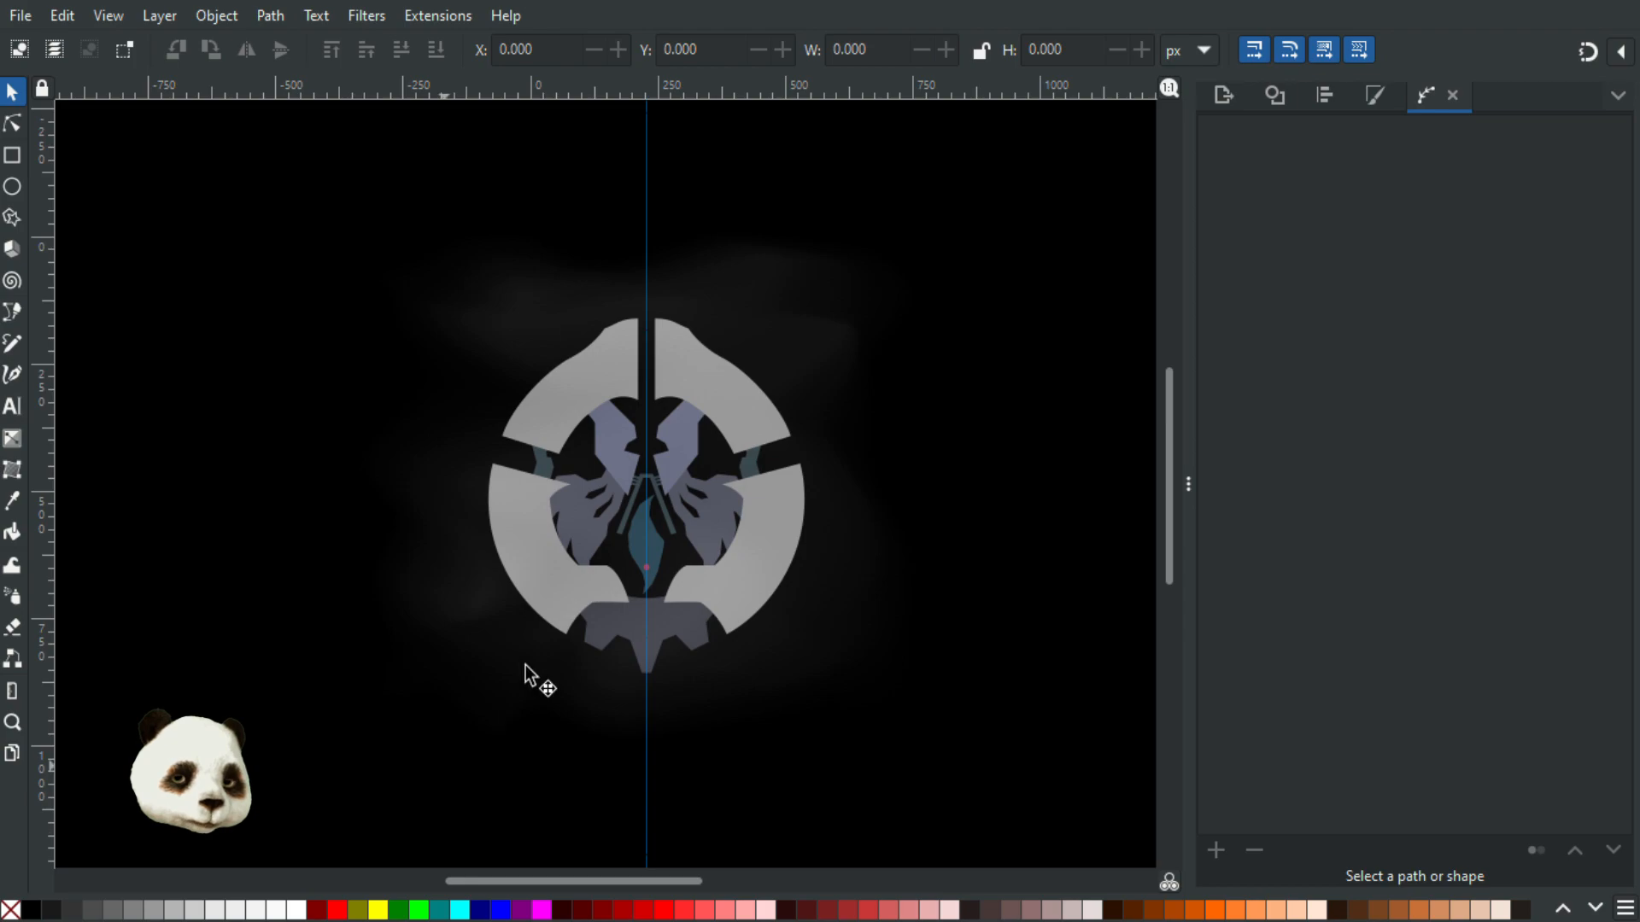
Try moving the smoke mesh object away from behind the emblem and undo the move
{"action": "scroll", "coordinate": [726, 381], "scroll_direction": "up", "scroll_amount": 3, "text": "ctrl"}
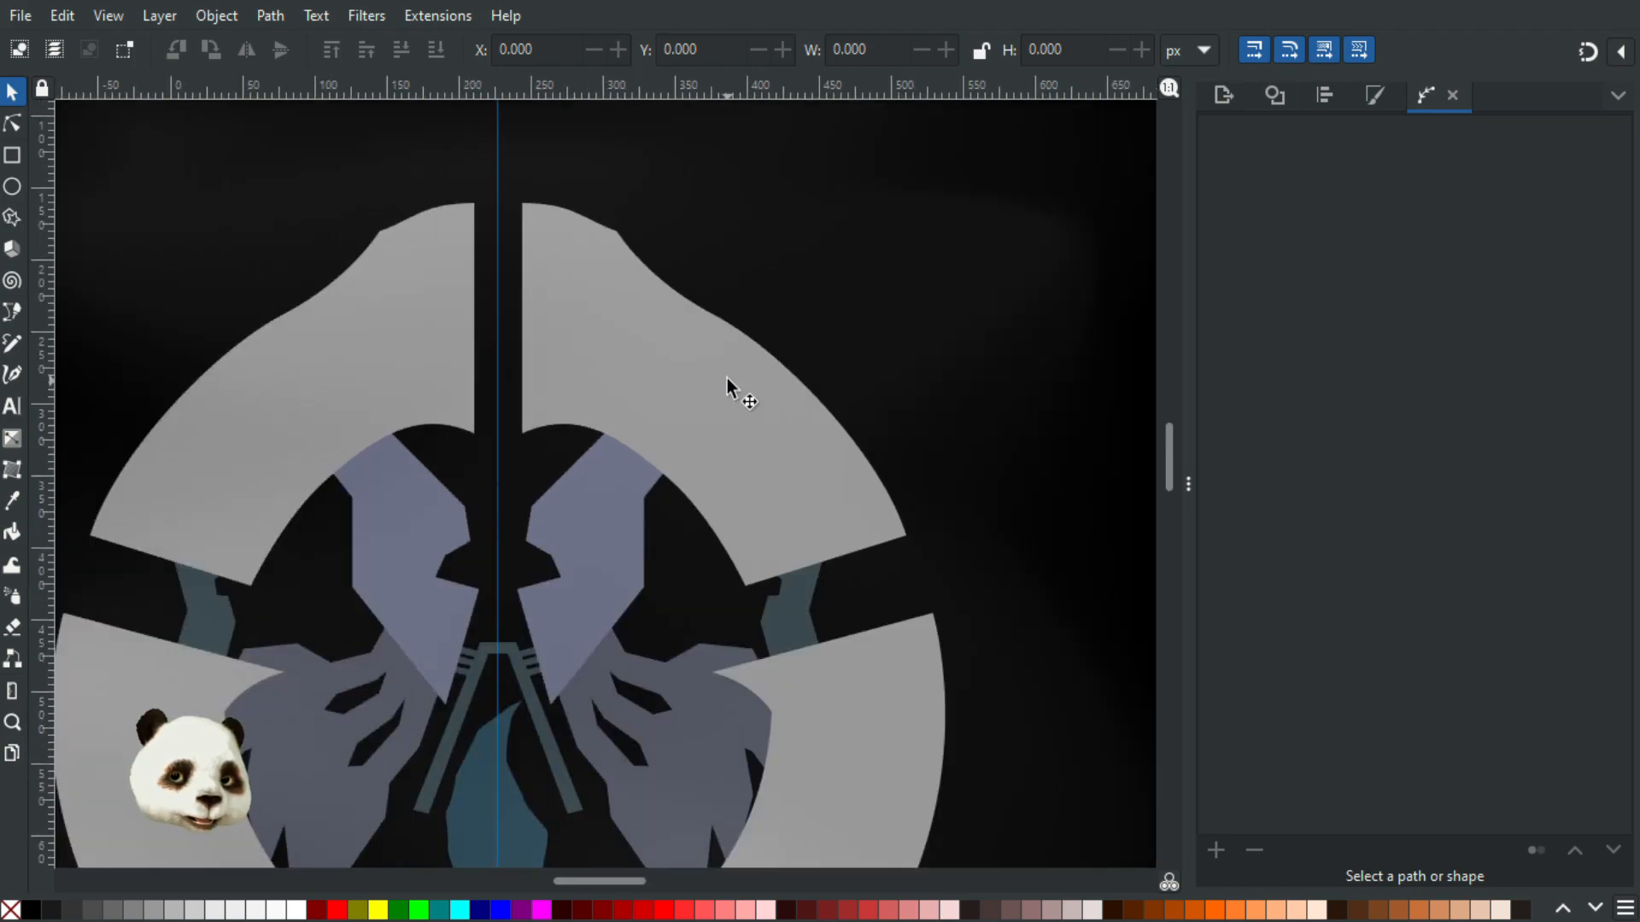
{"action": "scroll", "coordinate": [726, 377], "scroll_direction": "down", "scroll_amount": 2, "text": "ctrl"}
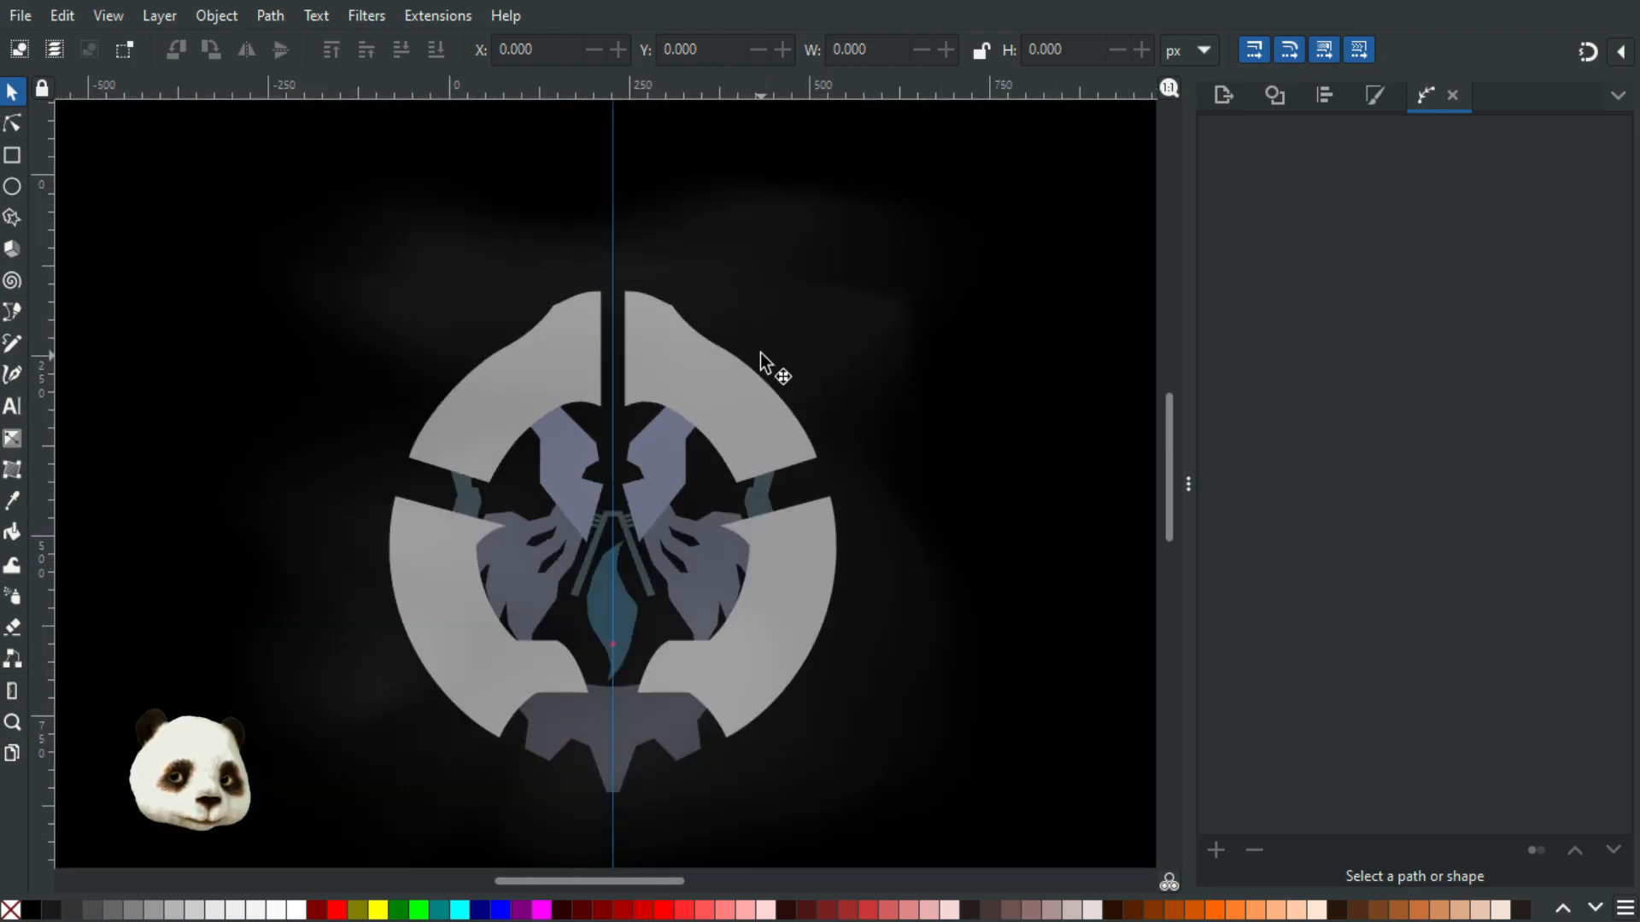
{"action": "left_click", "coordinate": [822, 325]}
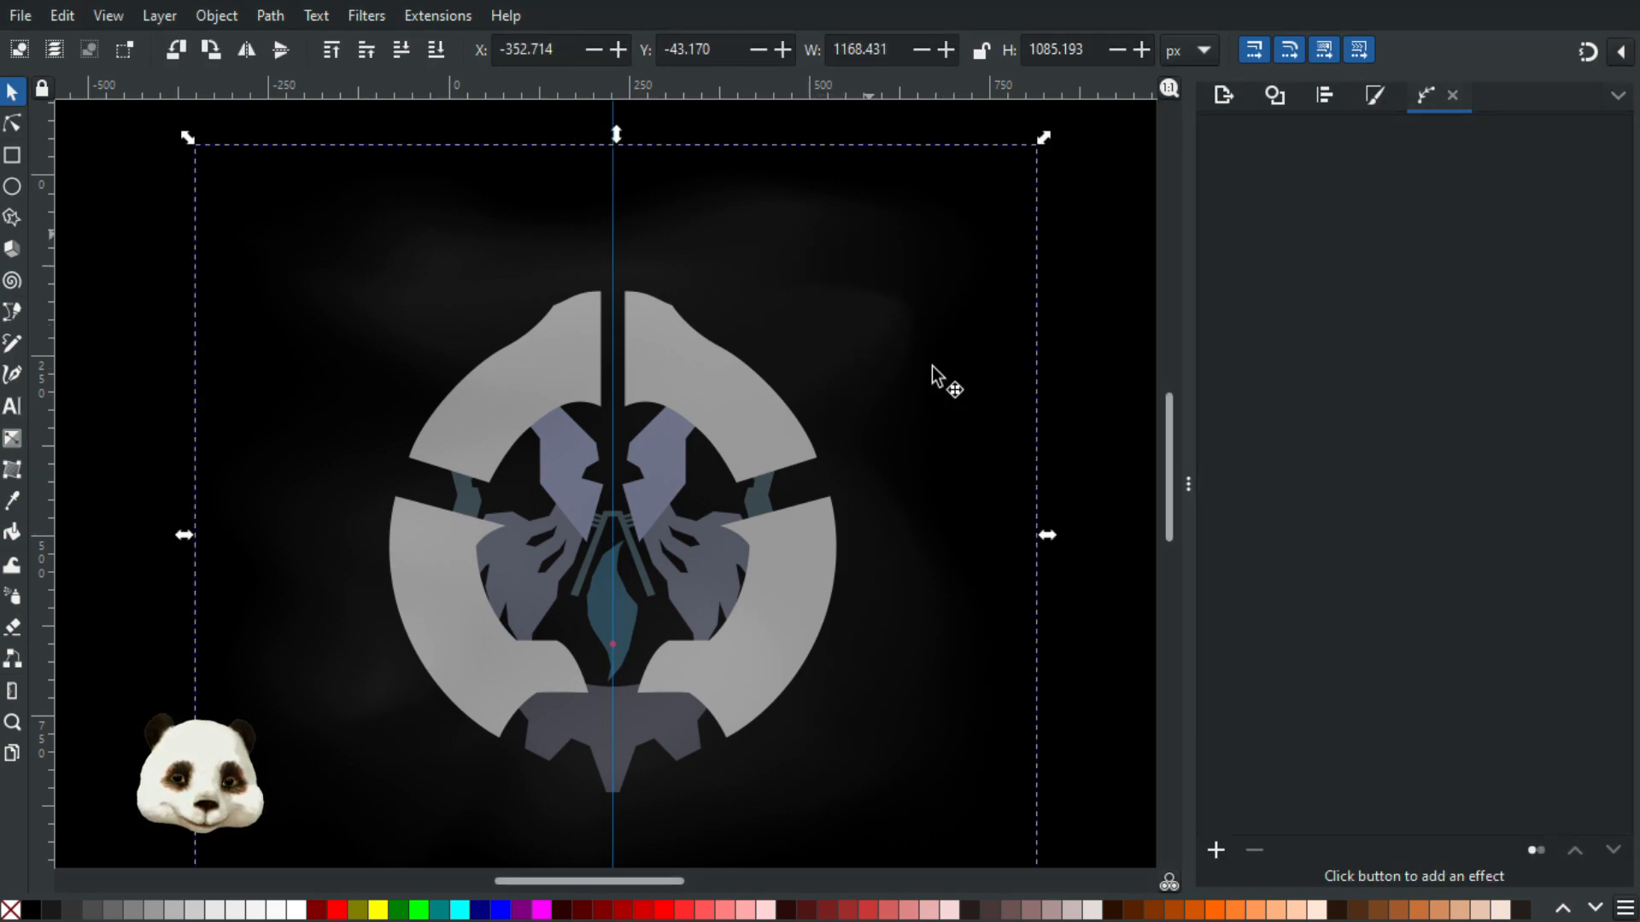
{"action": "left_click_drag", "start_coordinate": [838, 348], "coordinate": [1086, 169]}
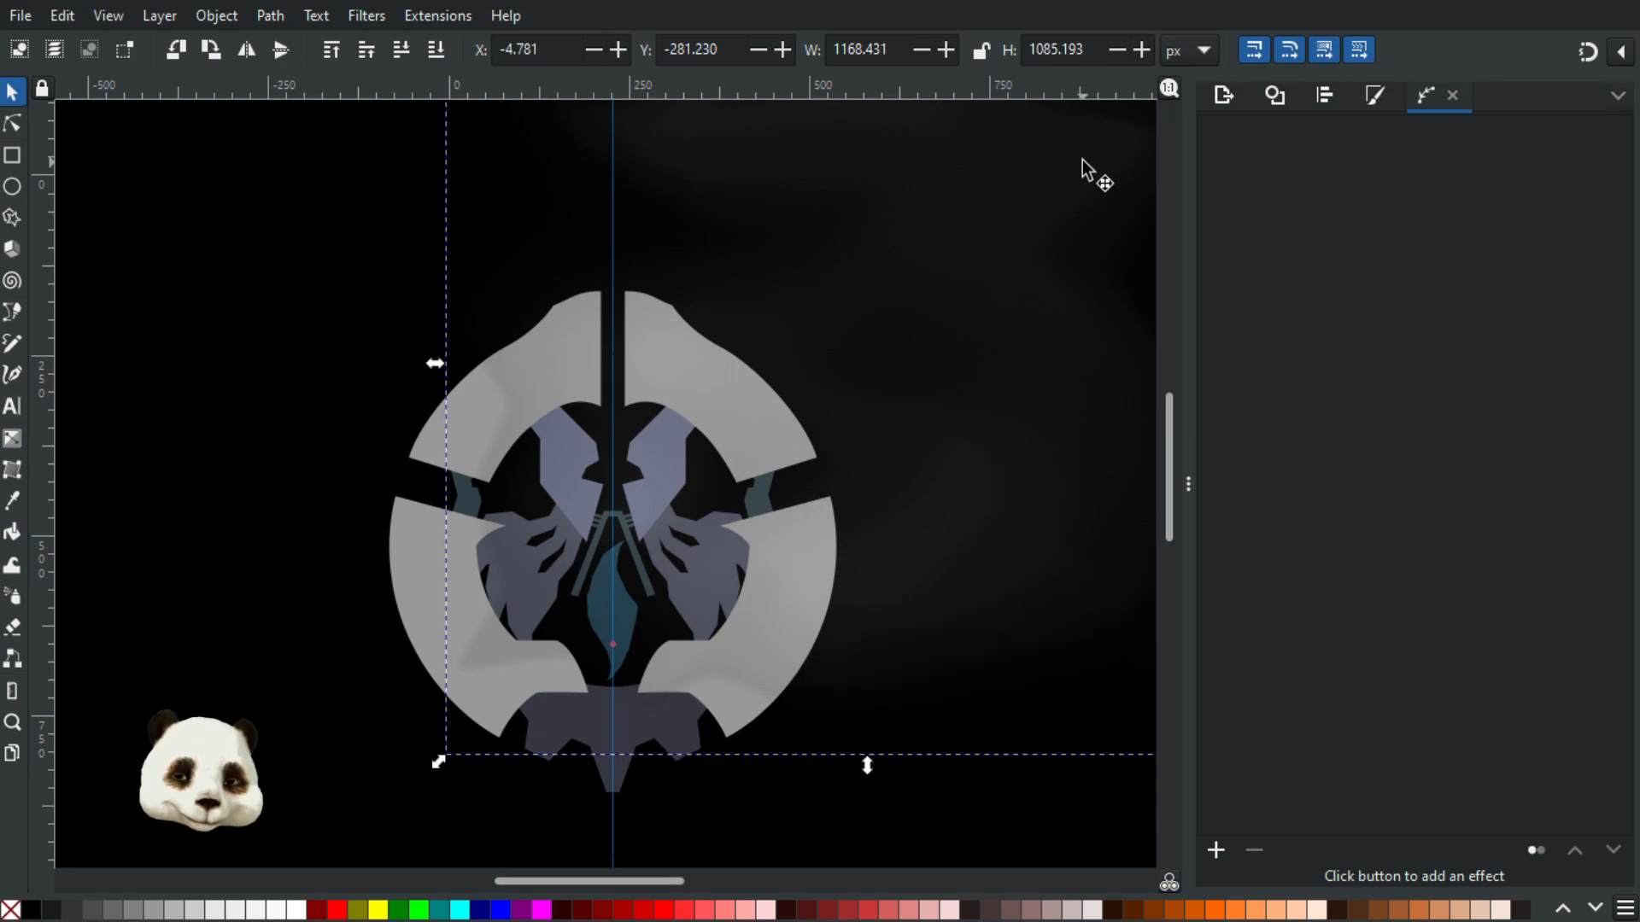
{"action": "key", "text": "ctrl+z"}
Duplicate the smoke mesh object and place the copy beside the emblem at about X 1009, Y -90 px
{"action": "scroll", "coordinate": [1035, 367], "scroll_direction": "down", "scroll_amount": 7}
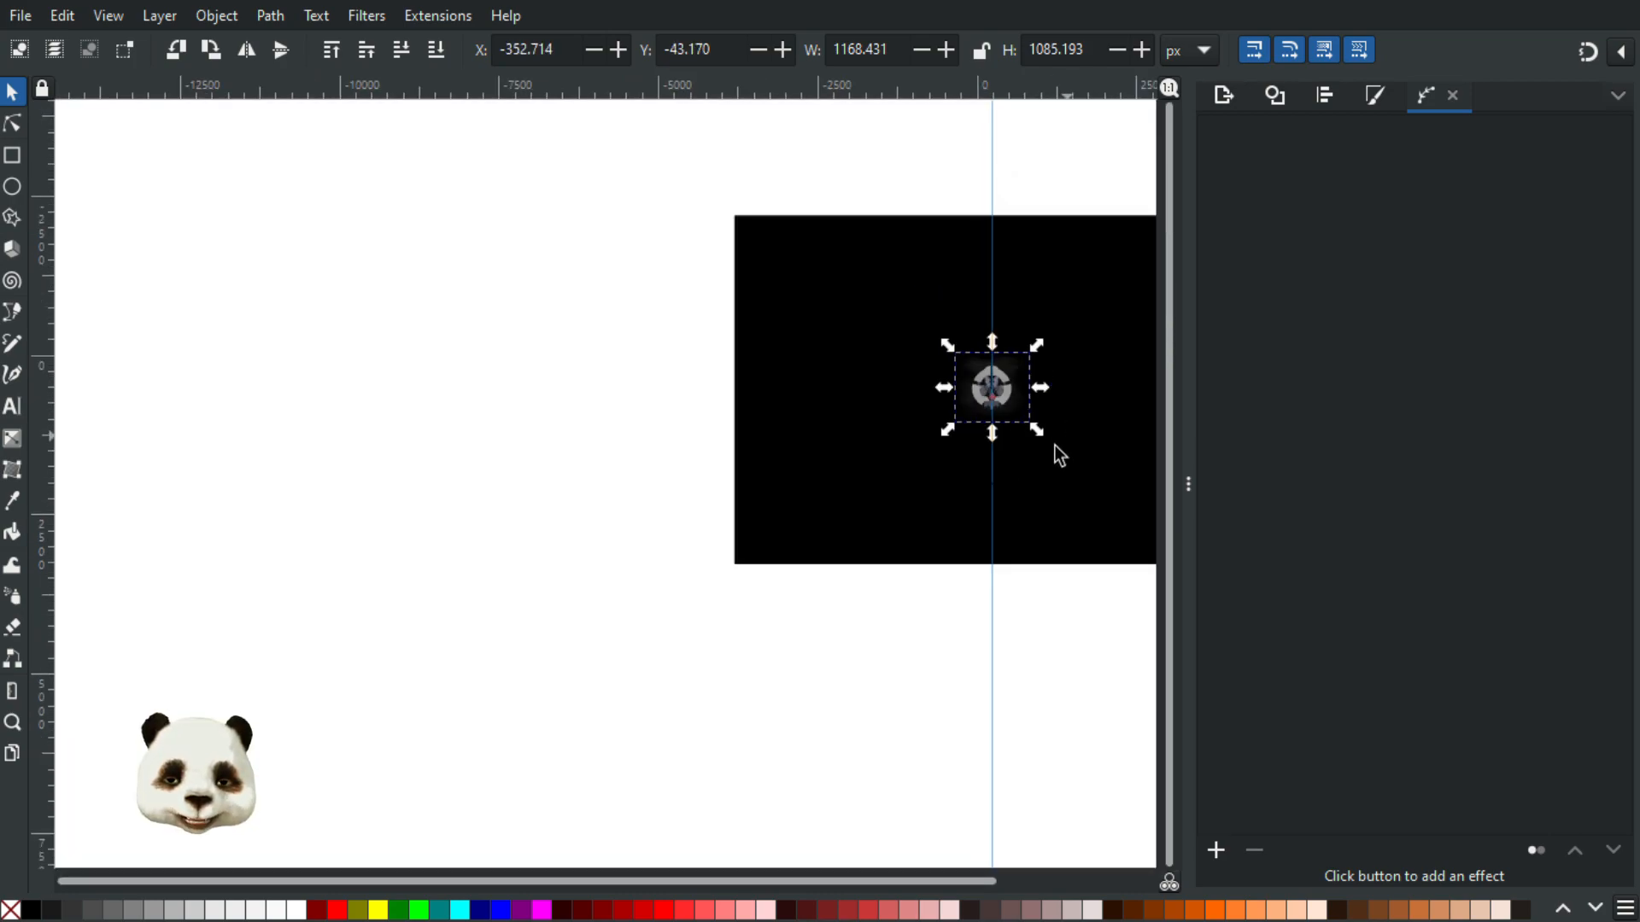
{"action": "left_click_drag", "start_coordinate": [1067, 438], "coordinate": [735, 512]}
{"action": "scroll", "coordinate": [742, 491], "scroll_direction": "up", "scroll_amount": 5}
{"action": "left_click_drag", "start_coordinate": [584, 465], "coordinate": [688, 596]}
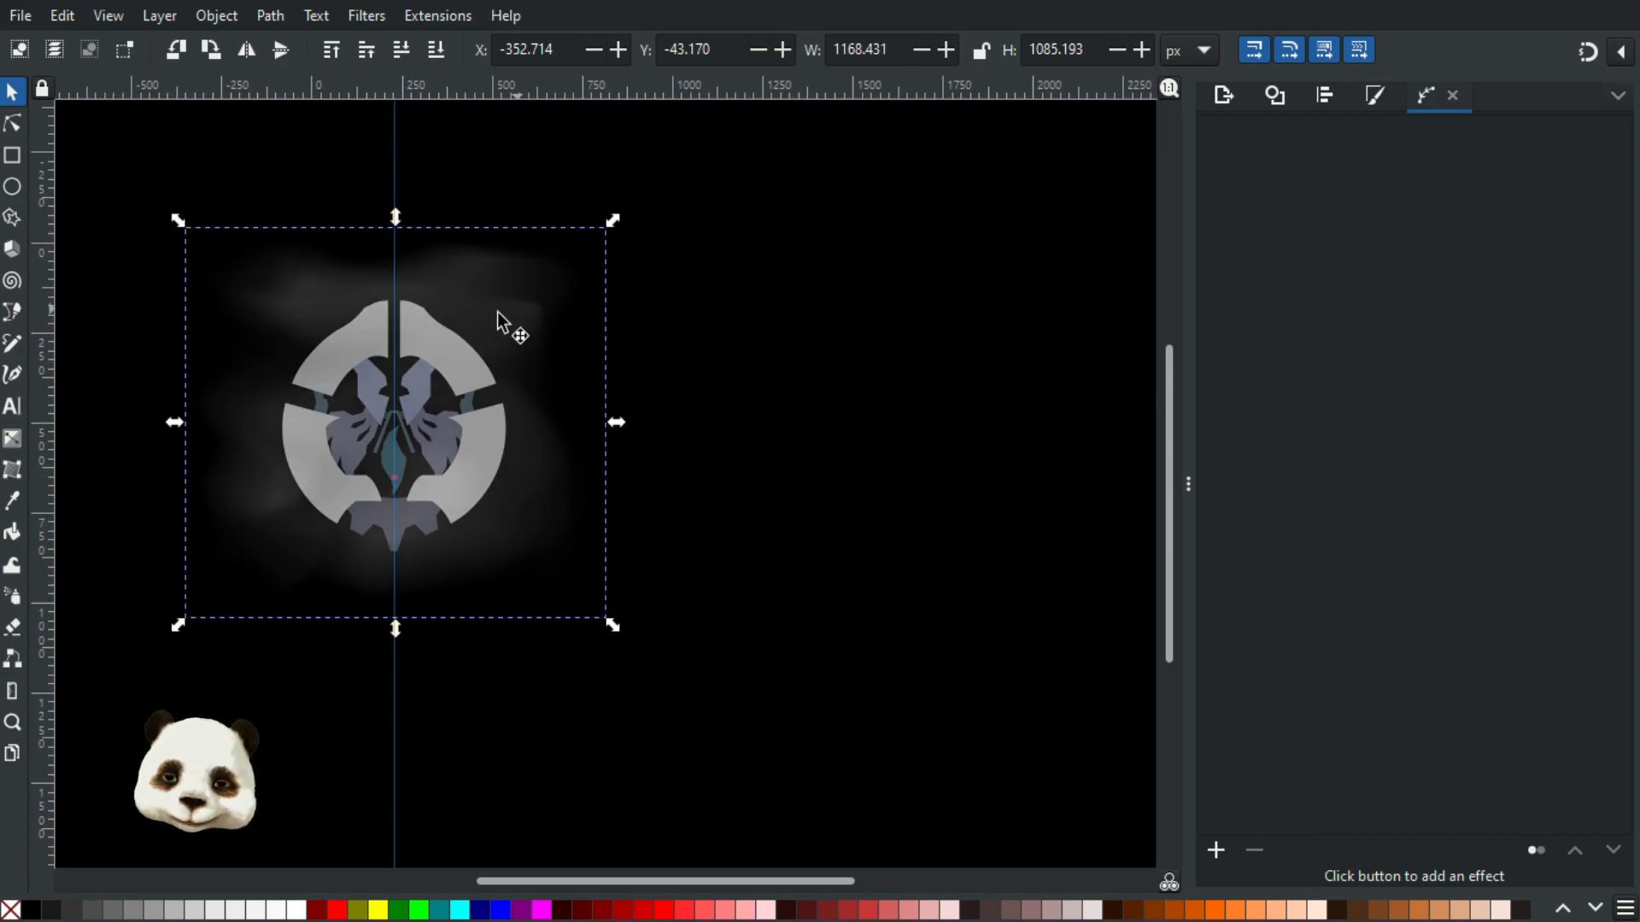
{"action": "left_click_drag", "start_coordinate": [495, 325], "coordinate": [991, 300]}
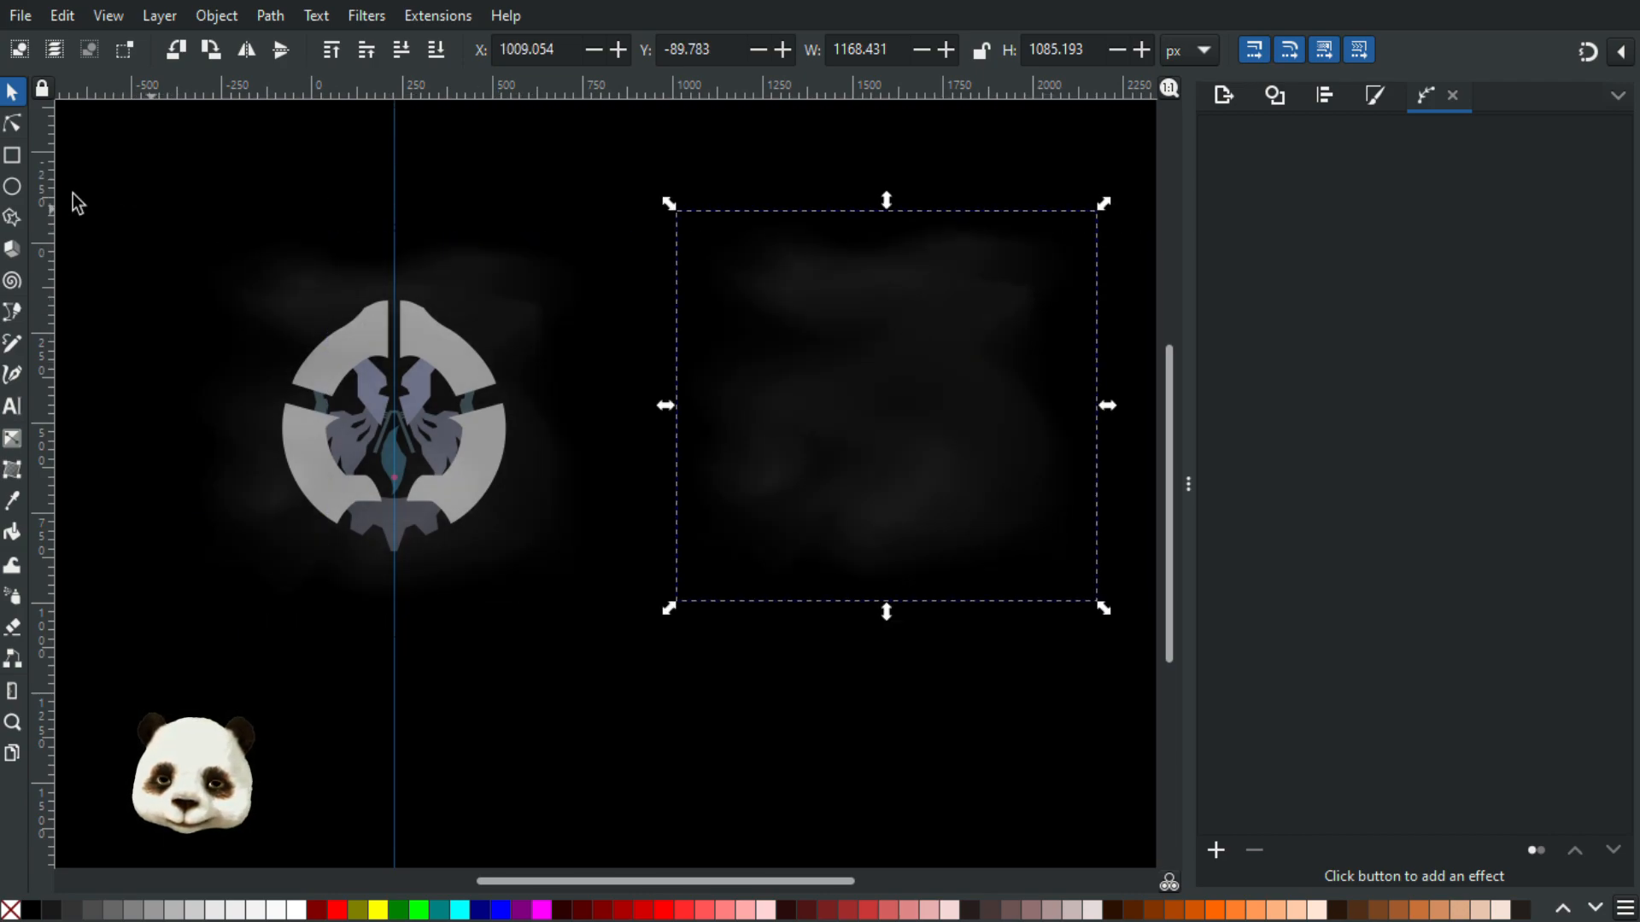
Display the smoke copy's mesh nodes, and move the copy onto the white area outside the black background
{"action": "left_click", "coordinate": [14, 471]}
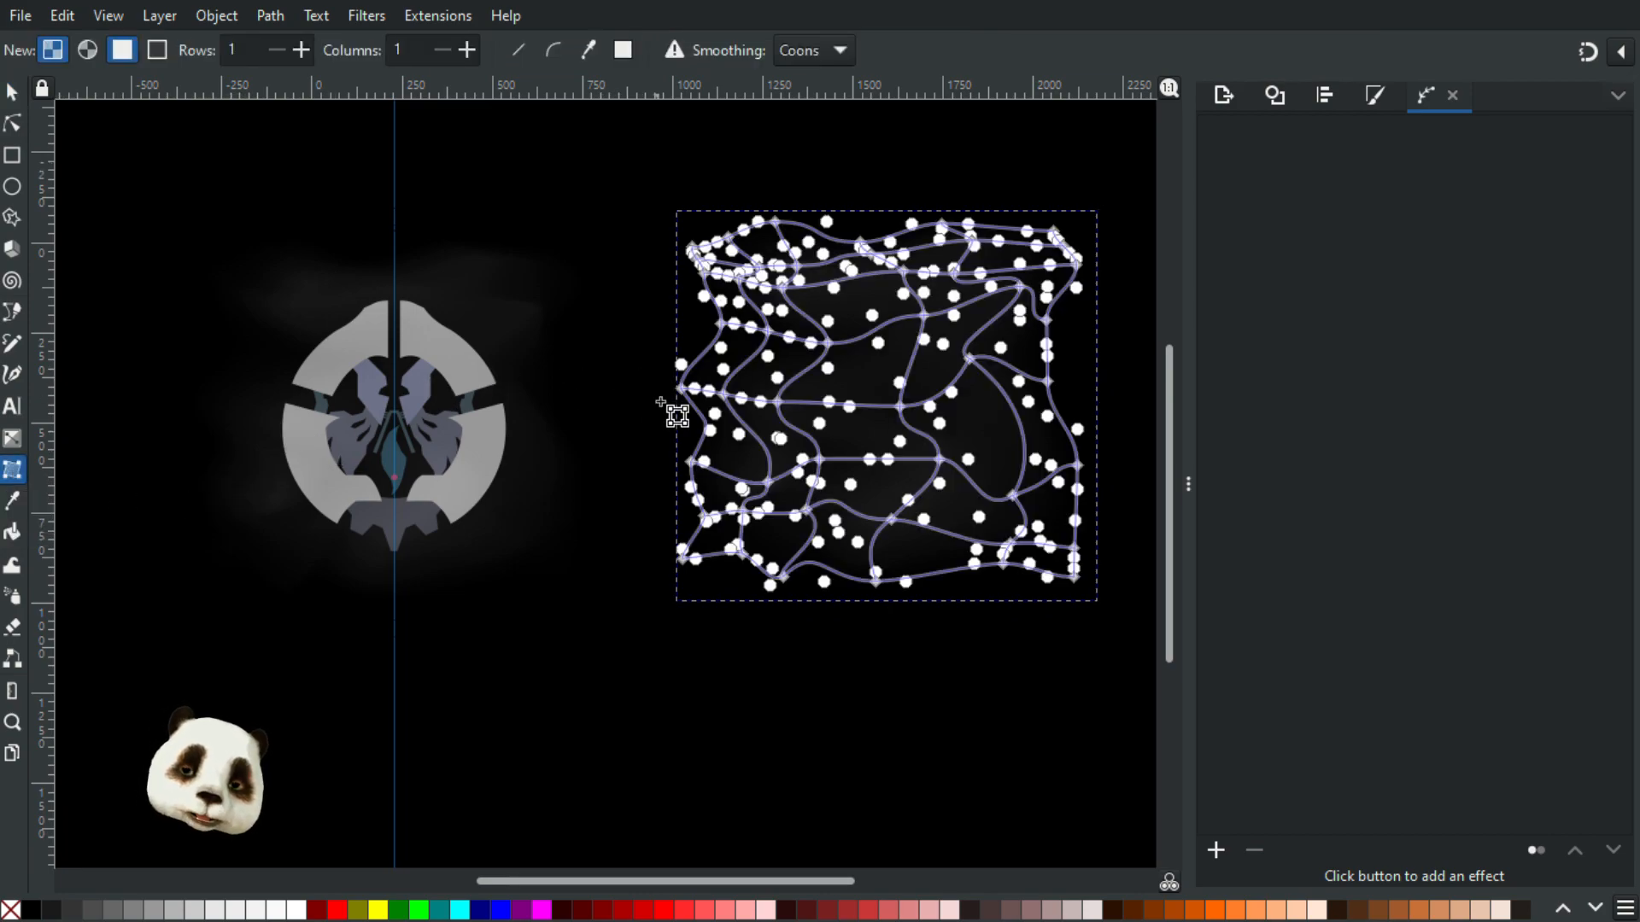
{"action": "left_click", "coordinate": [12, 92]}
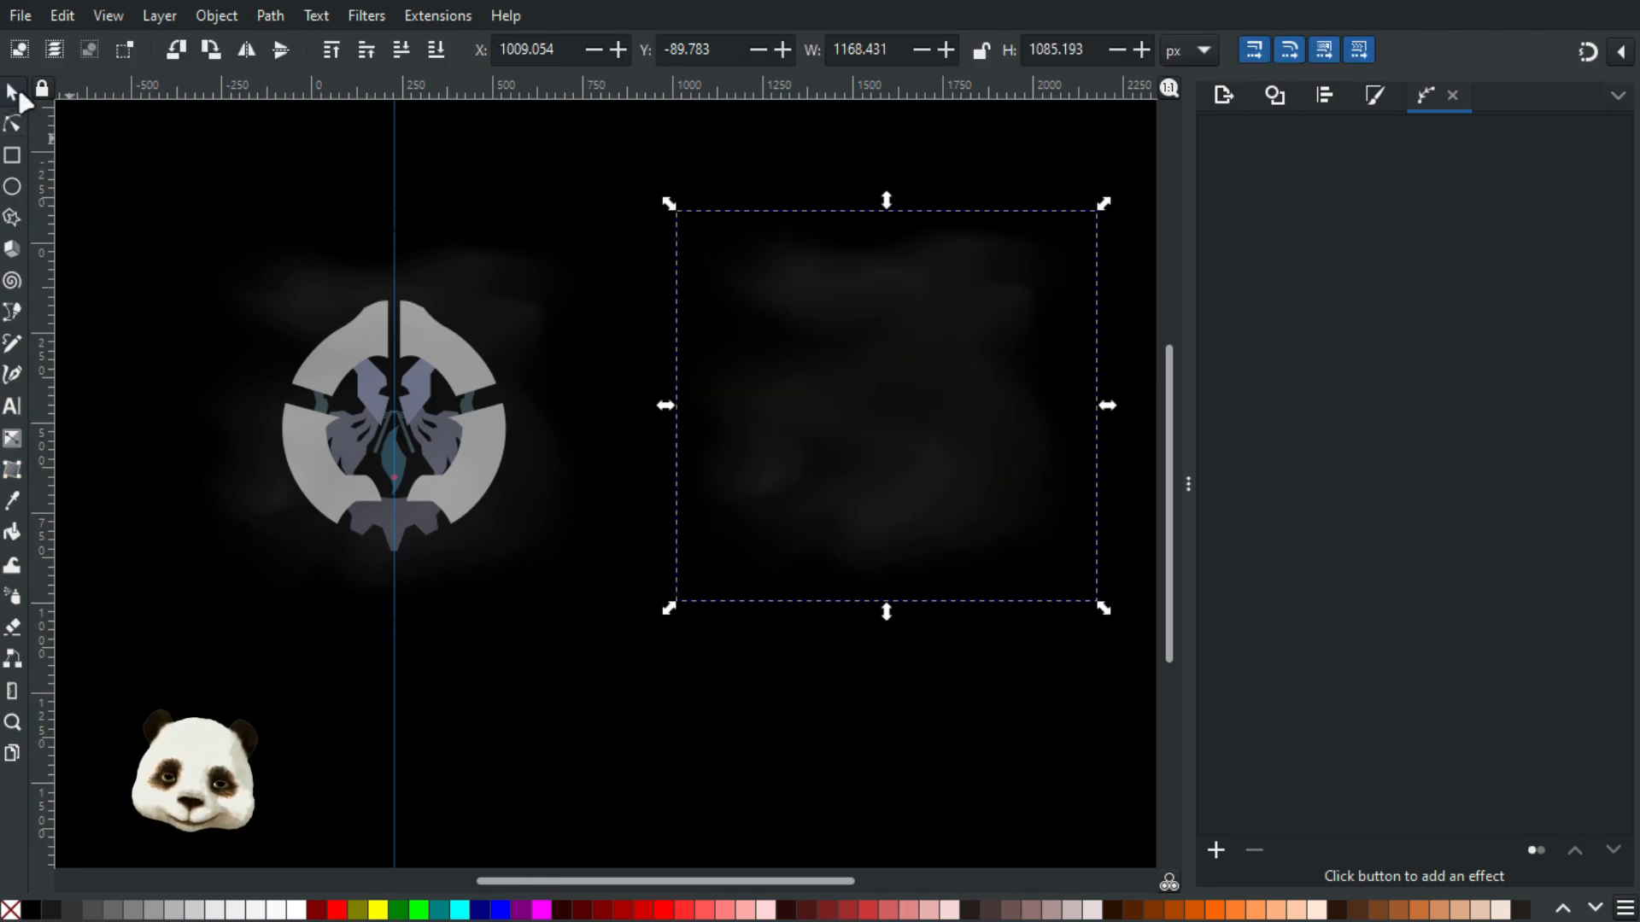
{"action": "scroll", "coordinate": [737, 401], "scroll_direction": "down", "scroll_amount": 4}
{"action": "left_click_drag", "start_coordinate": [1007, 483], "coordinate": [676, 557]}
{"action": "left_click_drag", "start_coordinate": [479, 479], "coordinate": [934, 484]}
{"action": "left_click", "coordinate": [946, 608]}
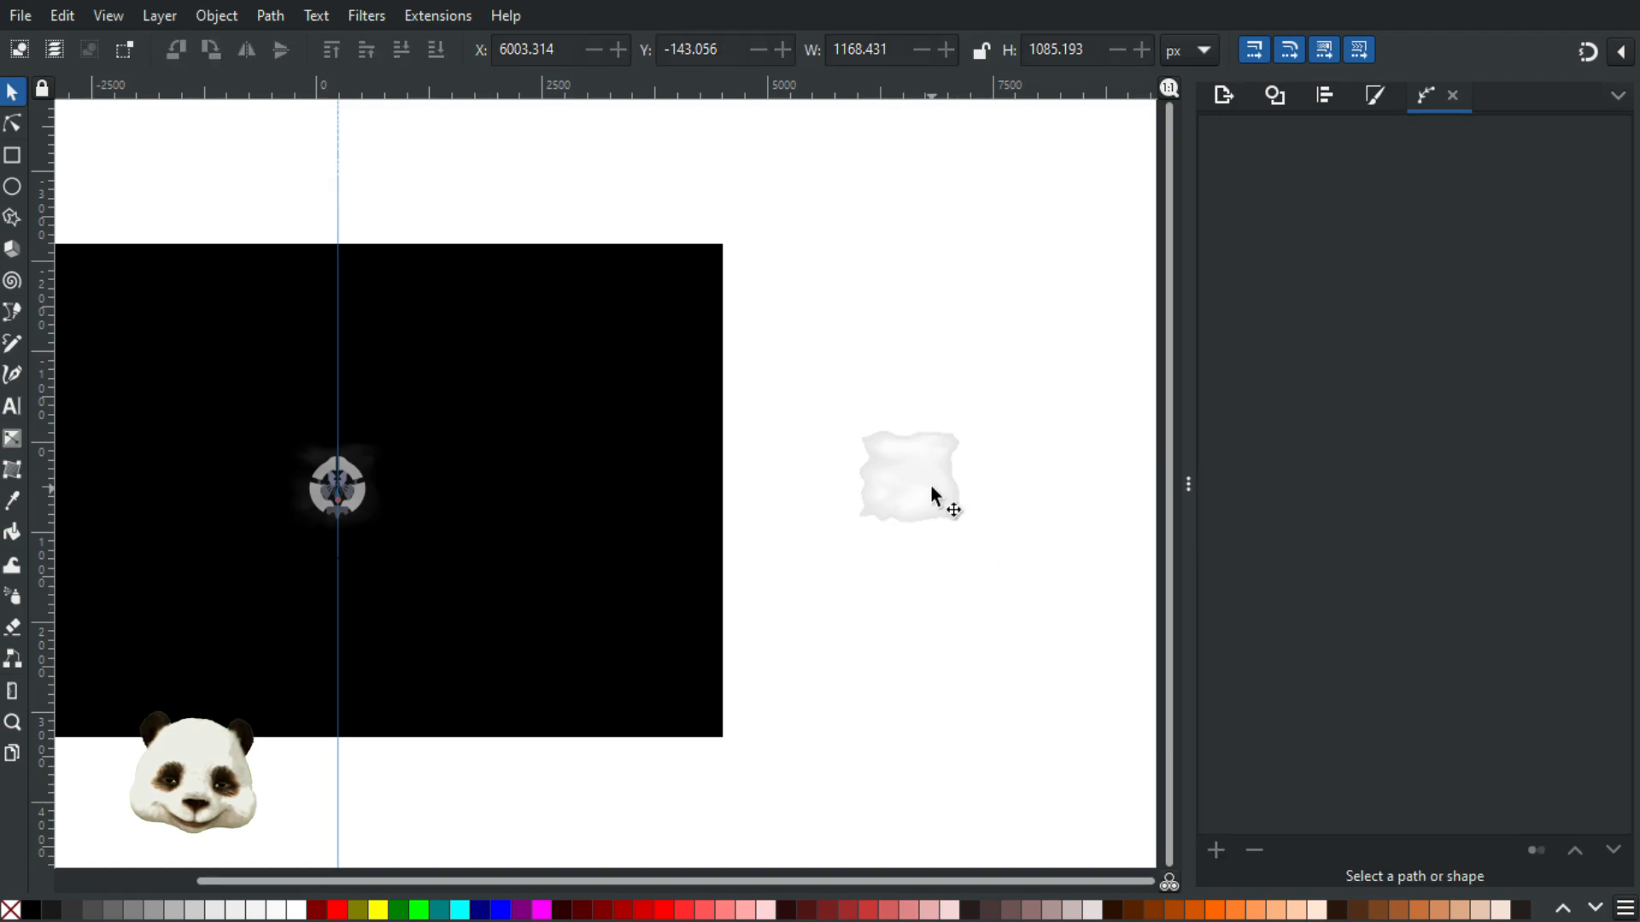
{"action": "scroll", "coordinate": [972, 393], "scroll_direction": "up", "scroll_amount": 3}
{"action": "scroll", "coordinate": [965, 377], "scroll_direction": "down", "scroll_amount": 3}
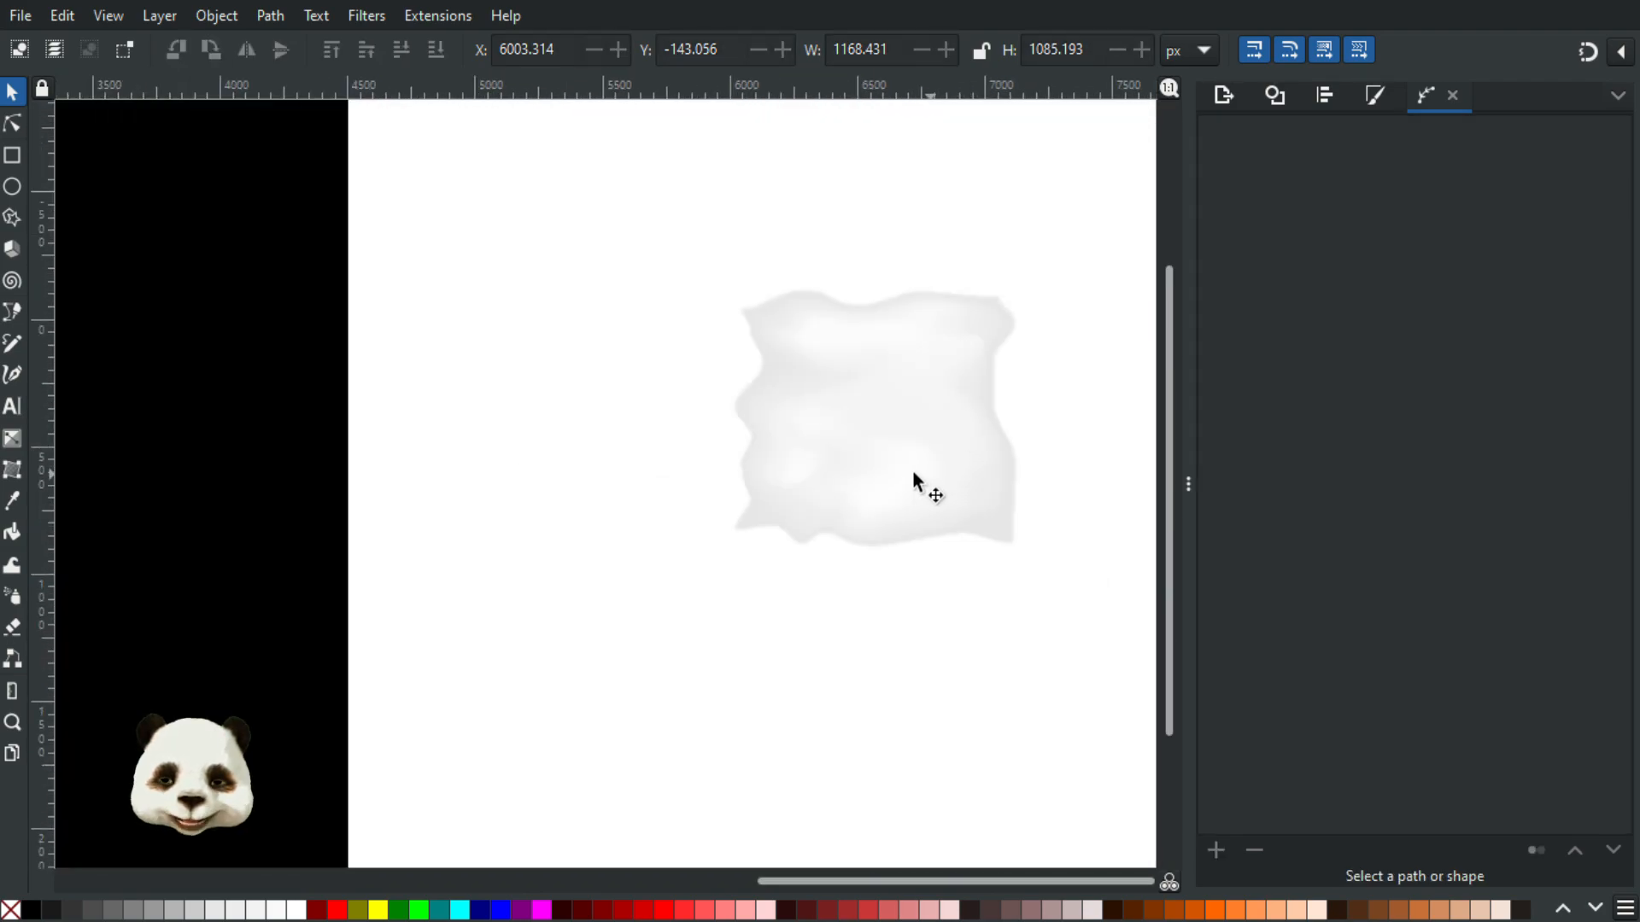
Move the smoke copy back onto the black background at about X 2453, Y -200 px
{"action": "left_click_drag", "start_coordinate": [937, 476], "coordinate": [373, 470]}
{"action": "scroll", "coordinate": [201, 414], "scroll_direction": "up", "scroll_amount": 4}
{"action": "scroll", "coordinate": [608, 432], "scroll_direction": "down", "scroll_amount": 2}
{"action": "left_click_drag", "start_coordinate": [689, 434], "coordinate": [444, 711]}
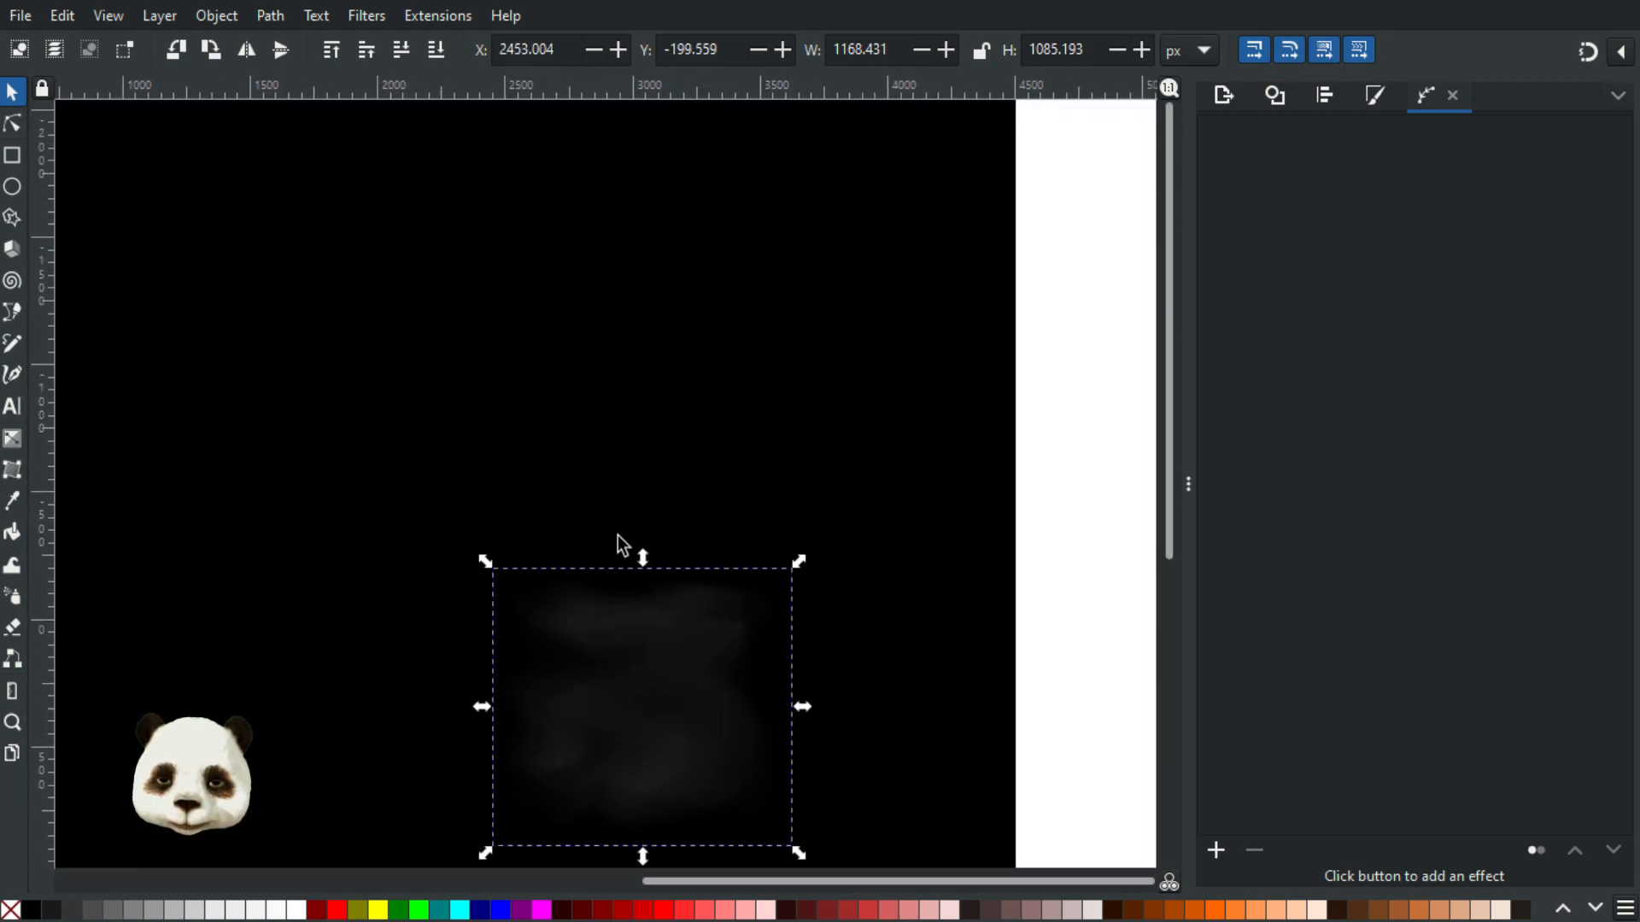
Draw a rectangle about 2166 by 1676 px on the white area beside the black background
{"action": "scroll", "coordinate": [618, 534], "scroll_direction": "down", "scroll_amount": 2}
{"action": "left_click_drag", "start_coordinate": [804, 473], "coordinate": [682, 459]}
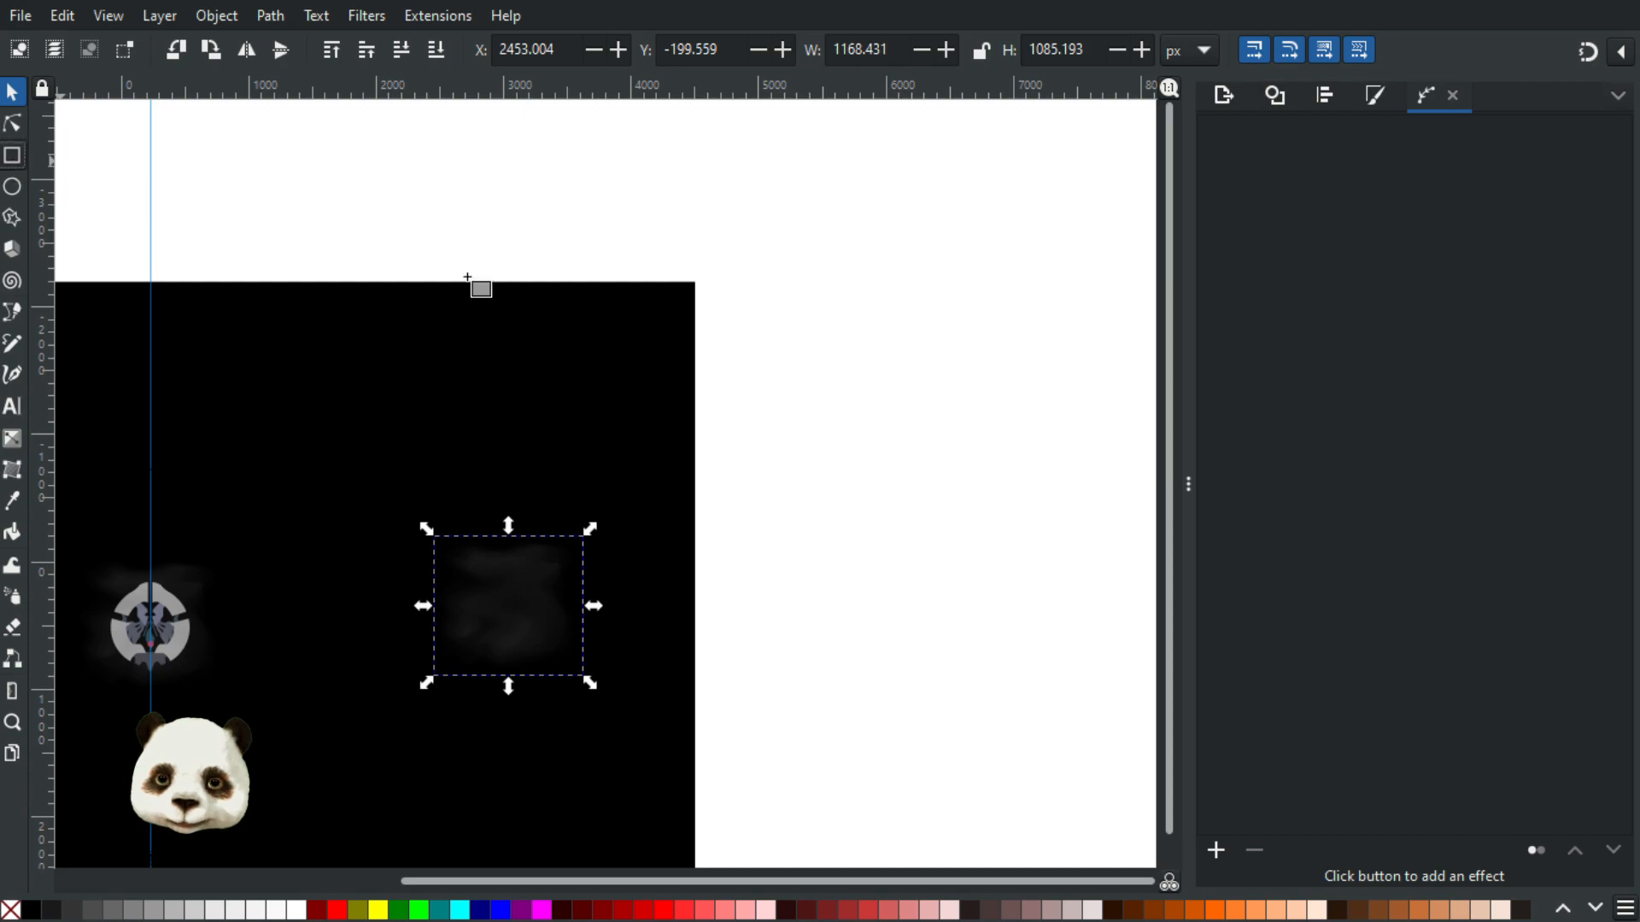
{"action": "key", "text": "r"}
{"action": "left_click_drag", "start_coordinate": [815, 320], "coordinate": [1090, 533]}
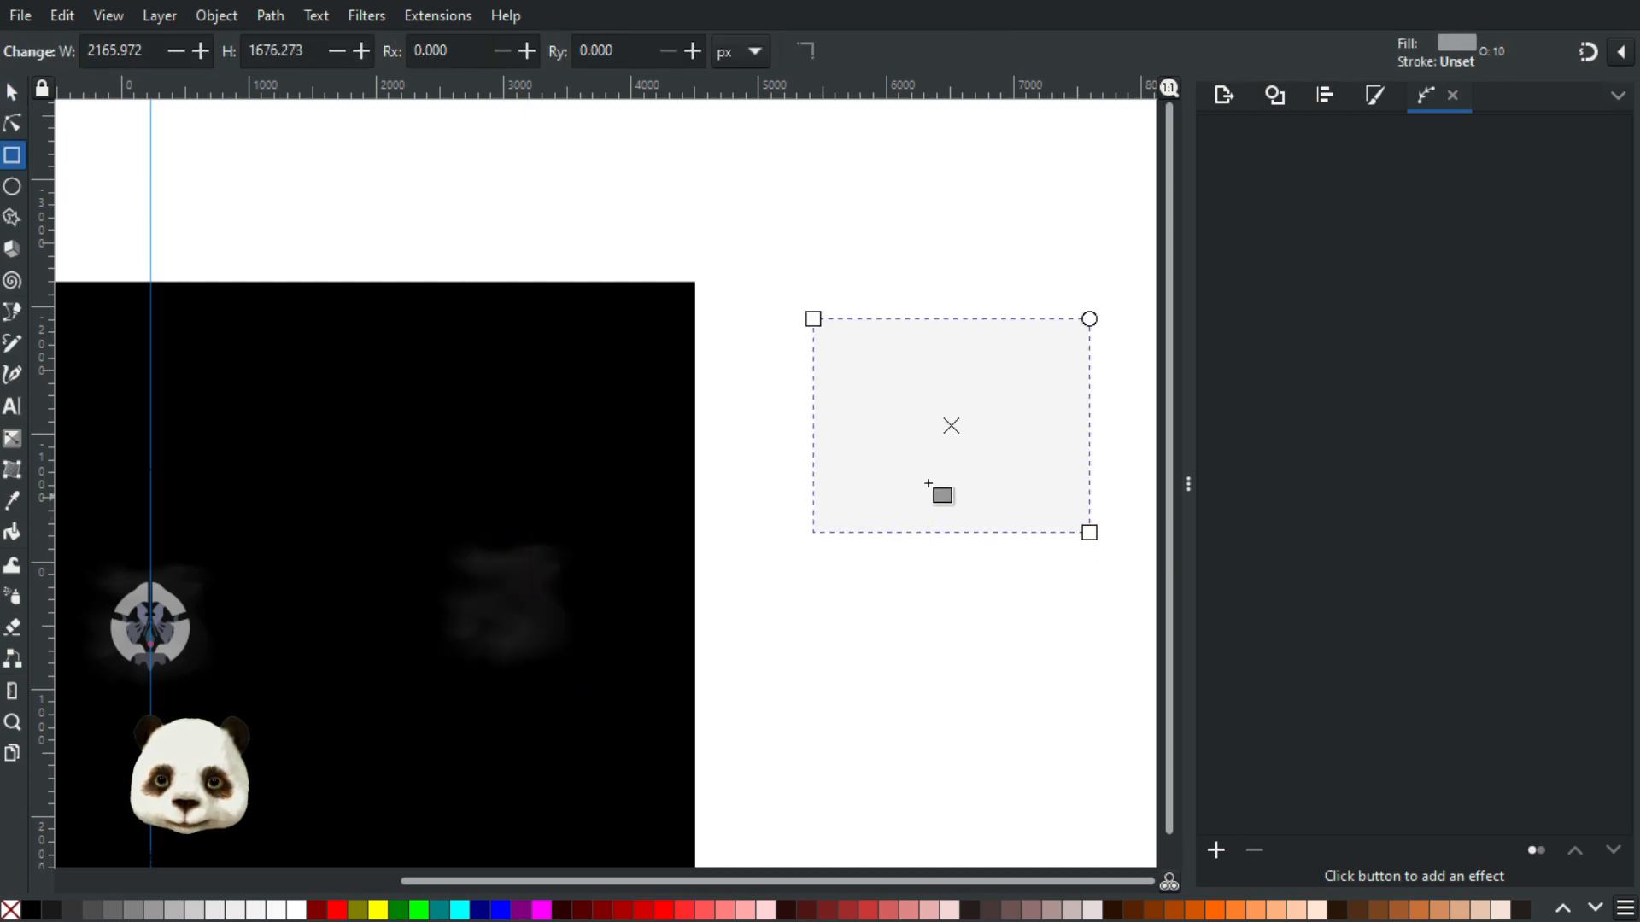
Move the rectangle onto the black background above the smoke copy and set its opacity to 100%
{"action": "key", "text": "s"}
{"action": "left_click_drag", "start_coordinate": [953, 438], "coordinate": [485, 421]}
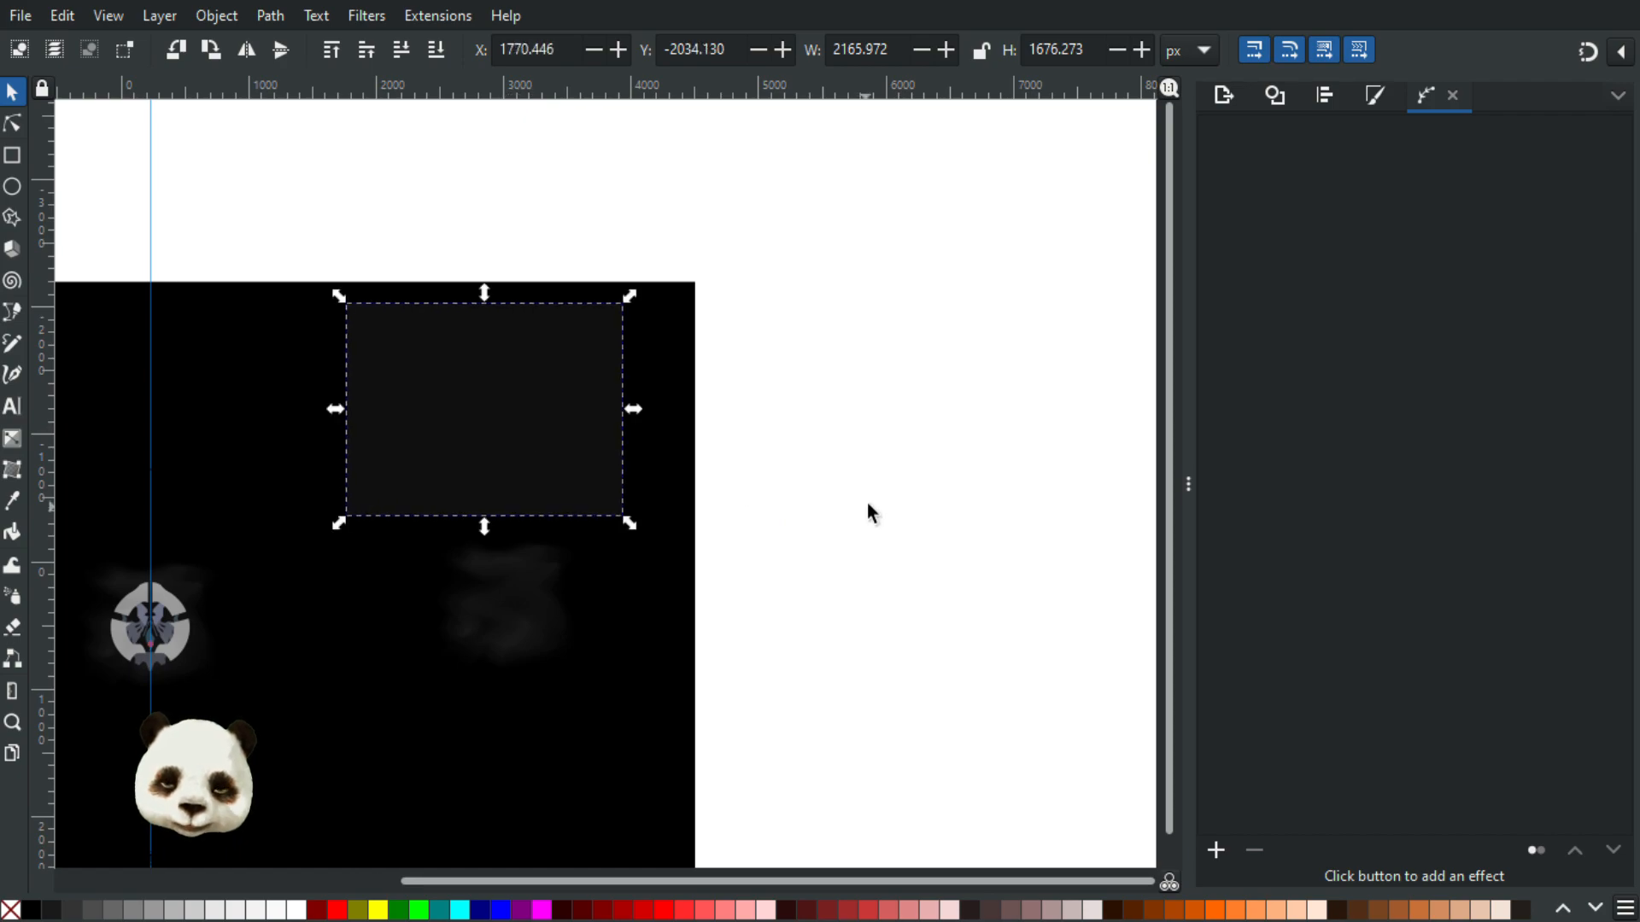
{"action": "key", "text": "ctrl+shift+f"}
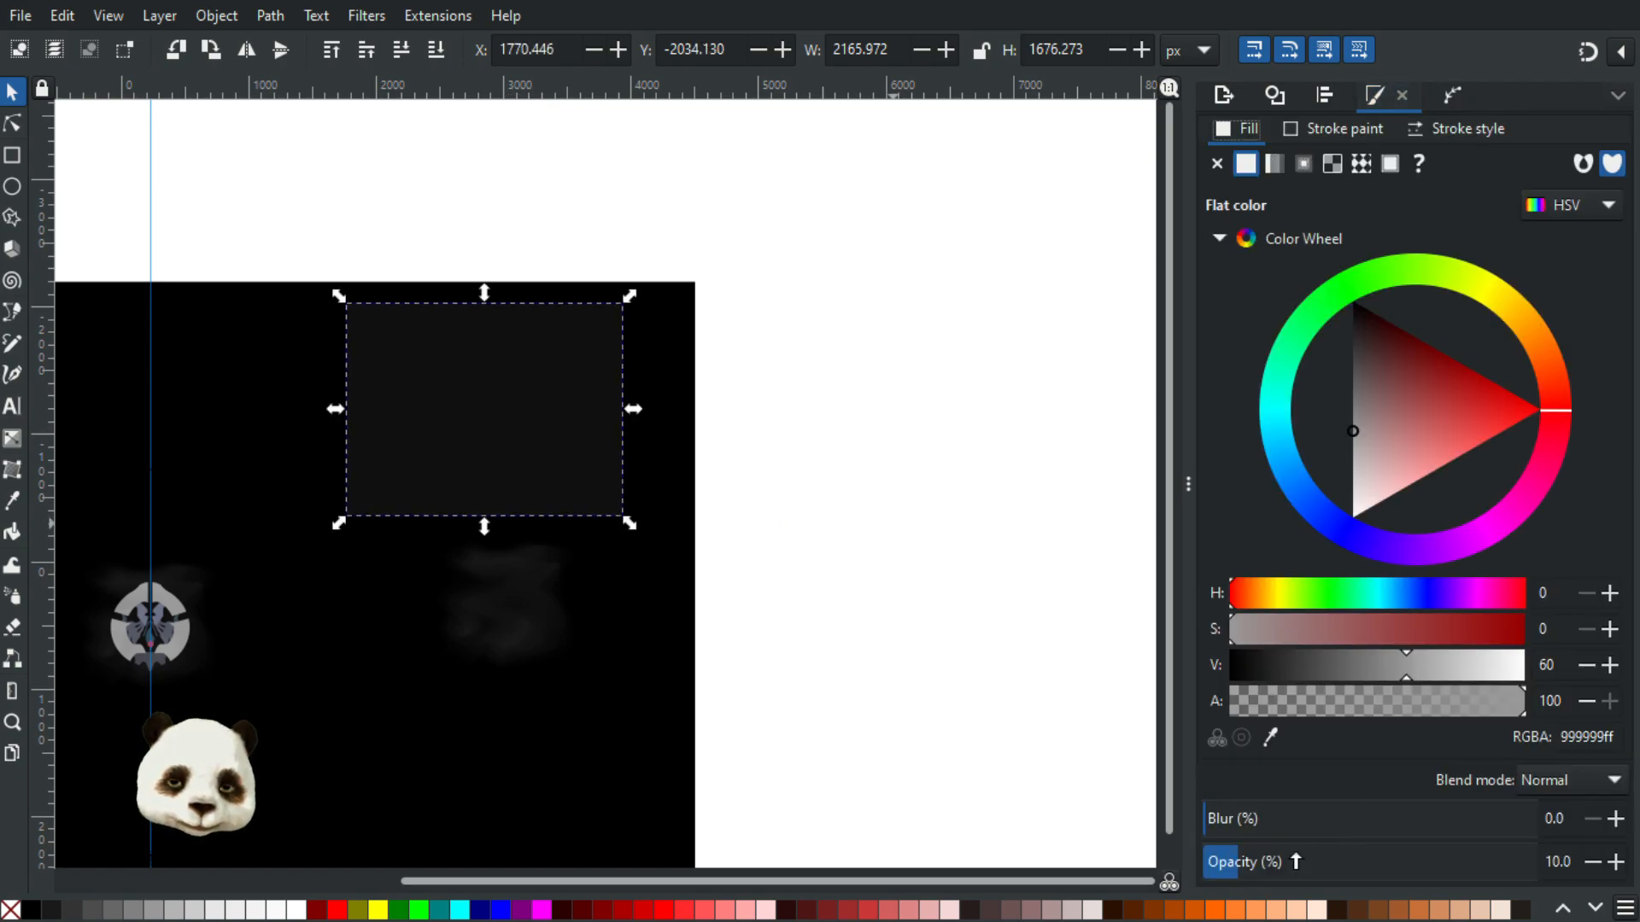
{"action": "left_click_drag", "start_coordinate": [1296, 860], "coordinate": [1528, 863]}
Try a conical mesh gradient with one row and one column on the rectangle, moving its center node, and undo it
{"action": "scroll", "coordinate": [914, 432], "scroll_direction": "left", "scroll_amount": 5}
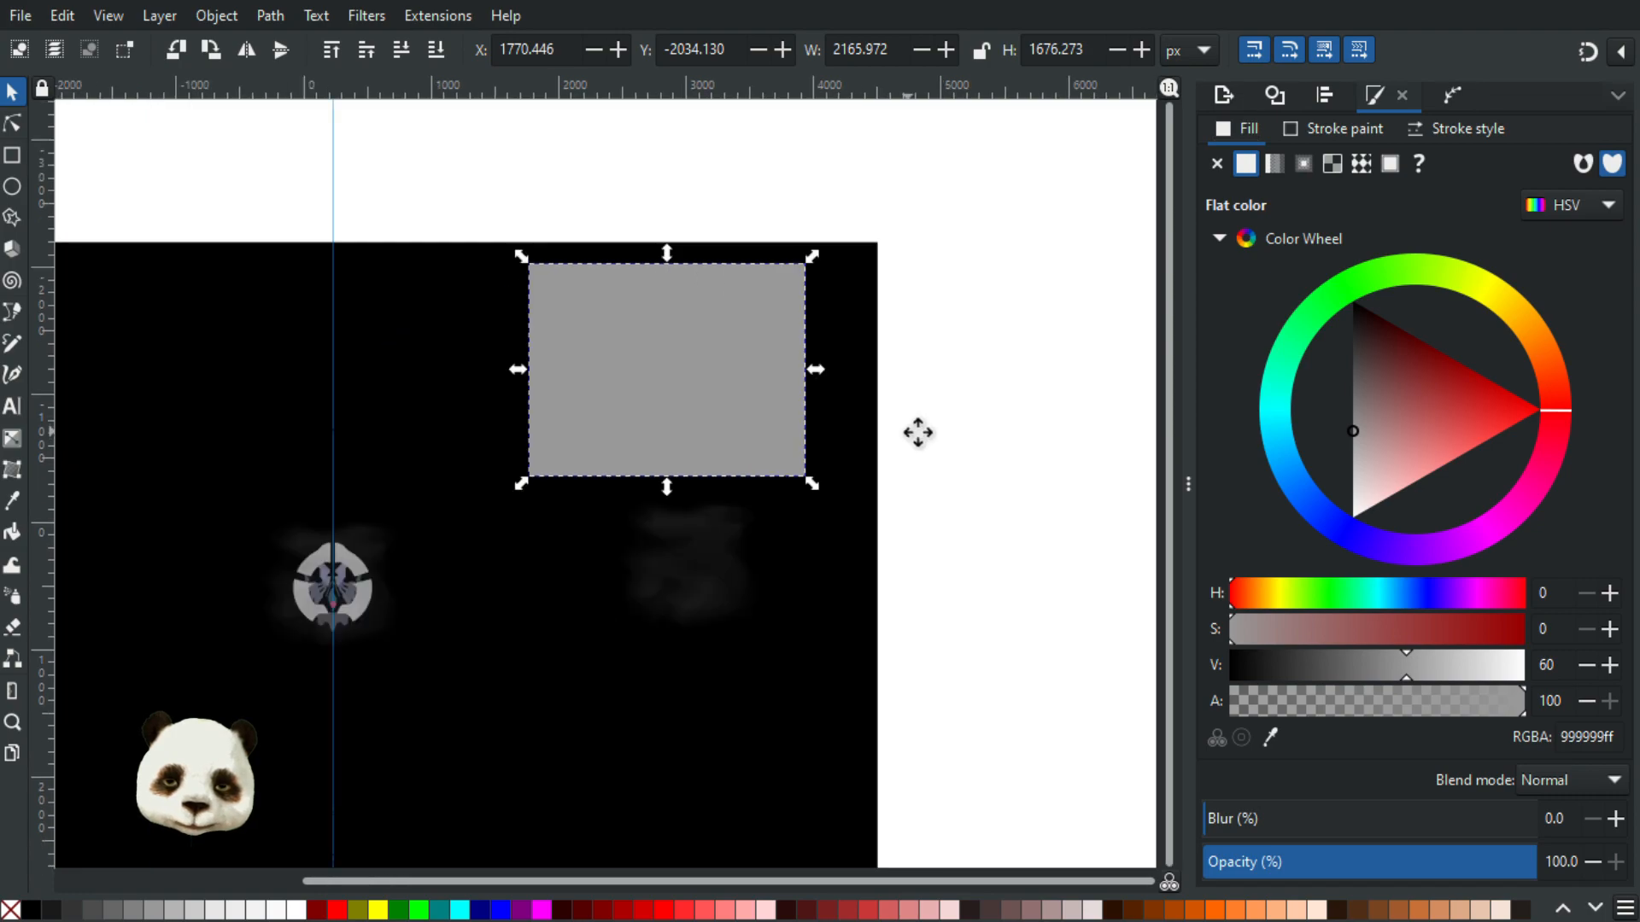
{"action": "scroll", "coordinate": [805, 275], "scroll_direction": "up", "scroll_amount": 2, "text": "ctrl"}
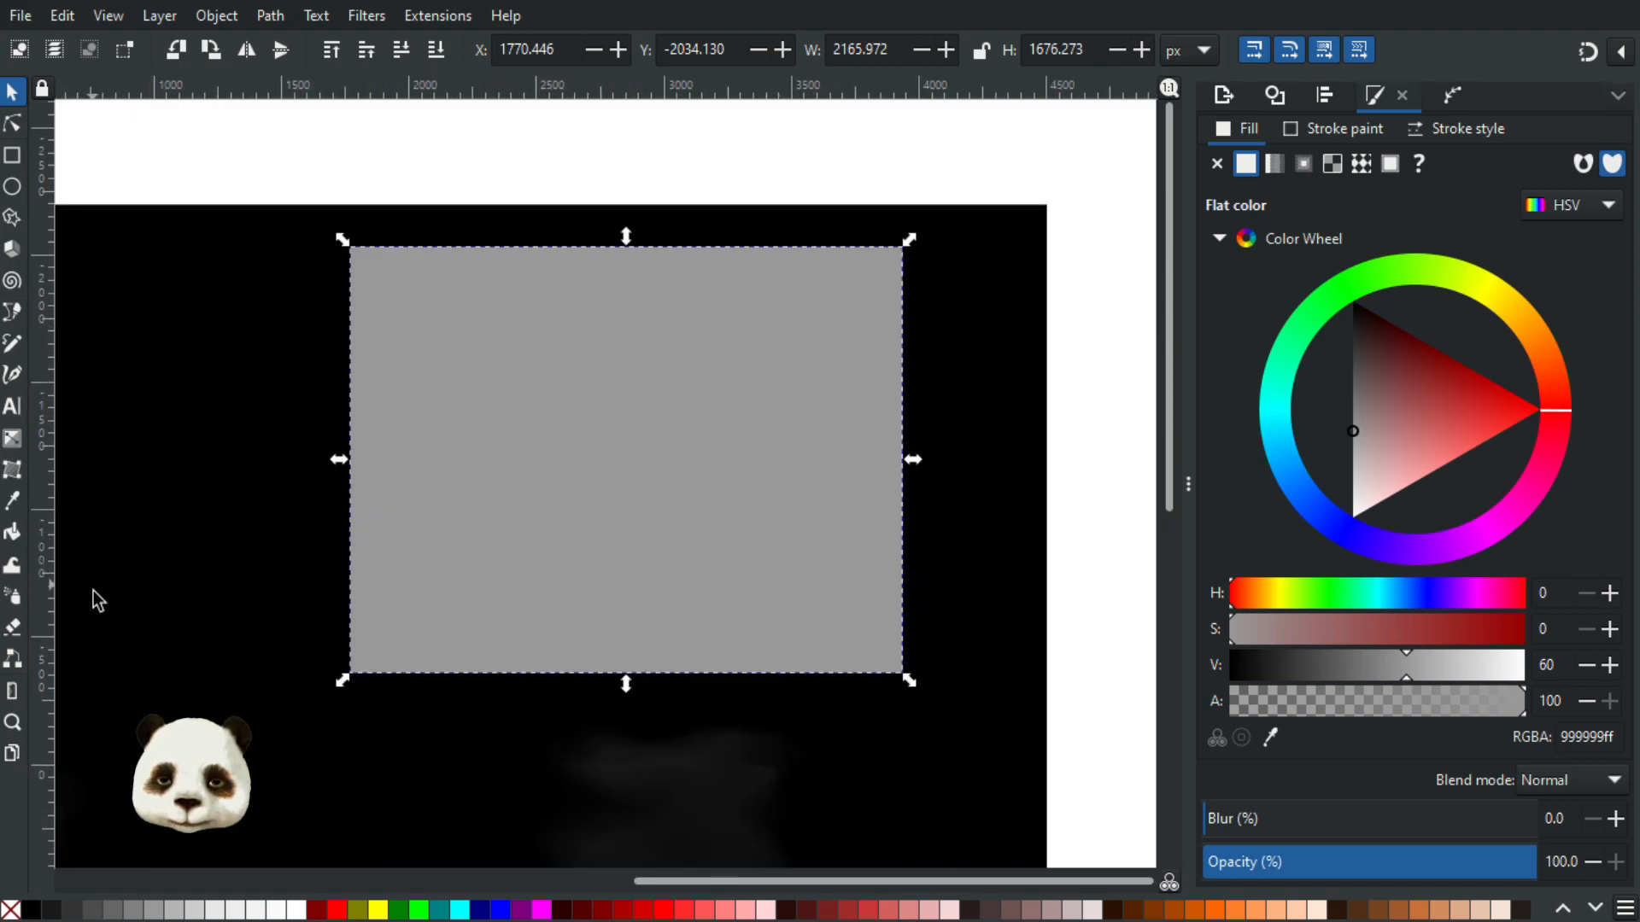
{"action": "left_click", "coordinate": [13, 470]}
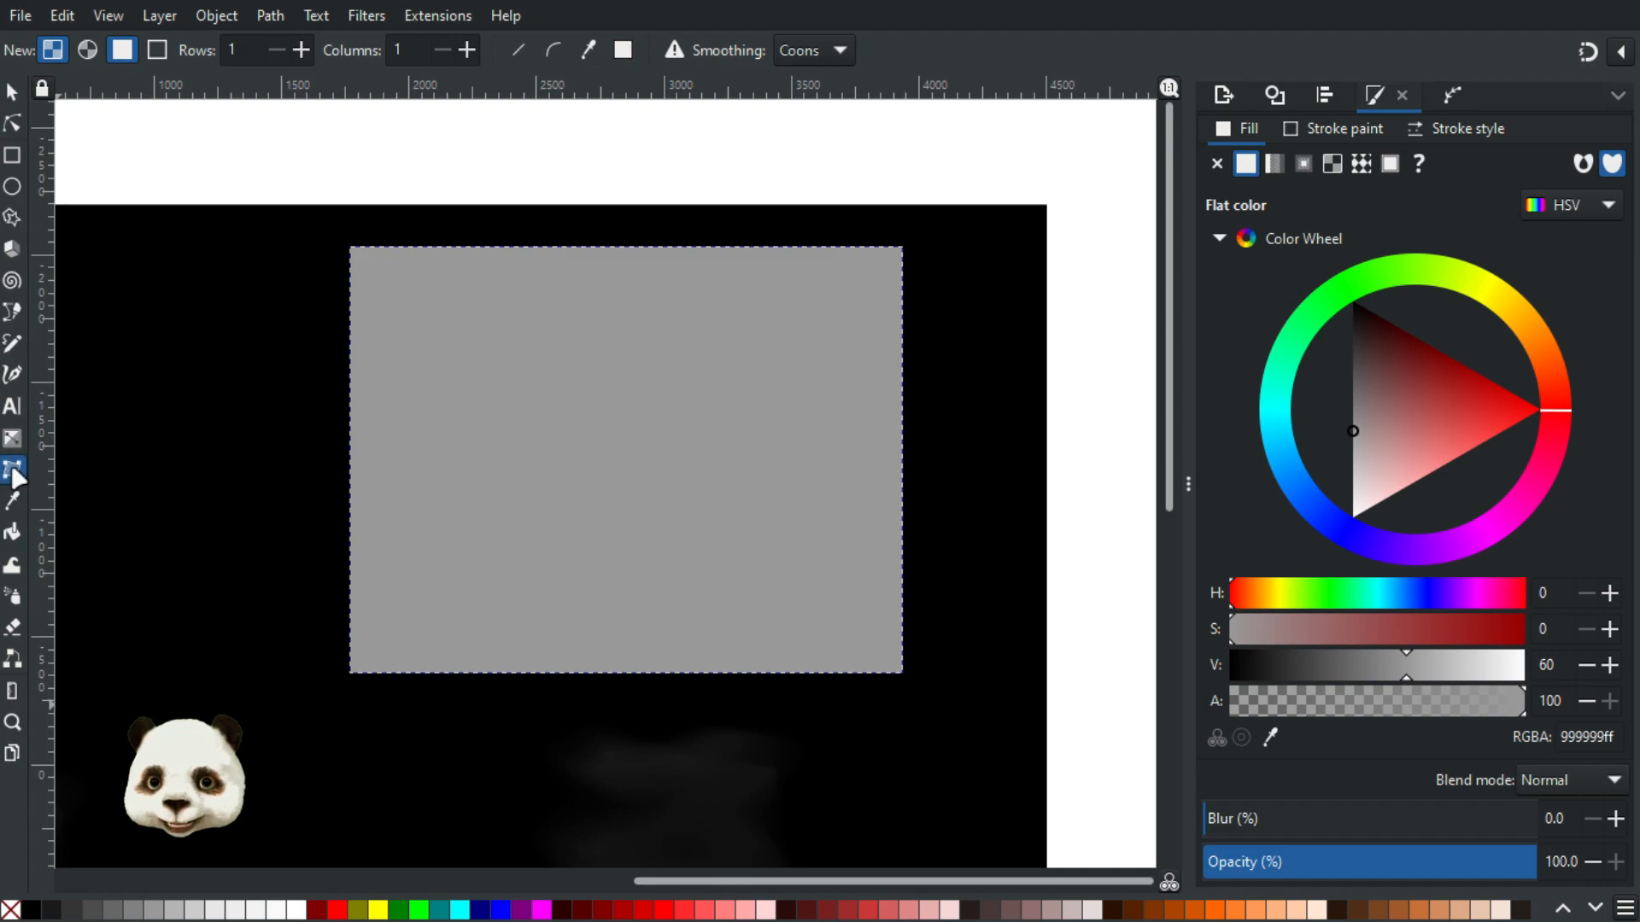
{"action": "left_click", "coordinate": [88, 51]}
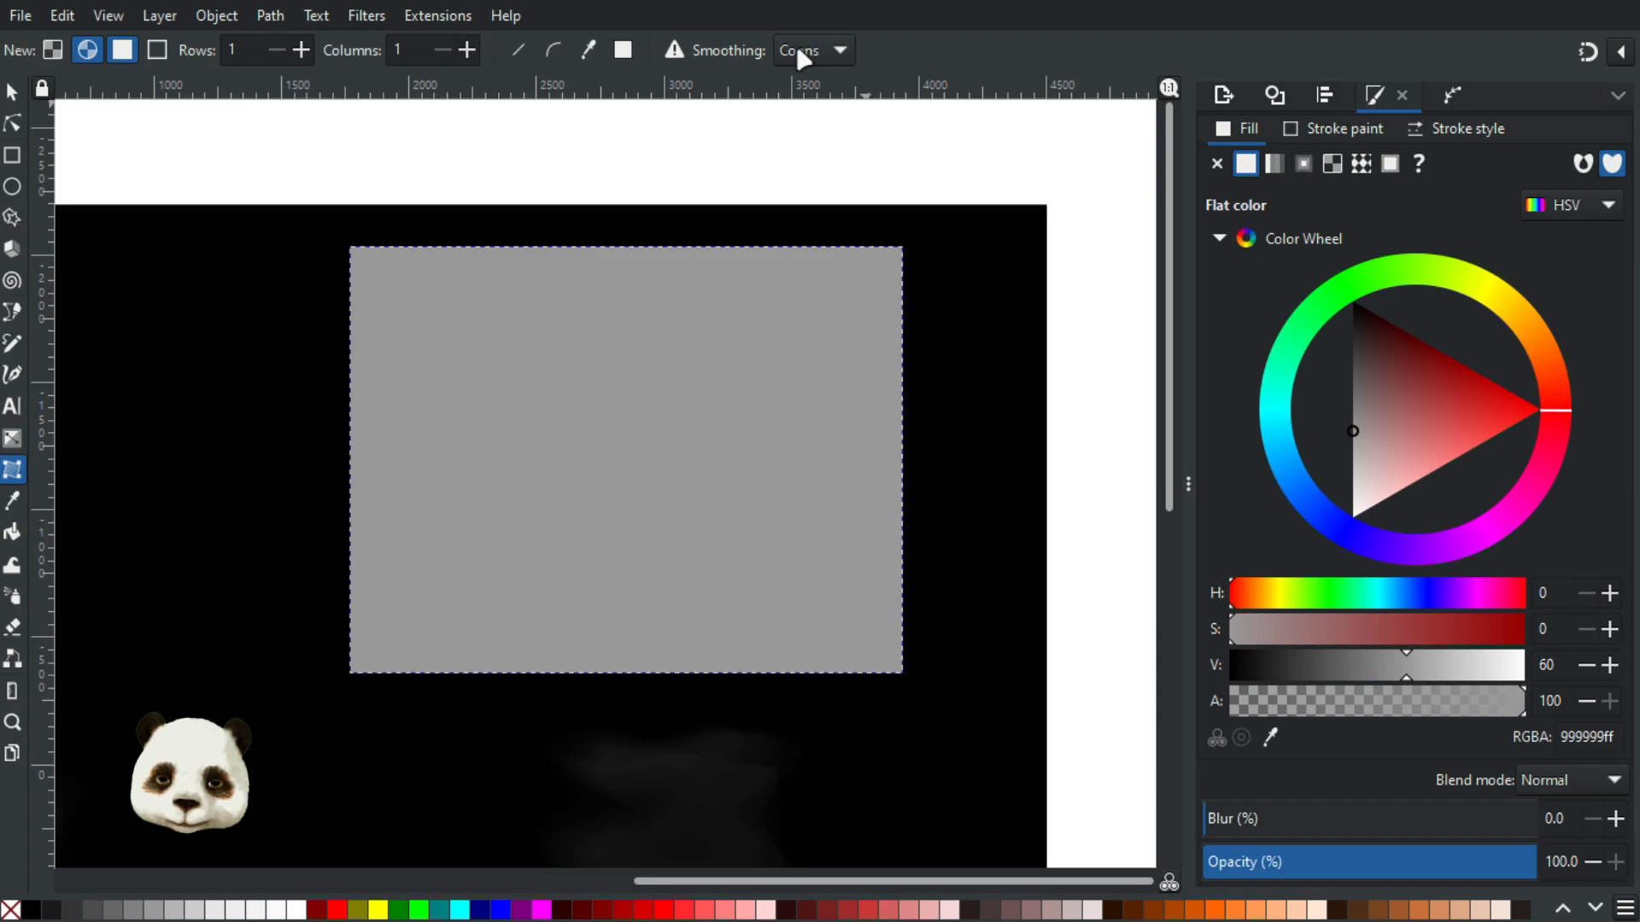
{"action": "double_click", "coordinate": [647, 425]}
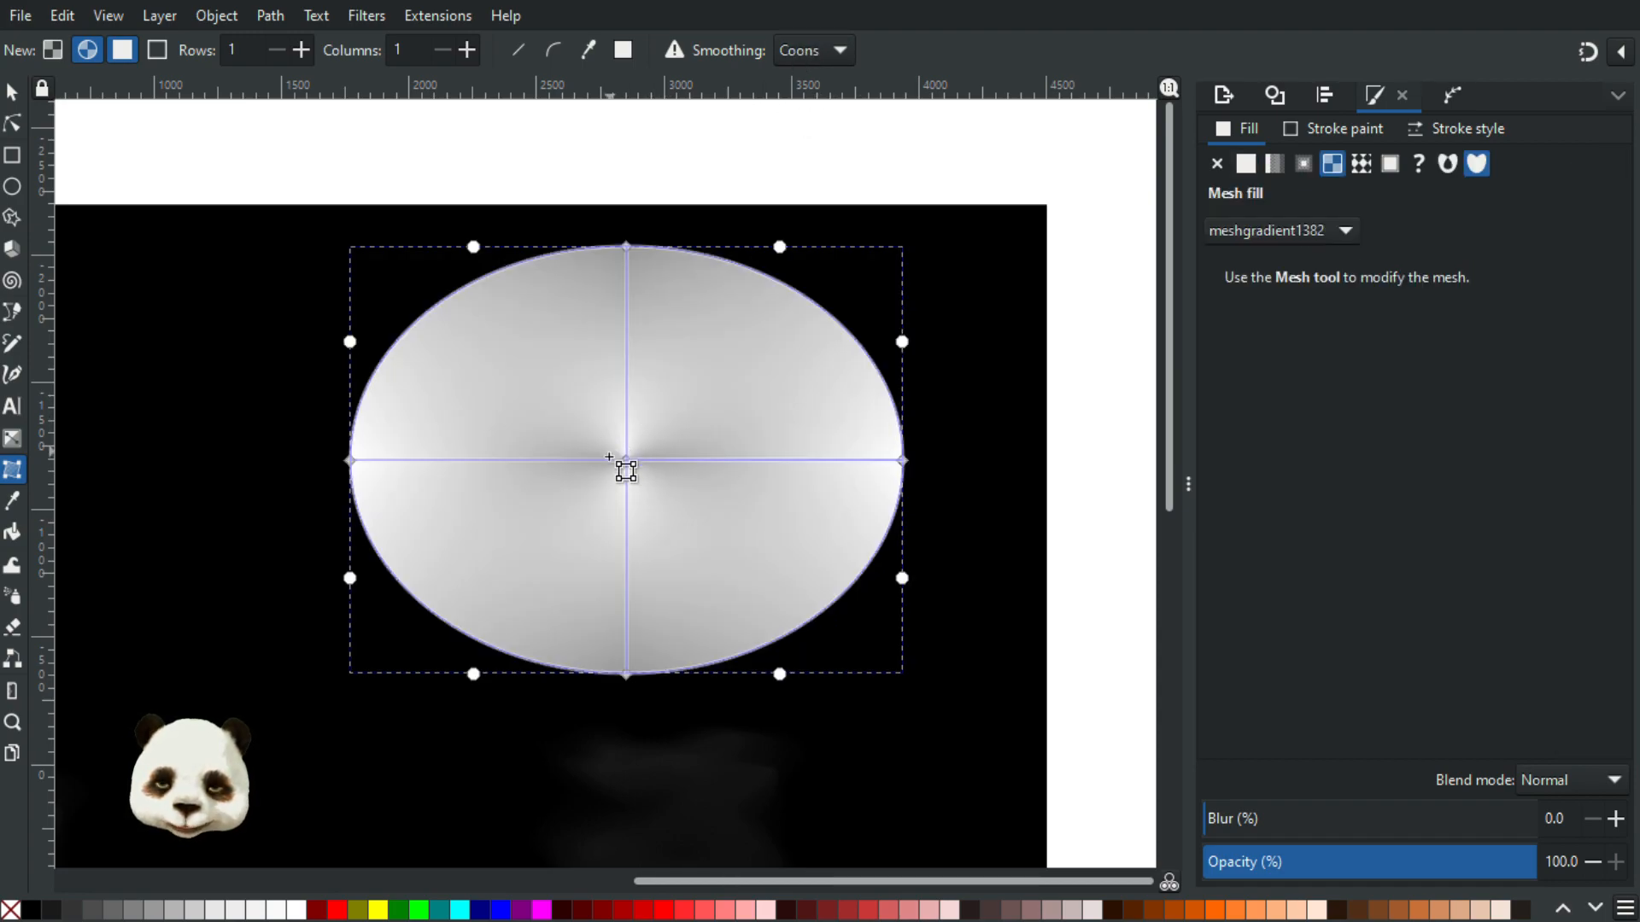
{"action": "left_click_drag", "start_coordinate": [621, 457], "coordinate": [708, 443]}
{"action": "key", "text": "ctrl+z"}
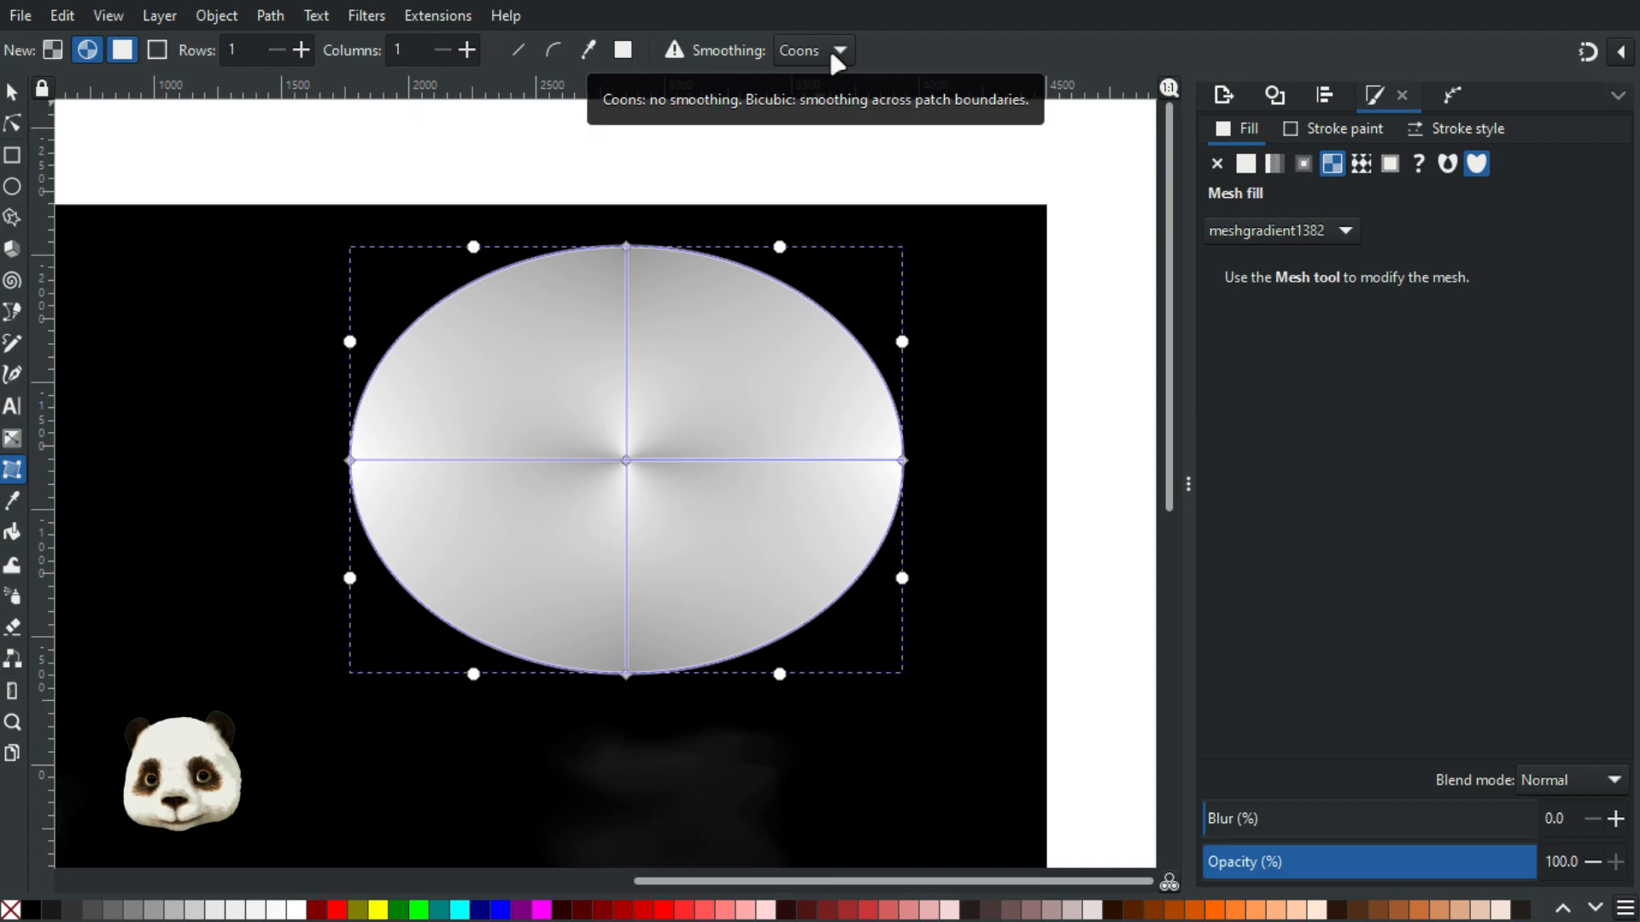
{"action": "key", "text": "ctrl+z"}
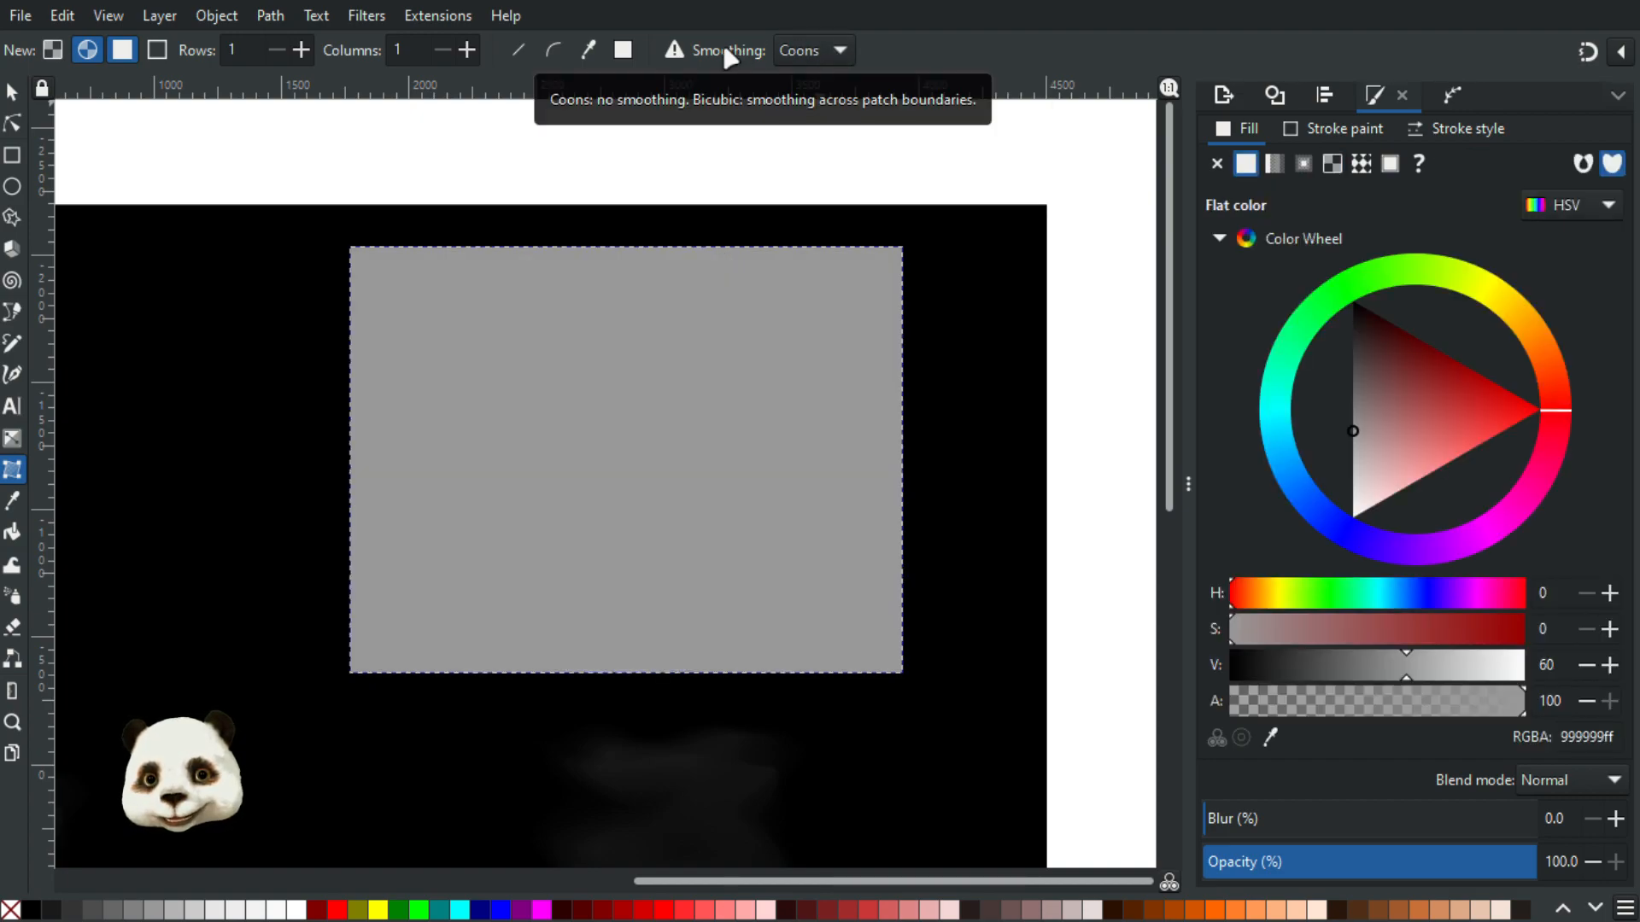
Try the conical mesh gradient on the rectangle with Bicubic smoothing and undo it
{"action": "left_click", "coordinate": [816, 51]}
{"action": "left_click", "coordinate": [815, 93]}
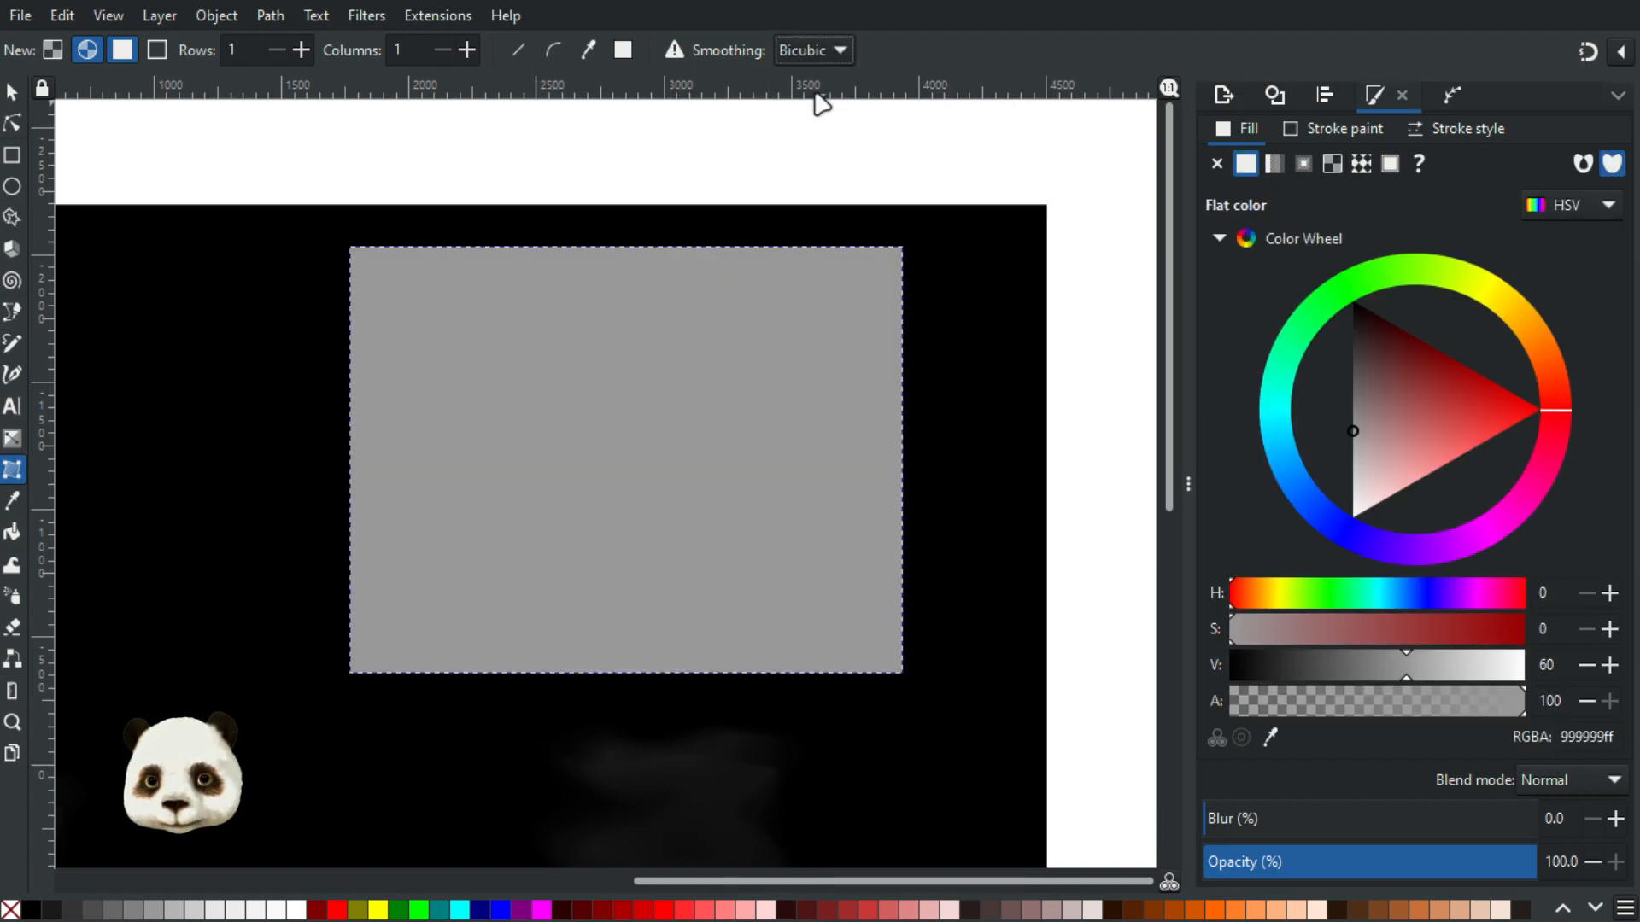
{"action": "double_click", "coordinate": [616, 388]}
{"action": "key", "text": "ctrl+z"}
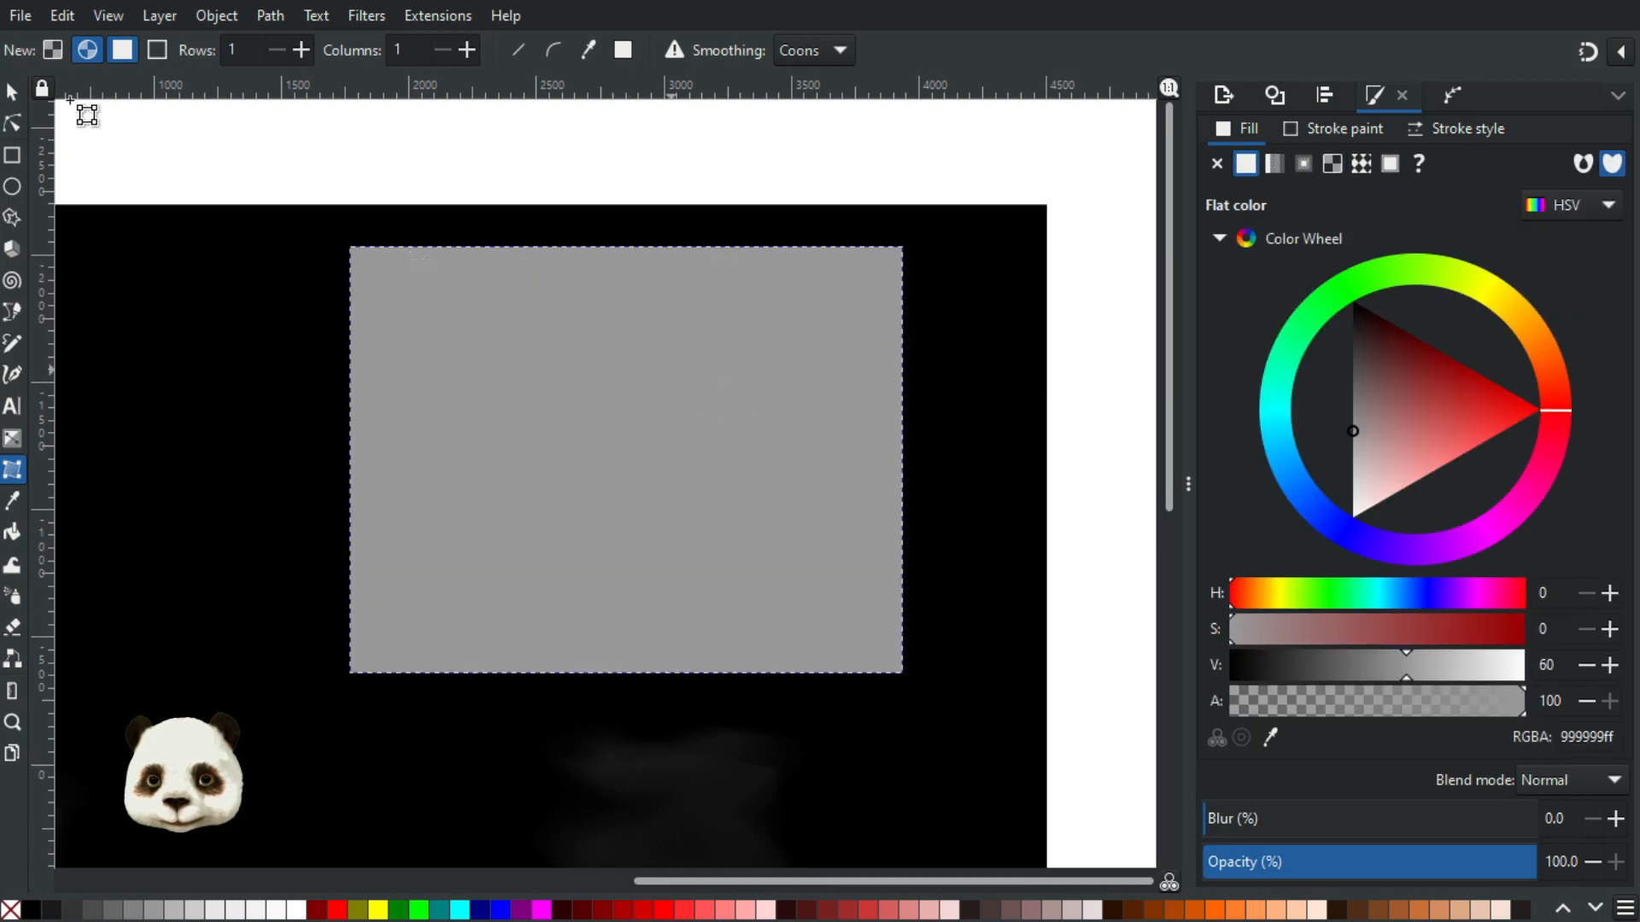
Fill the rectangle with a normal mesh gradient of one row and one column, choosing Bicubic smoothing beforehand
{"action": "left_click", "coordinate": [52, 51]}
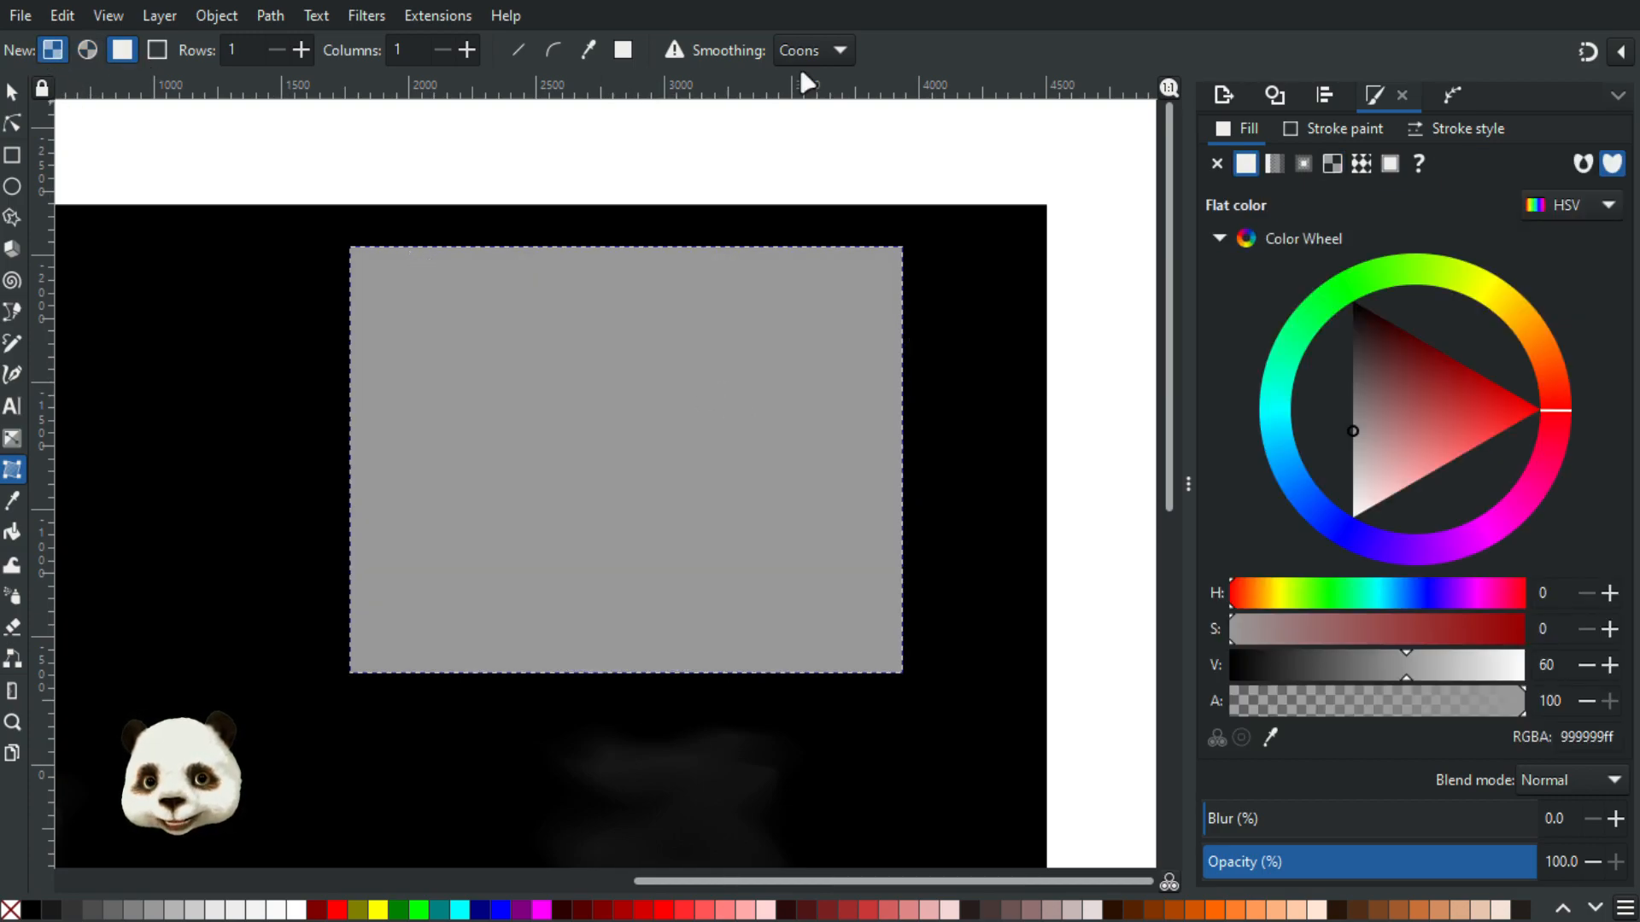
{"action": "left_click", "coordinate": [815, 51]}
{"action": "left_click", "coordinate": [815, 93]}
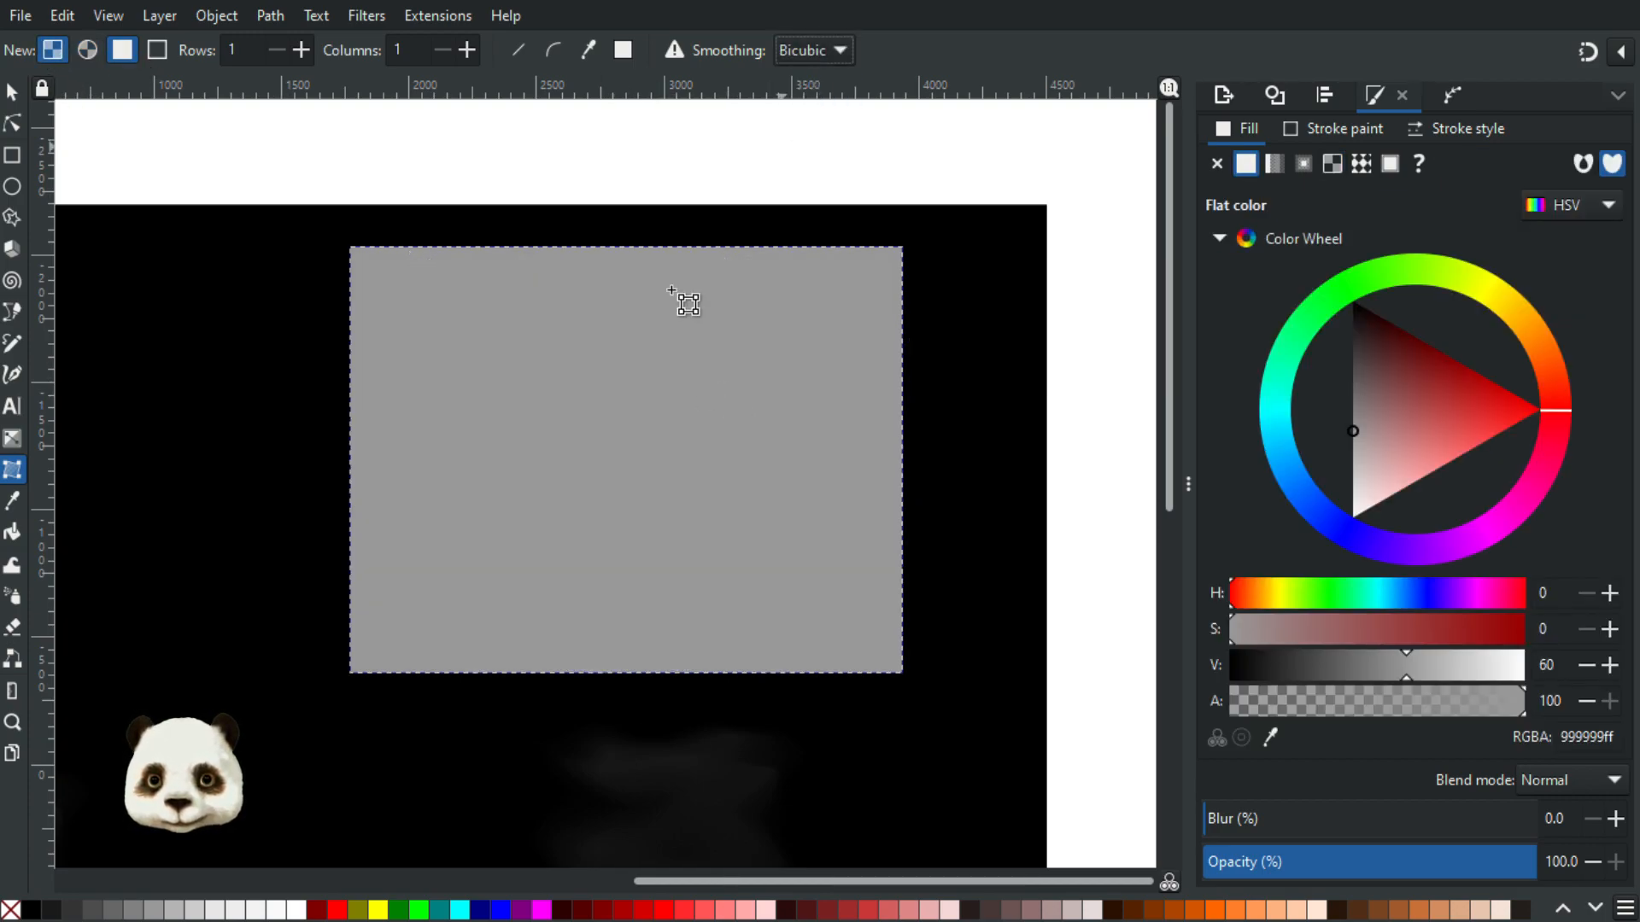
{"action": "double_click", "coordinate": [583, 341]}
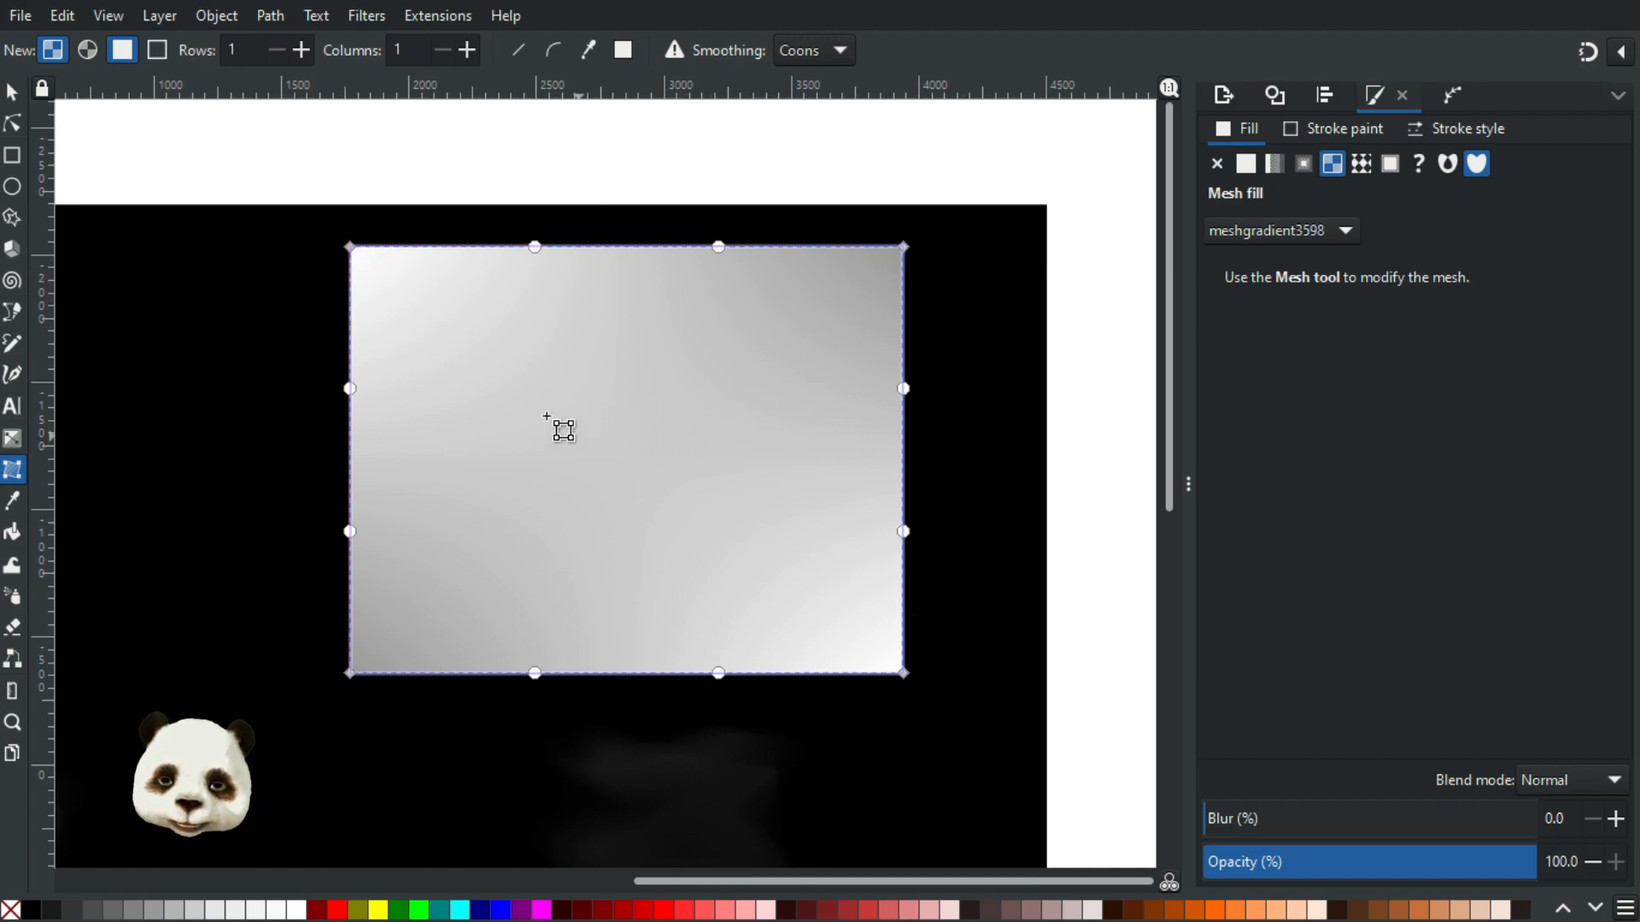
Try pulling the mesh gradient's upper-right and upper-left corner nodes inward from the rectangle's corners
{"action": "left_click_drag", "start_coordinate": [904, 247], "coordinate": [743, 383]}
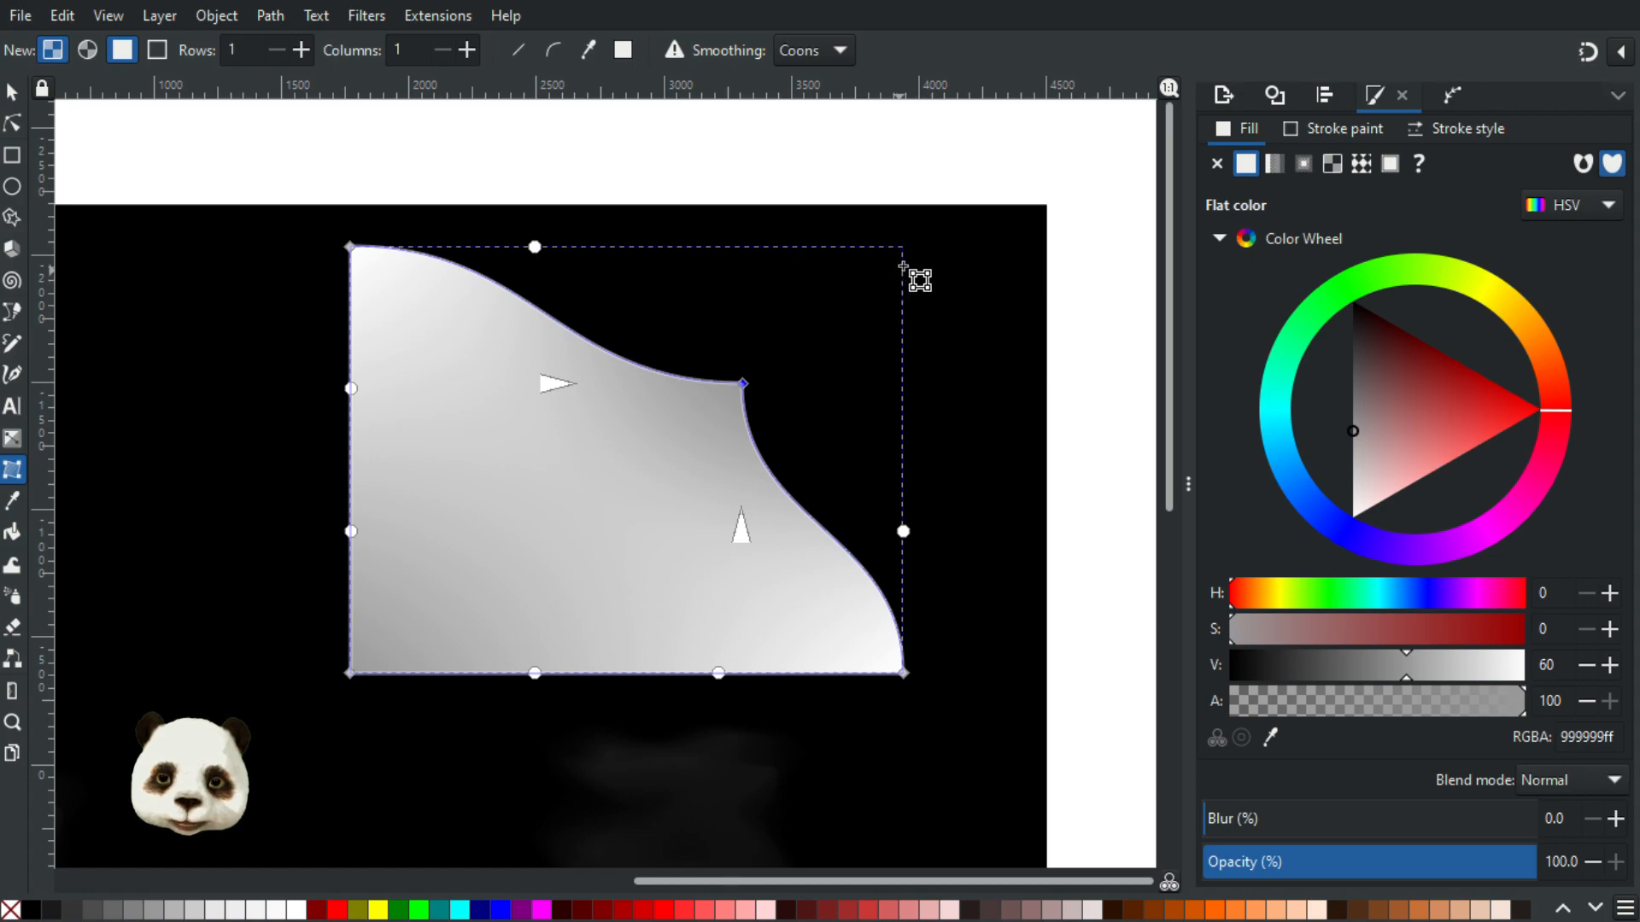
{"action": "key", "text": "Escape"}
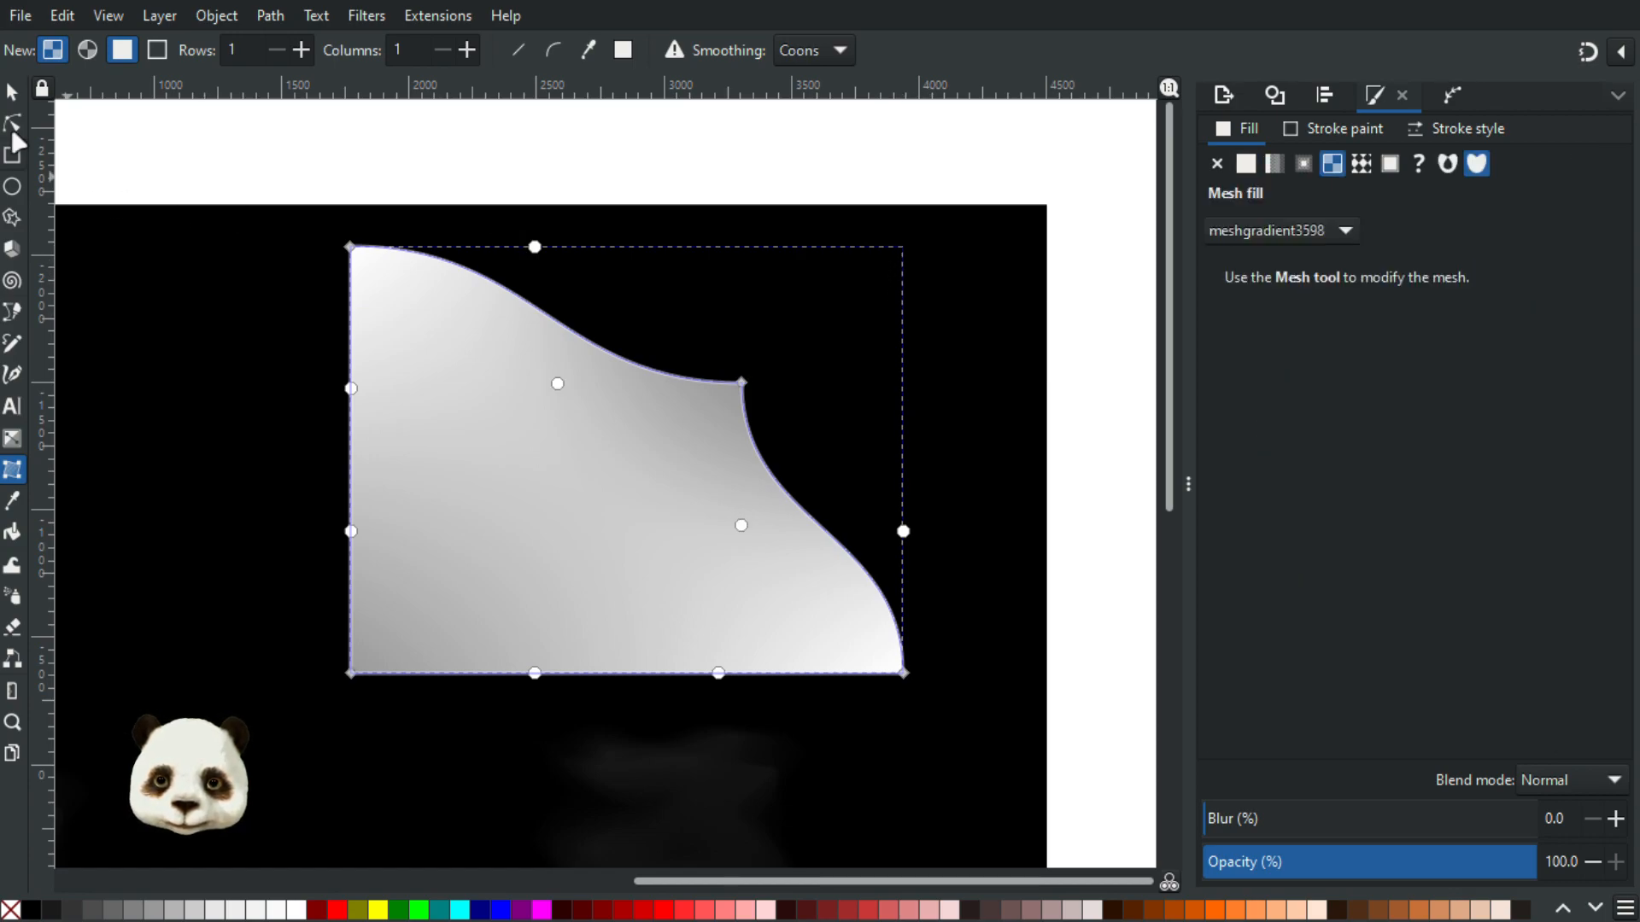
{"action": "key", "text": "n"}
{"action": "left_click_drag", "start_coordinate": [903, 247], "coordinate": [954, 125]}
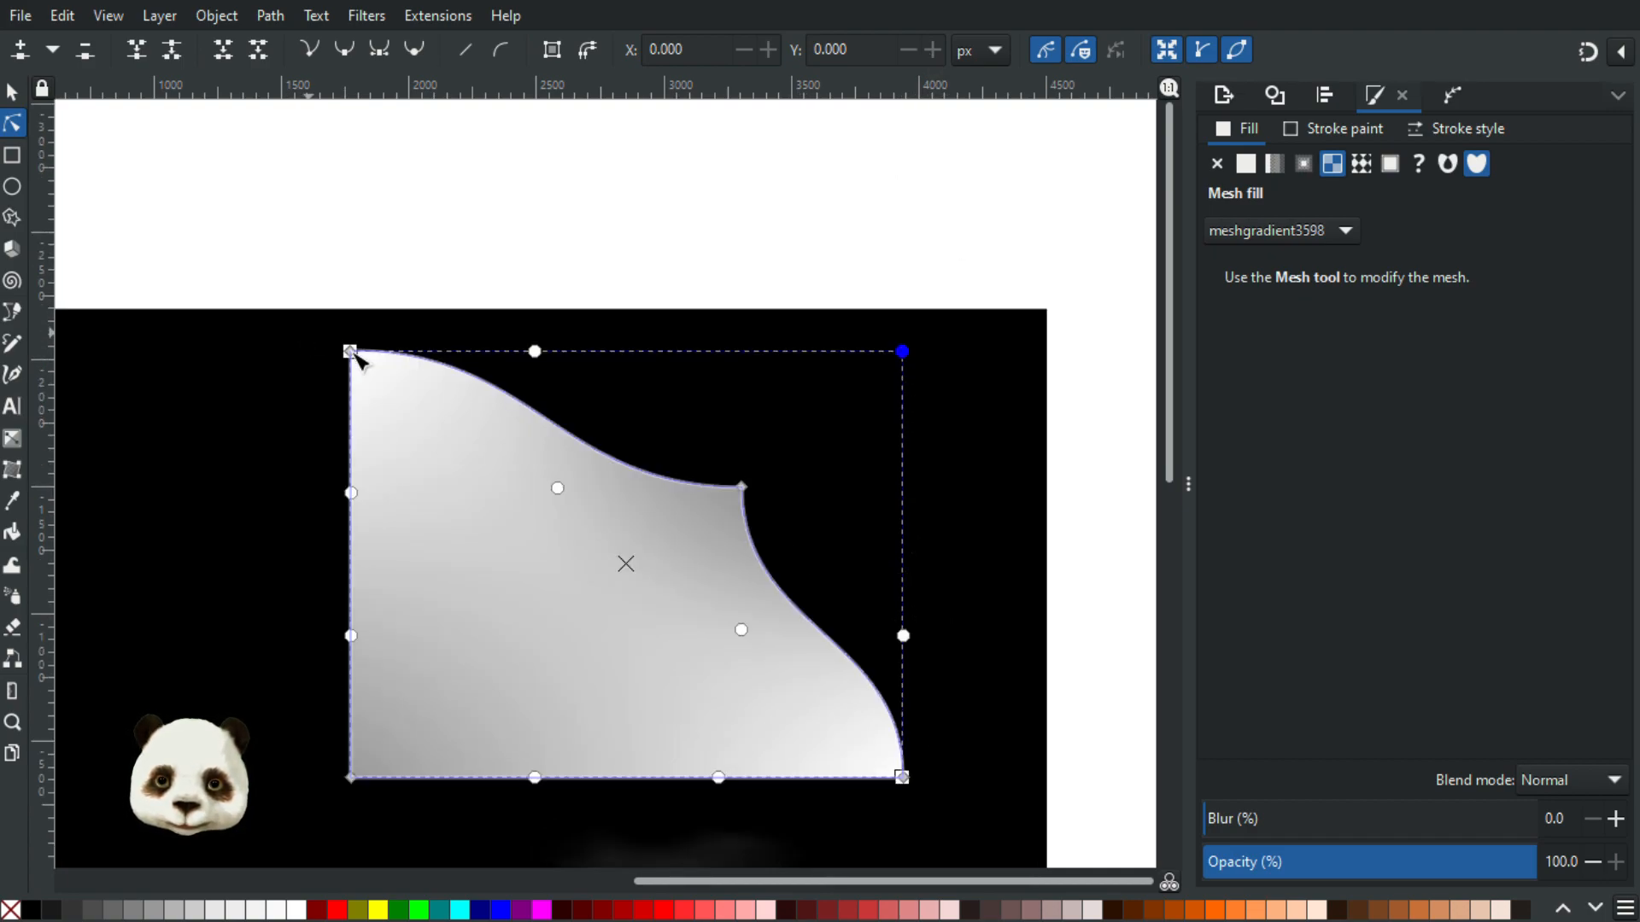
{"action": "left_click_drag", "start_coordinate": [337, 343], "coordinate": [407, 405]}
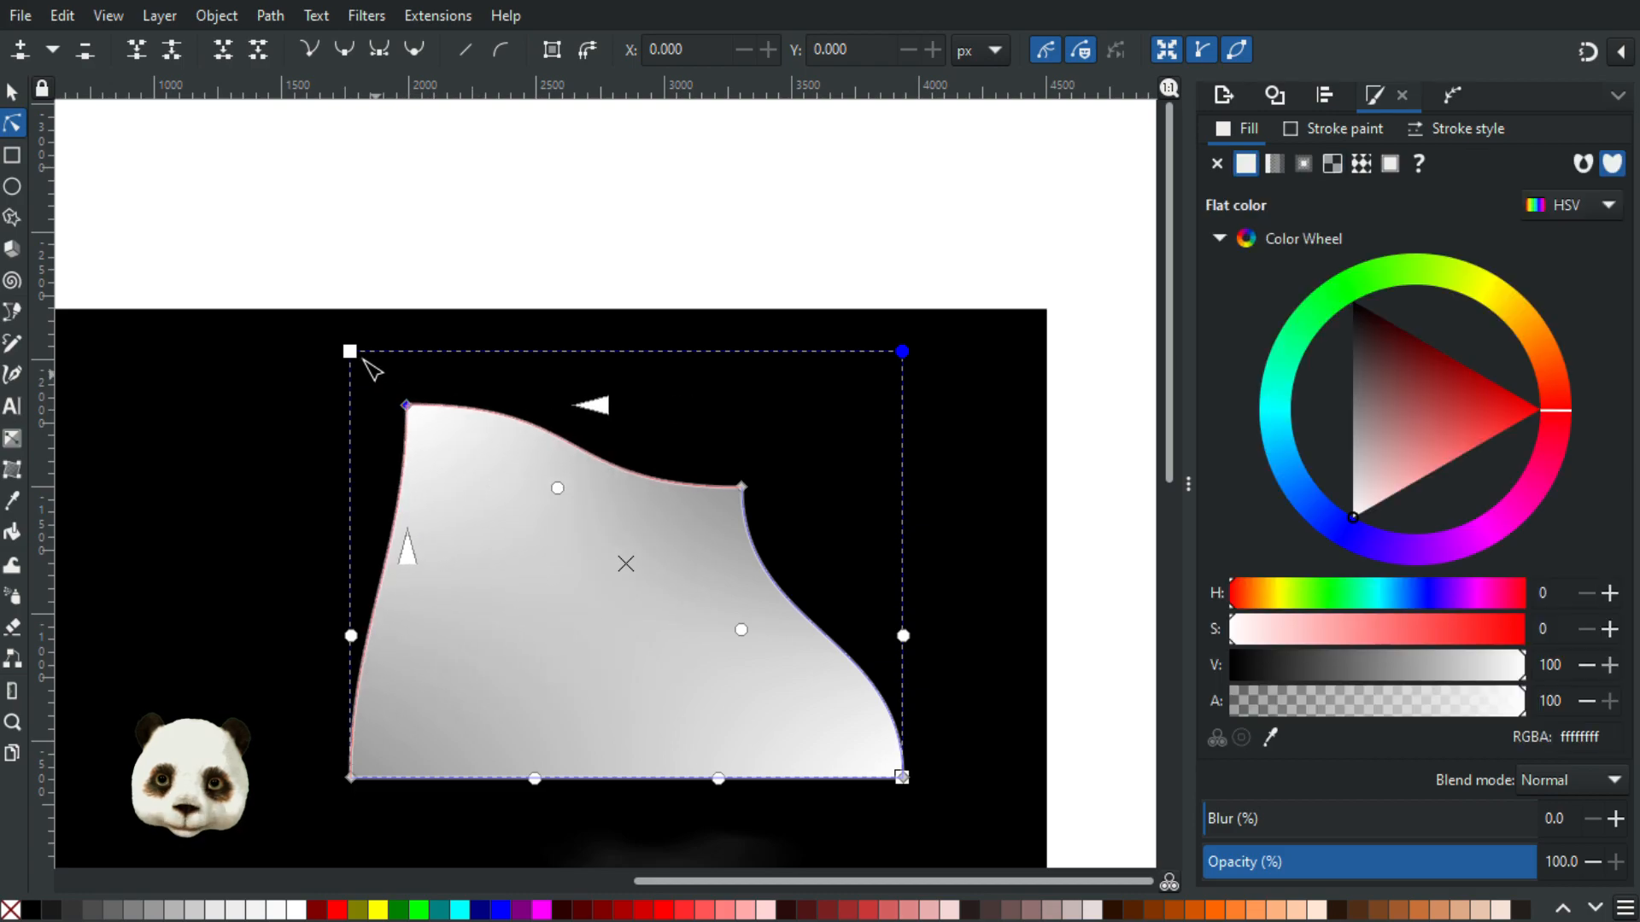
{"action": "mouse_move", "coordinate": [349, 351]}
{"action": "left_mouse_down"}
{"action": "mouse_move", "coordinate": [269, 305]}
{"action": "mouse_move", "coordinate": [334, 308]}
{"action": "mouse_move", "coordinate": [945, 573]}
{"action": "mouse_move", "coordinate": [406, 400]}
{"action": "mouse_move", "coordinate": [367, 476]}
{"action": "mouse_move", "coordinate": [295, 376]}
{"action": "mouse_move", "coordinate": [556, 578]}
{"action": "mouse_move", "coordinate": [412, 344]}
{"action": "mouse_move", "coordinate": [367, 428]}
{"action": "mouse_move", "coordinate": [333, 260]}
{"action": "mouse_move", "coordinate": [322, 367]}
{"action": "mouse_move", "coordinate": [350, 353]}
{"action": "left_mouse_up"}
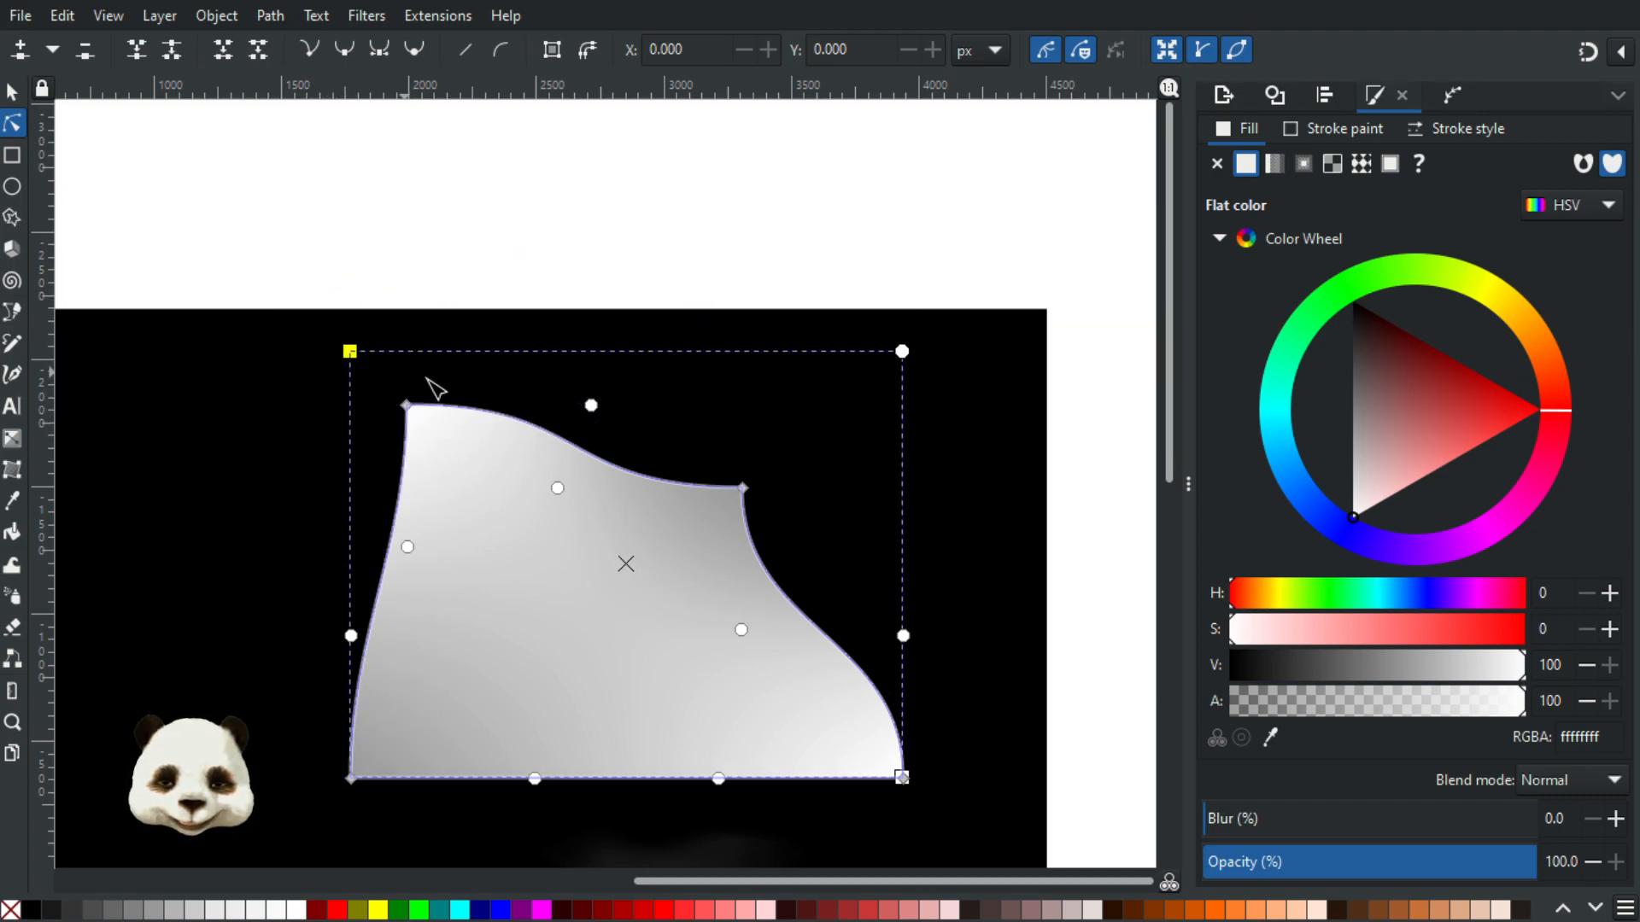
Try shifting the upper-left mesh node further, and undo all the mesh corner moves
{"action": "left_click_drag", "start_coordinate": [408, 407], "coordinate": [491, 379]}
{"action": "key", "text": "ctrl+z"}
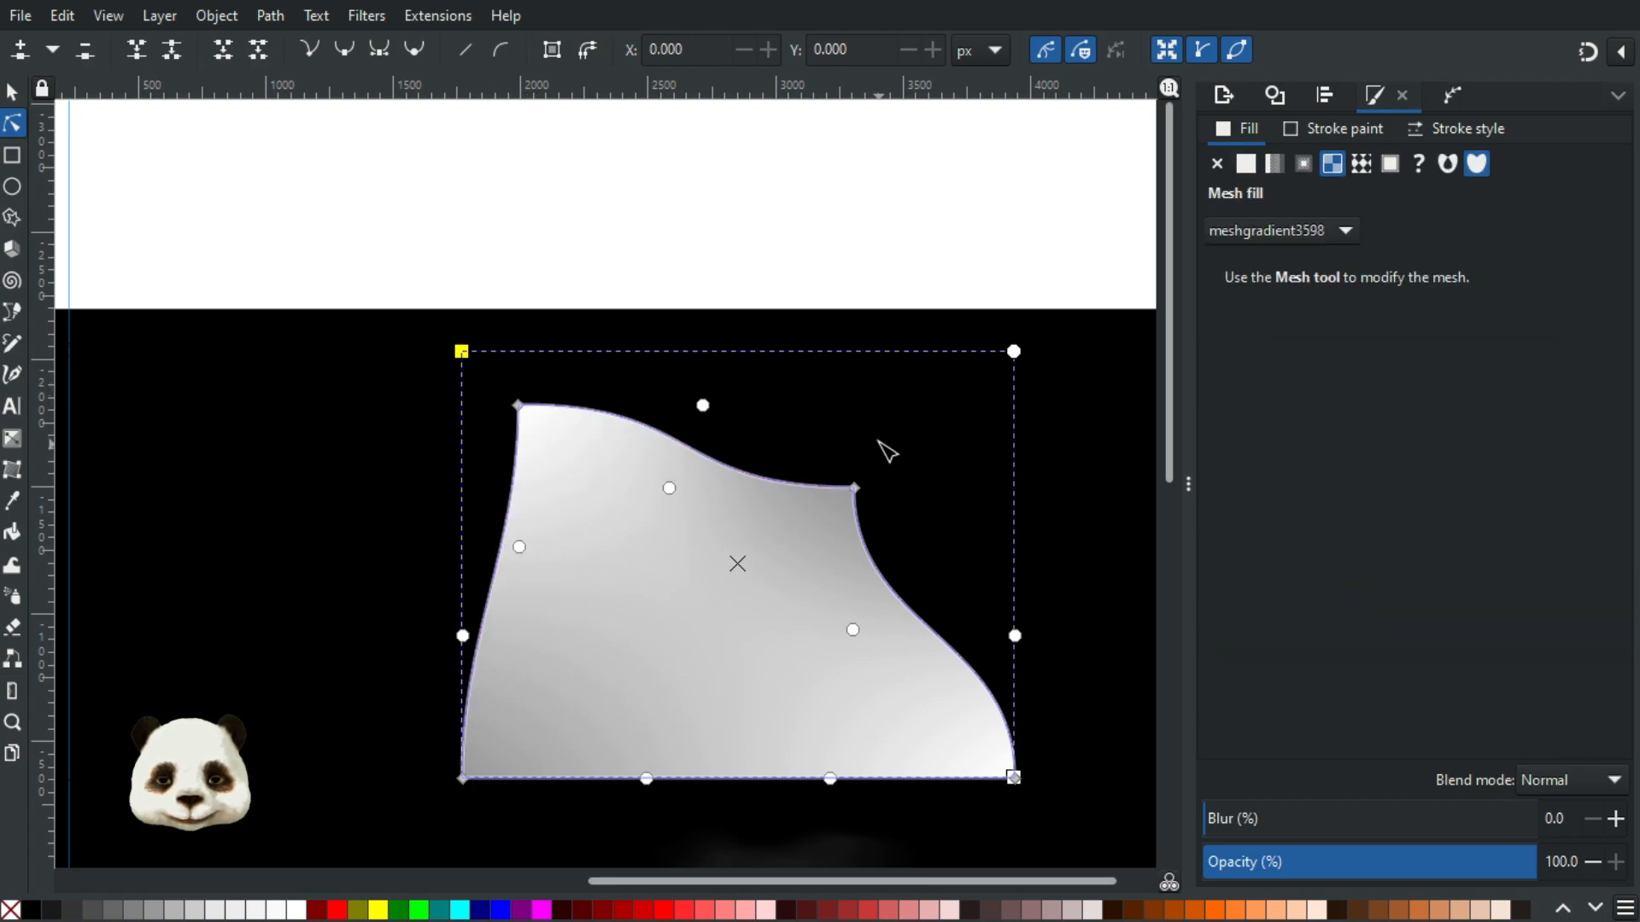
{"action": "key", "text": "ctrl+z"}
{"action": "key", "text": "ctrl+z"}
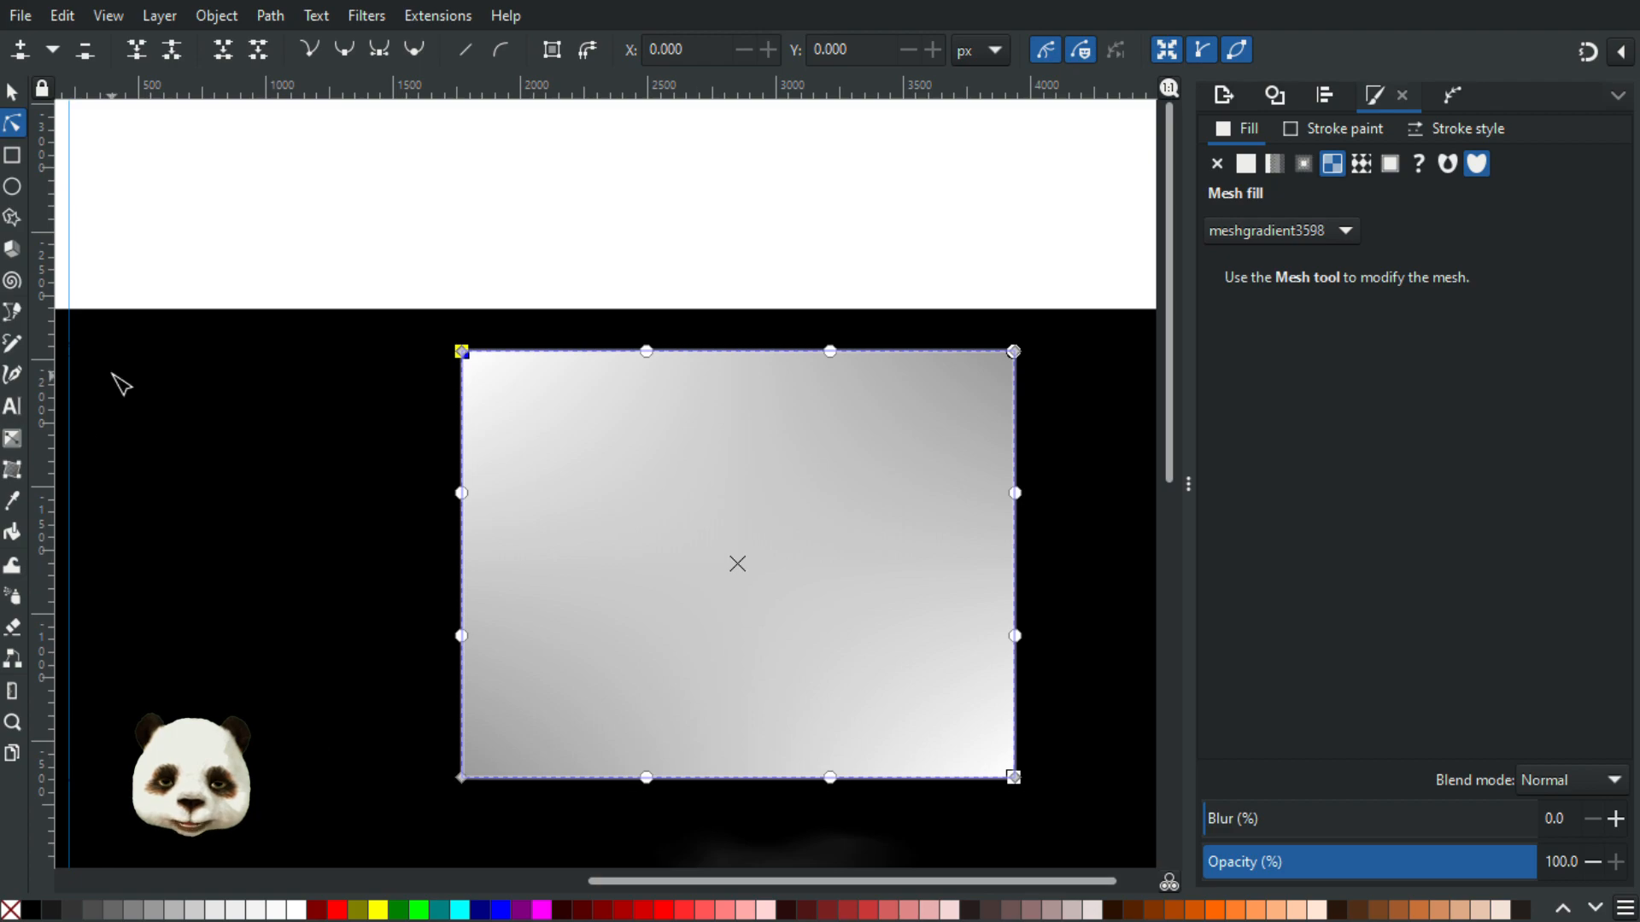
Subdivide the rectangle's mesh with two horizontal lines at and above mid-height and two vertical lines, at the centre and near the right edge
{"action": "left_click", "coordinate": [15, 476]}
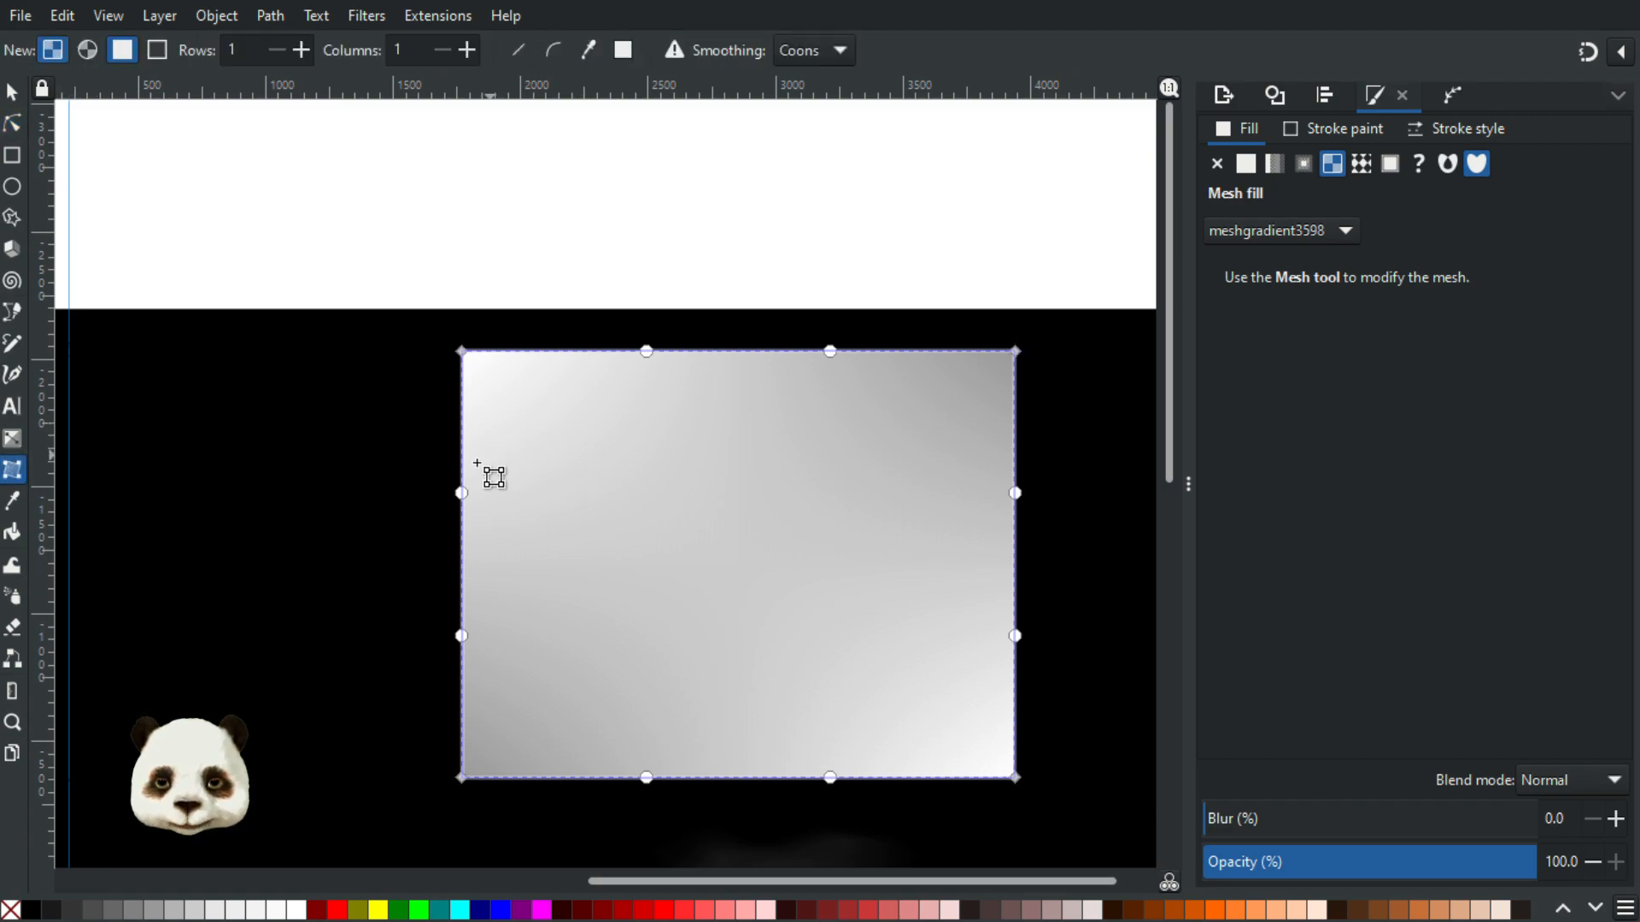
{"action": "left_click", "coordinate": [465, 546]}
{"action": "double_click", "coordinate": [465, 546]}
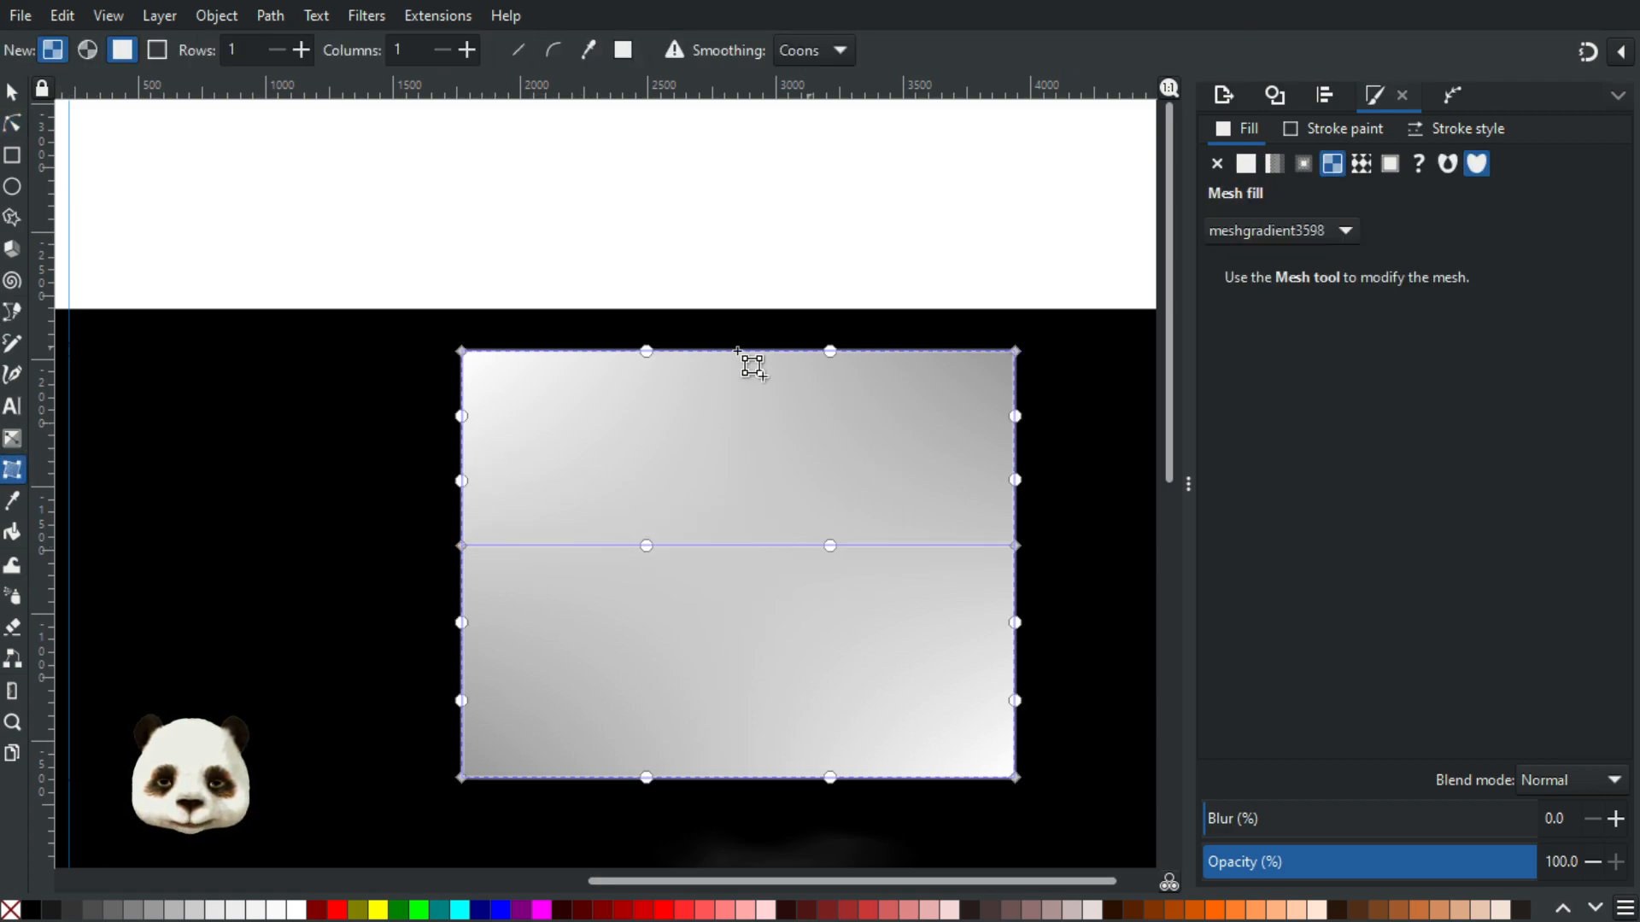
{"action": "double_click", "coordinate": [742, 546]}
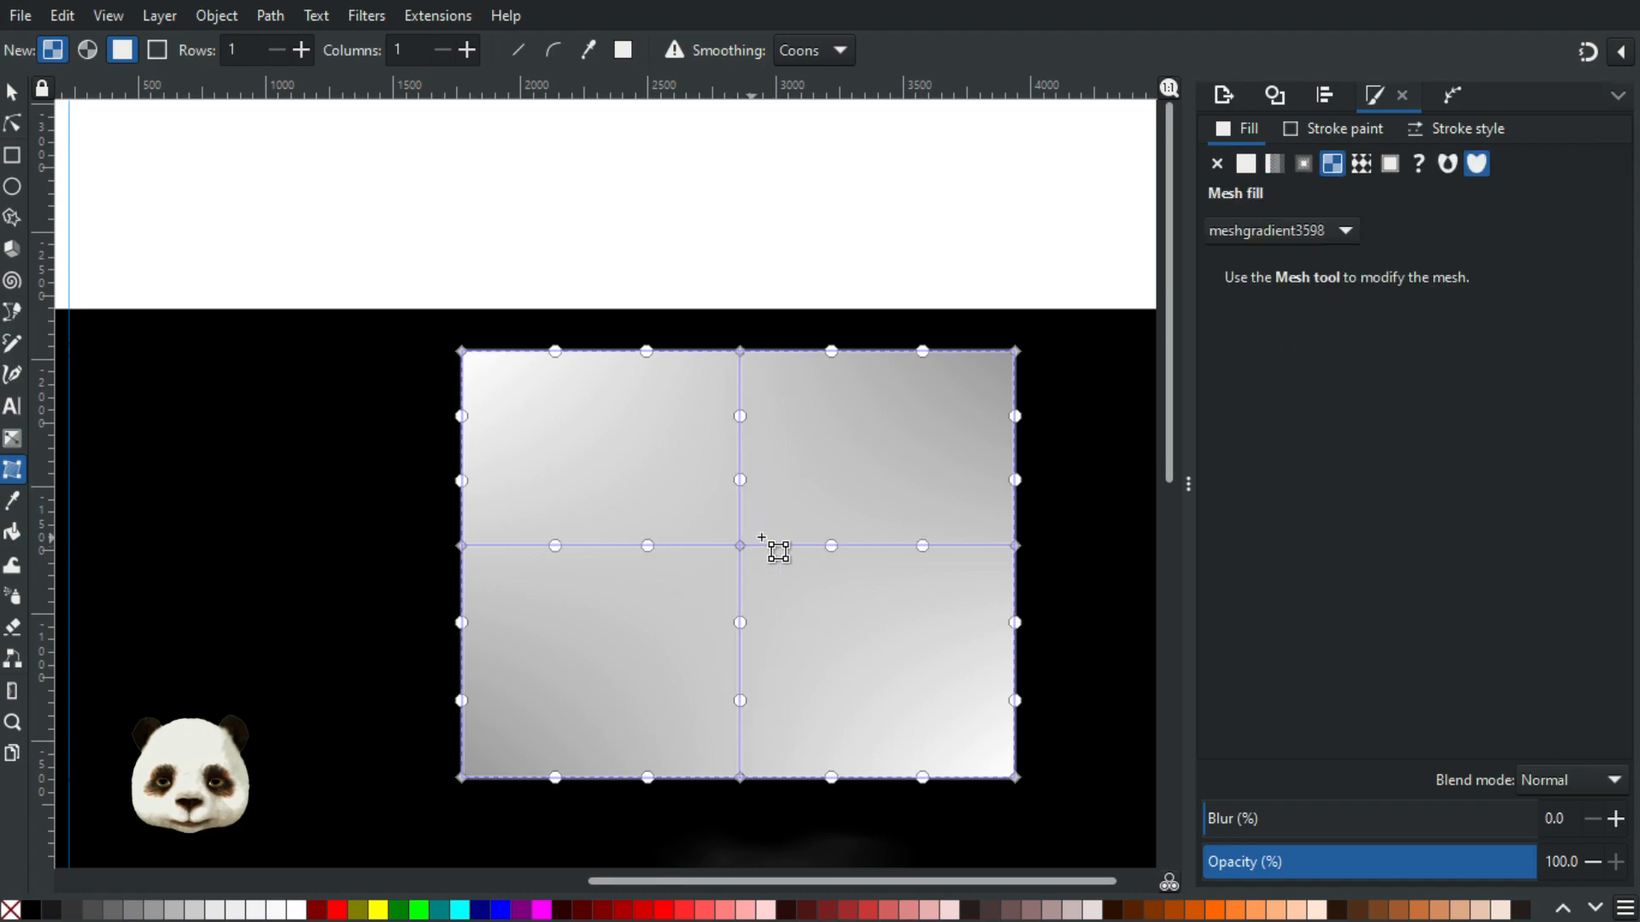
{"action": "left_click", "coordinate": [958, 548]}
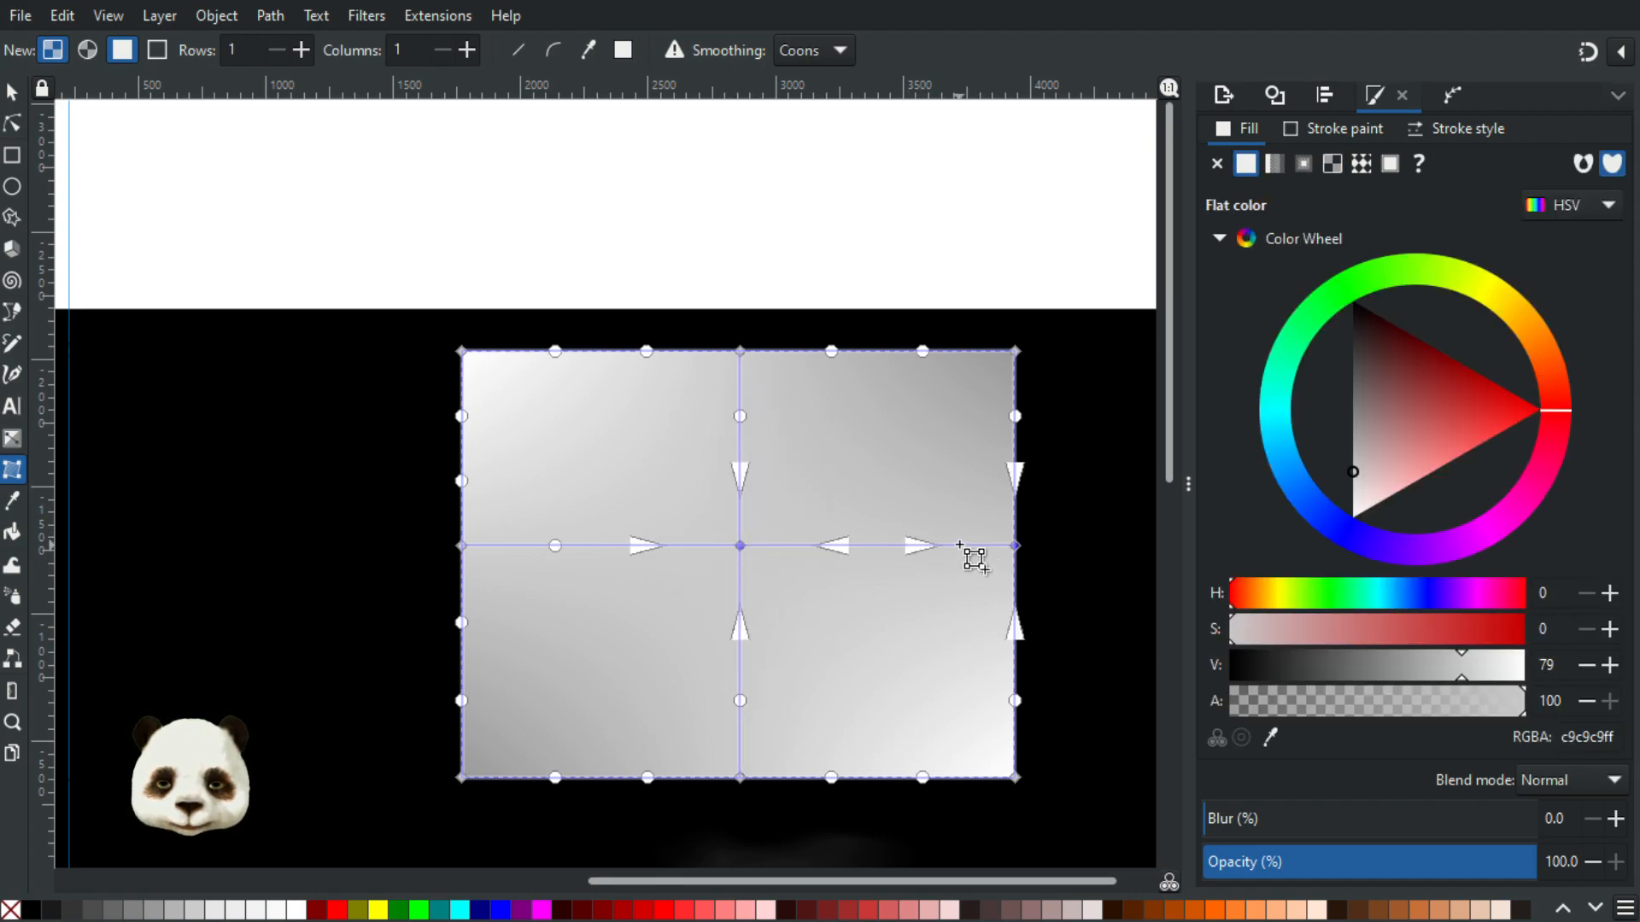
{"action": "double_click", "coordinate": [959, 545]}
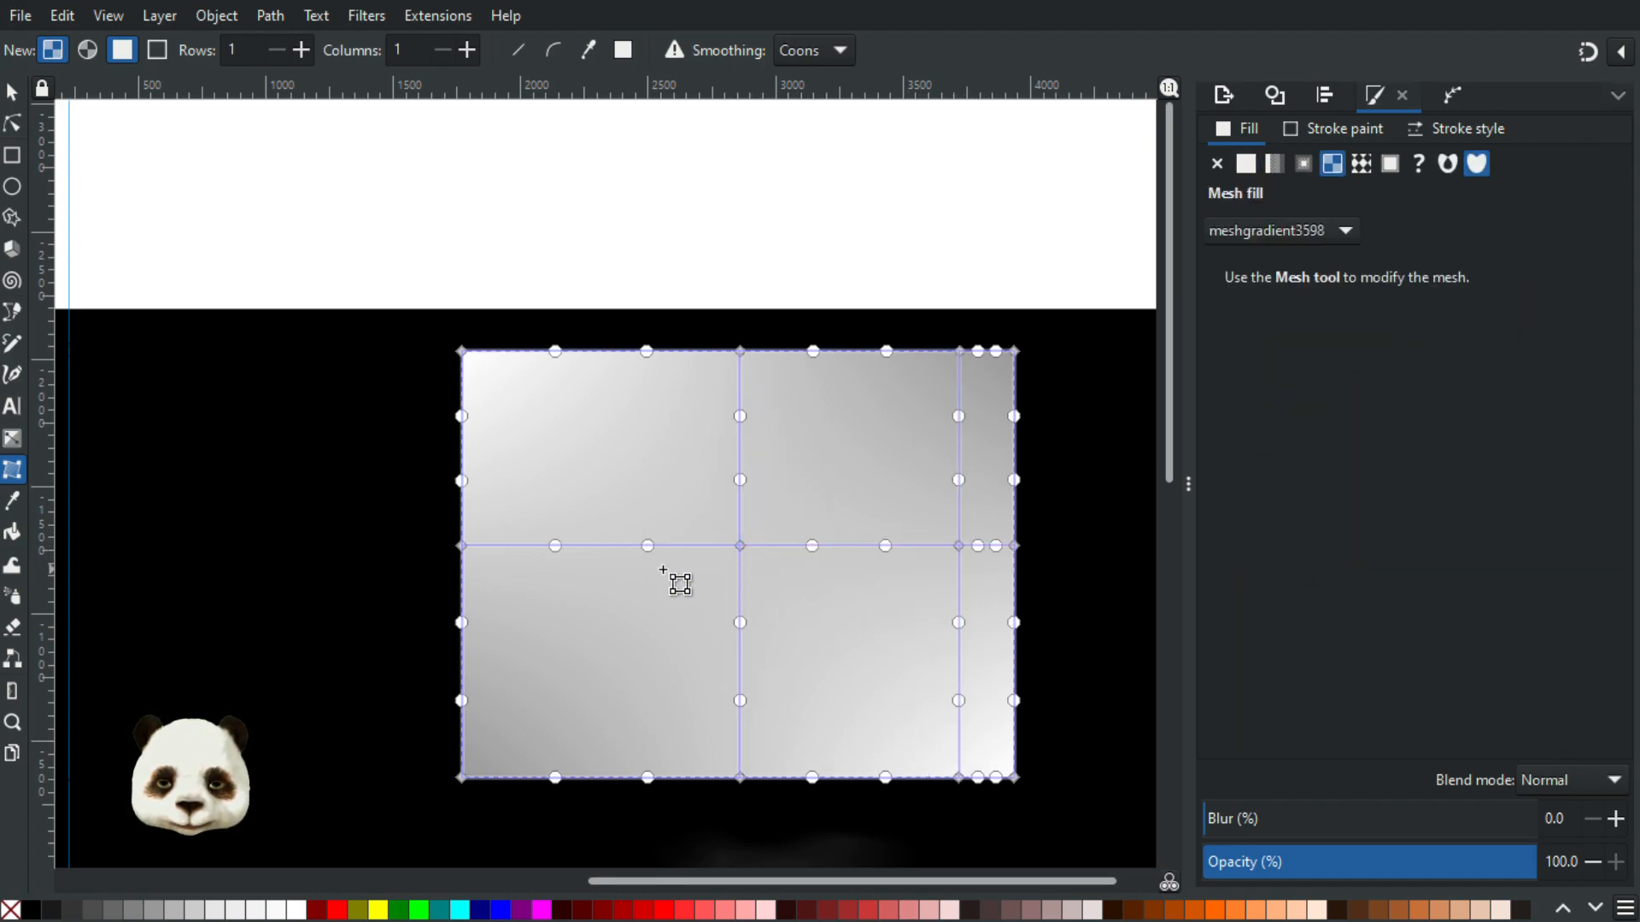
{"action": "left_click", "coordinate": [732, 448]}
{"action": "double_click", "coordinate": [733, 447]}
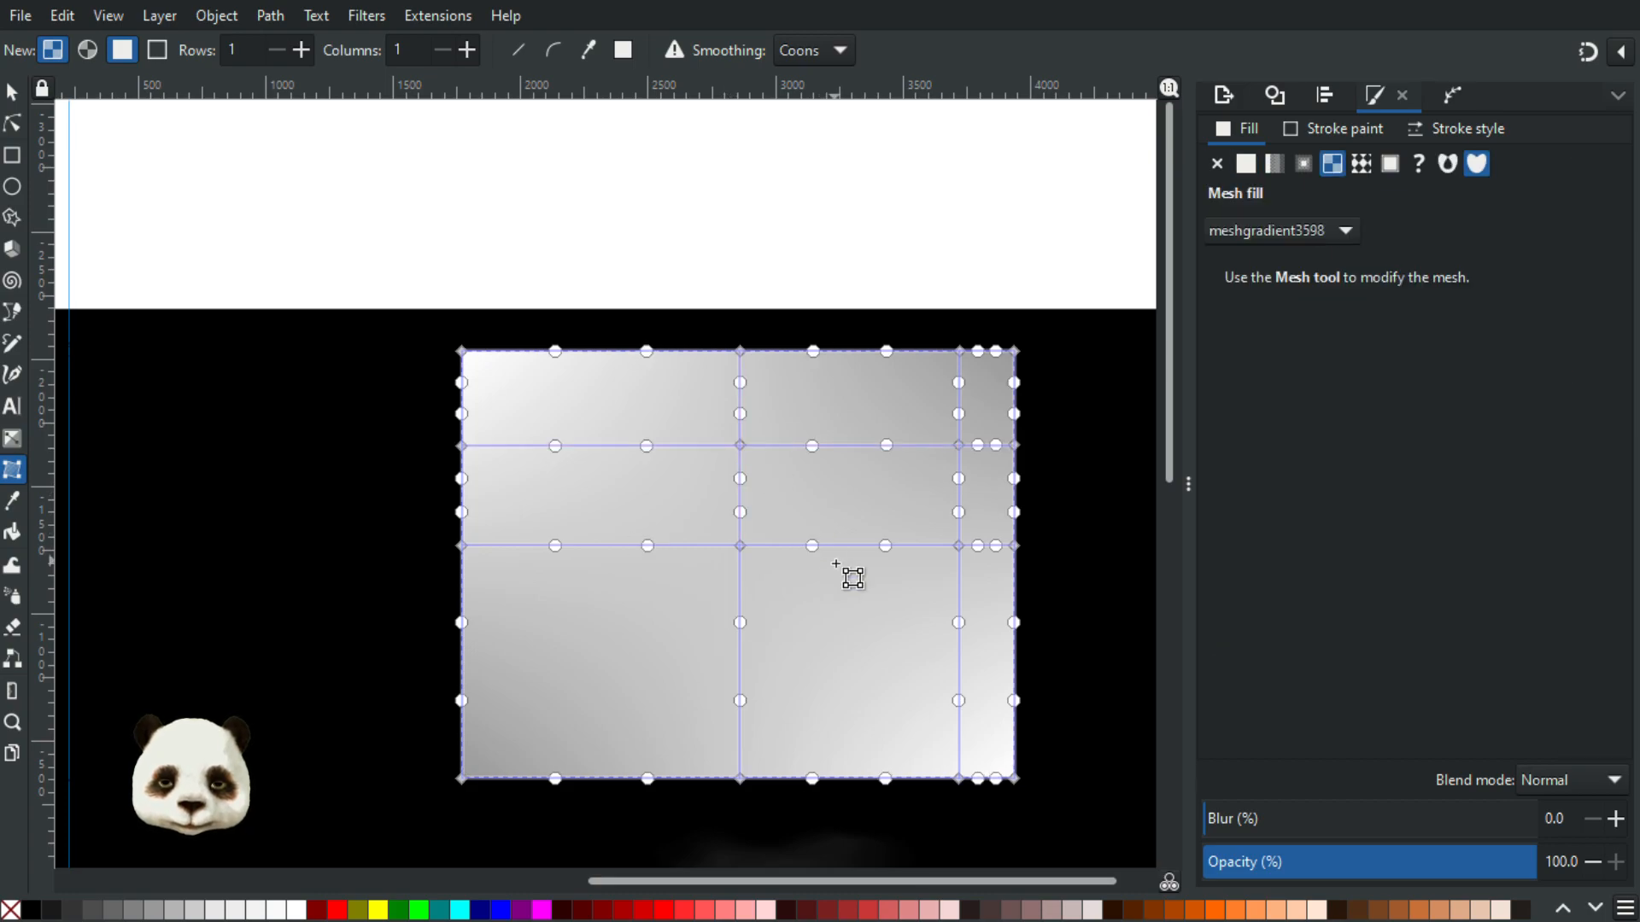
Rotate the four handles of the upper central mesh node so the mesh lines through it curve into a swirl
{"action": "scroll", "coordinate": [864, 539], "scroll_direction": "up", "scroll_amount": 1}
{"action": "scroll", "coordinate": [880, 551], "scroll_direction": "up", "scroll_amount": 1}
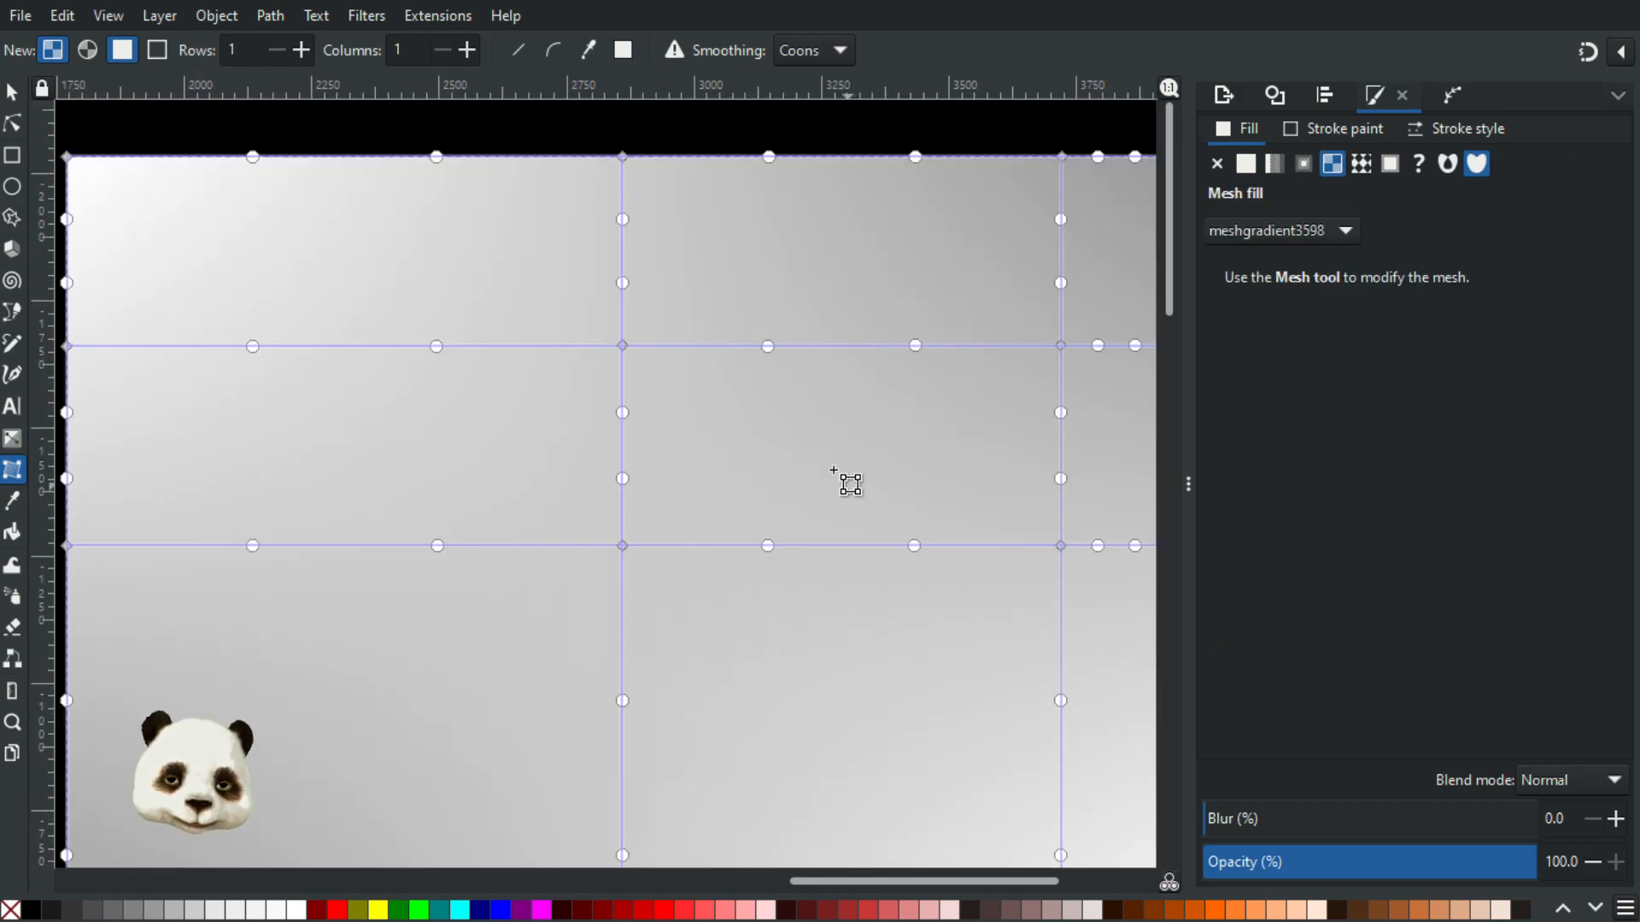
{"action": "scroll", "coordinate": [818, 471], "scroll_direction": "down", "scroll_amount": 2}
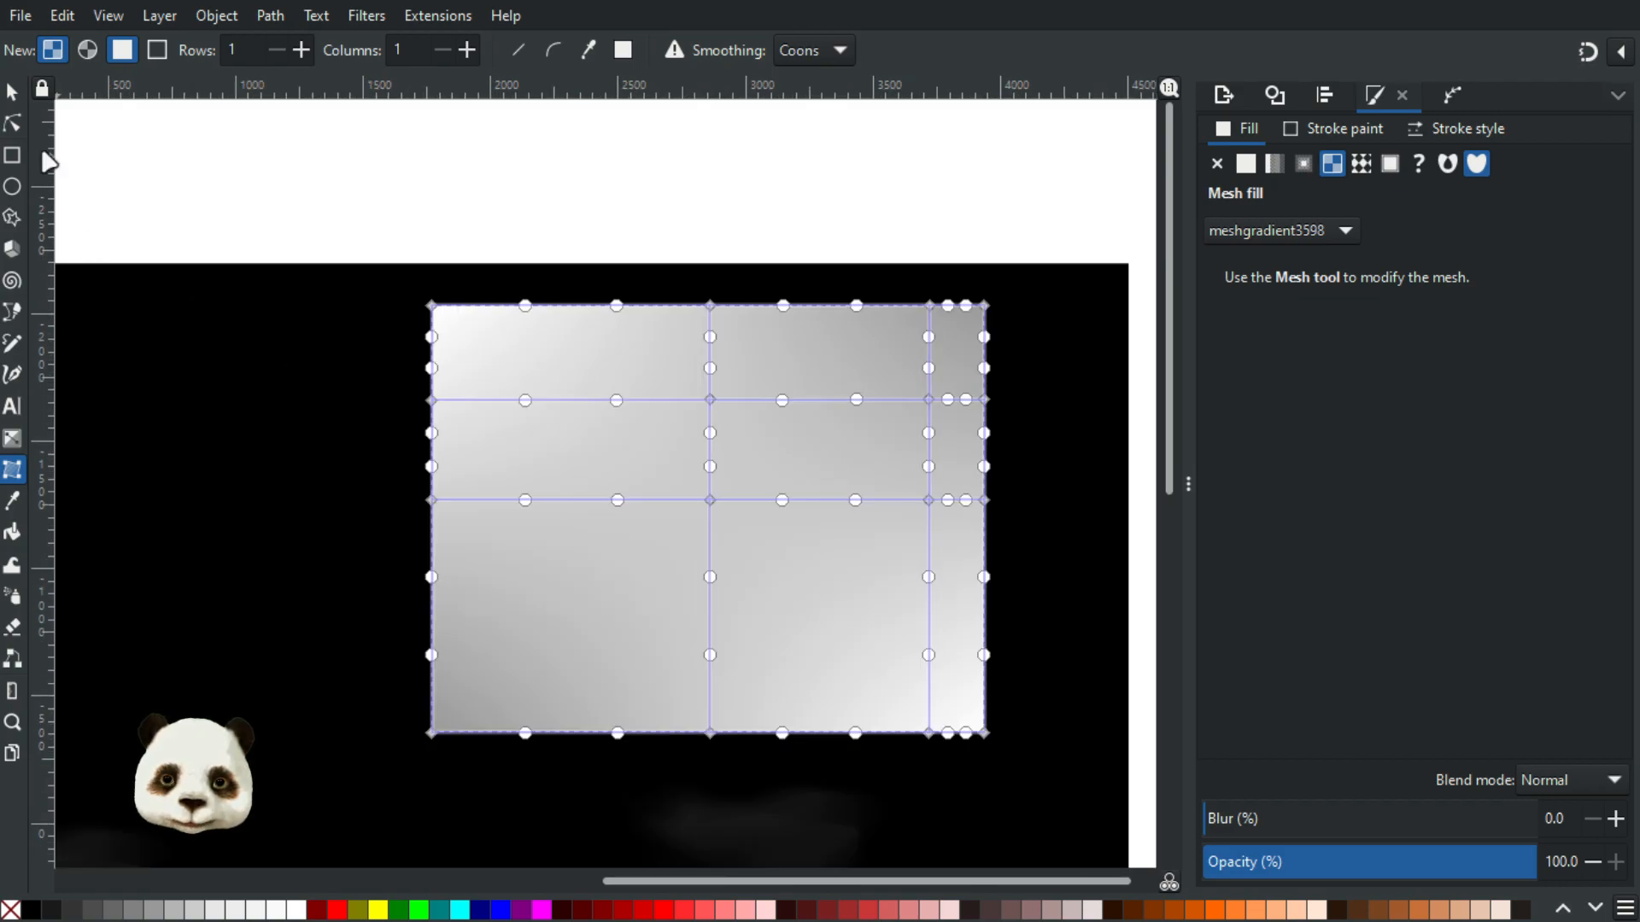
{"action": "left_click", "coordinate": [710, 400]}
{"action": "left_click_drag", "start_coordinate": [783, 399], "coordinate": [764, 462]}
{"action": "left_click_drag", "start_coordinate": [619, 400], "coordinate": [750, 352]}
{"action": "left_click", "coordinate": [710, 366]}
{"action": "left_click", "coordinate": [712, 440]}
{"action": "left_click_drag", "start_coordinate": [711, 440], "coordinate": [671, 467]}
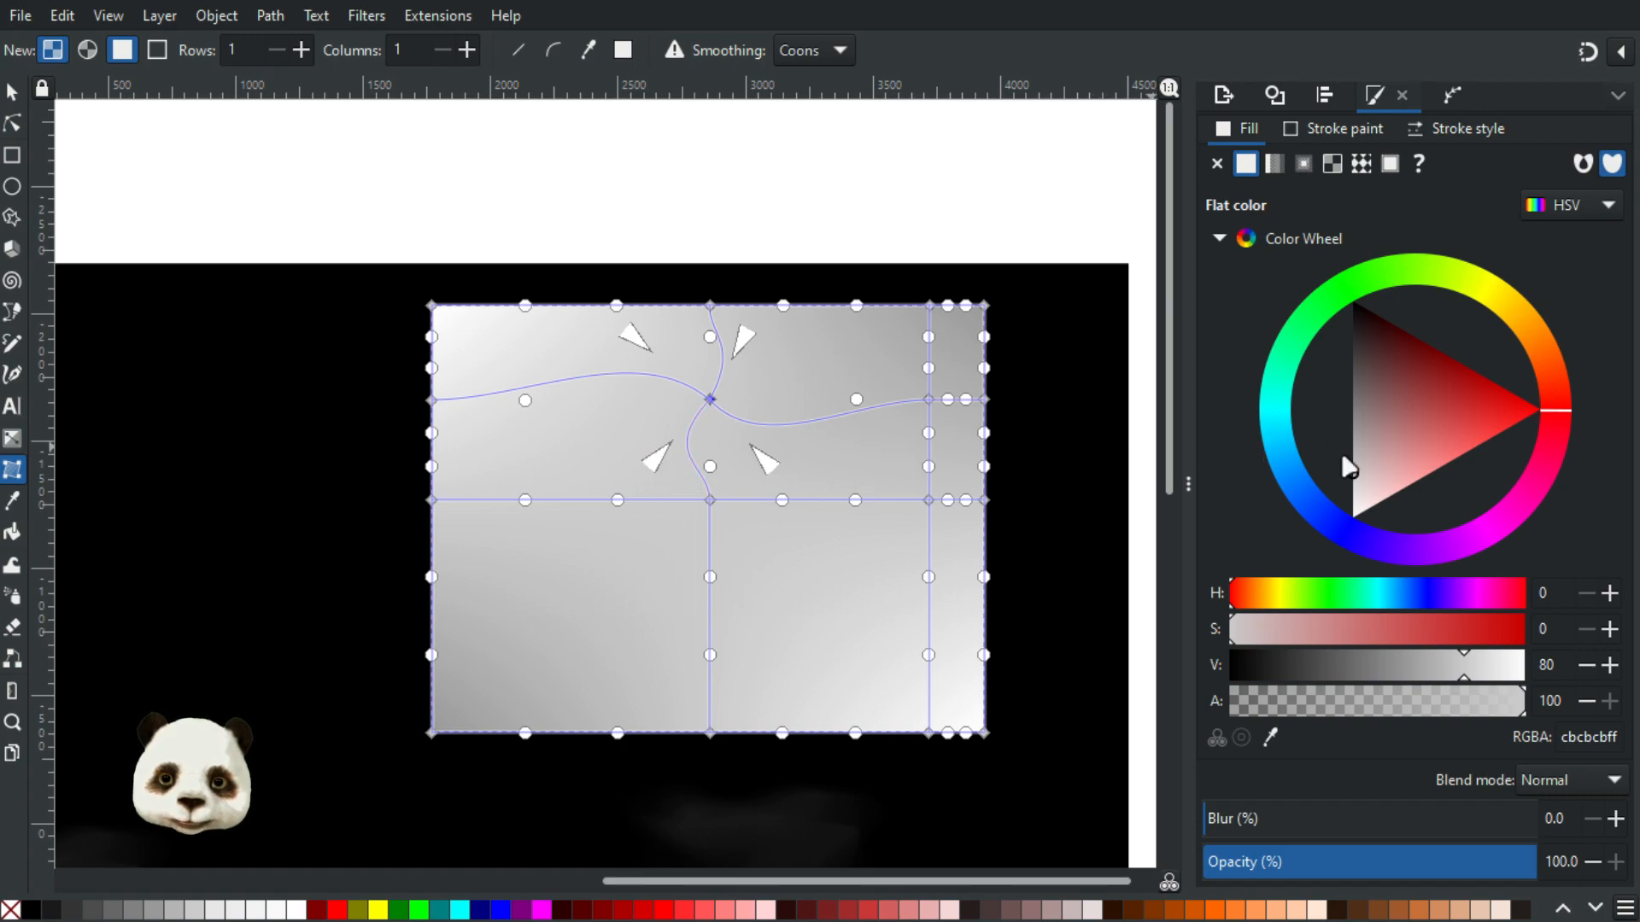
Colour the upper central mesh node grey 808080 and the inner node near the right edge at mid-height dark grey 4d4d4d
{"action": "left_click", "coordinate": [92, 912]}
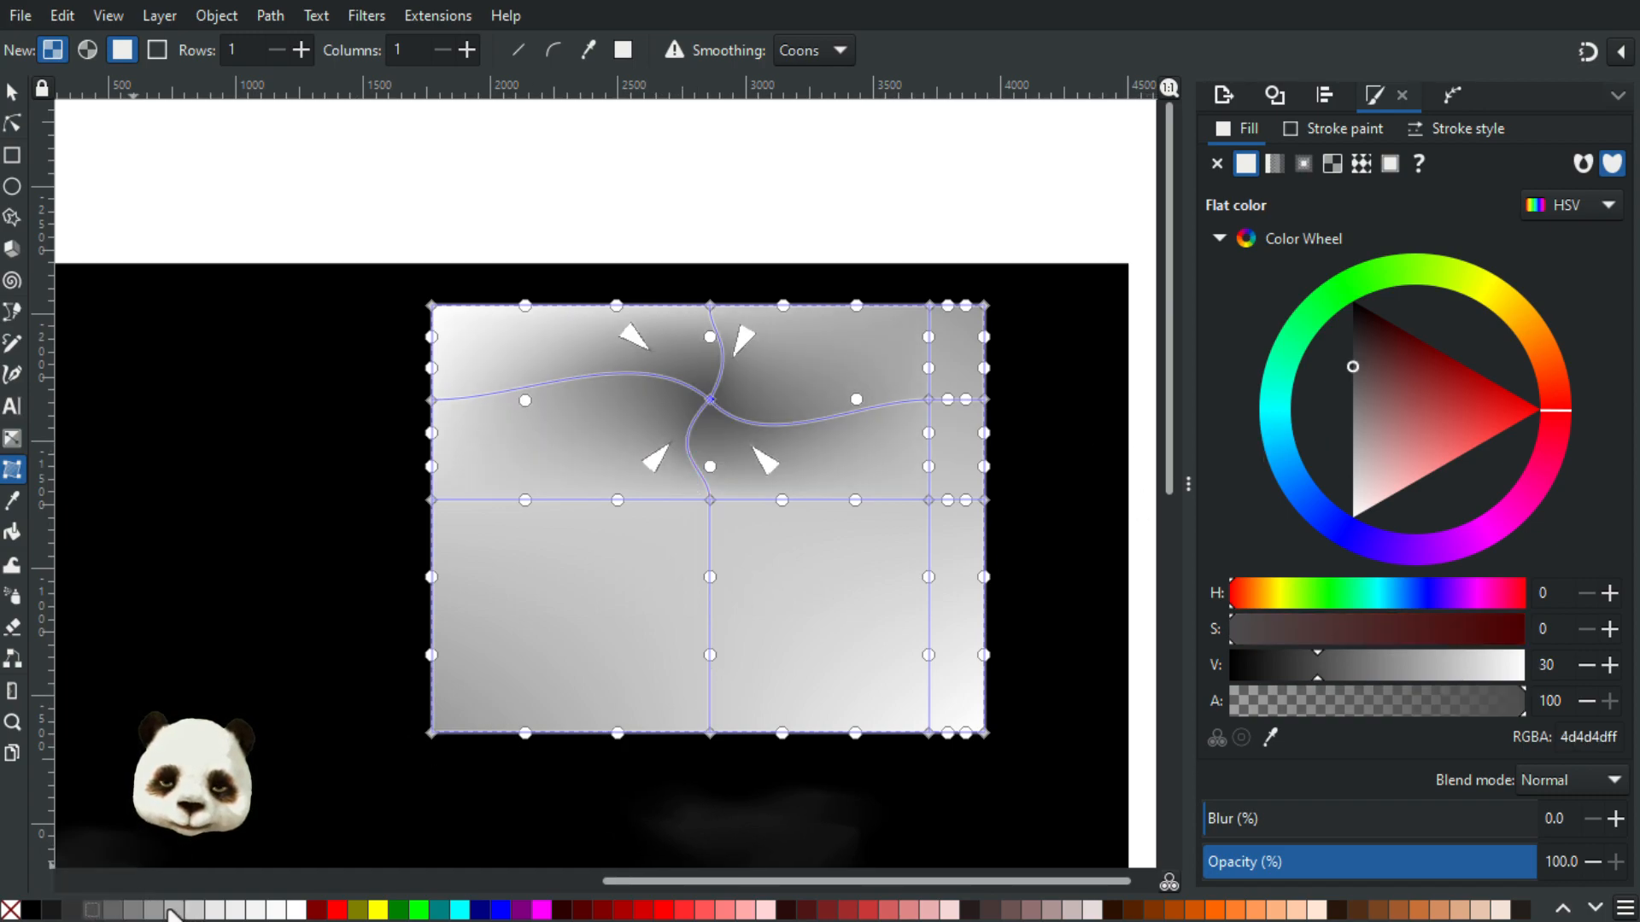
{"action": "left_click", "coordinate": [173, 912]}
{"action": "left_click", "coordinate": [152, 912]}
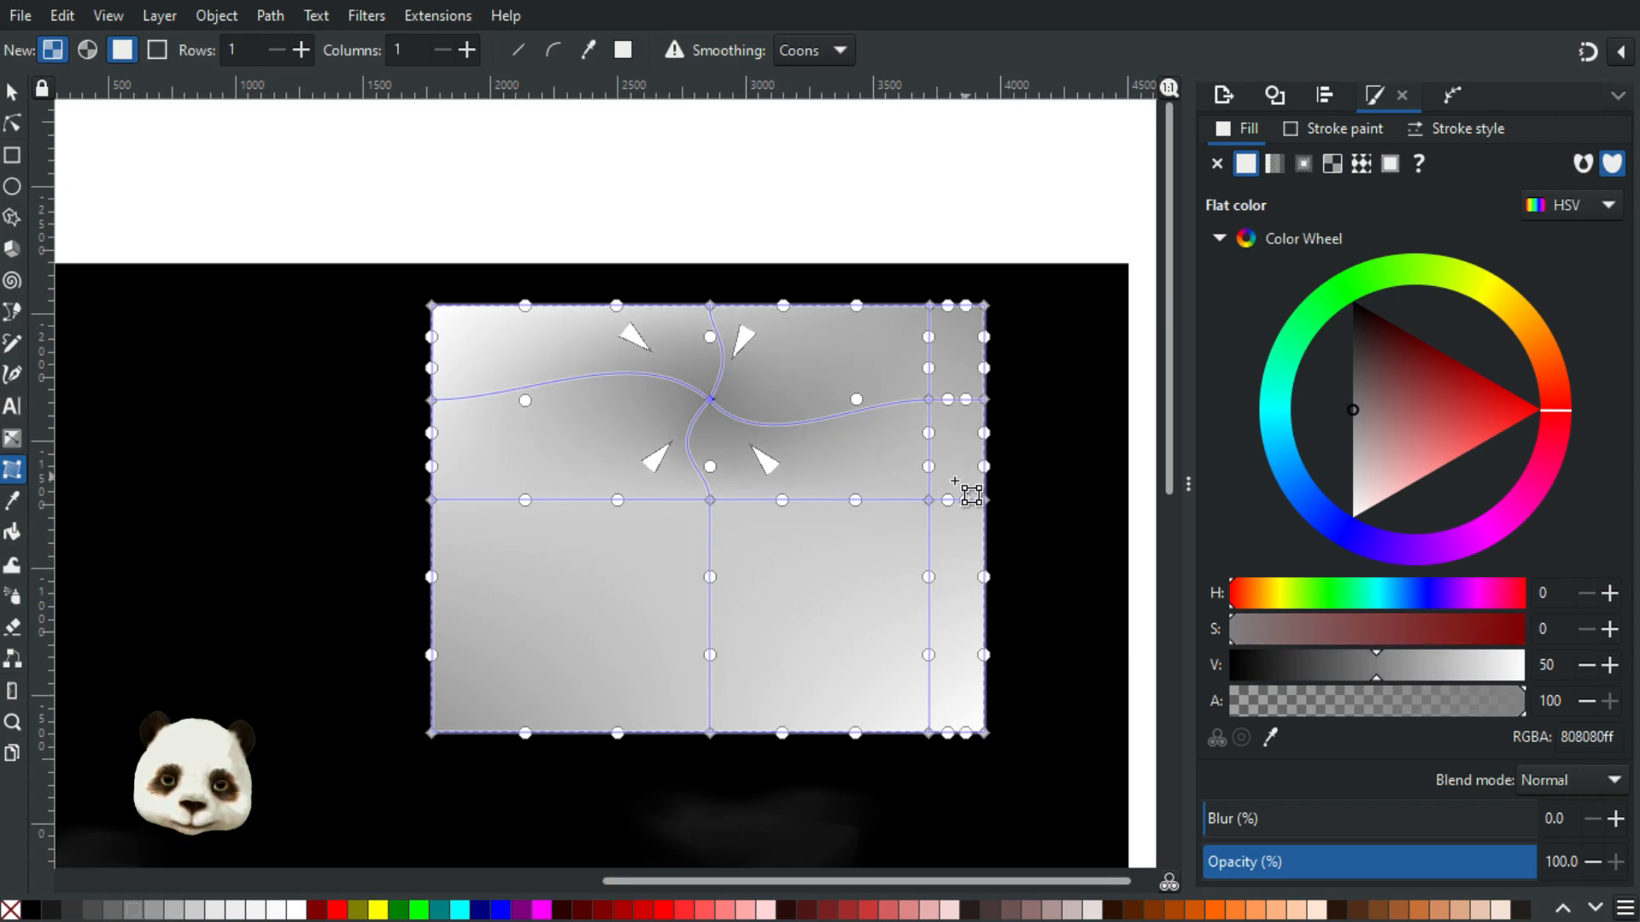
{"action": "left_click", "coordinate": [929, 500]}
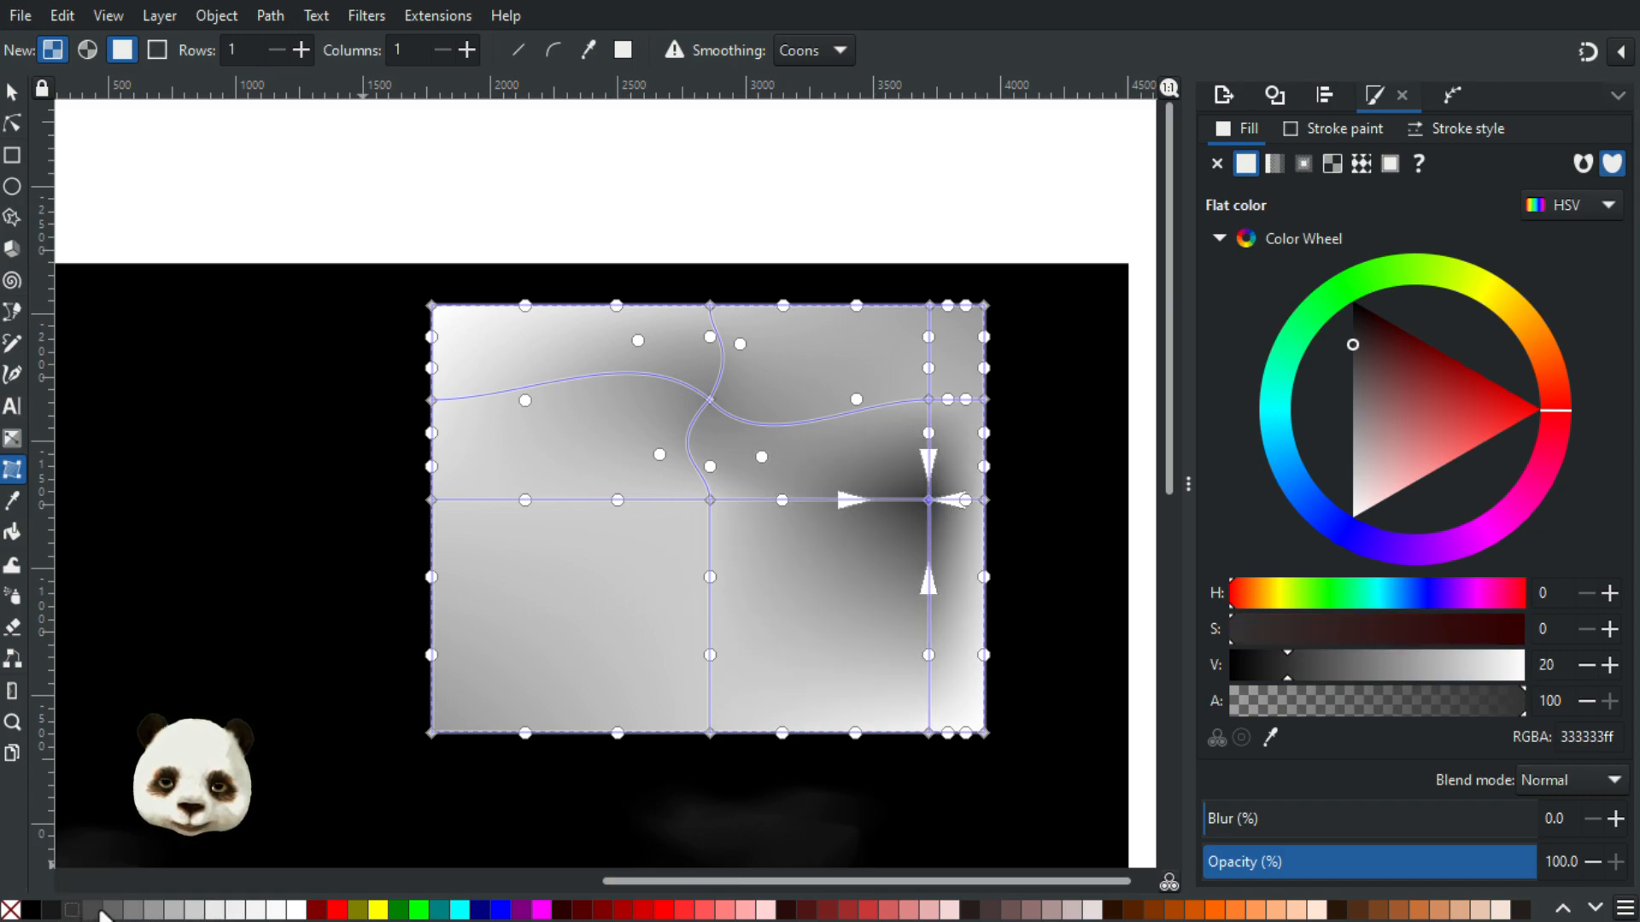
{"action": "left_click", "coordinate": [103, 912]}
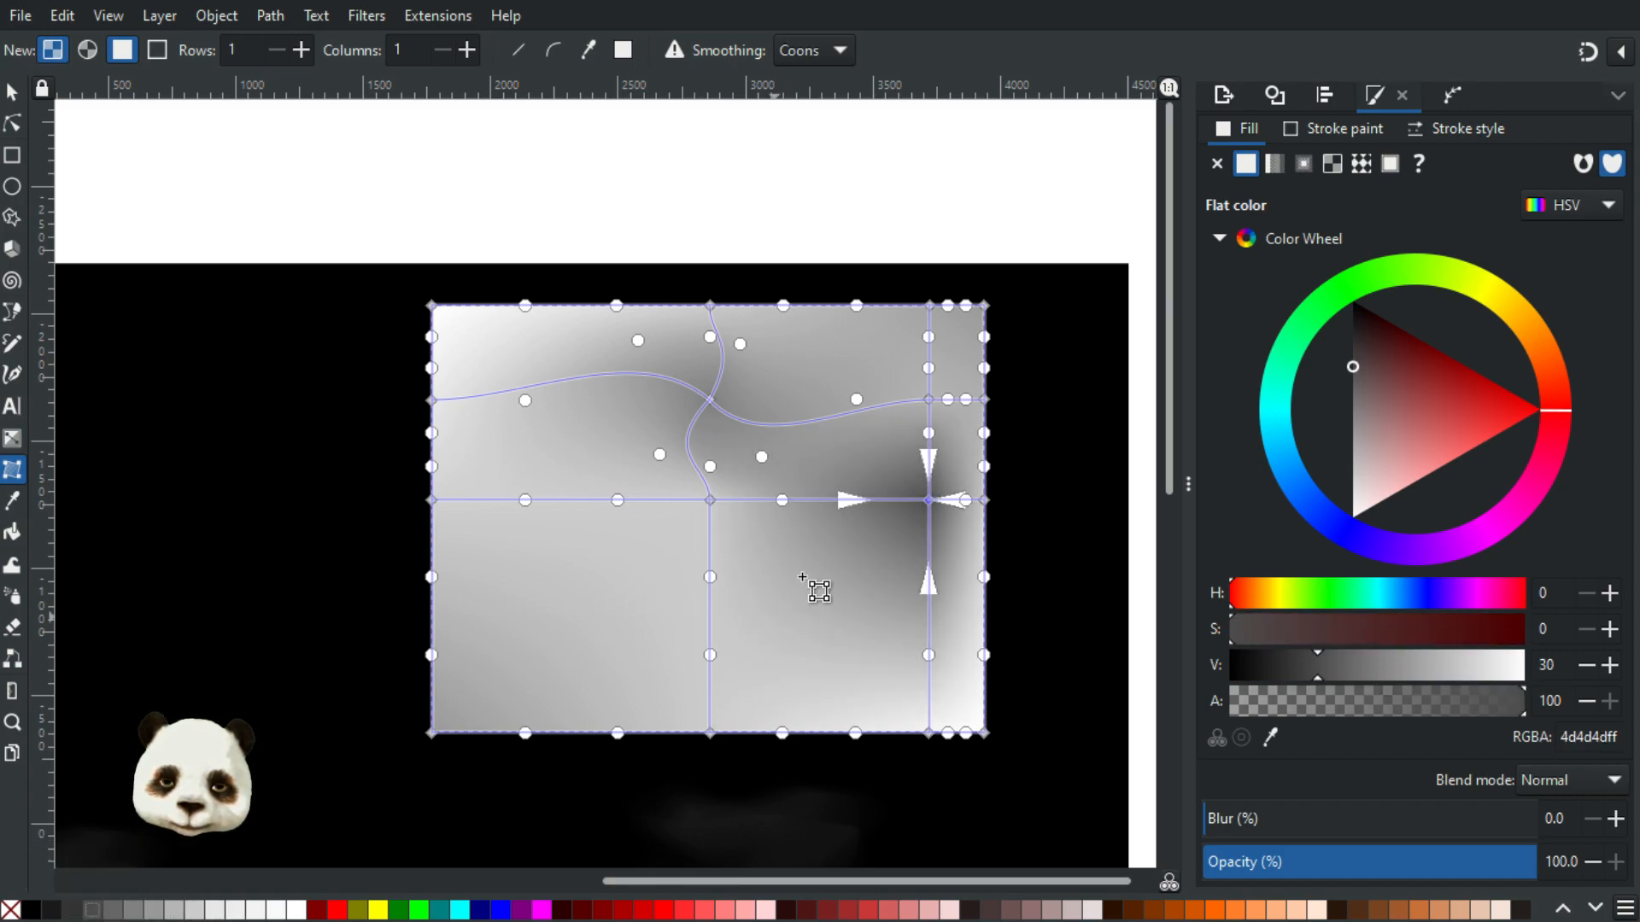
Colour the central mesh node at mid-height light grey ececec
{"action": "left_click", "coordinate": [710, 500]}
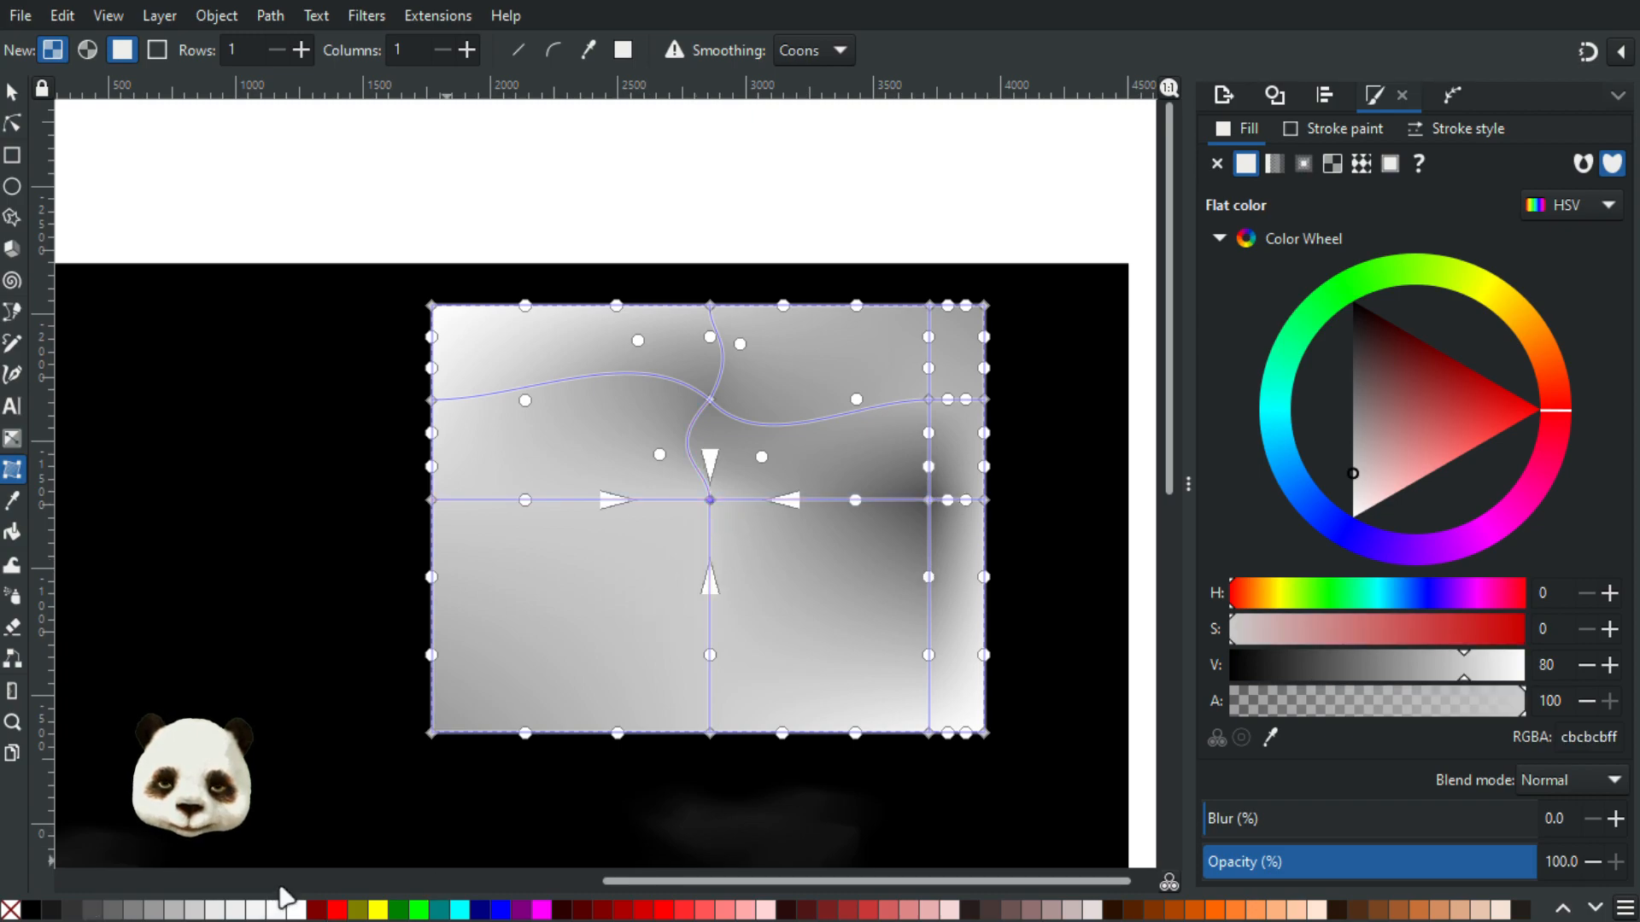
{"action": "left_click", "coordinate": [180, 912]}
{"action": "left_click", "coordinate": [260, 912]}
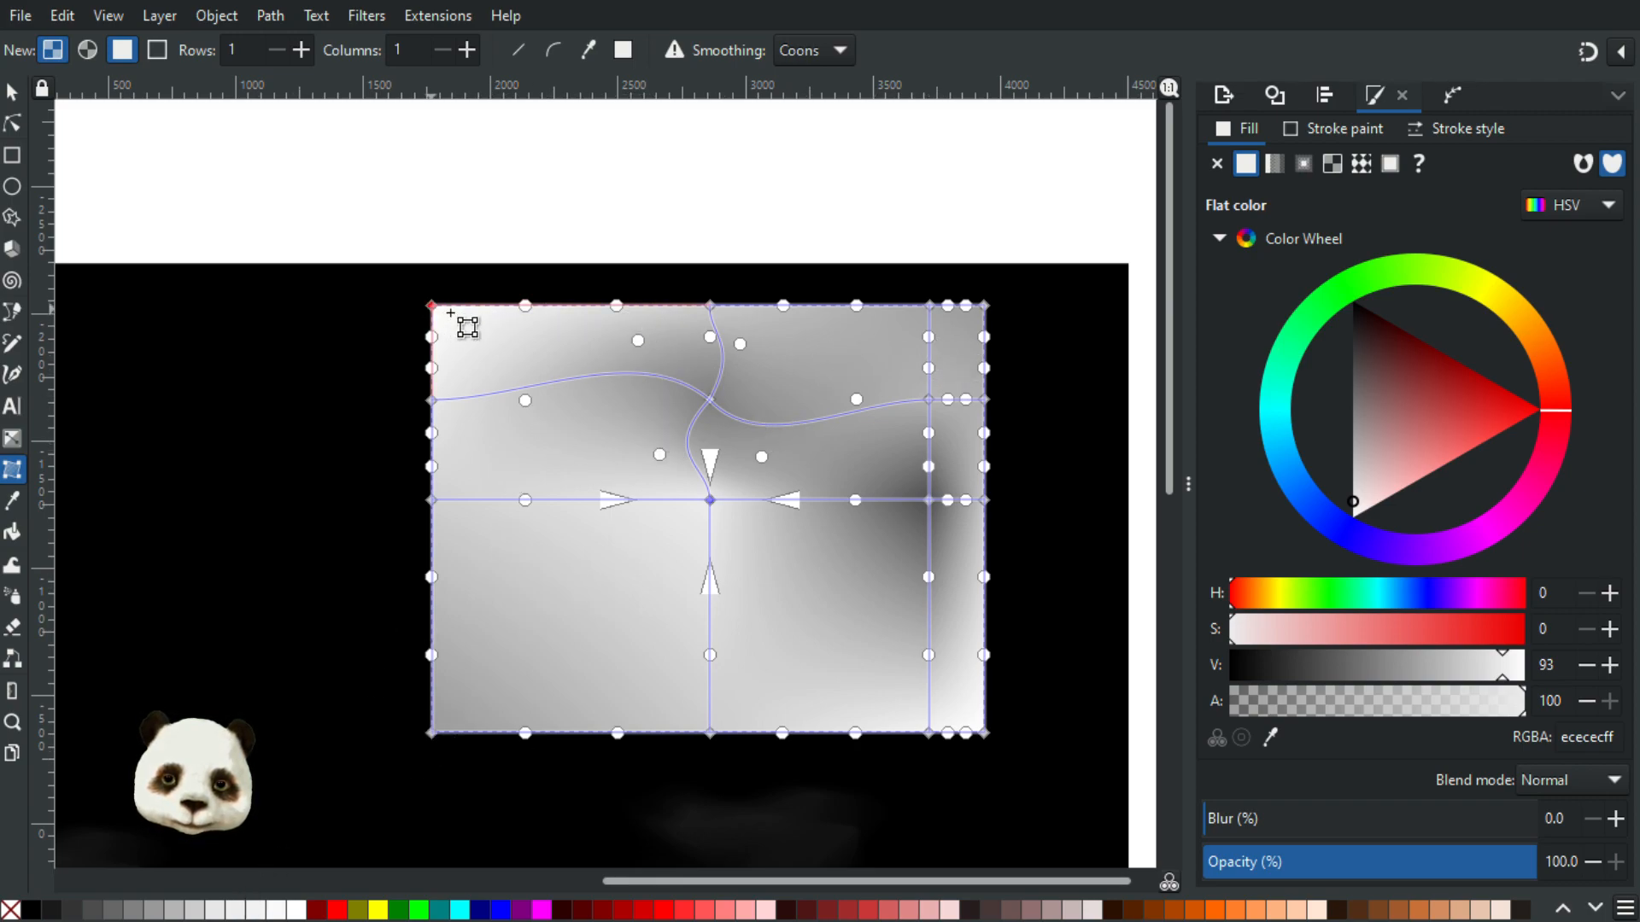
Add a mesh row near the rectangle's top edge and a mesh column near its left edge
{"action": "left_click", "coordinate": [430, 333]}
{"action": "left_click", "coordinate": [431, 328]}
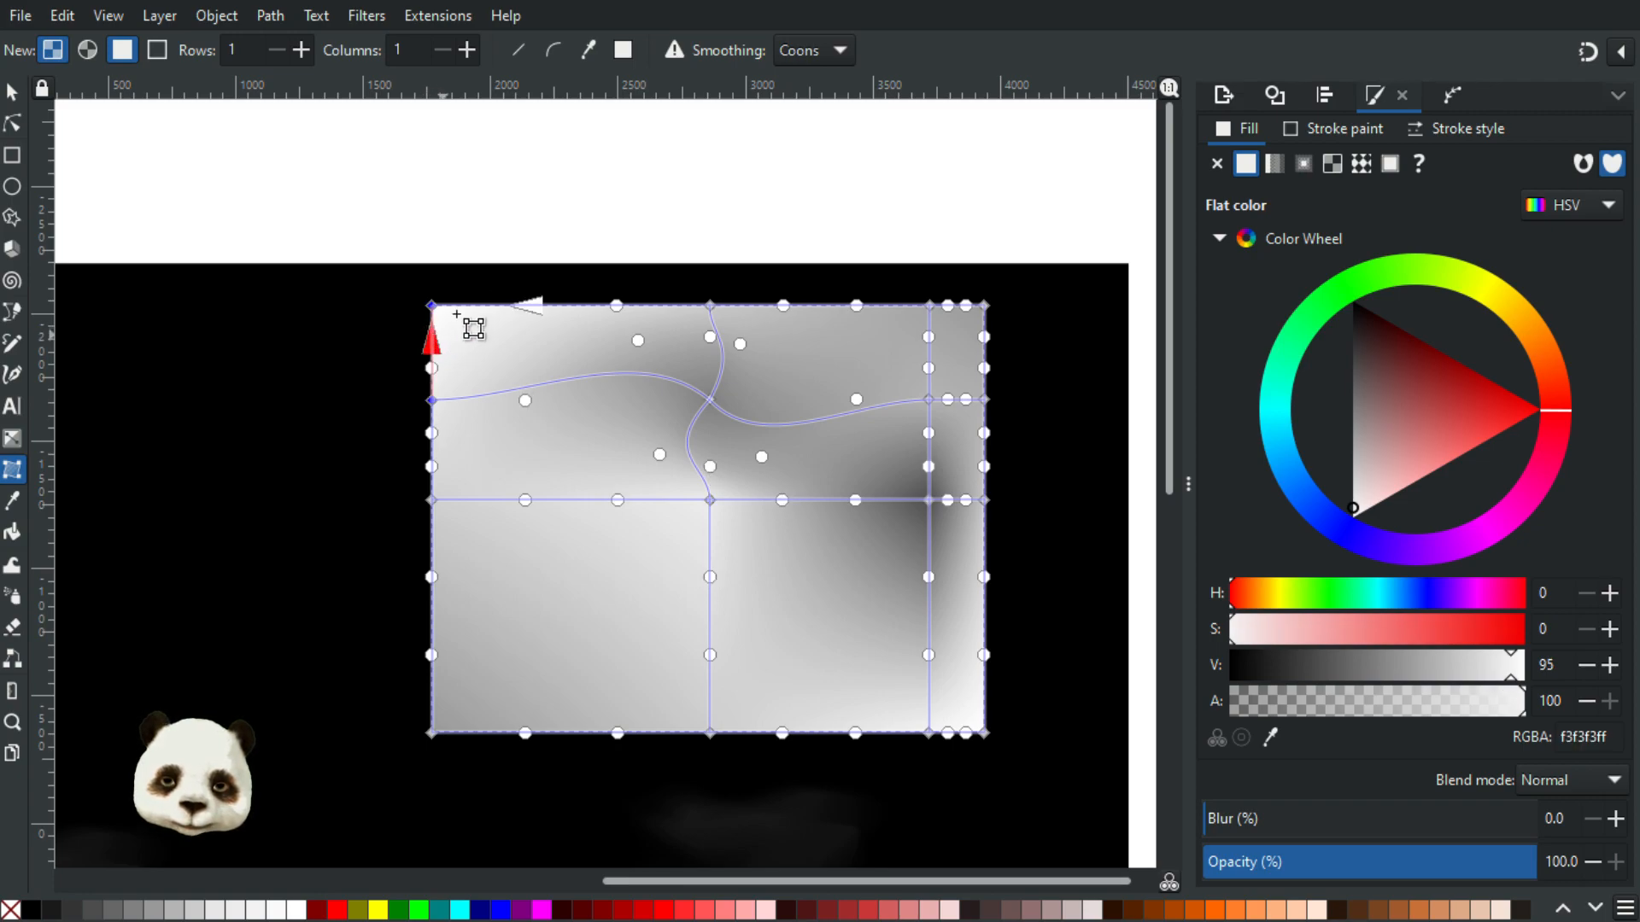
{"action": "scroll", "coordinate": [476, 329], "scroll_direction": "up", "scroll_amount": 2, "text": "ctrl"}
{"action": "double_click", "coordinate": [361, 404]}
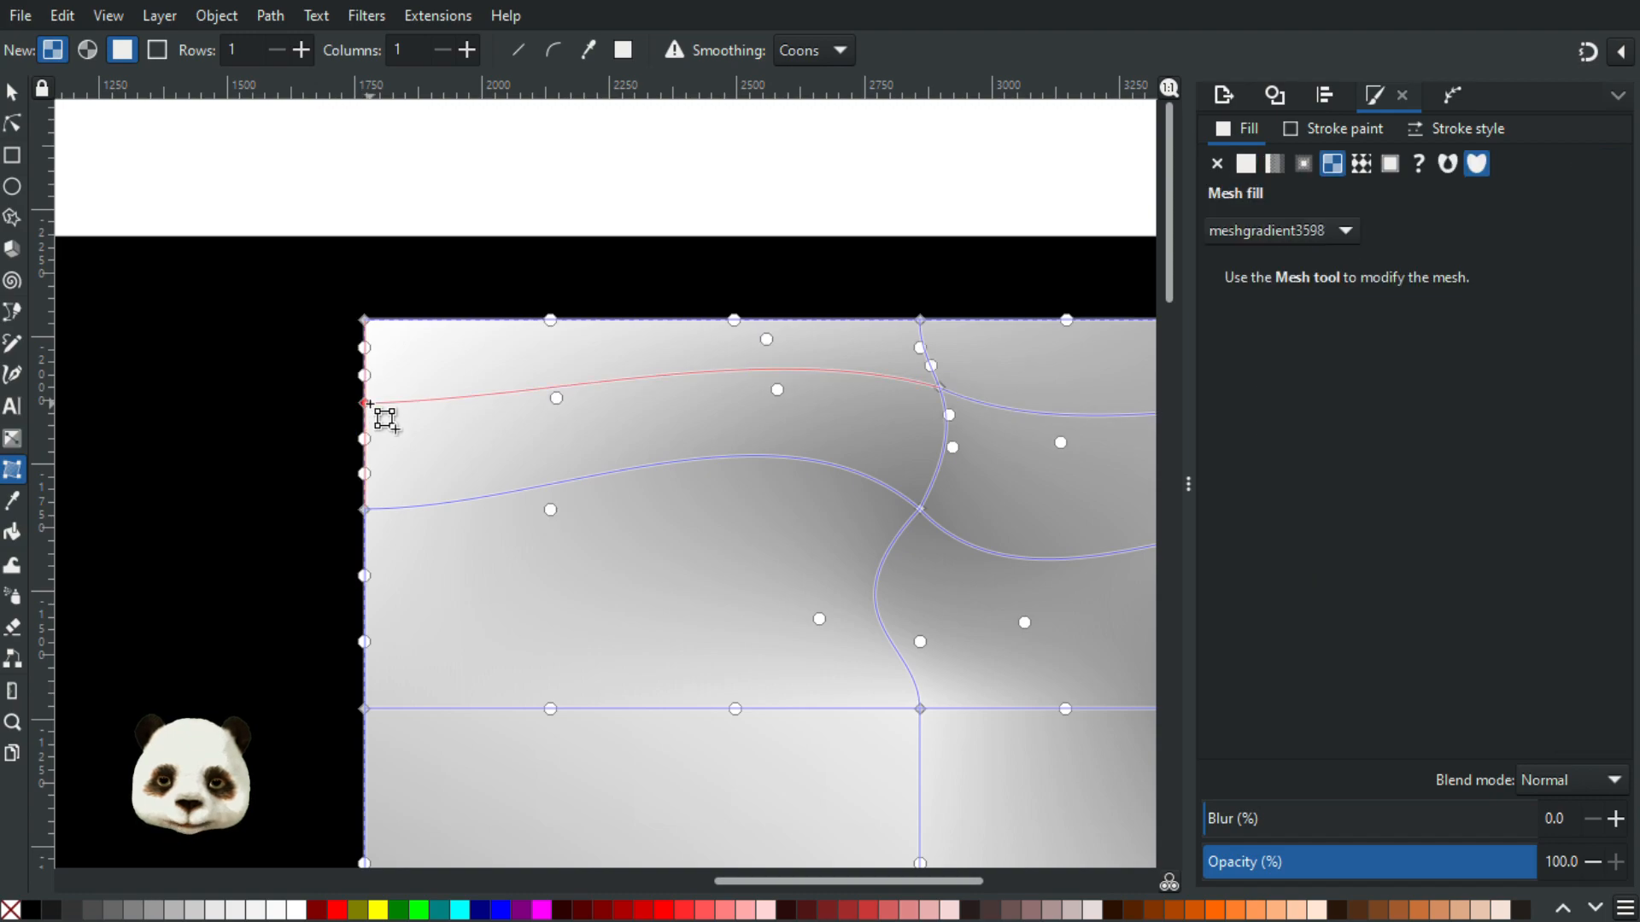
{"action": "scroll", "coordinate": [493, 388], "scroll_direction": "down", "scroll_amount": 3, "text": "ctrl"}
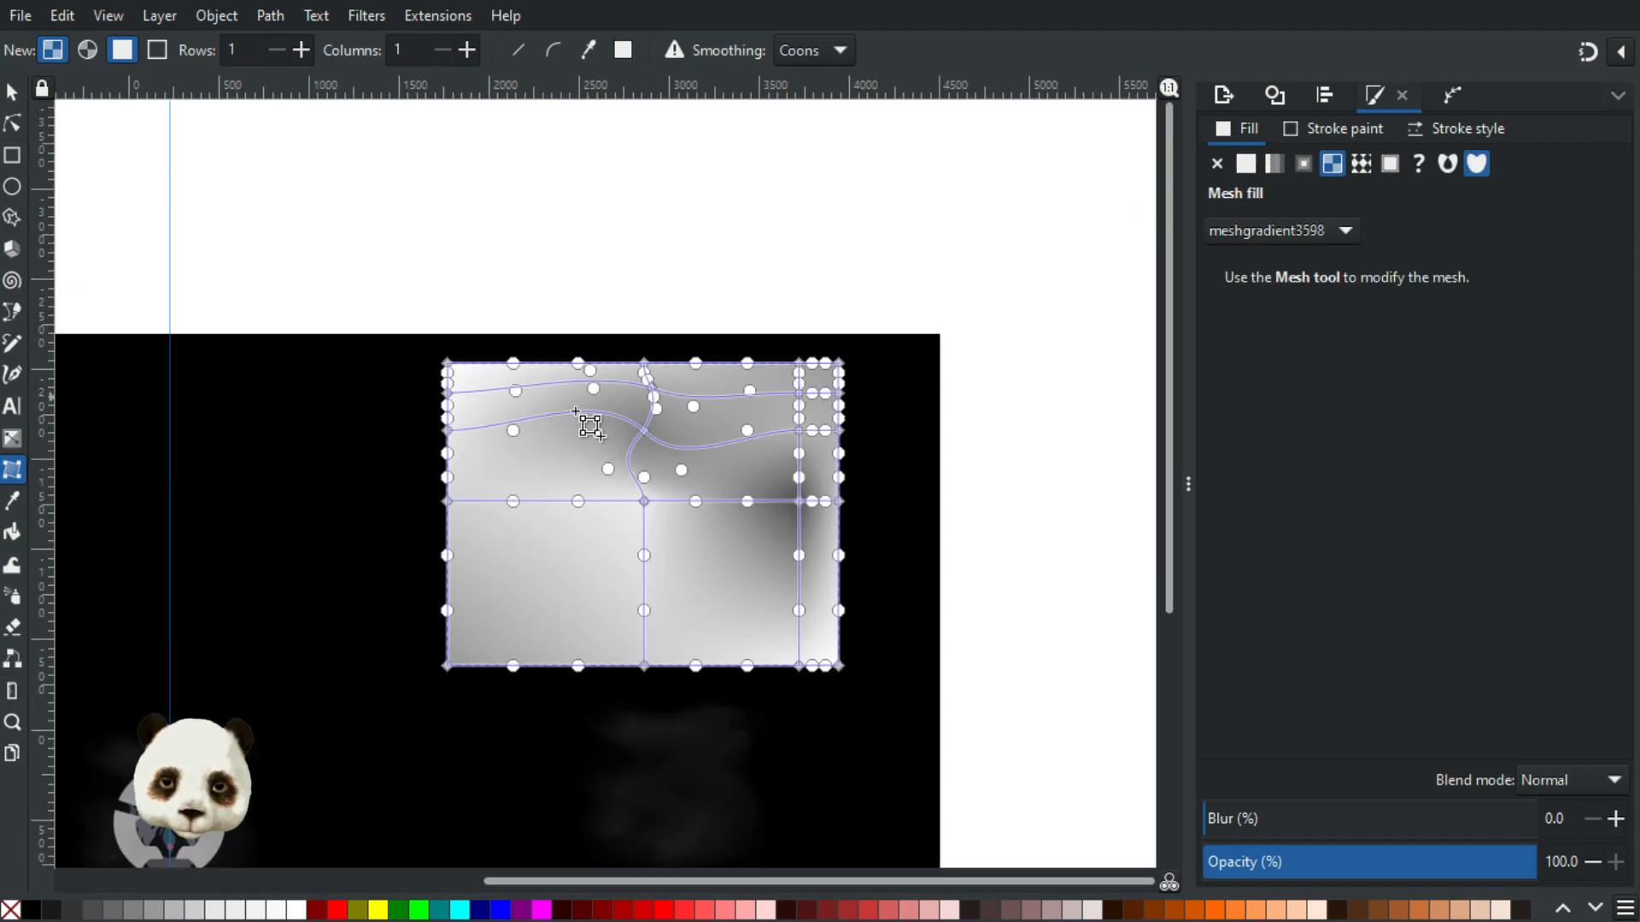
{"action": "scroll", "coordinate": [560, 408], "scroll_direction": "up", "scroll_amount": 2, "text": "ctrl"}
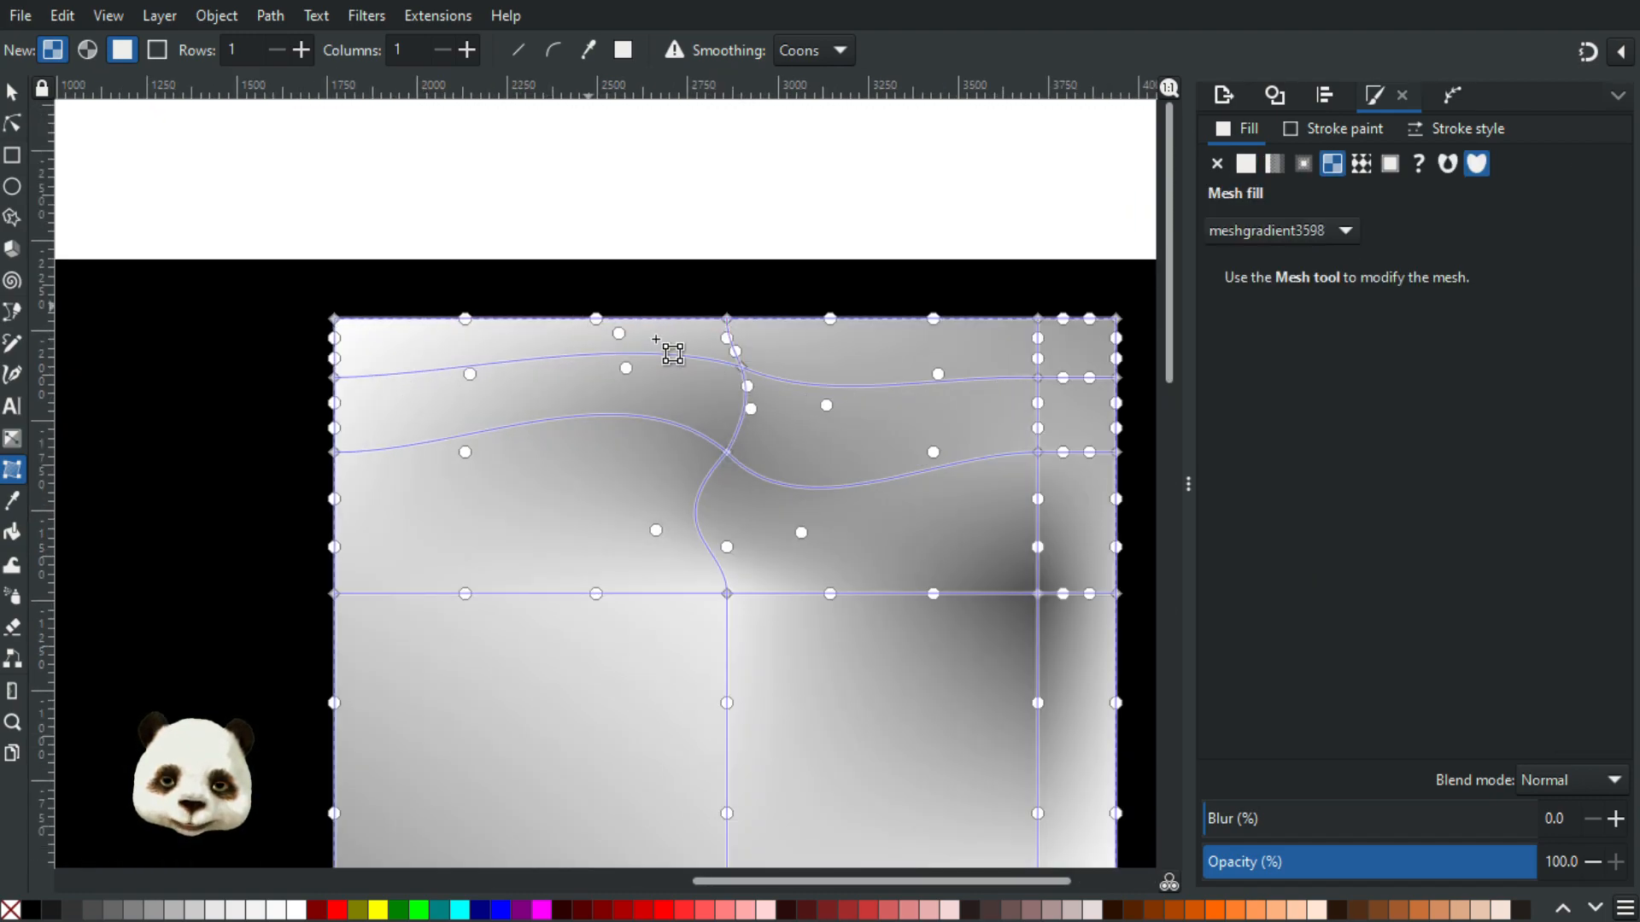
{"action": "scroll", "coordinate": [602, 508], "scroll_direction": "down", "scroll_amount": 3}
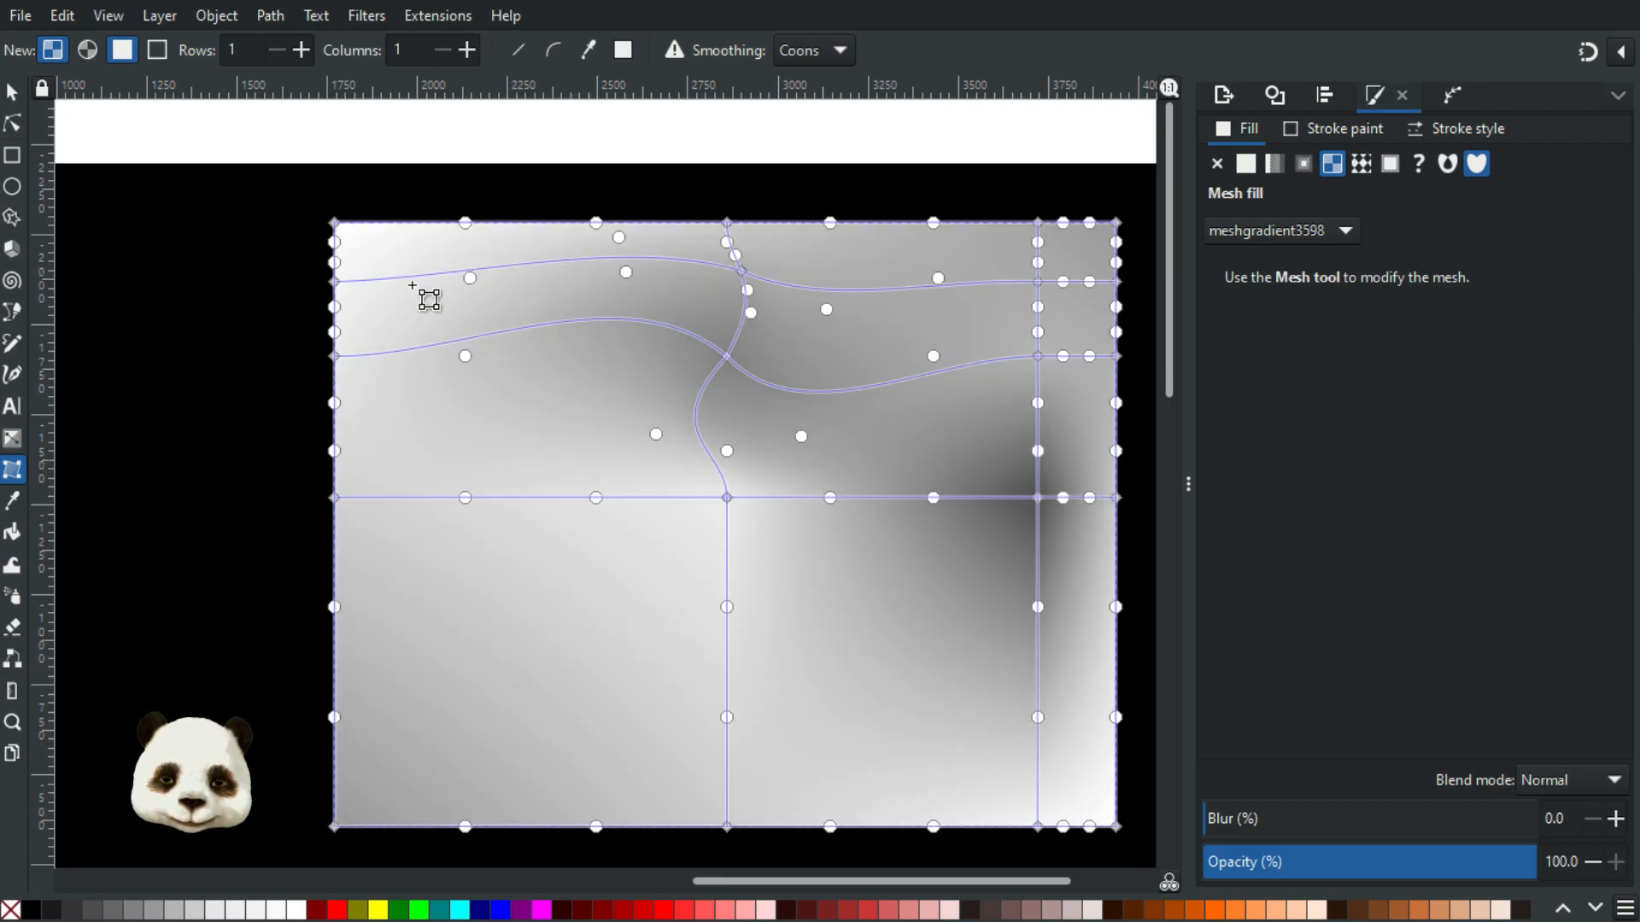
{"action": "double_click", "coordinate": [365, 224]}
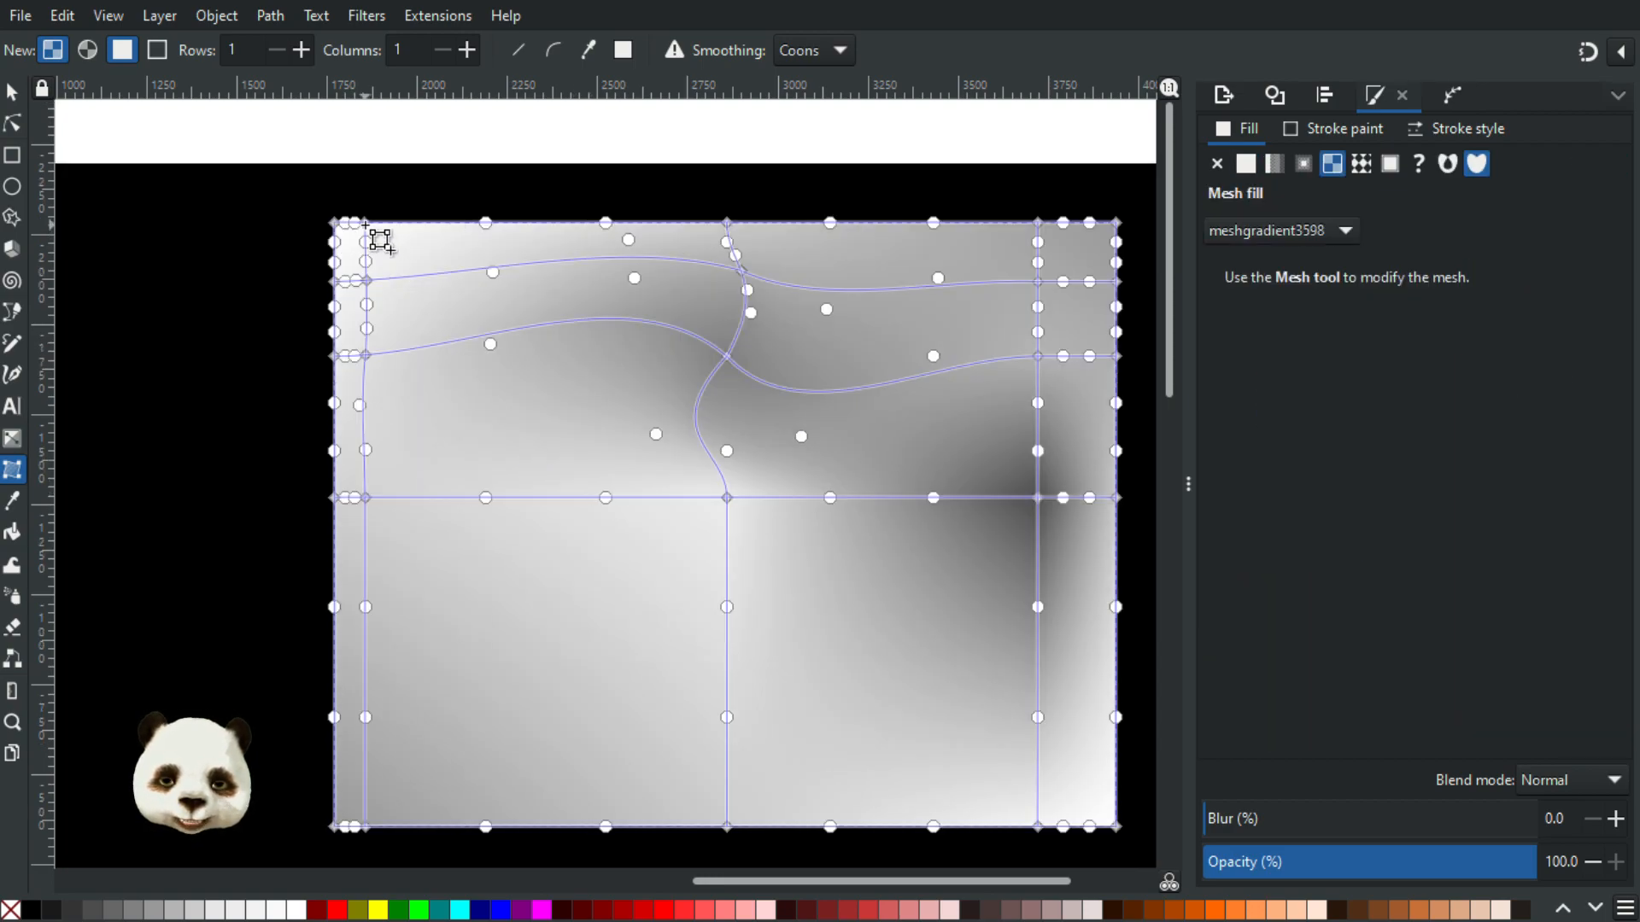
Add a mesh column very close to the rectangle's right edge and a mesh row just above its bottom edge
{"action": "left_click", "coordinate": [1116, 242]}
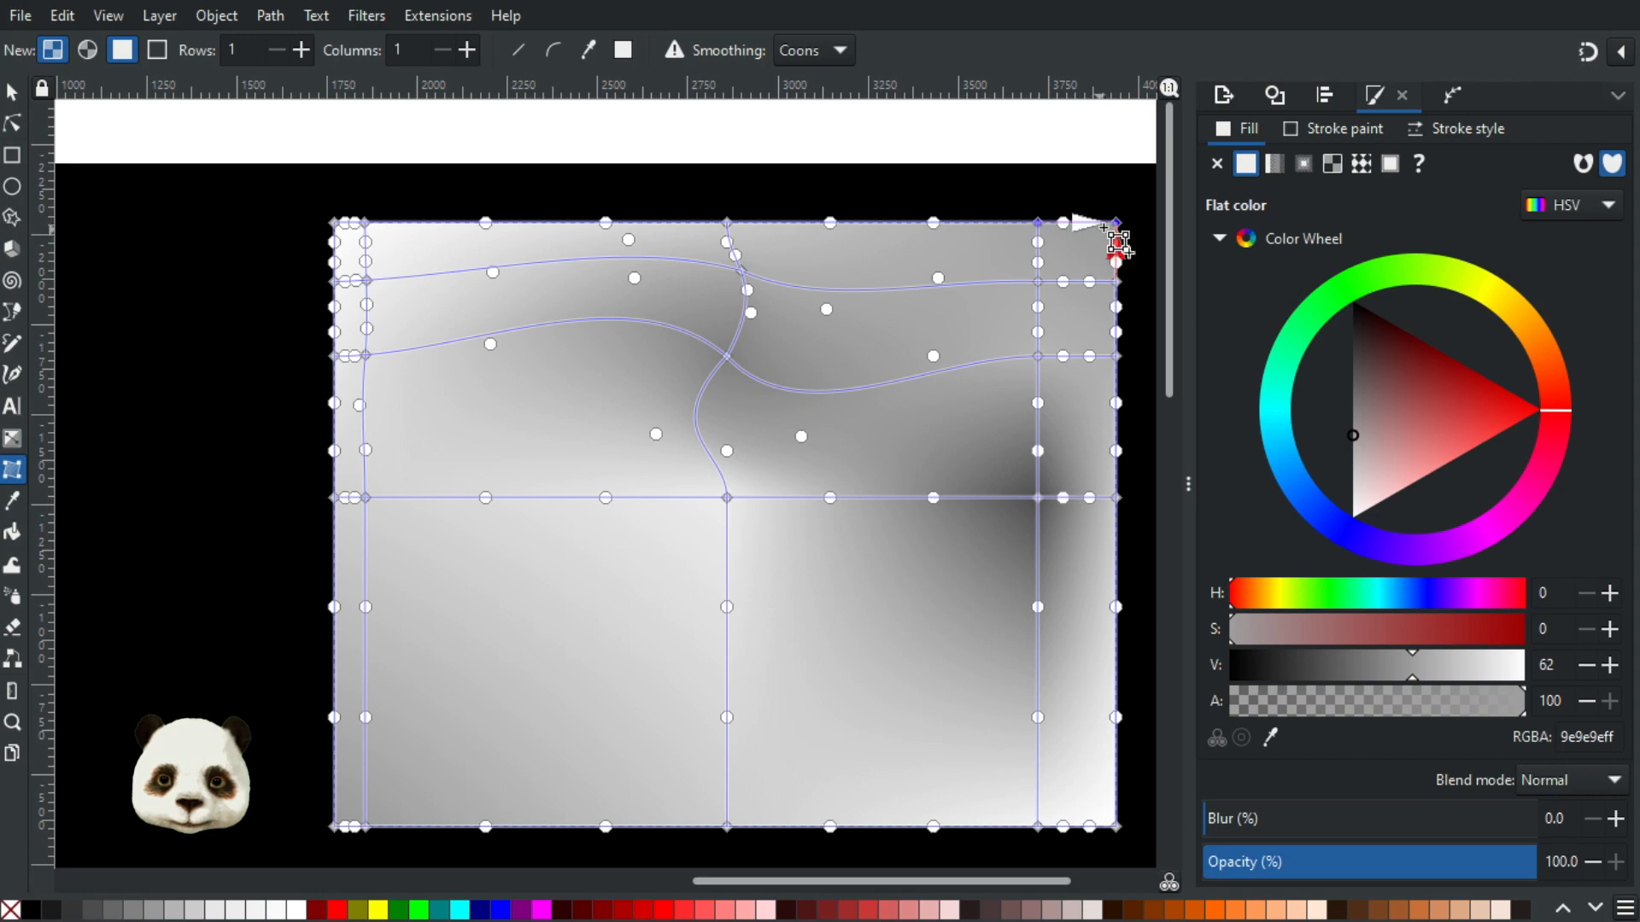
{"action": "scroll", "coordinate": [1117, 229], "scroll_direction": "up", "scroll_amount": 7}
{"action": "key", "text": "Escape"}
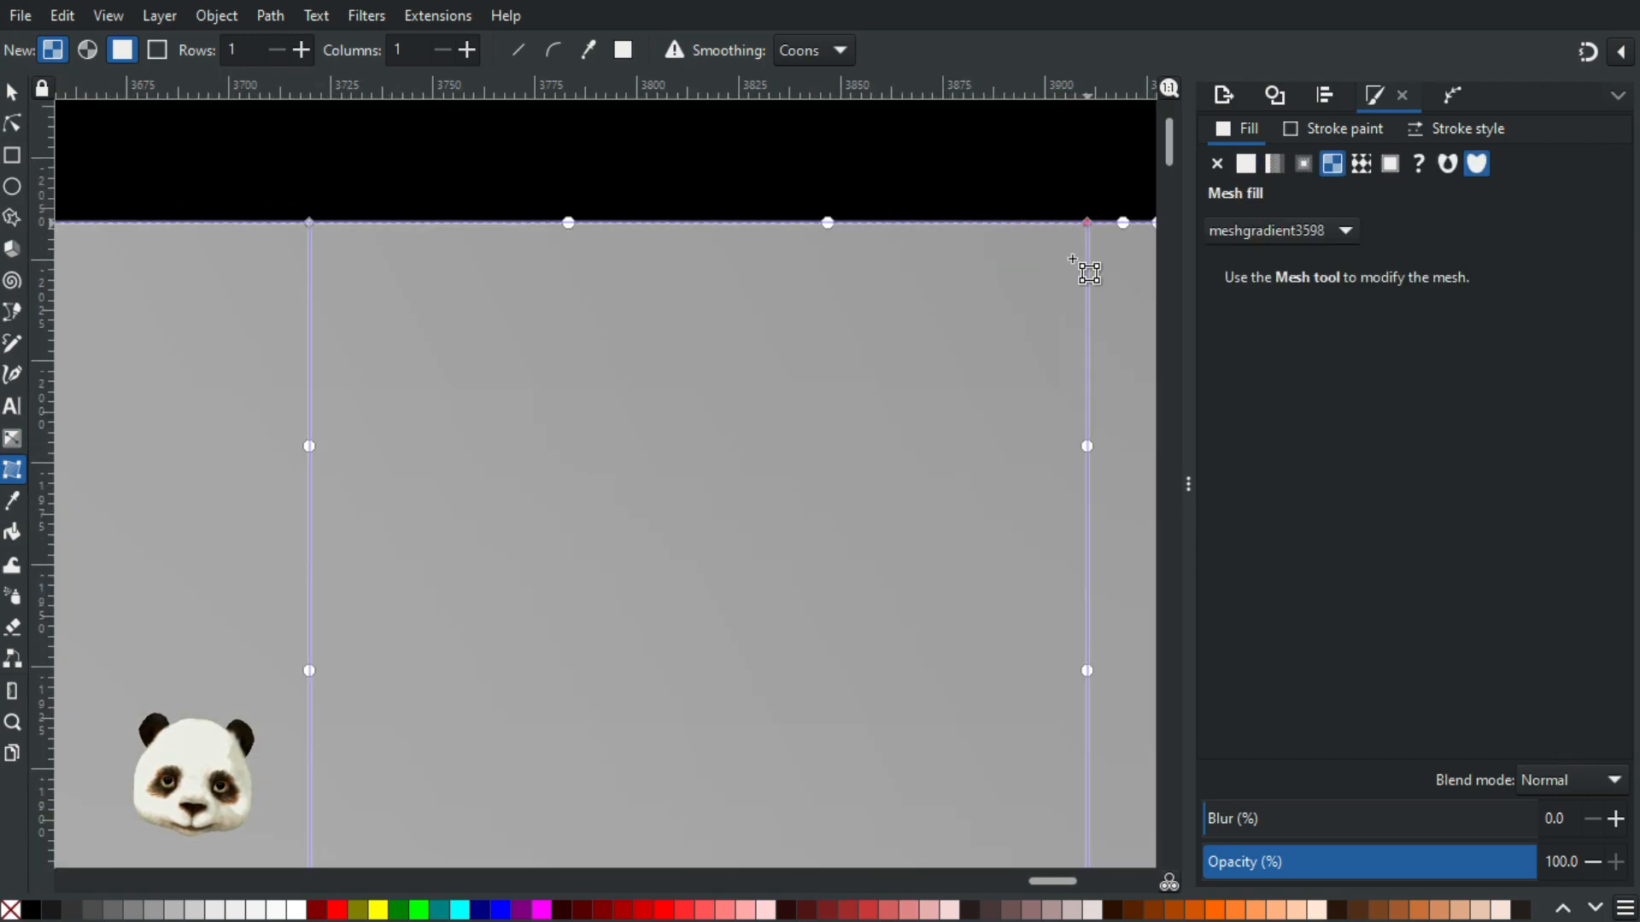
{"action": "scroll", "coordinate": [945, 458], "scroll_direction": "down", "scroll_amount": 8}
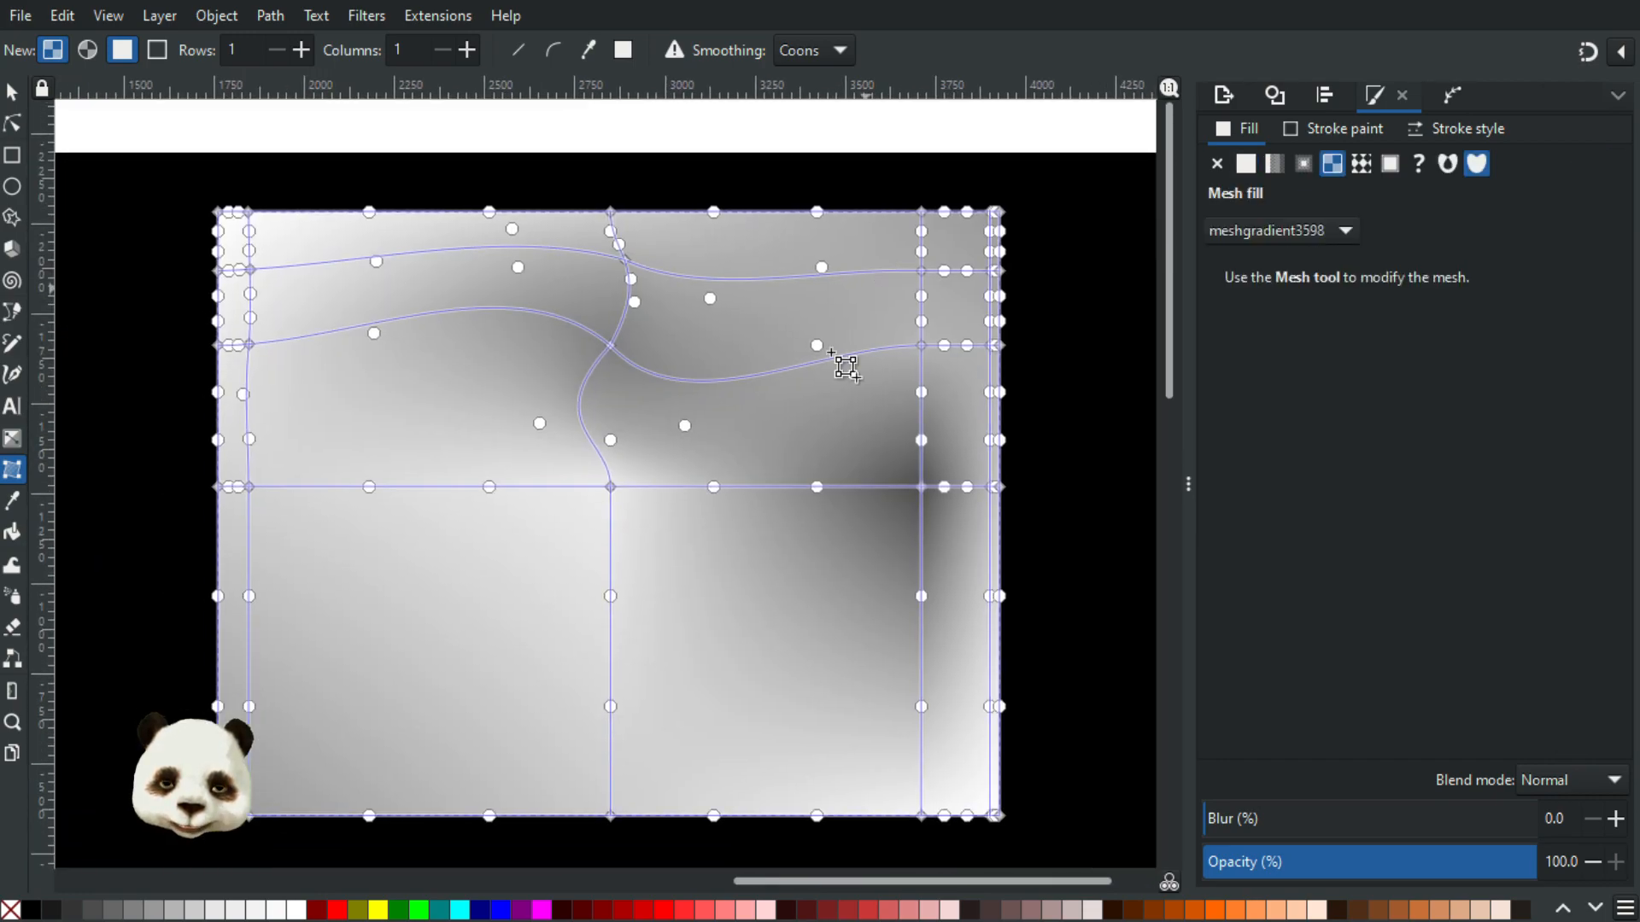
{"action": "left_click_drag", "start_coordinate": [831, 352], "coordinate": [836, 340]}
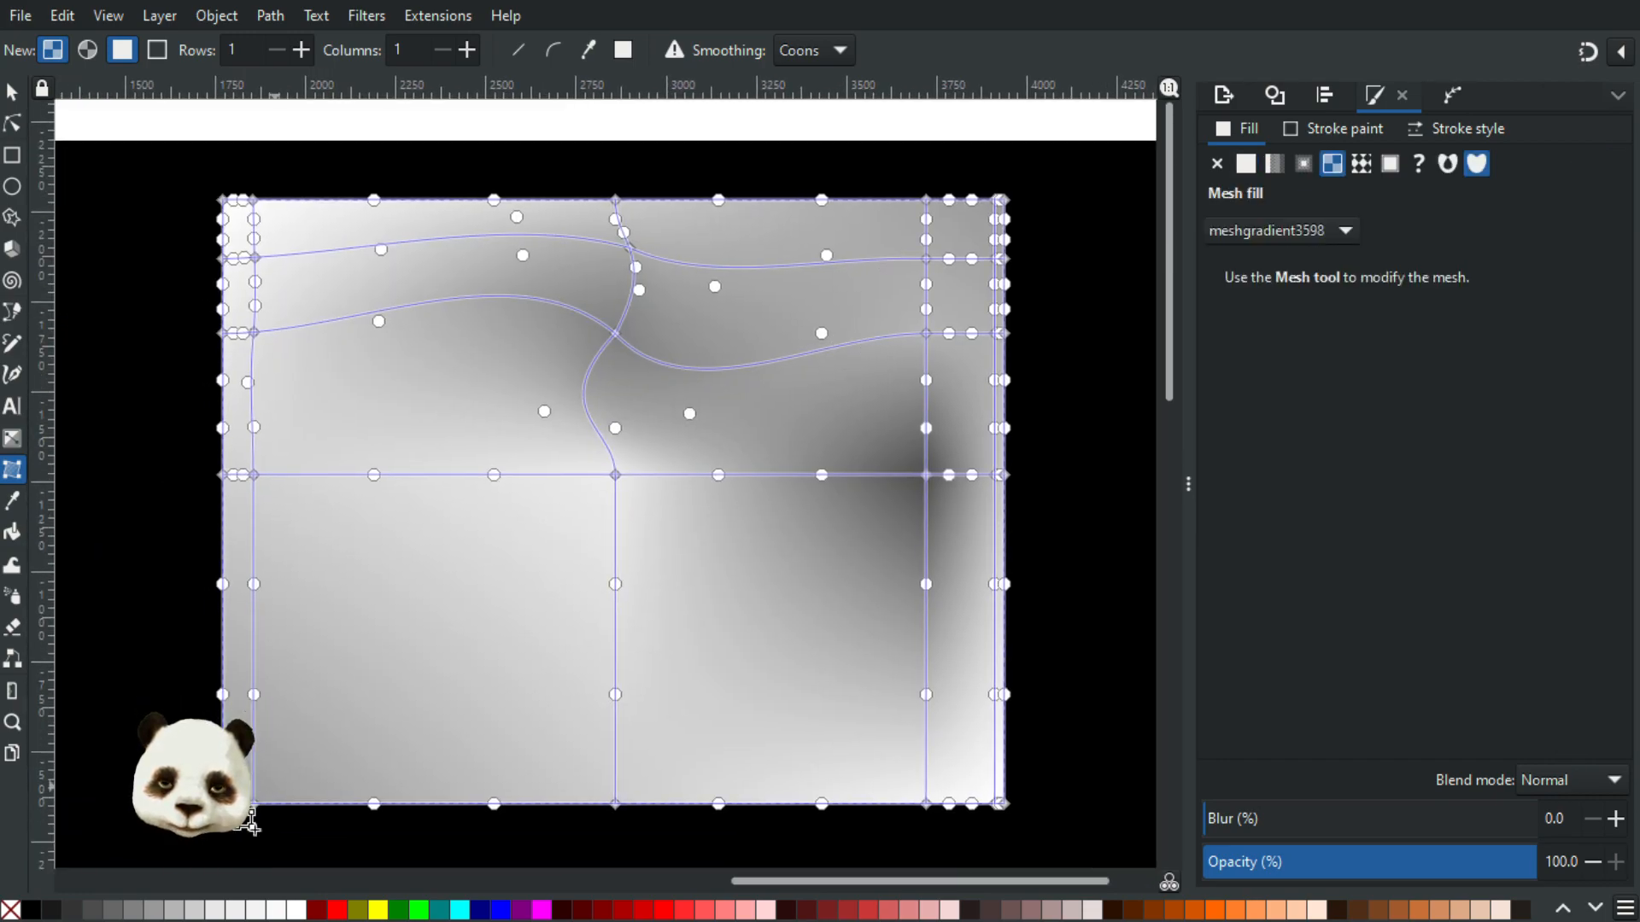
{"action": "double_click", "coordinate": [223, 781]}
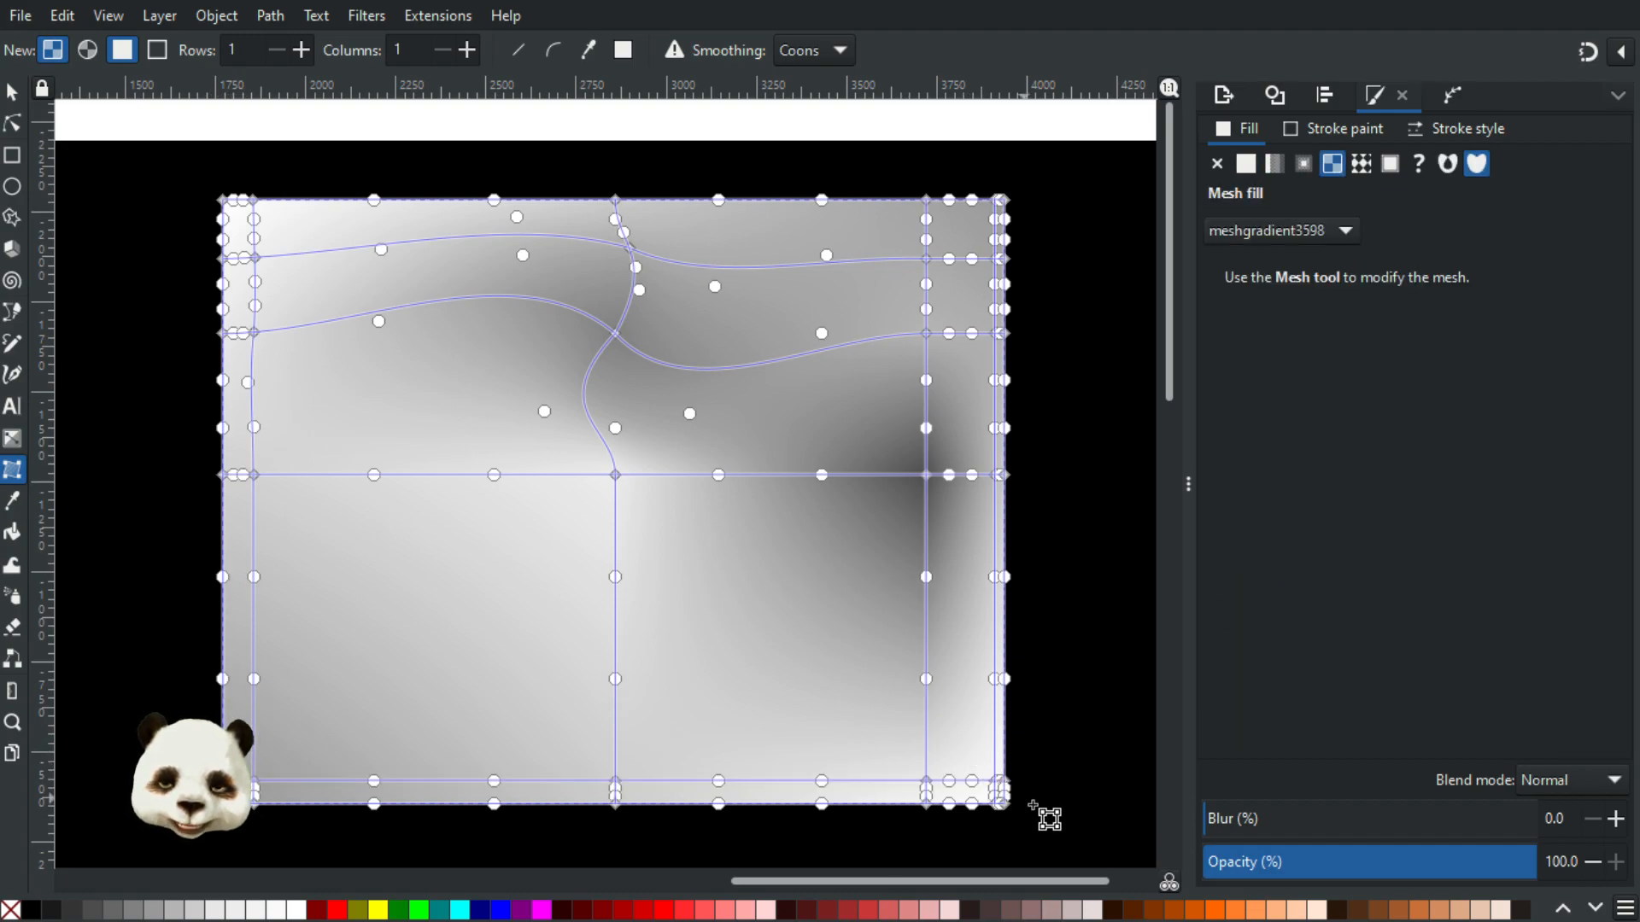
Try colouring only the mesh's lower-right corner node black
{"action": "left_click", "coordinate": [1005, 805]}
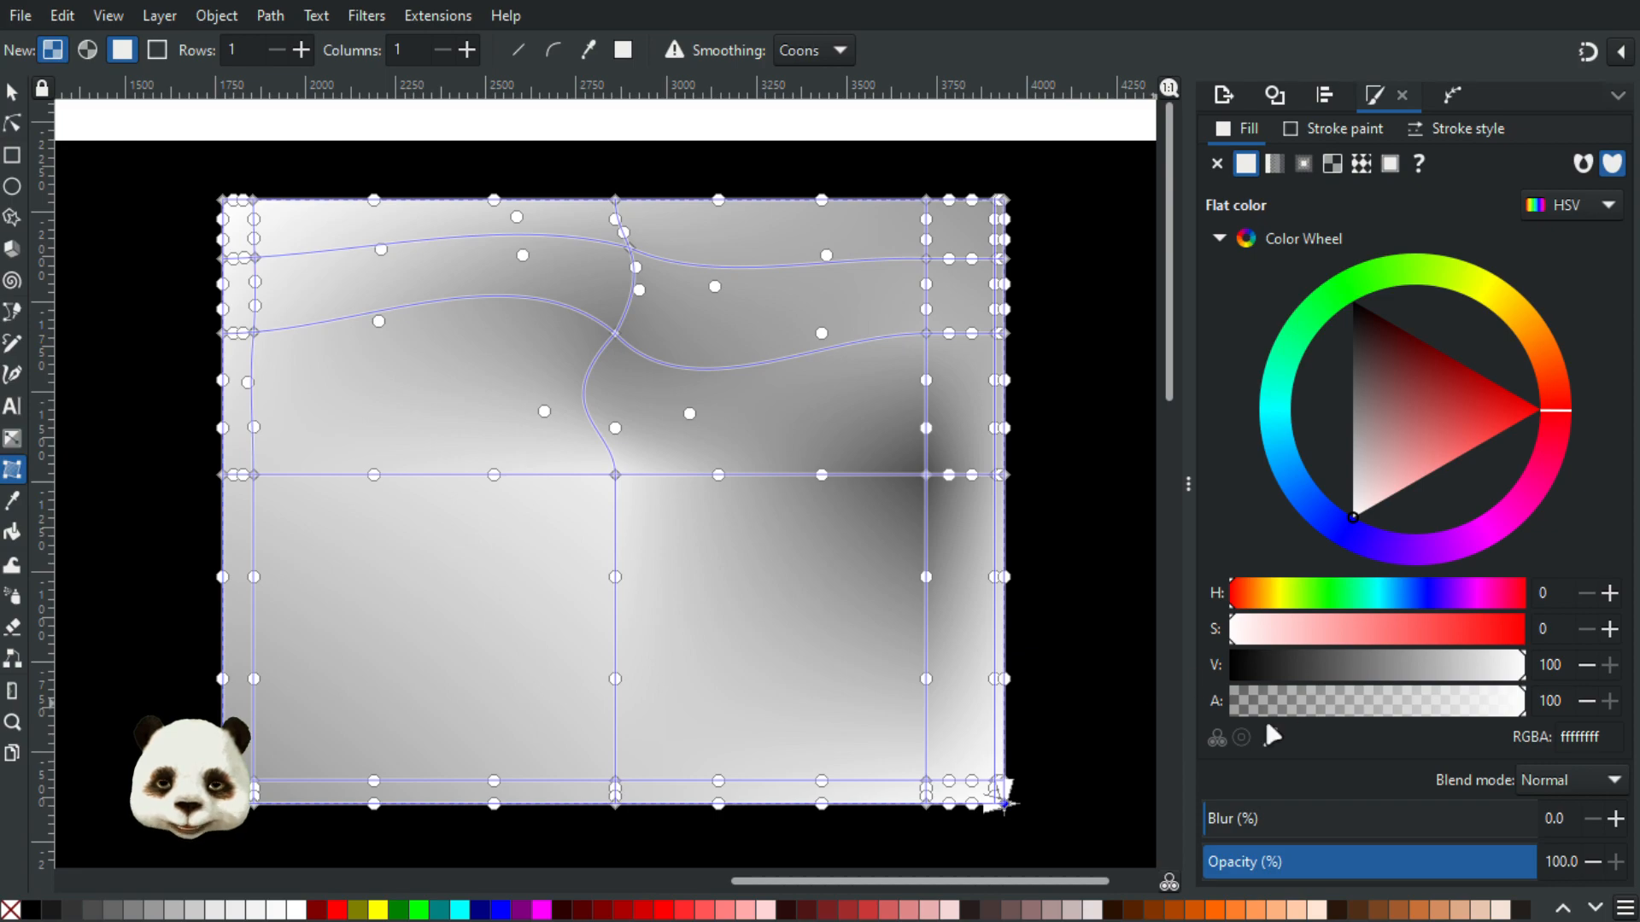
{"action": "left_click", "coordinate": [33, 911]}
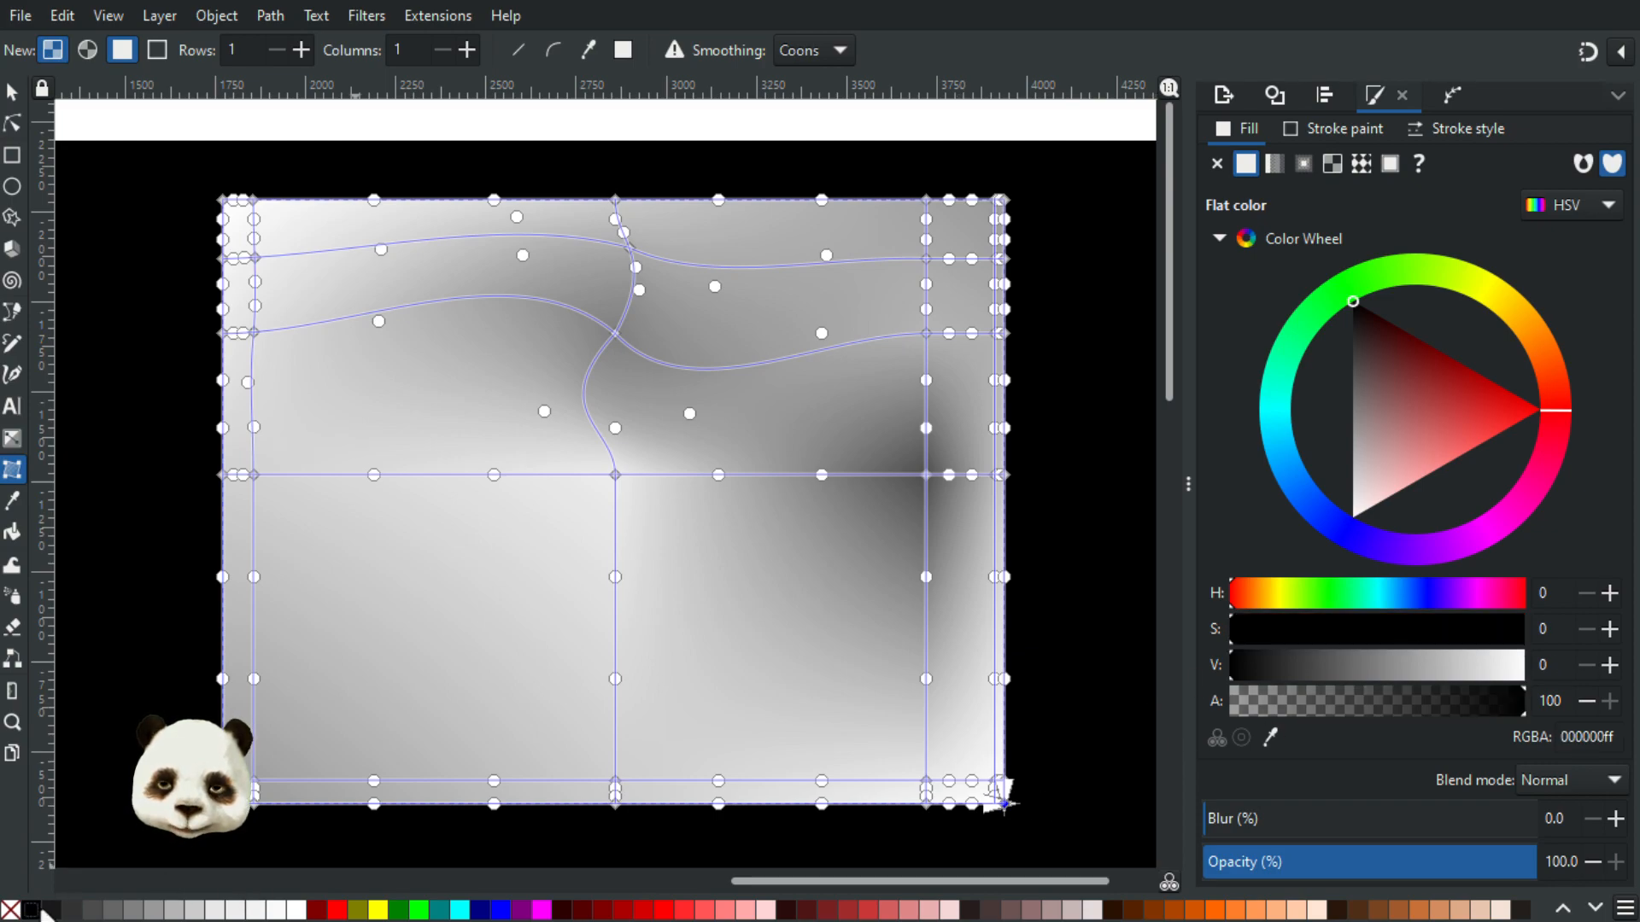
{"action": "scroll", "coordinate": [823, 413], "scroll_direction": "up", "scroll_amount": 3, "text": "ctrl"}
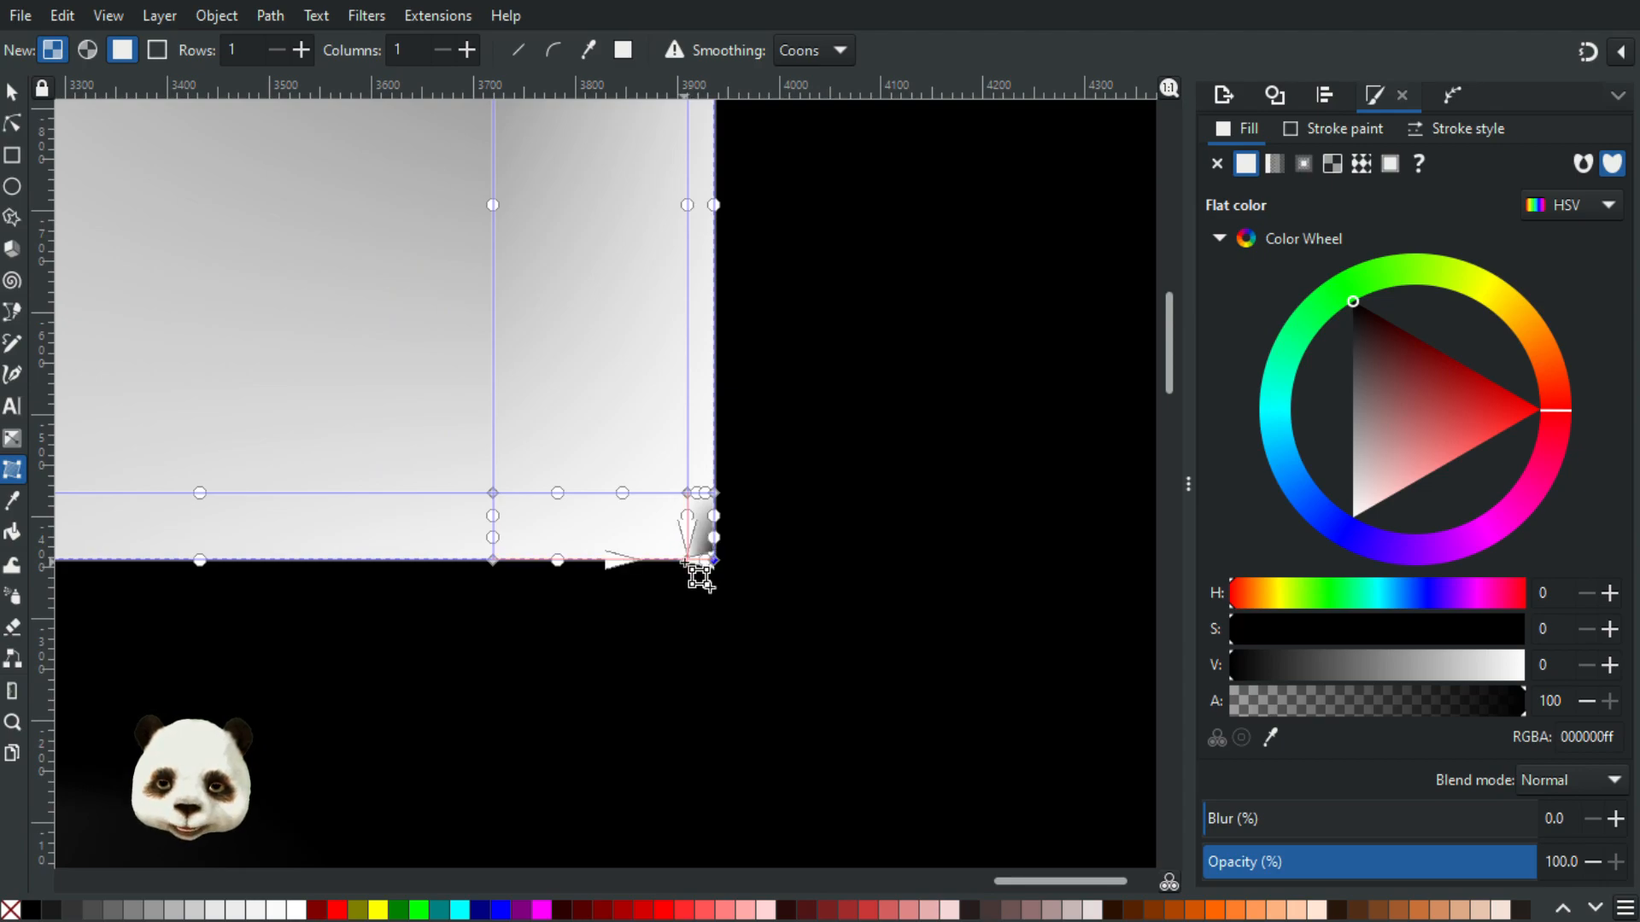
{"action": "key", "text": "ctrl+z"}
Select all mesh nodes along the rectangle's bottom edge and colour them black
{"action": "scroll", "coordinate": [697, 581], "scroll_direction": "down", "scroll_amount": 6, "text": "ctrl"}
{"action": "left_click_drag", "start_coordinate": [687, 630], "coordinate": [743, 633]}
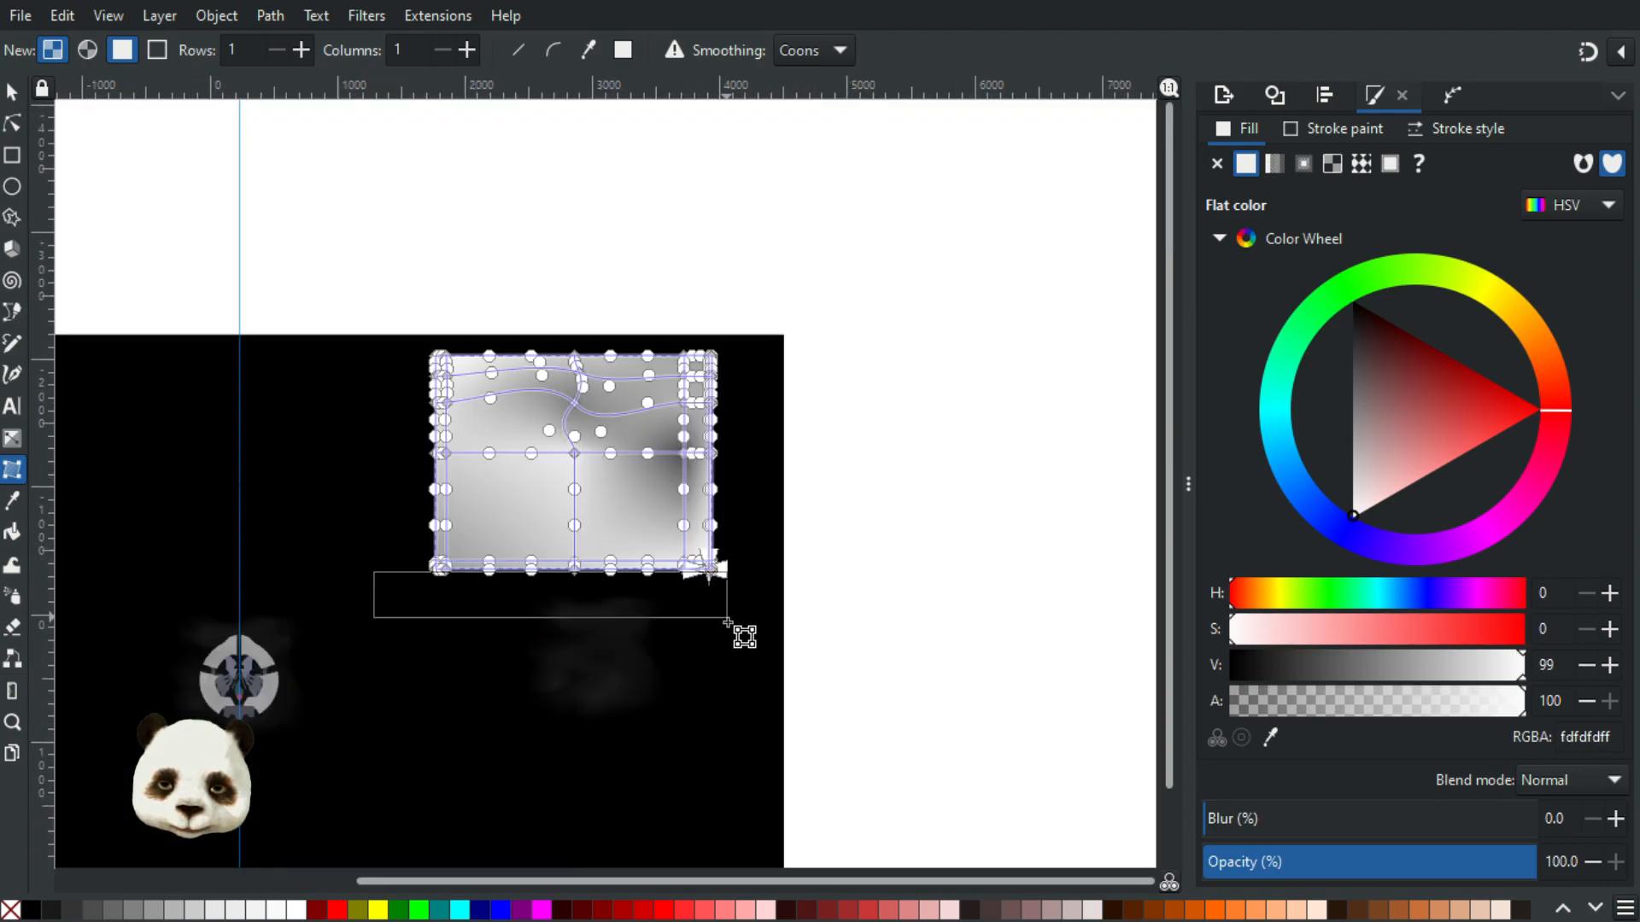
{"action": "left_click_drag", "start_coordinate": [396, 557], "coordinate": [794, 641]}
{"action": "scroll", "coordinate": [597, 641], "scroll_direction": "up", "scroll_amount": 2, "text": "ctrl"}
{"action": "left_click", "coordinate": [512, 578]}
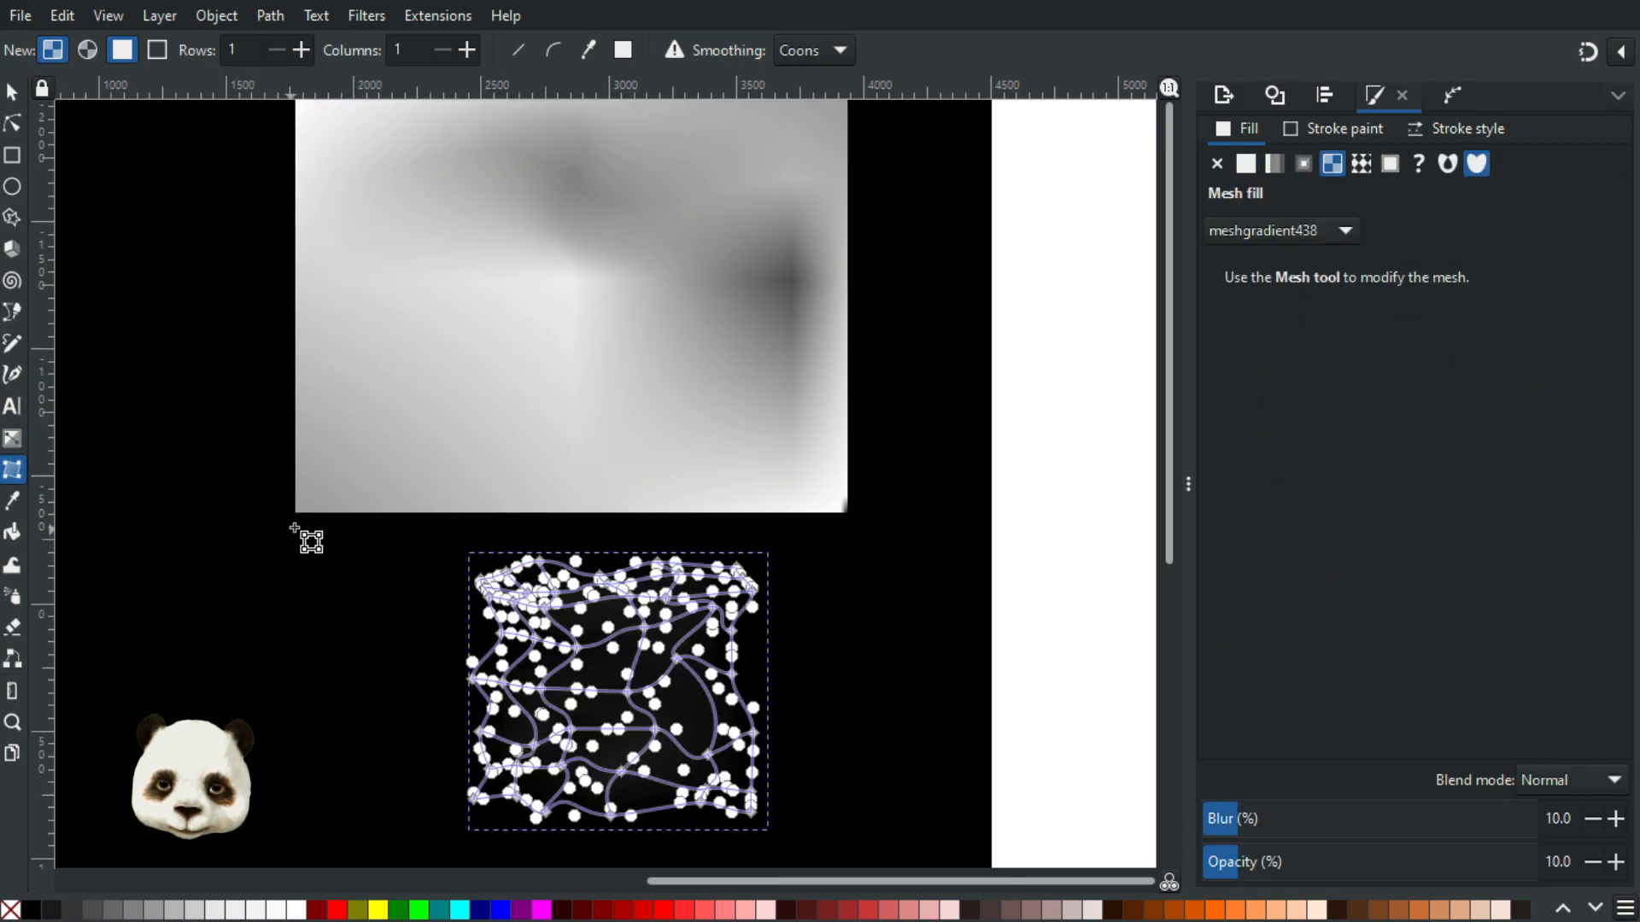
{"action": "left_click", "coordinate": [359, 509]}
{"action": "left_click_drag", "start_coordinate": [257, 502], "coordinate": [889, 577]}
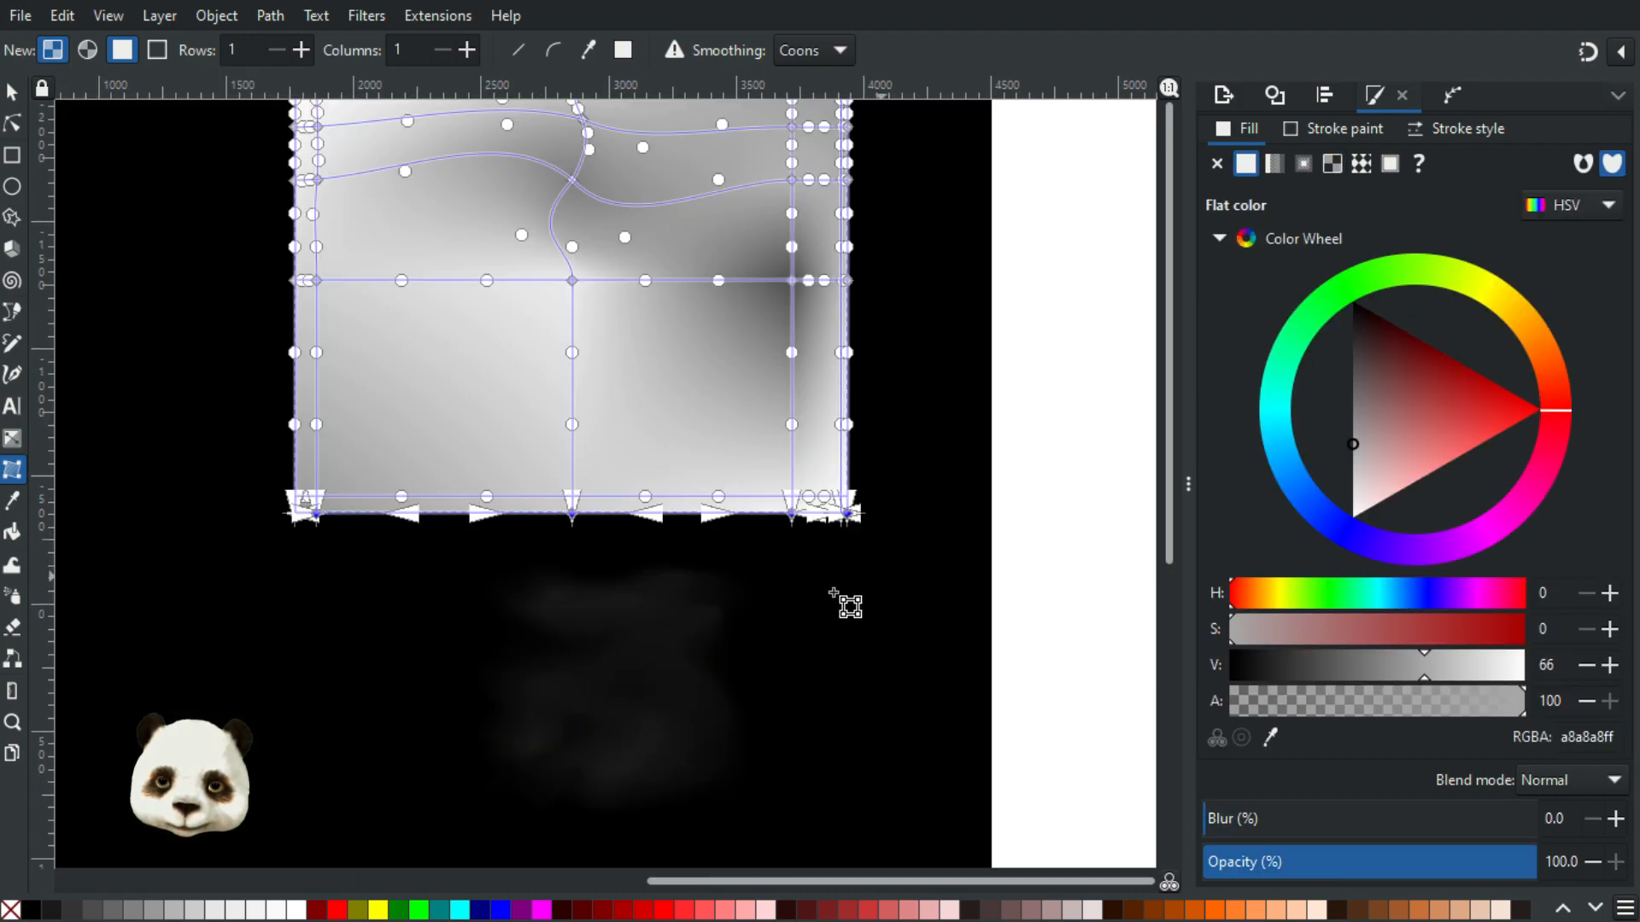
{"action": "left_click", "coordinate": [32, 911]}
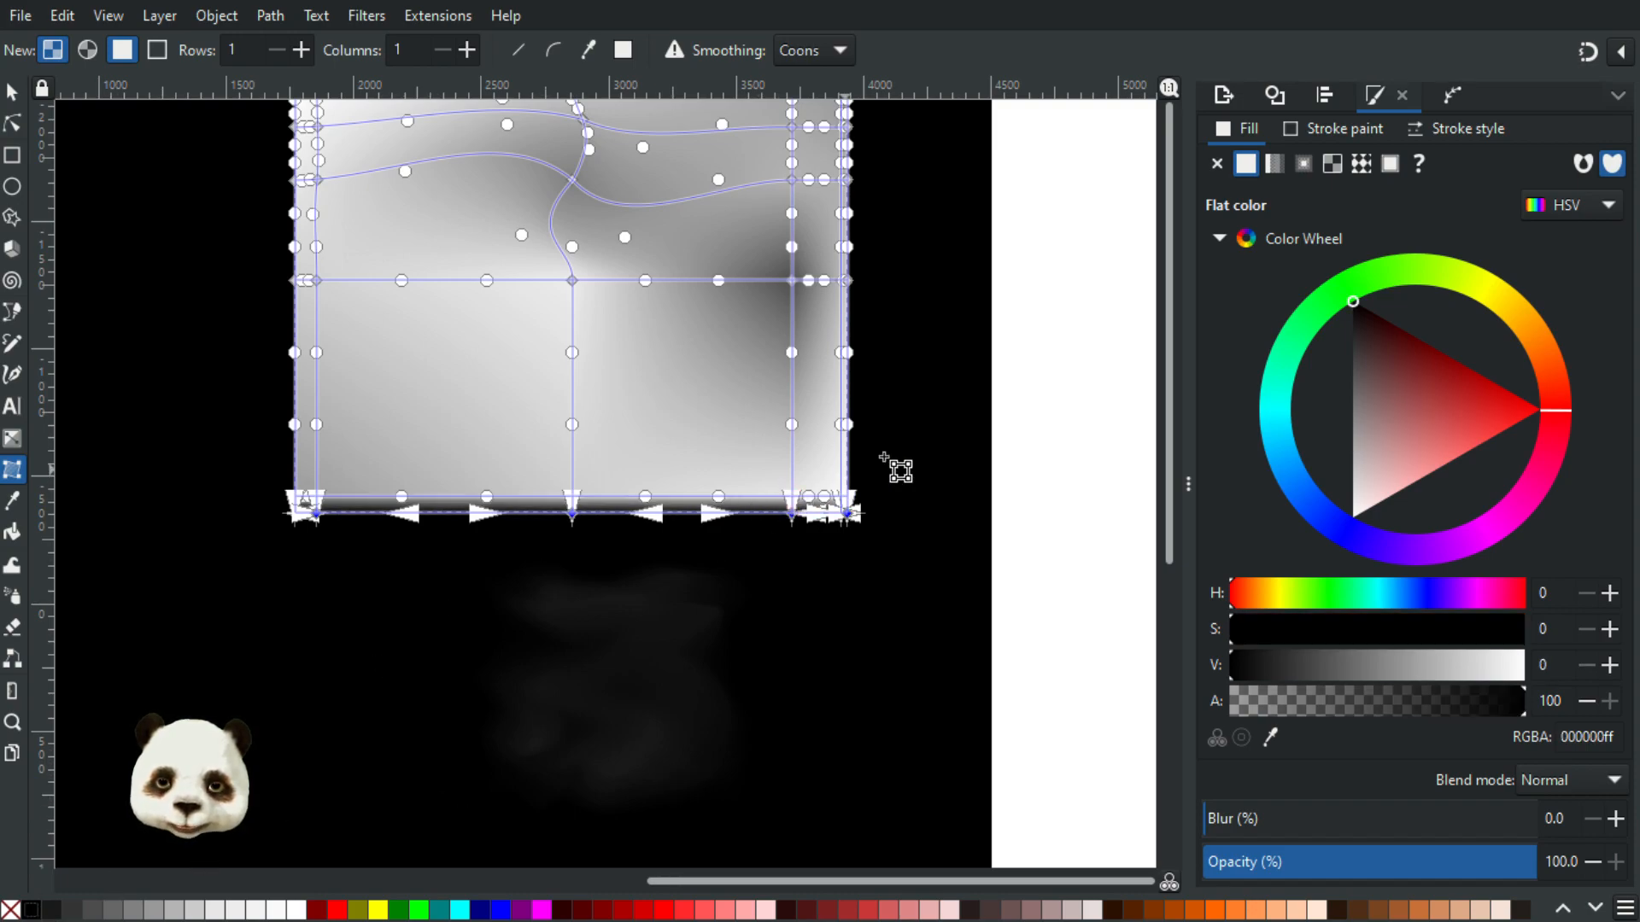
{"action": "key", "text": "Escape"}
Pull two mesh nodes just above the rectangle's bottom edge, near its lower-right corner, up and inward to bend the mesh lines
{"action": "left_click_drag", "start_coordinate": [838, 294], "coordinate": [868, 471]}
{"action": "scroll", "coordinate": [913, 728], "scroll_direction": "up", "scroll_amount": 2}
{"action": "left_click_drag", "start_coordinate": [725, 621], "coordinate": [667, 542]}
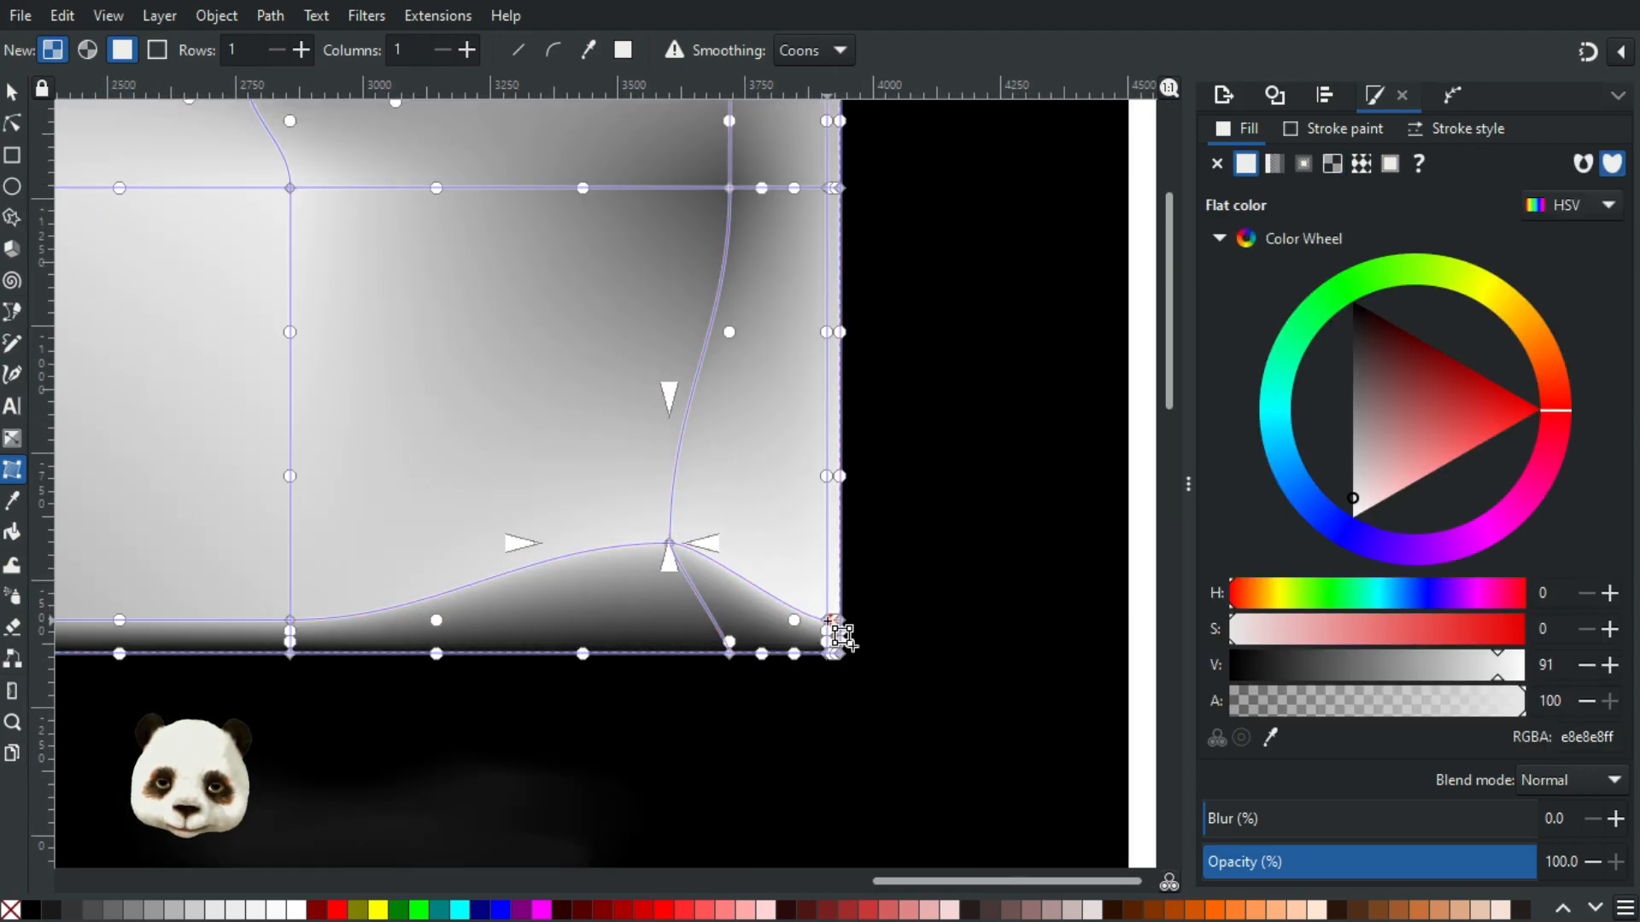
{"action": "left_click", "coordinate": [830, 622]}
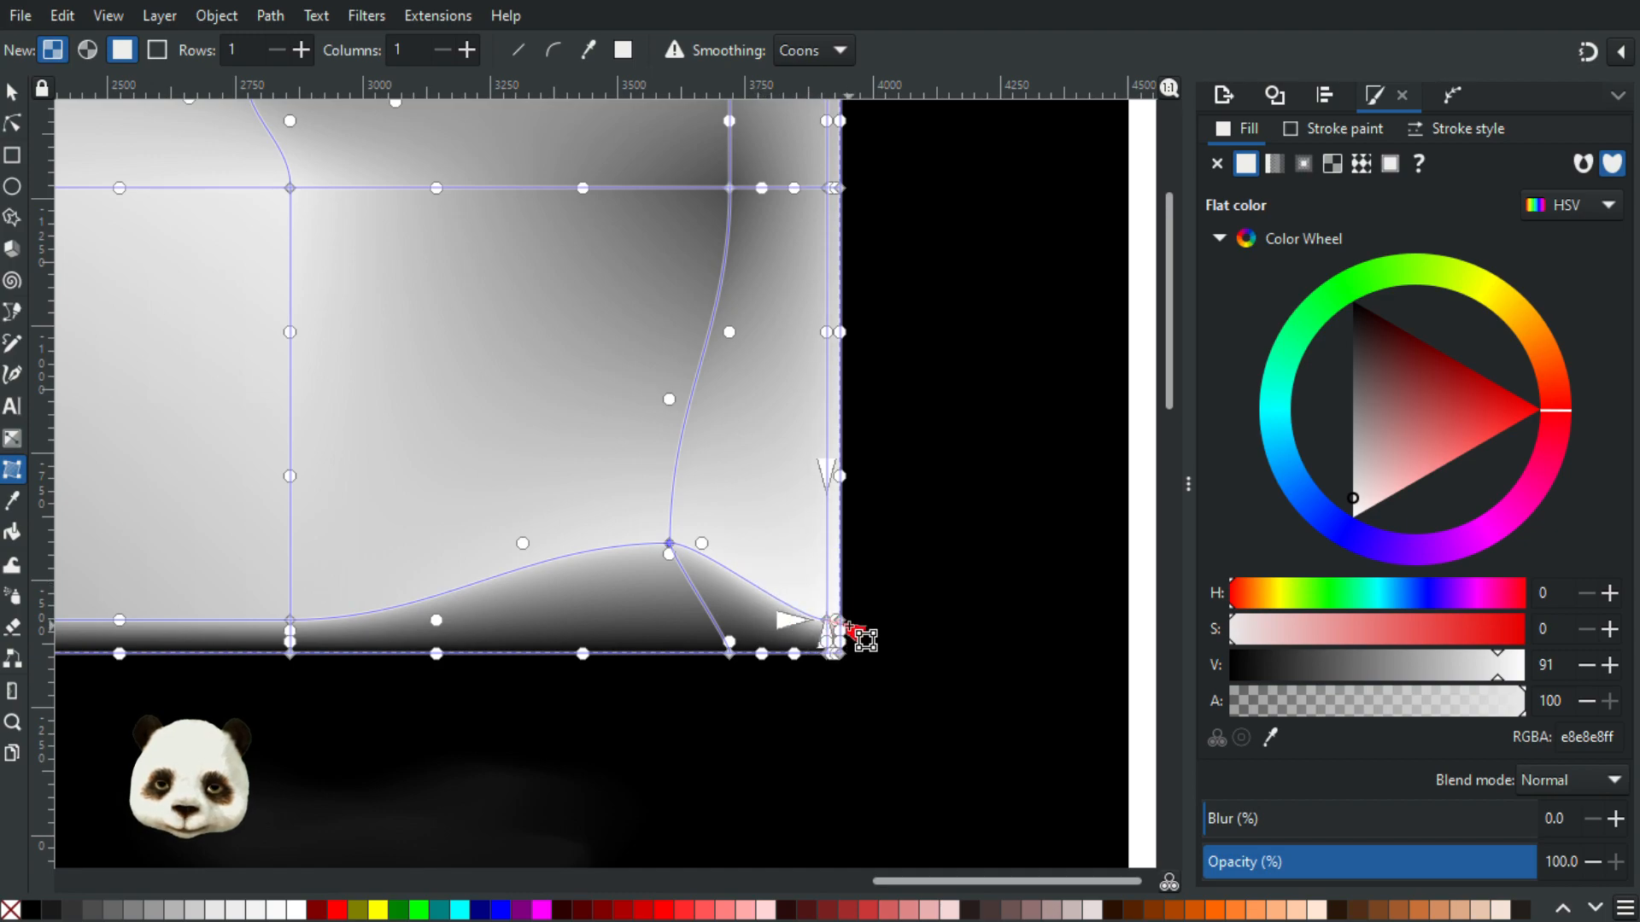
{"action": "left_click", "coordinate": [844, 638]}
{"action": "scroll", "coordinate": [841, 659], "scroll_direction": "up", "scroll_amount": 6}
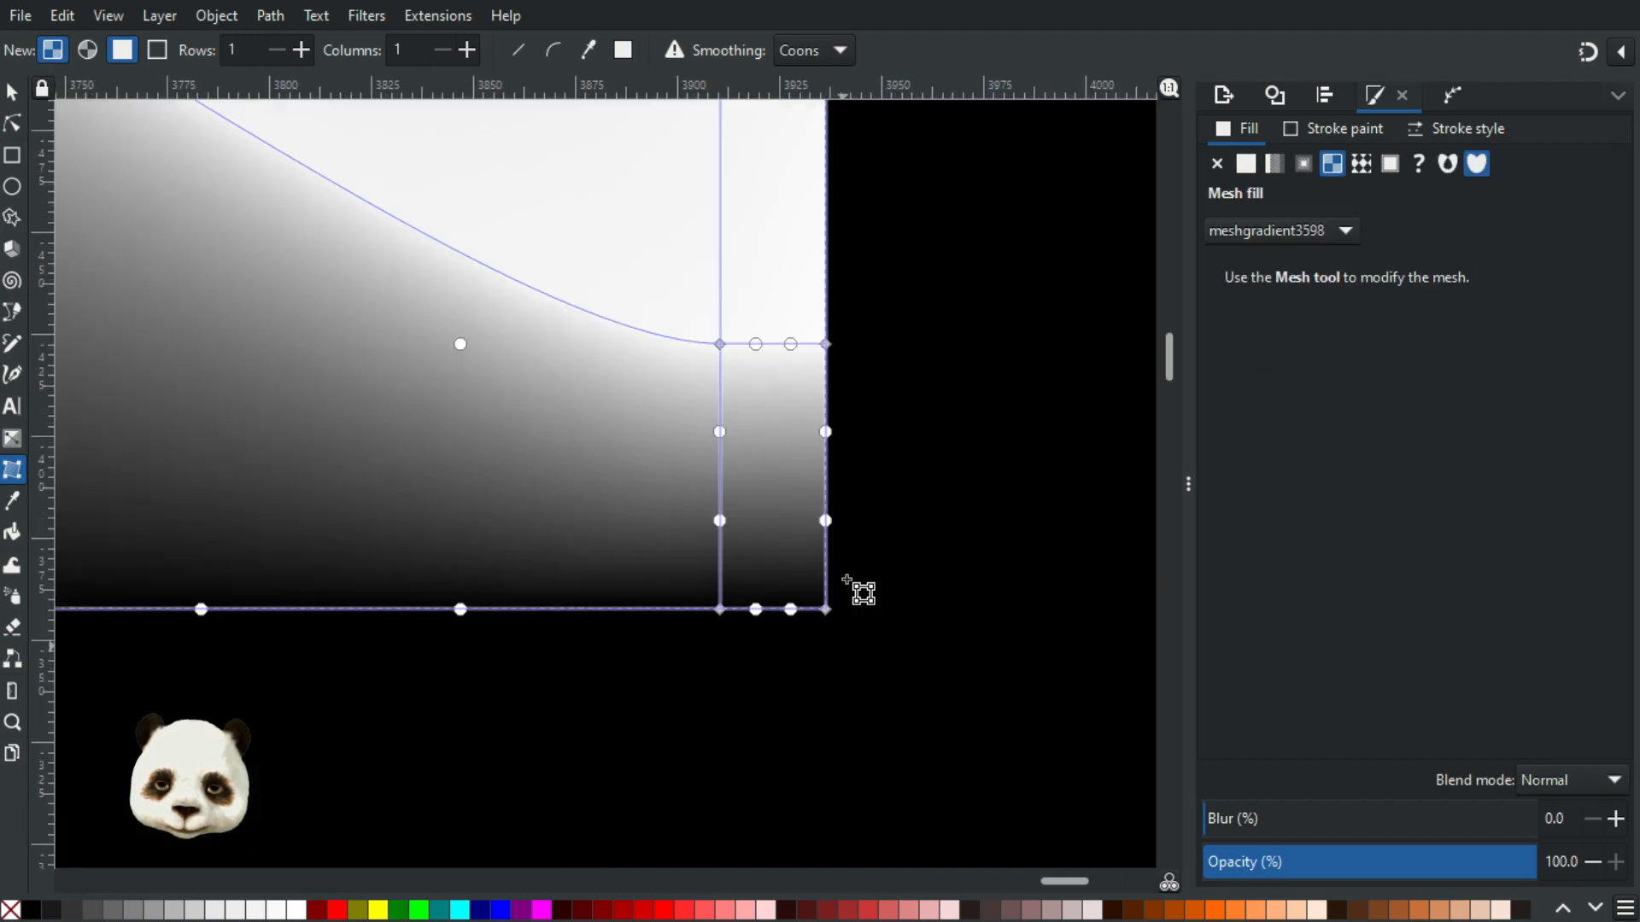
{"action": "left_click", "coordinate": [737, 343]}
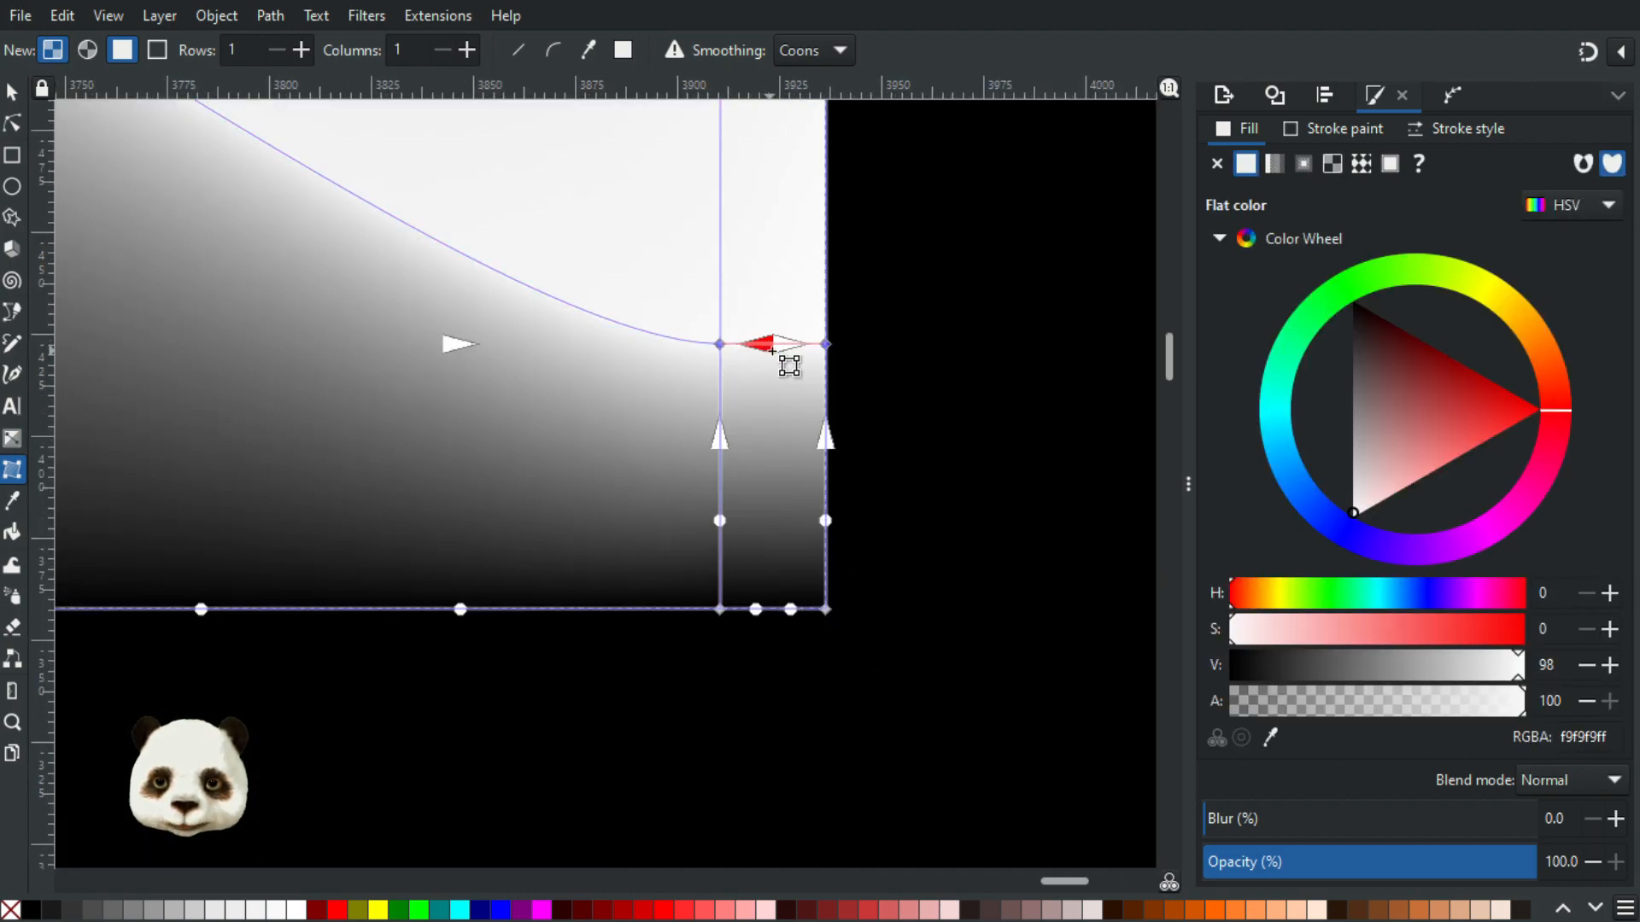
{"action": "left_click_drag", "start_coordinate": [770, 351], "coordinate": [552, 186]}
Reshape the mesh's lower-right corner by moving its corner, right-edge and bottom-edge nodes inward to make the outline uneven
{"action": "left_click", "coordinate": [679, 260]}
{"action": "scroll", "coordinate": [677, 264], "scroll_direction": "down", "scroll_amount": 3}
{"action": "left_click", "coordinate": [665, 246], "text": "shift"}
{"action": "left_click", "coordinate": [650, 229]}
{"action": "left_click", "coordinate": [709, 389]}
{"action": "left_click_drag", "start_coordinate": [709, 390], "coordinate": [703, 330]}
{"action": "left_click_drag", "start_coordinate": [682, 388], "coordinate": [577, 347]}
{"action": "left_click_drag", "start_coordinate": [527, 299], "coordinate": [581, 484]}
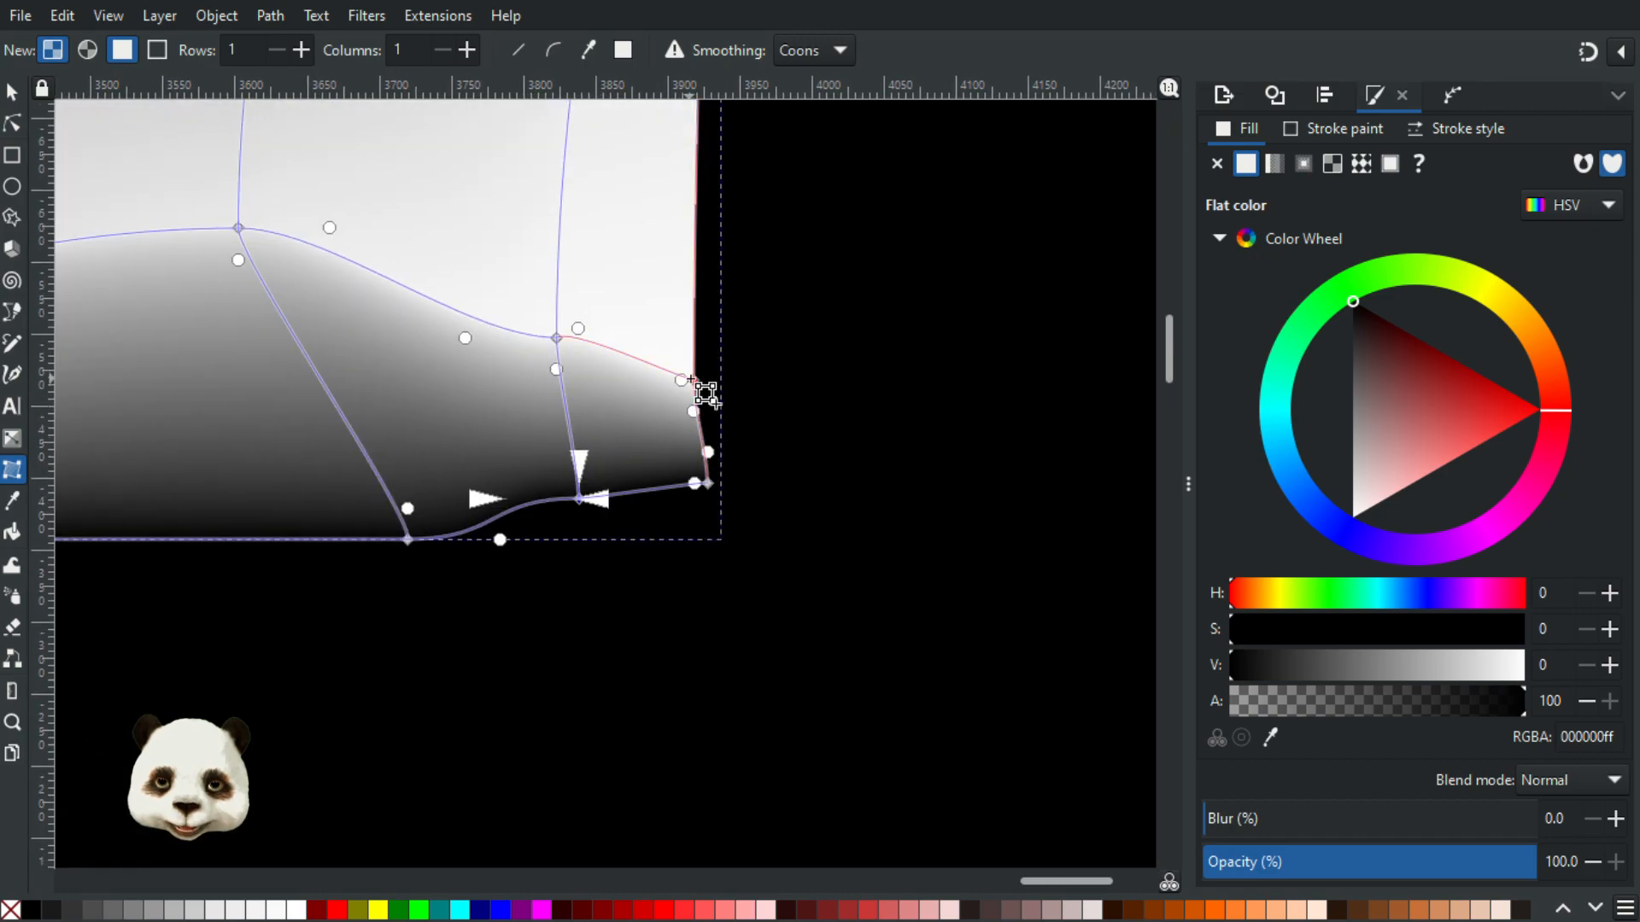
Colour the right-edge mesh node just above the lower-right corner black, and deselect the rectangle
{"action": "left_click", "coordinate": [694, 381]}
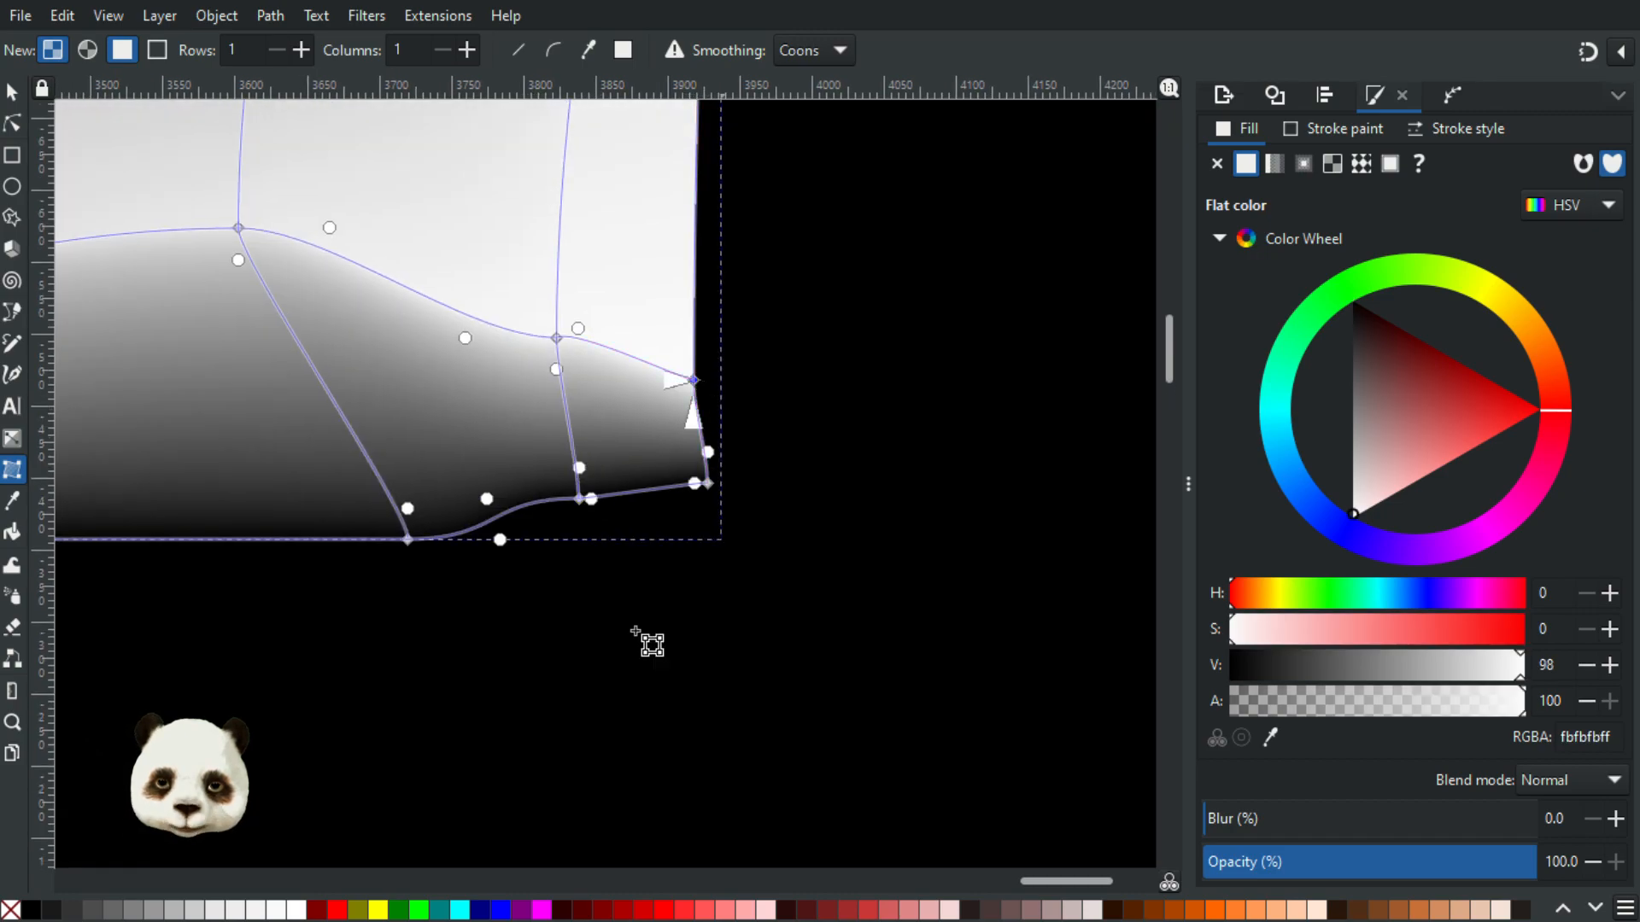
{"action": "left_click", "coordinate": [33, 912]}
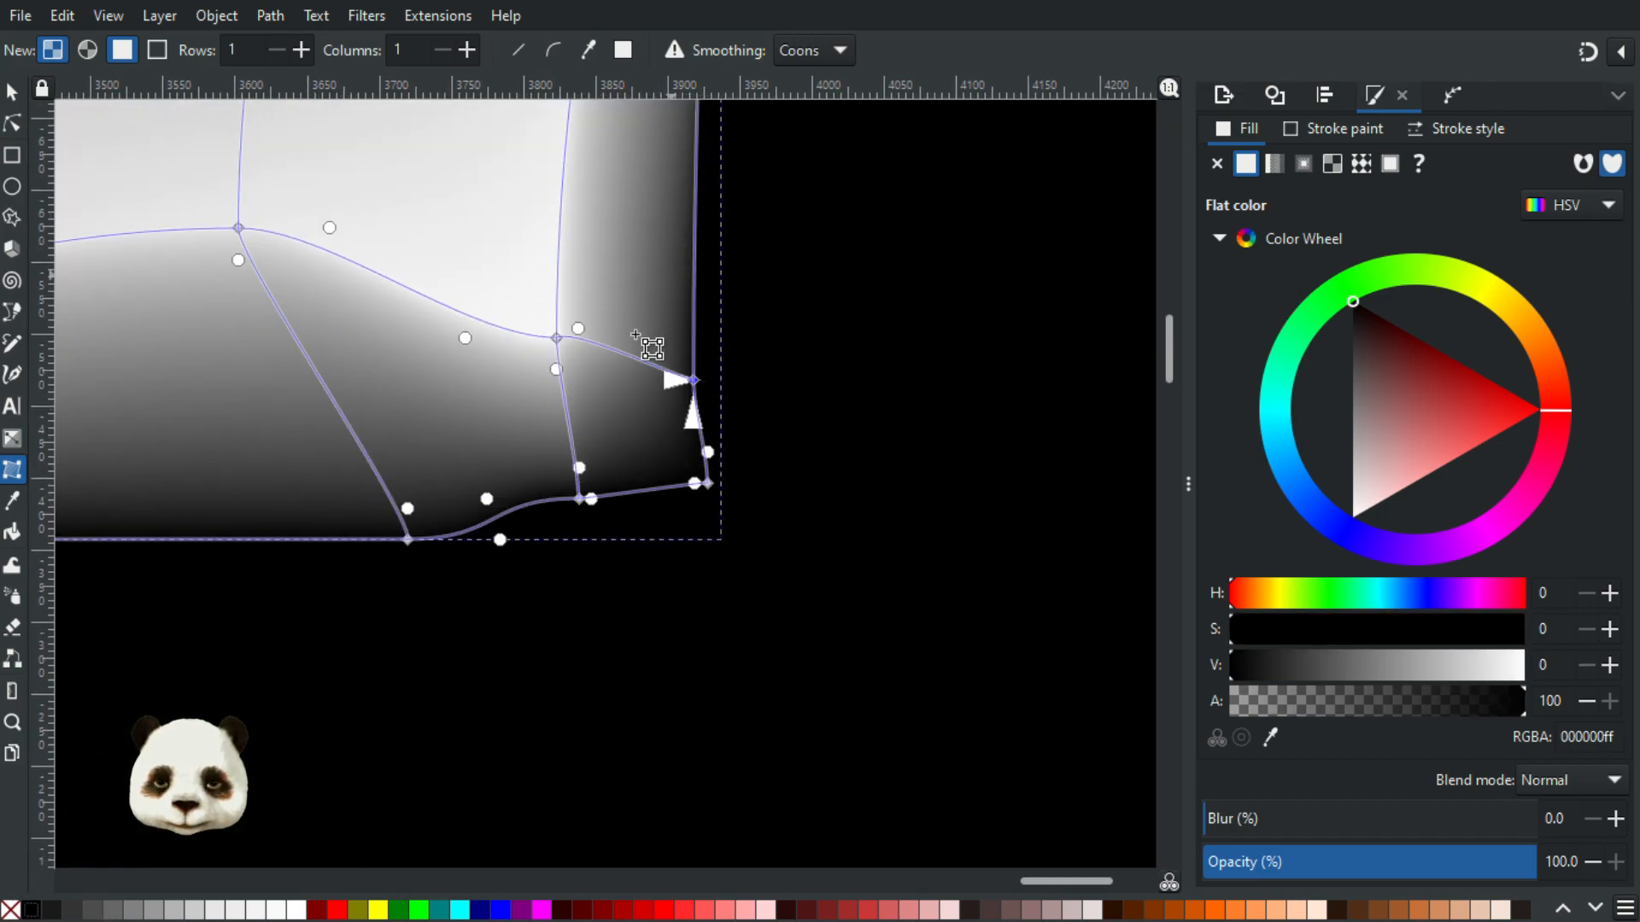
{"action": "scroll", "coordinate": [461, 431], "scroll_direction": "down", "scroll_amount": 5}
{"action": "left_click", "coordinate": [623, 392]}
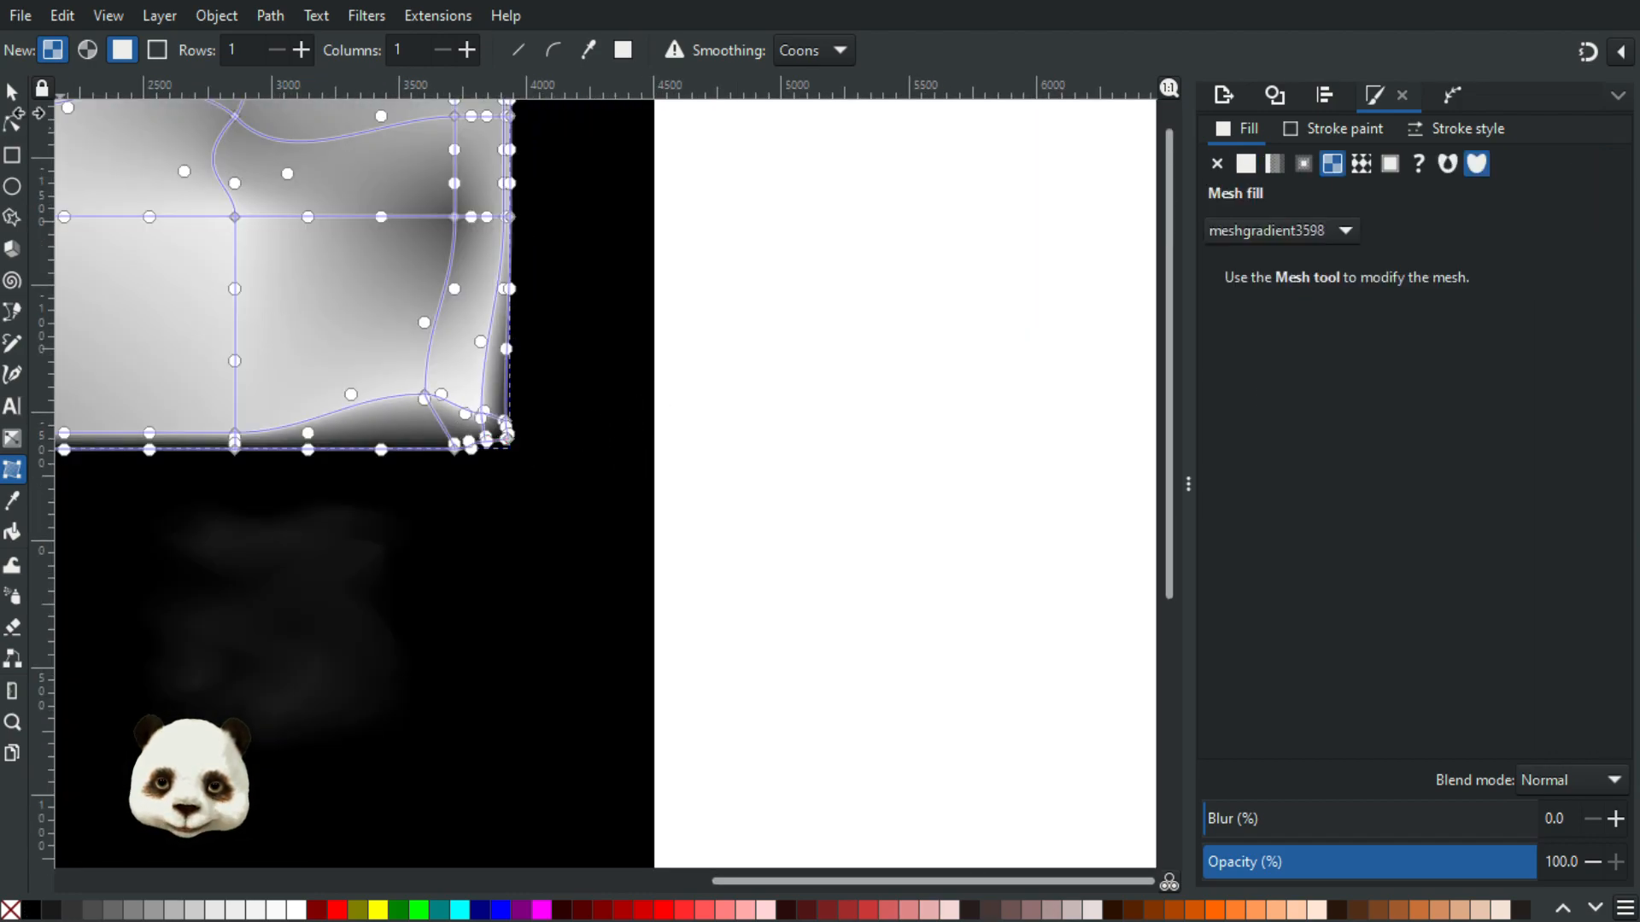
{"action": "left_click", "coordinate": [14, 94]}
{"action": "left_click", "coordinate": [734, 364]}
{"action": "scroll", "coordinate": [503, 423], "scroll_direction": "down", "scroll_amount": 2}
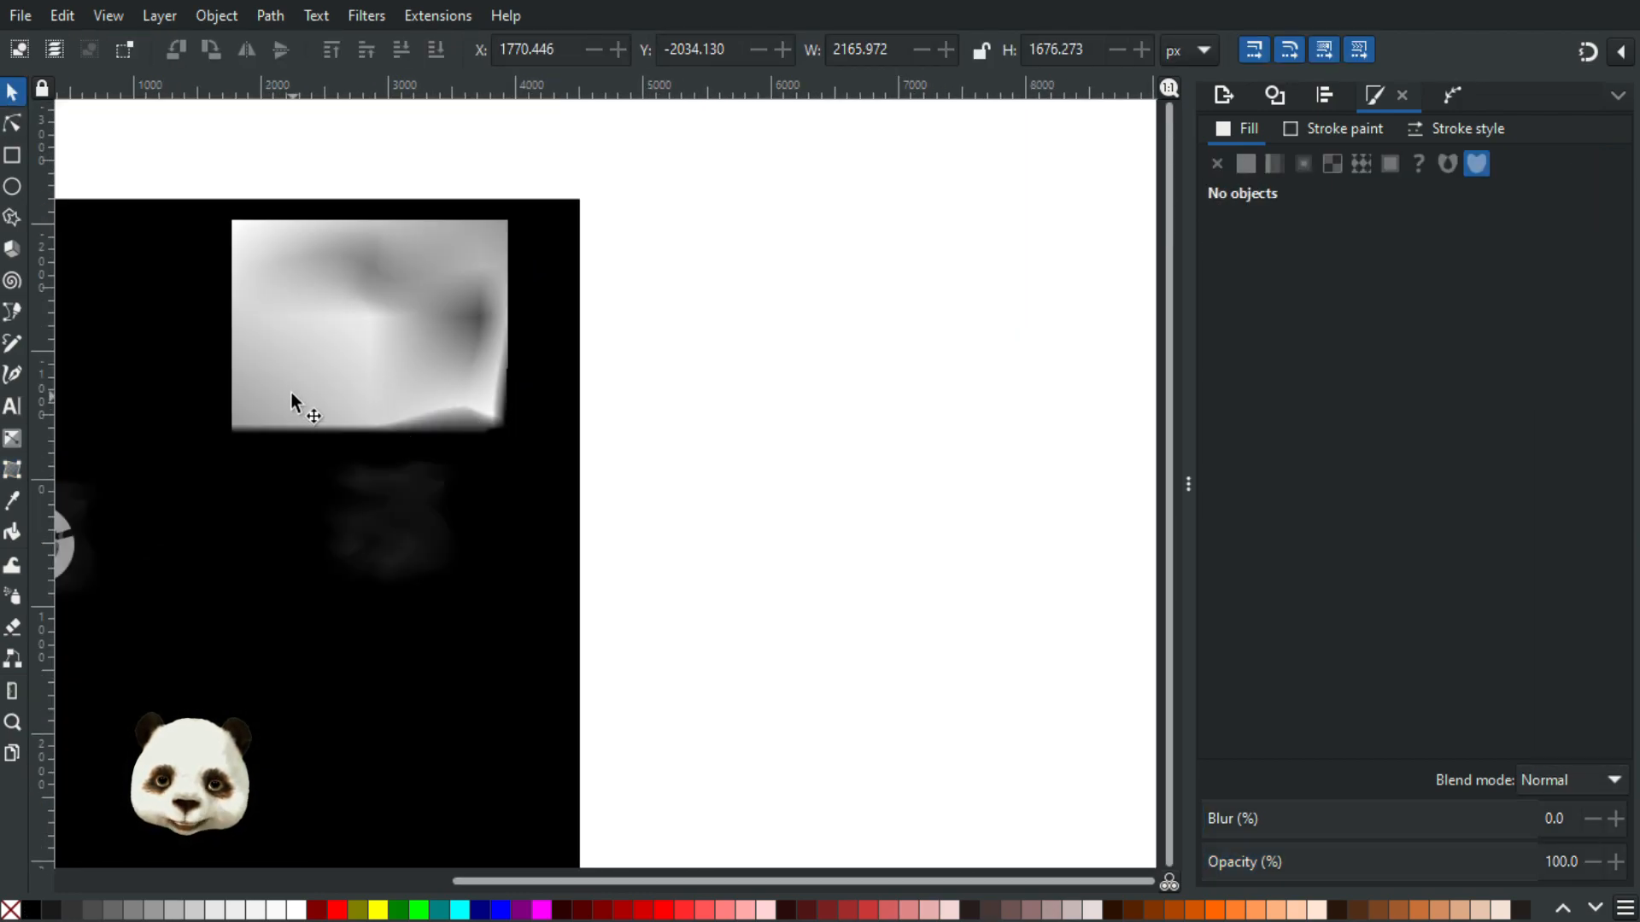
{"action": "scroll", "coordinate": [290, 387], "scroll_direction": "down", "scroll_amount": 2}
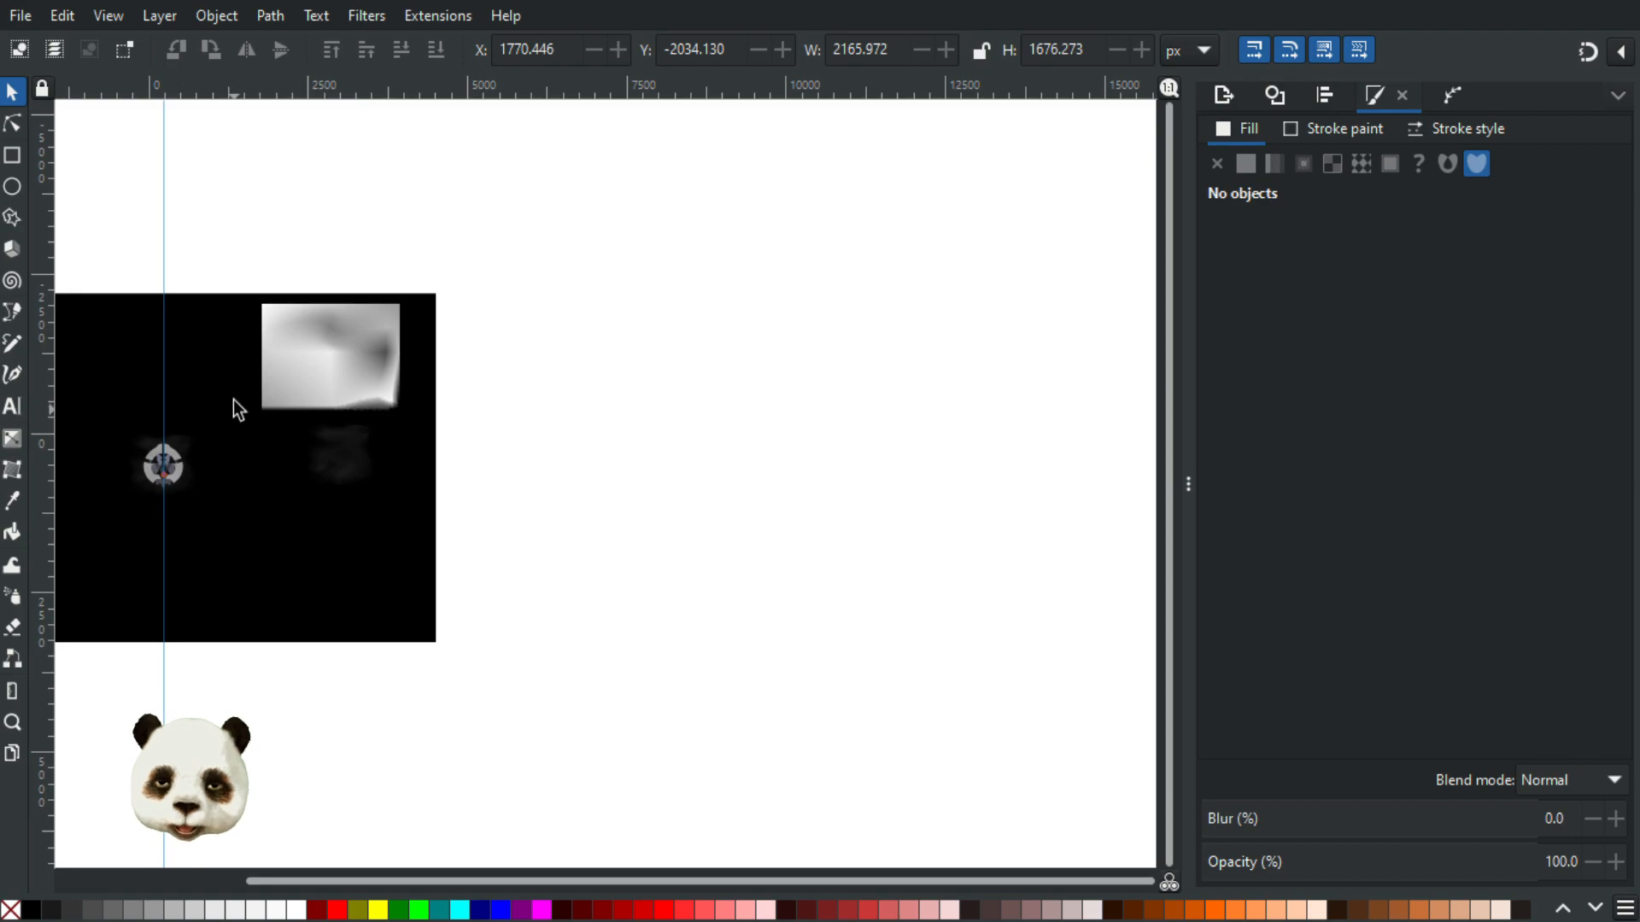
Set the mesh-filled rectangle's blur to 10% and its opacity to 10%
{"action": "scroll", "coordinate": [233, 407], "scroll_direction": "up", "scroll_amount": 4}
{"action": "left_click", "coordinate": [773, 348]}
{"action": "mouse_move", "coordinate": [1258, 821]}
{"action": "left_mouse_down"}
{"action": "mouse_move", "coordinate": [1304, 818]}
{"action": "mouse_move", "coordinate": [1249, 821]}
{"action": "left_mouse_up"}
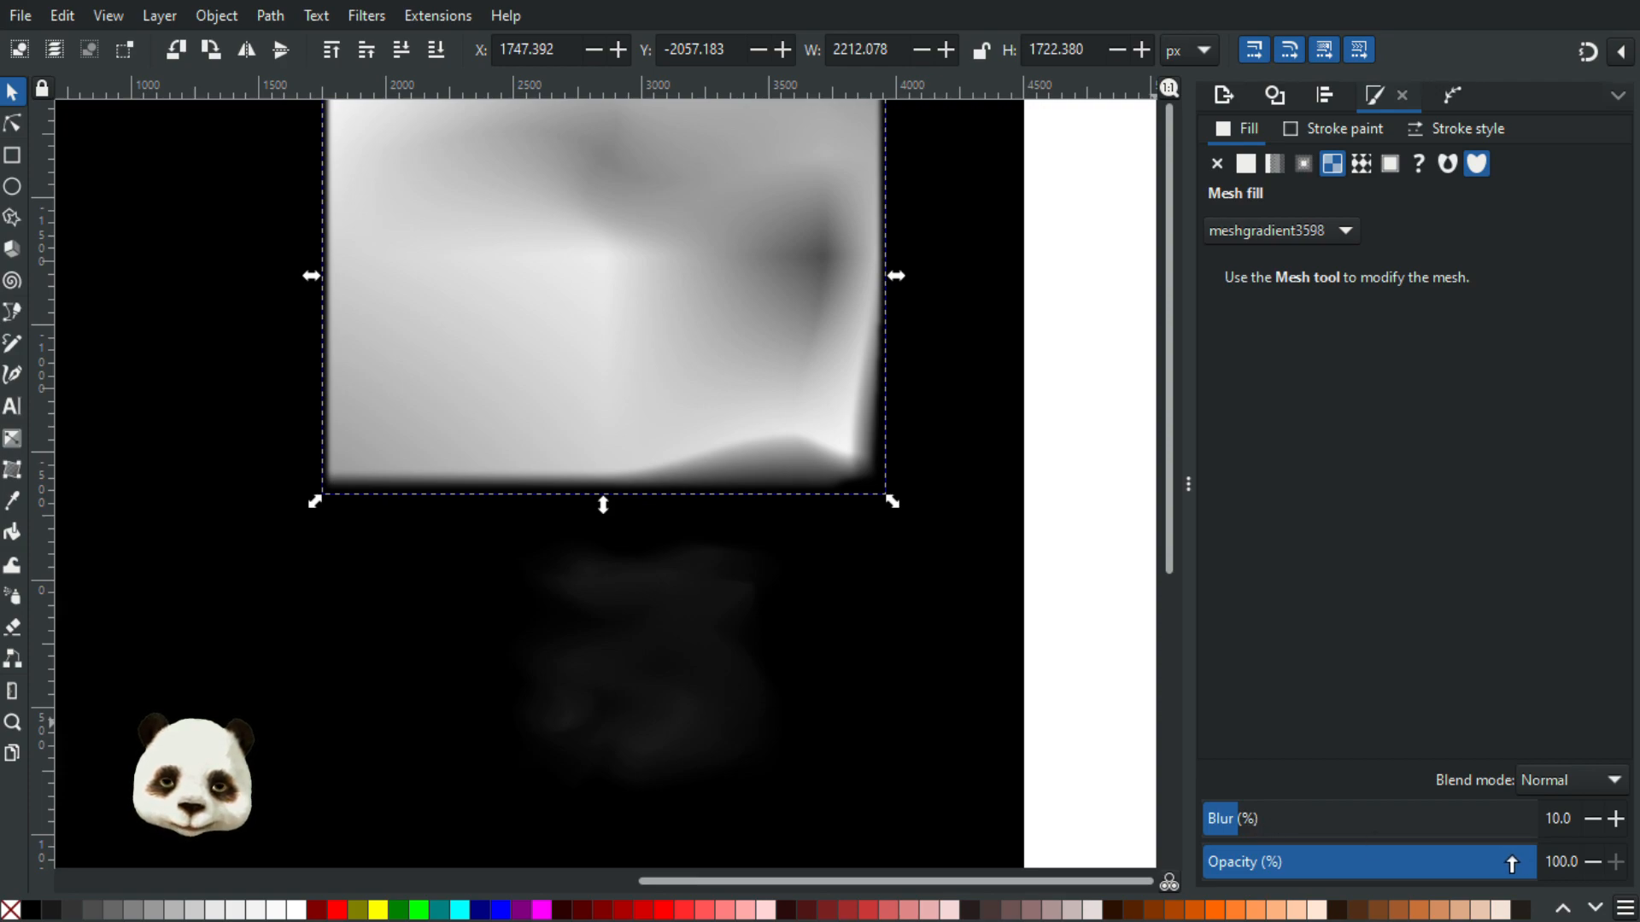
{"action": "left_click_drag", "start_coordinate": [1509, 863], "coordinate": [1245, 885]}
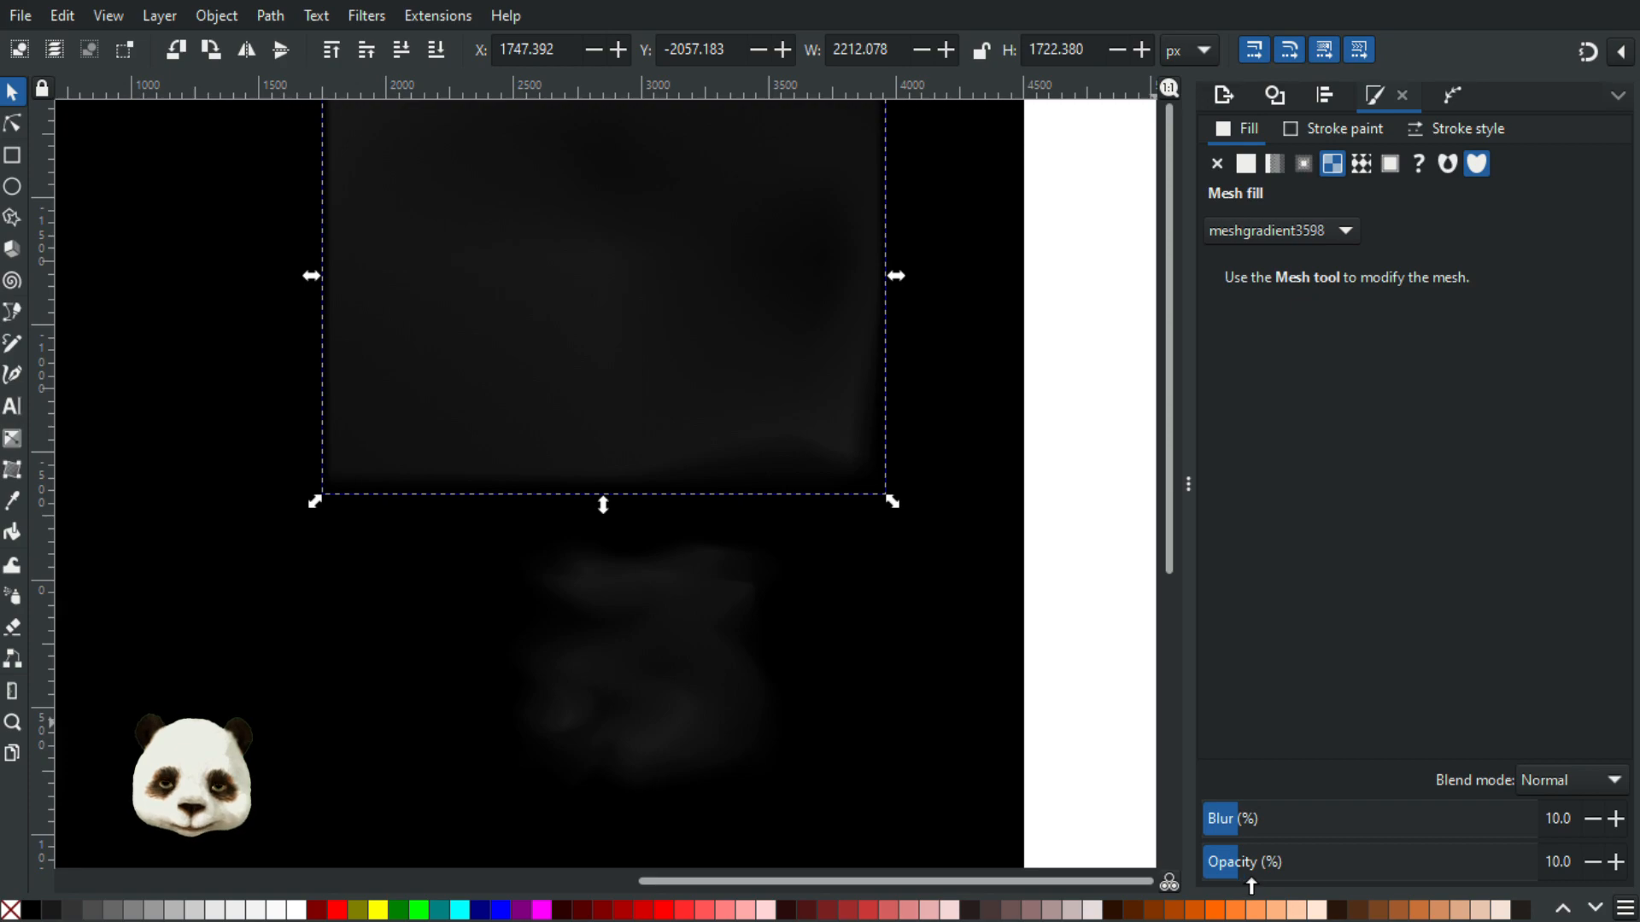
{"action": "scroll", "coordinate": [743, 427], "scroll_direction": "down", "scroll_amount": 3, "text": "ctrl"}
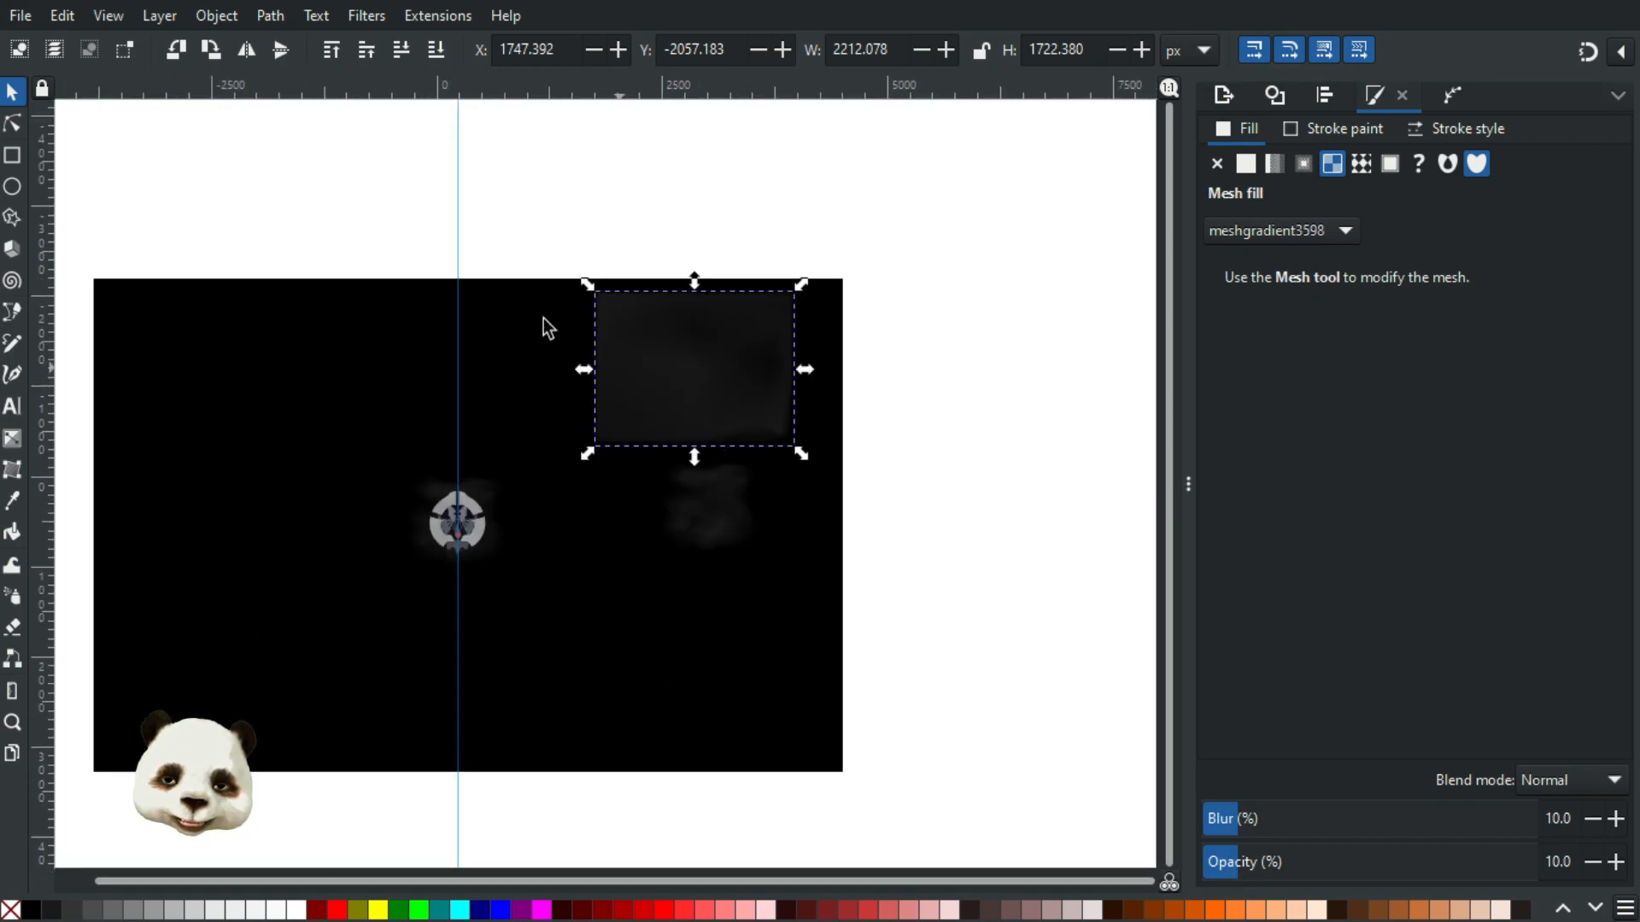
Examine how the mesh rows, columns and nodes are arranged in the finished smoke sample below the rectangle
{"action": "scroll", "coordinate": [713, 495], "scroll_direction": "up", "scroll_amount": 3, "text": "ctrl"}
{"action": "left_click", "coordinate": [769, 490]}
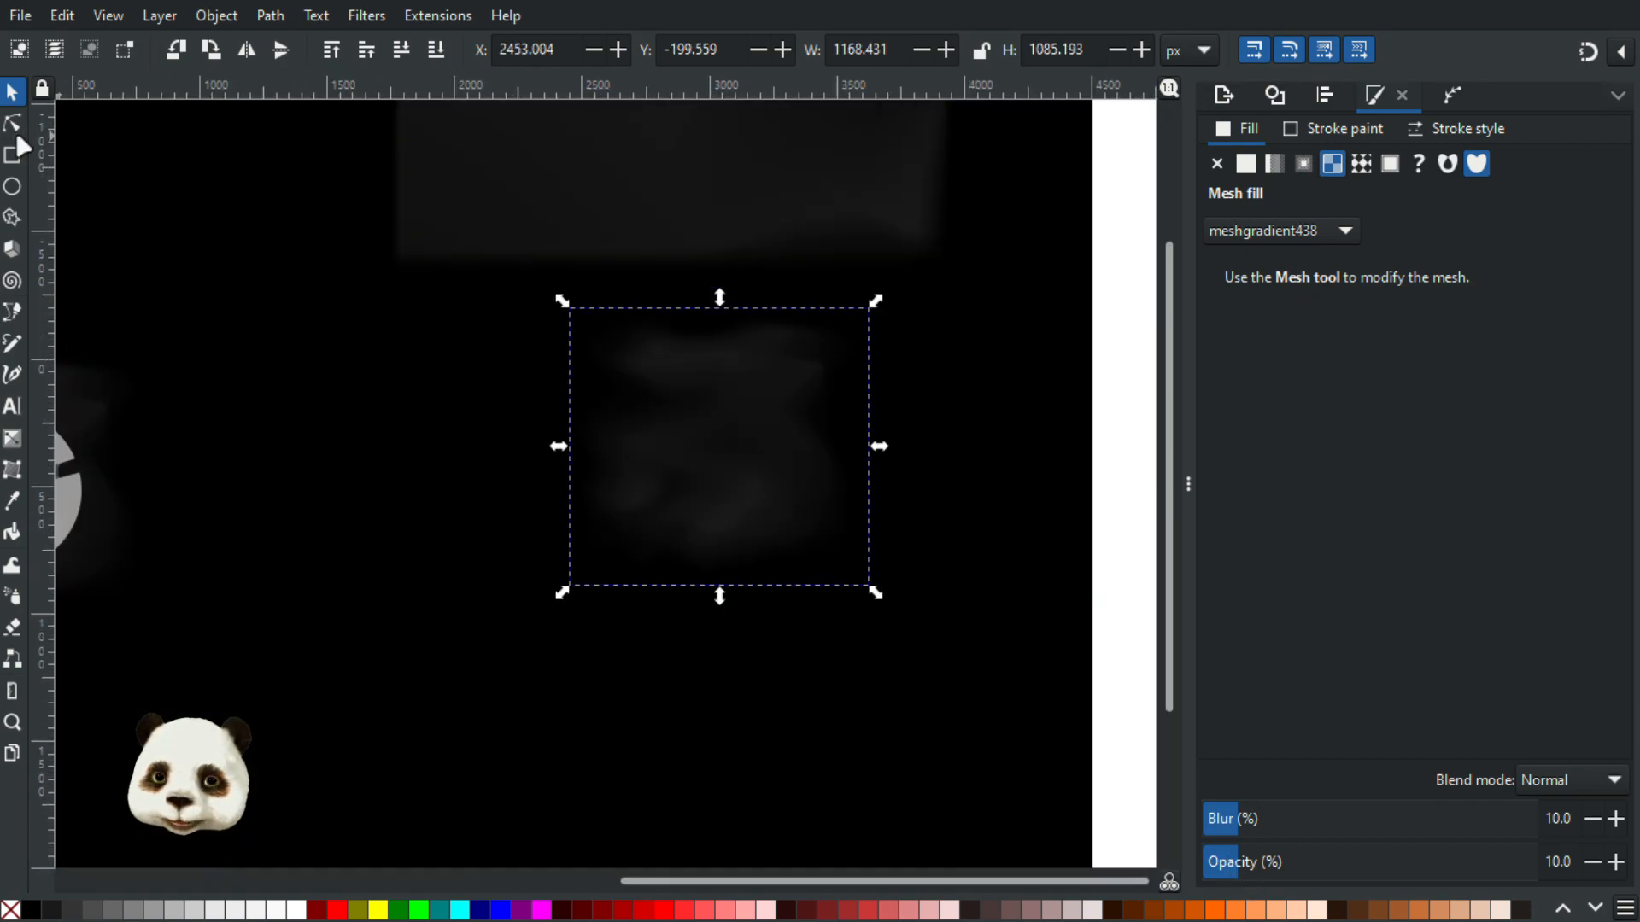
{"action": "left_click", "coordinate": [15, 471]}
{"action": "scroll", "coordinate": [837, 388], "scroll_direction": "up", "scroll_amount": 5, "text": "ctrl"}
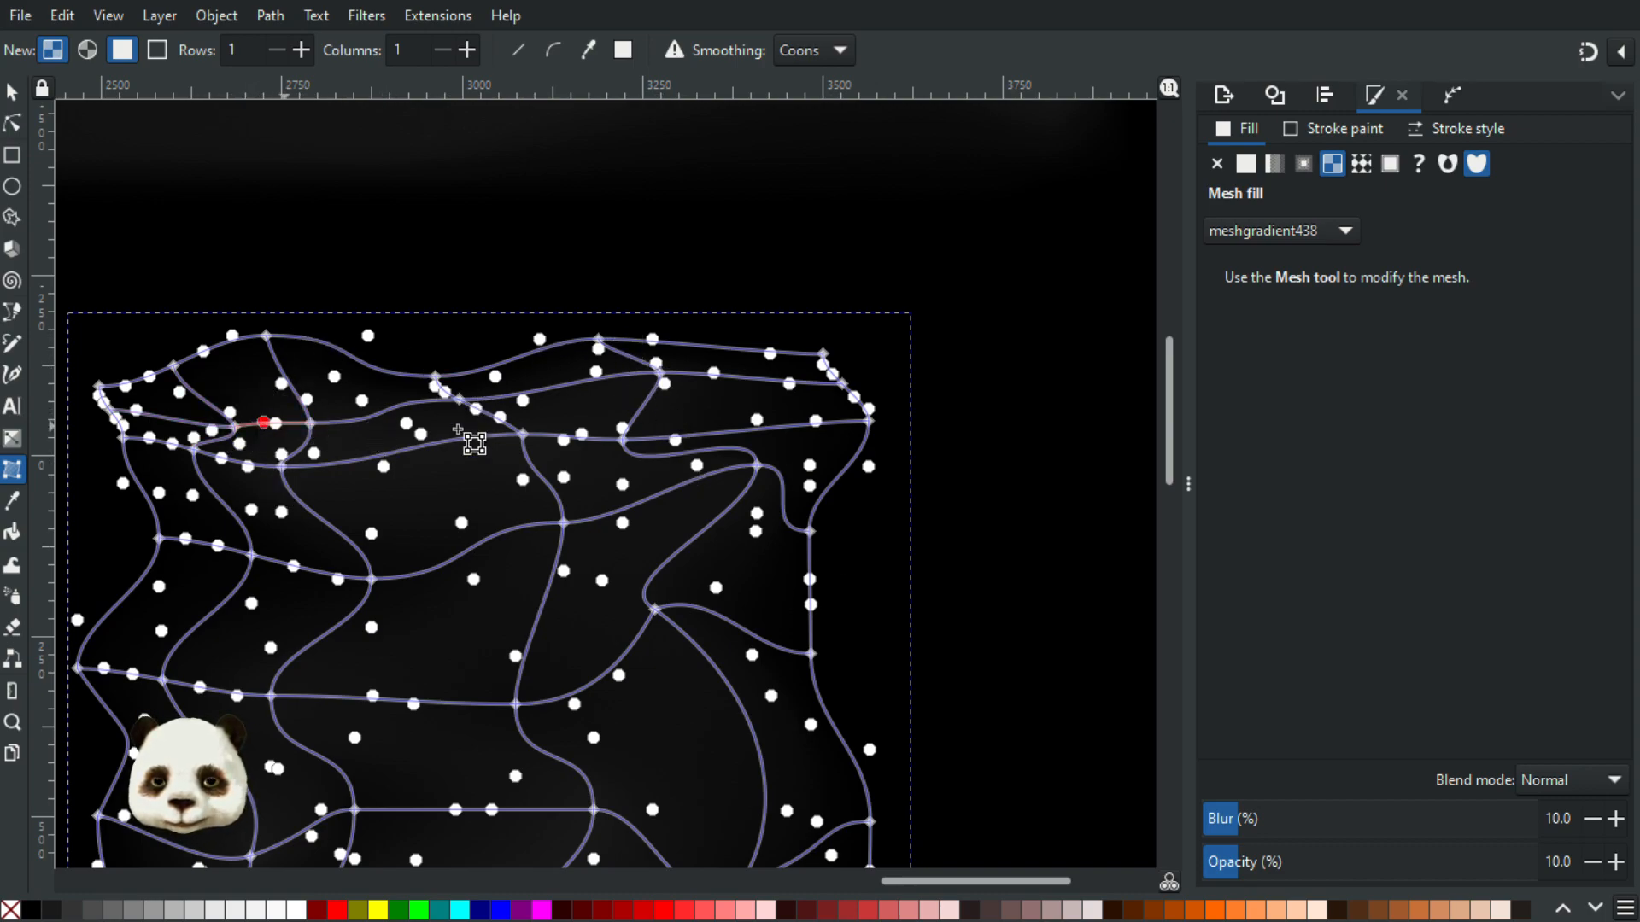
{"action": "left_click_drag", "start_coordinate": [205, 688], "coordinate": [523, 261]}
{"action": "scroll", "coordinate": [773, 487], "scroll_direction": "down", "scroll_amount": 3}
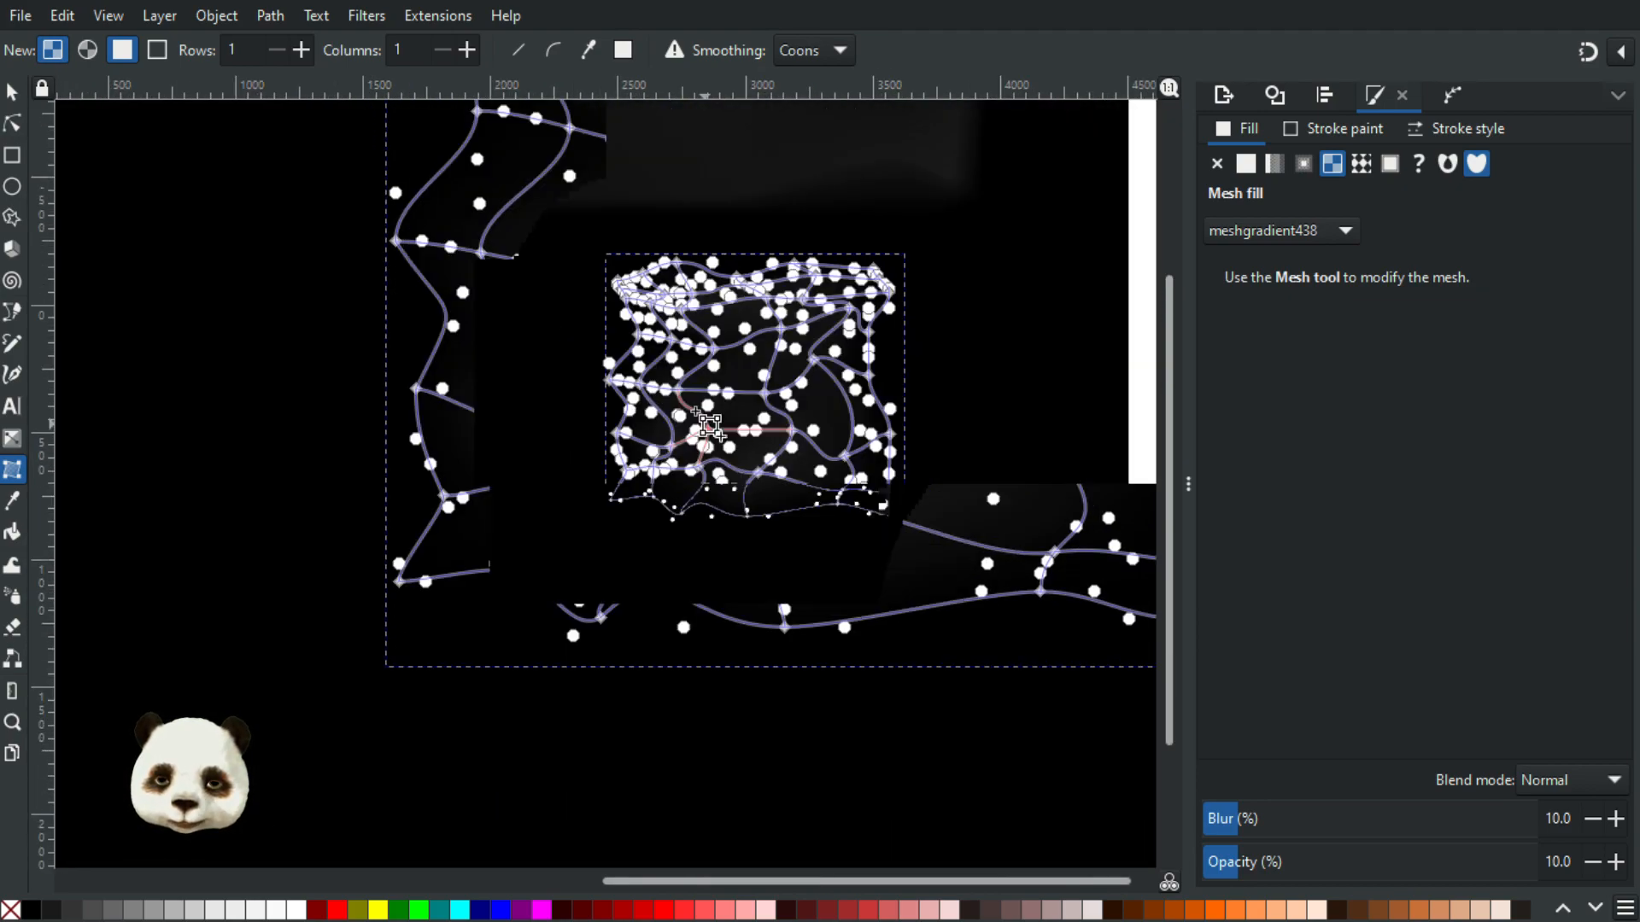
{"action": "scroll", "coordinate": [723, 331], "scroll_direction": "up", "scroll_amount": 2}
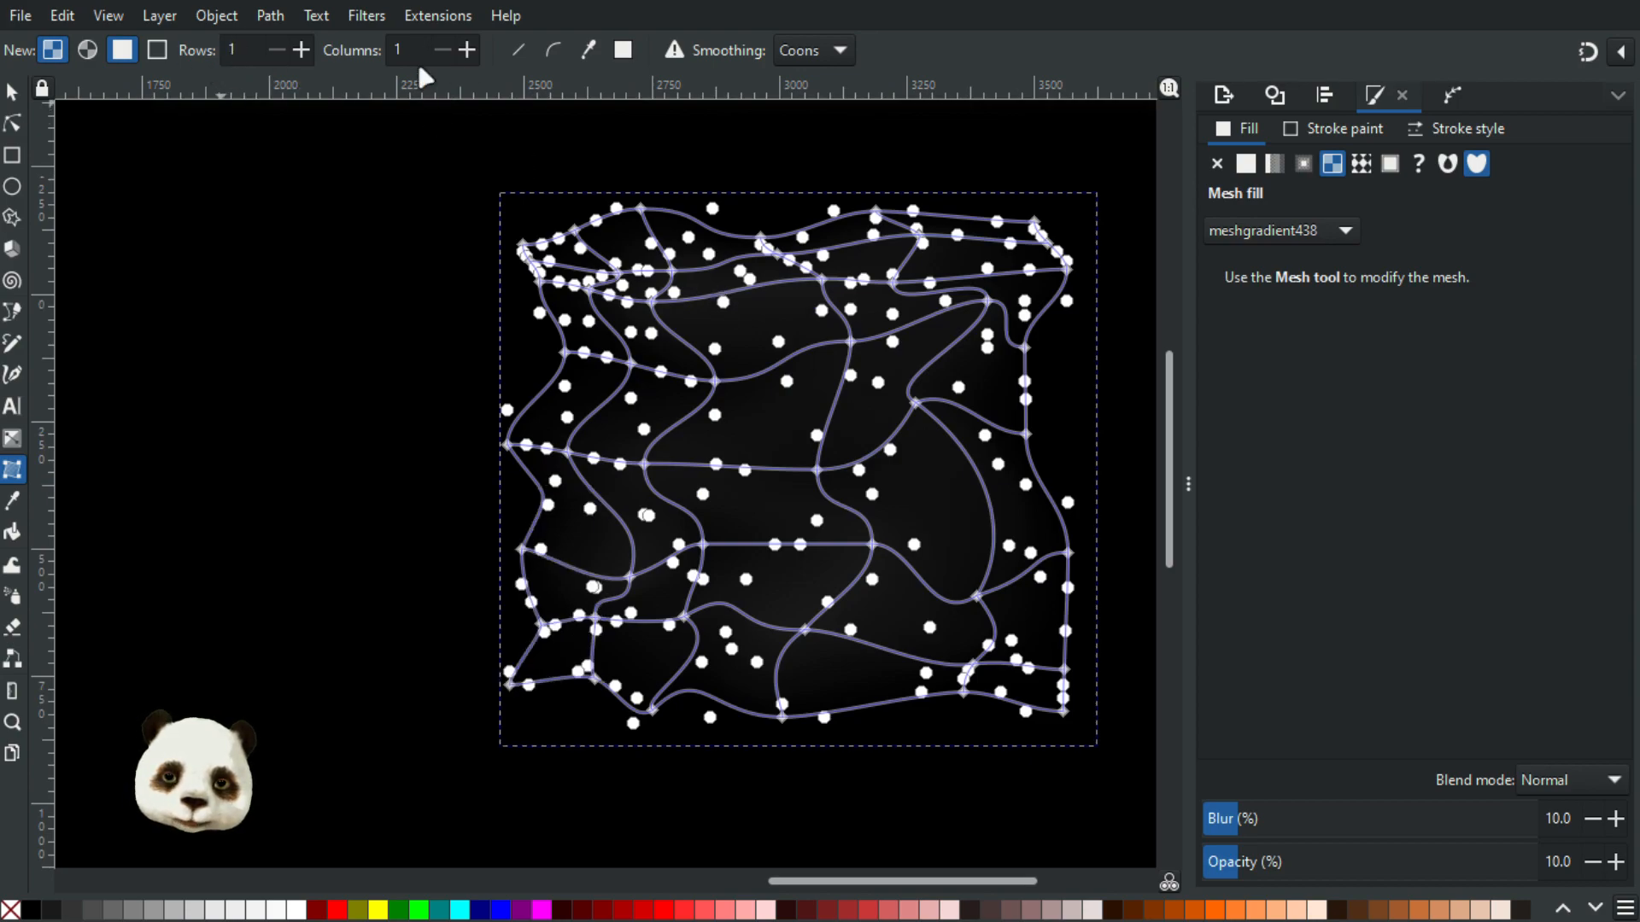
{"action": "scroll", "coordinate": [792, 423], "scroll_direction": "down", "scroll_amount": 3}
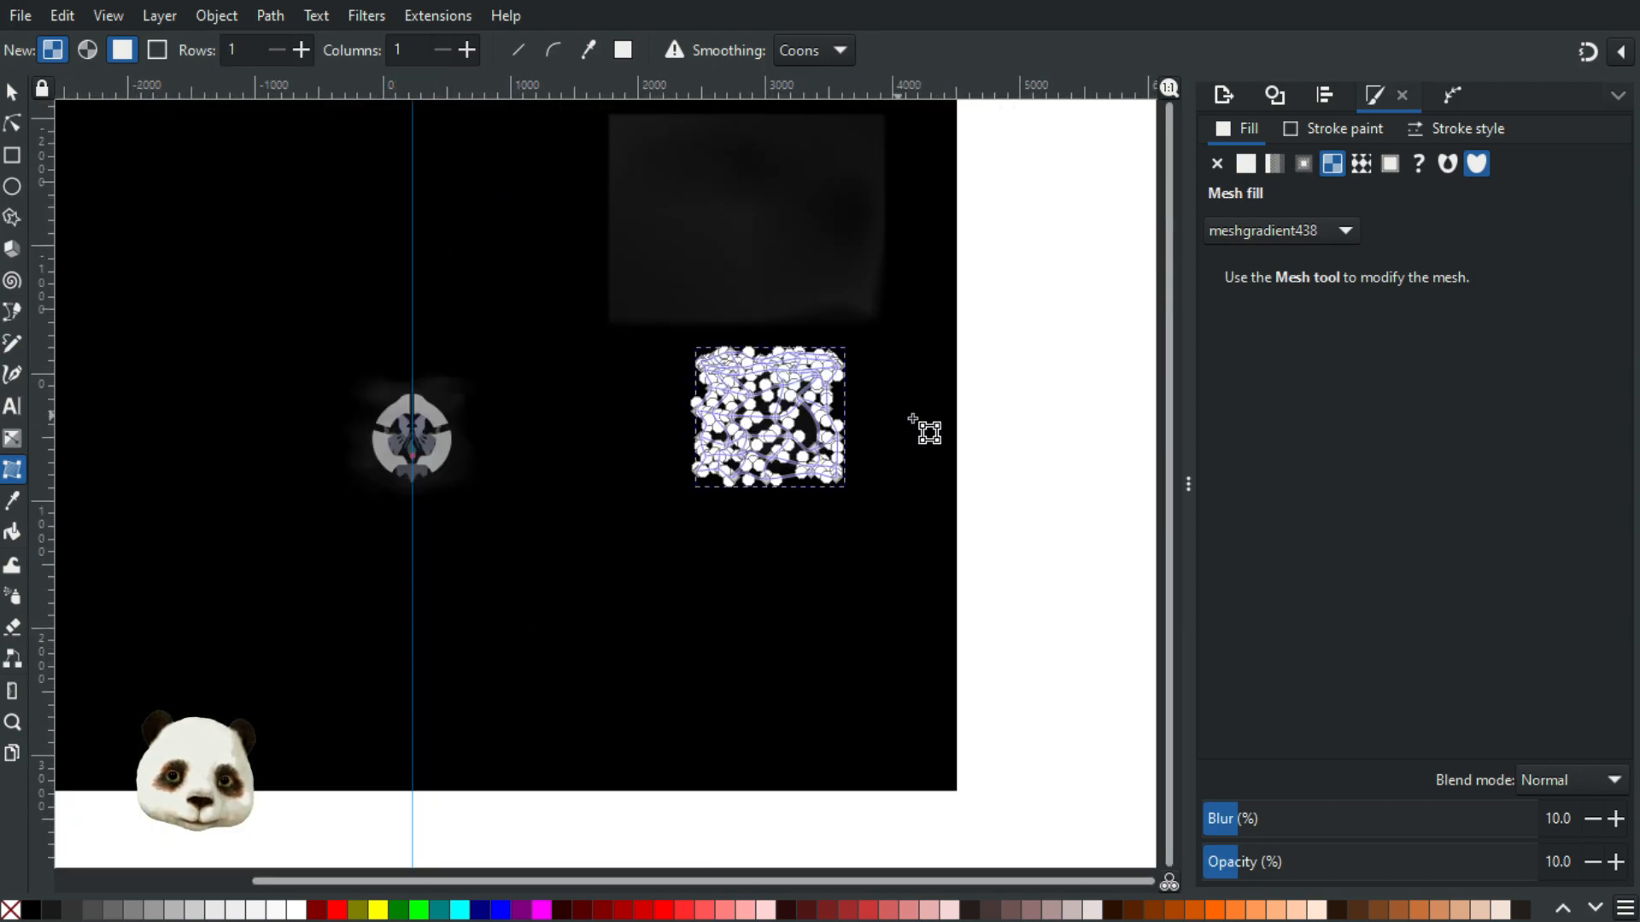
{"action": "scroll", "coordinate": [923, 376], "scroll_direction": "up", "scroll_amount": 3}
{"action": "scroll", "coordinate": [444, 634], "scroll_direction": "up", "scroll_amount": 4}
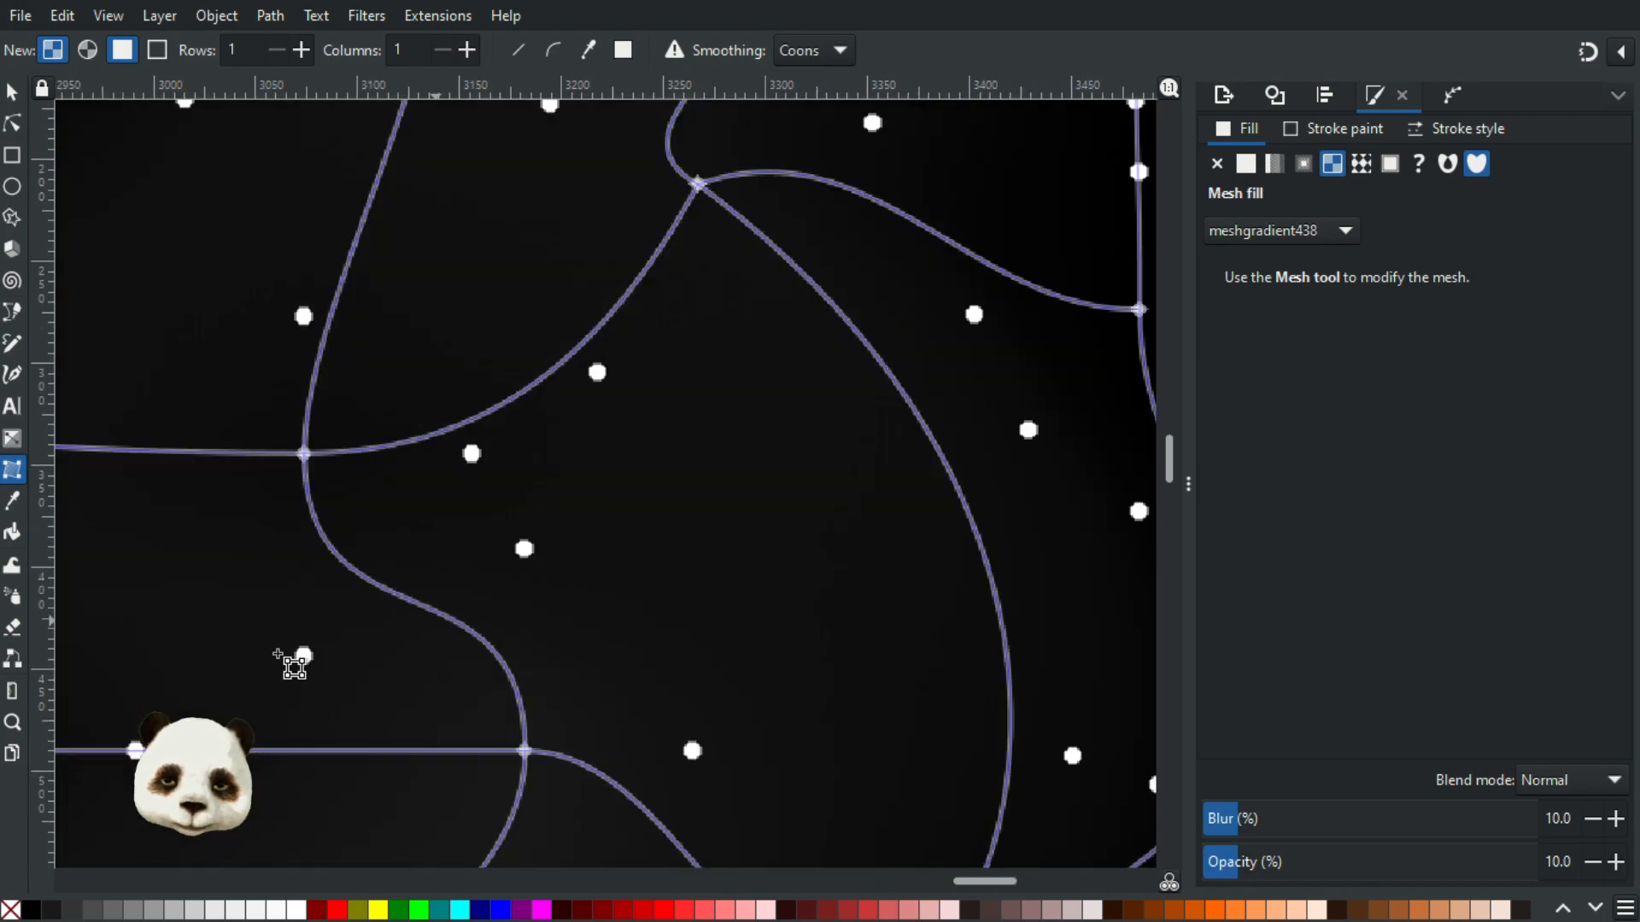
{"action": "scroll", "coordinate": [743, 410], "scroll_direction": "down", "scroll_amount": 3}
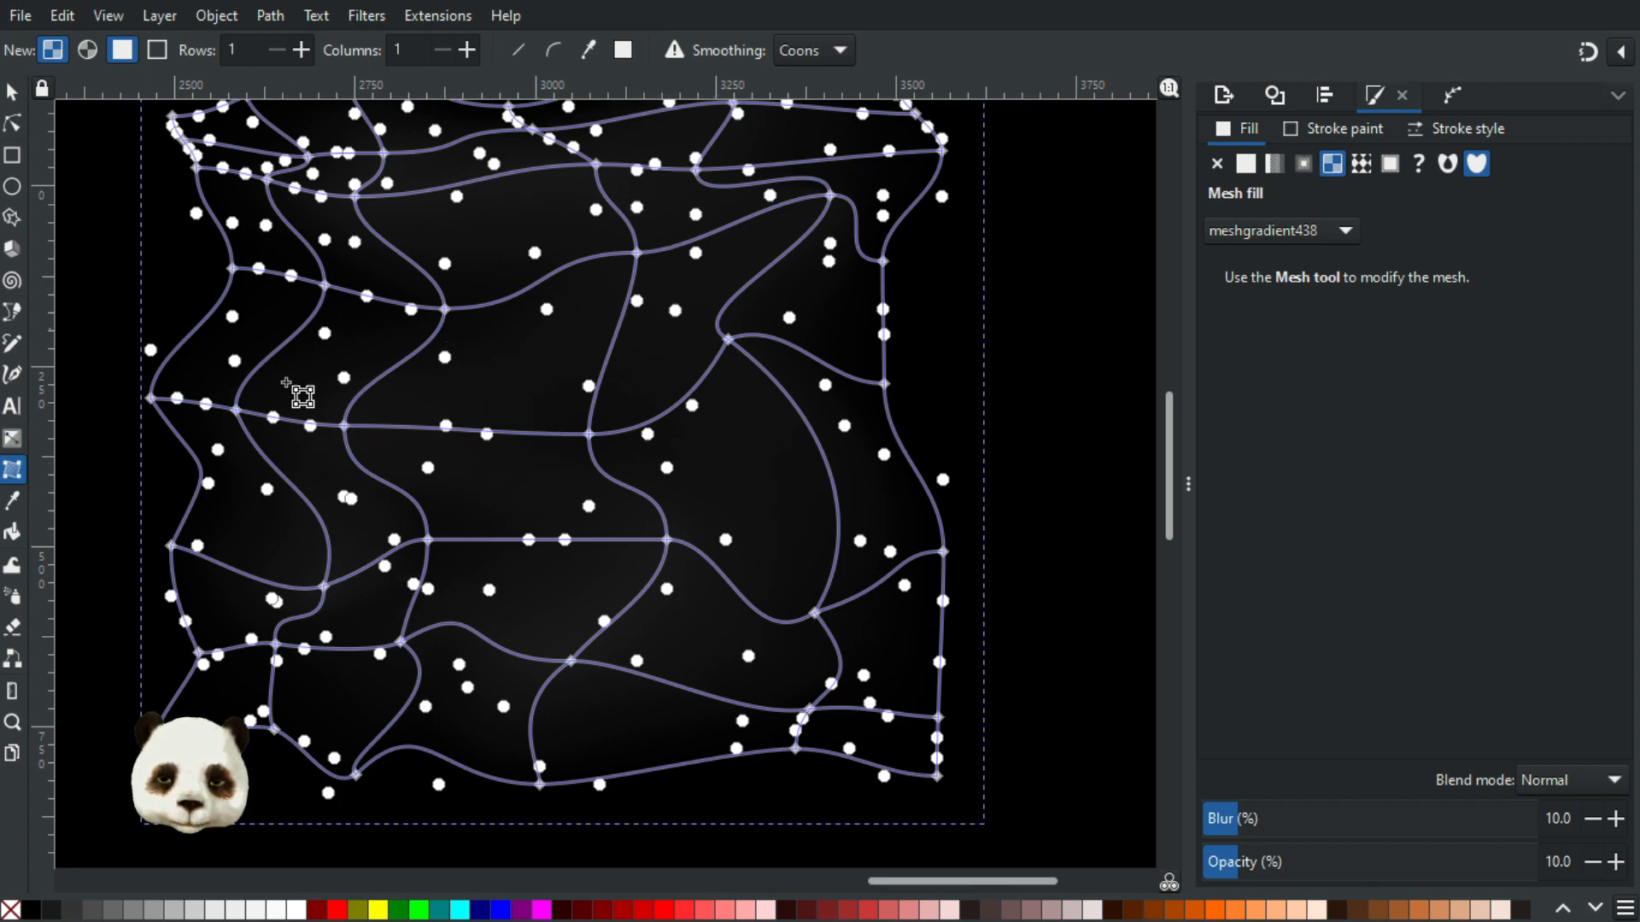
{"action": "scroll", "coordinate": [640, 575], "scroll_direction": "down", "scroll_amount": 1}
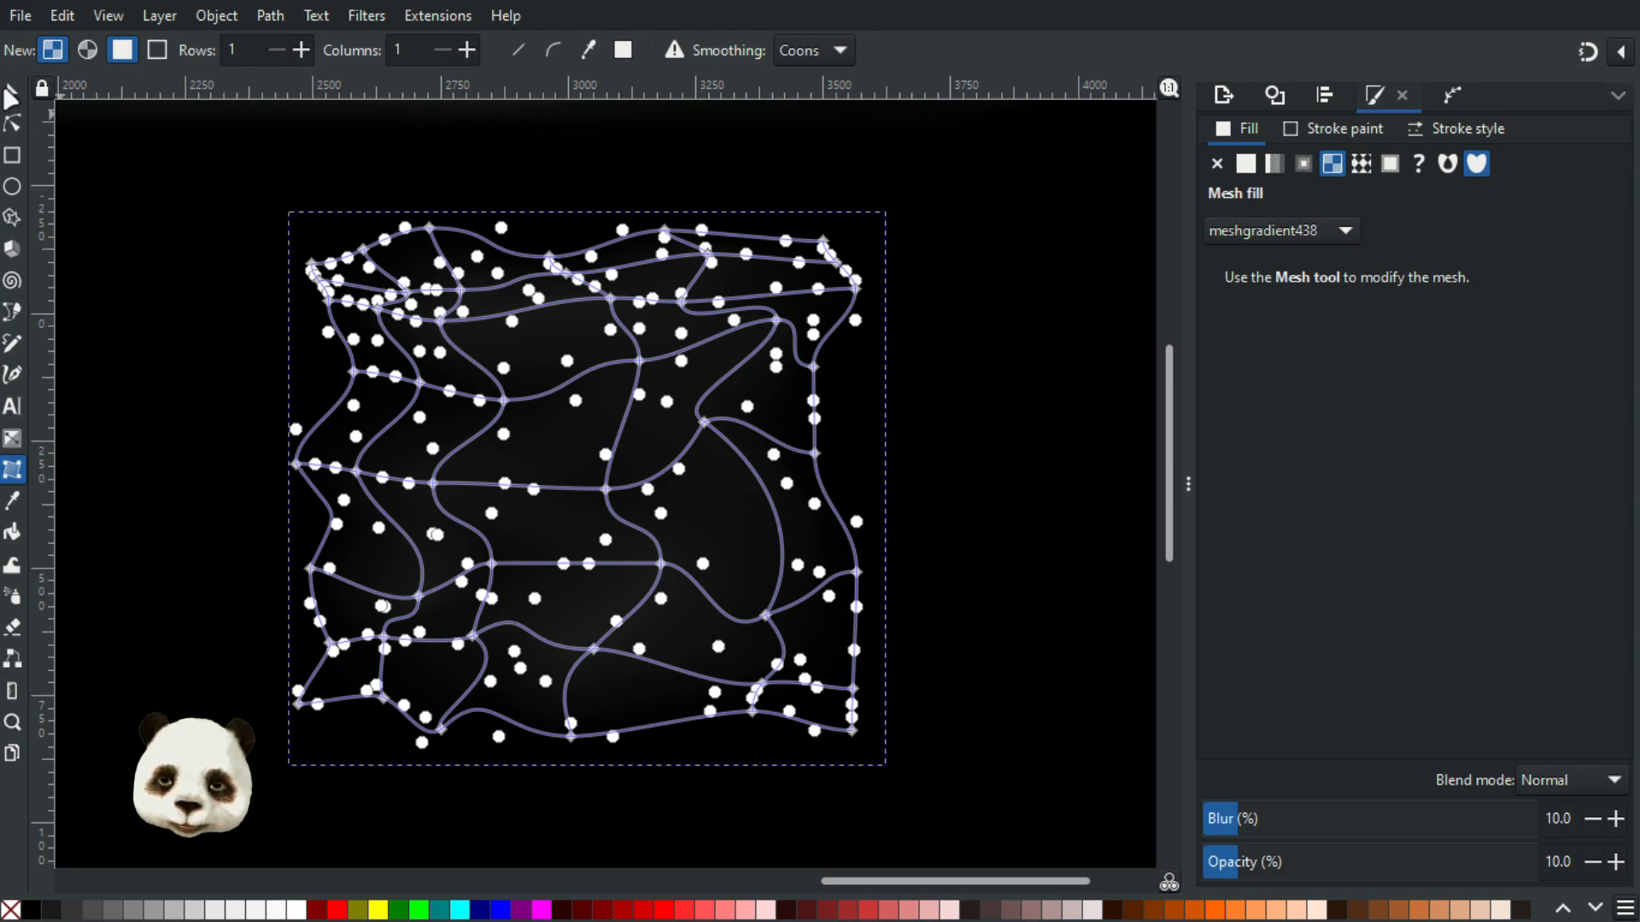
Deselect the smoke sample and examine its appearance without the mesh handles, compared with the rectangle and the emblem's smoke
{"action": "key", "text": "s"}
{"action": "left_click", "coordinate": [157, 234]}
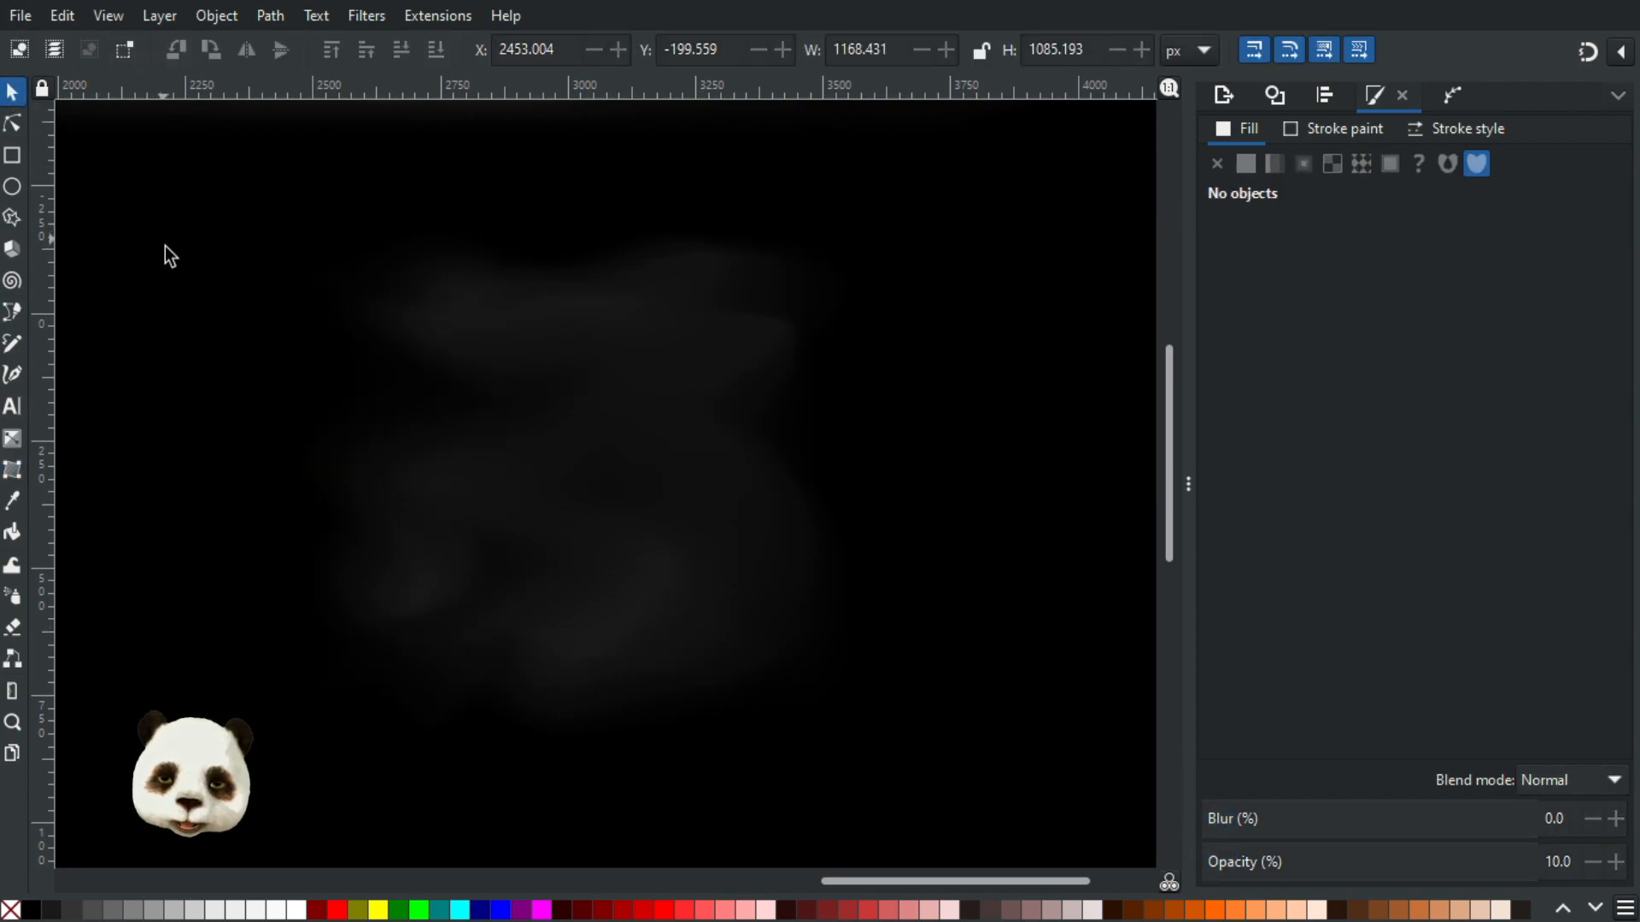
{"action": "scroll", "coordinate": [171, 256], "scroll_direction": "down", "scroll_amount": 2}
{"action": "left_click_drag", "start_coordinate": [396, 563], "coordinate": [670, 686]}
{"action": "scroll", "coordinate": [658, 615], "scroll_direction": "down", "scroll_amount": 2}
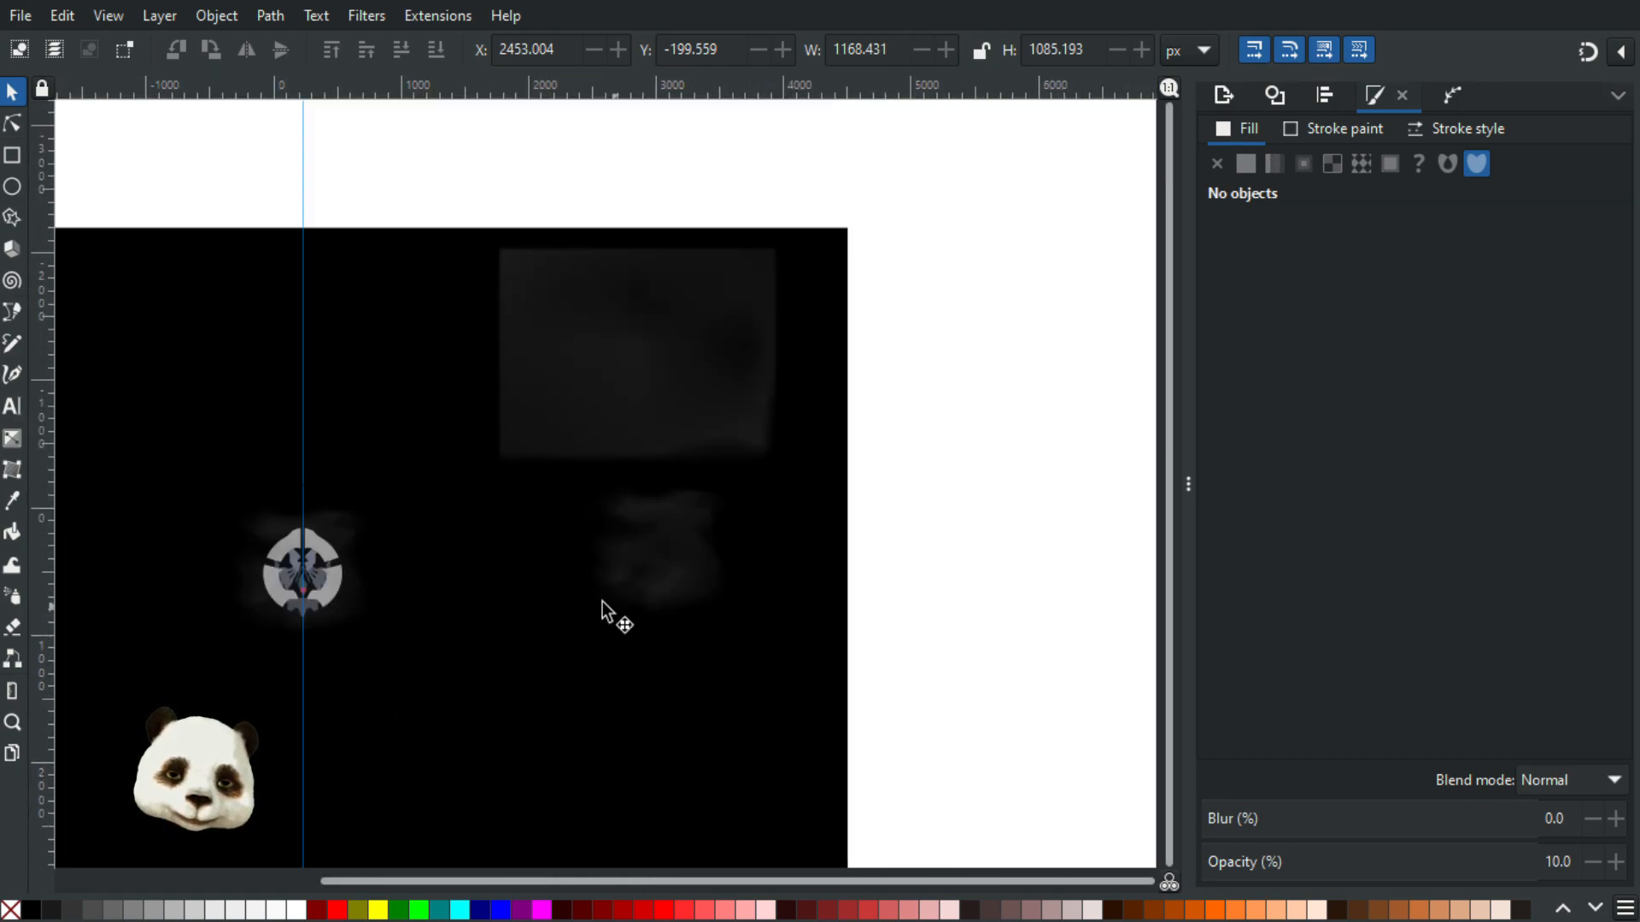
{"action": "scroll", "coordinate": [684, 572], "scroll_direction": "up", "scroll_amount": 1}
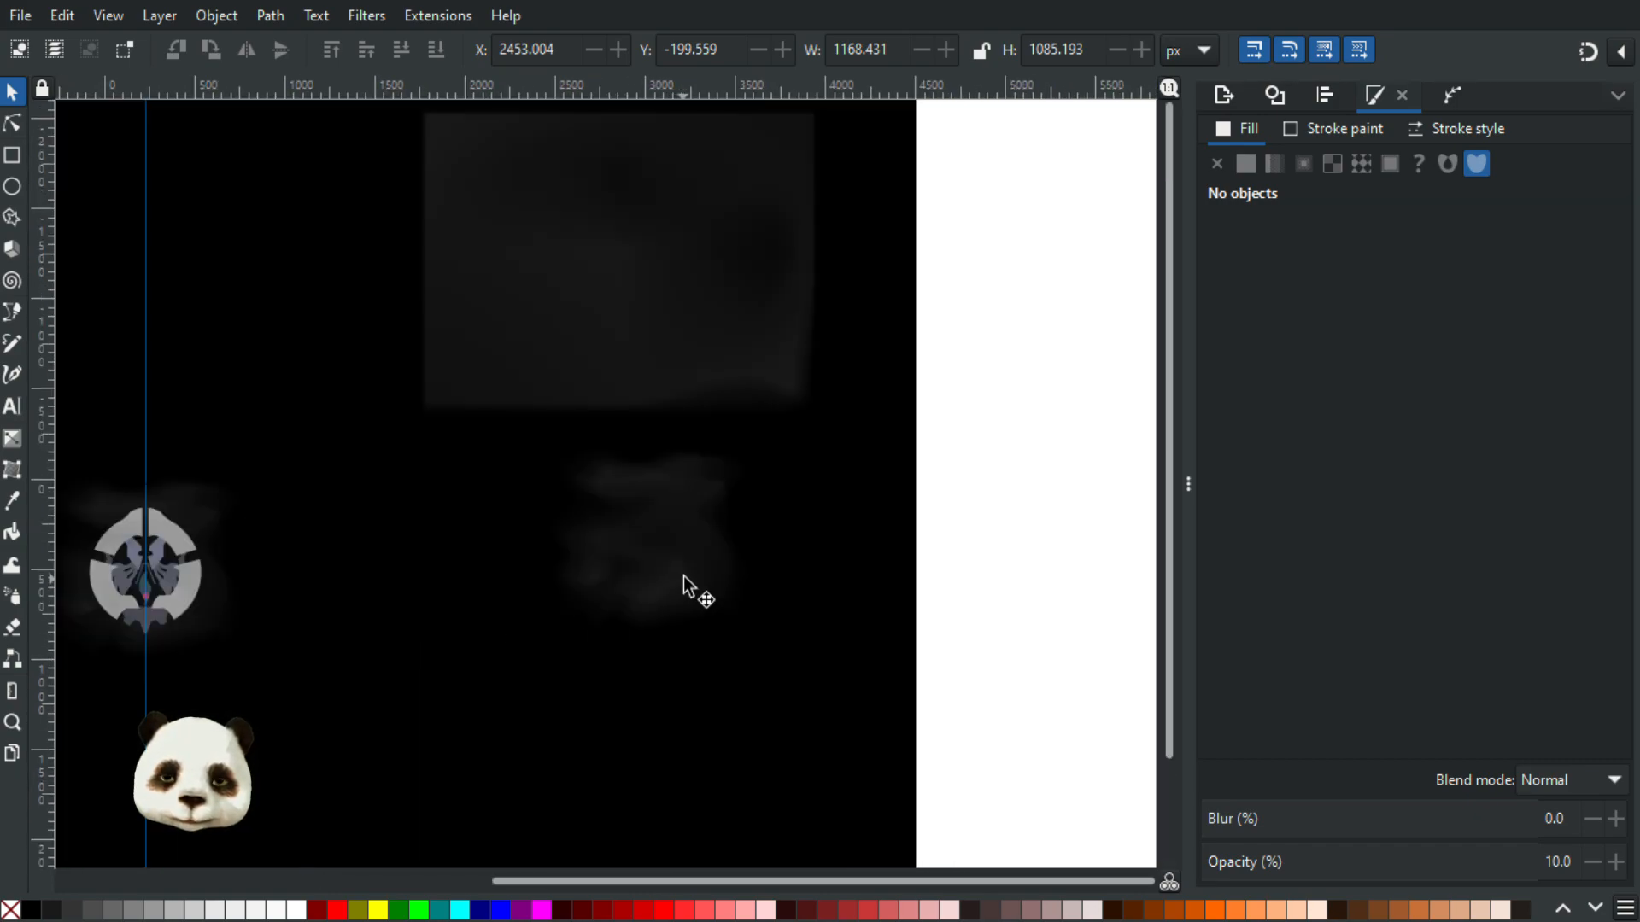
{"action": "scroll", "coordinate": [685, 571], "scroll_direction": "up", "scroll_amount": 3}
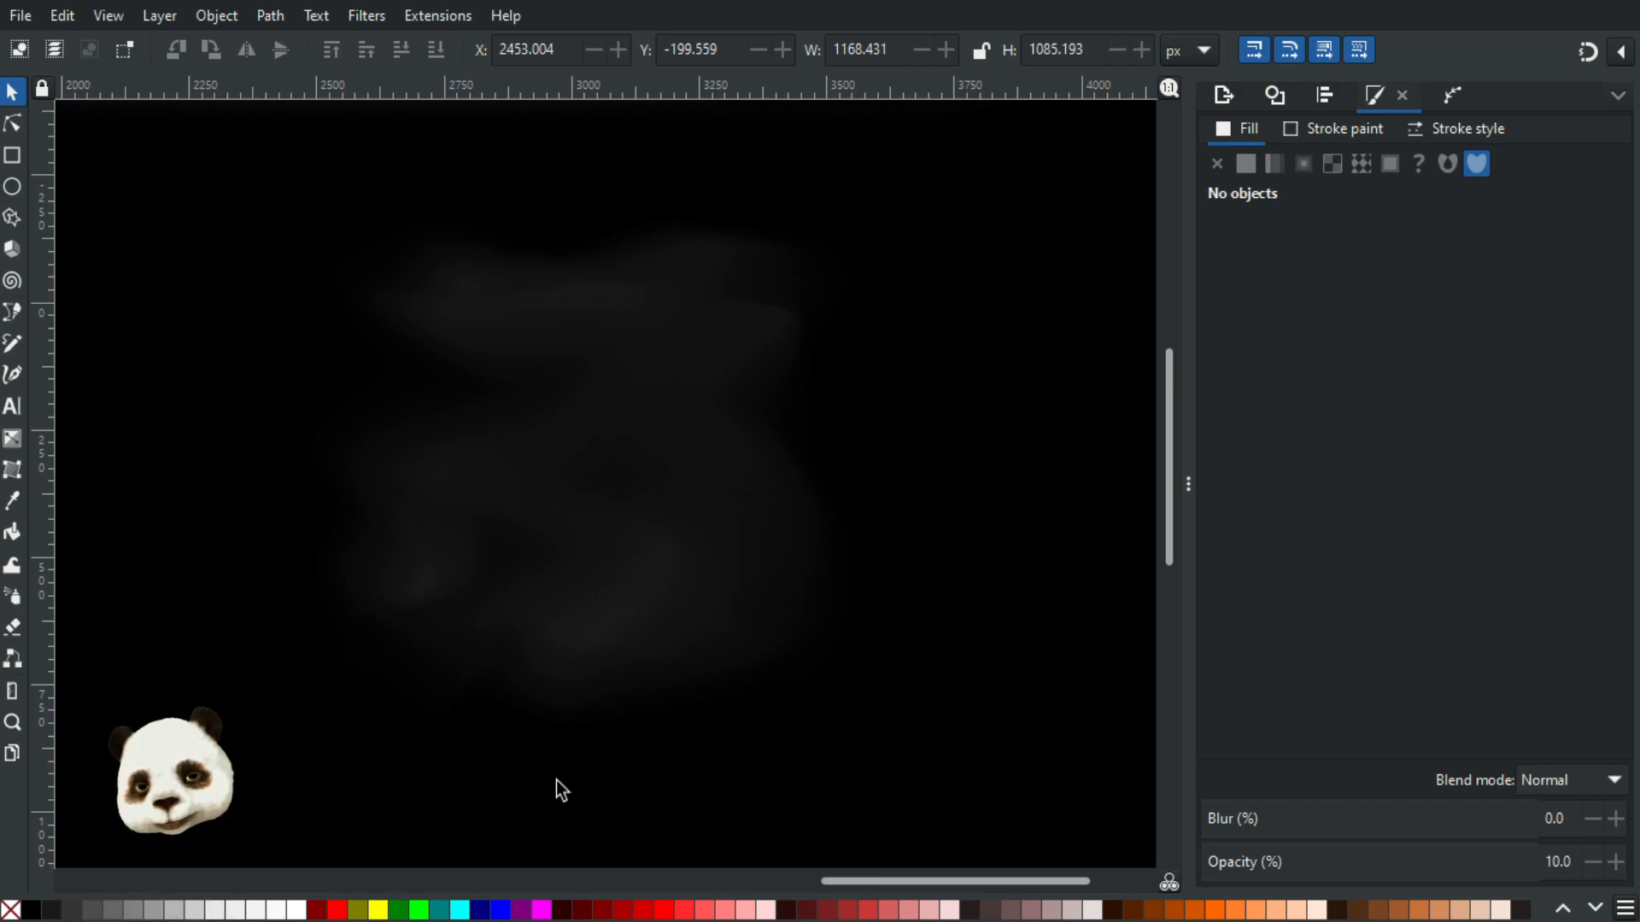
{"action": "scroll", "coordinate": [867, 461], "scroll_direction": "down", "scroll_amount": 3}
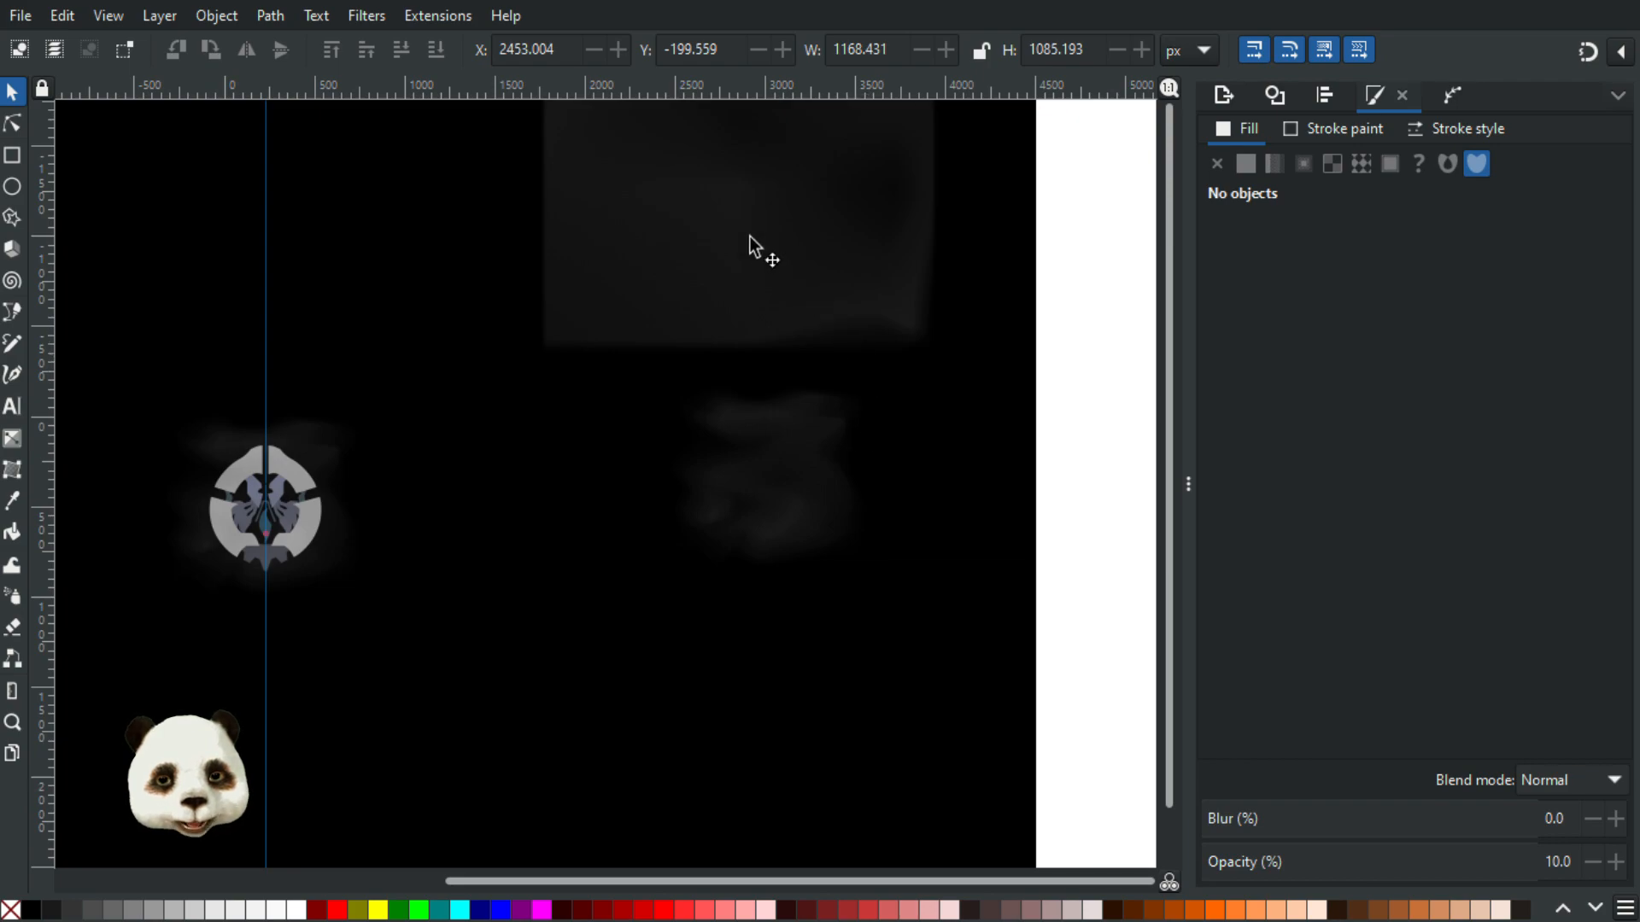
Delete the practice mesh rectangle and the finished smoke sample below it, keeping only the smoke behind the emblem
{"action": "left_click", "coordinate": [779, 248]}
{"action": "key", "text": "Delete"}
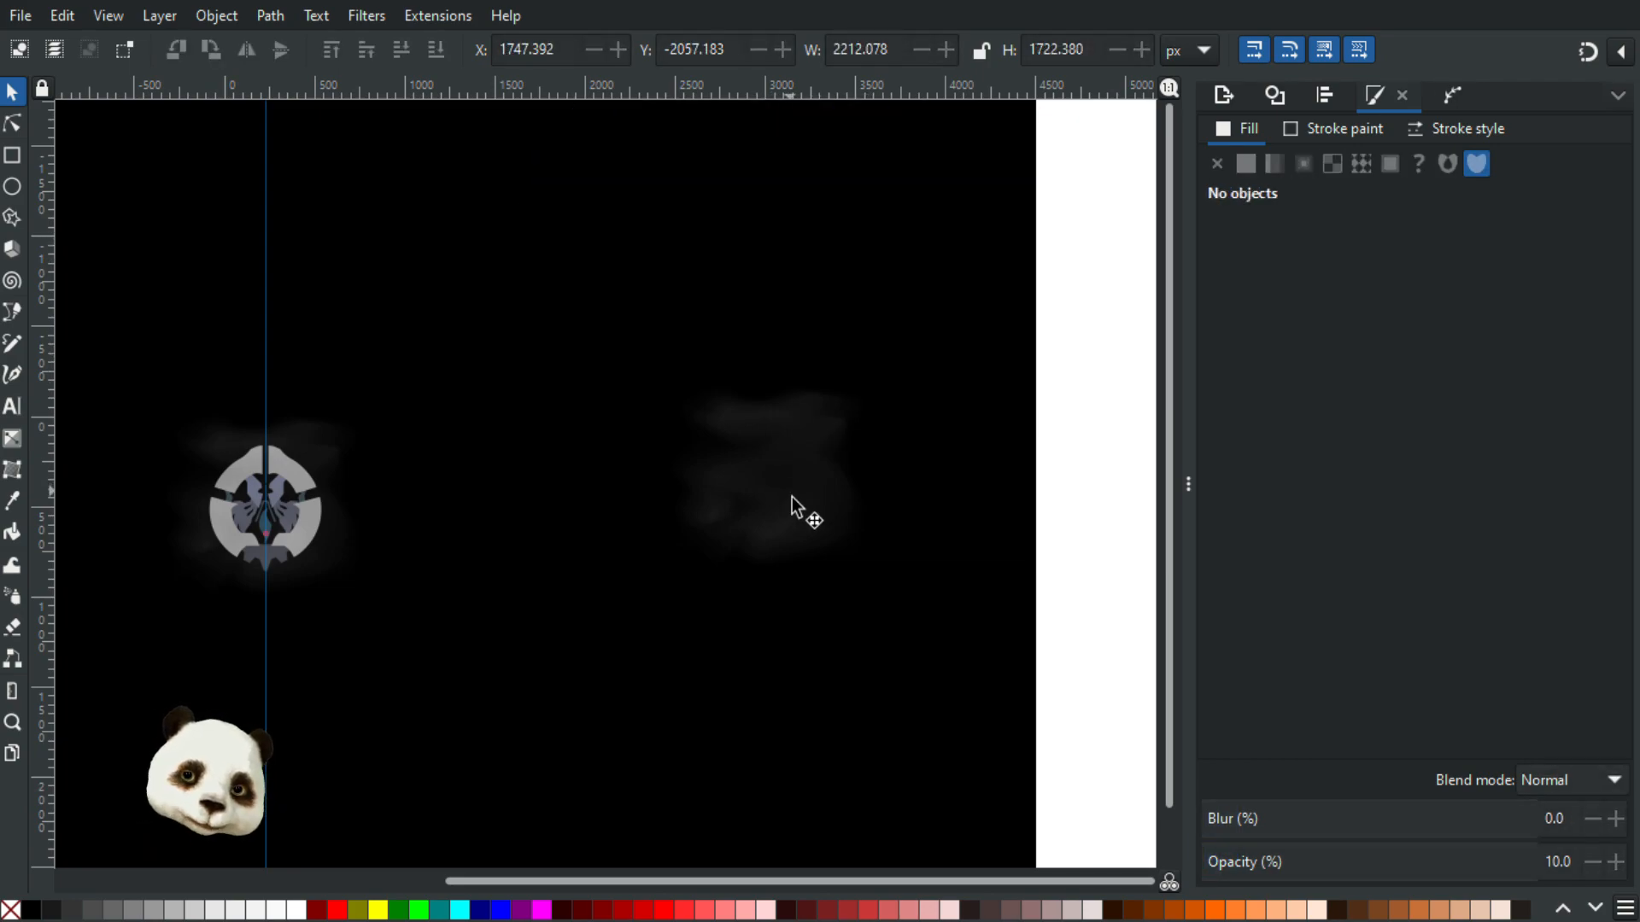
{"action": "left_click", "coordinate": [863, 499]}
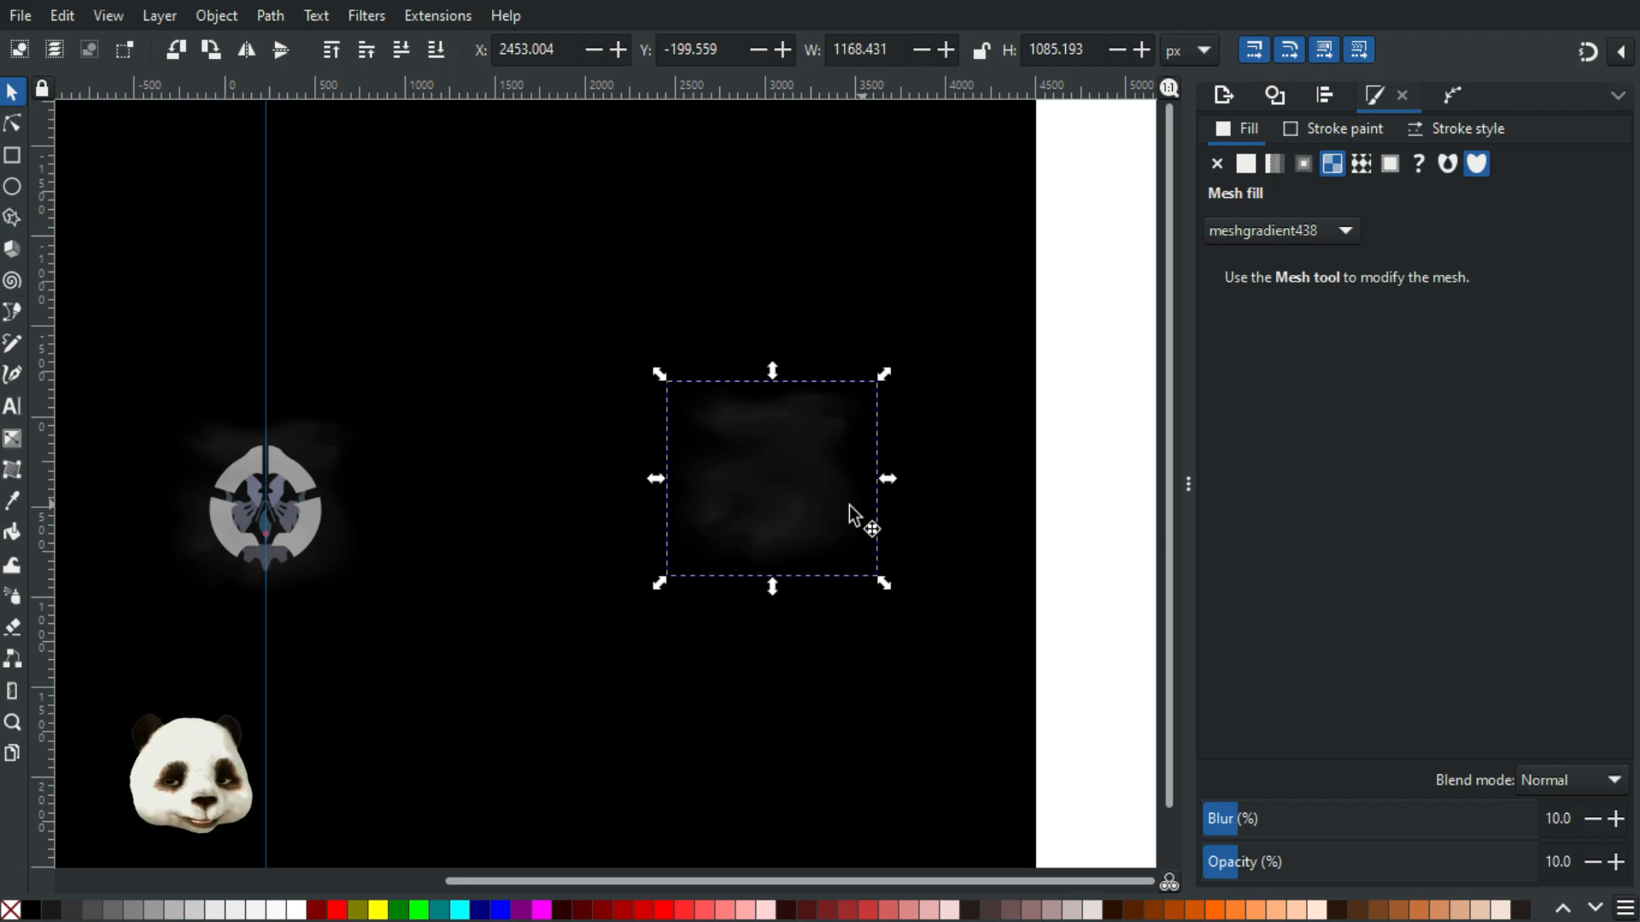
{"action": "key", "text": "Delete"}
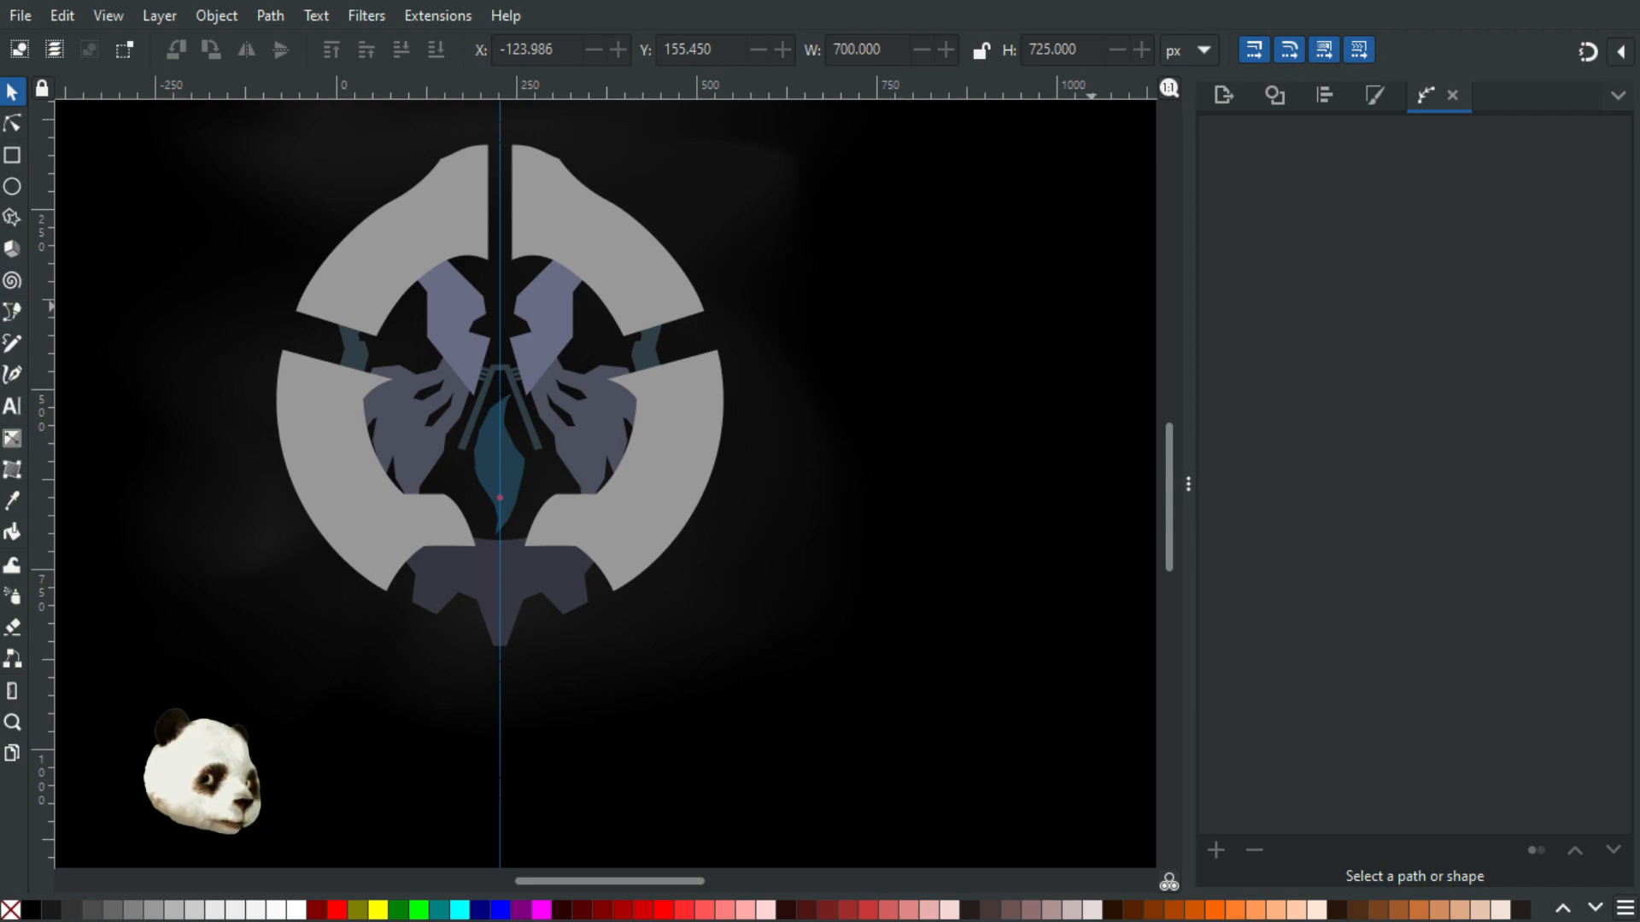
Select the teal flame shape at the emblem's centre, examine the emblem against its smoke background, and clear the selection
{"action": "key", "text": "Tab"}
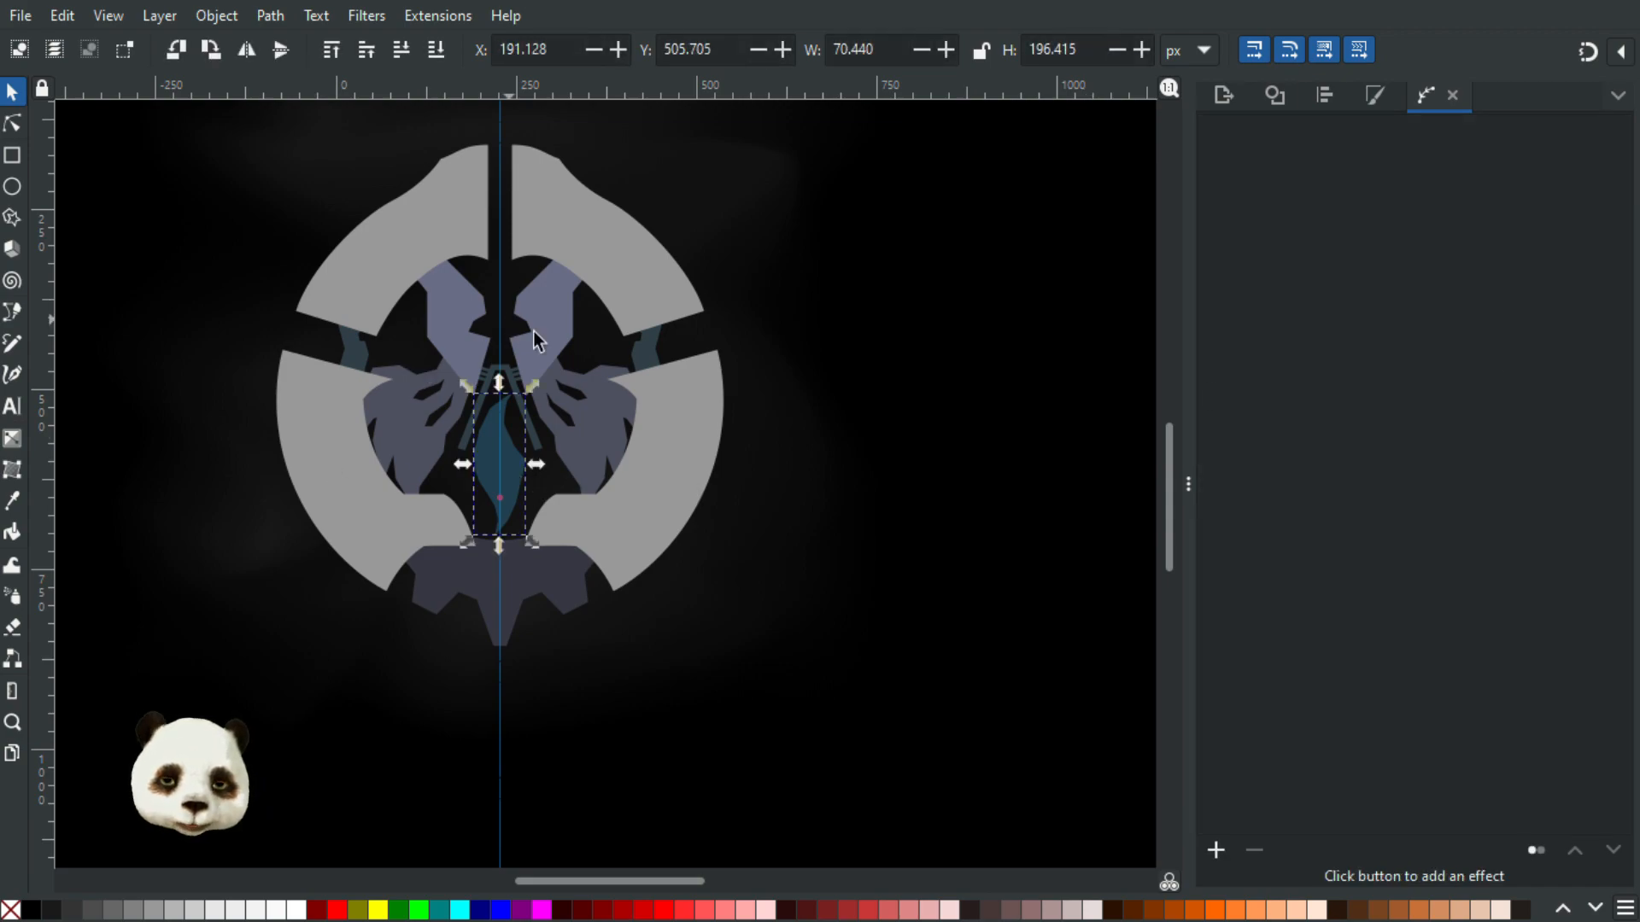
{"action": "scroll", "coordinate": [518, 325], "scroll_direction": "up", "scroll_amount": 4}
{"action": "scroll", "coordinate": [494, 651], "scroll_direction": "down", "scroll_amount": 2}
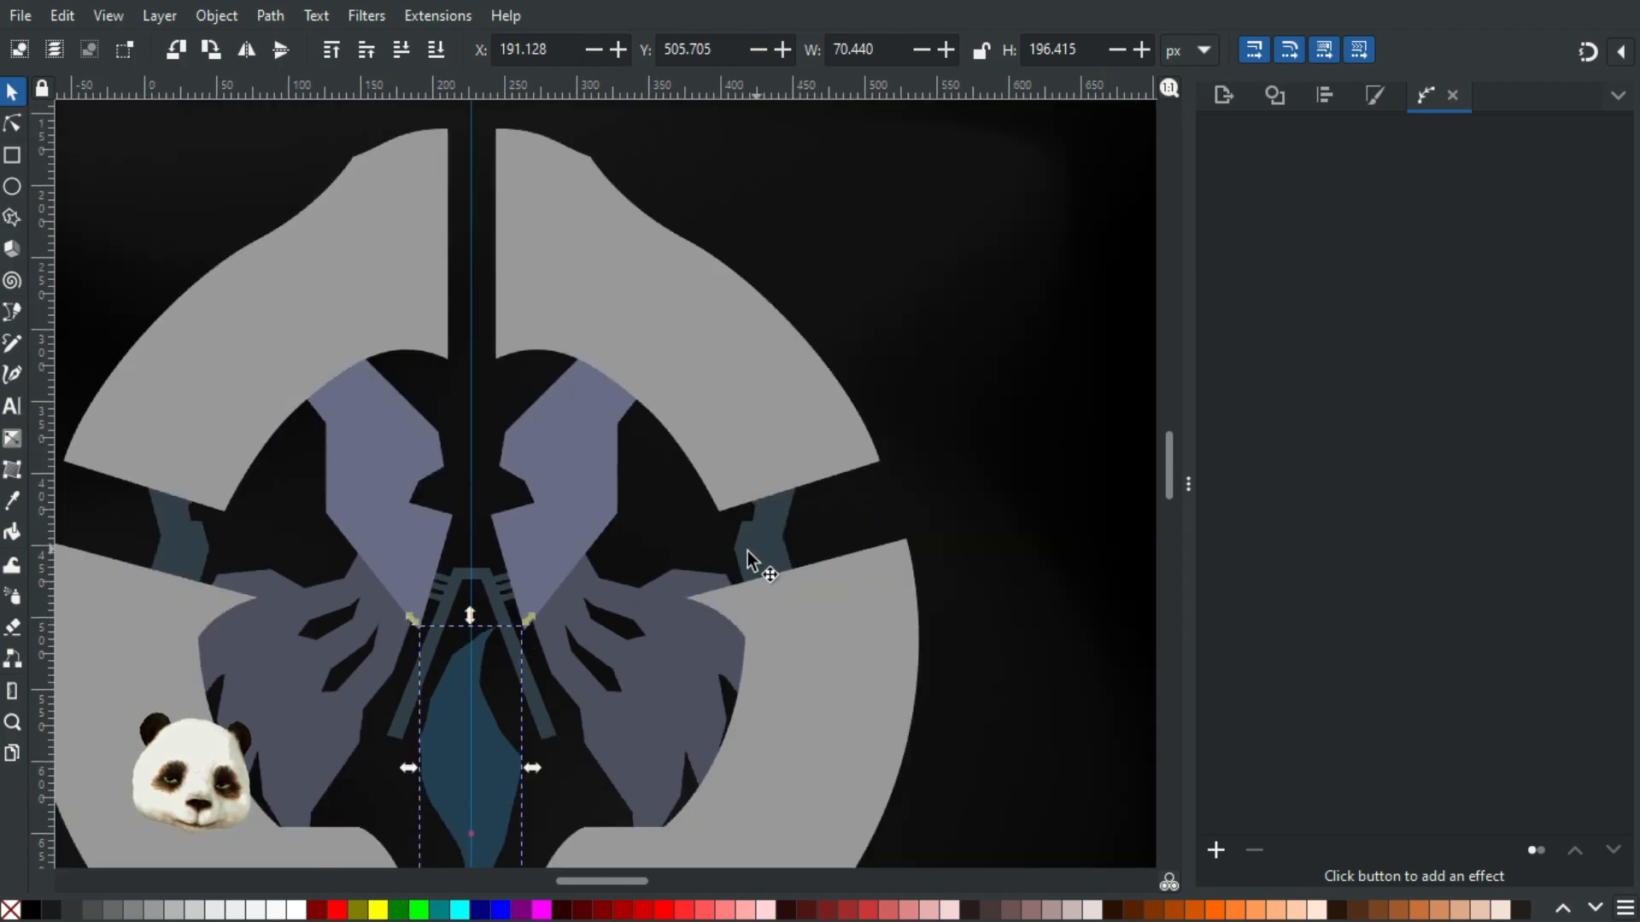
{"action": "scroll", "coordinate": [749, 557], "scroll_direction": "down", "scroll_amount": 2}
{"action": "left_click_drag", "start_coordinate": [687, 587], "coordinate": [701, 446]}
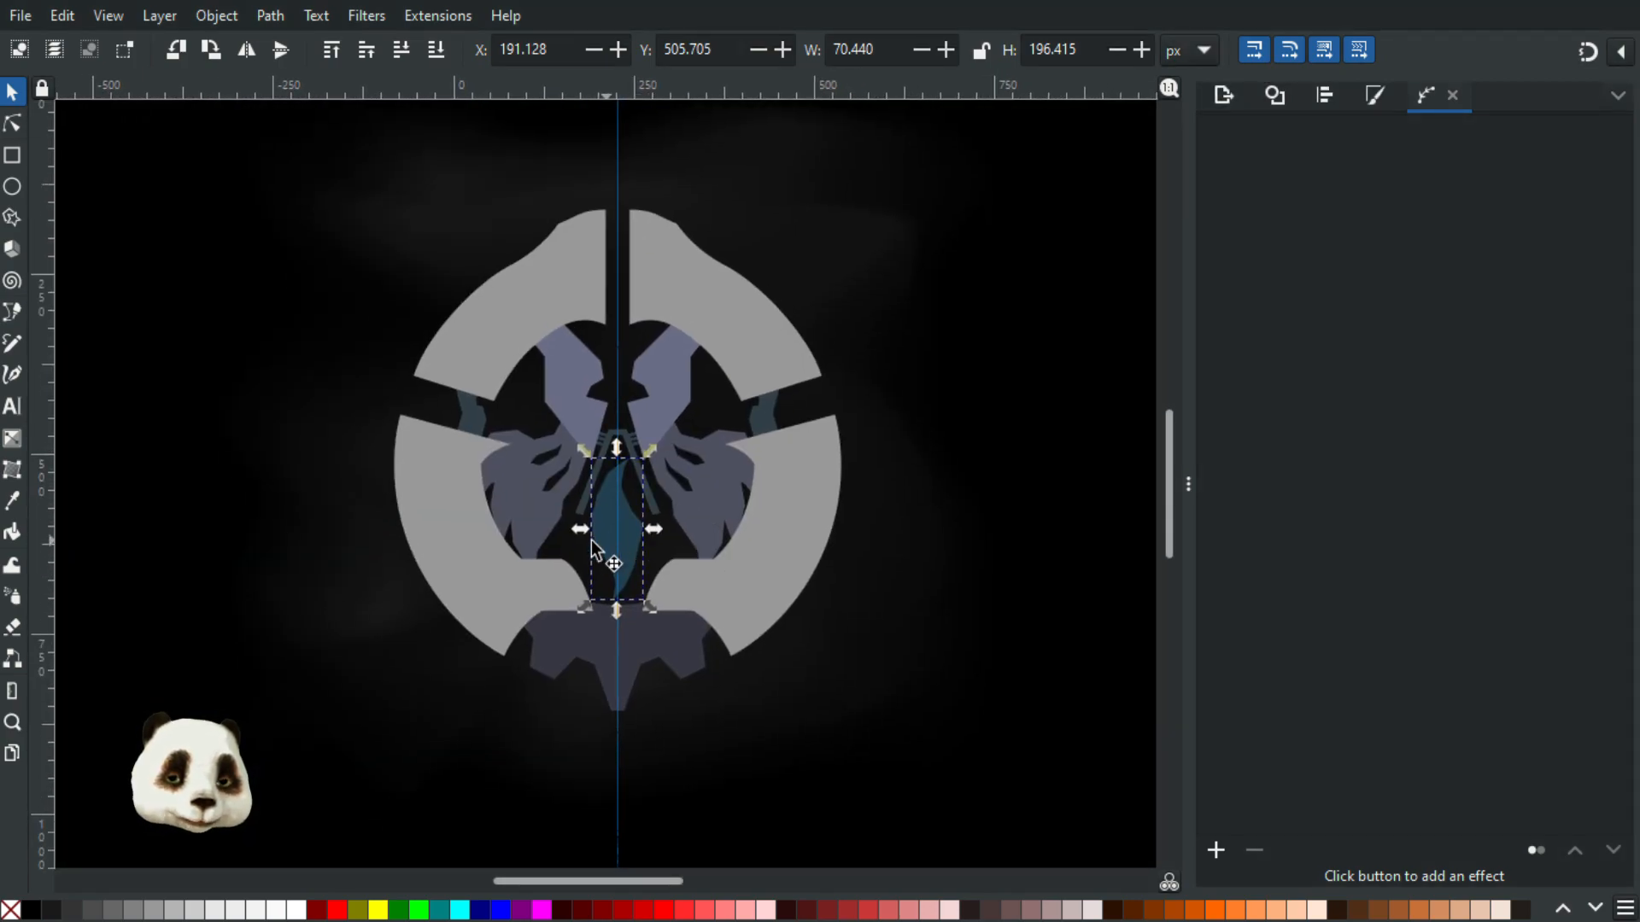
{"action": "scroll", "coordinate": [605, 514], "scroll_direction": "up", "scroll_amount": 3}
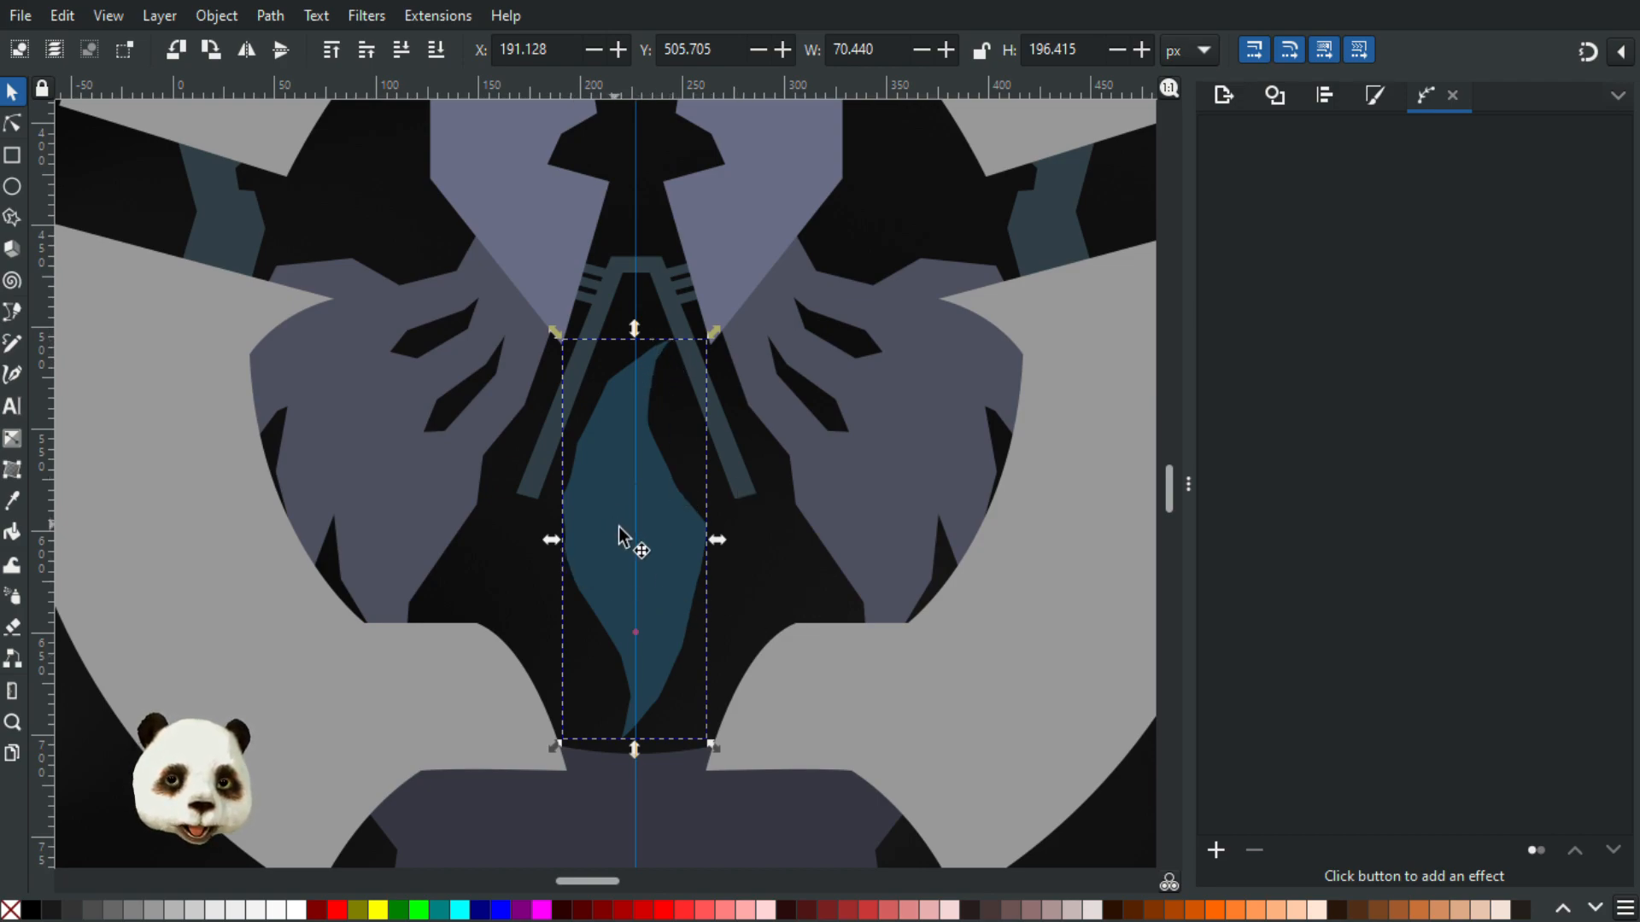
{"action": "scroll", "coordinate": [621, 535], "scroll_direction": "down", "scroll_amount": 2}
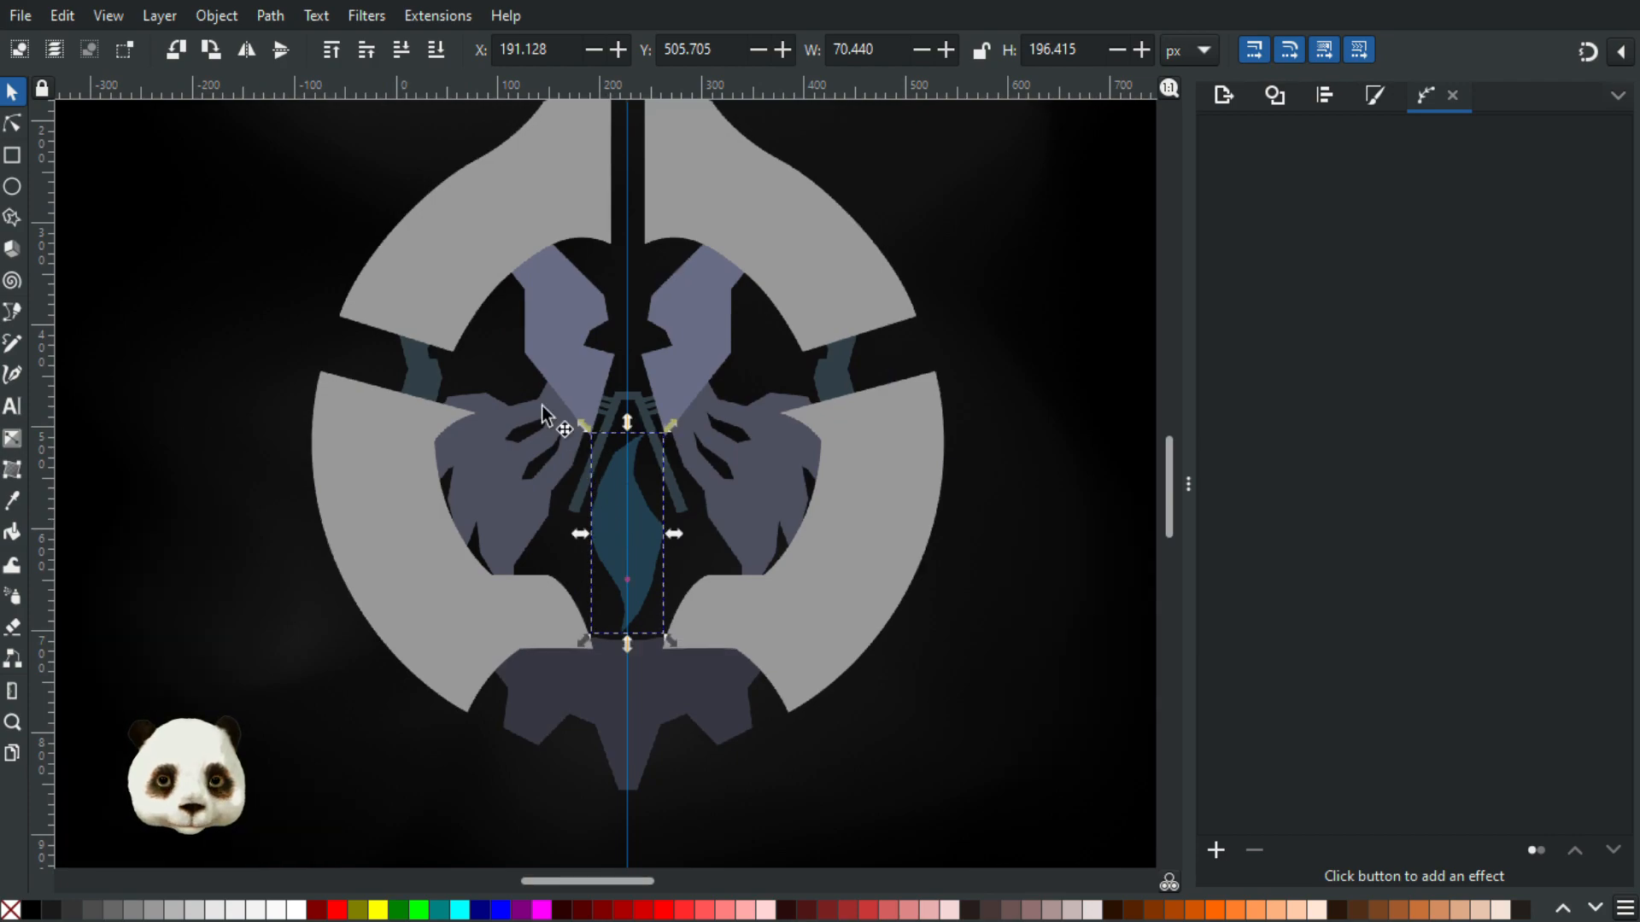
{"action": "left_click", "coordinate": [1018, 270]}
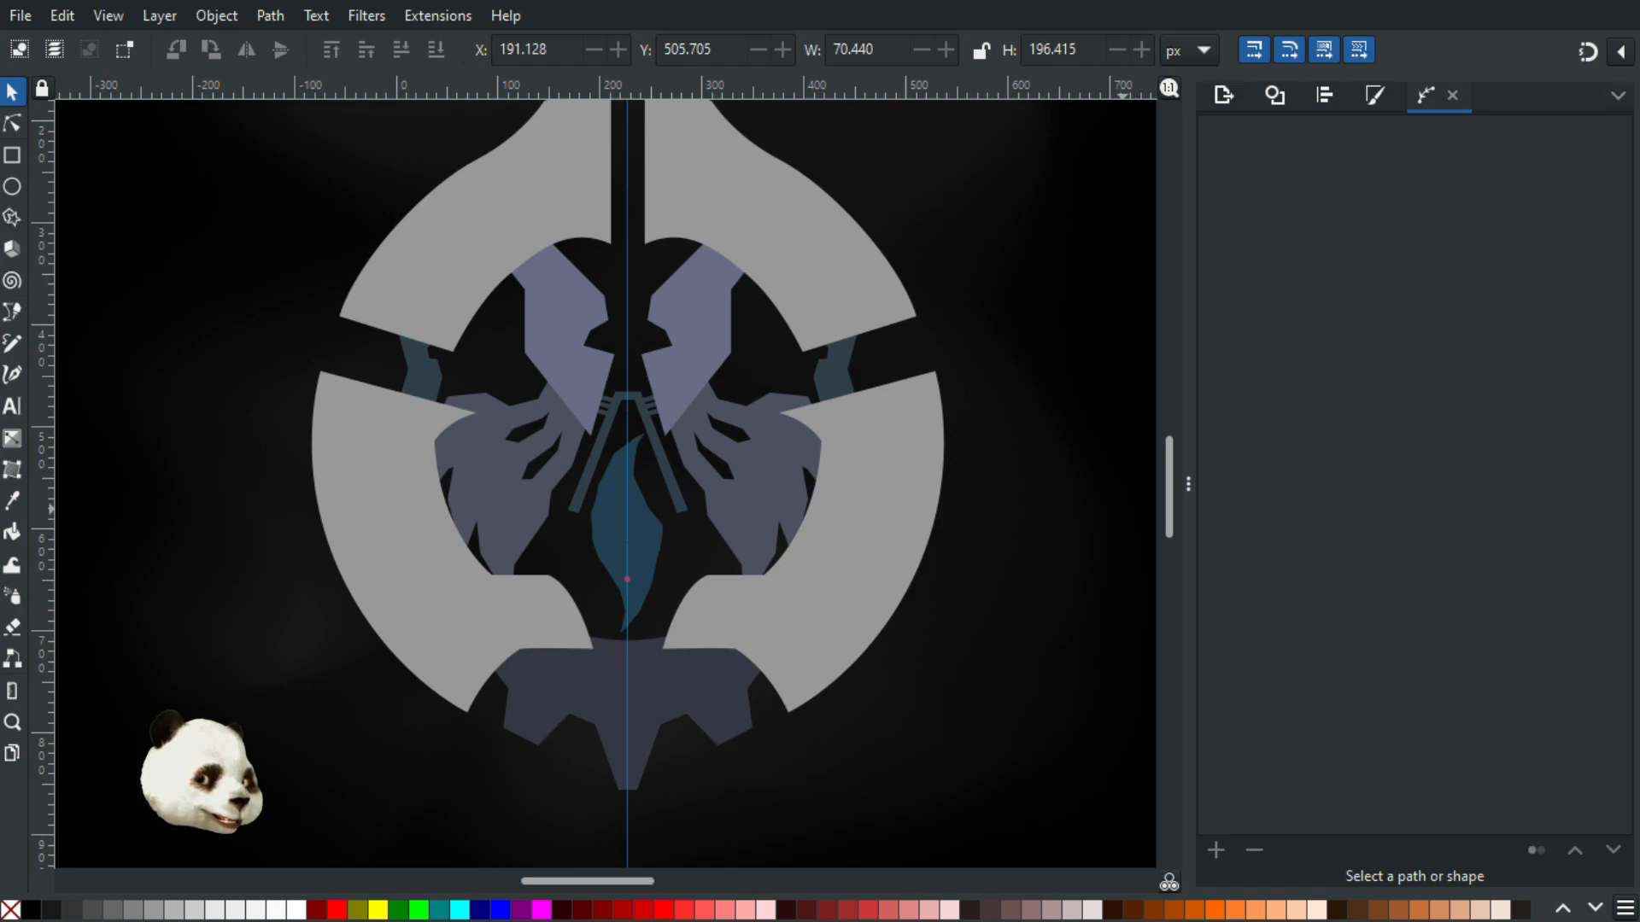
Send the smoke mesh and the teal flame at the emblem's centre to the bottom of the stacking order
{"action": "left_click", "coordinate": [1123, 509]}
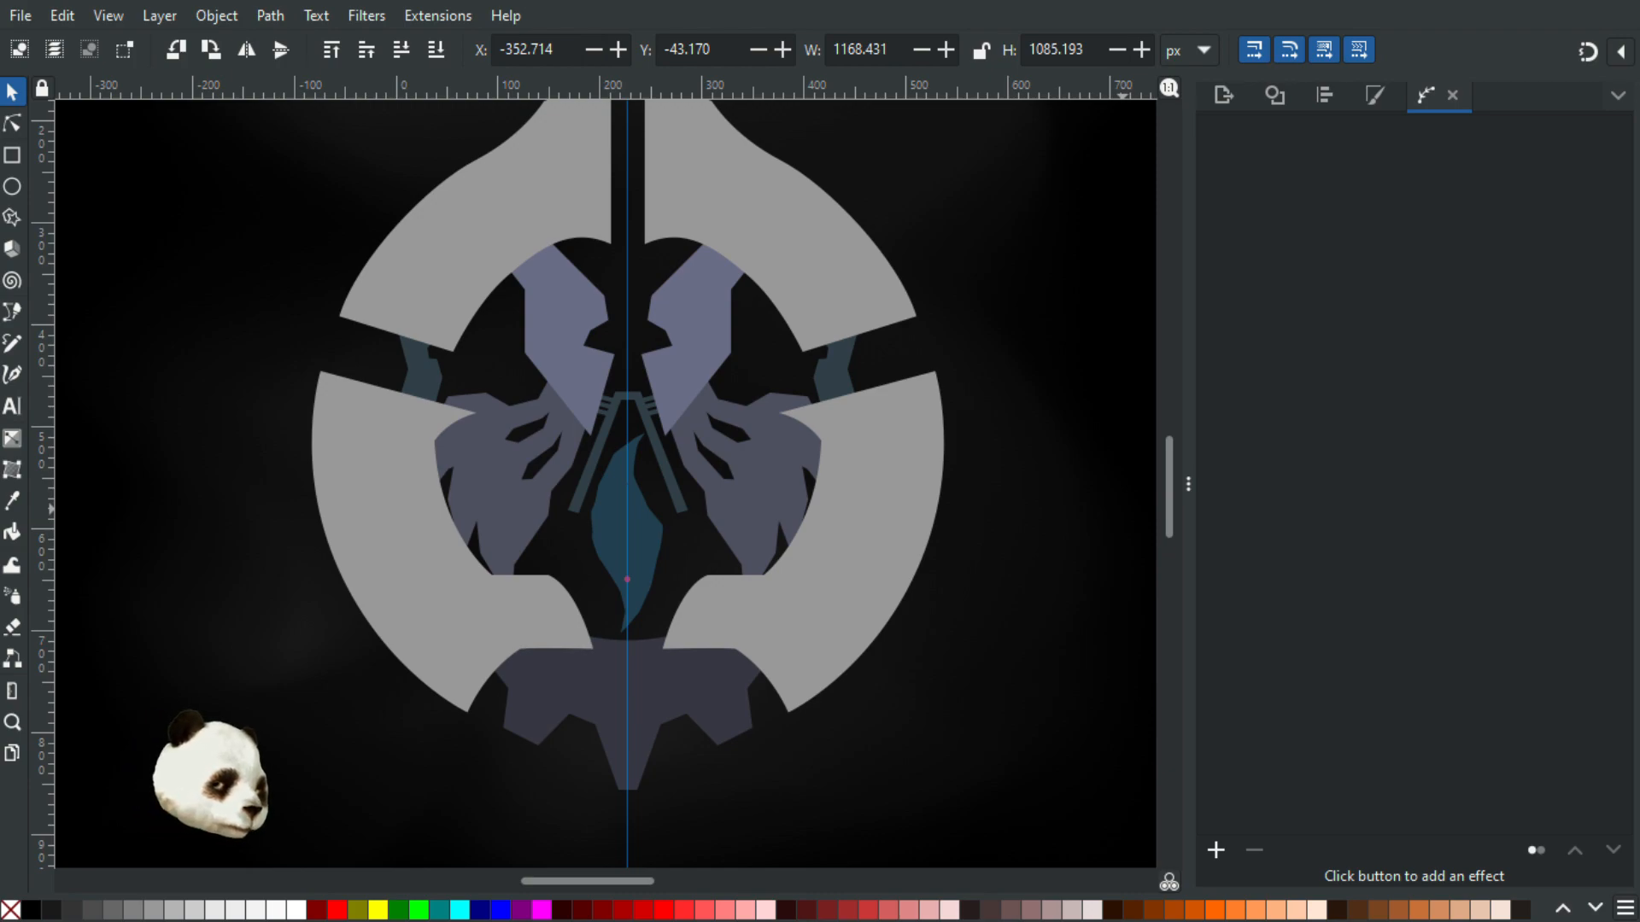
{"action": "key", "text": "n"}
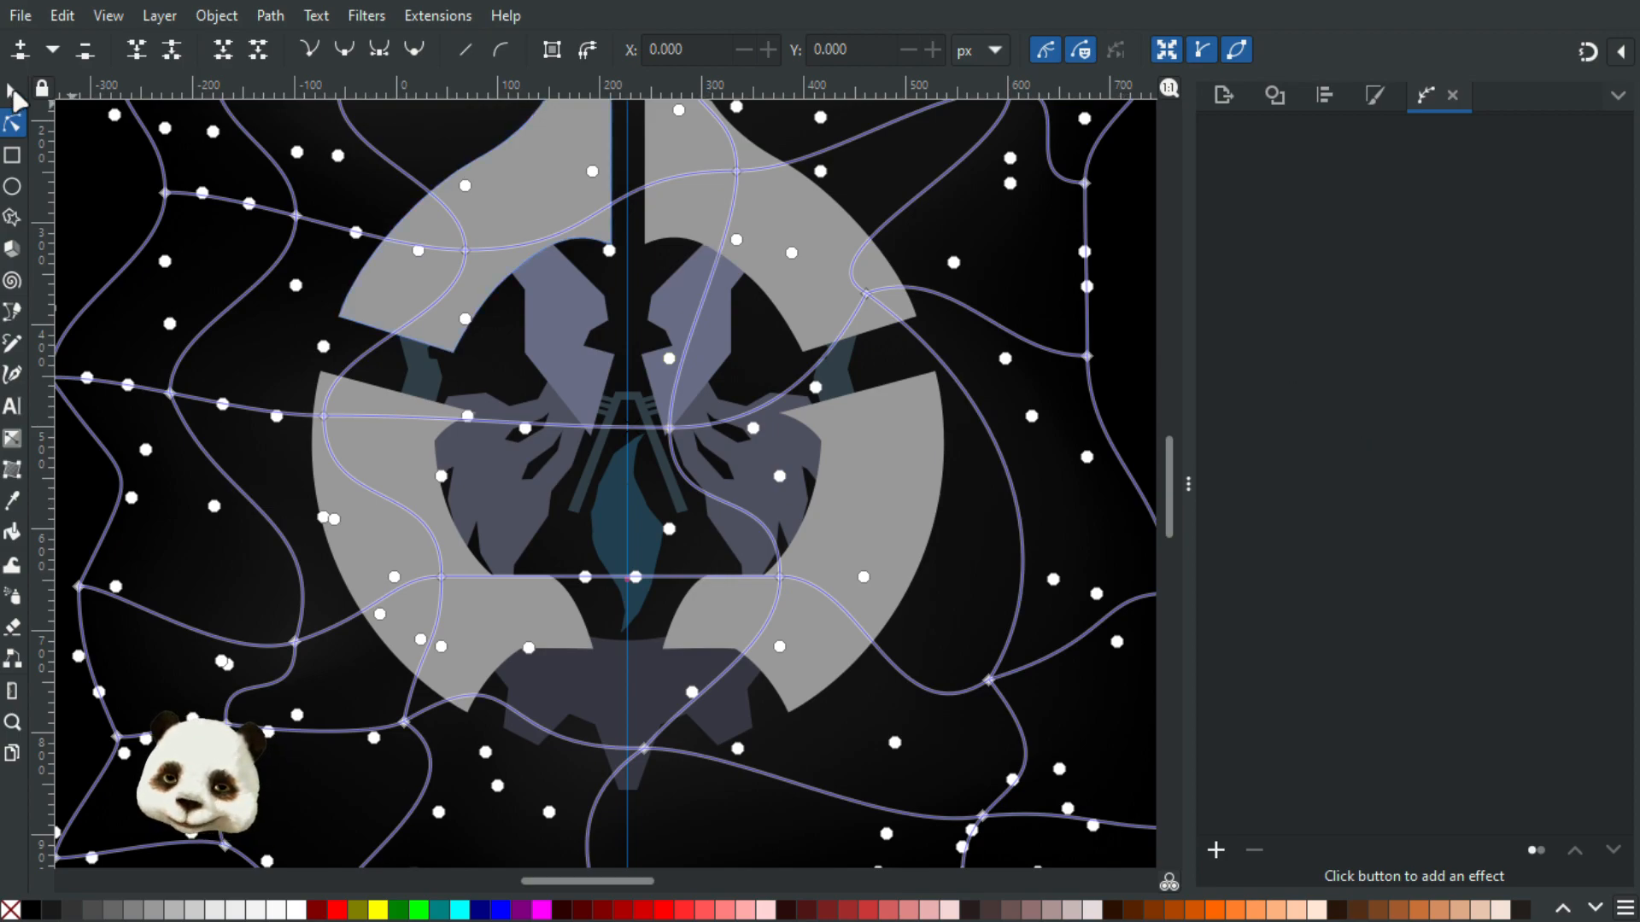
{"action": "left_click", "coordinate": [12, 92]}
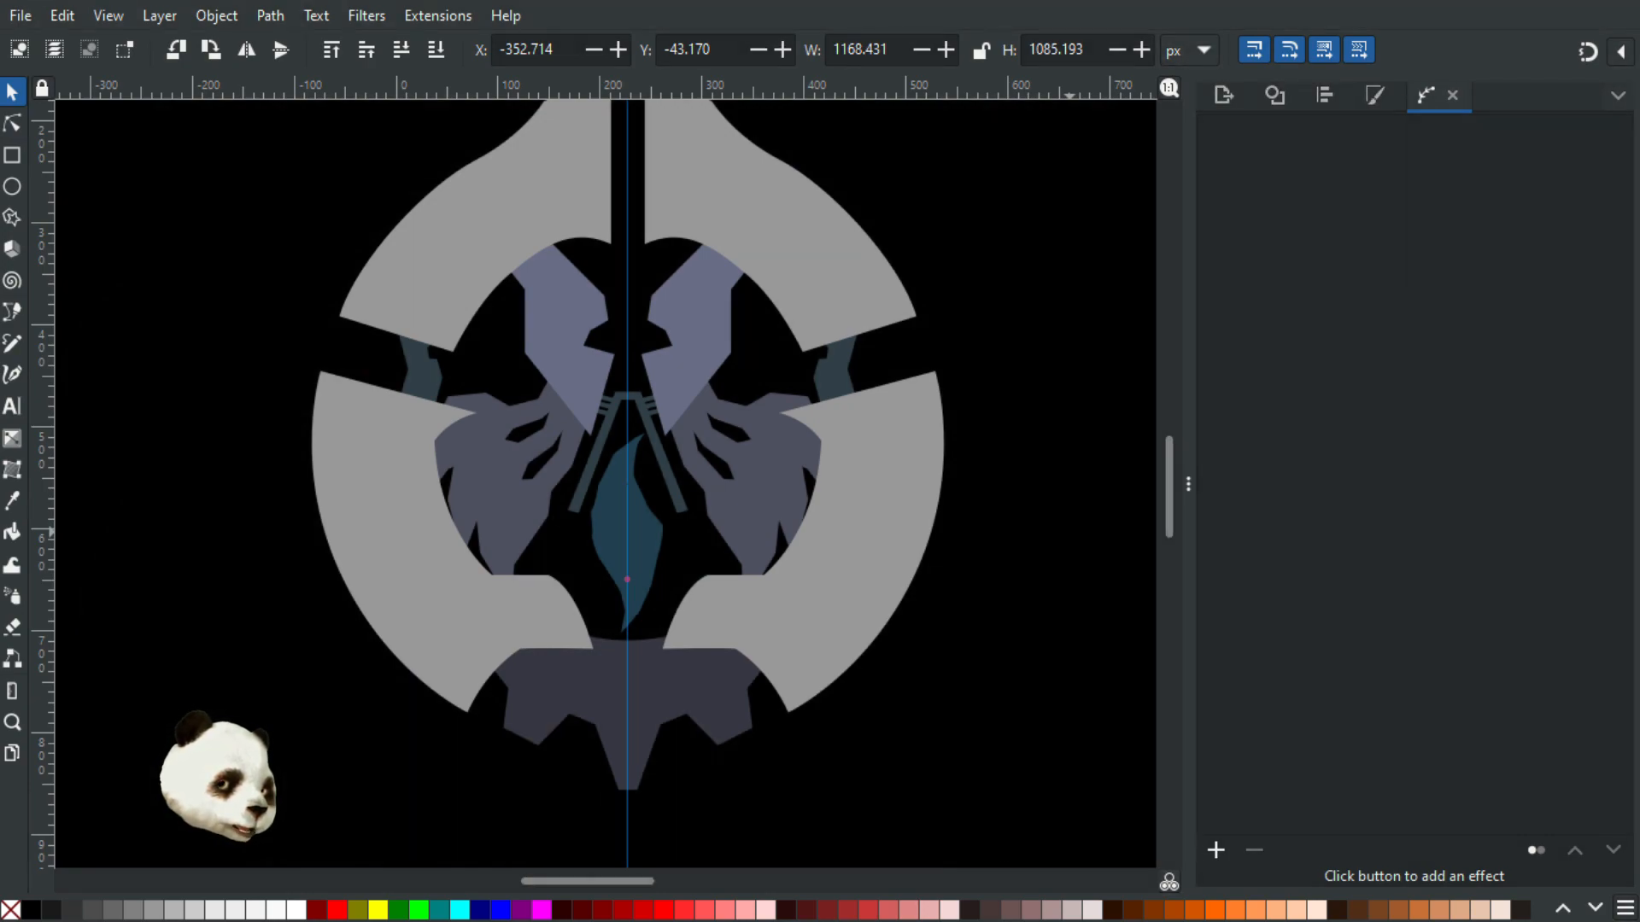
{"action": "left_click", "coordinate": [602, 533]}
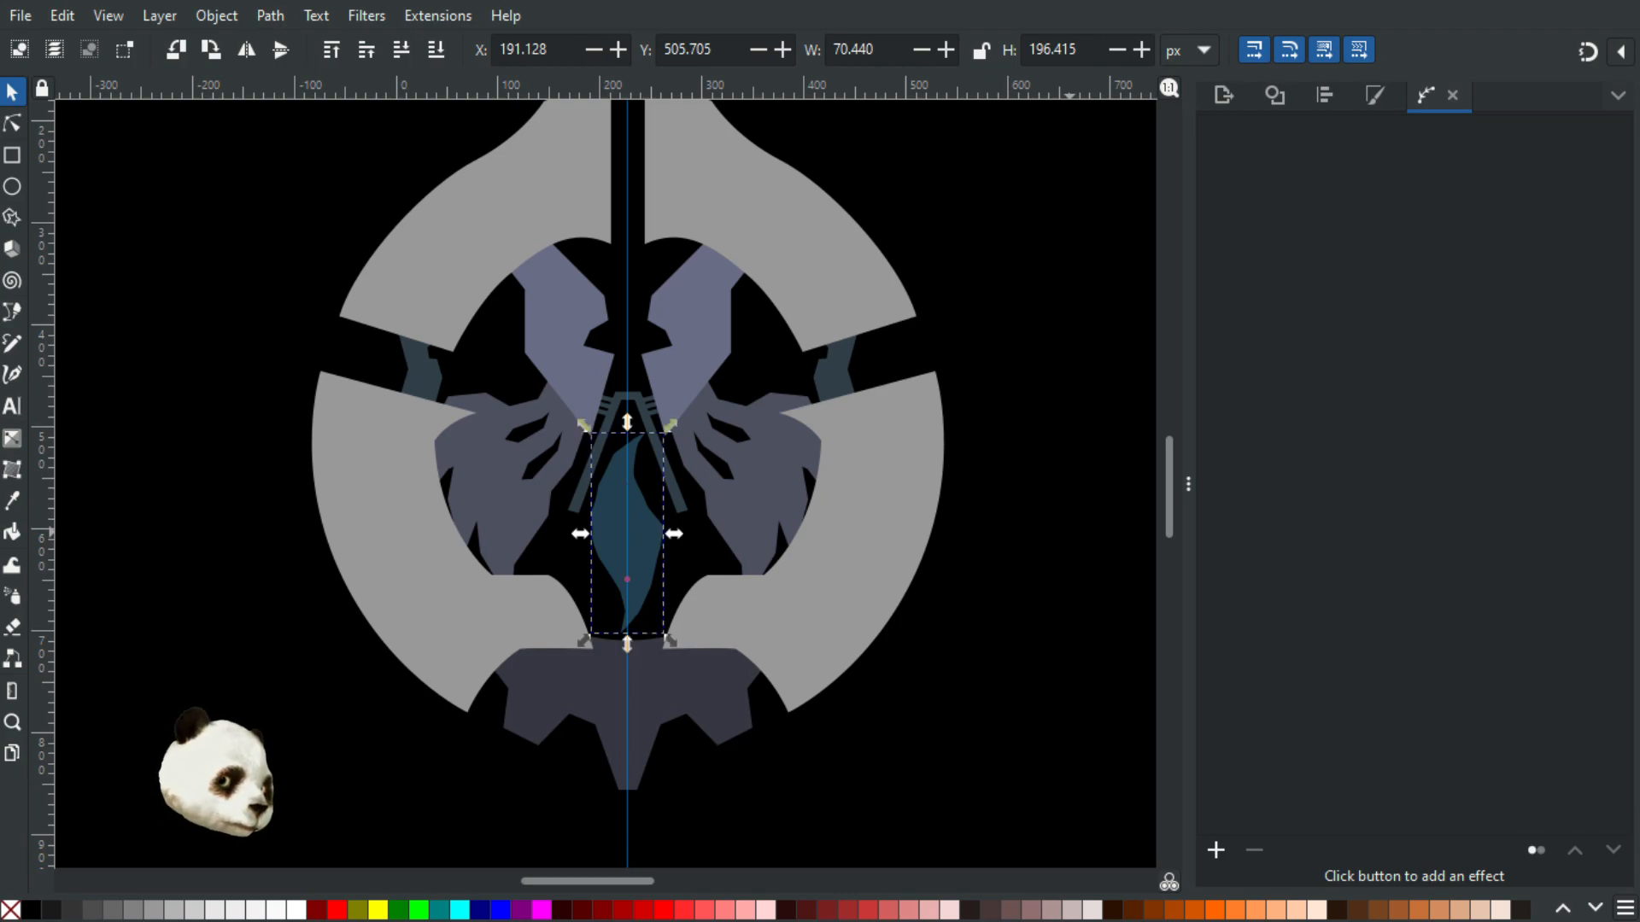
{"action": "key", "text": "End"}
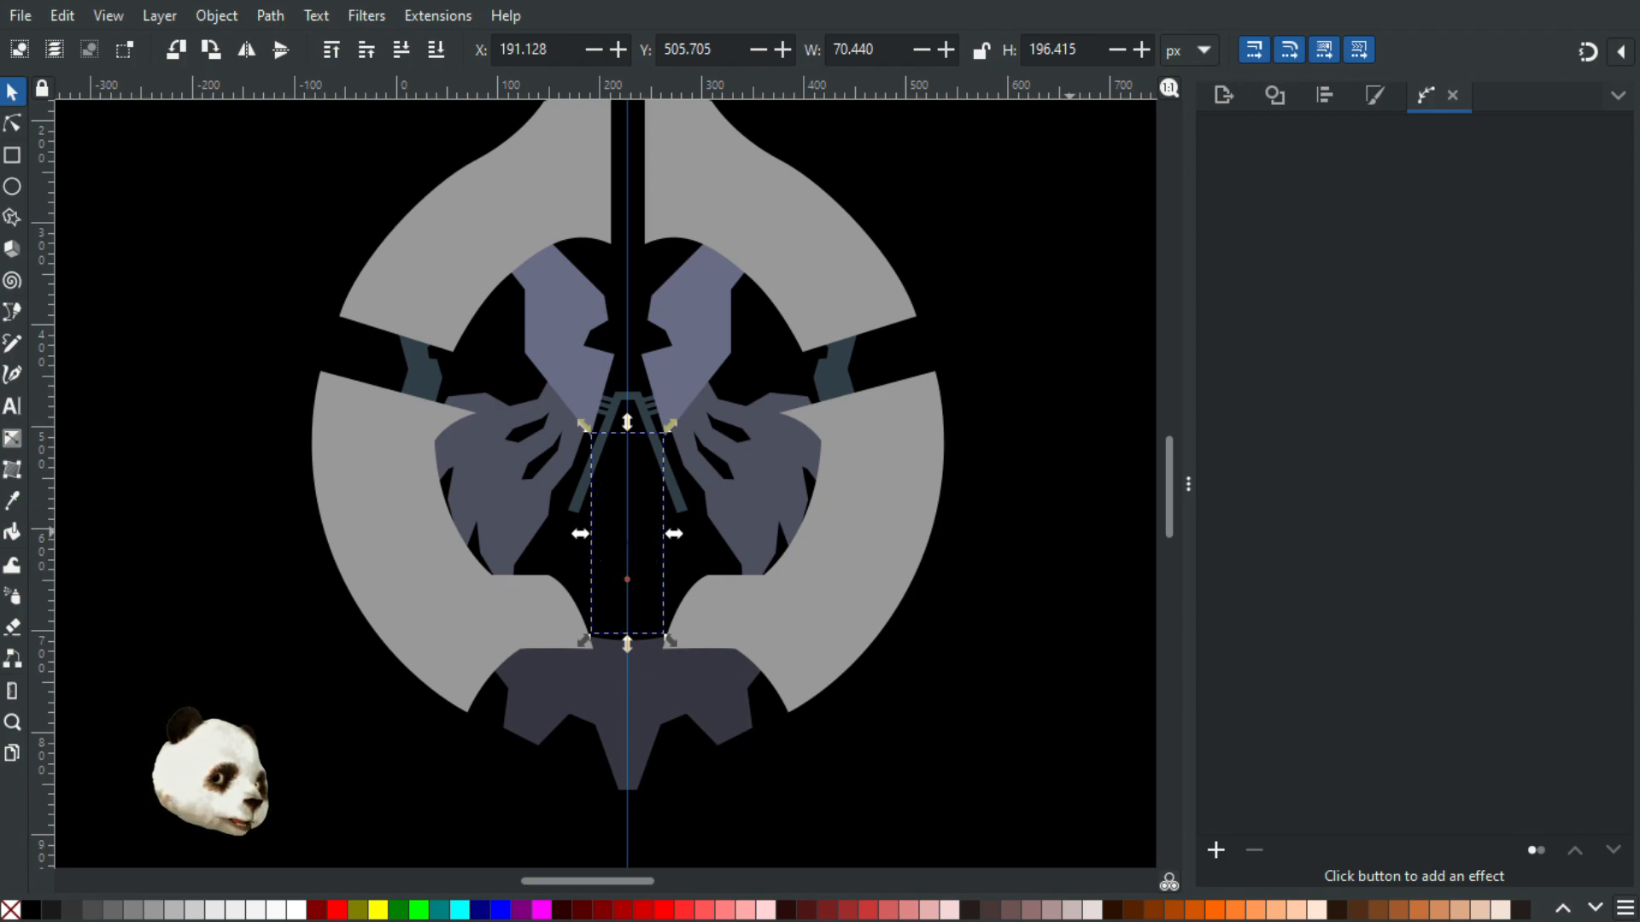
Draw a closed four-point black shape at the emblem's base, from the mirror line to the grey arc, using the Pen tool with snapping on
{"action": "left_click", "coordinate": [602, 561]}
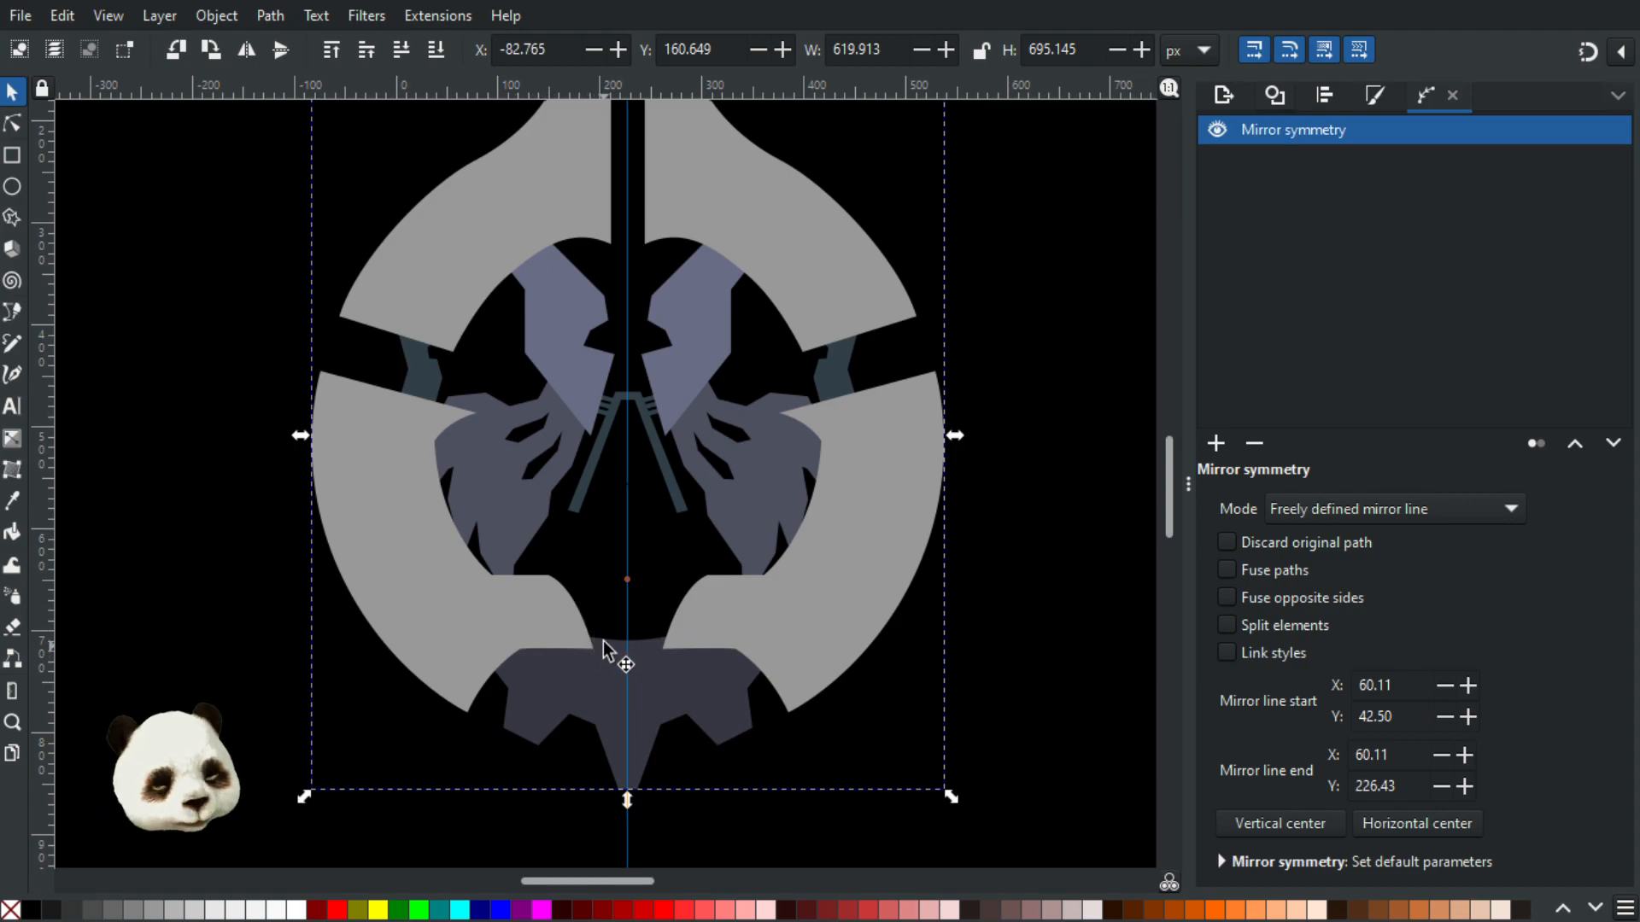
{"action": "scroll", "coordinate": [629, 703], "scroll_direction": "up", "scroll_amount": 3, "text": "ctrl"}
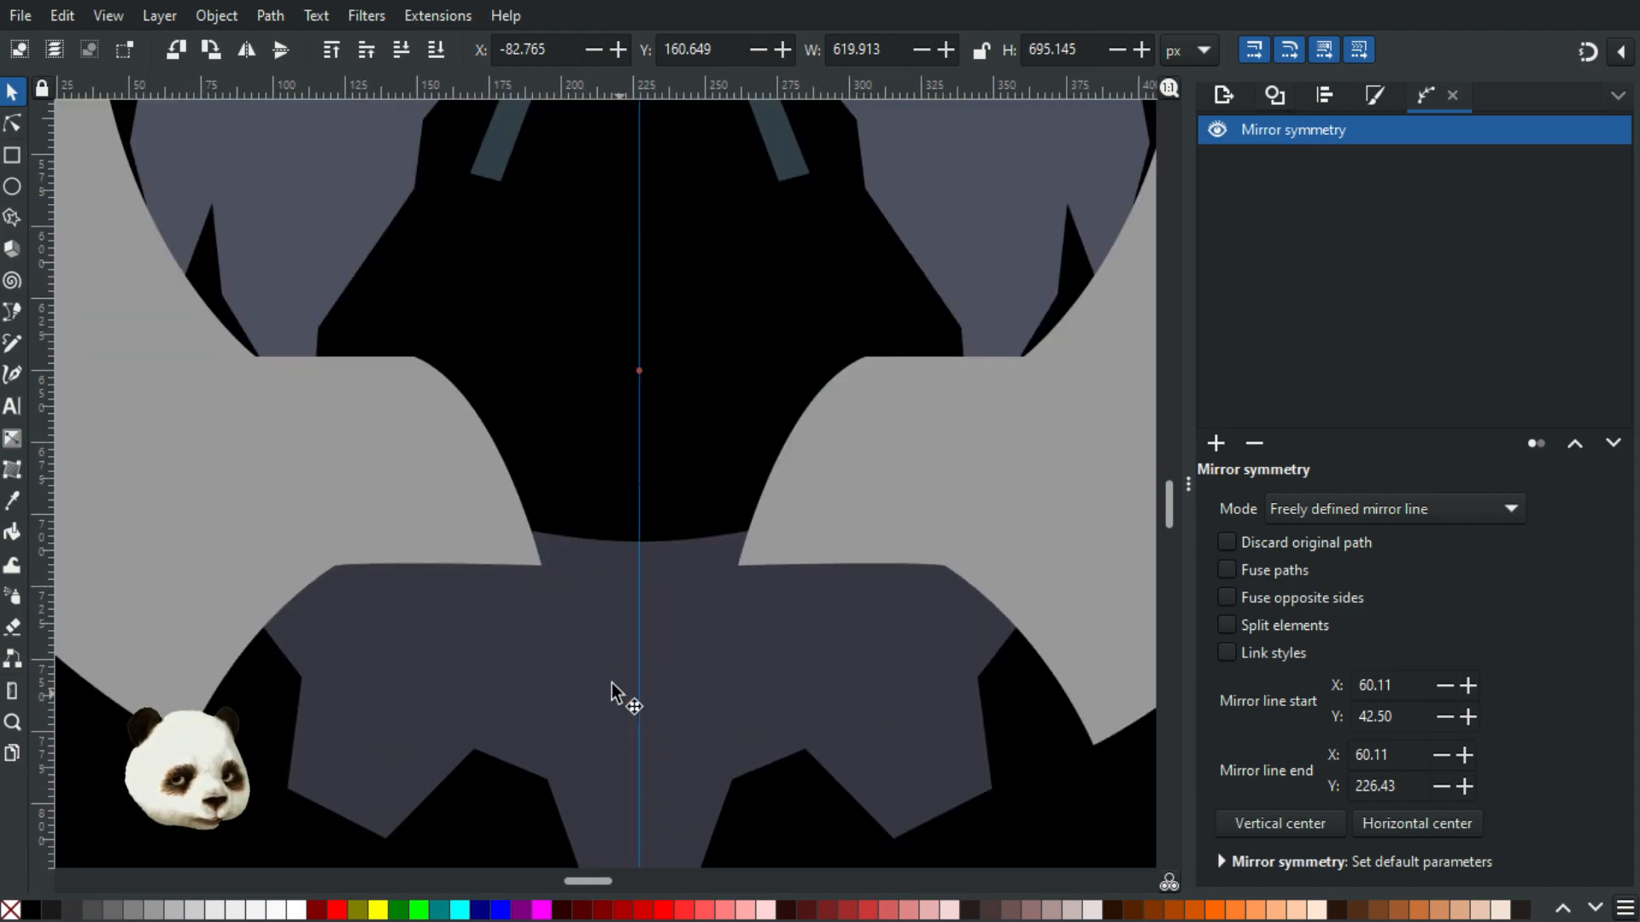
{"action": "key", "text": "Escape"}
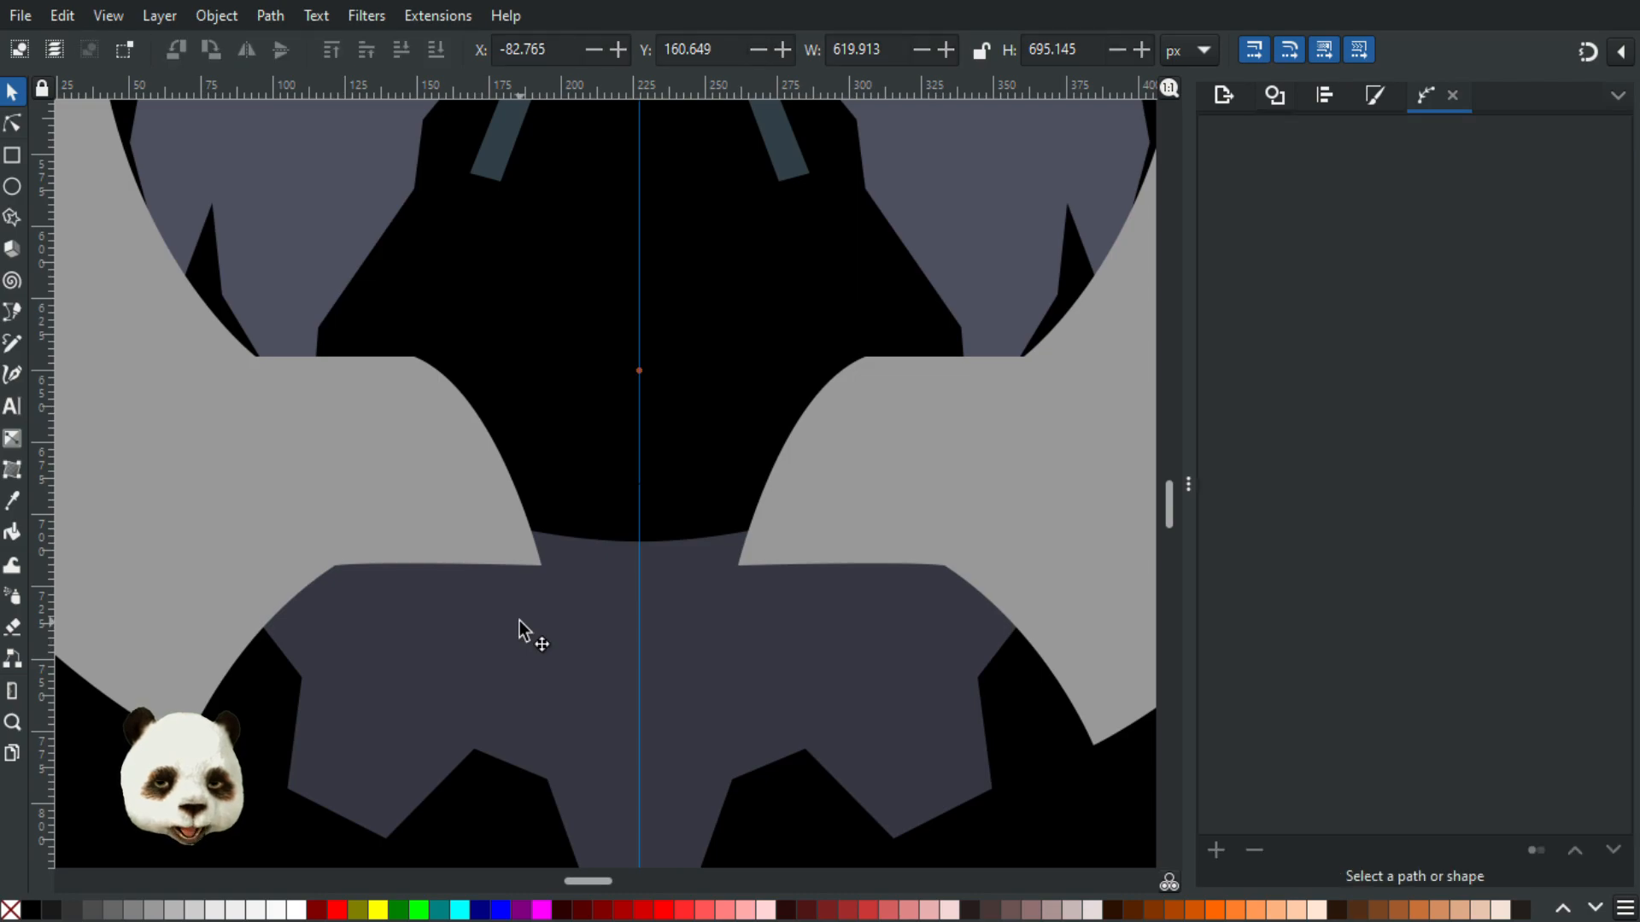
{"action": "key", "text": "b"}
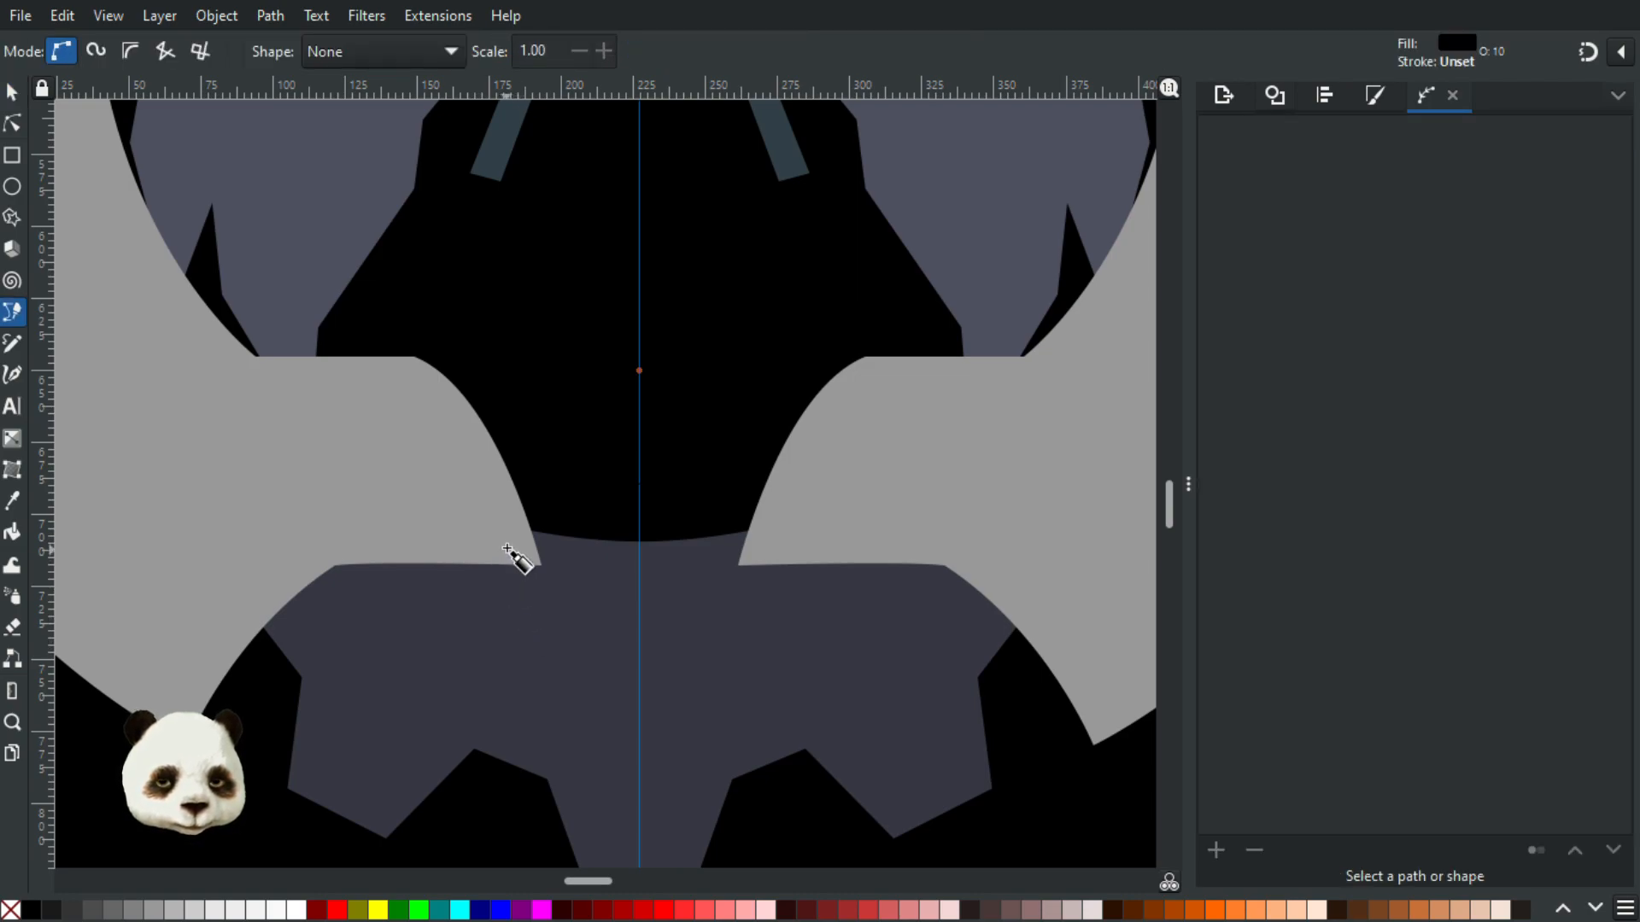
{"action": "key", "text": "percent"}
{"action": "left_click", "coordinate": [639, 523]}
{"action": "left_click", "coordinate": [639, 670]}
{"action": "left_click", "coordinate": [336, 565]}
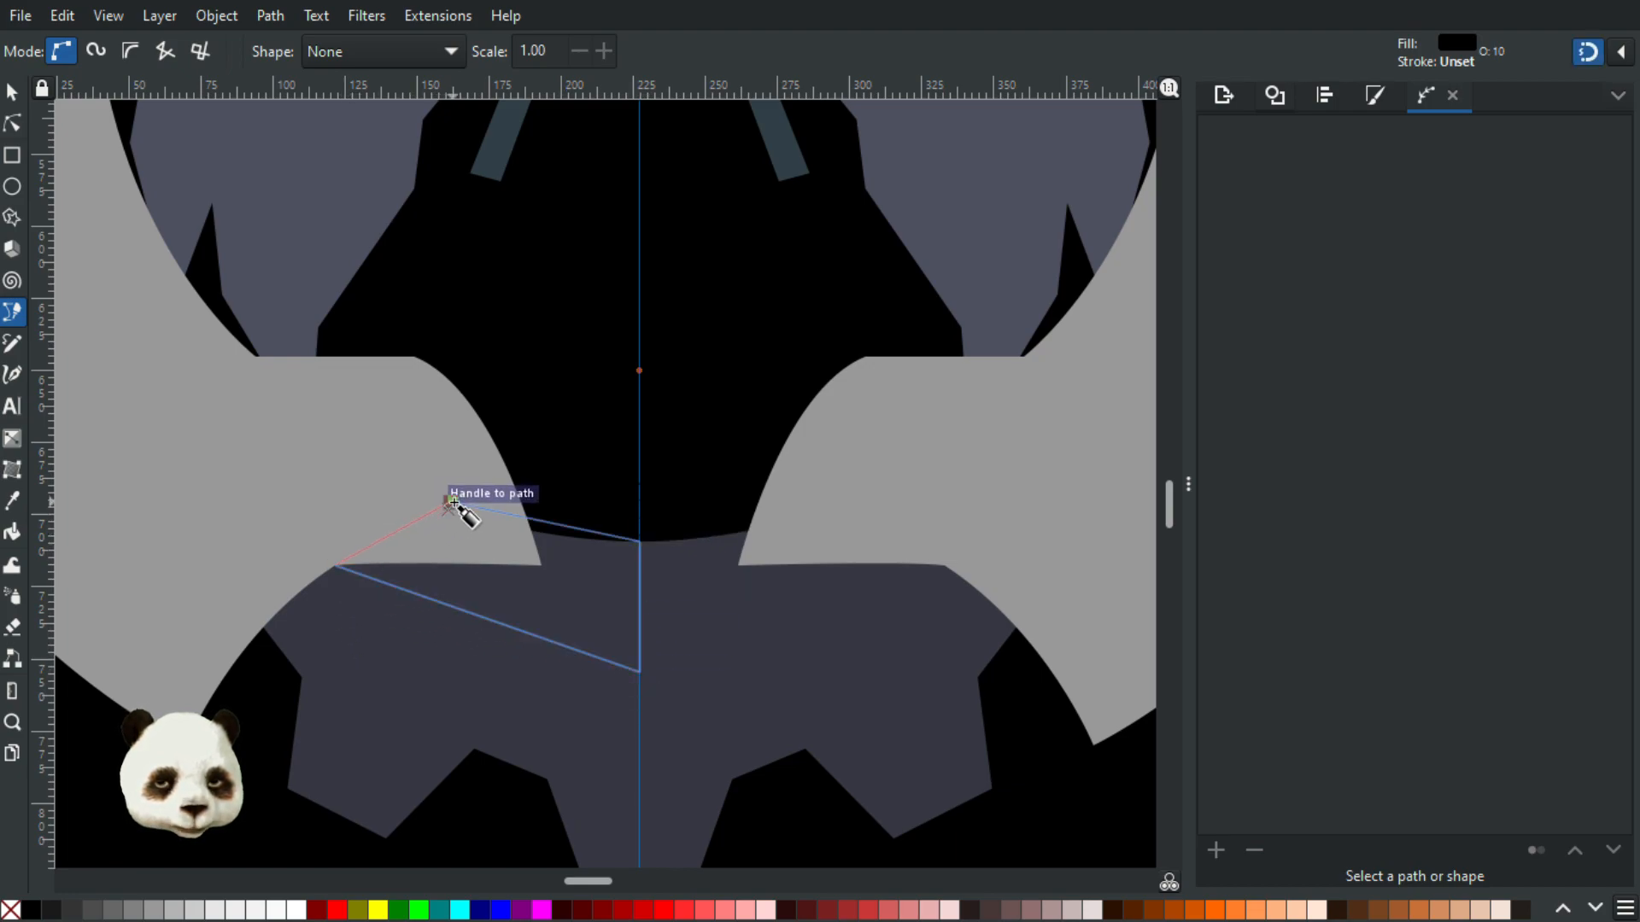
{"action": "left_click", "coordinate": [452, 503]}
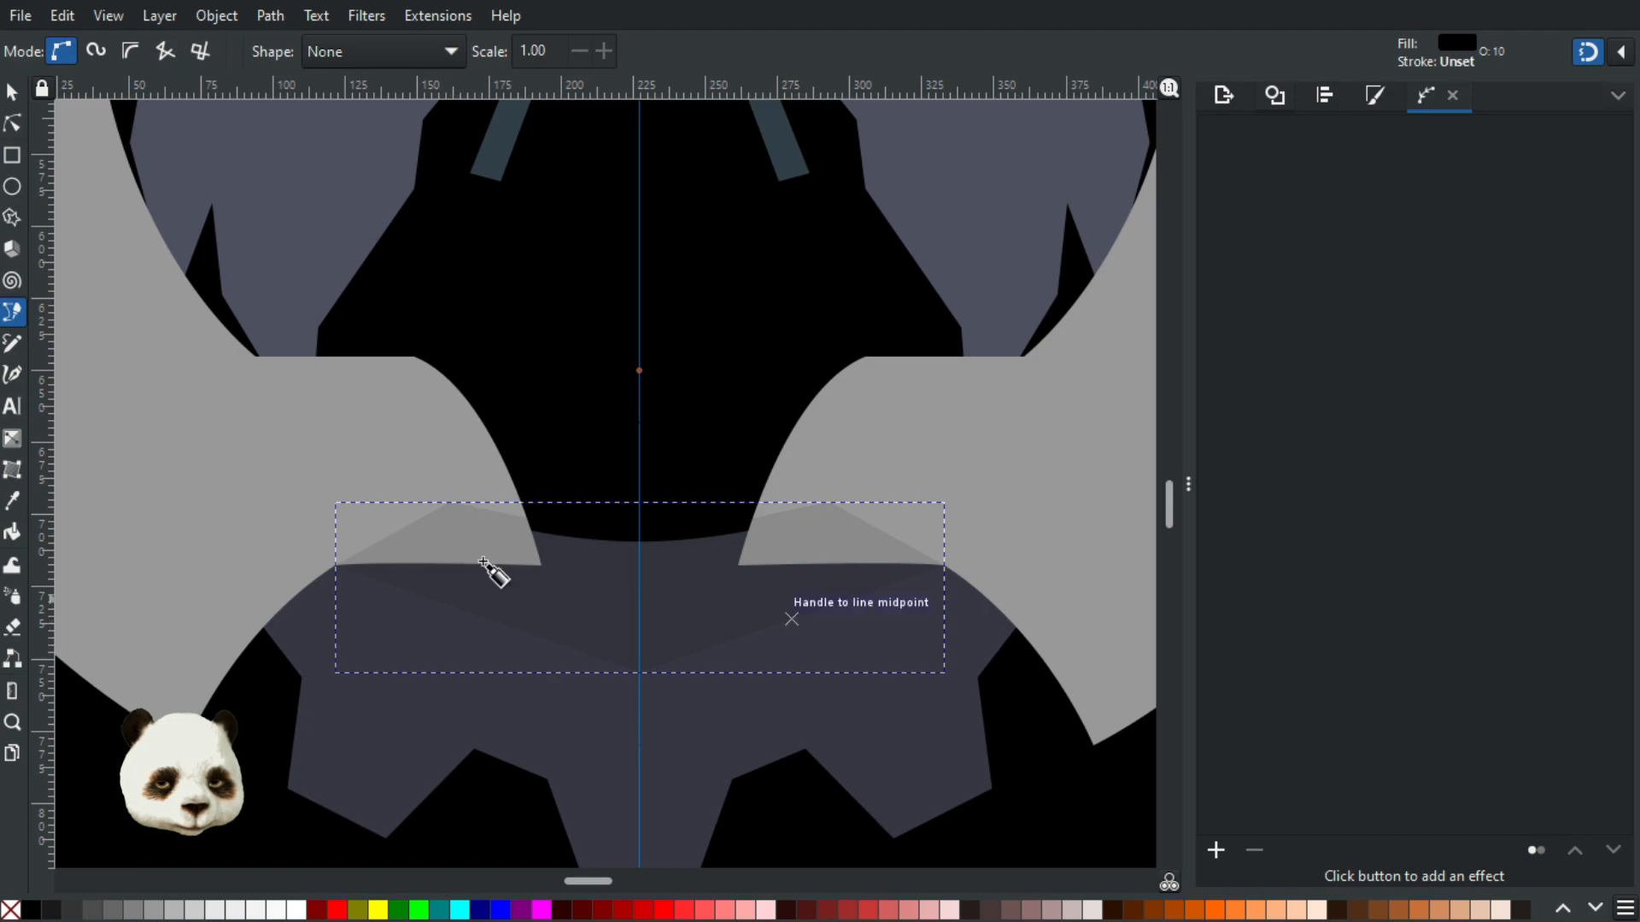
Set the new base shape's blur to 30% and its opacity to 50% so it reads as a soft shadow
{"action": "left_click", "coordinate": [15, 93]}
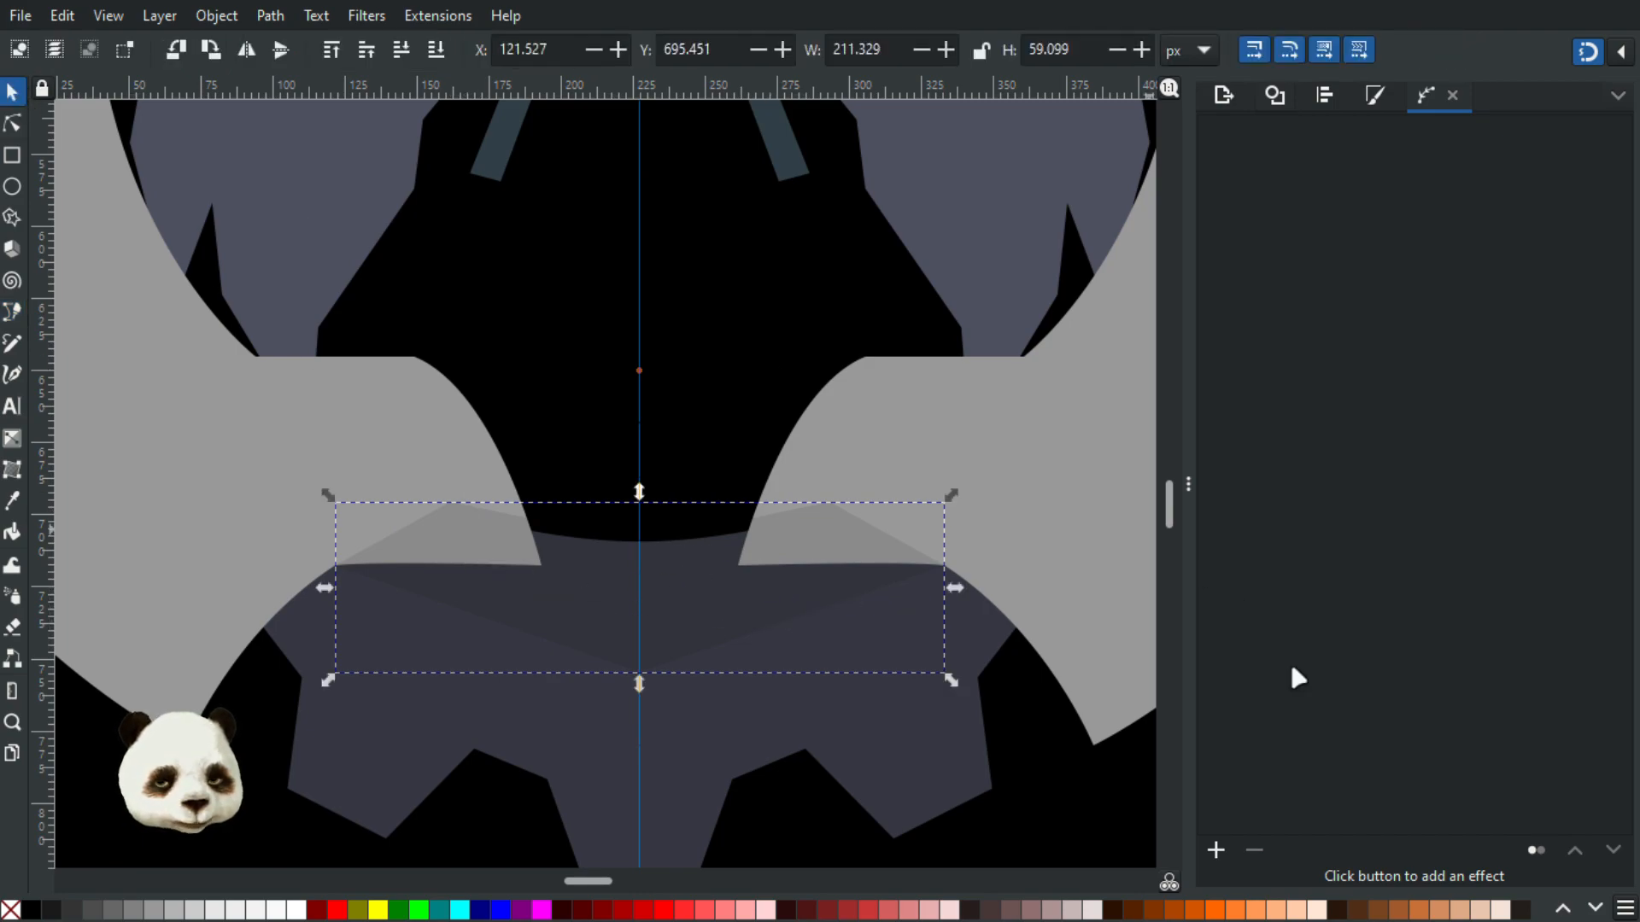
{"action": "key", "text": "ctrl+shift+f"}
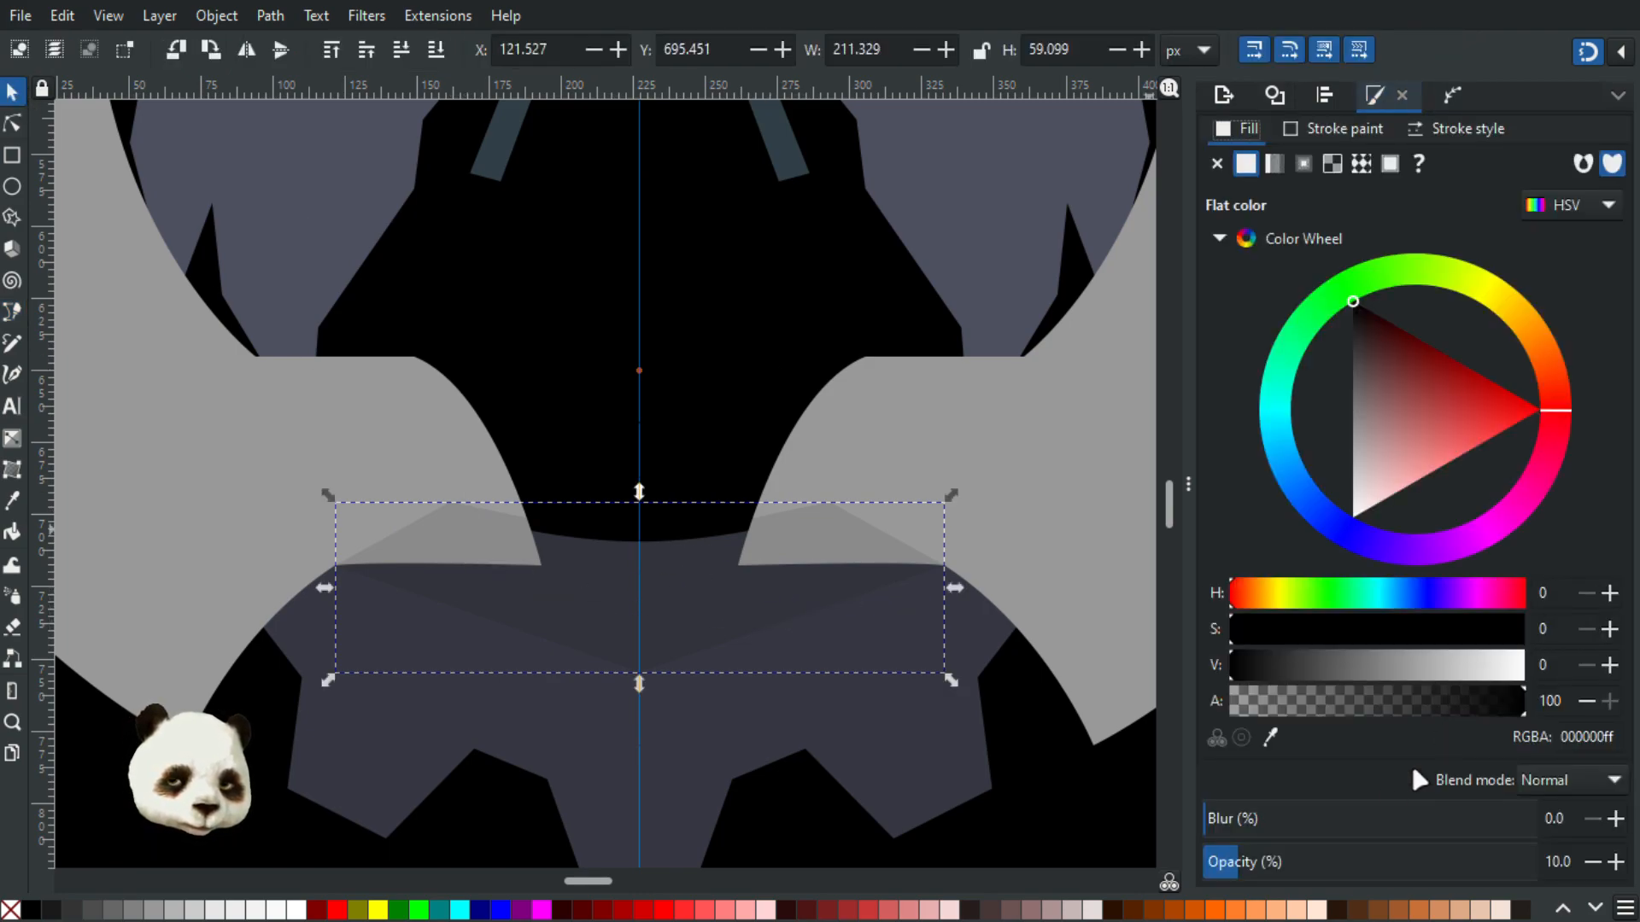
{"action": "left_click_drag", "start_coordinate": [1307, 862], "coordinate": [1614, 861]}
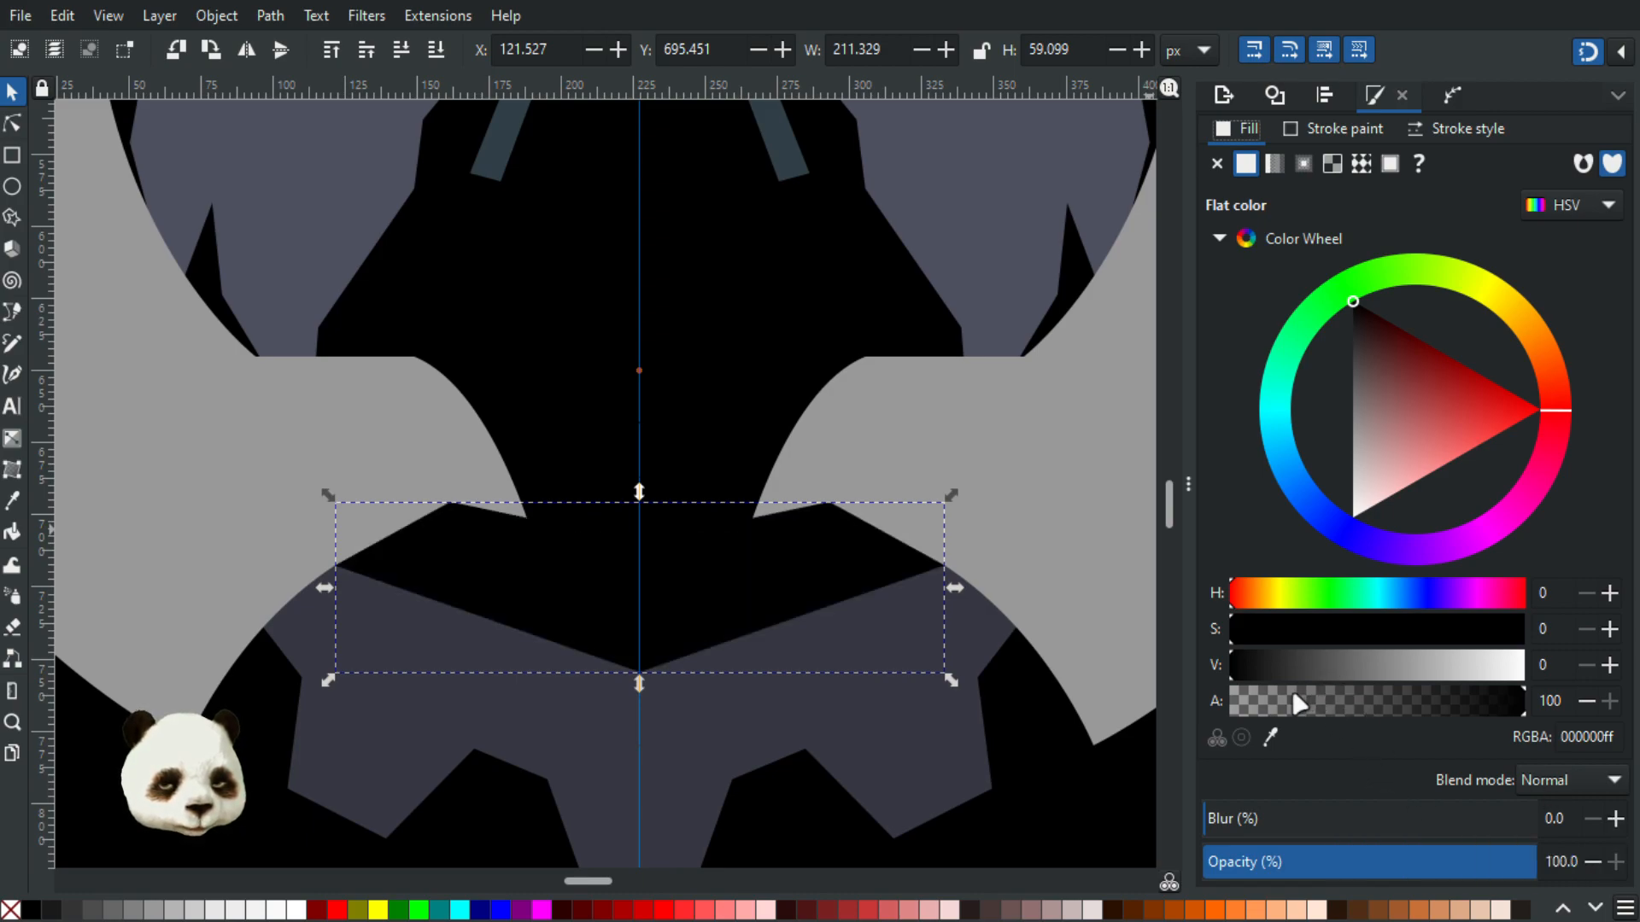
{"action": "left_click", "coordinate": [1272, 818]}
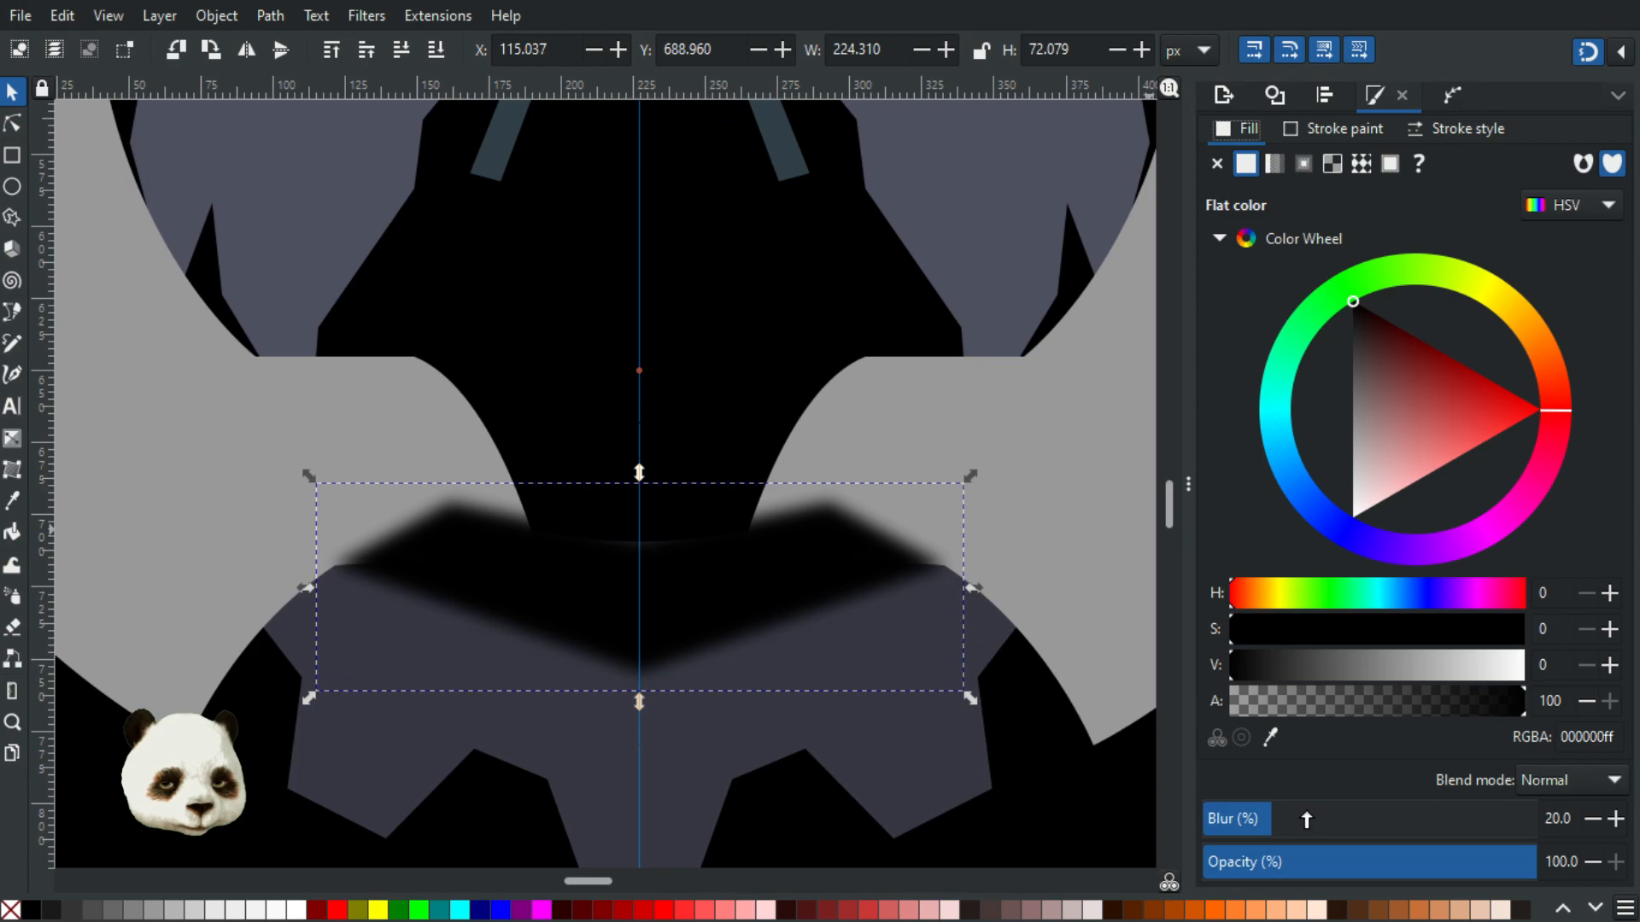
{"action": "left_click", "coordinate": [1306, 820]}
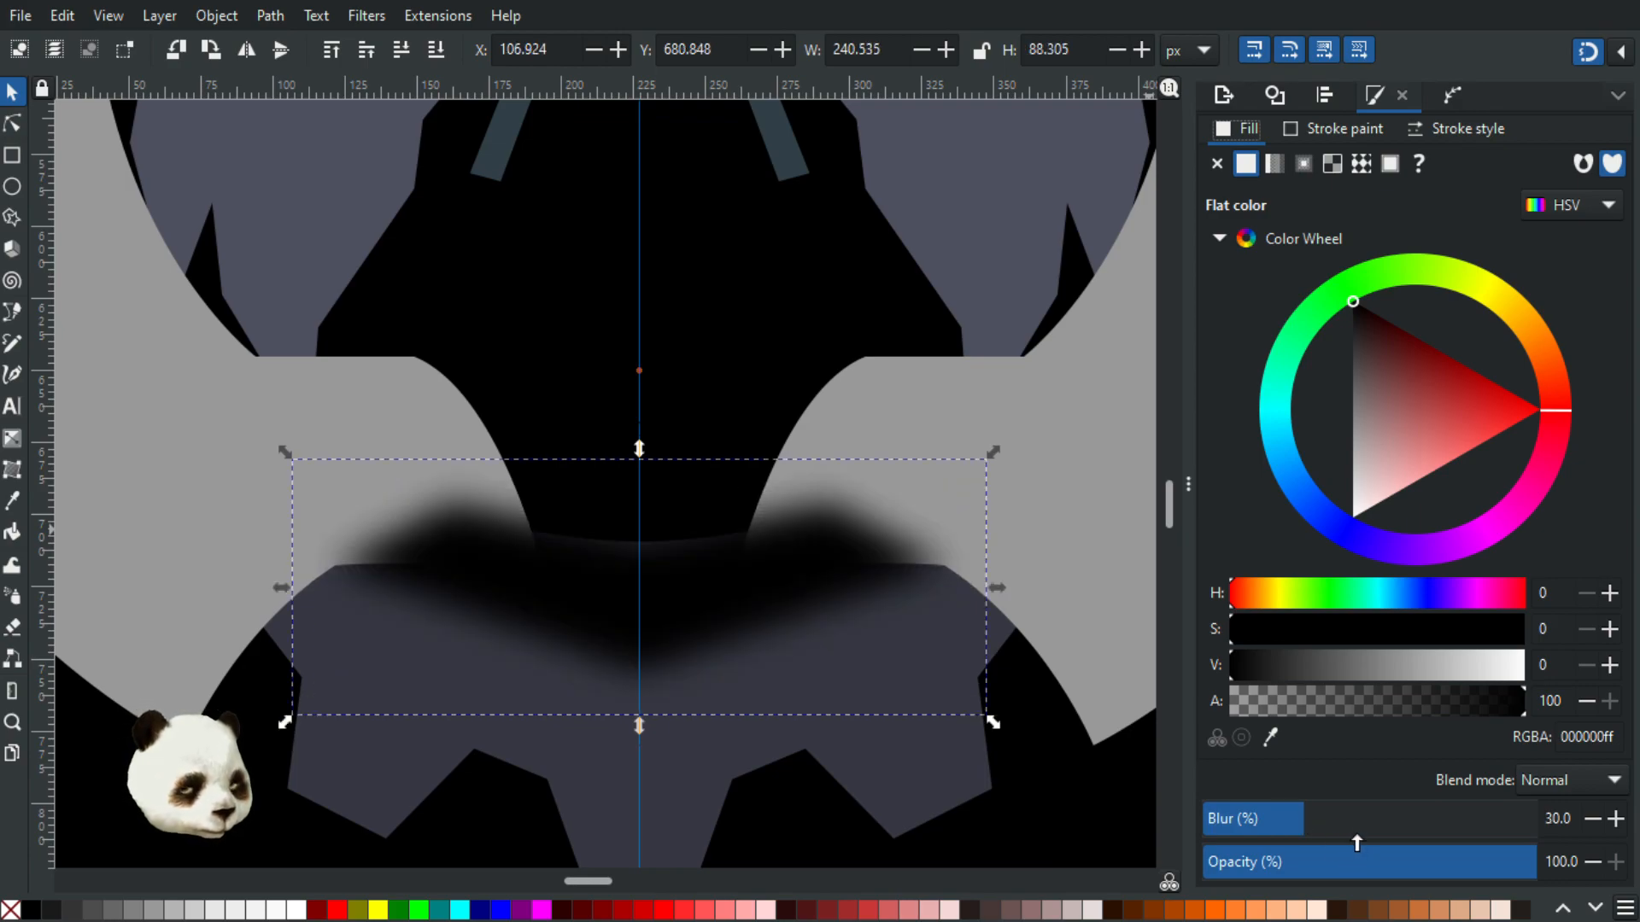
{"action": "left_click_drag", "start_coordinate": [1434, 868], "coordinate": [1378, 863]}
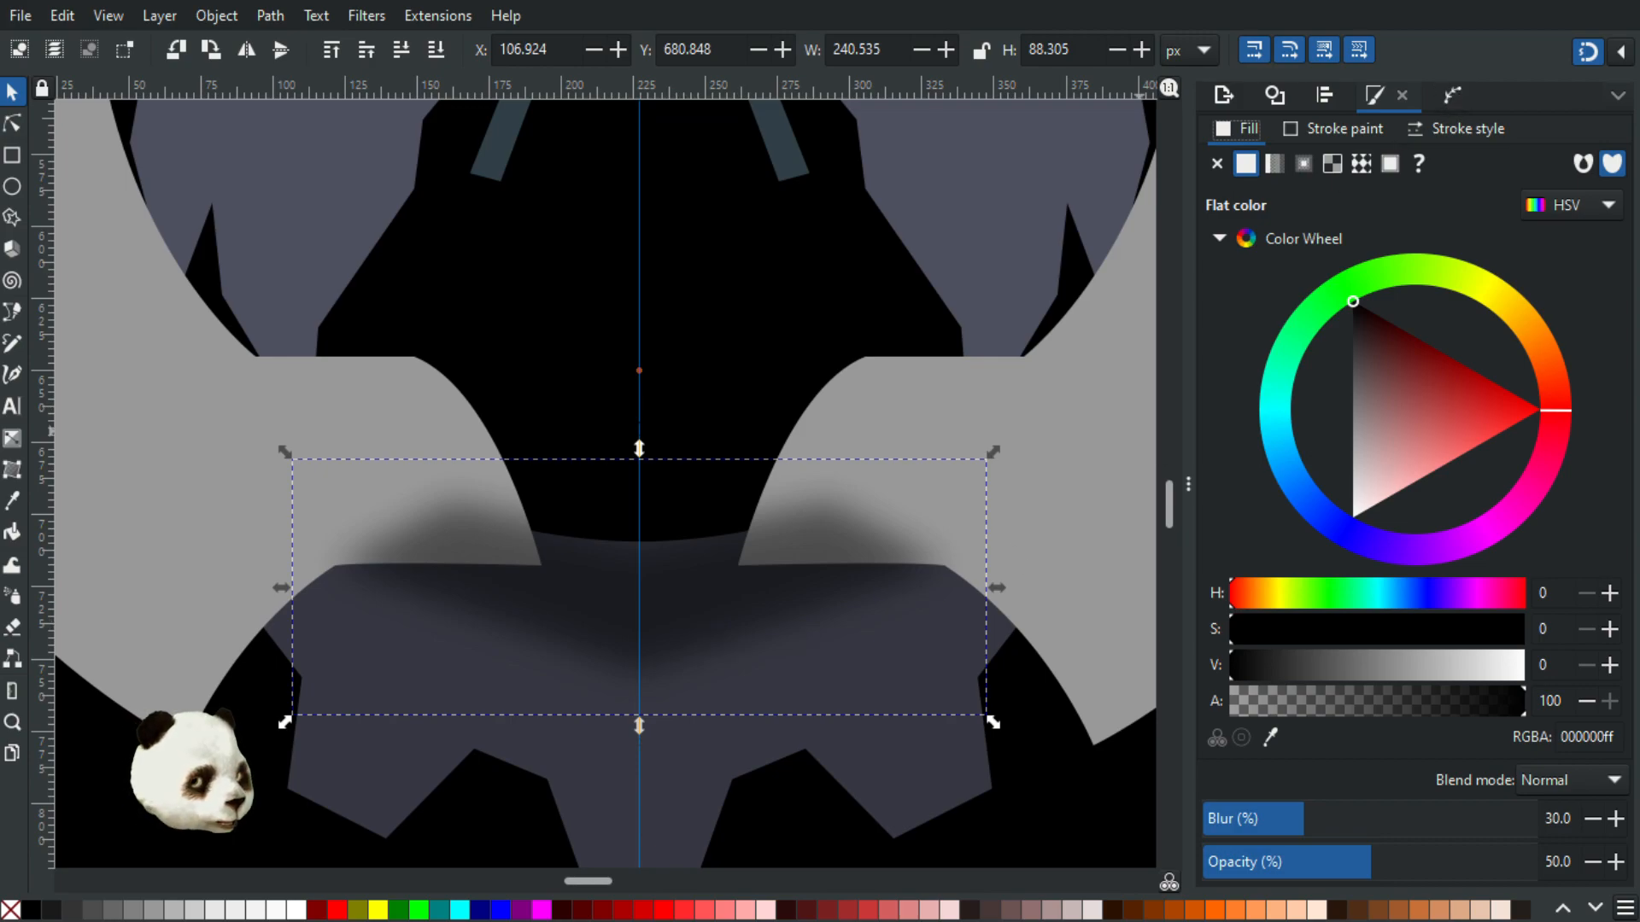
Try Fuse paths and Split elements in the emblem's Mirror symmetry effect and compare the shadow along the centre line
{"action": "left_click", "coordinate": [1418, 118]}
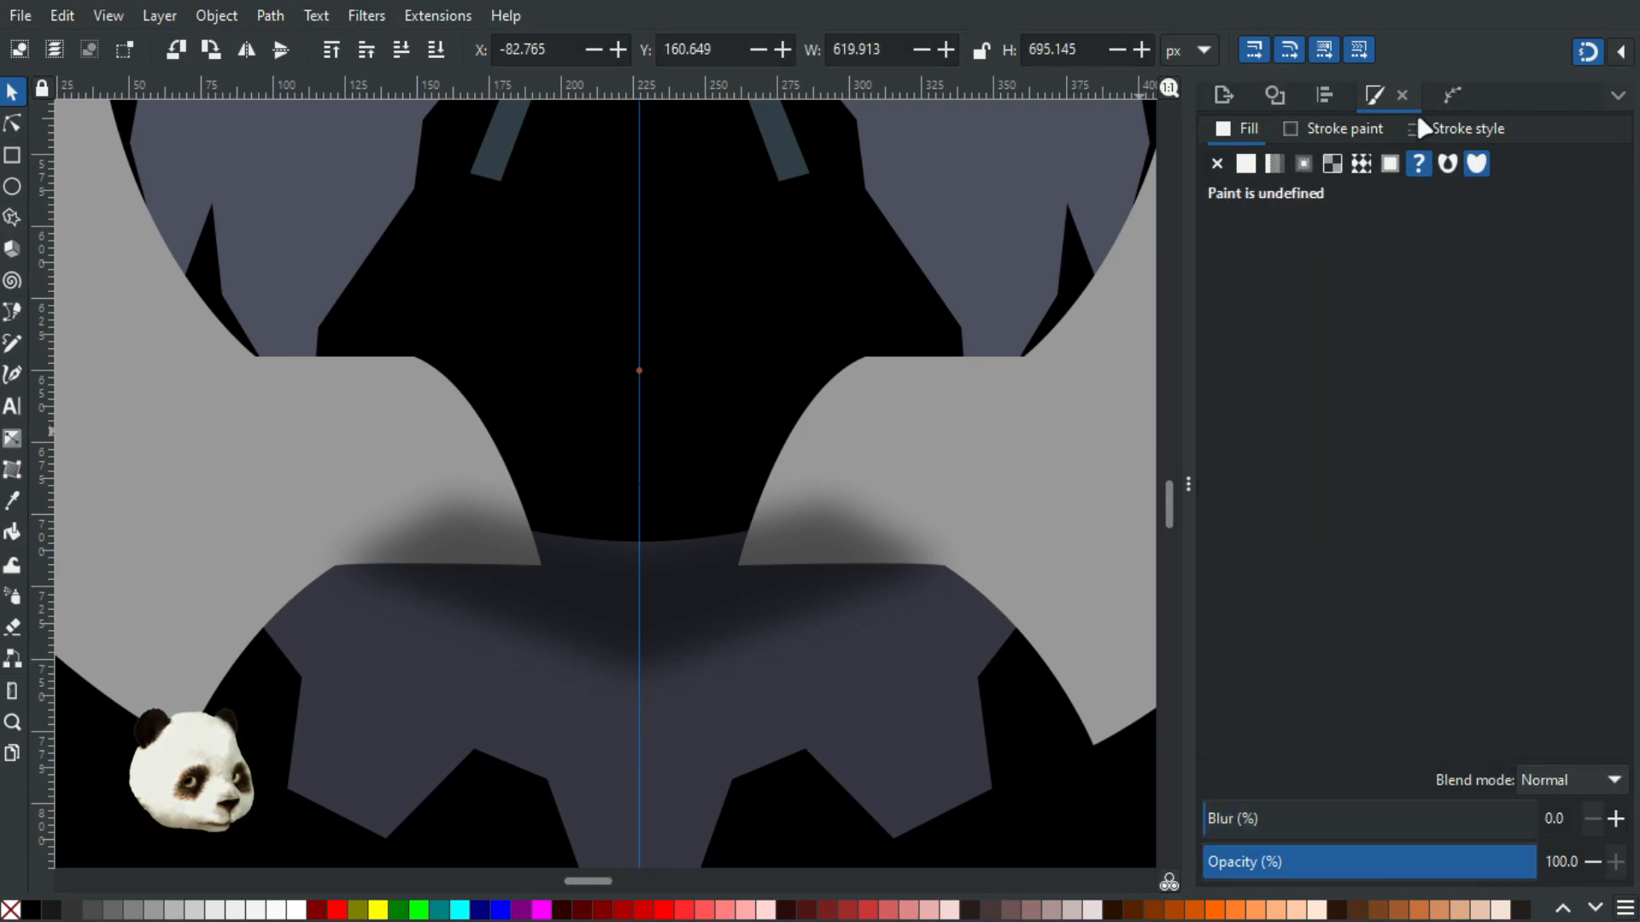
{"action": "left_click", "coordinate": [1457, 92]}
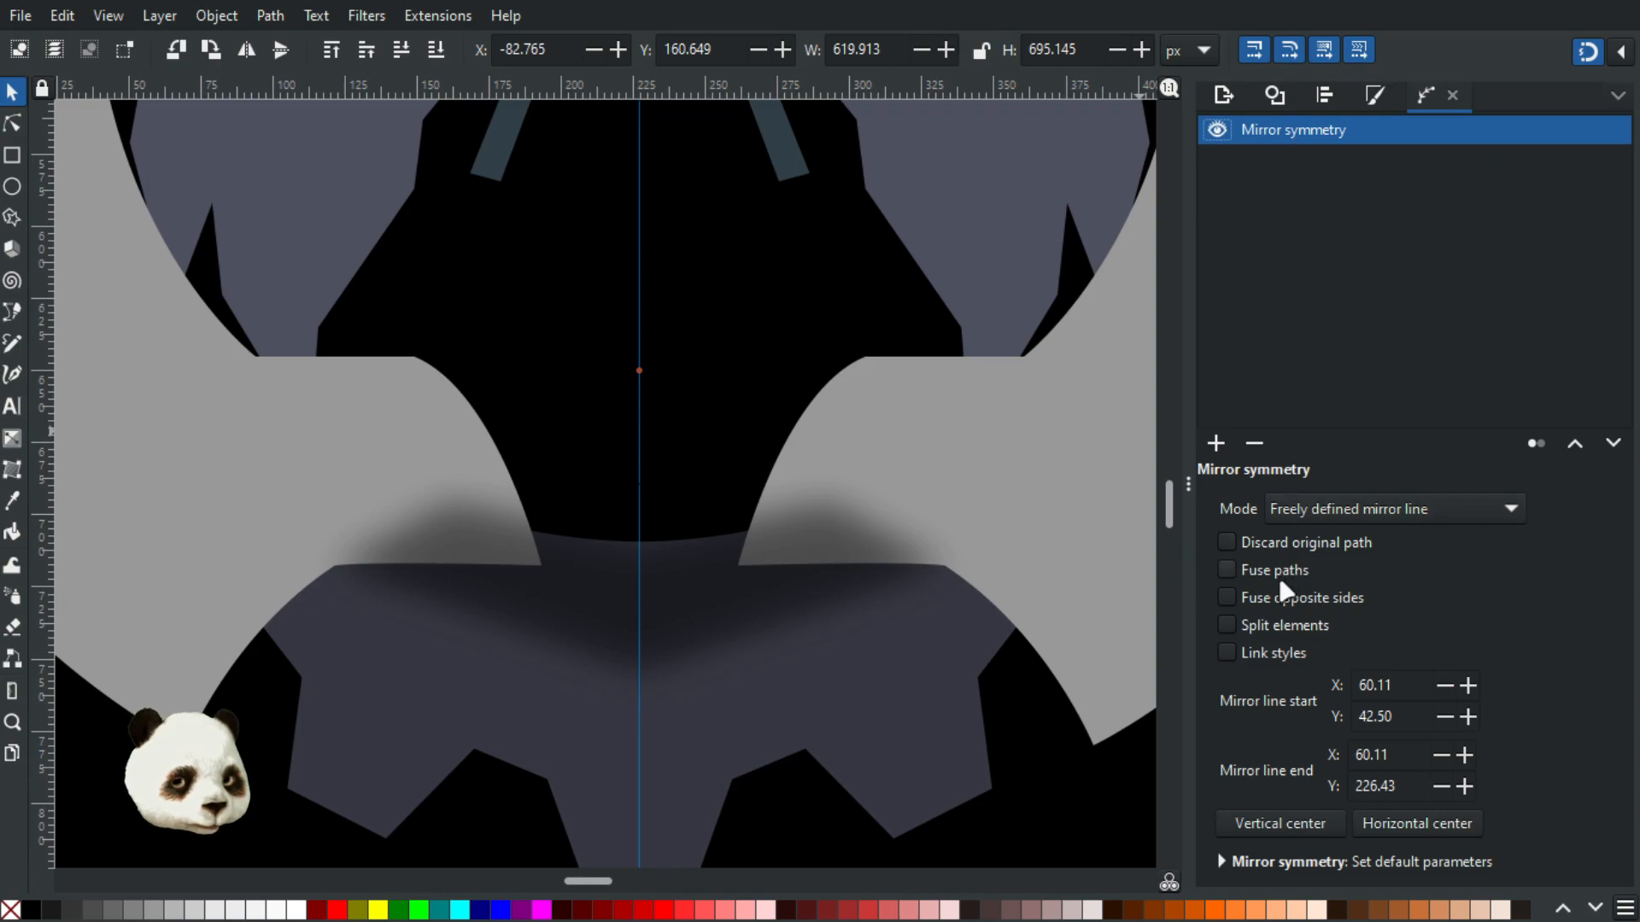
{"action": "left_click", "coordinate": [1227, 569]}
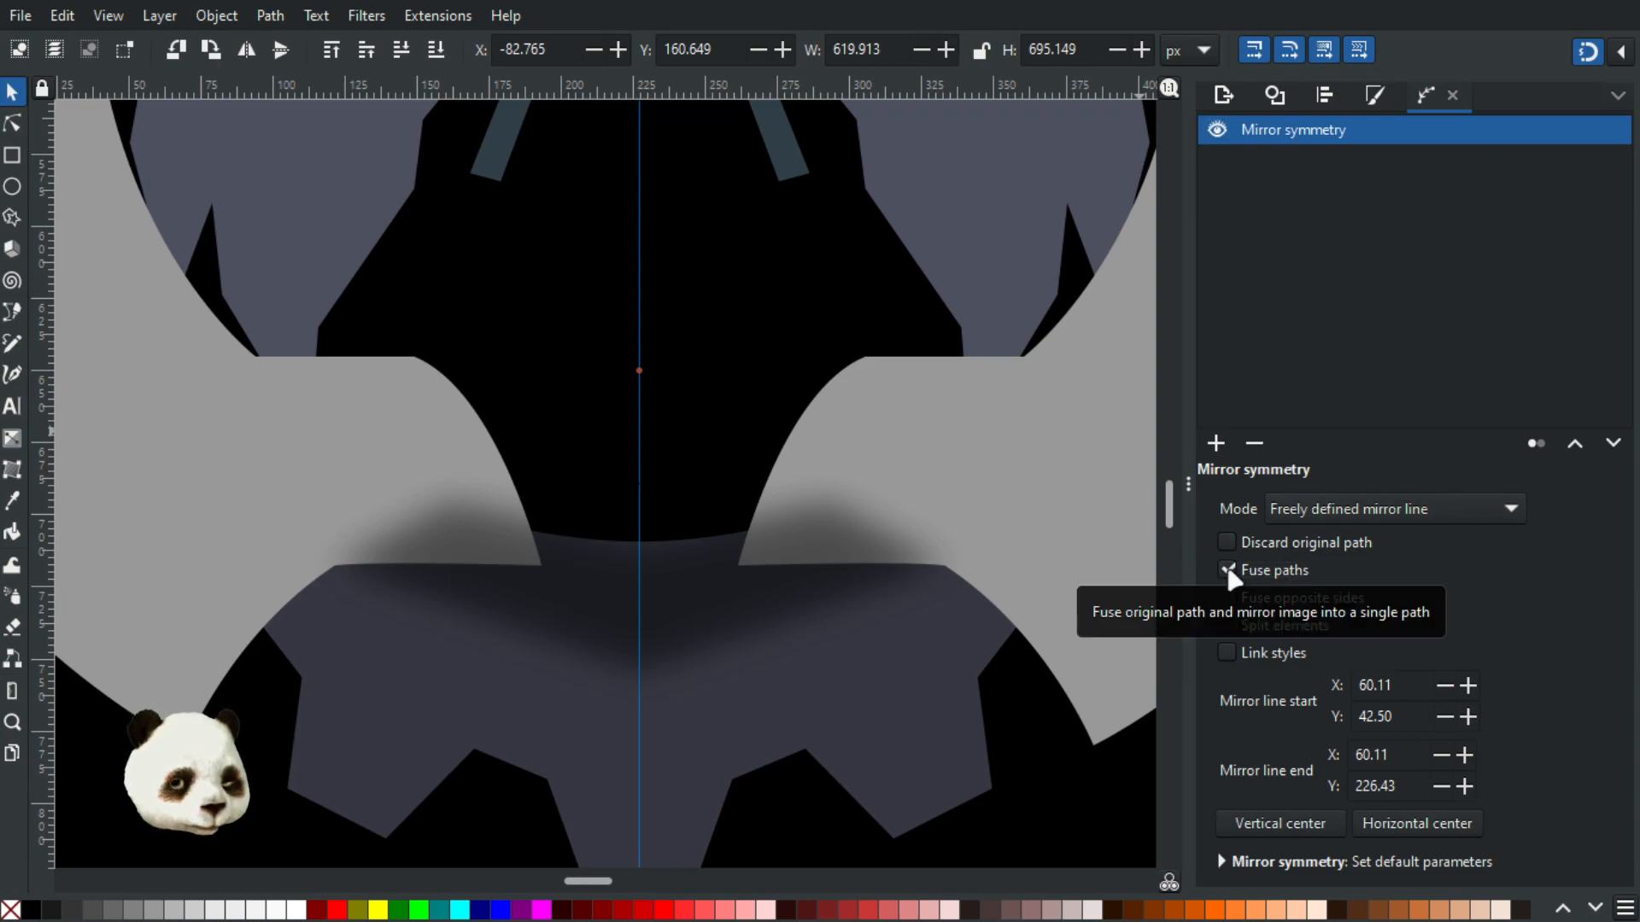
{"action": "left_click", "coordinate": [1229, 572]}
{"action": "left_click", "coordinate": [1229, 625]}
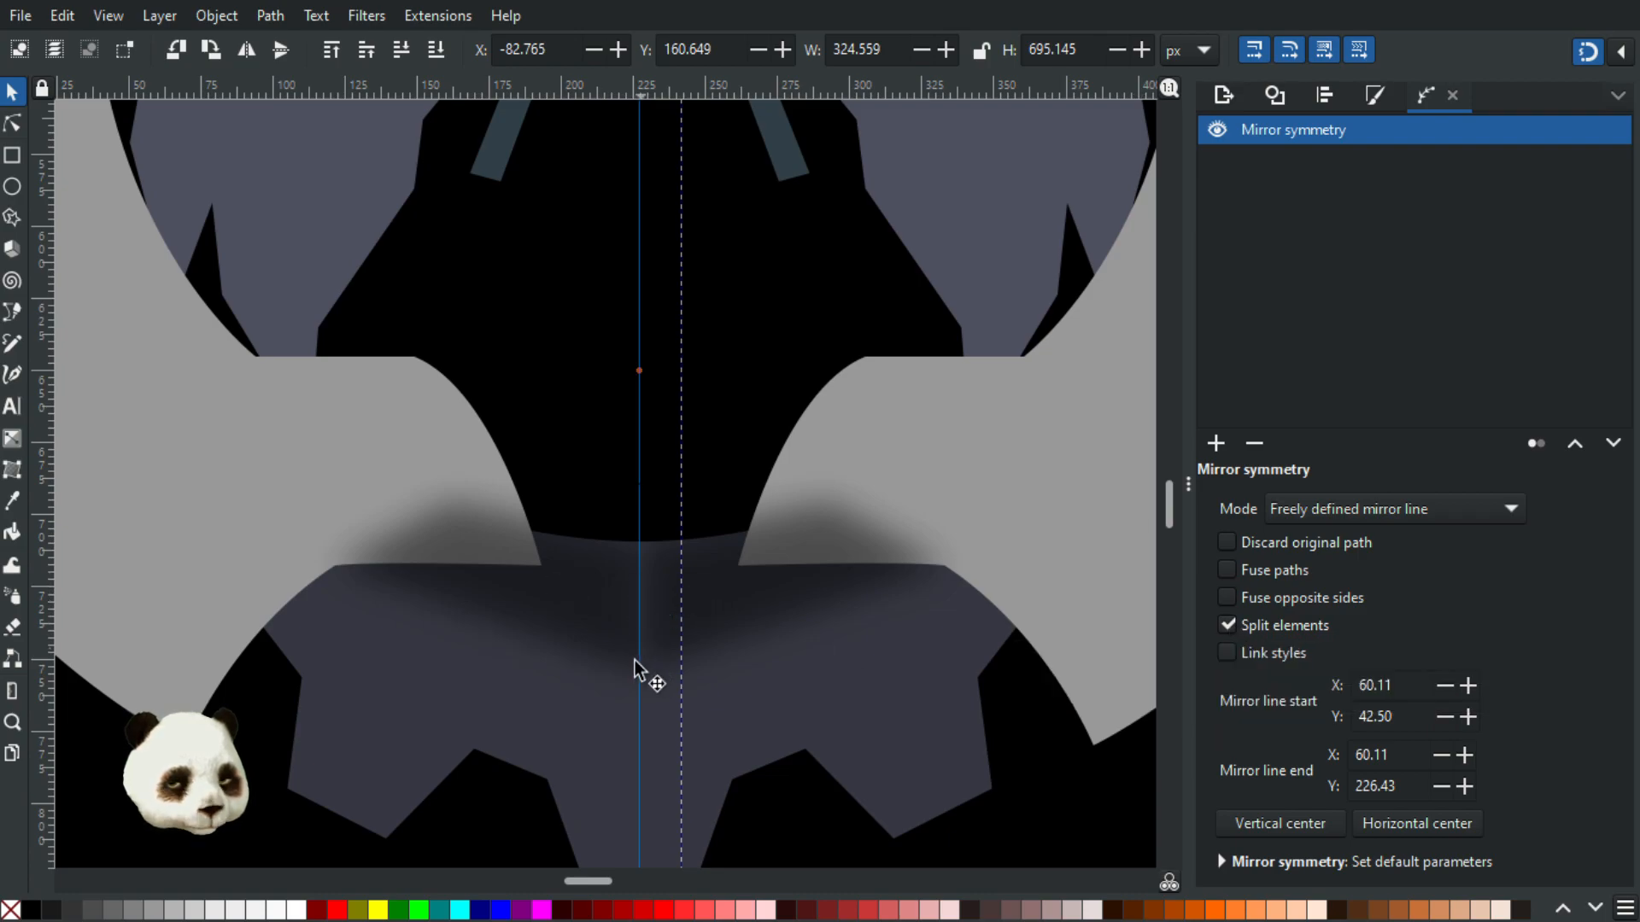
{"action": "scroll", "coordinate": [629, 637], "scroll_direction": "up", "scroll_amount": 3, "text": "ctrl"}
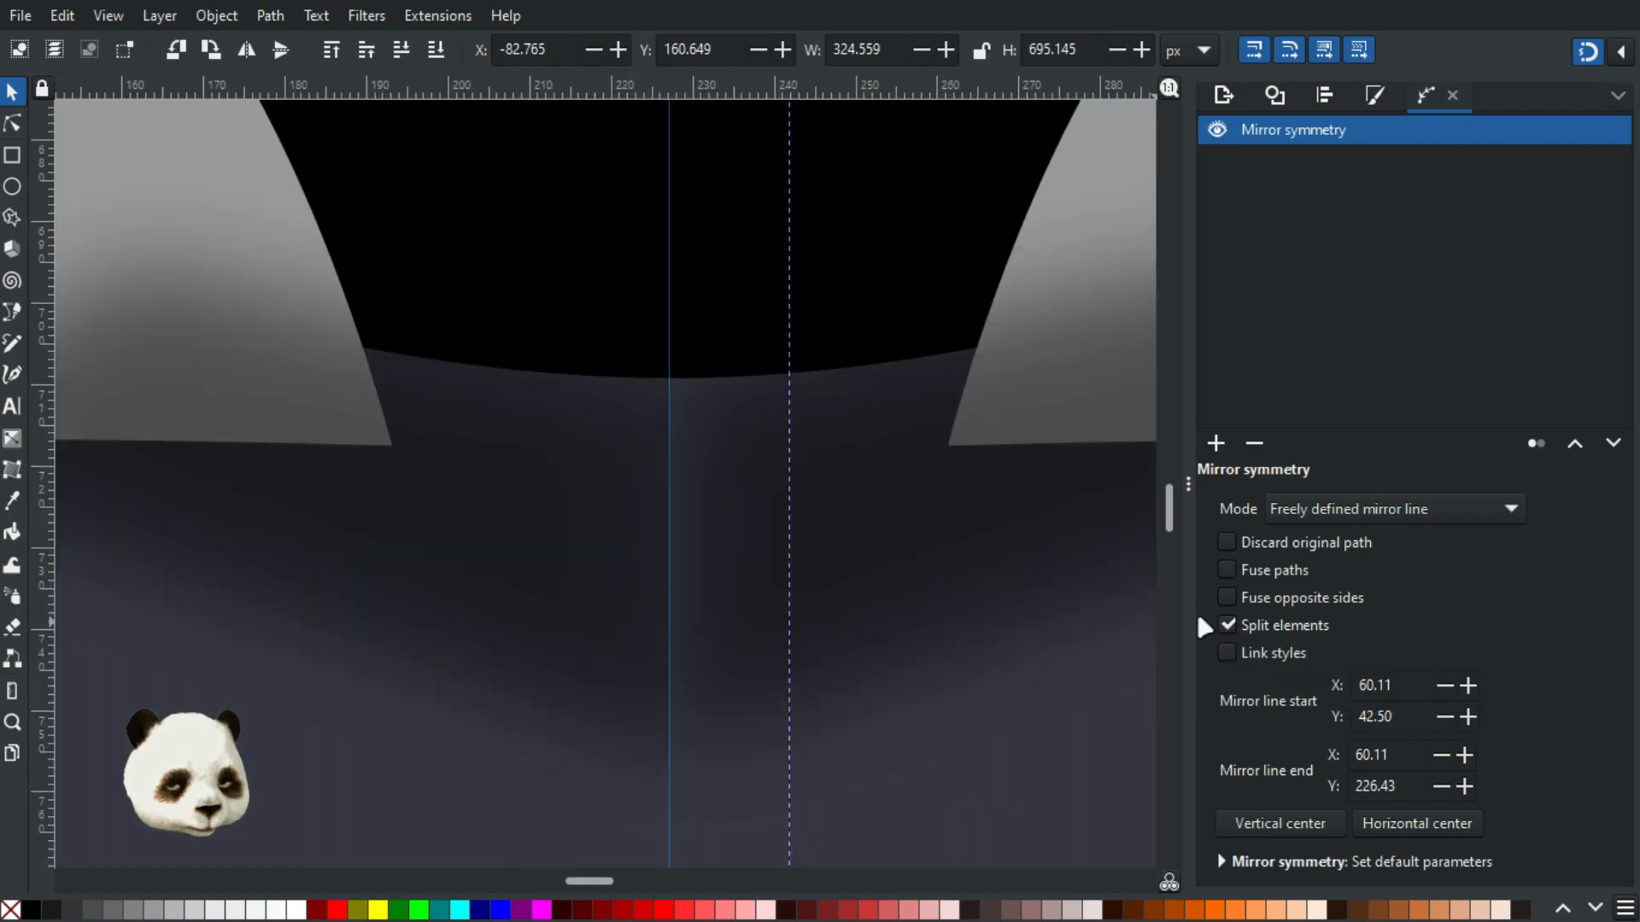
Turn off Split elements and enable Fuse paths in the emblem's Mirror symmetry effect
{"action": "left_click", "coordinate": [1227, 597]}
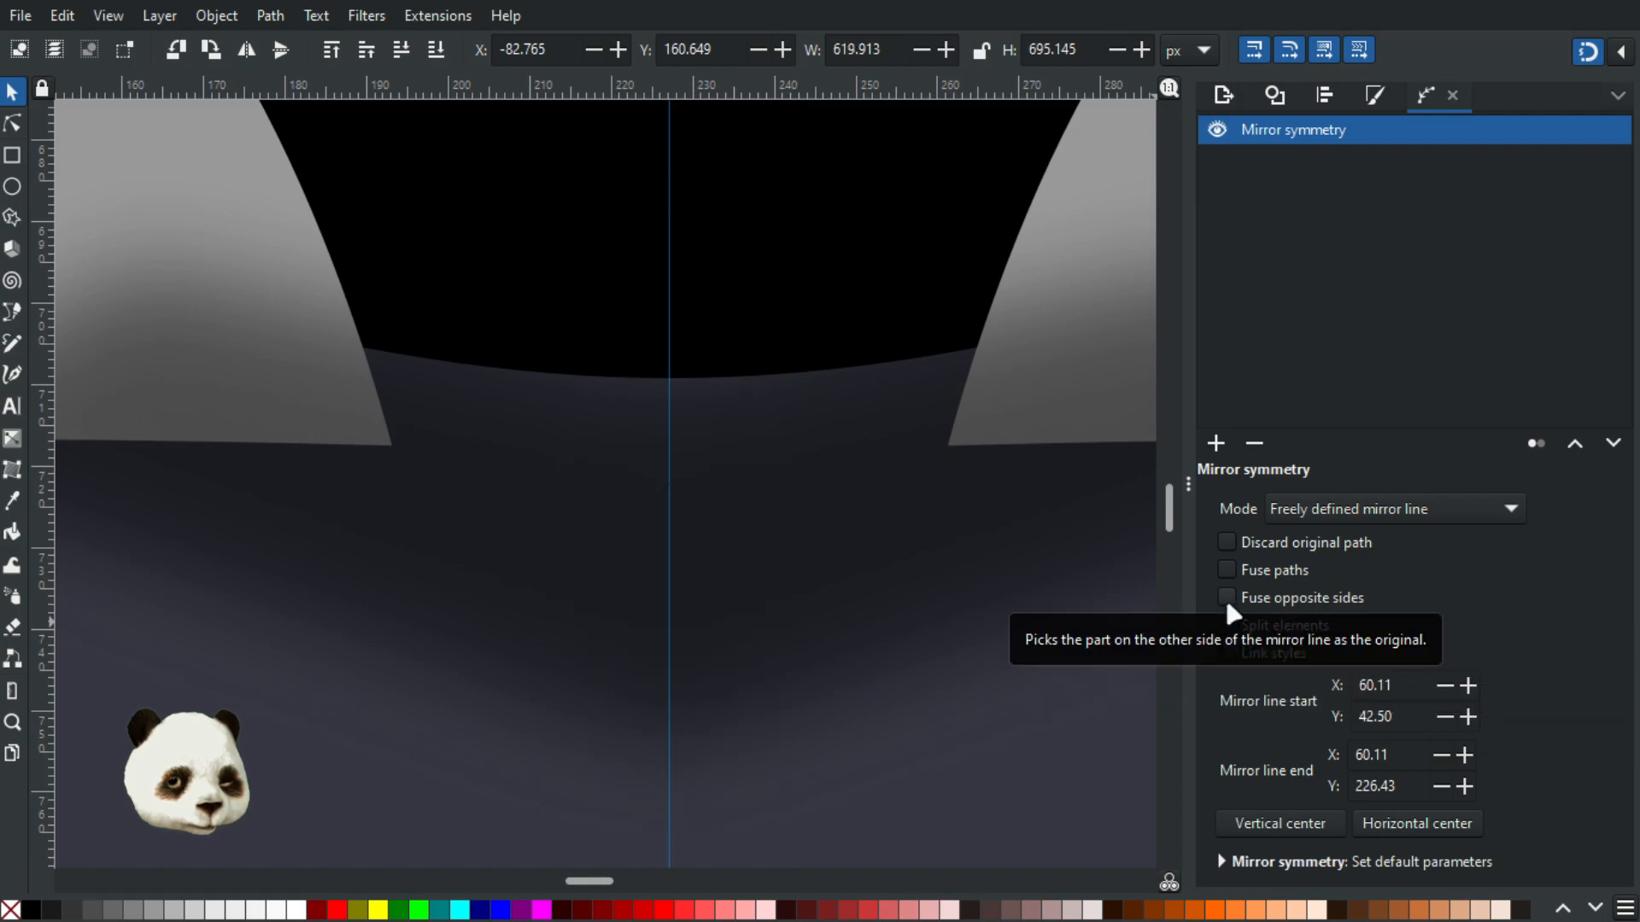
{"action": "left_click", "coordinate": [1228, 597]}
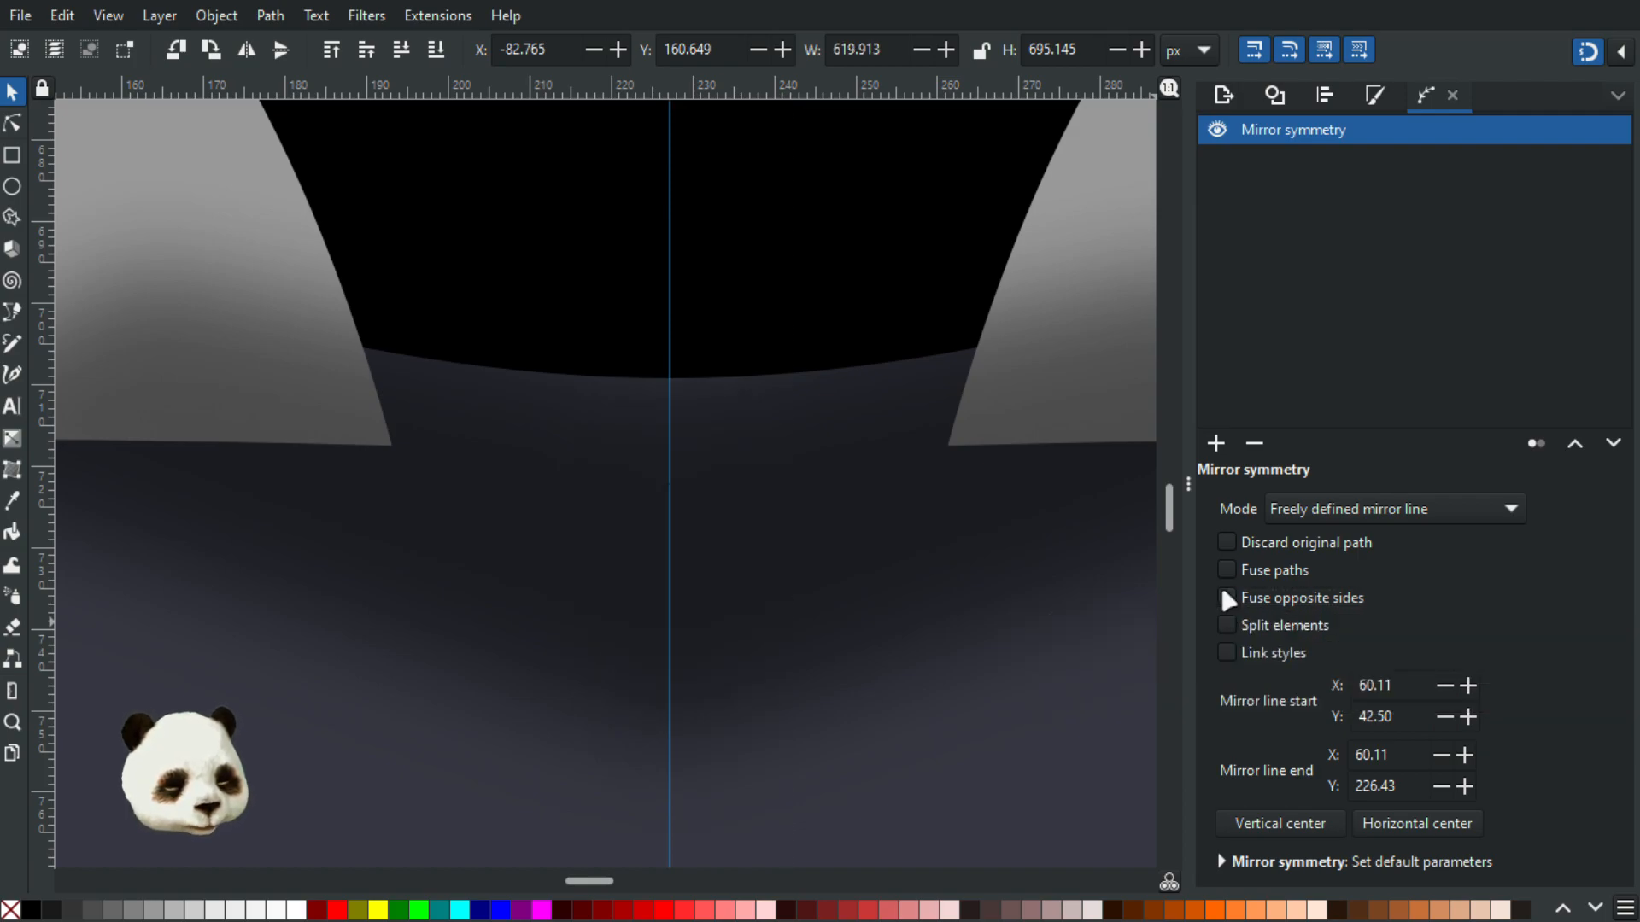
{"action": "left_click", "coordinate": [1228, 570]}
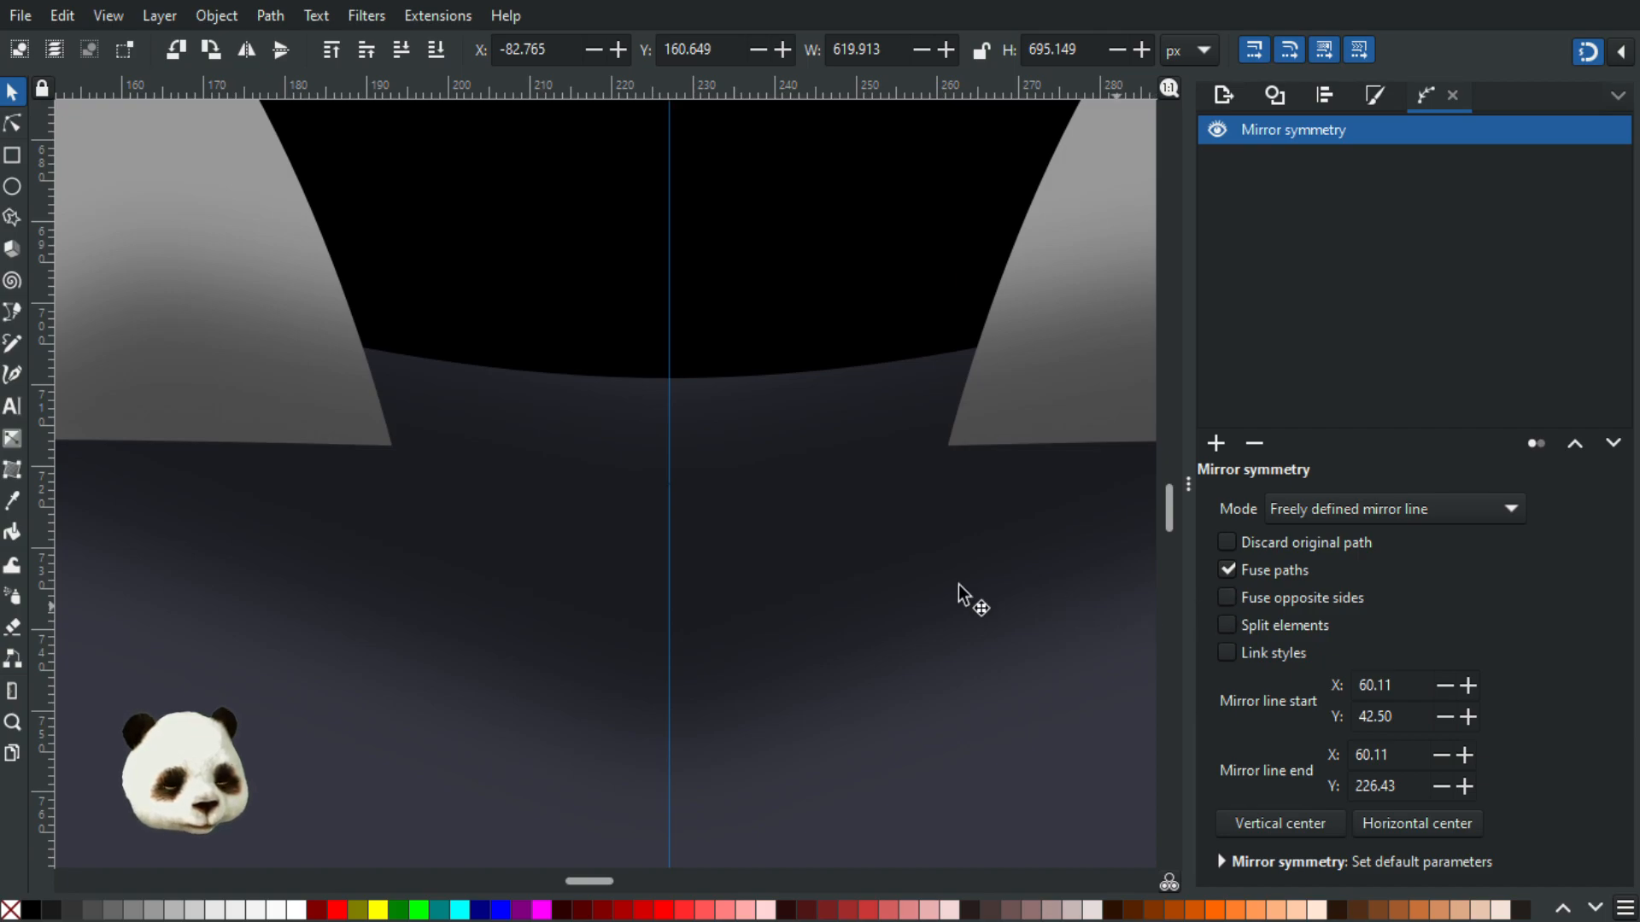
{"action": "scroll", "coordinate": [958, 585], "scroll_direction": "down", "scroll_amount": 3}
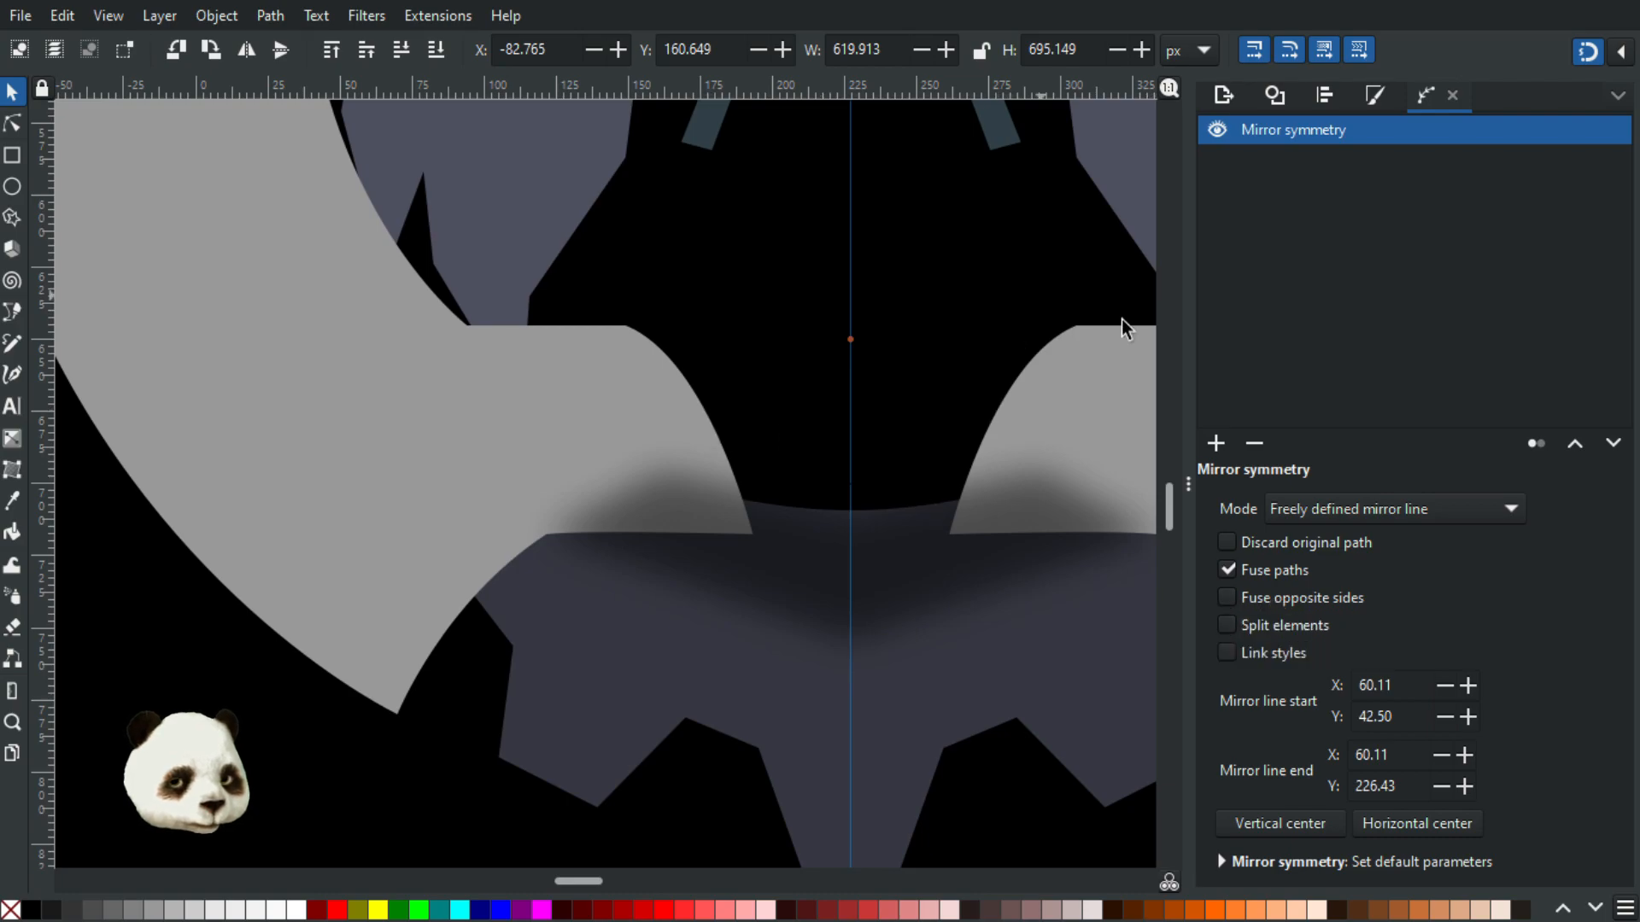
{"action": "scroll", "coordinate": [1026, 493], "scroll_direction": "down", "scroll_amount": 3}
Try Fuse opposite sides in place of Fuse paths in the Mirror symmetry effect, and restore Fuse paths
{"action": "left_click", "coordinate": [1227, 569]}
{"action": "left_click", "coordinate": [1224, 597]}
{"action": "key", "text": "n"}
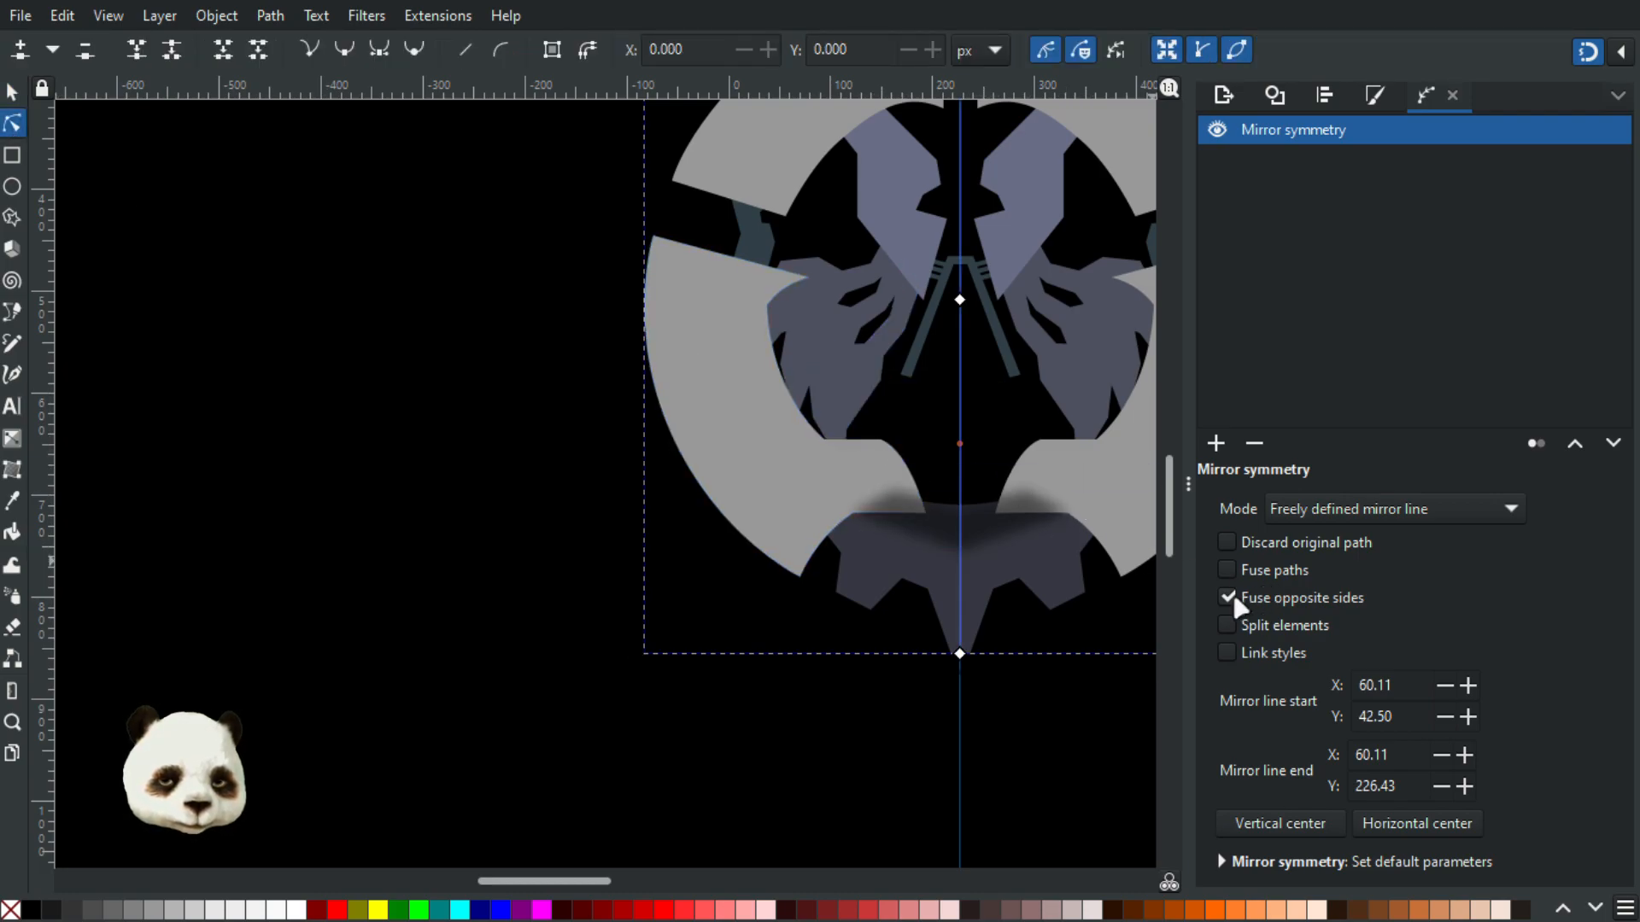
{"action": "left_click", "coordinate": [1227, 569]}
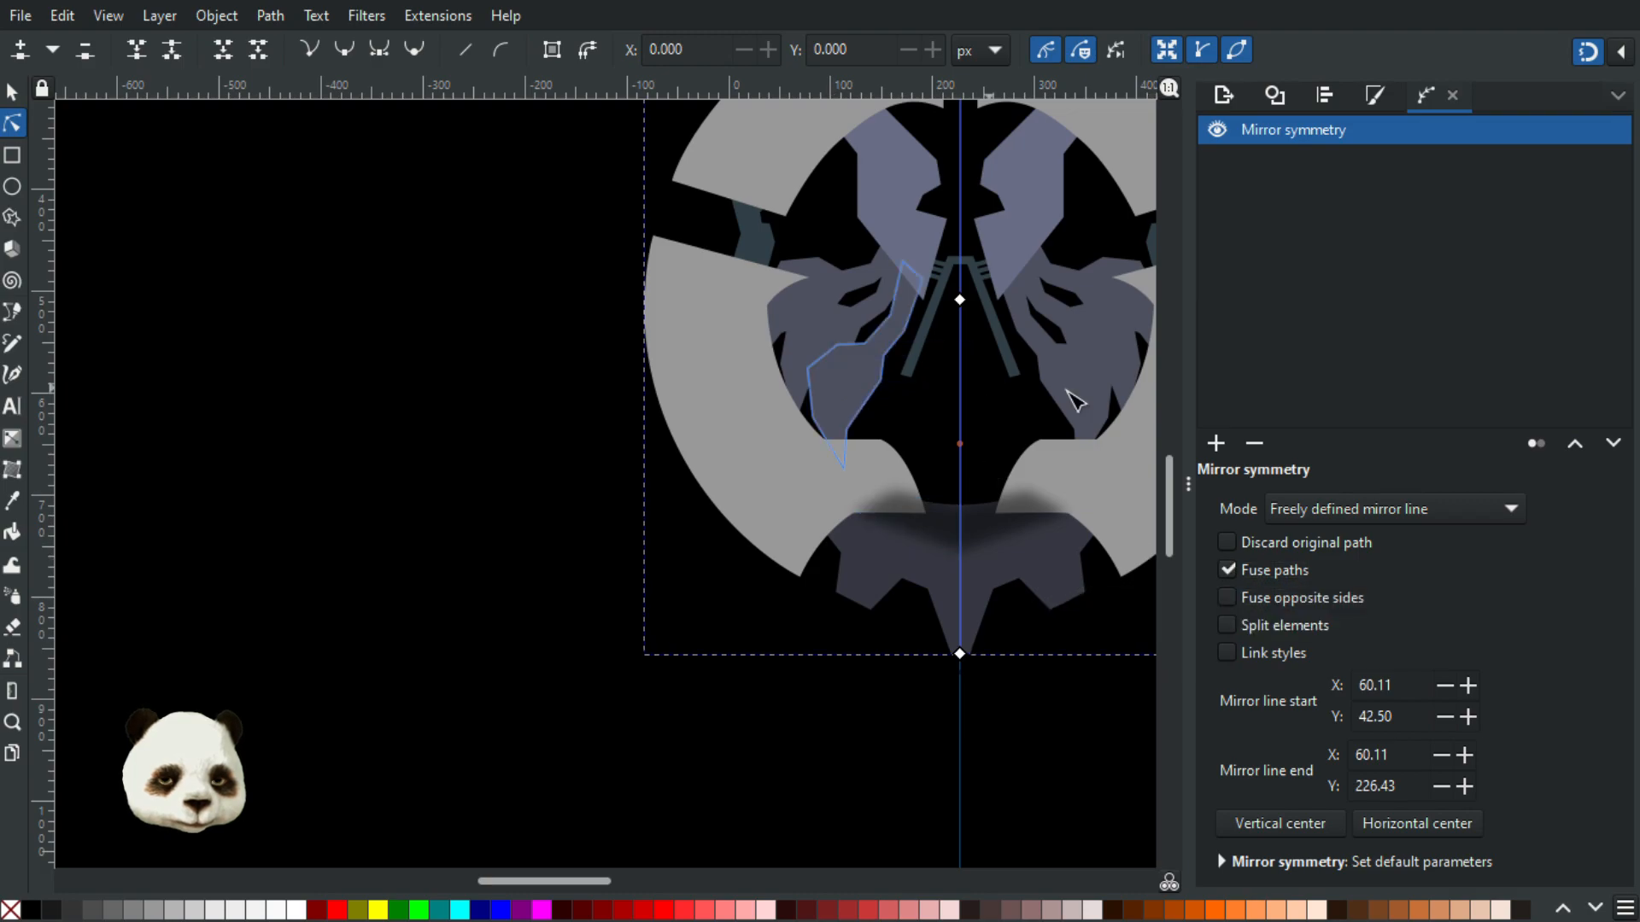
Examine the mirrored shadow at the emblem's base and delete that blurred shape
{"action": "left_click_drag", "start_coordinate": [1013, 405], "coordinate": [697, 474]}
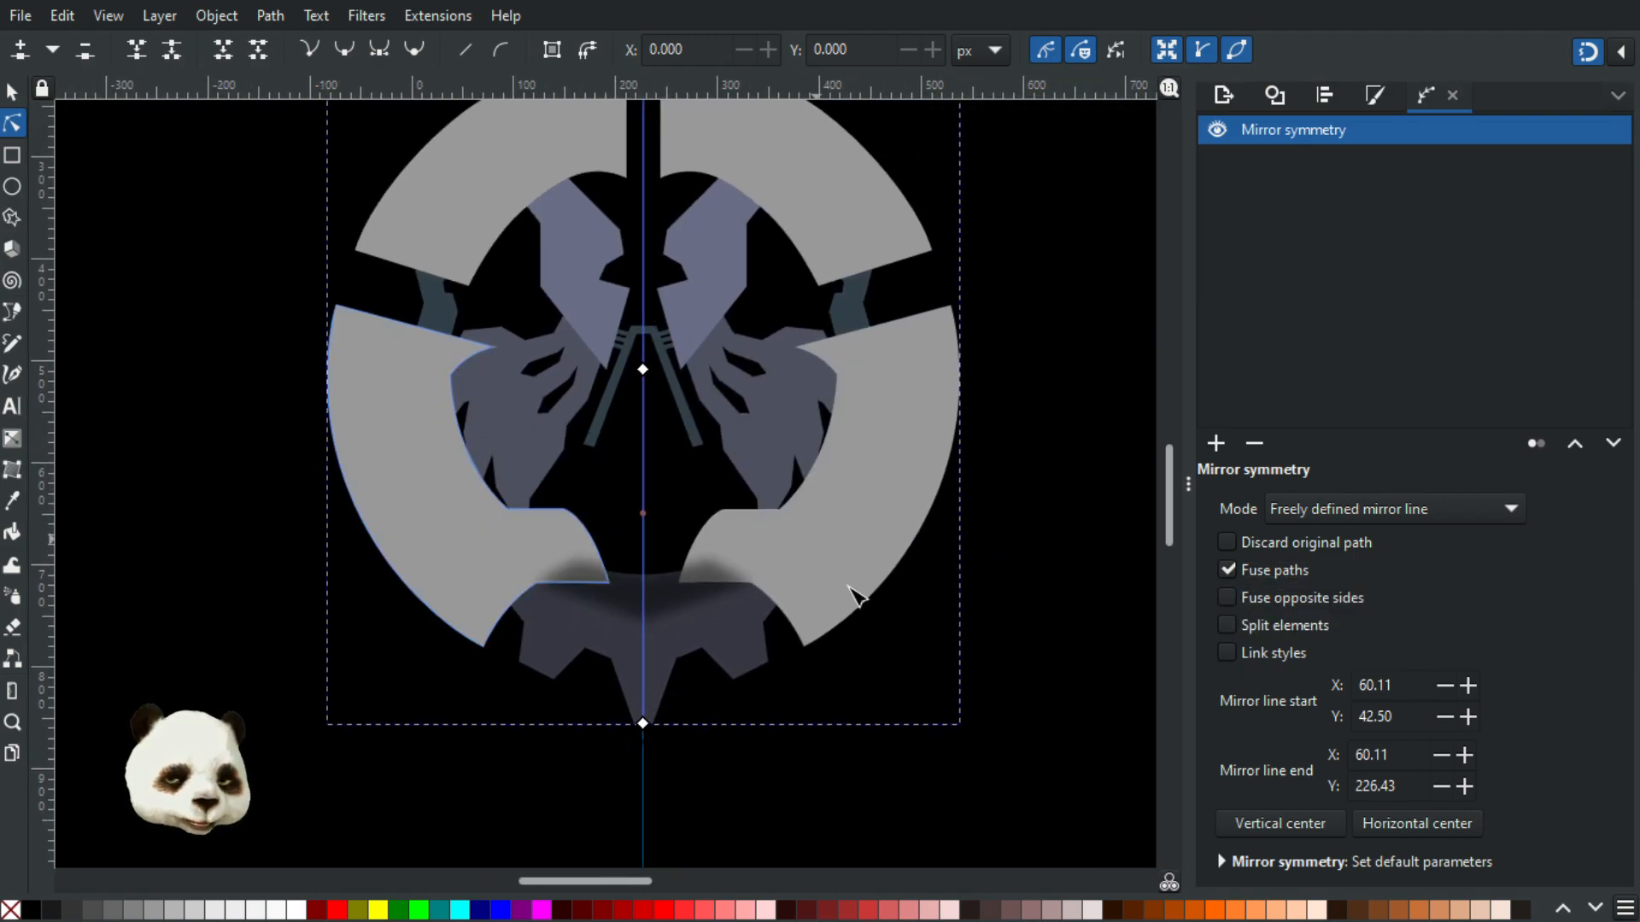
{"action": "scroll", "coordinate": [556, 688], "scroll_direction": "up", "scroll_amount": 4}
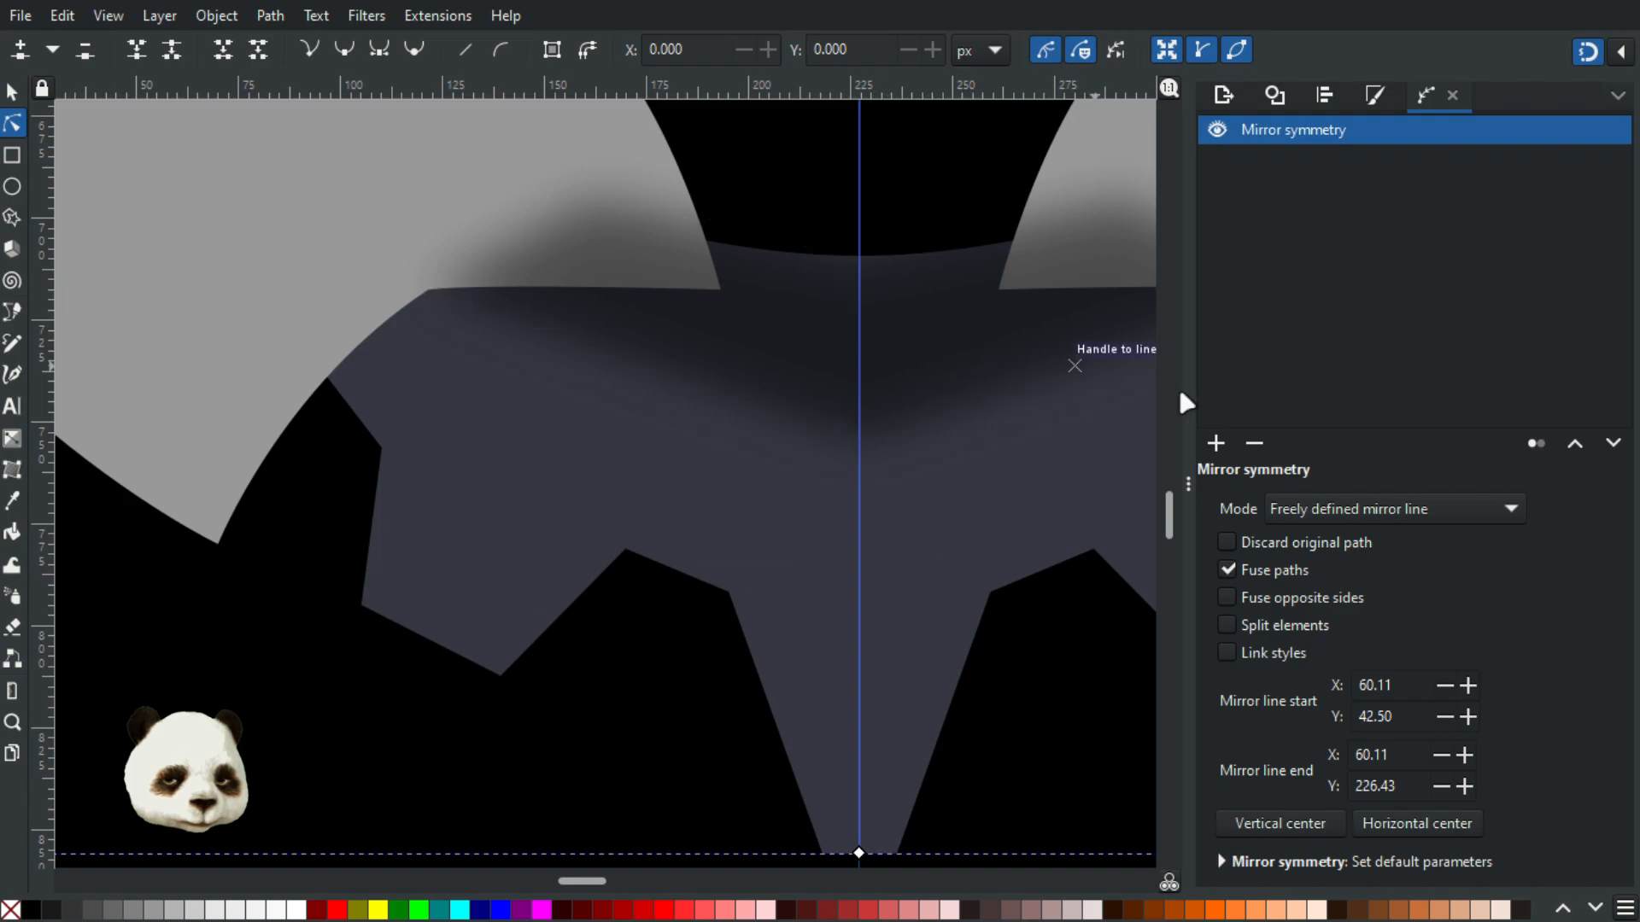
{"action": "left_click_drag", "start_coordinate": [875, 513], "coordinate": [767, 668]}
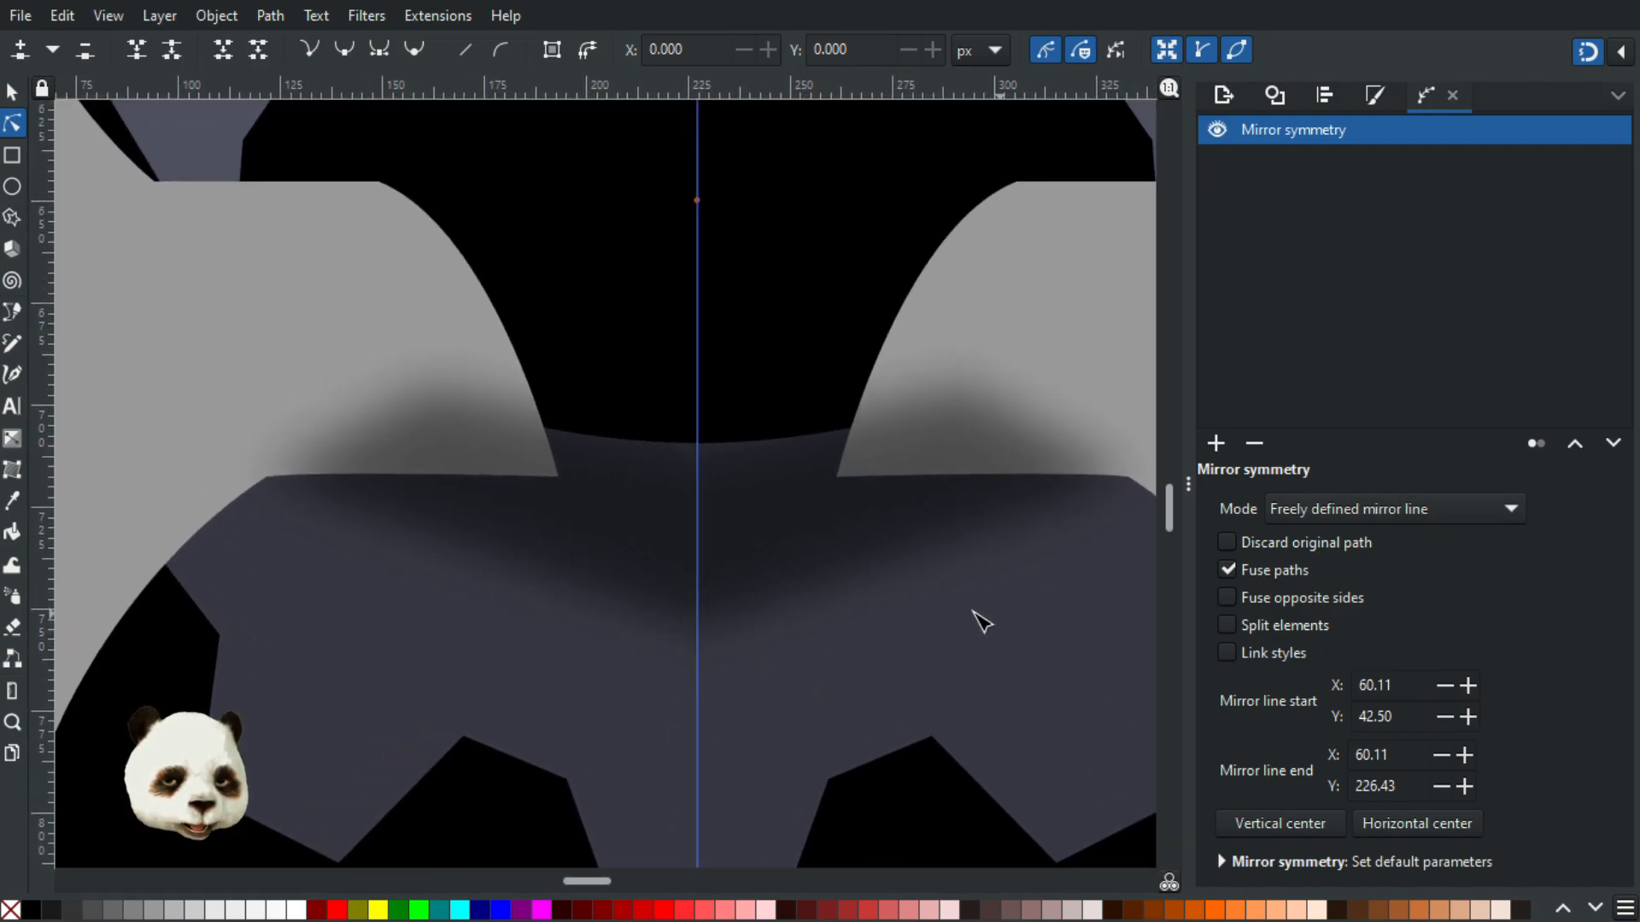
{"action": "scroll", "coordinate": [854, 598], "scroll_direction": "down", "scroll_amount": 2}
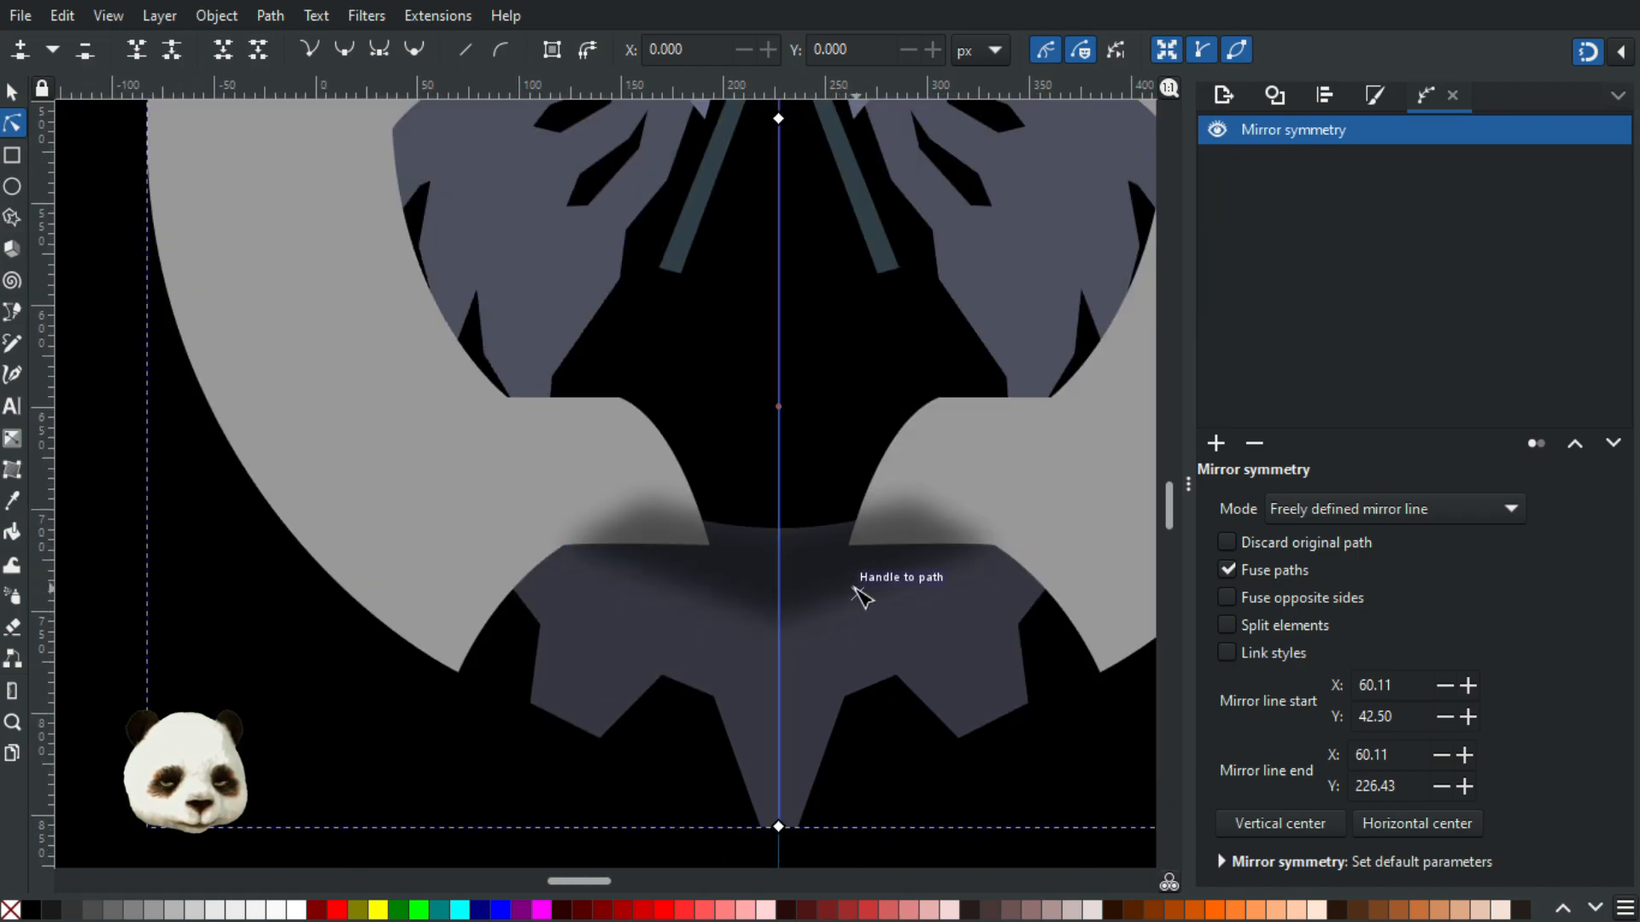
{"action": "key", "text": "s"}
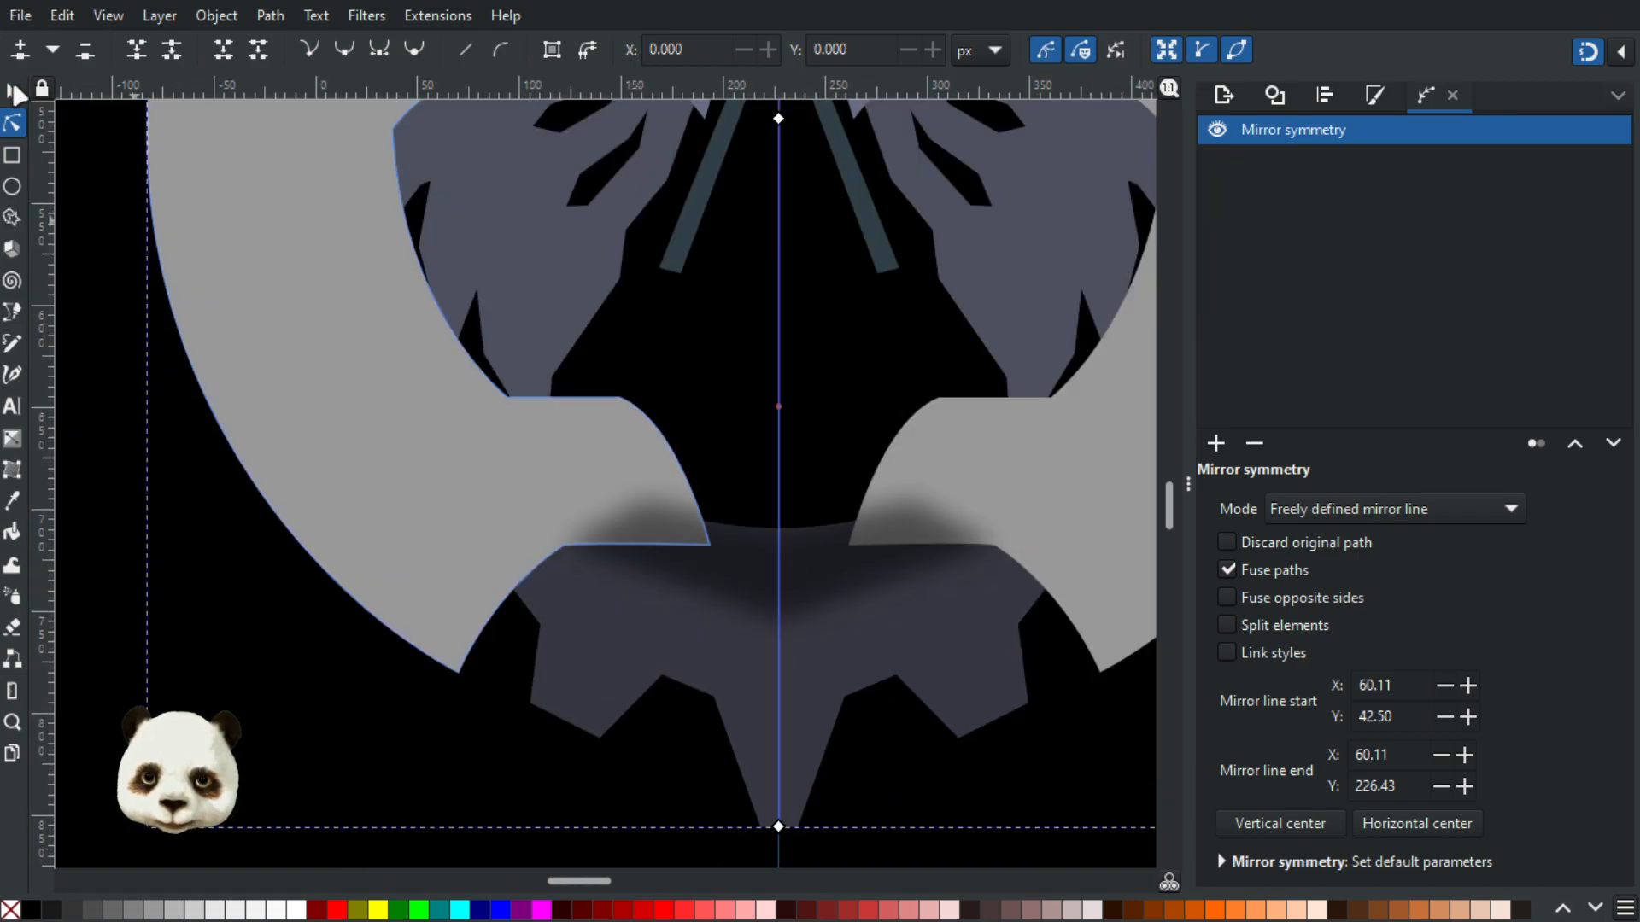
{"action": "left_click", "coordinate": [825, 585]}
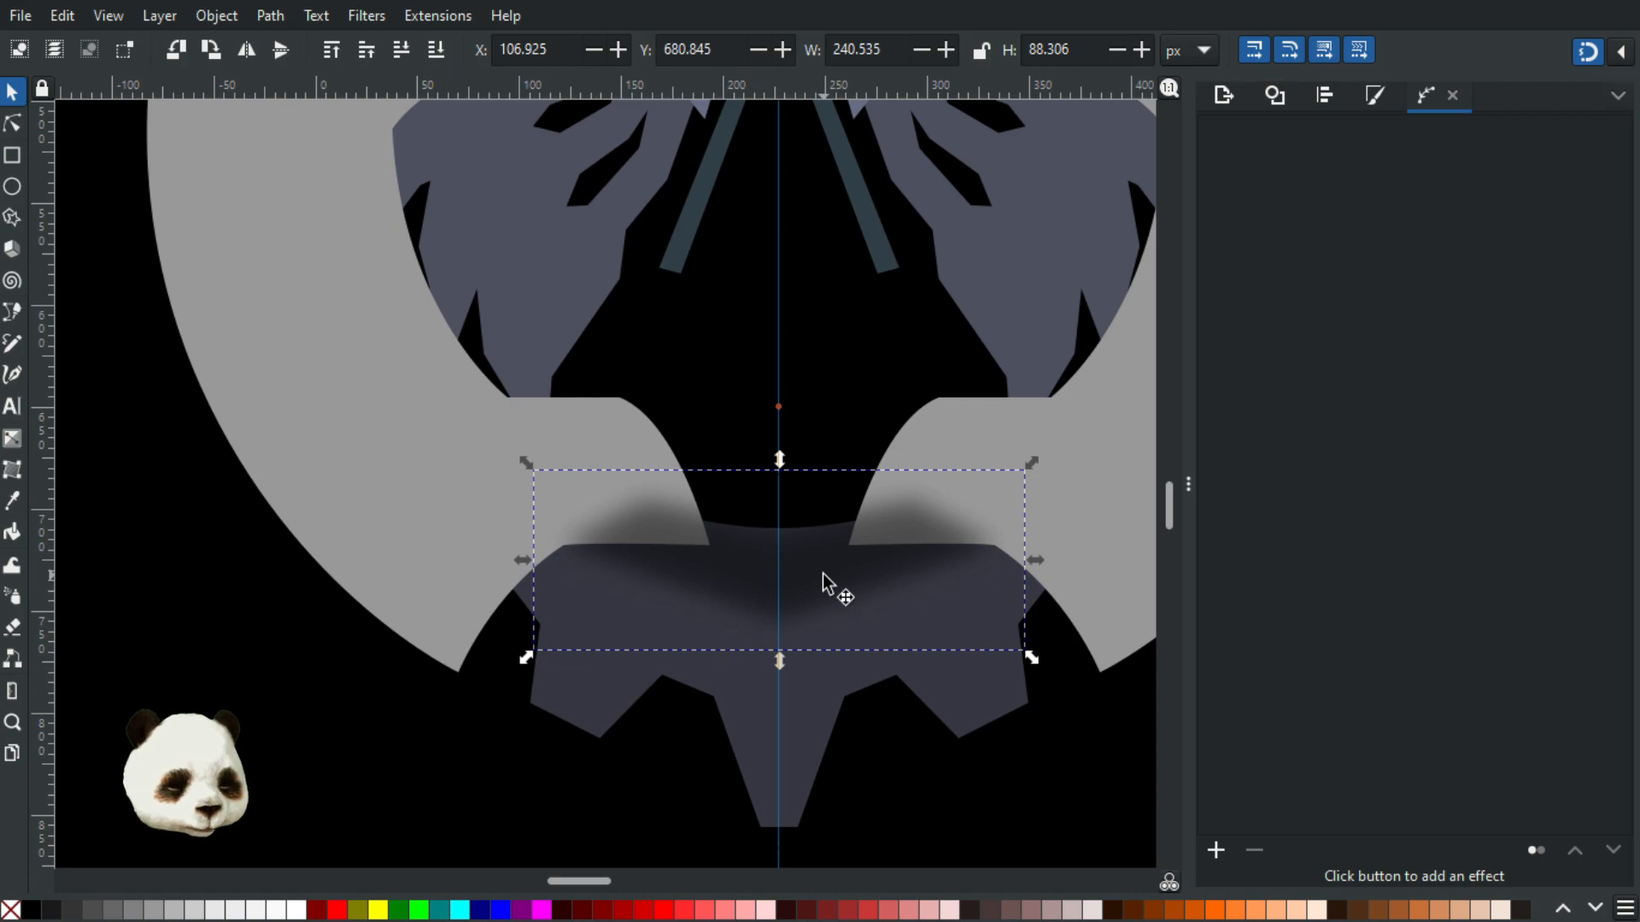
{"action": "key", "text": "Delete"}
{"action": "left_click_drag", "start_coordinate": [721, 351], "coordinate": [695, 707]}
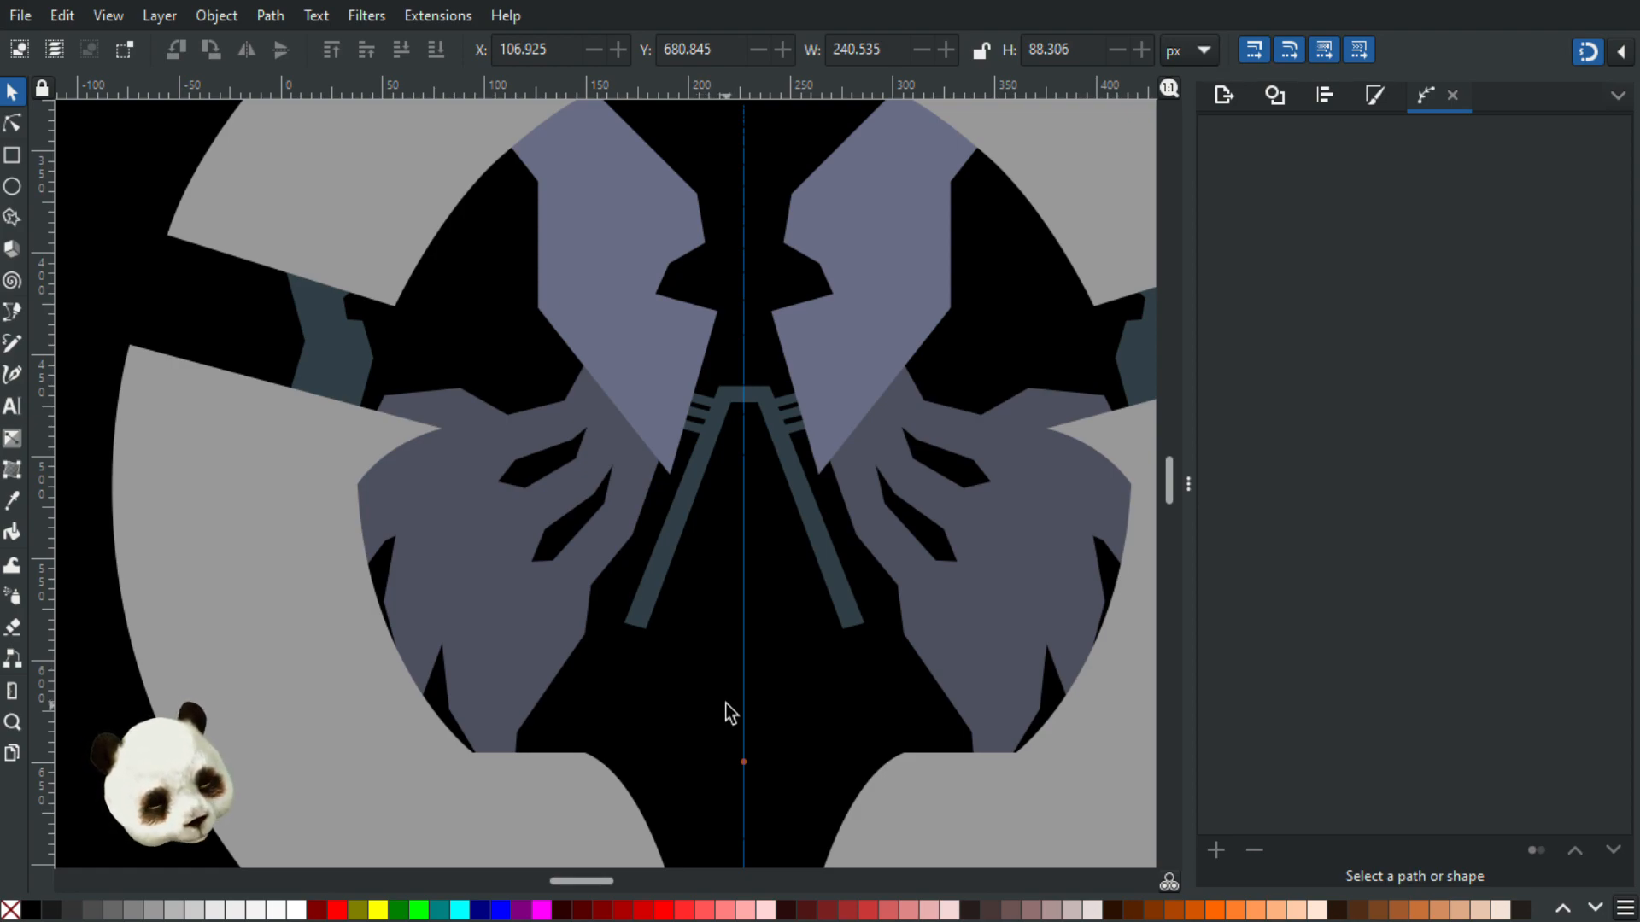
{"action": "scroll", "coordinate": [547, 622], "scroll_direction": "down", "scroll_amount": 2, "text": "ctrl"}
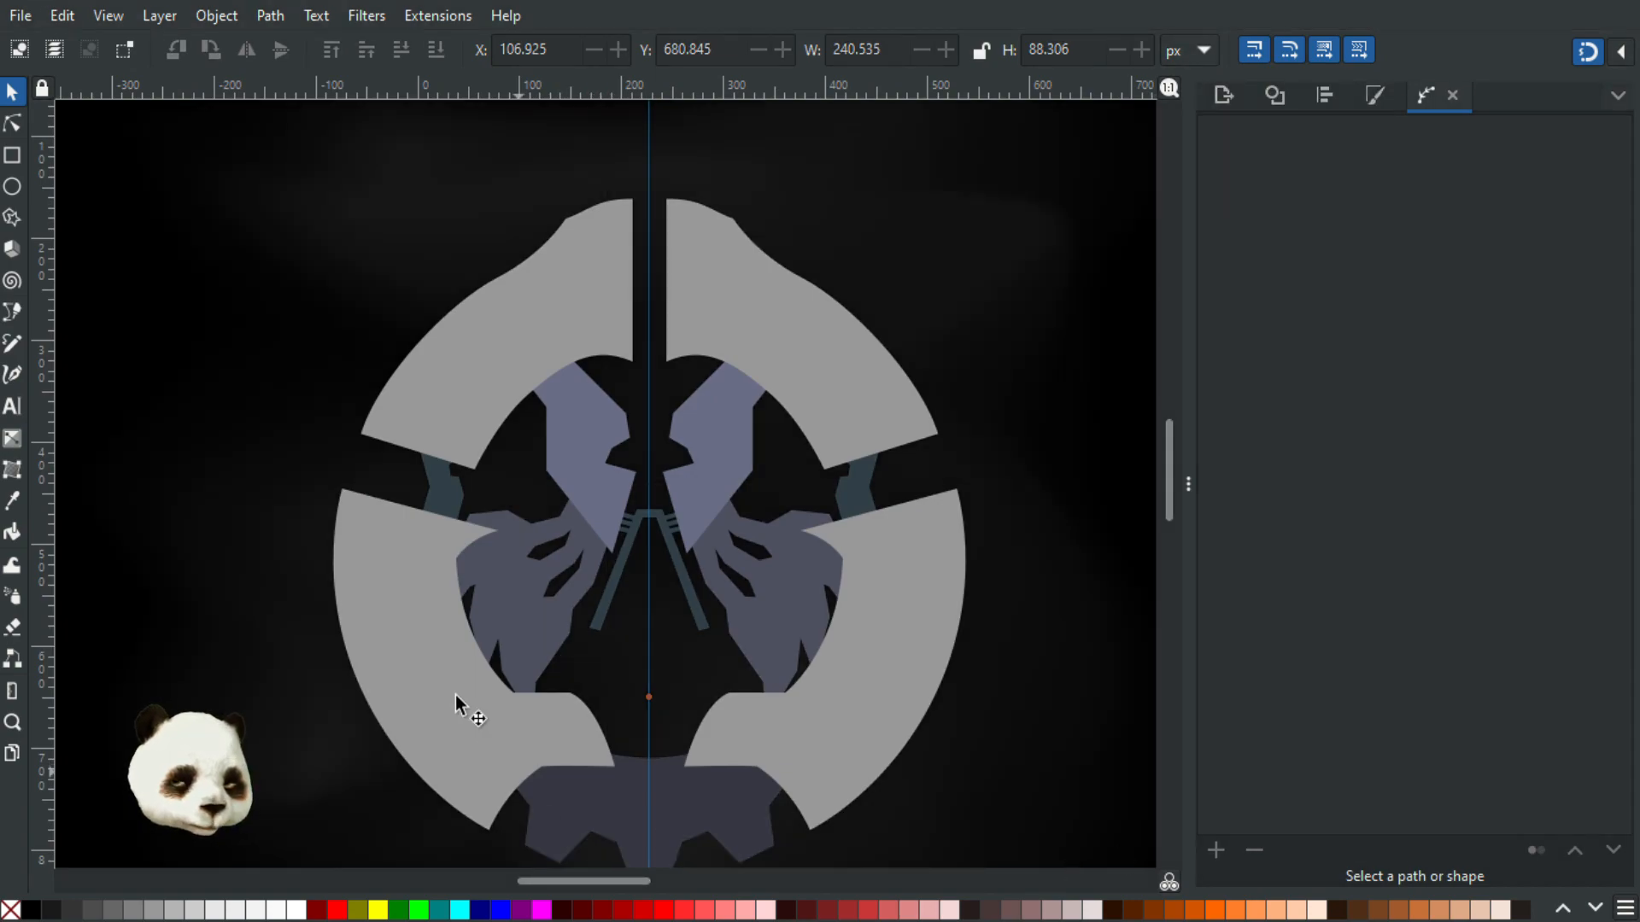
{"action": "scroll", "coordinate": [457, 696], "scroll_direction": "up", "scroll_amount": 3, "text": "ctrl"}
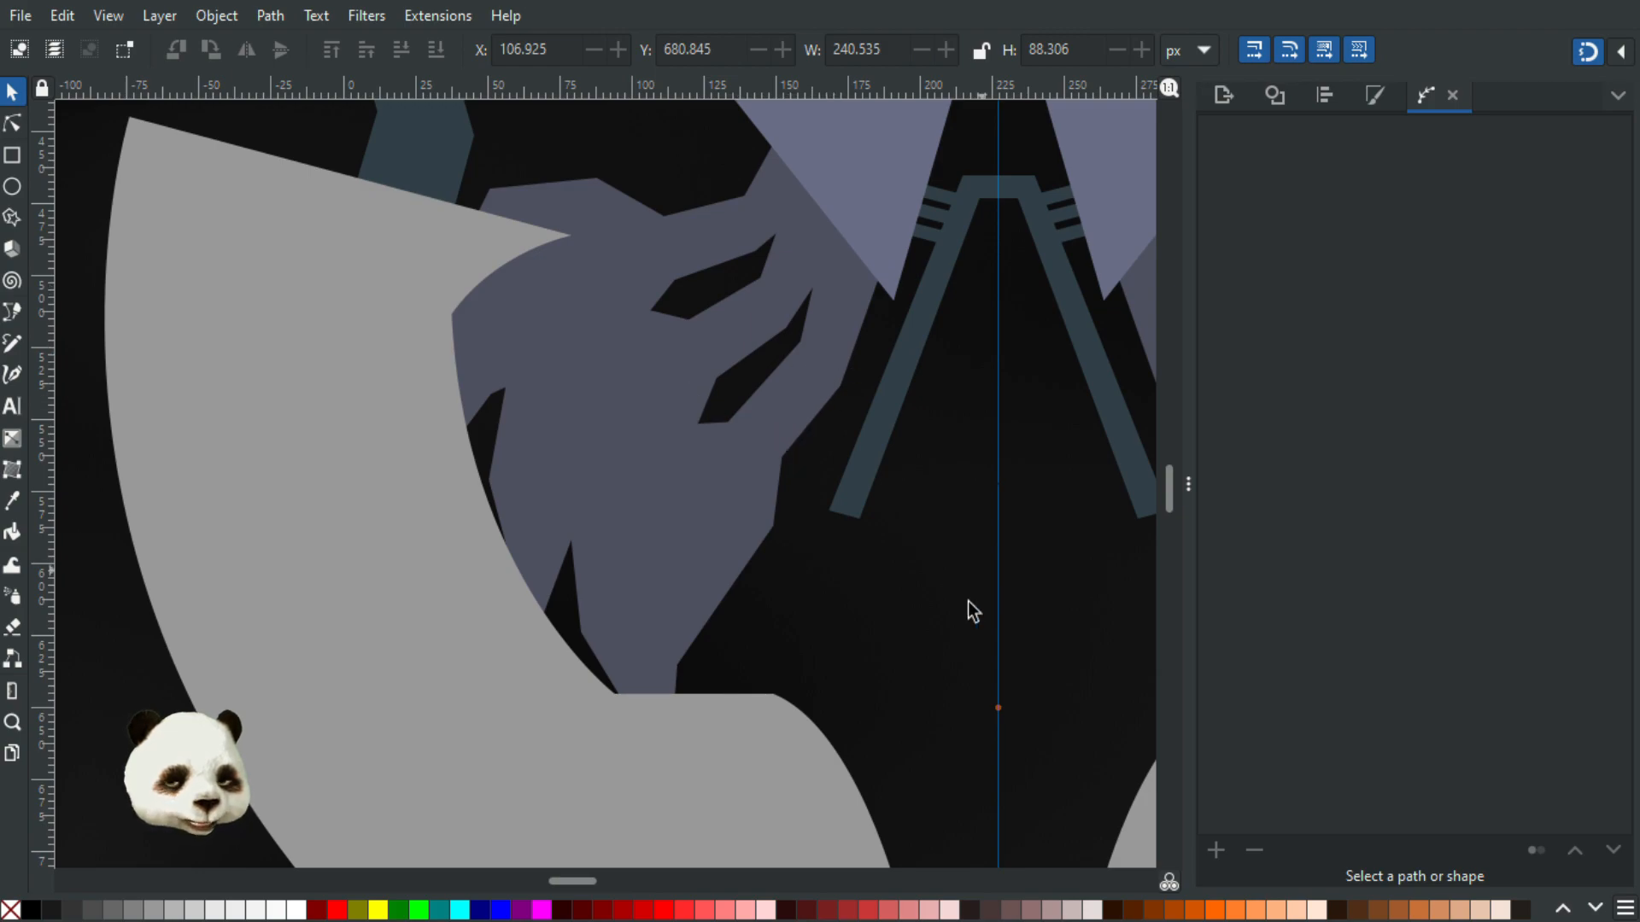
{"action": "scroll", "coordinate": [849, 538], "scroll_direction": "down", "scroll_amount": 4, "text": "ctrl"}
{"action": "scroll", "coordinate": [869, 548], "scroll_direction": "up", "scroll_amount": 3, "text": "ctrl"}
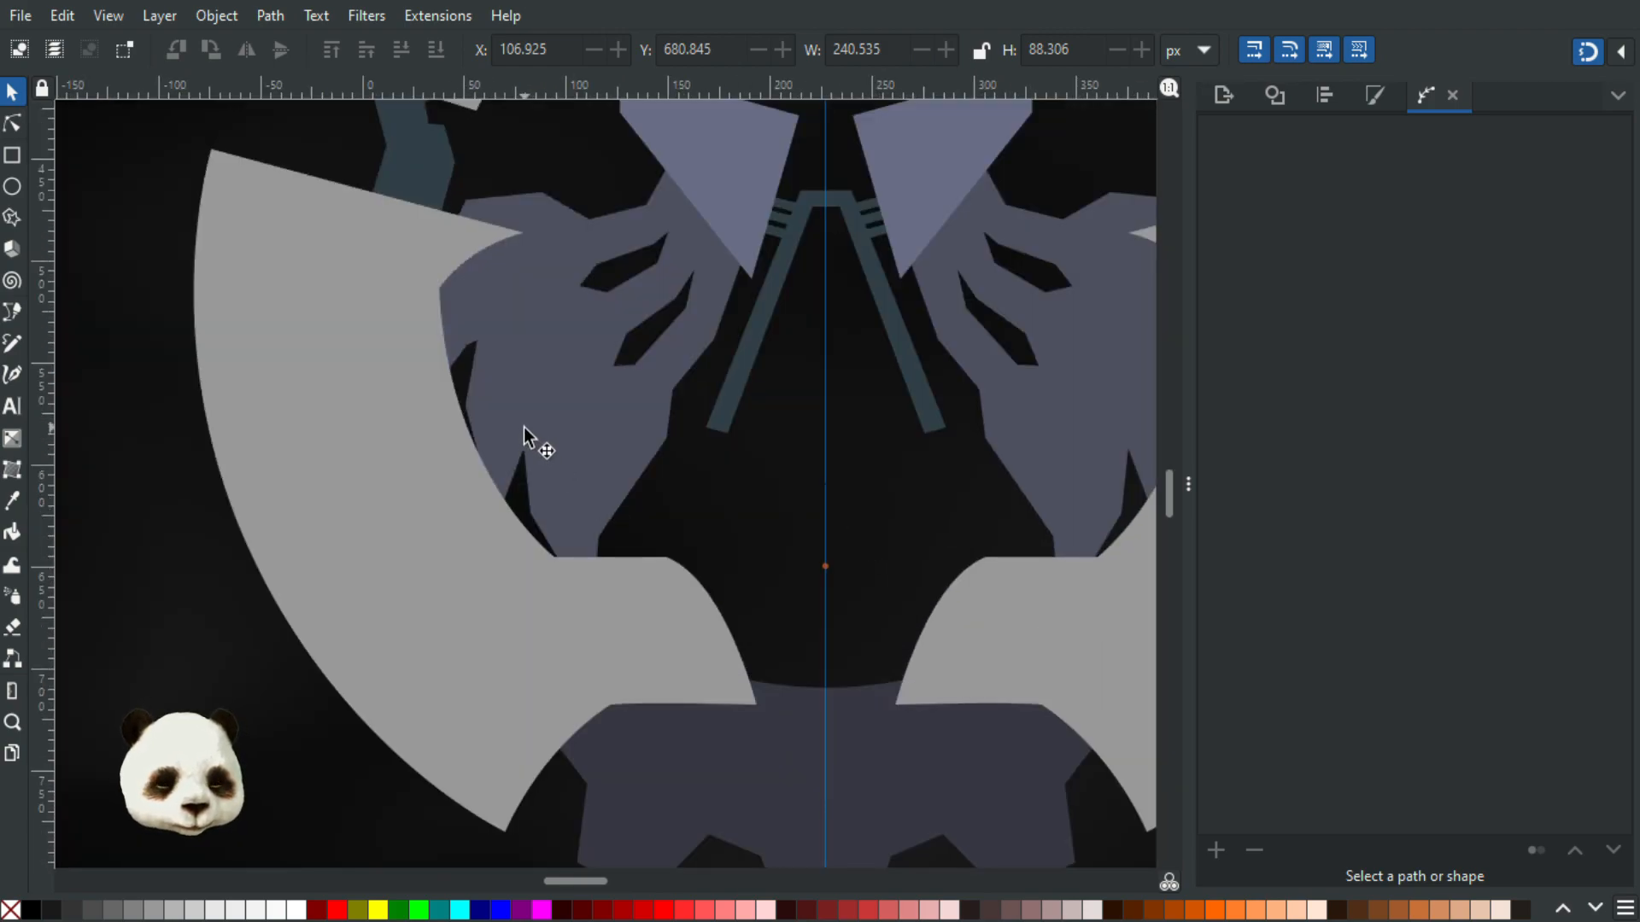
{"action": "scroll", "coordinate": [525, 432], "scroll_direction": "down", "scroll_amount": 2, "text": "ctrl"}
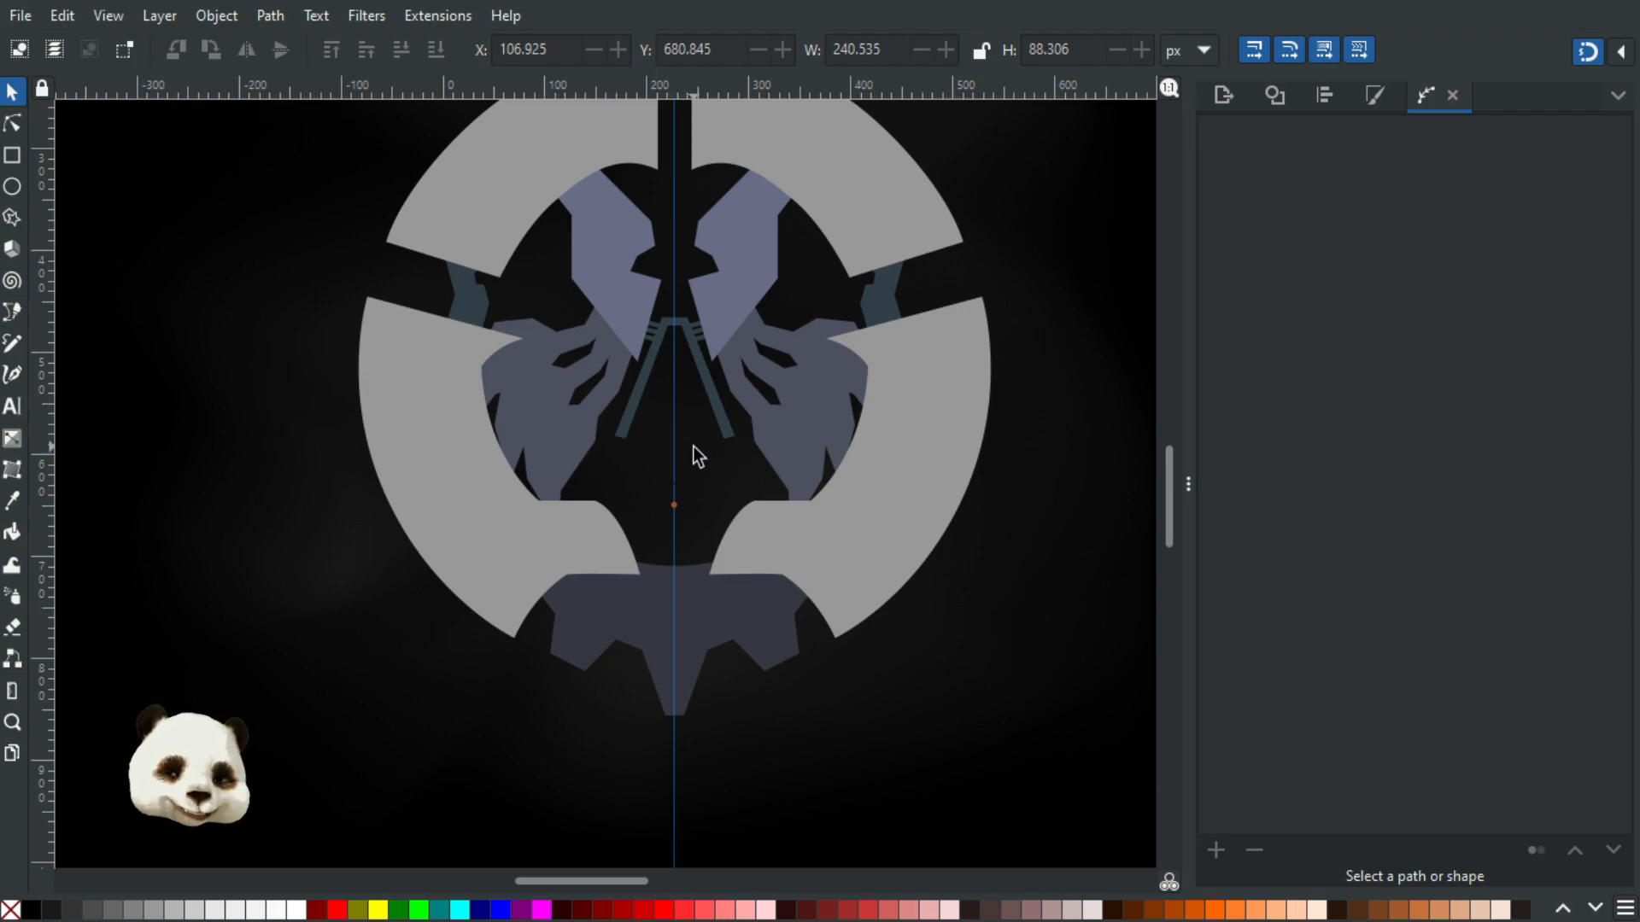
{"action": "scroll", "coordinate": [693, 377], "scroll_direction": "up", "scroll_amount": 4, "text": "ctrl"}
{"action": "scroll", "coordinate": [685, 363], "scroll_direction": "down", "scroll_amount": 2, "text": "ctrl"}
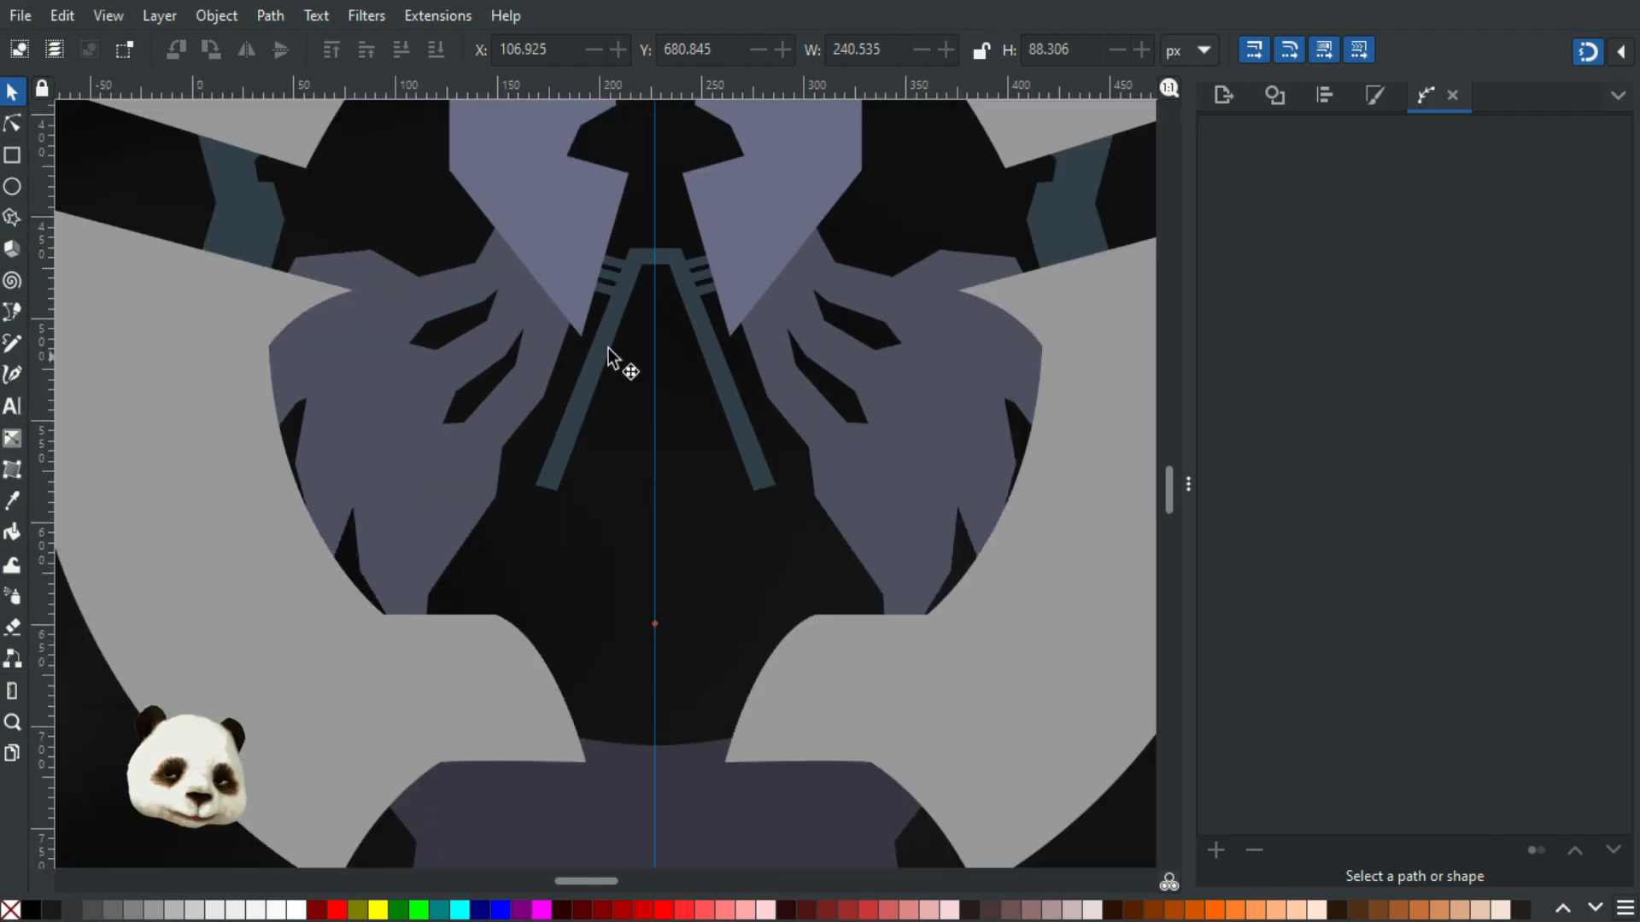
{"action": "left_click_drag", "start_coordinate": [472, 623], "coordinate": [505, 684]}
{"action": "scroll", "coordinate": [505, 684], "scroll_direction": "down", "scroll_amount": 3, "text": "ctrl"}
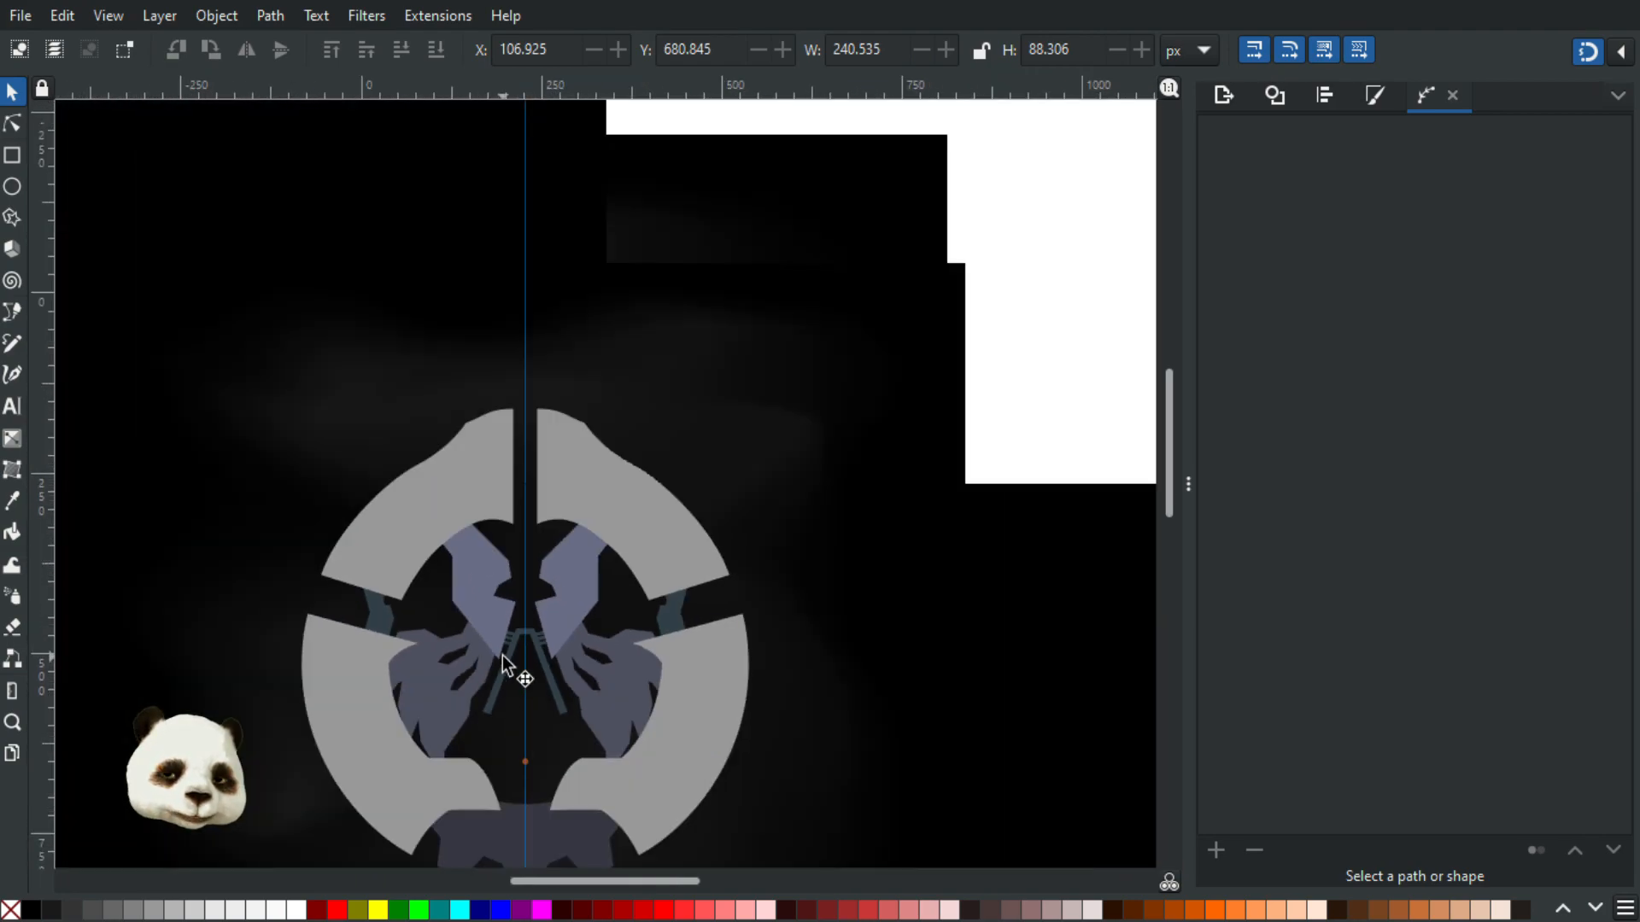
{"action": "scroll", "coordinate": [641, 524], "scroll_direction": "up", "scroll_amount": 1, "text": "ctrl"}
{"action": "scroll", "coordinate": [525, 578], "scroll_direction": "up", "scroll_amount": 3, "text": "ctrl"}
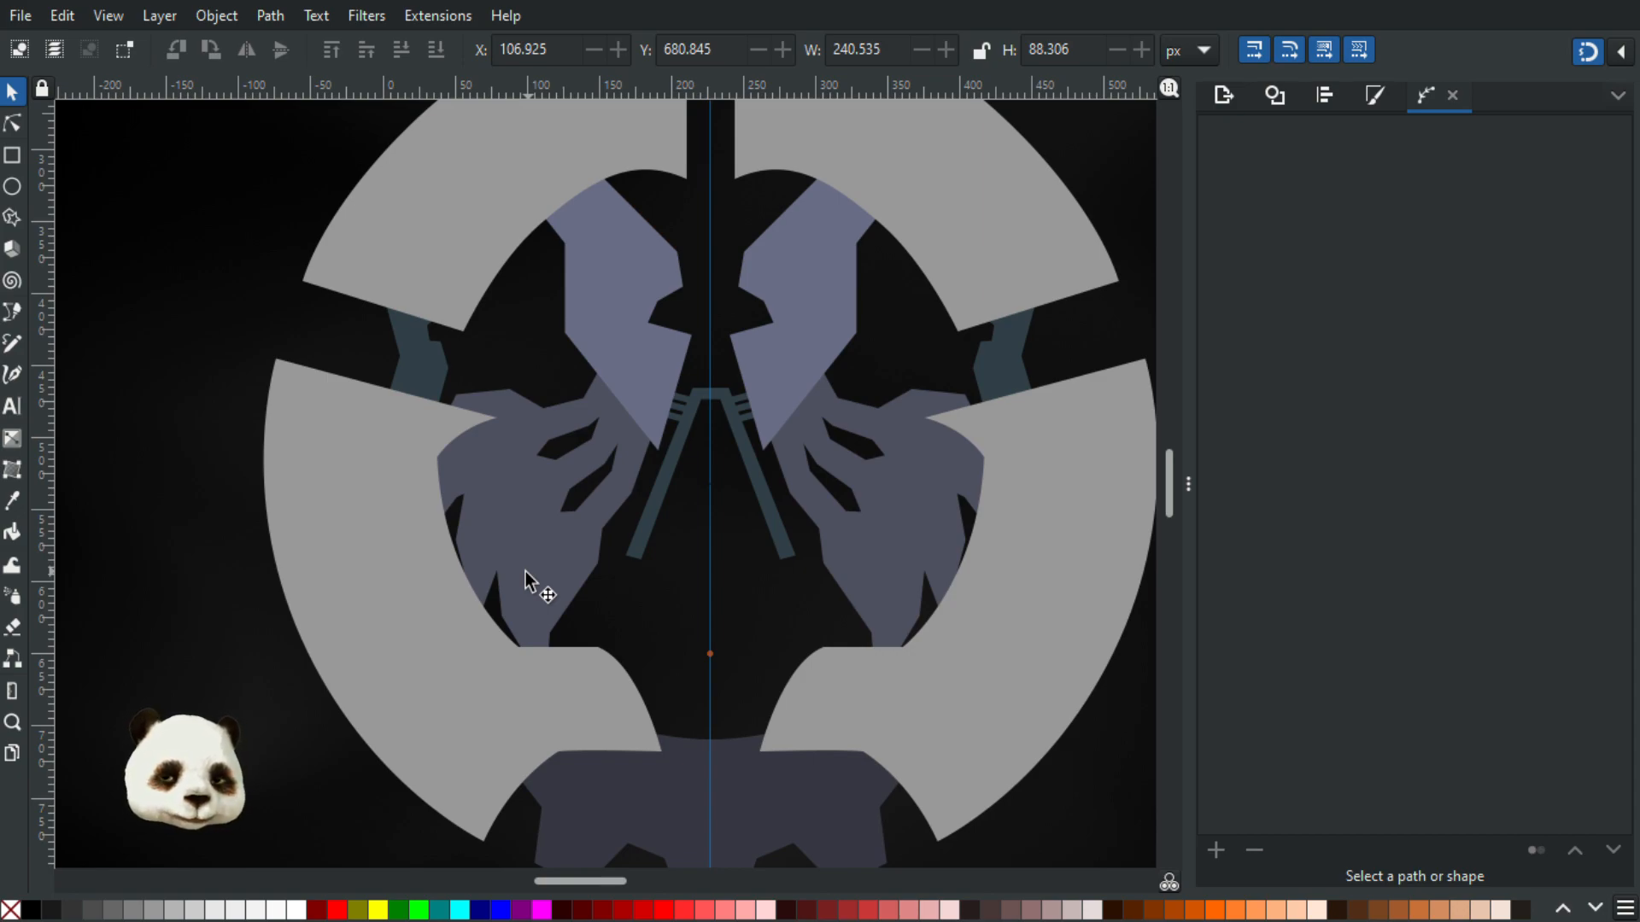
{"action": "left_click_drag", "start_coordinate": [584, 497], "coordinate": [531, 470]}
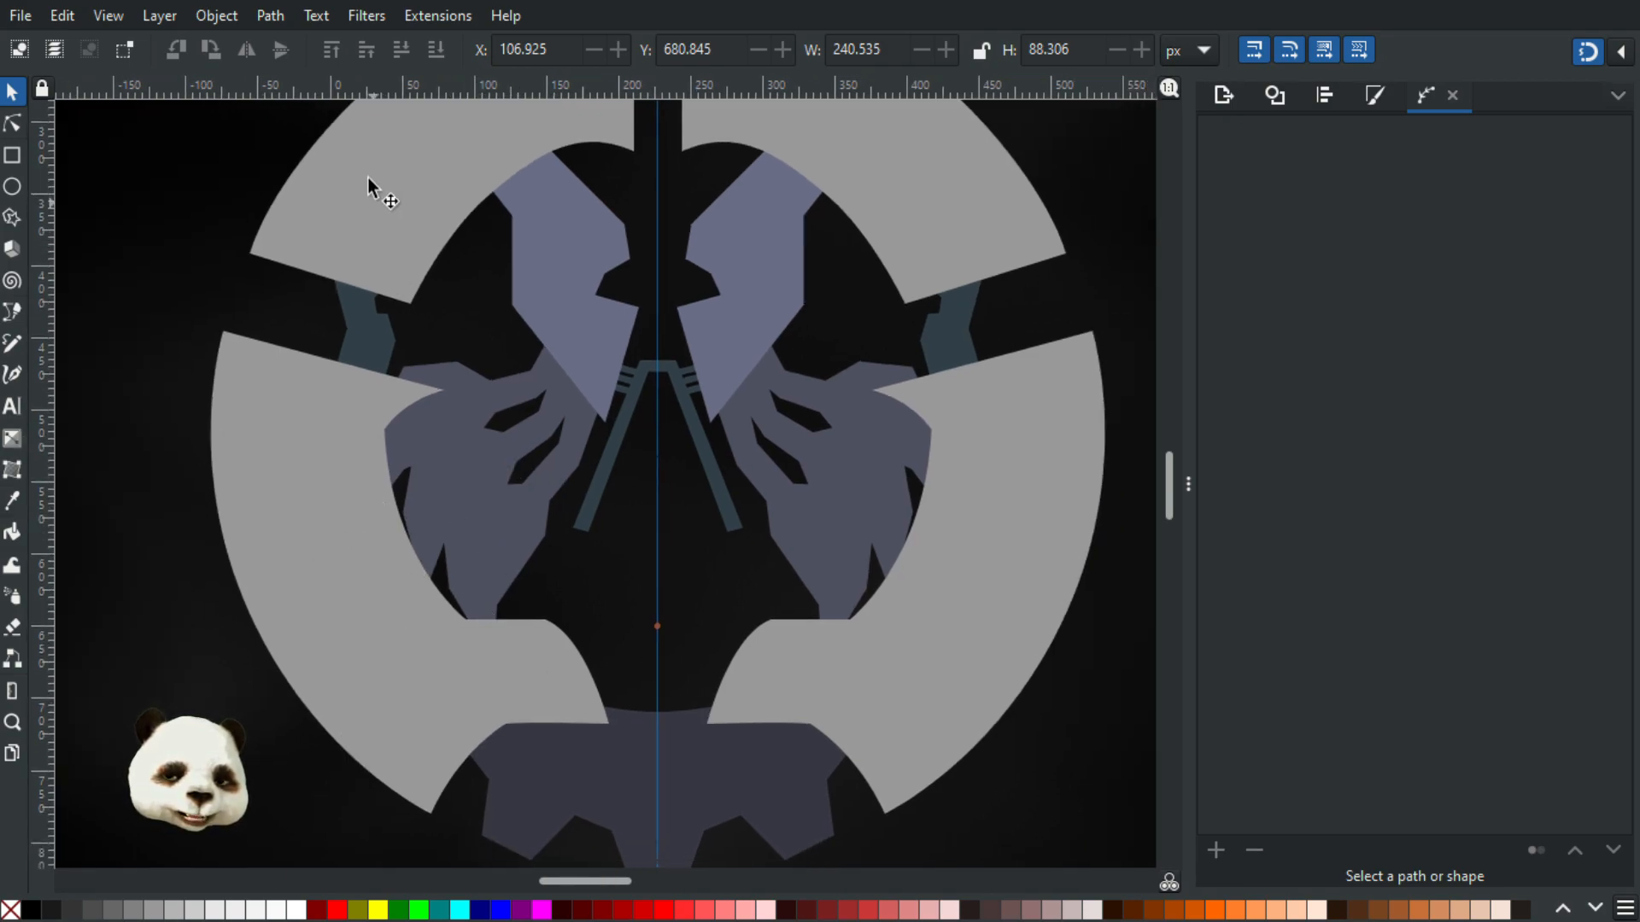
{"action": "left_click_drag", "start_coordinate": [367, 177], "coordinate": [285, 451]}
{"action": "left_click_drag", "start_coordinate": [823, 678], "coordinate": [846, 439]}
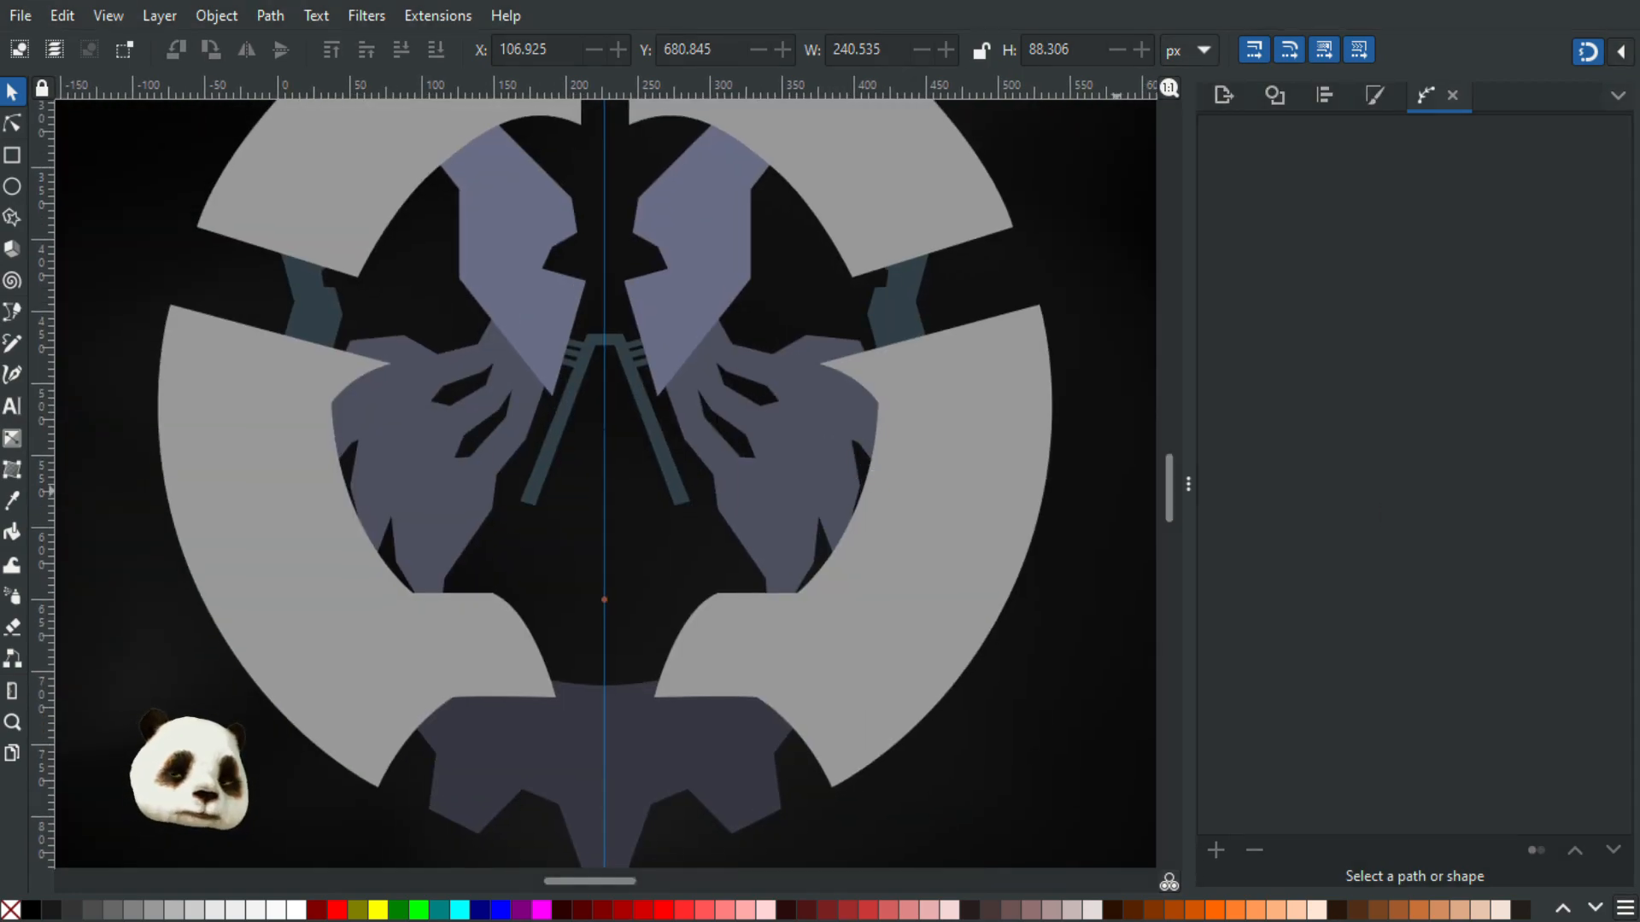
{"action": "scroll", "coordinate": [611, 626], "scroll_direction": "down", "scroll_amount": 3}
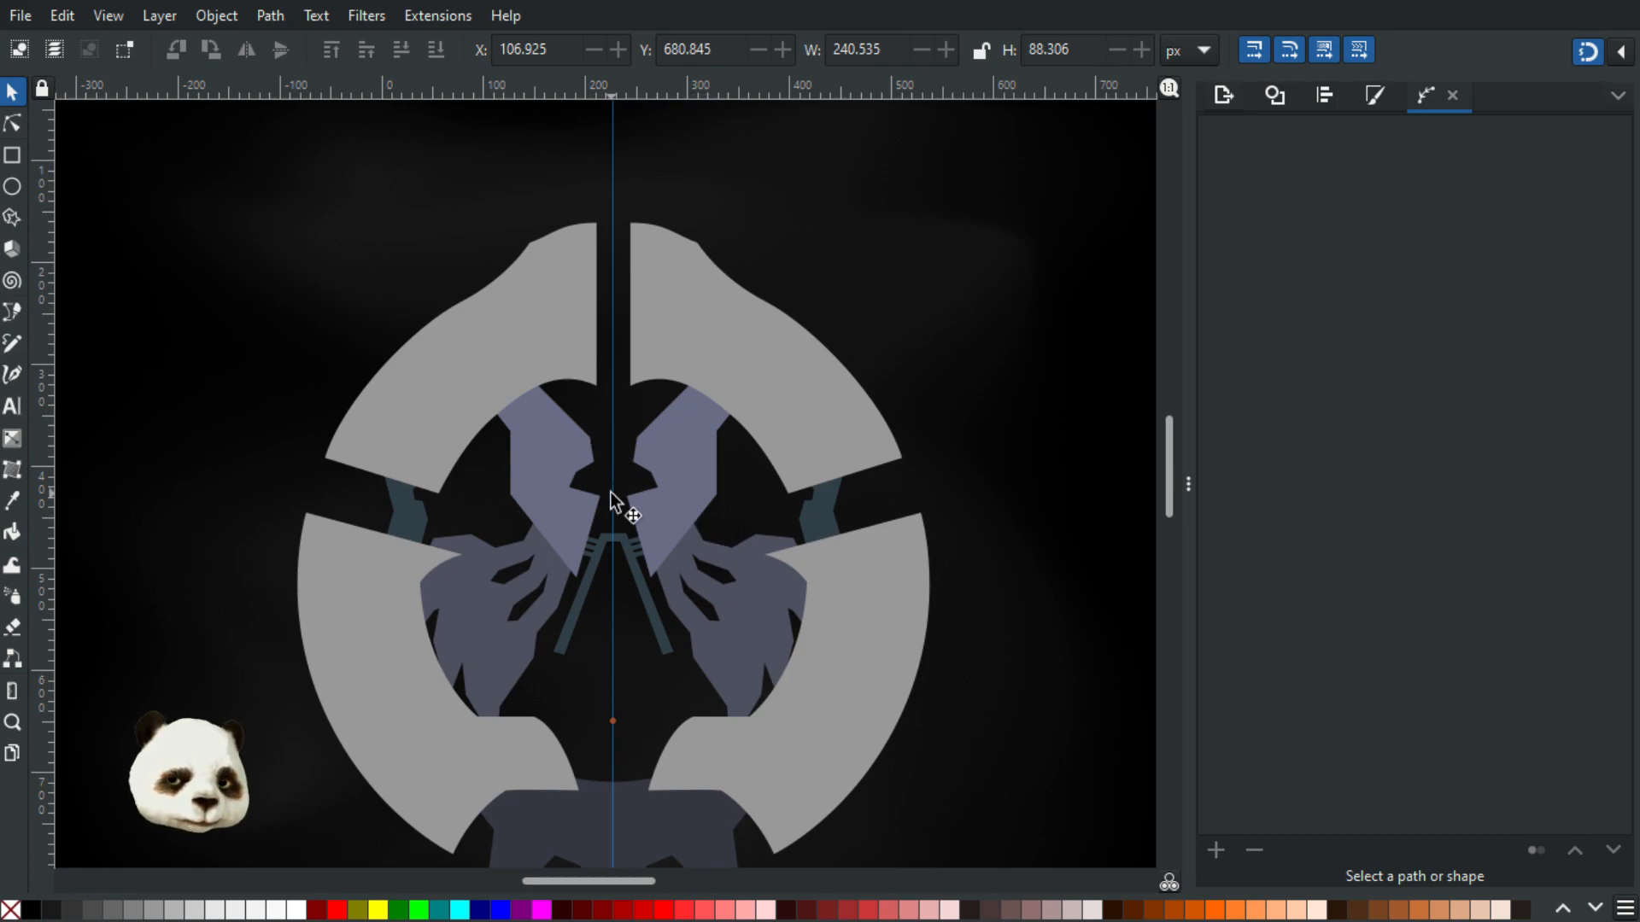
{"action": "scroll", "coordinate": [611, 492], "scroll_direction": "up", "scroll_amount": 3}
{"action": "scroll", "coordinate": [637, 527], "scroll_direction": "down", "scroll_amount": 2}
{"action": "left_click_drag", "start_coordinate": [786, 581], "coordinate": [811, 405]}
{"action": "scroll", "coordinate": [789, 393], "scroll_direction": "down", "scroll_amount": 2}
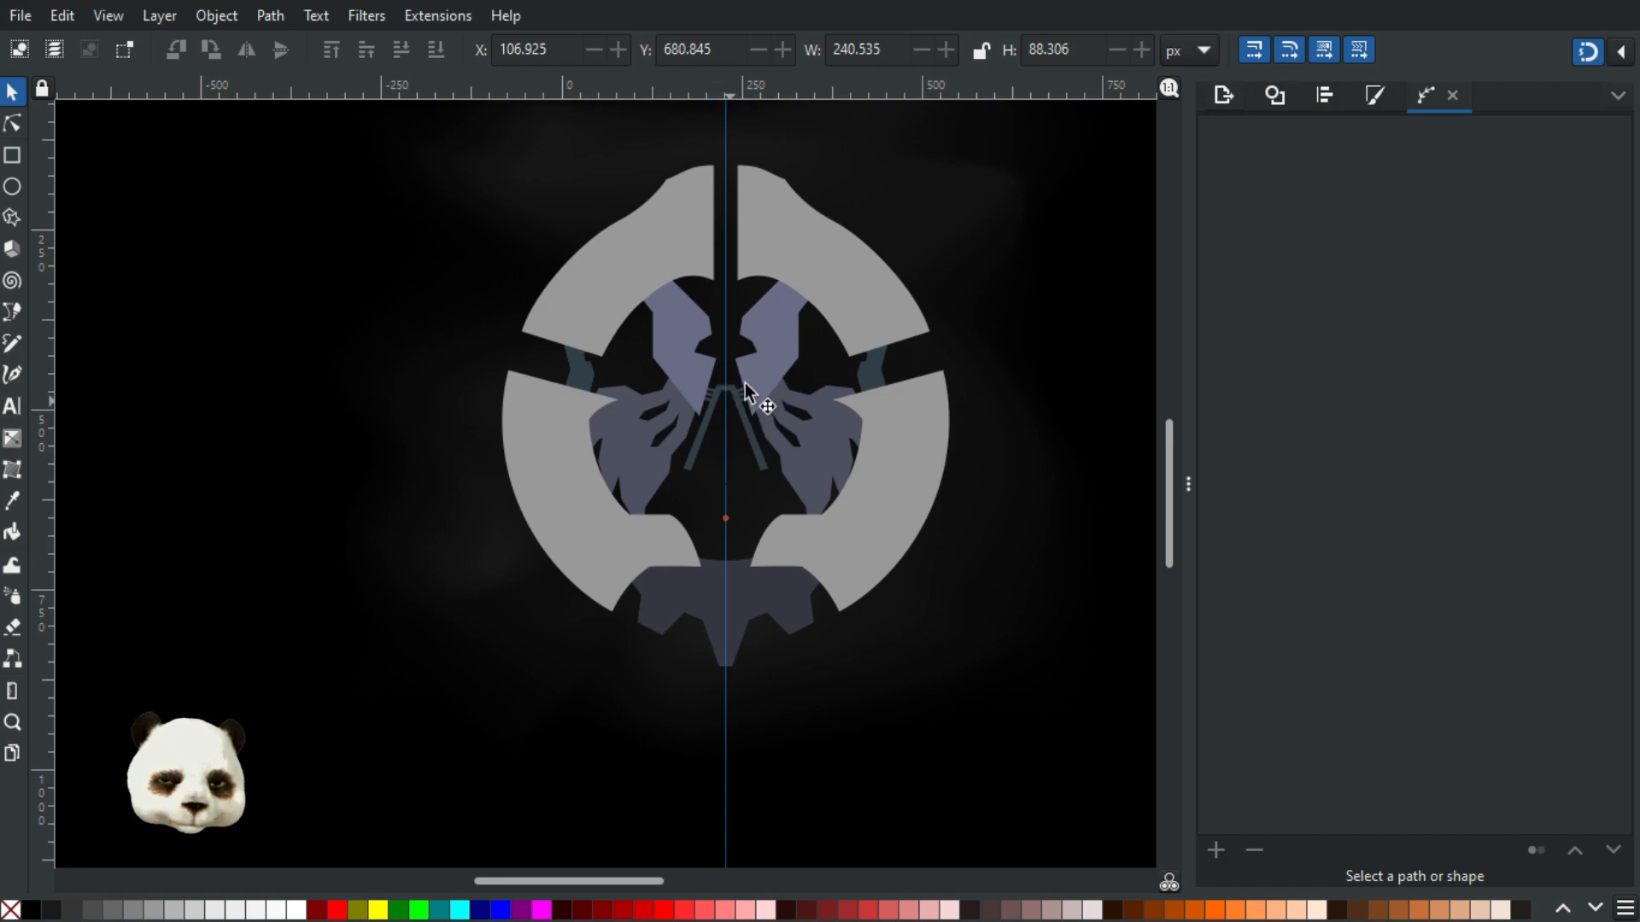
{"action": "scroll", "coordinate": [740, 397], "scroll_direction": "up", "scroll_amount": 3}
{"action": "left_click_drag", "start_coordinate": [699, 250], "coordinate": [638, 341]}
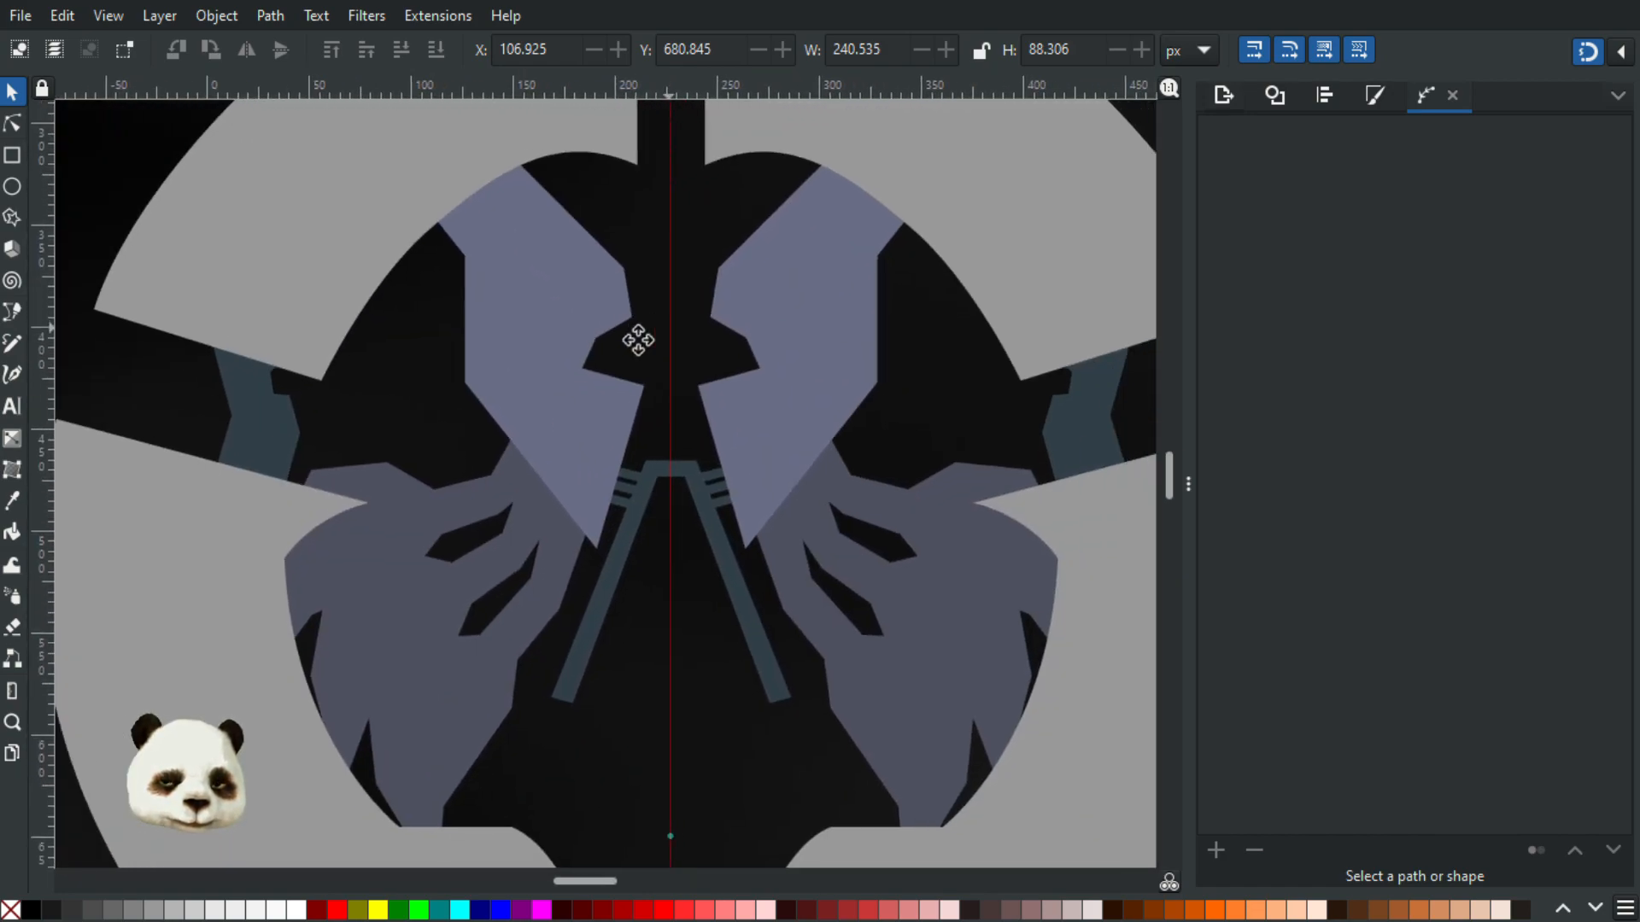
{"action": "scroll", "coordinate": [638, 341], "scroll_direction": "down", "scroll_amount": 3}
{"action": "scroll", "coordinate": [632, 350], "scroll_direction": "up", "scroll_amount": 1}
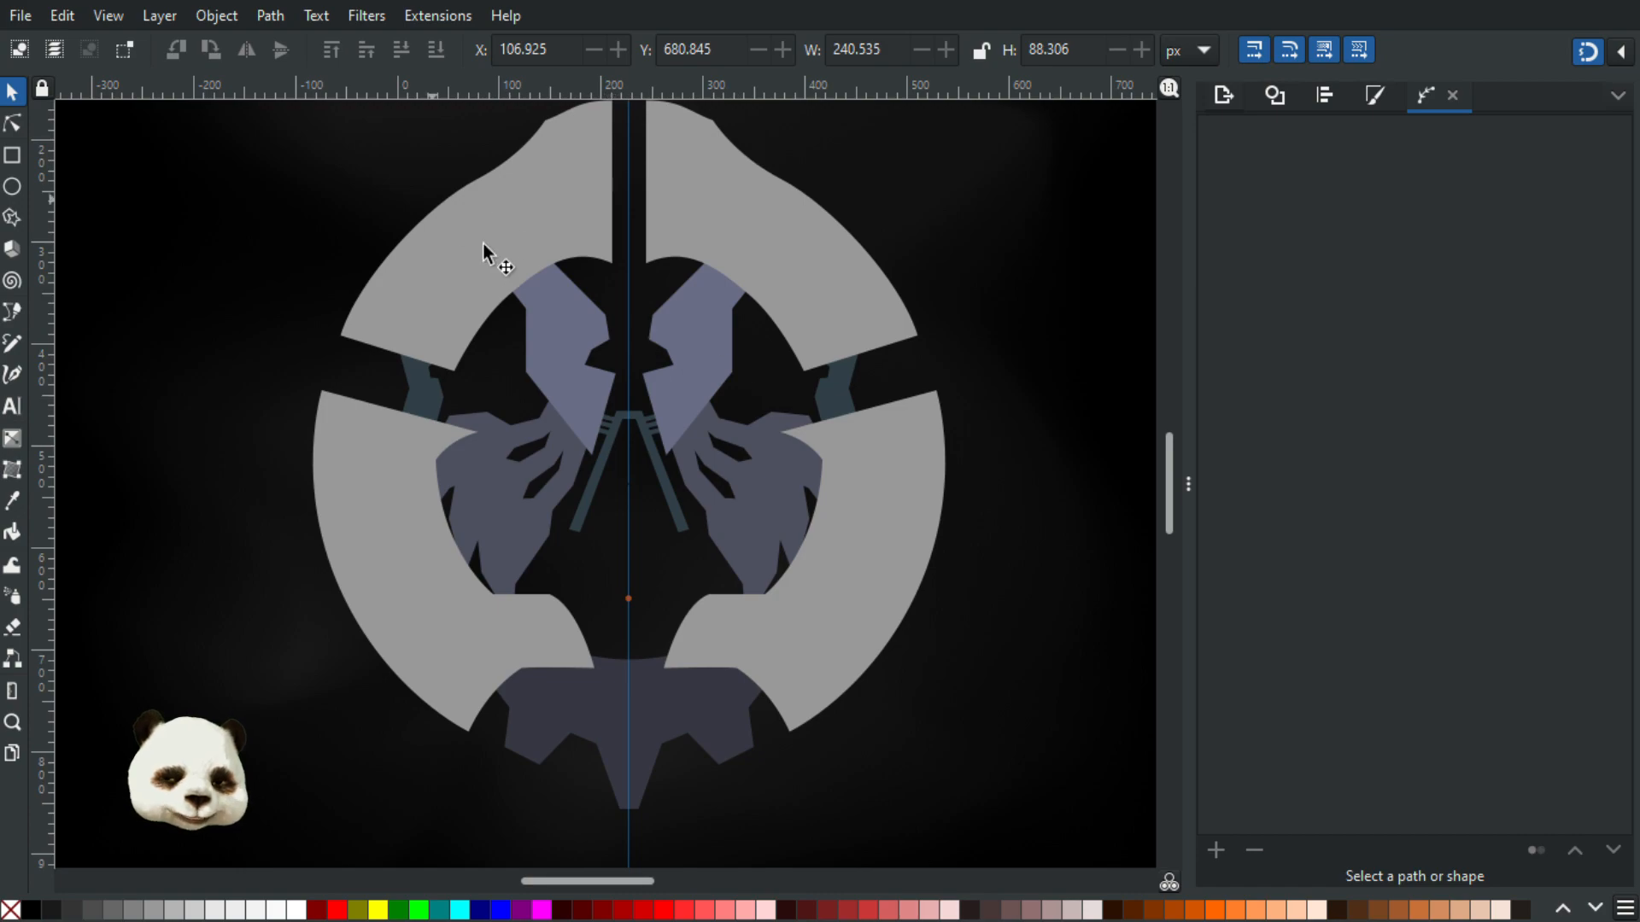
{"action": "scroll", "coordinate": [613, 340], "scroll_direction": "up", "scroll_amount": 3}
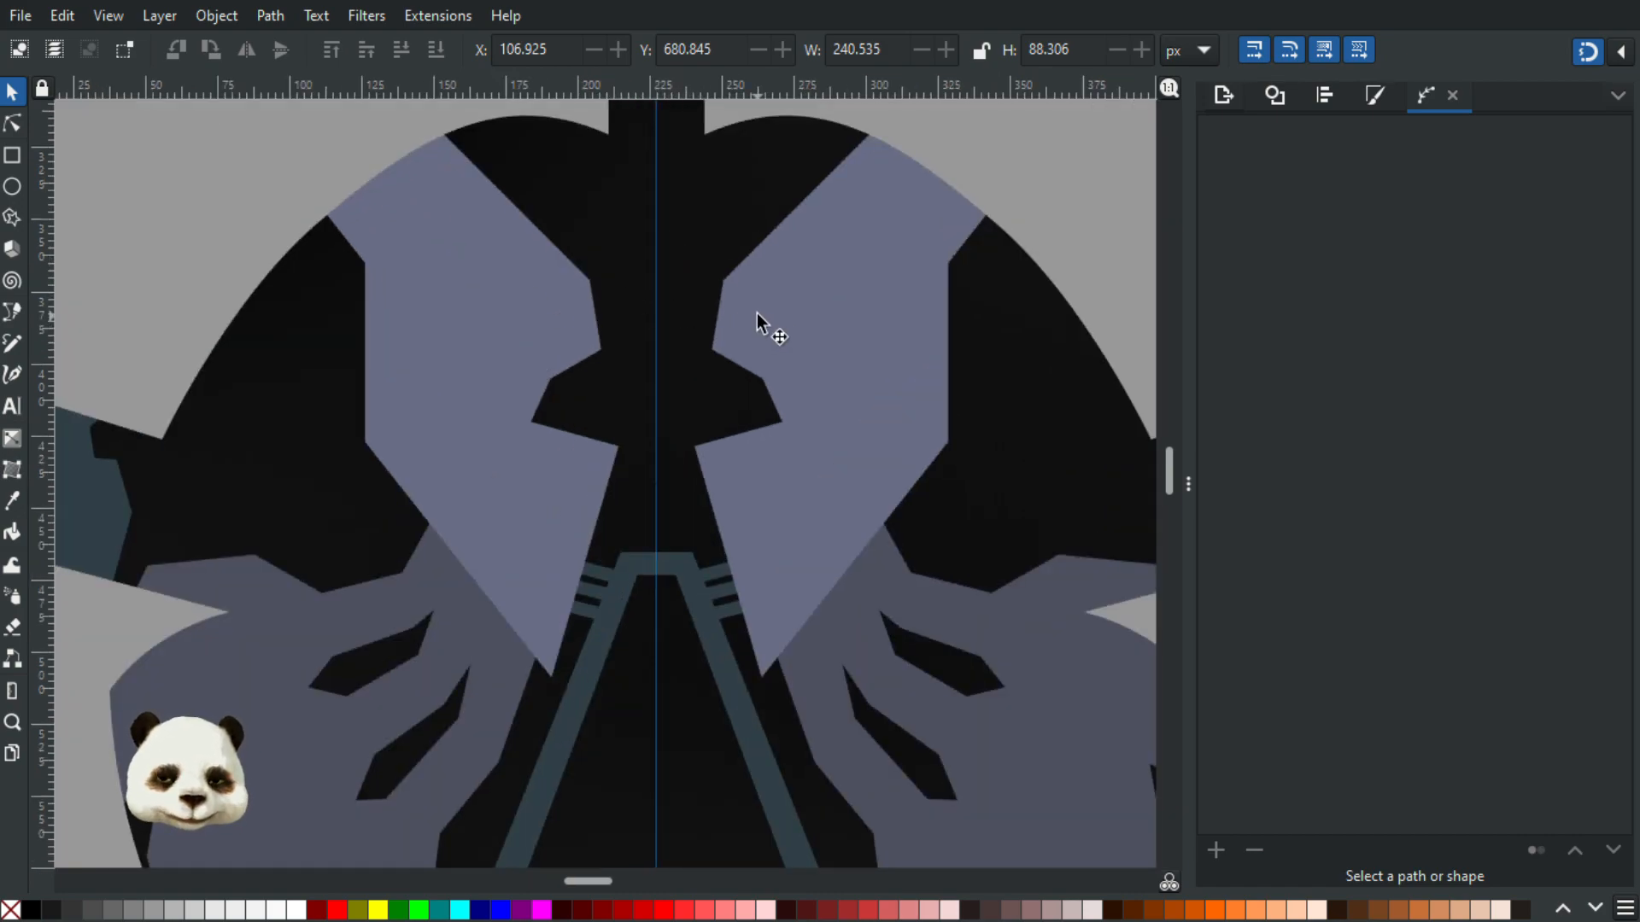
{"action": "scroll", "coordinate": [695, 391], "scroll_direction": "up", "scroll_amount": 6}
{"action": "scroll", "coordinate": [745, 472], "scroll_direction": "down", "scroll_amount": 2}
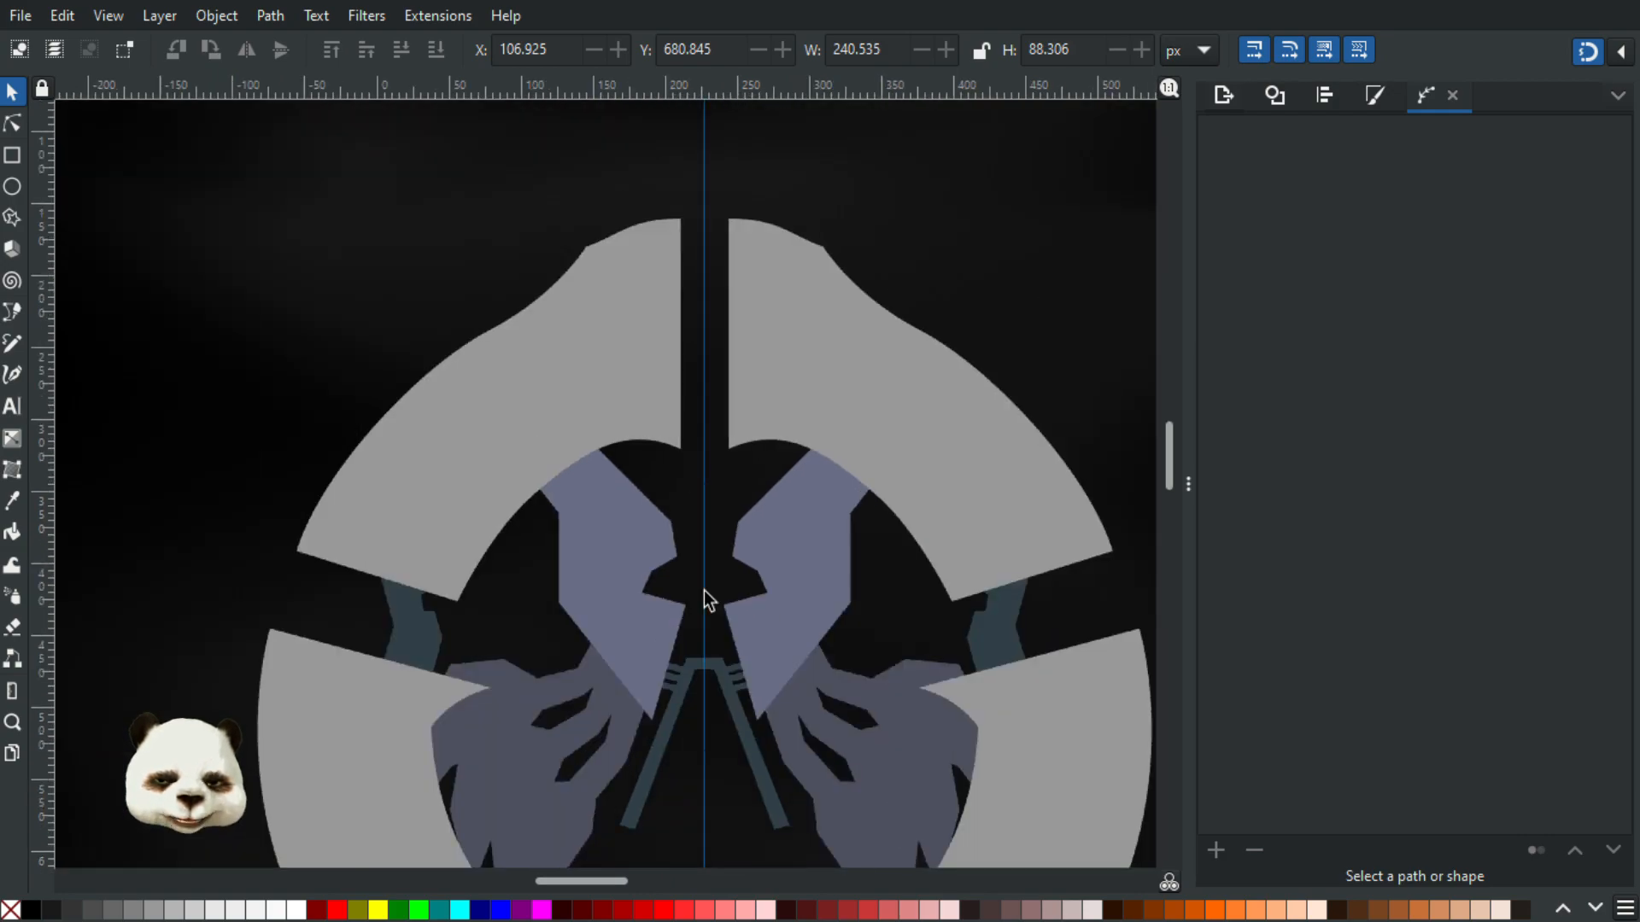
{"action": "scroll", "coordinate": [798, 555], "scroll_direction": "down", "scroll_amount": 3}
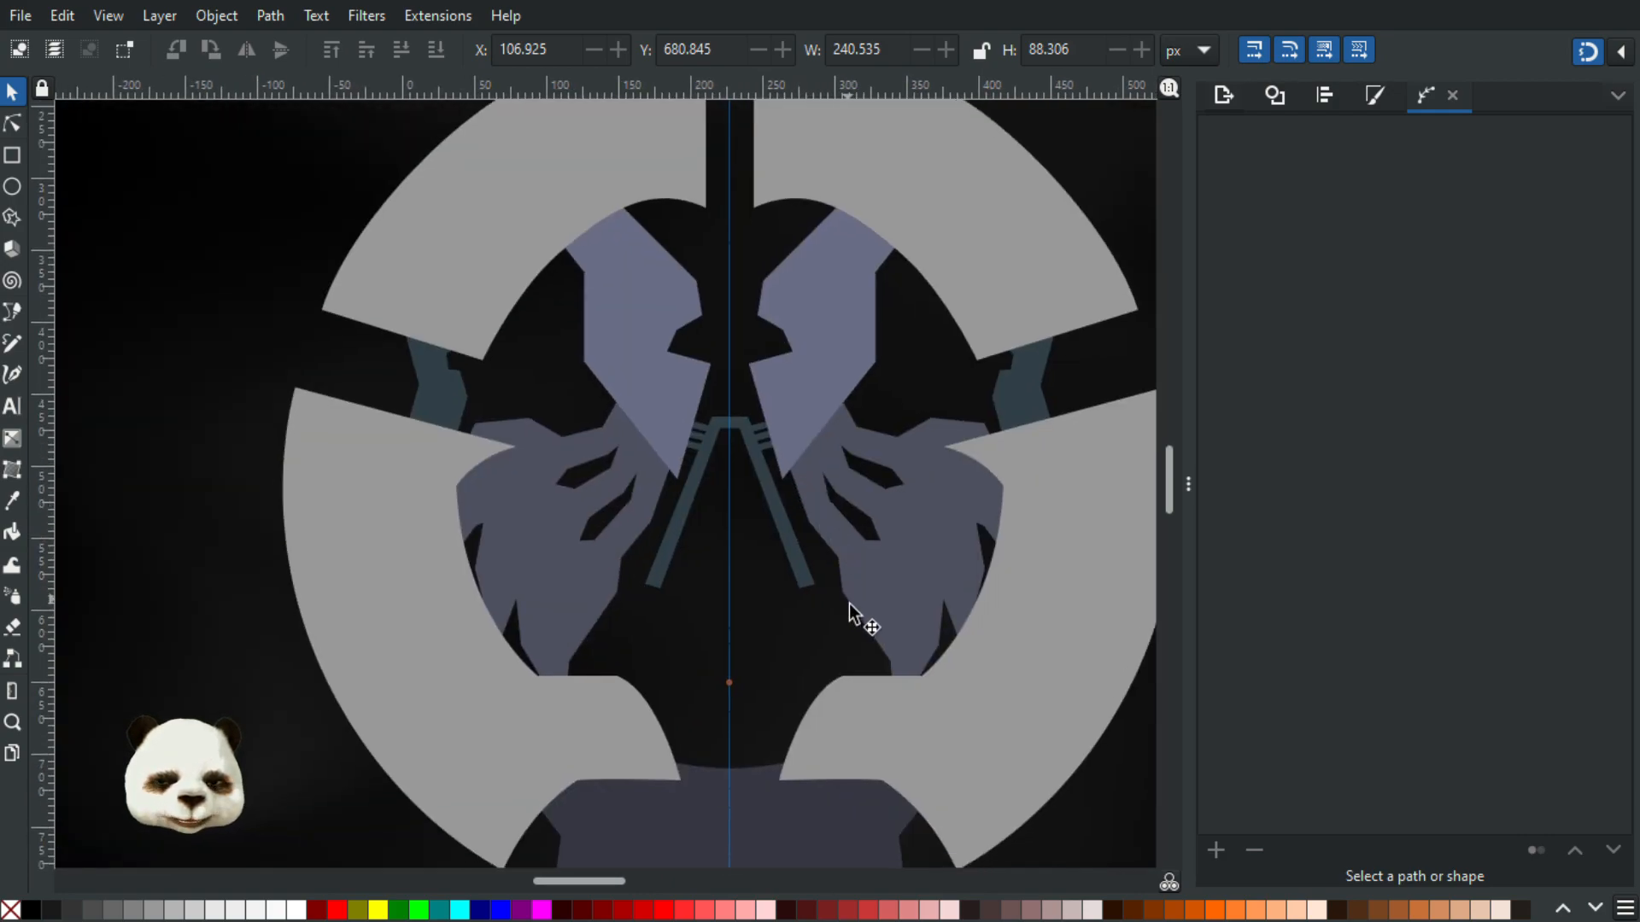
{"action": "scroll", "coordinate": [875, 611], "scroll_direction": "up", "scroll_amount": 2}
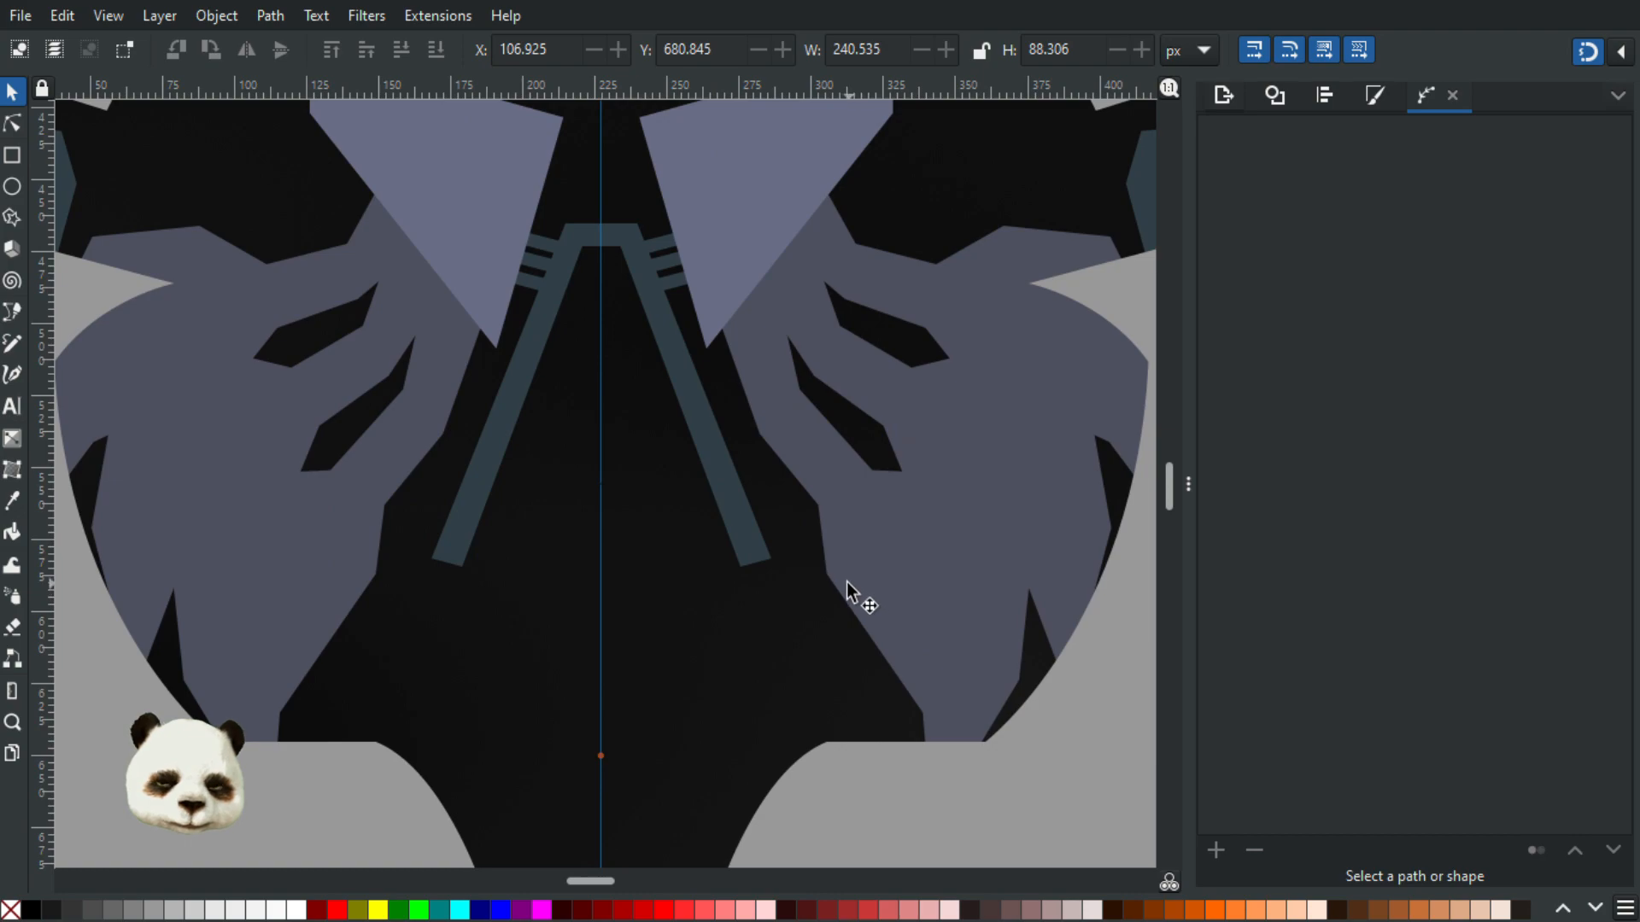
{"action": "scroll", "coordinate": [781, 549], "scroll_direction": "down", "scroll_amount": 1}
{"action": "scroll", "coordinate": [523, 506], "scroll_direction": "up", "scroll_amount": 4}
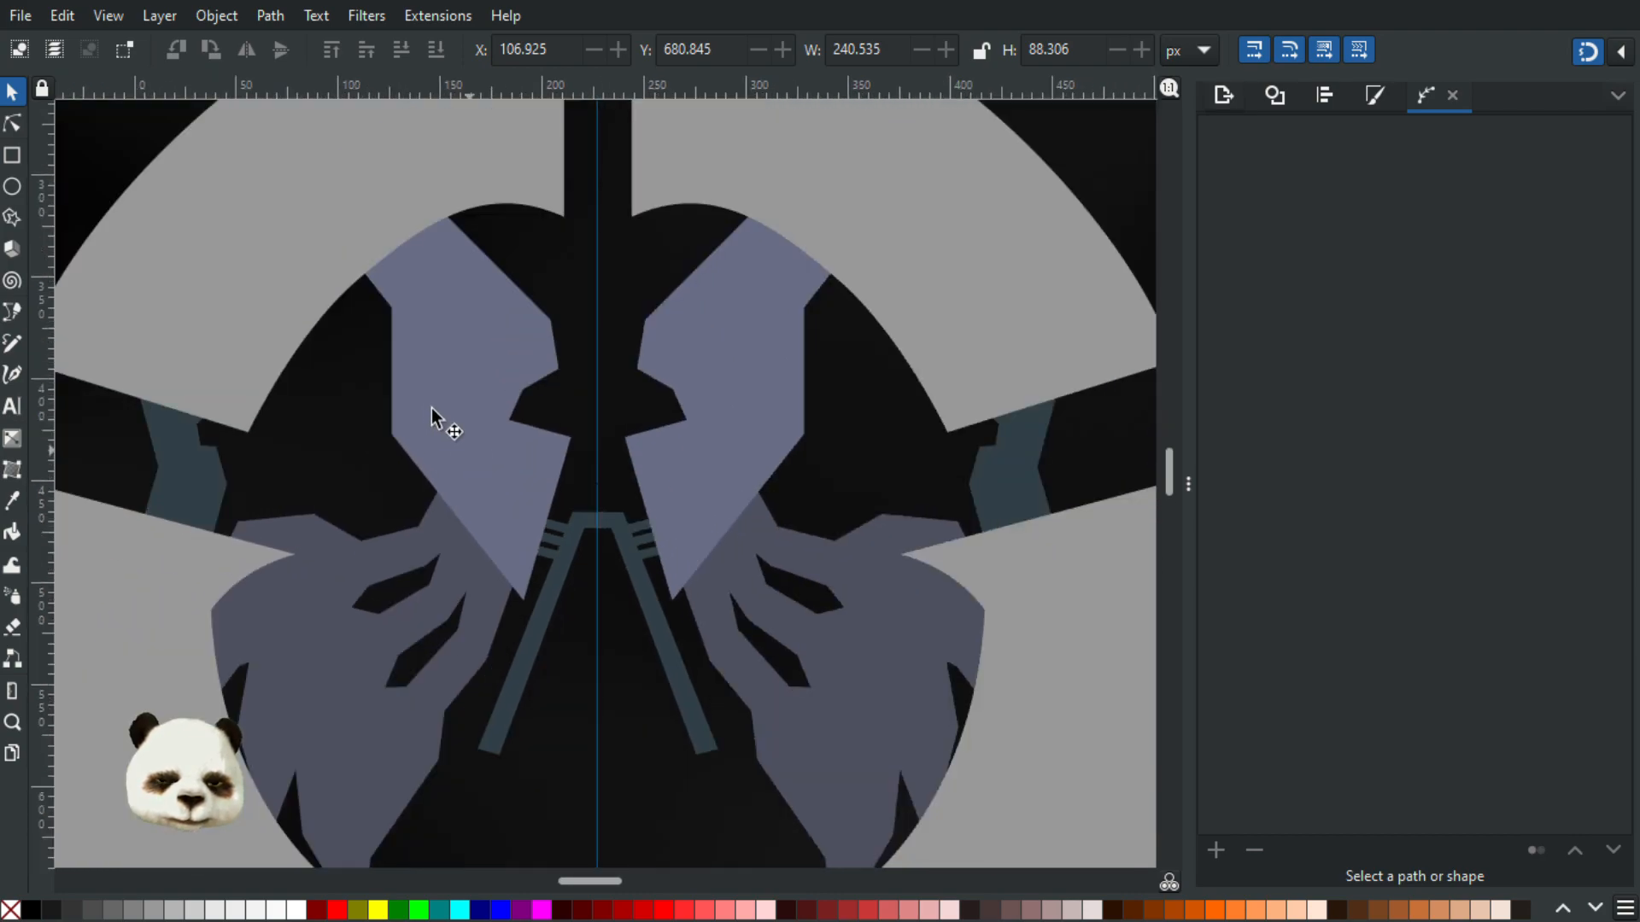
Leave the upper grey ring shape deselected and turn off snapping for drawing with the Pen tool
{"action": "scroll", "coordinate": [432, 408], "scroll_direction": "up", "scroll_amount": 4}
{"action": "scroll", "coordinate": [432, 408], "scroll_direction": "left", "scroll_amount": 3}
{"action": "left_click", "coordinate": [413, 292]}
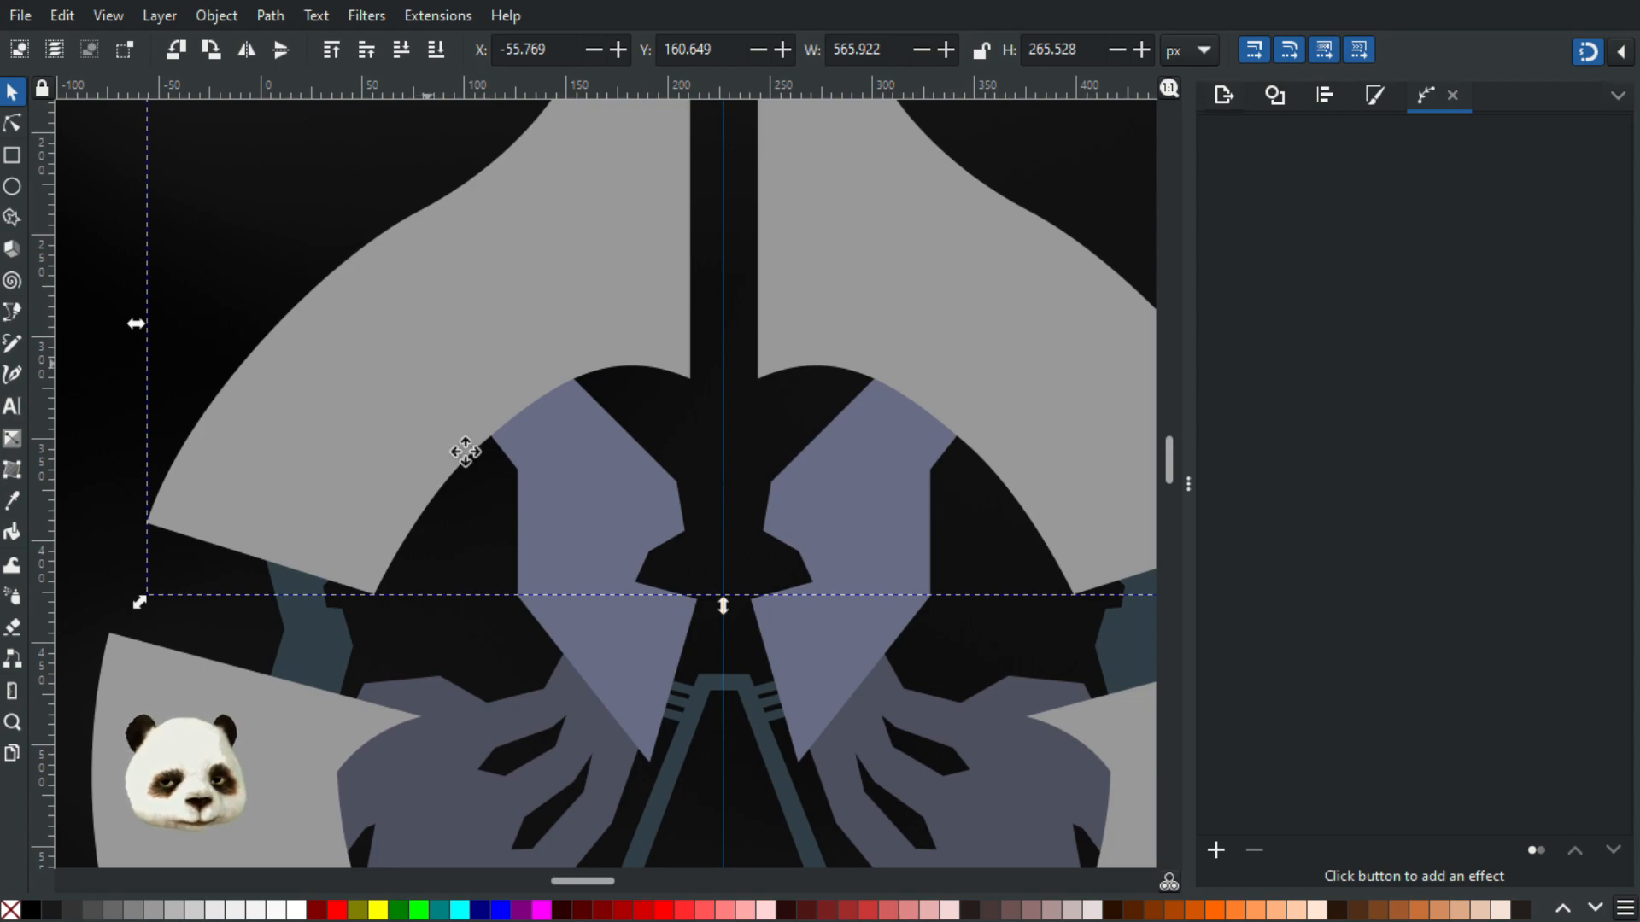
{"action": "scroll", "coordinate": [498, 465], "scroll_direction": "up", "scroll_amount": 4}
{"action": "scroll", "coordinate": [499, 465], "scroll_direction": "left", "scroll_amount": 2}
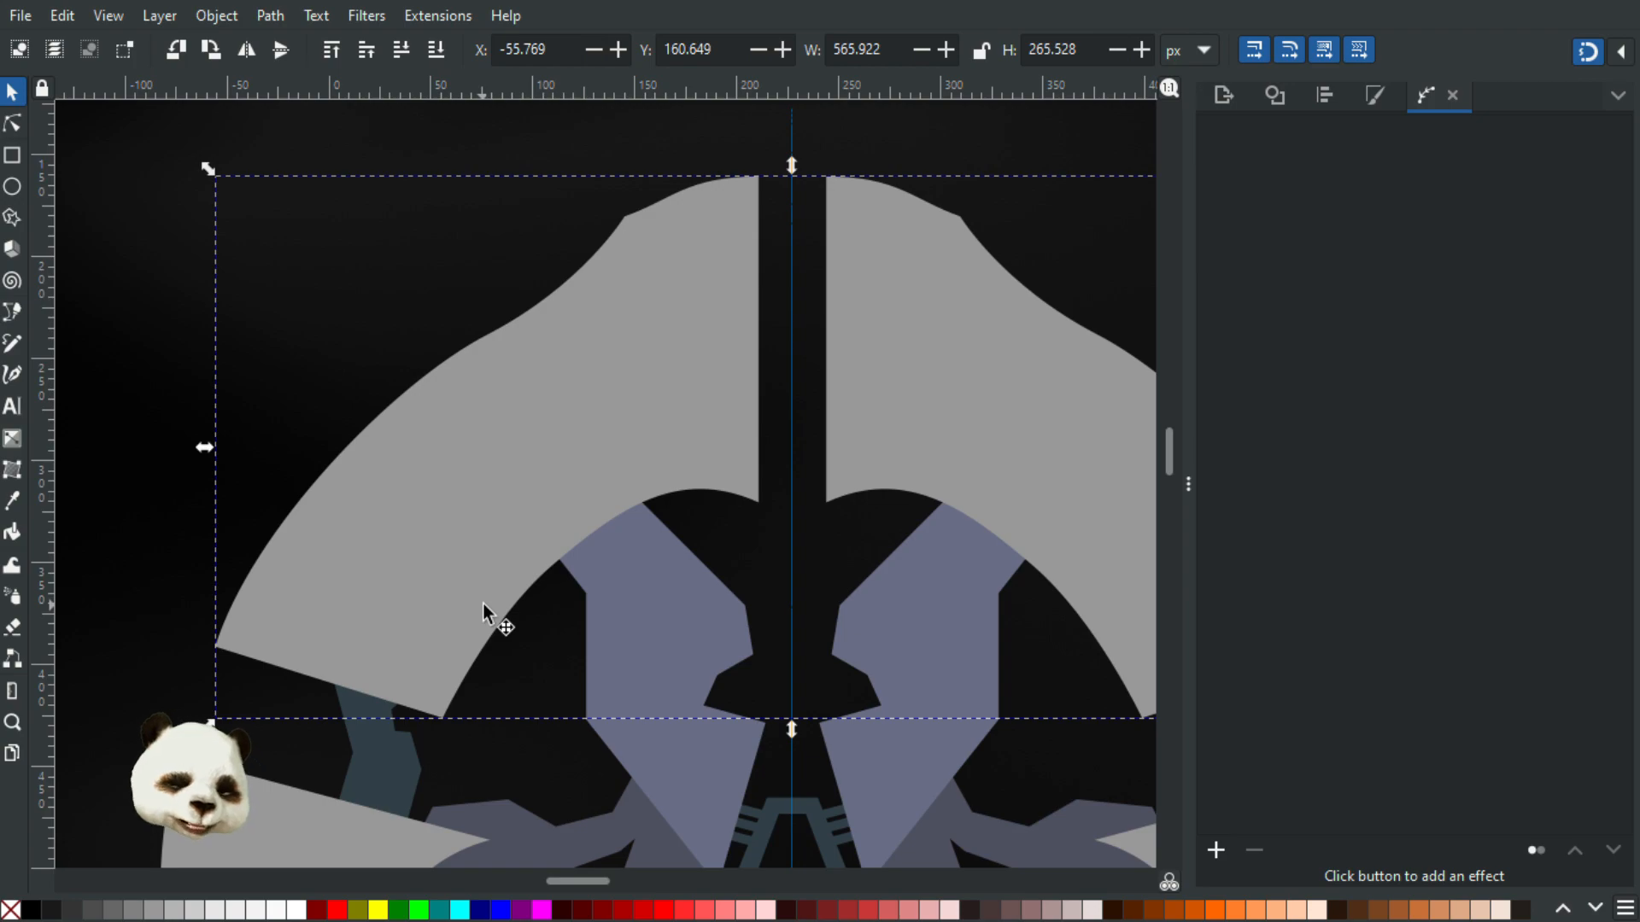
{"action": "left_click", "coordinate": [524, 493]}
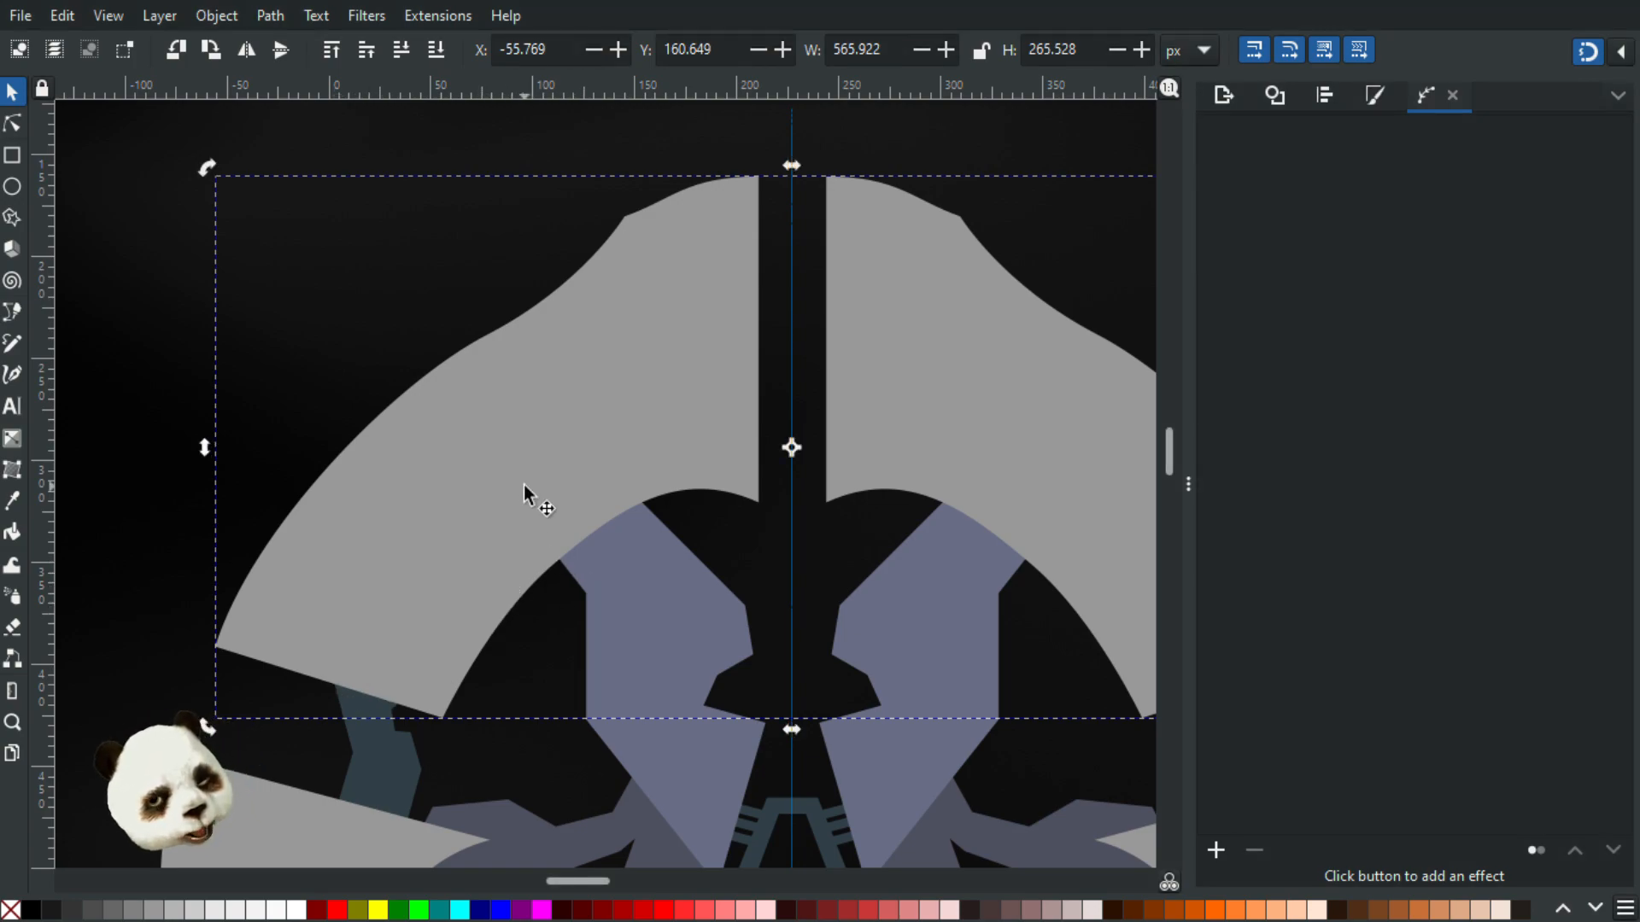
{"action": "key", "text": "b"}
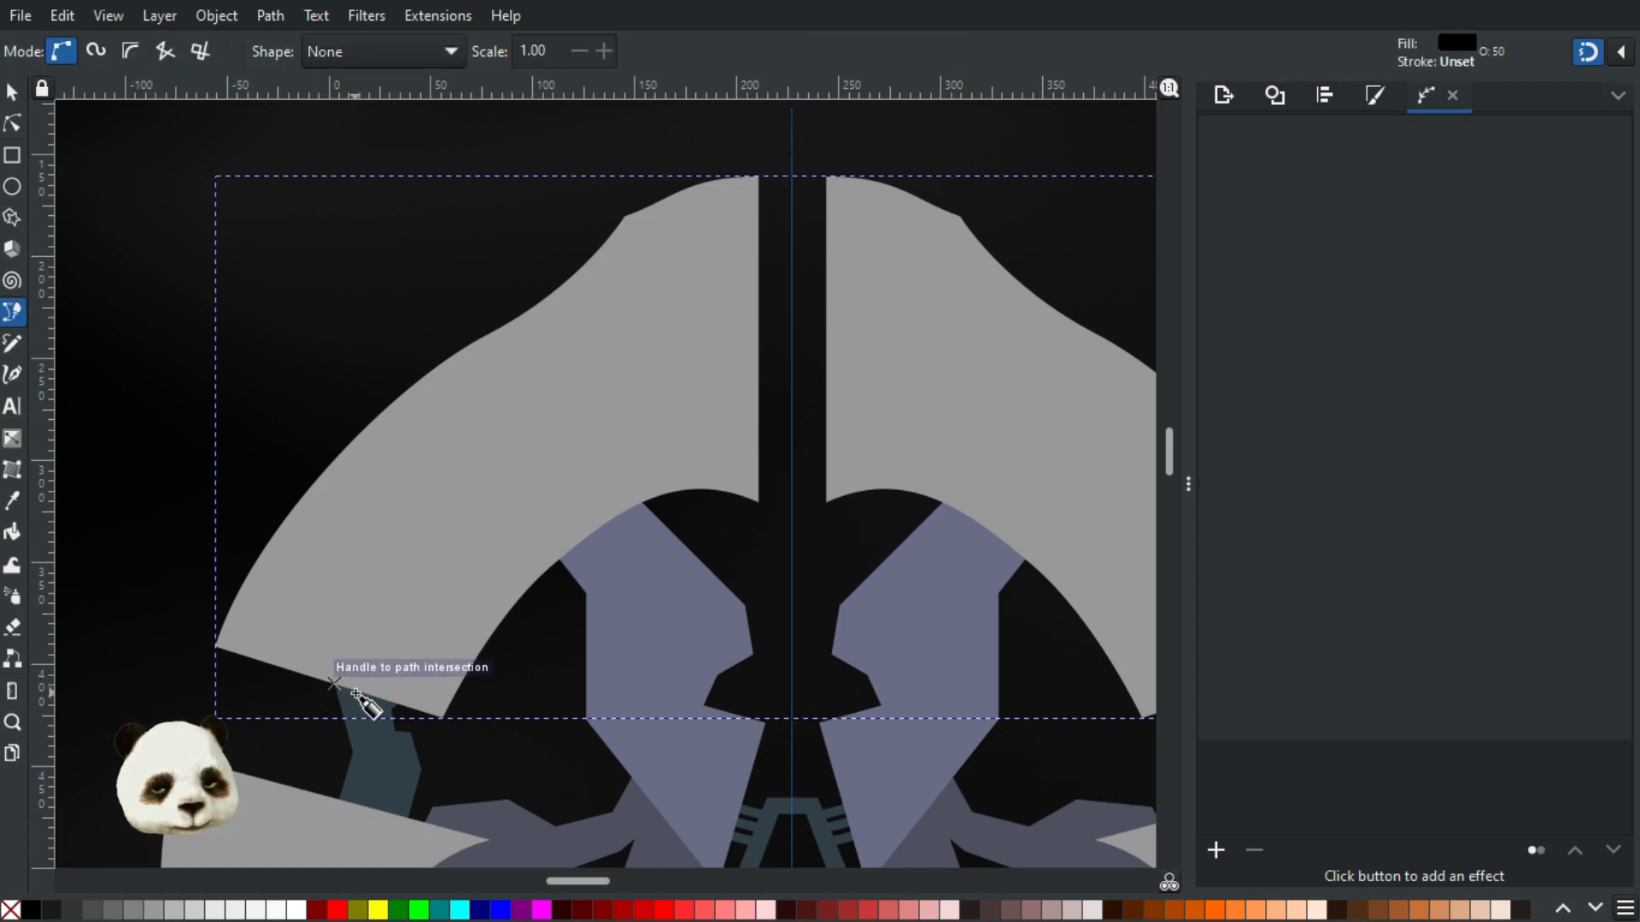
{"action": "key", "text": "Escape"}
{"action": "key", "text": "percent"}
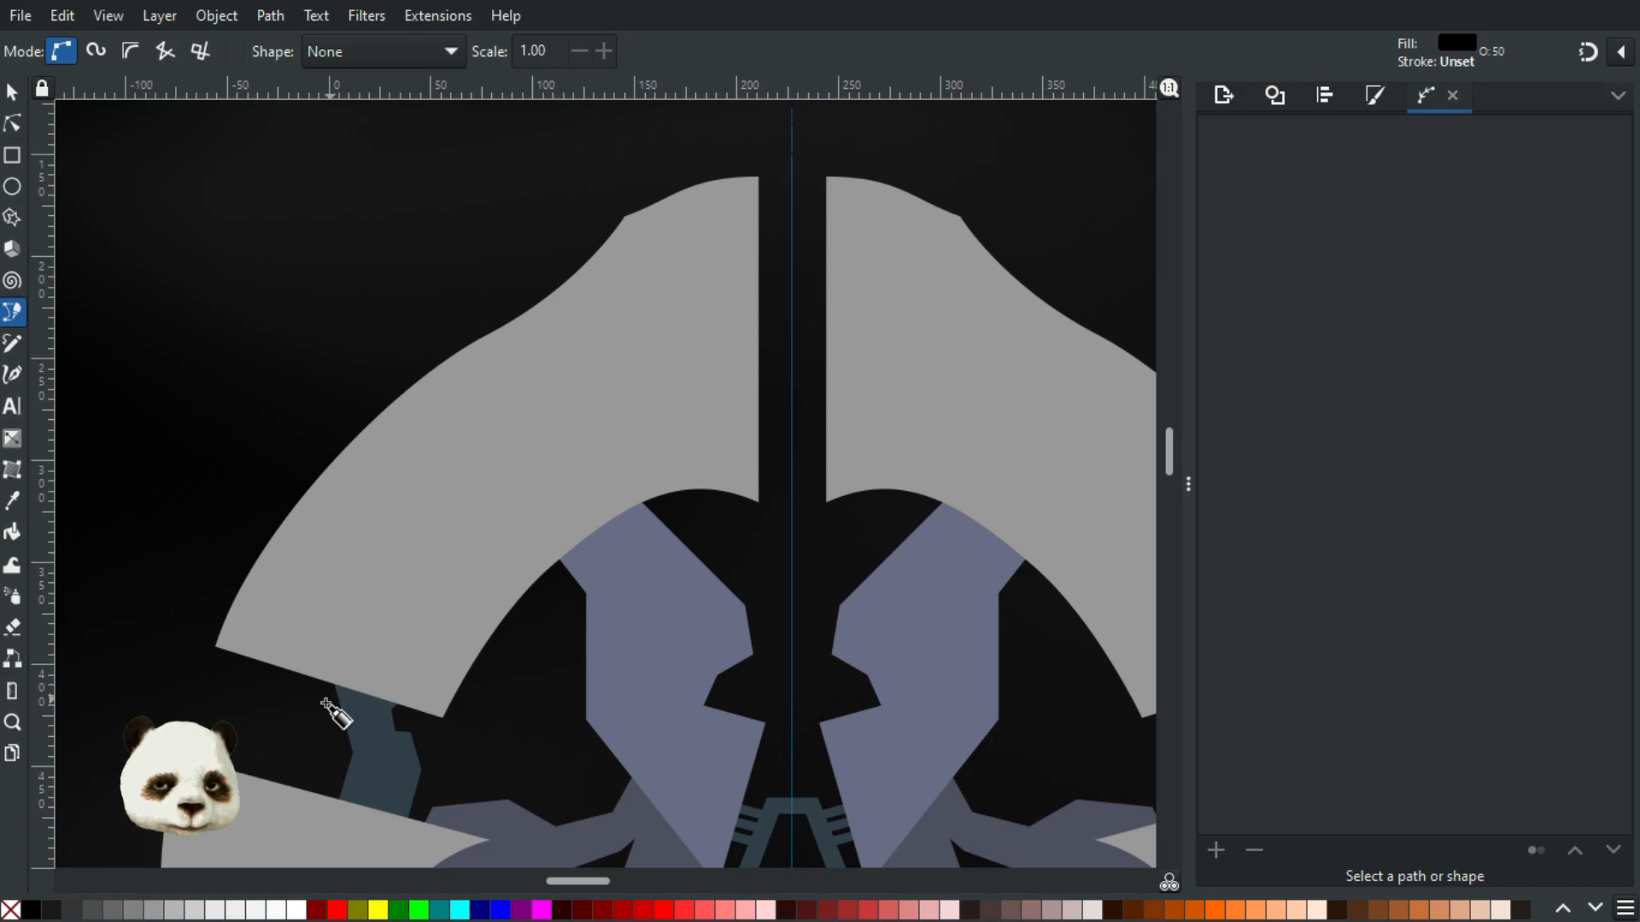
Draw a closed curved shadow with the Pen tool over the inner half of the upper-left ring segment, reaching the centre line and the face
{"action": "left_click", "coordinate": [349, 702]}
{"action": "left_click_drag", "start_coordinate": [515, 484], "coordinate": [578, 443]}
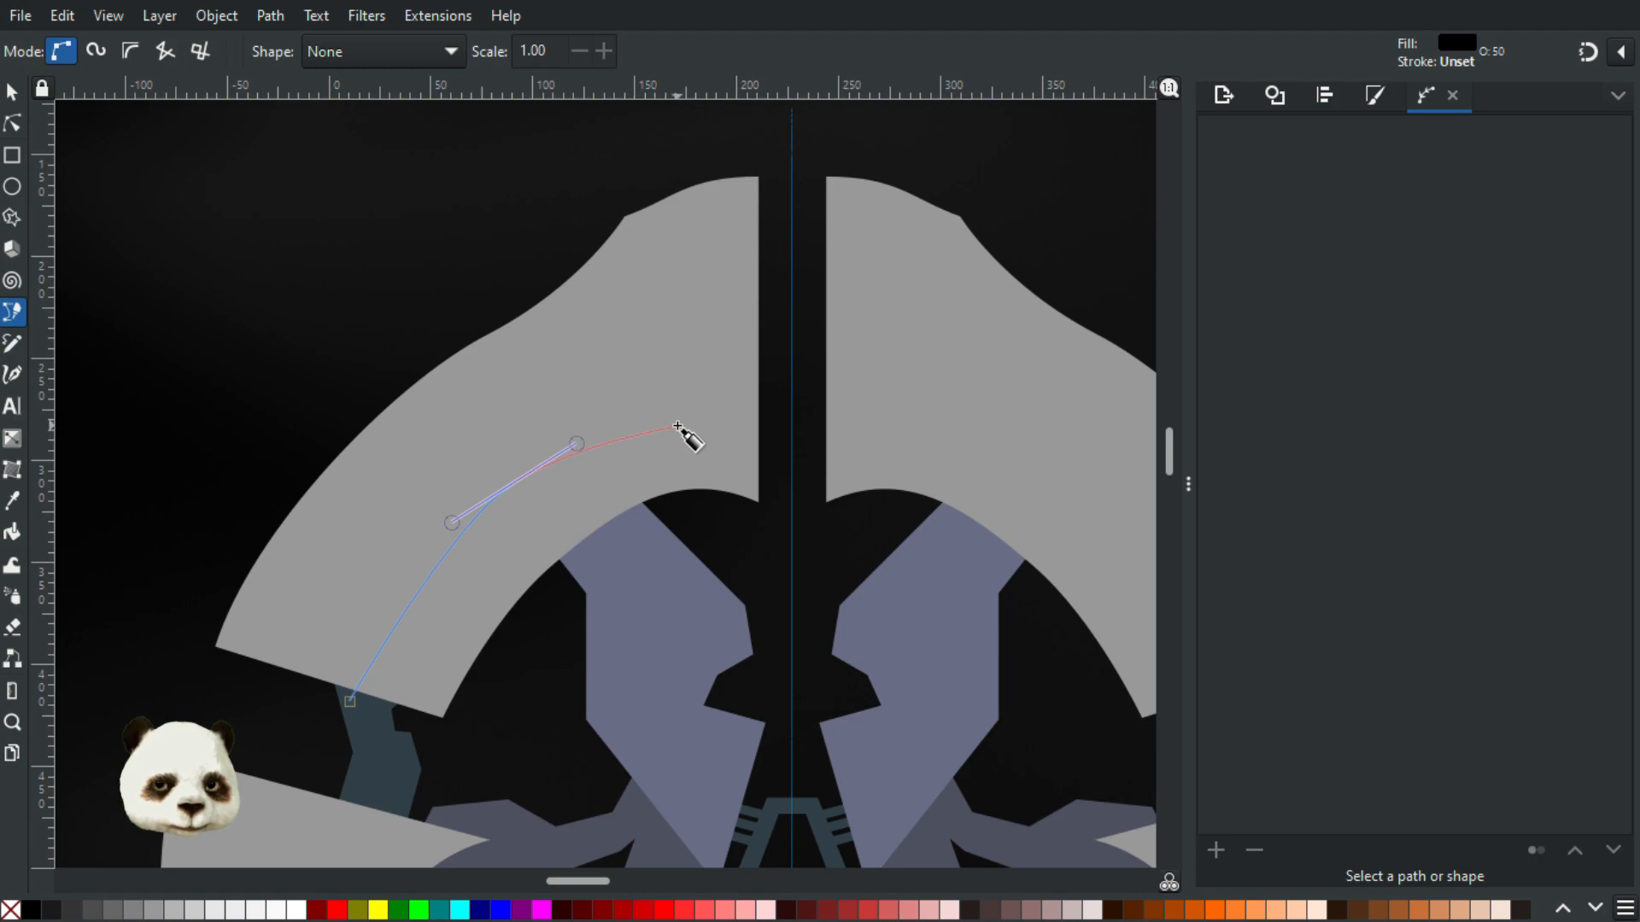
{"action": "left_click_drag", "start_coordinate": [679, 419], "coordinate": [692, 409]}
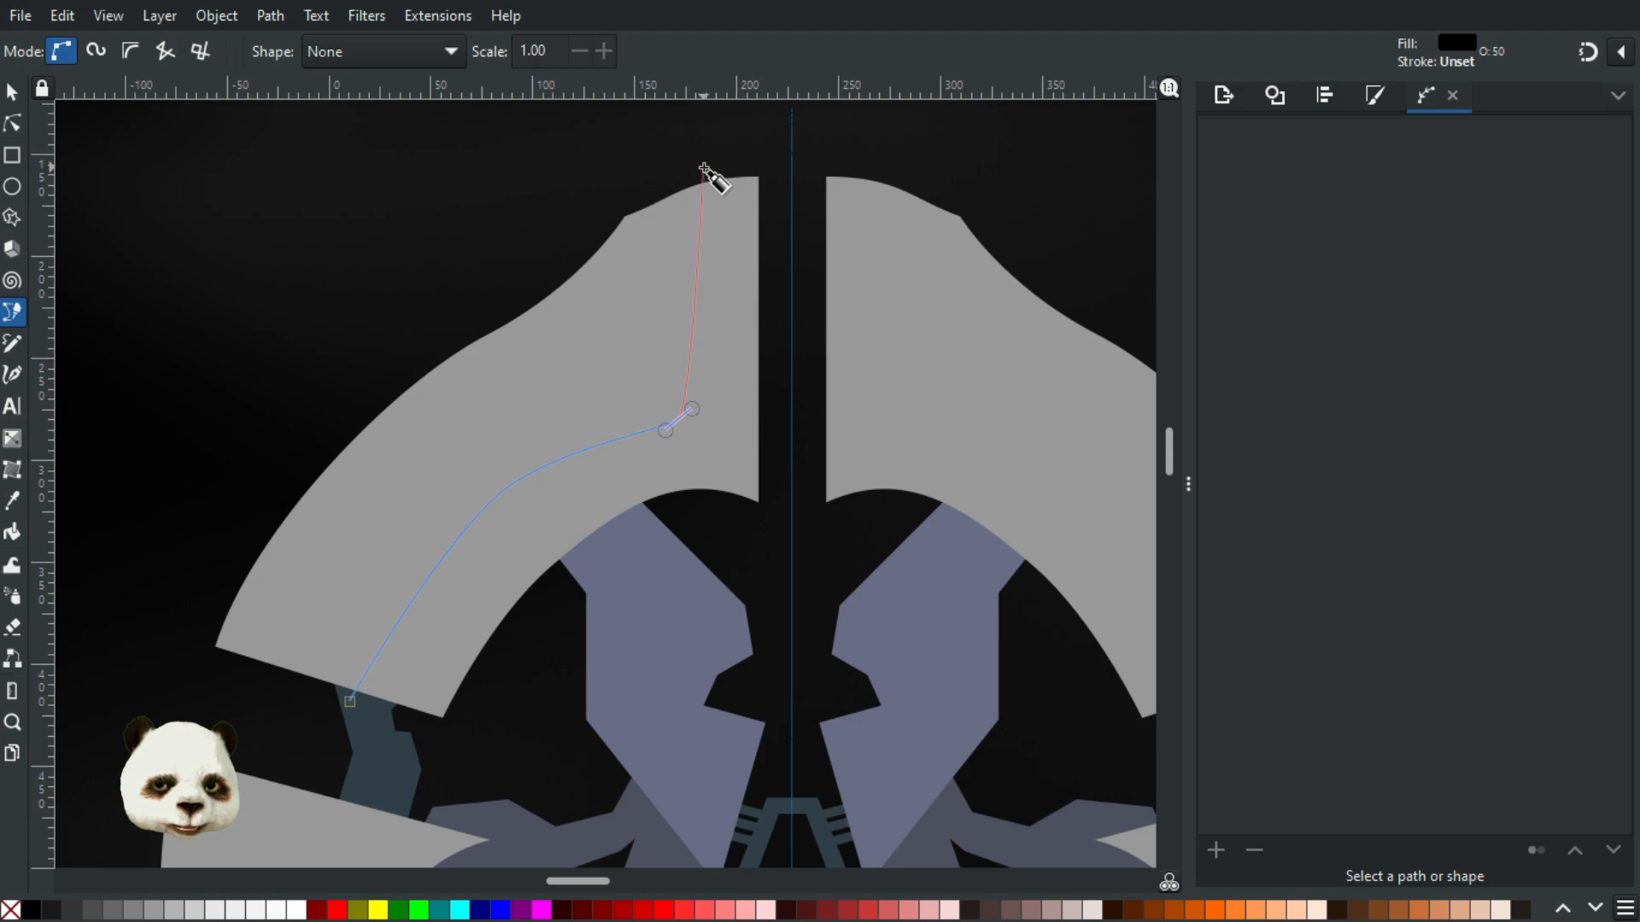
{"action": "left_click_drag", "start_coordinate": [701, 144], "coordinate": [568, 374]}
{"action": "left_click", "coordinate": [588, 448]}
{"action": "left_click_drag", "start_coordinate": [589, 778], "coordinate": [706, 508]}
{"action": "left_click", "coordinate": [703, 530]}
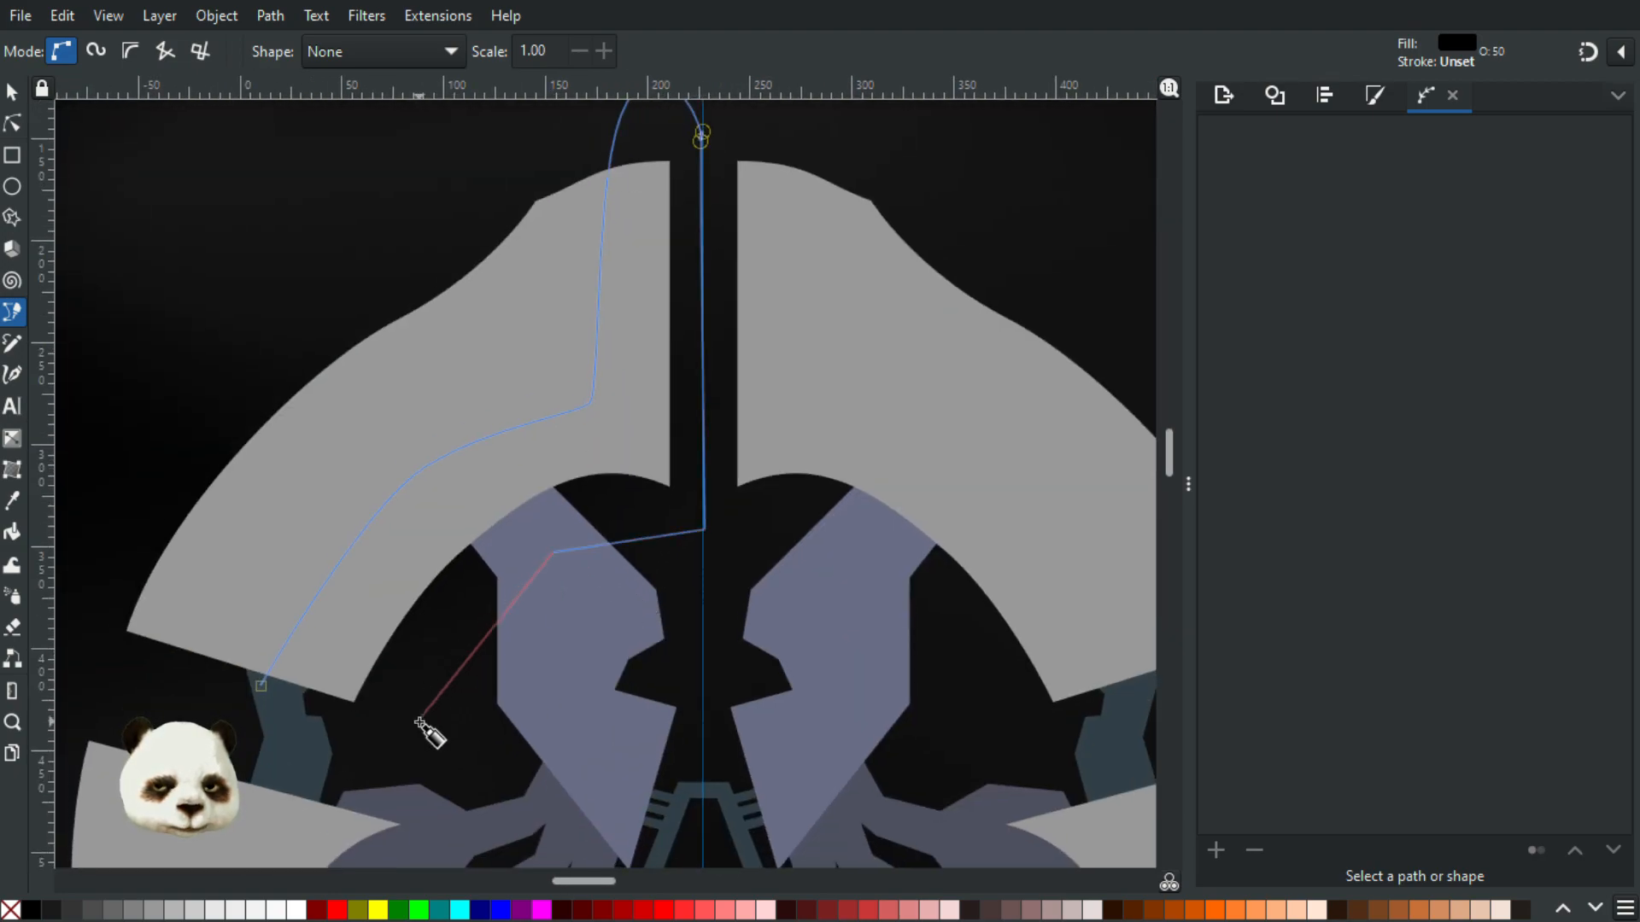
{"action": "left_click", "coordinate": [375, 784]}
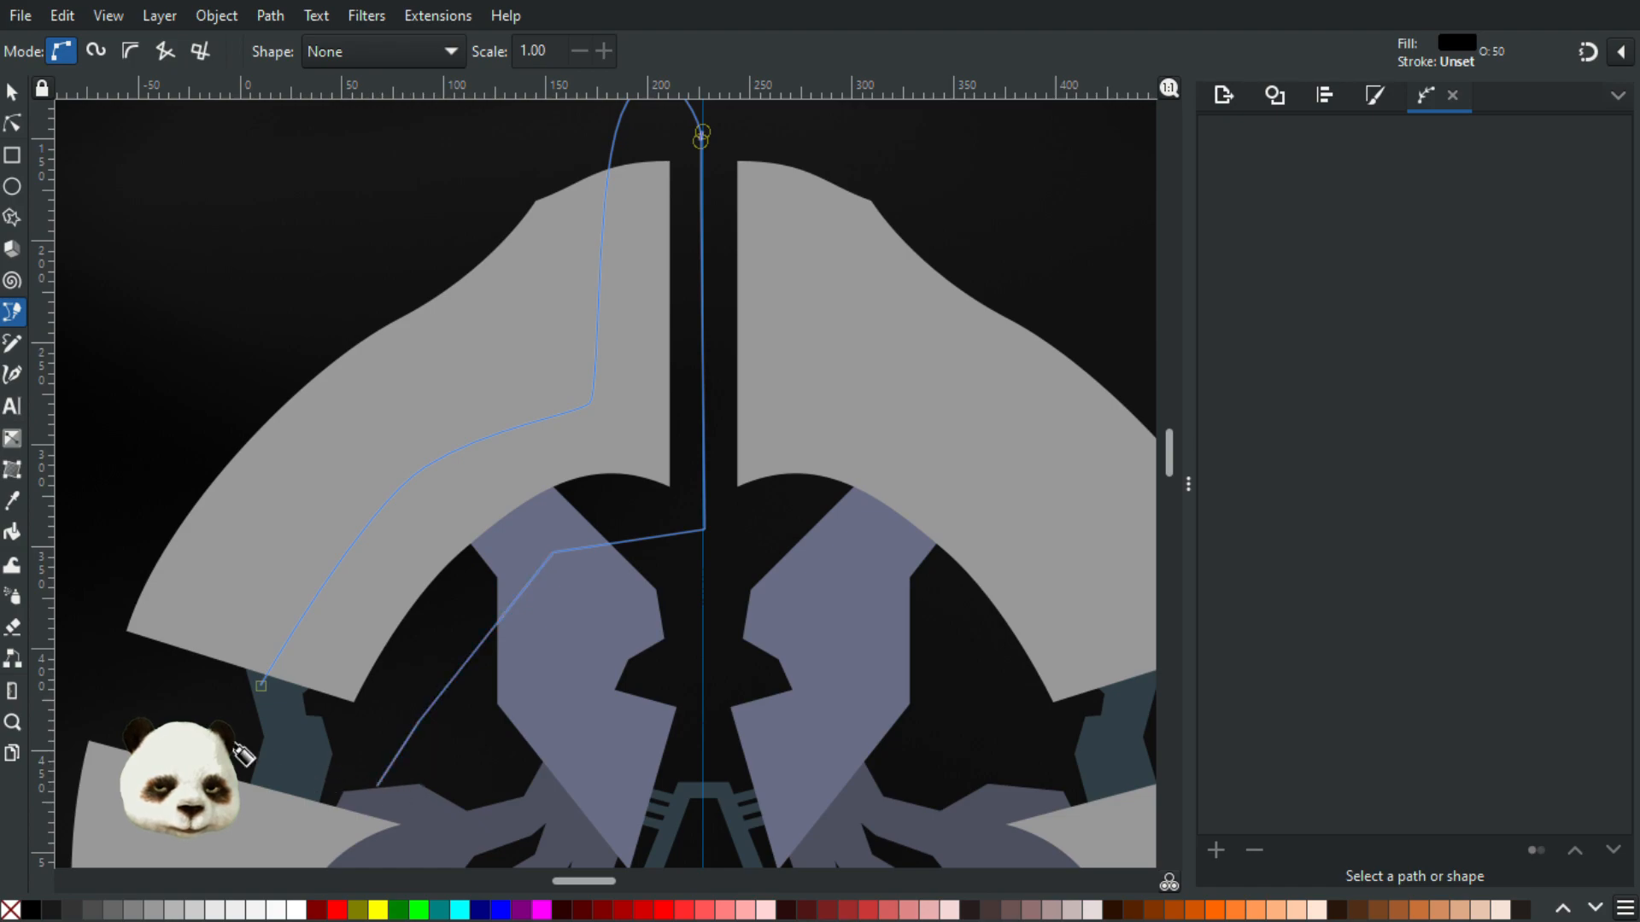
{"action": "left_click", "coordinate": [261, 685]}
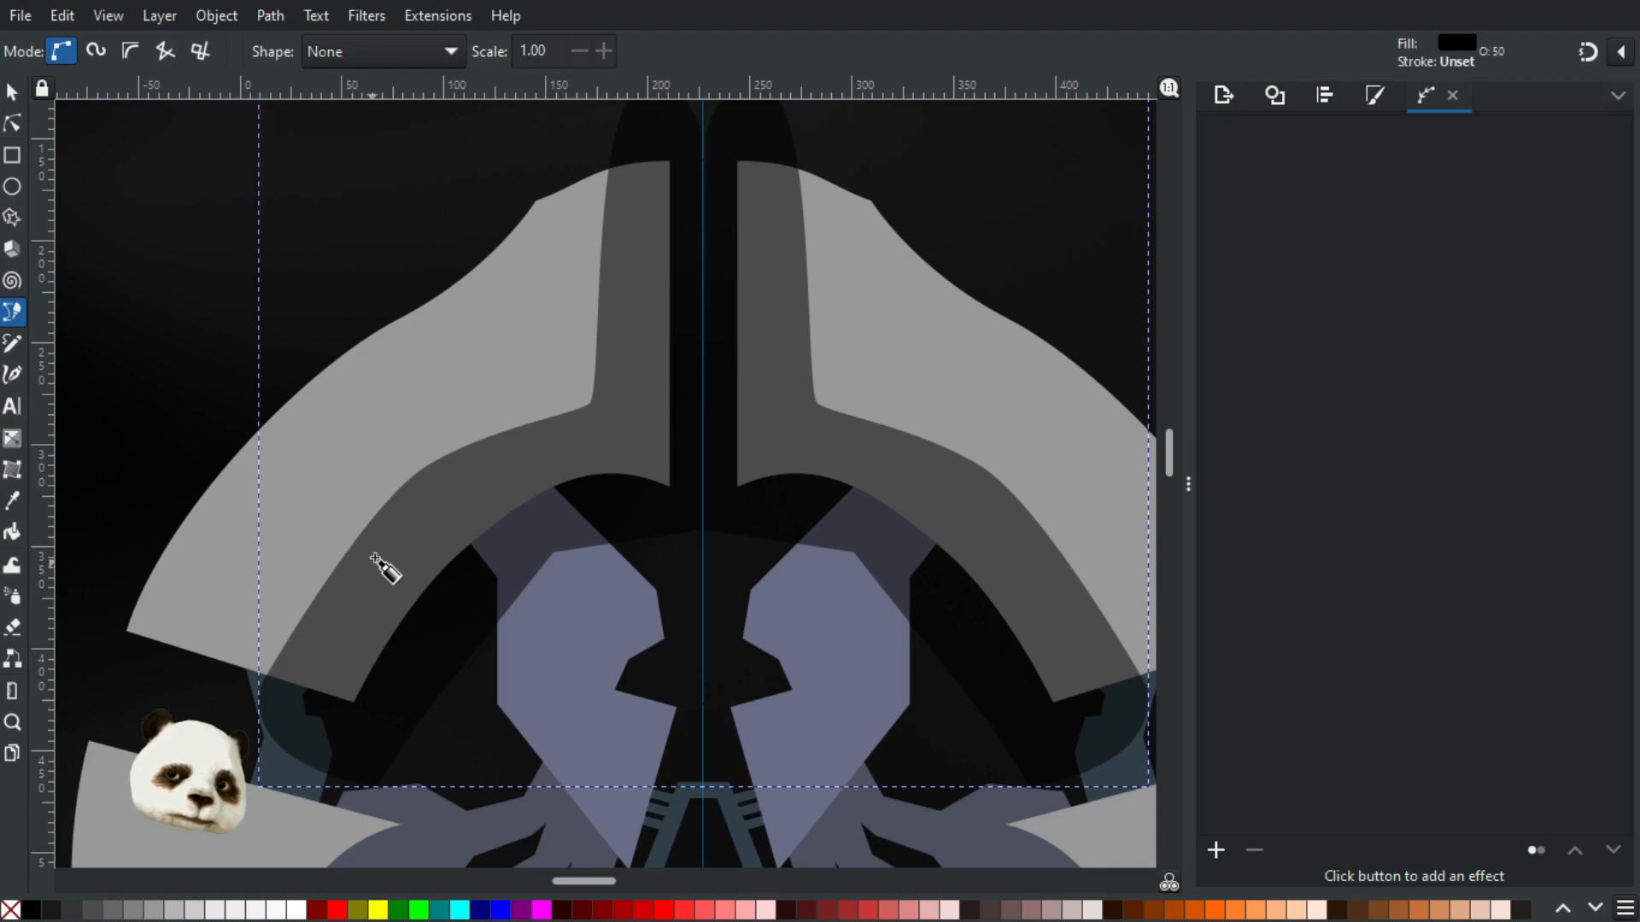
Move the middle node of the shadow's outer curve slightly down towards the ring's inner edge and tilt its handles
{"action": "scroll", "coordinate": [568, 435], "scroll_direction": "up", "scroll_amount": 2}
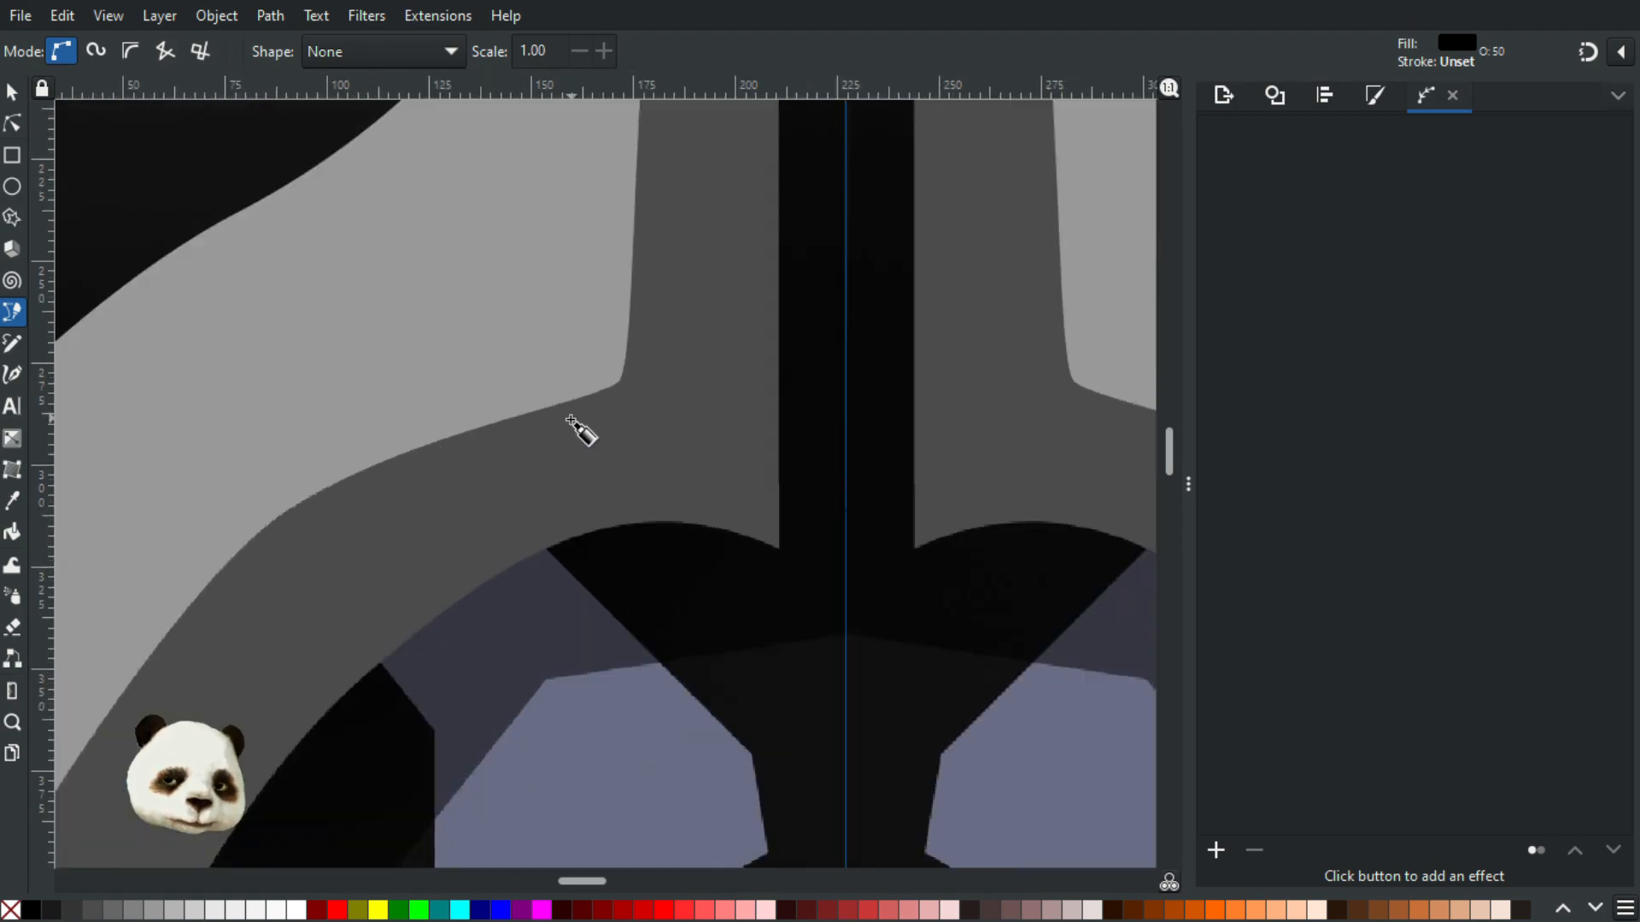
{"action": "left_click", "coordinate": [12, 123]}
{"action": "left_click", "coordinate": [290, 511]}
{"action": "scroll", "coordinate": [320, 546], "scroll_direction": "down", "scroll_amount": 3}
{"action": "scroll", "coordinate": [401, 512], "scroll_direction": "up", "scroll_amount": 2}
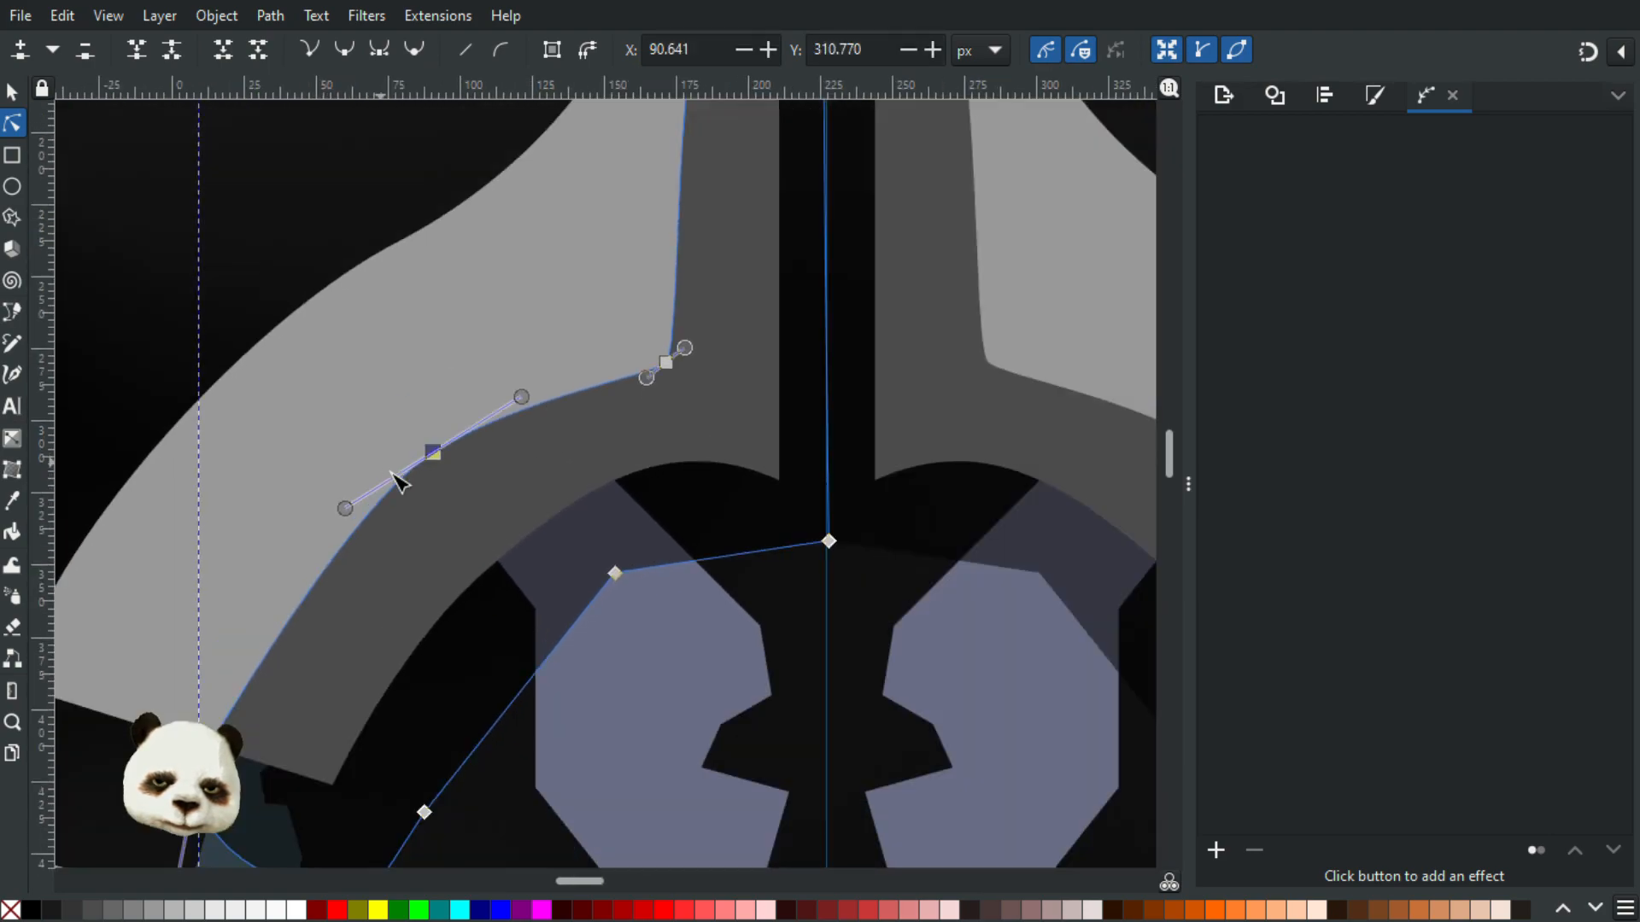
{"action": "left_click_drag", "start_coordinate": [345, 509], "coordinate": [346, 521]}
{"action": "left_click", "coordinate": [433, 452]}
{"action": "left_click_drag", "start_coordinate": [440, 464], "coordinate": [428, 486]}
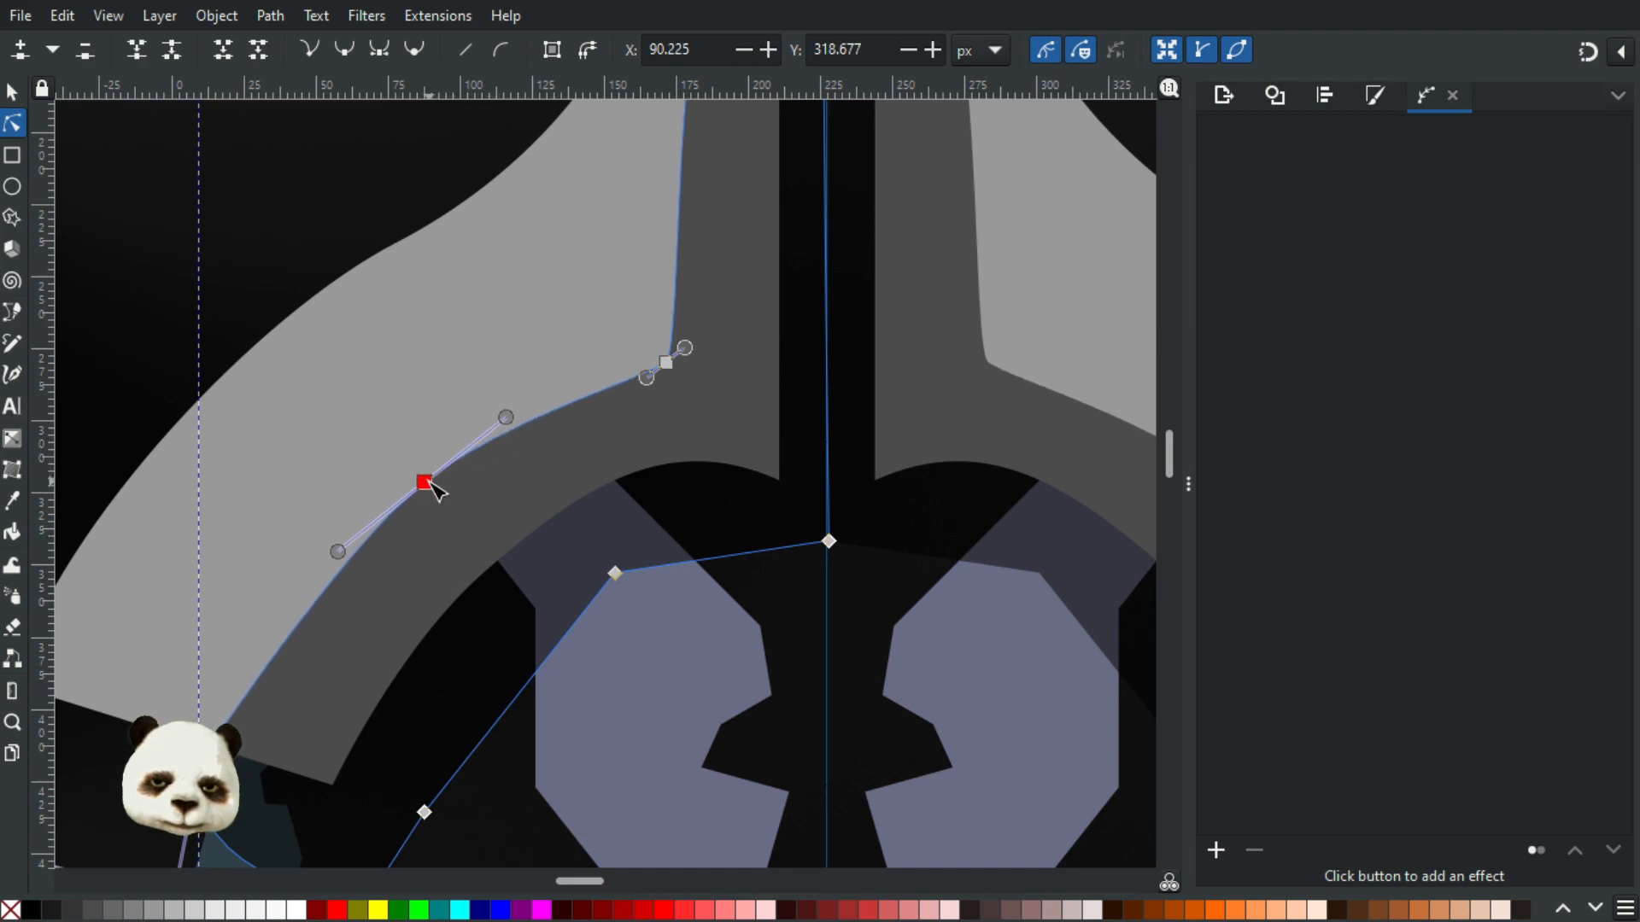
Move the shadow's lower-left node to about X 13.75, Y 422.9 px and extend the middle node's handles to smooth the curve
{"action": "left_click_drag", "start_coordinate": [203, 764], "coordinate": [215, 778]}
{"action": "left_click_drag", "start_coordinate": [340, 545], "coordinate": [340, 559]}
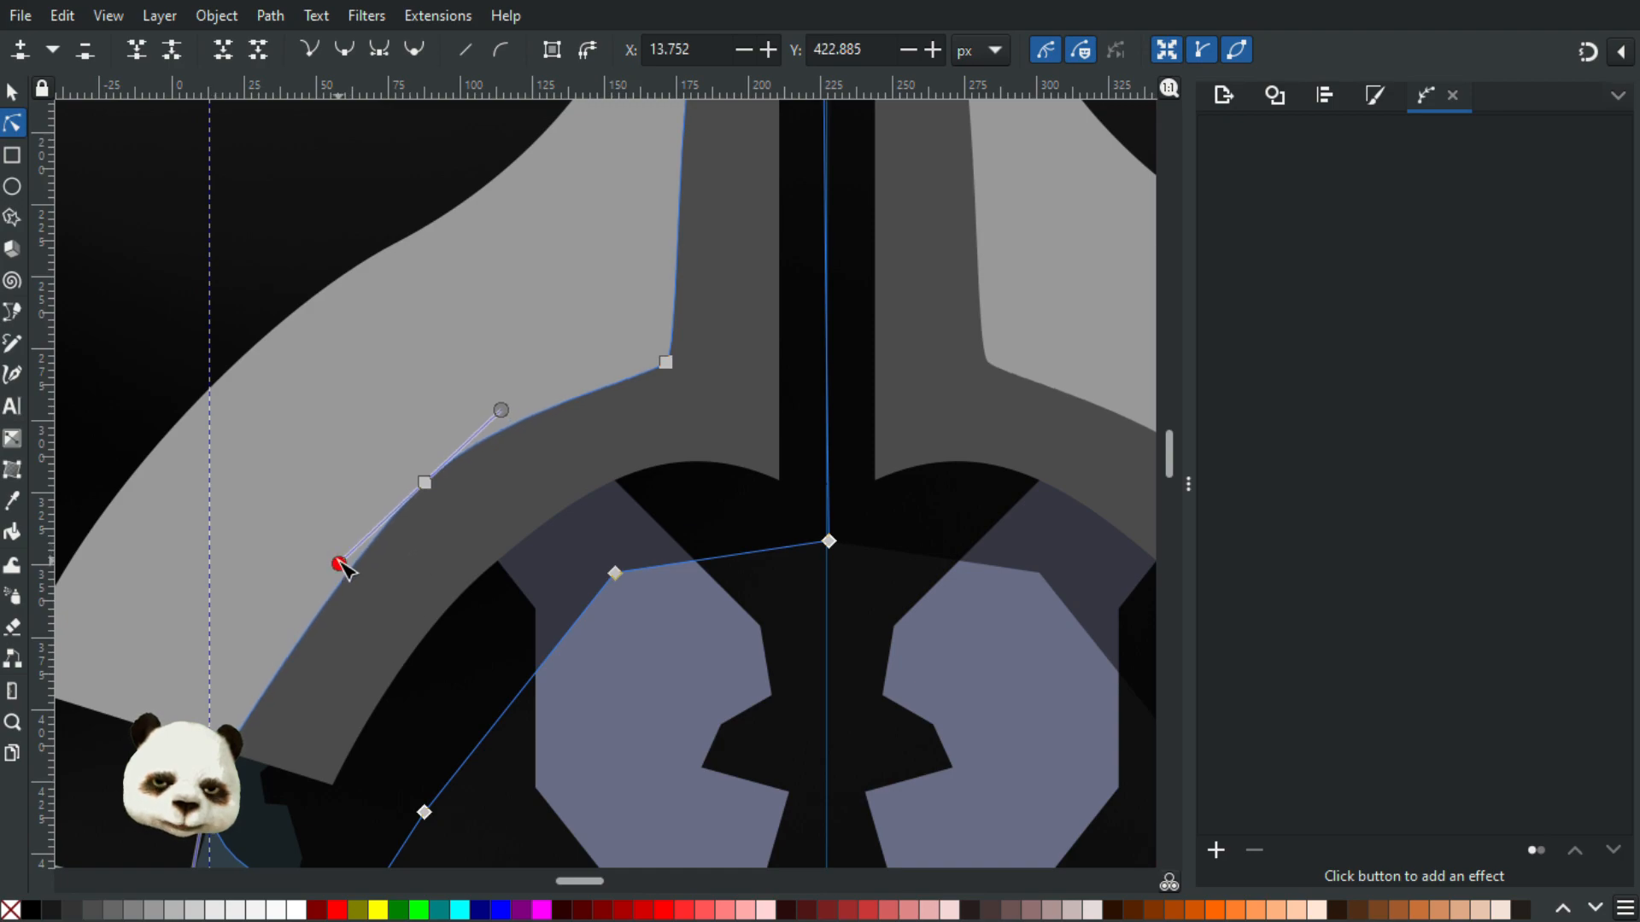
{"action": "left_click_drag", "start_coordinate": [504, 411], "coordinate": [533, 396]}
{"action": "left_click", "coordinate": [299, 232]}
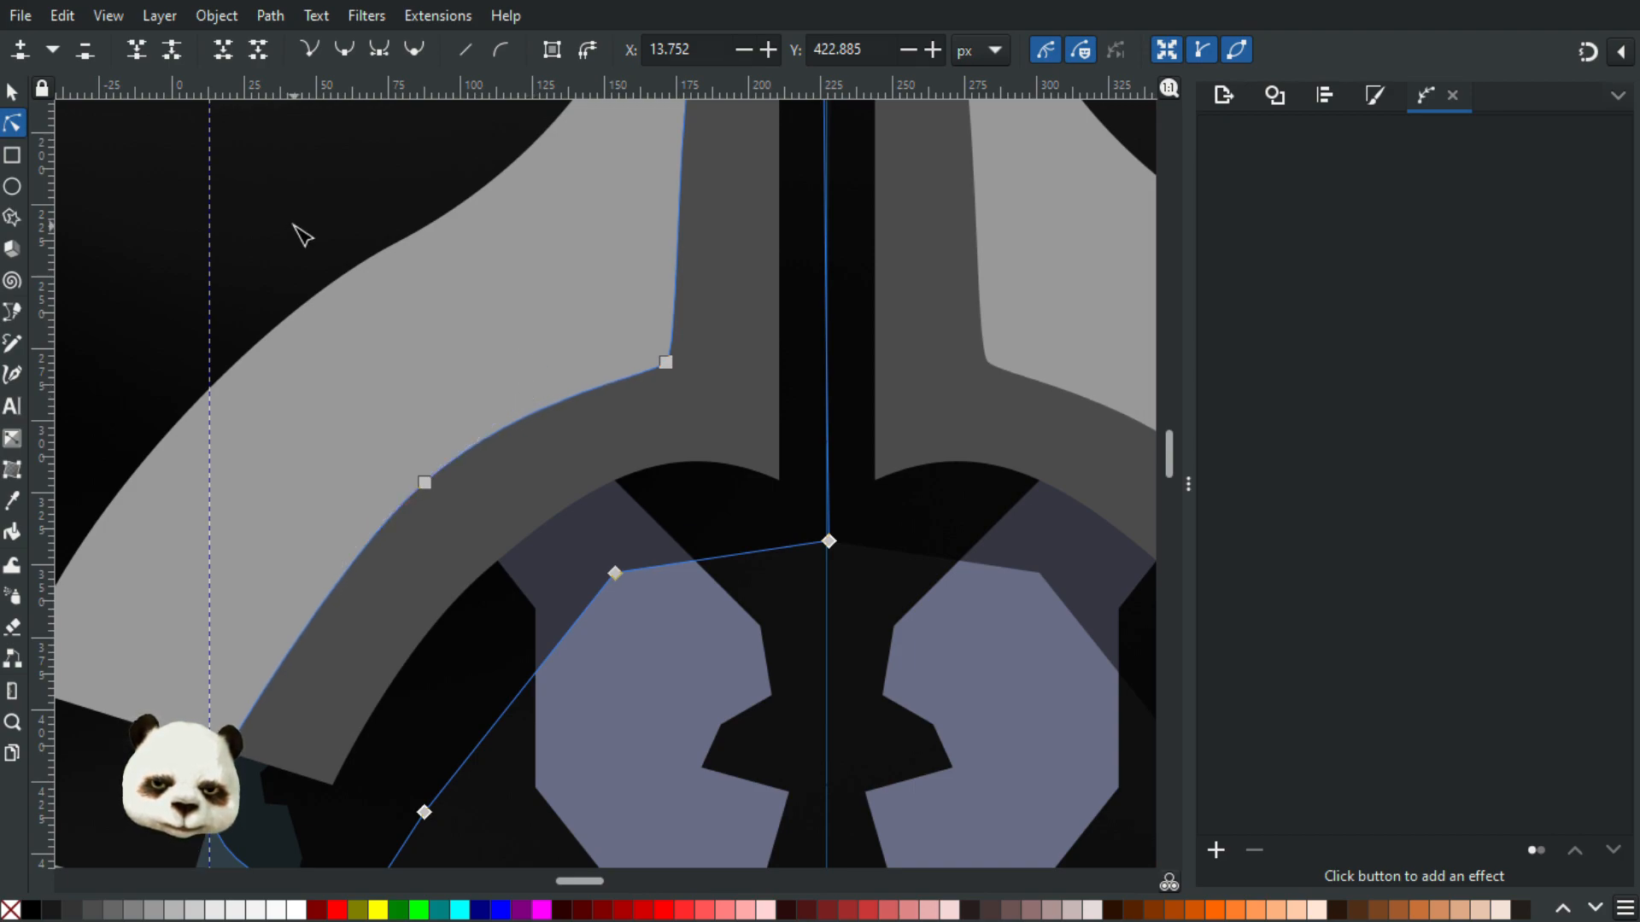
Nudge the upper handle of the shadow's lower-left node slightly up along the curve
{"action": "scroll", "coordinate": [300, 235], "scroll_direction": "down", "scroll_amount": 4}
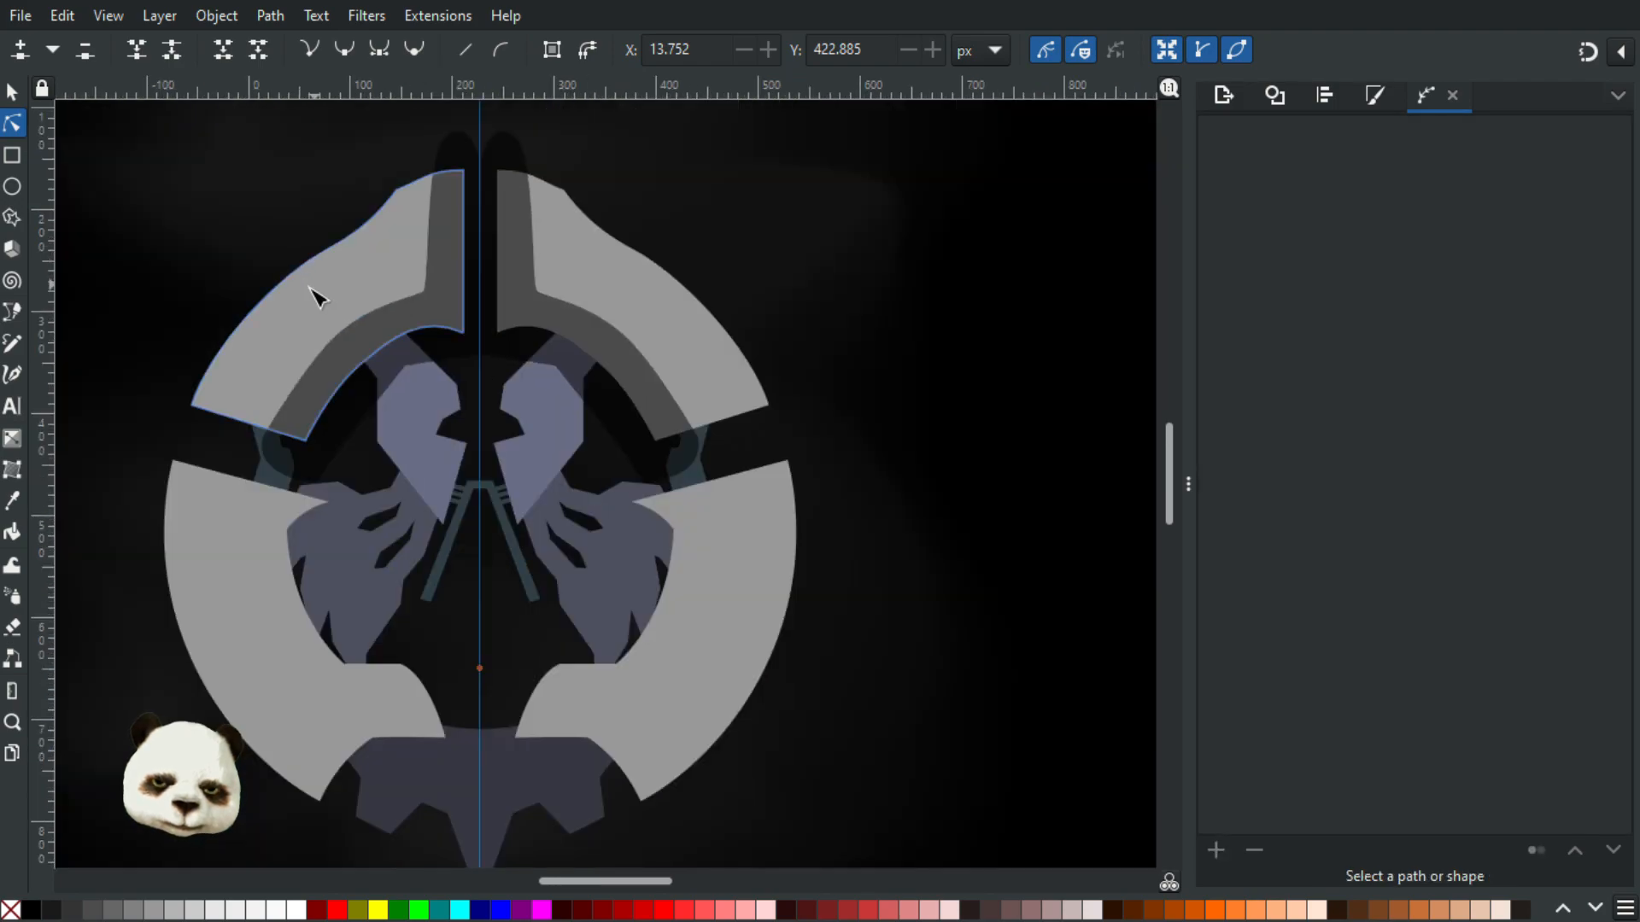
{"action": "scroll", "coordinate": [281, 342], "scroll_direction": "up", "scroll_amount": 3}
{"action": "left_click", "coordinate": [345, 408]}
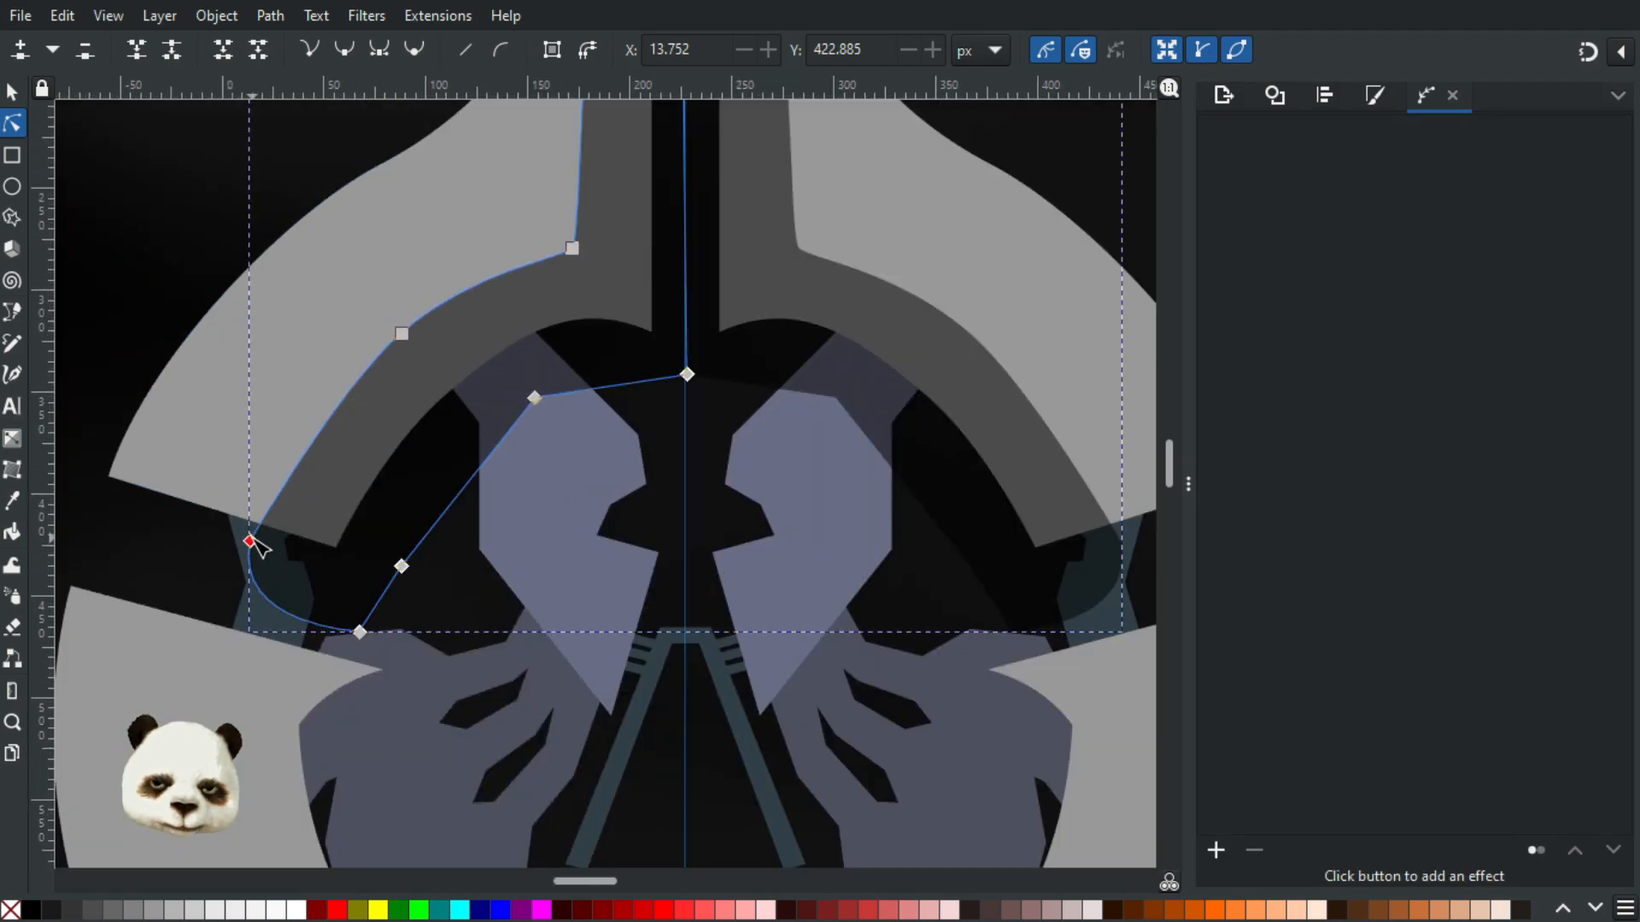
{"action": "double_click", "coordinate": [262, 510]}
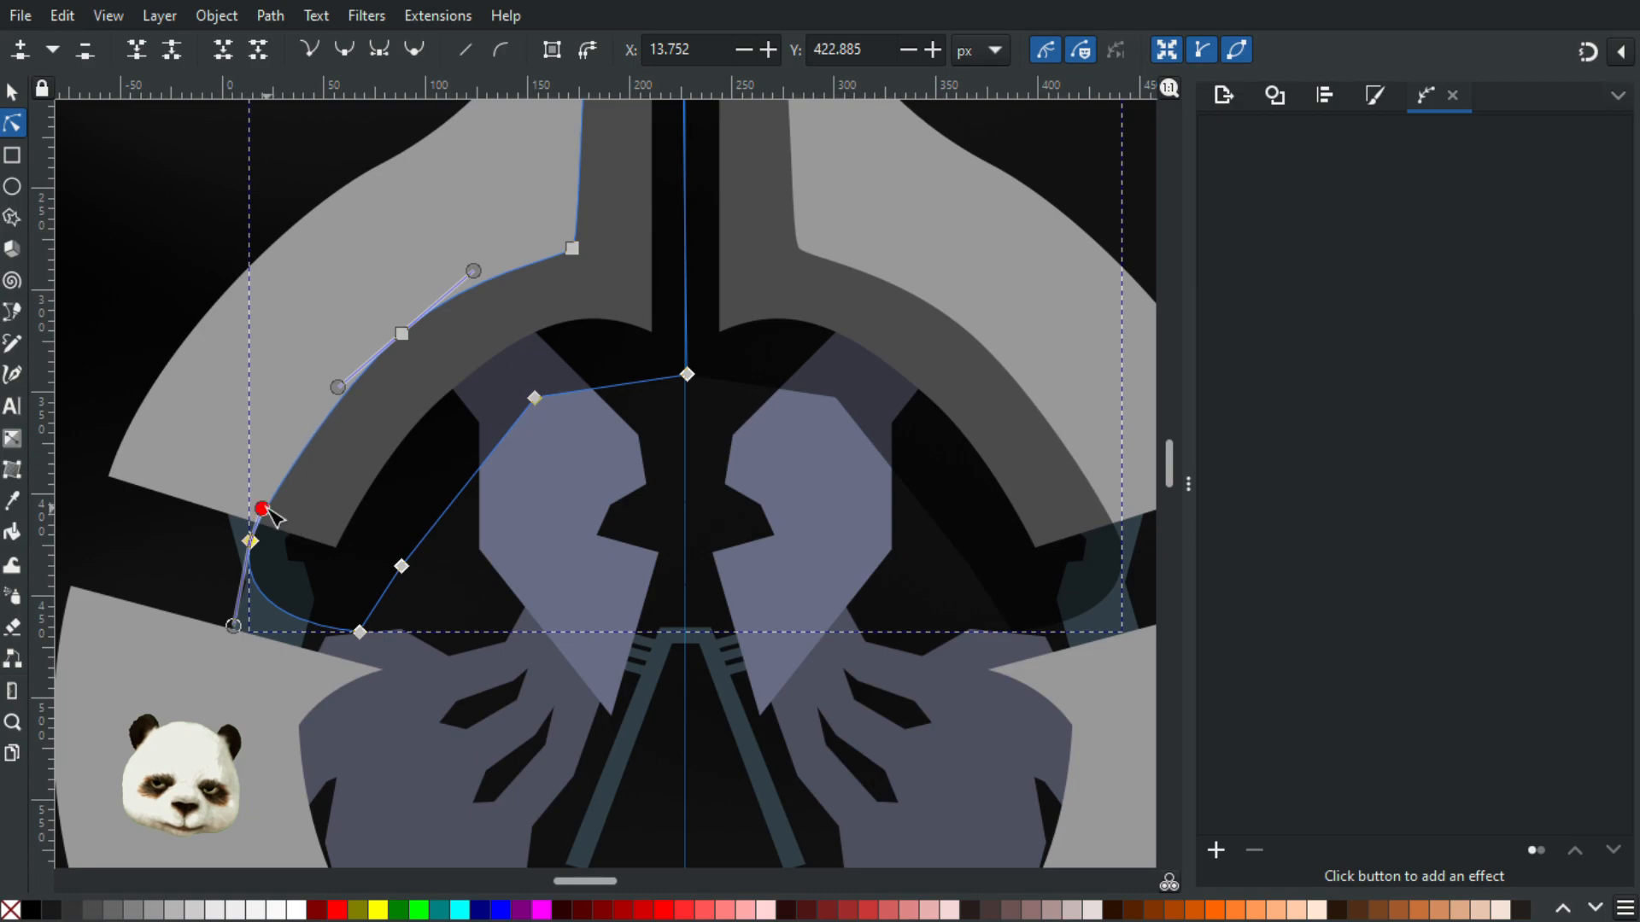
{"action": "left_click_drag", "start_coordinate": [266, 510], "coordinate": [268, 501]}
{"action": "key", "text": "Delete"}
{"action": "scroll", "coordinate": [141, 290], "scroll_direction": "down", "scroll_amount": 1}
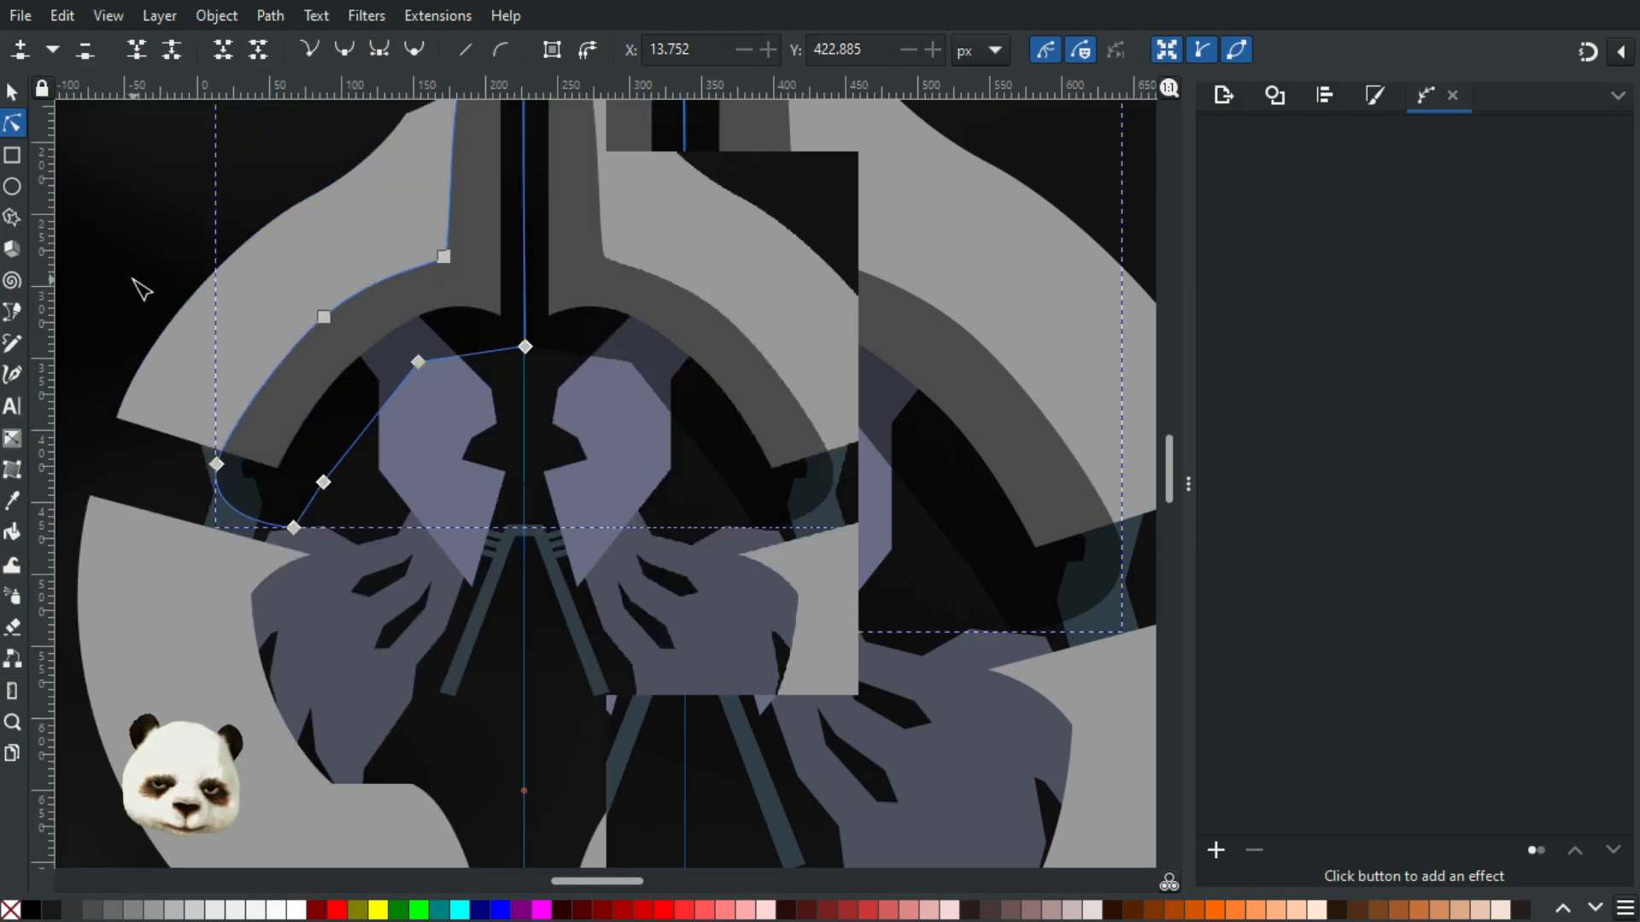
{"action": "scroll", "coordinate": [139, 287], "scroll_direction": "up", "scroll_amount": 1}
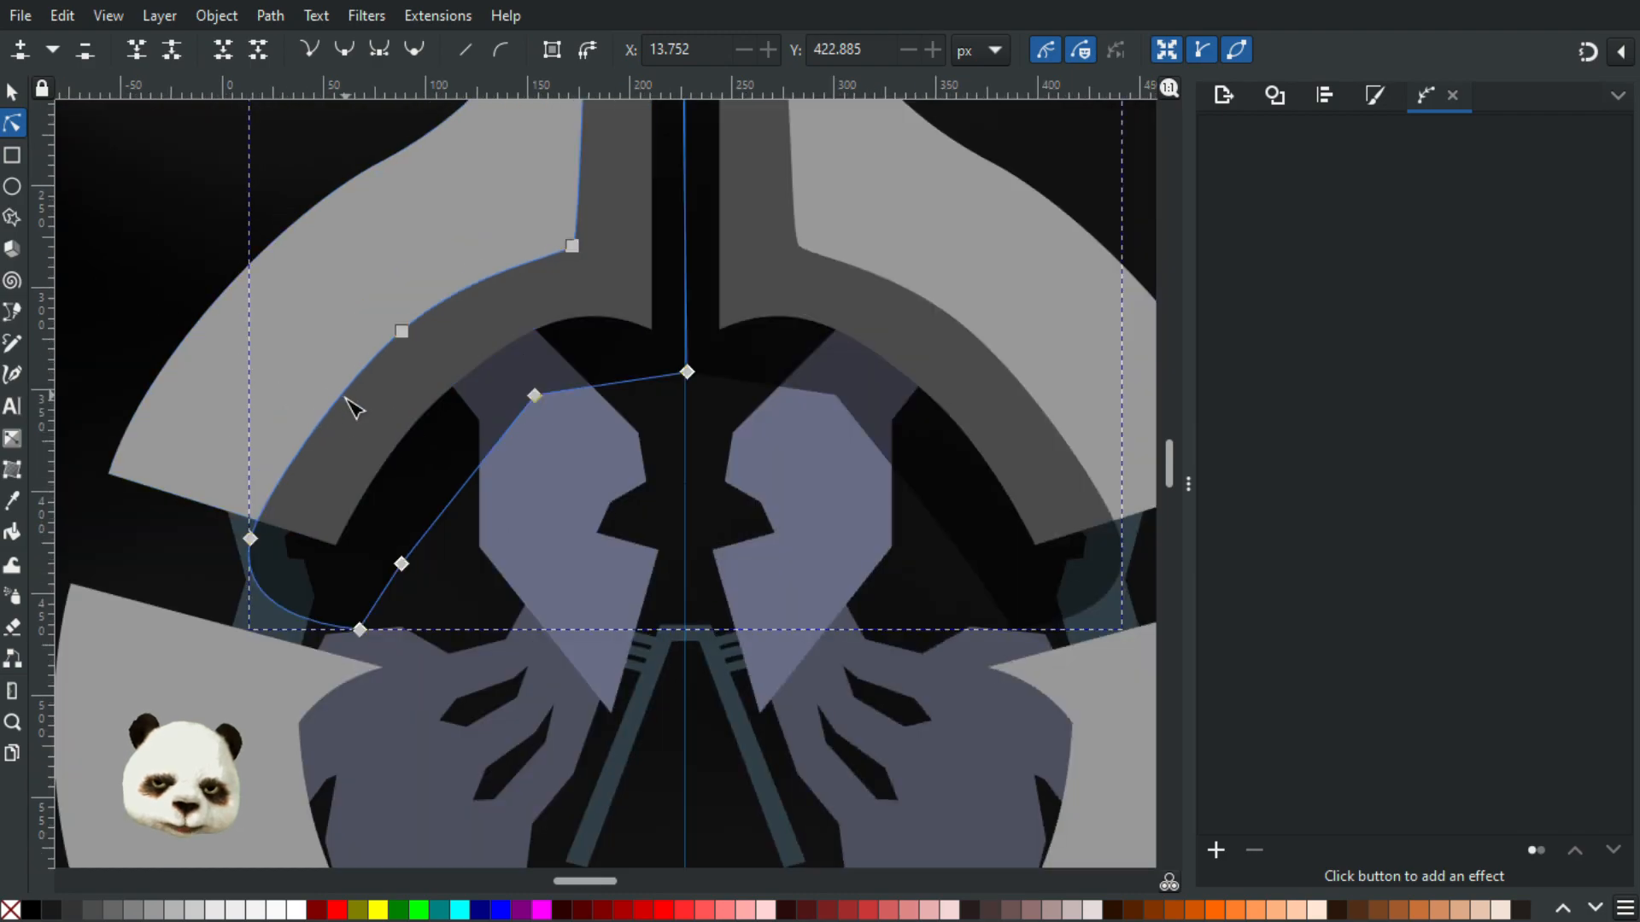
Extend the facing handles of the shadow's lower-left and middle nodes to round the curve between them, leaving the shadow deselected
{"action": "left_click", "coordinate": [272, 491]}
{"action": "left_click_drag", "start_coordinate": [259, 499], "coordinate": [261, 487]}
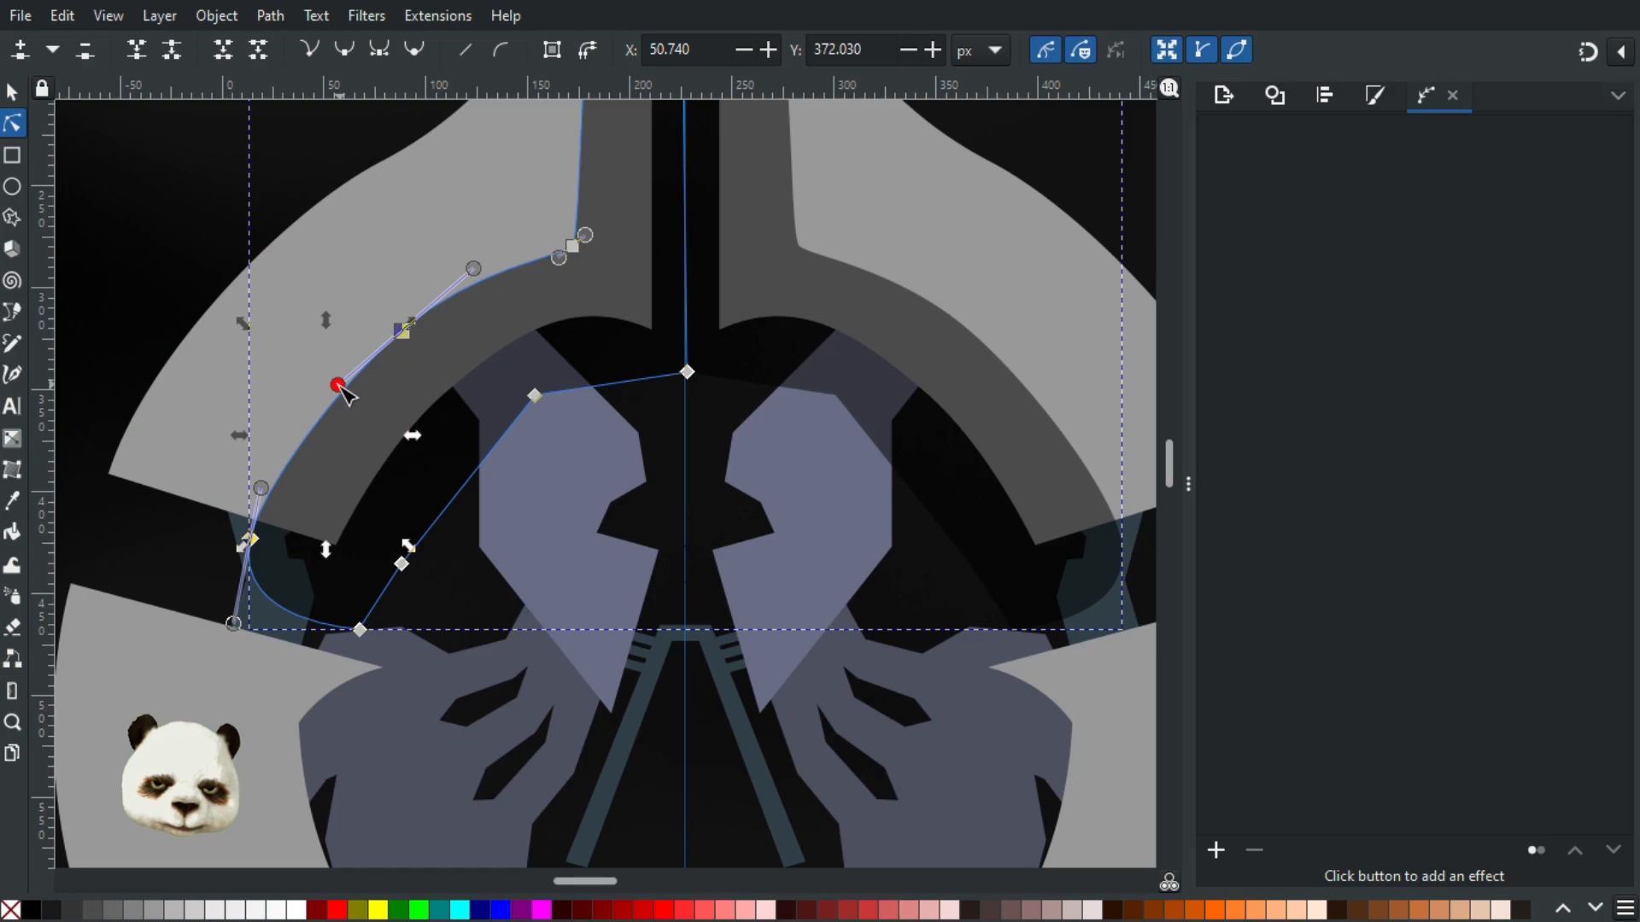
{"action": "left_click_drag", "start_coordinate": [340, 386], "coordinate": [334, 384]}
{"action": "left_click", "coordinate": [282, 249]}
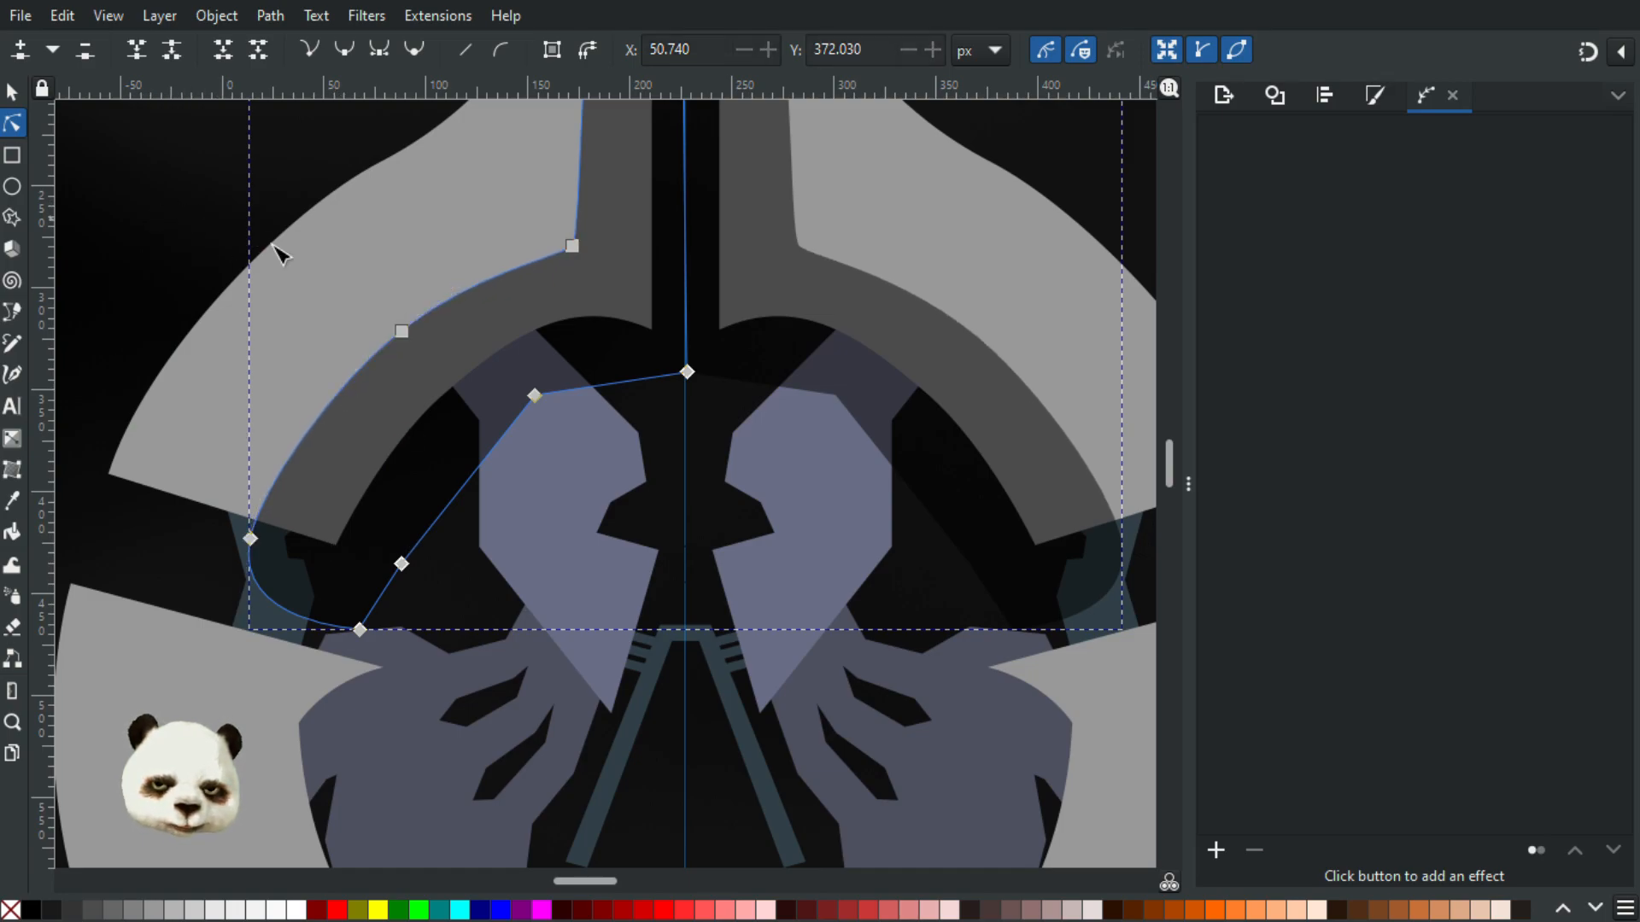
{"action": "scroll", "coordinate": [358, 424], "scroll_direction": "up", "scroll_amount": 3}
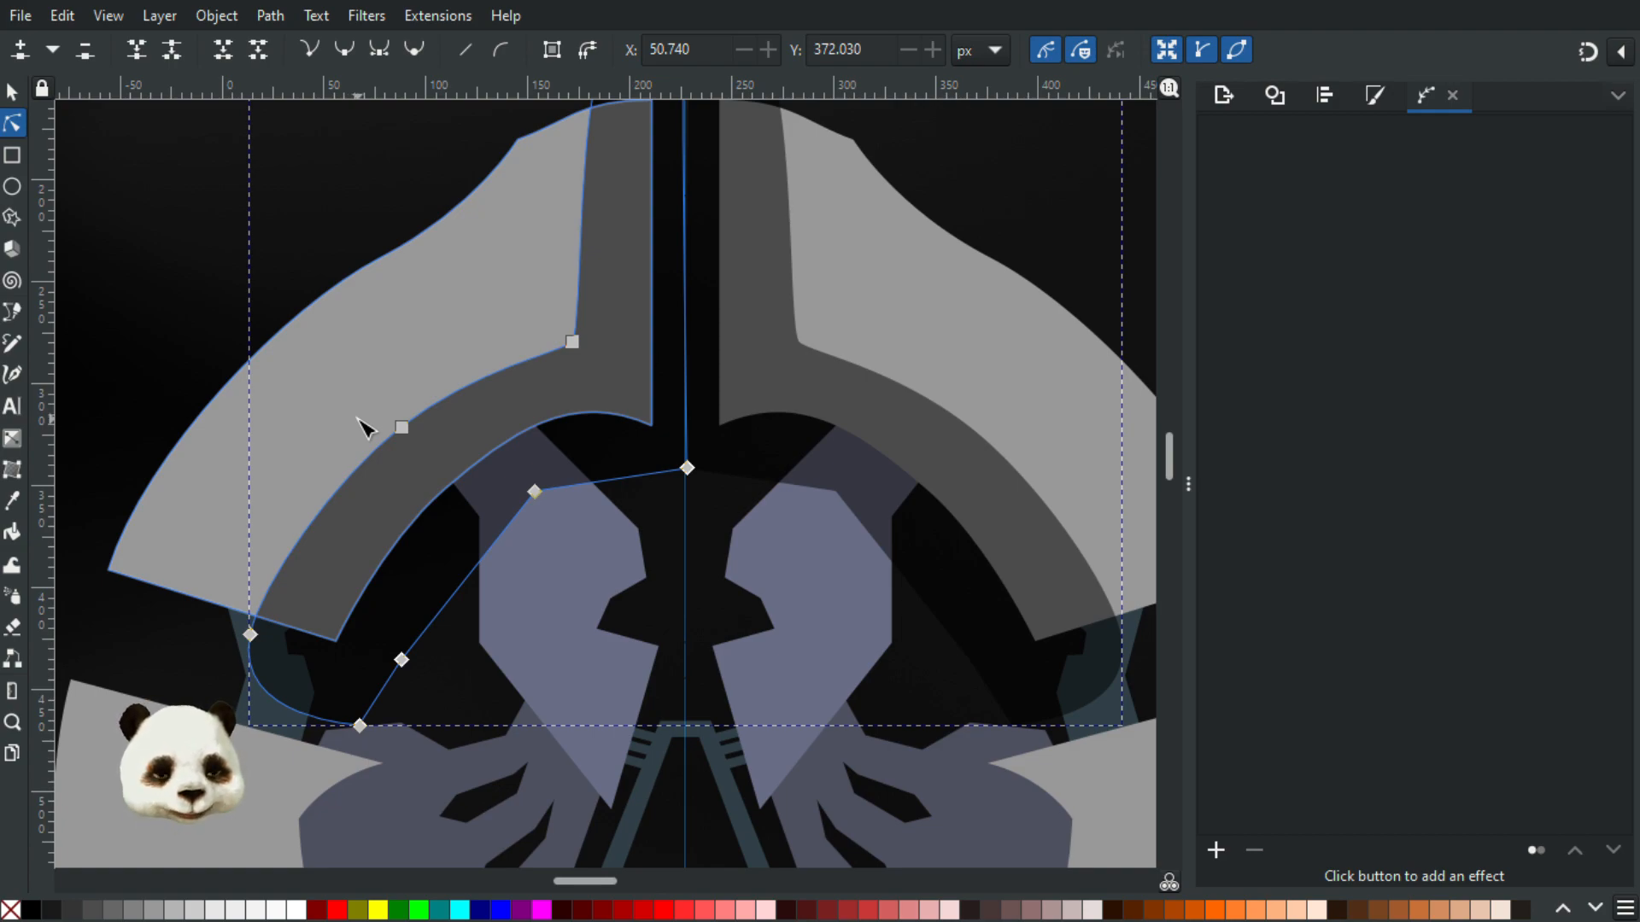
{"action": "left_click", "coordinate": [197, 243]}
{"action": "scroll", "coordinate": [177, 285], "scroll_direction": "down", "scroll_amount": 3}
{"action": "scroll", "coordinate": [162, 352], "scroll_direction": "up", "scroll_amount": 2}
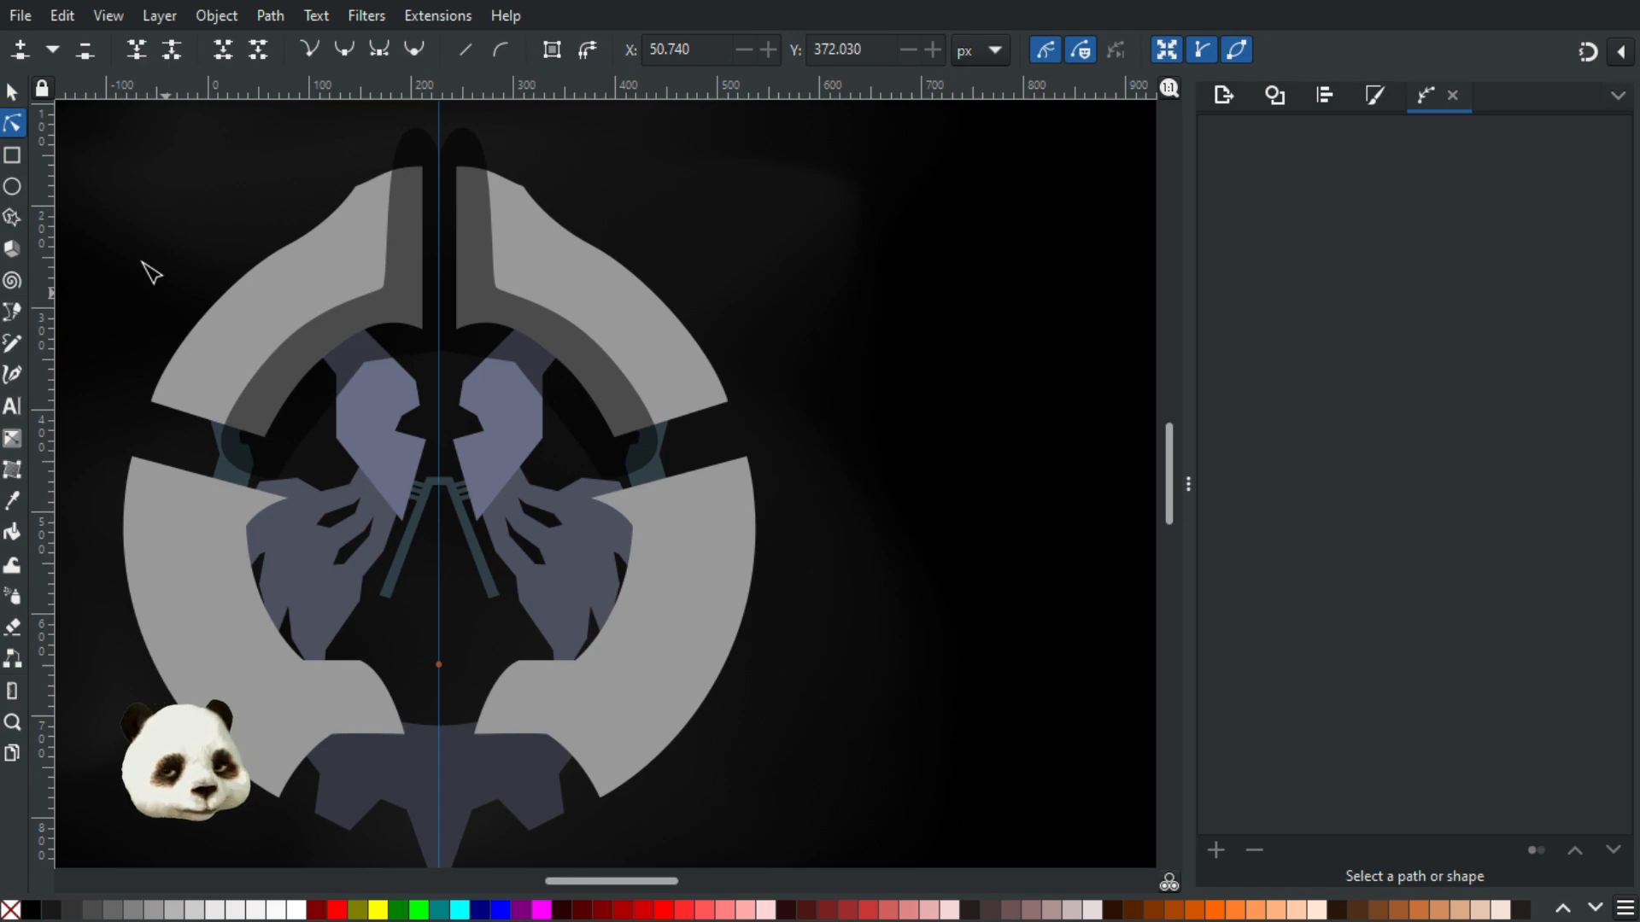
Duplicate the upper-left grey ring segment, fill the copy with magenta and clip the mirrored shadow to it
{"action": "left_click", "coordinate": [12, 91]}
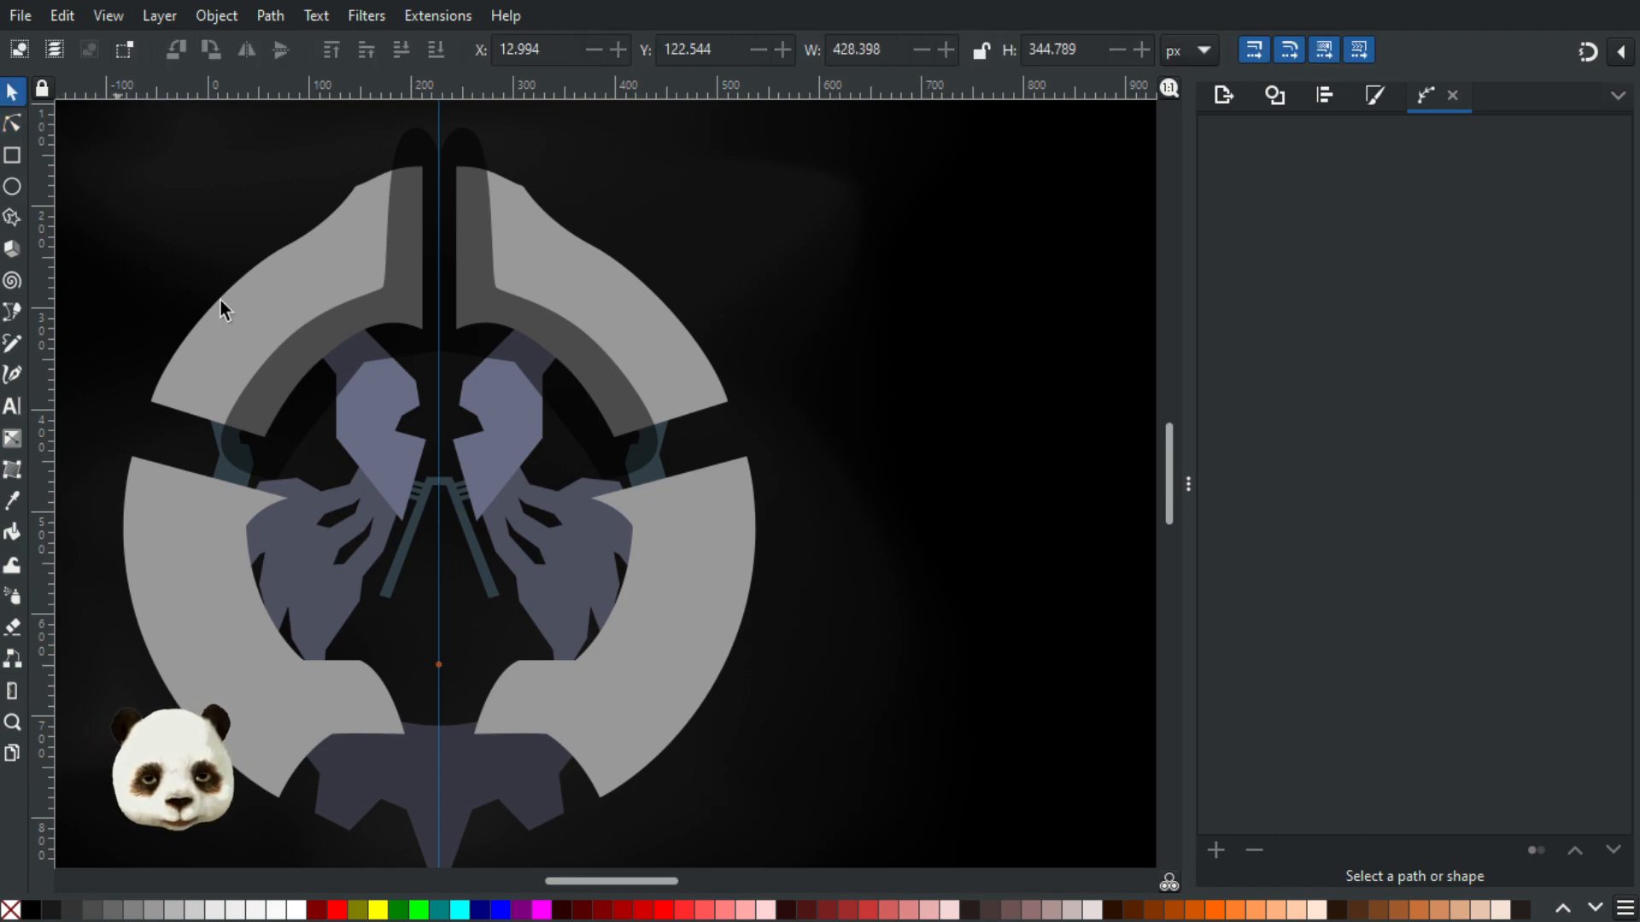
{"action": "left_click", "coordinate": [289, 367]}
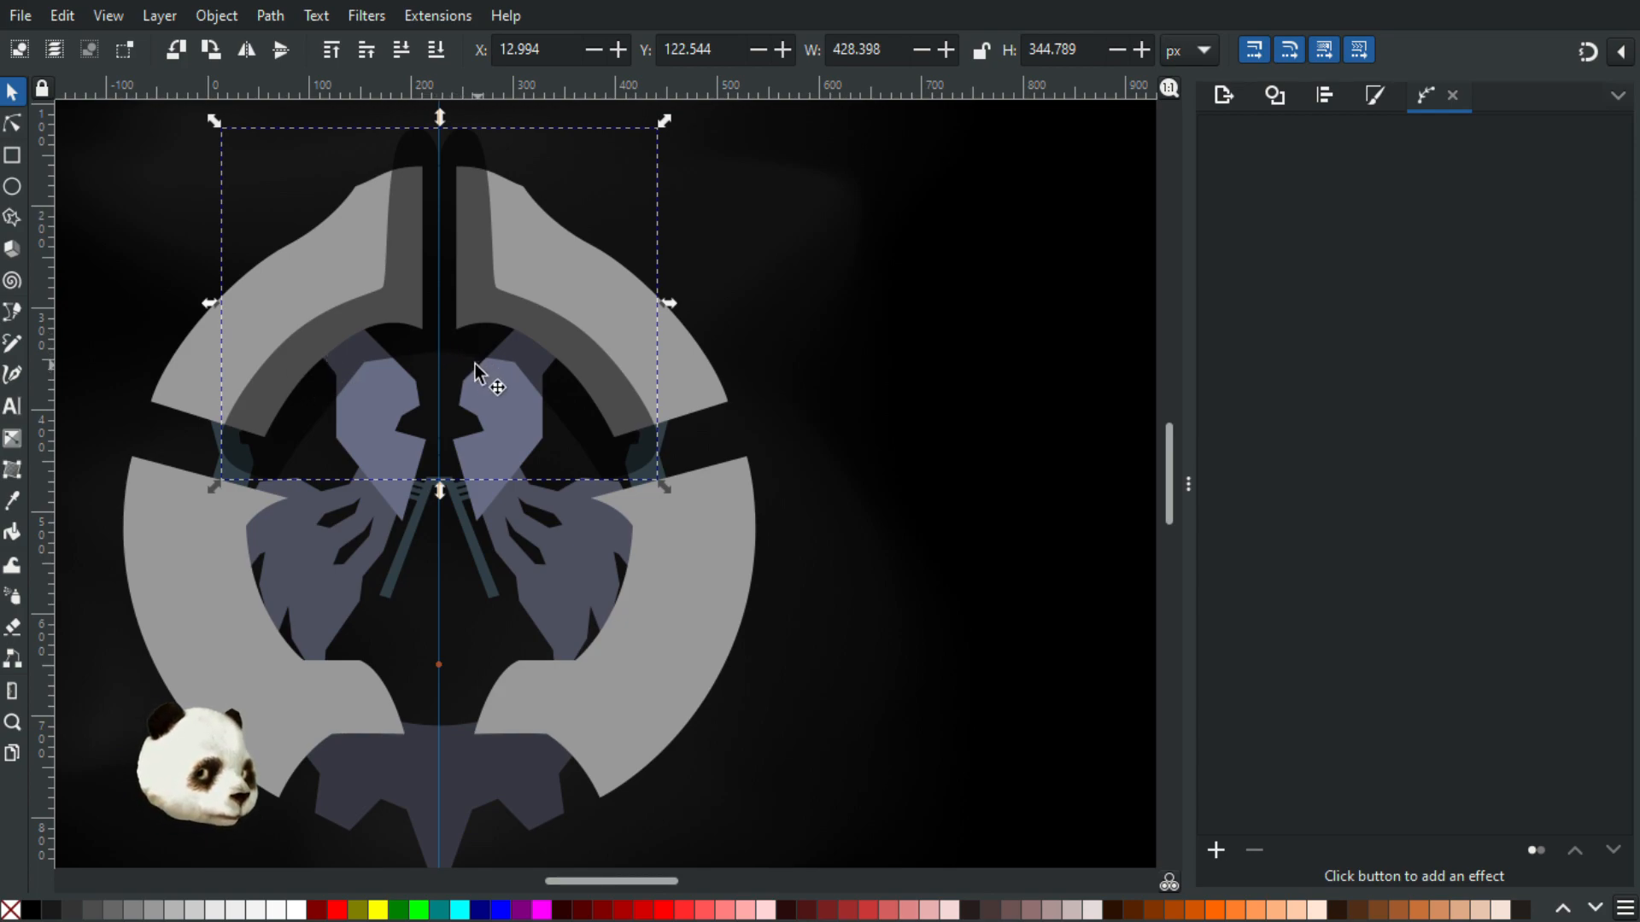
{"action": "left_click", "coordinate": [295, 288]}
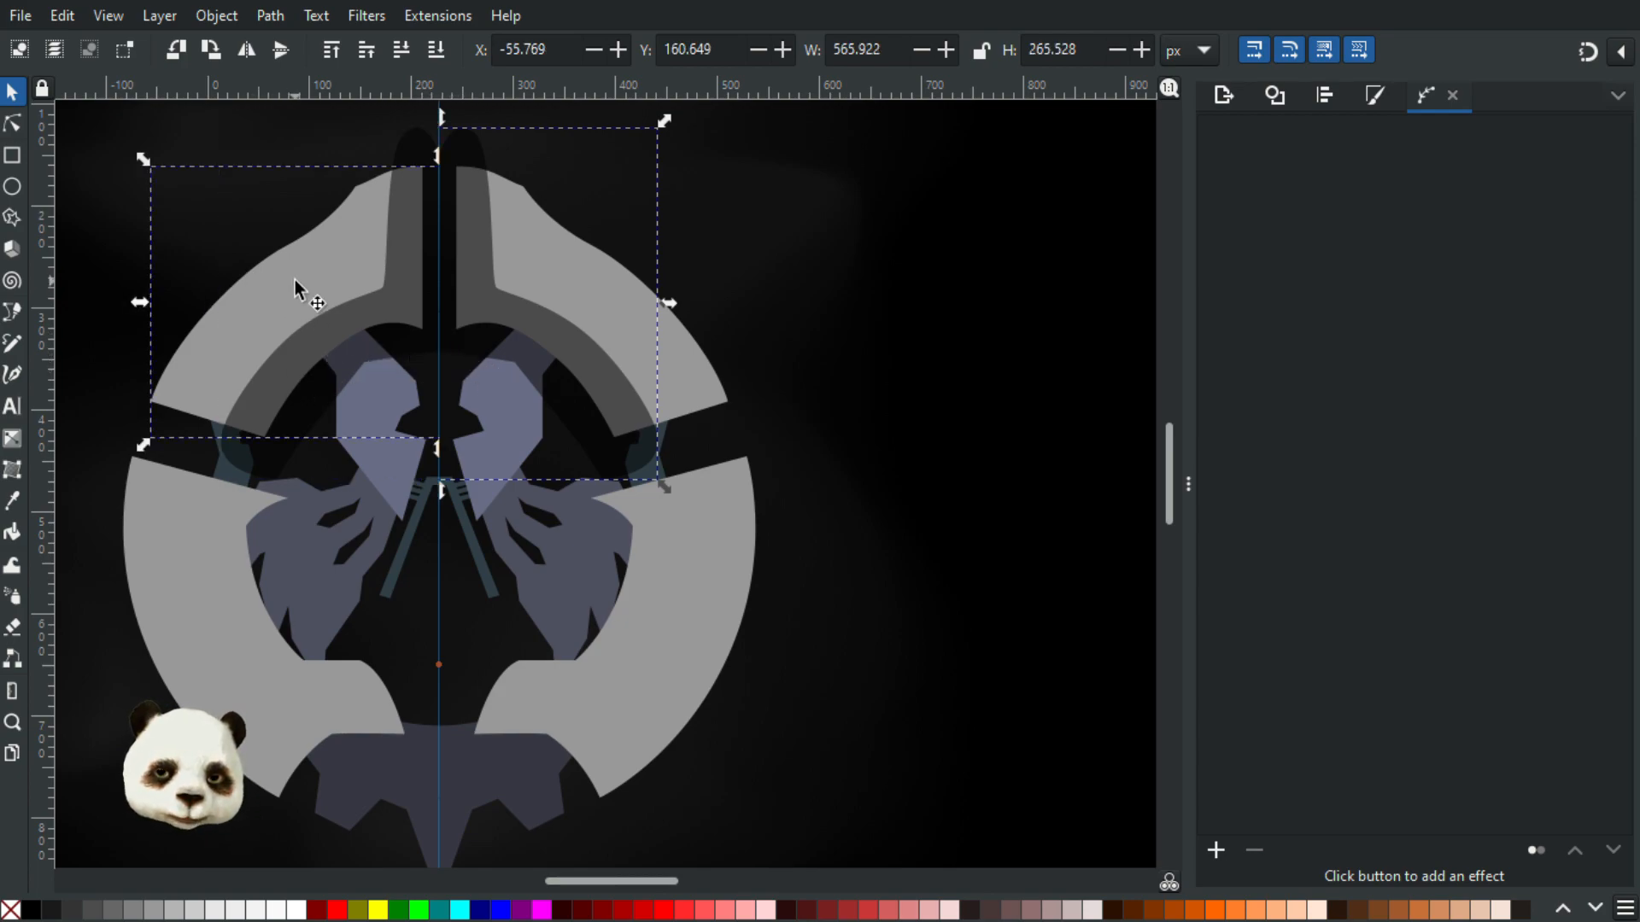
{"action": "key", "text": "ctrl+d"}
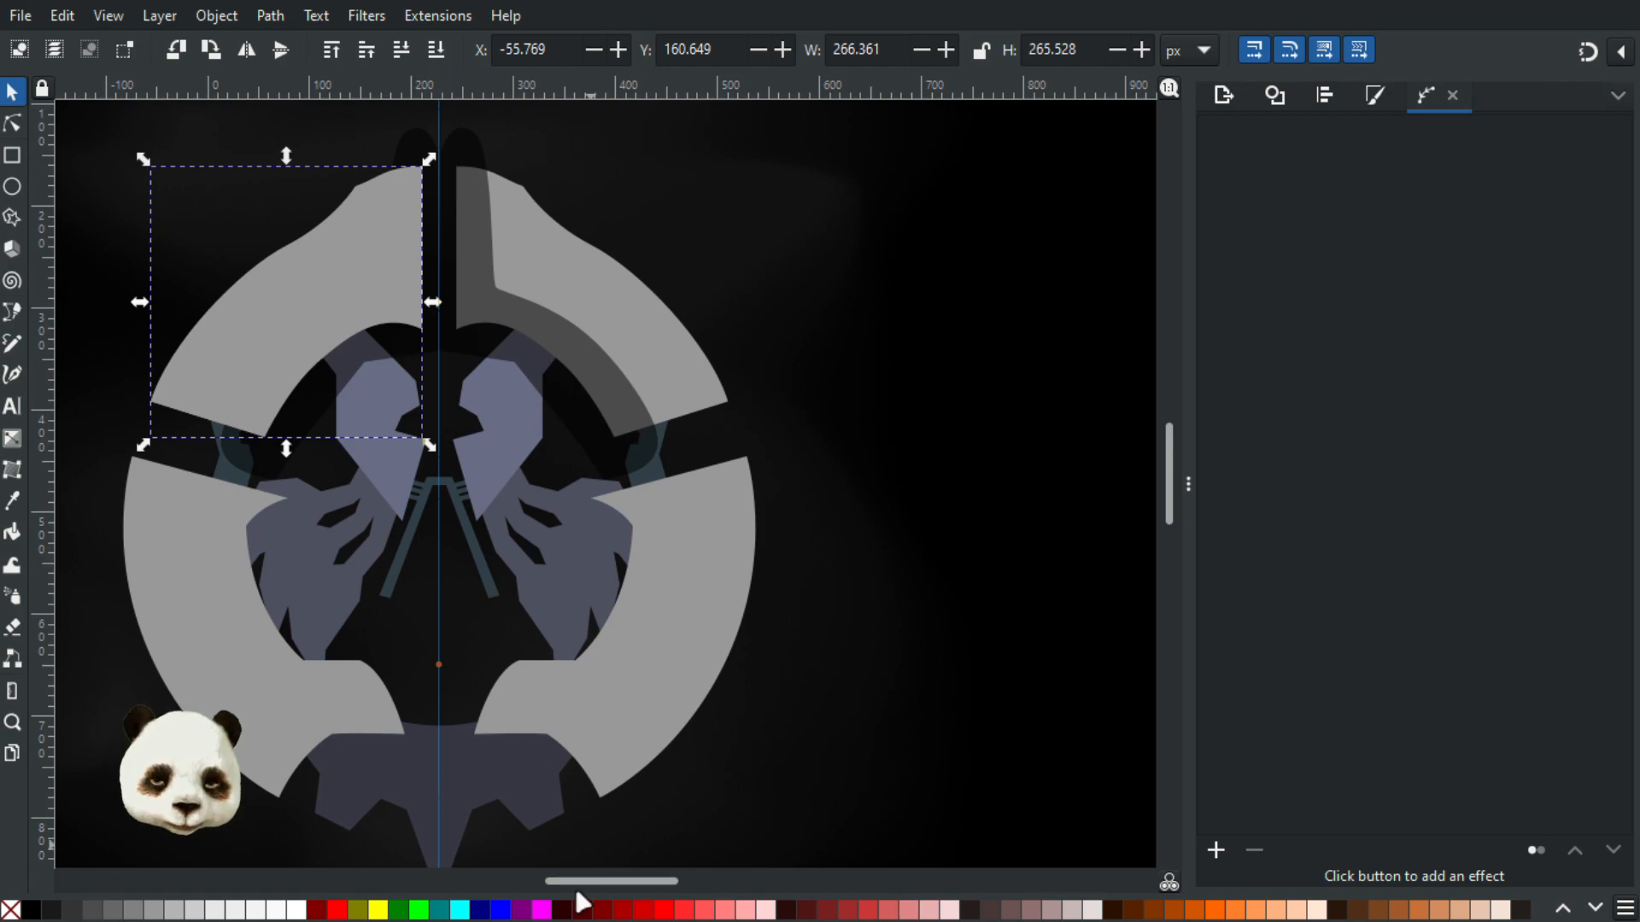
{"action": "left_click", "coordinate": [542, 910]}
{"action": "left_click", "coordinate": [323, 401], "text": "shift"}
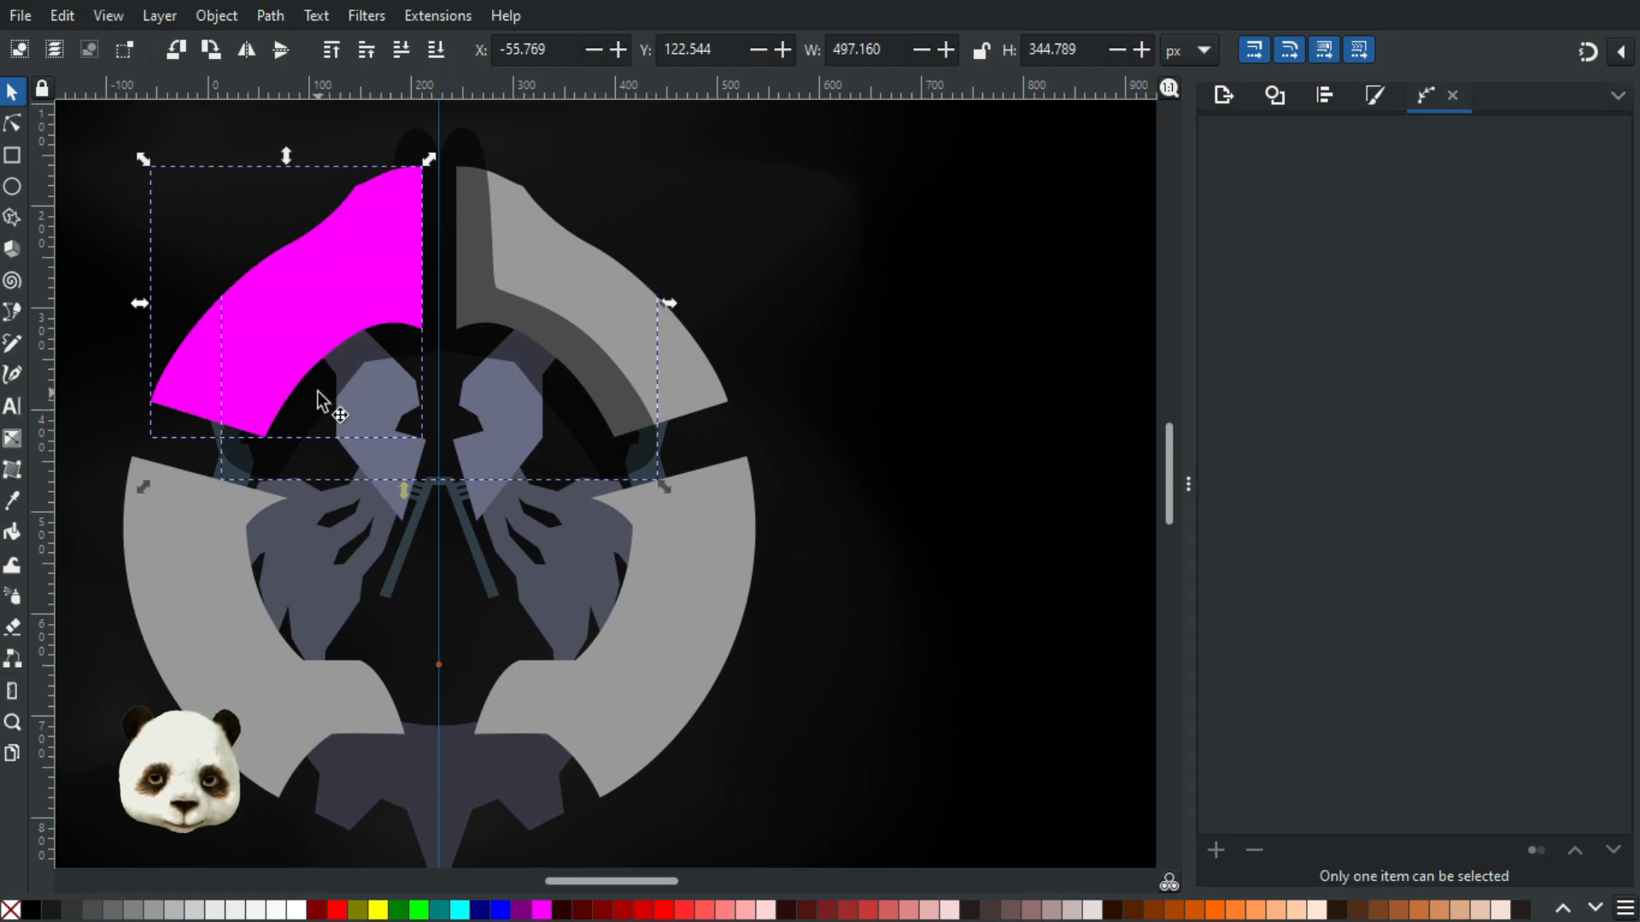
{"action": "right_click", "coordinate": [323, 400]}
{"action": "left_click", "coordinate": [416, 755]}
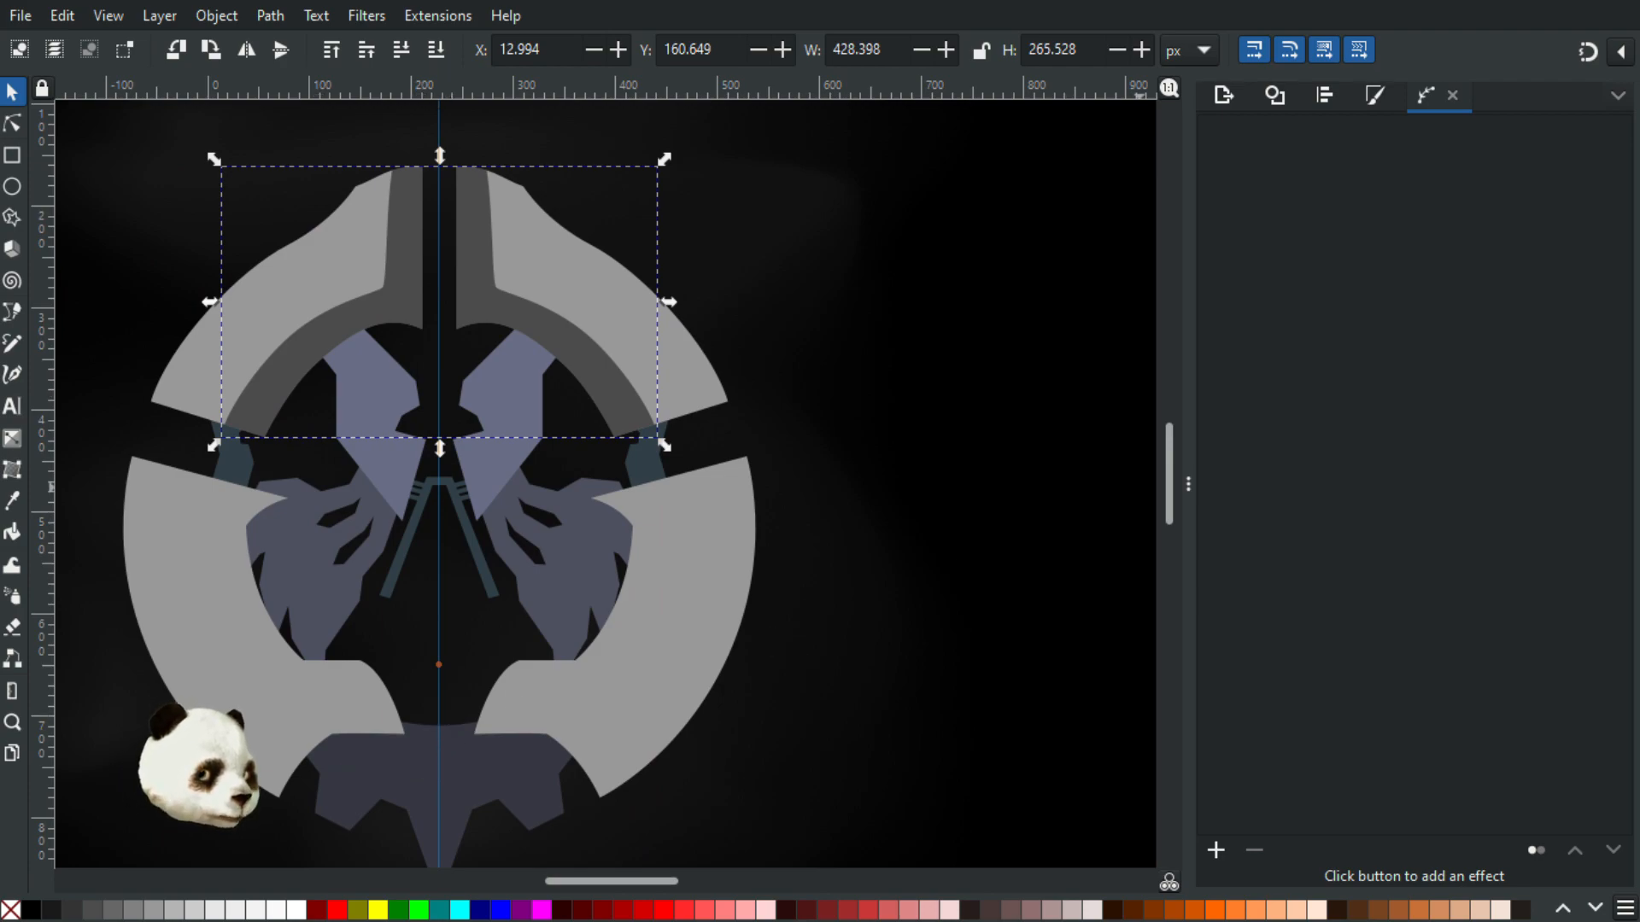
Set the clipped shadow's opacity to 40% and its blur to 40%
{"action": "left_click", "coordinate": [1216, 615]}
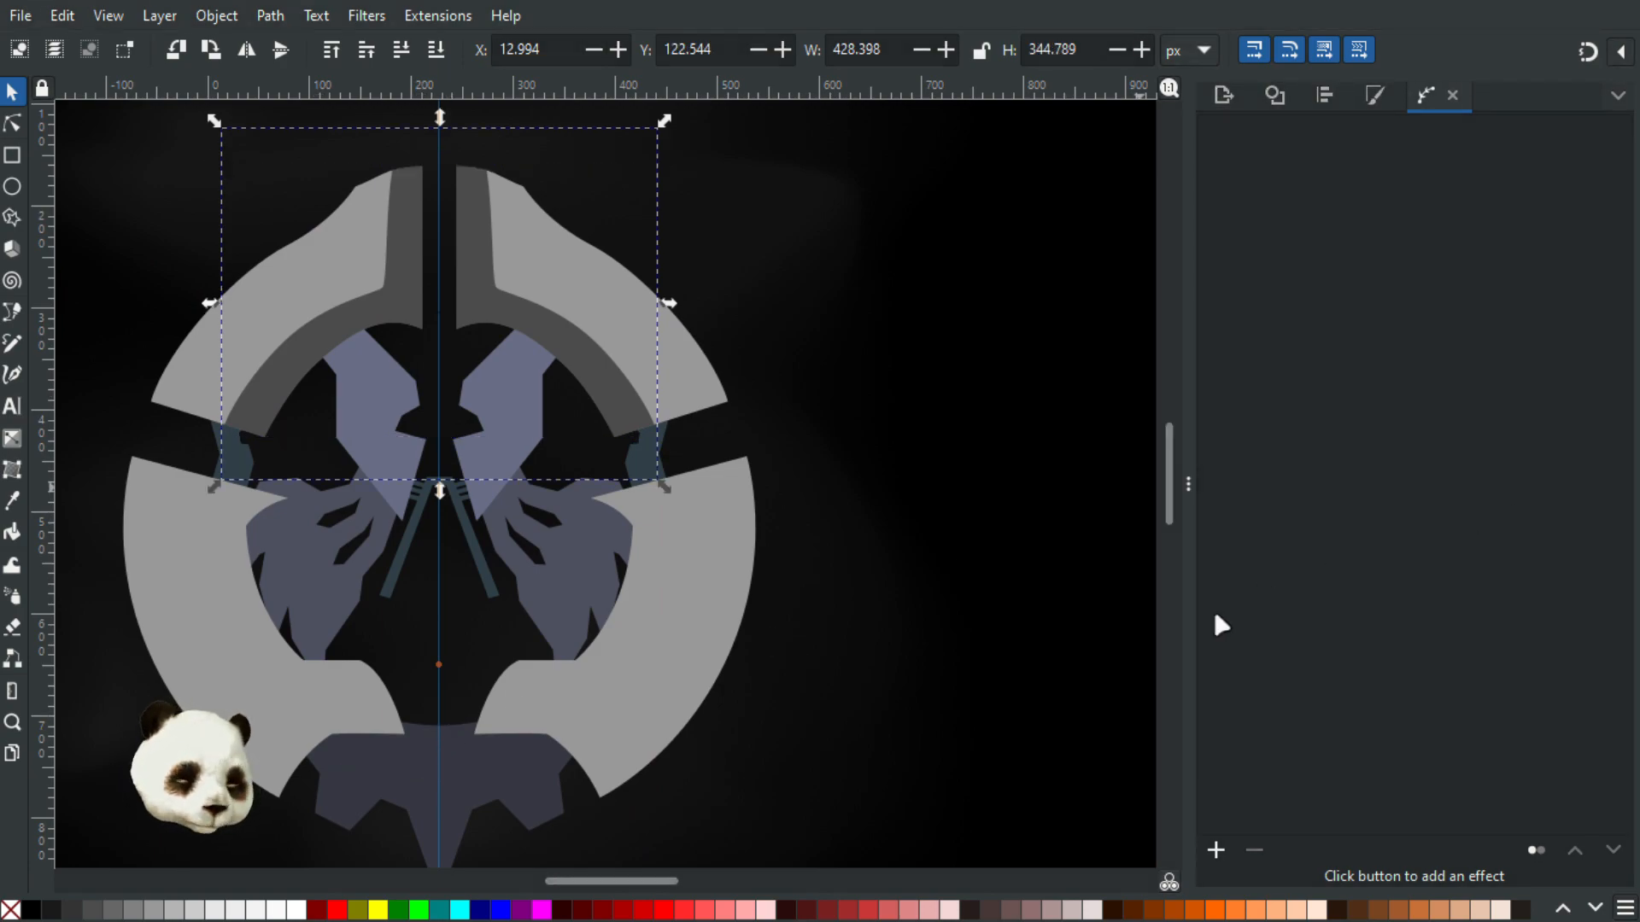
{"action": "key", "text": "ctrl+shift+f"}
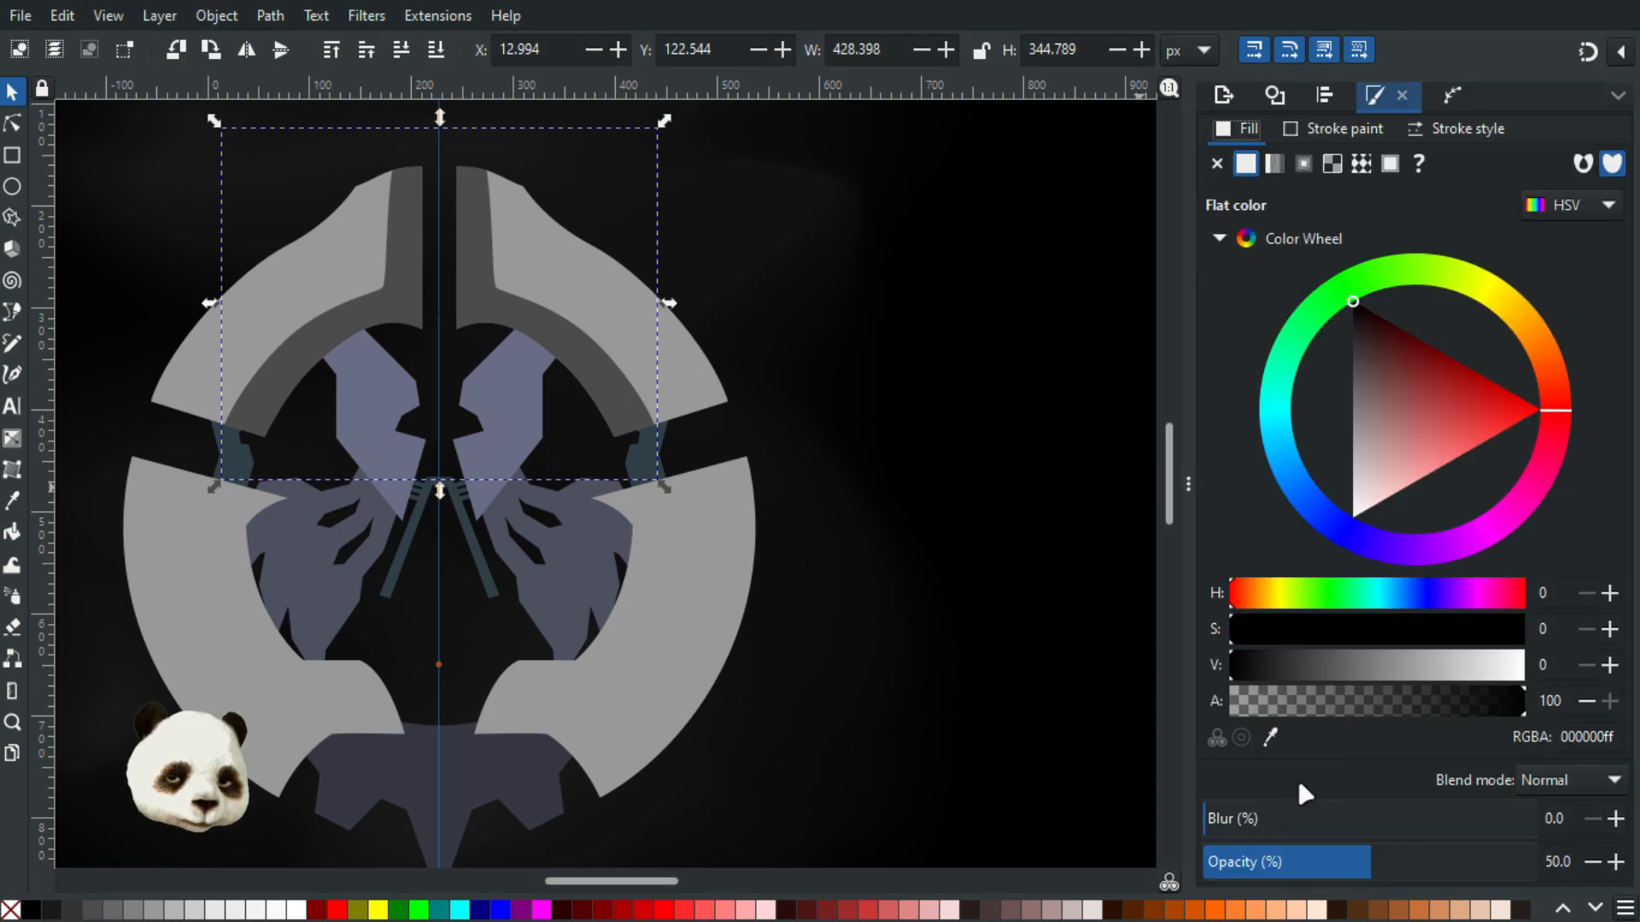
{"action": "left_click_drag", "start_coordinate": [1257, 819], "coordinate": [1285, 825]}
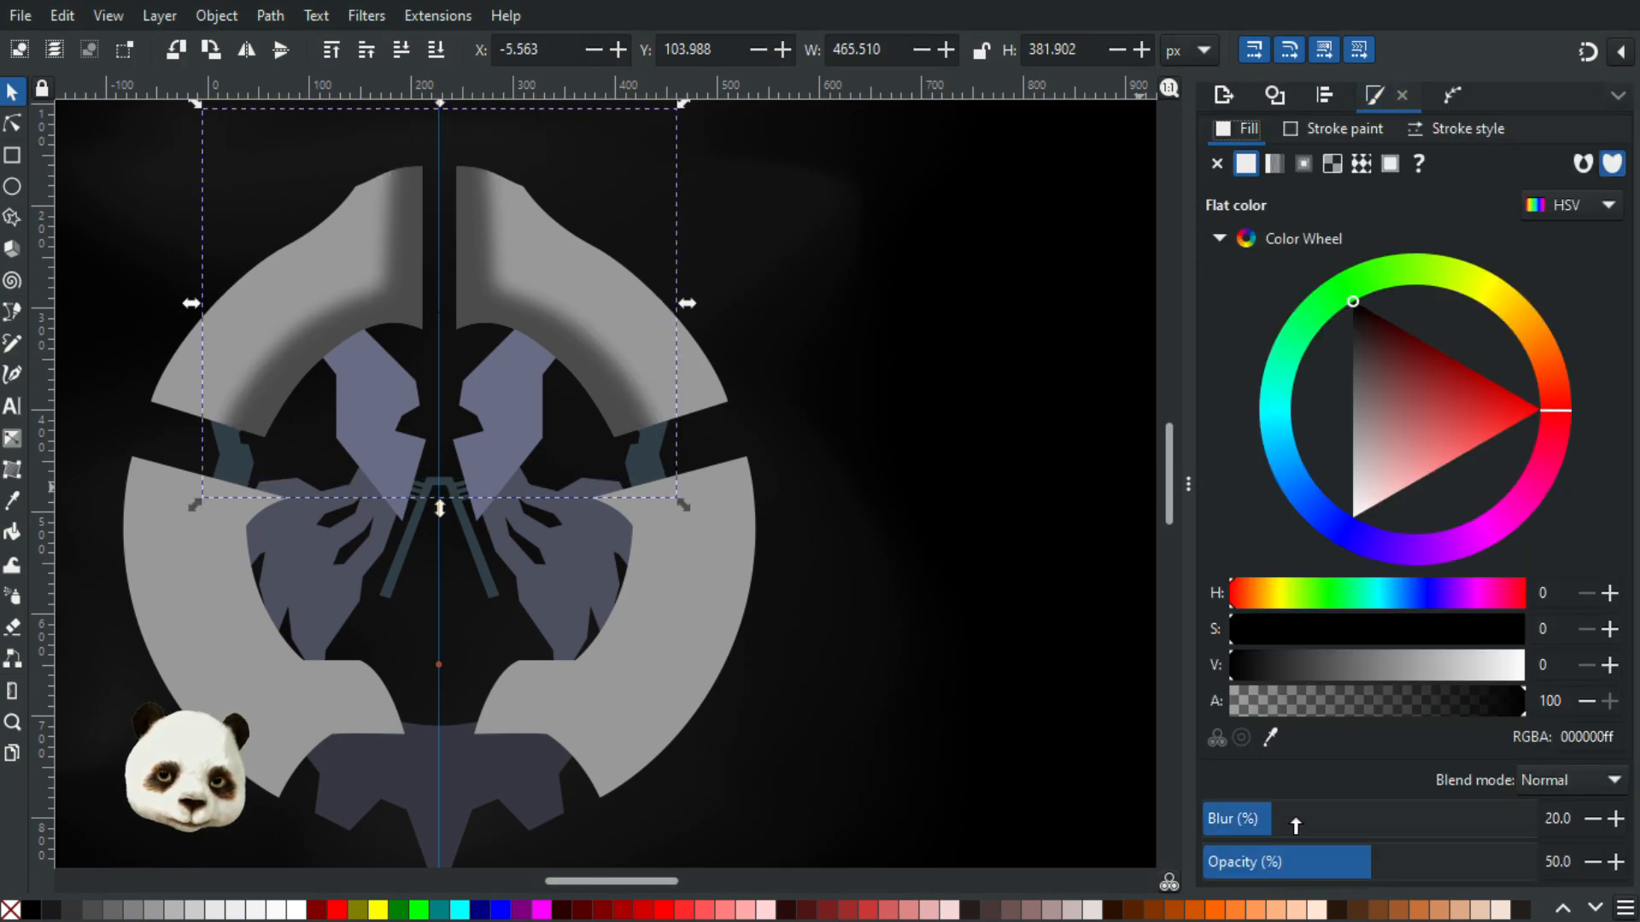
{"action": "mouse_move", "coordinate": [1335, 862]}
{"action": "left_mouse_down"}
{"action": "mouse_move", "coordinate": [1287, 864]}
{"action": "mouse_move", "coordinate": [1349, 864]}
{"action": "left_mouse_up"}
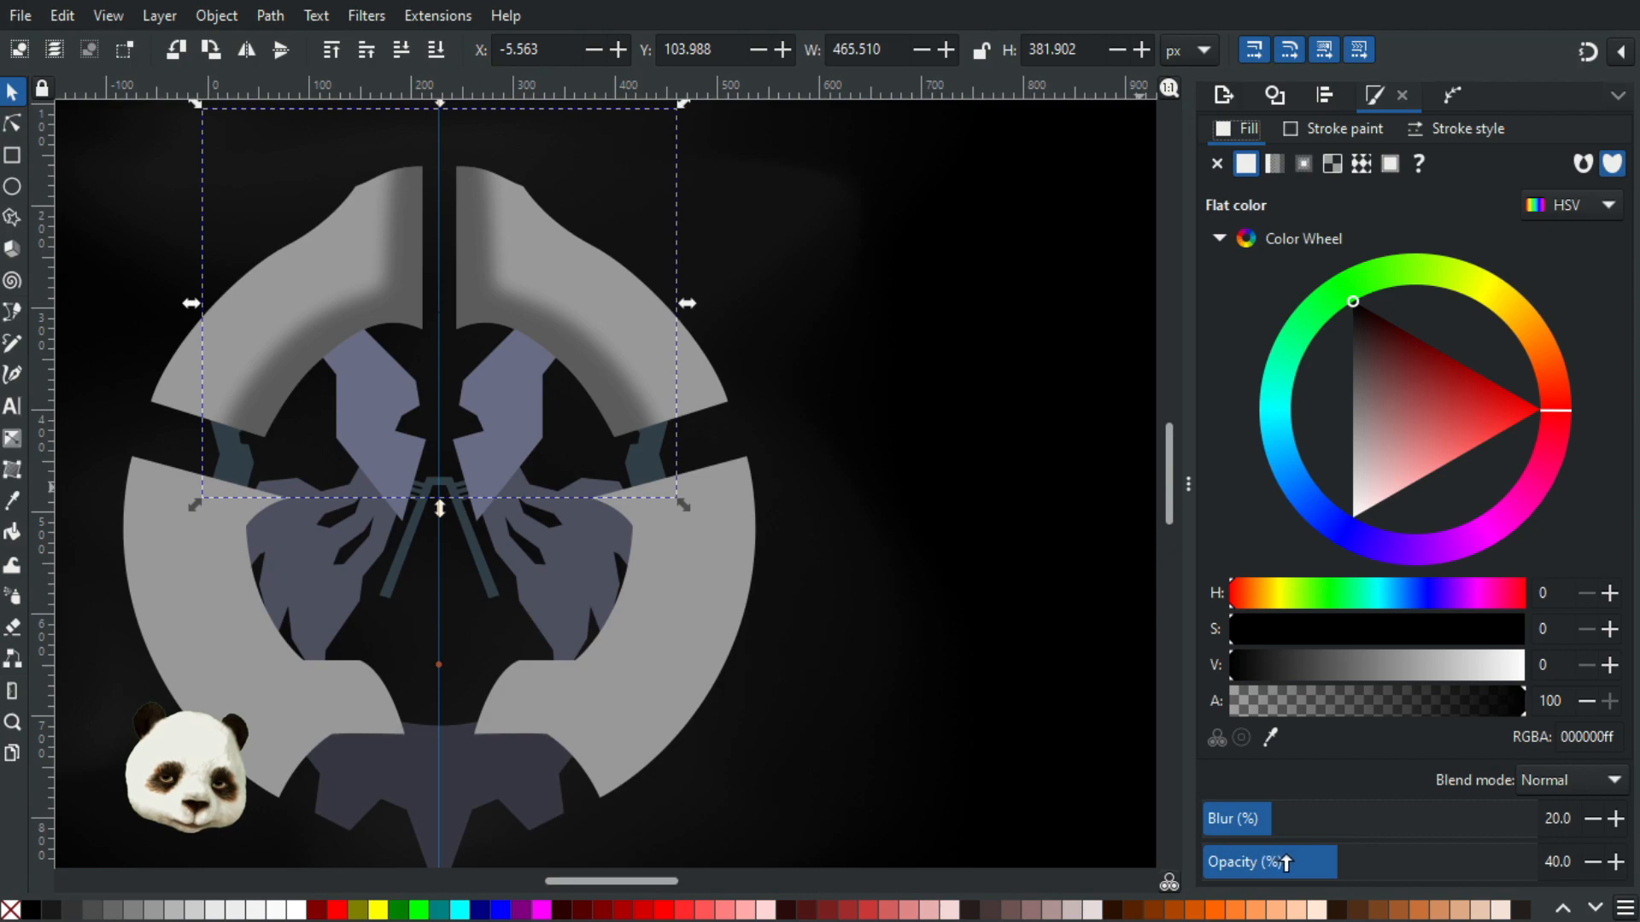
{"action": "left_click", "coordinate": [1309, 818]}
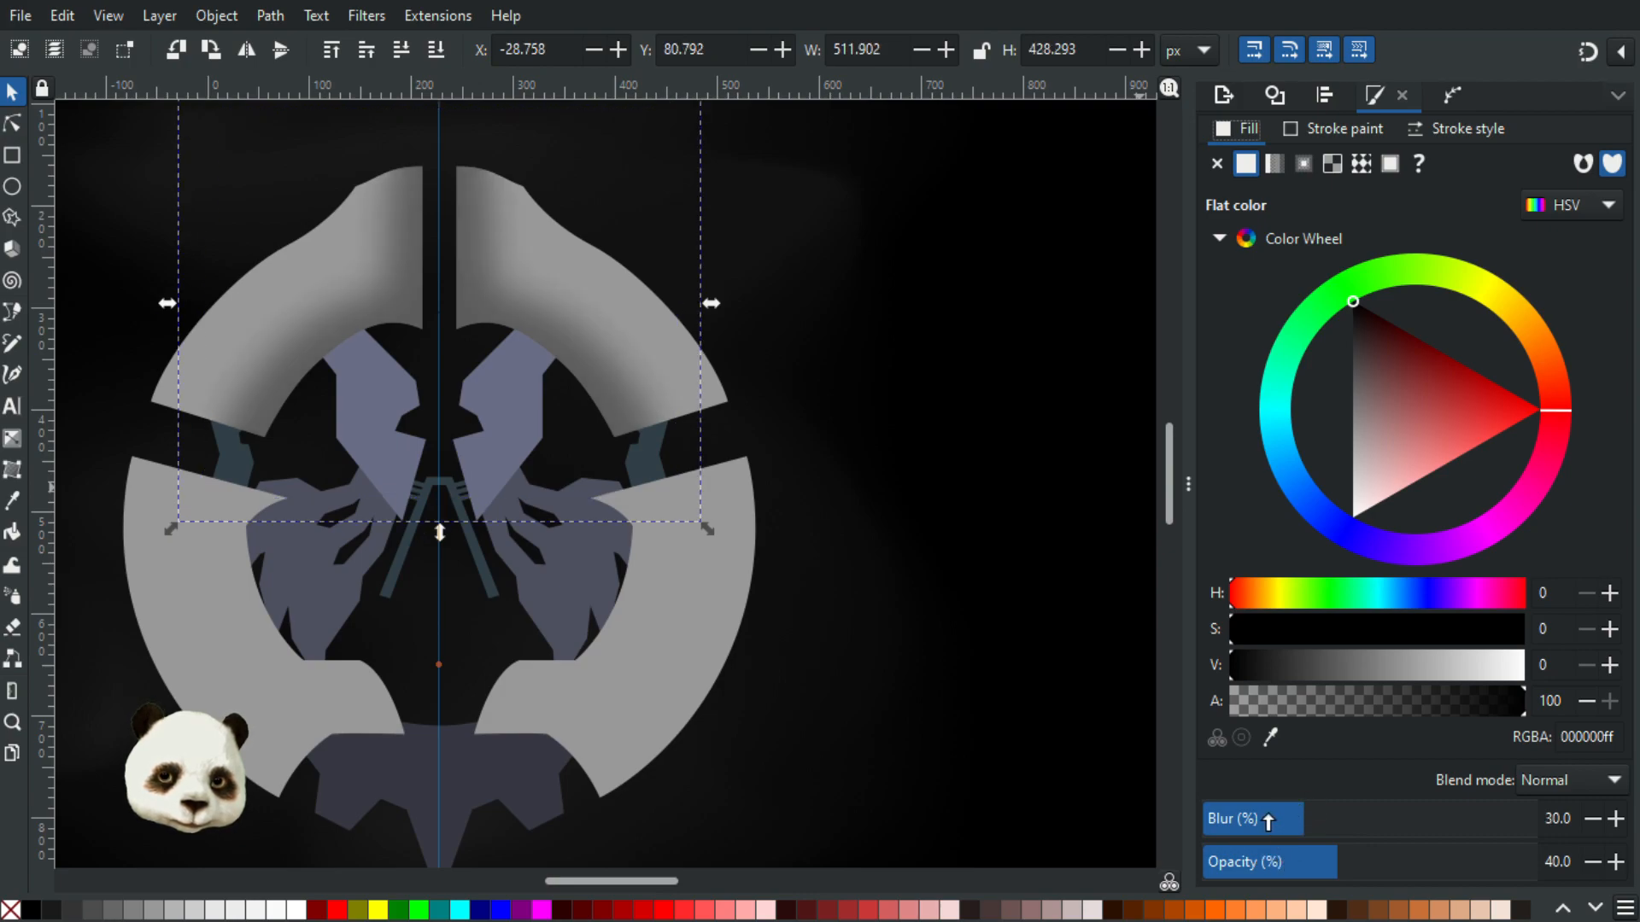
{"action": "left_click", "coordinate": [1334, 817]}
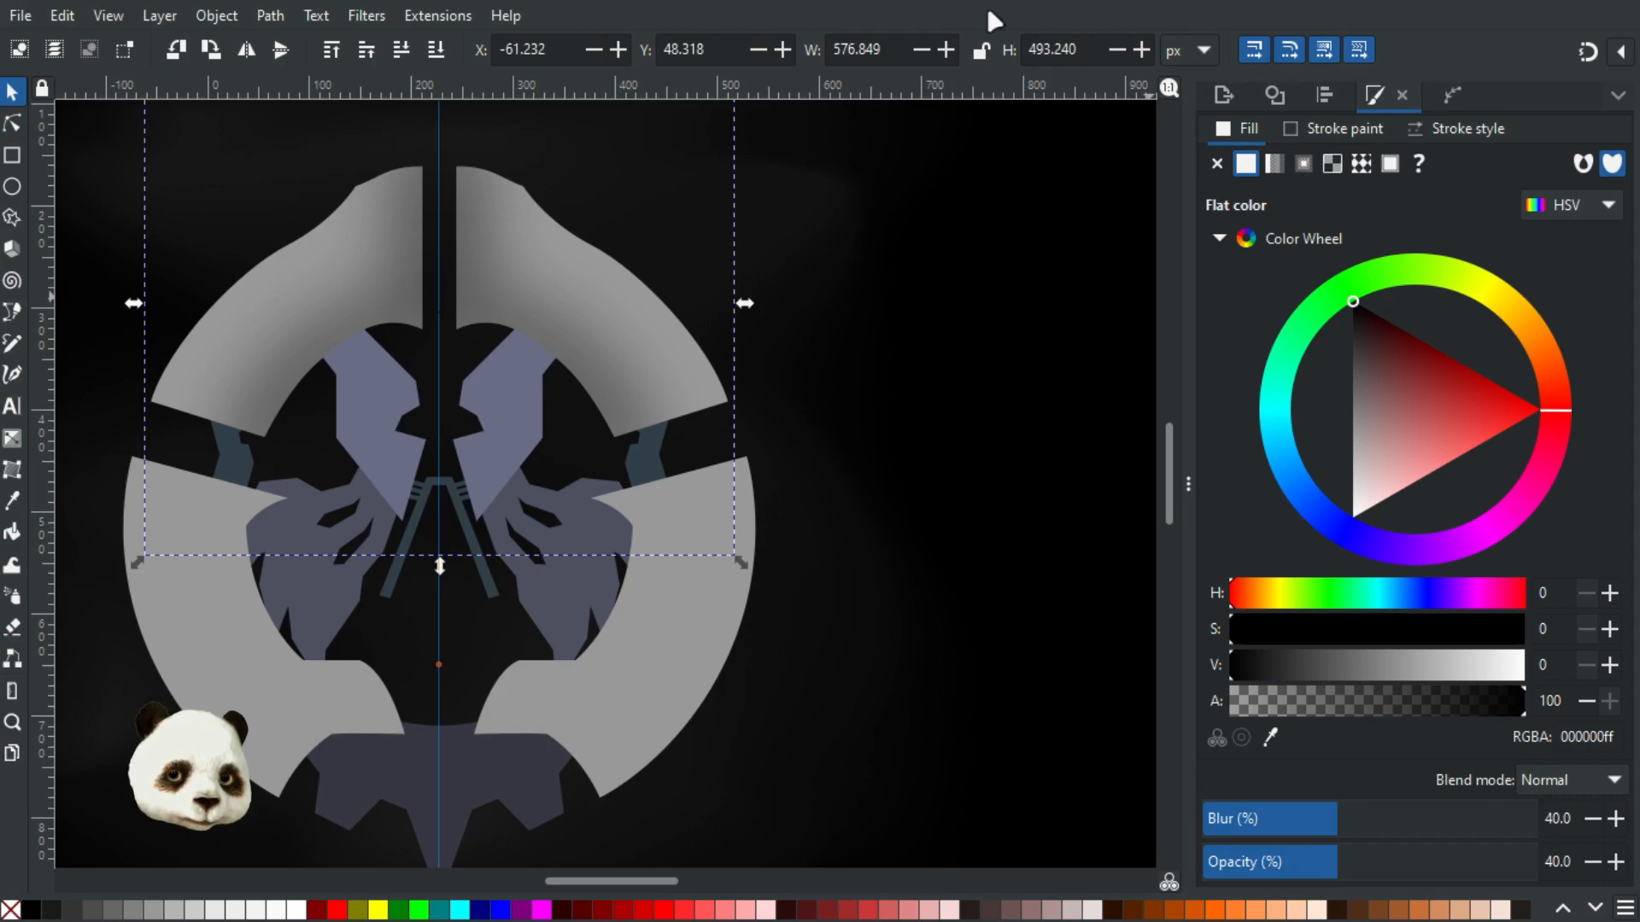
Duplicate the shadow within the clip and set the copy's blur to 20% and opacity to 10%
{"action": "left_click", "coordinate": [323, 337]}
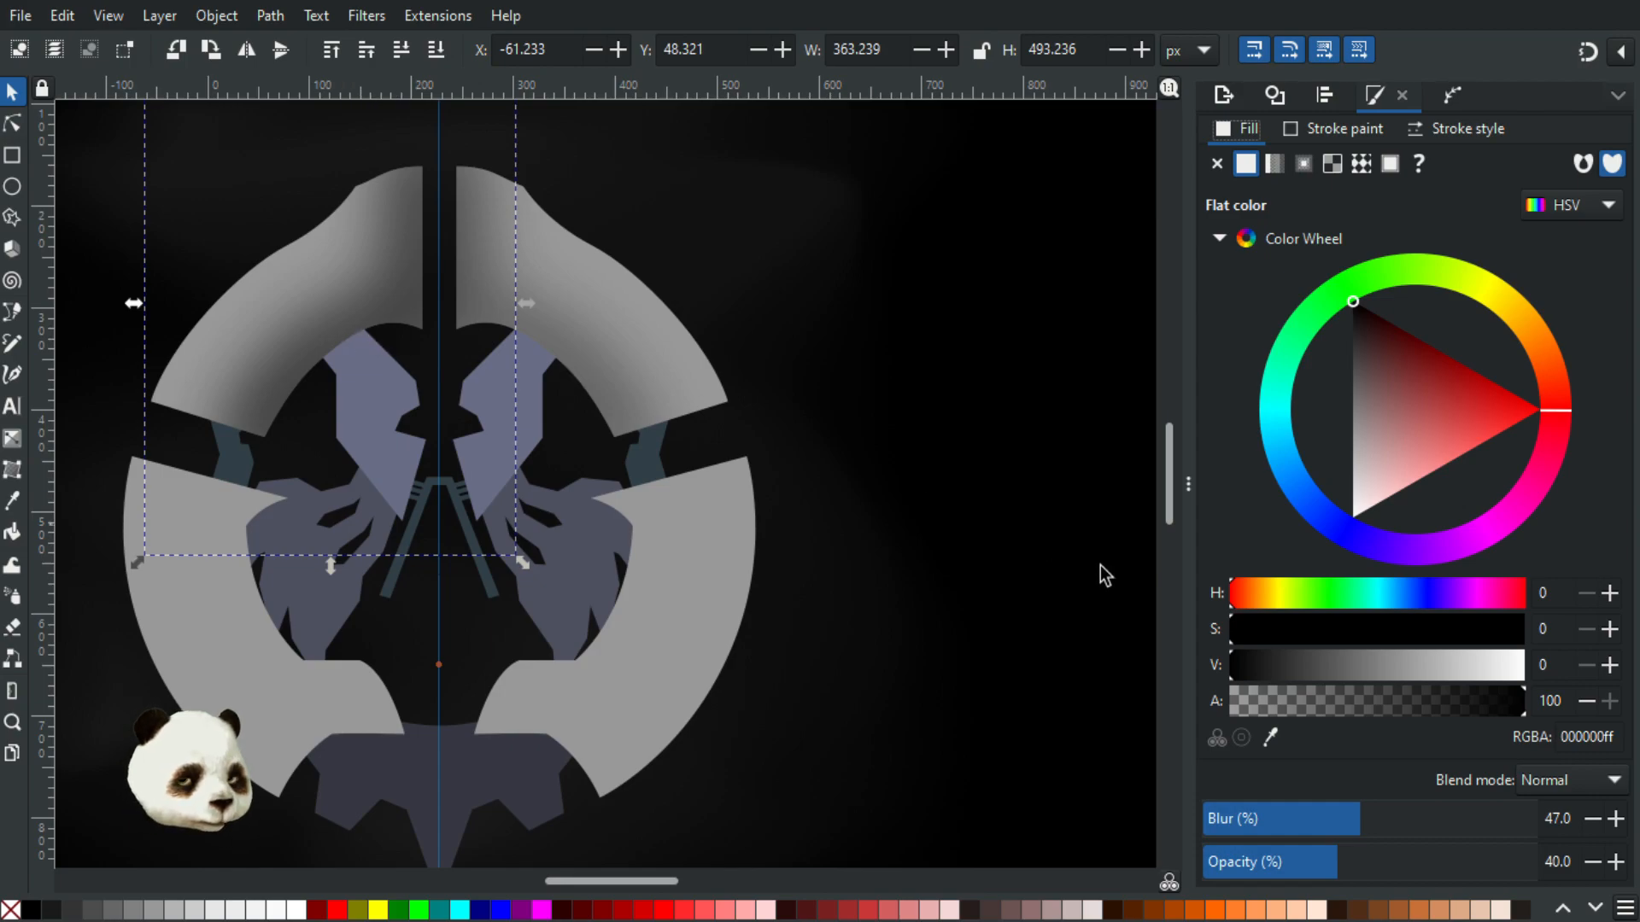
{"action": "left_click", "coordinate": [1271, 825]}
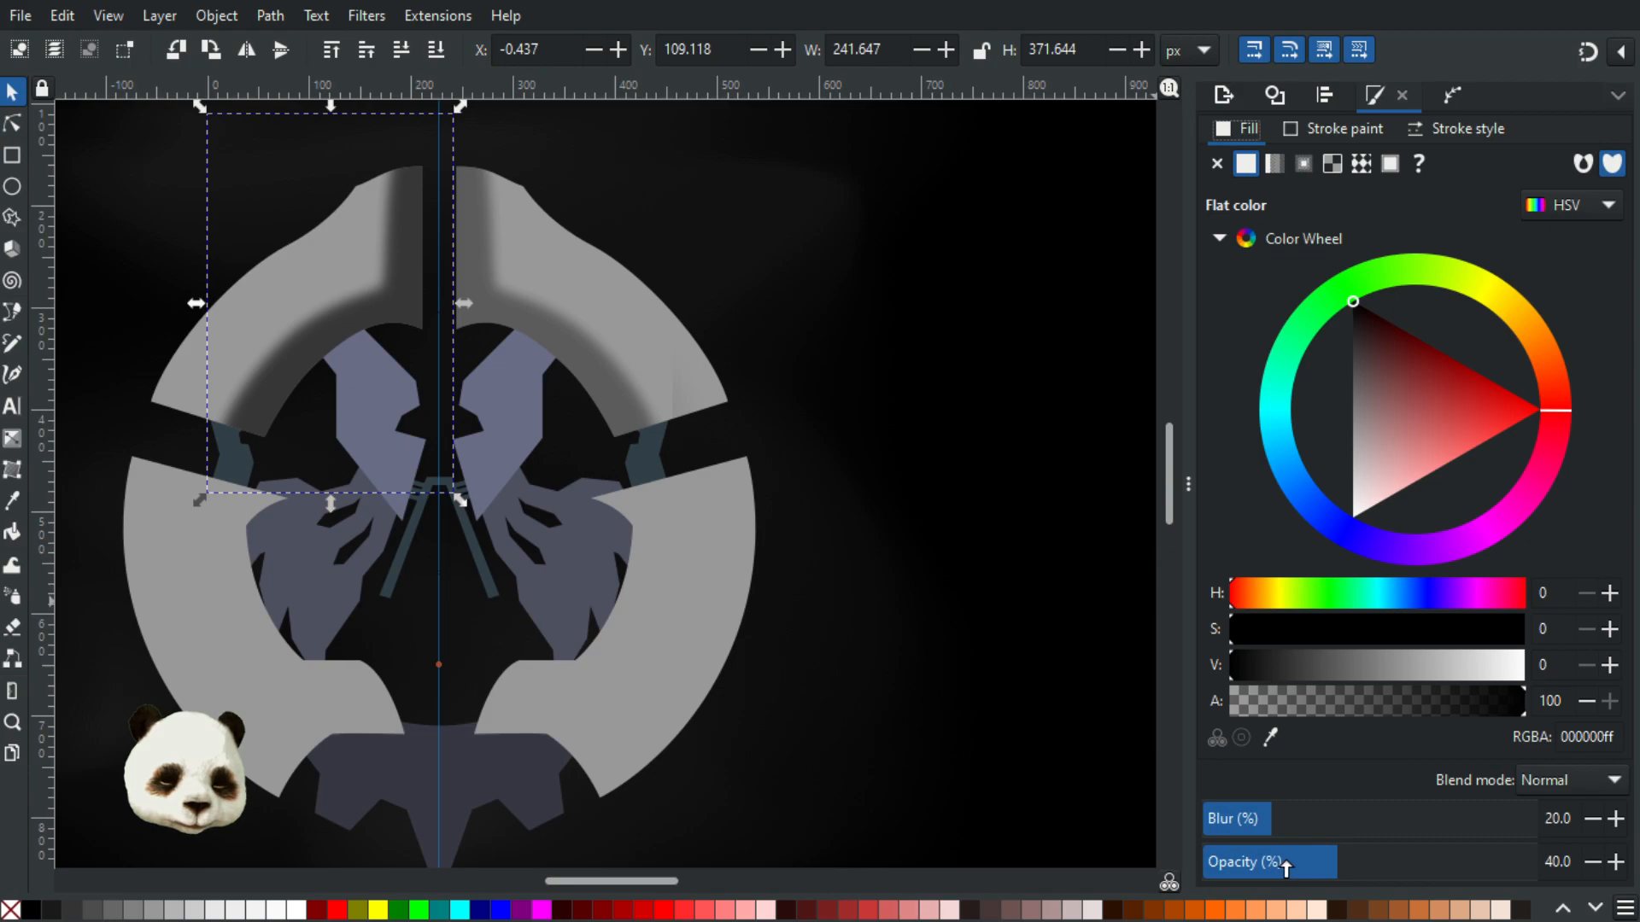
{"action": "left_click_drag", "start_coordinate": [1261, 864], "coordinate": [1234, 865]}
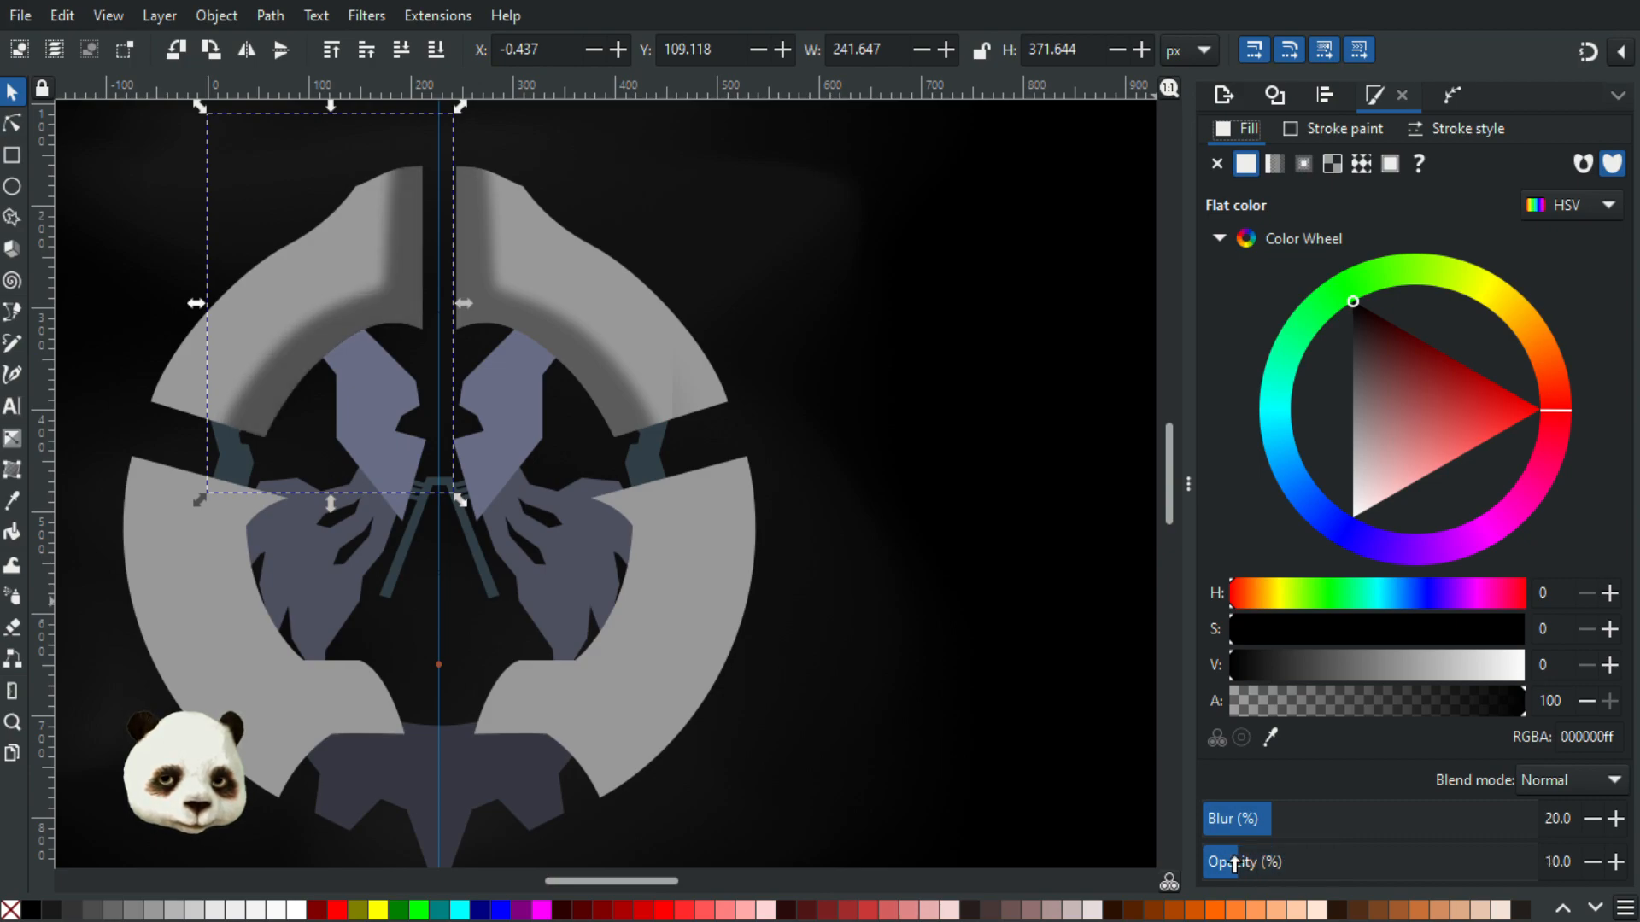
Move the shadow copy's corner, middle and lower-left nodes inward to narrow it, and its top node to about X 208.6, Y 131.3 px
{"action": "left_click", "coordinate": [18, 129]}
{"action": "scroll", "coordinate": [299, 214], "scroll_direction": "up", "scroll_amount": 4}
{"action": "scroll", "coordinate": [502, 224], "scroll_direction": "down", "scroll_amount": 3}
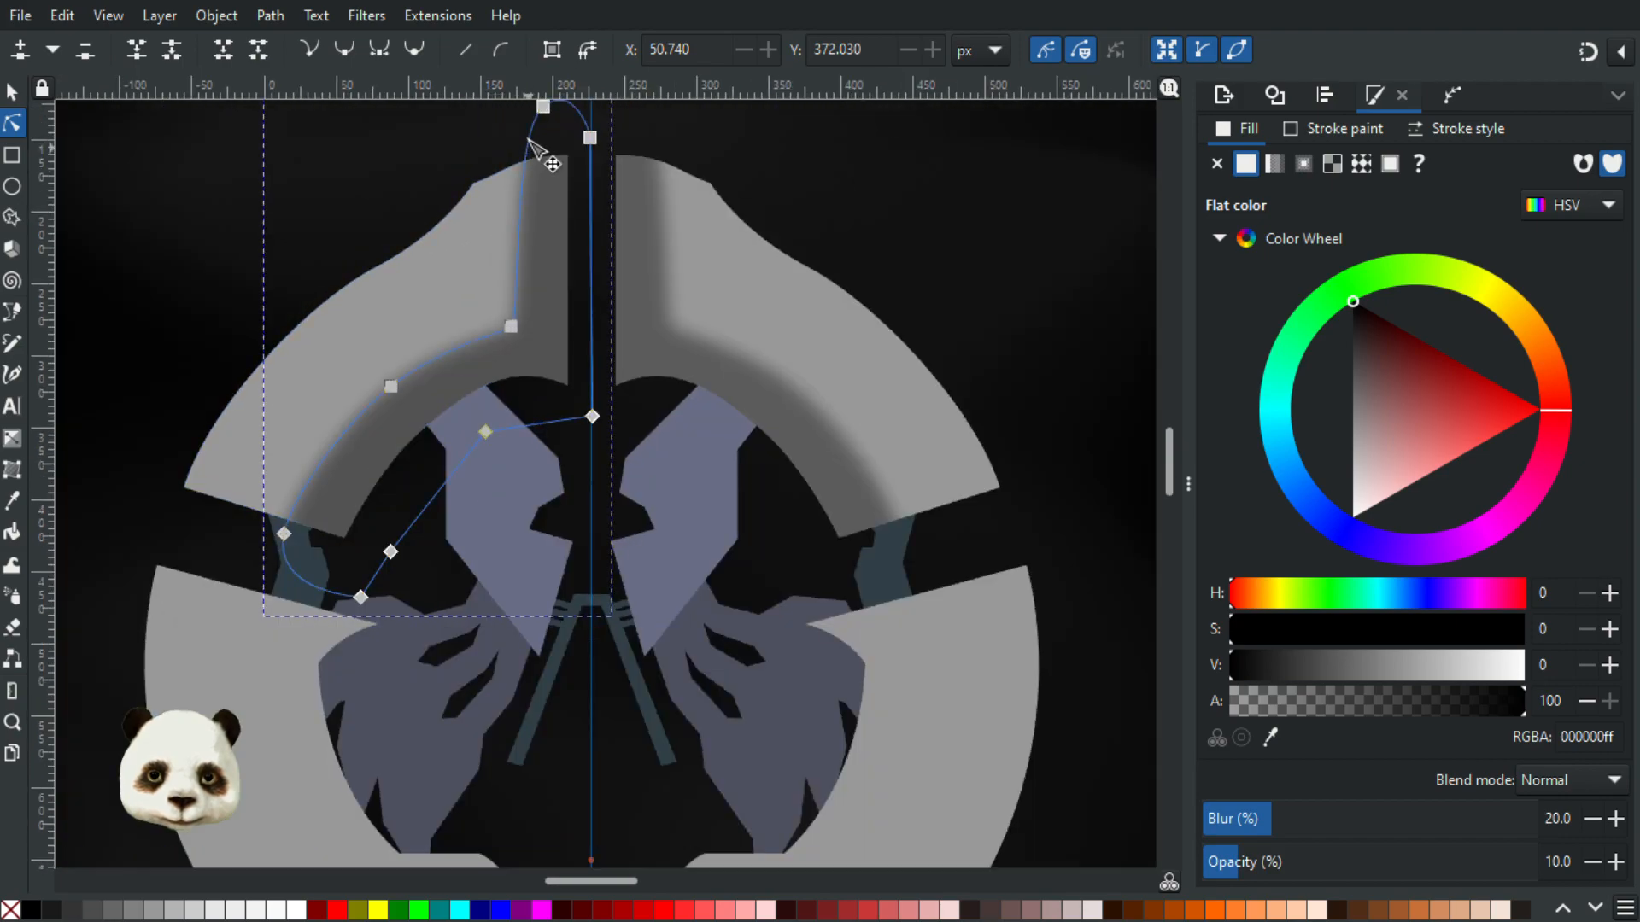
{"action": "left_click_drag", "start_coordinate": [512, 326], "coordinate": [537, 339]}
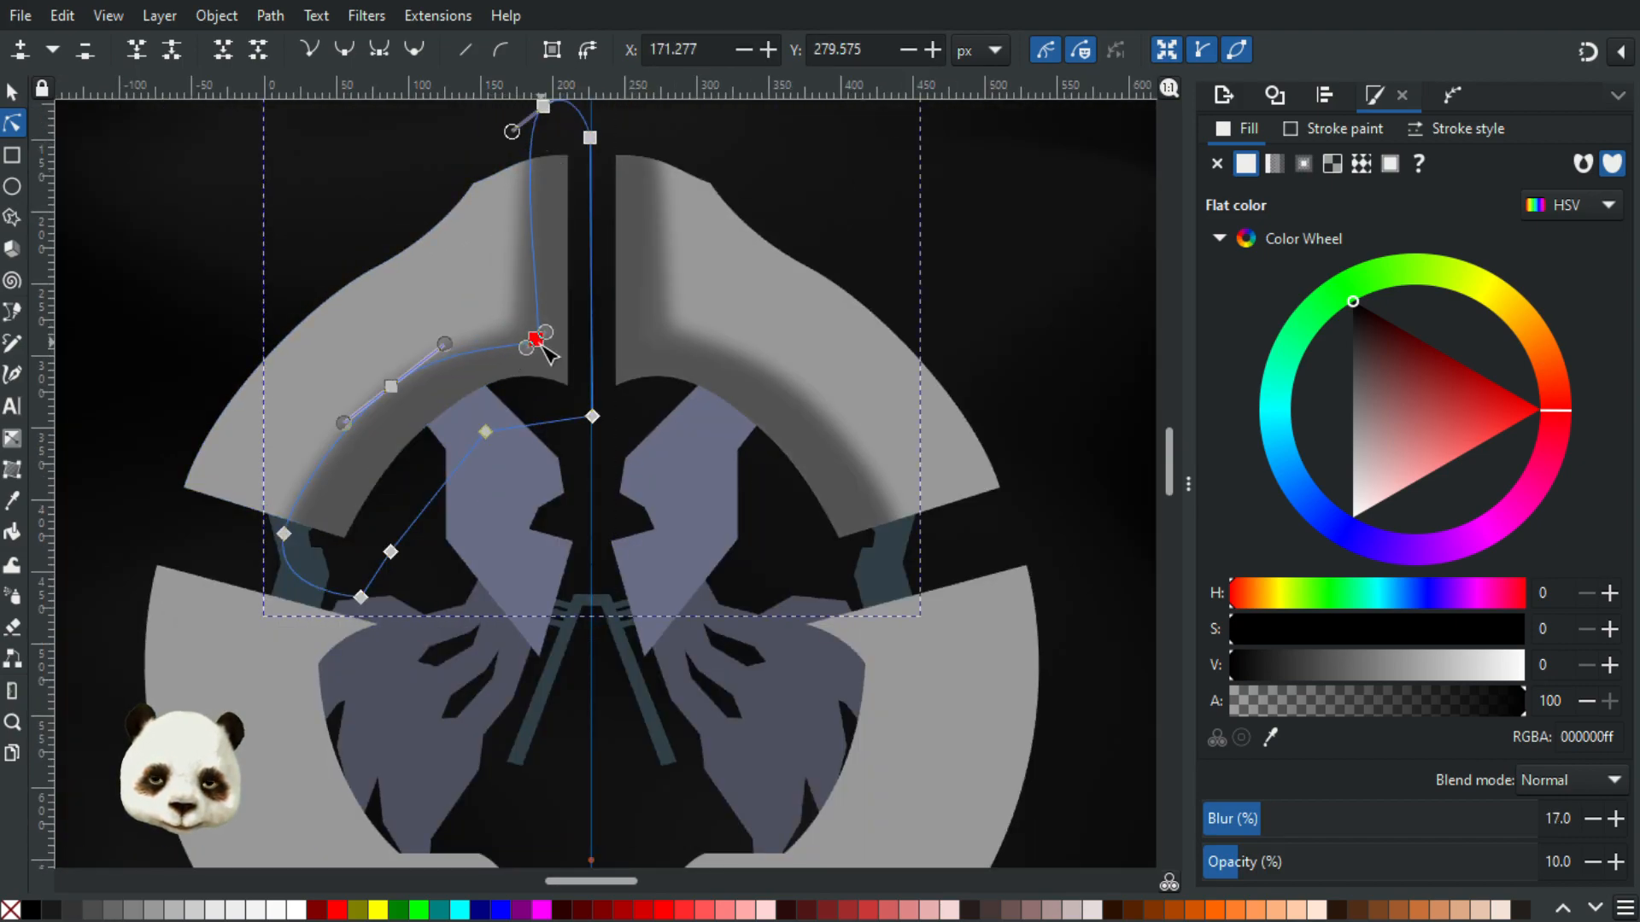
{"action": "left_click_drag", "start_coordinate": [392, 388], "coordinate": [407, 416]}
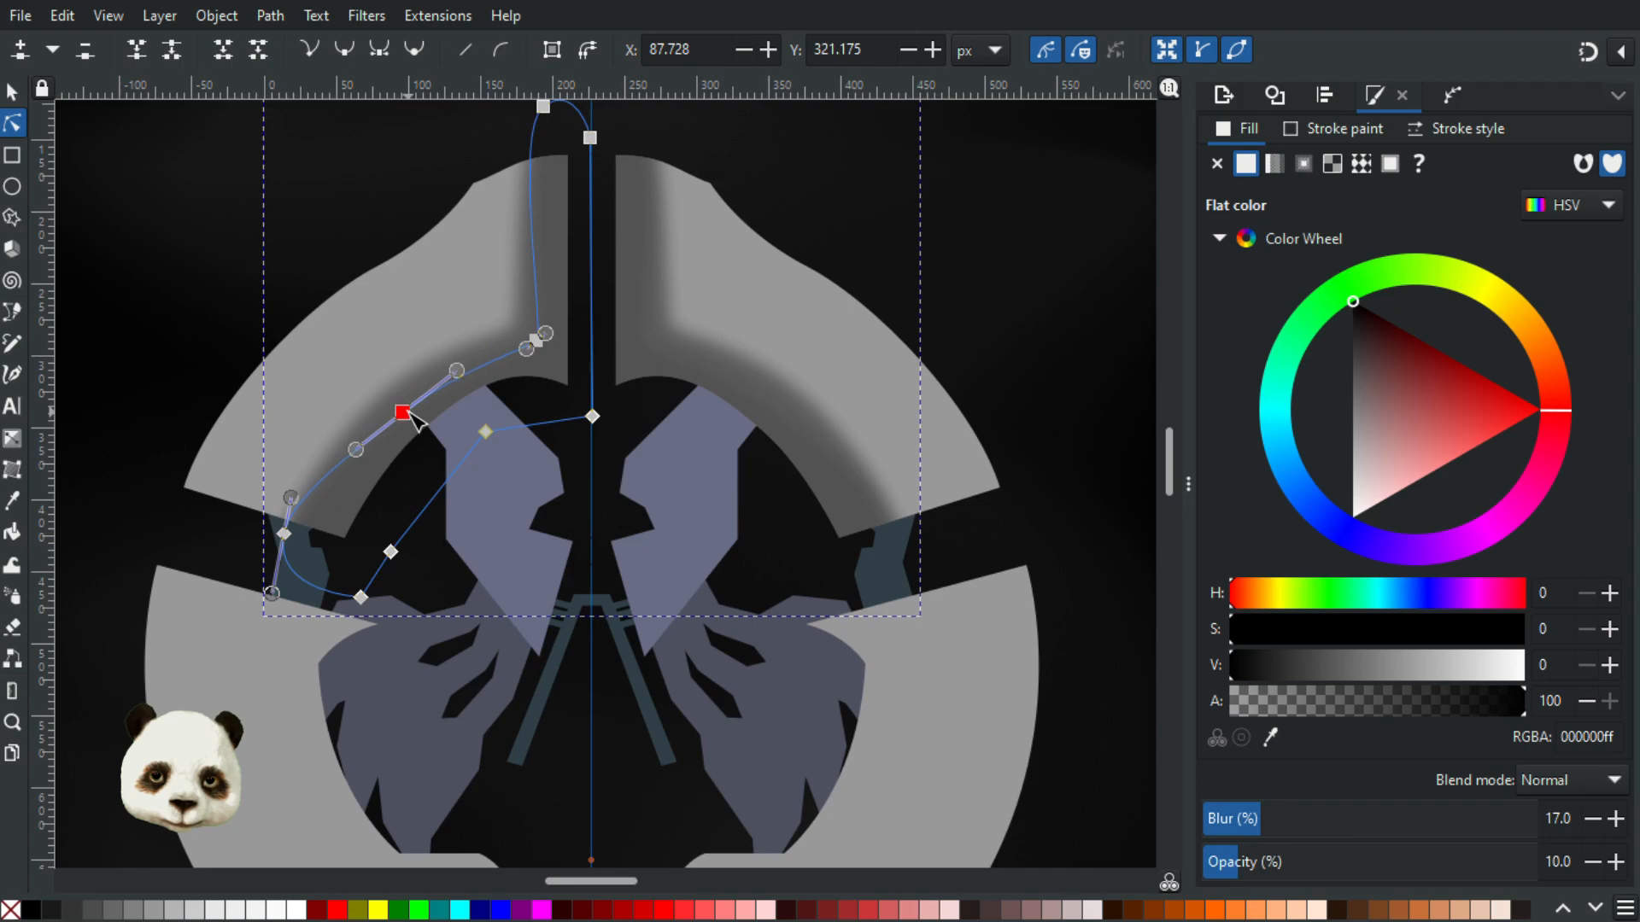
{"action": "left_click_drag", "start_coordinate": [290, 534], "coordinate": [320, 553]}
{"action": "left_click_drag", "start_coordinate": [546, 110], "coordinate": [569, 117]}
Set the blur of the wider shadow to 40% and of the narrower inner shadow to 10%
{"action": "left_click", "coordinate": [529, 225]}
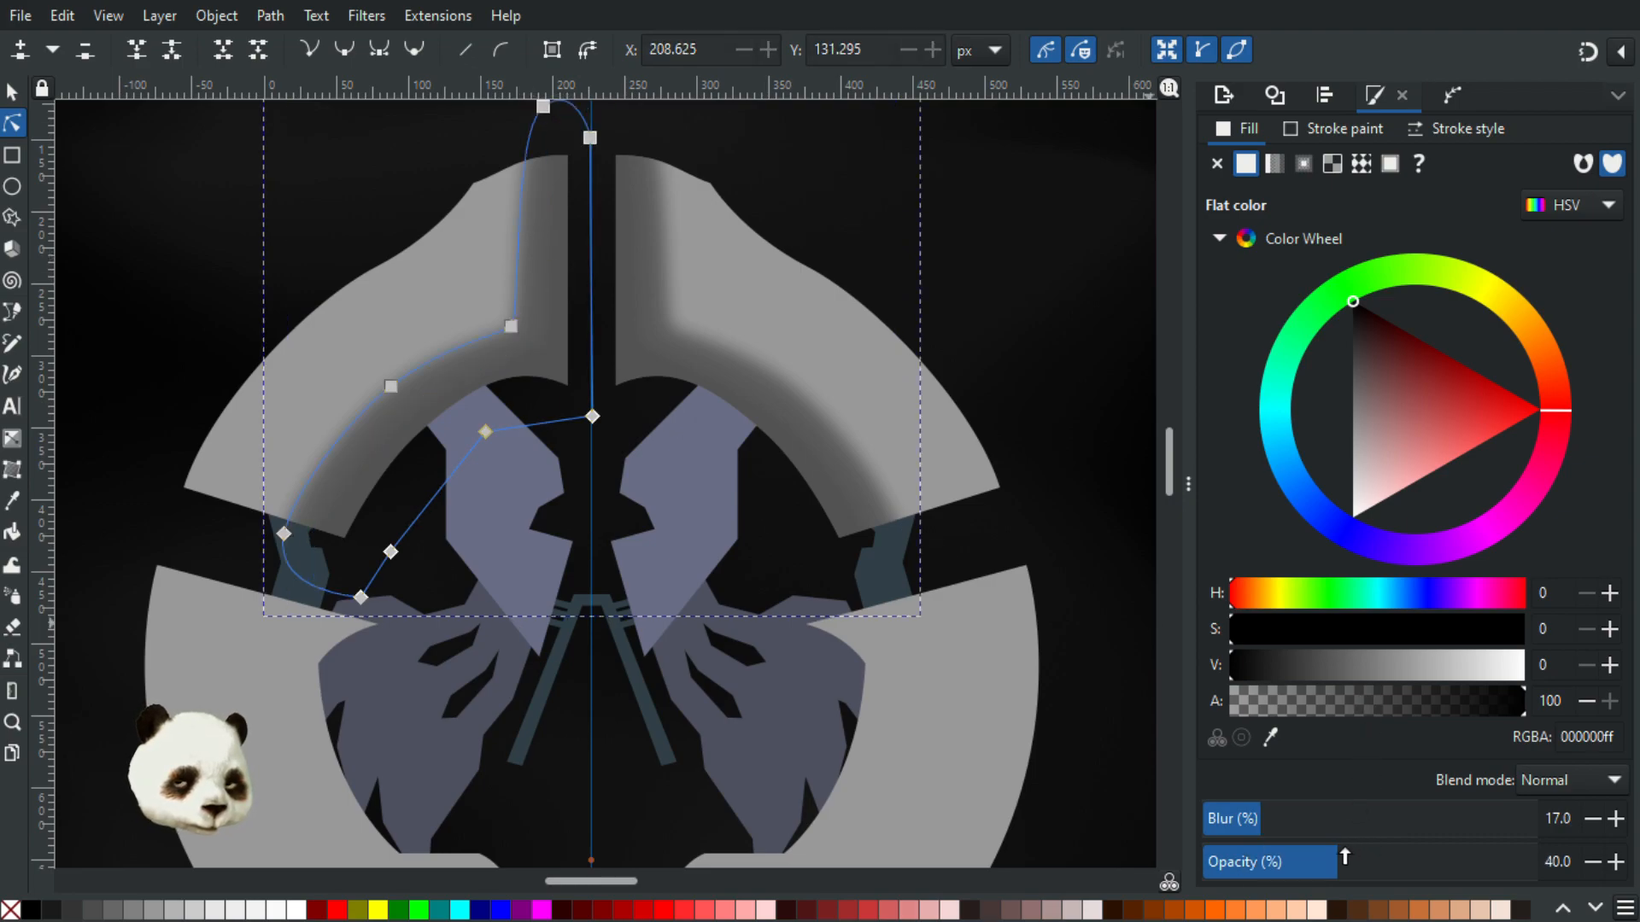
{"action": "left_click", "coordinate": [1332, 816]}
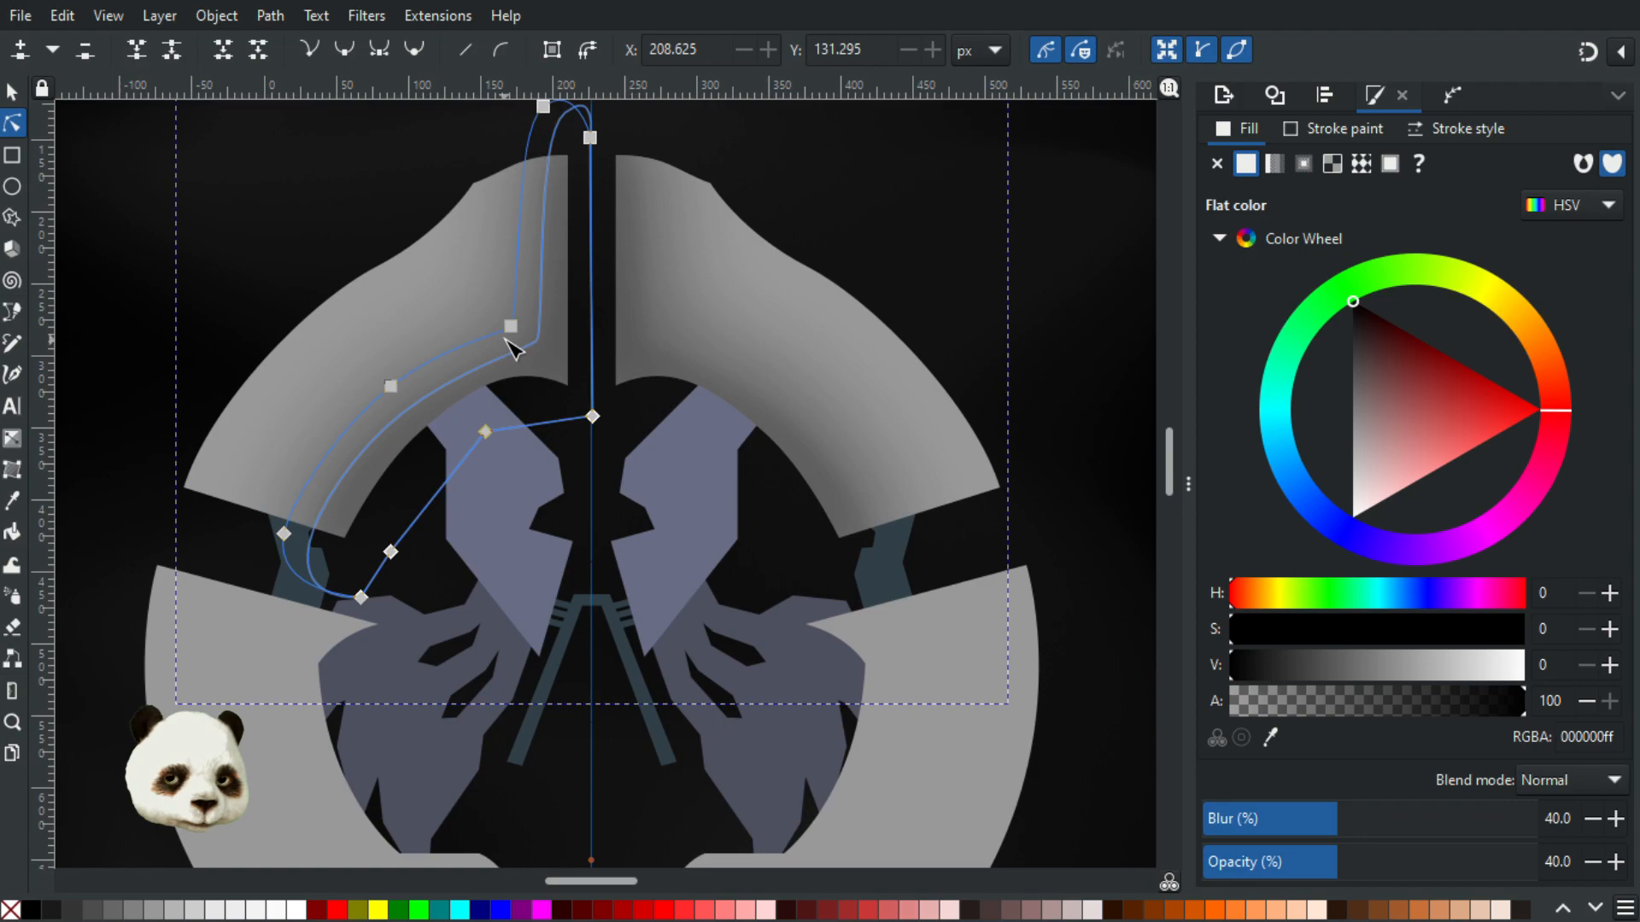
{"action": "left_click", "coordinate": [553, 360]}
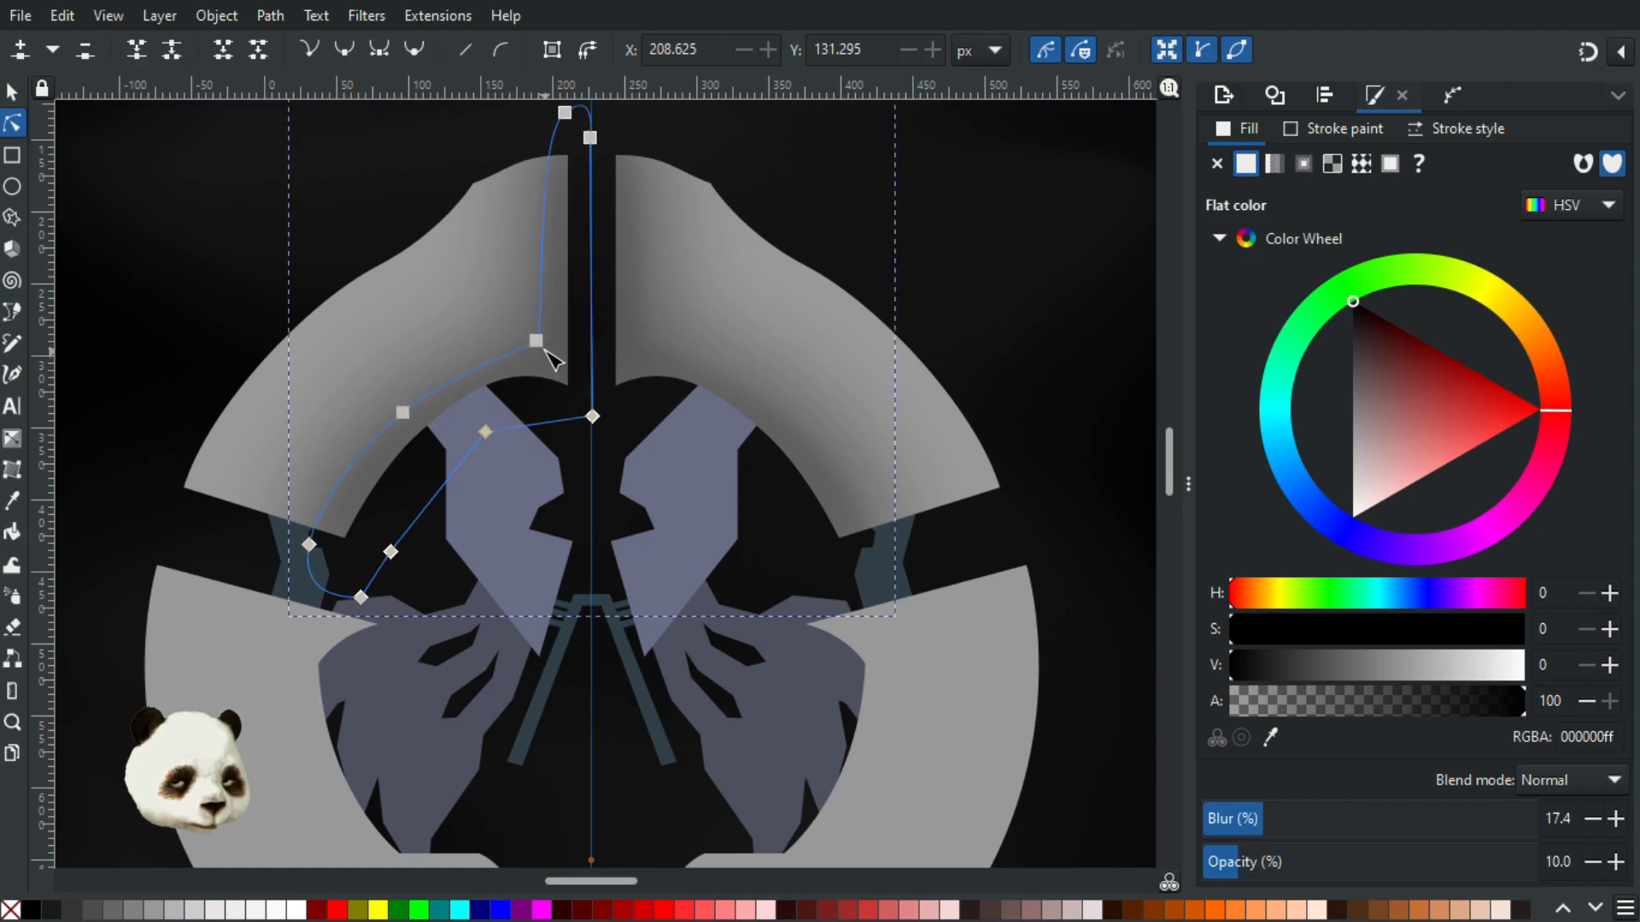
{"action": "left_click", "coordinate": [1236, 821]}
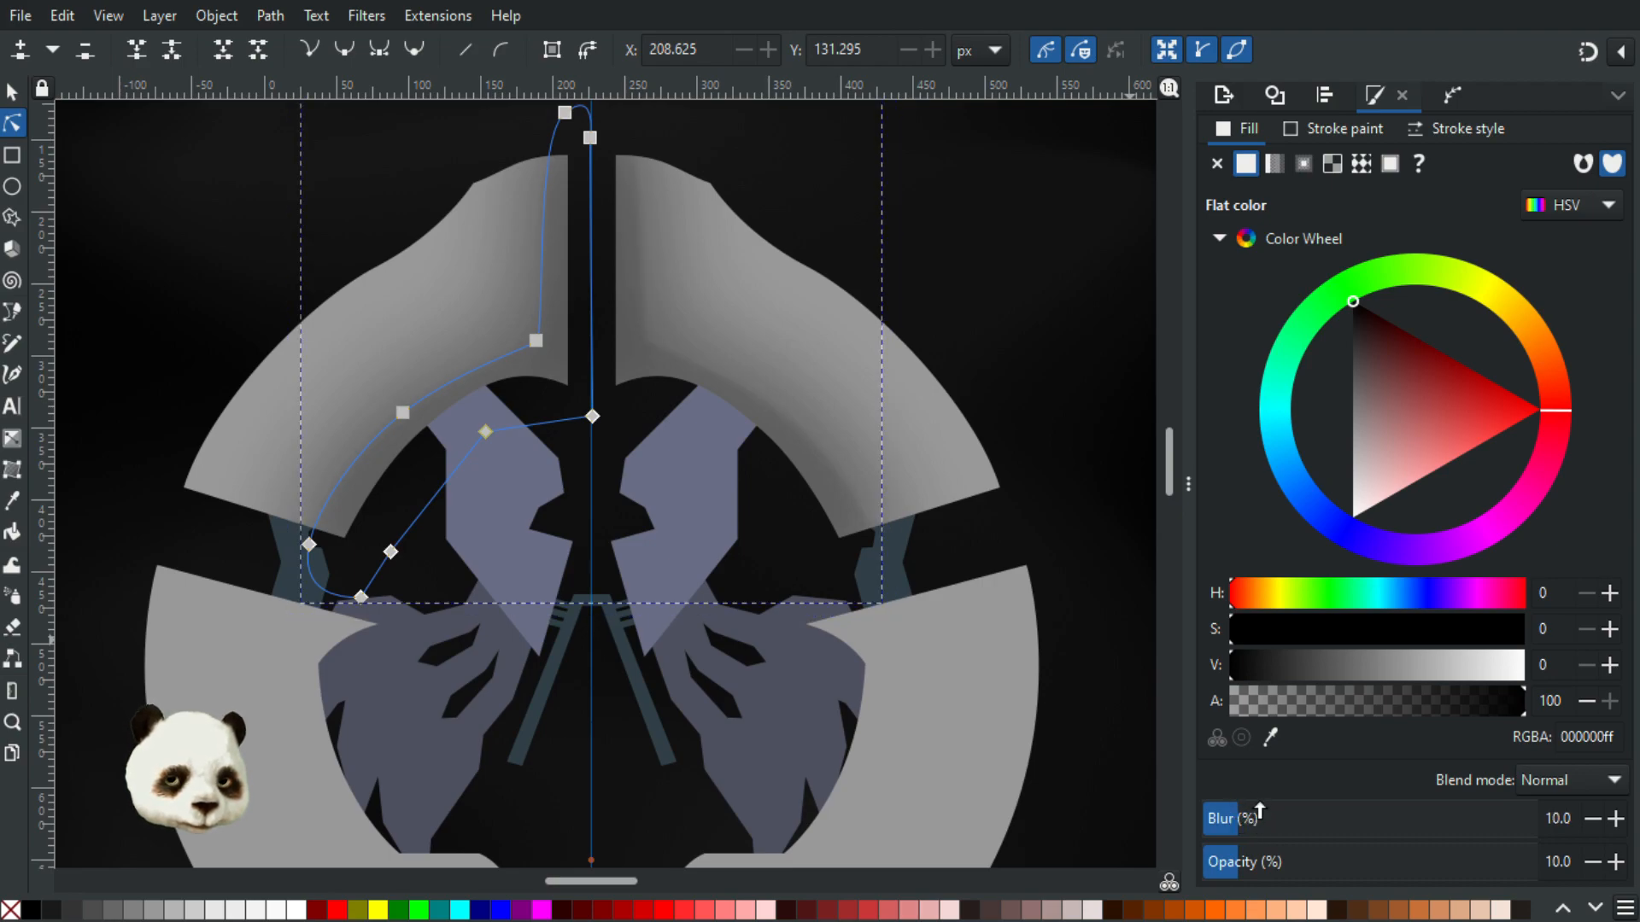
{"action": "scroll", "coordinate": [1250, 819], "scroll_direction": "up", "scroll_amount": 1}
{"action": "scroll", "coordinate": [1240, 820], "scroll_direction": "down", "scroll_amount": 1}
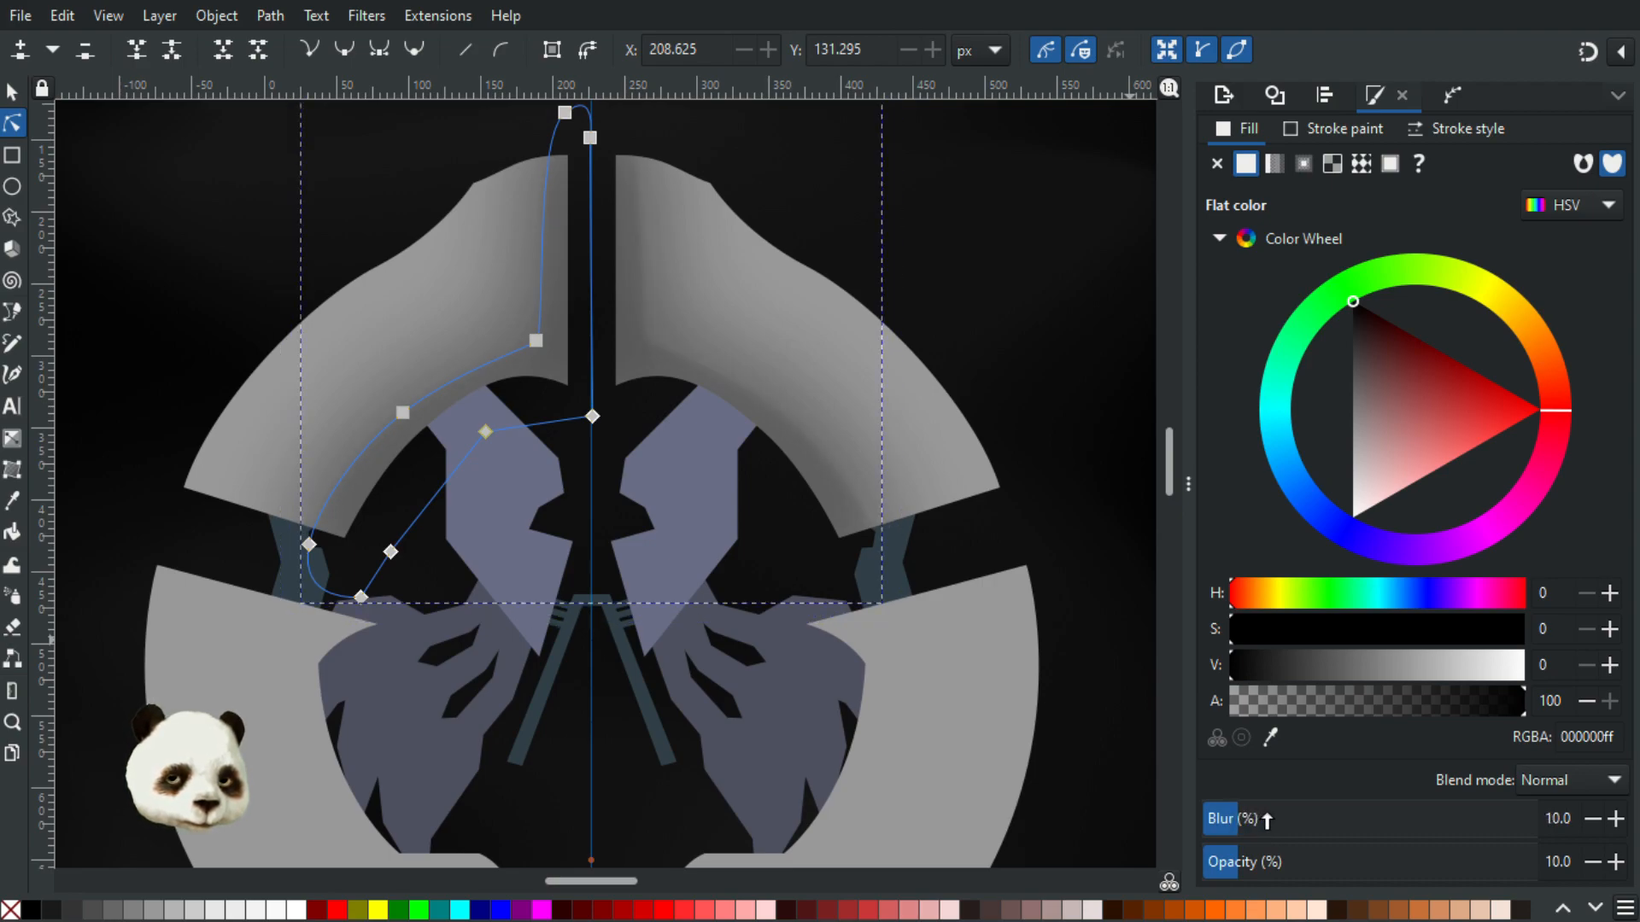
Increase the wider shadow's blur to 50% and reselect the narrower inner shadow
{"action": "left_click", "coordinate": [508, 290]}
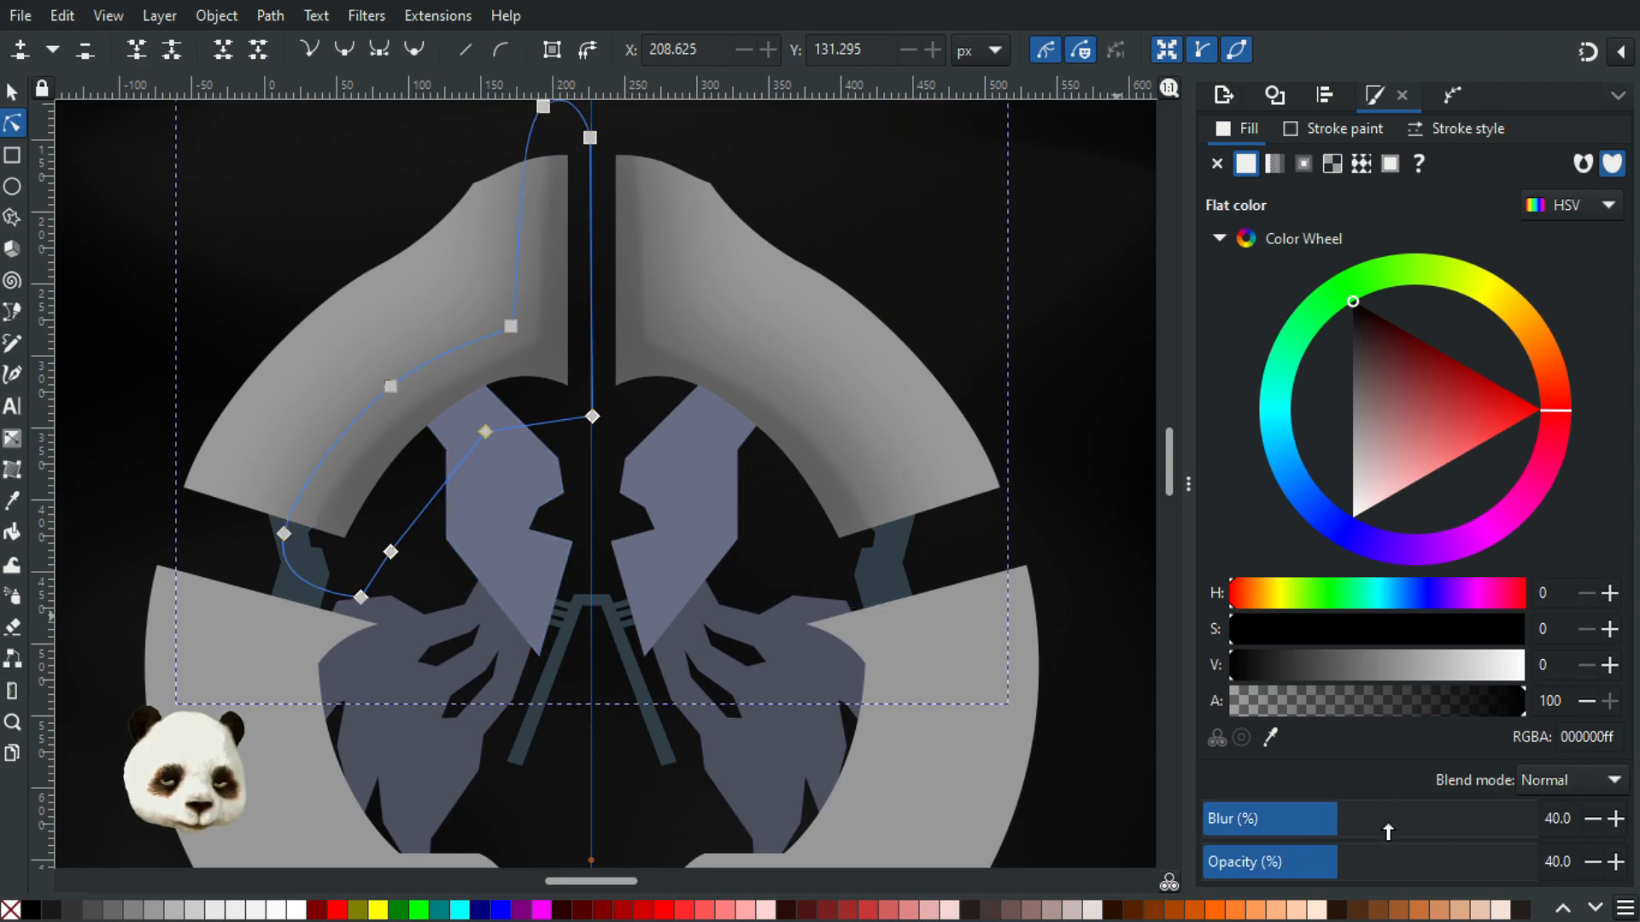
{"action": "scroll", "coordinate": [1380, 819], "scroll_direction": "up", "scroll_amount": 1}
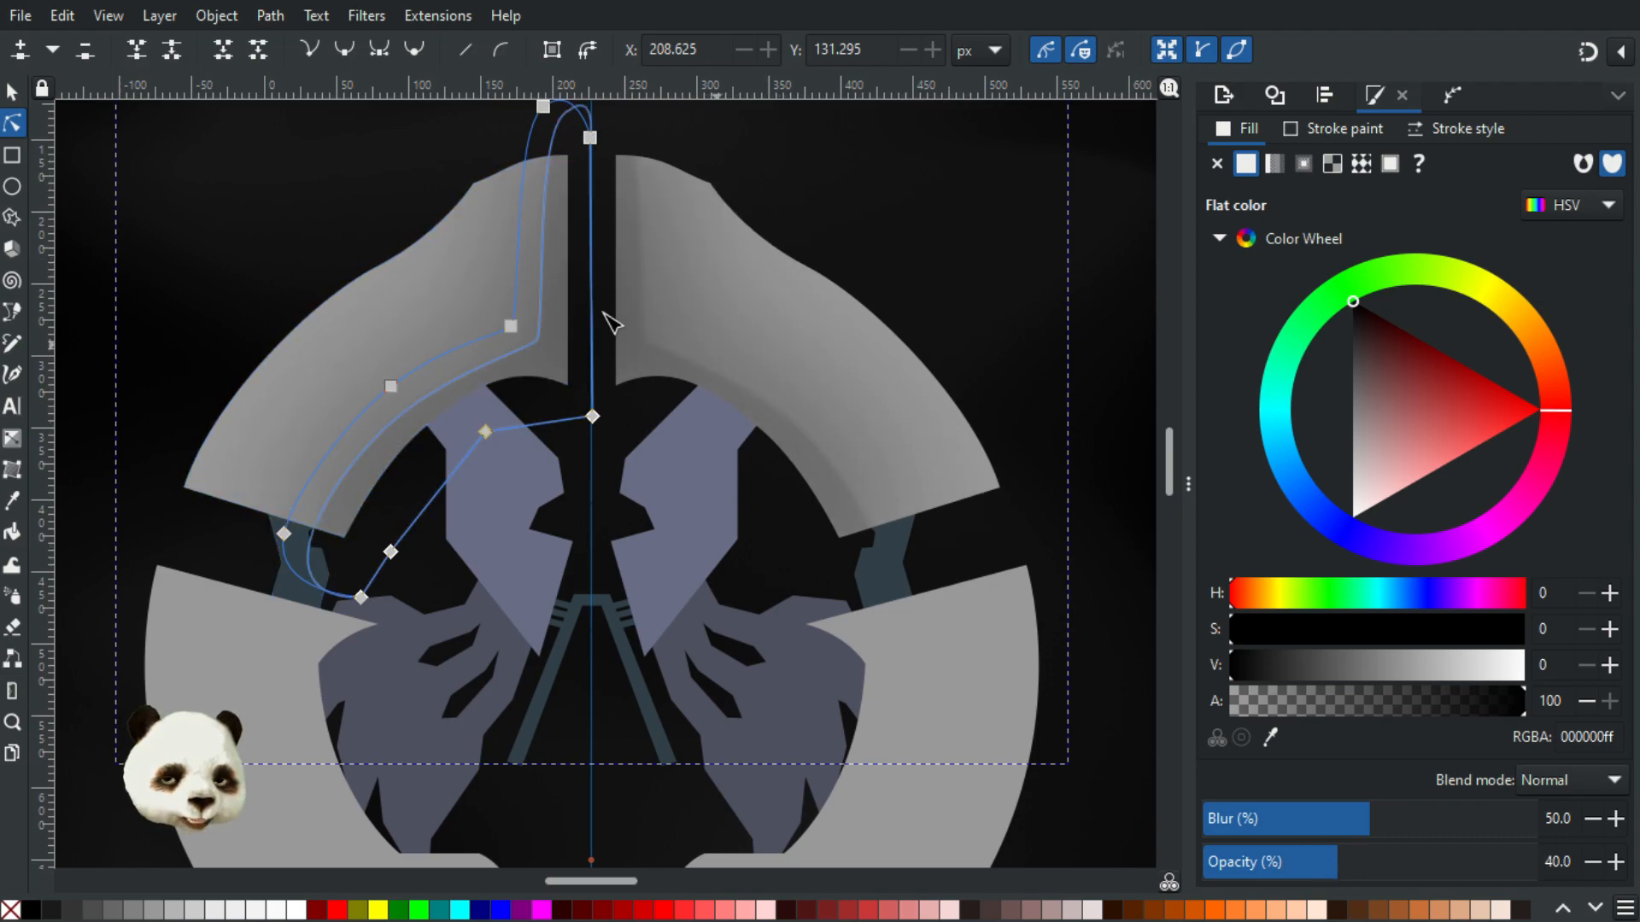
{"action": "left_click", "coordinate": [539, 355]}
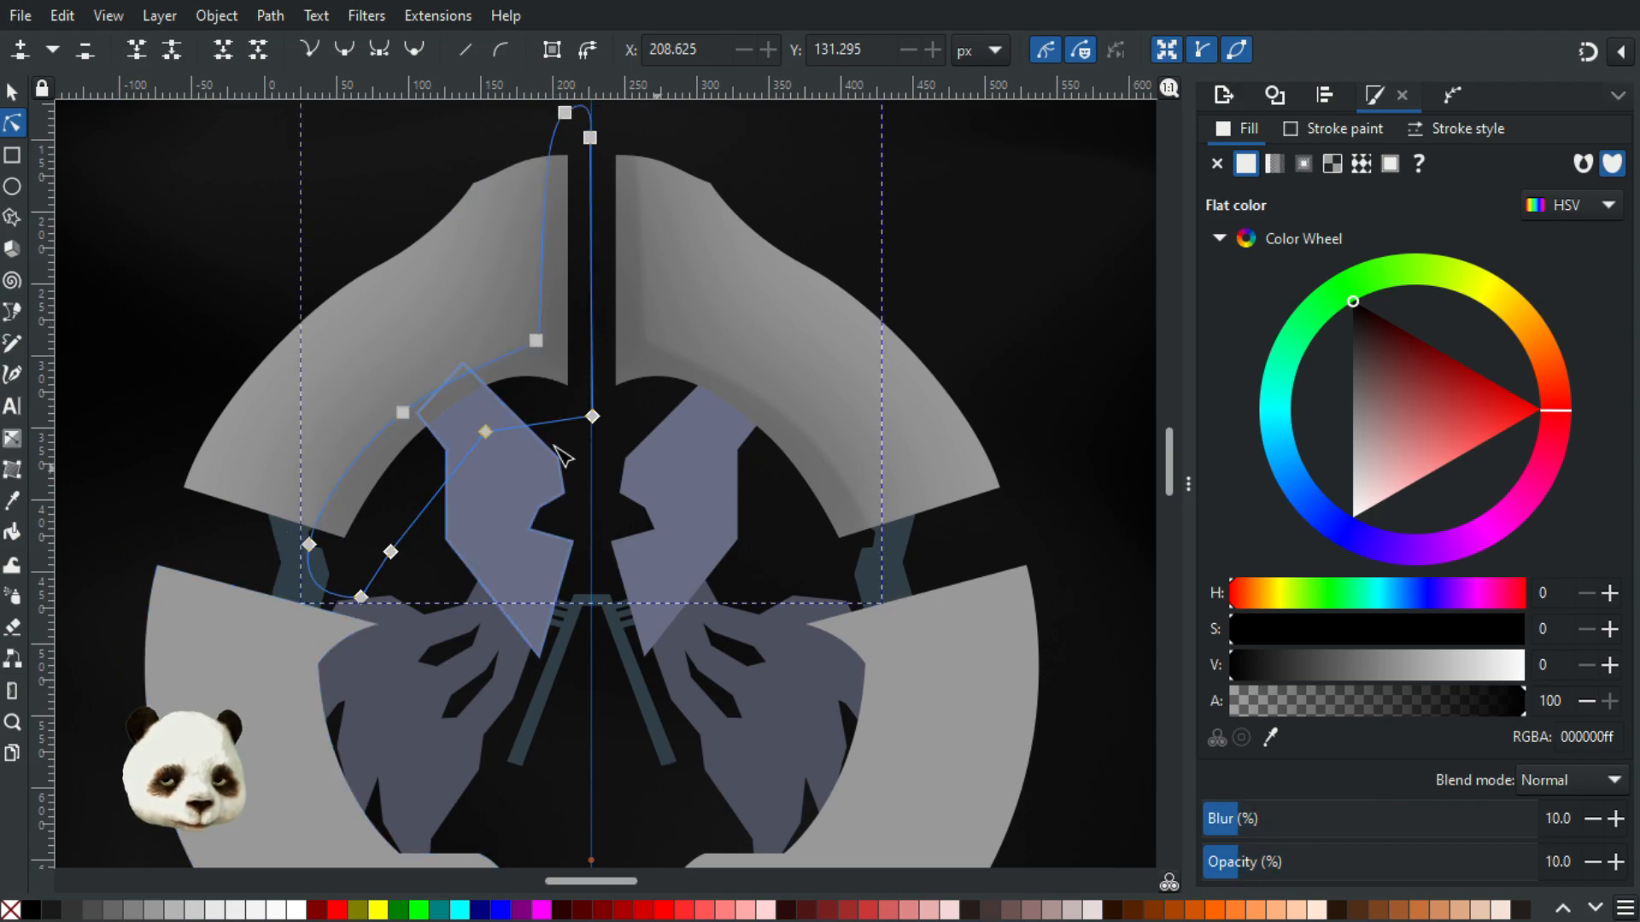
Move the narrow shadow's inner corner node to about X 187.1, Y 285.8 px and smooth the lower curve with its handle
{"action": "left_click", "coordinate": [403, 412]}
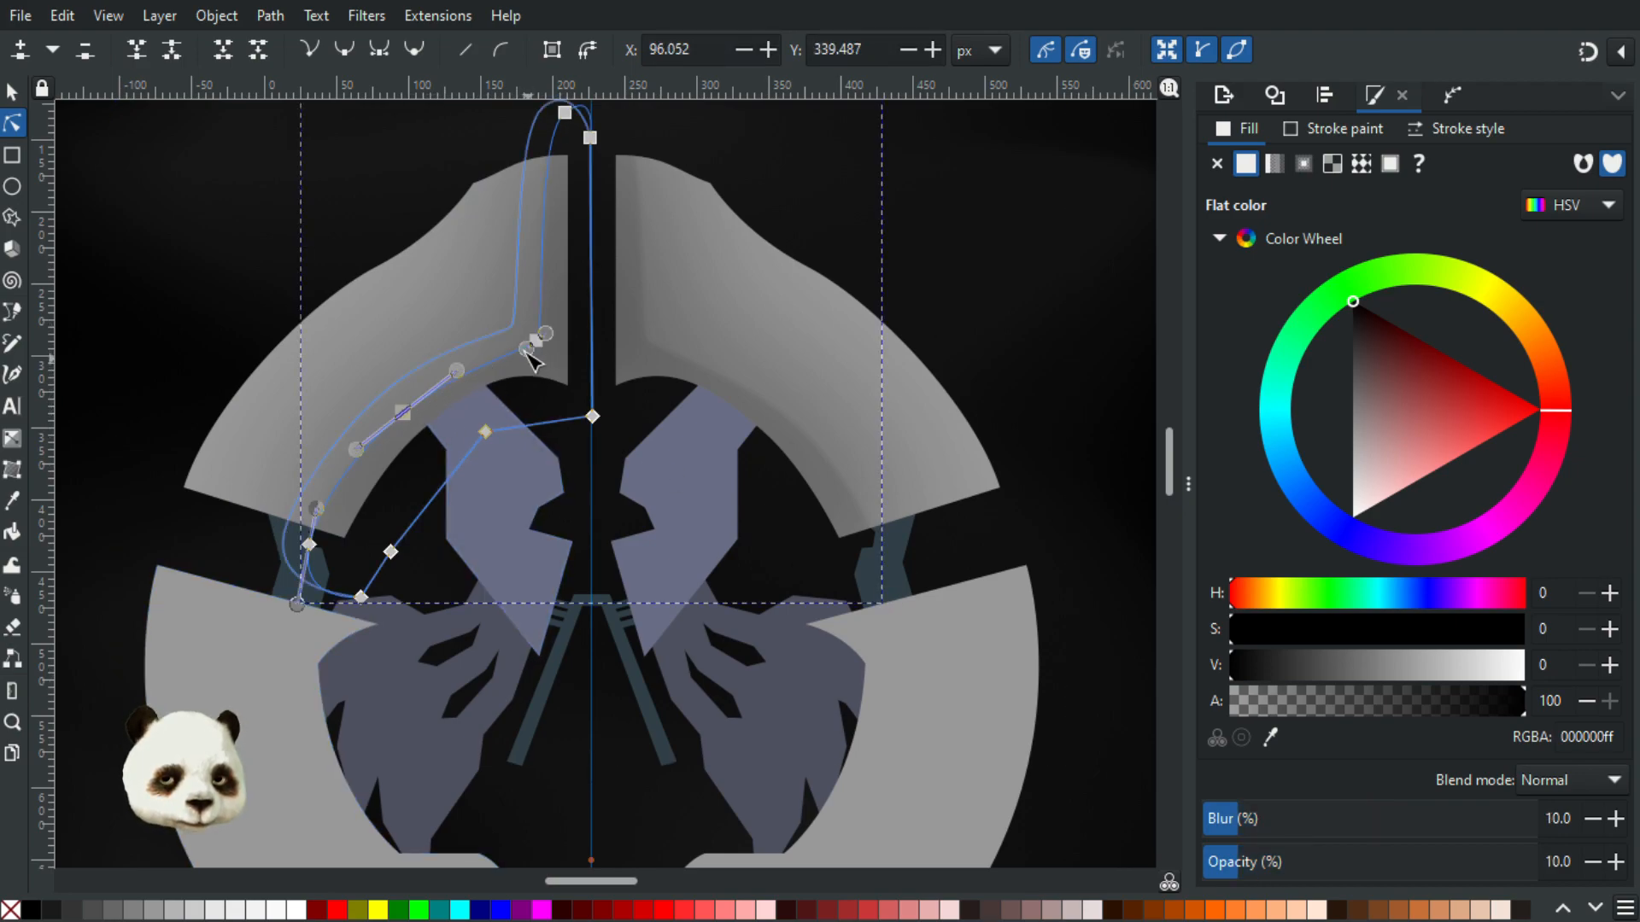
{"action": "scroll", "coordinate": [527, 347], "scroll_direction": "up", "scroll_amount": 2}
{"action": "left_click_drag", "start_coordinate": [576, 381], "coordinate": [571, 370]}
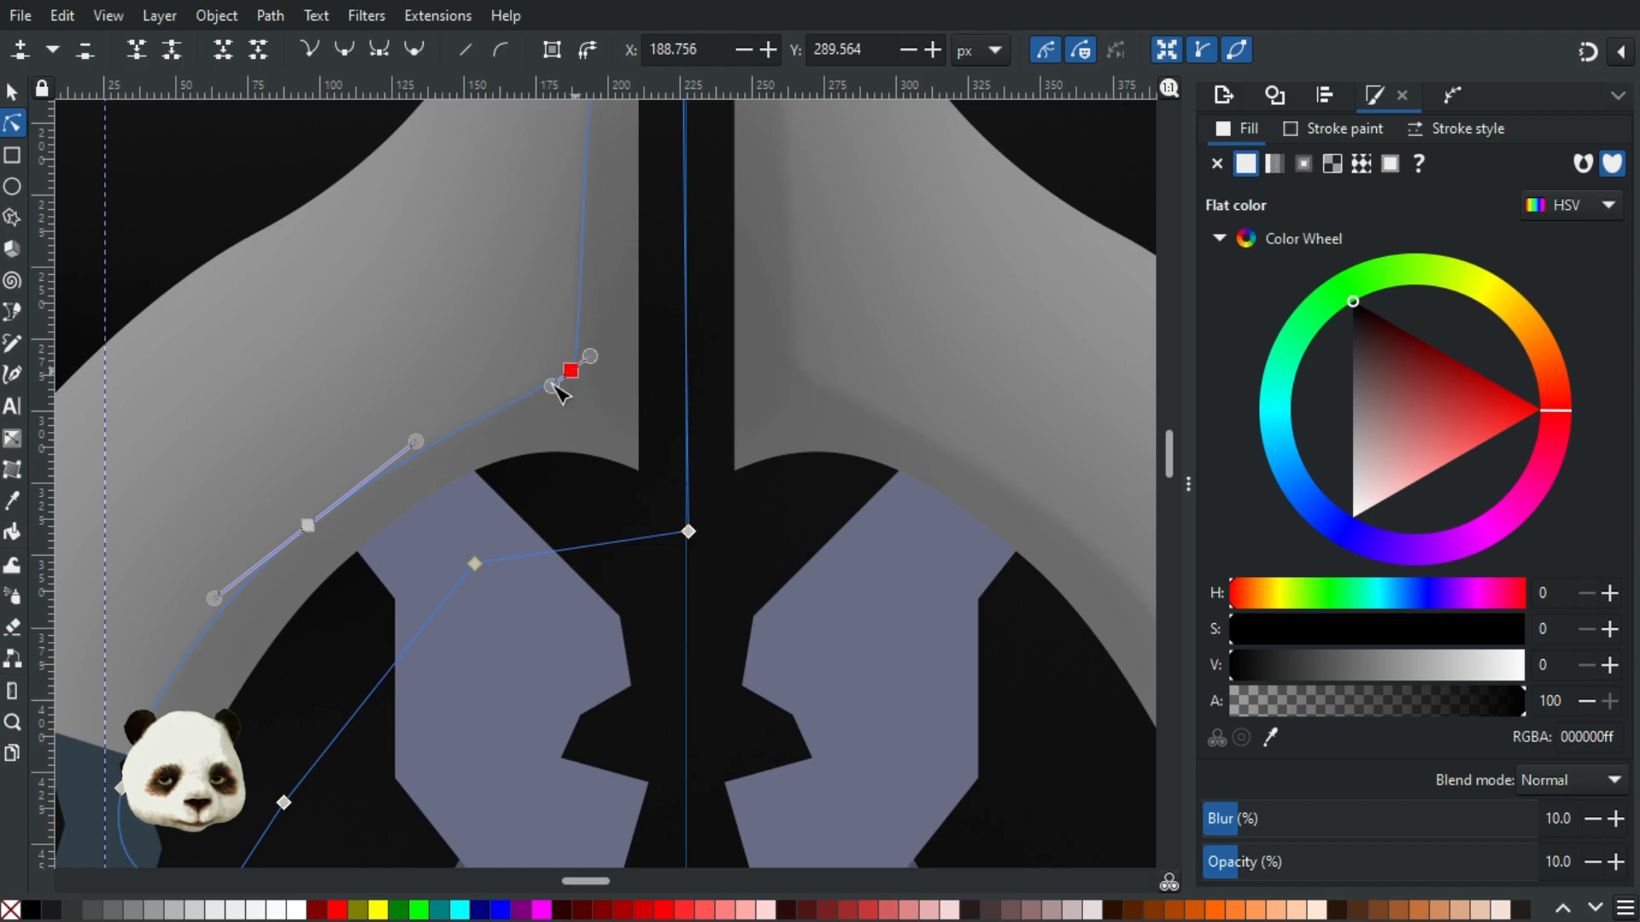
{"action": "left_click_drag", "start_coordinate": [414, 440], "coordinate": [415, 431]}
{"action": "left_click", "coordinate": [259, 123]}
{"action": "left_click", "coordinate": [259, 124]}
{"action": "left_click", "coordinate": [624, 403]}
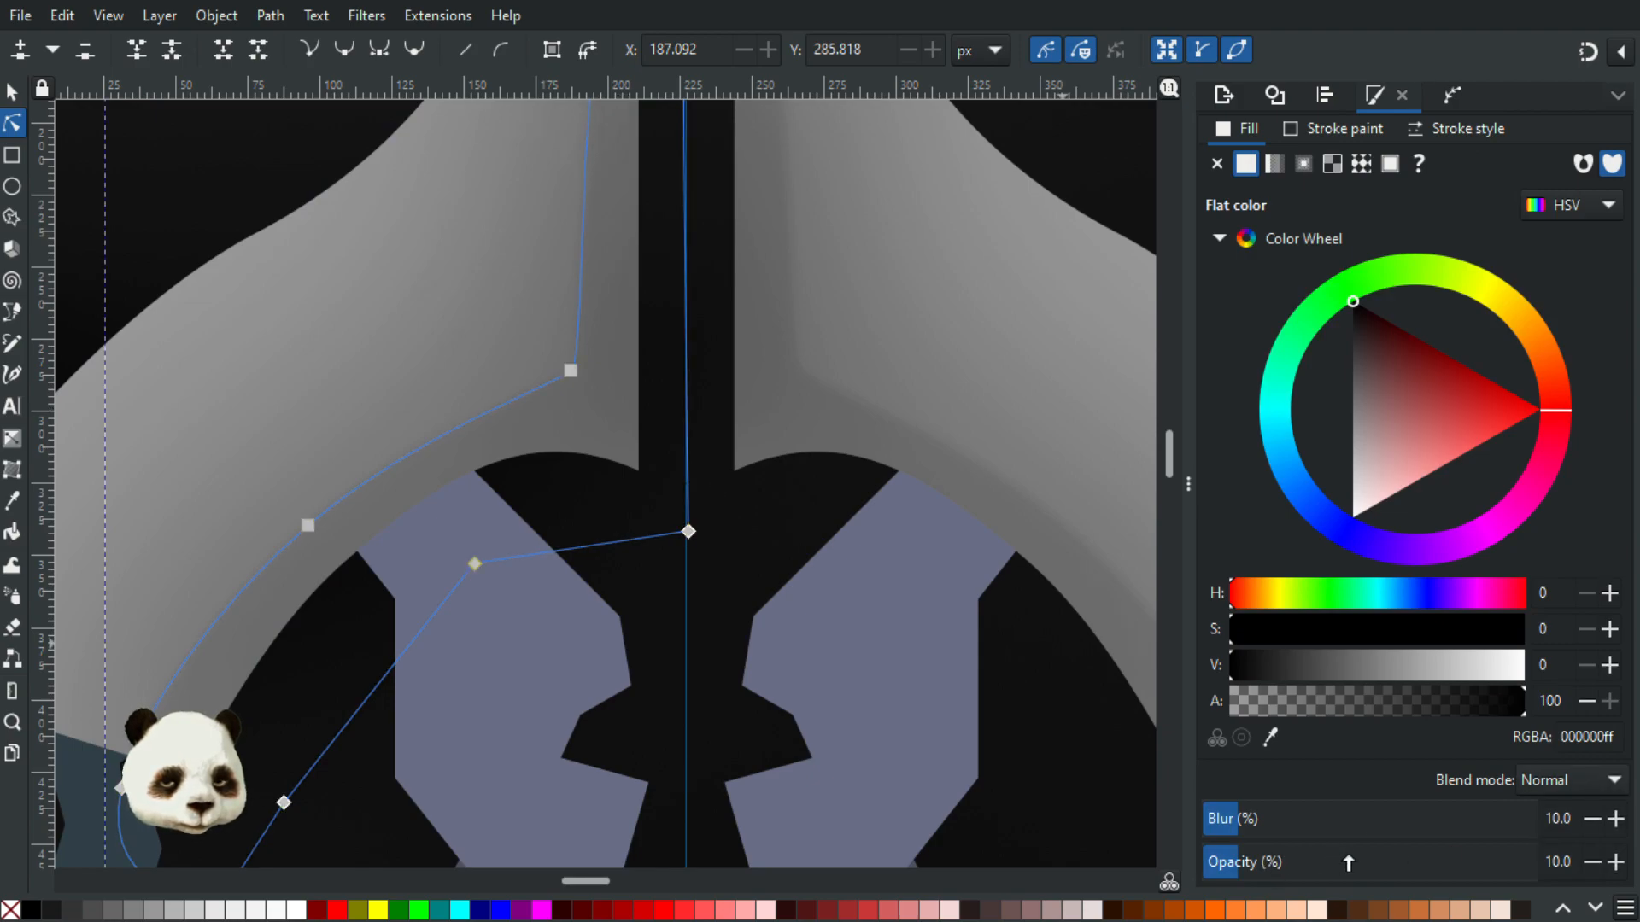
Set the narrow inner shadow's blur to 20% and opacity to 30%
{"action": "left_click", "coordinate": [1344, 862]}
{"action": "left_click_drag", "start_coordinate": [1274, 818], "coordinate": [1293, 870]}
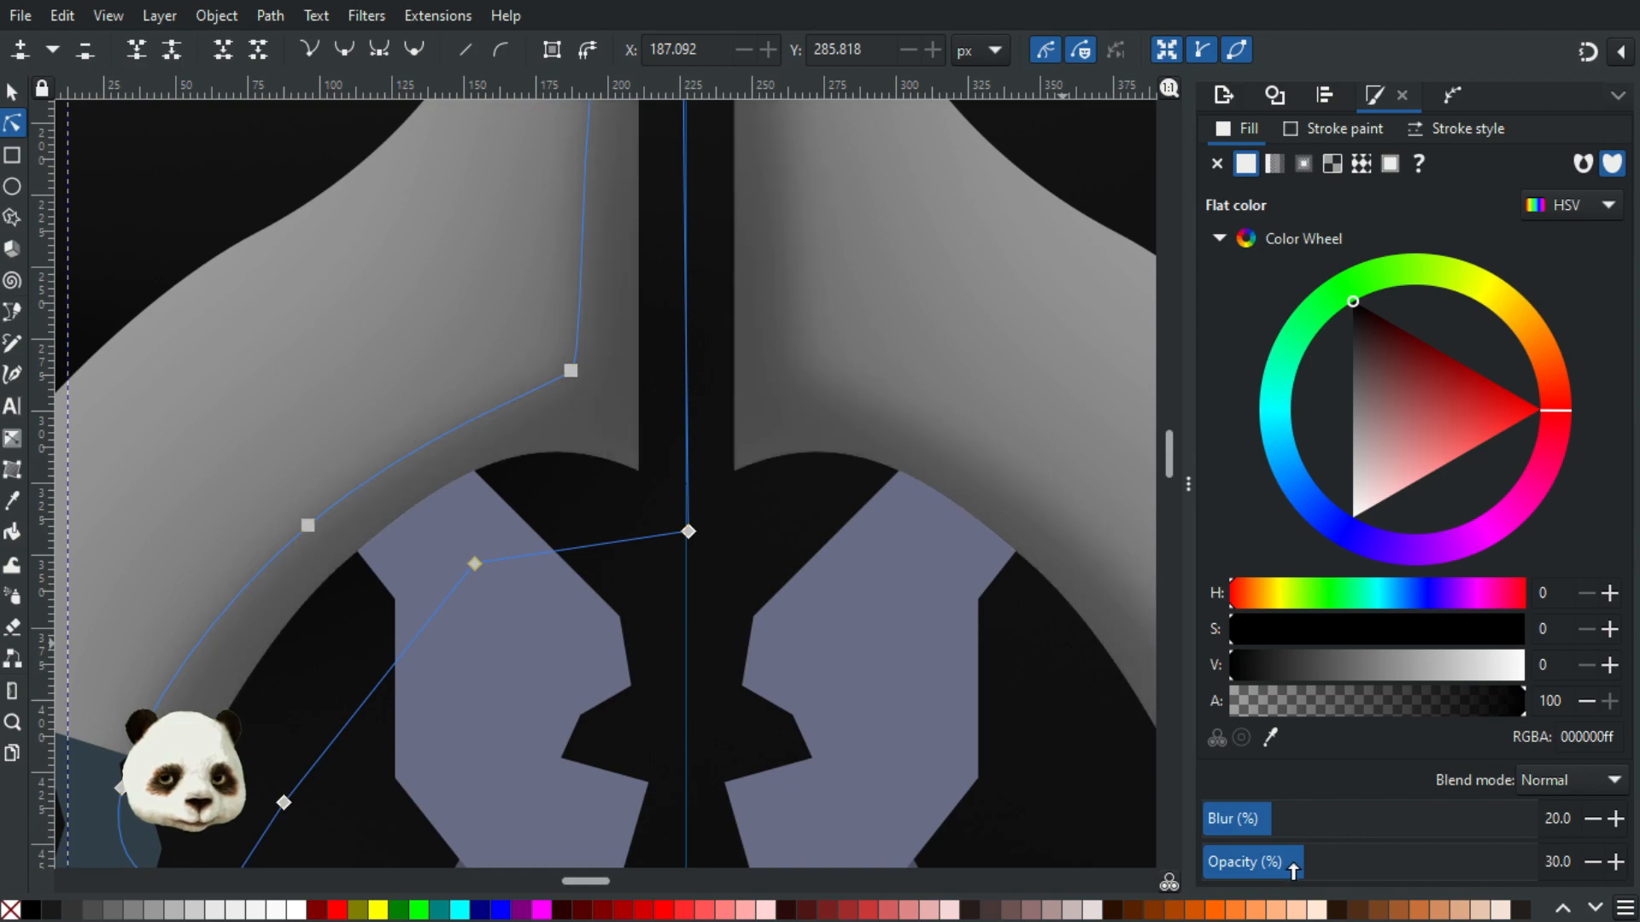
{"action": "scroll", "coordinate": [476, 311], "scroll_direction": "down", "scroll_amount": 2}
{"action": "scroll", "coordinate": [557, 208], "scroll_direction": "up", "scroll_amount": 2}
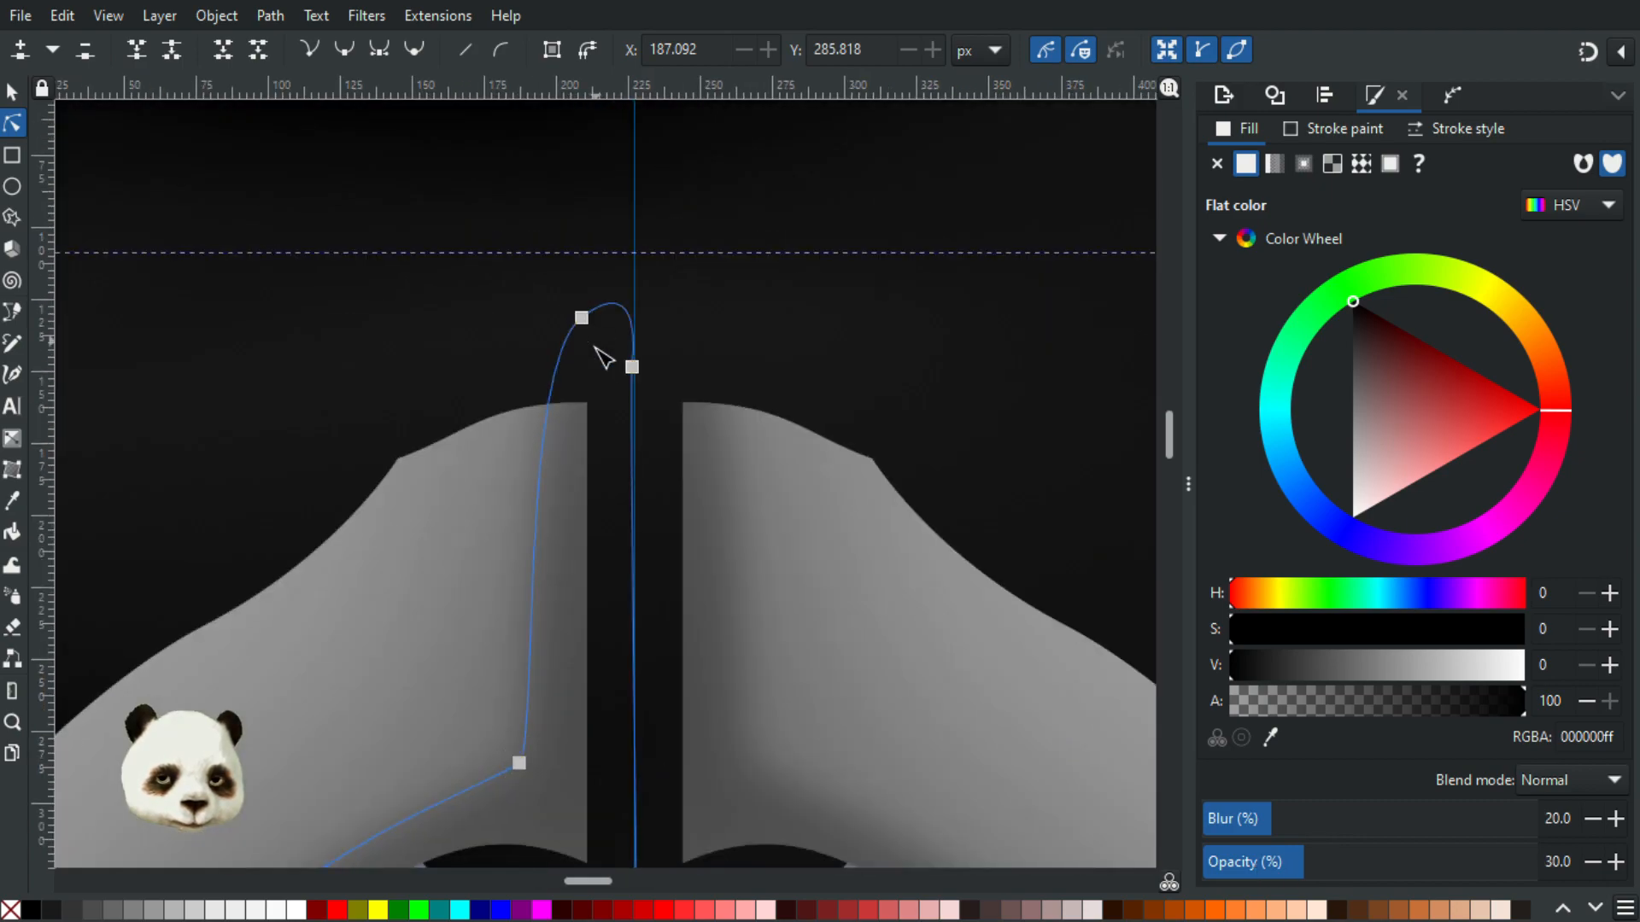
Move the narrow shadow's top node towards the mirror axis, to about X 221.1, Y 130.9 px, and deselect the shape
{"action": "left_click_drag", "start_coordinate": [586, 325], "coordinate": [622, 325]}
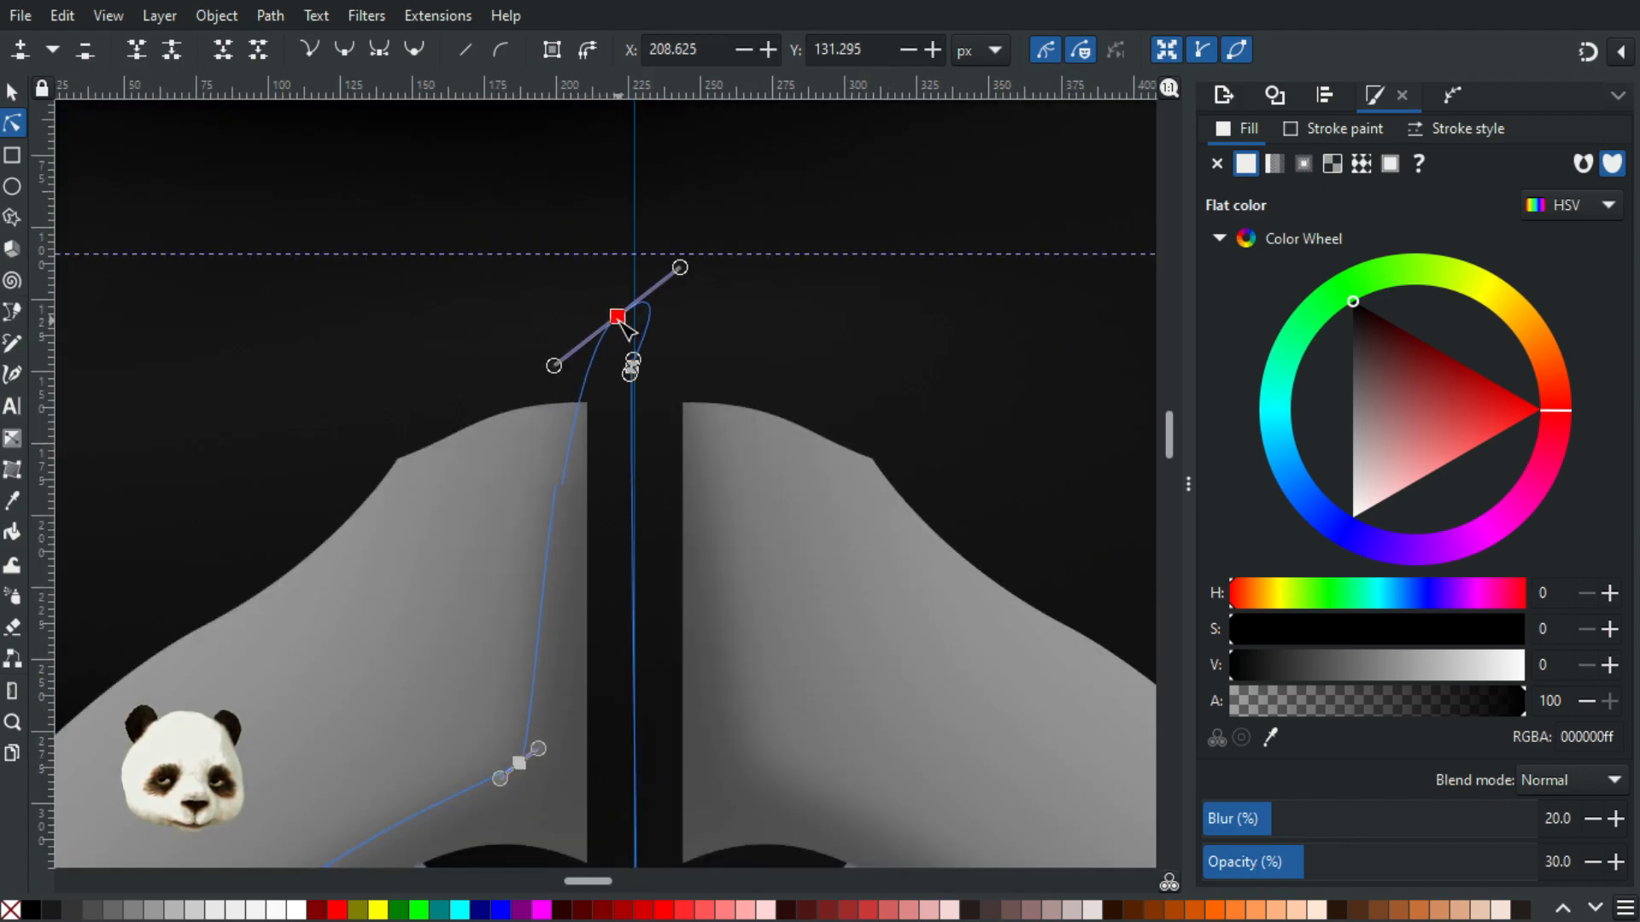
{"action": "left_click", "coordinate": [366, 304]}
{"action": "left_click", "coordinate": [340, 318]}
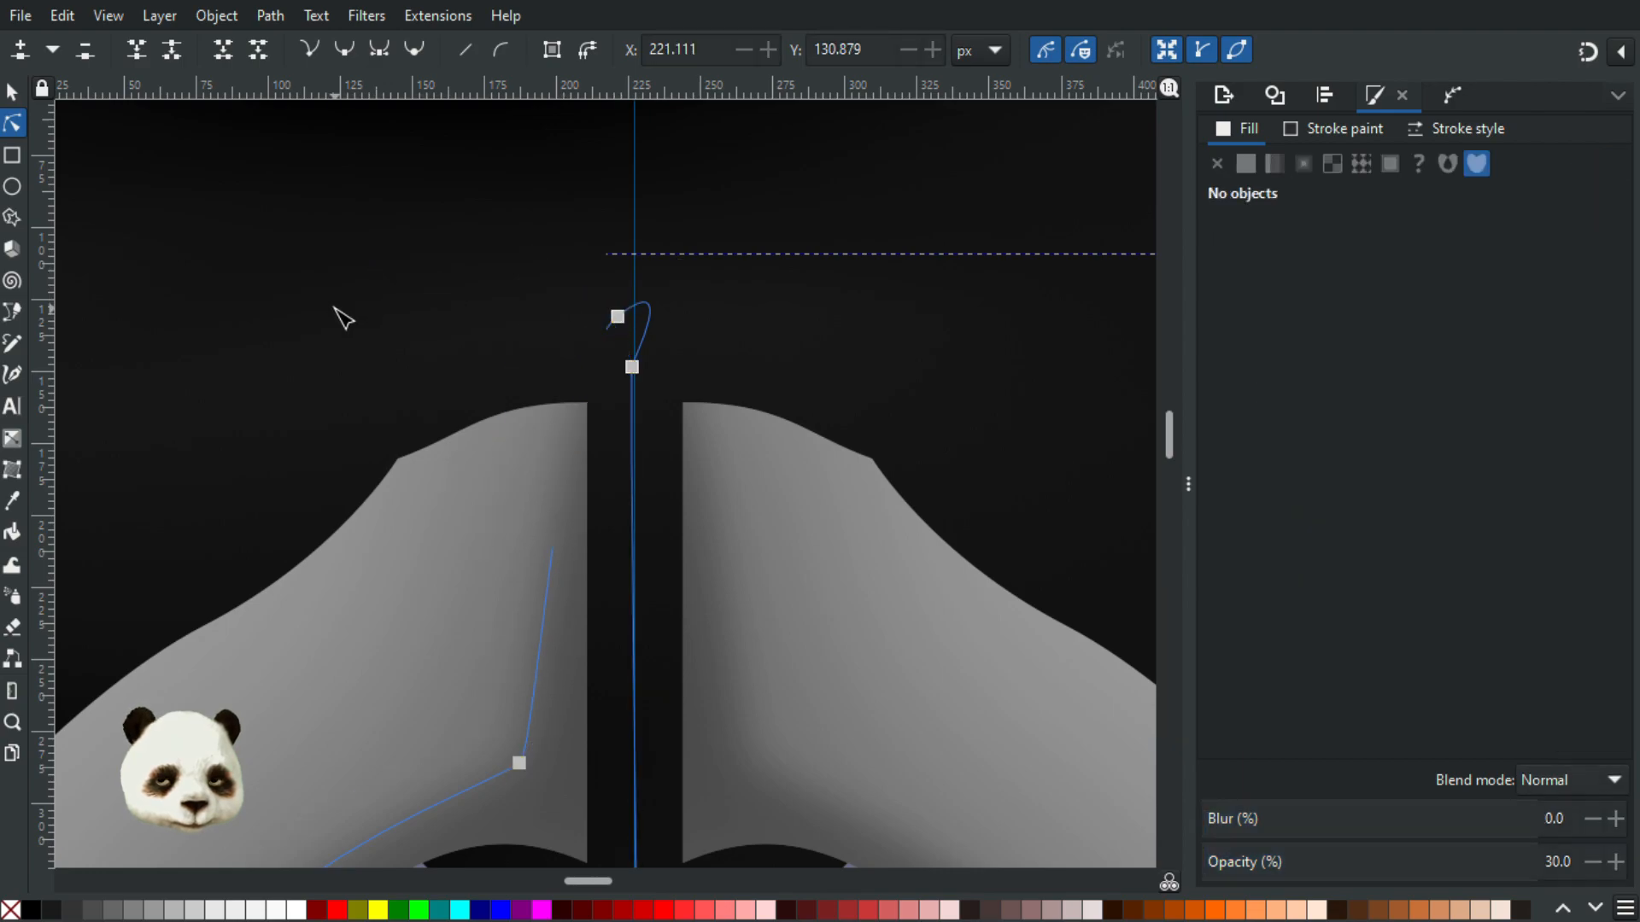
{"action": "scroll", "coordinate": [341, 322], "scroll_direction": "down", "scroll_amount": 3}
{"action": "scroll", "coordinate": [249, 567], "scroll_direction": "up", "scroll_amount": 1}
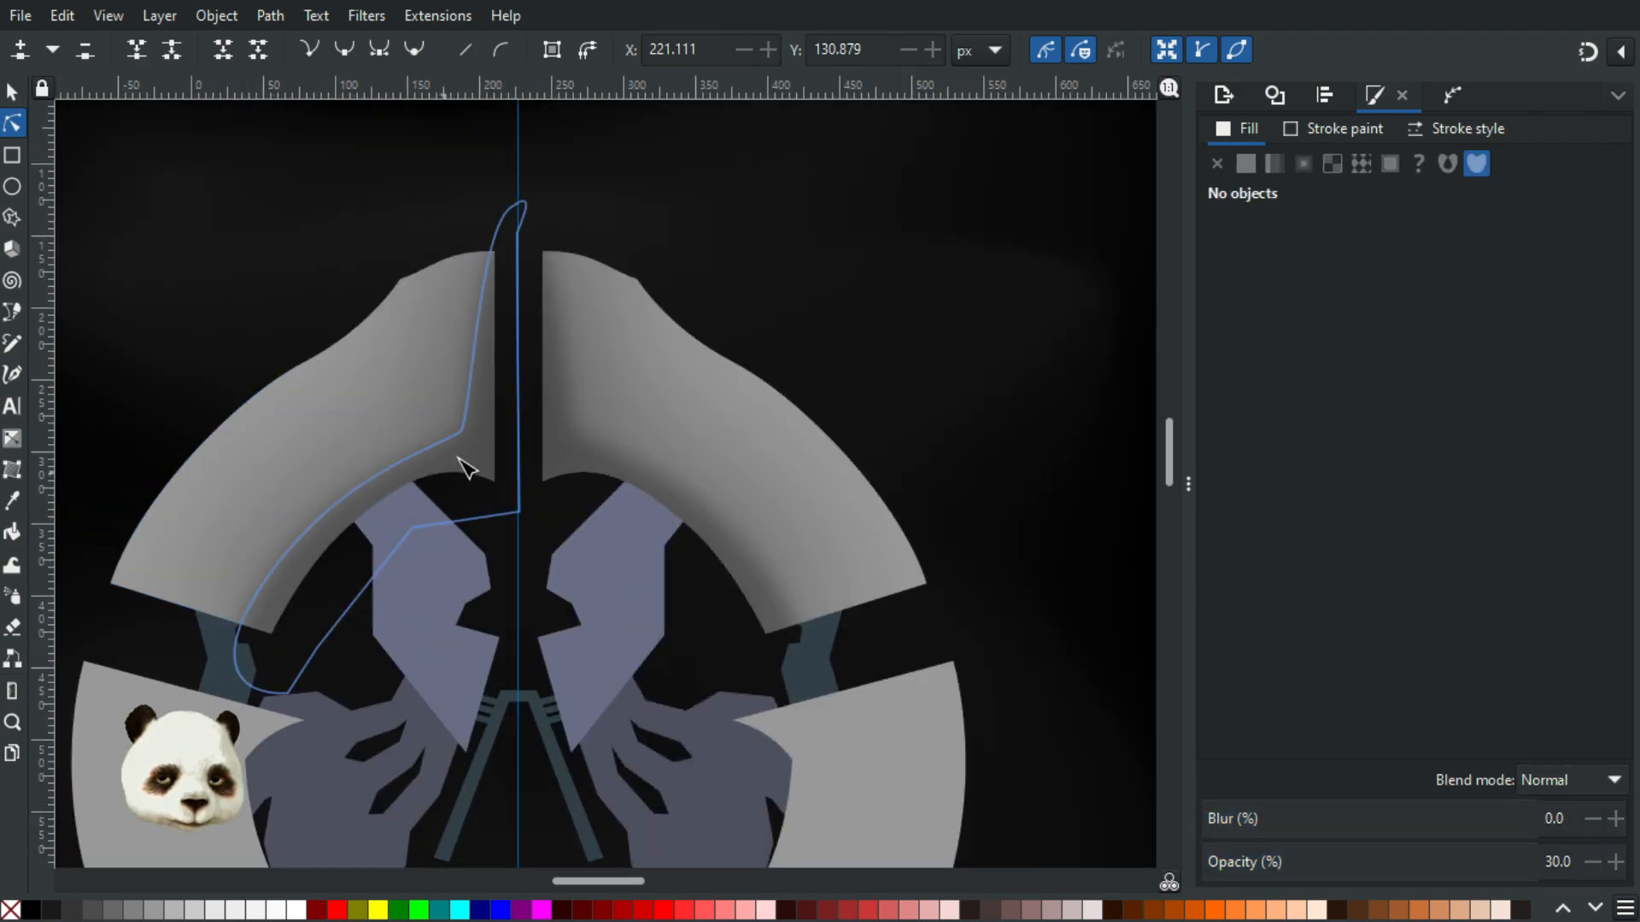
Try a linear gradient with a semi-transparent end stop on the narrow inner shadow, moving its ends around the inner curve
{"action": "left_click", "coordinate": [476, 444]}
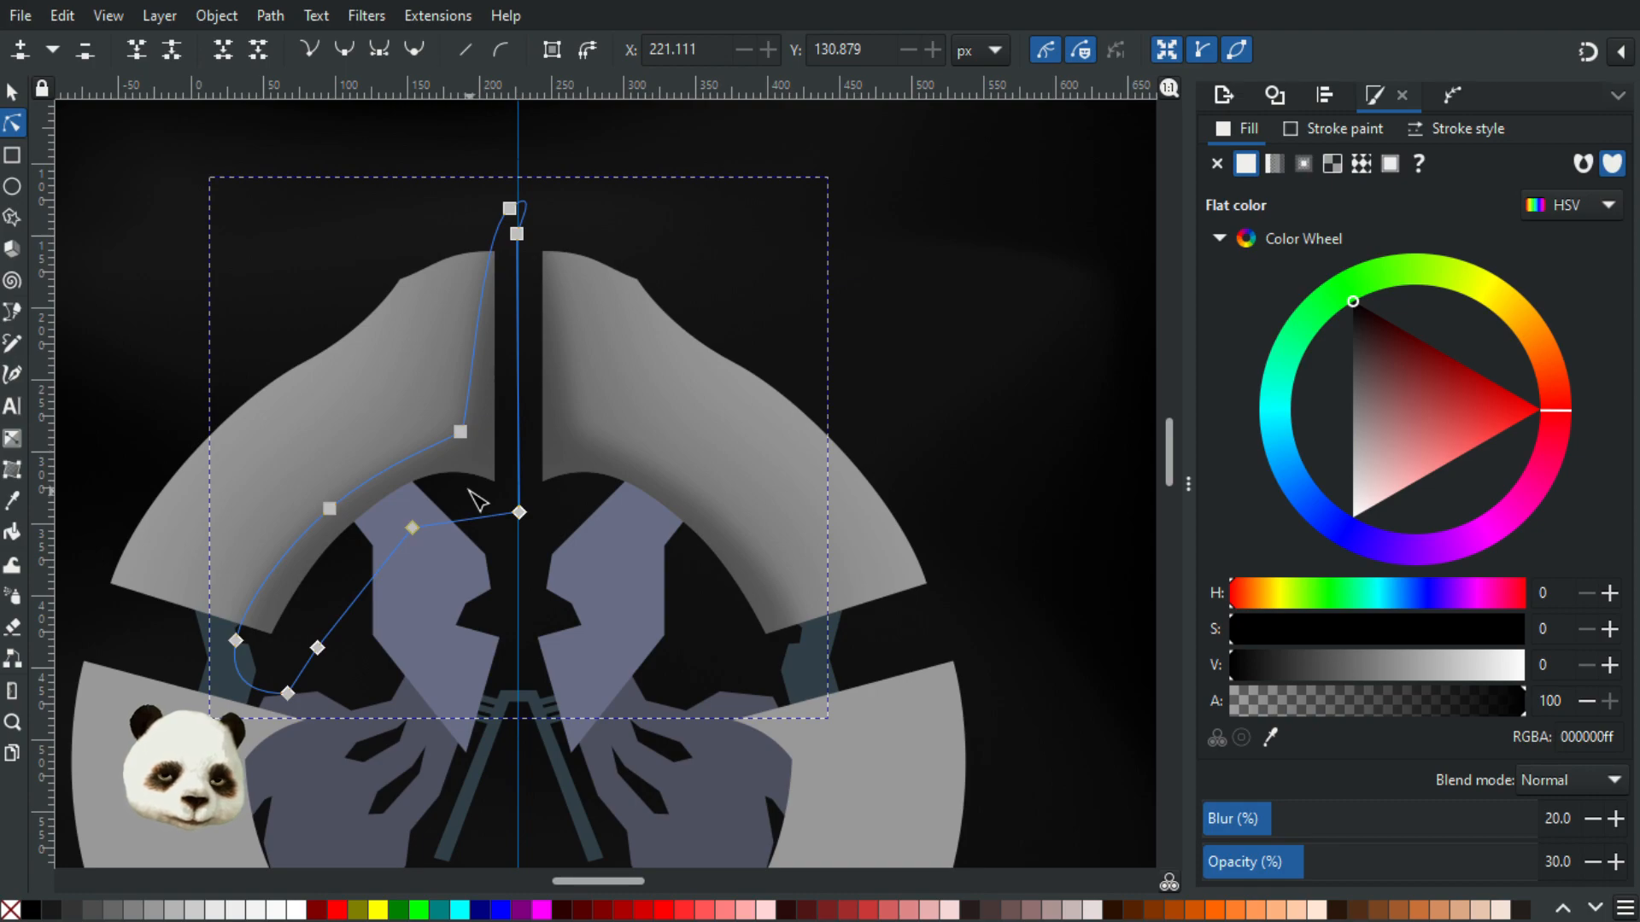
{"action": "key", "text": "g"}
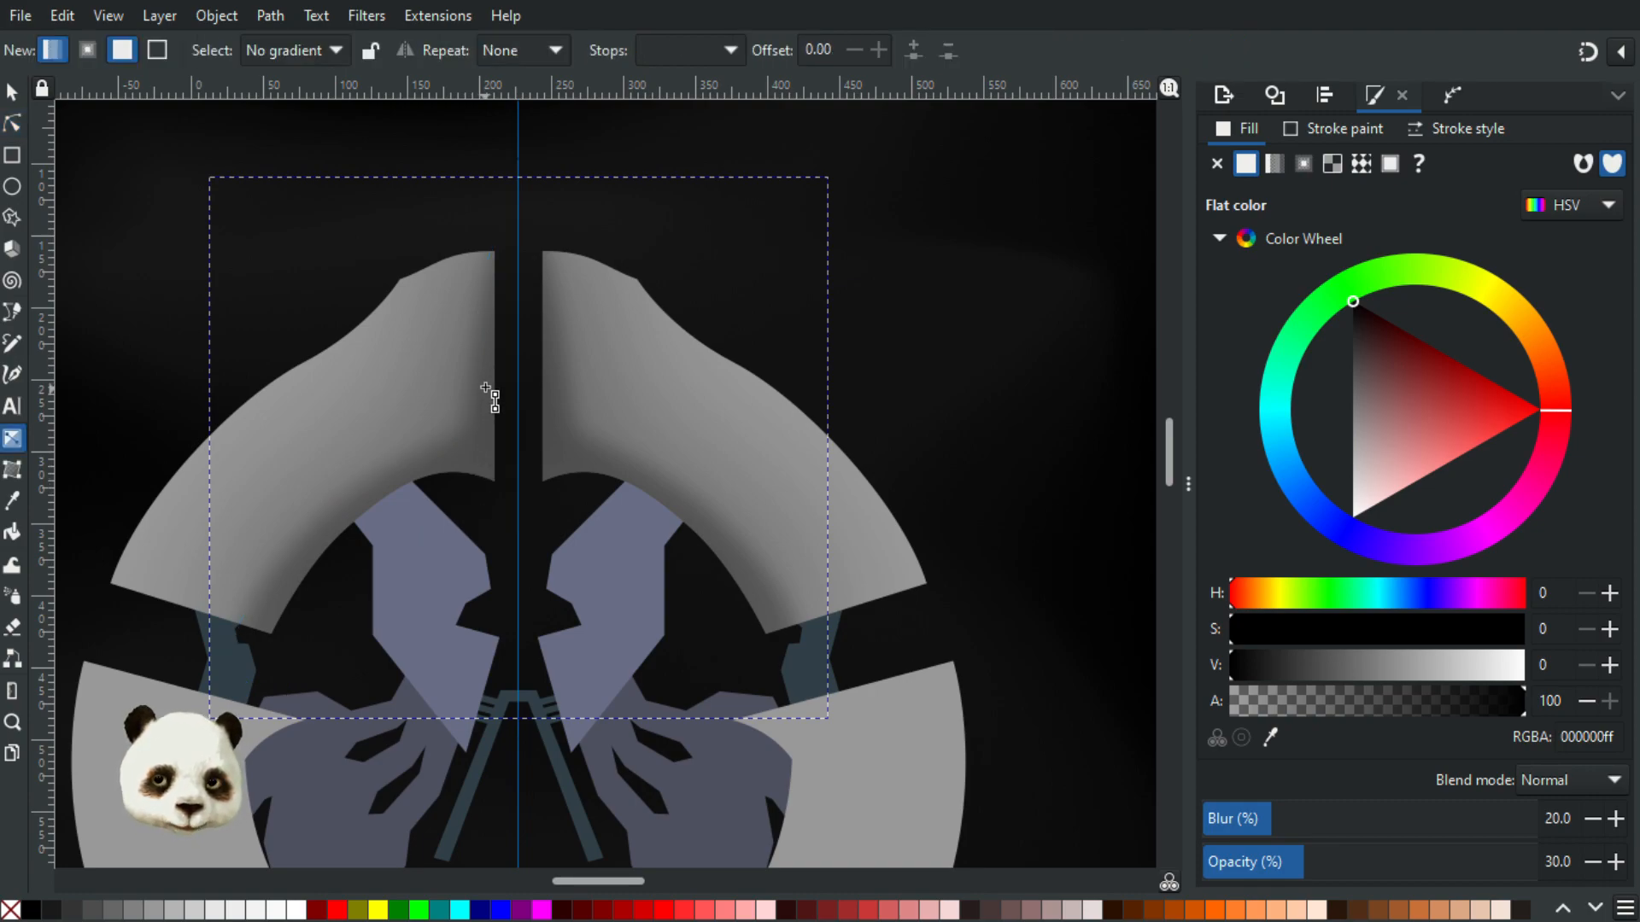
{"action": "left_click_drag", "start_coordinate": [480, 377], "coordinate": [422, 732]}
{"action": "left_click_drag", "start_coordinate": [633, 712], "coordinate": [480, 583]}
{"action": "left_click_drag", "start_coordinate": [482, 373], "coordinate": [352, 431]}
{"action": "left_click_drag", "start_coordinate": [333, 461], "coordinate": [321, 503]}
{"action": "left_click_drag", "start_coordinate": [478, 583], "coordinate": [511, 591]}
{"action": "left_click_drag", "start_coordinate": [318, 510], "coordinate": [370, 520]}
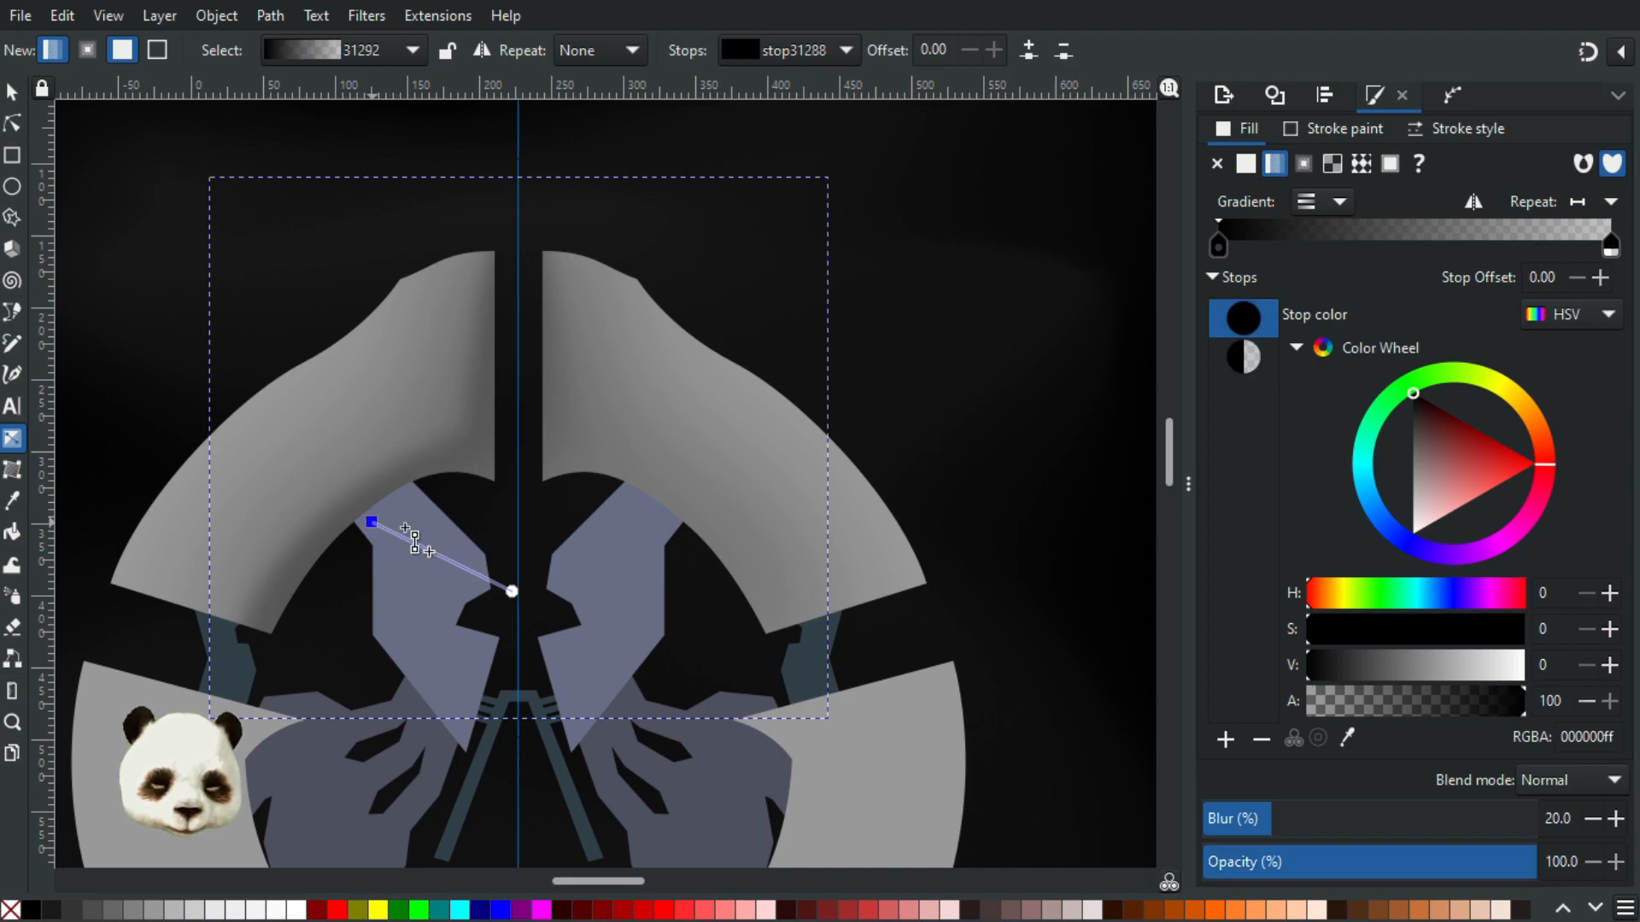
Undo the linear gradient on the narrow inner shadow
{"action": "key", "text": "ctrl+z"}
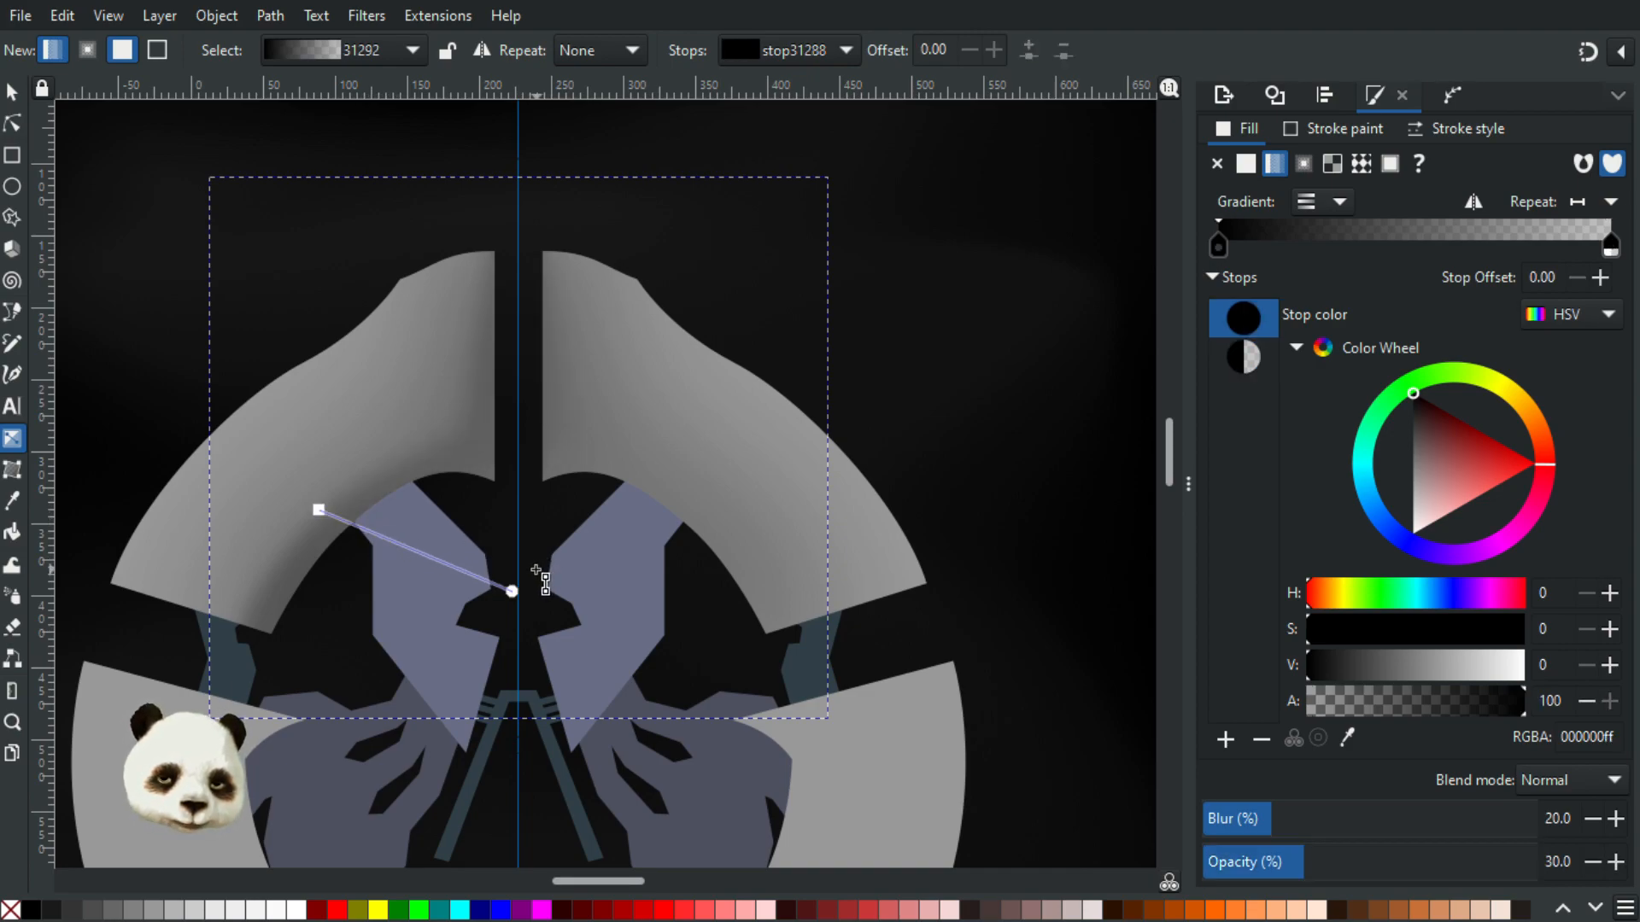
{"action": "key", "text": "ctrl+z"}
{"action": "key", "text": "ctrl+z"}
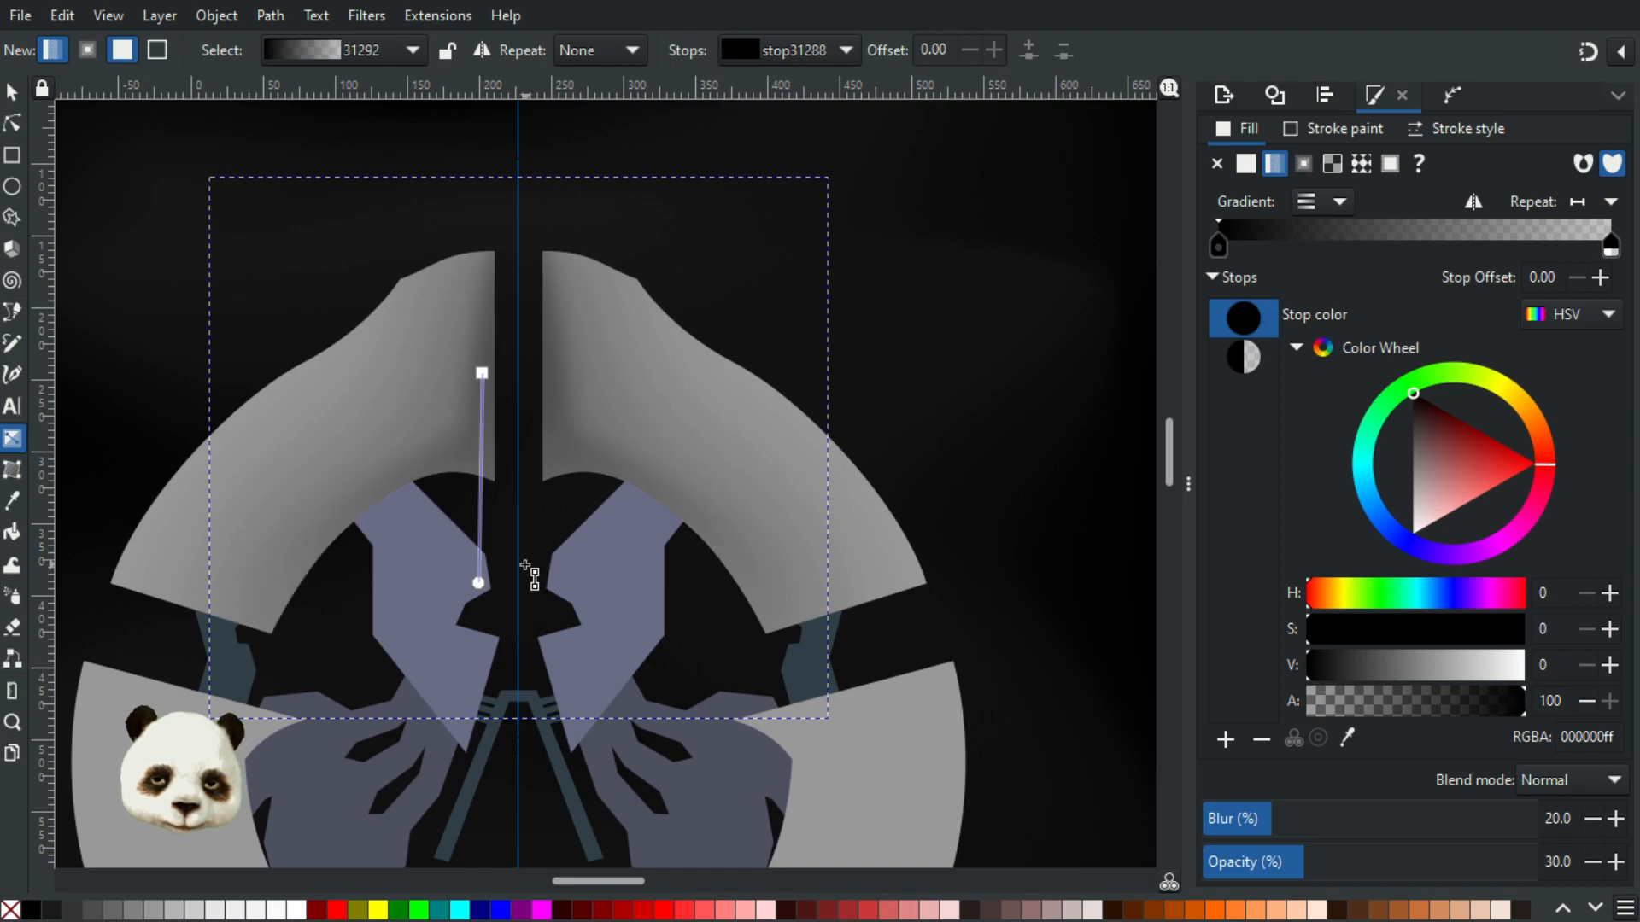
{"action": "key", "text": "ctrl+z"}
Apply a radial black gradient centred on the left segment's inner edge to the narrow shadow, with the outer stop at full alpha
{"action": "left_click", "coordinate": [106, 15]}
{"action": "mouse_move", "coordinate": [92, 67]}
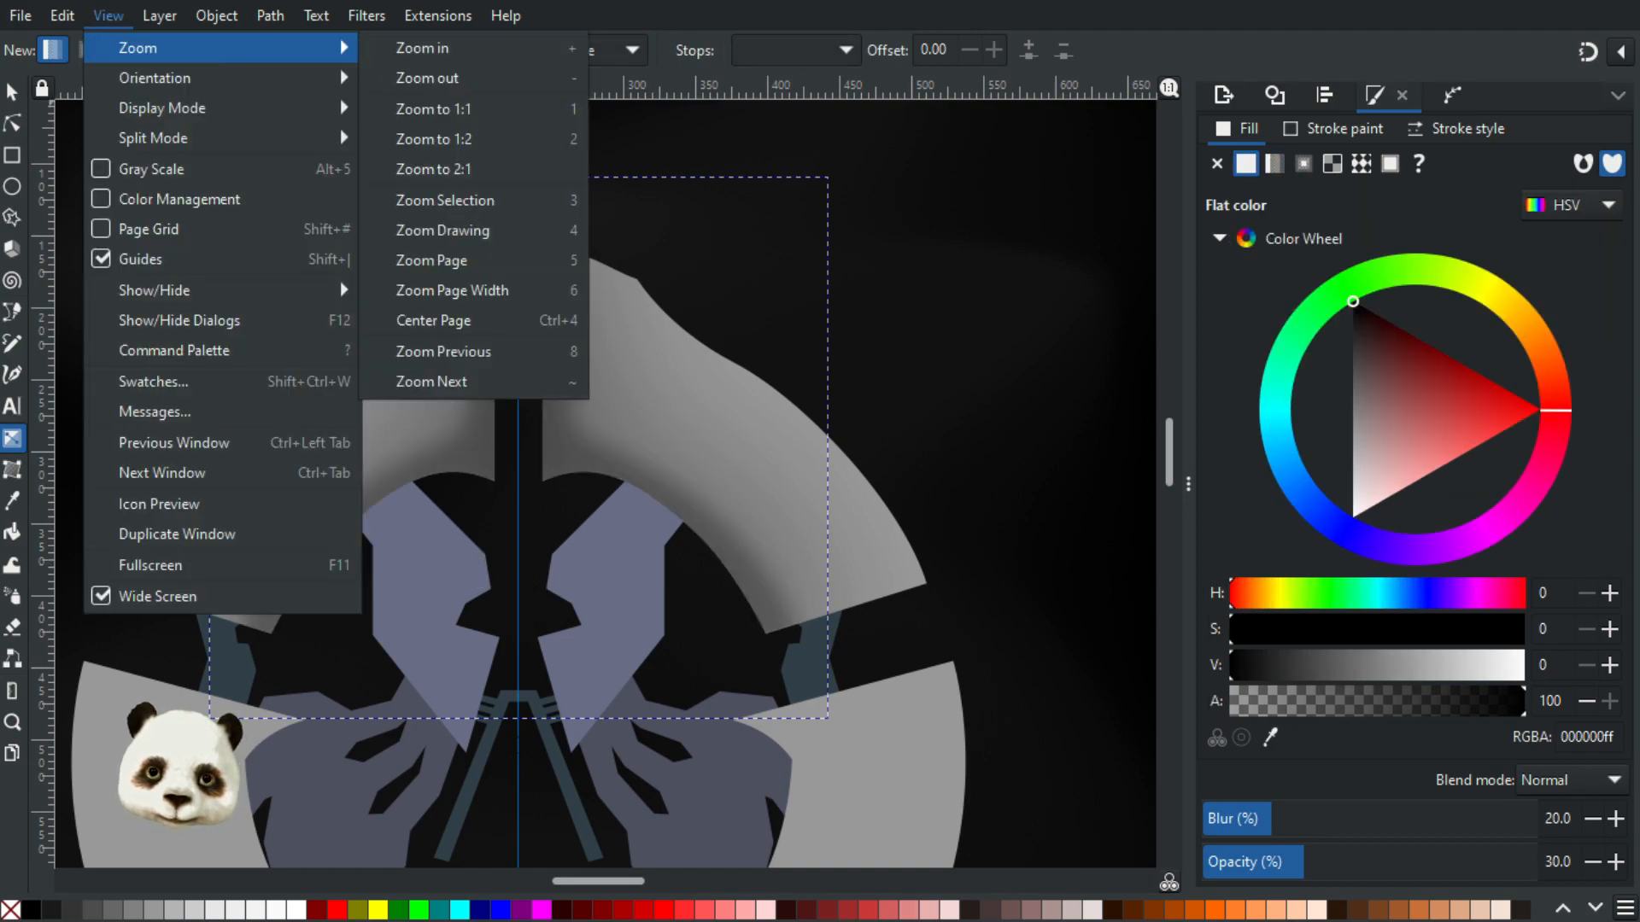
{"action": "left_click", "coordinate": [160, 15]}
{"action": "left_click", "coordinate": [85, 53]}
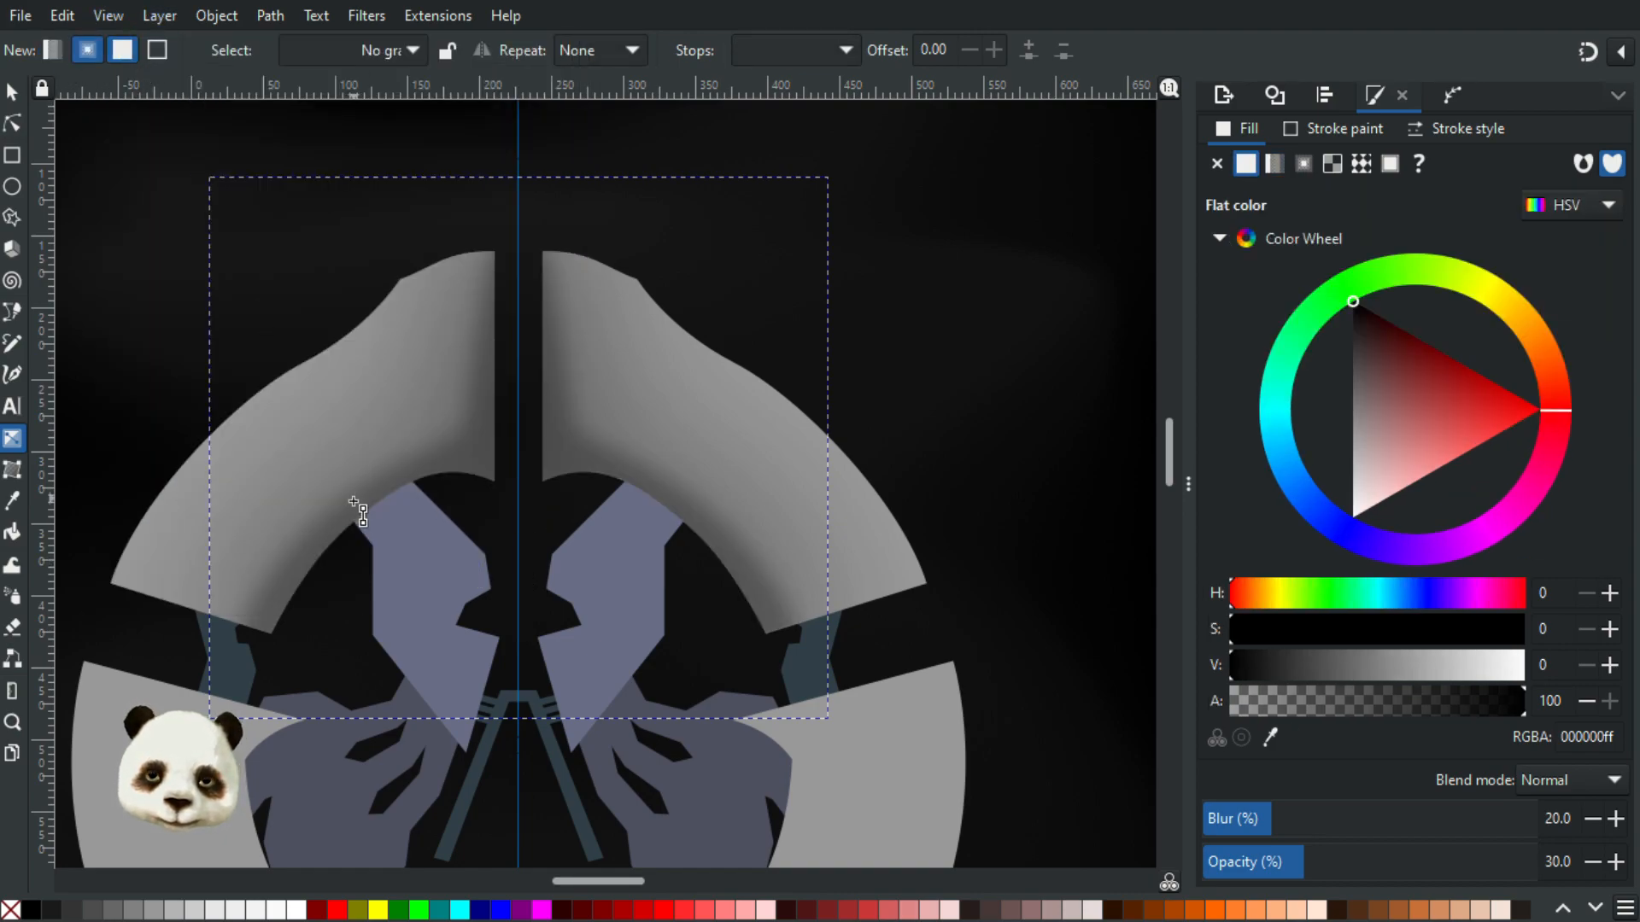
{"action": "mouse_move", "coordinate": [351, 513]}
{"action": "left_mouse_down"}
{"action": "mouse_move", "coordinate": [165, 465]}
{"action": "mouse_move", "coordinate": [391, 468]}
{"action": "mouse_move", "coordinate": [338, 376]}
{"action": "mouse_move", "coordinate": [351, 379]}
{"action": "left_mouse_up"}
{"action": "left_click_drag", "start_coordinate": [1406, 704], "coordinate": [1635, 714]}
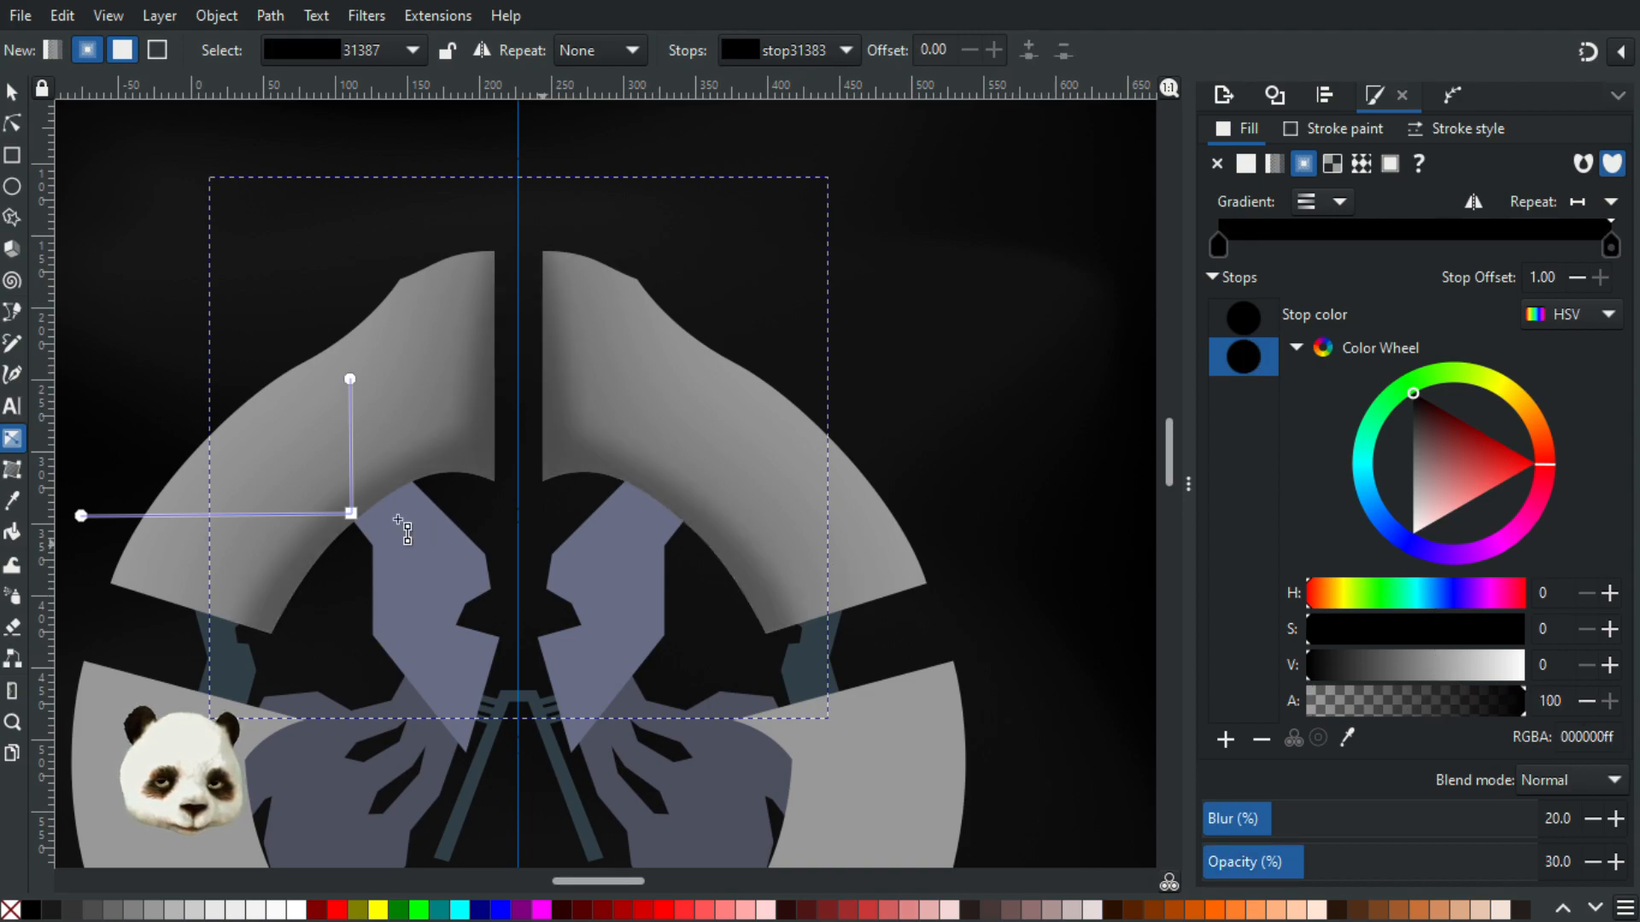
Move the radial gradient's centre slightly down, tilt its axes and set the outer stop's alpha to 70%
{"action": "mouse_move", "coordinate": [352, 533]}
{"action": "left_mouse_down"}
{"action": "mouse_move", "coordinate": [392, 556]}
{"action": "mouse_move", "coordinate": [362, 559]}
{"action": "left_mouse_up"}
{"action": "left_click", "coordinate": [360, 560]}
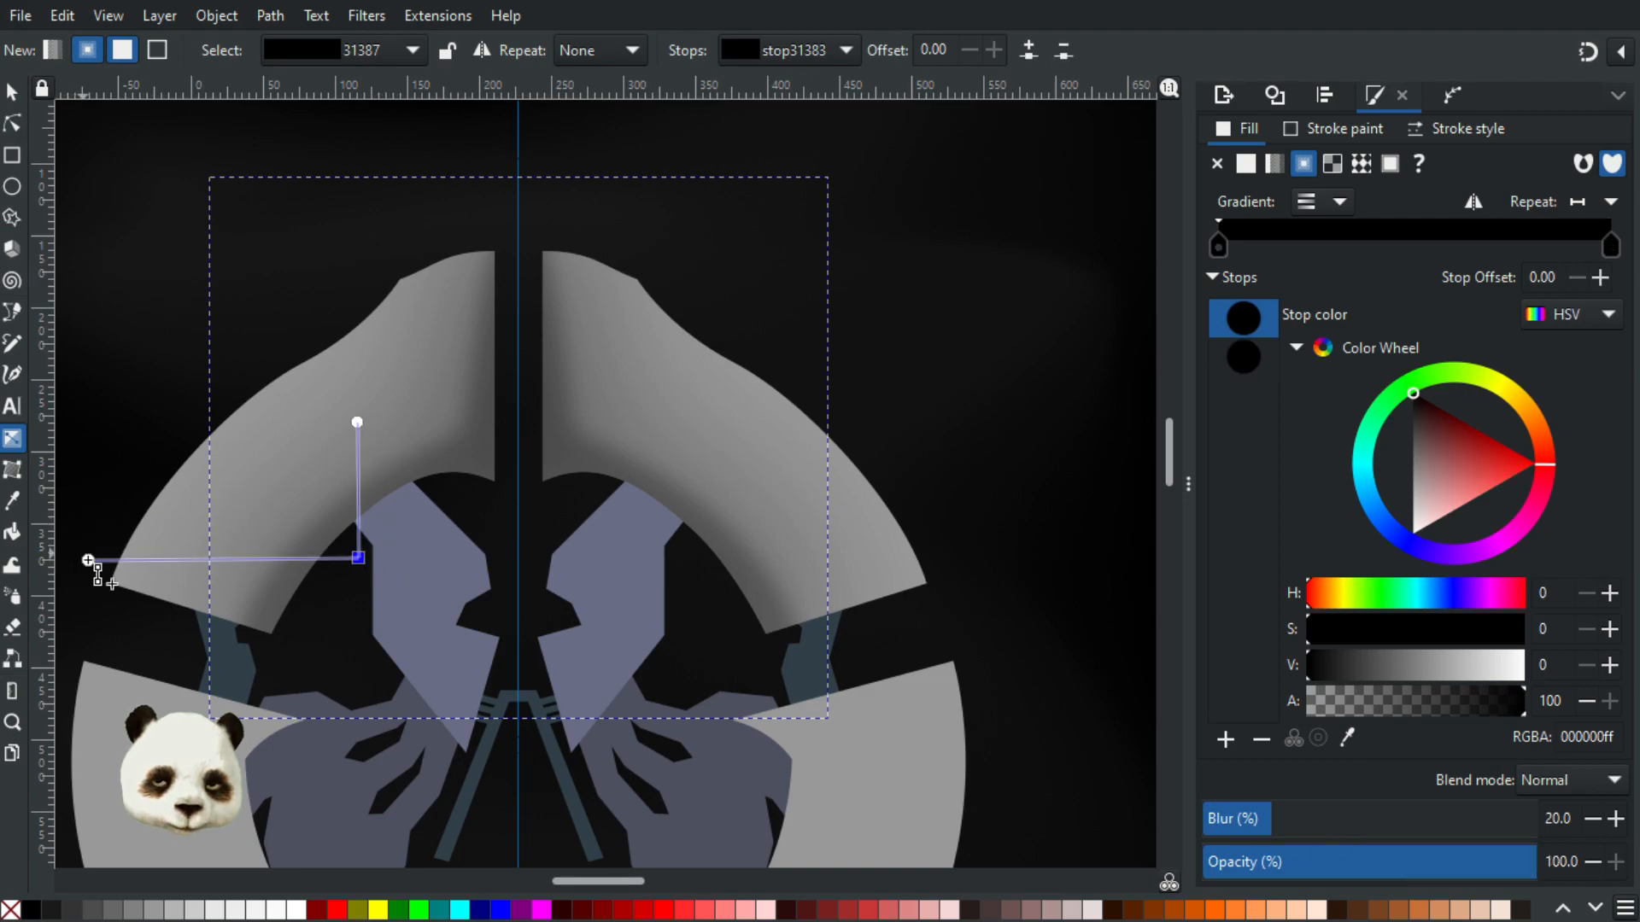
{"action": "left_click_drag", "start_coordinate": [90, 561], "coordinate": [99, 499]}
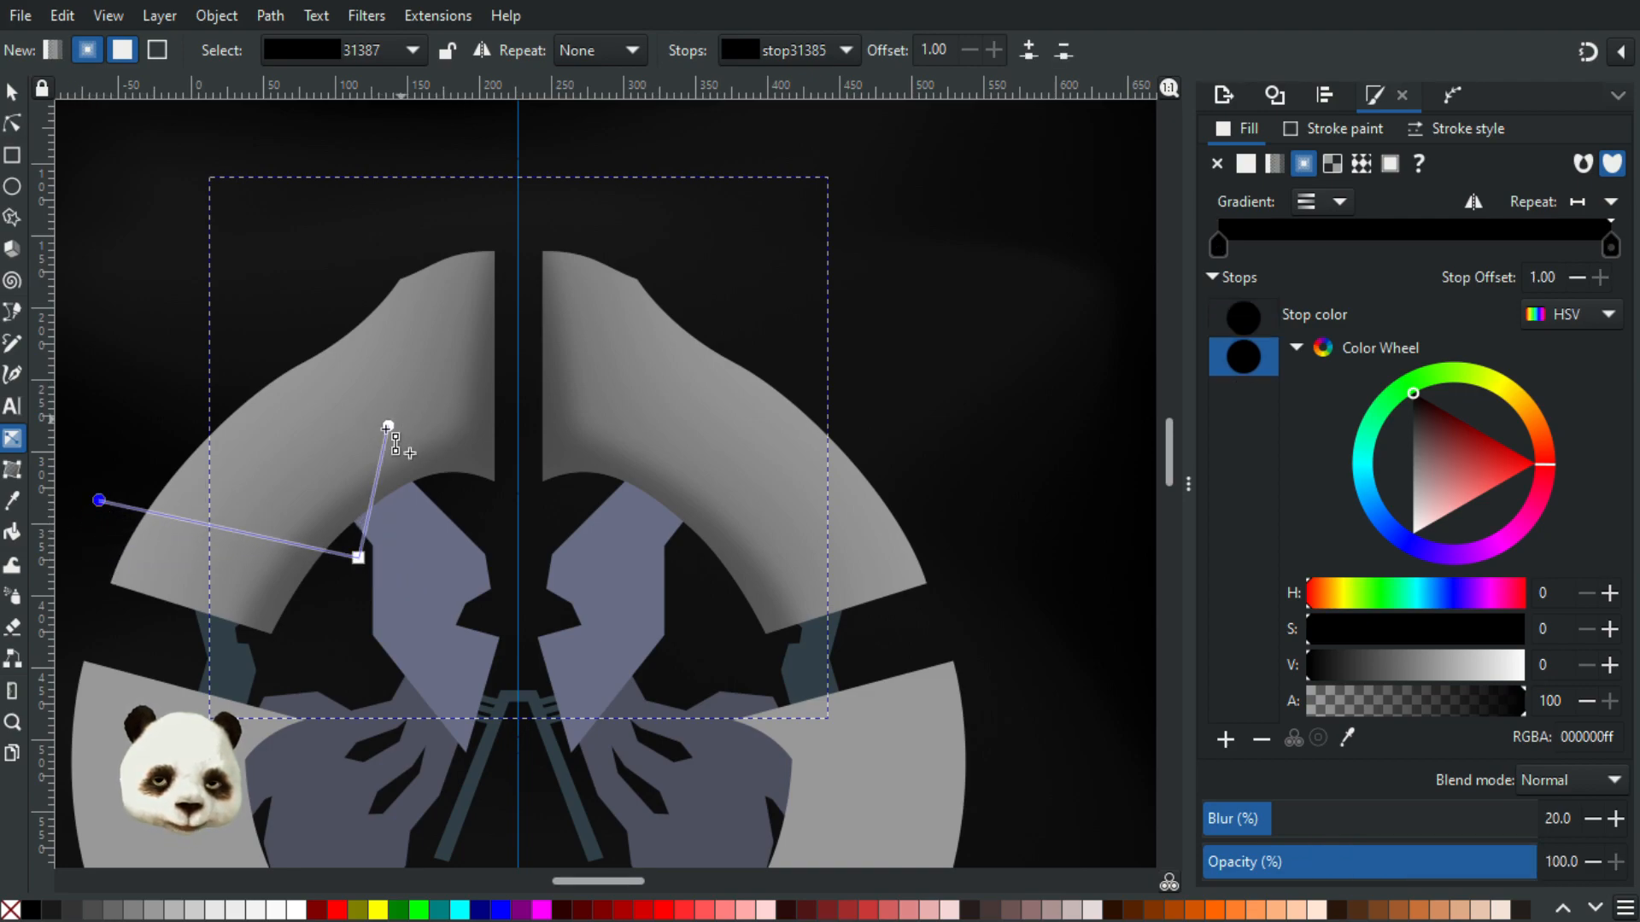
{"action": "left_click", "coordinate": [1415, 706]}
{"action": "left_click", "coordinate": [1459, 705]}
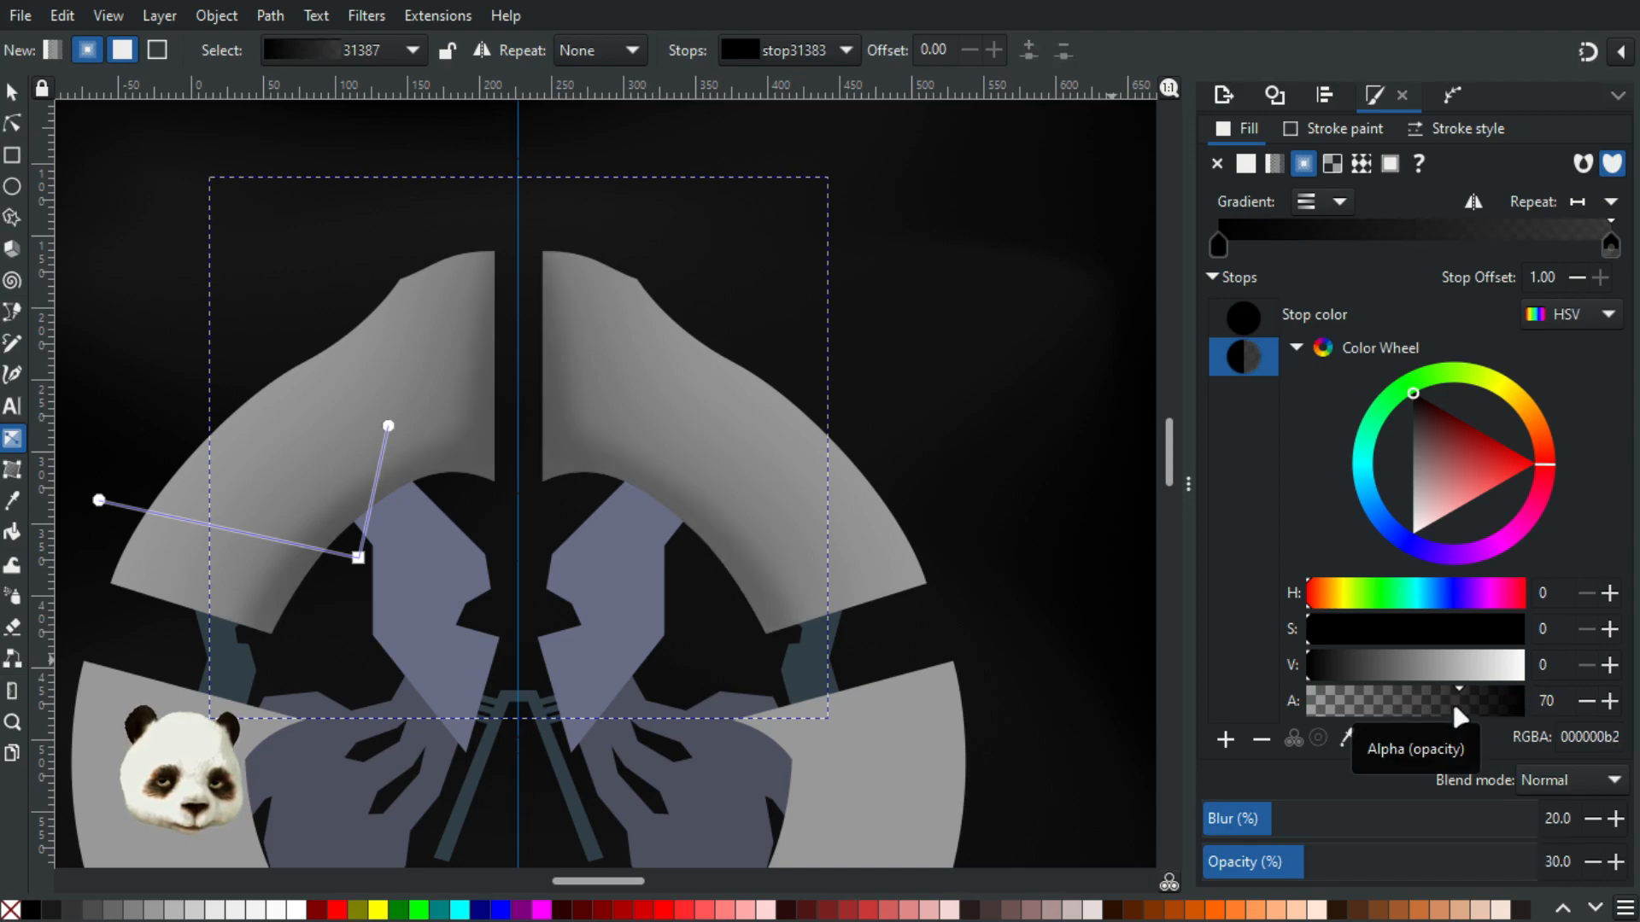
Move the gradient's centre to the left segment's lower inner edge and stretch its axes above the ring and across to the mirrored segment
{"action": "left_click_drag", "start_coordinate": [359, 556], "coordinate": [296, 591]}
{"action": "mouse_move", "coordinate": [327, 461]}
{"action": "left_mouse_down"}
{"action": "mouse_move", "coordinate": [384, 372]}
{"action": "mouse_move", "coordinate": [376, 431]}
{"action": "mouse_move", "coordinate": [400, 395]}
{"action": "mouse_move", "coordinate": [386, 457]}
{"action": "mouse_move", "coordinate": [443, 483]}
{"action": "mouse_move", "coordinate": [472, 457]}
{"action": "left_mouse_up"}
{"action": "left_click_drag", "start_coordinate": [120, 397], "coordinate": [160, 403]}
{"action": "mouse_move", "coordinate": [211, 462]}
{"action": "left_mouse_down"}
{"action": "mouse_move", "coordinate": [253, 511]}
{"action": "mouse_move", "coordinate": [205, 462]}
{"action": "left_mouse_up"}
{"action": "mouse_move", "coordinate": [475, 462]}
{"action": "left_mouse_down"}
{"action": "mouse_move", "coordinate": [630, 535]}
{"action": "mouse_move", "coordinate": [589, 568]}
{"action": "mouse_move", "coordinate": [882, 597]}
{"action": "mouse_move", "coordinate": [599, 638]}
{"action": "mouse_move", "coordinate": [768, 632]}
{"action": "mouse_move", "coordinate": [795, 615]}
{"action": "mouse_move", "coordinate": [642, 601]}
{"action": "mouse_move", "coordinate": [787, 611]}
{"action": "mouse_move", "coordinate": [745, 608]}
{"action": "left_mouse_up"}
{"action": "mouse_move", "coordinate": [303, 438]}
{"action": "left_mouse_down"}
{"action": "mouse_move", "coordinate": [300, 461]}
{"action": "mouse_move", "coordinate": [316, 271]}
{"action": "mouse_move", "coordinate": [317, 330]}
{"action": "mouse_move", "coordinate": [311, 293]}
{"action": "left_mouse_up"}
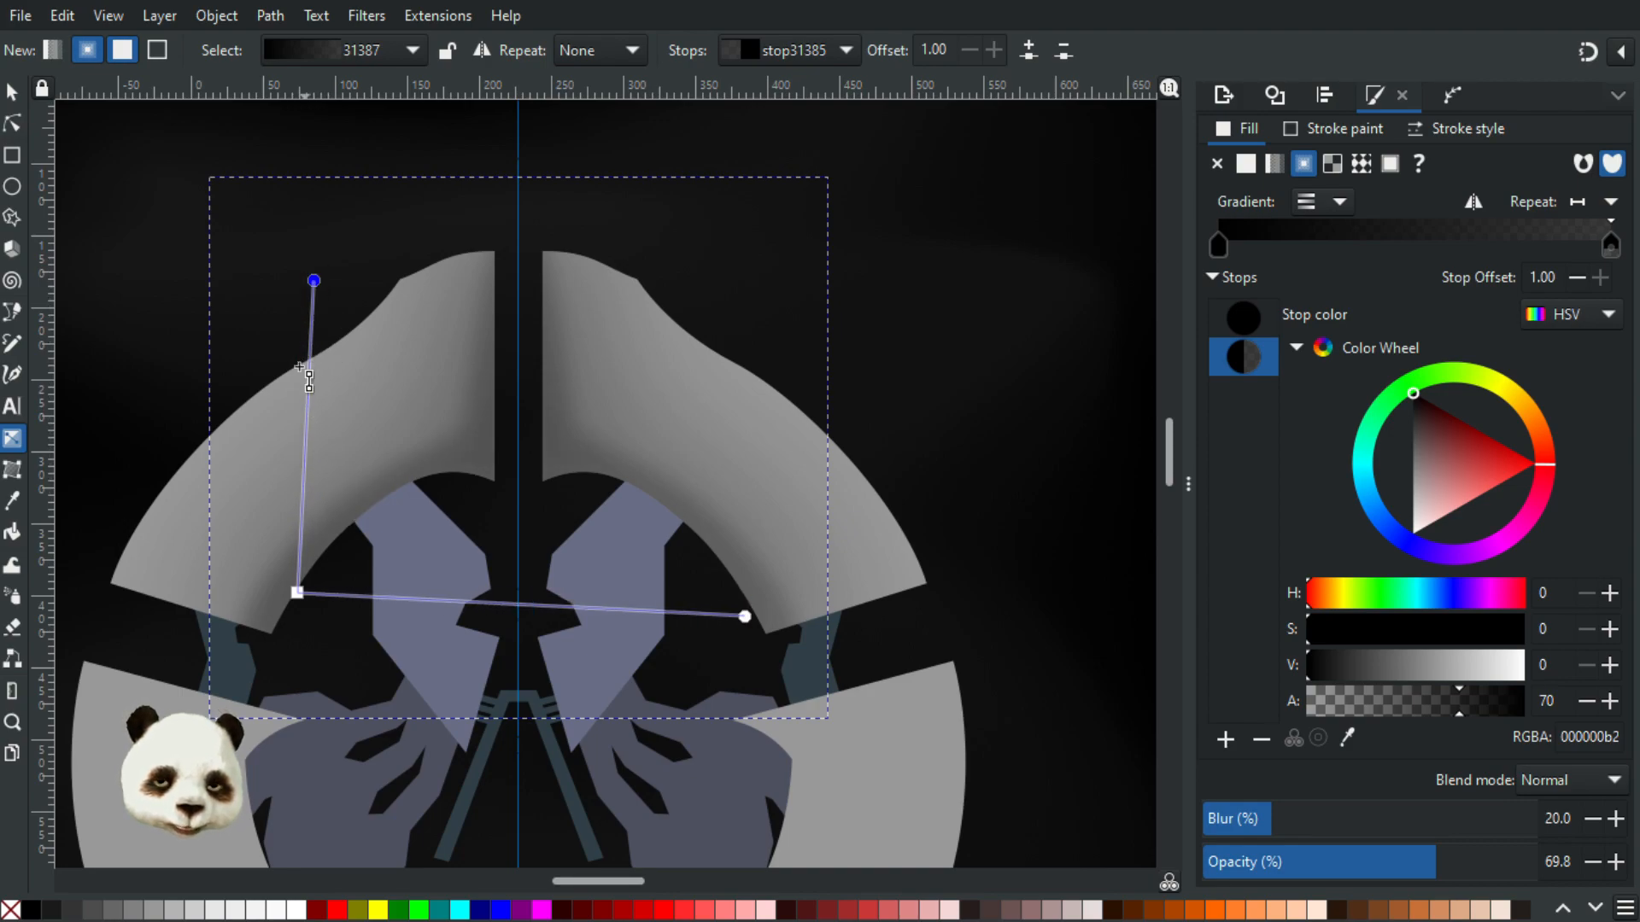
{"action": "left_click", "coordinate": [229, 278]}
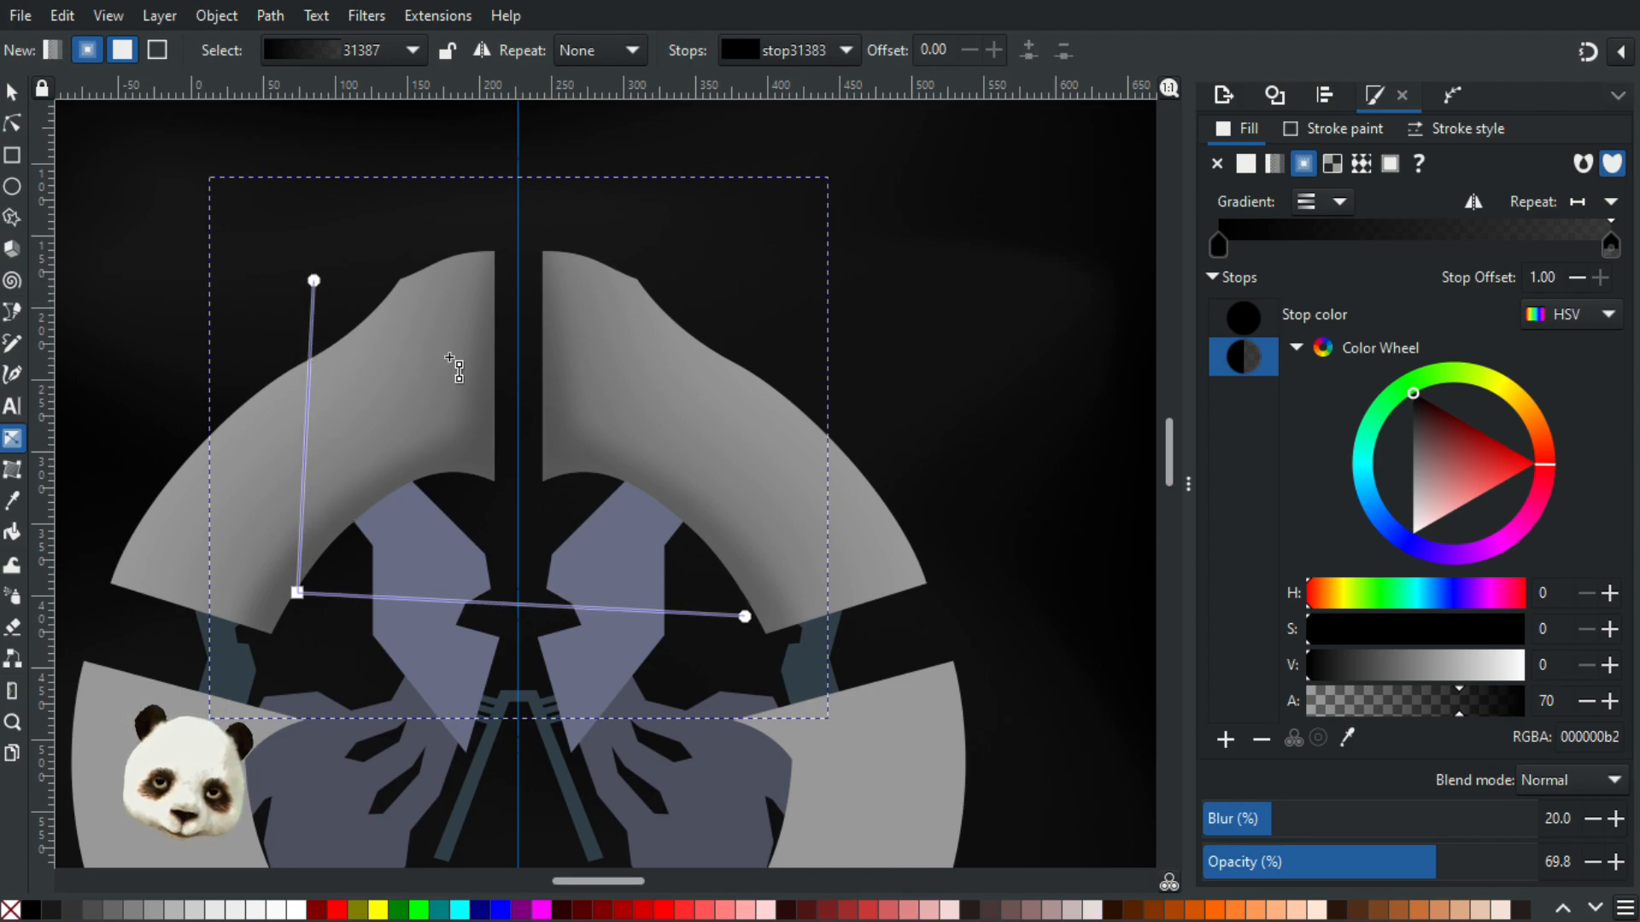
Reselect the gradient shadow inside the clip and set its opacity to 40% and blur to 24%
{"action": "left_click", "coordinate": [12, 91]}
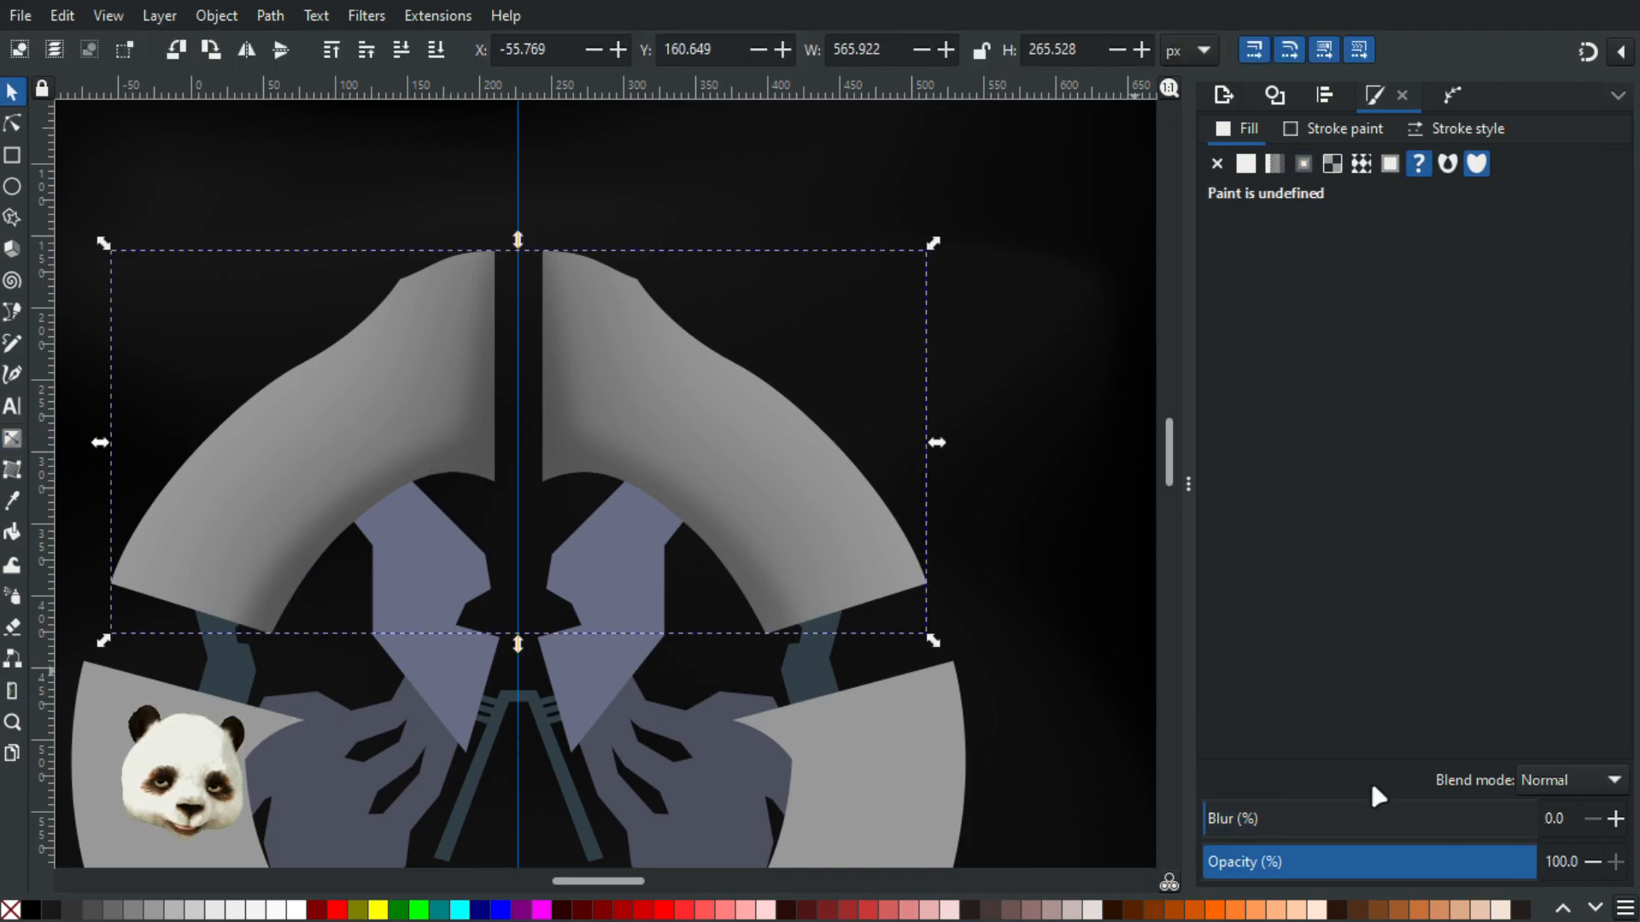
{"action": "left_click", "coordinate": [439, 454]}
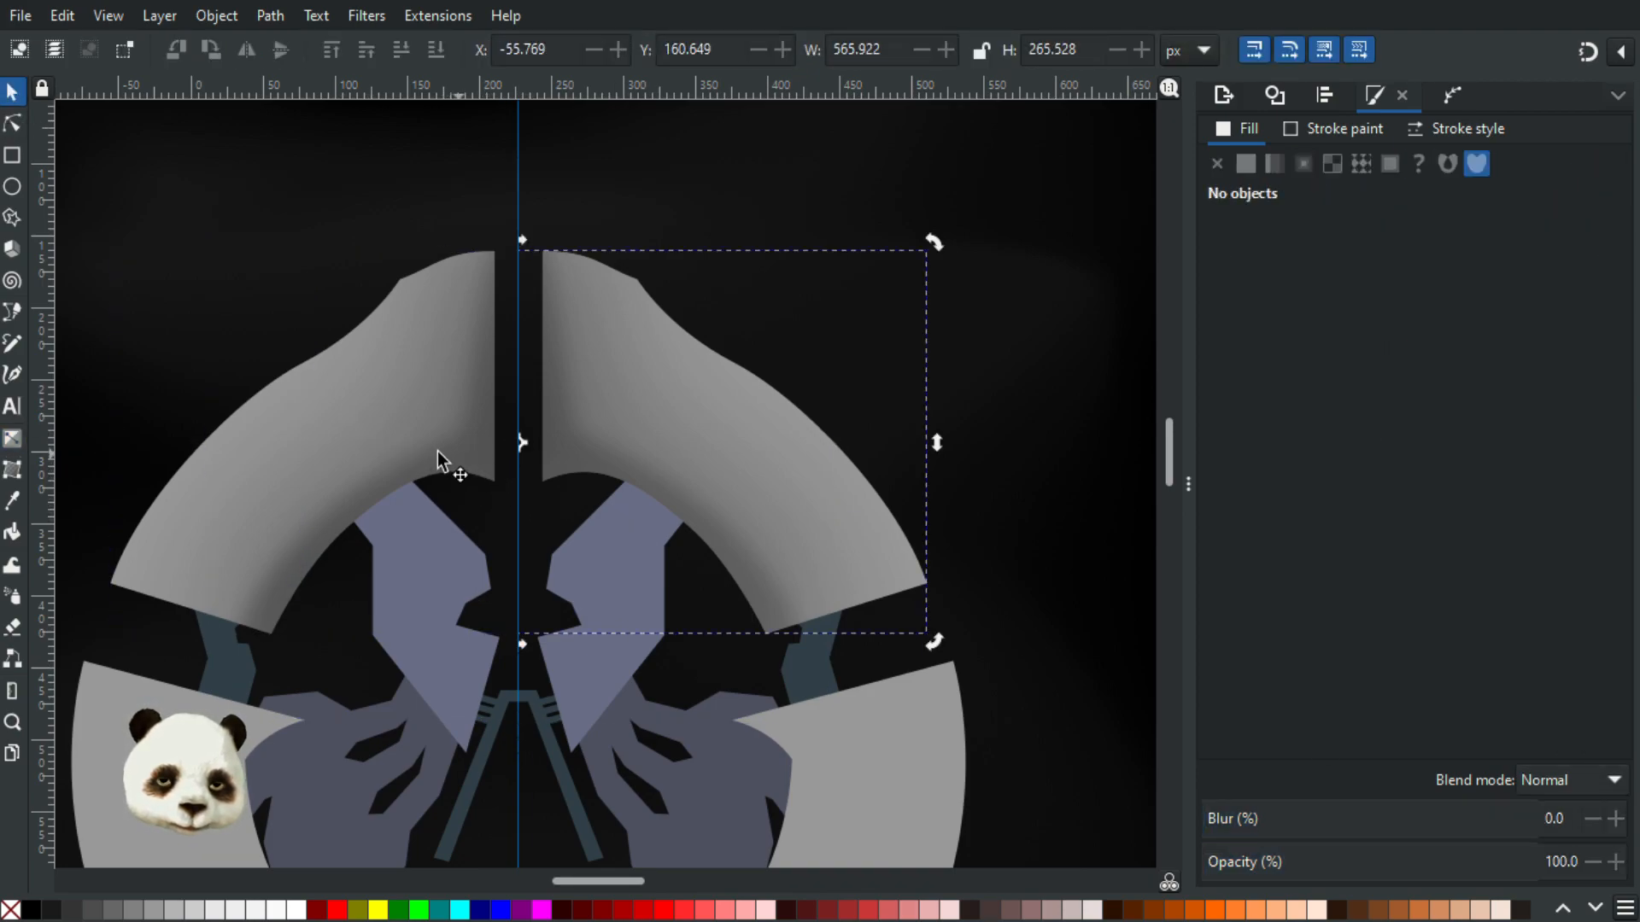
{"action": "left_click", "coordinate": [1335, 861]}
{"action": "left_click", "coordinate": [1304, 820]}
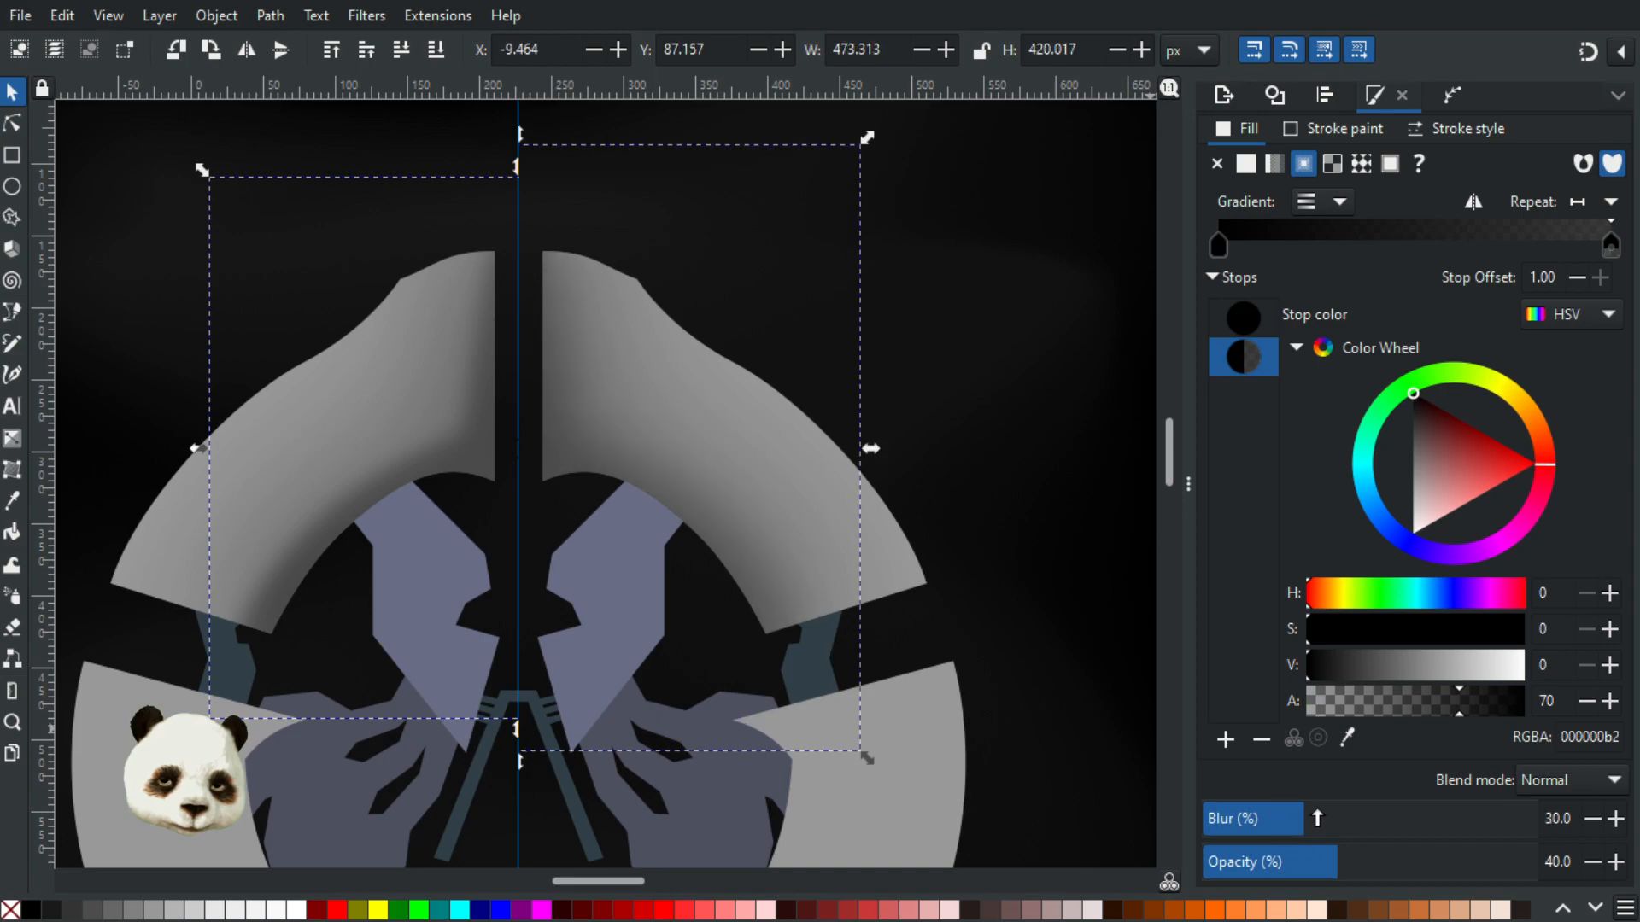
{"action": "left_click", "coordinate": [1274, 818]}
{"action": "left_click", "coordinate": [1617, 819]}
{"action": "left_click", "coordinate": [1616, 819]}
{"action": "left_click", "coordinate": [1616, 819]}
{"action": "left_click", "coordinate": [1616, 819]}
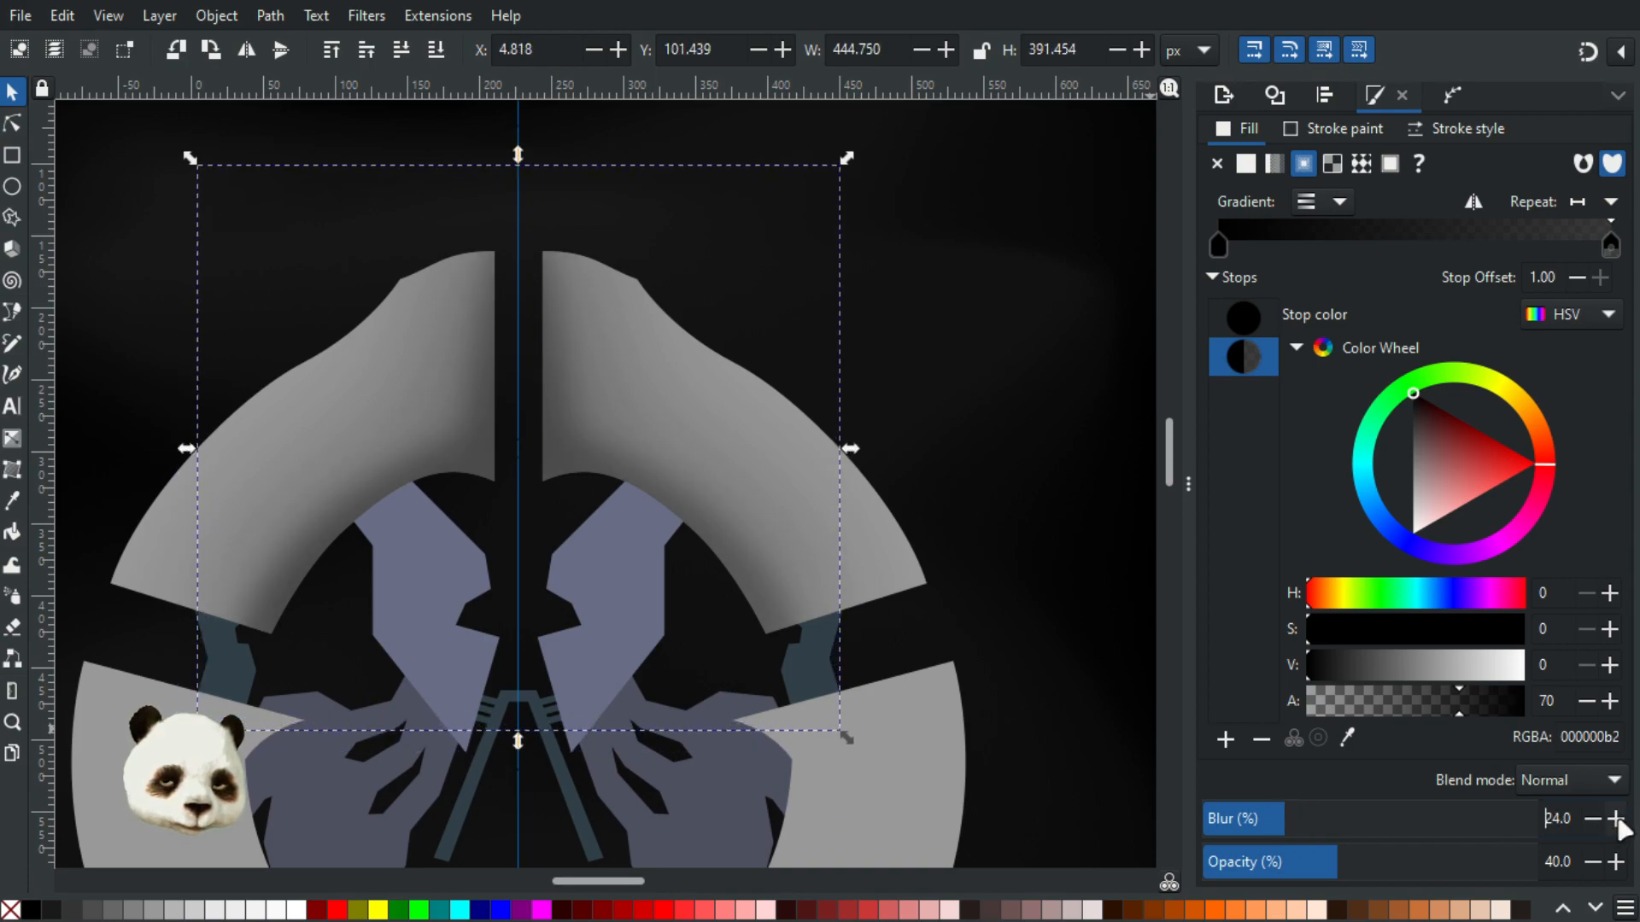
Raise the gradient shadow's opacity to 43% and deselect it to check the whole emblem
{"action": "left_click", "coordinate": [1619, 864]}
{"action": "left_click", "coordinate": [1619, 864]}
{"action": "left_click", "coordinate": [1619, 864]}
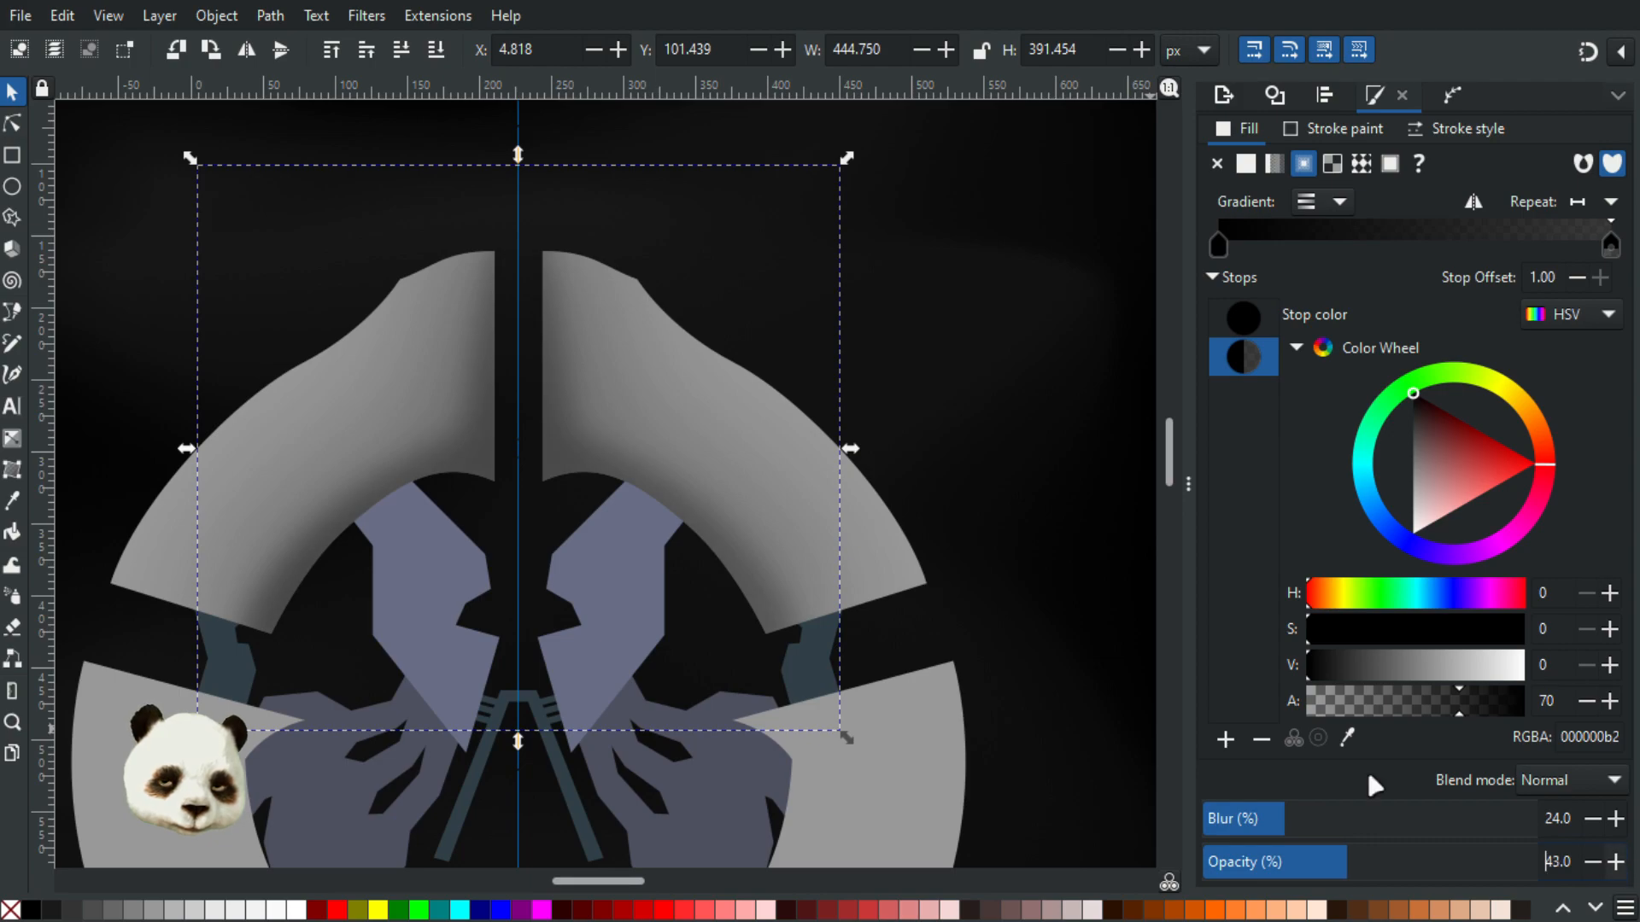
{"action": "left_click", "coordinate": [941, 315]}
{"action": "scroll", "coordinate": [940, 315], "scroll_direction": "down", "scroll_amount": 3}
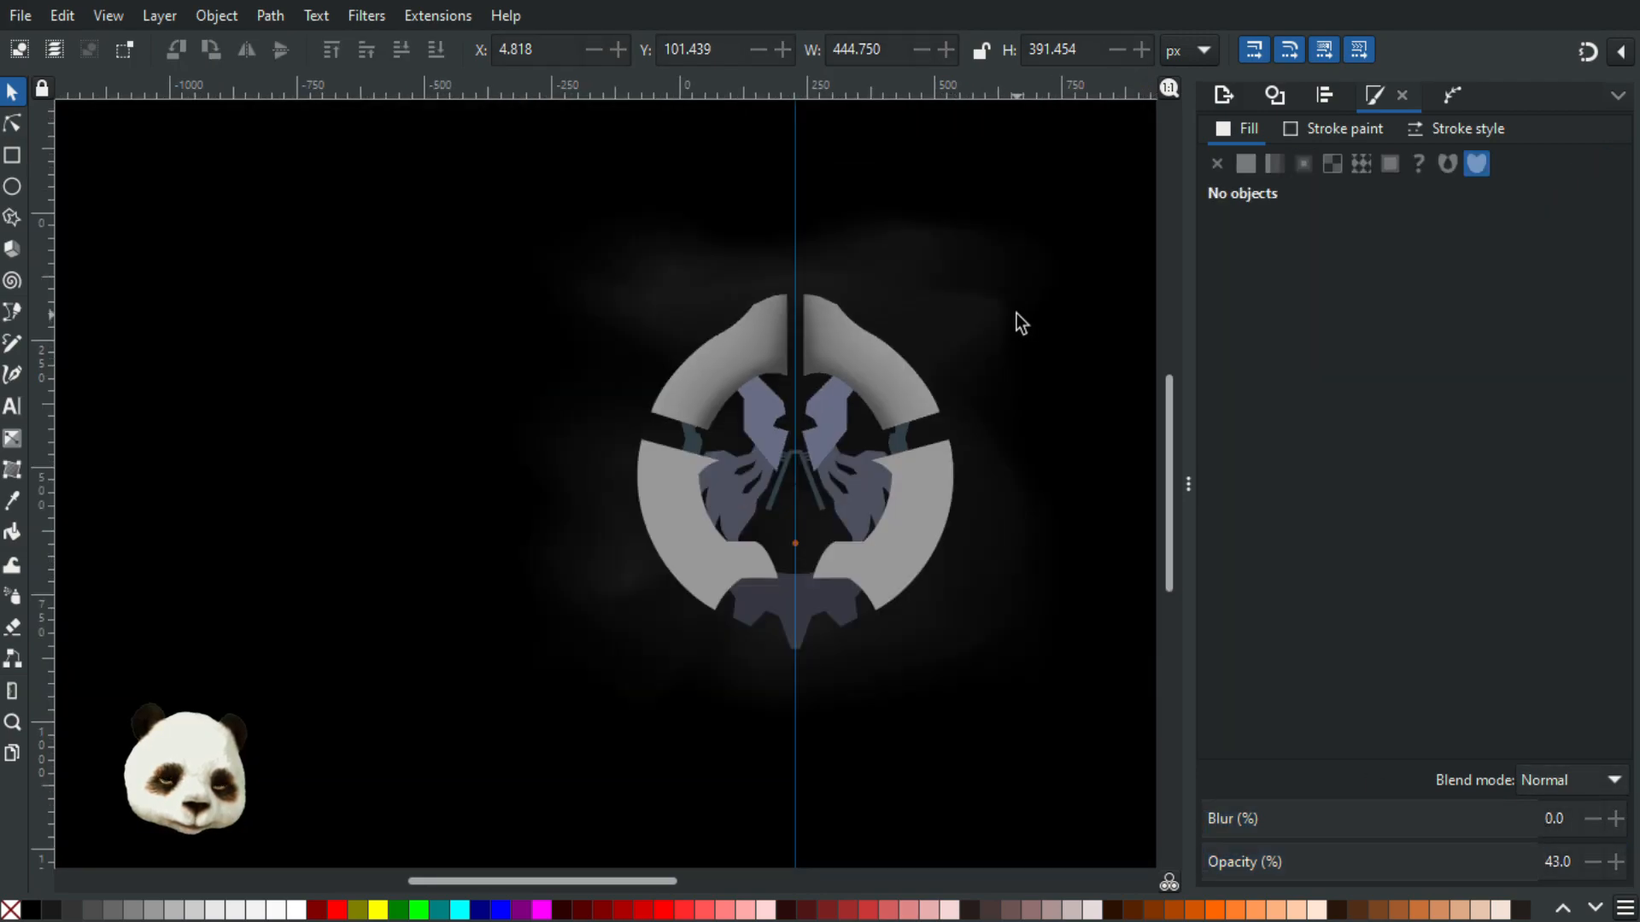
{"action": "scroll", "coordinate": [1015, 316], "scroll_direction": "up", "scroll_amount": 1}
Try 60% opacity on the narrow gradient shadow, inspect the shading, and undo its opacity changes
{"action": "left_click", "coordinate": [649, 367]}
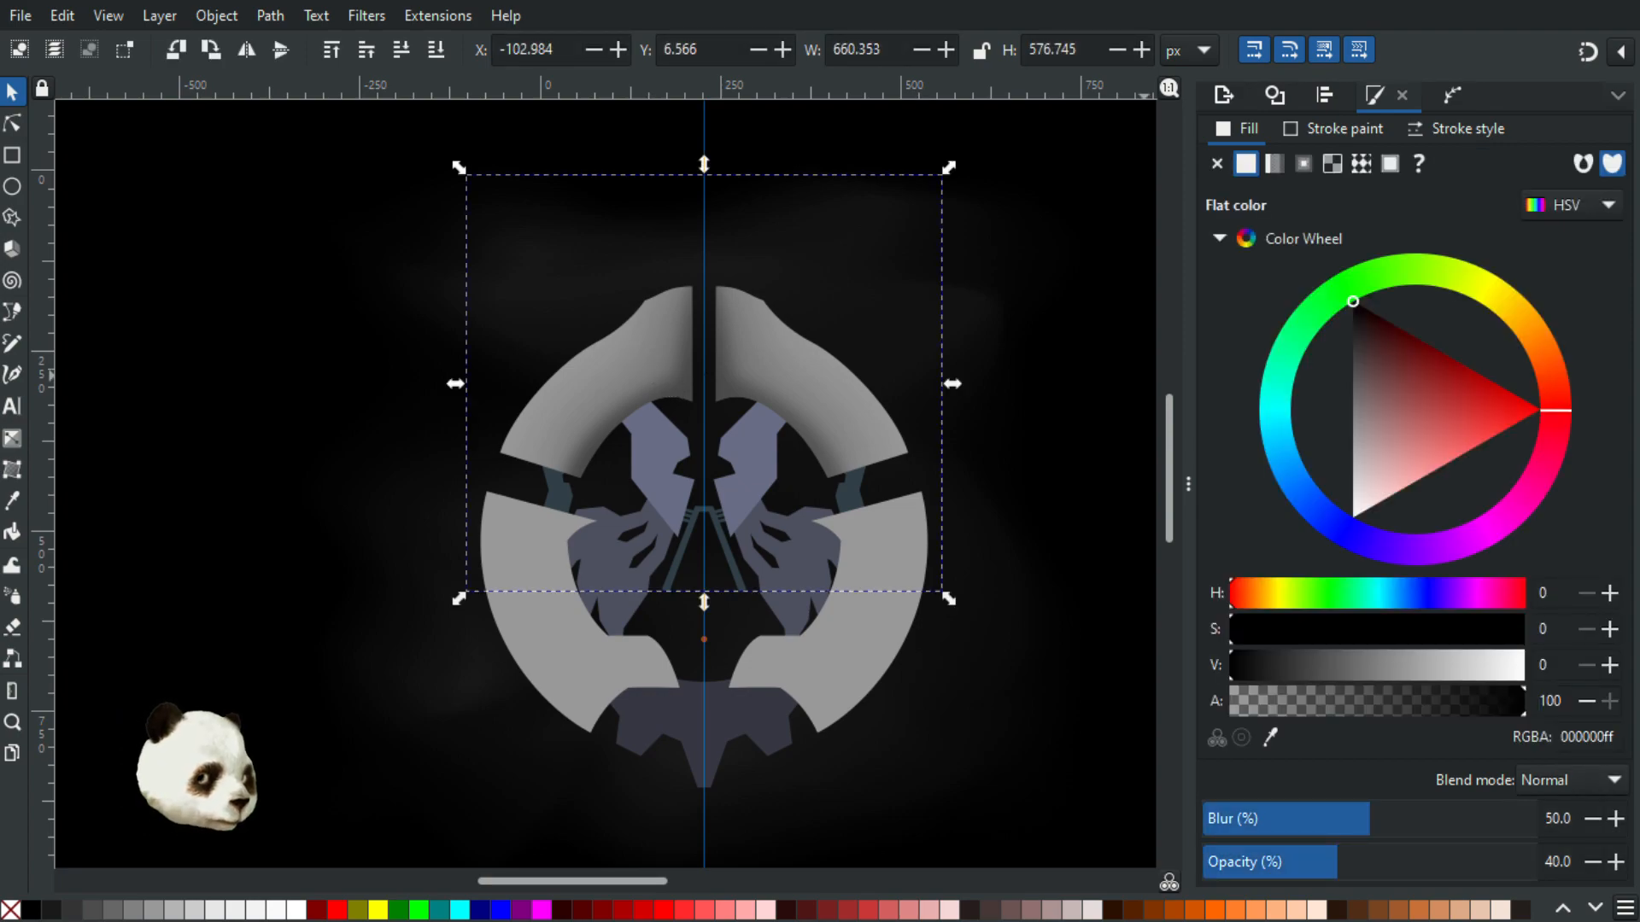
{"action": "key", "text": "Tab"}
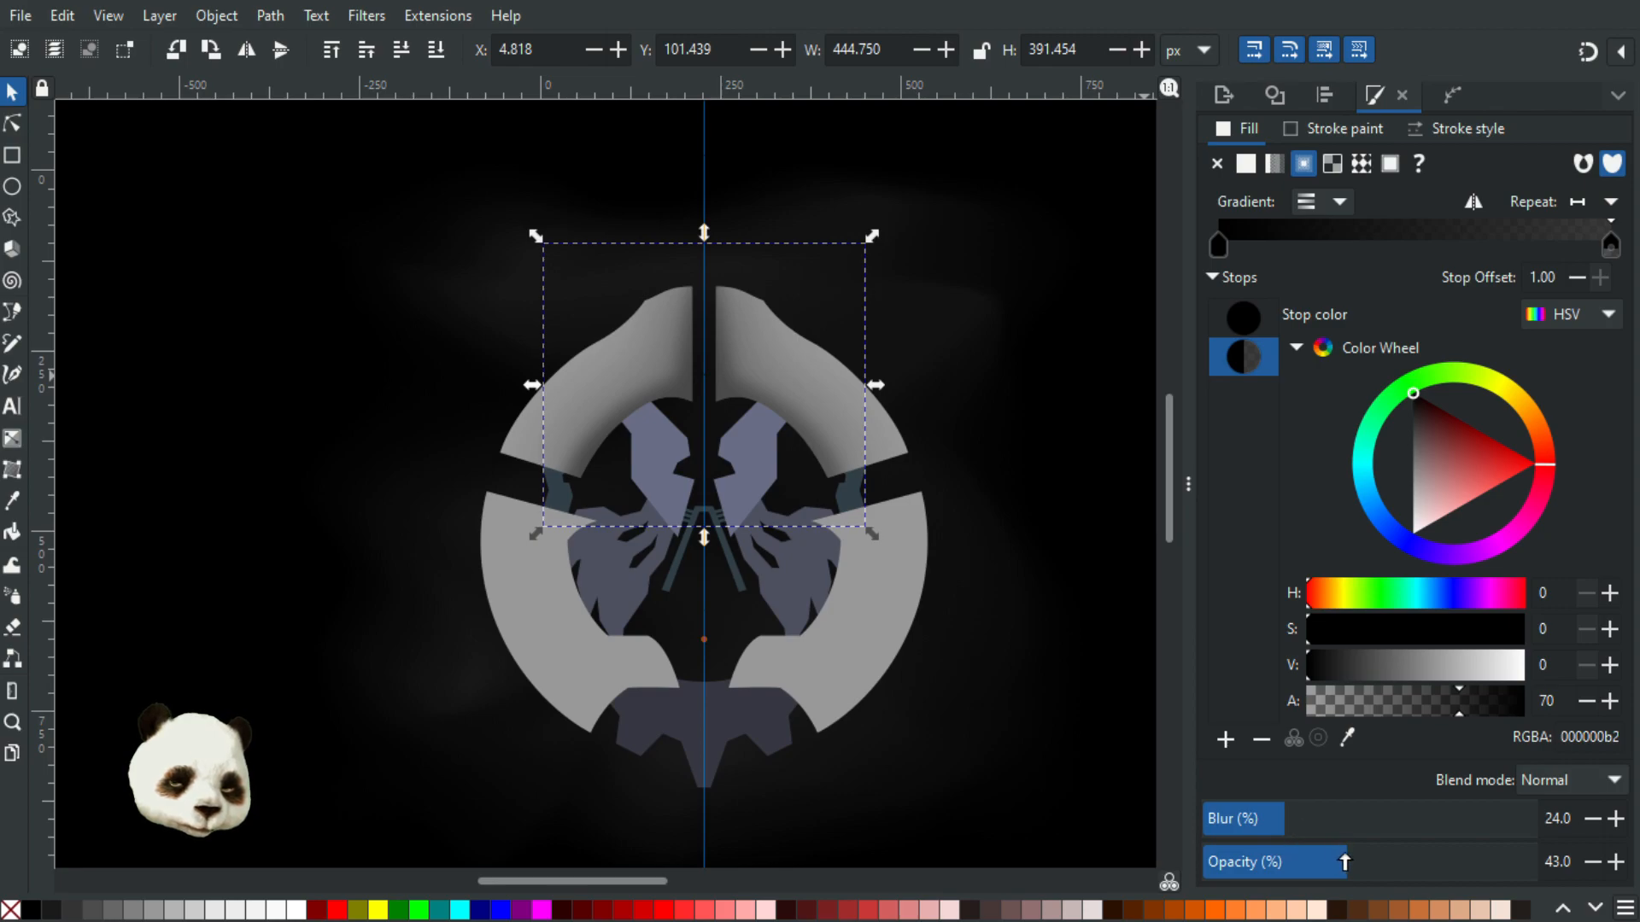
{"action": "left_click", "coordinate": [1405, 861]}
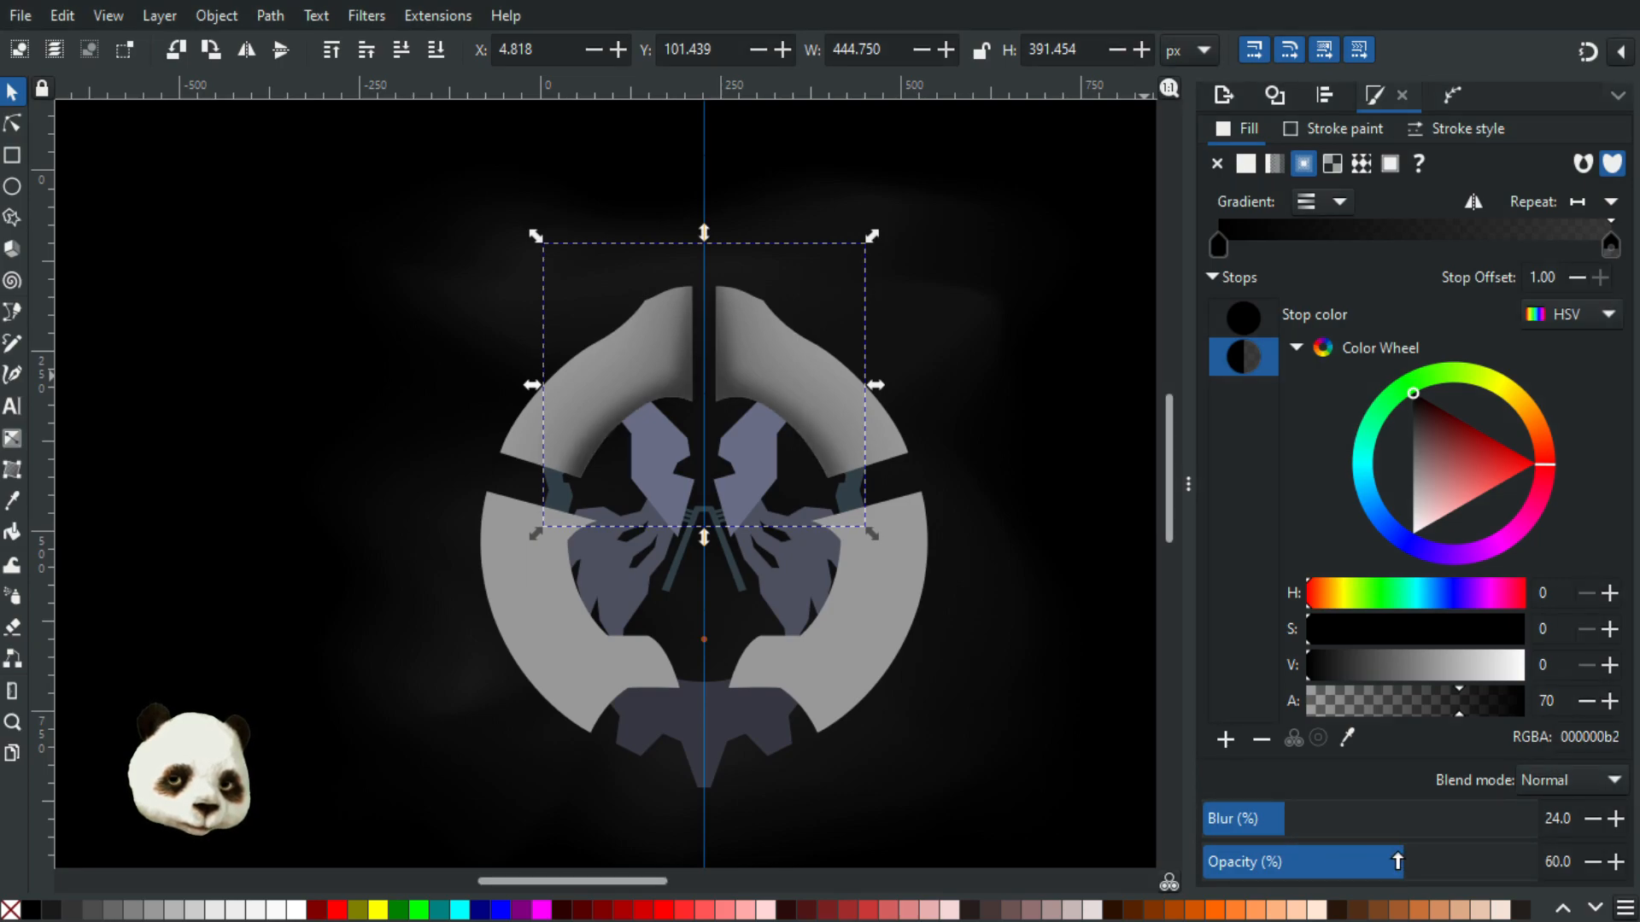
{"action": "scroll", "coordinate": [912, 538], "scroll_direction": "up", "scroll_amount": 4, "text": "ctrl"}
{"action": "scroll", "coordinate": [935, 553], "scroll_direction": "down", "scroll_amount": 2, "text": "ctrl"}
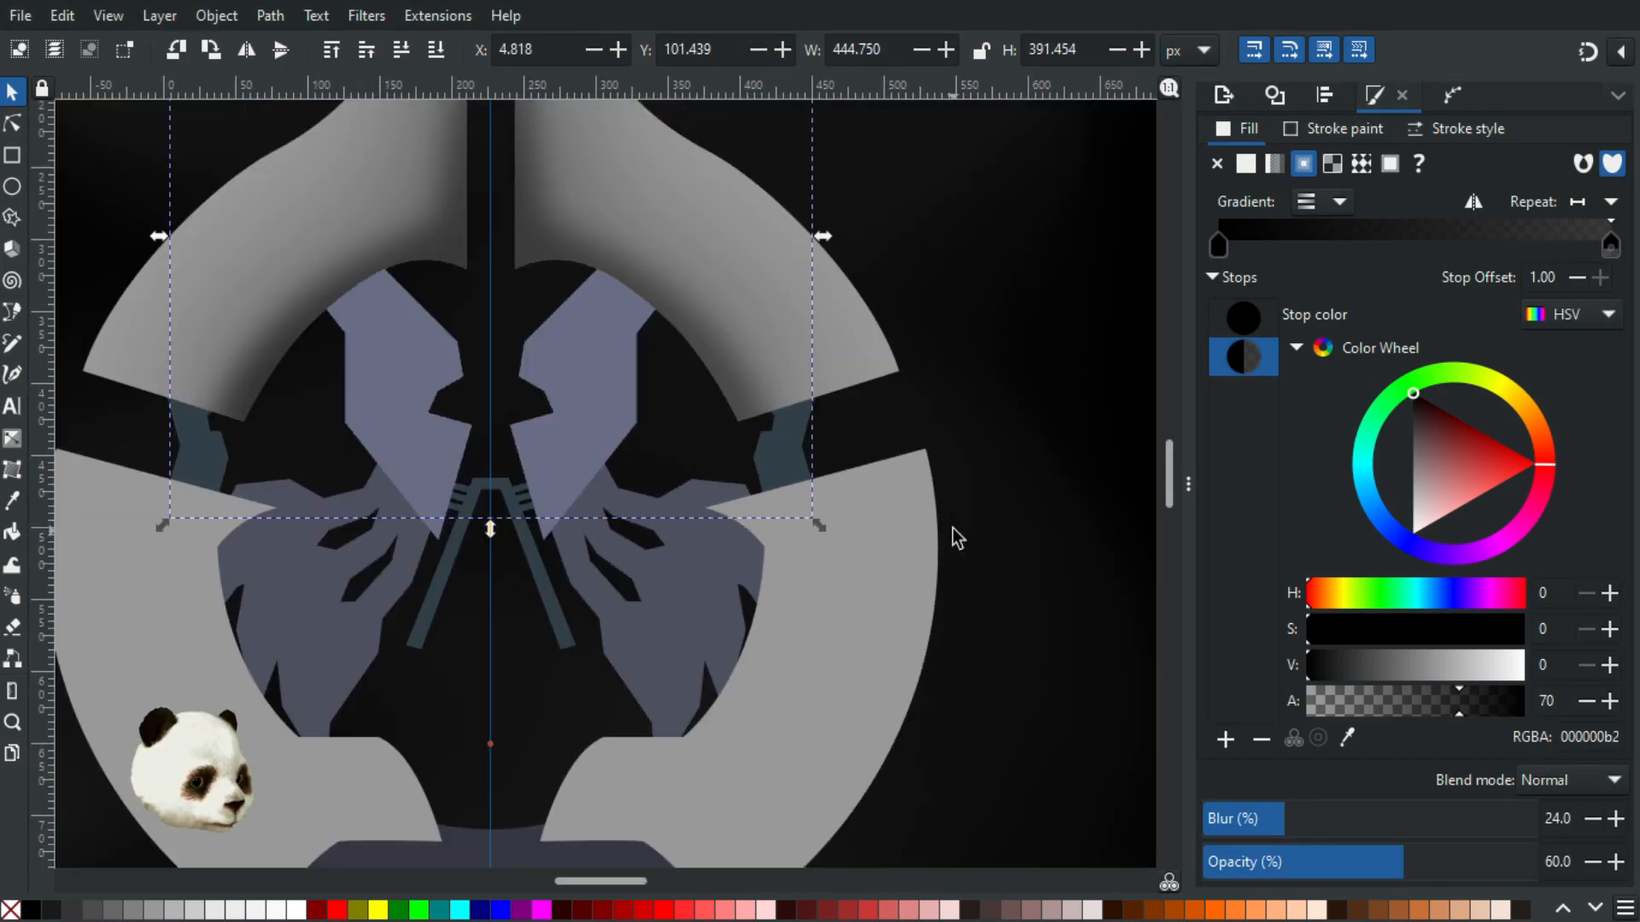
{"action": "key", "text": "ctrl+z"}
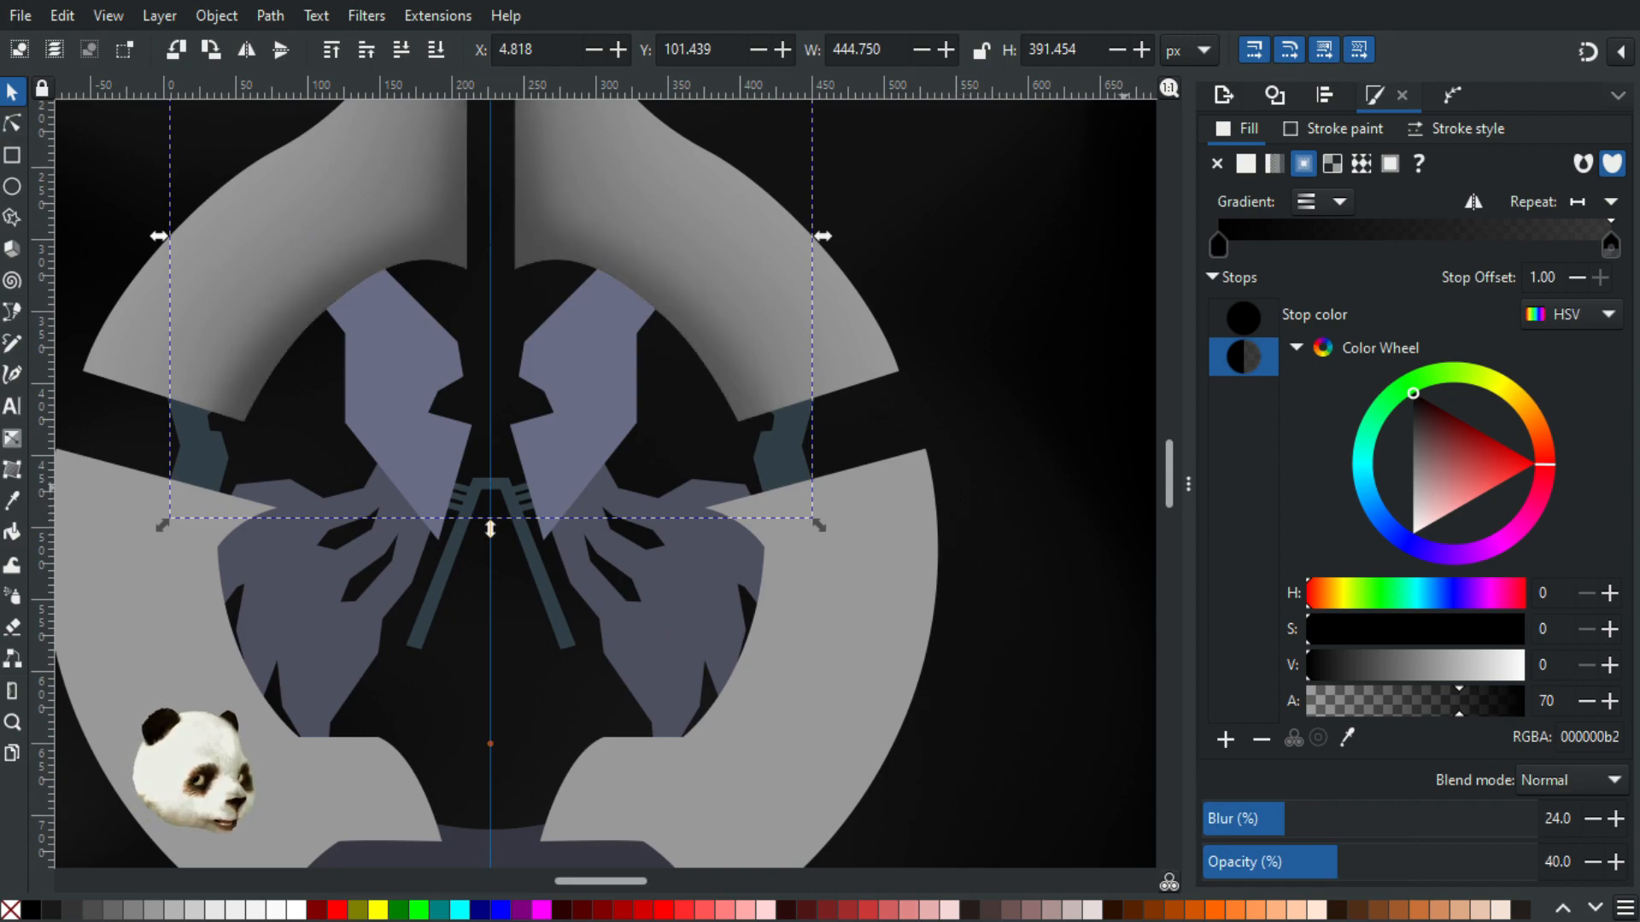
Select the wider shadow and set its opacity to 50% and blur to 50%
{"action": "key", "text": "Tab"}
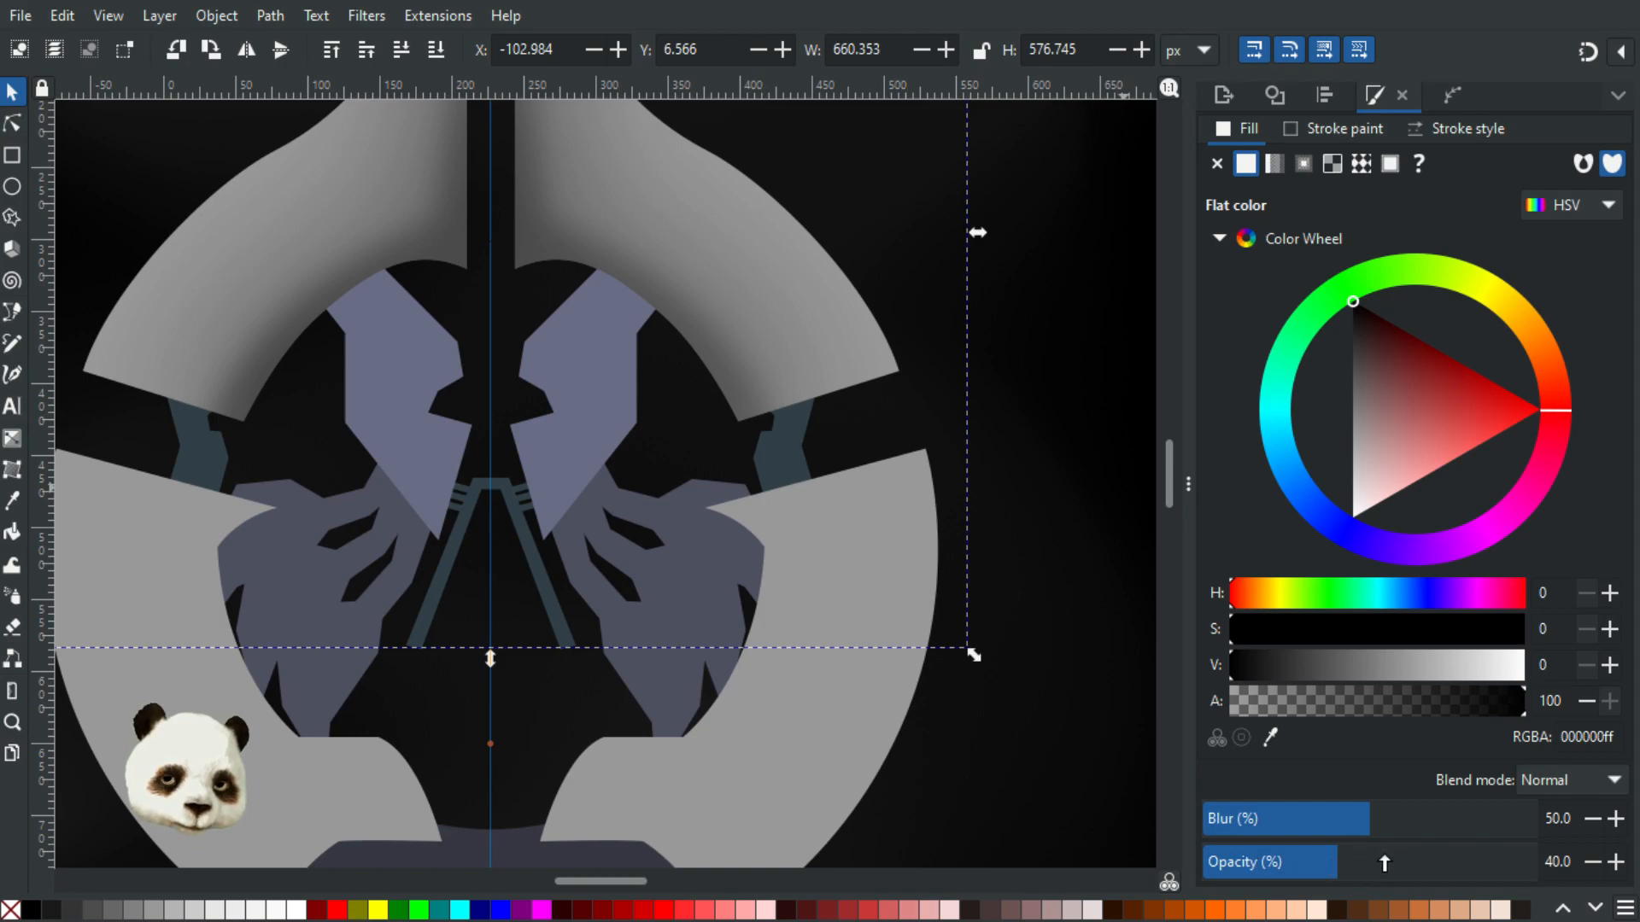
{"action": "scroll", "coordinate": [1410, 863], "scroll_direction": "up", "scroll_amount": 1}
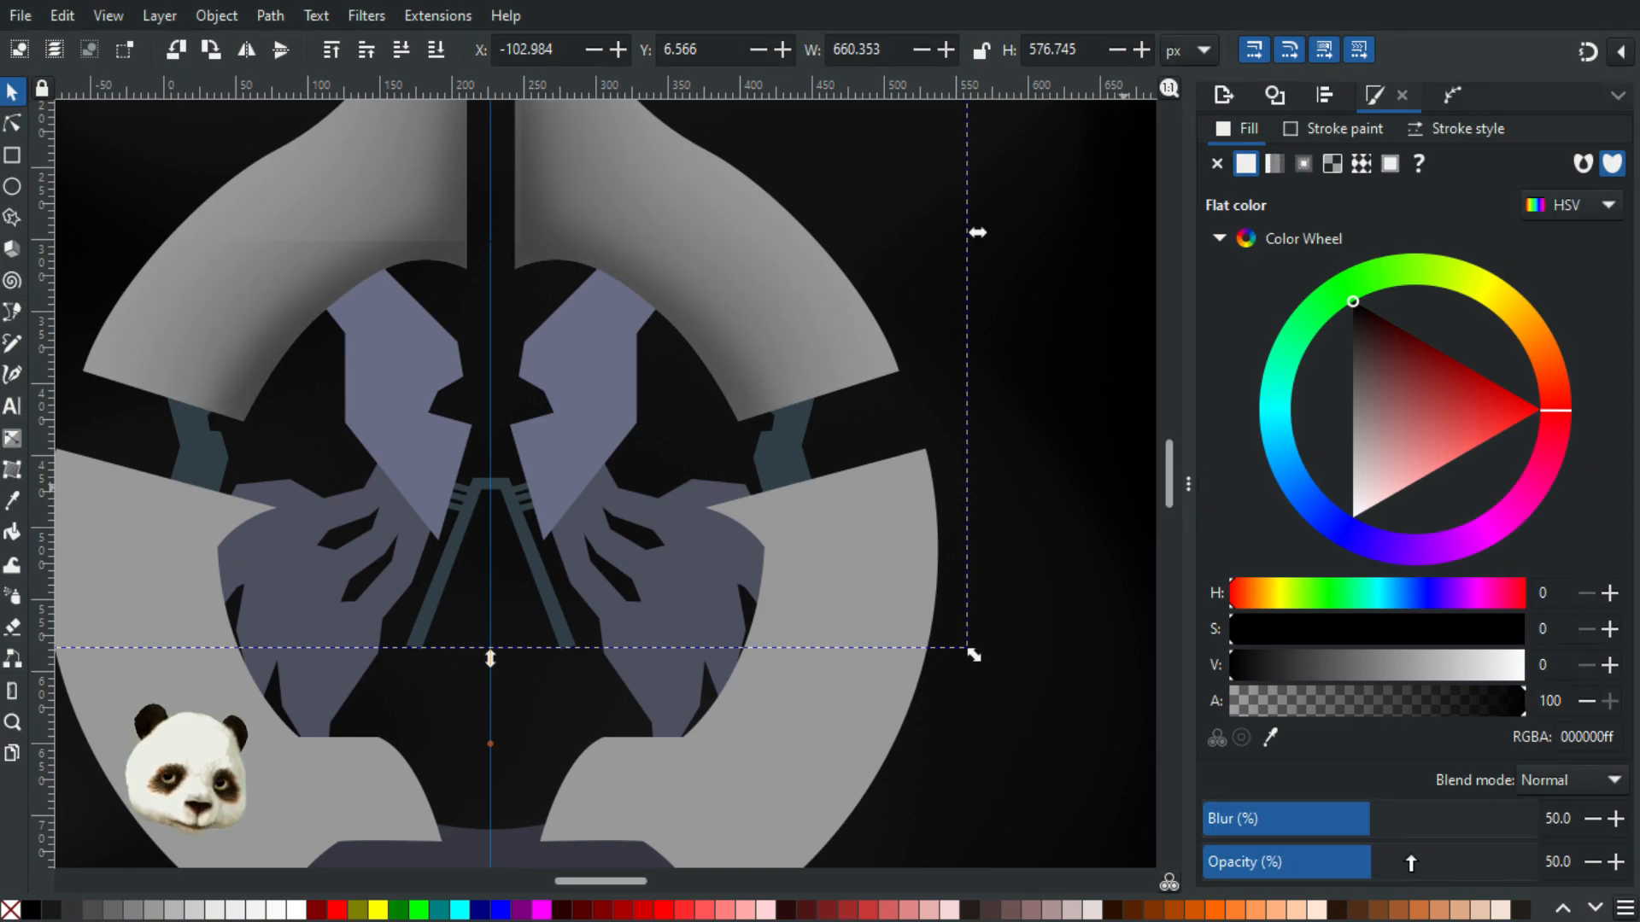
{"action": "left_click", "coordinate": [1339, 821], "text": "ctrl"}
{"action": "left_click", "coordinate": [1374, 820], "text": "ctrl"}
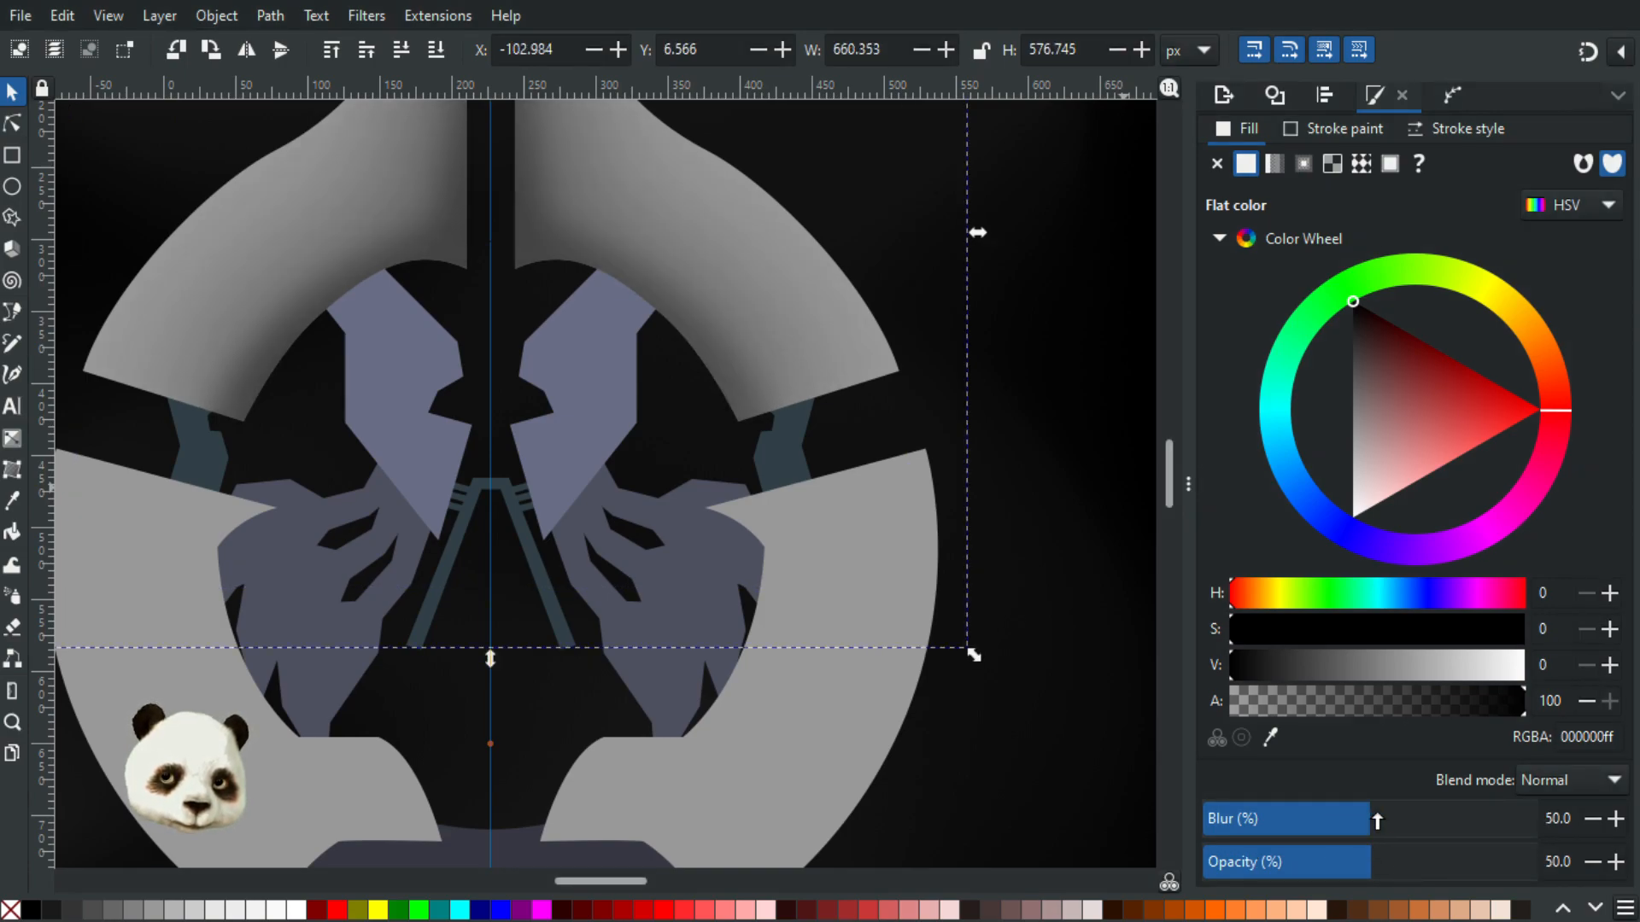
Reduce the wider shadow's blur to 40%
{"action": "left_click", "coordinate": [1592, 818]}
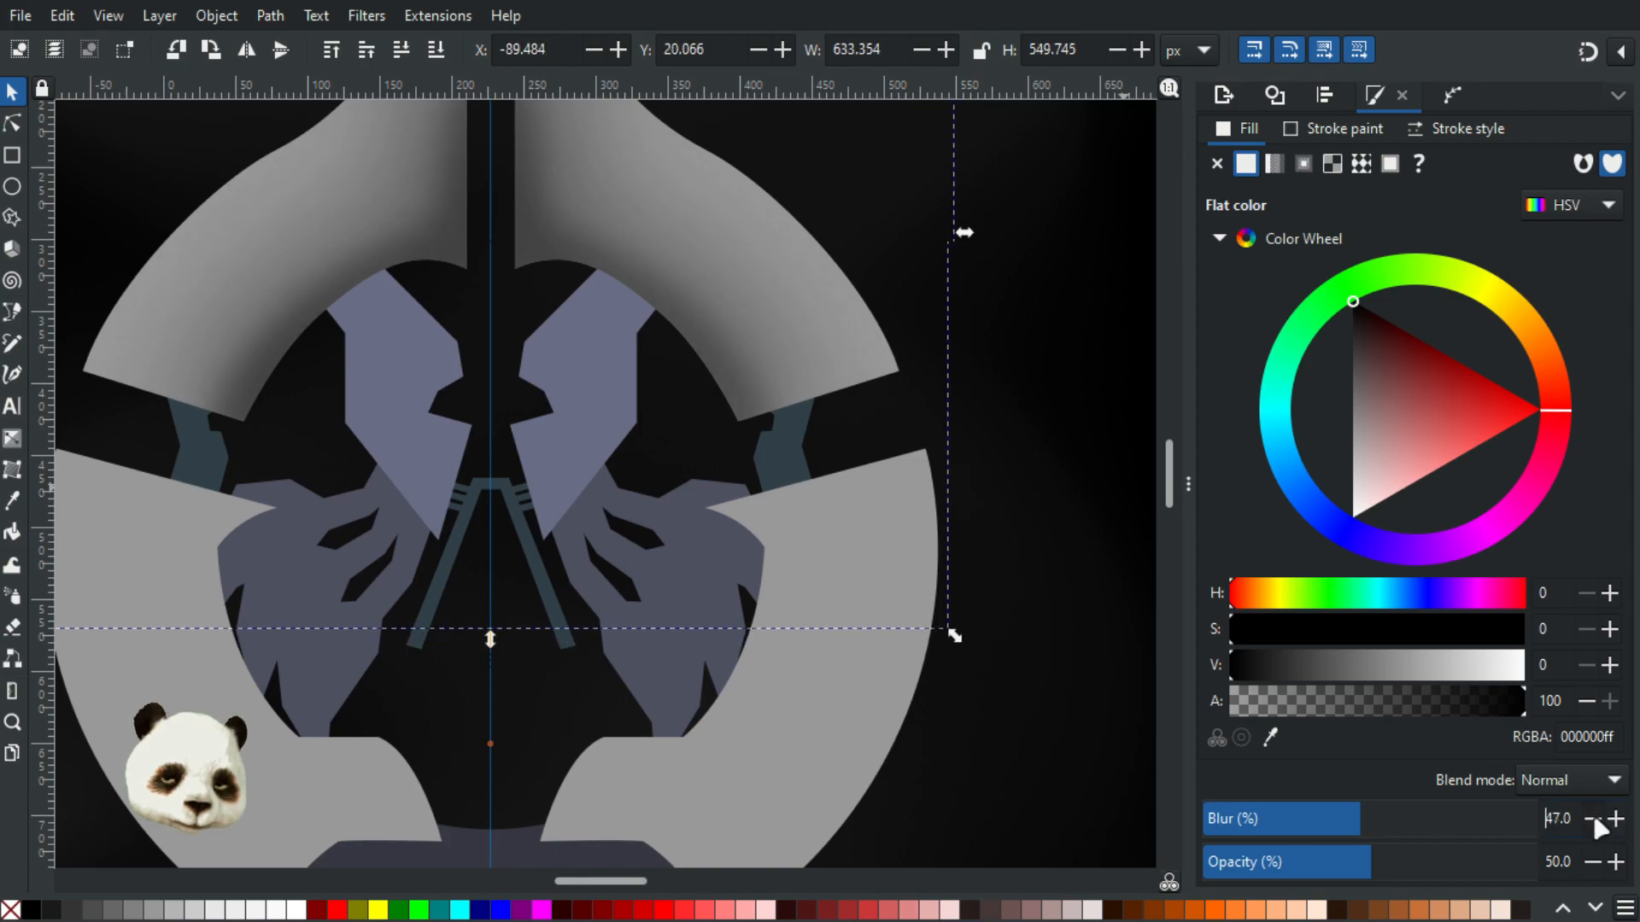
{"action": "left_click", "coordinate": [1592, 818]}
{"action": "left_click", "coordinate": [1591, 818]}
{"action": "left_click", "coordinate": [1592, 818]}
{"action": "left_click", "coordinate": [1592, 818]}
{"action": "left_click", "coordinate": [1592, 819]}
{"action": "left_click", "coordinate": [1592, 819]}
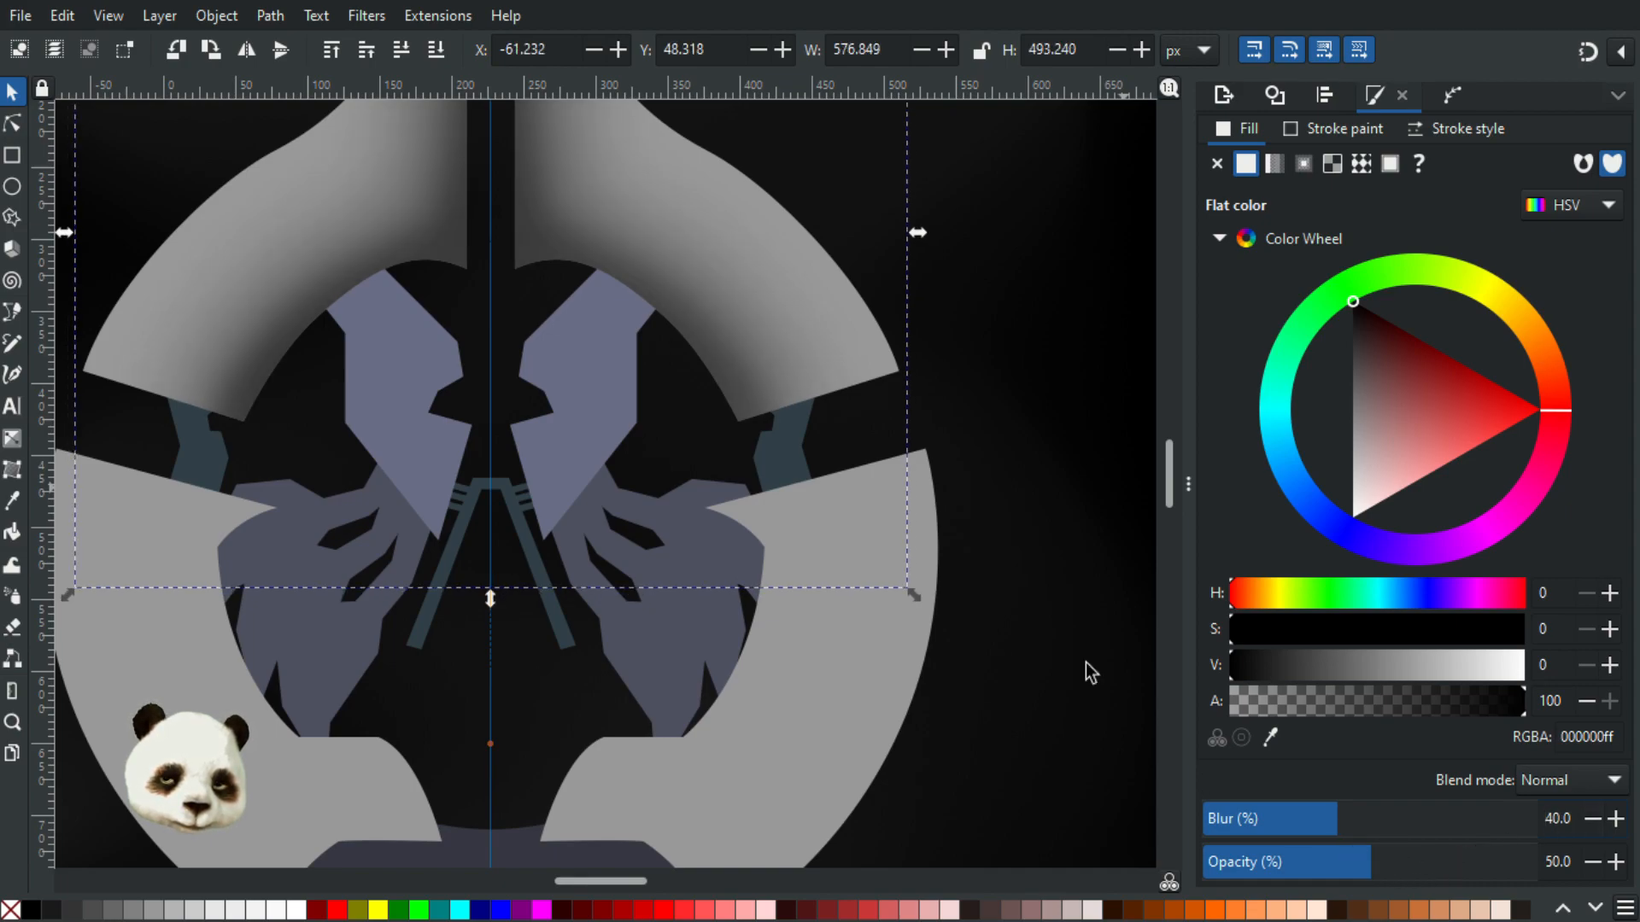
Deselect the shadow and examine the ring shading on the whole emblem and up close
{"action": "left_click", "coordinate": [996, 303]}
{"action": "scroll", "coordinate": [999, 294], "scroll_direction": "down", "scroll_amount": 3}
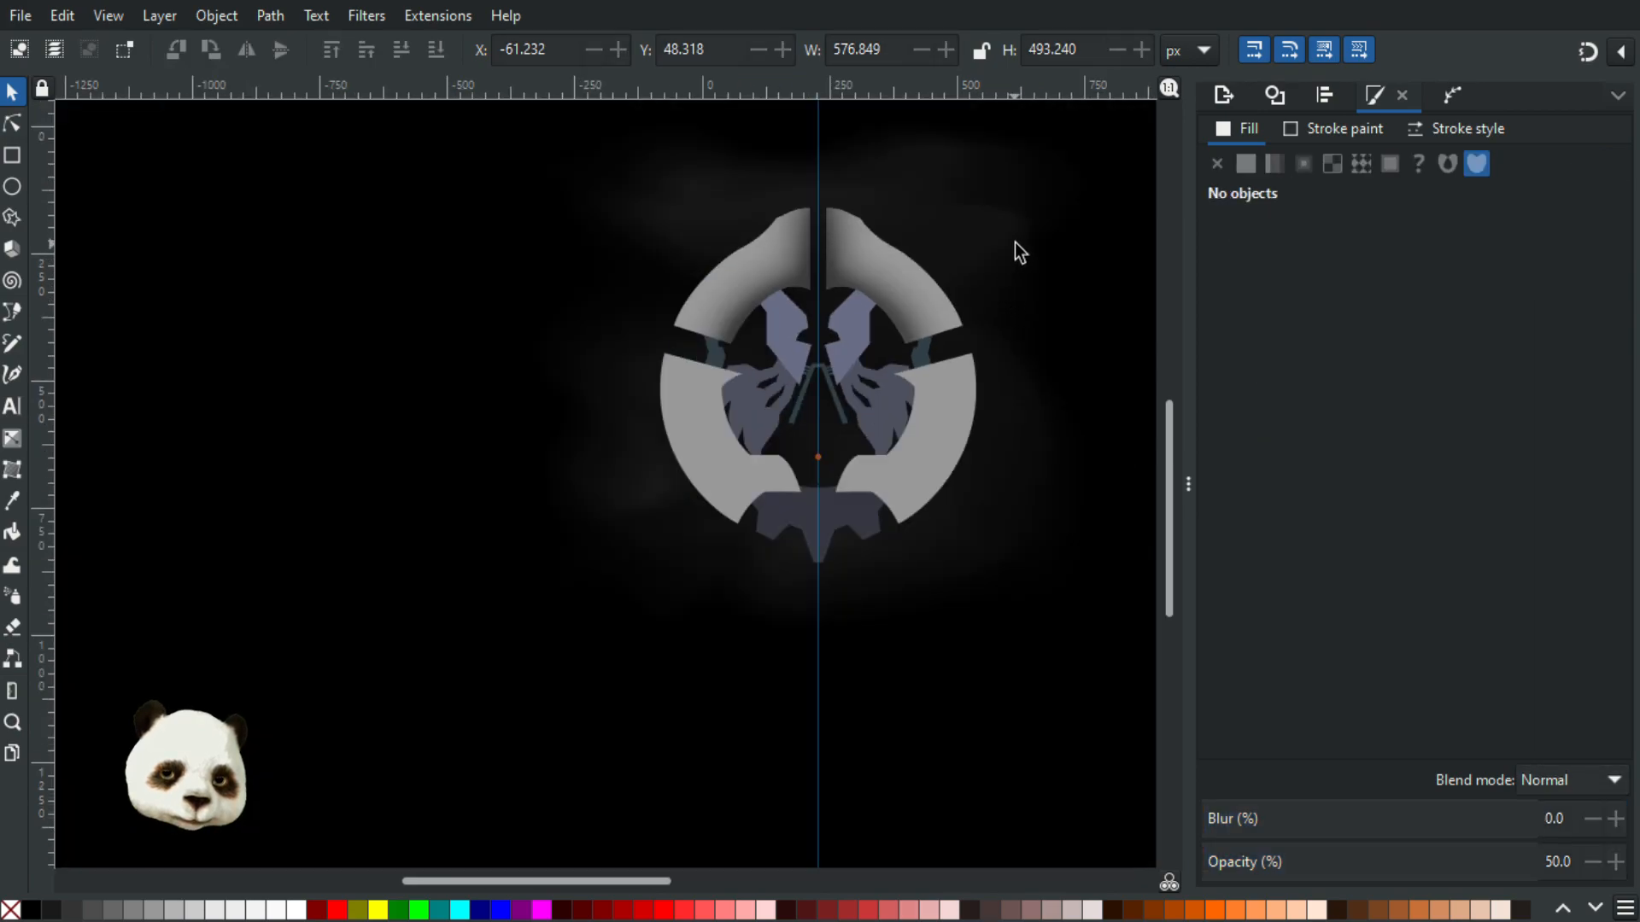
{"action": "scroll", "coordinate": [929, 376], "scroll_direction": "up", "scroll_amount": 2}
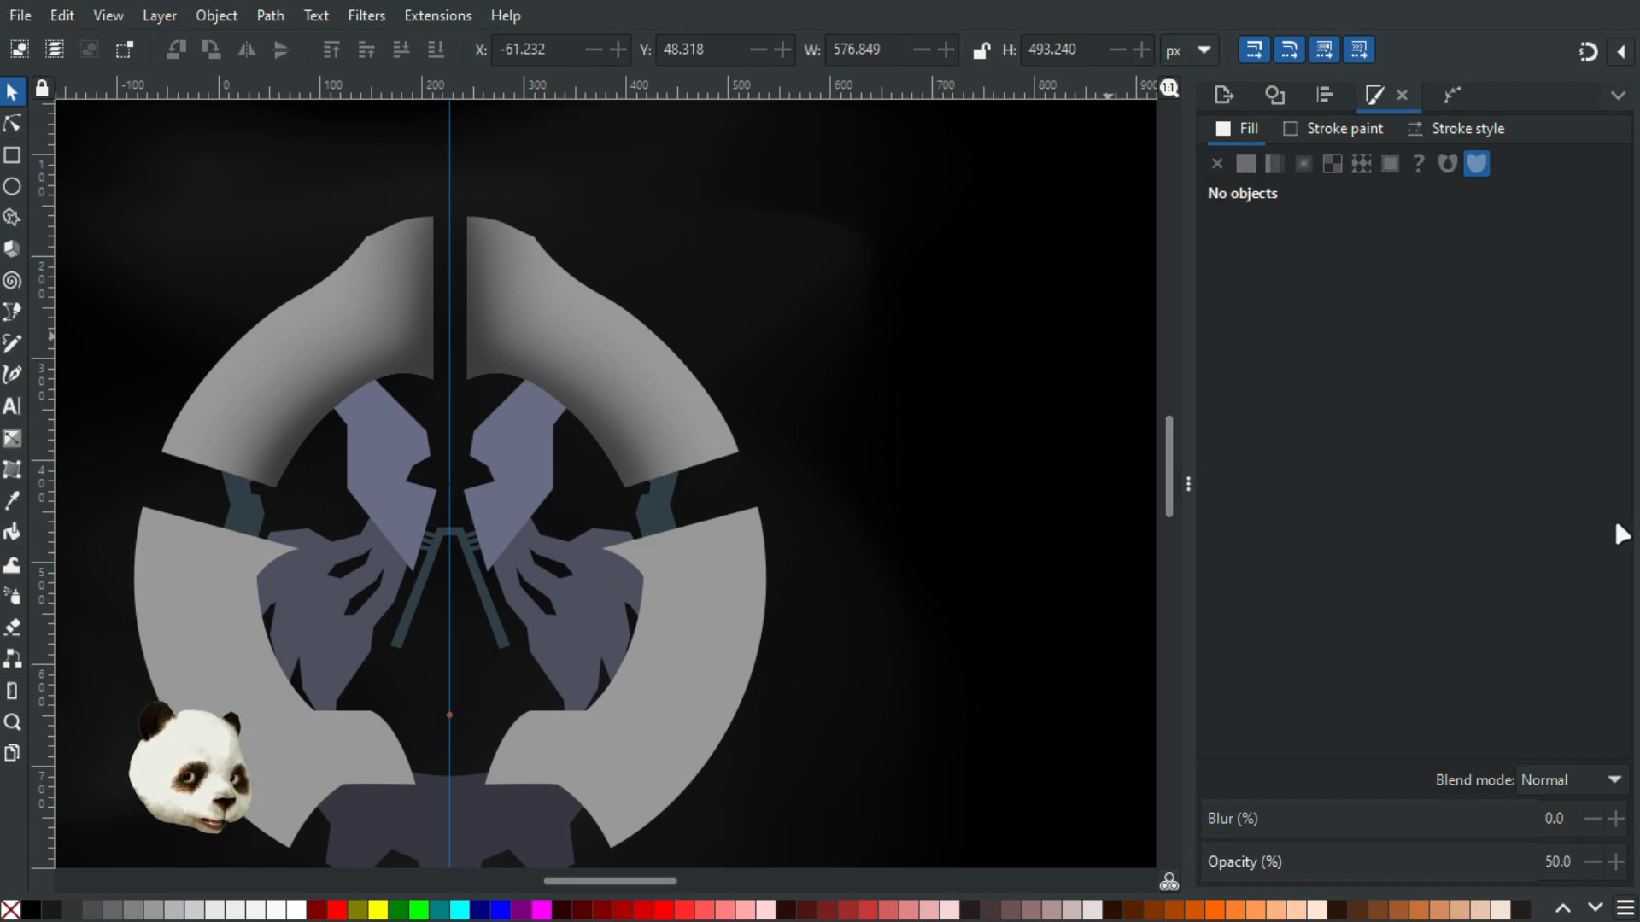
{"action": "scroll", "coordinate": [751, 453], "scroll_direction": "down", "scroll_amount": 4, "text": "ctrl"}
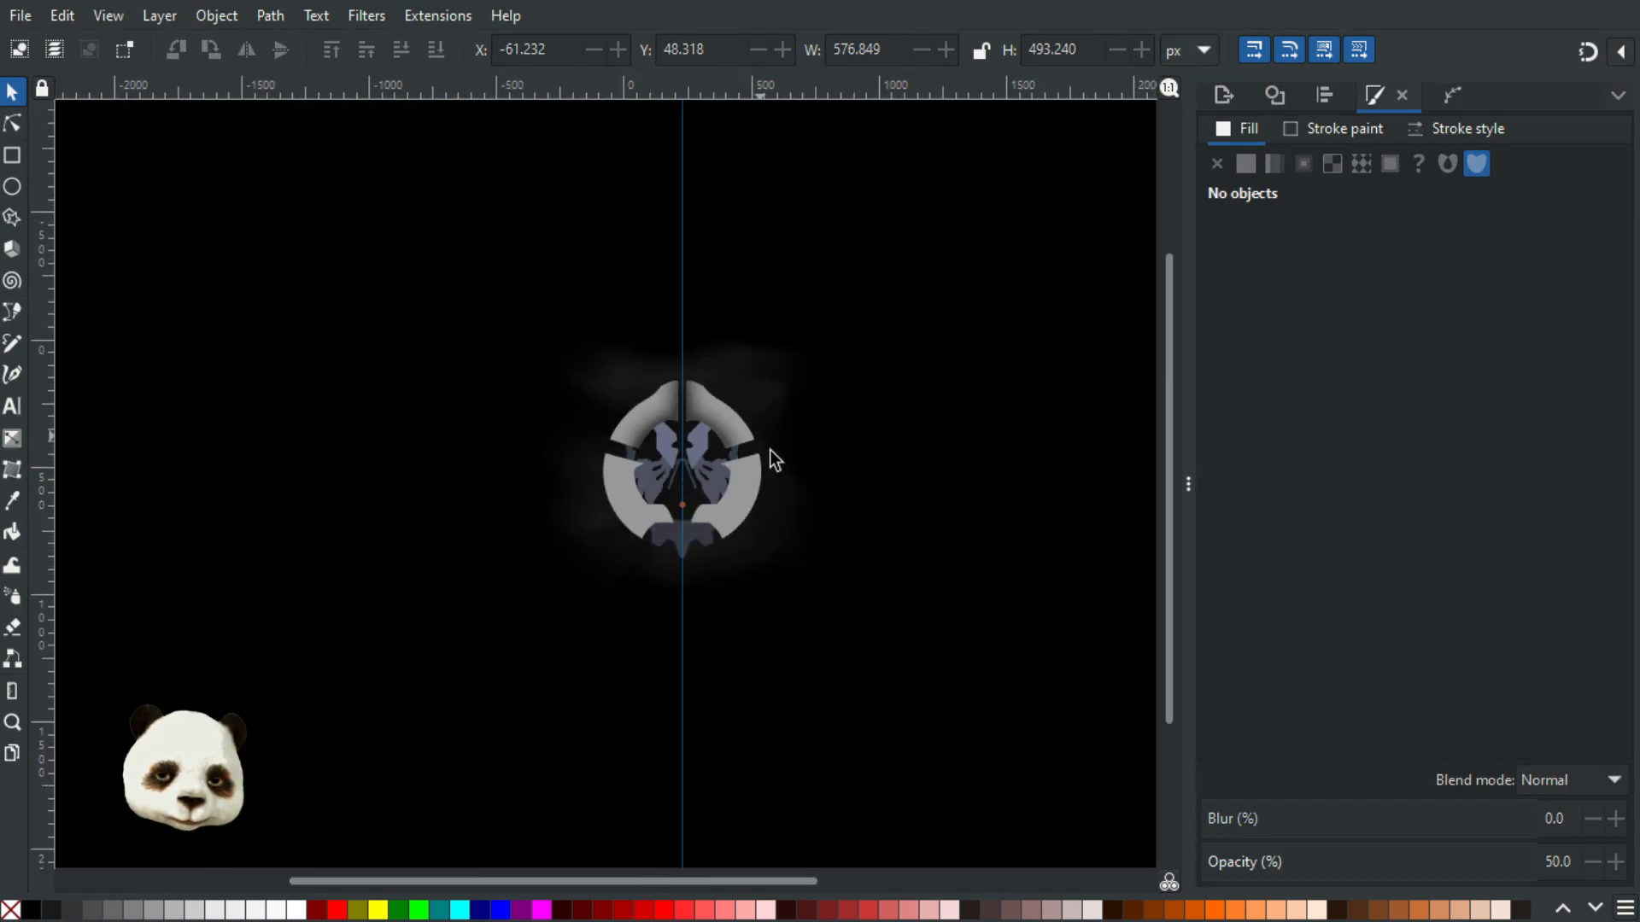
{"action": "scroll", "coordinate": [766, 461], "scroll_direction": "up", "scroll_amount": 2, "text": "ctrl"}
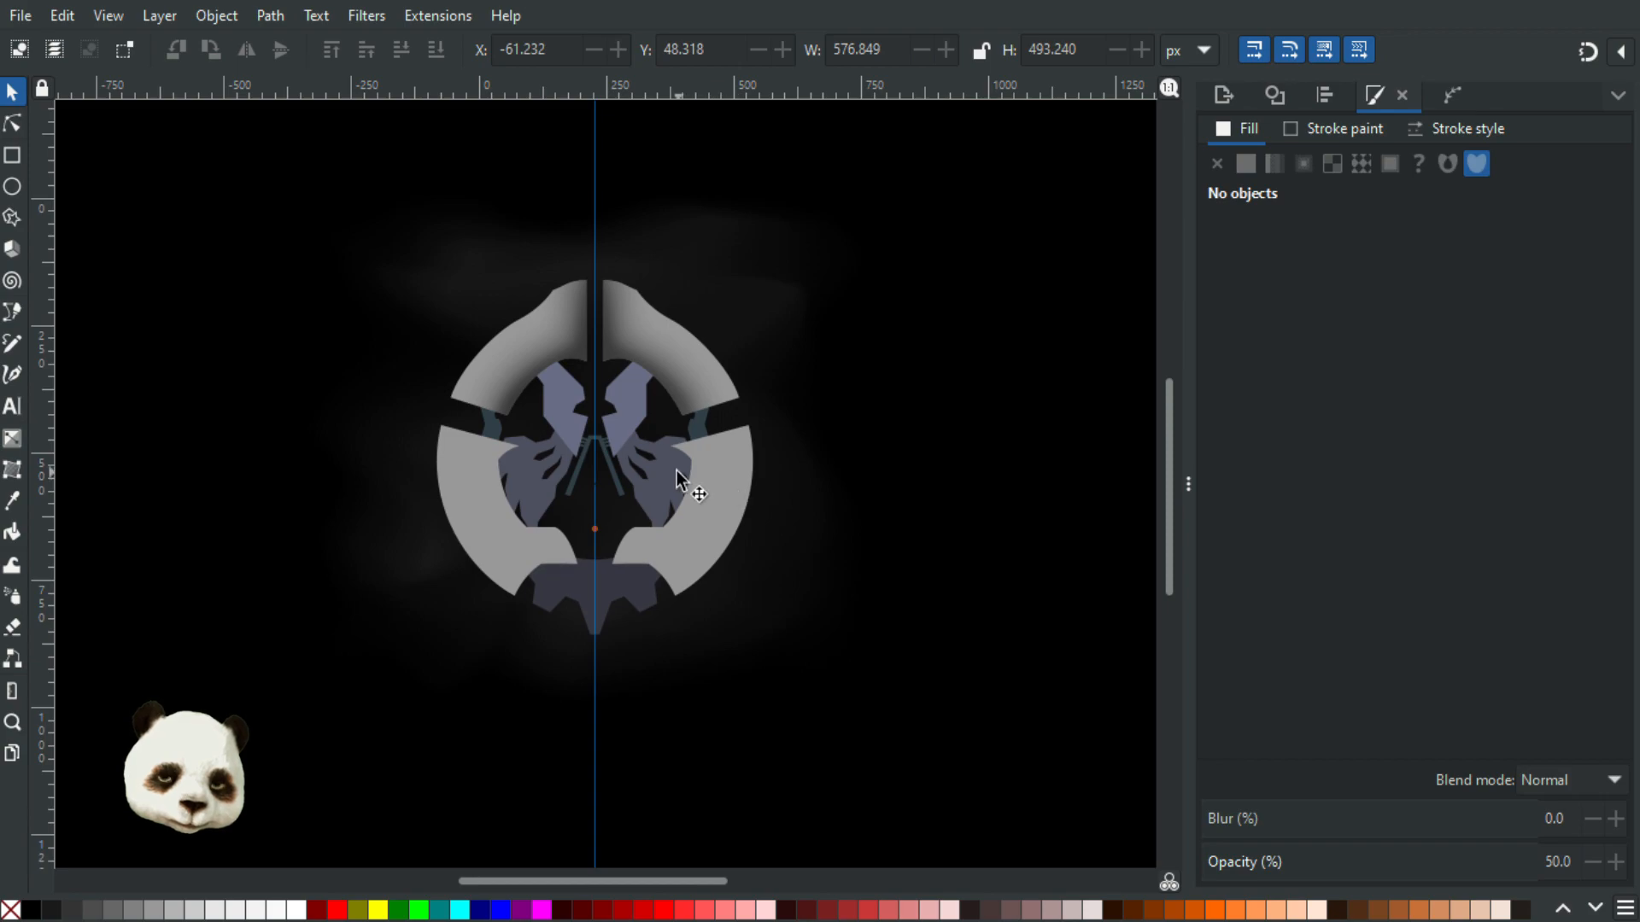
{"action": "scroll", "coordinate": [547, 468], "scroll_direction": "up", "scroll_amount": 1, "text": "ctrl"}
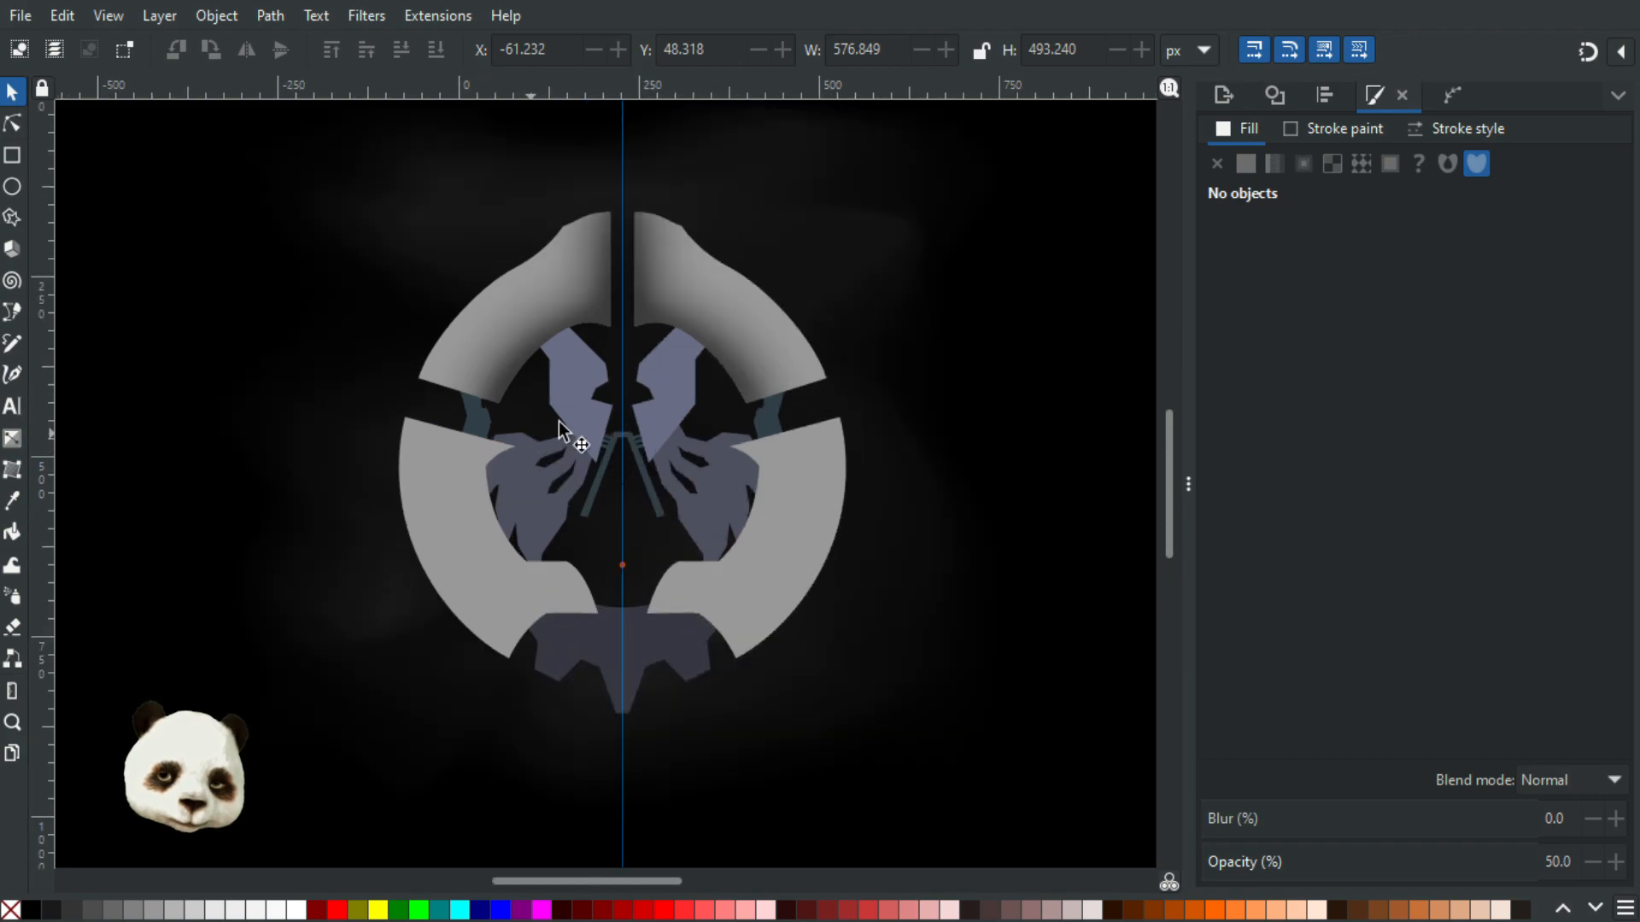
{"action": "scroll", "coordinate": [680, 350], "scroll_direction": "up", "scroll_amount": 4, "text": "ctrl"}
{"action": "scroll", "coordinate": [679, 350], "scroll_direction": "down", "scroll_amount": 1, "text": "ctrl"}
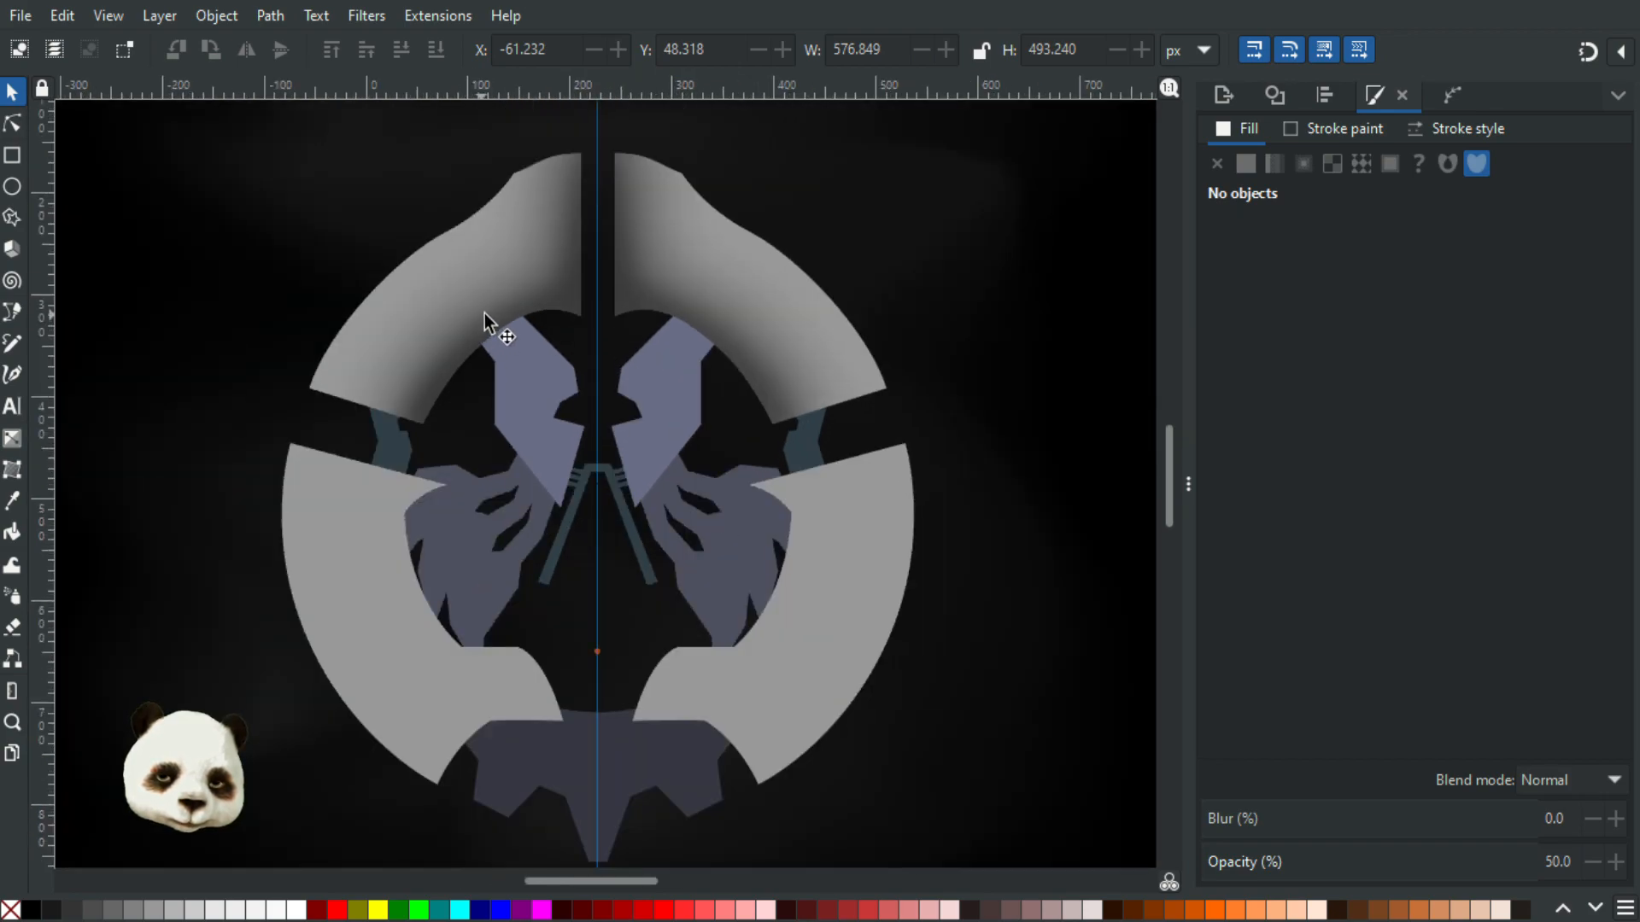
Select the gradient shadow on the upper ring segments and set its opacity to 60% and blur to 27%
{"action": "left_click", "coordinate": [494, 315]}
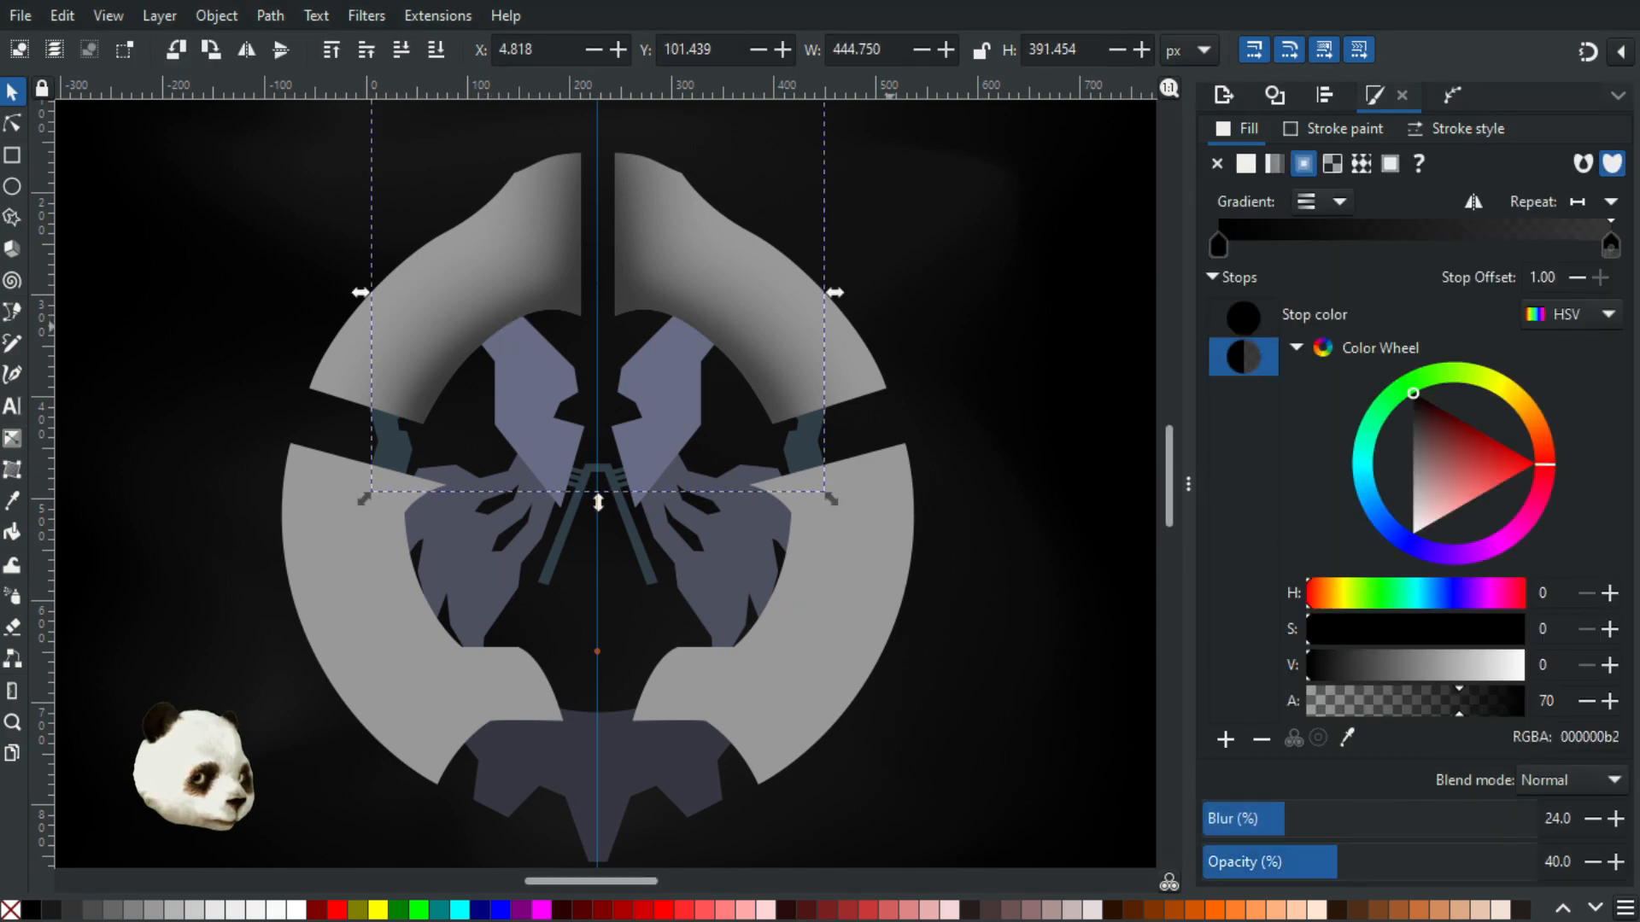
{"action": "left_click_drag", "start_coordinate": [1367, 863], "coordinate": [1403, 863]}
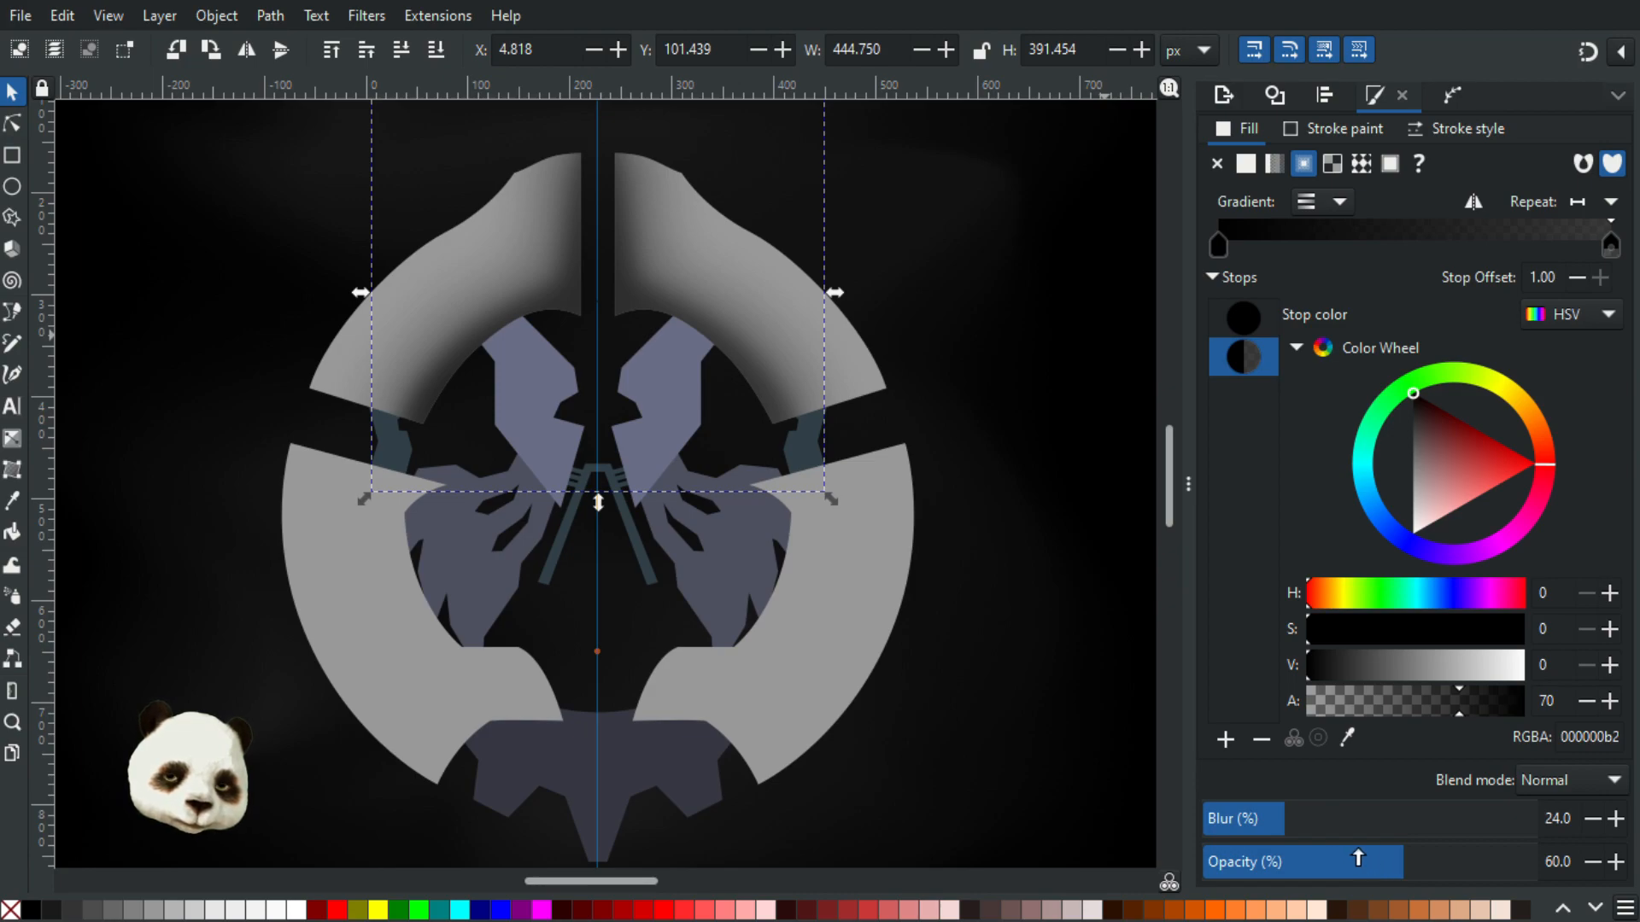
{"action": "left_click_drag", "start_coordinate": [1427, 864], "coordinate": [1403, 859]}
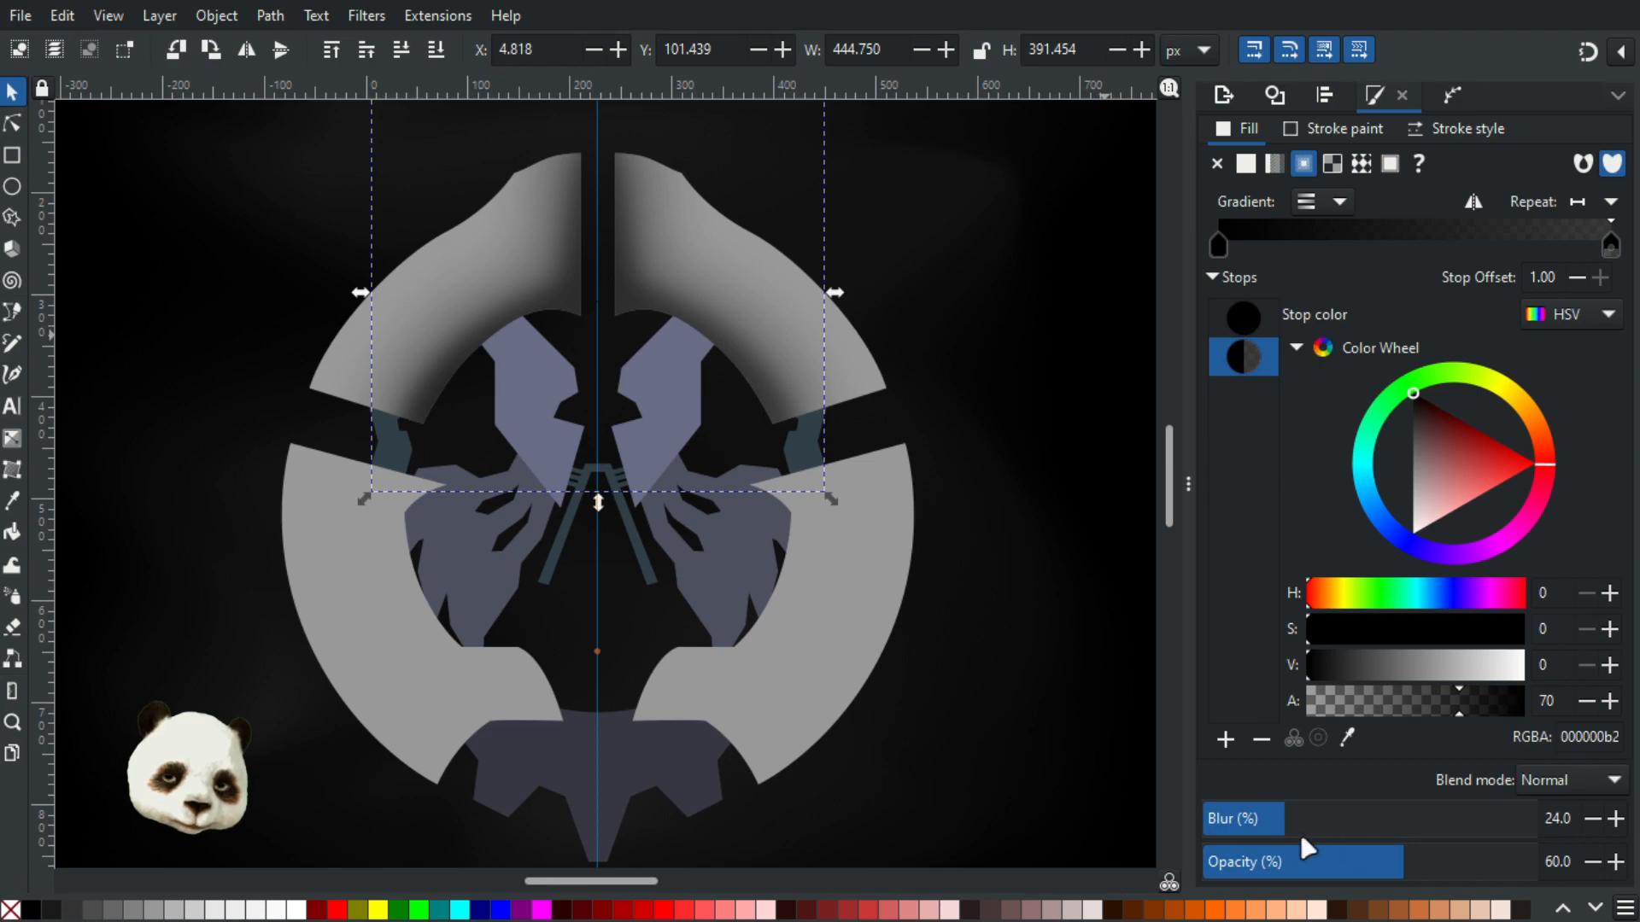
{"action": "left_click", "coordinate": [1317, 817]}
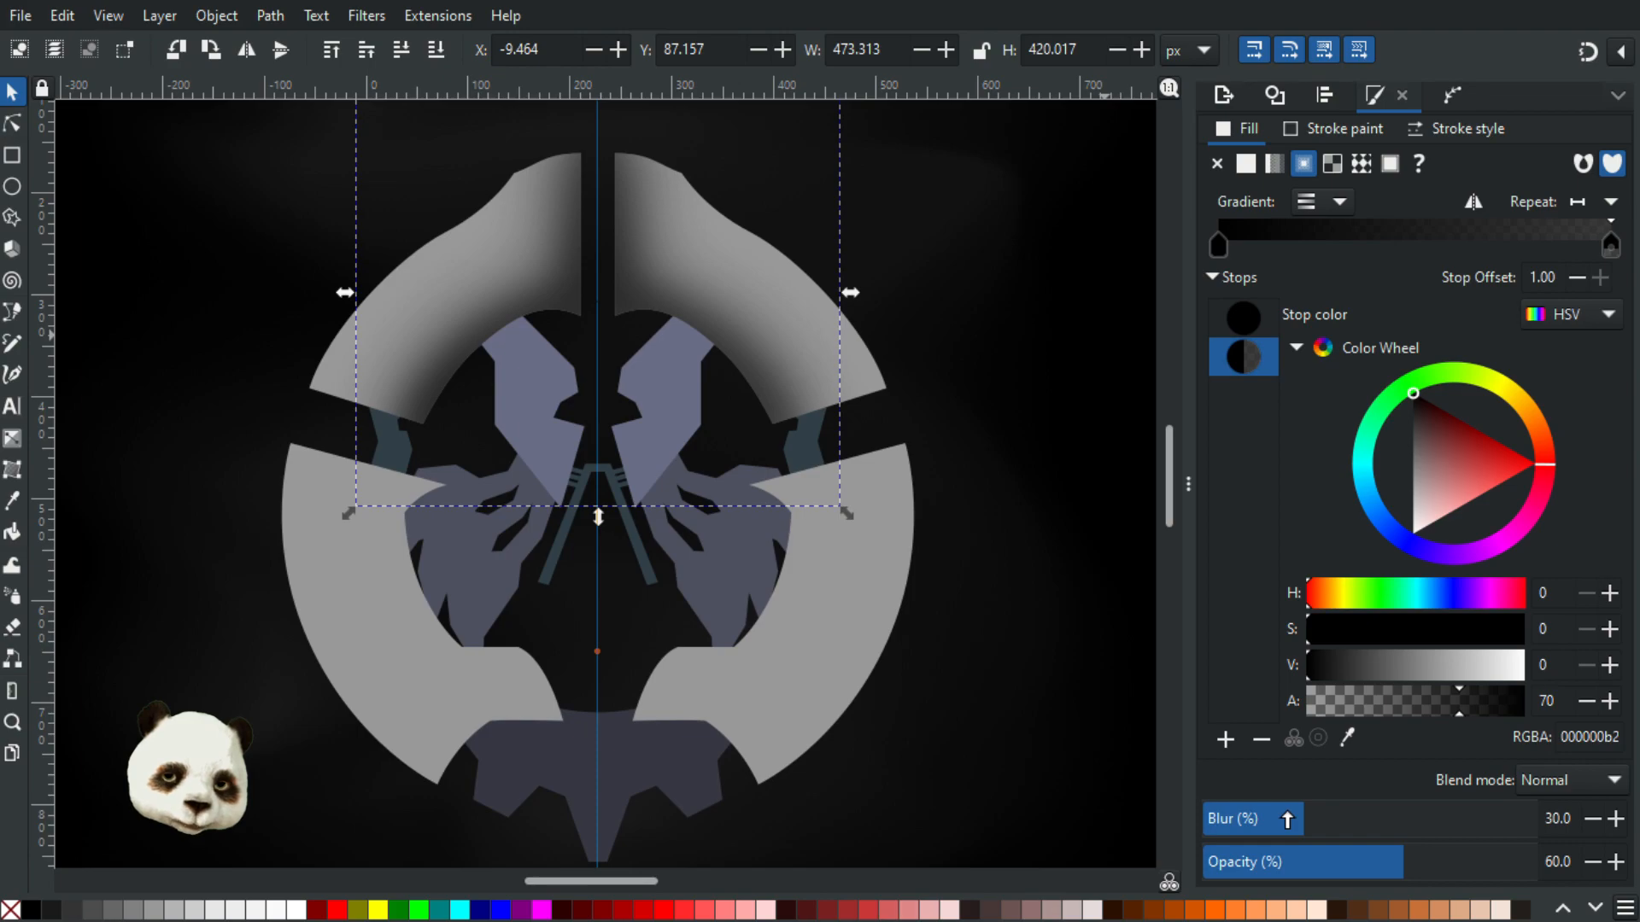
{"action": "left_click_drag", "start_coordinate": [1287, 820], "coordinate": [1271, 820]}
{"action": "left_click", "coordinate": [1615, 820]}
{"action": "left_click", "coordinate": [1615, 820]}
{"action": "left_click", "coordinate": [1615, 820]}
{"action": "left_click", "coordinate": [1615, 820]}
{"action": "left_click", "coordinate": [1615, 820]}
{"action": "left_click", "coordinate": [1615, 820]}
{"action": "left_click", "coordinate": [1615, 820]}
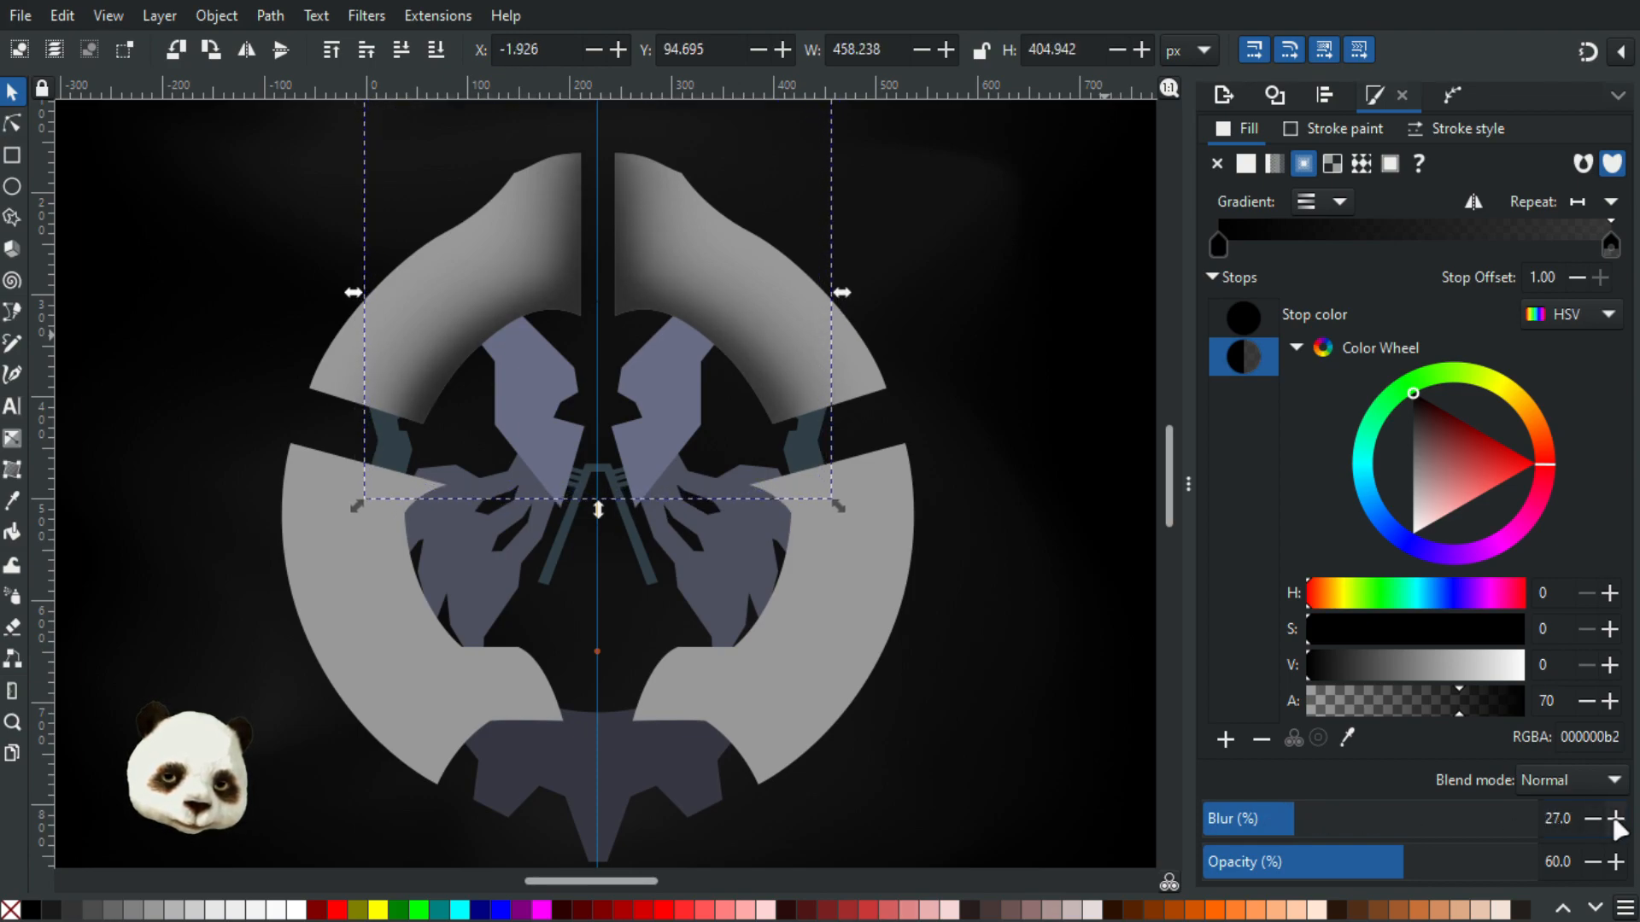
Select the wider flat black shadow, set its opacity to 60%, and deselect it to check the whole emblem
{"action": "left_click", "coordinate": [515, 266]}
{"action": "key", "text": "Tab"}
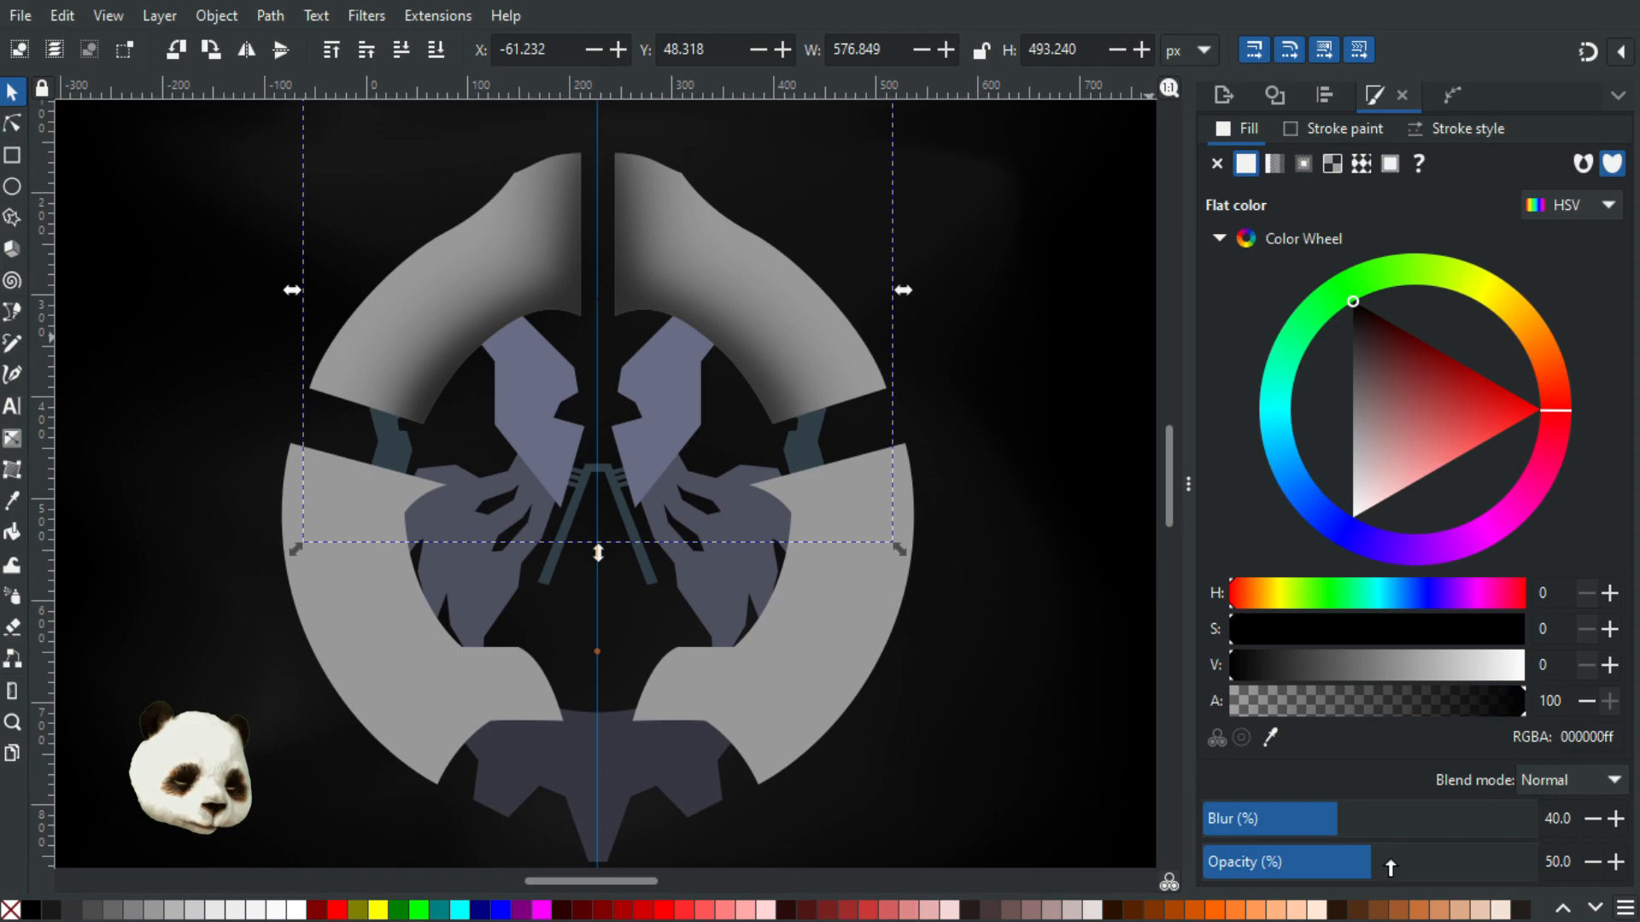
{"action": "left_click", "coordinate": [1434, 873]}
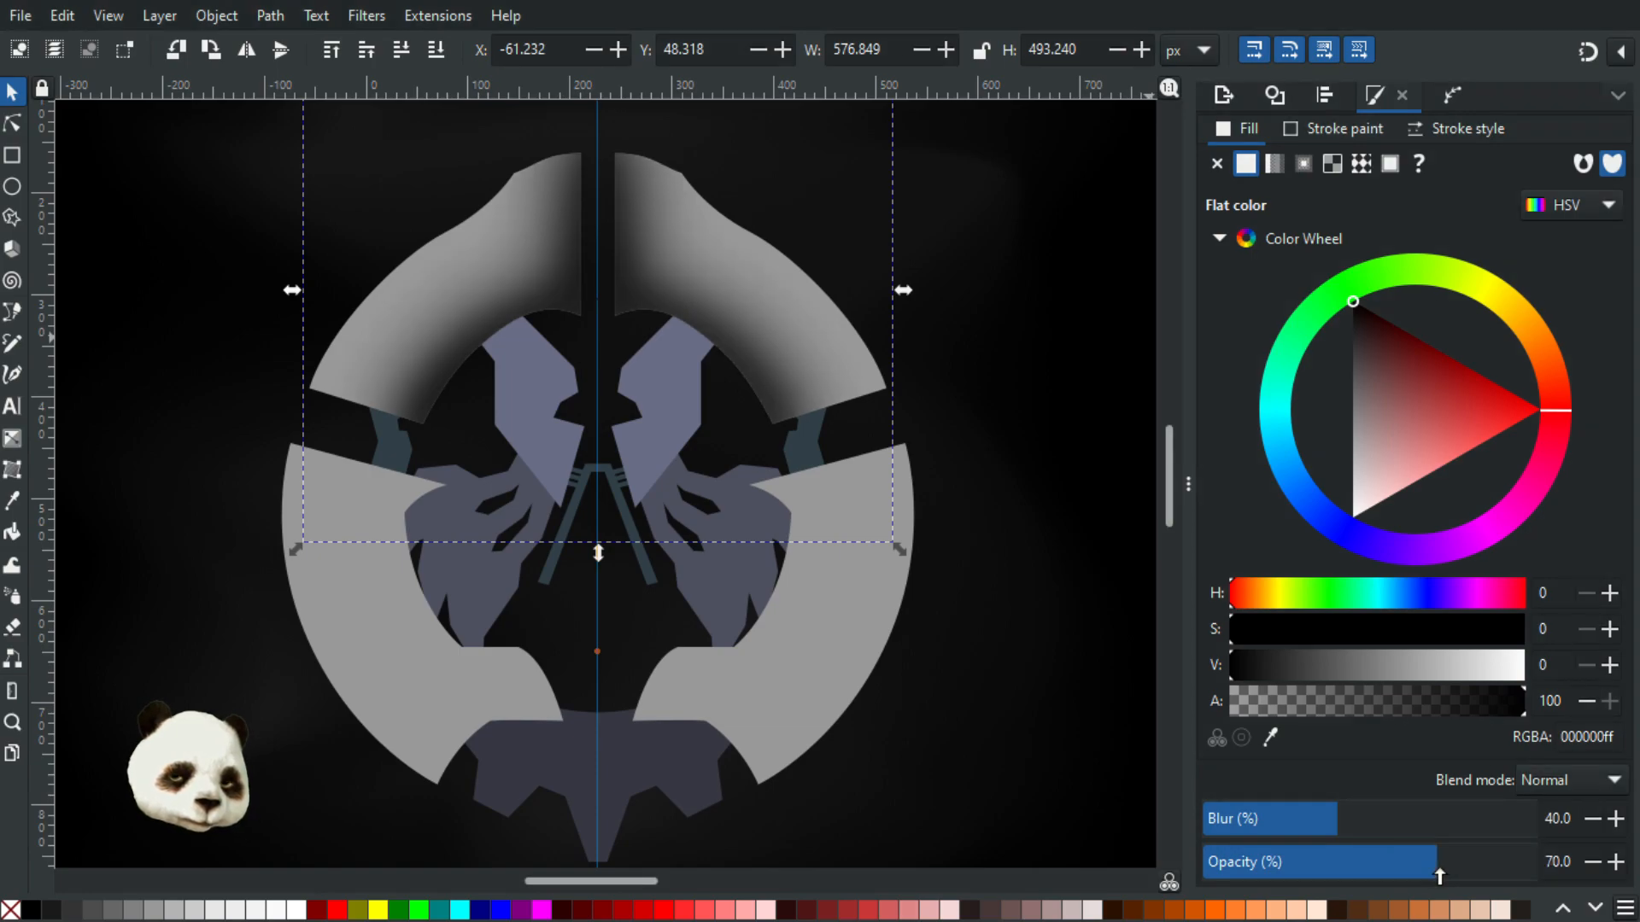
{"action": "mouse_move", "coordinate": [1401, 869]}
{"action": "left_mouse_down"}
{"action": "mouse_move", "coordinate": [1376, 868]}
{"action": "mouse_move", "coordinate": [1516, 873]}
{"action": "mouse_move", "coordinate": [1391, 866]}
{"action": "left_mouse_up"}
{"action": "mouse_move", "coordinate": [1330, 818]}
{"action": "left_mouse_down"}
{"action": "mouse_move", "coordinate": [1285, 827]}
{"action": "mouse_move", "coordinate": [1386, 832]}
{"action": "mouse_move", "coordinate": [1341, 835]}
{"action": "left_mouse_up"}
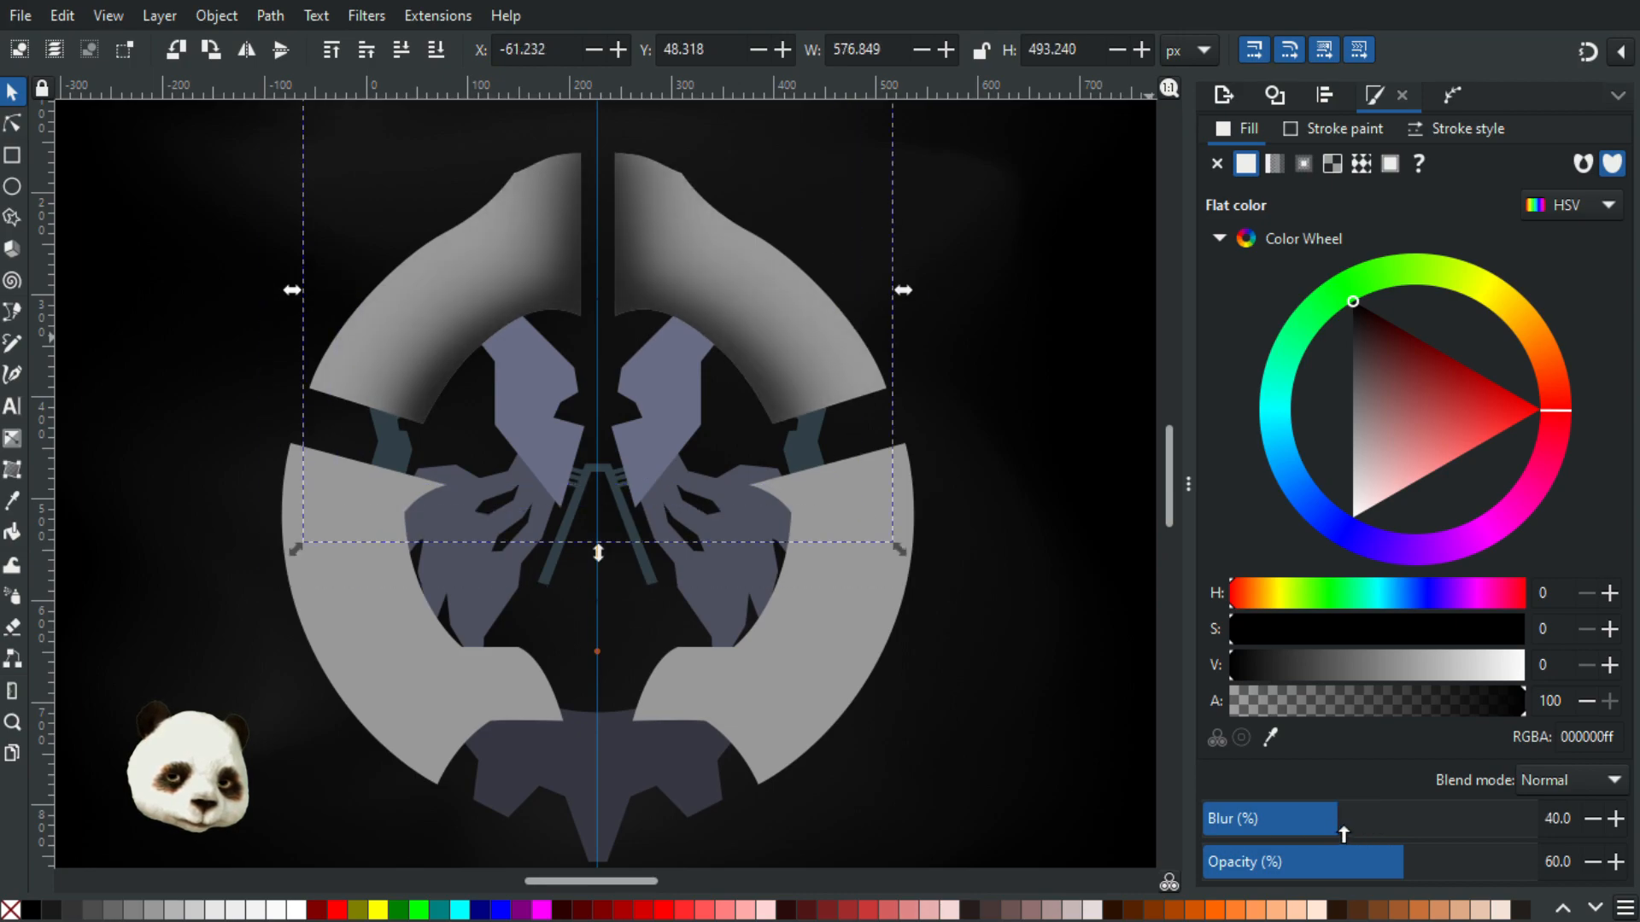
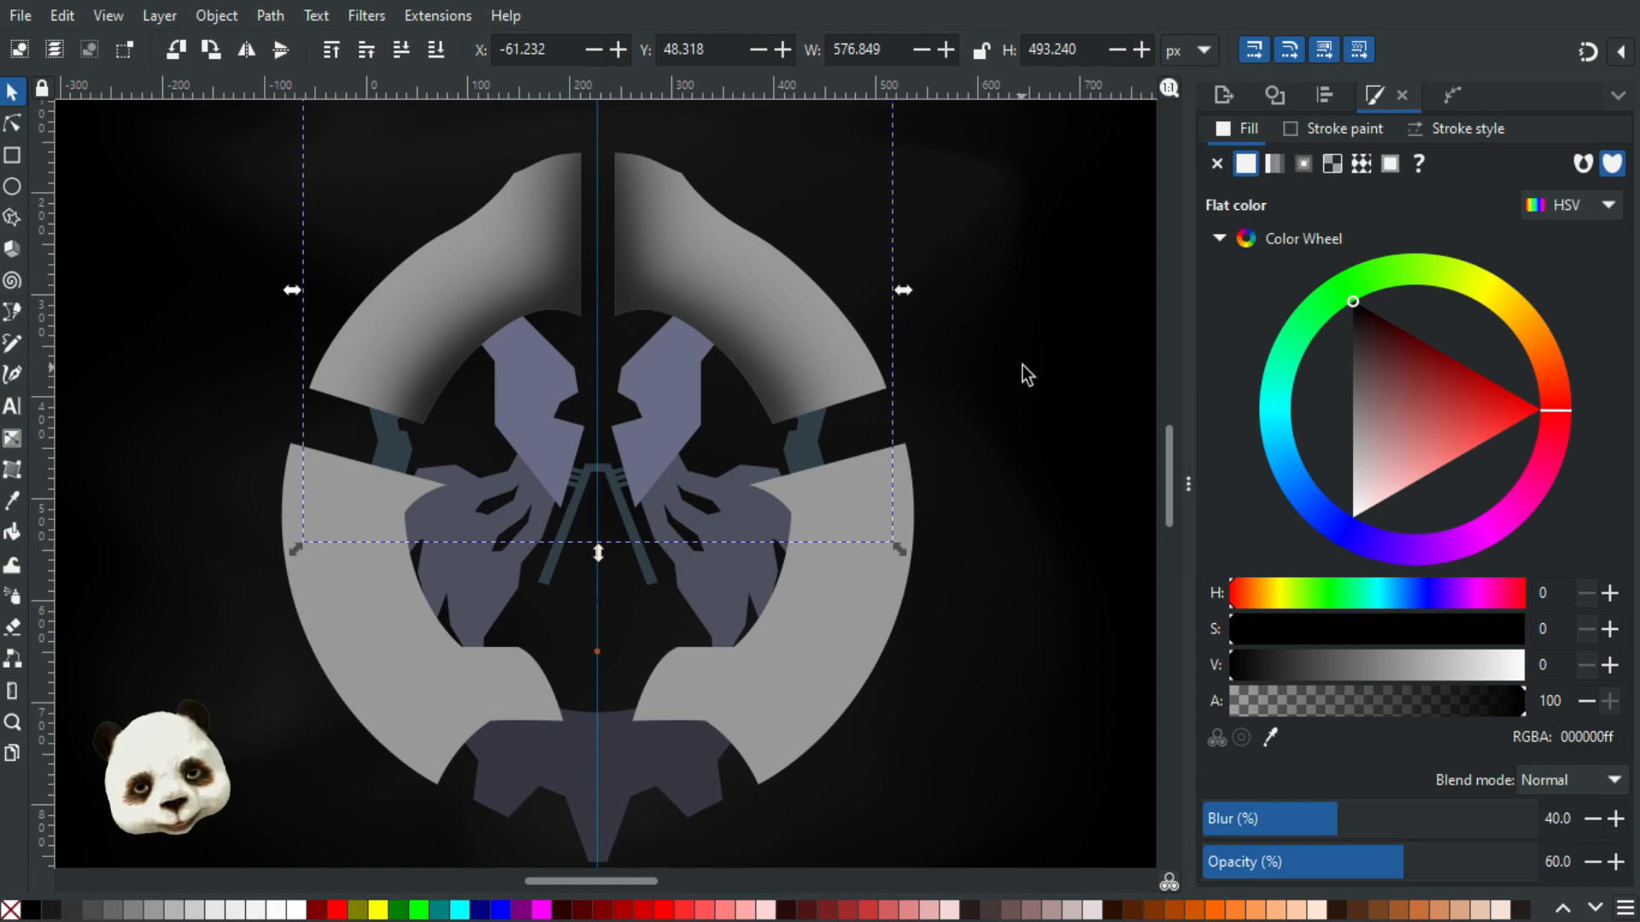
{"action": "key", "text": "Escape"}
{"action": "scroll", "coordinate": [1022, 366], "scroll_direction": "down", "scroll_amount": 2}
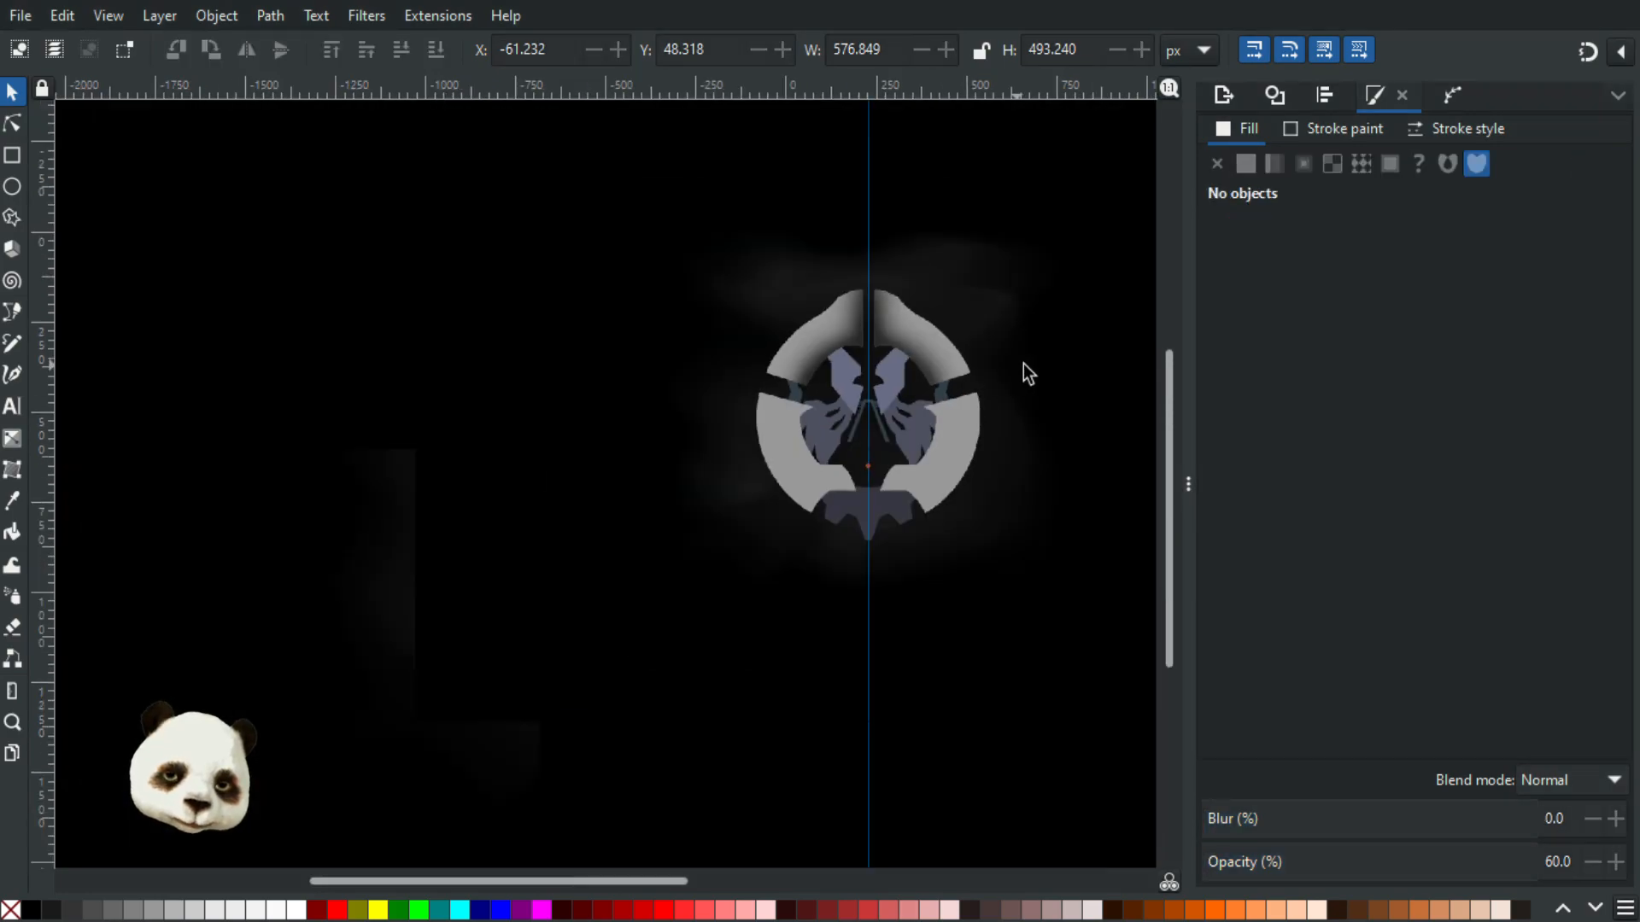
{"action": "scroll", "coordinate": [949, 325], "scroll_direction": "up", "scroll_amount": 1}
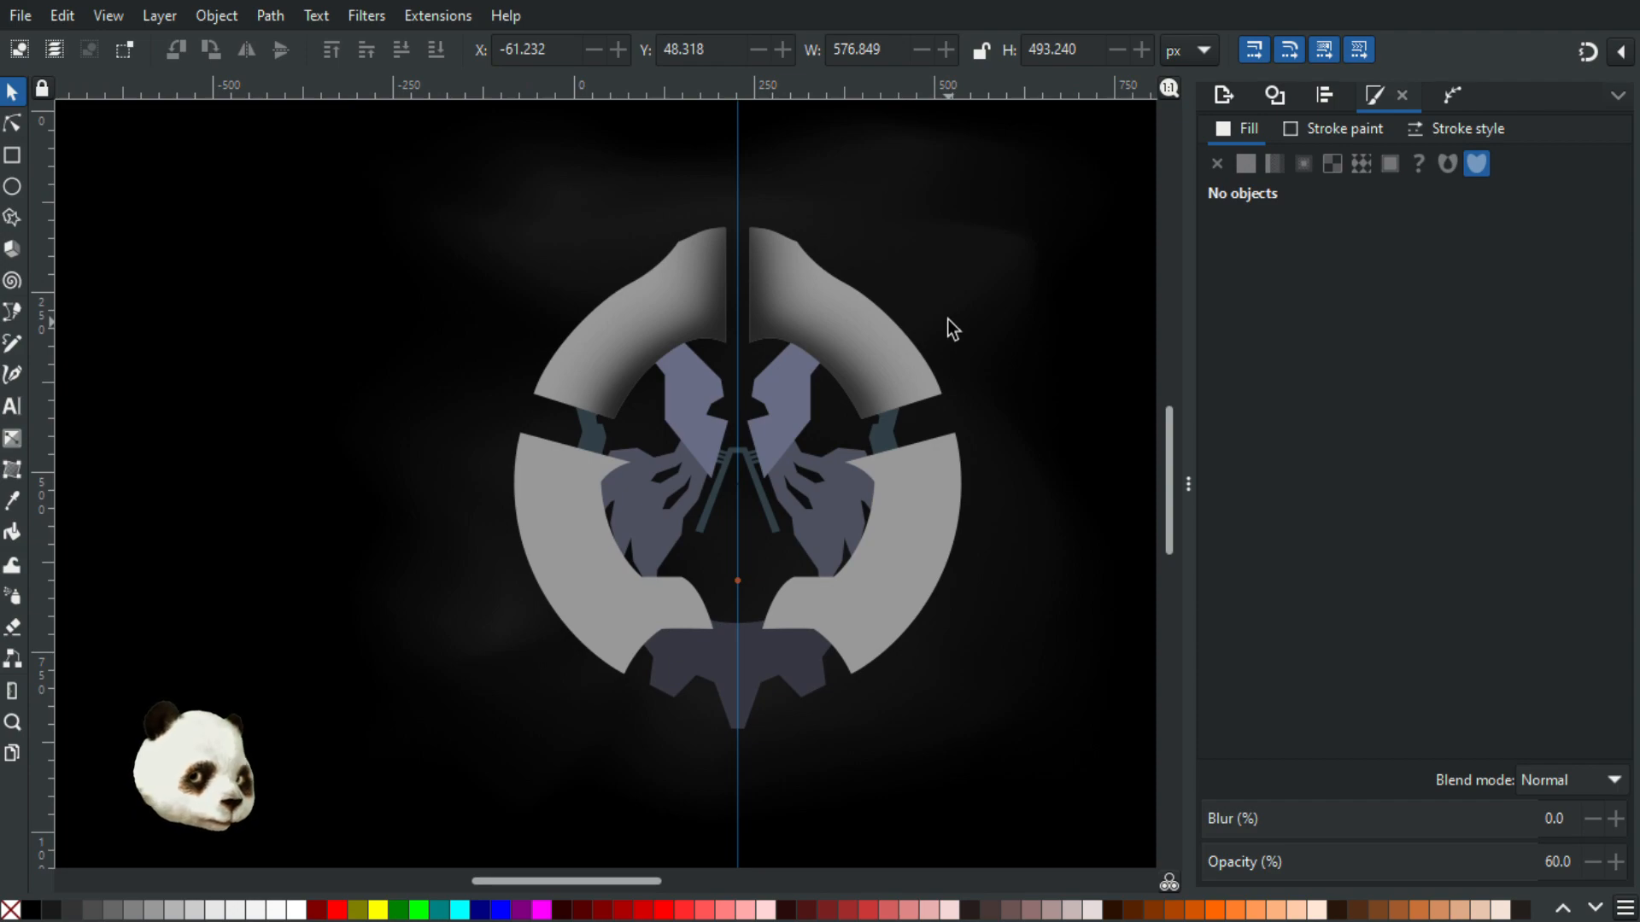
Edit the wider shadow's nodes, moving its outer-edge nodes and lower end node toward the upper-left ring segment's outer edge
{"action": "scroll", "coordinate": [709, 278], "scroll_direction": "up", "scroll_amount": 2}
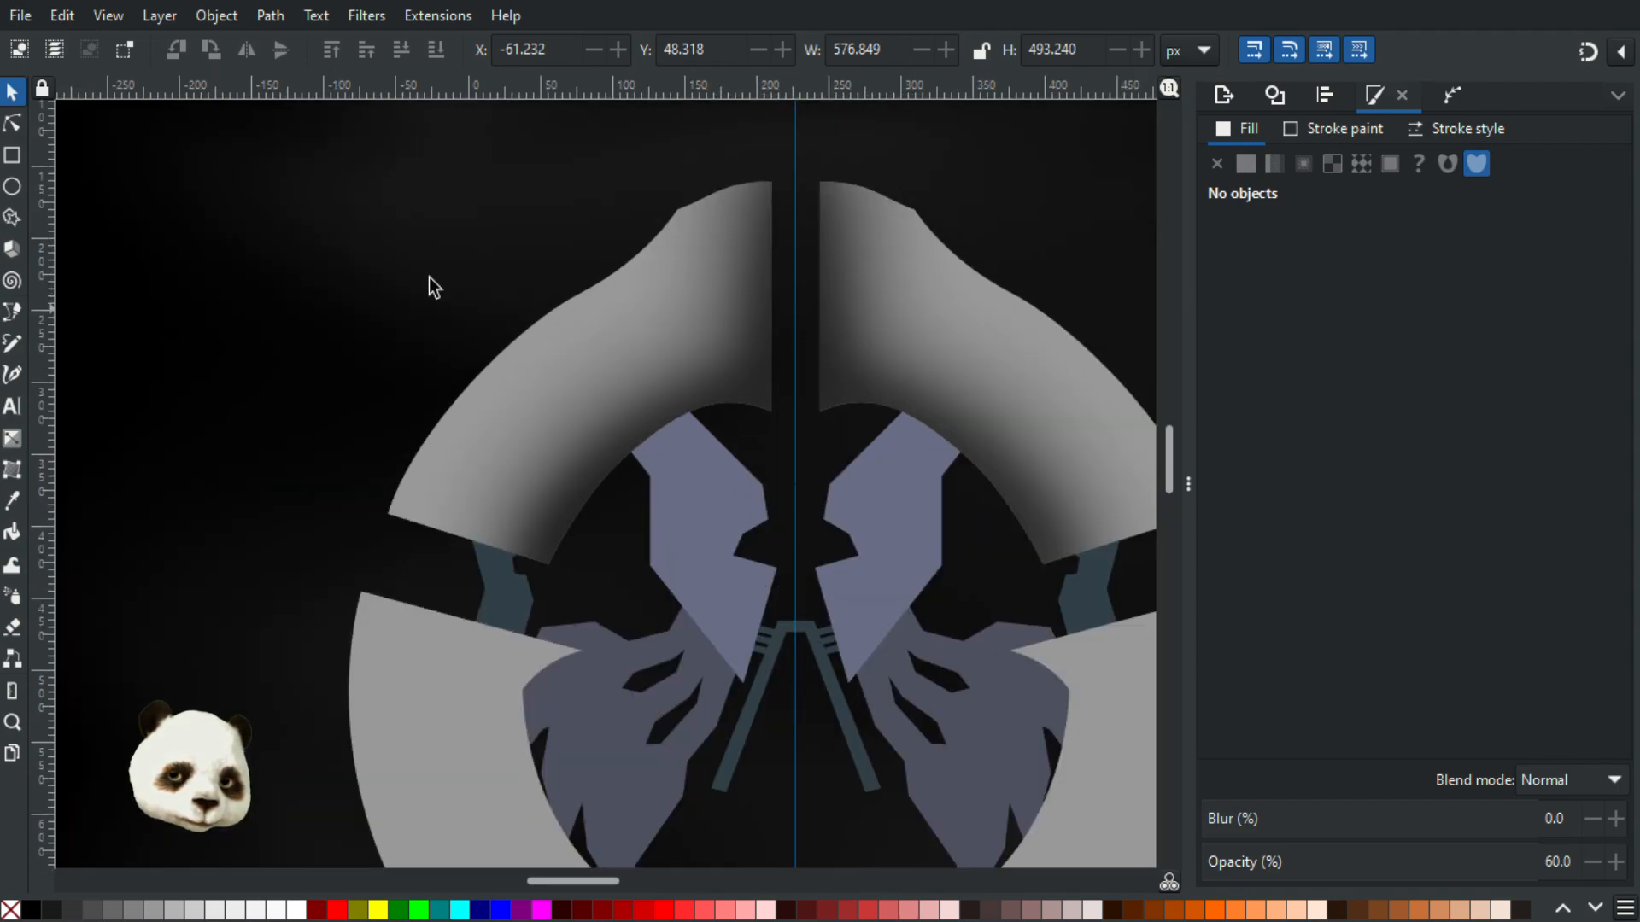
{"action": "left_click", "coordinate": [10, 130]}
{"action": "left_click", "coordinate": [683, 351]}
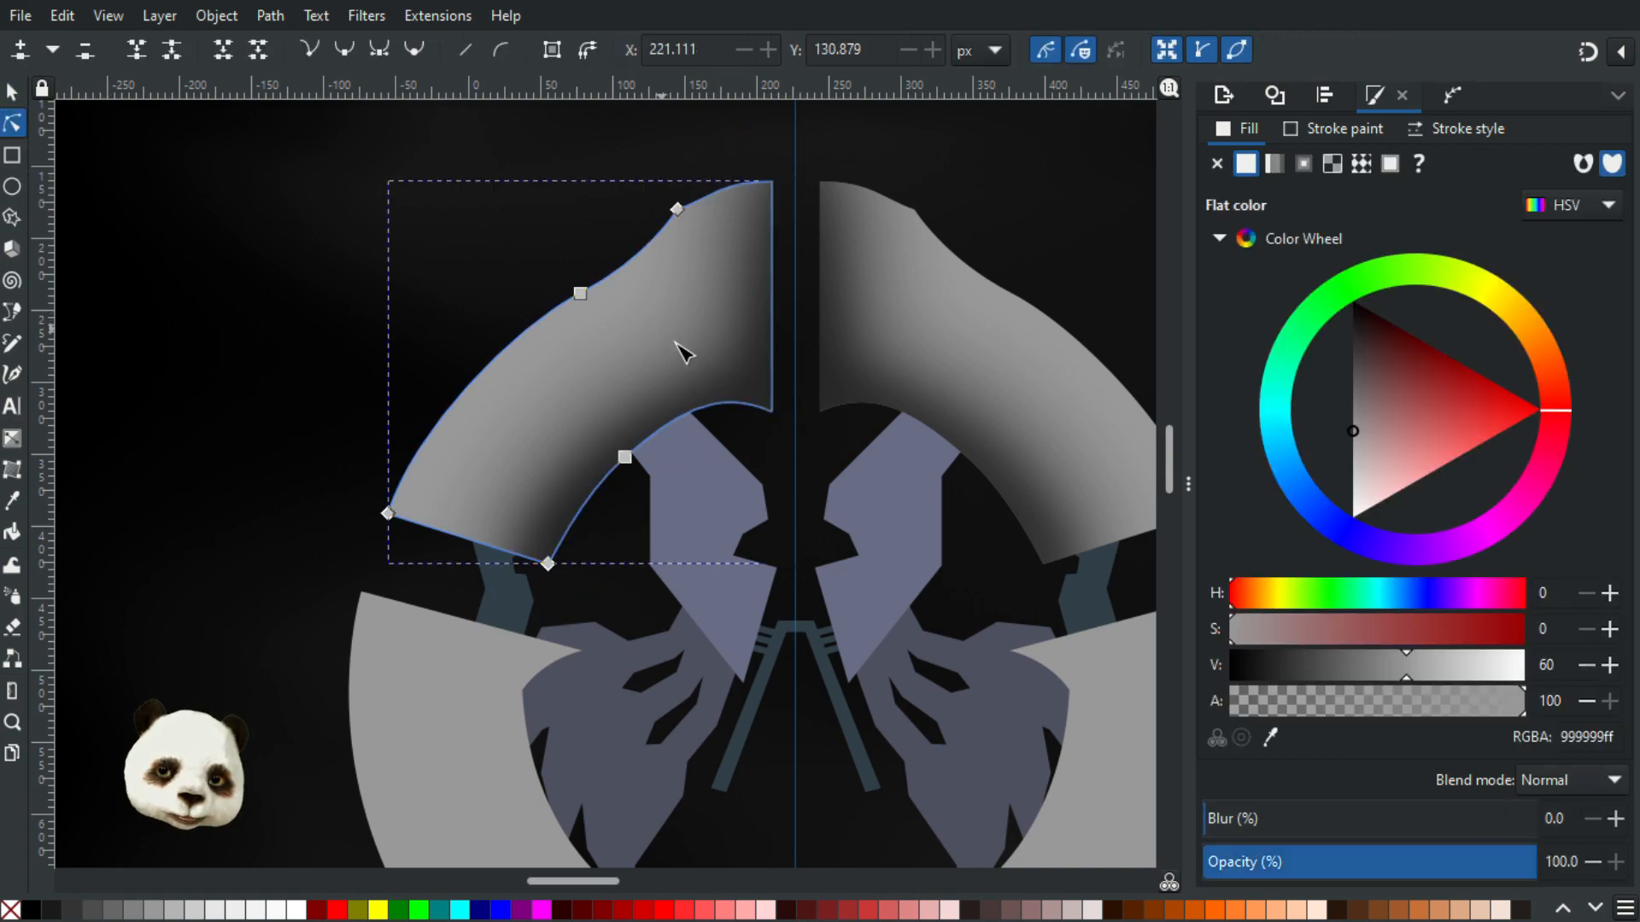
{"action": "left_click", "coordinate": [714, 358]}
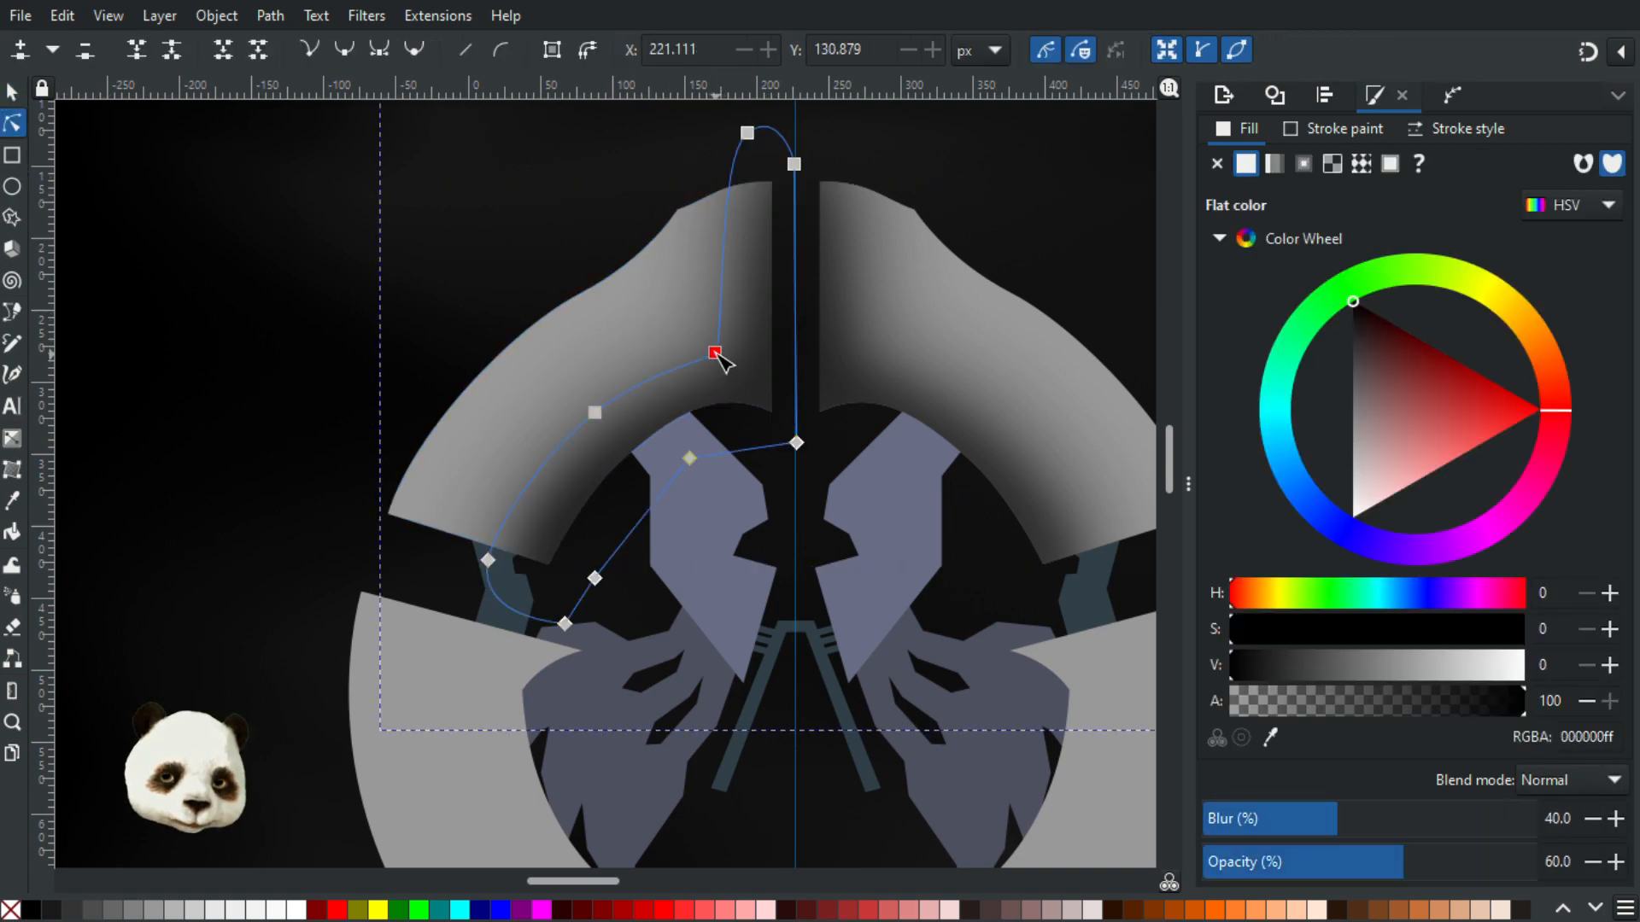
{"action": "left_click_drag", "start_coordinate": [719, 357], "coordinate": [693, 334]}
{"action": "left_click", "coordinate": [595, 412]}
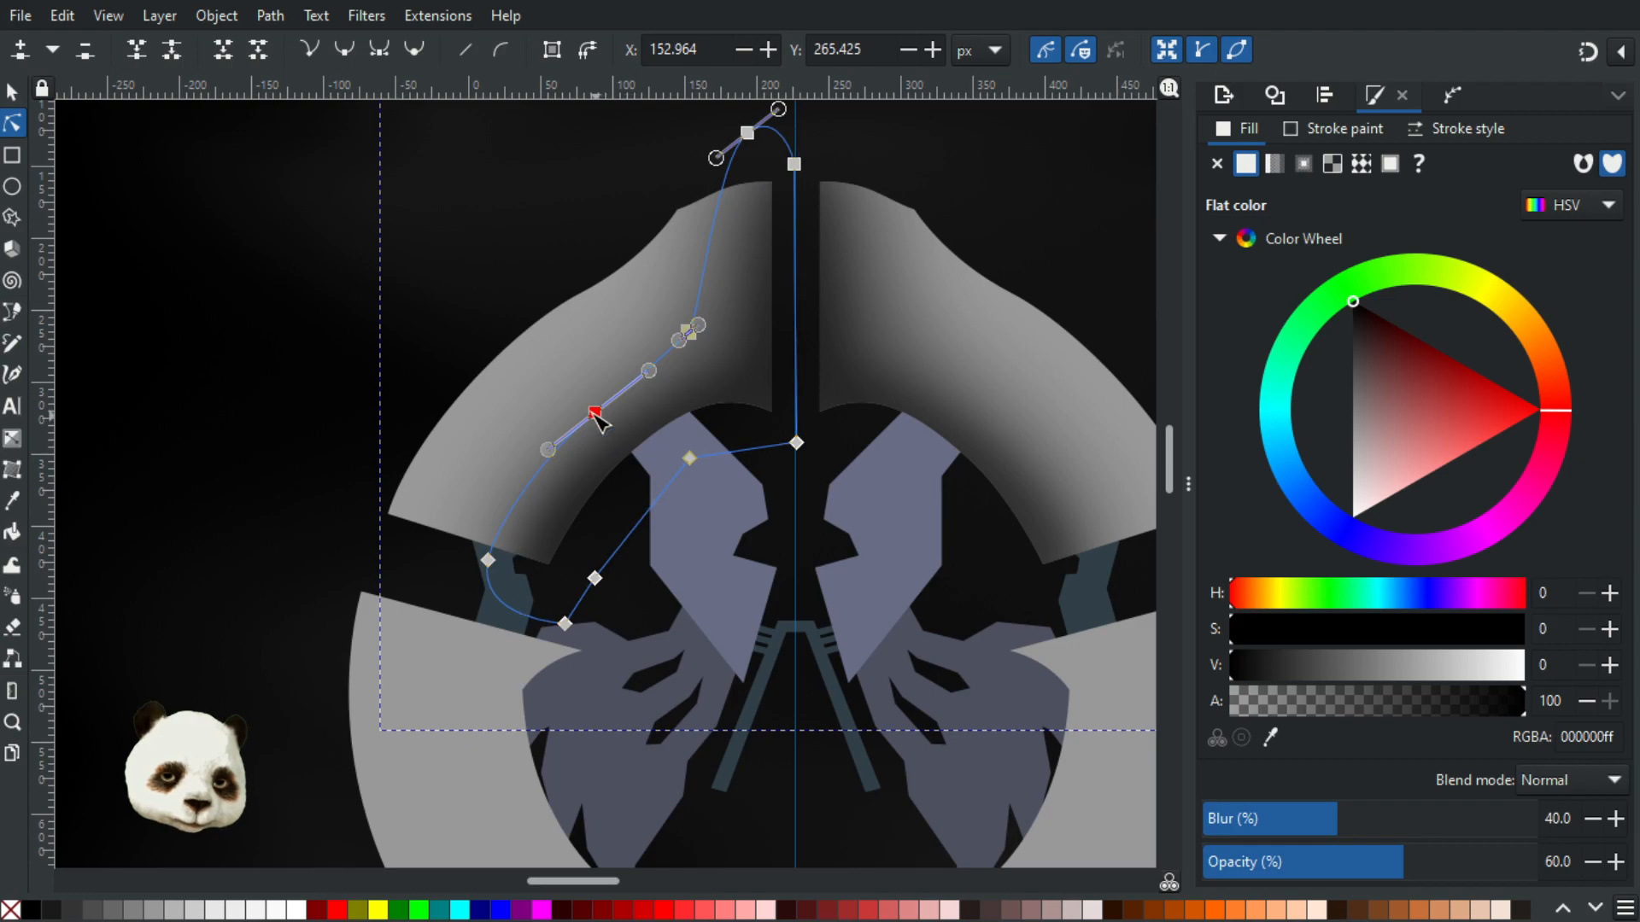
{"action": "left_click_drag", "start_coordinate": [596, 413], "coordinate": [568, 399]}
{"action": "left_click", "coordinate": [488, 560]}
{"action": "left_click_drag", "start_coordinate": [494, 556], "coordinate": [451, 557]}
Refine the two middle nodes on the wider shadow's outer edge, shifting them slightly farther outward, and deselect to check the emblem
{"action": "left_click", "coordinate": [692, 333]}
{"action": "left_click_drag", "start_coordinate": [694, 331], "coordinate": [684, 314]}
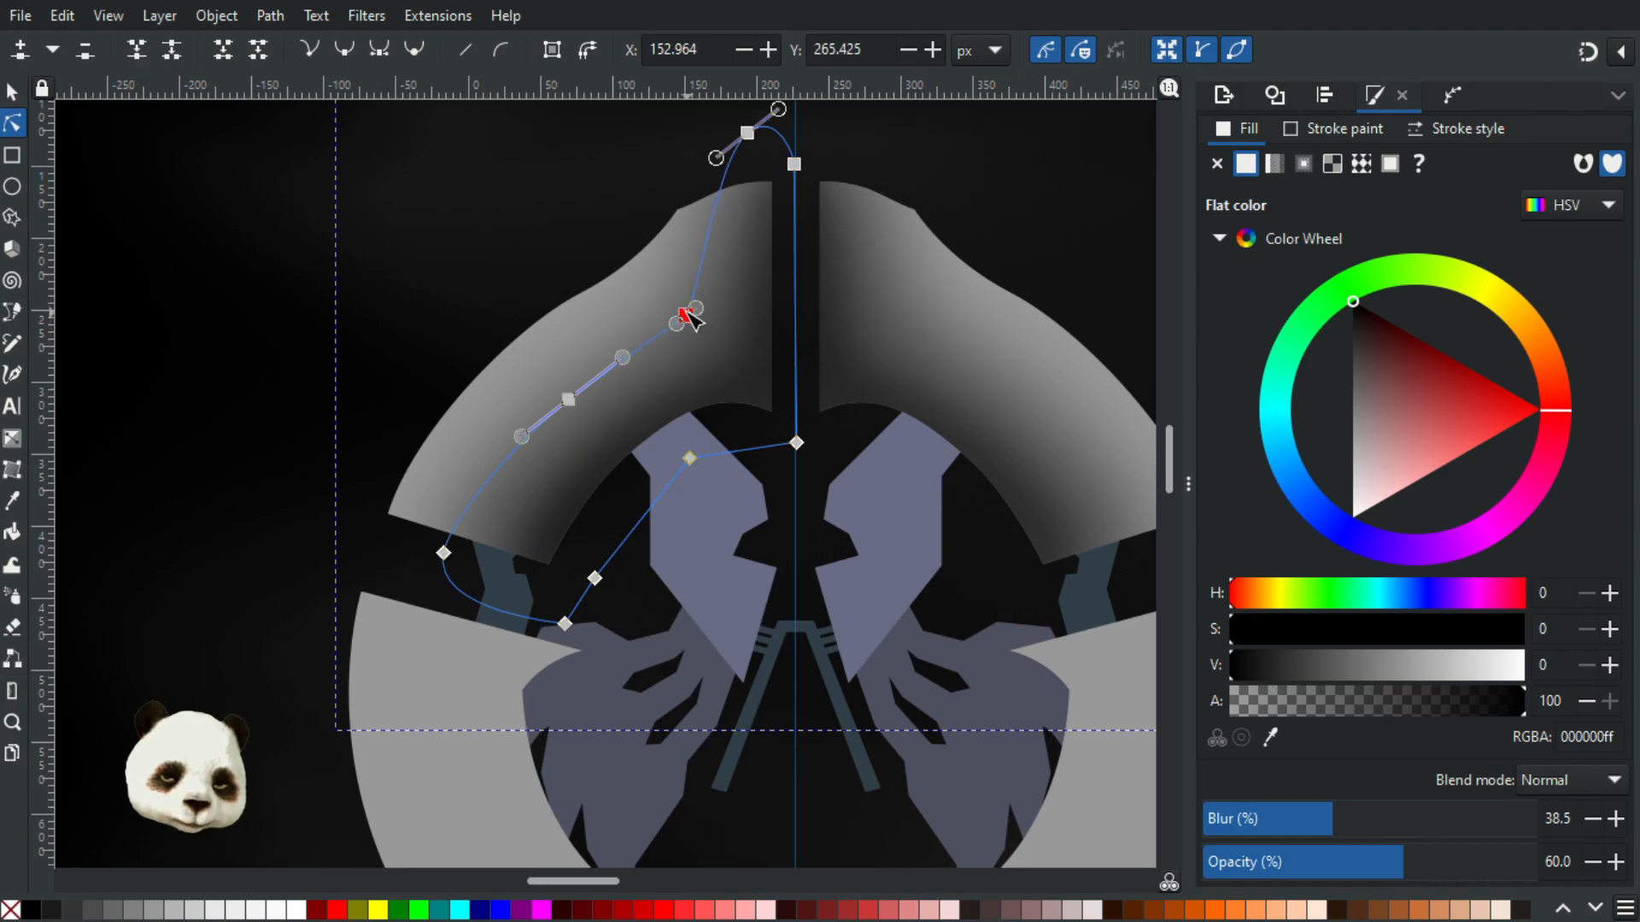
{"action": "left_click", "coordinate": [568, 400]}
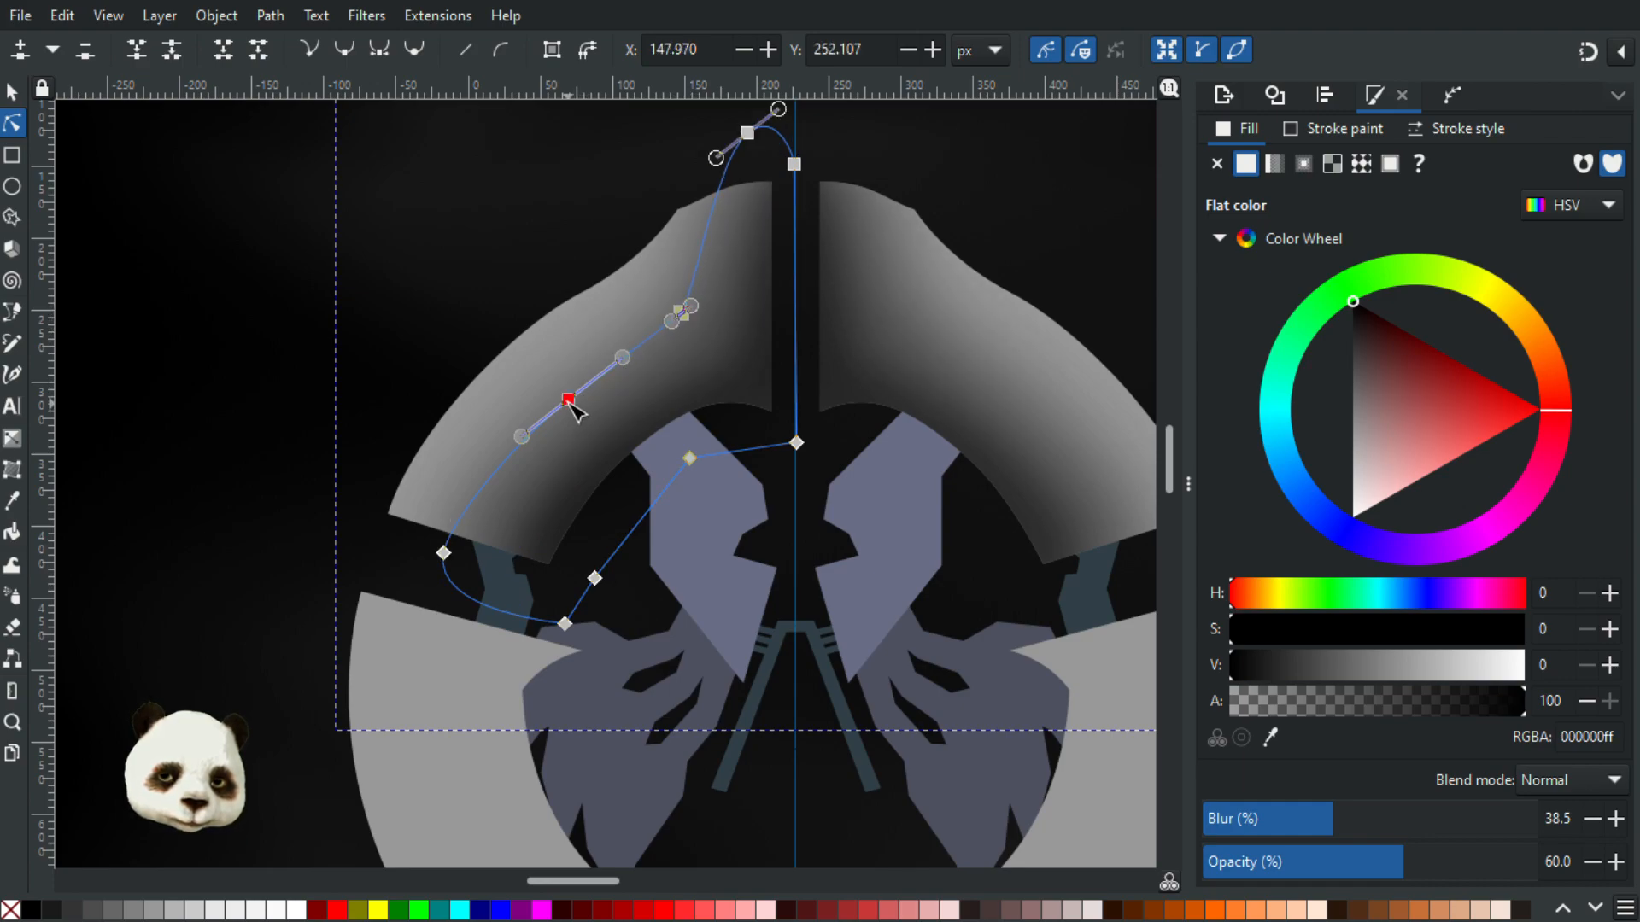
{"action": "left_click_drag", "start_coordinate": [569, 402], "coordinate": [513, 432]}
{"action": "left_click", "coordinate": [467, 248]}
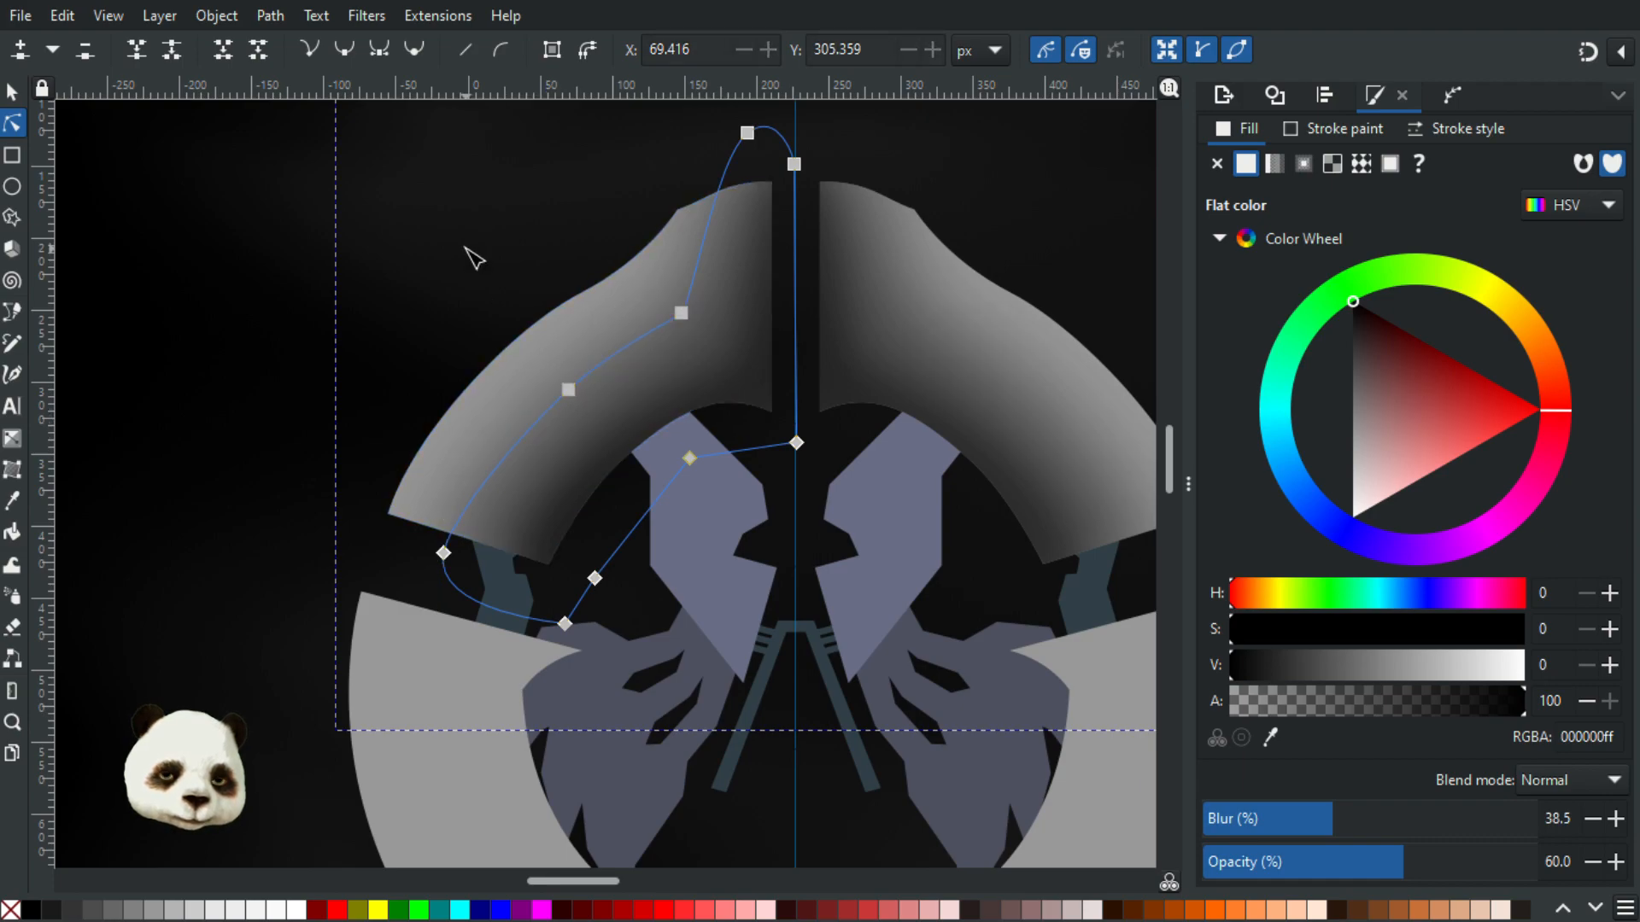
{"action": "scroll", "coordinate": [651, 304], "scroll_direction": "down", "scroll_amount": 3}
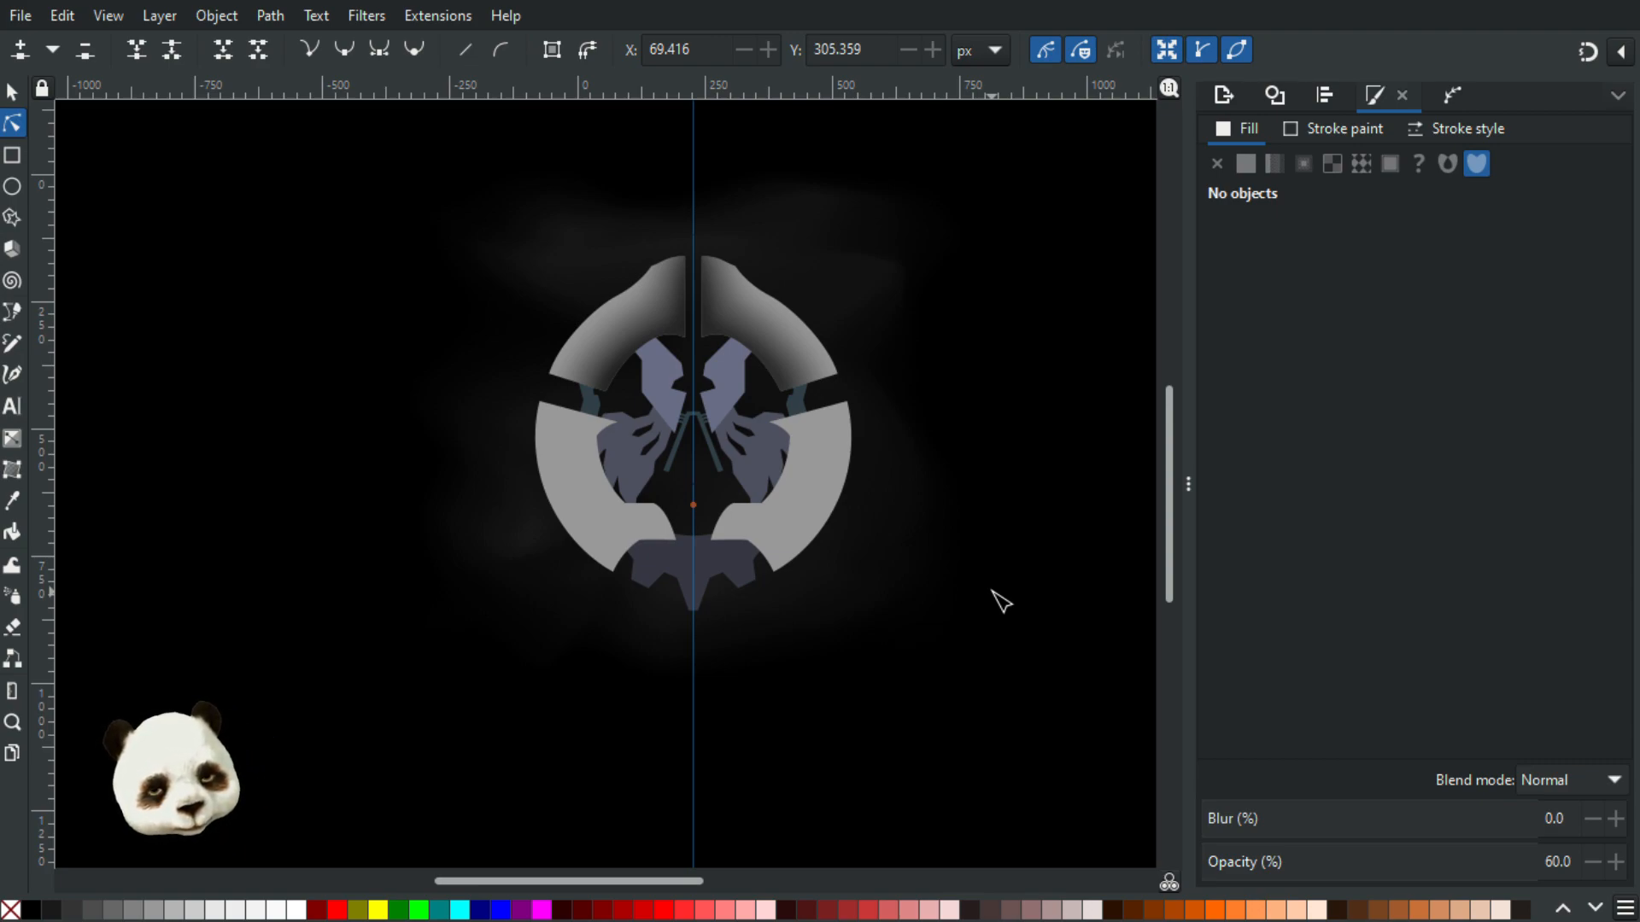
{"action": "scroll", "coordinate": [684, 341], "scroll_direction": "up", "scroll_amount": 4}
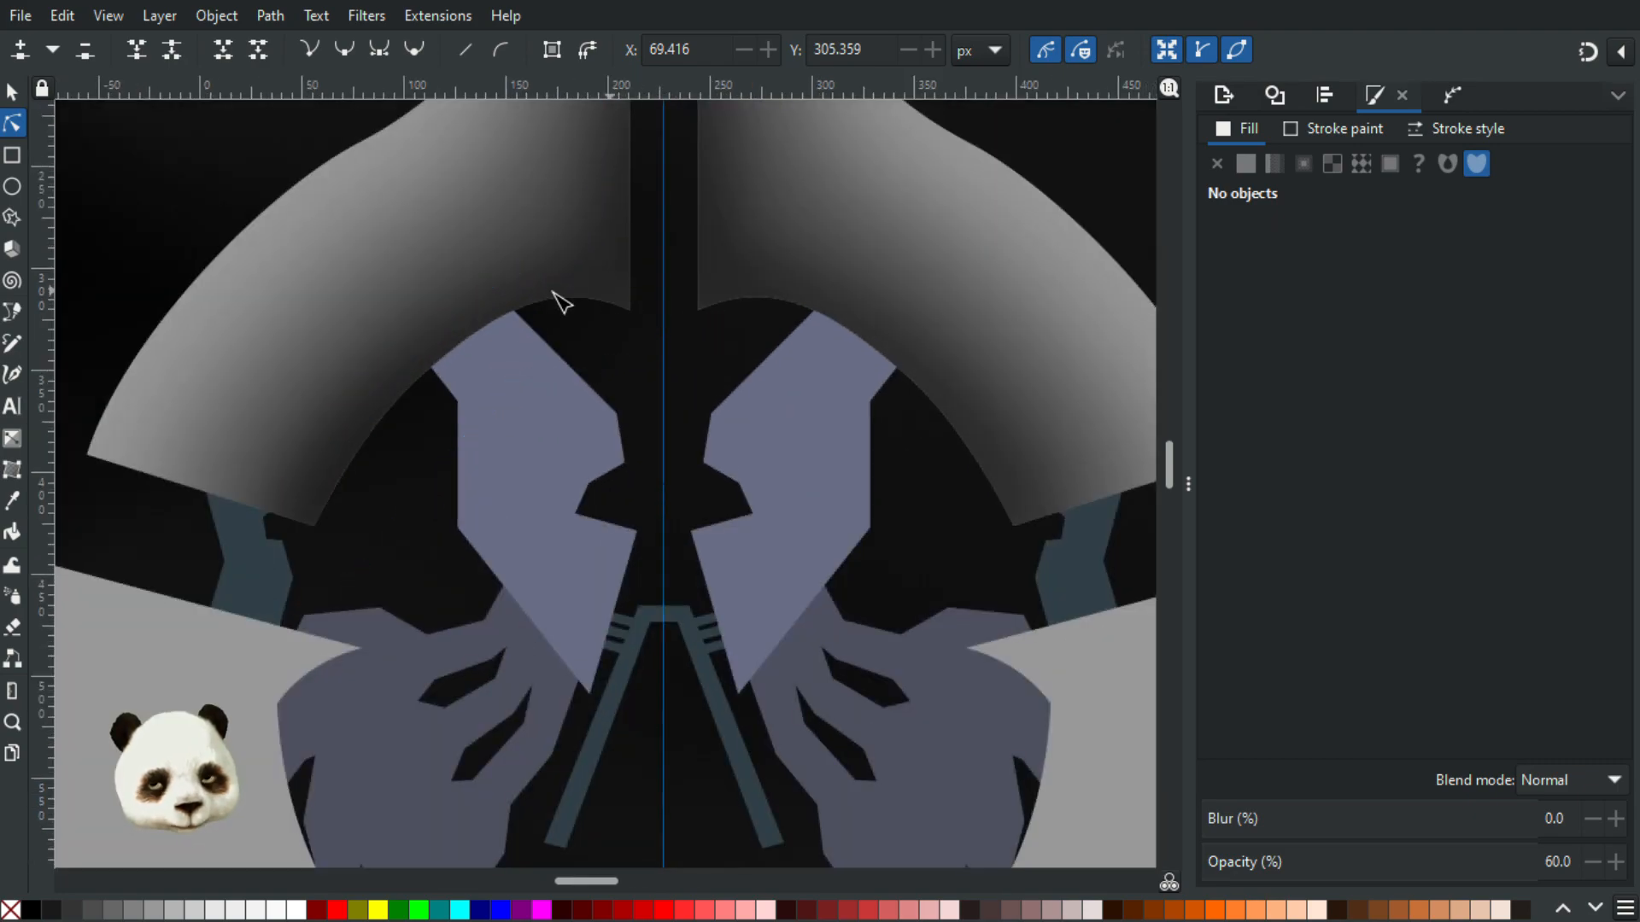
Draw a narrow curved highlight with the Pen tool along the upper-left ring segment's outer edge and fill it with light grey ECECEC
{"action": "left_click_drag", "start_coordinate": [633, 373], "coordinate": [740, 470]}
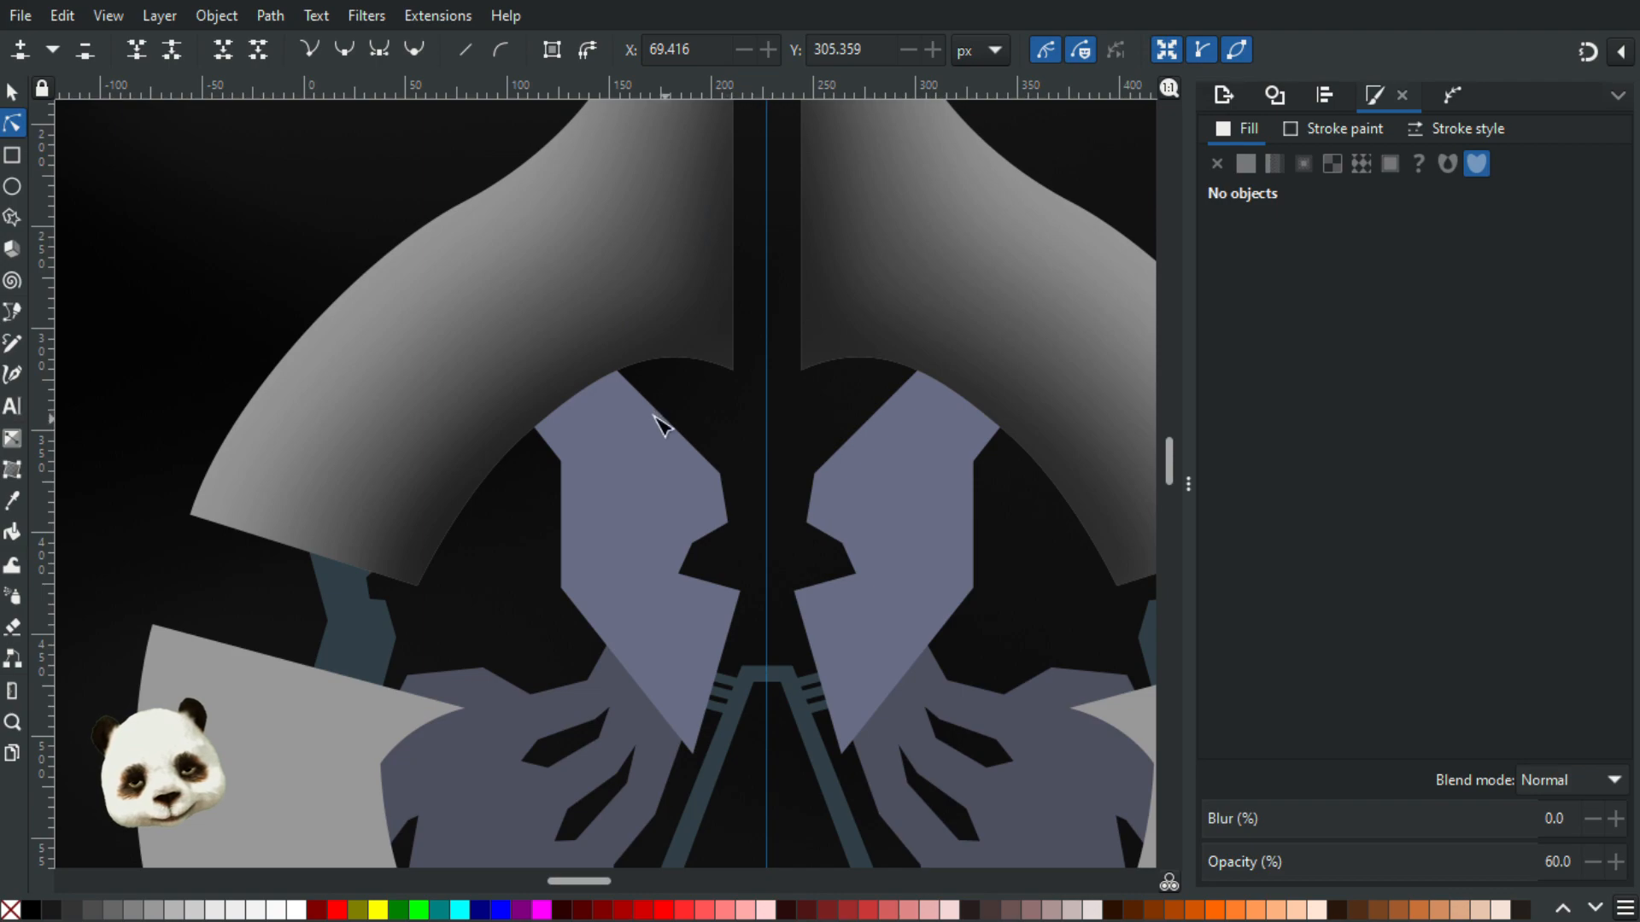
{"action": "mouse_move", "coordinate": [644, 549]}
{"action": "left_mouse_down"}
{"action": "mouse_move", "coordinate": [572, 653]}
{"action": "mouse_move", "coordinate": [607, 629]}
{"action": "mouse_move", "coordinate": [569, 629]}
{"action": "left_mouse_up"}
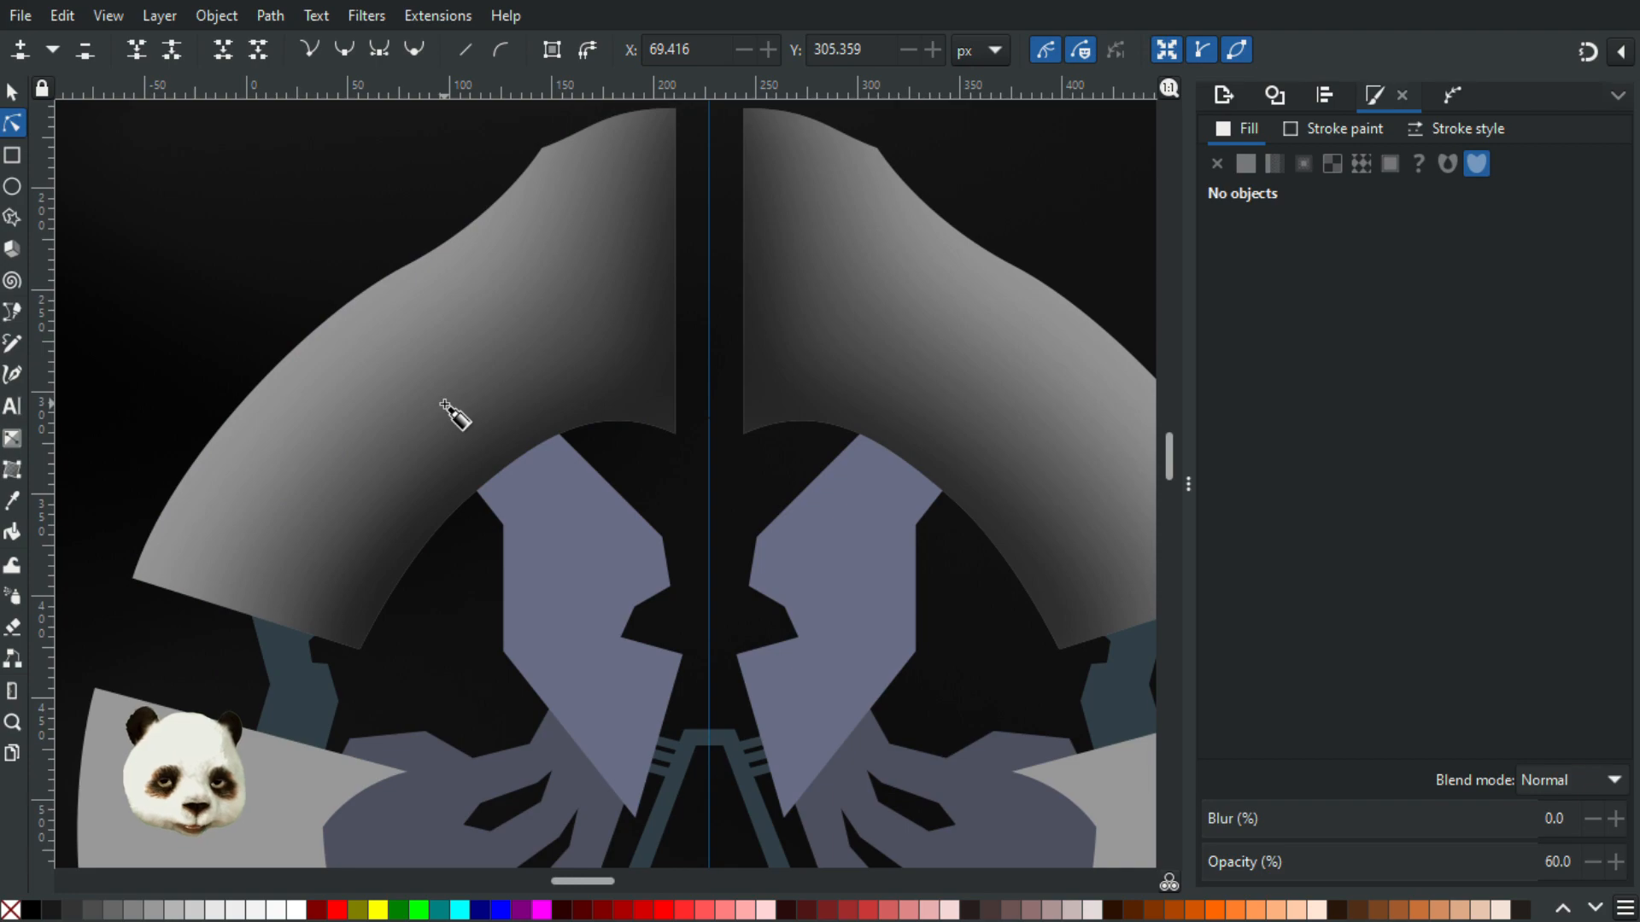
{"action": "key", "text": "b"}
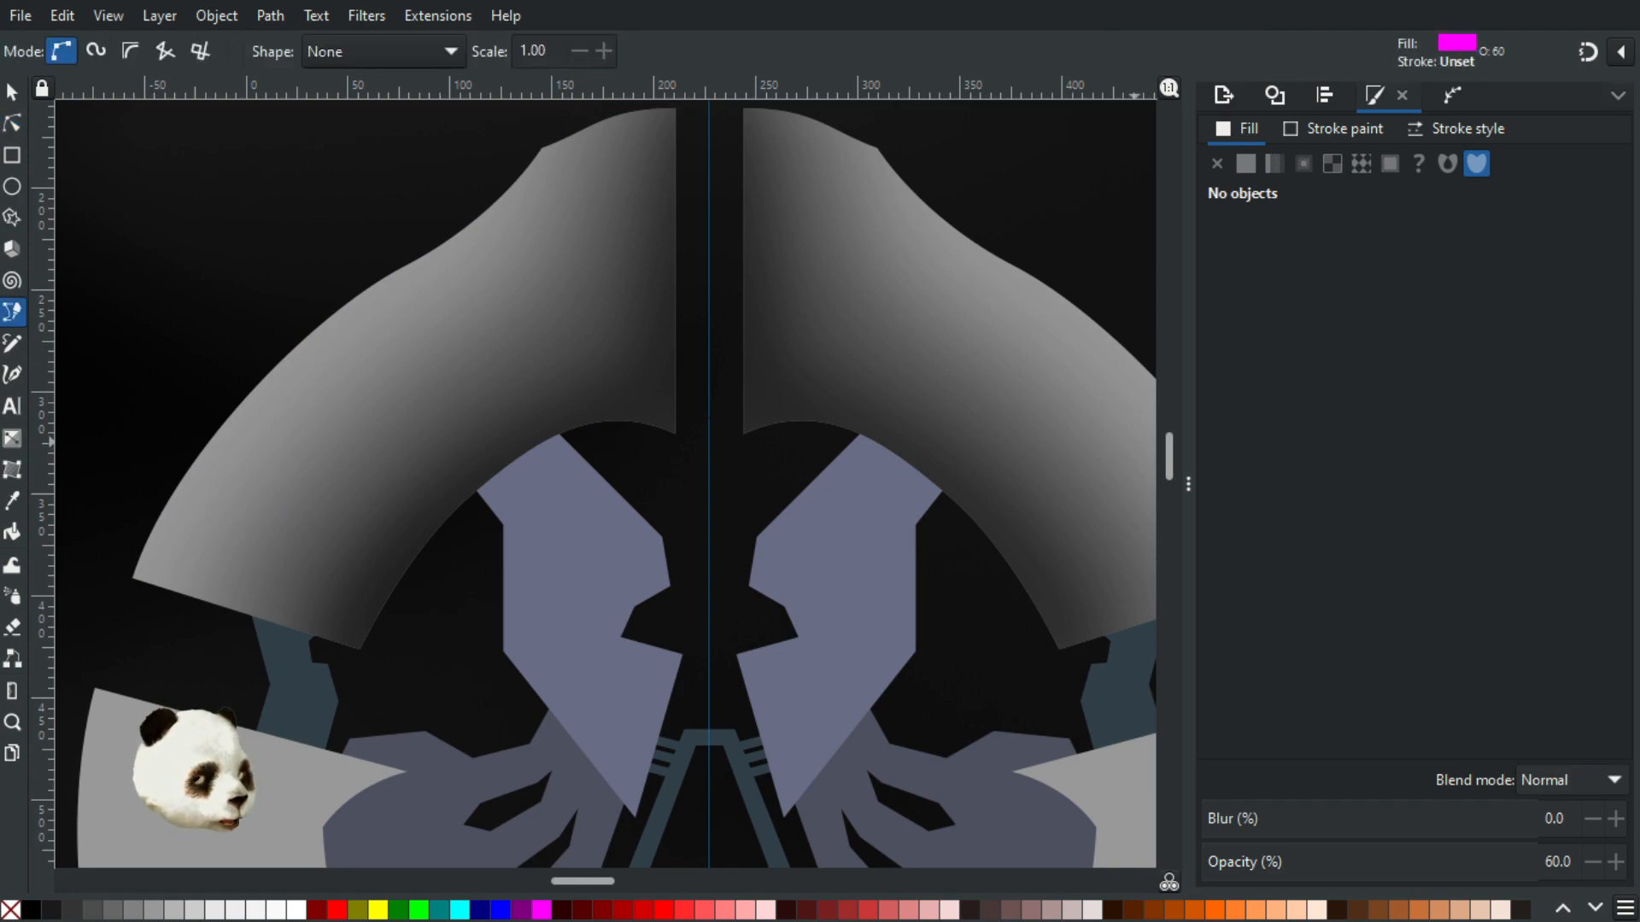
{"action": "key", "text": "alt+Tab"}
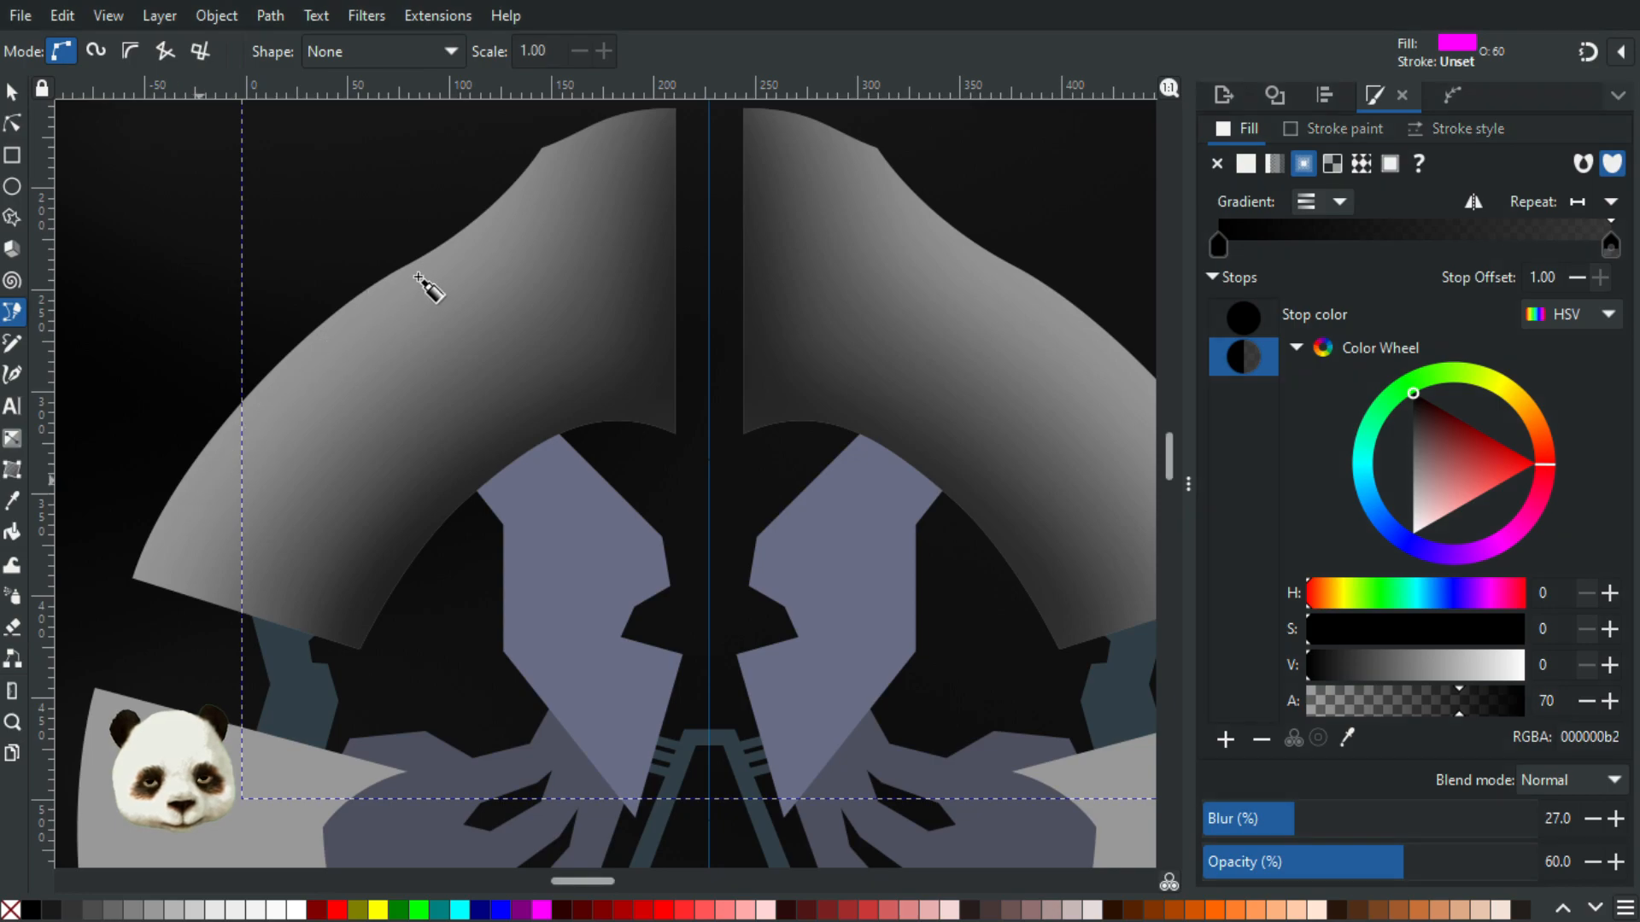
{"action": "left_click_drag", "start_coordinate": [389, 295], "coordinate": [453, 257]}
{"action": "left_click_drag", "start_coordinate": [532, 194], "coordinate": [539, 183]}
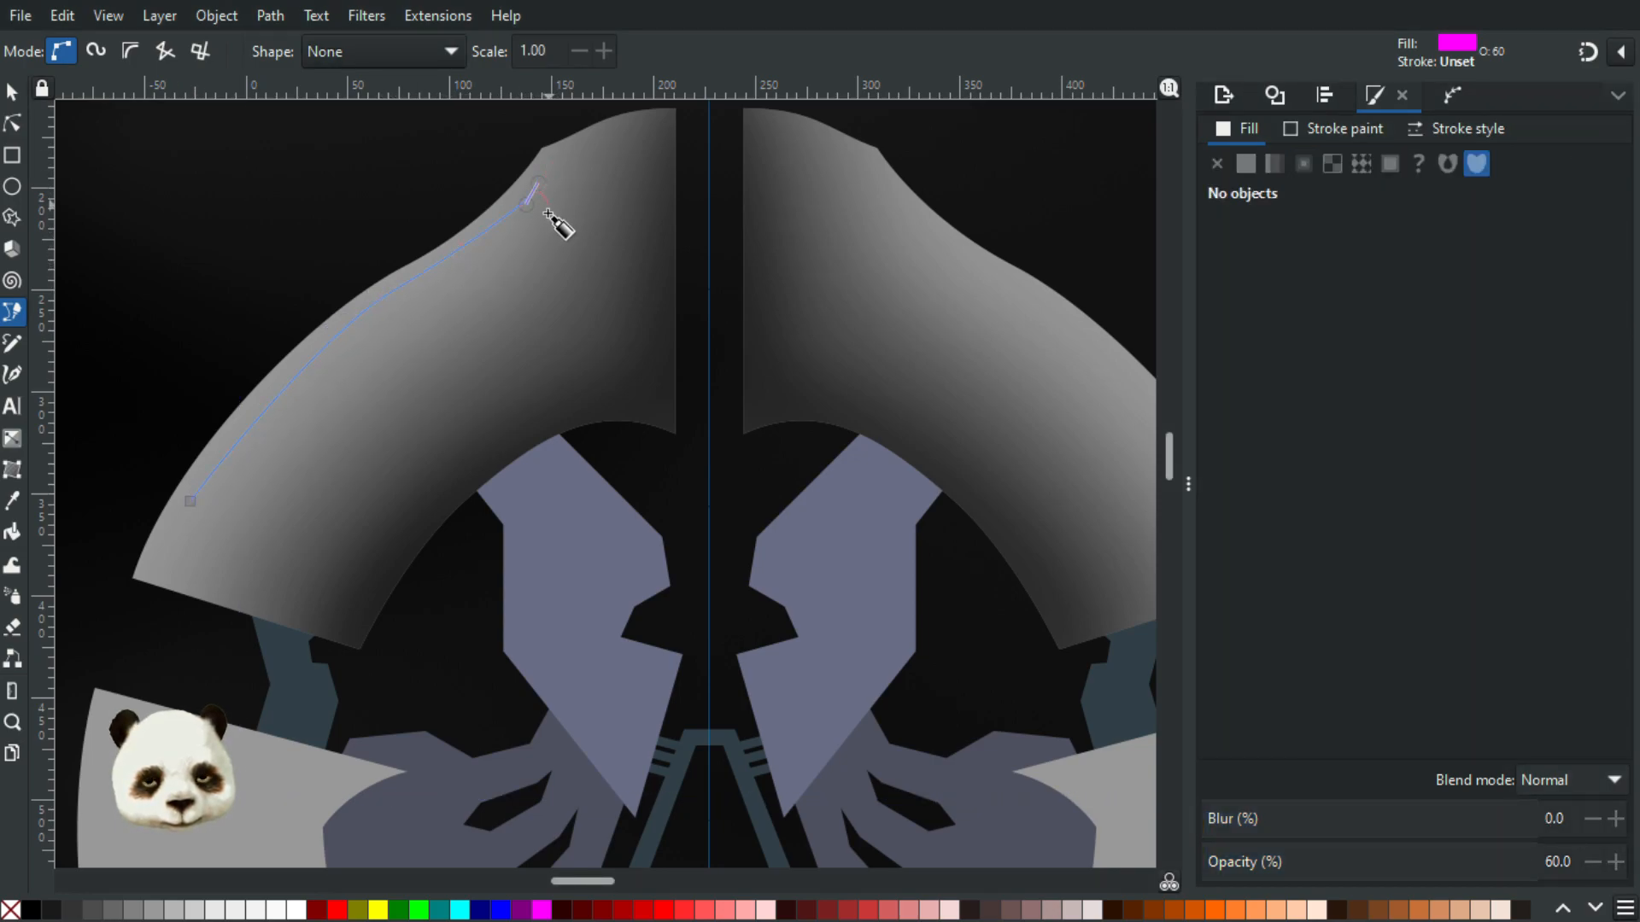
{"action": "left_click_drag", "start_coordinate": [444, 292], "coordinate": [300, 392]}
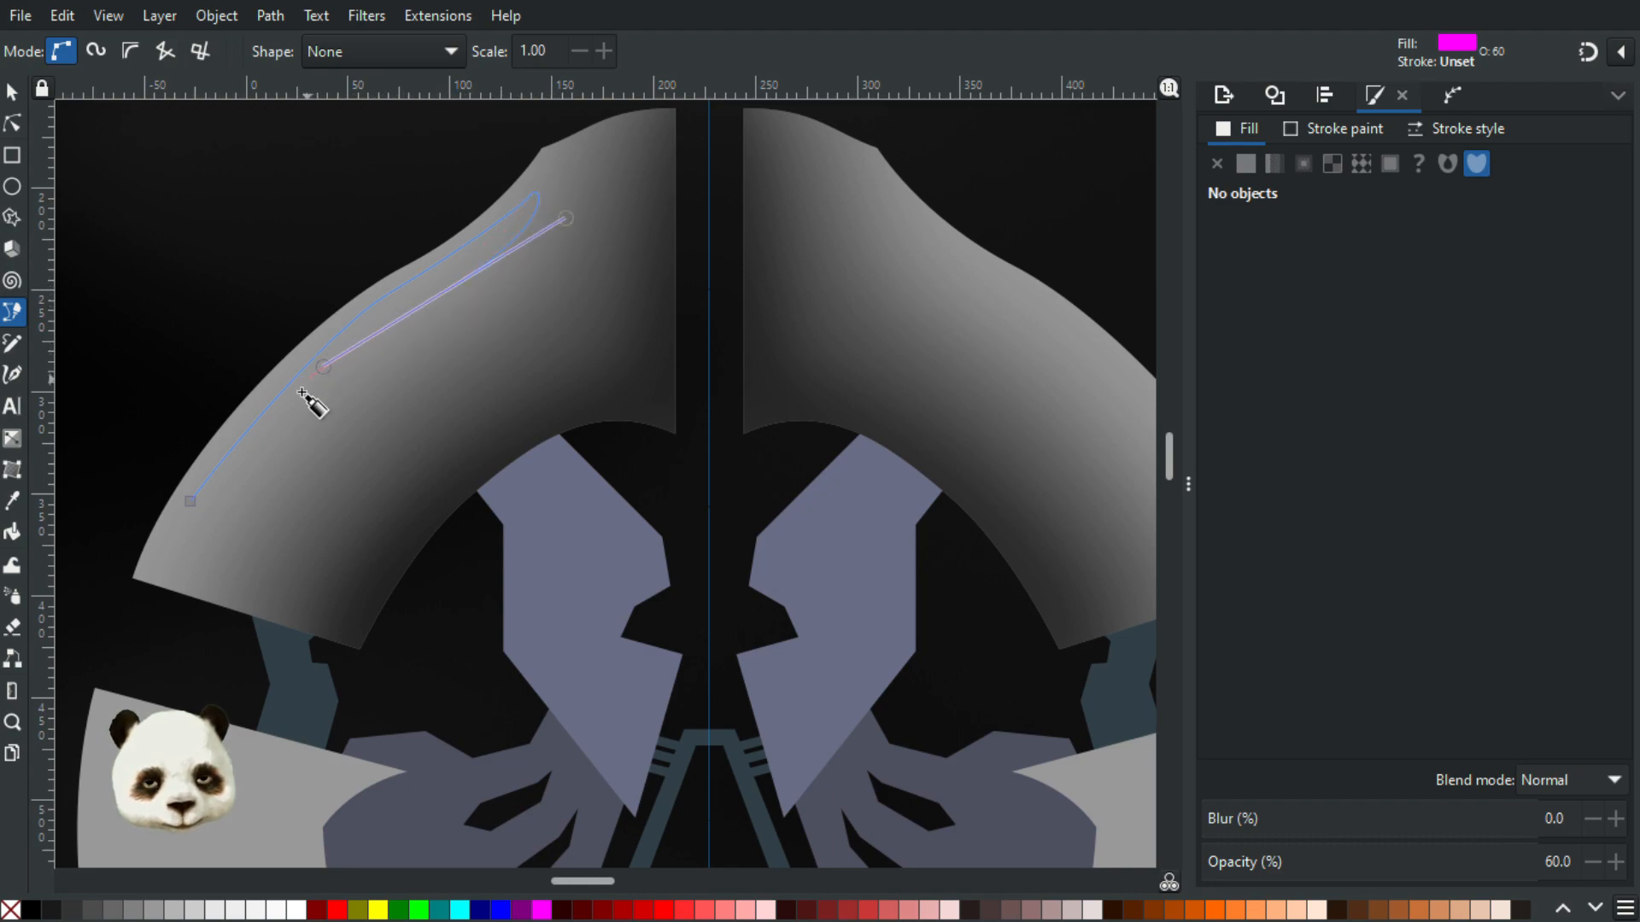
{"action": "left_click_drag", "start_coordinate": [245, 481], "coordinate": [215, 507]}
{"action": "left_click", "coordinate": [190, 501]}
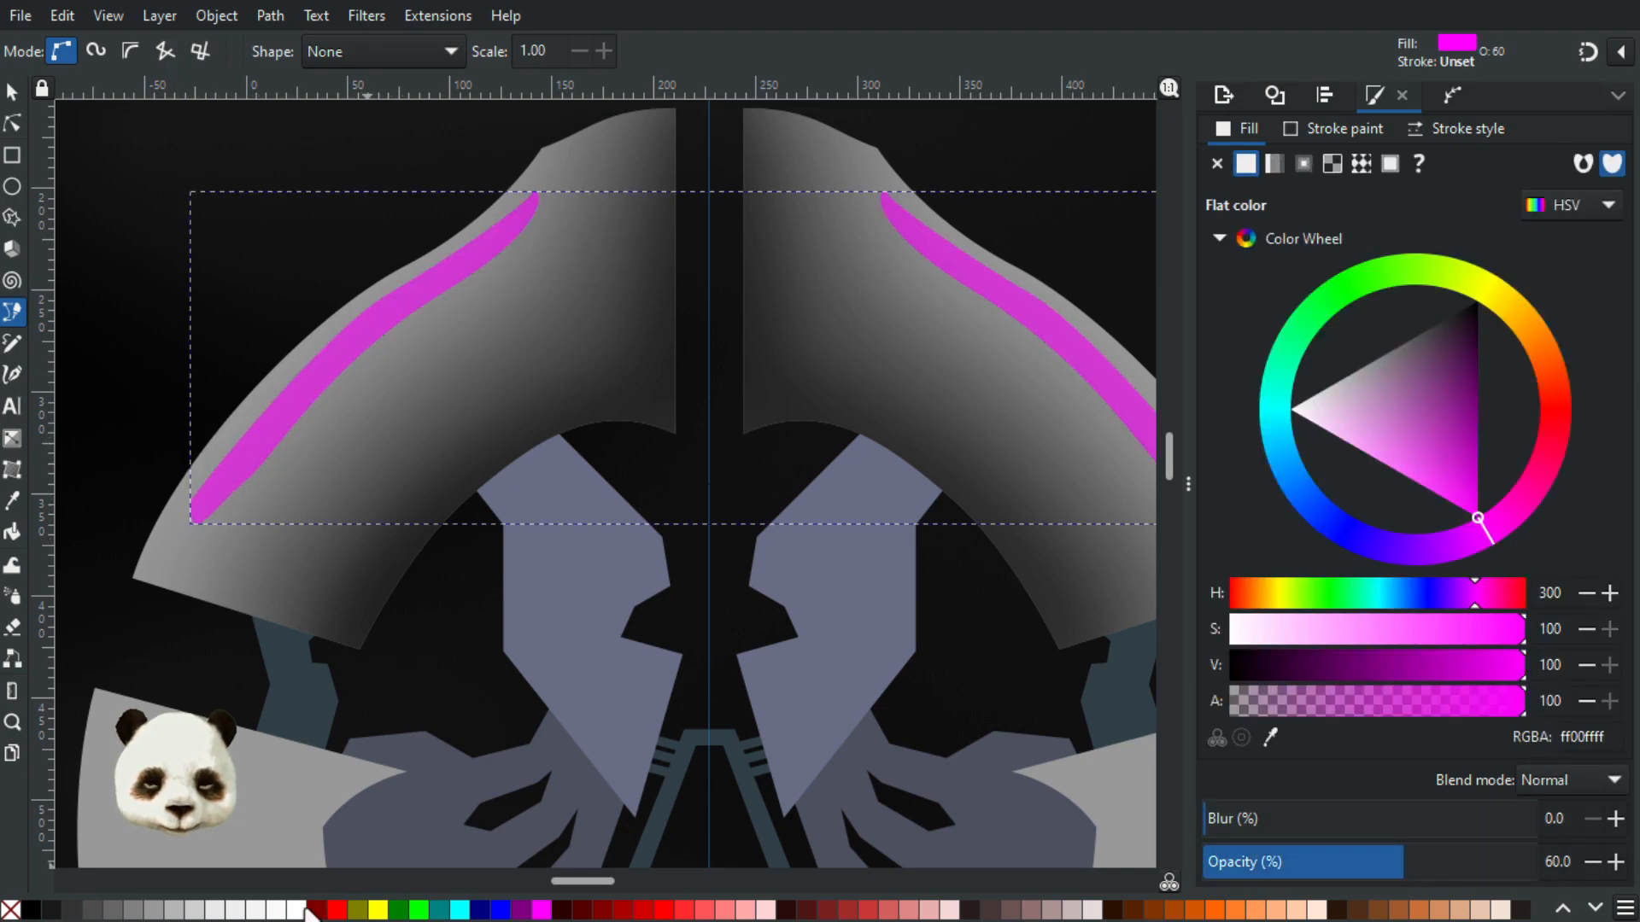
{"action": "left_click", "coordinate": [232, 910]}
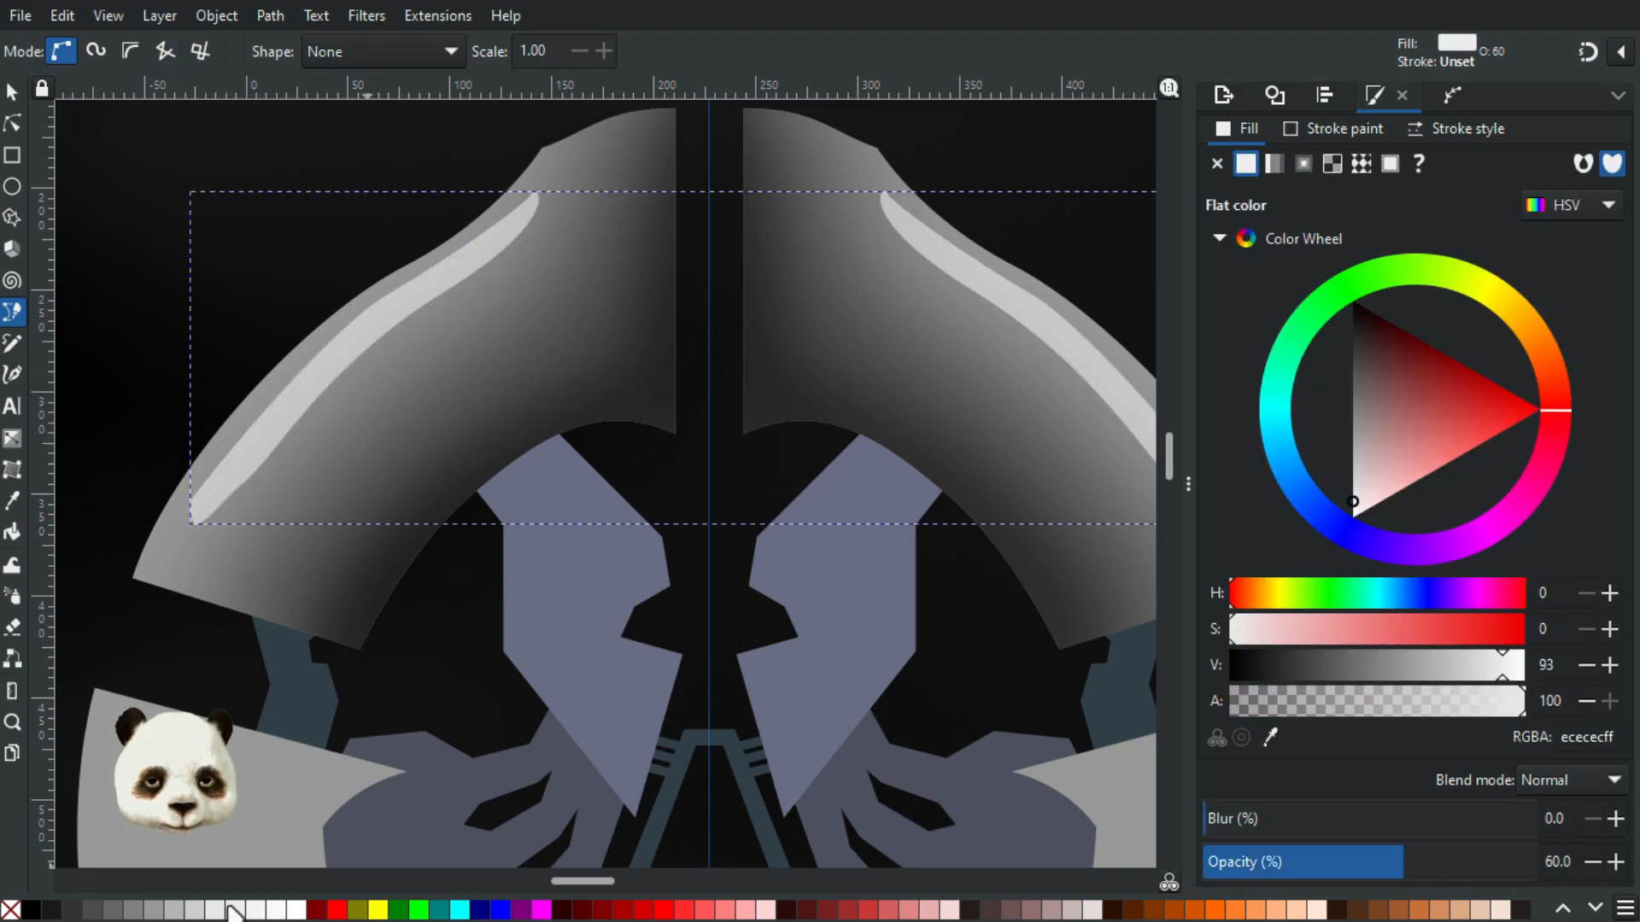
Give the highlight strips on the upper ring pieces a light grey cccccc fill, 20% blur and 40% opacity, leaving them deselected
{"action": "left_click", "coordinate": [197, 910]}
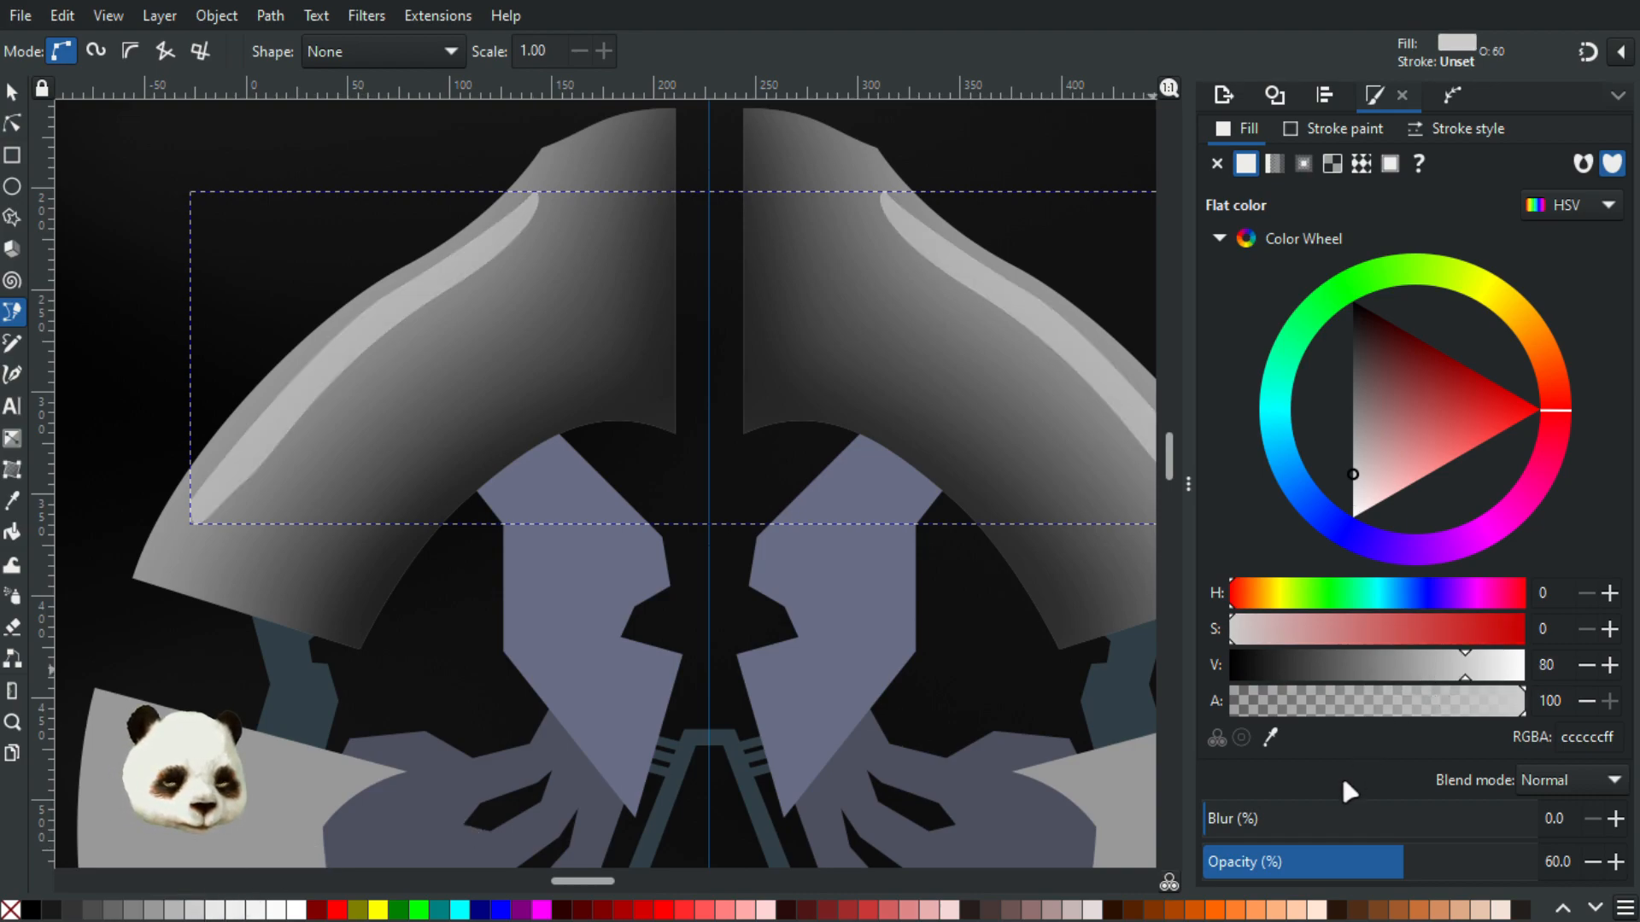
{"action": "left_click", "coordinate": [1279, 820]}
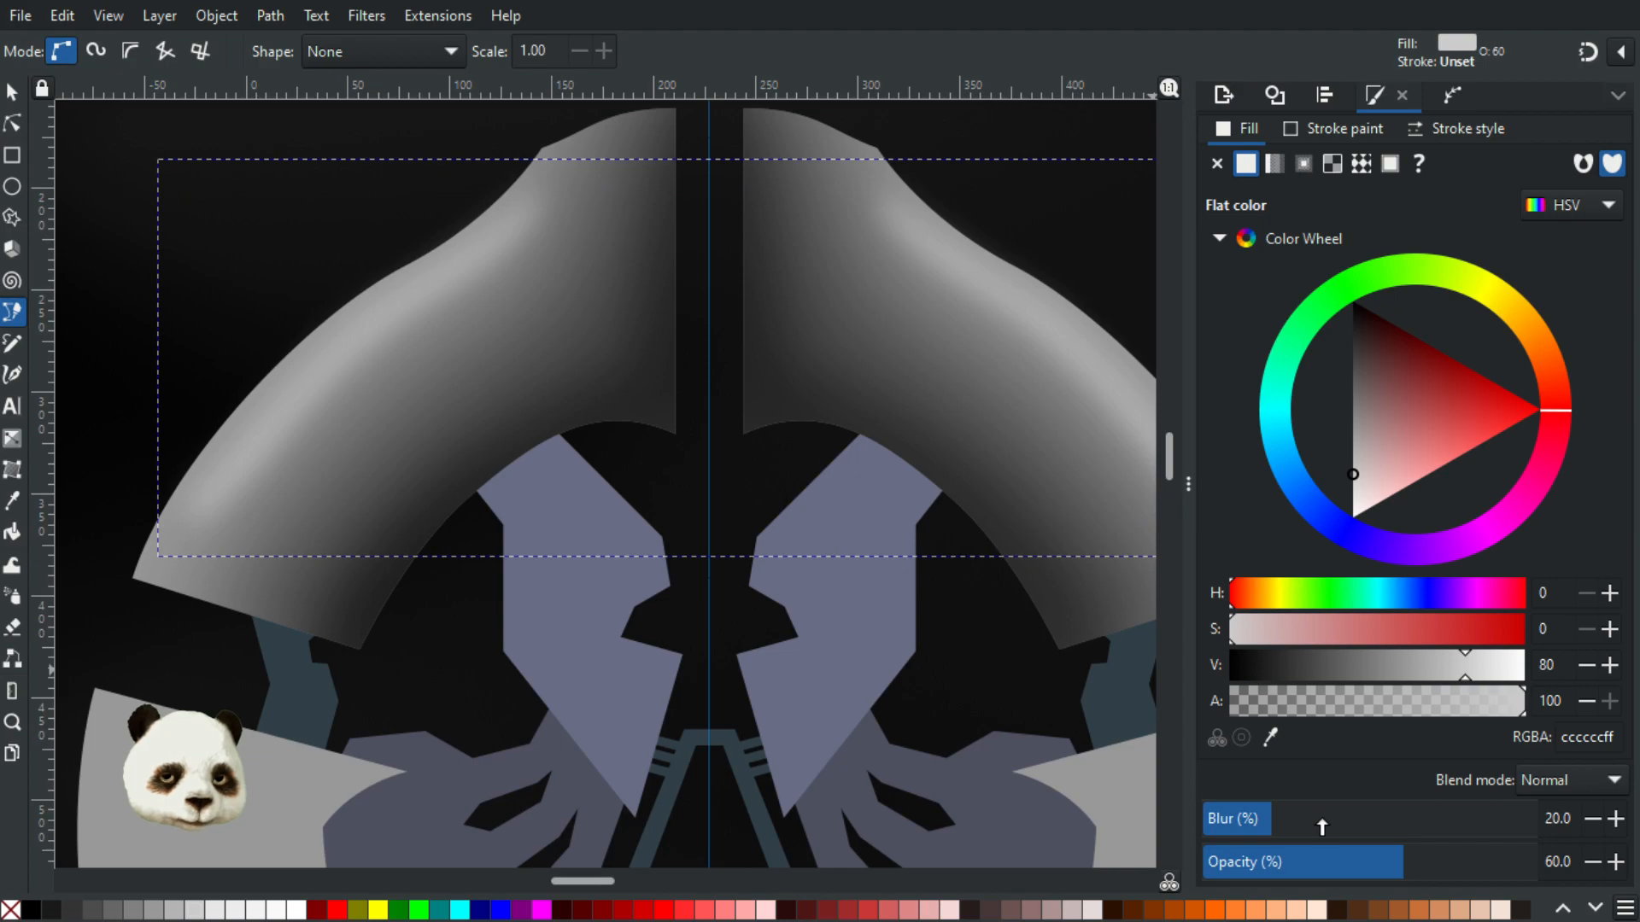
{"action": "scroll", "coordinate": [709, 530], "scroll_direction": "down", "scroll_amount": 2}
{"action": "scroll", "coordinate": [863, 549], "scroll_direction": "up", "scroll_amount": 1}
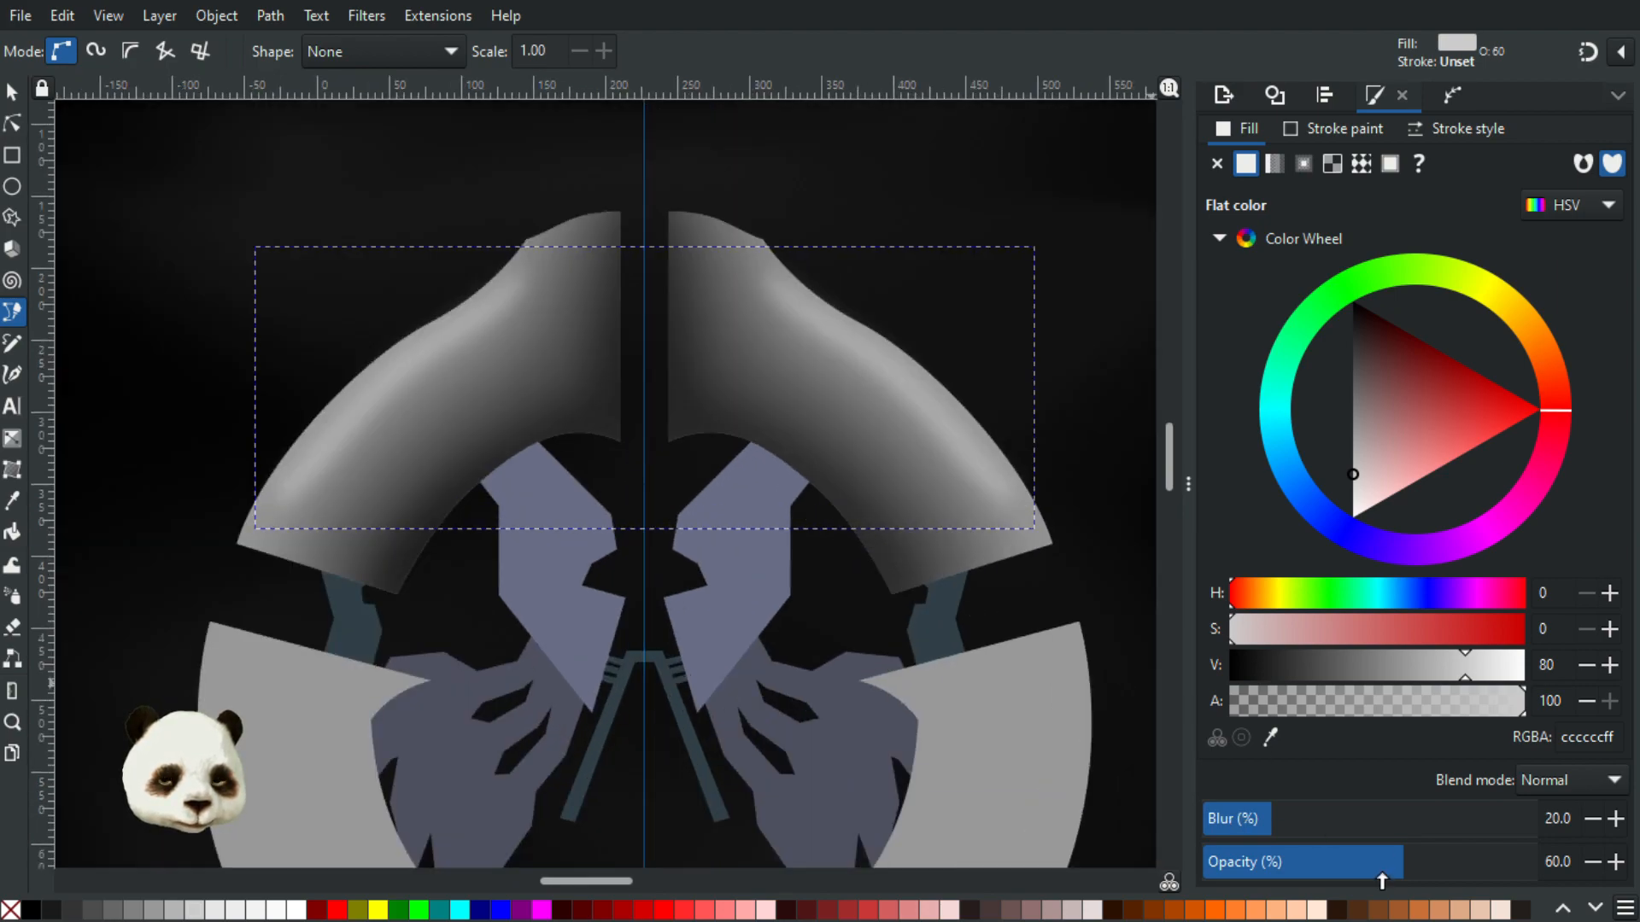
{"action": "left_click_drag", "start_coordinate": [1390, 862], "coordinate": [1348, 861]}
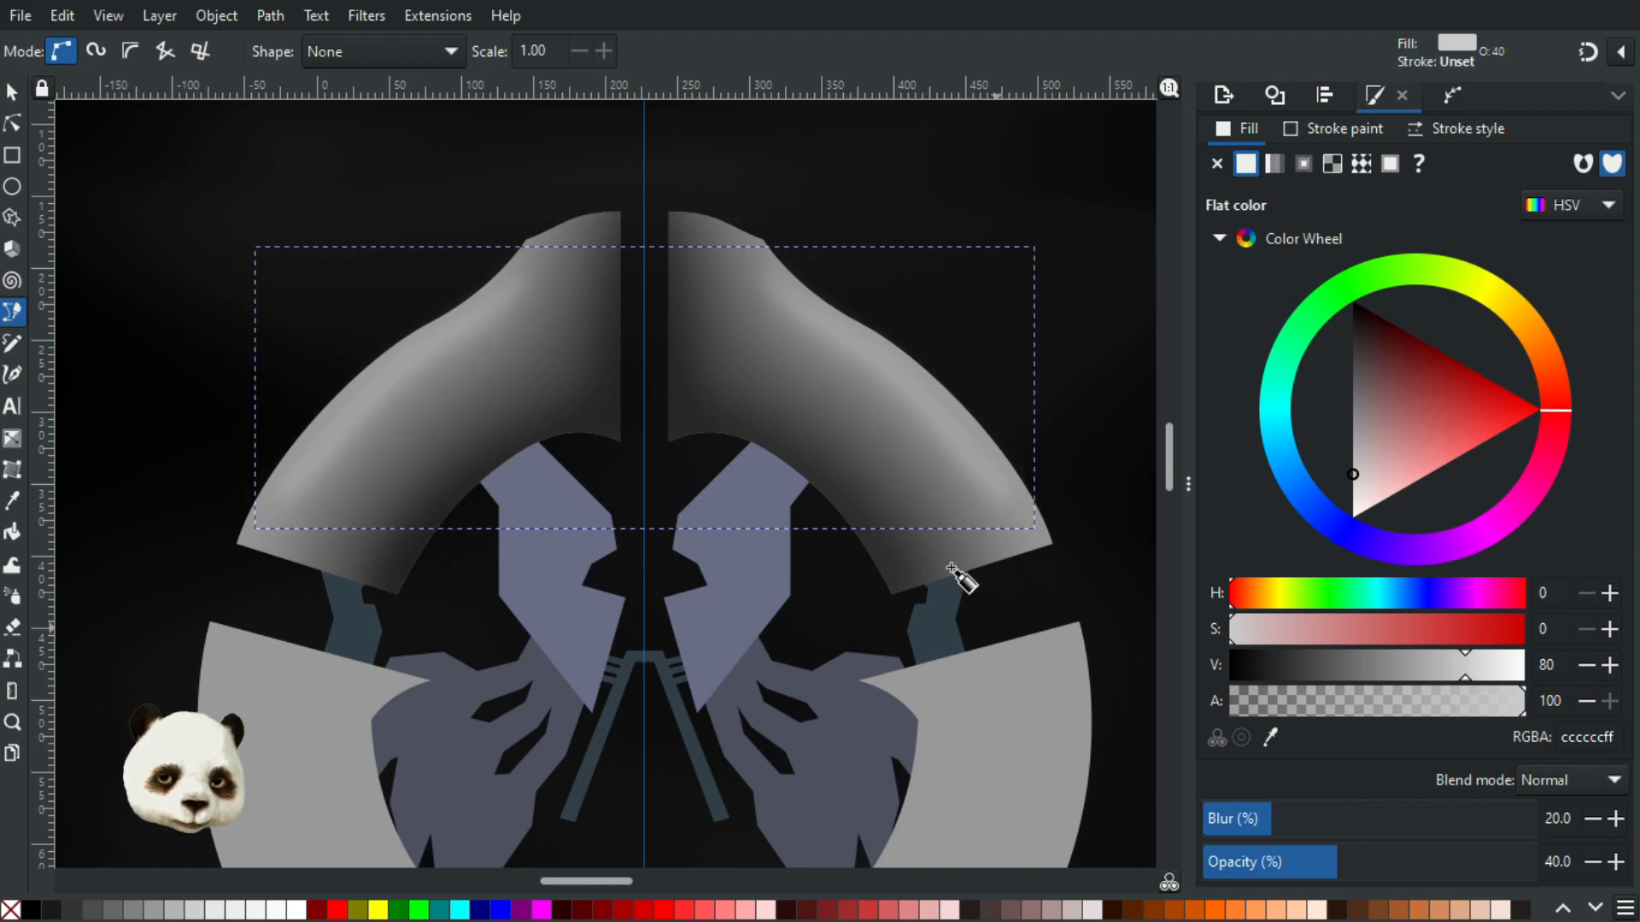
{"action": "scroll", "coordinate": [948, 360], "scroll_direction": "up", "scroll_amount": 3}
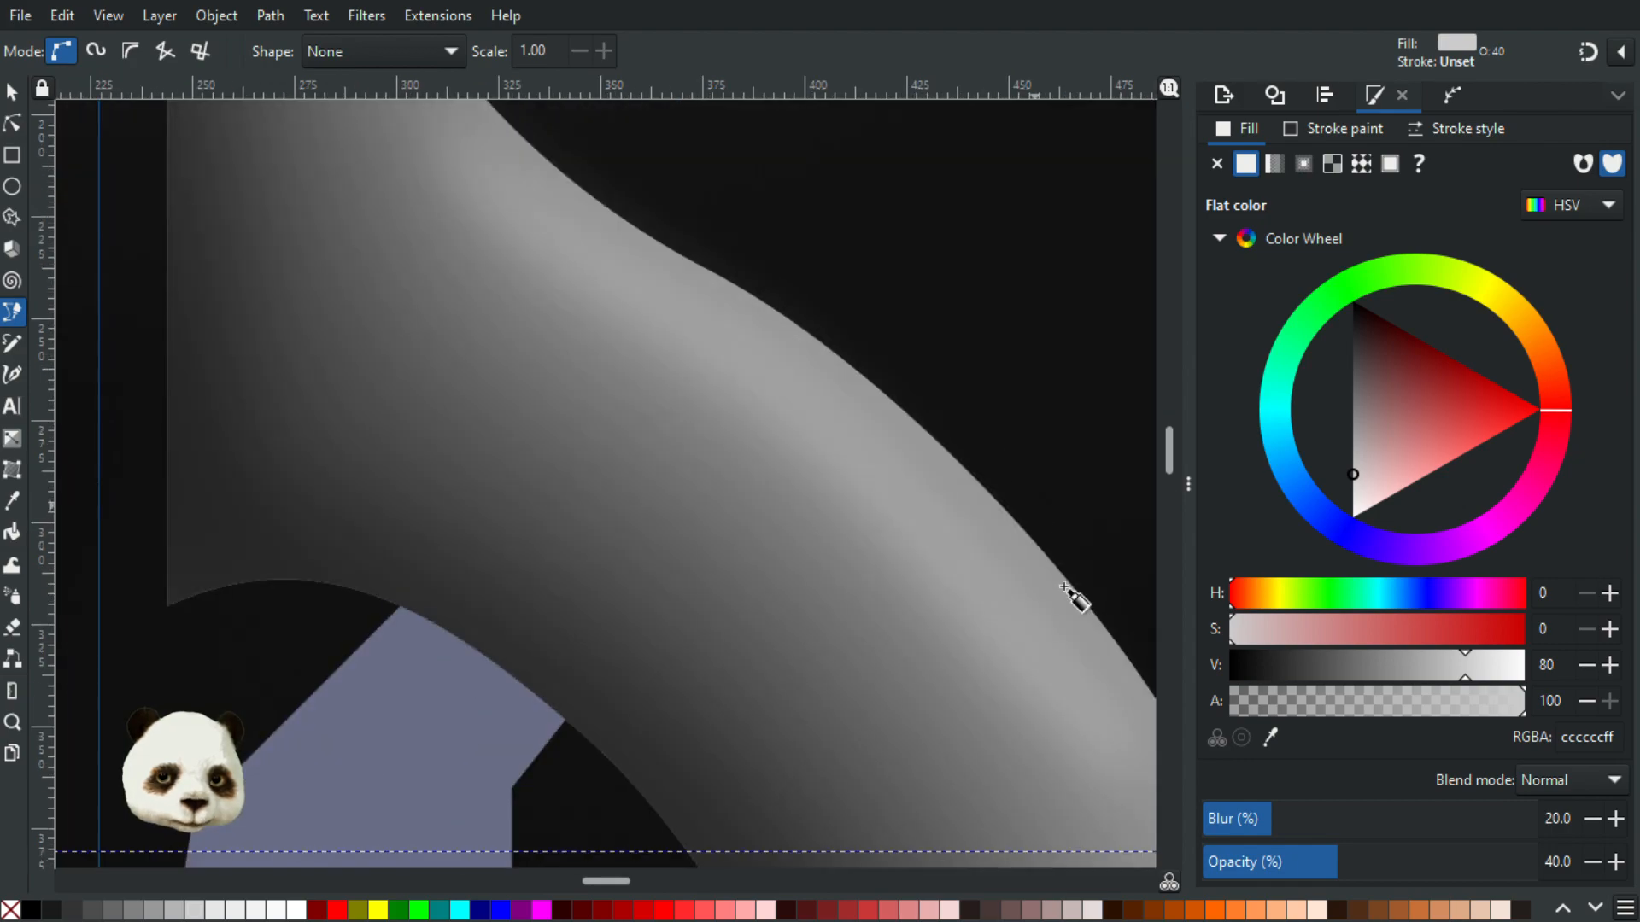
{"action": "left_click", "coordinate": [1335, 821]}
{"action": "left_click", "coordinate": [1264, 818]}
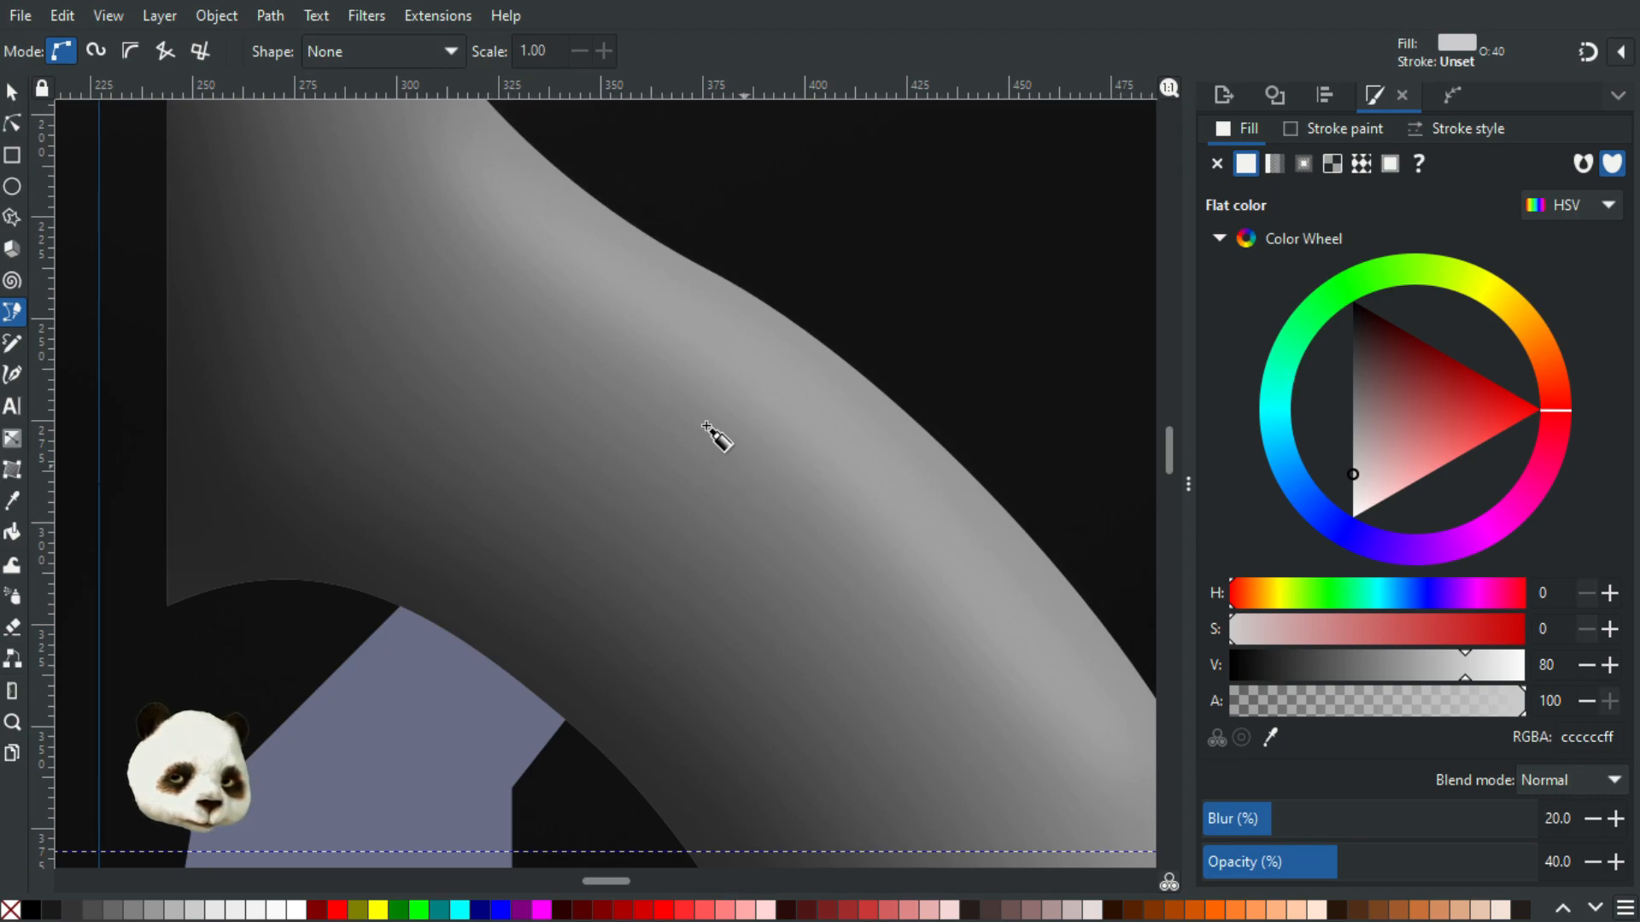
{"action": "scroll", "coordinate": [666, 475], "scroll_direction": "down", "scroll_amount": 4}
{"action": "scroll", "coordinate": [274, 573], "scroll_direction": "up", "scroll_amount": 2}
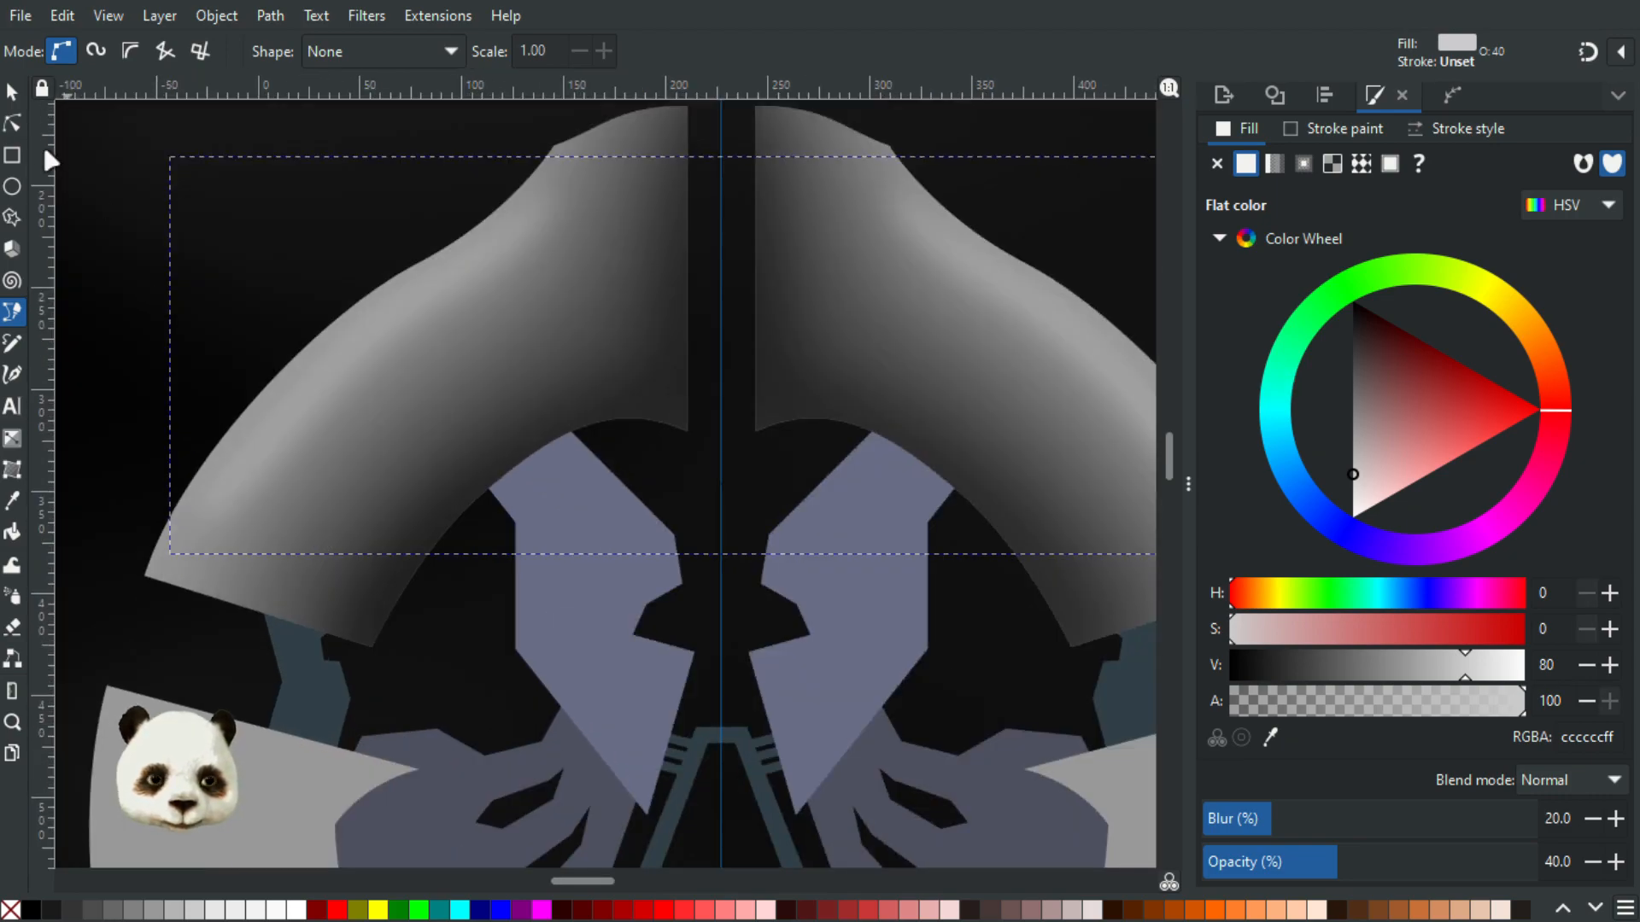
{"action": "left_click", "coordinate": [12, 92]}
{"action": "left_click", "coordinate": [140, 207]}
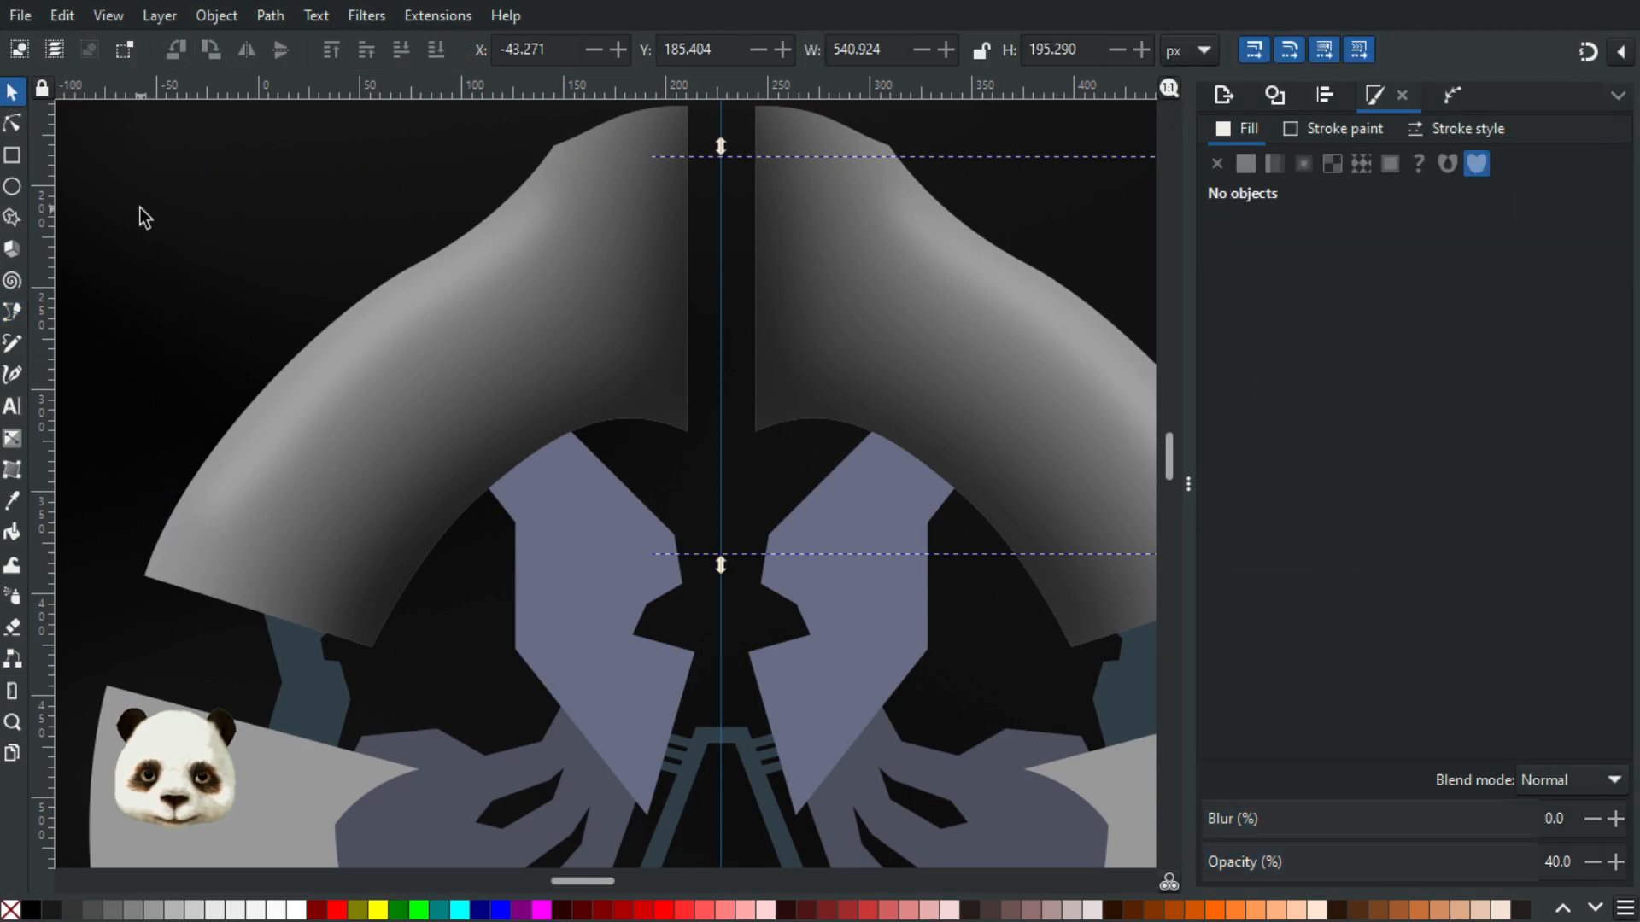
Recolor the transparent end stop of the radial gradient in the upper pieces' inner shadow to dark blue 040926
{"action": "scroll", "coordinate": [207, 247], "scroll_direction": "down", "scroll_amount": 3}
{"action": "scroll", "coordinate": [414, 290], "scroll_direction": "down", "scroll_amount": 2}
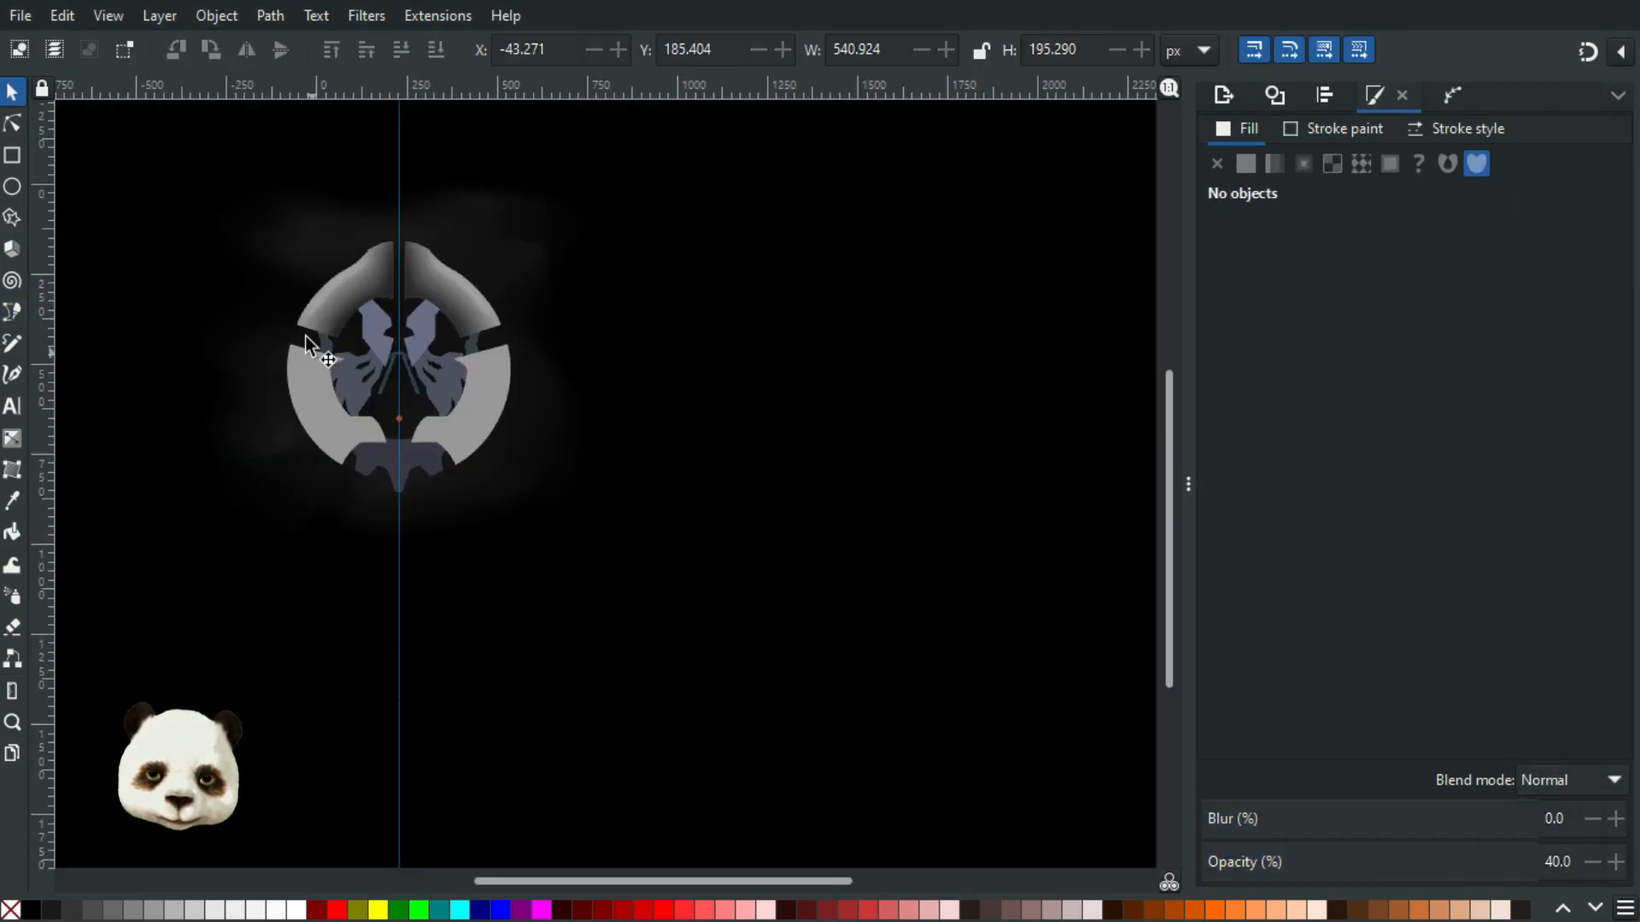
{"action": "scroll", "coordinate": [299, 316], "scroll_direction": "up", "scroll_amount": 1}
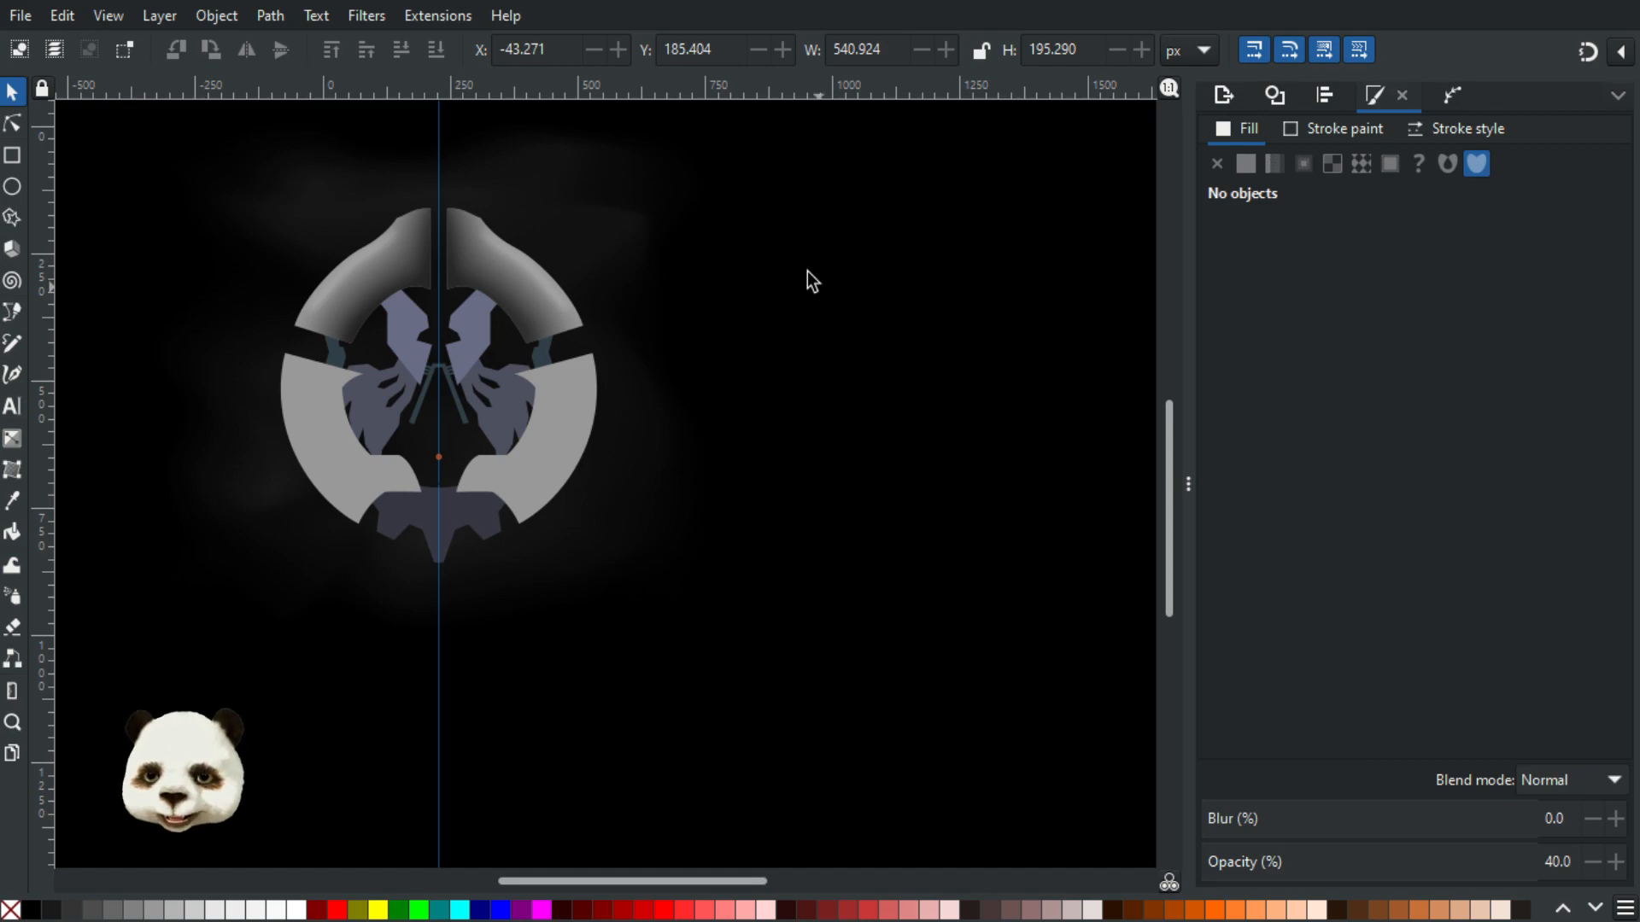
{"action": "scroll", "coordinate": [362, 300], "scroll_direction": "up", "scroll_amount": 3}
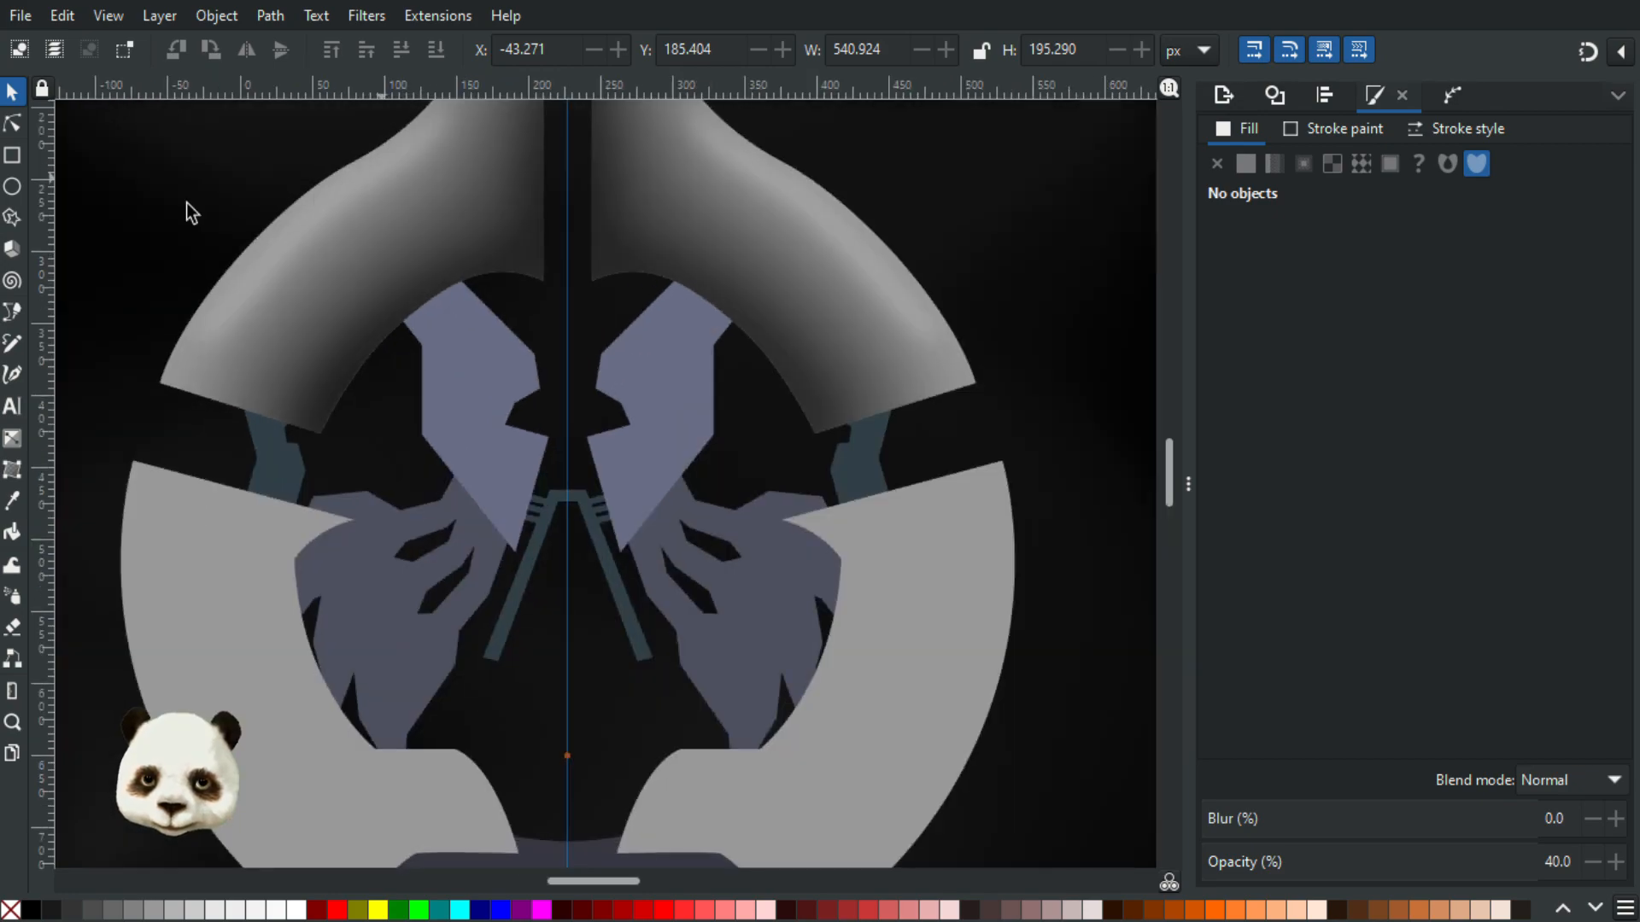
{"action": "left_click", "coordinate": [17, 122]}
{"action": "left_click", "coordinate": [468, 267]}
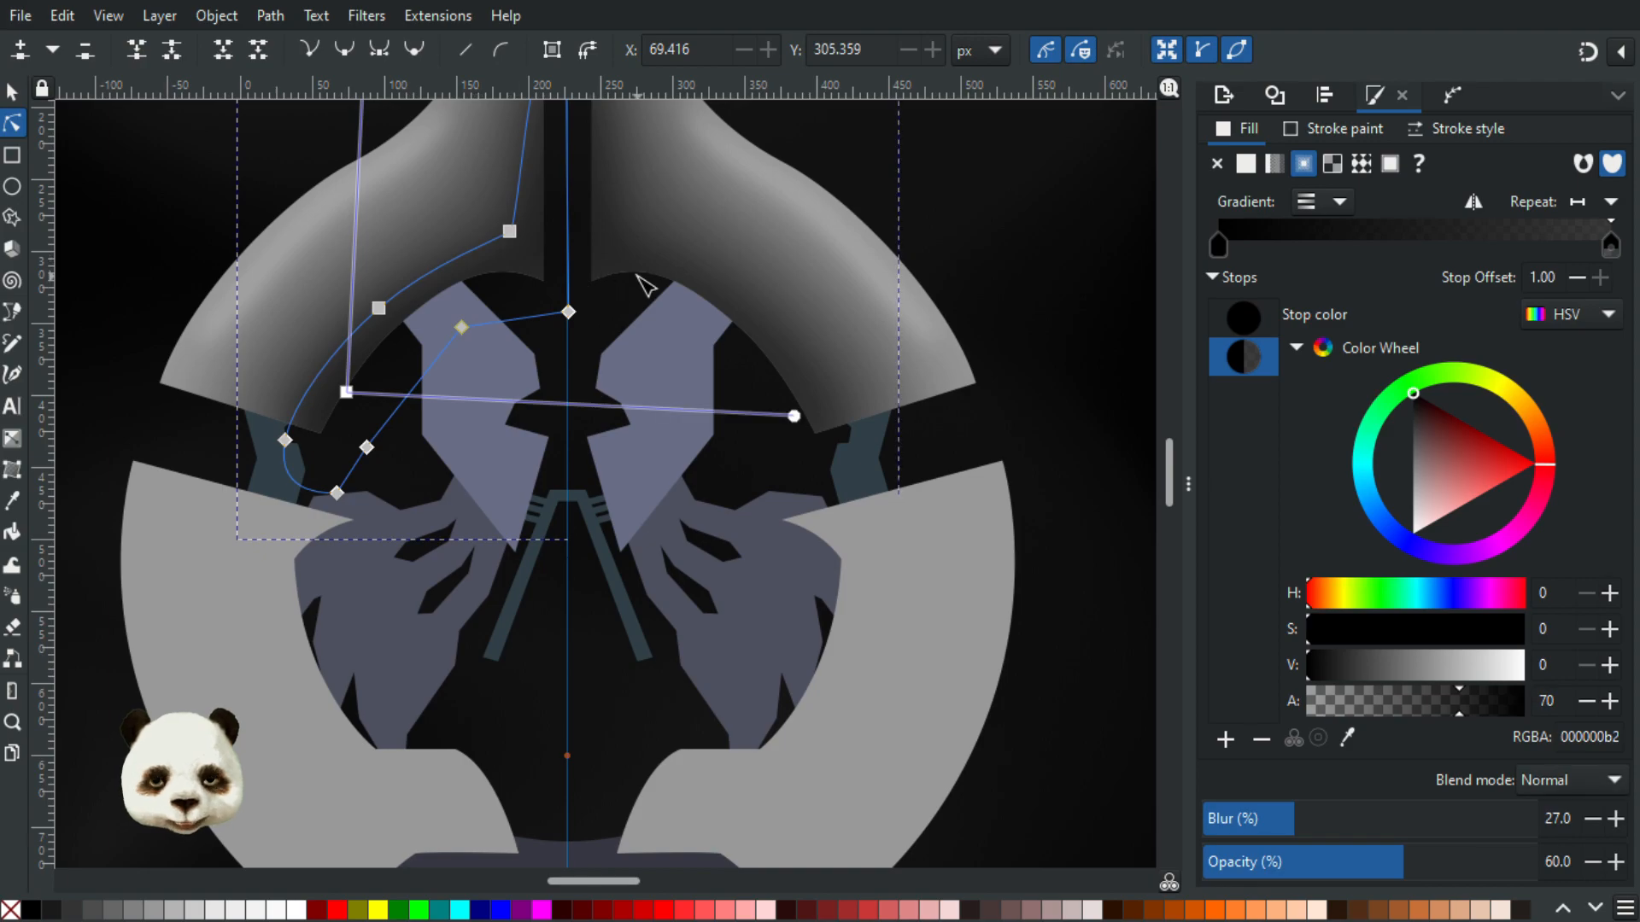
{"action": "left_click", "coordinate": [1447, 598]}
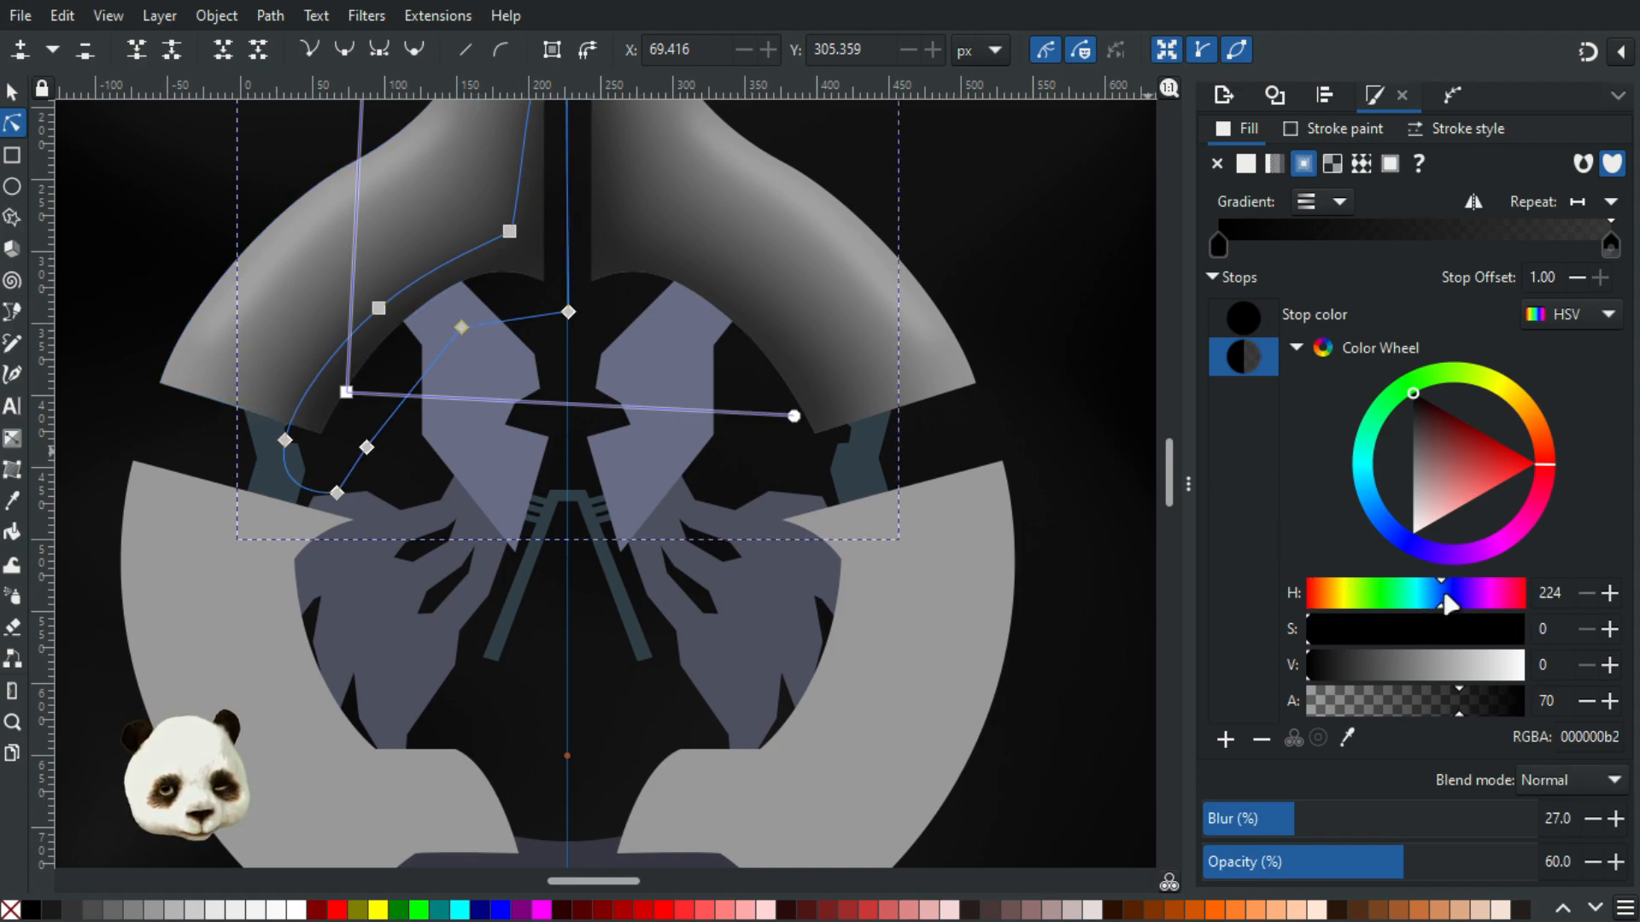
{"action": "left_click", "coordinate": [1407, 547]}
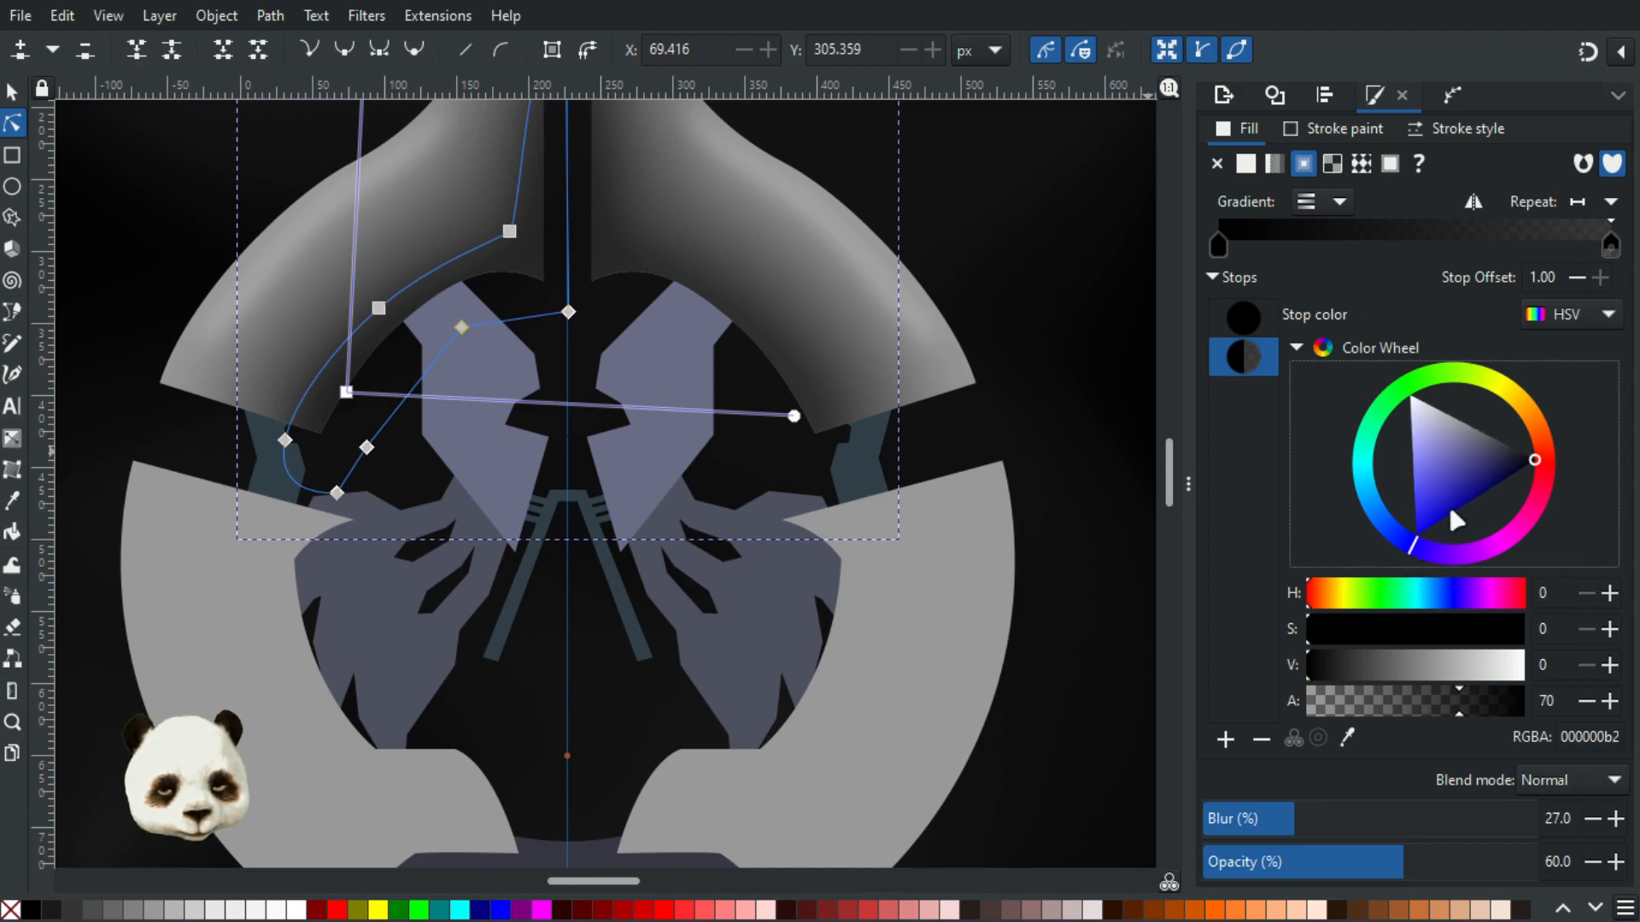
{"action": "left_click_drag", "start_coordinate": [1493, 473], "coordinate": [1534, 474]}
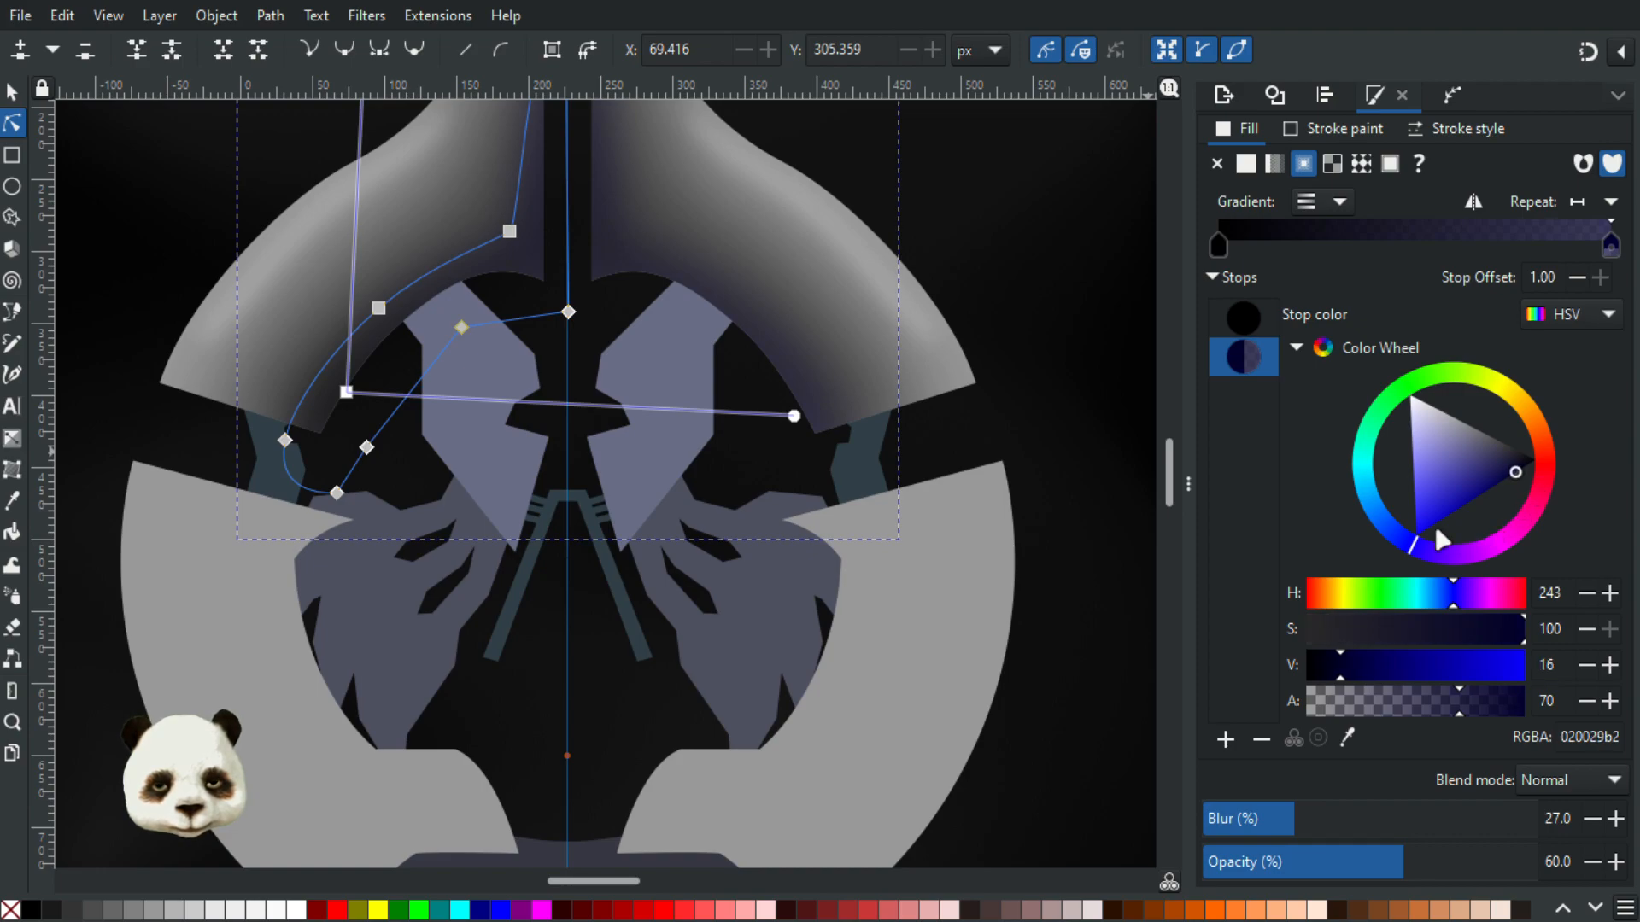
{"action": "left_click_drag", "start_coordinate": [1412, 545], "coordinate": [1398, 537]}
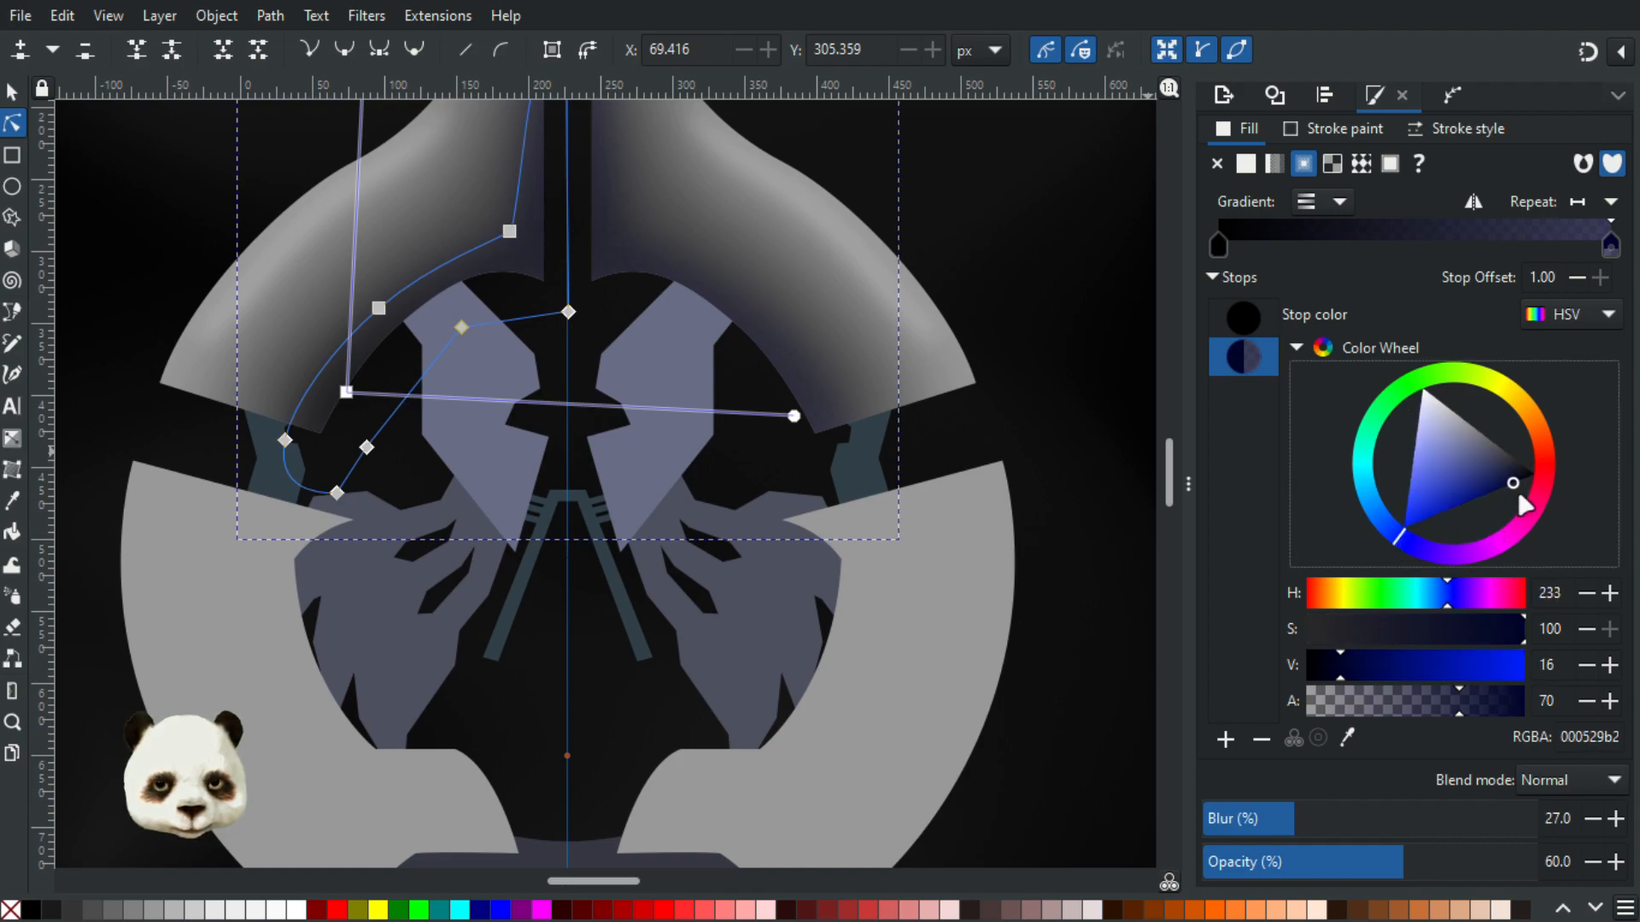
{"action": "left_click_drag", "start_coordinate": [1514, 475], "coordinate": [1517, 479]}
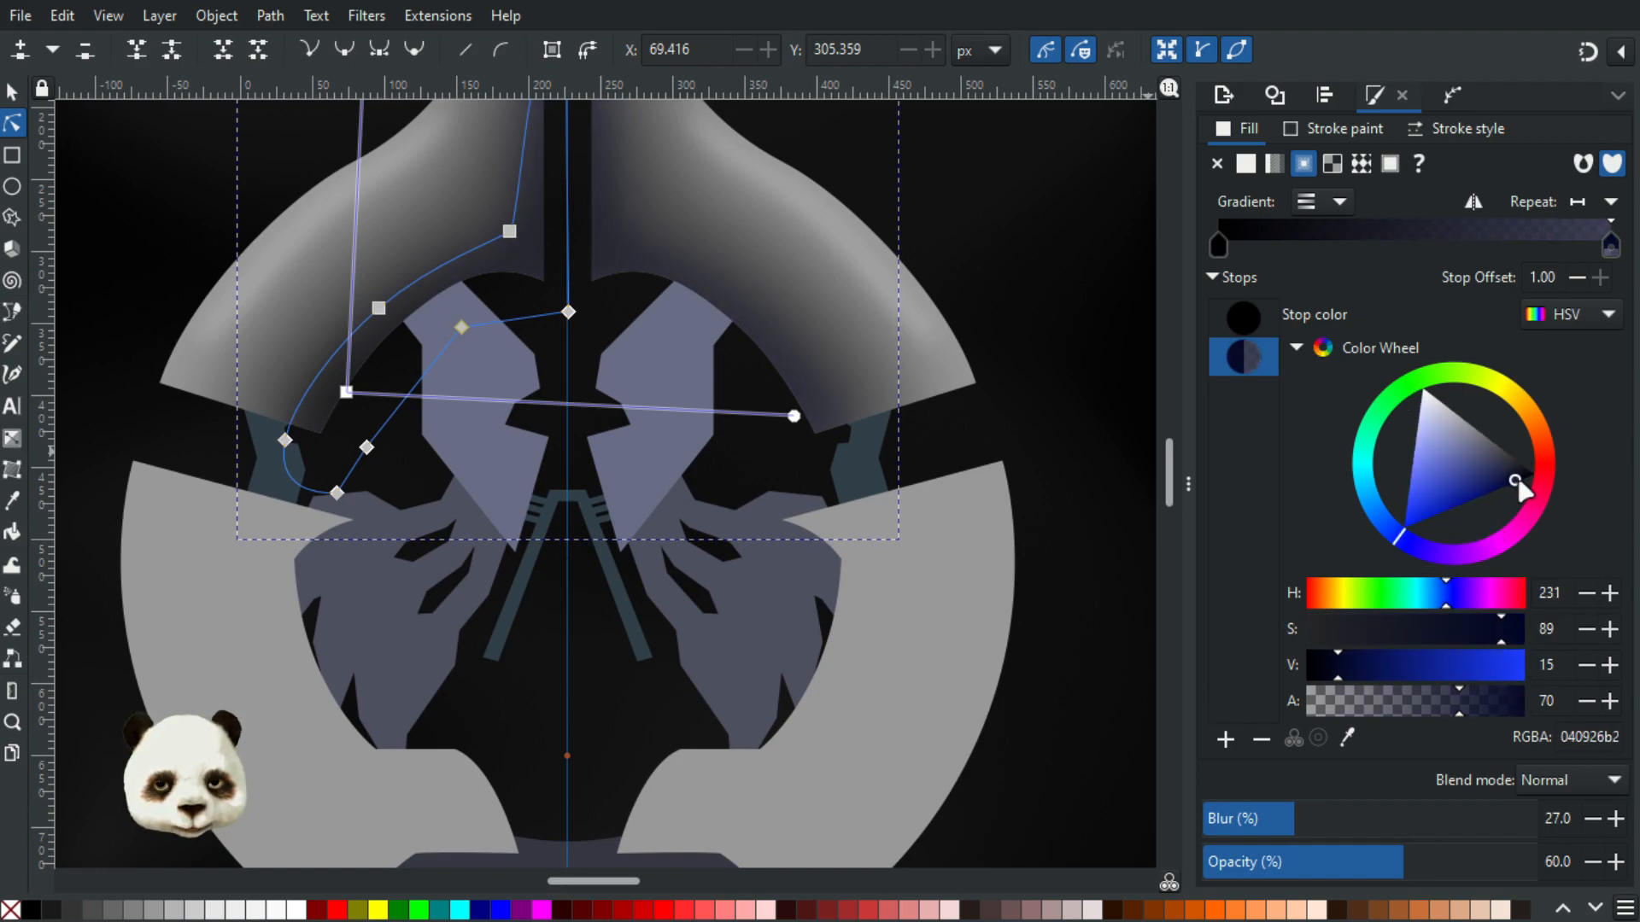
{"action": "left_click", "coordinate": [1039, 301]}
Change the flat black blurred shadow over the upper ring pieces to a near-black blue, 000007
{"action": "scroll", "coordinate": [1039, 300], "scroll_direction": "down", "scroll_amount": 3}
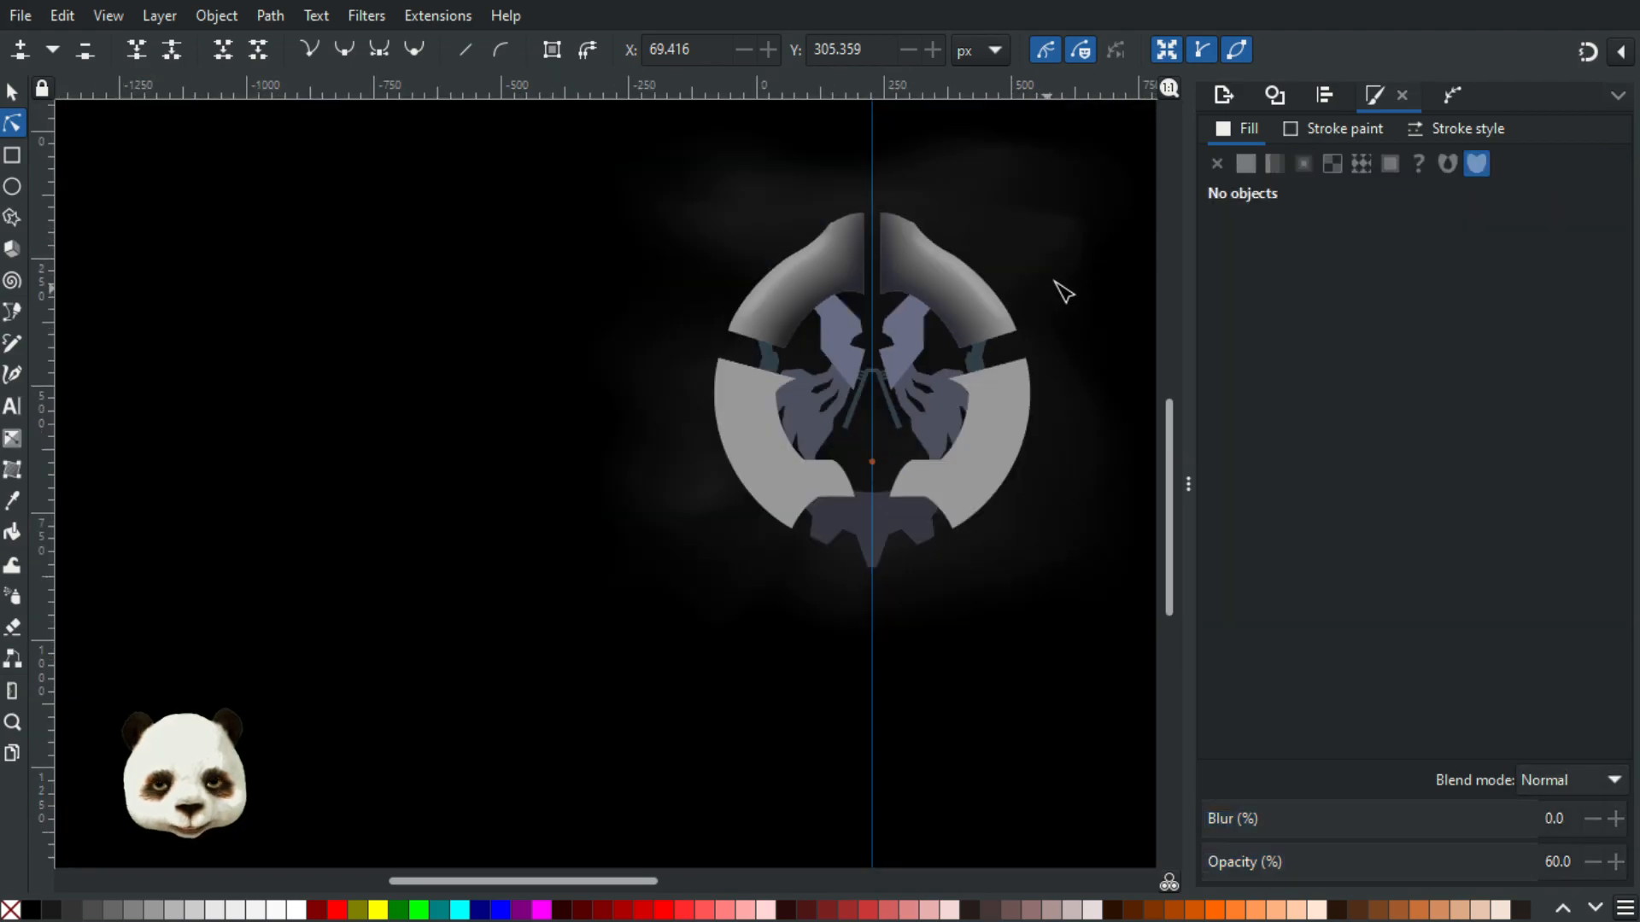
{"action": "left_click_drag", "start_coordinate": [1065, 275], "coordinate": [981, 366]}
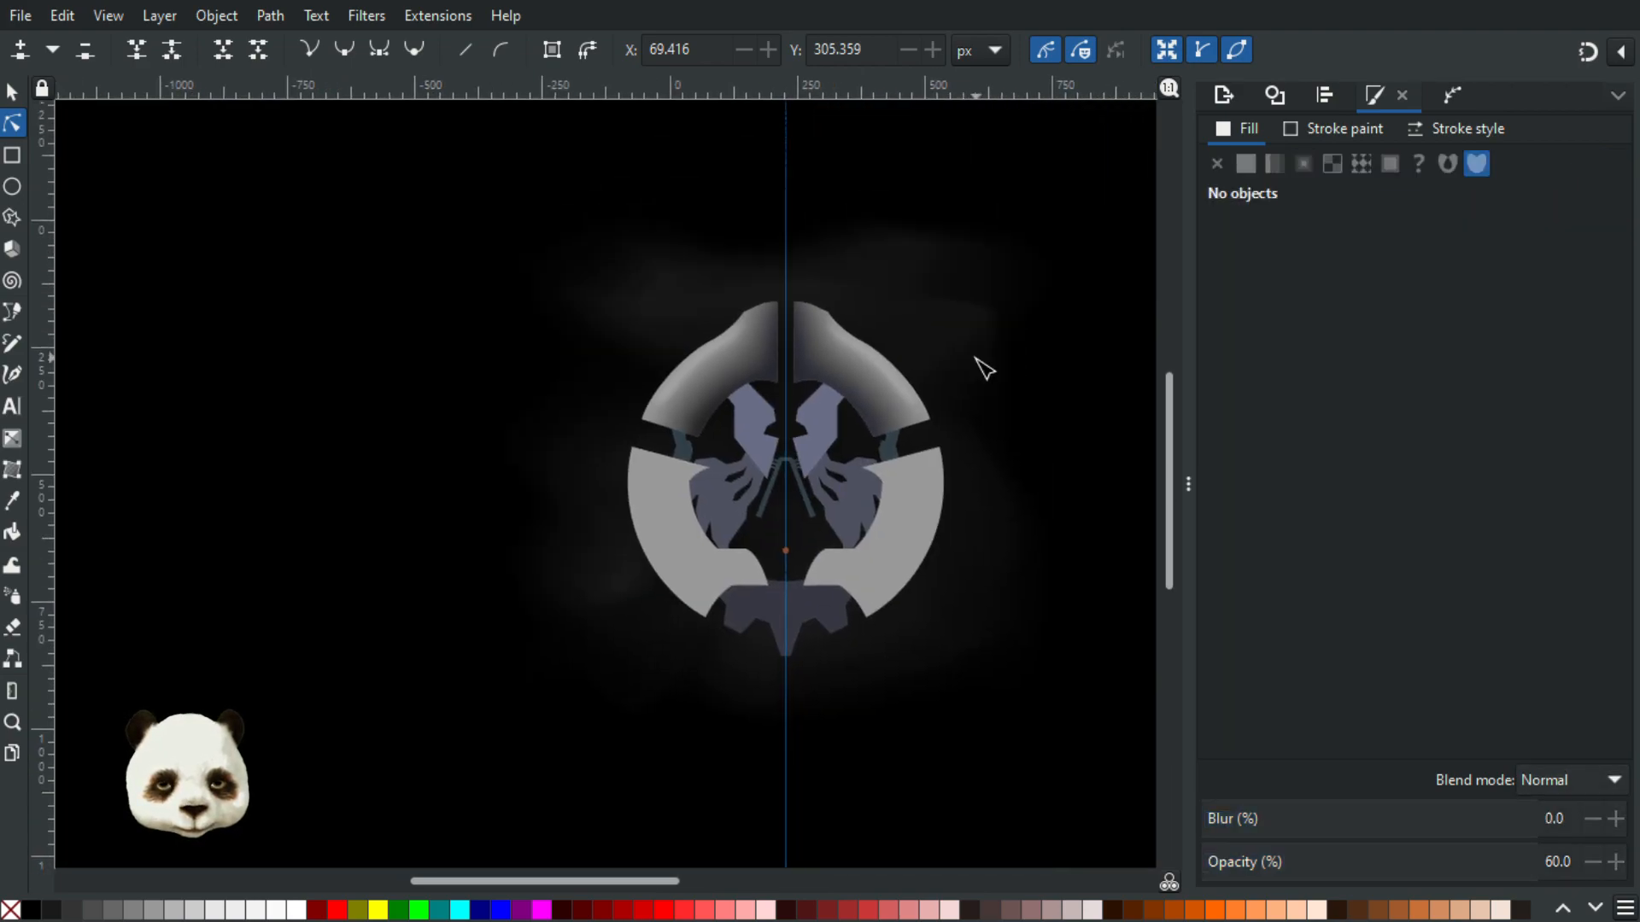
{"action": "scroll", "coordinate": [965, 400], "scroll_direction": "up", "scroll_amount": 1}
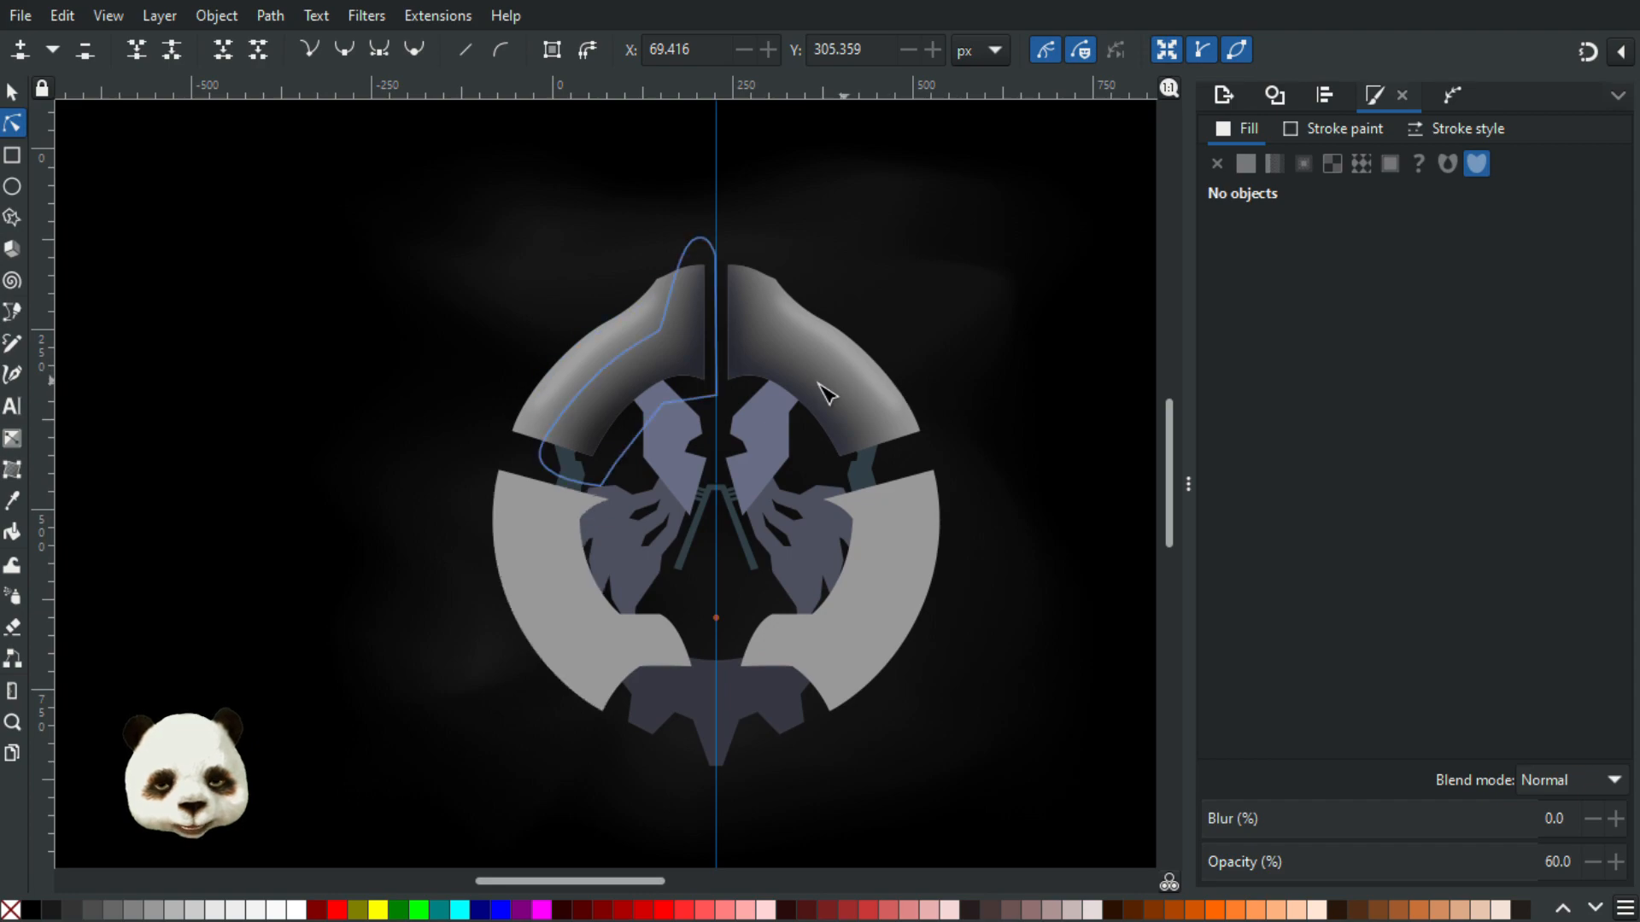
{"action": "left_click", "coordinate": [610, 386]}
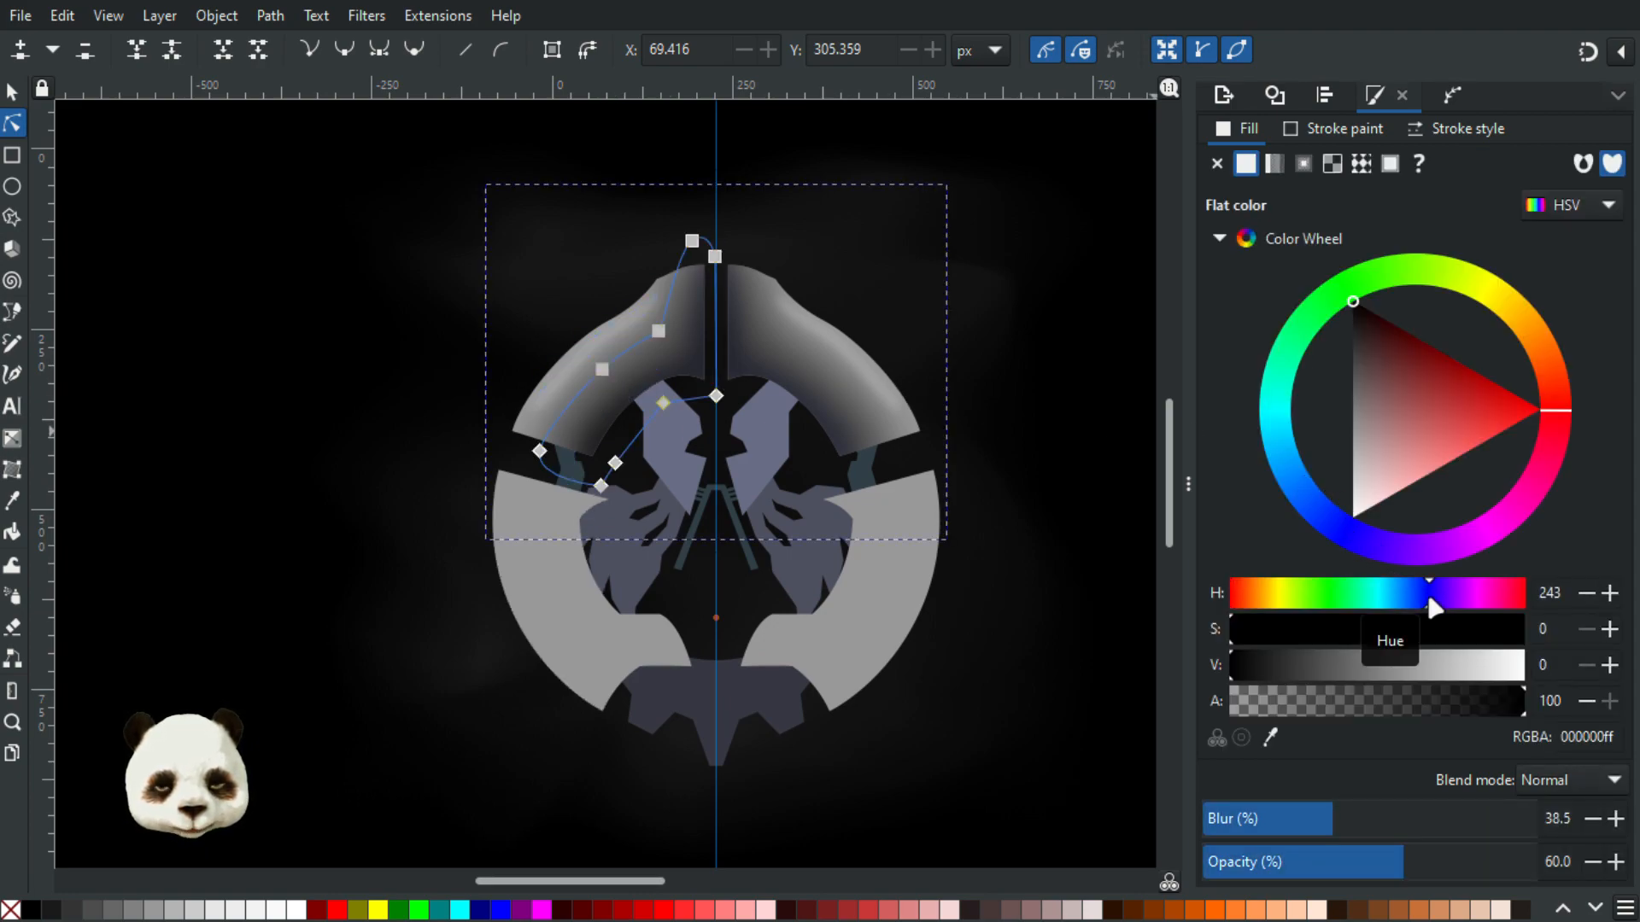
{"action": "left_click", "coordinate": [1344, 529]}
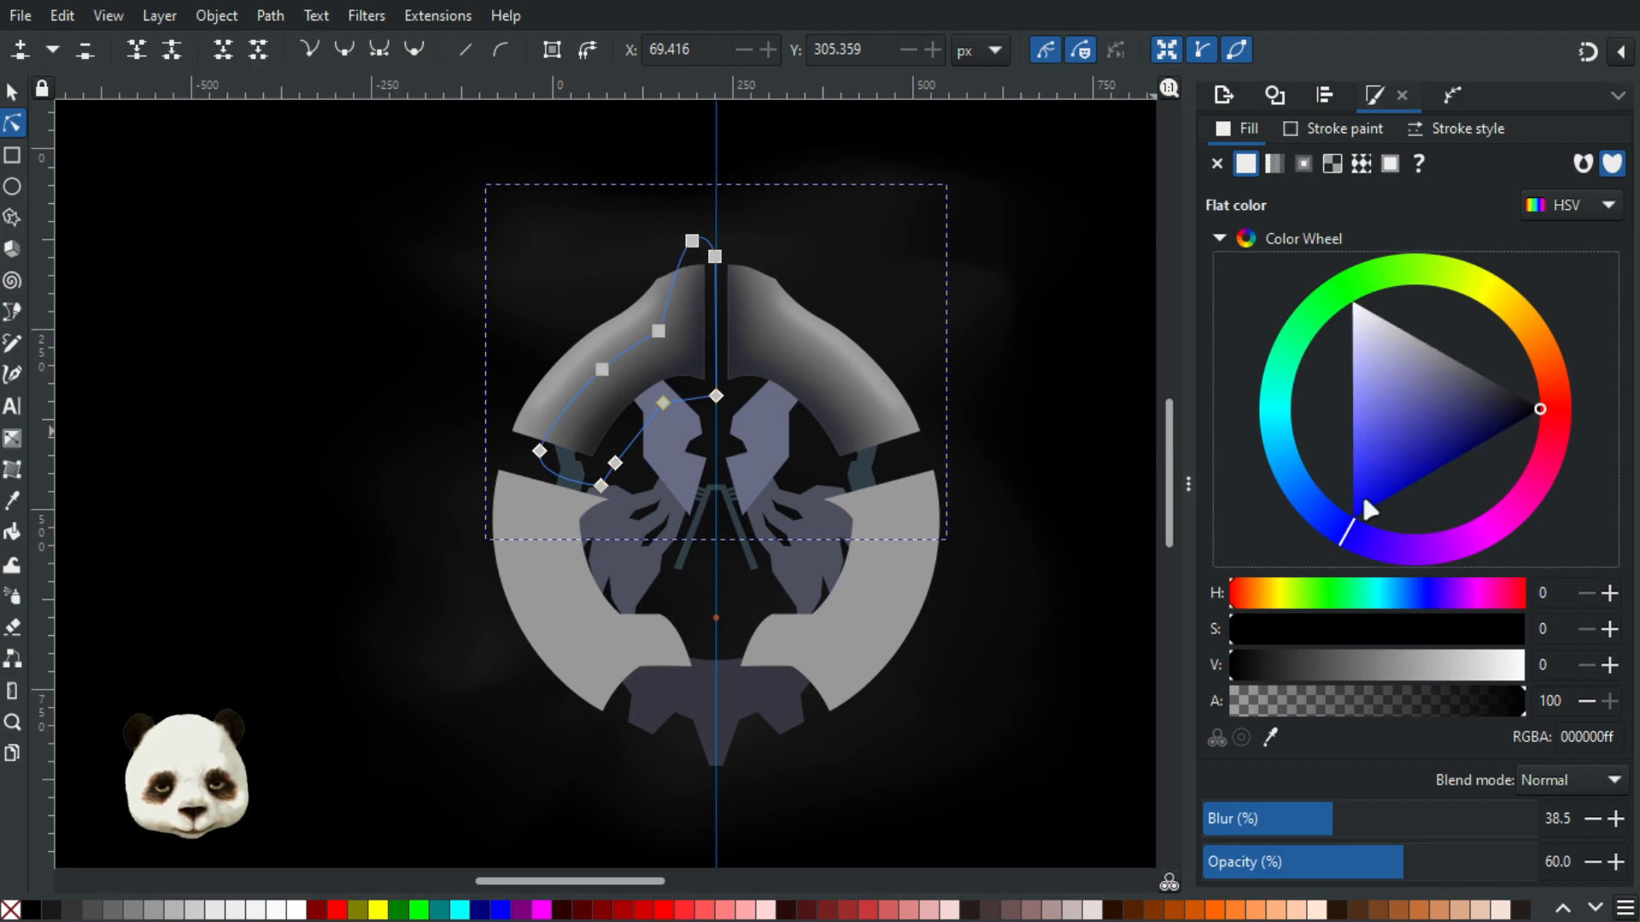
{"action": "left_click", "coordinate": [1529, 412]}
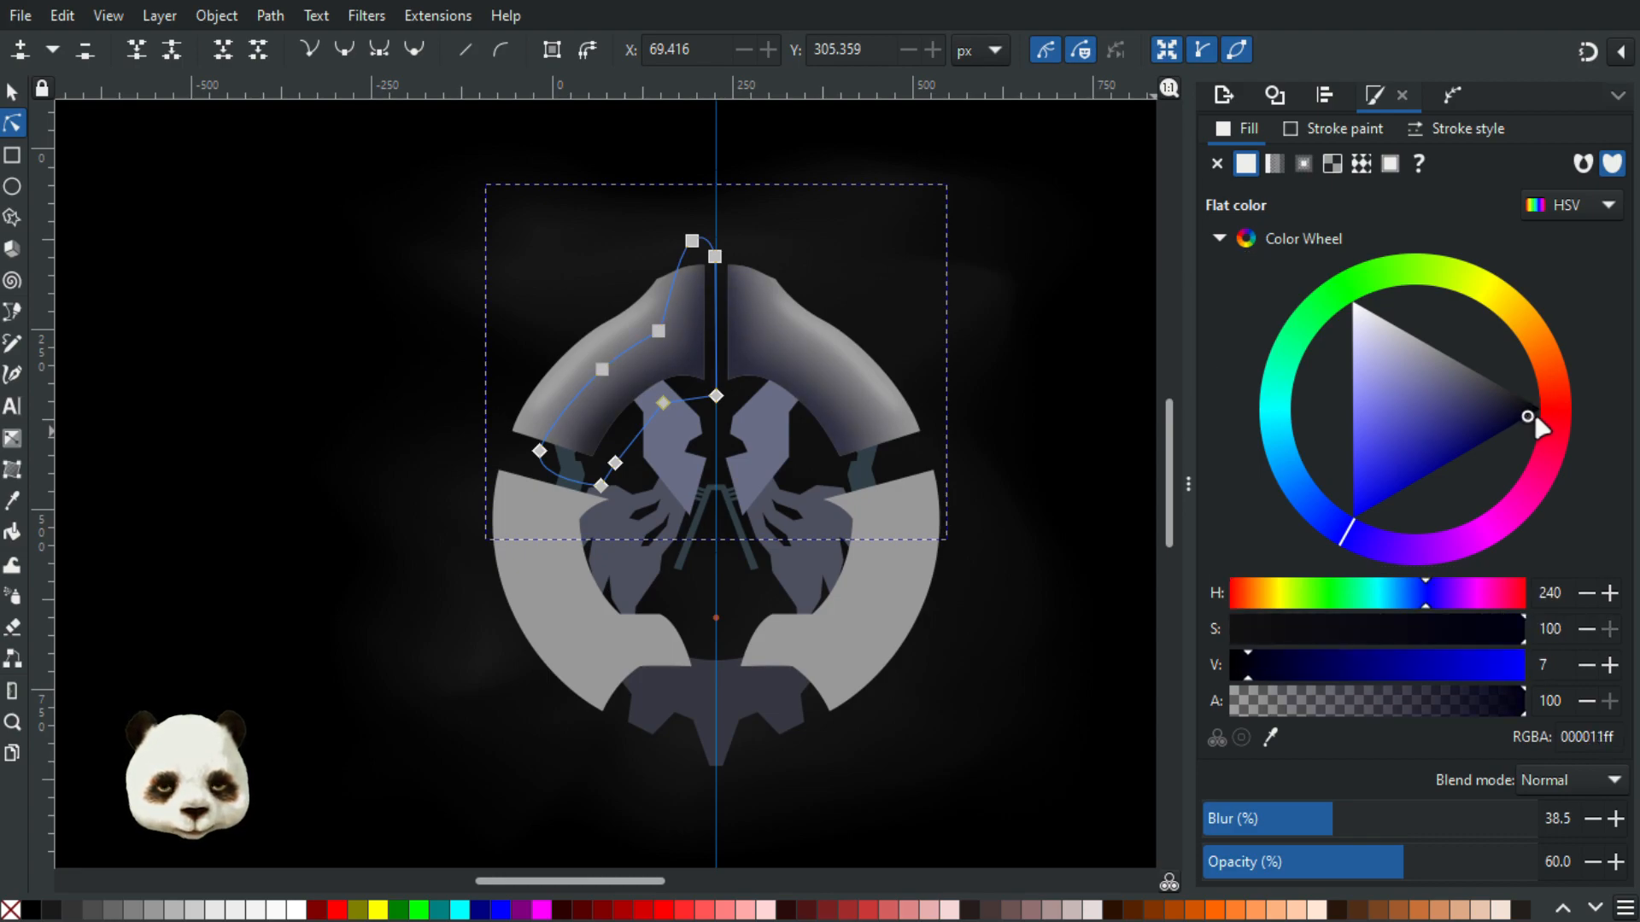
{"action": "mouse_move", "coordinate": [1541, 411]}
{"action": "left_mouse_down"}
{"action": "mouse_move", "coordinate": [1498, 459]}
{"action": "mouse_move", "coordinate": [1580, 436]}
{"action": "left_mouse_up"}
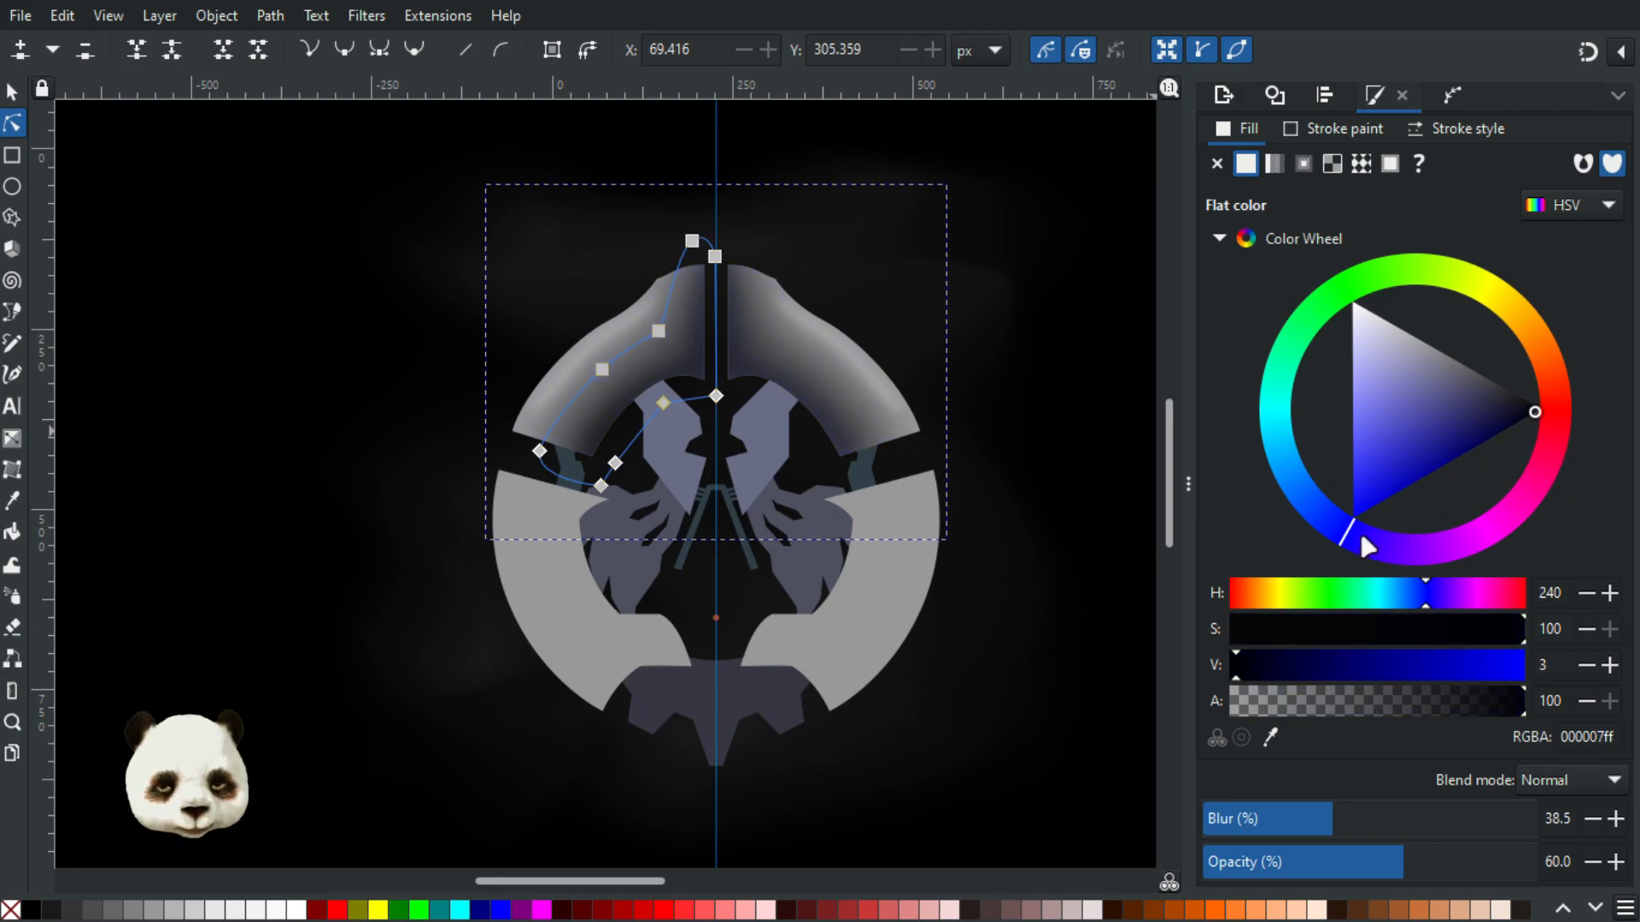
{"action": "left_click", "coordinate": [1061, 350]}
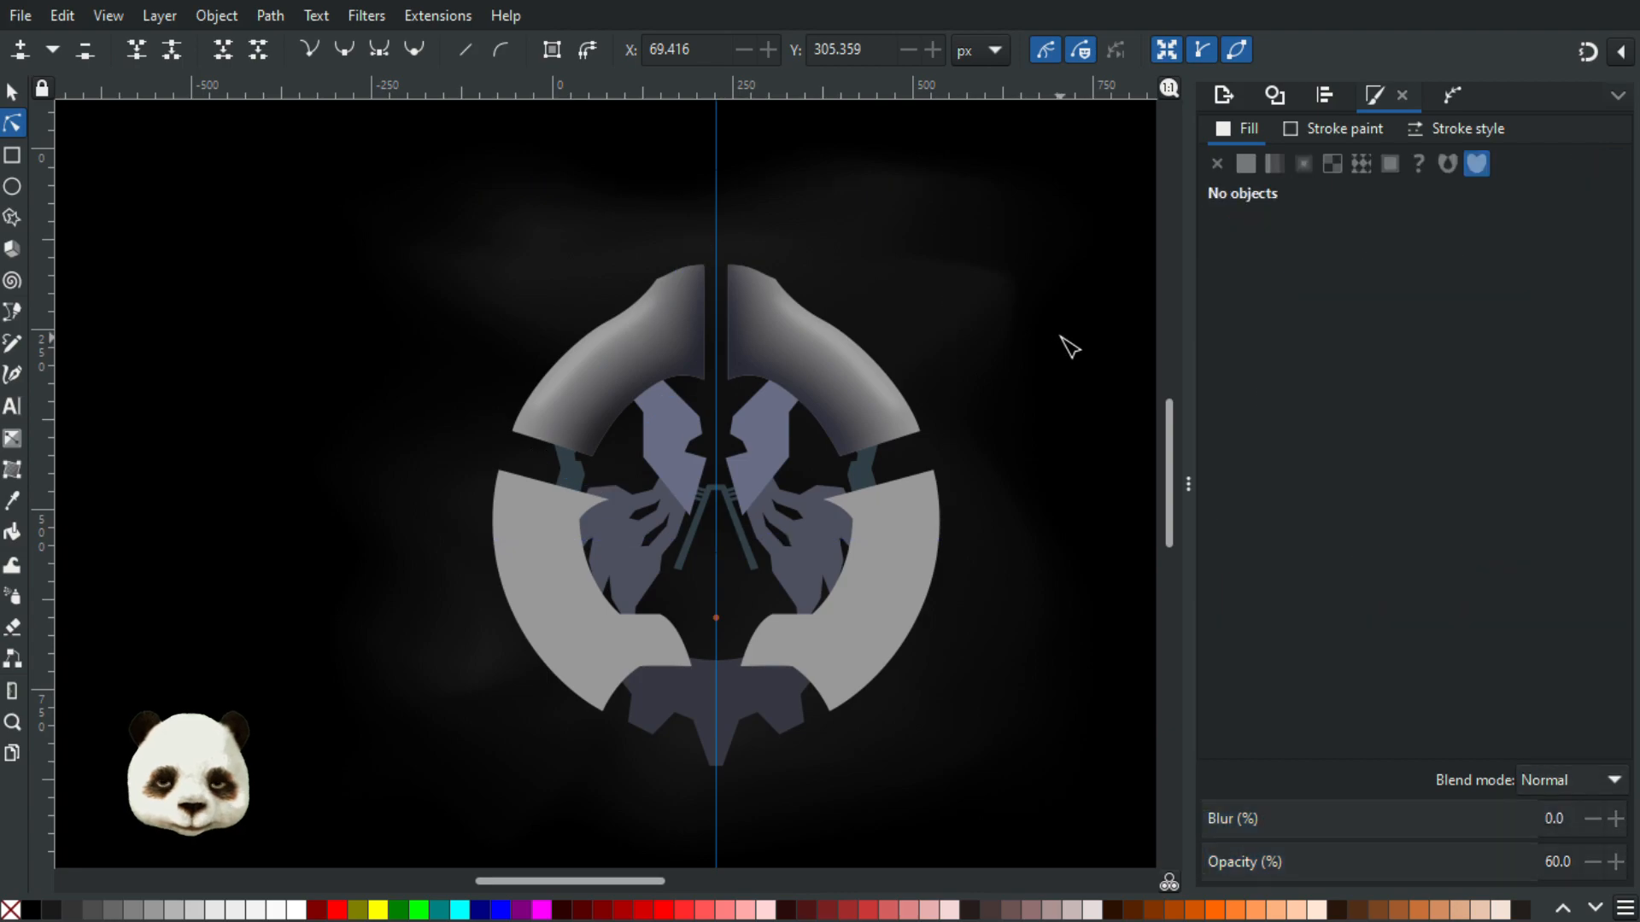
Reduce the opacity of the blurred highlight on the upper ring pieces to 30%
{"action": "scroll", "coordinate": [642, 361], "scroll_direction": "down", "scroll_amount": 2}
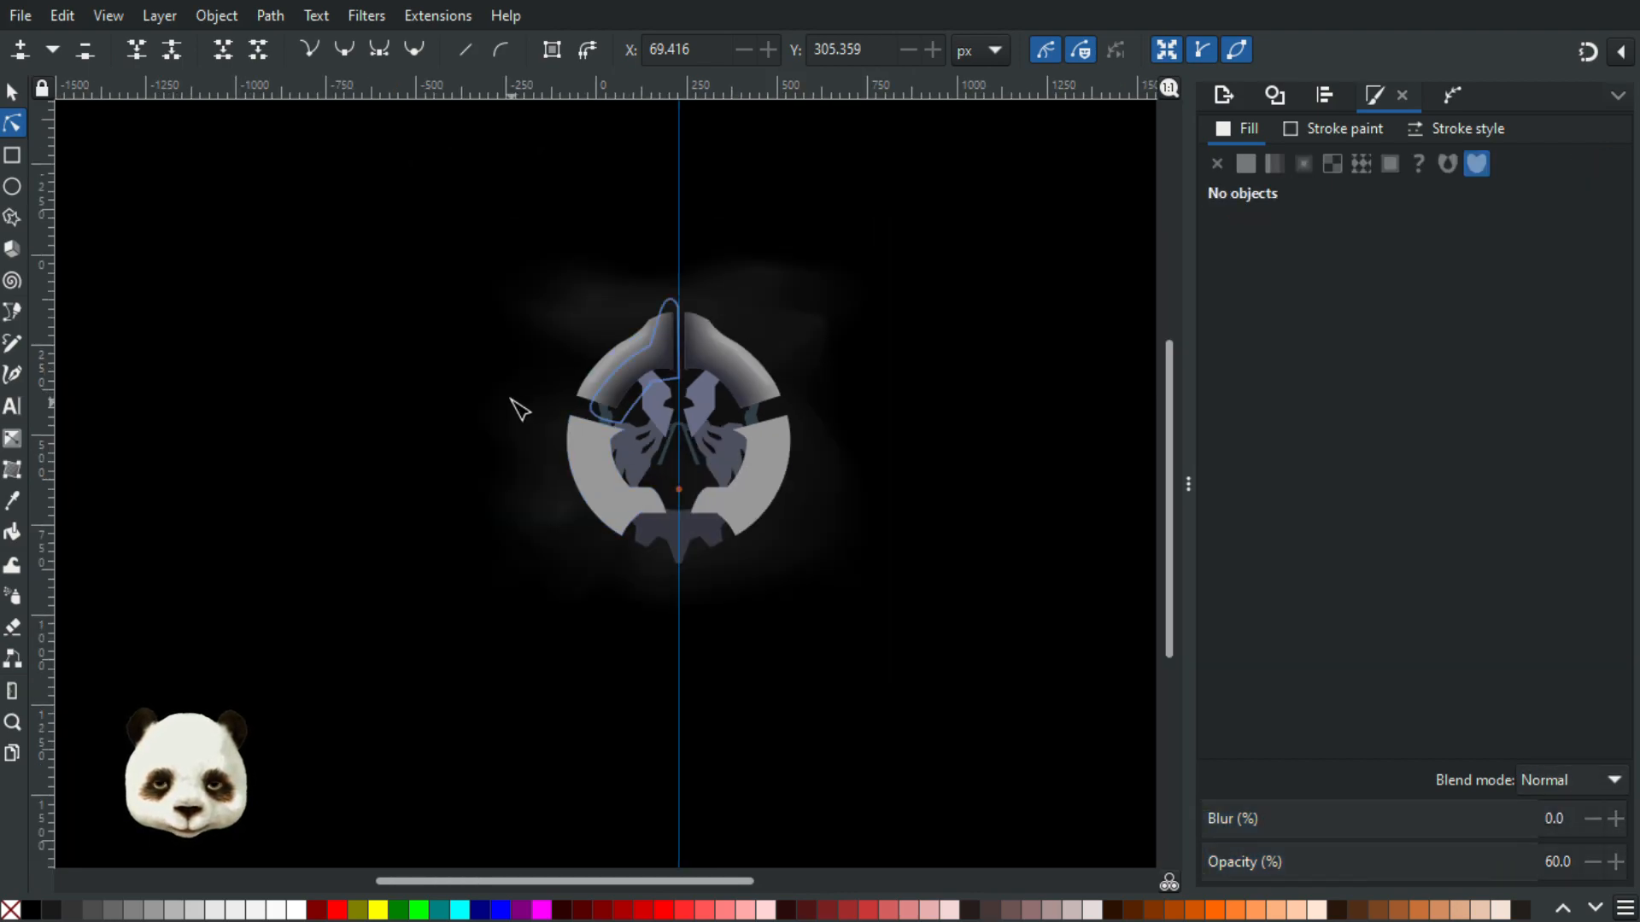
{"action": "scroll", "coordinate": [518, 410], "scroll_direction": "up", "scroll_amount": 2}
{"action": "left_click", "coordinate": [751, 305]}
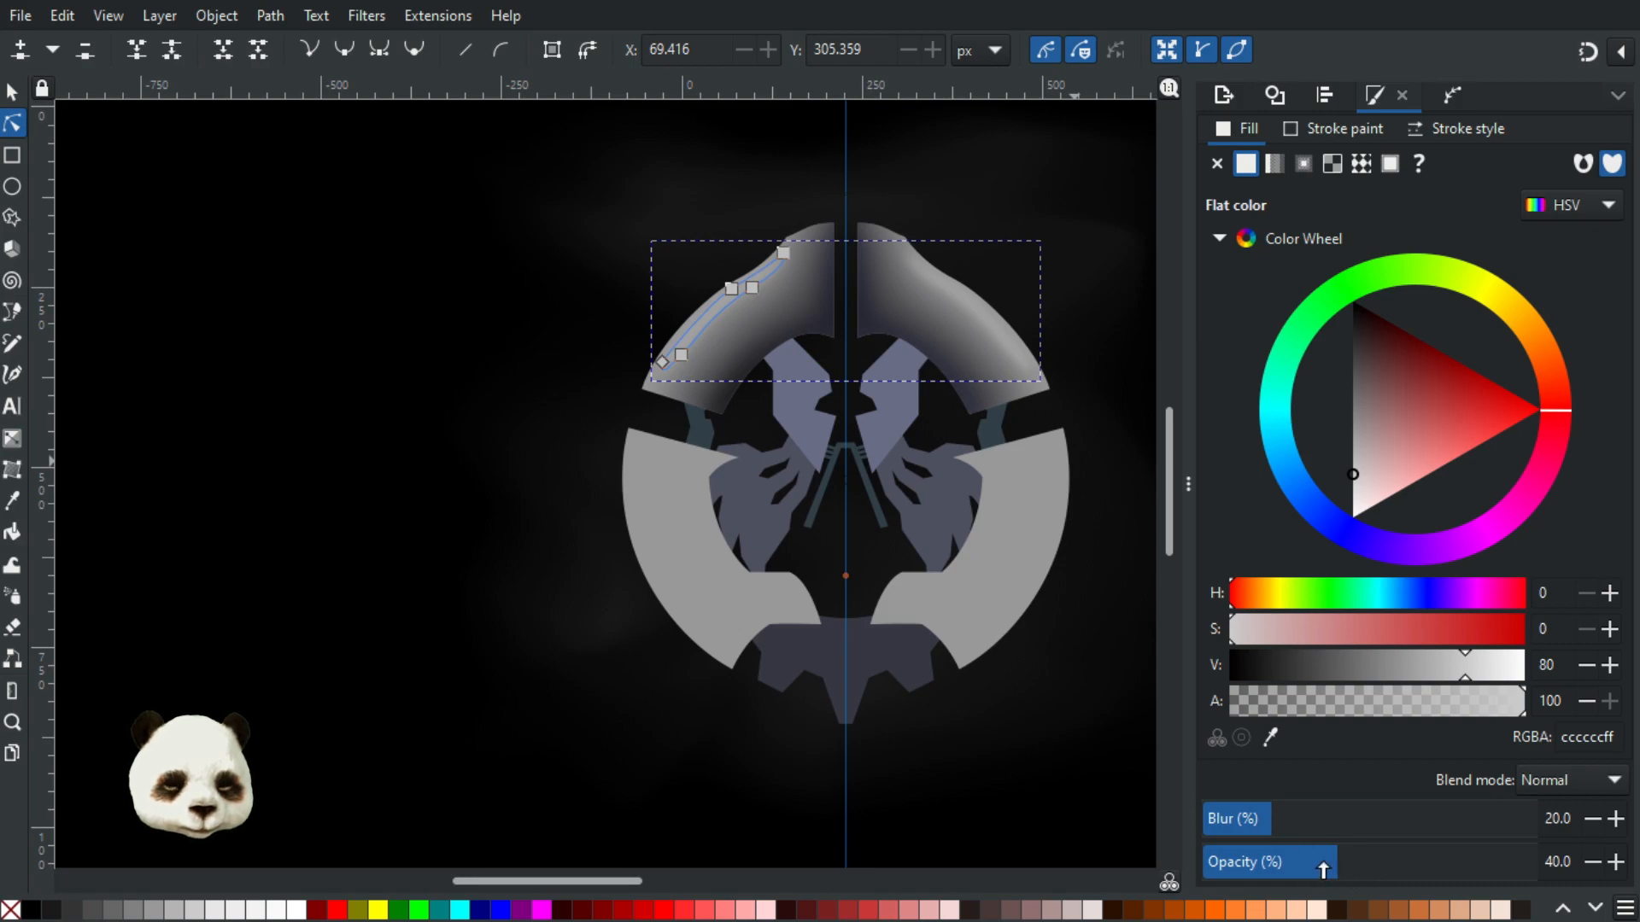
{"action": "left_click", "coordinate": [512, 560]}
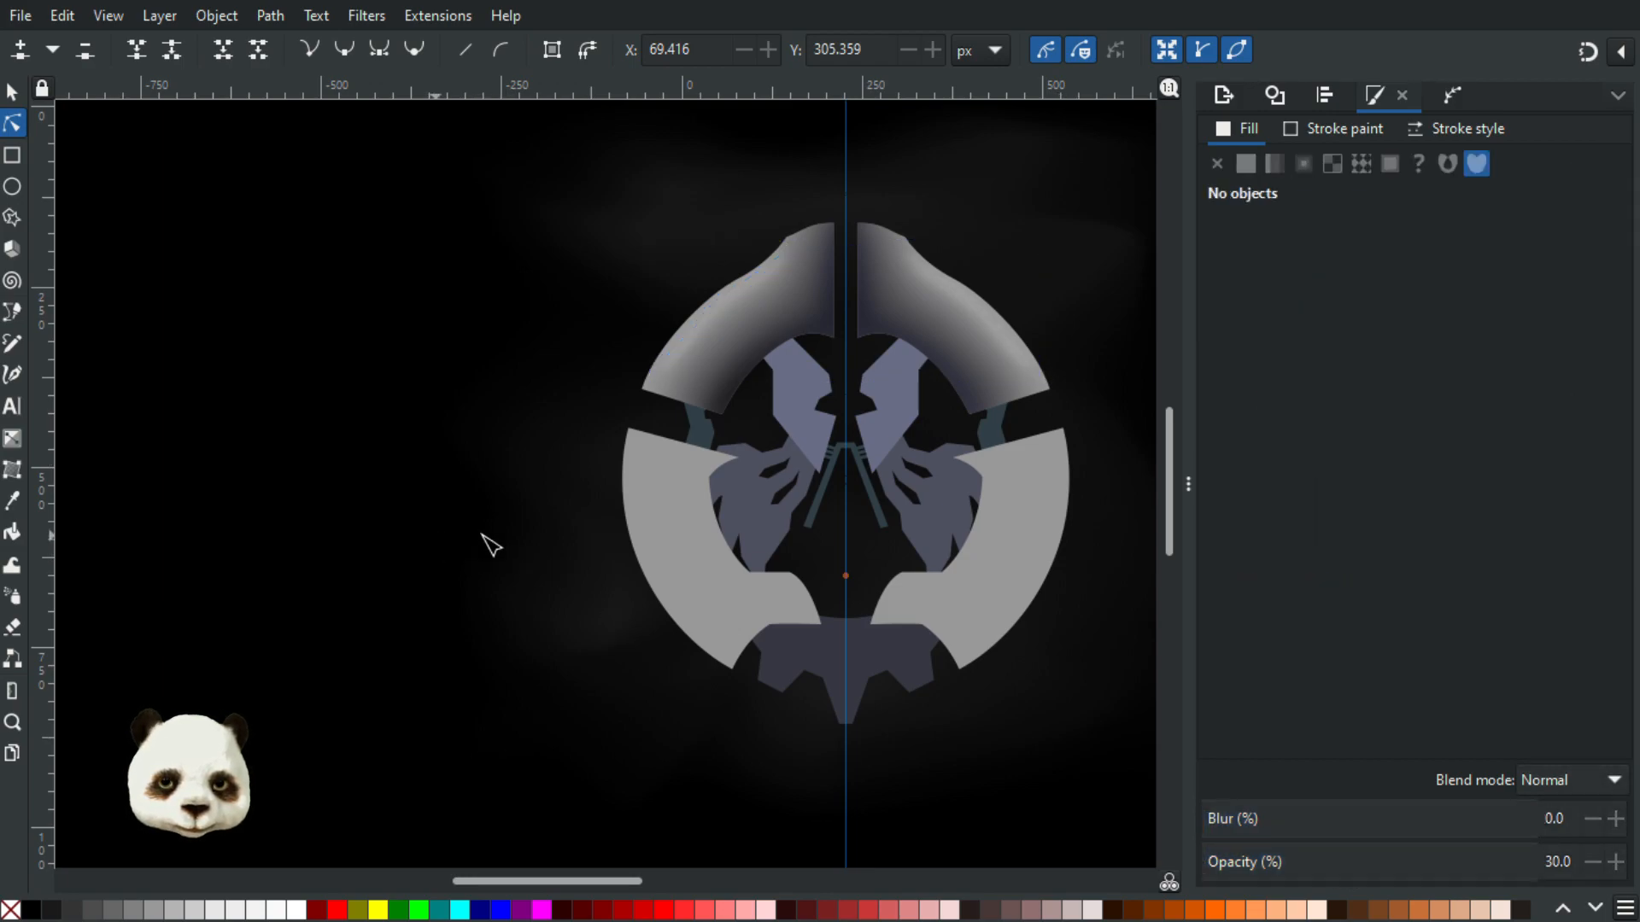
Draw a closed curved shadow shape over the outer half of the lower-left ring piece with the Pen tool and raise it to the top
{"action": "scroll", "coordinate": [478, 538], "scroll_direction": "down", "scroll_amount": 2}
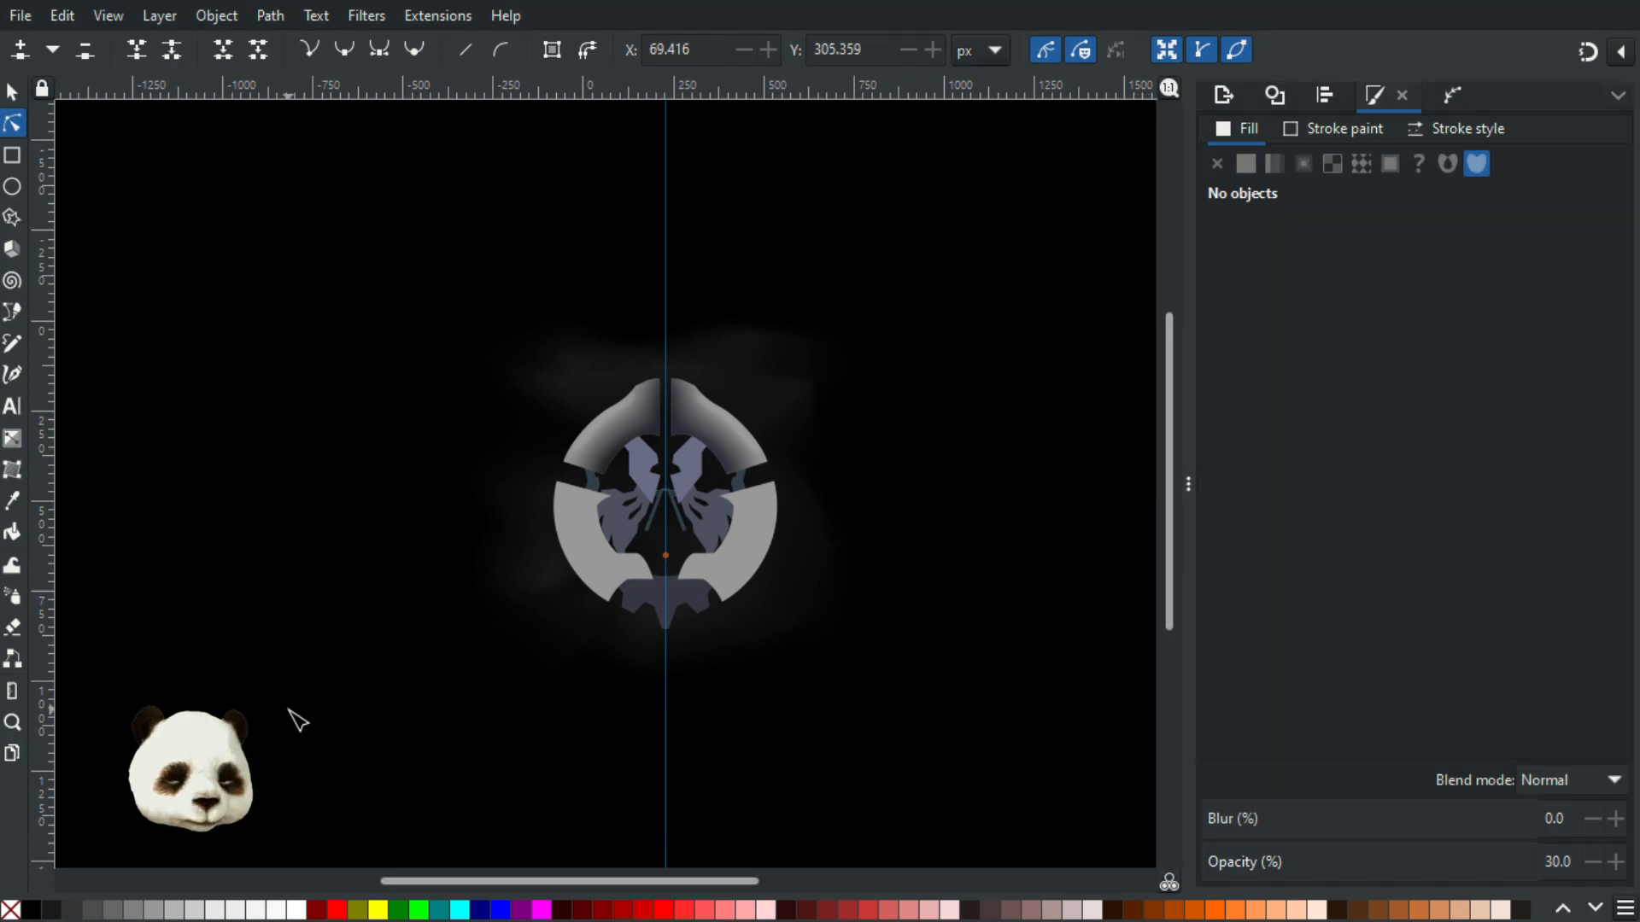
{"action": "scroll", "coordinate": [657, 602], "scroll_direction": "up", "scroll_amount": 2}
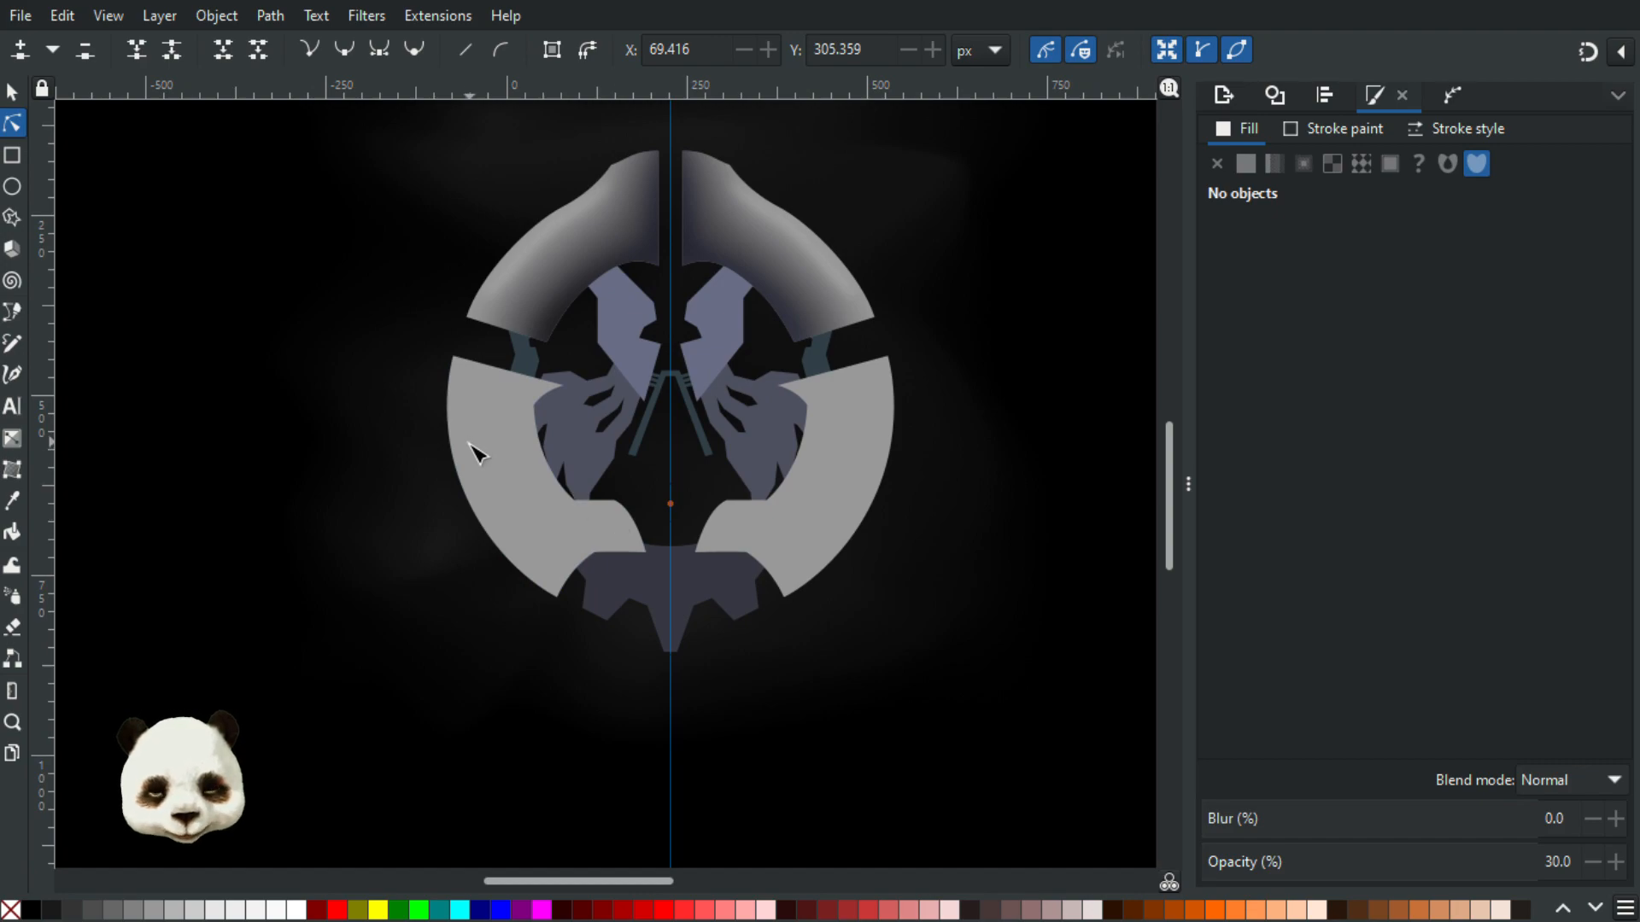
{"action": "key", "text": "b"}
{"action": "scroll", "coordinate": [474, 435], "scroll_direction": "up", "scroll_amount": 1}
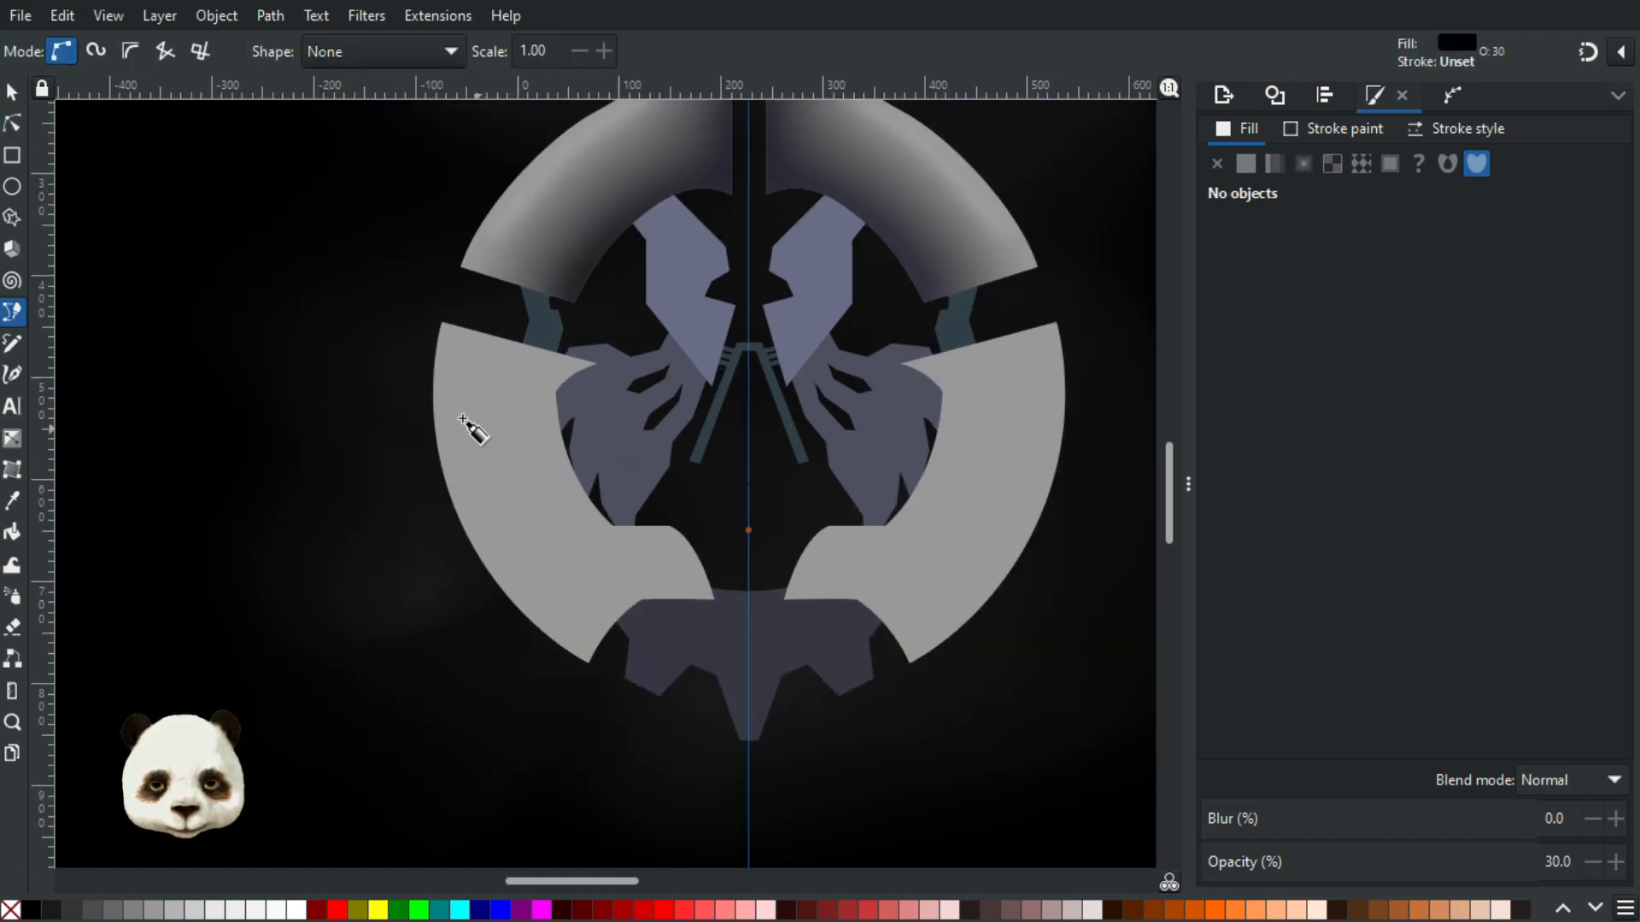
{"action": "left_click", "coordinate": [402, 356]}
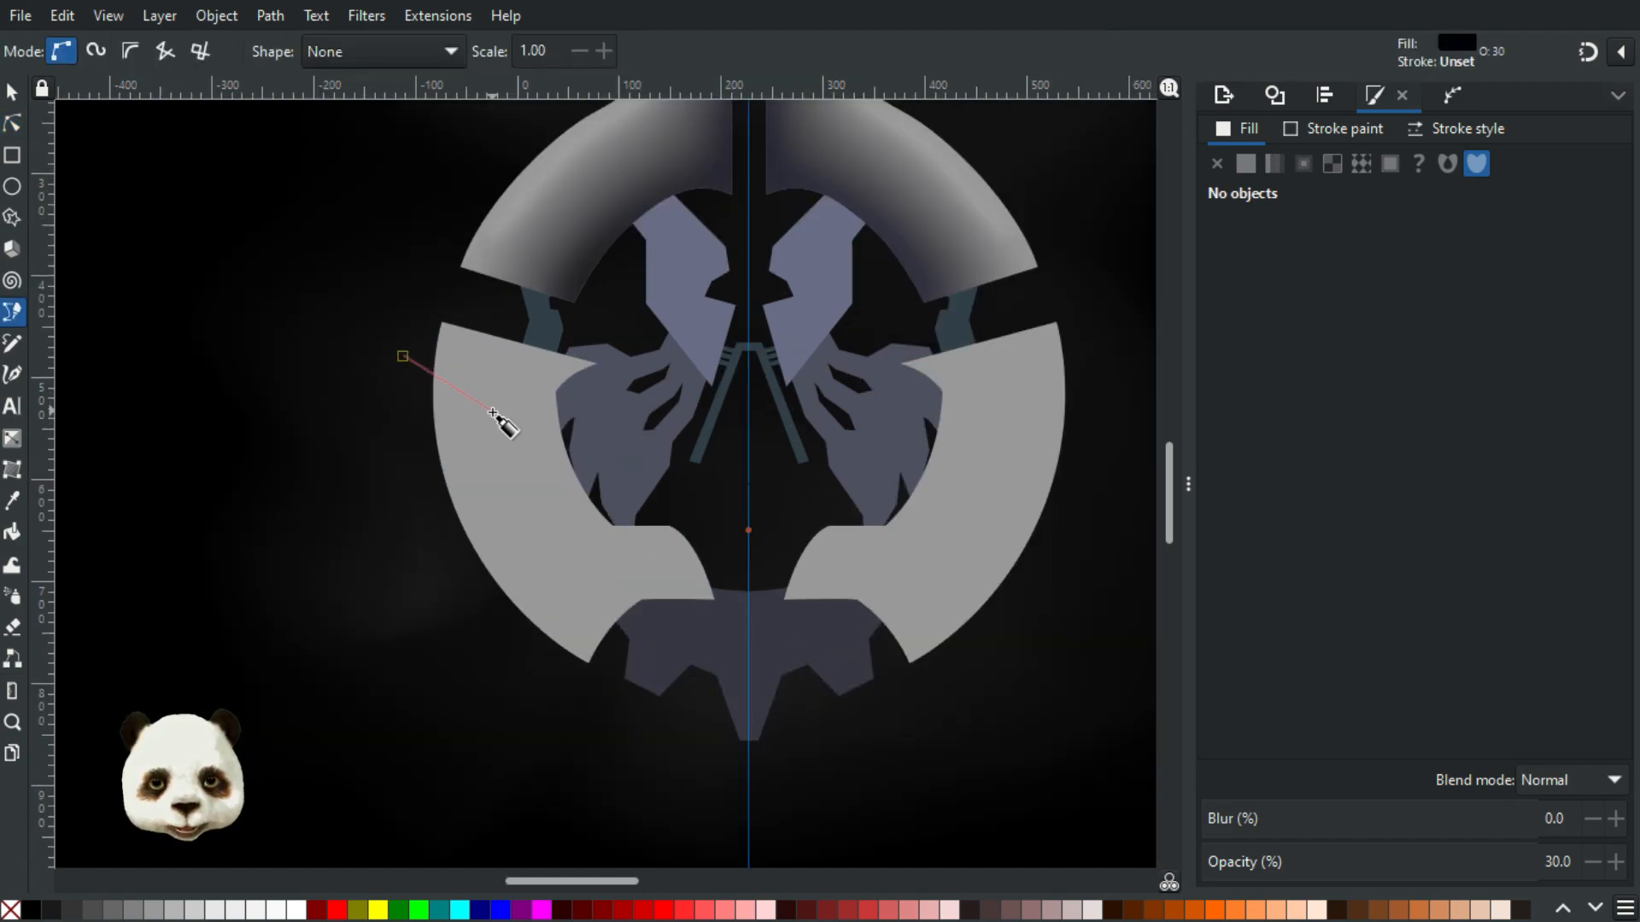
{"action": "left_click_drag", "start_coordinate": [491, 433], "coordinate": [521, 456]}
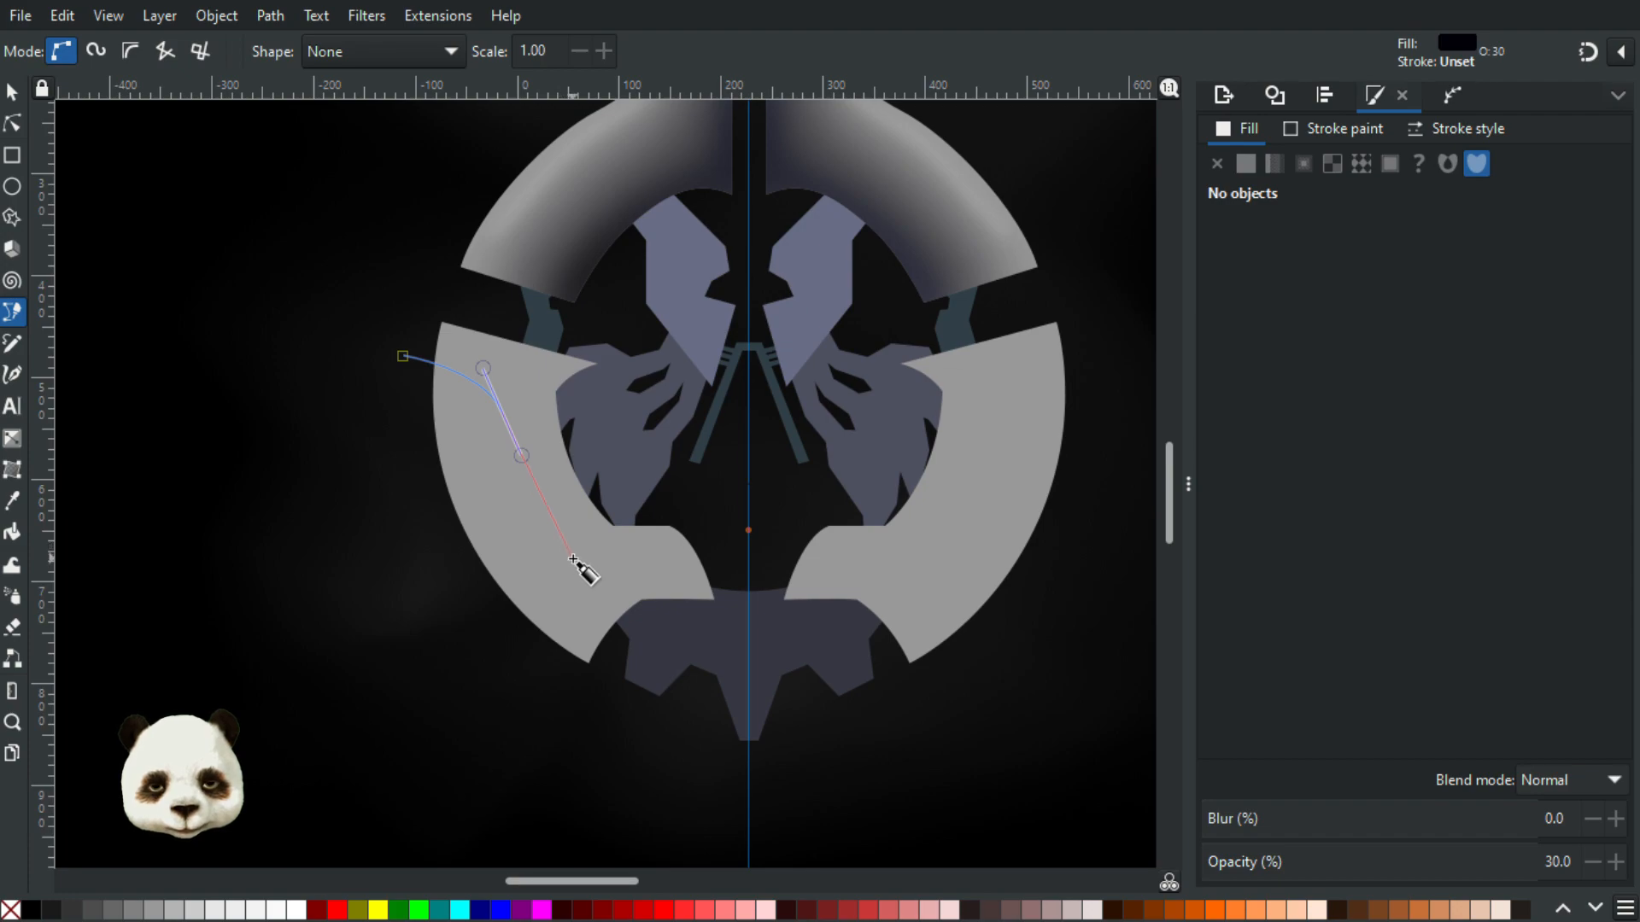
{"action": "left_click_drag", "start_coordinate": [574, 559], "coordinate": [624, 576]}
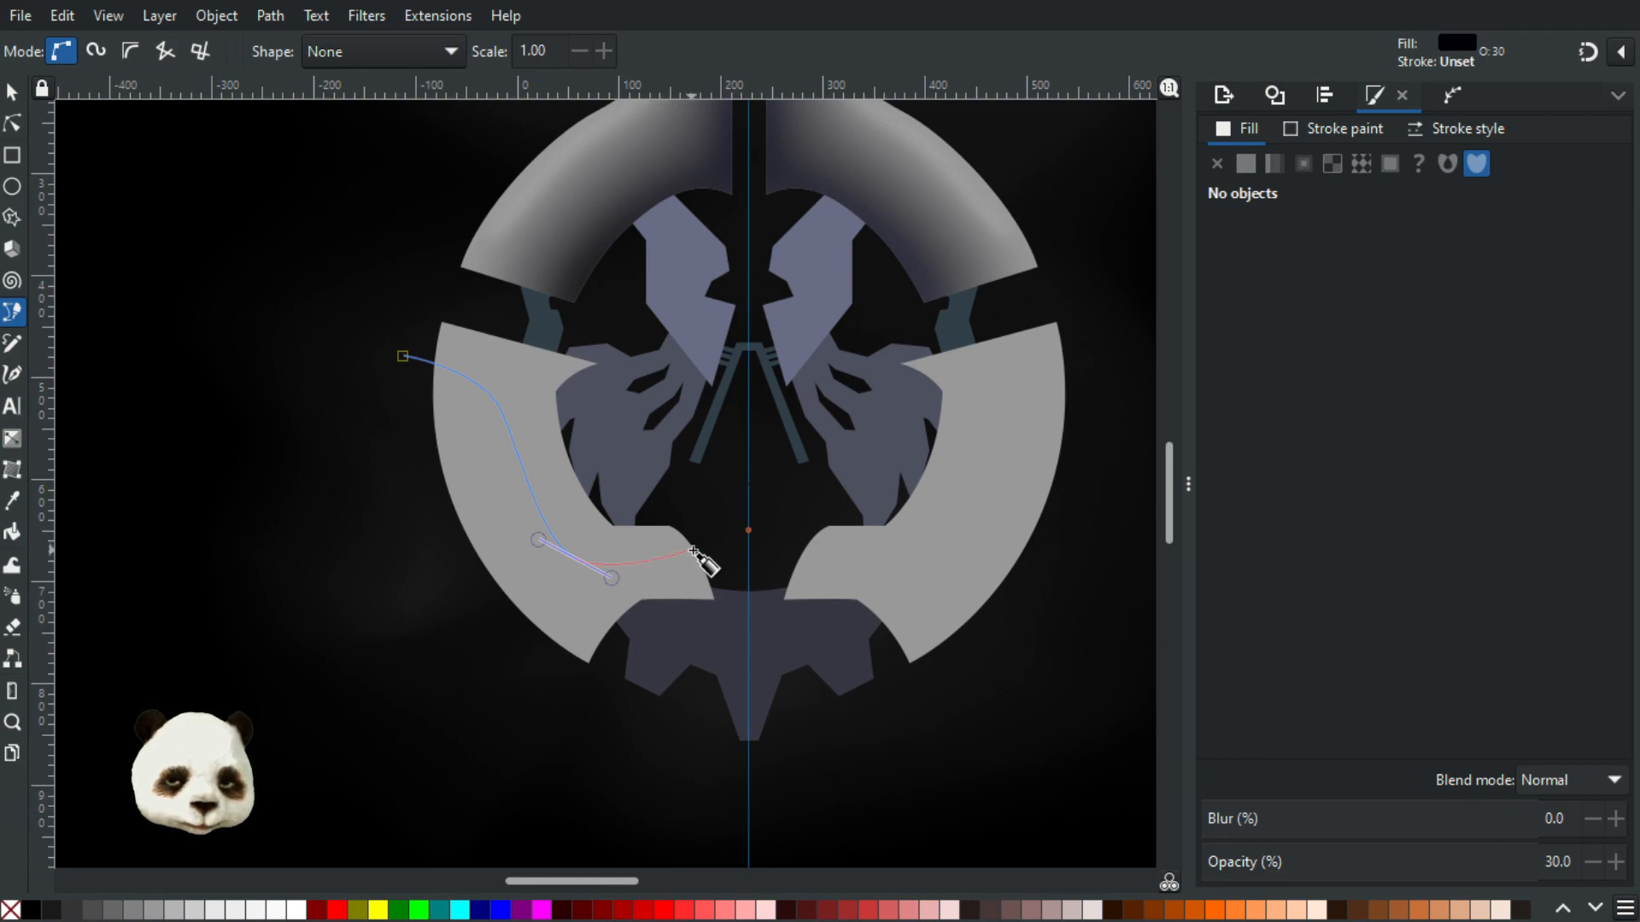
{"action": "left_click_drag", "start_coordinate": [699, 544], "coordinate": [751, 589]}
{"action": "key", "text": "ctrl+z"}
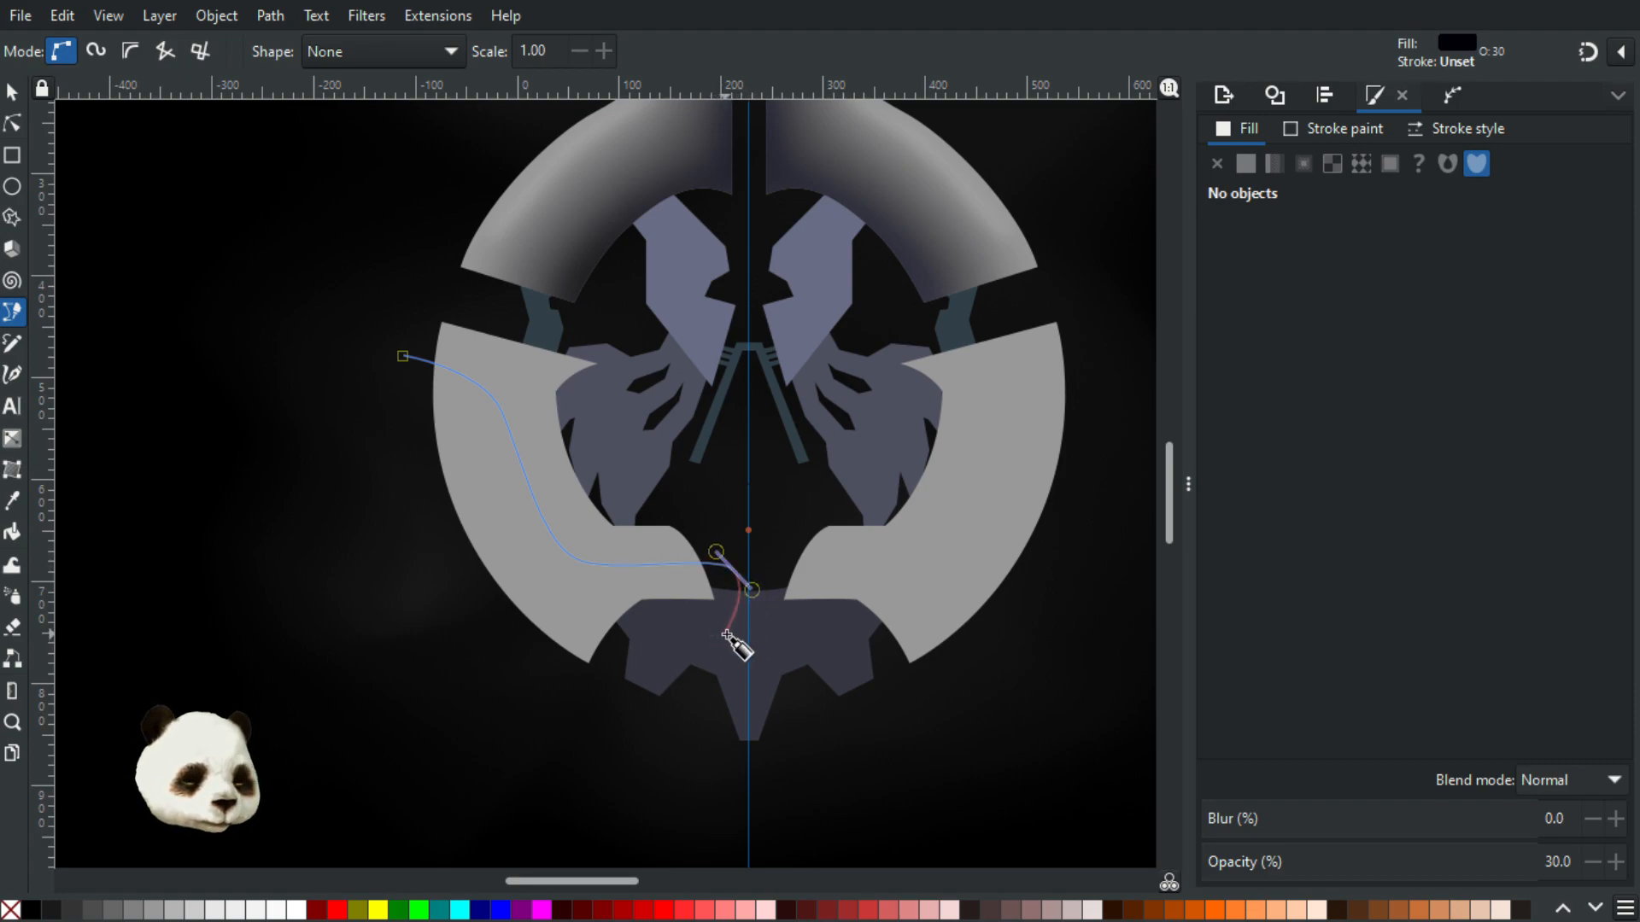
{"action": "left_click", "coordinate": [728, 635]}
{"action": "left_click_drag", "start_coordinate": [596, 725], "coordinate": [592, 749]}
{"action": "left_click_drag", "start_coordinate": [444, 623], "coordinate": [382, 498]}
{"action": "key", "text": "BackSpace"}
{"action": "left_click_drag", "start_coordinate": [403, 356], "coordinate": [436, 323]}
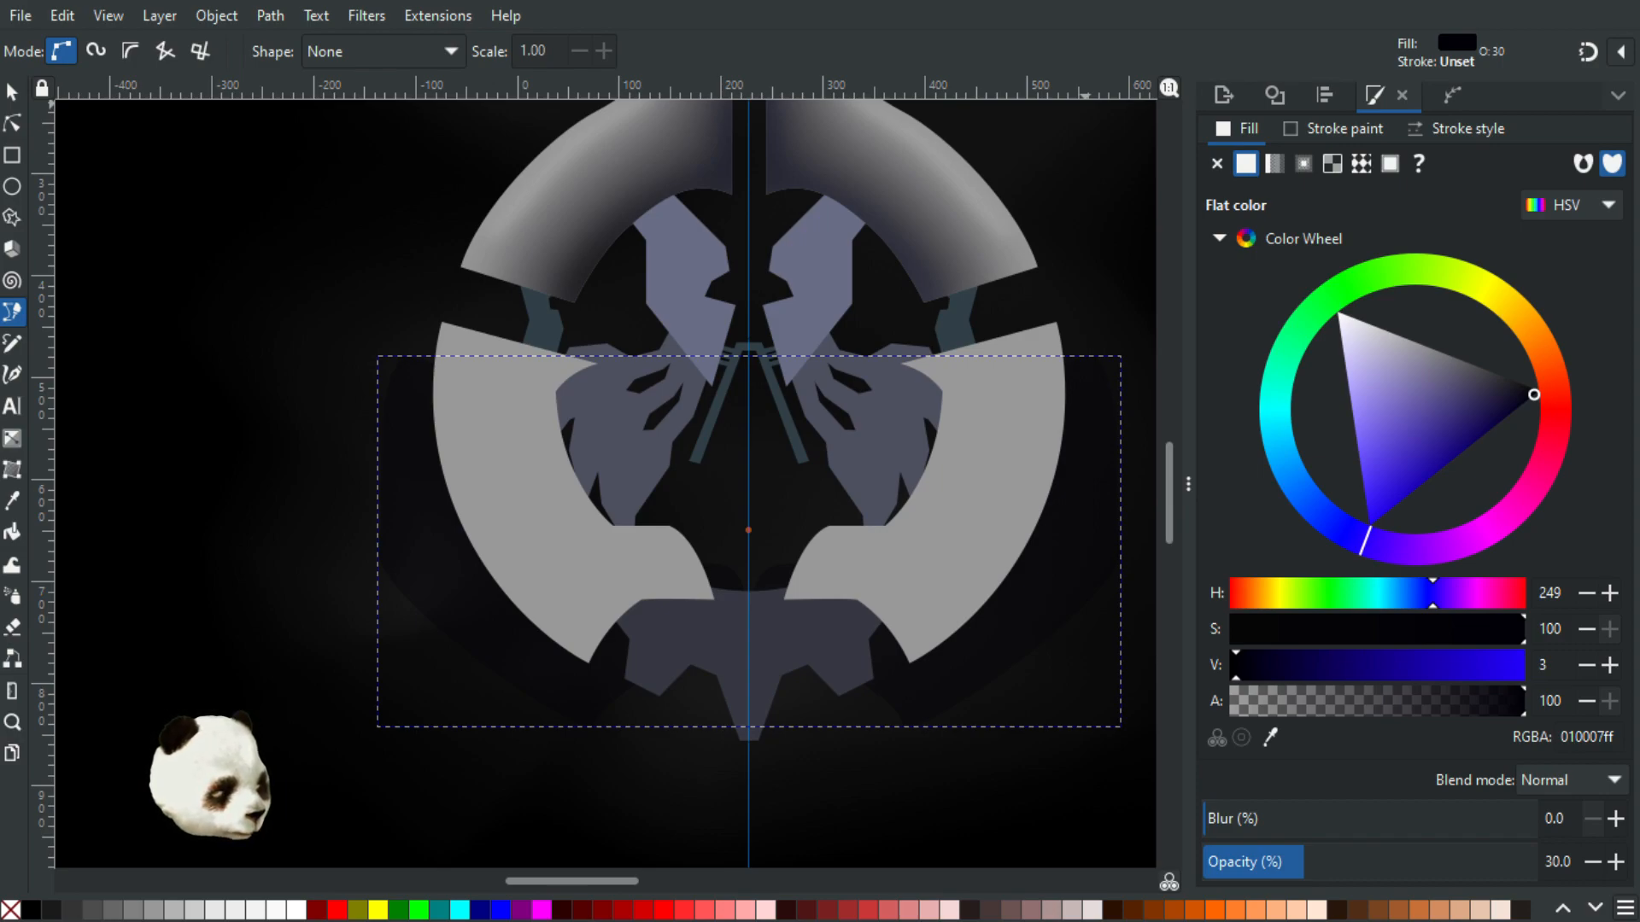
{"action": "key", "text": "Home"}
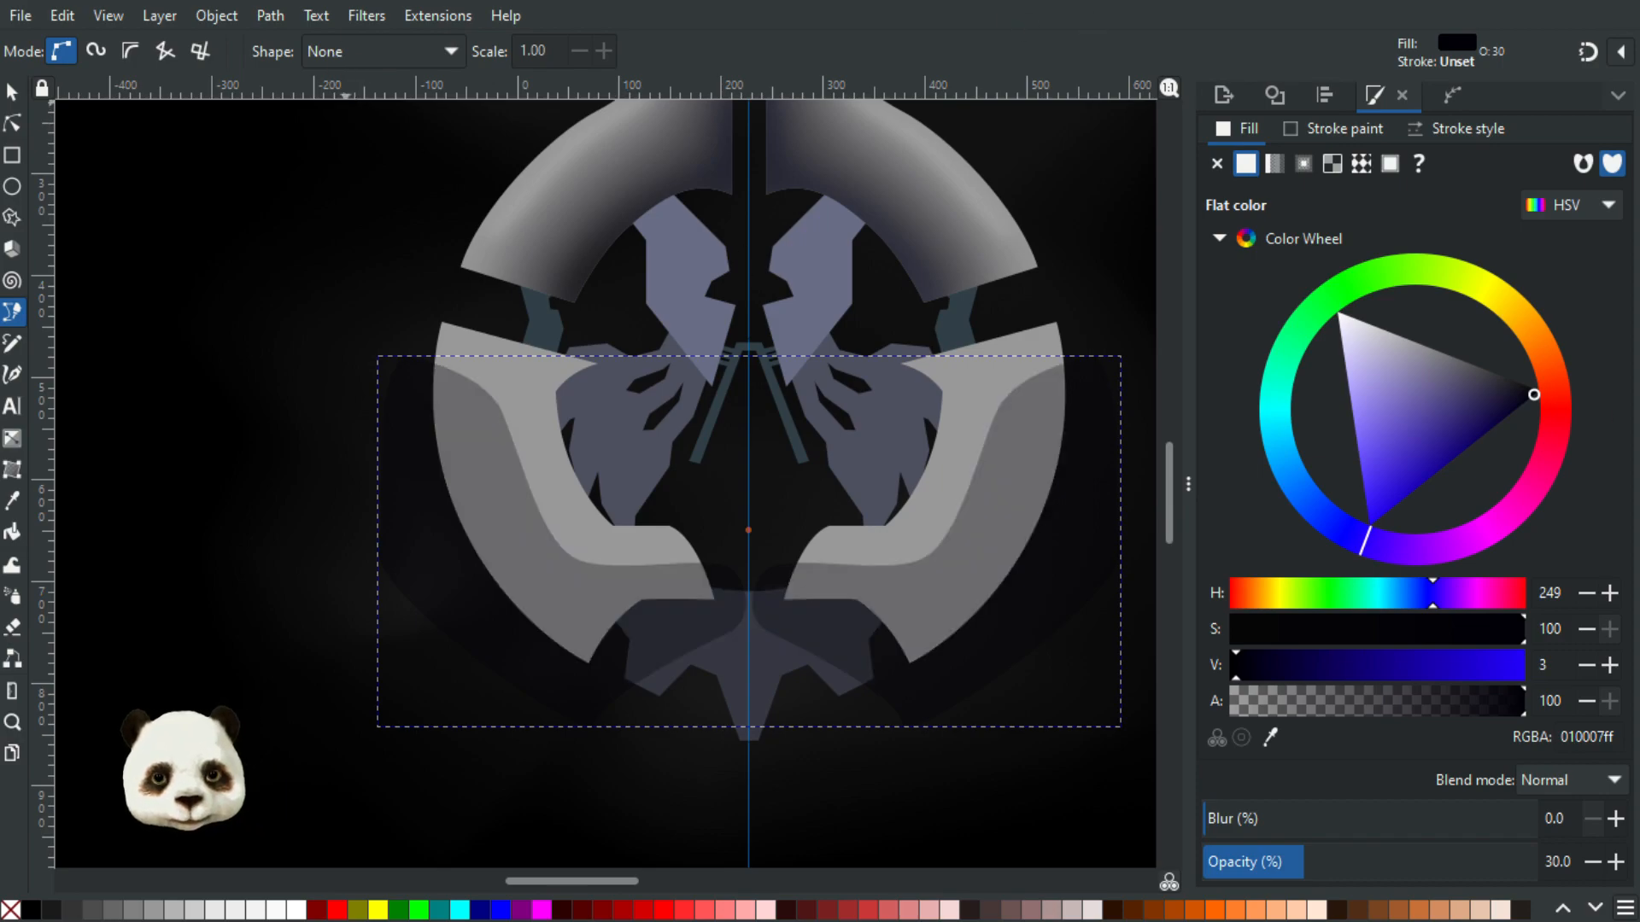
Duplicate the lower grey ring piece, fill the duplicate with magenta, and use it to clip the shadow shape
{"action": "left_click", "coordinate": [12, 124]}
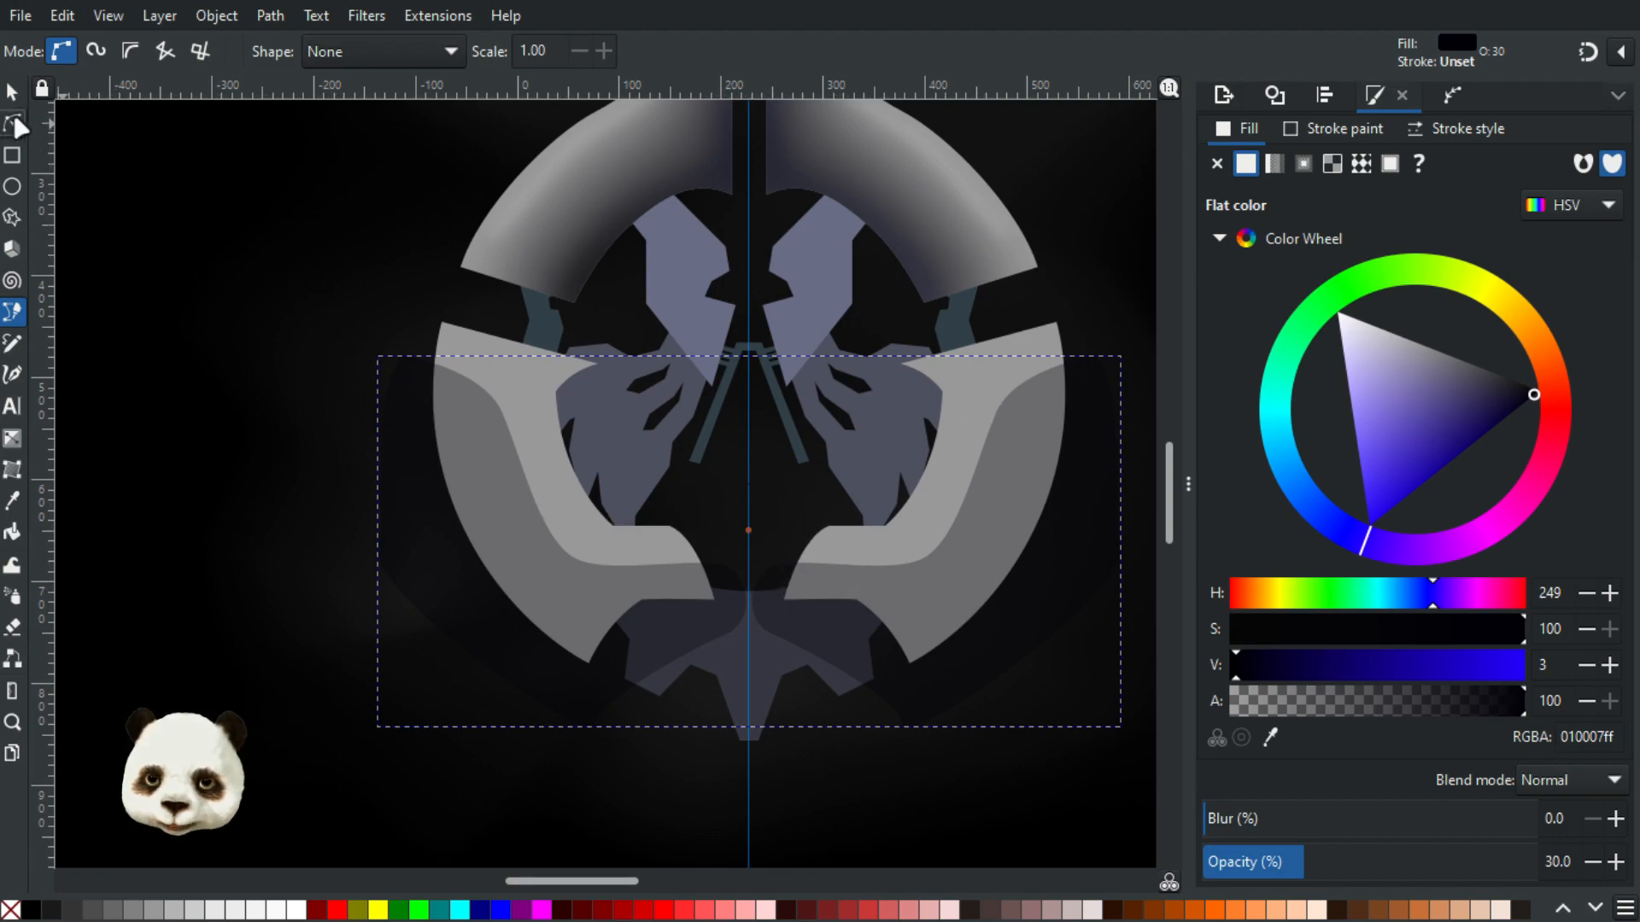
{"action": "left_click", "coordinate": [519, 386]}
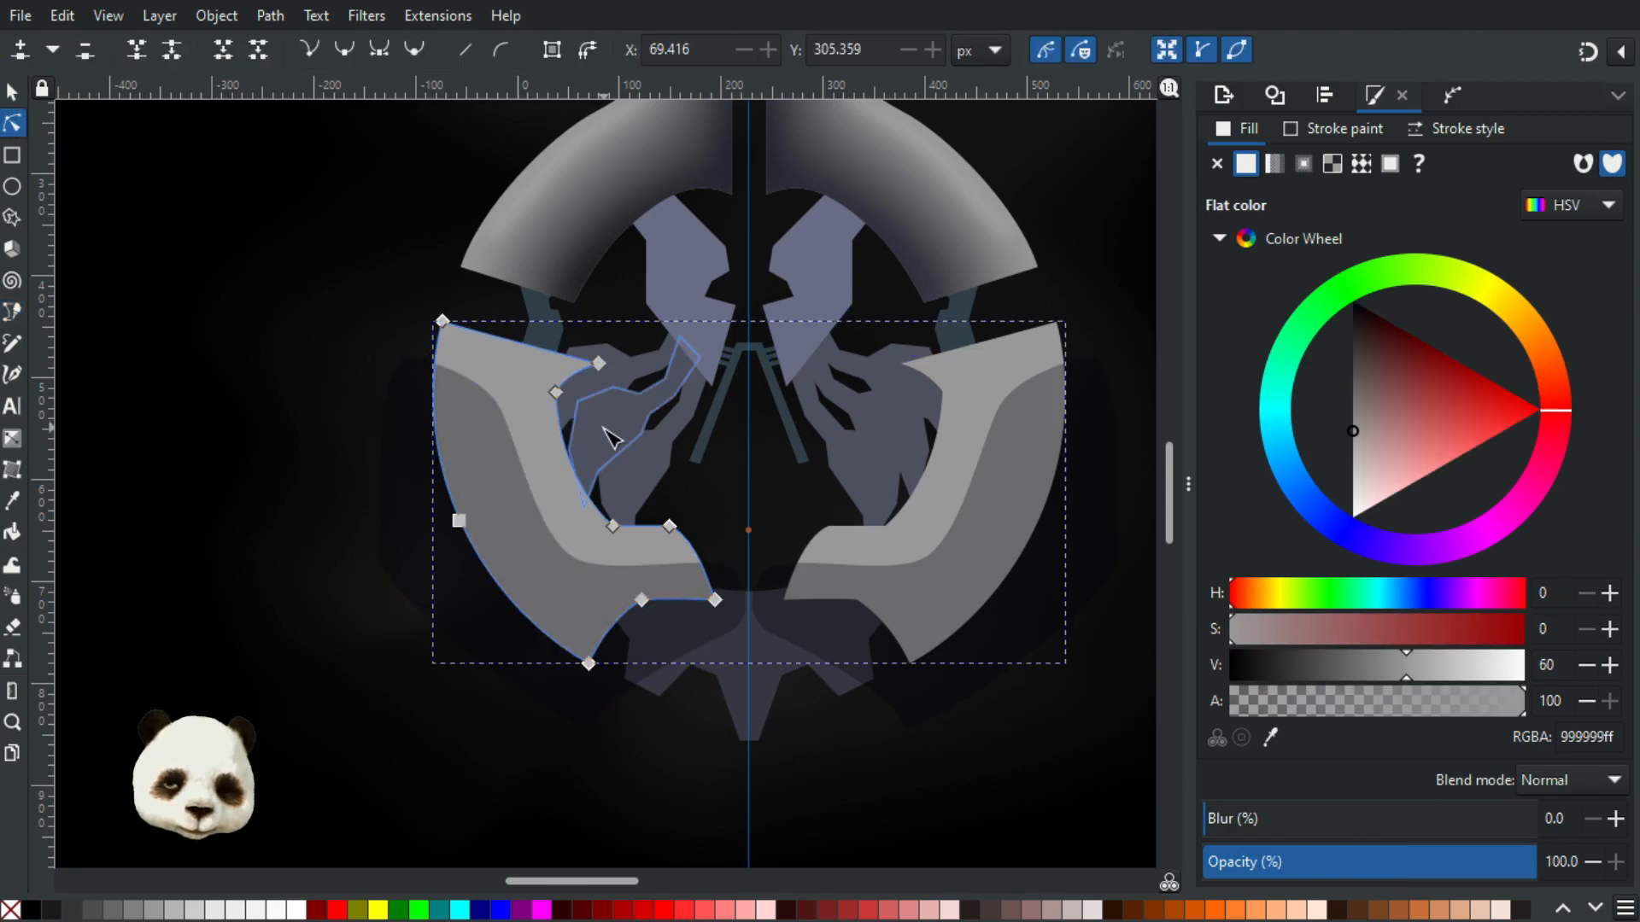
{"action": "key", "text": "ctrl+d"}
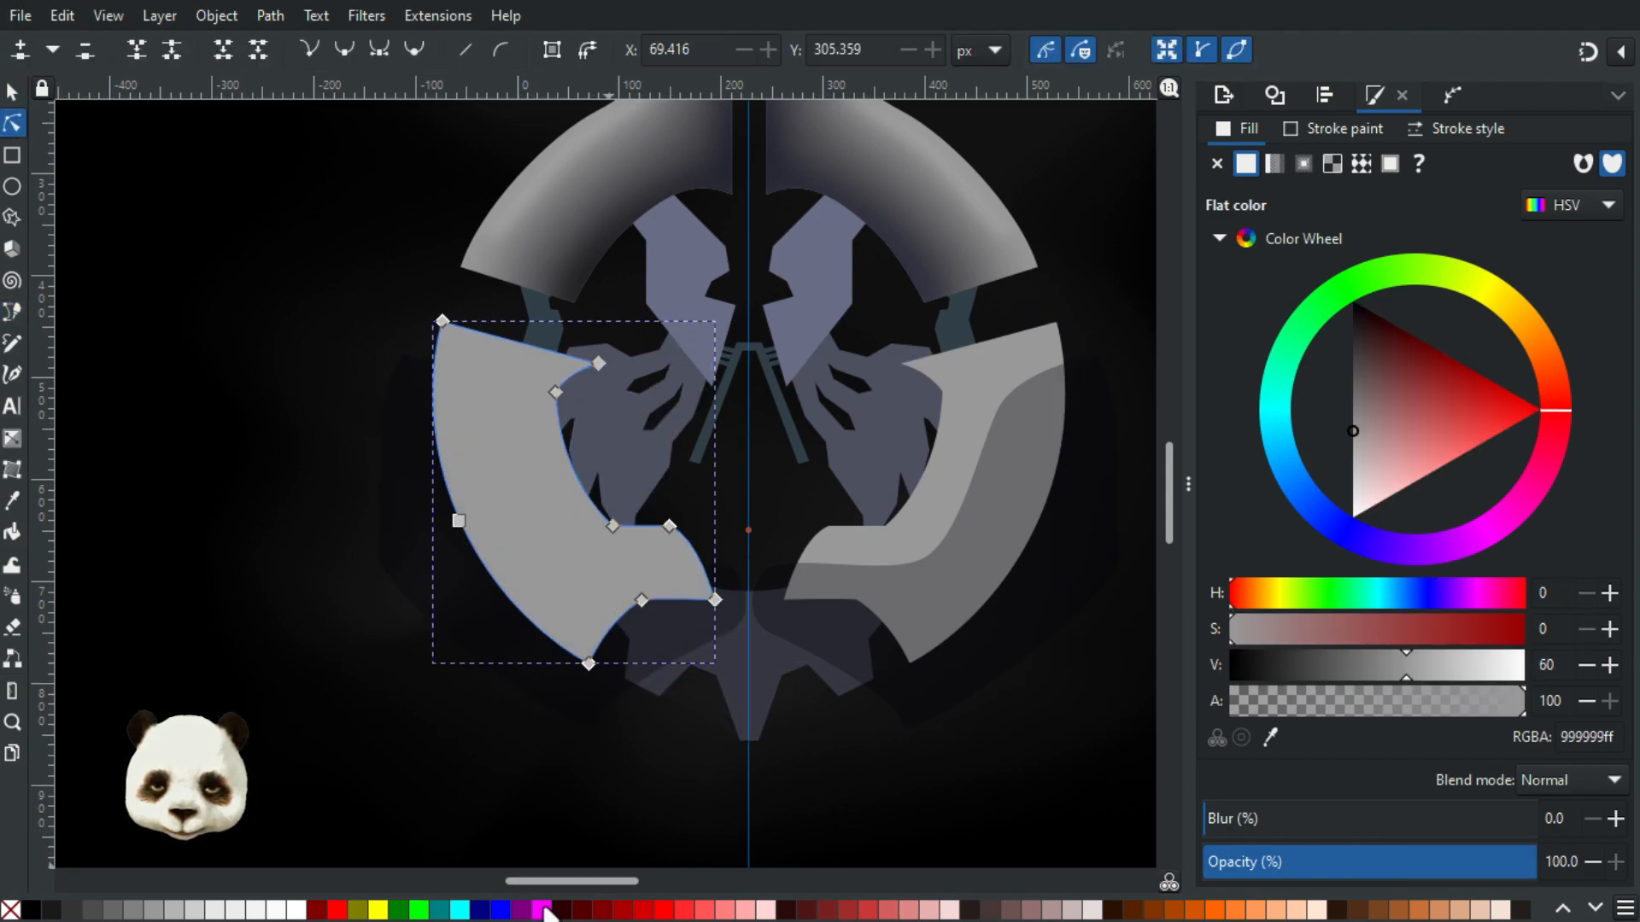
{"action": "left_click", "coordinate": [541, 911]}
{"action": "left_click", "coordinate": [431, 521], "text": "shift"}
{"action": "right_click", "coordinate": [509, 376]}
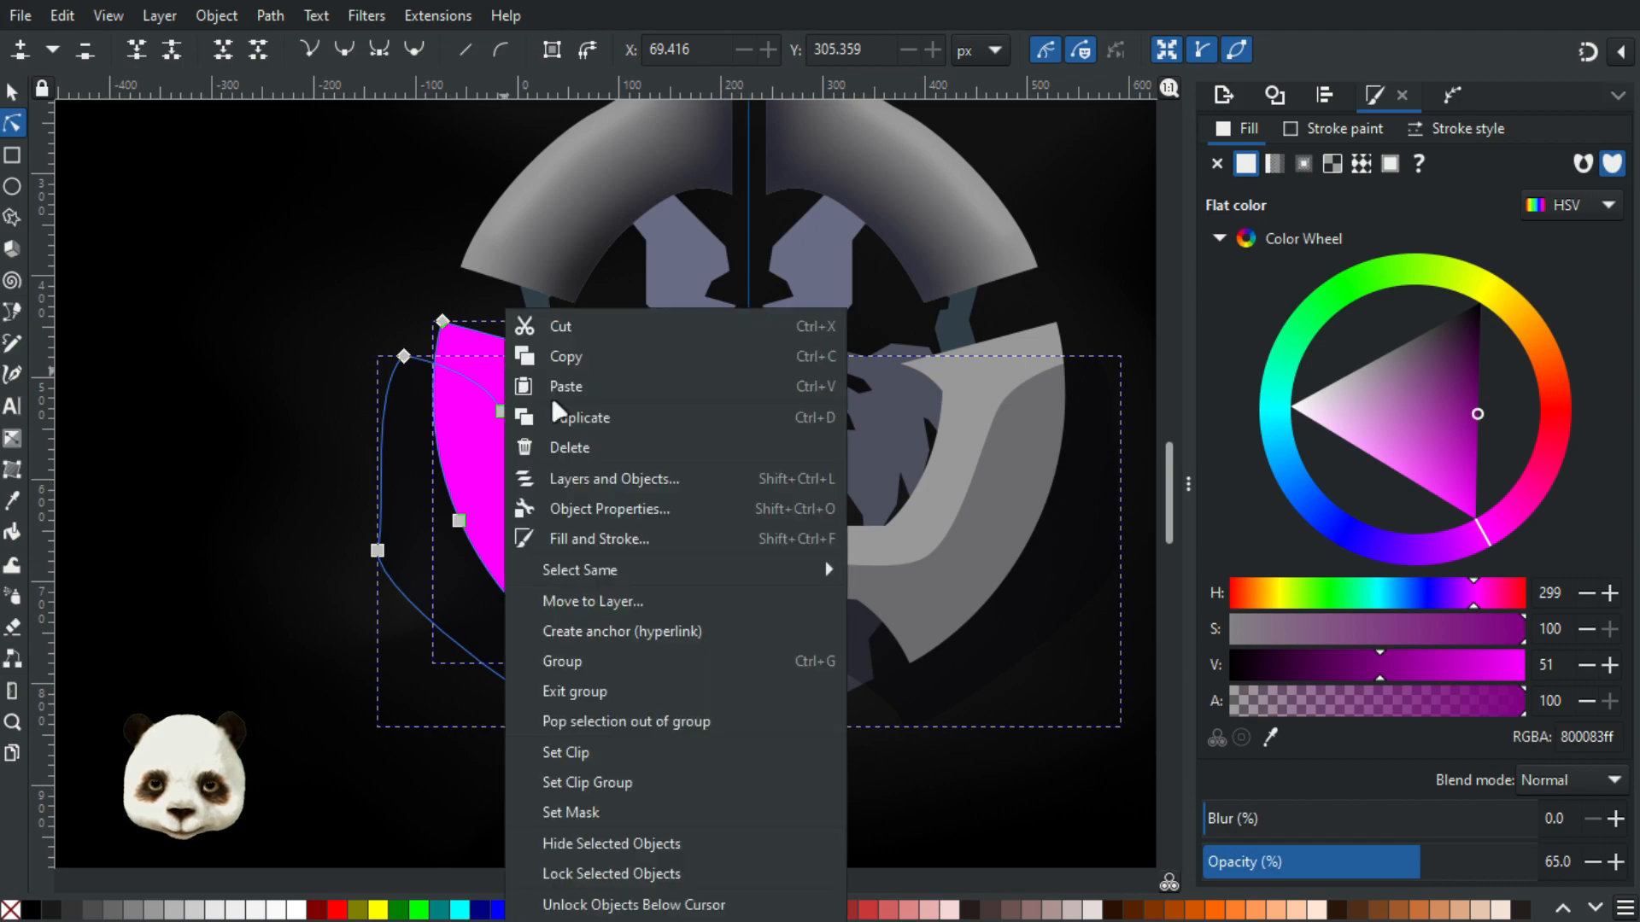
{"action": "left_click", "coordinate": [597, 755]}
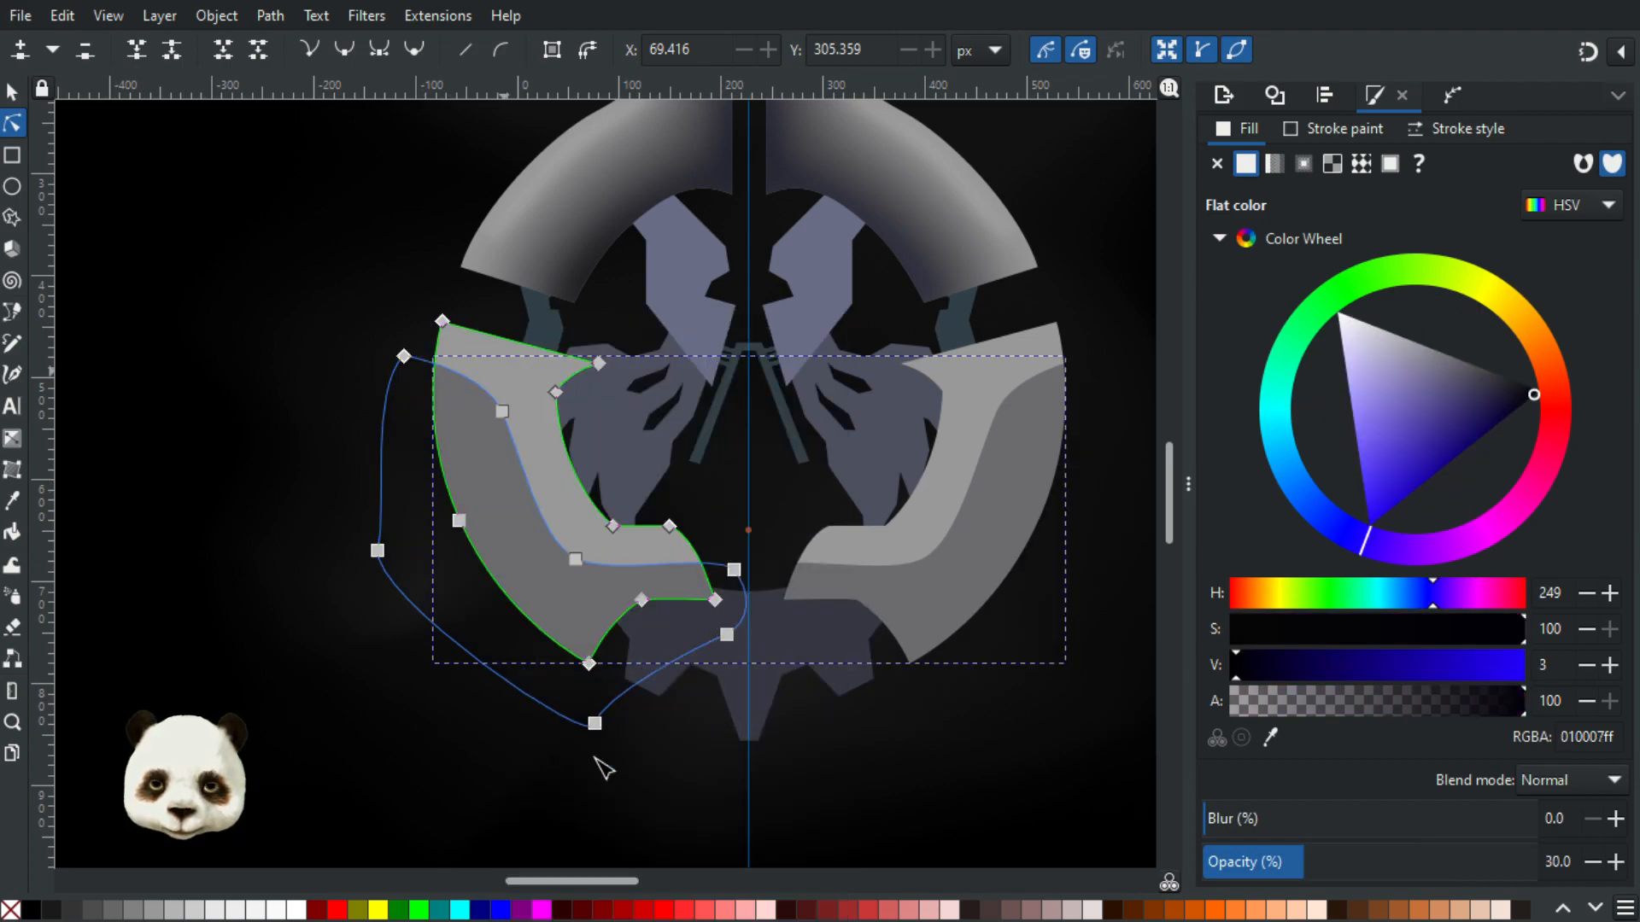
{"action": "left_click", "coordinate": [234, 208]}
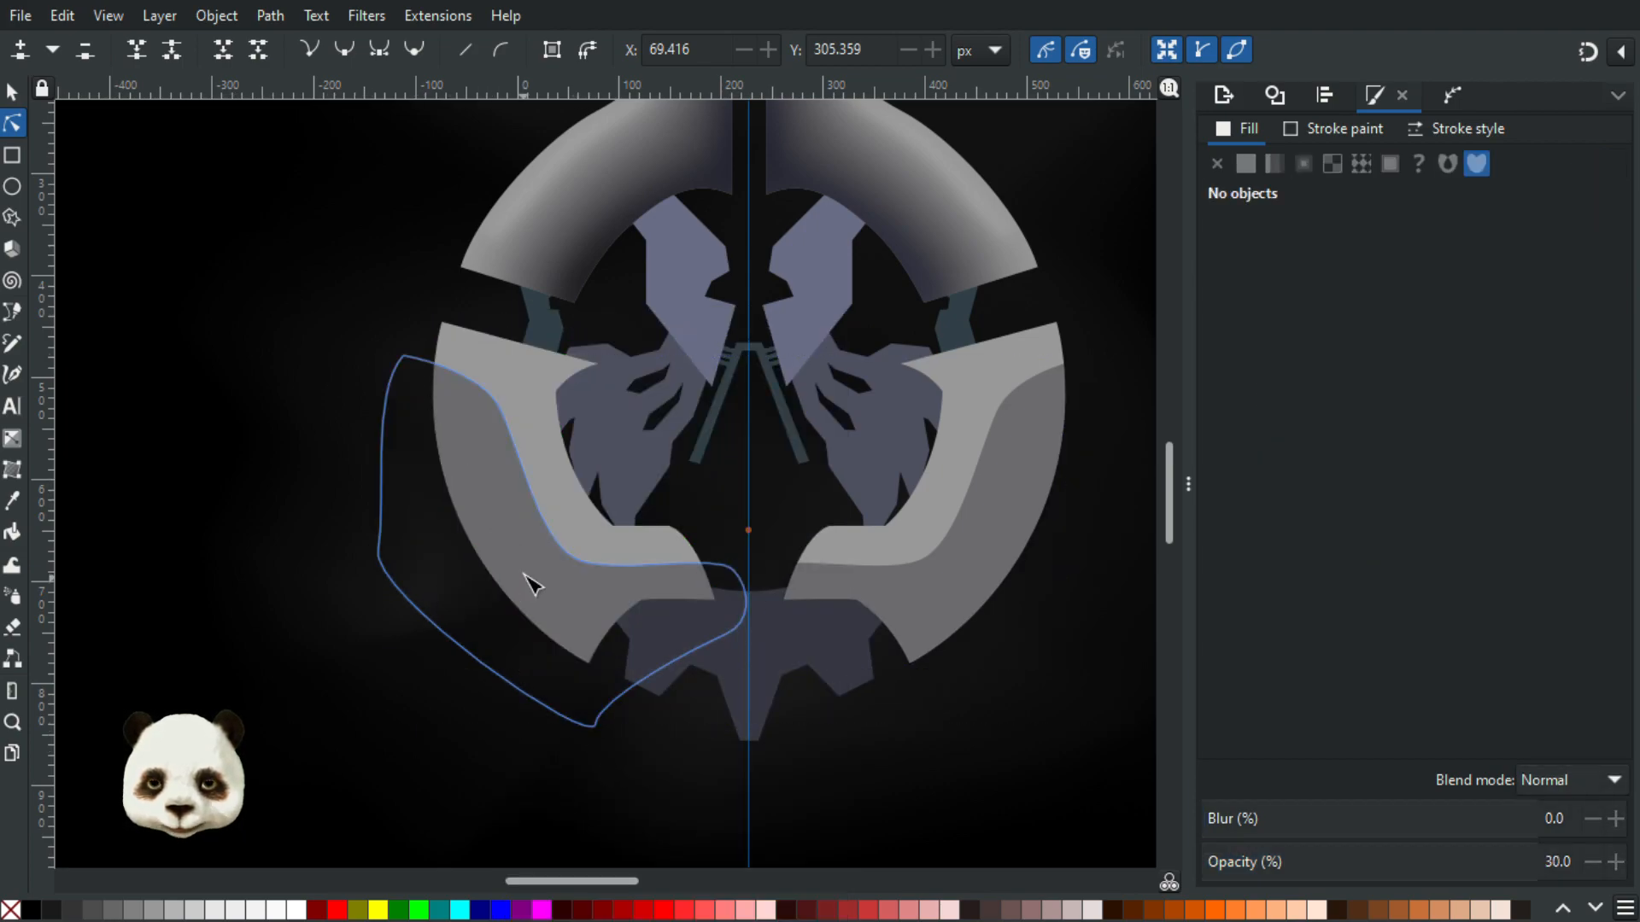
Set the blur of the dark shadow over the upper ring pieces to 40%
{"action": "left_click", "coordinate": [510, 511]}
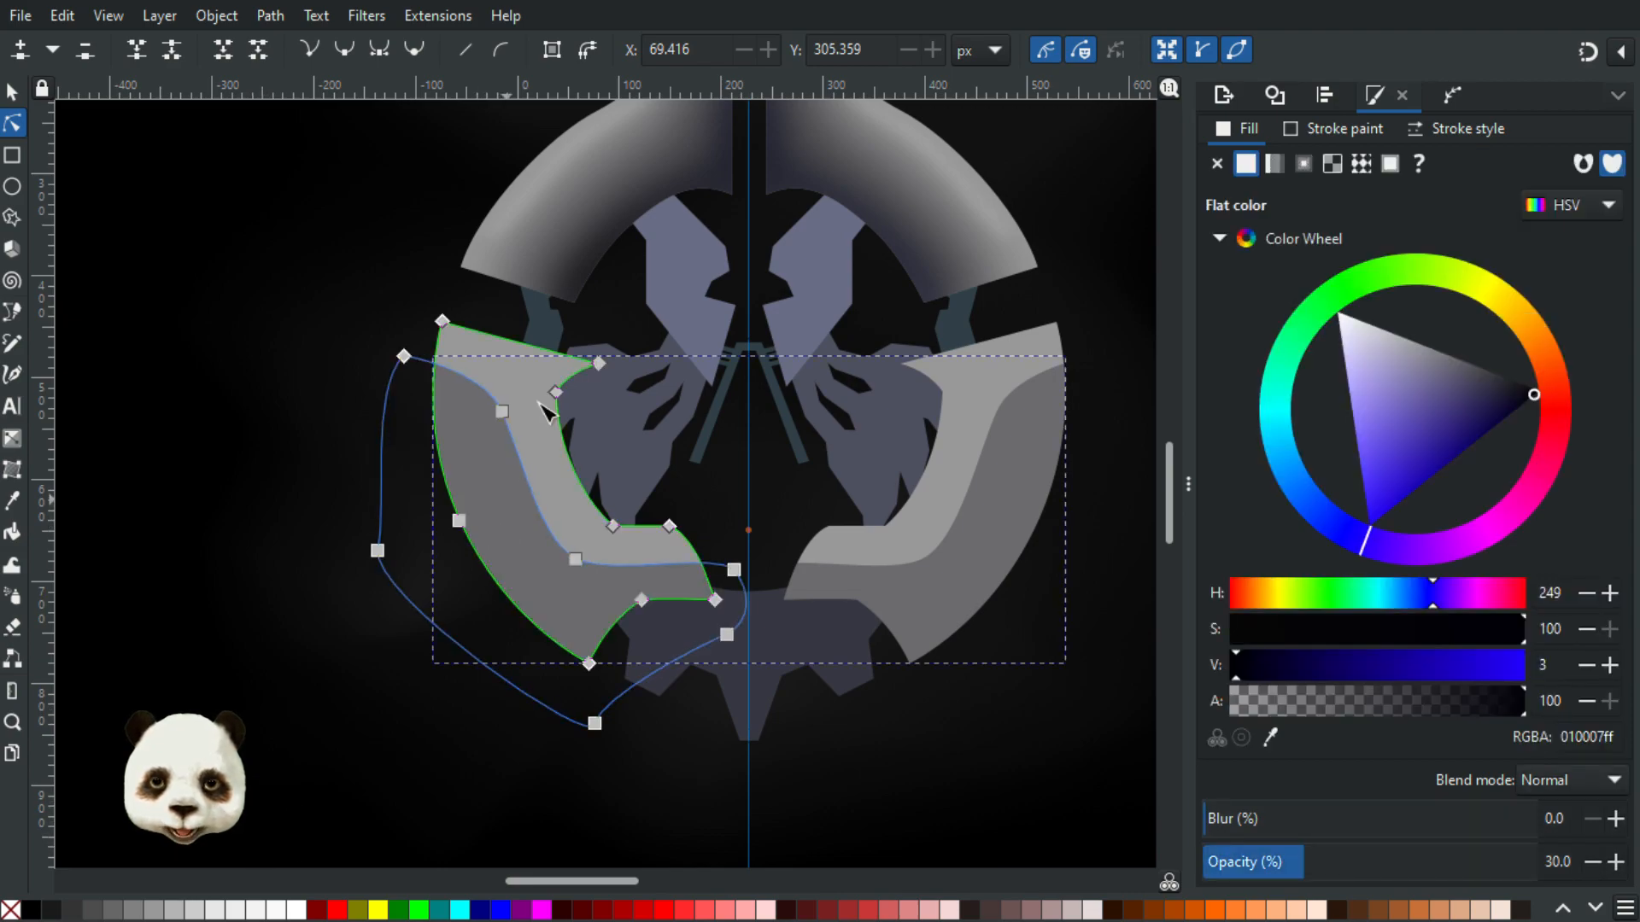
{"action": "left_click", "coordinate": [568, 216]}
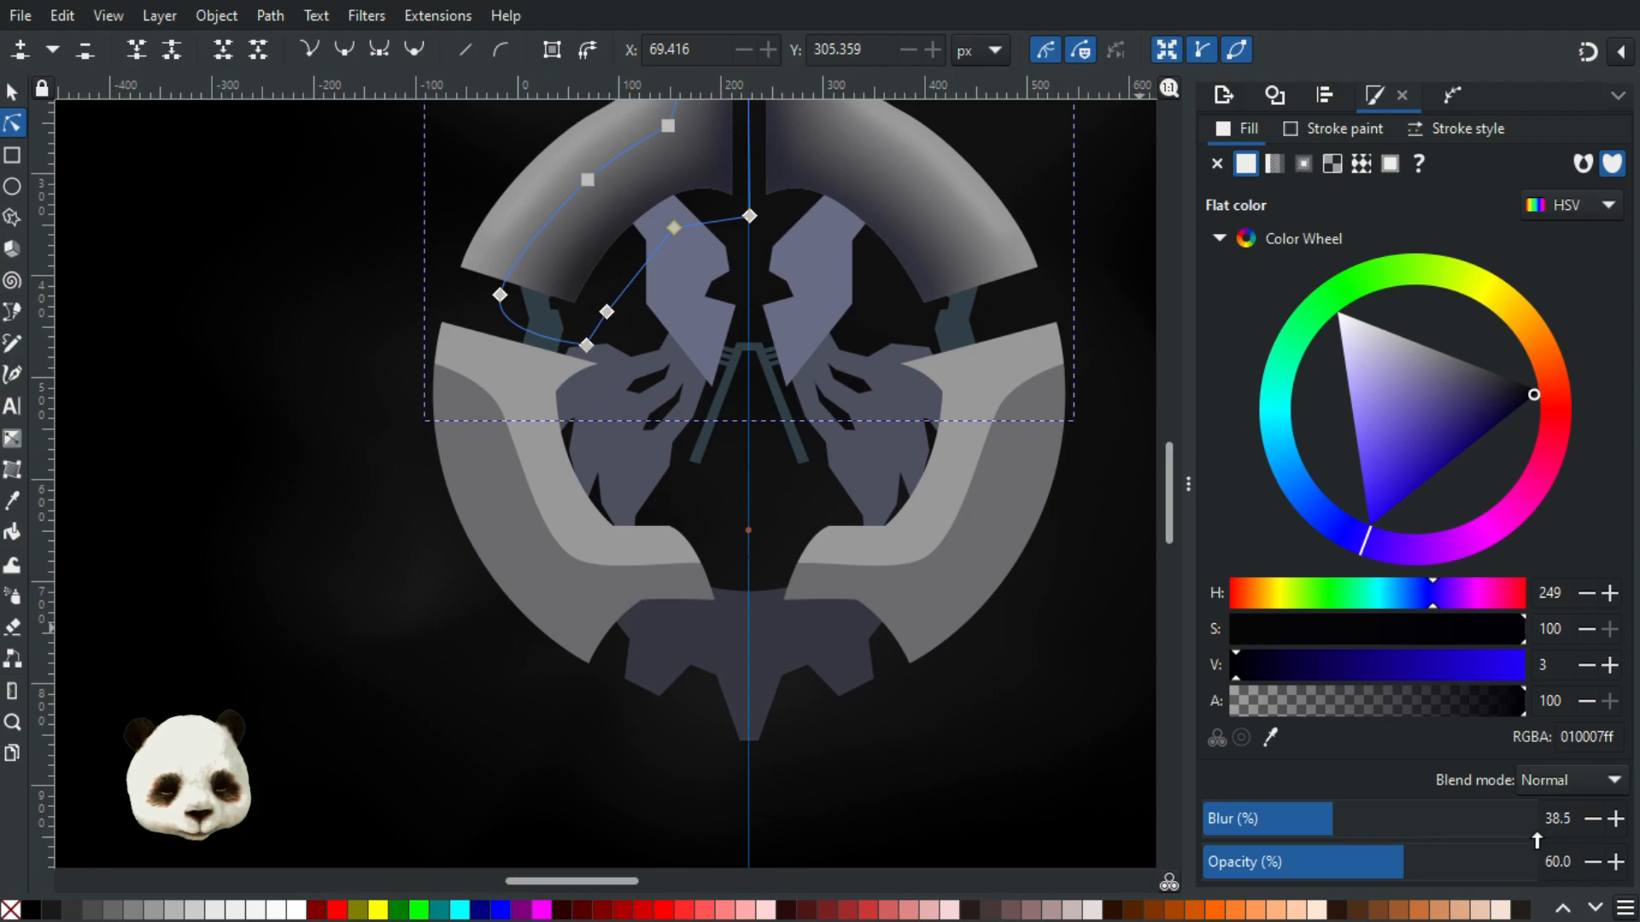
{"action": "left_click_drag", "start_coordinate": [1337, 824], "coordinate": [1348, 837]}
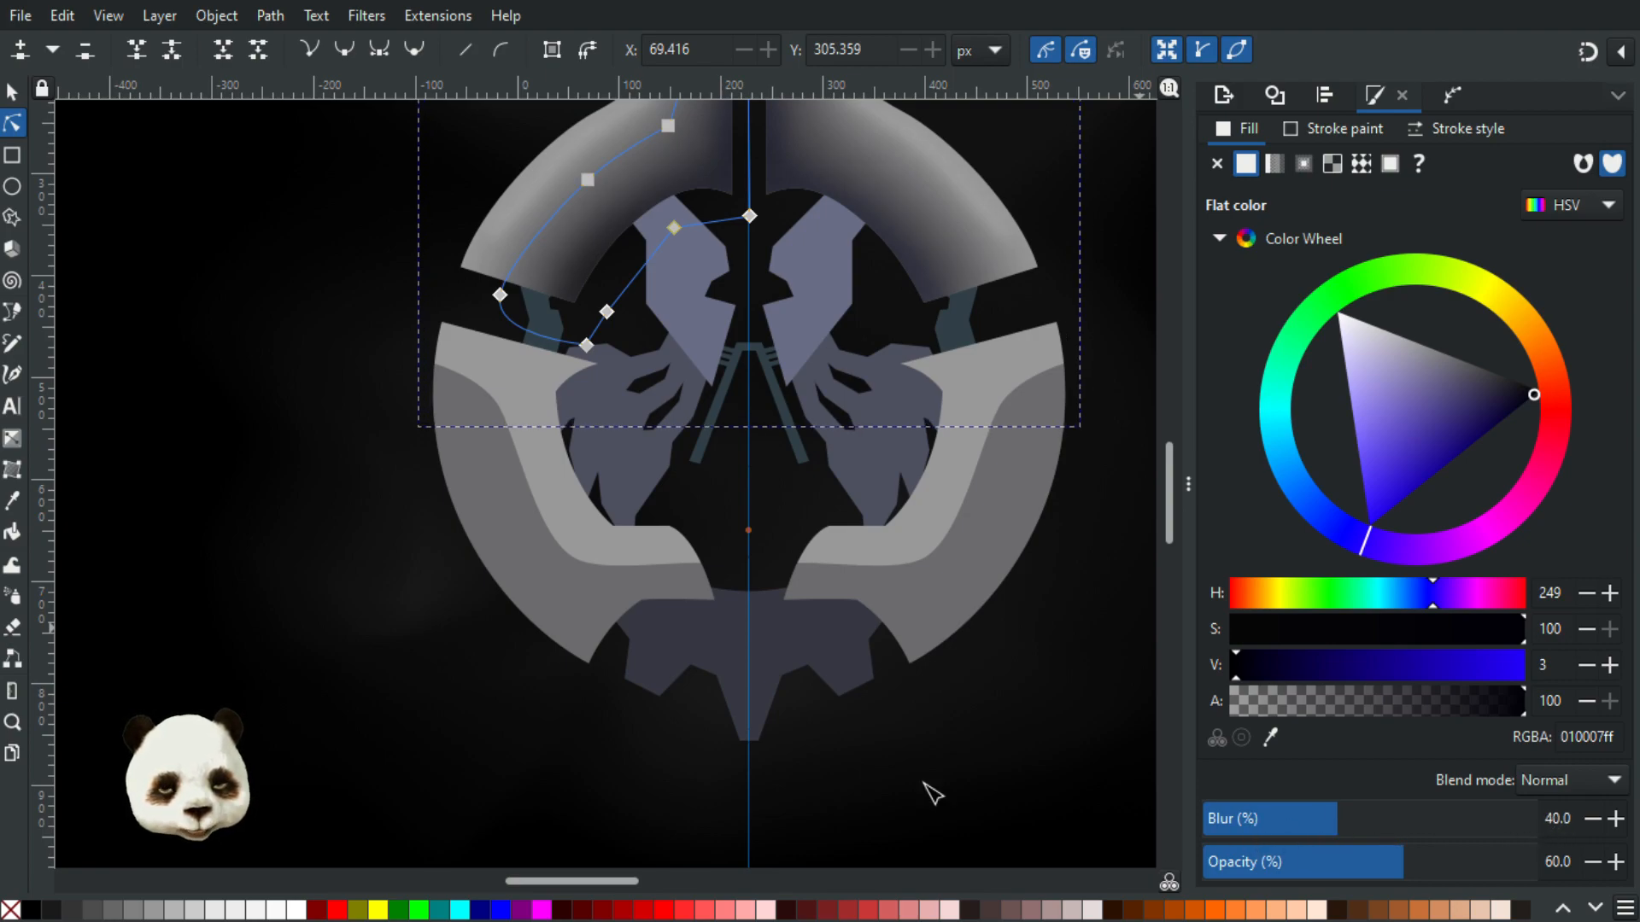
Give the clipped shadow on the lower ring pieces 60% opacity and 40% blur, leaving it deselected
{"action": "left_click", "coordinate": [507, 527]}
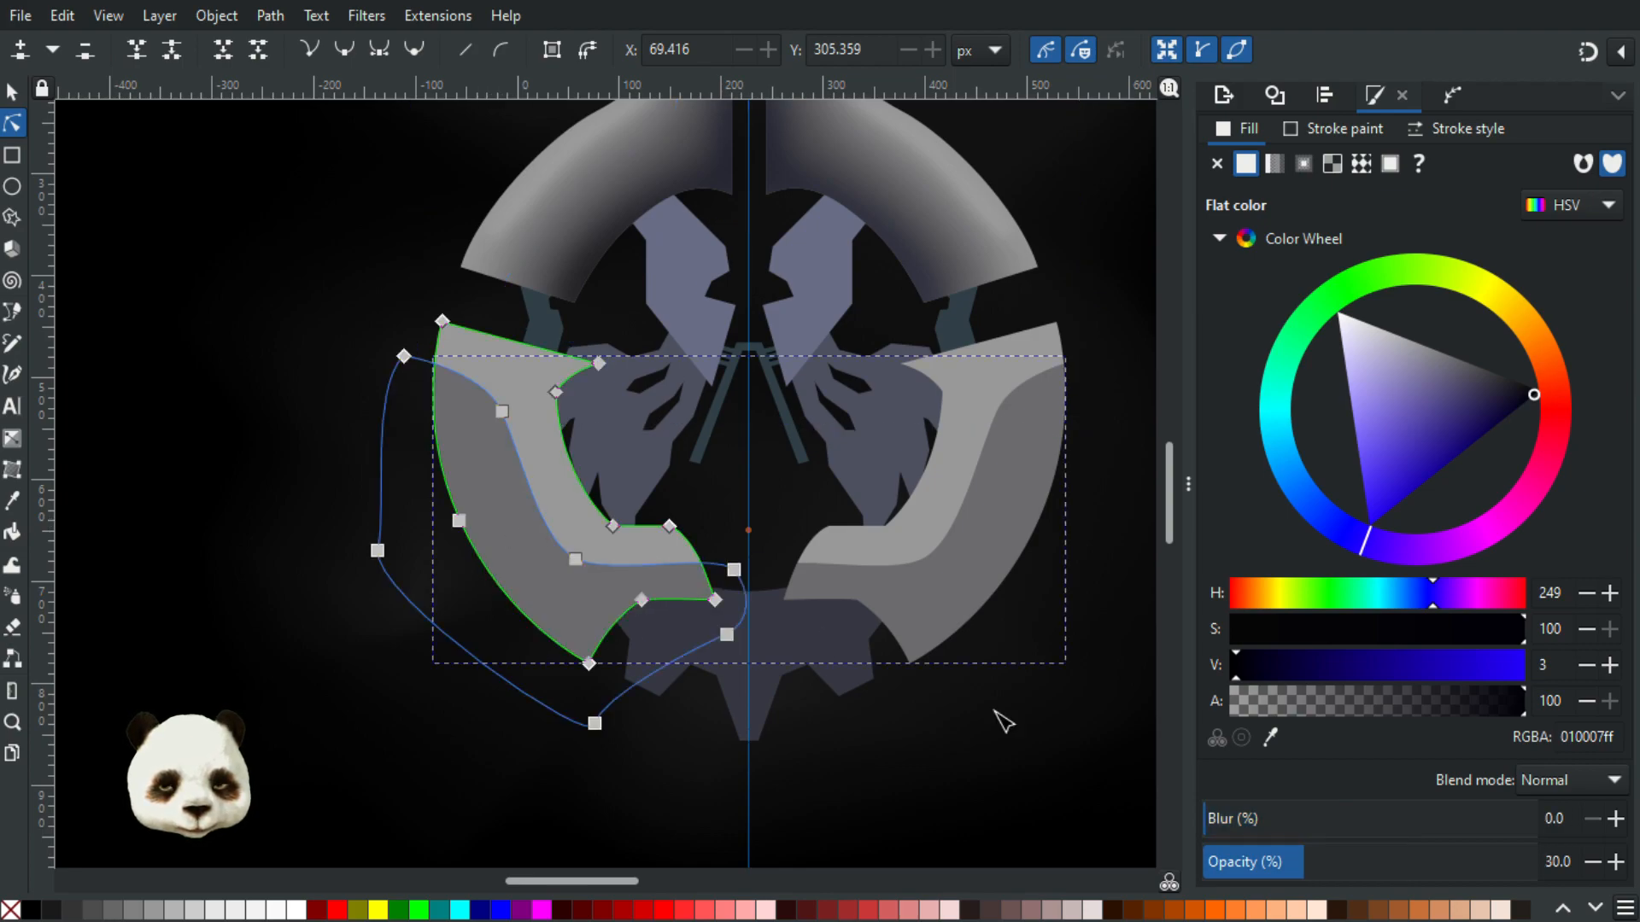
{"action": "left_click", "coordinate": [1391, 867]}
{"action": "left_click", "coordinate": [1337, 817]}
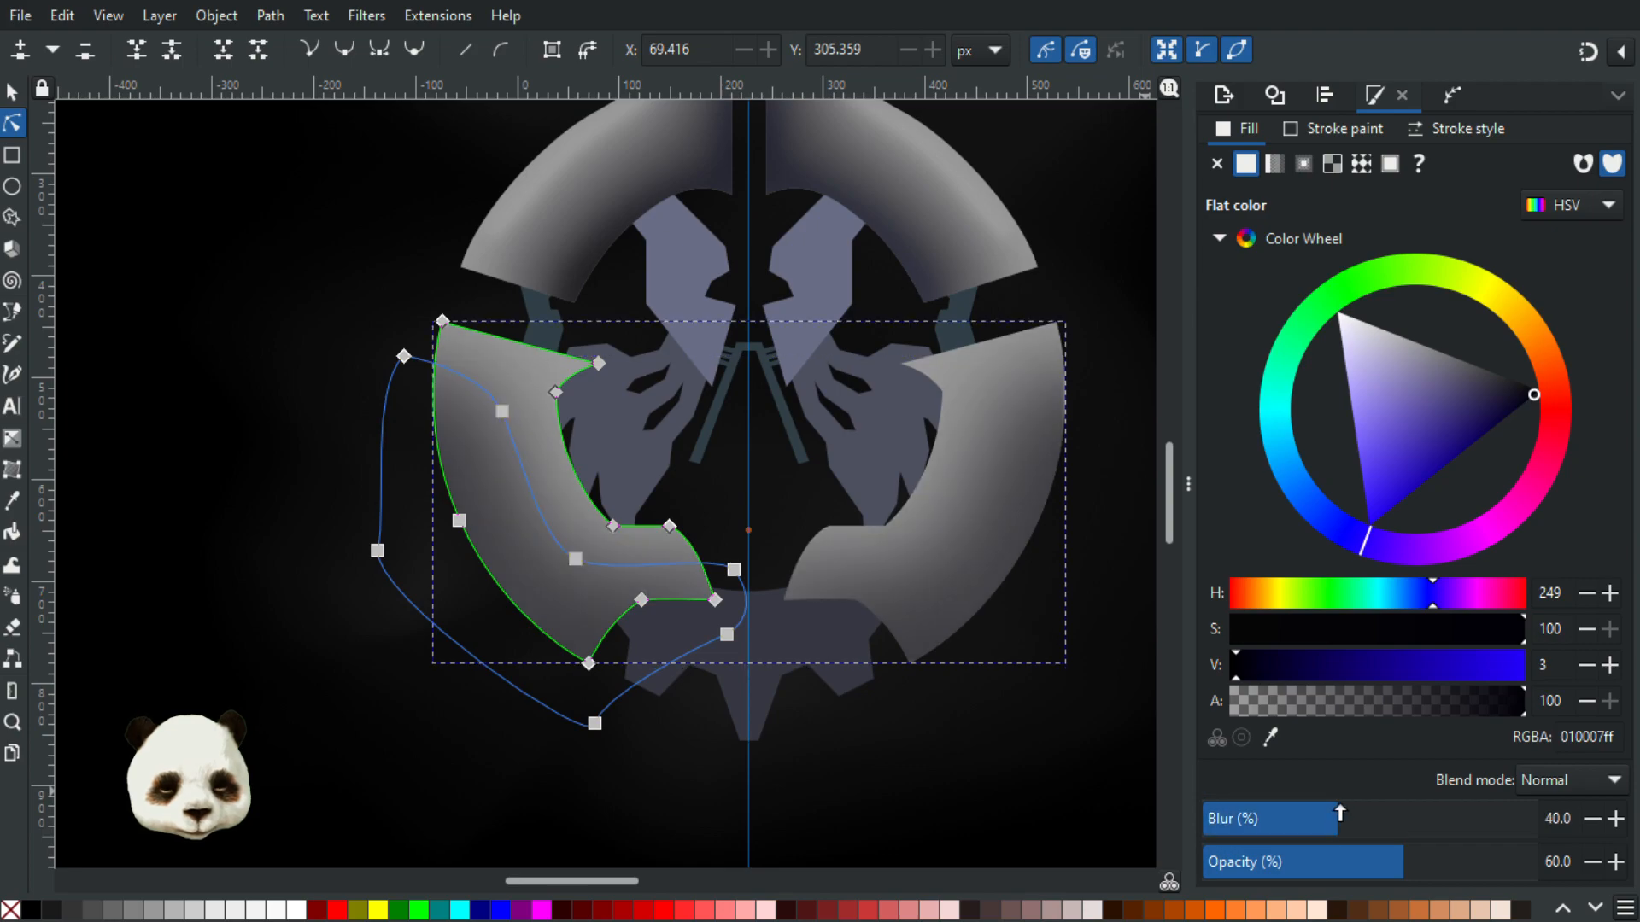
{"action": "left_click", "coordinate": [178, 295]}
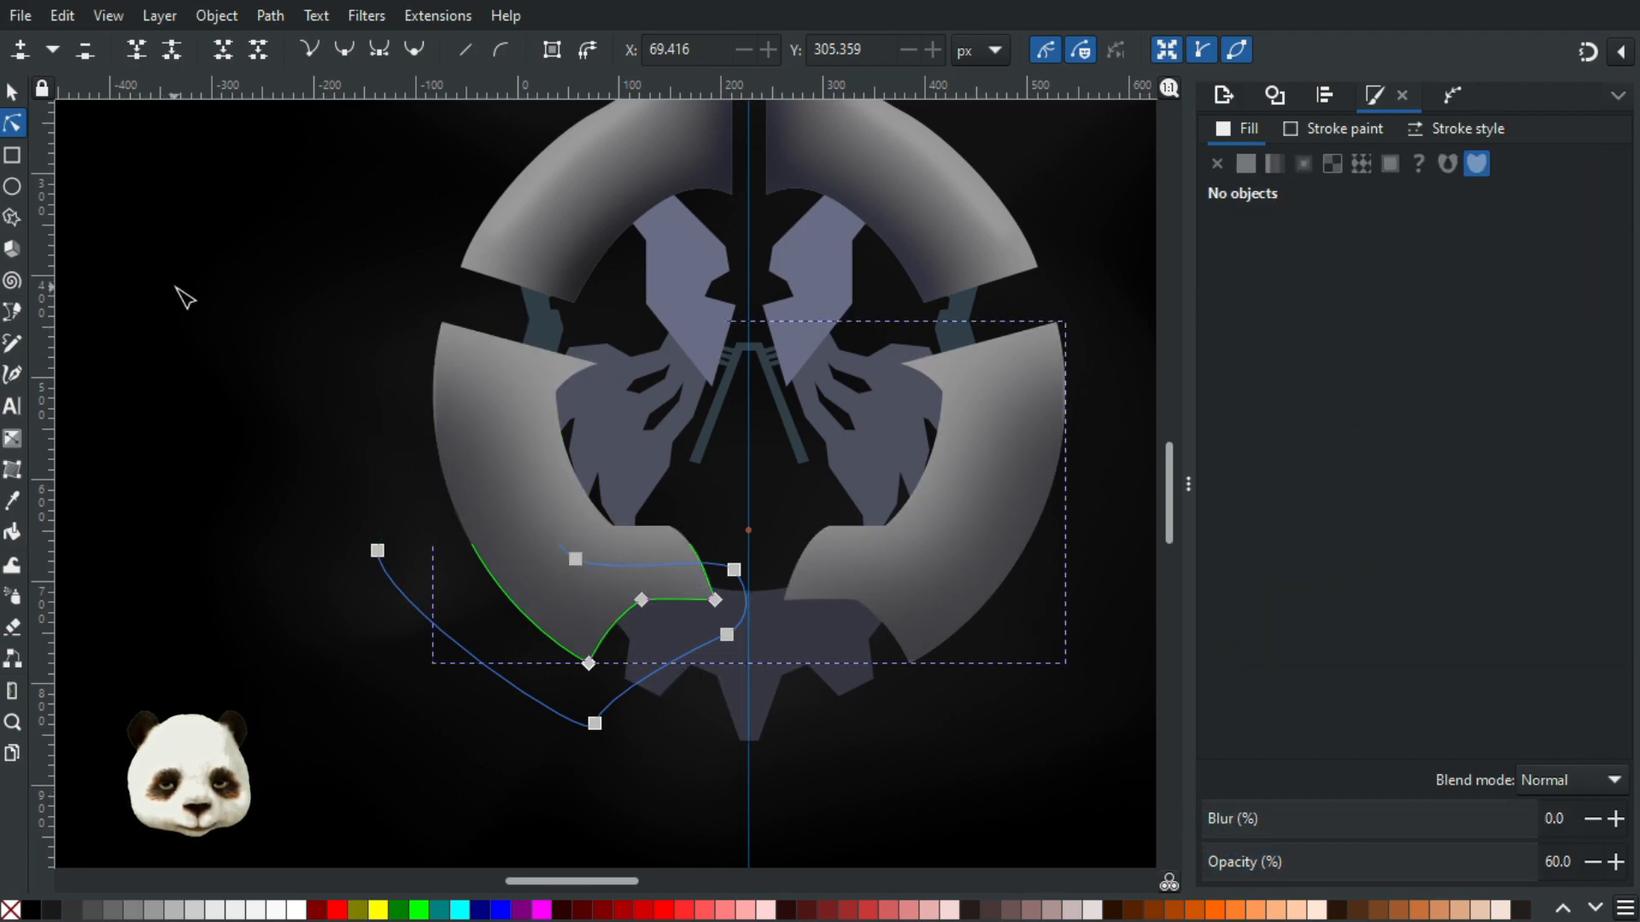
Try shifting the hue of the blurred shadow over the upper ring pieces to 243
{"action": "scroll", "coordinate": [194, 311], "scroll_direction": "down", "scroll_amount": 2}
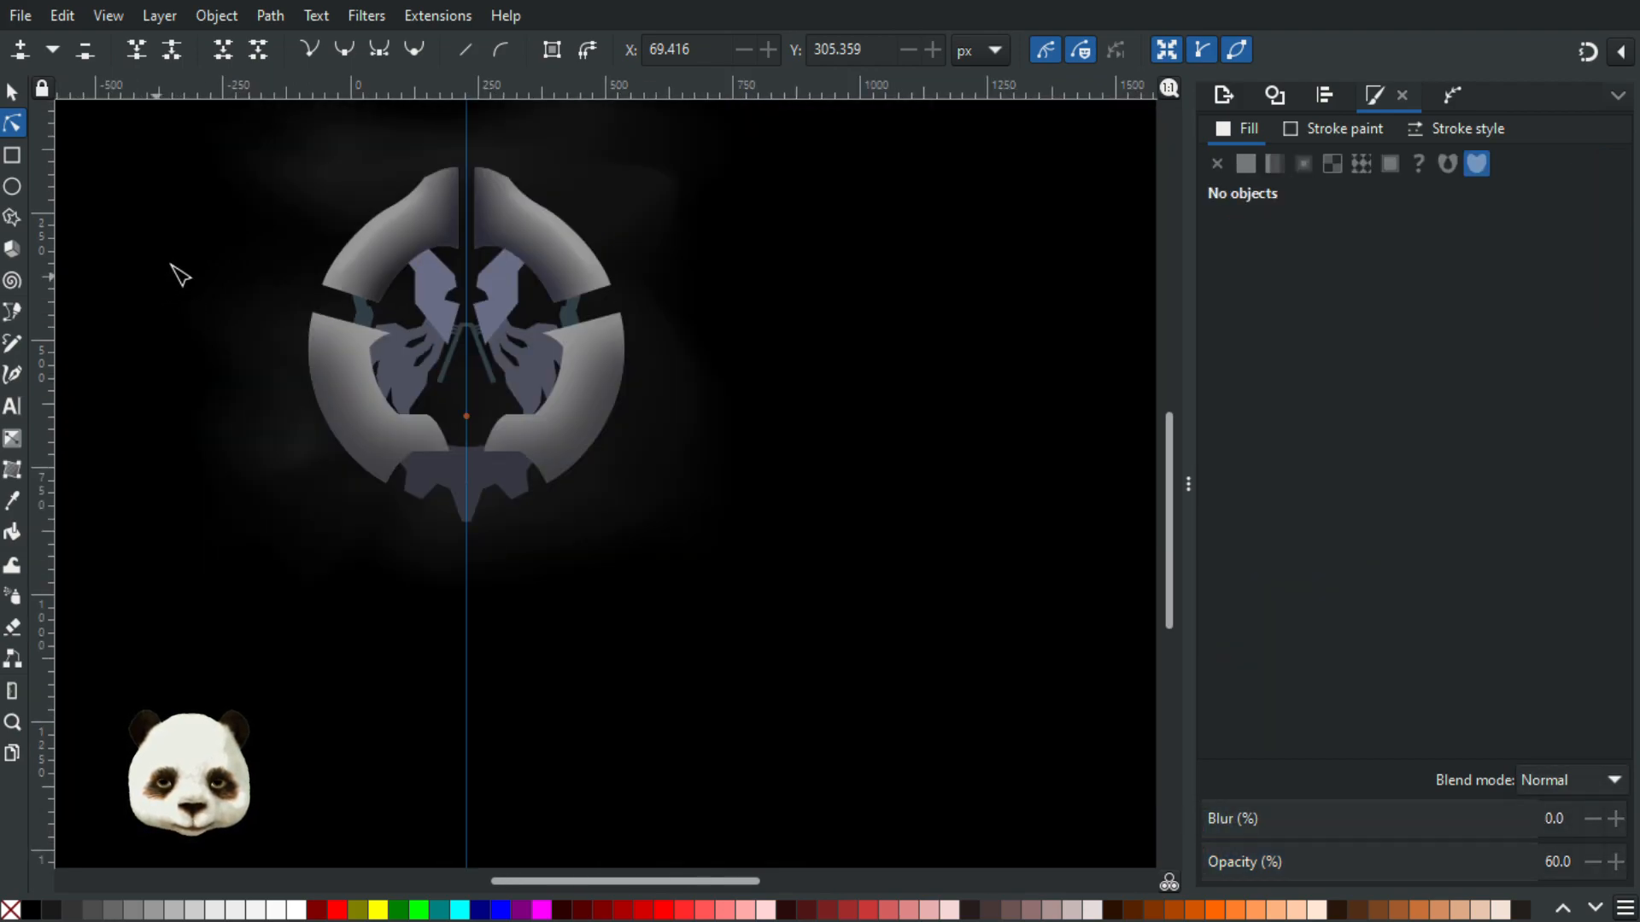
{"action": "scroll", "coordinate": [222, 269], "scroll_direction": "up", "scroll_amount": 1}
{"action": "scroll", "coordinate": [341, 256], "scroll_direction": "up", "scroll_amount": 1}
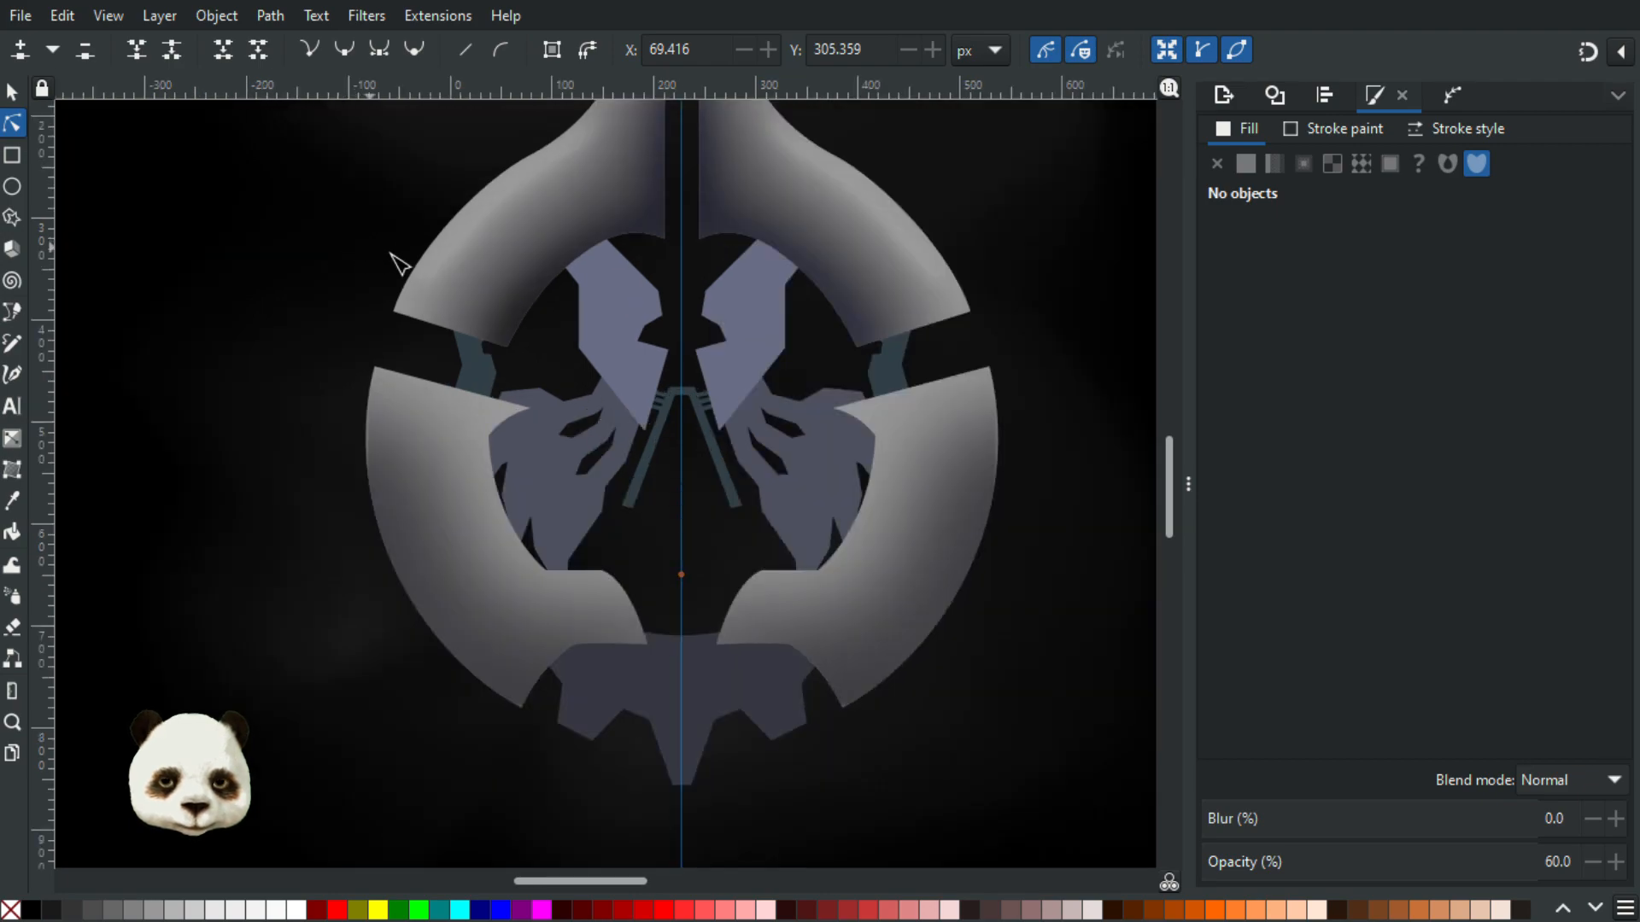
{"action": "left_click", "coordinate": [523, 259]}
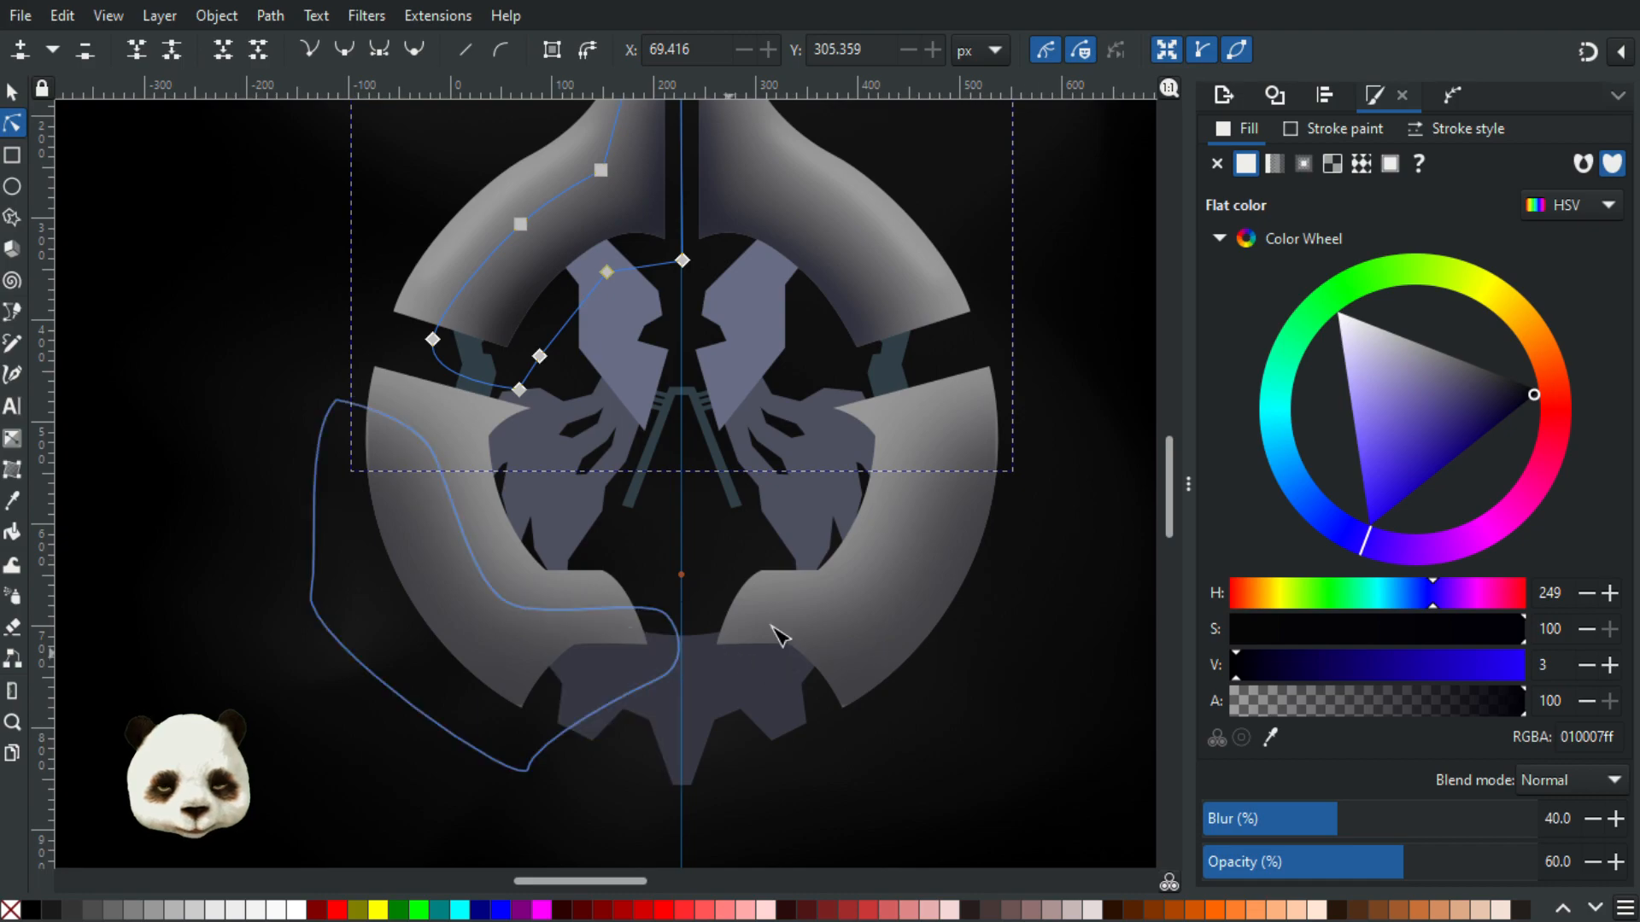
{"action": "mouse_move", "coordinate": [1423, 598]}
{"action": "left_mouse_down"}
{"action": "mouse_move", "coordinate": [1310, 598]}
{"action": "mouse_move", "coordinate": [1429, 599]}
{"action": "left_mouse_up"}
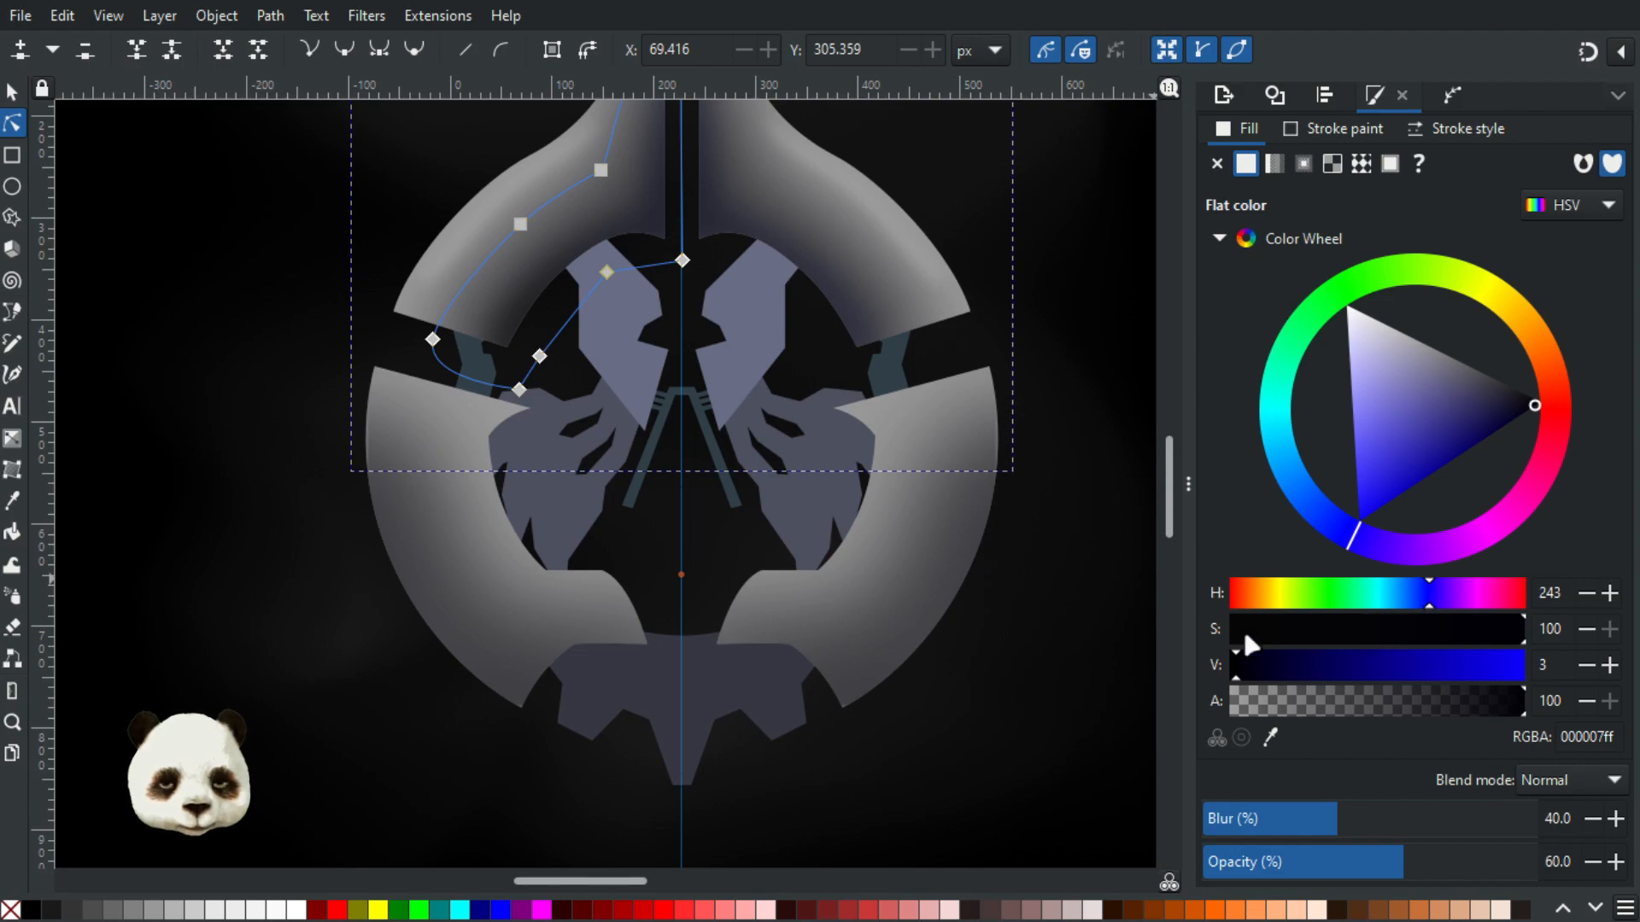
{"action": "key", "text": "ctrl+z"}
{"action": "left_click", "coordinate": [487, 586]}
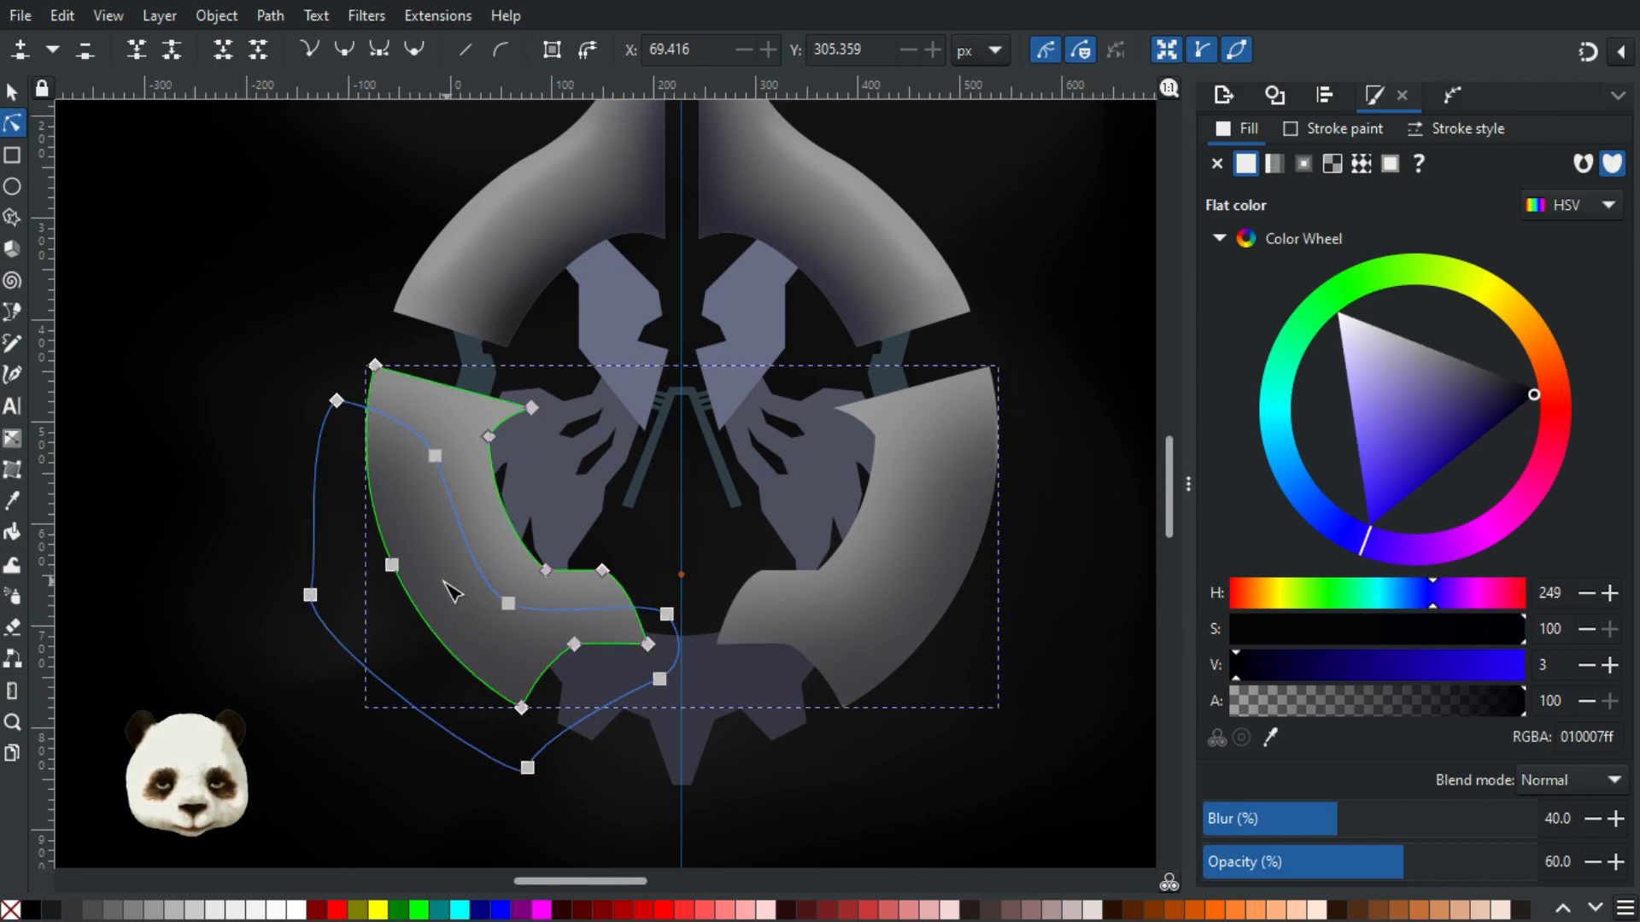
{"action": "left_click", "coordinate": [305, 431]}
{"action": "left_click", "coordinate": [422, 505]}
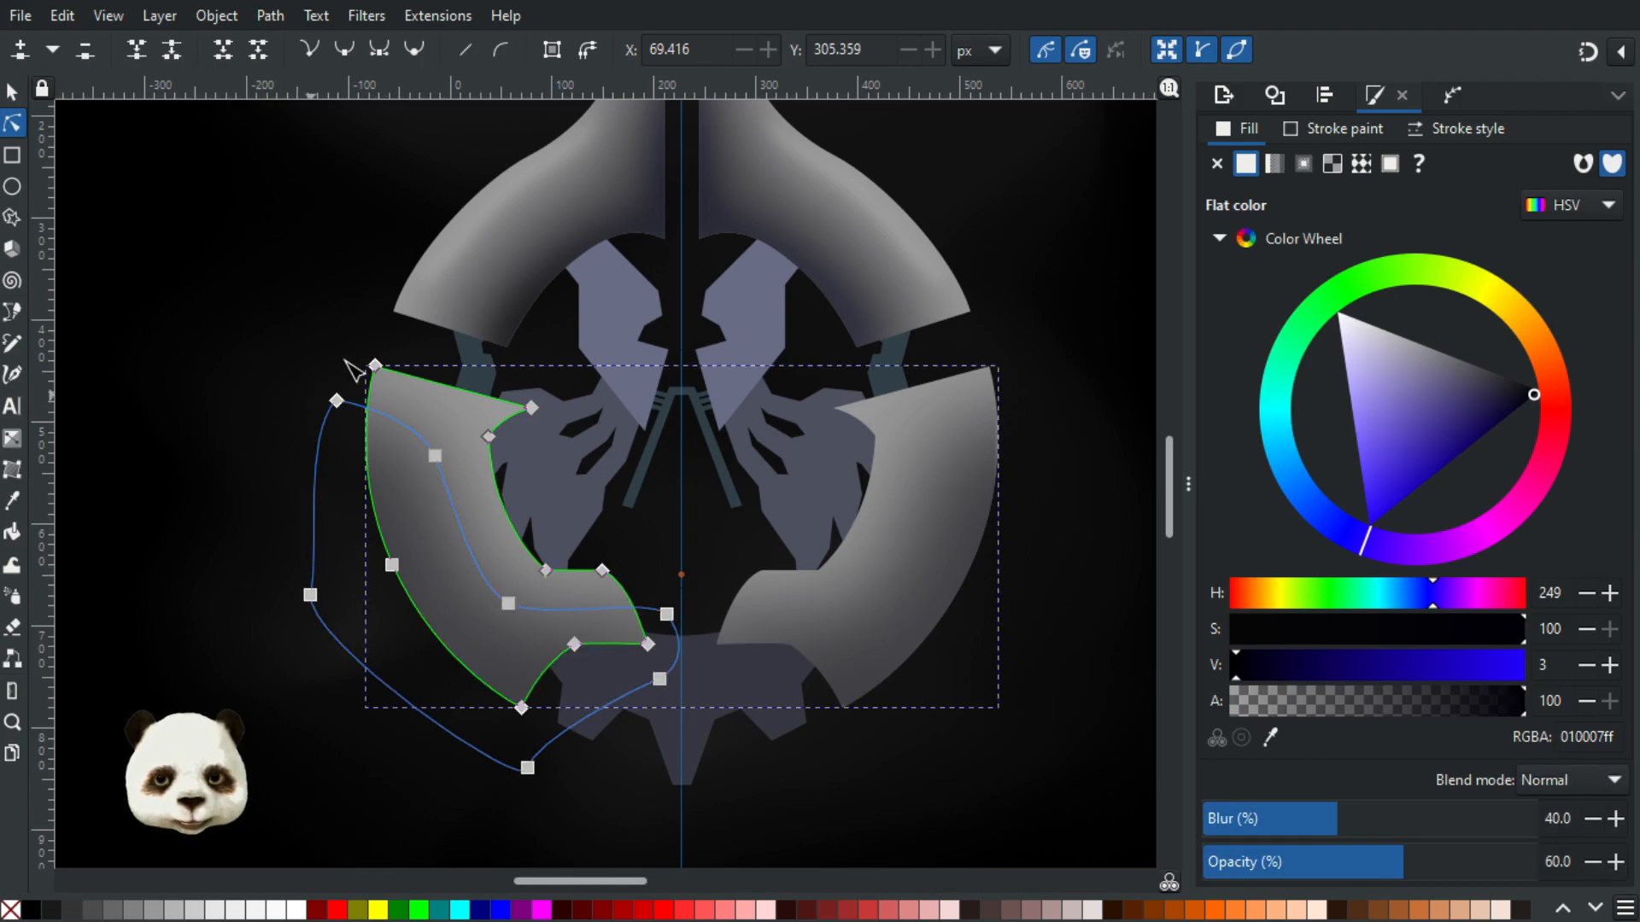
{"action": "left_click", "coordinate": [276, 356]}
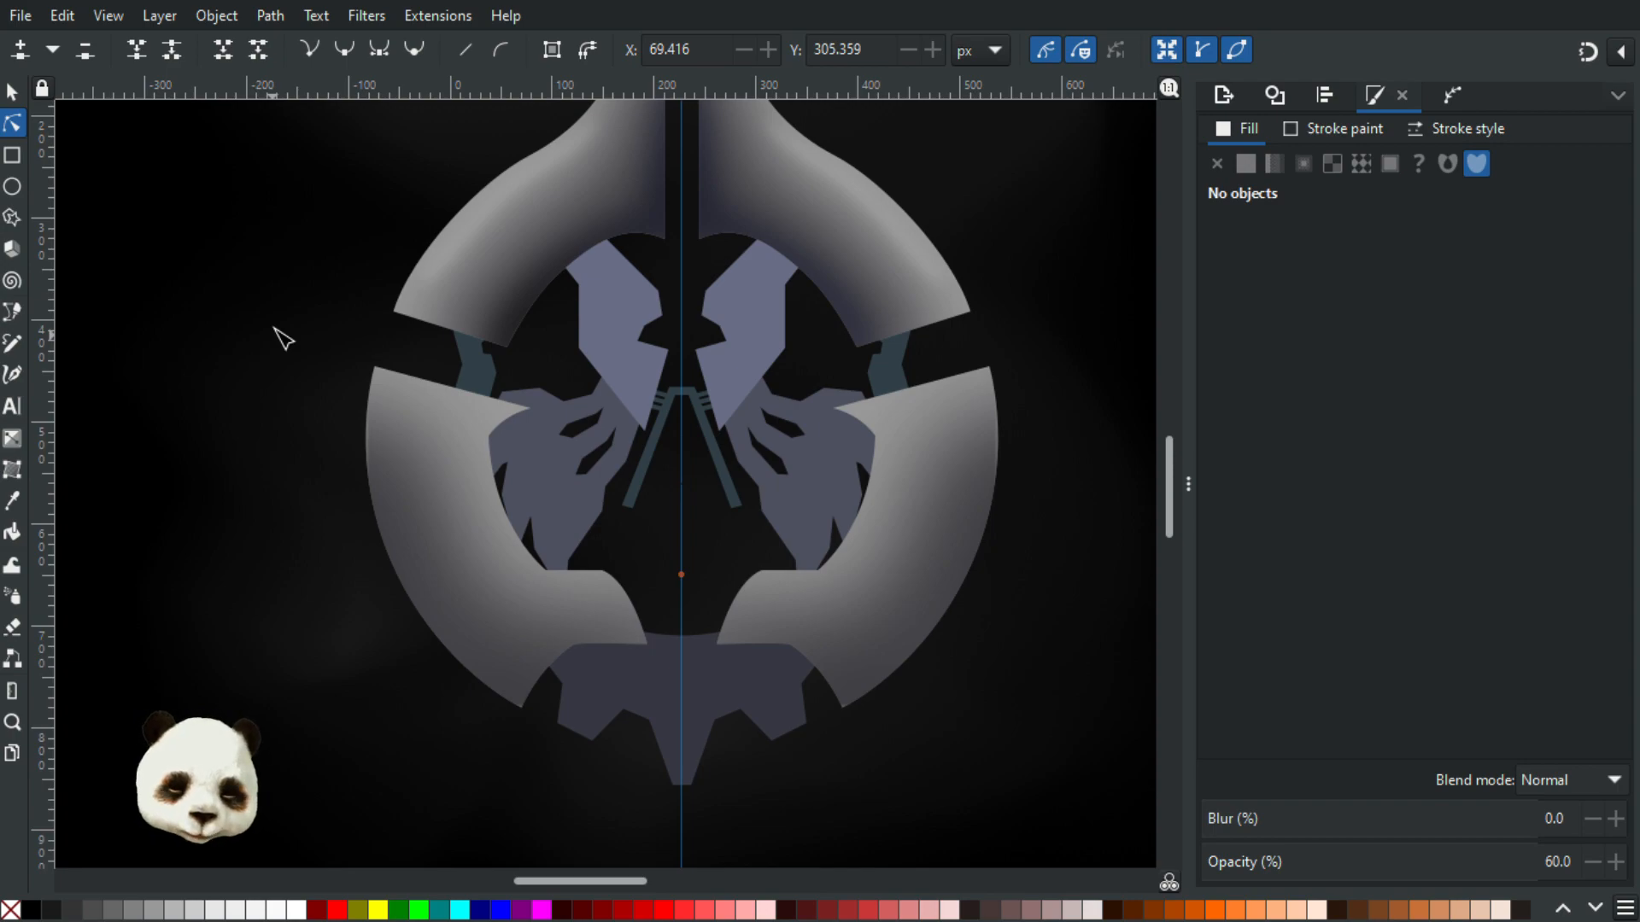
{"action": "key", "text": "b"}
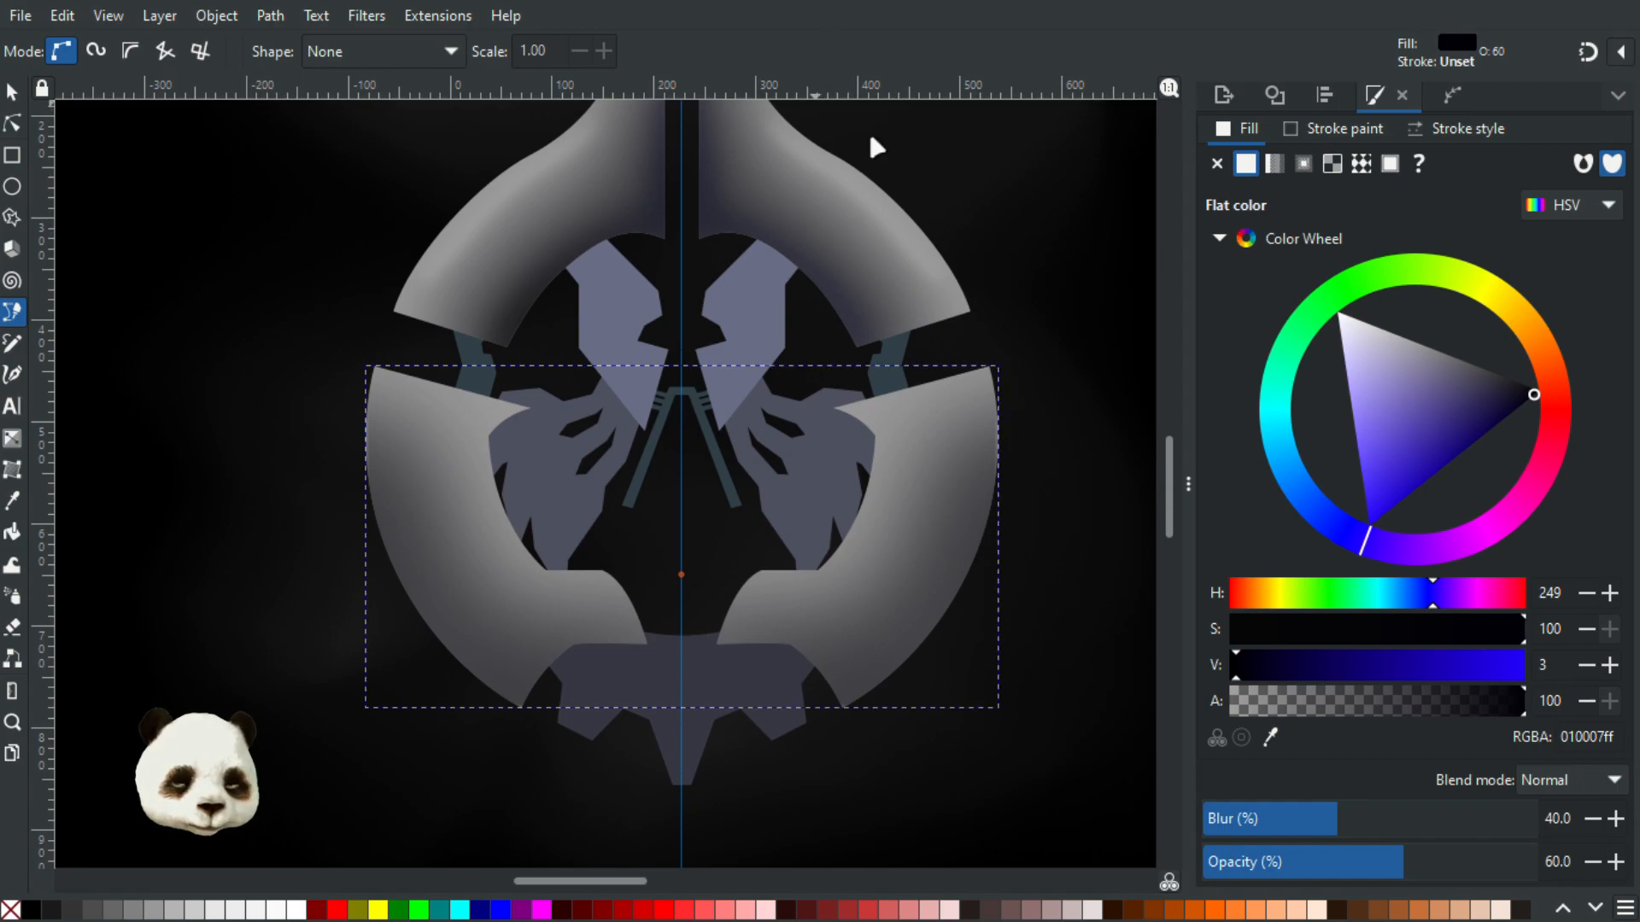
Release the clip from the blurred shadow on the lower ring pieces
{"action": "left_click", "coordinate": [12, 91]}
{"action": "right_click", "coordinate": [498, 455]}
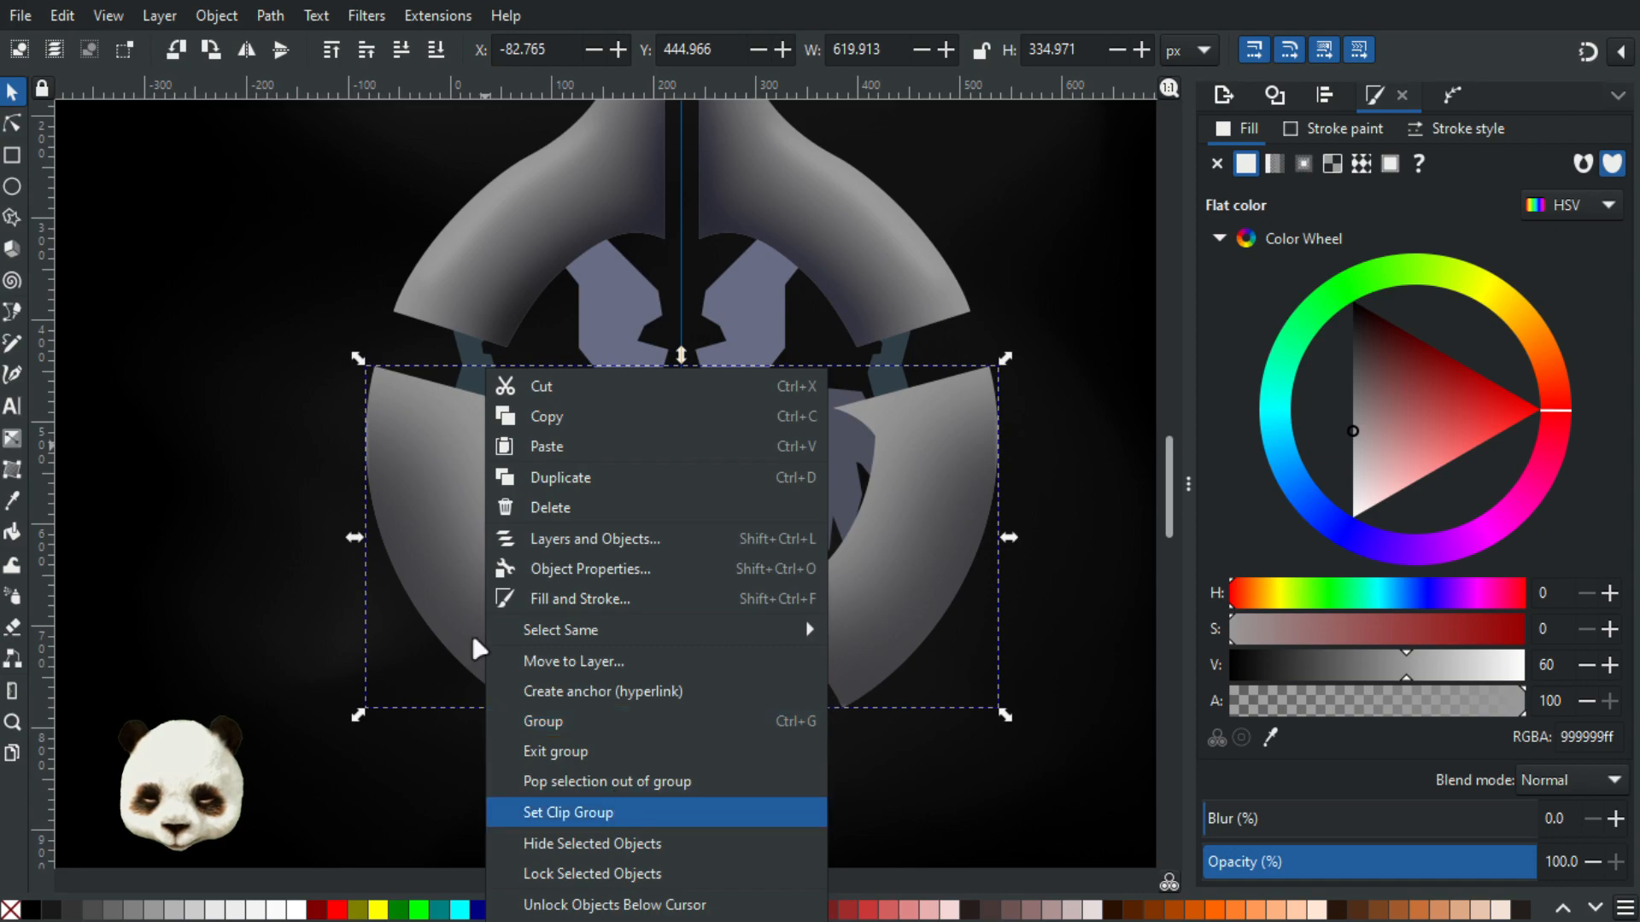
{"action": "right_click", "coordinate": [411, 453]}
{"action": "right_click", "coordinate": [410, 446]}
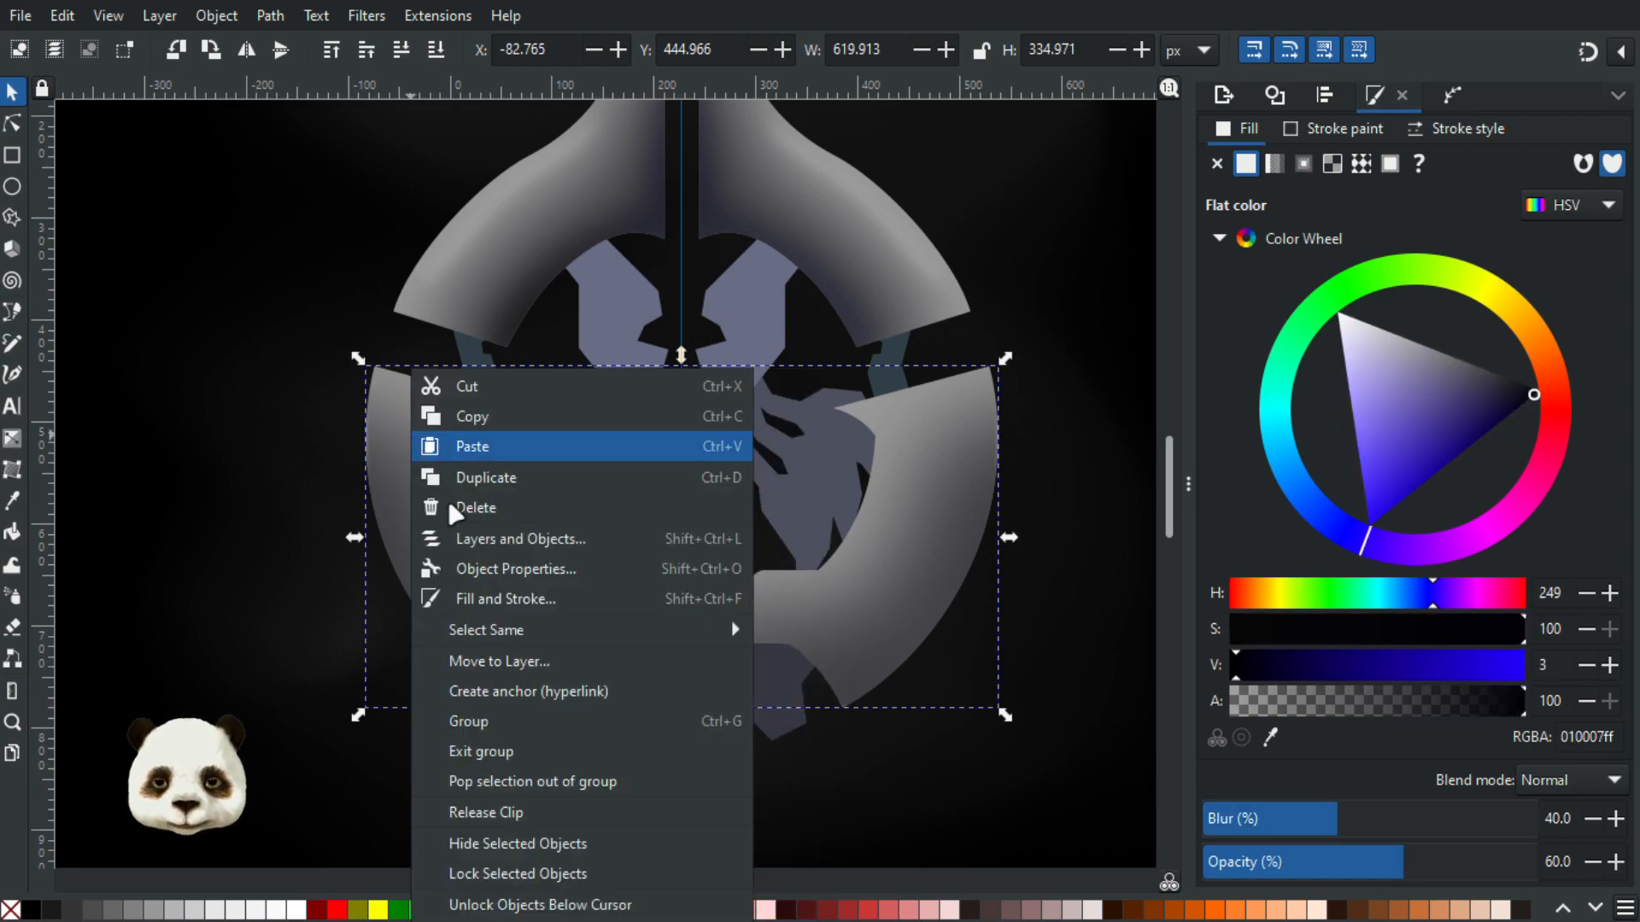
{"action": "left_click", "coordinate": [513, 812]}
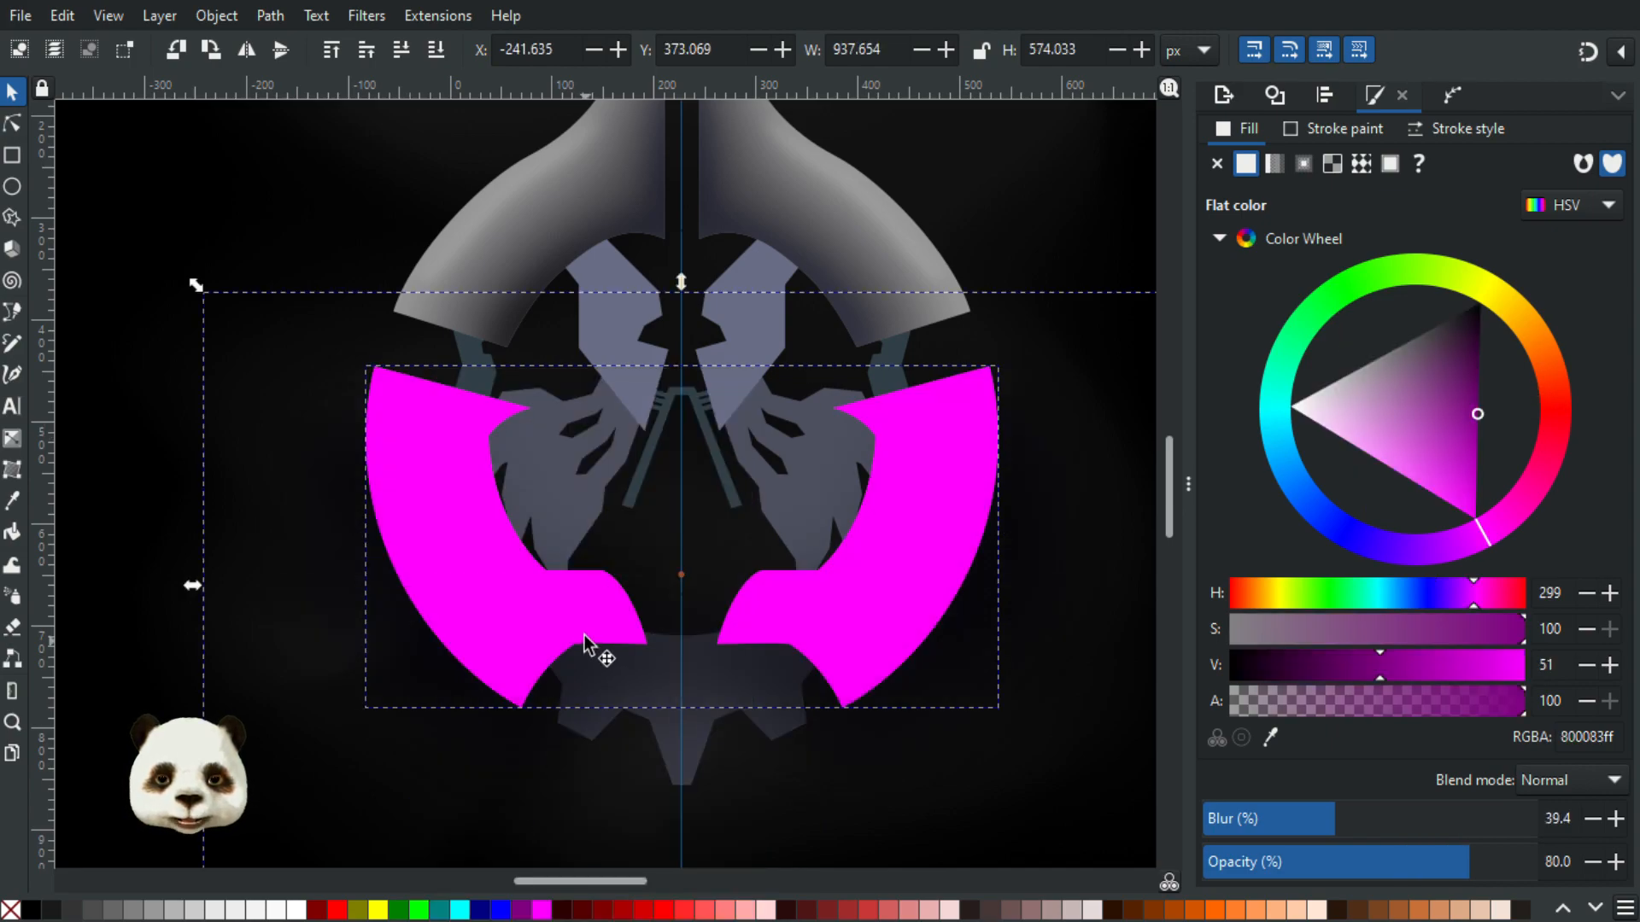
Put the released blurred shadow of the lower ring pieces into a group of its own, without the magenta copy
{"action": "left_click", "coordinate": [402, 626]}
{"action": "key", "text": "Escape"}
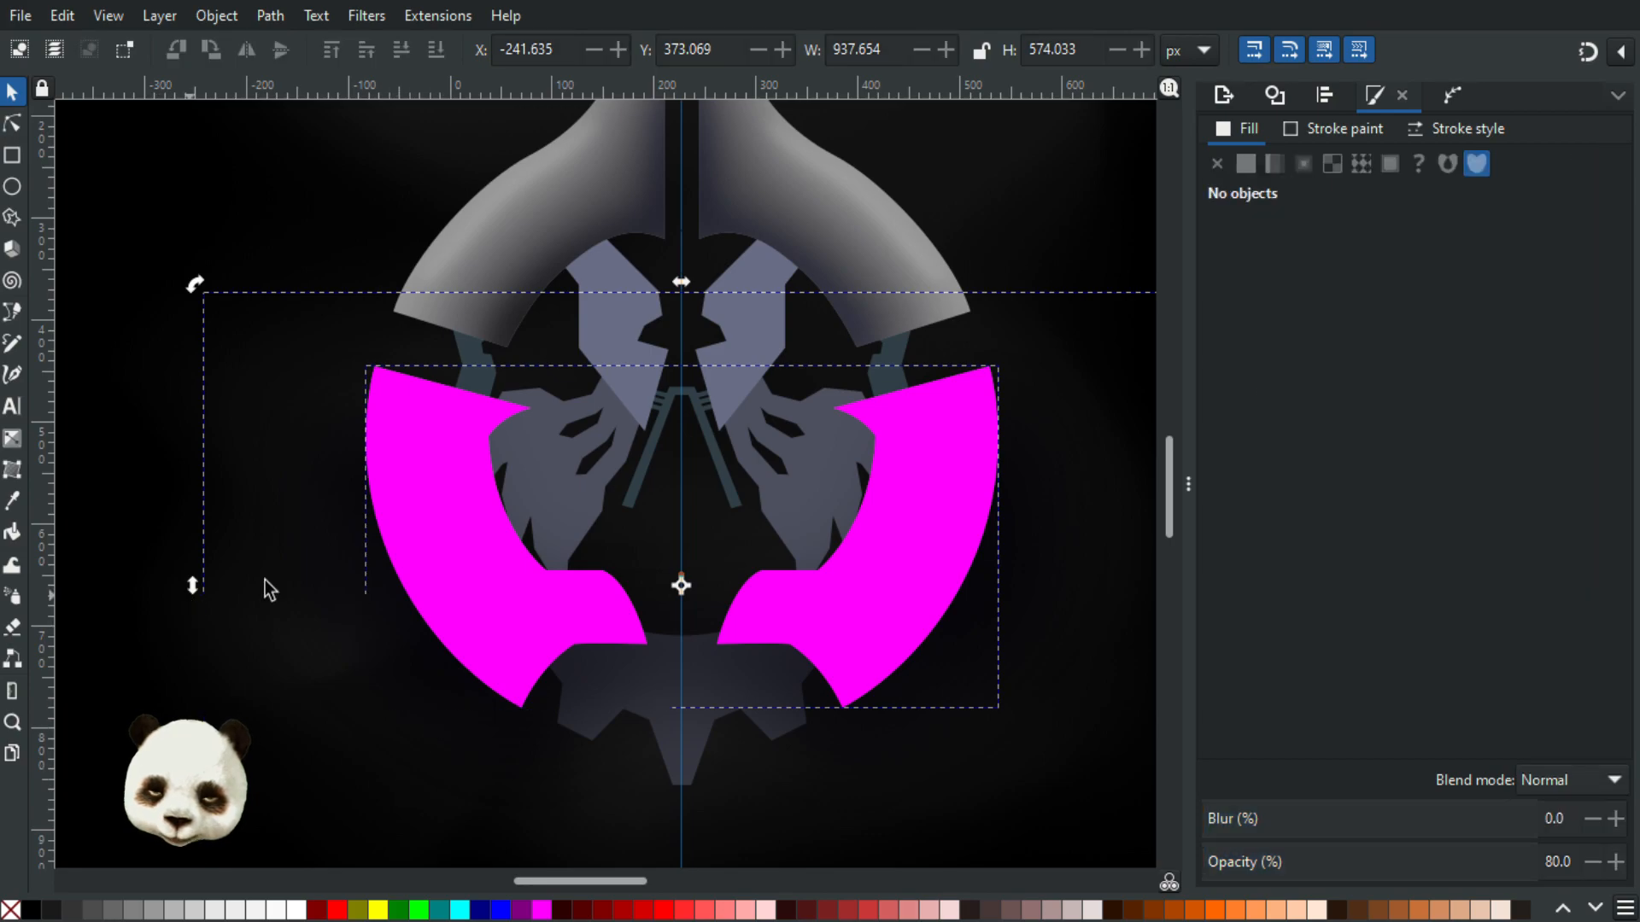
{"action": "left_click", "coordinate": [393, 646]}
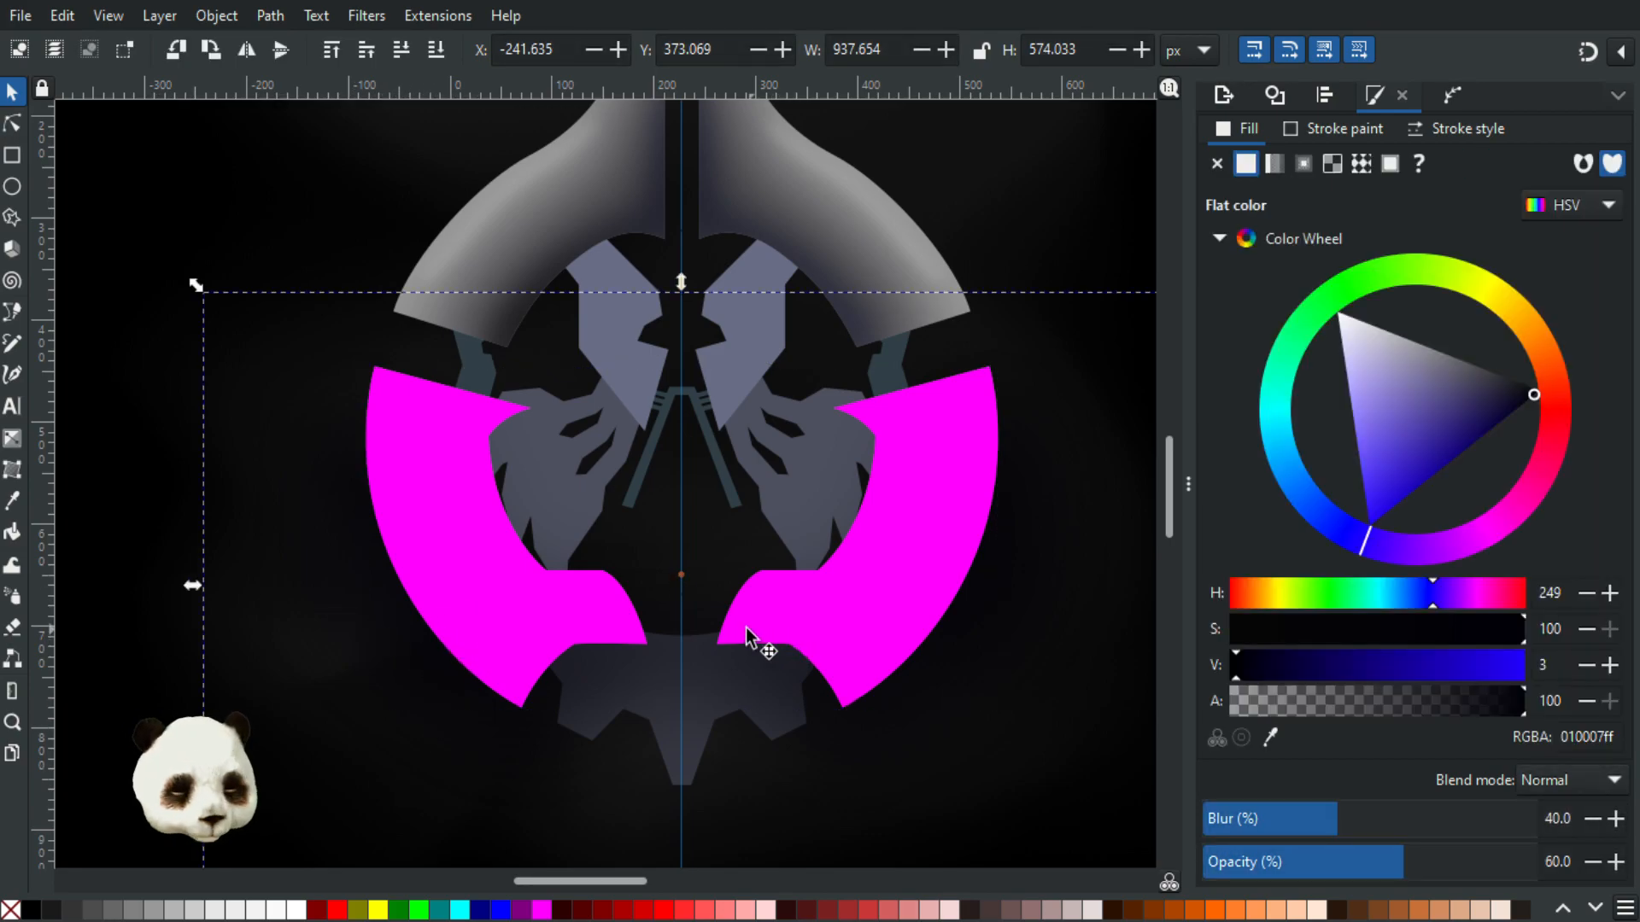
{"action": "key", "text": "ctrl+g"}
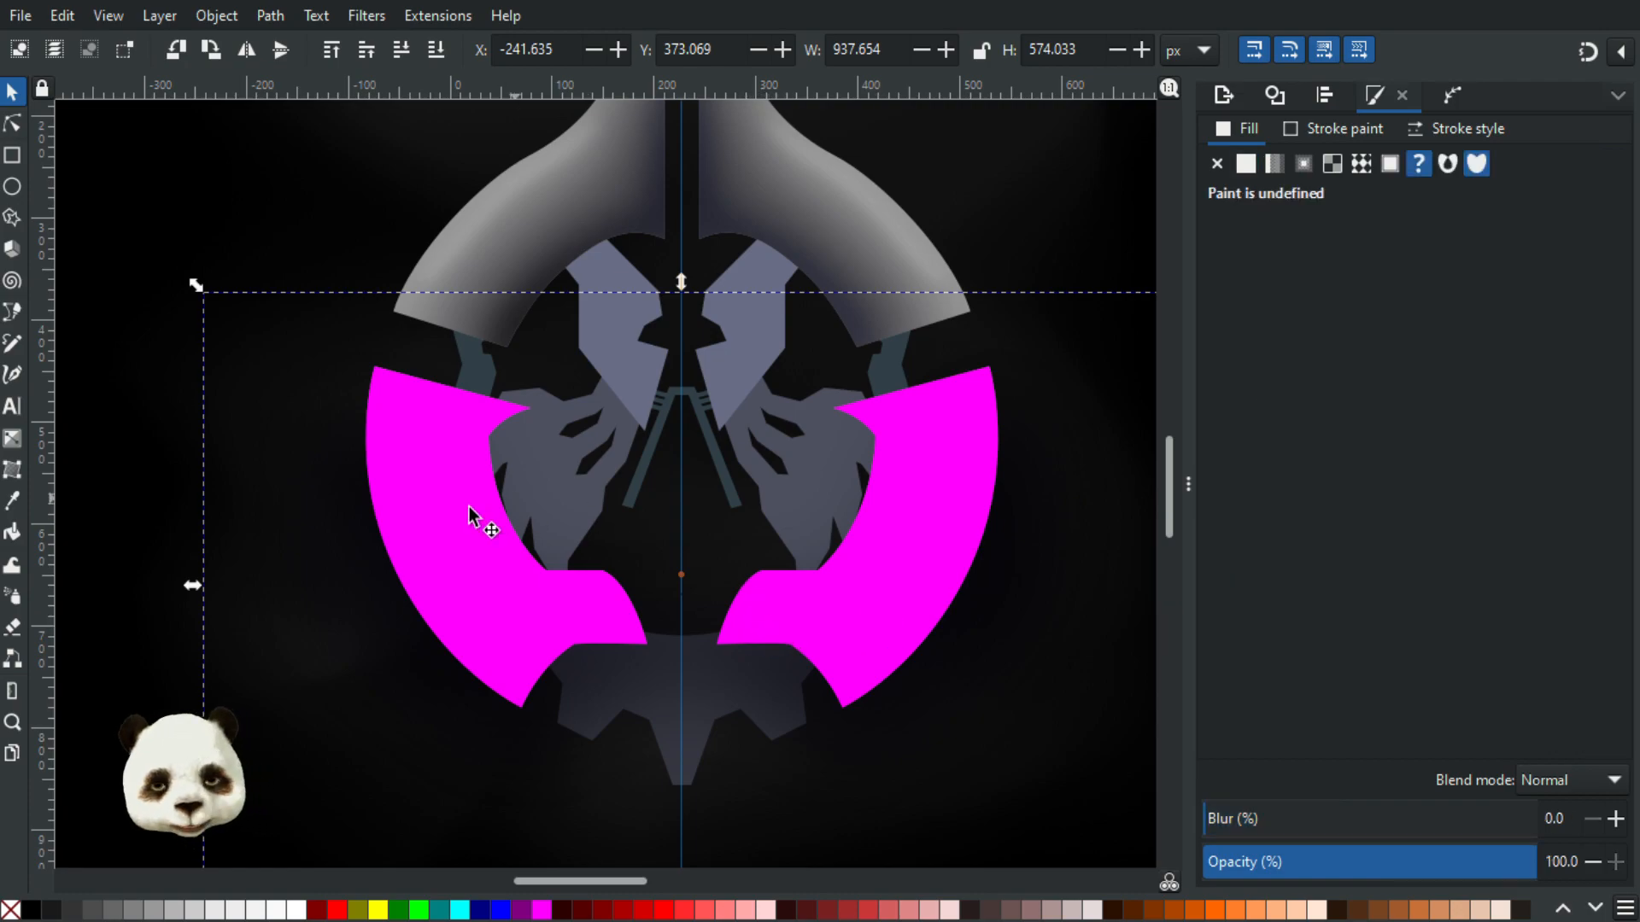
Clip the grouped blurred shadow of the lower ring pieces with the magenta copy
{"action": "left_click", "coordinate": [428, 515], "text": "shift"}
{"action": "right_click", "coordinate": [428, 514]}
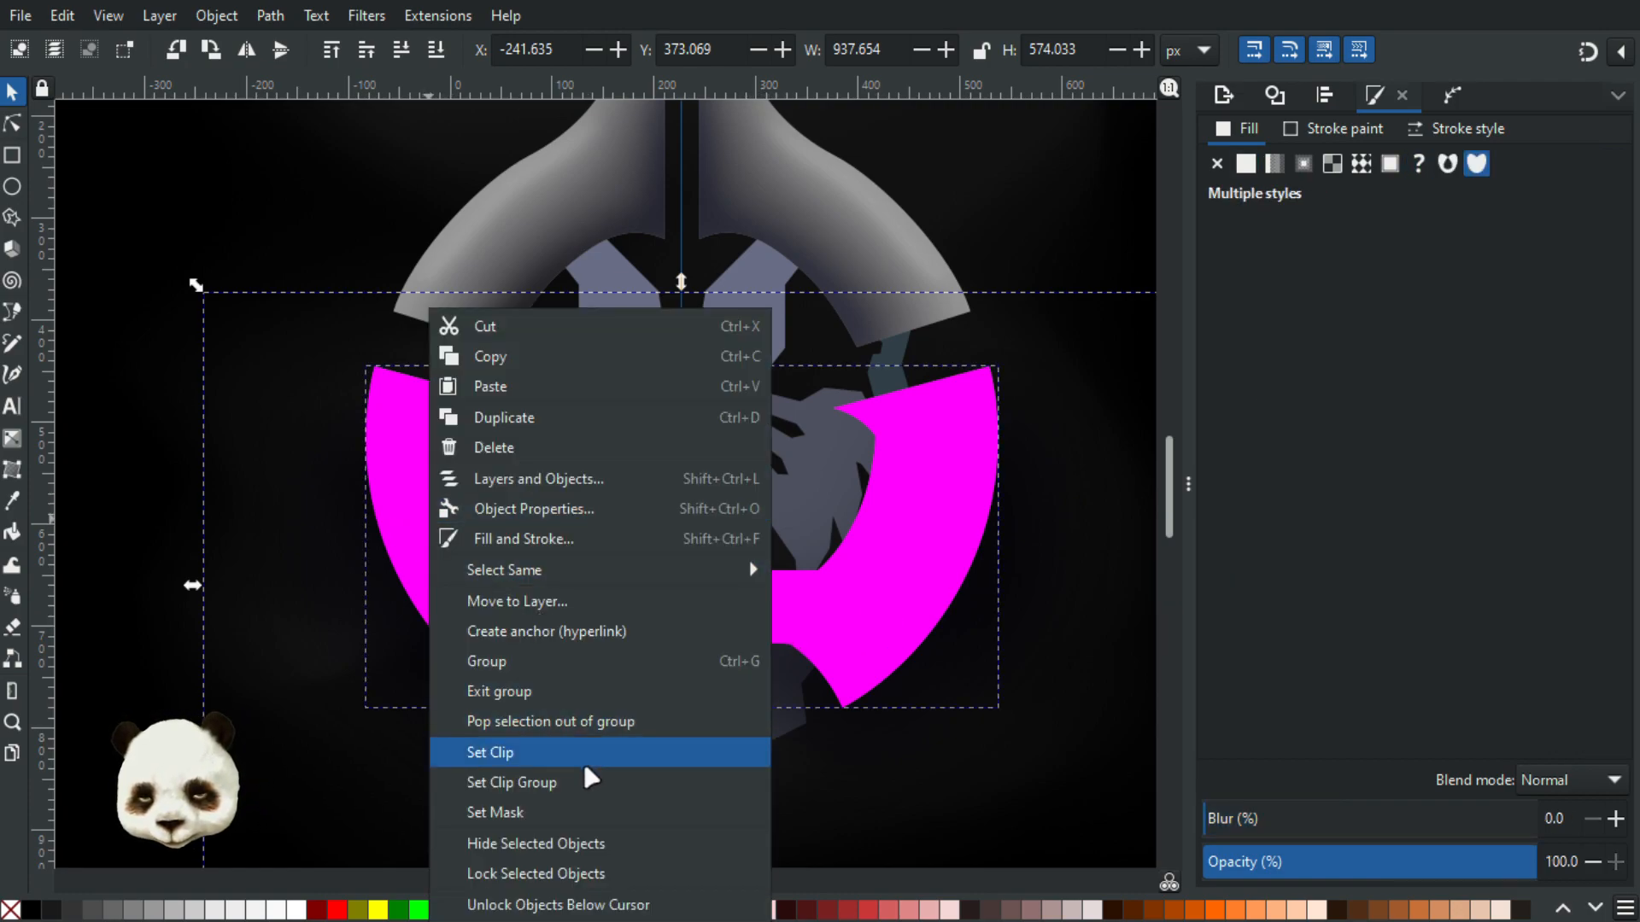
{"action": "left_click", "coordinate": [550, 751]}
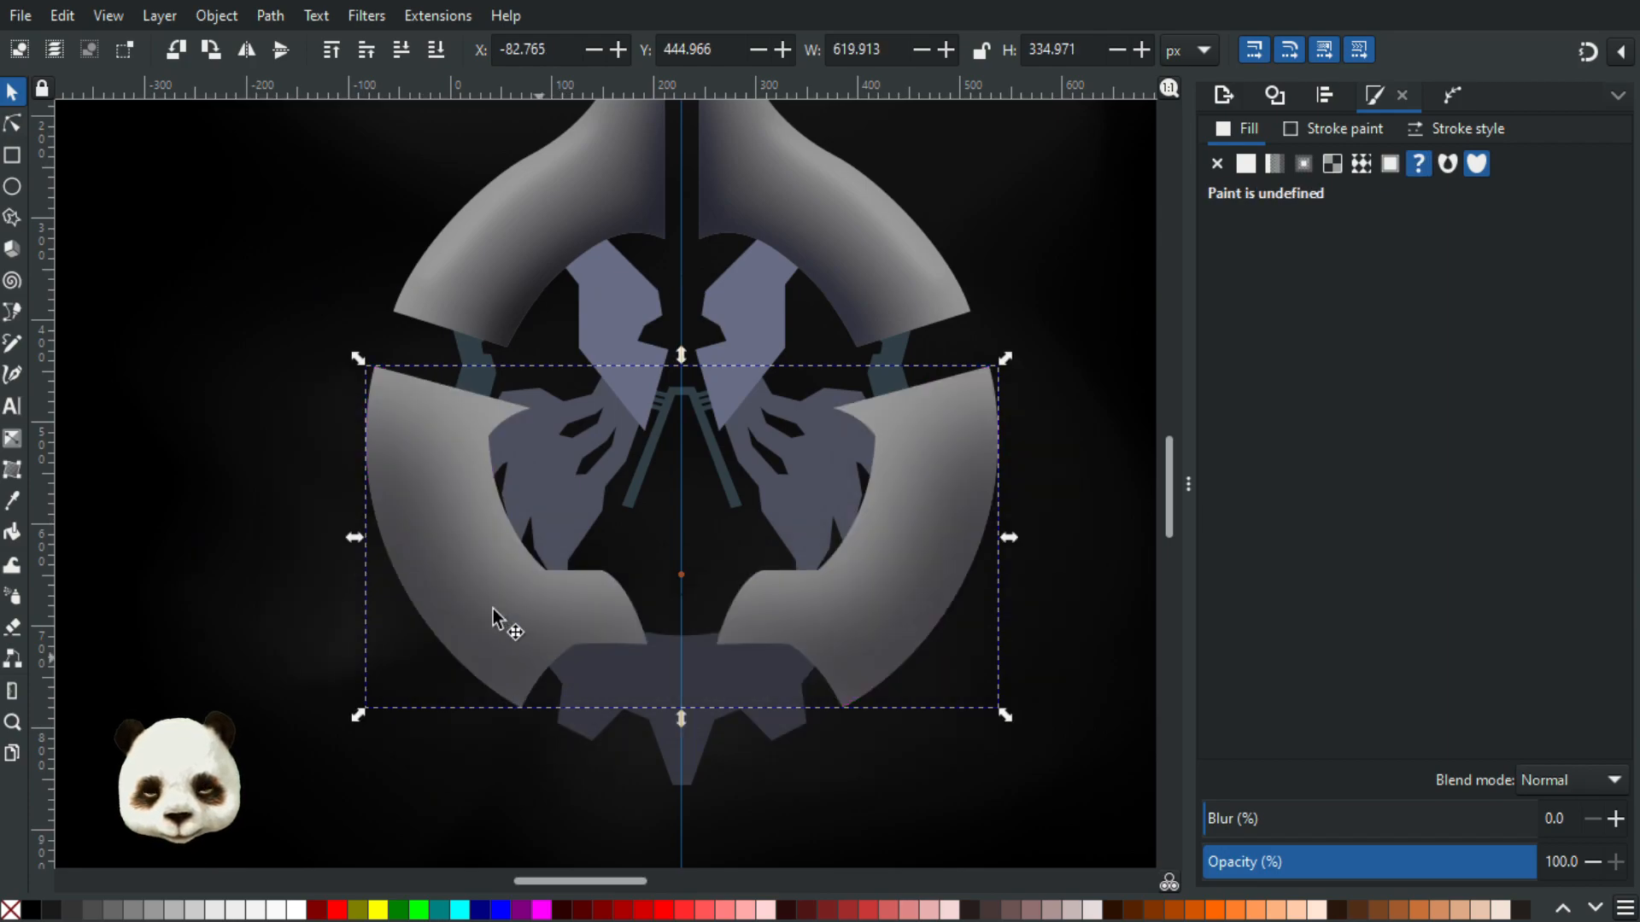
{"action": "key", "text": "b"}
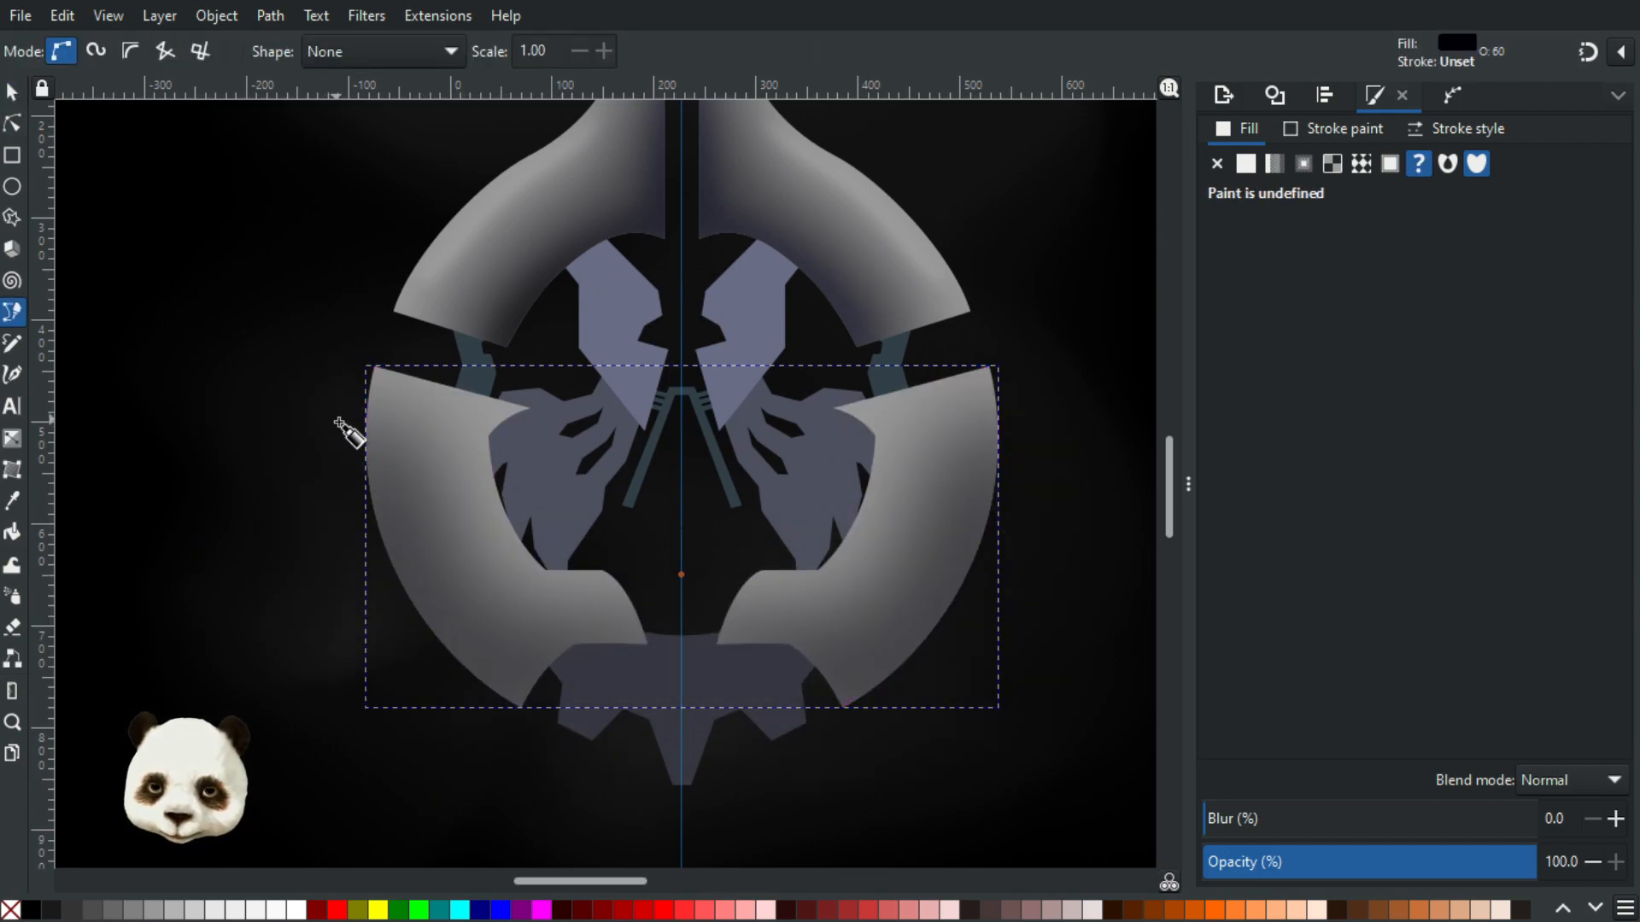
{"action": "left_click", "coordinate": [13, 94]}
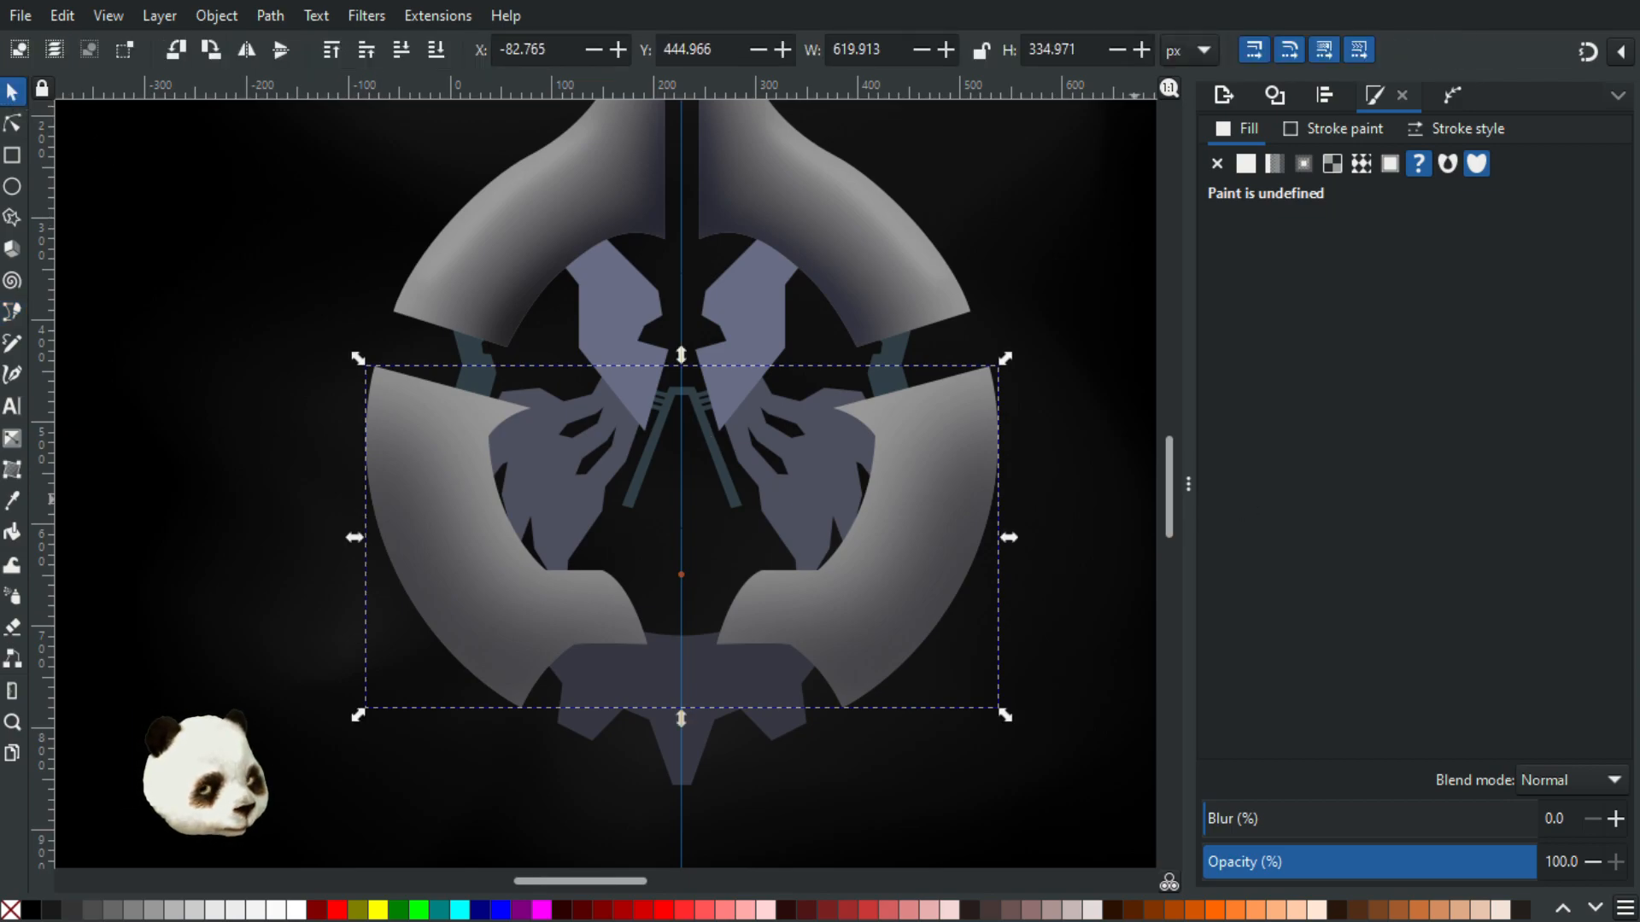
Reshape the blurred shadow path on the left lower ring piece closer to the outer edge, adding a node on its lower inner stretch
{"action": "left_click", "coordinate": [1134, 499]}
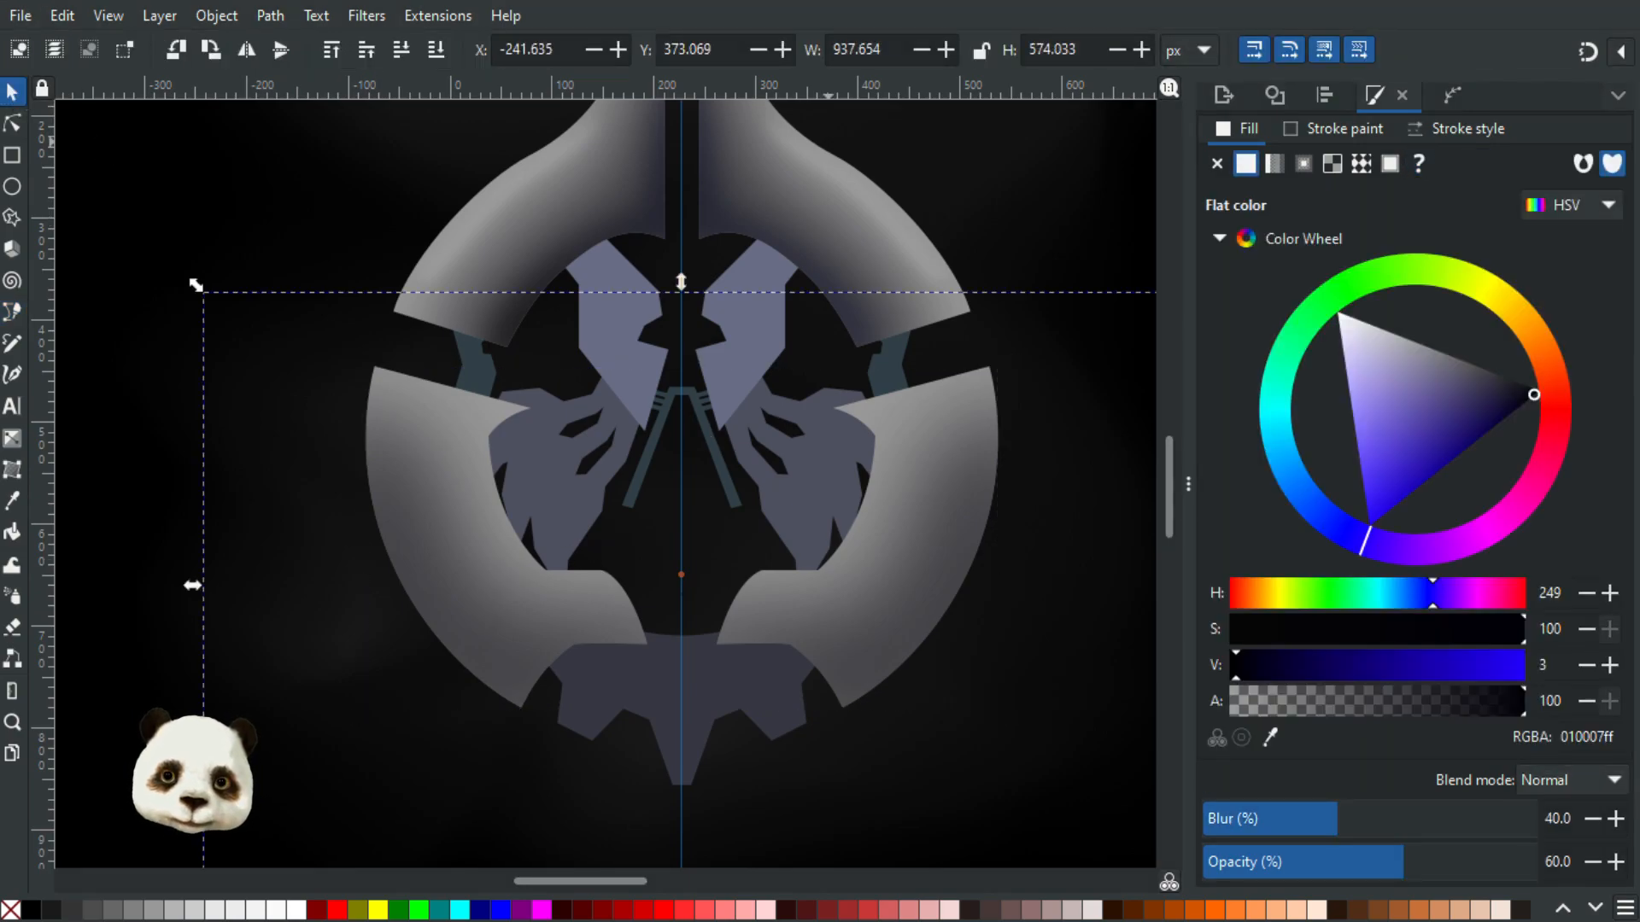
{"action": "key", "text": "ctrl+z"}
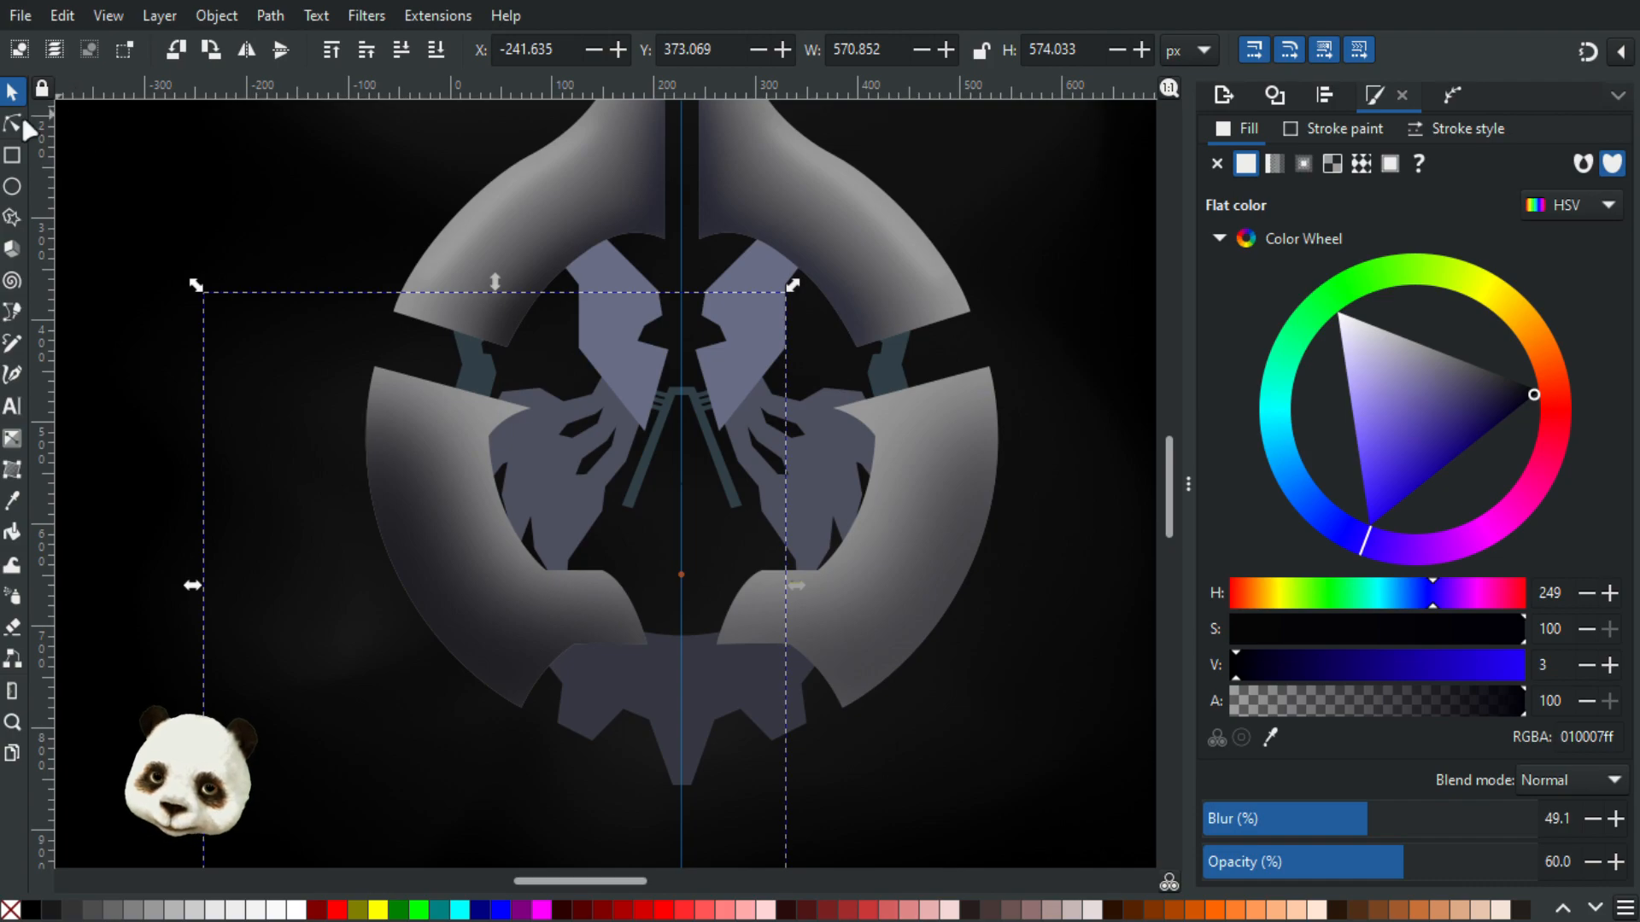
{"action": "key", "text": "n"}
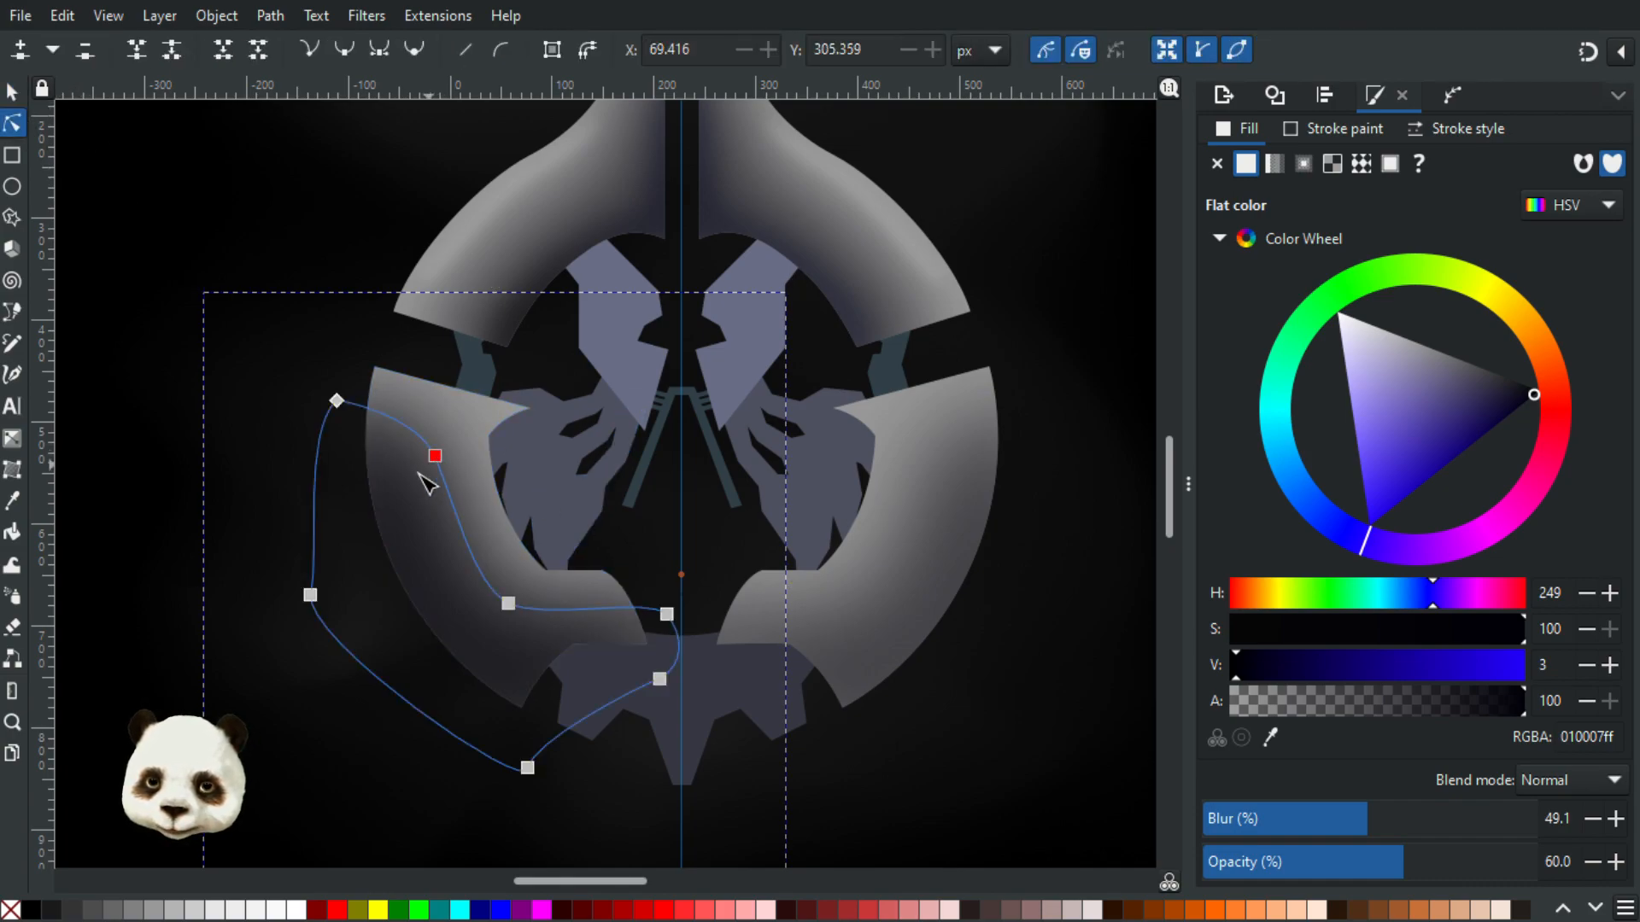
{"action": "left_click_drag", "start_coordinate": [421, 482], "coordinate": [421, 488]}
{"action": "left_click_drag", "start_coordinate": [507, 610], "coordinate": [498, 642]}
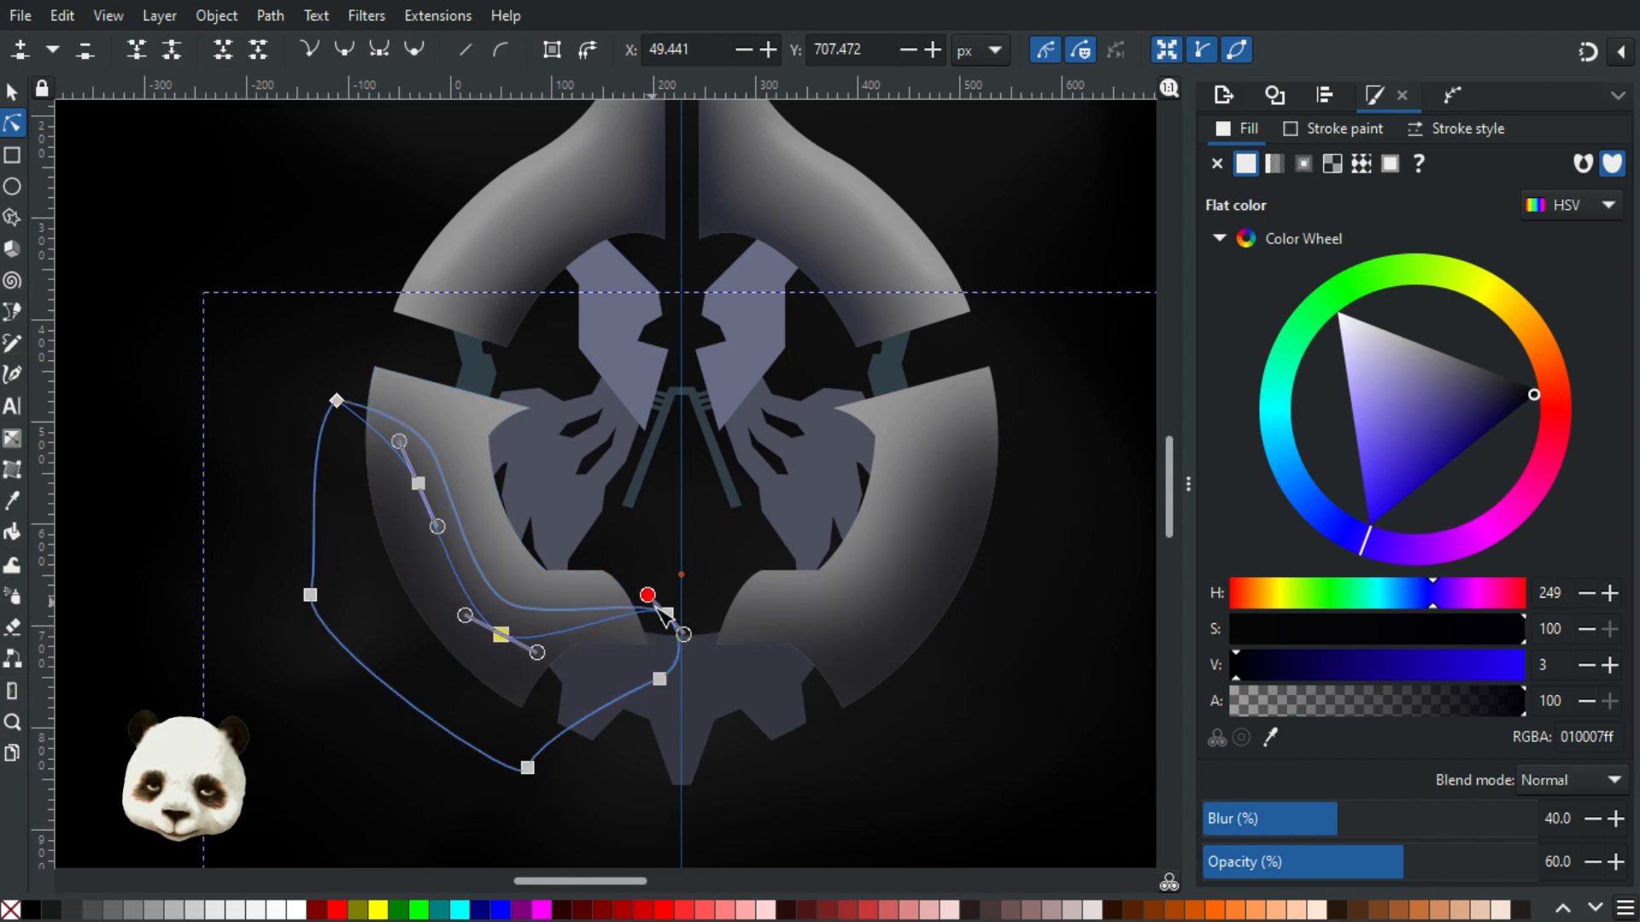
{"action": "mouse_move", "coordinate": [667, 614]}
{"action": "left_mouse_down"}
{"action": "mouse_move", "coordinate": [560, 625]}
{"action": "mouse_move", "coordinate": [665, 637]}
{"action": "left_mouse_up"}
{"action": "double_click", "coordinate": [568, 633]}
{"action": "left_click_drag", "start_coordinate": [418, 484], "coordinate": [407, 480]}
{"action": "left_click_drag", "start_coordinate": [339, 401], "coordinate": [330, 415]}
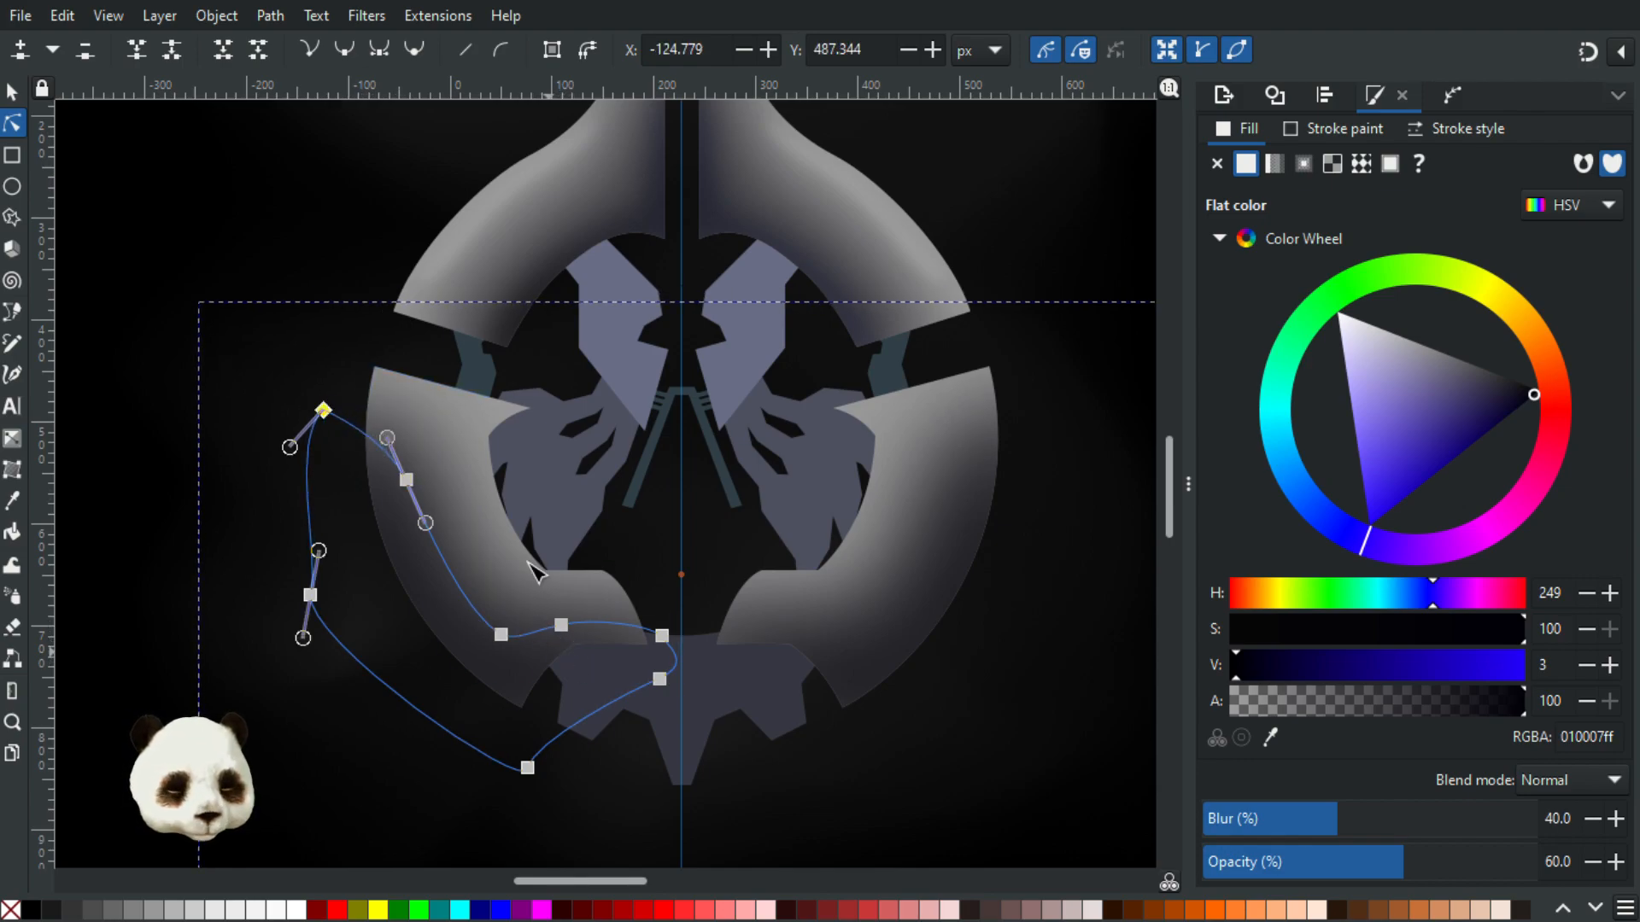
Set the blur of the dark gradient shadow over the upper ring pieces to 27%
{"action": "left_click", "coordinate": [647, 228]}
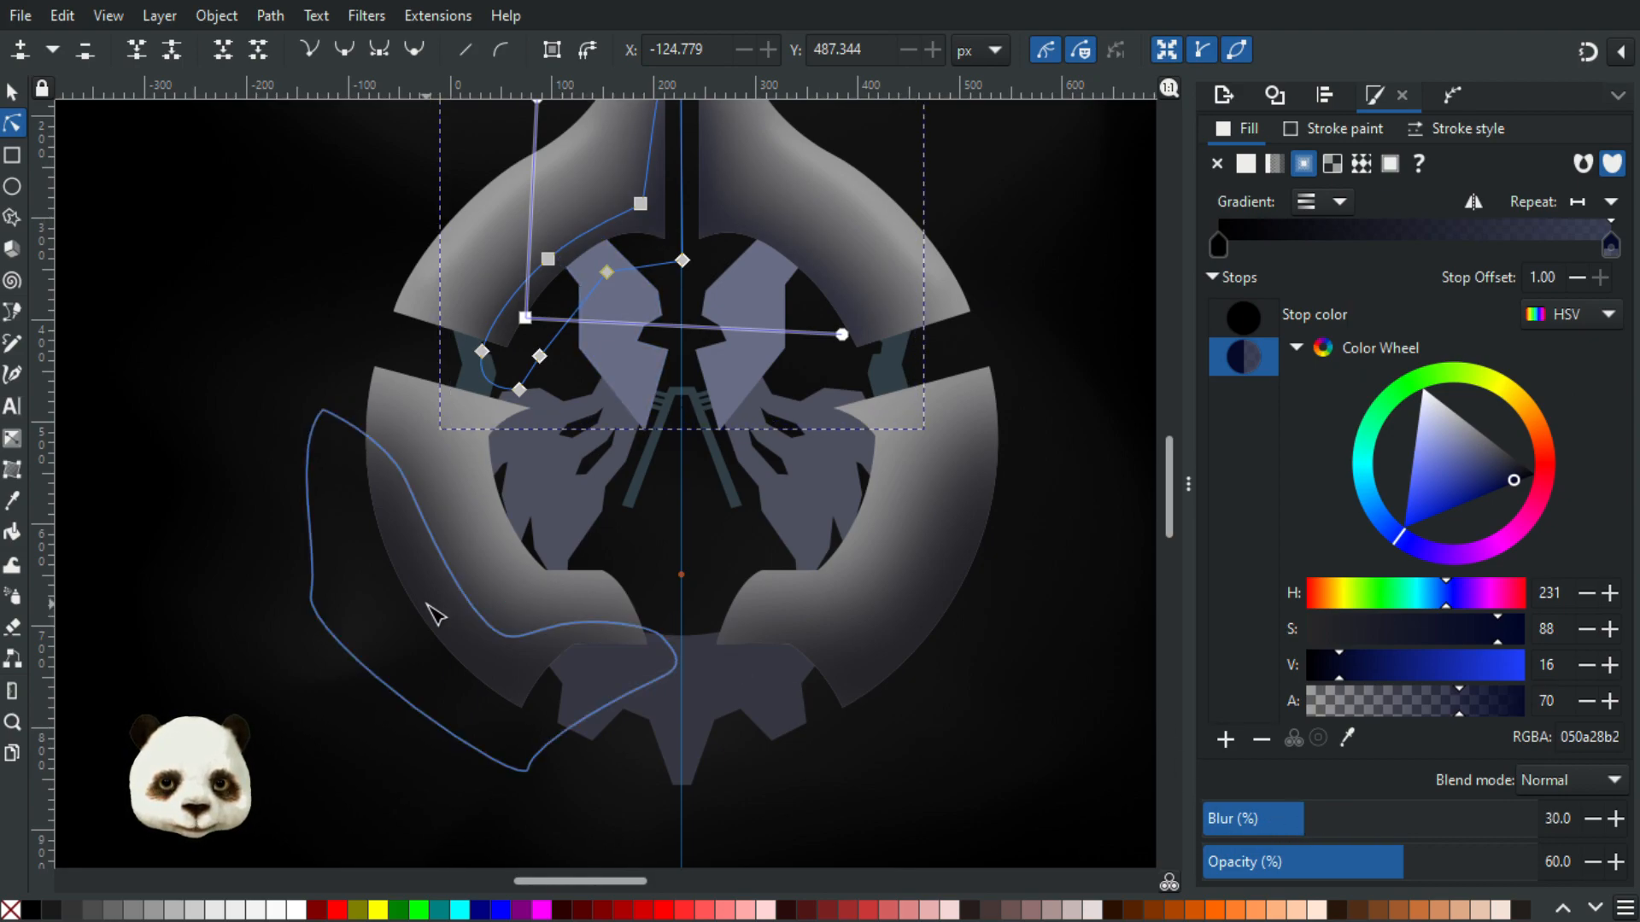
{"action": "left_click", "coordinate": [1589, 818]}
{"action": "left_click", "coordinate": [1589, 818]}
{"action": "left_click", "coordinate": [1590, 818]}
{"action": "left_click", "coordinate": [1589, 818]}
{"action": "left_click", "coordinate": [1615, 819]}
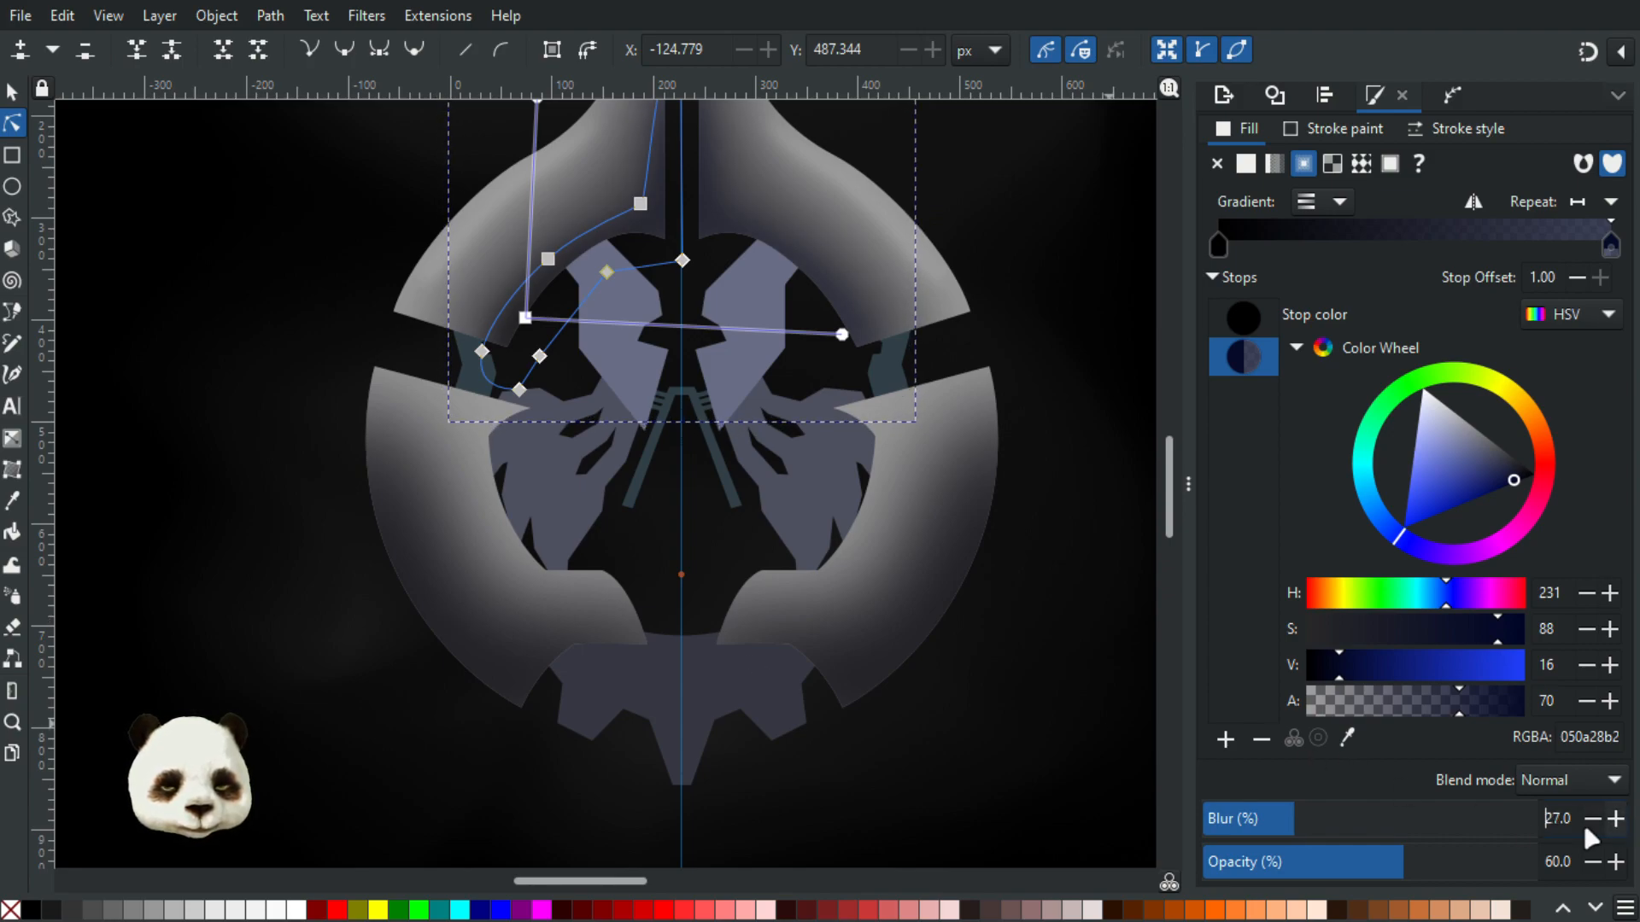
Set the blur of the lower ring pieces' shadow to 27% and deselect it
{"action": "left_click", "coordinate": [467, 602]}
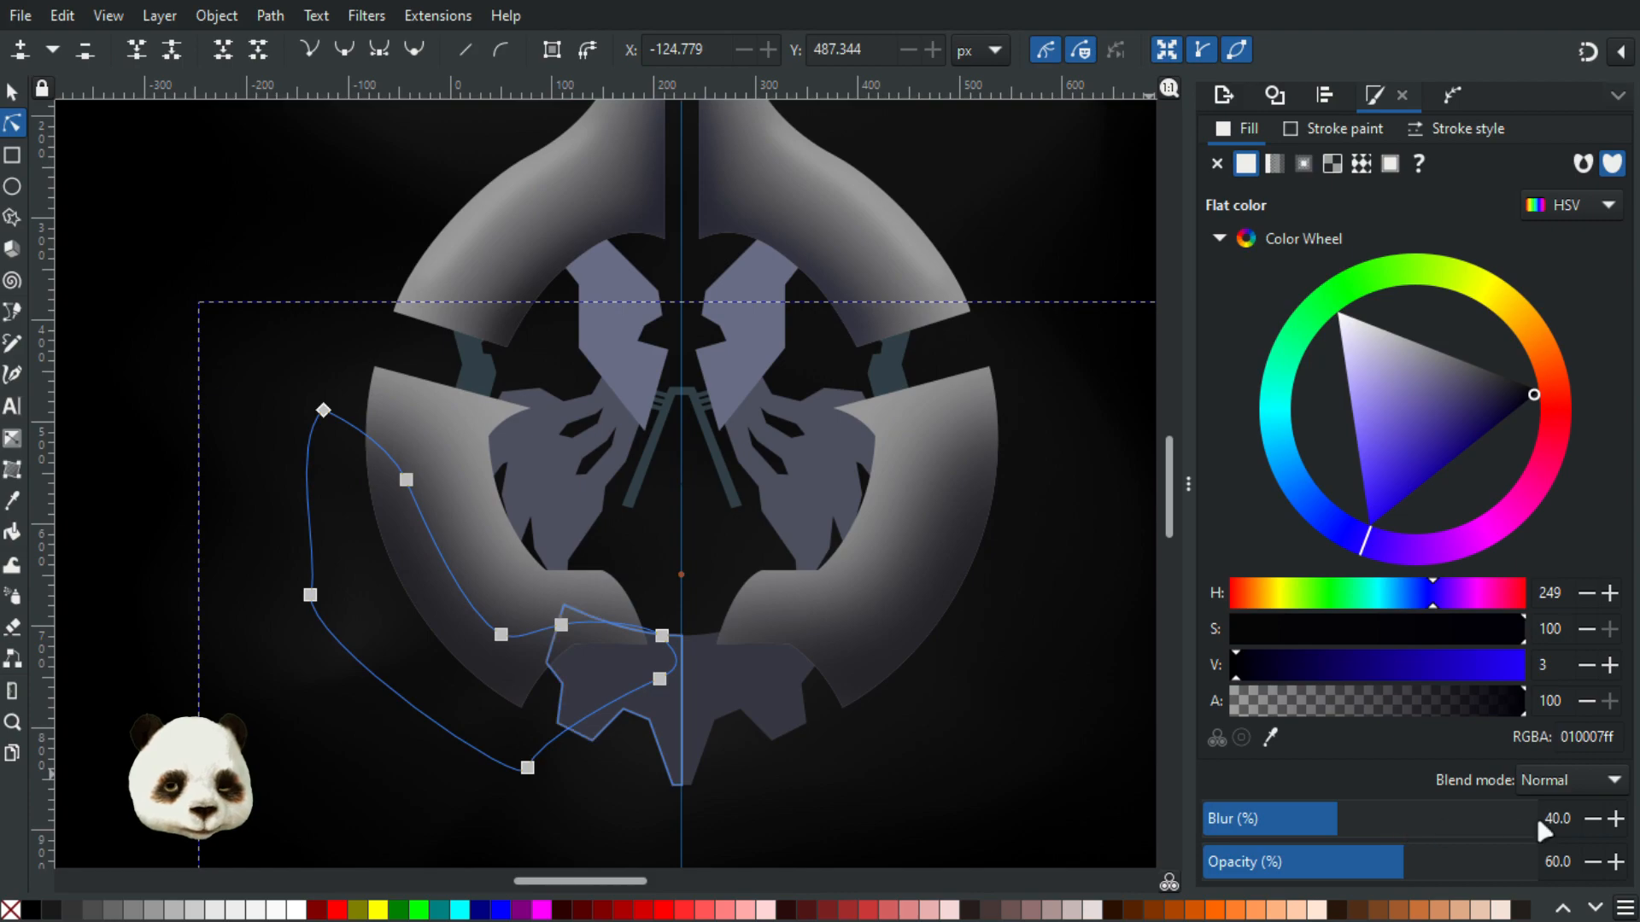
{"action": "left_click_drag", "start_coordinate": [1591, 812], "coordinate": [1594, 814]}
{"action": "left_click", "coordinate": [1613, 817]}
{"action": "left_click", "coordinate": [1614, 817]}
{"action": "left_click", "coordinate": [1613, 818]}
{"action": "left_click", "coordinate": [1612, 818]}
{"action": "left_click", "coordinate": [1613, 818]}
{"action": "left_click", "coordinate": [1592, 820]}
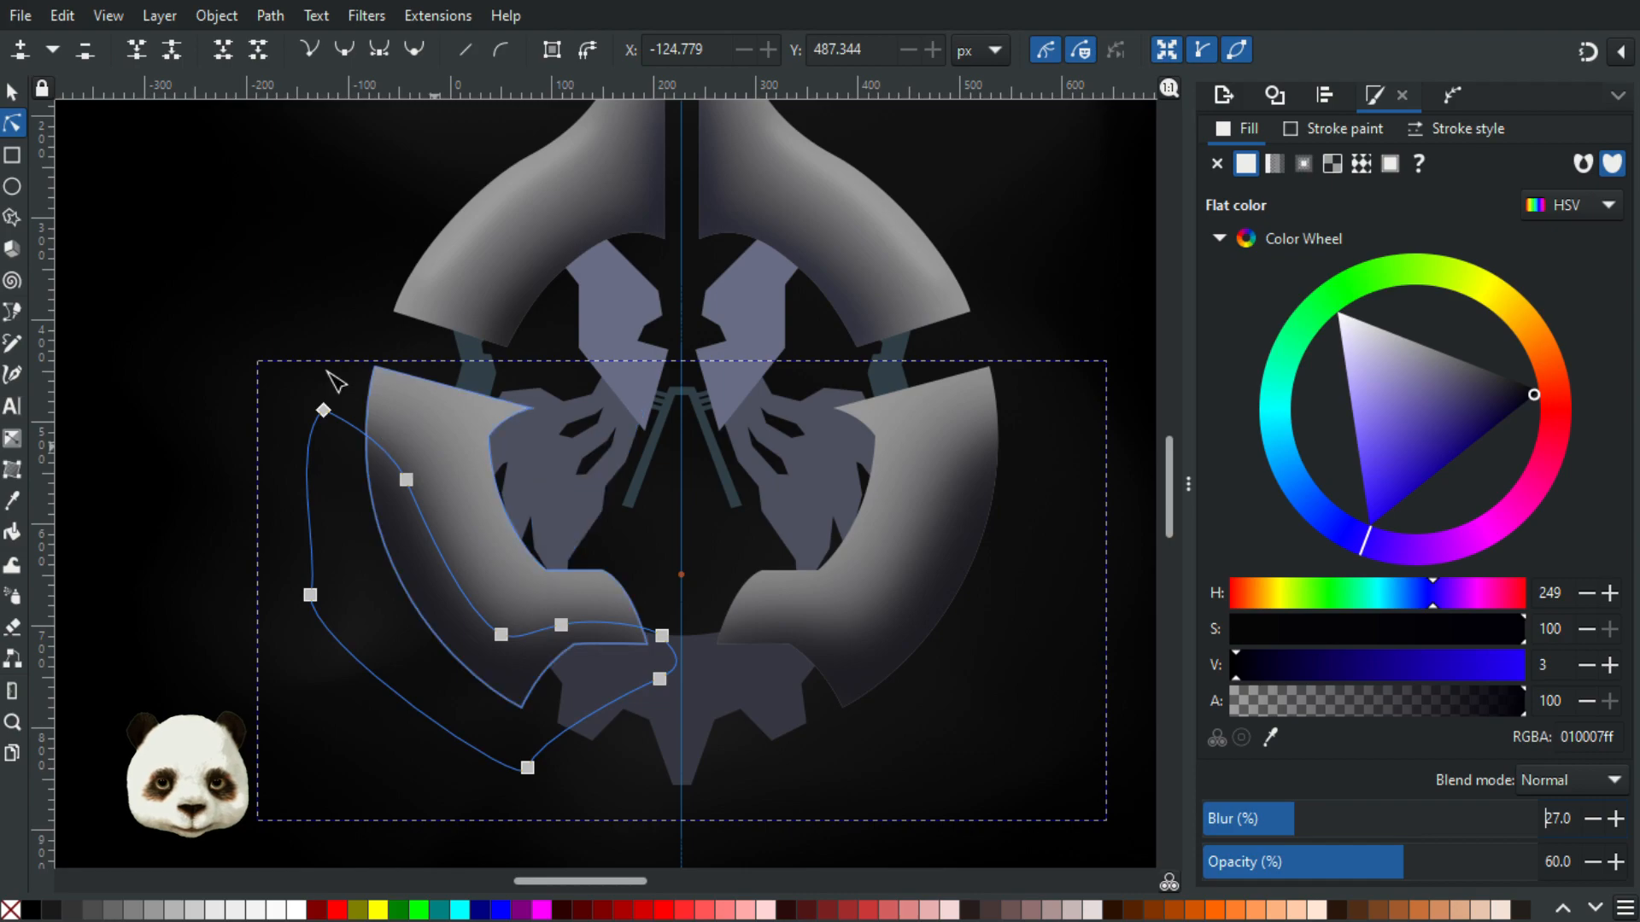
{"action": "left_click", "coordinate": [293, 269]}
Pull the lower shadow path's inner nodes further toward the outer edge and raise its end near the centre line, leaving it deselected
{"action": "scroll", "coordinate": [286, 311], "scroll_direction": "down", "scroll_amount": 2, "text": "ctrl"}
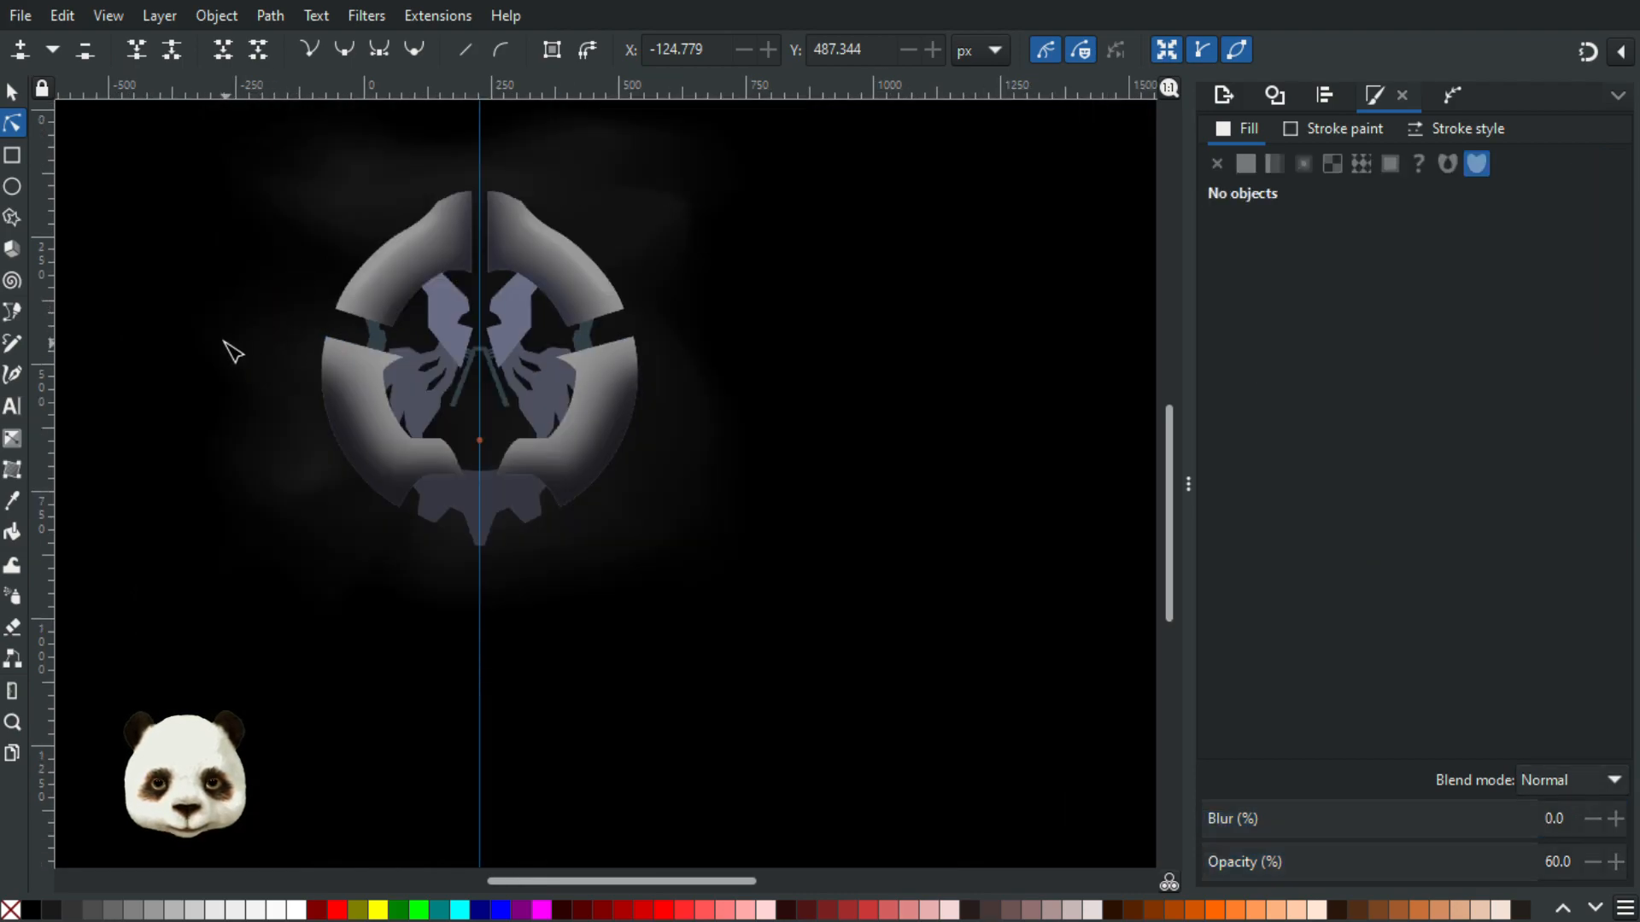
{"action": "scroll", "coordinate": [224, 348], "scroll_direction": "up", "scroll_amount": 2, "text": "ctrl"}
{"action": "left_click", "coordinate": [538, 539]}
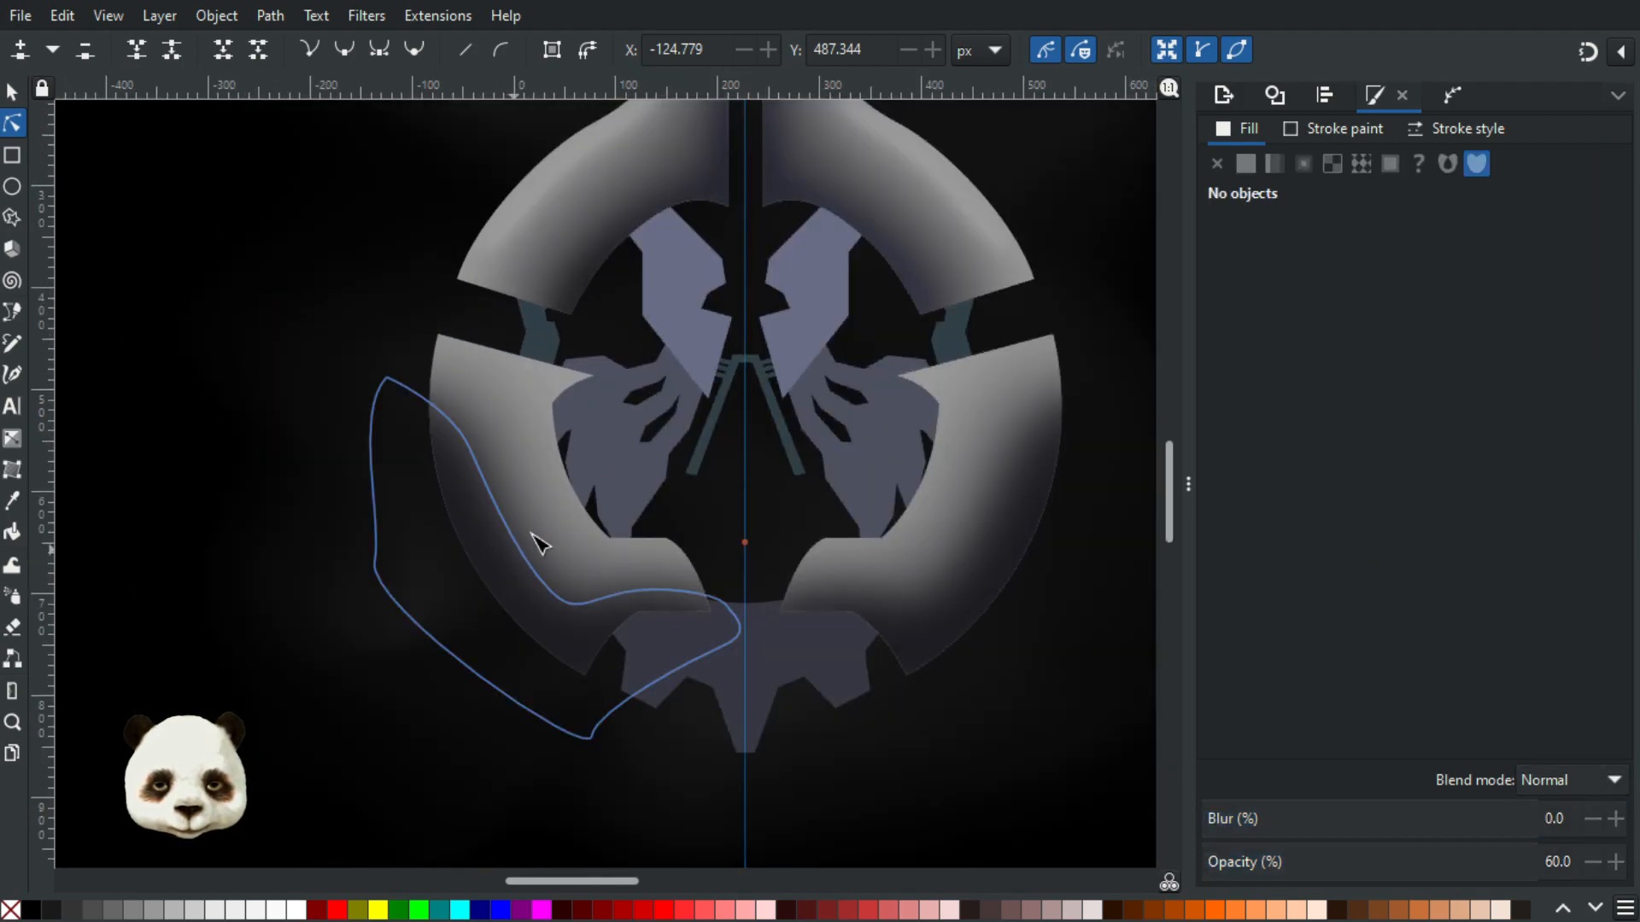
{"action": "left_click", "coordinate": [520, 579]}
{"action": "left_click_drag", "start_coordinate": [566, 602], "coordinate": [556, 607]}
{"action": "mouse_move", "coordinate": [489, 491]}
{"action": "left_mouse_down"}
{"action": "mouse_move", "coordinate": [406, 490]}
{"action": "mouse_move", "coordinate": [448, 481]}
{"action": "mouse_move", "coordinate": [455, 452]}
{"action": "left_mouse_up"}
{"action": "key", "text": "ctrl+z"}
{"action": "mouse_move", "coordinate": [520, 591]}
{"action": "left_mouse_down"}
{"action": "mouse_move", "coordinate": [496, 605]}
{"action": "mouse_move", "coordinate": [581, 639]}
{"action": "left_mouse_up"}
{"action": "left_click_drag", "start_coordinate": [478, 498], "coordinate": [479, 519]}
{"action": "left_click_drag", "start_coordinate": [631, 592], "coordinate": [714, 600]}
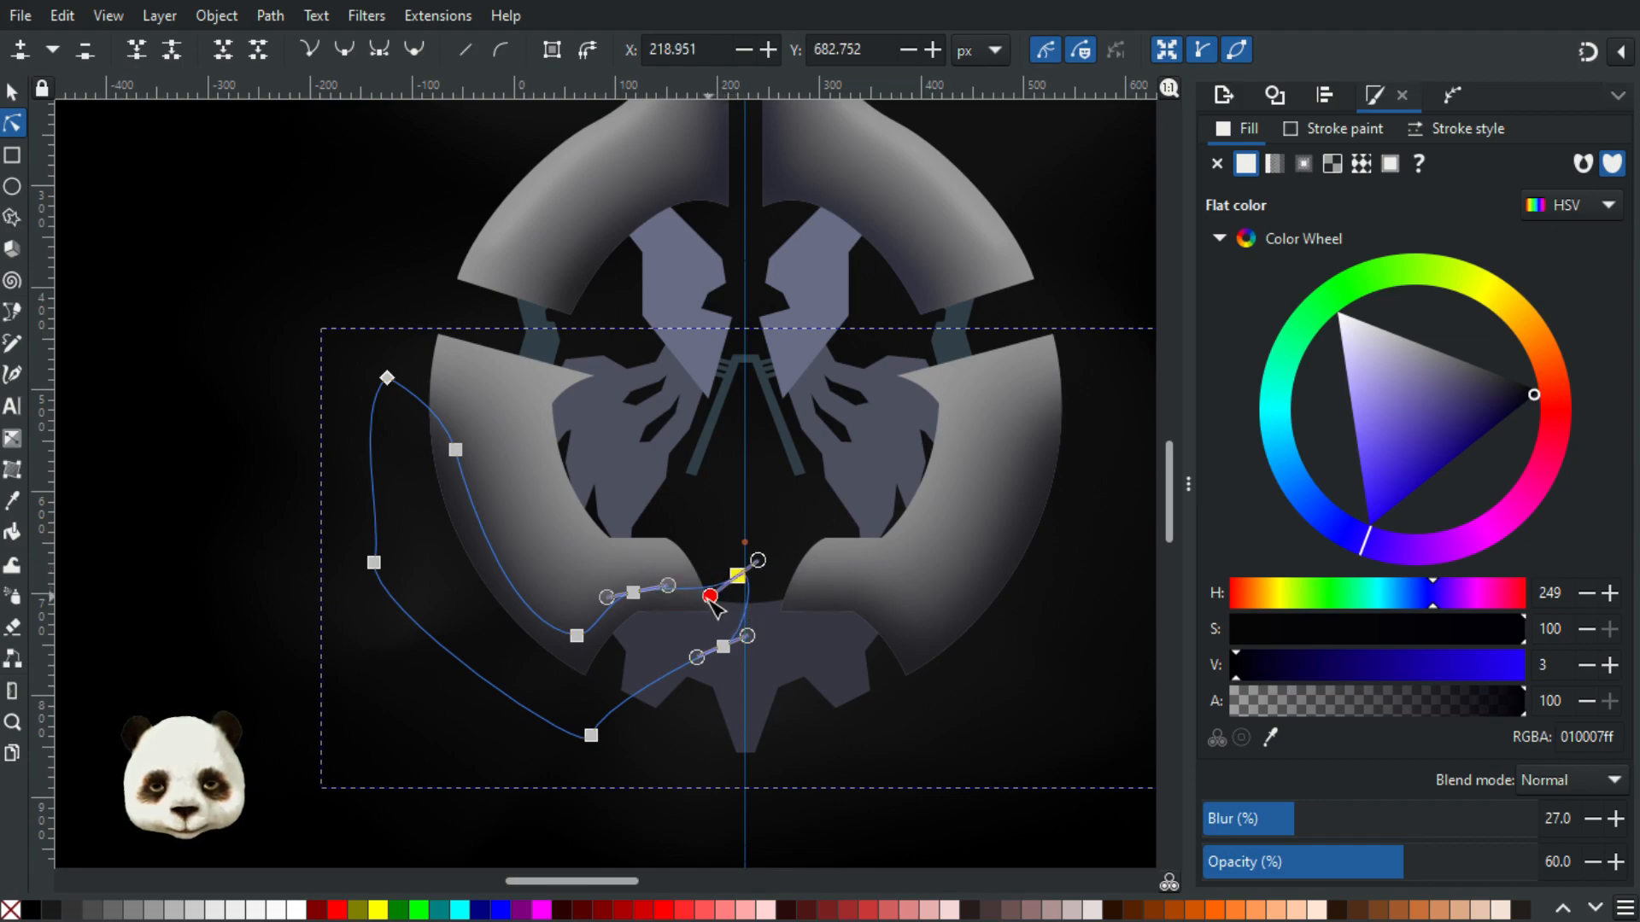
{"action": "left_click", "coordinate": [281, 311]}
{"action": "left_click", "coordinate": [281, 311]}
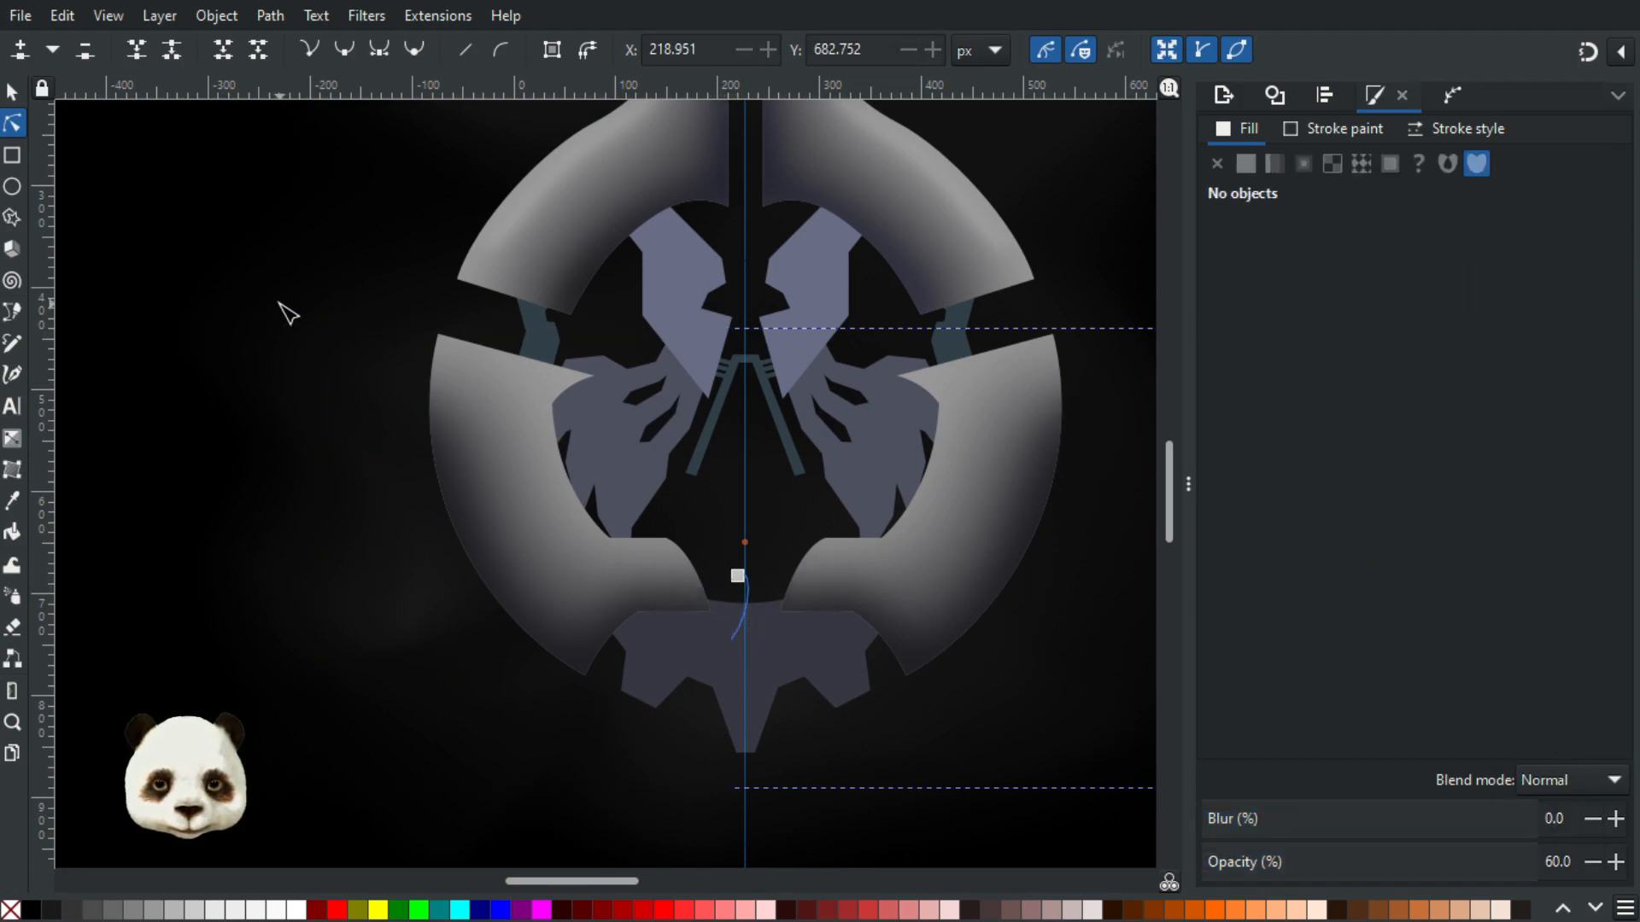
Move the lower shadow path's upper inner node outward and extend its tip above the left ring piece, leaving it deselected
{"action": "scroll", "coordinate": [293, 391], "scroll_direction": "down", "scroll_amount": 1, "text": "ctrl"}
{"action": "scroll", "coordinate": [285, 458], "scroll_direction": "up", "scroll_amount": 2, "text": "ctrl"}
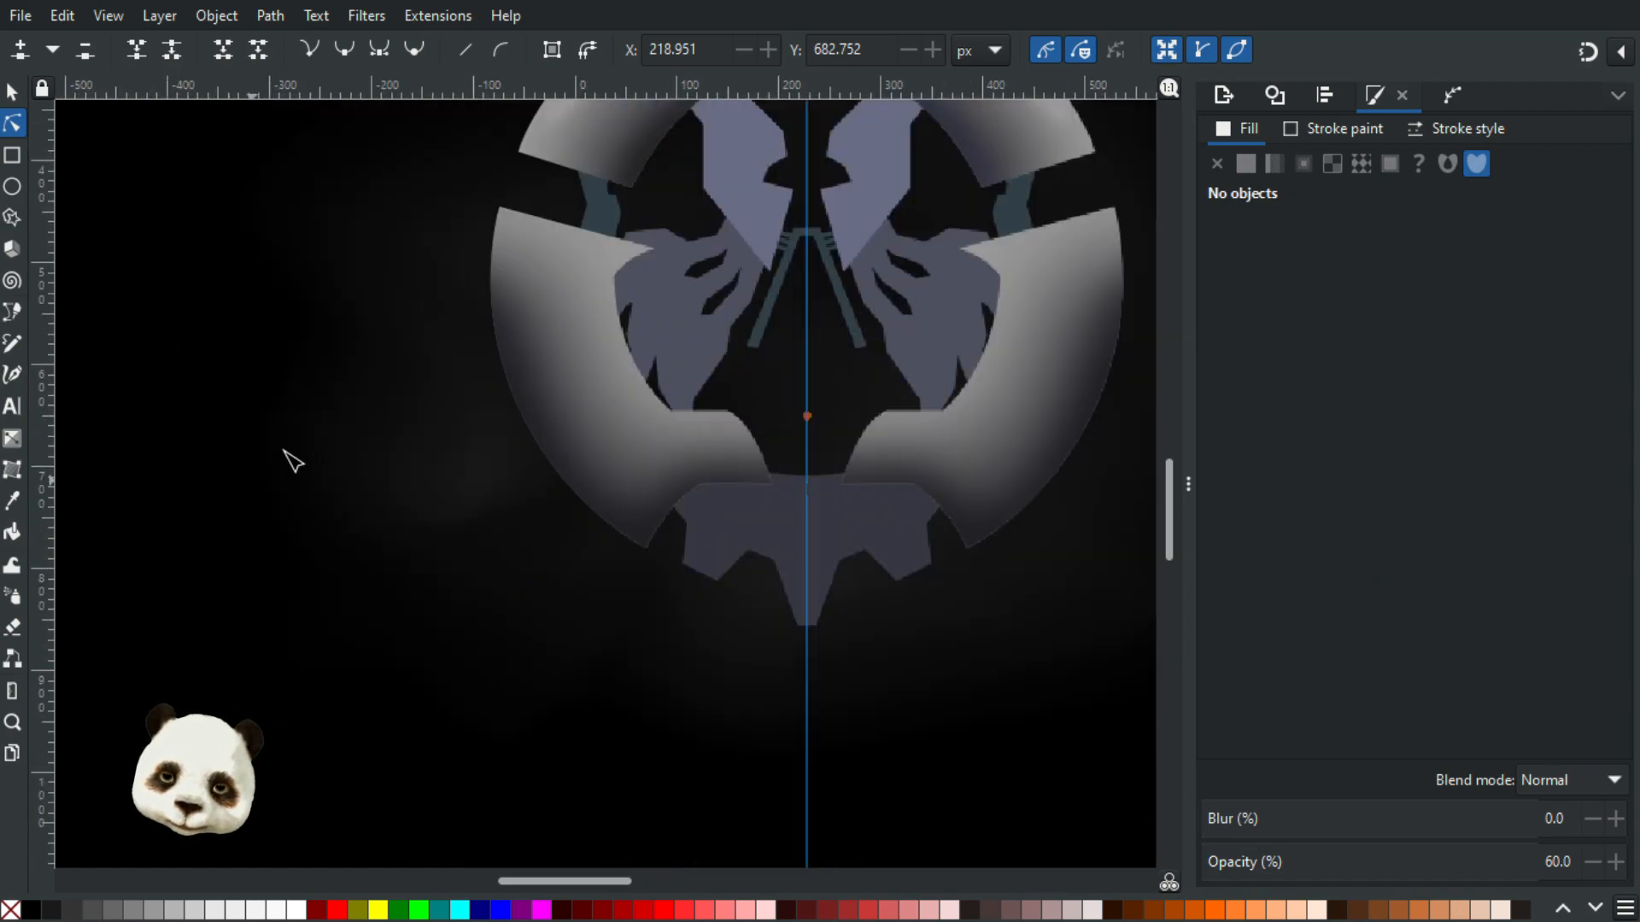
{"action": "left_click", "coordinate": [649, 241]}
{"action": "left_click_drag", "start_coordinate": [629, 258], "coordinate": [609, 262]}
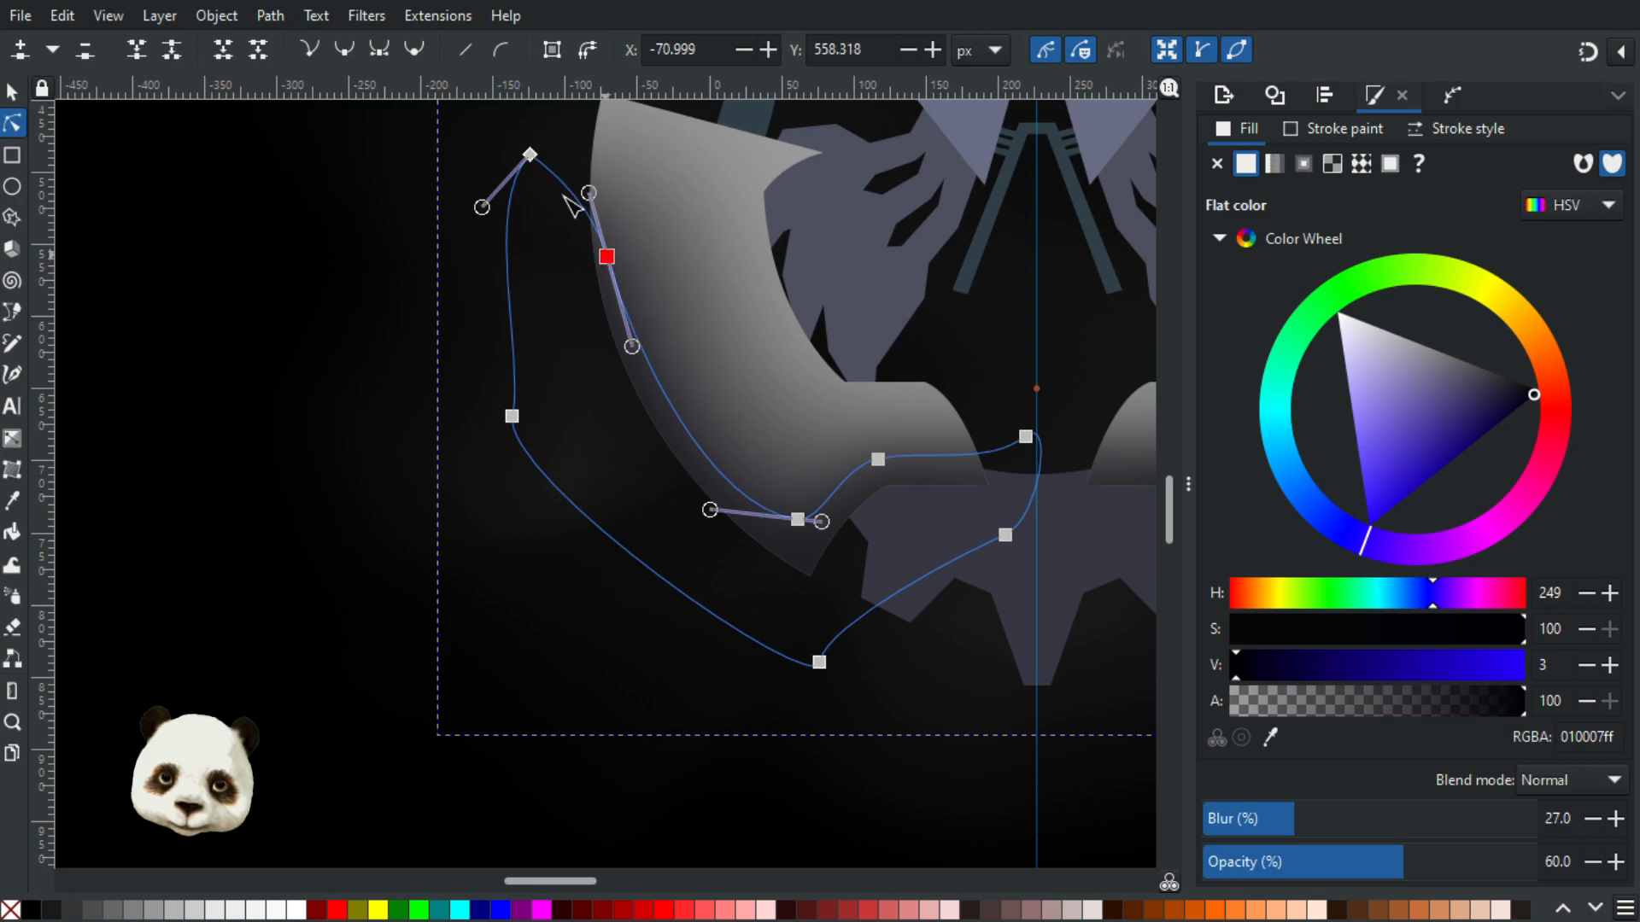
{"action": "left_click_drag", "start_coordinate": [530, 155], "coordinate": [579, 208]}
{"action": "left_click", "coordinate": [356, 257]}
{"action": "left_click", "coordinate": [354, 260]}
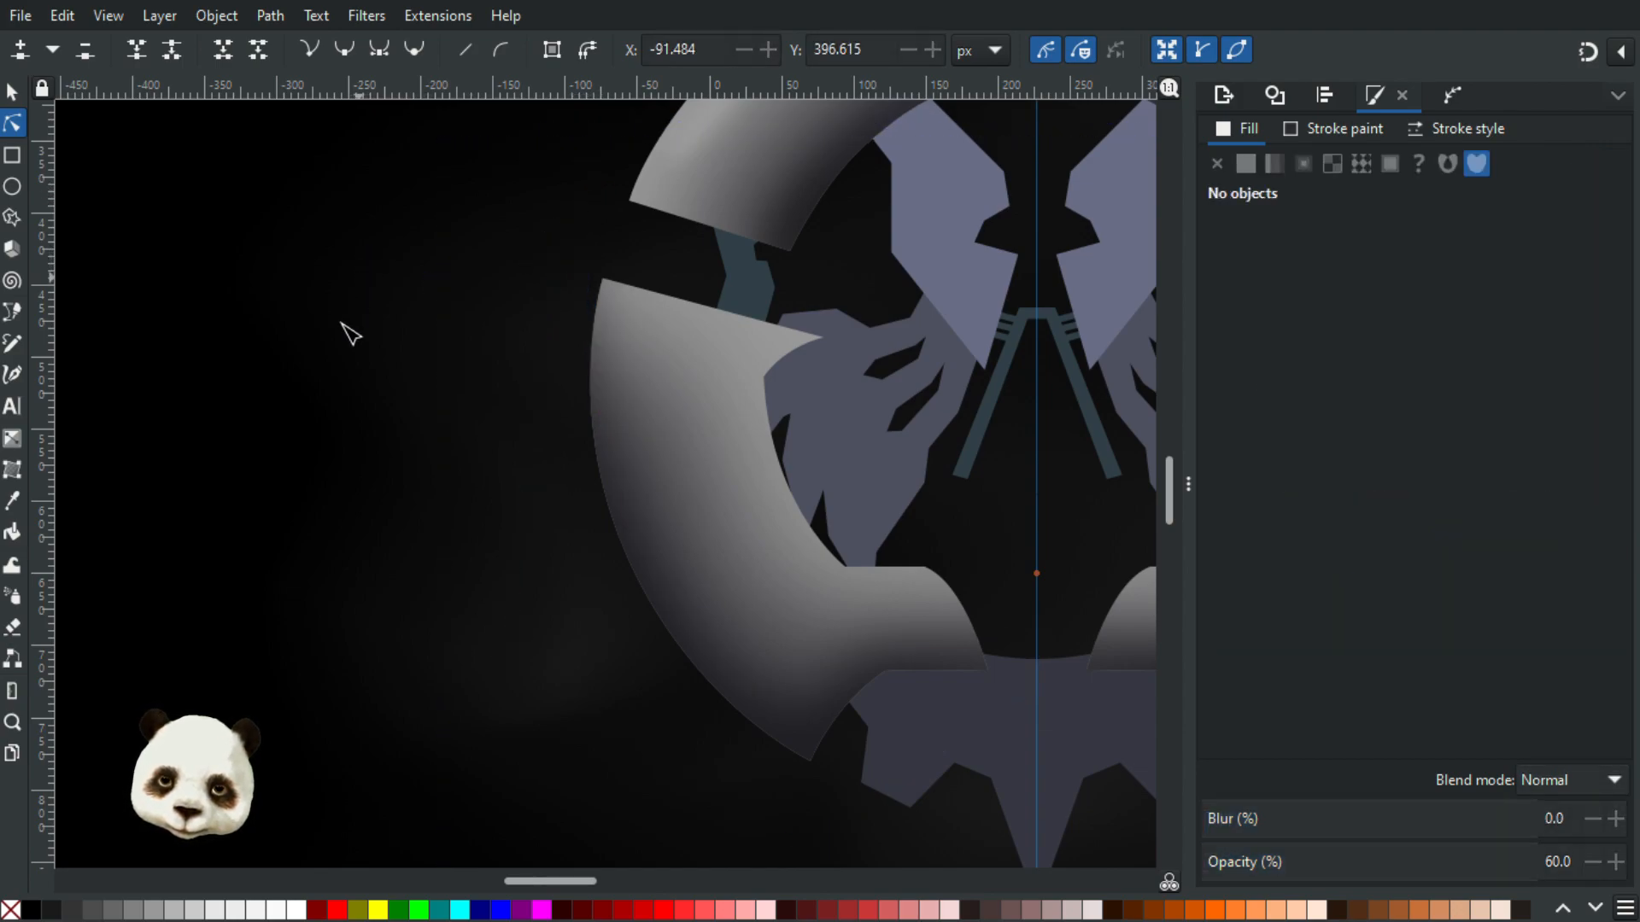
{"action": "scroll", "coordinate": [343, 324], "scroll_direction": "down", "scroll_amount": 4}
{"action": "scroll", "coordinate": [394, 442], "scroll_direction": "up", "scroll_amount": 1}
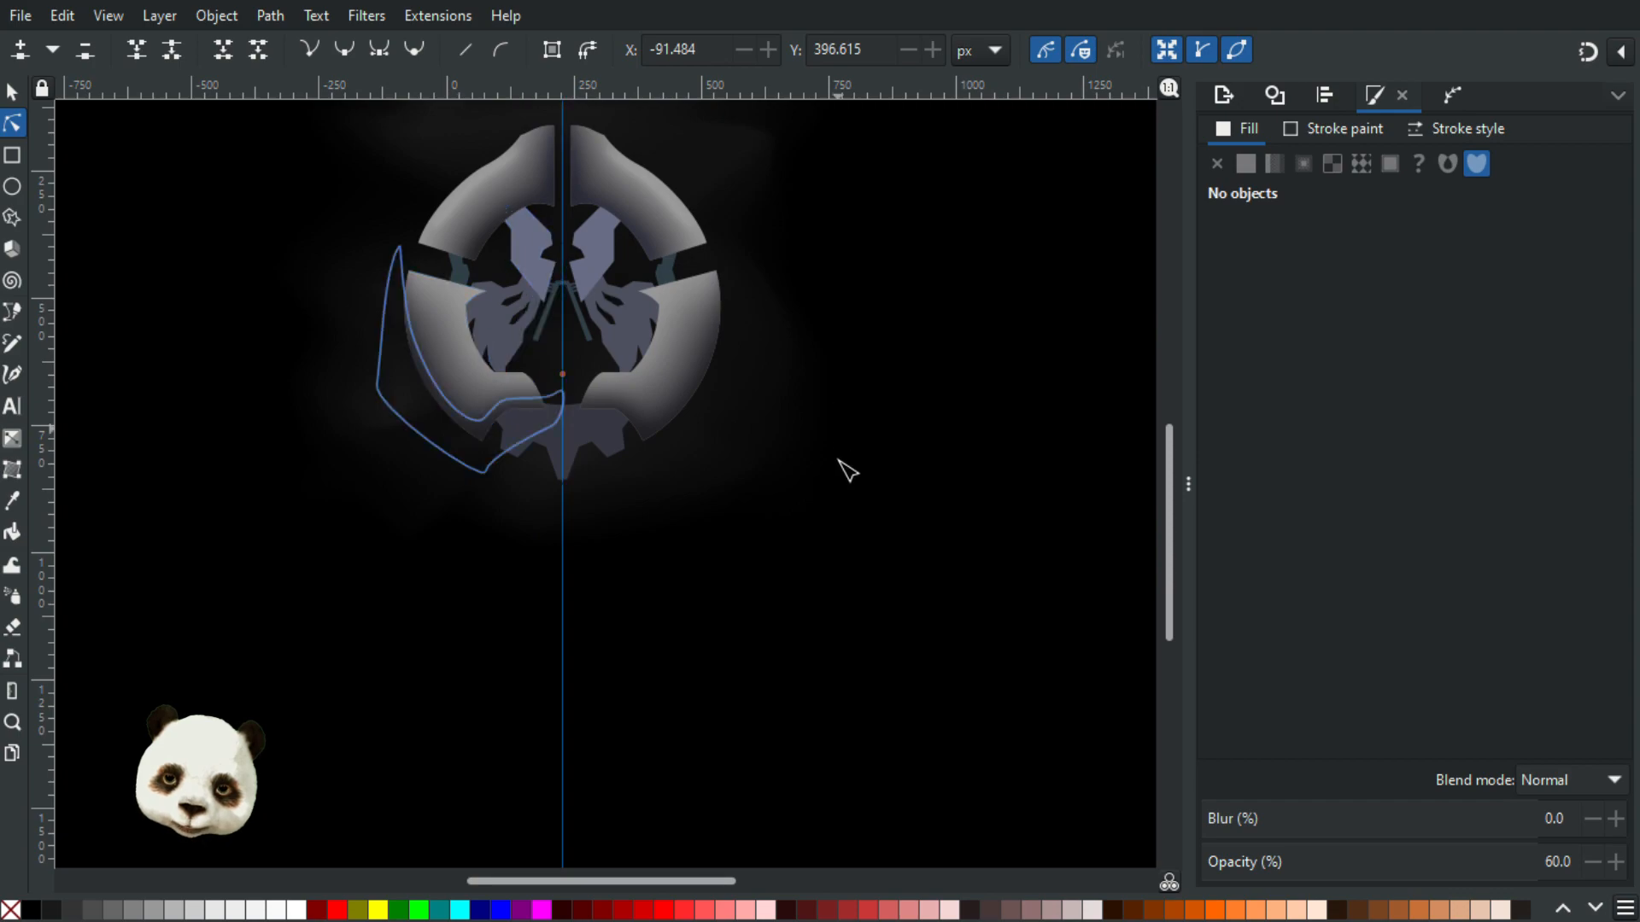
{"action": "scroll", "coordinate": [699, 303], "scroll_direction": "up", "scroll_amount": 1}
{"action": "left_click_drag", "start_coordinate": [792, 525], "coordinate": [893, 661]}
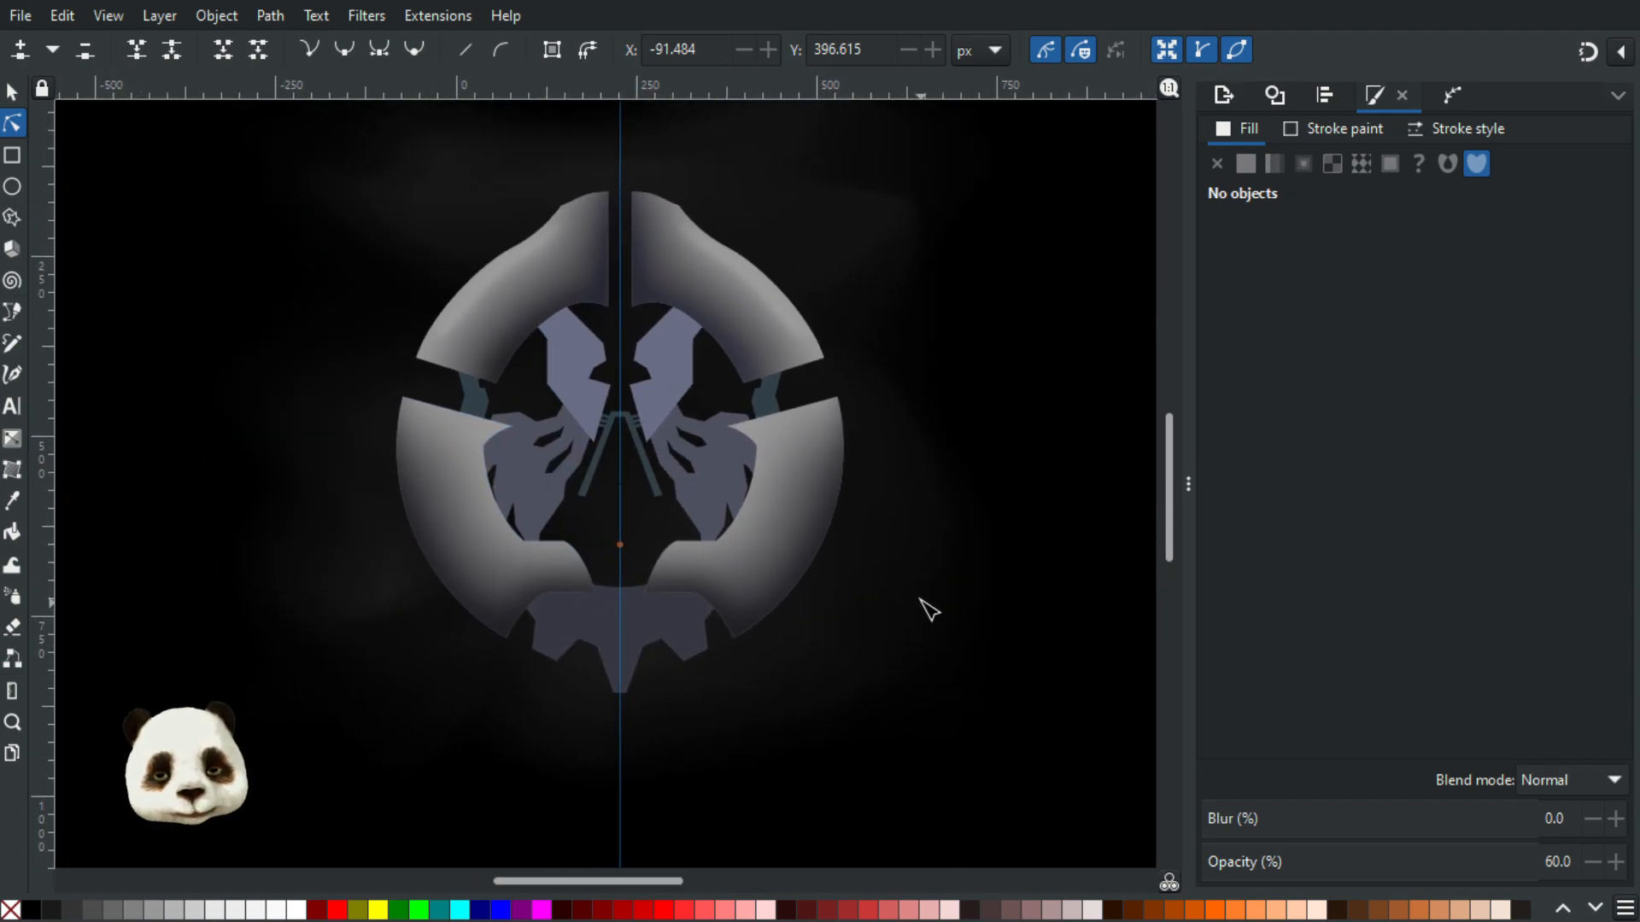
{"action": "scroll", "coordinate": [504, 602], "scroll_direction": "up", "scroll_amount": 1}
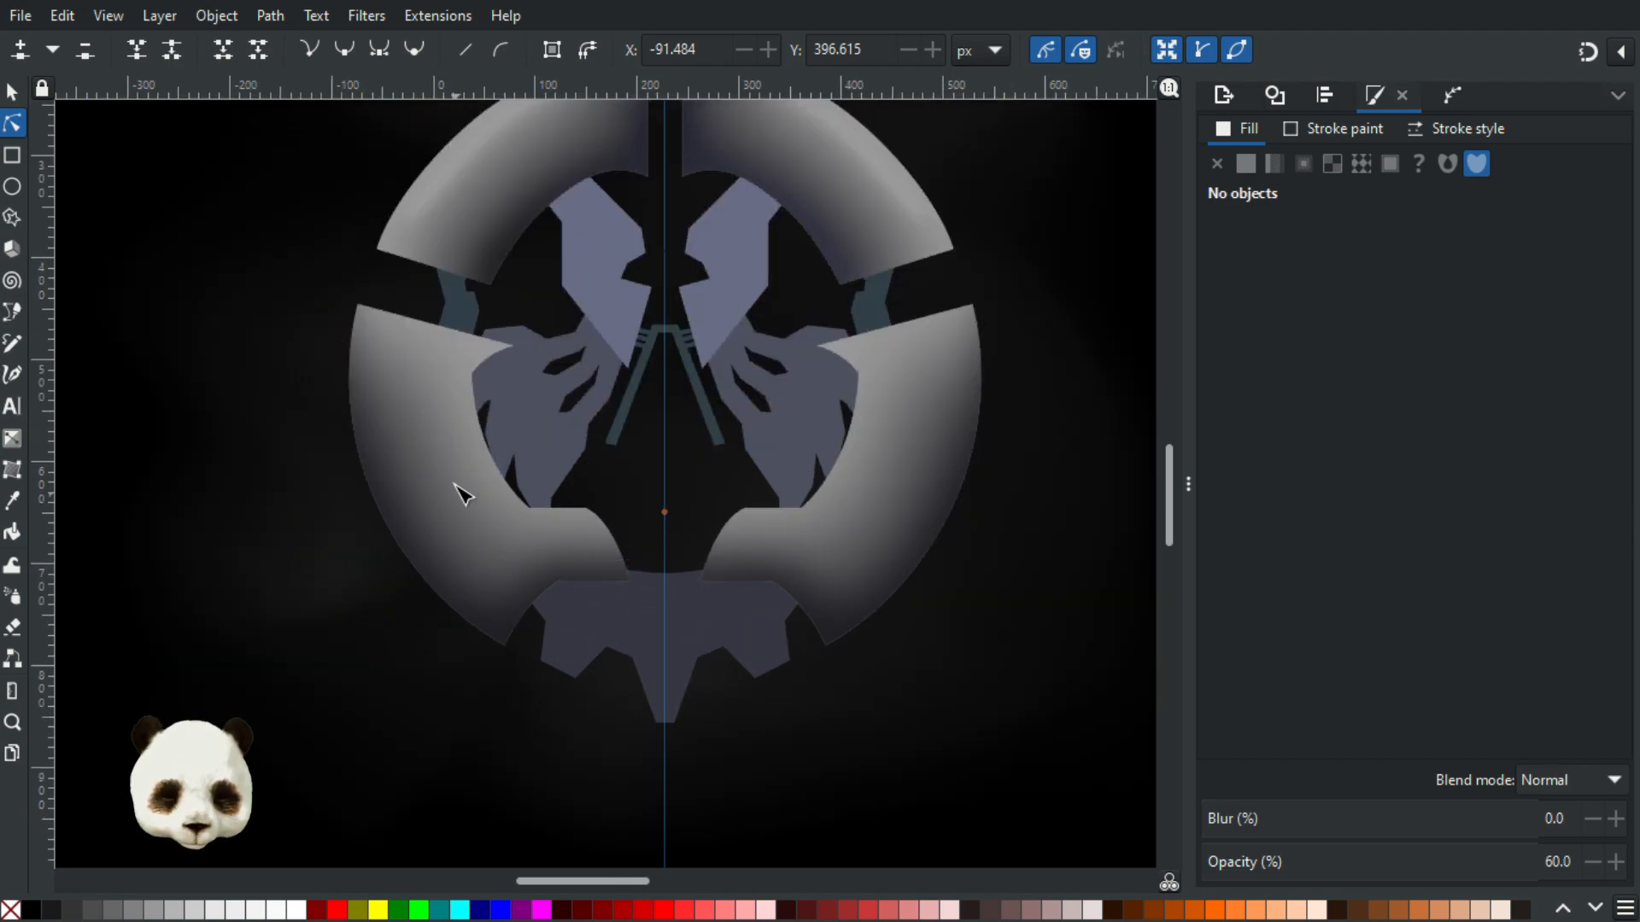
Start a curved pen outline inside the left lower ring piece, following its inner edge from the upper end to the lower end
{"action": "key", "text": "b"}
{"action": "scroll", "coordinate": [491, 376], "scroll_direction": "up", "scroll_amount": 1}
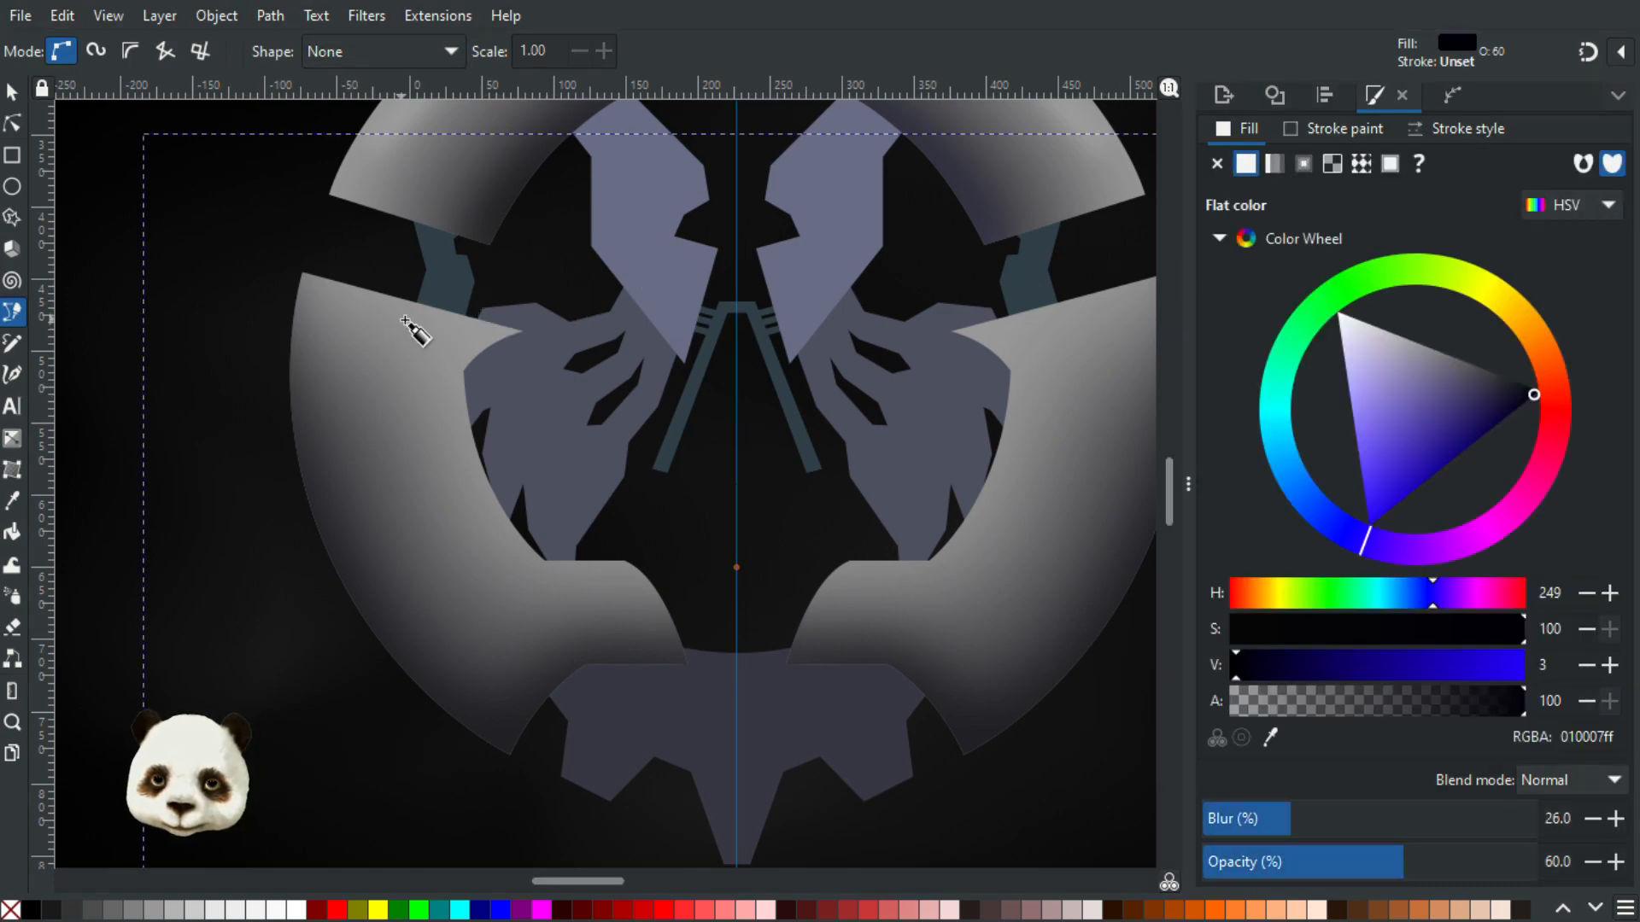
{"action": "left_click", "coordinate": [404, 317]}
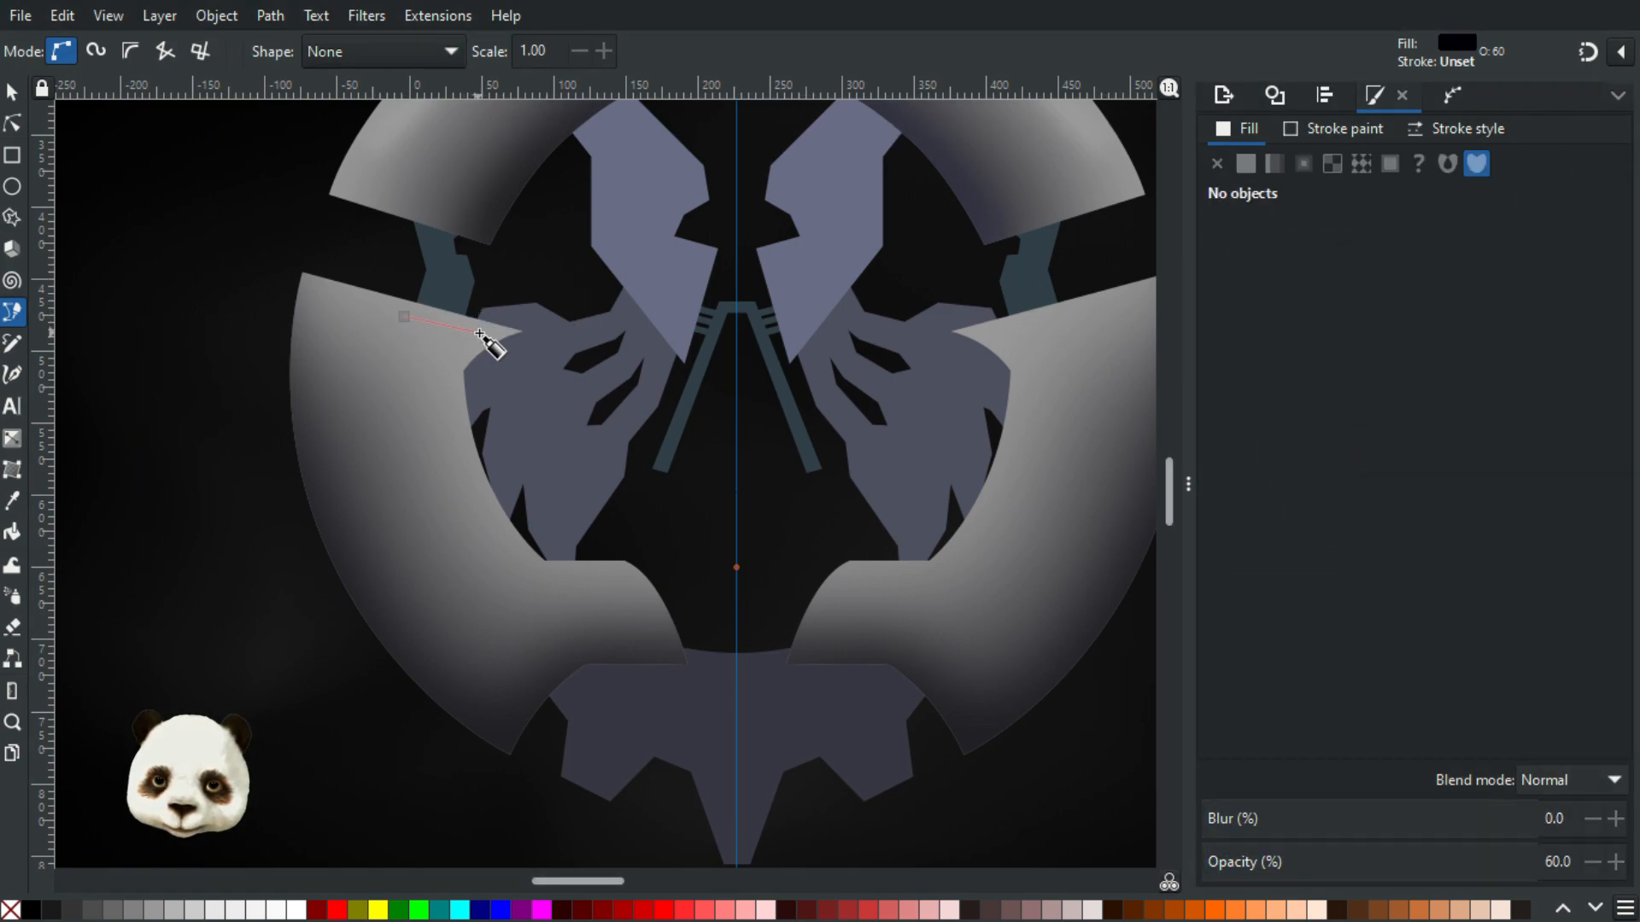
{"action": "left_click", "coordinate": [483, 333]}
{"action": "left_click_drag", "start_coordinate": [446, 366], "coordinate": [446, 383]}
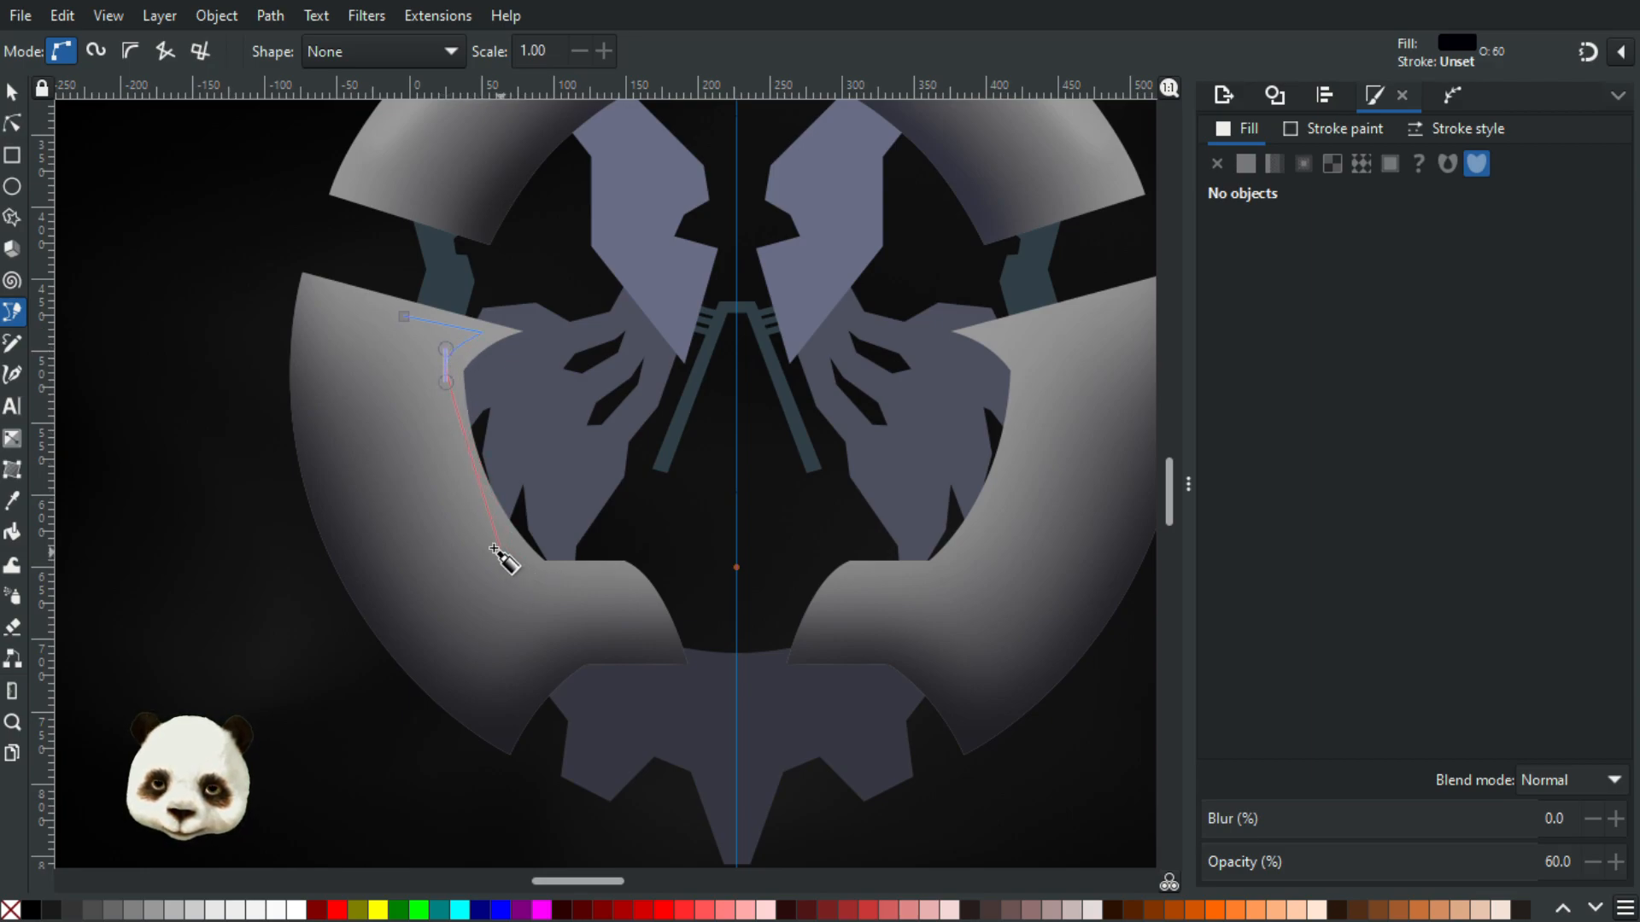
{"action": "left_click_drag", "start_coordinate": [502, 553], "coordinate": [521, 571]}
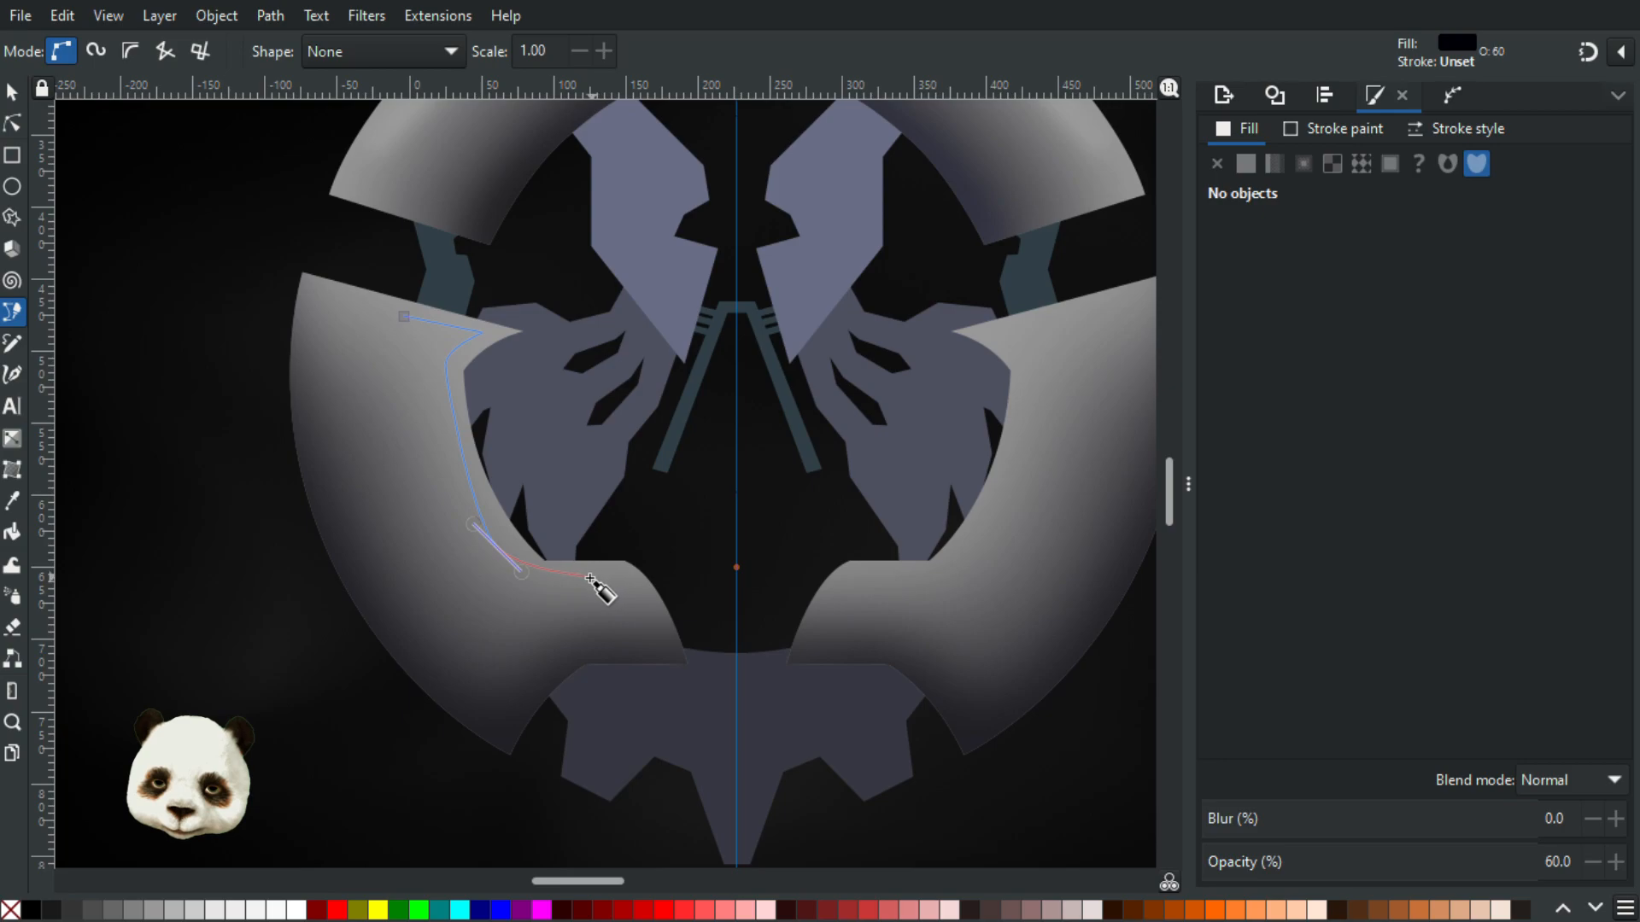
{"action": "left_click", "coordinate": [557, 576]}
{"action": "left_click_drag", "start_coordinate": [627, 577], "coordinate": [592, 588]}
{"action": "key", "text": "BackSpace"}
{"action": "left_click", "coordinate": [637, 600]}
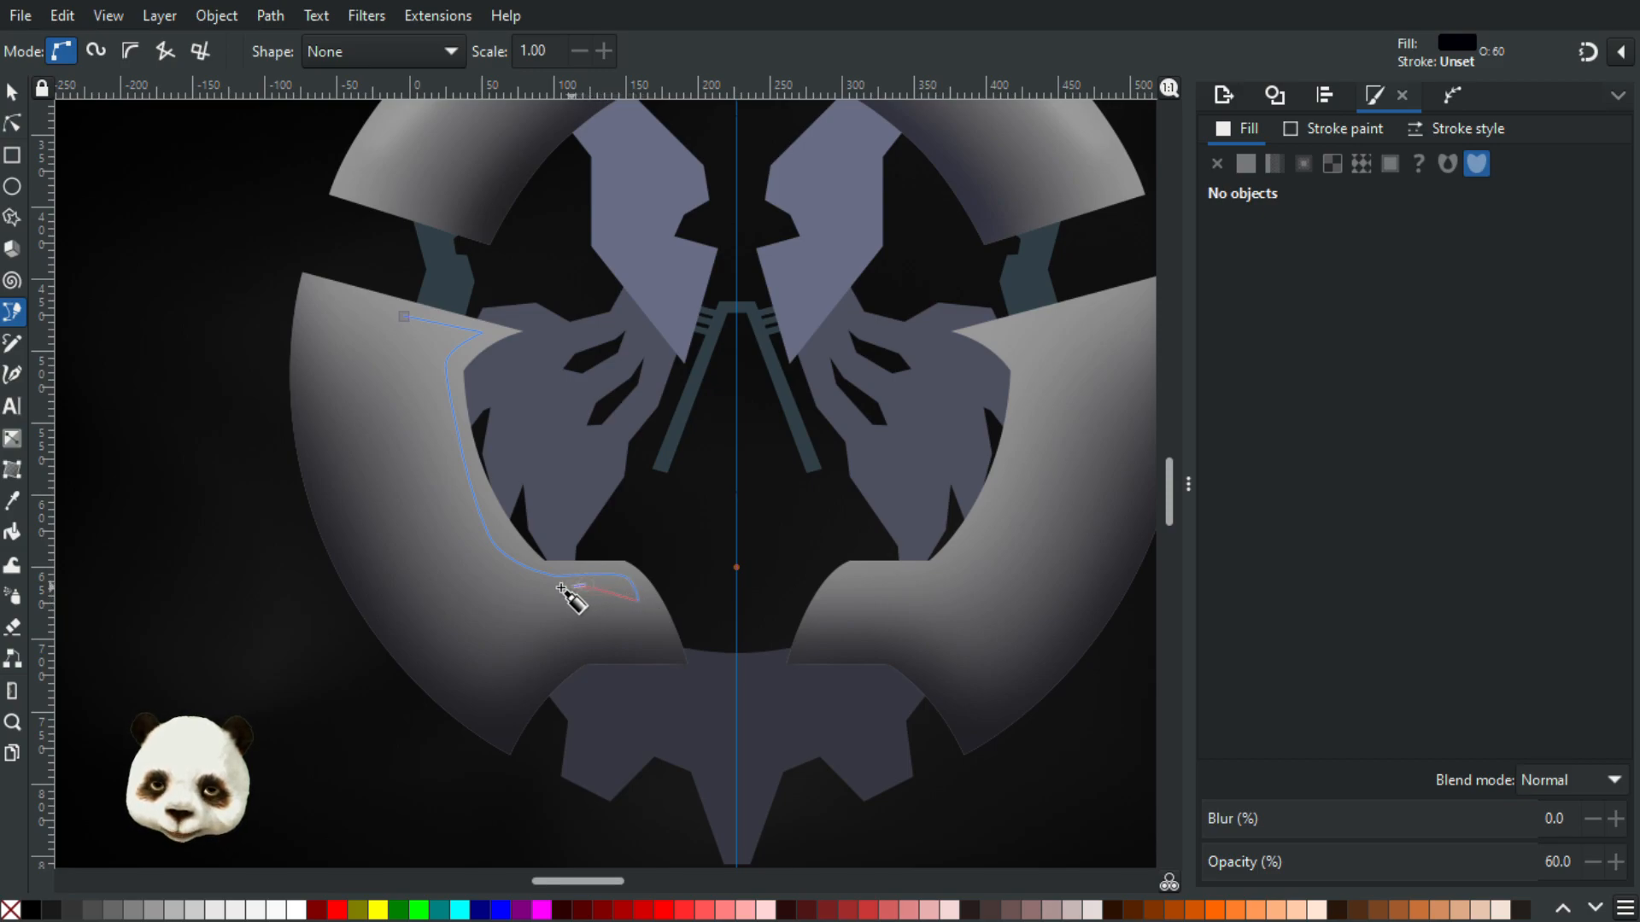
Run the outline back up as a thin parallel band and close it at its starting point
{"action": "left_click_drag", "start_coordinate": [490, 567], "coordinate": [470, 526]}
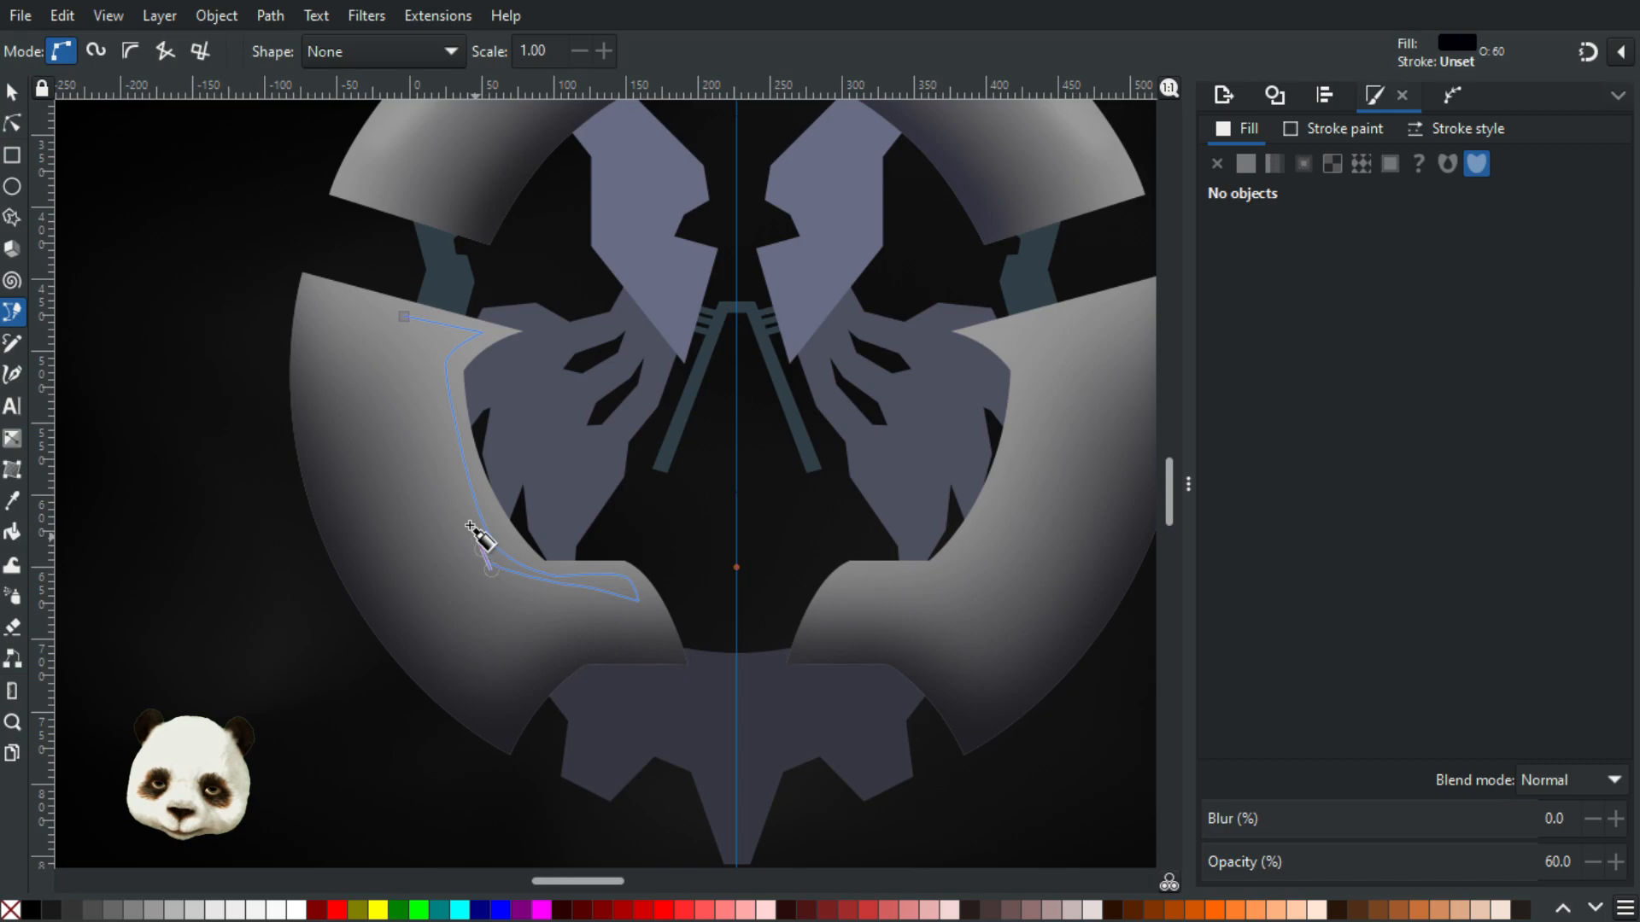
{"action": "left_click_drag", "start_coordinate": [453, 456], "coordinate": [448, 445]}
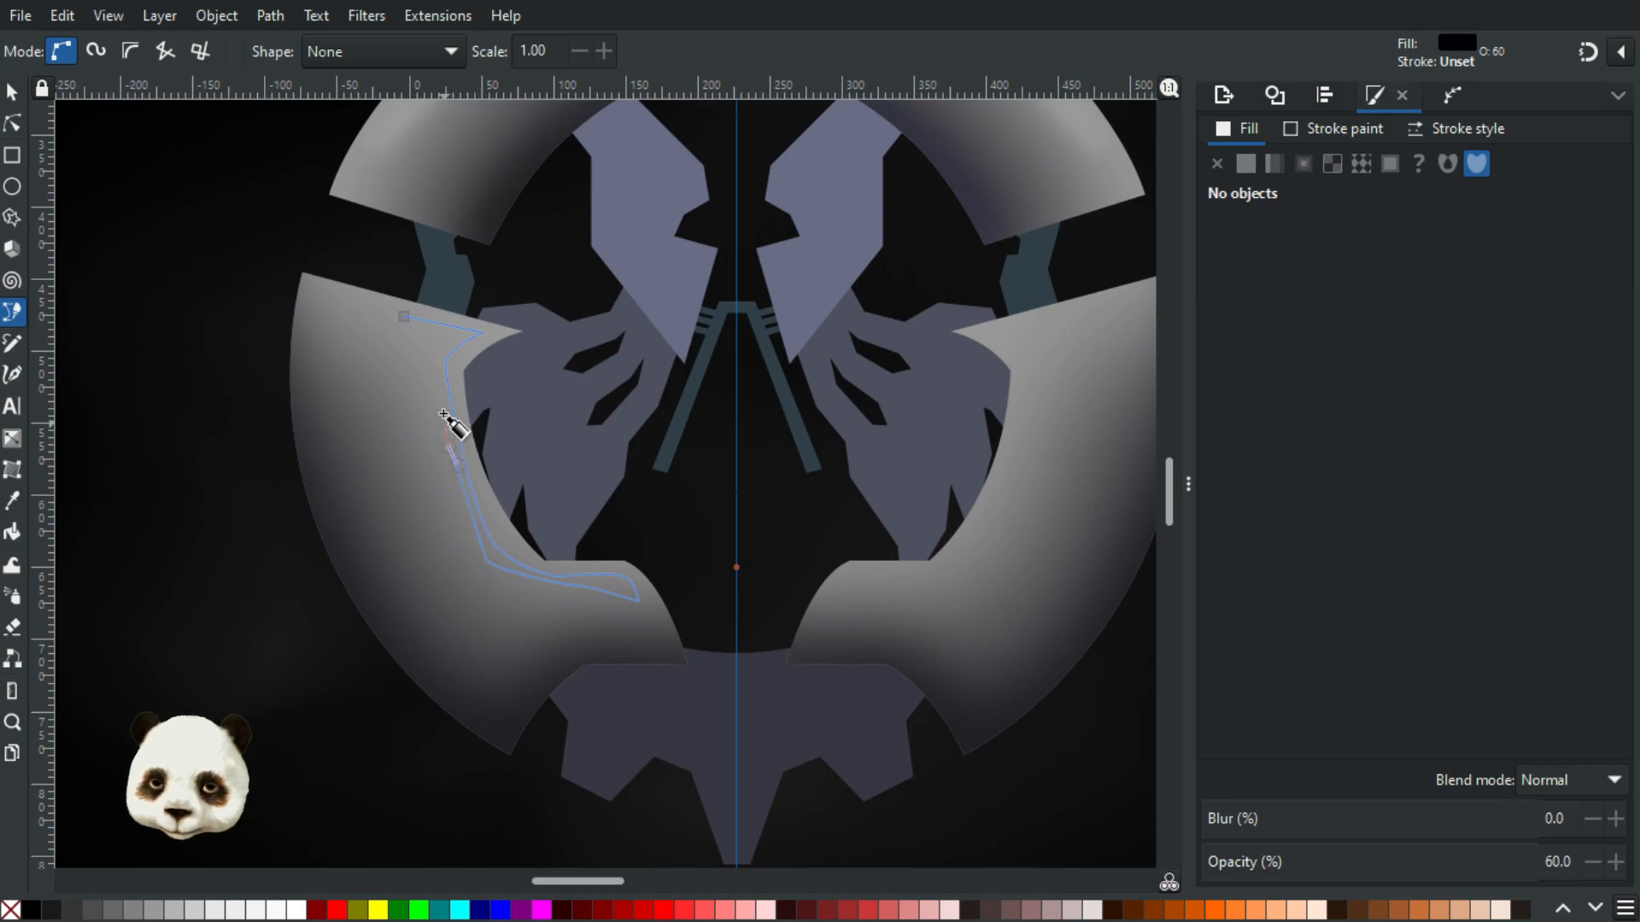
{"action": "left_click", "coordinate": [438, 349]}
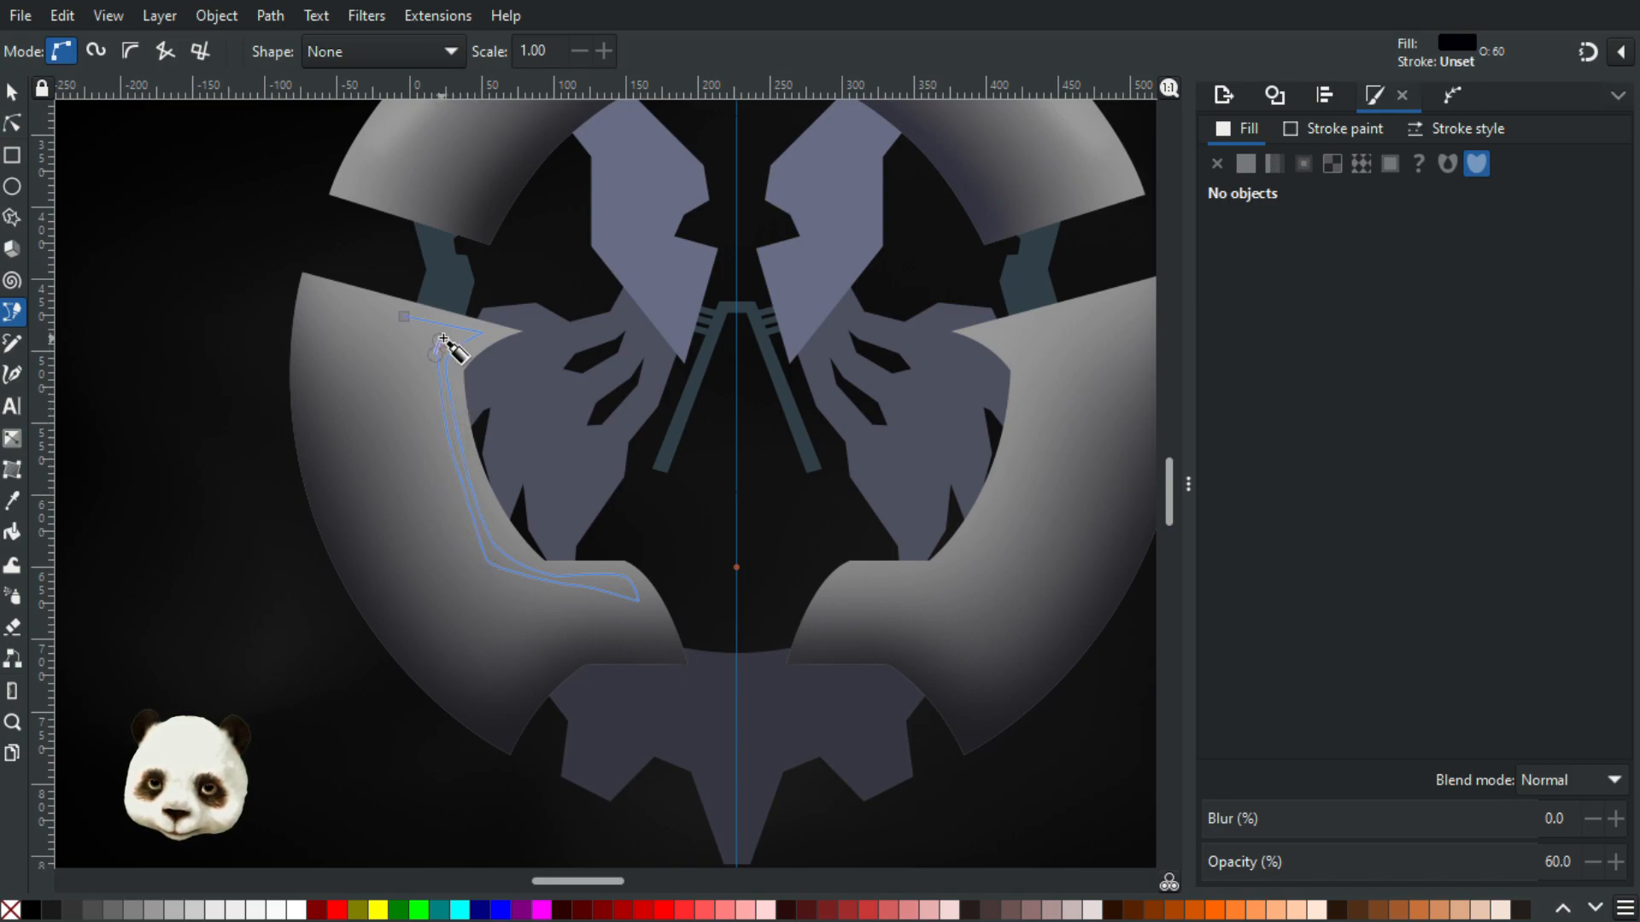
{"action": "left_click", "coordinate": [387, 308]}
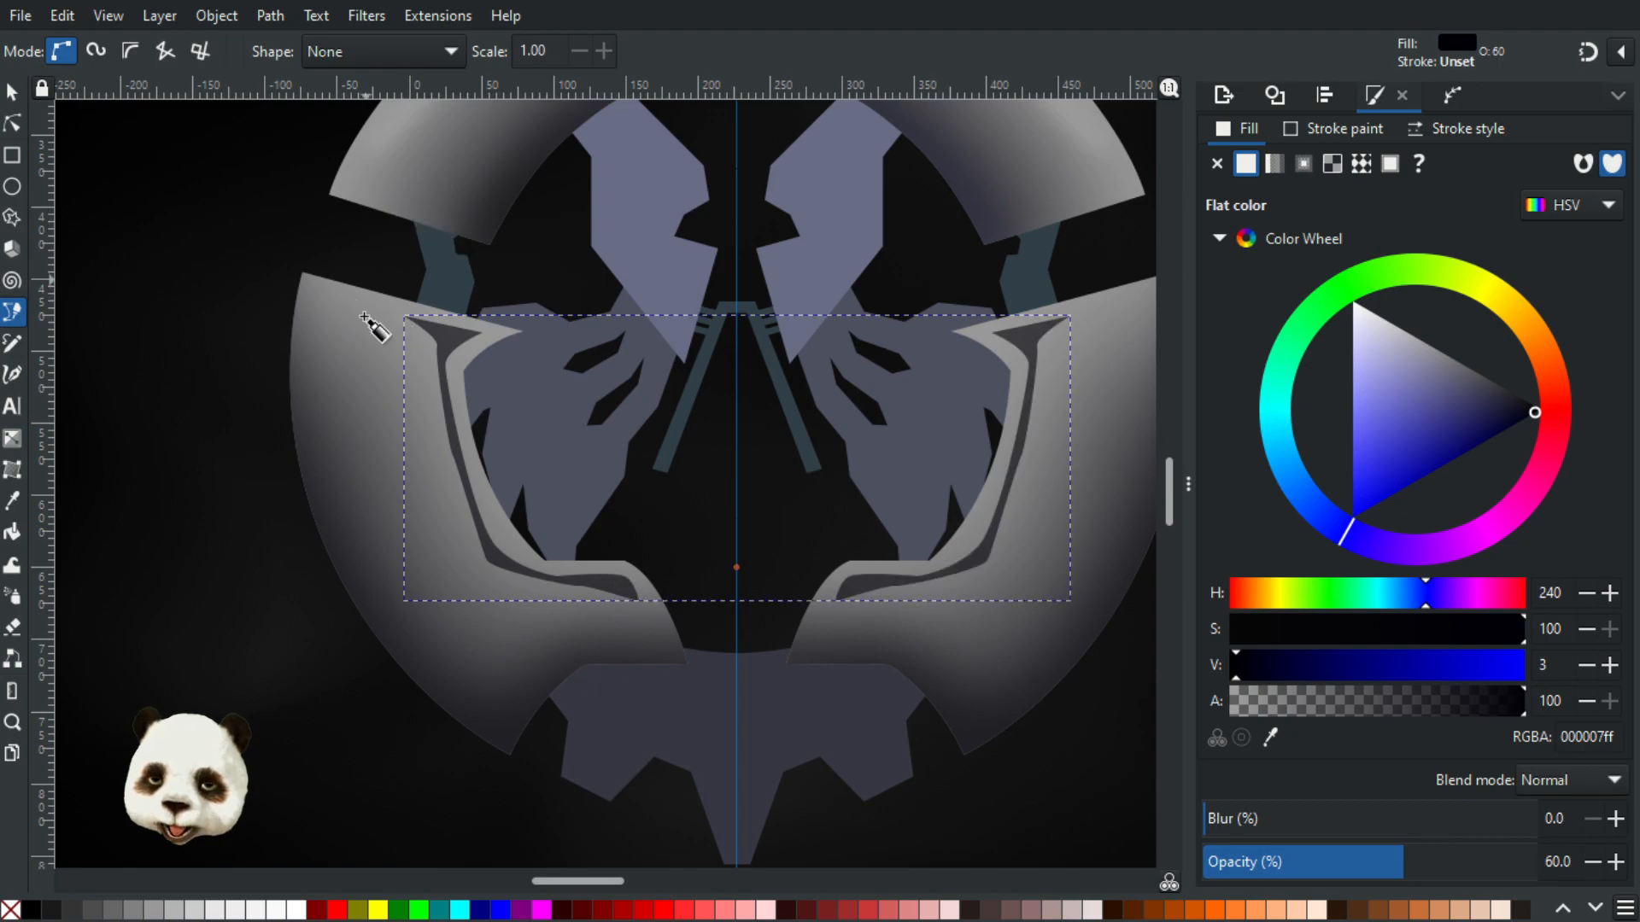
Fill the new band along the lower ring piece's inner edge with light grey cccccc
{"action": "scroll", "coordinate": [109, 145], "scroll_direction": "up", "scroll_amount": 8}
{"action": "left_click", "coordinate": [12, 122]}
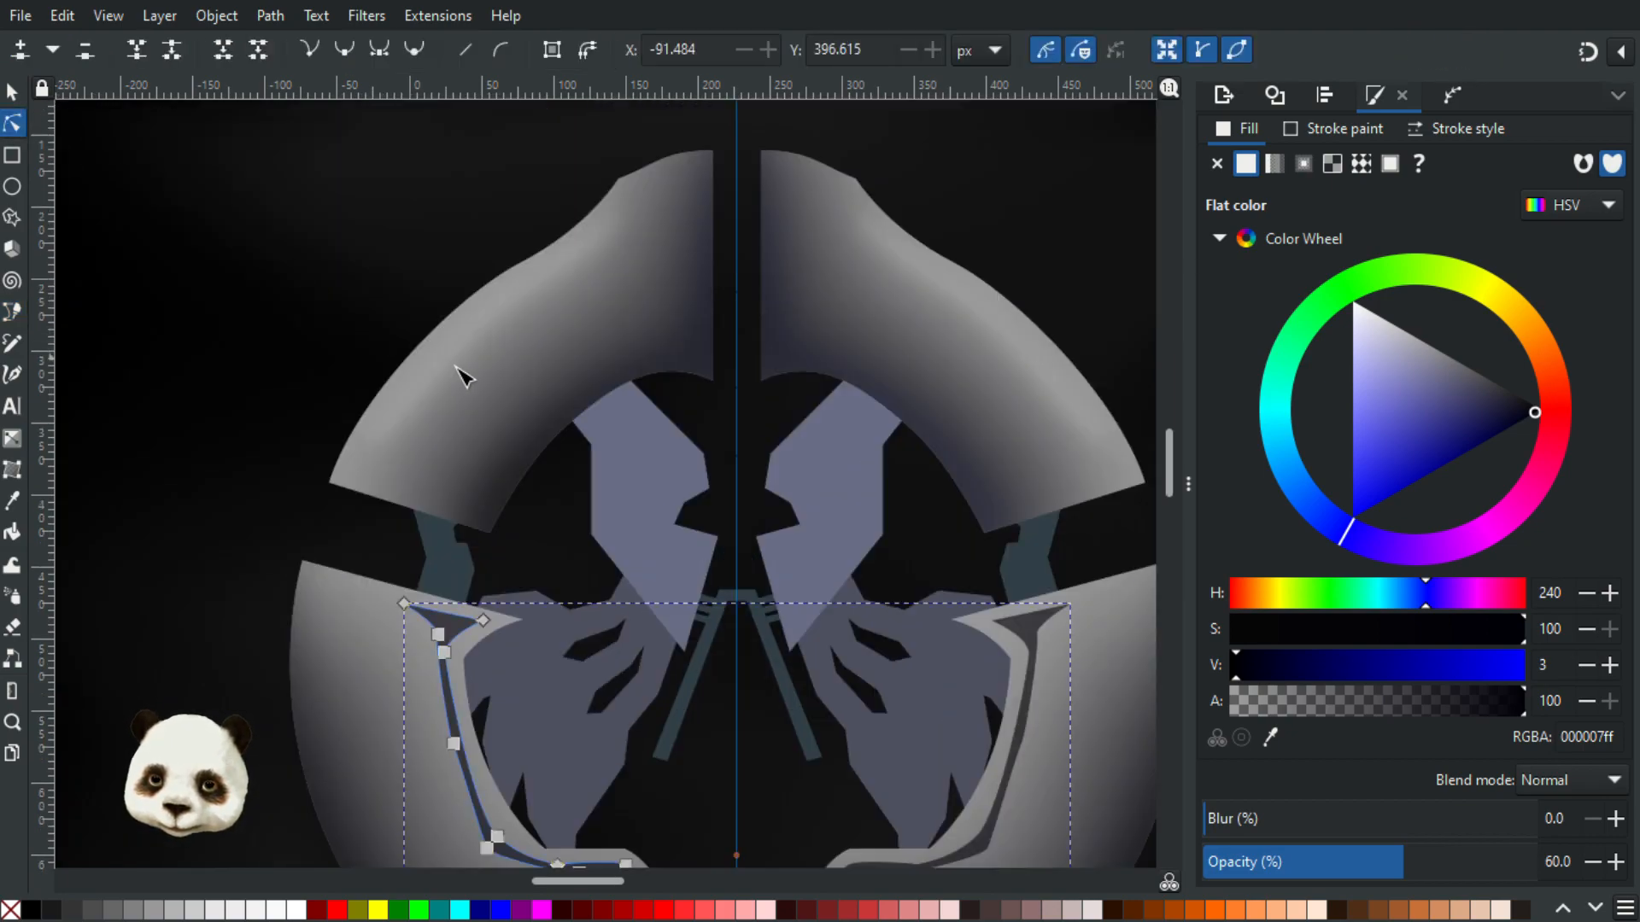
{"action": "left_click", "coordinate": [468, 373]}
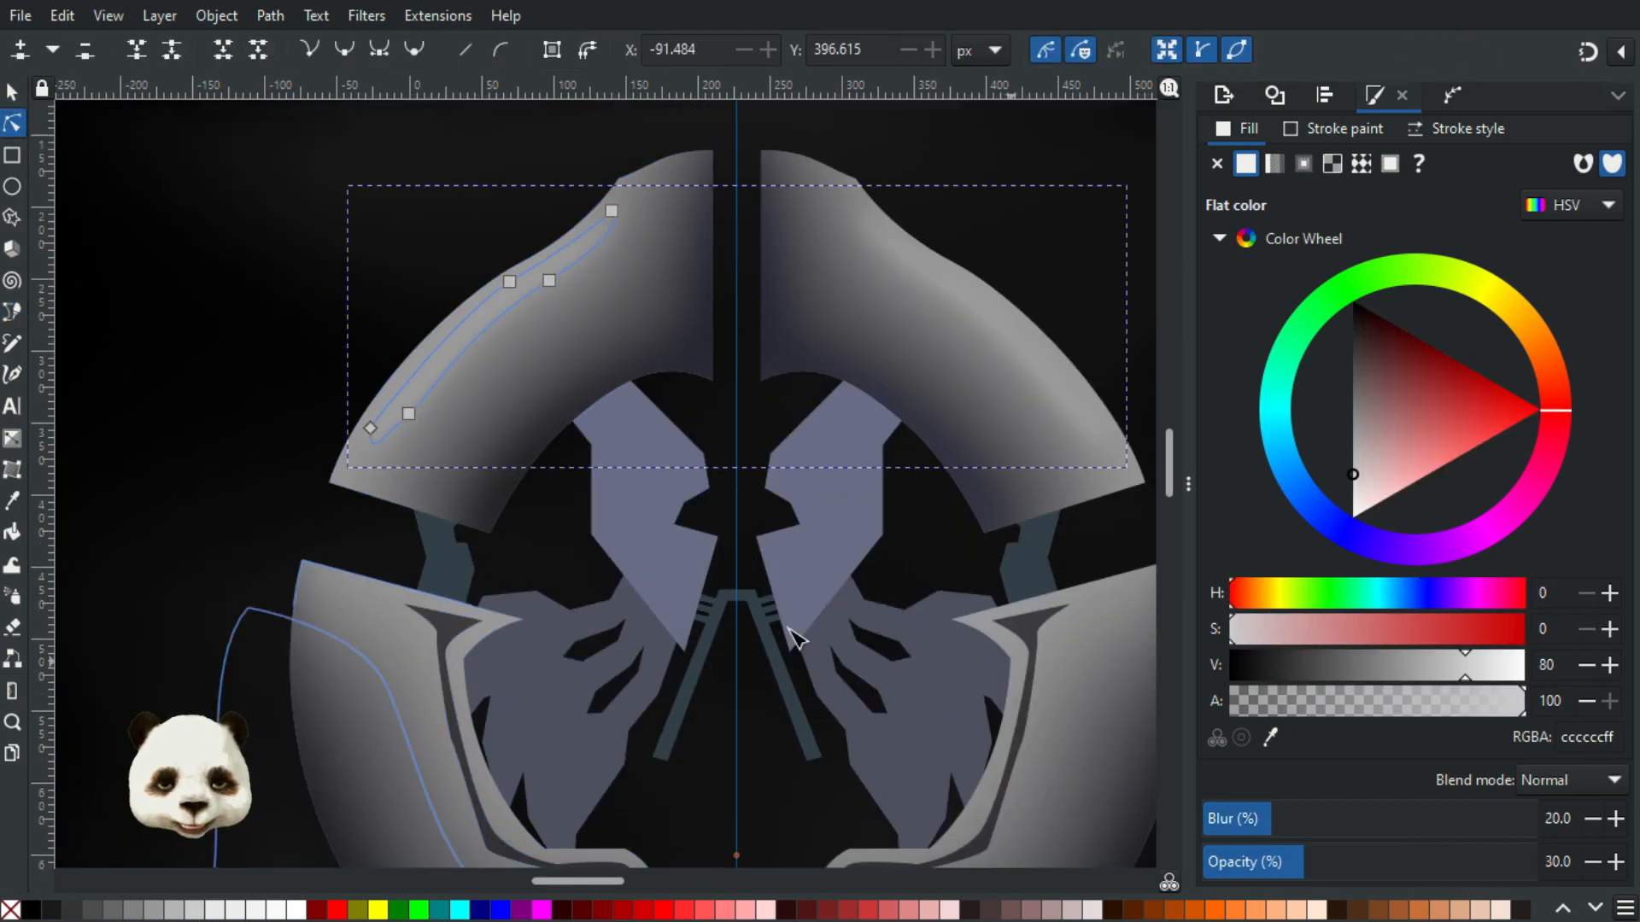
{"action": "scroll", "coordinate": [662, 554], "scroll_direction": "down", "scroll_amount": 5}
{"action": "left_click", "coordinate": [457, 448]}
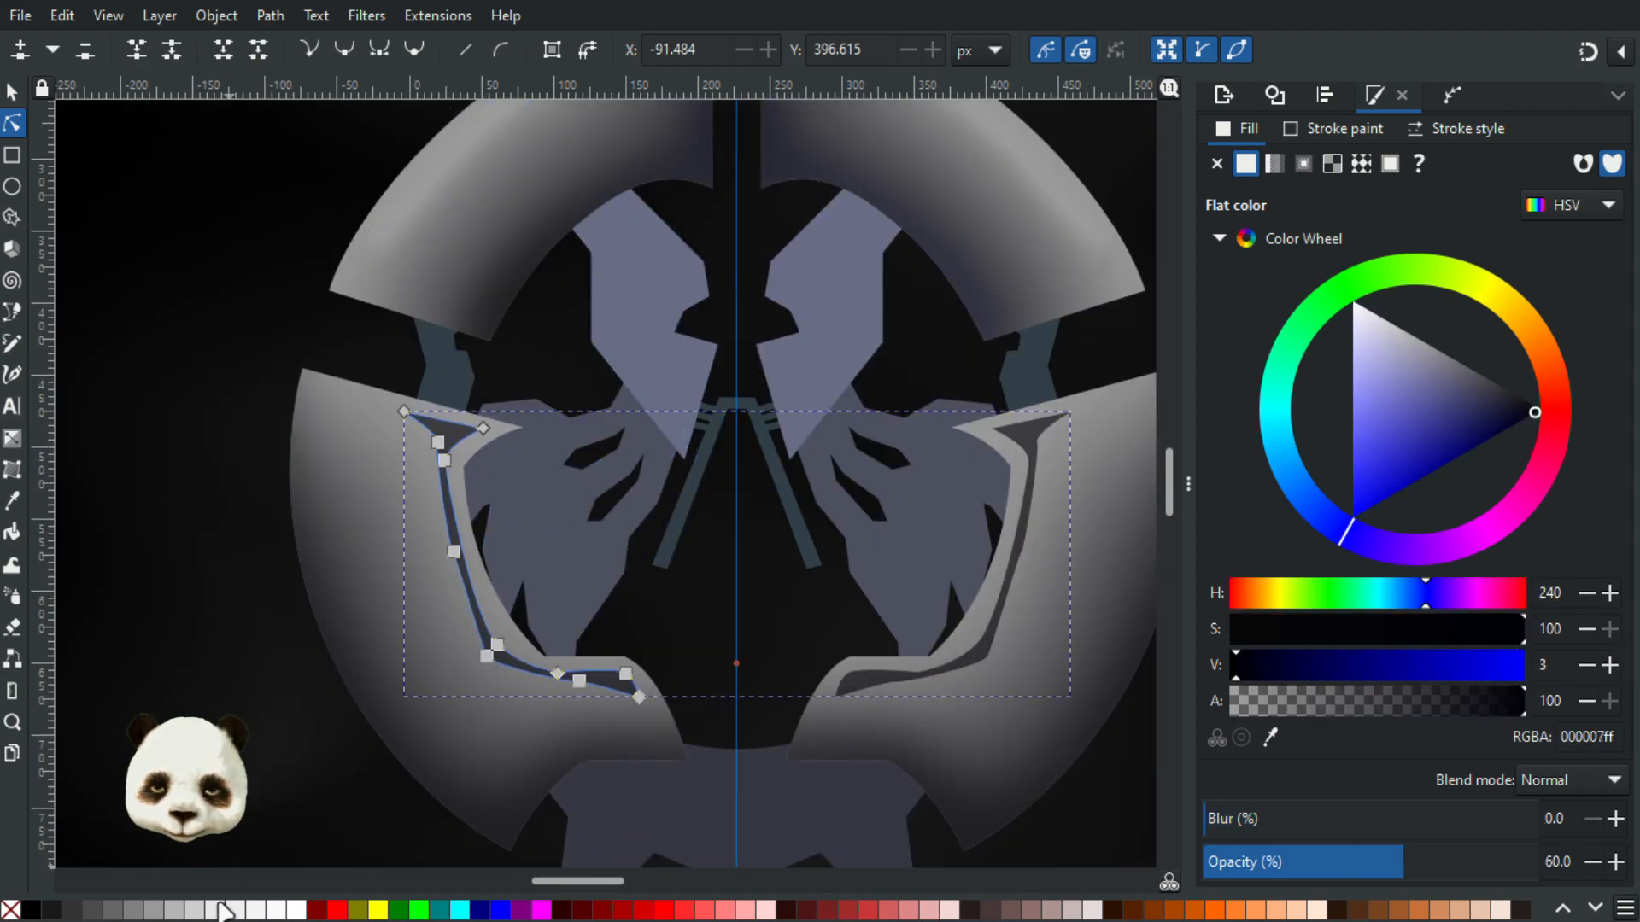
{"action": "left_click", "coordinate": [225, 910]}
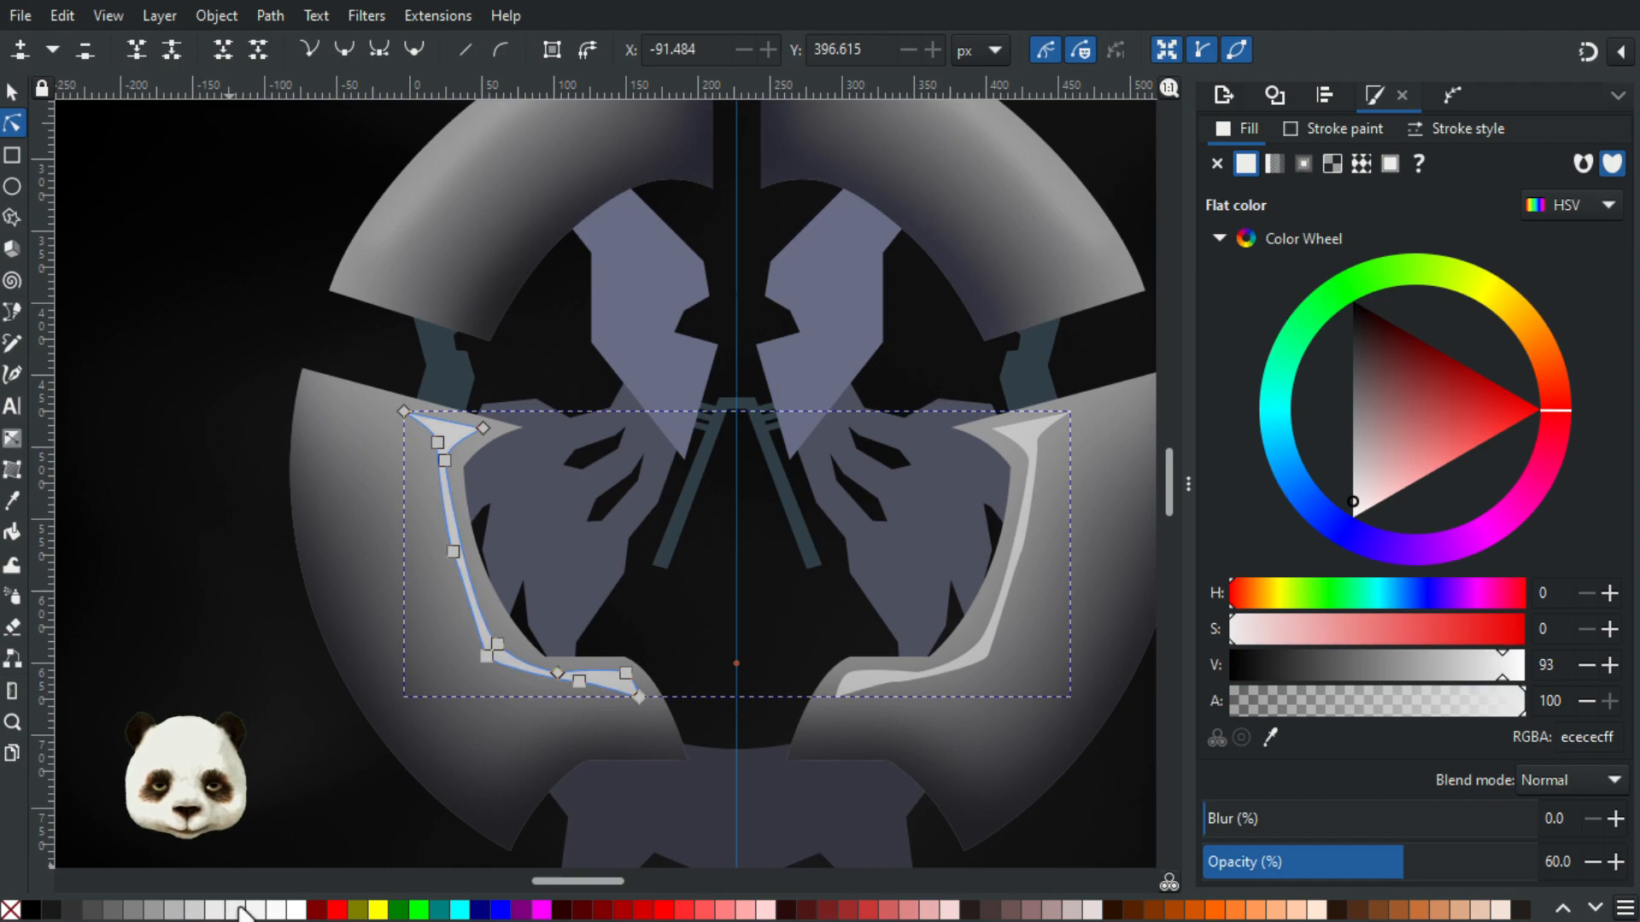
{"action": "left_click", "coordinate": [200, 912]}
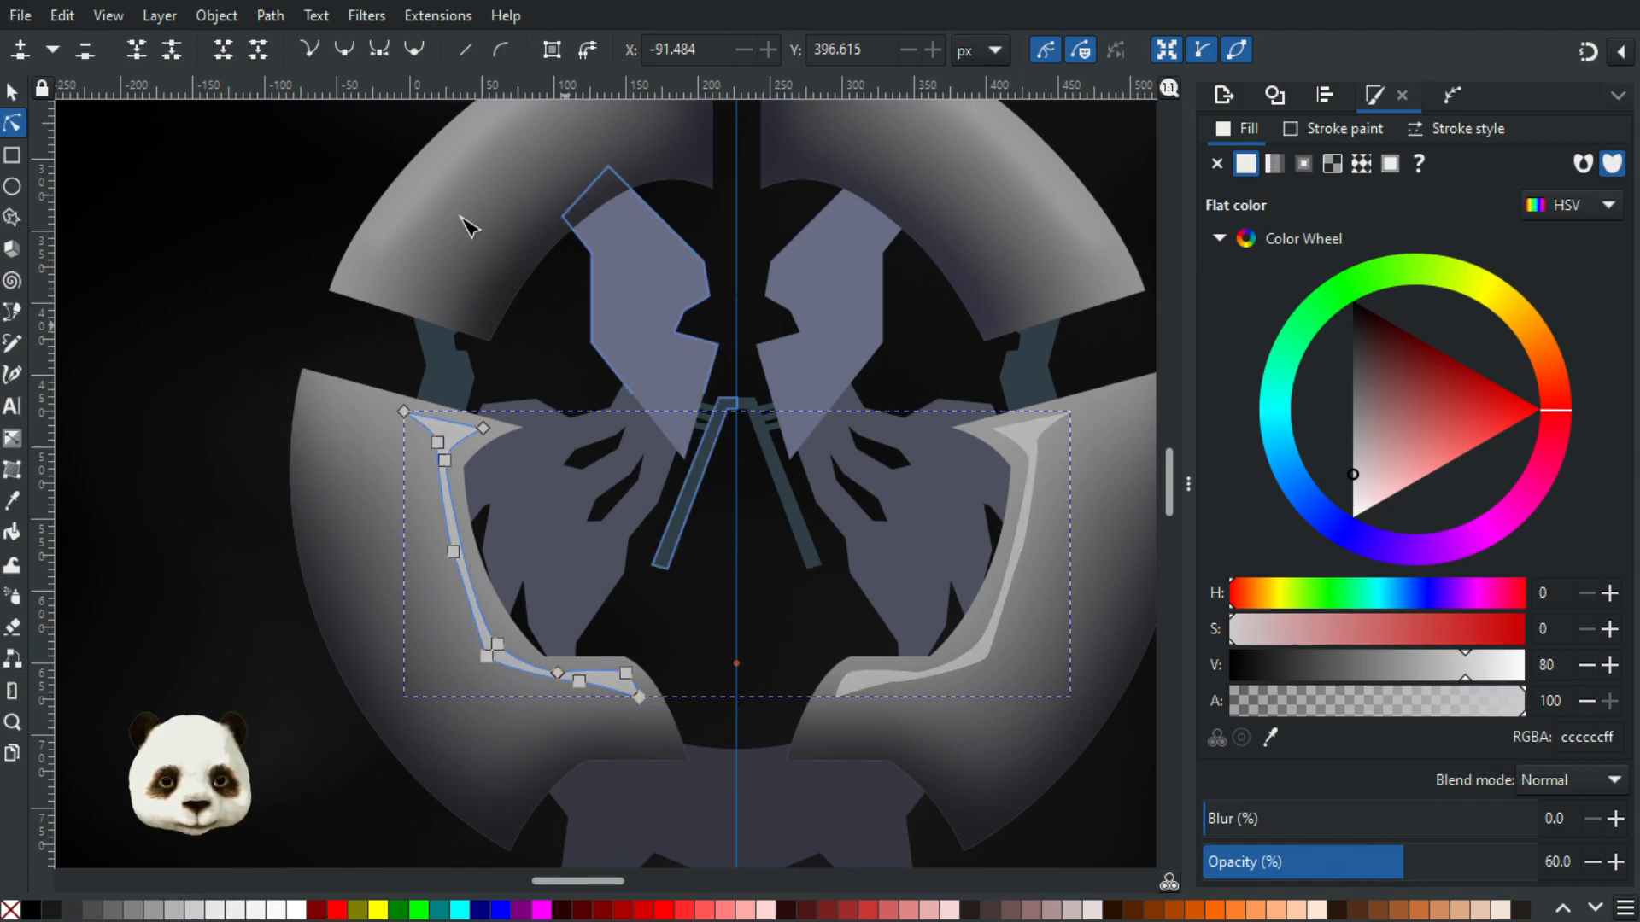
Match the lower highlight band to the upper ring's highlight with 20% blur and 30% opacity, leaving it deselected
{"action": "left_click", "coordinate": [423, 201], "text": "shift"}
{"action": "left_click", "coordinate": [418, 205]}
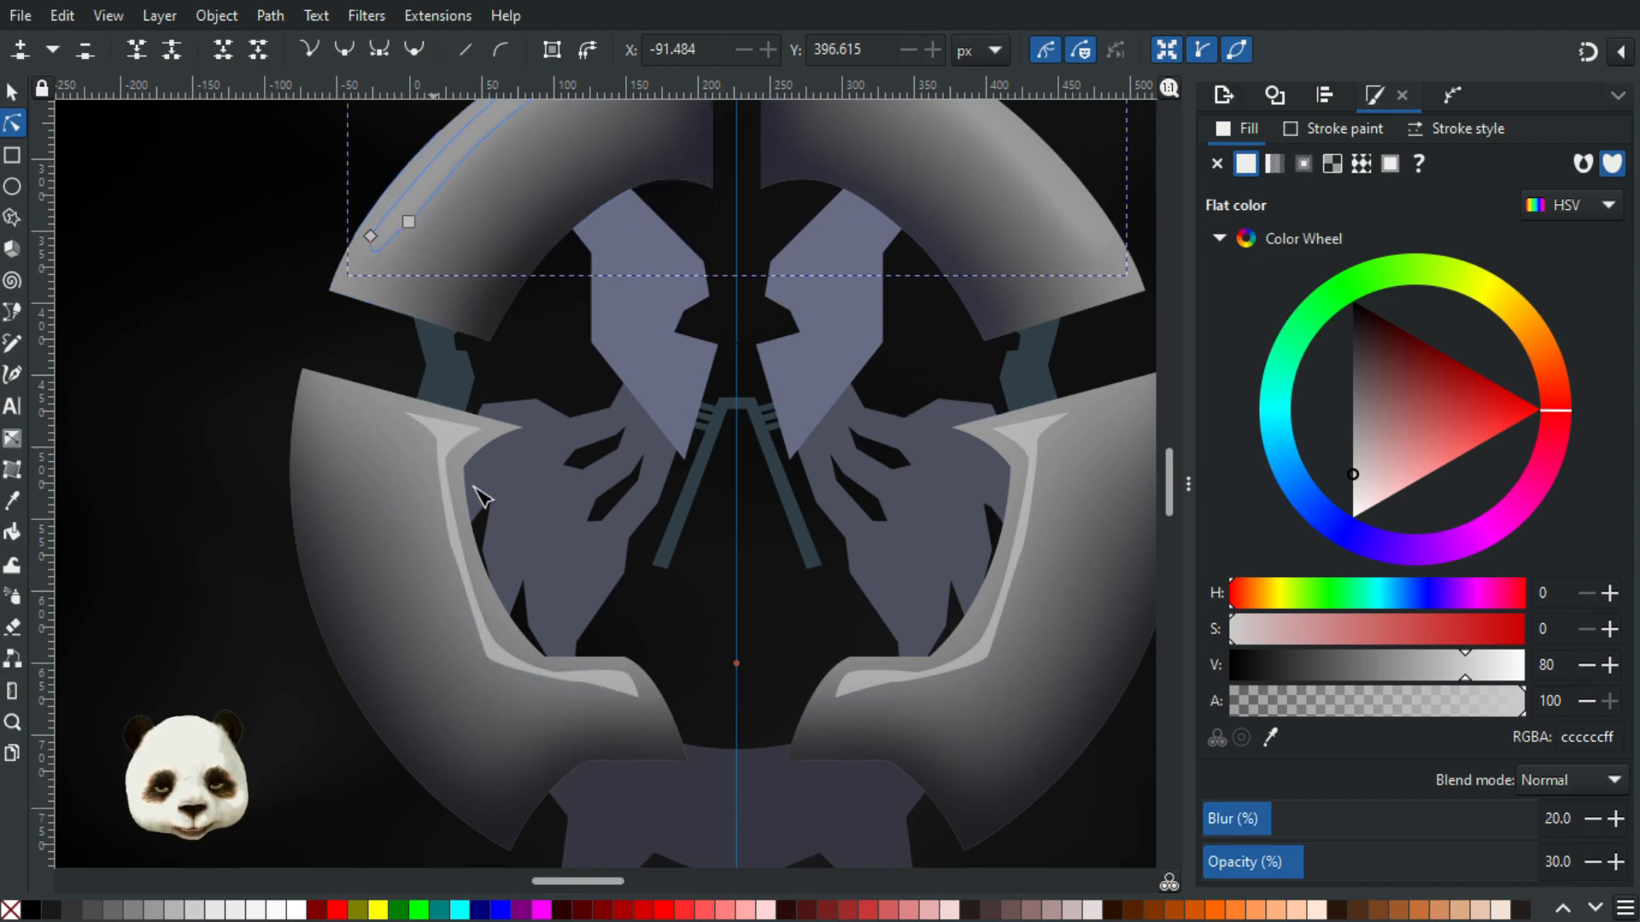
{"action": "left_click", "coordinate": [440, 441]}
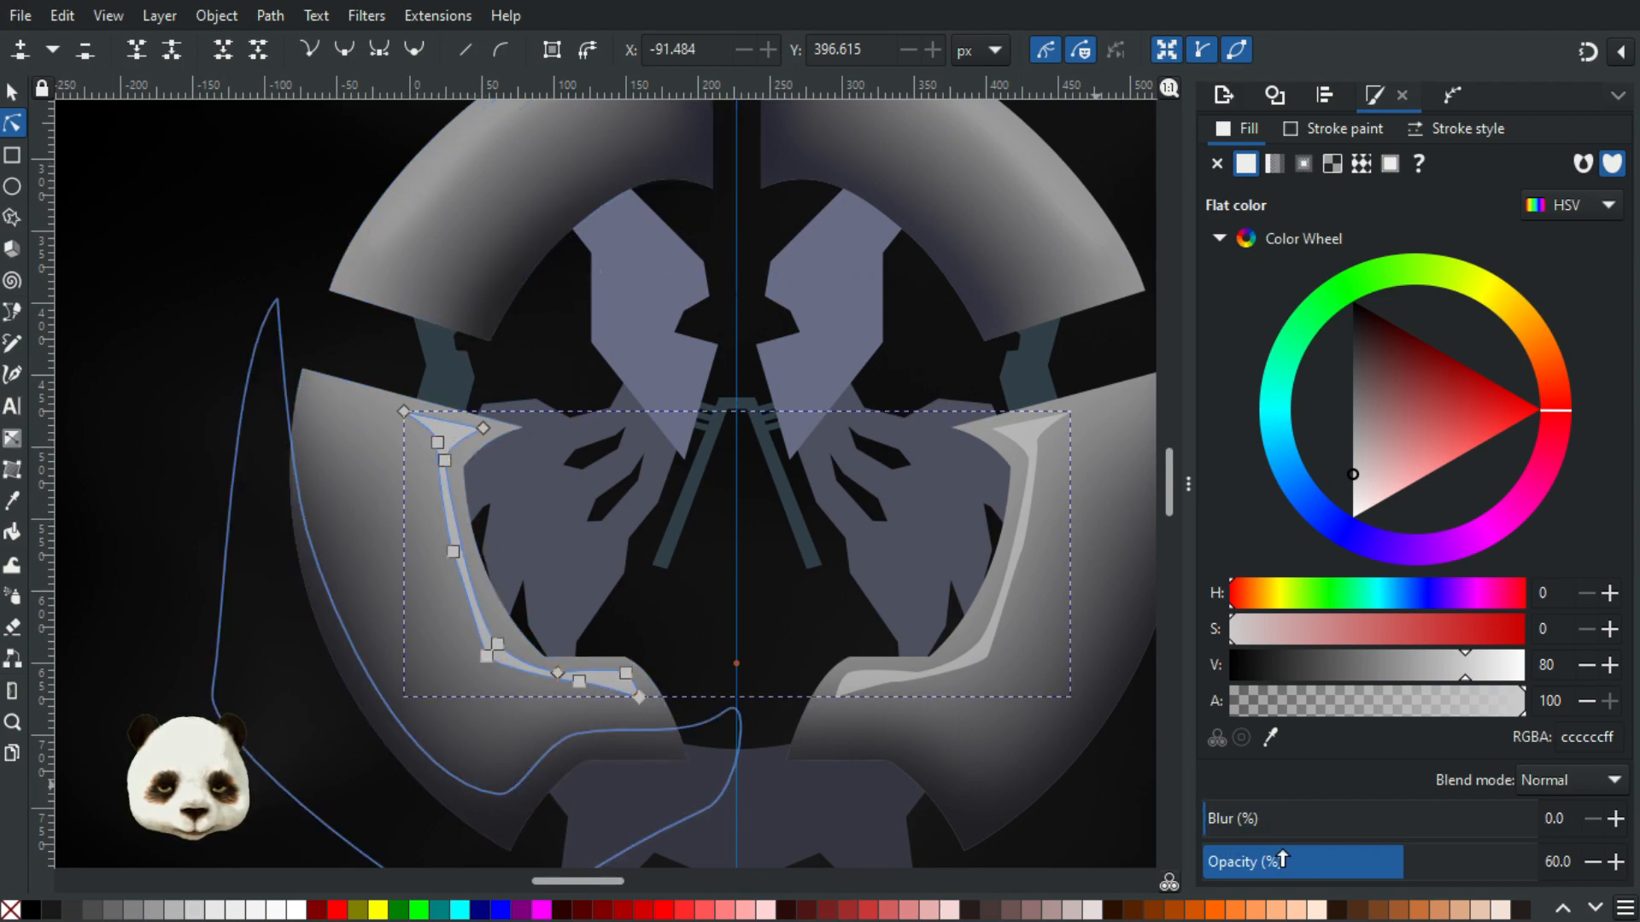
{"action": "left_click", "coordinate": [1267, 823]}
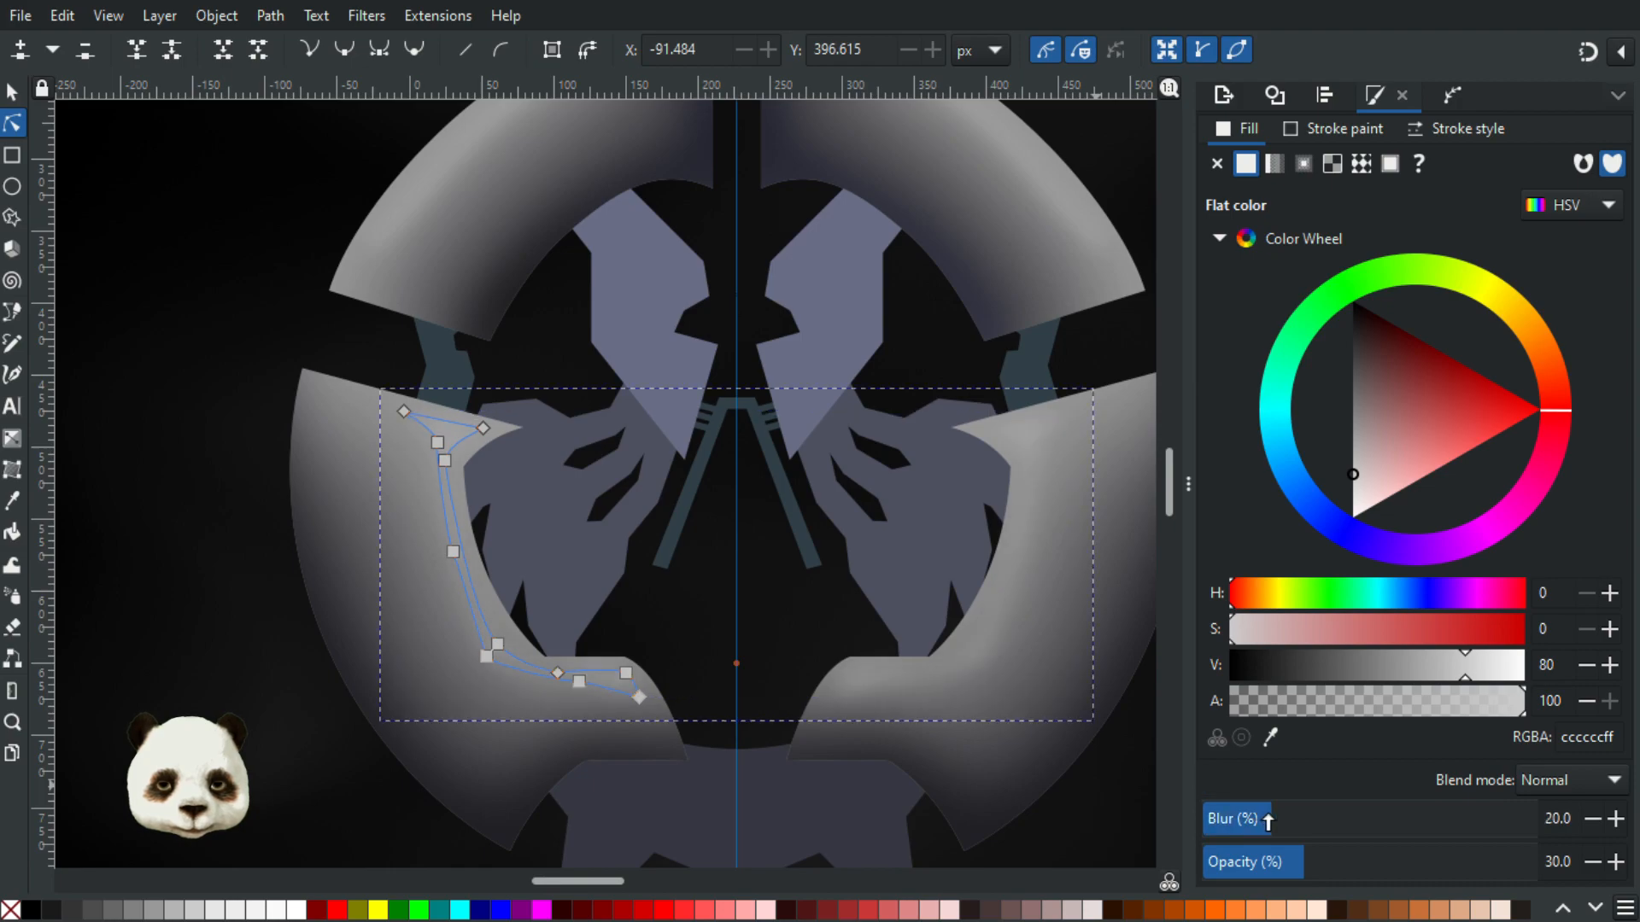
{"action": "left_click", "coordinate": [136, 320]}
{"action": "scroll", "coordinate": [202, 336], "scroll_direction": "down", "scroll_amount": 2}
{"action": "scroll", "coordinate": [261, 386], "scroll_direction": "up", "scroll_amount": 1}
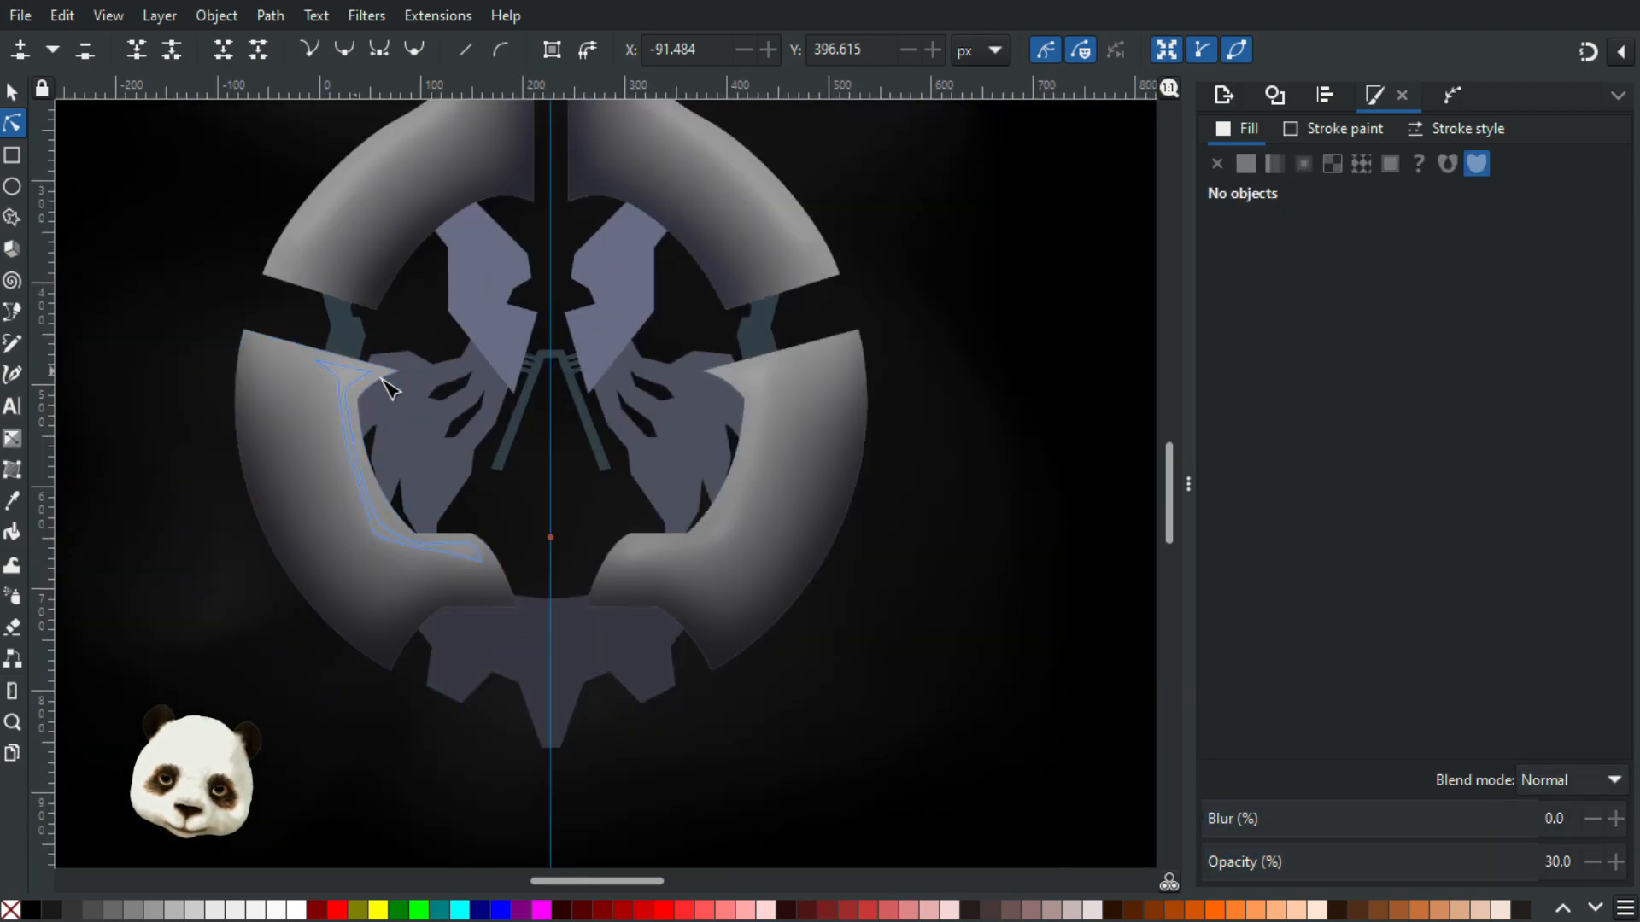
Set the lower highlight band's opacity to 50% and its blur to 30%, leaving it deselected
{"action": "left_click", "coordinate": [355, 384]}
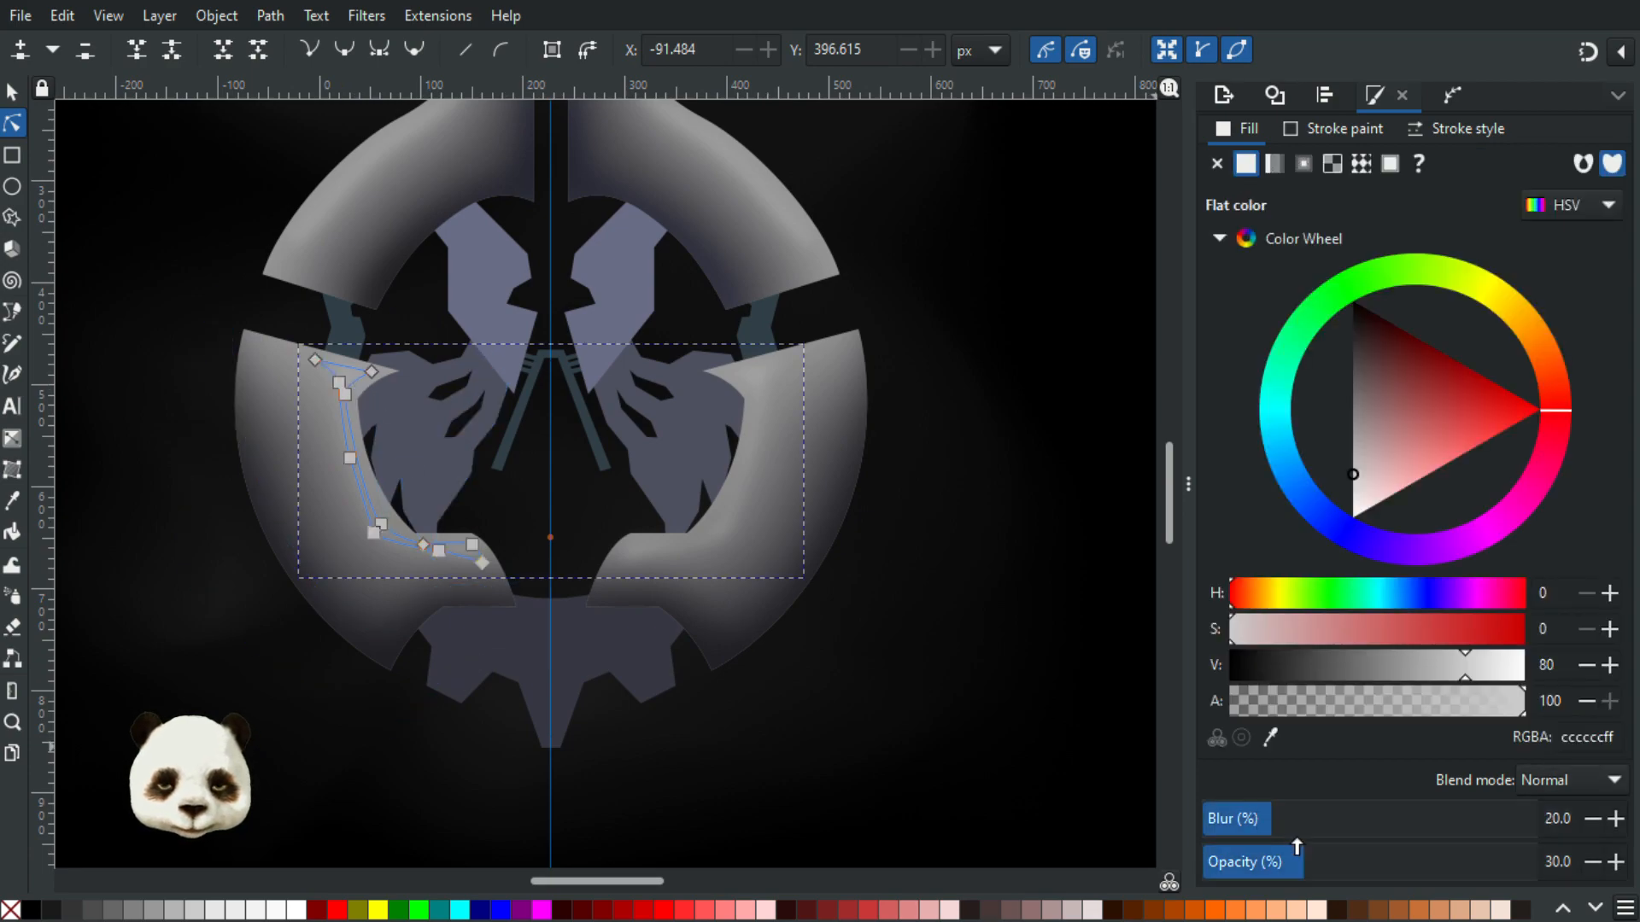
{"action": "left_click_drag", "start_coordinate": [1328, 869], "coordinate": [1344, 877]}
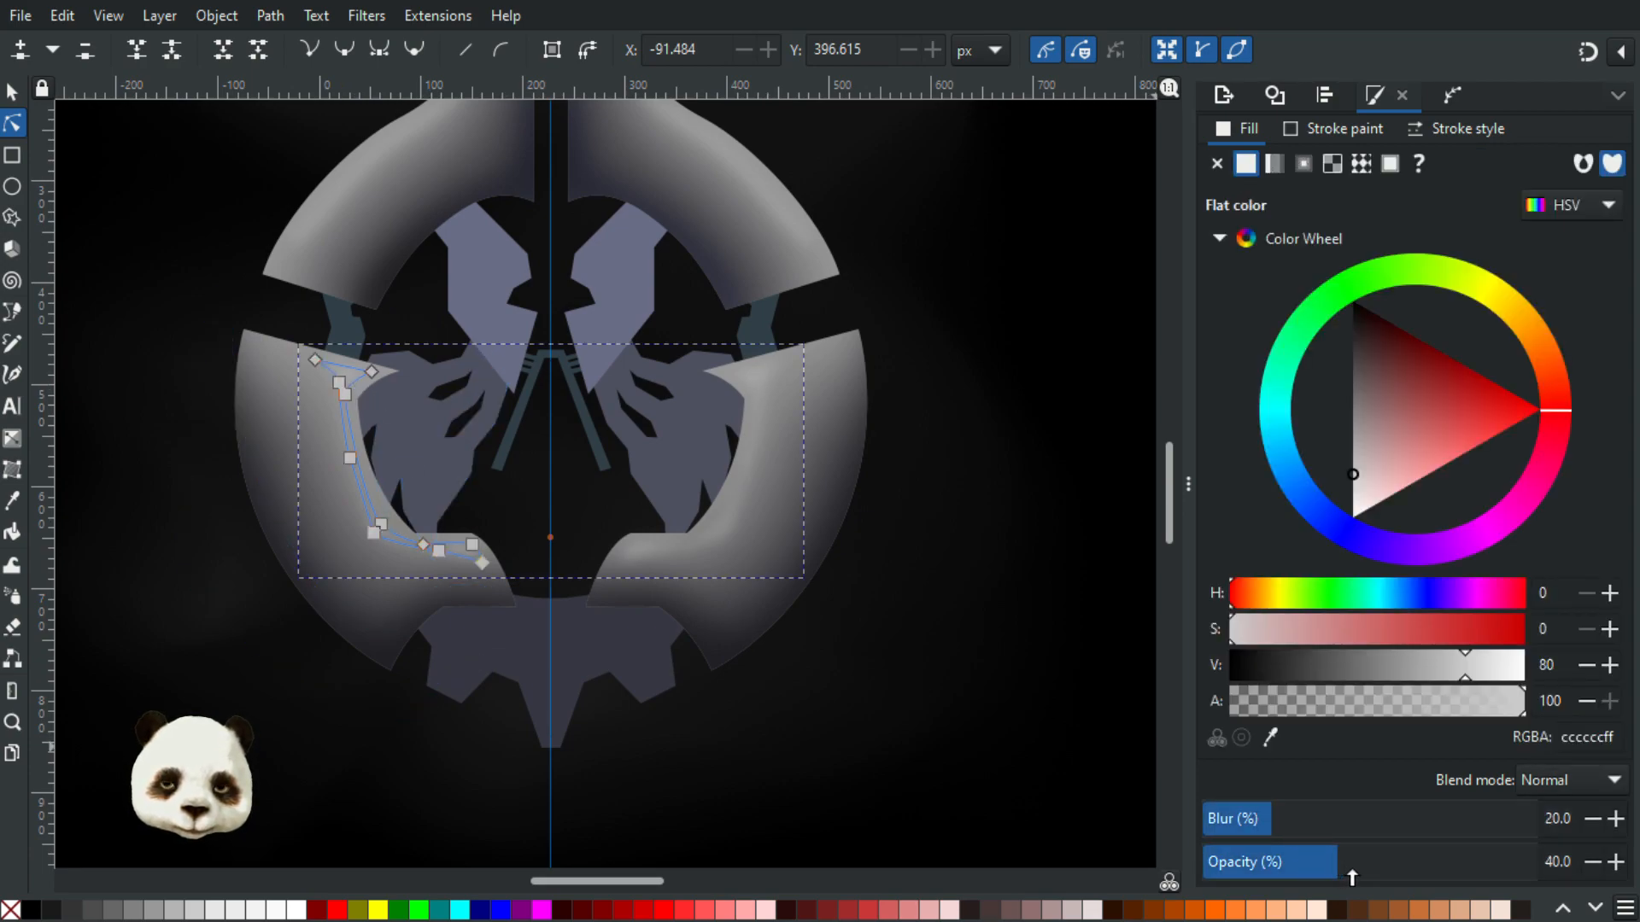
{"action": "left_click", "coordinate": [1361, 876]}
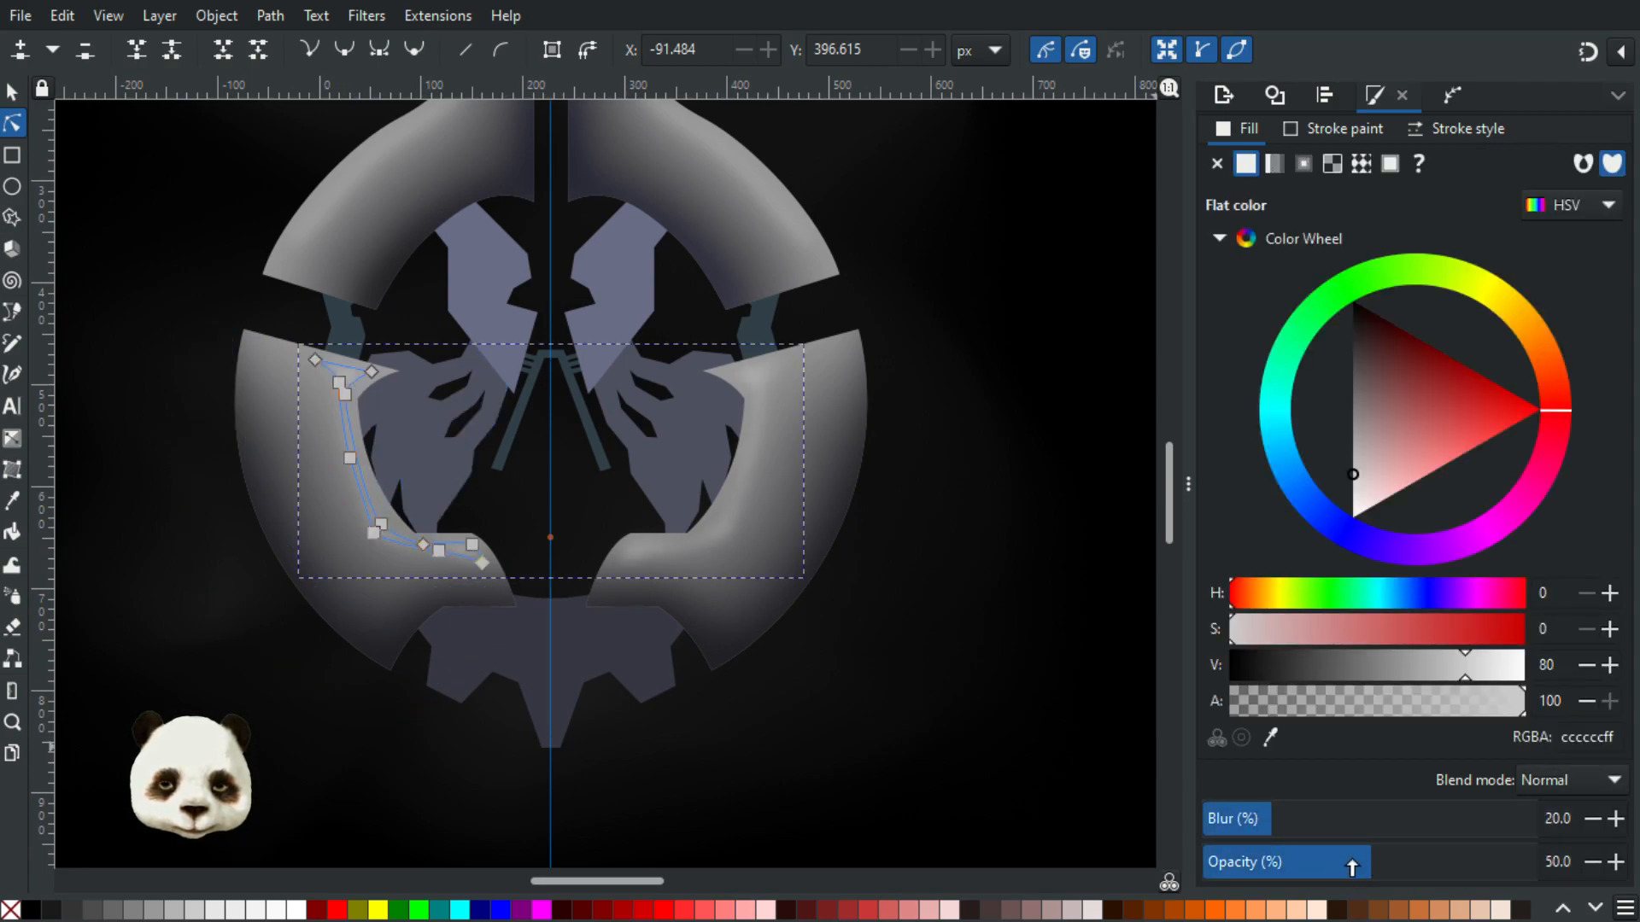
{"action": "left_click", "coordinate": [226, 640]}
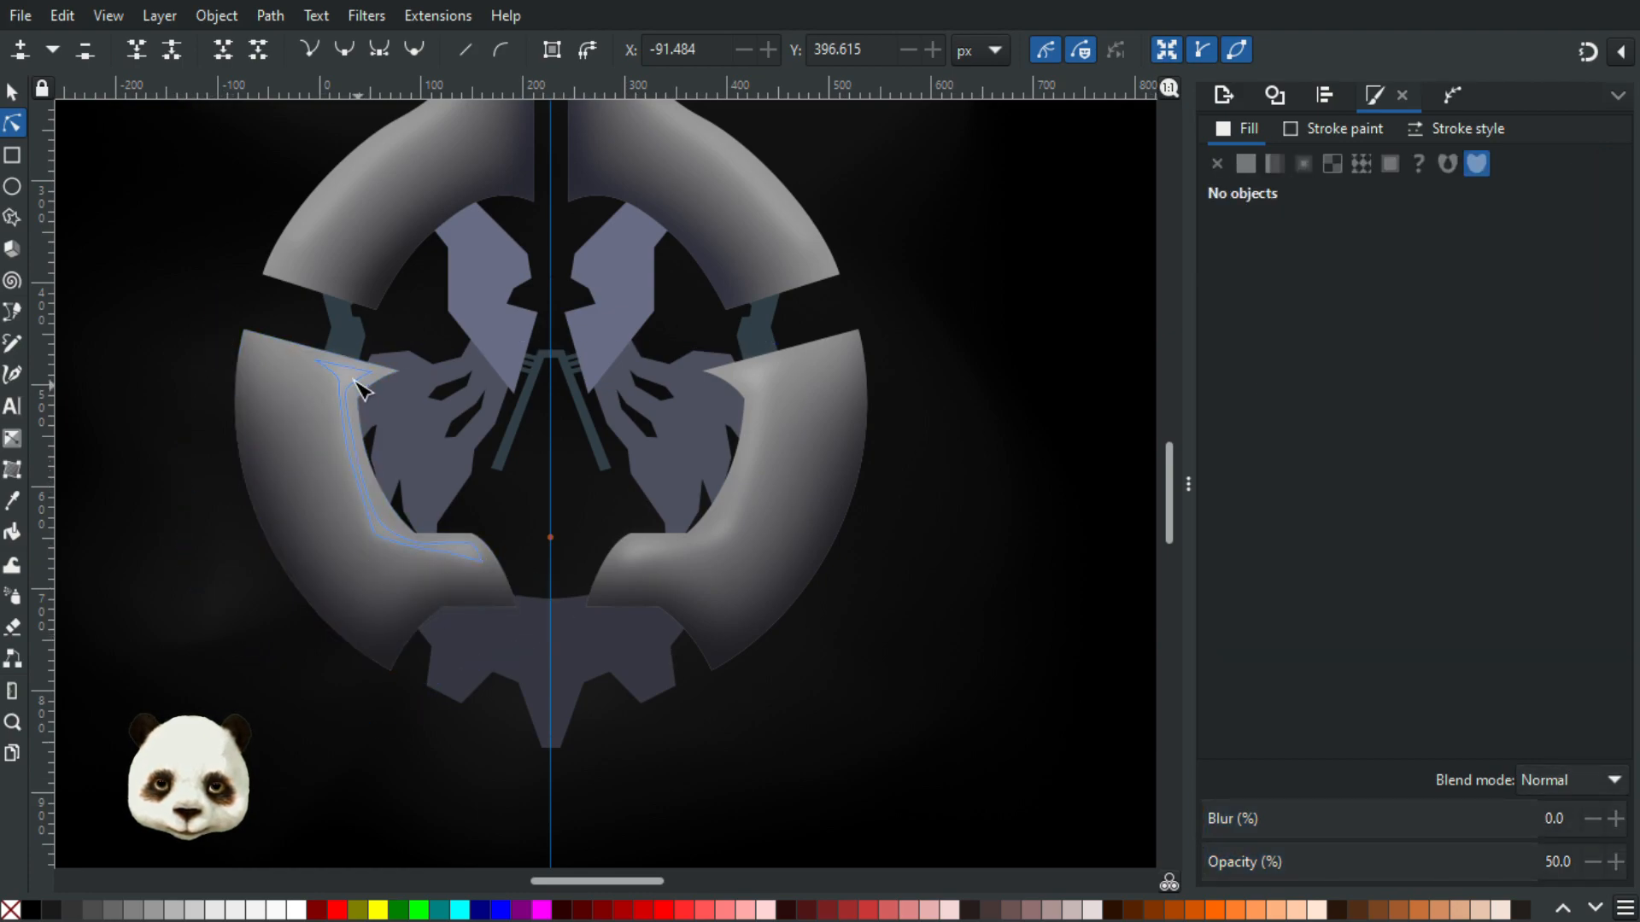
{"action": "left_click", "coordinate": [649, 510]}
{"action": "left_click_drag", "start_coordinate": [1235, 818], "coordinate": [1329, 826]}
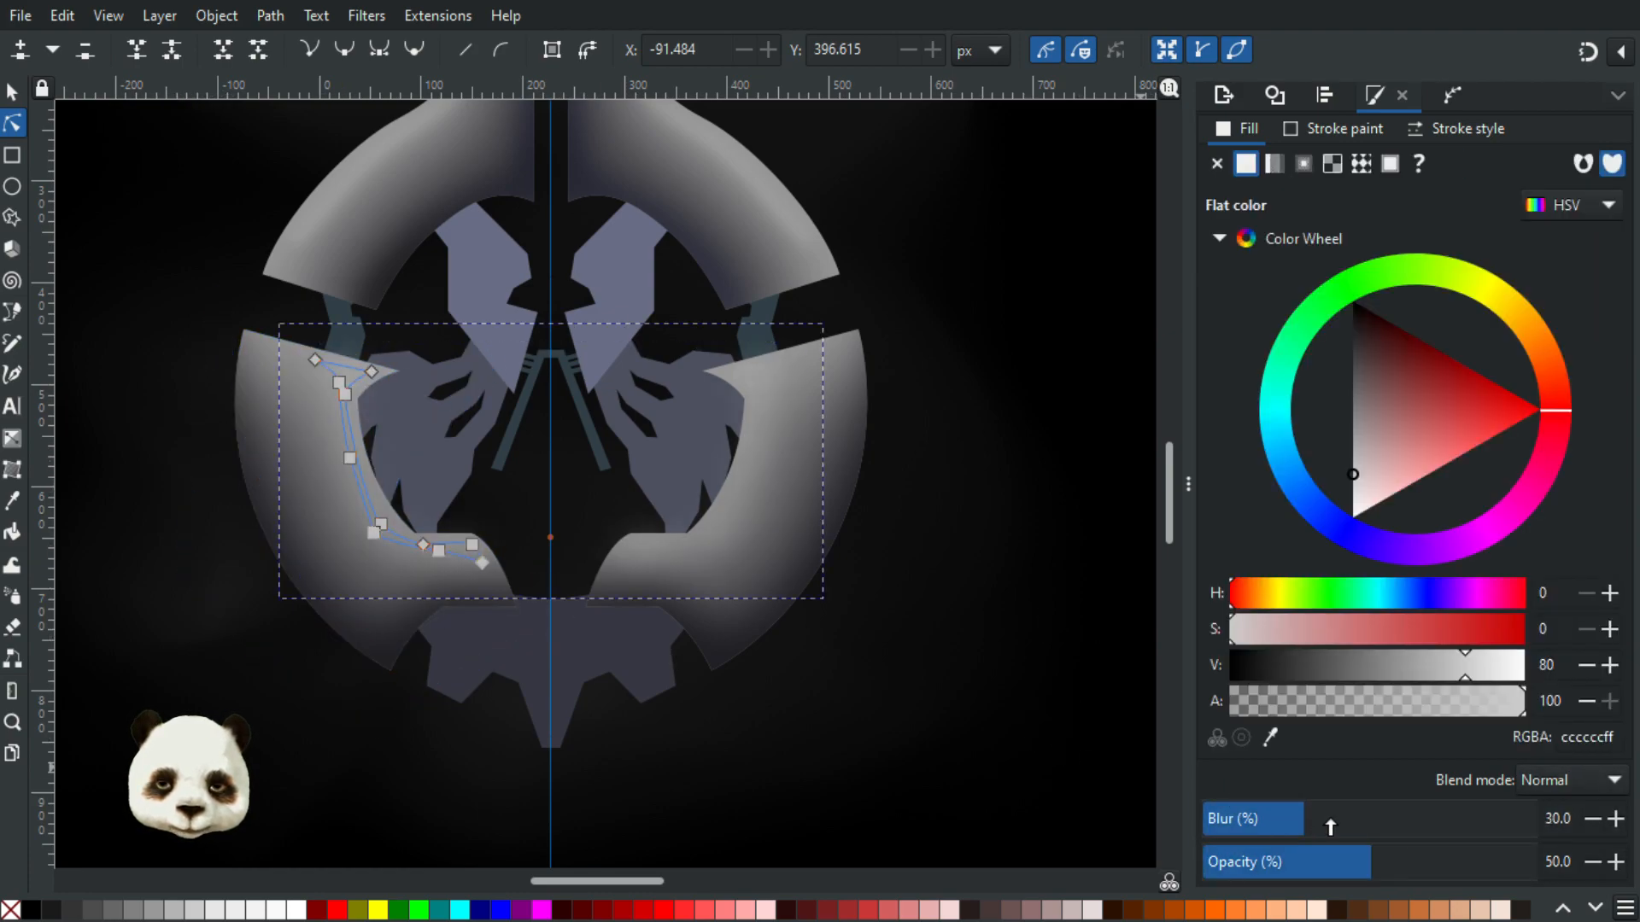
{"action": "left_click", "coordinate": [139, 656]}
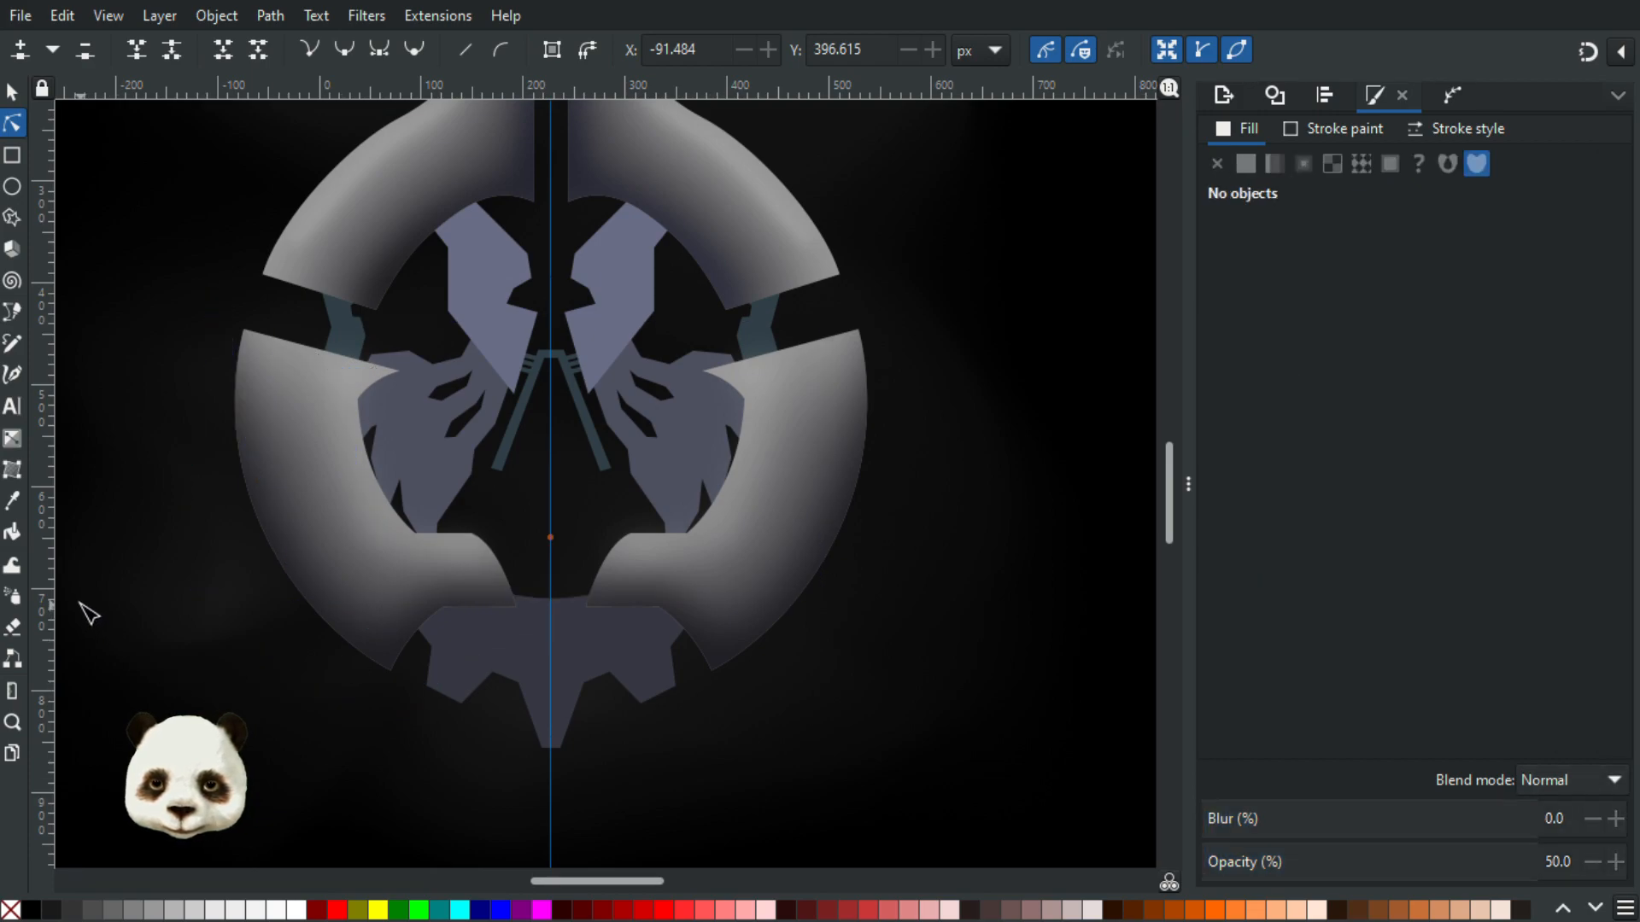
{"action": "scroll", "coordinate": [79, 613], "scroll_direction": "down", "scroll_amount": 1, "text": "ctrl"}
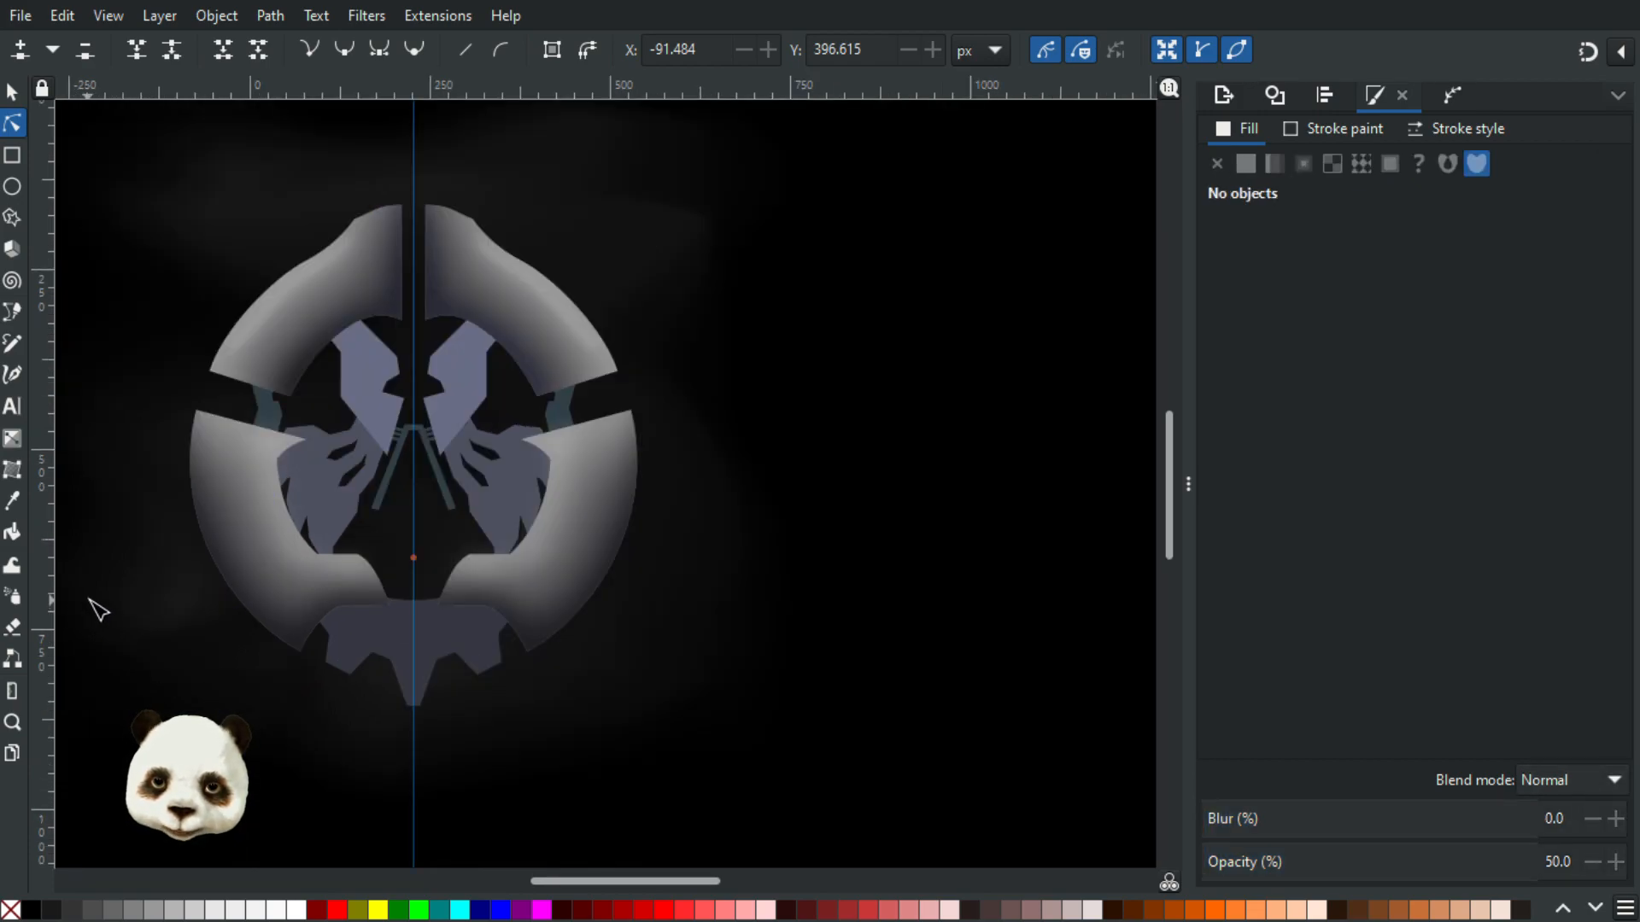
{"action": "scroll", "coordinate": [99, 609], "scroll_direction": "up", "scroll_amount": 1, "text": "ctrl"}
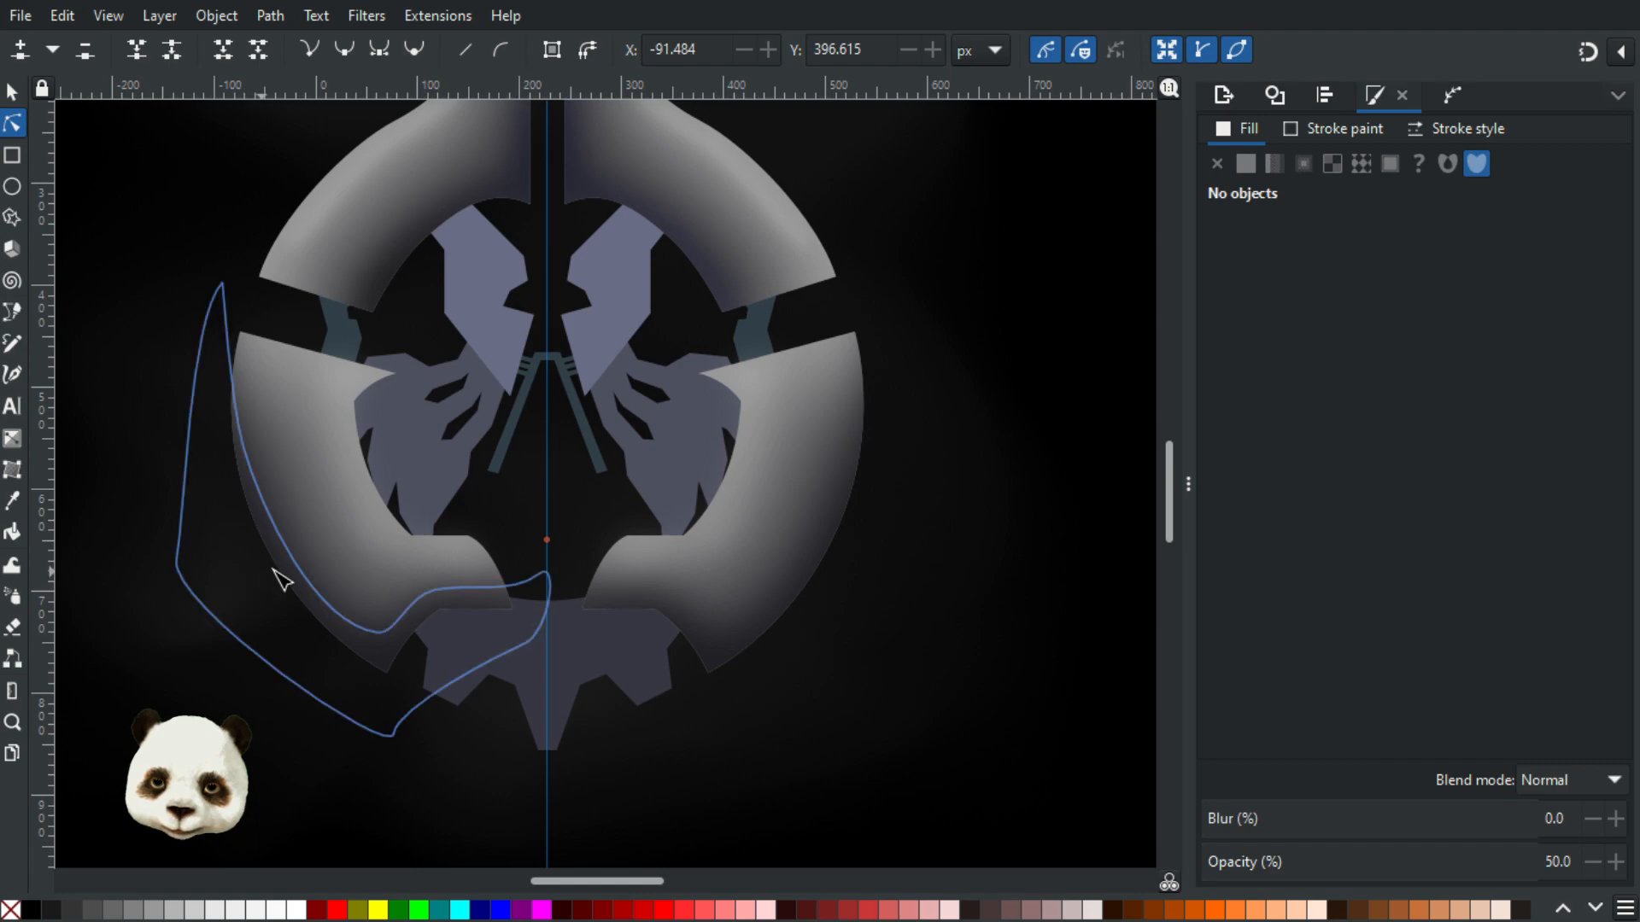
{"action": "scroll", "coordinate": [246, 674], "scroll_direction": "down", "scroll_amount": 2, "text": "ctrl"}
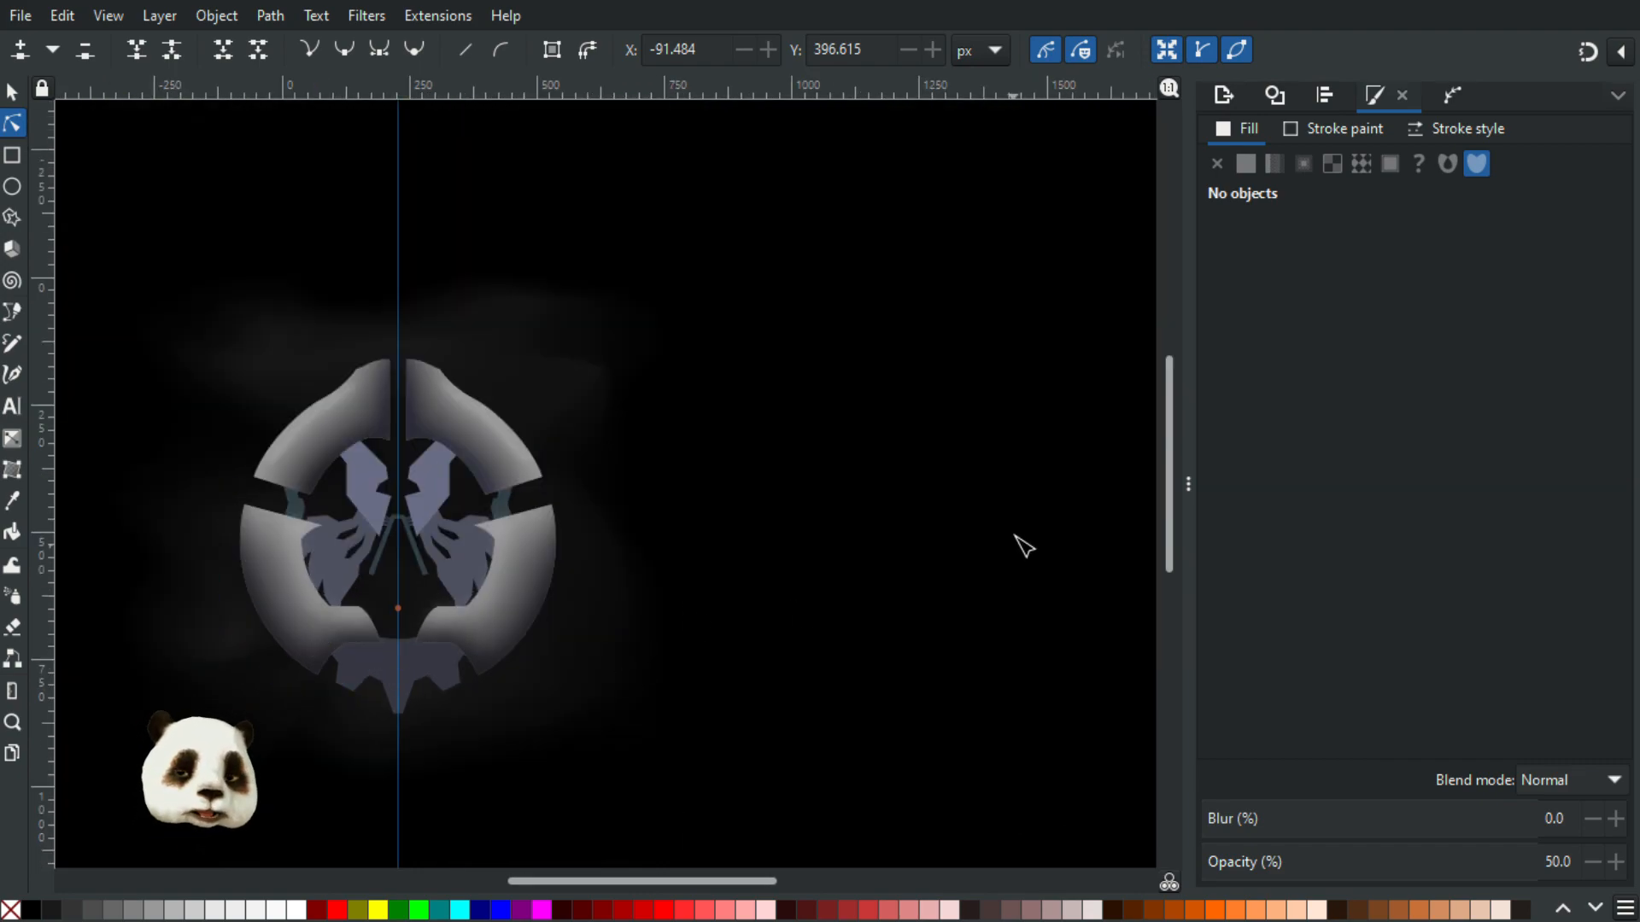
{"action": "mouse_move", "coordinate": [726, 485]}
{"action": "left_mouse_down"}
{"action": "mouse_move", "coordinate": [805, 447]}
{"action": "mouse_move", "coordinate": [934, 440]}
{"action": "left_mouse_up"}
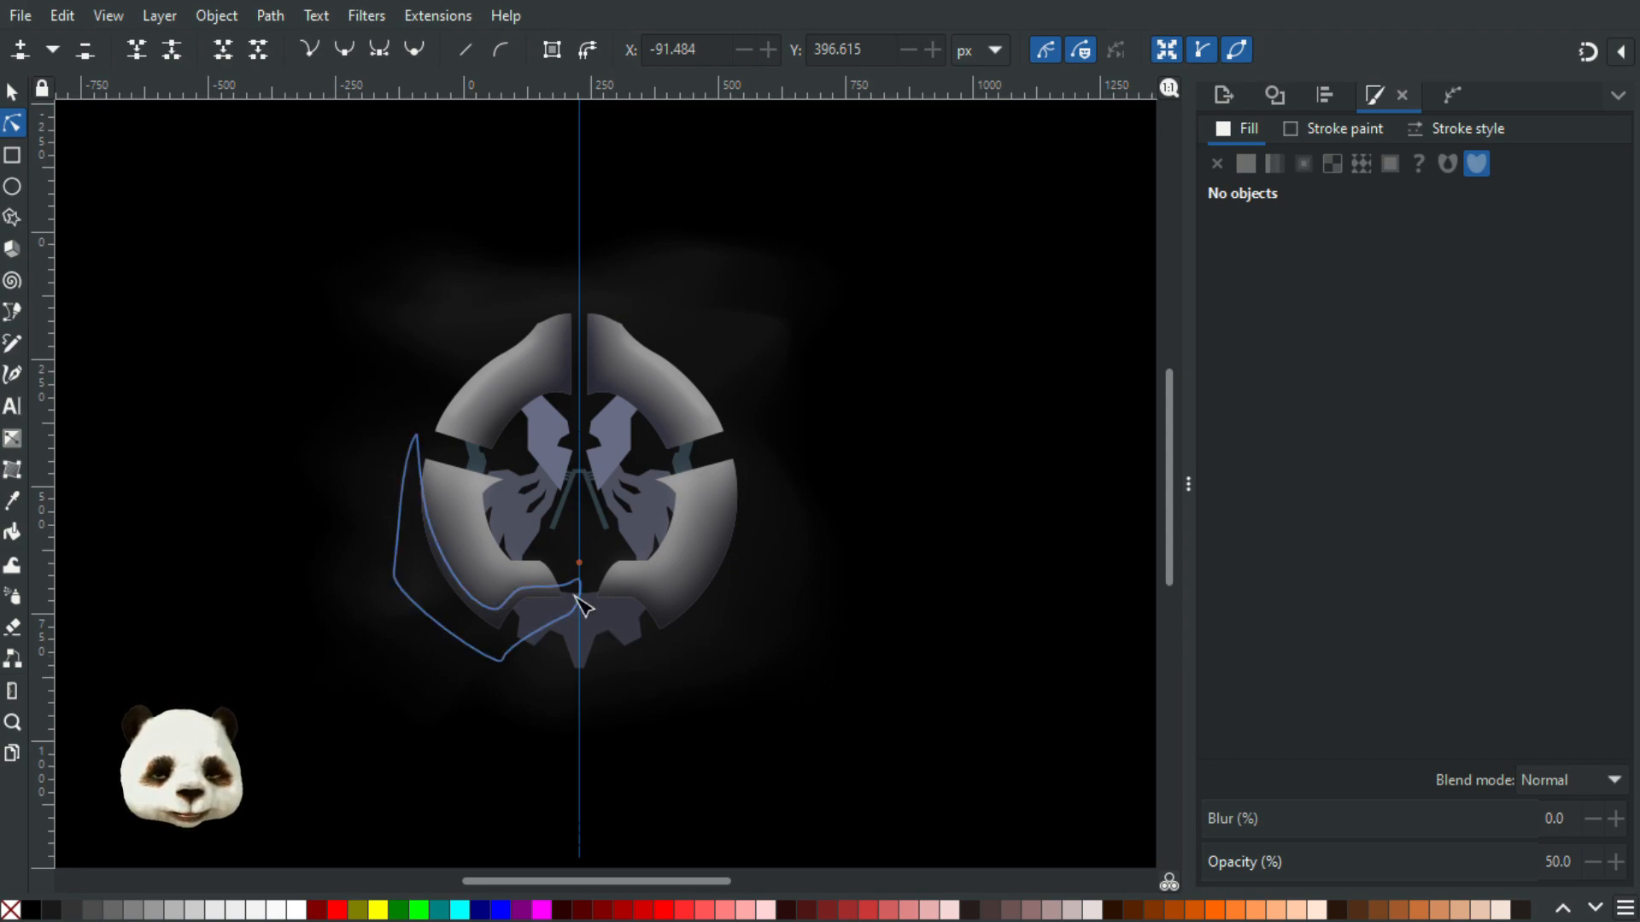
Inspect the dark central bottom piece and start a pen outline on the lower end of the left ring piece above it
{"action": "scroll", "coordinate": [576, 590], "scroll_direction": "up", "scroll_amount": 3}
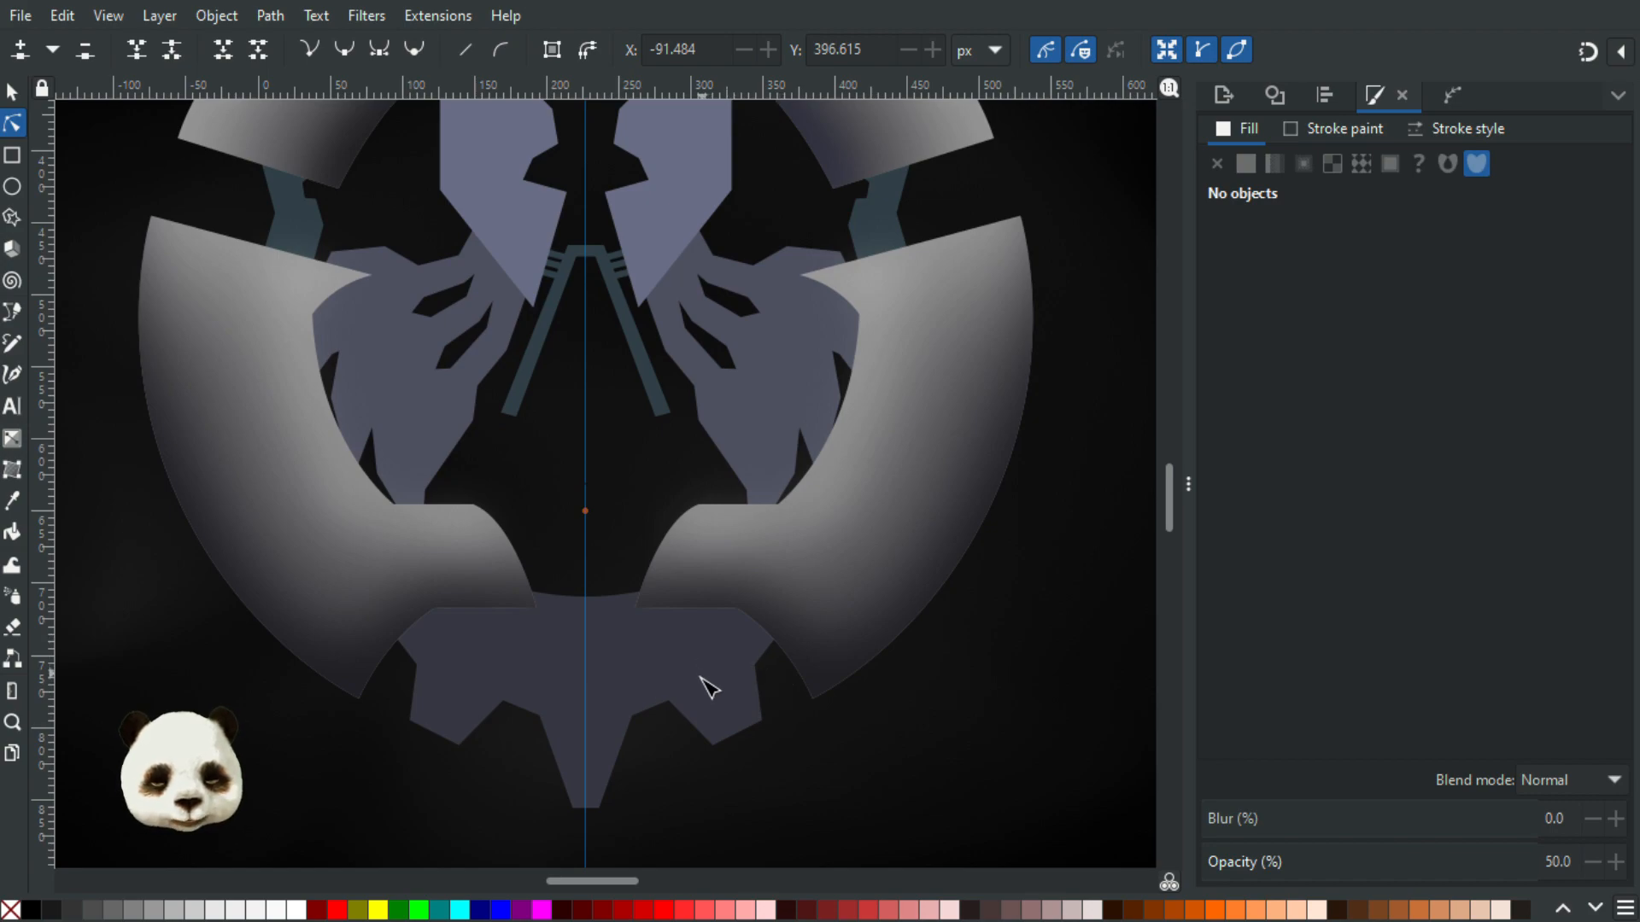
{"action": "scroll", "coordinate": [653, 716], "scroll_direction": "up", "scroll_amount": 2}
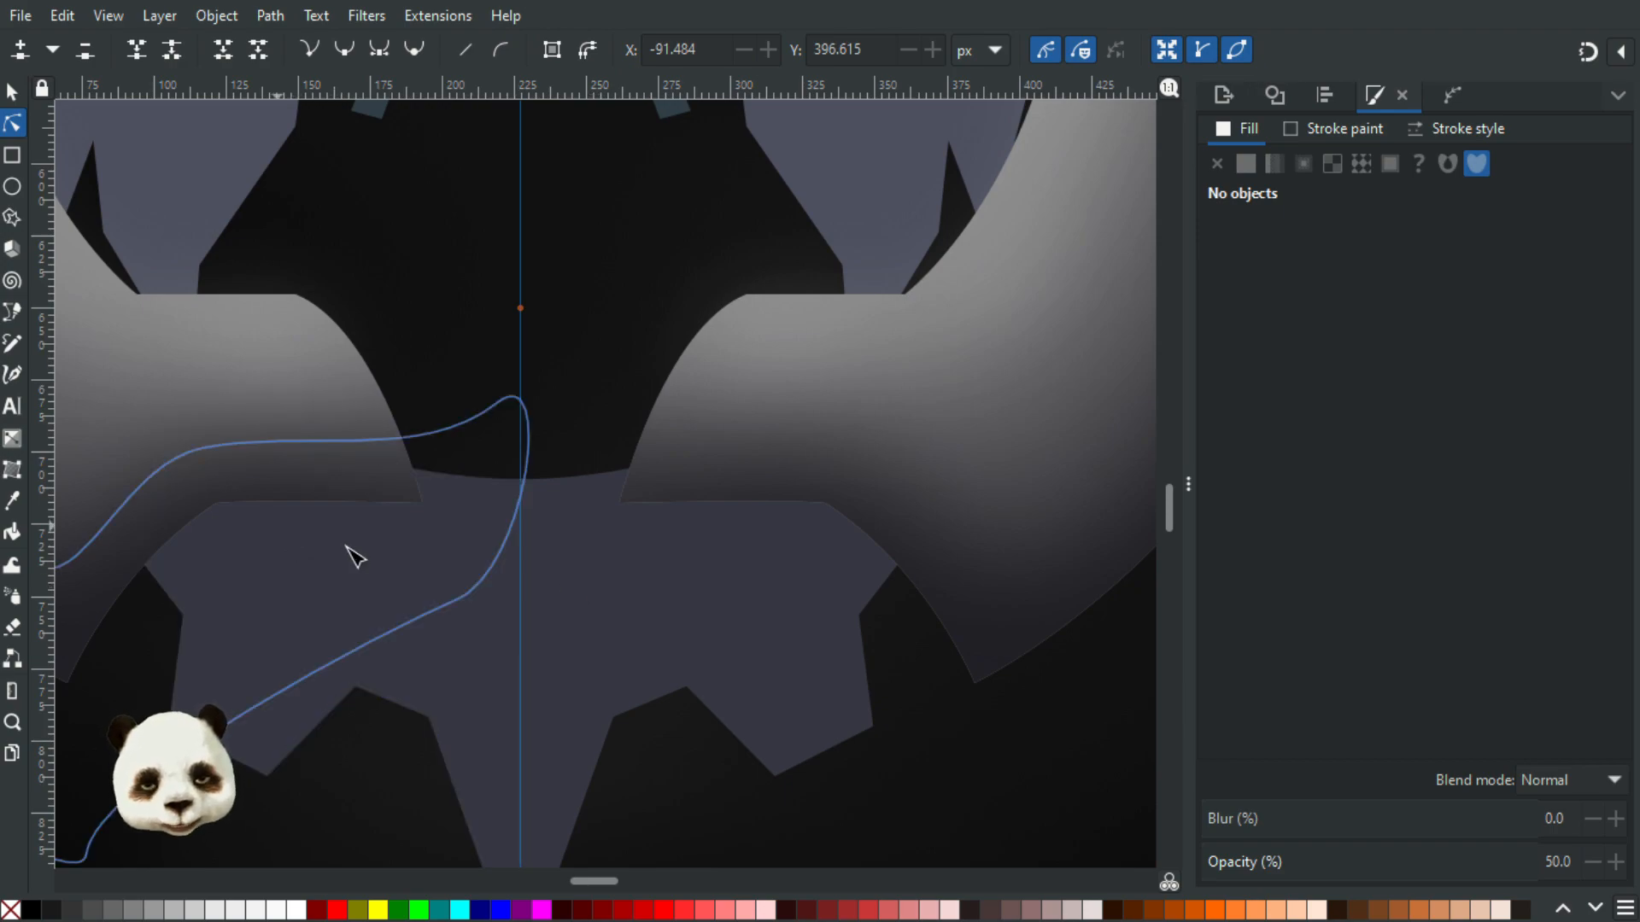
{"action": "left_click", "coordinate": [493, 605]}
{"action": "left_click_drag", "start_coordinate": [508, 607], "coordinate": [746, 588]}
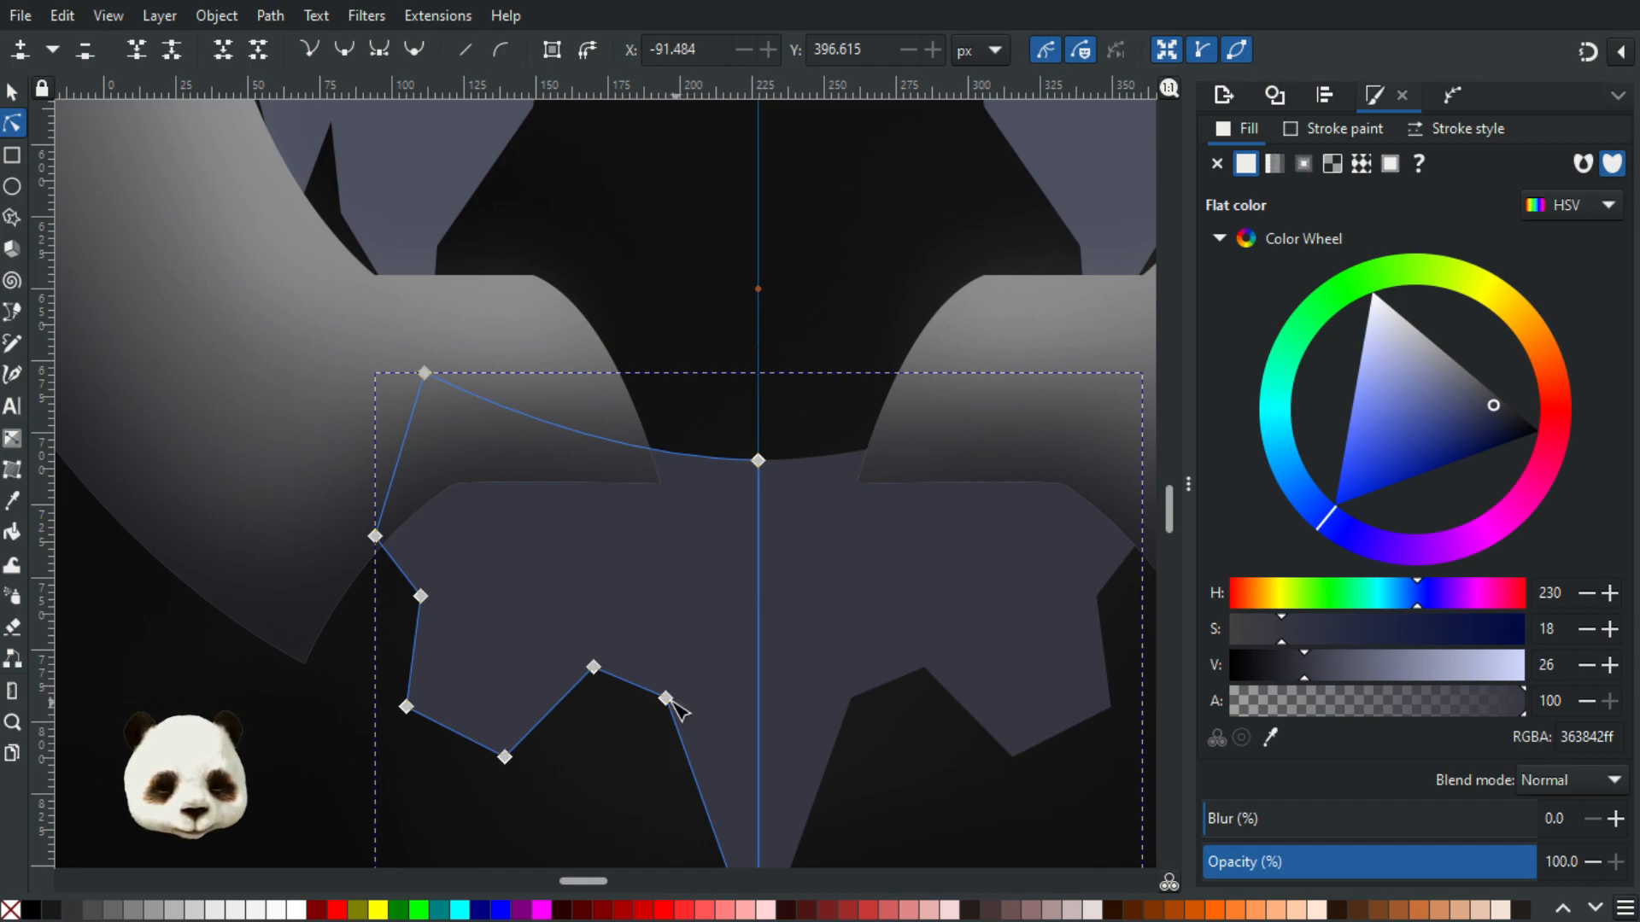
{"action": "key", "text": "b"}
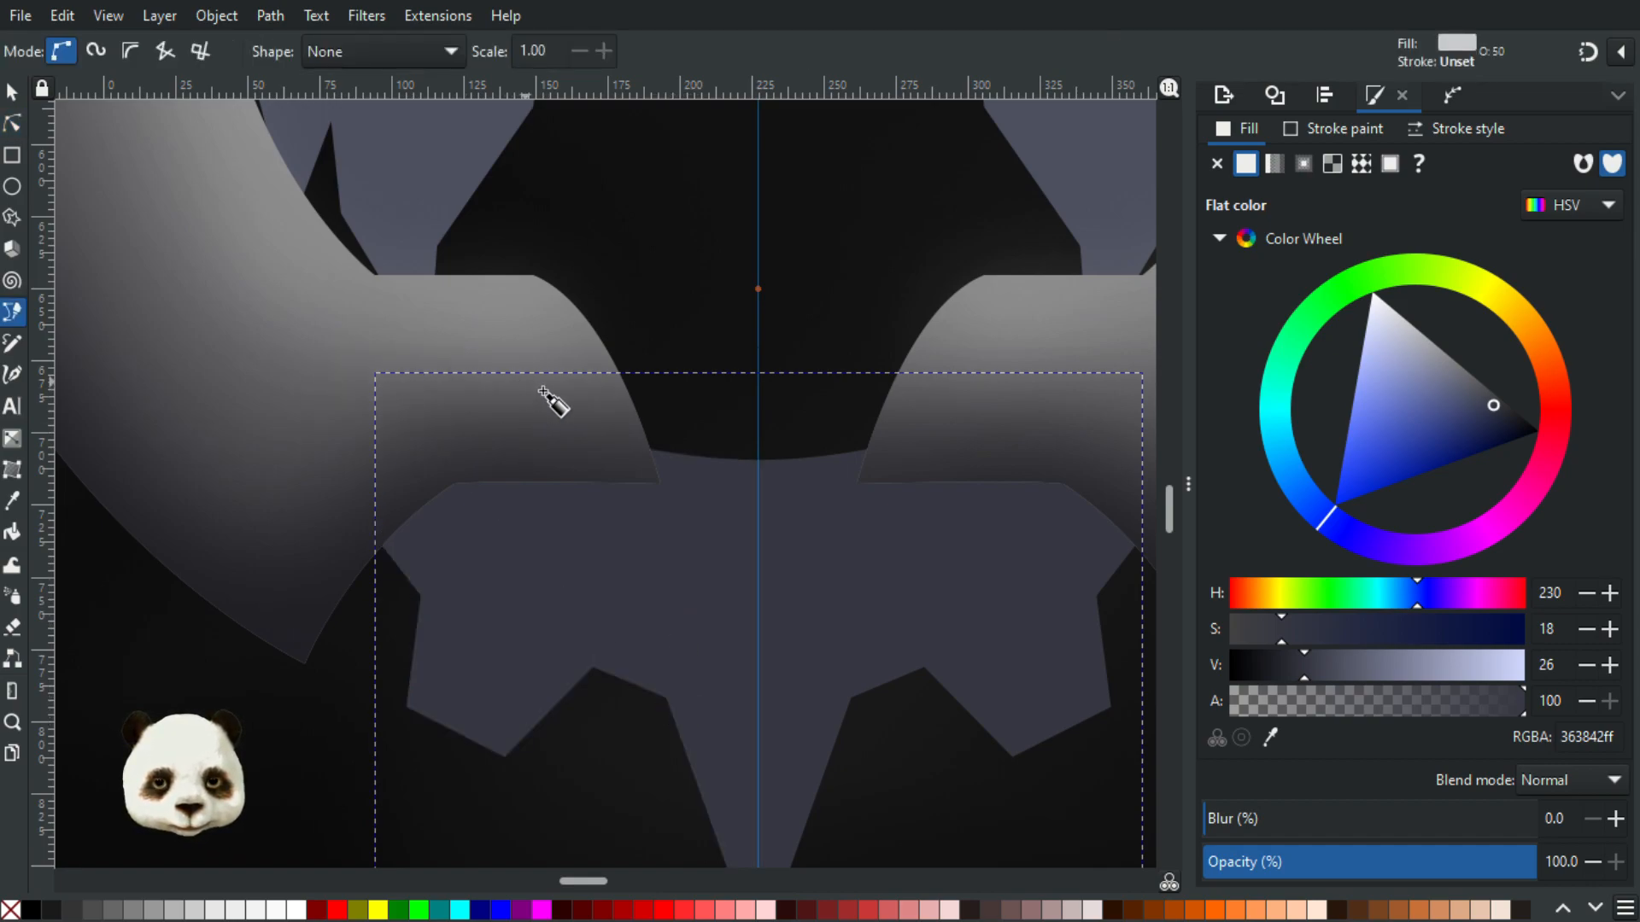
{"action": "left_click", "coordinate": [526, 381]}
{"action": "key", "text": "percent"}
{"action": "left_click", "coordinate": [759, 412]}
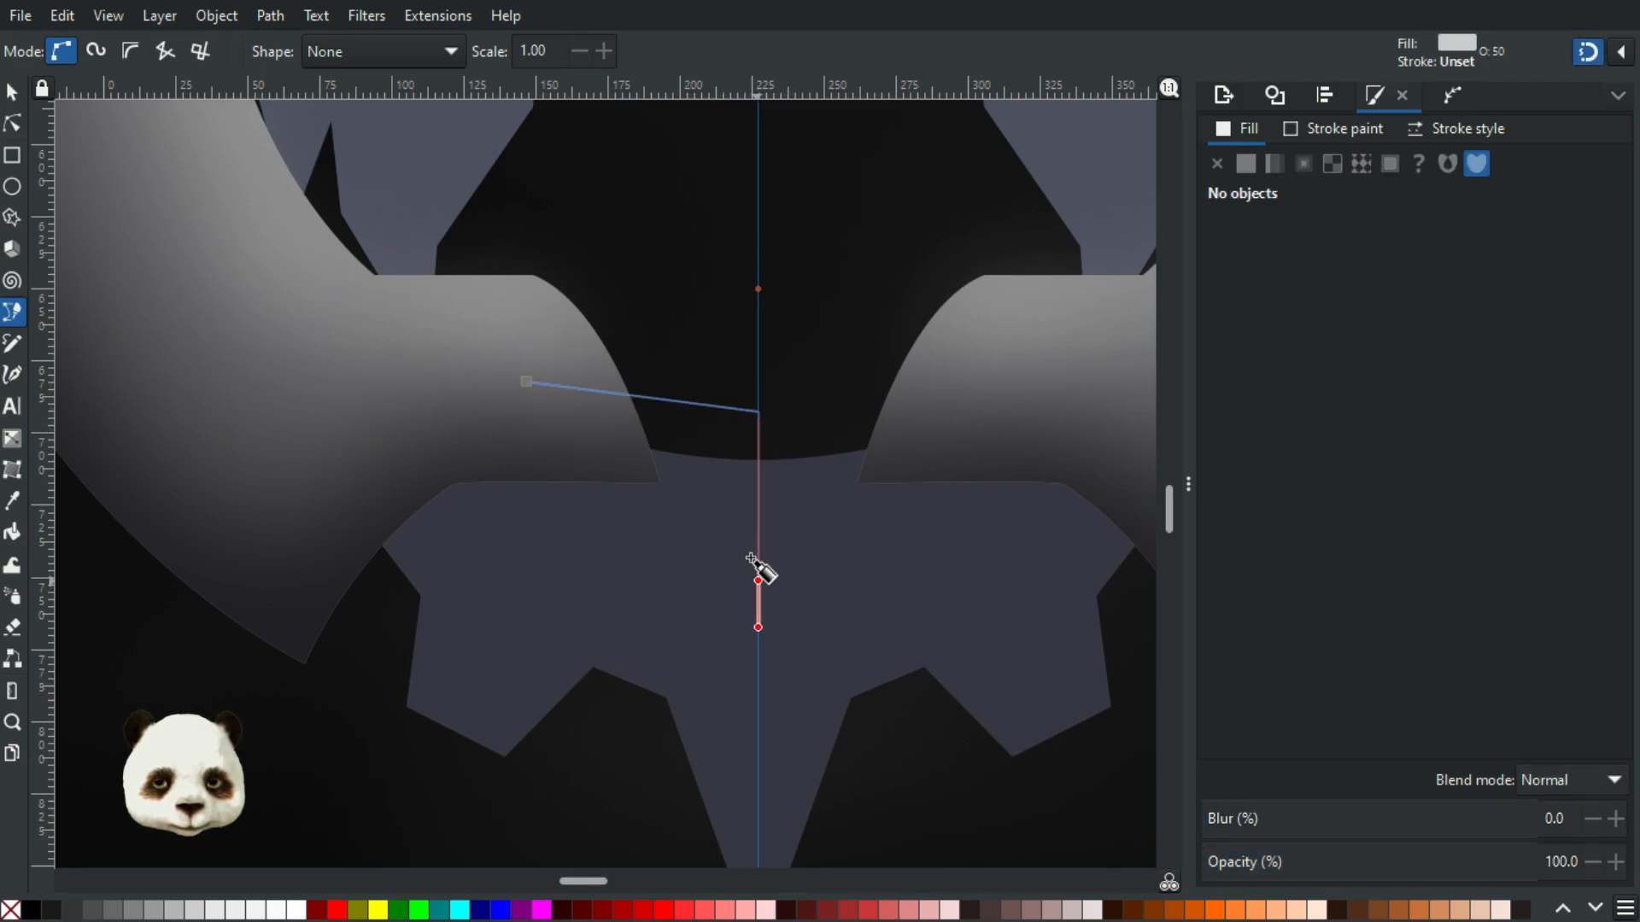
{"action": "left_click", "coordinate": [758, 570]}
{"action": "key", "text": "percent"}
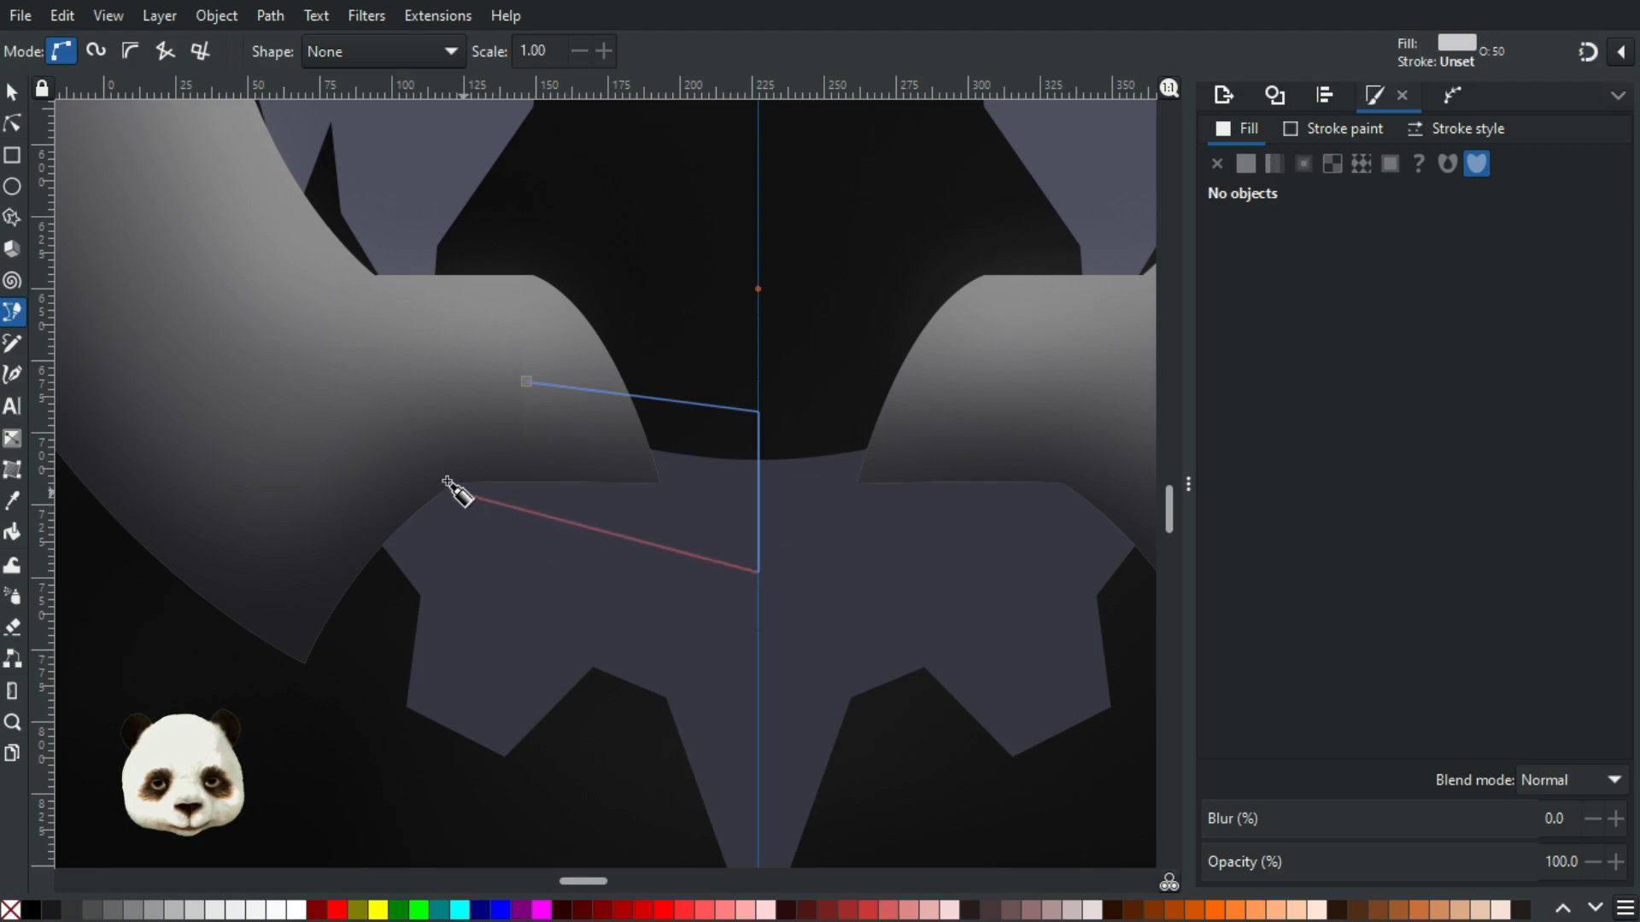
{"action": "key", "text": "BackSpace"}
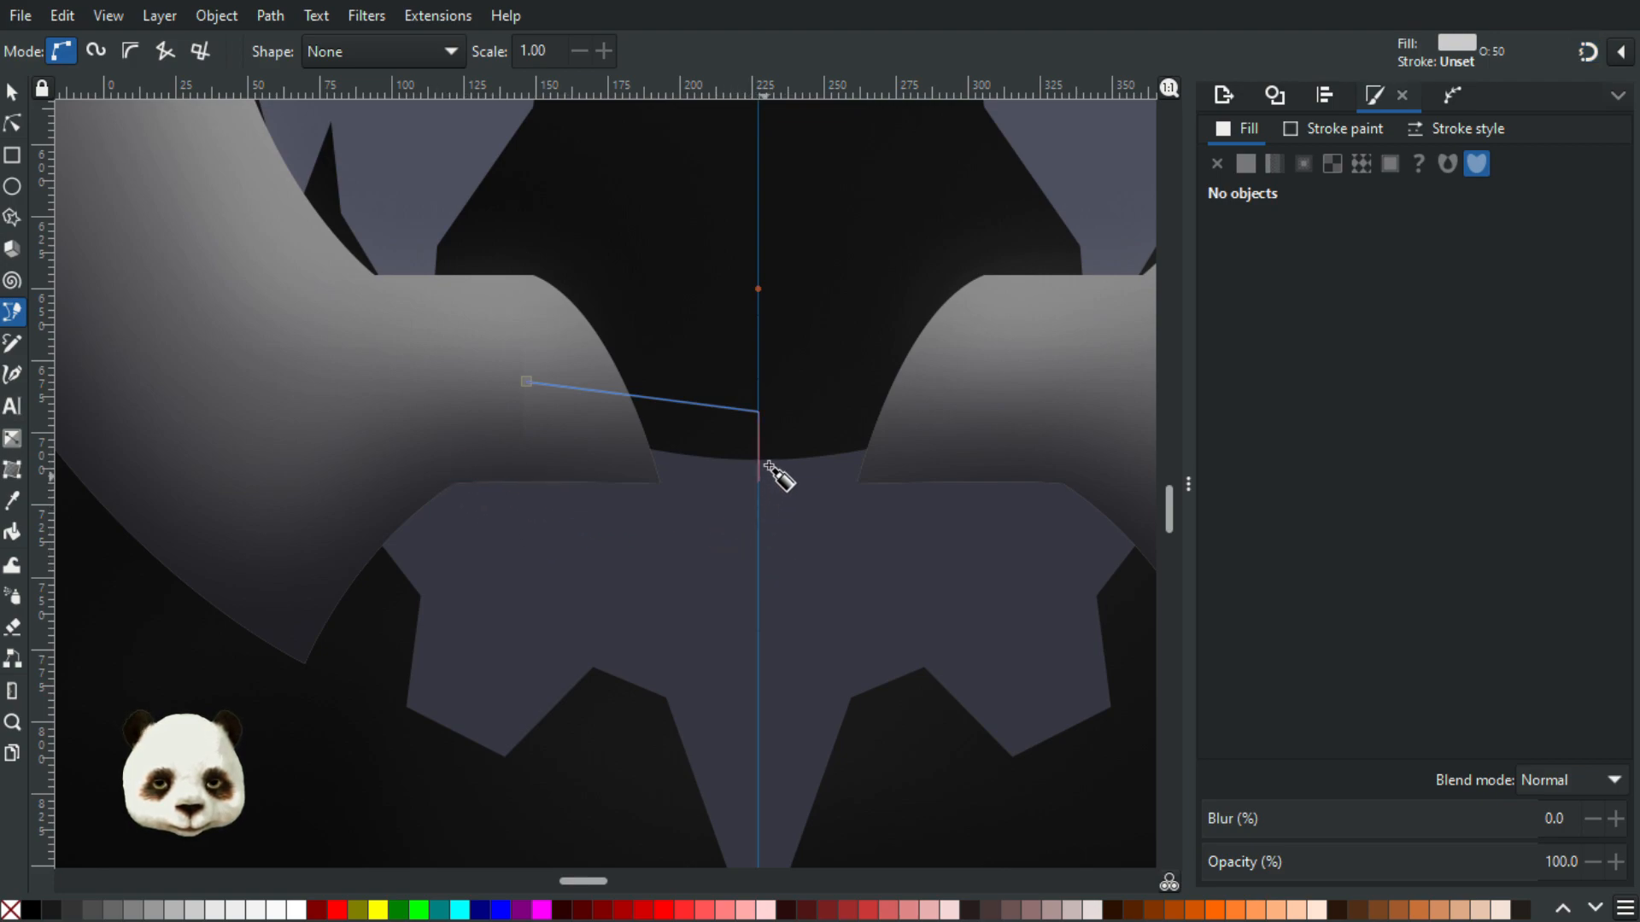
{"action": "key", "text": "BackSpace"}
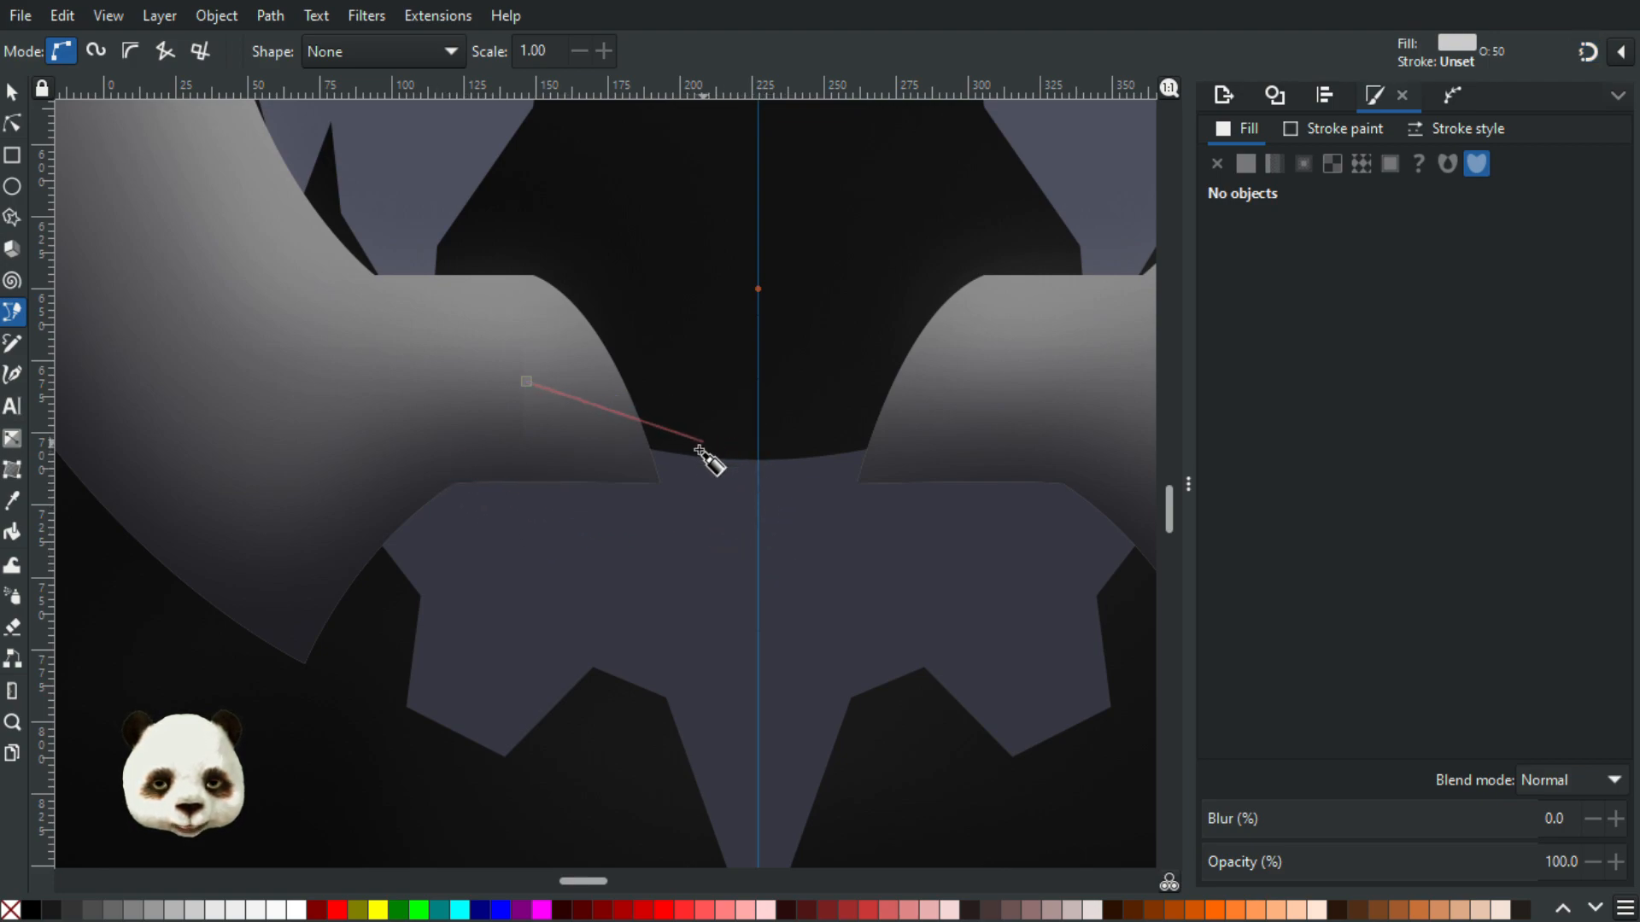
Run the outline past the ring piece's inner end, curve it below the lower edge to beyond the outer tip, and close it
{"action": "left_click", "coordinate": [685, 447]}
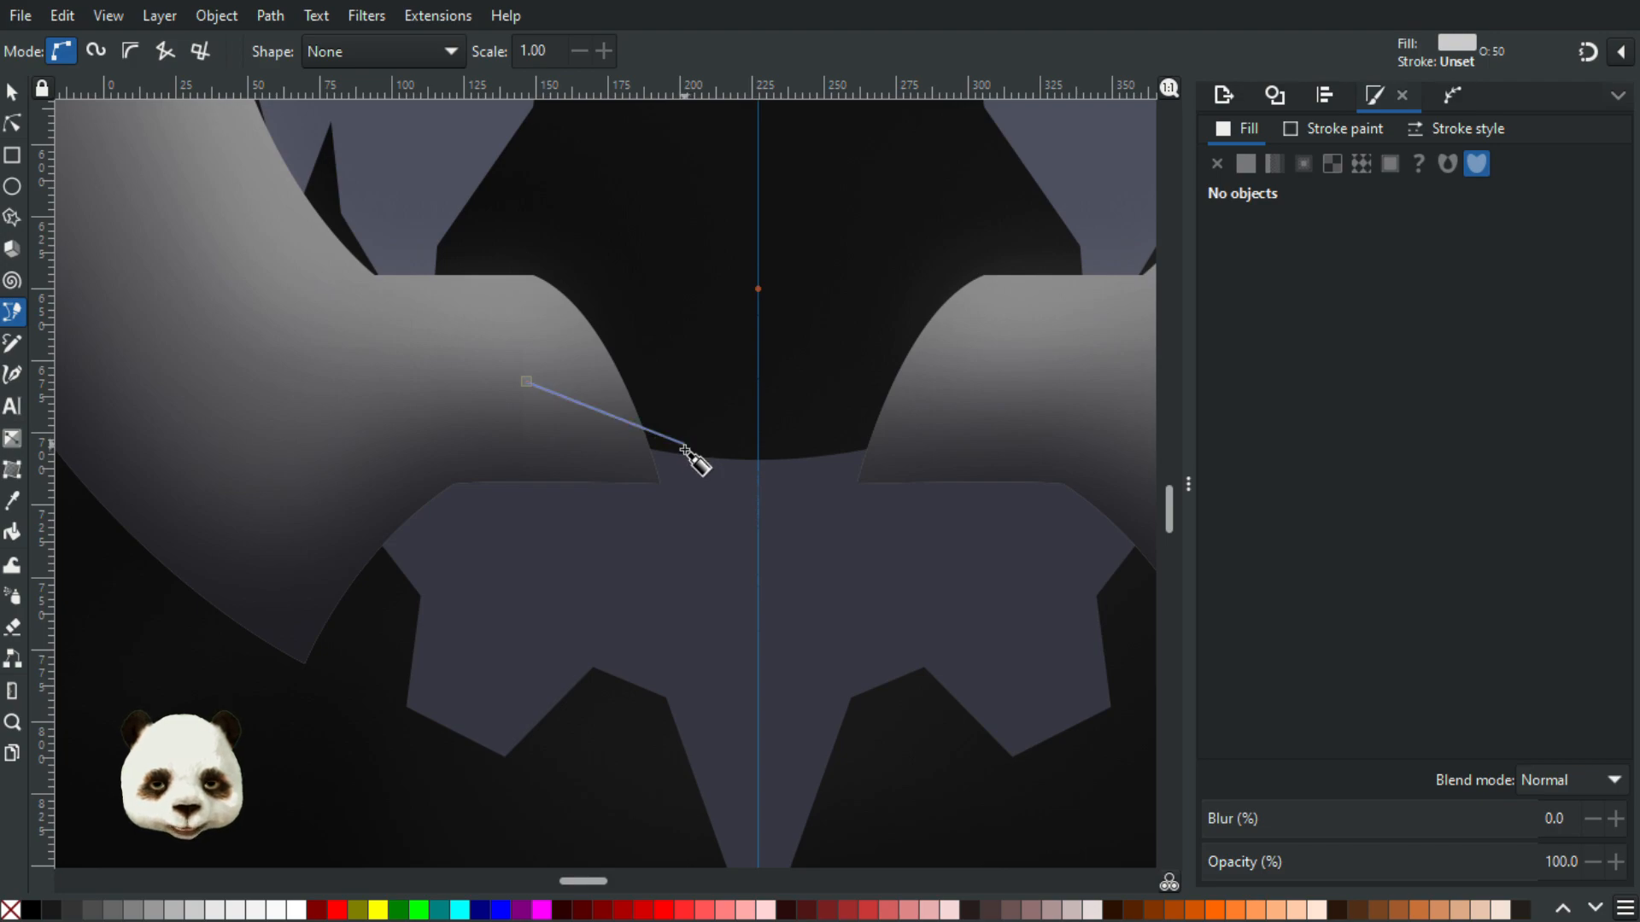
{"action": "left_click", "coordinate": [693, 511]}
{"action": "left_click_drag", "start_coordinate": [505, 504], "coordinate": [468, 511]}
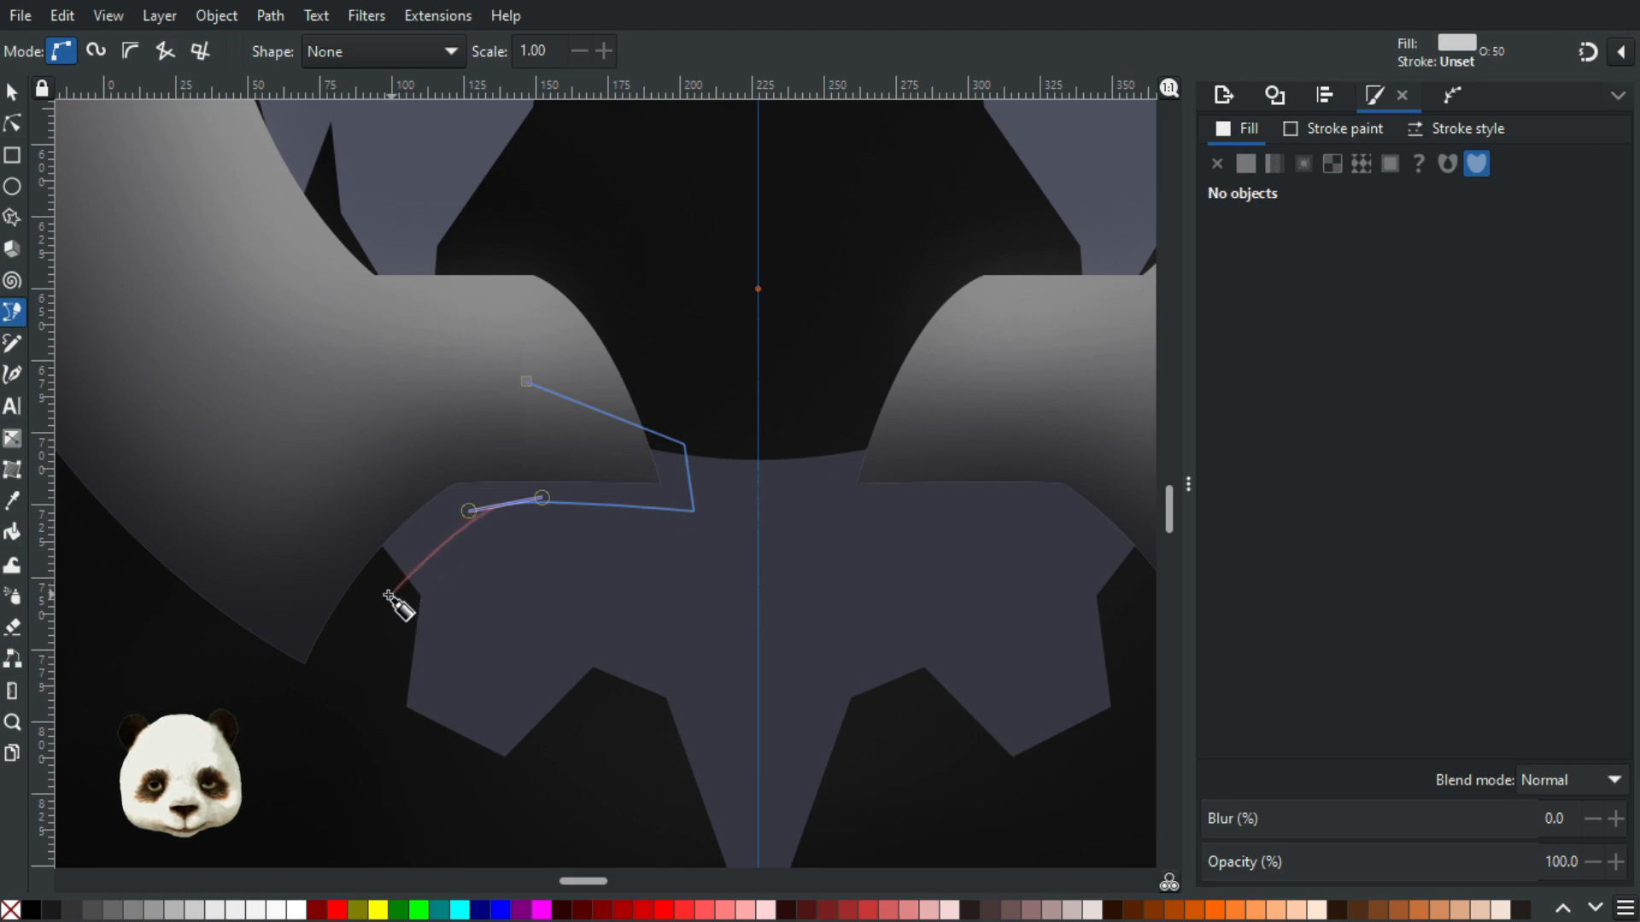
{"action": "left_click_drag", "start_coordinate": [381, 663], "coordinate": [375, 697]}
{"action": "left_click", "coordinate": [228, 511]}
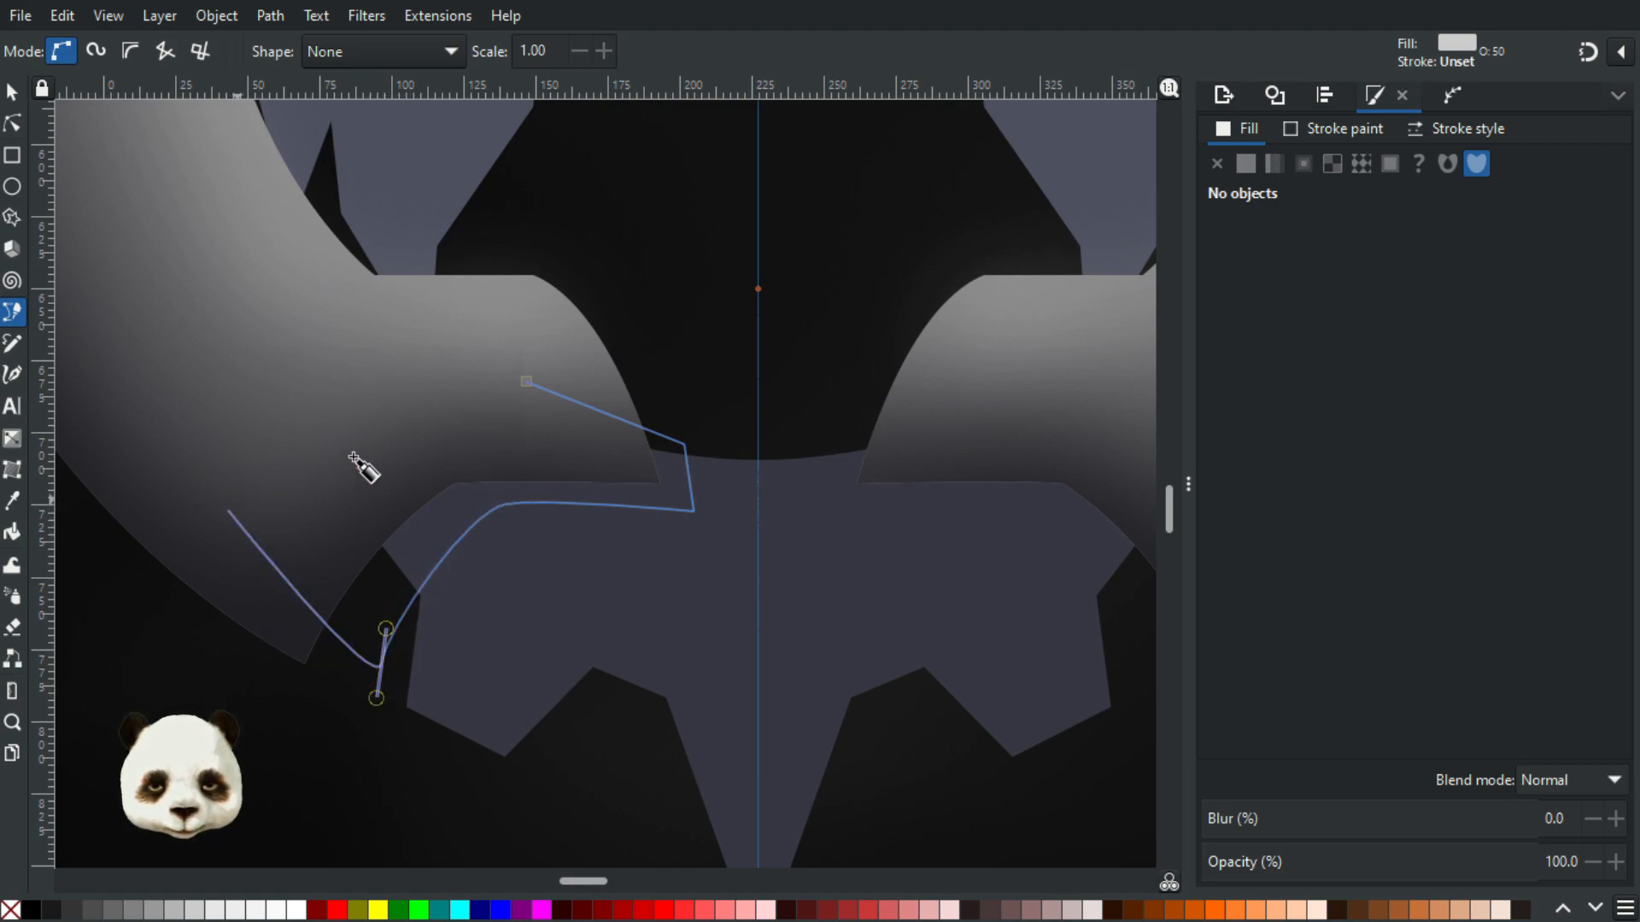
{"action": "left_click", "coordinate": [526, 382]}
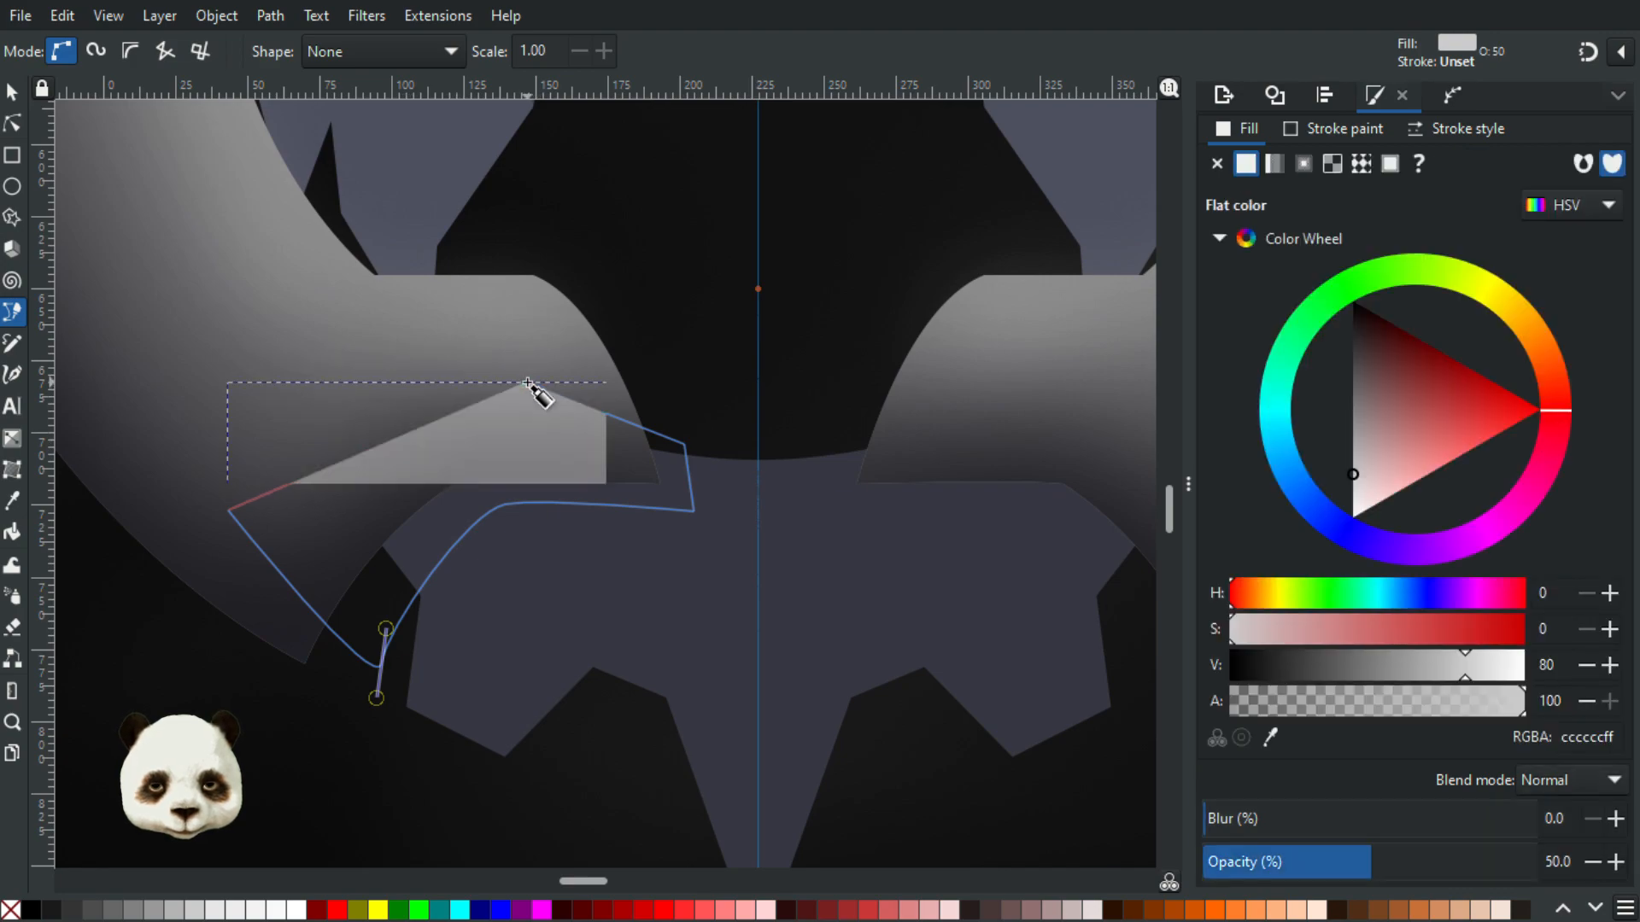
Lower the new shape's curved node slightly so it sits further beneath the ring piece's lower edge
{"action": "left_click", "coordinate": [13, 123]}
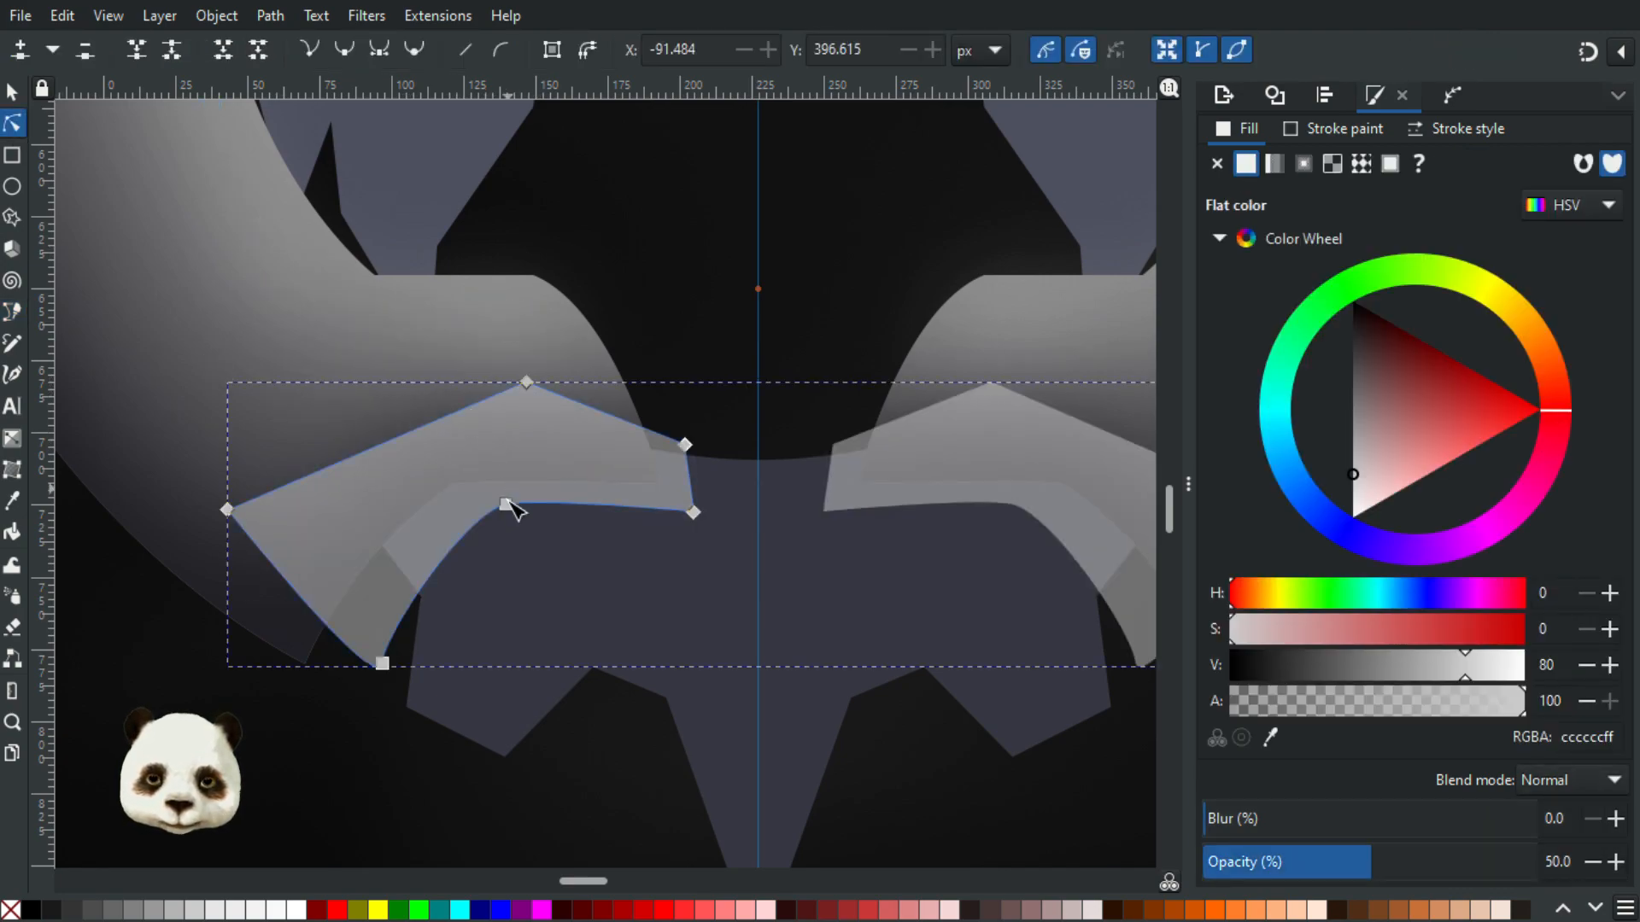
{"action": "left_click_drag", "start_coordinate": [503, 515], "coordinate": [499, 527]}
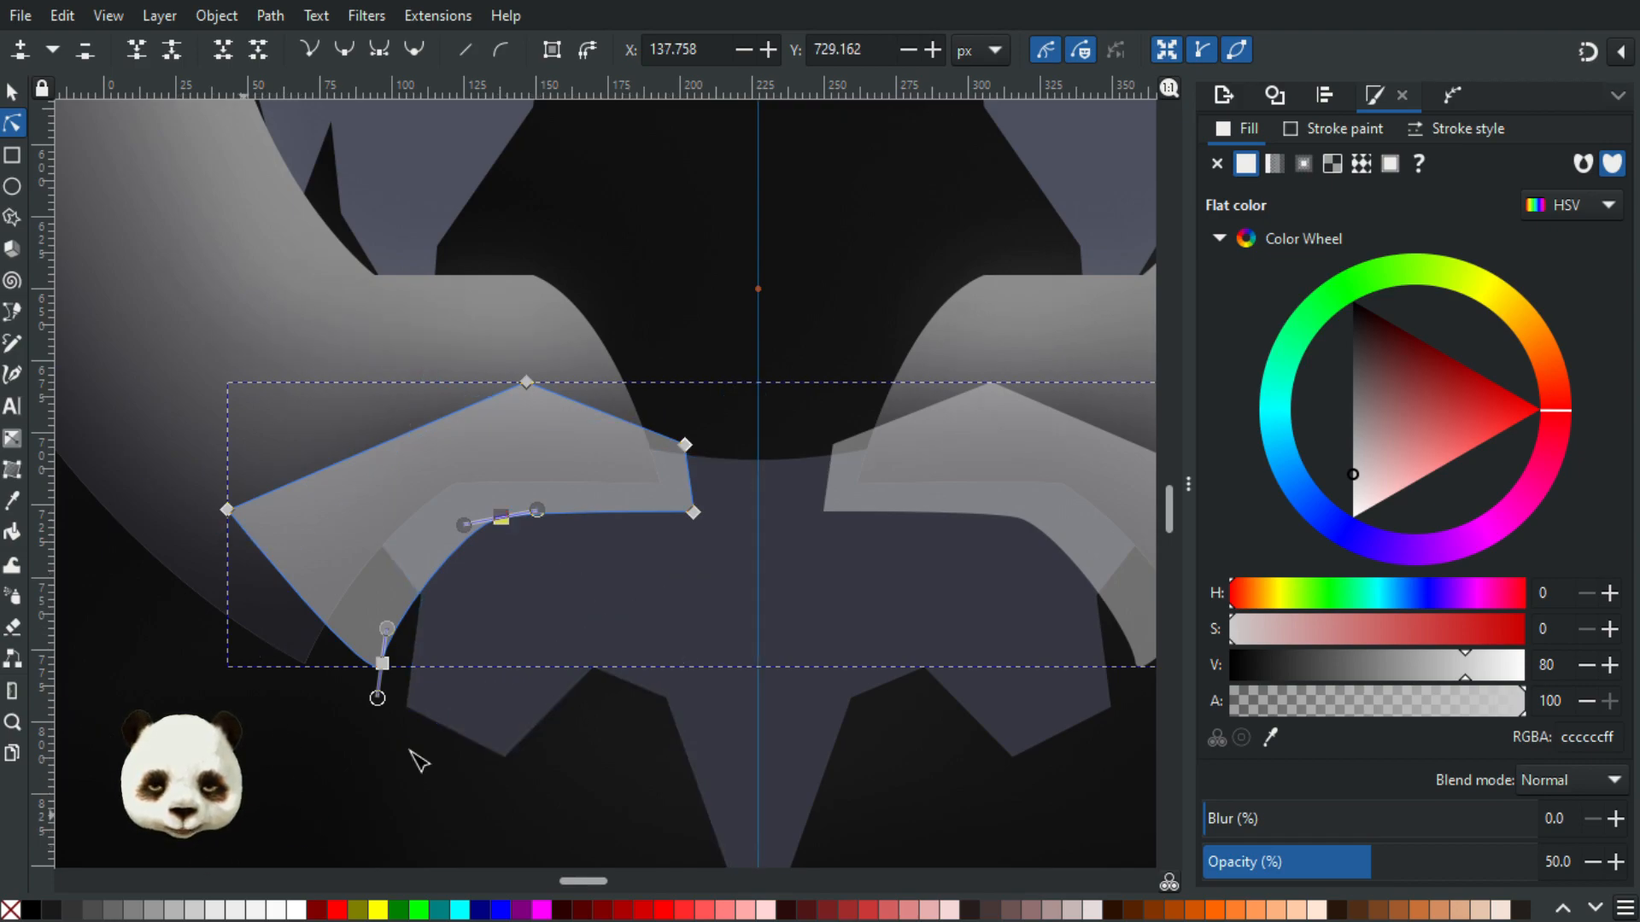
Fill the new shape overlapping the left ring piece's lower end with dark grey 333333
{"action": "left_click_drag", "start_coordinate": [461, 659], "coordinate": [726, 762]}
{"action": "left_click", "coordinate": [415, 612]}
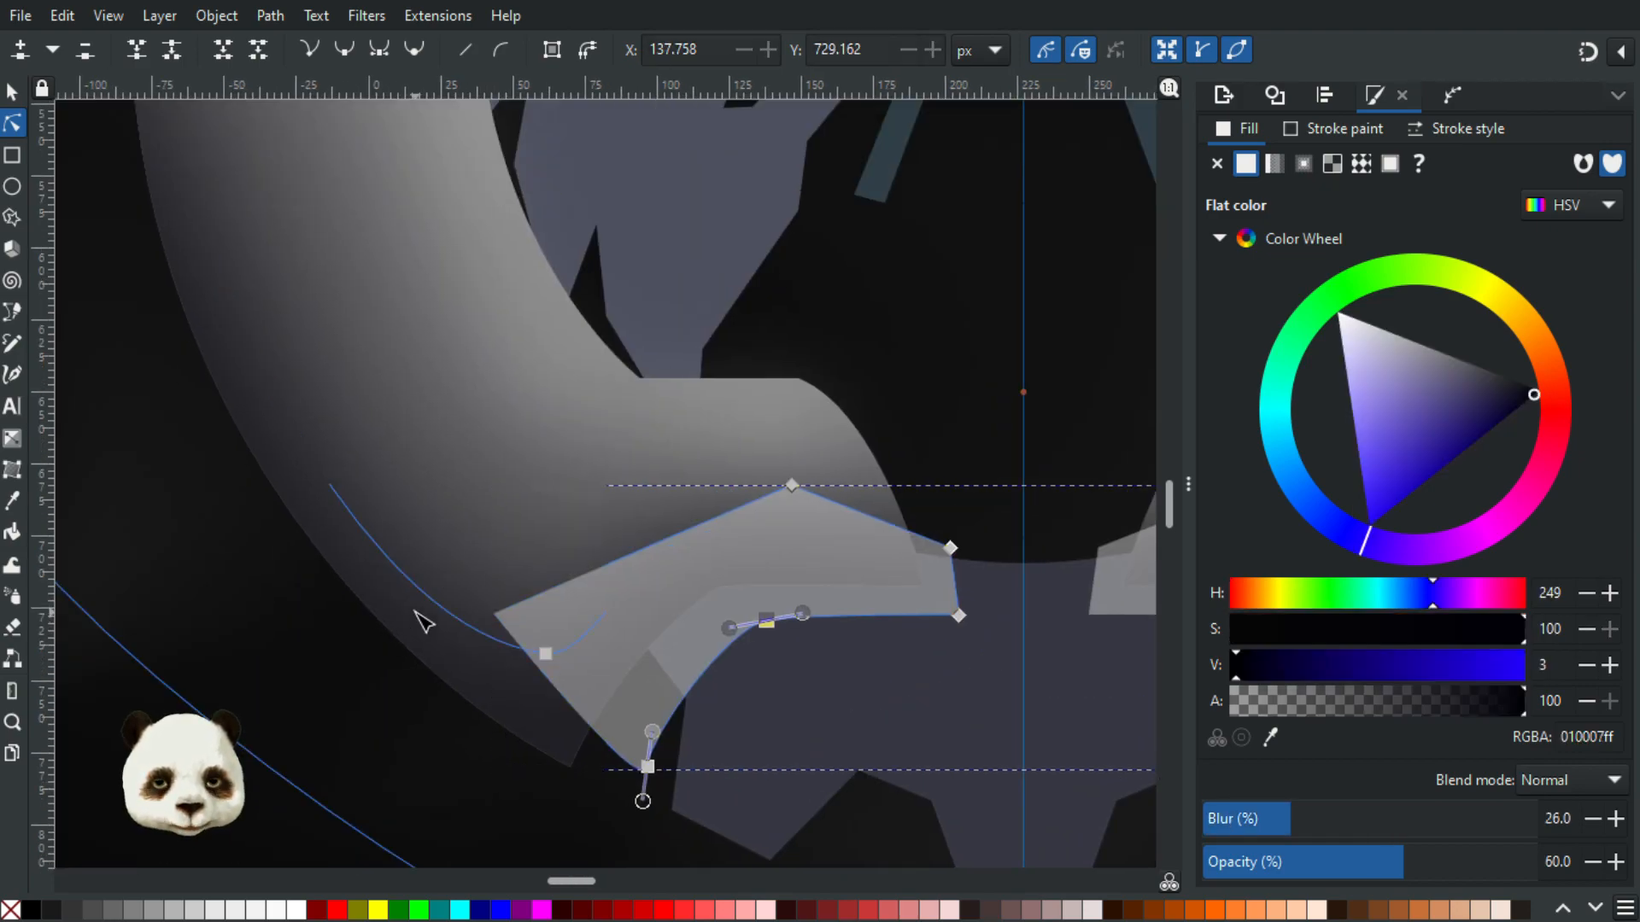
{"action": "left_click", "coordinate": [424, 624]}
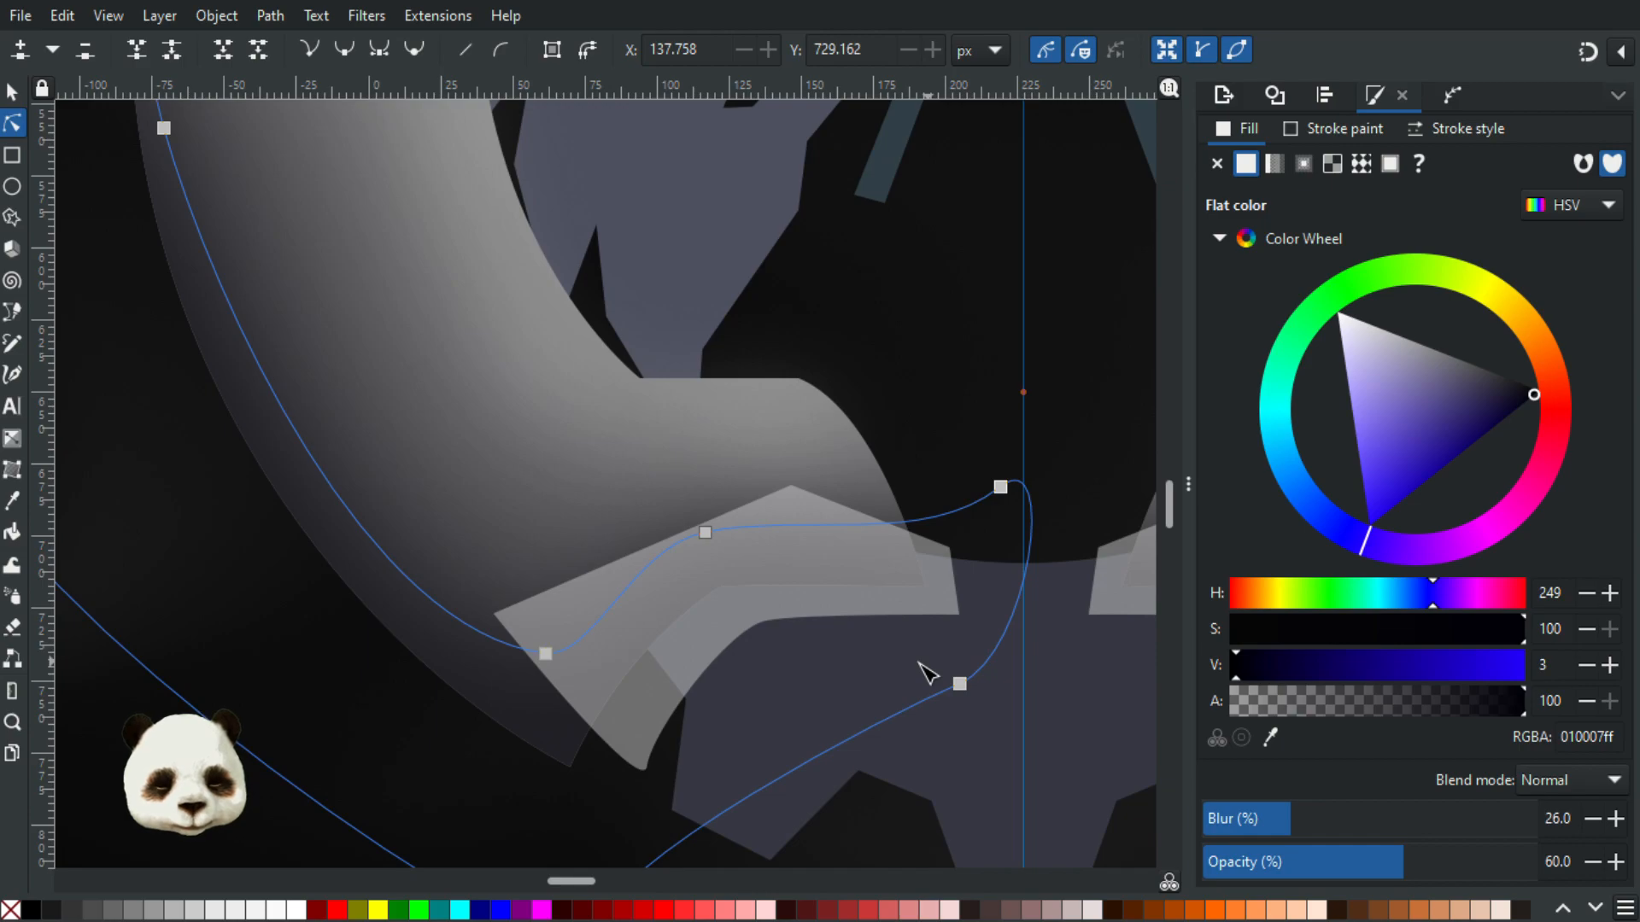
{"action": "left_click", "coordinate": [93, 911]}
{"action": "key", "text": "ctrl+z"}
{"action": "left_click", "coordinate": [853, 596]}
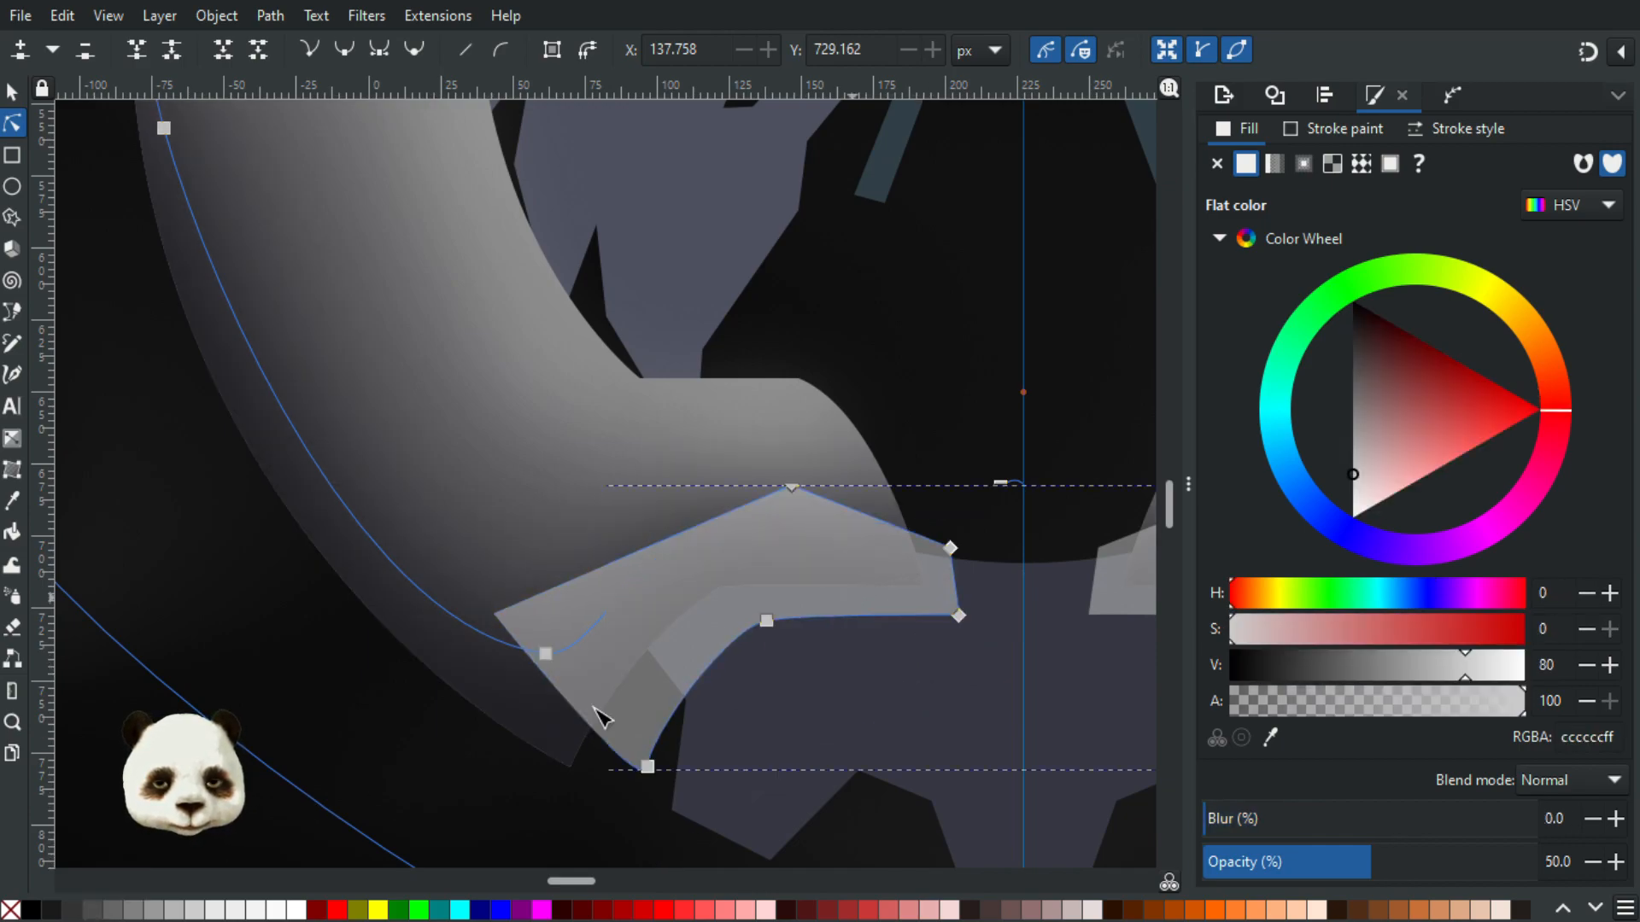
{"action": "left_click", "coordinate": [82, 912]}
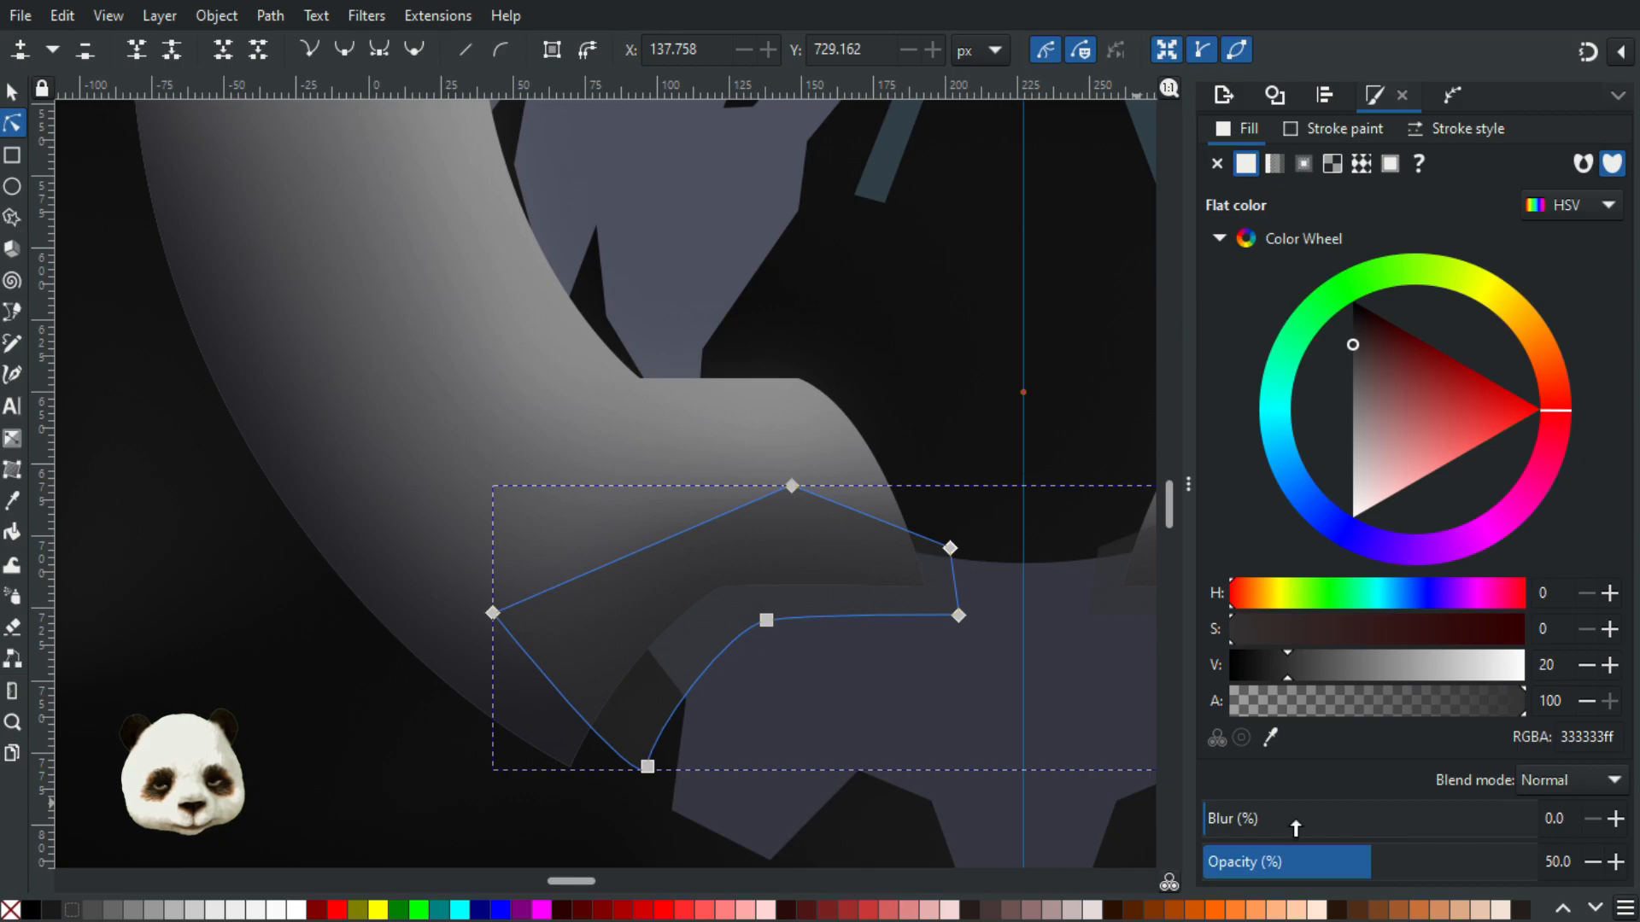
Duplicate the dark central bottom piece and fill the copy with magenta
{"action": "left_click", "coordinate": [895, 708]}
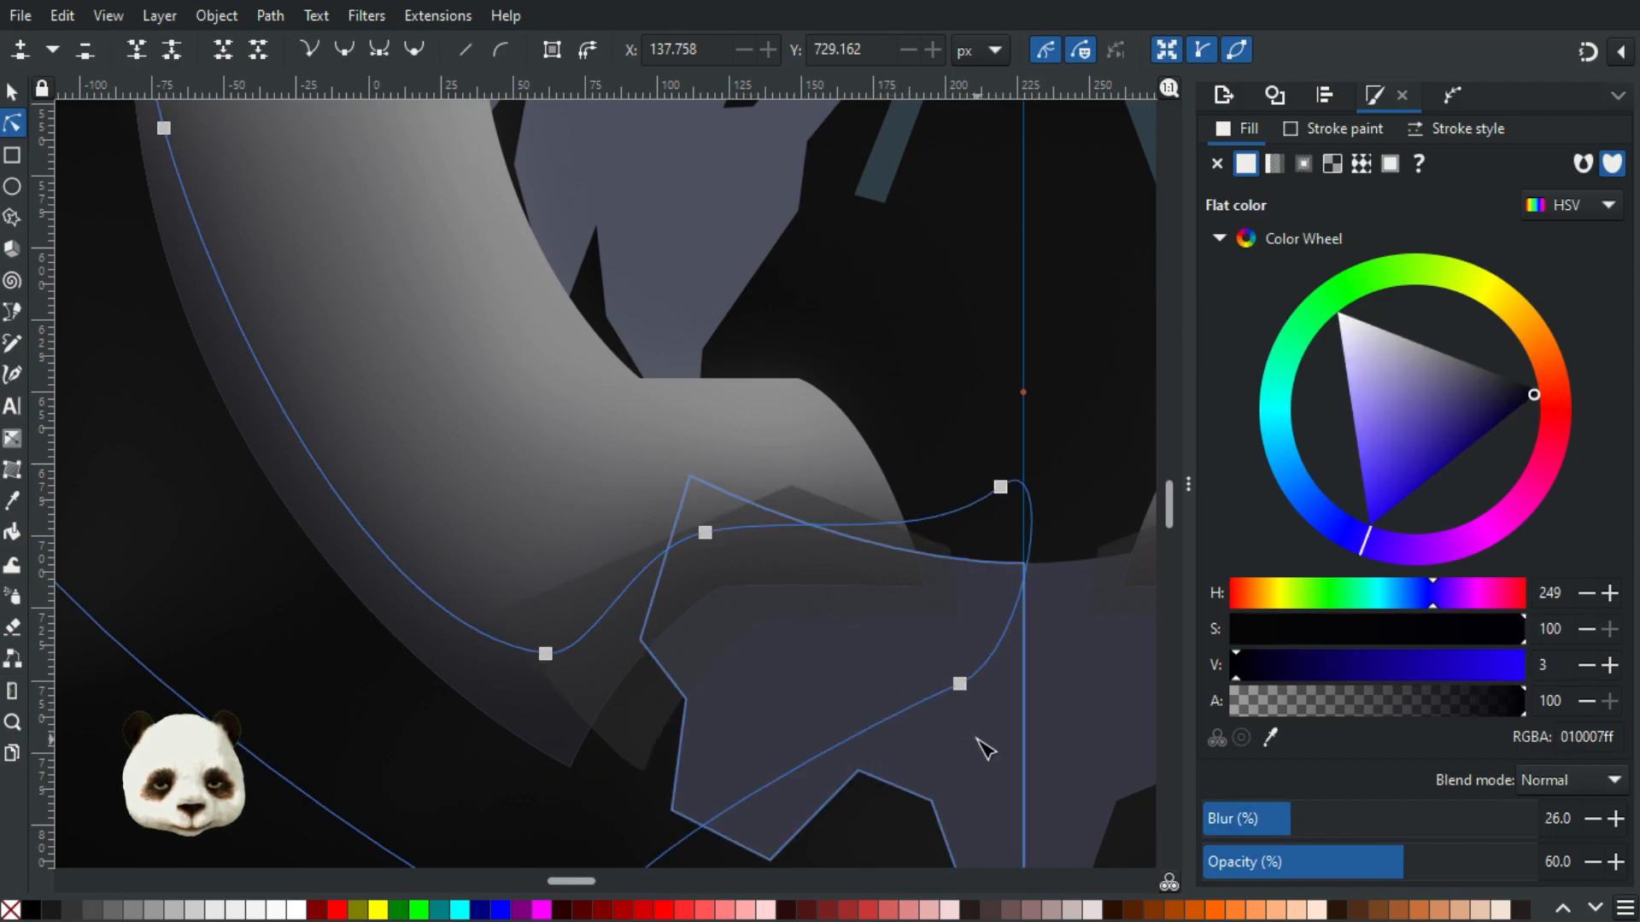
{"action": "left_click", "coordinate": [976, 739]}
{"action": "key", "text": "ctrl+d"}
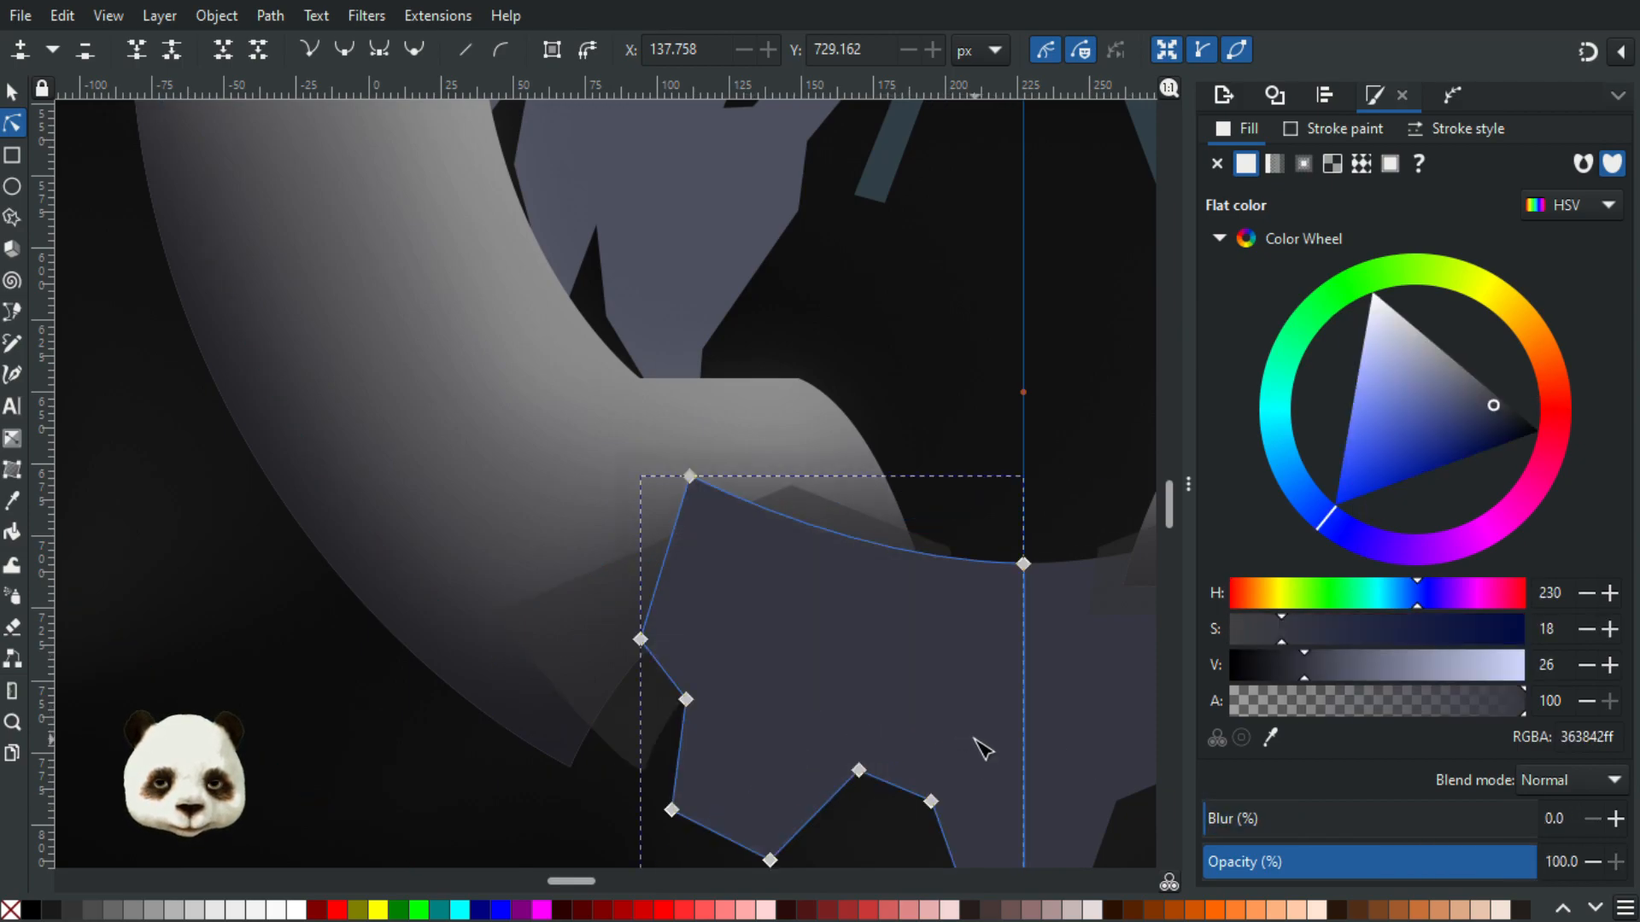
{"action": "left_click", "coordinate": [543, 911]}
Clip the dark grey shadow shape to the magenta copy of the central bottom piece
{"action": "left_click", "coordinate": [589, 661], "text": "shift"}
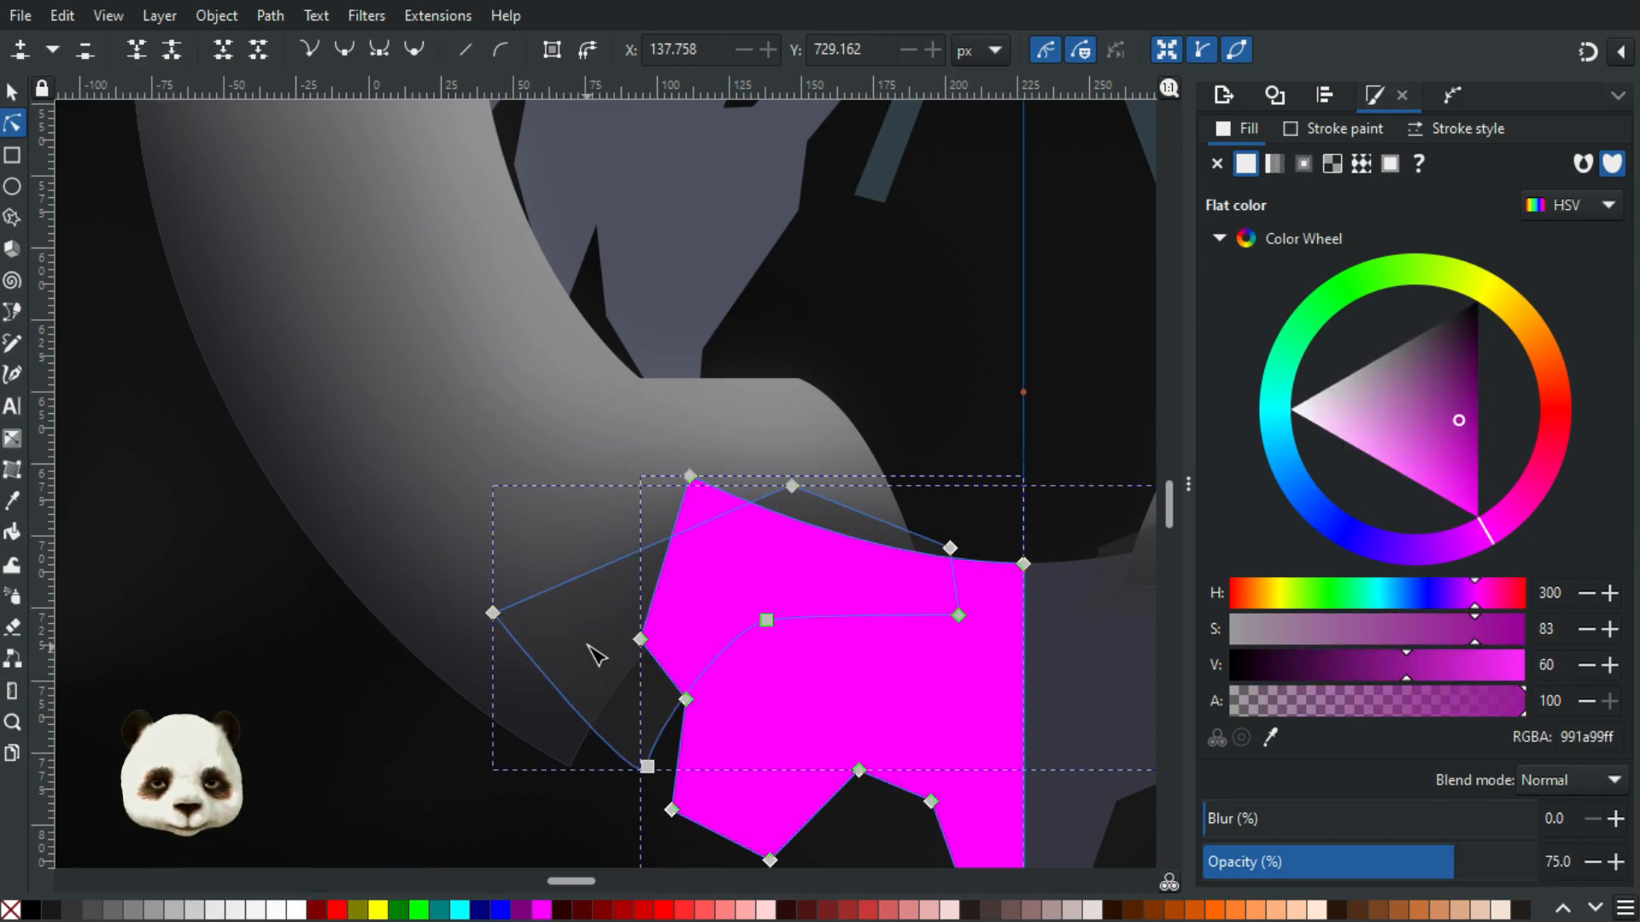
{"action": "left_click", "coordinate": [123, 517]}
{"action": "left_click", "coordinate": [637, 680]}
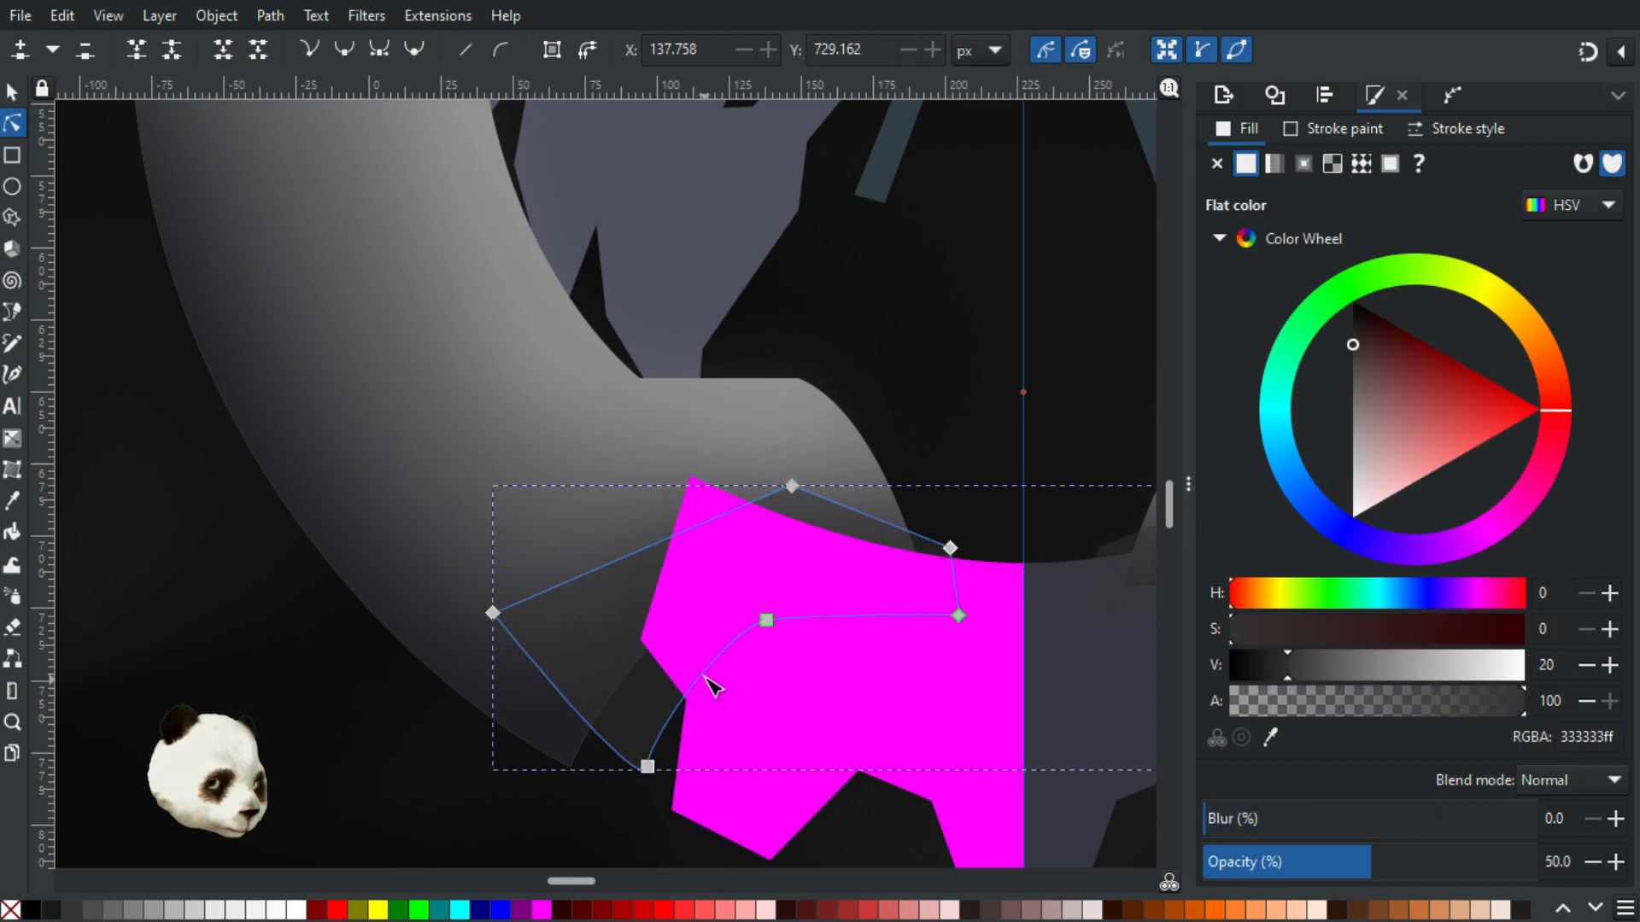
{"action": "key", "text": "Delete"}
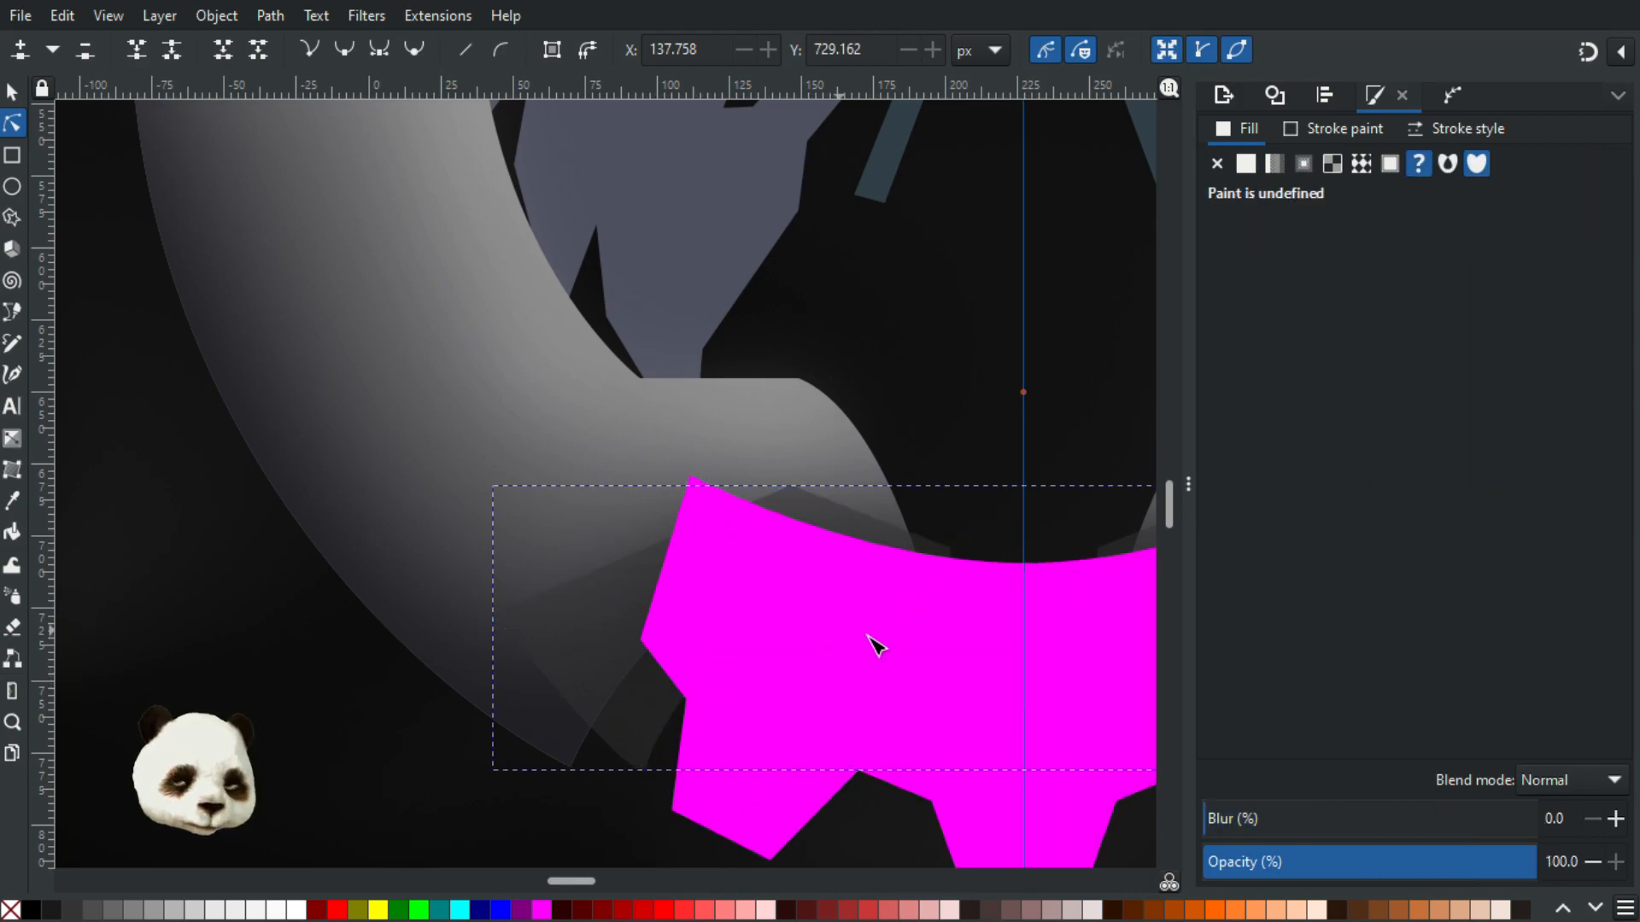
{"action": "left_click", "coordinate": [605, 652]}
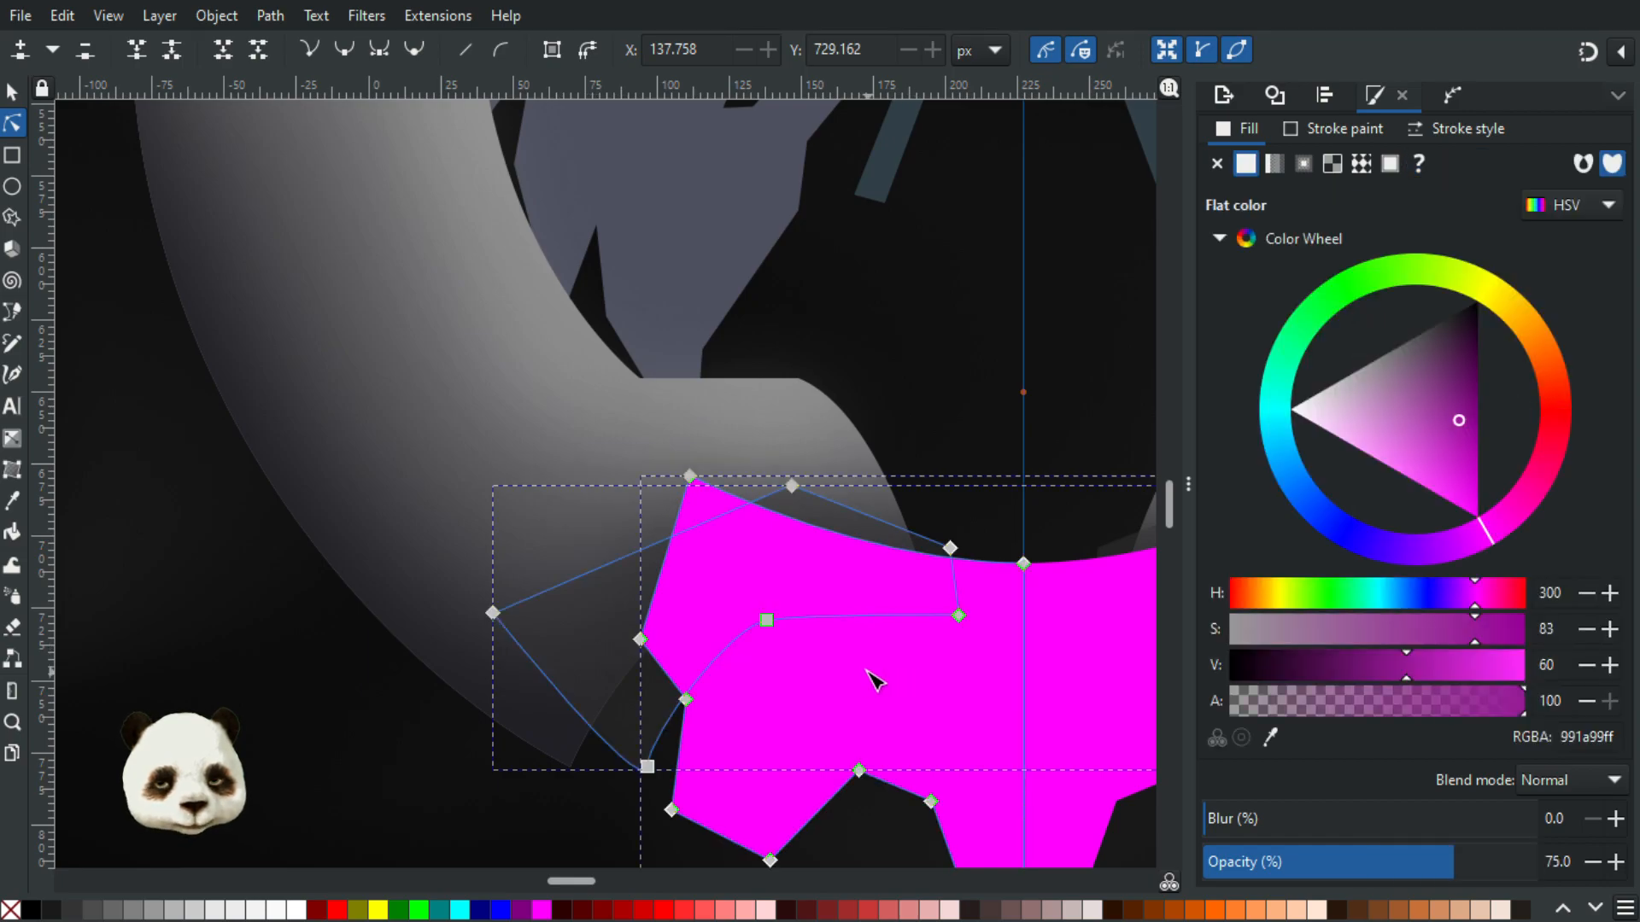
{"action": "right_click", "coordinate": [870, 677]}
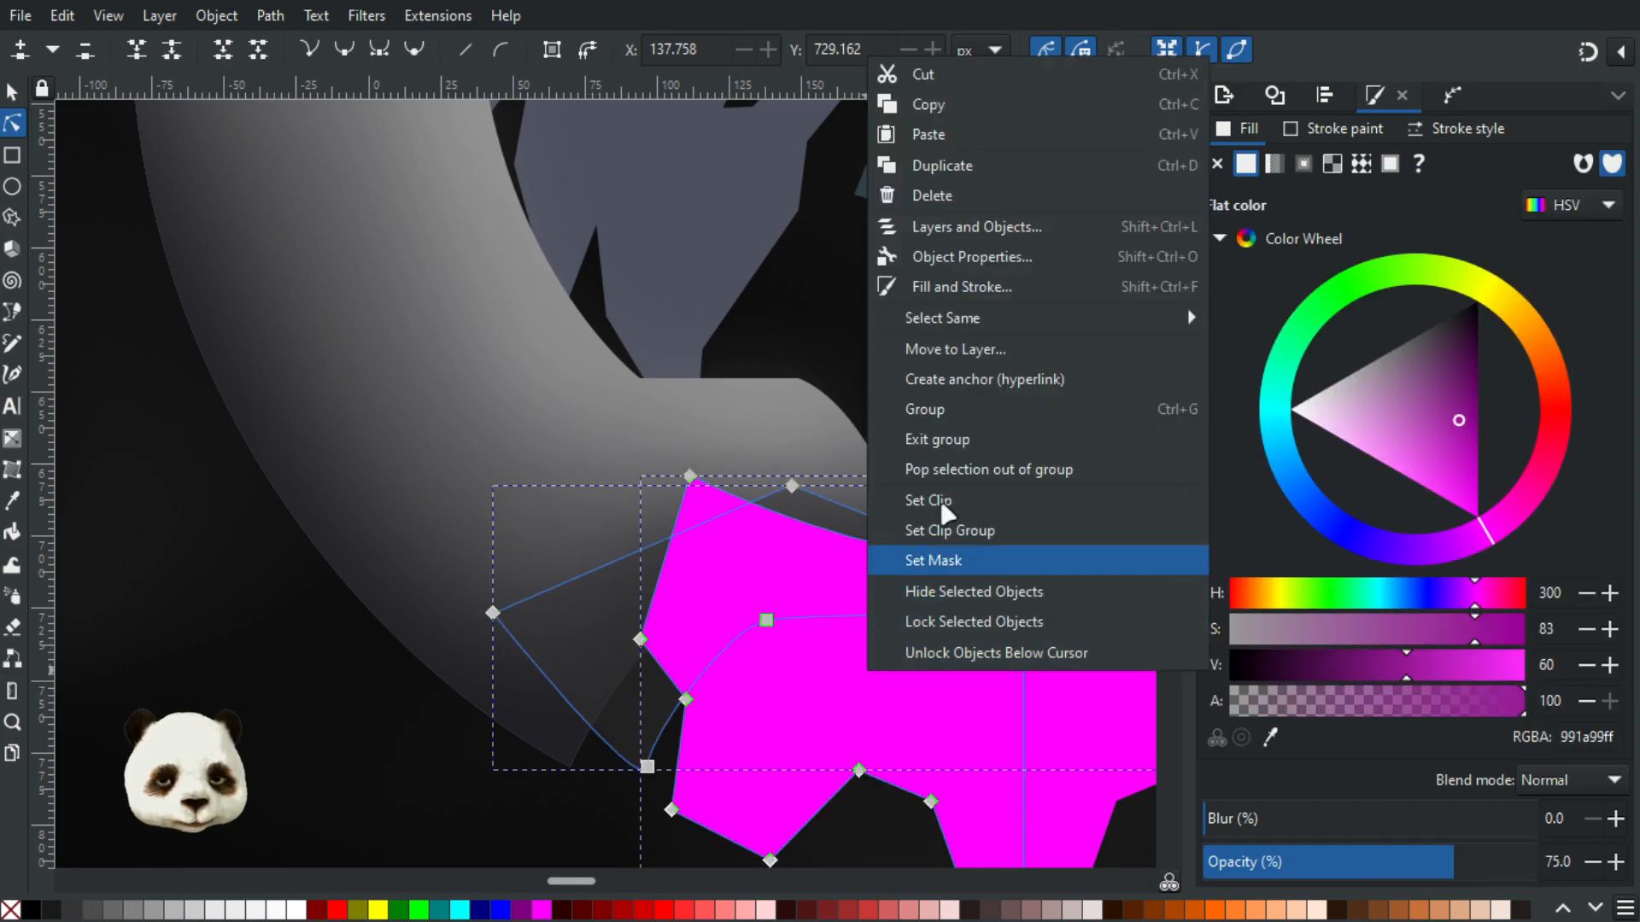
{"action": "left_click", "coordinate": [948, 508]}
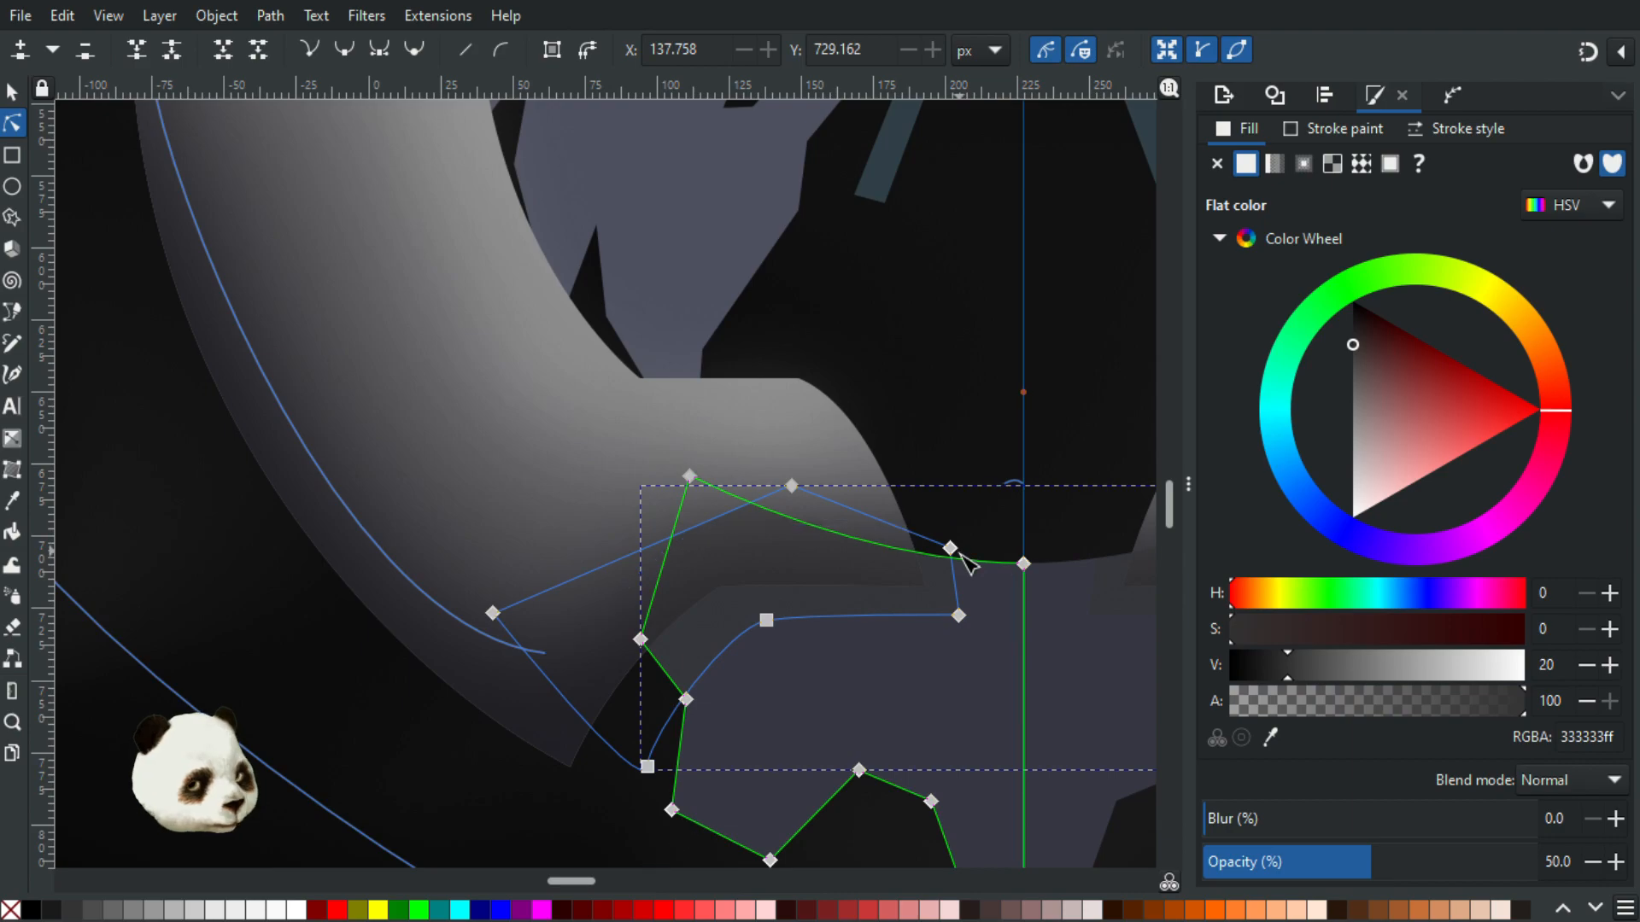
Group the clipped shadow and lower it two levels in the stacking order, placing it behind the grey ring pieces
{"action": "left_click", "coordinate": [440, 812]}
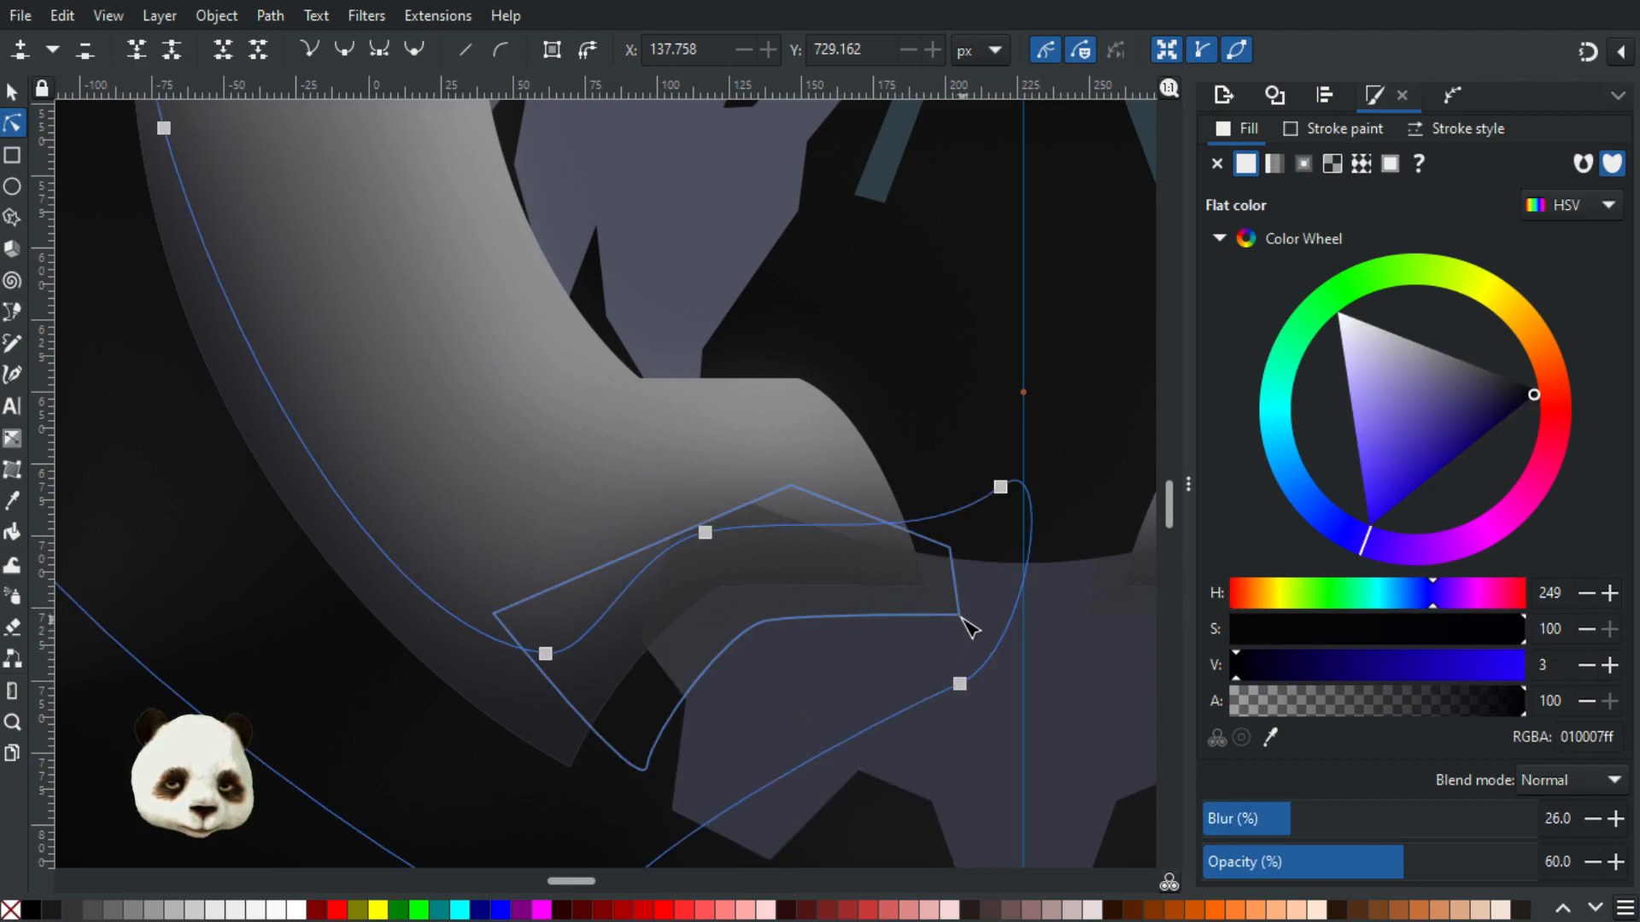
{"action": "left_click", "coordinate": [931, 609]}
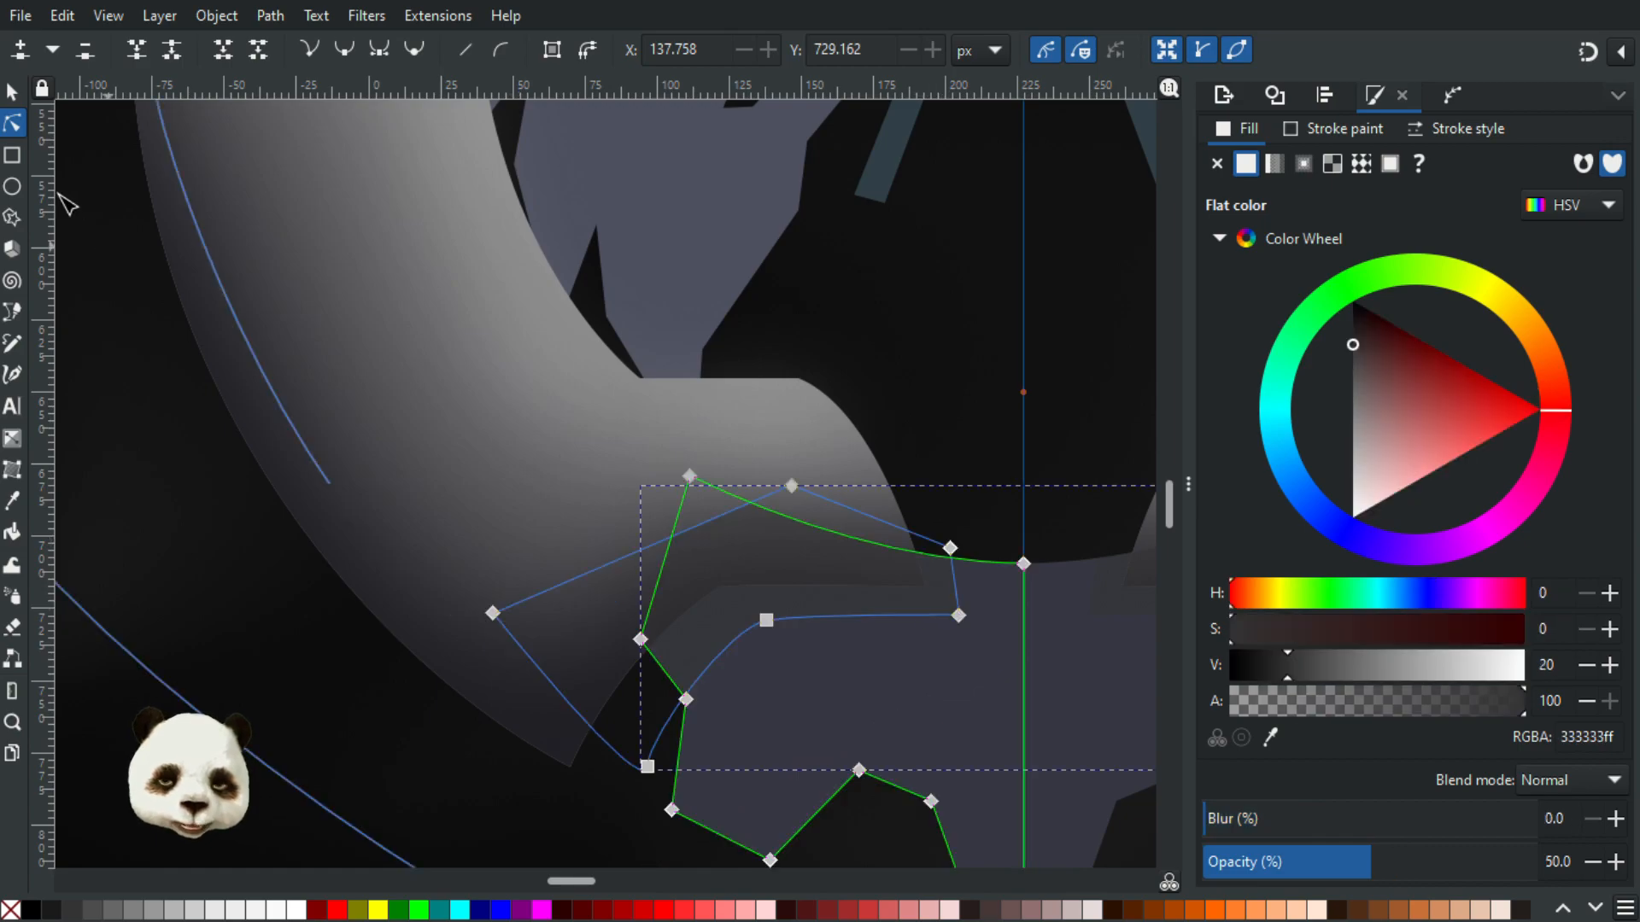
{"action": "left_click", "coordinate": [12, 91]}
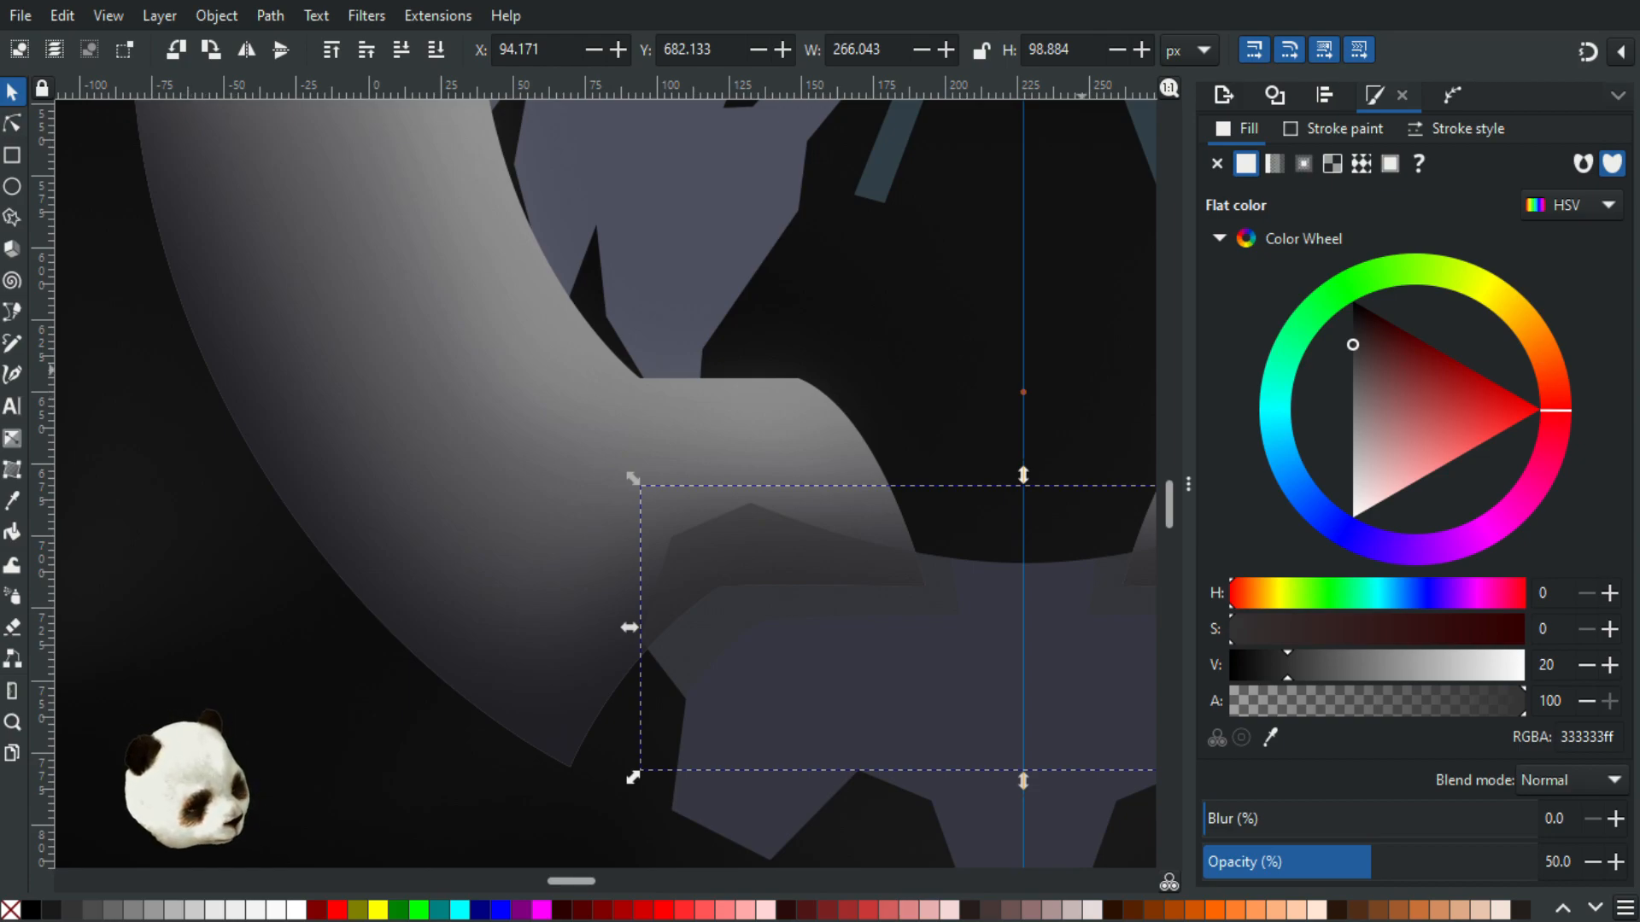
{"action": "key", "text": "ctrl+g"}
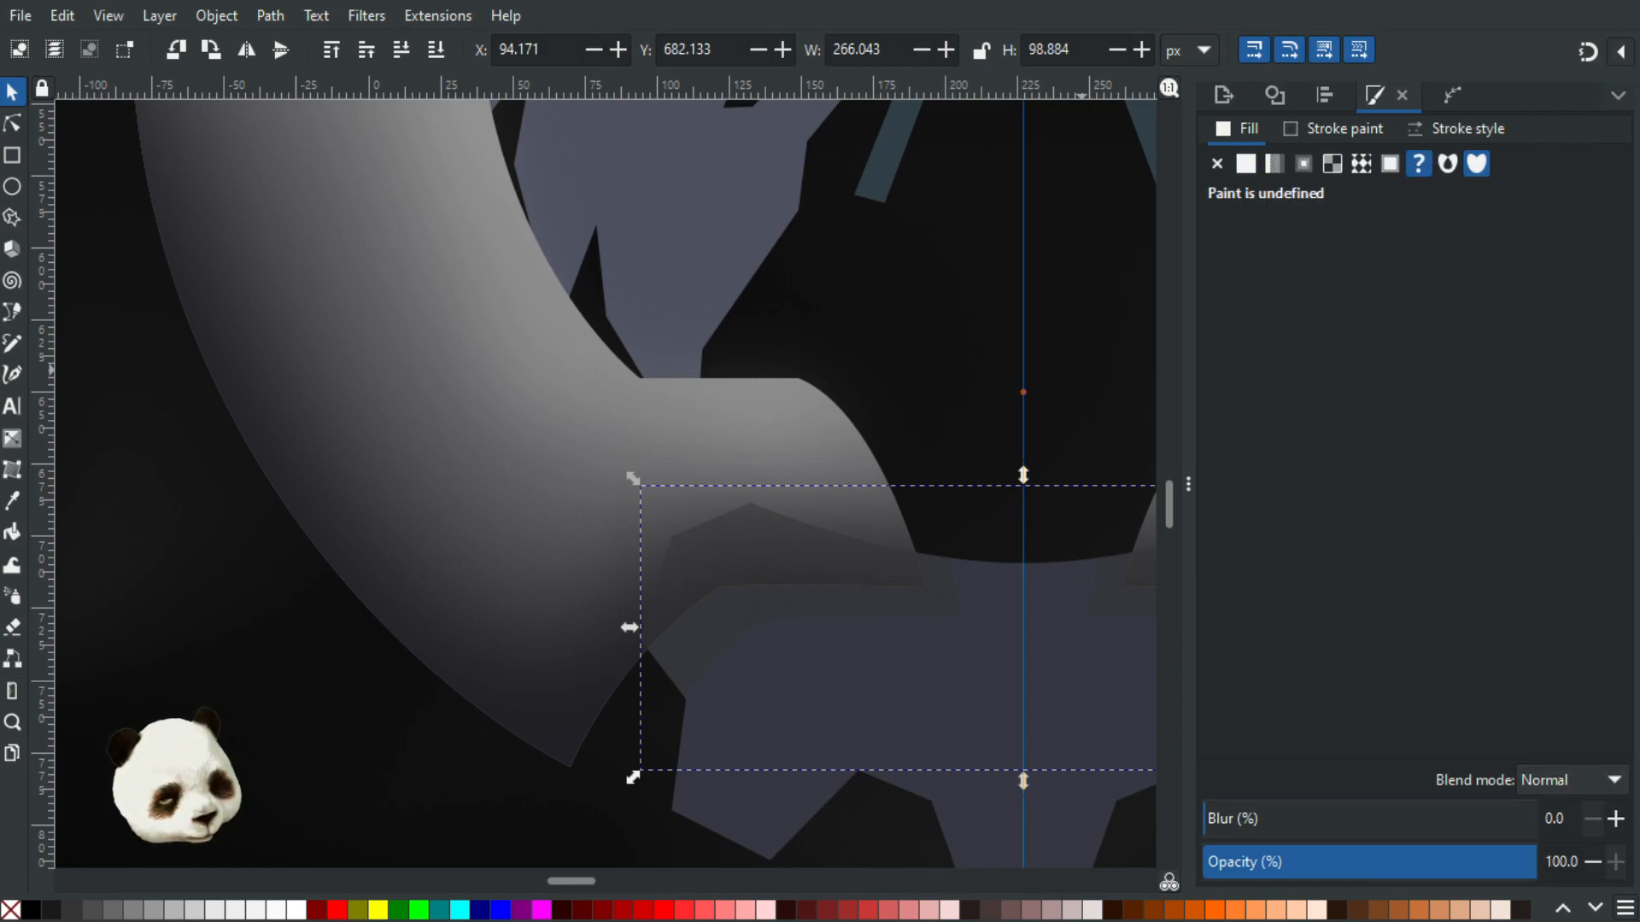
{"action": "key", "text": "Page_Down"}
{"action": "key", "text": "Page_Down"}
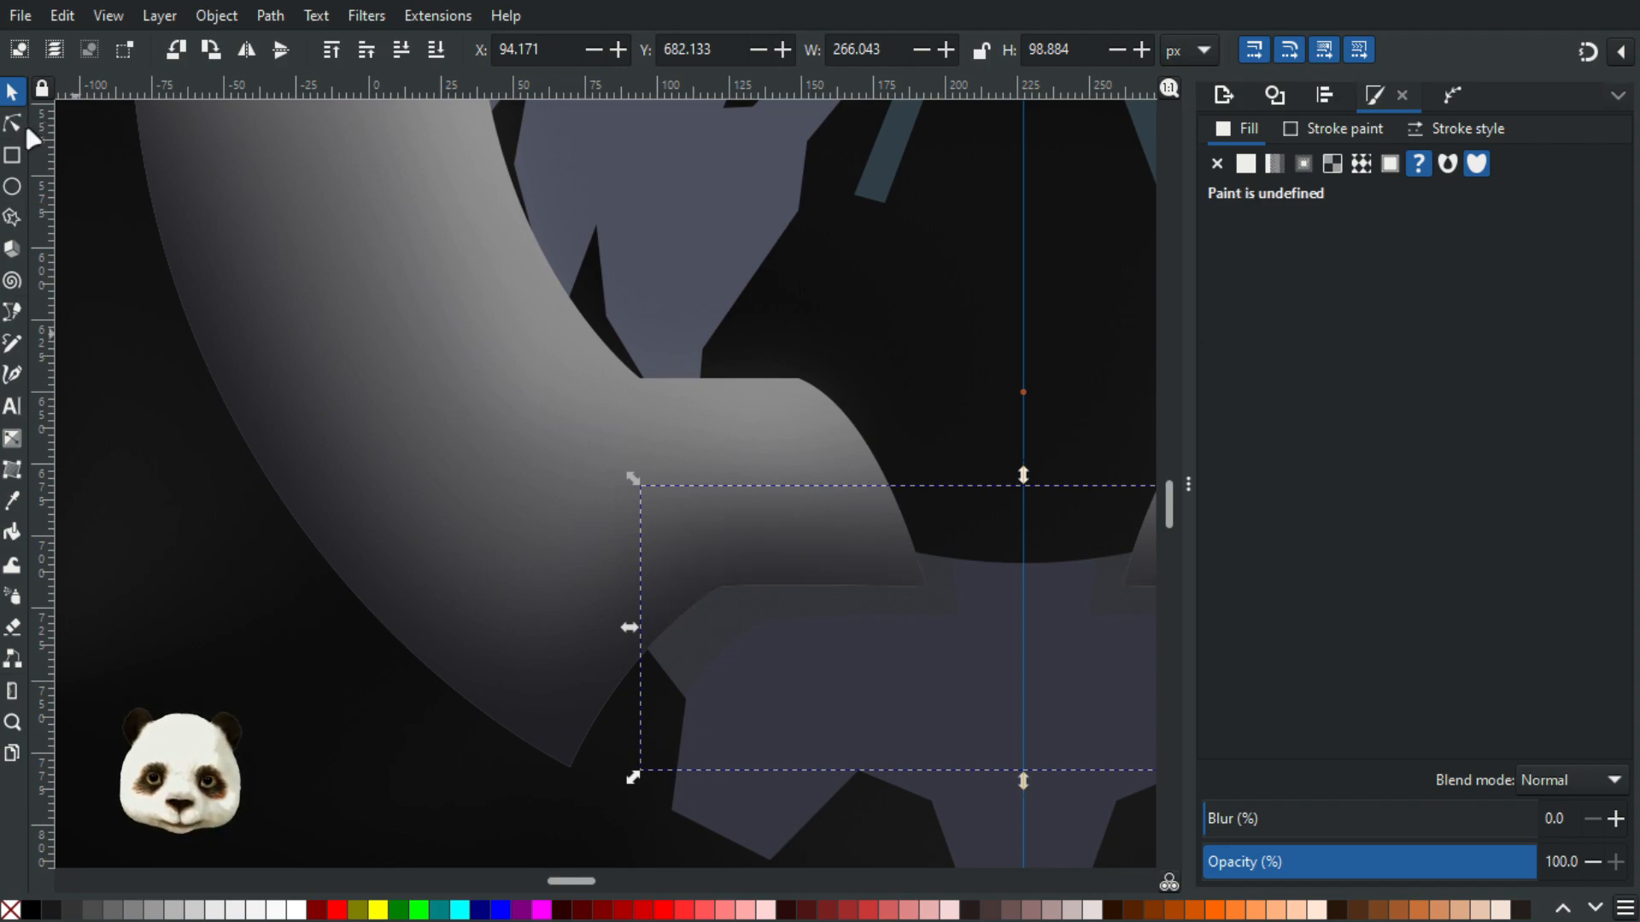
Enter the shadow group, select the clipped shadow inside it, and fill it with the darker grey 1a1a1a
{"action": "key", "text": "n"}
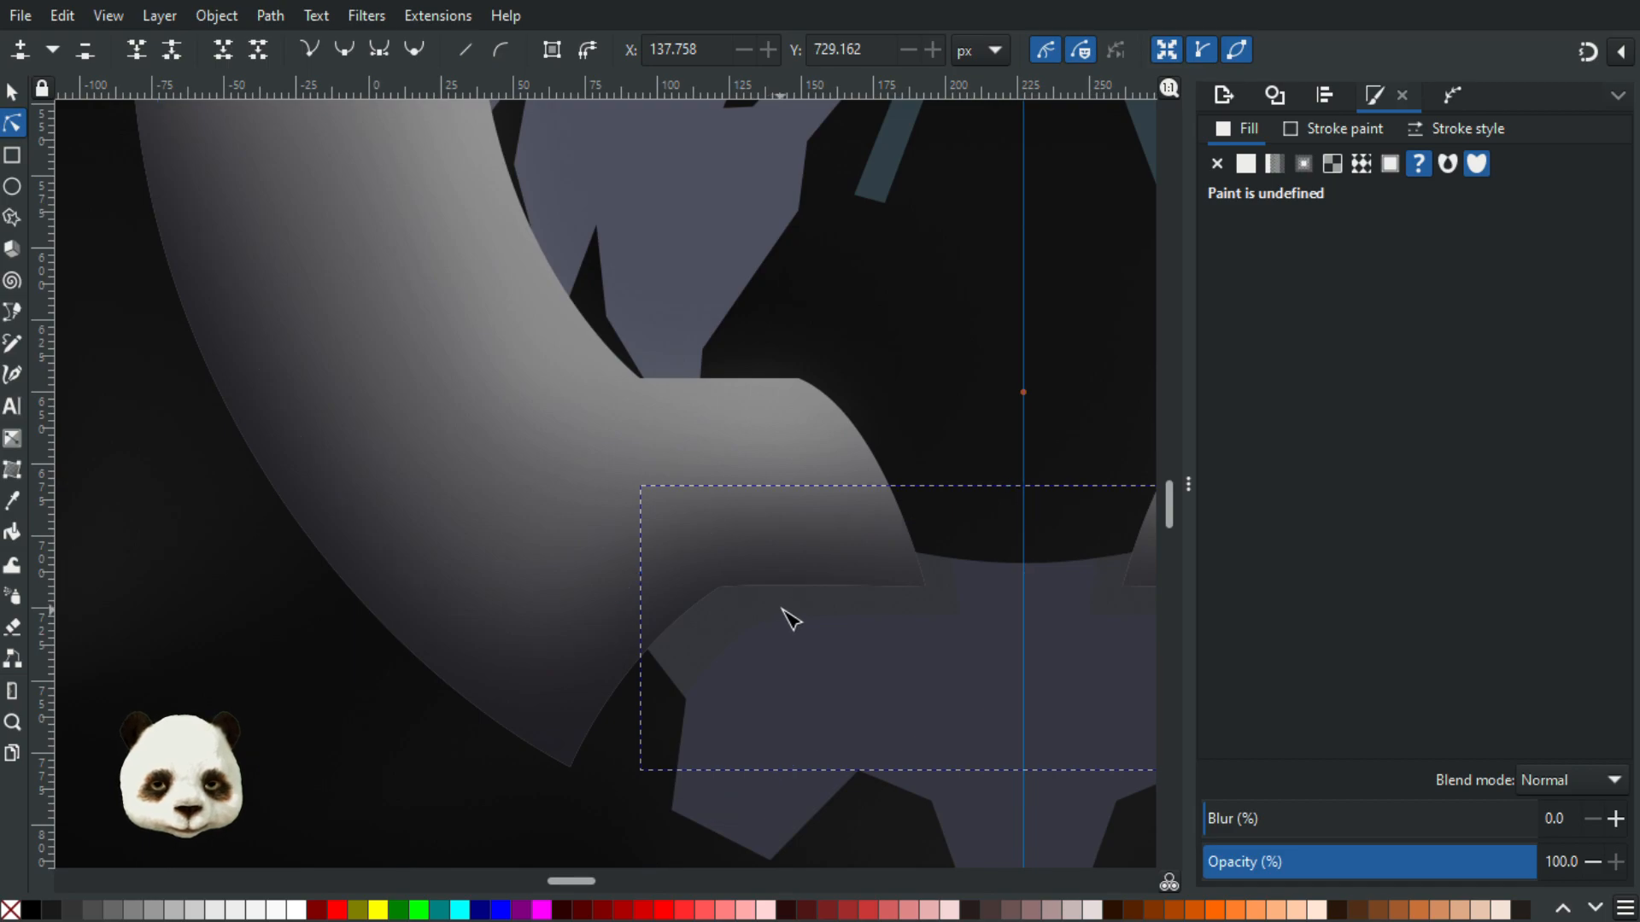
{"action": "left_click", "coordinate": [779, 617]}
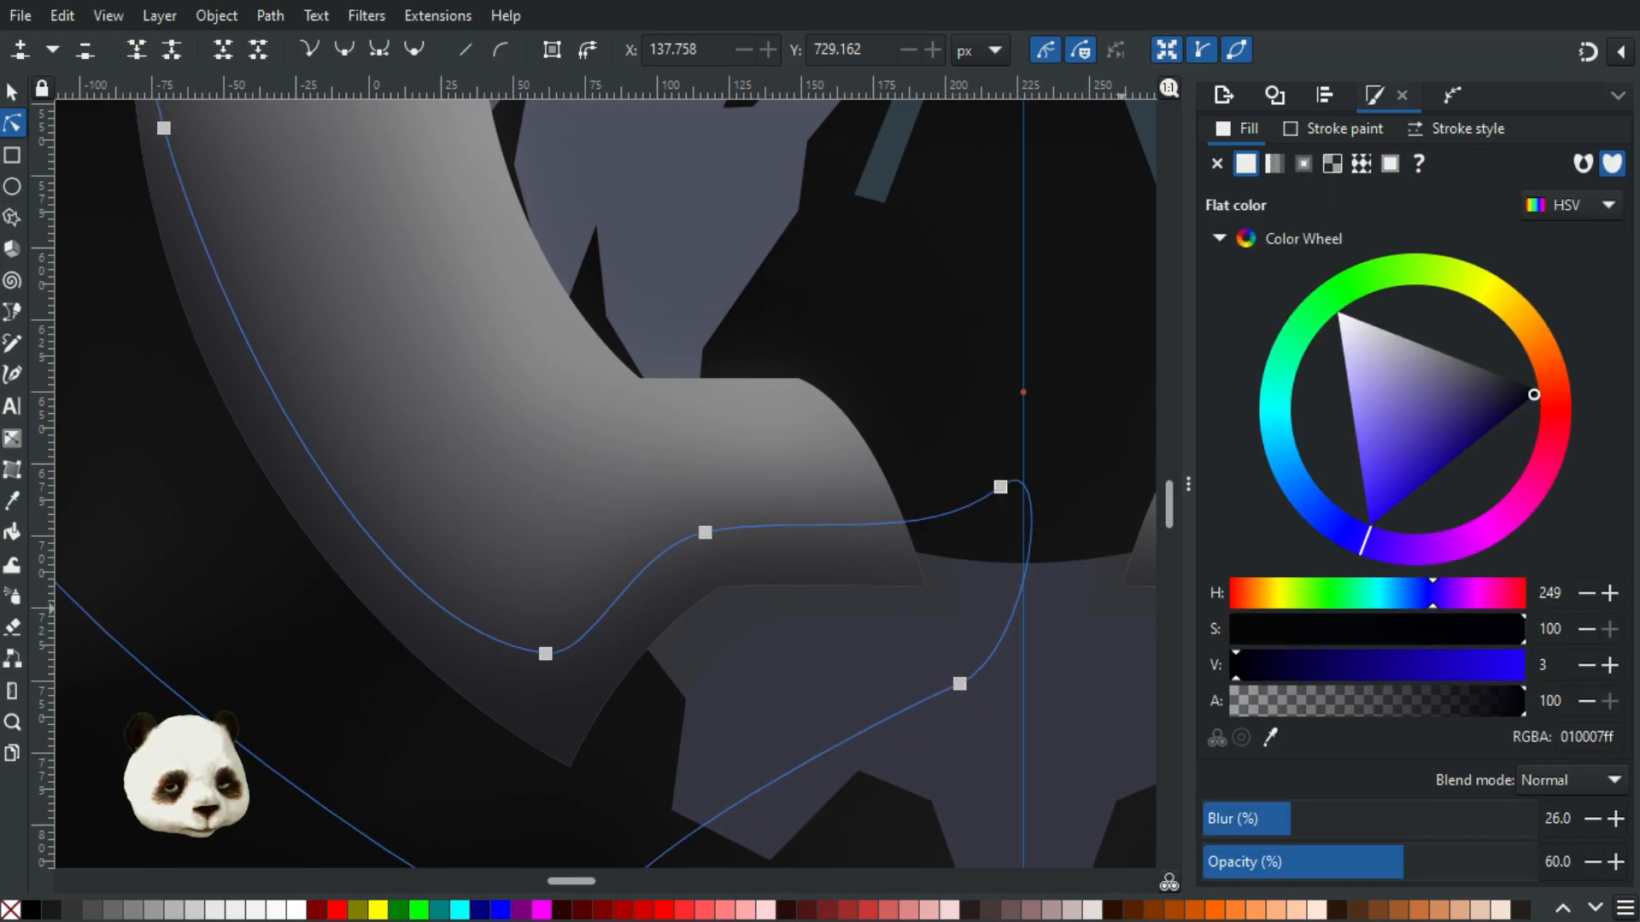
{"action": "scroll", "coordinate": [947, 654], "scroll_direction": "up", "scroll_amount": 2}
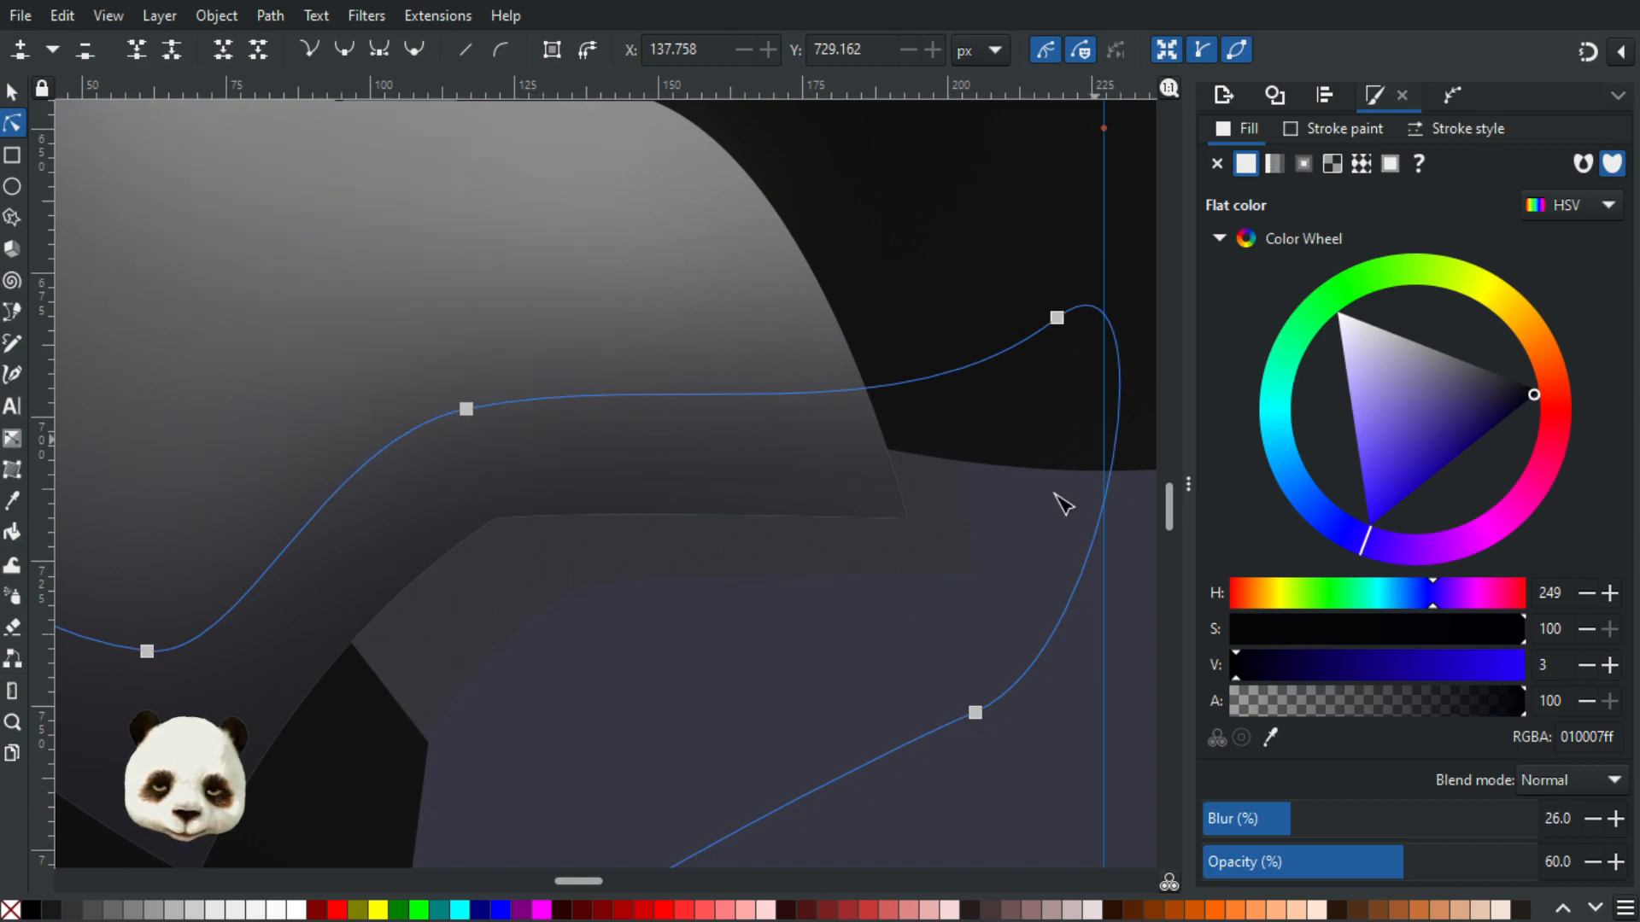
{"action": "scroll", "coordinate": [969, 562], "scroll_direction": "down", "scroll_amount": 2}
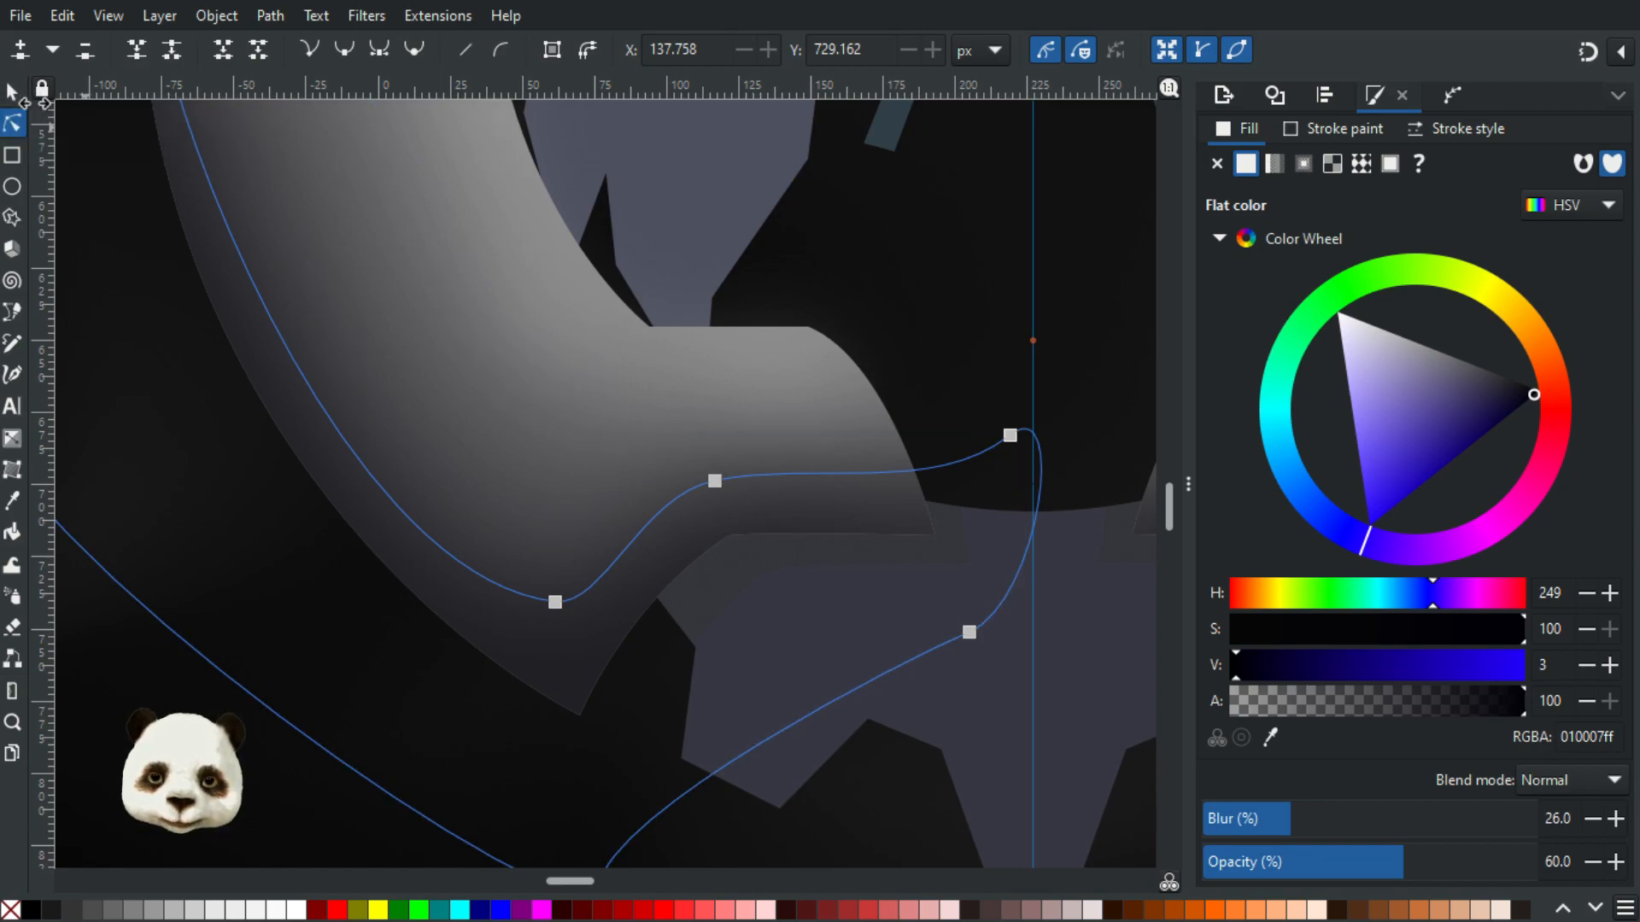
{"action": "left_click", "coordinate": [12, 92]}
{"action": "double_click", "coordinate": [747, 567]}
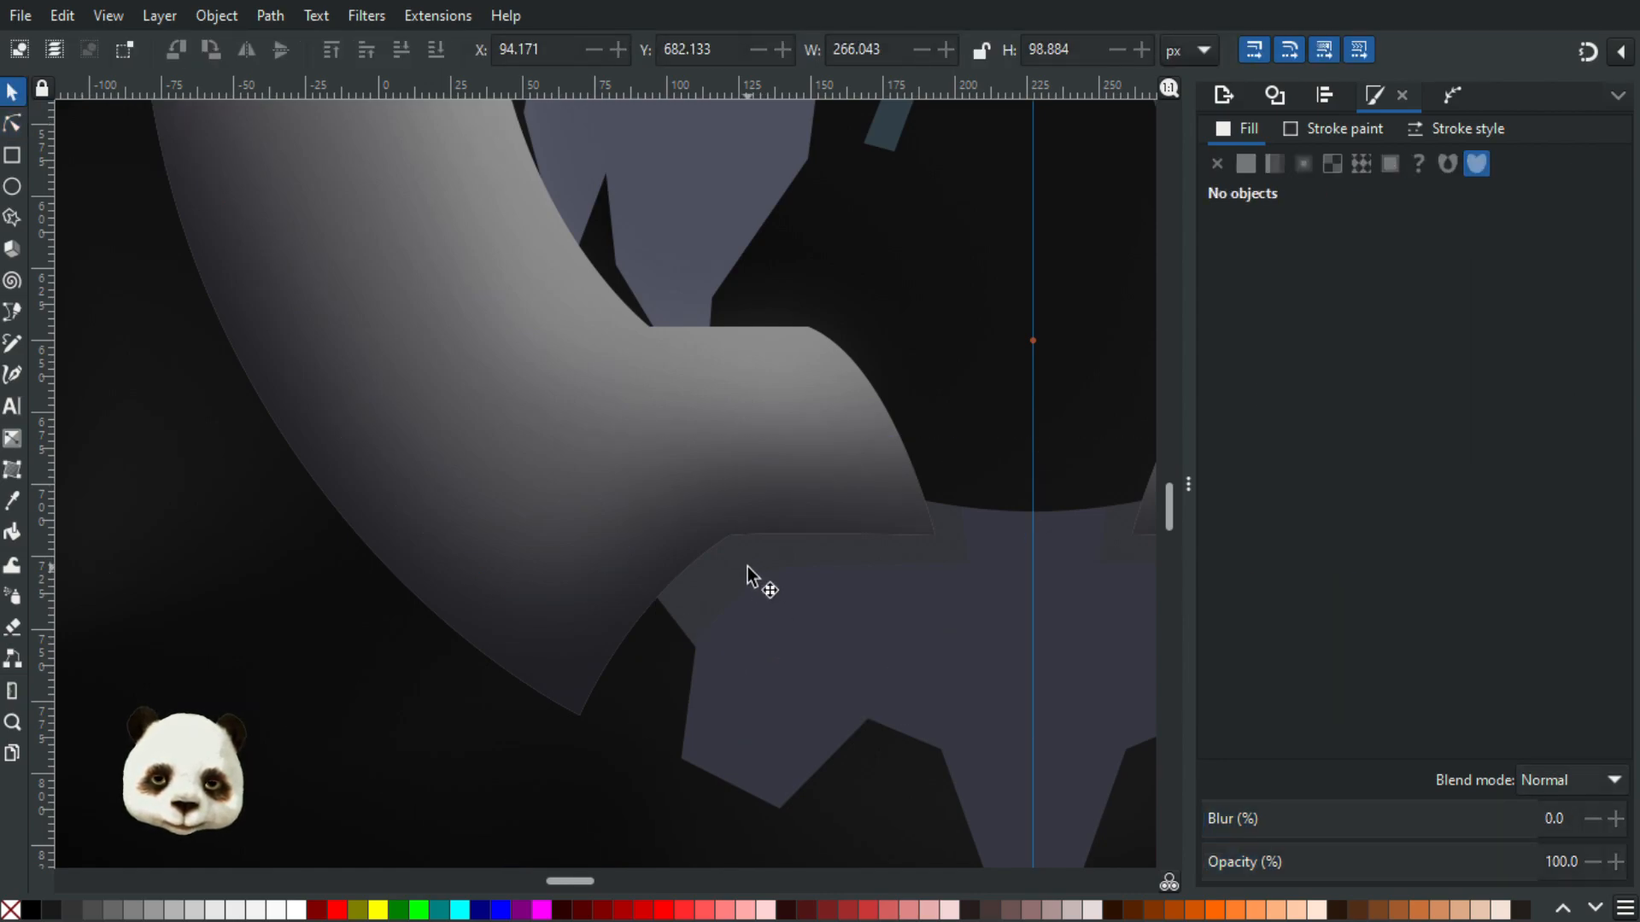
{"action": "left_click", "coordinate": [747, 567]}
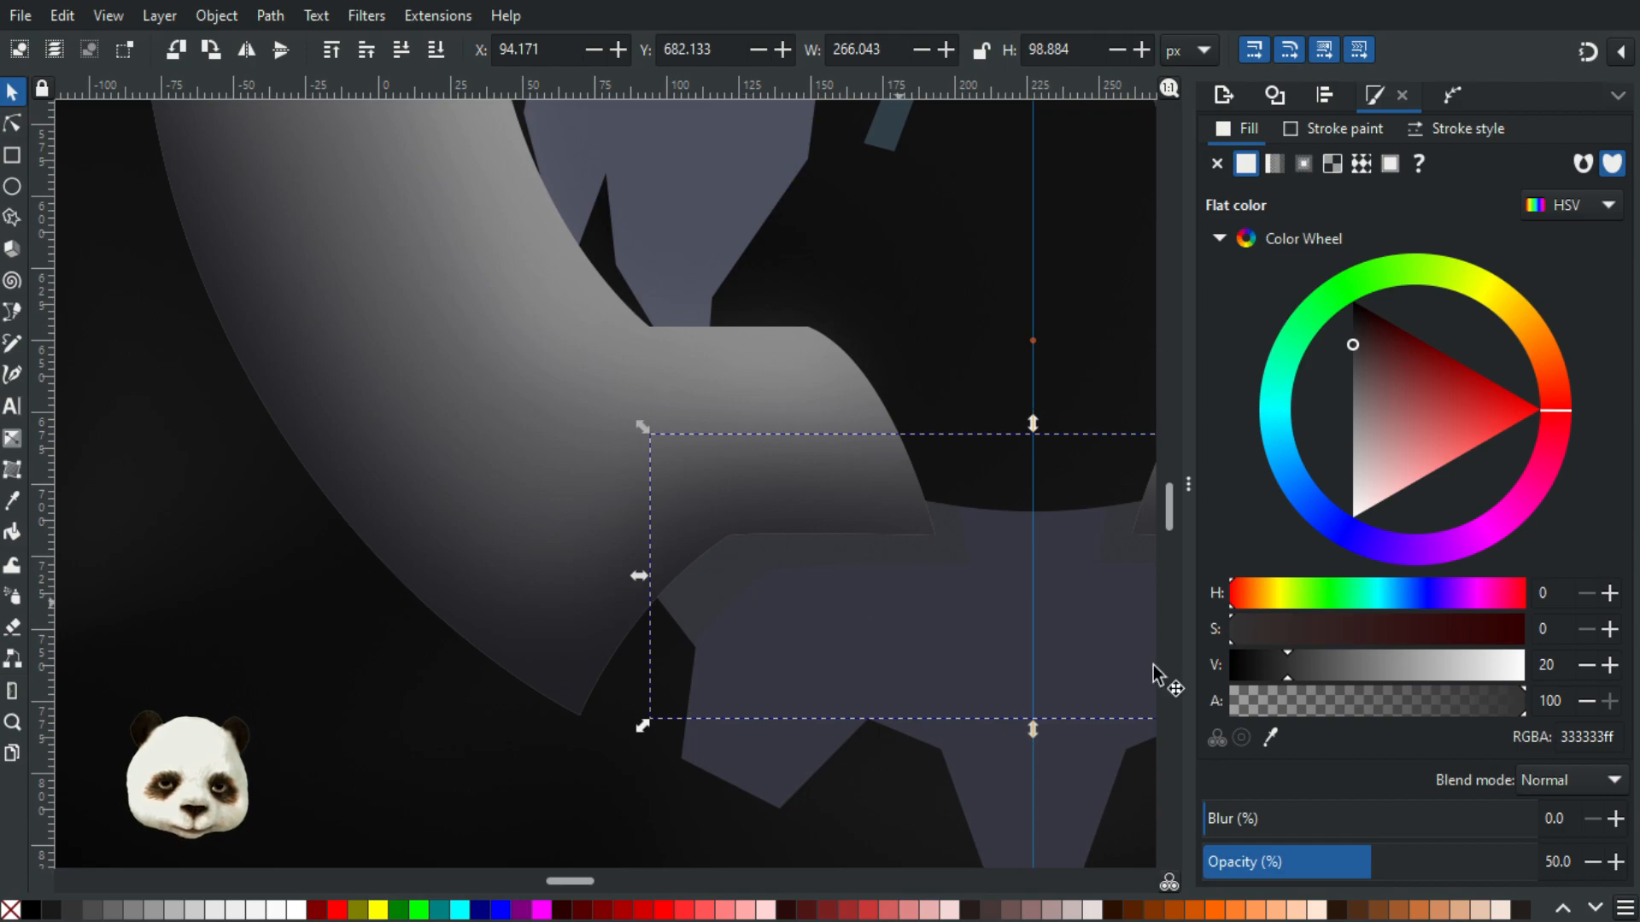
{"action": "left_click", "coordinate": [51, 912]}
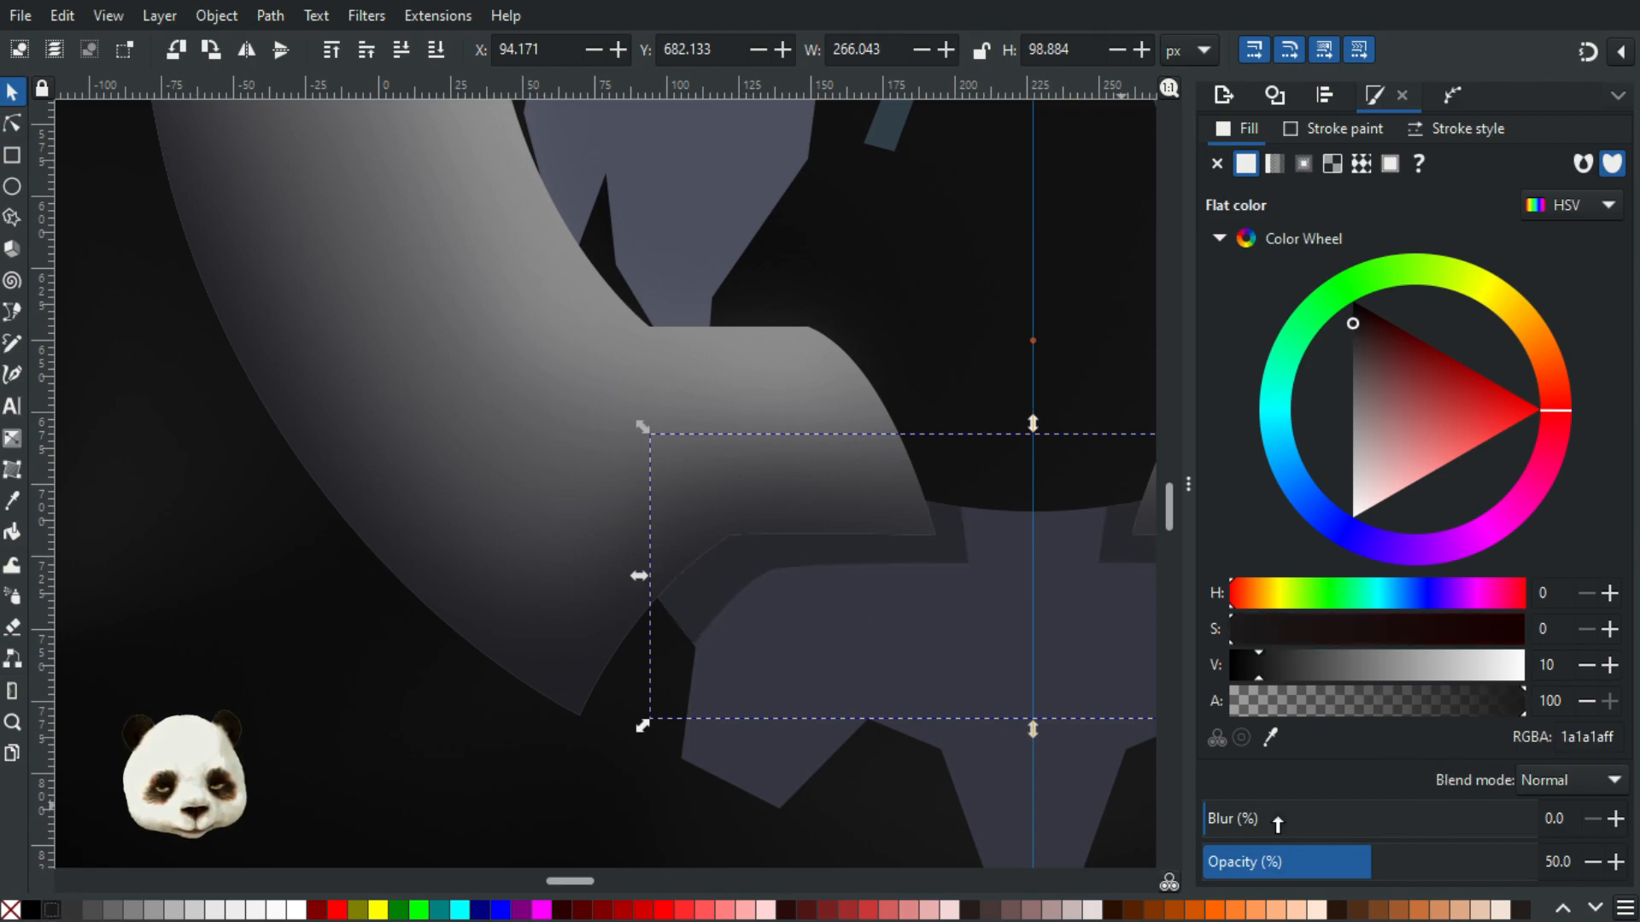
Set the clipped shadow's opacity to 70% and its blur to 30%
{"action": "left_click_drag", "start_coordinate": [1282, 817], "coordinate": [1415, 857]}
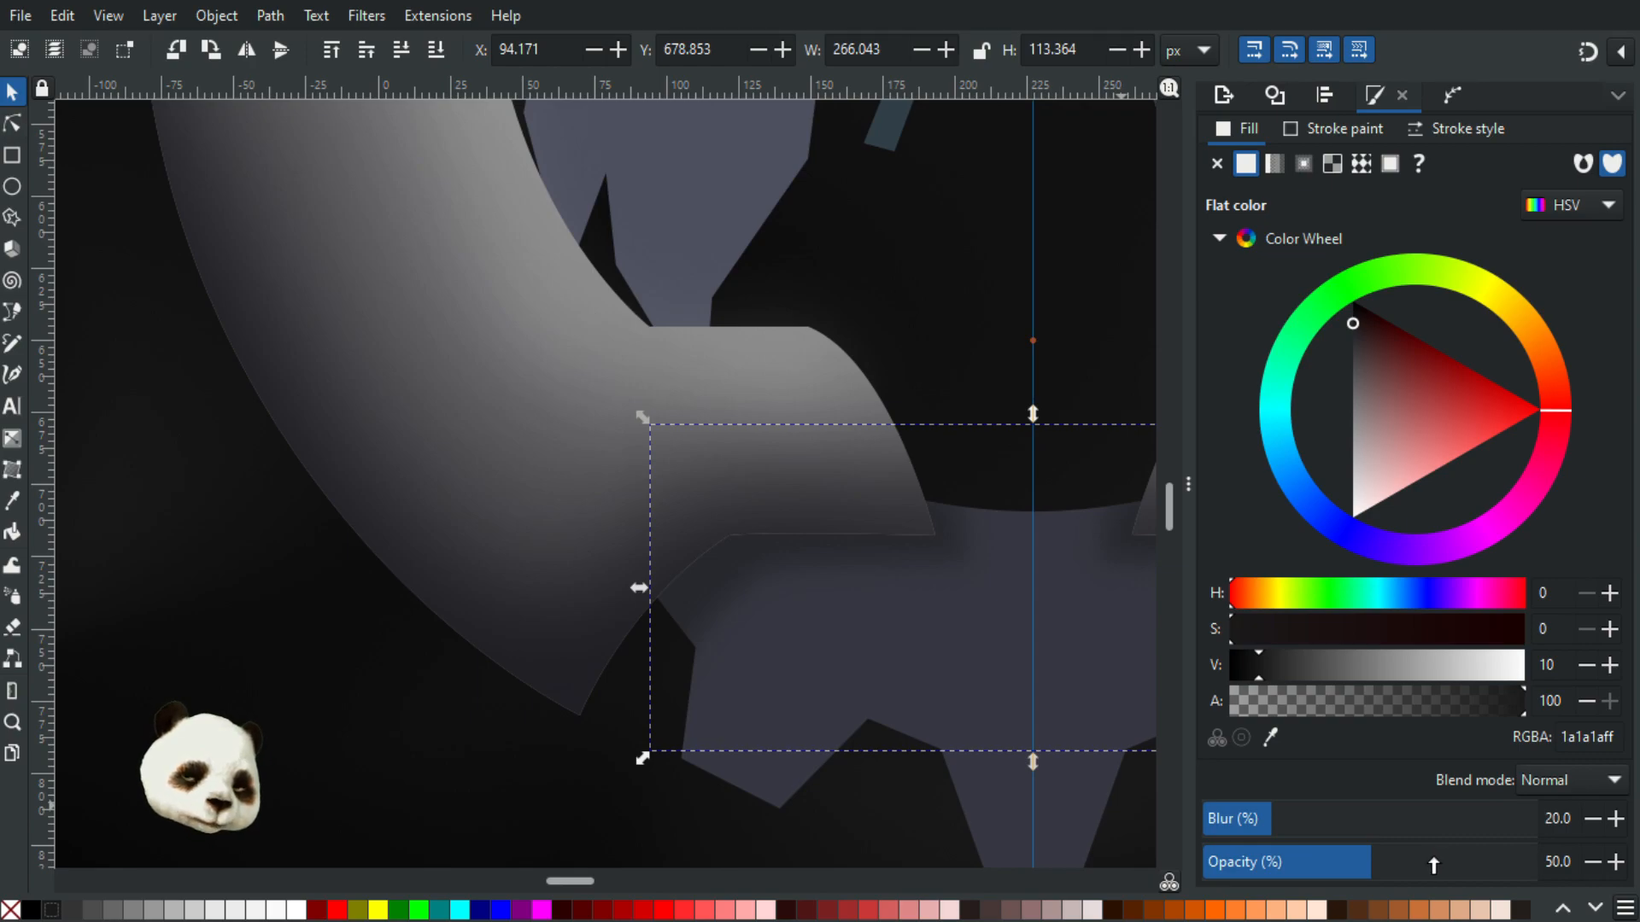
{"action": "left_click_drag", "start_coordinate": [1434, 865], "coordinate": [1444, 866]}
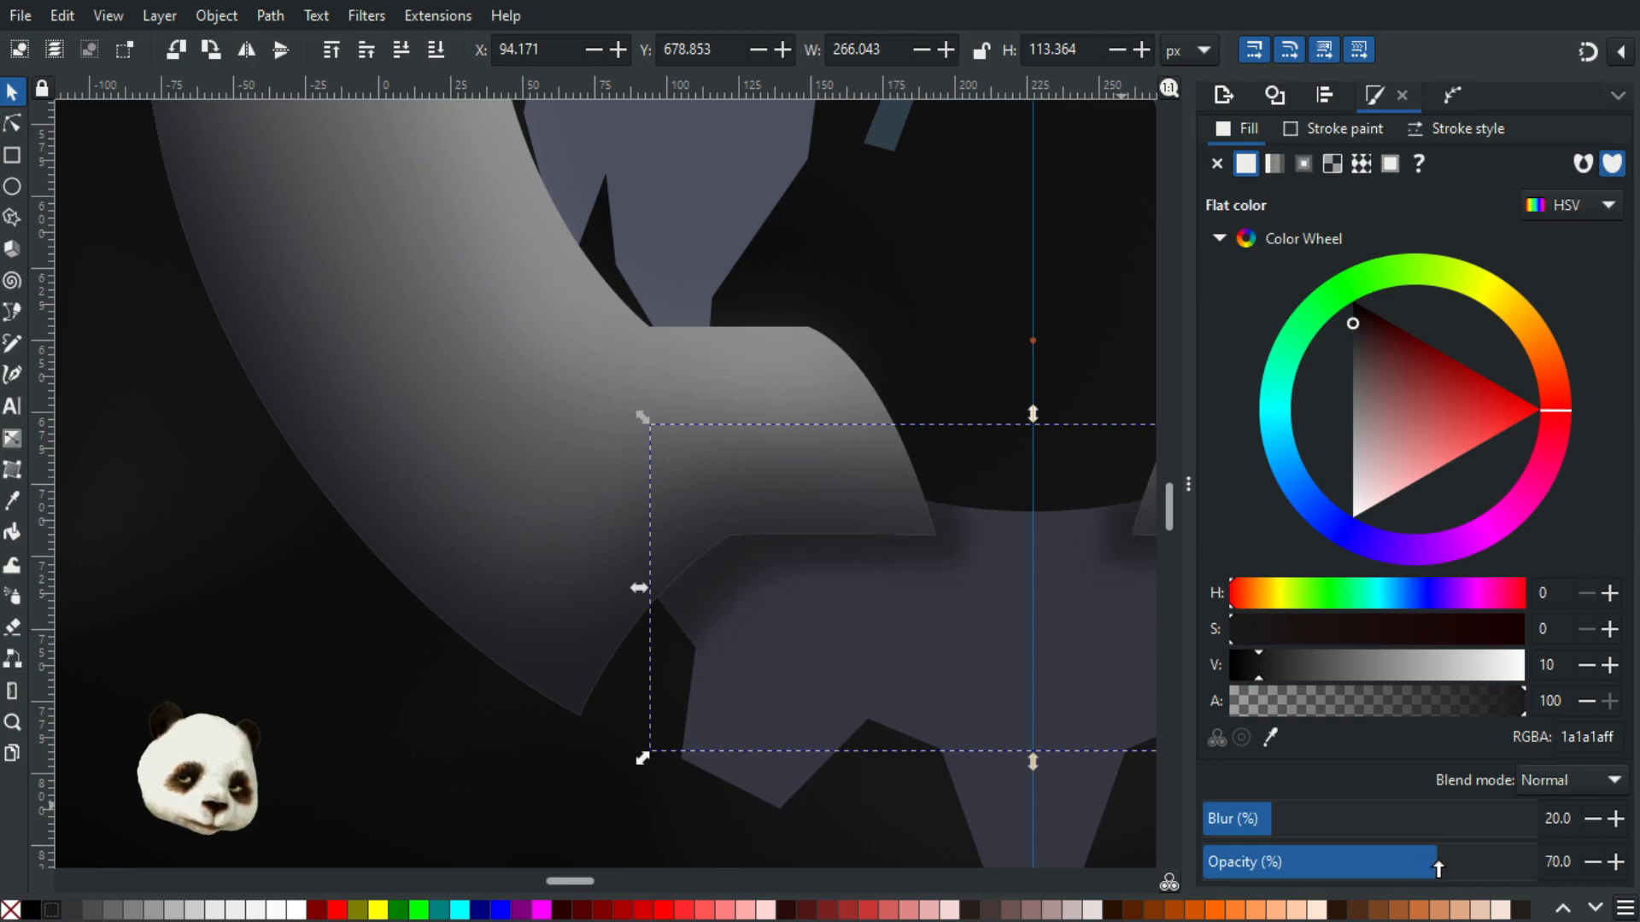
{"action": "left_click_drag", "start_coordinate": [1306, 821], "coordinate": [1300, 820]}
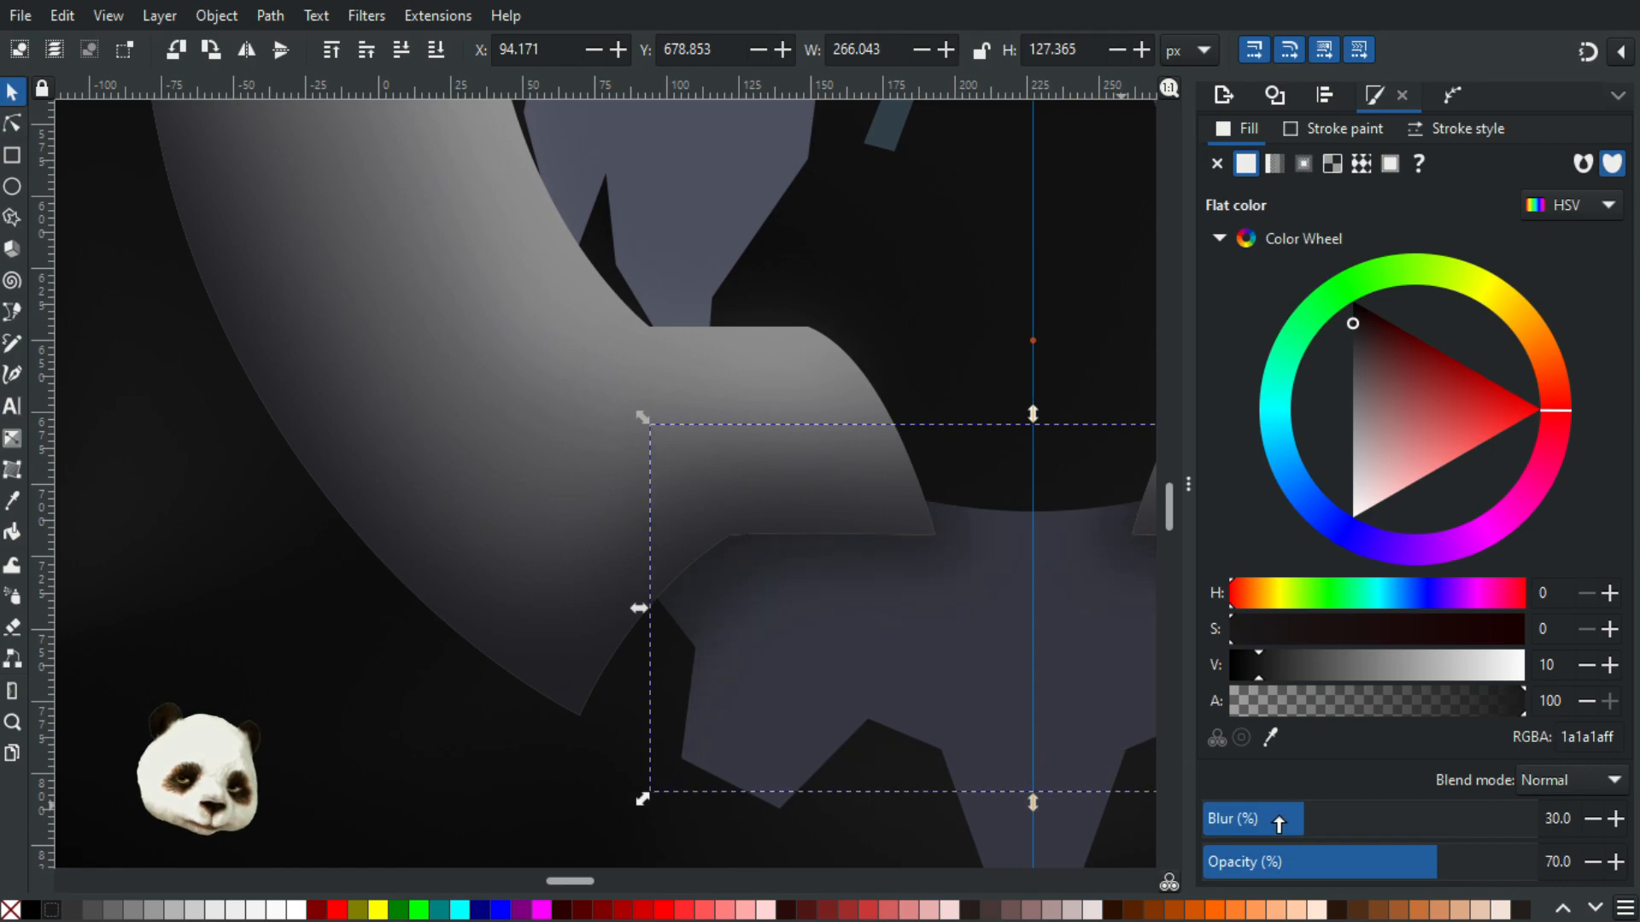
Give the shadow a linear dark-to-transparent gradient from the bottom piece's outer left edge up to the right ring piece, then deselect it
{"action": "key", "text": "g"}
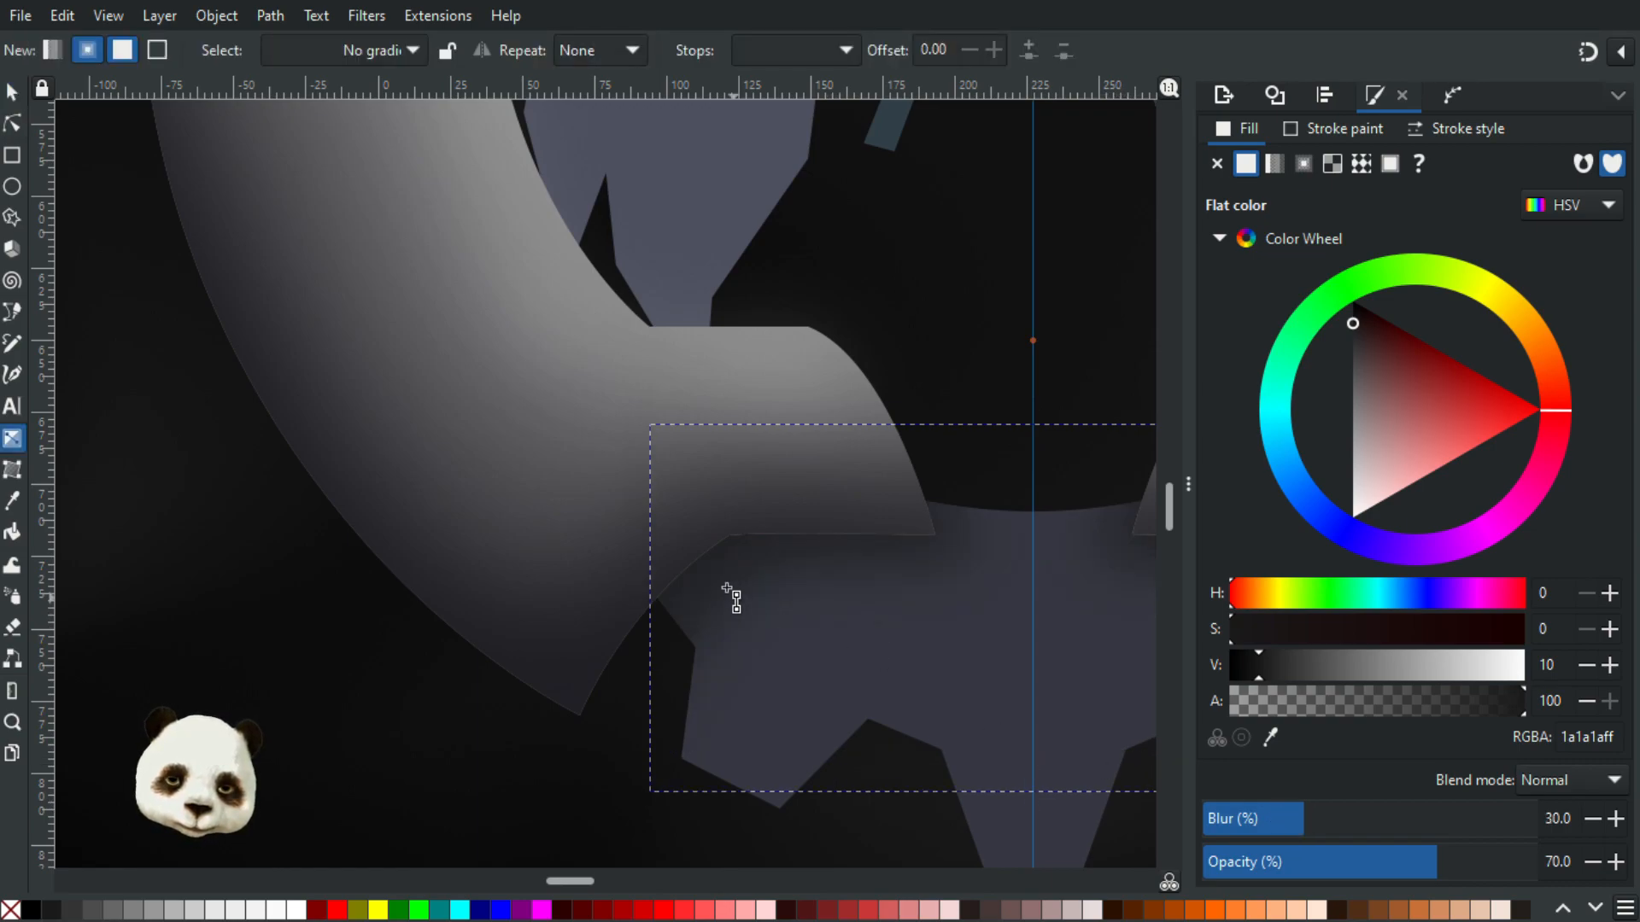
{"action": "left_click_drag", "start_coordinate": [704, 590], "coordinate": [926, 484]}
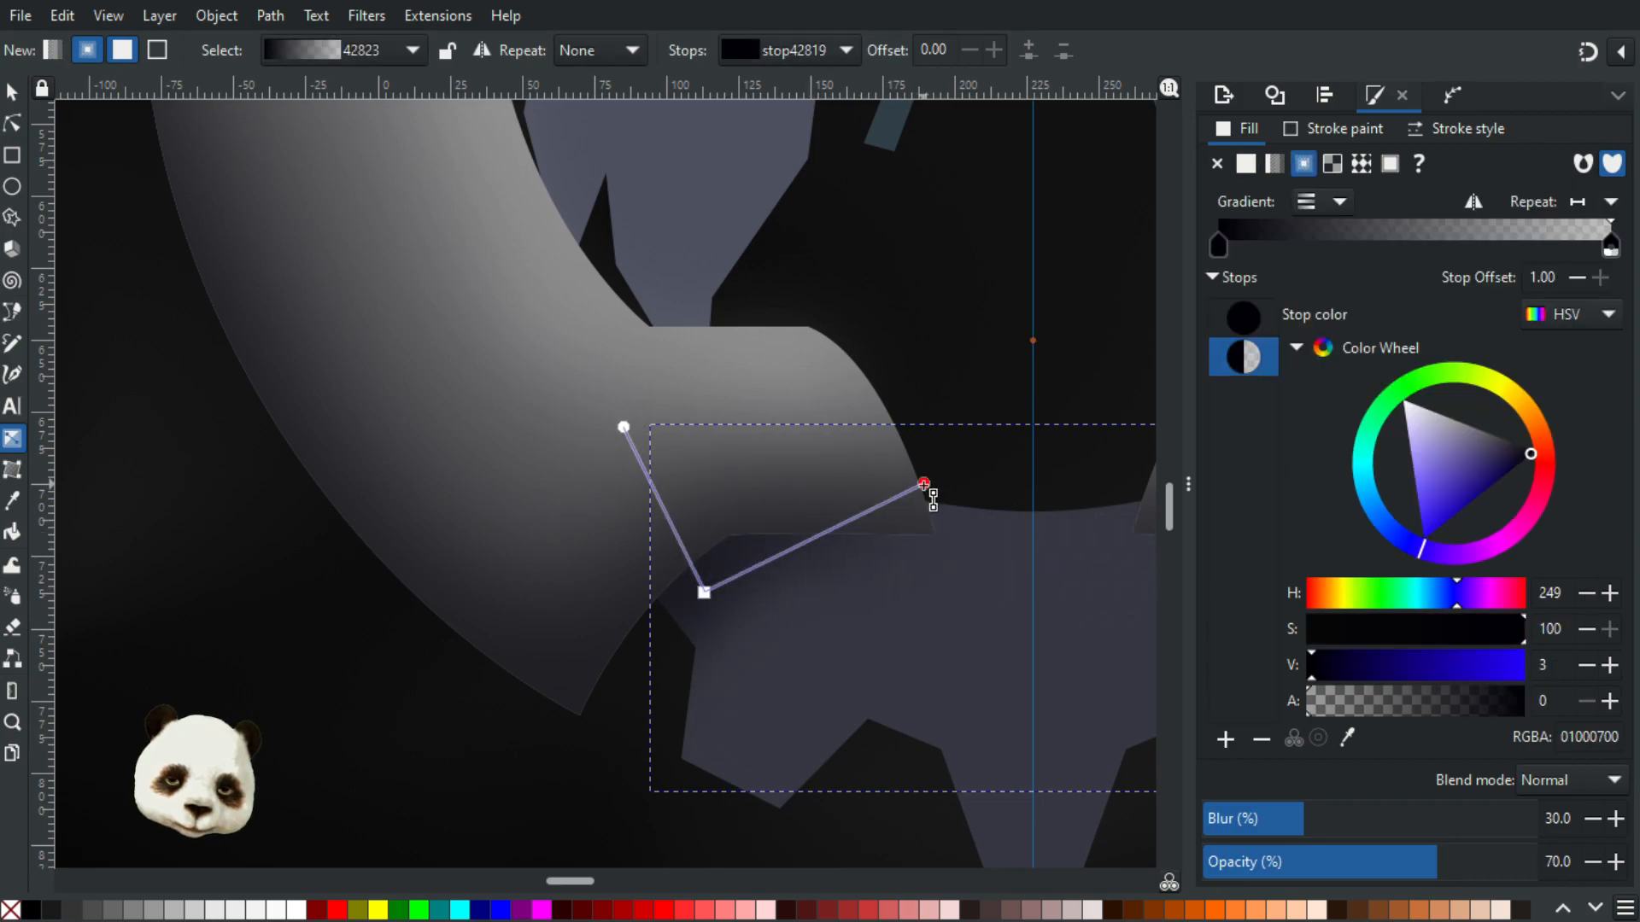
{"action": "key", "text": "ctrl+z"}
{"action": "left_click", "coordinate": [53, 49]}
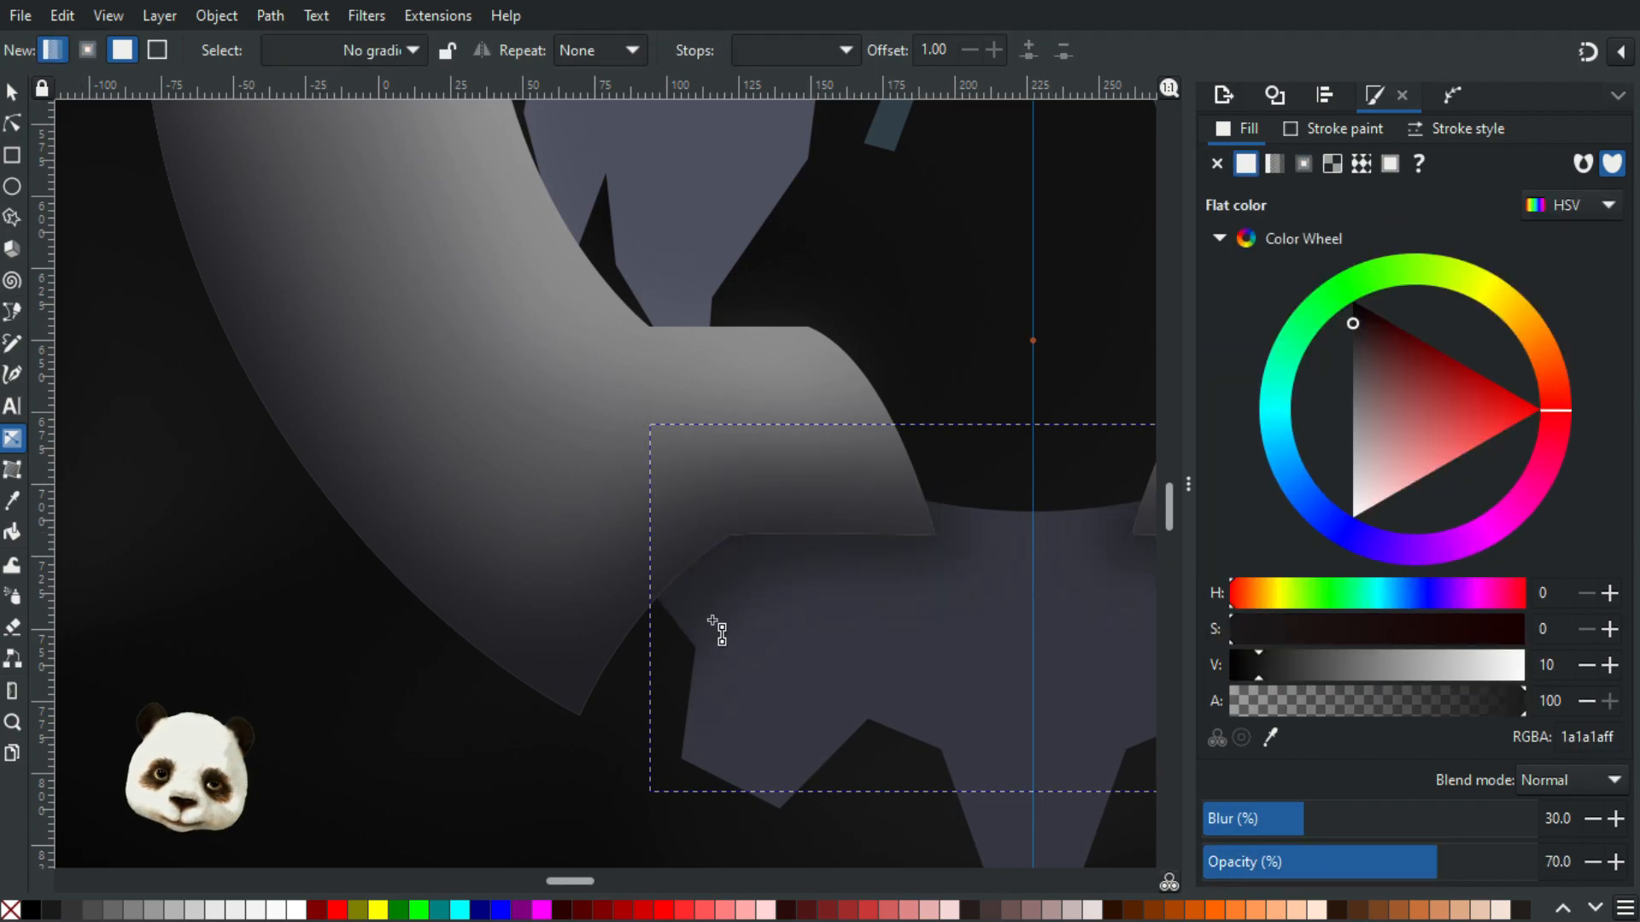
{"action": "left_click_drag", "start_coordinate": [719, 584], "coordinate": [783, 378]}
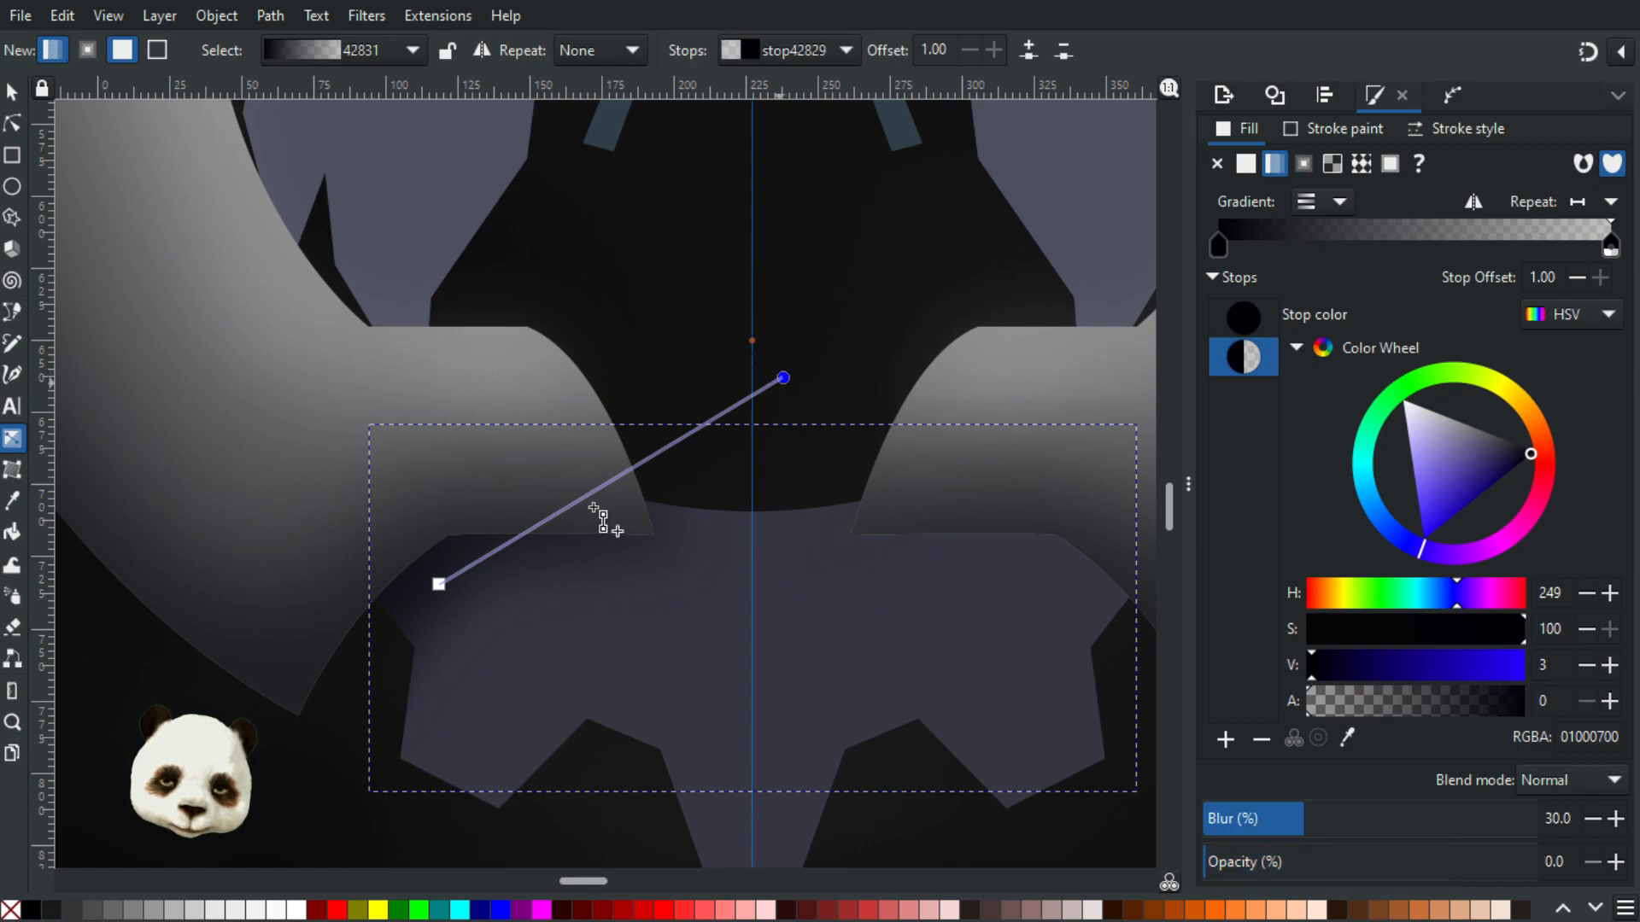
{"action": "left_click_drag", "start_coordinate": [439, 585], "coordinate": [372, 640]}
{"action": "left_click_drag", "start_coordinate": [782, 375], "coordinate": [976, 360]}
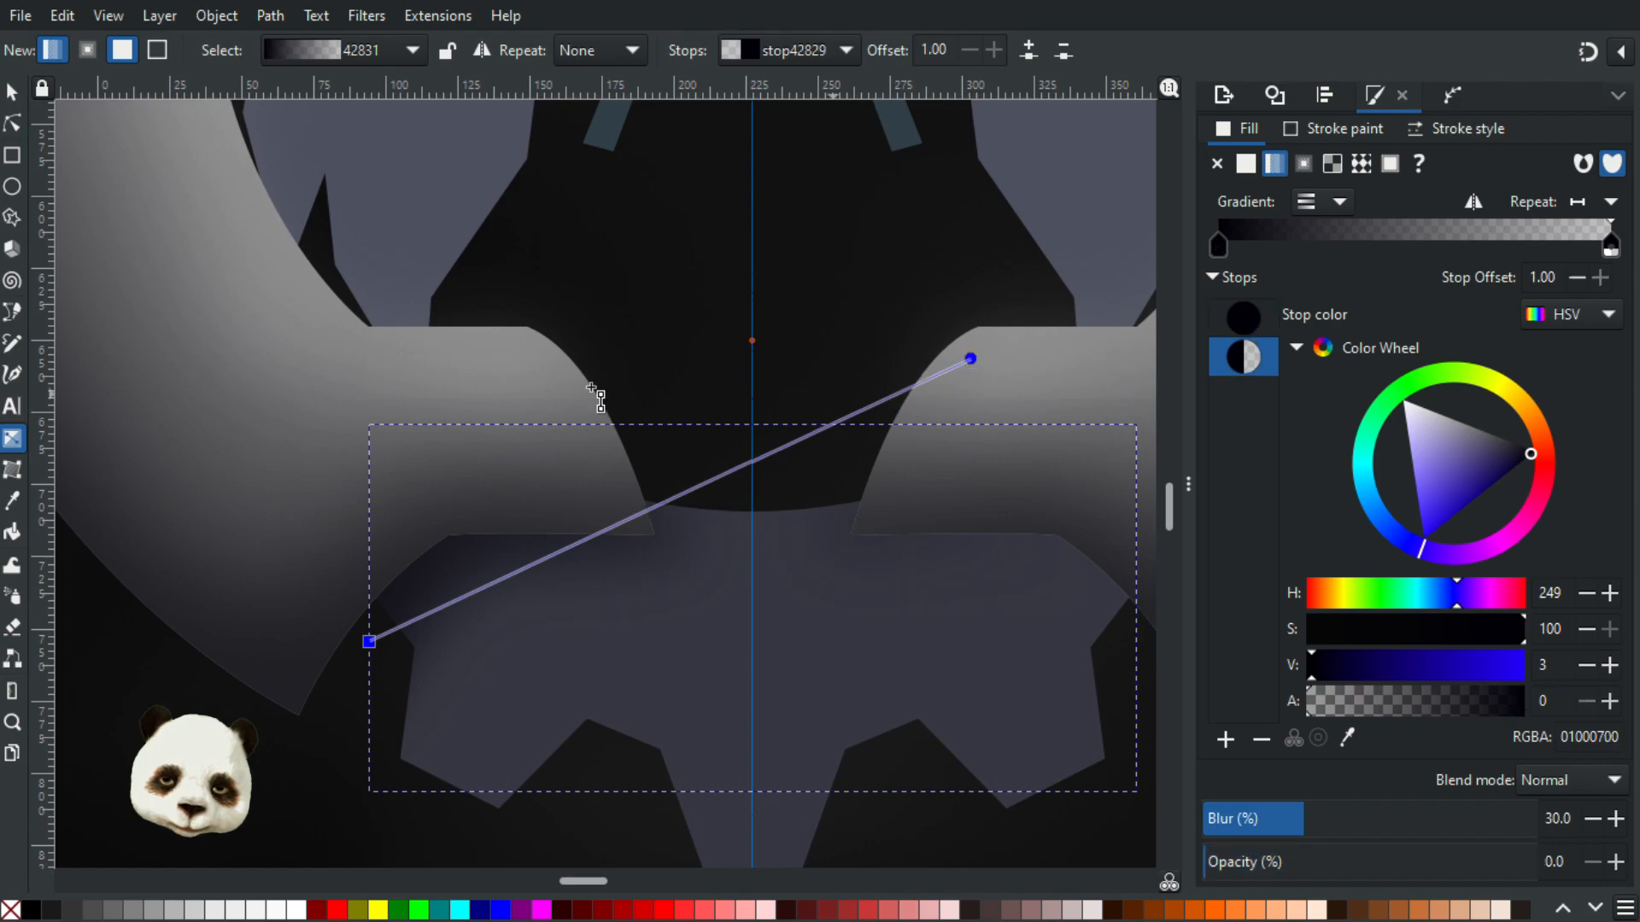
{"action": "key", "text": "s"}
{"action": "key", "text": "Escape"}
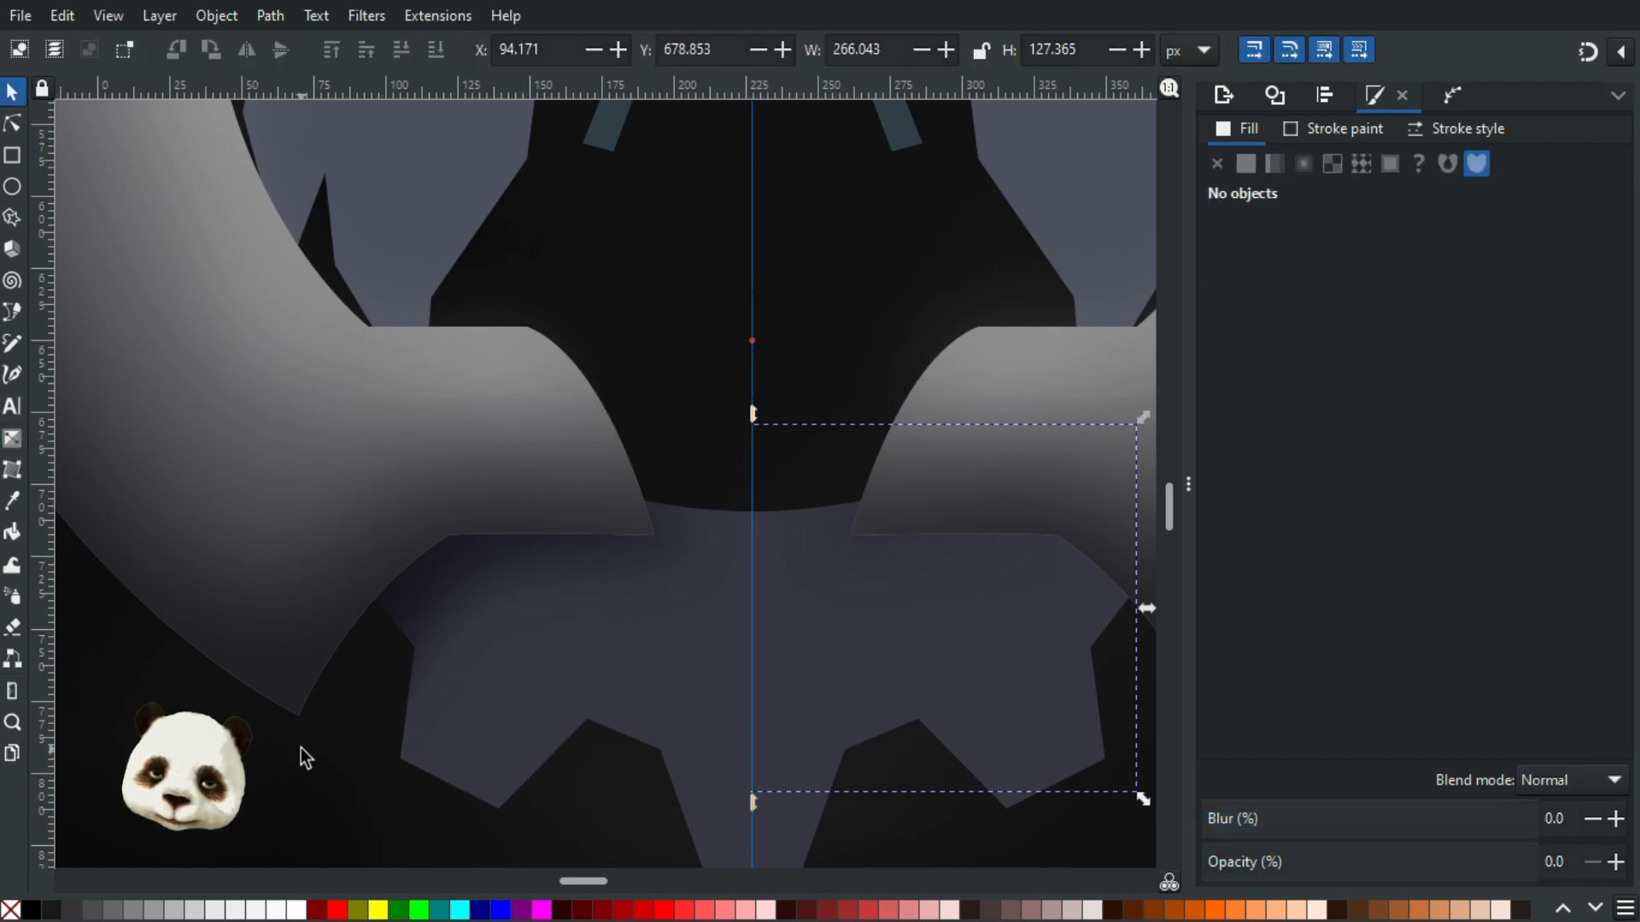
{"action": "scroll", "coordinate": [300, 746], "scroll_direction": "down", "scroll_amount": 4}
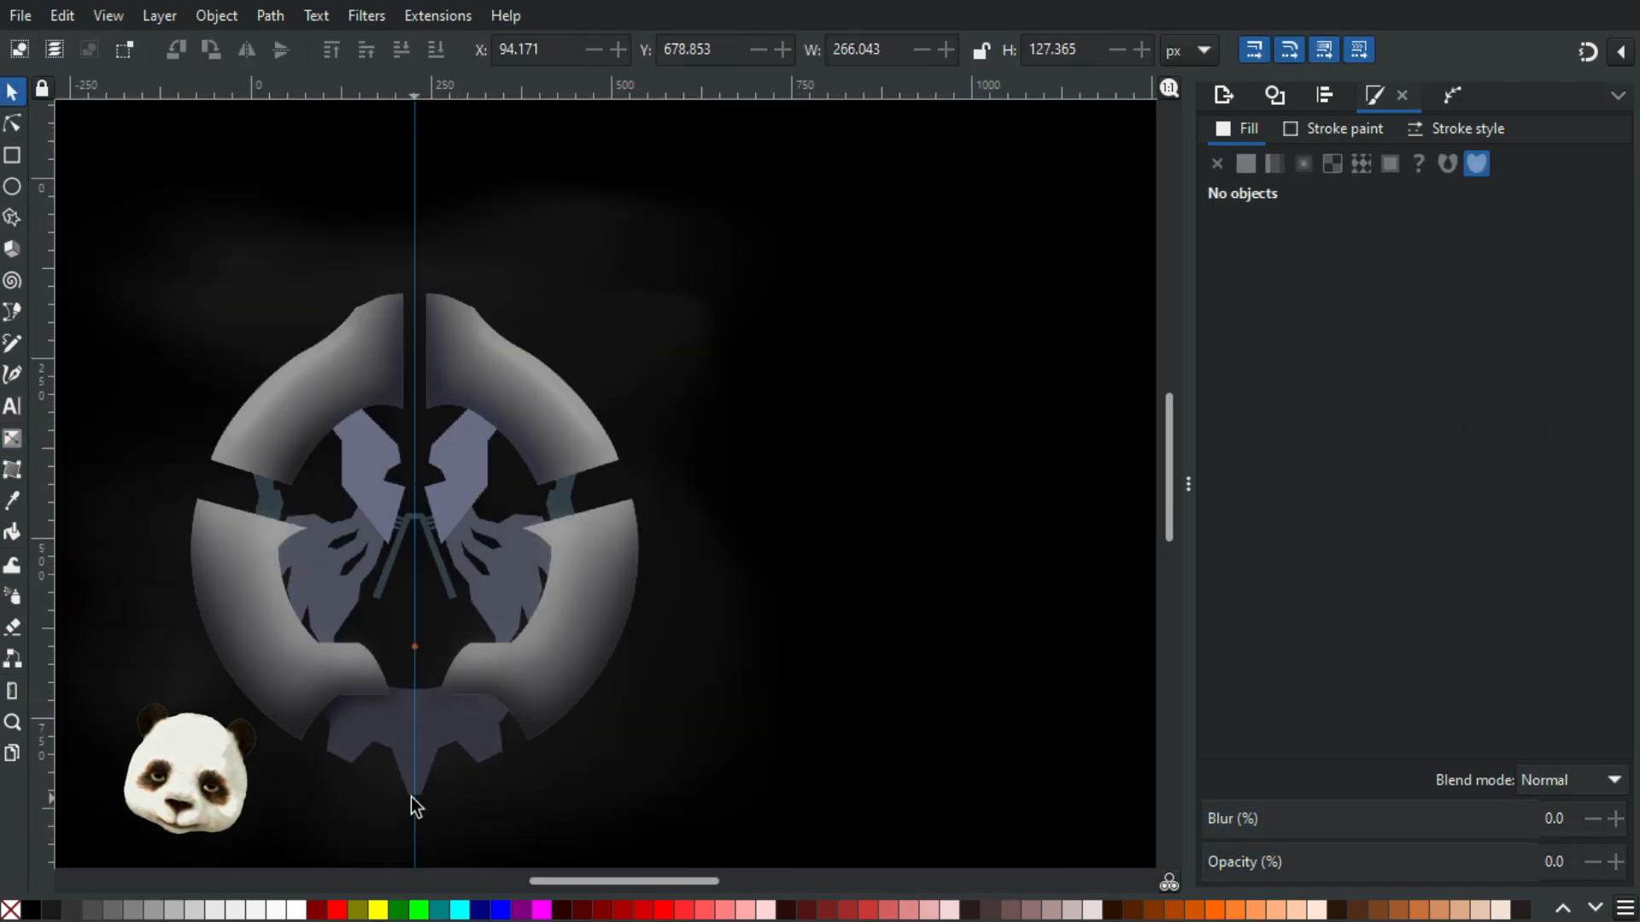
{"action": "scroll", "coordinate": [367, 761], "scroll_direction": "up", "scroll_amount": 2}
{"action": "scroll", "coordinate": [299, 675], "scroll_direction": "up", "scroll_amount": 1}
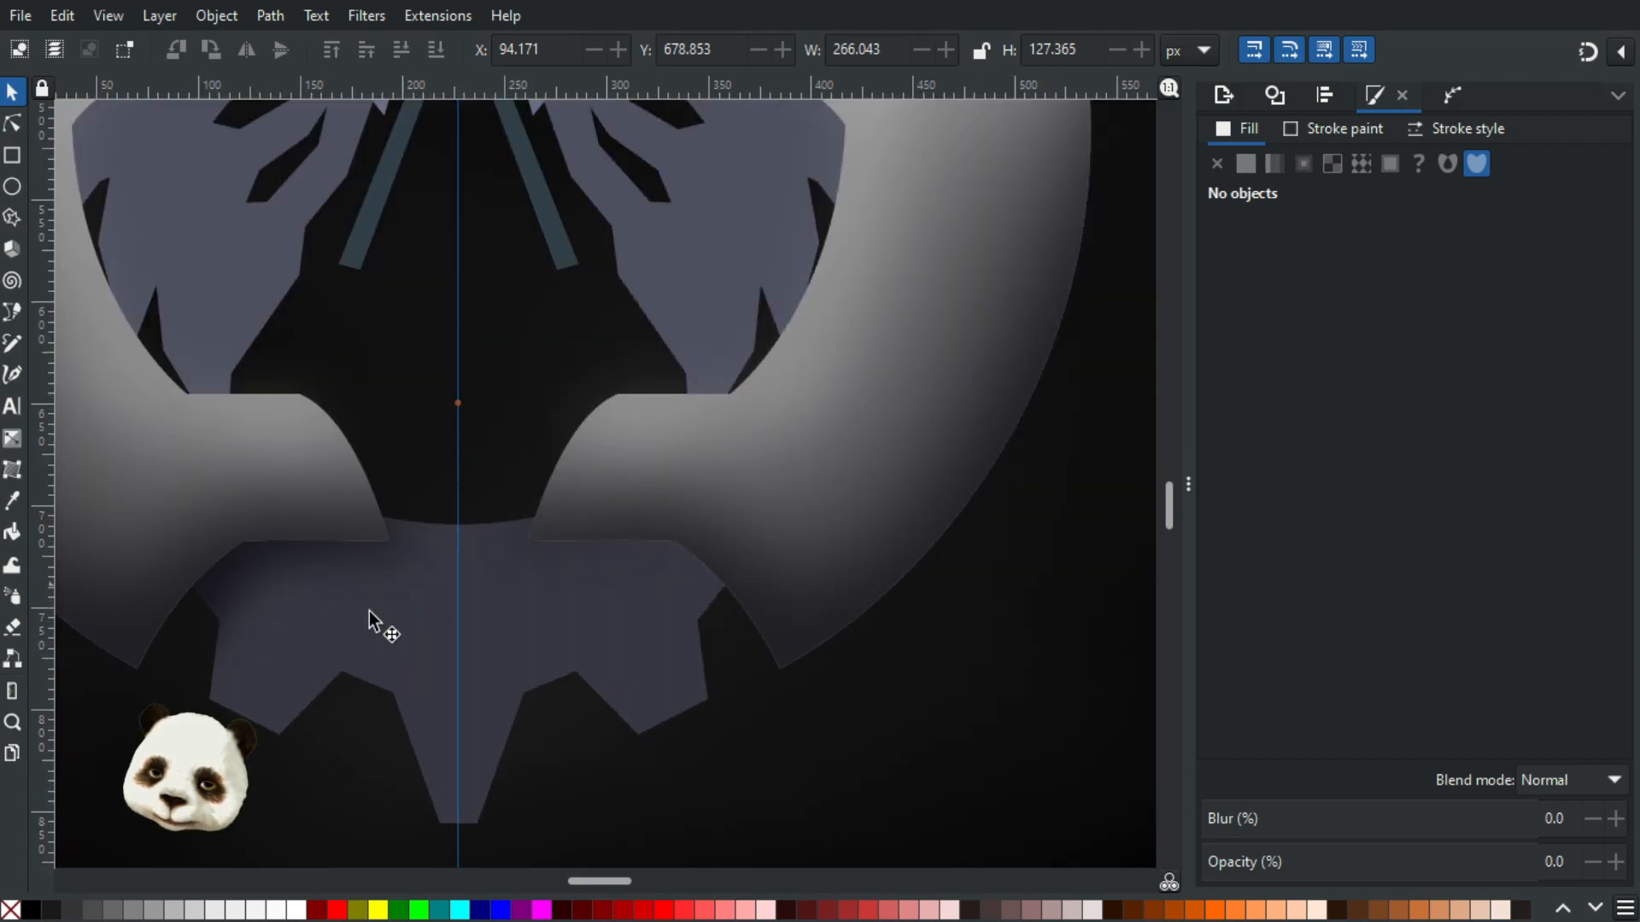
Examine the blurred shadow on the bottom piece beneath the lower ring ends, up close and against the whole emblem
{"action": "scroll", "coordinate": [330, 614], "scroll_direction": "down", "scroll_amount": 2}
{"action": "scroll", "coordinate": [248, 623], "scroll_direction": "up", "scroll_amount": 2}
{"action": "scroll", "coordinate": [485, 220], "scroll_direction": "up", "scroll_amount": 3}
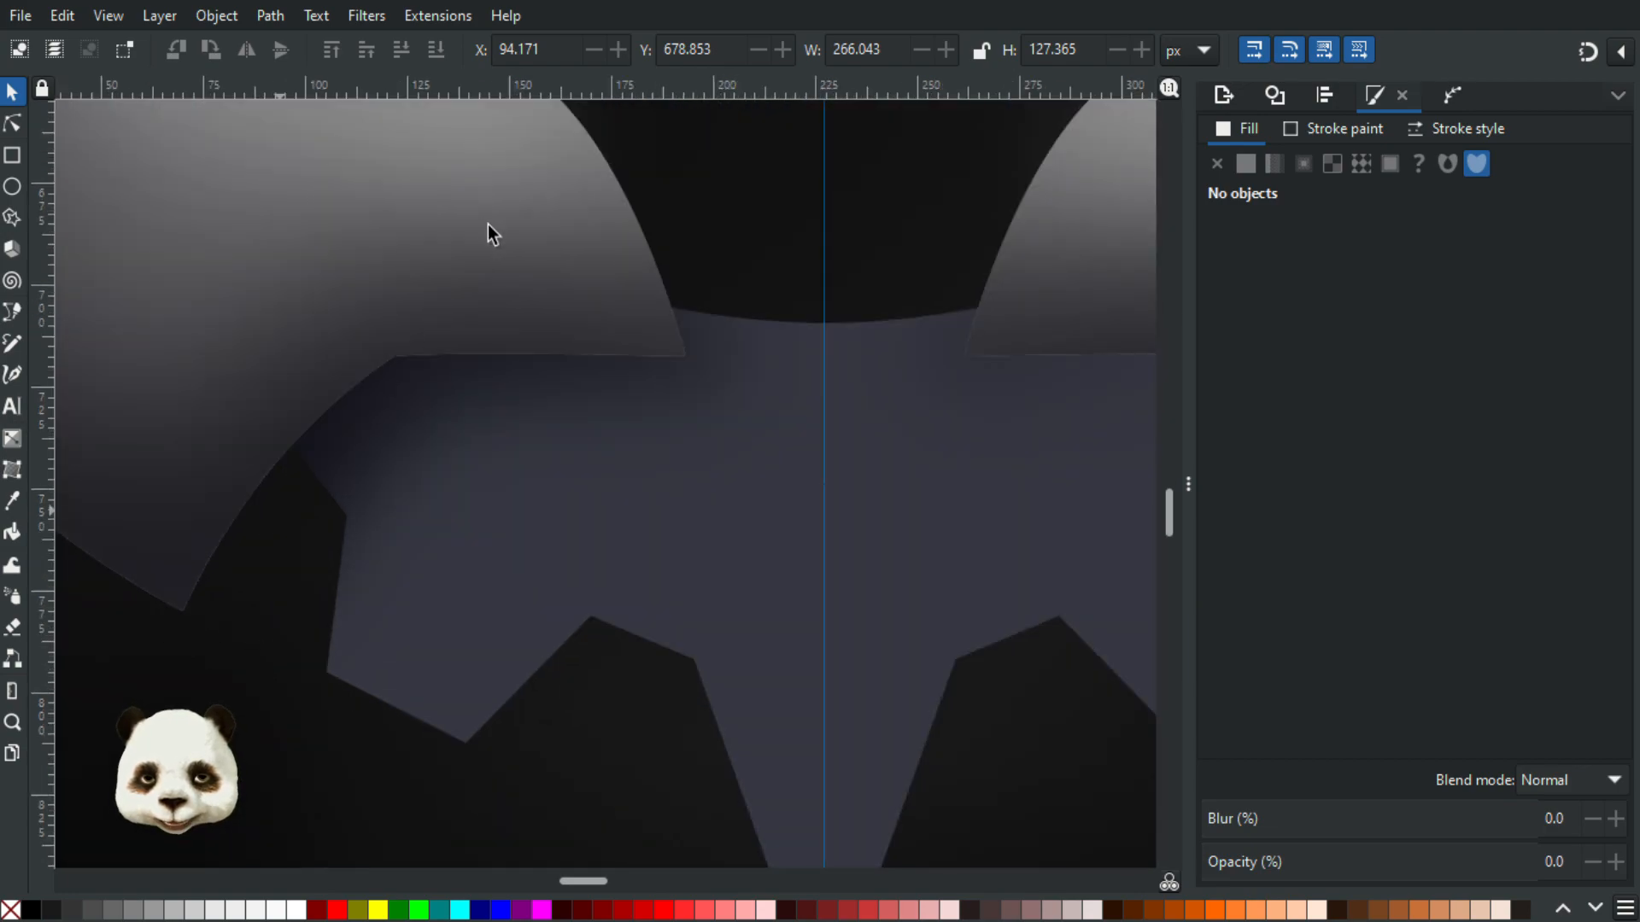
{"action": "scroll", "coordinate": [813, 322], "scroll_direction": "up", "scroll_amount": 3}
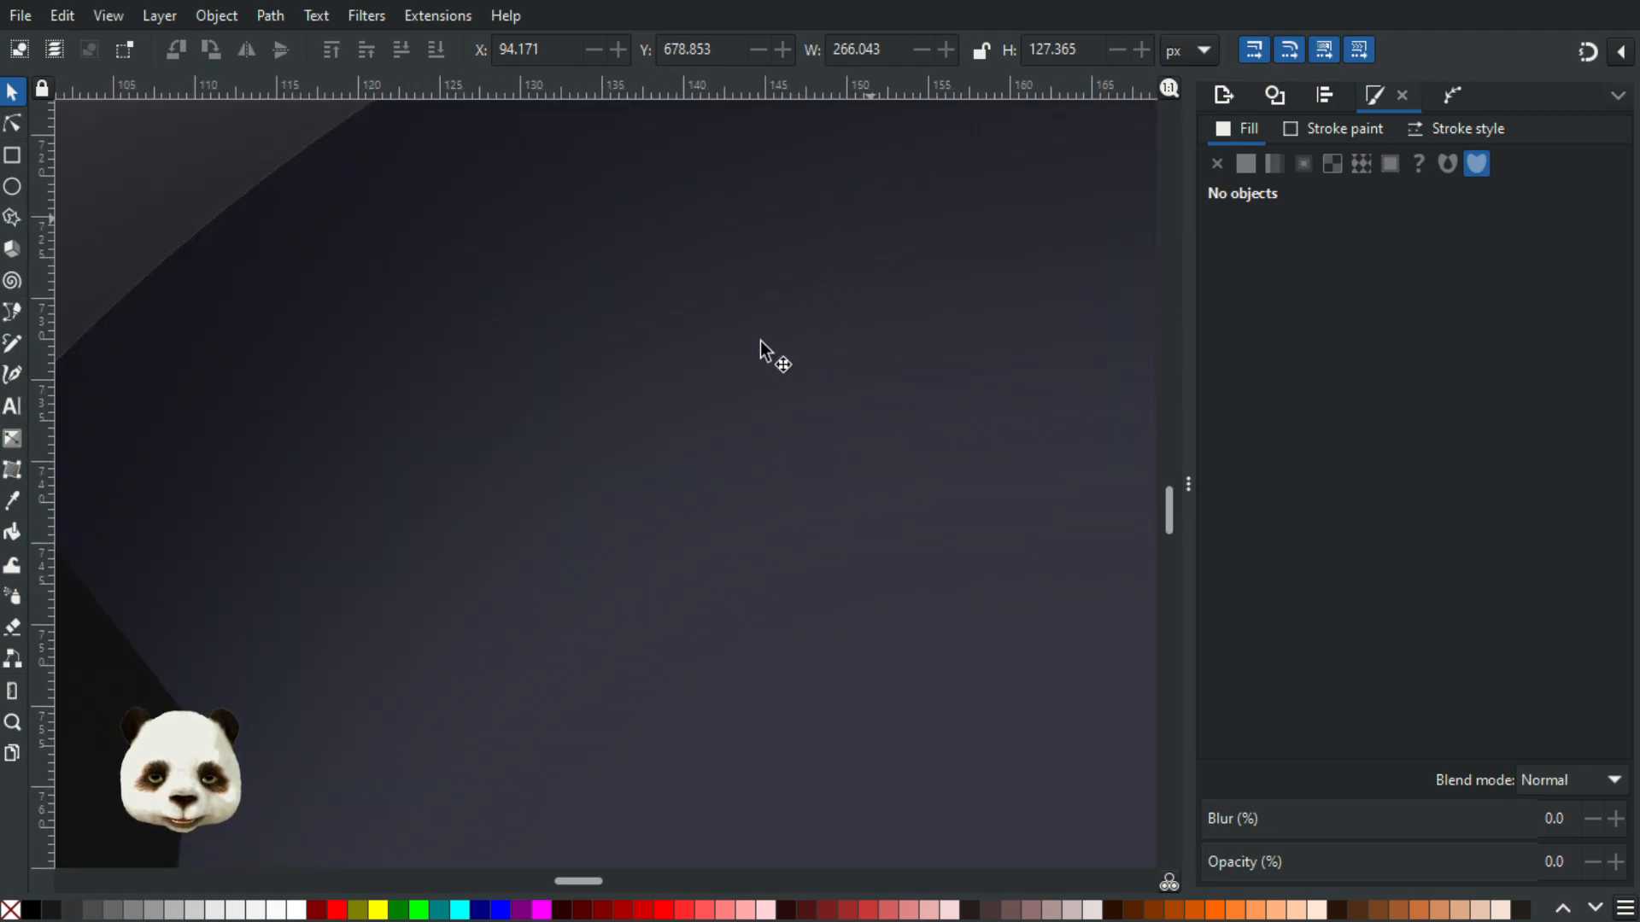
{"action": "scroll", "coordinate": [761, 356], "scroll_direction": "down", "scroll_amount": 2}
{"action": "scroll", "coordinate": [551, 528], "scroll_direction": "down", "scroll_amount": 3}
{"action": "scroll", "coordinate": [698, 461], "scroll_direction": "up", "scroll_amount": 3}
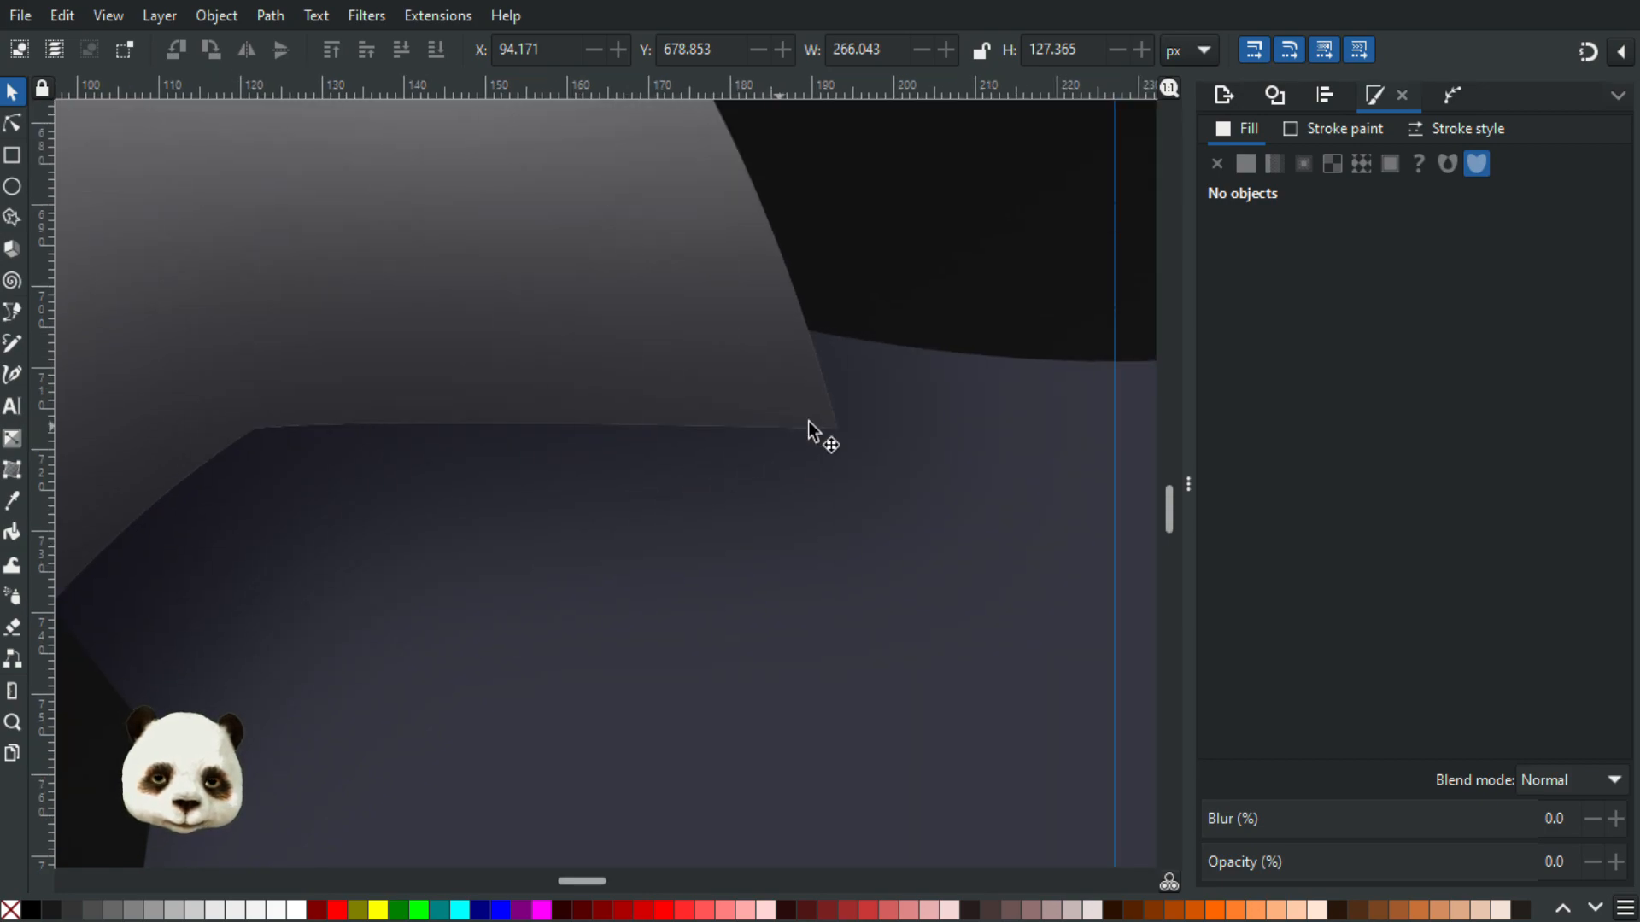
{"action": "scroll", "coordinate": [808, 422], "scroll_direction": "up", "scroll_amount": 2}
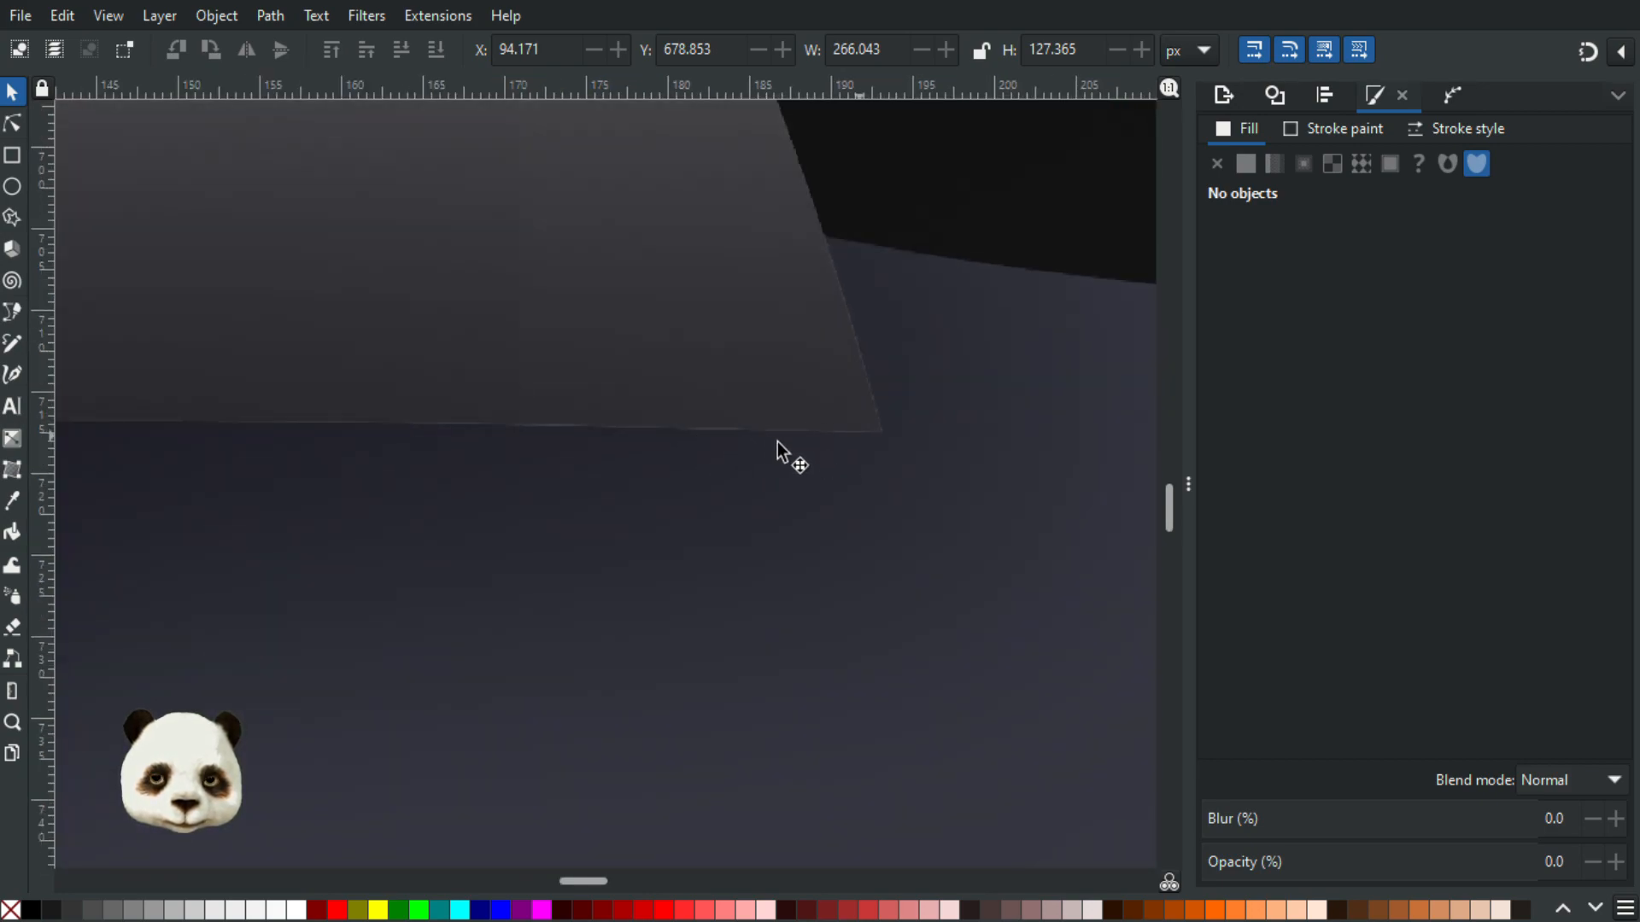
{"action": "scroll", "coordinate": [844, 471], "scroll_direction": "down", "scroll_amount": 4}
{"action": "scroll", "coordinate": [857, 487], "scroll_direction": "down", "scroll_amount": 4}
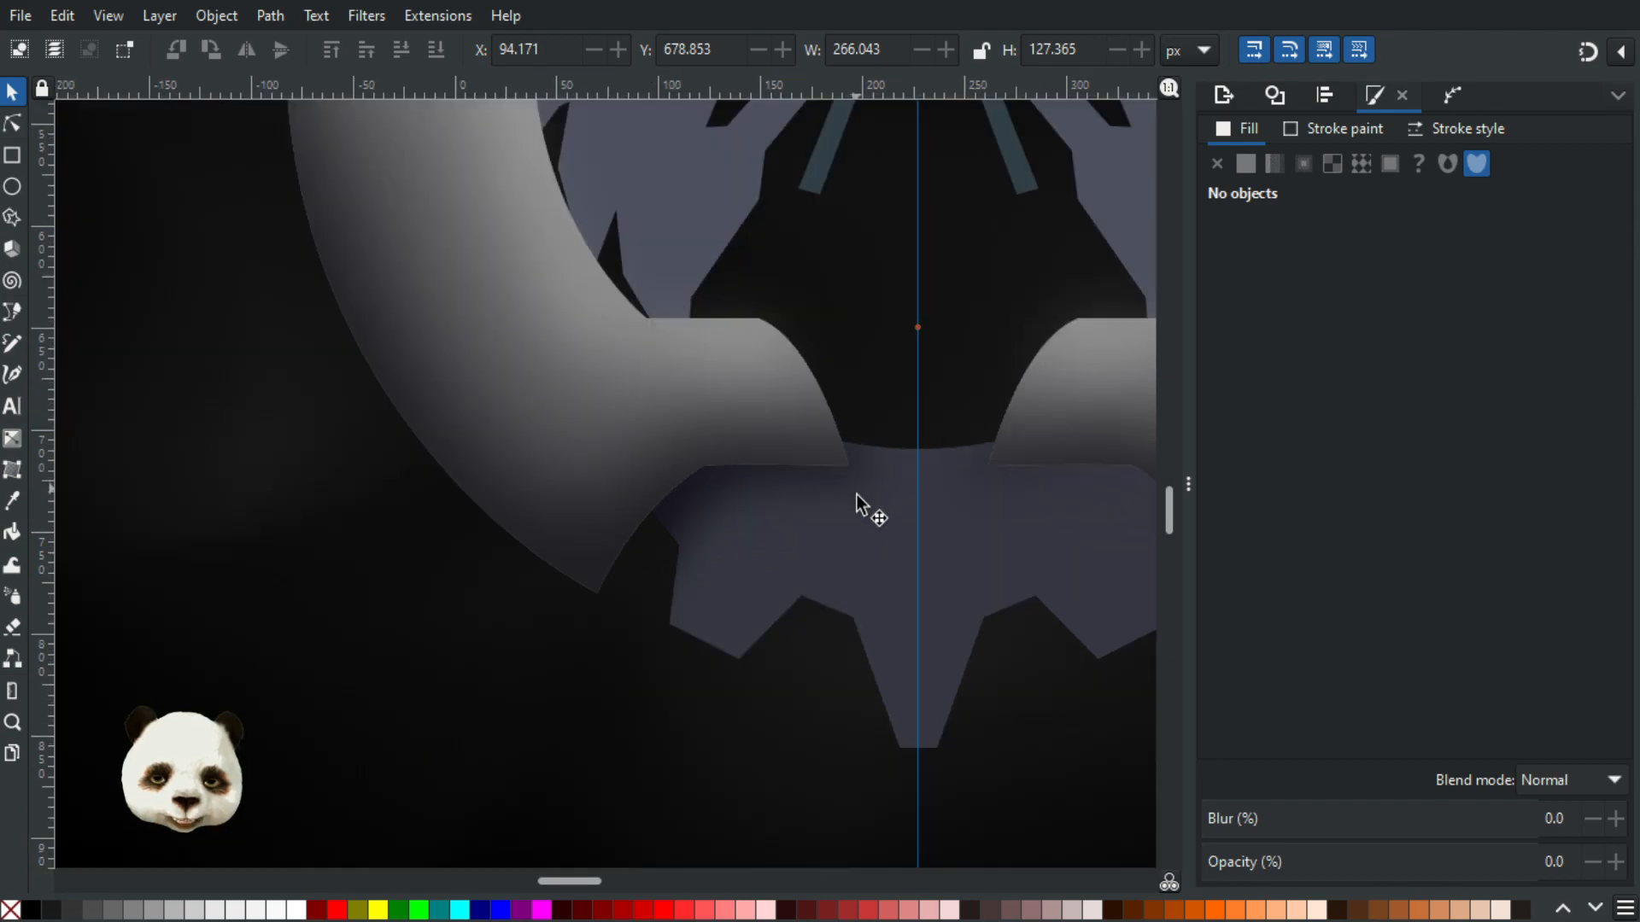
{"action": "left_click_drag", "start_coordinate": [774, 646], "coordinate": [528, 782]}
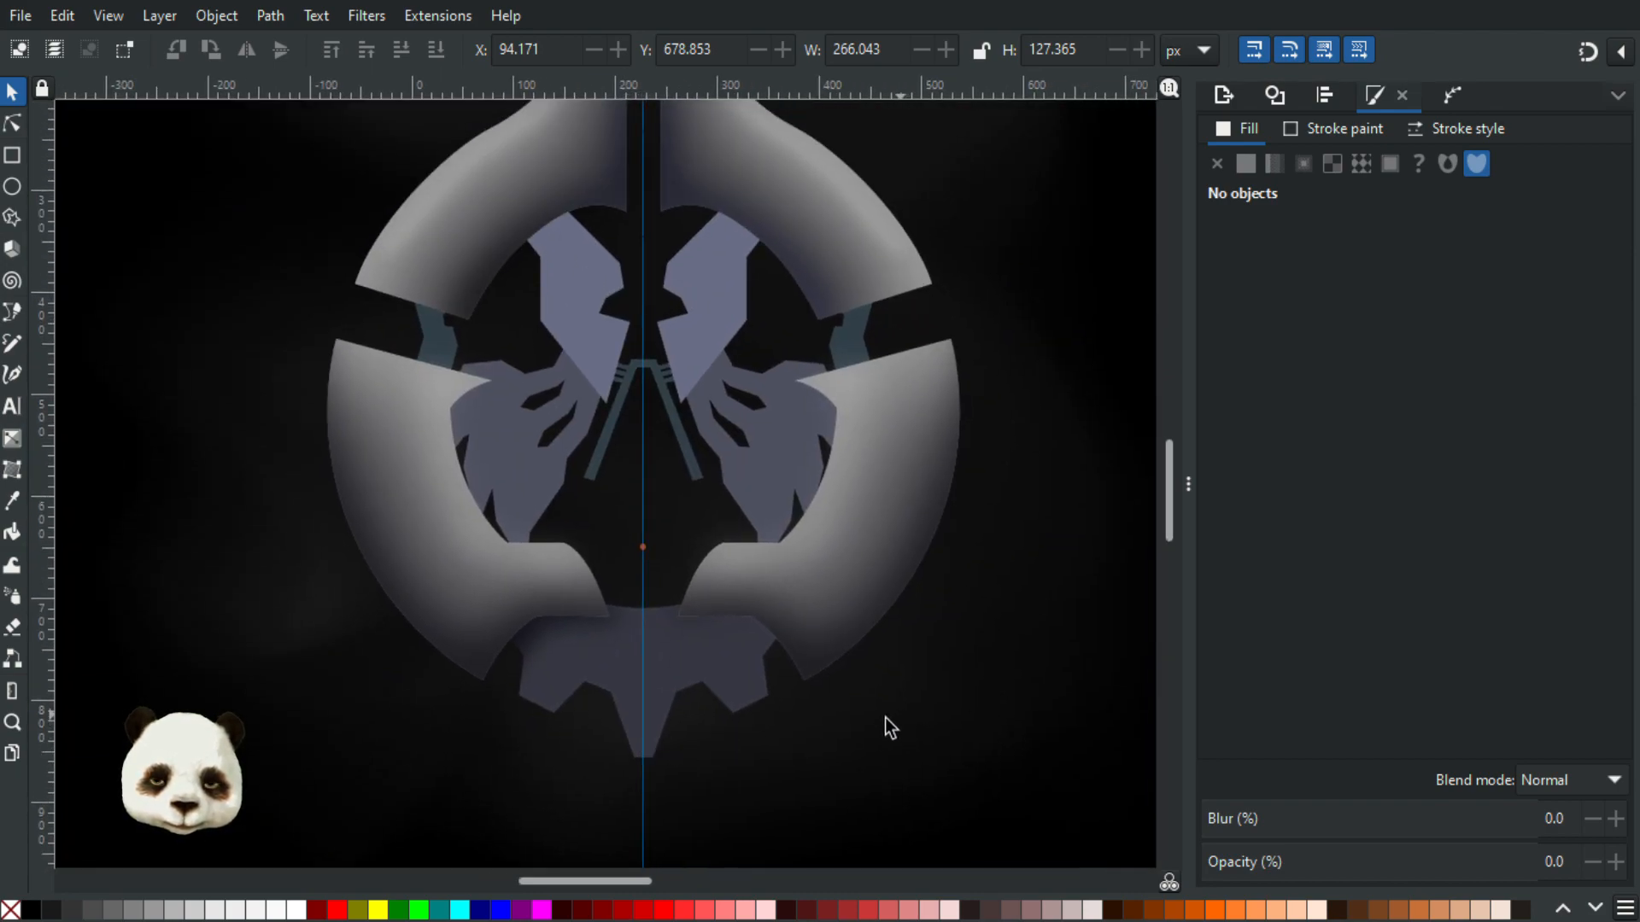
{"action": "scroll", "coordinate": [867, 719], "scroll_direction": "down", "scroll_amount": 1}
{"action": "scroll", "coordinate": [868, 717], "scroll_direction": "up", "scroll_amount": 1}
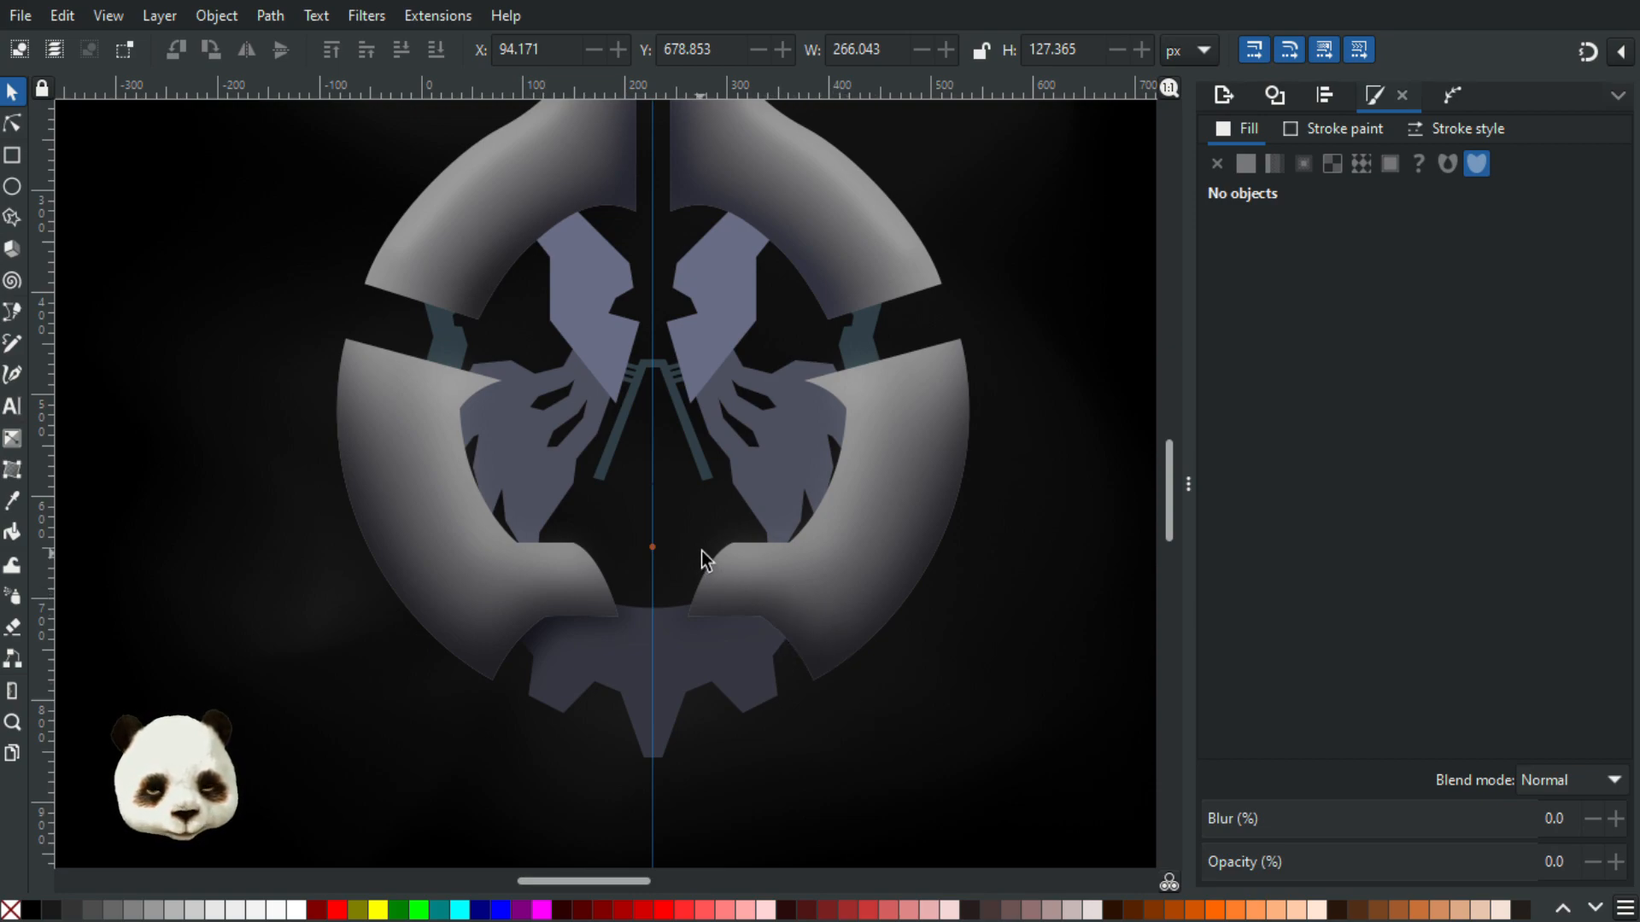
{"action": "scroll", "coordinate": [704, 547], "scroll_direction": "down", "scroll_amount": 2}
{"action": "scroll", "coordinate": [760, 502], "scroll_direction": "up", "scroll_amount": 1}
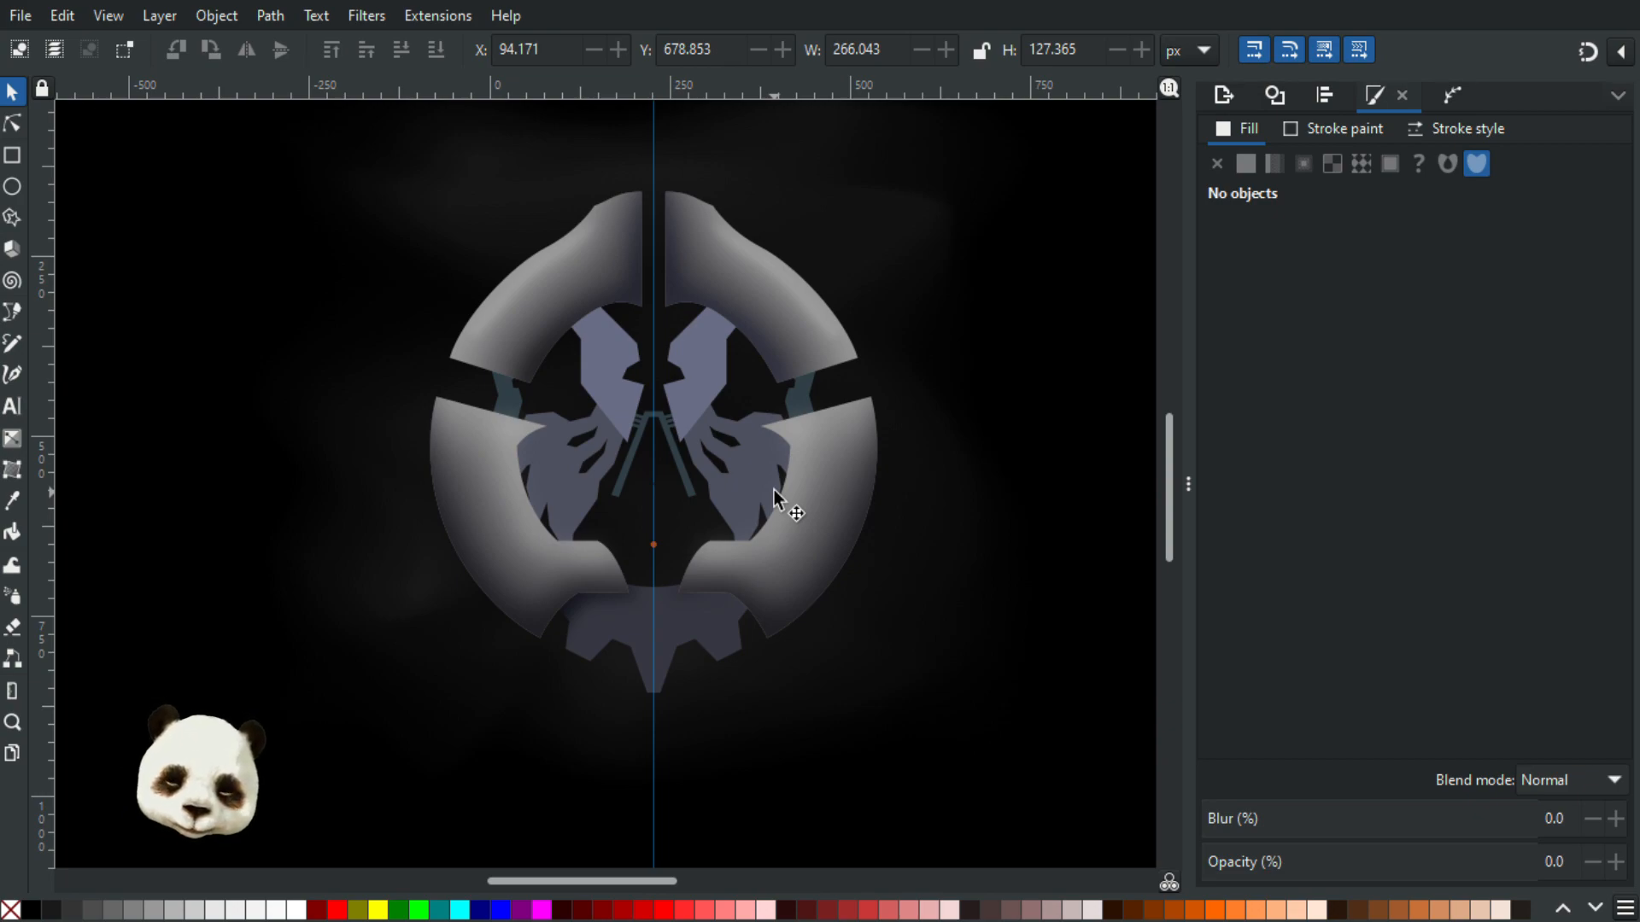
{"action": "scroll", "coordinate": [772, 681], "scroll_direction": "up", "scroll_amount": 3}
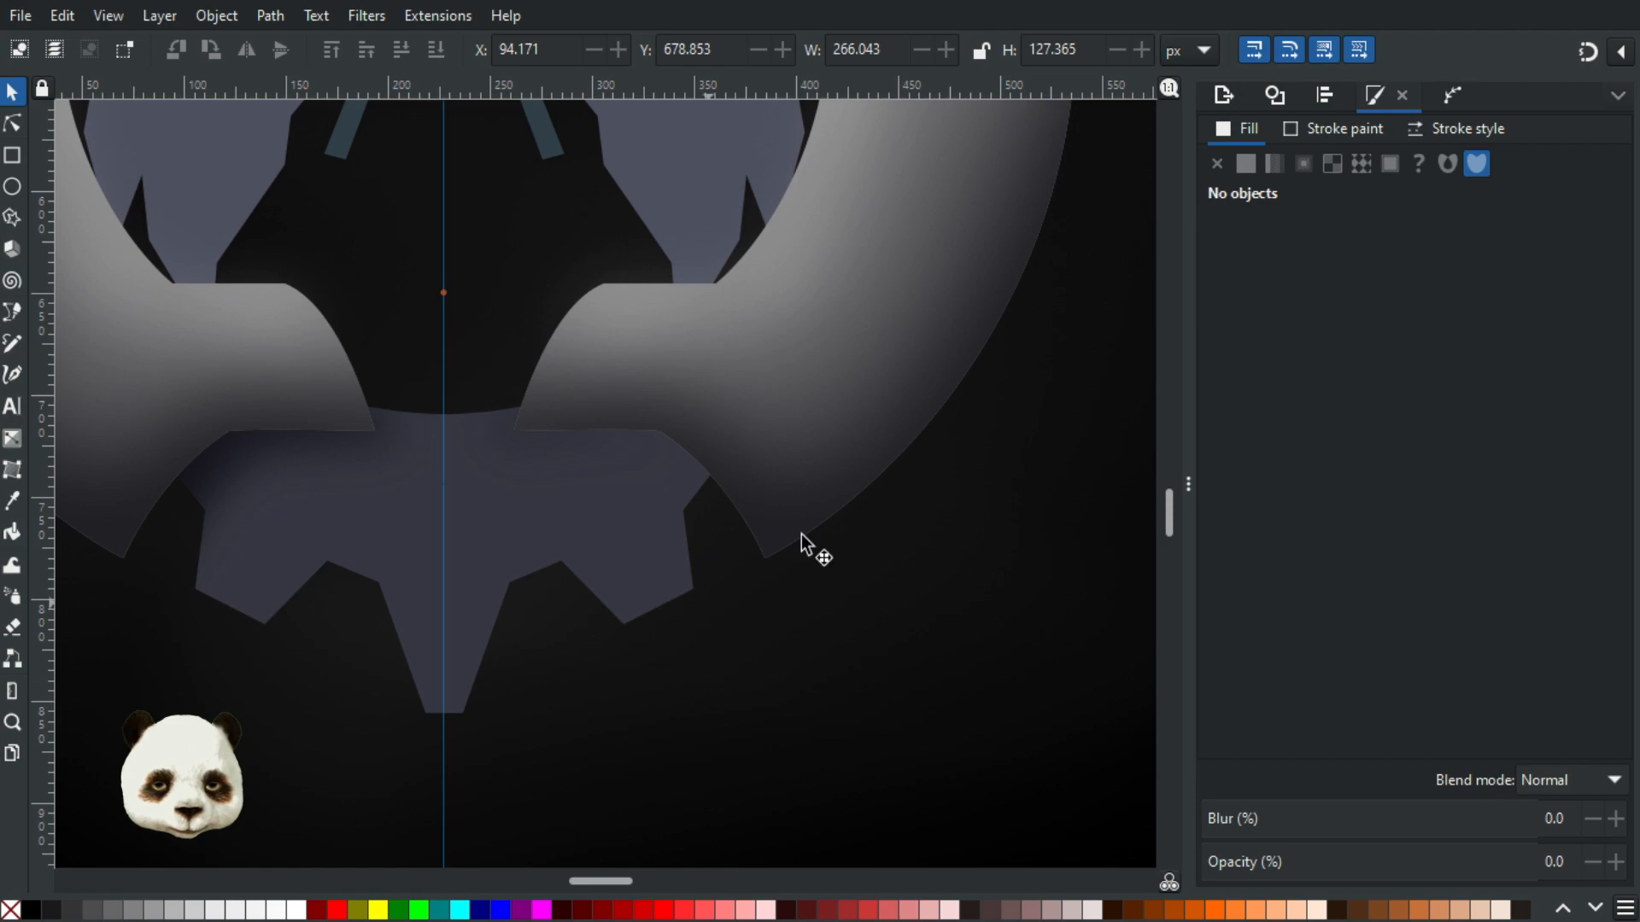
Select the mirrored emblem group, show its path effects, and switch Mirror symmetry off and back on
{"action": "left_click", "coordinate": [1451, 94]}
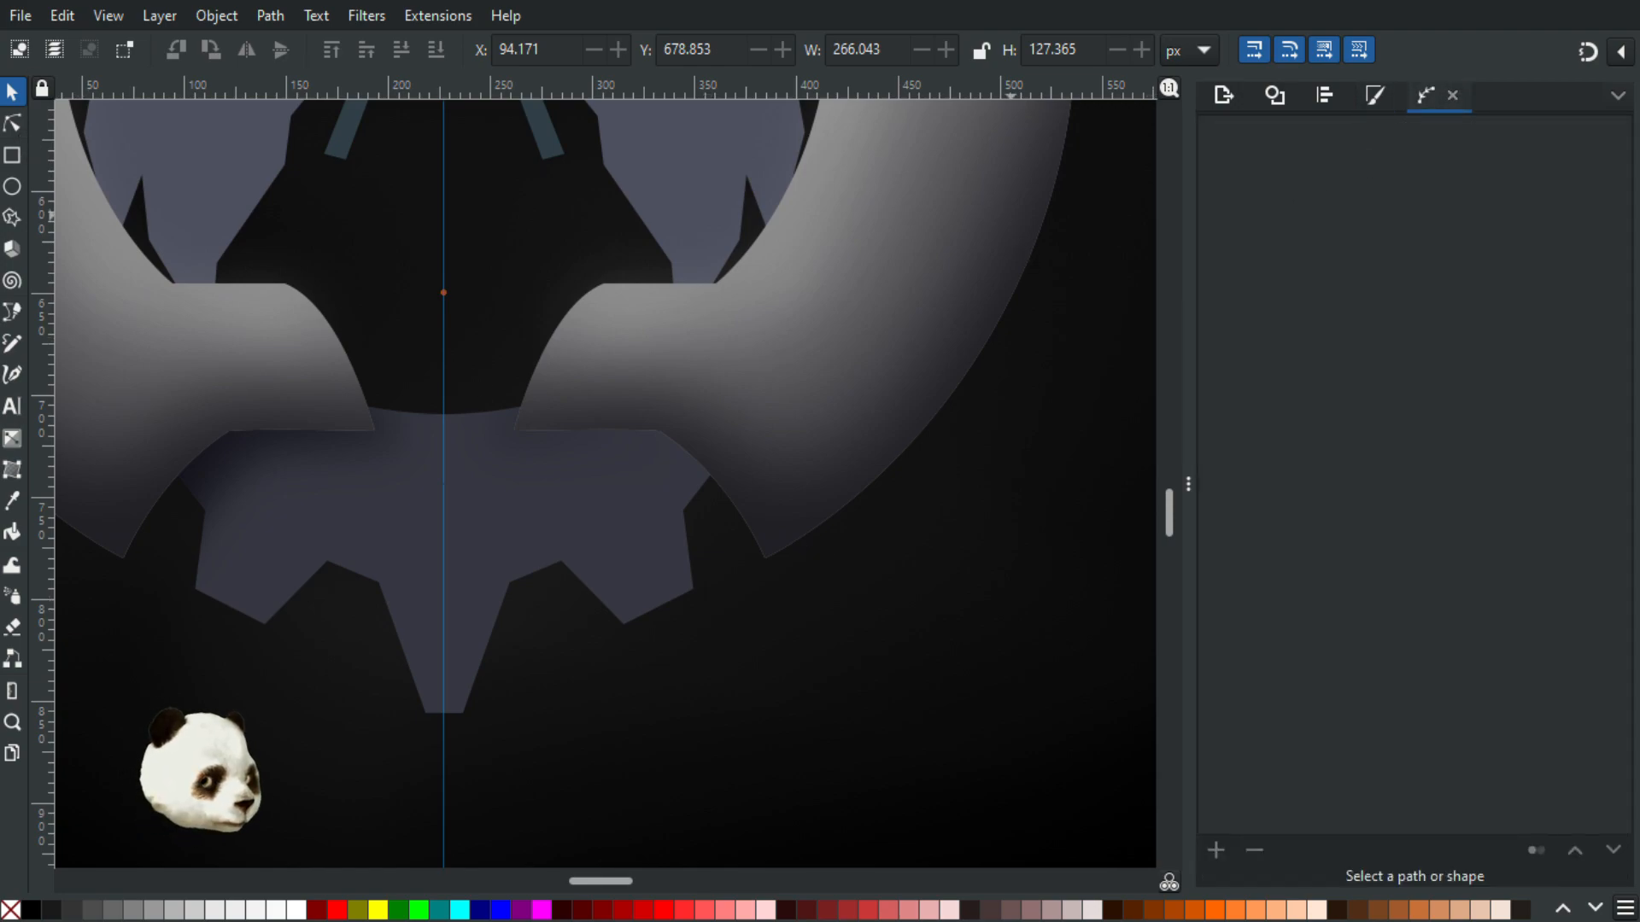
{"action": "left_click", "coordinate": [1011, 216]}
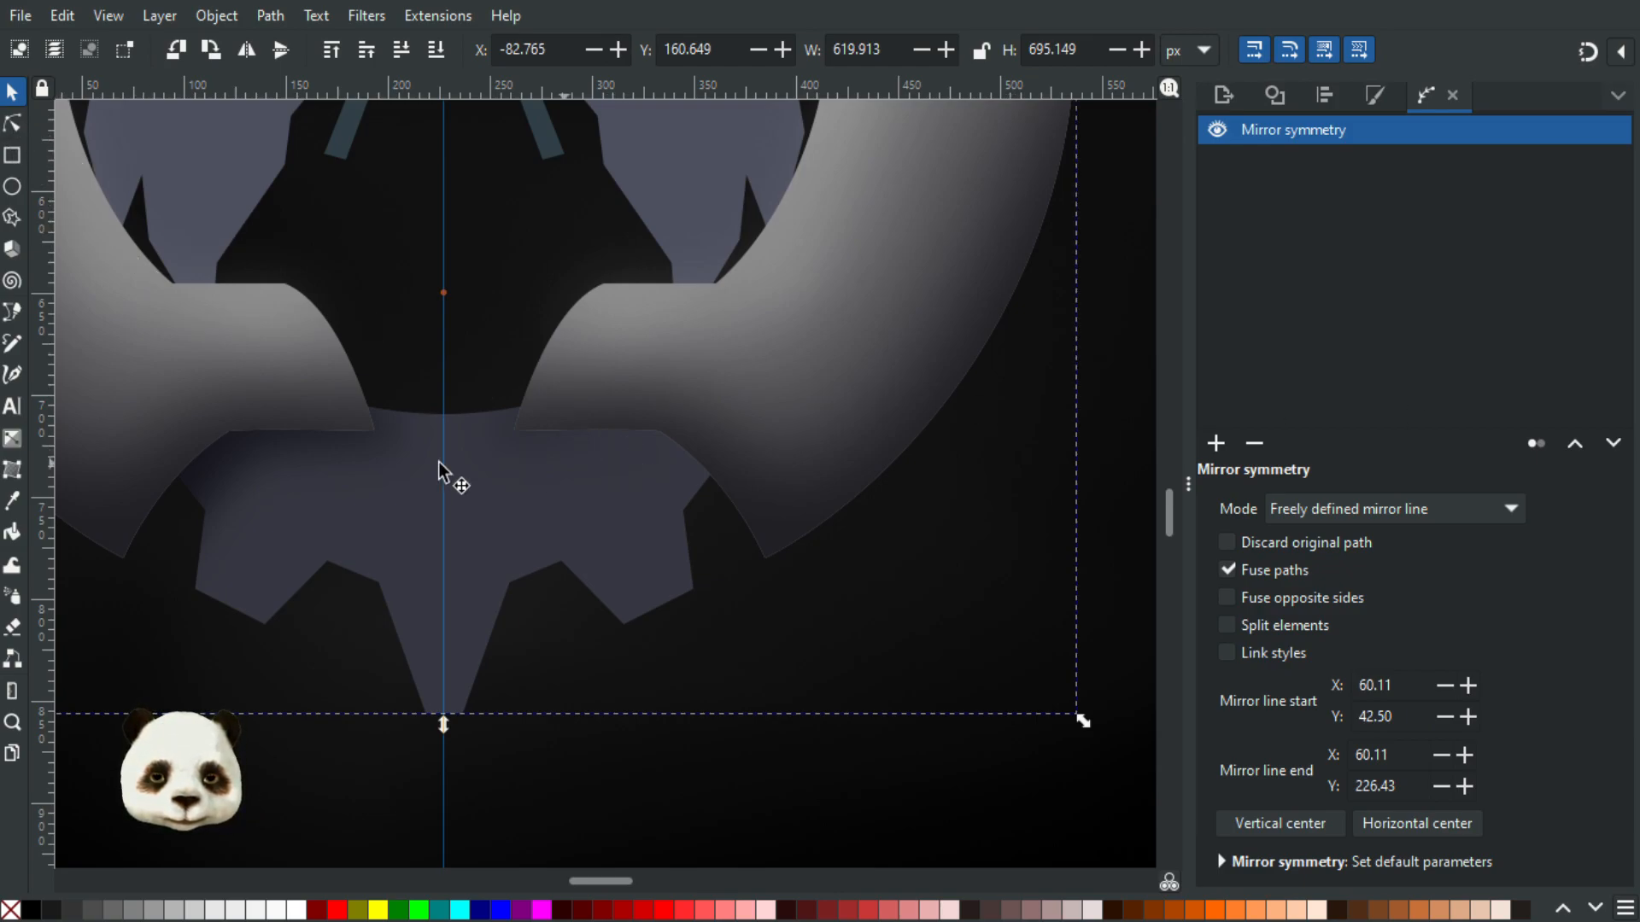
{"action": "left_click", "coordinate": [1217, 129]}
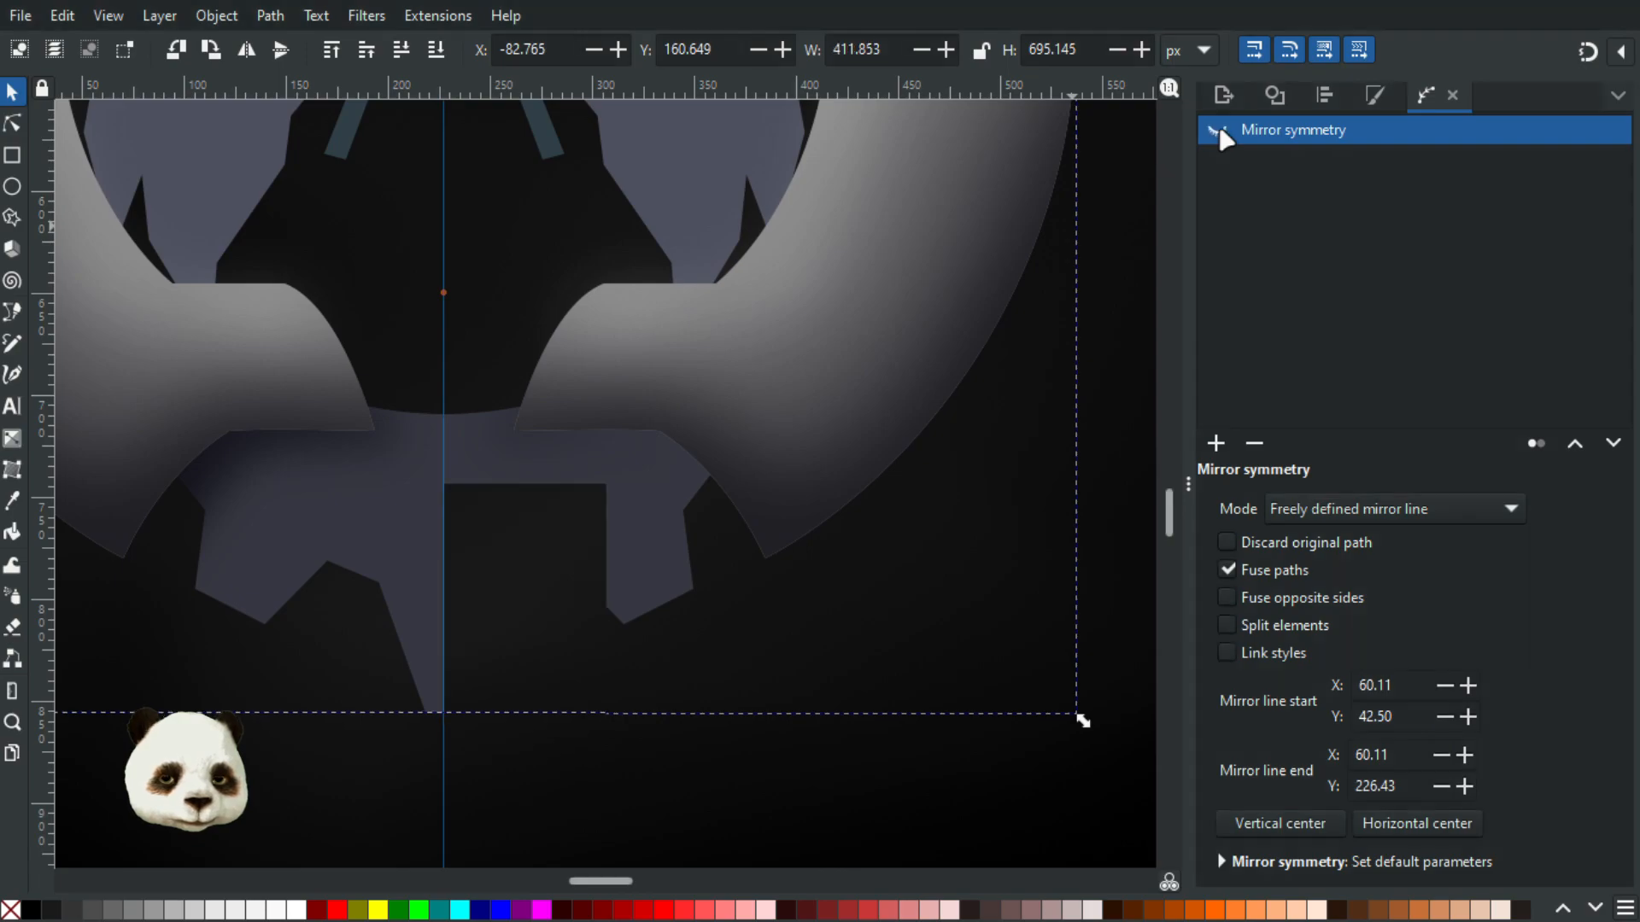
{"action": "left_click", "coordinate": [1217, 130]}
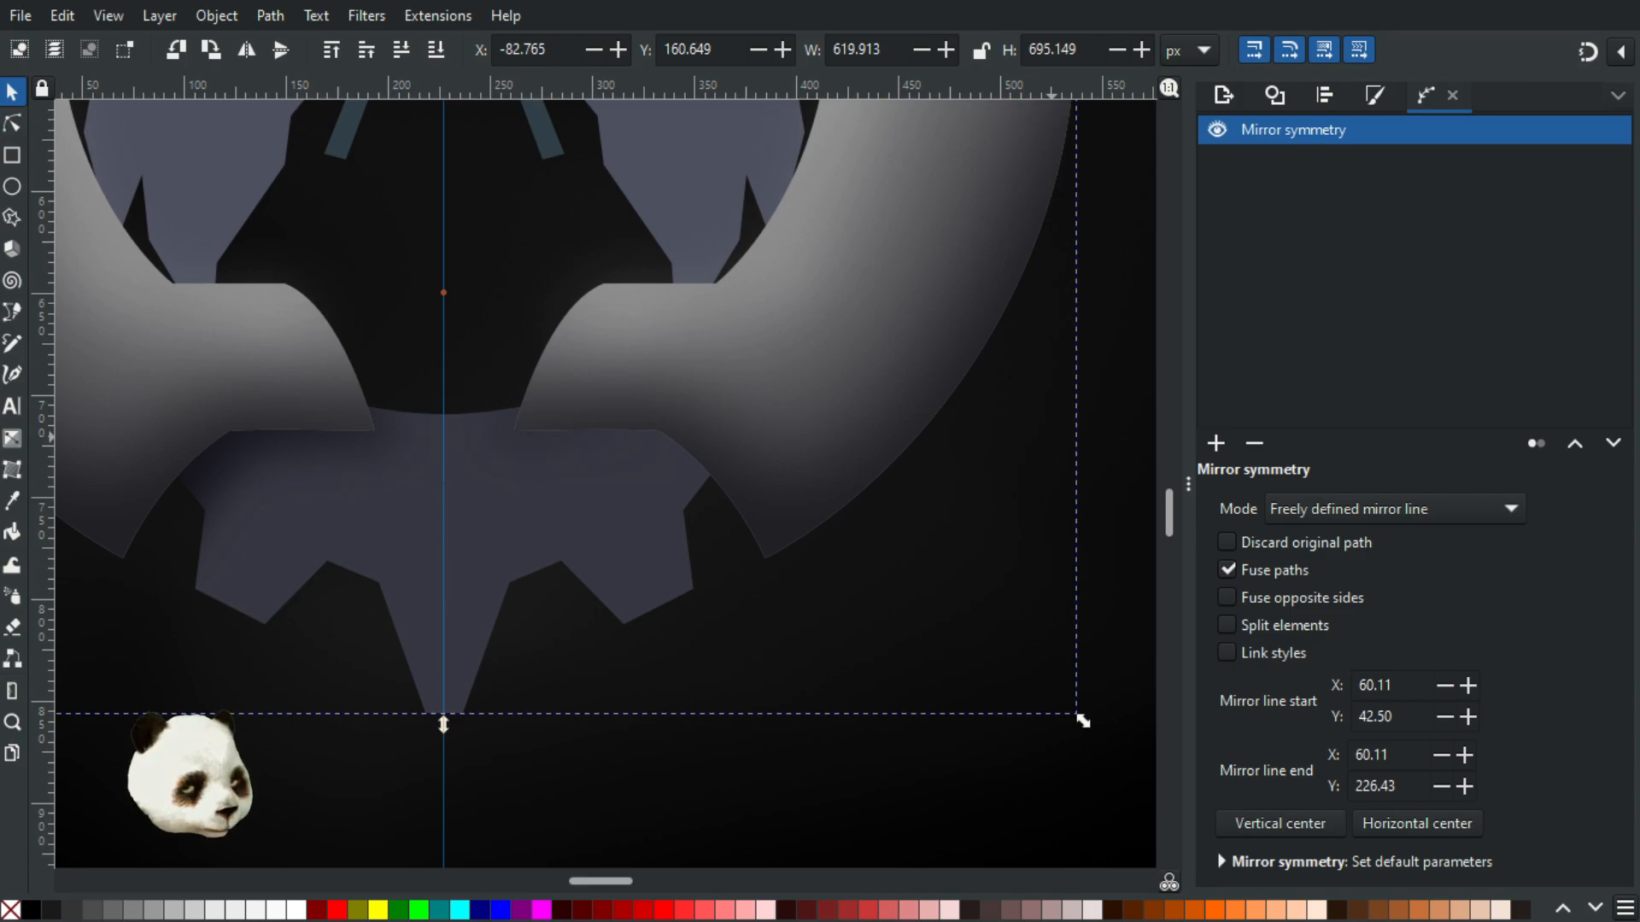
Select the shadow group, lower it one level in the stacking order, and raise it back
{"action": "key", "text": "Tab"}
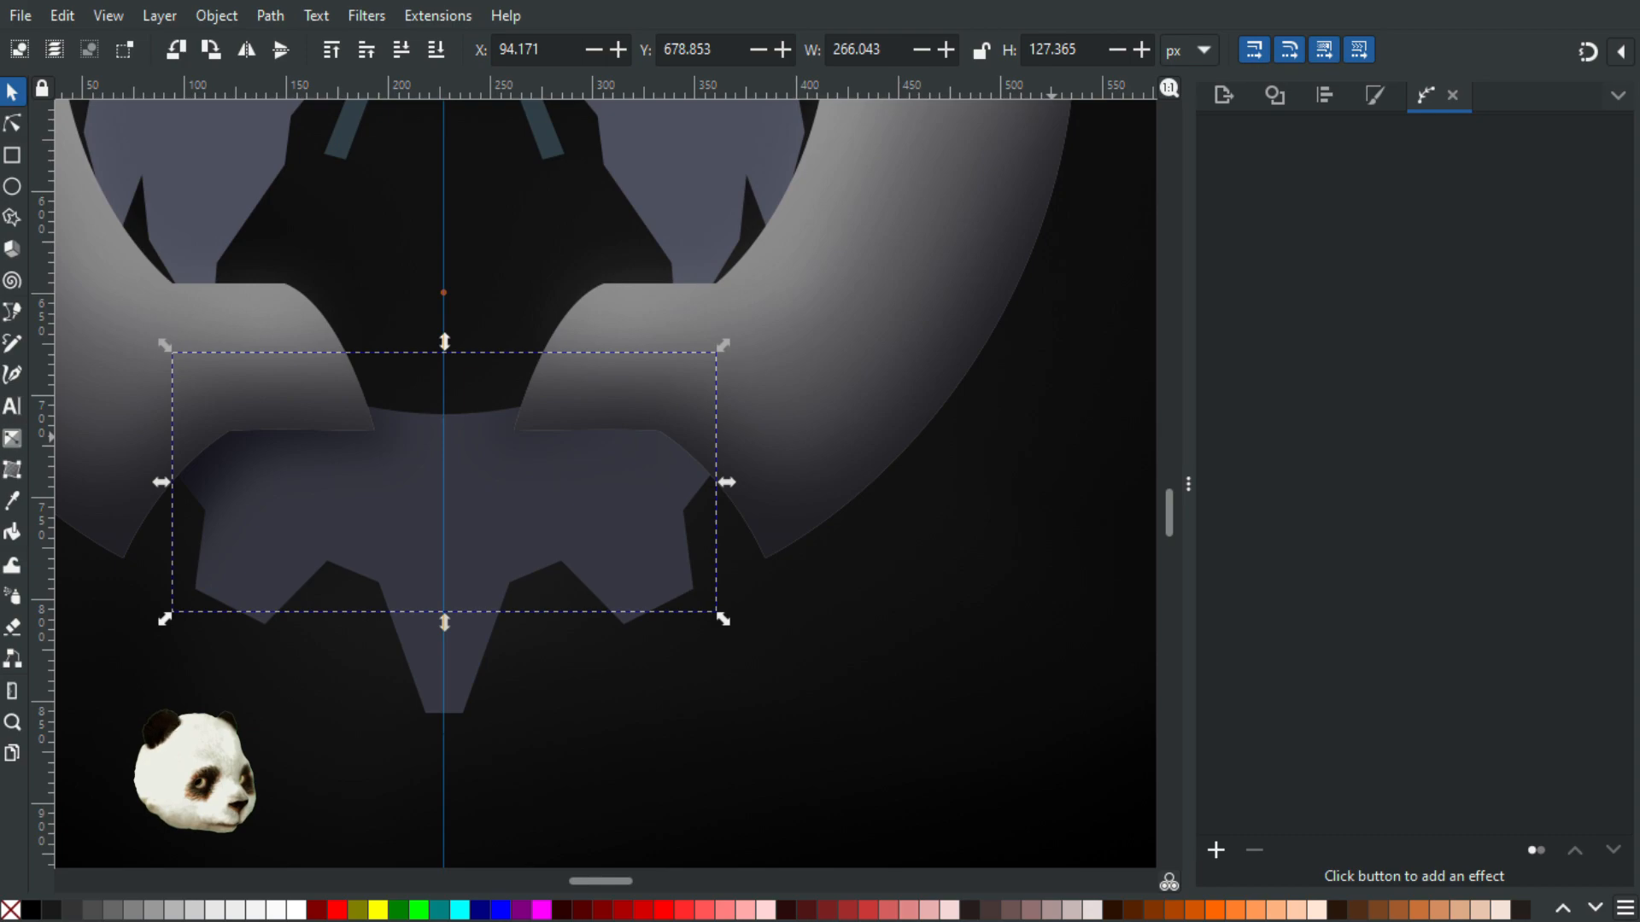
{"action": "key", "text": "Page_Down"}
{"action": "key", "text": "Page_Up"}
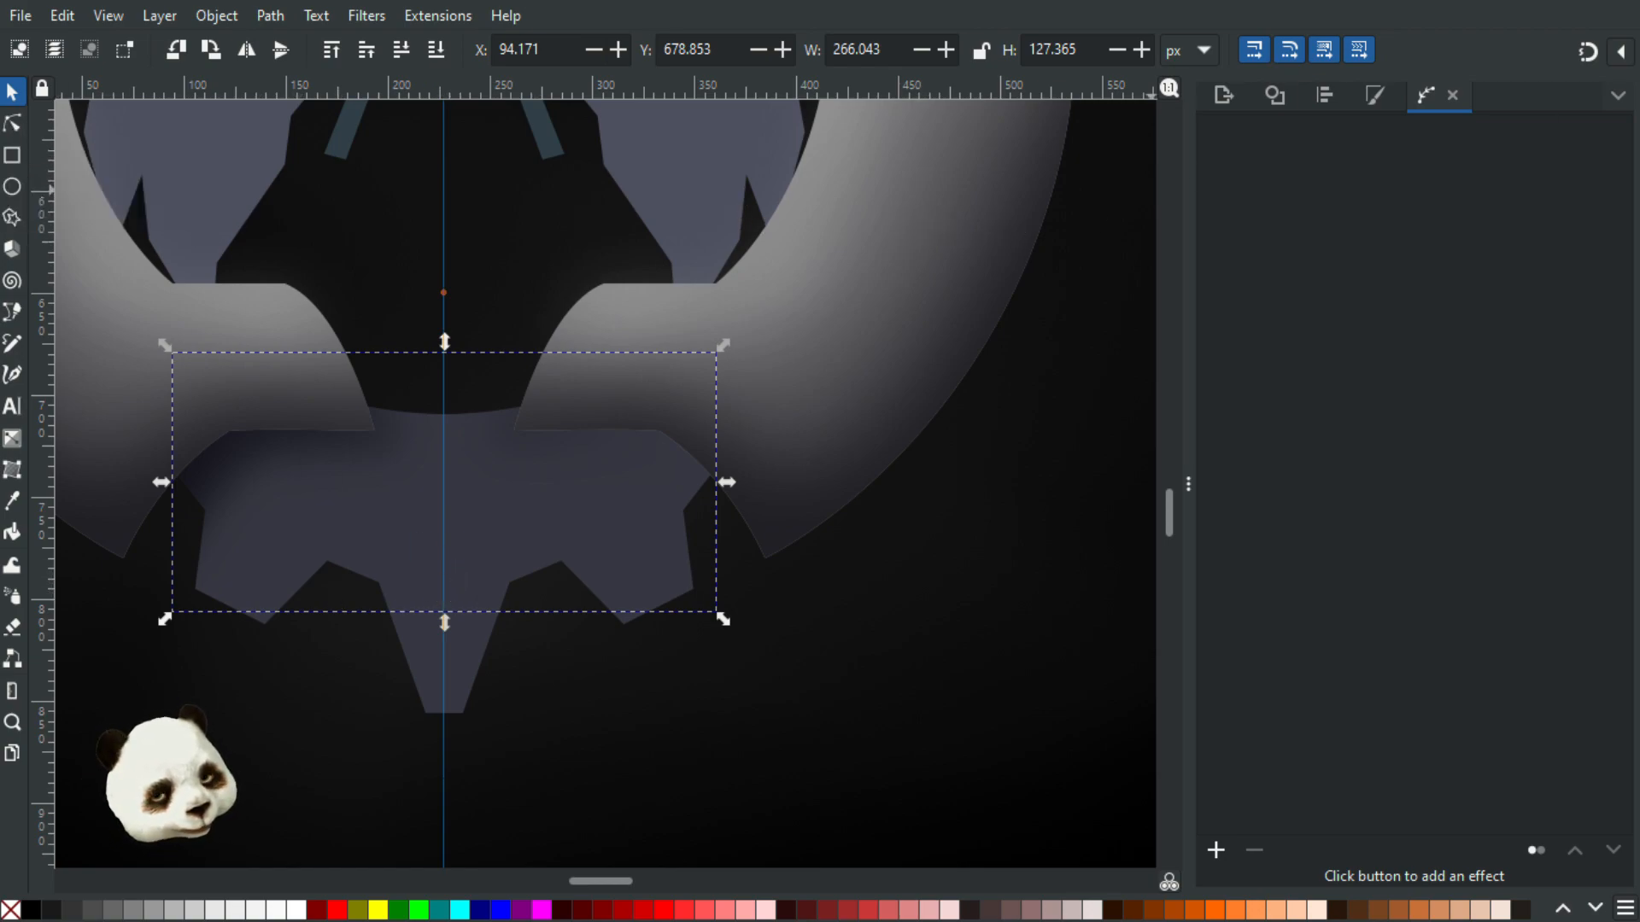
Reselect the mirrored emblem, enable Link styles, and try the mirror with Fuse paths off and Fuse opposite sides toggled, ending with Fuse paths on
{"action": "left_click", "coordinate": [513, 512]}
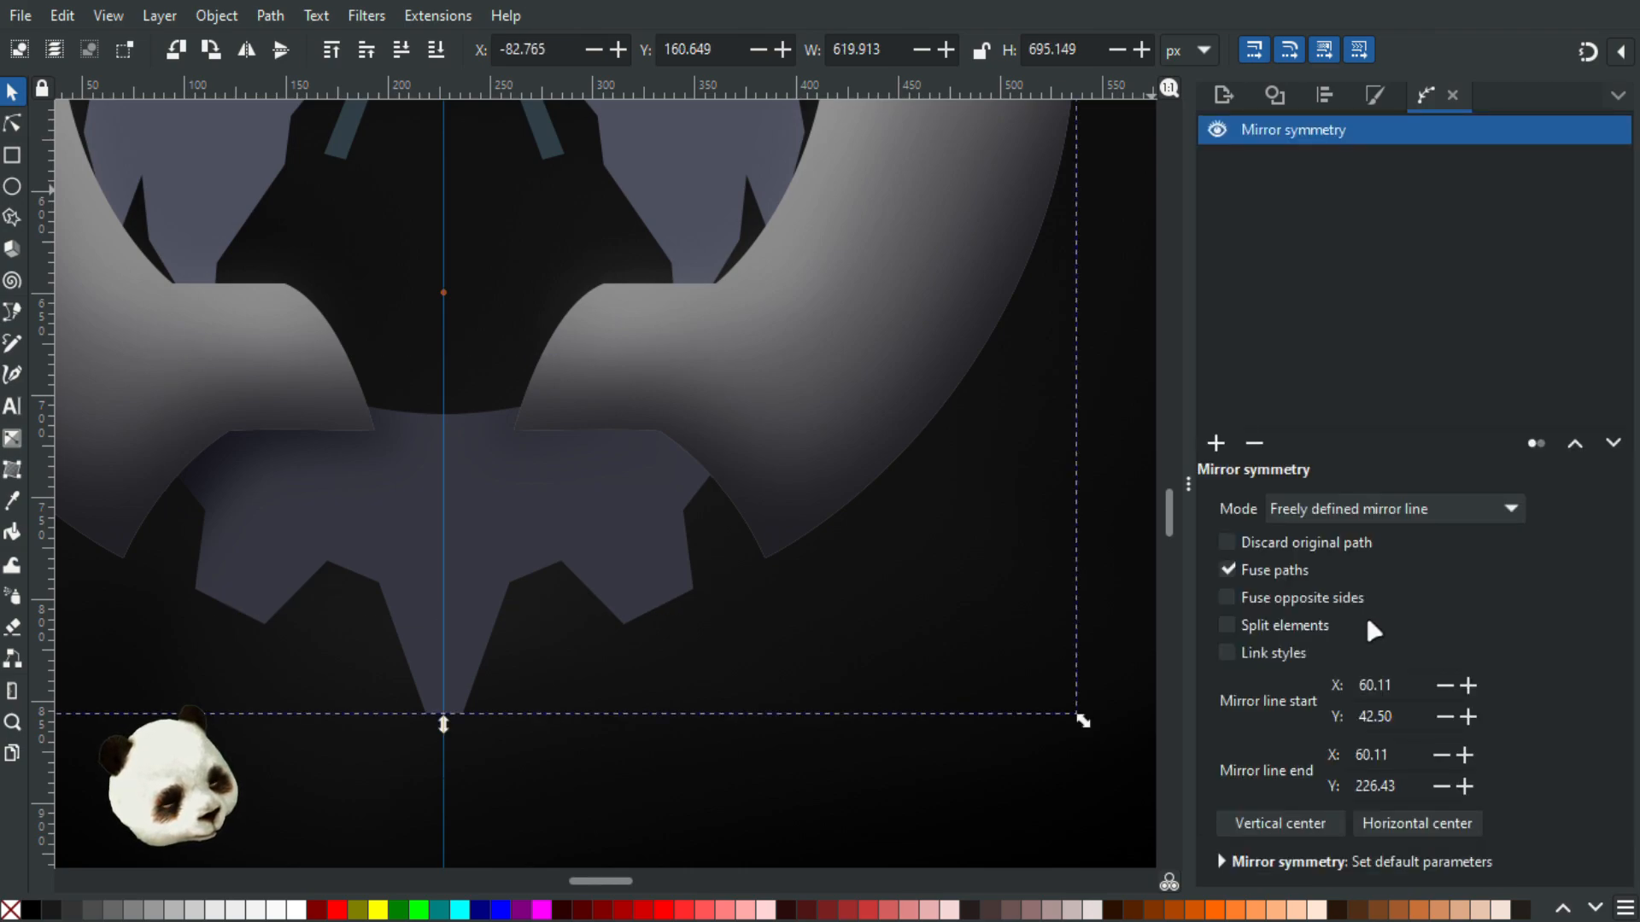
{"action": "left_click", "coordinate": [1226, 653]}
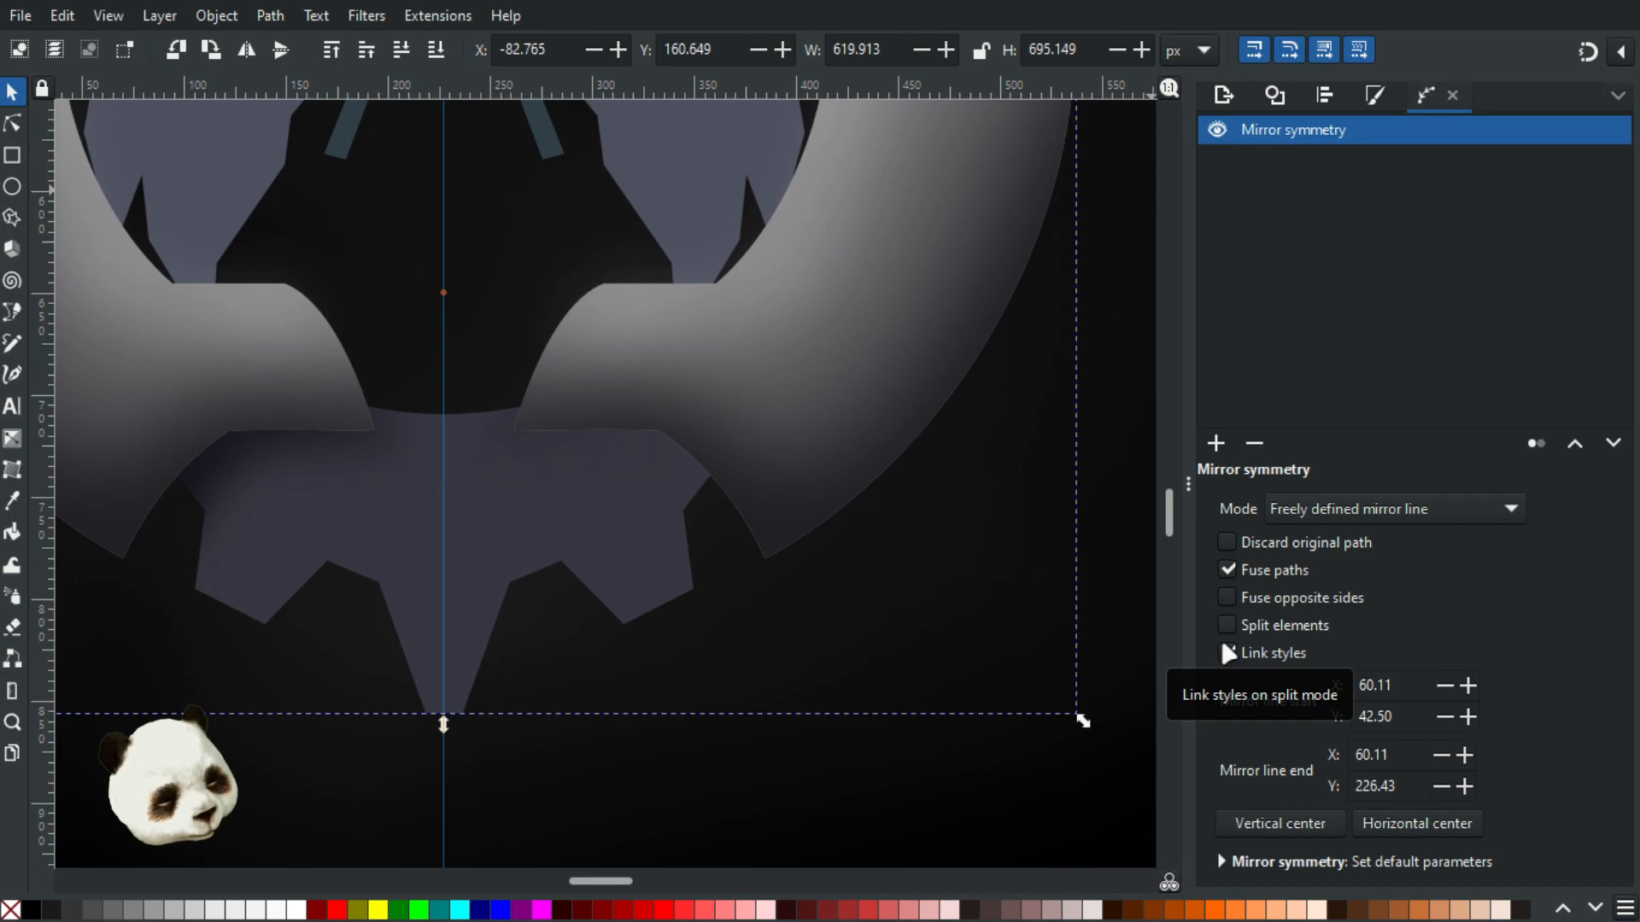
{"action": "left_click", "coordinate": [1227, 569]}
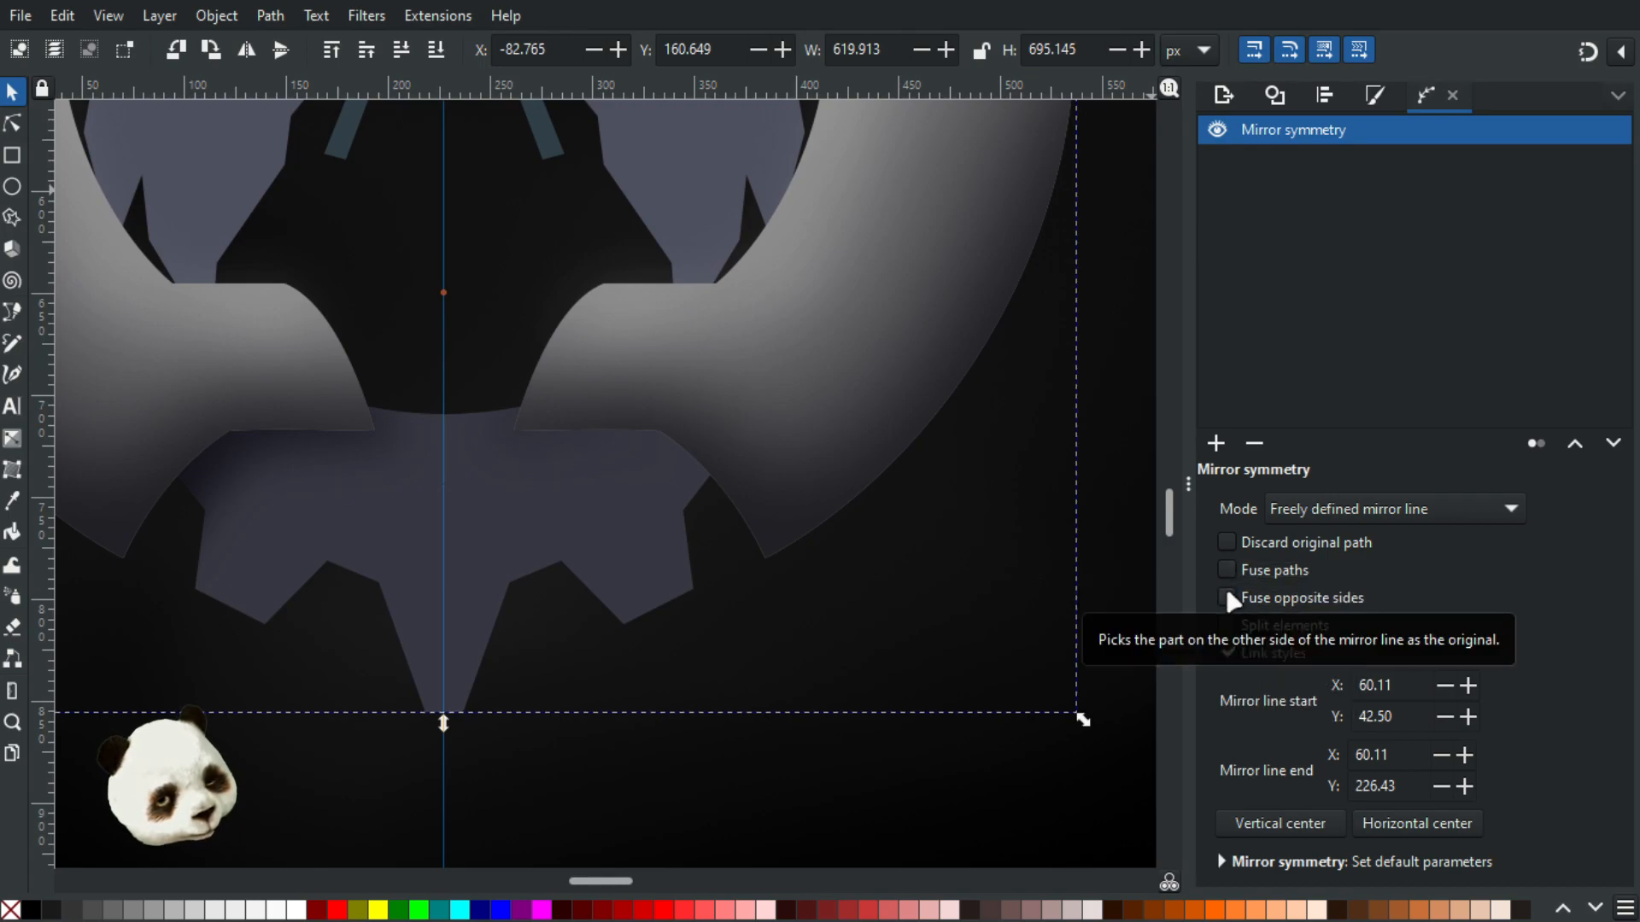
{"action": "left_click", "coordinate": [1228, 598]}
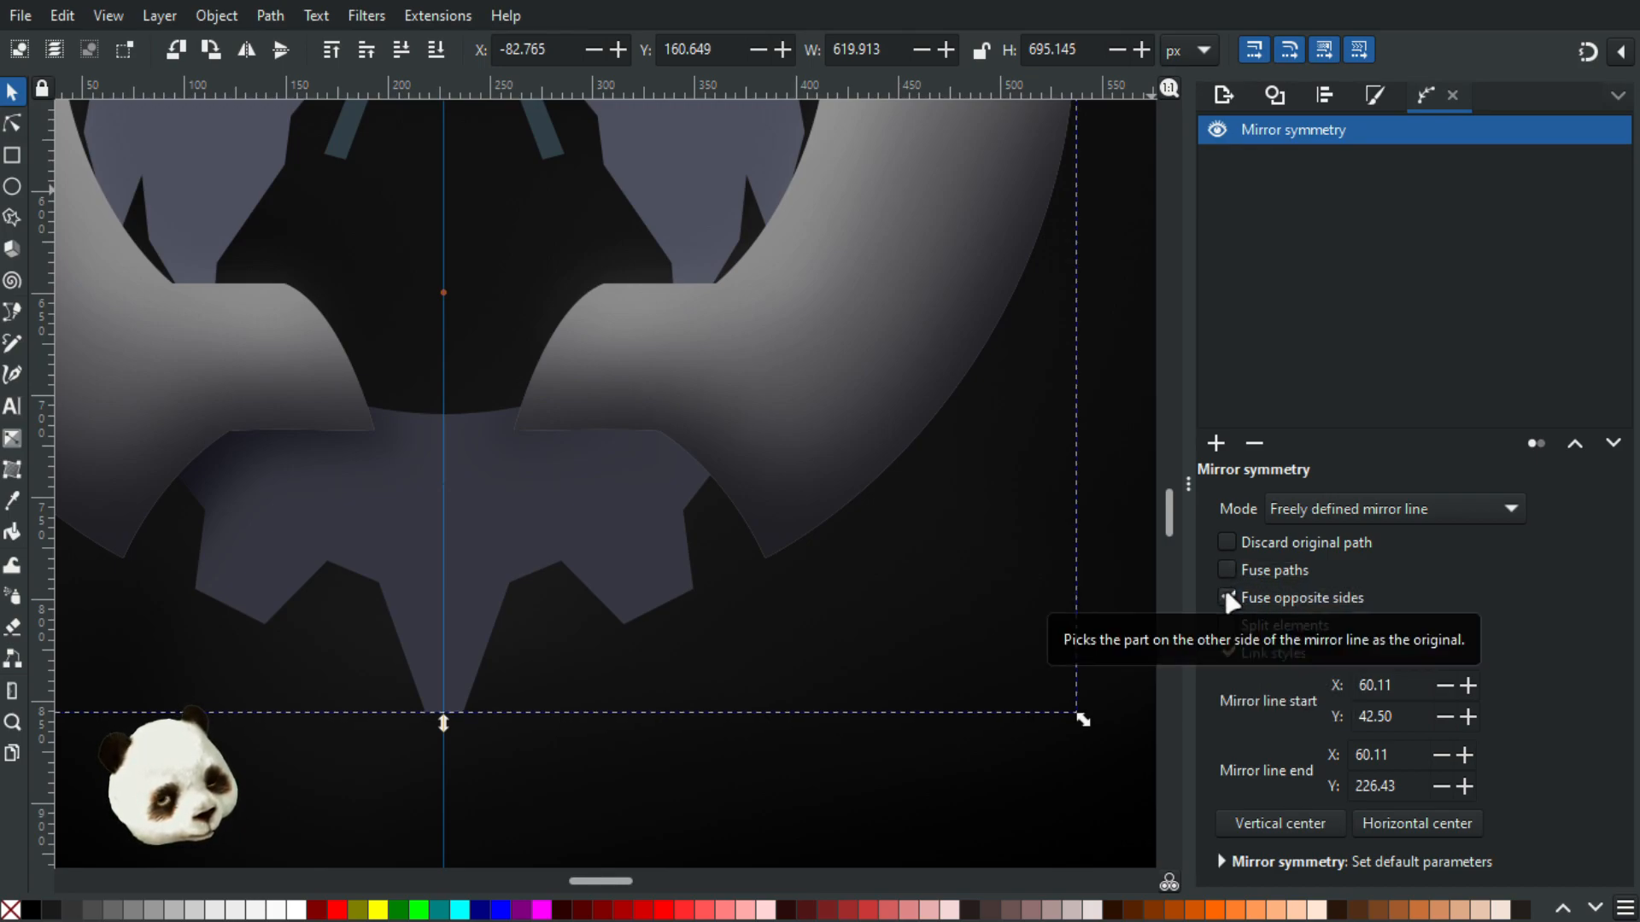
{"action": "left_click", "coordinate": [1227, 597]}
{"action": "scroll", "coordinate": [839, 592], "scroll_direction": "down", "scroll_amount": 3}
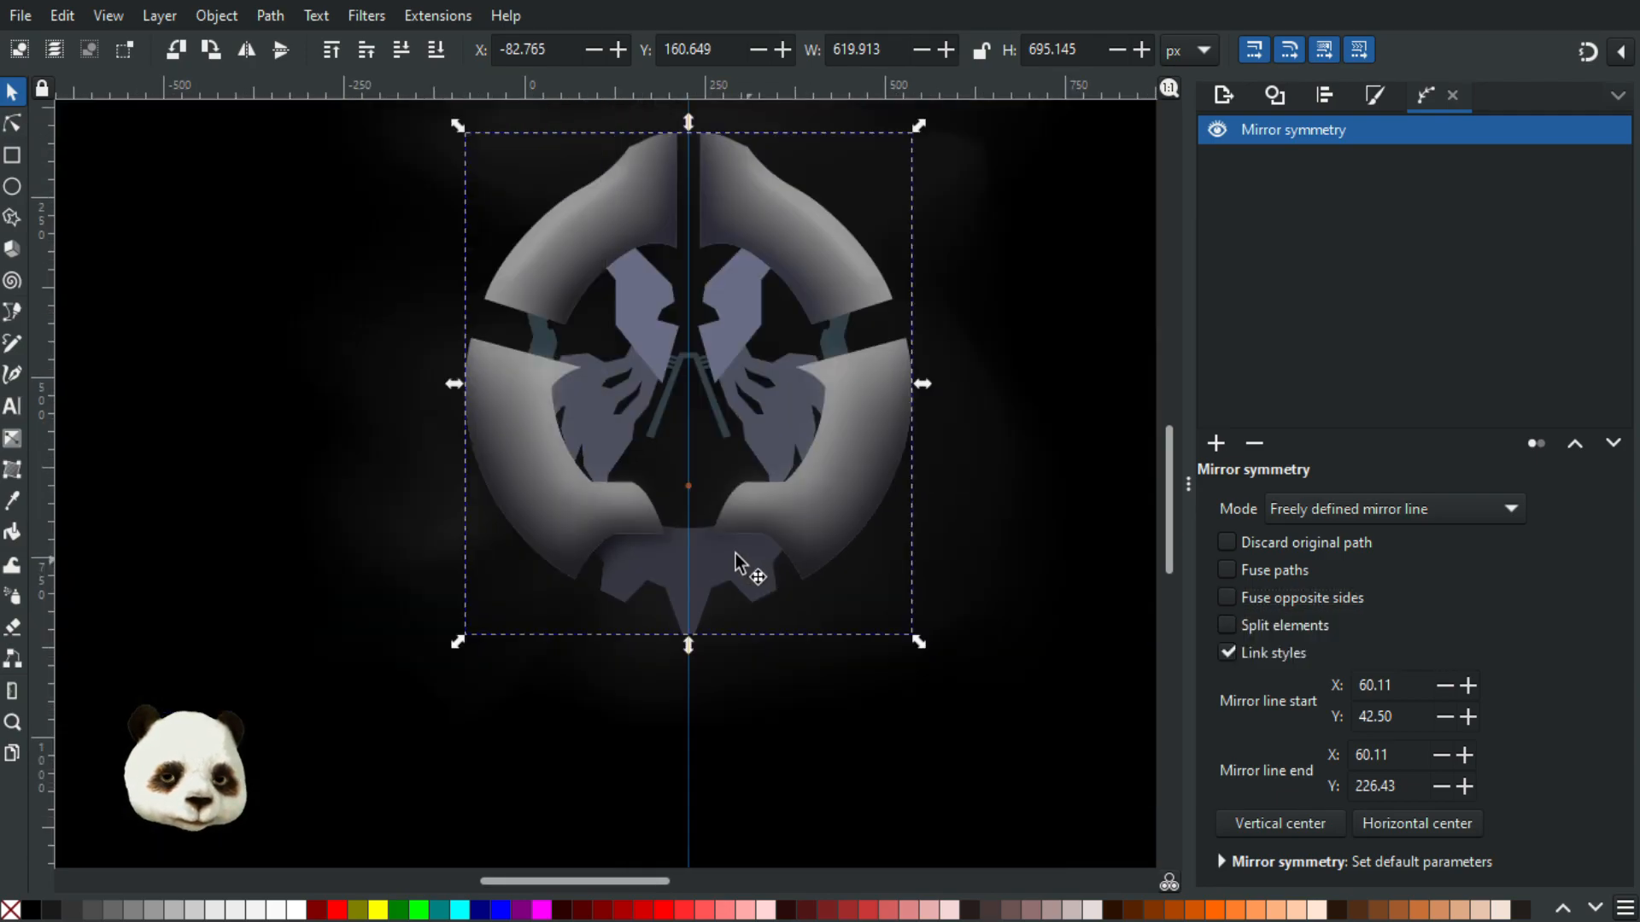
{"action": "scroll", "coordinate": [739, 565], "scroll_direction": "up", "scroll_amount": 2}
{"action": "left_click", "coordinate": [1230, 568]}
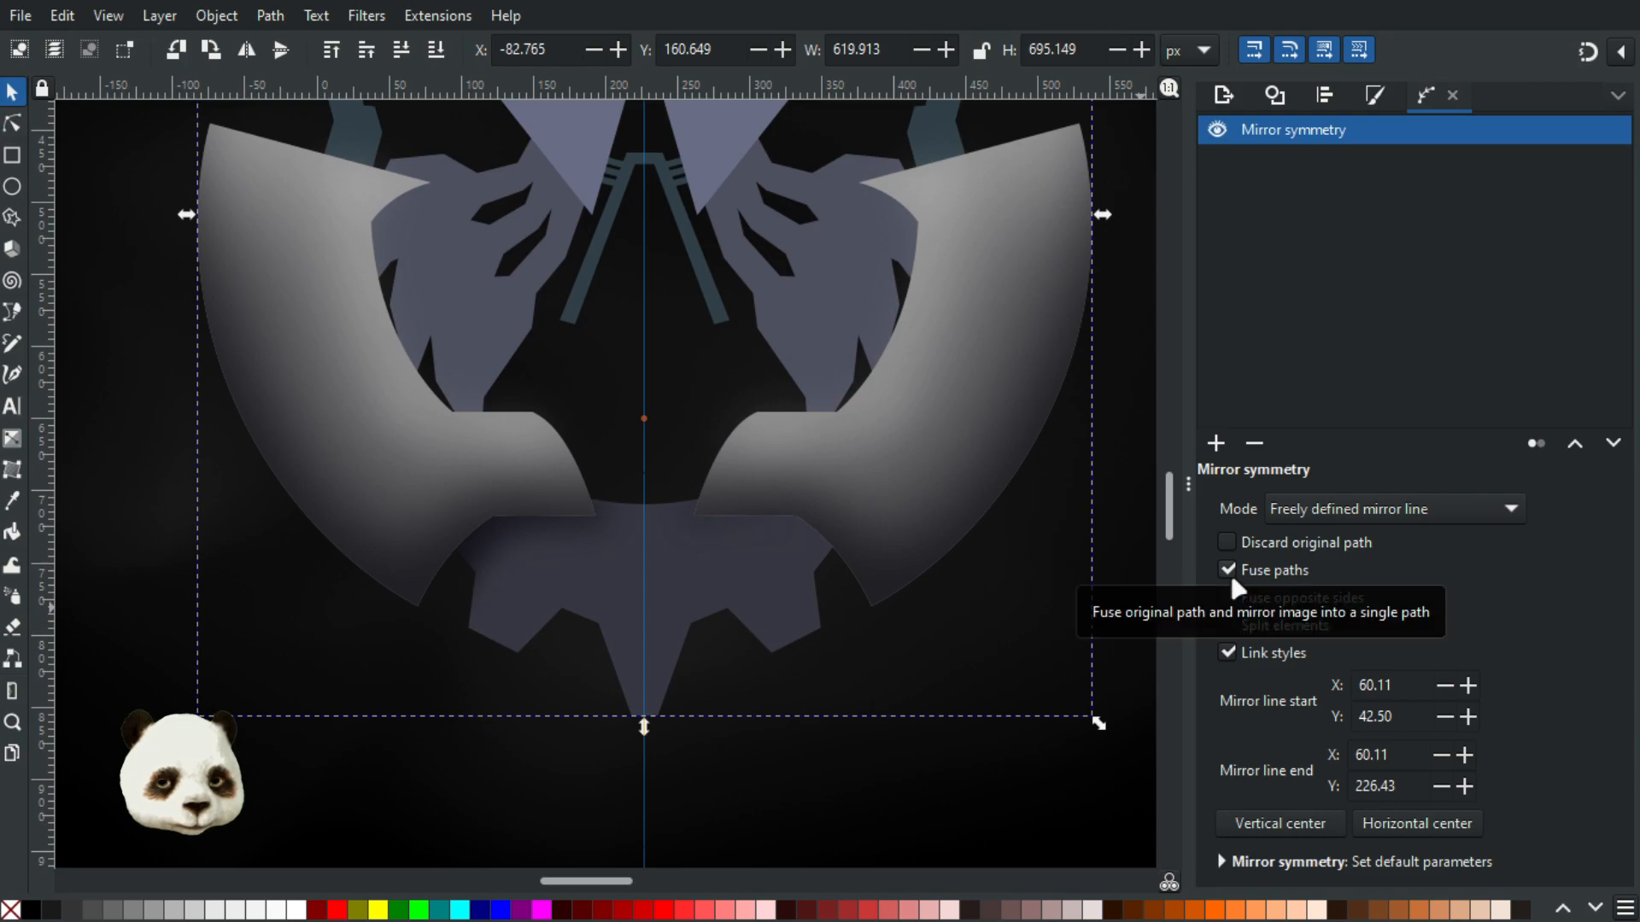
Turn off Link styles for the mirror effect, switching Fuse paths off and back on
{"action": "scroll", "coordinate": [954, 543], "scroll_direction": "up", "scroll_amount": 5}
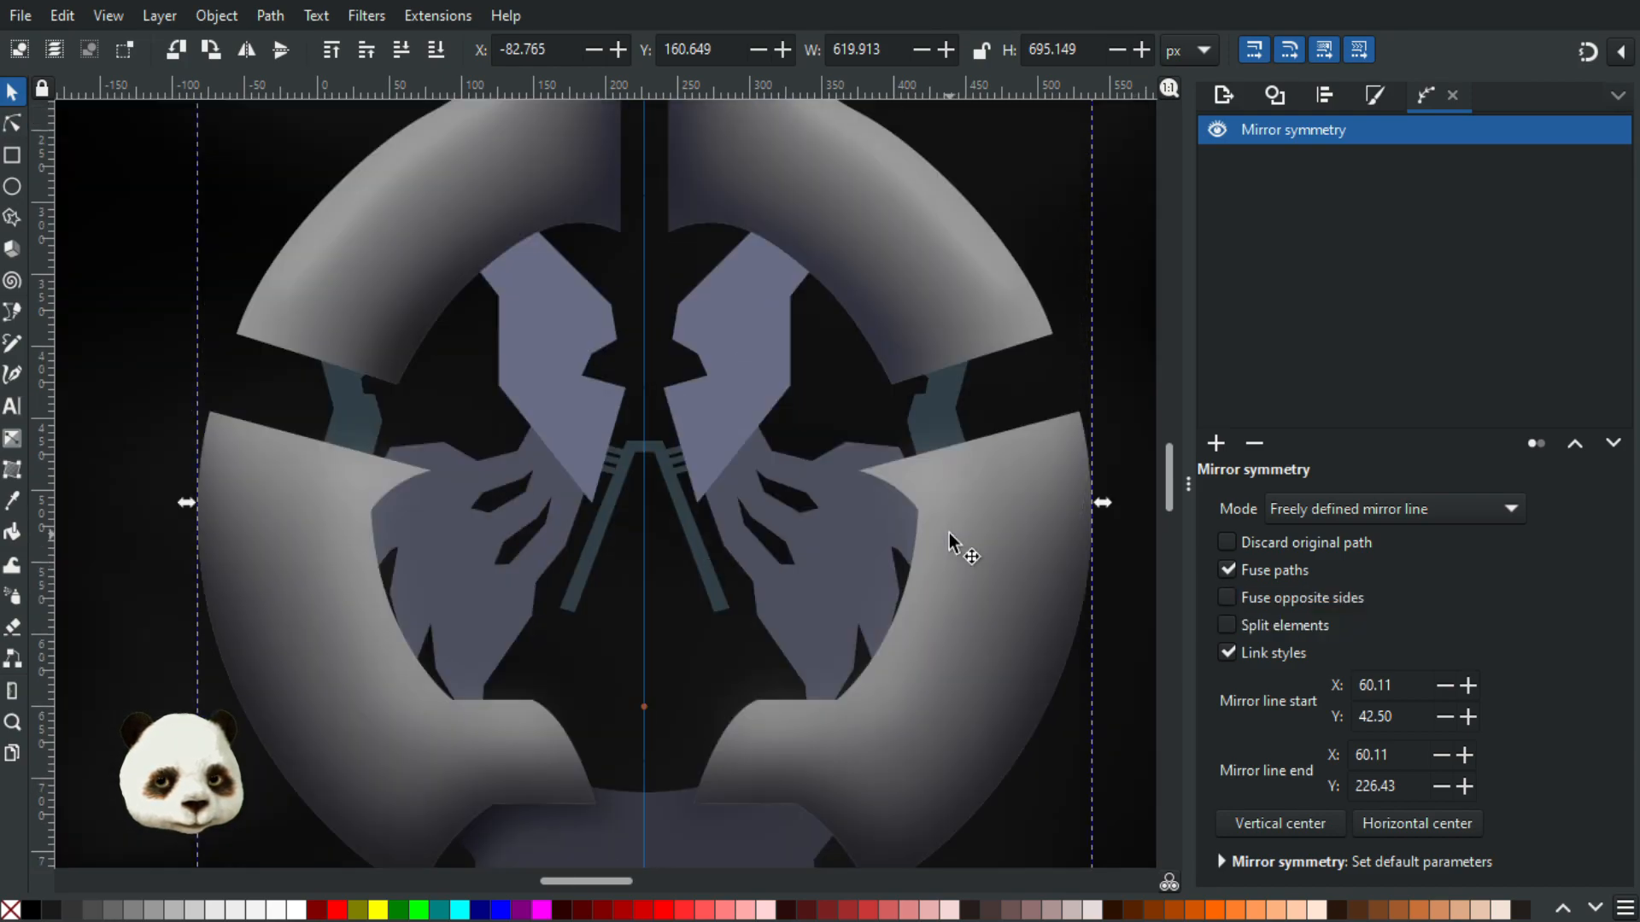
{"action": "scroll", "coordinate": [956, 547], "scroll_direction": "down", "scroll_amount": 3}
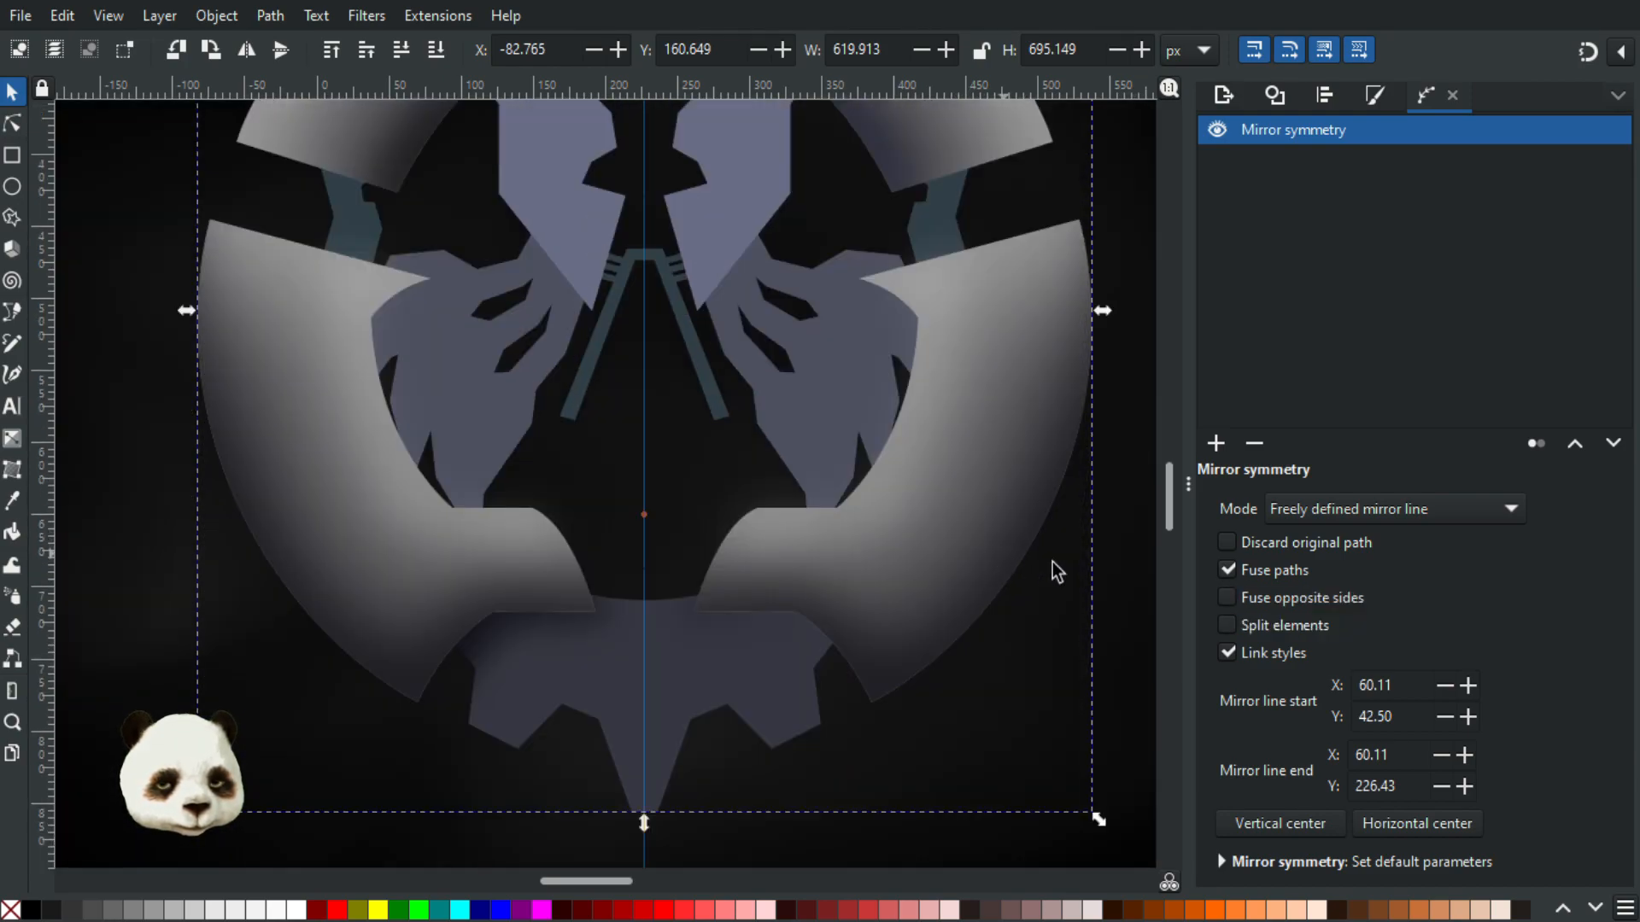
{"action": "left_click", "coordinate": [1227, 569]}
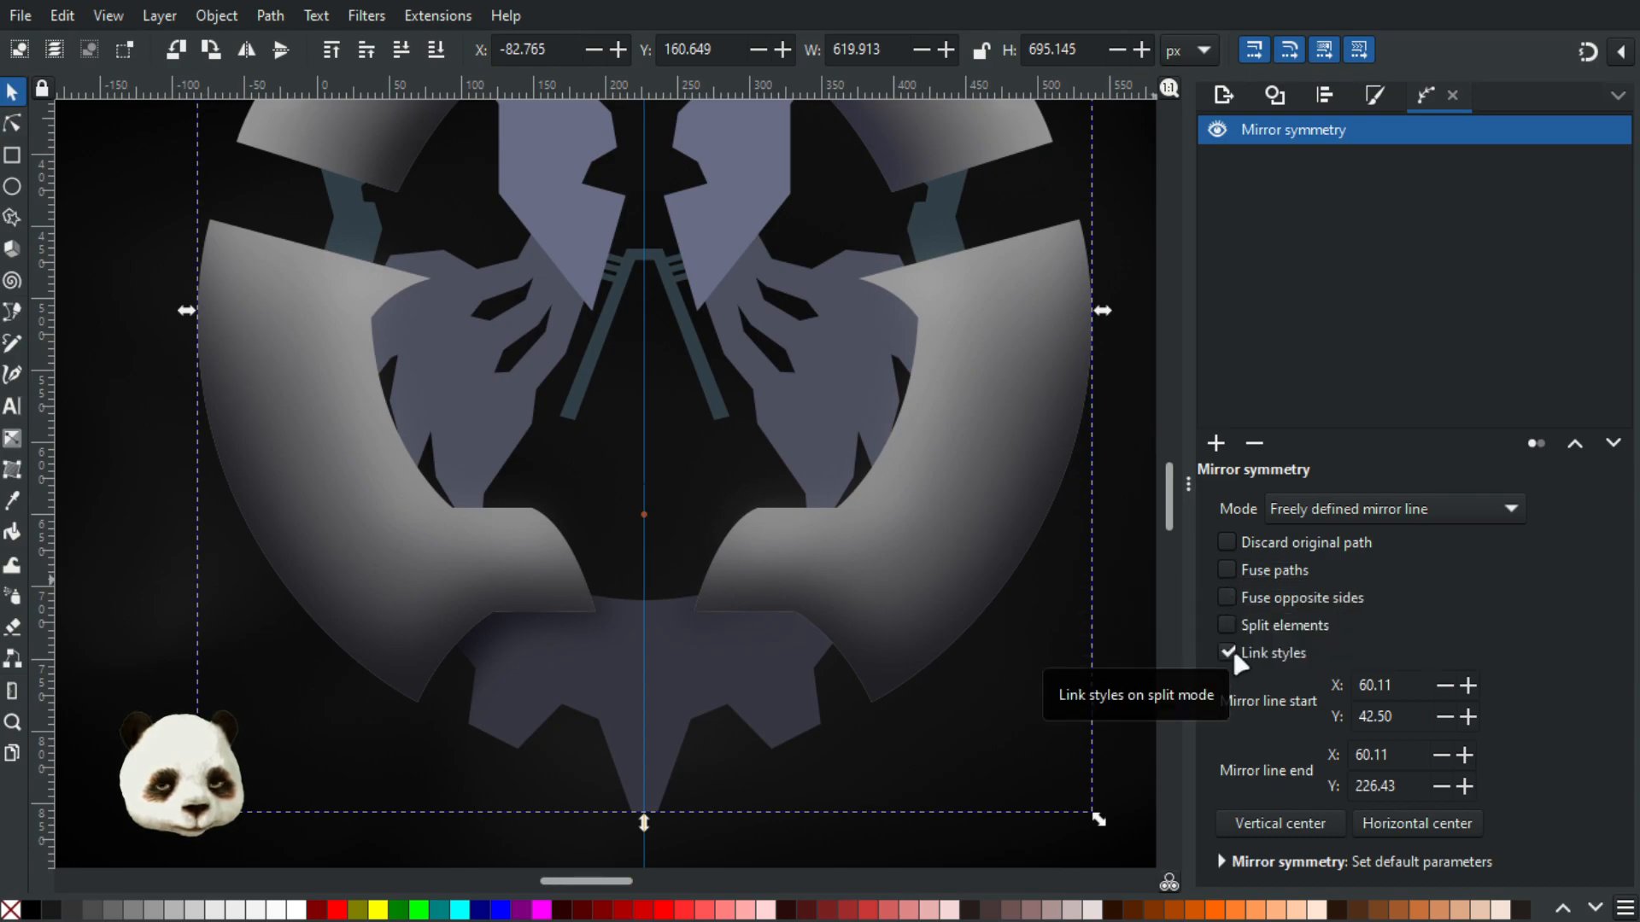
{"action": "left_click", "coordinate": [1235, 654]}
{"action": "left_click", "coordinate": [1228, 566]}
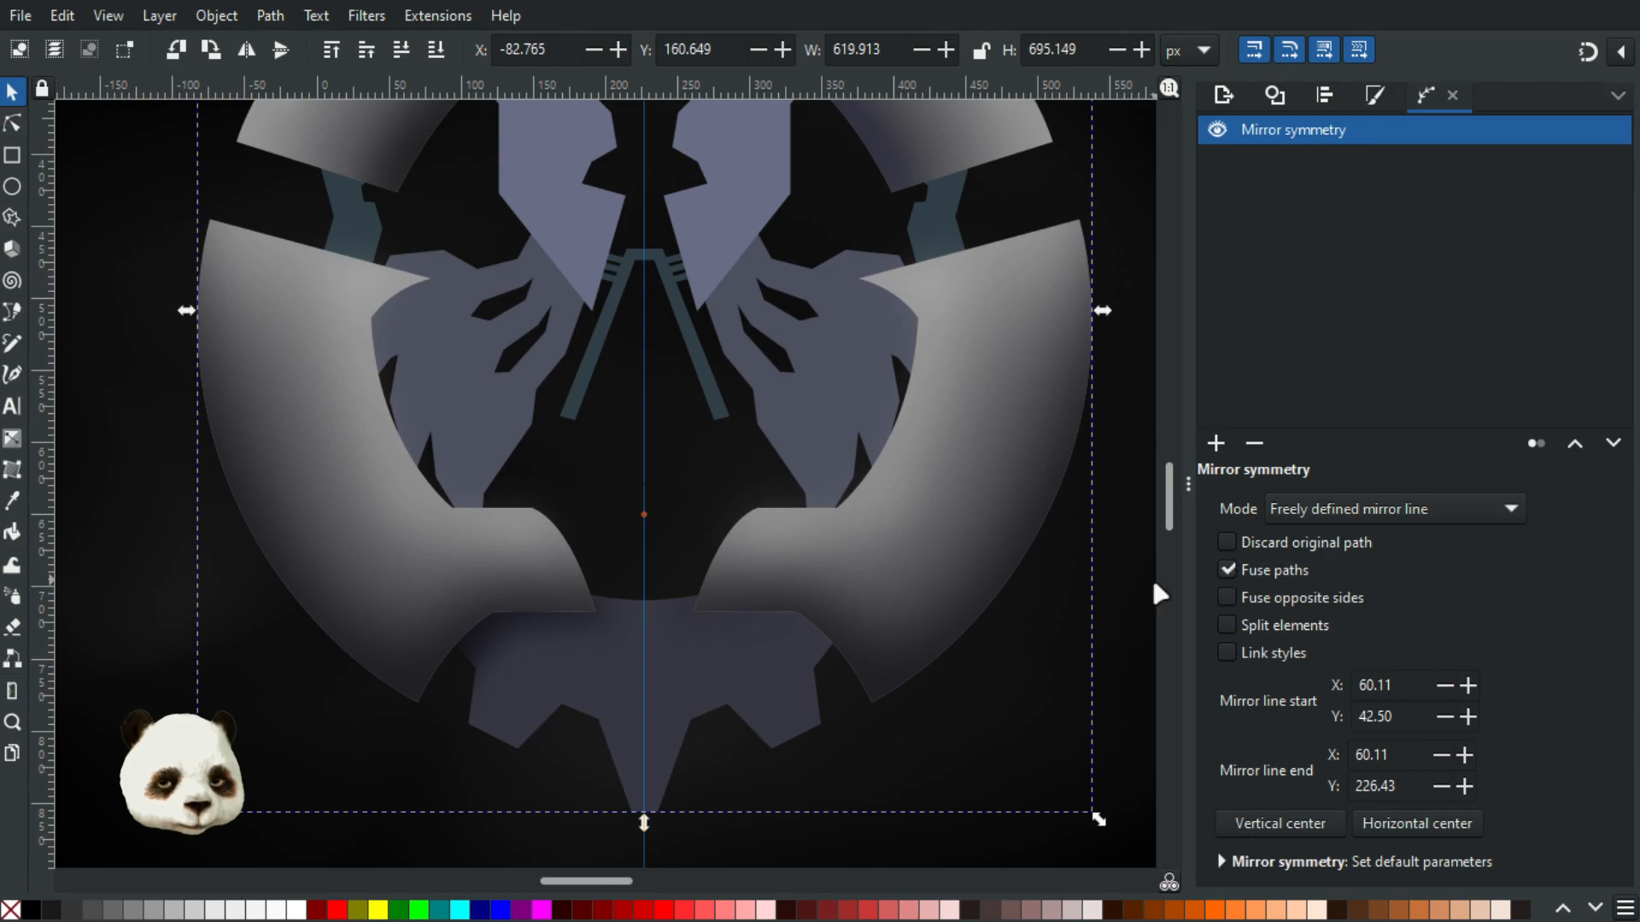
{"action": "scroll", "coordinate": [943, 591], "scroll_direction": "down", "scroll_amount": 3}
{"action": "scroll", "coordinate": [1028, 571], "scroll_direction": "up", "scroll_amount": 3}
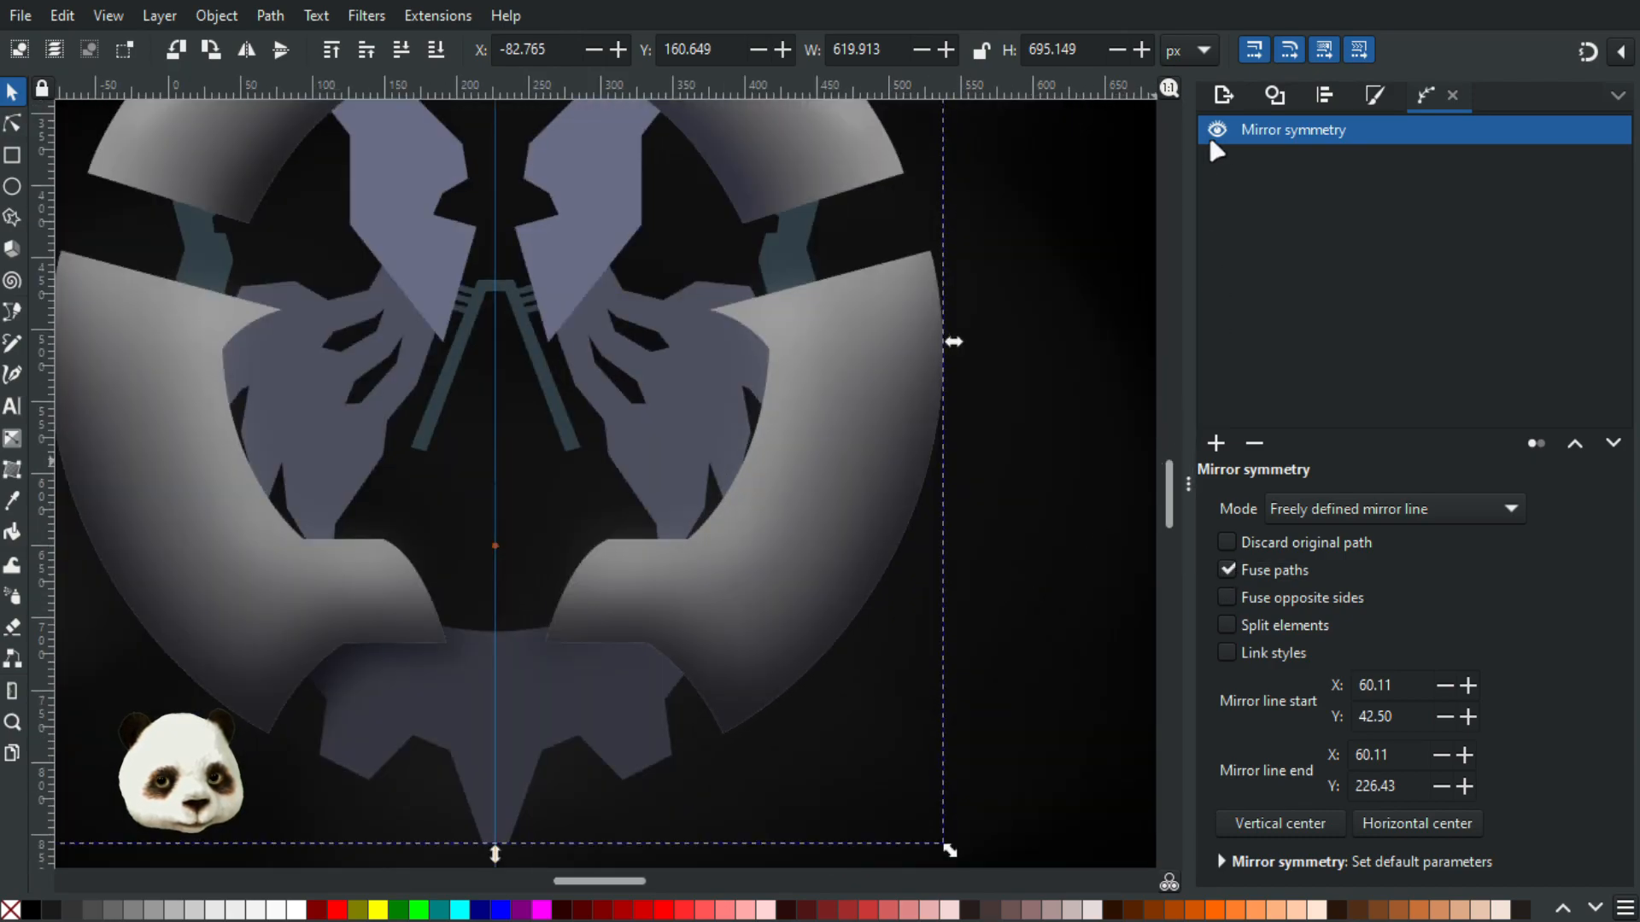
Replace Fuse paths with Fuse opposite sides in the mirror effect, then toggle the effect's visibility and leave it hidden
{"action": "left_click", "coordinate": [1230, 571]}
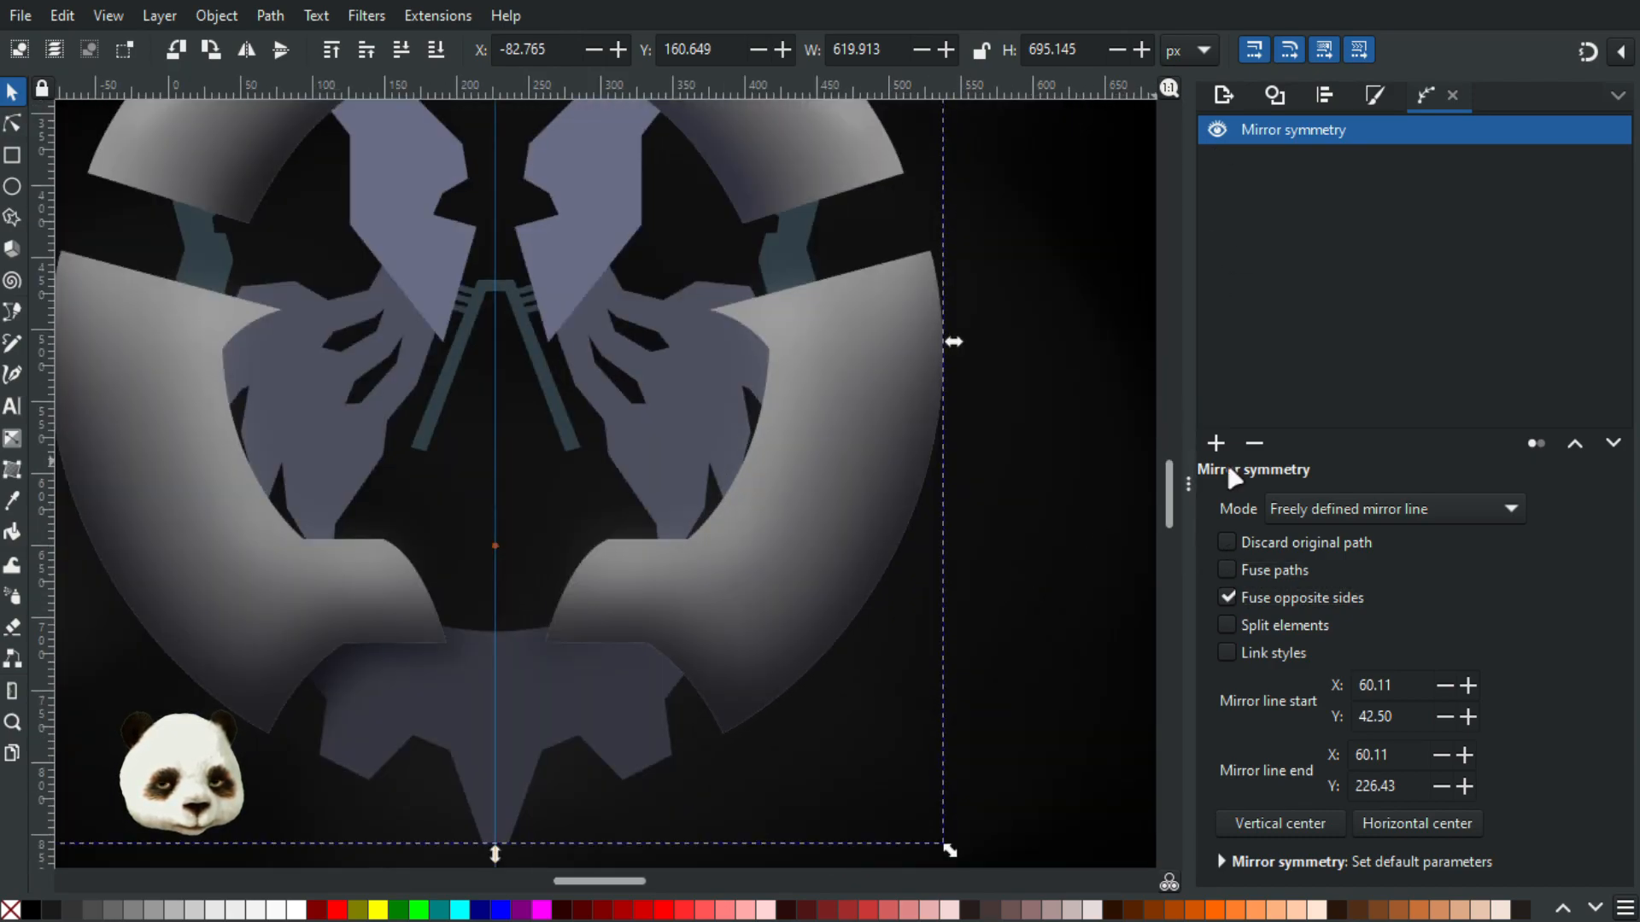
{"action": "left_click", "coordinate": [1216, 130]}
{"action": "left_click", "coordinate": [1216, 130]}
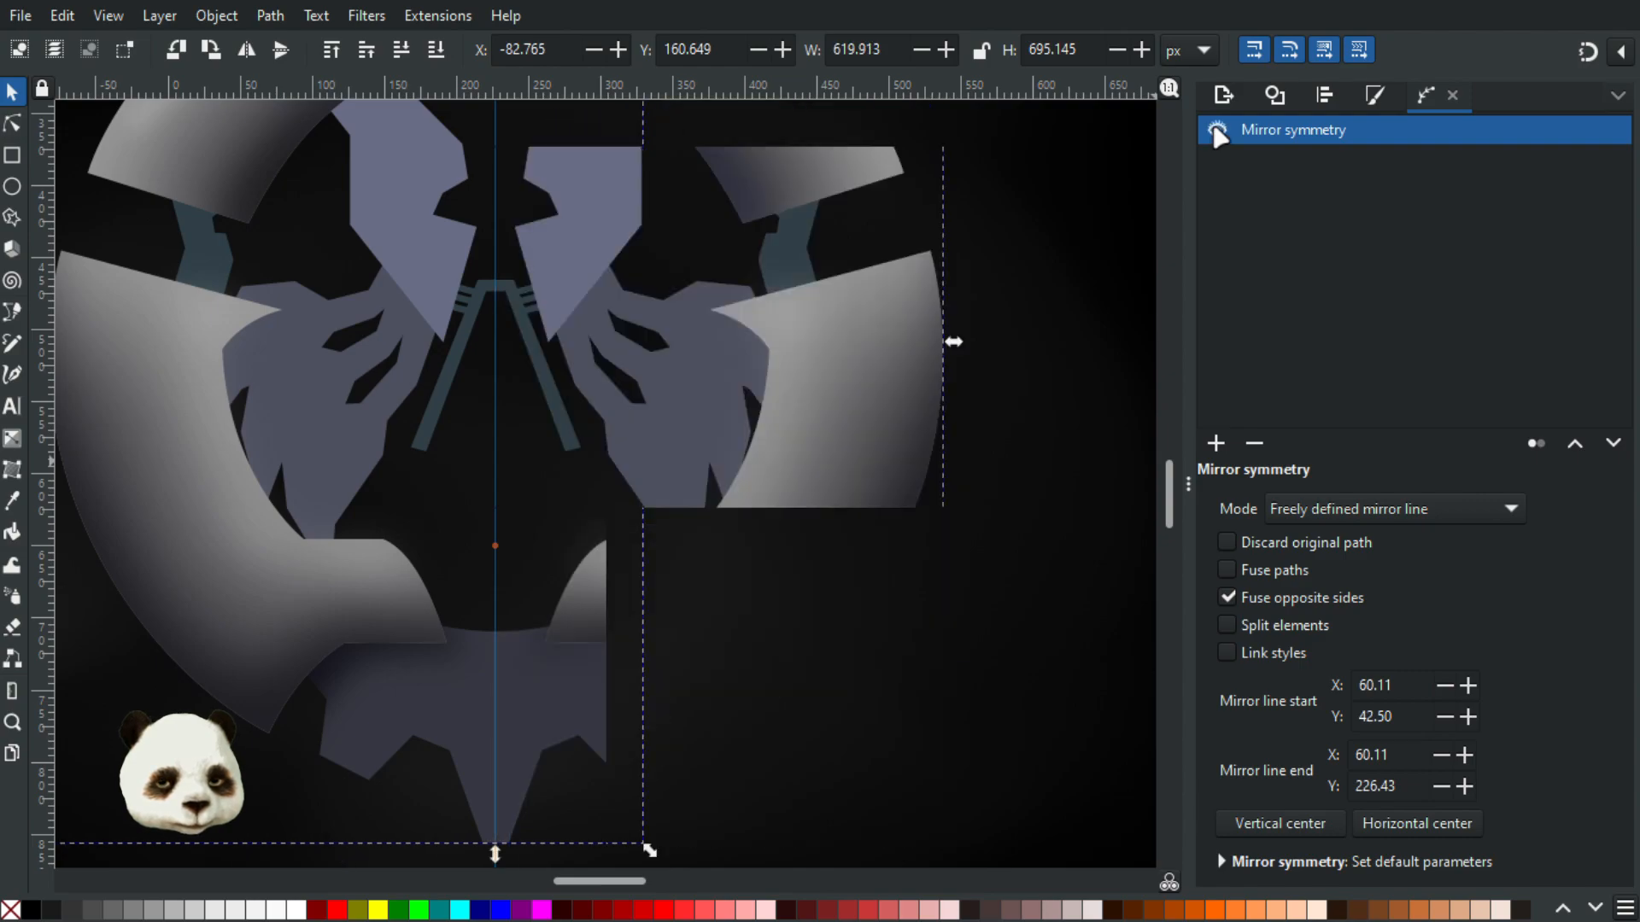
{"action": "left_click", "coordinate": [1216, 129]}
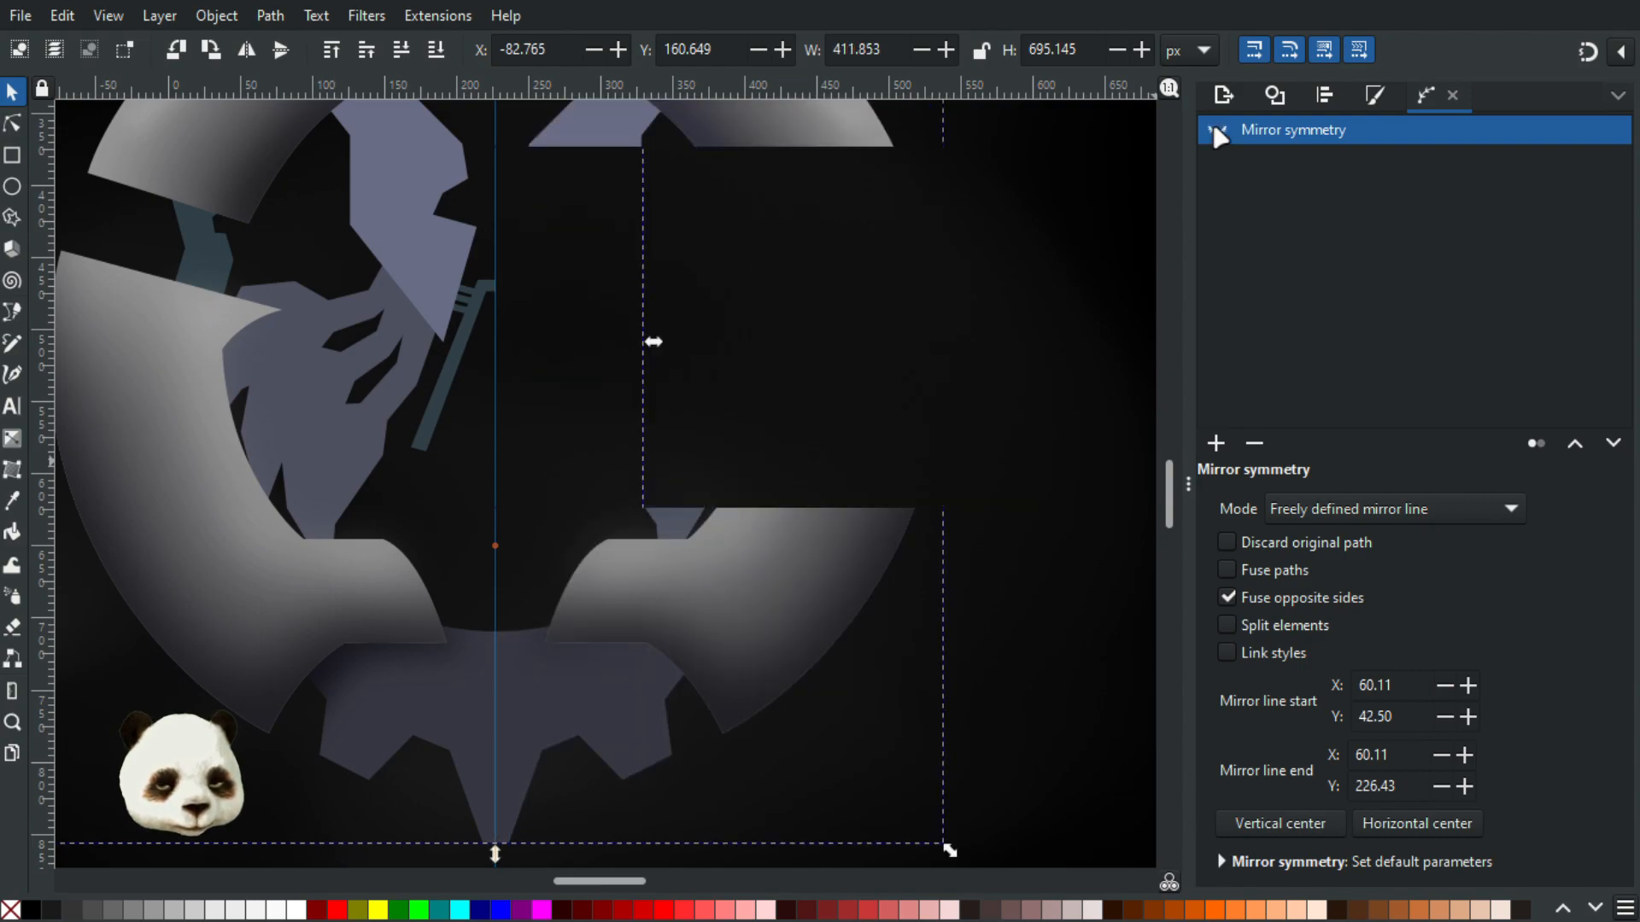
{"action": "scroll", "coordinate": [530, 598], "scroll_direction": "up", "scroll_amount": 4}
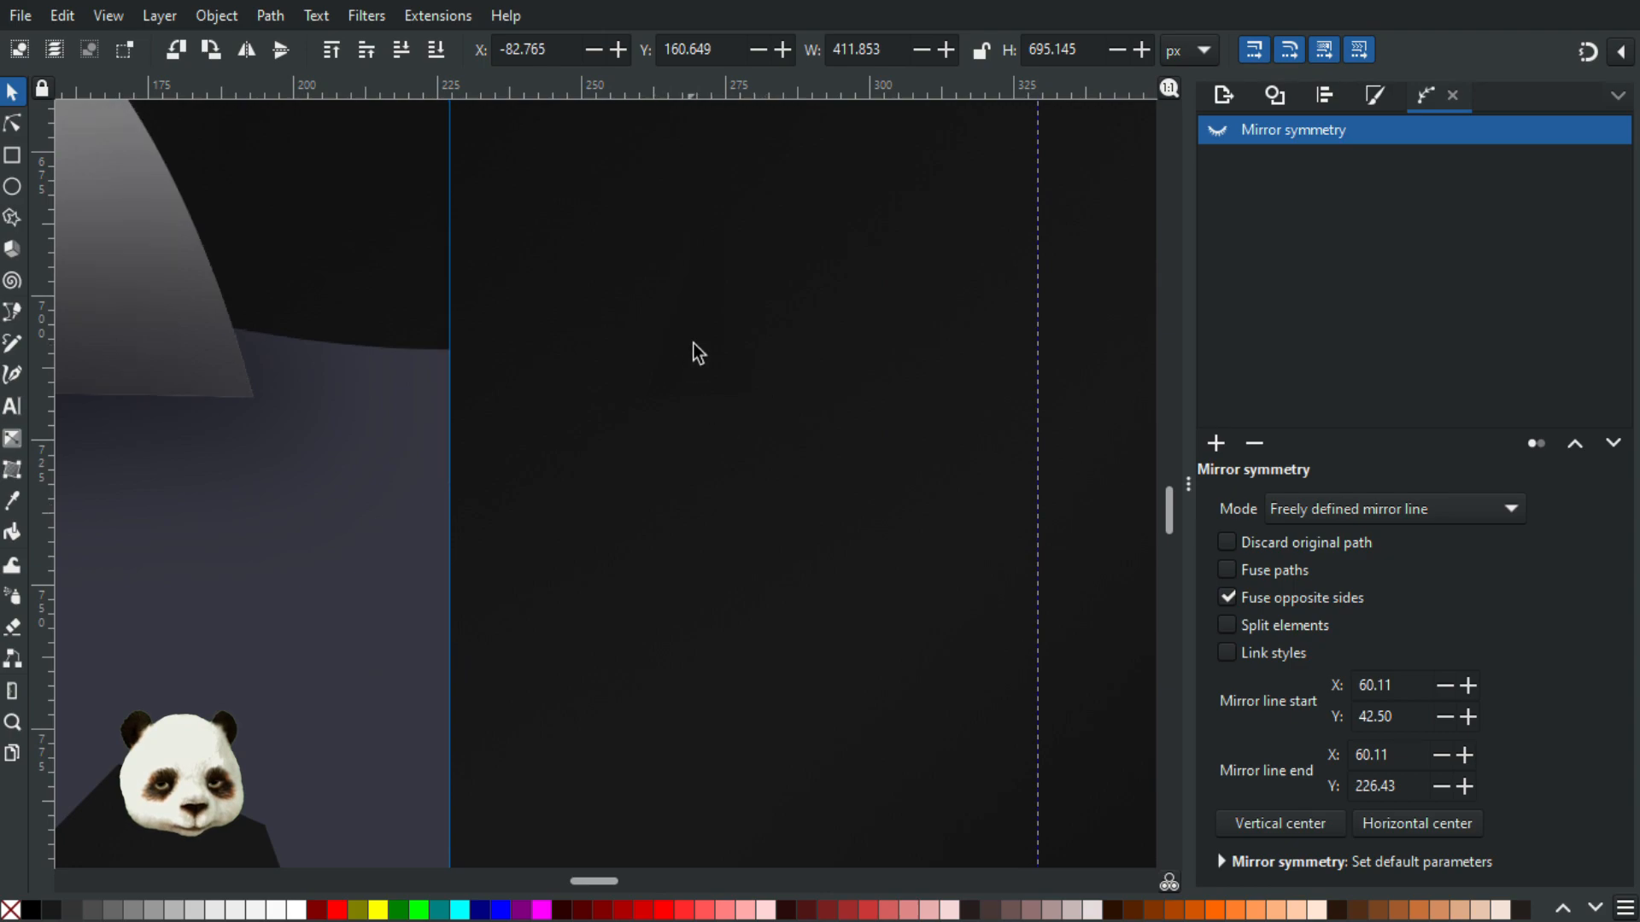
{"action": "scroll", "coordinate": [687, 413], "scroll_direction": "down", "scroll_amount": 2}
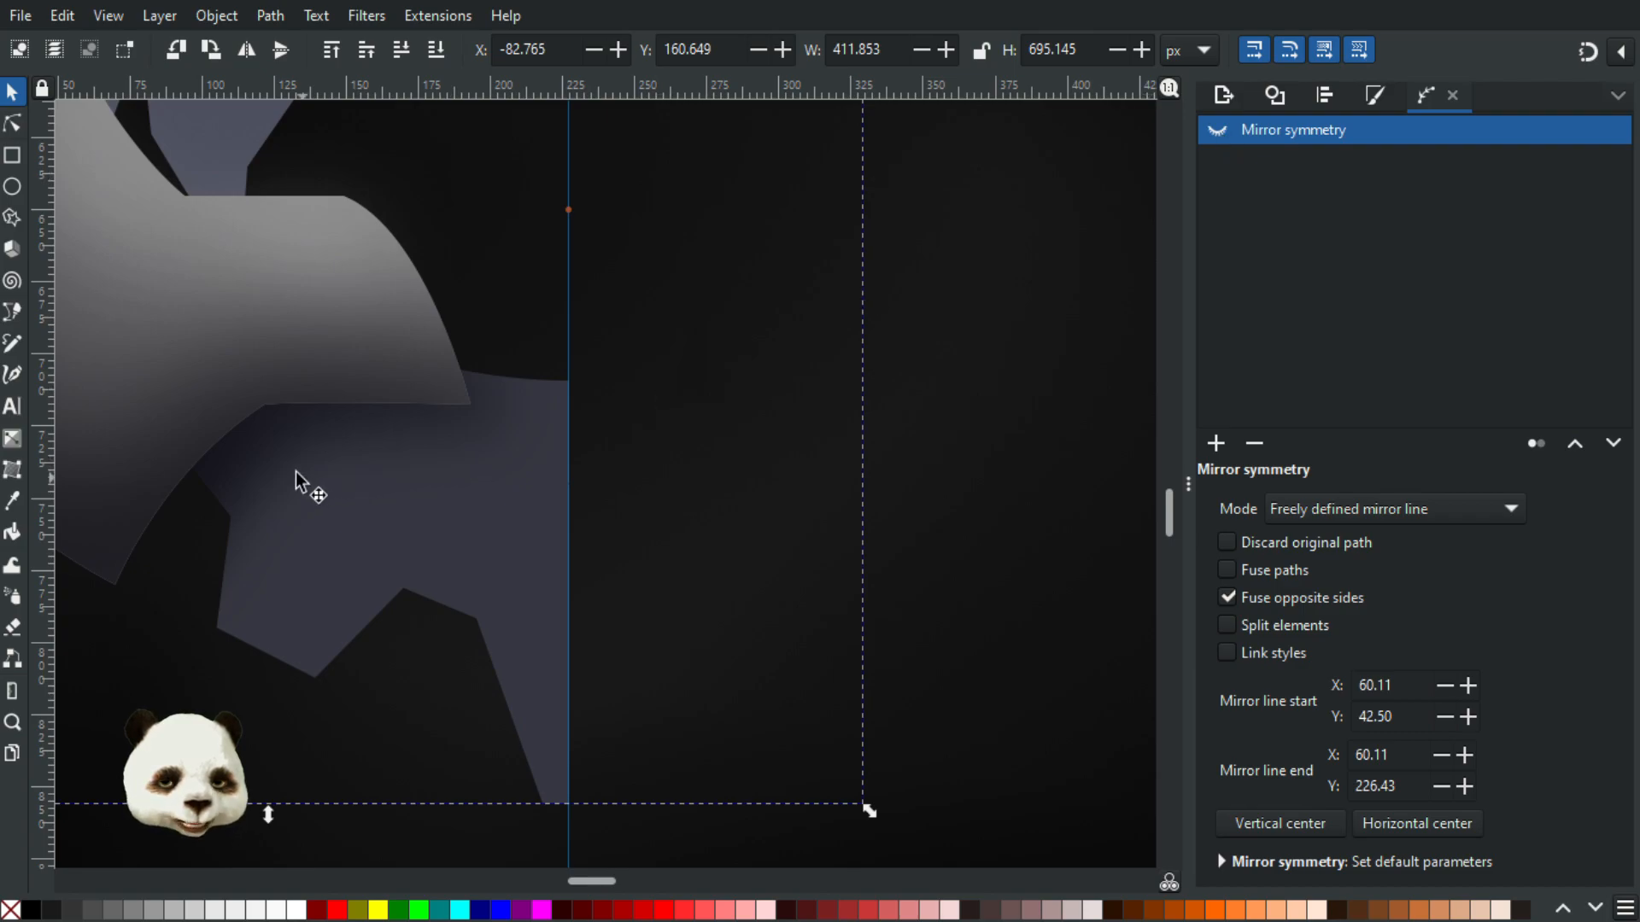
Try to select the shadow on the bottom piece with the Node tool while the mirror effect is hidden
{"action": "left_click", "coordinate": [13, 125]}
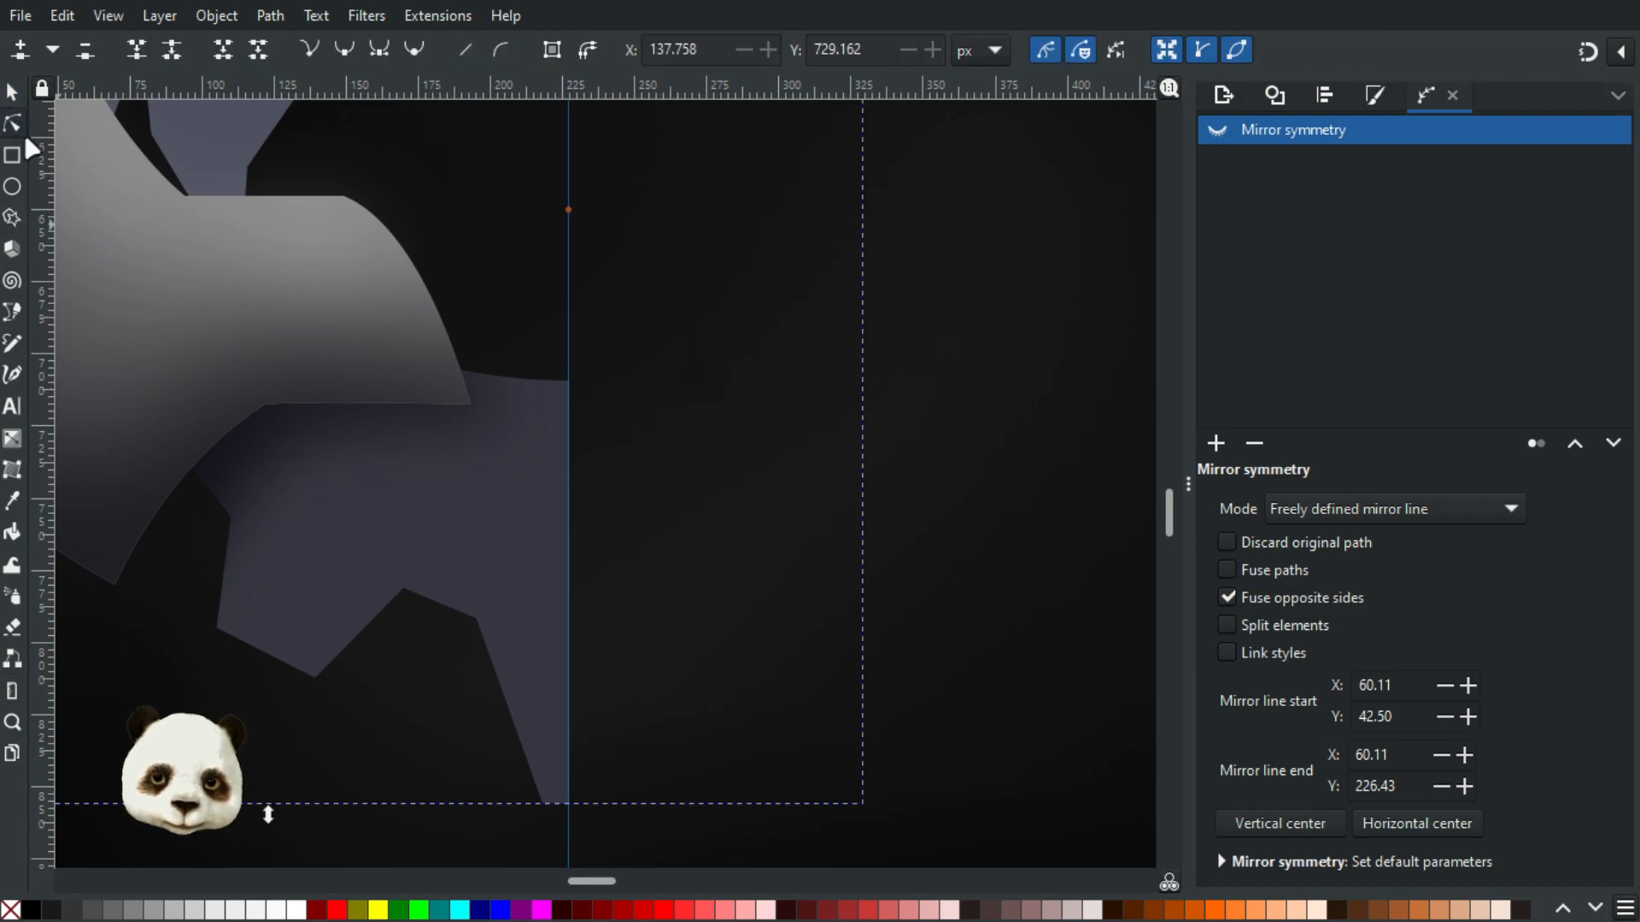
{"action": "left_click", "coordinate": [265, 463]}
{"action": "left_click", "coordinate": [711, 367]}
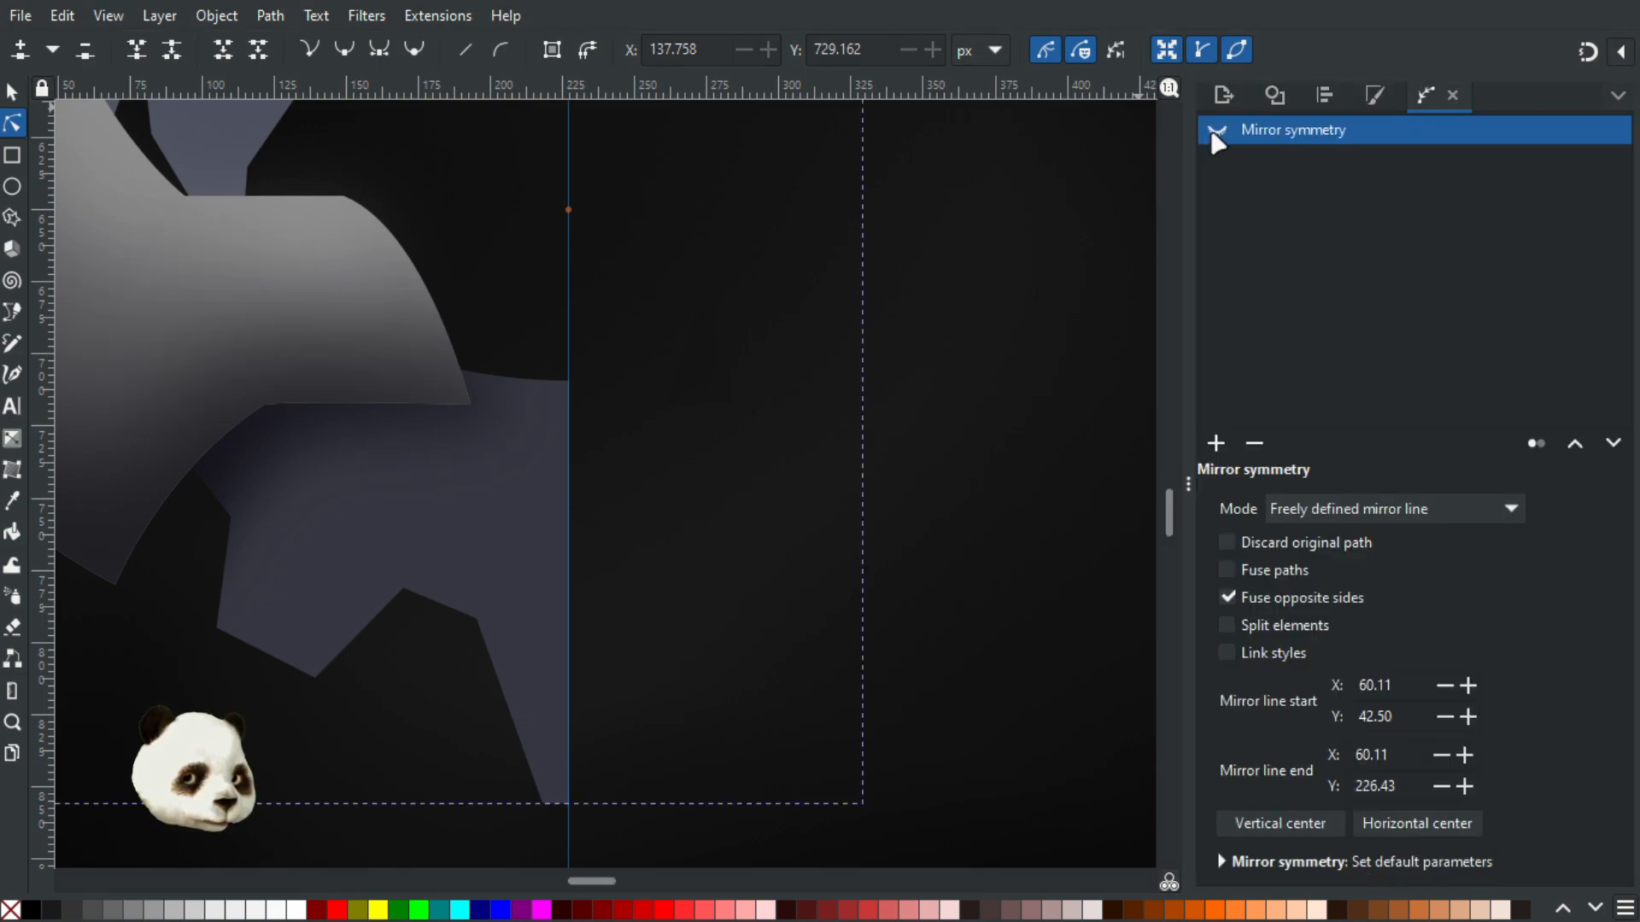
Show the Mirror symmetry effect again with Fuse paths and Link styles enabled and Fuse opposite sides off, then deselect the emblem
{"action": "left_click", "coordinate": [1217, 132]}
{"action": "left_click", "coordinate": [1227, 599]}
{"action": "left_click", "coordinate": [1227, 651]}
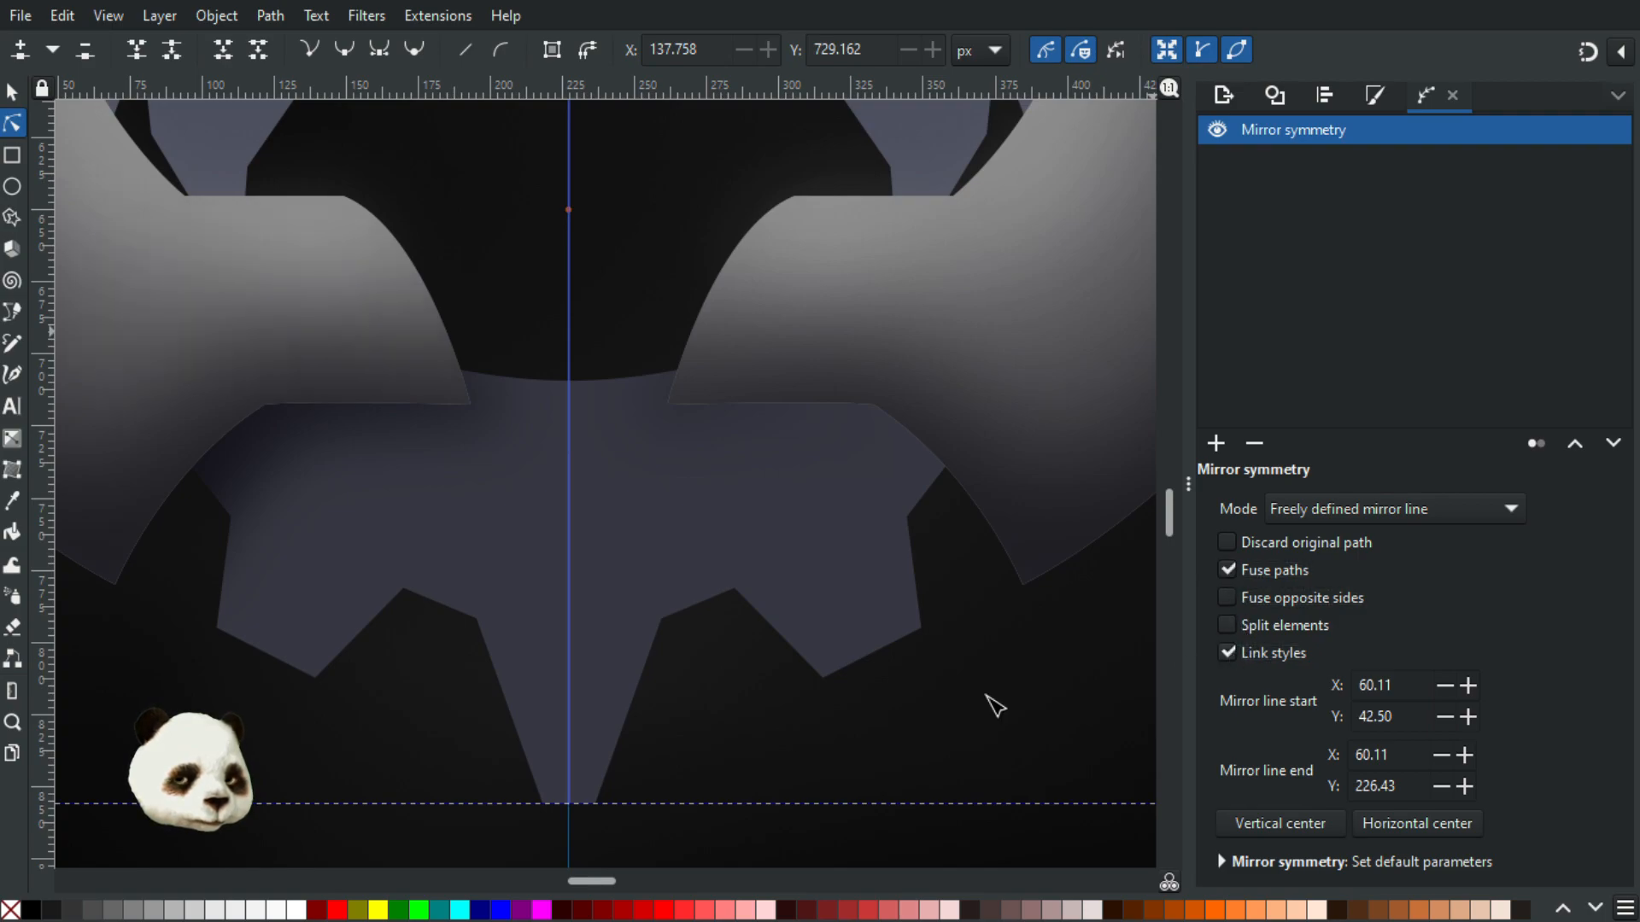
{"action": "left_click", "coordinate": [705, 745]}
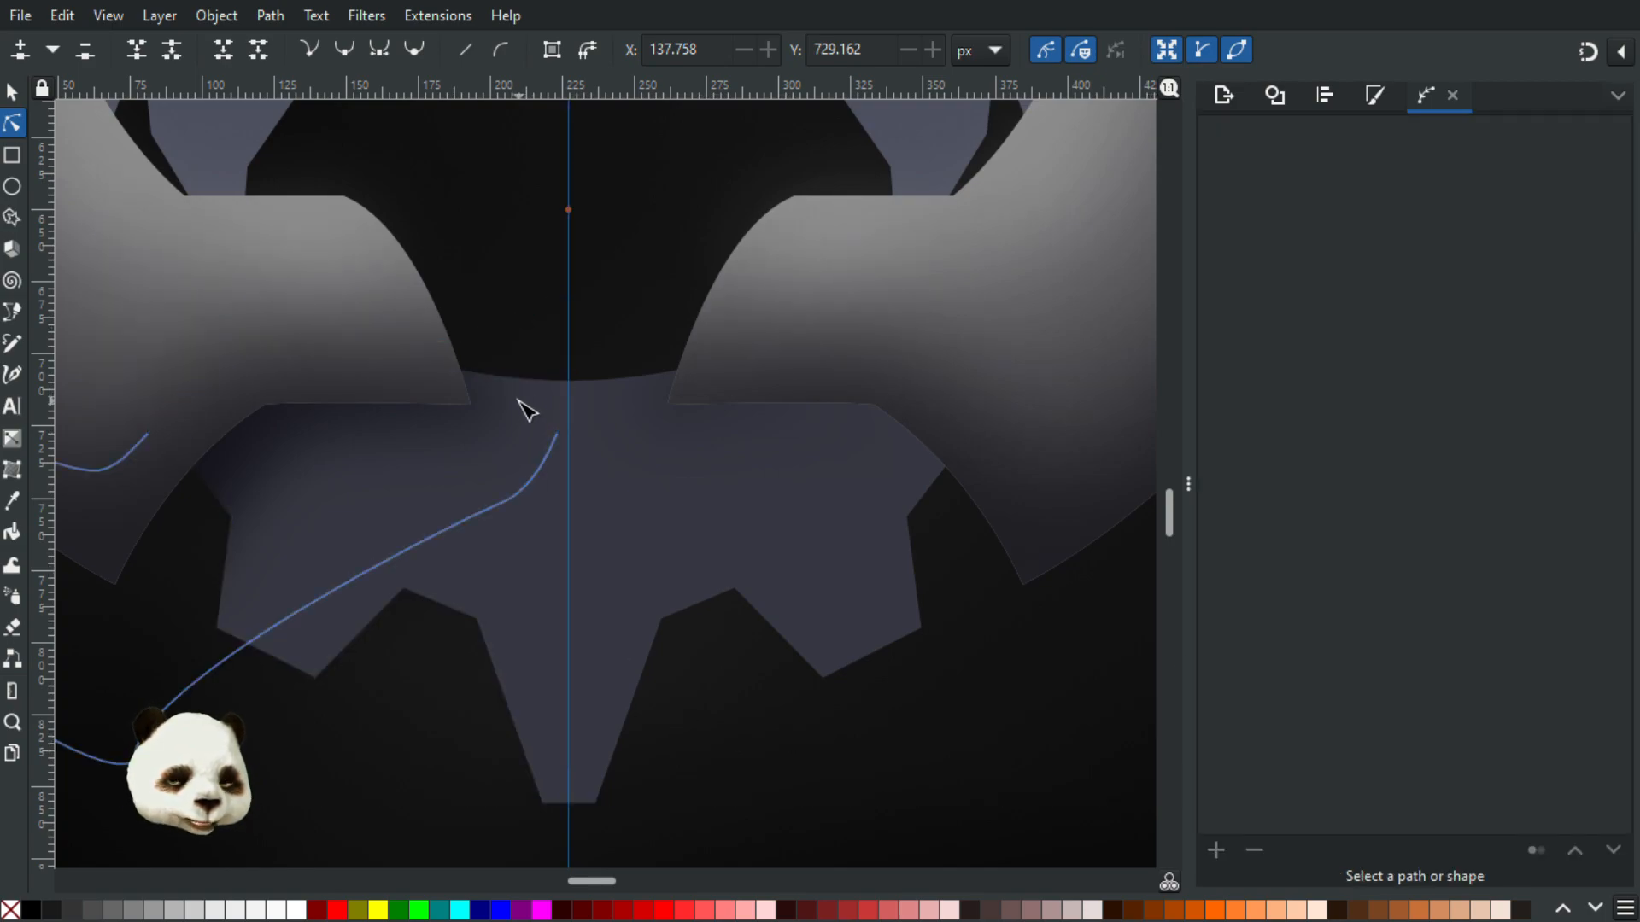
Select the shadow beneath the ring ends on the bottom piece and show its gradient handles
{"action": "left_click", "coordinate": [524, 410]}
{"action": "left_click", "coordinate": [12, 91]}
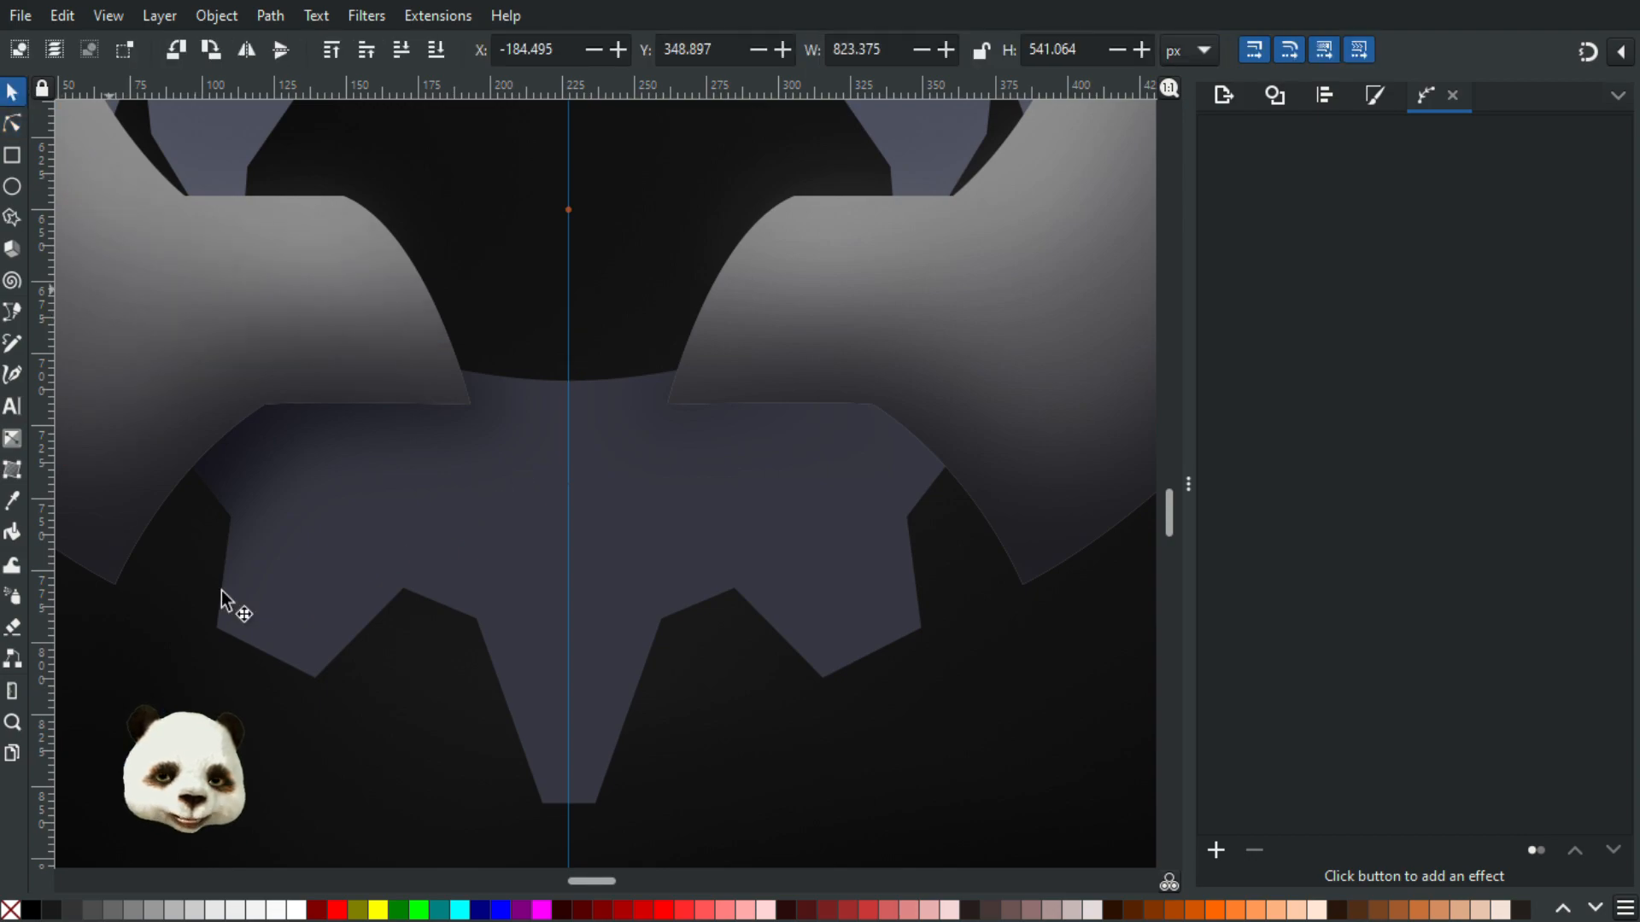
{"action": "left_click", "coordinate": [293, 443]}
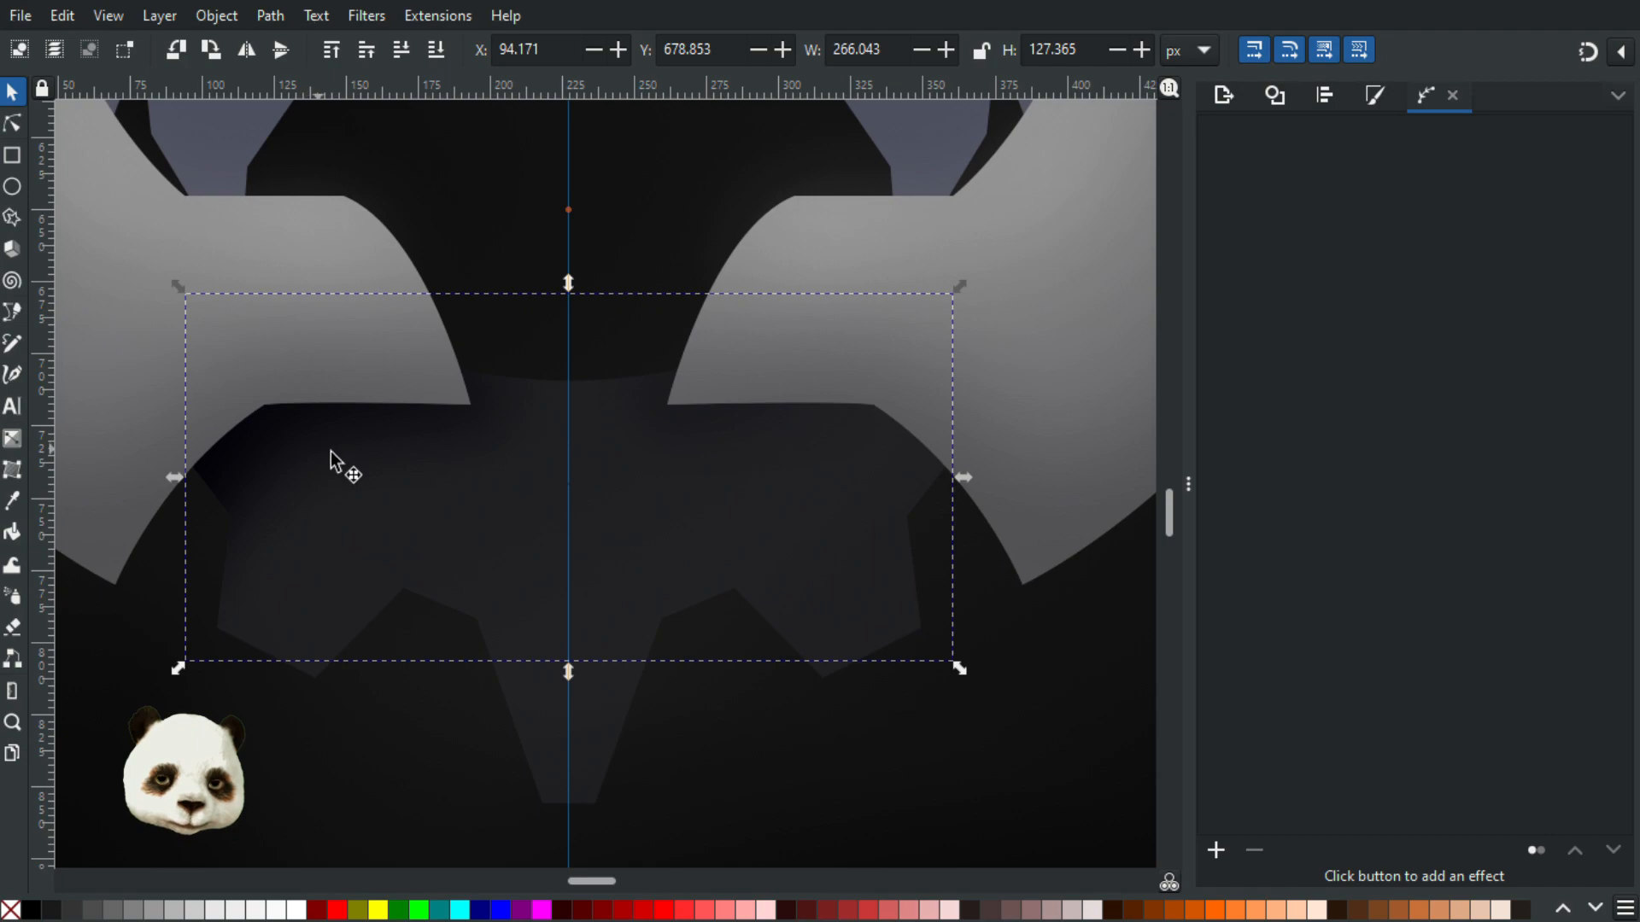
{"action": "key", "text": "g"}
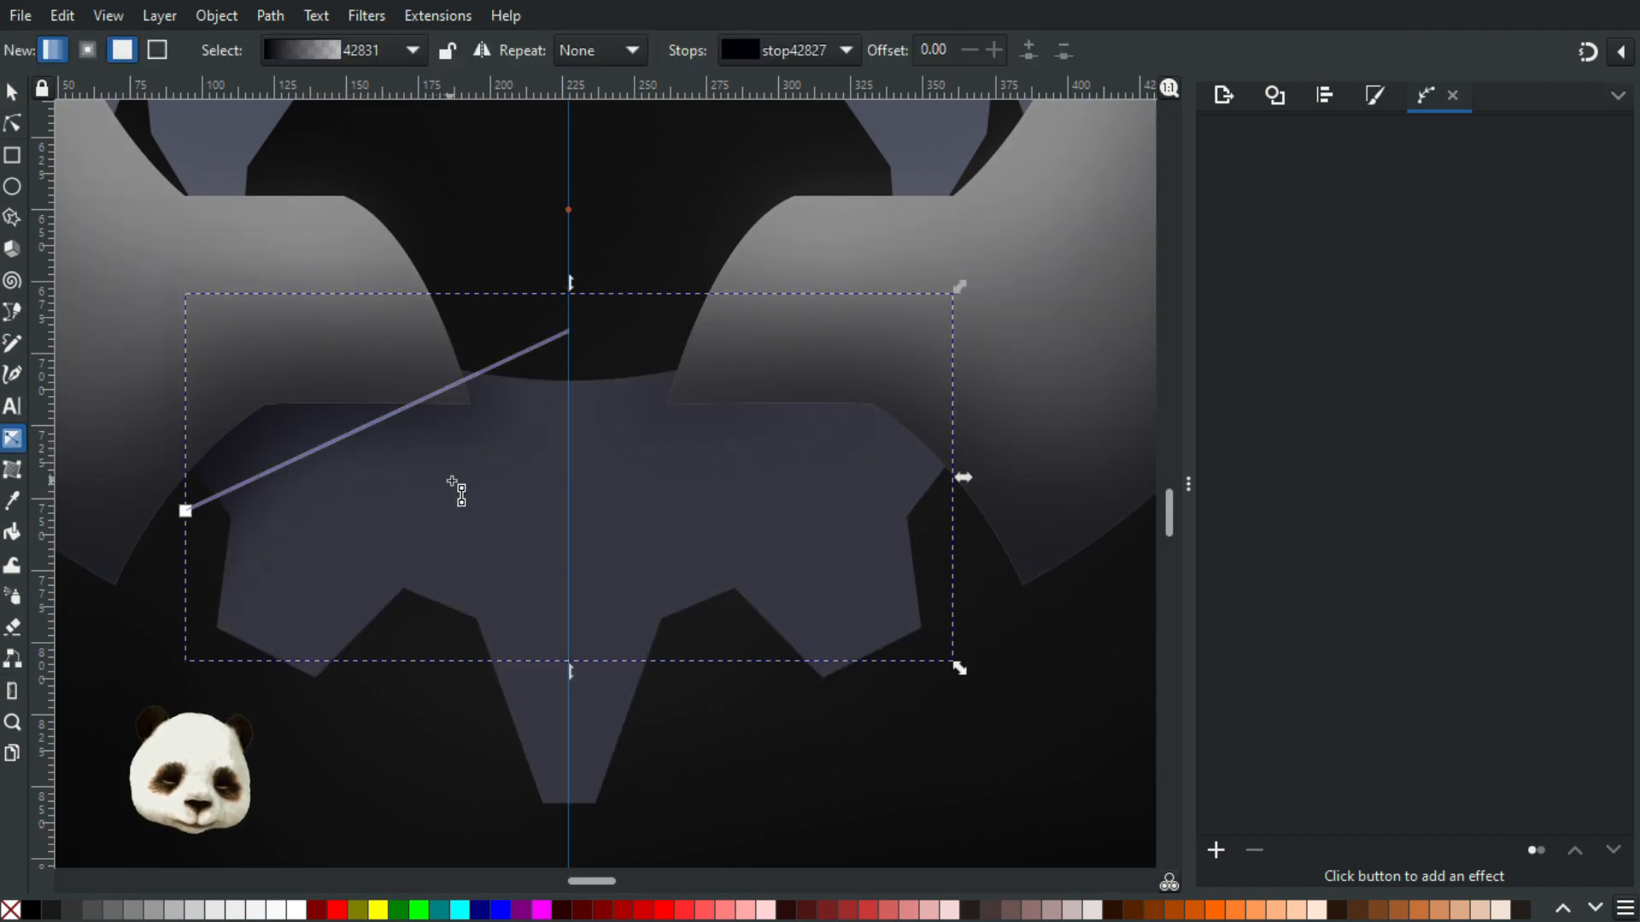
{"action": "left_click", "coordinate": [186, 512]}
{"action": "key", "text": "Delete"}
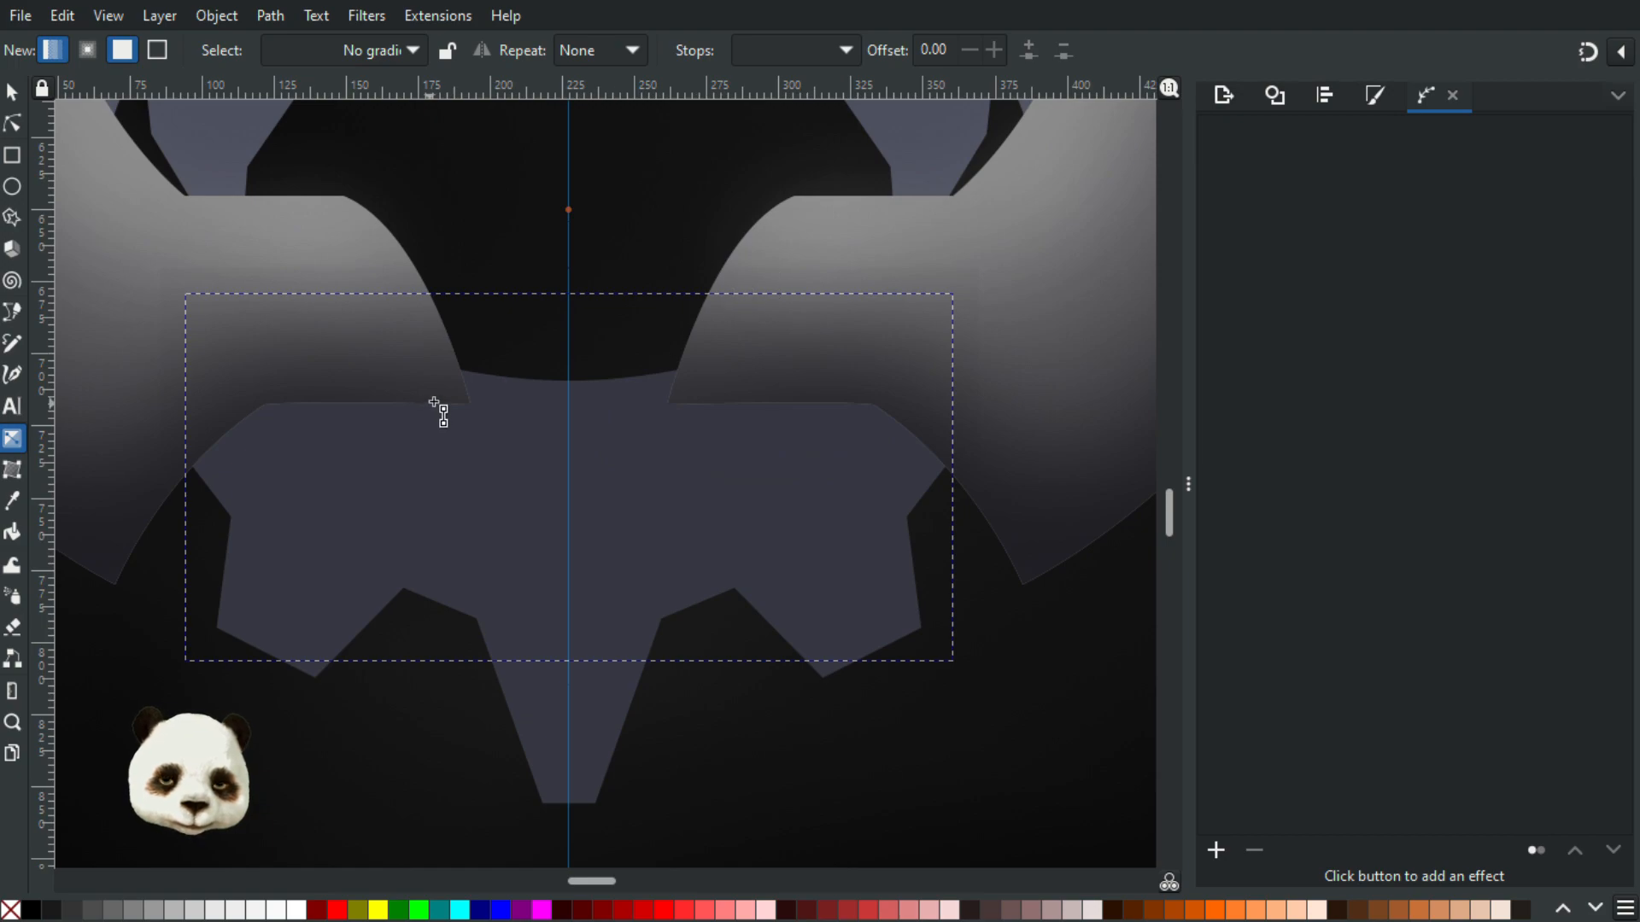
{"action": "key", "text": "ctrl+z"}
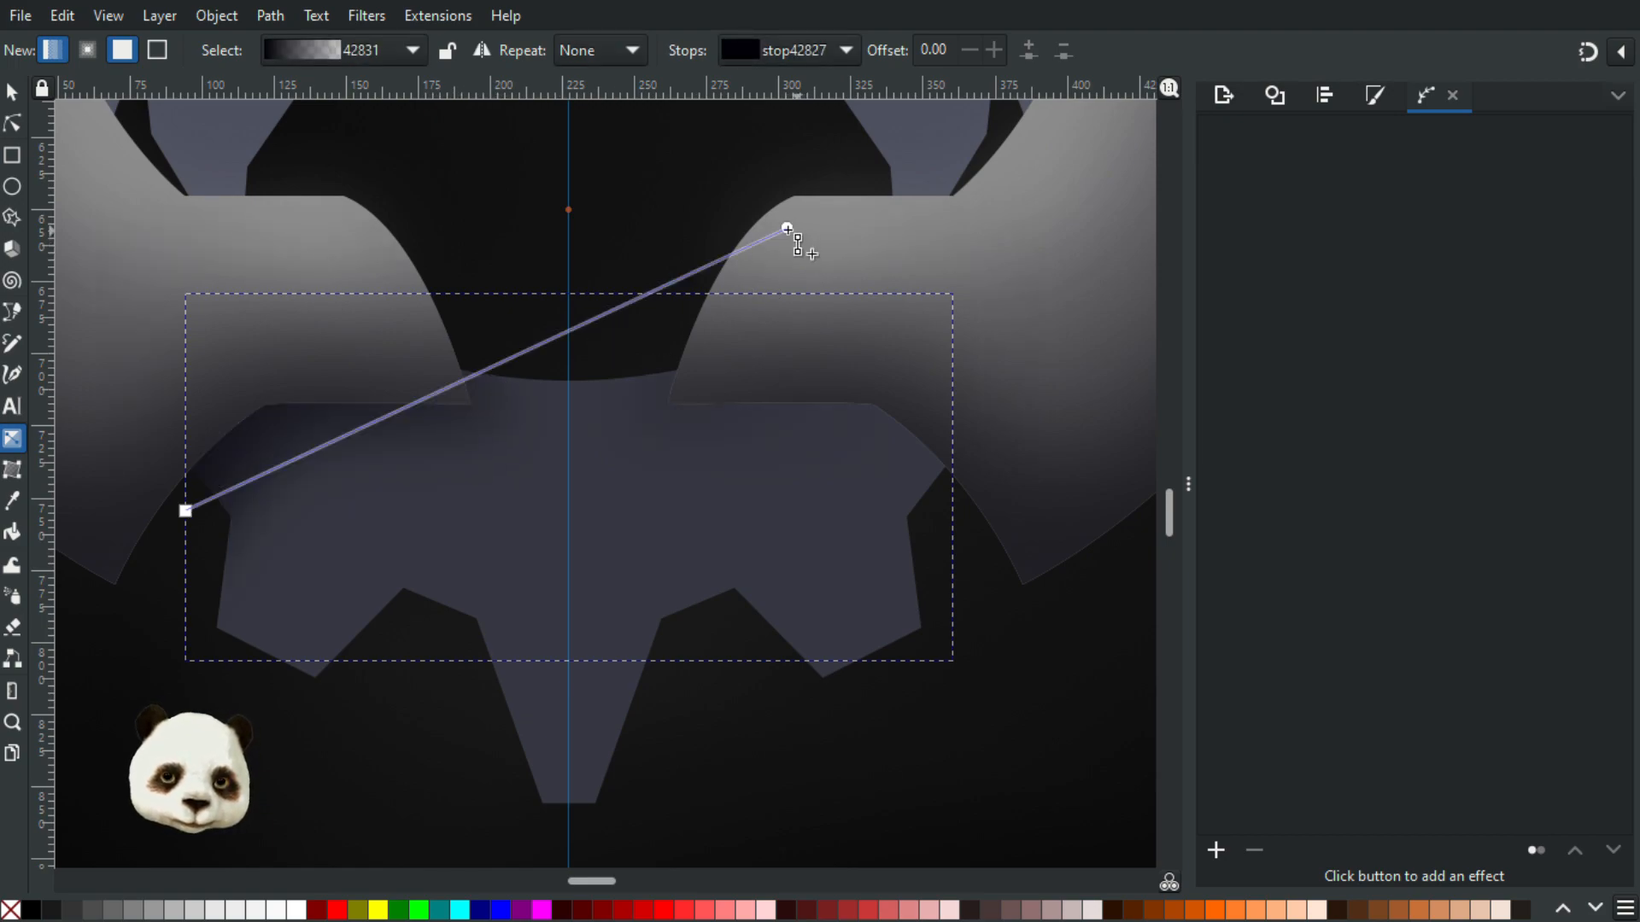
Delete the end stop of the bottom-piece shadow's linear gradient
{"action": "left_click", "coordinate": [787, 228]}
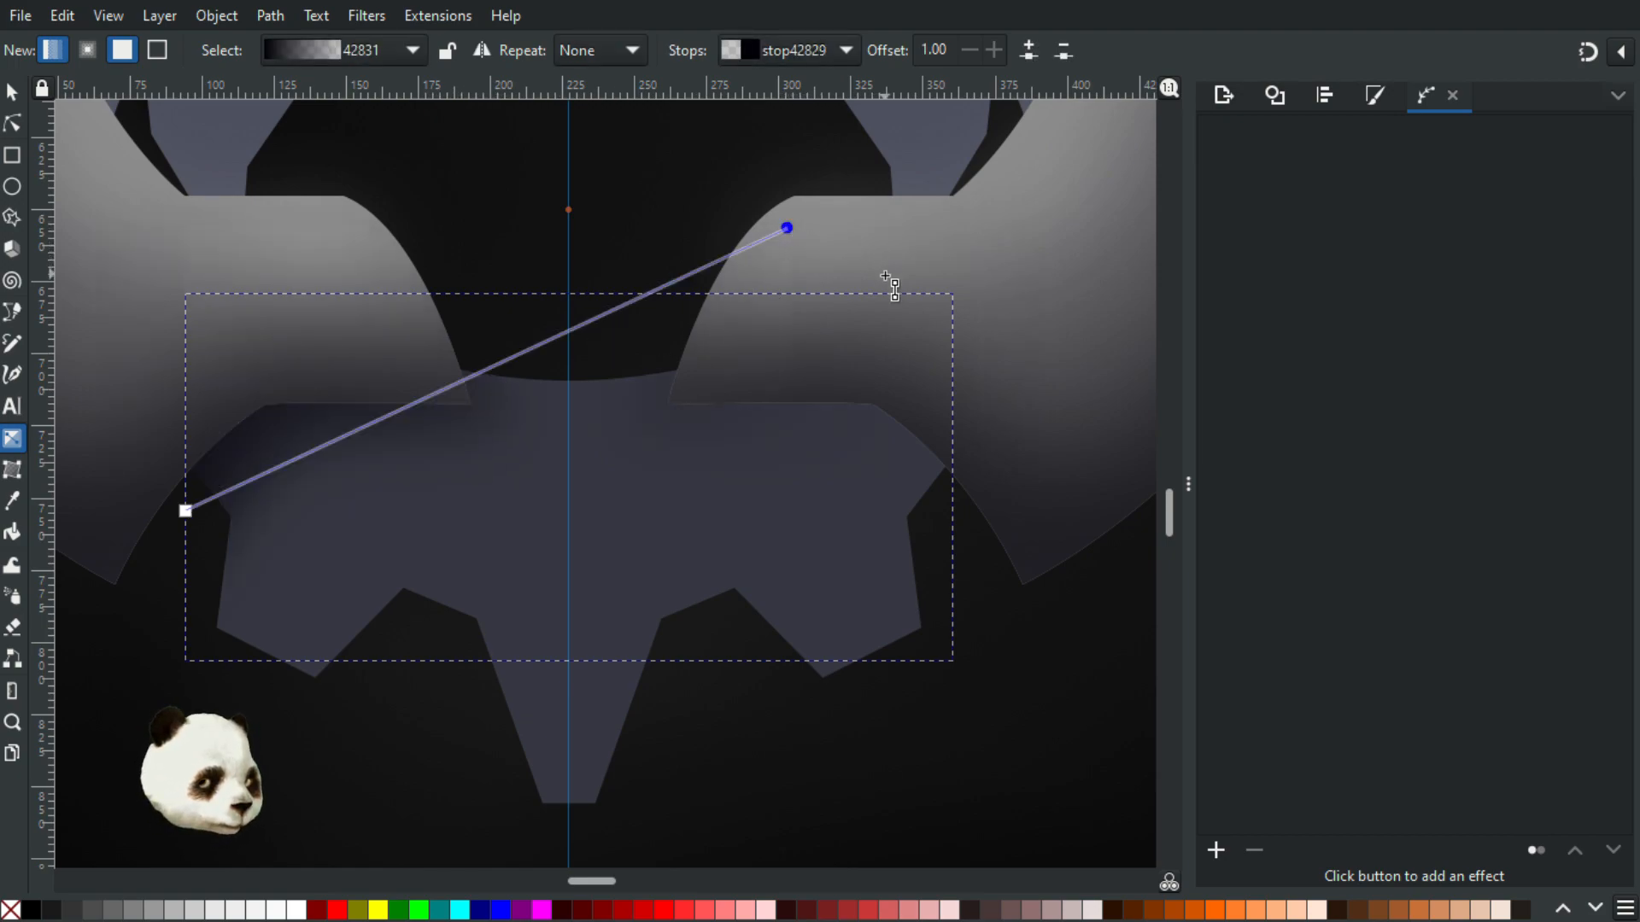
{"action": "key", "text": "Delete"}
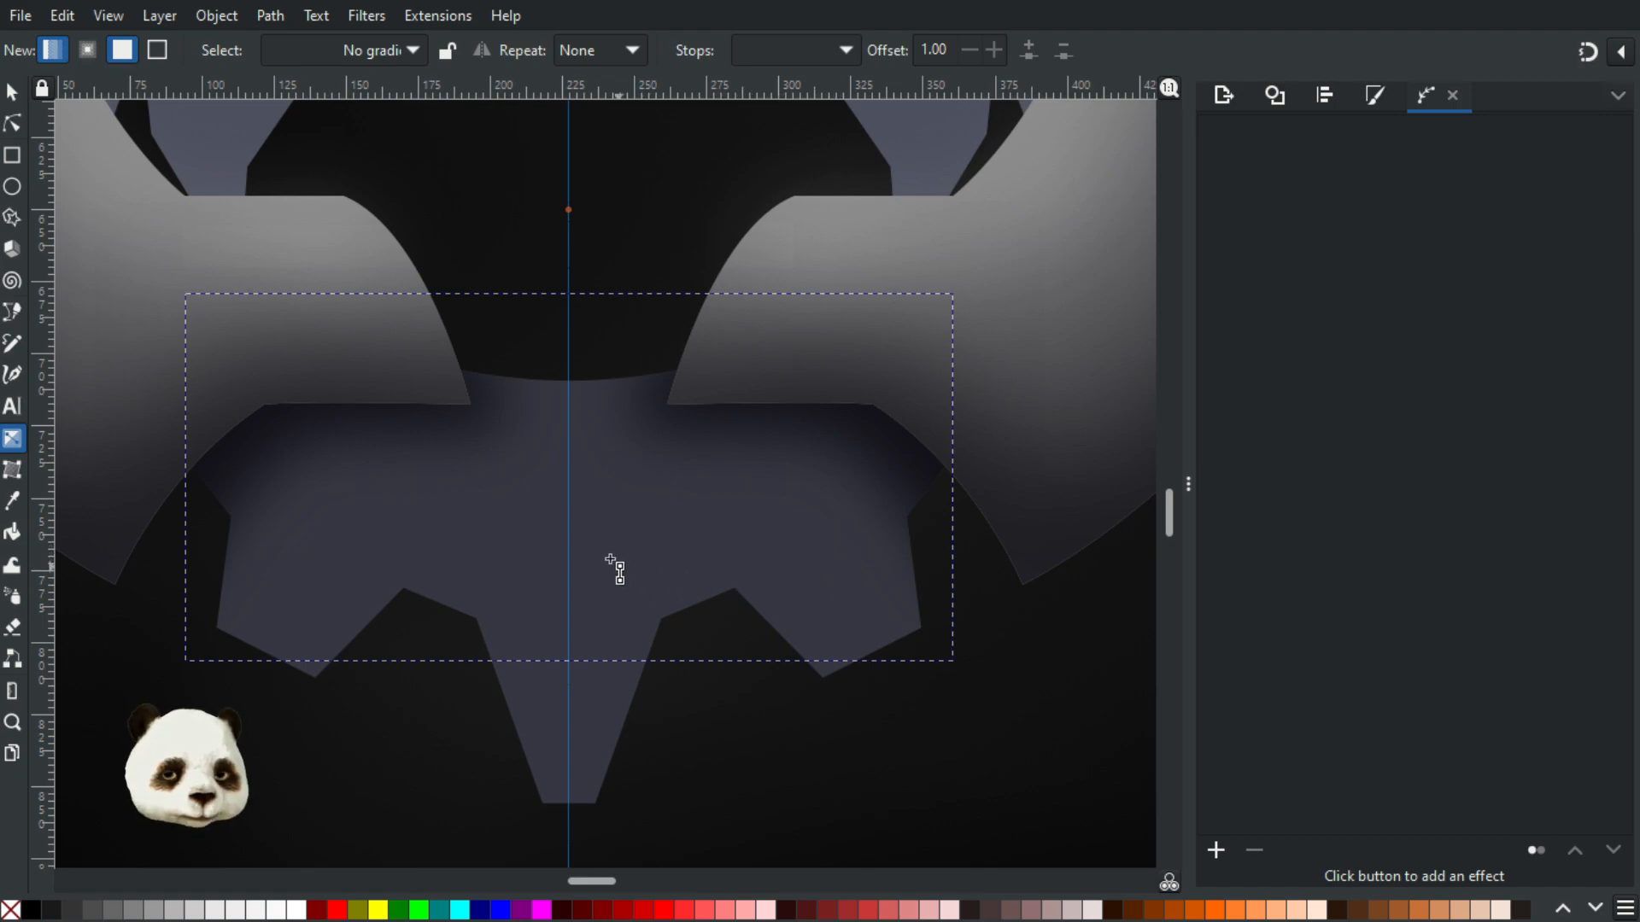
Select the mirrored light-purple pieces inside the upper part of the ring
{"action": "scroll", "coordinate": [444, 568], "scroll_direction": "down", "scroll_amount": 3}
{"action": "scroll", "coordinate": [366, 579], "scroll_direction": "down", "scroll_amount": 2}
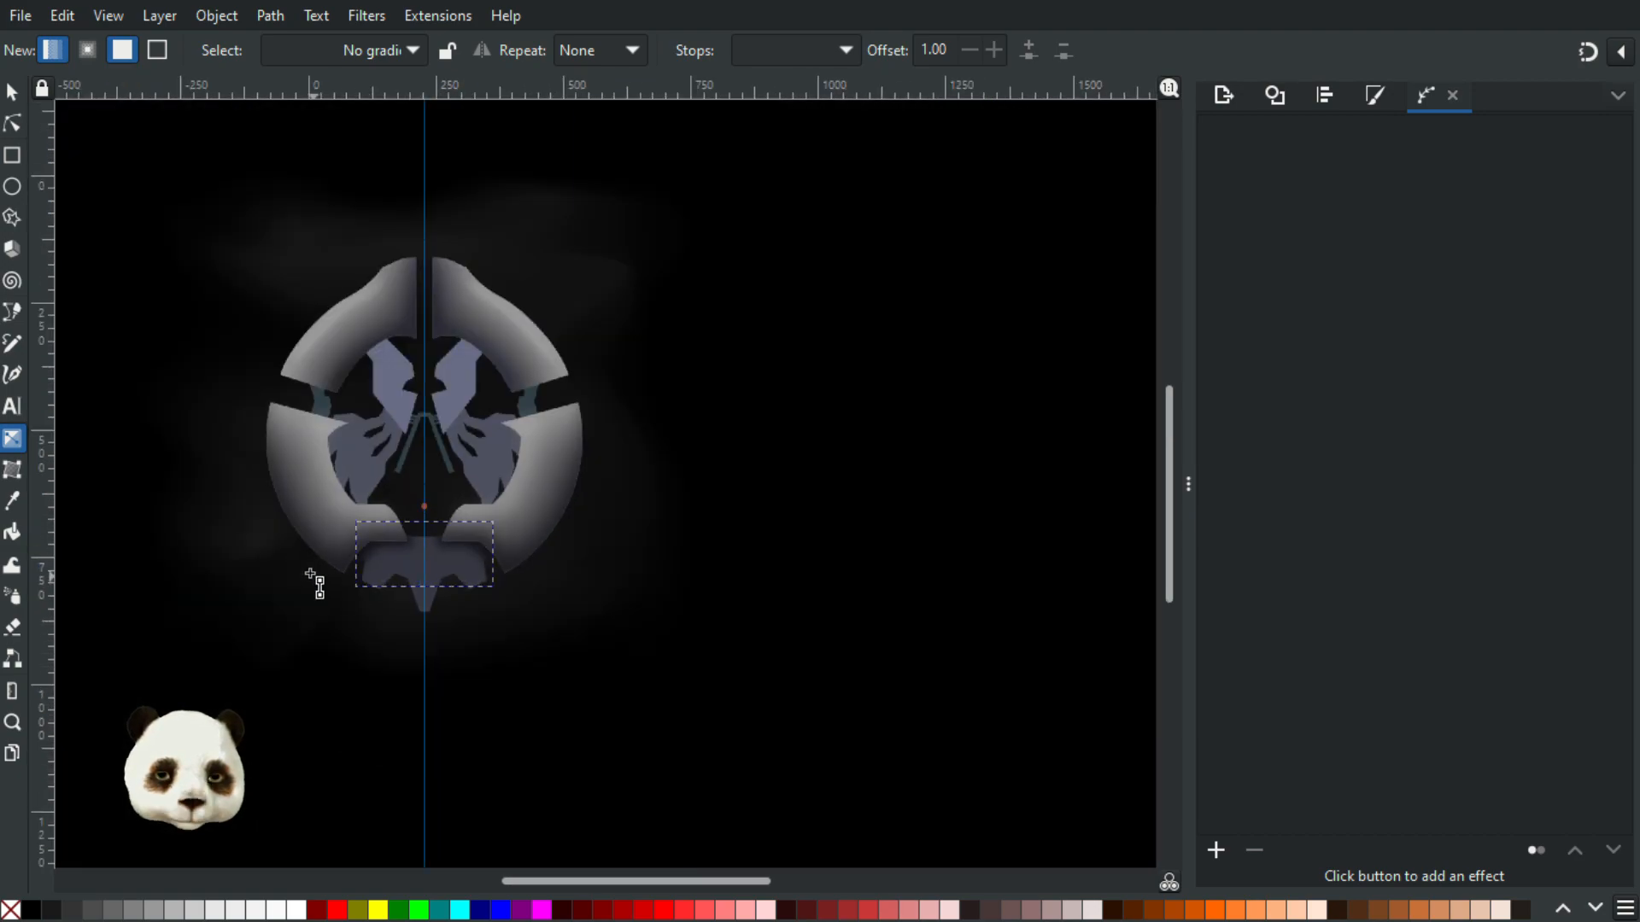
{"action": "scroll", "coordinate": [391, 535], "scroll_direction": "up", "scroll_amount": 2}
{"action": "scroll", "coordinate": [678, 482], "scroll_direction": "down", "scroll_amount": 1}
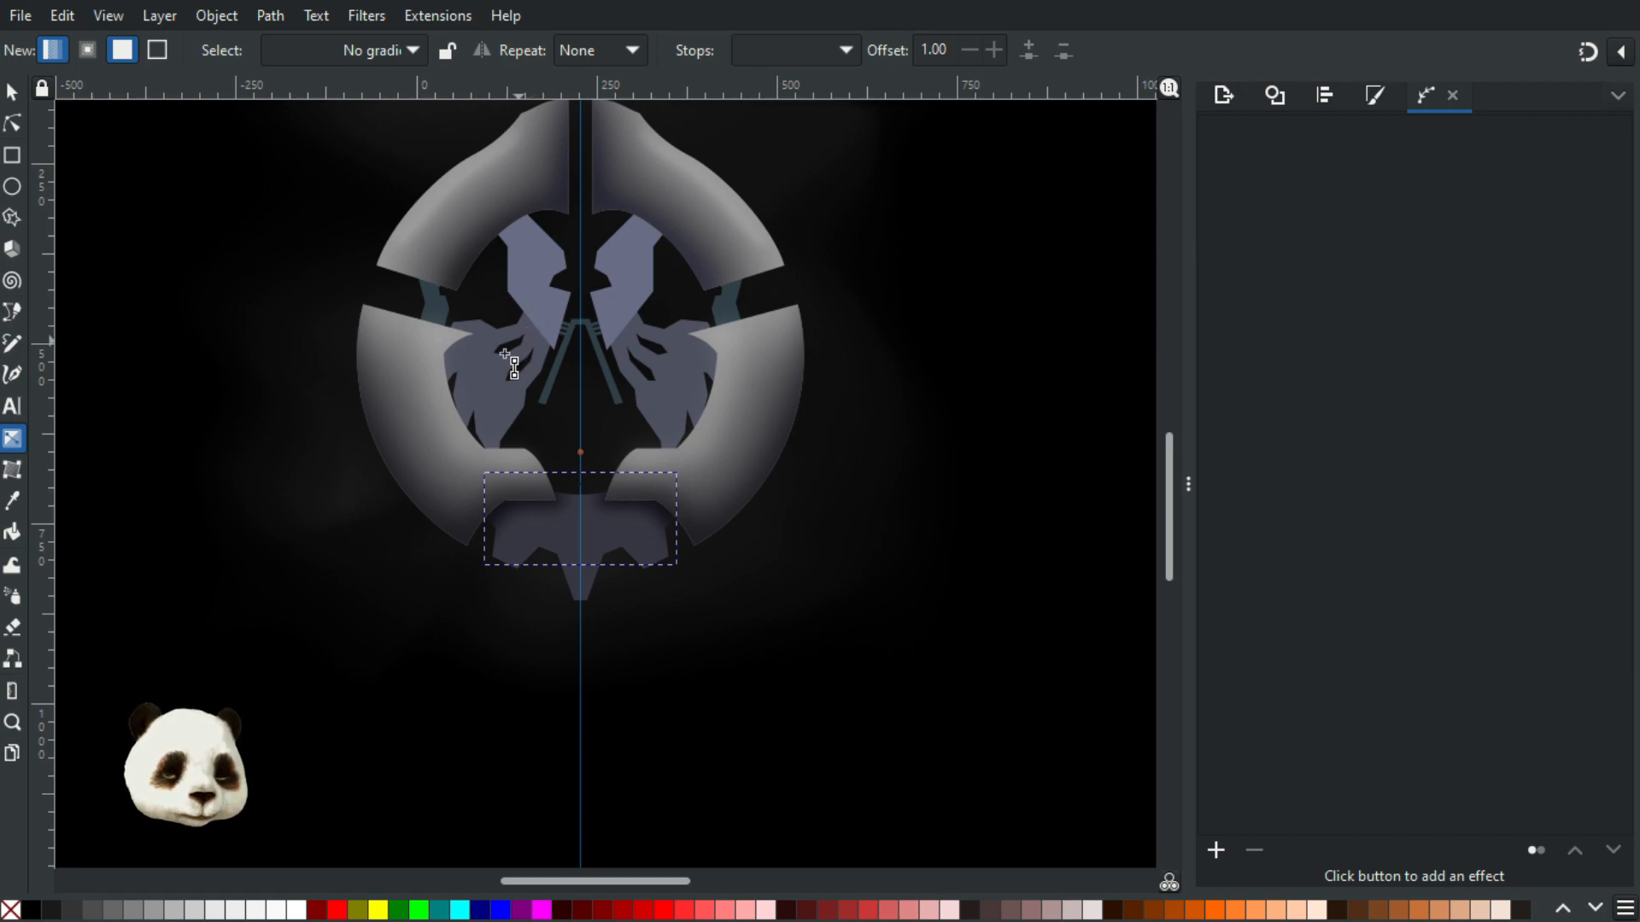
{"action": "scroll", "coordinate": [512, 346], "scroll_direction": "up", "scroll_amount": 3}
{"action": "scroll", "coordinate": [515, 480], "scroll_direction": "up", "scroll_amount": 2}
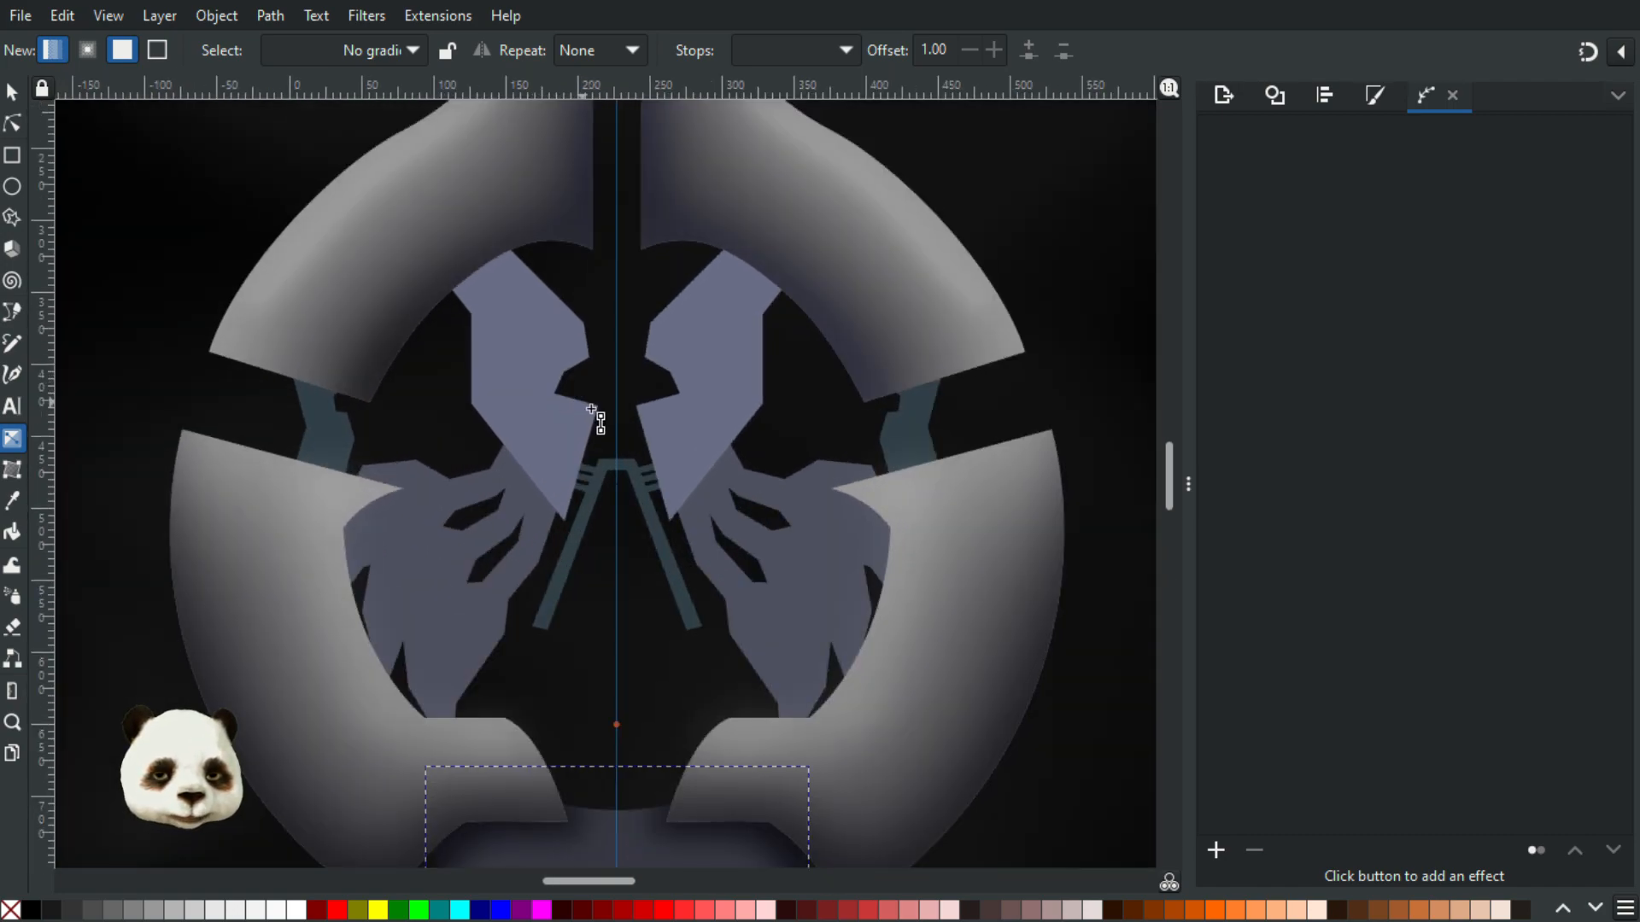
{"action": "scroll", "coordinate": [491, 246], "scroll_direction": "up", "scroll_amount": 2}
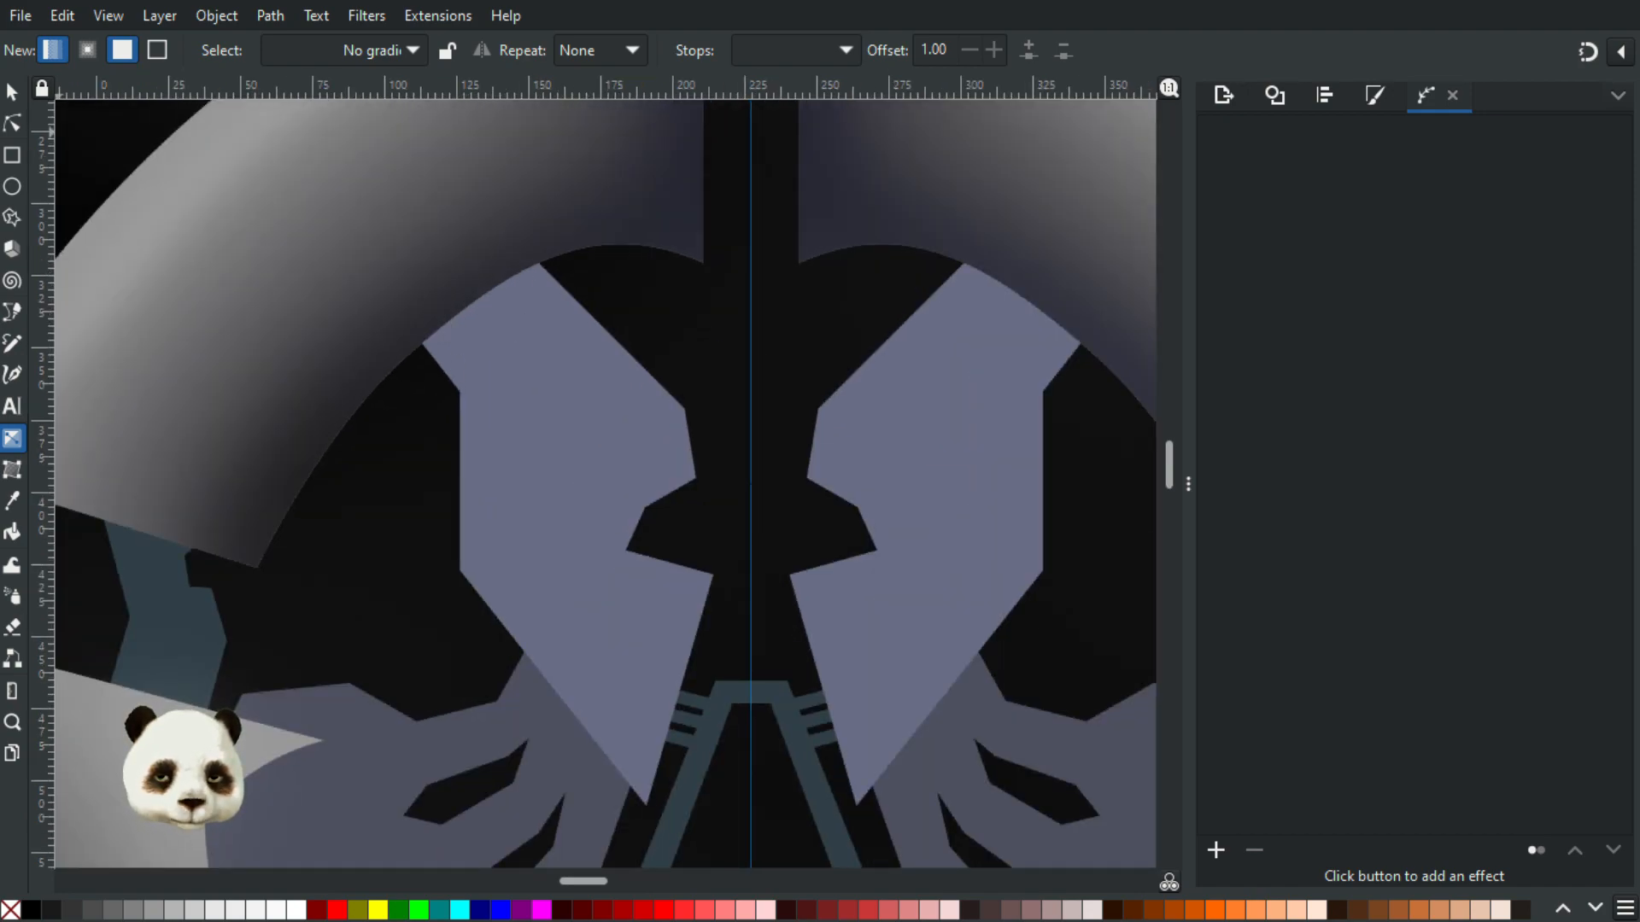
{"action": "left_click", "coordinate": [10, 99]}
{"action": "left_click", "coordinate": [633, 373]}
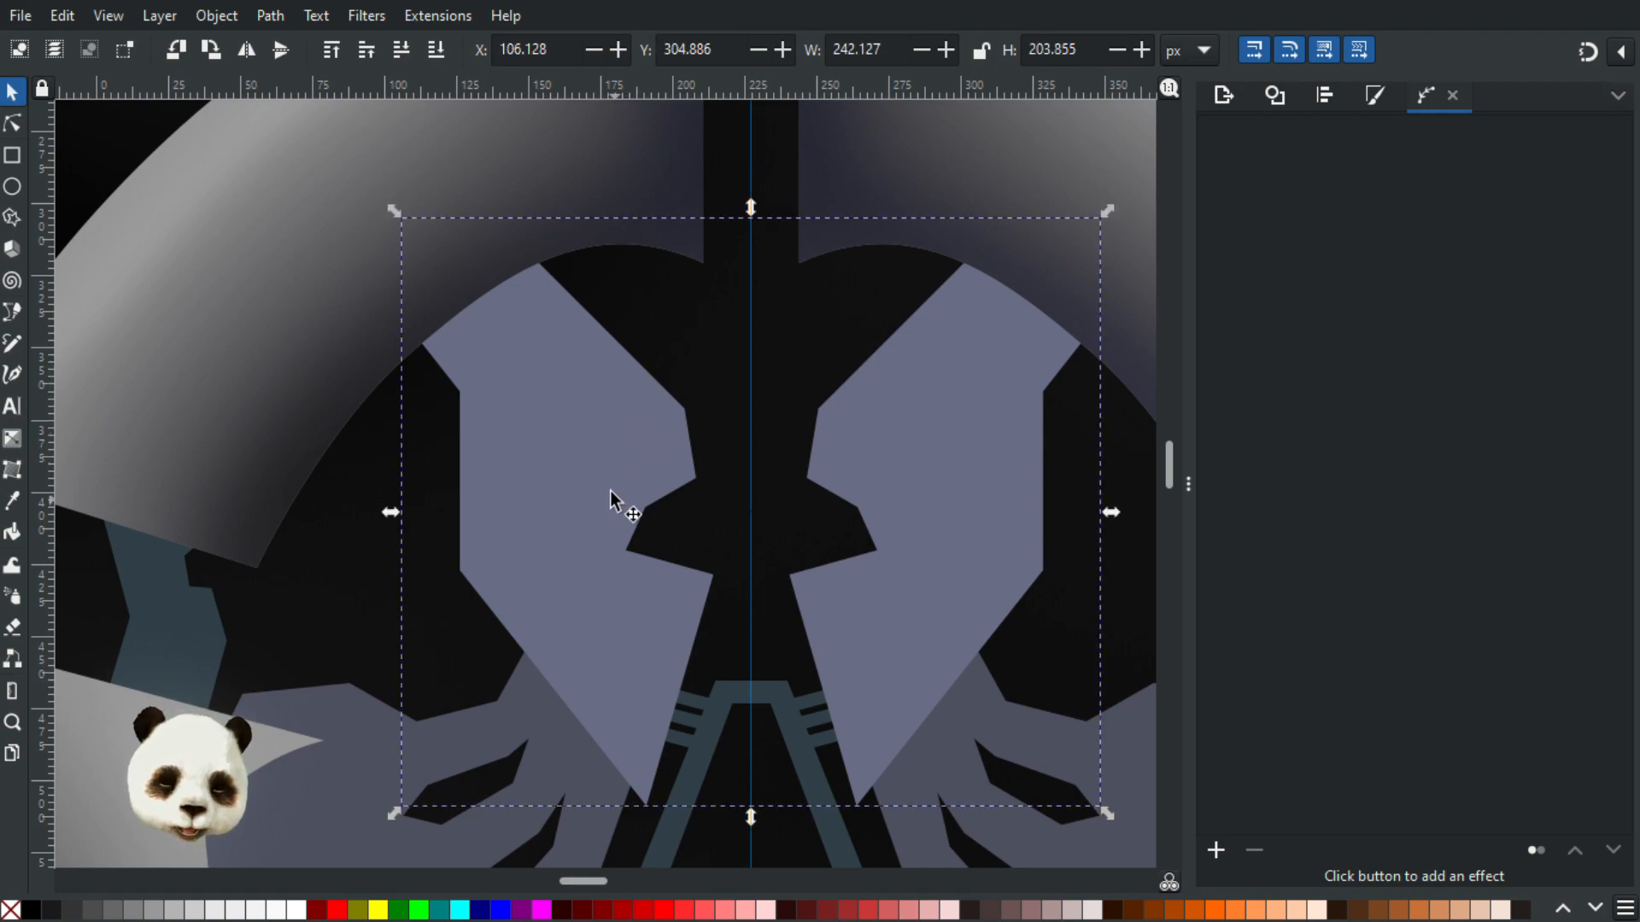
Draw a closed curved shadow shape with the Pen tool along the upper ring arc's inner edge, overlapping the teal connector and light-purple piece
{"action": "key", "text": "b"}
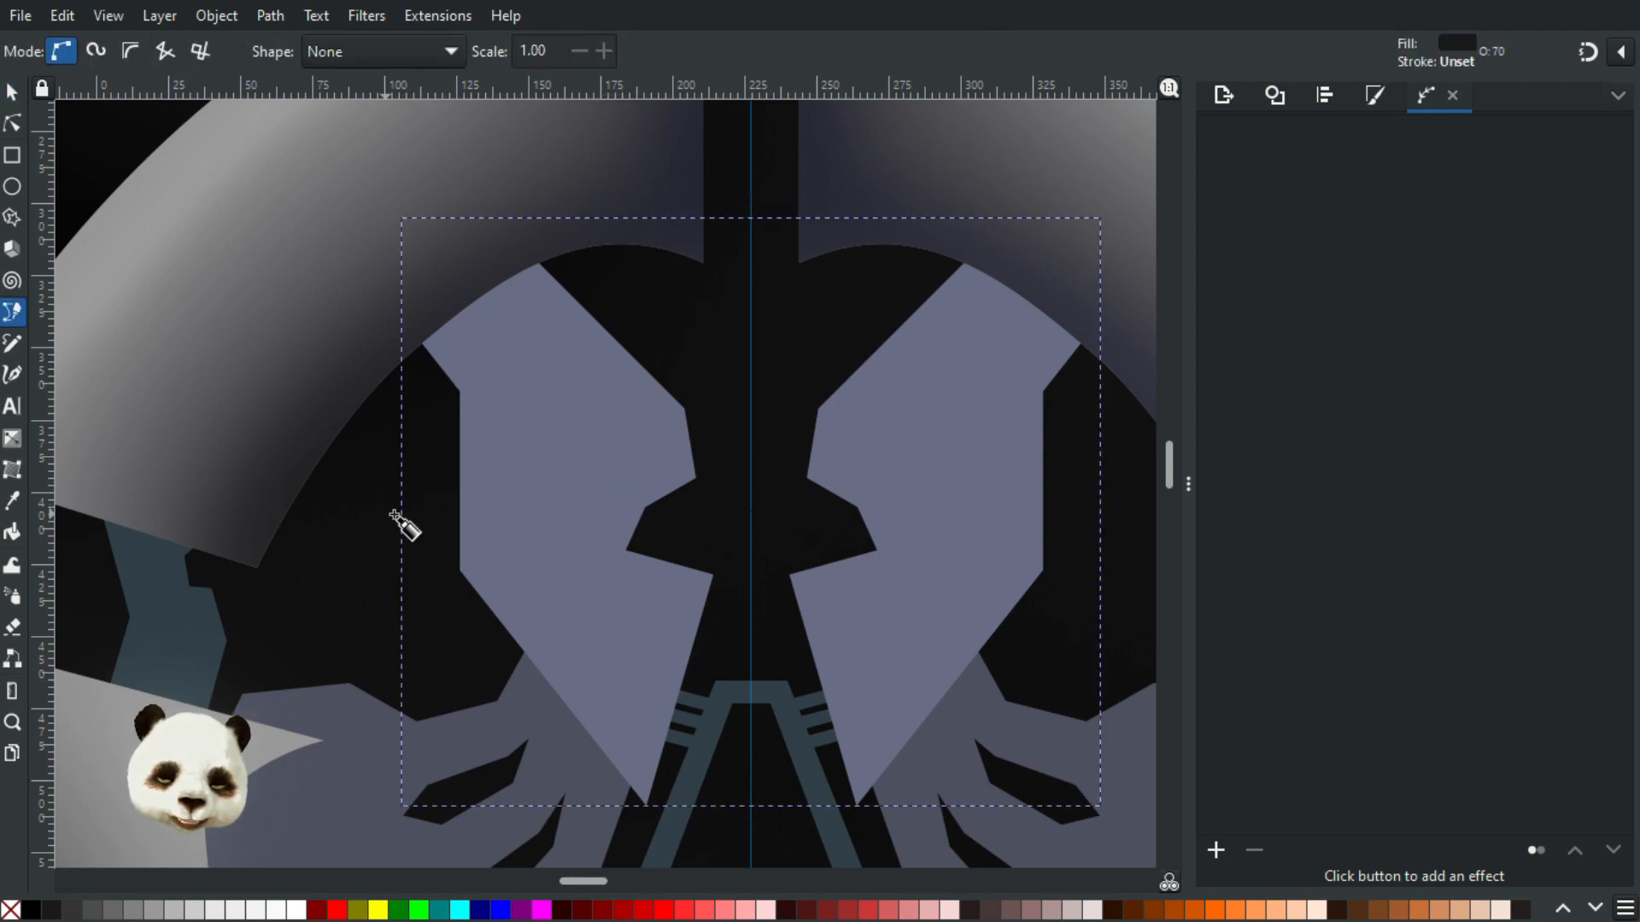
{"action": "scroll", "coordinate": [598, 476], "scroll_direction": "down", "scroll_amount": 3}
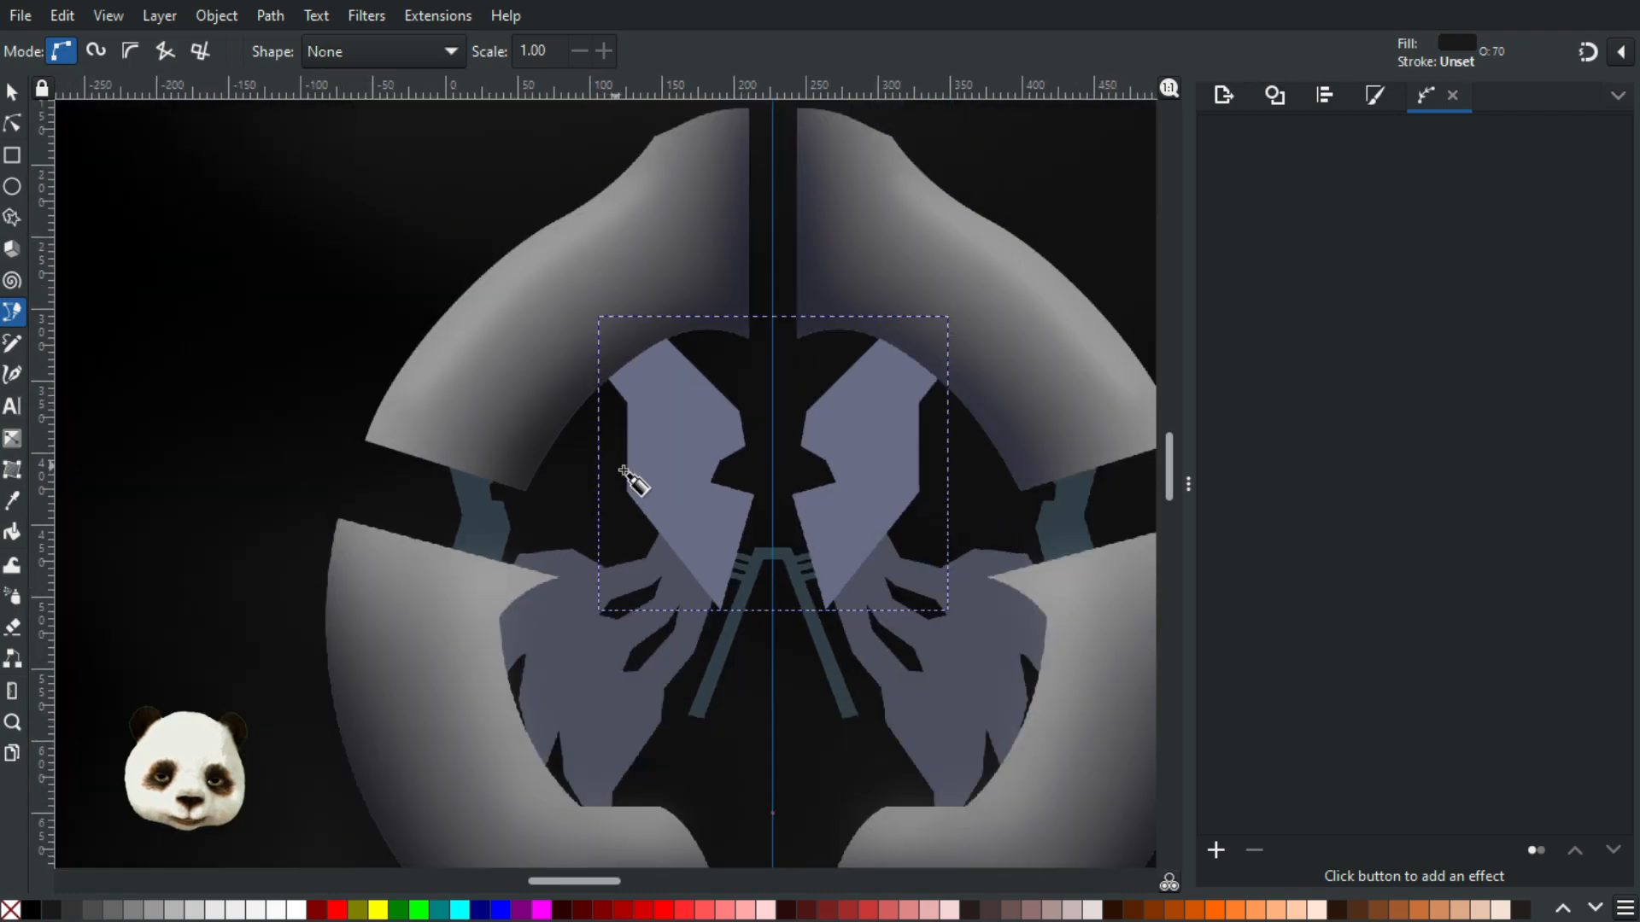
{"action": "scroll", "coordinate": [656, 482], "scroll_direction": "down", "scroll_amount": 1}
{"action": "scroll", "coordinate": [655, 481], "scroll_direction": "up", "scroll_amount": 1}
{"action": "left_click_drag", "start_coordinate": [679, 615], "coordinate": [575, 549]}
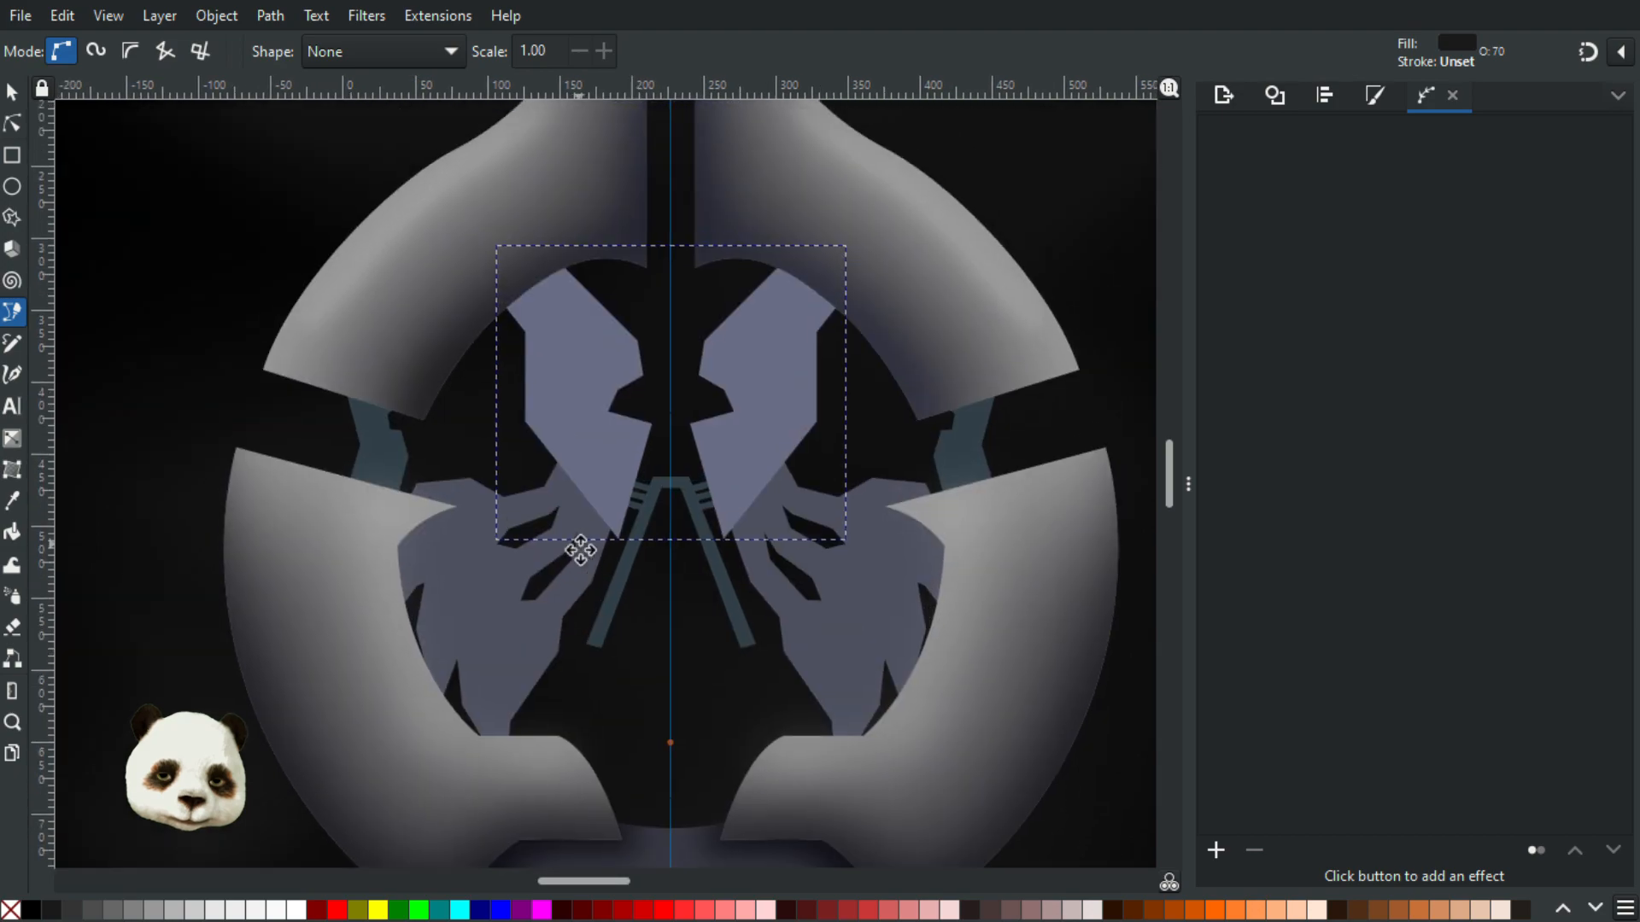
{"action": "scroll", "coordinate": [470, 431], "scroll_direction": "up", "scroll_amount": 1}
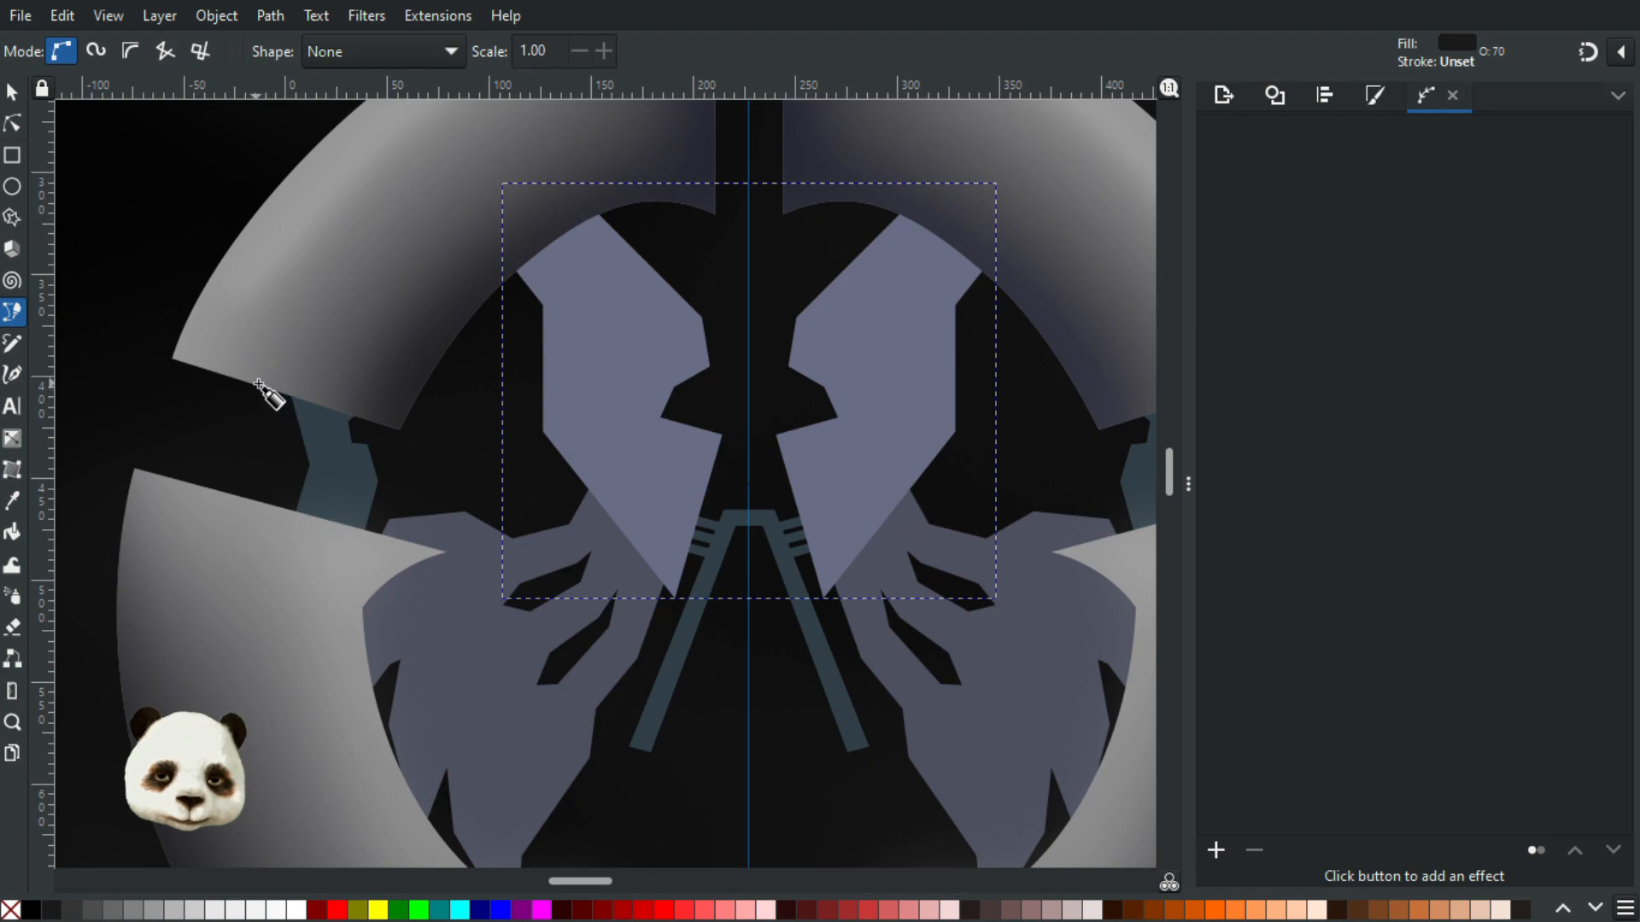
{"action": "left_click", "coordinate": [261, 390]}
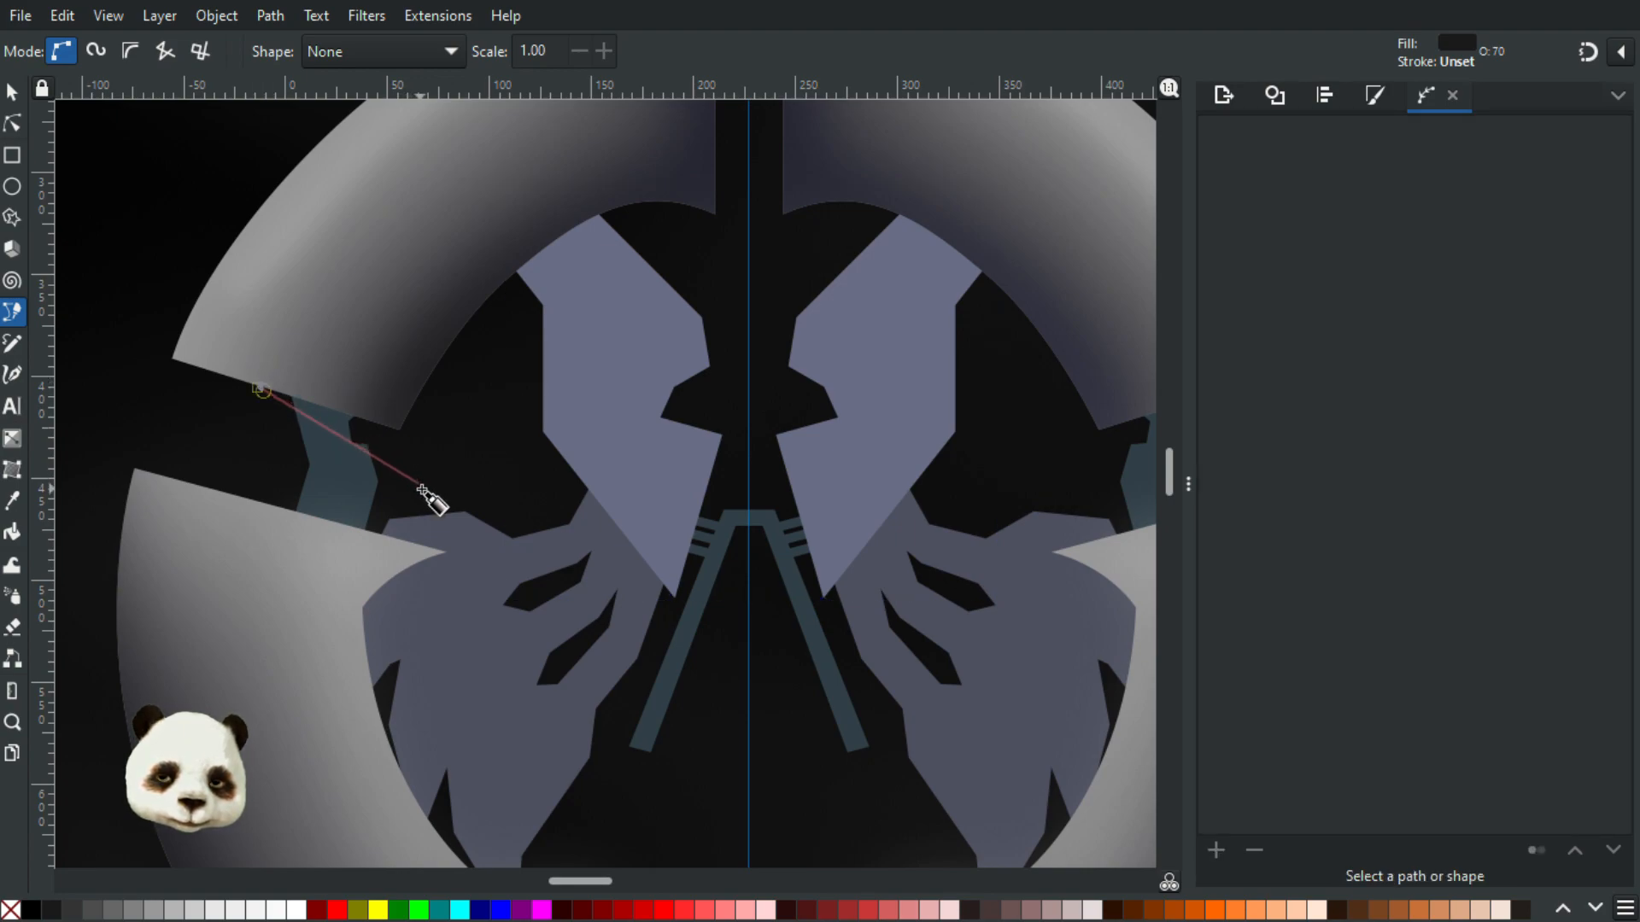
{"action": "left_click", "coordinate": [394, 478]}
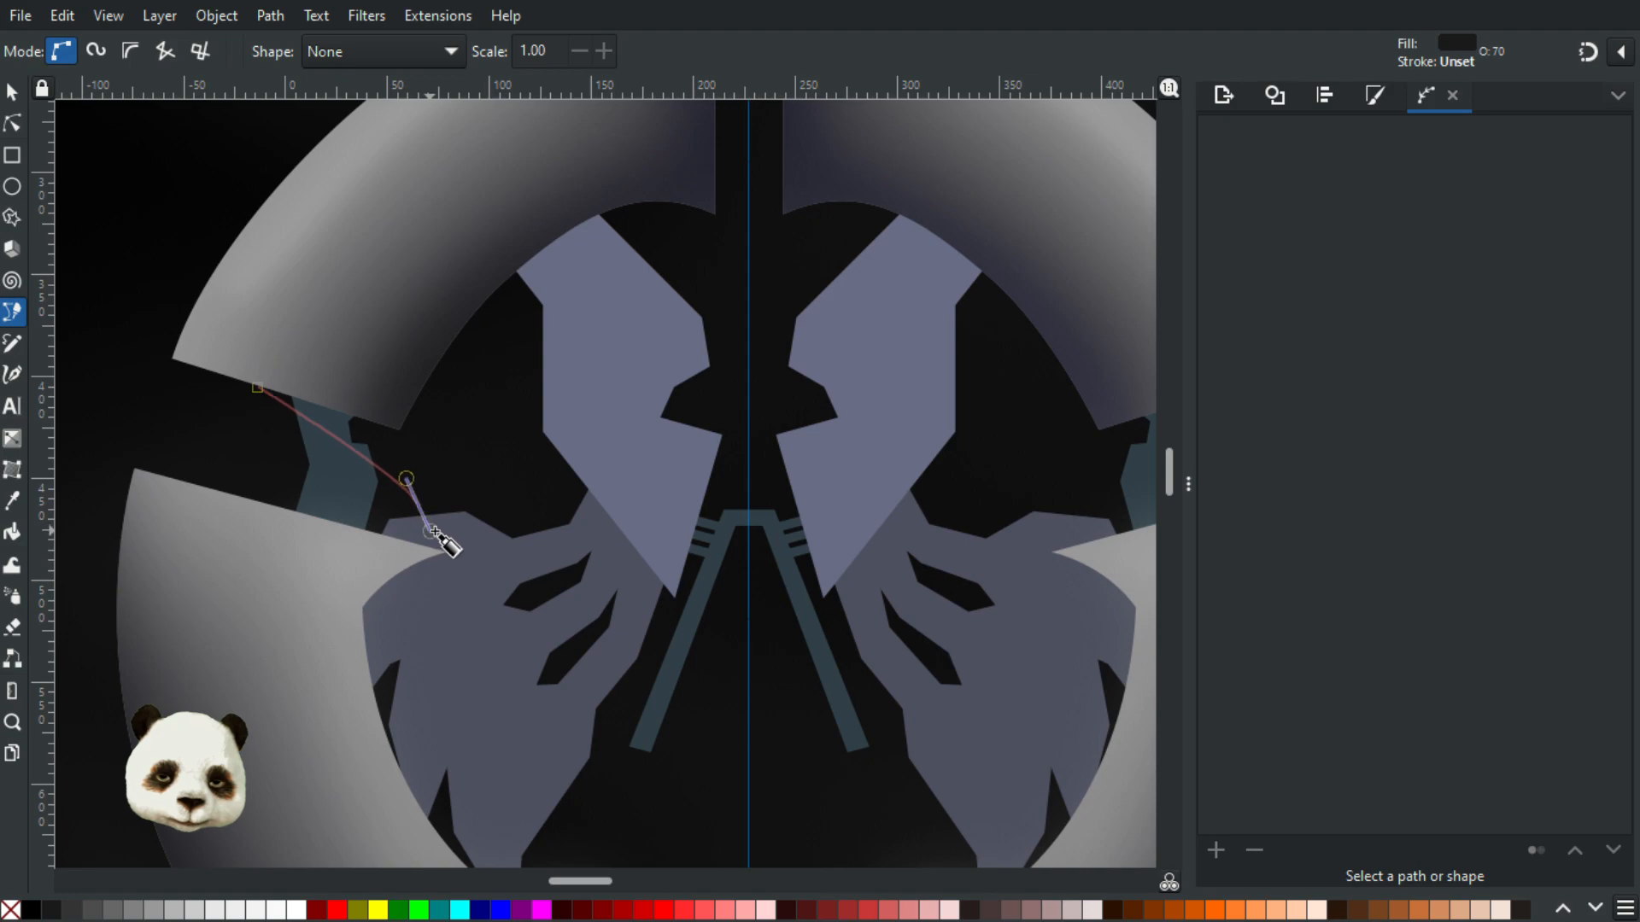
{"action": "left_click", "coordinate": [444, 531]}
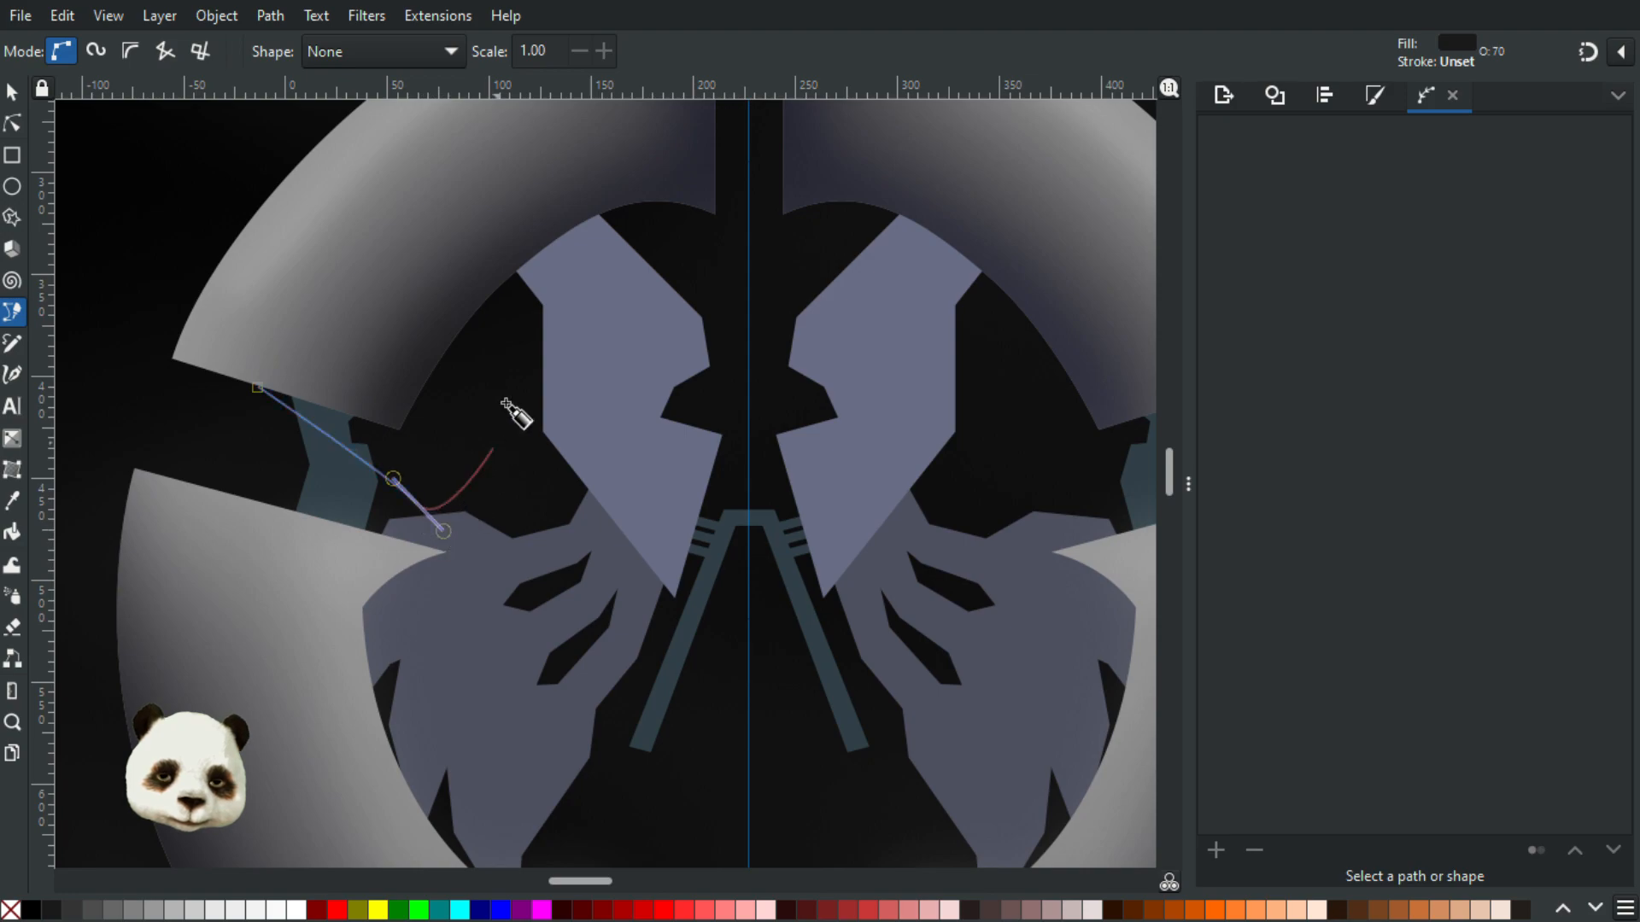
{"action": "key", "text": "BackSpace"}
{"action": "left_click", "coordinate": [504, 335]}
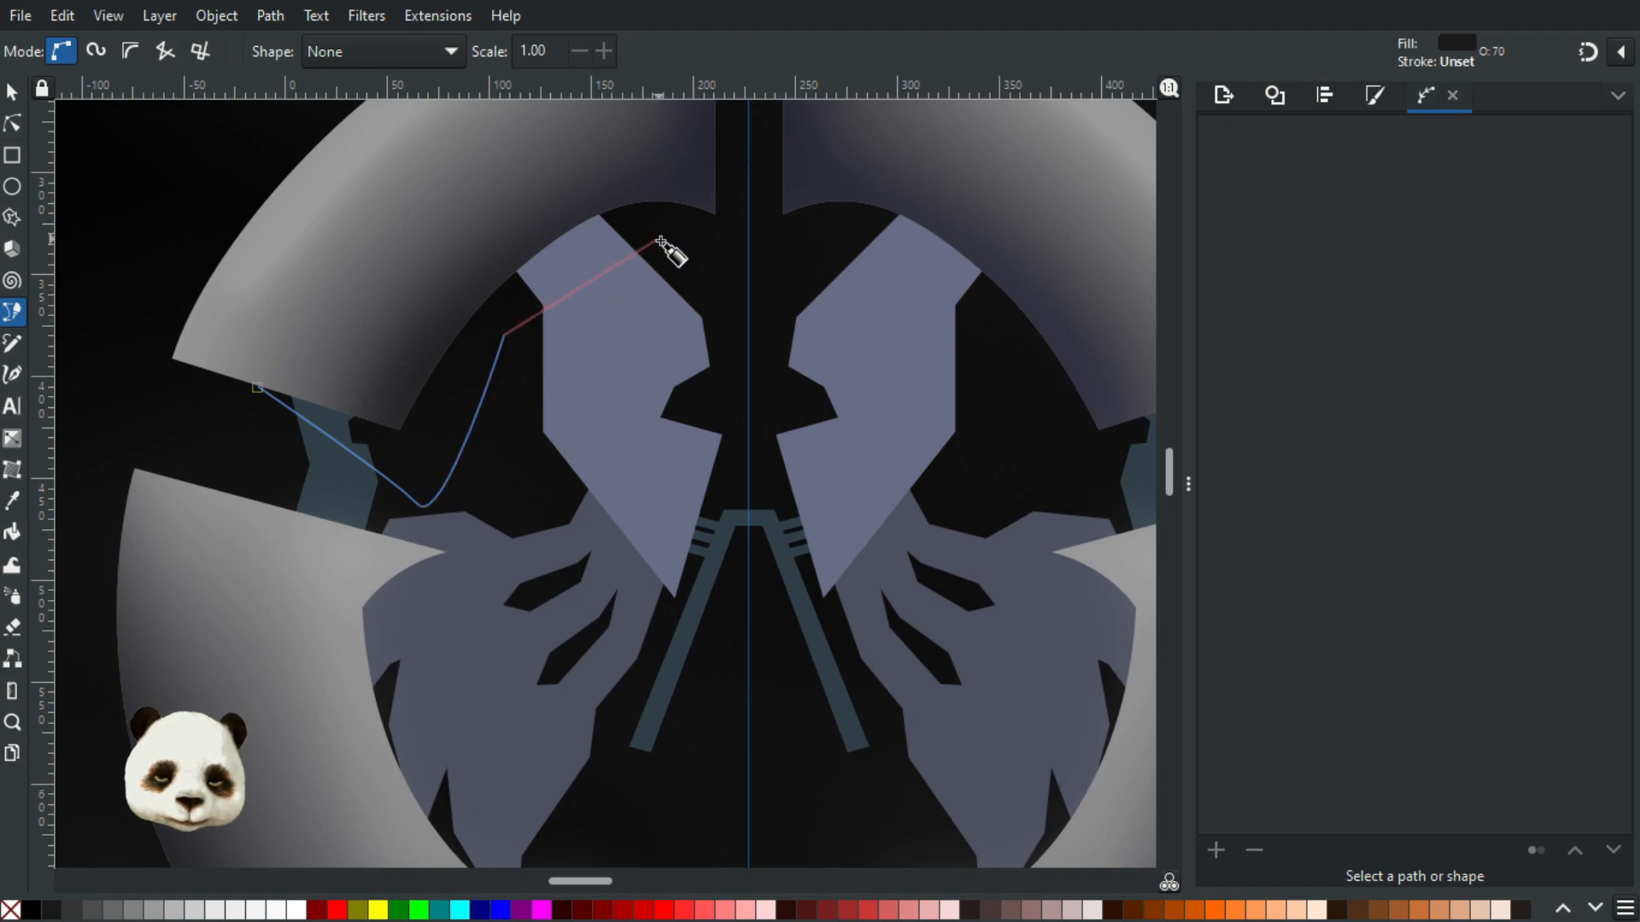
{"action": "left_click_drag", "start_coordinate": [681, 265], "coordinate": [755, 305]}
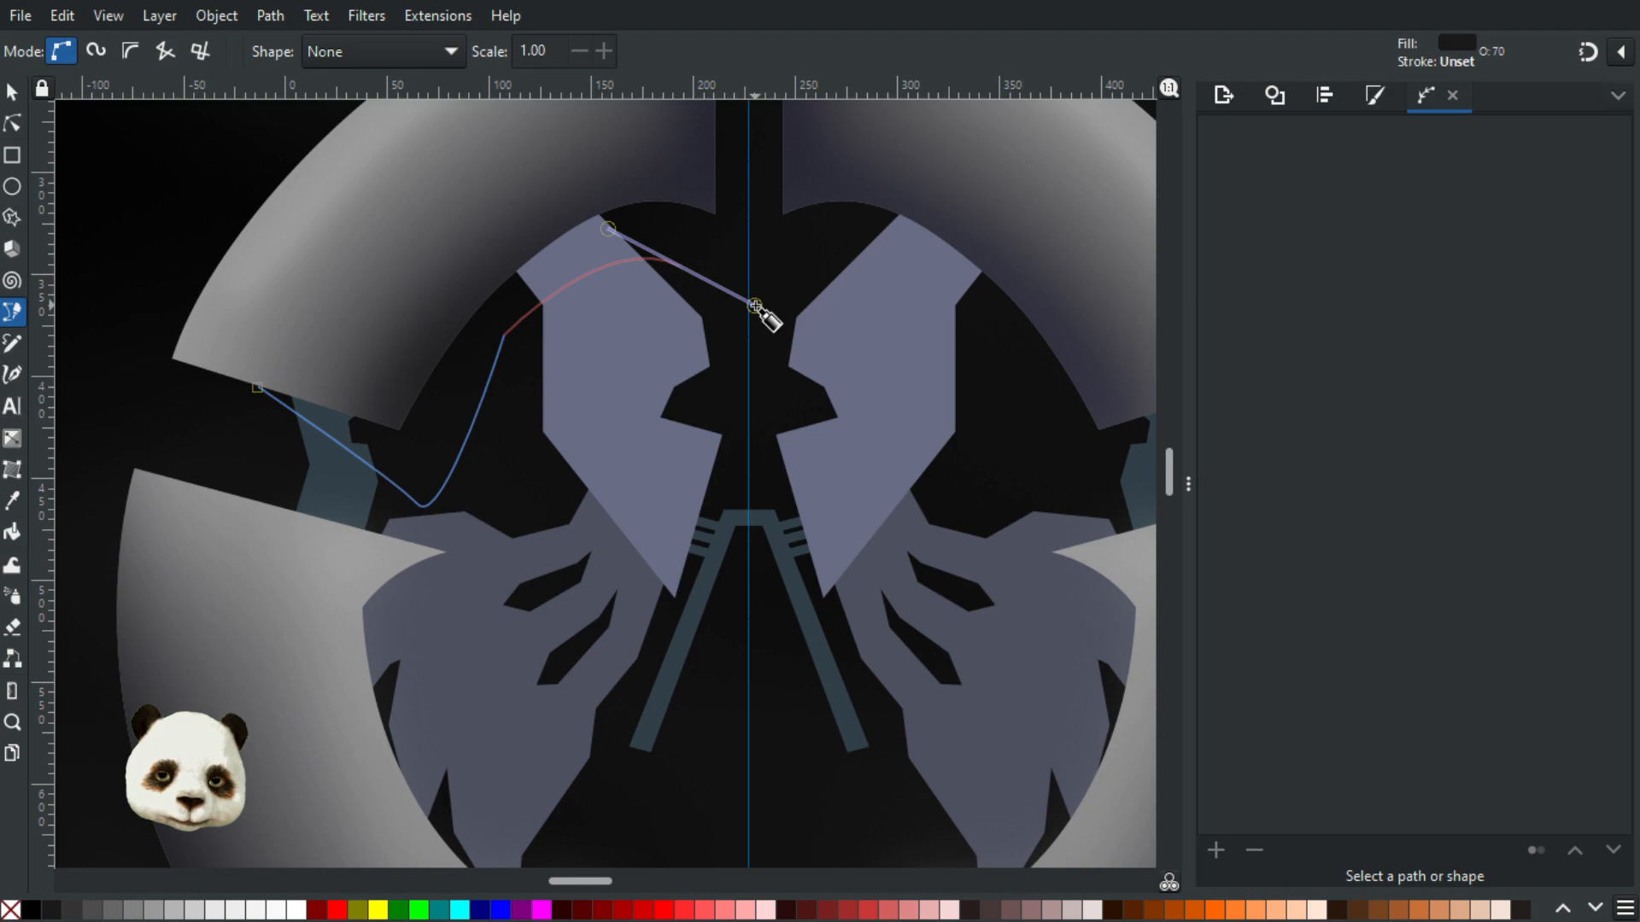
{"action": "left_click", "coordinate": [603, 148]}
{"action": "left_click", "coordinate": [286, 336]}
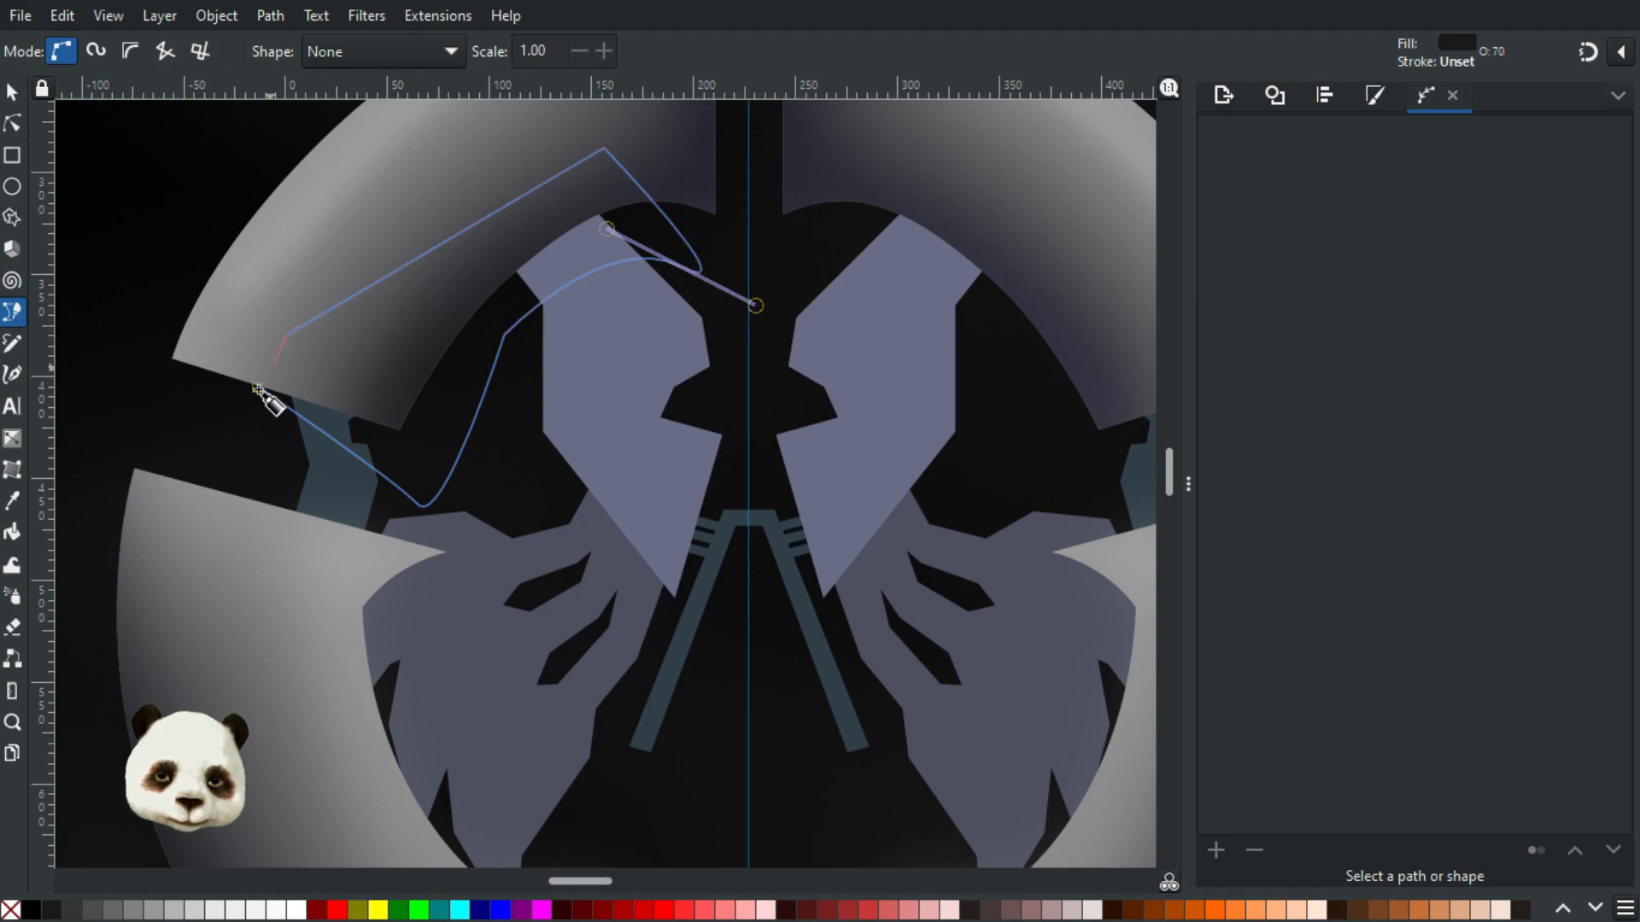
{"action": "left_click", "coordinate": [259, 388]}
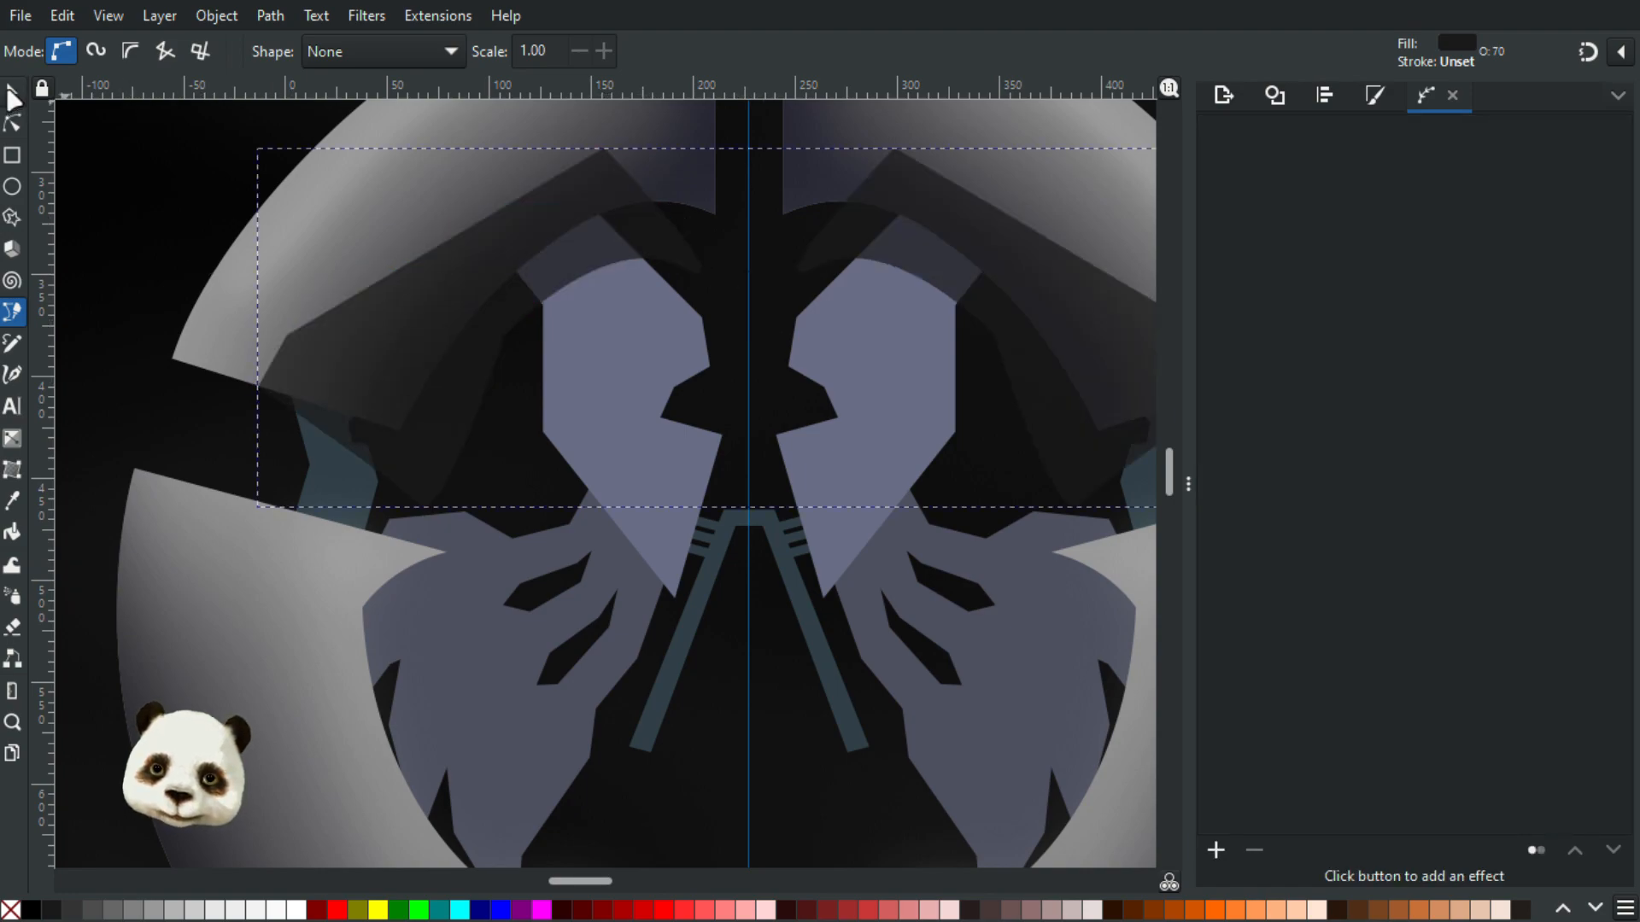
Duplicate the light-purple piece and the teal connector, combine the copies into one path and fill it magenta
{"action": "left_click", "coordinate": [13, 94]}
{"action": "left_click", "coordinate": [648, 425]}
{"action": "left_click", "coordinate": [345, 509], "text": "shift"}
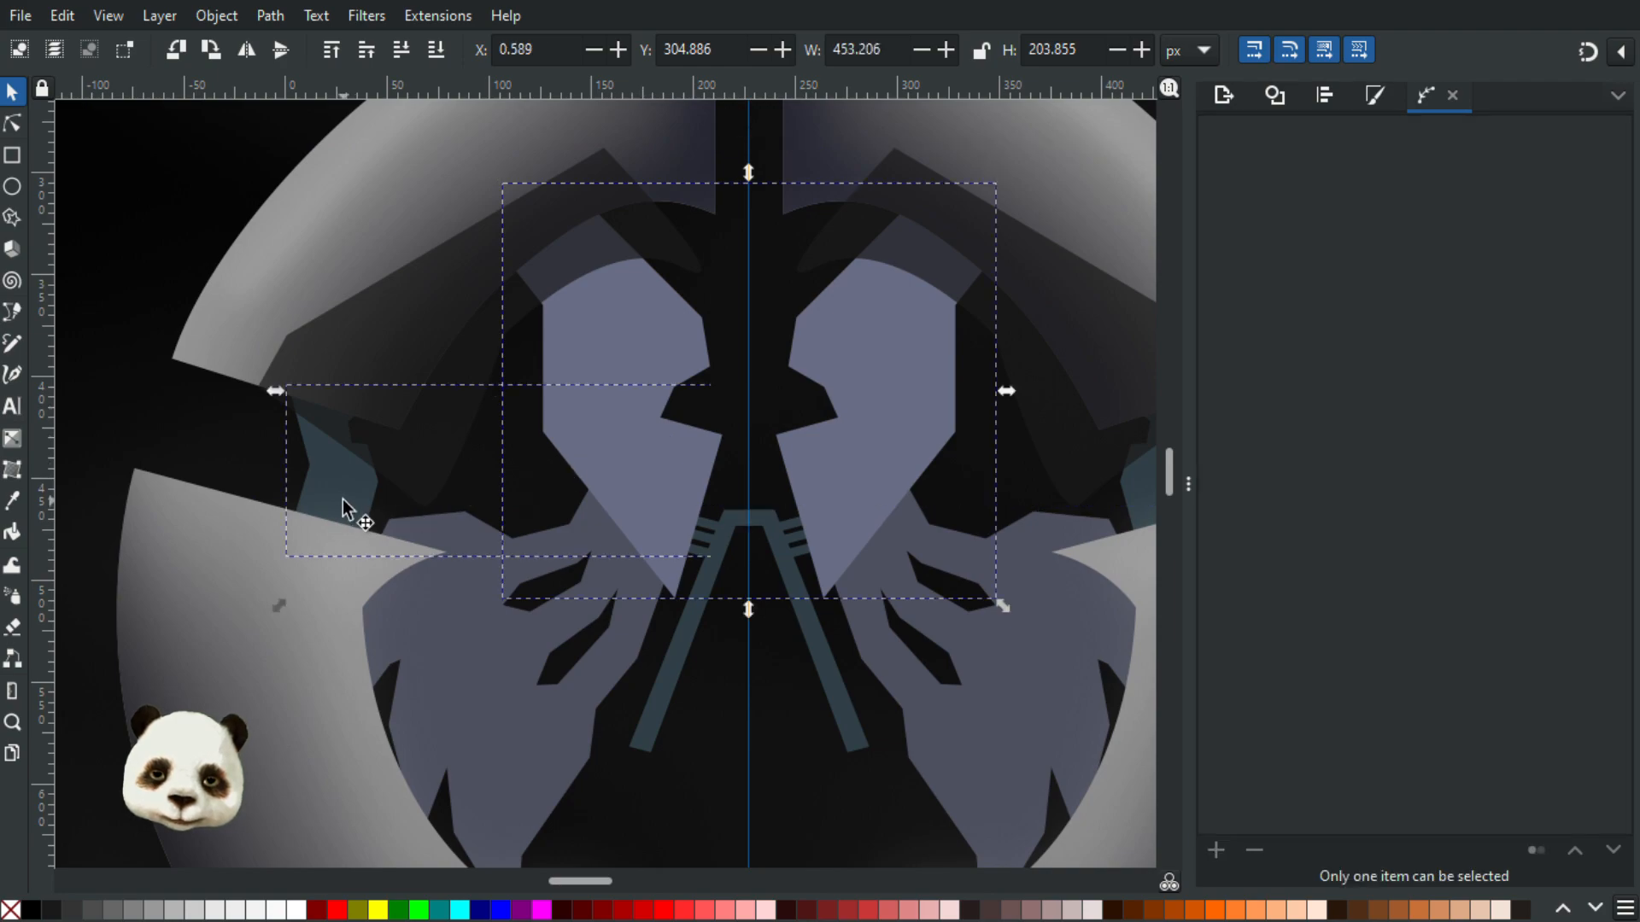
{"action": "key", "text": "ctrl+d"}
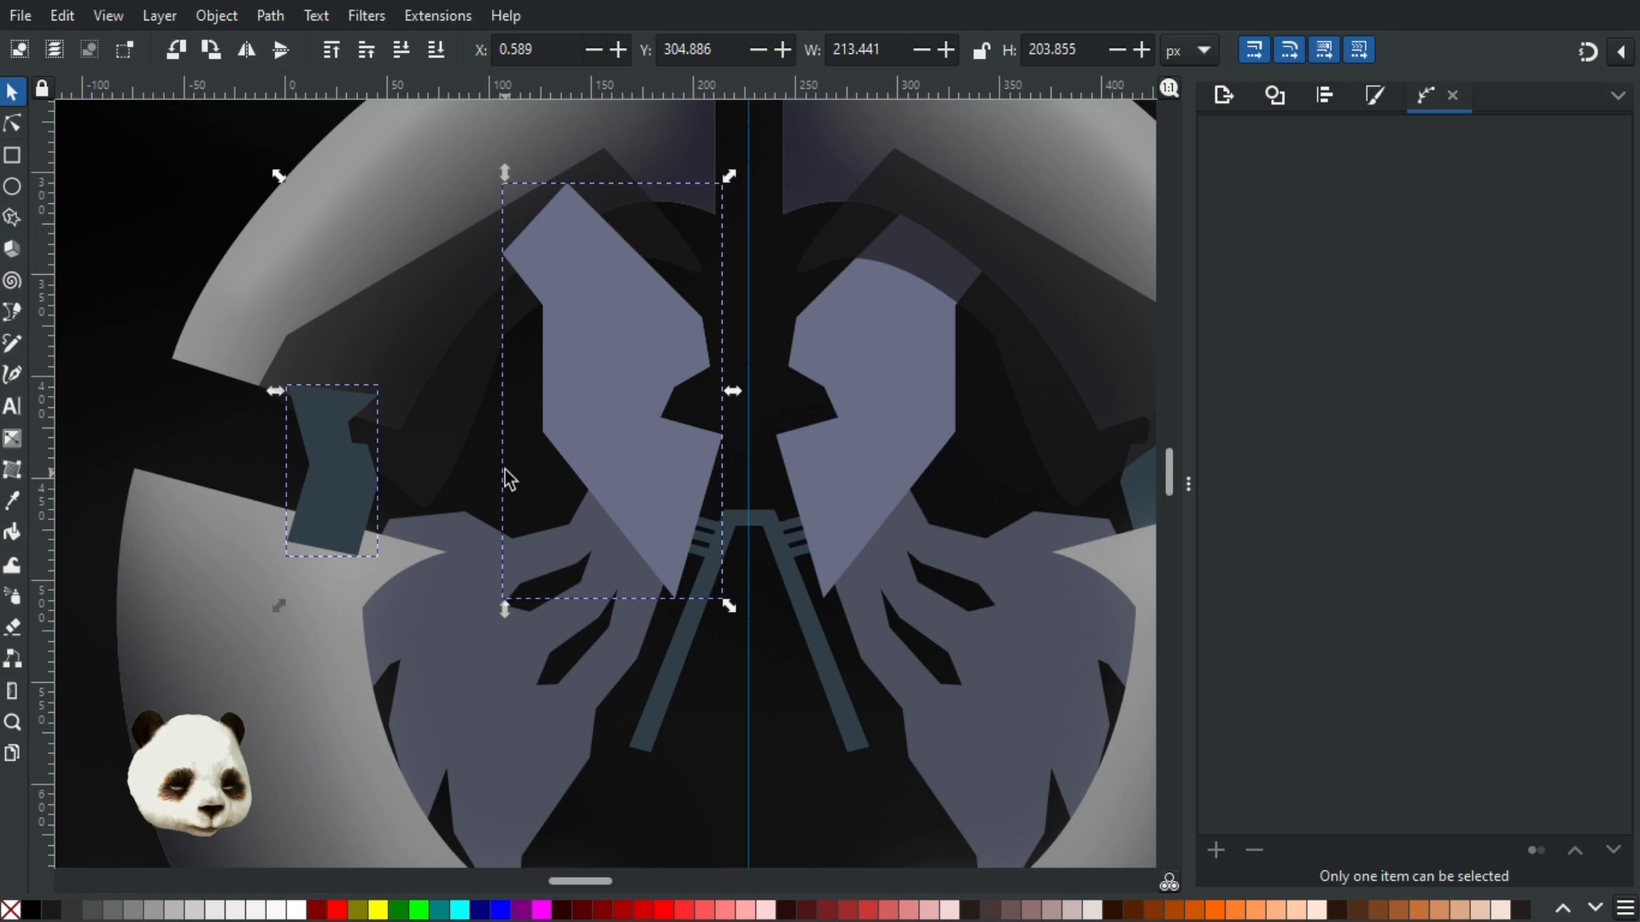
{"action": "key", "text": "ctrl+k"}
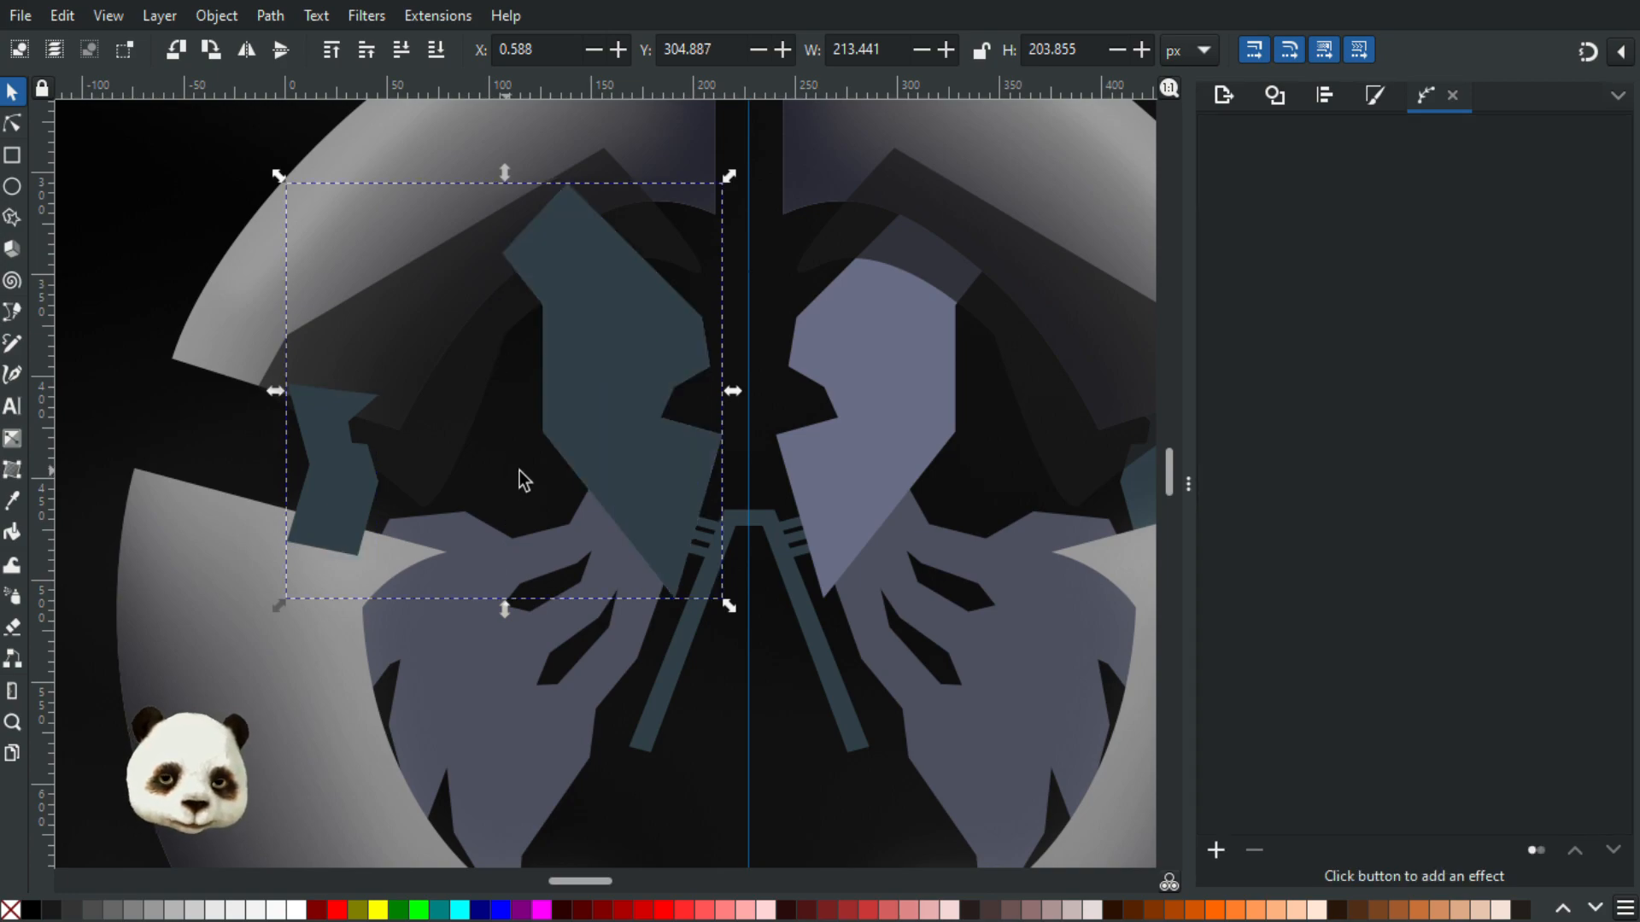
{"action": "left_click", "coordinate": [541, 910]}
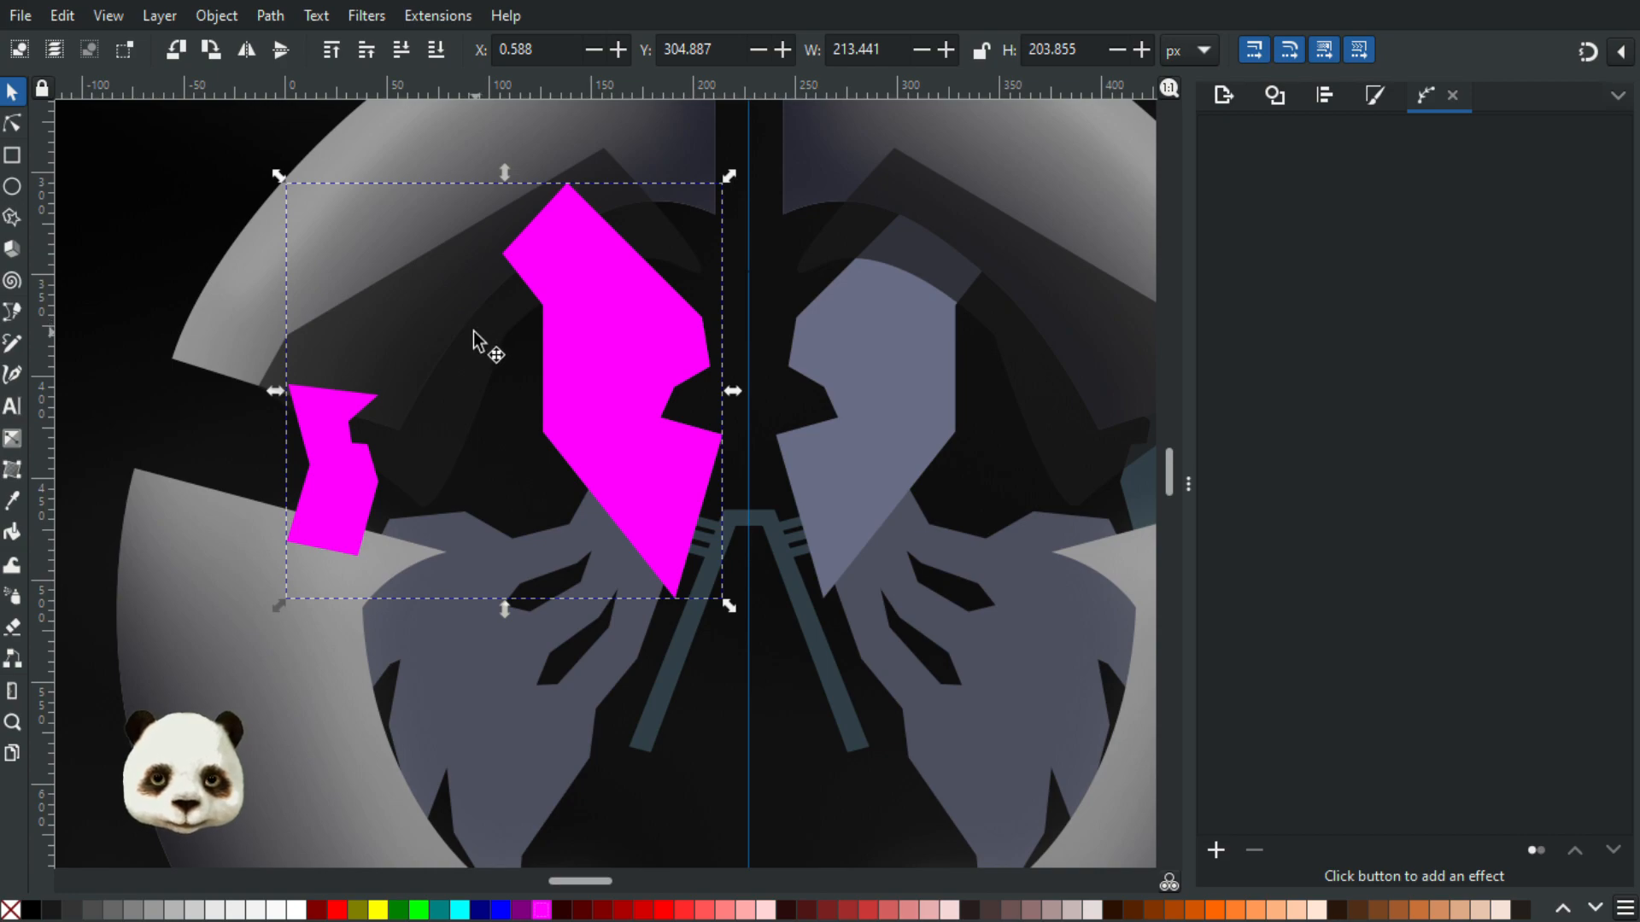
Clip the new shadow shape with the combined magenta path
{"action": "left_click", "coordinate": [489, 296]}
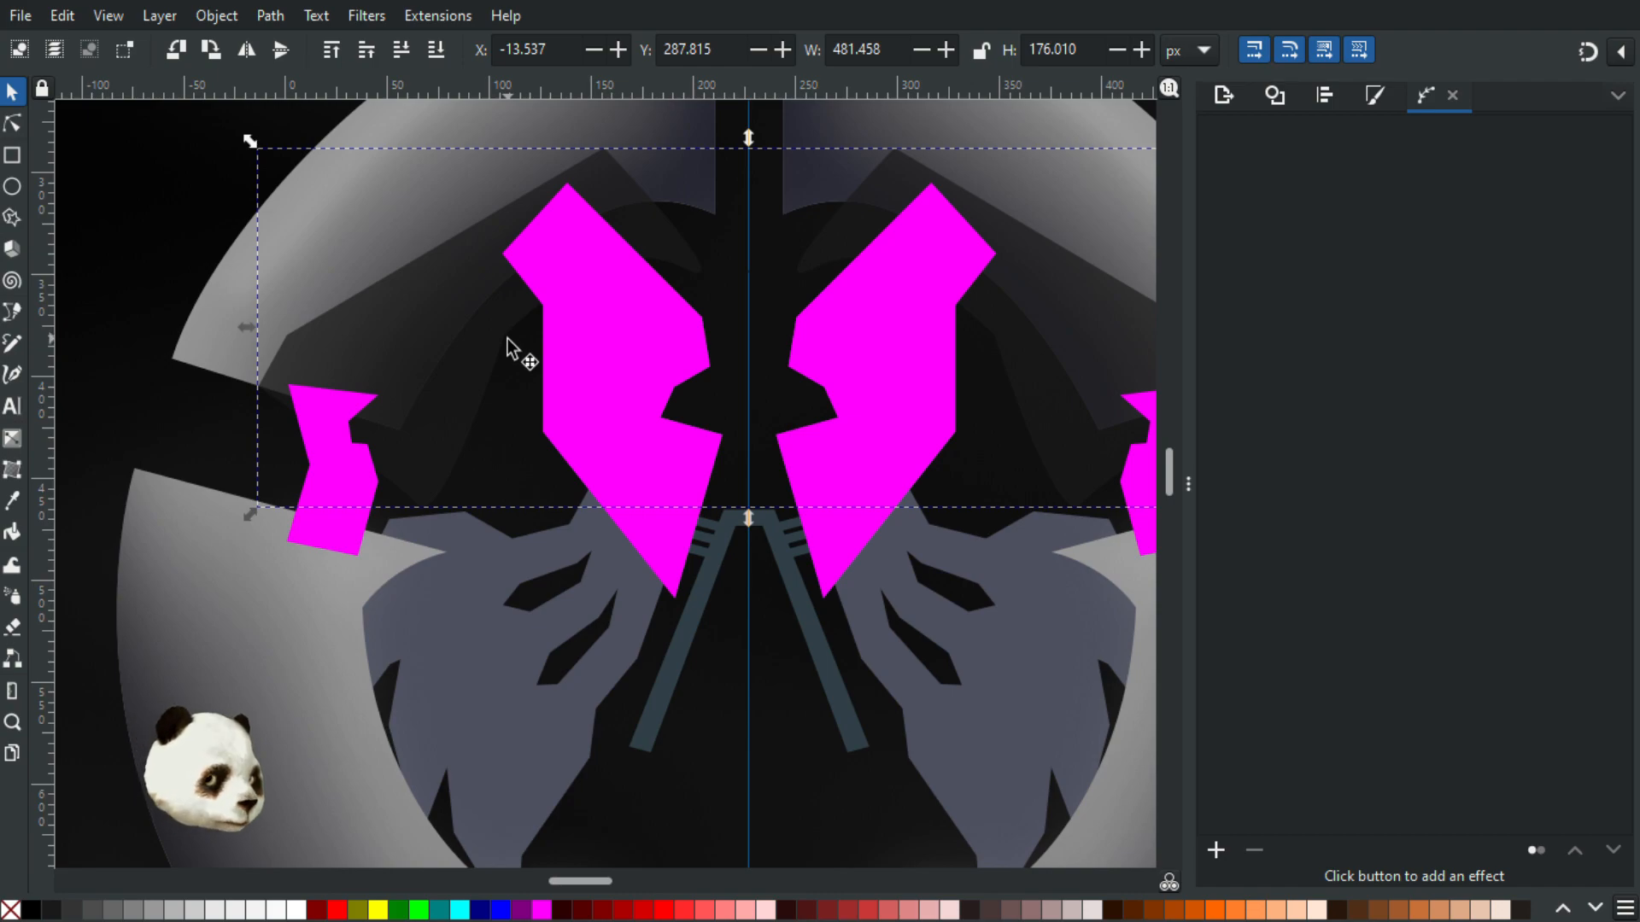
{"action": "left_click", "coordinate": [631, 421], "text": "shift"}
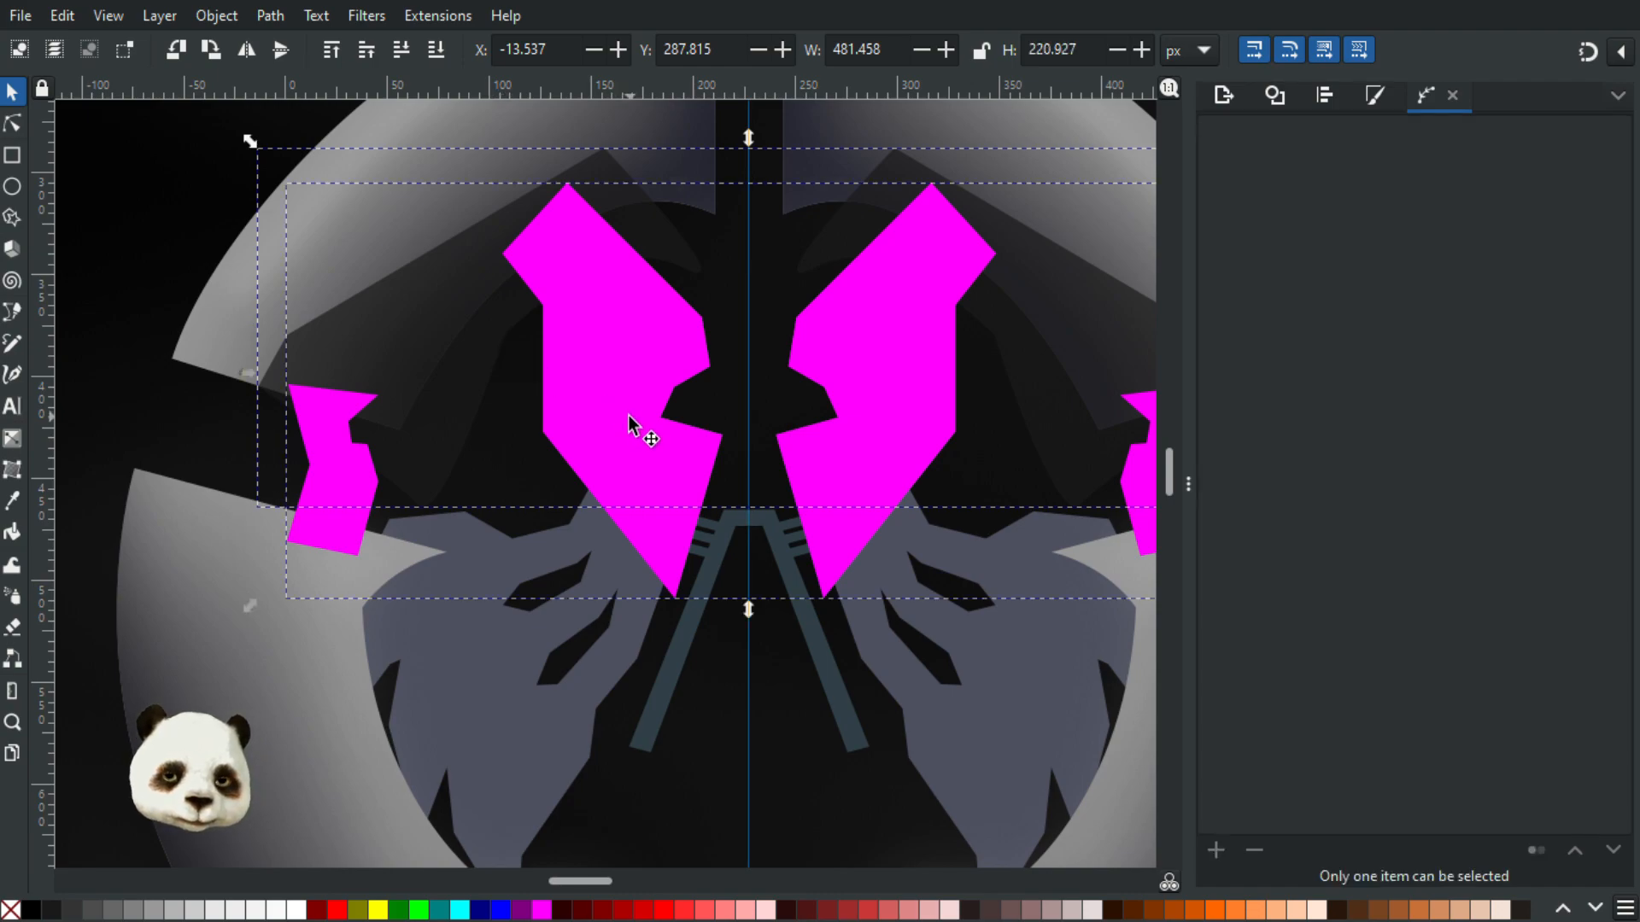
{"action": "right_click", "coordinate": [628, 412]}
{"action": "left_click", "coordinate": [710, 746]}
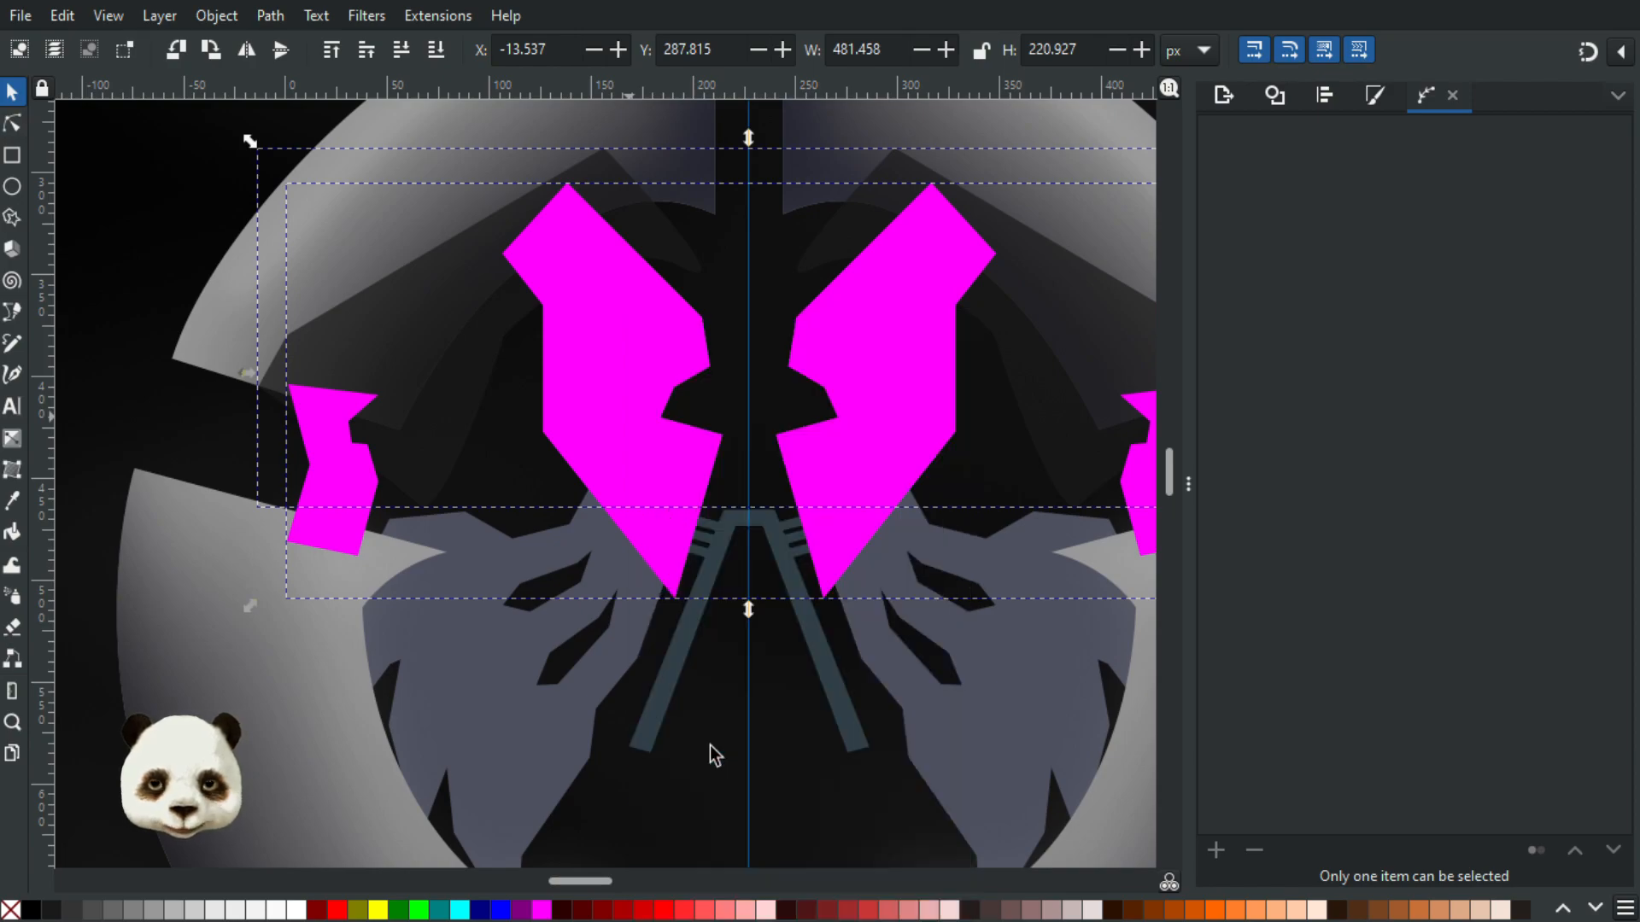
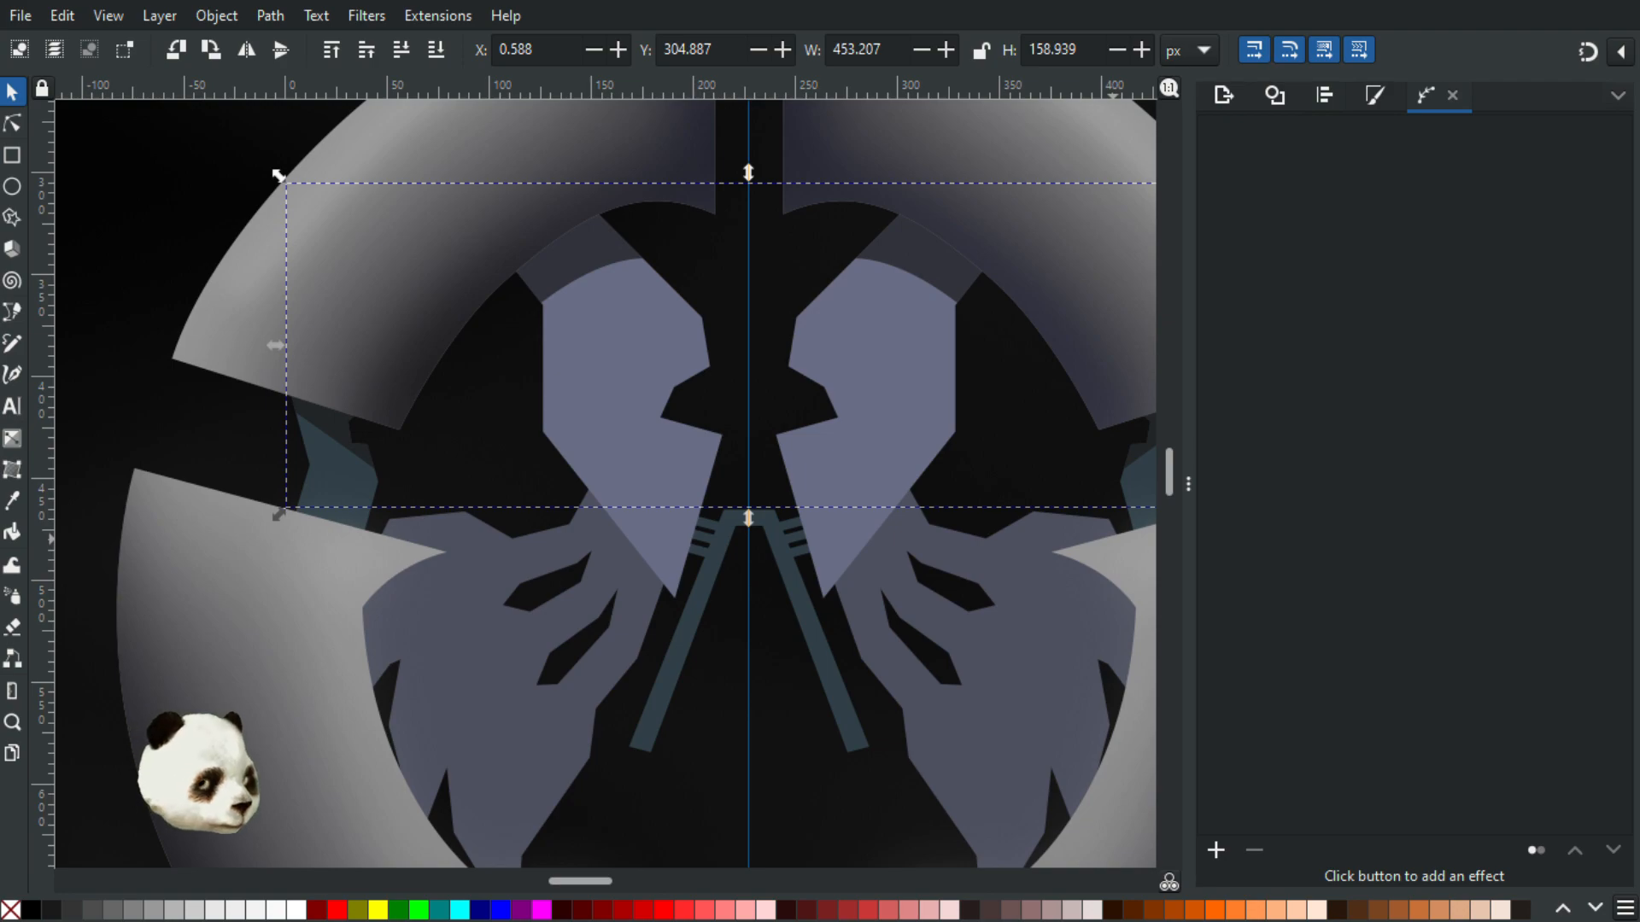
Select the shadow inside the clip and set its blur to 20%
{"action": "left_click", "coordinate": [1372, 572]}
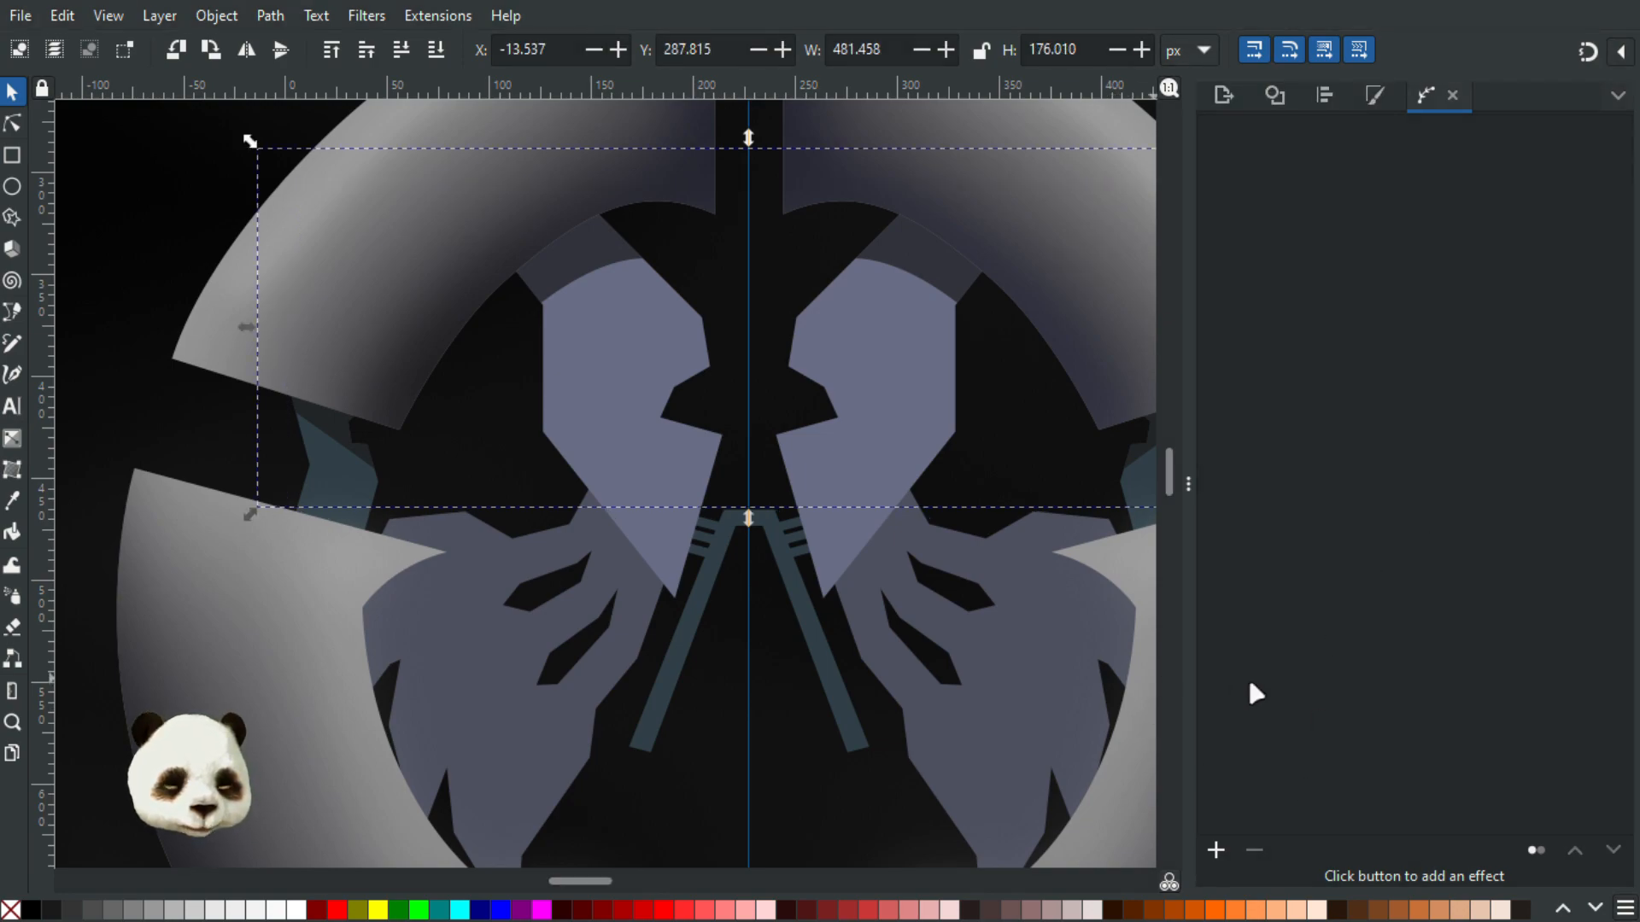
{"action": "key", "text": "ctrl+shift+f"}
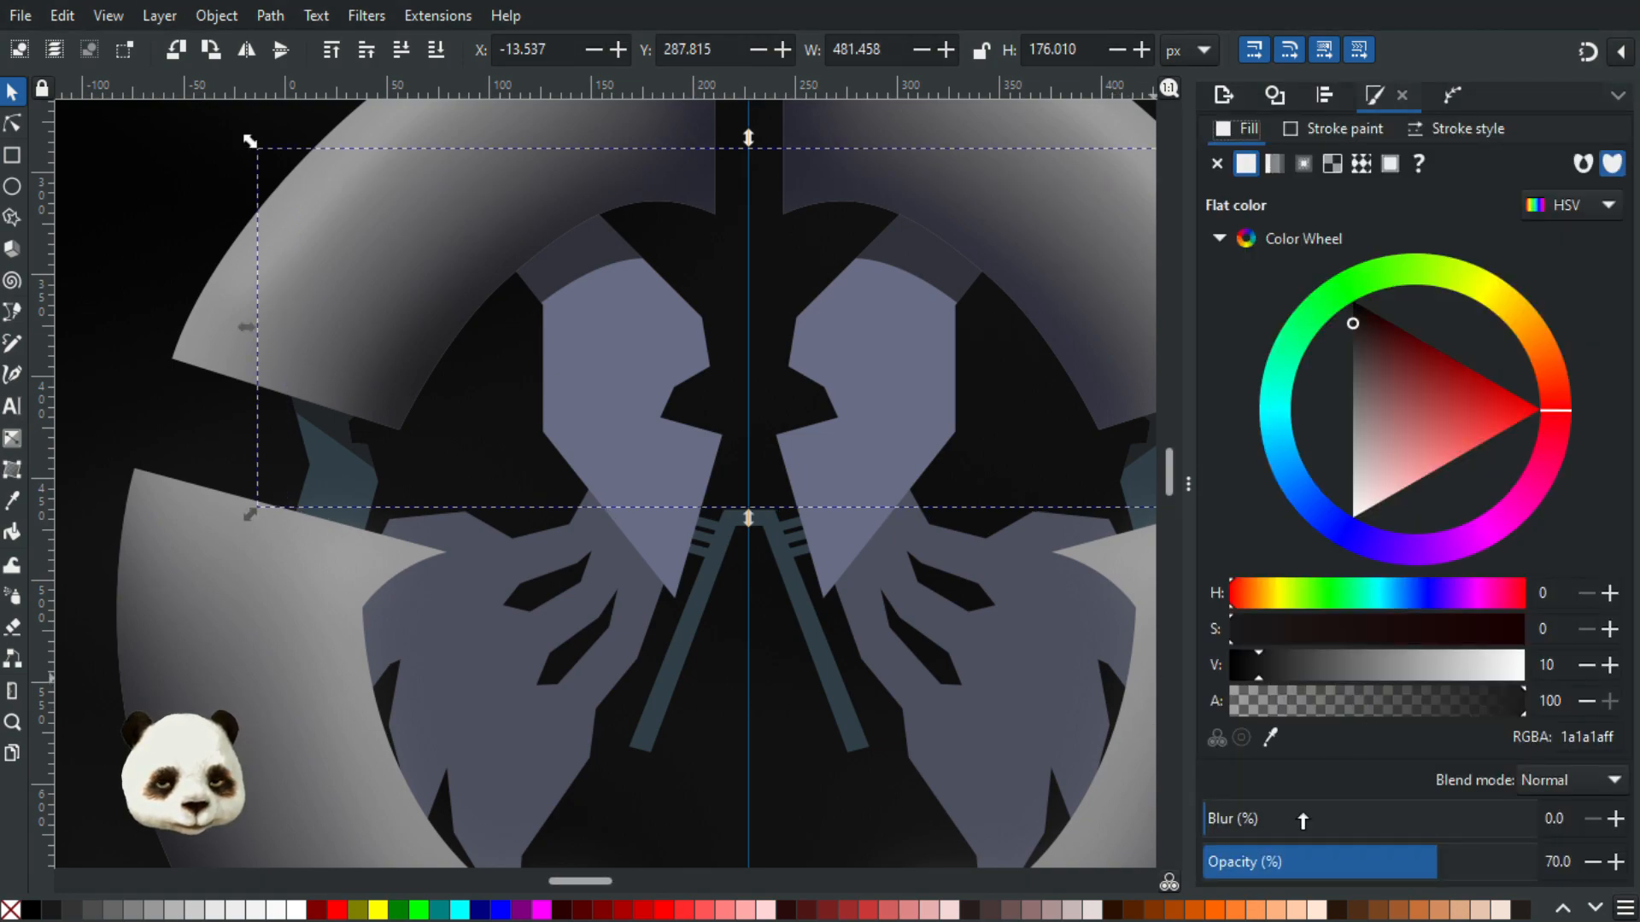
{"action": "left_click_drag", "start_coordinate": [1249, 821], "coordinate": [1268, 819]}
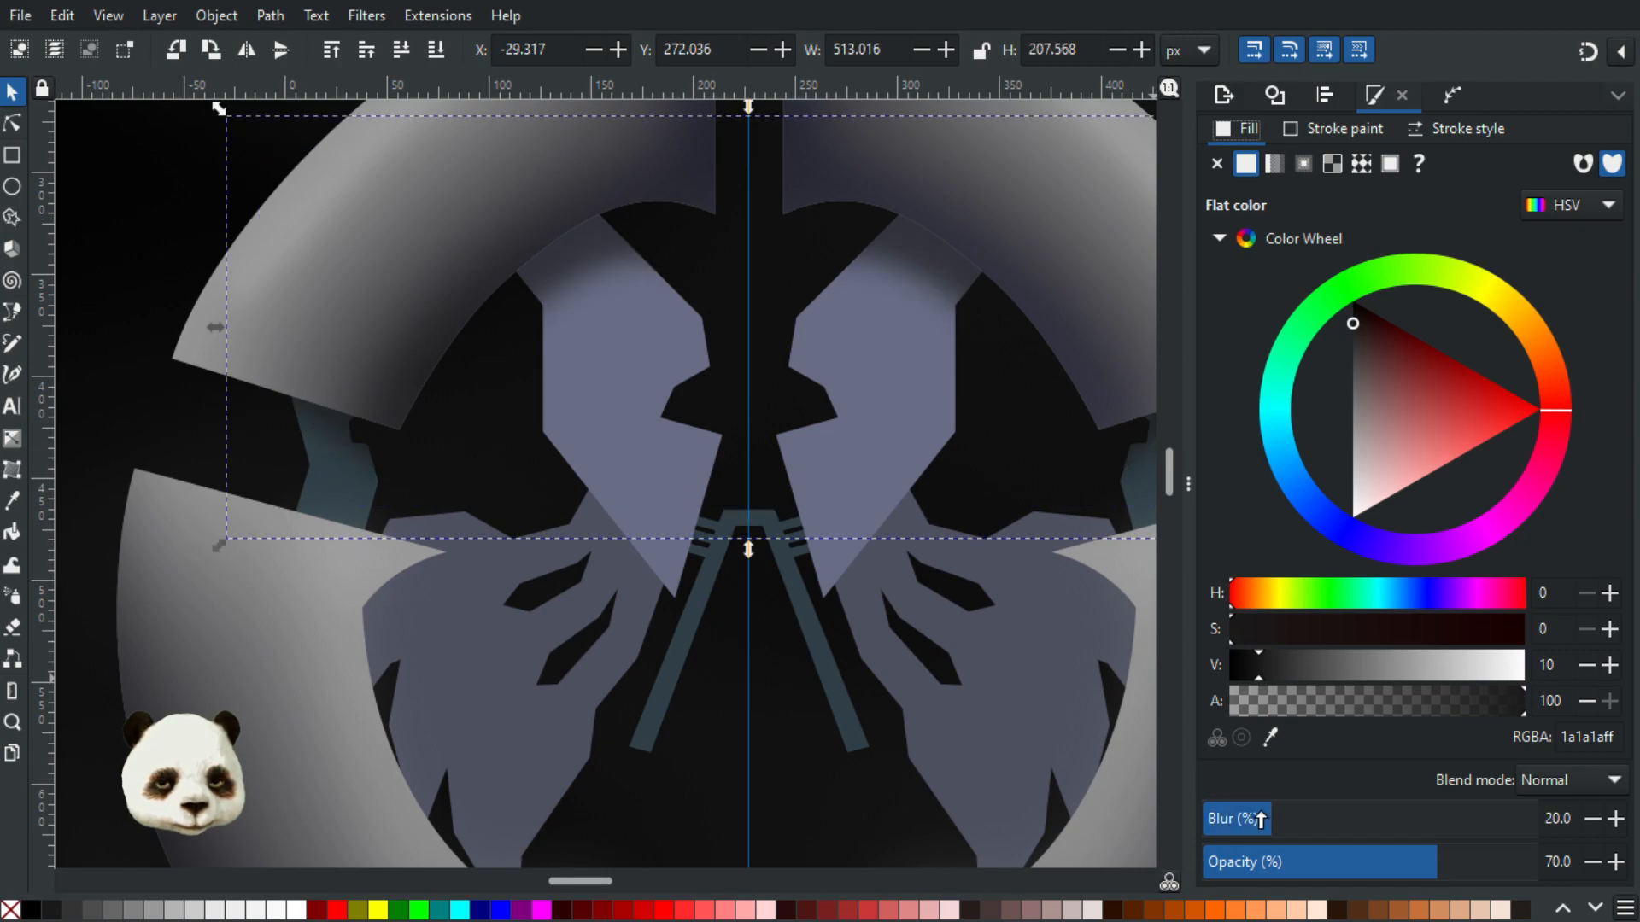
{"action": "scroll", "coordinate": [829, 603], "scroll_direction": "down", "scroll_amount": 2}
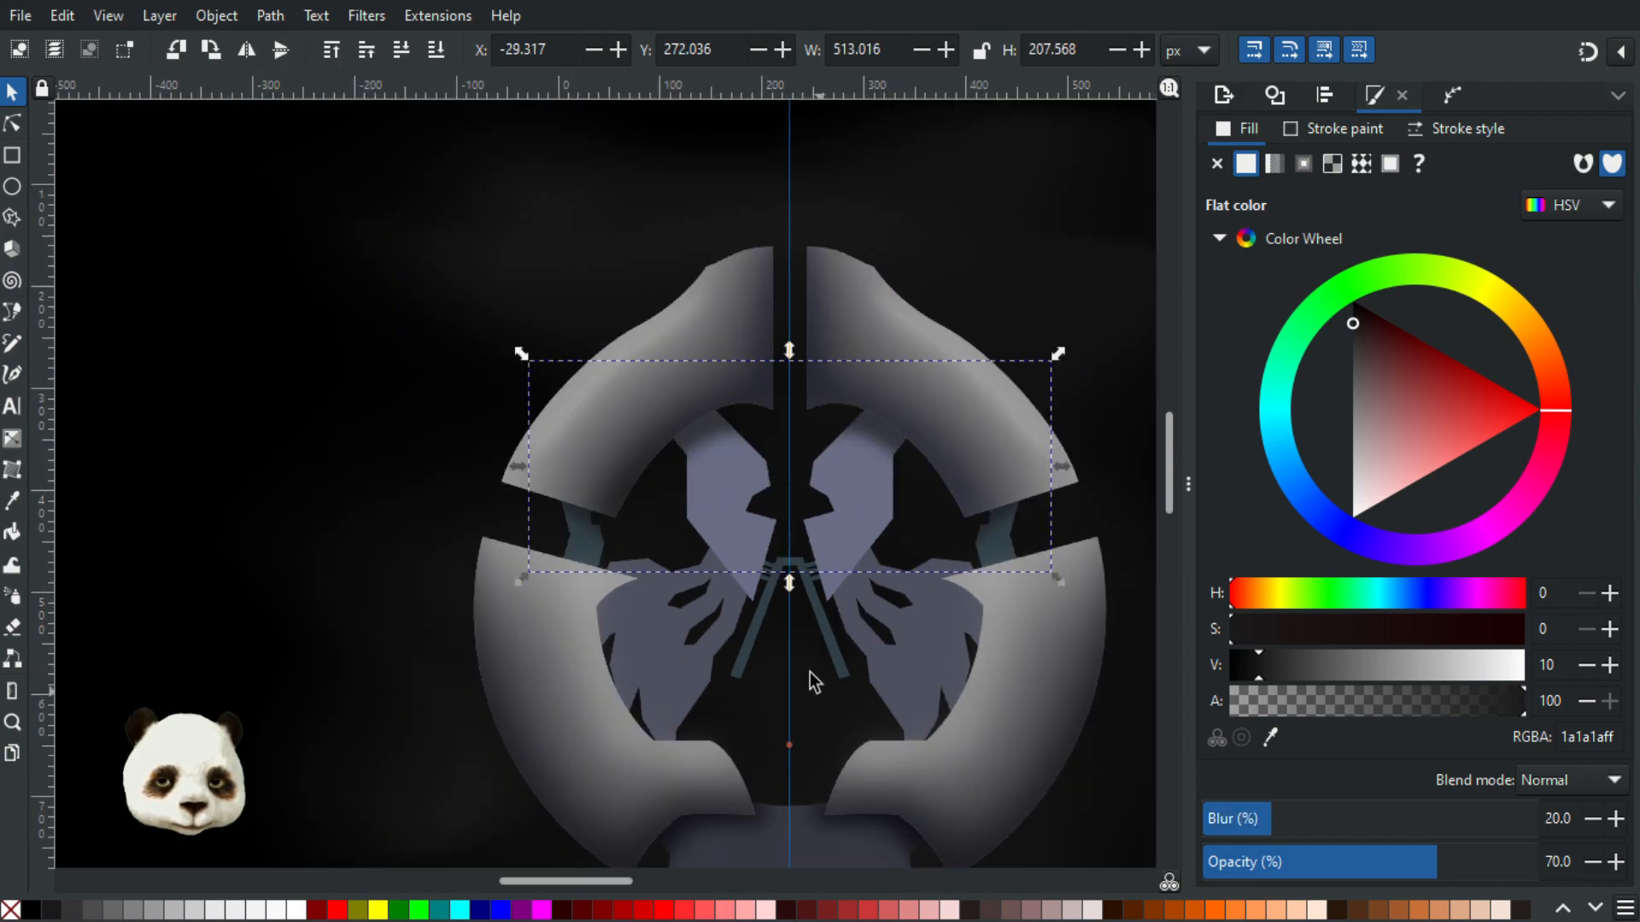
Compare 30% blur on the shadow below the upper ring arcs, keep the blur at 20% and set its opacity to 90%
{"action": "left_click_drag", "start_coordinate": [809, 671], "coordinate": [655, 536]}
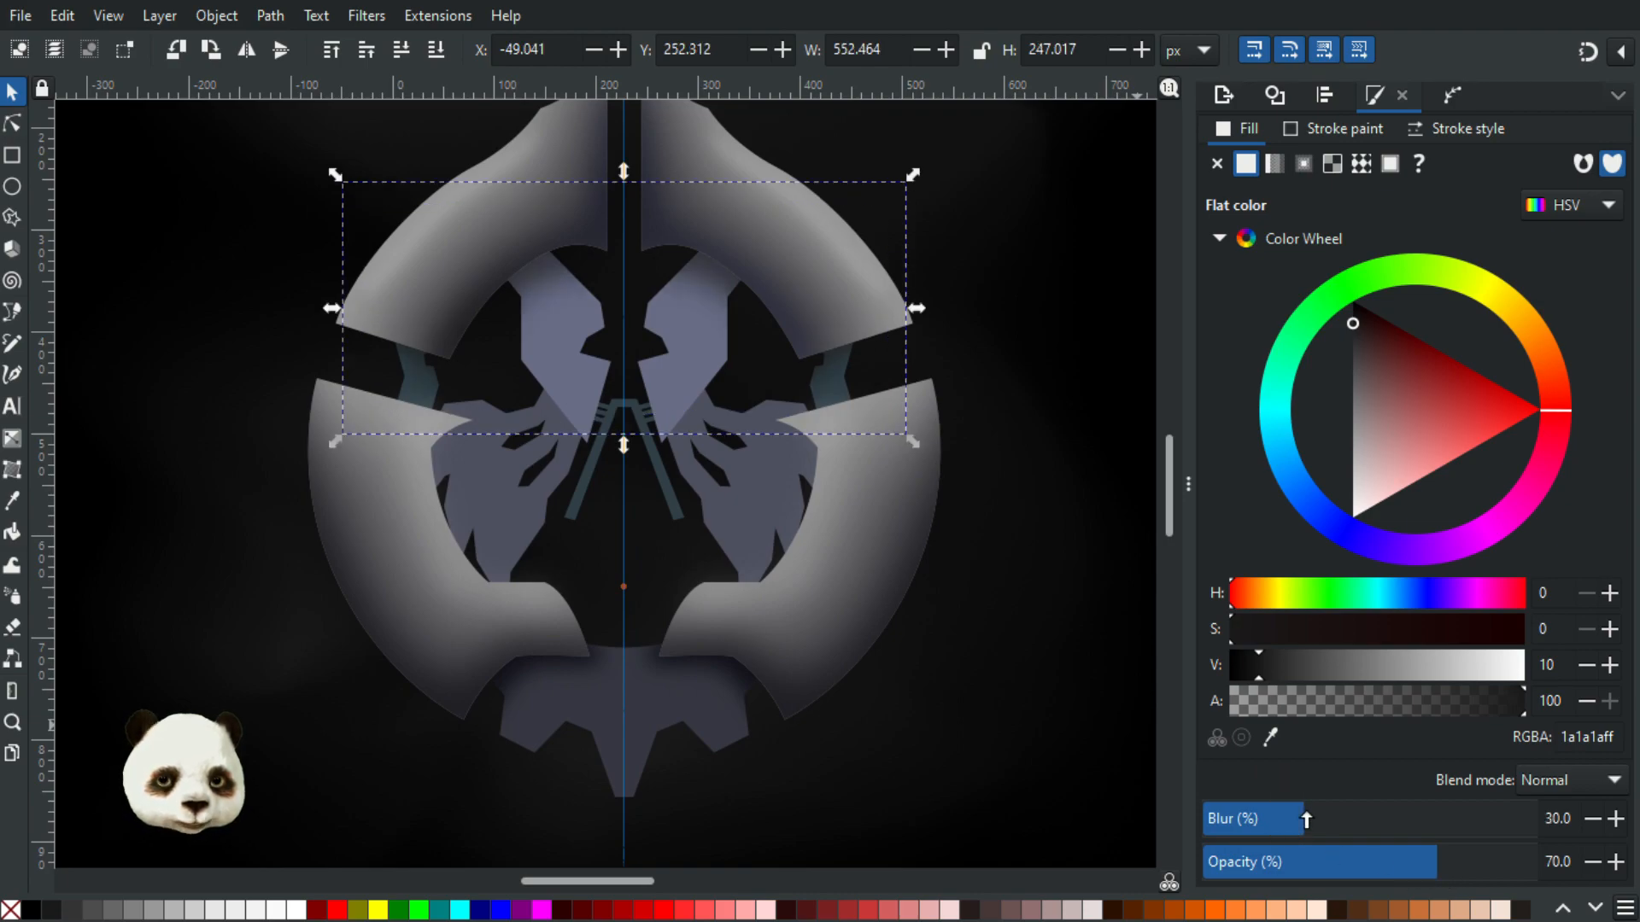
{"action": "left_click", "coordinate": [1300, 821]}
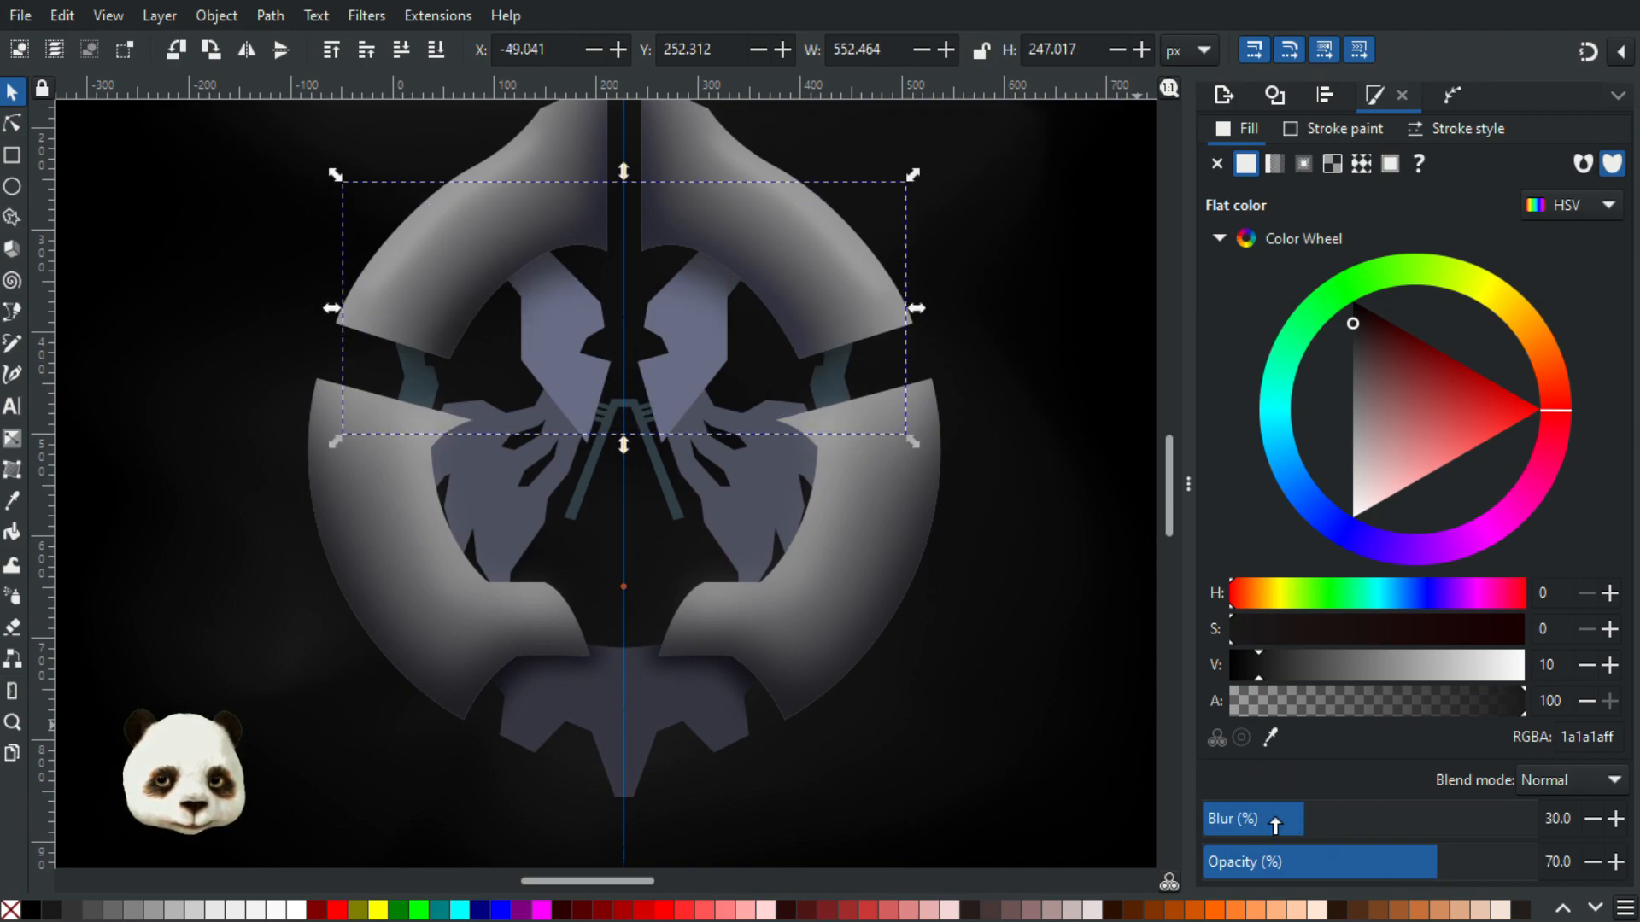
{"action": "left_click", "coordinate": [1275, 823]}
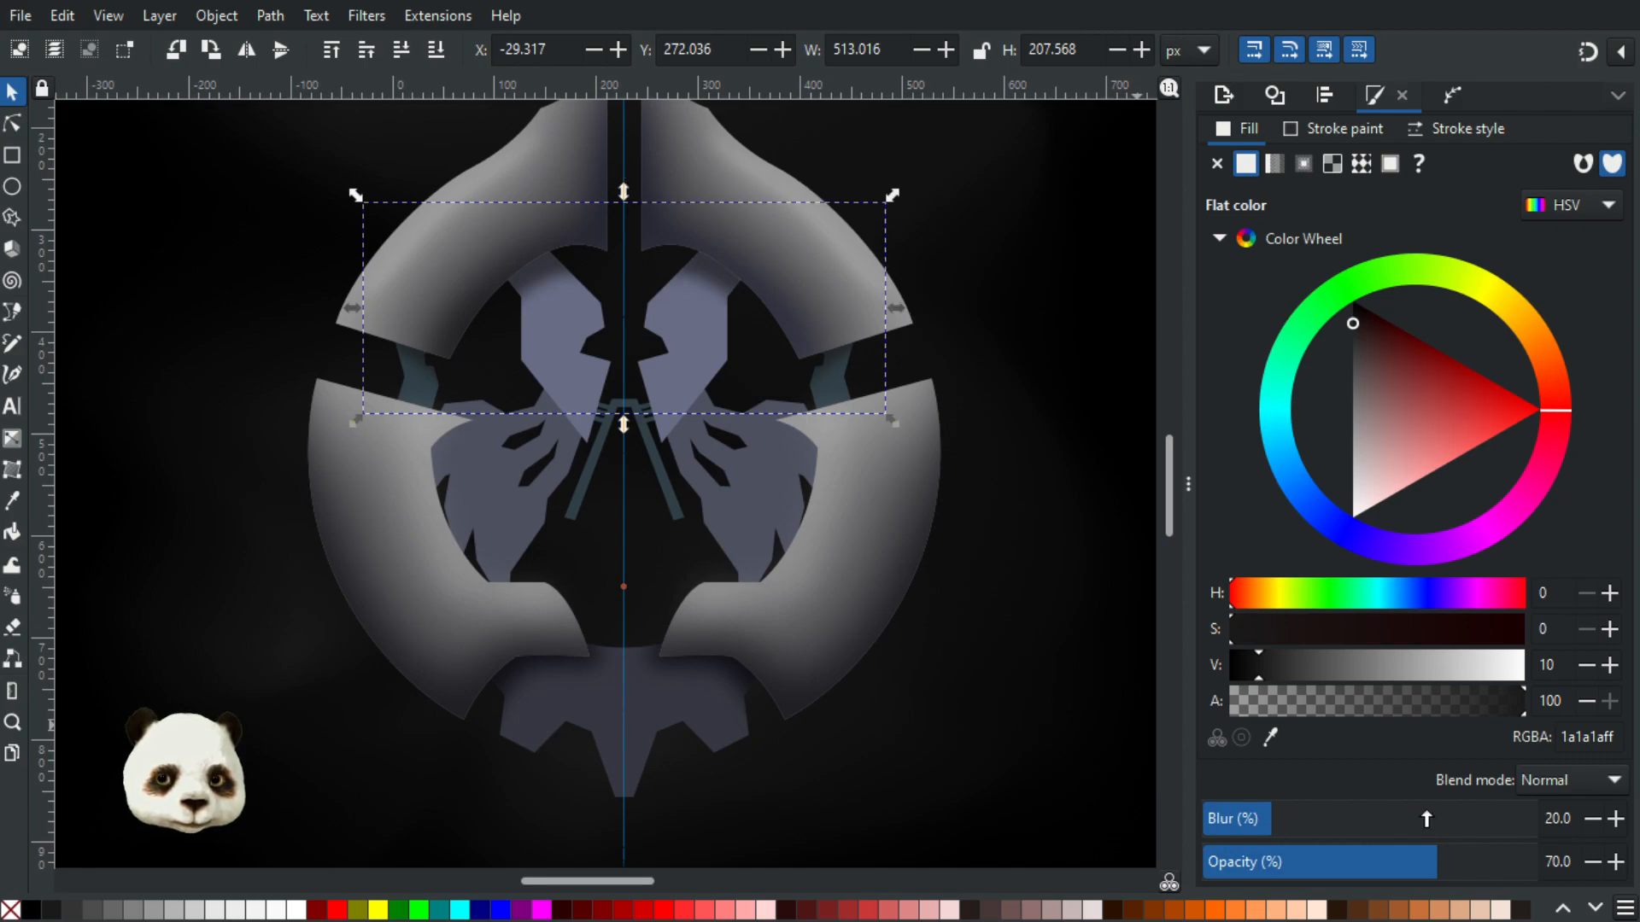
{"action": "left_click_drag", "start_coordinate": [1432, 859], "coordinate": [1491, 868]}
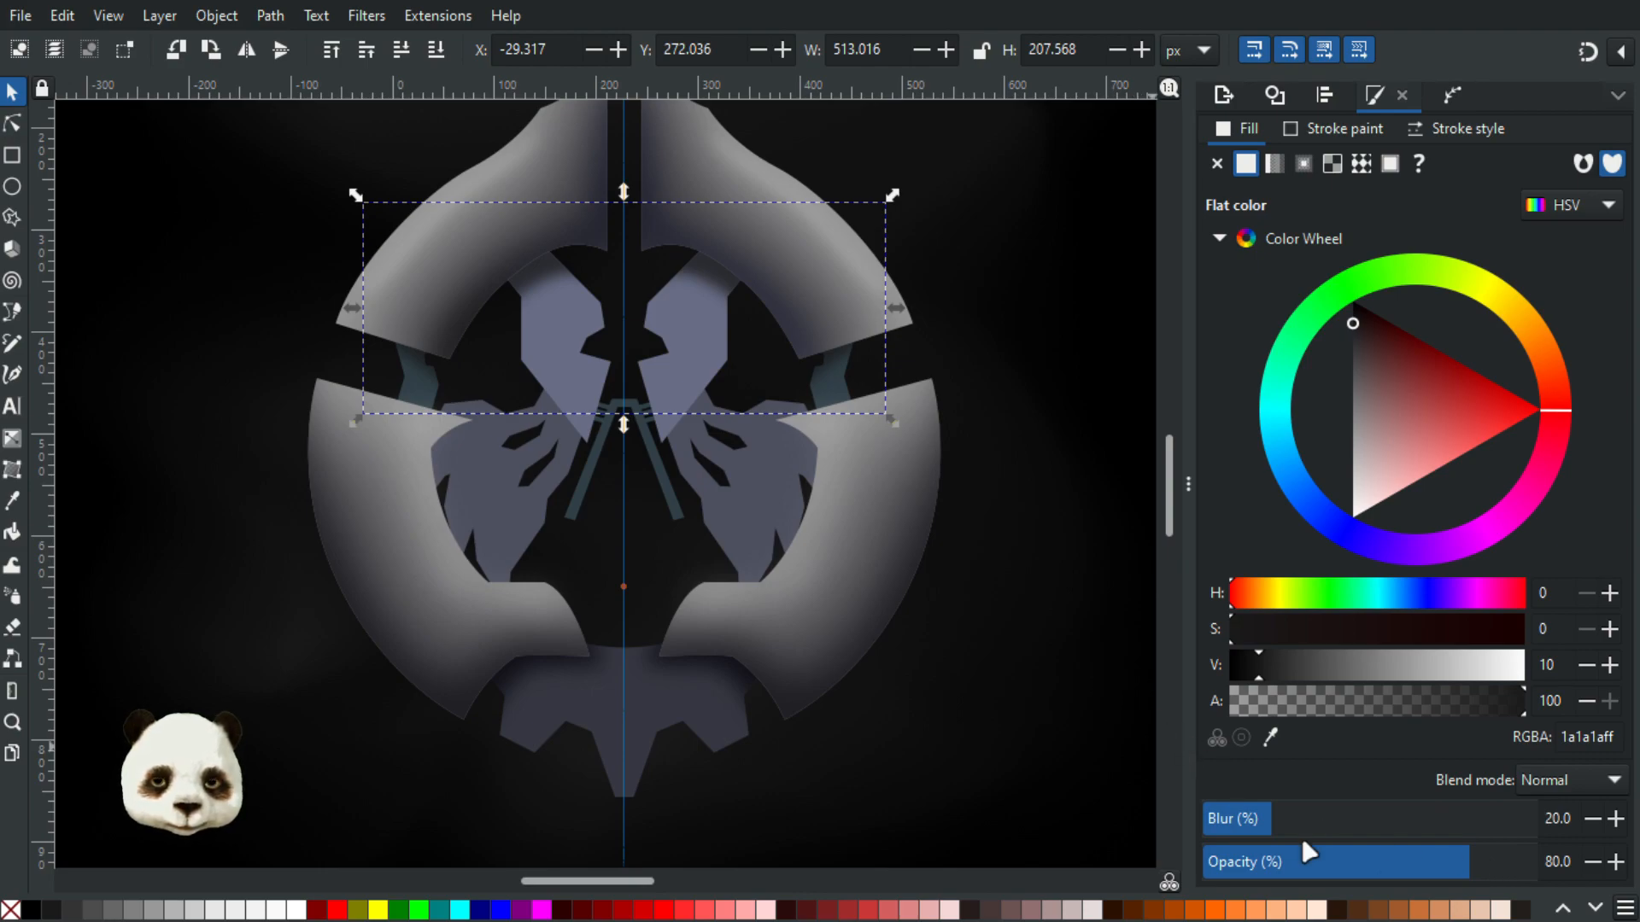
{"action": "mouse_move", "coordinate": [1510, 877]}
{"action": "left_mouse_down"}
{"action": "mouse_move", "coordinate": [1585, 871]}
{"action": "mouse_move", "coordinate": [1490, 871]}
{"action": "left_mouse_up"}
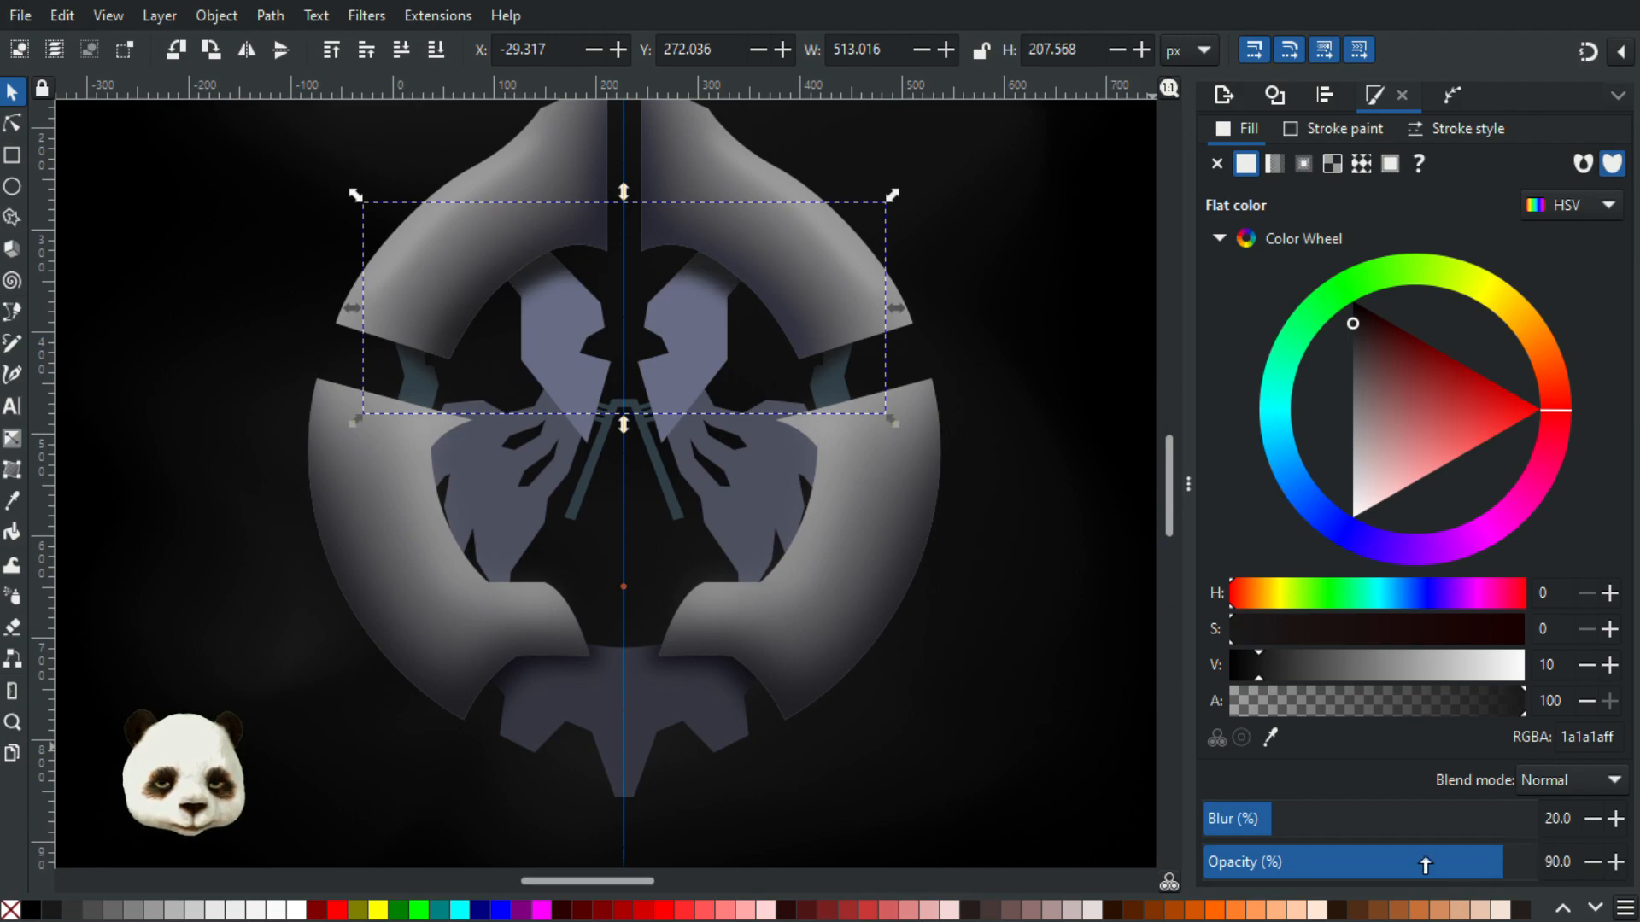
{"action": "left_click", "coordinate": [1040, 658]}
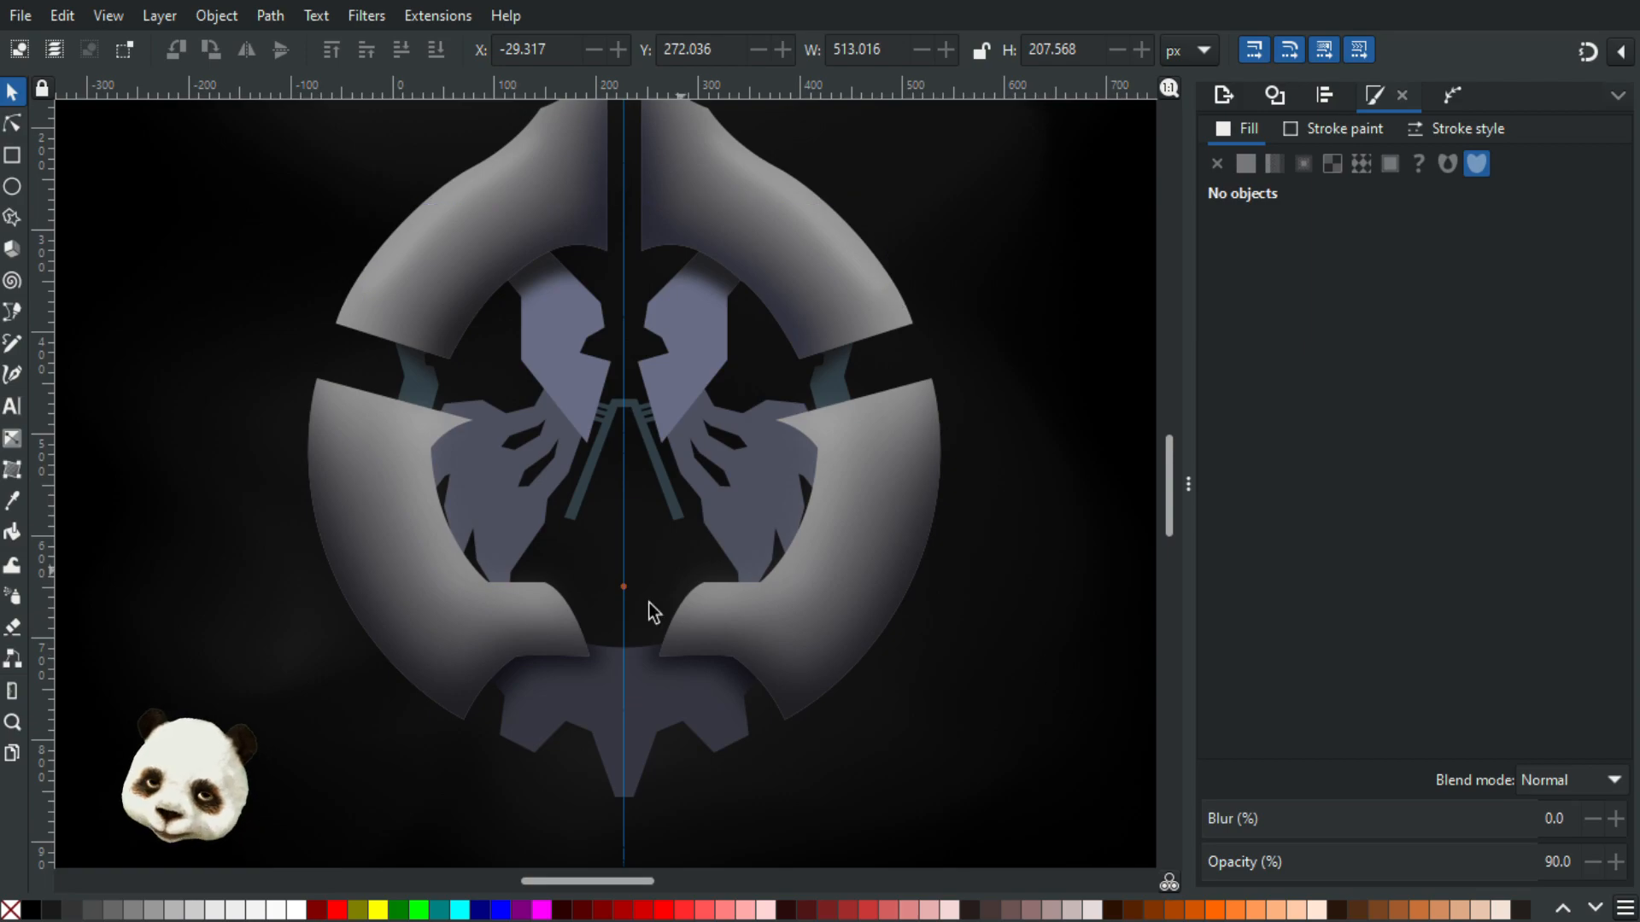
Select the blurred shadow lying over the emblem's bottom piece, among the overlapping objects beneath the lower ring
{"action": "scroll", "coordinate": [648, 602], "scroll_direction": "up", "scroll_amount": 3}
{"action": "left_click", "coordinate": [20, 126]}
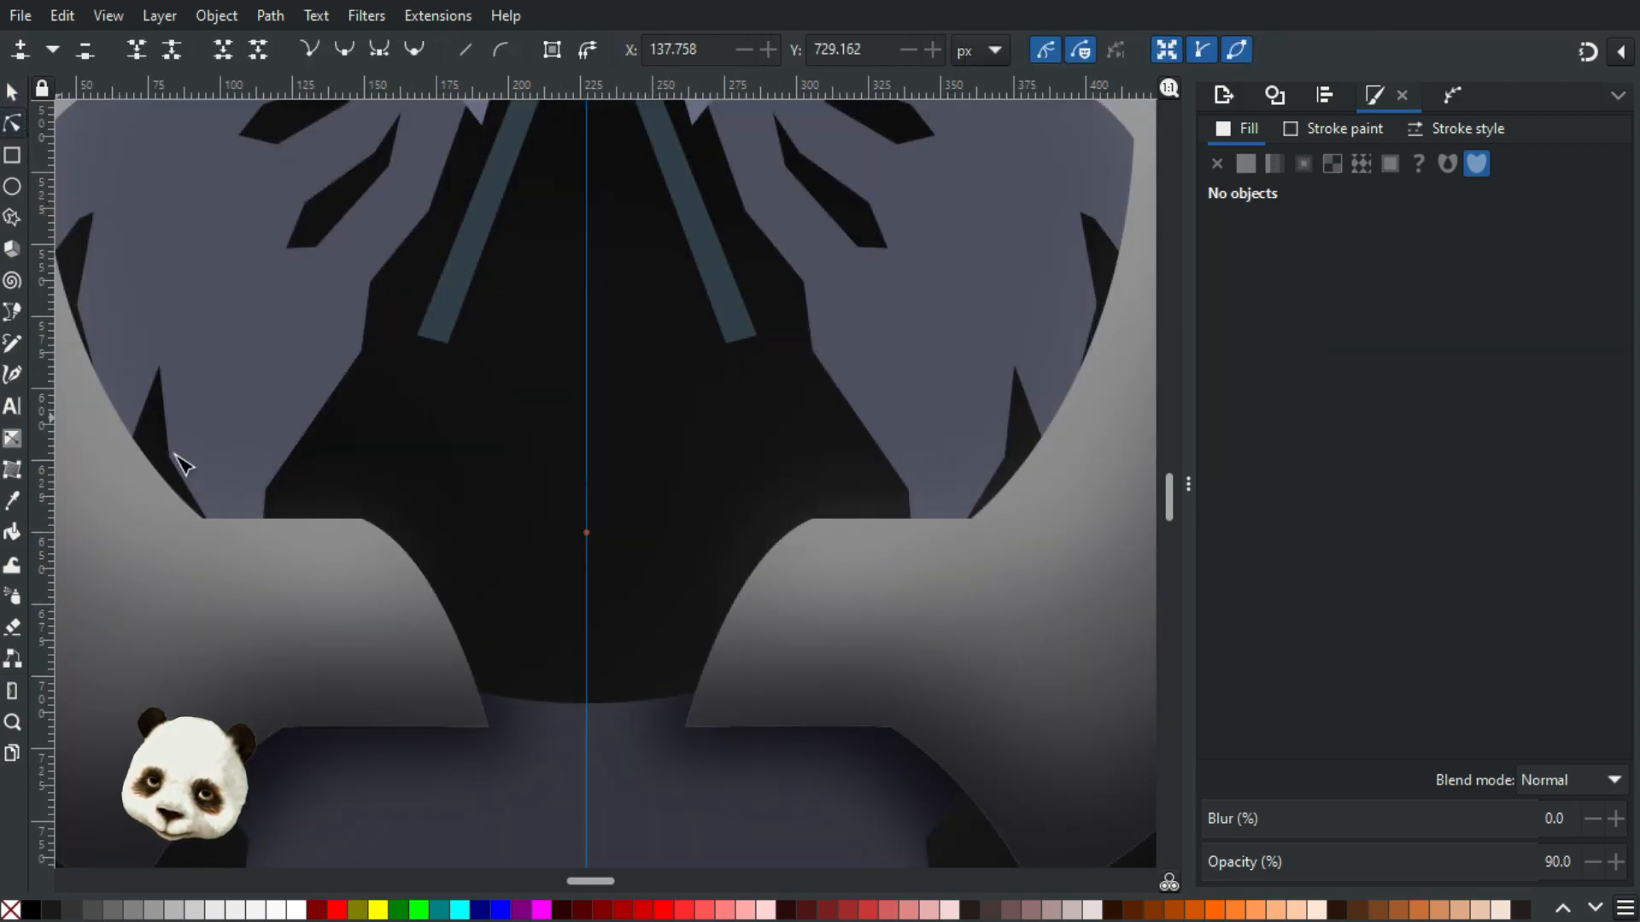
{"action": "left_click", "coordinate": [291, 778]}
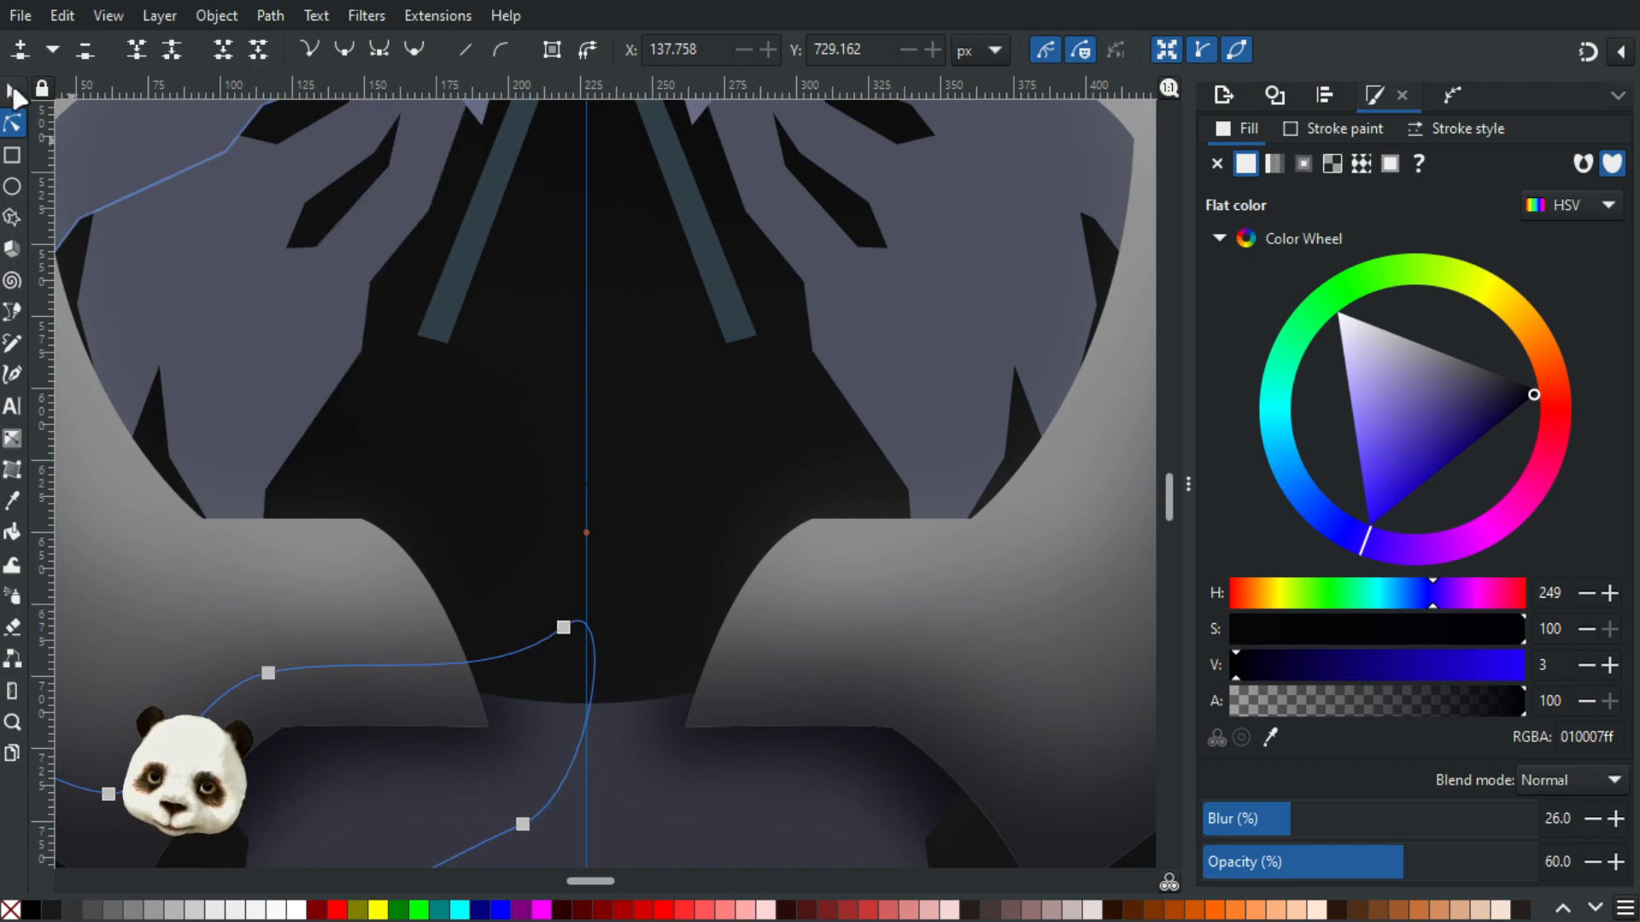
{"action": "left_click", "coordinate": [13, 91]}
{"action": "scroll", "coordinate": [297, 751], "scroll_direction": "up", "scroll_amount": 2}
{"action": "scroll", "coordinate": [300, 760], "scroll_direction": "up", "scroll_amount": 1}
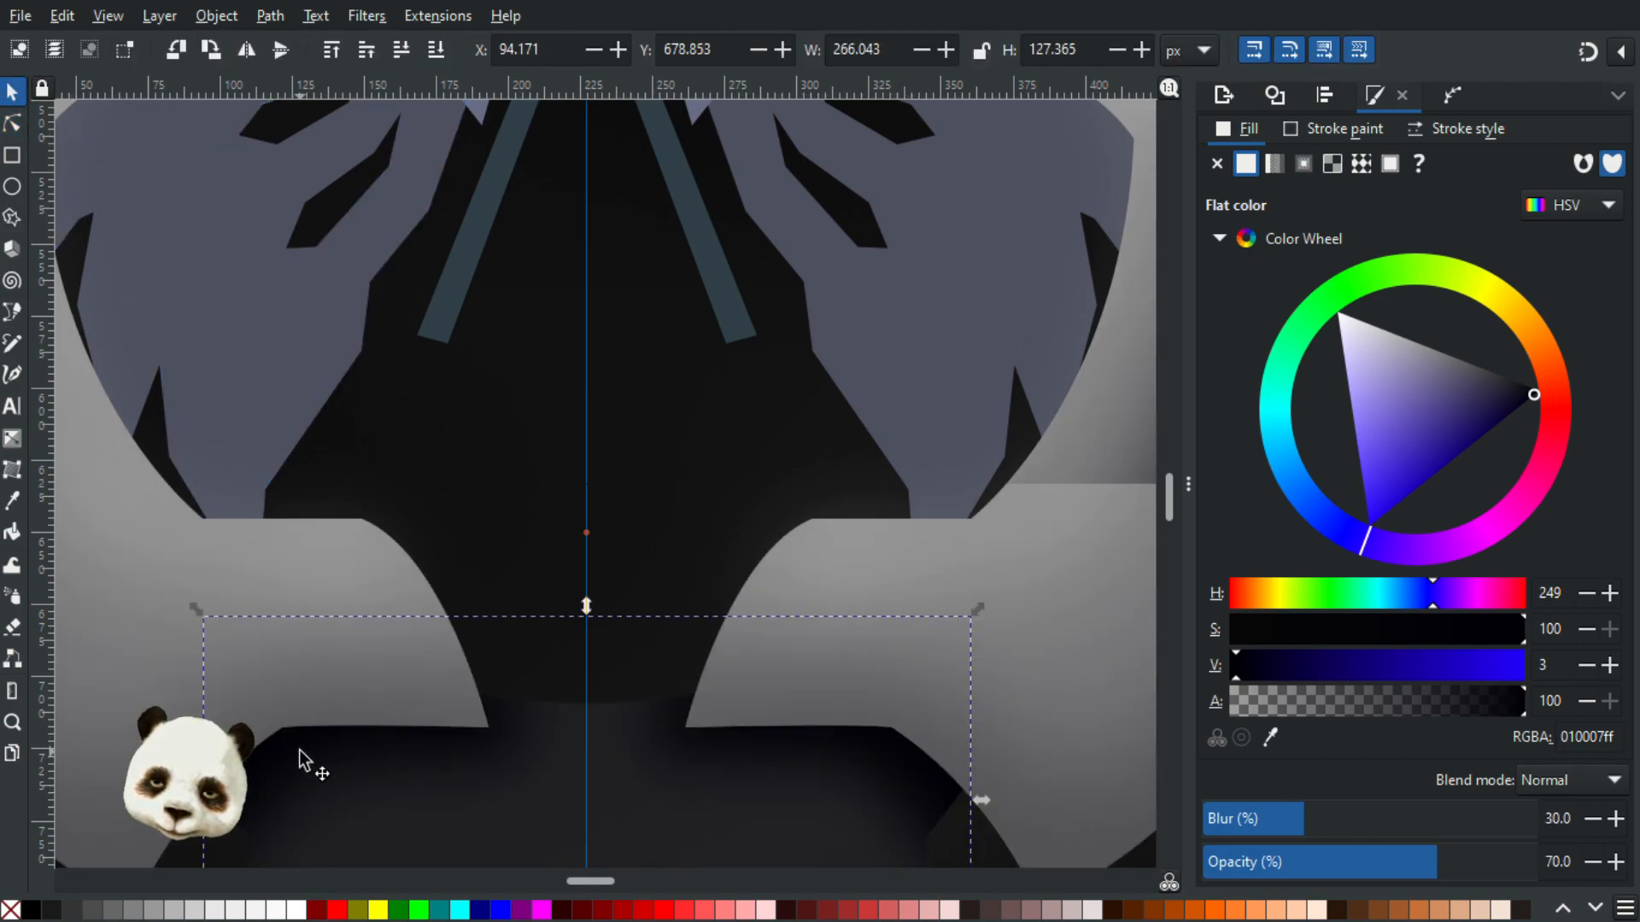
{"action": "left_click_drag", "start_coordinate": [689, 569], "coordinate": [798, 454]}
{"action": "scroll", "coordinate": [796, 381], "scroll_direction": "down", "scroll_amount": 1}
{"action": "left_click_drag", "start_coordinate": [700, 412], "coordinate": [701, 651]}
{"action": "scroll", "coordinate": [703, 661], "scroll_direction": "down", "scroll_amount": 1}
{"action": "left_click_drag", "start_coordinate": [838, 680], "coordinate": [810, 516]}
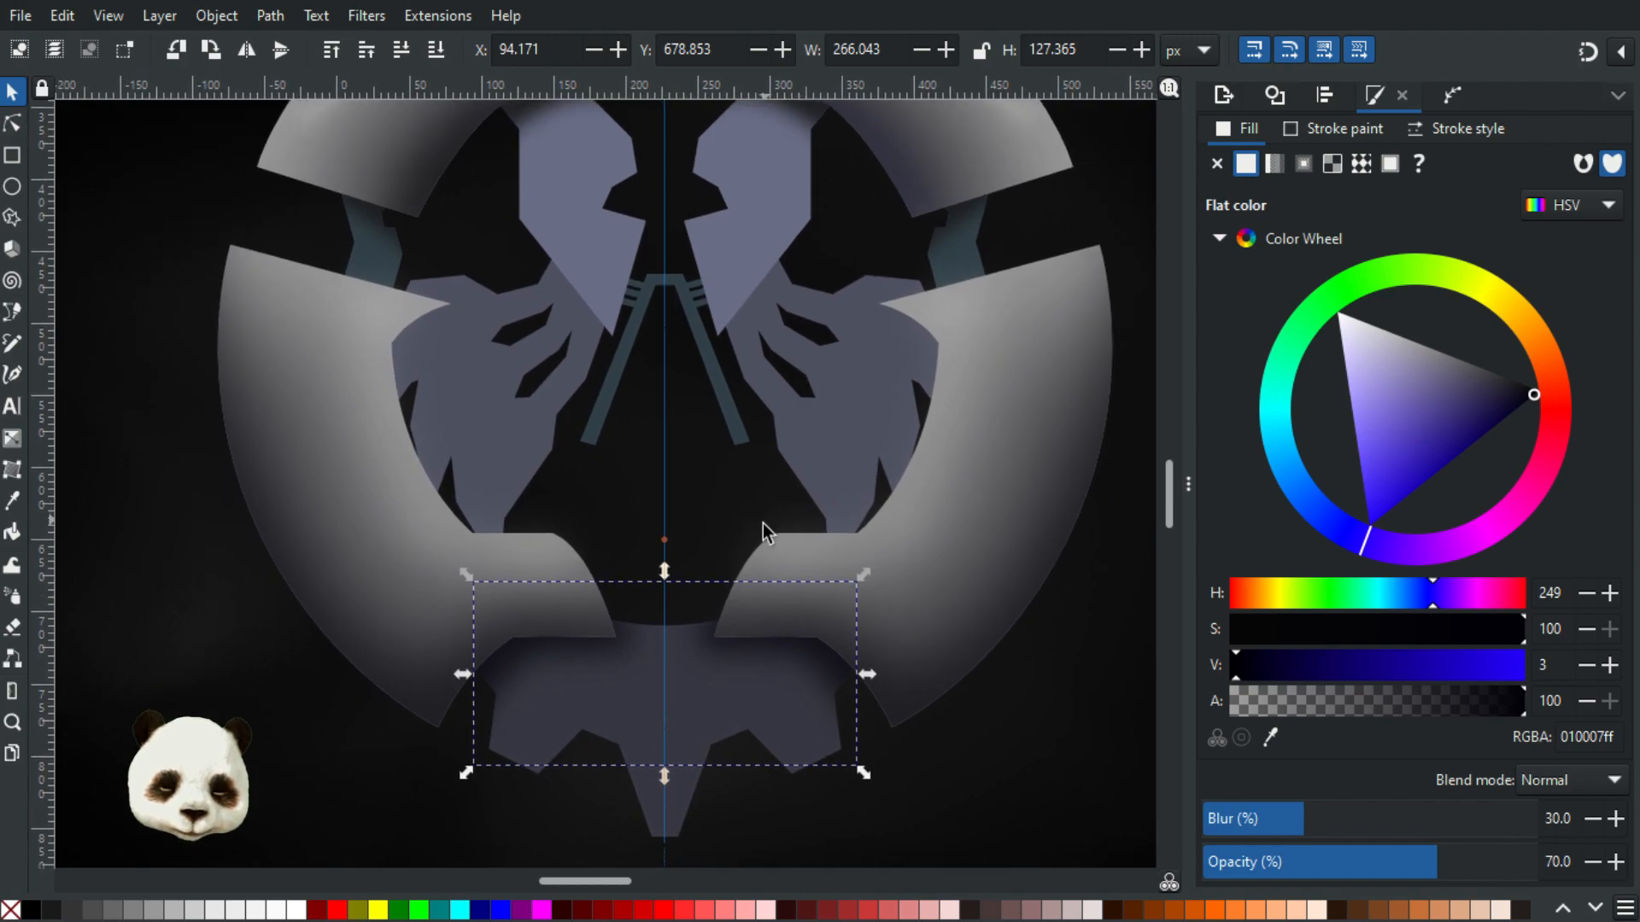
Try the dark grey fills 1a1a1a and 333333 on the bottom piece's shadow, ending with 1a1a1a
{"action": "left_click", "coordinate": [53, 910]}
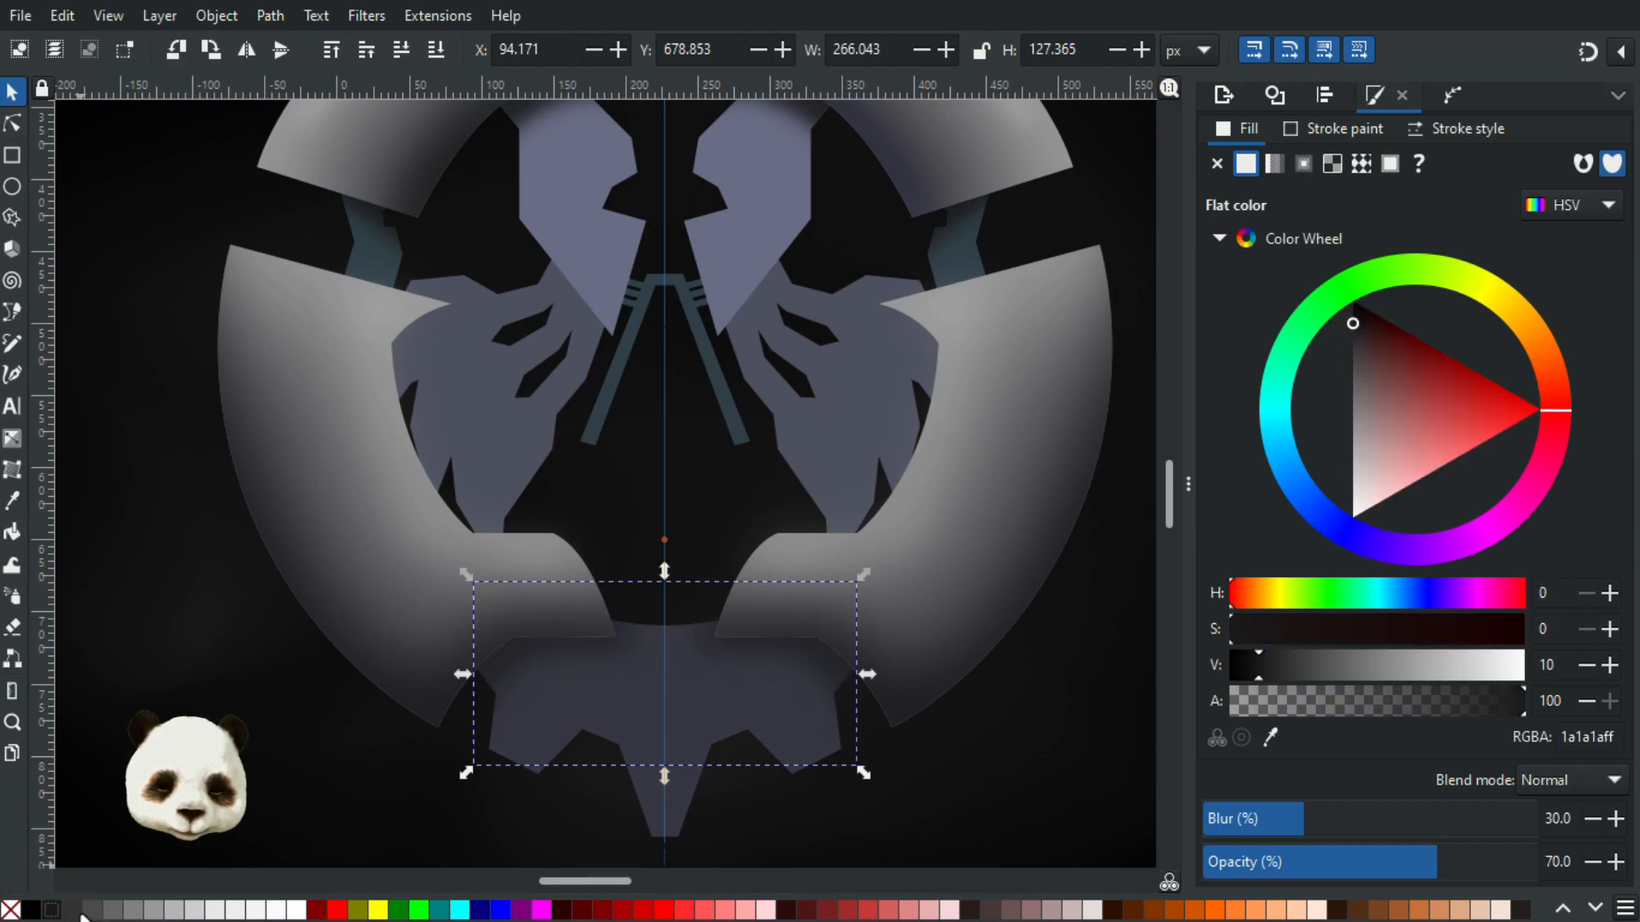
{"action": "left_click", "coordinate": [75, 912]}
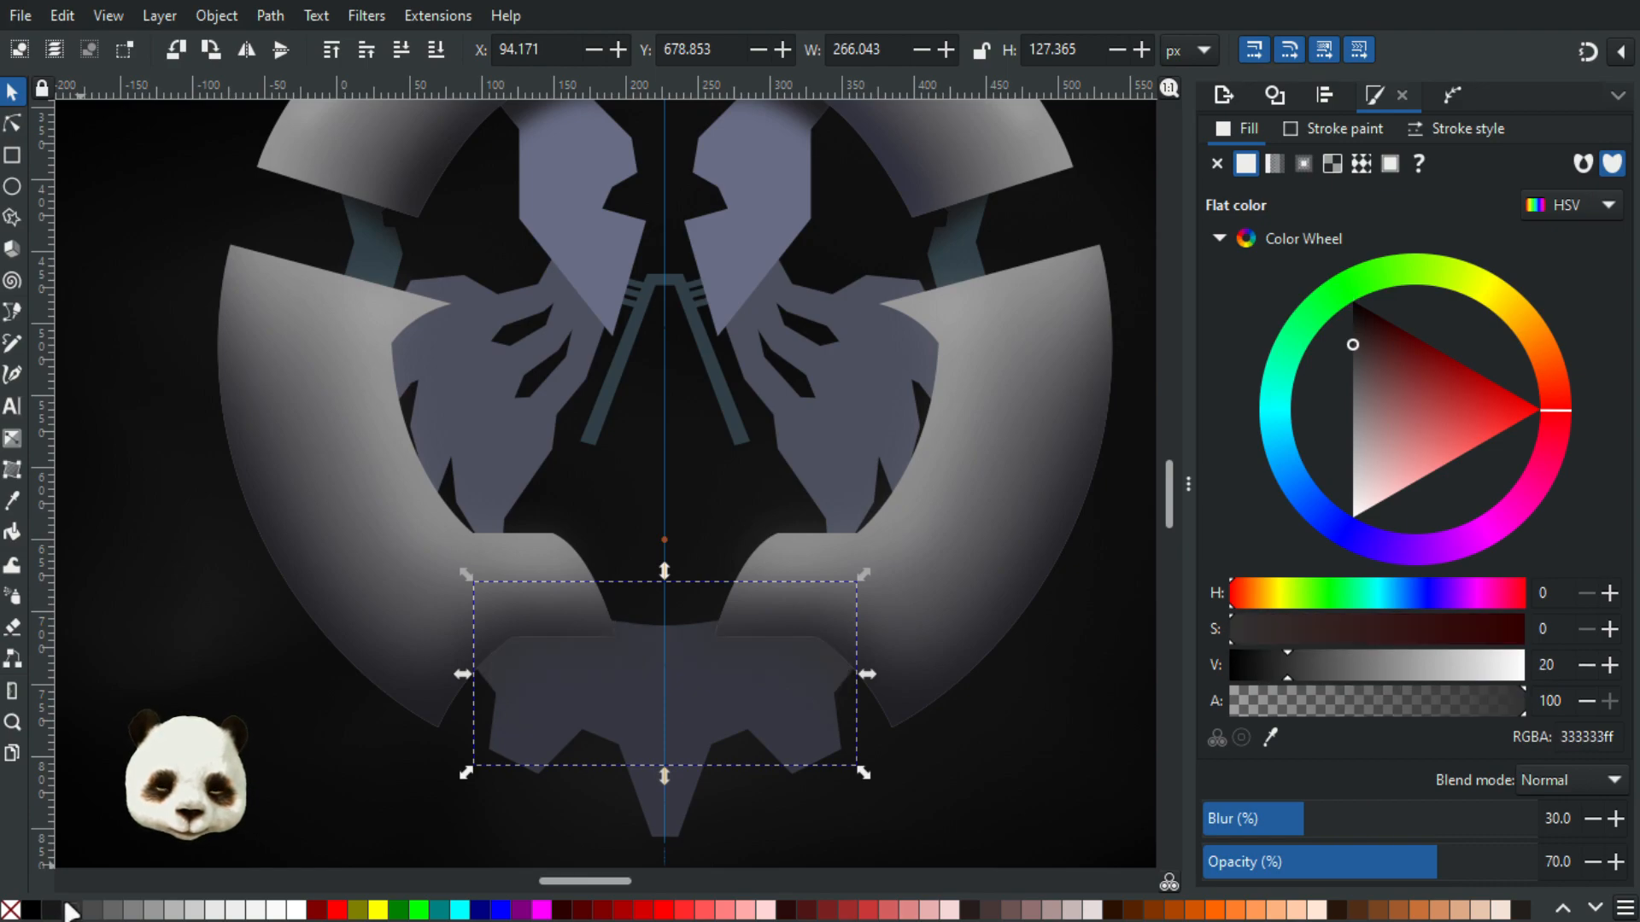
{"action": "left_click", "coordinate": [53, 911]}
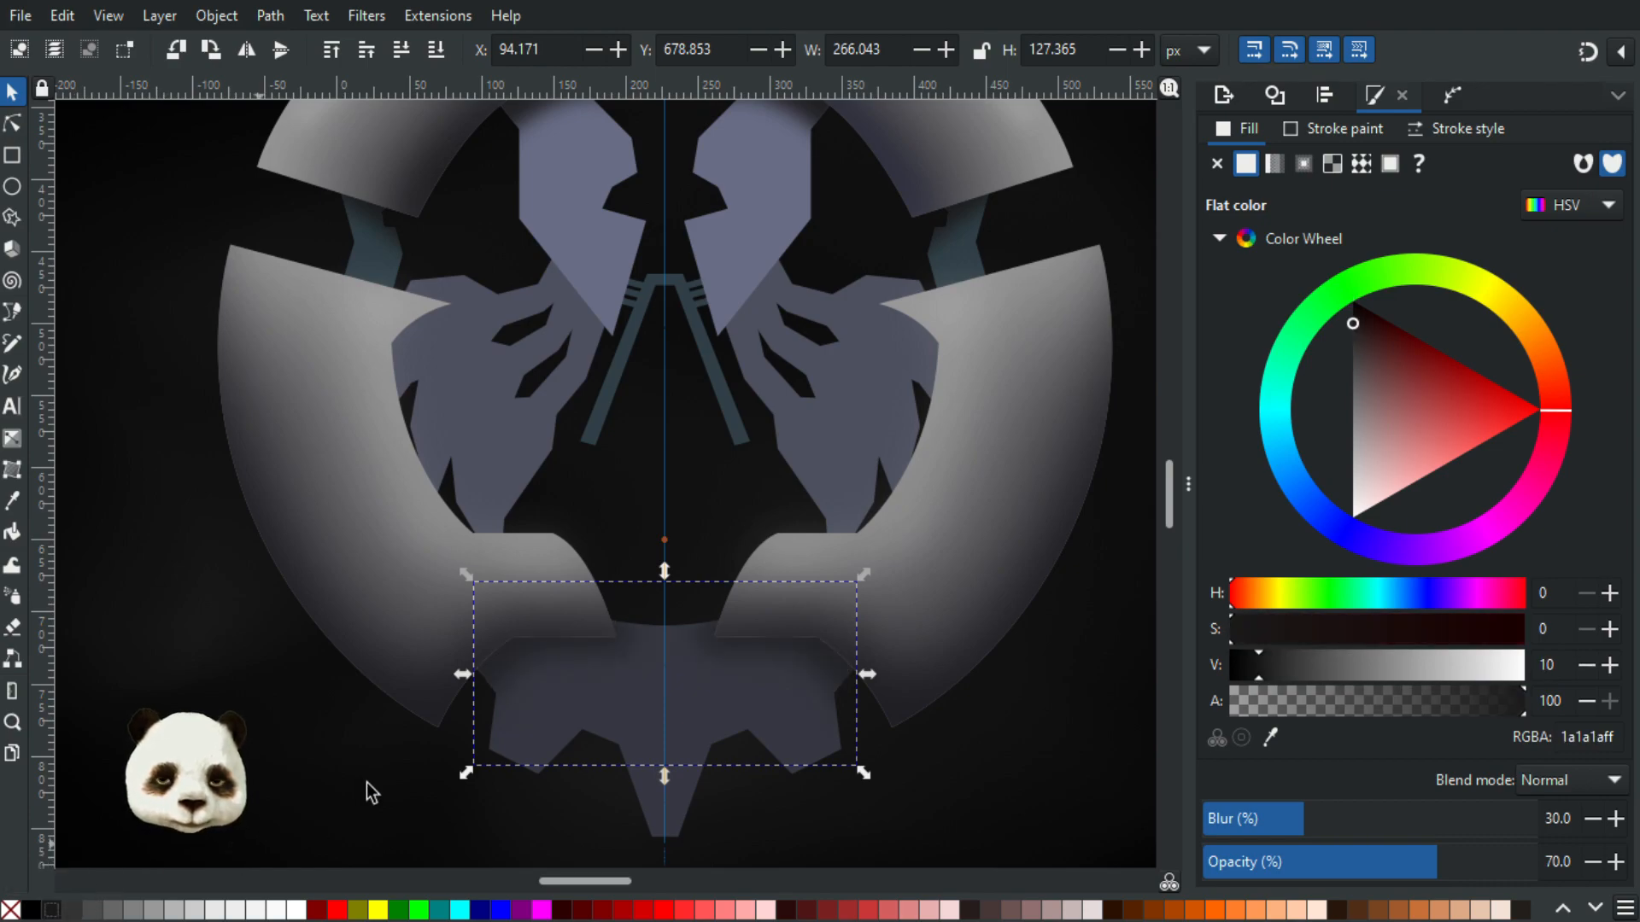
{"action": "left_click_drag", "start_coordinate": [633, 470], "coordinate": [560, 451]}
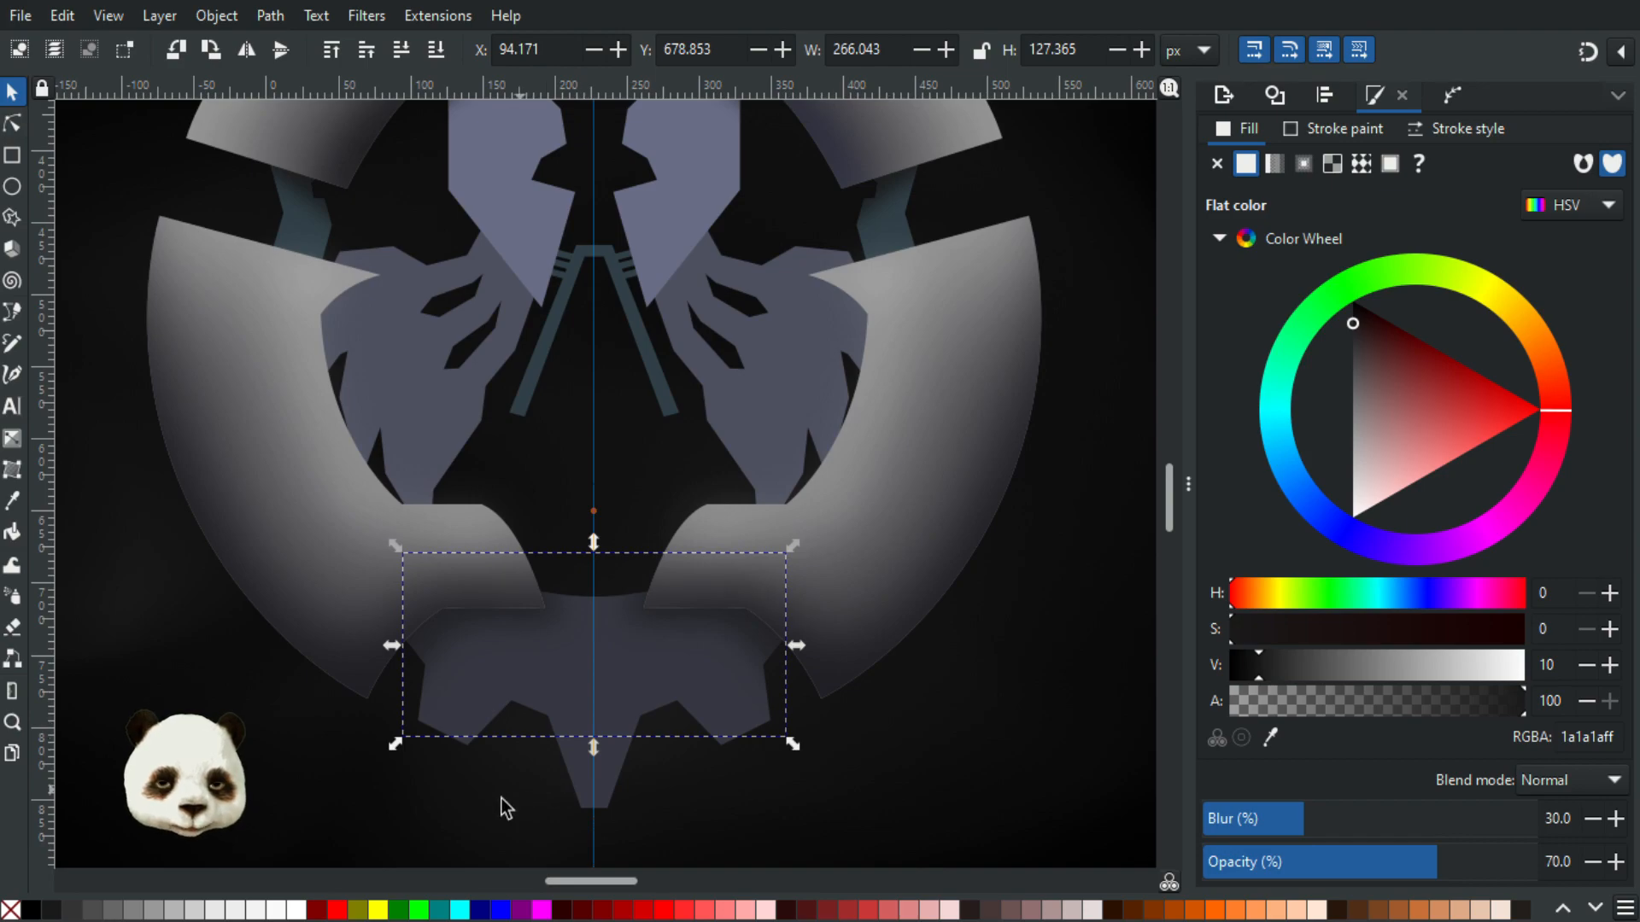
Undo the fill colour changes on the bottom piece's shadow
{"action": "key", "text": "ctrl+z"}
{"action": "key", "text": "ctrl+z"}
{"action": "key", "text": "ctrl+z"}
{"action": "key", "text": "ctrl+z"}
{"action": "key", "text": "ctrl+z"}
{"action": "key", "text": "ctrl+z"}
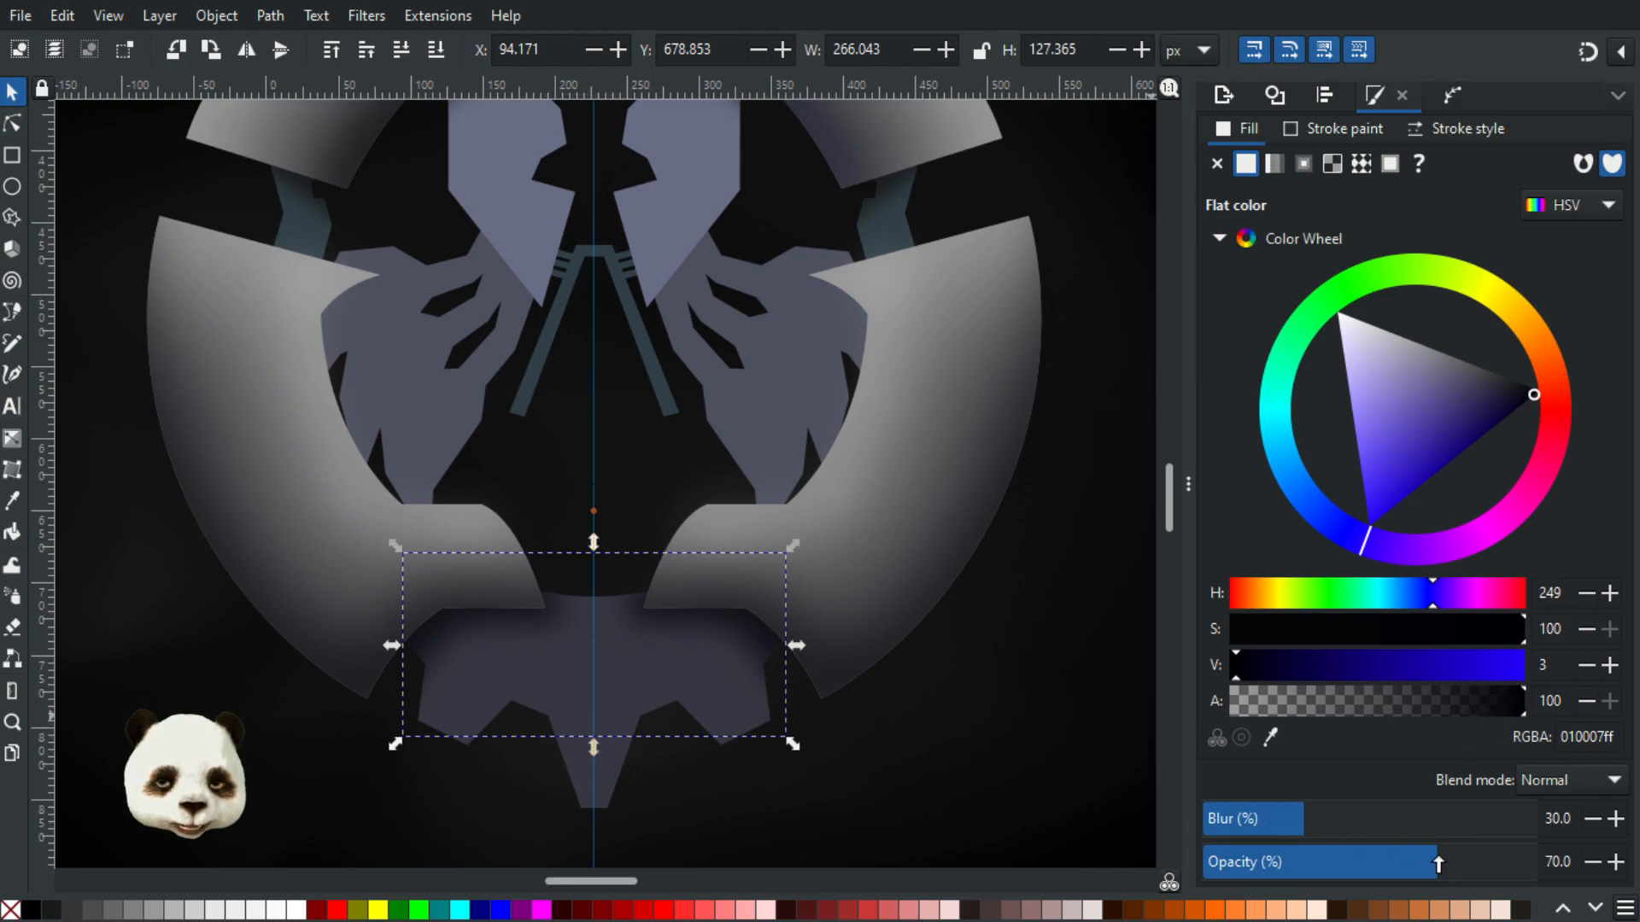
Set the opacity of the bottom piece's shadow to 50% and deselect it
{"action": "mouse_move", "coordinate": [1398, 869]}
{"action": "left_mouse_down"}
{"action": "mouse_move", "coordinate": [1338, 869]}
{"action": "mouse_move", "coordinate": [1369, 870]}
{"action": "left_mouse_up"}
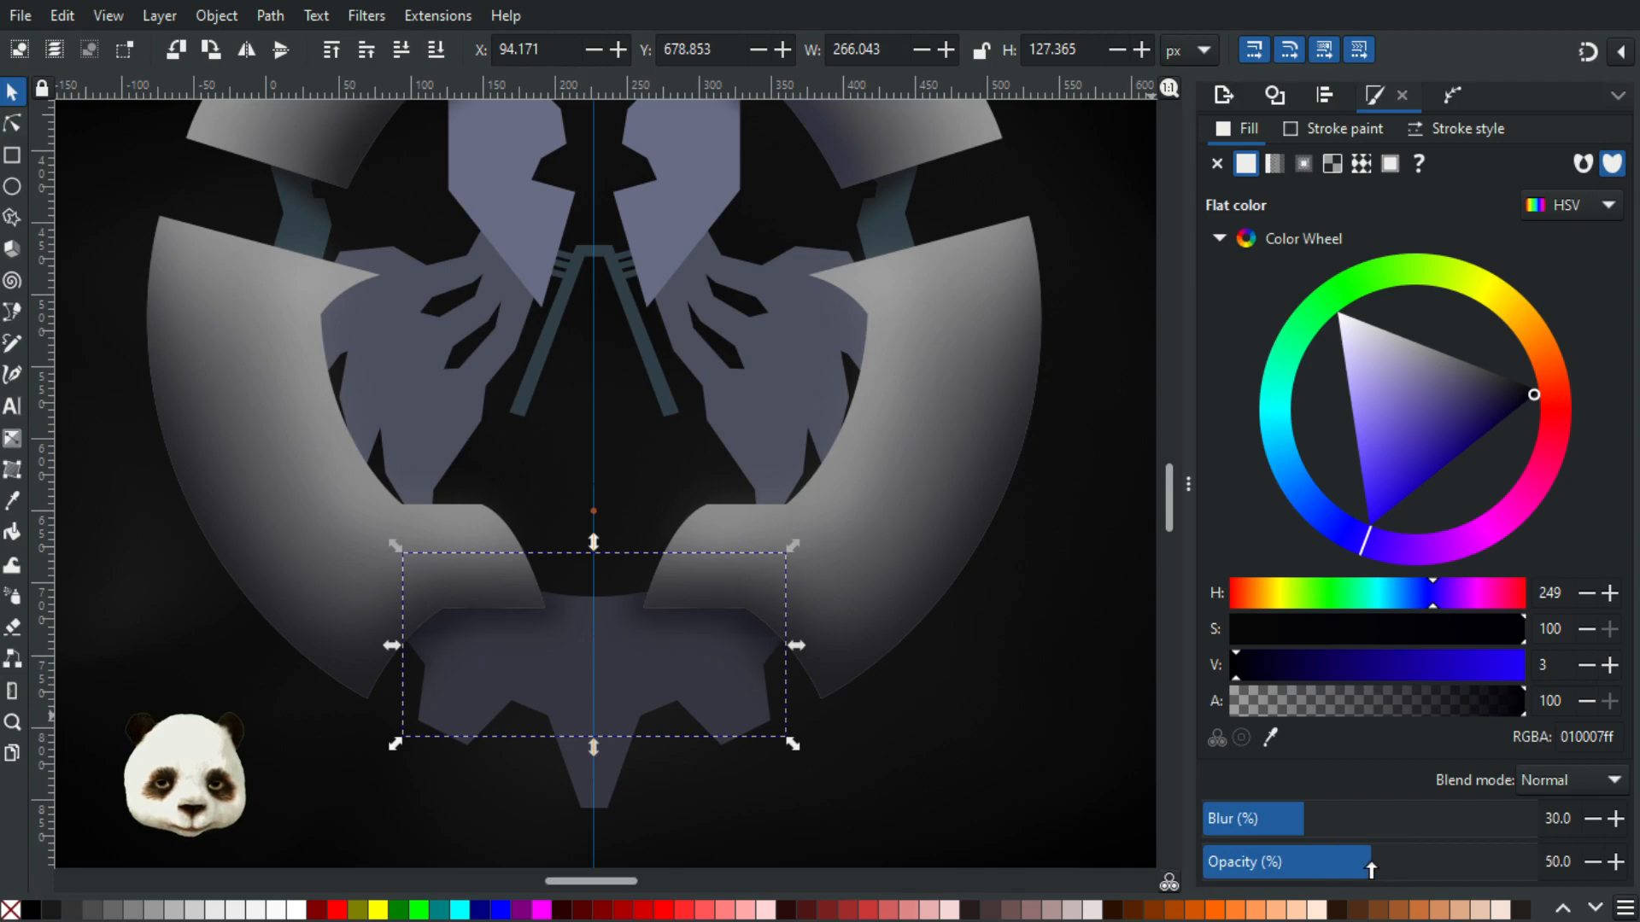
{"action": "left_click", "coordinate": [956, 699]}
{"action": "scroll", "coordinate": [982, 700], "scroll_direction": "down", "scroll_amount": 3, "text": "ctrl"}
{"action": "scroll", "coordinate": [1044, 616], "scroll_direction": "right", "scroll_amount": 3}
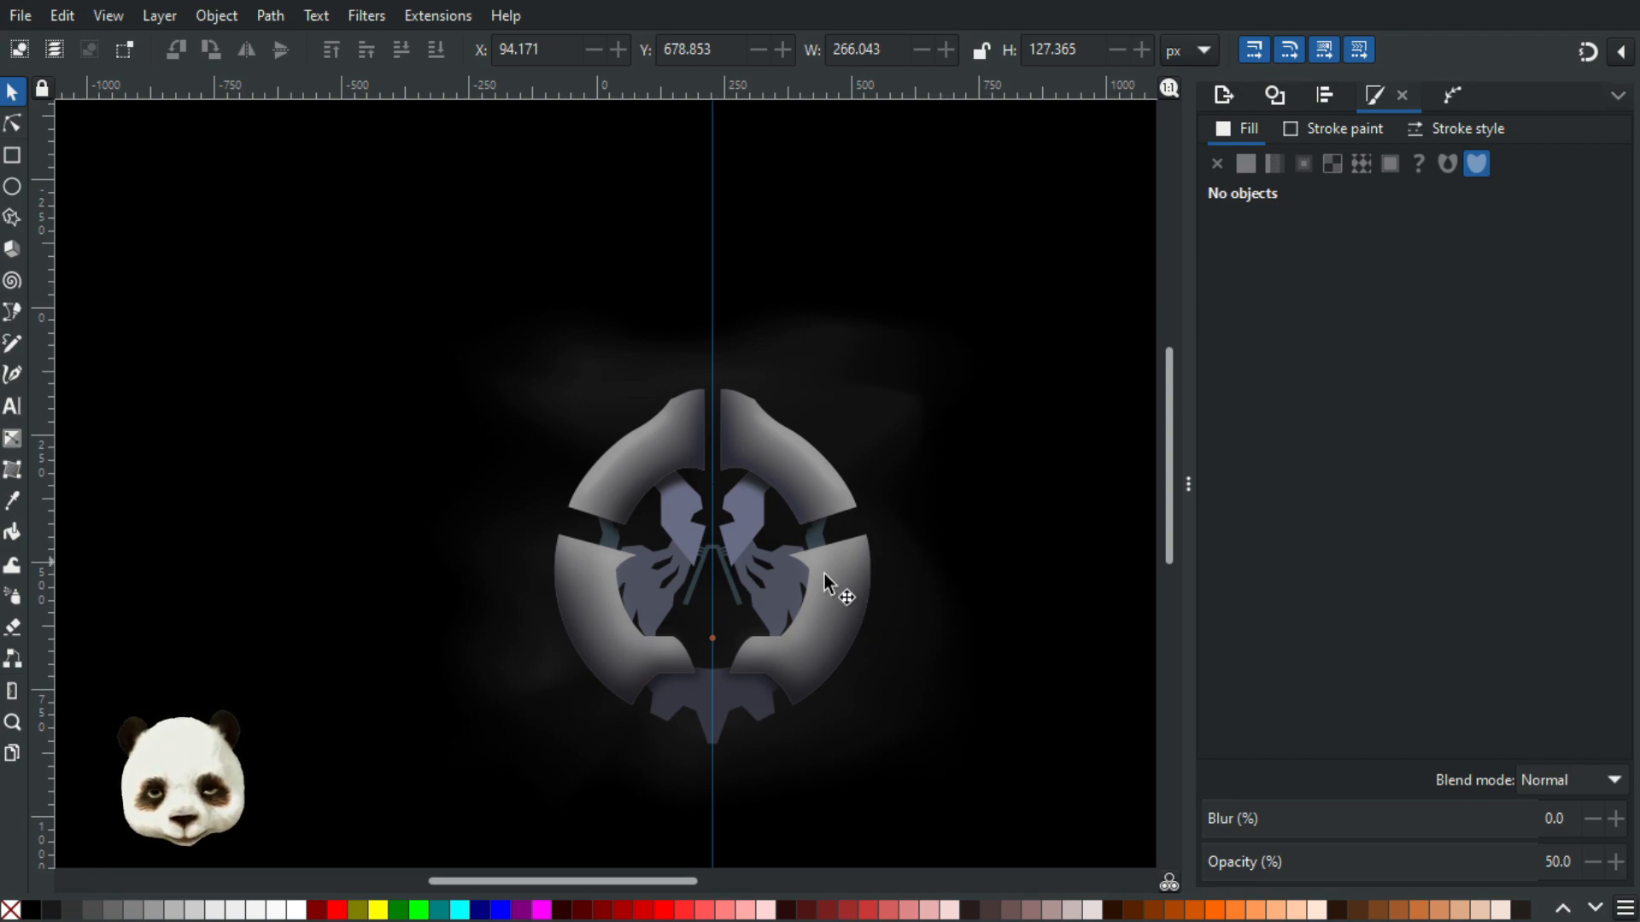
Try a duplicate of the left teal connector shifted slightly to the right and lowered behind the original, and remove it
{"action": "scroll", "coordinate": [721, 439], "scroll_direction": "up", "scroll_amount": 4}
{"action": "left_click_drag", "start_coordinate": [736, 627], "coordinate": [707, 400]}
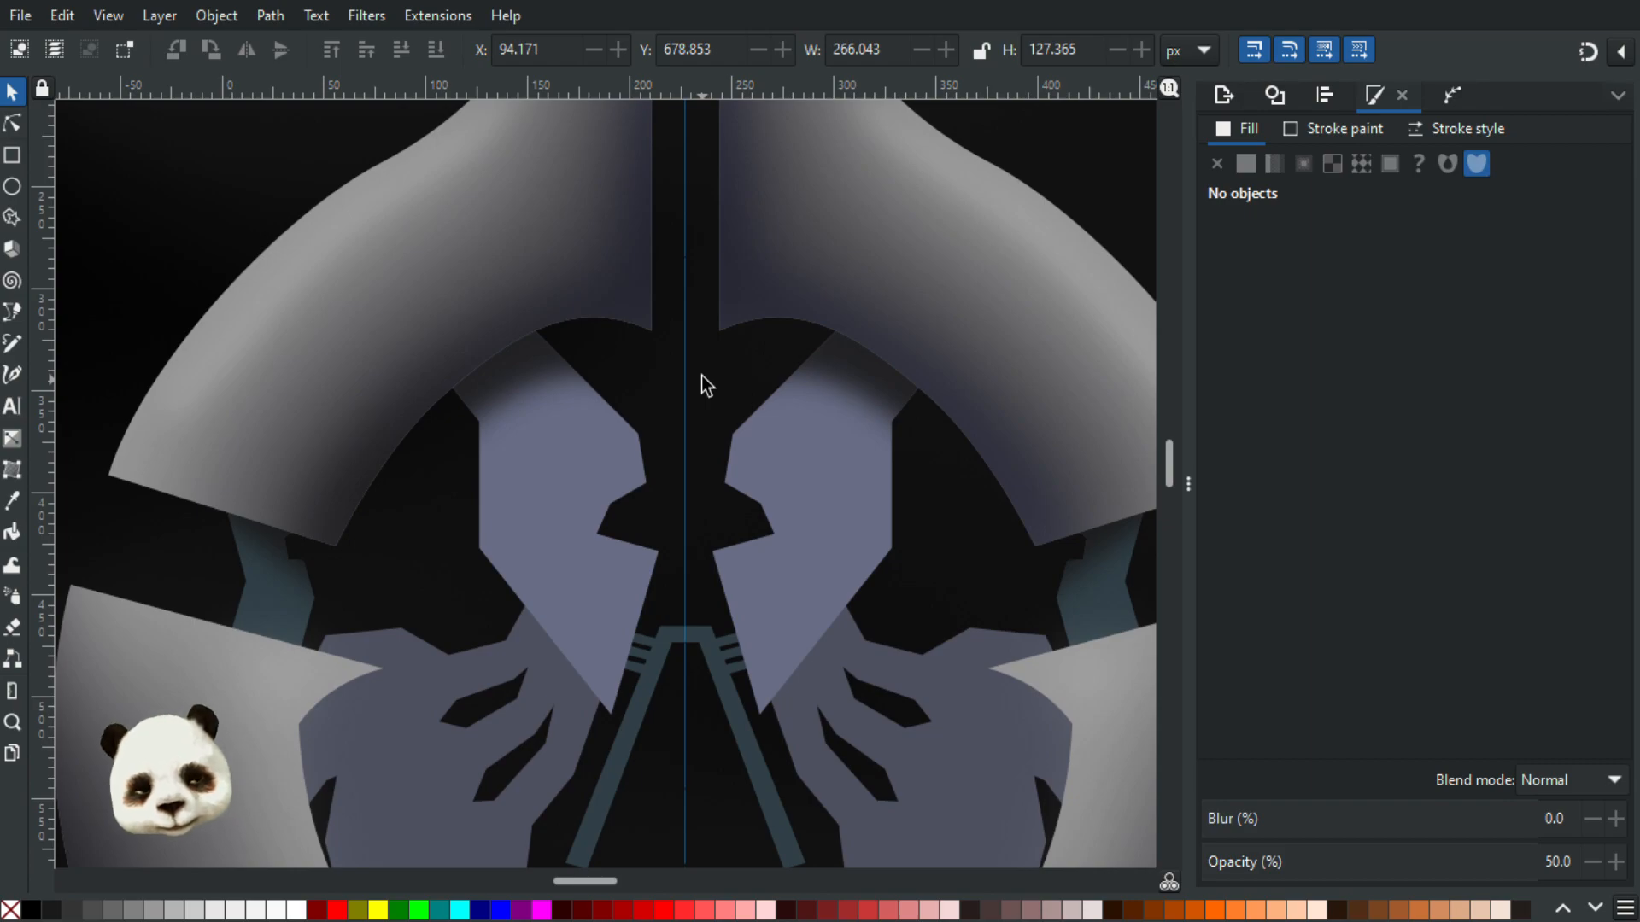
{"action": "left_click", "coordinate": [265, 621]}
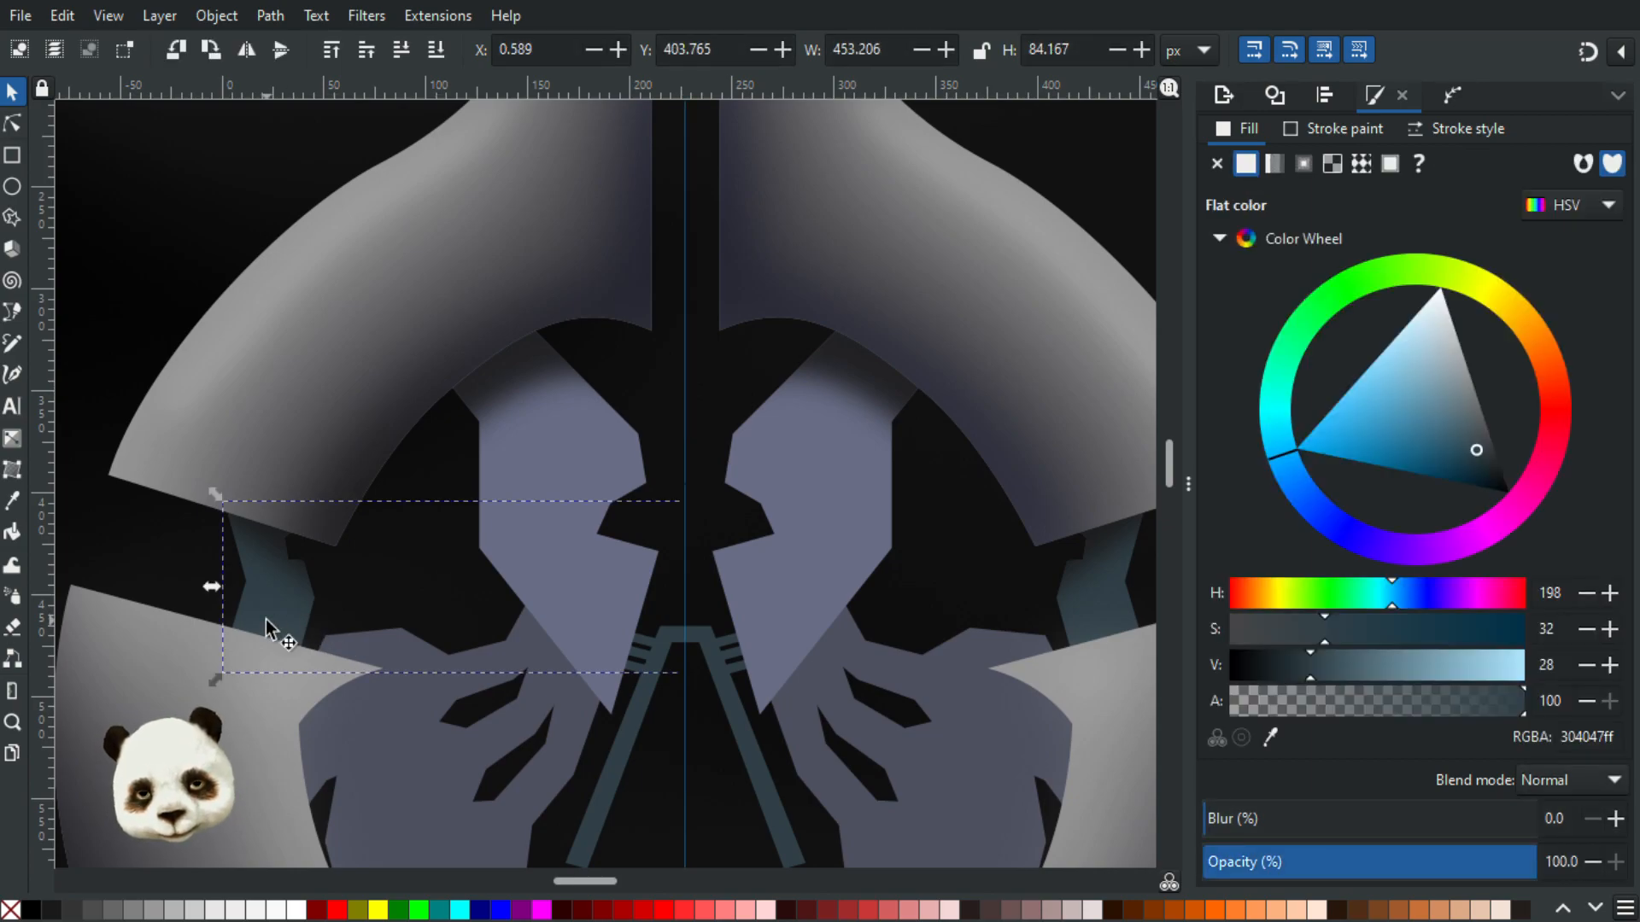
{"action": "scroll", "coordinate": [269, 659], "scroll_direction": "up", "scroll_amount": 2}
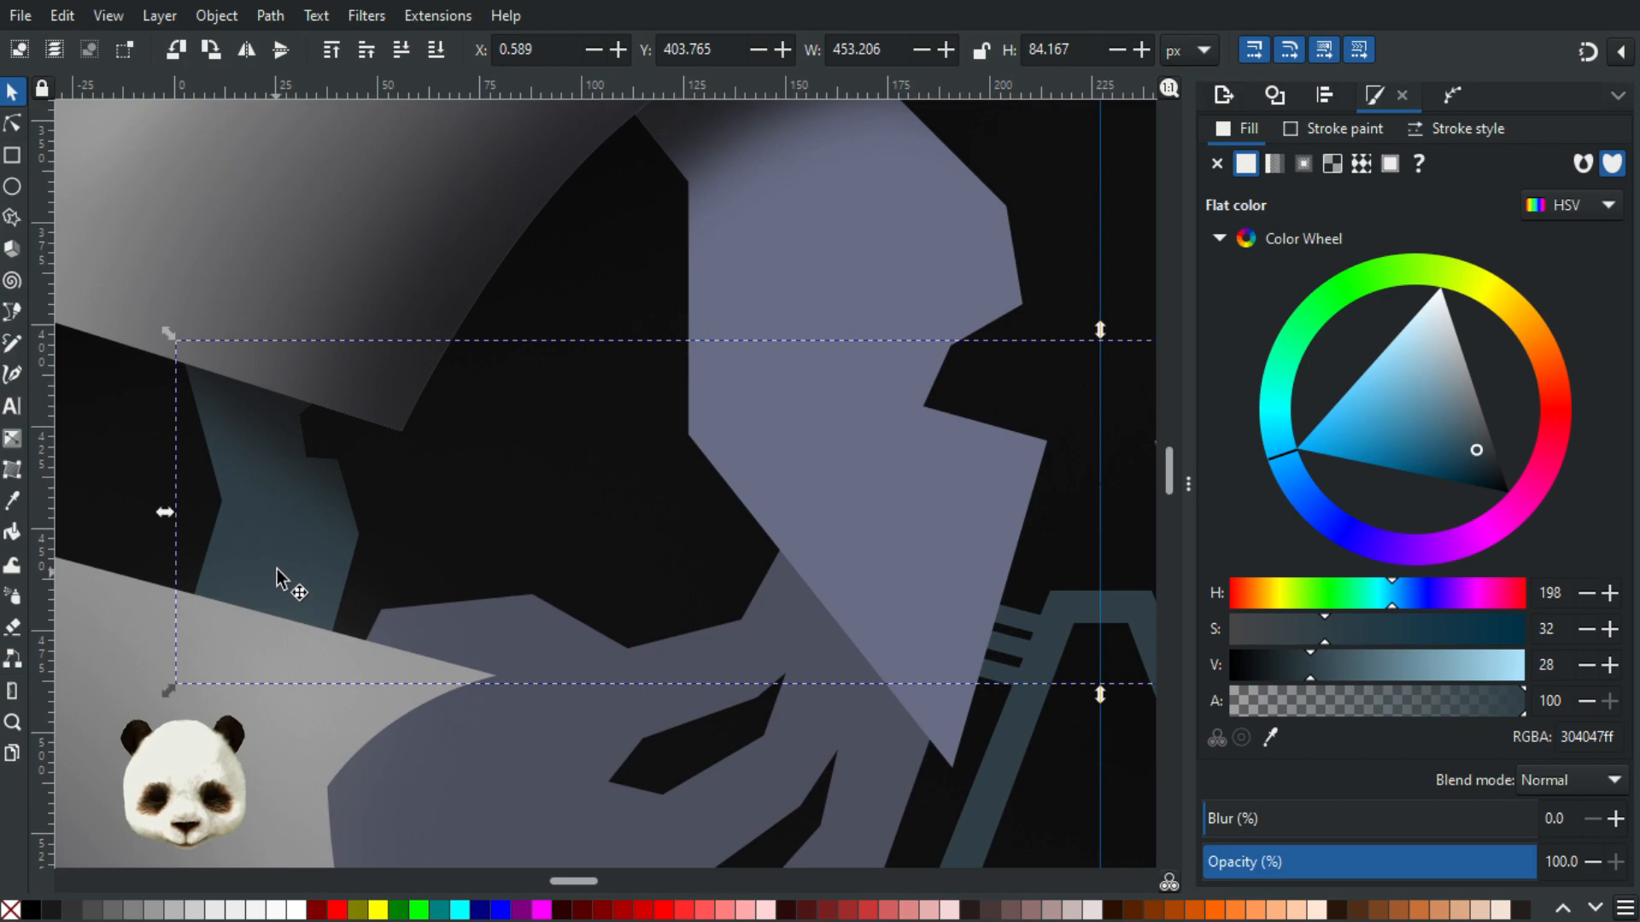
{"action": "left_click", "coordinate": [277, 570], "text": "ctrl"}
{"action": "key", "text": "ctrl+d"}
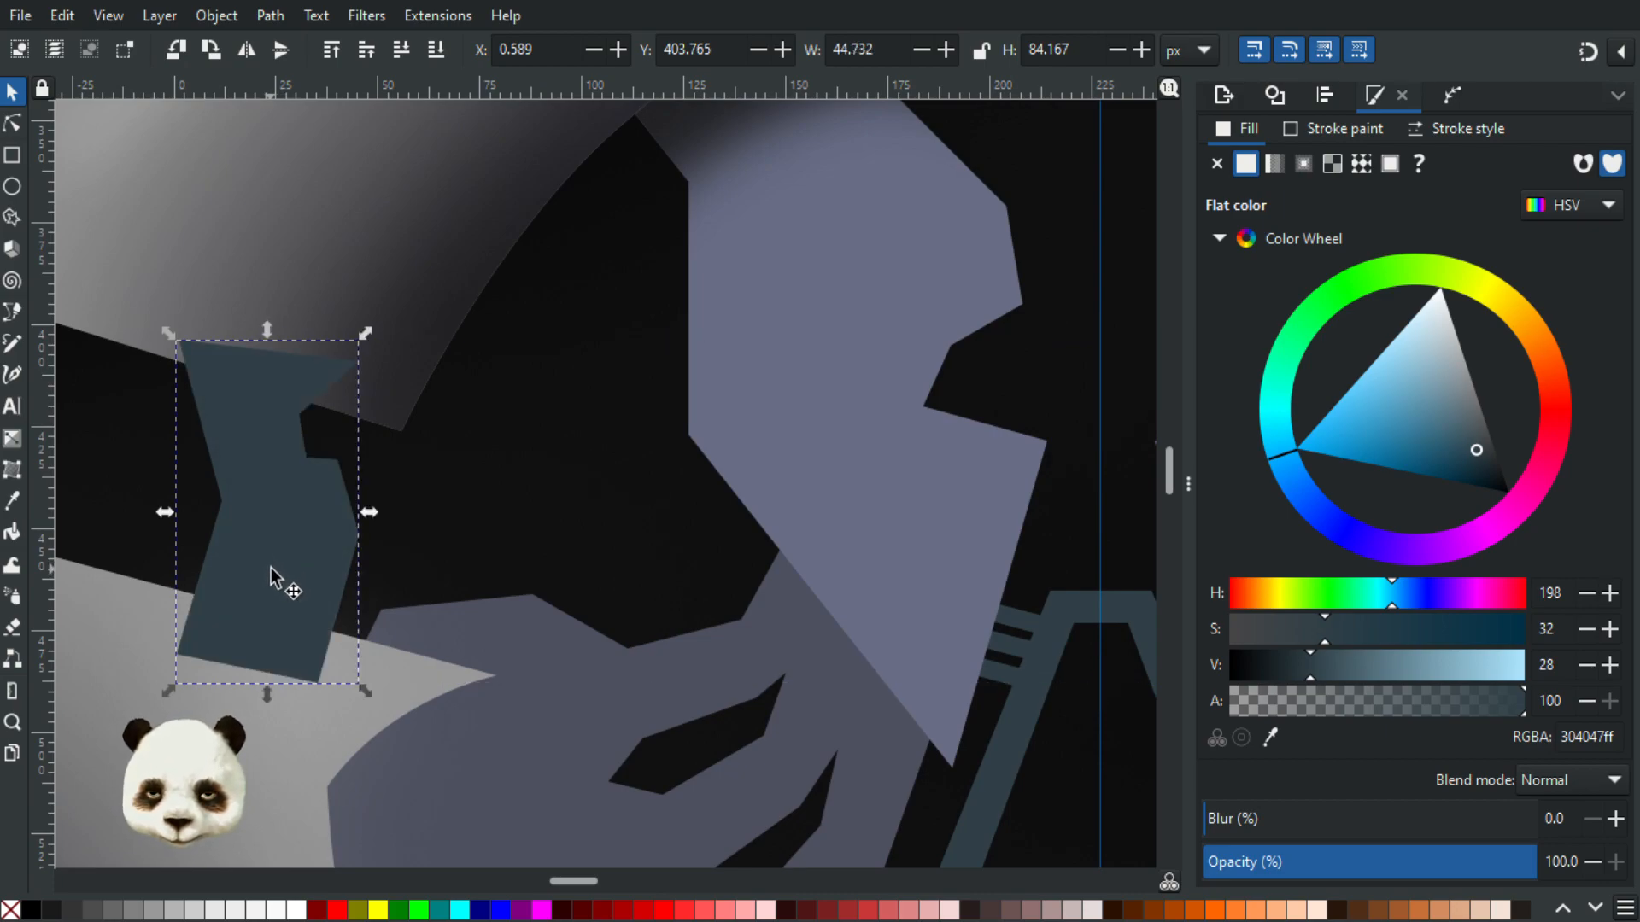
{"action": "left_click_drag", "start_coordinate": [282, 601], "coordinate": [289, 602]}
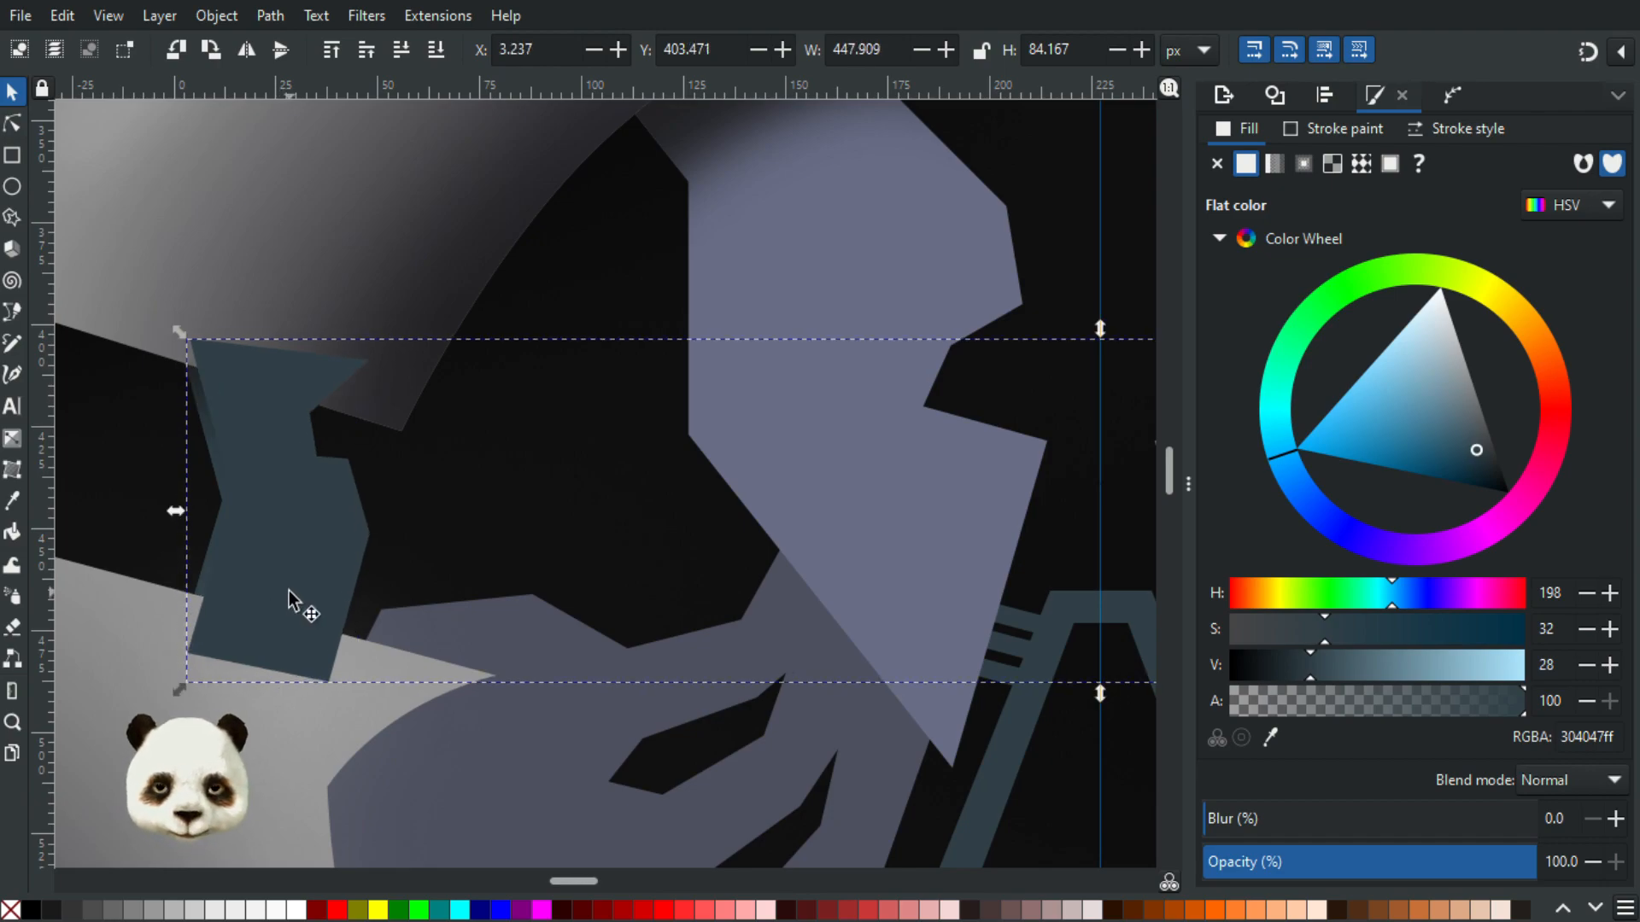
{"action": "key", "text": "Page_Down"}
{"action": "key", "text": "Page_Down"}
{"action": "key", "text": "Page_Down"}
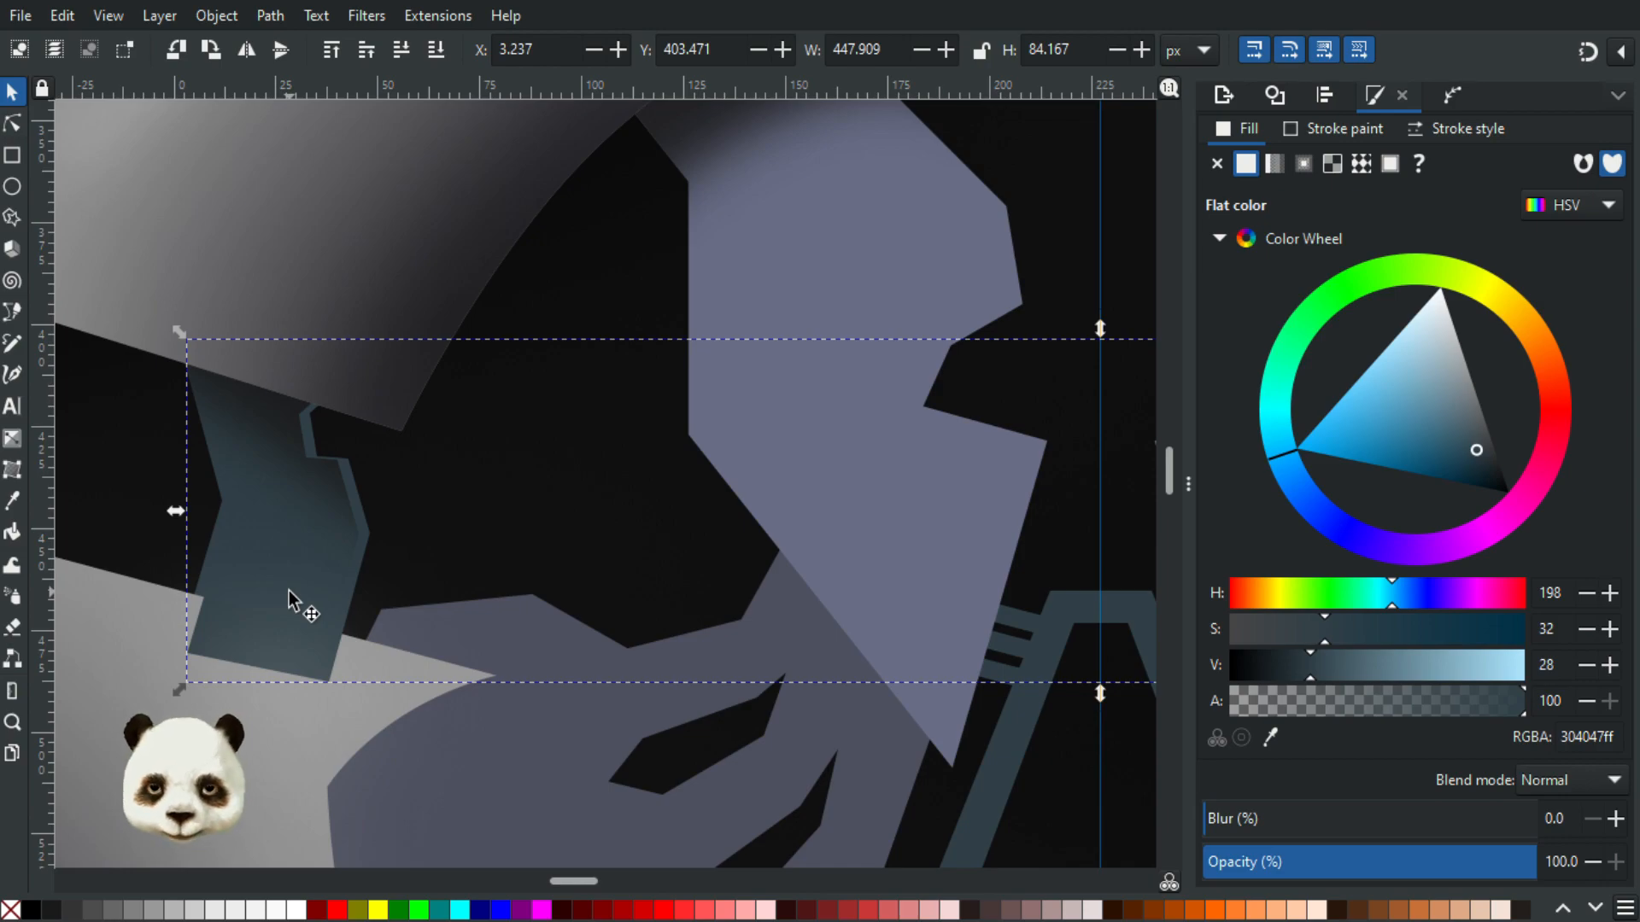
{"action": "key", "text": "ctrl+x"}
Duplicate the left teal connector in front and apply an Offset path effect of 0.5 mm to the copy
{"action": "left_click", "coordinate": [288, 593]}
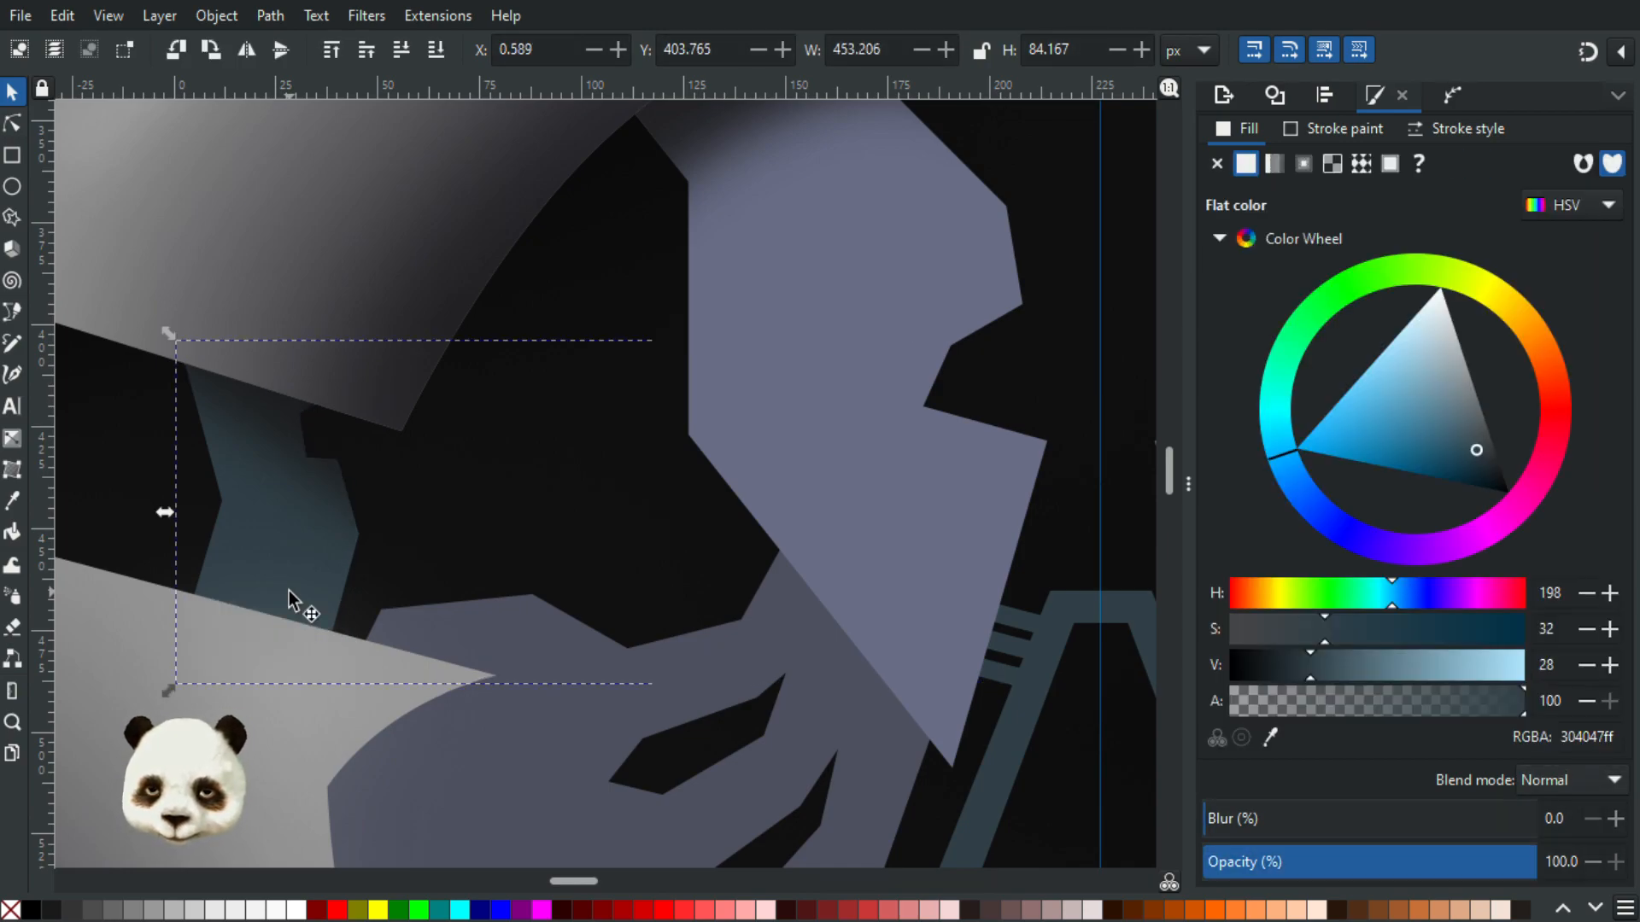
{"action": "key", "text": "Home"}
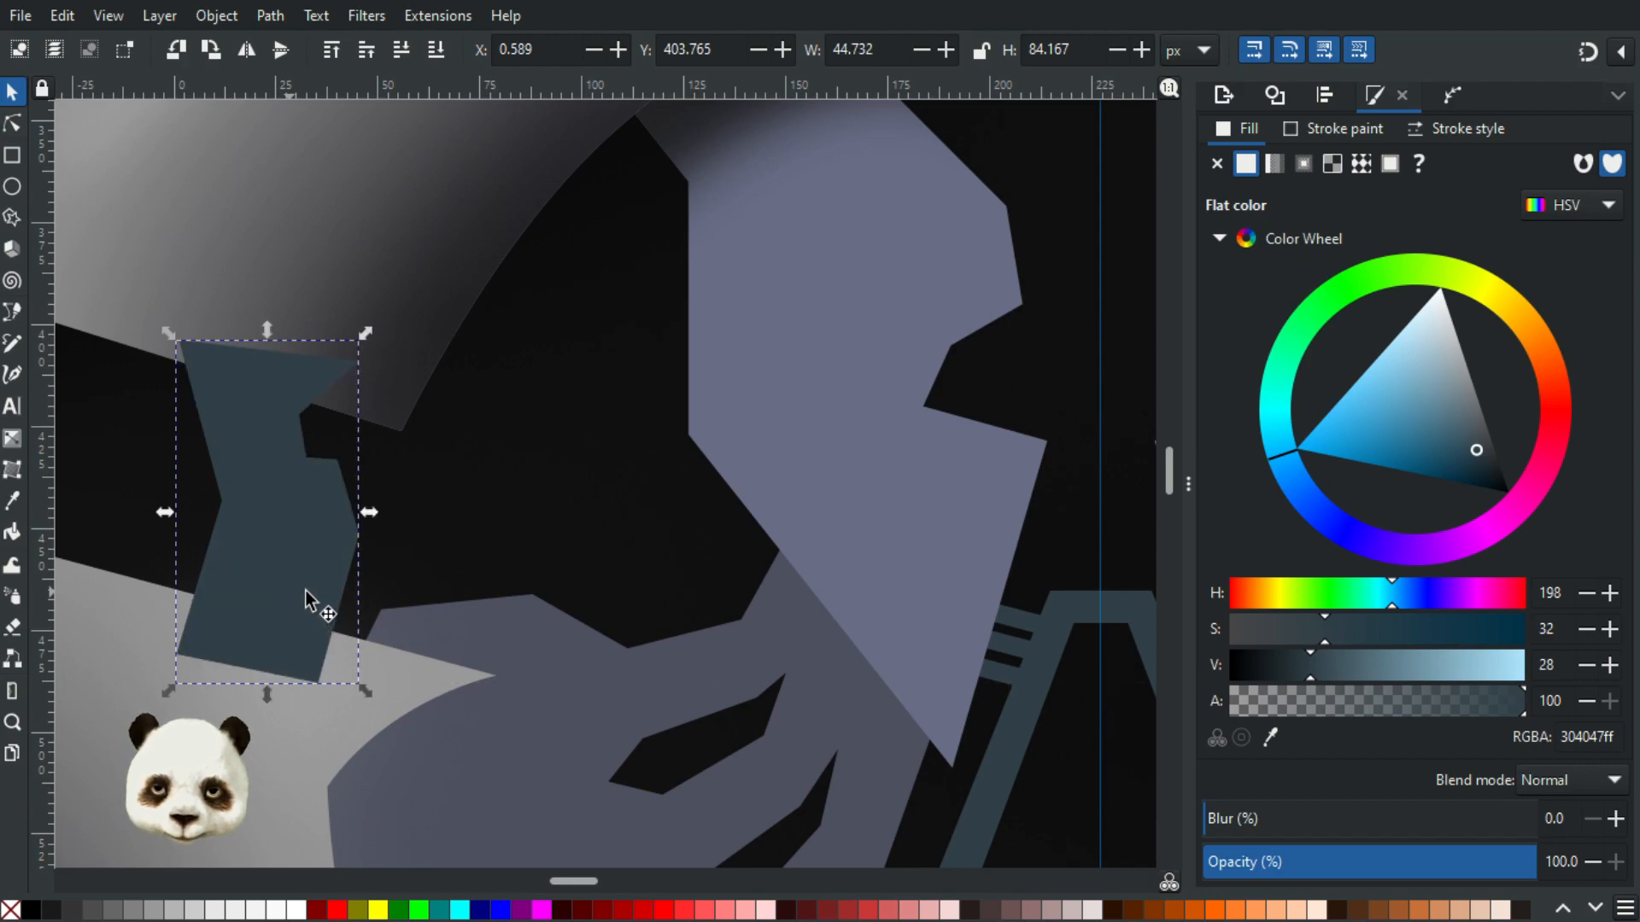
{"action": "left_click", "coordinate": [1450, 95]}
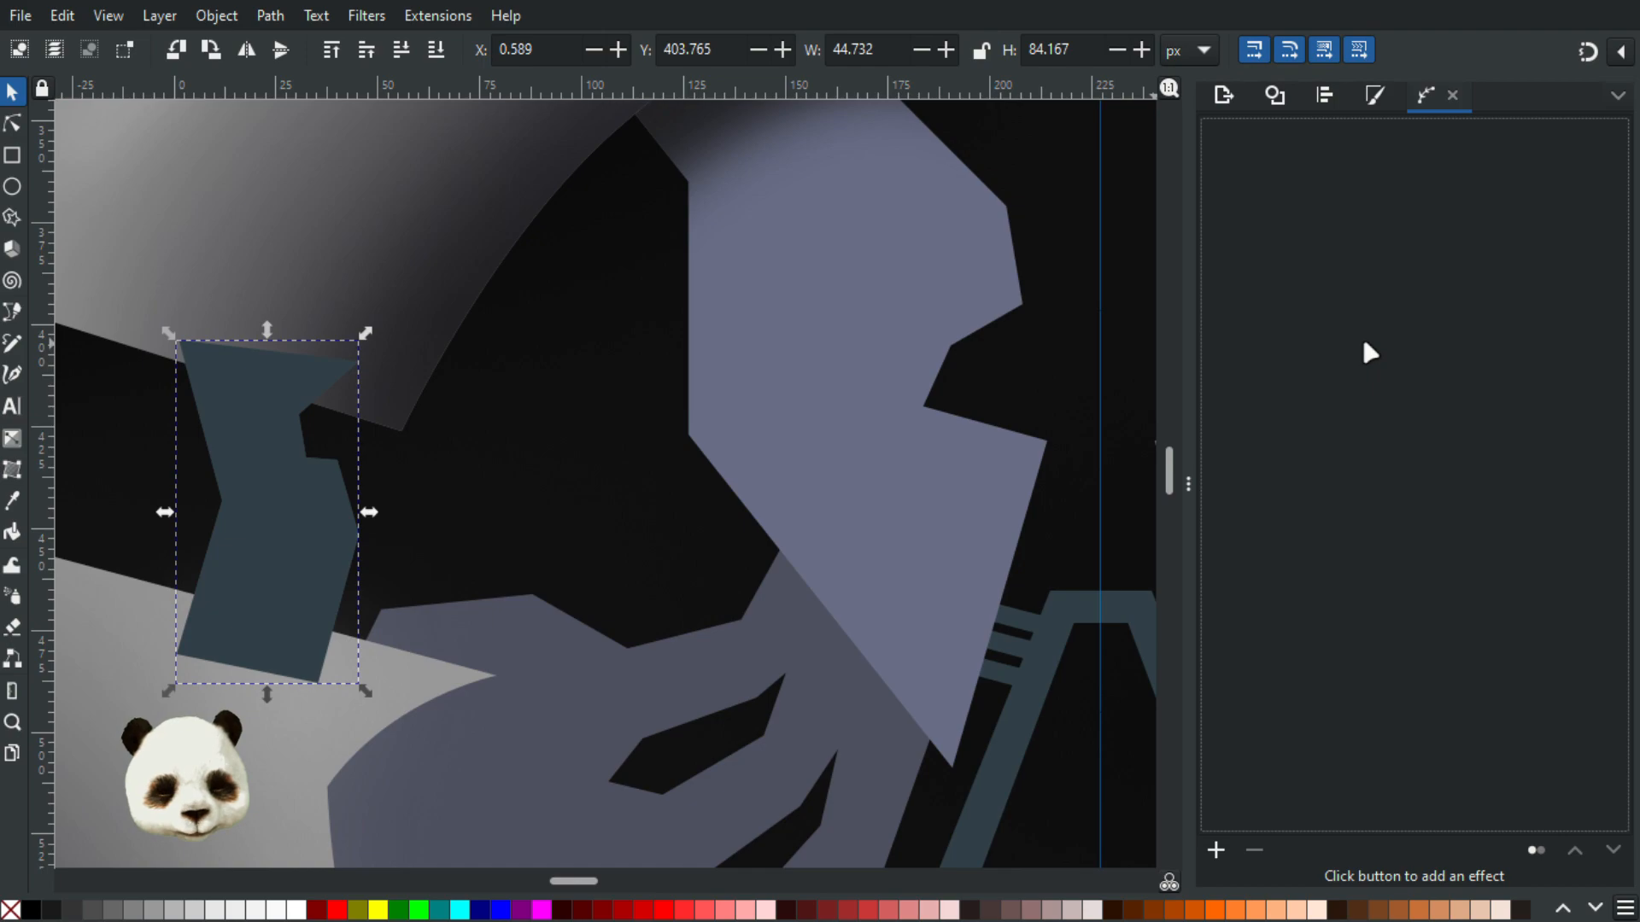
{"action": "left_click", "coordinate": [1215, 852]}
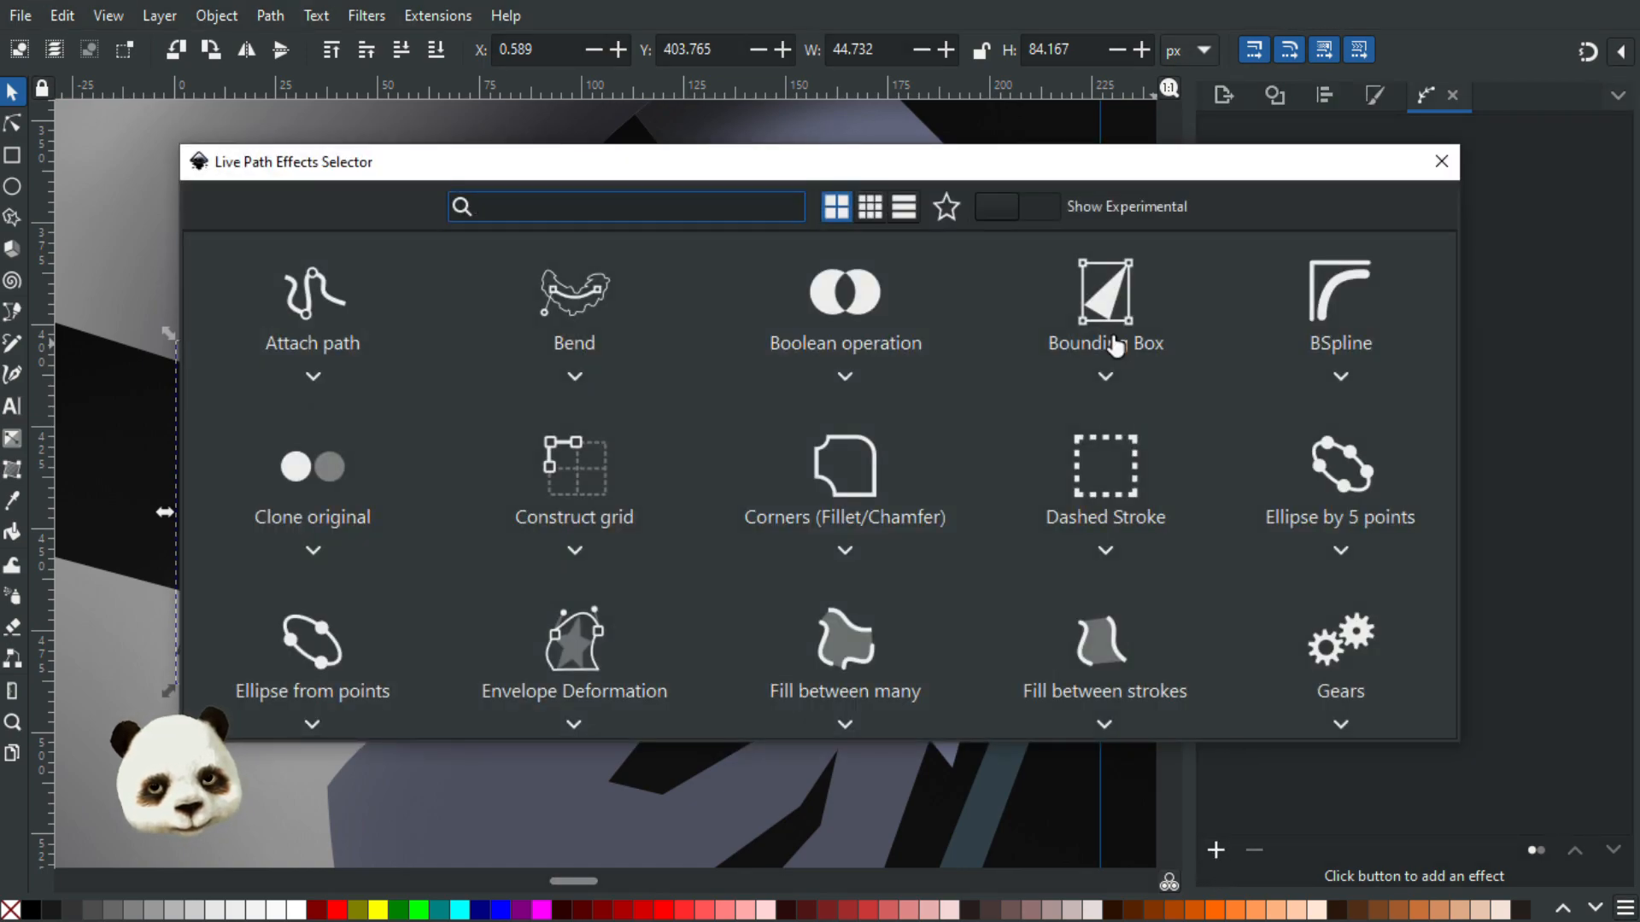
{"action": "type", "text": "offs"}
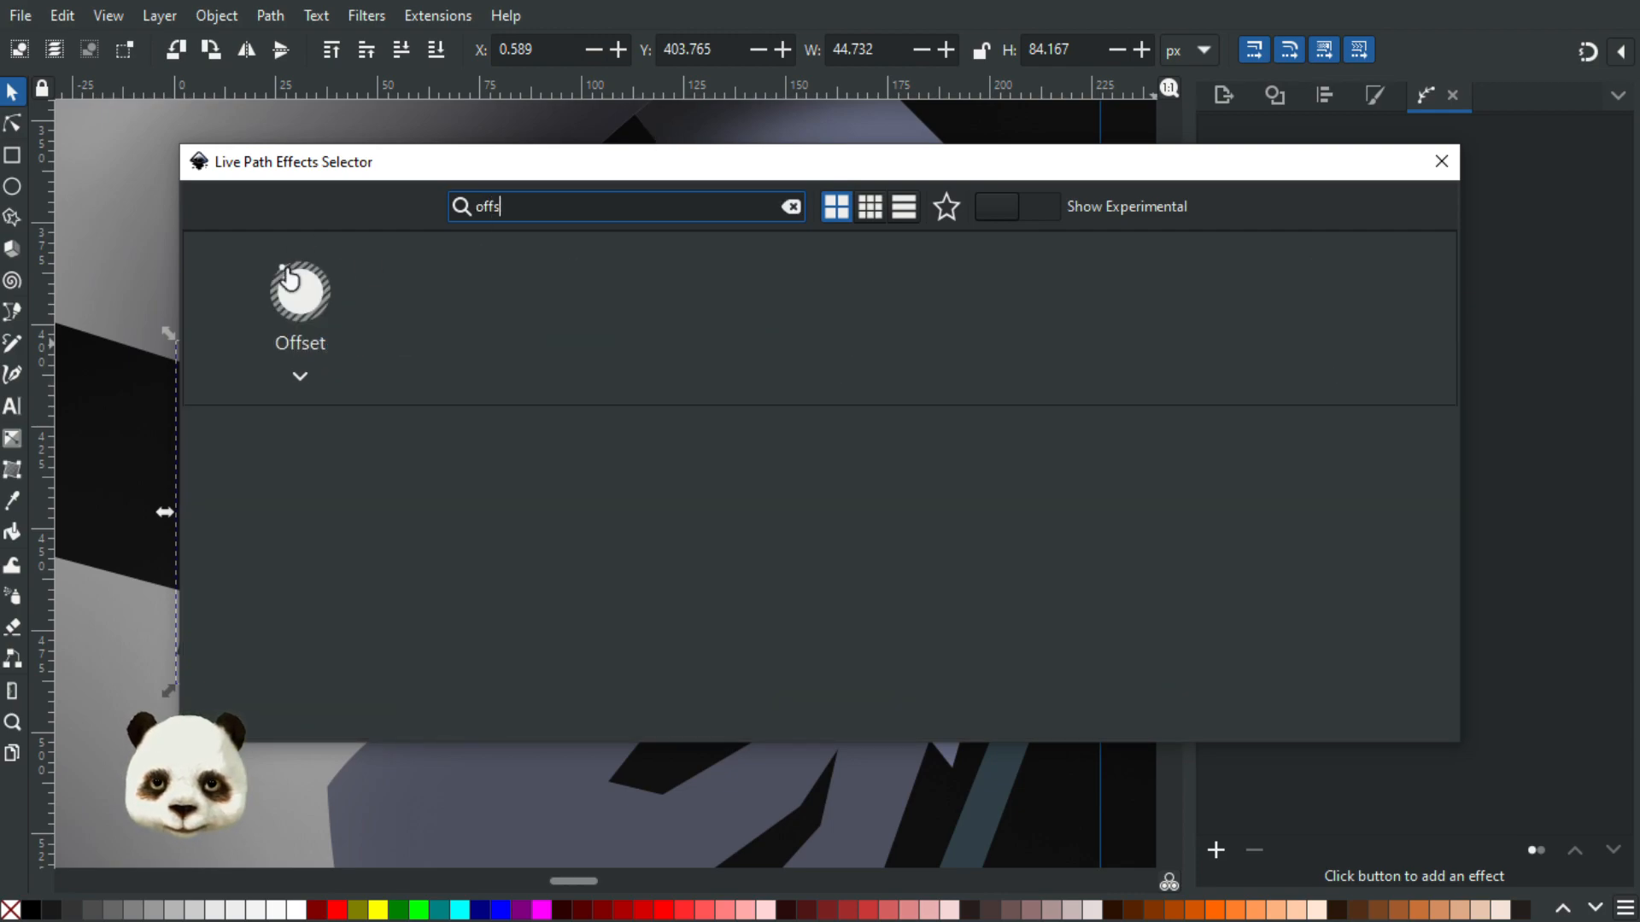
{"action": "left_click", "coordinate": [288, 277]}
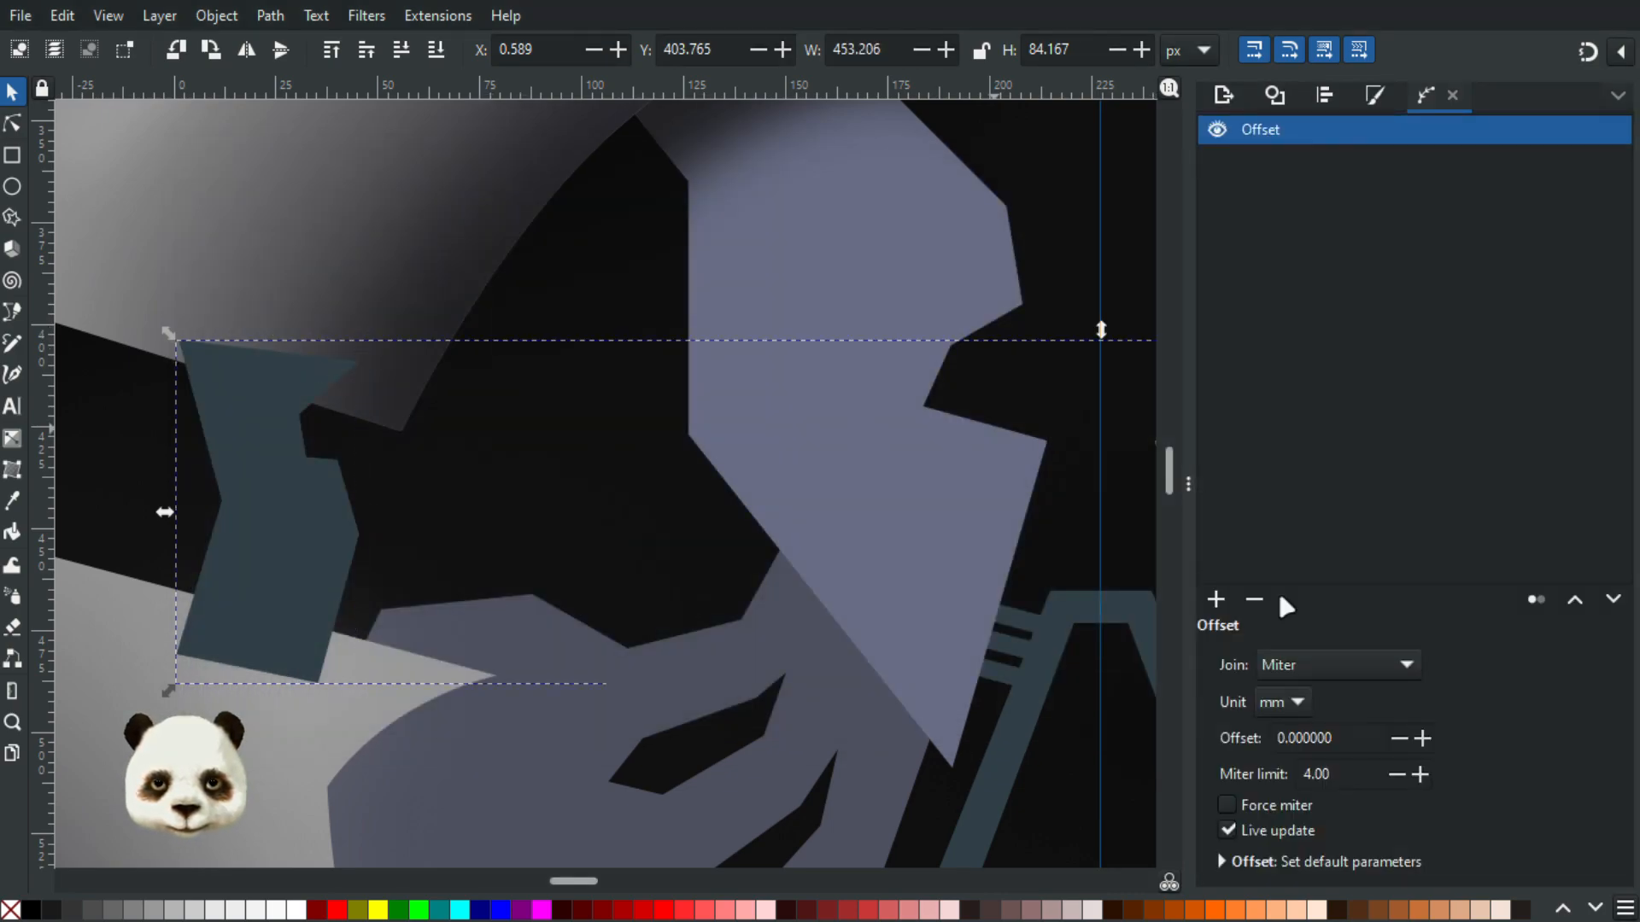
{"action": "left_click", "coordinate": [1422, 740]}
{"action": "left_click", "coordinate": [1421, 741]}
{"action": "left_click", "coordinate": [1422, 741]}
{"action": "left_click", "coordinate": [1422, 741]}
{"action": "left_click", "coordinate": [1422, 739]}
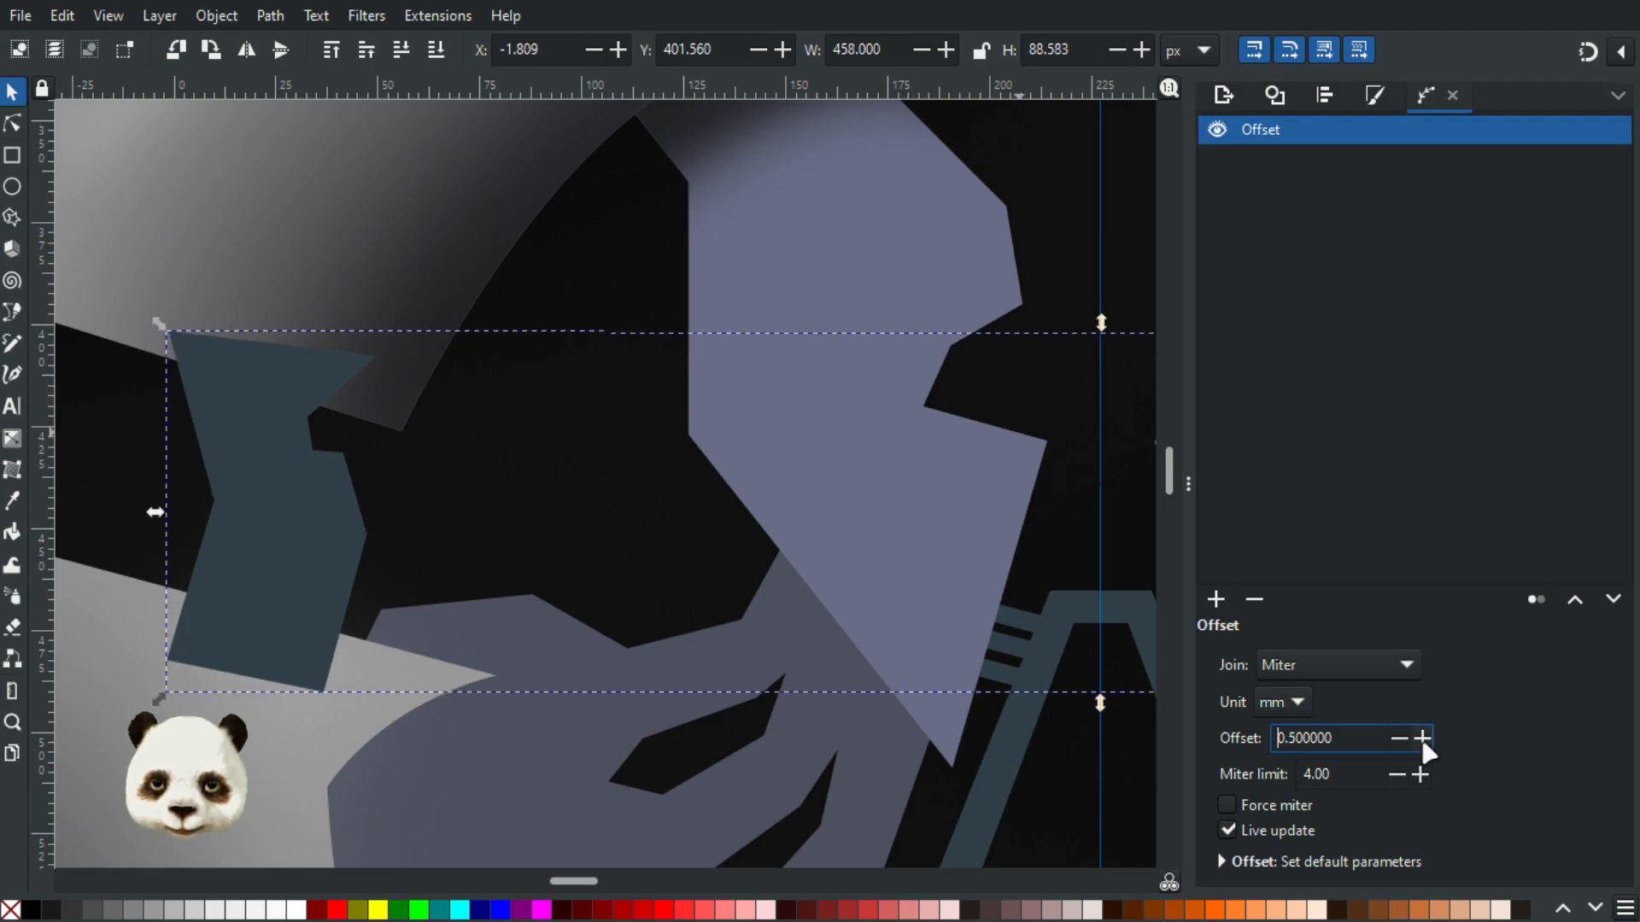
Narrow the offset connector copy by moving its three left-edge nodes inward to about X 20, 20 and 11 px from top to bottom
{"action": "left_click", "coordinate": [16, 123]}
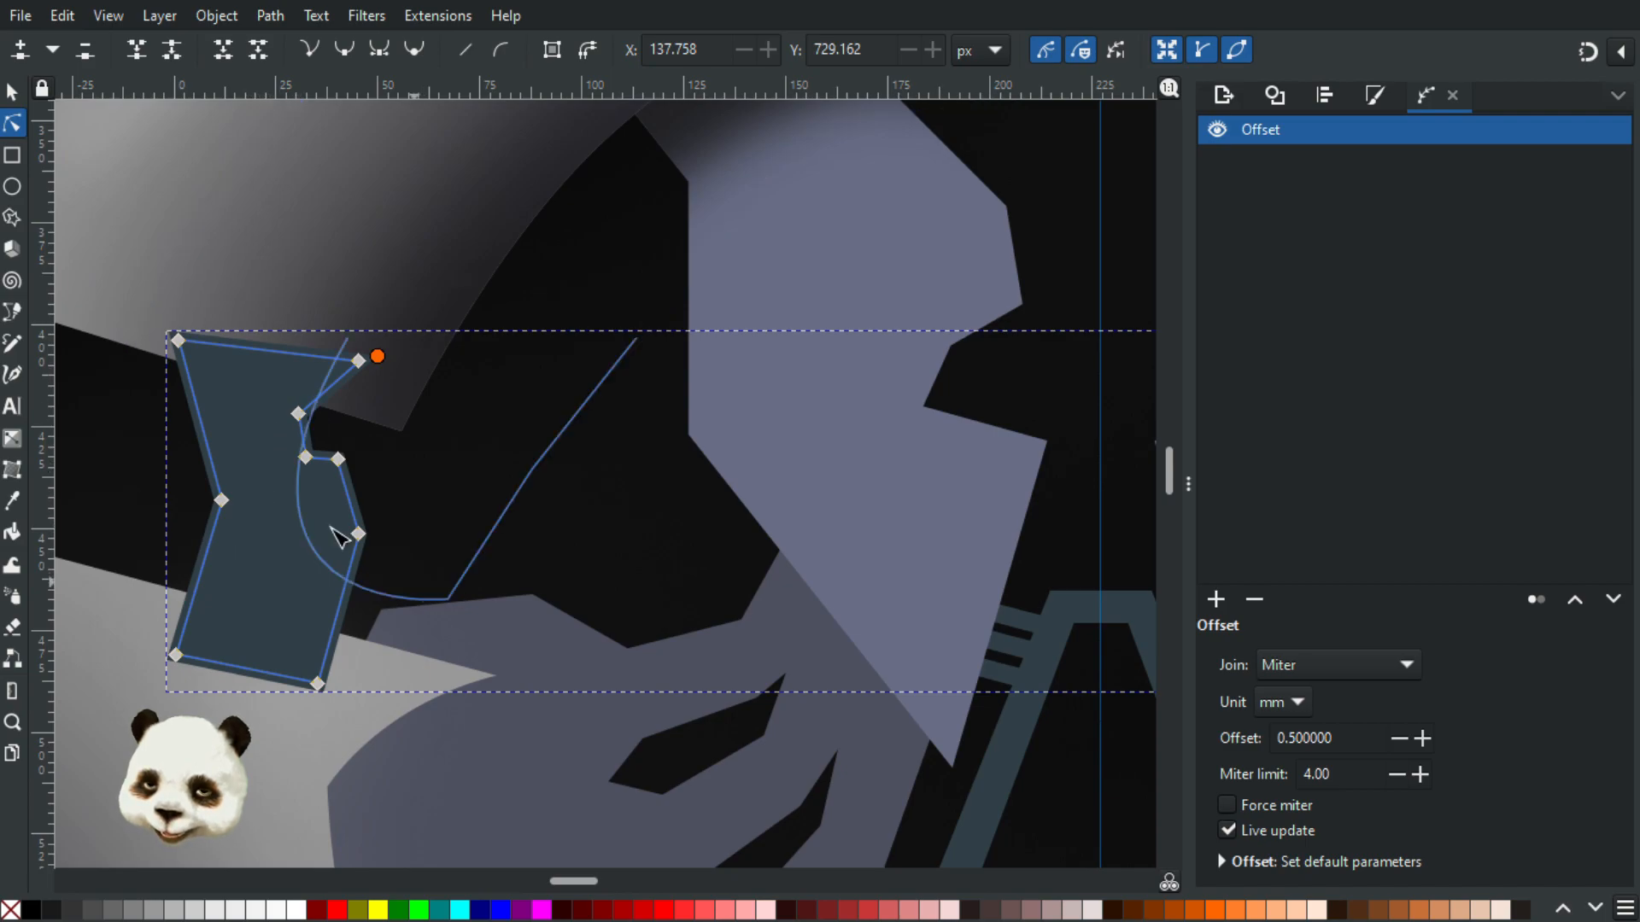
{"action": "left_click_drag", "start_coordinate": [177, 342], "coordinate": [253, 342]}
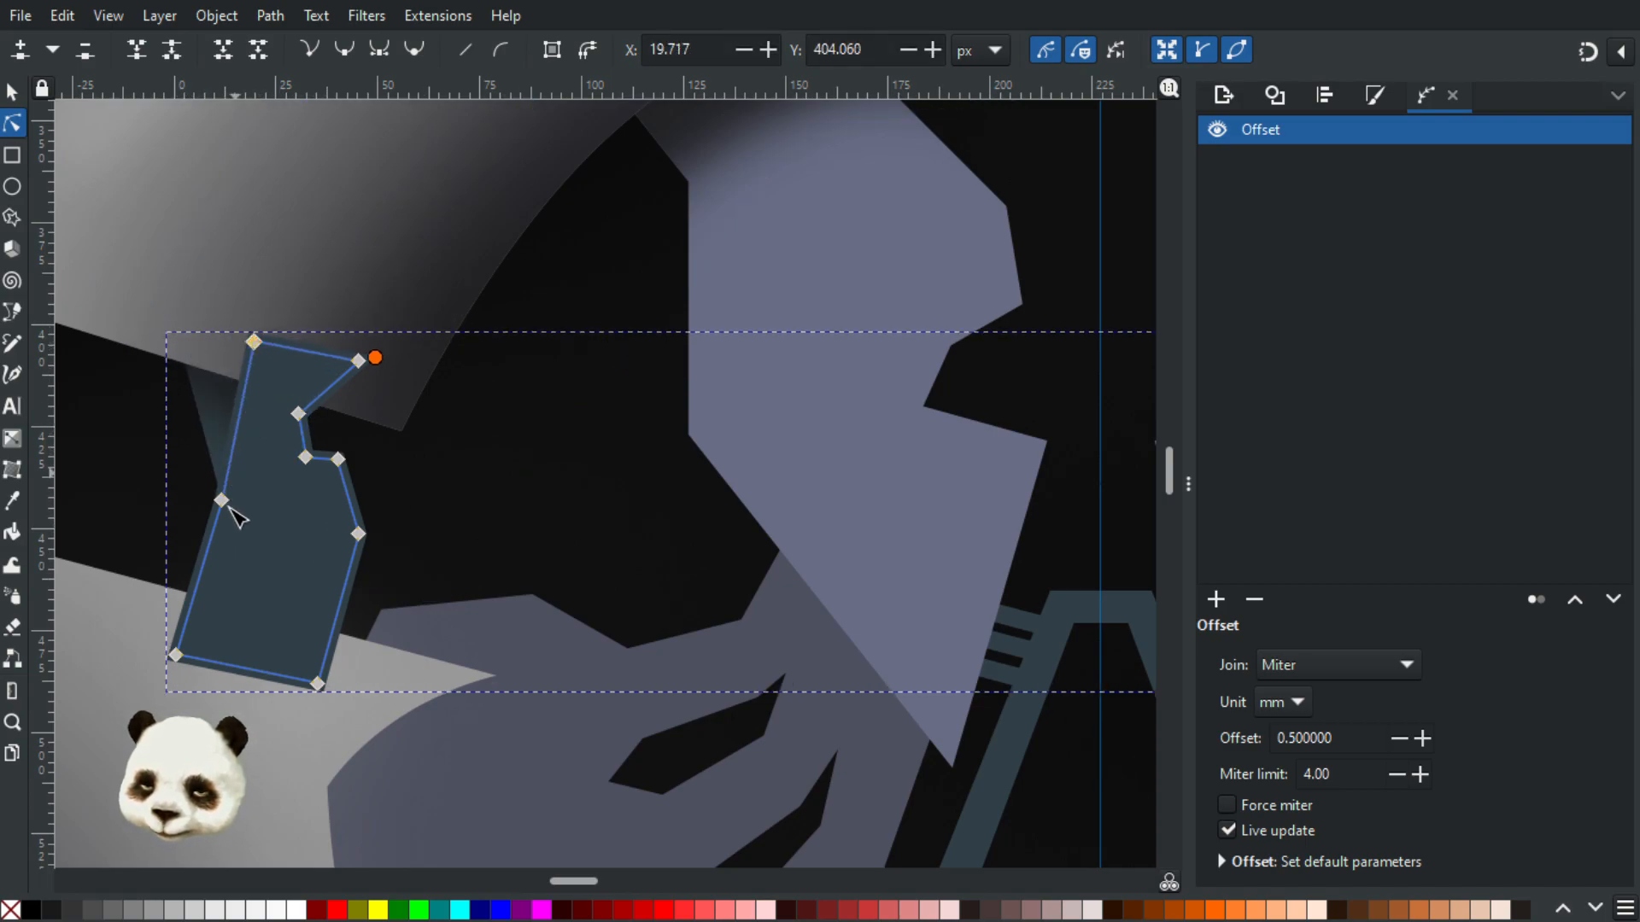
{"action": "left_click_drag", "start_coordinate": [222, 501], "coordinate": [269, 510]}
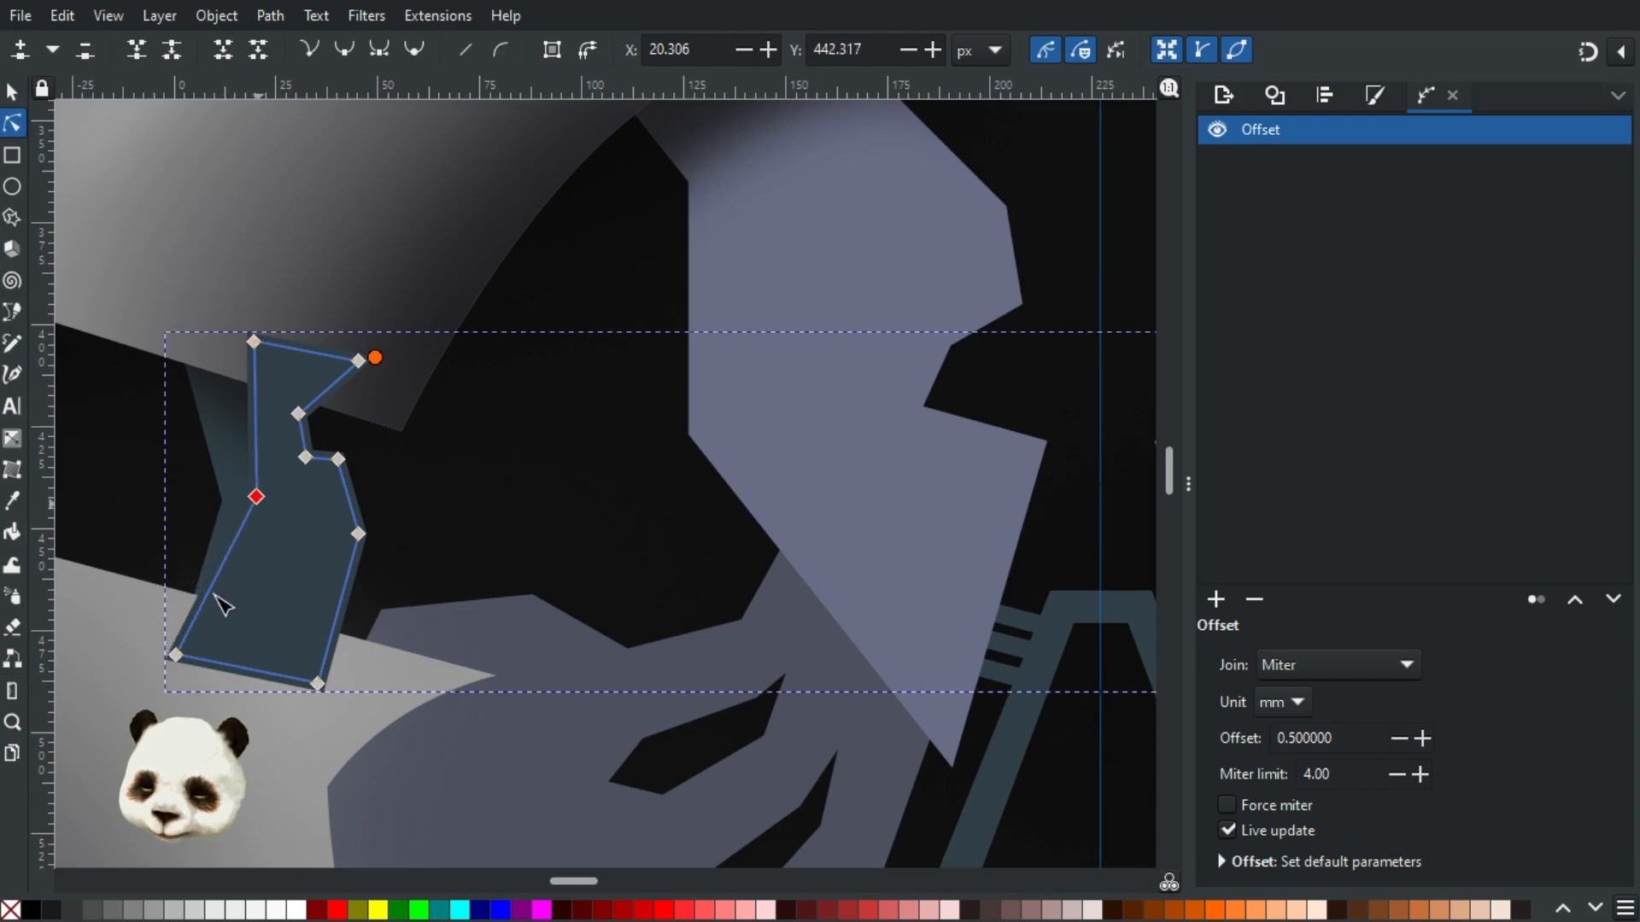
{"action": "left_click_drag", "start_coordinate": [176, 655], "coordinate": [213, 671]}
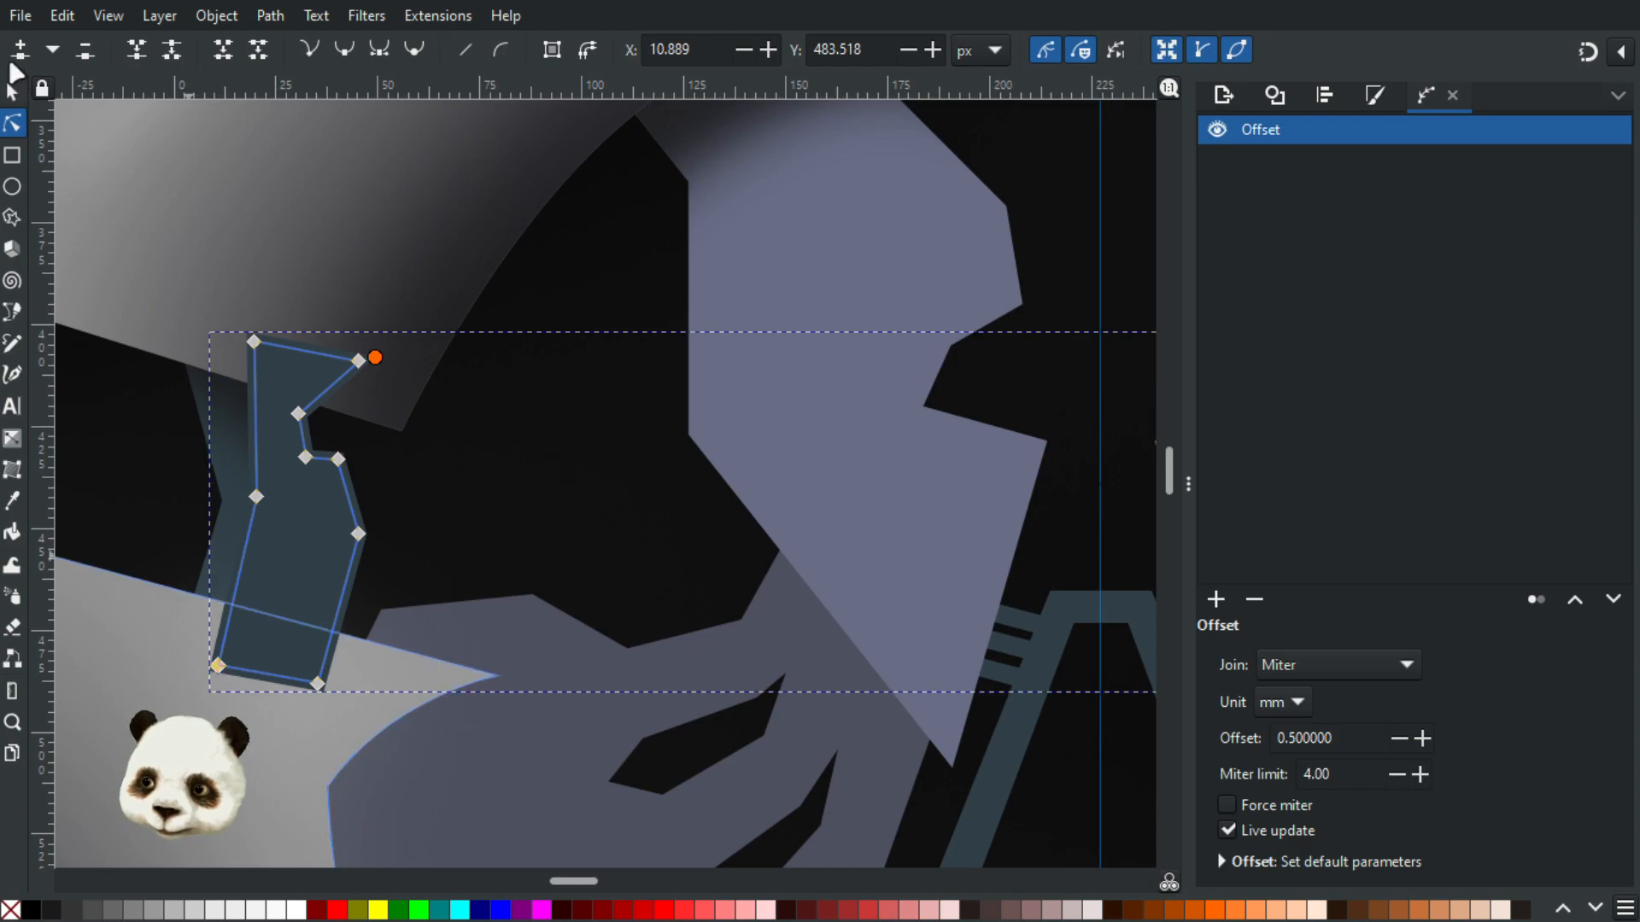
{"action": "left_click", "coordinate": [12, 91]}
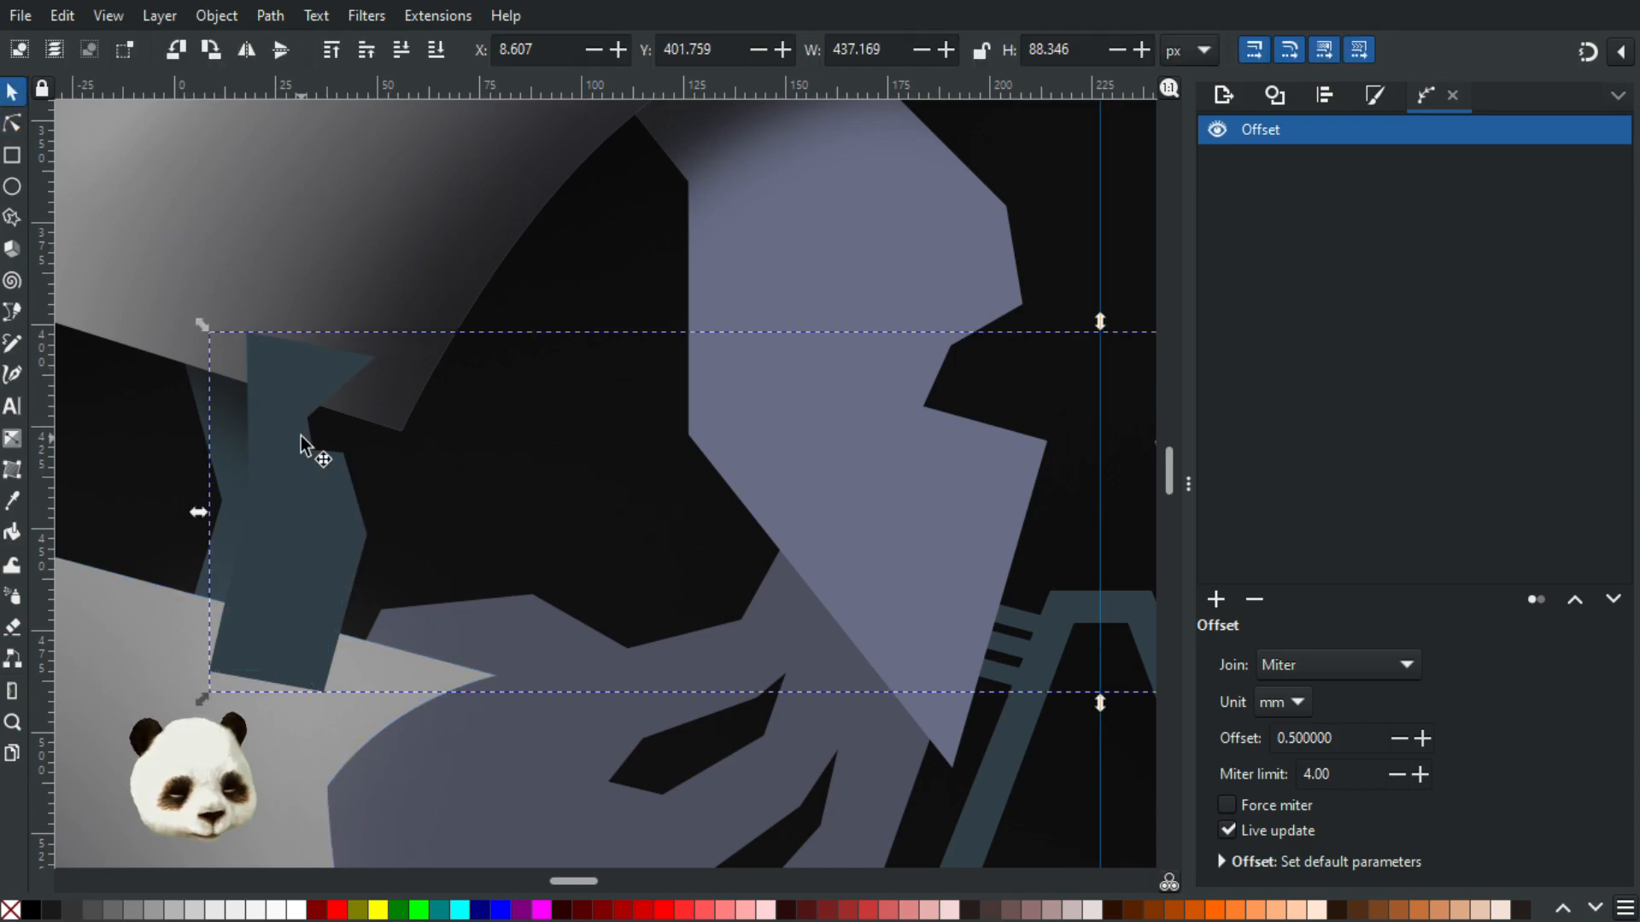
Lower the narrowed connector copy in the stacking order, beneath the grey ring pieces and the connector's blurred shadow
{"action": "key", "text": "Page_Down"}
{"action": "key", "text": "Page_Down"}
{"action": "key", "text": "Page_Down"}
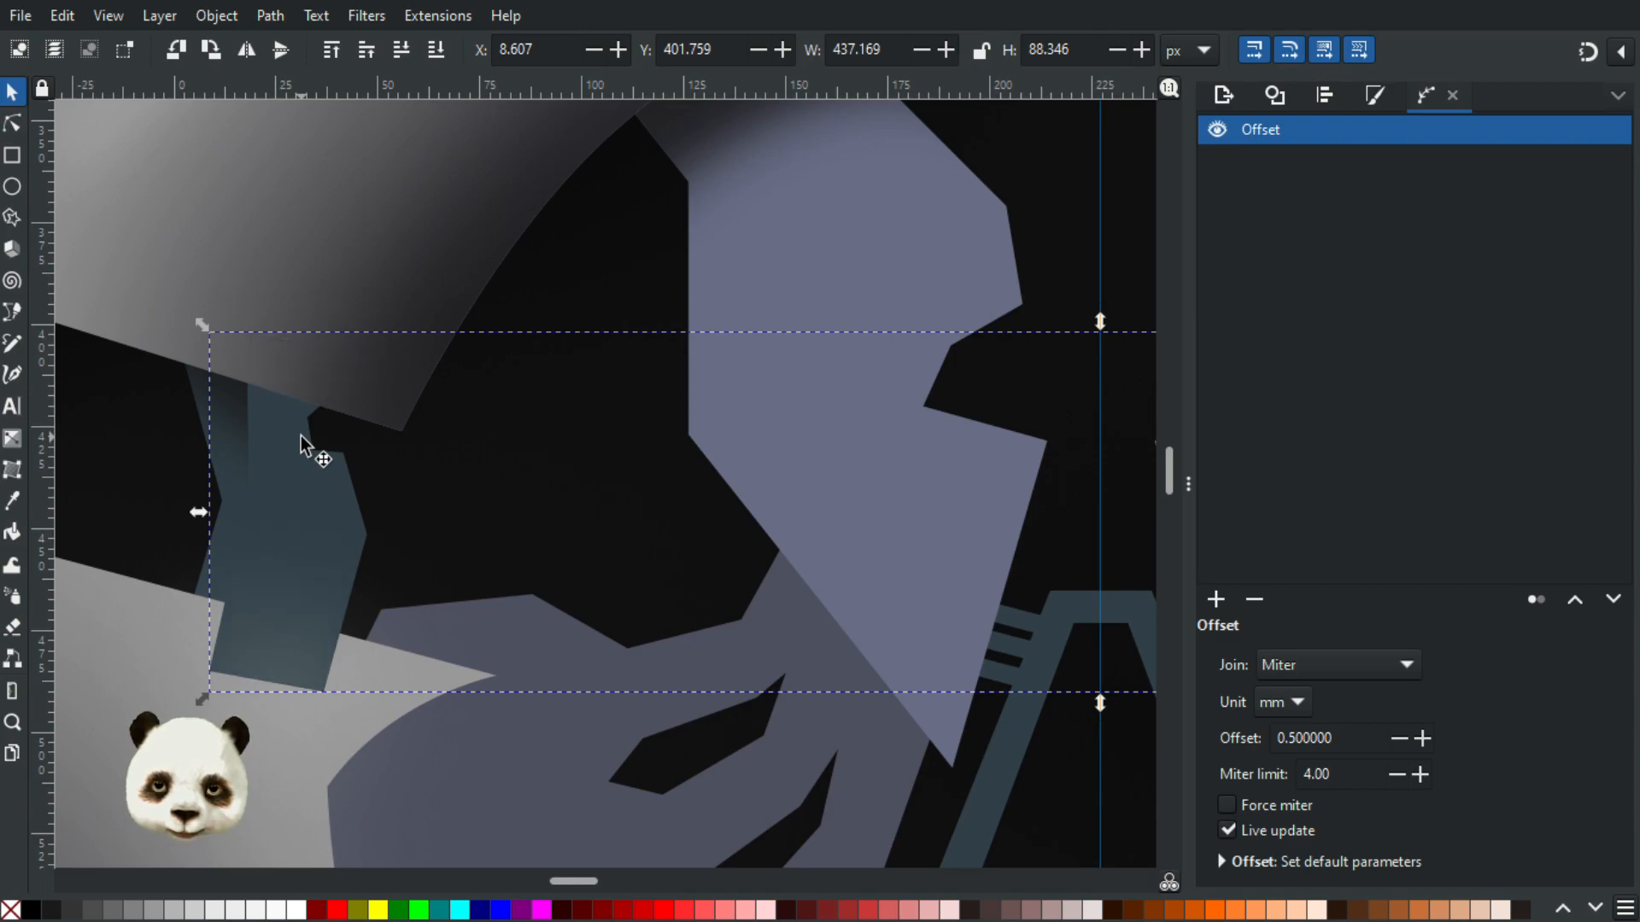
{"action": "key", "text": "Page_Down"}
{"action": "key", "text": "Page_Down"}
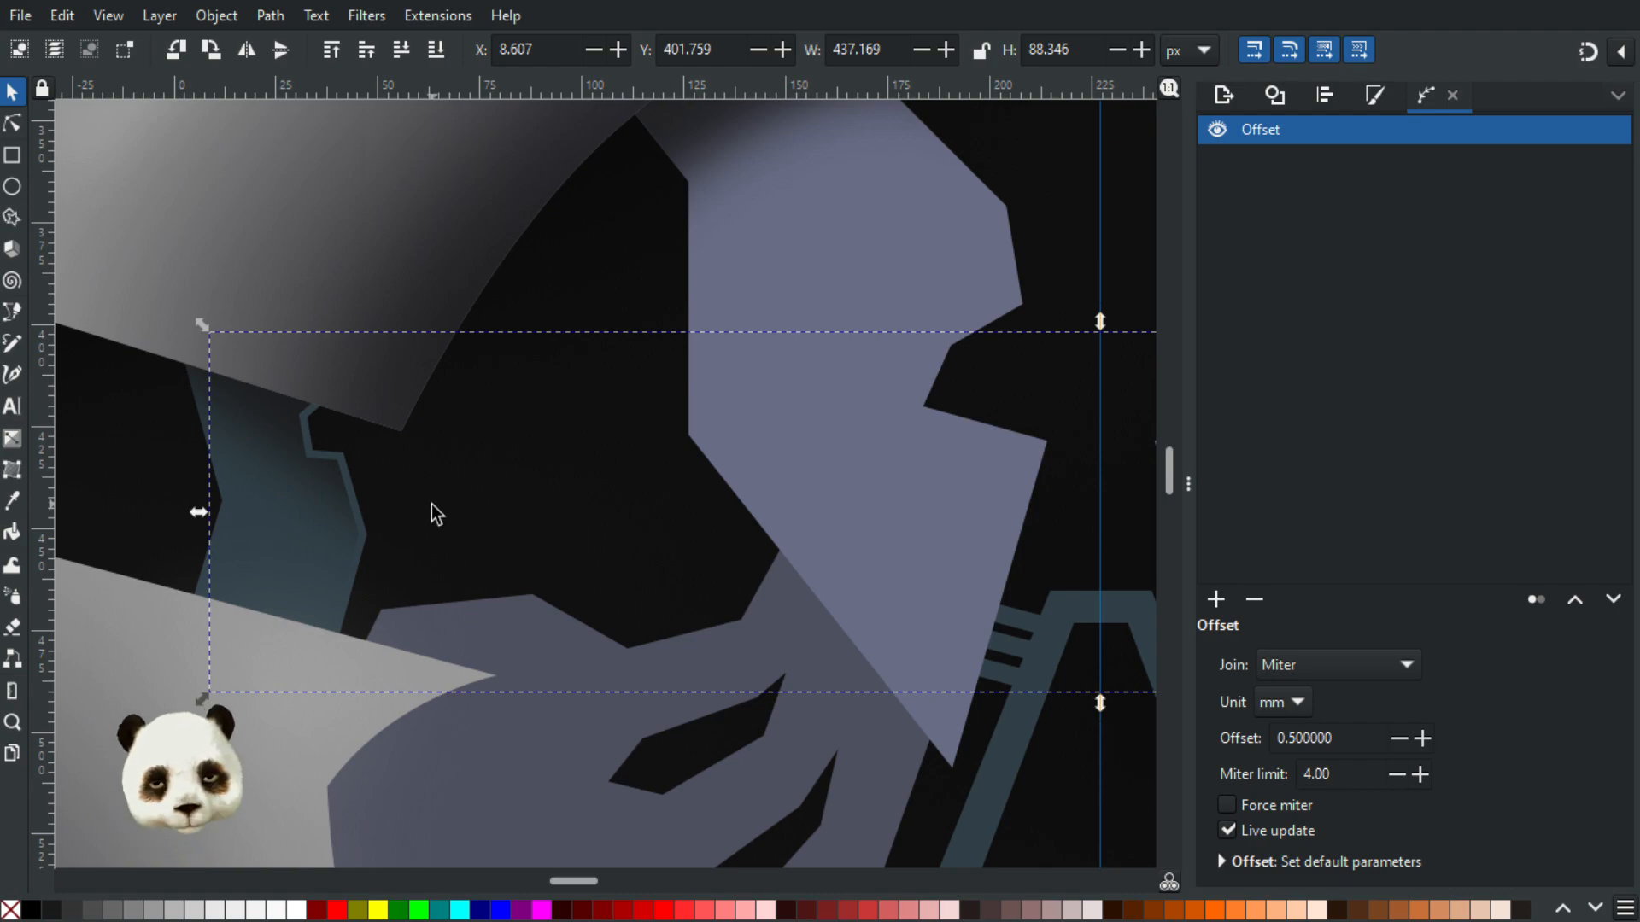
Fill the narrowed connector copy with a dark shade sampled from the shadowed upper part of the left teal connector
{"action": "key", "text": "d"}
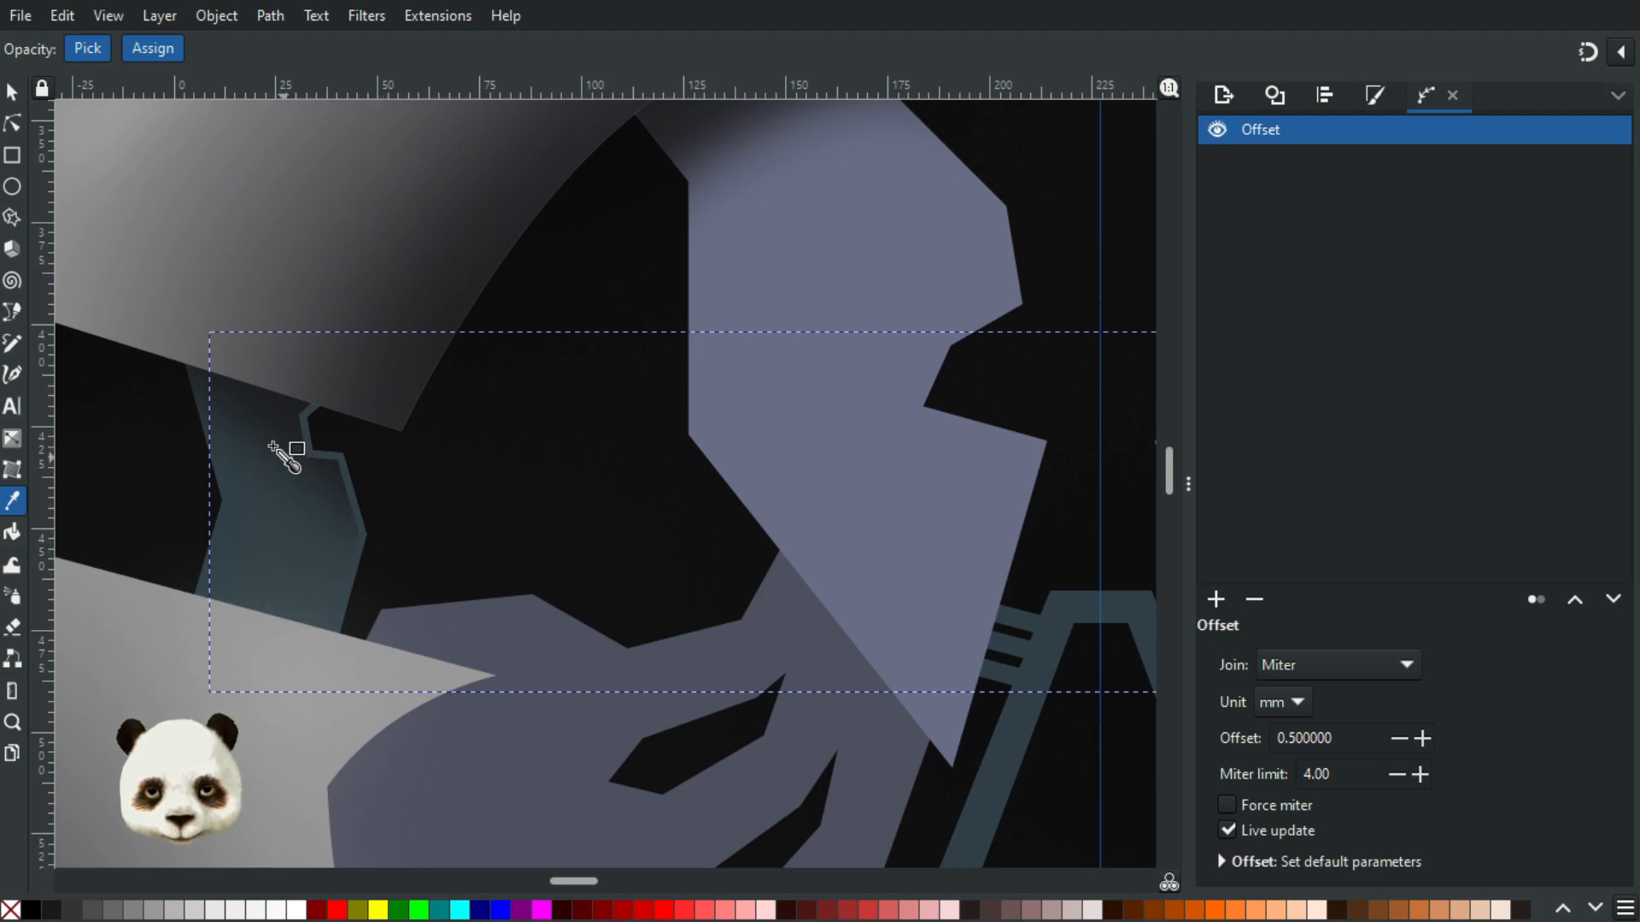
{"action": "left_click", "coordinate": [270, 431]}
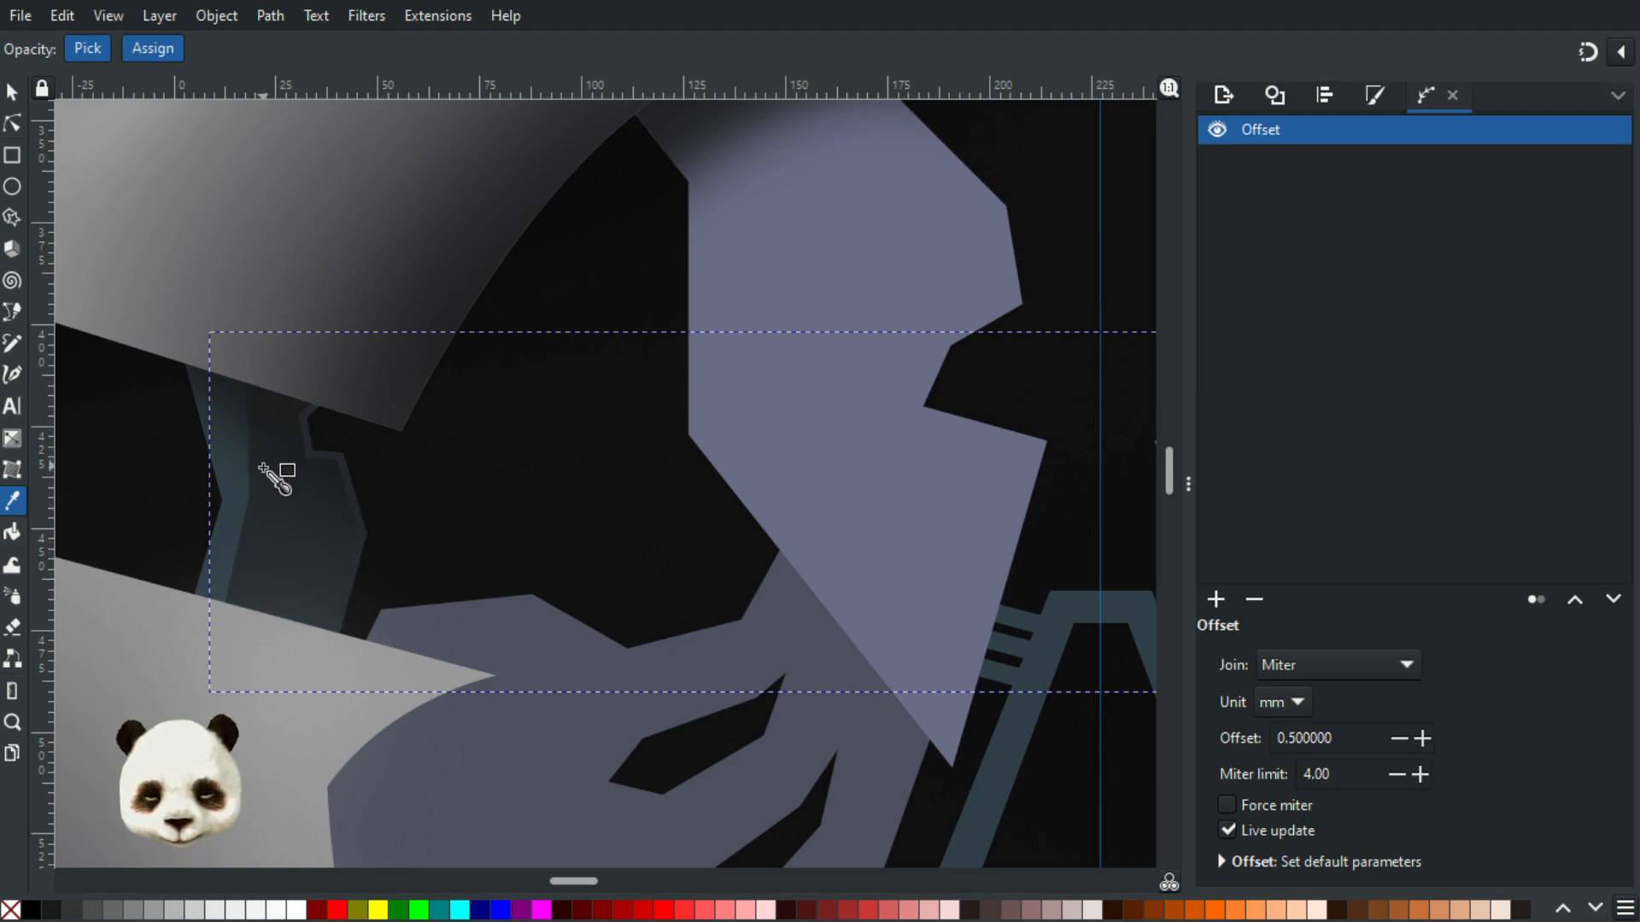
{"action": "scroll", "coordinate": [384, 550], "scroll_direction": "down", "scroll_amount": 2}
{"action": "scroll", "coordinate": [332, 531], "scroll_direction": "up", "scroll_amount": 2}
{"action": "scroll", "coordinate": [333, 530], "scroll_direction": "up", "scroll_amount": 2}
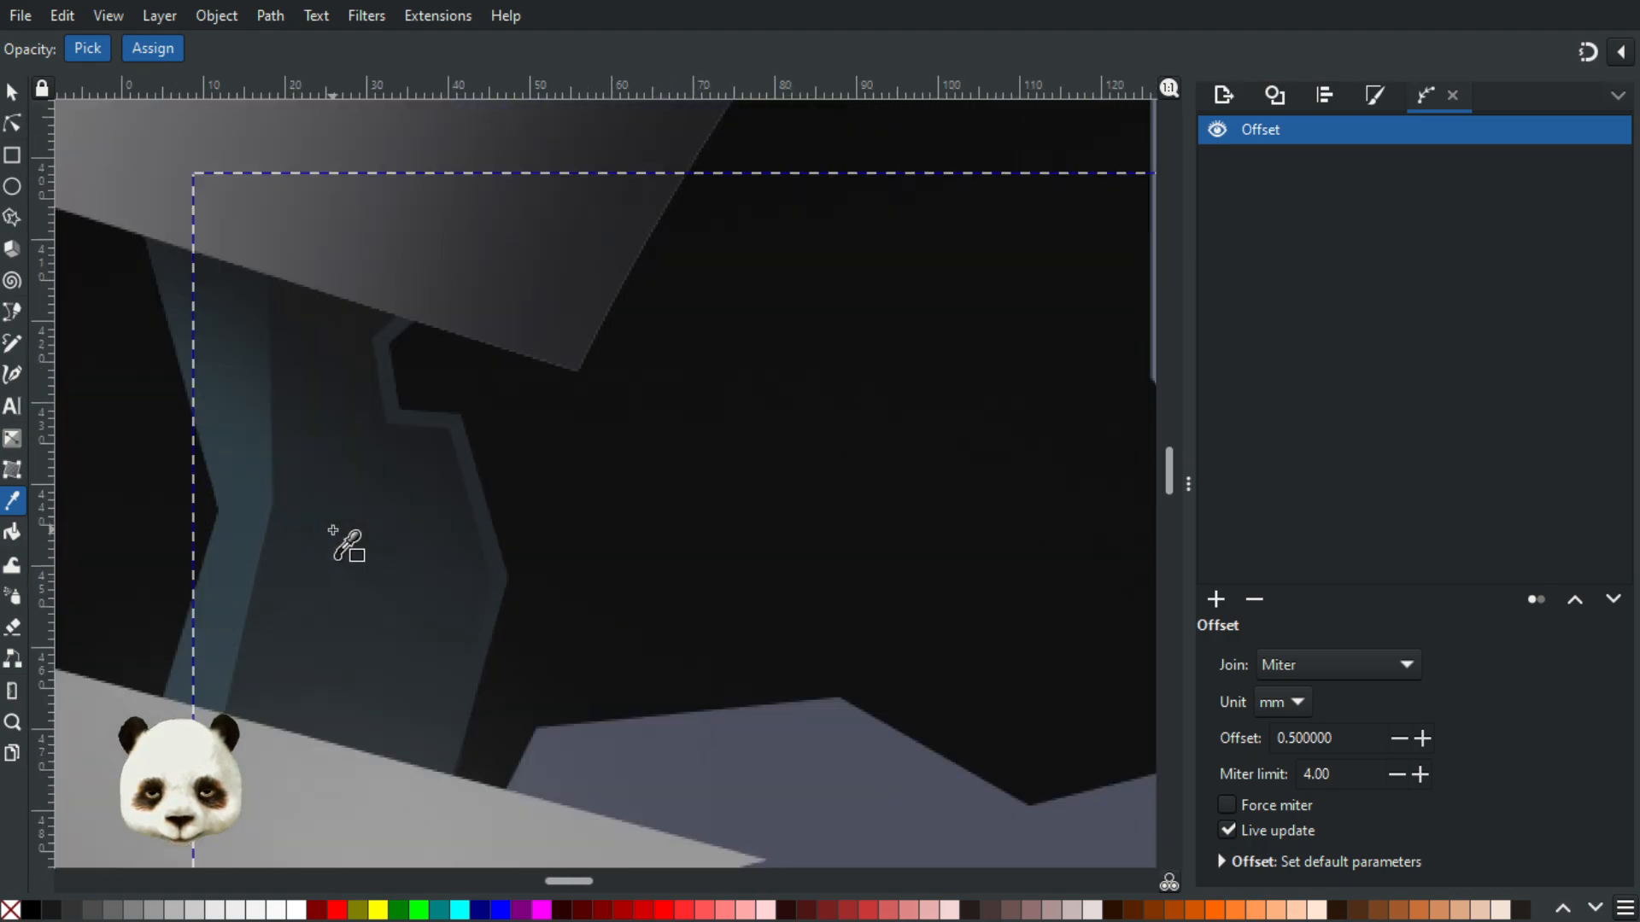
{"action": "scroll", "coordinate": [333, 531], "scroll_direction": "down", "scroll_amount": 1}
{"action": "left_click", "coordinate": [13, 91]}
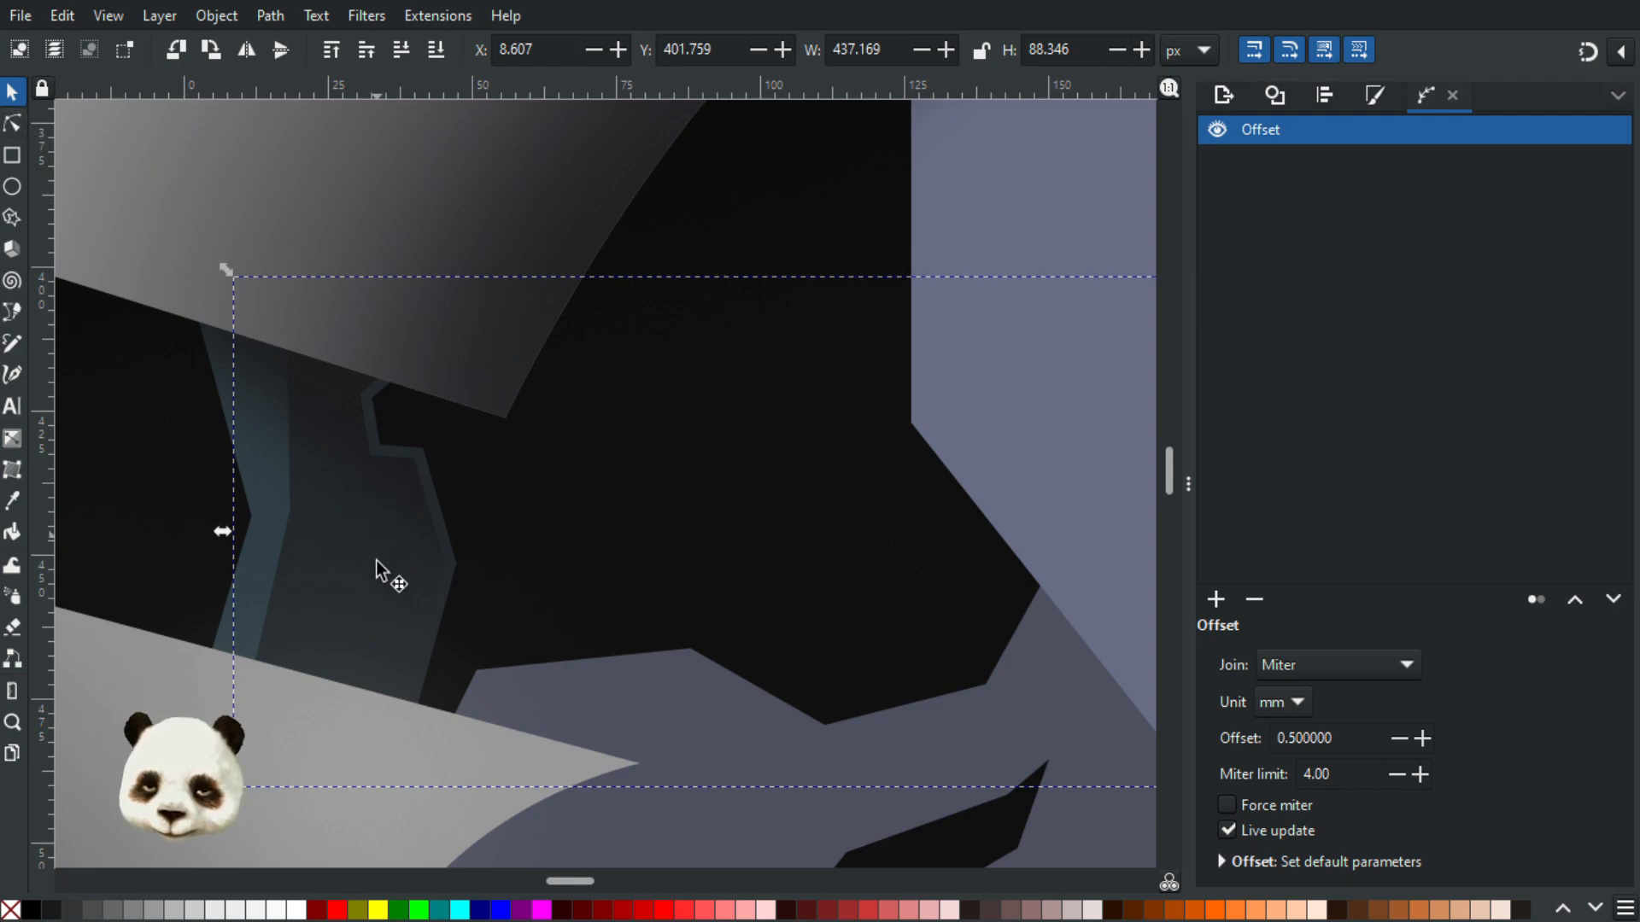
Place the darkened copy behind the left teal connector and open its fill colour for editing
{"action": "left_click_drag", "start_coordinate": [429, 596], "coordinate": [512, 613]}
{"action": "key", "text": "ctrl+z"}
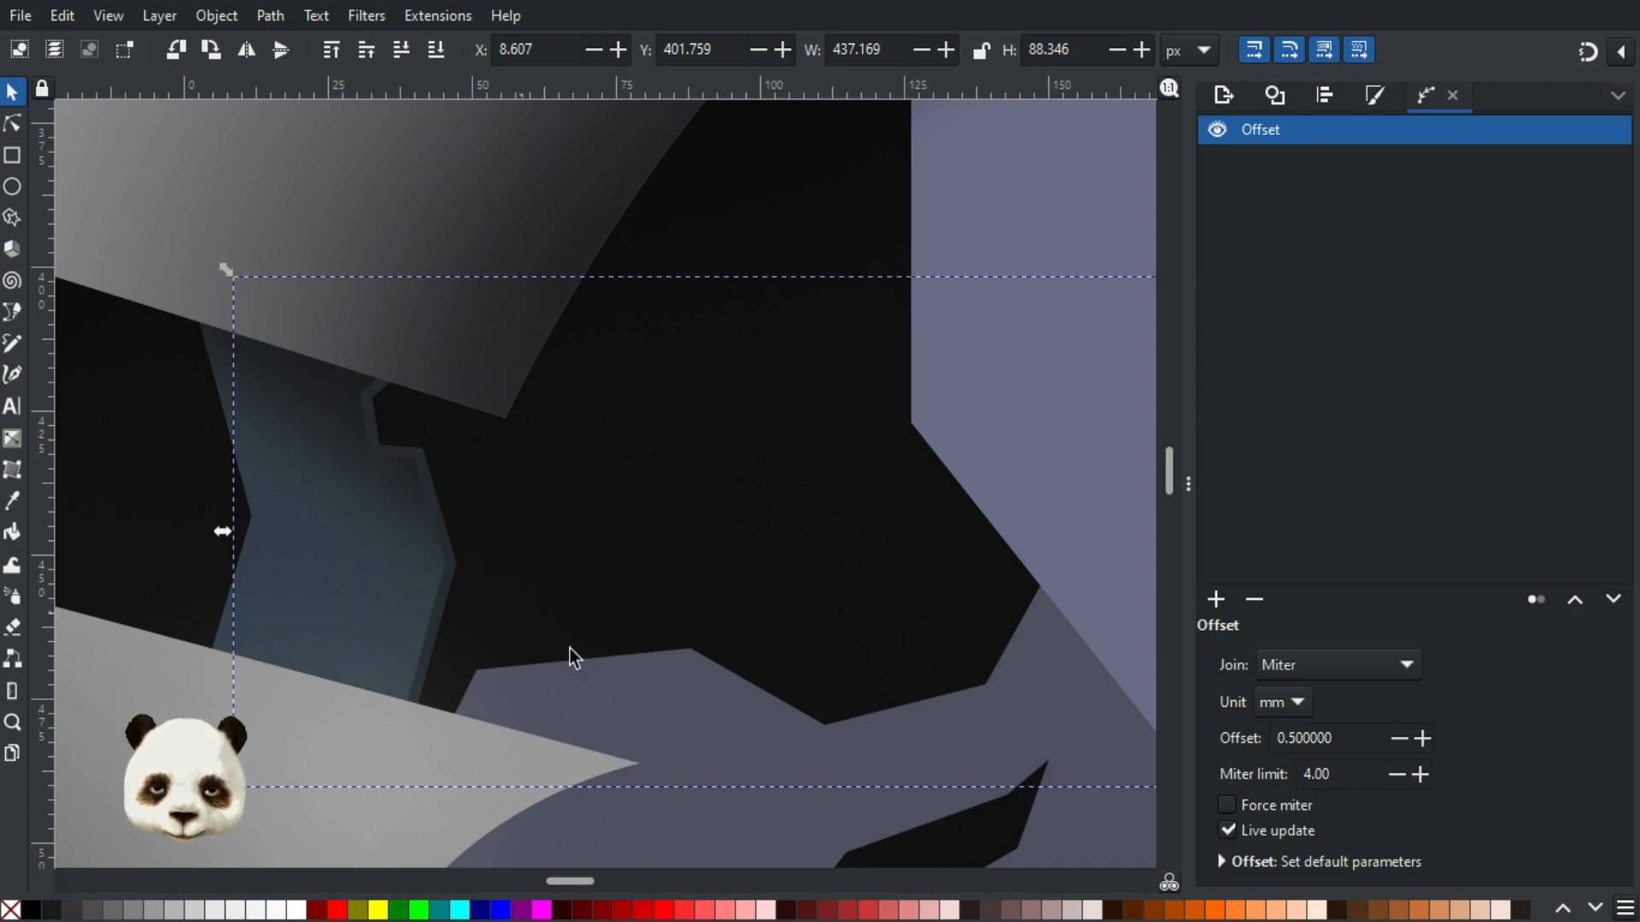
{"action": "key", "text": "ctrl+shift+f"}
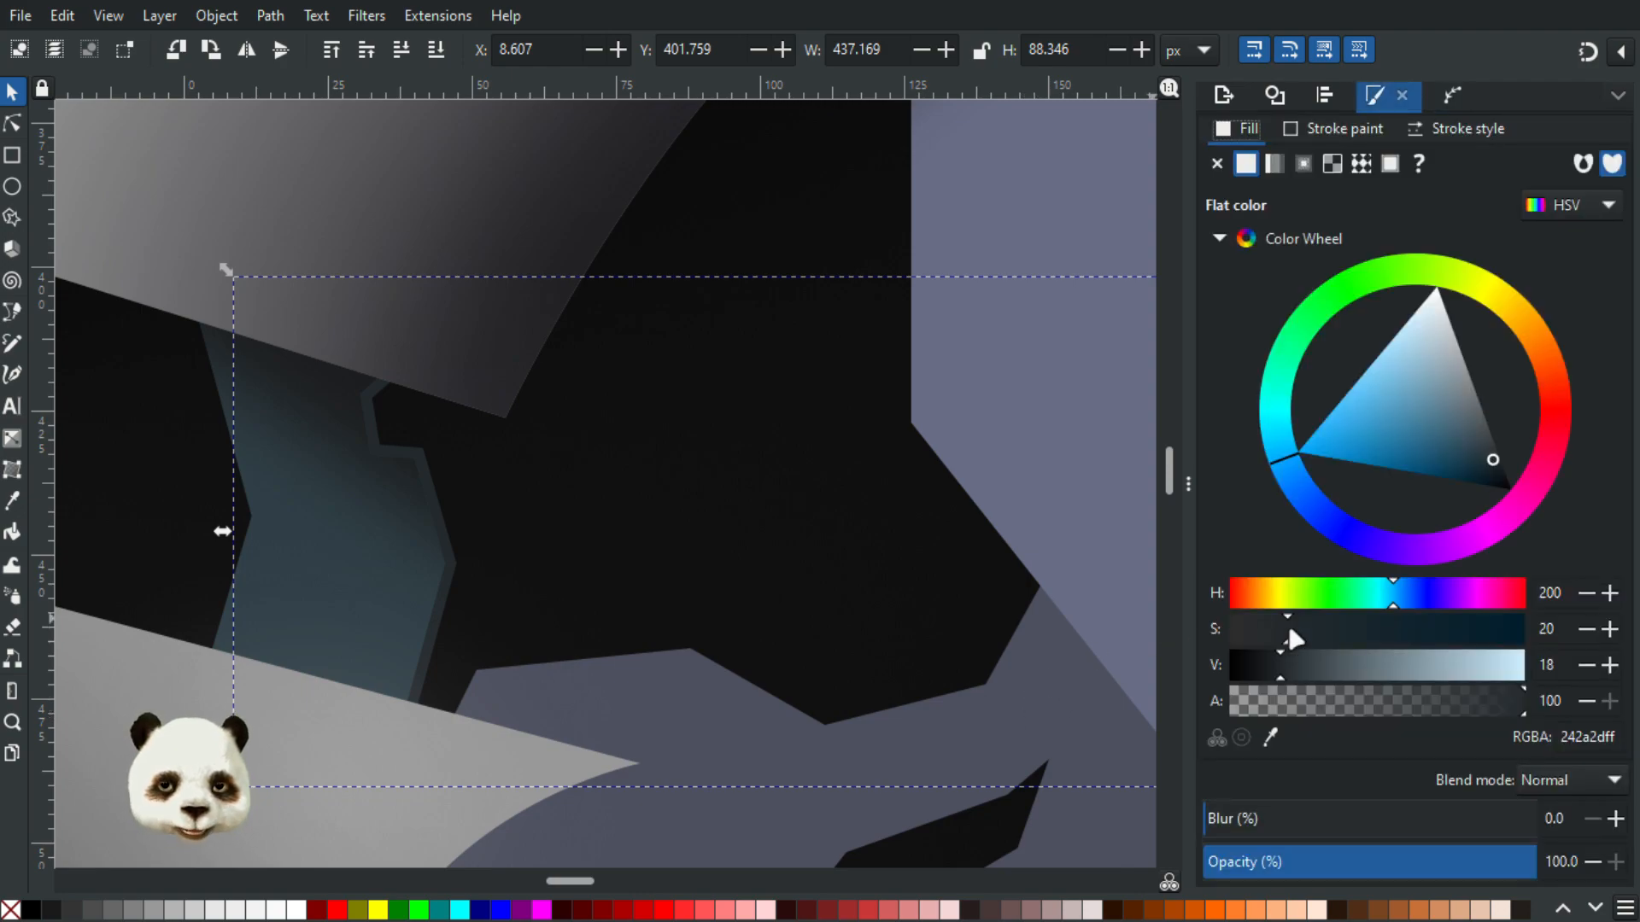
Darken the selected edge strip along the blue-grey connector to an HSV value of 13 and deselect it
{"action": "mouse_move", "coordinate": [1270, 675]}
{"action": "left_mouse_down"}
{"action": "mouse_move", "coordinate": [1253, 673]}
{"action": "mouse_move", "coordinate": [1282, 672]}
{"action": "mouse_move", "coordinate": [1269, 671]}
{"action": "left_mouse_up"}
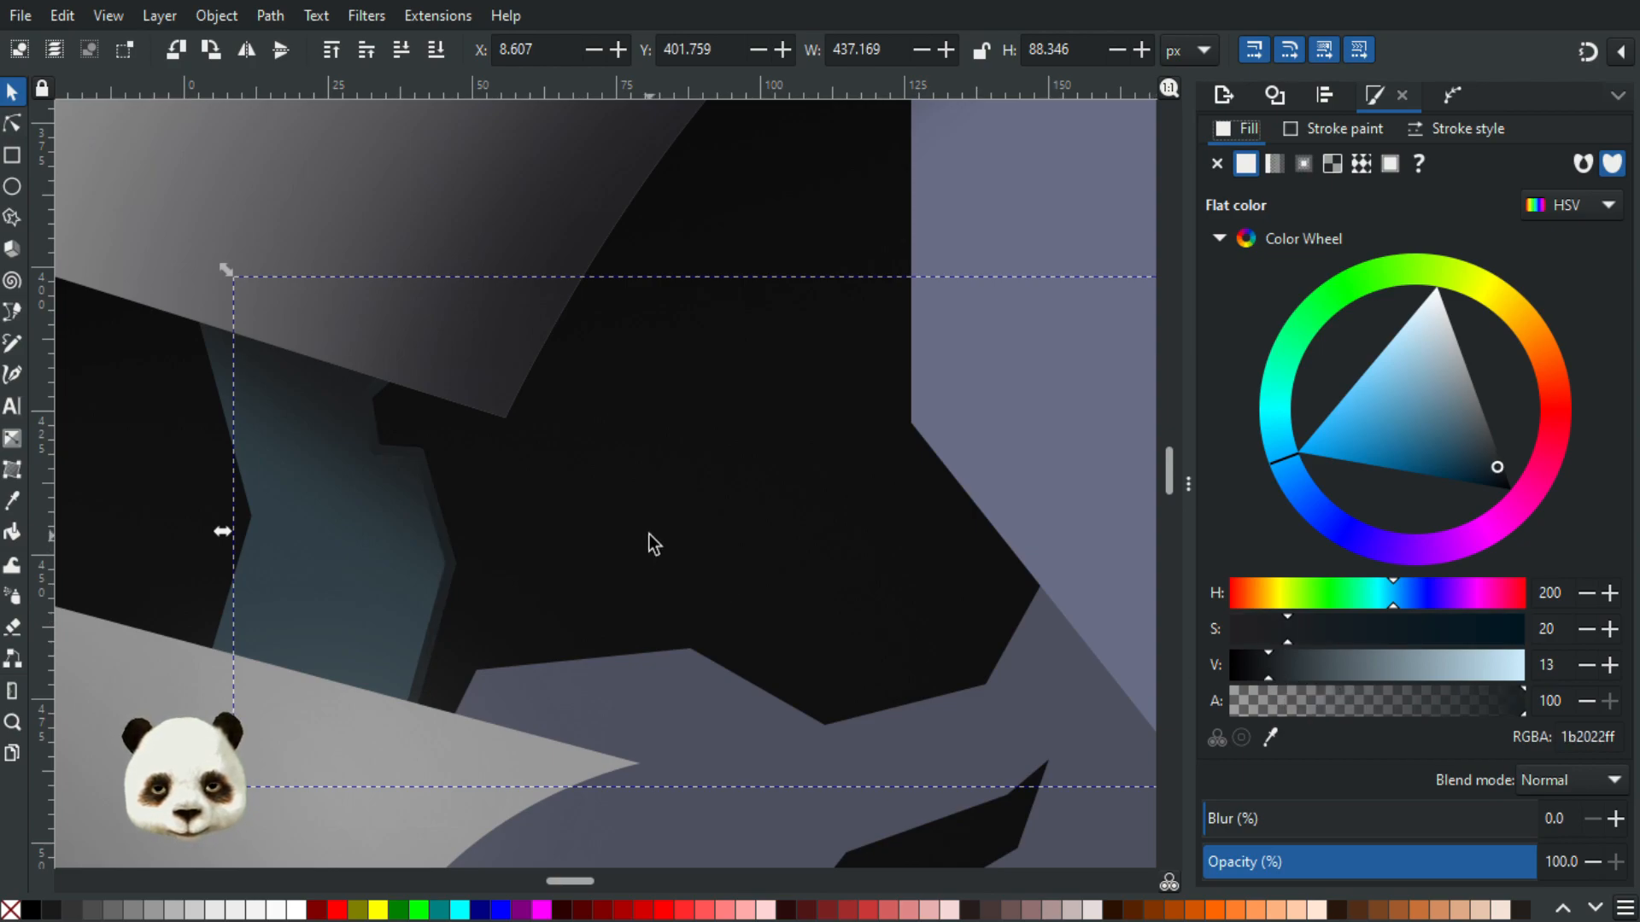
{"action": "key", "text": "Escape"}
{"action": "scroll", "coordinate": [769, 557], "scroll_direction": "down", "scroll_amount": 4}
{"action": "left_click_drag", "start_coordinate": [936, 704], "coordinate": [553, 610]}
{"action": "scroll", "coordinate": [554, 610], "scroll_direction": "down", "scroll_amount": 1}
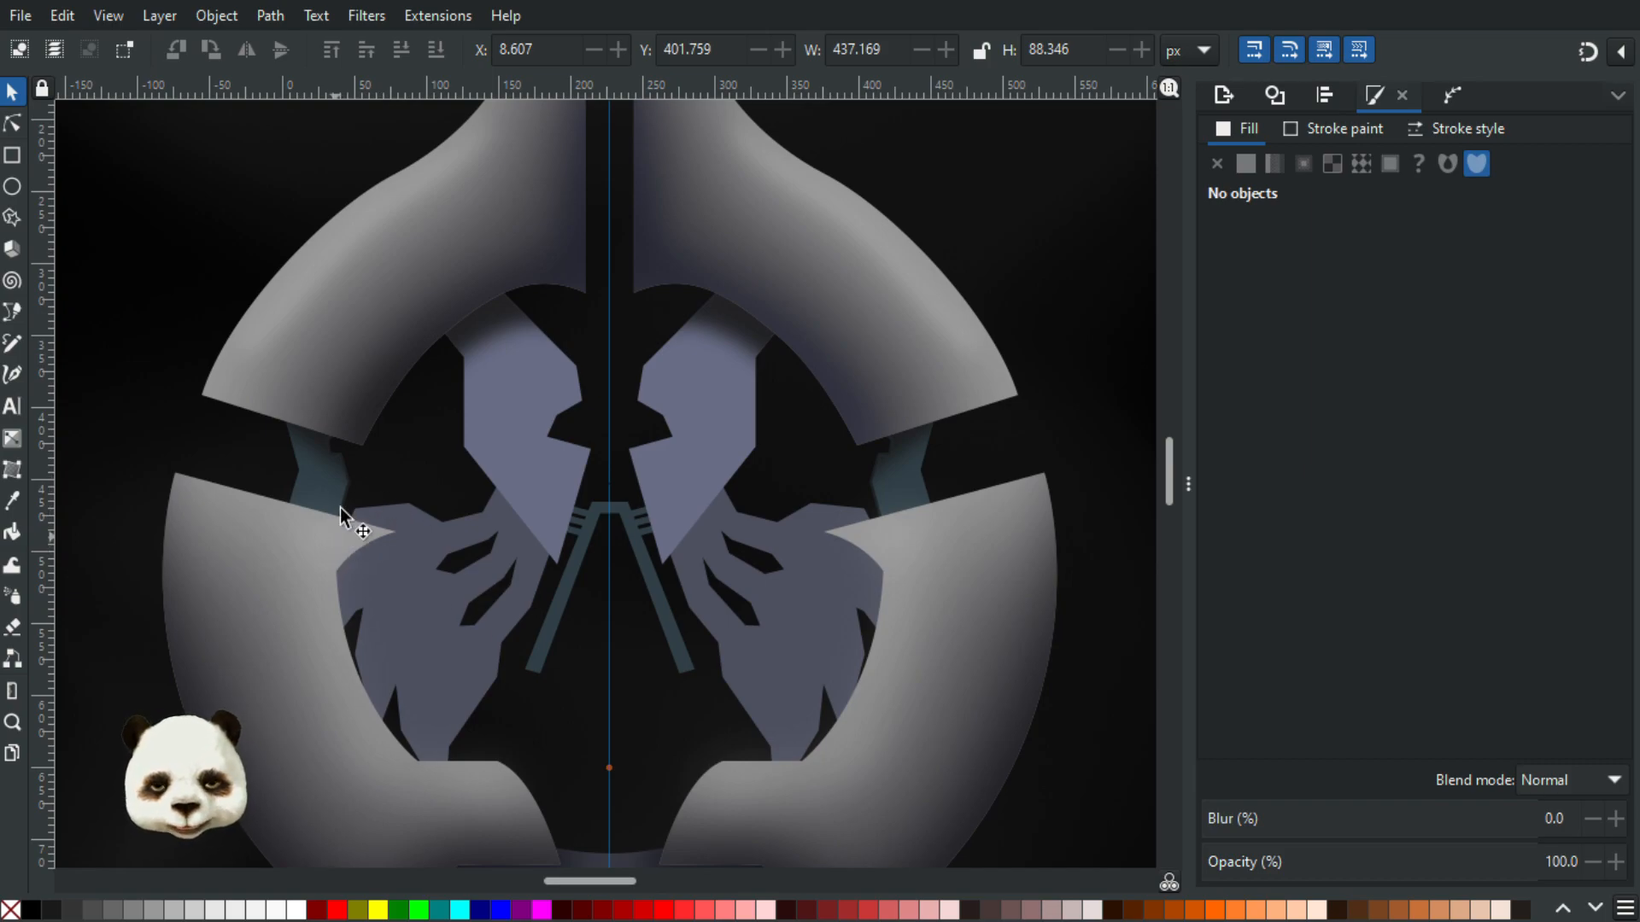
Examine the blue-grey connector between the two left grey ring segments, close up and within the whole emblem
{"action": "scroll", "coordinate": [330, 453], "scroll_direction": "up", "scroll_amount": 3}
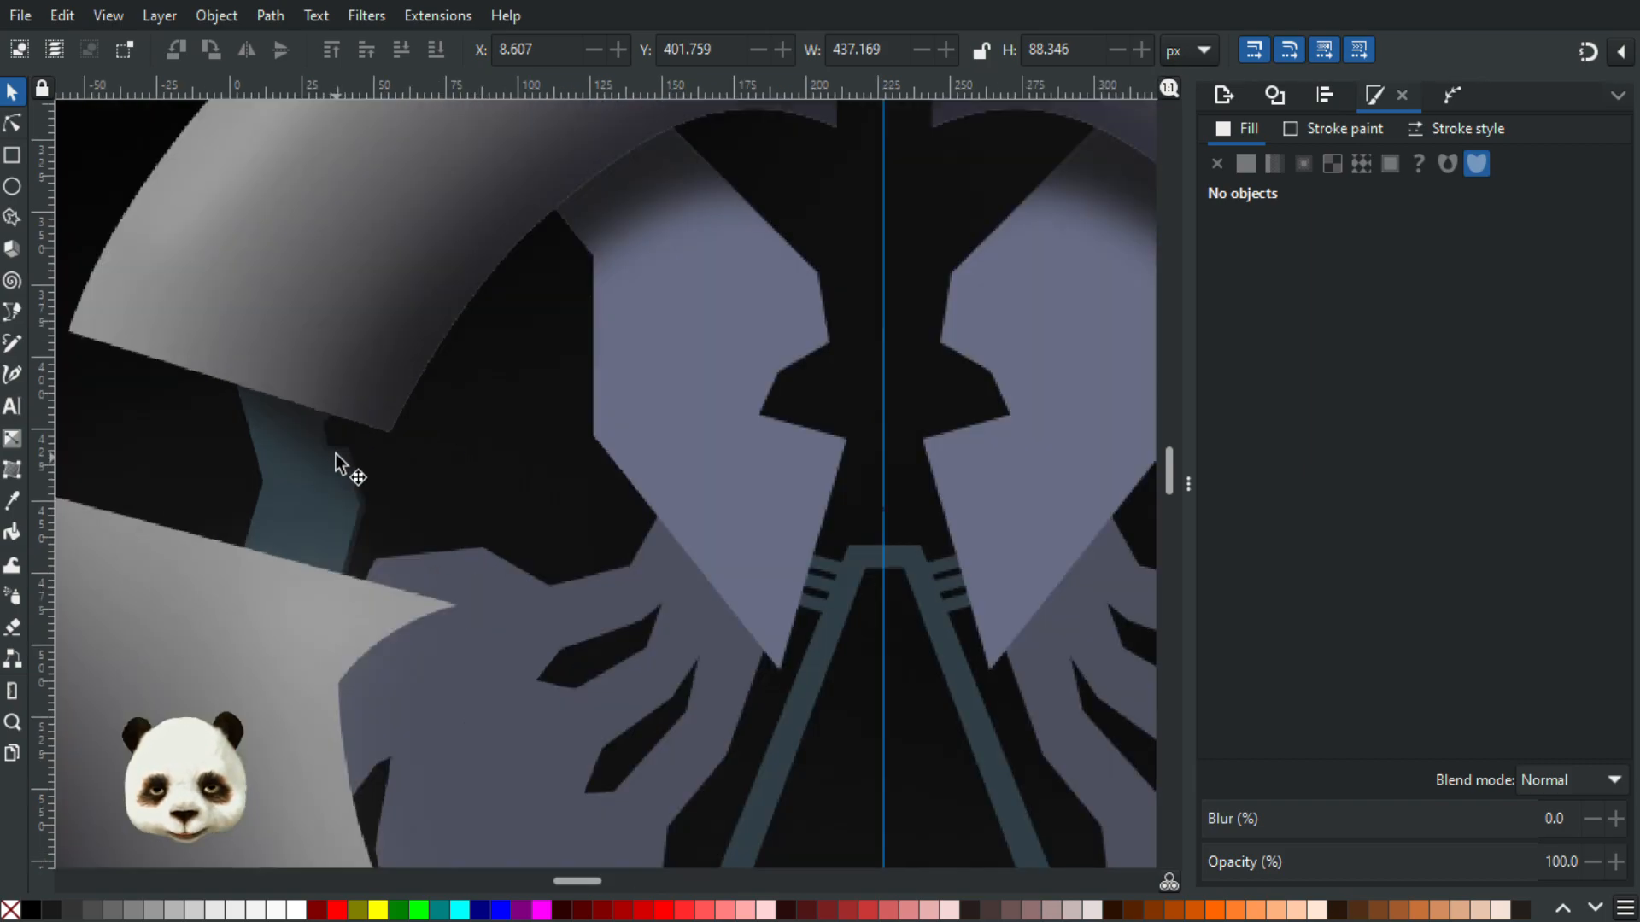
{"action": "scroll", "coordinate": [340, 461], "scroll_direction": "up", "scroll_amount": 1}
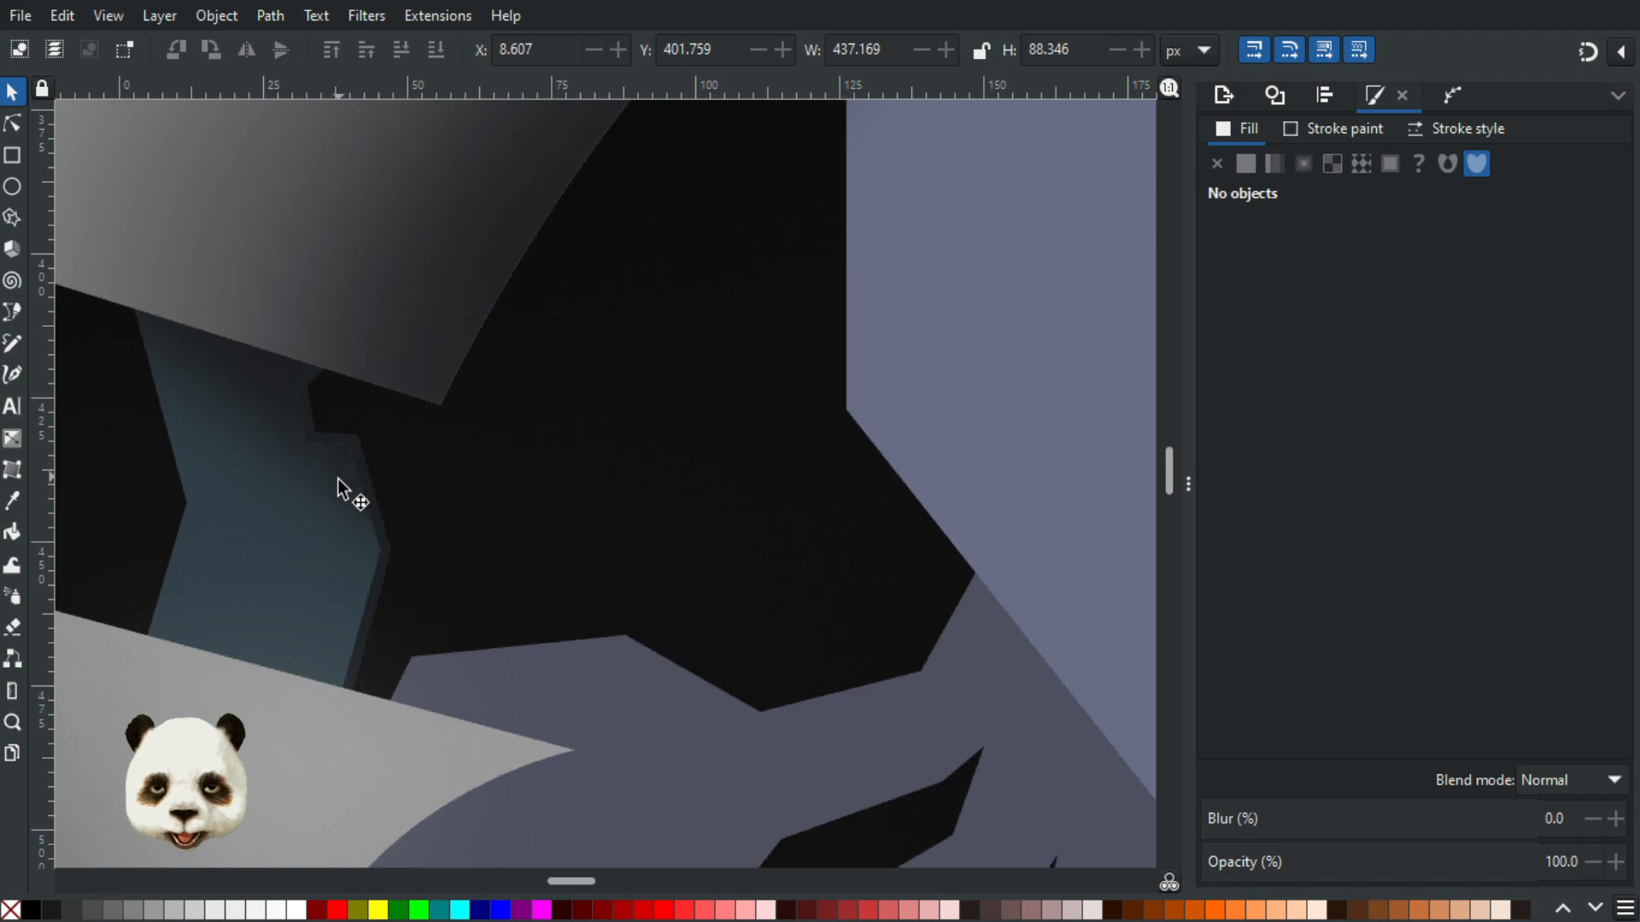
{"action": "scroll", "coordinate": [337, 482], "scroll_direction": "down", "scroll_amount": 2}
{"action": "scroll", "coordinate": [339, 498], "scroll_direction": "down", "scroll_amount": 2}
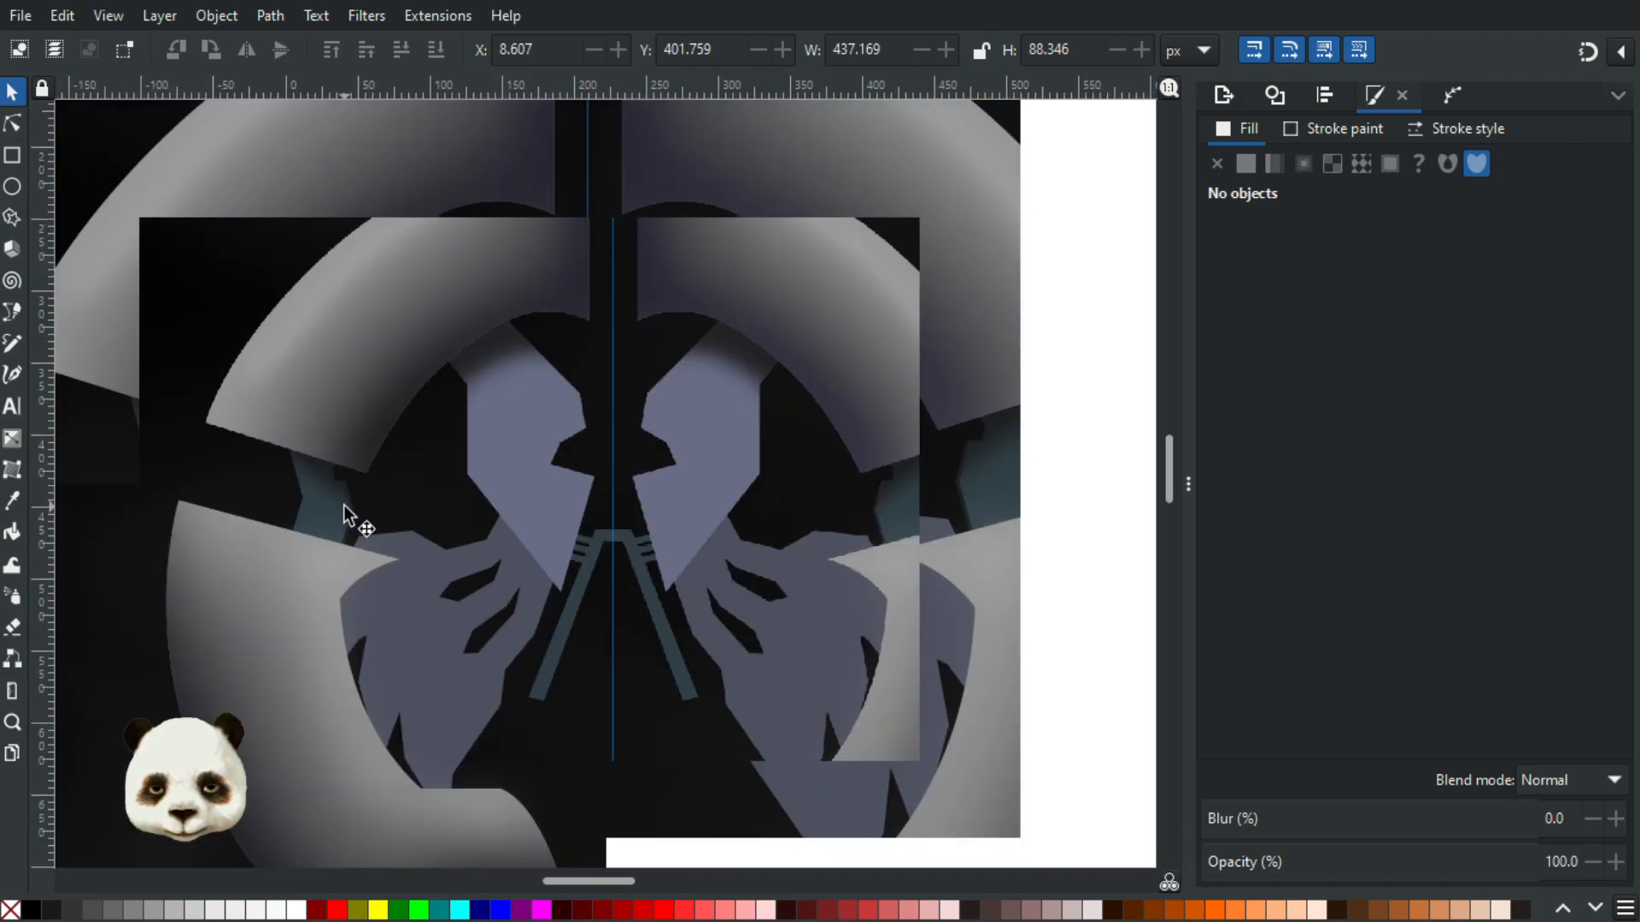
{"action": "scroll", "coordinate": [350, 508], "scroll_direction": "up", "scroll_amount": 1}
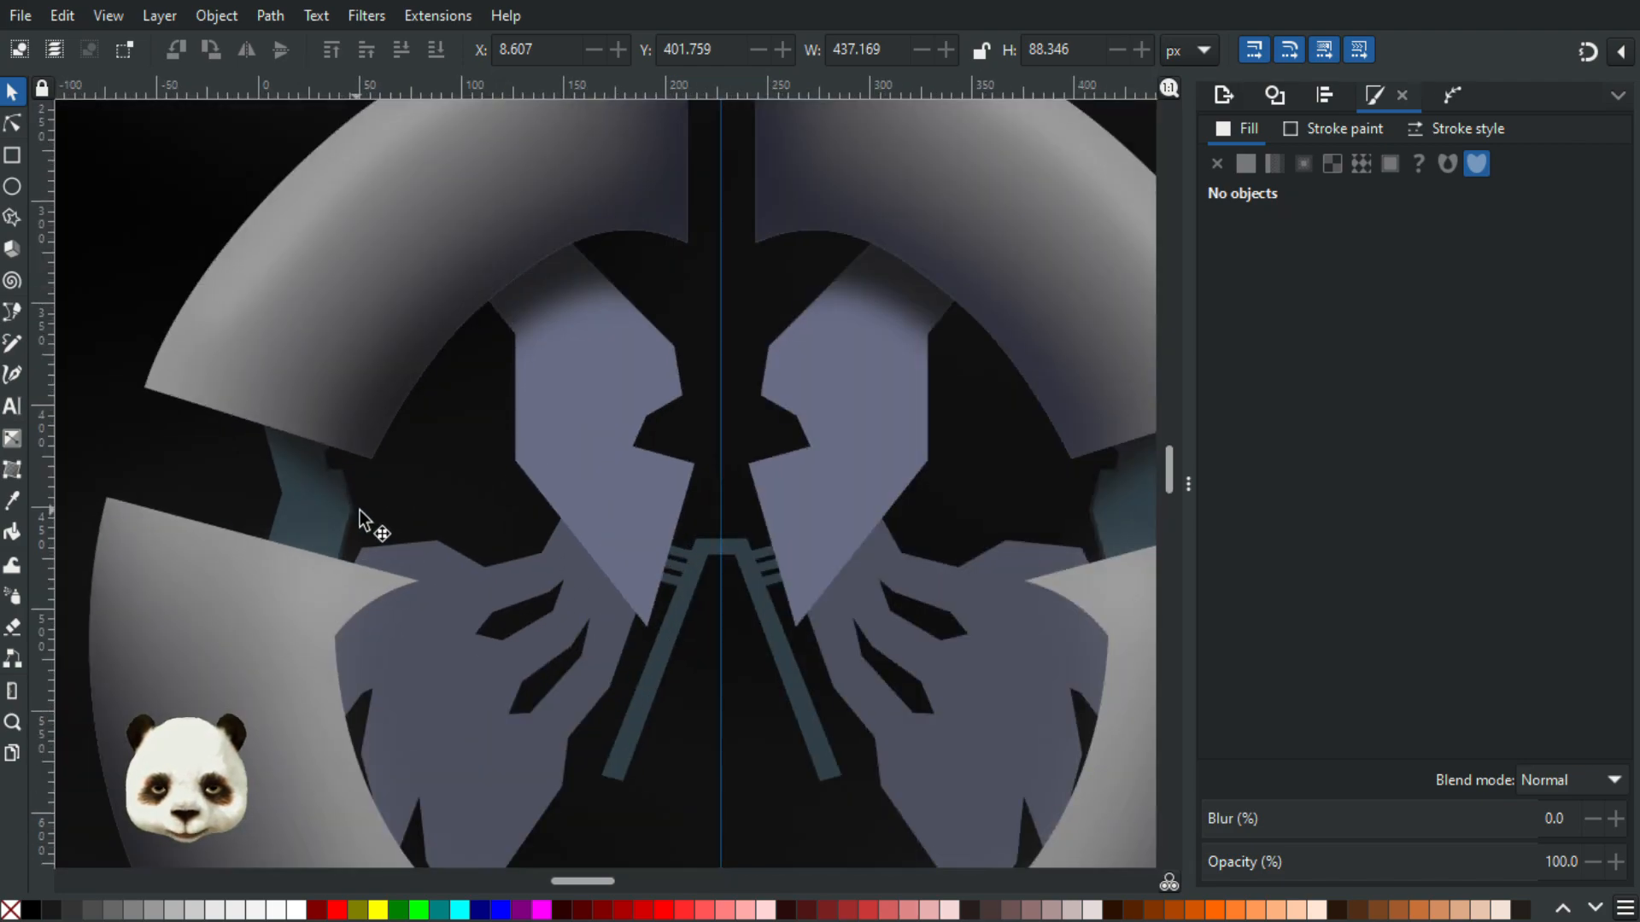
{"action": "scroll", "coordinate": [361, 514], "scroll_direction": "down", "scroll_amount": 2}
{"action": "scroll", "coordinate": [368, 523], "scroll_direction": "up", "scroll_amount": 1}
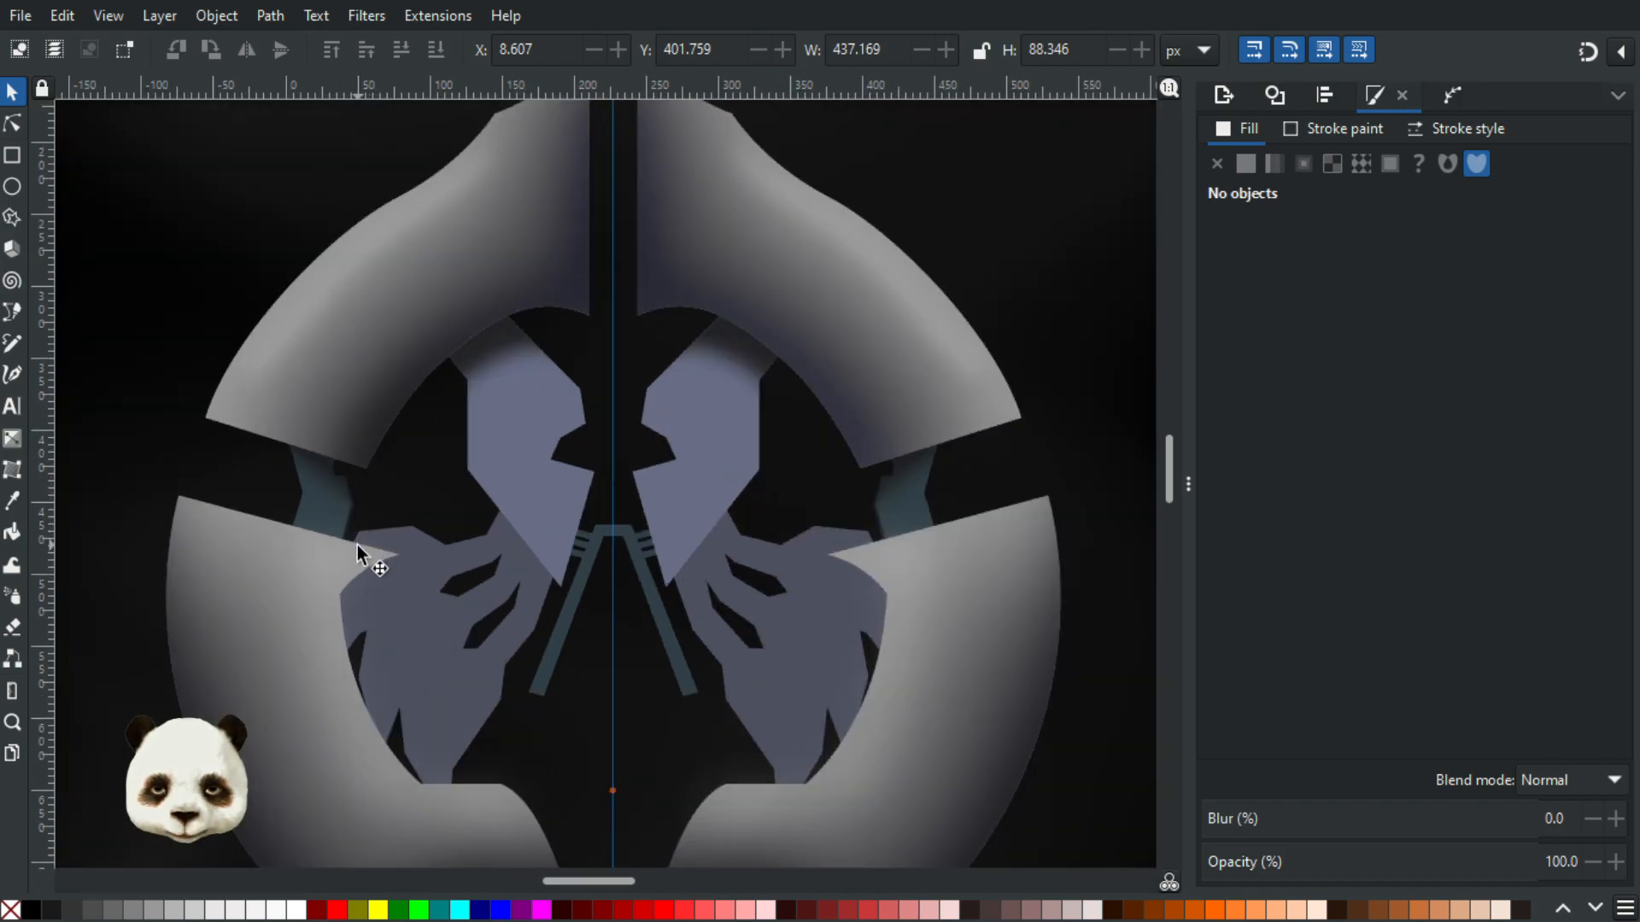
{"action": "scroll", "coordinate": [365, 545], "scroll_direction": "up", "scroll_amount": 1}
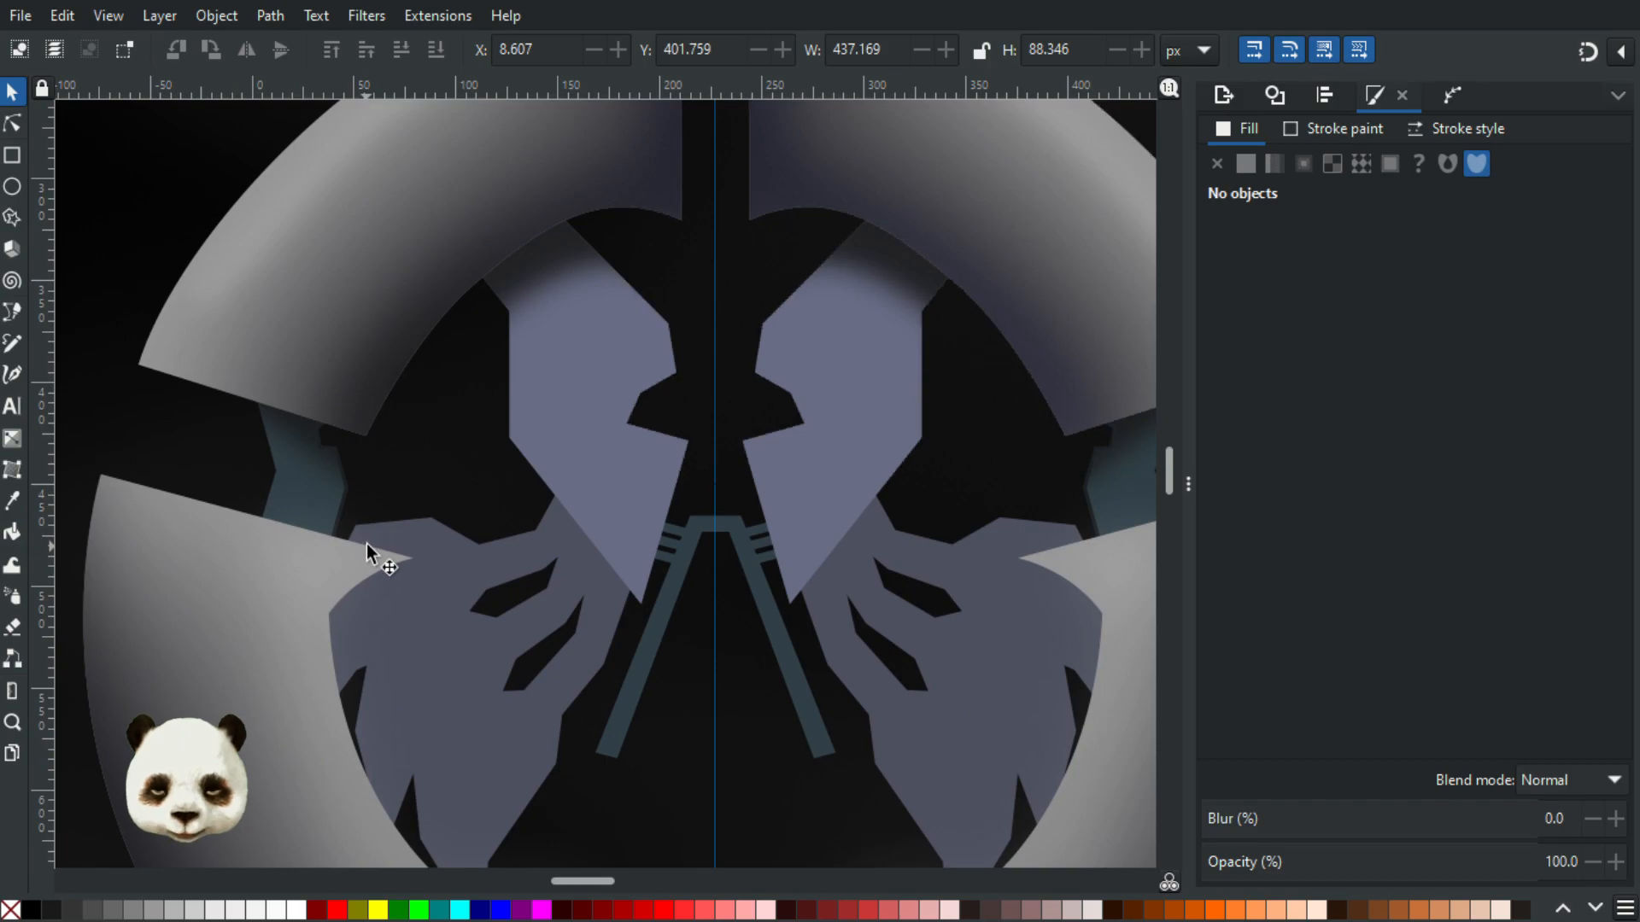
{"action": "scroll", "coordinate": [372, 531], "scroll_direction": "up", "scroll_amount": 1}
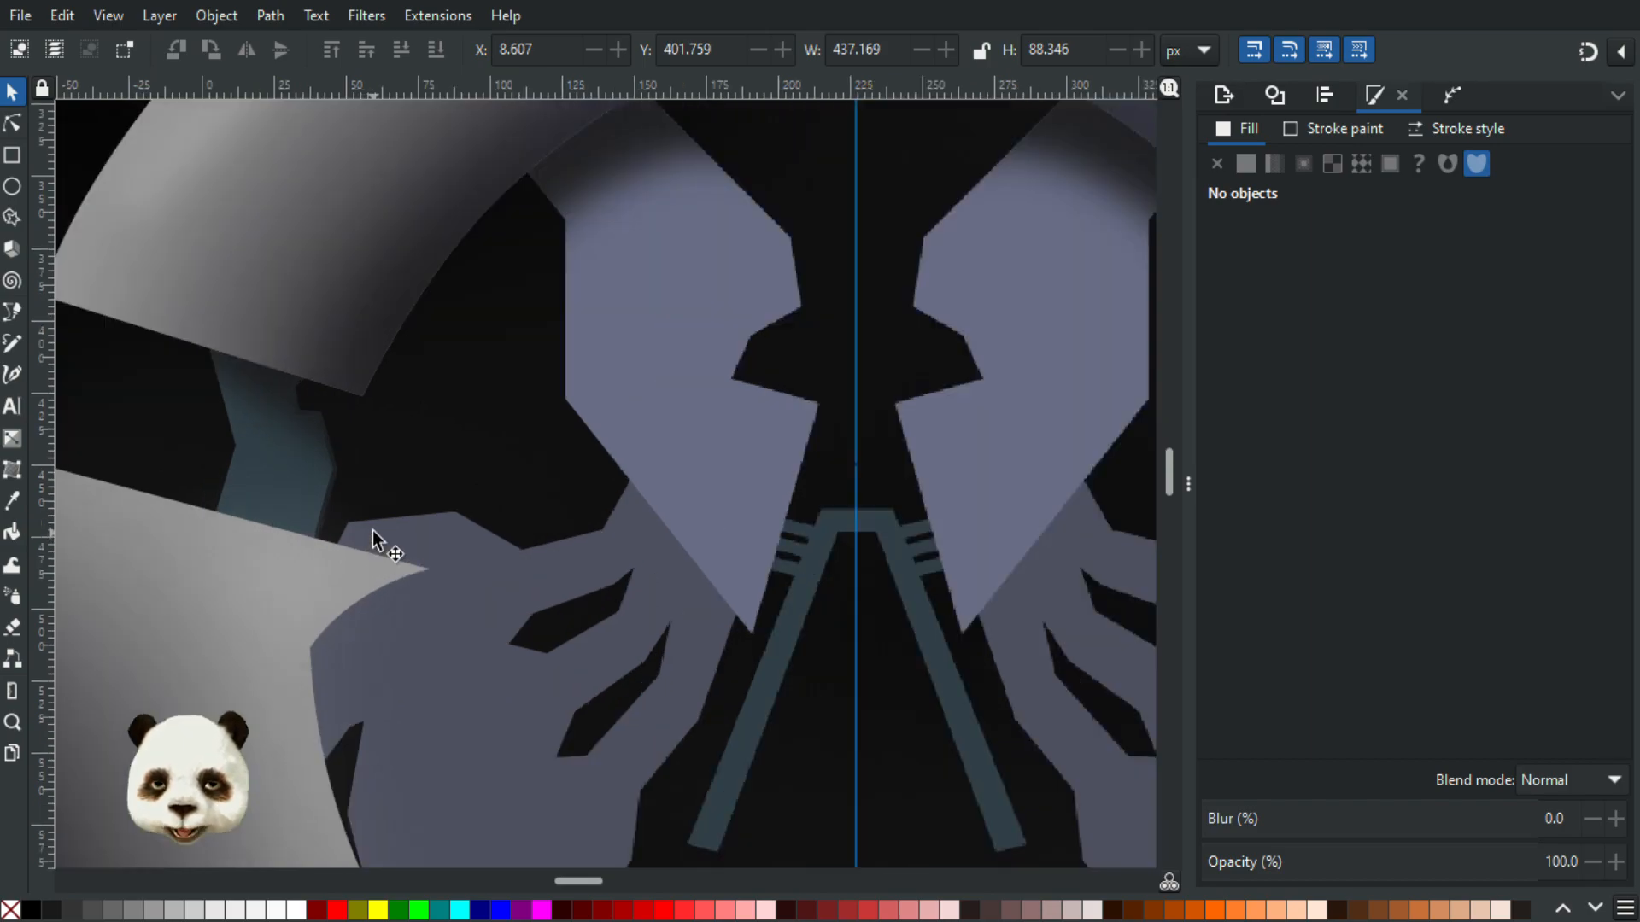
Draw a small closed highlight shape with the Pen tool along the lower end of the left blue-grey connector
{"action": "key", "text": "a"}
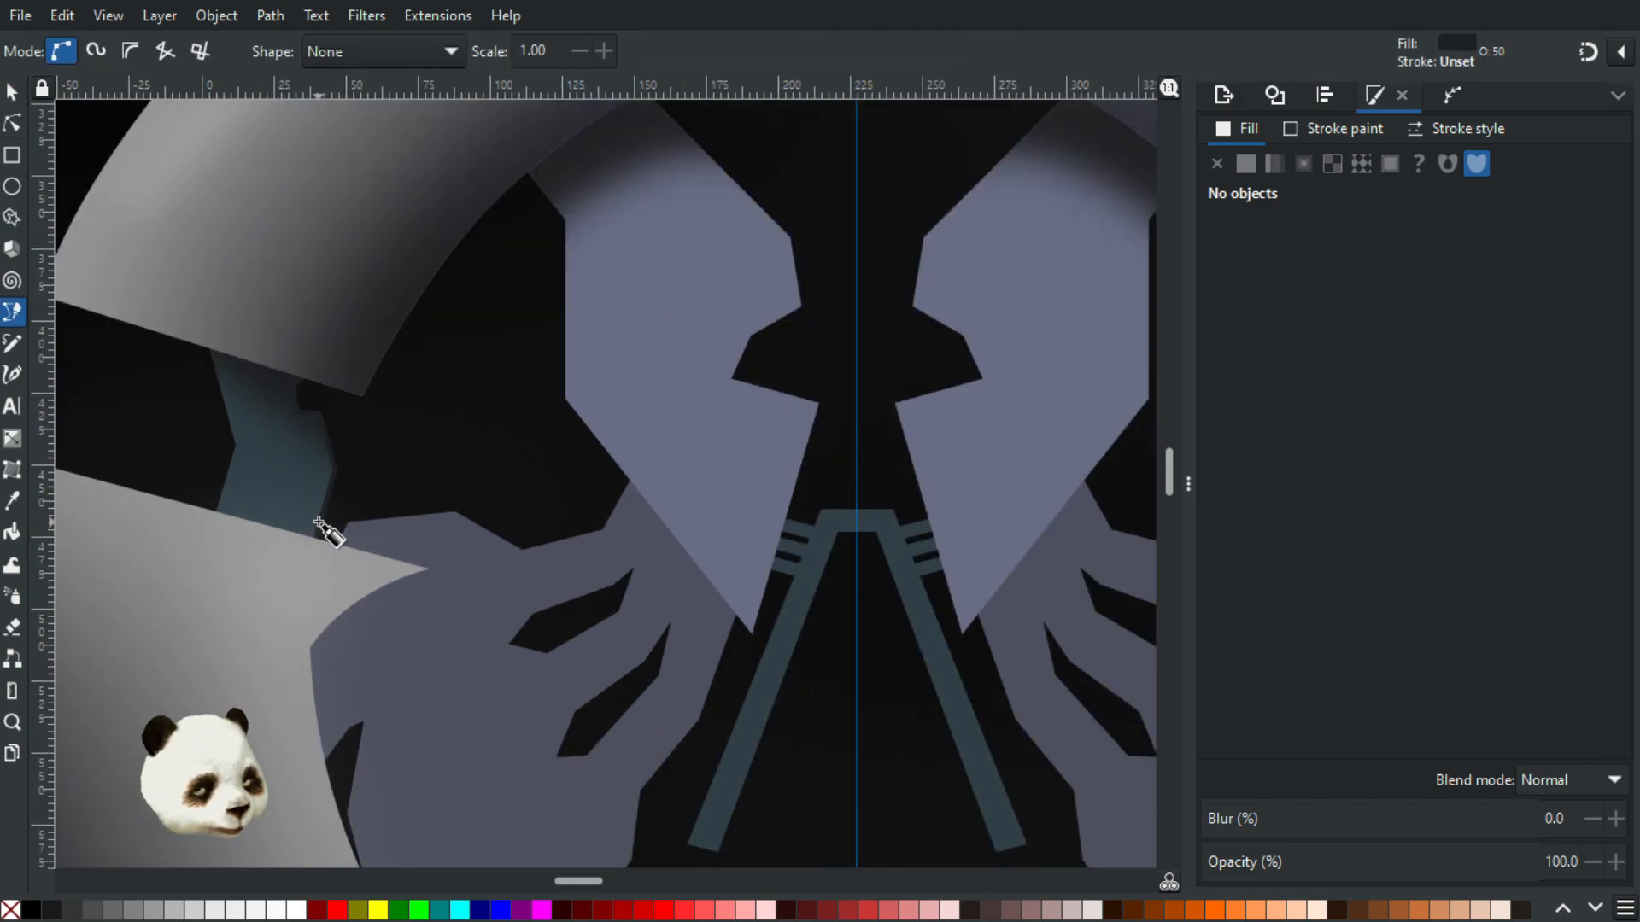
{"action": "left_click", "coordinate": [242, 472]}
{"action": "left_click", "coordinate": [231, 506]}
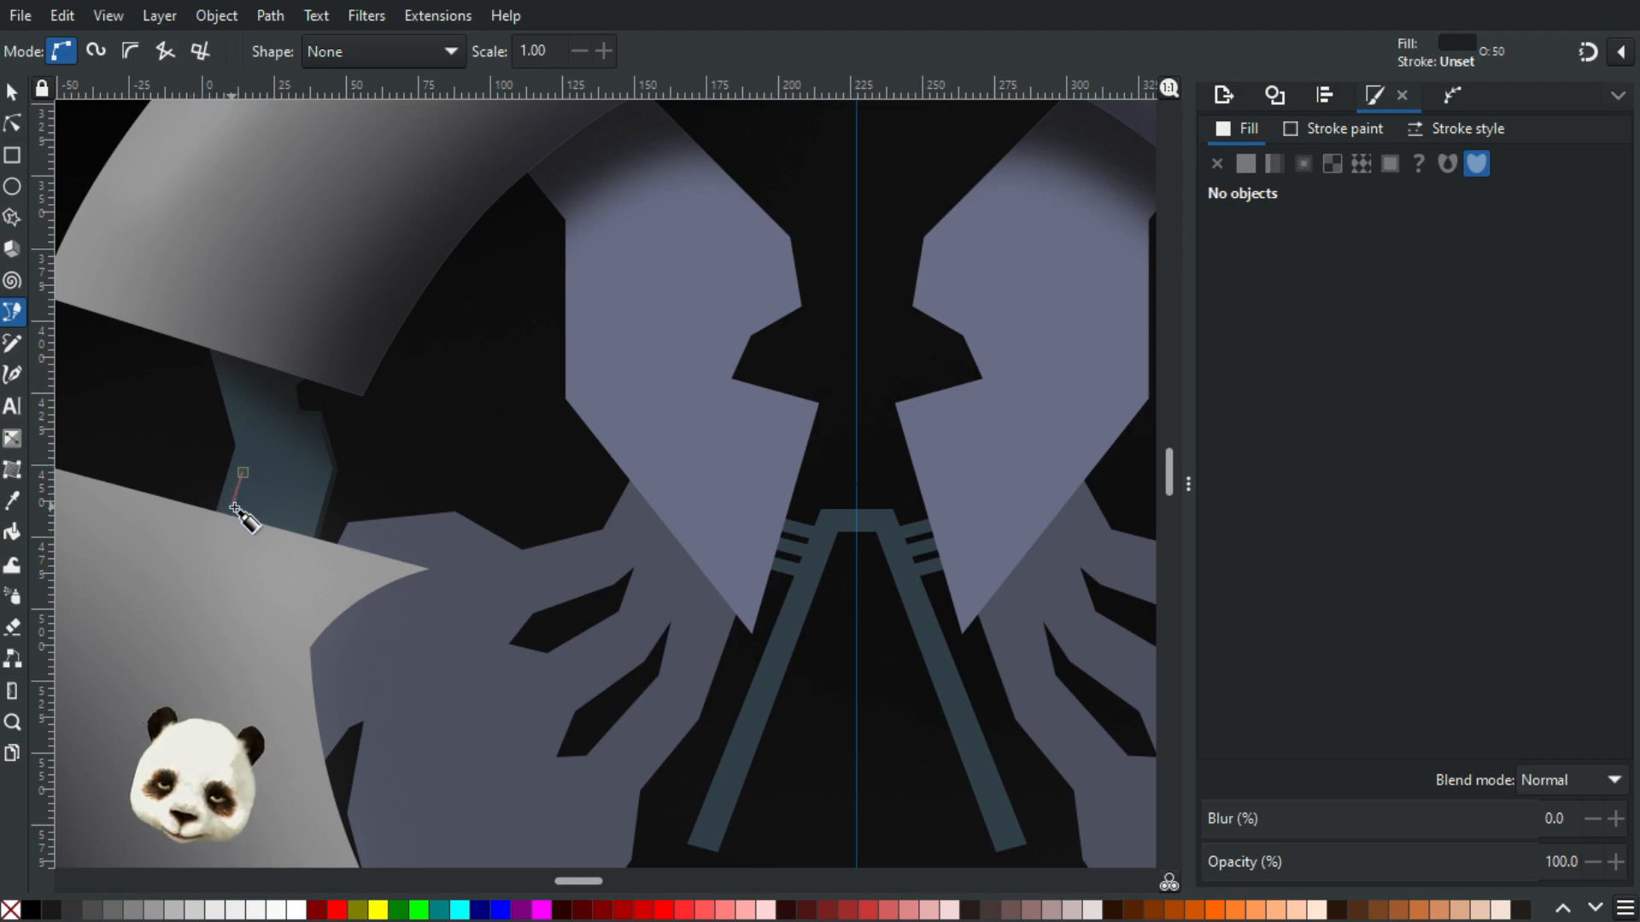
{"action": "left_click", "coordinate": [310, 530]}
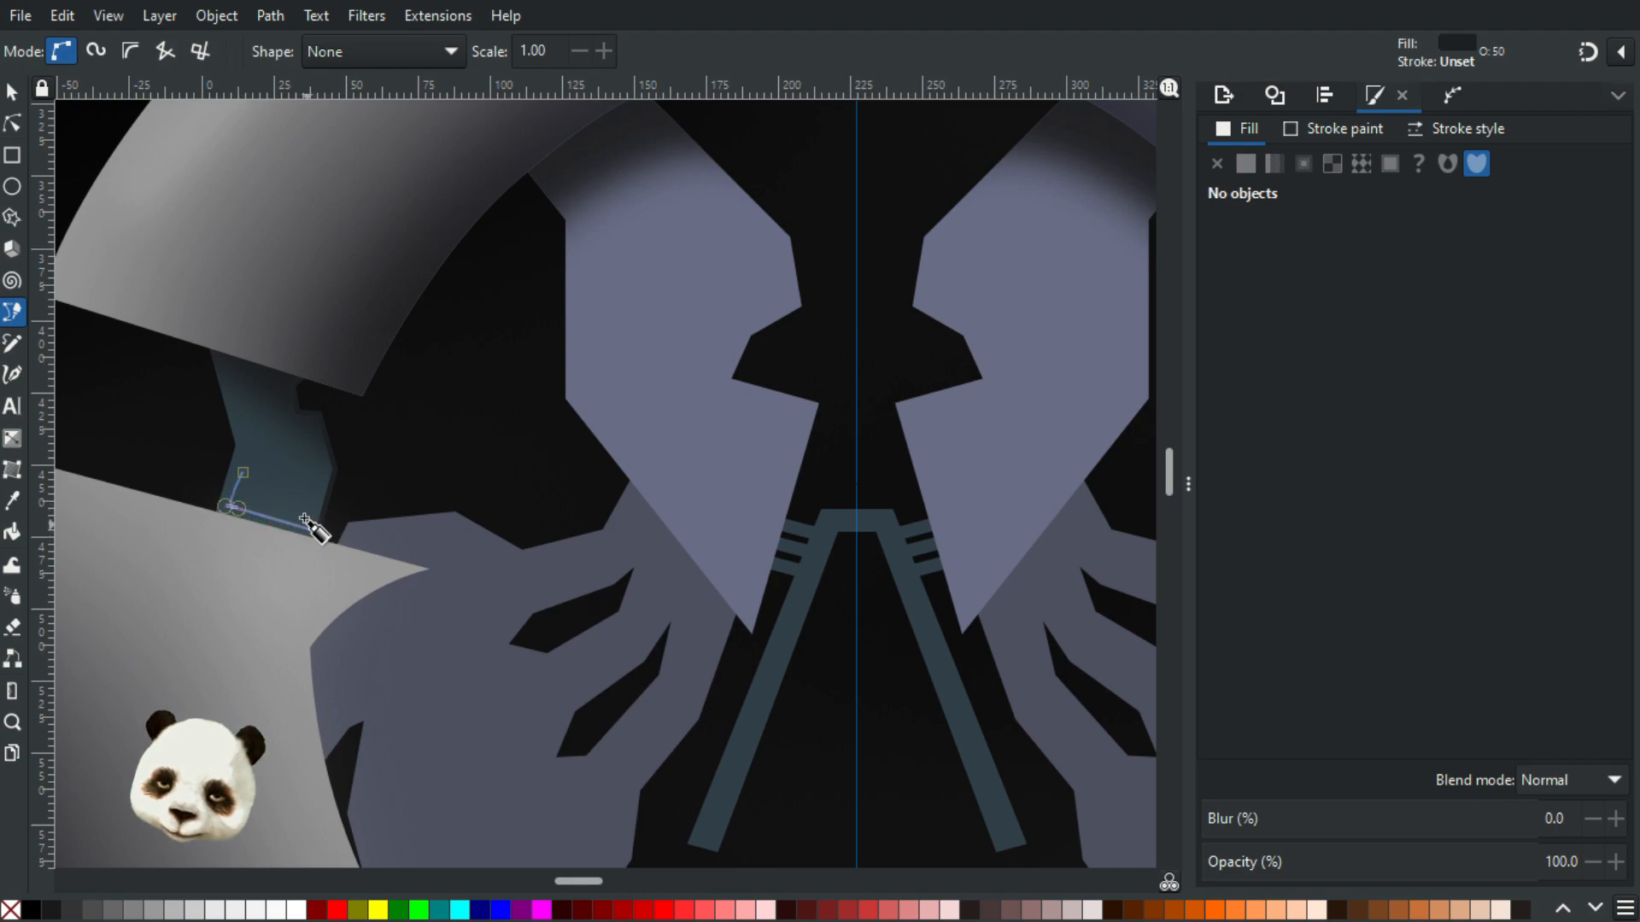
{"action": "left_click", "coordinate": [245, 477]}
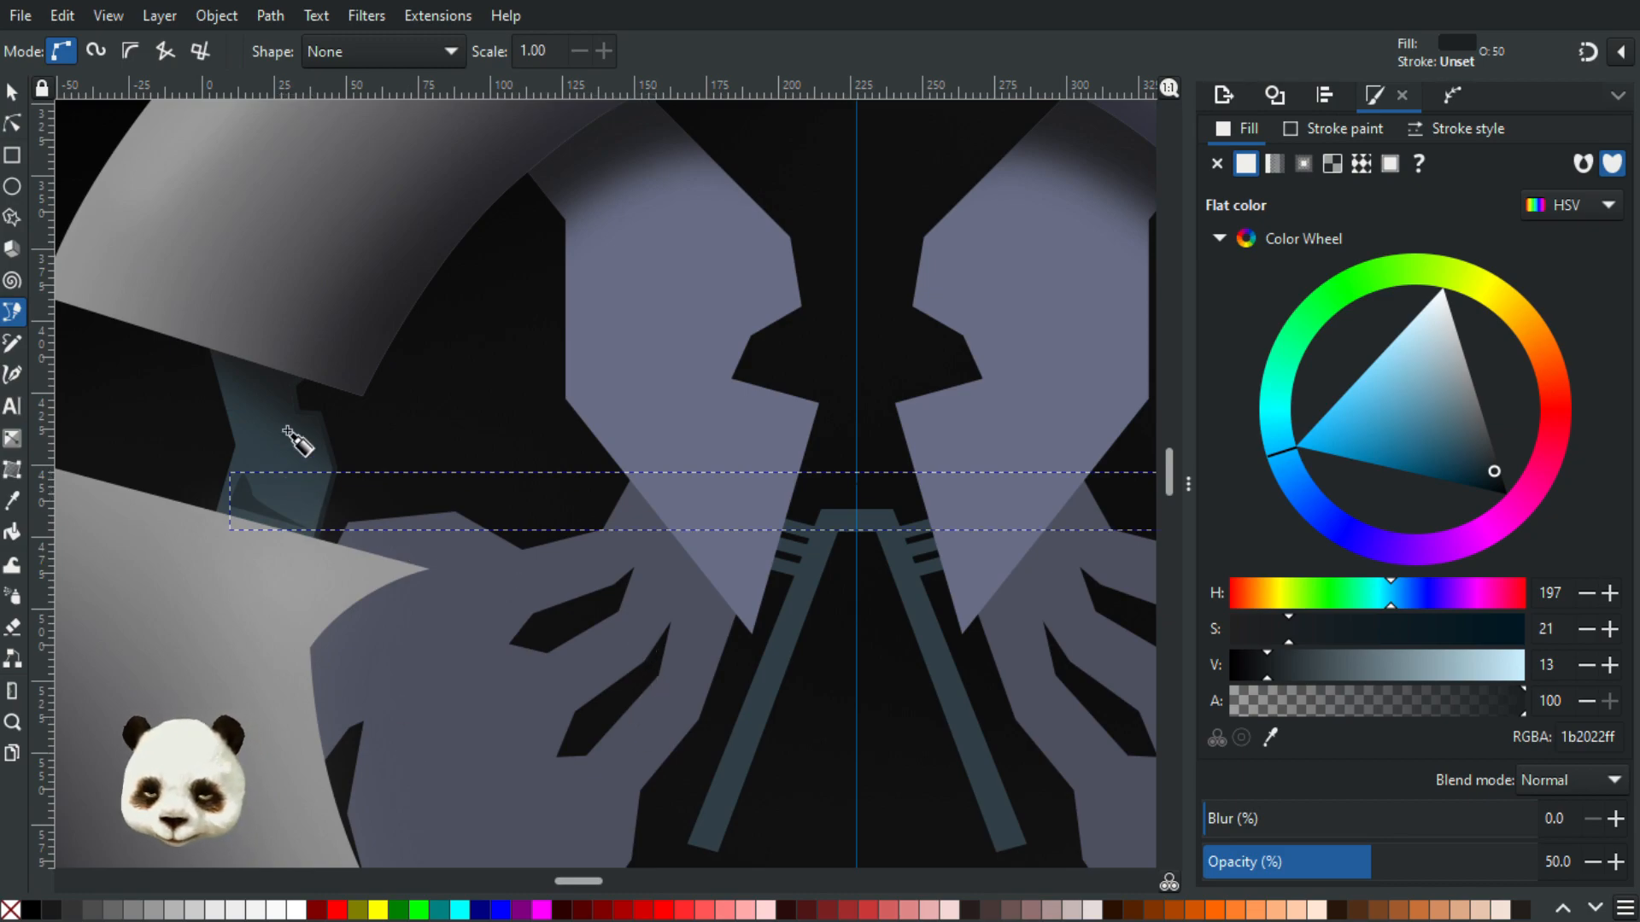
Fill the highlight with the colour sampled from the connector and brighten it to 648493ff
{"action": "key", "text": "d"}
{"action": "left_click", "coordinate": [275, 482]}
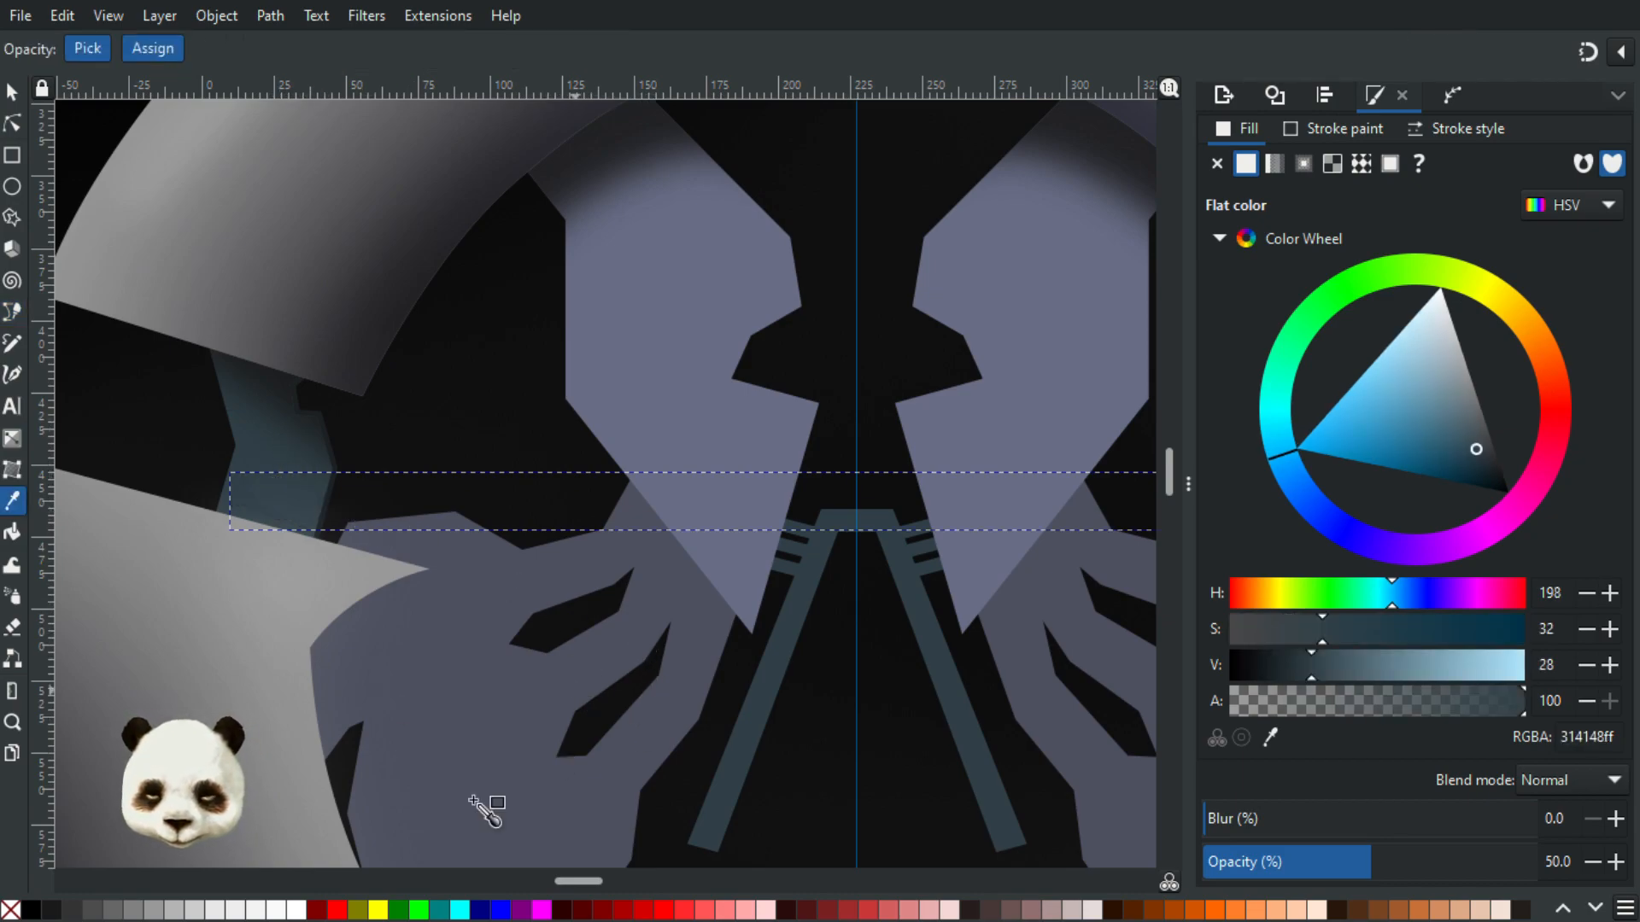
{"action": "left_click_drag", "start_coordinate": [1359, 663], "coordinate": [1399, 664]}
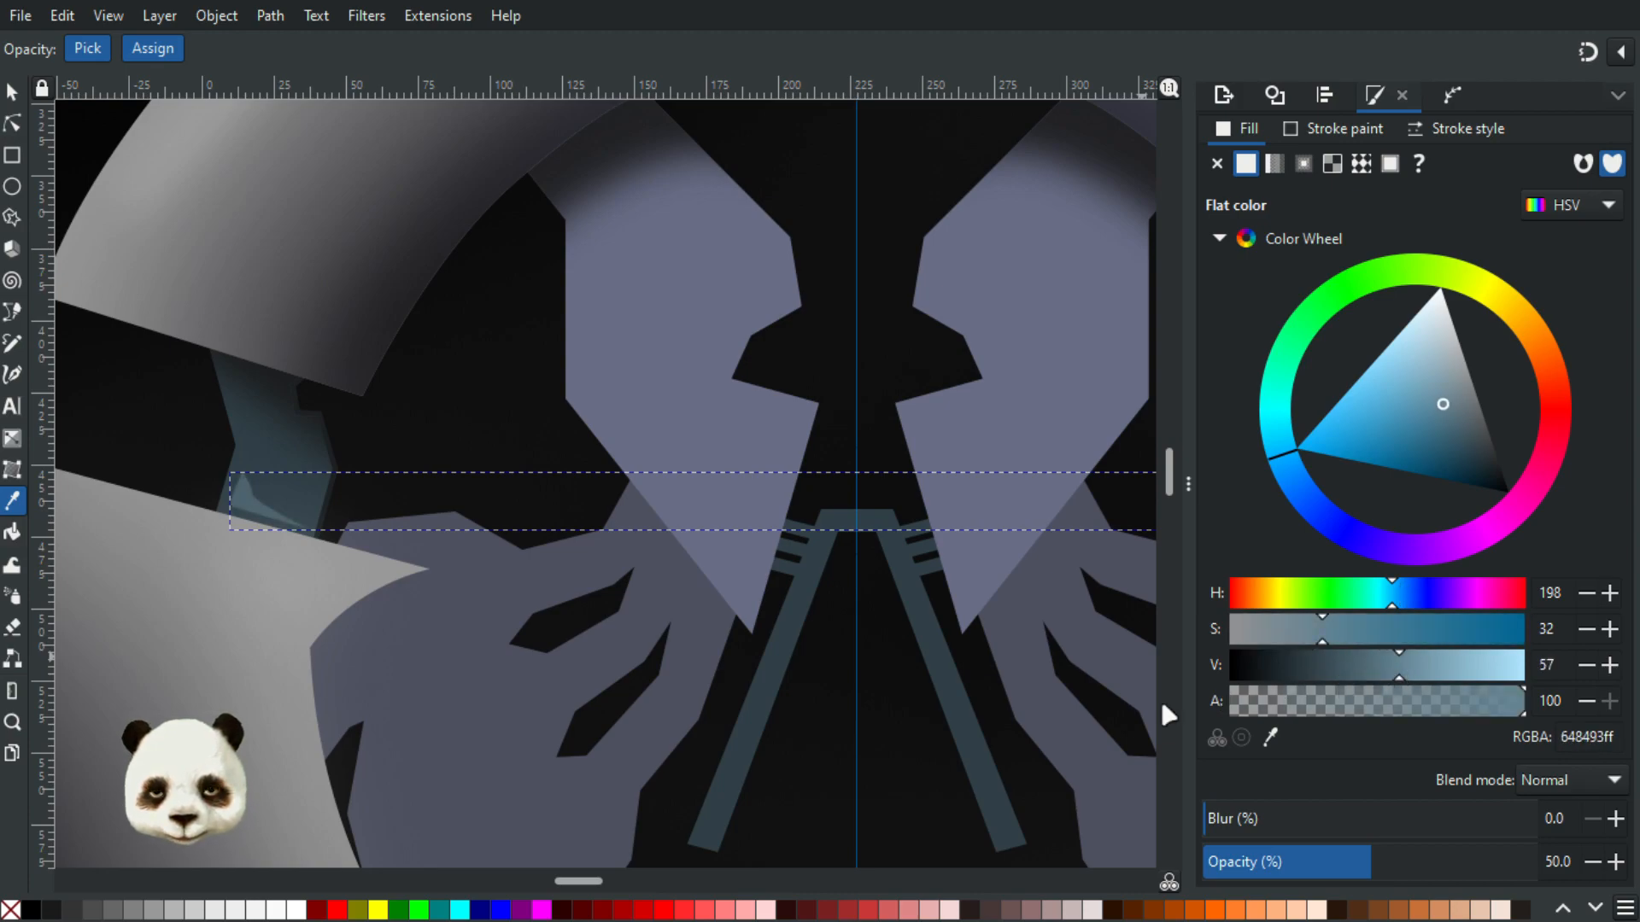
Set the highlight's blur to 17% and, after trying 70% opacity, return its opacity to 50%
{"action": "left_click_drag", "start_coordinate": [1285, 820], "coordinate": [1250, 820]}
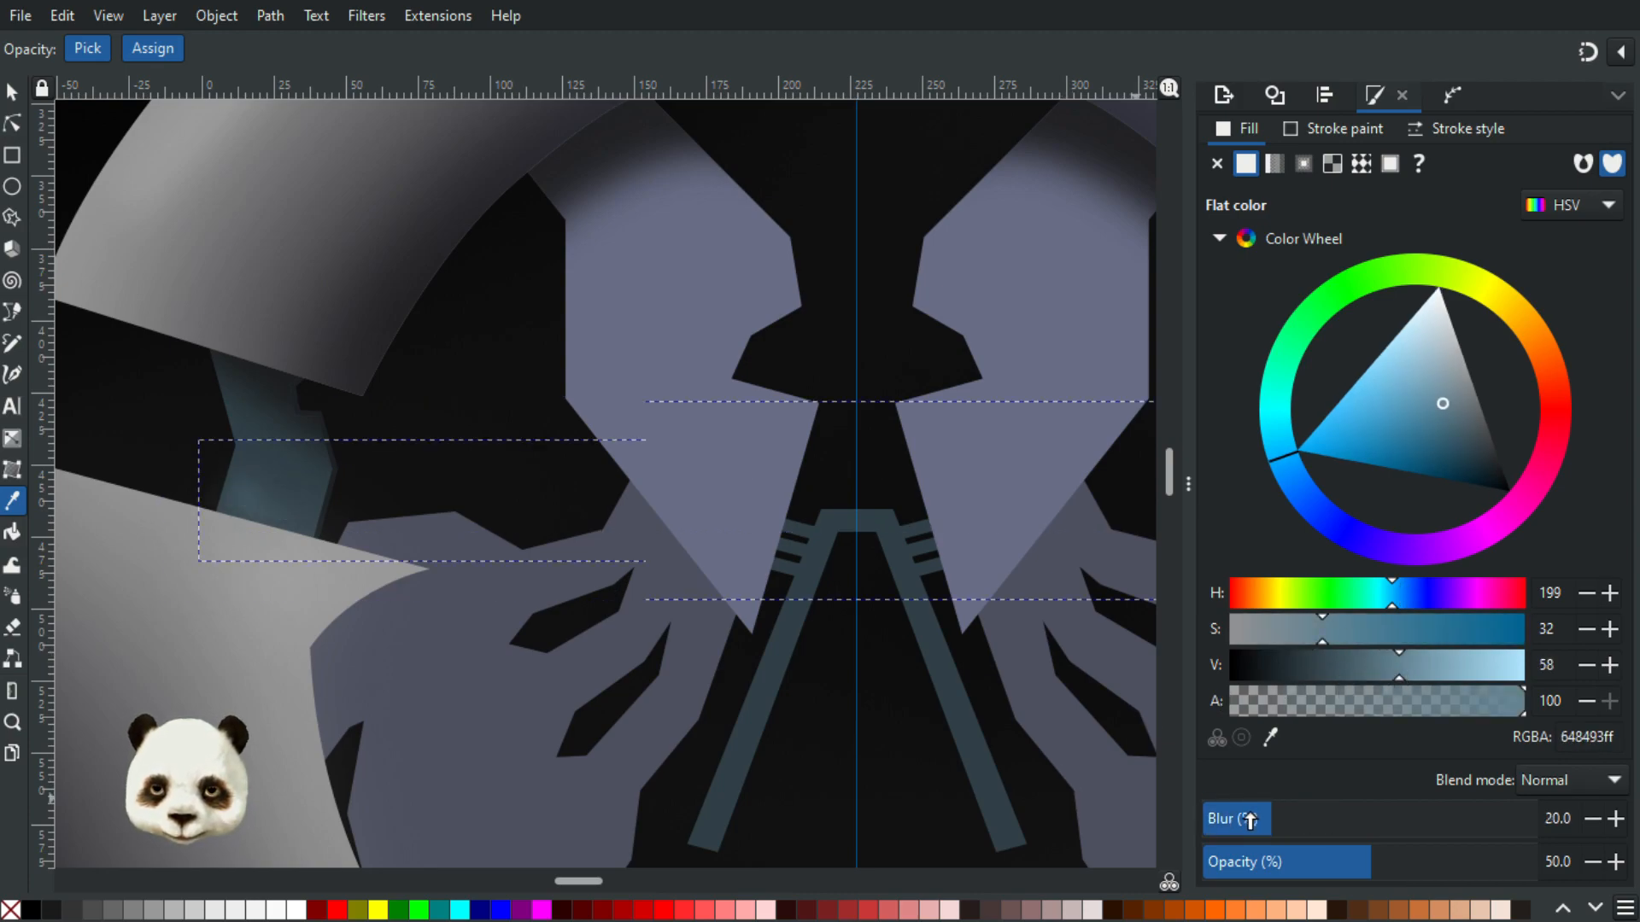
{"action": "left_click", "coordinate": [1250, 815]}
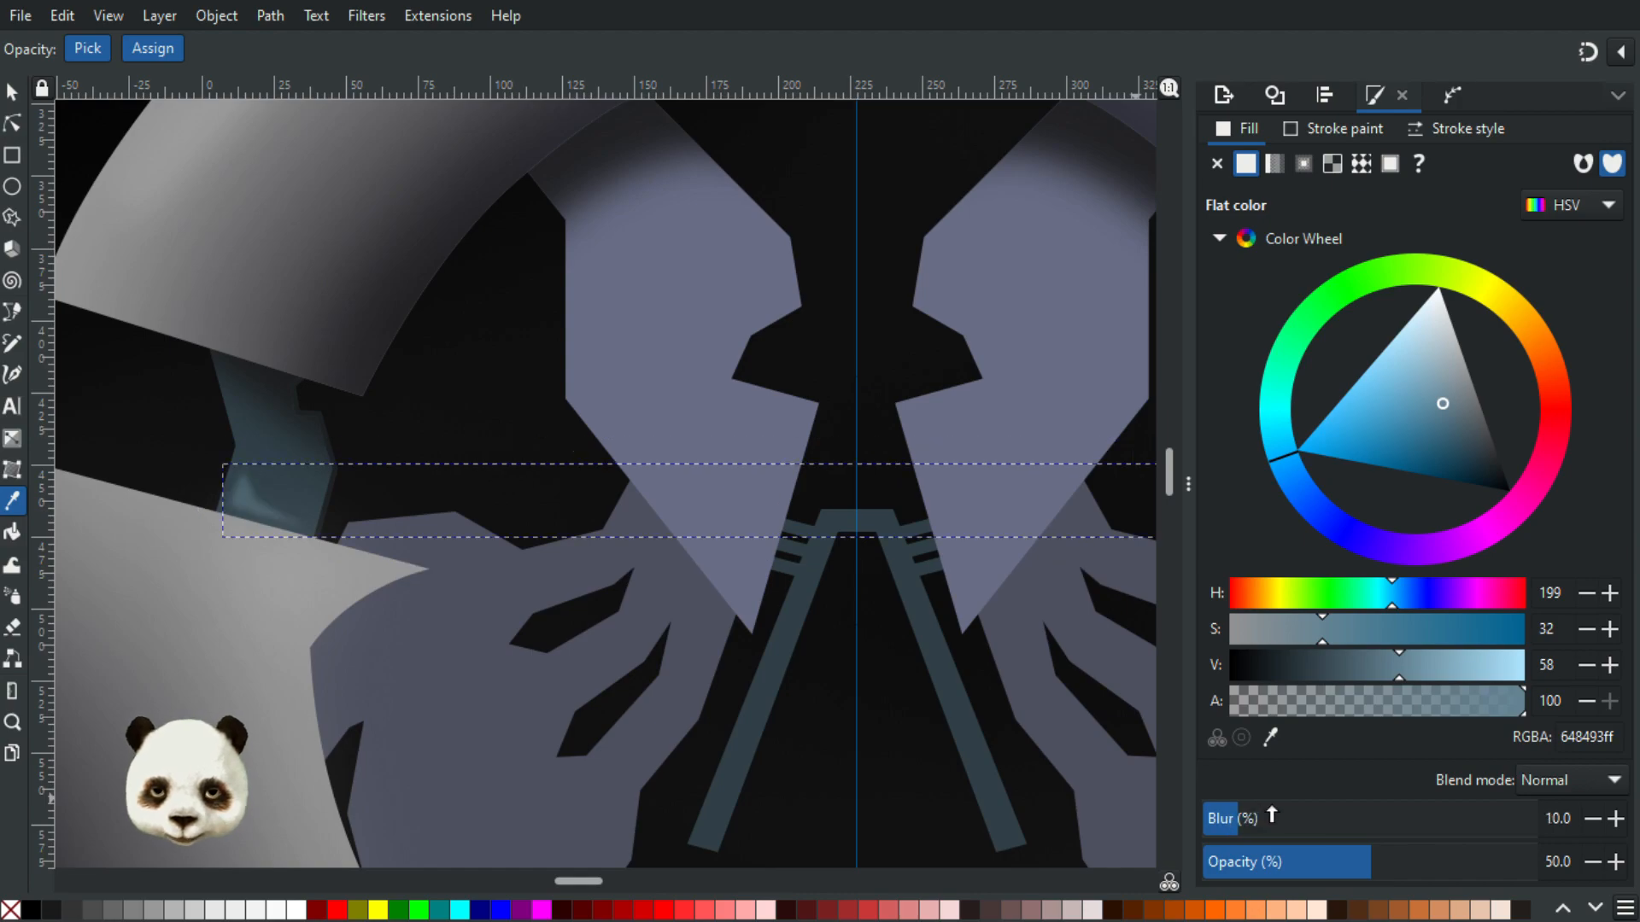
{"action": "left_click", "coordinate": [1268, 818]}
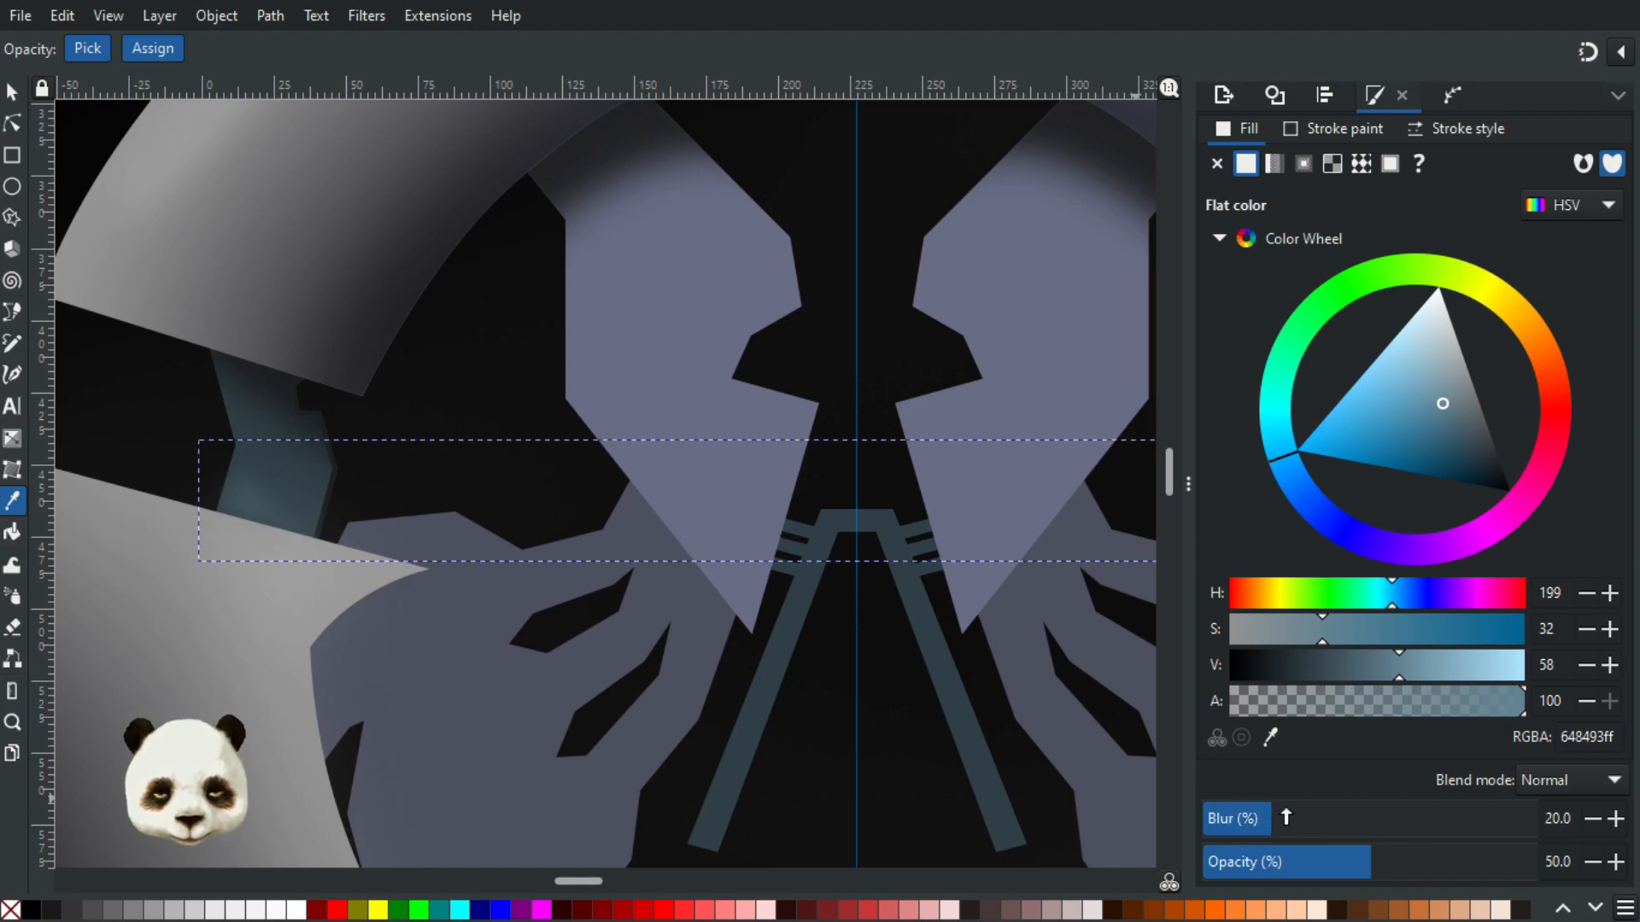
{"action": "left_click_drag", "start_coordinate": [1337, 866], "coordinate": [1405, 867]}
{"action": "left_click", "coordinate": [1442, 866]}
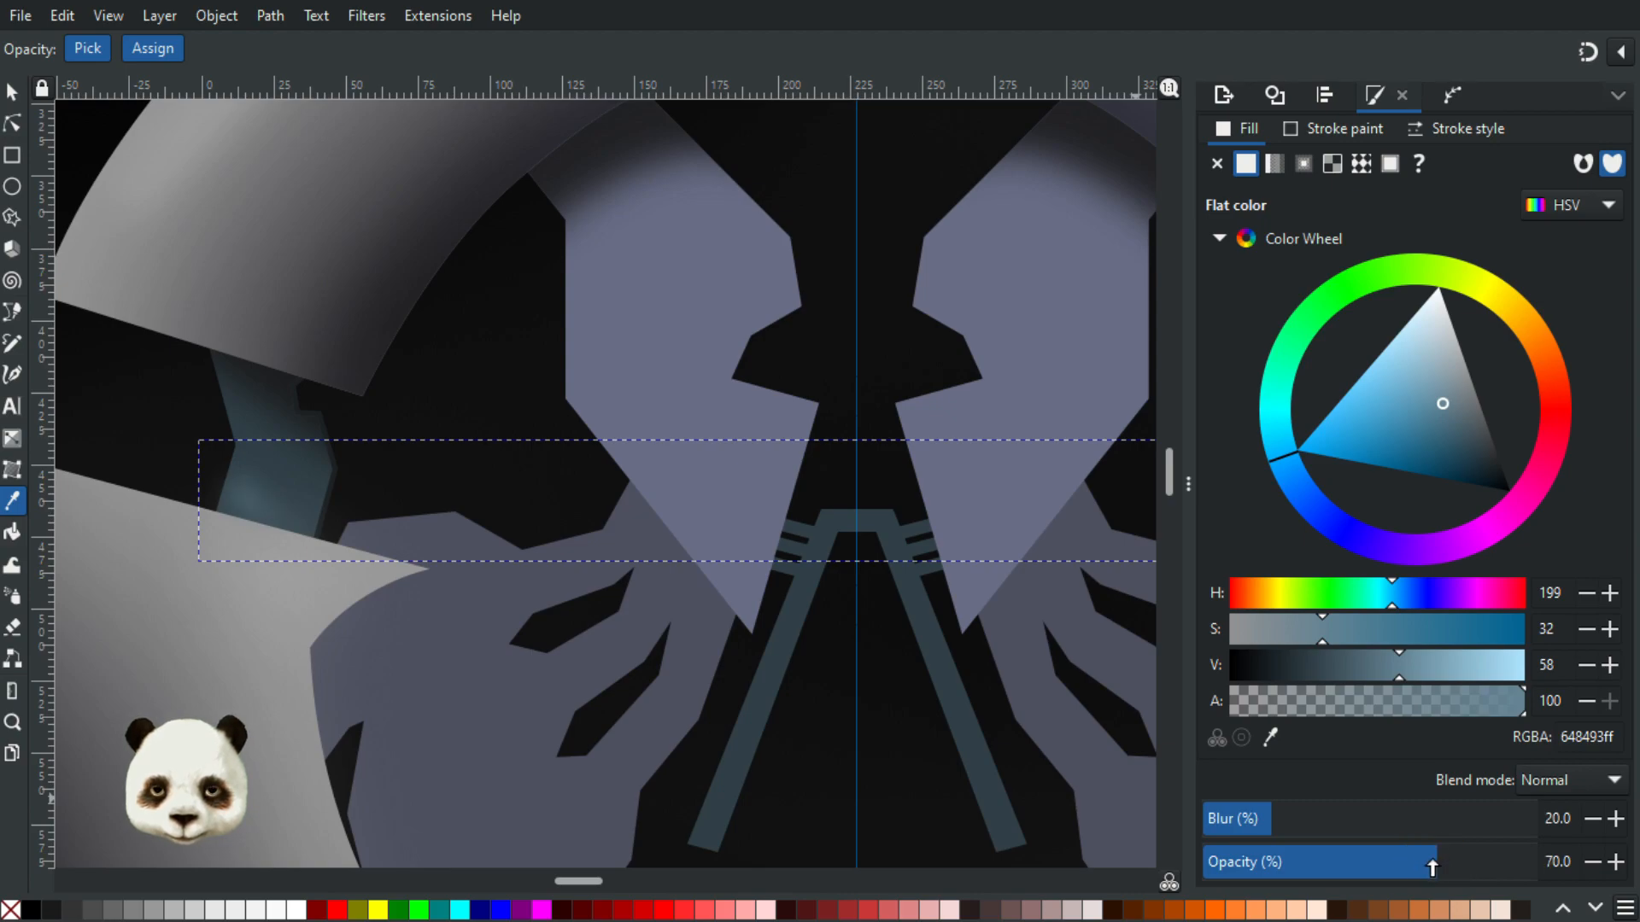
{"action": "left_click", "coordinate": [1592, 818]}
{"action": "left_click", "coordinate": [1592, 819]}
{"action": "left_click", "coordinate": [1592, 818]}
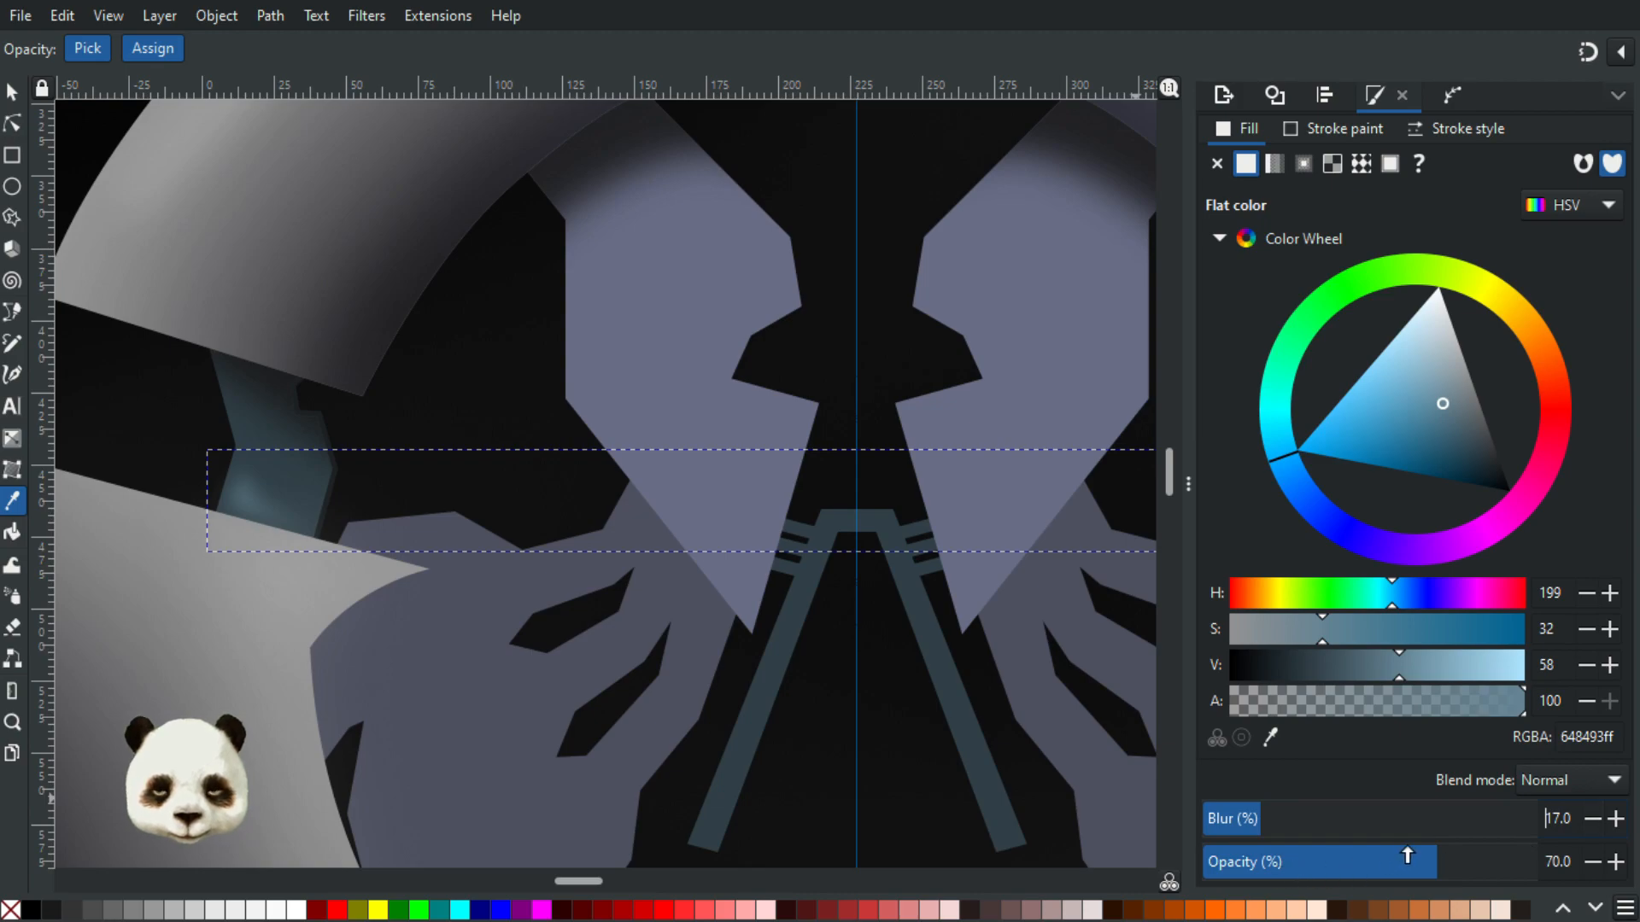
{"action": "mouse_move", "coordinate": [1368, 864]}
{"action": "left_mouse_down"}
{"action": "mouse_move", "coordinate": [1290, 866]}
{"action": "mouse_move", "coordinate": [1370, 864]}
{"action": "left_mouse_up"}
Add a node on the highlight's upper edge and move it toward the right end to broaden the shape
{"action": "left_click", "coordinate": [13, 120]}
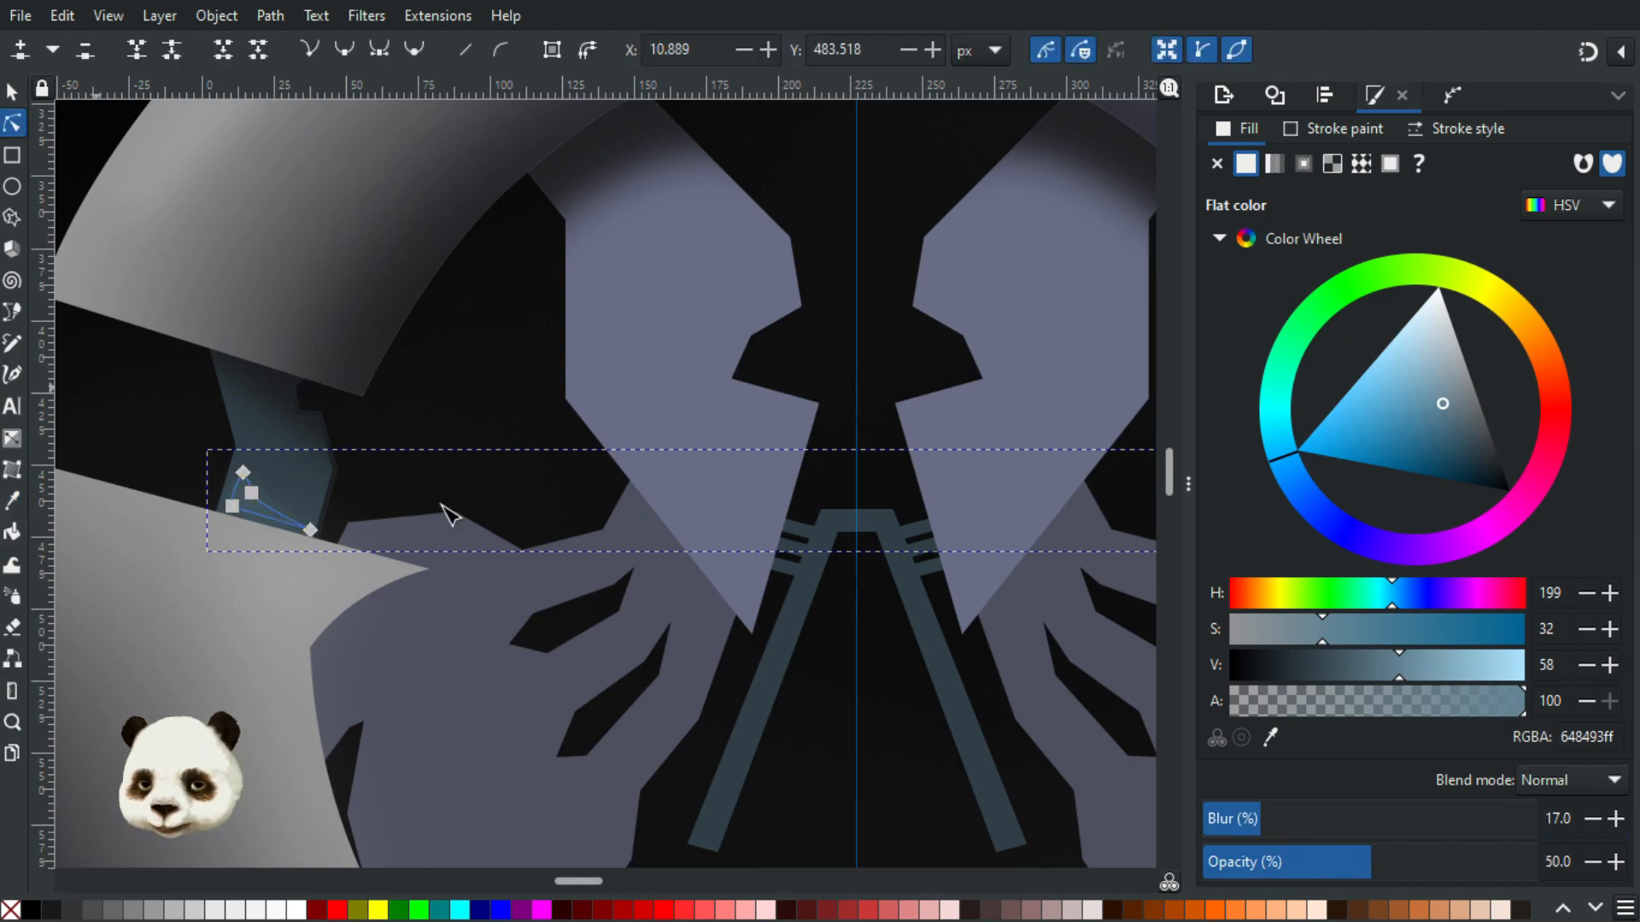
{"action": "scroll", "coordinate": [265, 508], "scroll_direction": "up", "scroll_amount": 2}
{"action": "double_click", "coordinate": [256, 506]}
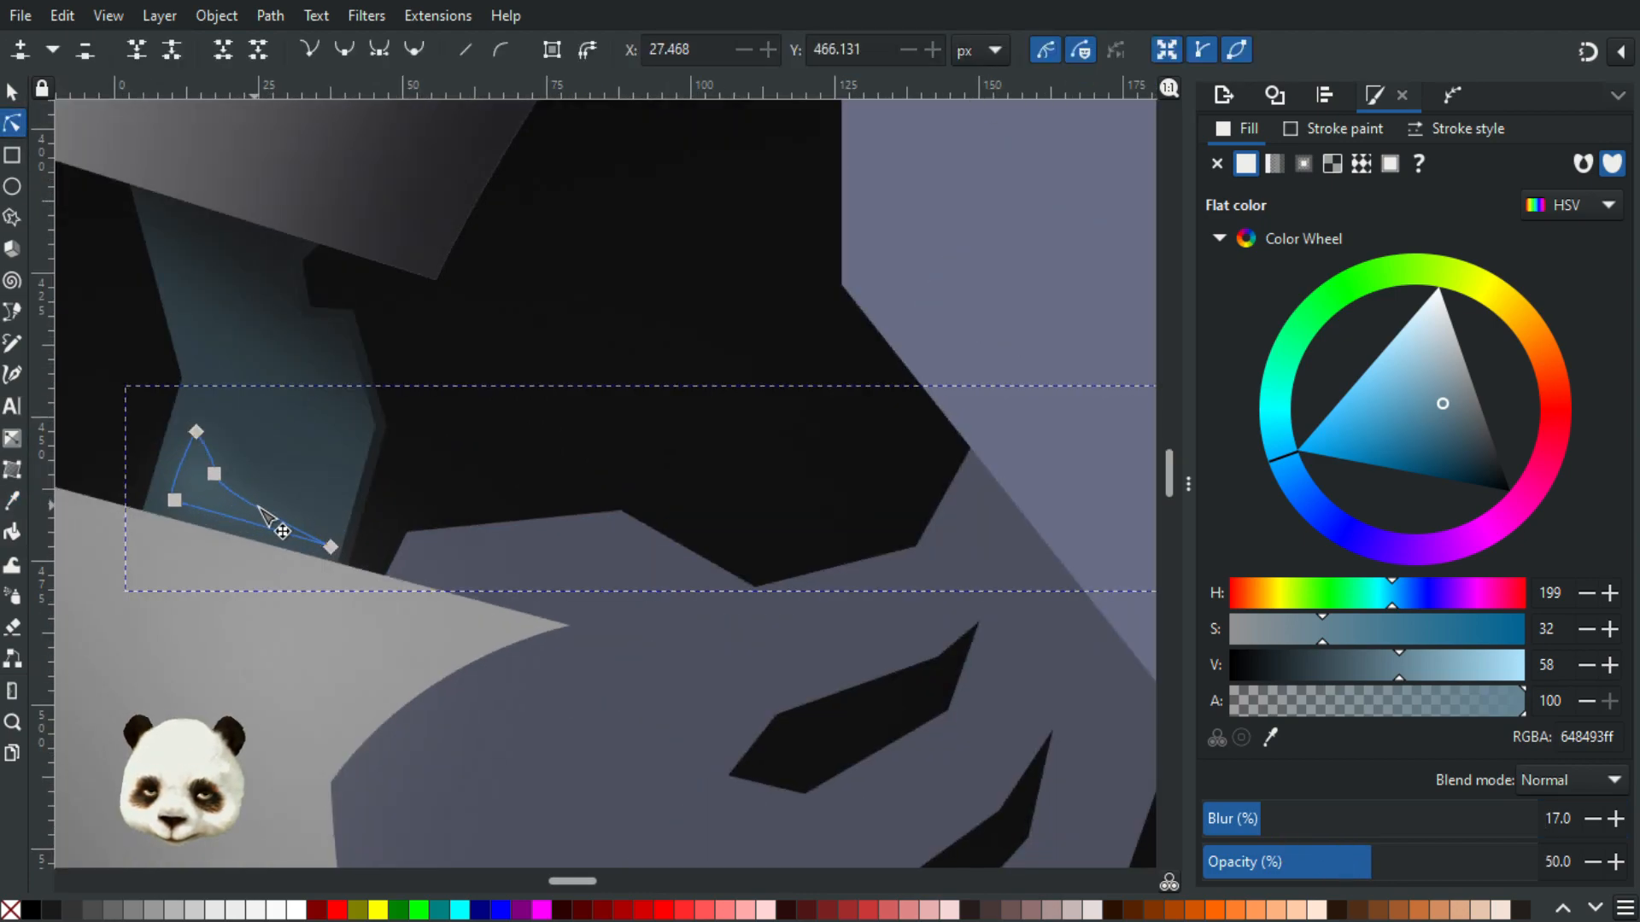
{"action": "left_click_drag", "start_coordinate": [255, 505], "coordinate": [329, 512]}
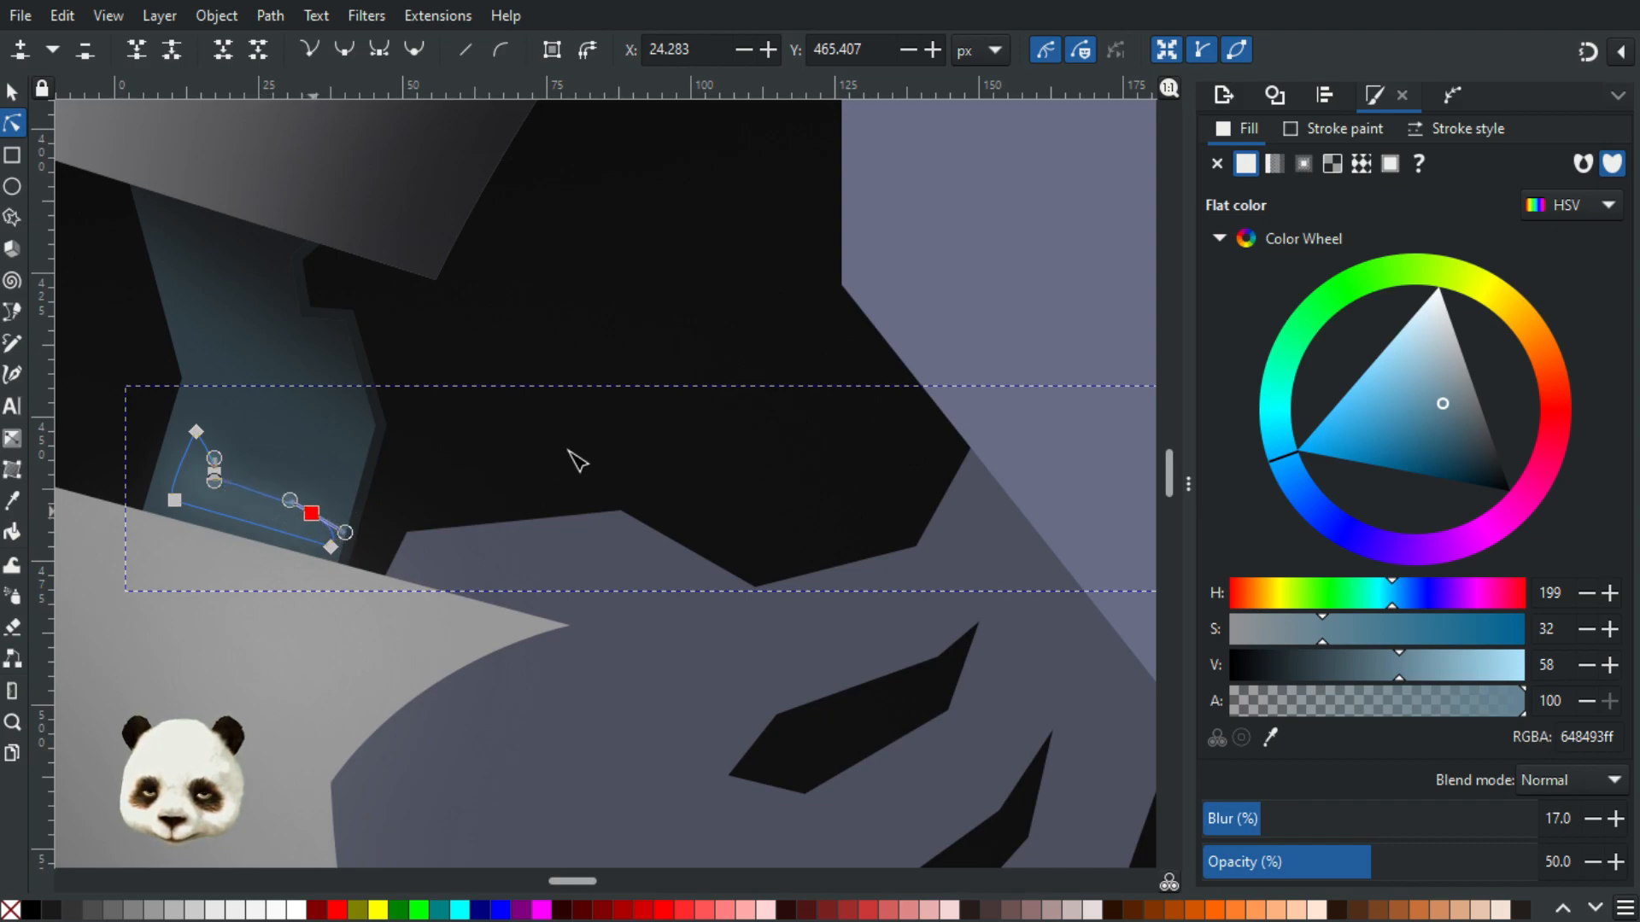
{"action": "key", "text": "Escape"}
{"action": "key", "text": "Escape"}
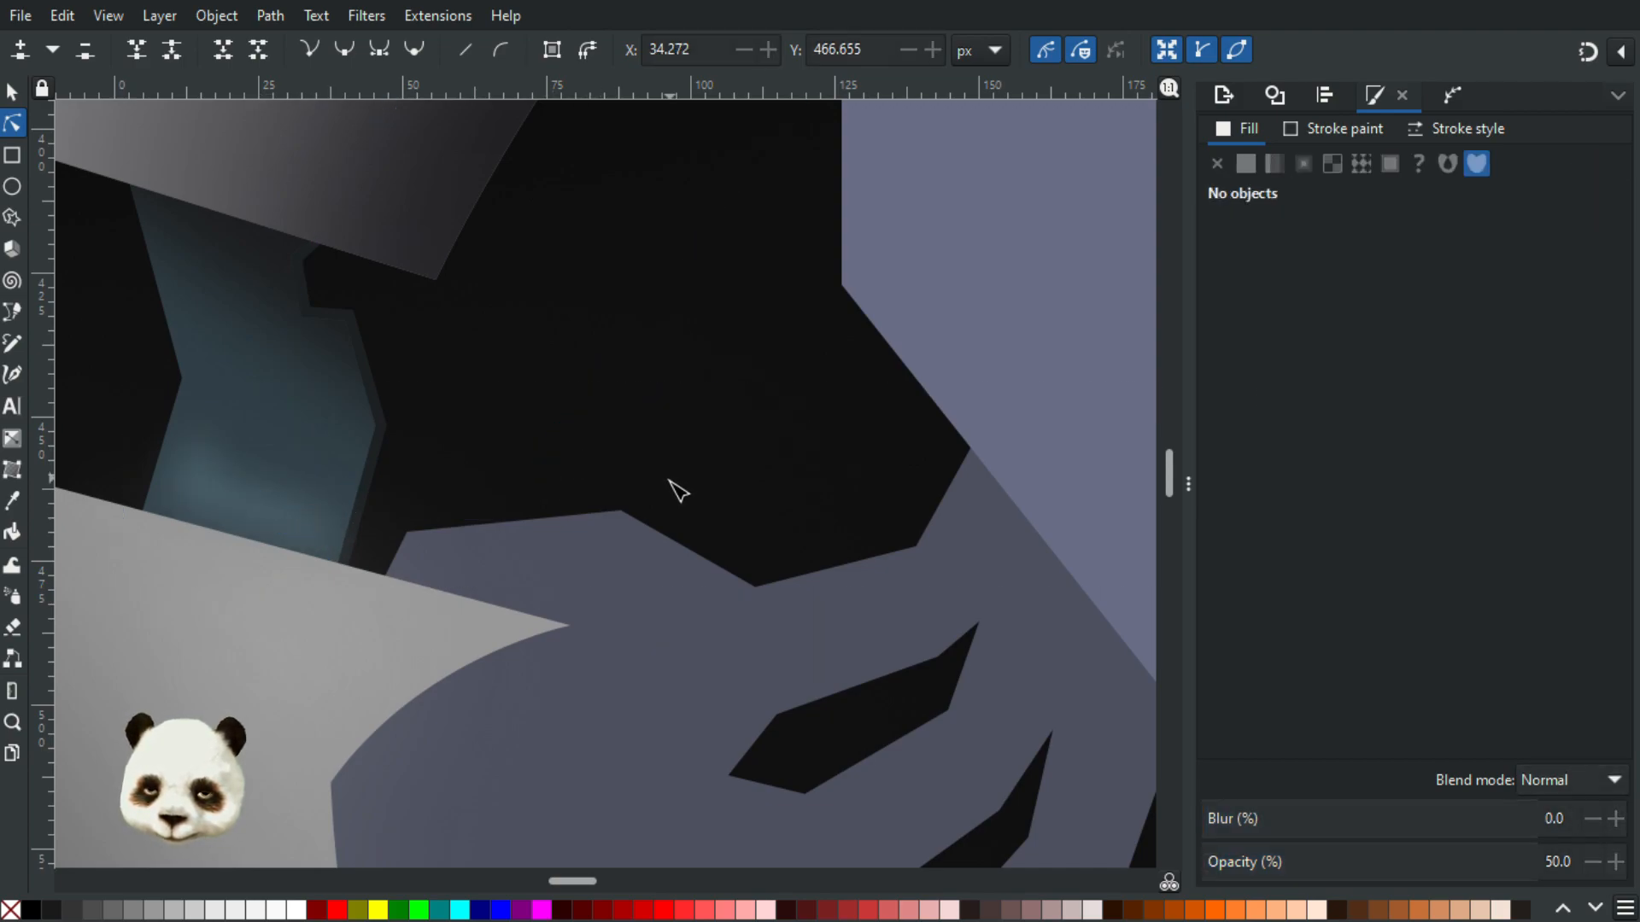
Set the highlight's blur to 20% and compare 40% opacity against 50%, keeping 50%
{"action": "scroll", "coordinate": [707, 495], "scroll_direction": "down", "scroll_amount": 3, "text": "ctrl"}
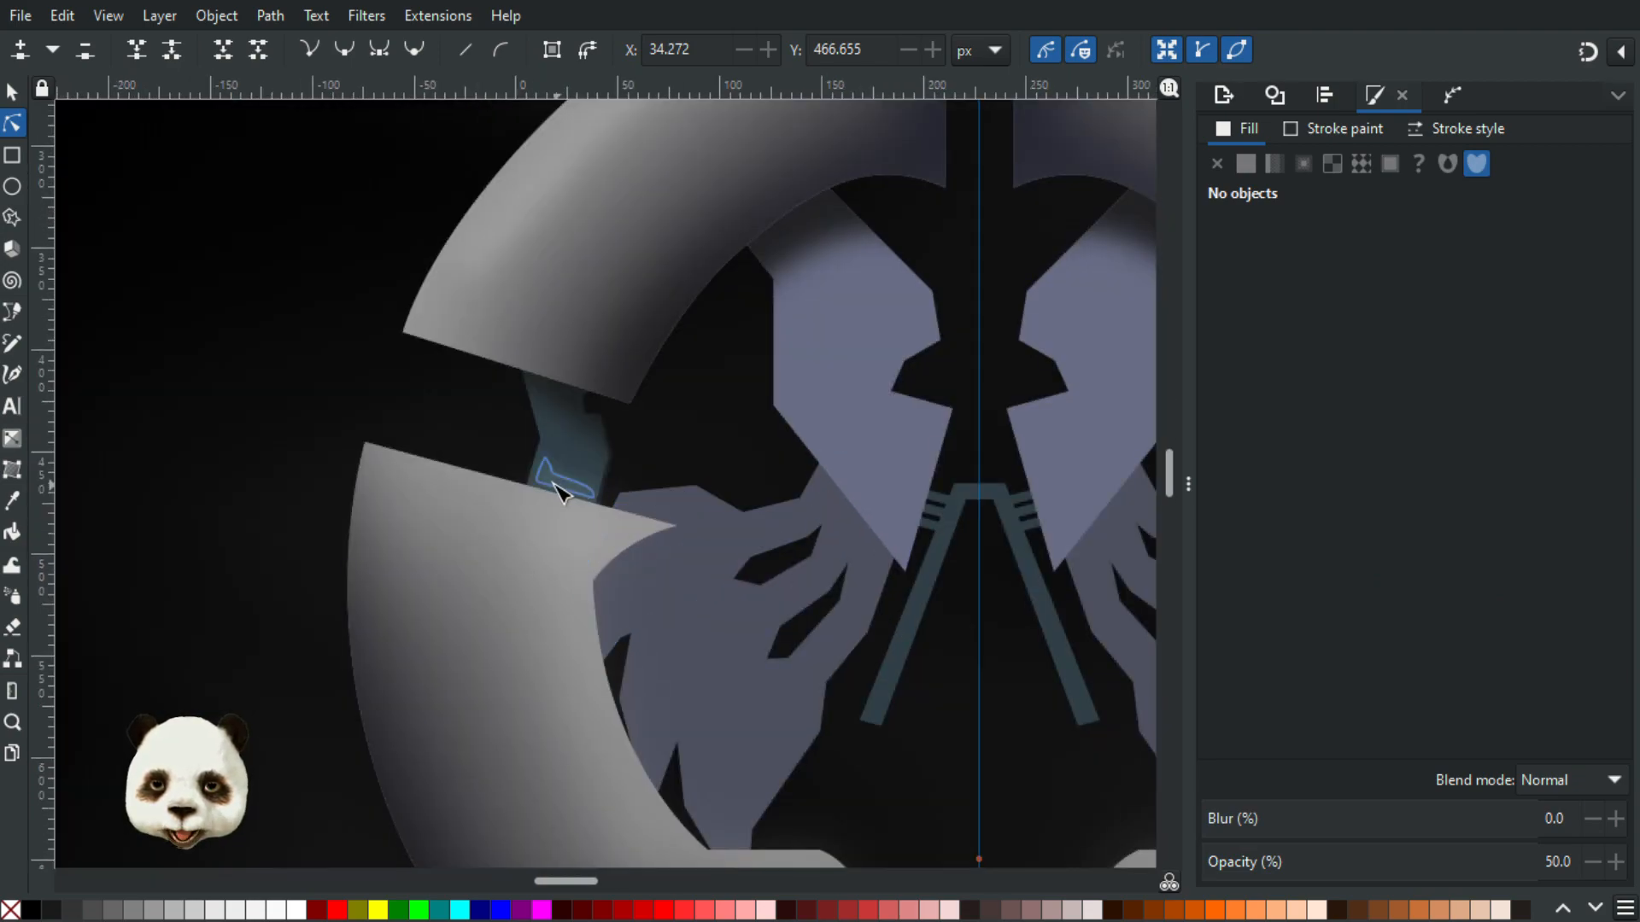
{"action": "left_click", "coordinate": [563, 493]}
{"action": "left_click_drag", "start_coordinate": [1261, 821], "coordinate": [1270, 818]}
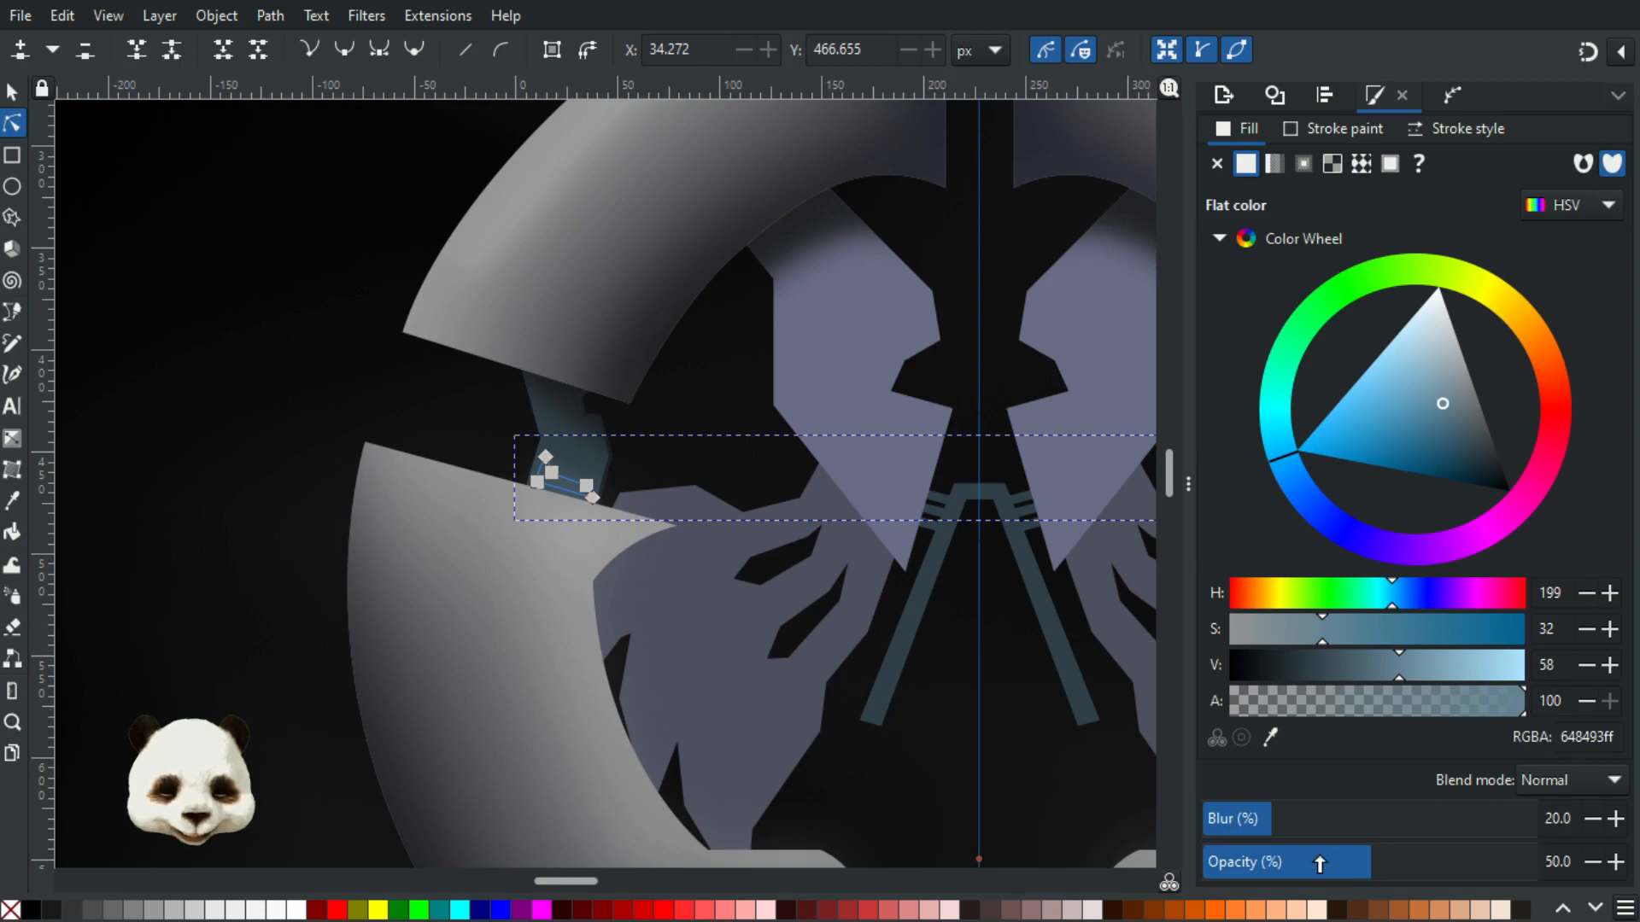
{"action": "left_click", "coordinate": [277, 314]}
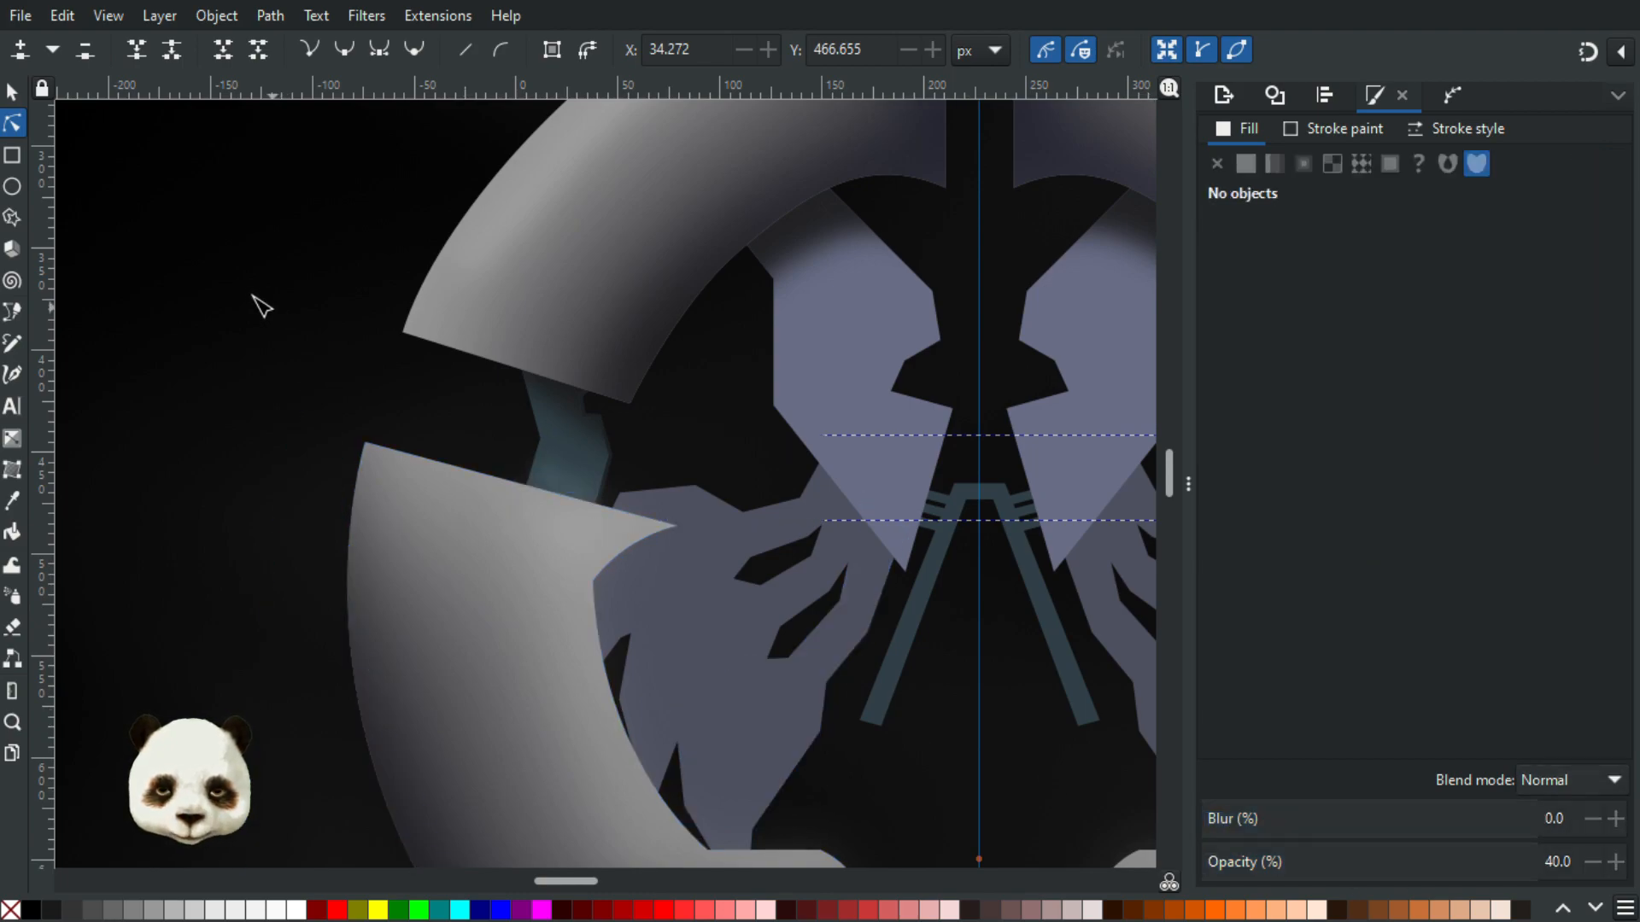
{"action": "left_click", "coordinate": [551, 479]}
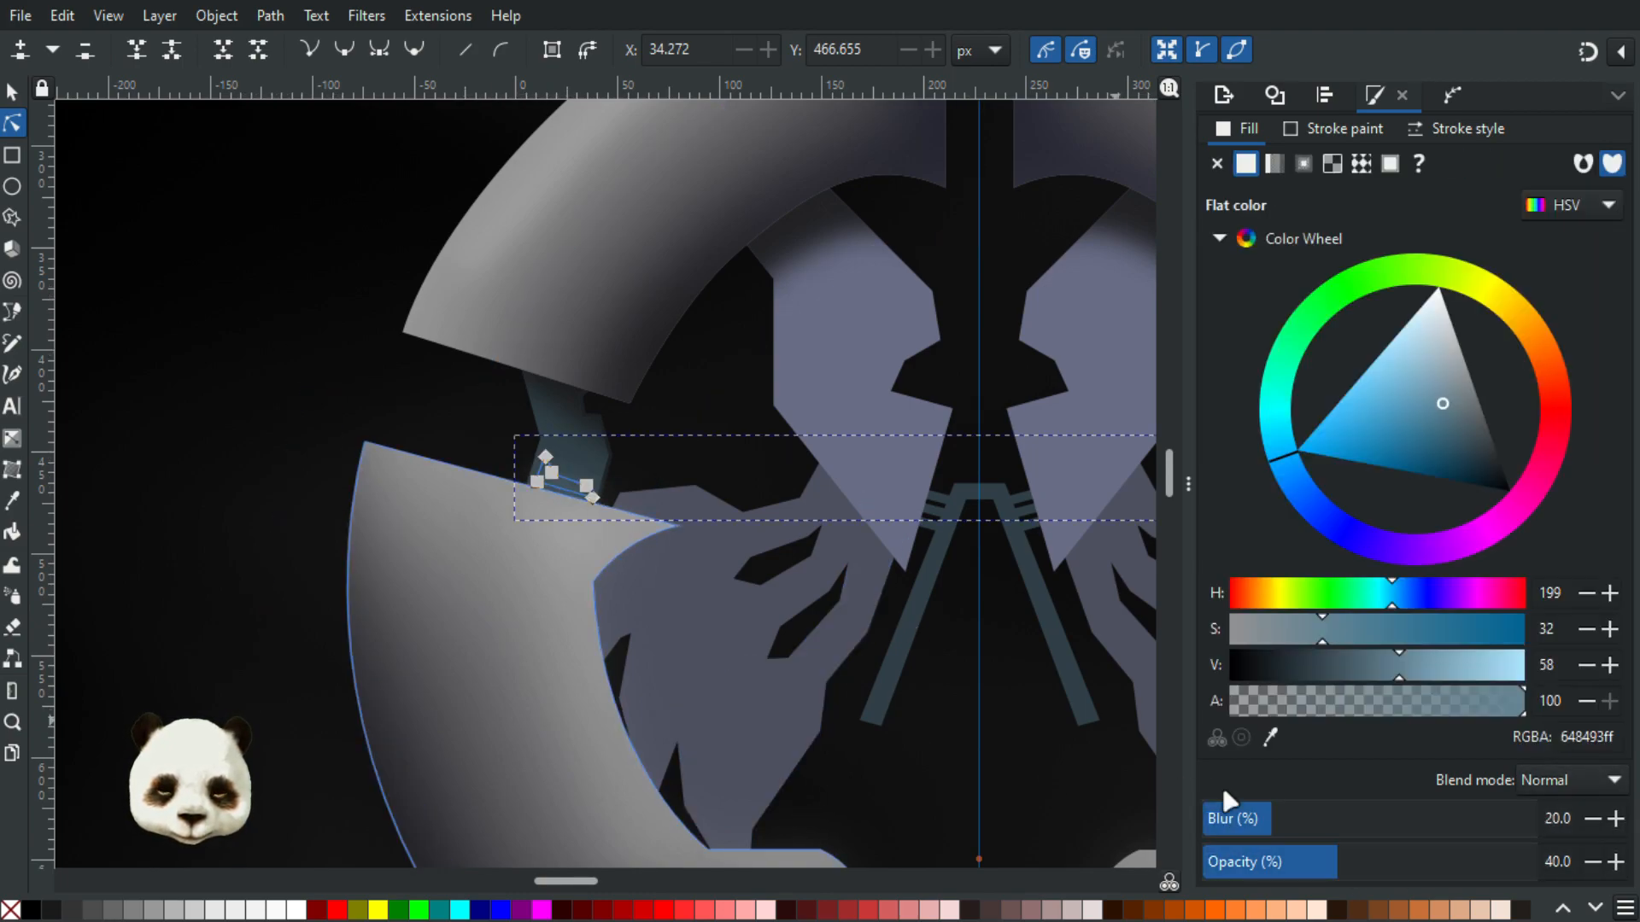
{"action": "left_click", "coordinate": [275, 322]}
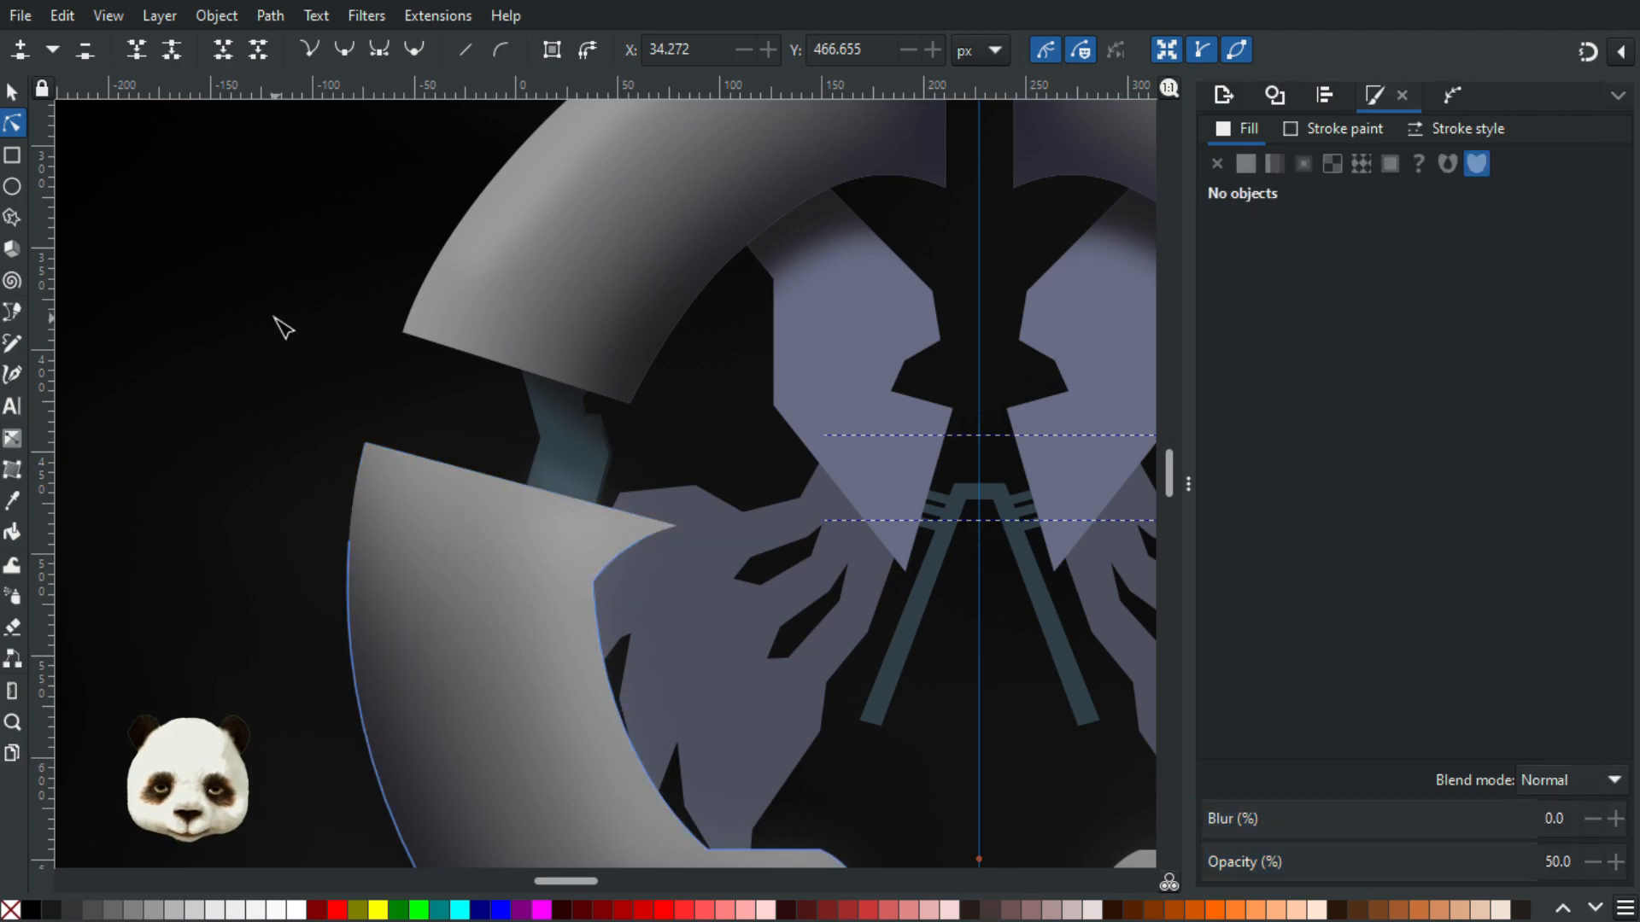
Move the highlight's top node slightly upward along the connector's outer edge and deselect the shape
{"action": "scroll", "coordinate": [237, 369], "scroll_direction": "down", "scroll_amount": 3}
{"action": "scroll", "coordinate": [303, 427], "scroll_direction": "up", "scroll_amount": 2}
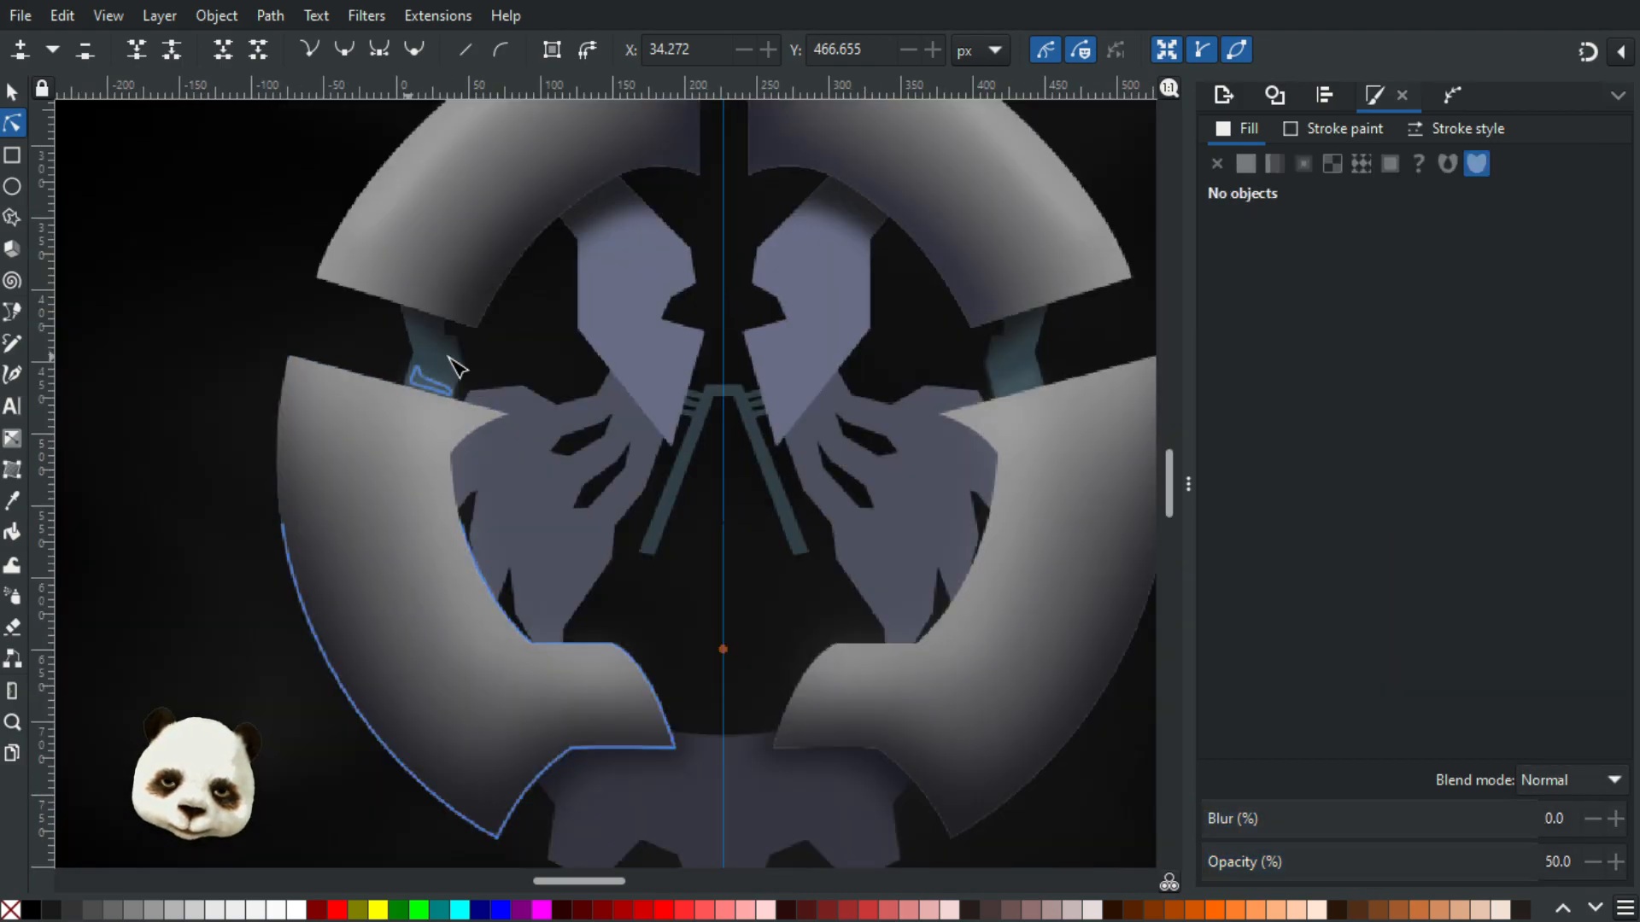
{"action": "scroll", "coordinate": [469, 337], "scroll_direction": "up", "scroll_amount": 3}
{"action": "left_click", "coordinate": [311, 468]}
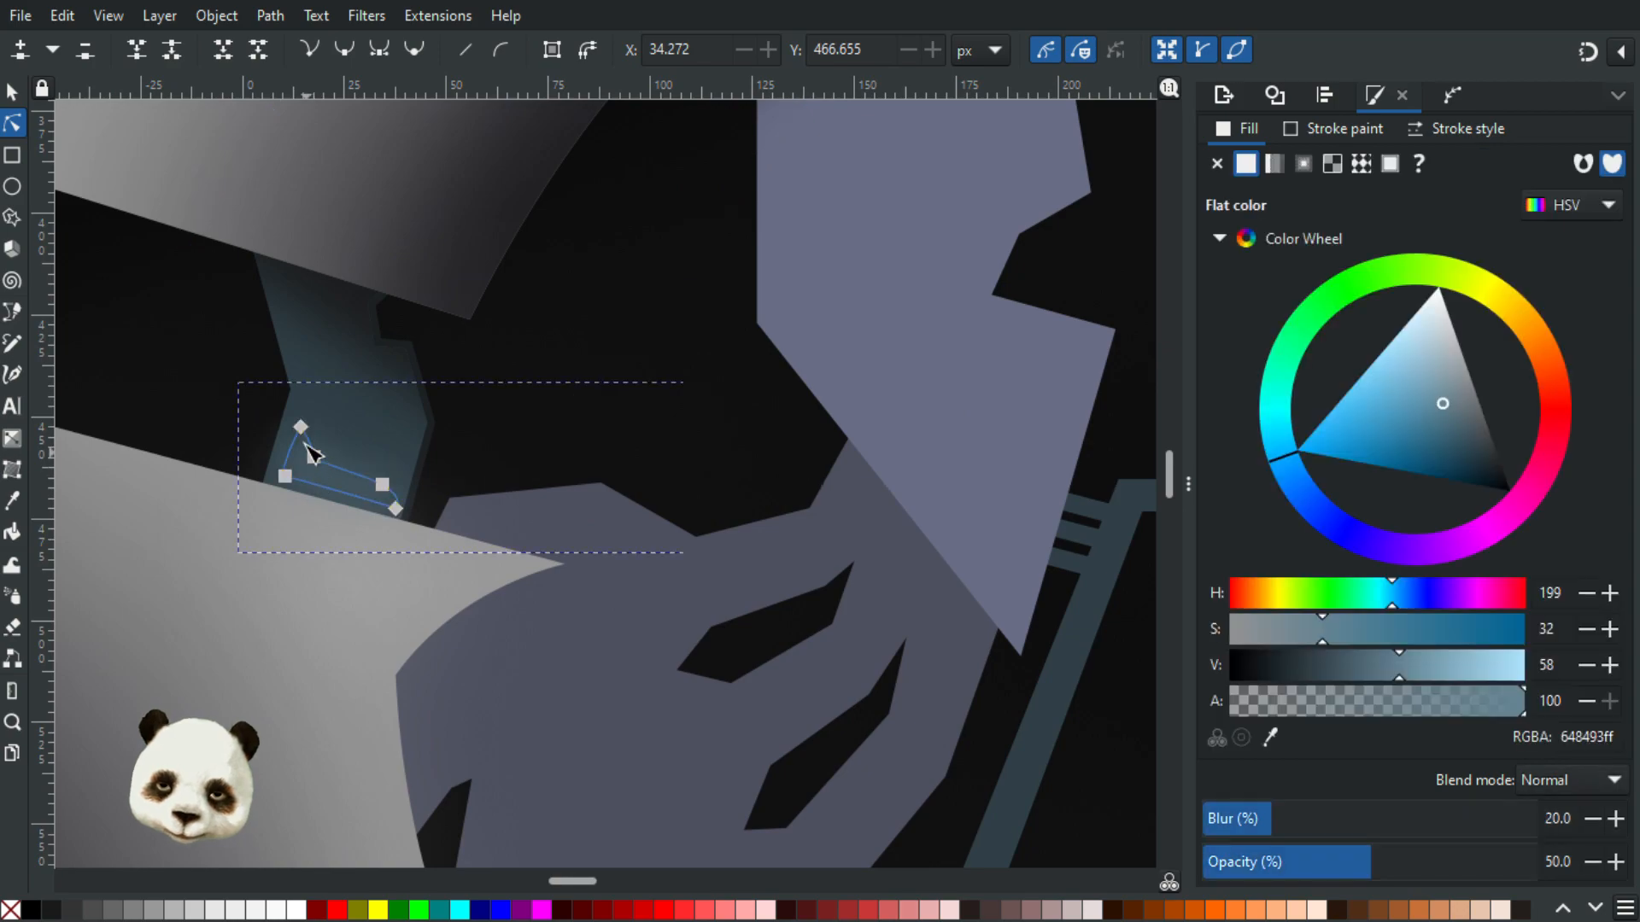
{"action": "left_click_drag", "start_coordinate": [305, 429], "coordinate": [303, 413]}
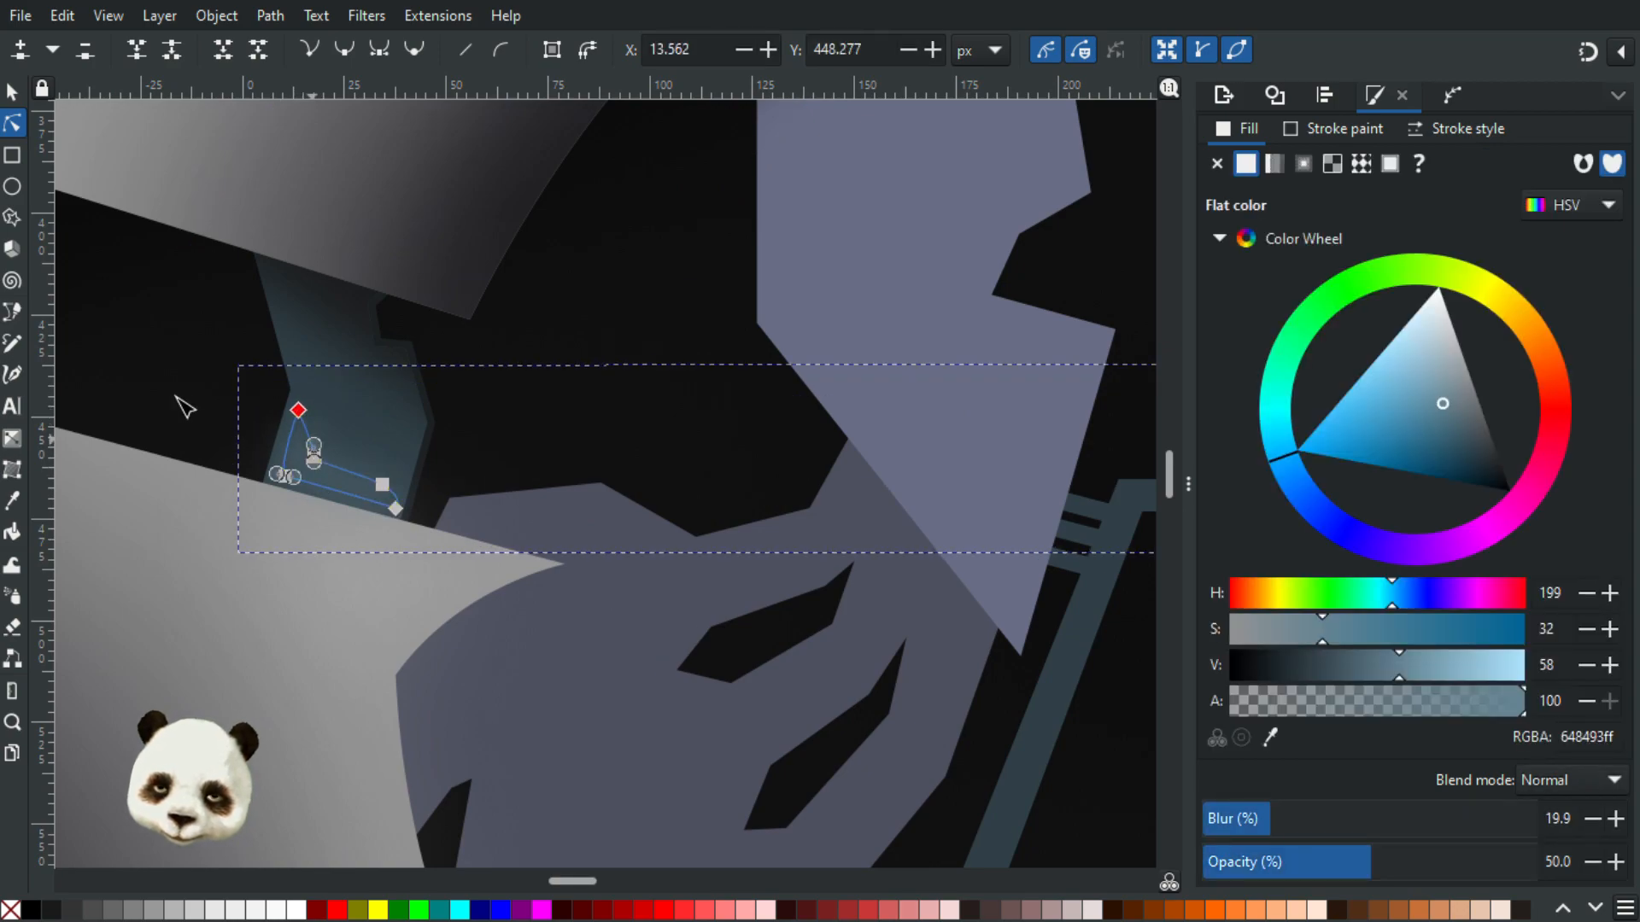
{"action": "key", "text": "Escape"}
{"action": "key", "text": "Escape"}
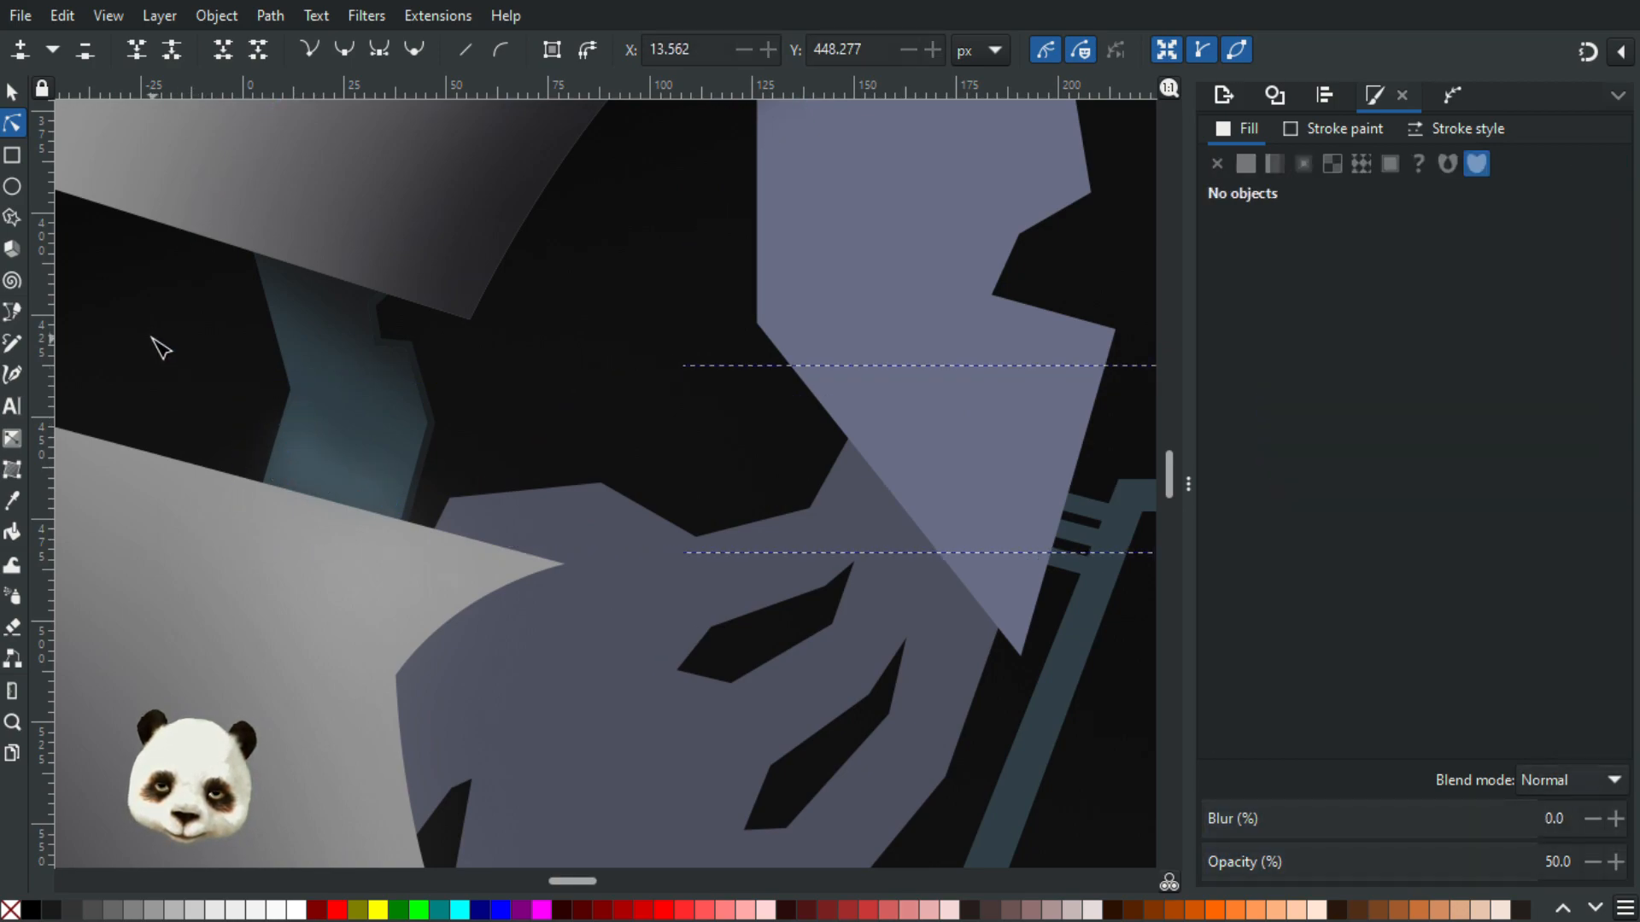
Darken the connector highlight to a value of 55, with 20% blur and 40% opacity, and deselect it
{"action": "scroll", "coordinate": [141, 362], "scroll_direction": "down", "scroll_amount": 2}
{"action": "scroll", "coordinate": [135, 374], "scroll_direction": "down", "scroll_amount": 2}
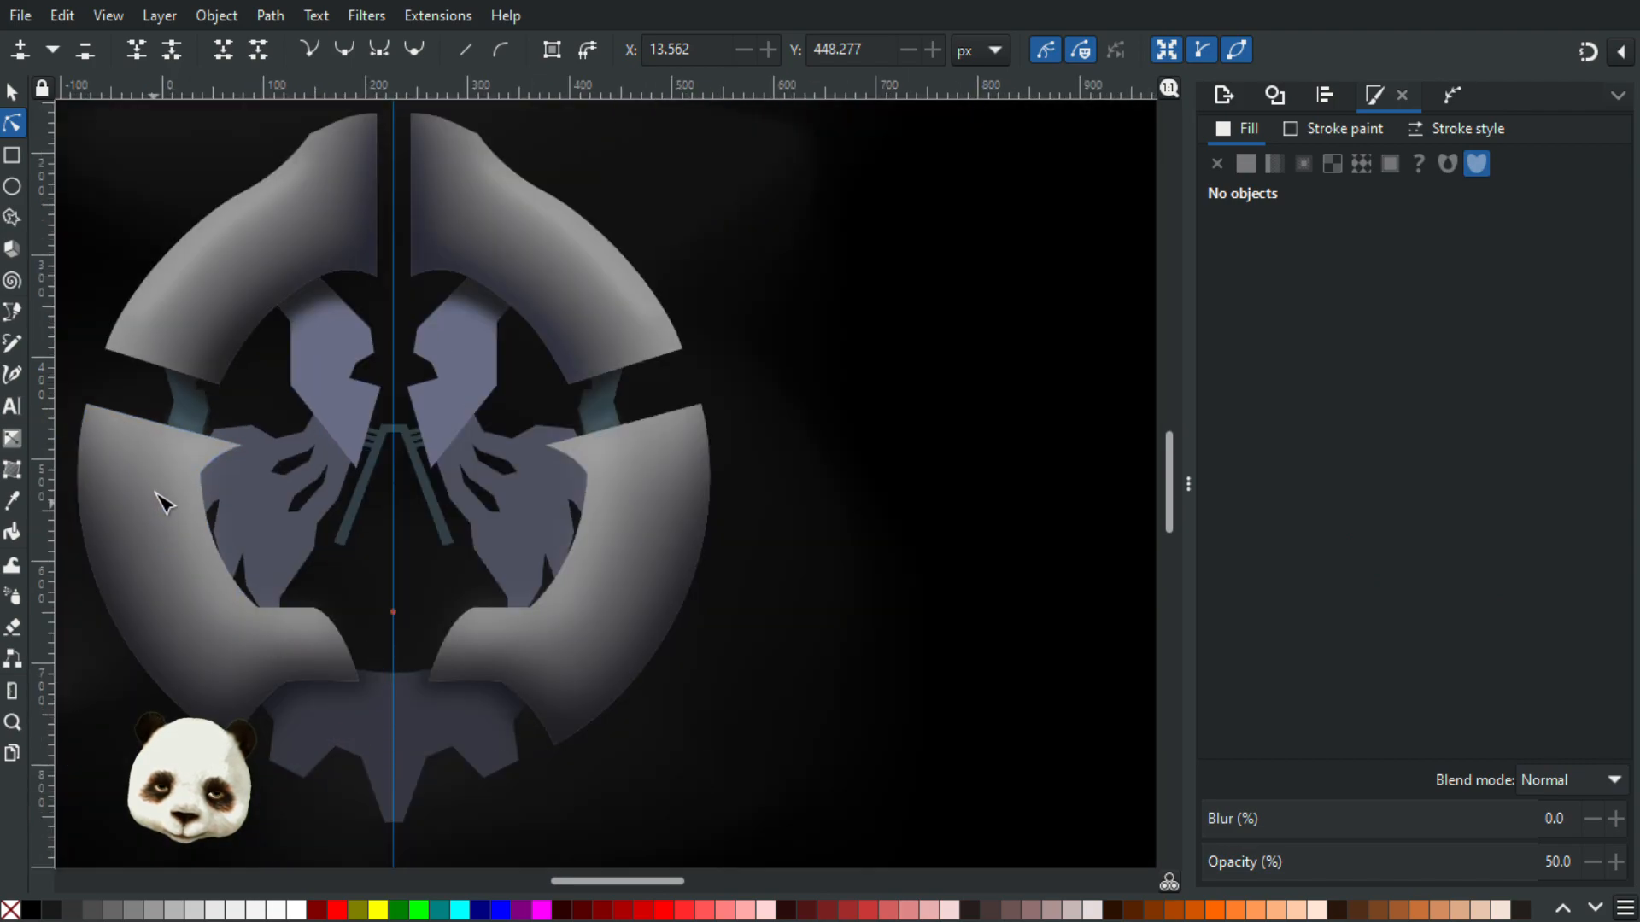
{"action": "scroll", "coordinate": [167, 457], "scroll_direction": "up", "scroll_amount": 1}
{"action": "left_click", "coordinate": [200, 409]}
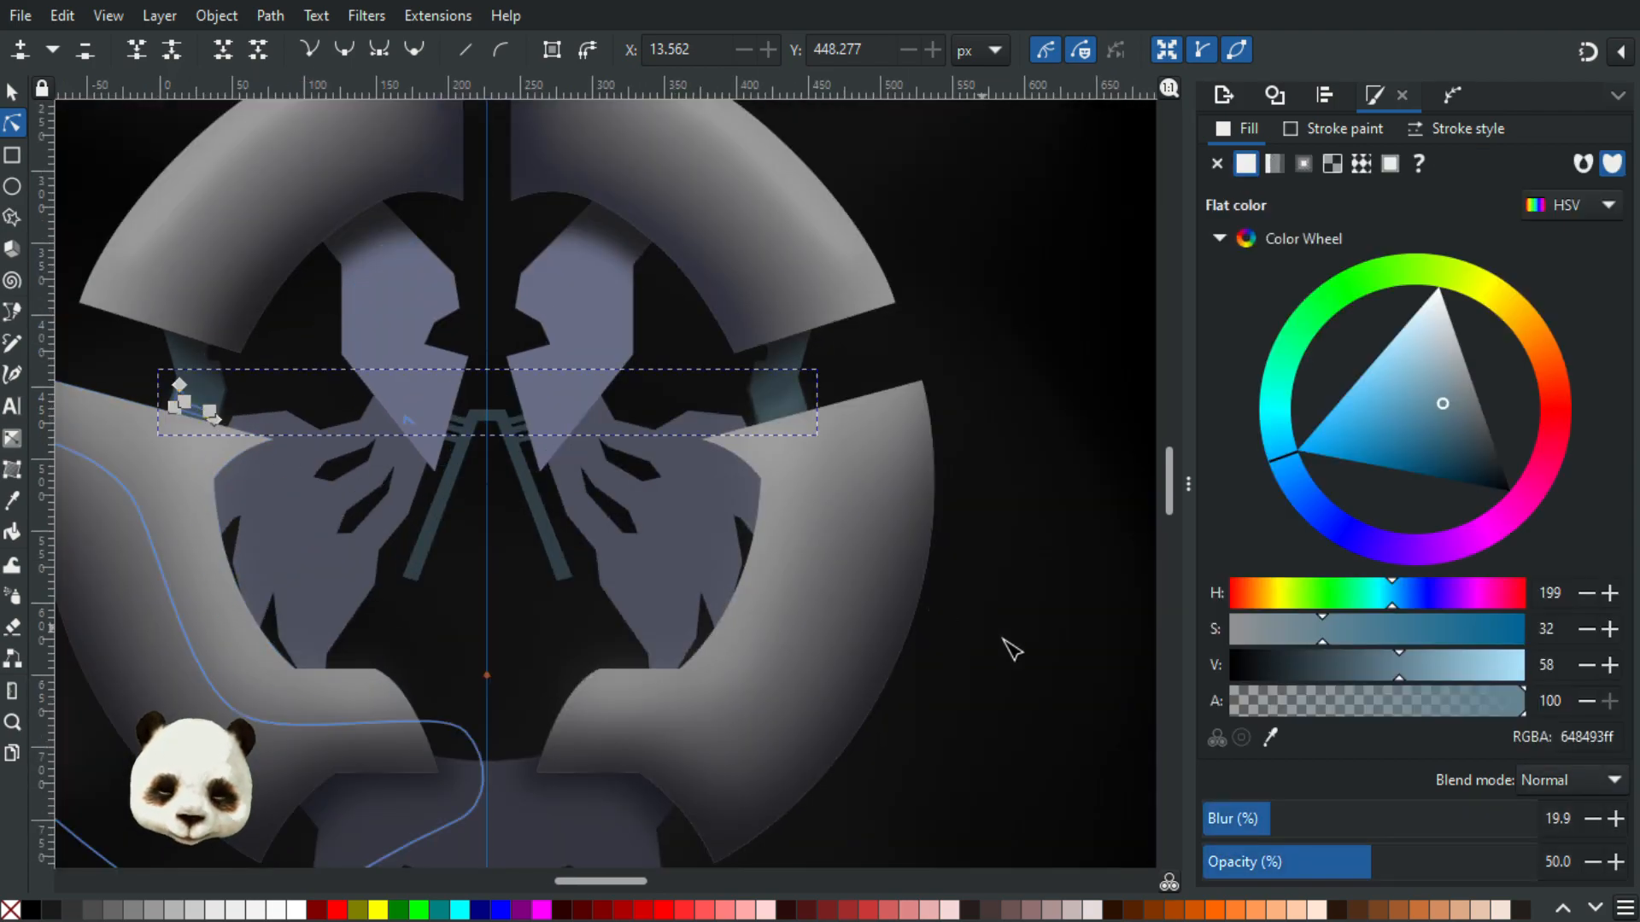
{"action": "left_click", "coordinate": [1392, 667]}
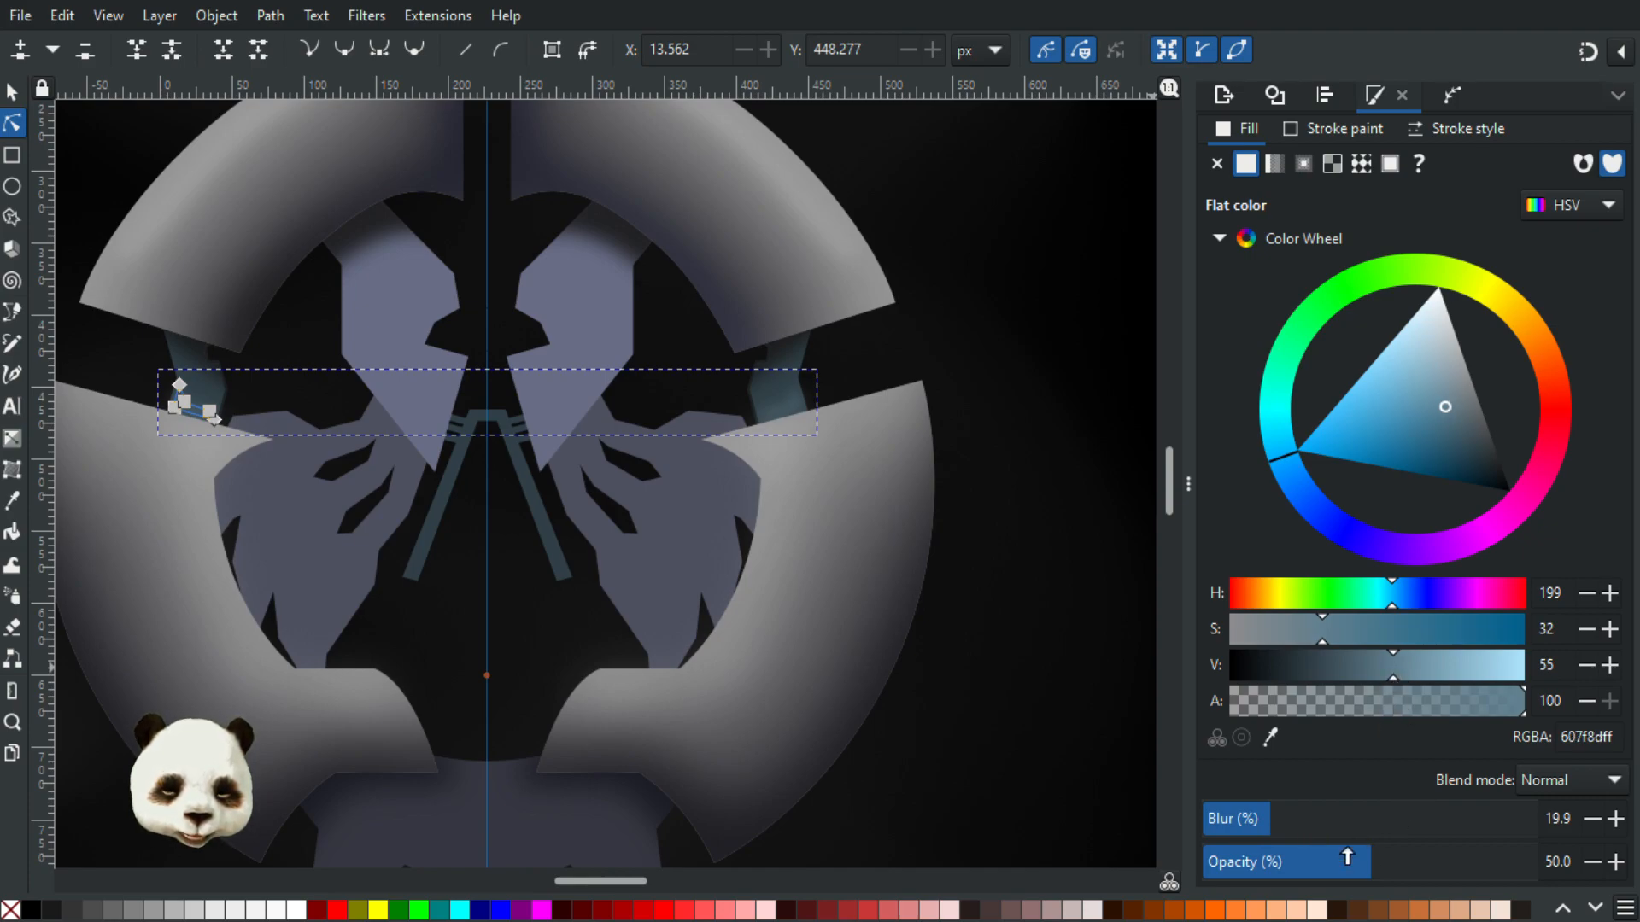
{"action": "left_click", "coordinate": [1274, 822]}
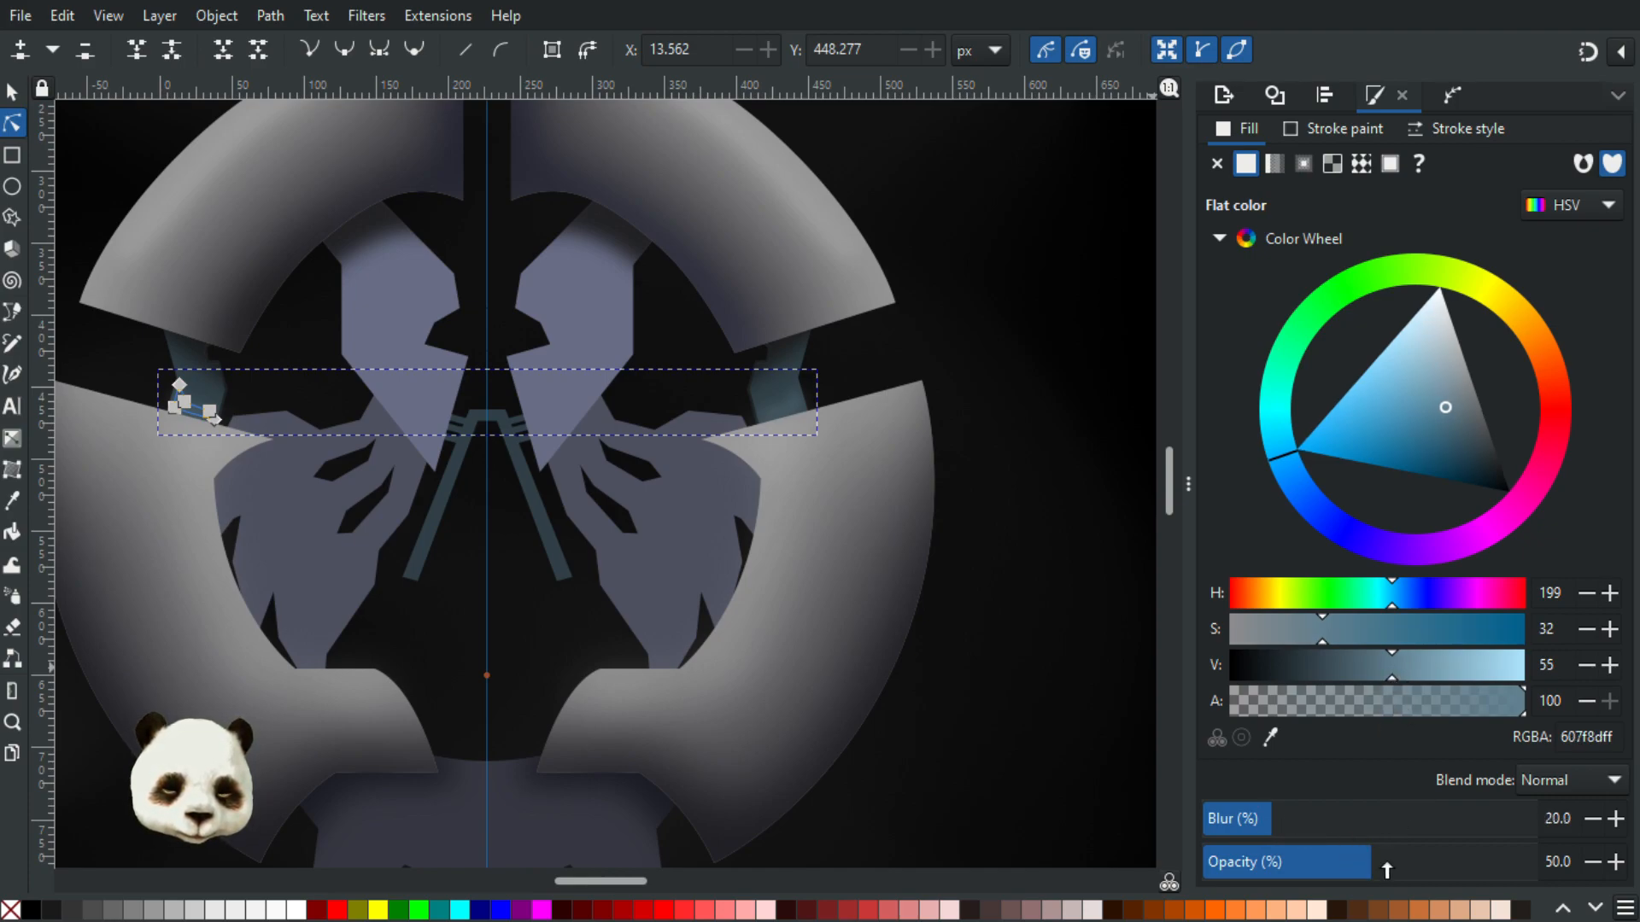
{"action": "left_click", "coordinate": [1351, 865], "text": "ctrl"}
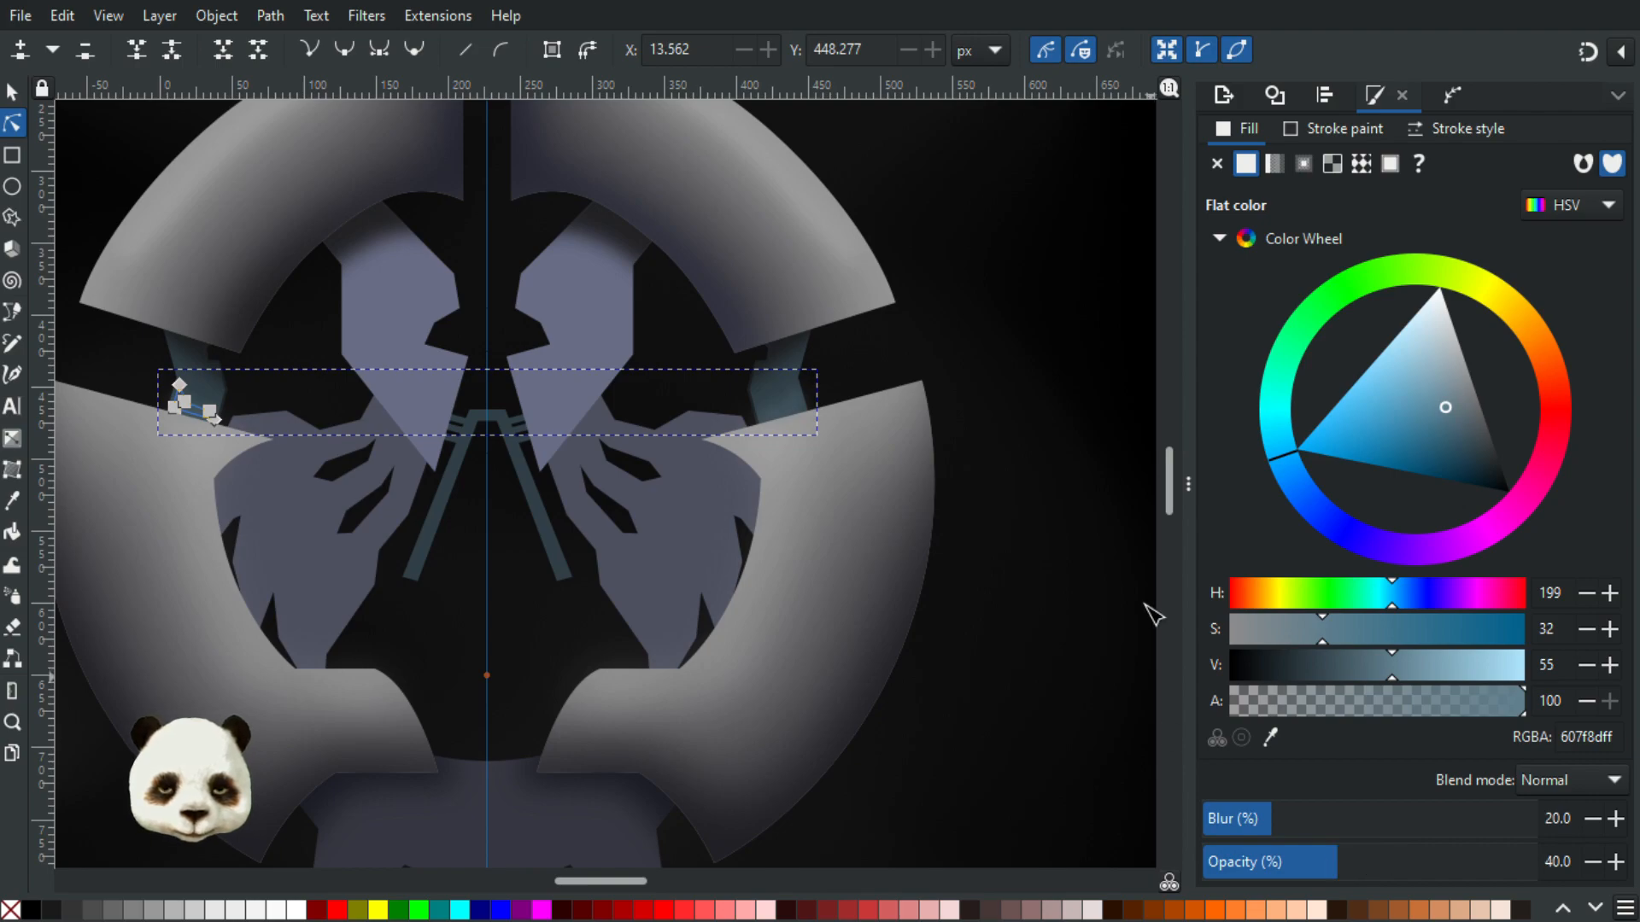
{"action": "left_click", "coordinate": [1110, 560]}
{"action": "scroll", "coordinate": [1051, 559], "scroll_direction": "down", "scroll_amount": 3, "text": "ctrl"}
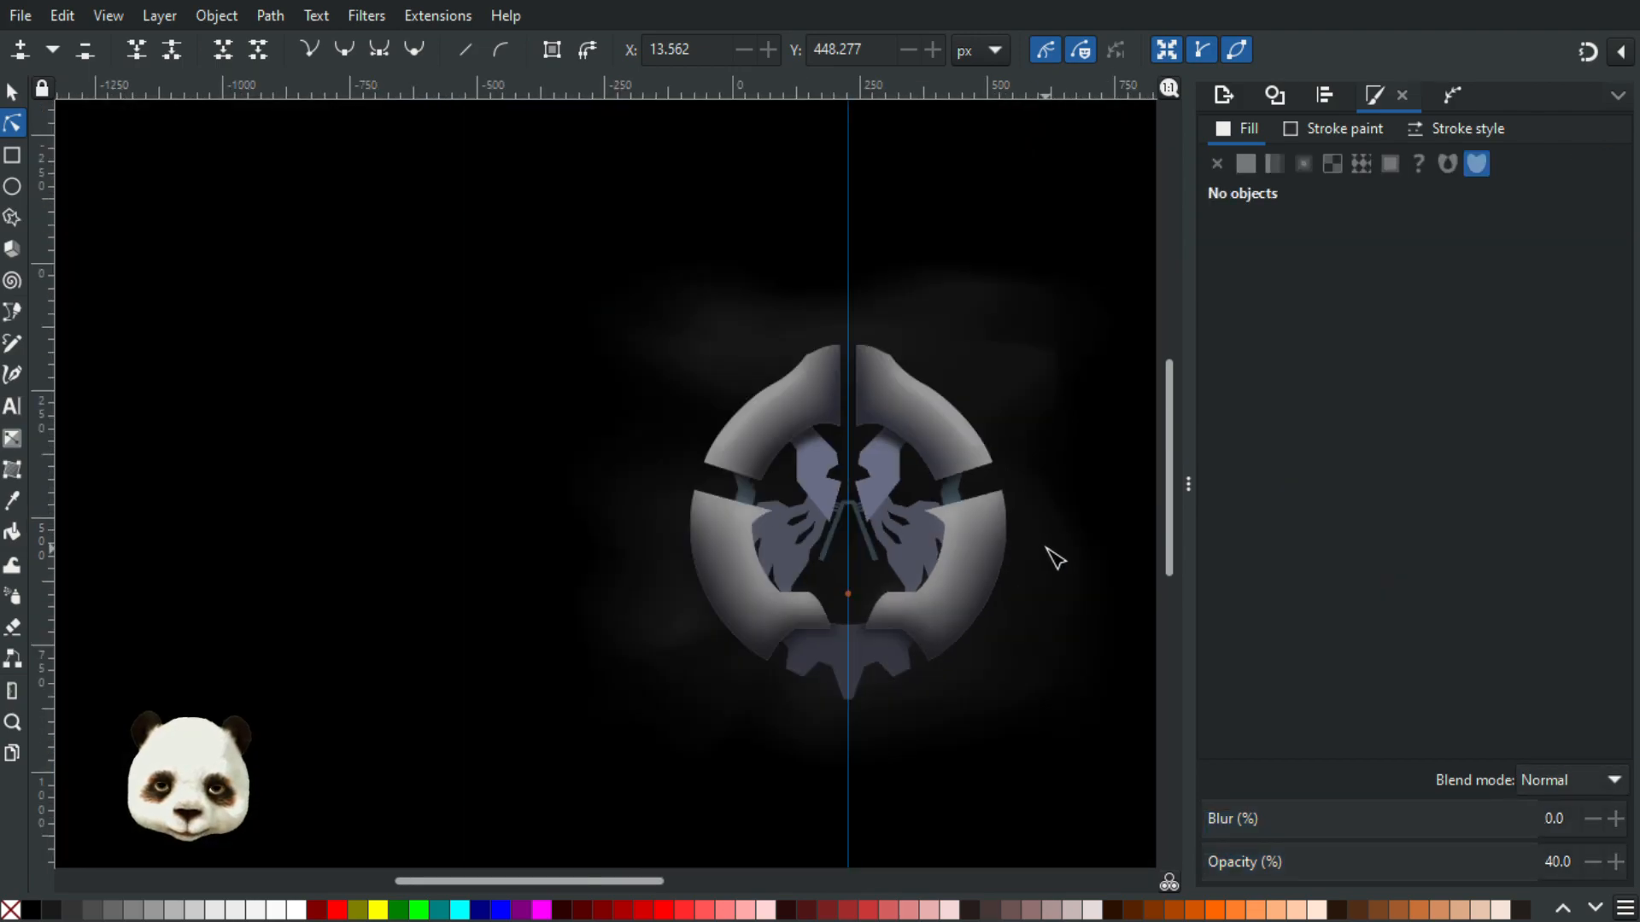
Set the light highlight along the lower ring segment's inner edge to 60% opacity and its colour value to 85
{"action": "scroll", "coordinate": [1056, 559], "scroll_direction": "up", "scroll_amount": 2, "text": "ctrl"}
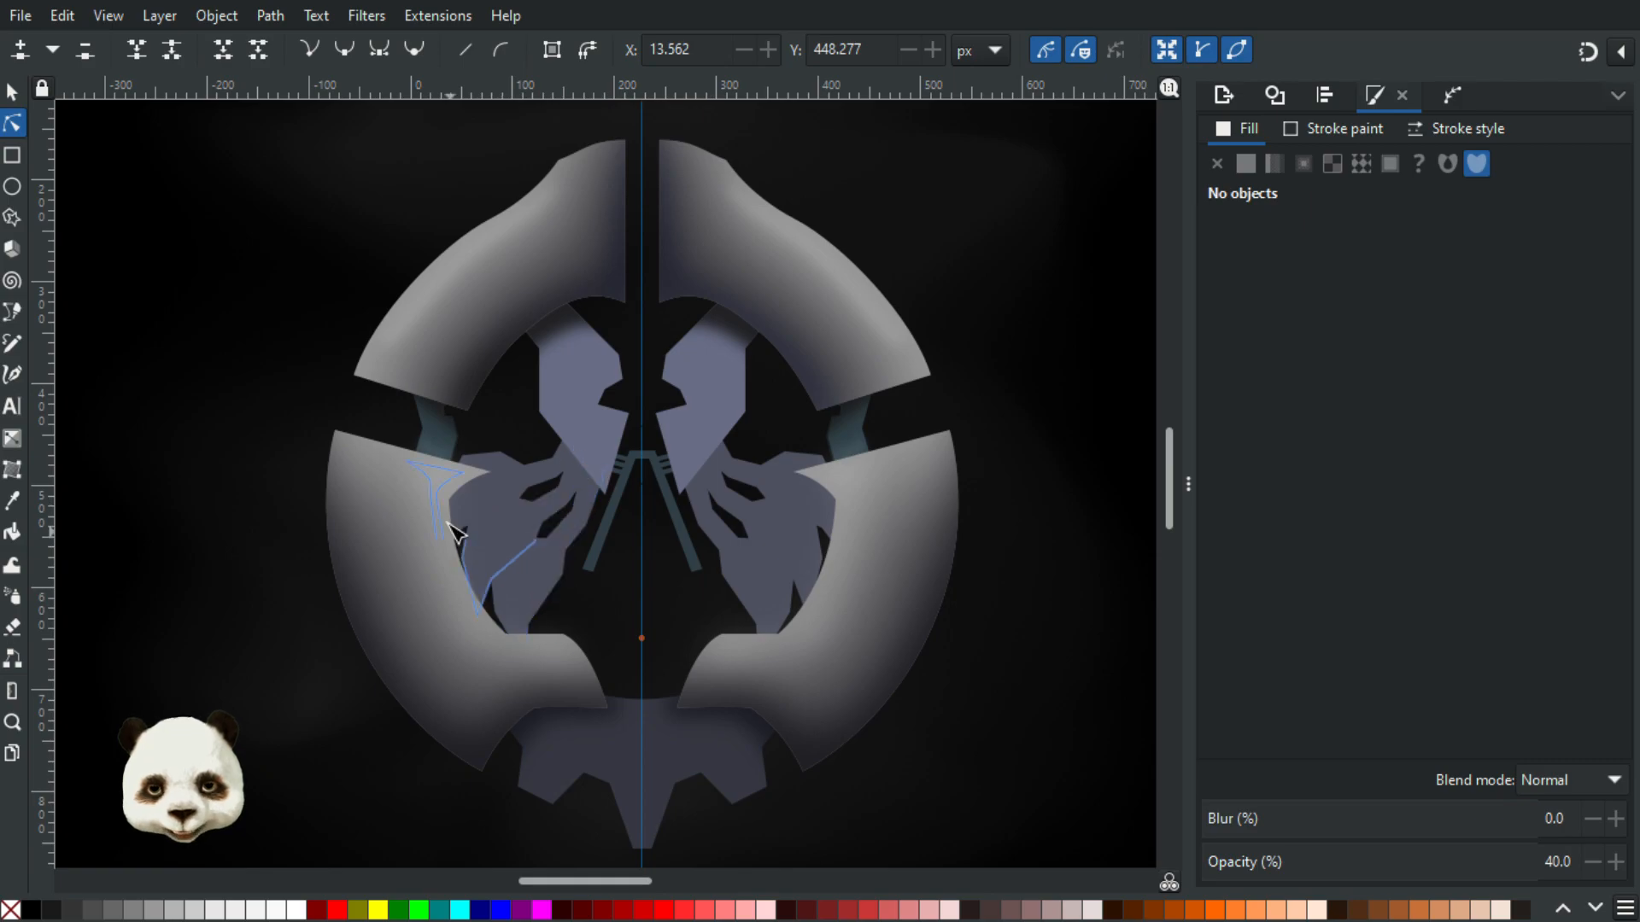
{"action": "left_click", "coordinate": [439, 489]}
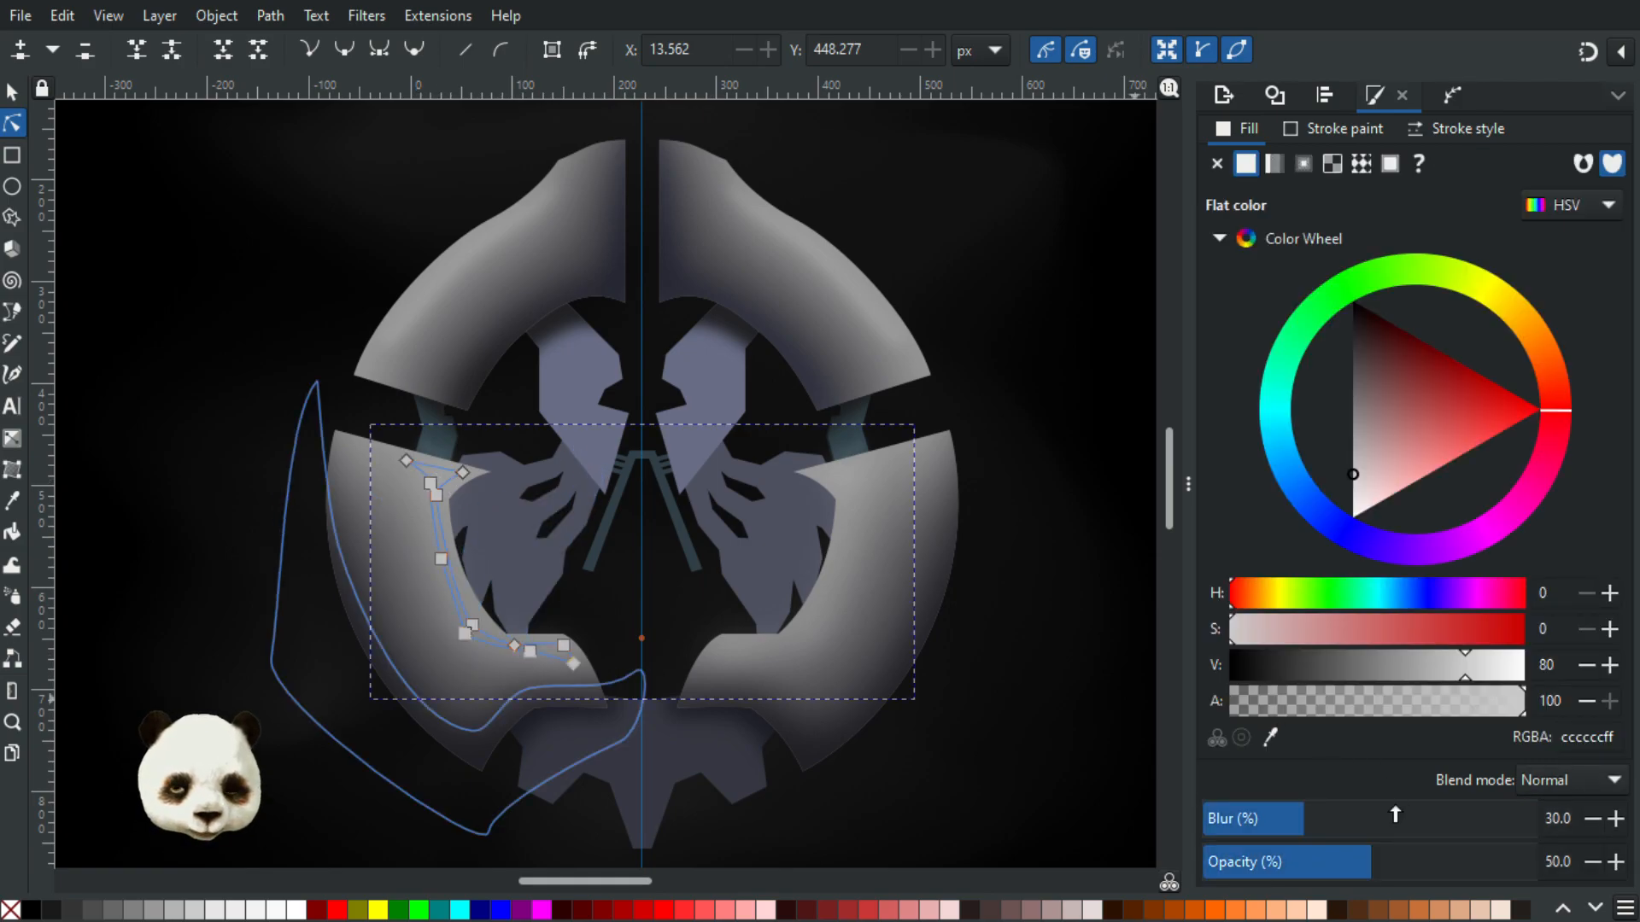
{"action": "left_click", "coordinate": [1403, 862]}
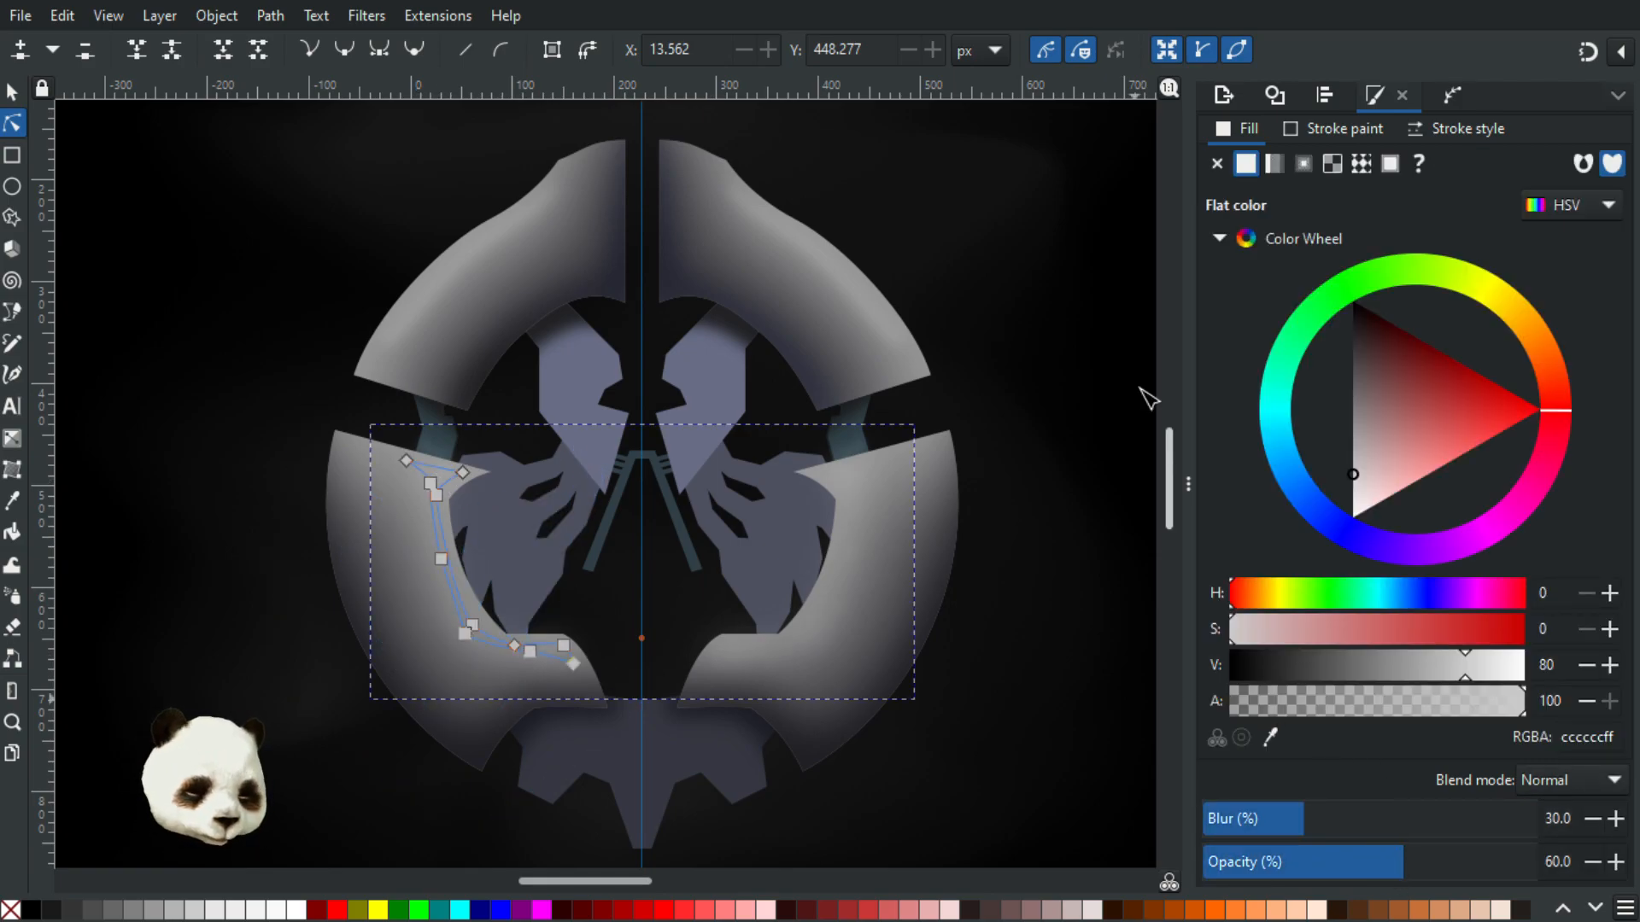
{"action": "left_click", "coordinate": [1056, 331]}
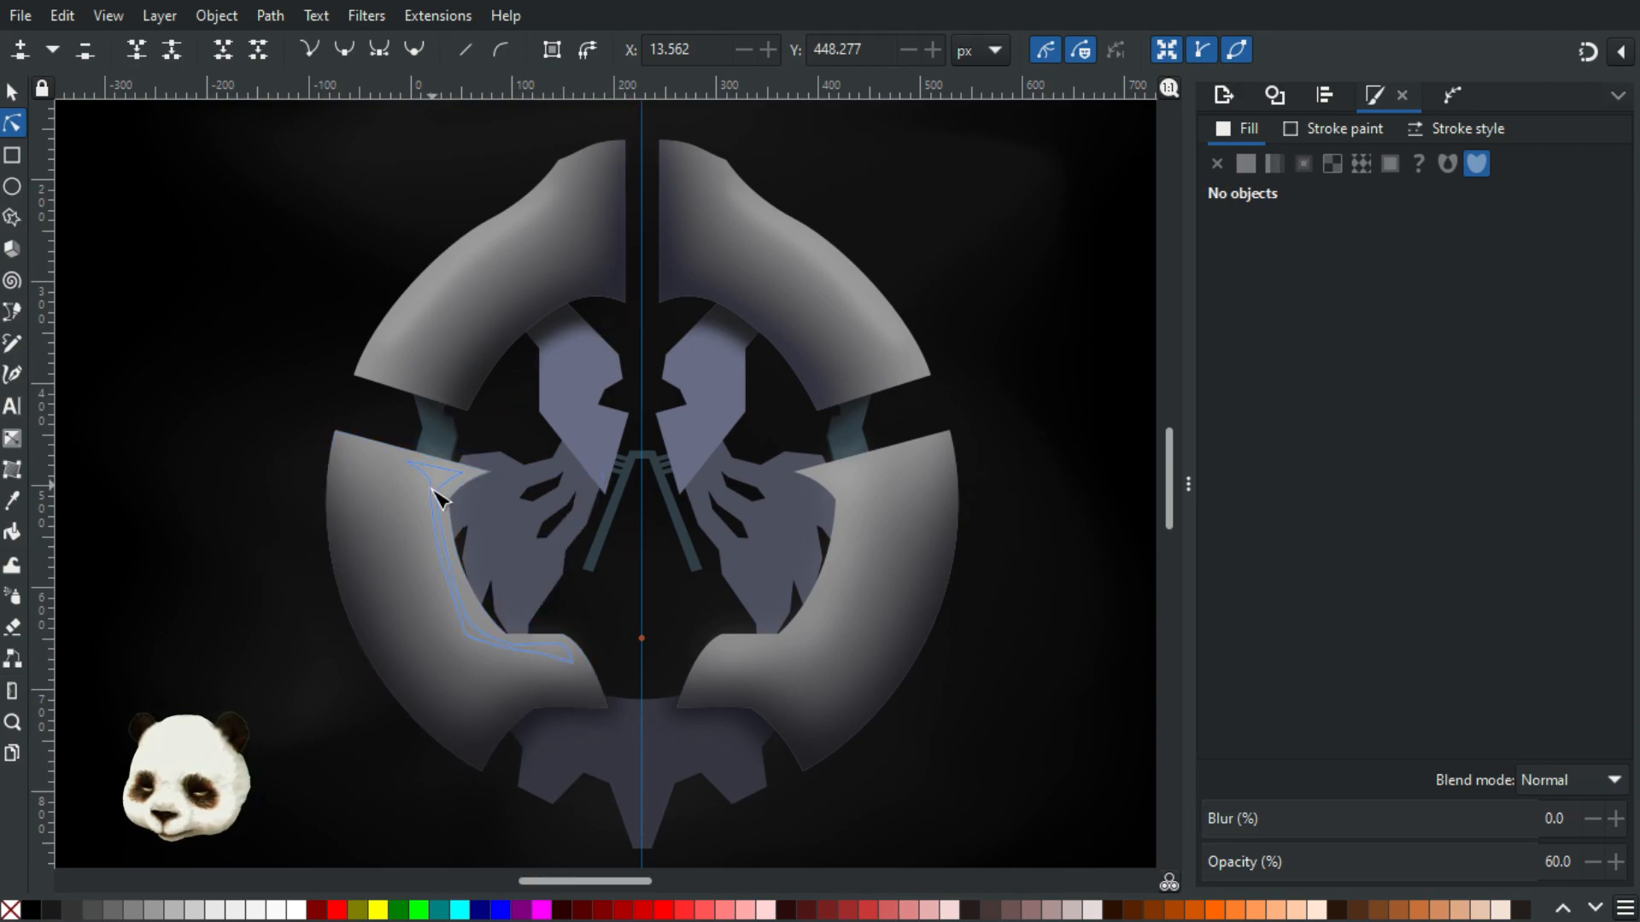
{"action": "left_click", "coordinate": [437, 494]}
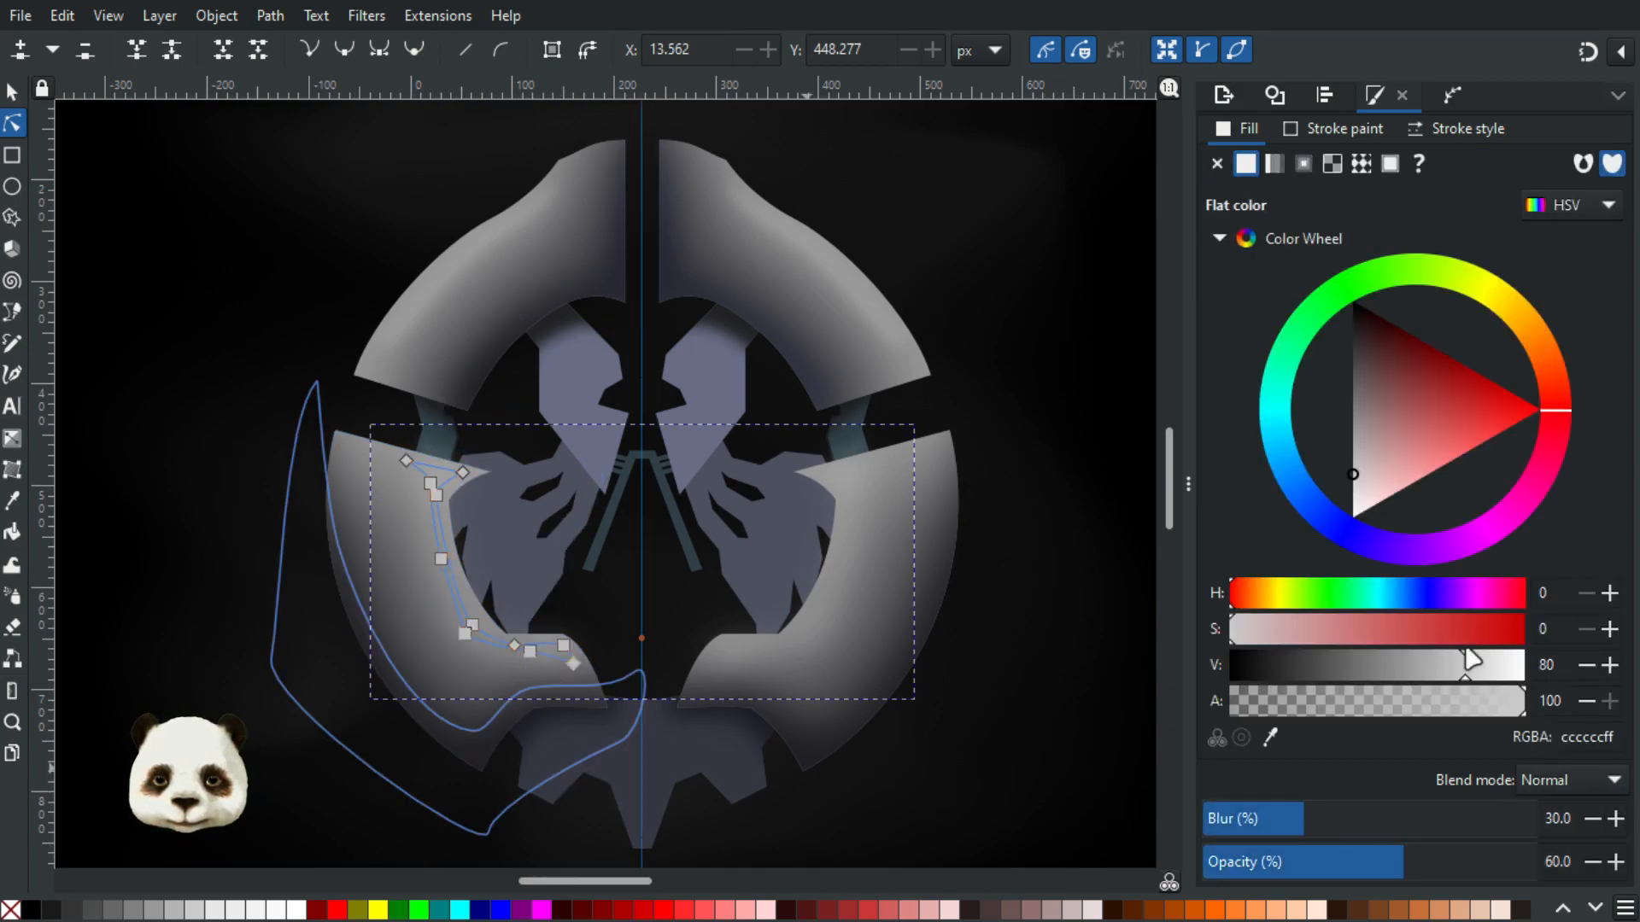
{"action": "left_click", "coordinate": [1487, 678]}
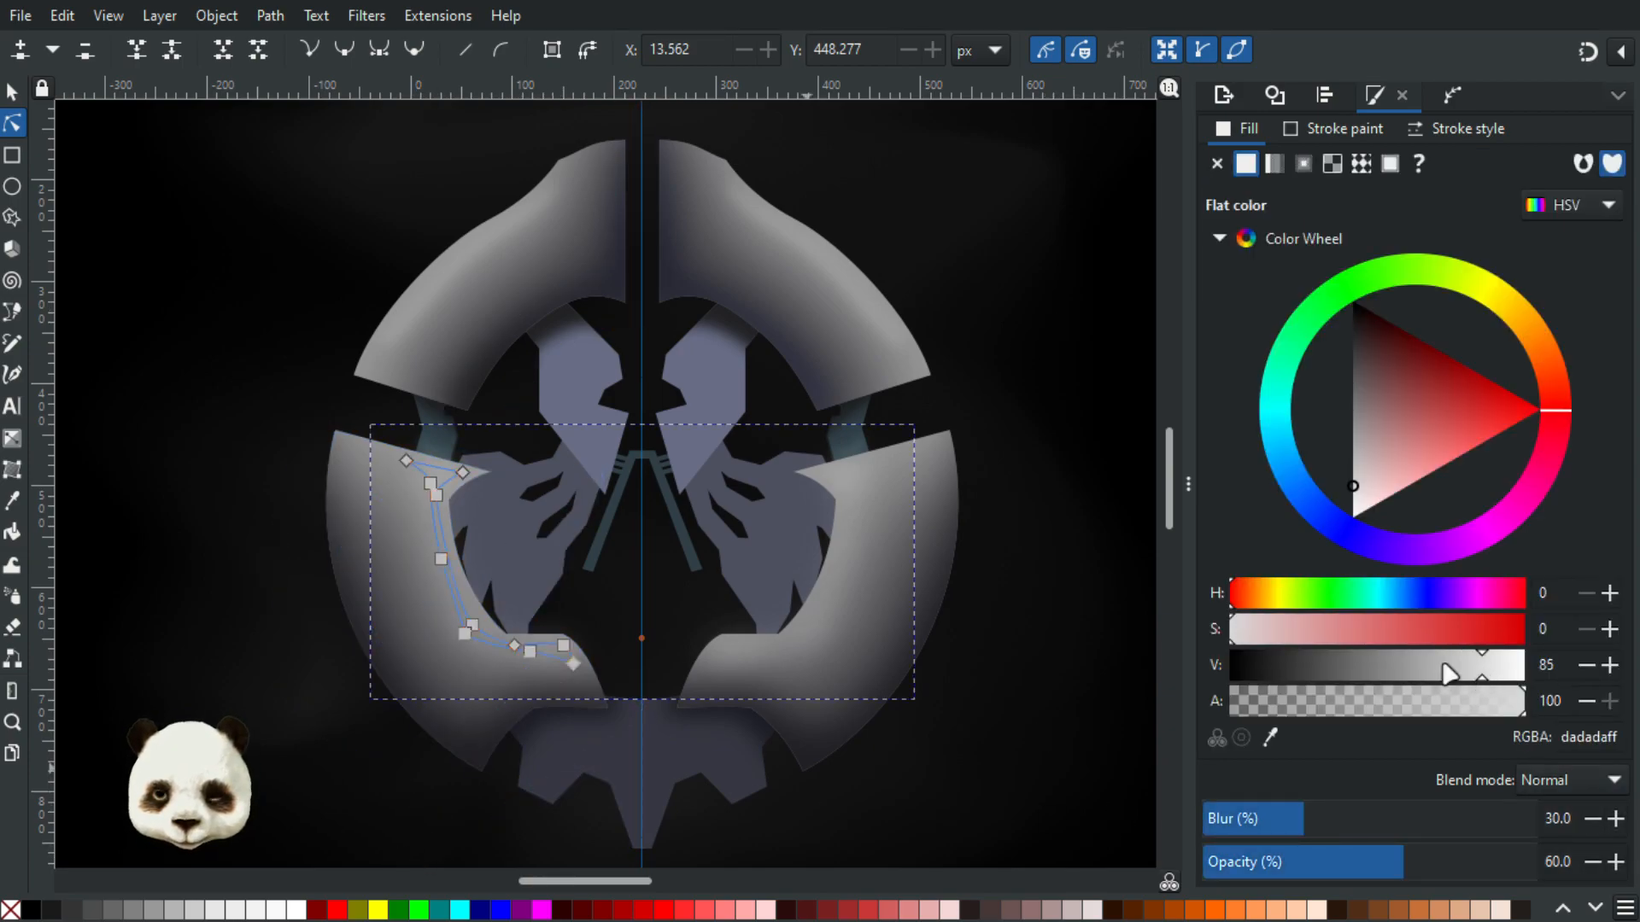
{"action": "left_click", "coordinate": [1100, 491]}
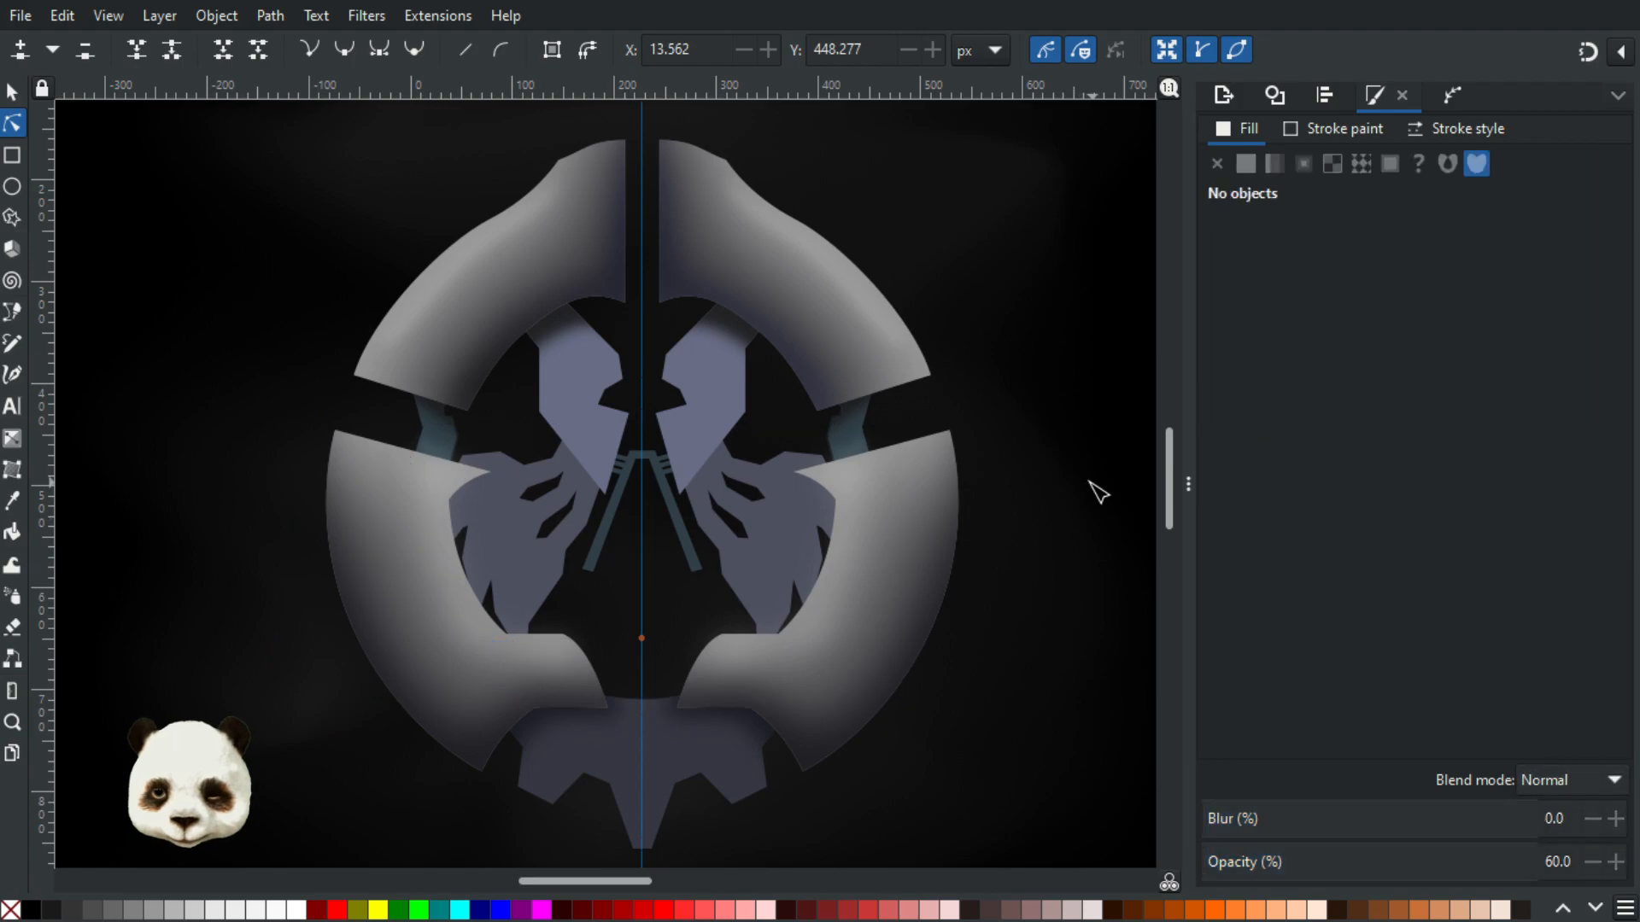
Set the lower ring segment highlight's opacity to 70% with its blur at 30%, and deselect it
{"action": "left_click", "coordinate": [437, 486]}
{"action": "mouse_move", "coordinate": [1290, 818]}
{"action": "left_mouse_down"}
{"action": "mouse_move", "coordinate": [1269, 822]}
{"action": "mouse_move", "coordinate": [1295, 817]}
{"action": "left_mouse_up"}
{"action": "left_click_drag", "start_coordinate": [1388, 882], "coordinate": [1437, 863]}
{"action": "left_click", "coordinate": [959, 552]}
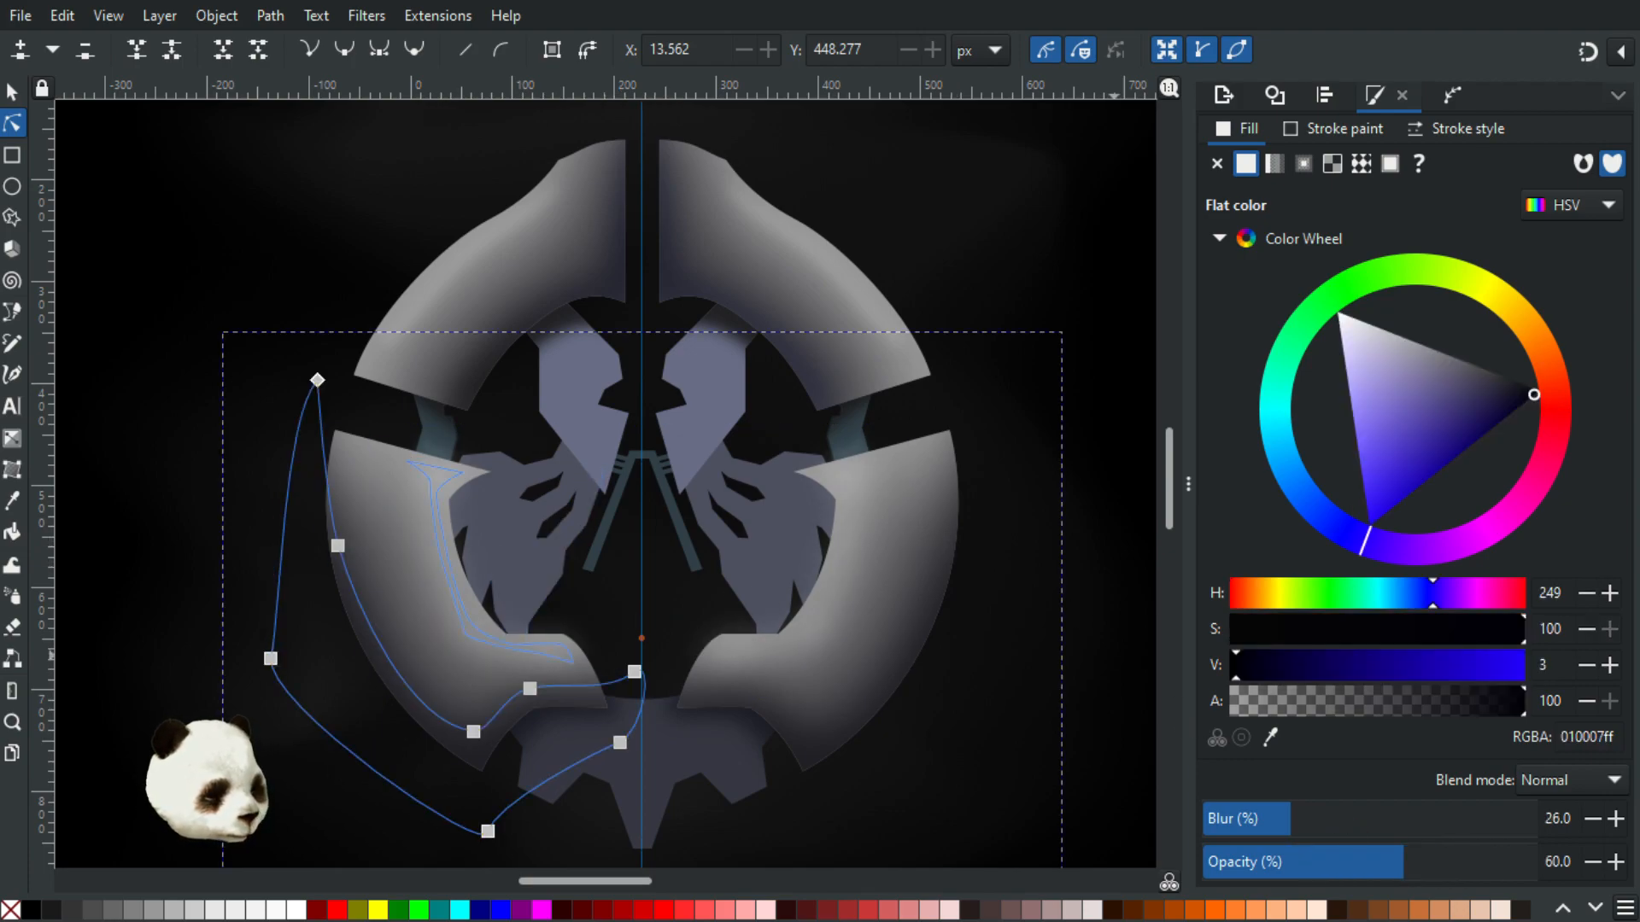
{"action": "left_click", "coordinate": [841, 556]}
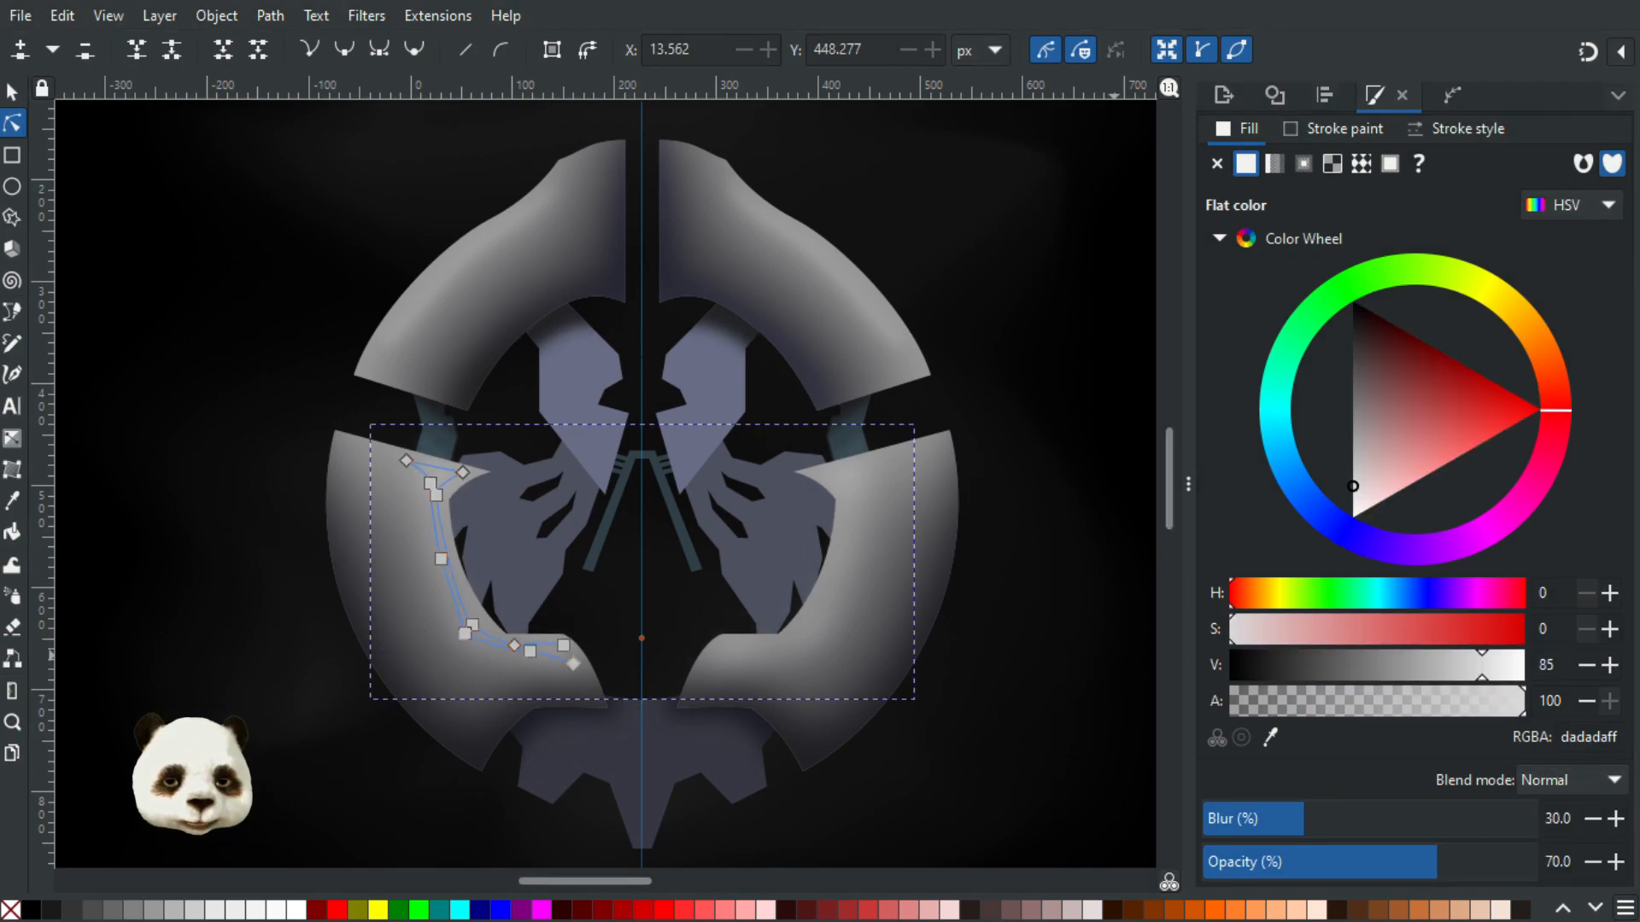
{"action": "left_click", "coordinate": [1025, 504]}
{"action": "scroll", "coordinate": [1016, 535], "scroll_direction": "down", "scroll_amount": 3}
{"action": "scroll", "coordinate": [1013, 562], "scroll_direction": "up", "scroll_amount": 2}
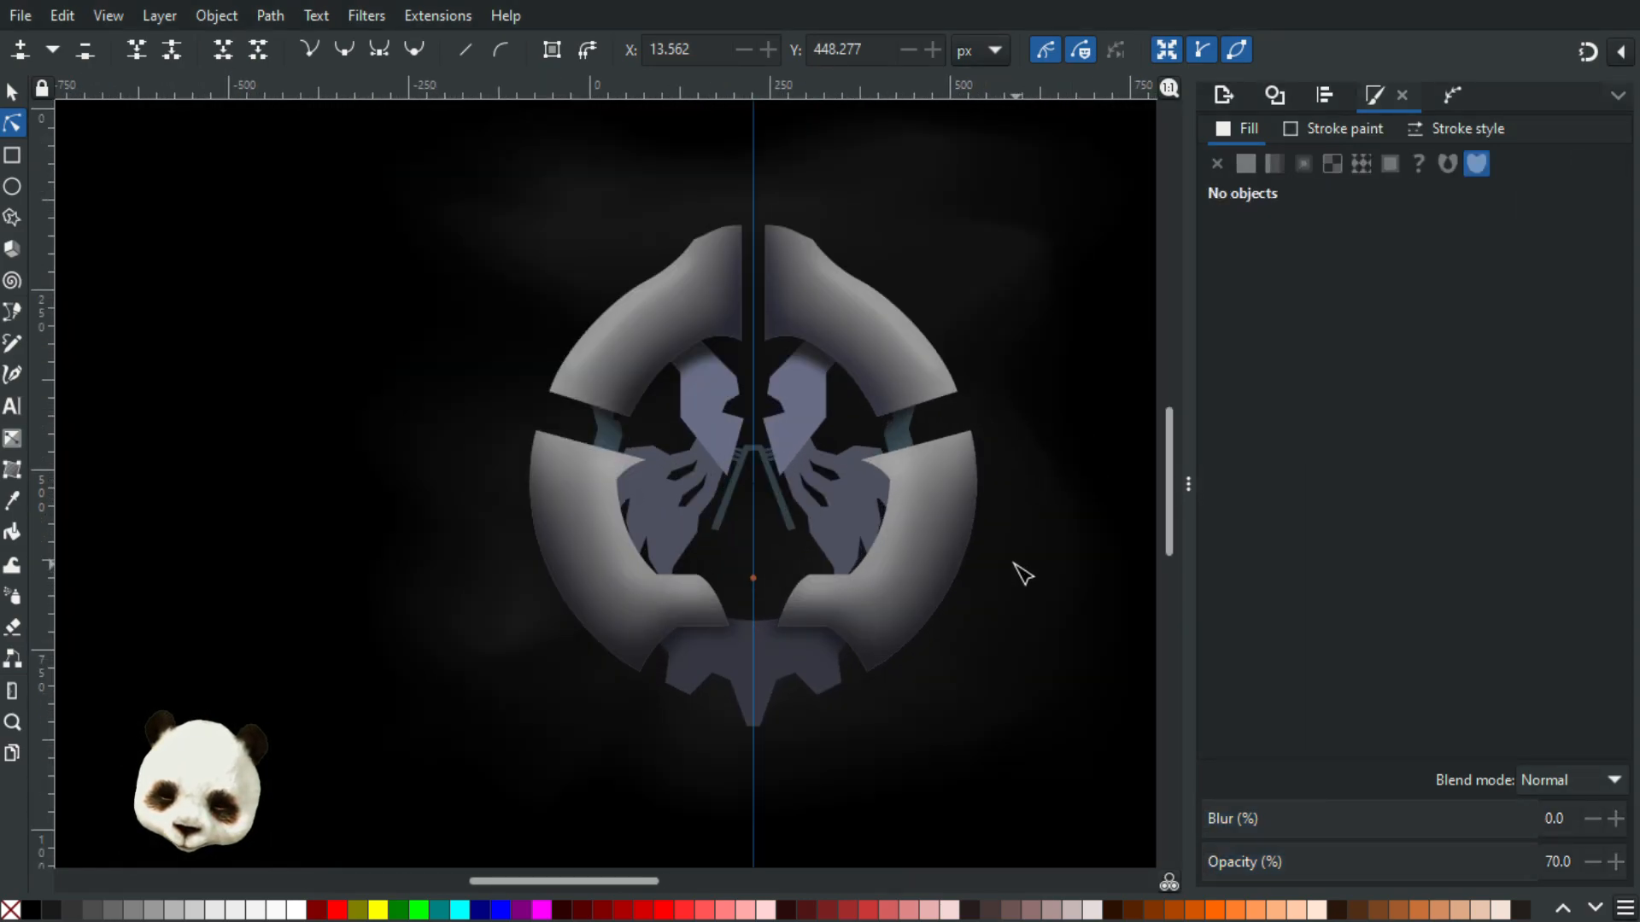
{"action": "scroll", "coordinate": [1017, 610], "scroll_direction": "up", "scroll_amount": 2}
{"action": "scroll", "coordinate": [1017, 611], "scroll_direction": "down", "scroll_amount": 2}
{"action": "scroll", "coordinate": [1003, 568], "scroll_direction": "up", "scroll_amount": 2}
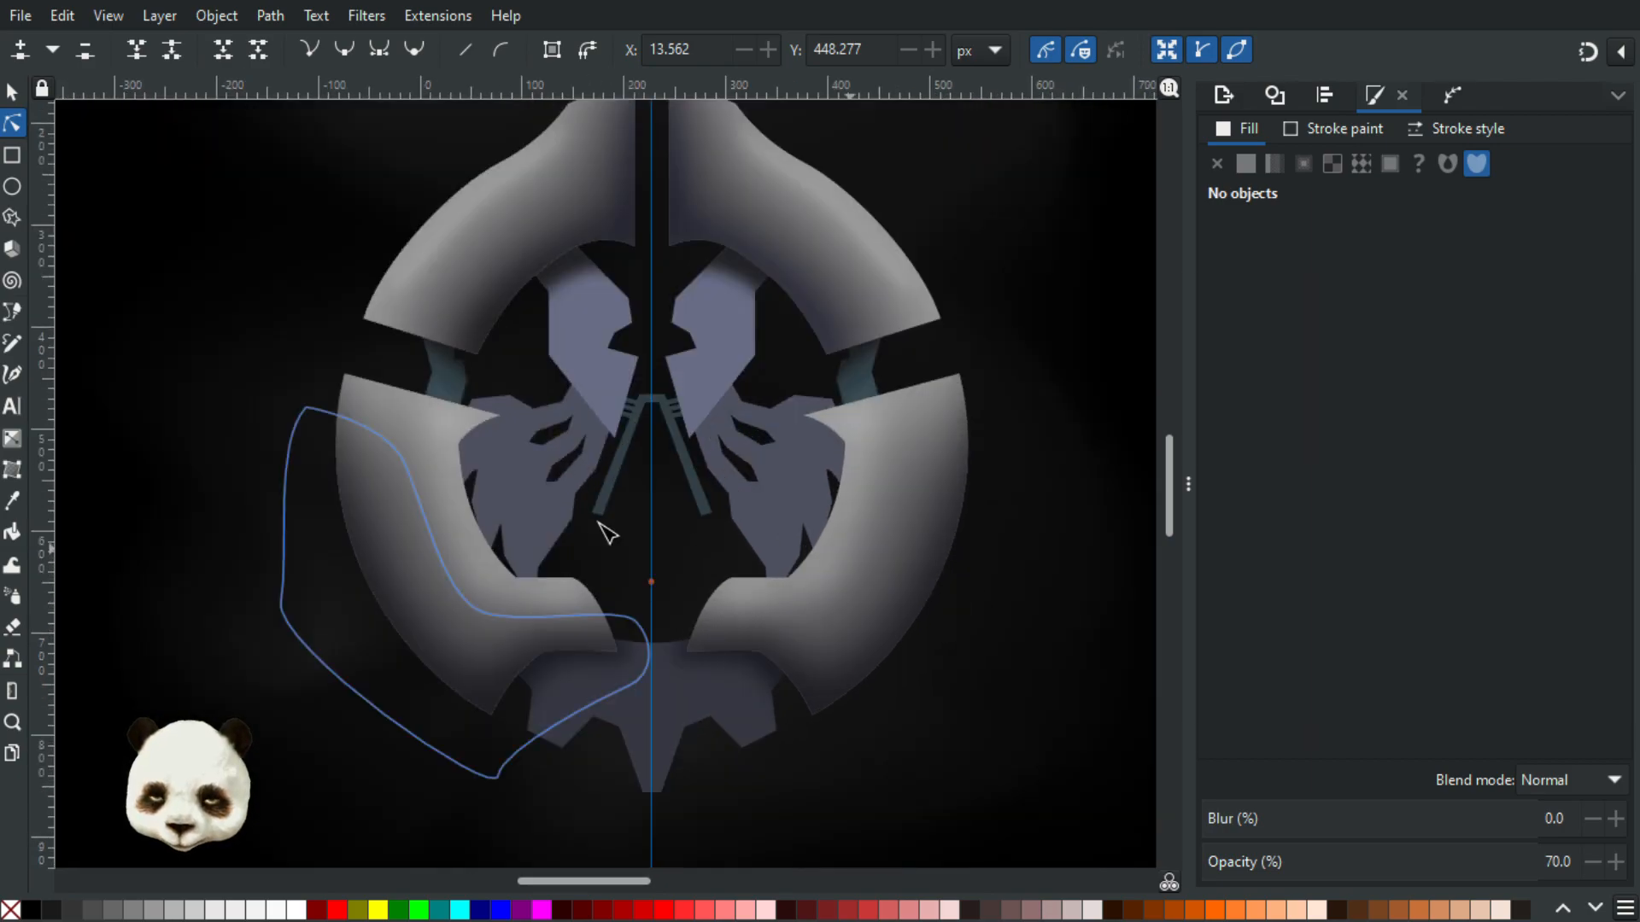
Select the lower ring segment highlight and compare 80% opacity against 70%, keeping 70%
{"action": "left_click", "coordinate": [425, 439]}
{"action": "scroll", "coordinate": [418, 439], "scroll_direction": "up", "scroll_amount": 3}
{"action": "left_click", "coordinate": [483, 408]}
{"action": "left_click_drag", "start_coordinate": [482, 405], "coordinate": [481, 405]}
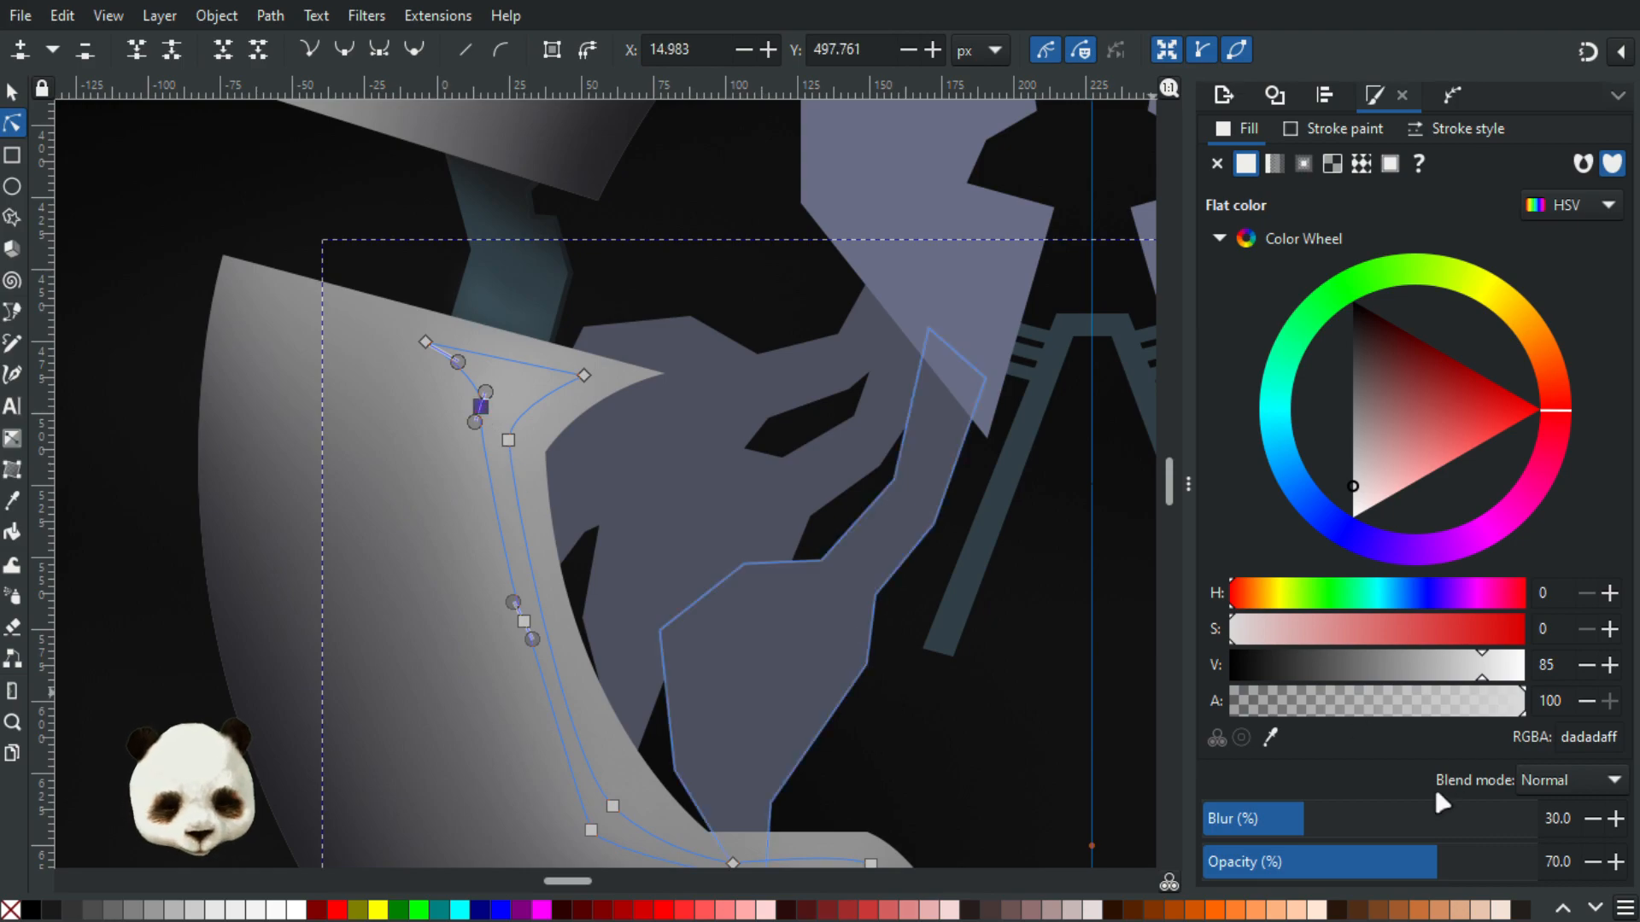
{"action": "left_click", "coordinate": [1468, 865]}
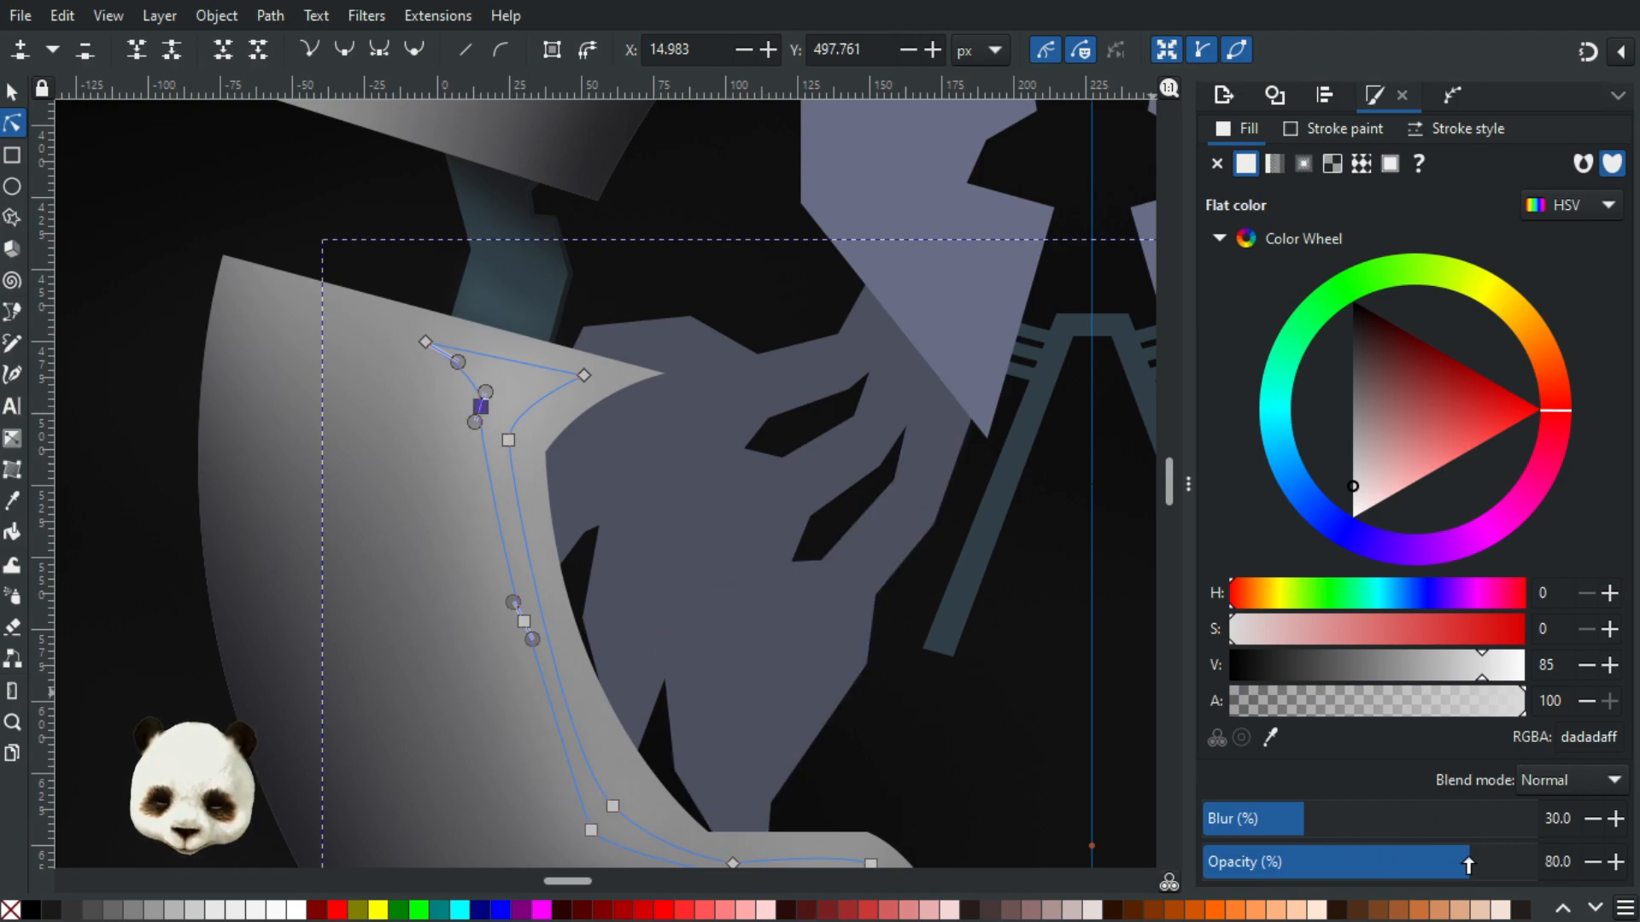
{"action": "left_click", "coordinate": [1446, 871]}
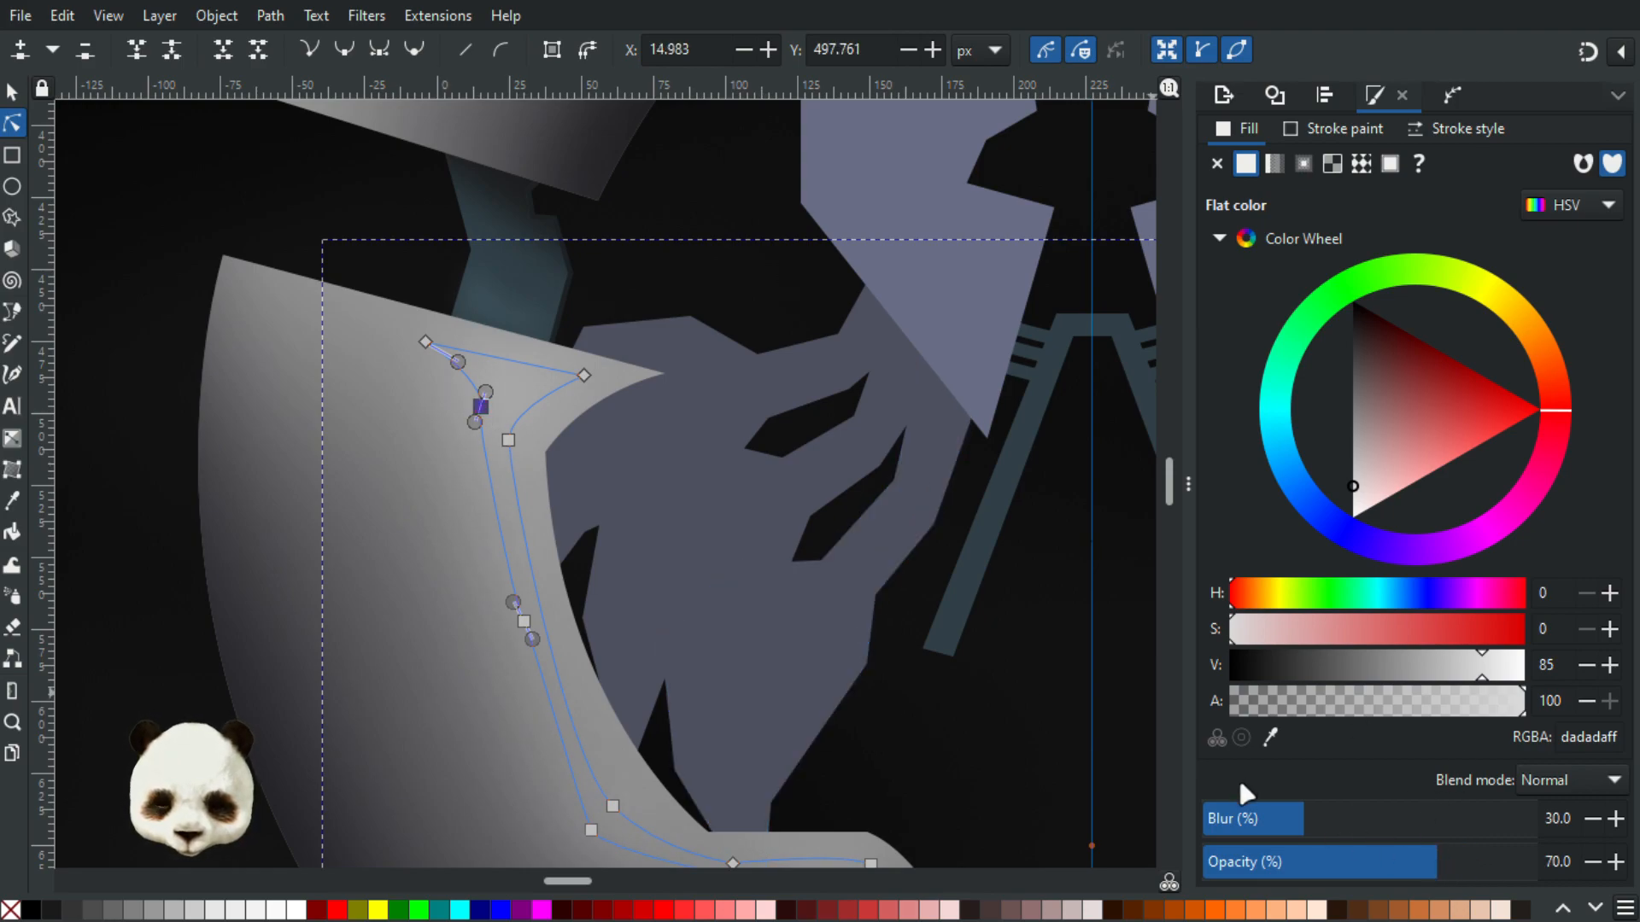
Set the highlight's blur to 20% and, after trying 50% opacity, lower its opacity to 20%
{"action": "left_click", "coordinate": [1271, 827]}
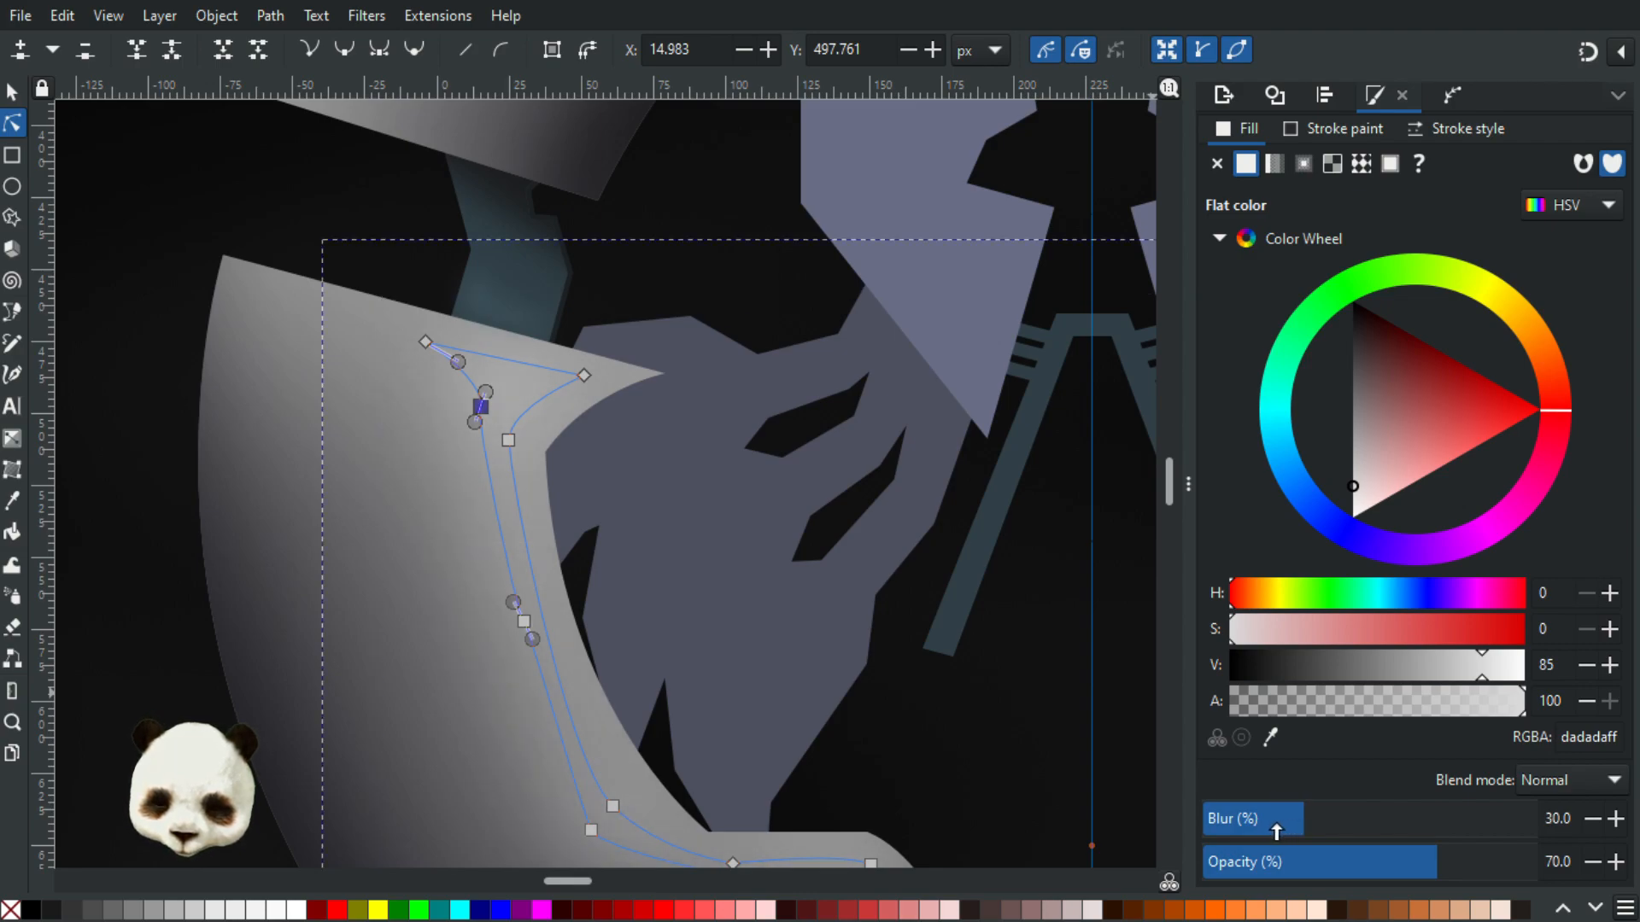
{"action": "left_click", "coordinate": [1364, 866]}
{"action": "key", "text": "Escape"}
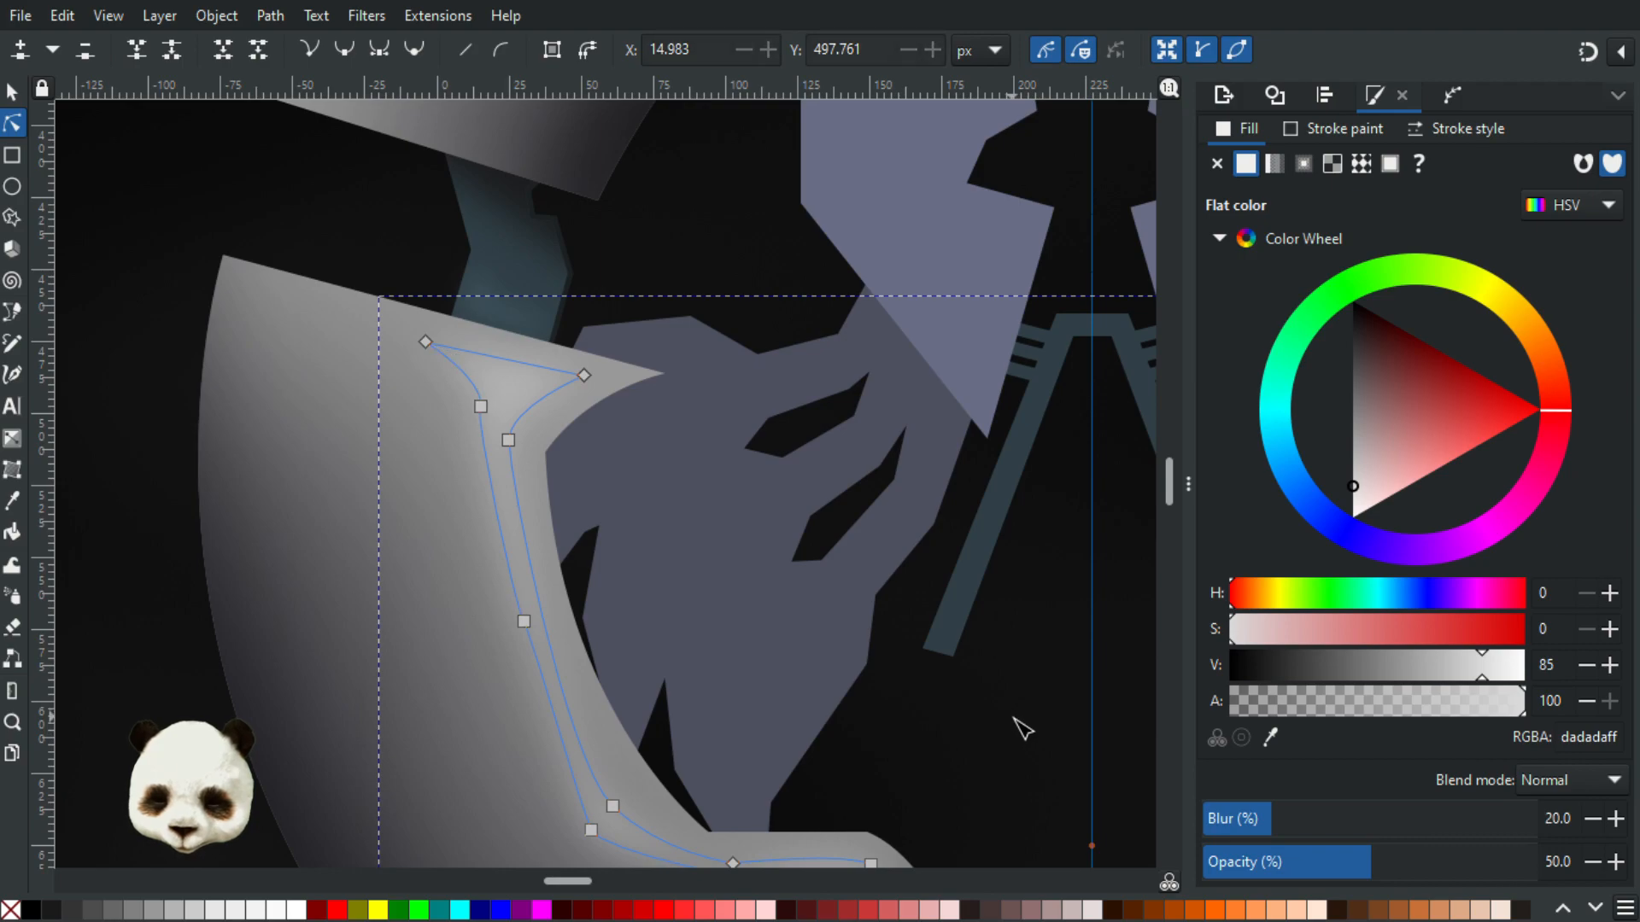
{"action": "key", "text": "Escape"}
{"action": "scroll", "coordinate": [1028, 721], "scroll_direction": "down", "scroll_amount": 4}
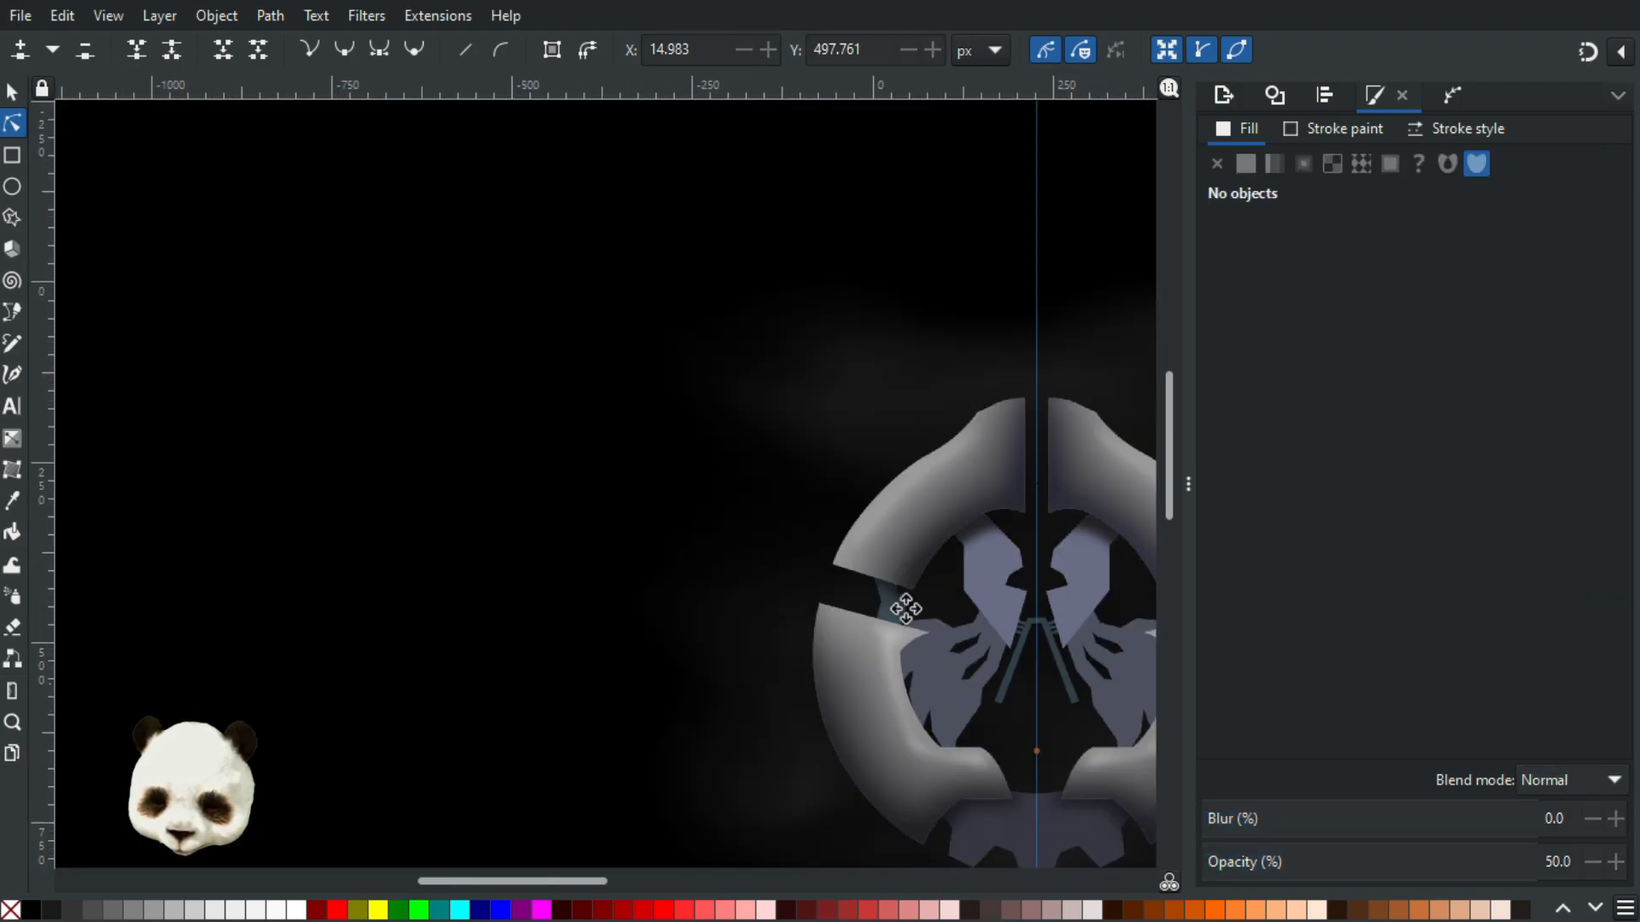
{"action": "left_click", "coordinate": [766, 544]}
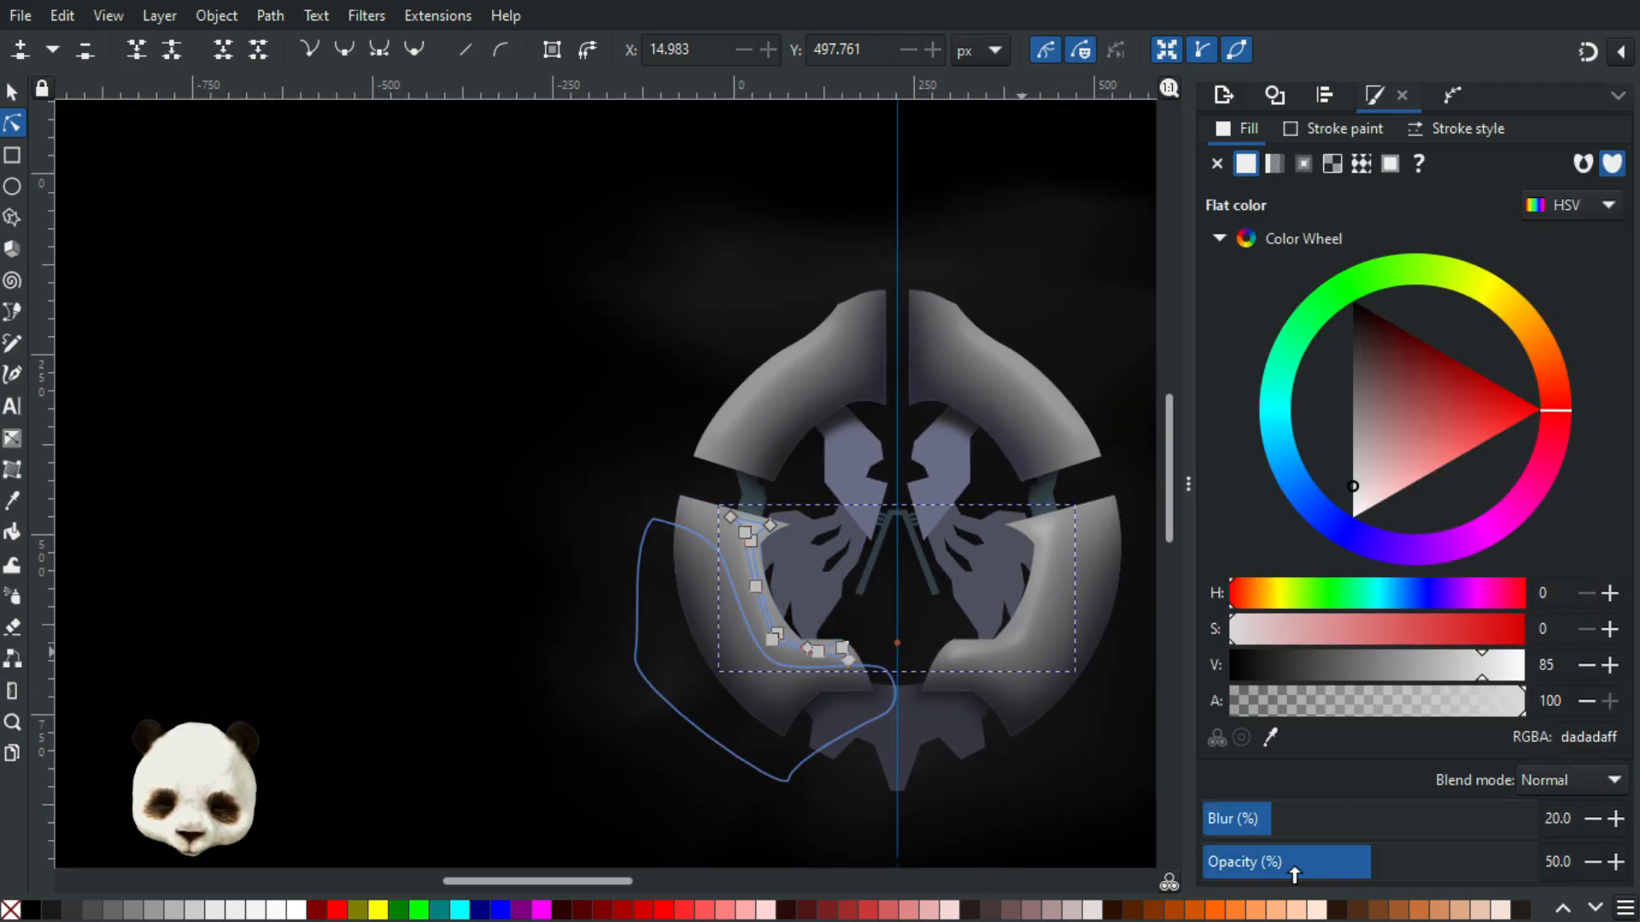
{"action": "left_click", "coordinate": [1283, 862]}
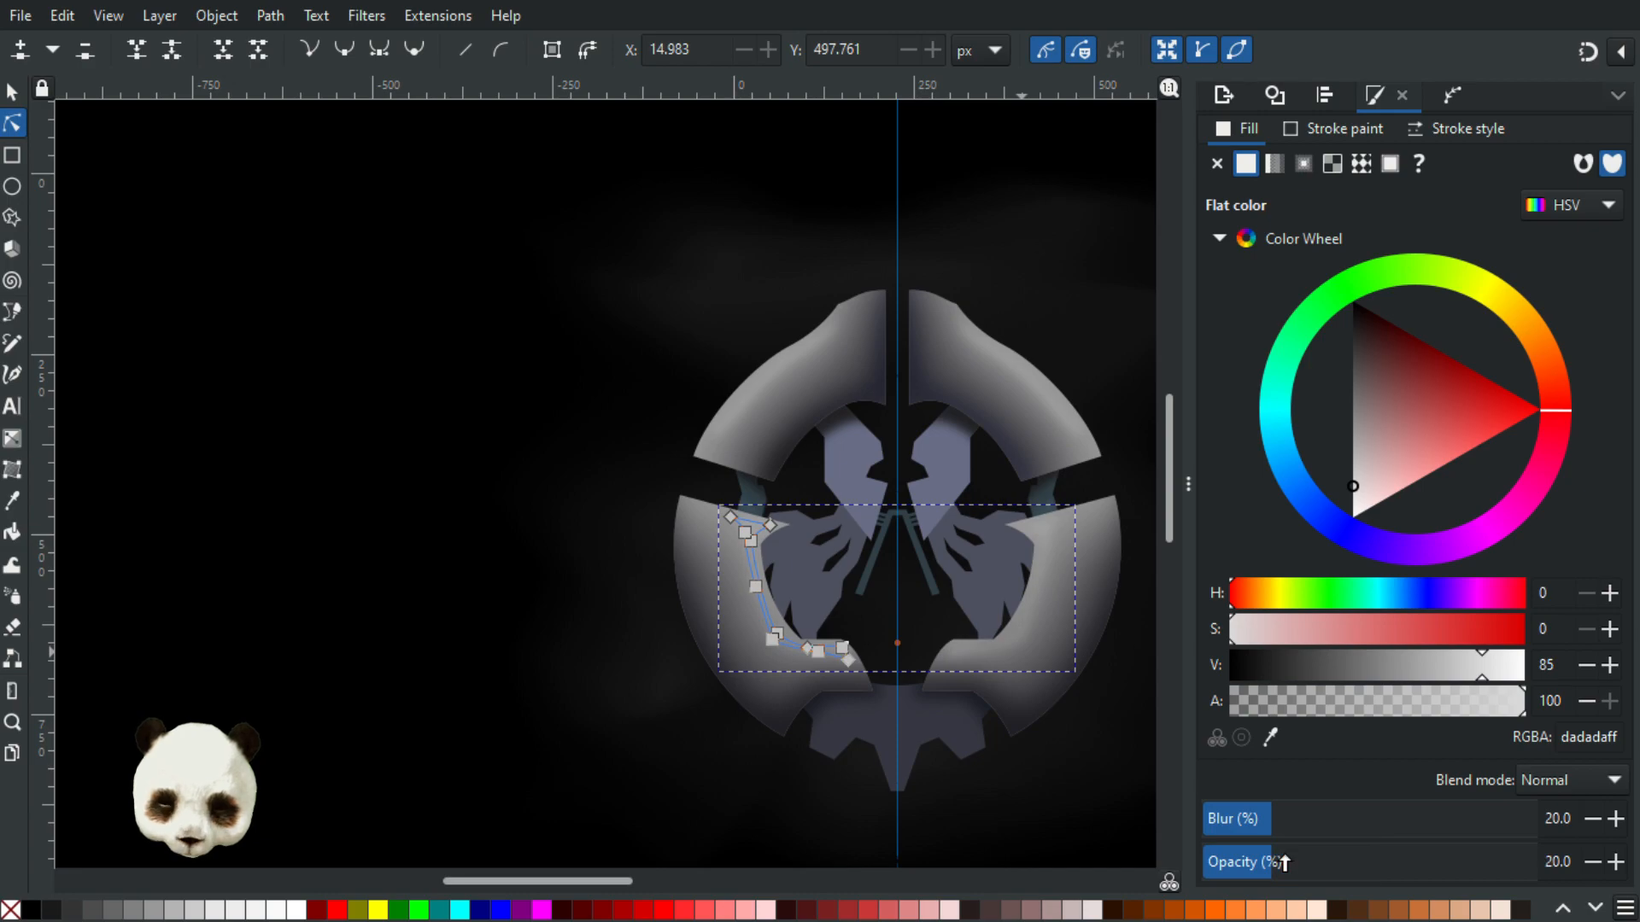
{"action": "left_click", "coordinate": [1127, 431]}
Move the highlight's two lower corner nodes closer to the bend in the ring segment's inner edge and deselect the shape
{"action": "scroll", "coordinate": [759, 645], "scroll_direction": "up", "scroll_amount": 3}
{"action": "scroll", "coordinate": [908, 642], "scroll_direction": "up", "scroll_amount": 3}
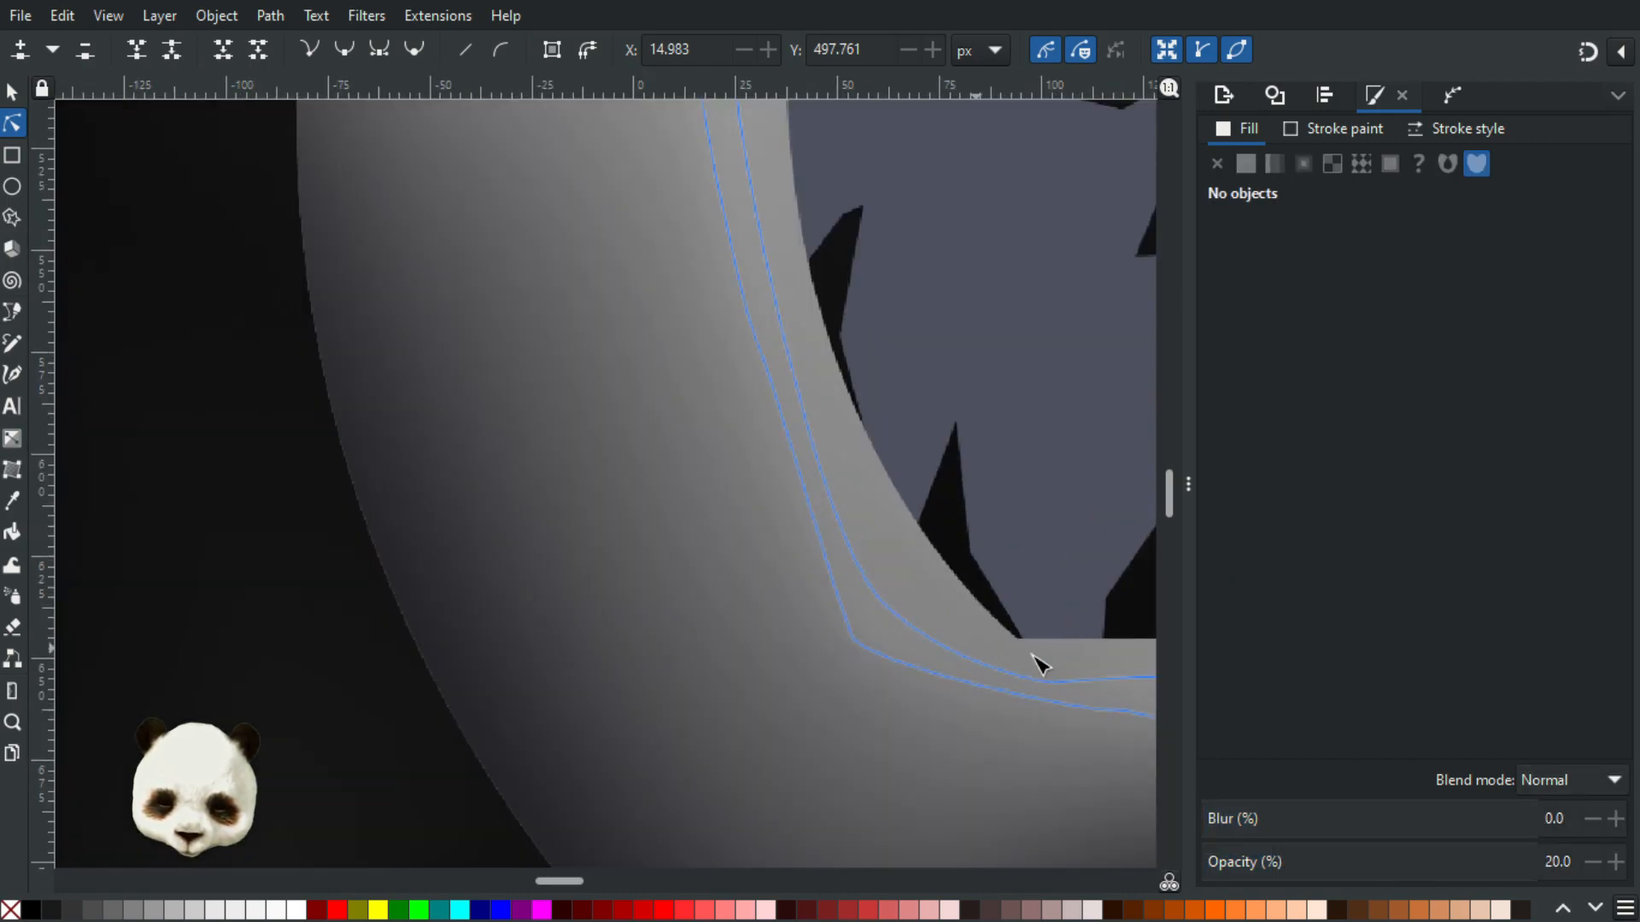
{"action": "left_click", "coordinate": [854, 616]}
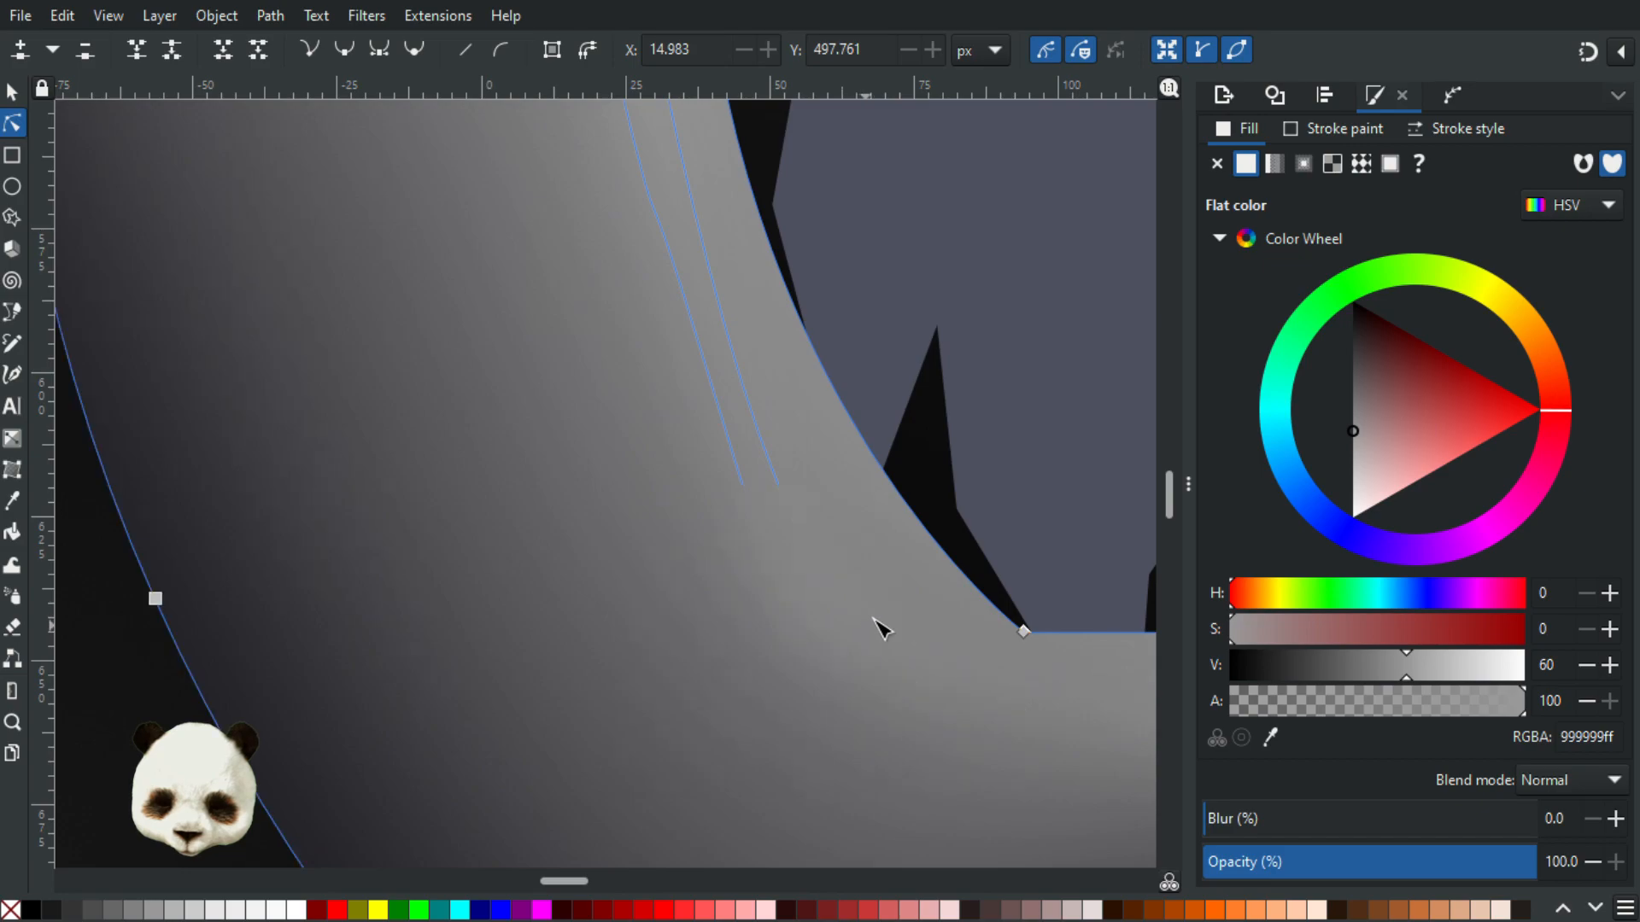
{"action": "left_click", "coordinate": [873, 623]}
{"action": "left_click", "coordinate": [836, 585]}
{"action": "left_click_drag", "start_coordinate": [878, 604], "coordinate": [930, 627]}
{"action": "left_click_drag", "start_coordinate": [791, 631], "coordinate": [927, 701]}
{"action": "left_click_drag", "start_coordinate": [901, 680], "coordinate": [902, 683]}
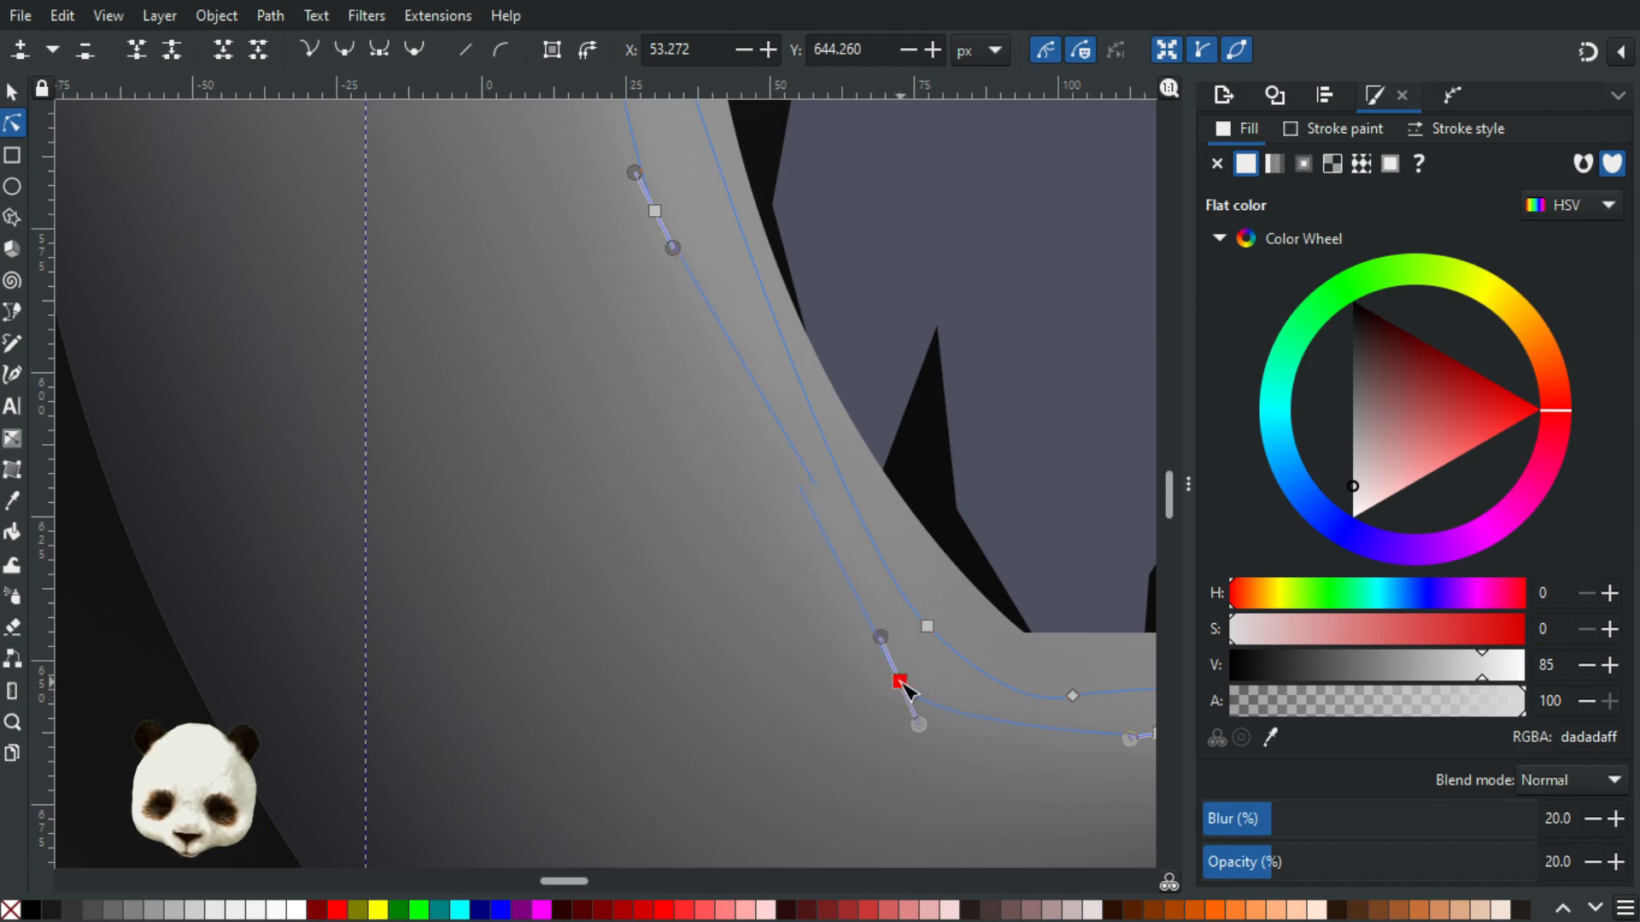
{"action": "left_click", "coordinate": [902, 652]}
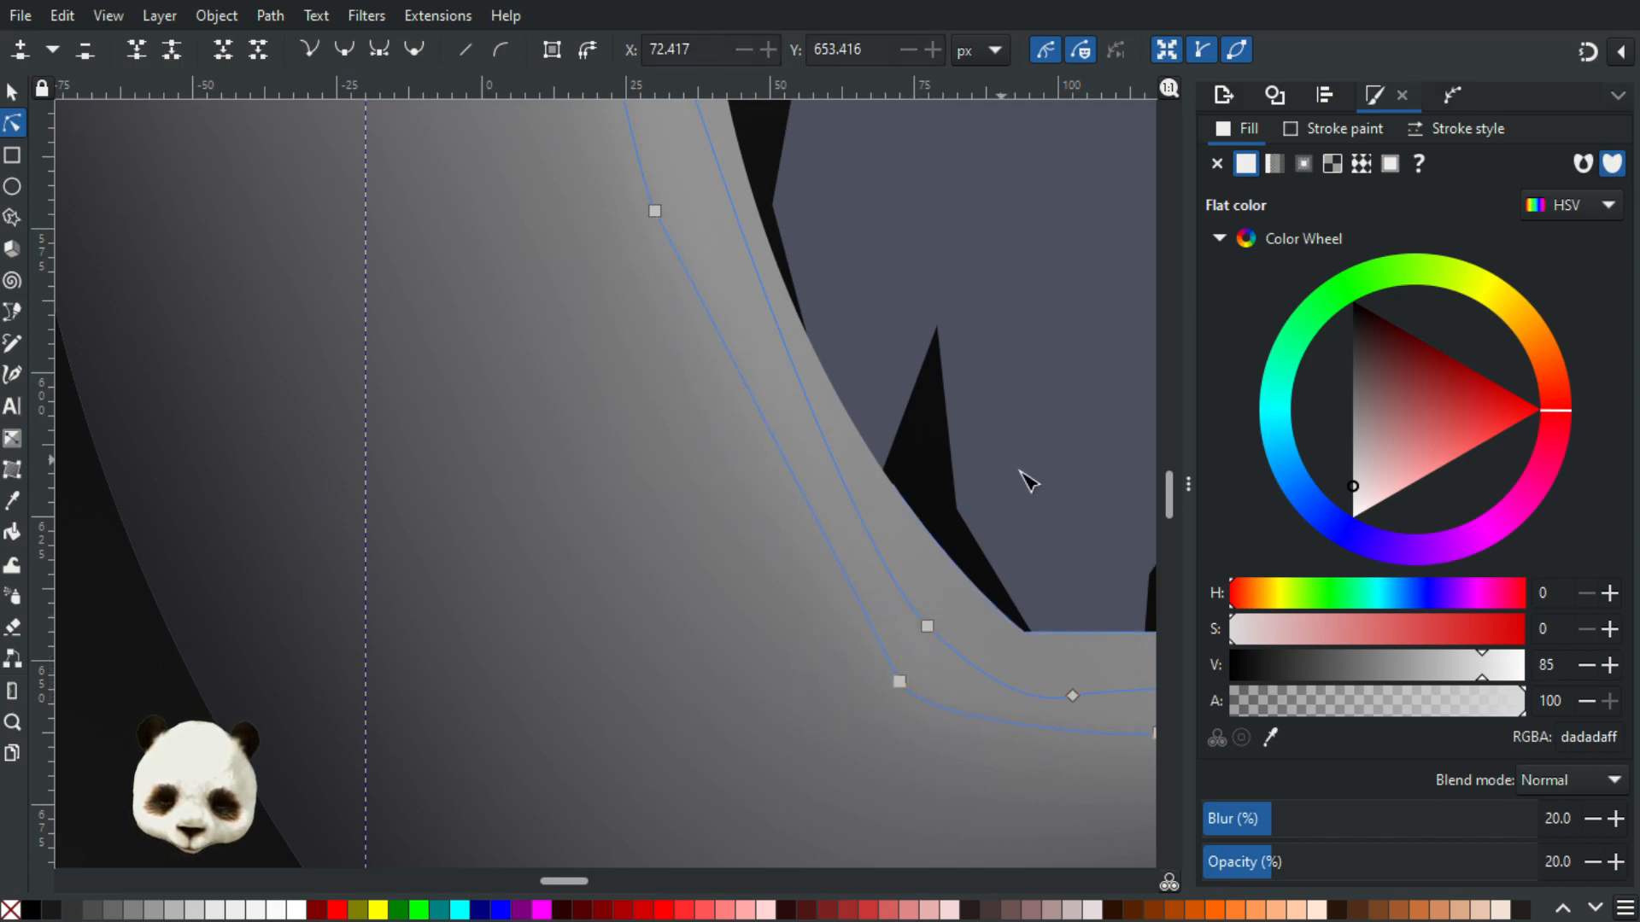
{"action": "scroll", "coordinate": [1010, 467], "scroll_direction": "down", "scroll_amount": 3}
{"action": "left_click", "coordinate": [499, 455]}
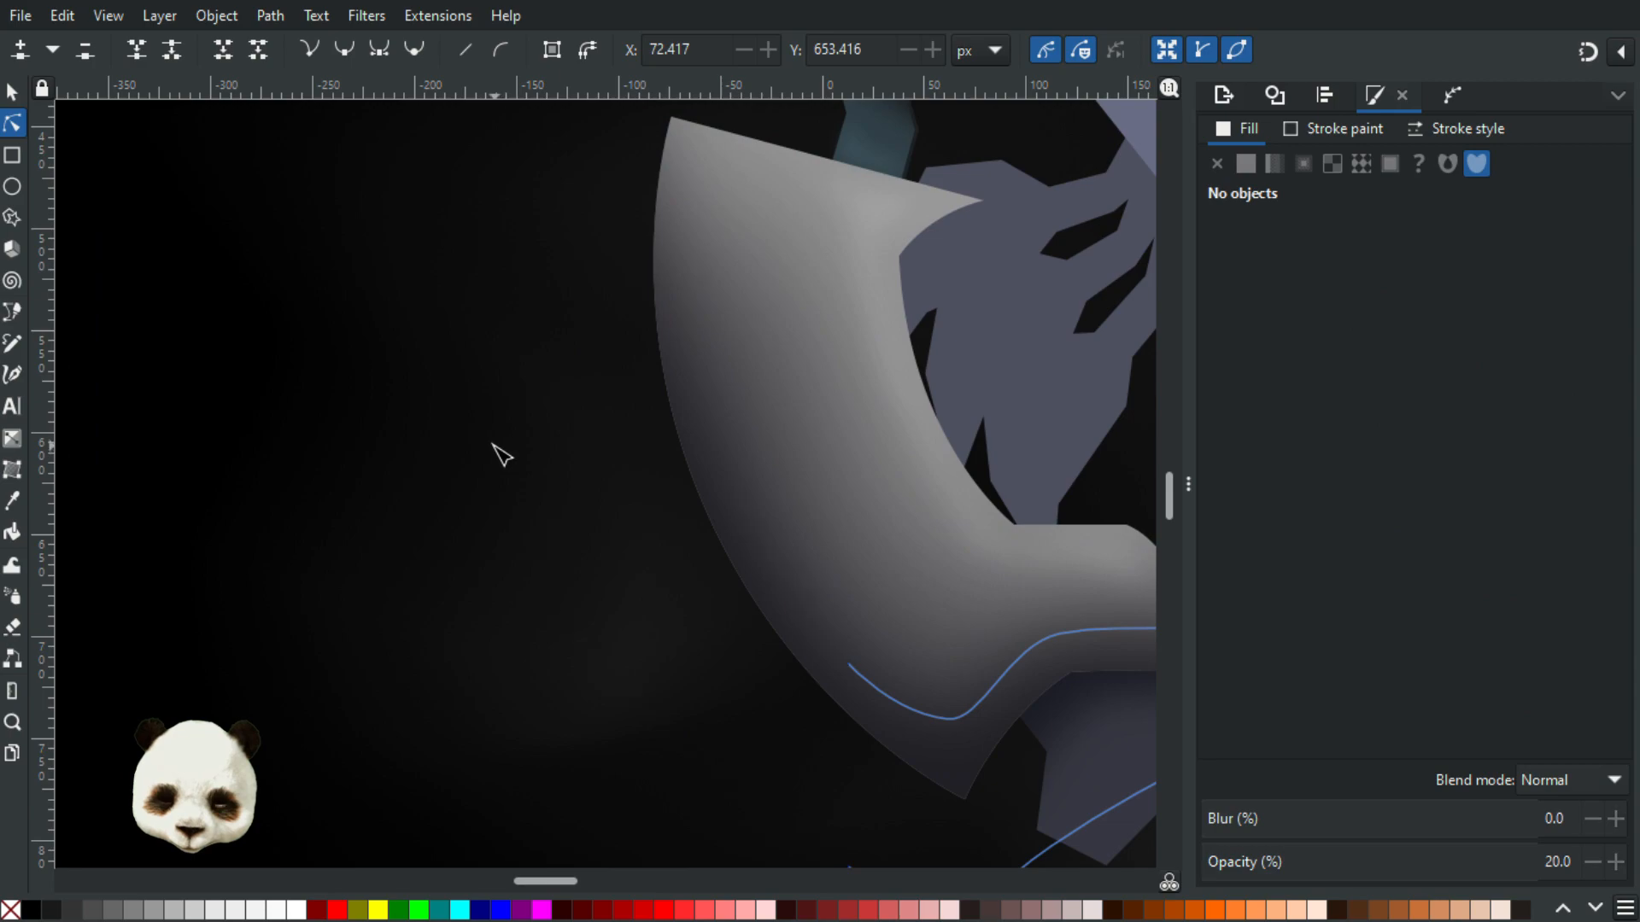
Select the three overlapping dark blue-grey finger-like pieces beside the left ring segment and merge them with Union
{"action": "scroll", "coordinate": [484, 462], "scroll_direction": "down", "scroll_amount": 1}
{"action": "scroll", "coordinate": [632, 452], "scroll_direction": "up", "scroll_amount": 1}
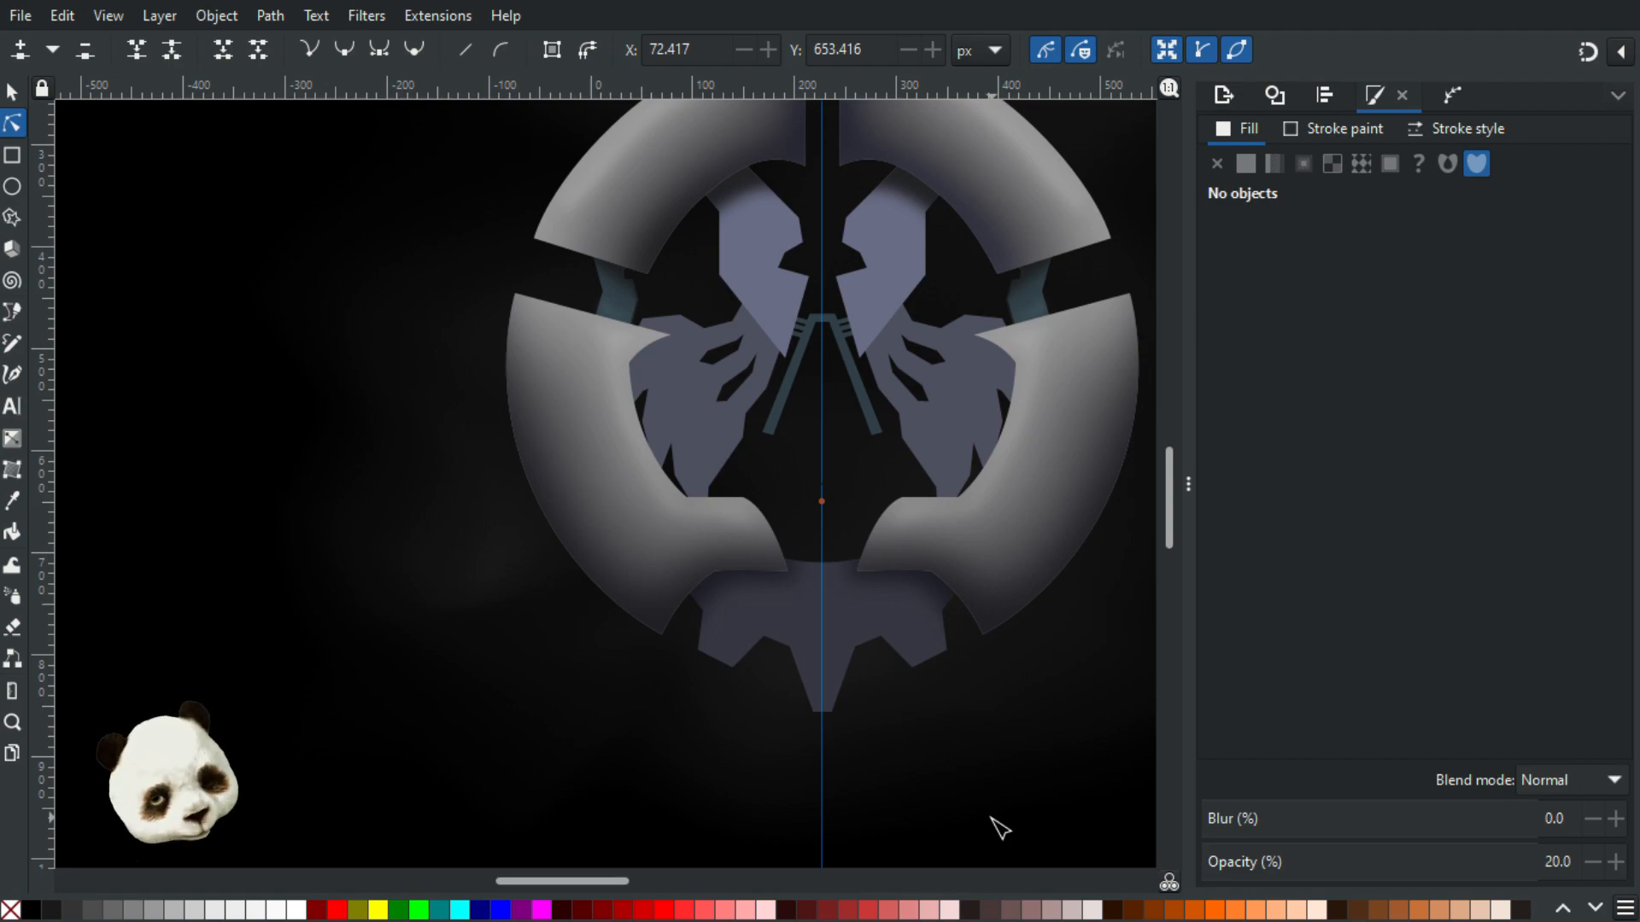
{"action": "scroll", "coordinate": [835, 322], "scroll_direction": "up", "scroll_amount": 3}
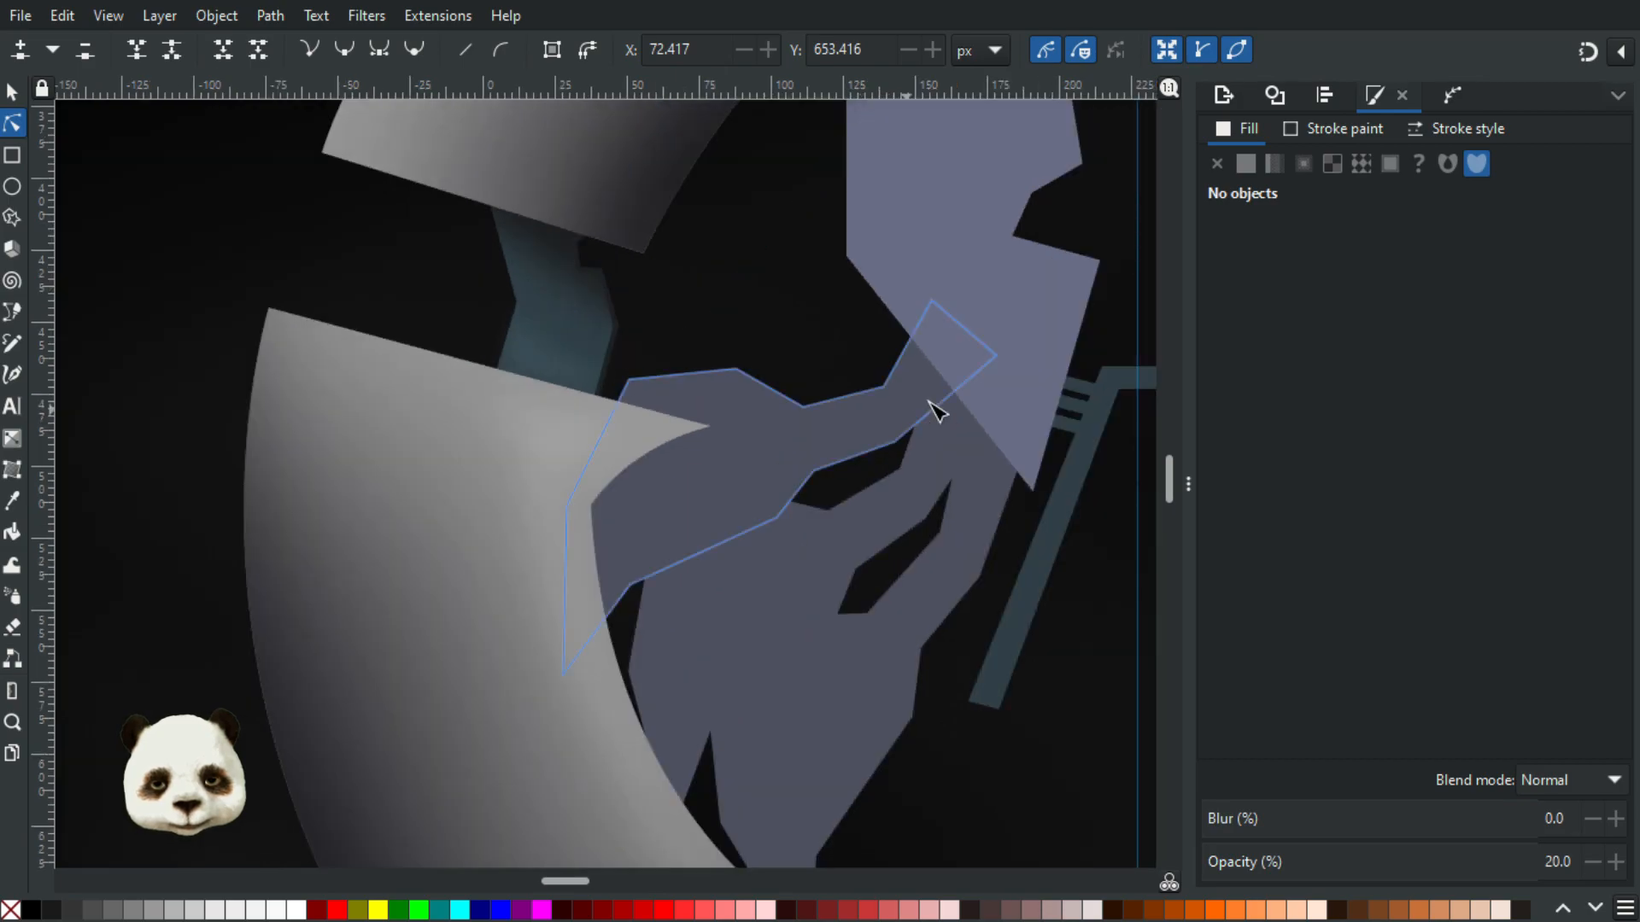
{"action": "left_click", "coordinate": [879, 439]}
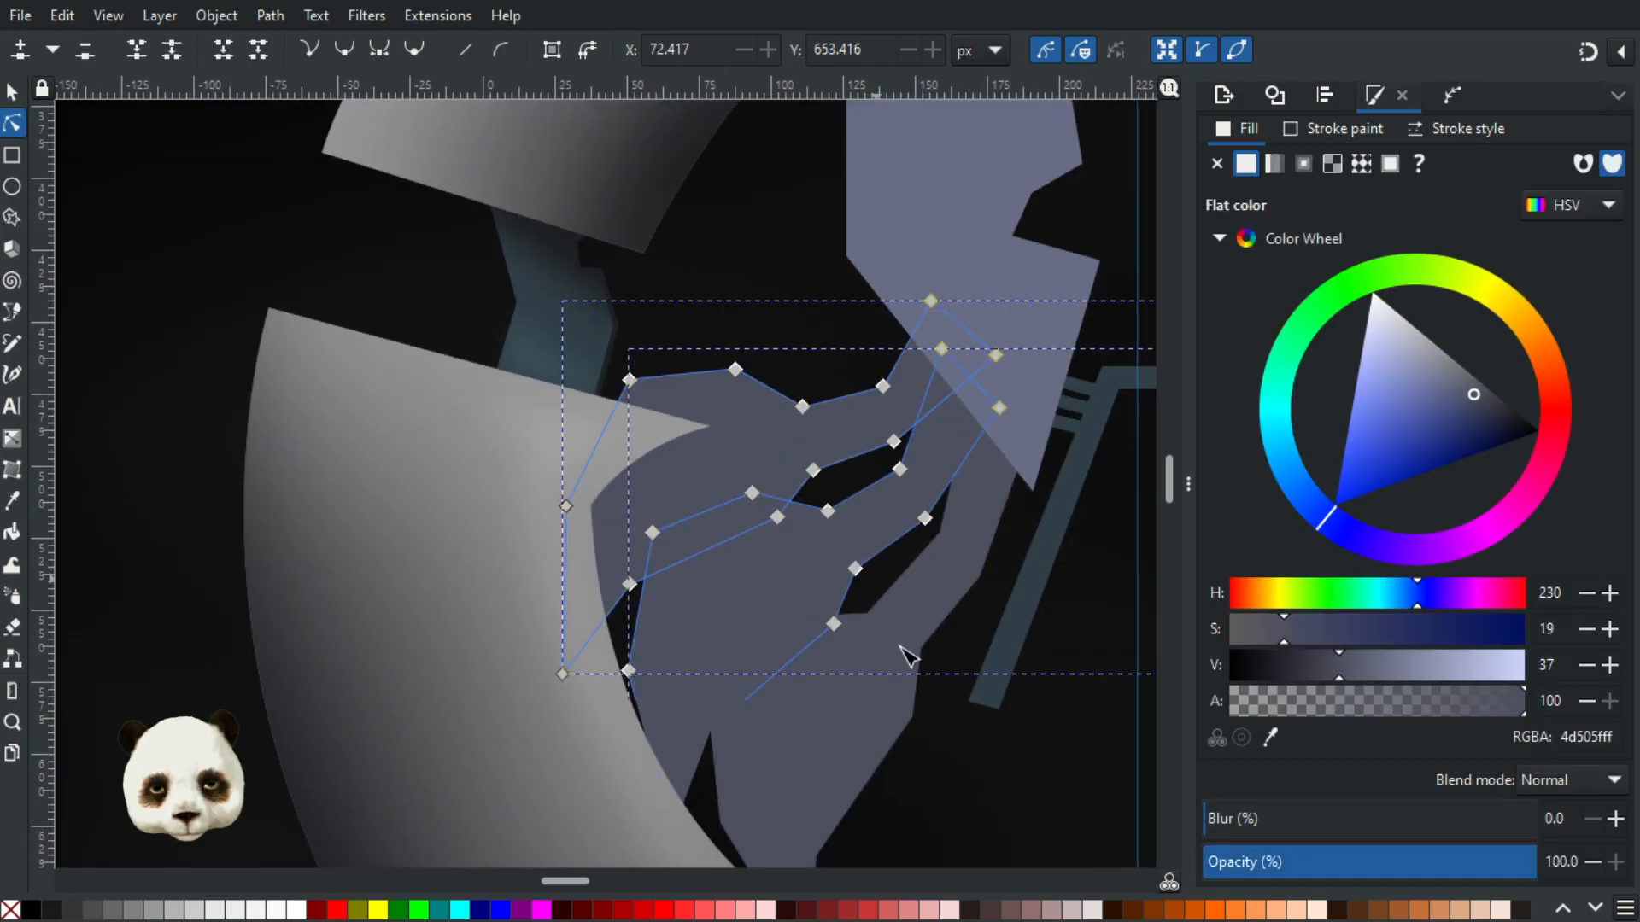
{"action": "left_click", "coordinate": [888, 676], "text": "shift"}
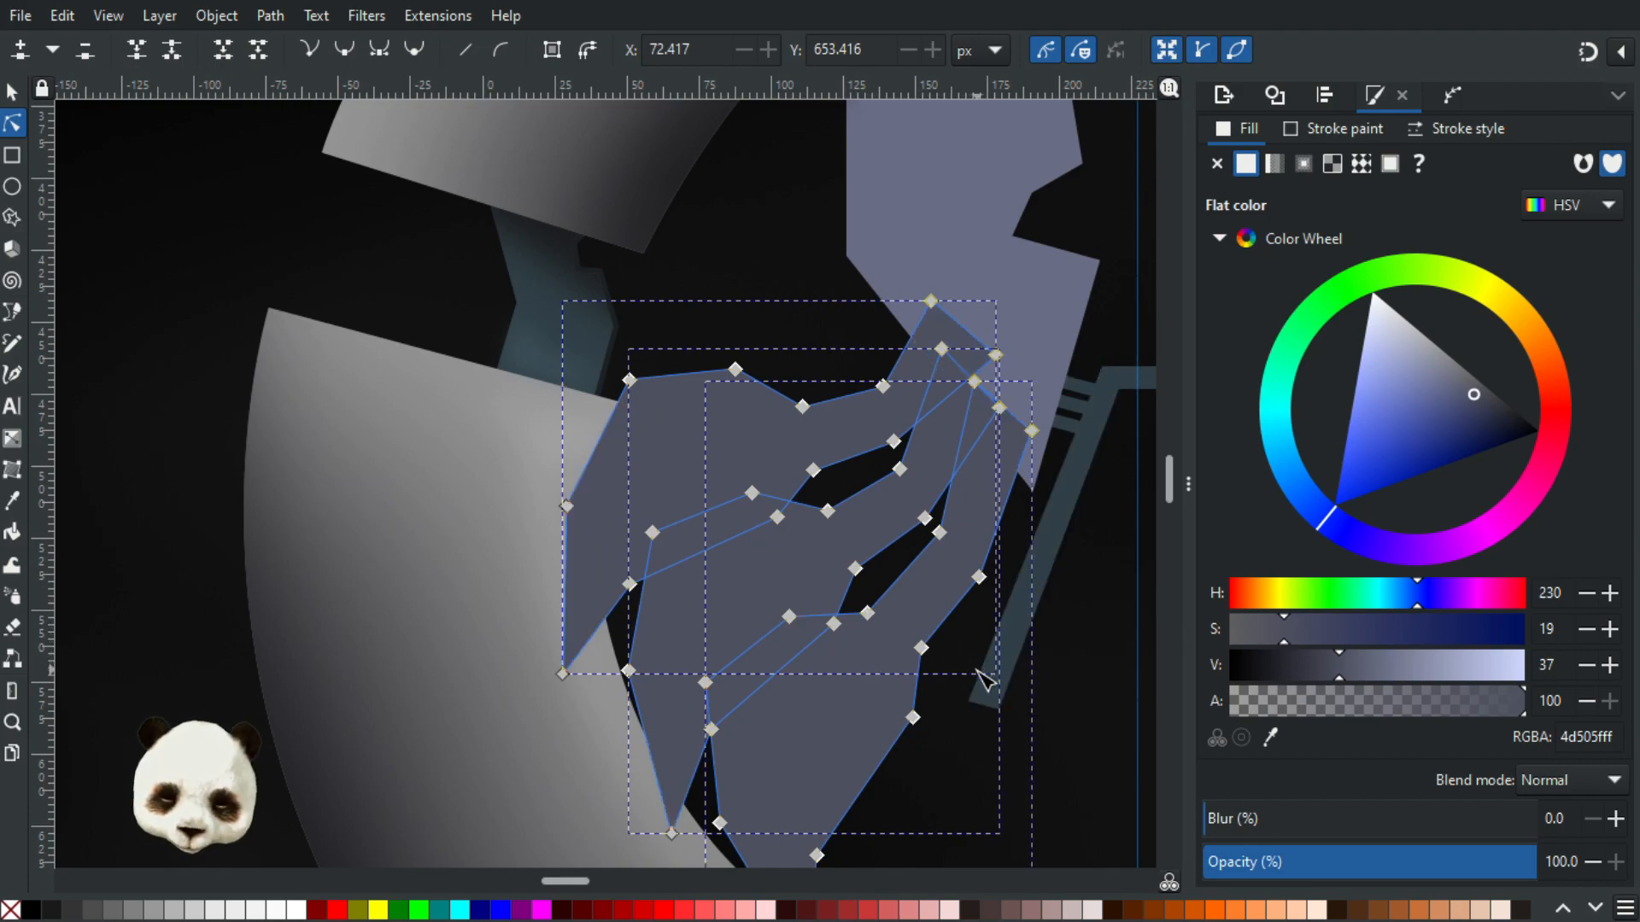
{"action": "key", "text": "ctrl+plus"}
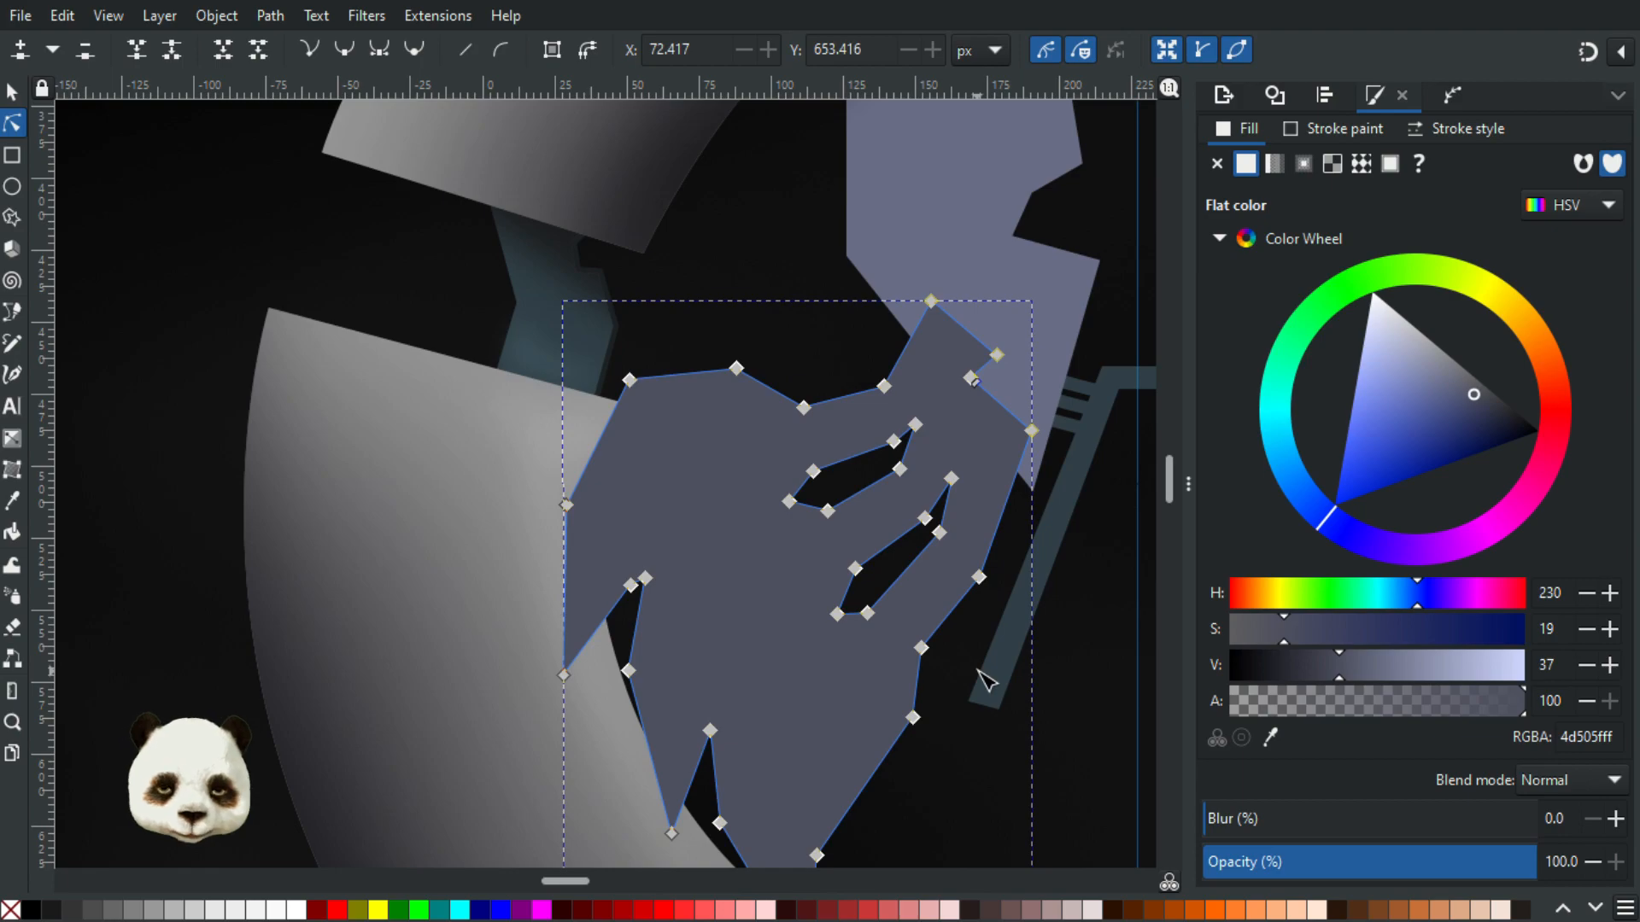
Fill the merged finger-like shape with magenta (ff00ff) and set its opacity to 50%
{"action": "left_click", "coordinate": [542, 910]}
{"action": "scroll", "coordinate": [879, 779], "scroll_direction": "down", "scroll_amount": 2}
{"action": "scroll", "coordinate": [861, 767], "scroll_direction": "right", "scroll_amount": 3}
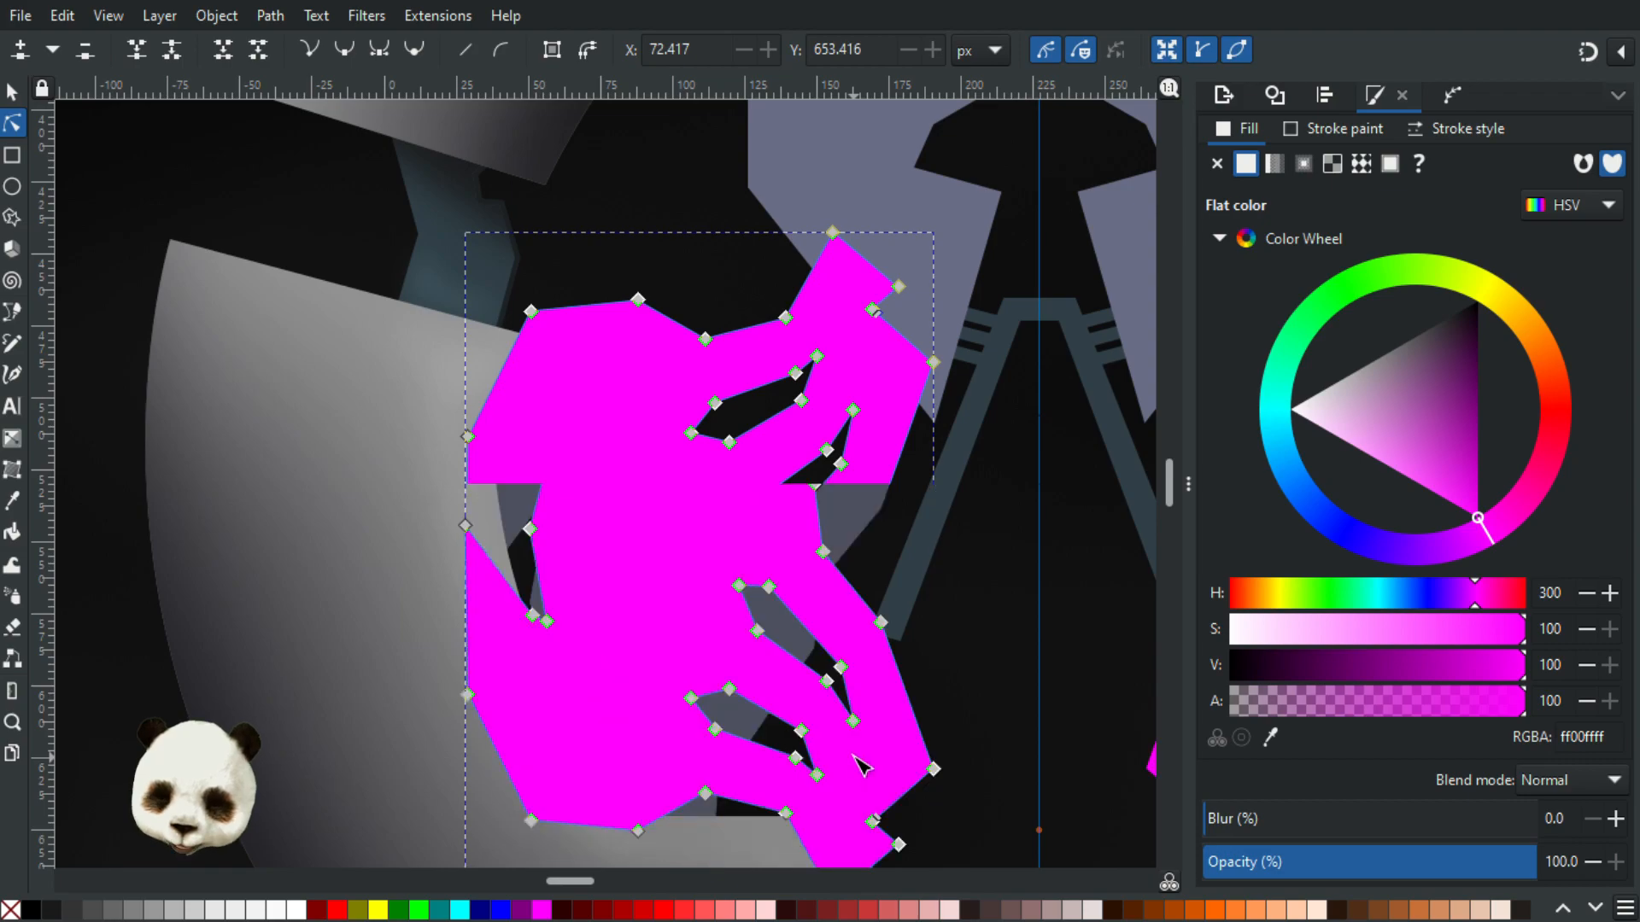
{"action": "key", "text": "b"}
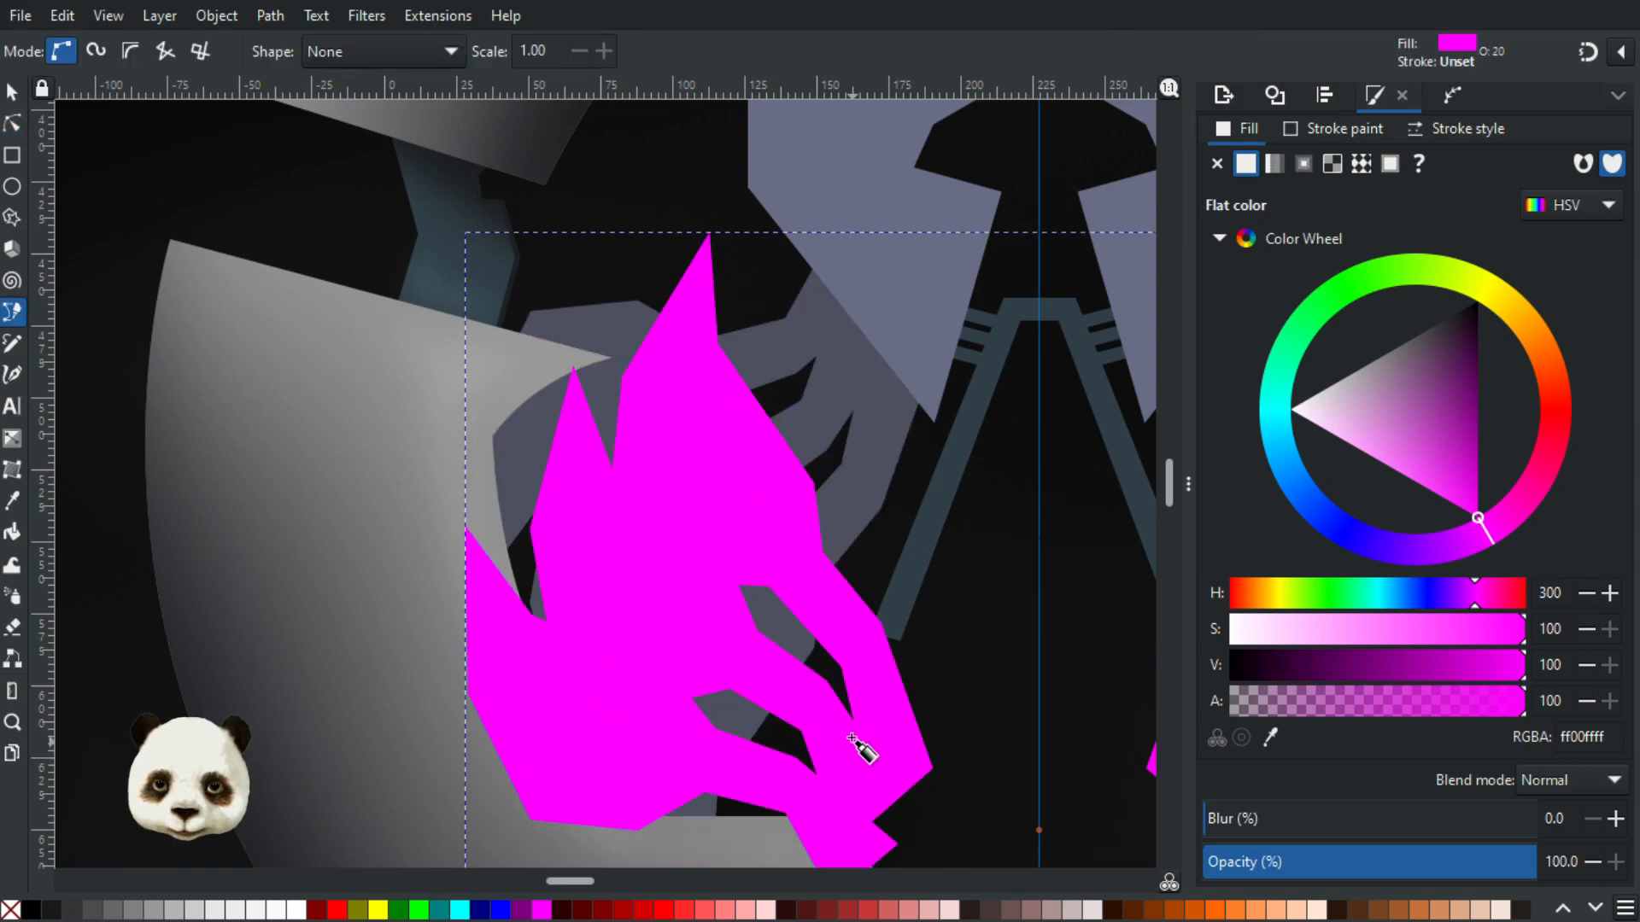
{"action": "key", "text": "ctrl+z"}
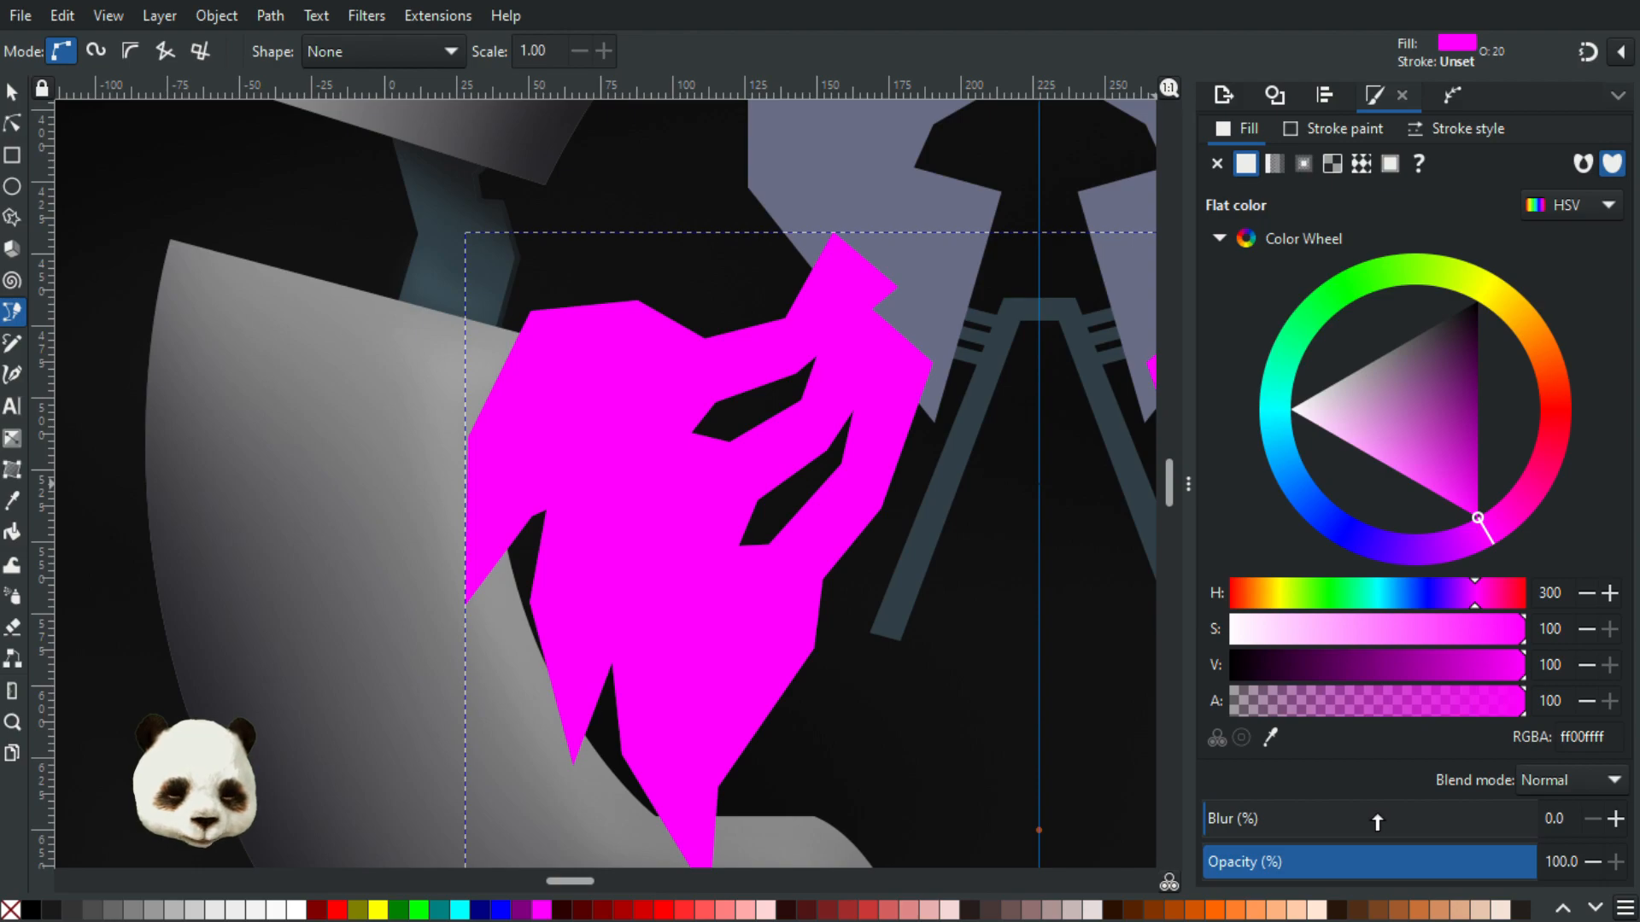
{"action": "left_click", "coordinate": [1370, 862]}
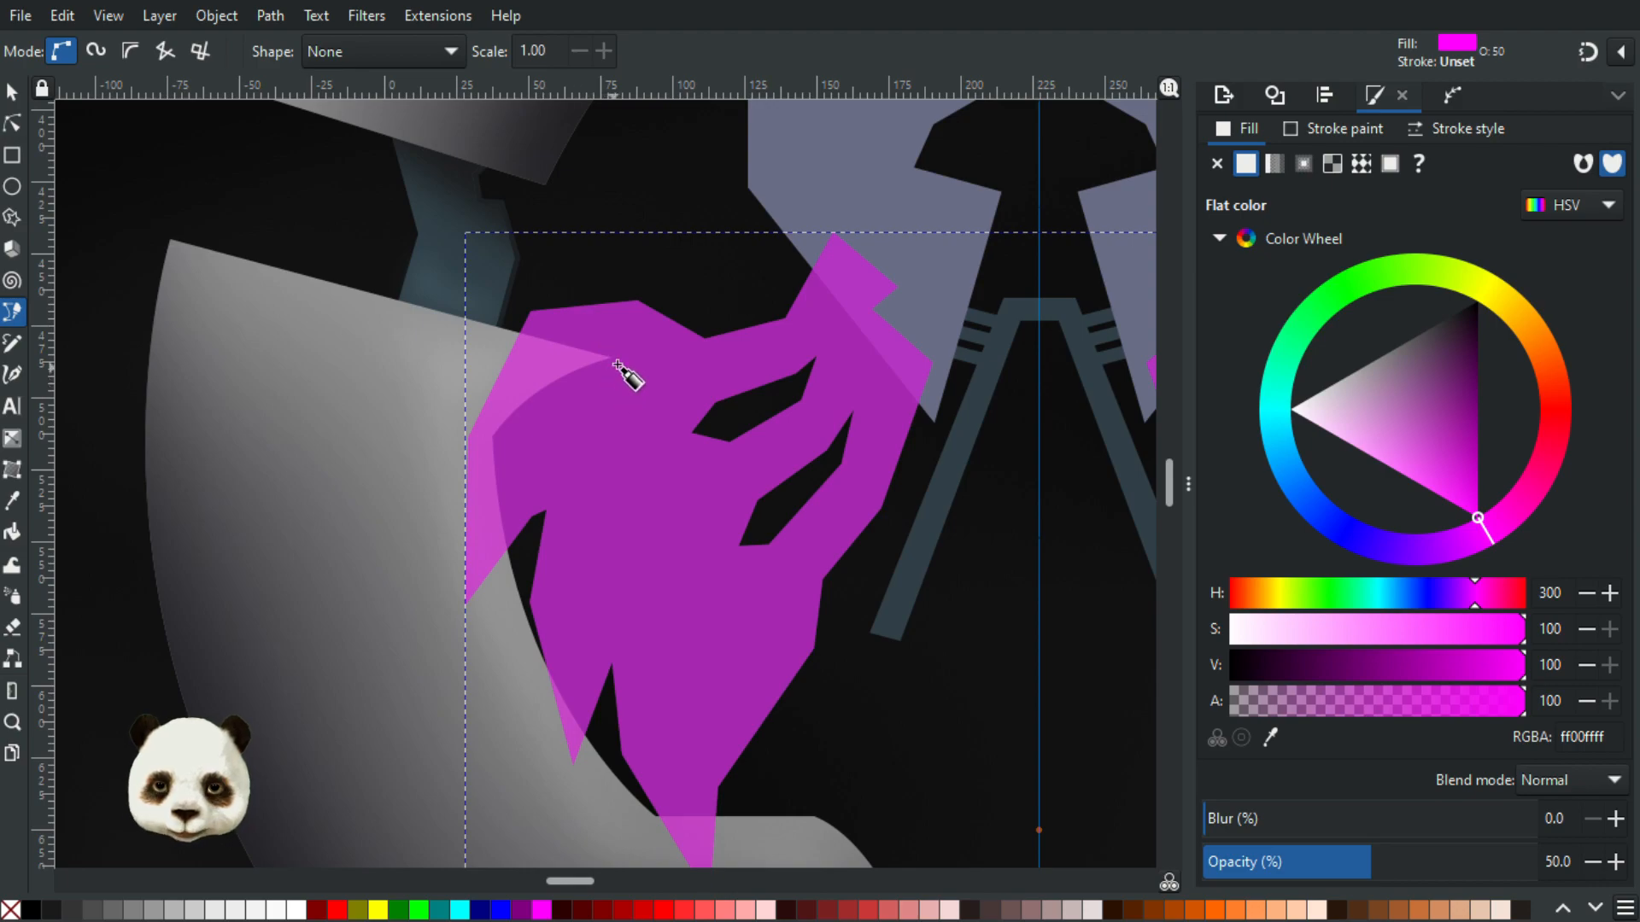
Draw a closed curved shape along the lower-left ring segment's inner edge, overlapping the magenta shape's outer part, and fill it dark grey (1a1a1a)
{"action": "left_click", "coordinate": [468, 348]}
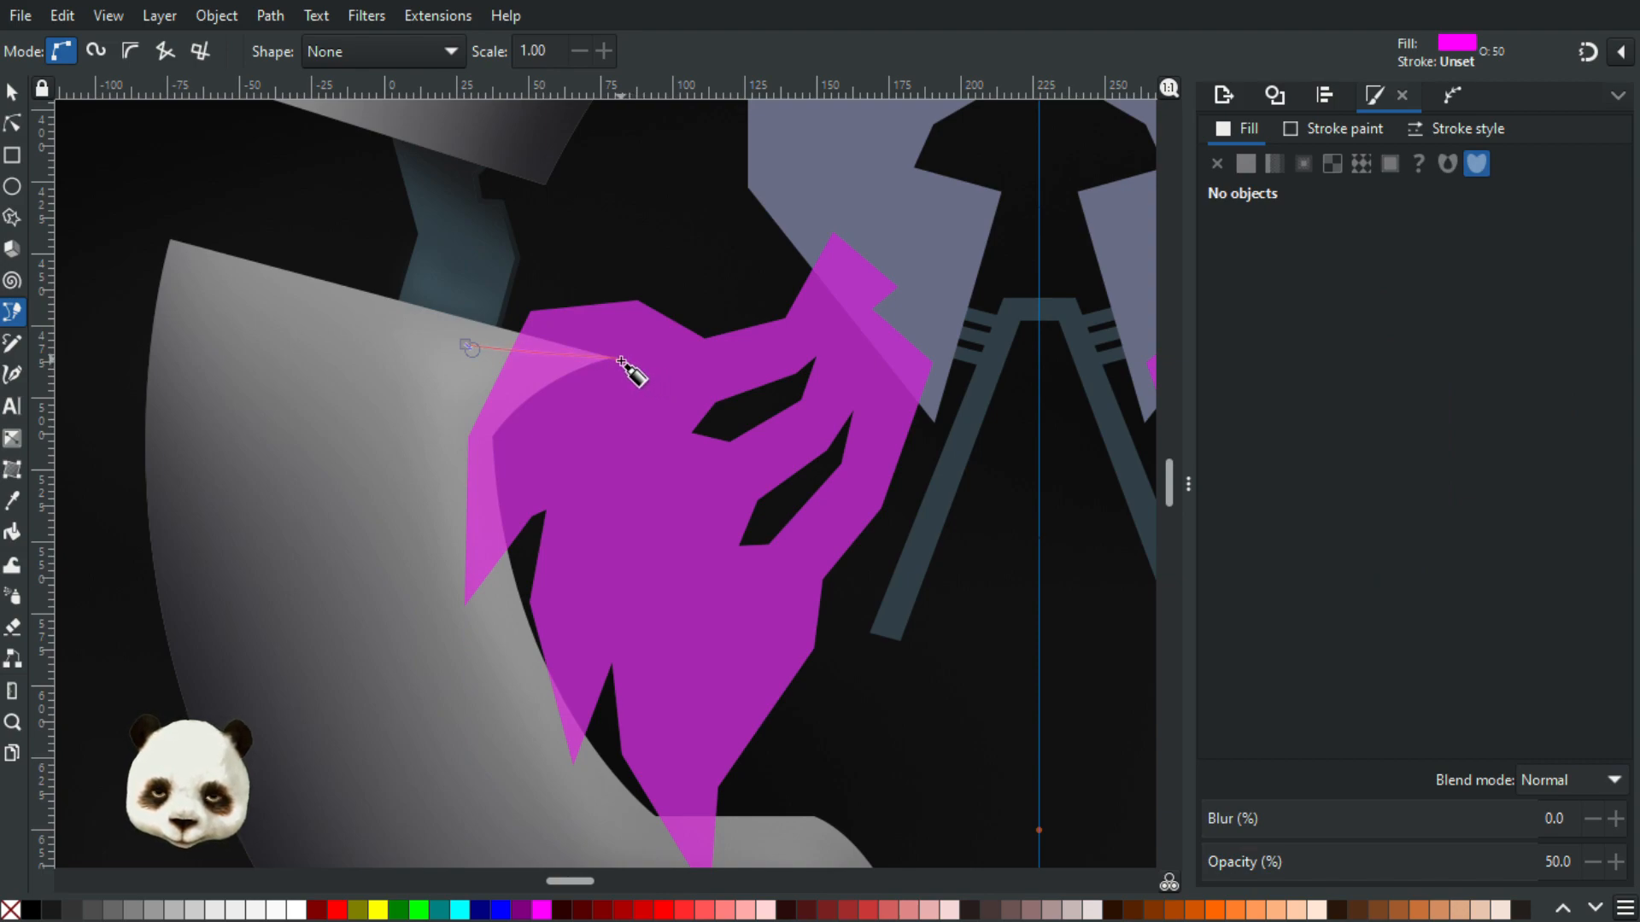
{"action": "left_click", "coordinate": [621, 361]}
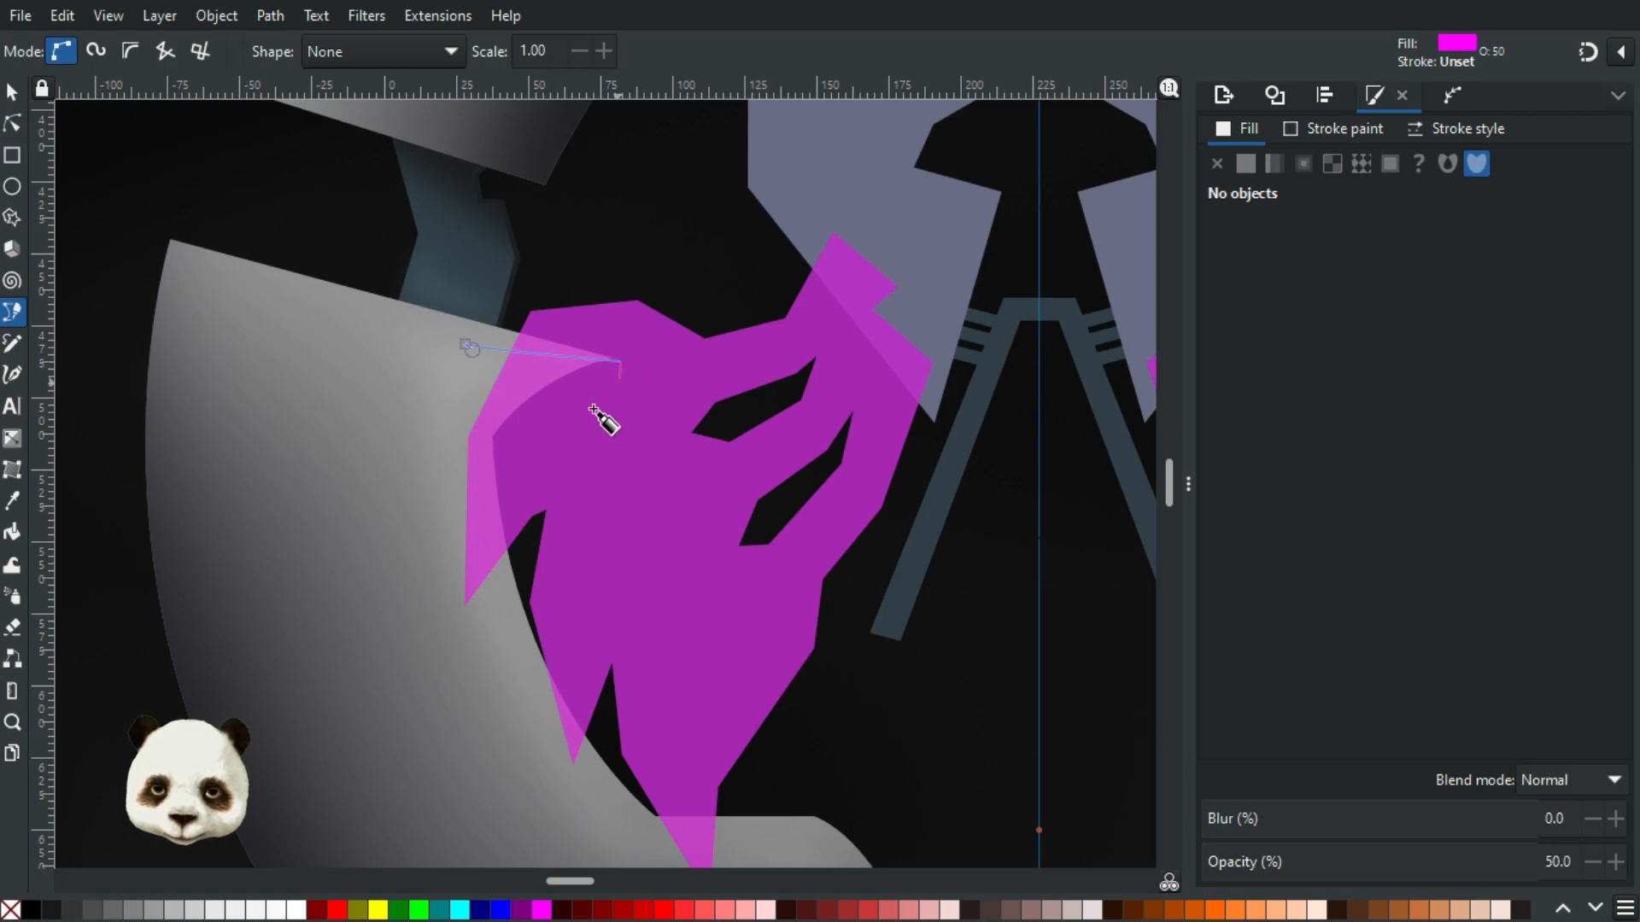
{"action": "left_click_drag", "start_coordinate": [541, 508], "coordinate": [549, 568]}
{"action": "left_click_drag", "start_coordinate": [671, 753], "coordinate": [716, 786]}
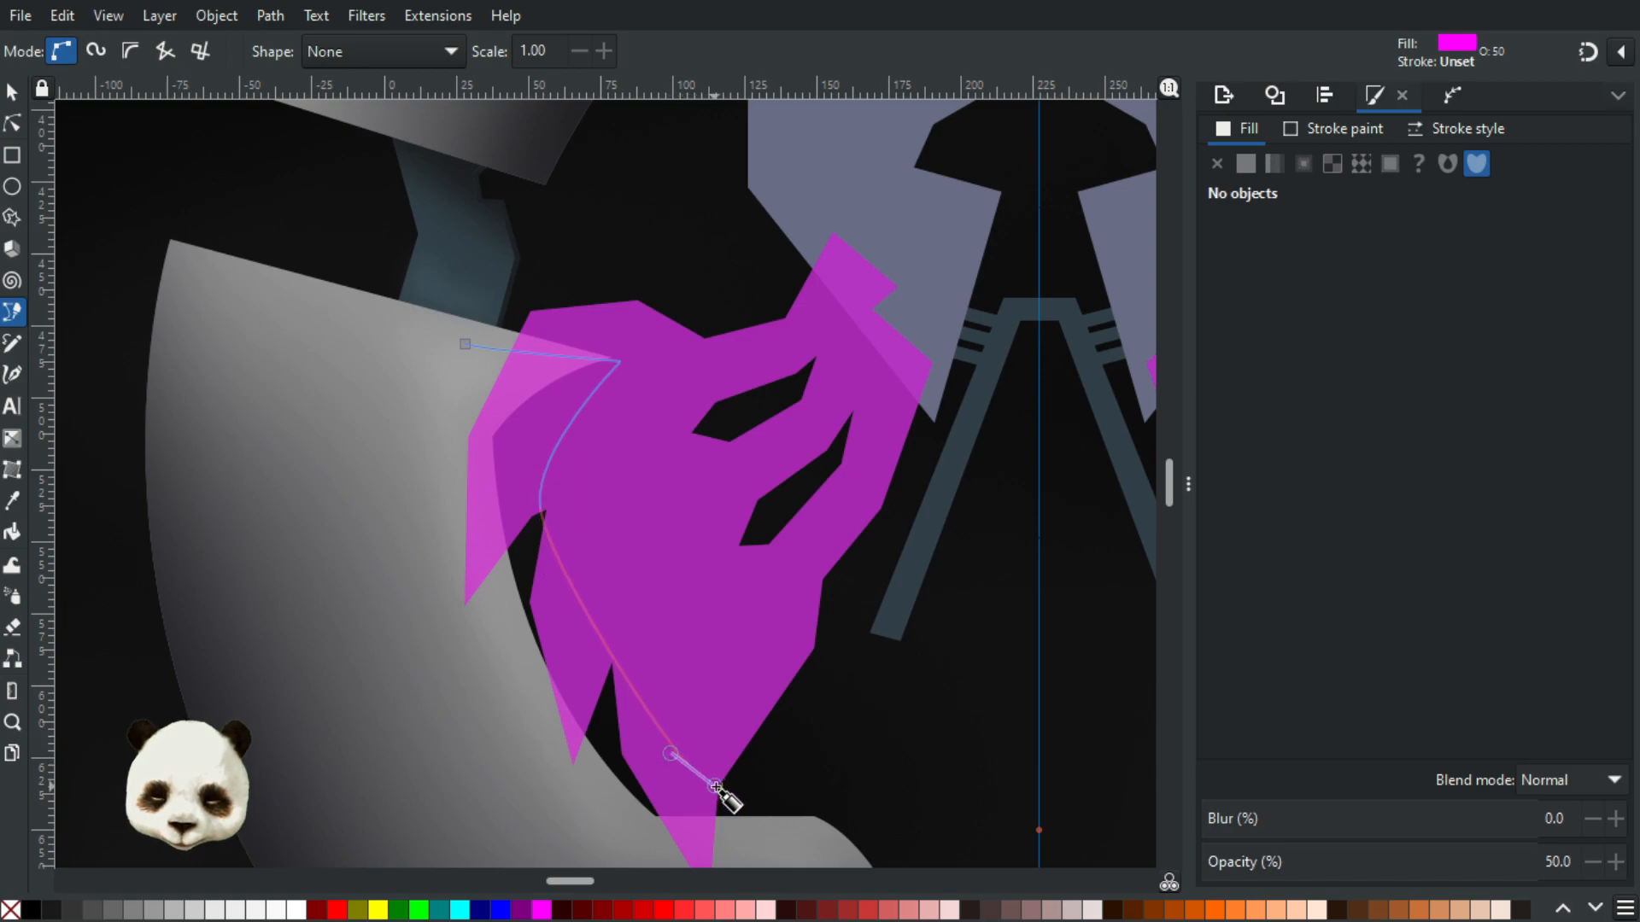
{"action": "left_click", "coordinate": [771, 849]}
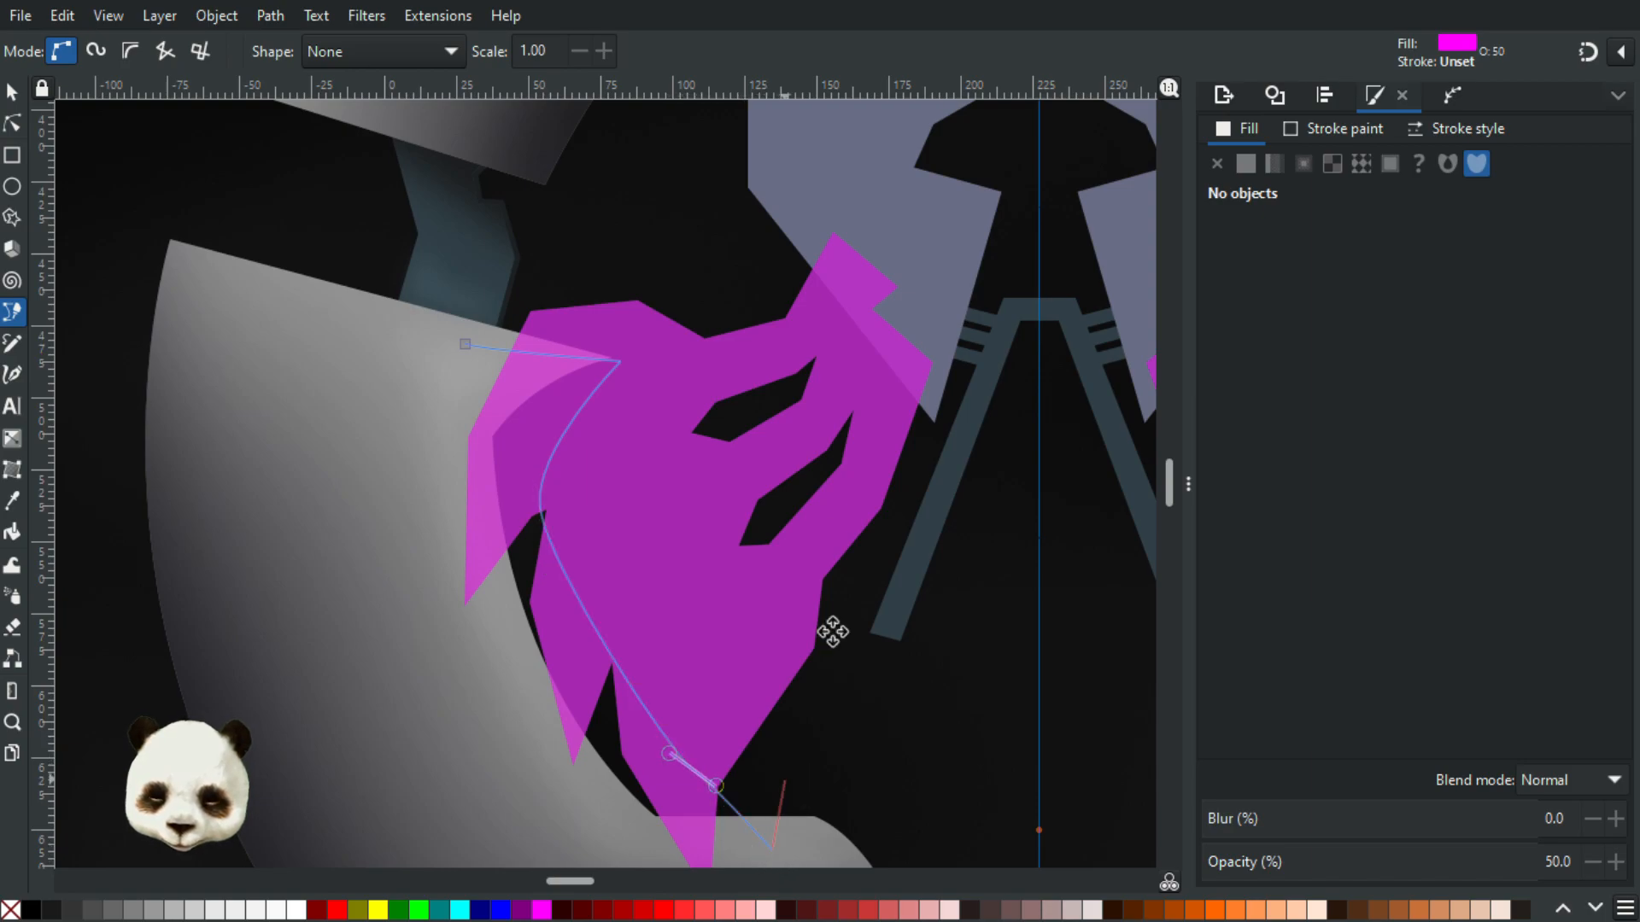
{"action": "left_click_drag", "start_coordinate": [785, 781], "coordinate": [876, 394]}
{"action": "left_click_drag", "start_coordinate": [830, 574], "coordinate": [812, 575]}
{"action": "left_click", "coordinate": [364, 305]}
{"action": "left_click_drag", "start_coordinate": [407, 197], "coordinate": [397, 582]}
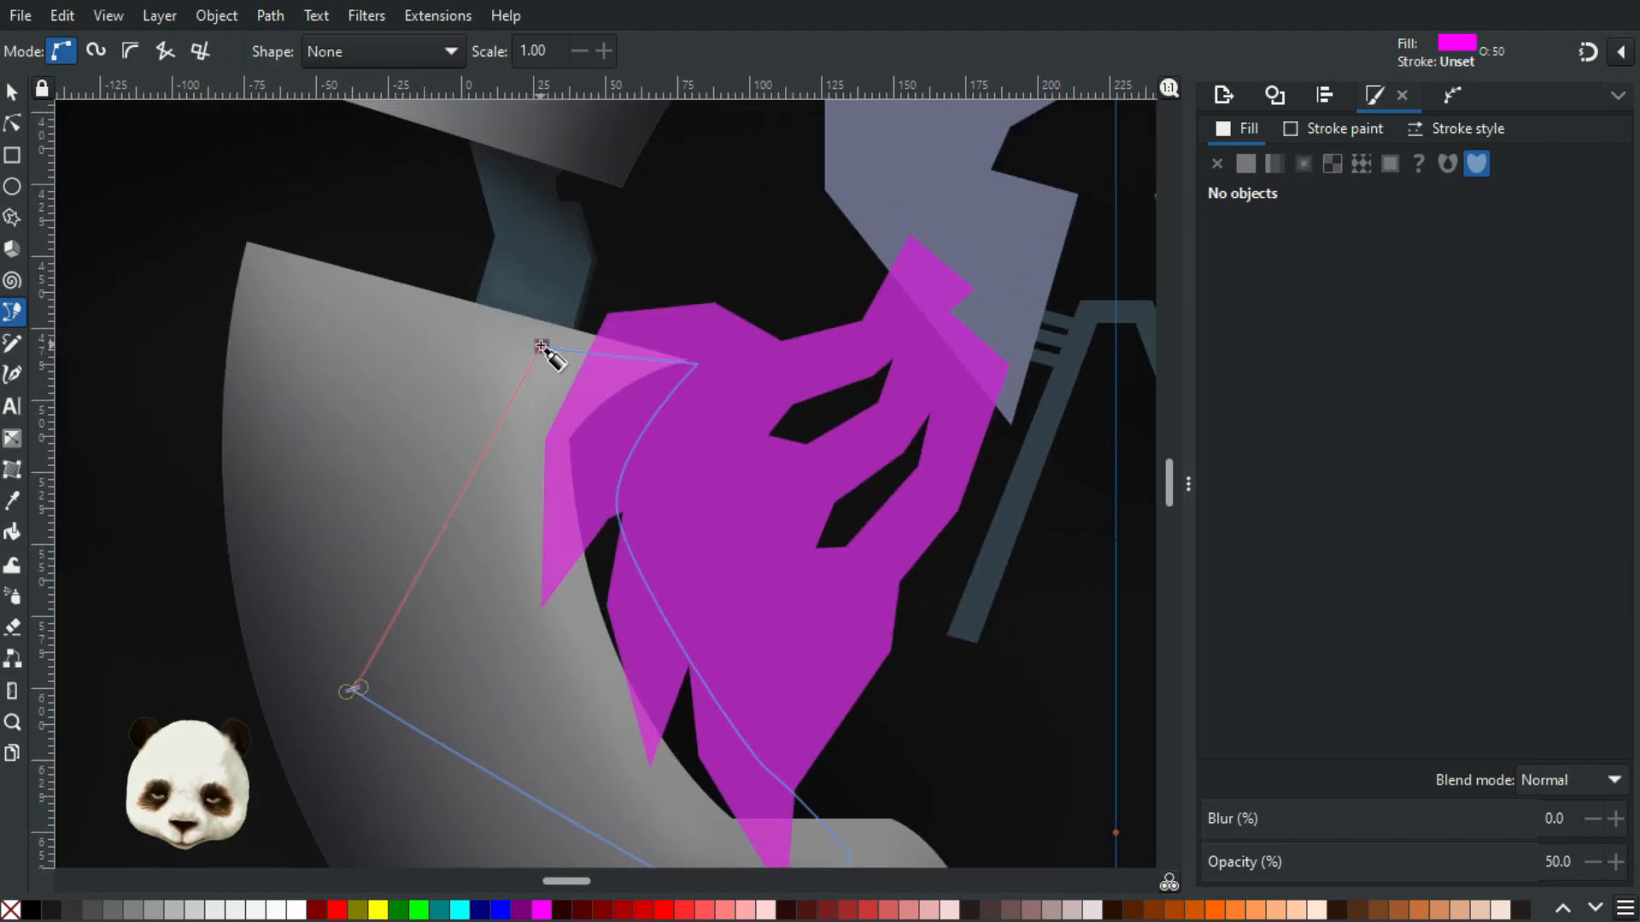
{"action": "left_click", "coordinate": [540, 346]}
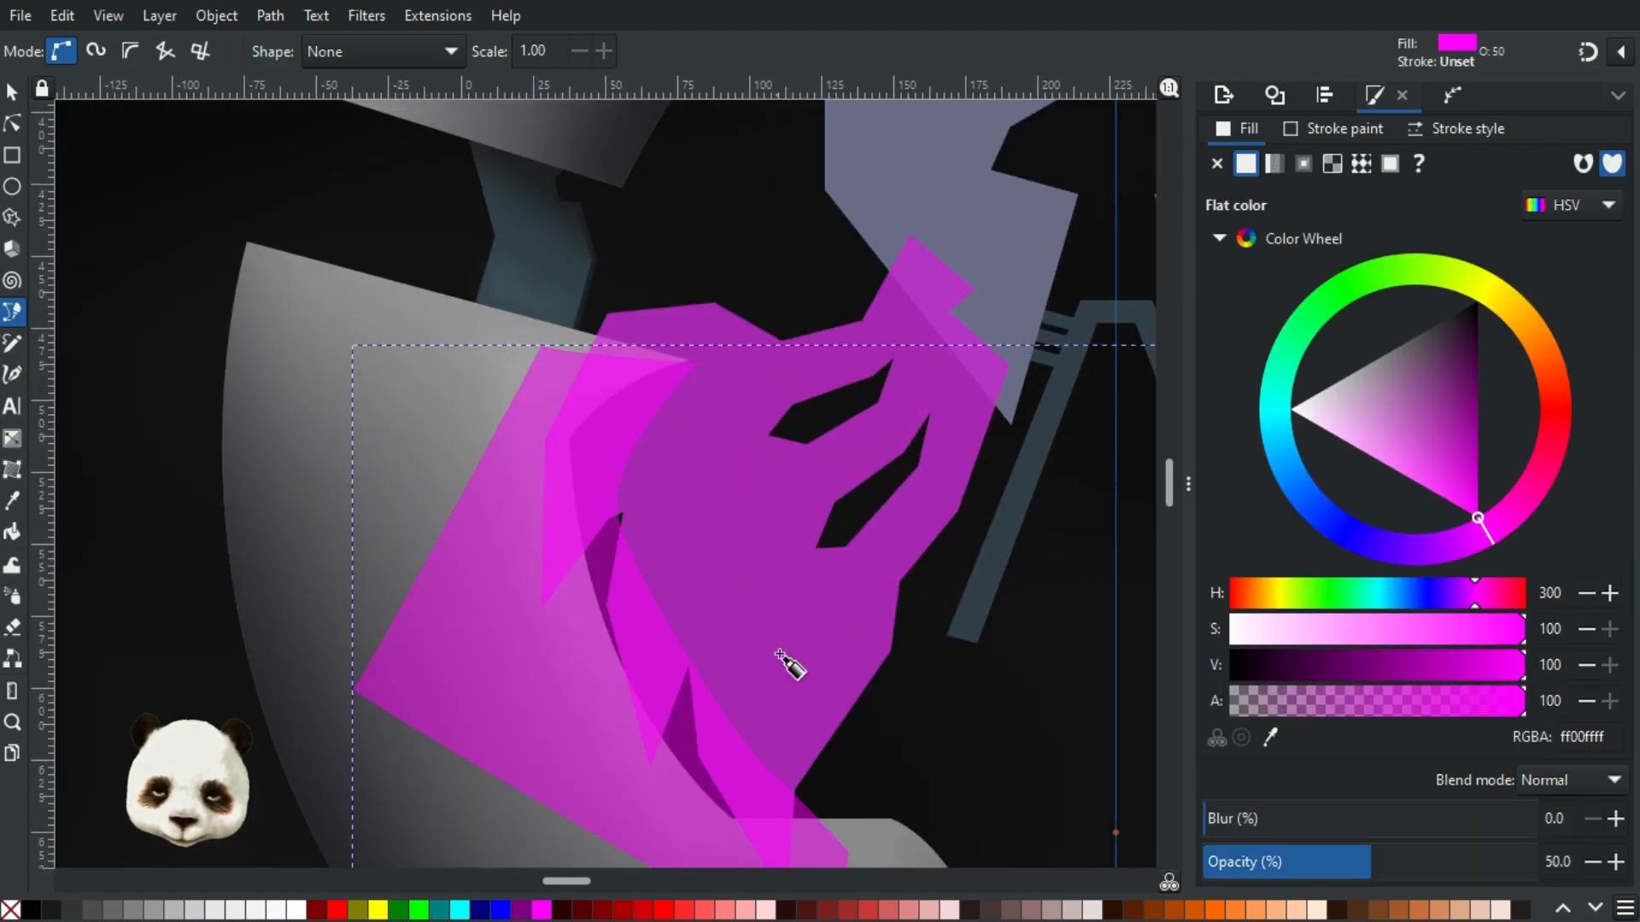
{"action": "left_click", "coordinate": [58, 909]}
Draw a closed five-cornered dark shape over the area where the magenta shape's fingertips meet the lighter blue-grey plate
{"action": "left_click_drag", "start_coordinate": [642, 444], "coordinate": [377, 497]}
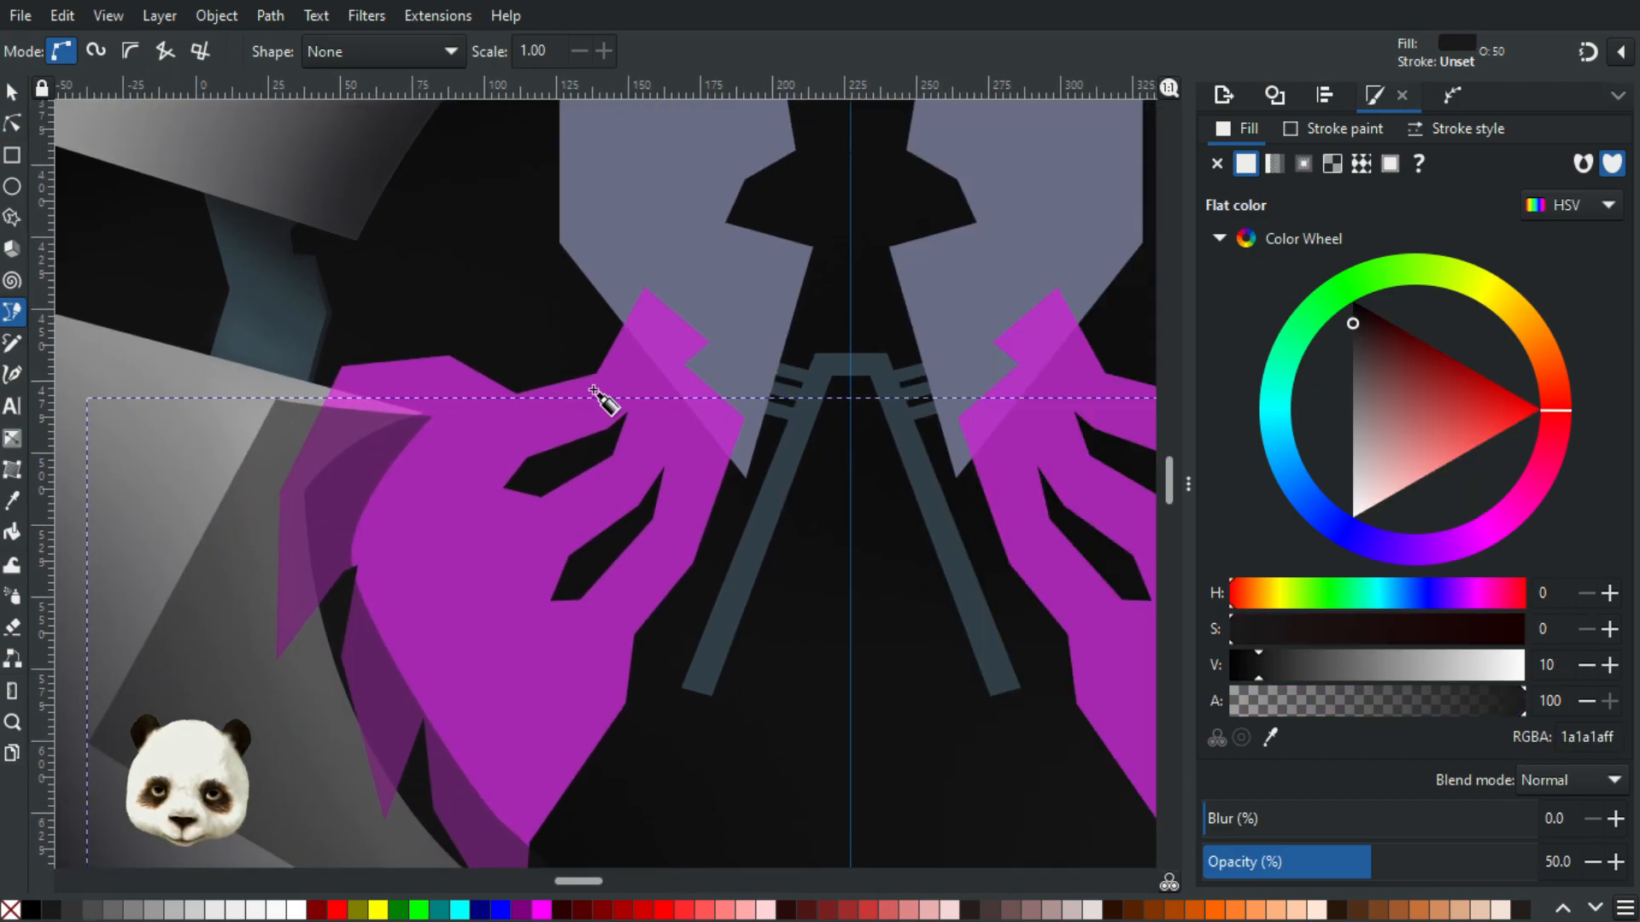
{"action": "left_click", "coordinate": [595, 280]}
{"action": "left_click", "coordinate": [593, 357]}
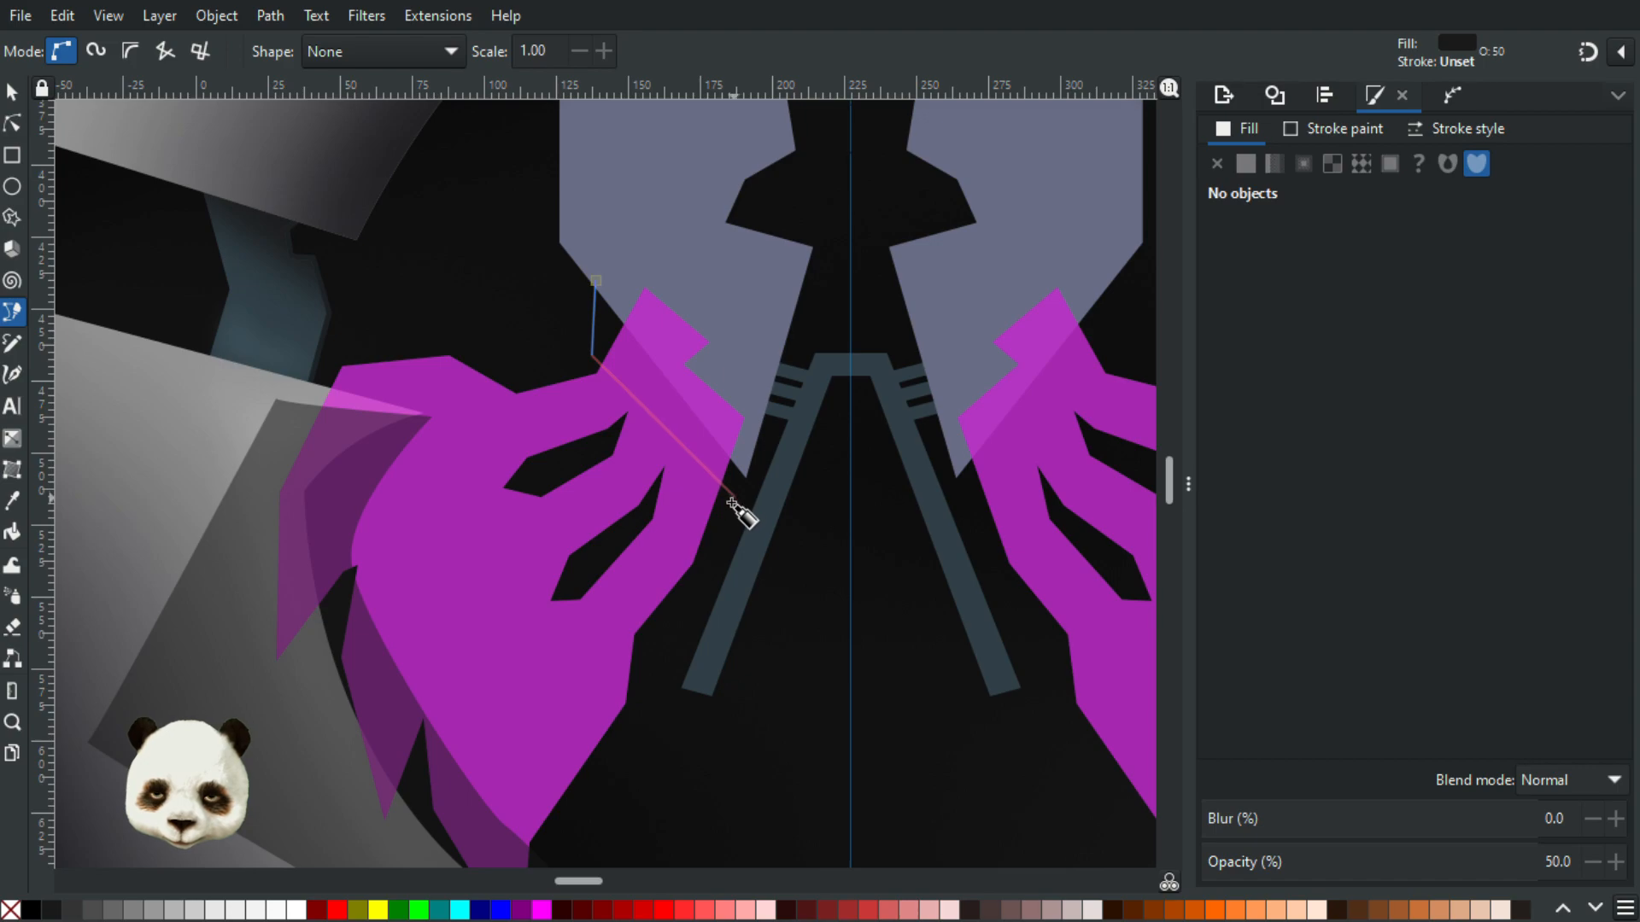
{"action": "left_click", "coordinate": [732, 502]}
{"action": "left_click", "coordinate": [761, 397]}
{"action": "left_click", "coordinate": [649, 227]}
{"action": "left_click", "coordinate": [596, 281]}
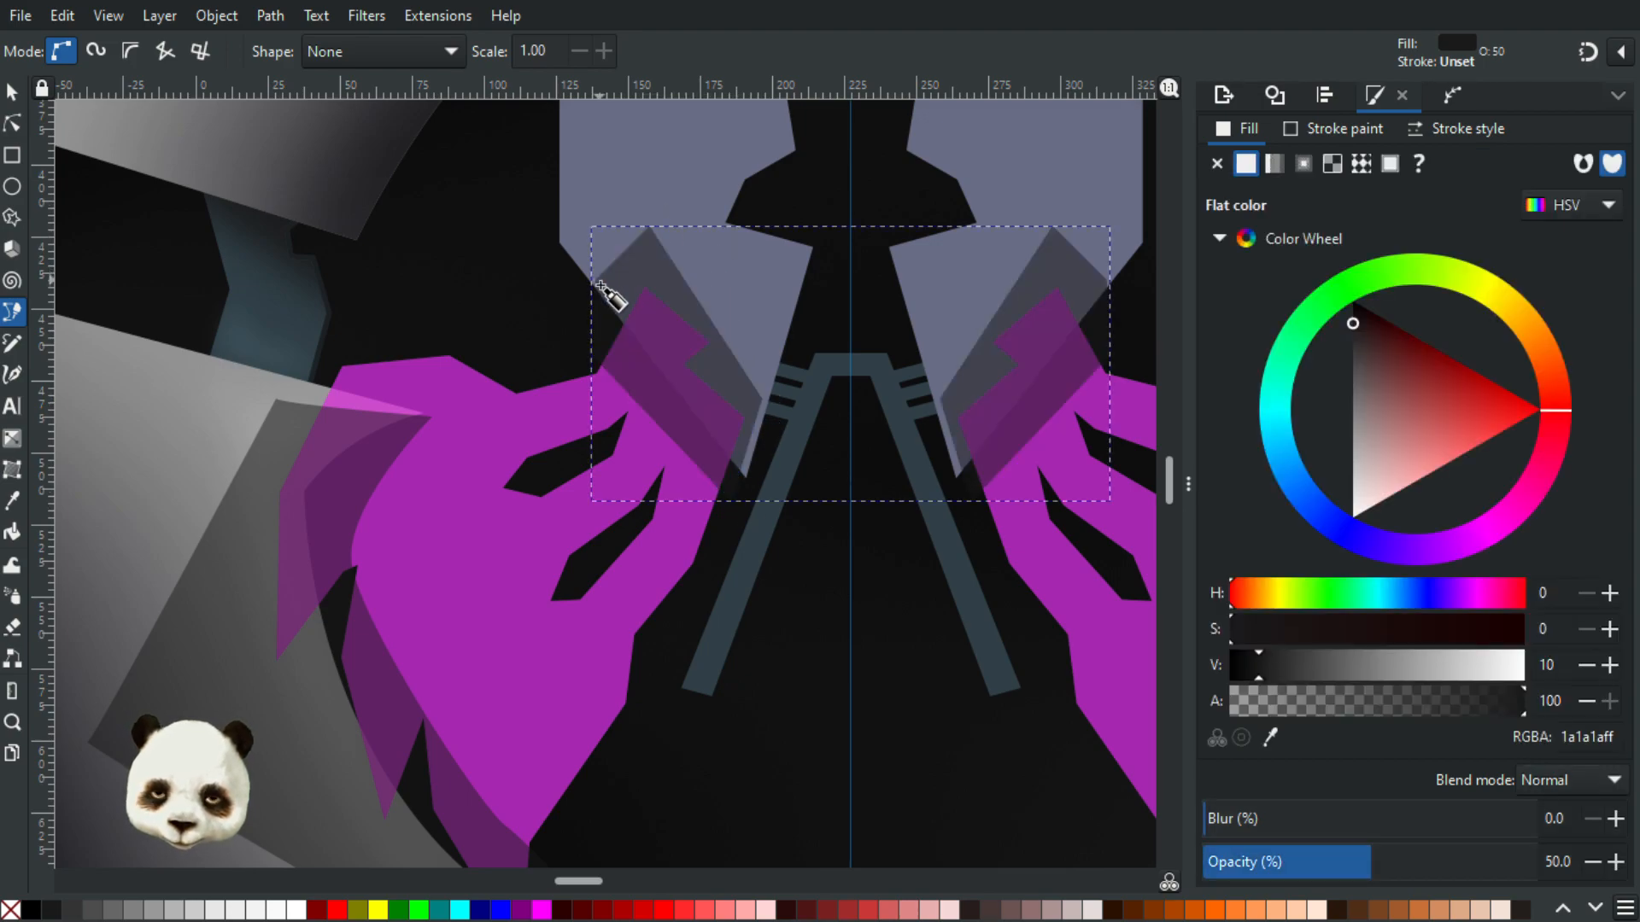
Select the two dark shadow shapes, group them, and lower the group beneath the magenta shape
{"action": "scroll", "coordinate": [729, 465], "scroll_direction": "down", "scroll_amount": 2}
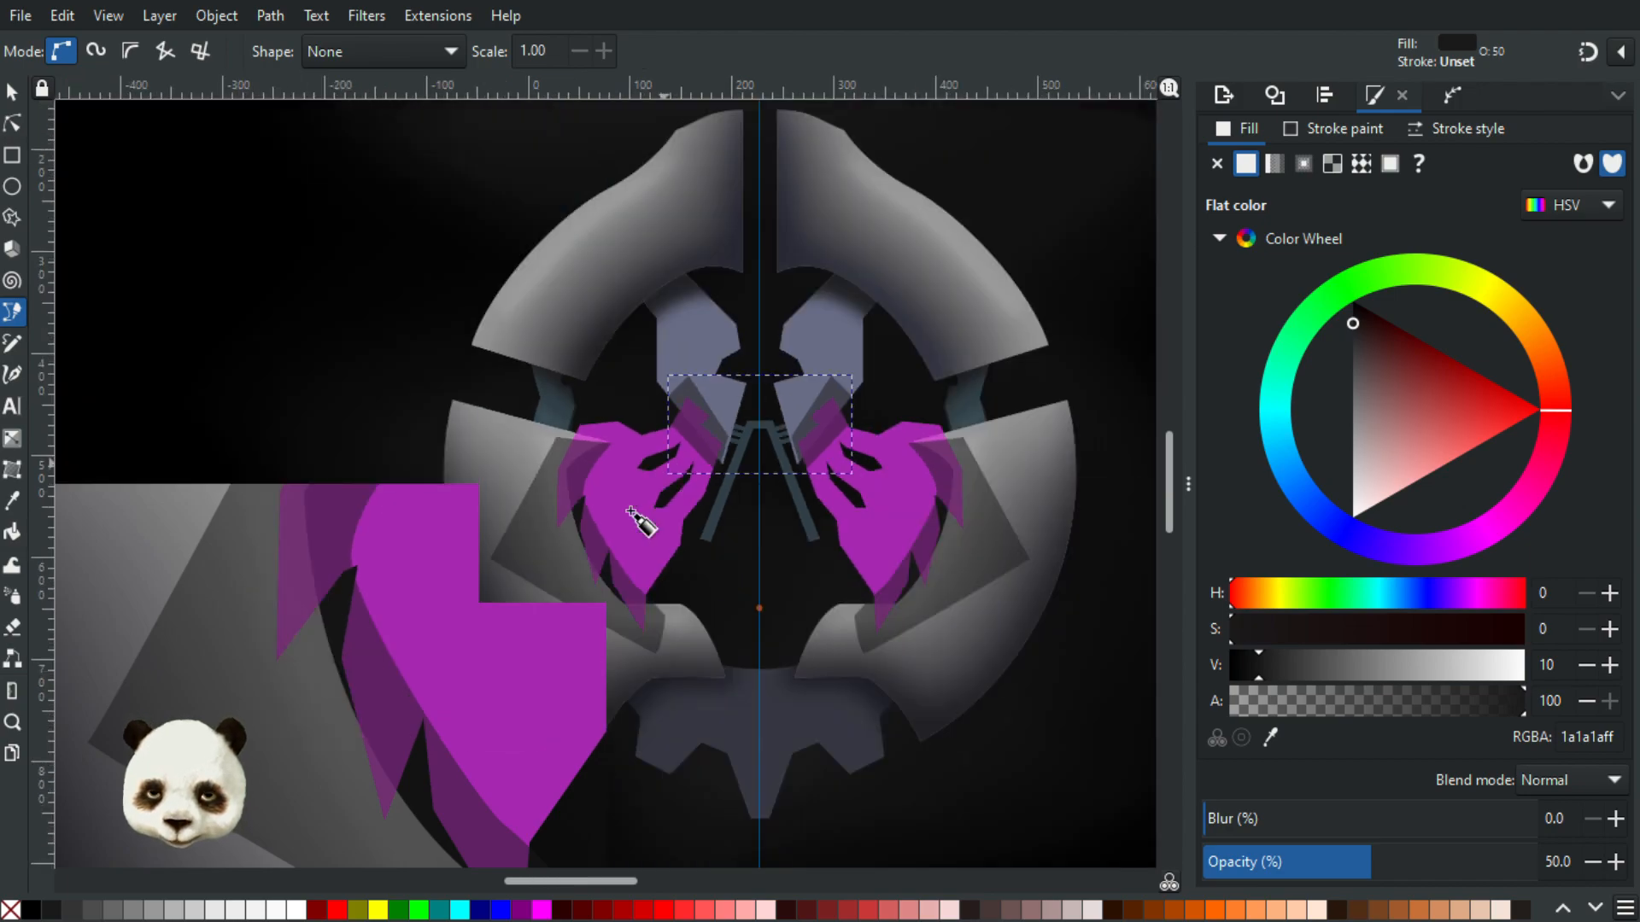
{"action": "scroll", "coordinate": [700, 619], "scroll_direction": "up", "scroll_amount": 1}
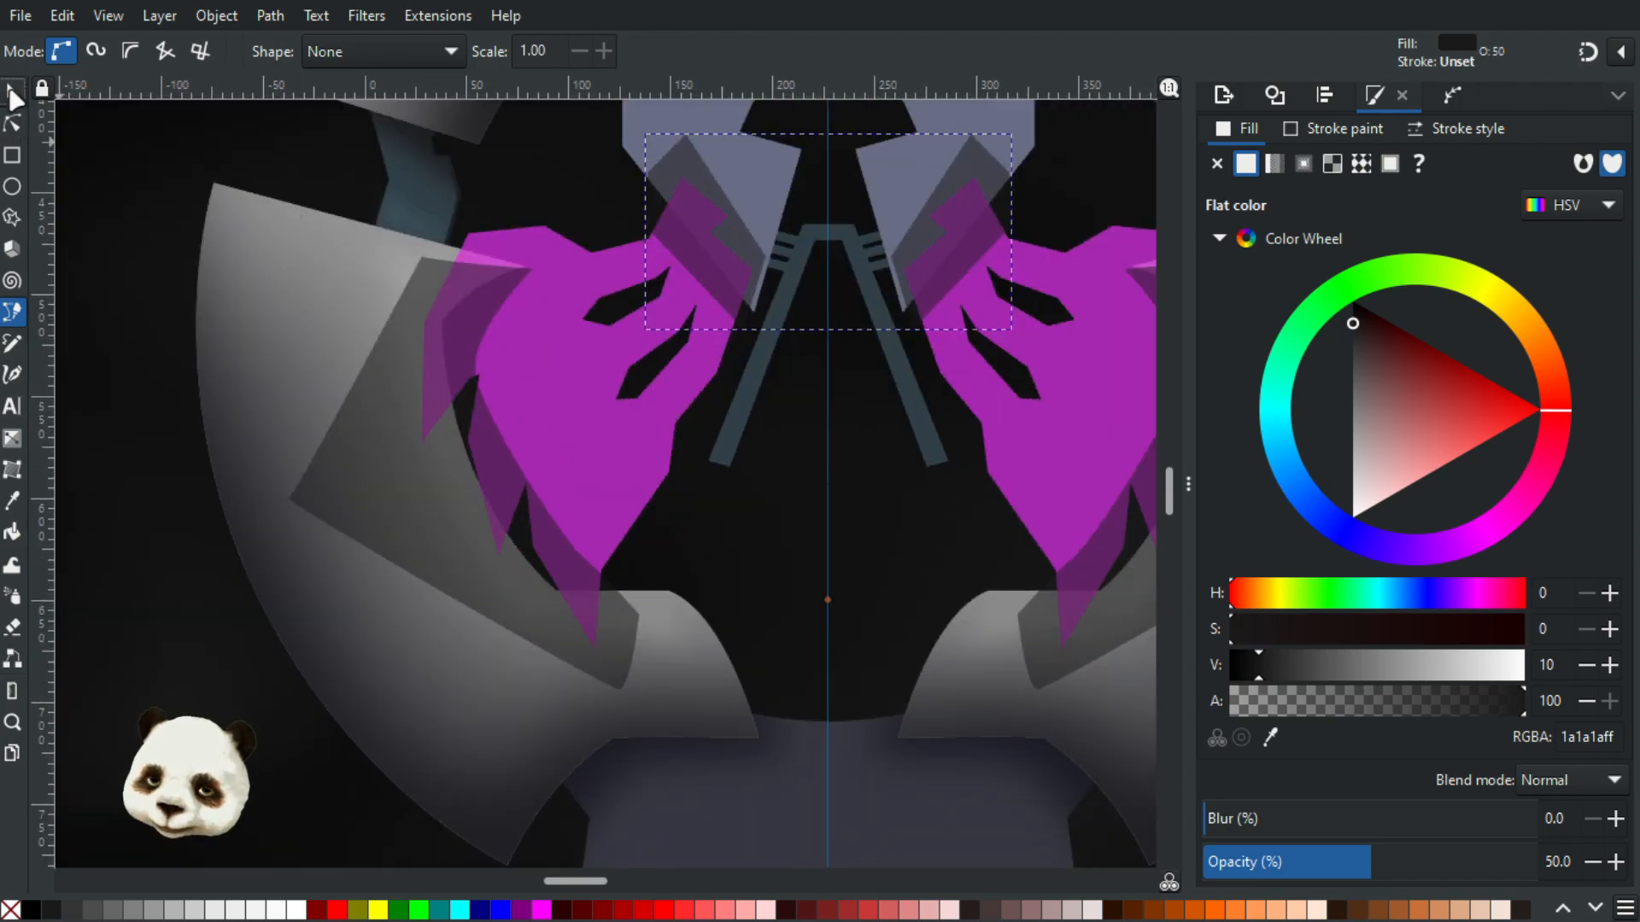
{"action": "left_click", "coordinate": [12, 91]}
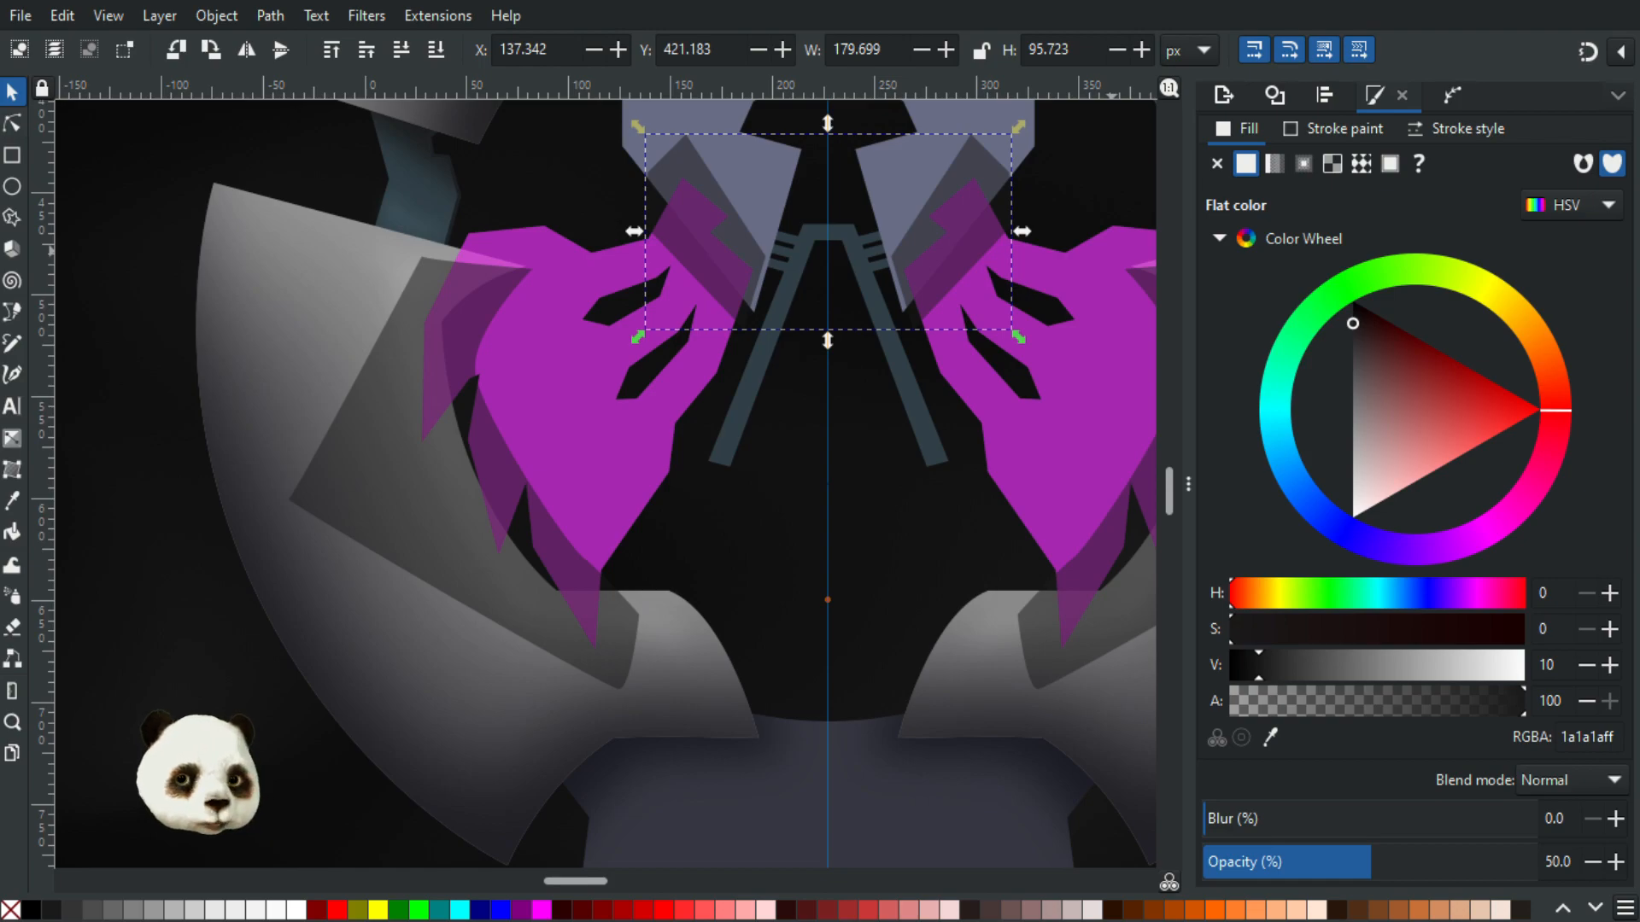
{"action": "left_click_drag", "start_coordinate": [636, 126], "coordinate": [281, 127]}
{"action": "key", "text": "ctrl+g"}
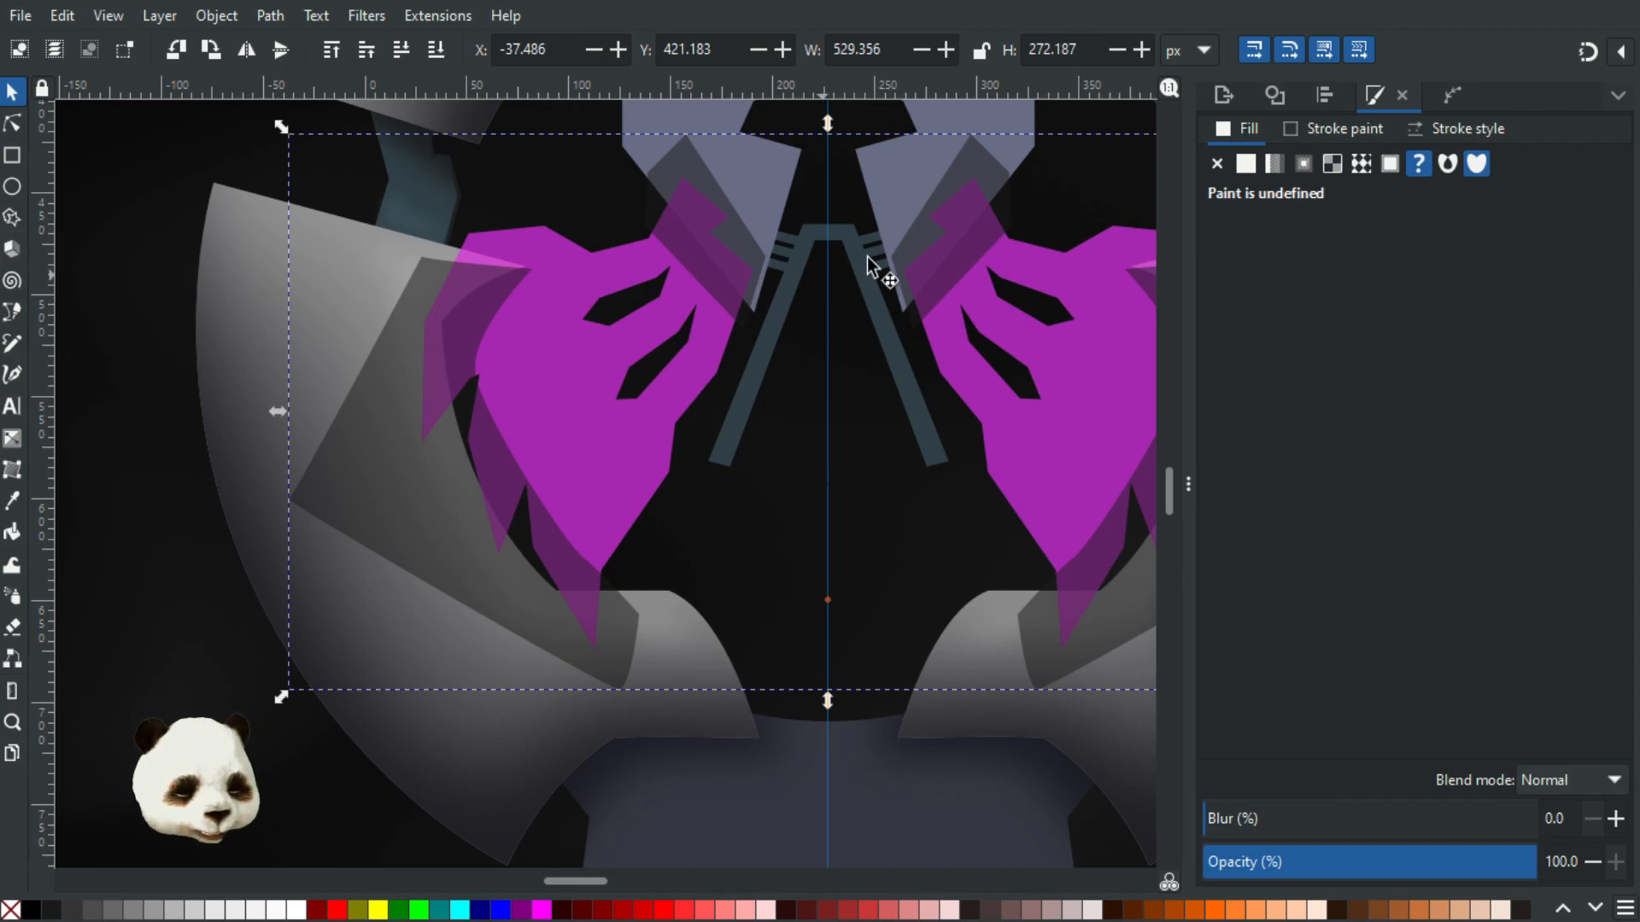
{"action": "left_click", "coordinate": [769, 21]}
{"action": "key", "text": "Page_Down"}
{"action": "key", "text": "Page_Down"}
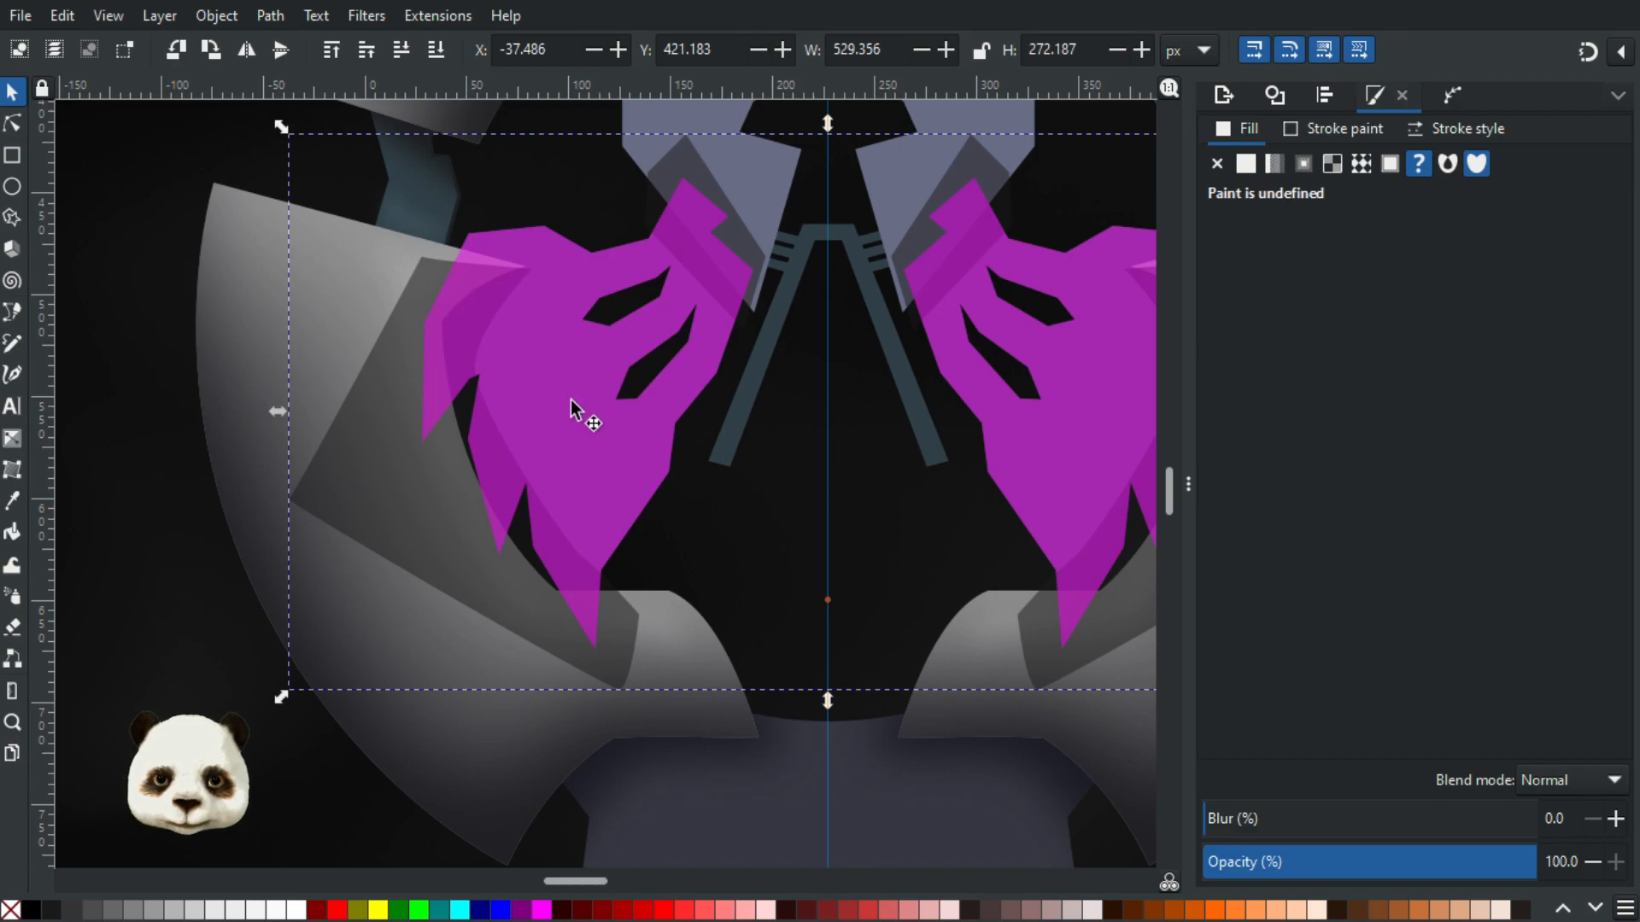
Select the magenta finger-like shape and set its opacity to 100%
{"action": "left_click", "coordinate": [620, 449], "text": "shift"}
{"action": "left_click", "coordinate": [740, 499]}
{"action": "left_click", "coordinate": [631, 456]}
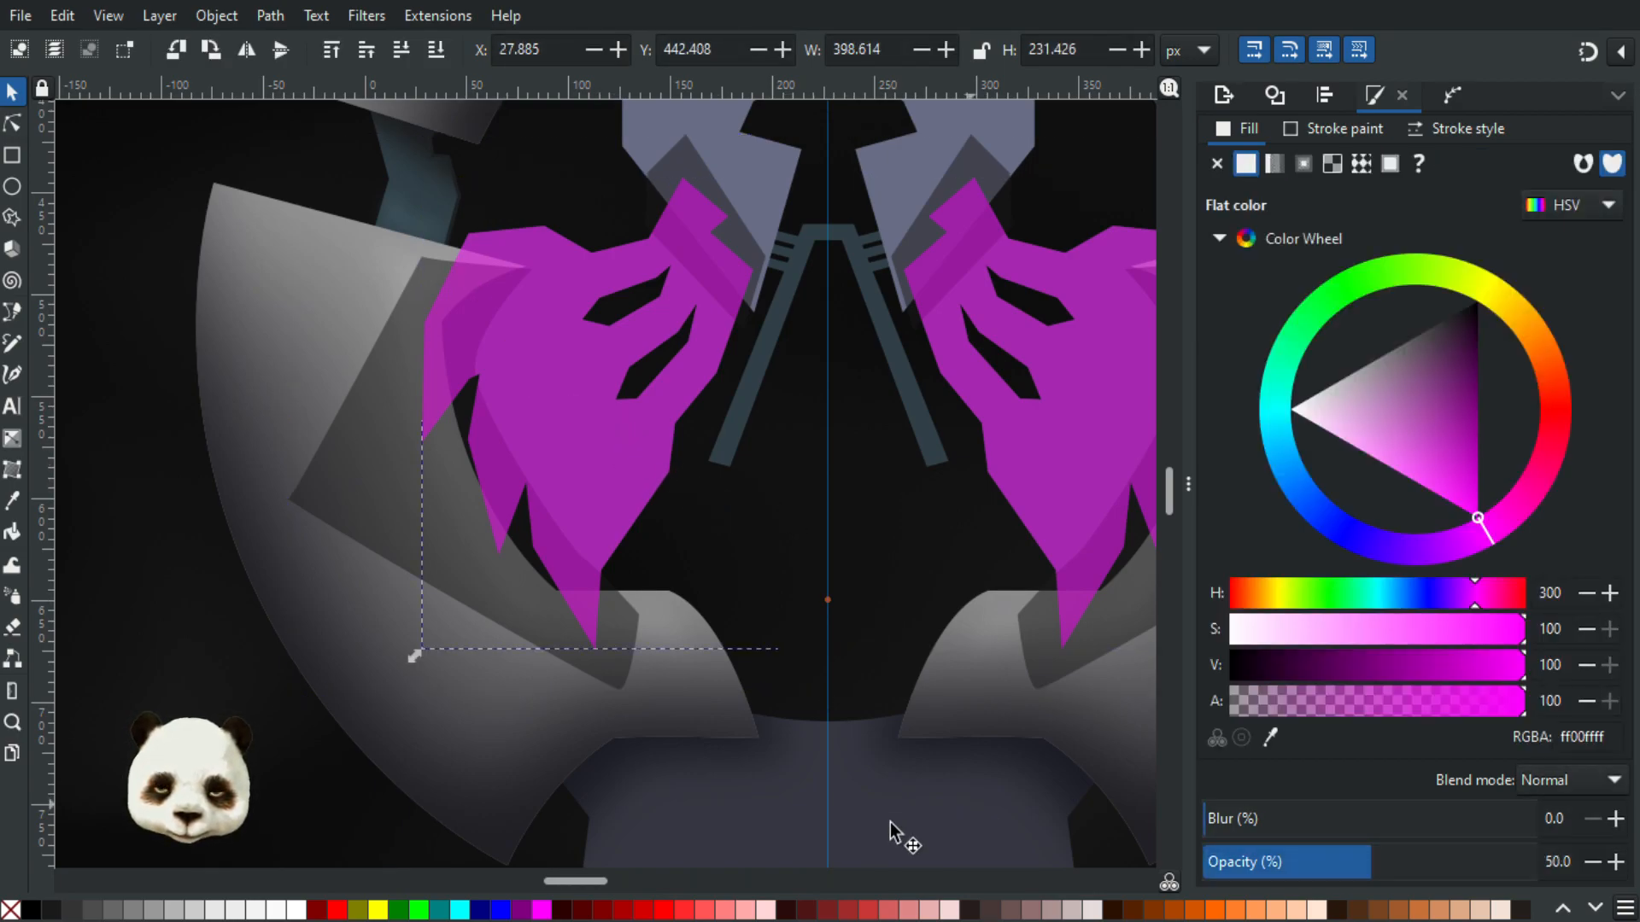
{"action": "left_click", "coordinate": [1534, 864]}
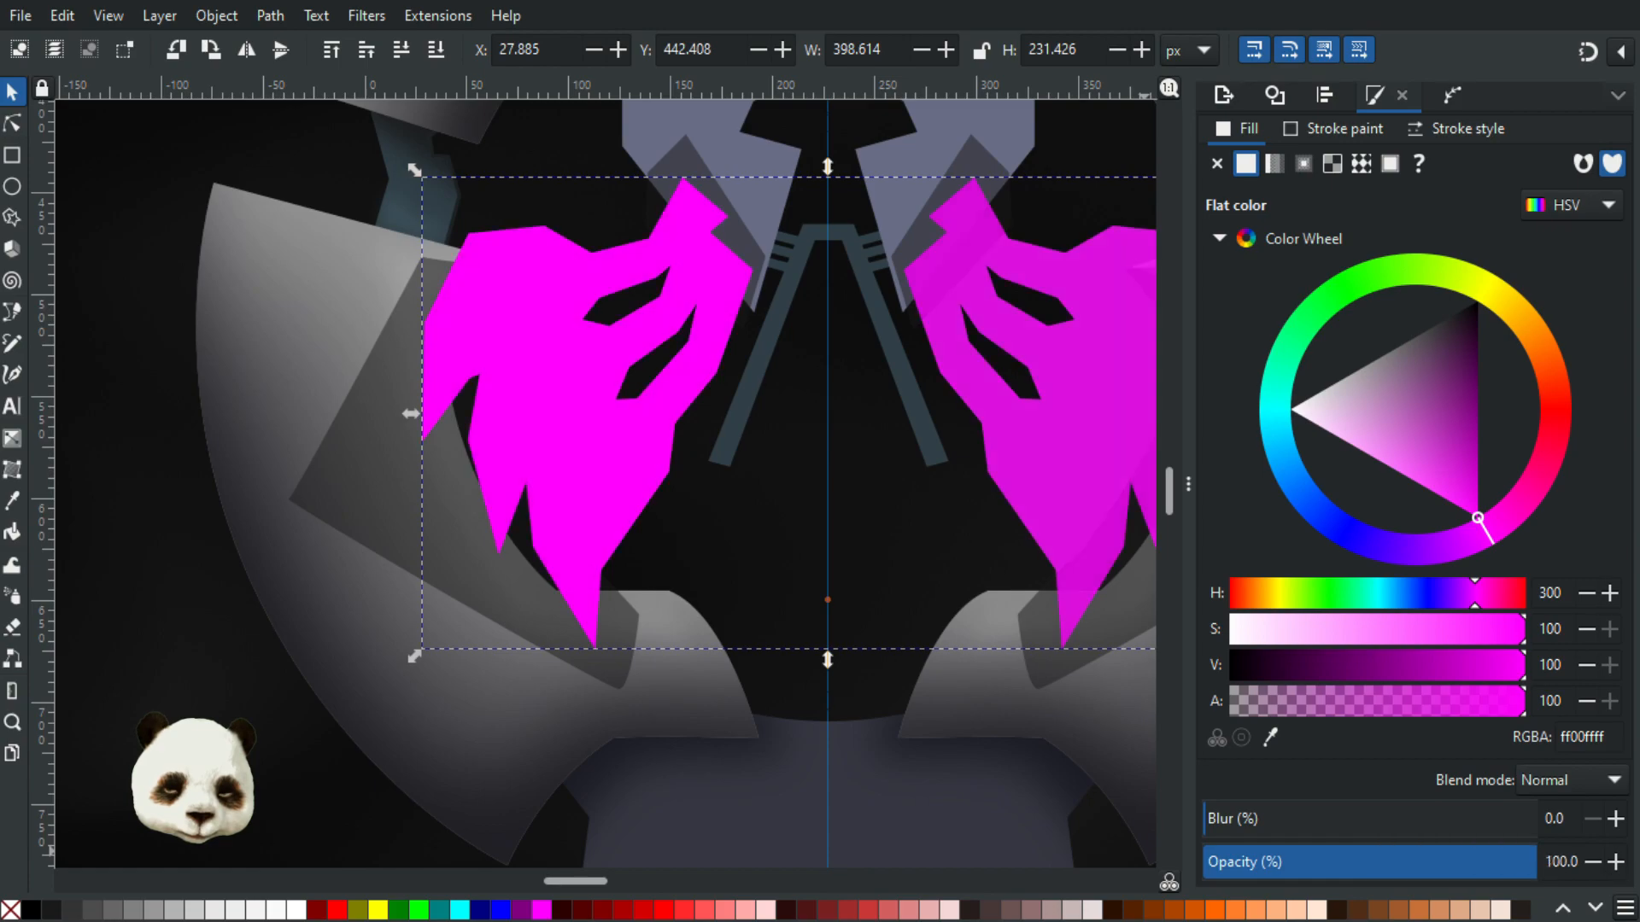
Clip the dark shadow group with the magenta shape, setting the clipped group's blur to 20% and opacity to 80%
{"action": "left_click", "coordinate": [355, 463], "text": "shift"}
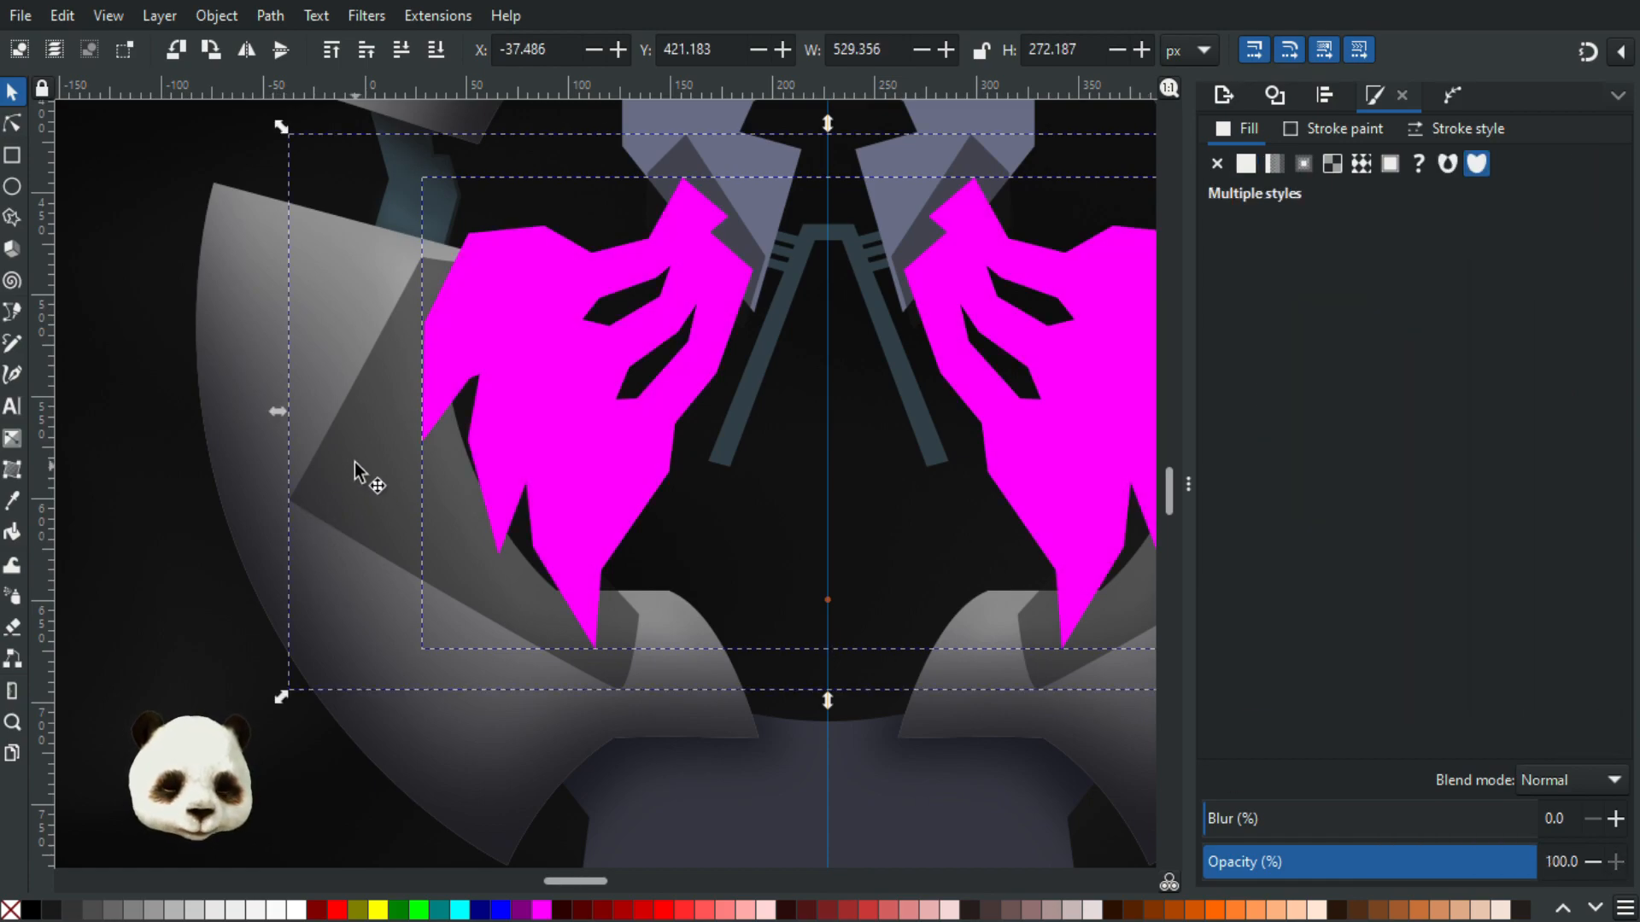
{"action": "right_click", "coordinate": [453, 307]}
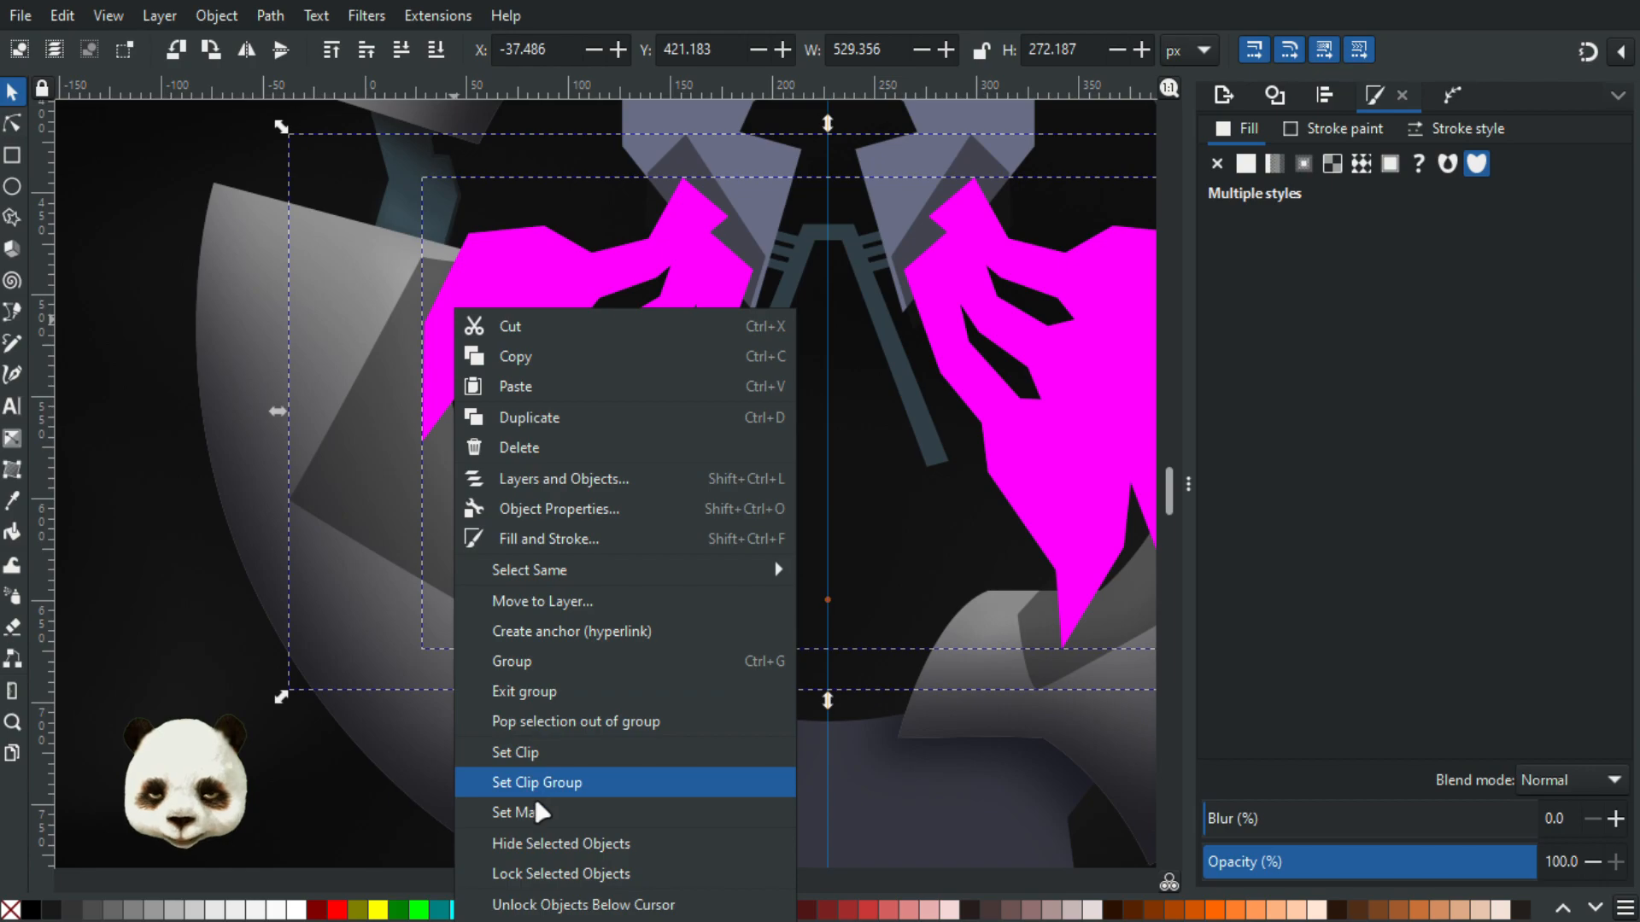
{"action": "left_click", "coordinate": [541, 753]}
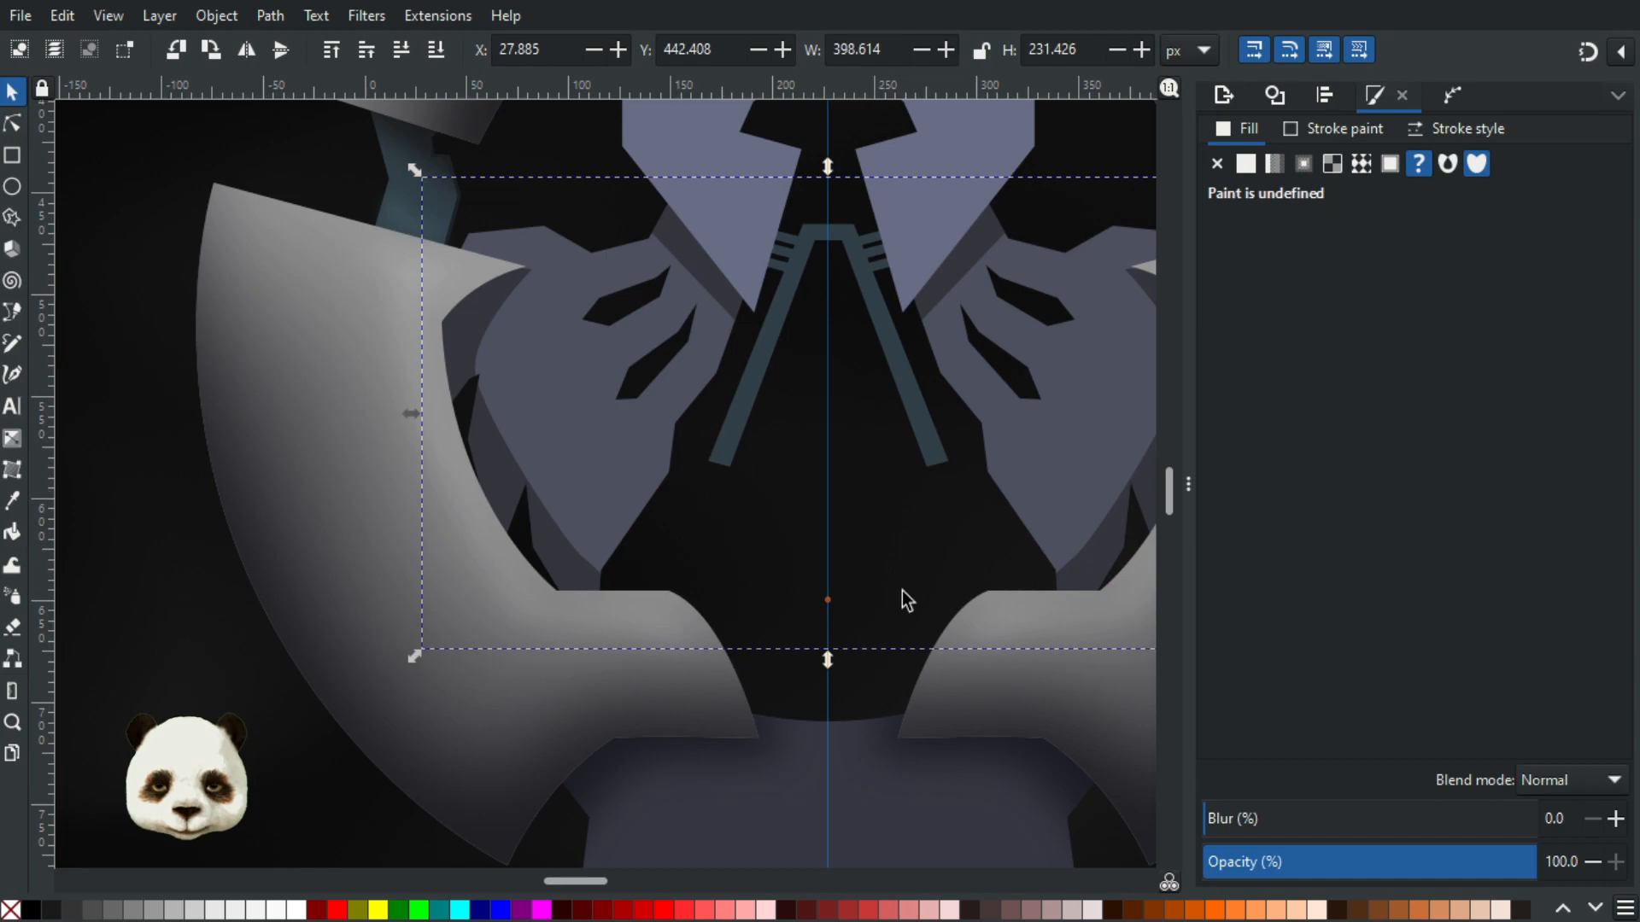
{"action": "left_click", "coordinate": [1270, 807]}
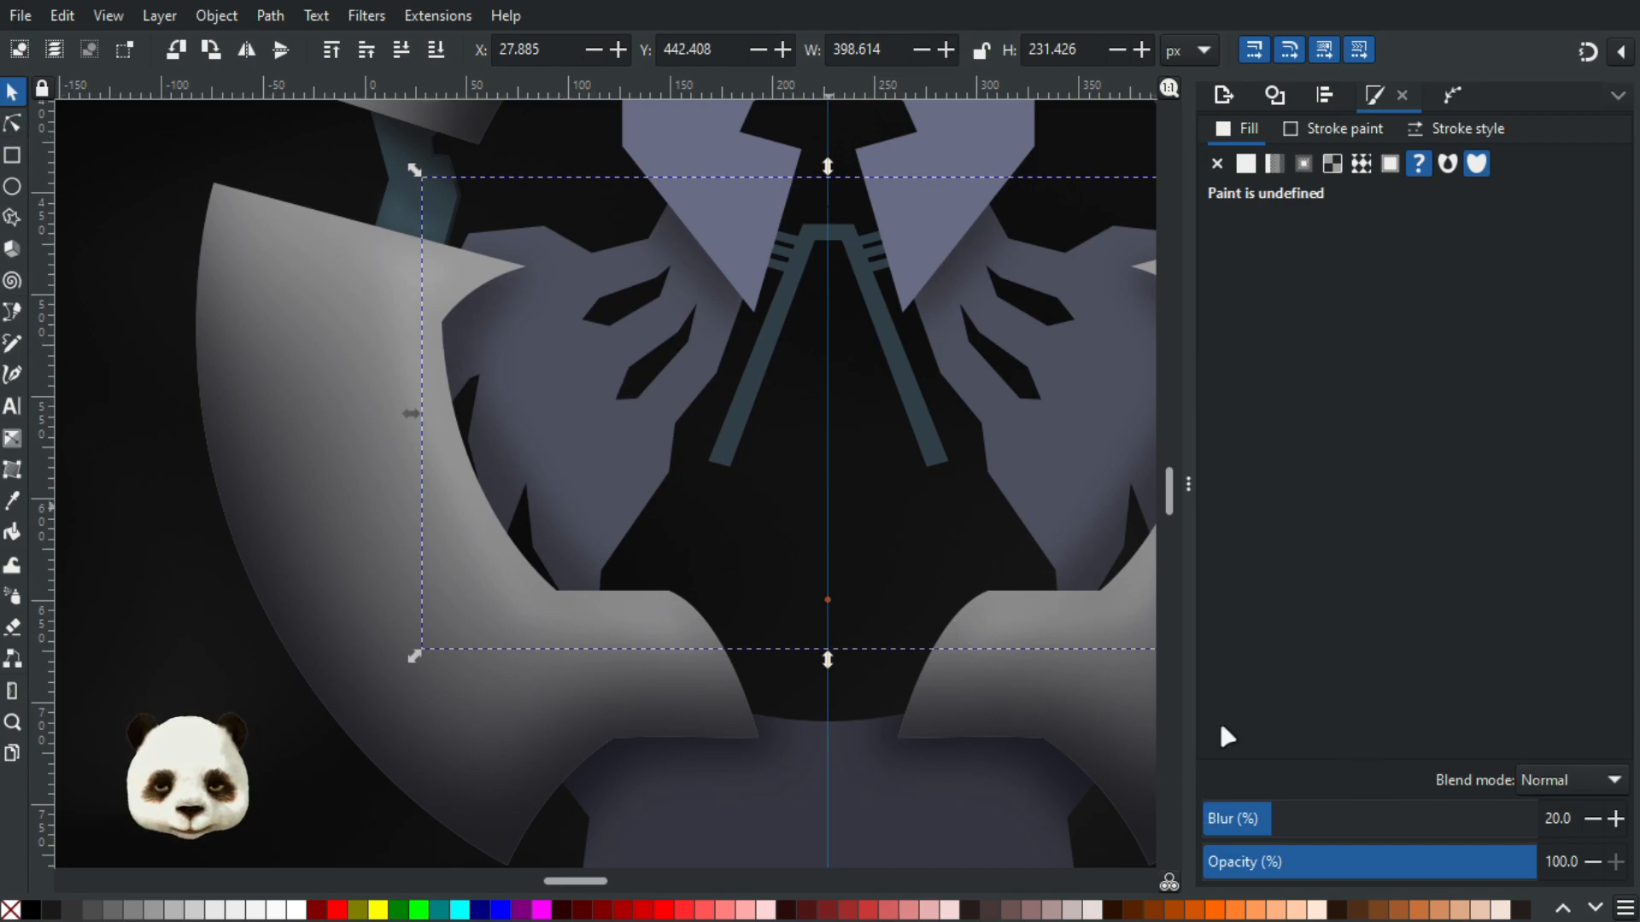
{"action": "left_click", "coordinate": [1470, 864]}
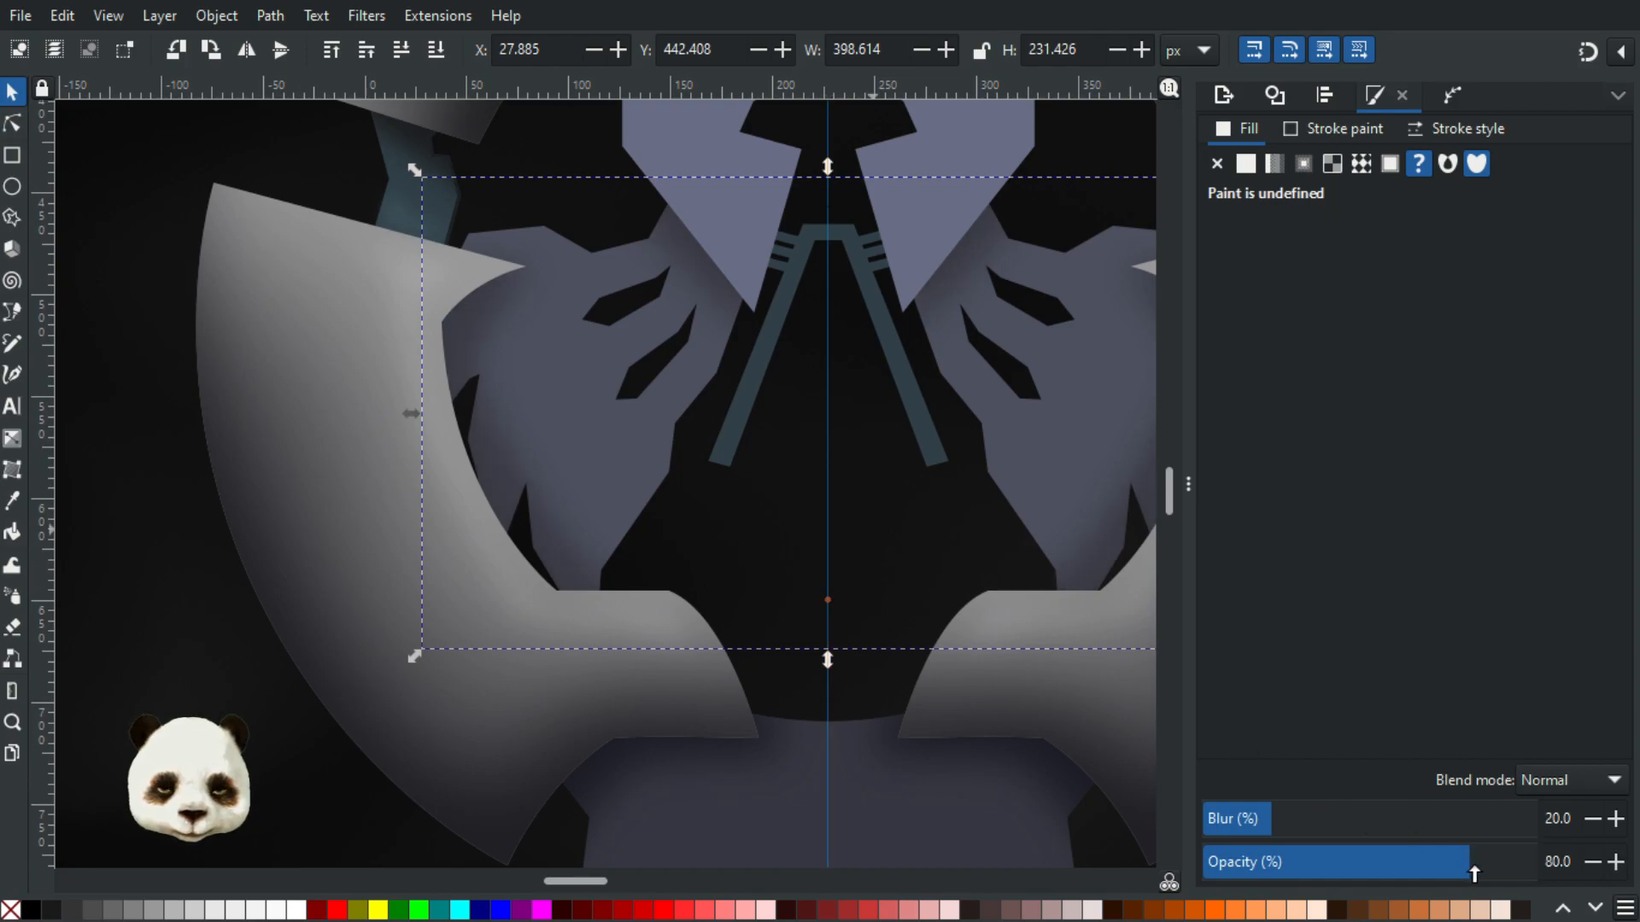
Extend the fingertip shadow by moving its lower corner node further down and its left node slightly outward, and deselect it
{"action": "left_click", "coordinate": [12, 124]}
{"action": "left_click", "coordinate": [750, 330]}
{"action": "left_click", "coordinate": [744, 337]}
{"action": "left_click_drag", "start_coordinate": [744, 338], "coordinate": [742, 377]}
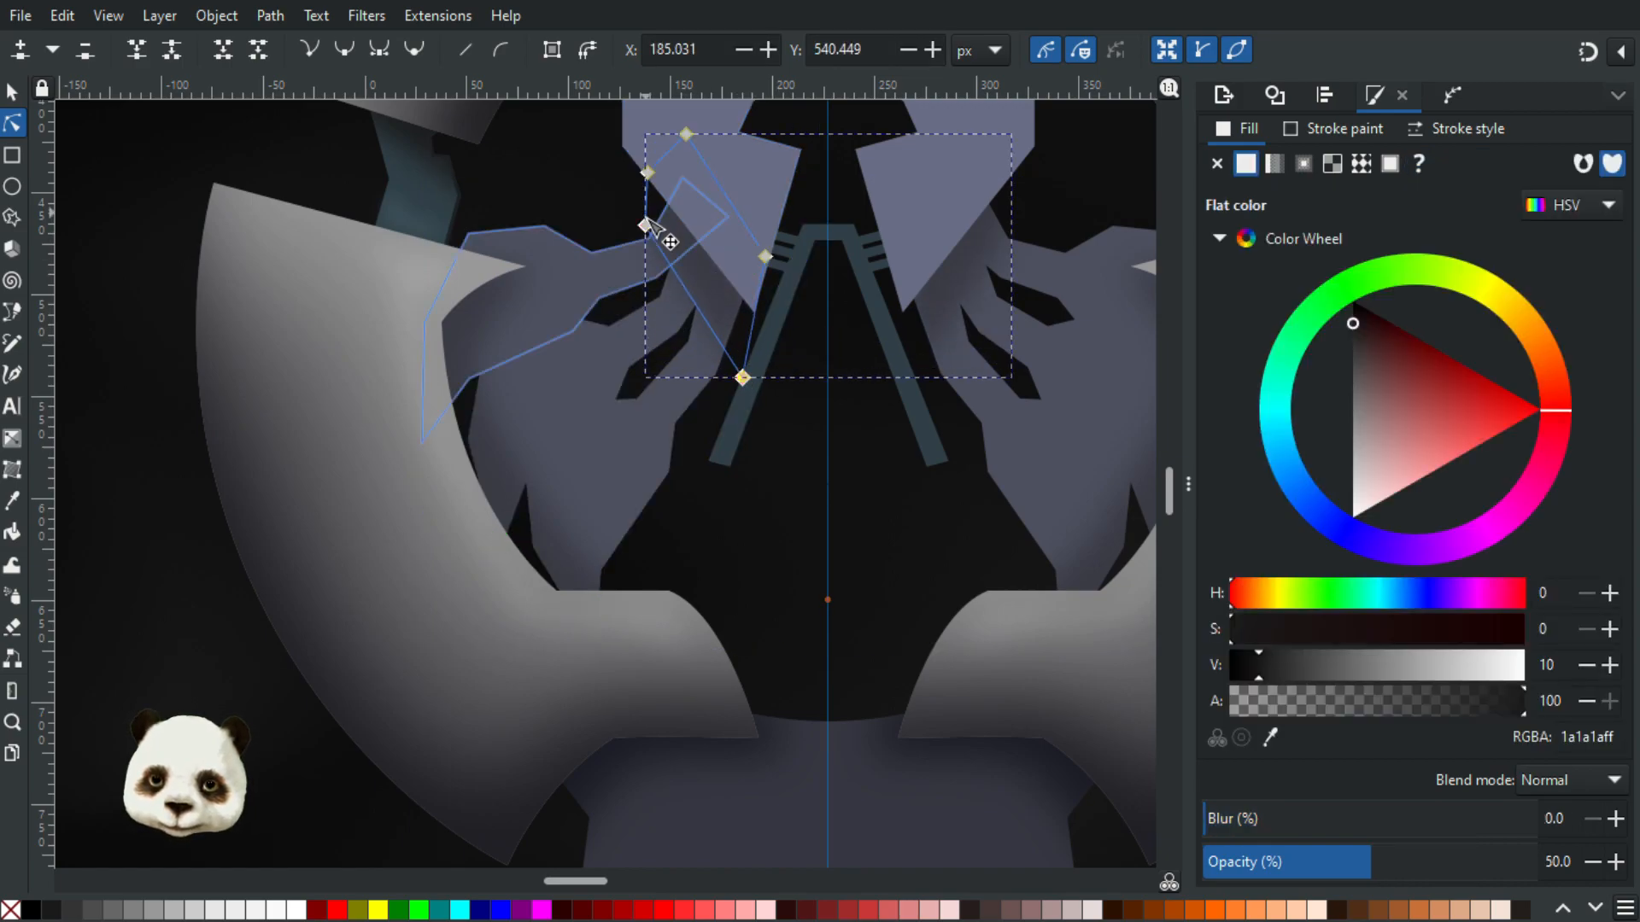
{"action": "left_click_drag", "start_coordinate": [646, 226], "coordinate": [637, 216]}
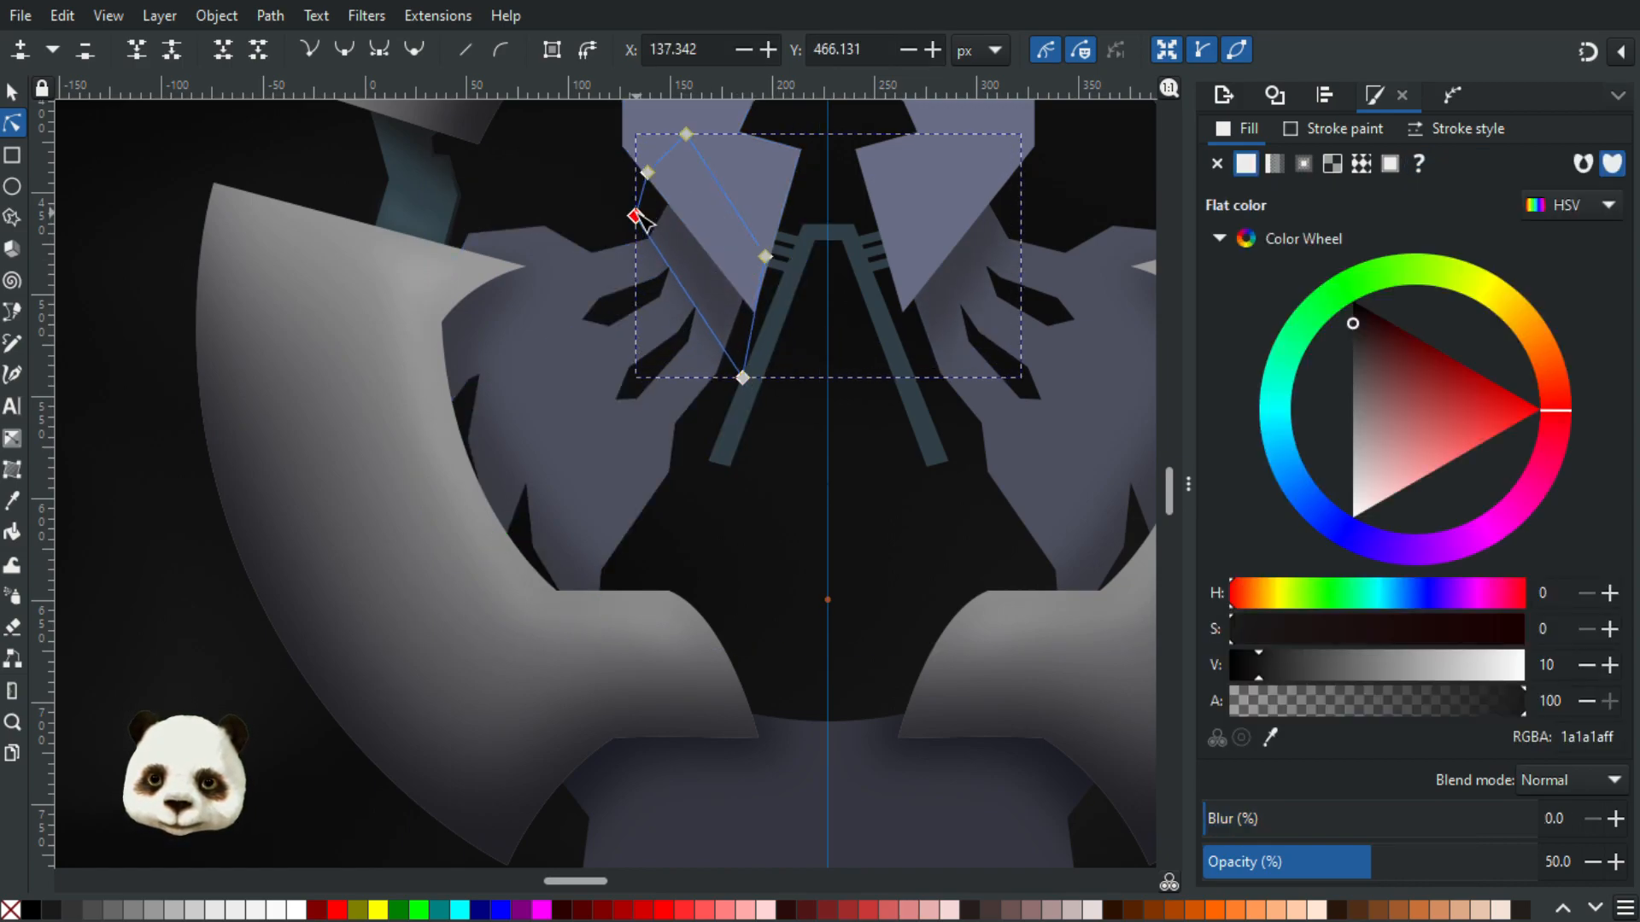
{"action": "left_click", "coordinate": [888, 545]}
{"action": "left_click", "coordinate": [922, 551]}
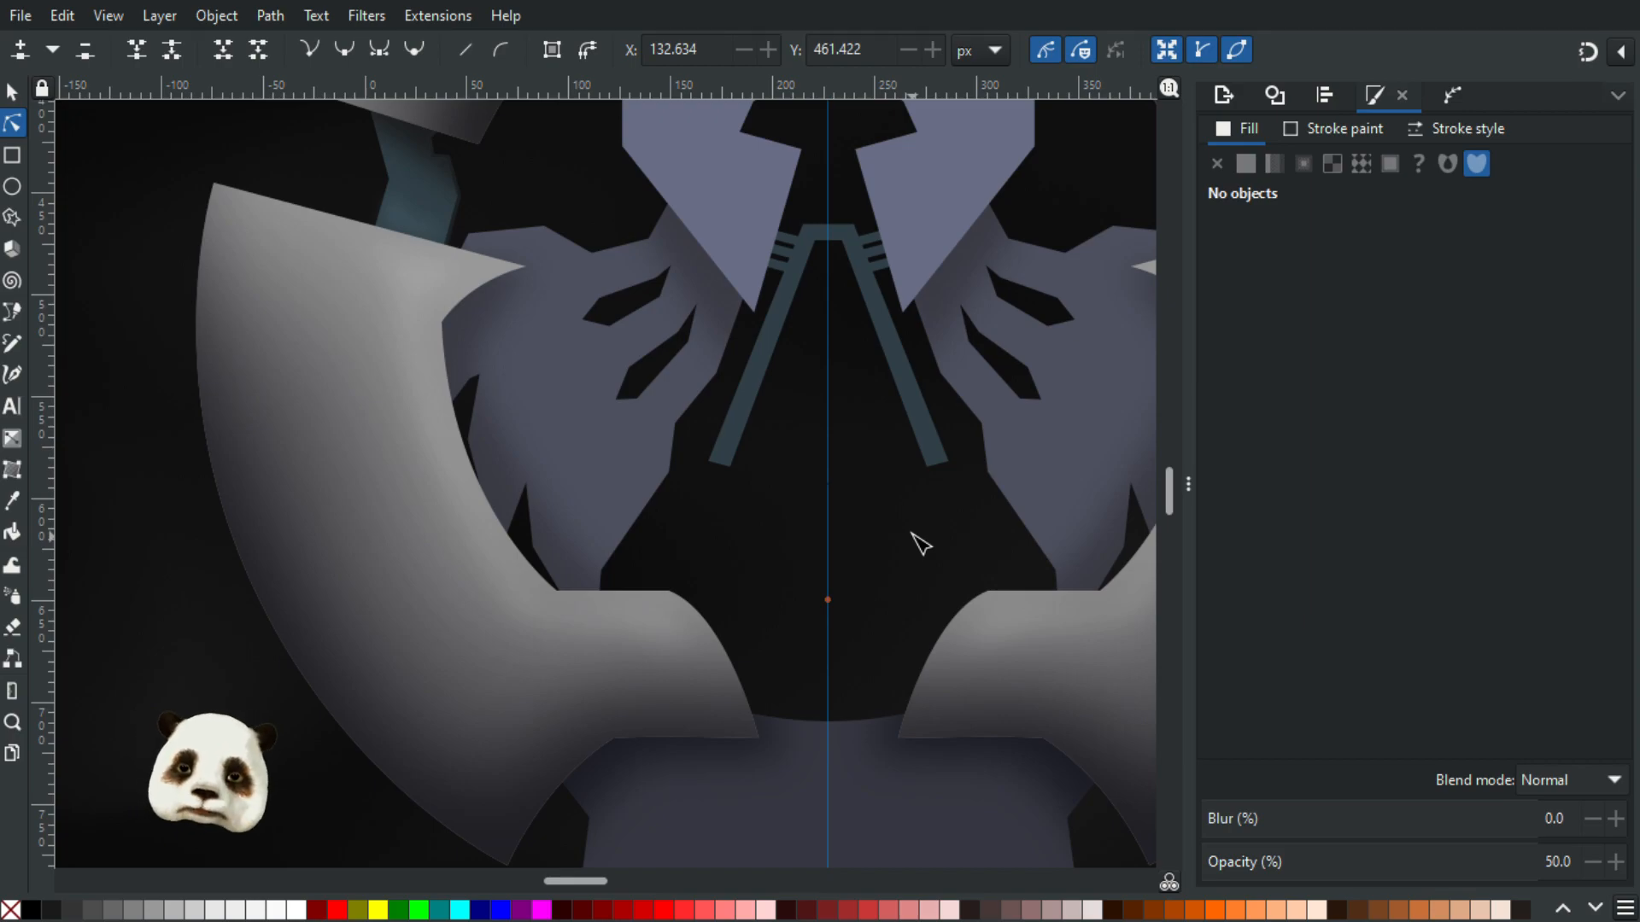
Paste an unmirrored copy of the middle finger shape in place and fill it with dark grey 1a1a1a
{"action": "scroll", "coordinate": [854, 503], "scroll_direction": "down", "scroll_amount": 4, "text": "ctrl"}
{"action": "scroll", "coordinate": [973, 508], "scroll_direction": "up", "scroll_amount": 2, "text": "ctrl"}
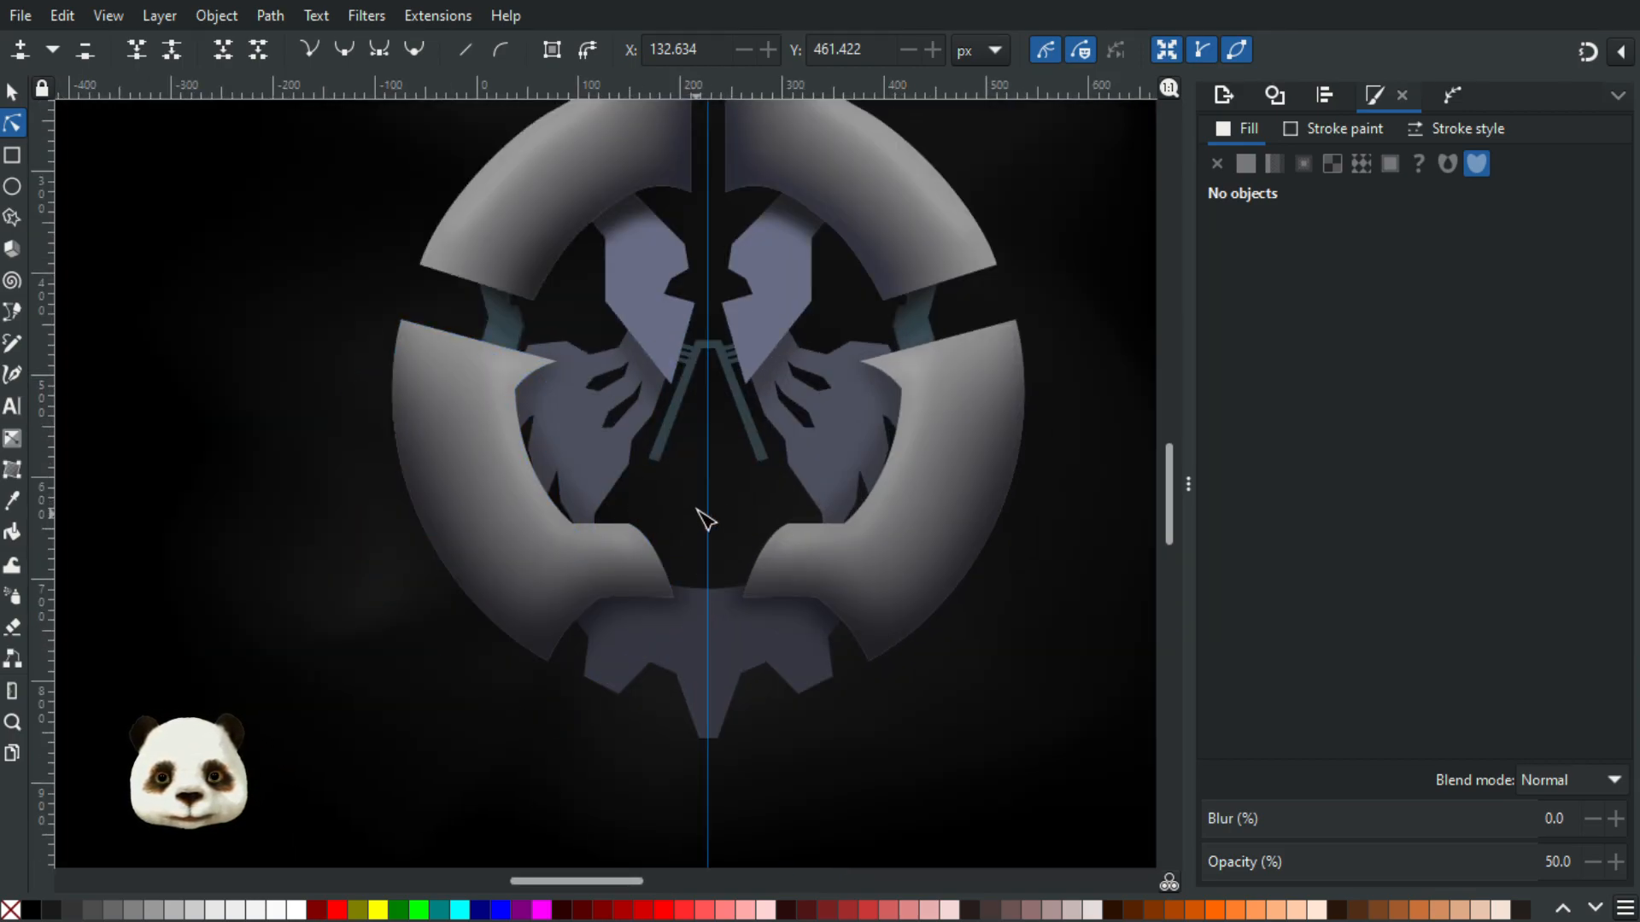
{"action": "scroll", "coordinate": [705, 519], "scroll_direction": "up", "scroll_amount": 1, "text": "ctrl"}
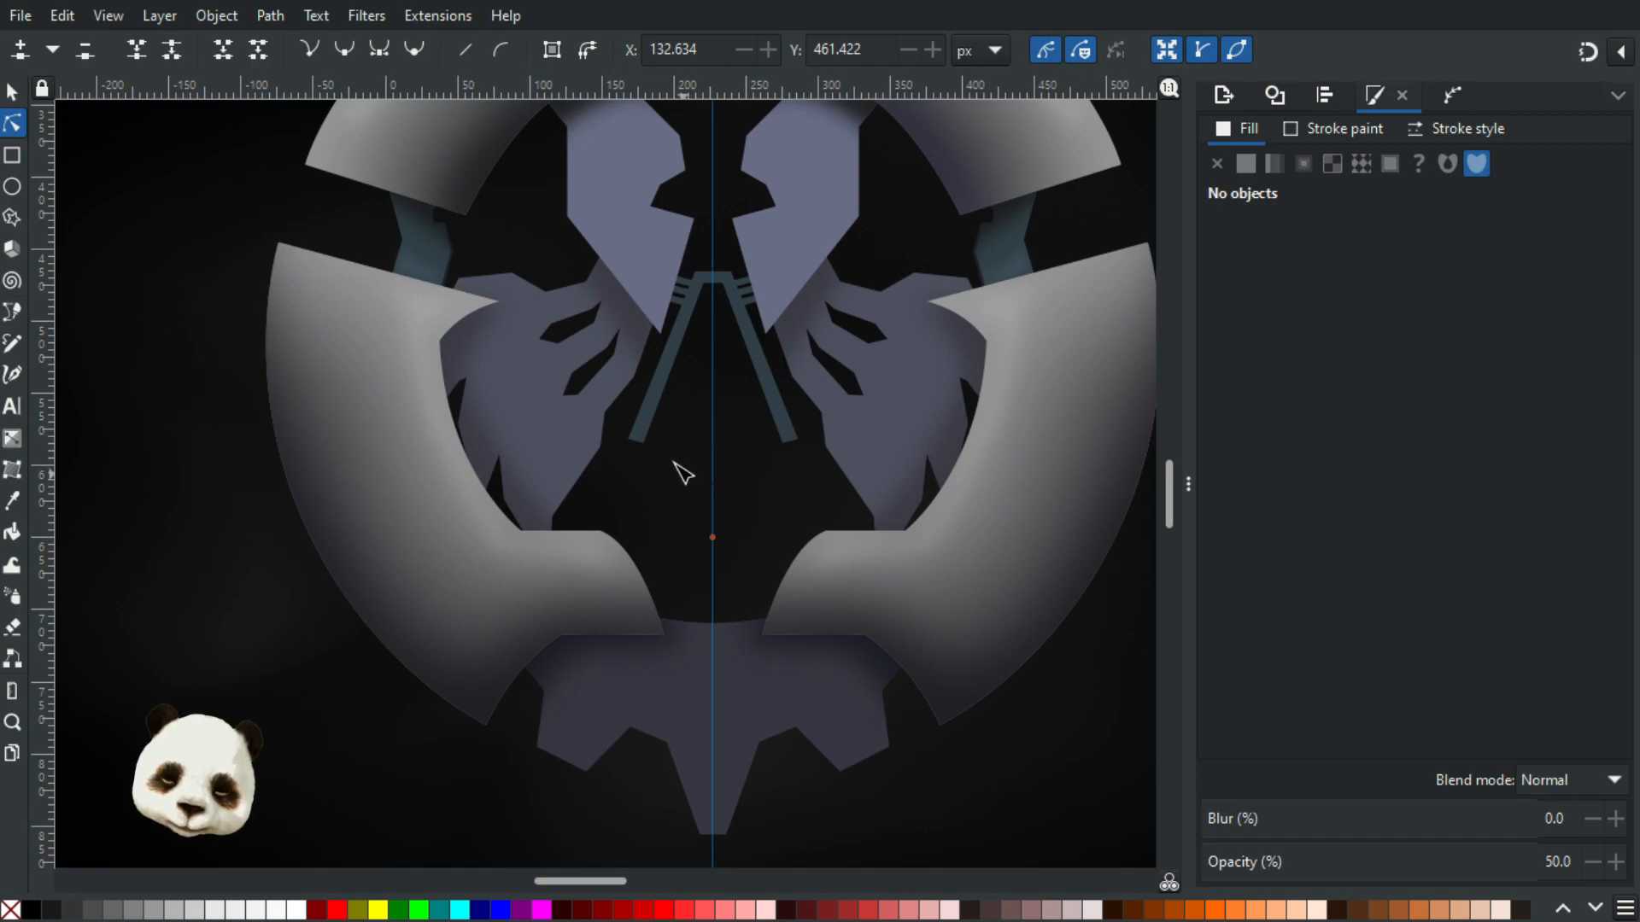
{"action": "scroll", "coordinate": [526, 293], "scroll_direction": "up", "scroll_amount": 2}
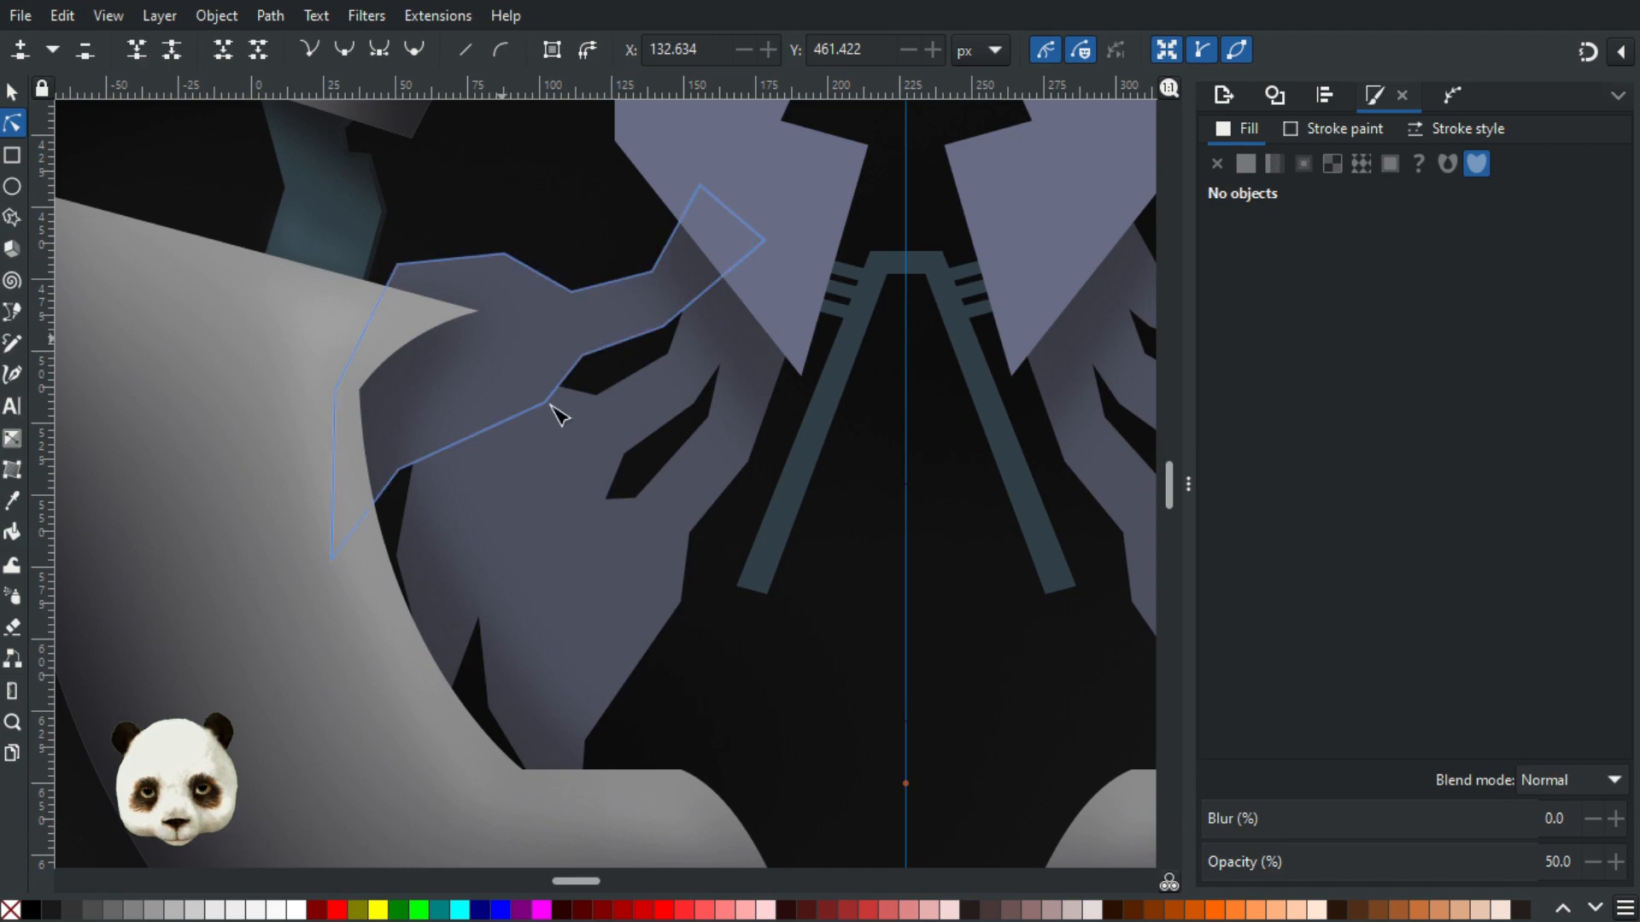
{"action": "key", "text": "s"}
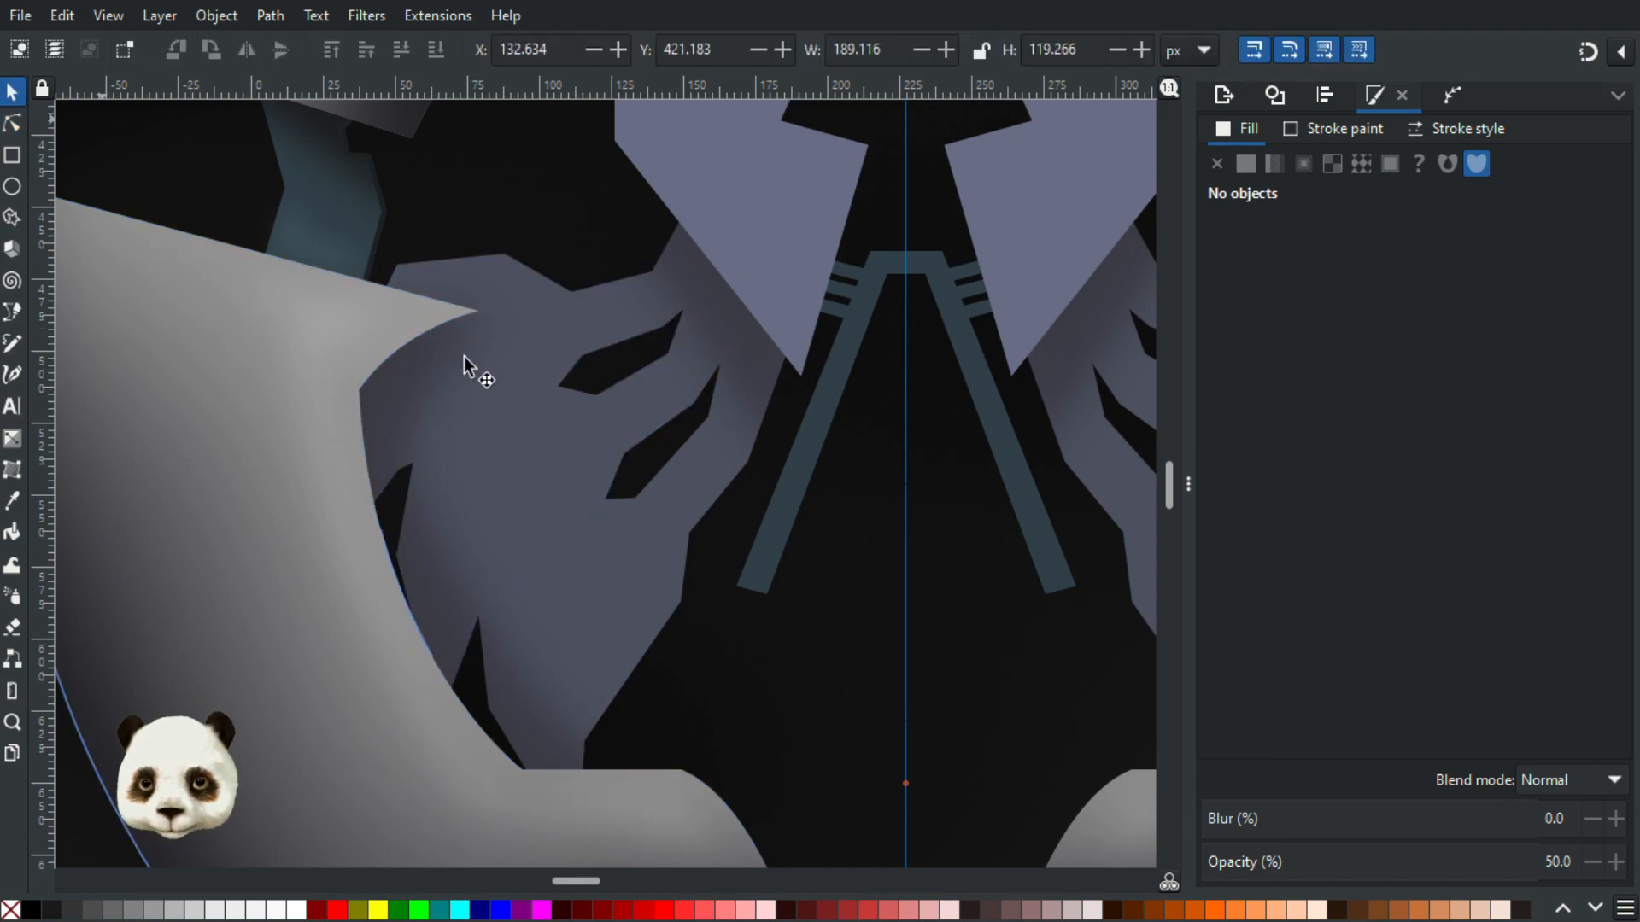
{"action": "left_click", "coordinate": [517, 424]}
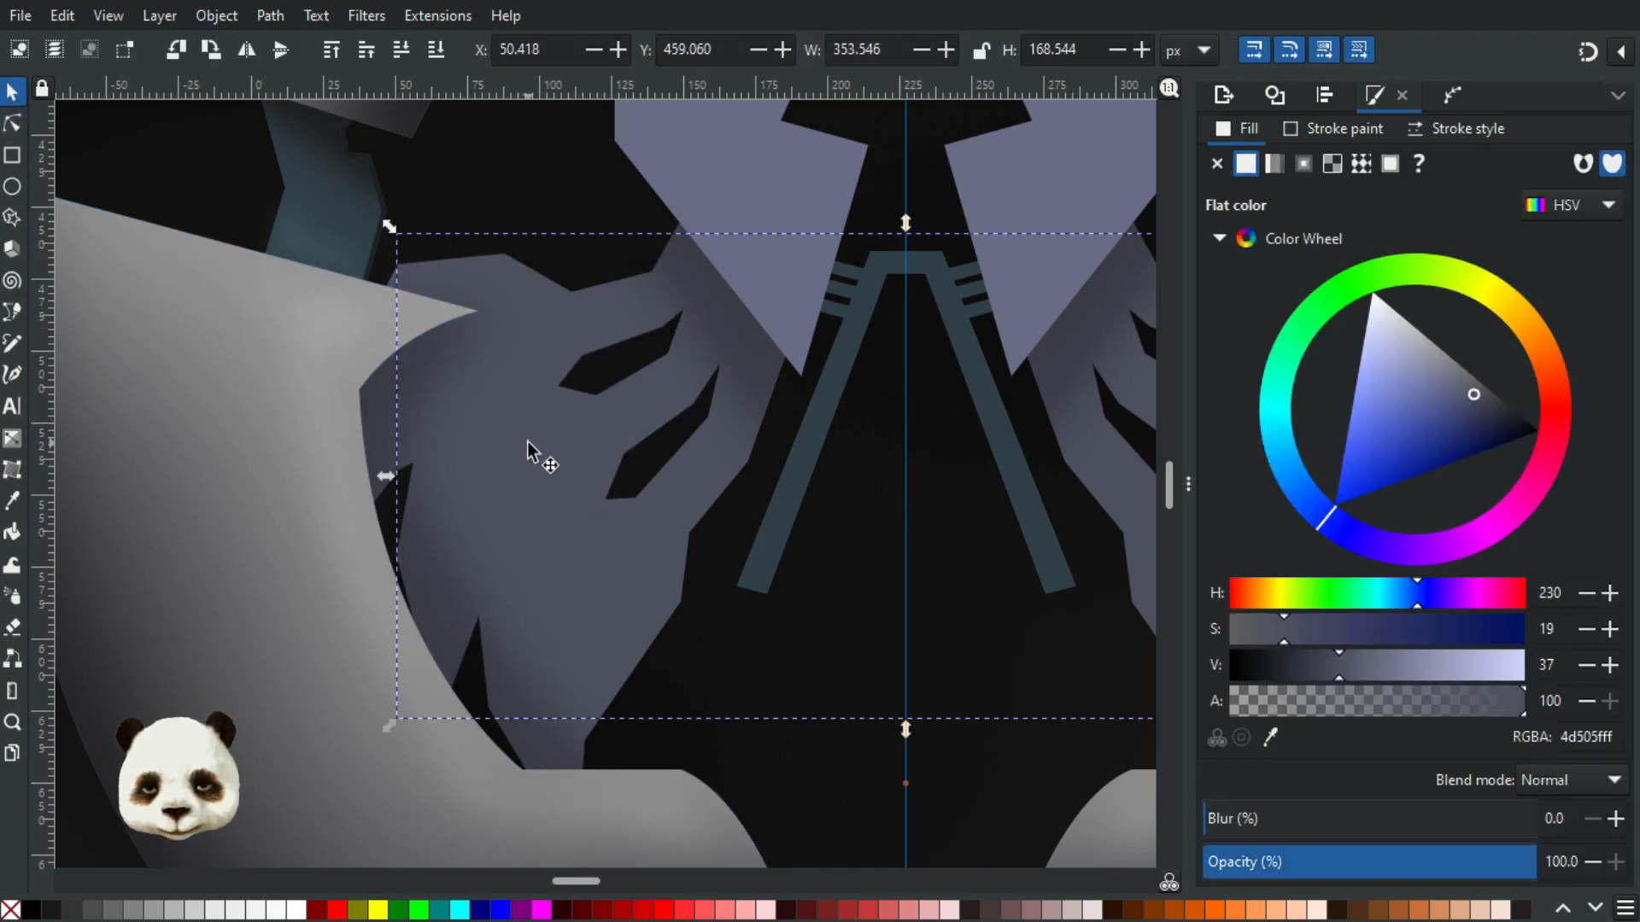
{"action": "key", "text": "n"}
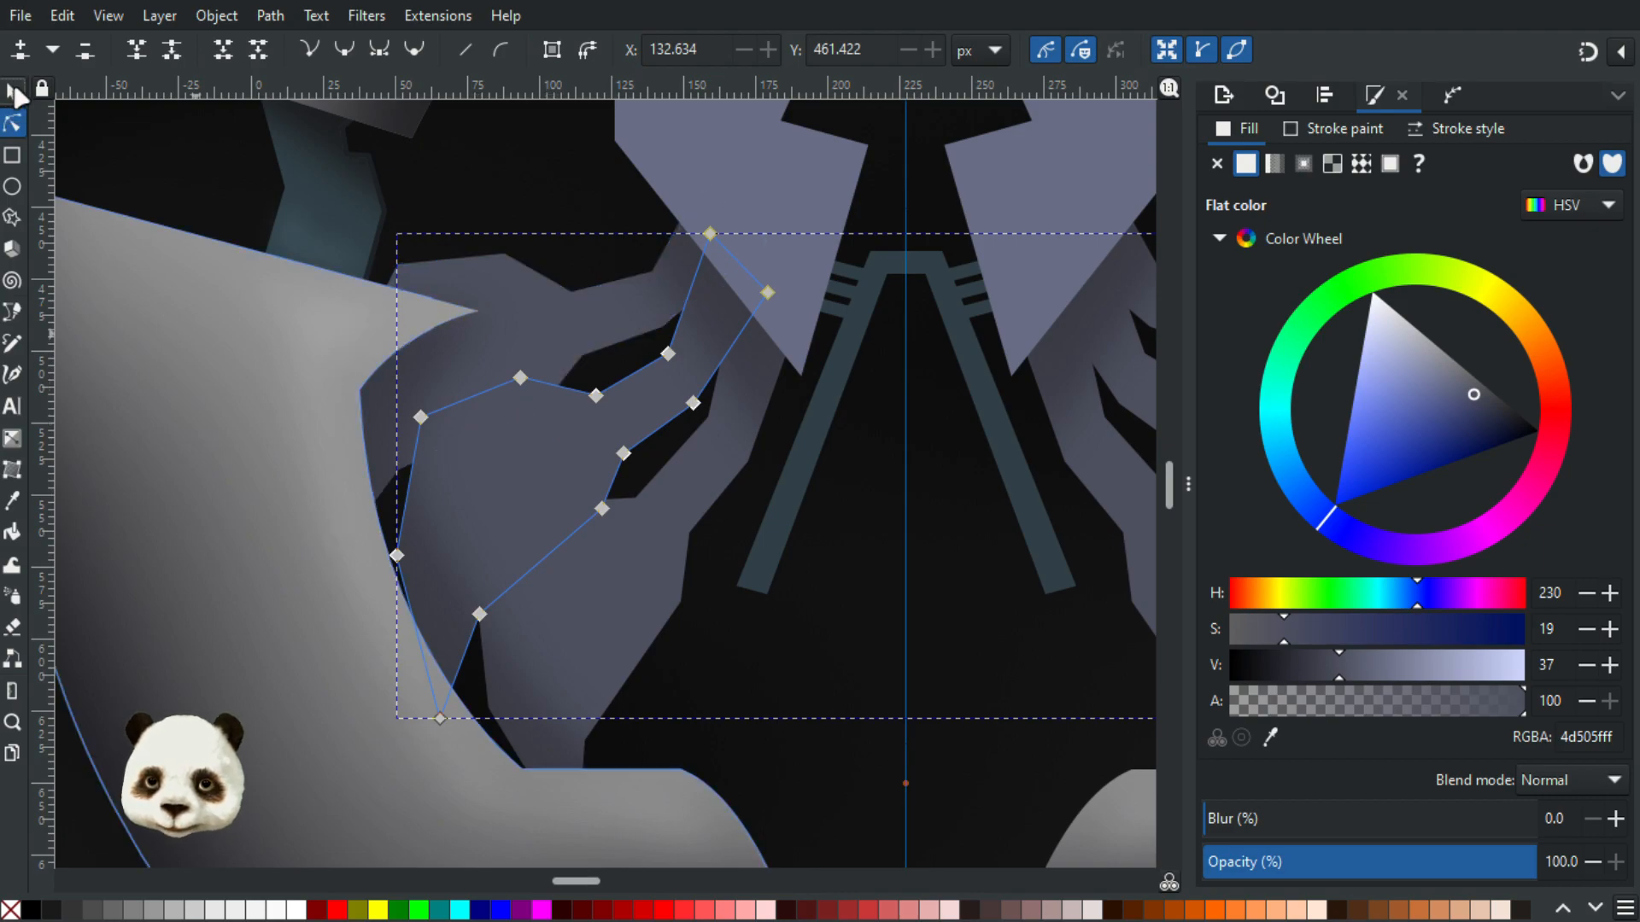
{"action": "key", "text": "s"}
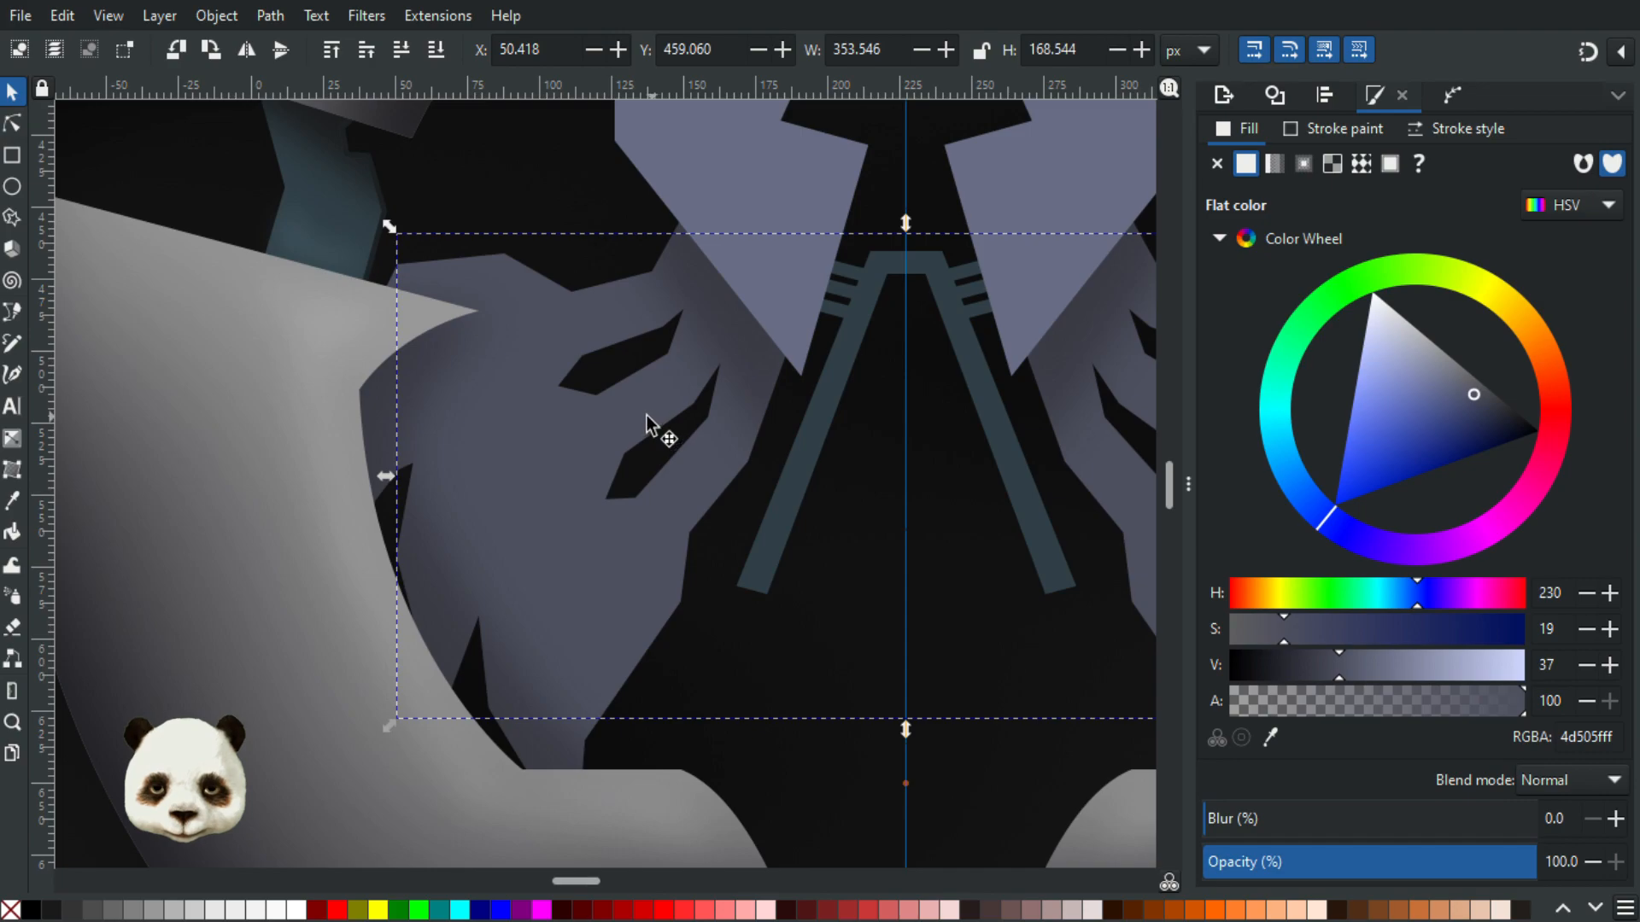
{"action": "key", "text": "ctrl+z"}
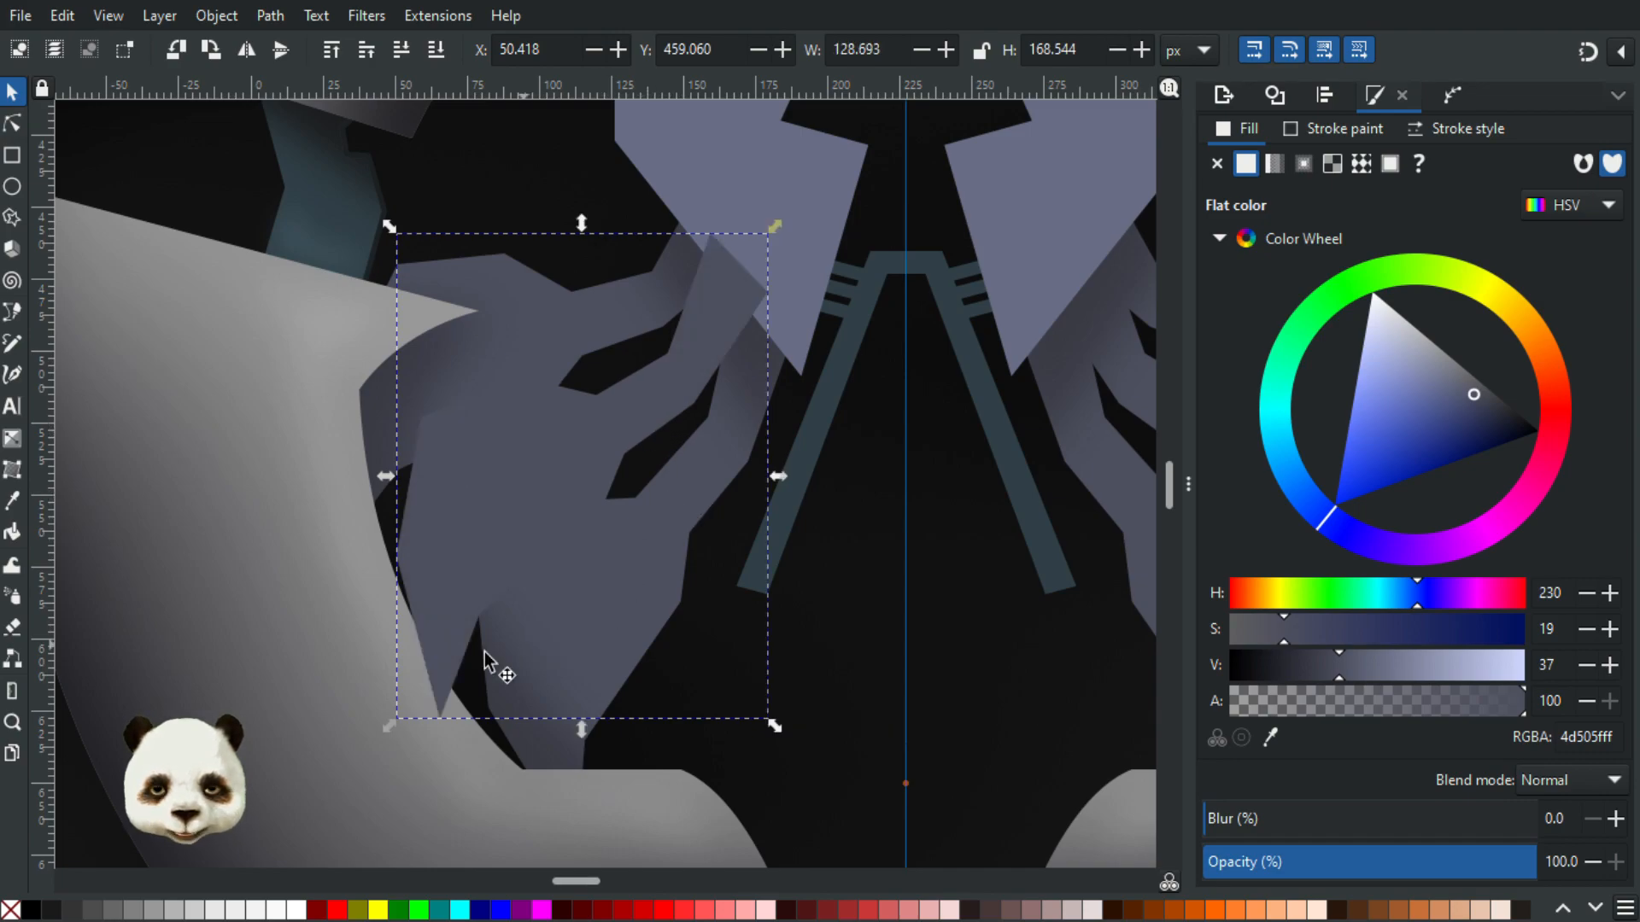
{"action": "left_click", "coordinate": [56, 913]}
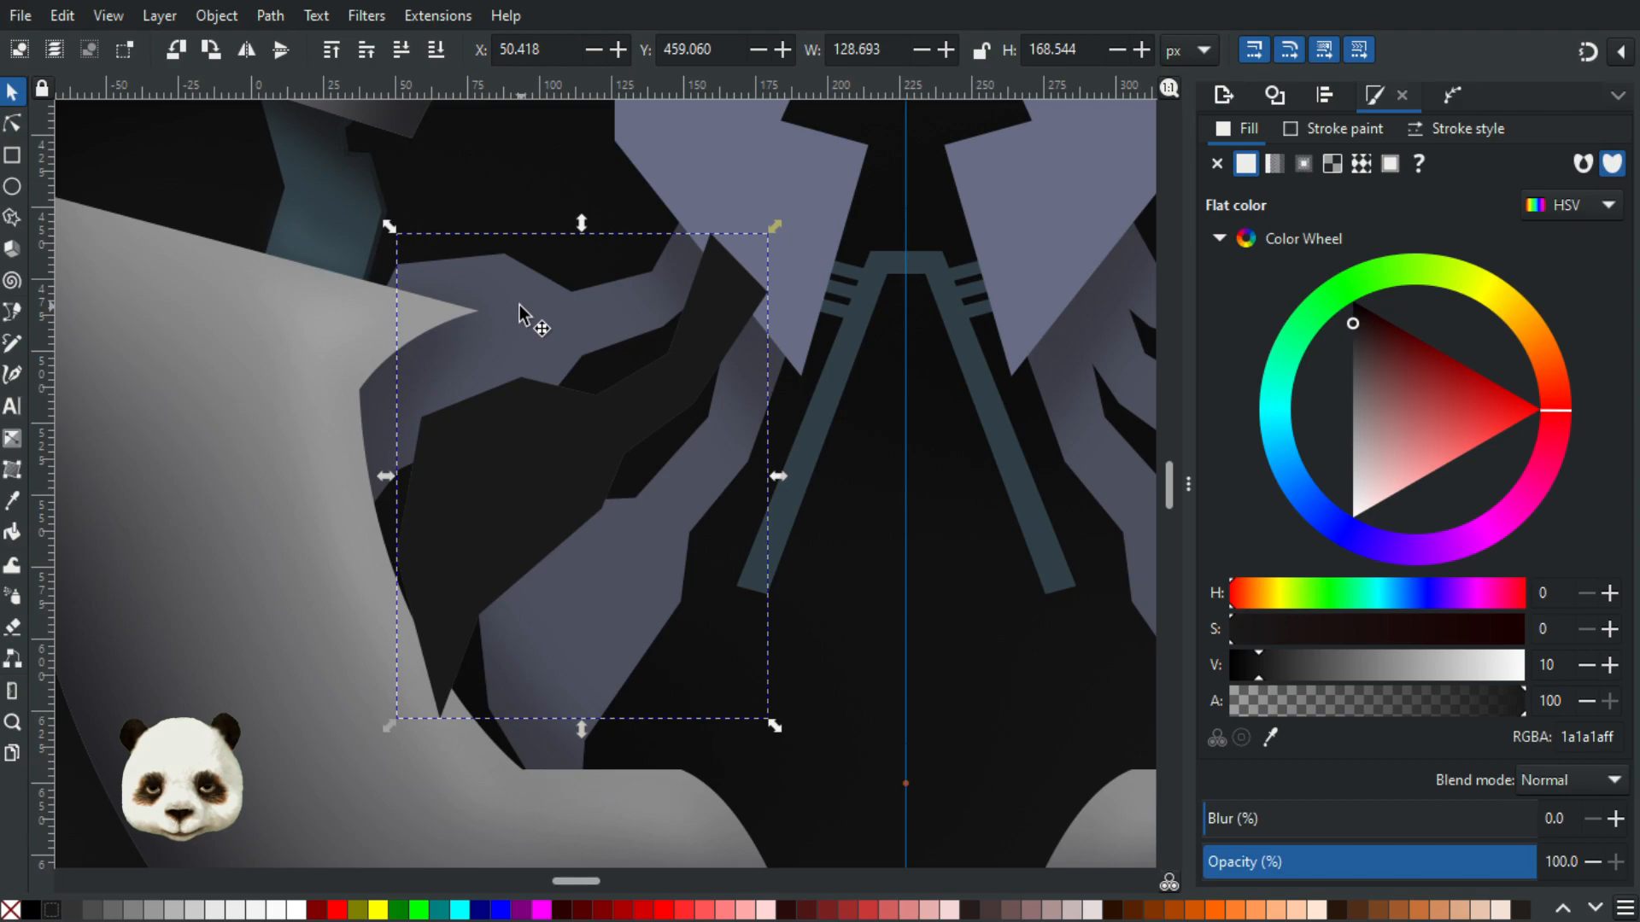
Paste an unmirrored copy of the upper finger shape in place and fill it with magenta ff00ff
{"action": "left_click", "coordinate": [518, 341]}
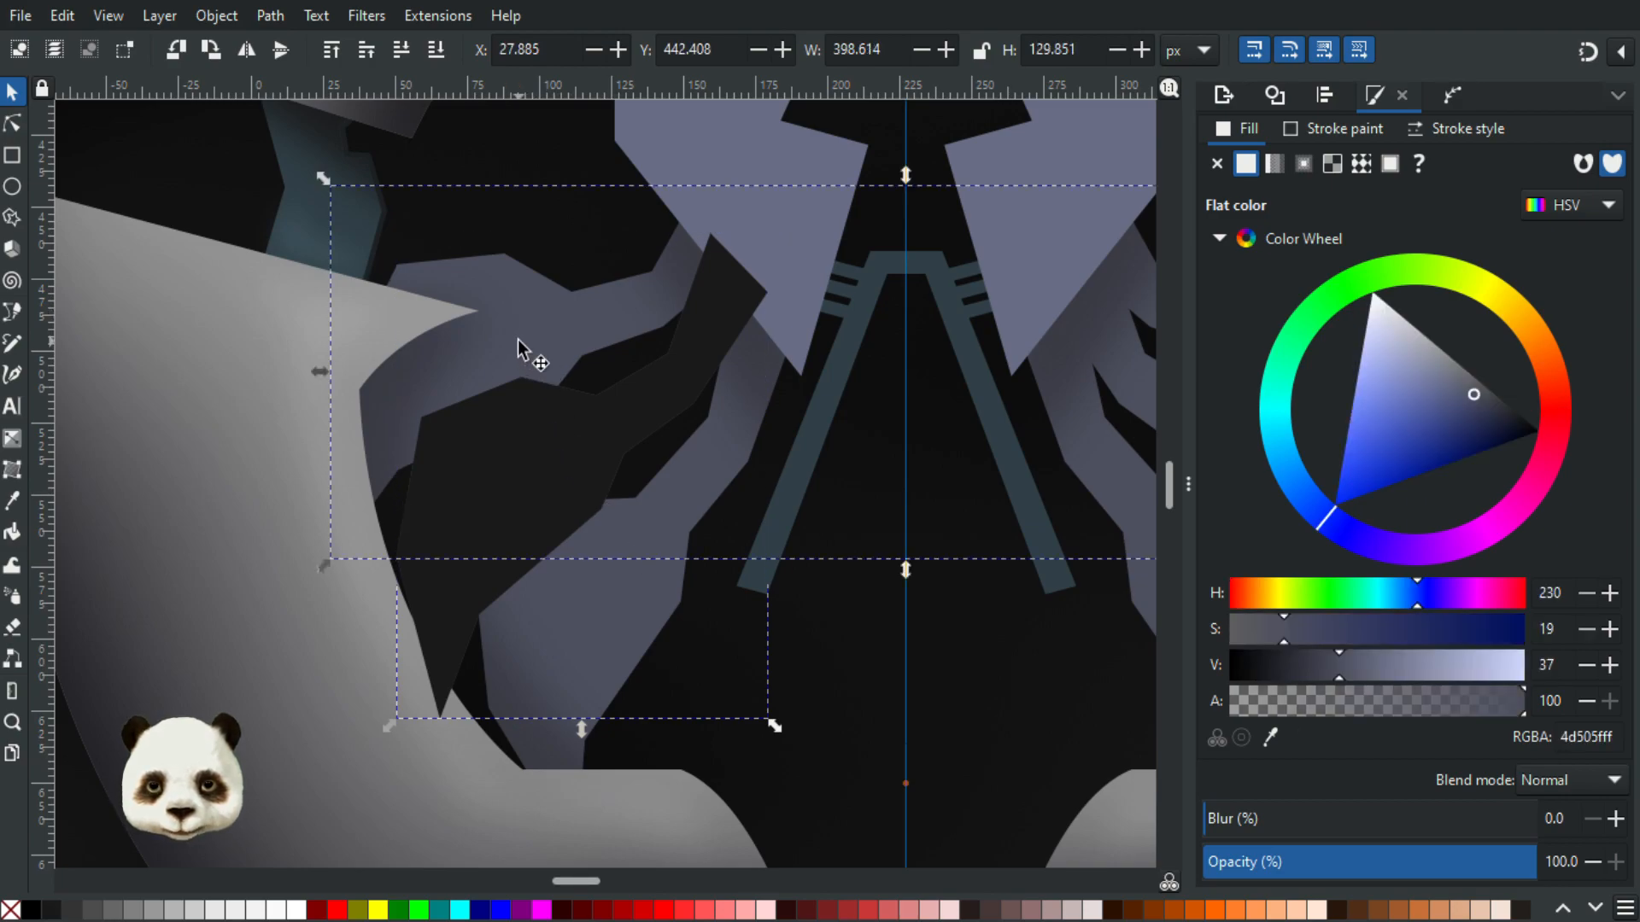
{"action": "key", "text": "ctrl+z"}
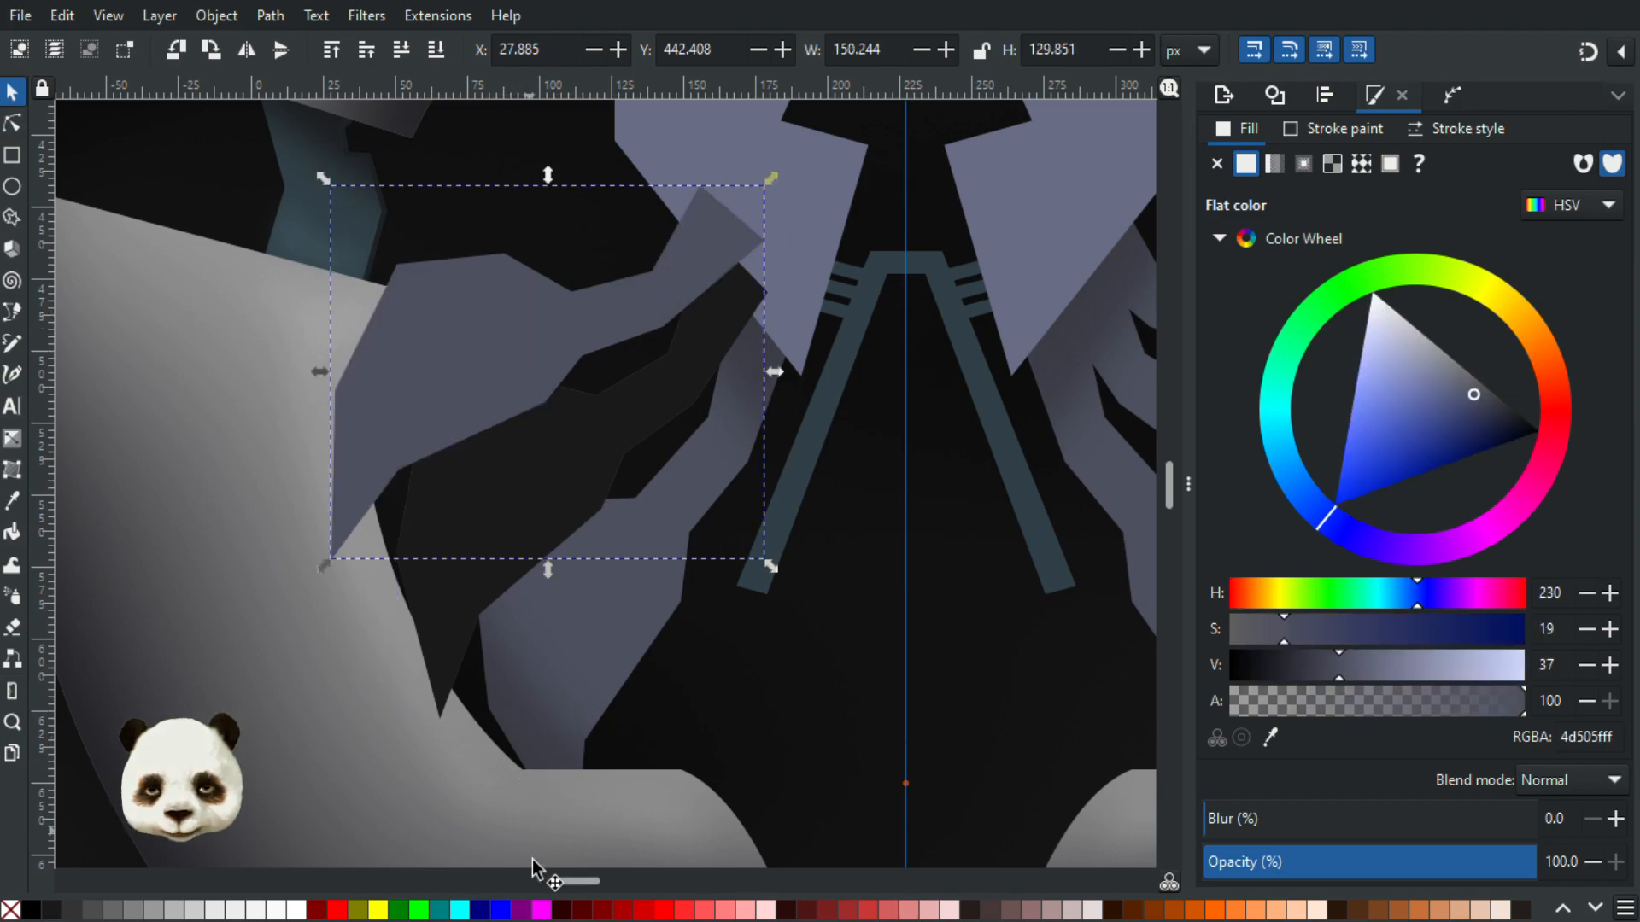
{"action": "left_click", "coordinate": [542, 910]}
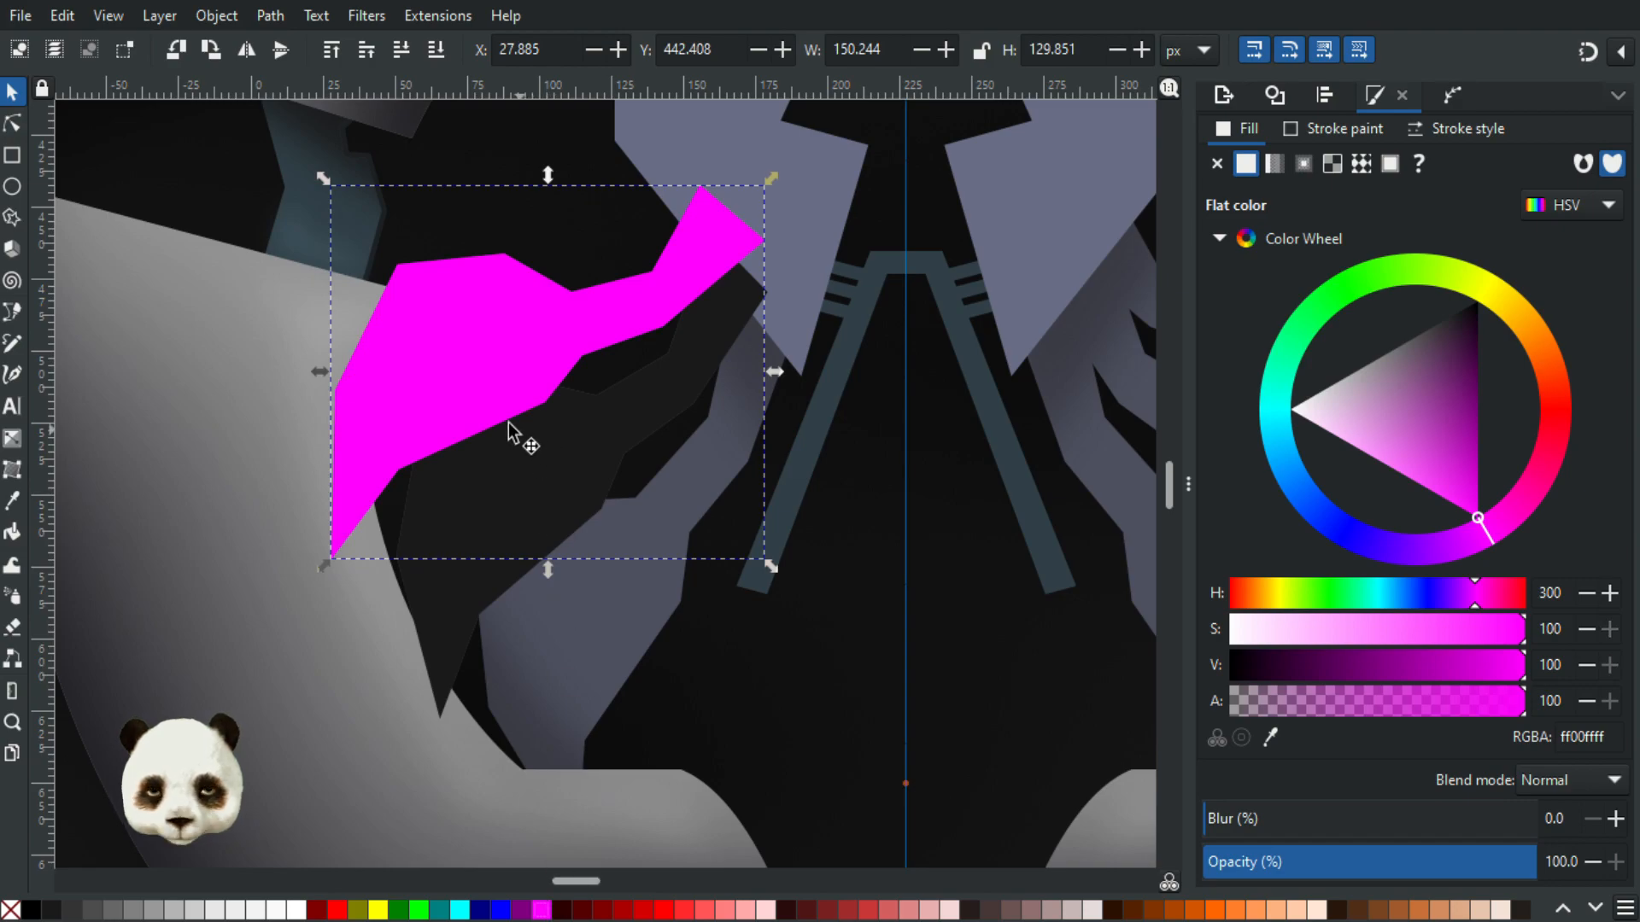
Clip the dark copy with the magenta shape, mirrored across the centre line, and blur it 10% beneath the middle finger
{"action": "right_click", "coordinate": [453, 367]}
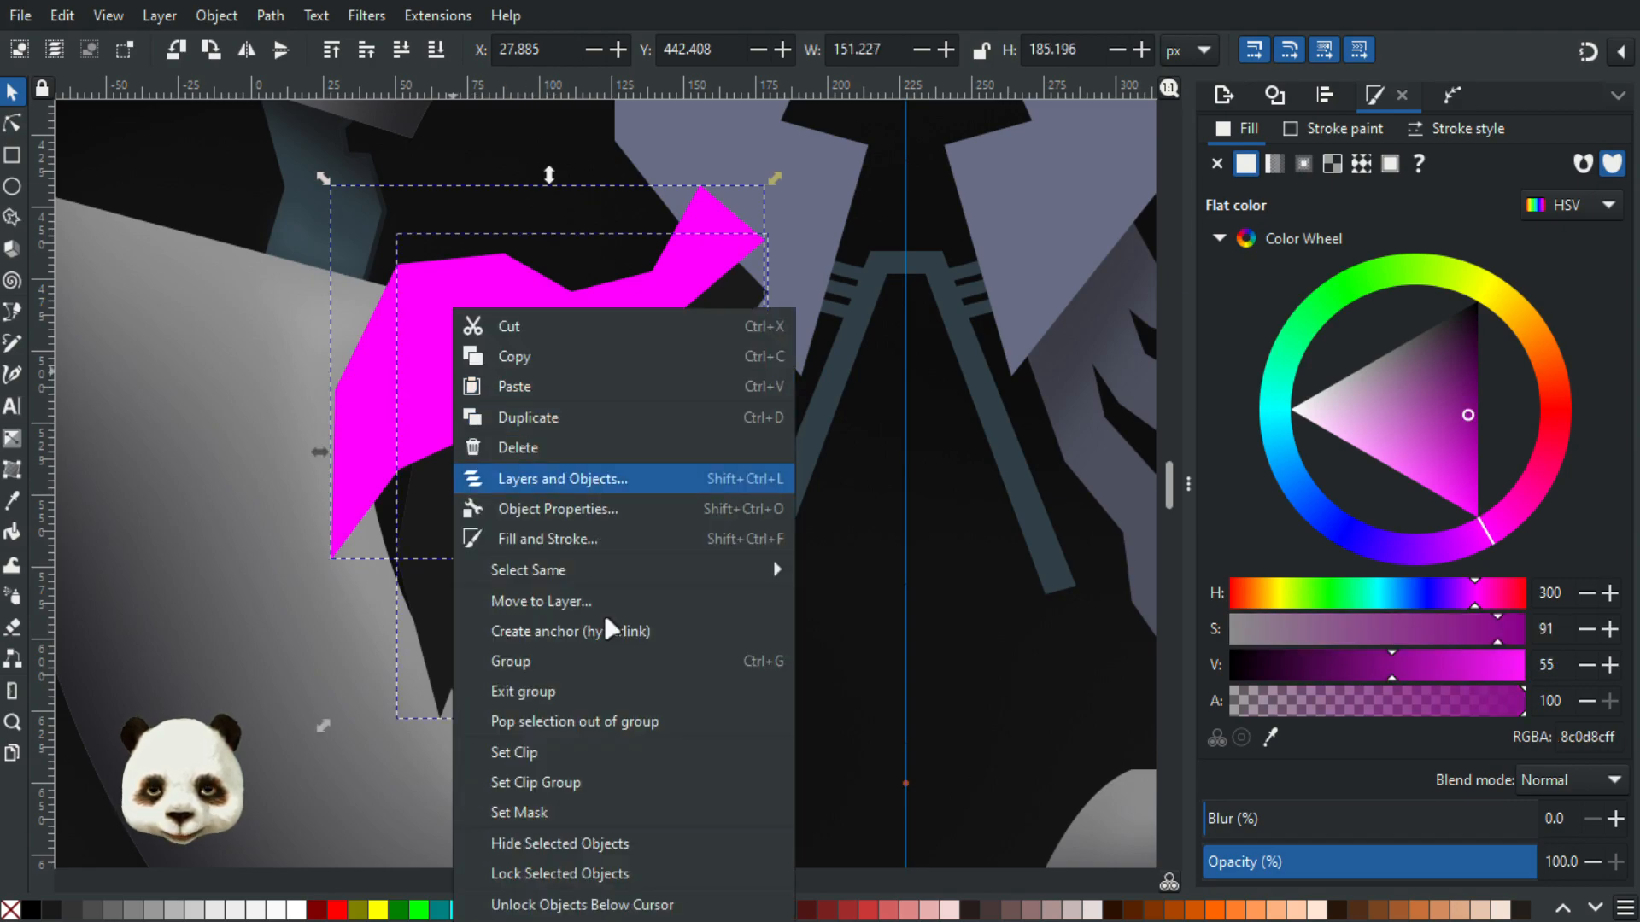
{"action": "left_click", "coordinate": [551, 750]}
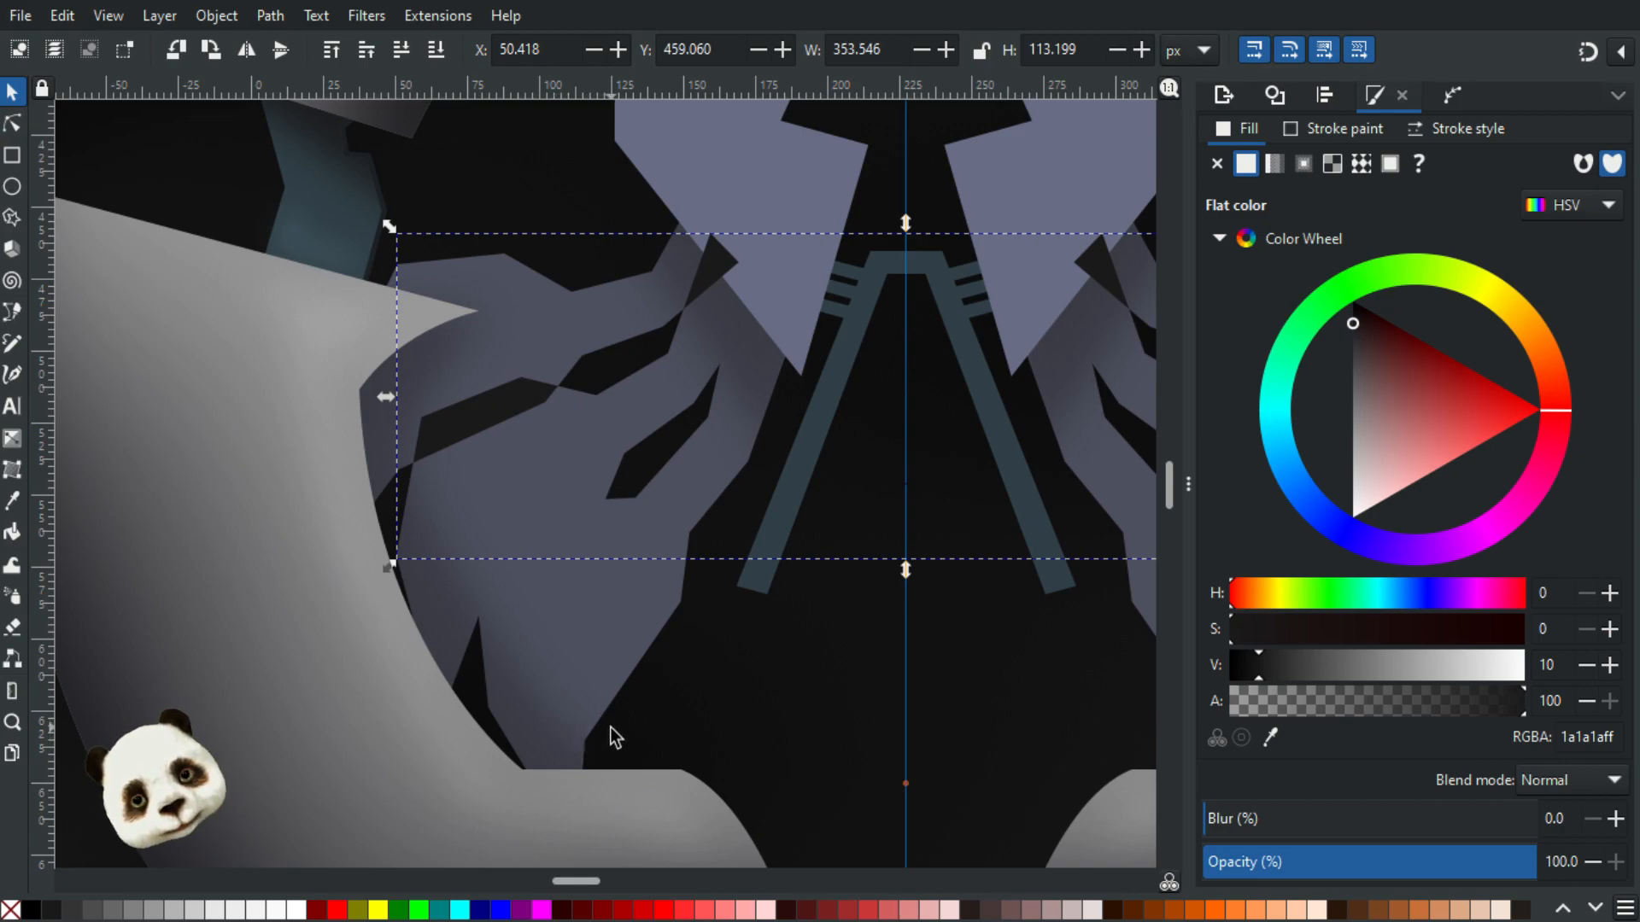
{"action": "left_click", "coordinate": [1296, 821]}
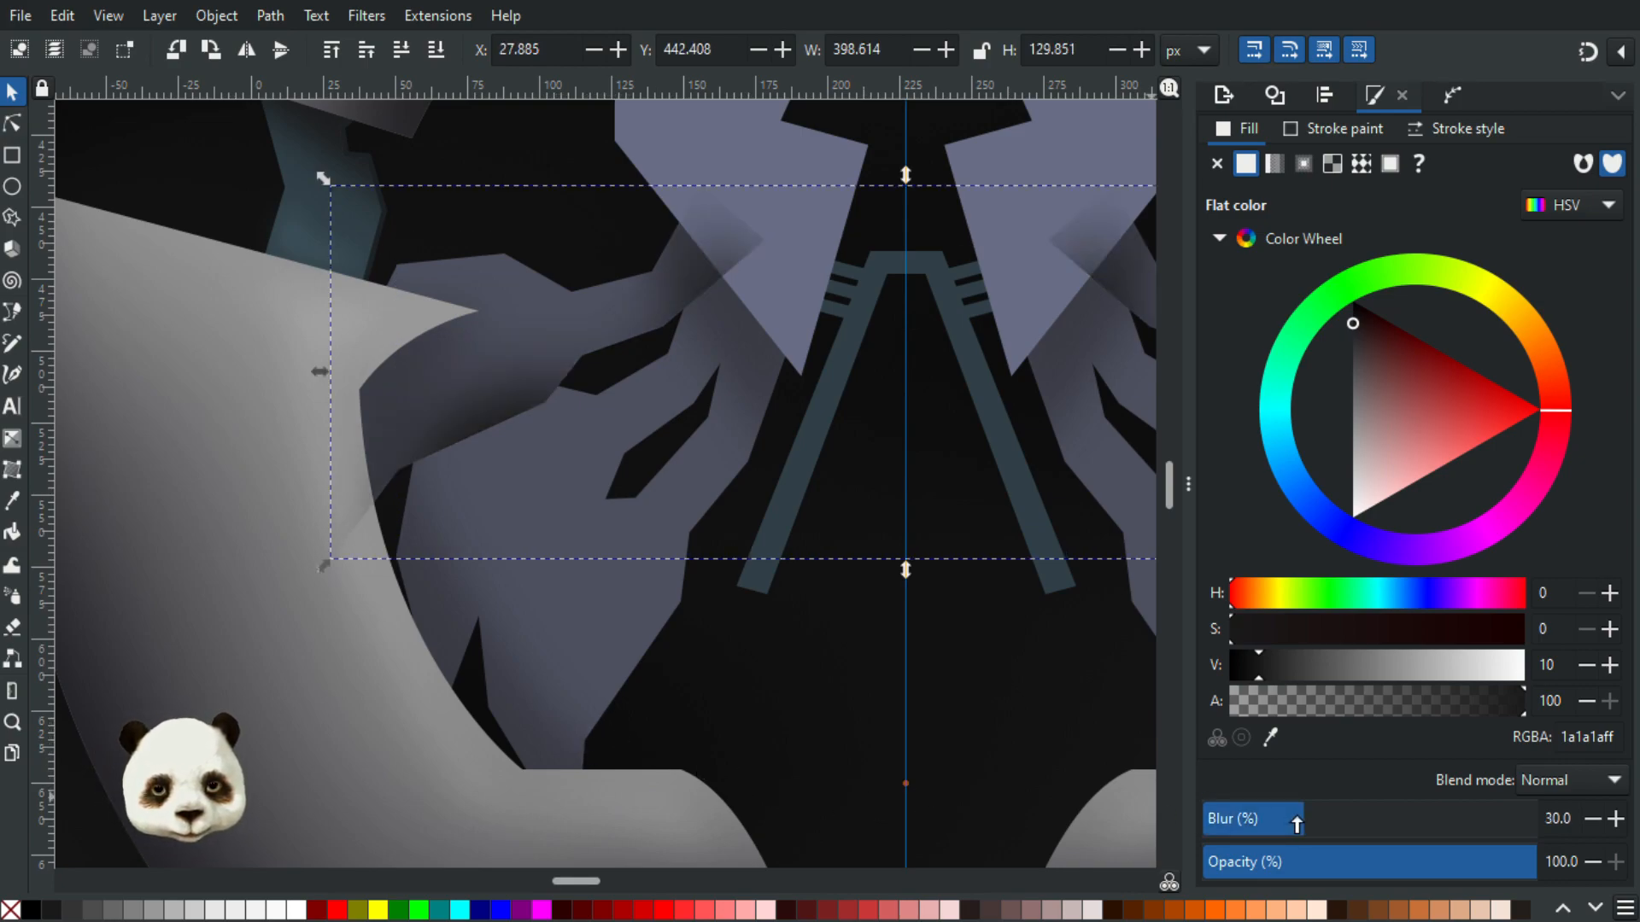
{"action": "left_click", "coordinate": [1239, 820]}
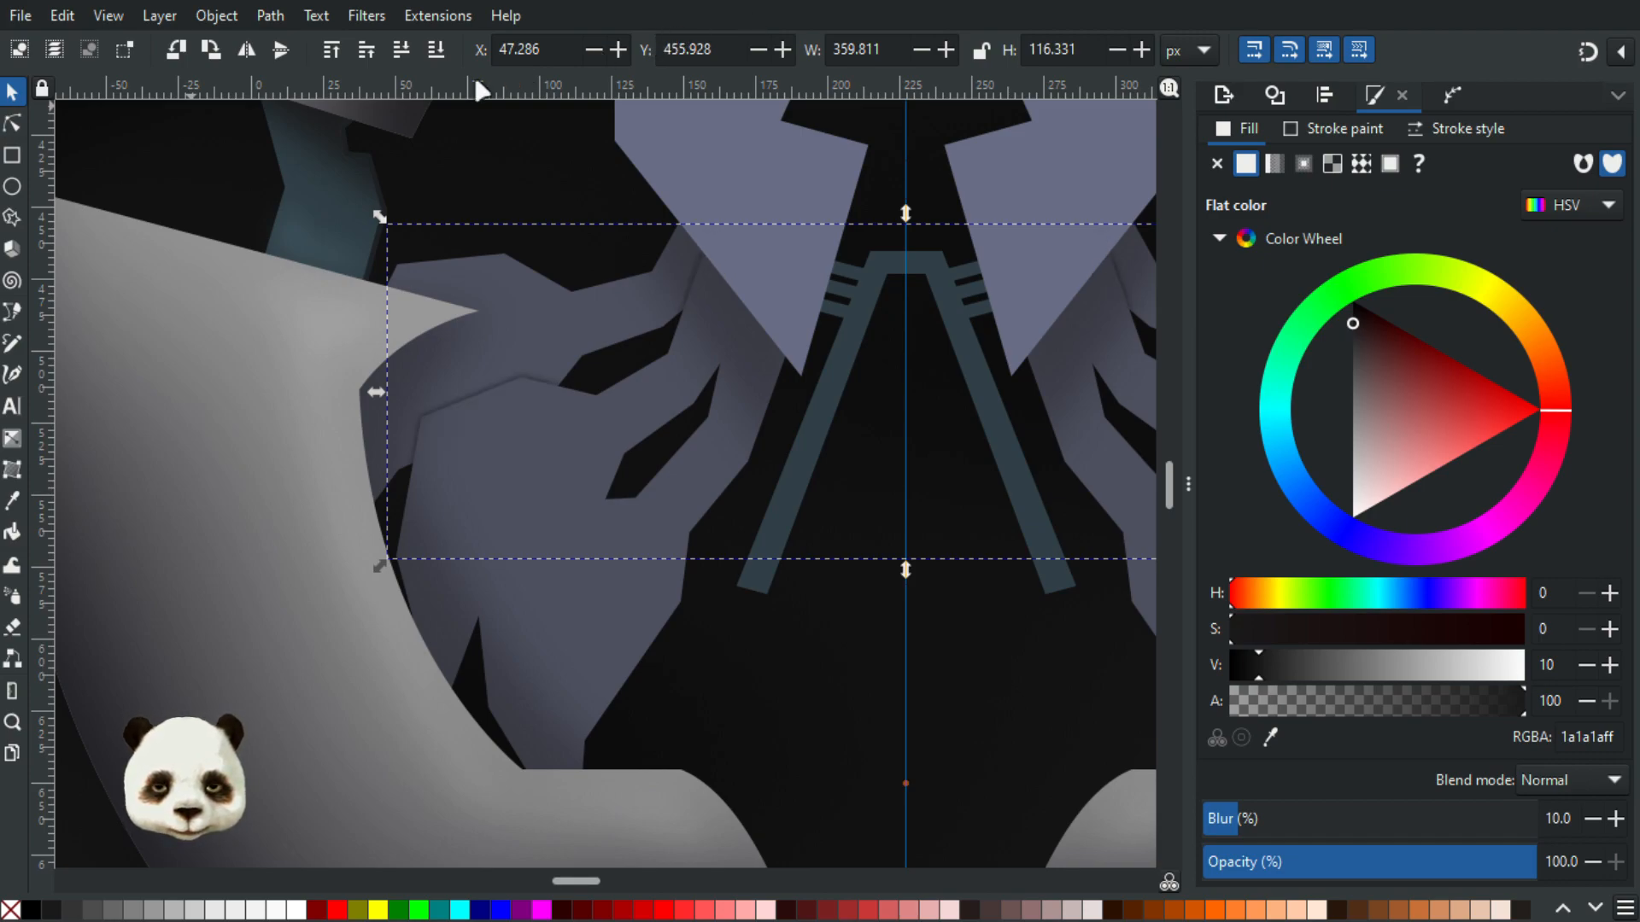
Increase the blur of the upper finger's clipped shadow to 20% and deselect it
{"action": "left_click", "coordinate": [12, 124]}
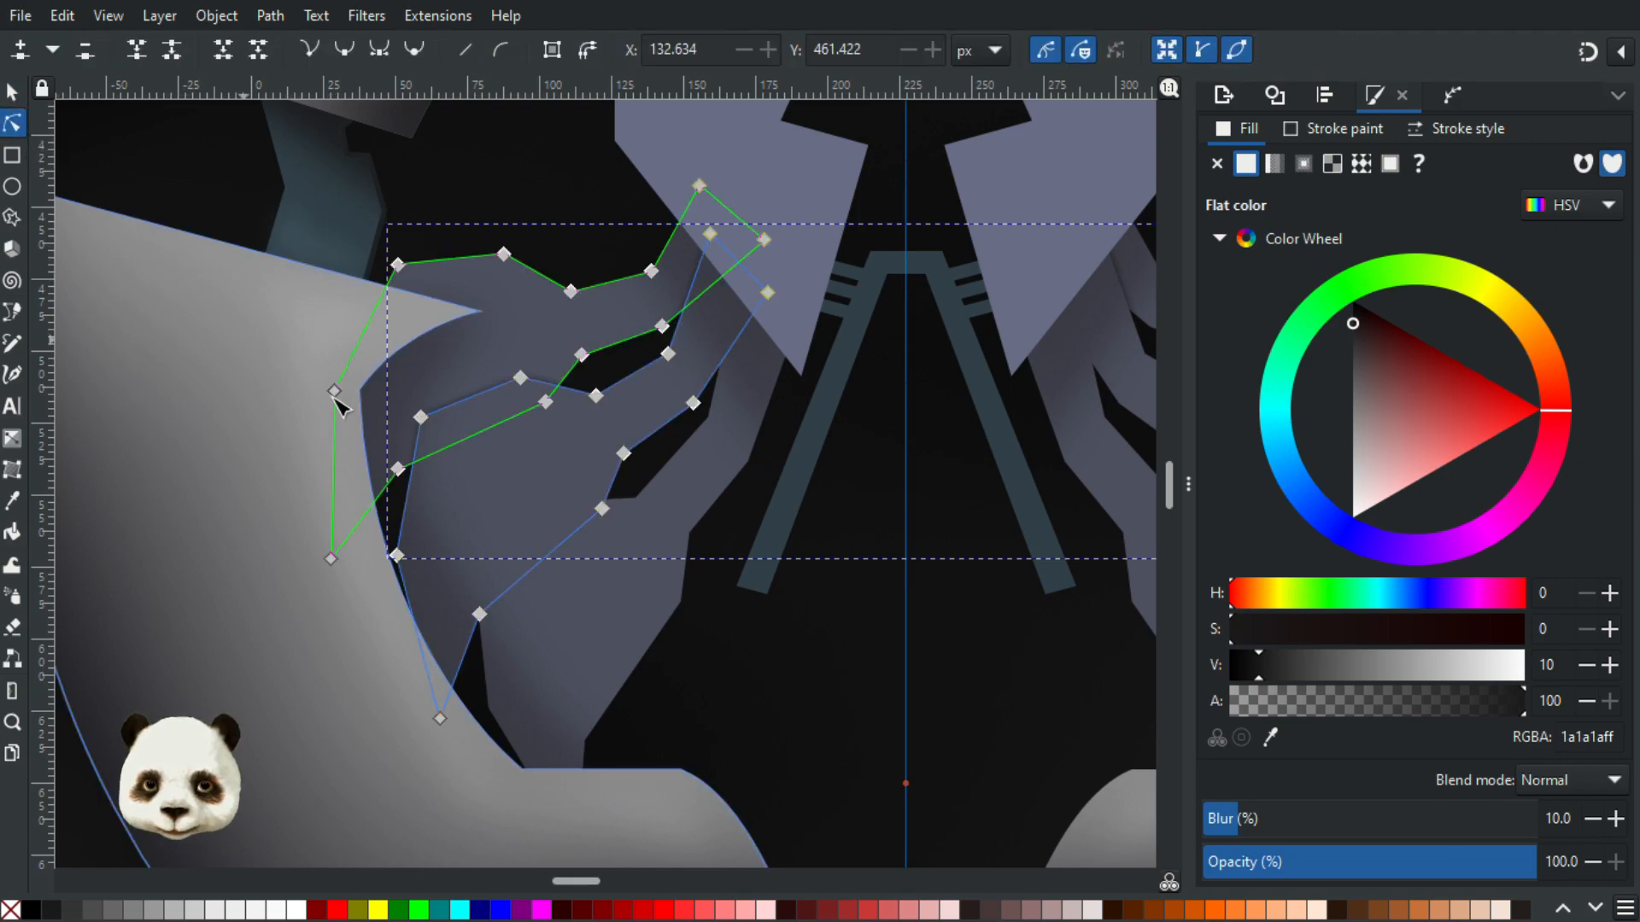
{"action": "scroll", "coordinate": [524, 367], "scroll_direction": "up", "scroll_amount": 2}
{"action": "scroll", "coordinate": [584, 380], "scroll_direction": "down", "scroll_amount": 1}
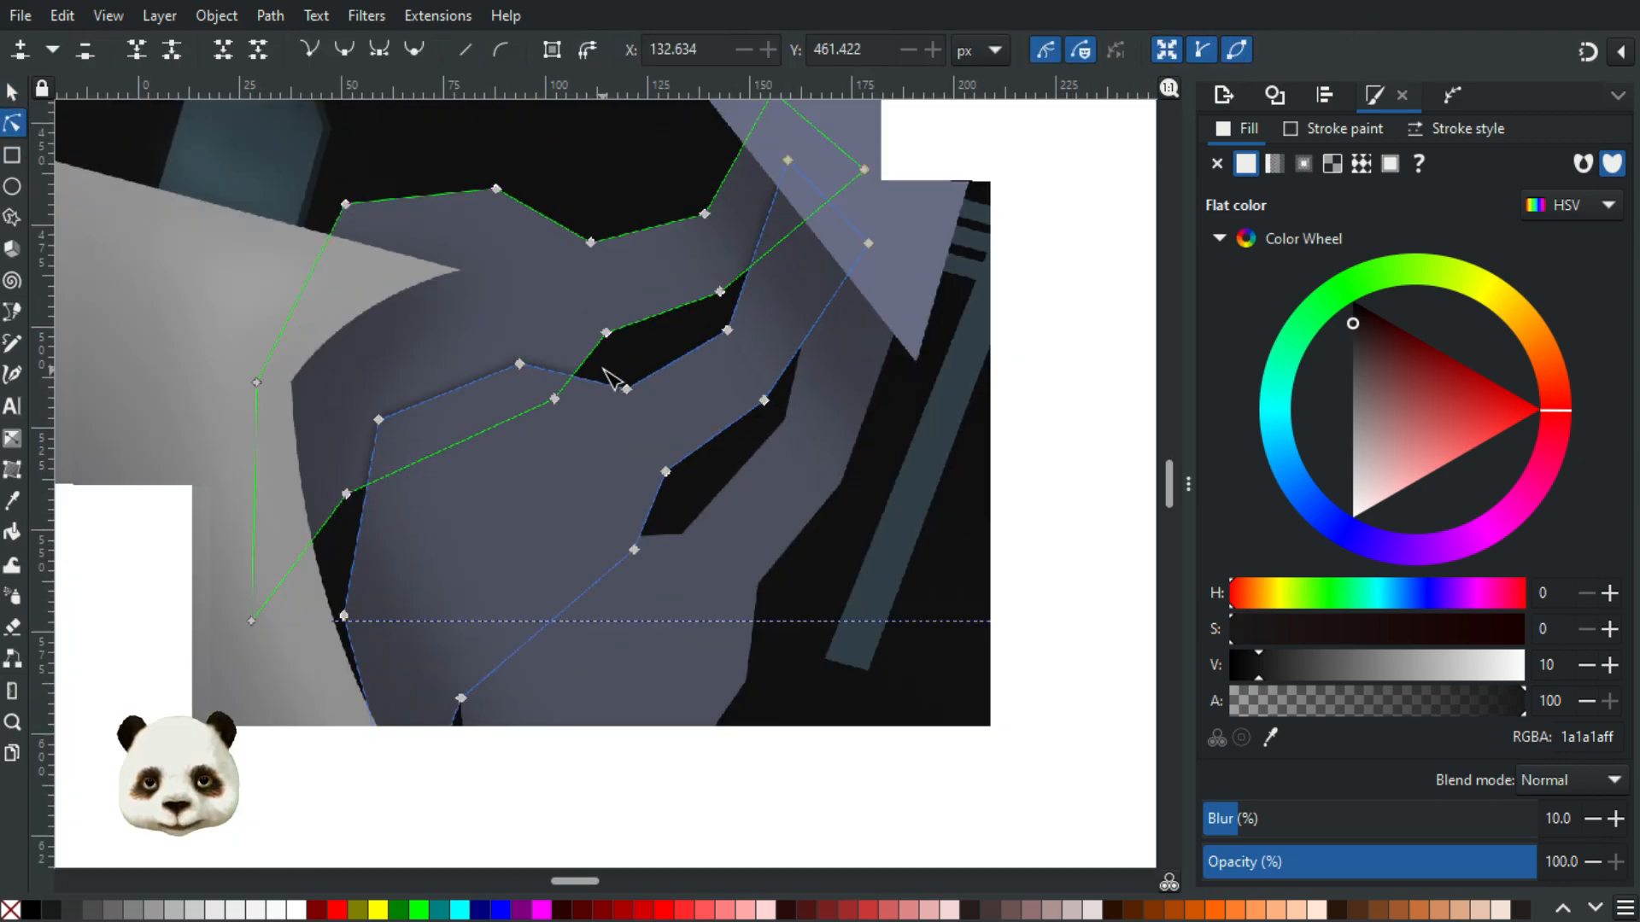
{"action": "left_click", "coordinate": [1285, 829]}
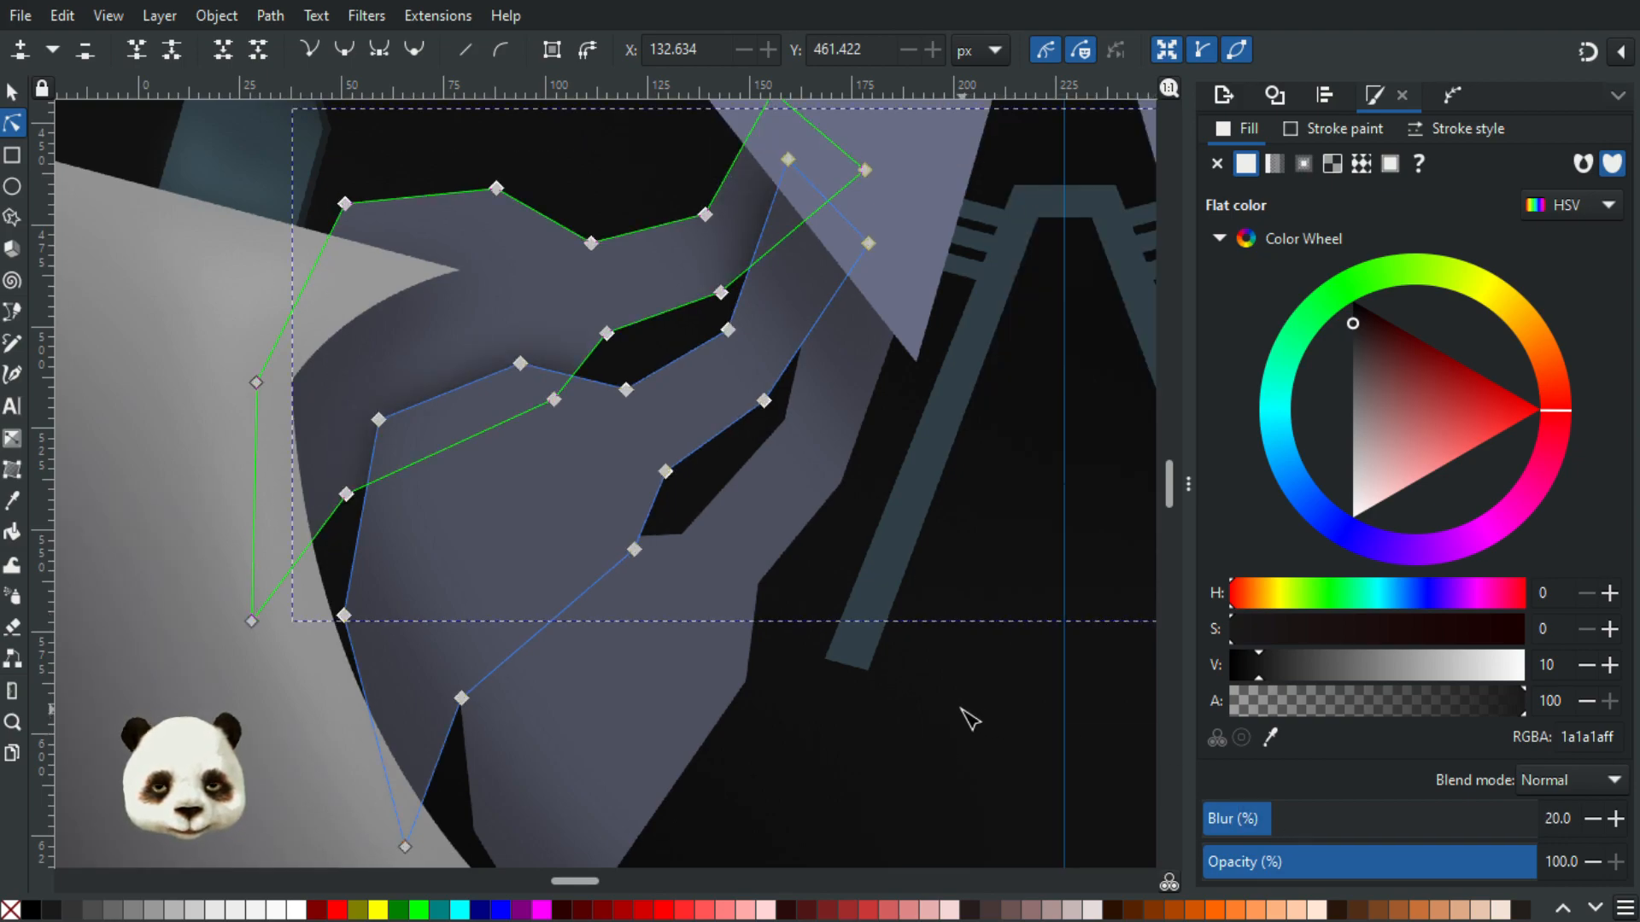
{"action": "key", "text": "Escape"}
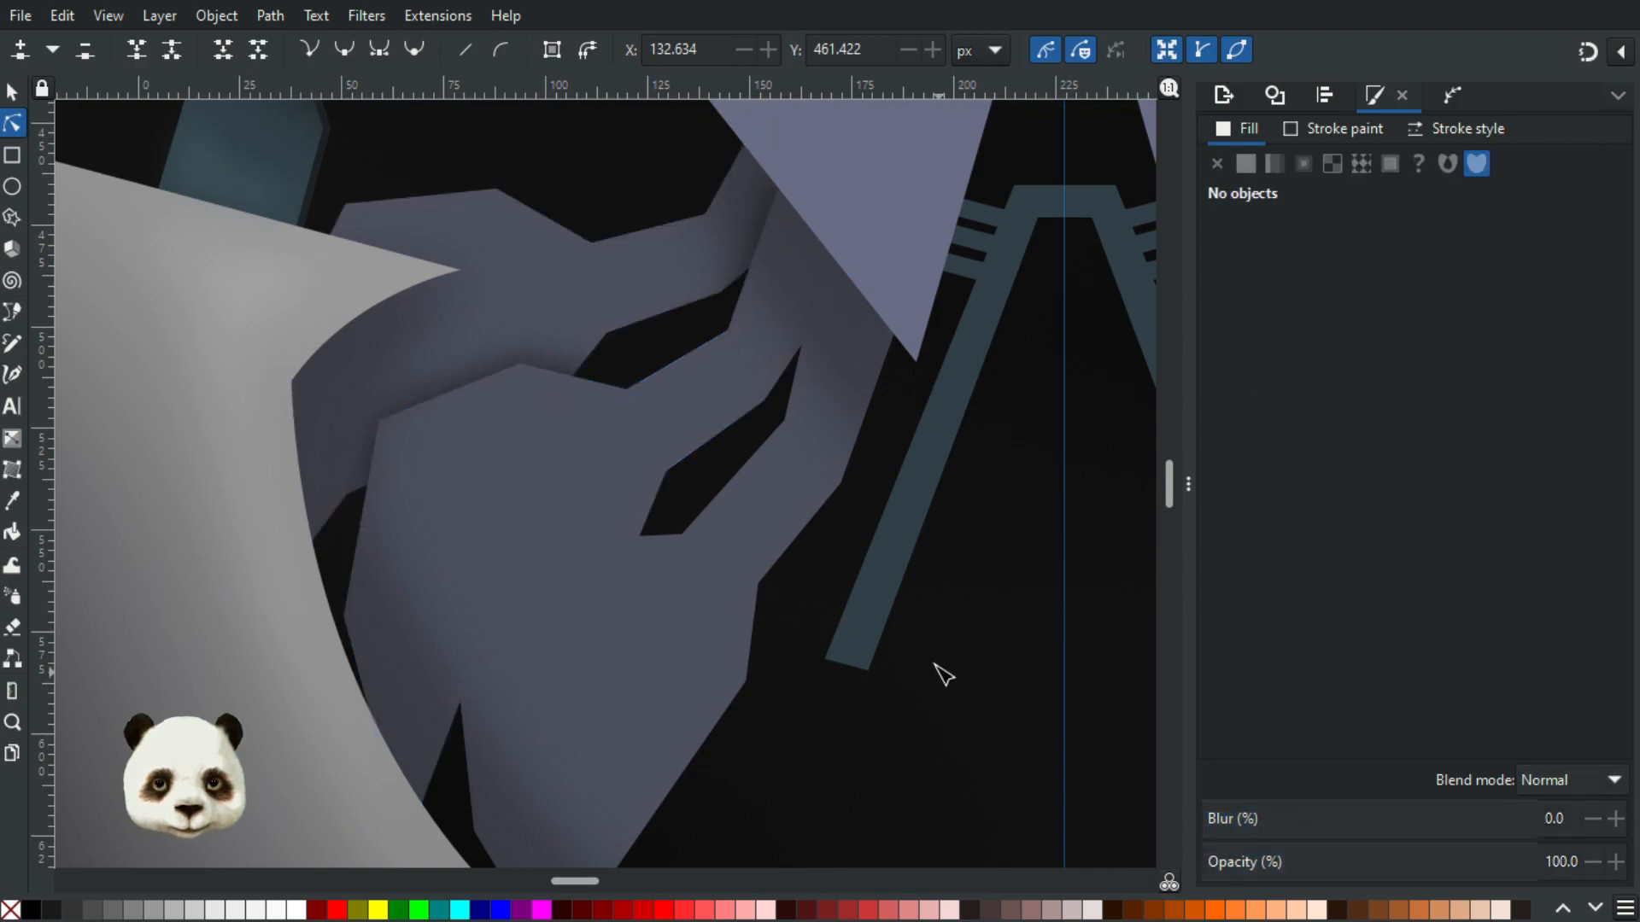
Paste an unmirrored copy of the lower finger shape in place and fill it with dark grey 1a1a1a
{"action": "scroll", "coordinate": [942, 674], "scroll_direction": "down", "scroll_amount": 3}
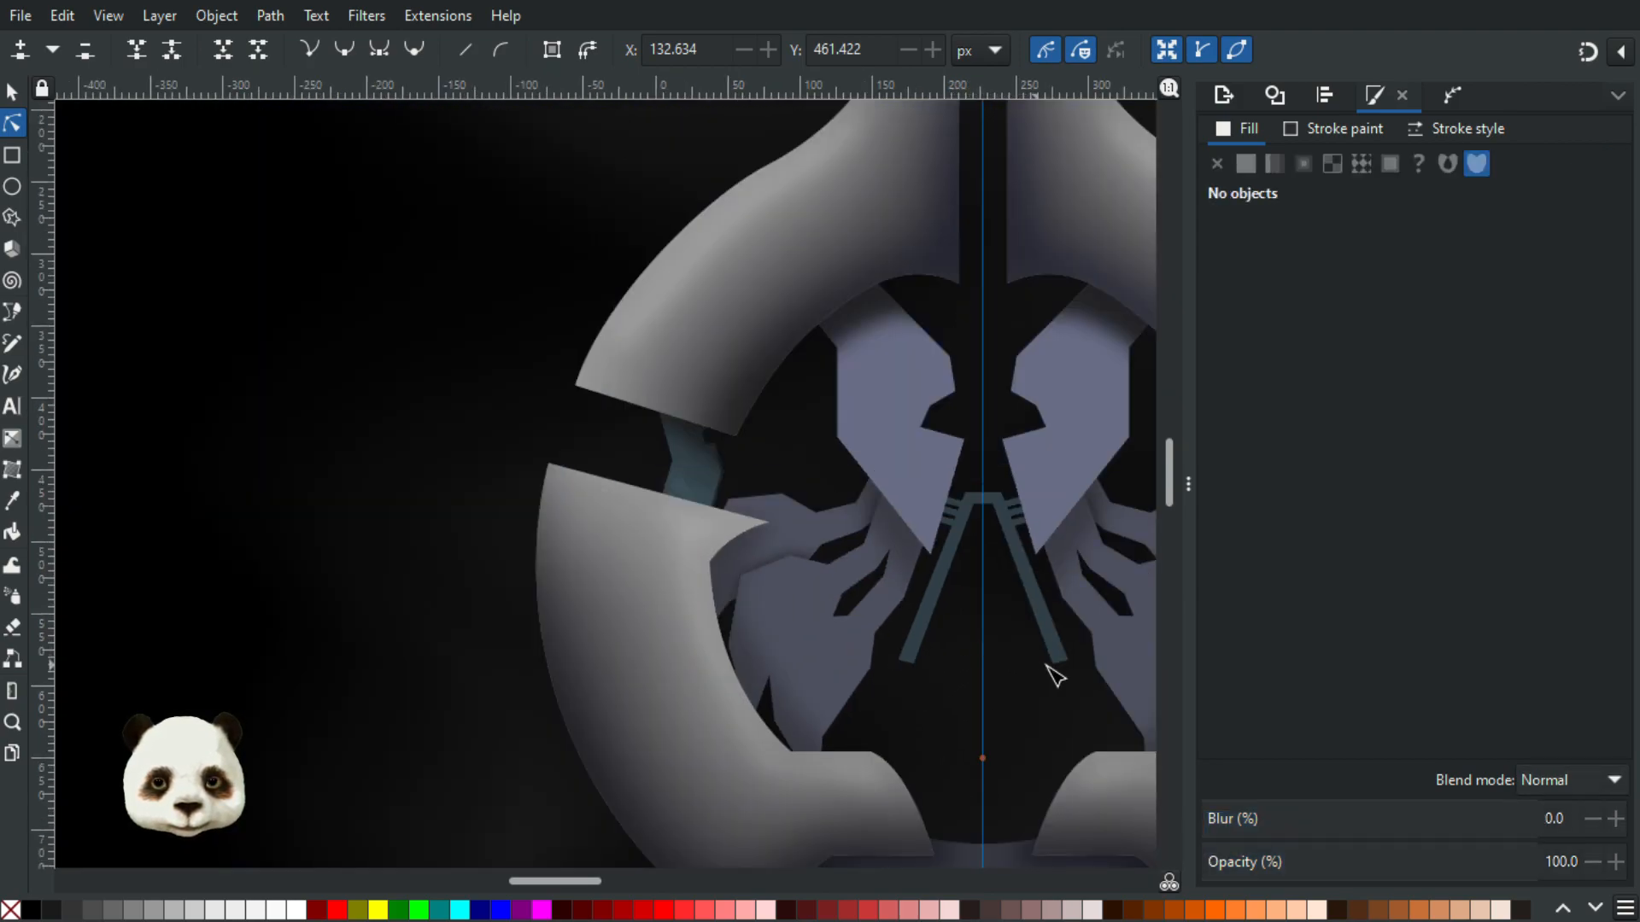
{"action": "scroll", "coordinate": [1051, 675], "scroll_direction": "up", "scroll_amount": 1}
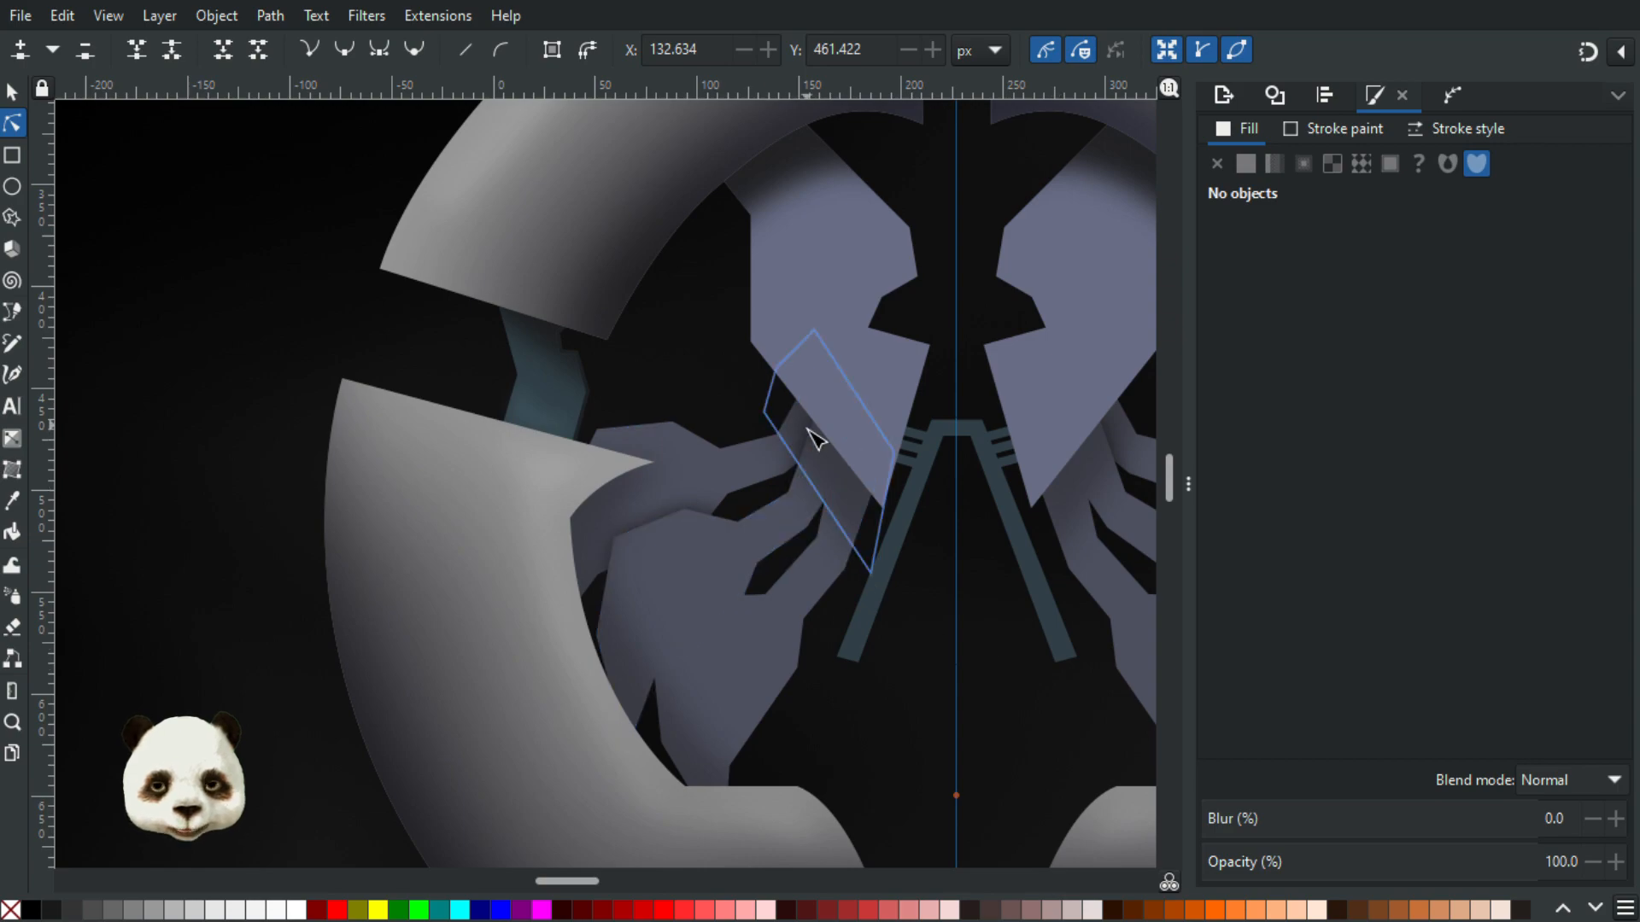
{"action": "left_click_drag", "start_coordinate": [857, 680], "coordinate": [685, 531]}
{"action": "left_click", "coordinate": [564, 519]}
{"action": "key", "text": "s"}
{"action": "left_click", "coordinate": [568, 507]}
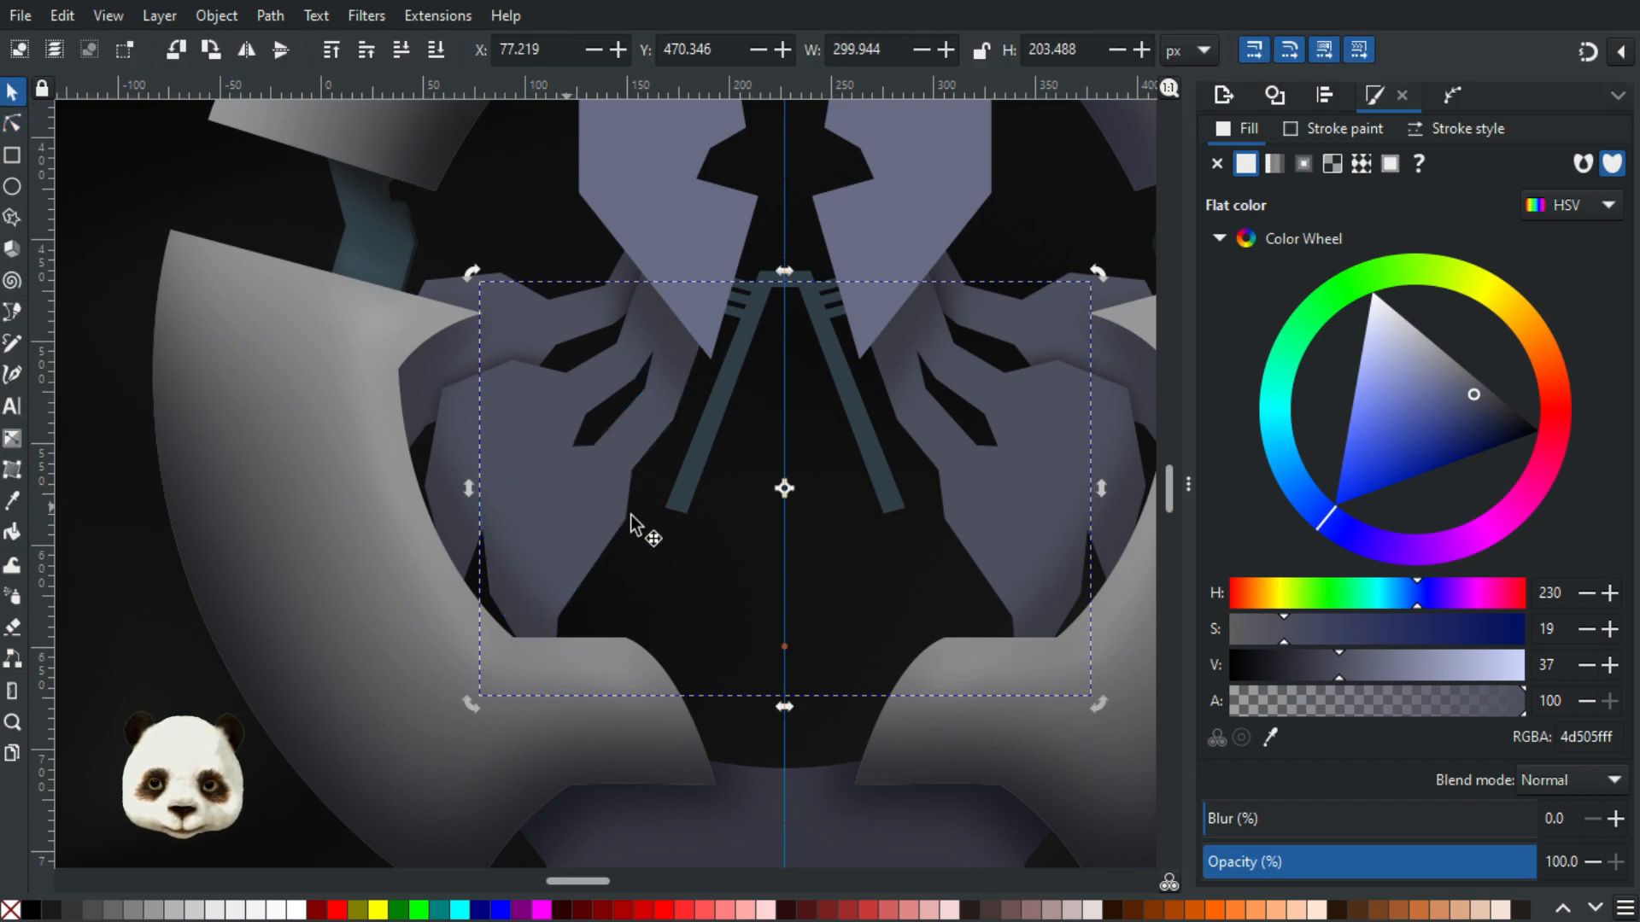
{"action": "key", "text": "ctrl+c"}
{"action": "key", "text": "ctrl+alt+v"}
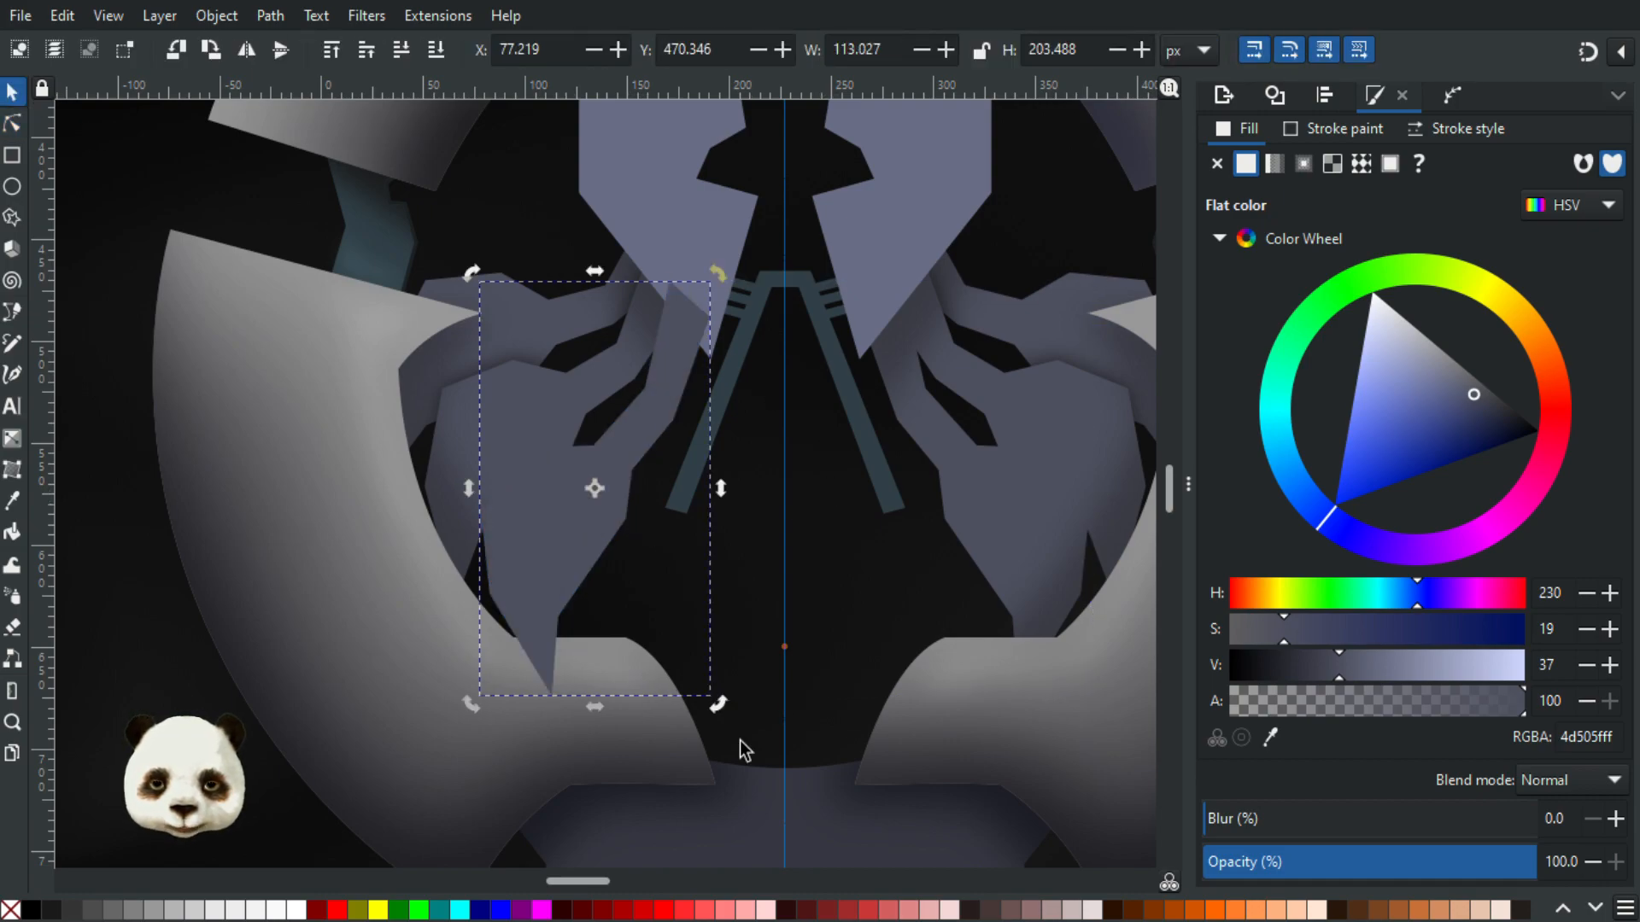
{"action": "left_click", "coordinate": [51, 910]}
Paste an unmirrored copy of the middle finger shape in place and fill it with magenta ff00ff
{"action": "left_click", "coordinate": [531, 403]}
{"action": "key", "text": "ctrl+c"}
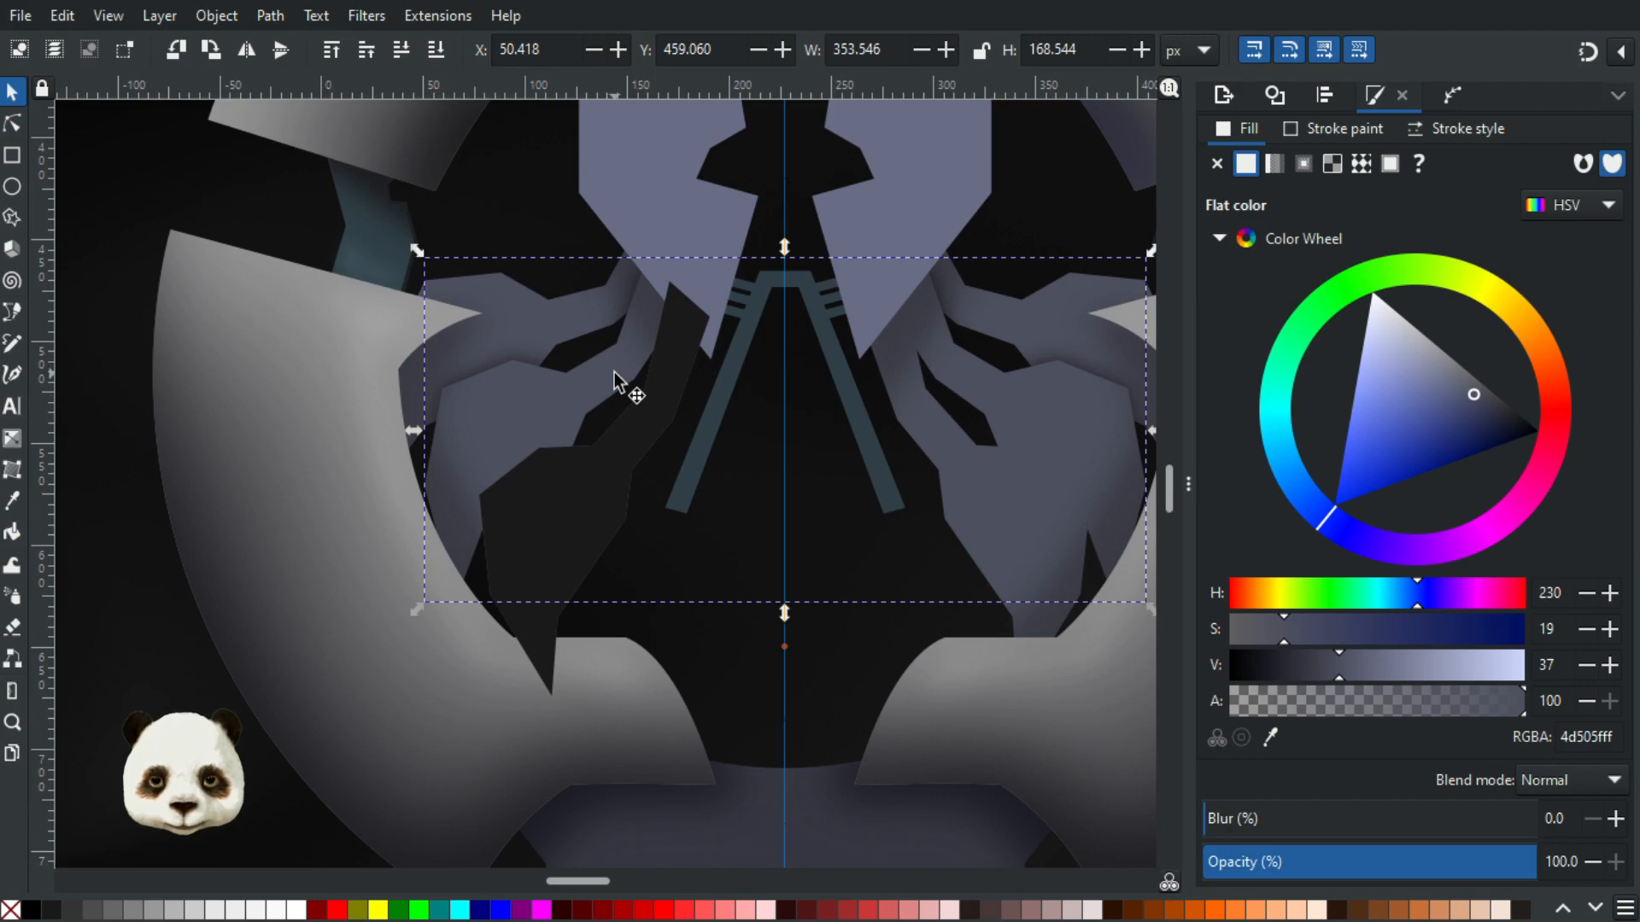
{"action": "key", "text": "ctrl+alt+v"}
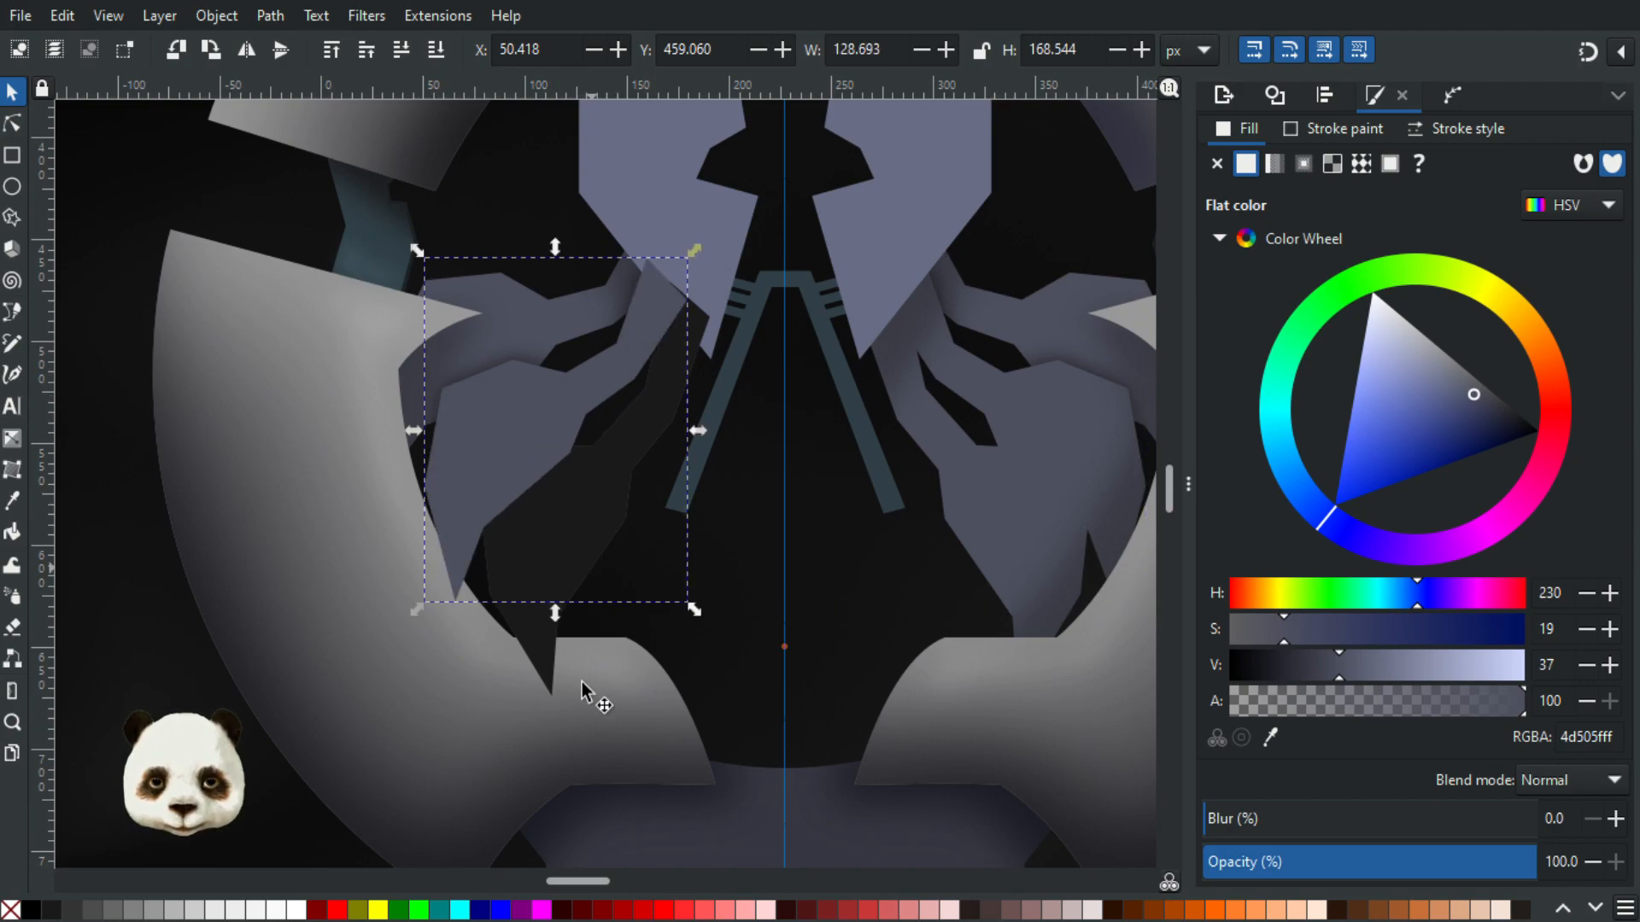
{"action": "left_click", "coordinate": [542, 910]}
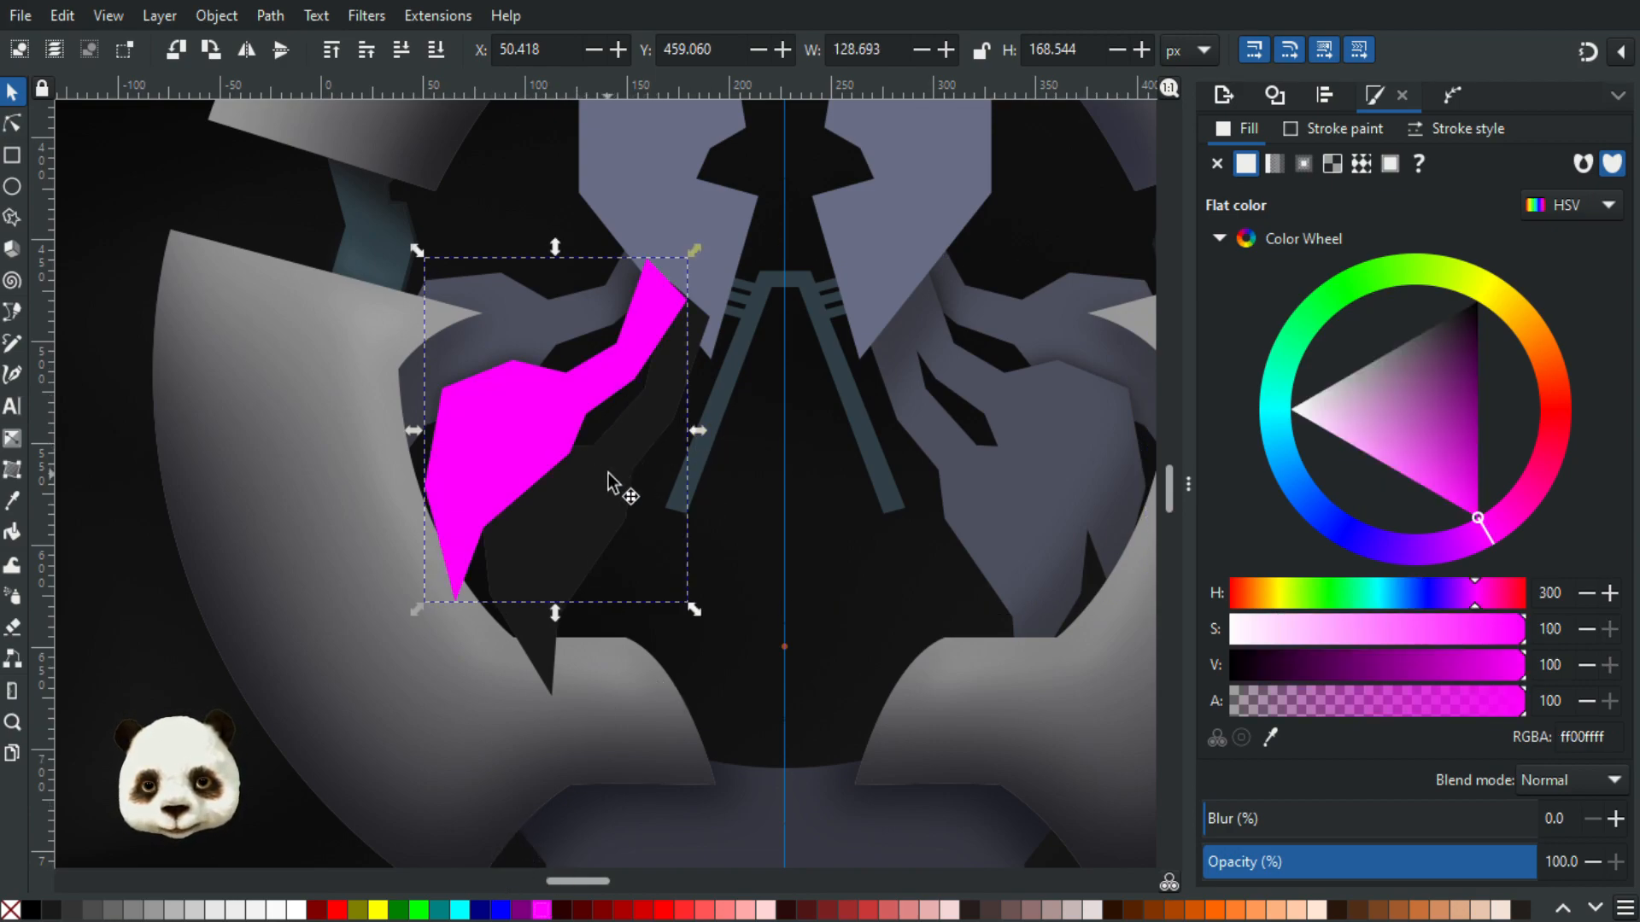
Clip the dark lower-finger copy with the magenta shape, mirrored across the centre line, and blur it 20% beneath the lower finger
{"action": "left_click", "coordinate": [595, 504], "text": "shift"}
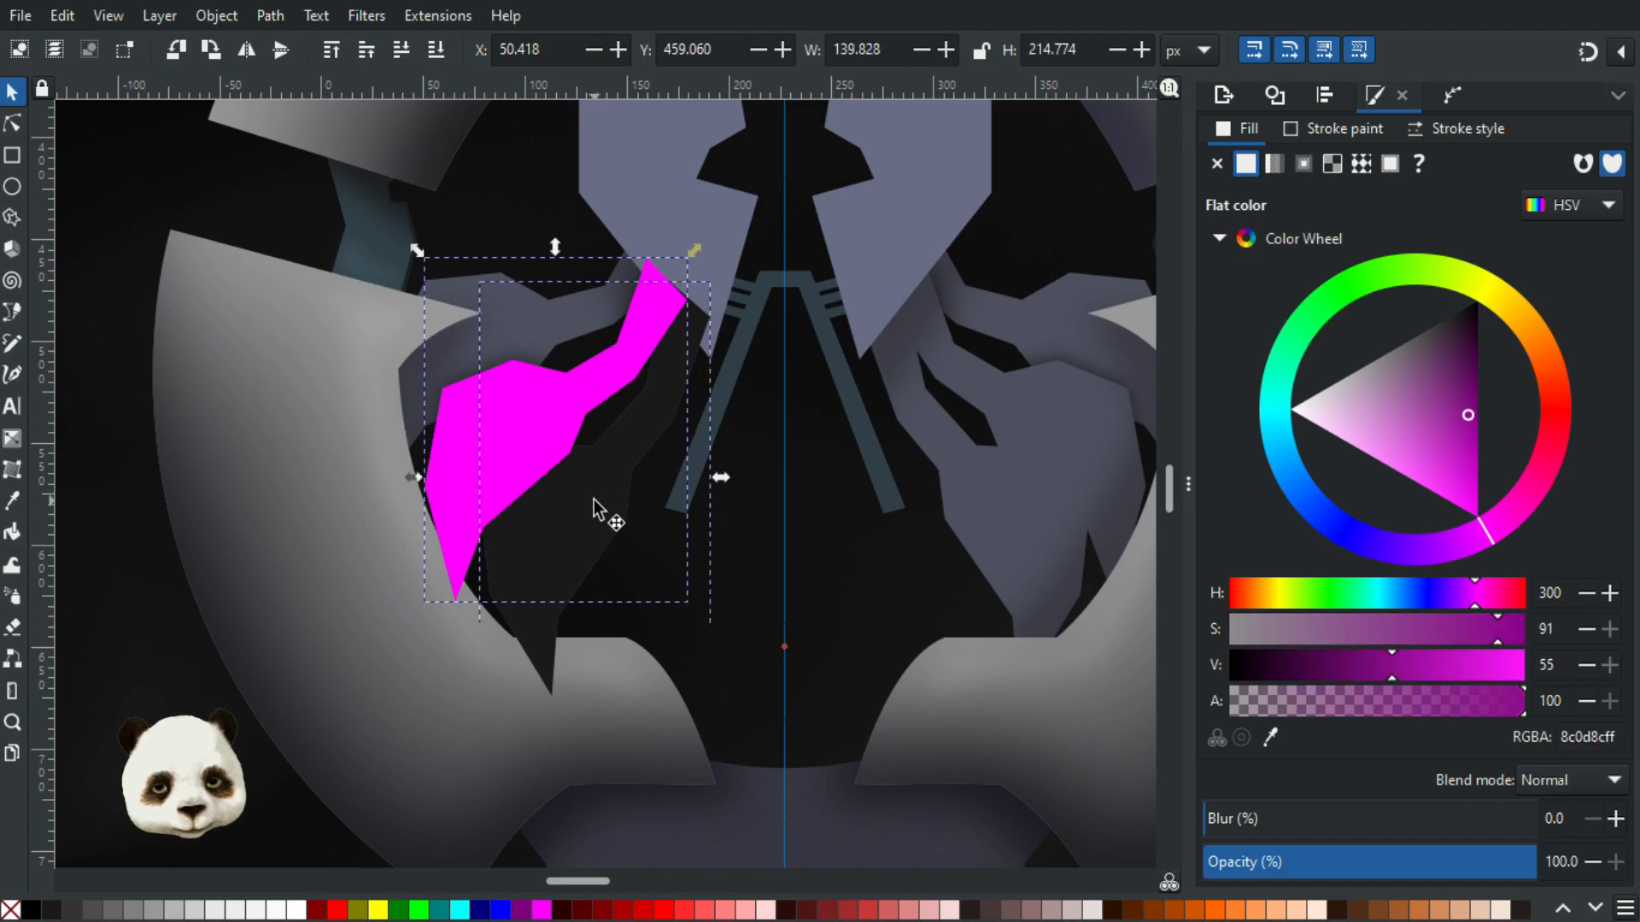
{"action": "right_click", "coordinate": [597, 502]}
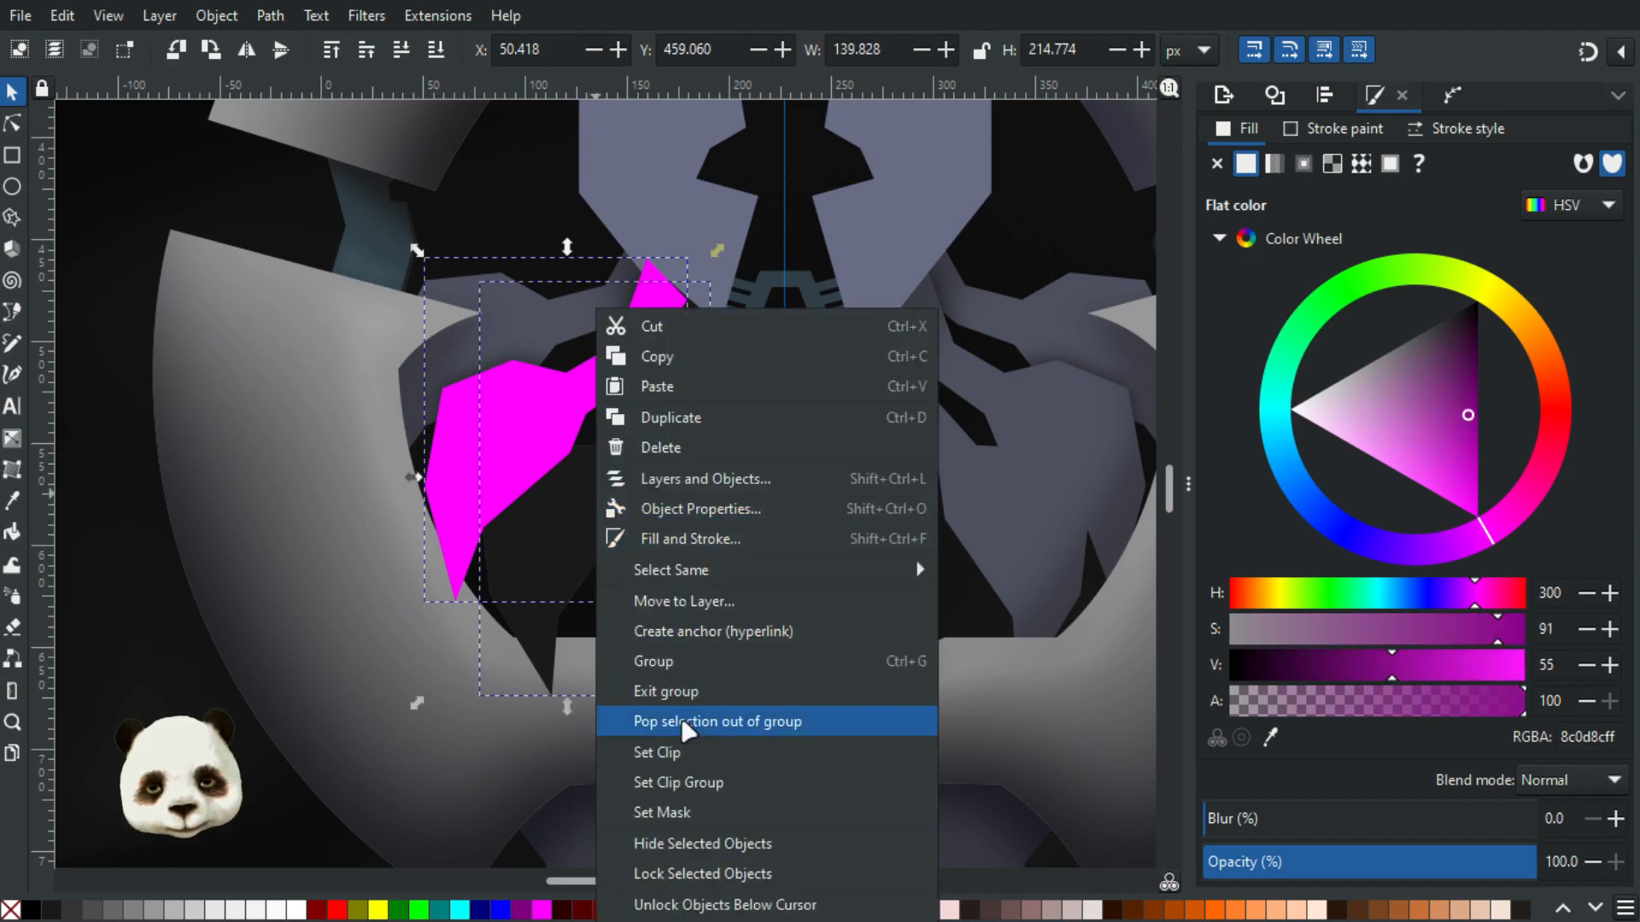
{"action": "left_click", "coordinate": [656, 751]}
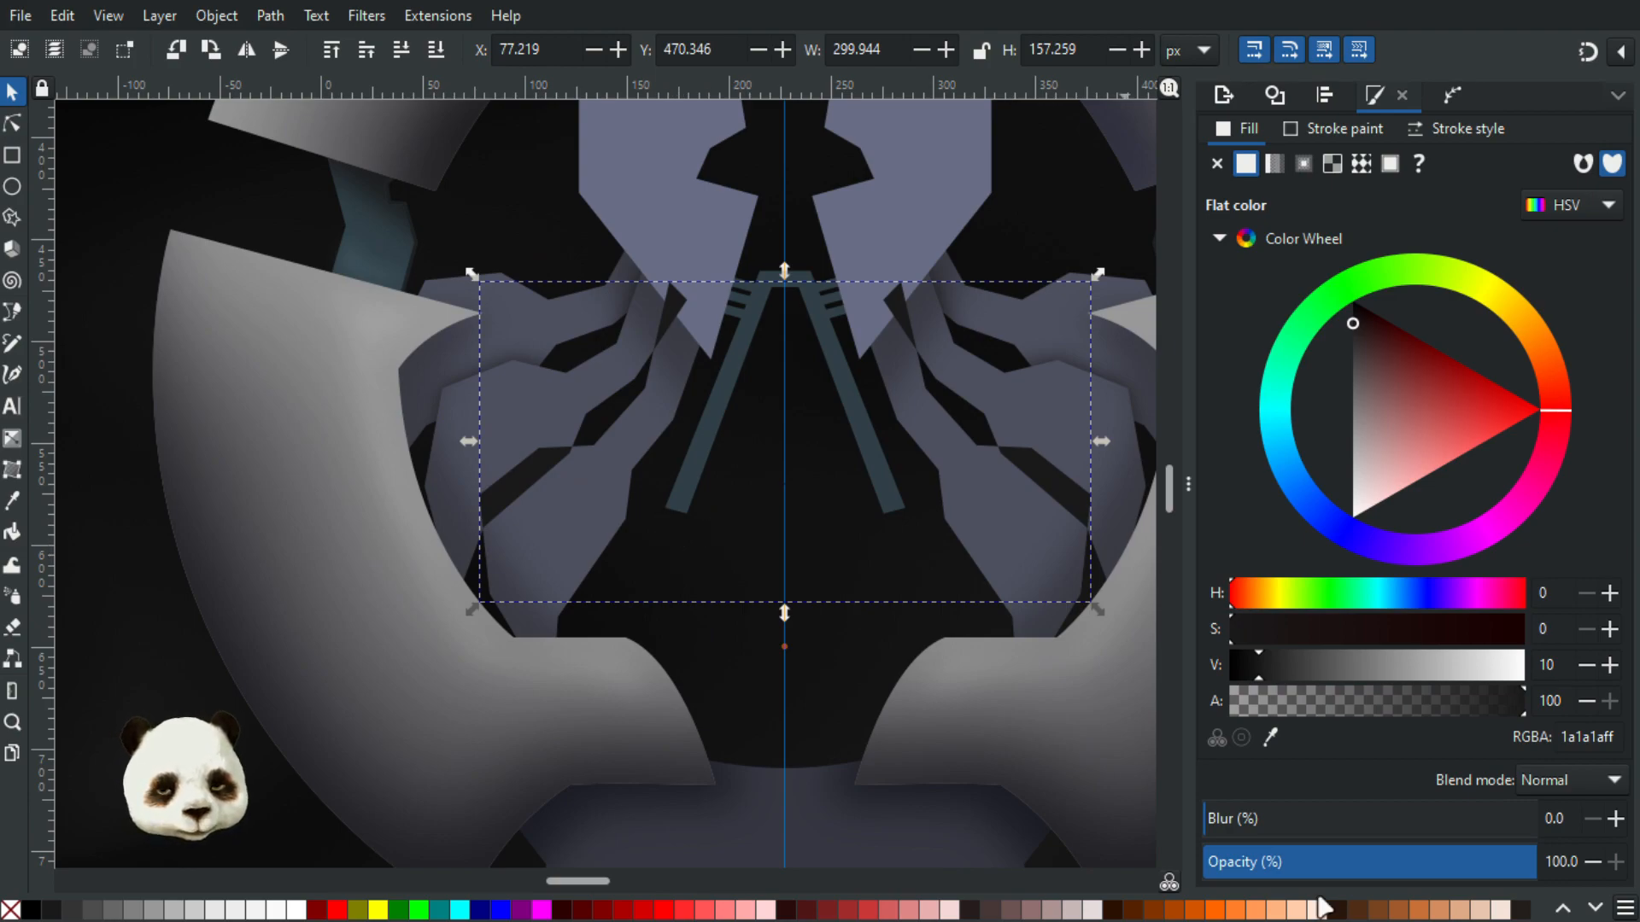
{"action": "left_click", "coordinate": [1271, 818]}
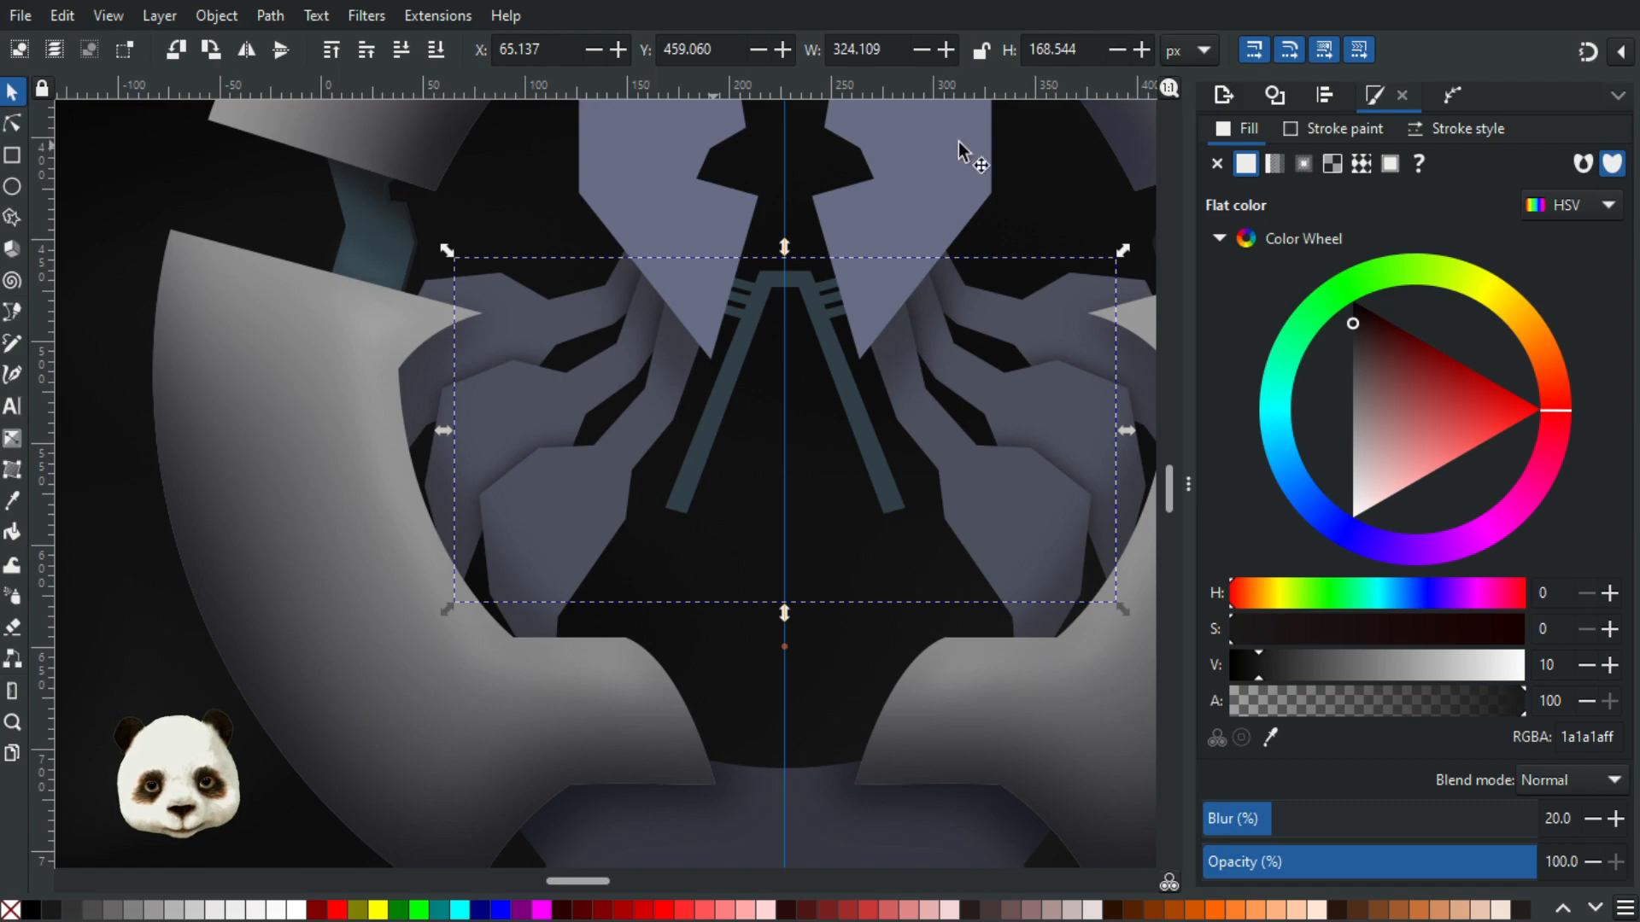
{"action": "key", "text": "Escape"}
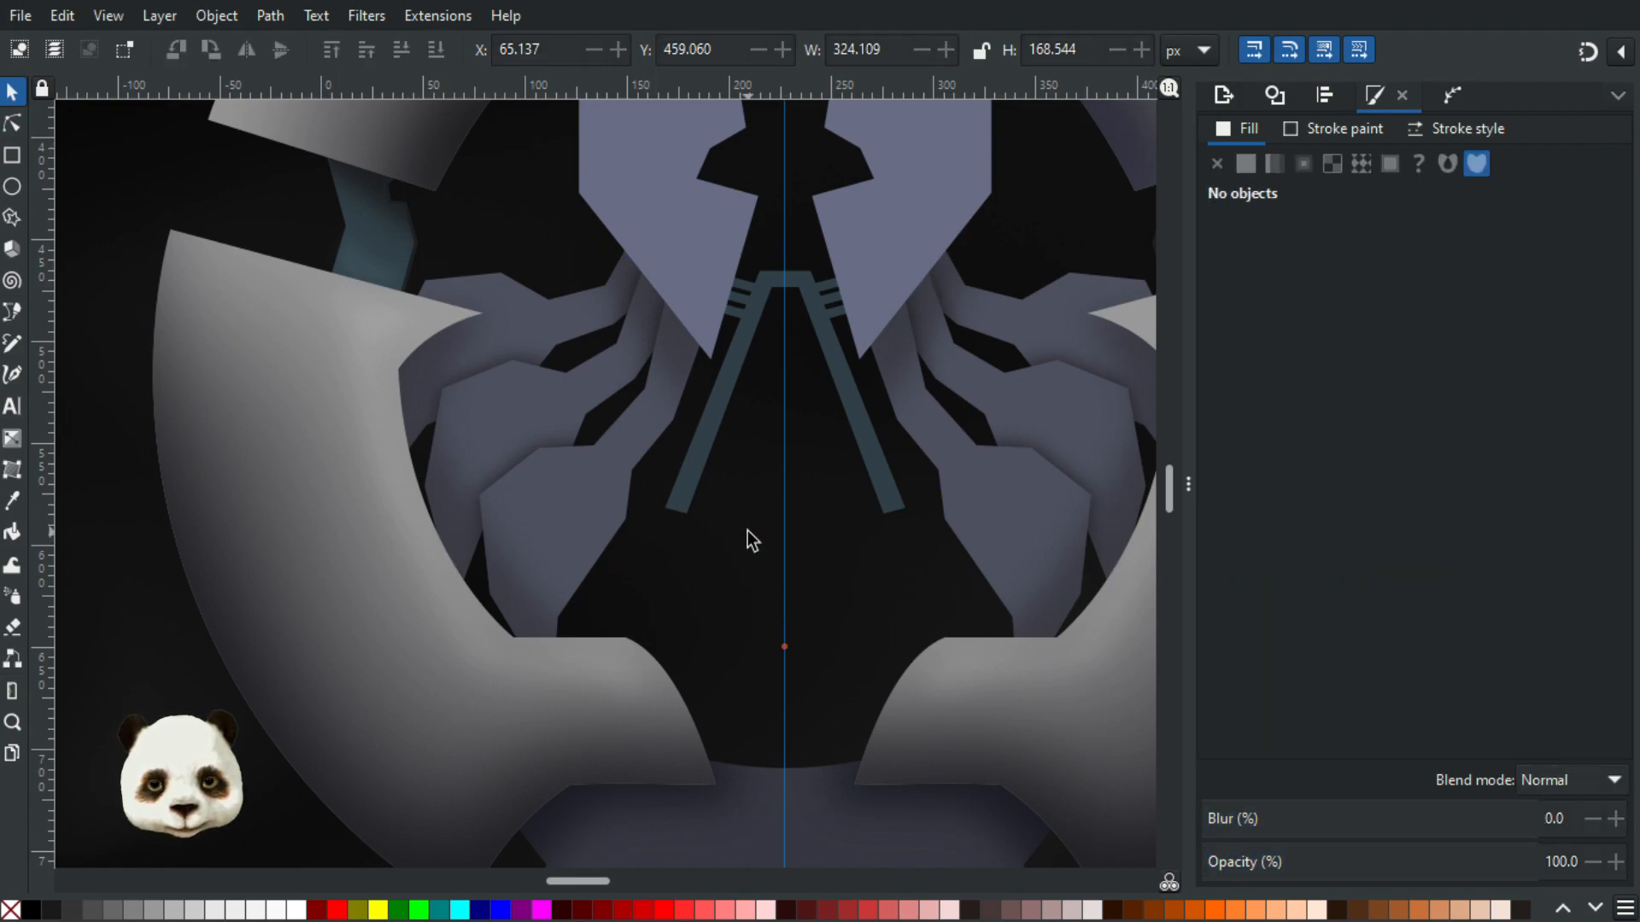
Lower the opacity of the blurred gradient shadow along the upper ring segments' inner edge to 40% and deselect it
{"action": "scroll", "coordinate": [746, 530], "scroll_direction": "down", "scroll_amount": 3}
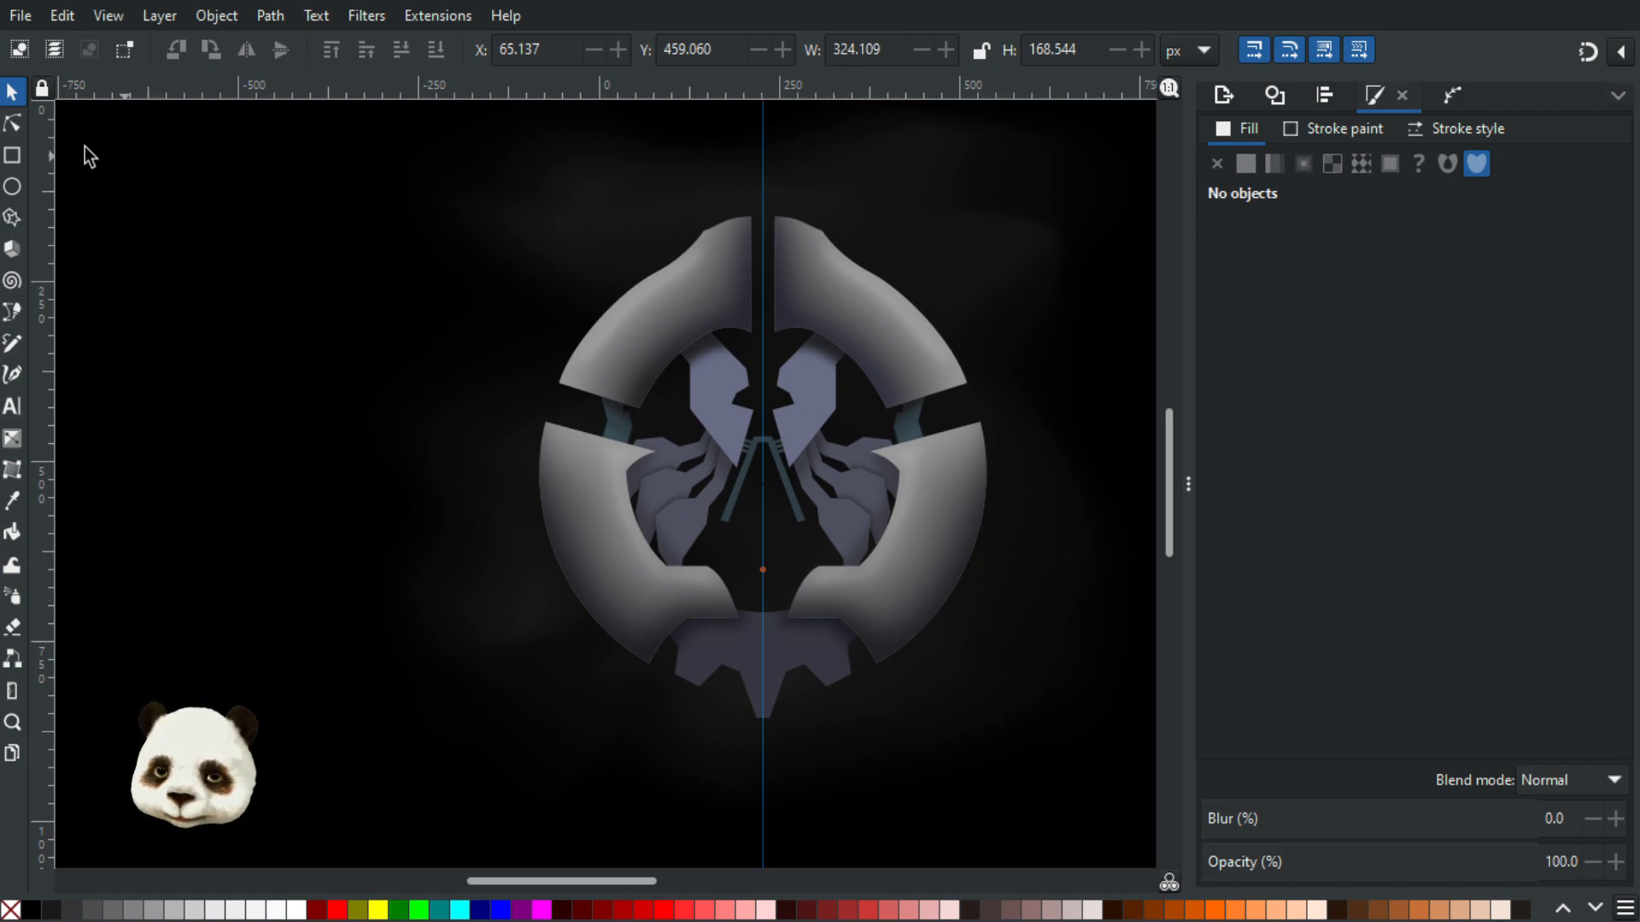
{"action": "left_click", "coordinate": [17, 127]}
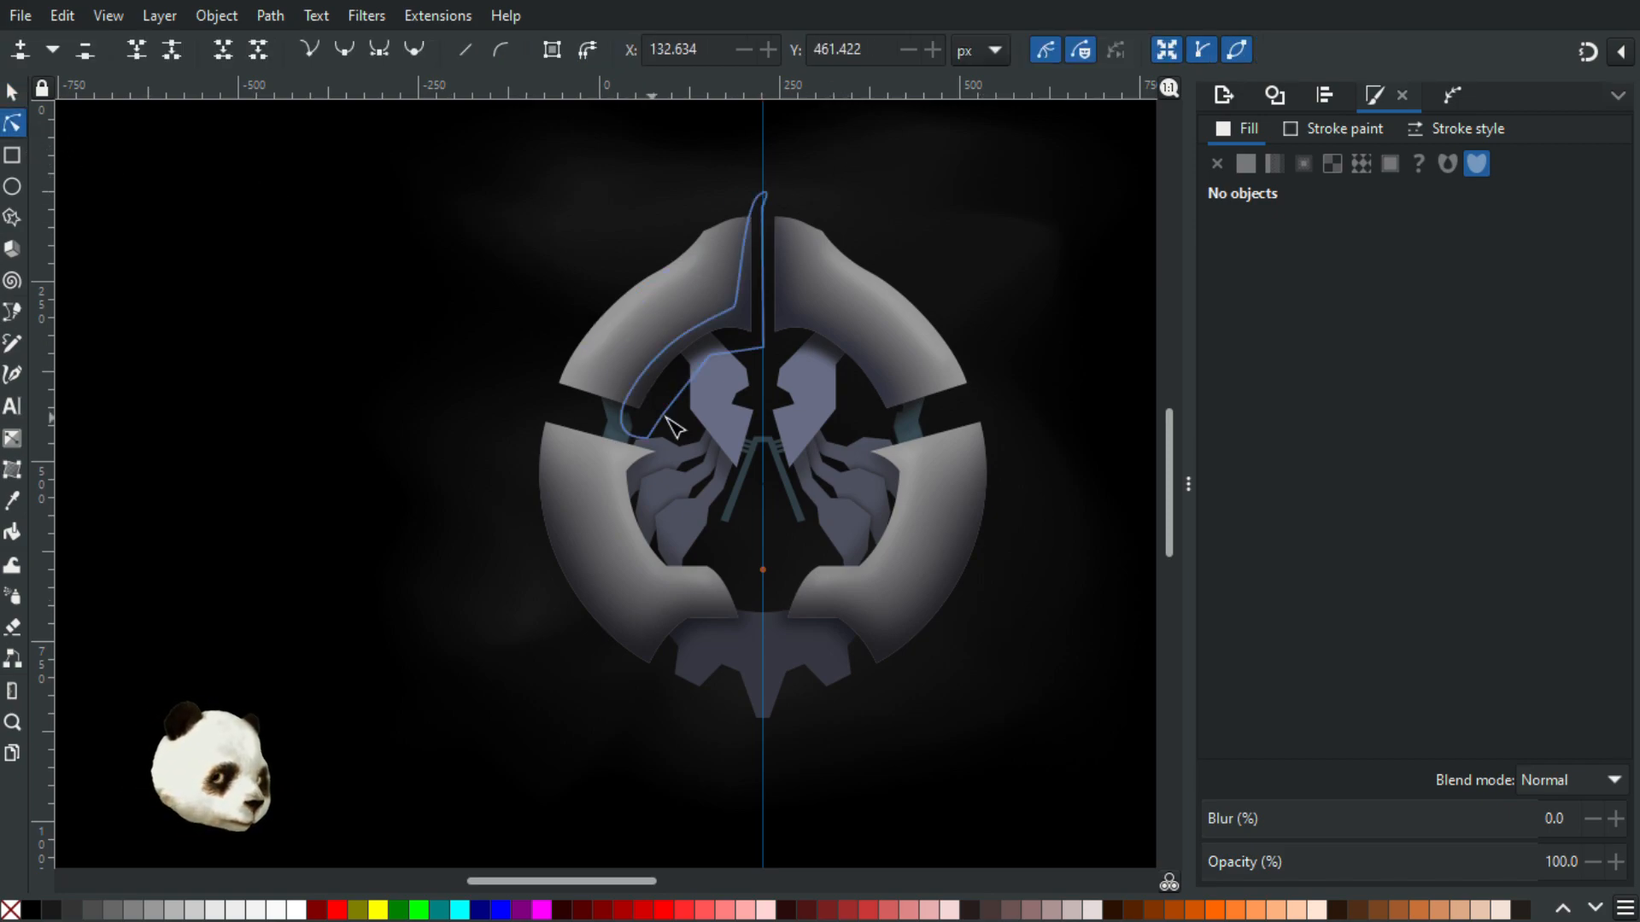
{"action": "left_click", "coordinate": [750, 320]}
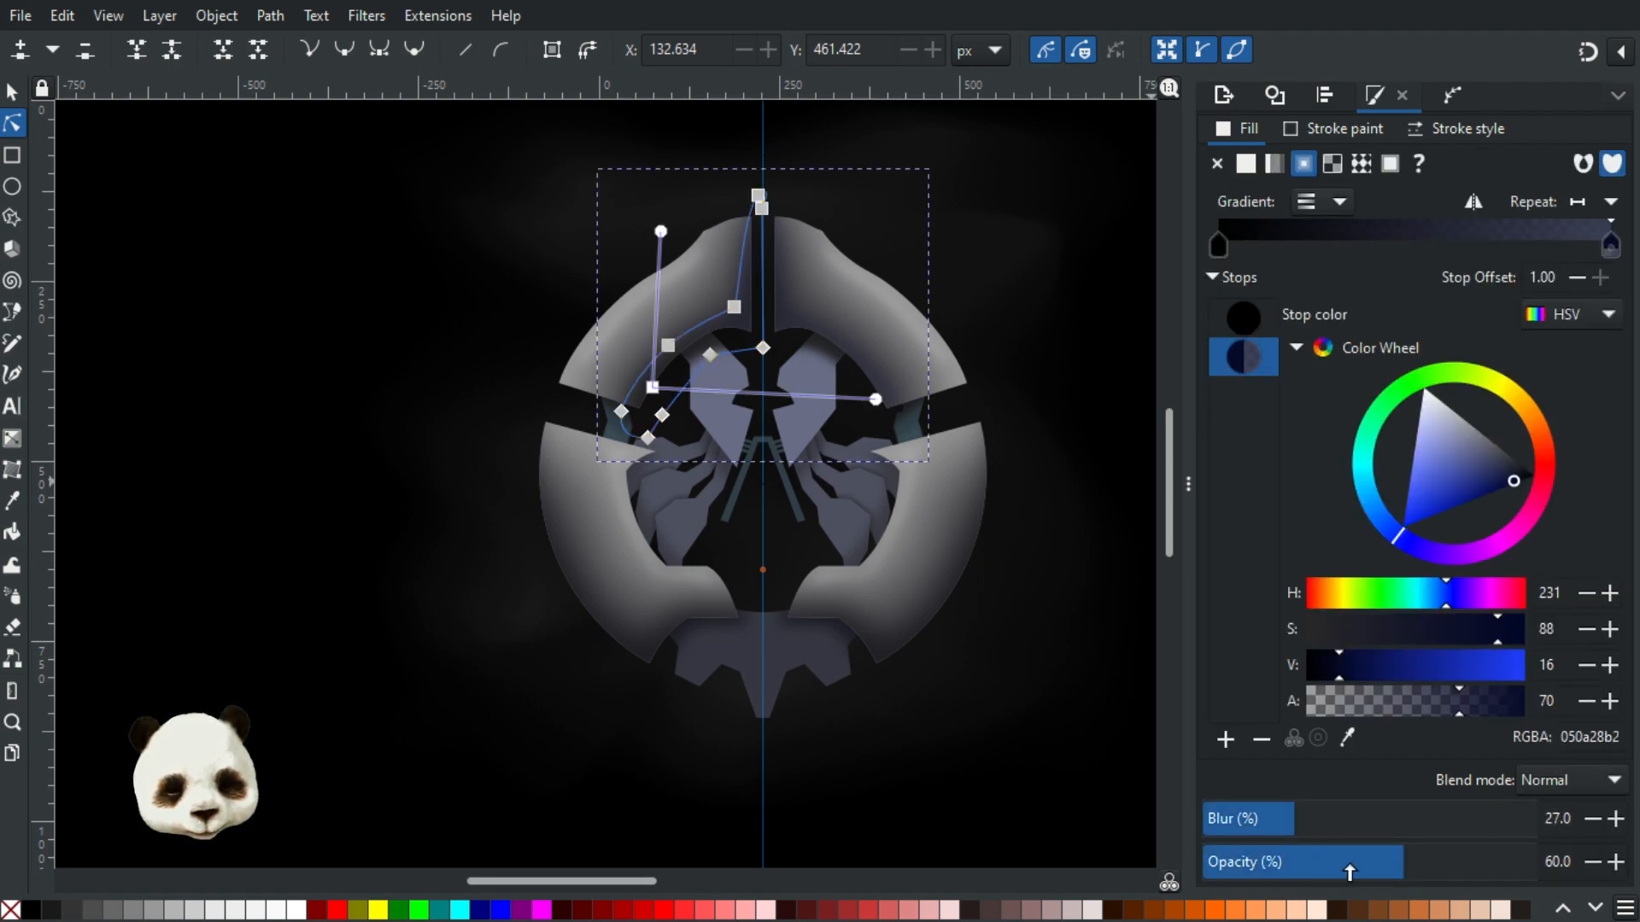
{"action": "left_click_drag", "start_coordinate": [1355, 859], "coordinate": [1315, 859]}
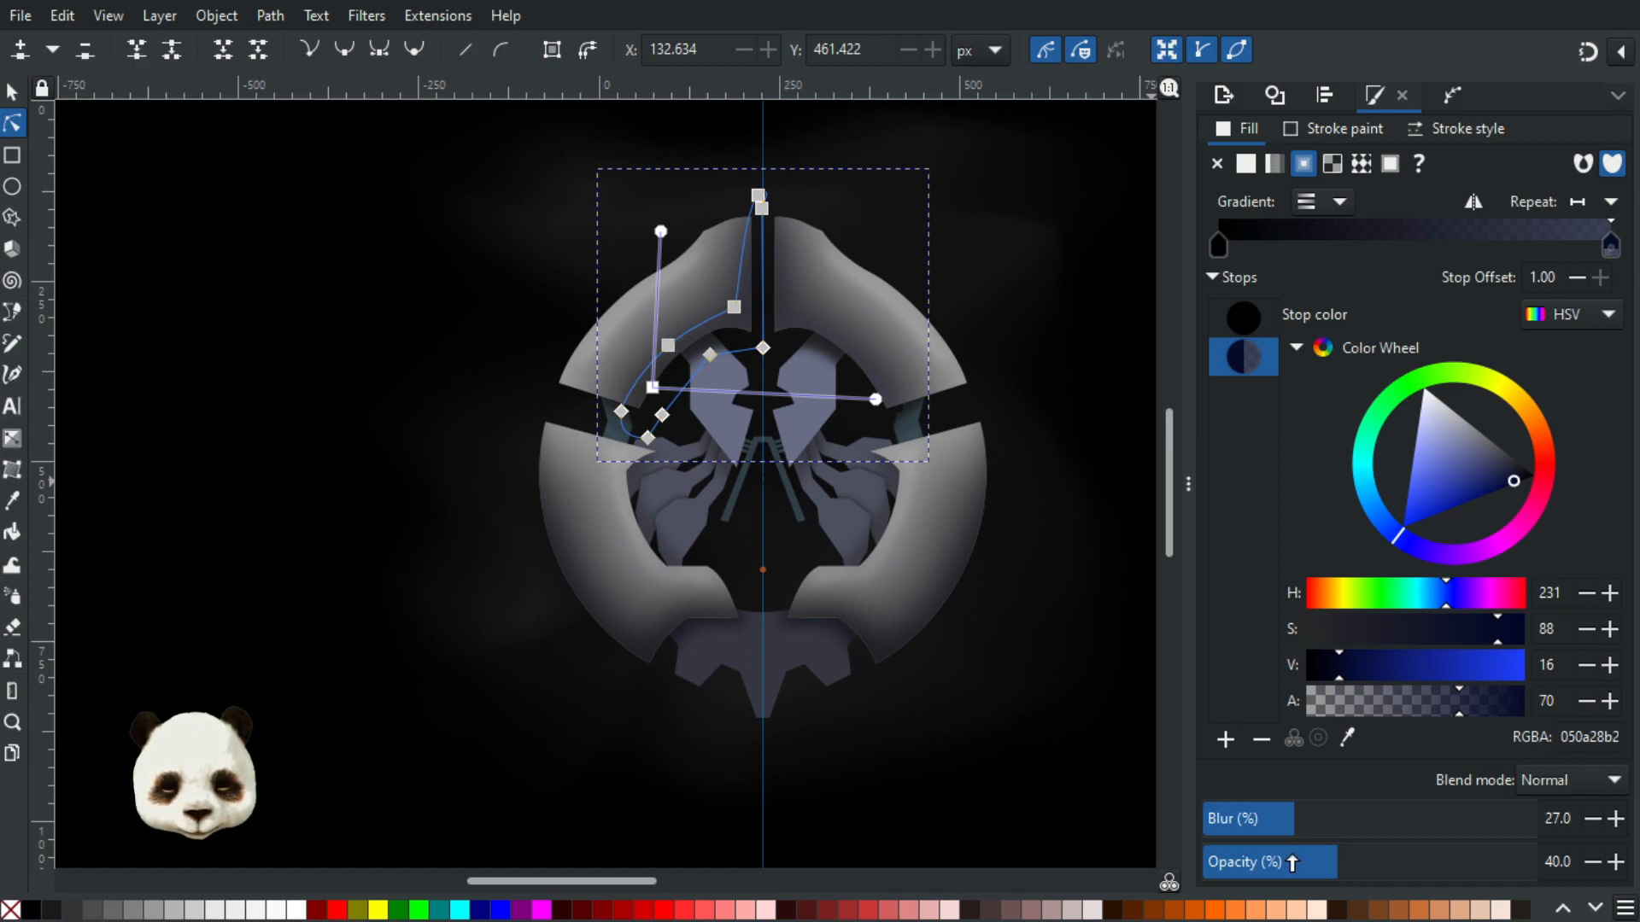
{"action": "left_click", "coordinate": [995, 654]}
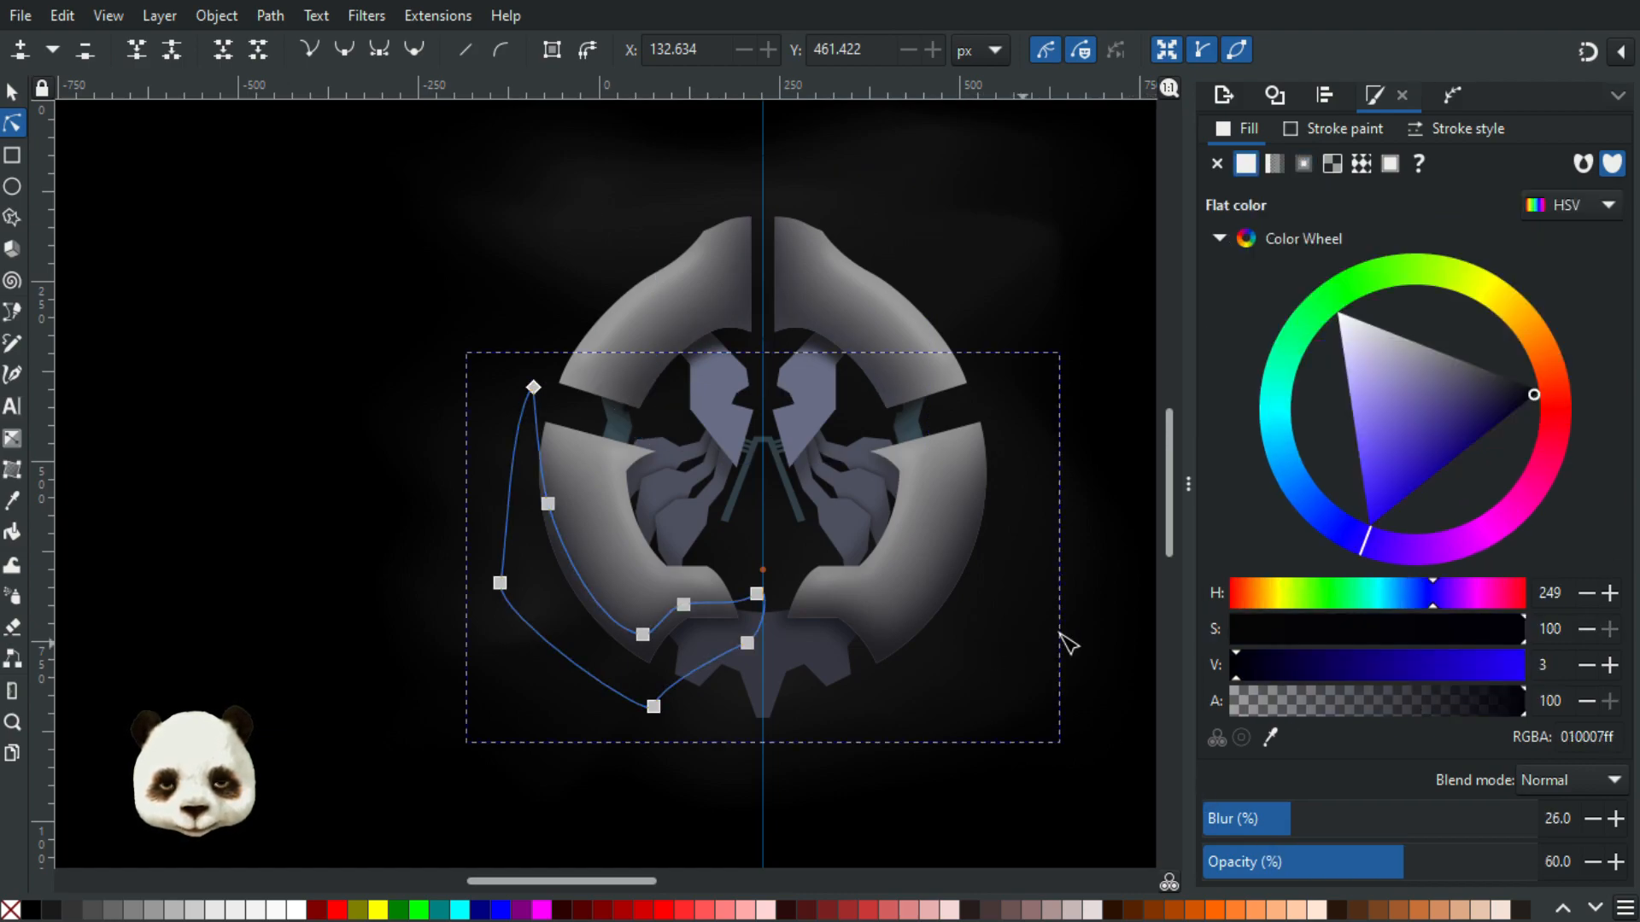
{"action": "left_click", "coordinate": [1049, 334]}
Set the opacity of the upper ring segments' flat, near-black blurred shadow to 40% and deselect it
{"action": "scroll", "coordinate": [621, 339], "scroll_direction": "up", "scroll_amount": 1, "text": "ctrl"}
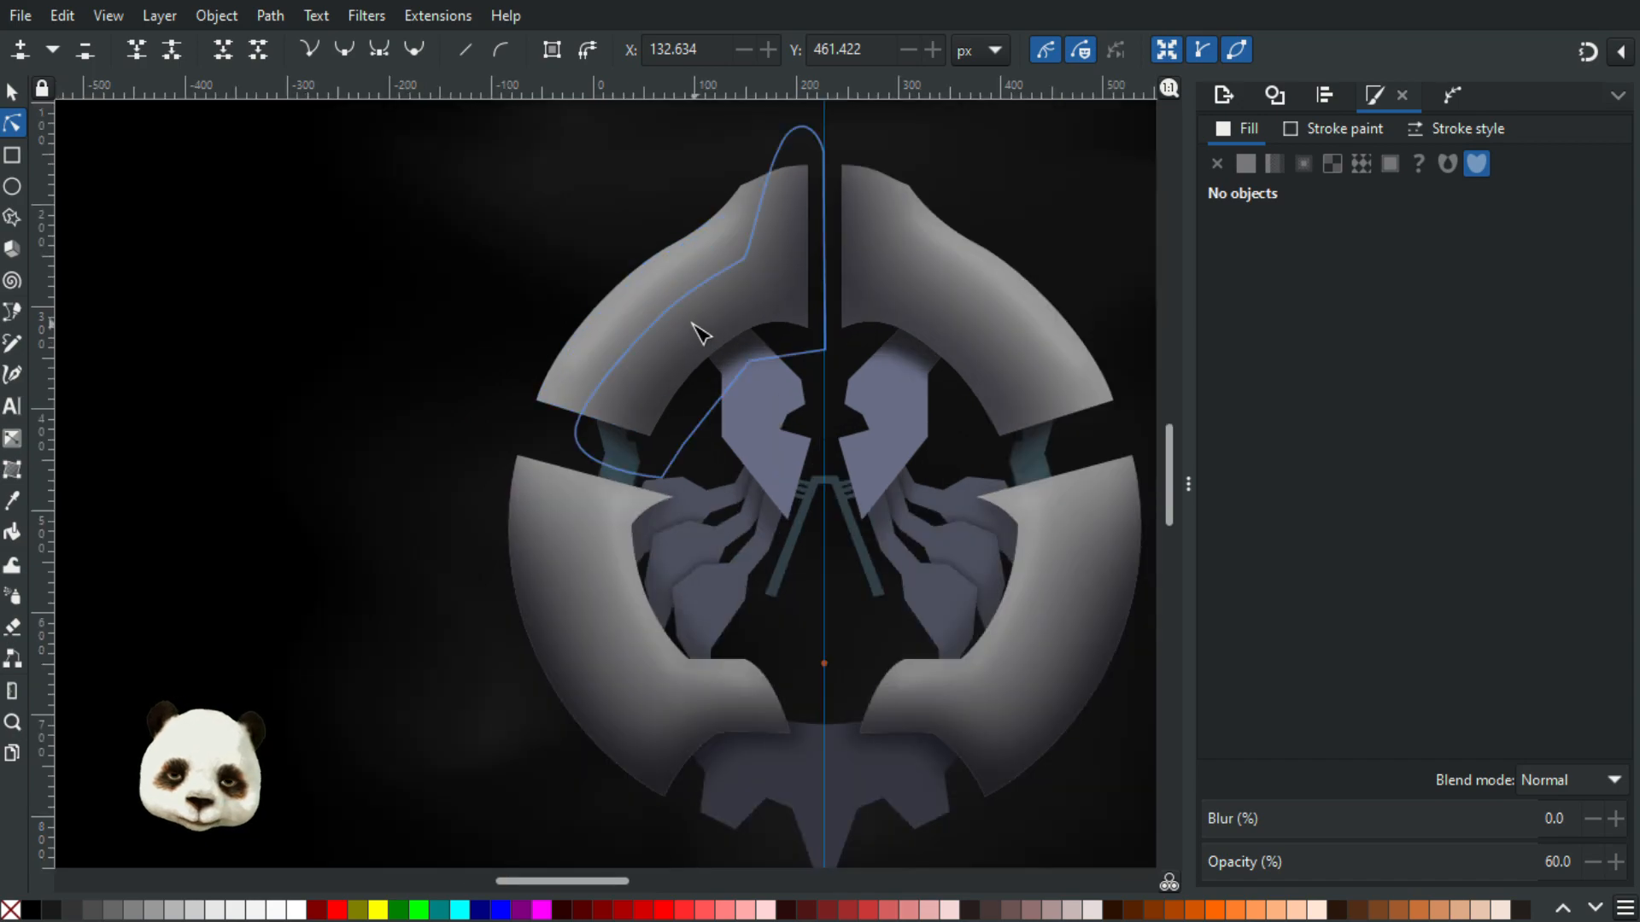
{"action": "left_click", "coordinate": [702, 333]}
{"action": "left_click", "coordinate": [1331, 863]}
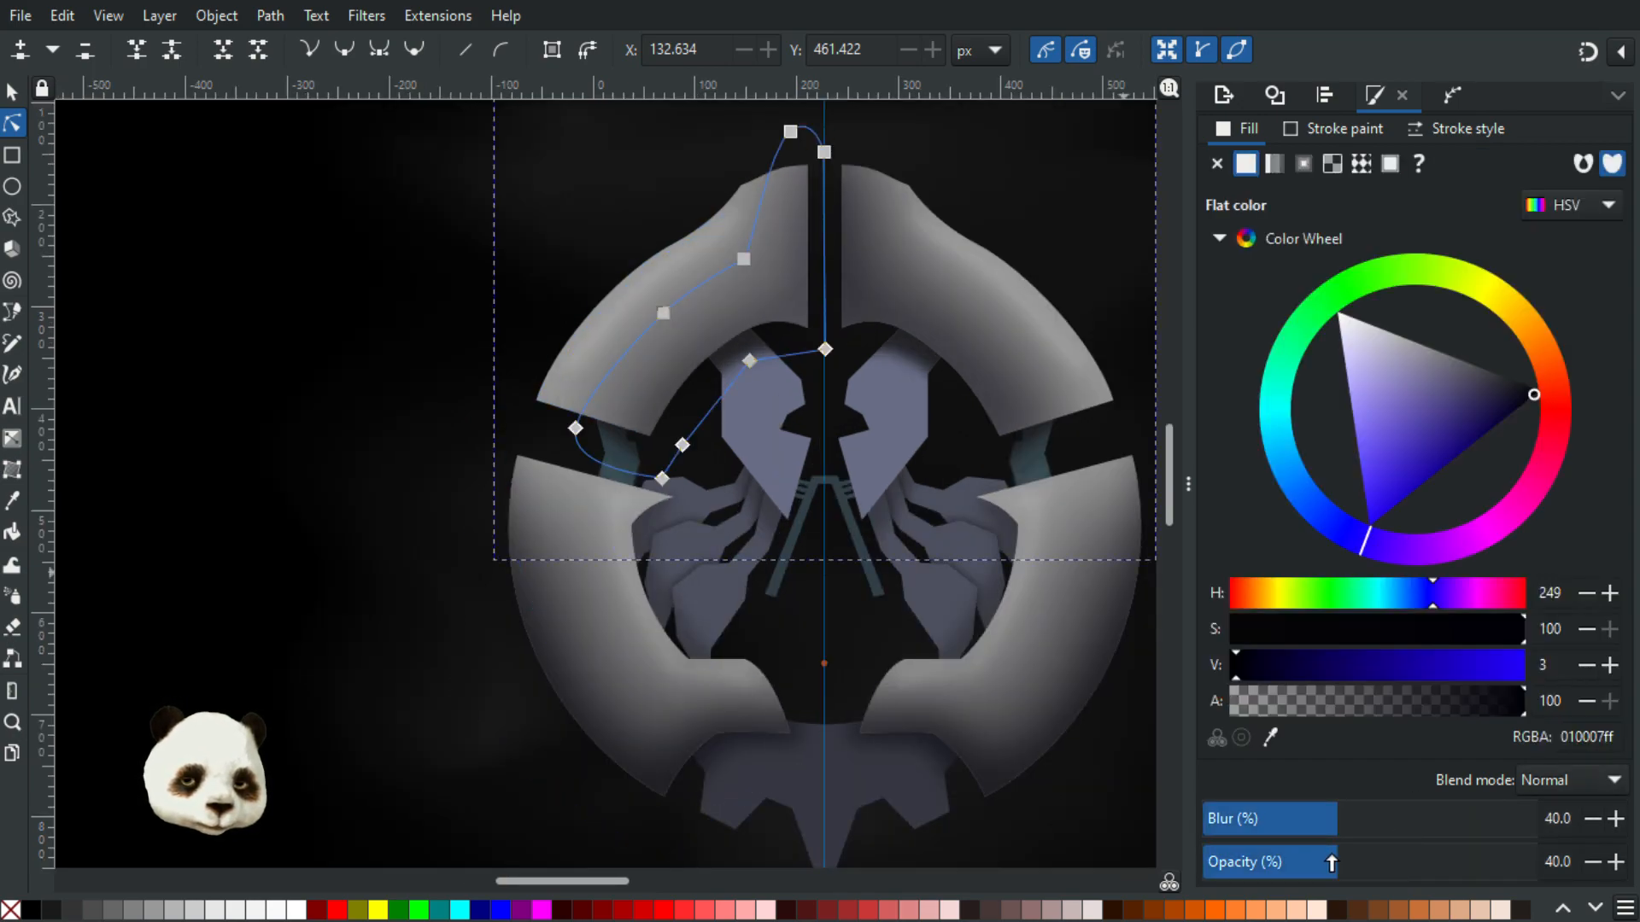
{"action": "left_click", "coordinate": [1099, 227]}
{"action": "scroll", "coordinate": [1111, 248], "scroll_direction": "down", "scroll_amount": 3, "text": "ctrl"}
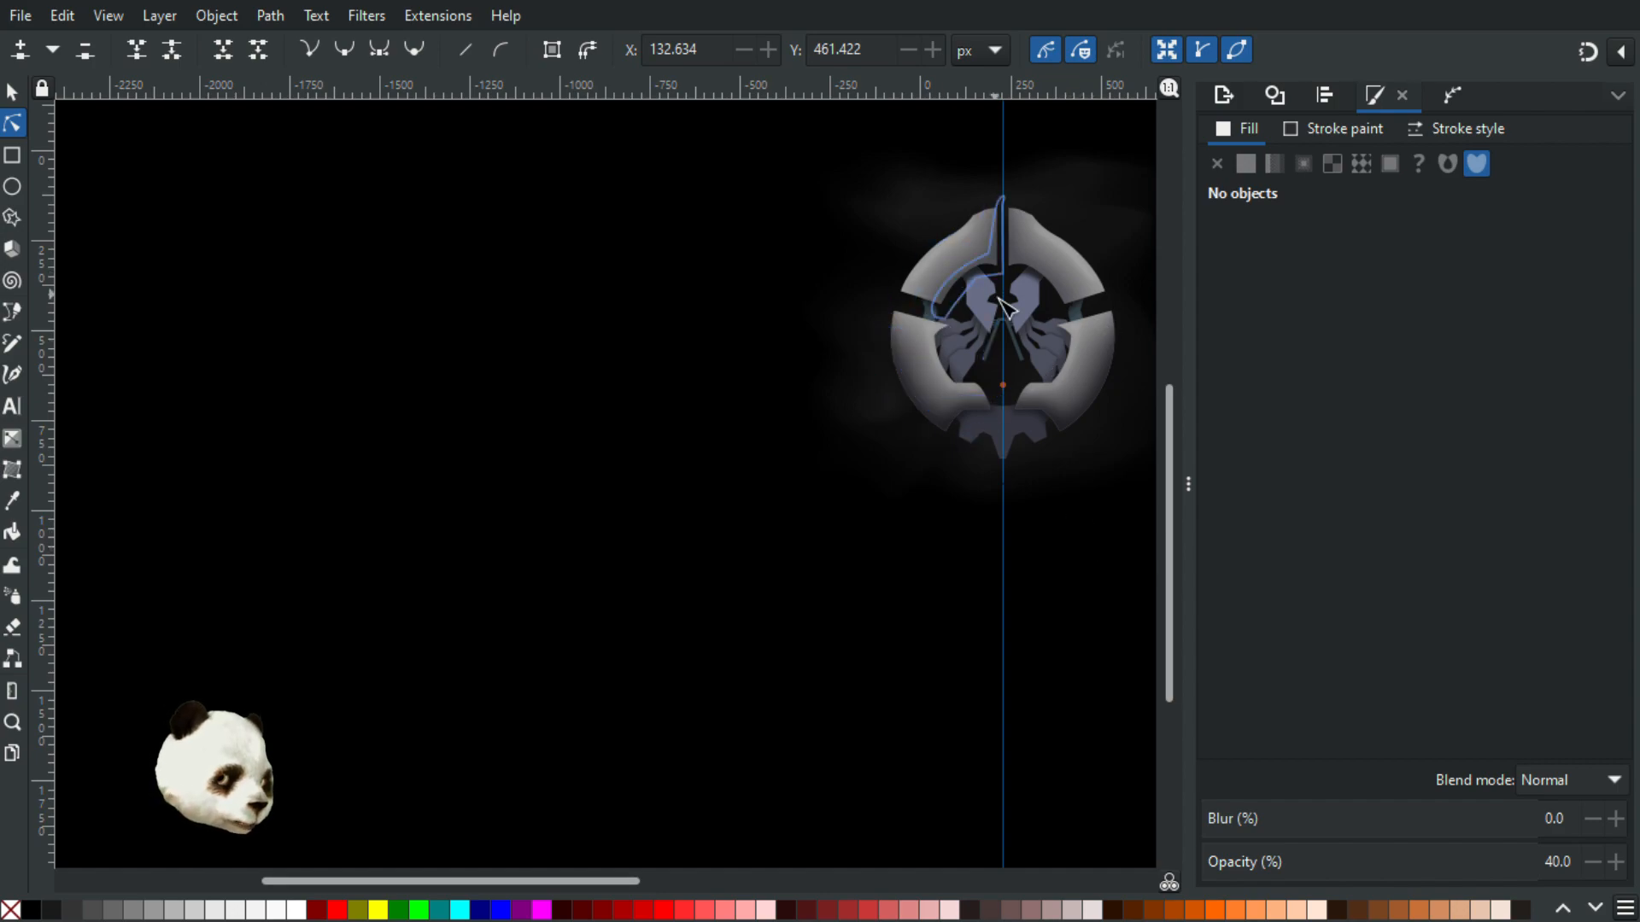
Reselect the gradient shadow inside the upper ring segments, set its opacity to 40% again, and deselect it
{"action": "left_click_drag", "start_coordinate": [861, 616], "coordinate": [703, 659]}
{"action": "scroll", "coordinate": [906, 344], "scroll_direction": "up", "scroll_amount": 3}
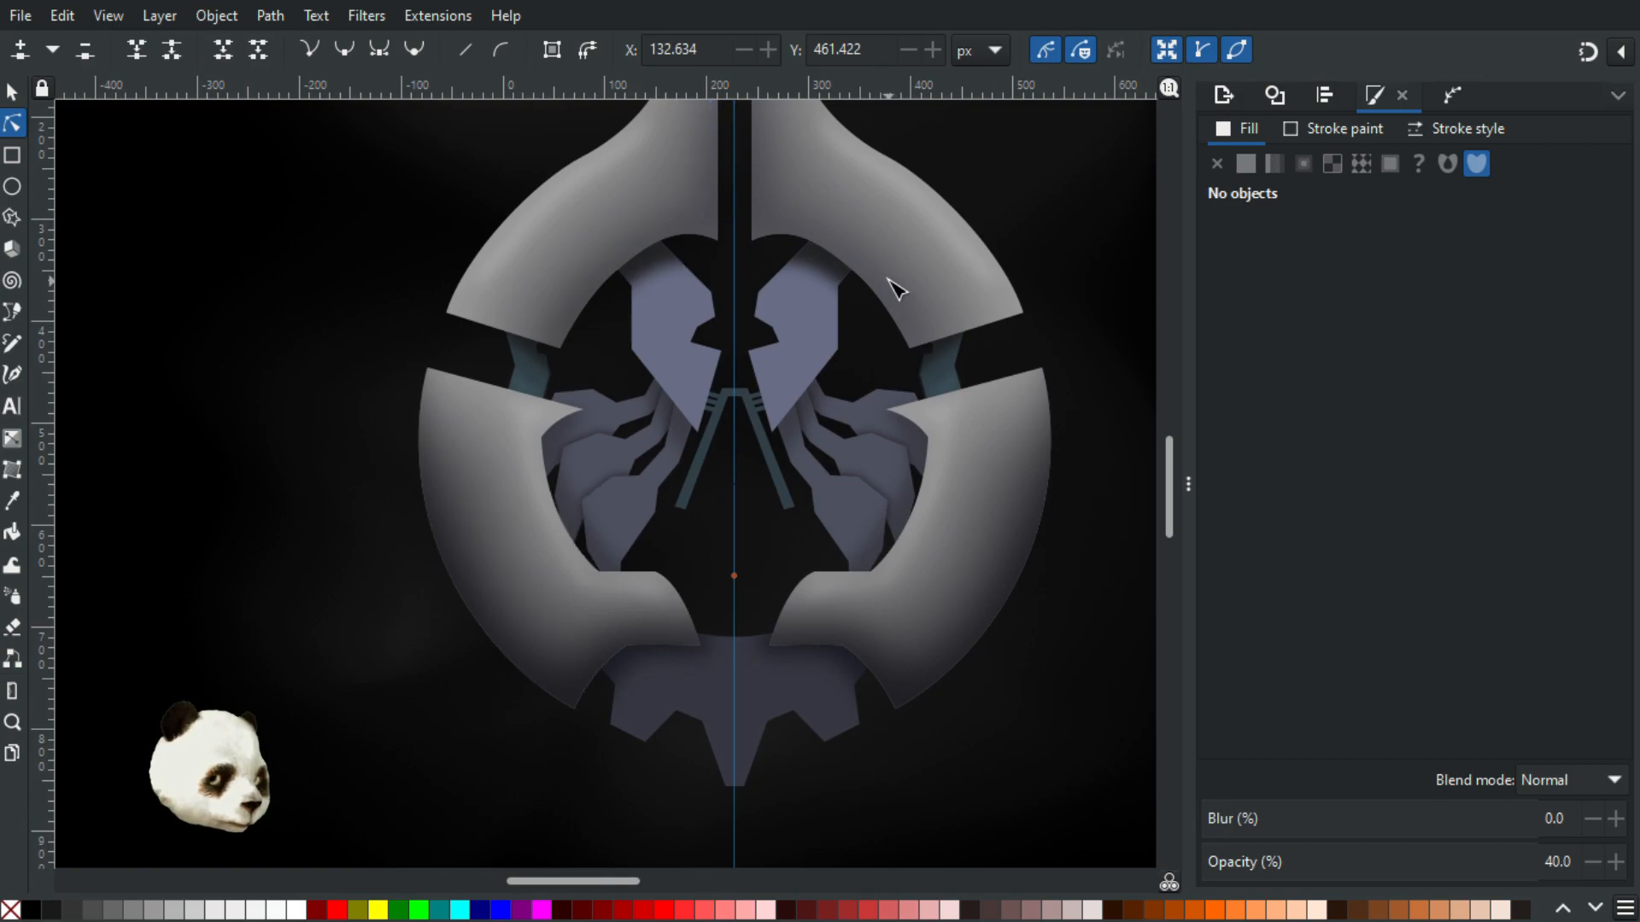
{"action": "left_click", "coordinate": [689, 229]}
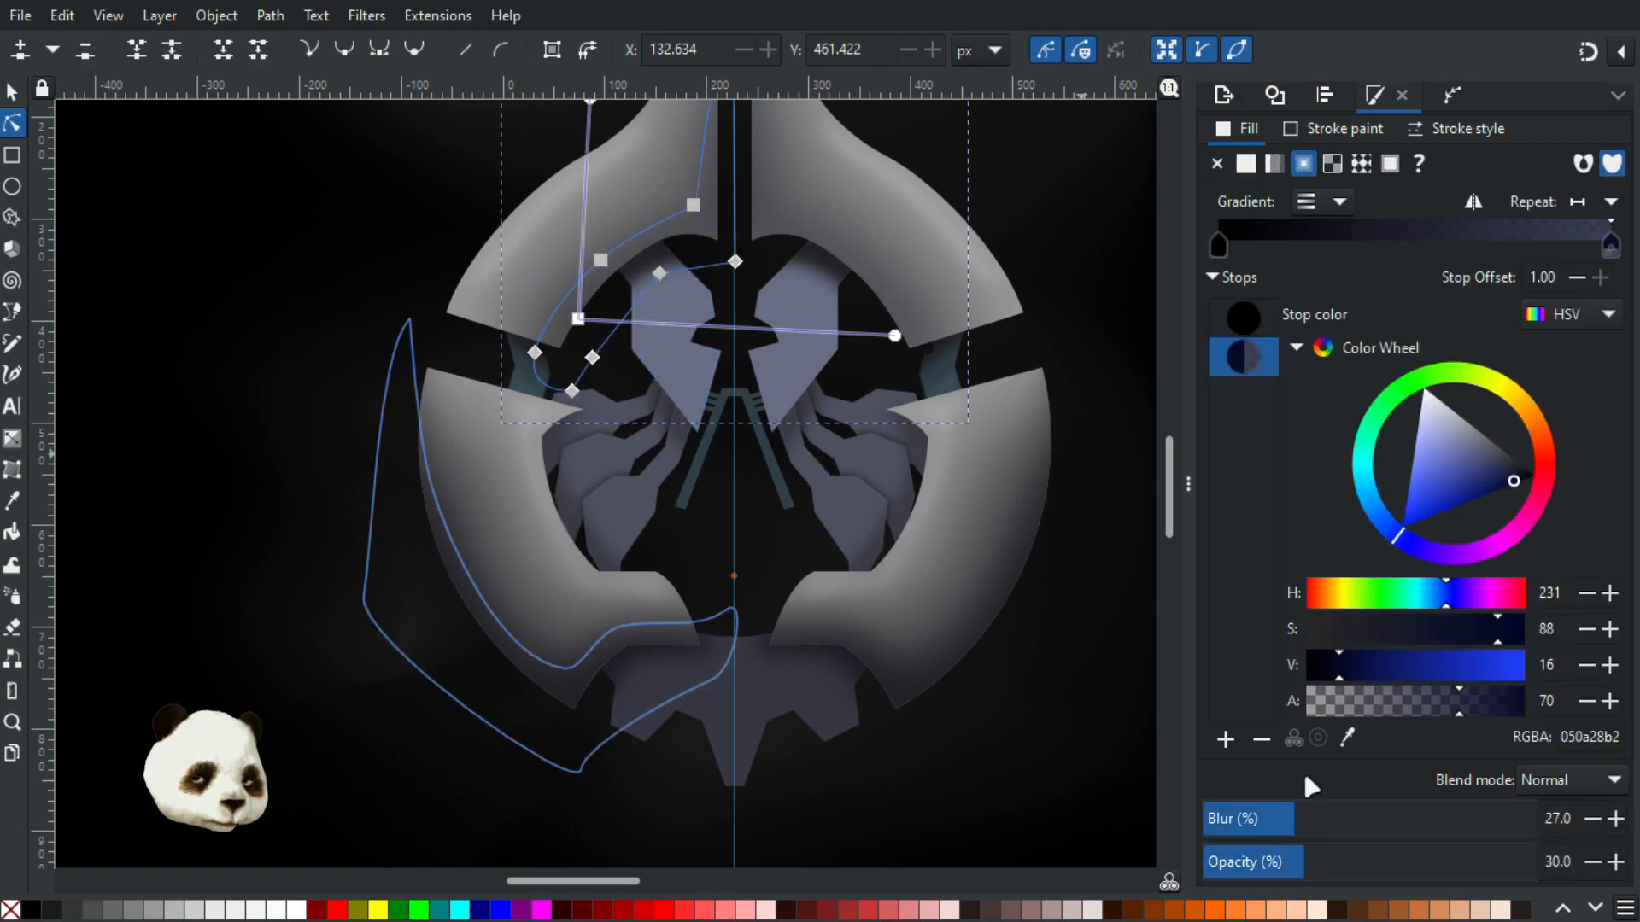
{"action": "left_click", "coordinate": [1337, 863]}
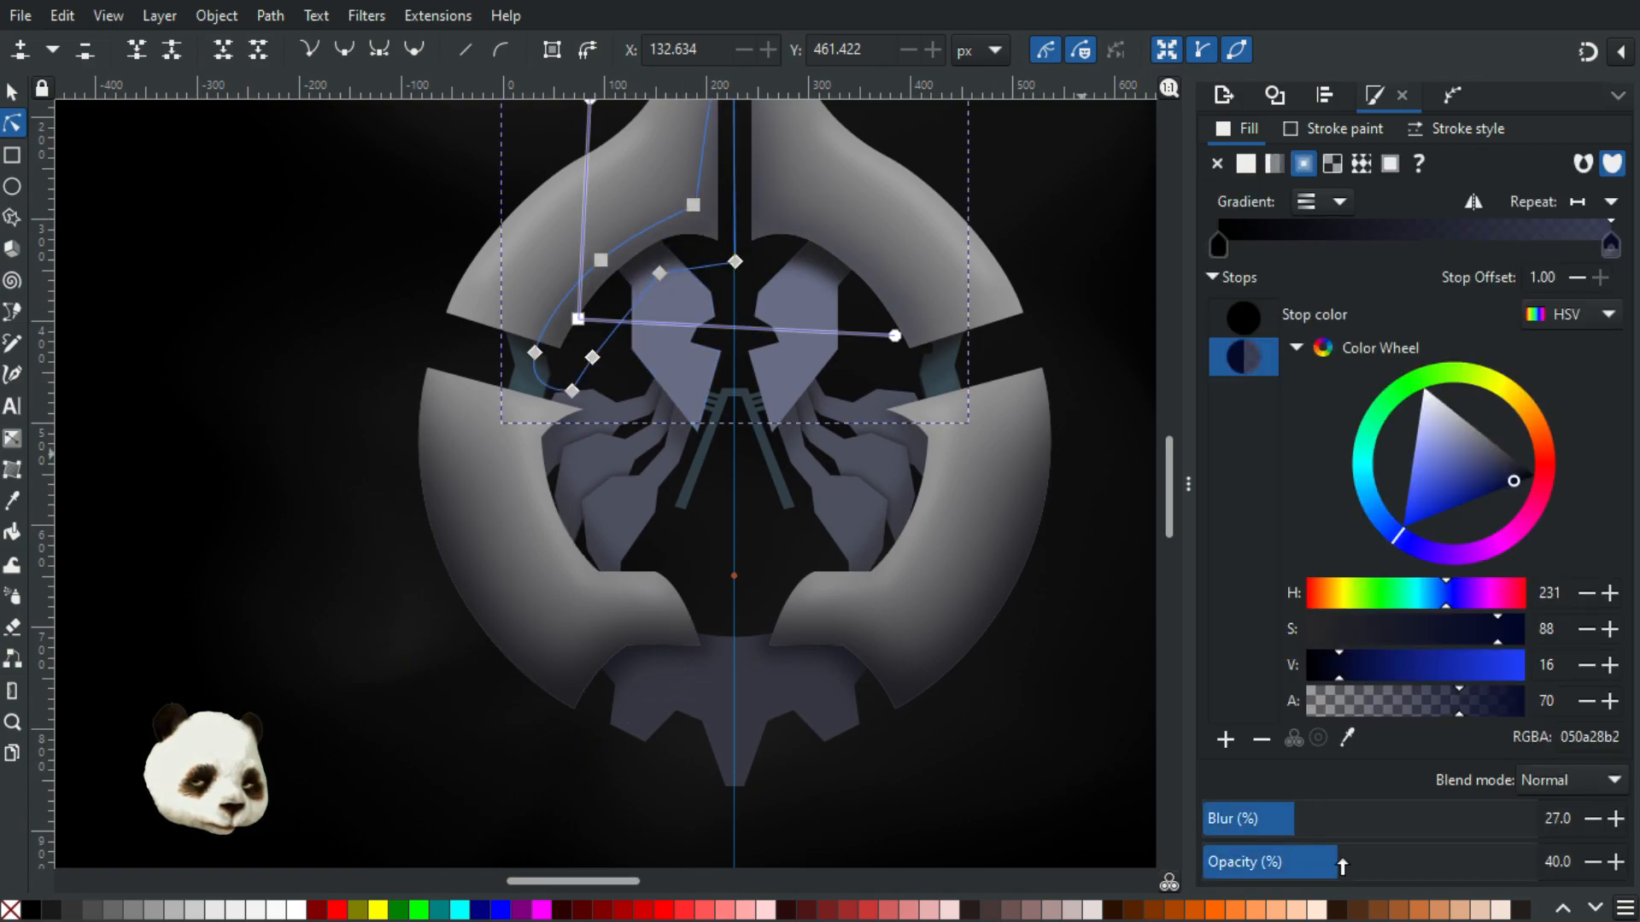
{"action": "left_click", "coordinate": [1114, 752]}
Fill the dark teal flame-like shape at the emblem's centre with purple 800080 and deselect it
{"action": "scroll", "coordinate": [1103, 722], "scroll_direction": "down", "scroll_amount": 3}
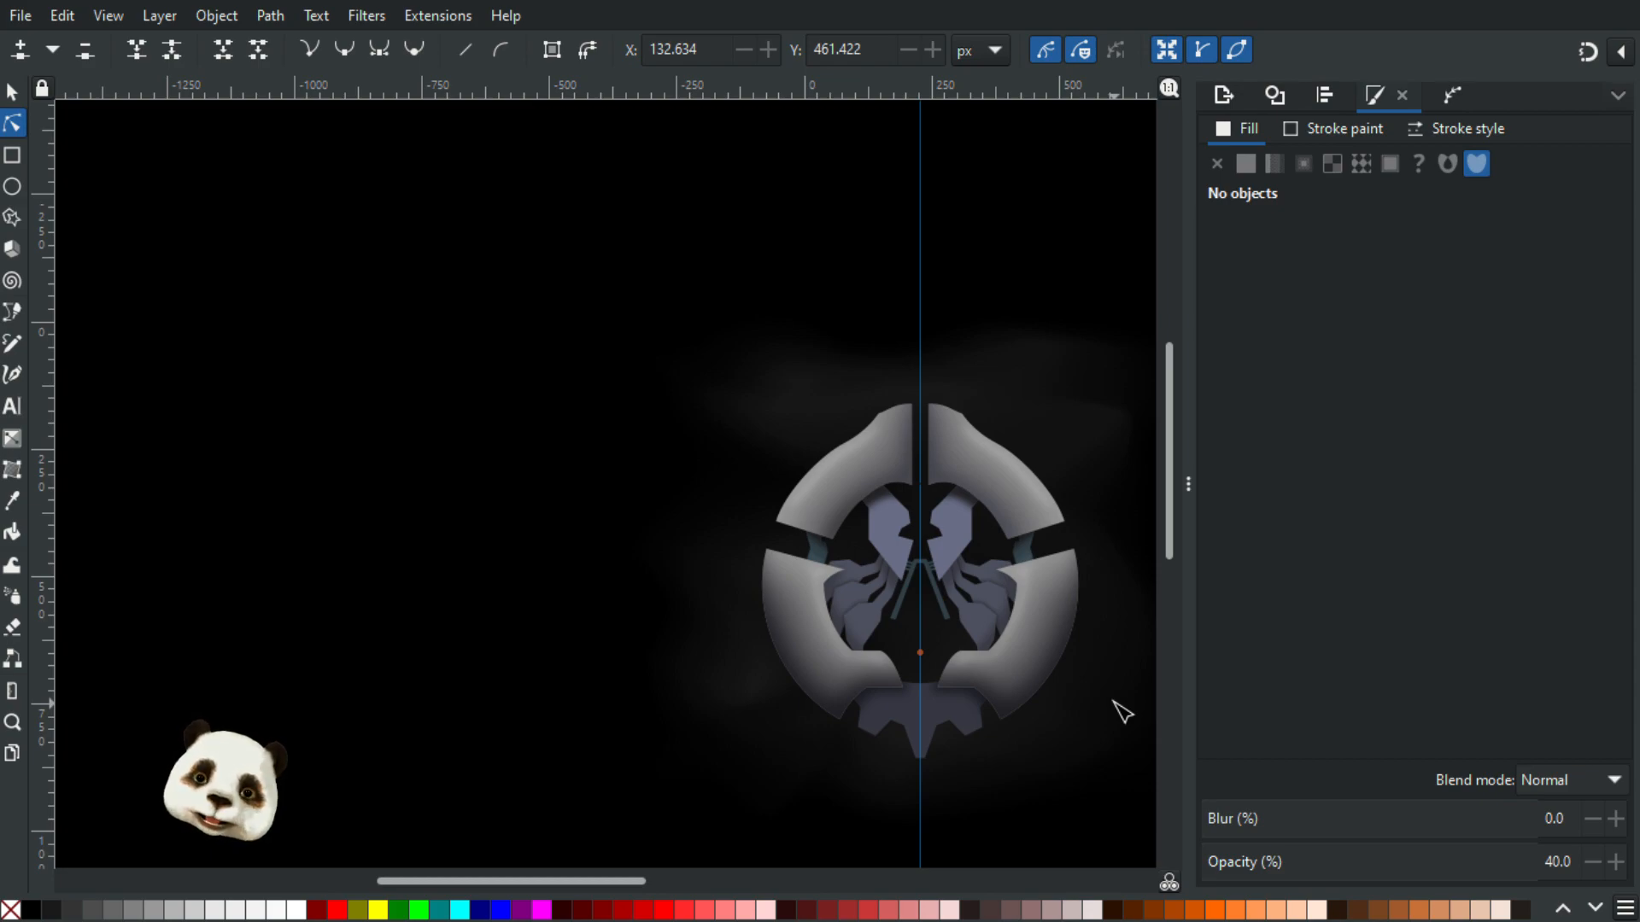
{"action": "scroll", "coordinate": [854, 559], "scroll_direction": "down", "scroll_amount": 2}
{"action": "left_click_drag", "start_coordinate": [729, 462], "coordinate": [443, 453]}
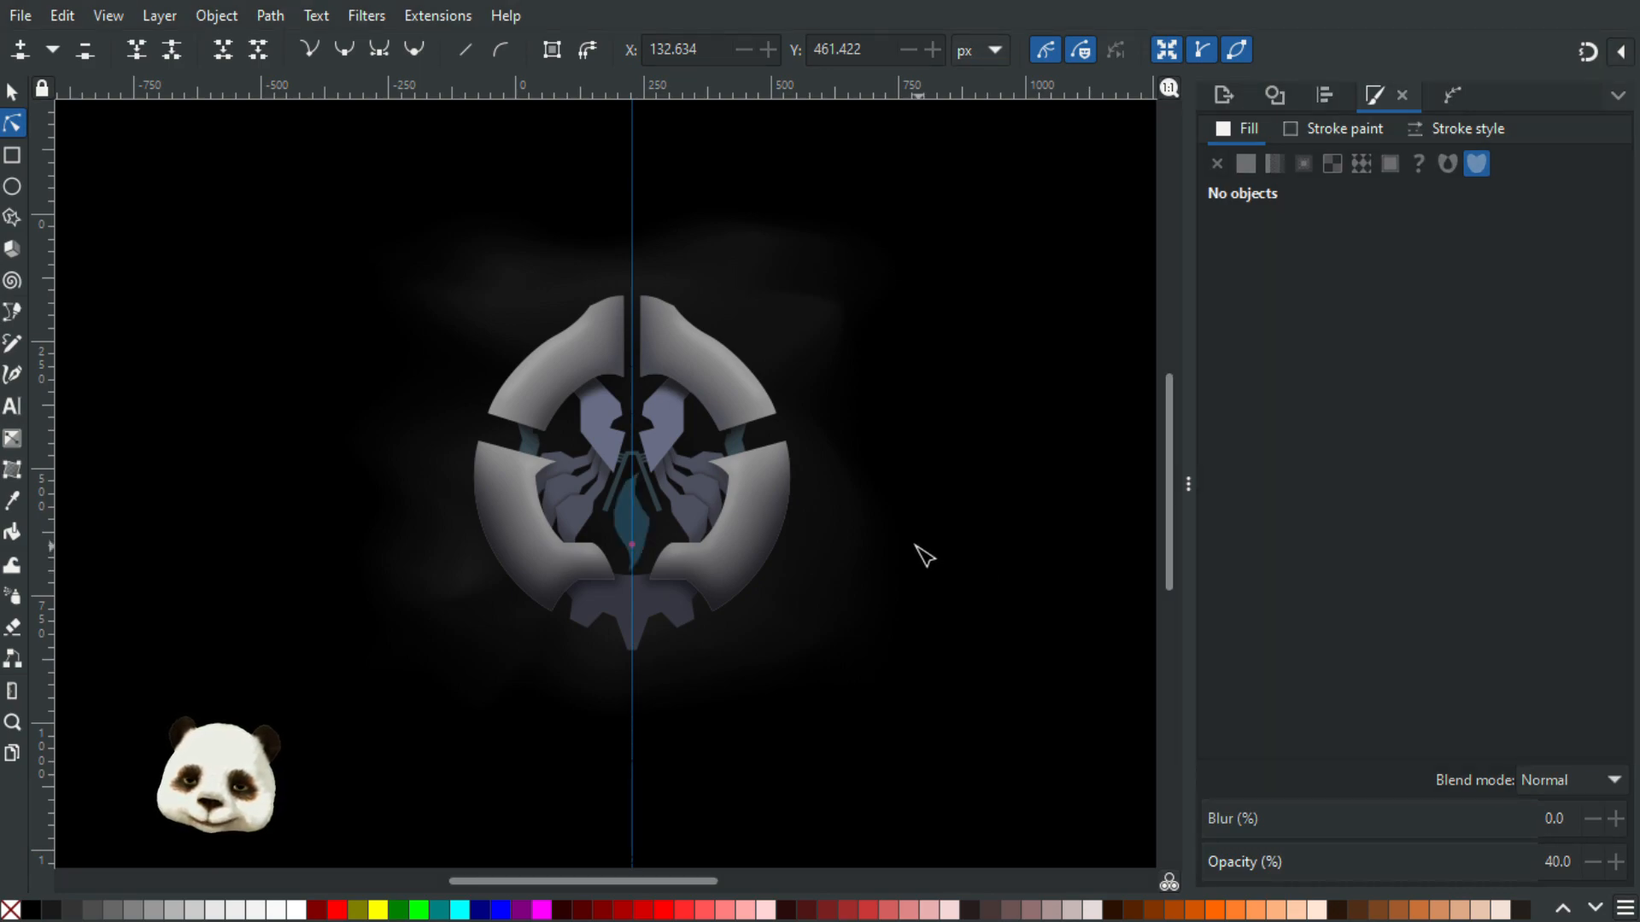
{"action": "left_click", "coordinate": [787, 570]}
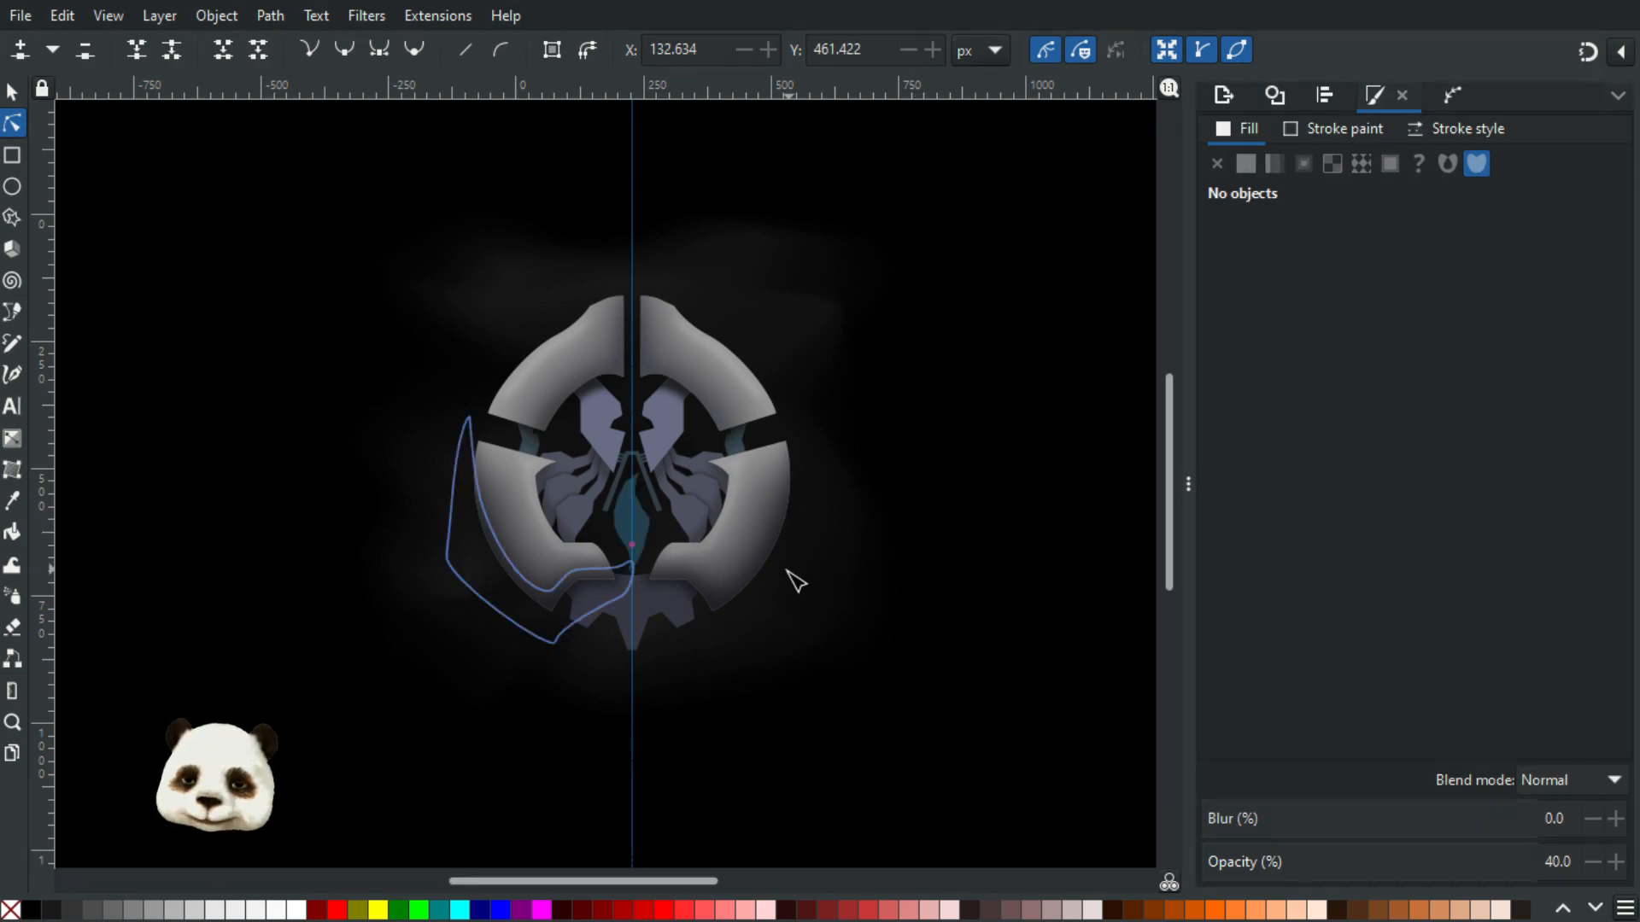
{"action": "left_click", "coordinate": [632, 539]}
{"action": "scroll", "coordinate": [663, 622], "scroll_direction": "up", "scroll_amount": 3}
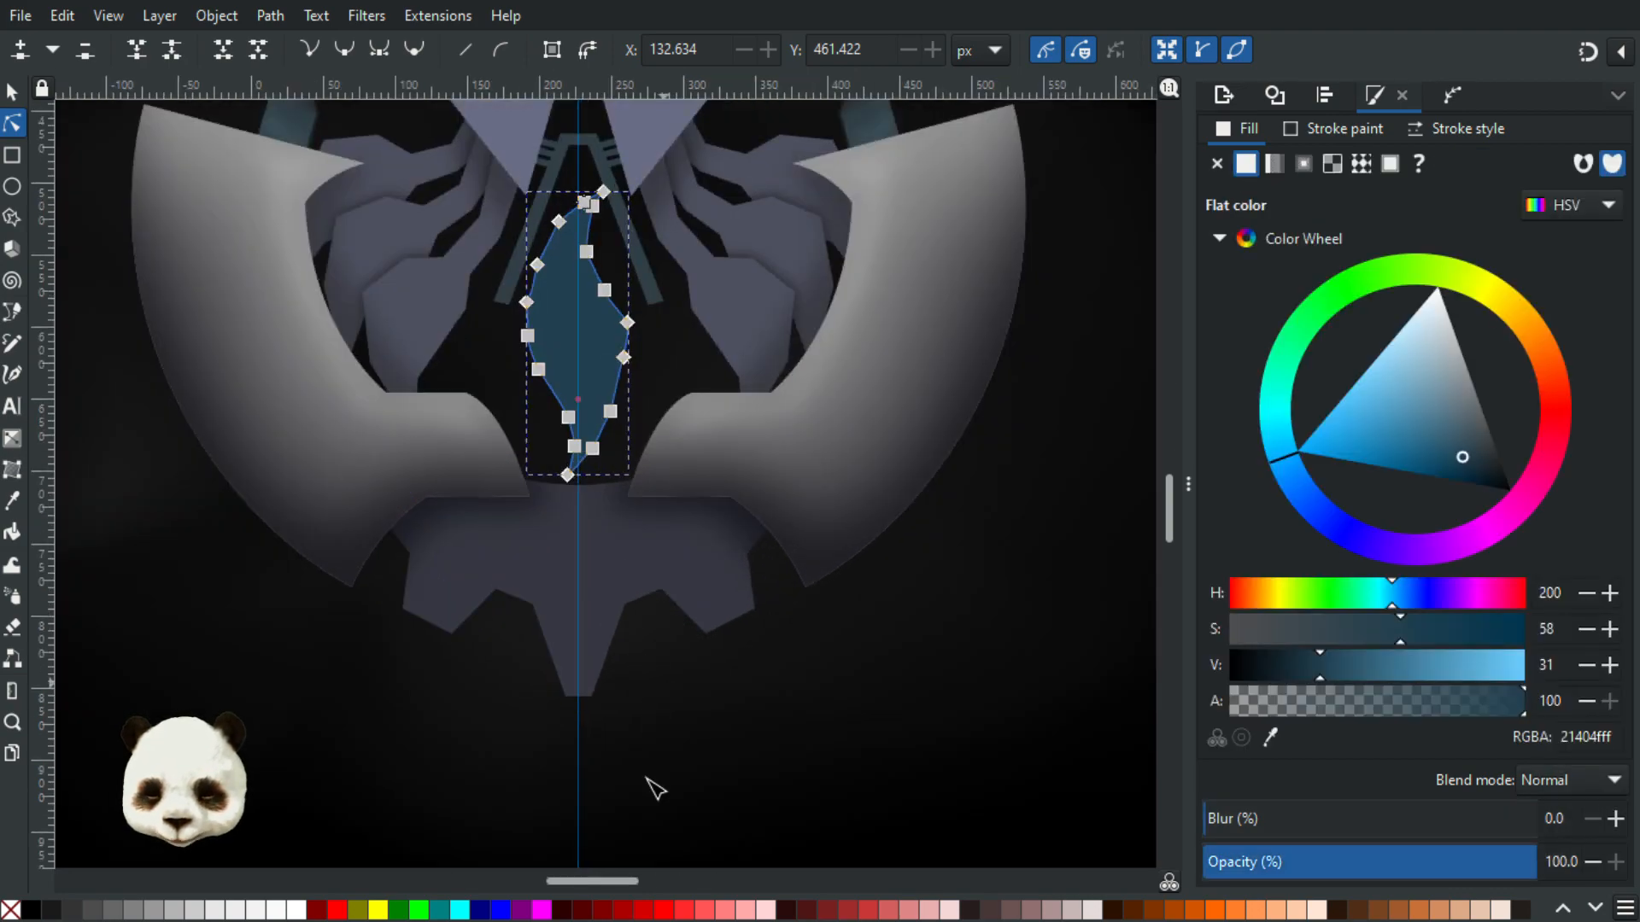
{"action": "left_click", "coordinate": [524, 912]}
{"action": "left_click", "coordinate": [945, 633]}
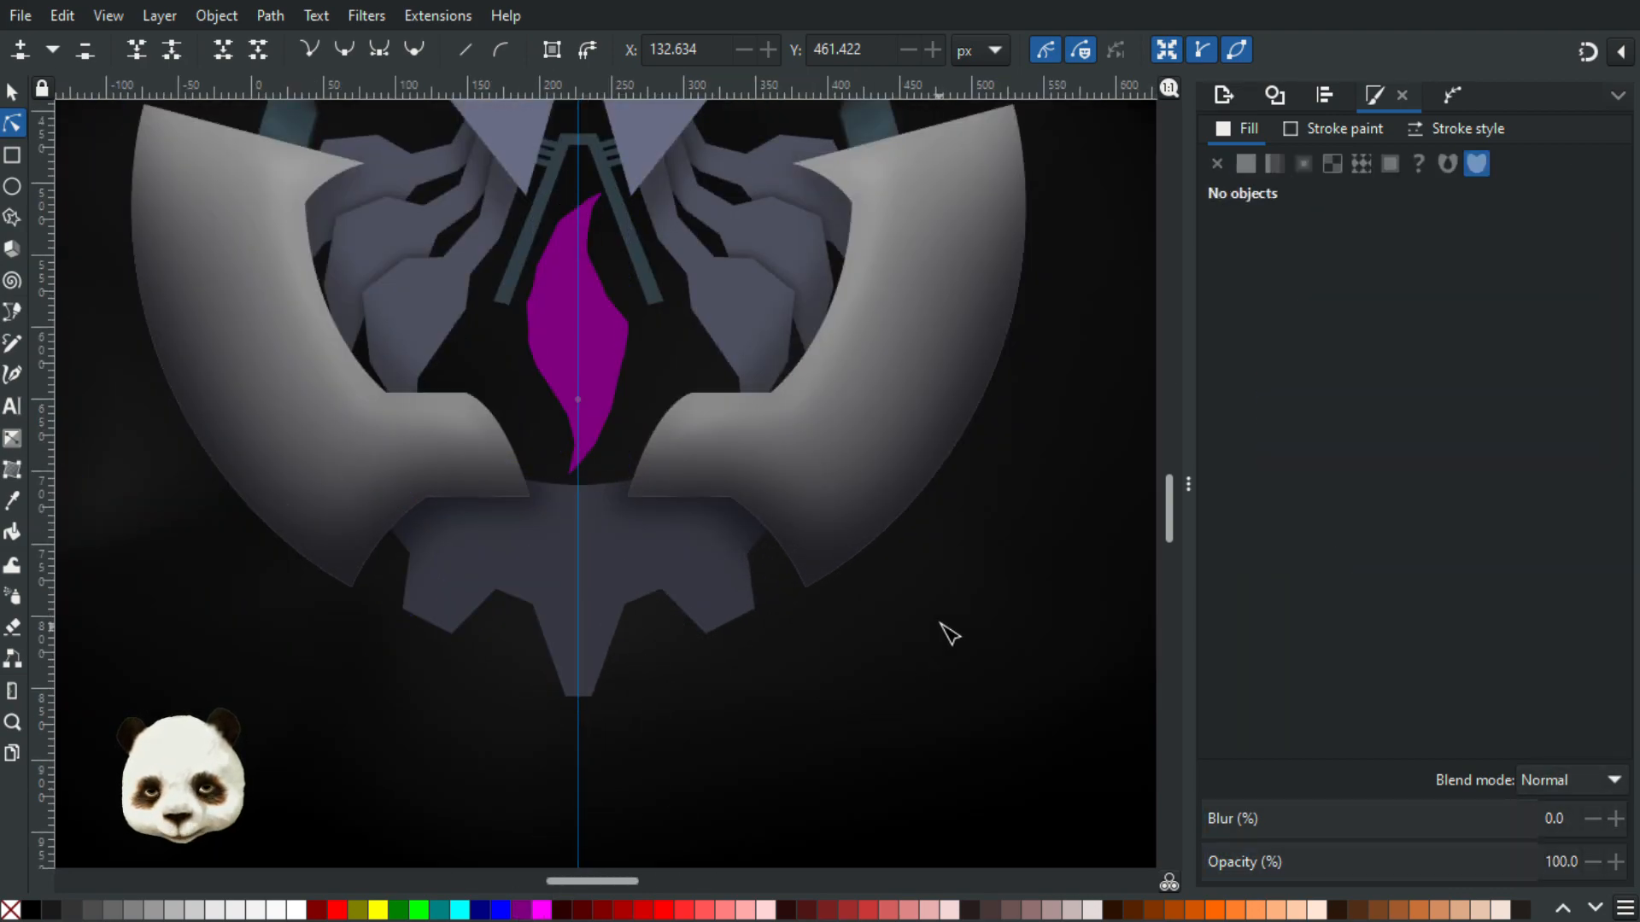
Start a straight-segment Bezier path at the upper ring's inner edge and trace the left blue-grey head shape's outer side to its lower tip
{"action": "scroll", "coordinate": [944, 632], "scroll_direction": "down", "scroll_amount": 3}
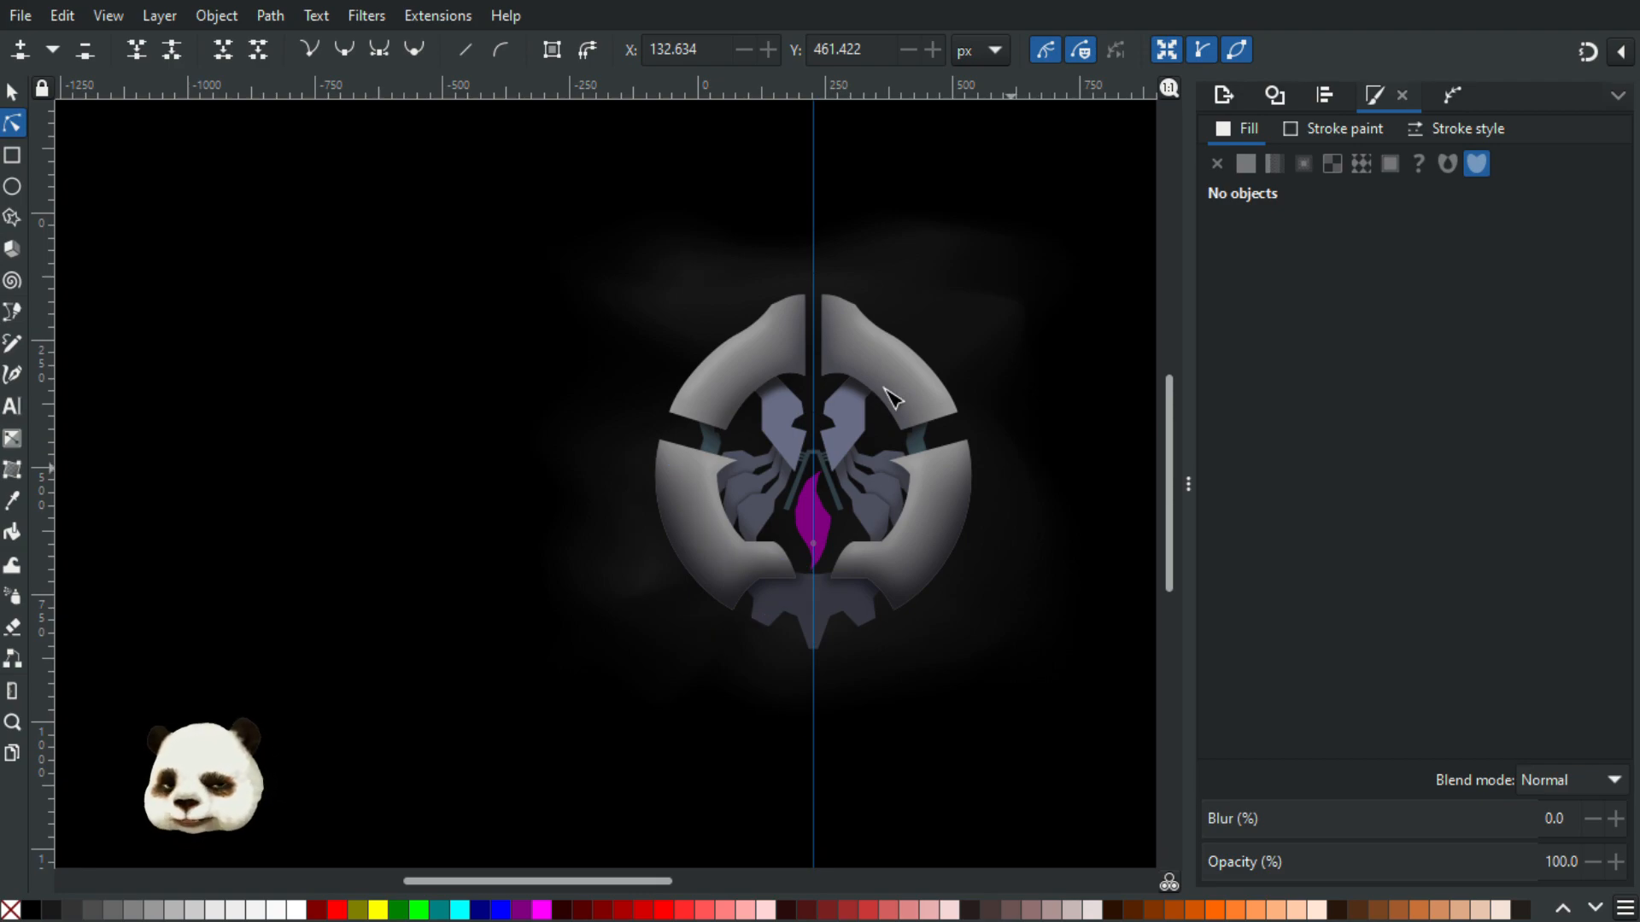
{"action": "scroll", "coordinate": [757, 410], "scroll_direction": "up", "scroll_amount": 2}
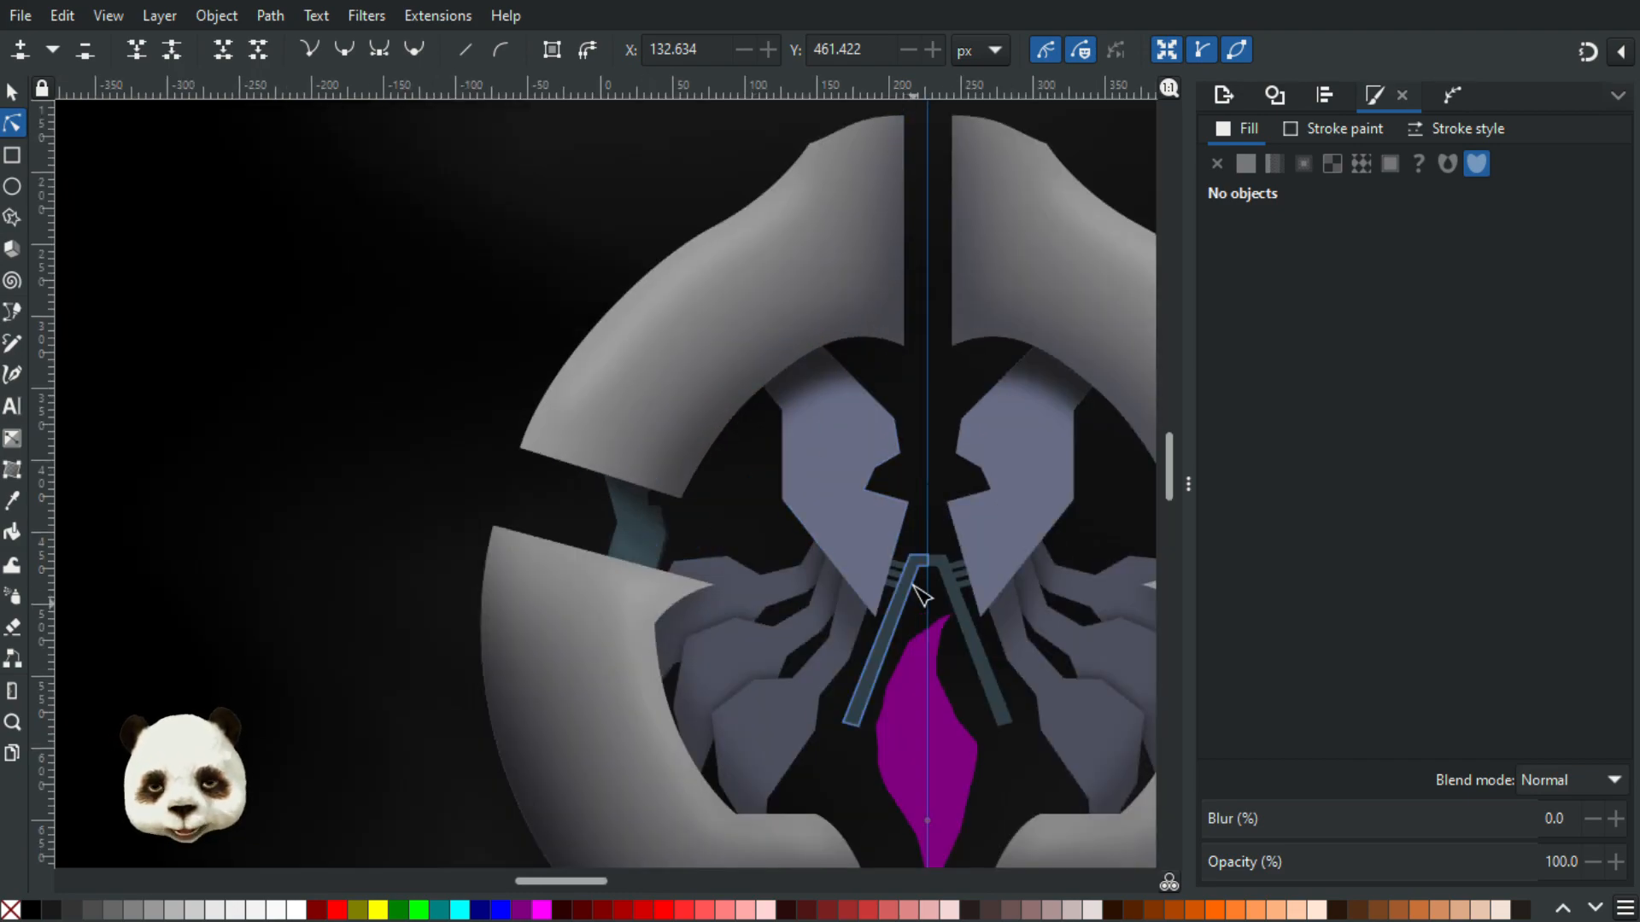
{"action": "scroll", "coordinate": [926, 586], "scroll_direction": "up", "scroll_amount": 2}
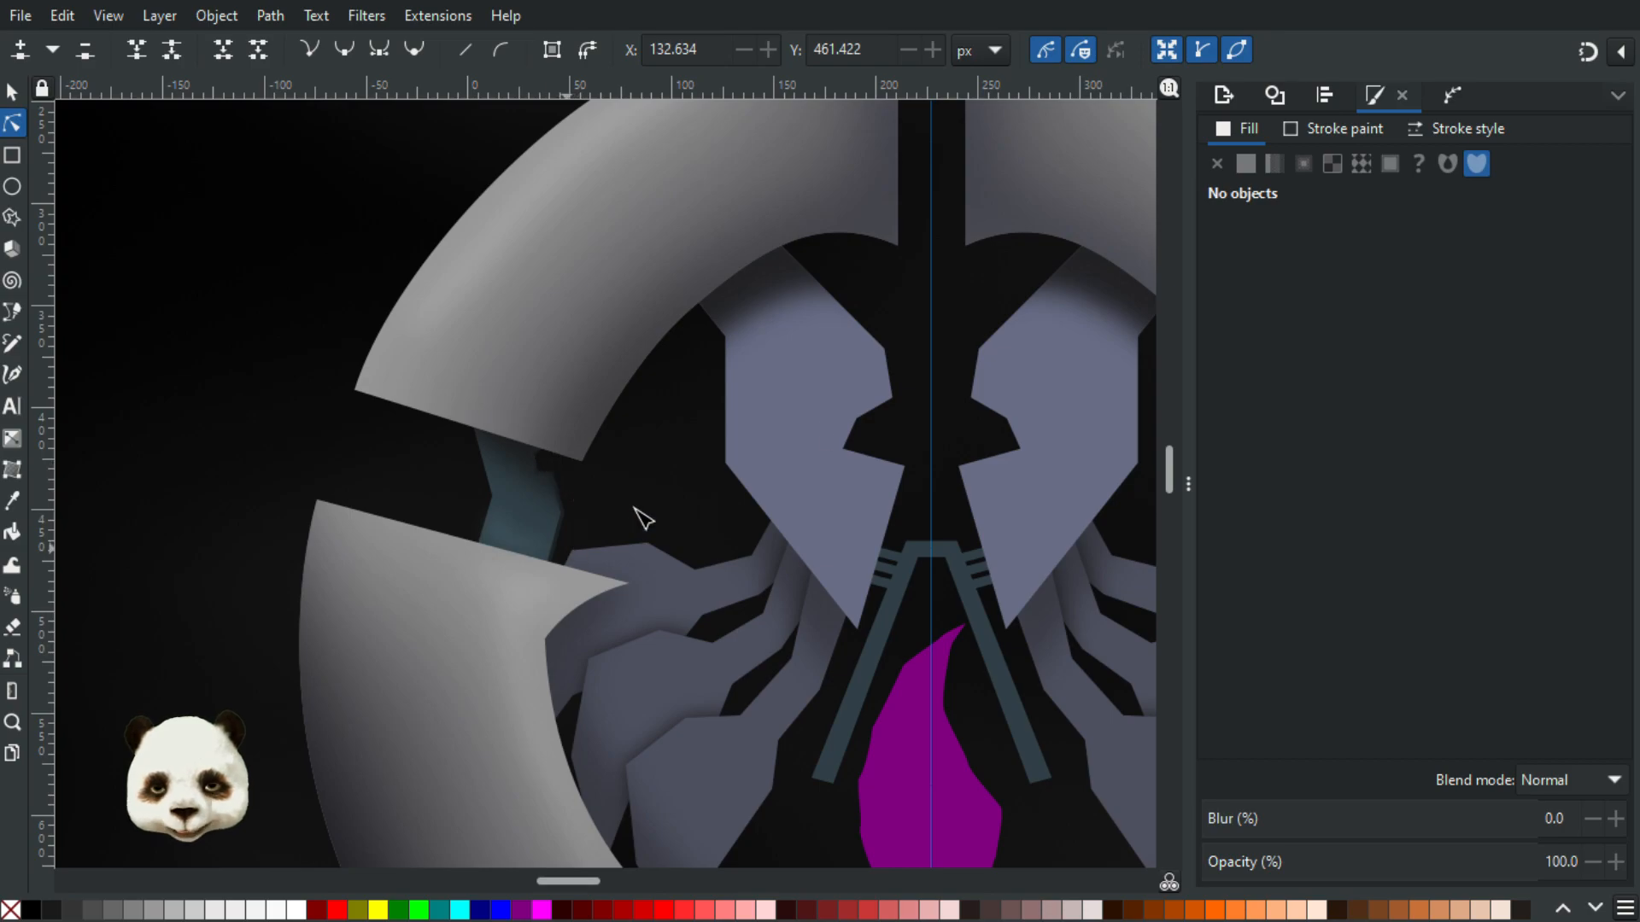
{"action": "left_click", "coordinate": [12, 91]}
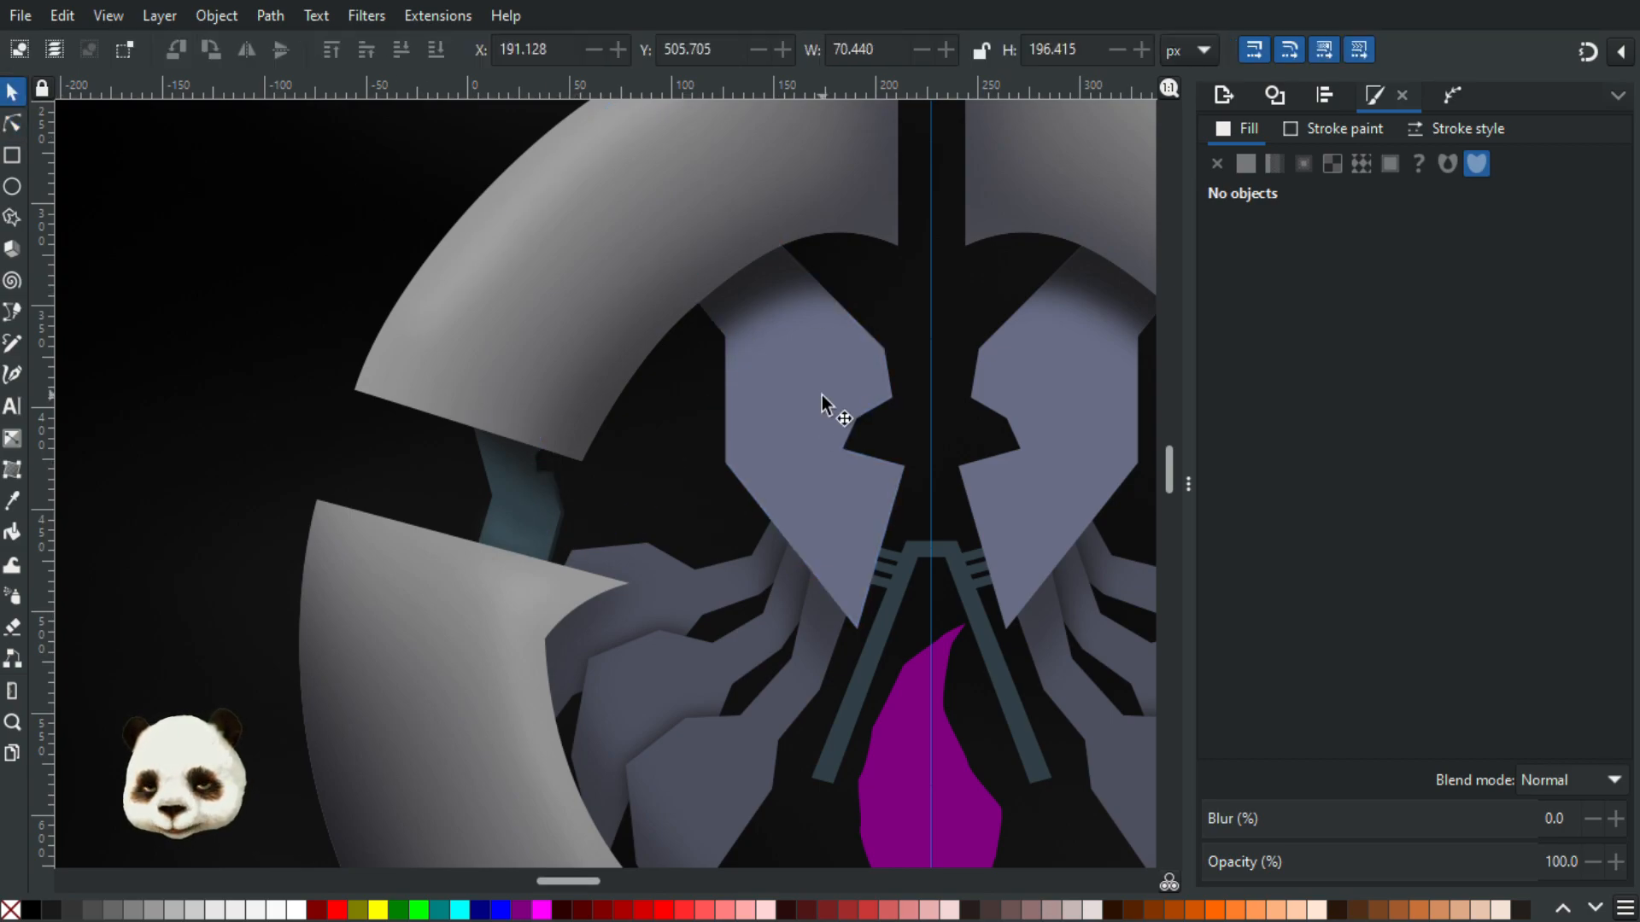
{"action": "scroll", "coordinate": [863, 406], "scroll_direction": "up", "scroll_amount": 1}
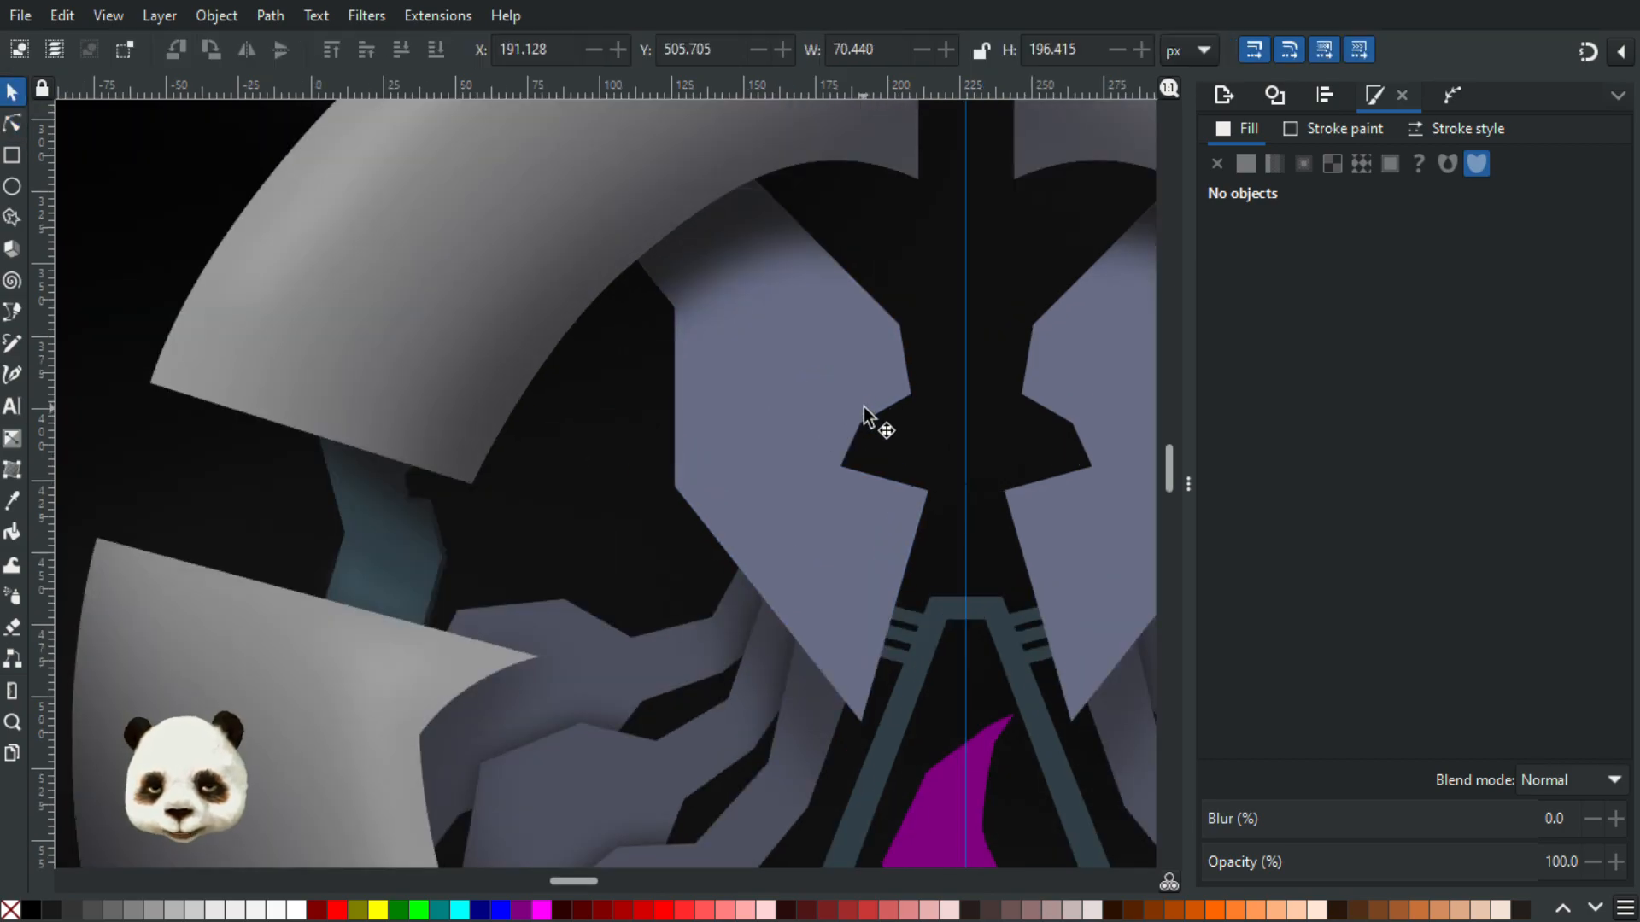
{"action": "key", "text": "n"}
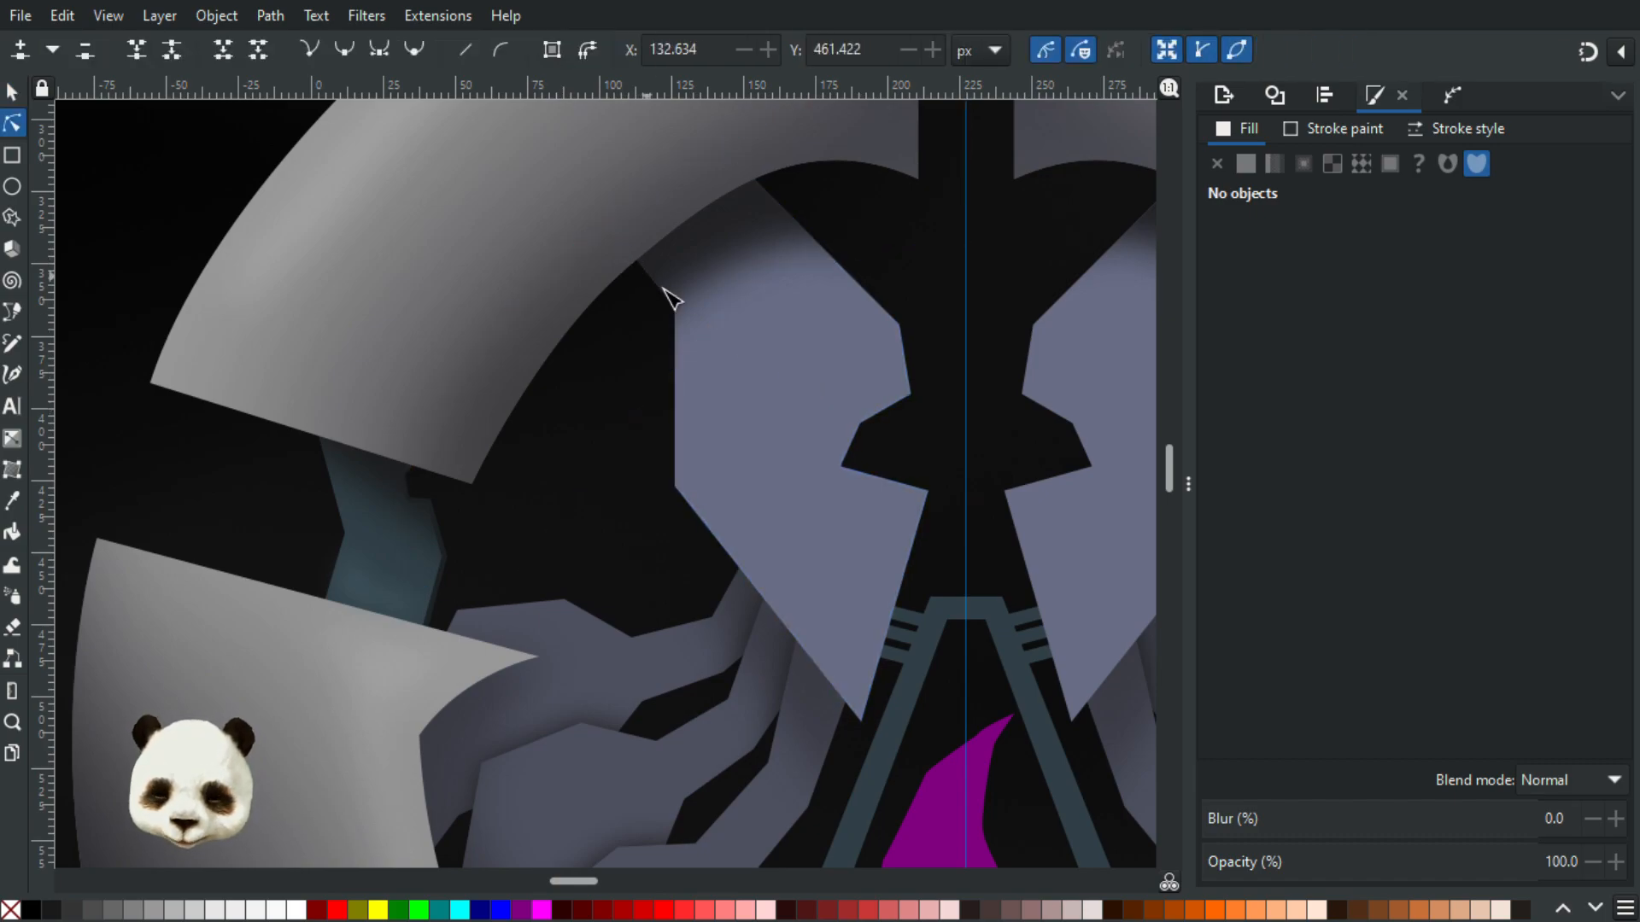
{"action": "key", "text": "b"}
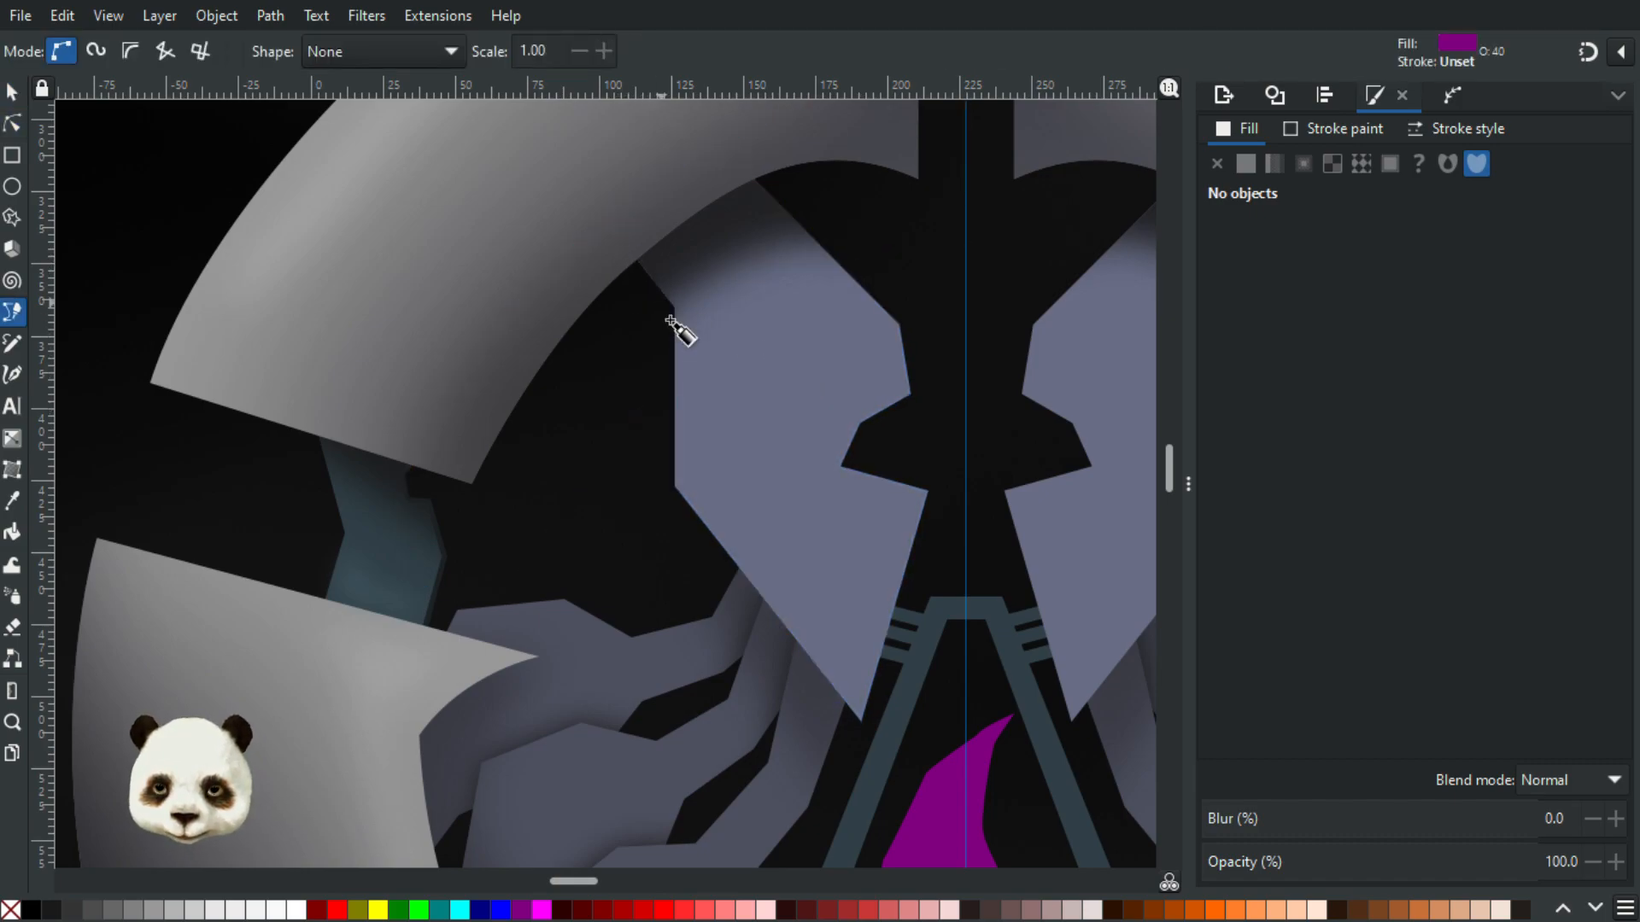
{"action": "scroll", "coordinate": [713, 323], "scroll_direction": "up", "scroll_amount": 2}
{"action": "scroll", "coordinate": [688, 318], "scroll_direction": "down", "scroll_amount": 1}
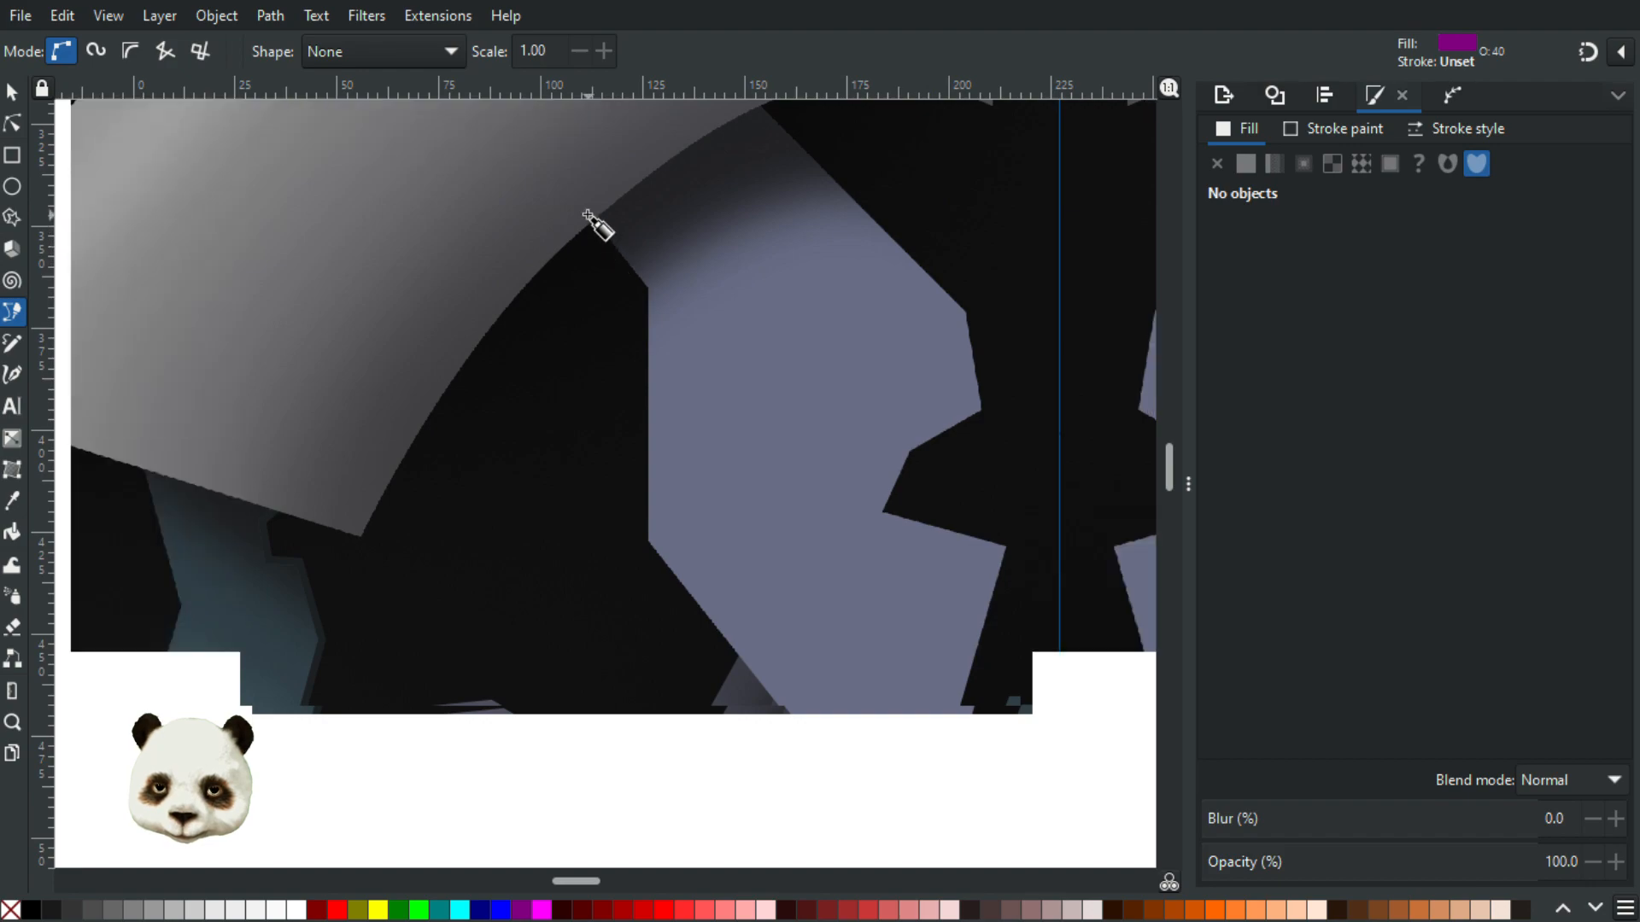
{"action": "left_click", "coordinate": [585, 220]}
{"action": "left_click", "coordinate": [643, 288]}
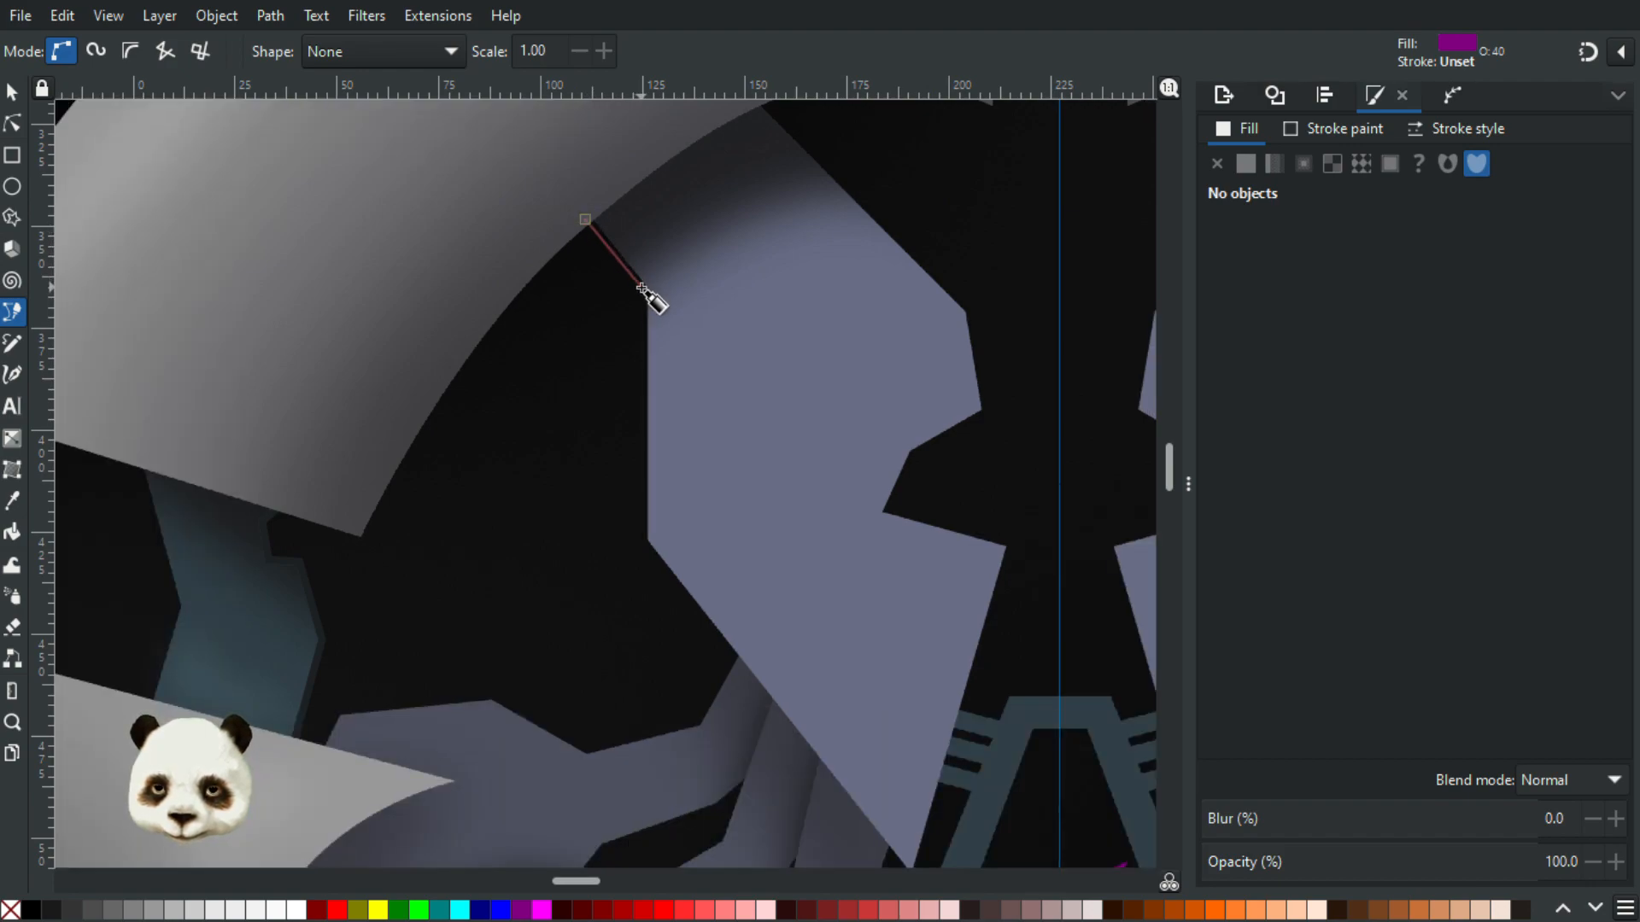
{"action": "left_click", "coordinate": [642, 547]}
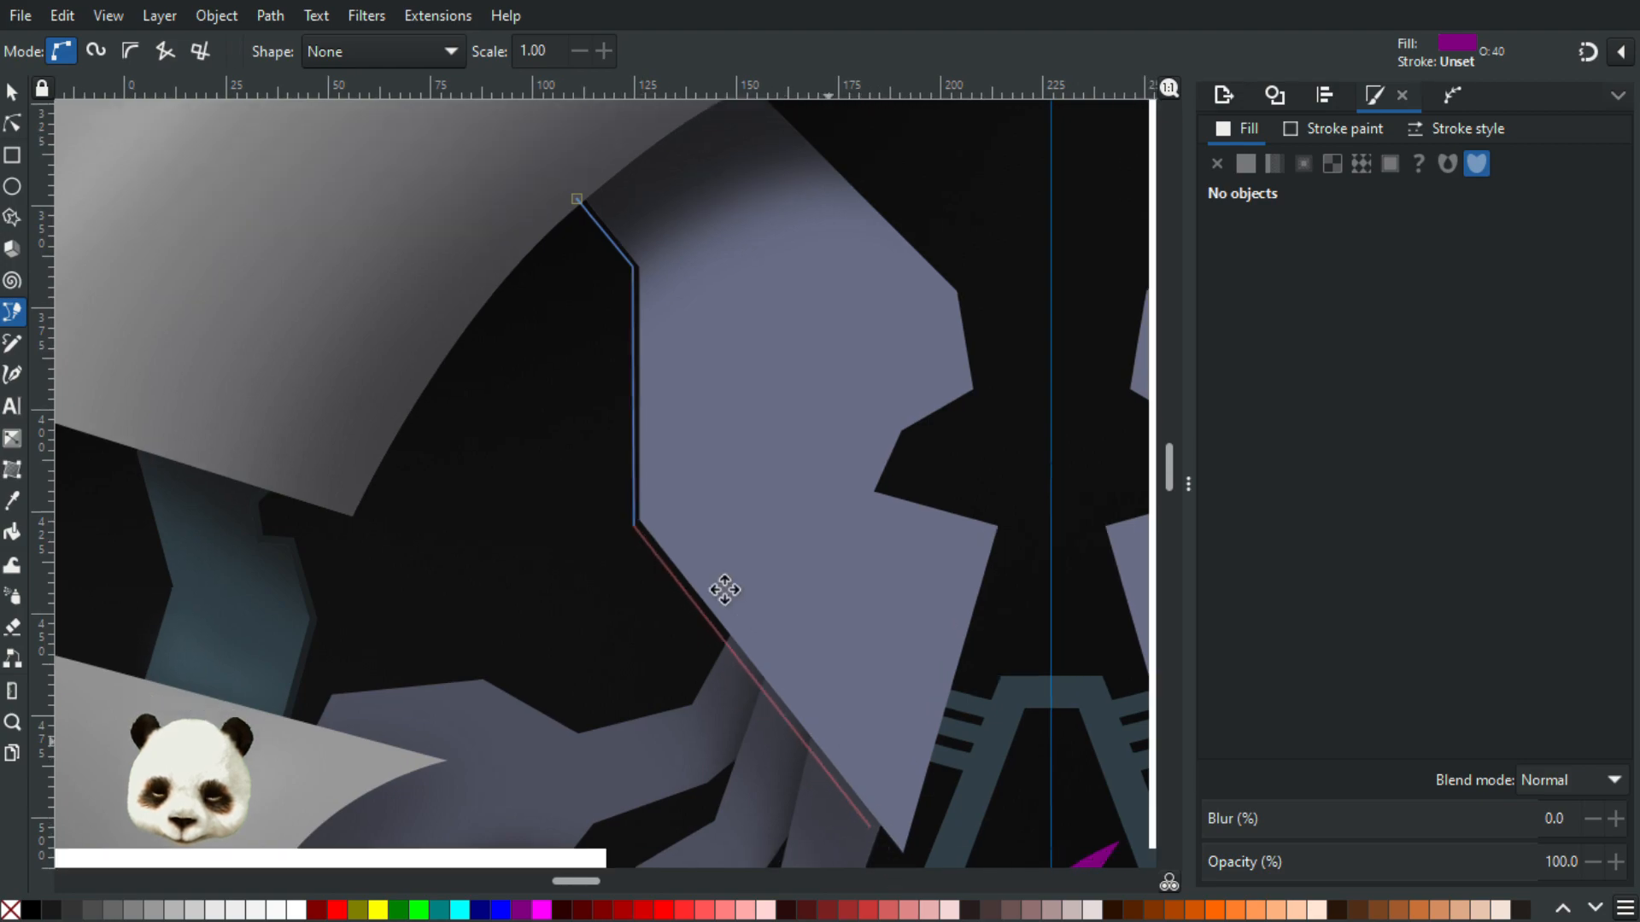
{"action": "left_click_drag", "start_coordinate": [725, 590], "coordinate": [525, 294]}
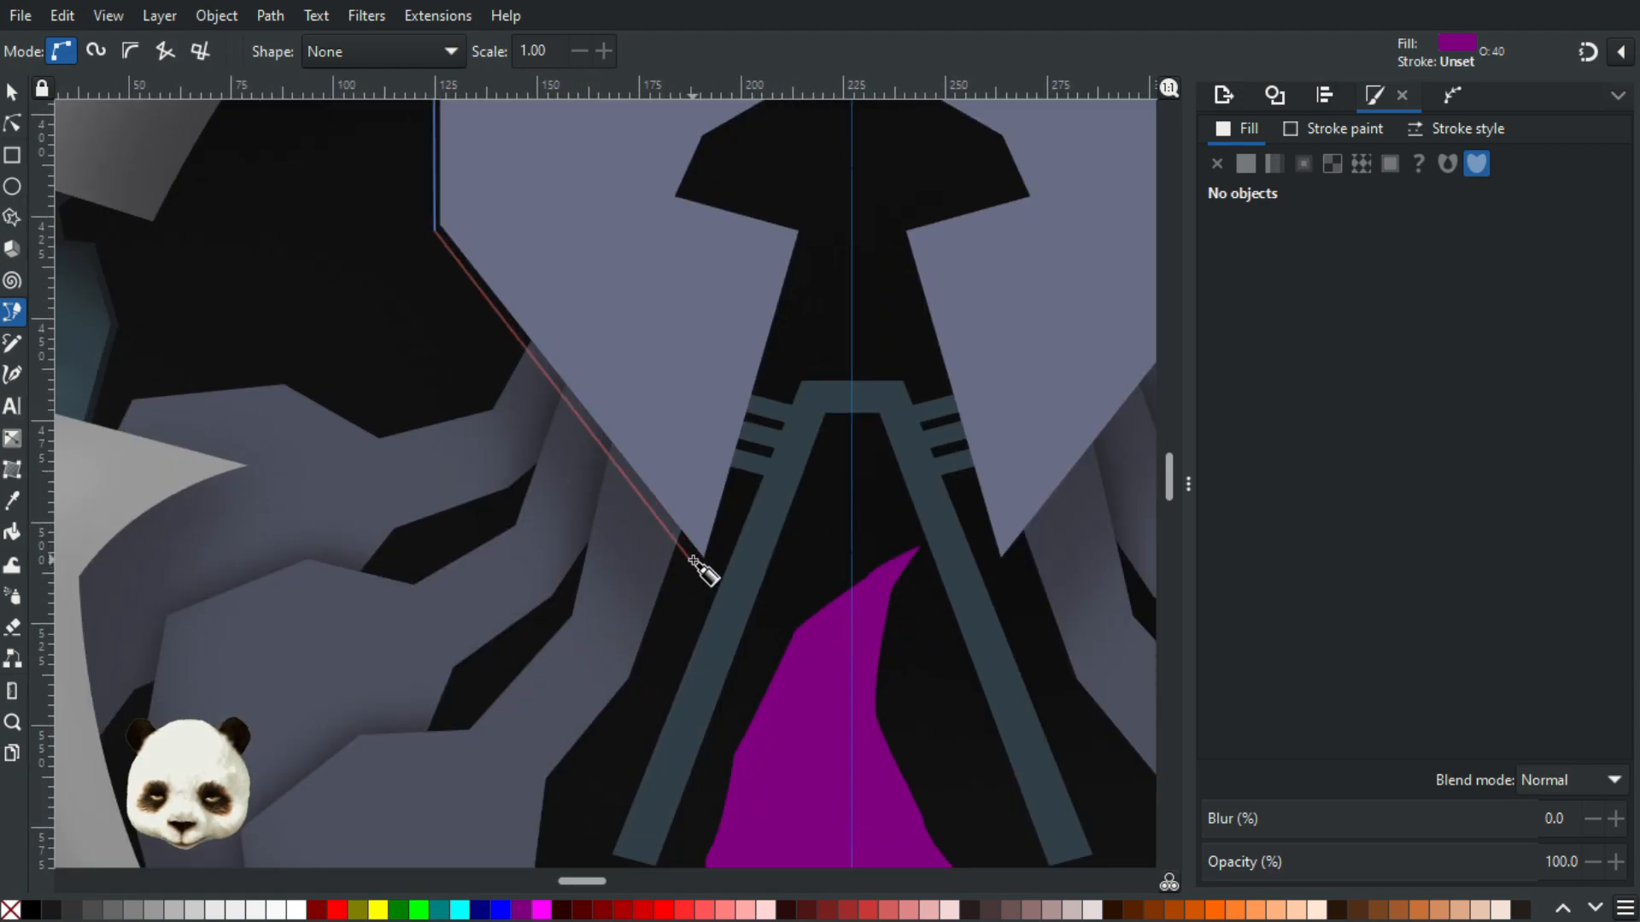
{"action": "left_click", "coordinate": [692, 556]}
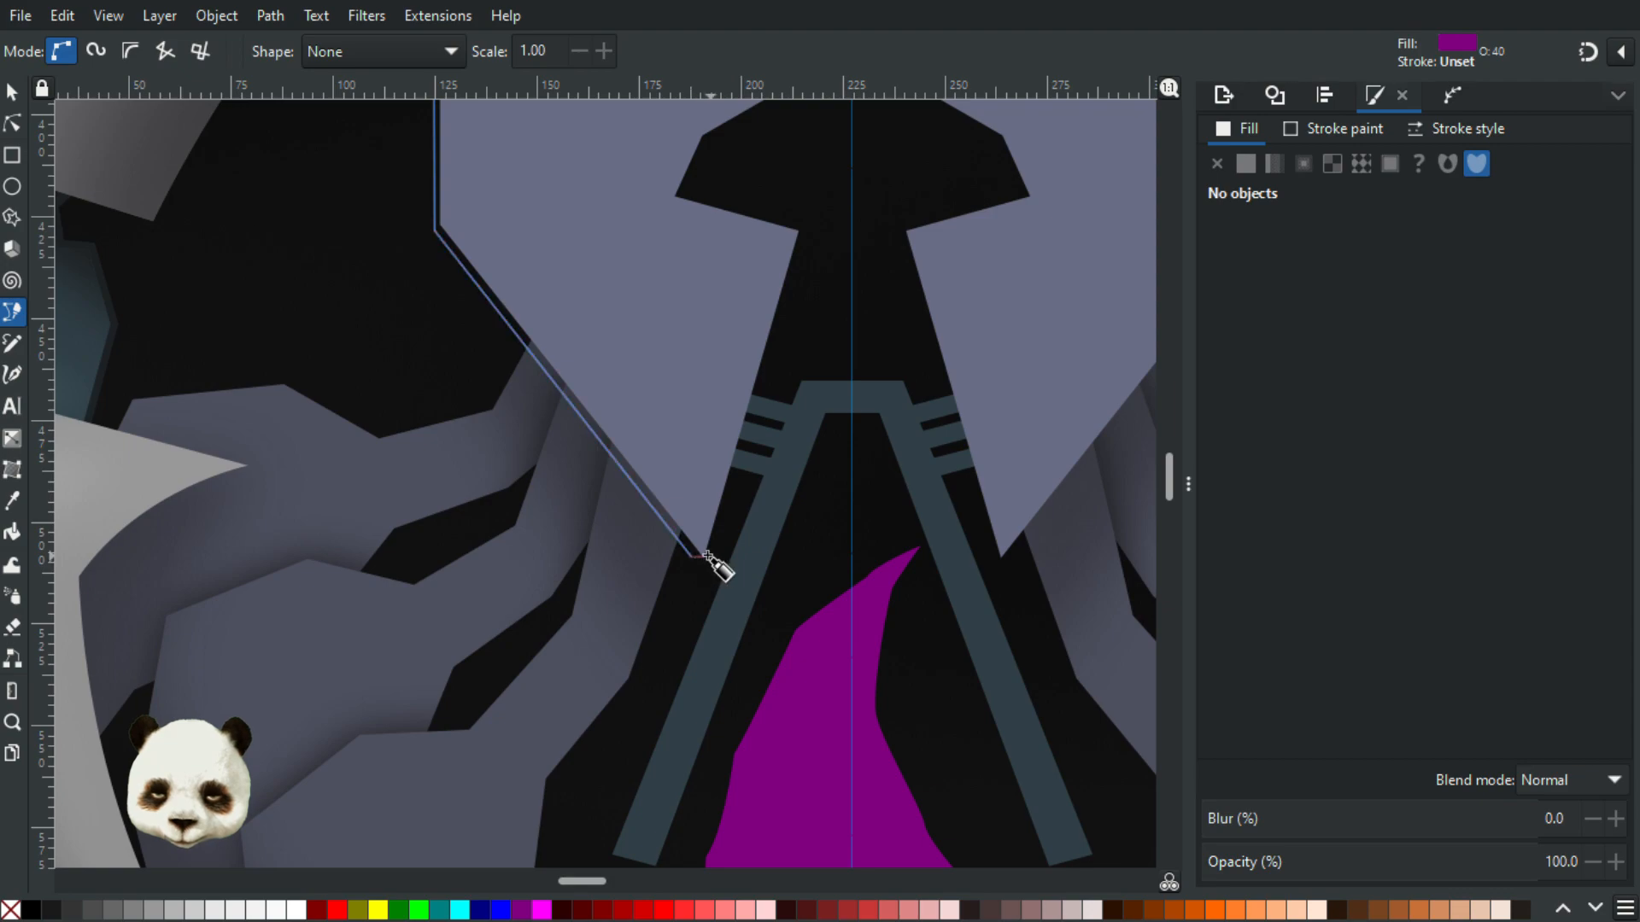
{"action": "left_click", "coordinate": [703, 556]}
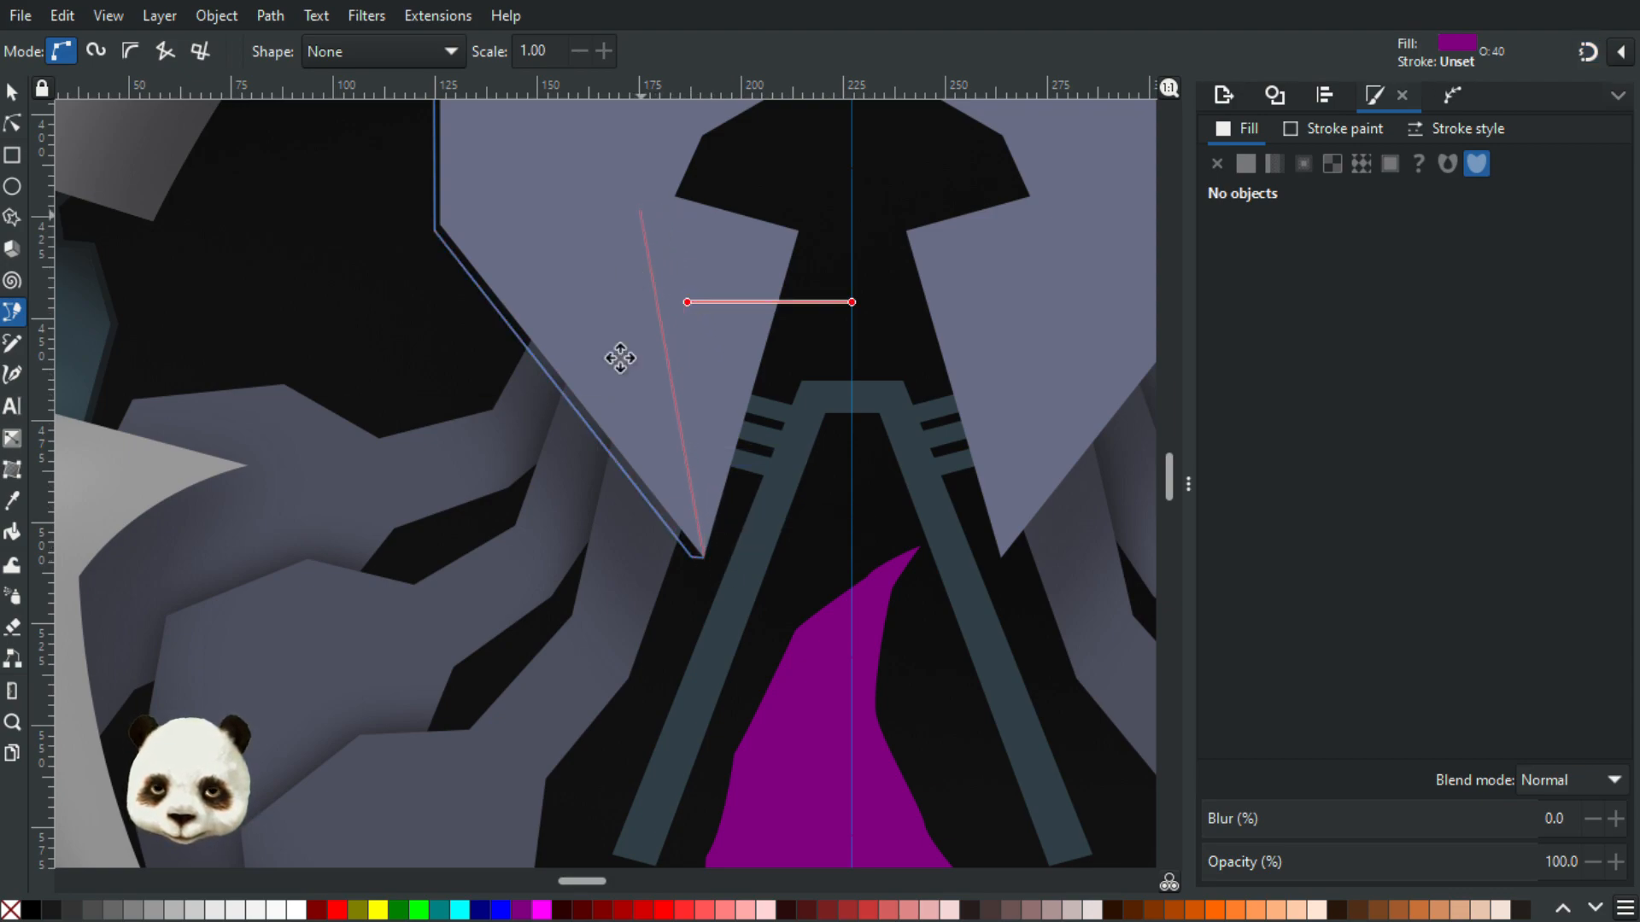
Continue the path up through the head shape's inner notch and across its upper part, closing a purple overlay about 97 by 167 px
{"action": "scroll", "coordinate": [622, 355], "scroll_direction": "up", "scroll_amount": 5}
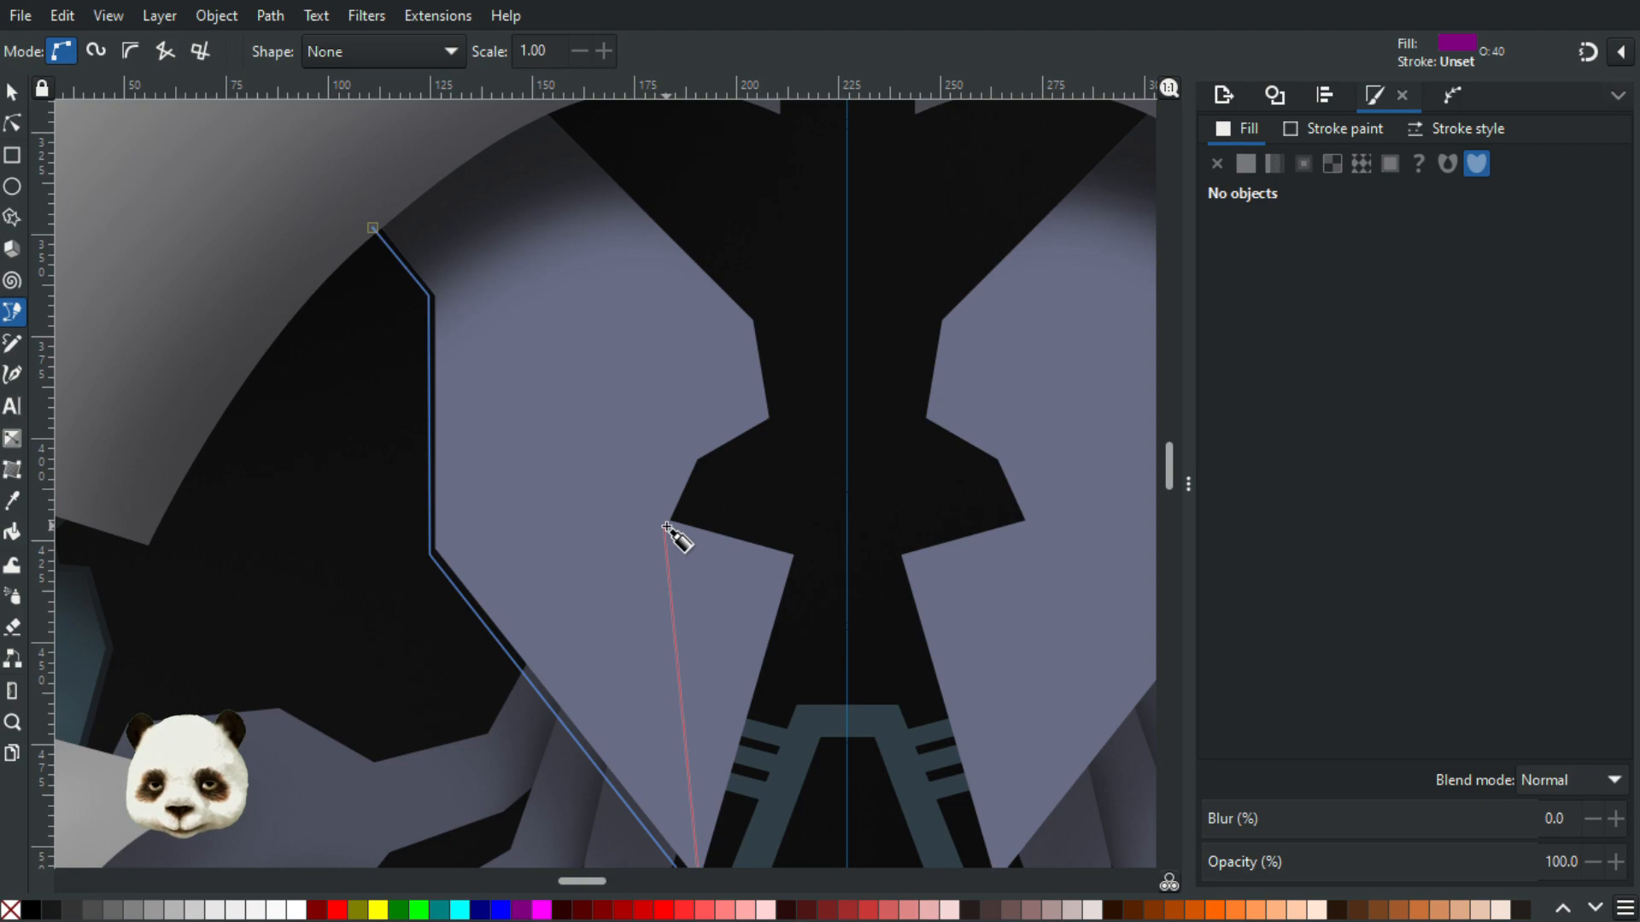
{"action": "left_click", "coordinate": [672, 526]}
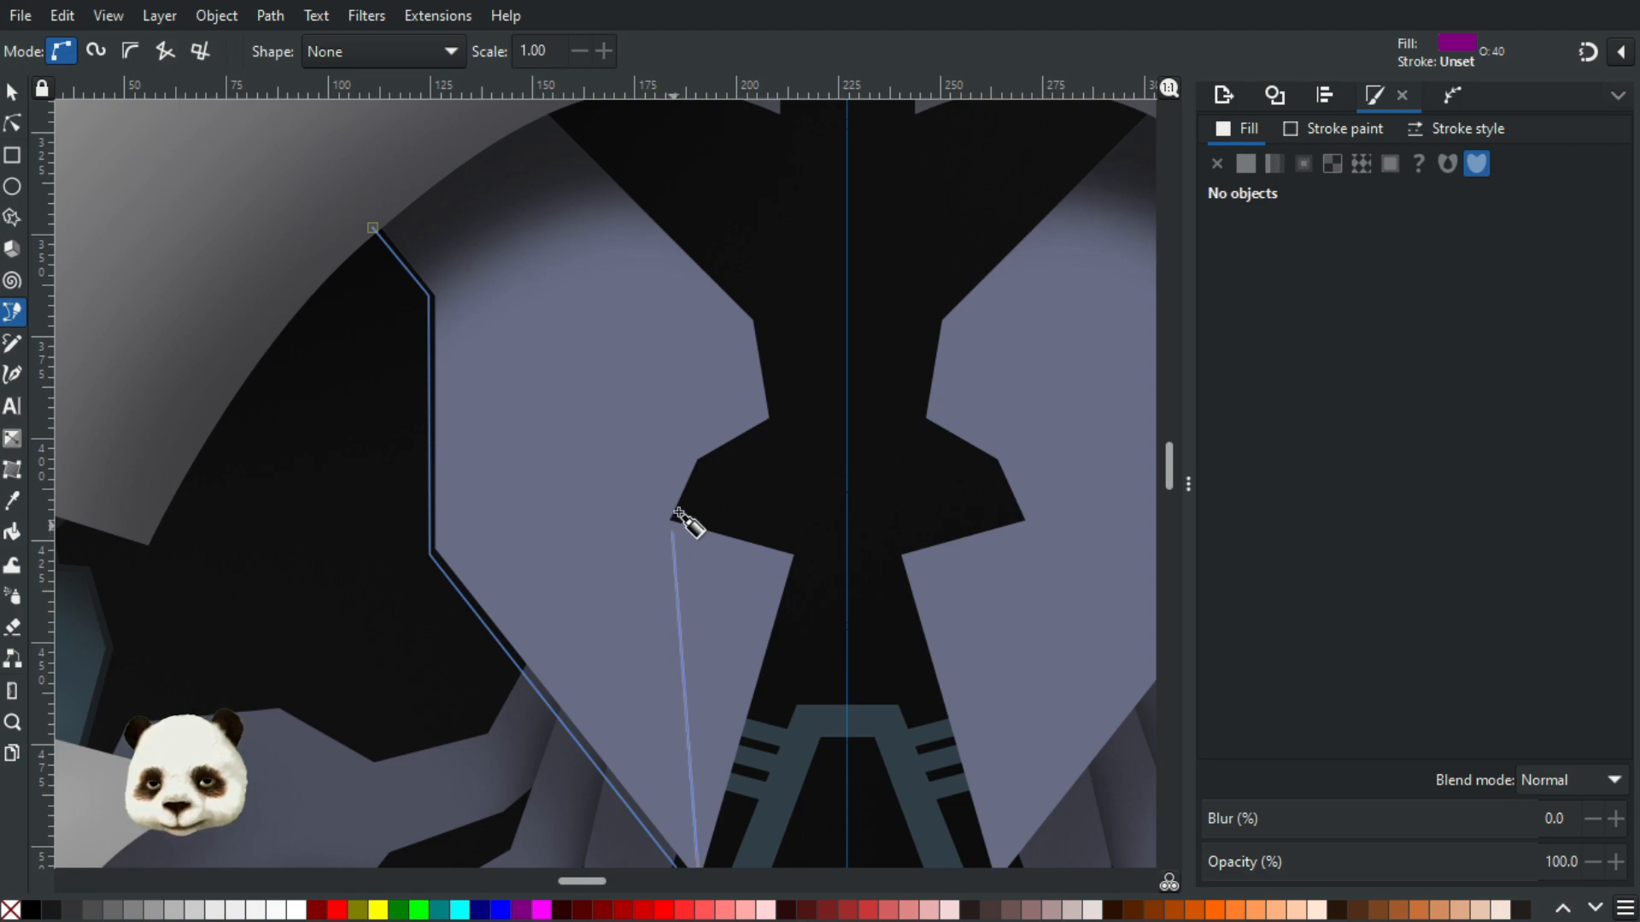
{"action": "left_click", "coordinate": [701, 465]}
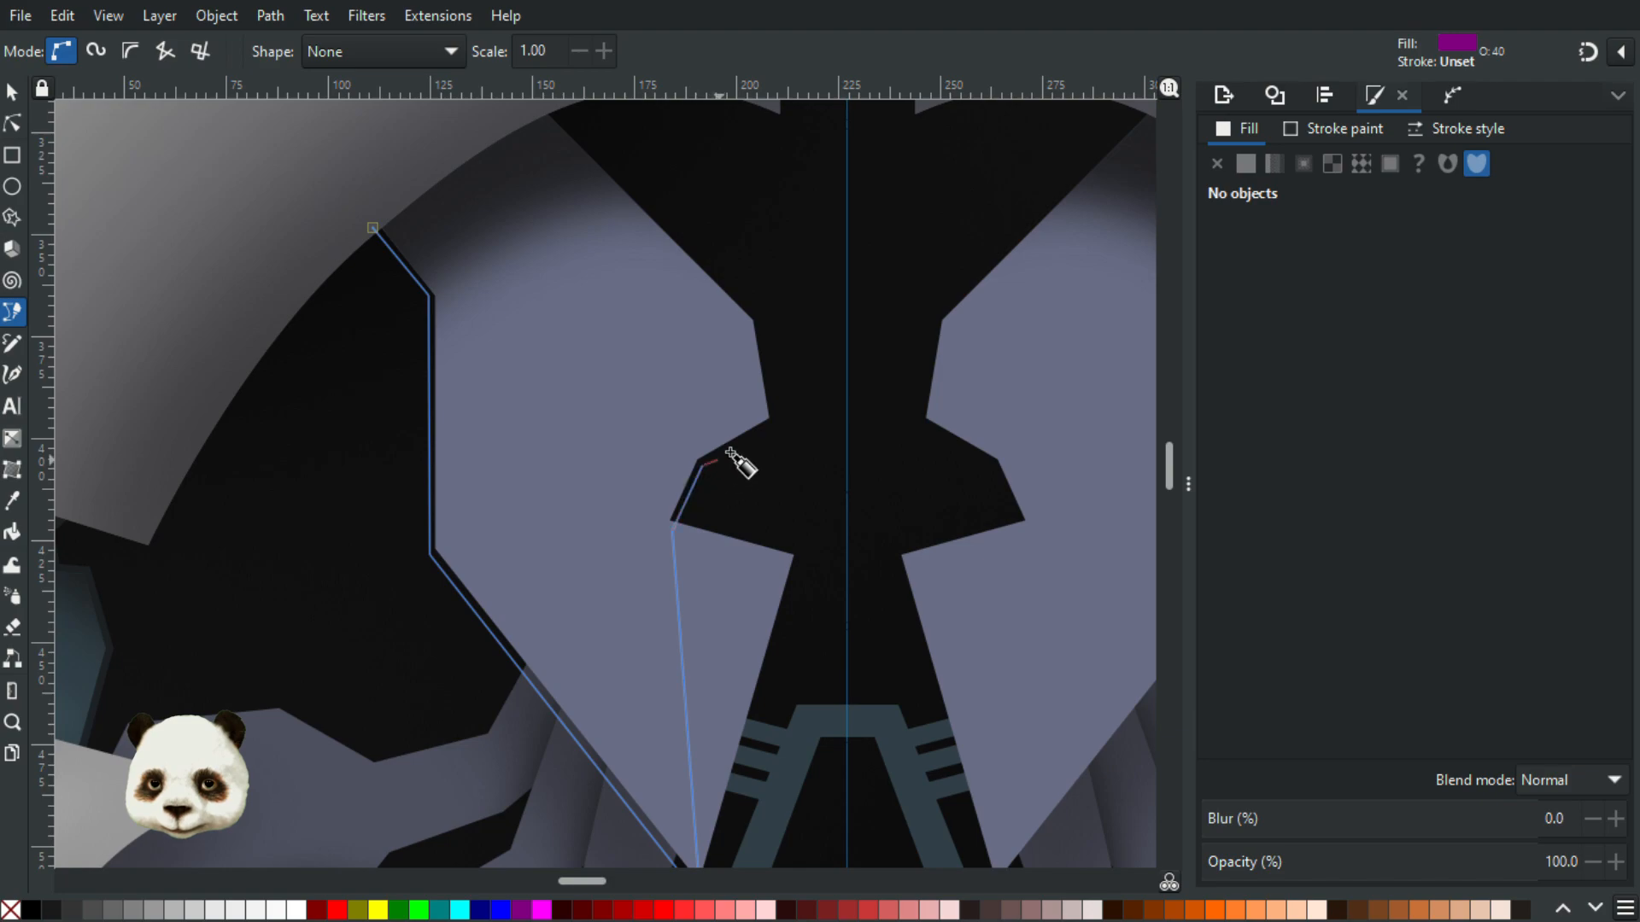
{"action": "left_click", "coordinate": [766, 427]}
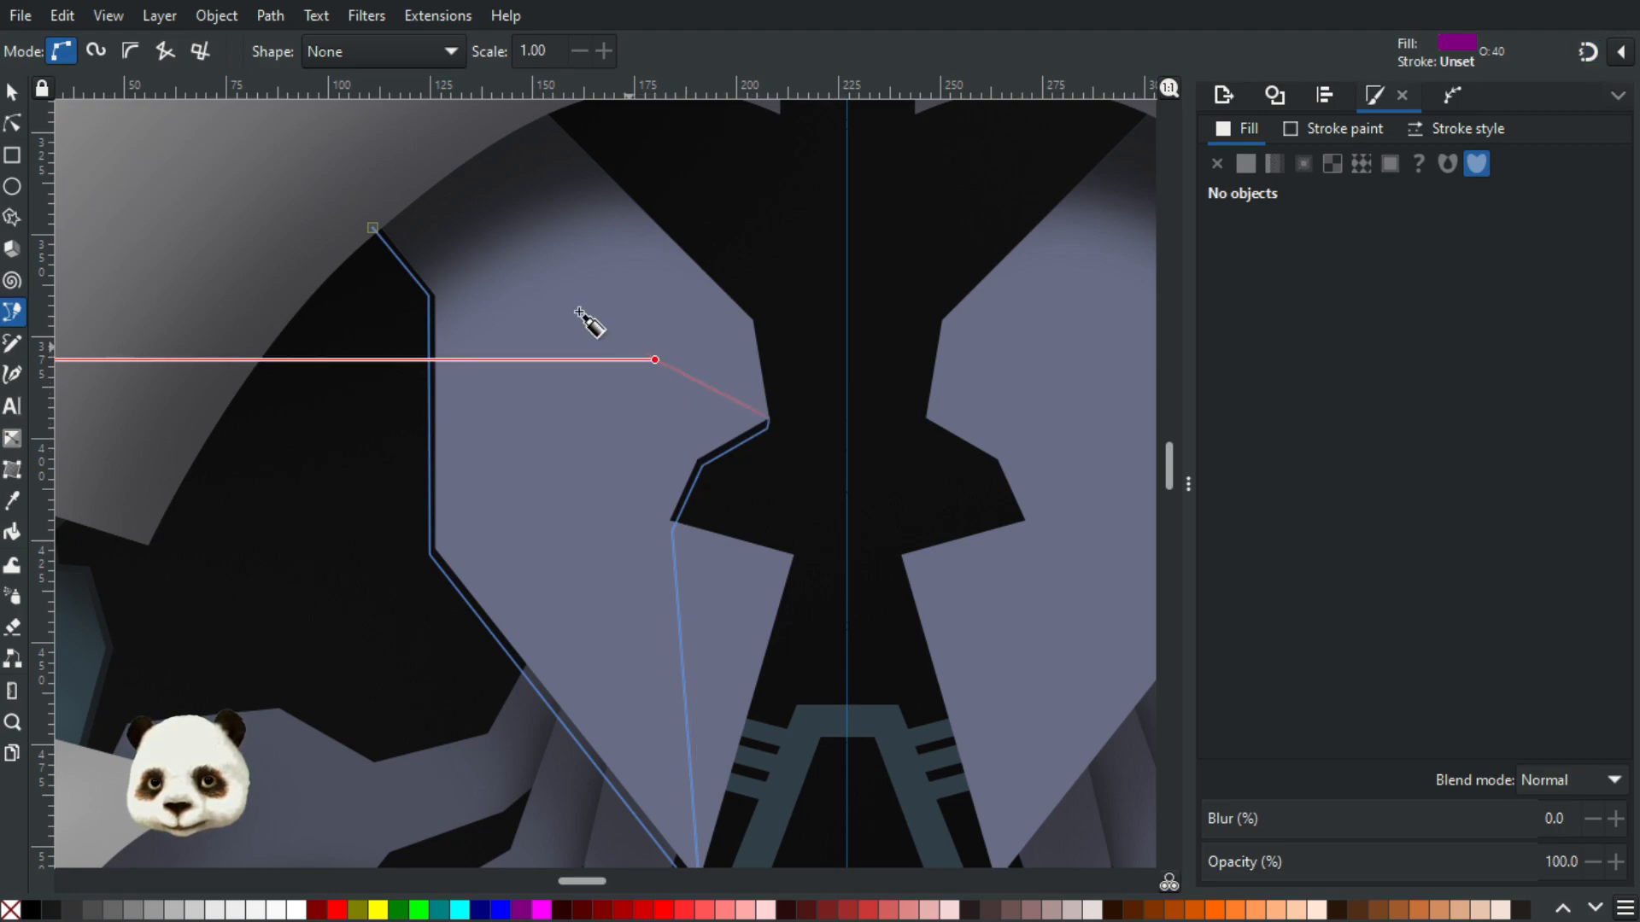
{"action": "left_click", "coordinate": [473, 229]}
{"action": "left_click_drag", "start_coordinate": [372, 228], "coordinate": [343, 297]}
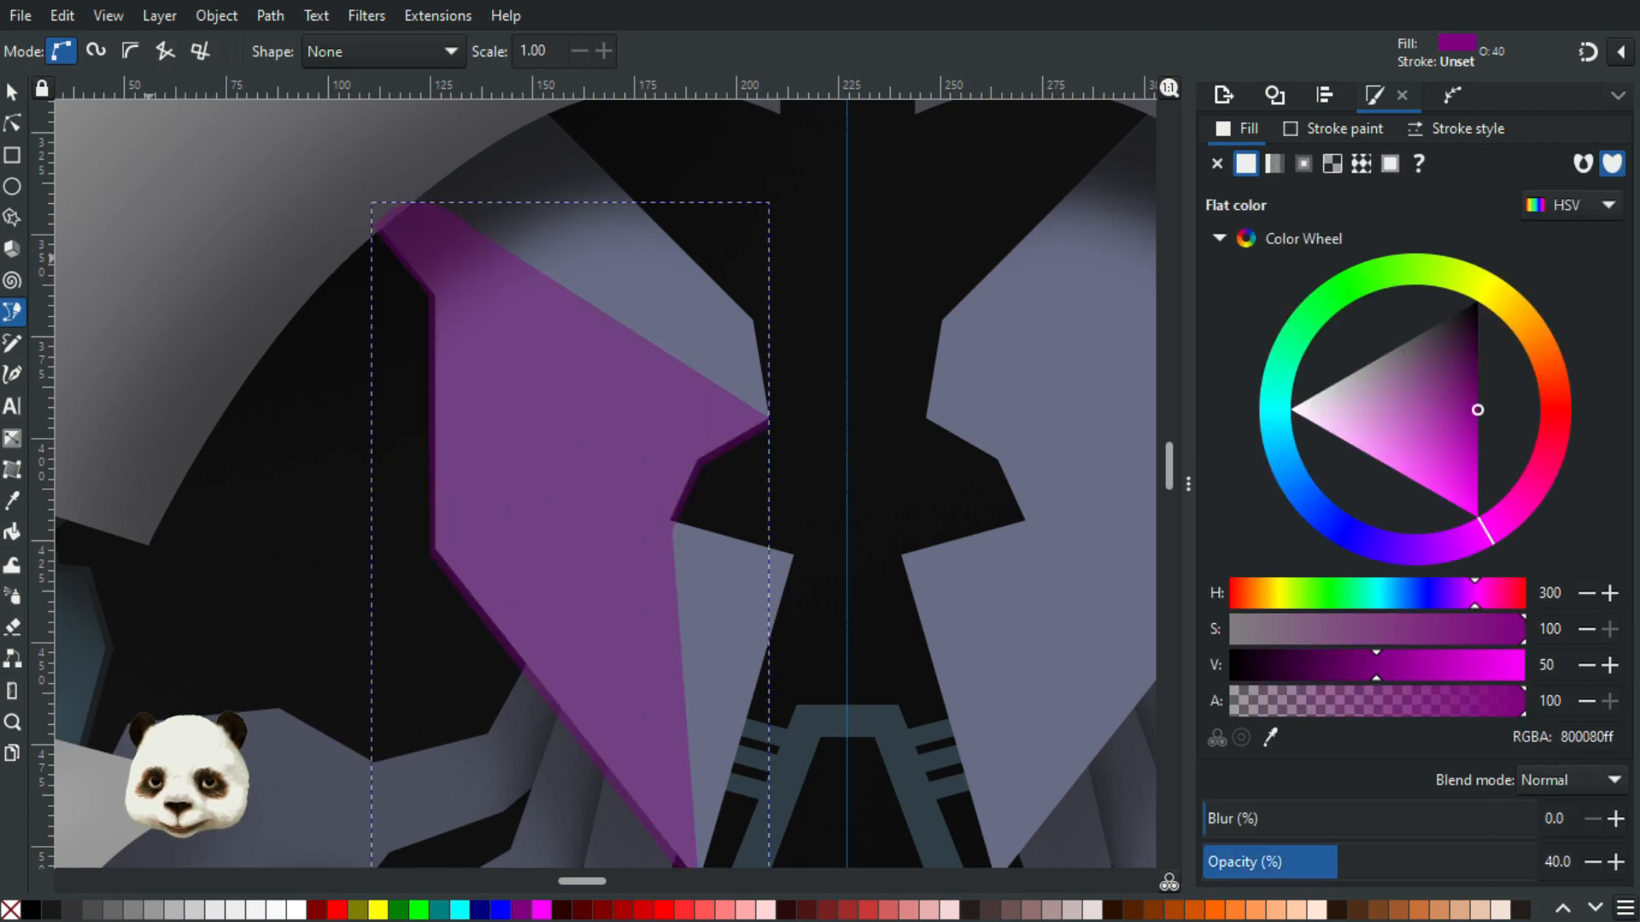
{"action": "left_click", "coordinate": [12, 91]}
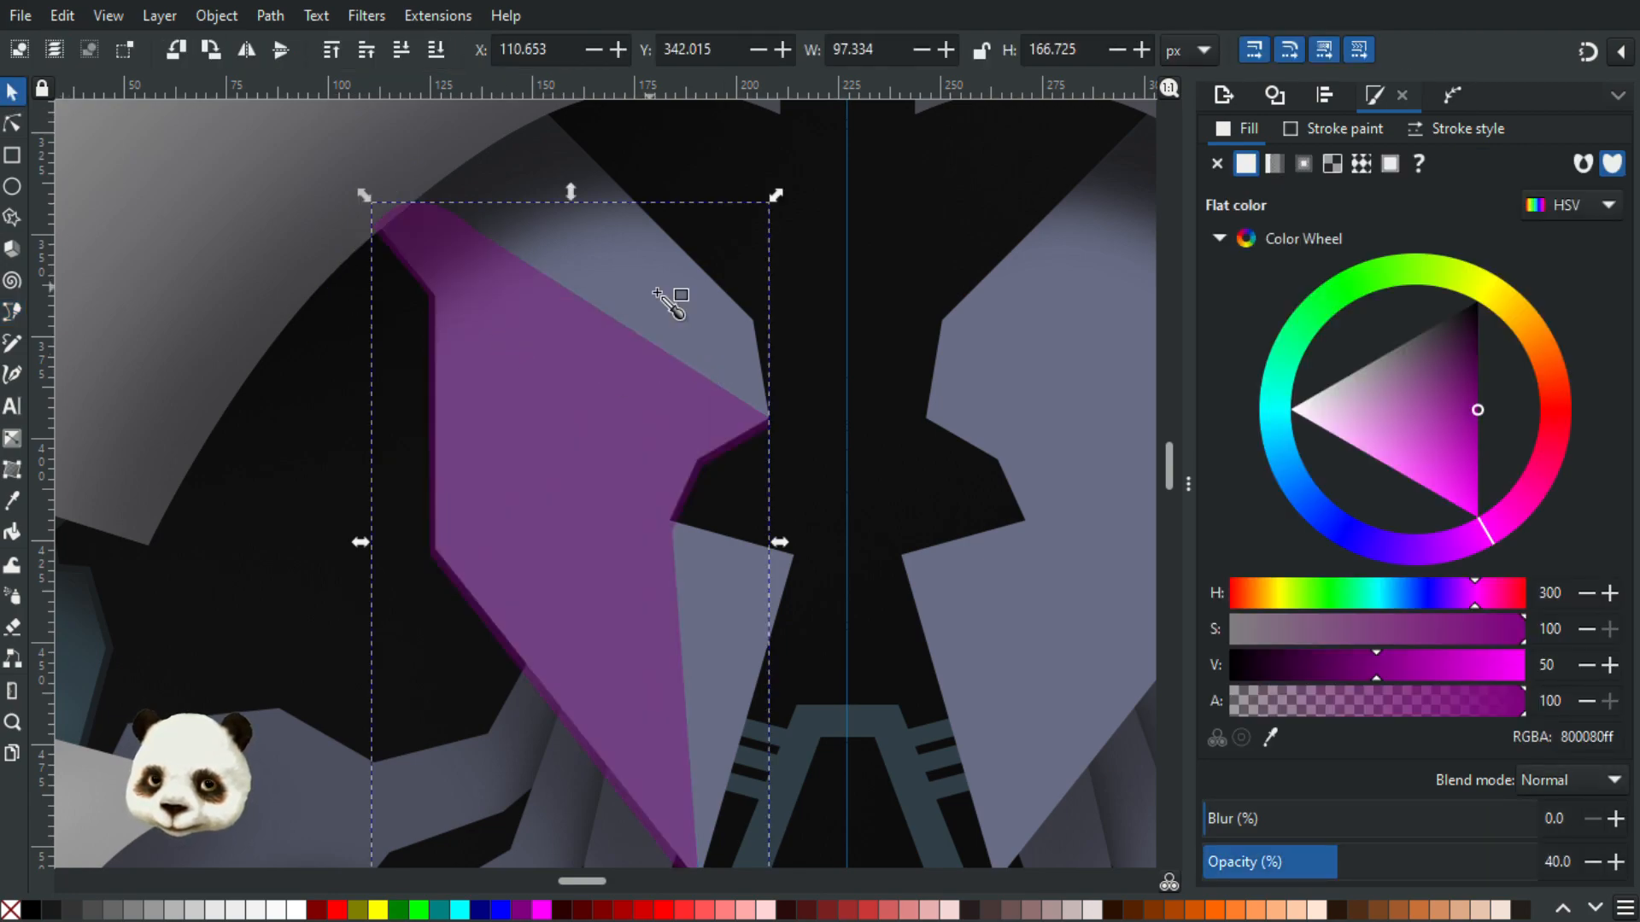
Recolour the left head overlay with the sampled head colour, set its opacity to 100%, darken its value to 39, and place it behind the head
{"action": "key", "text": "d"}
{"action": "left_click", "coordinate": [764, 325]}
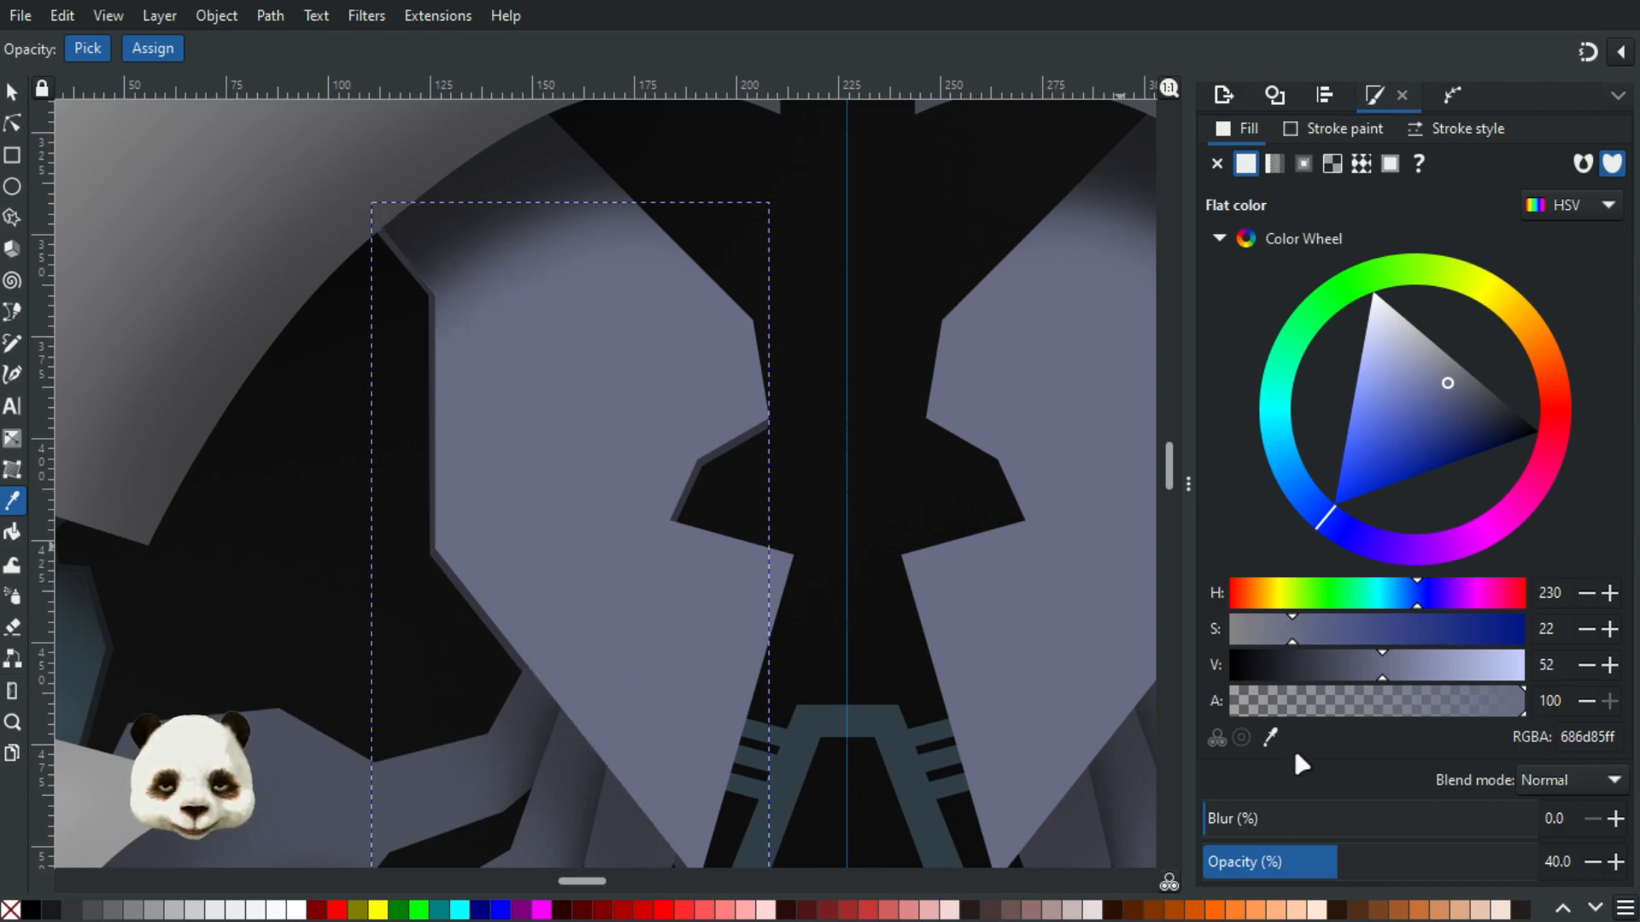
{"action": "left_click_drag", "start_coordinate": [1356, 862], "coordinate": [1548, 859]}
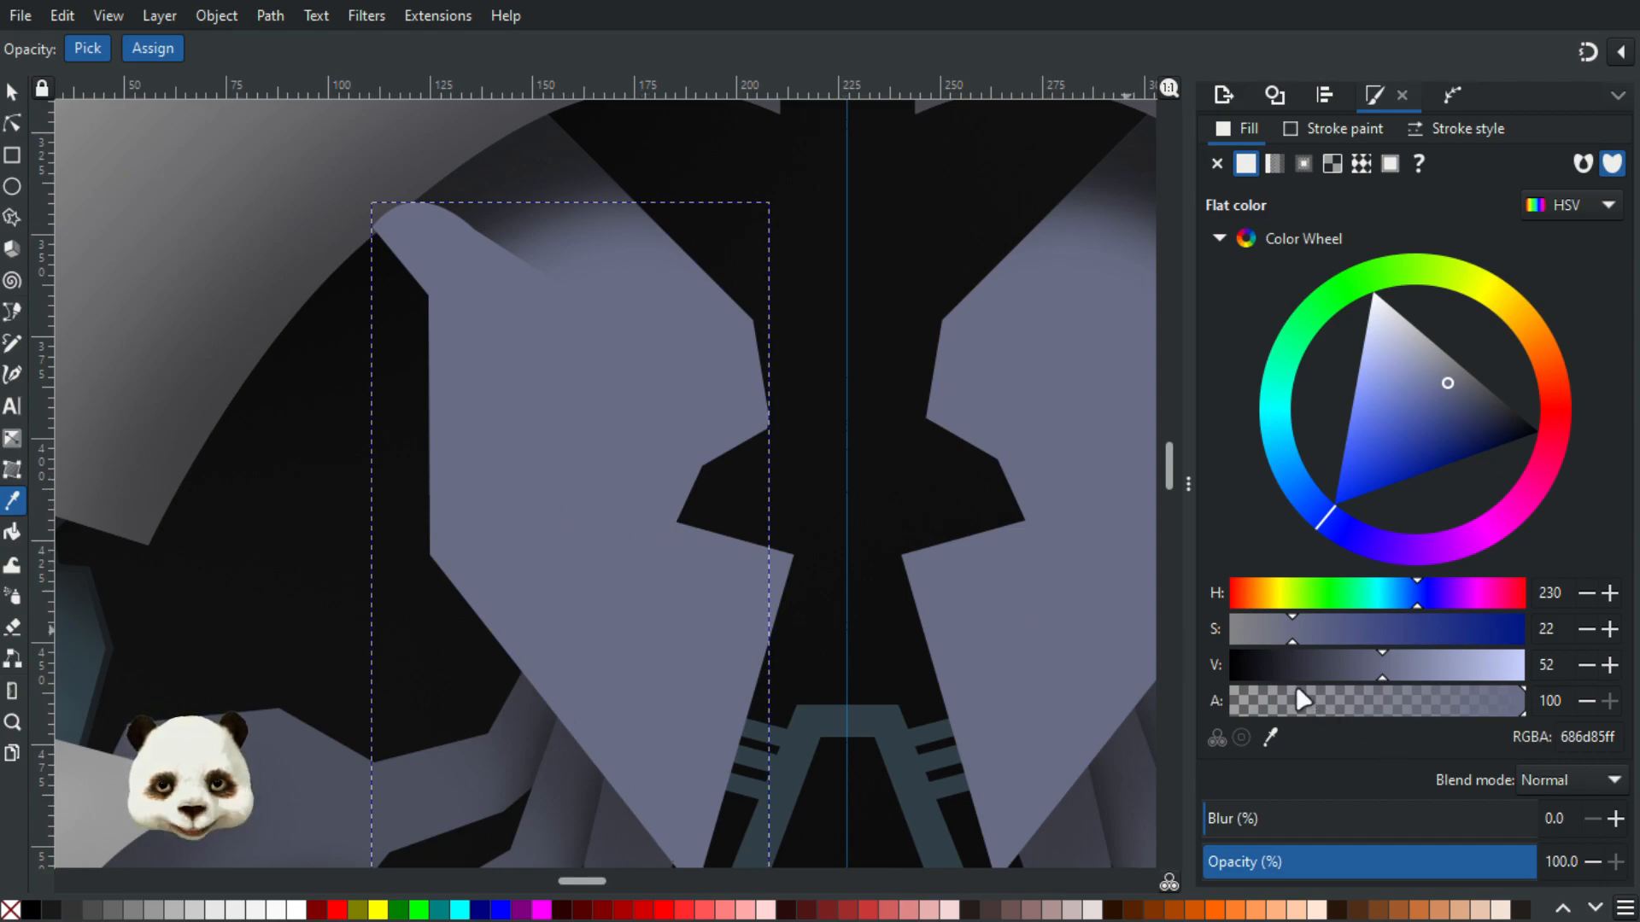
{"action": "left_click_drag", "start_coordinate": [1369, 672], "coordinate": [1345, 671]}
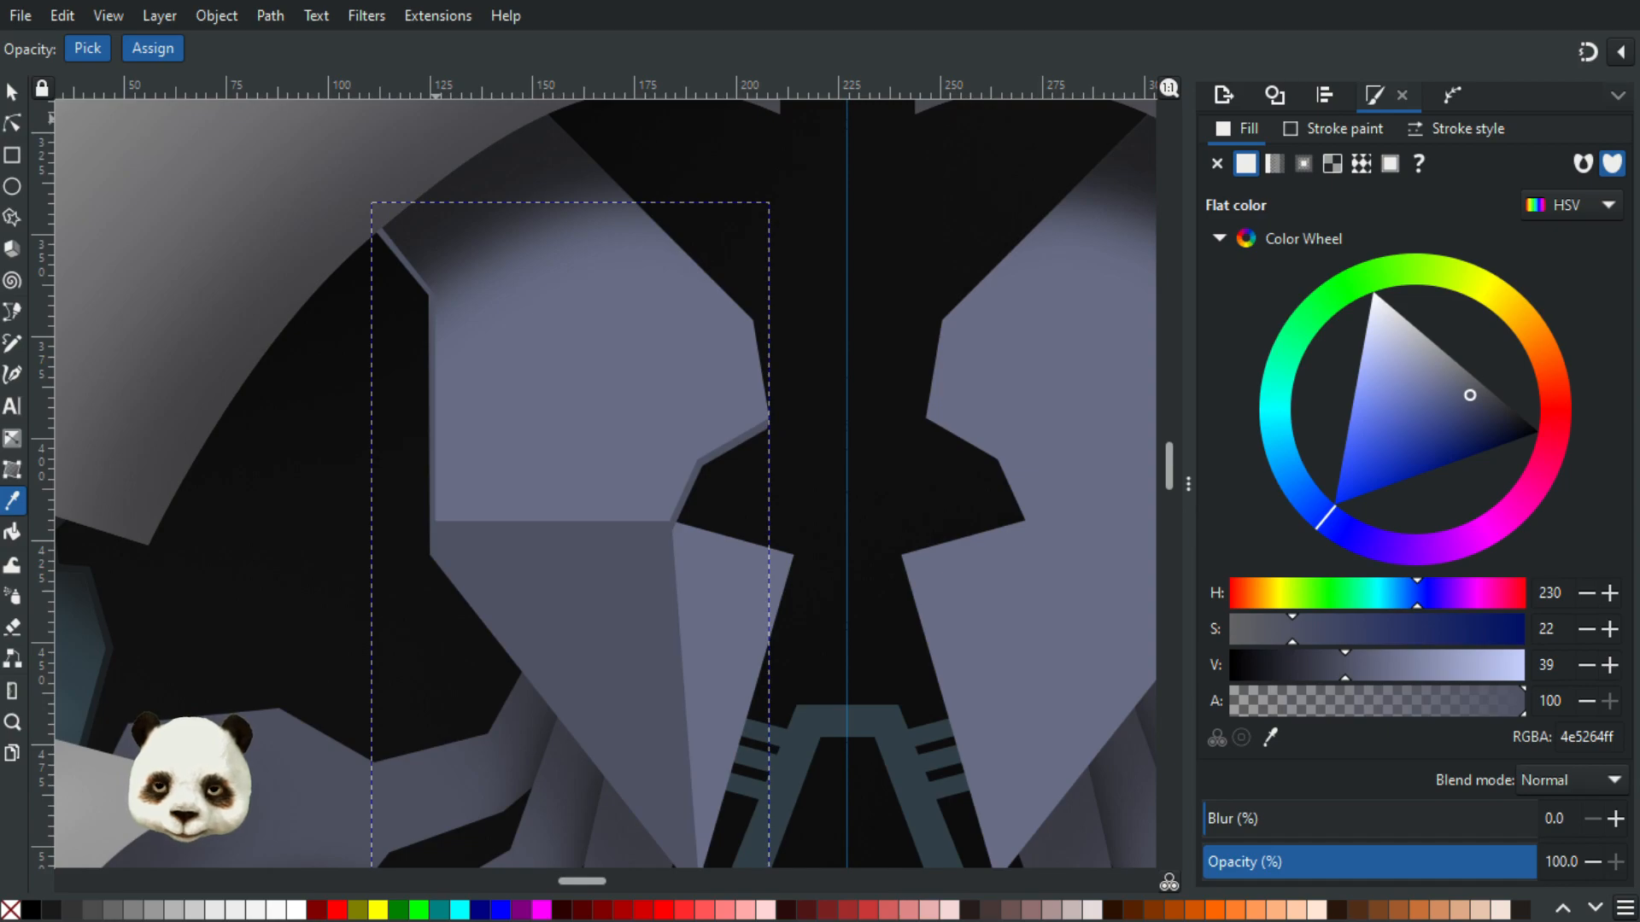
{"action": "left_click_drag", "start_coordinate": [711, 440], "coordinate": [864, 337]}
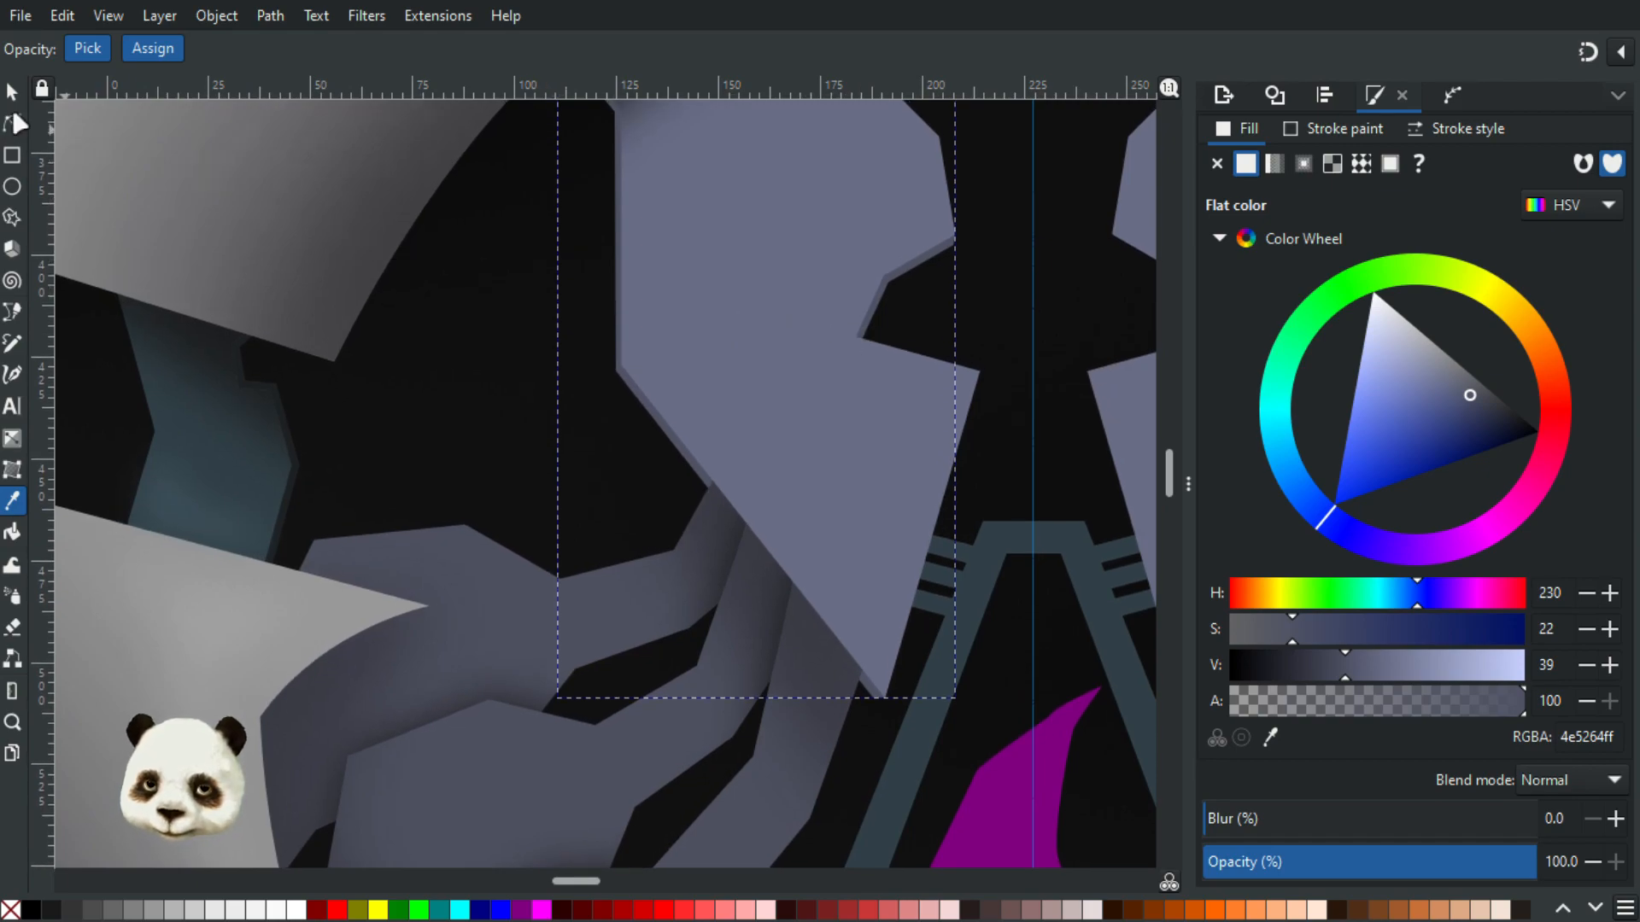
Enter the emblem group and select the blurred shadow group on the fingers
{"action": "left_click", "coordinate": [13, 92]}
{"action": "left_click", "coordinate": [725, 596]}
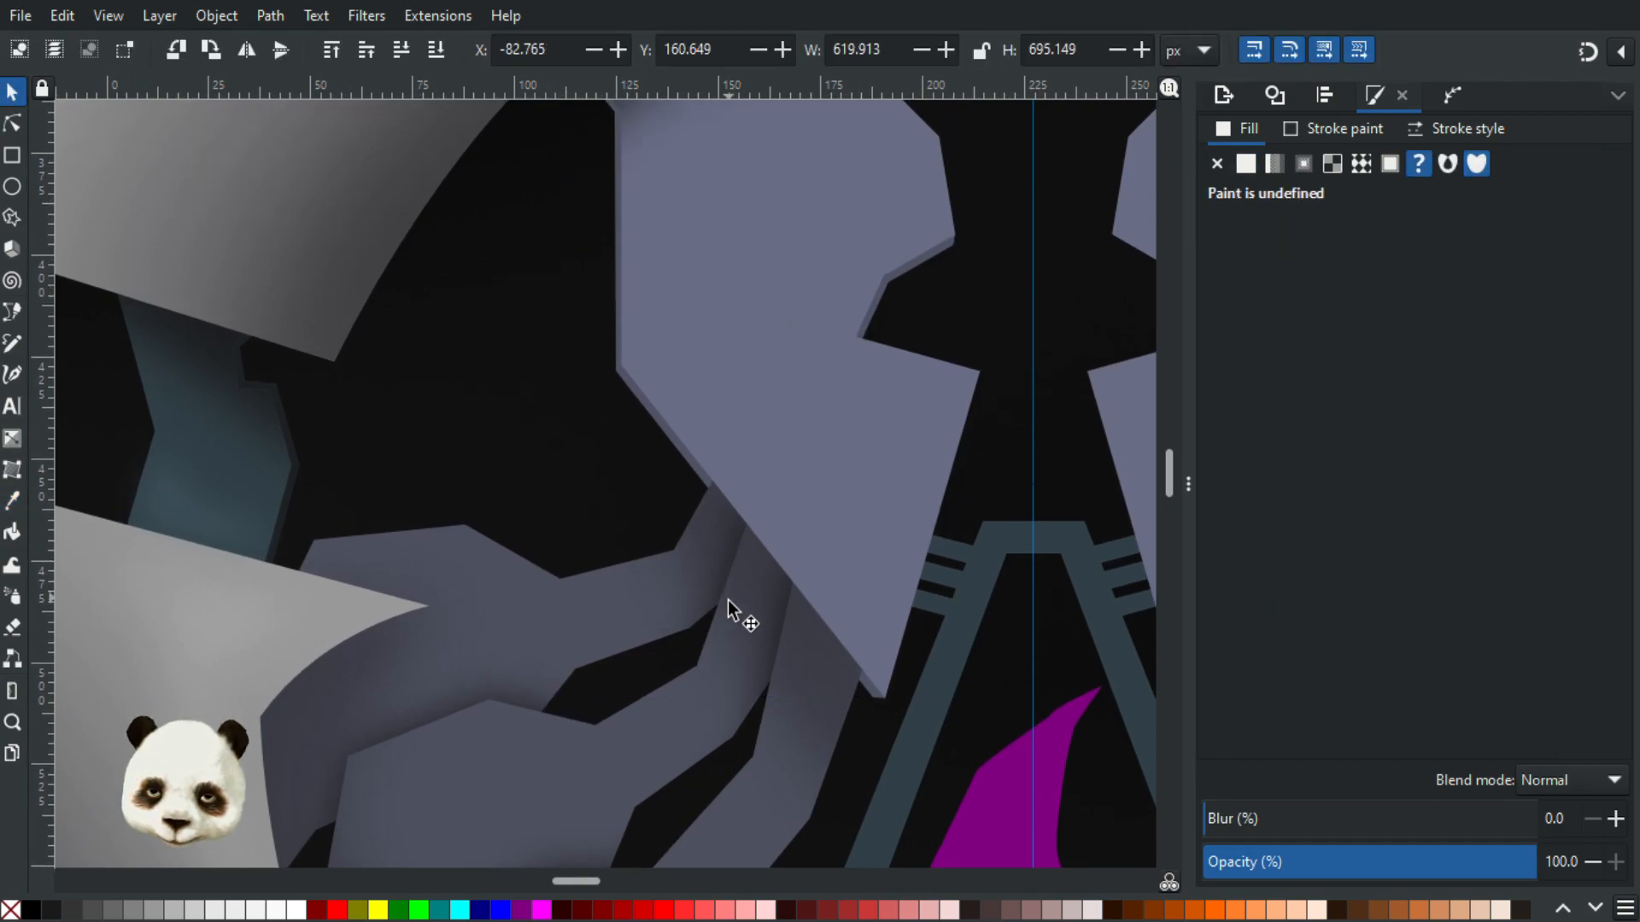
{"action": "scroll", "coordinate": [737, 627], "scroll_direction": "down", "scroll_amount": 4}
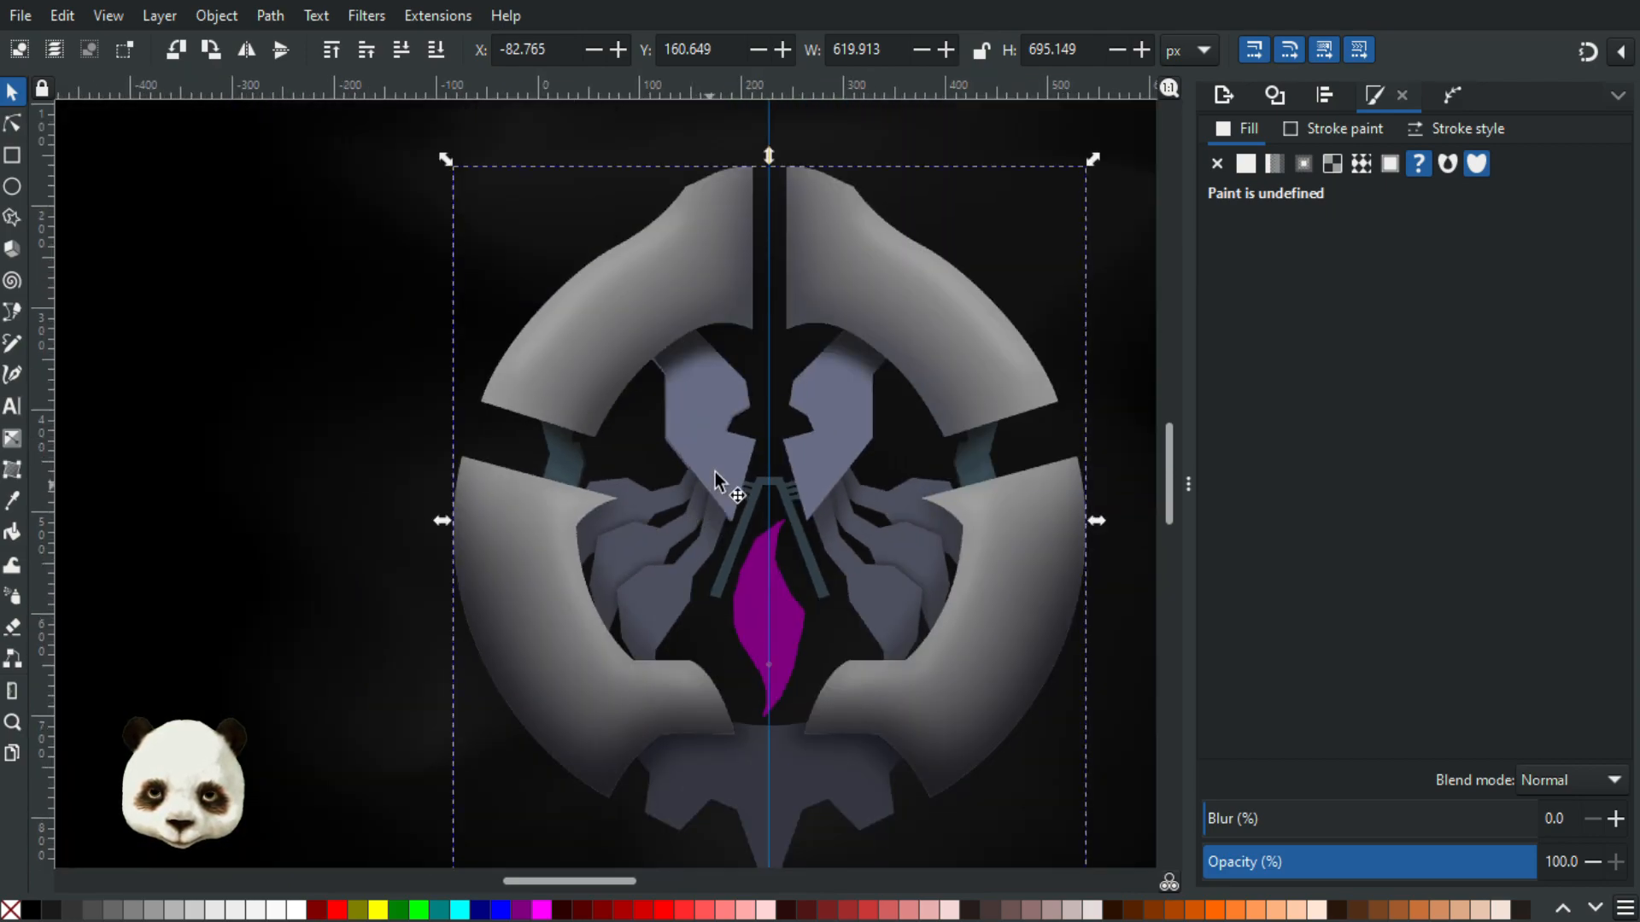
{"action": "scroll", "coordinate": [718, 476], "scroll_direction": "up", "scroll_amount": 2}
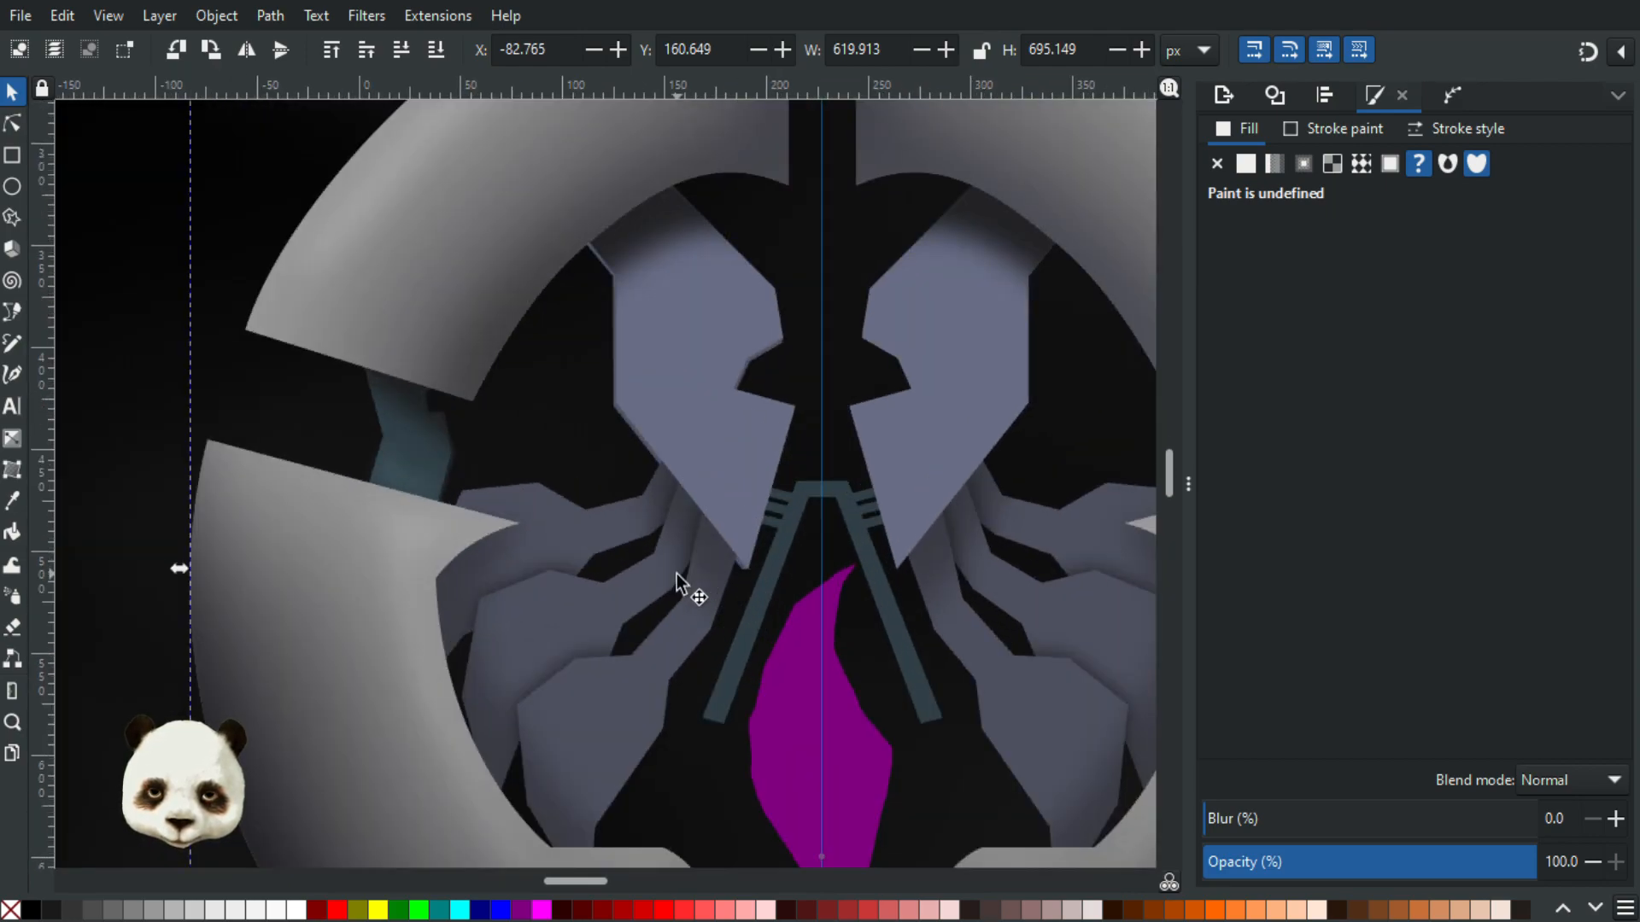
{"action": "left_click", "coordinate": [705, 559]}
{"action": "left_click", "coordinate": [709, 570]}
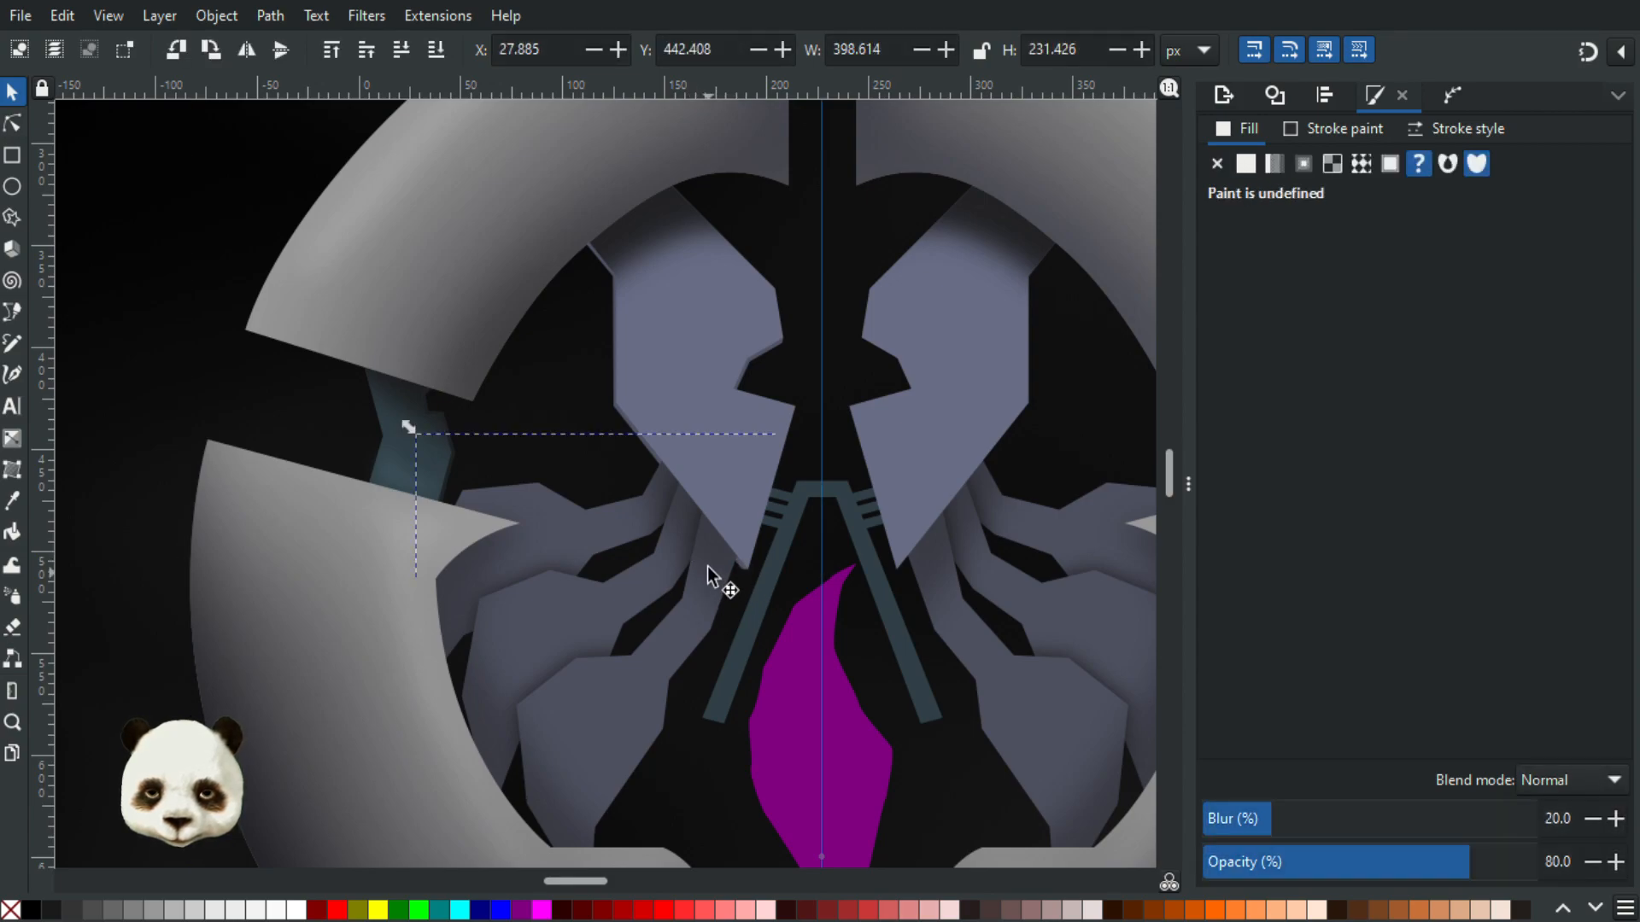
Try moving the finger shadow group away from the fingers, and undo the move
{"action": "left_click_drag", "start_coordinate": [624, 641], "coordinate": [591, 615]}
{"action": "scroll", "coordinate": [726, 563], "scroll_direction": "up", "scroll_amount": 3}
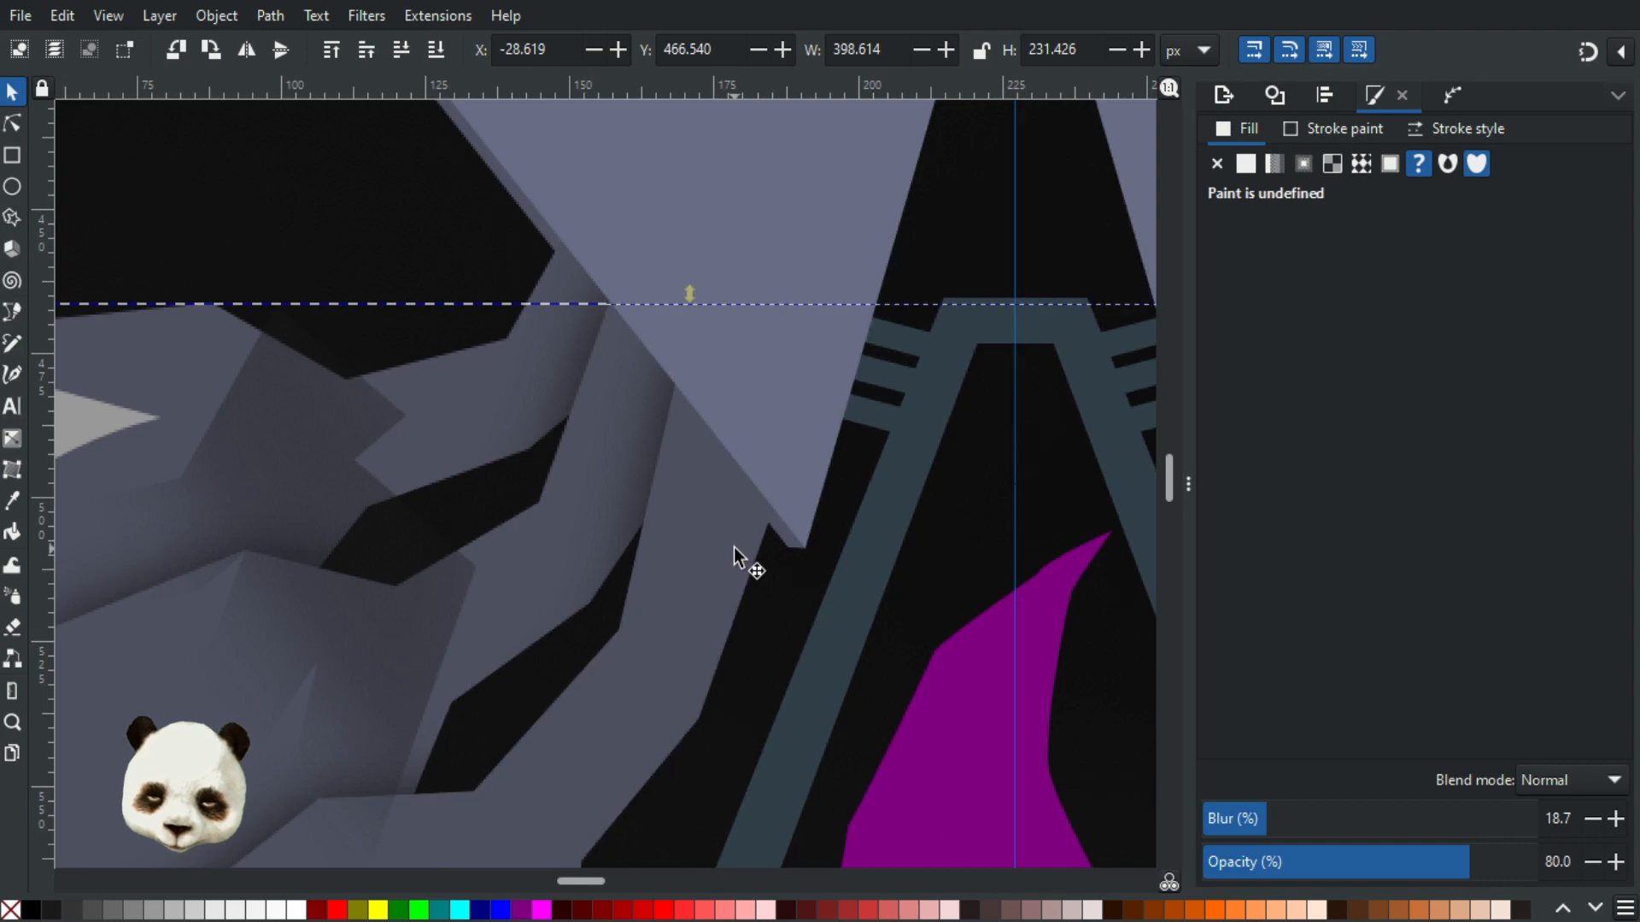
{"action": "left_click", "coordinate": [734, 548]}
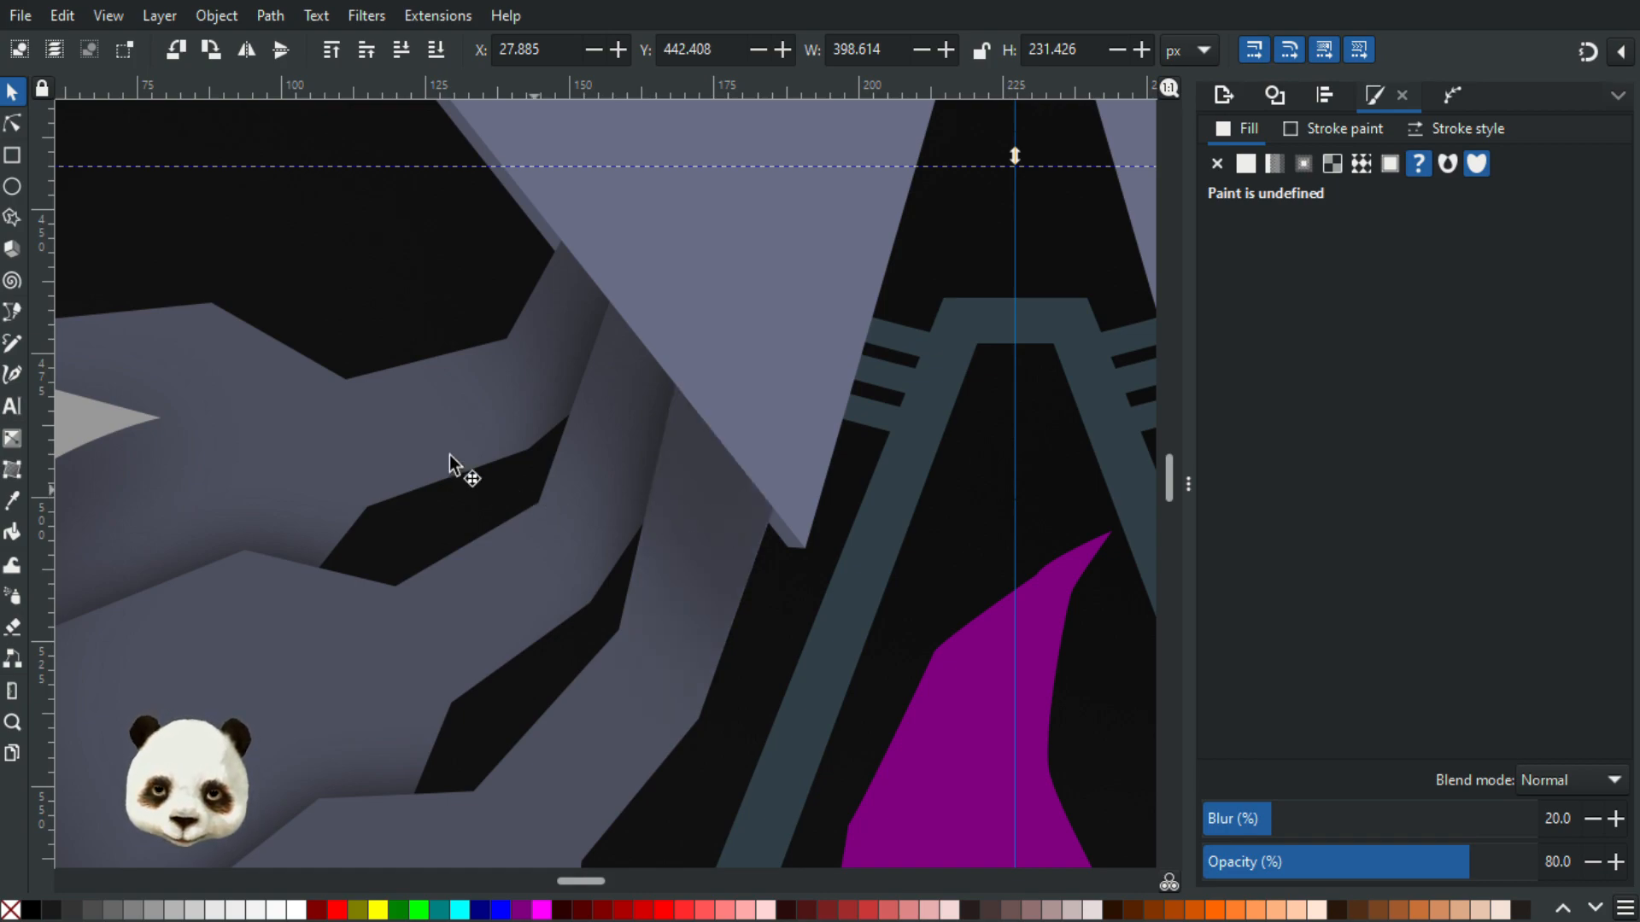
{"action": "scroll", "coordinate": [494, 474], "scroll_direction": "down", "scroll_amount": 2}
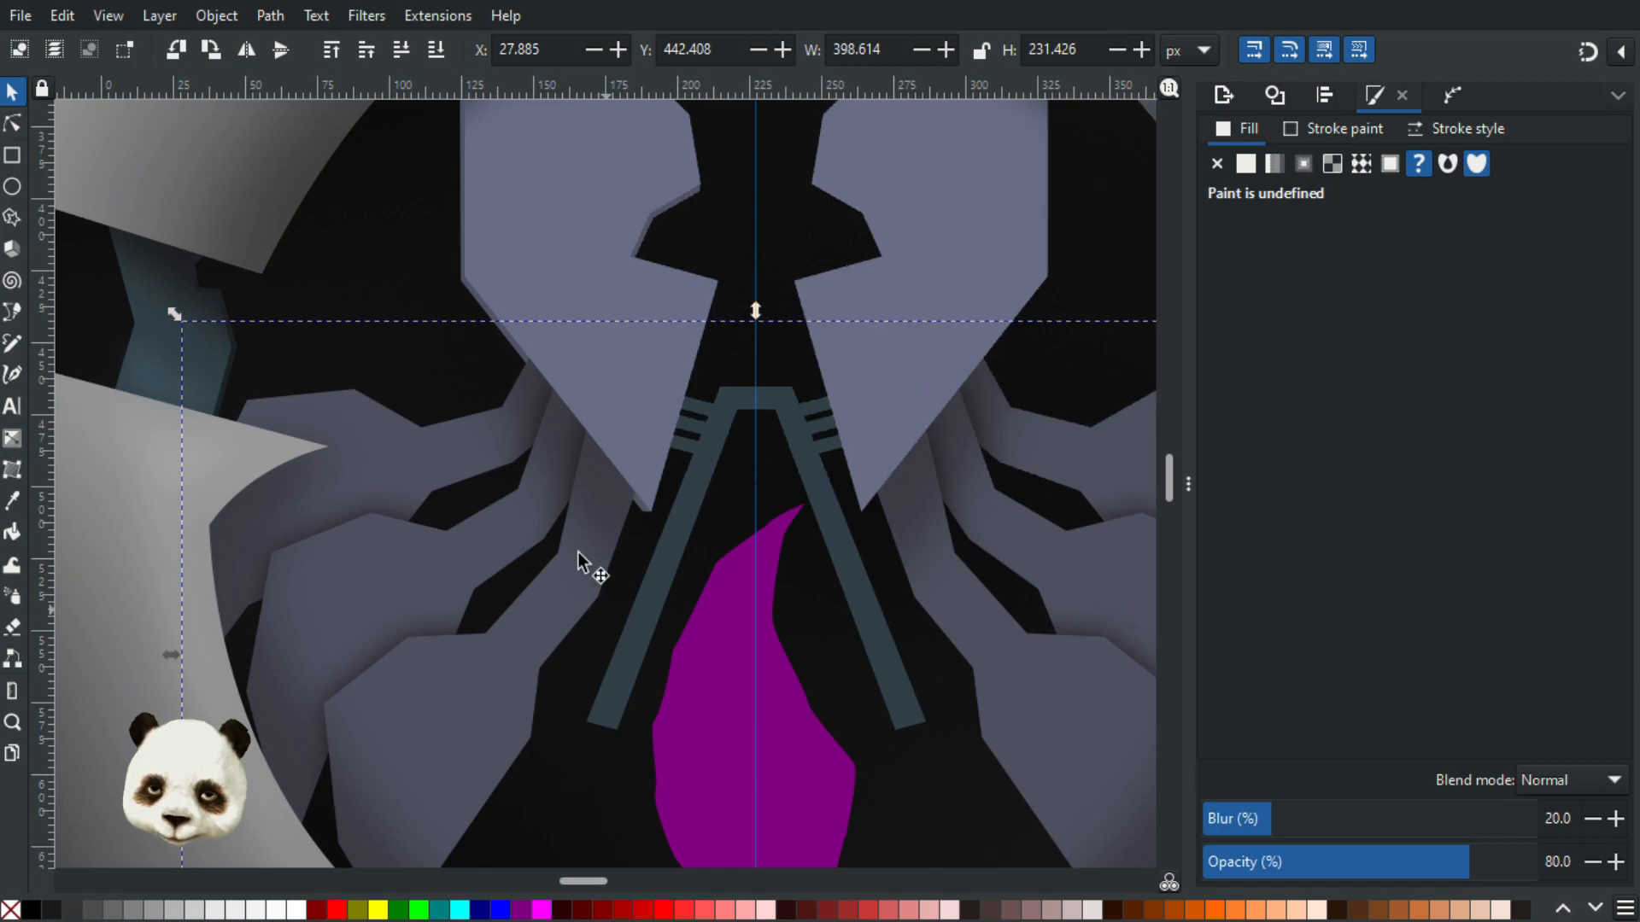
{"action": "scroll", "coordinate": [510, 376], "scroll_direction": "up", "scroll_amount": 2}
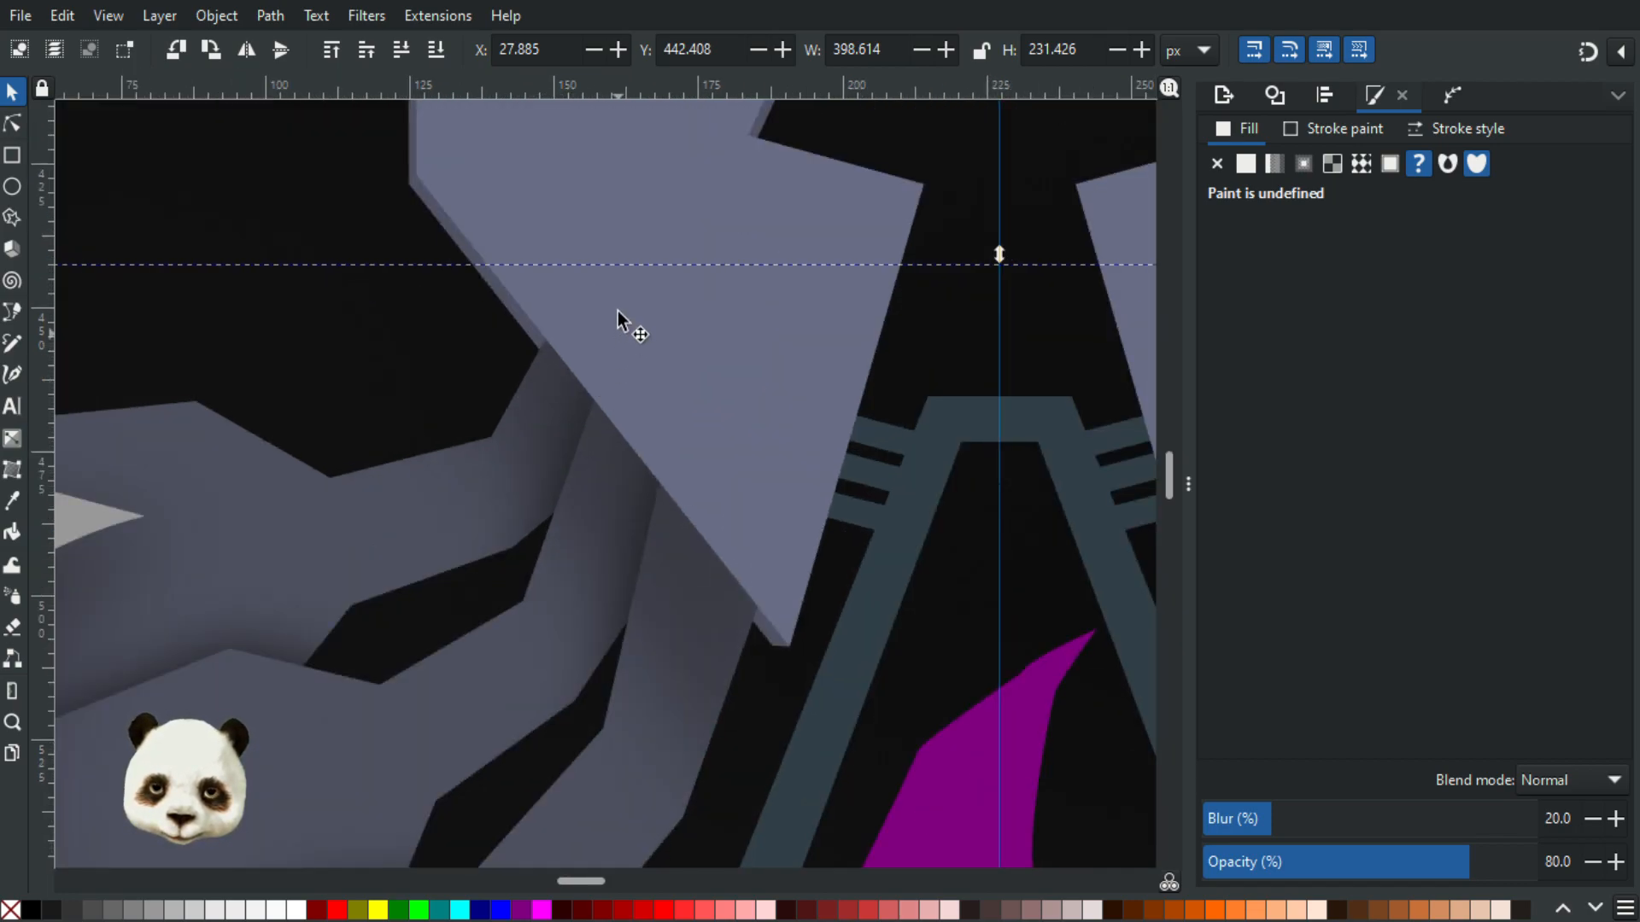
{"action": "scroll", "coordinate": [562, 270], "scroll_direction": "down", "scroll_amount": 3}
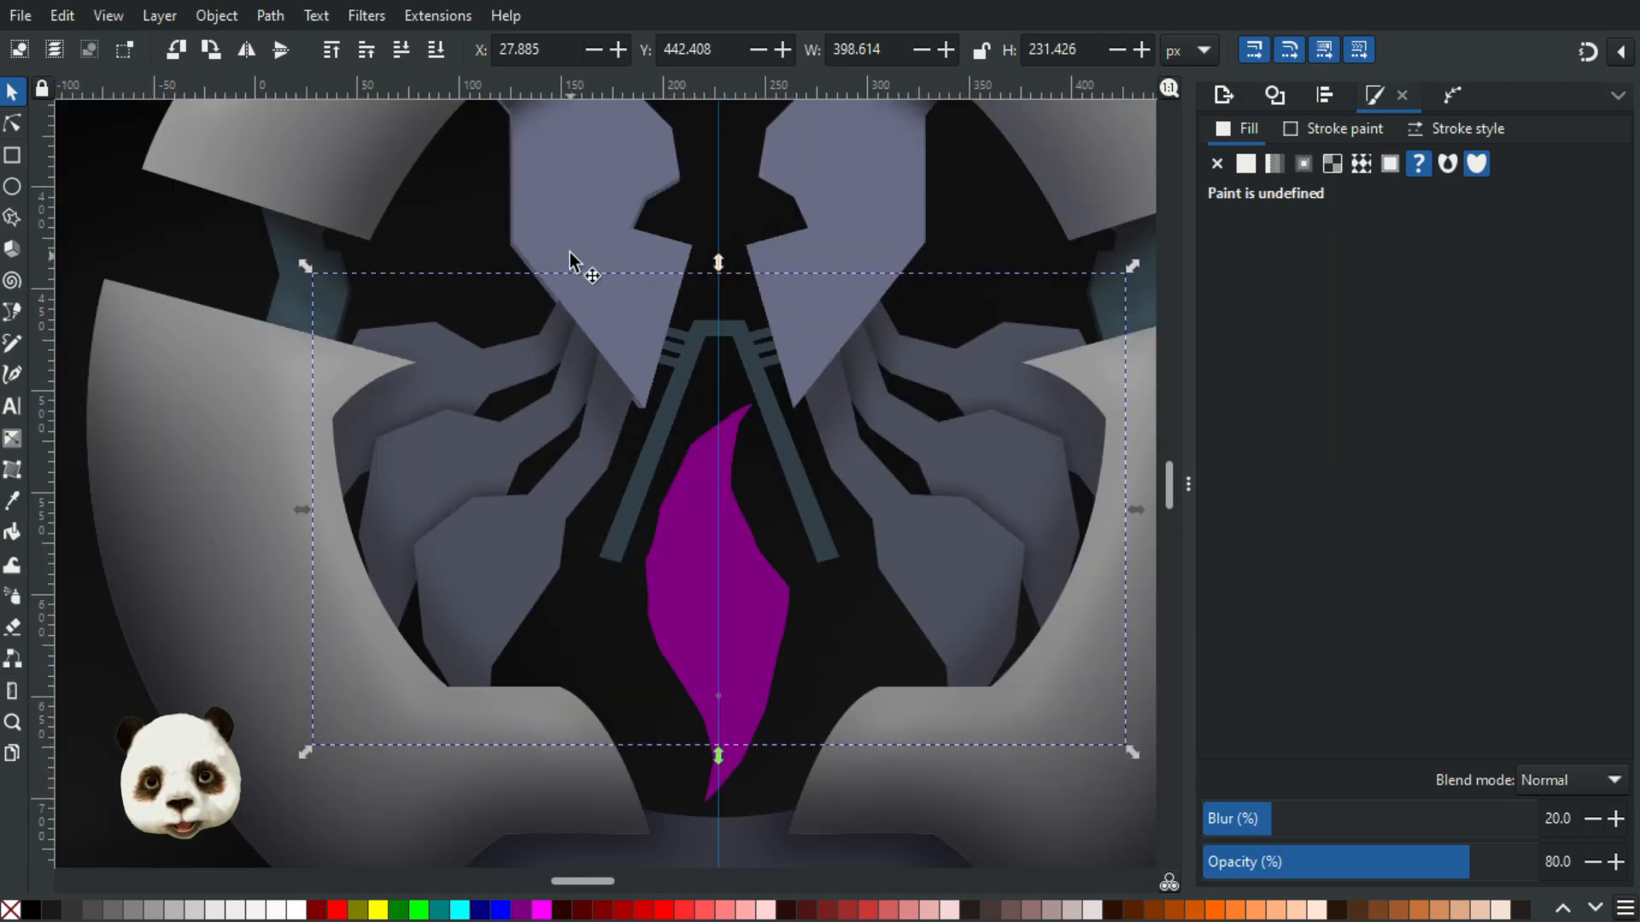
Select the head shapes and their upper clipped shadow, try changing their stacking order, and restore it
{"action": "left_click", "coordinate": [571, 220]}
{"action": "scroll", "coordinate": [453, 265], "scroll_direction": "up", "scroll_amount": 6}
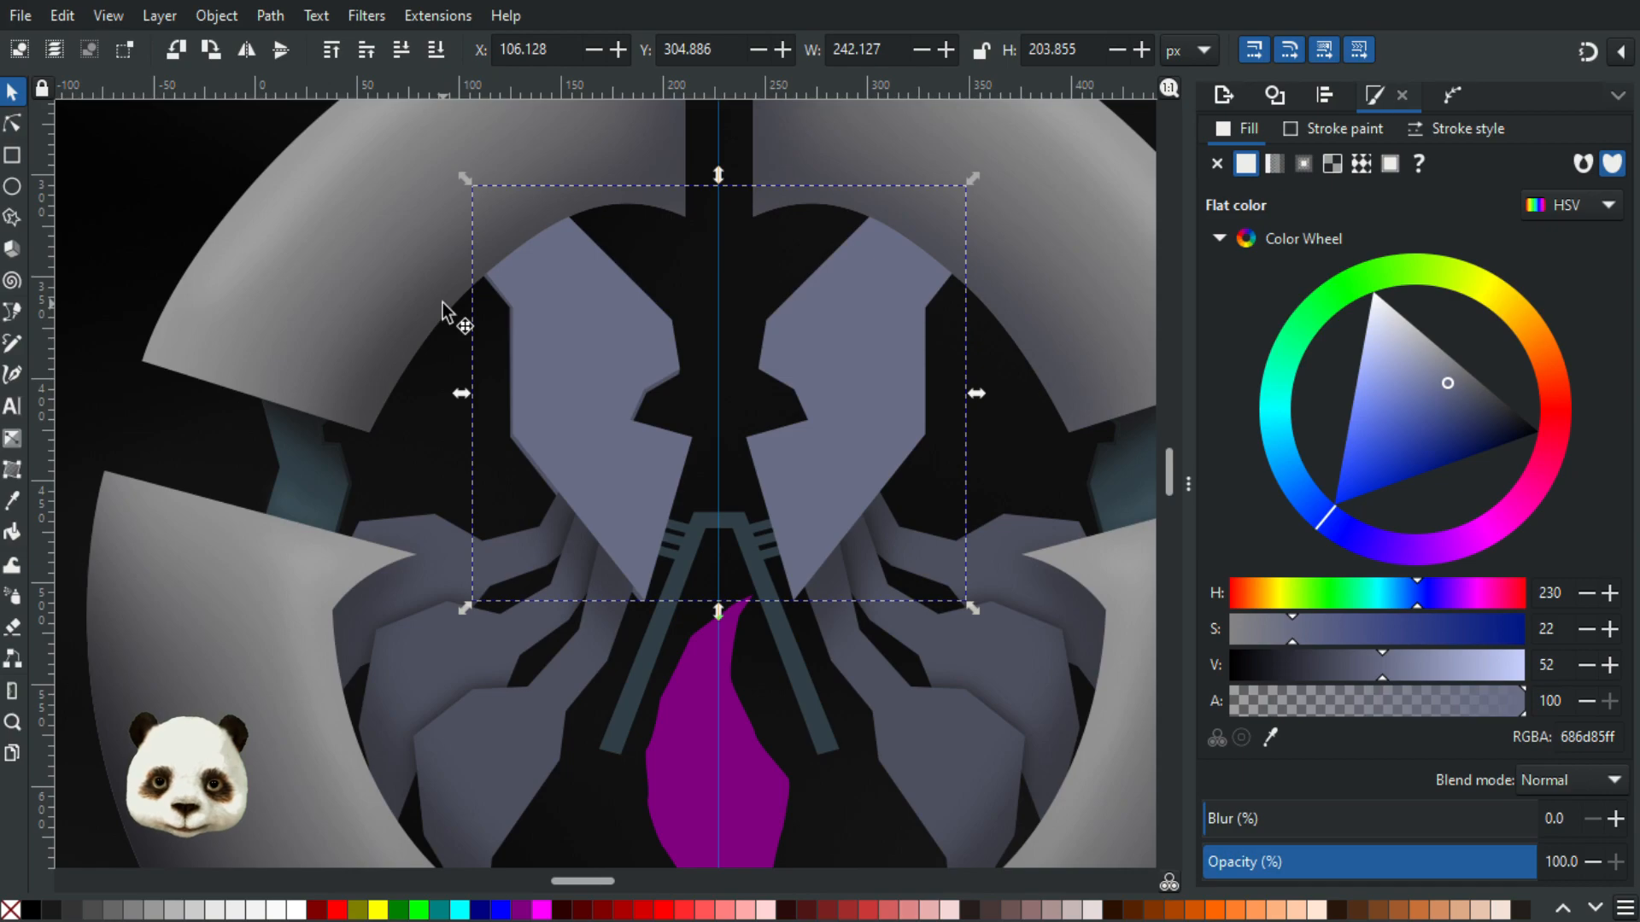
{"action": "left_click", "coordinate": [572, 249]}
{"action": "key", "text": "Page_Up"}
{"action": "key", "text": "Page_Down"}
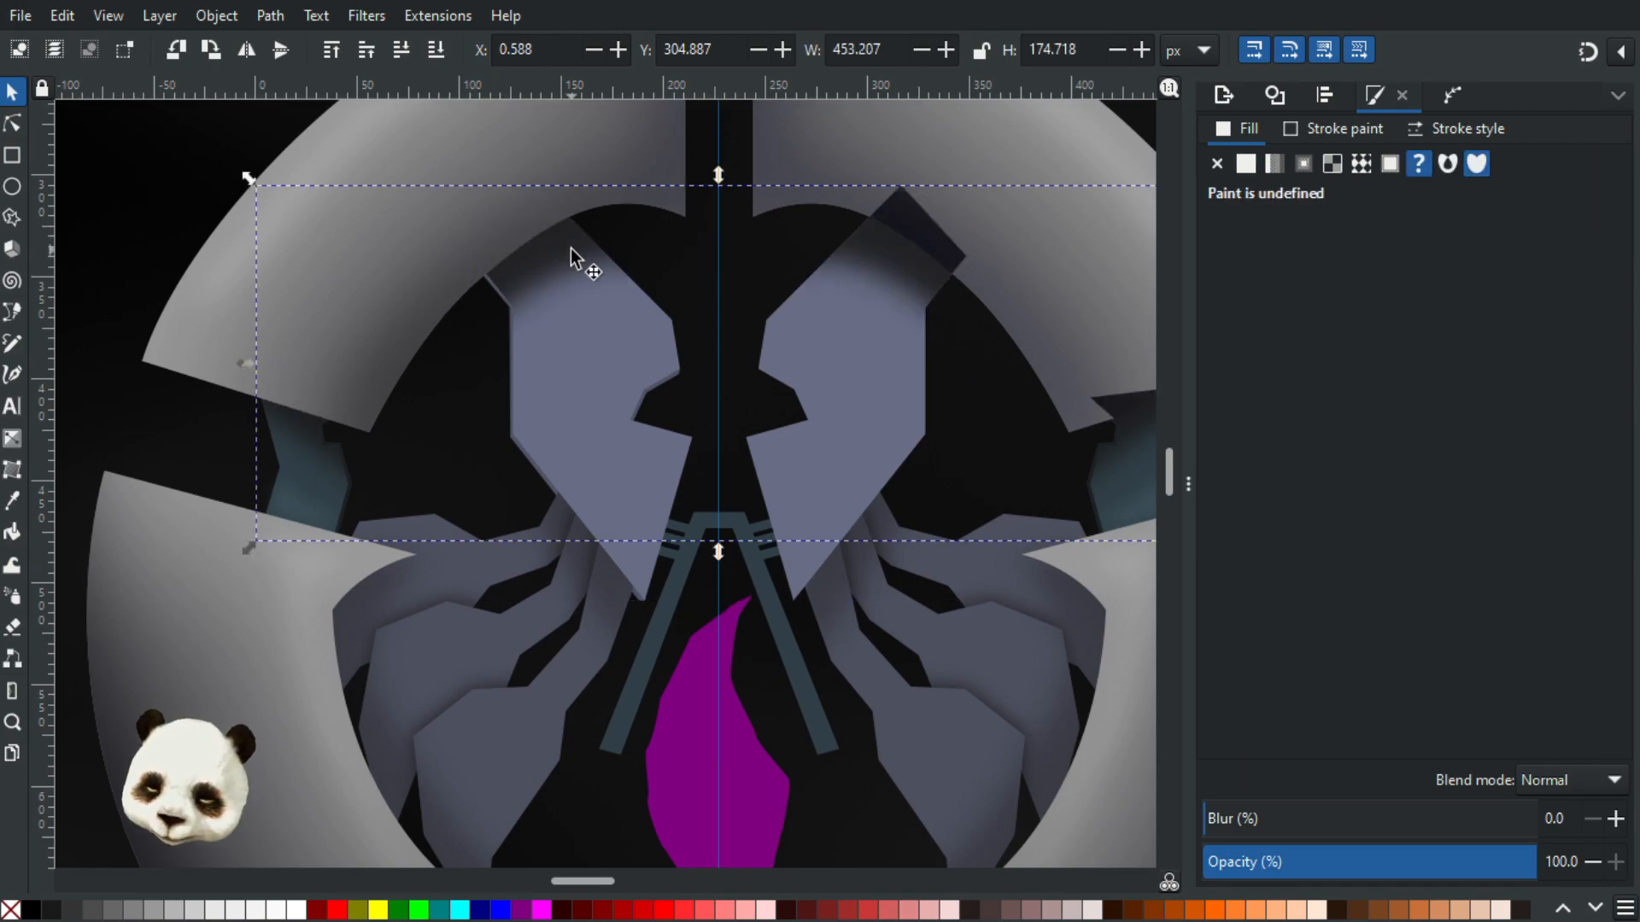
Select the front finger pair, try shifting the fingers' blurred shadow again, and undo that shift
{"action": "left_click", "coordinate": [511, 736]}
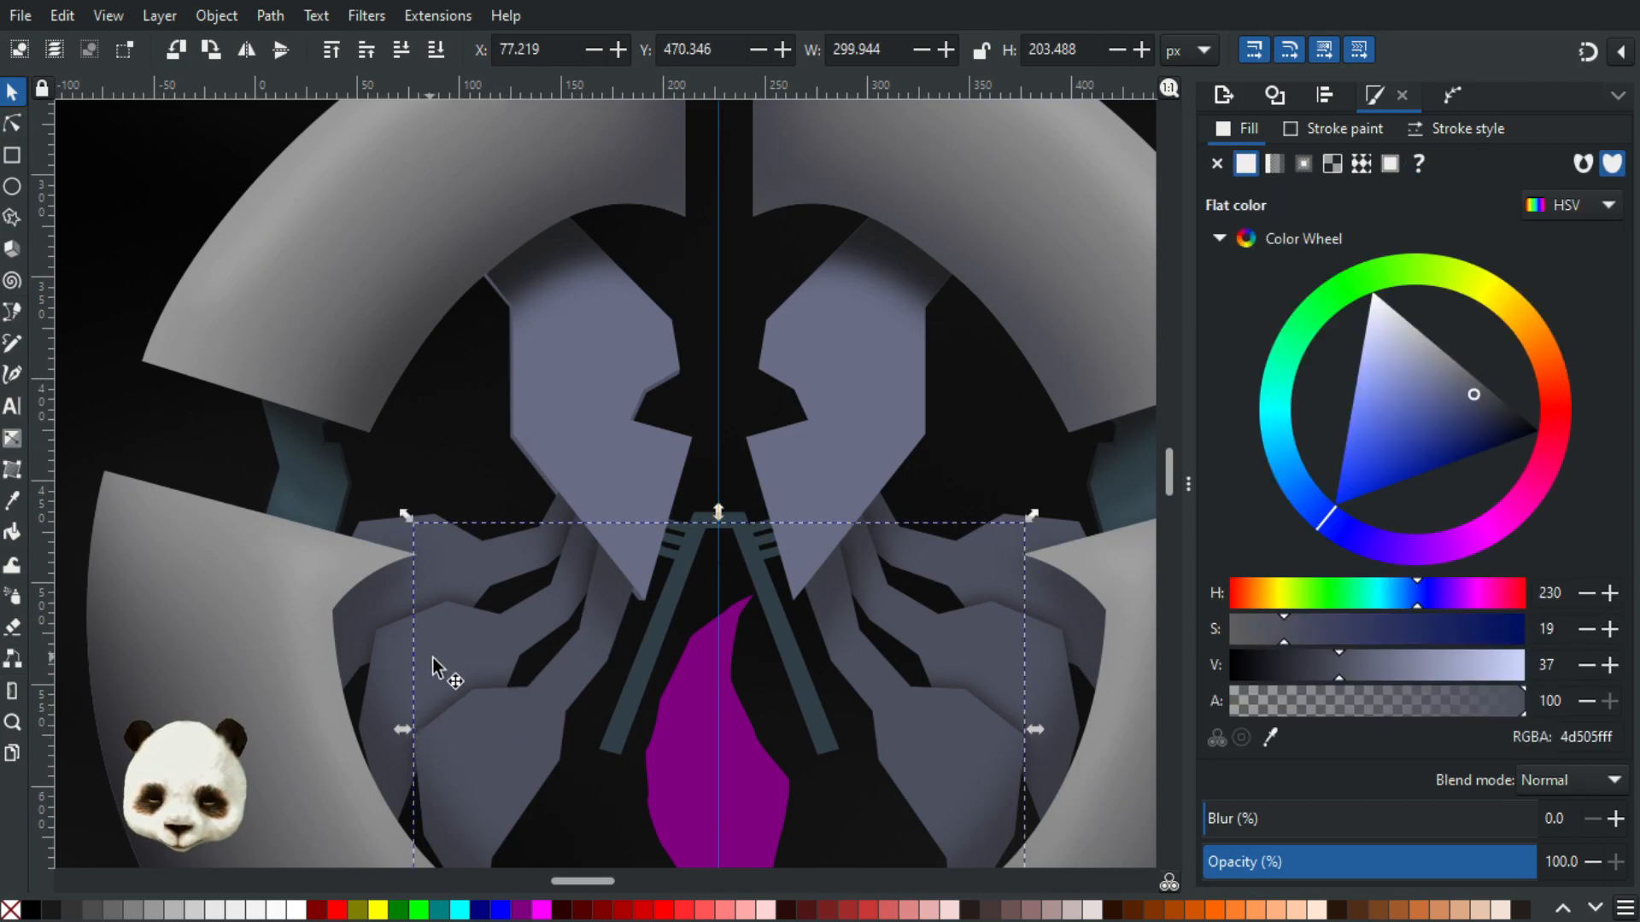
{"action": "scroll", "coordinate": [325, 551], "scroll_direction": "down", "scroll_amount": 3}
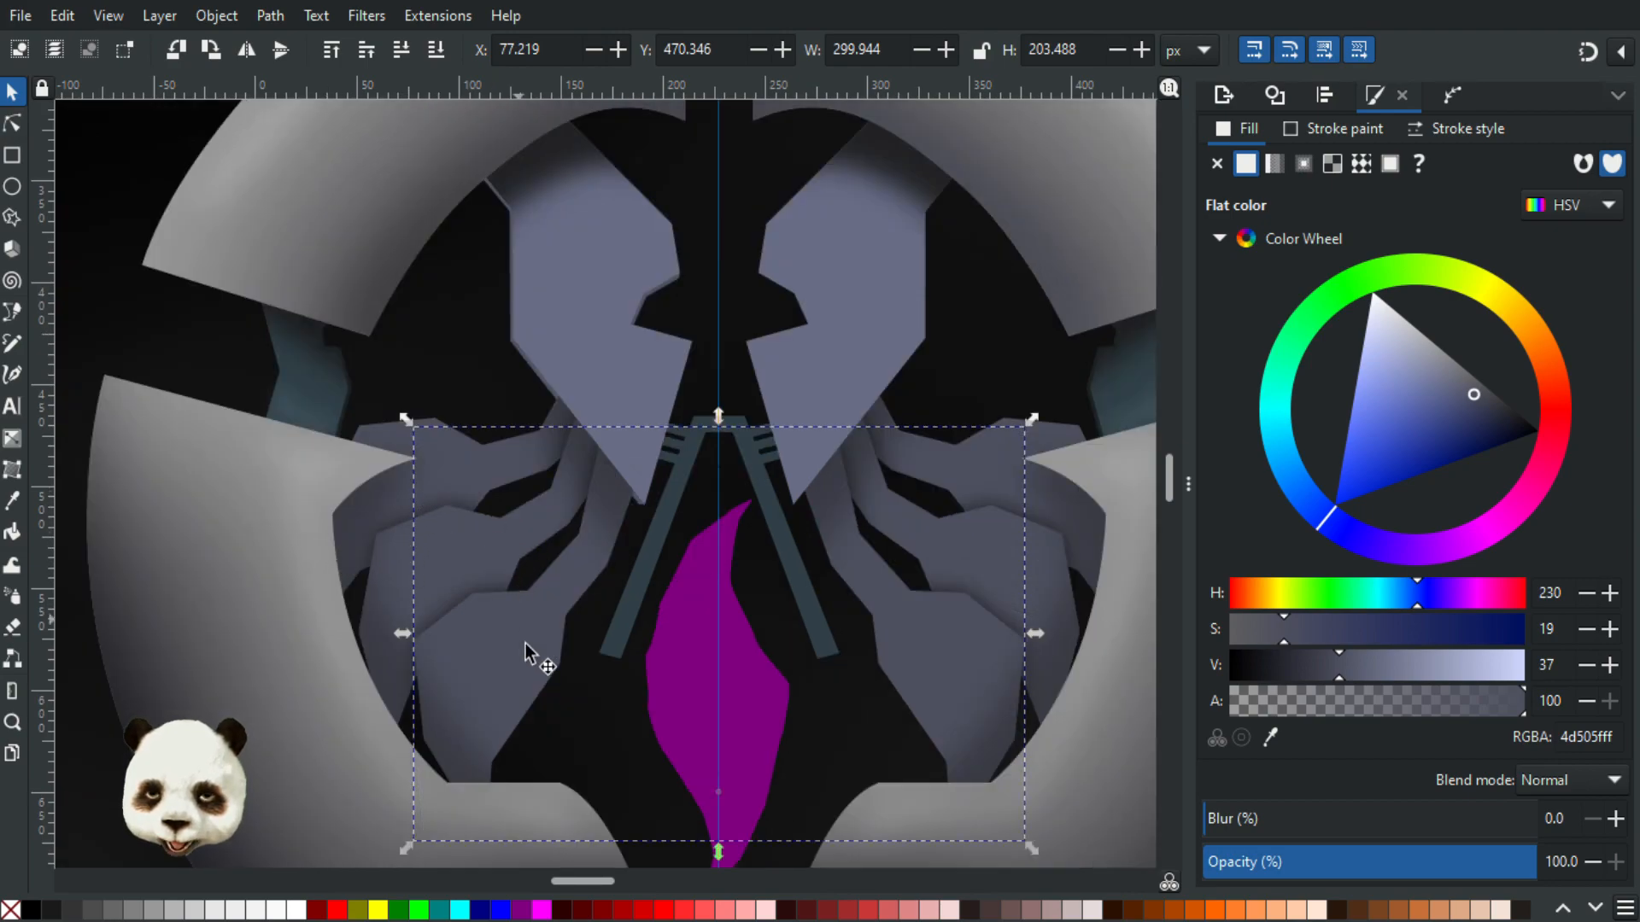
{"action": "scroll", "coordinate": [540, 645], "scroll_direction": "up", "scroll_amount": 1}
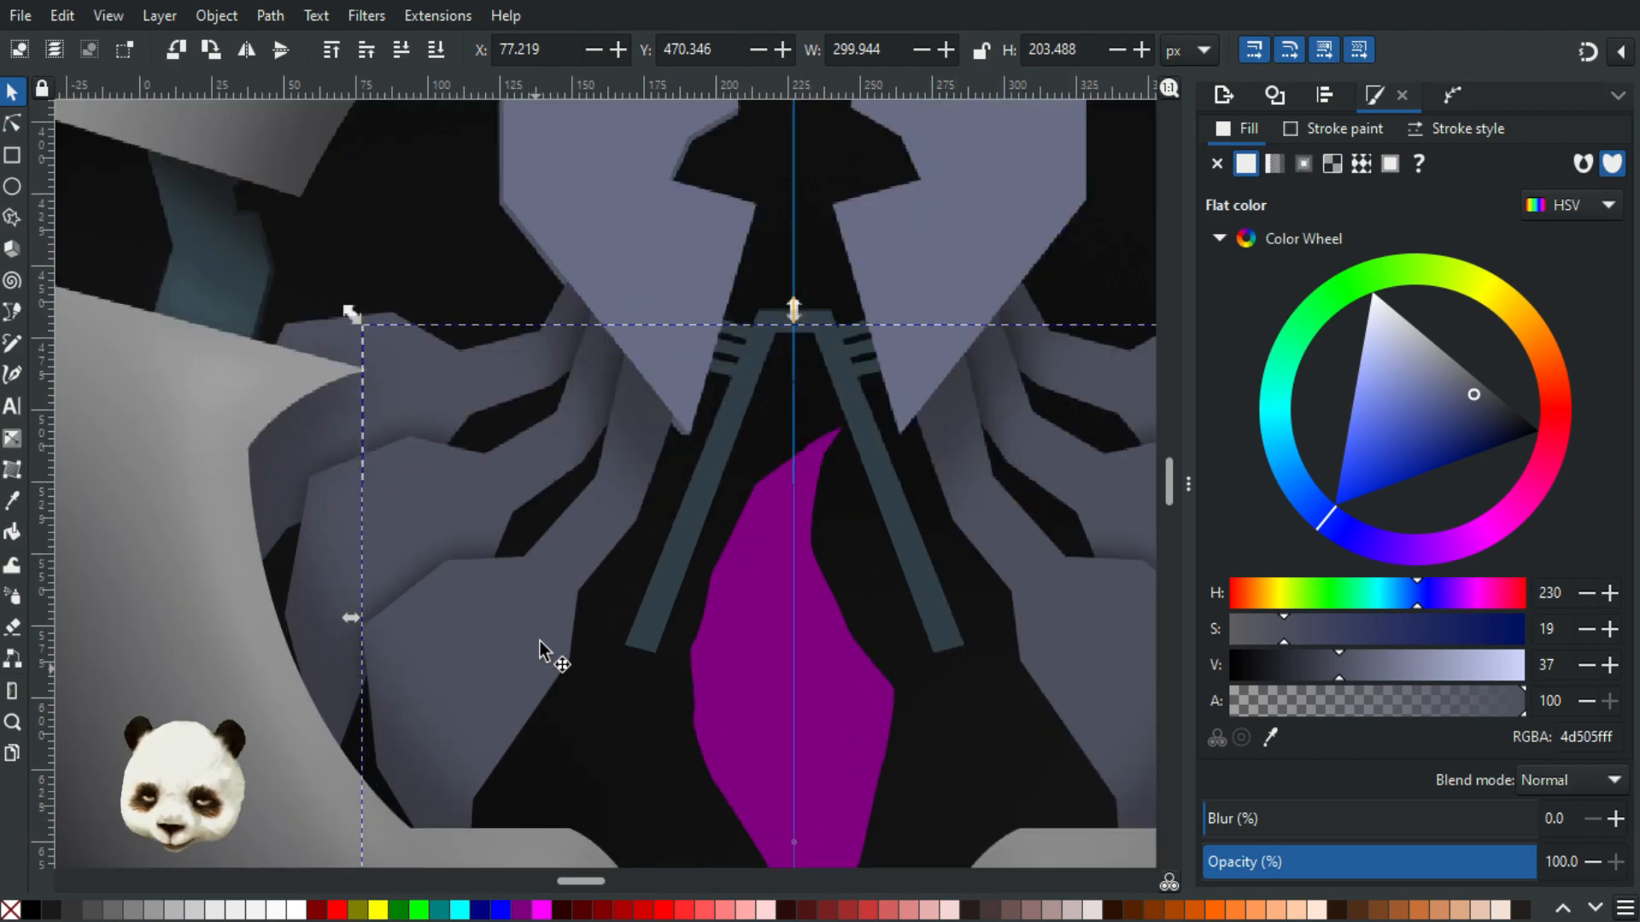
{"action": "left_click", "coordinate": [642, 412]}
{"action": "left_click_drag", "start_coordinate": [756, 560], "coordinate": [698, 514]}
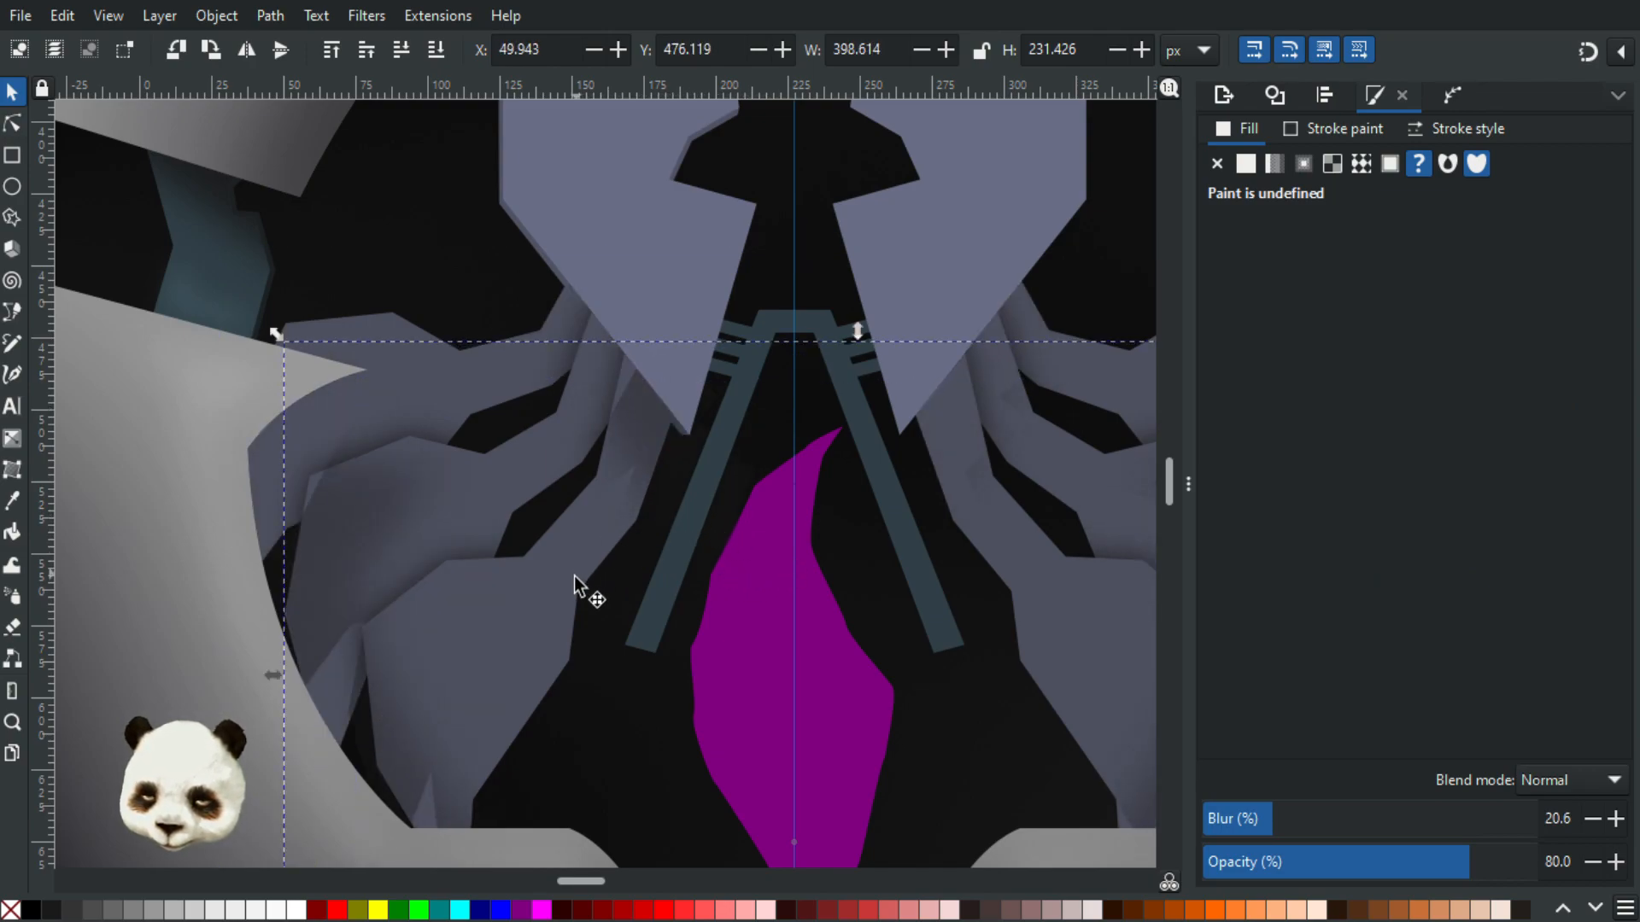
{"action": "key", "text": "ctrl+z"}
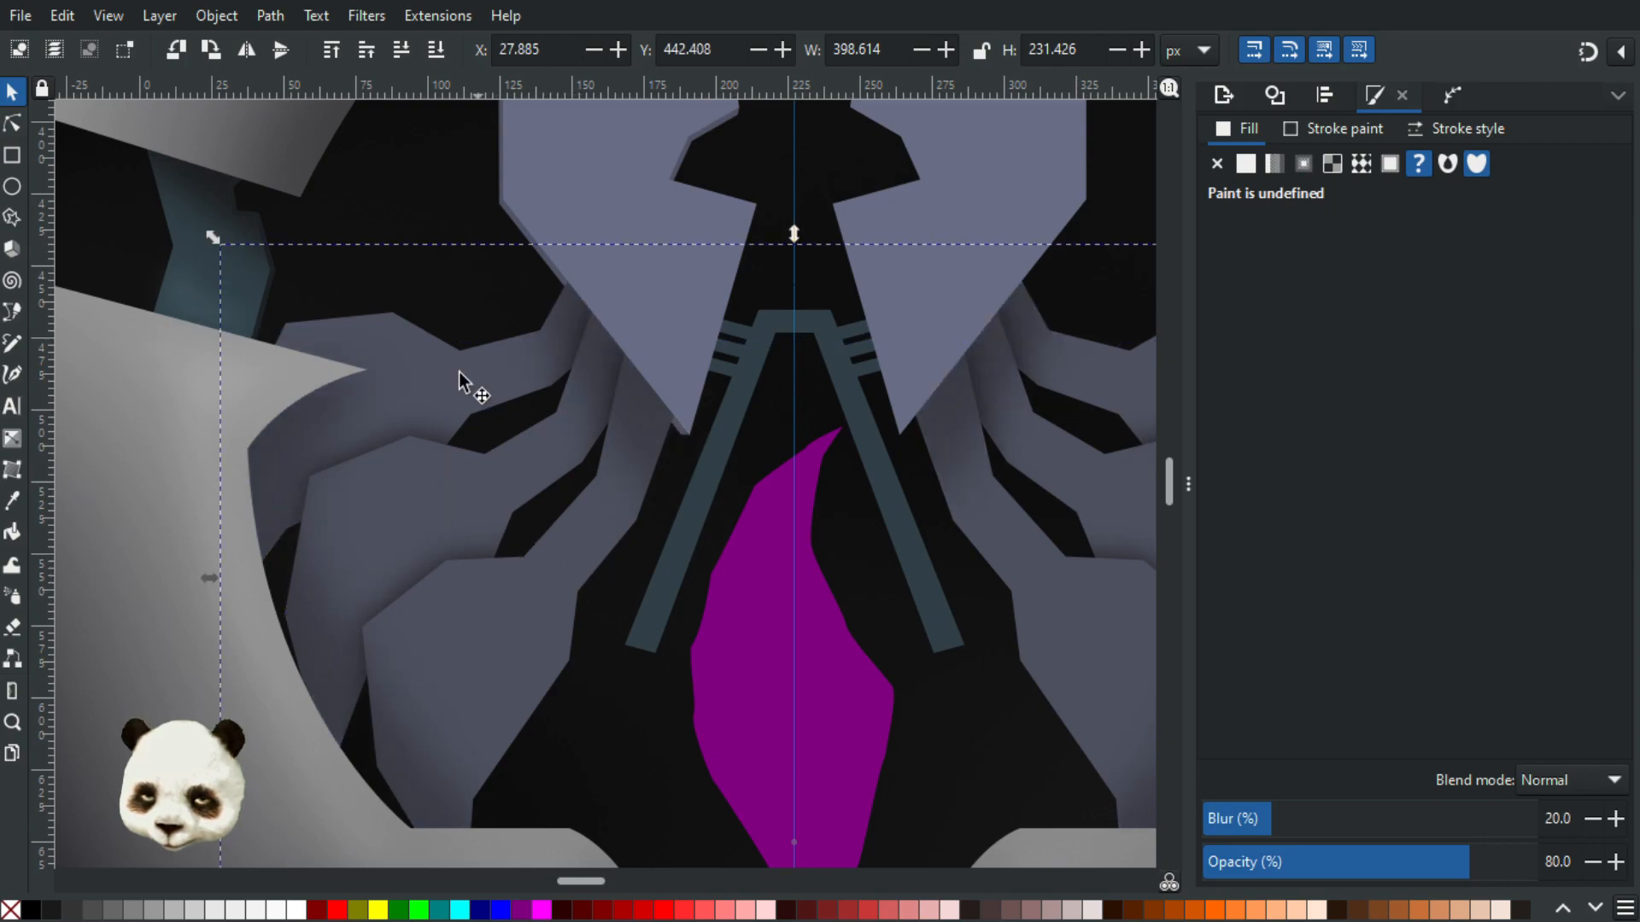
Add the finger shapes and their shadows to the selection, undo the test move, and group them all together
{"action": "left_click", "coordinate": [439, 373], "text": "shift"}
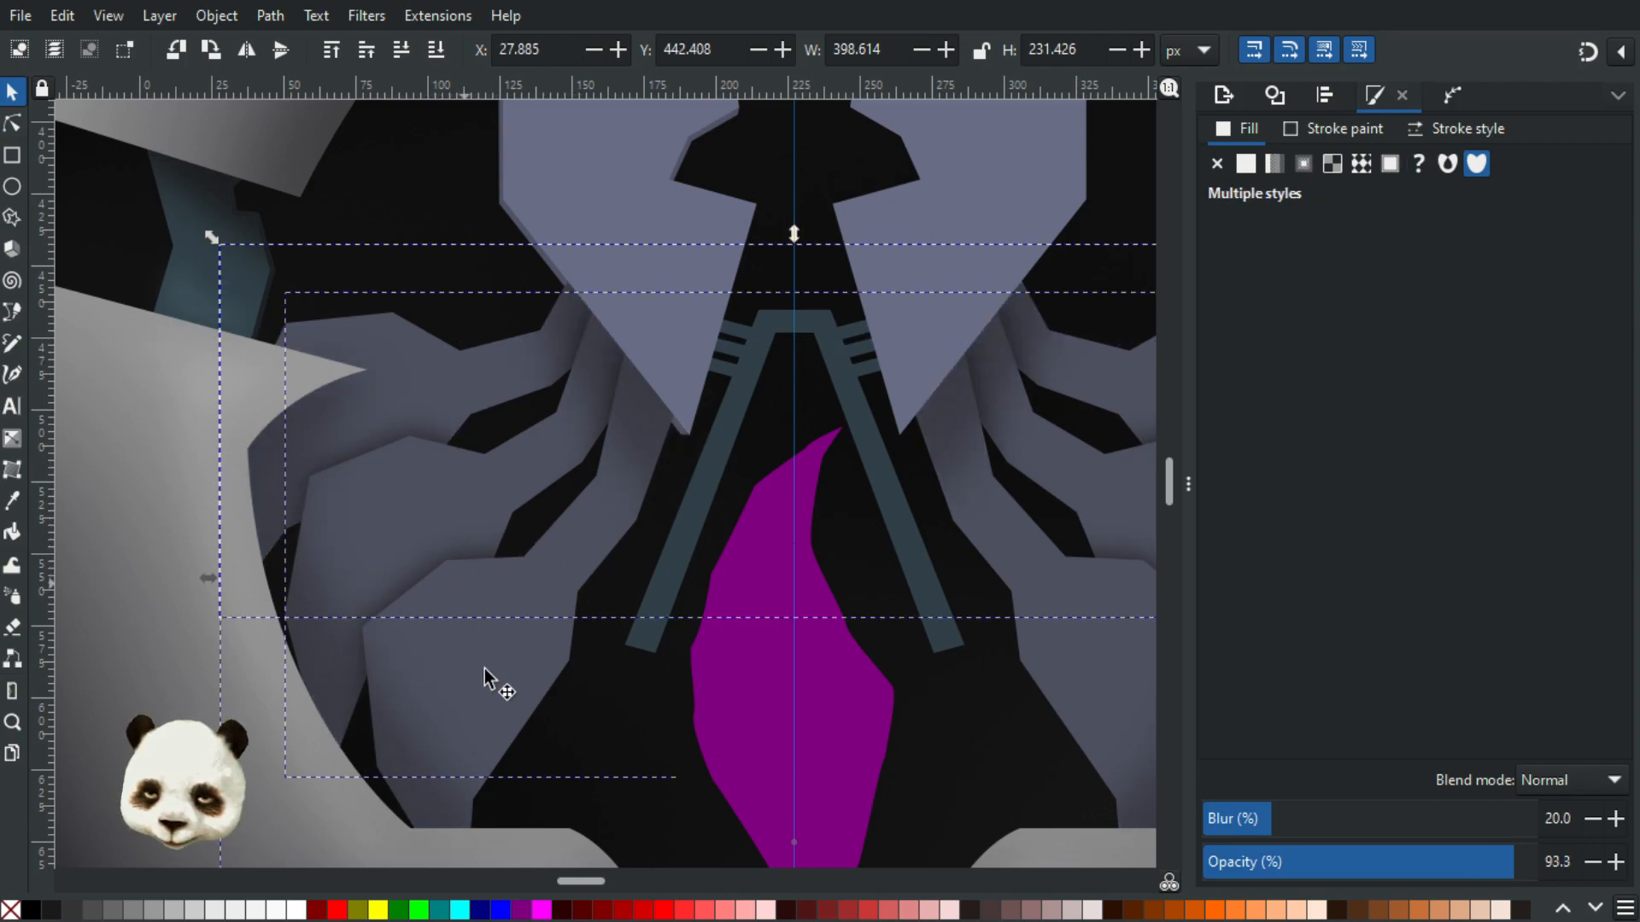
{"action": "left_click_drag", "start_coordinate": [481, 675], "coordinate": [889, 745]}
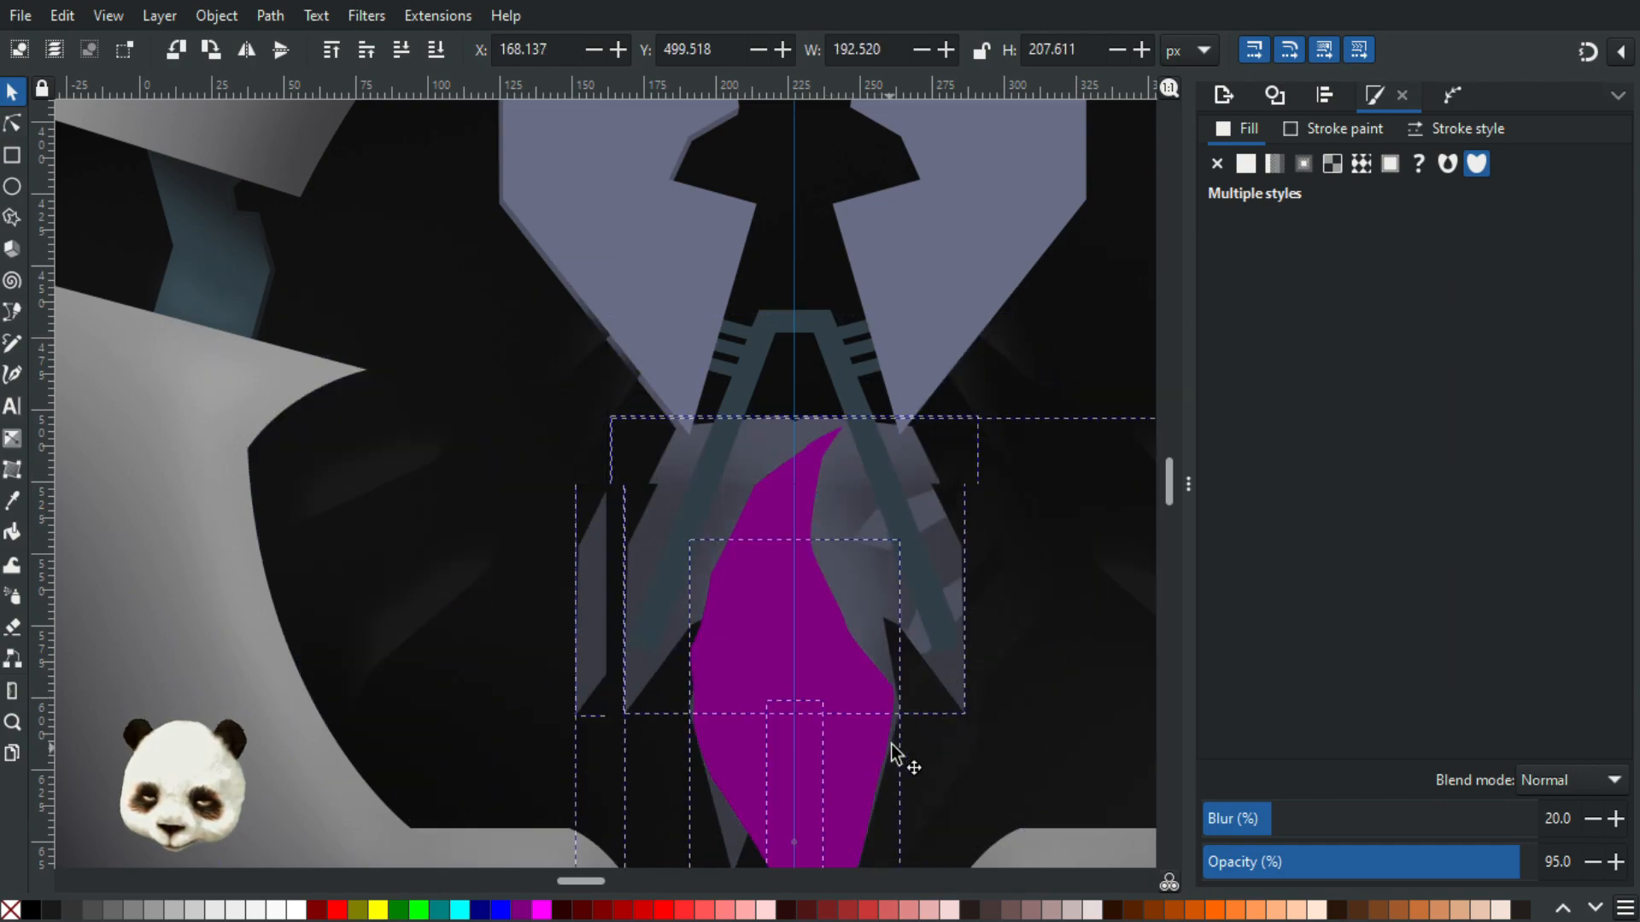
{"action": "left_click", "coordinate": [441, 559], "text": "shift"}
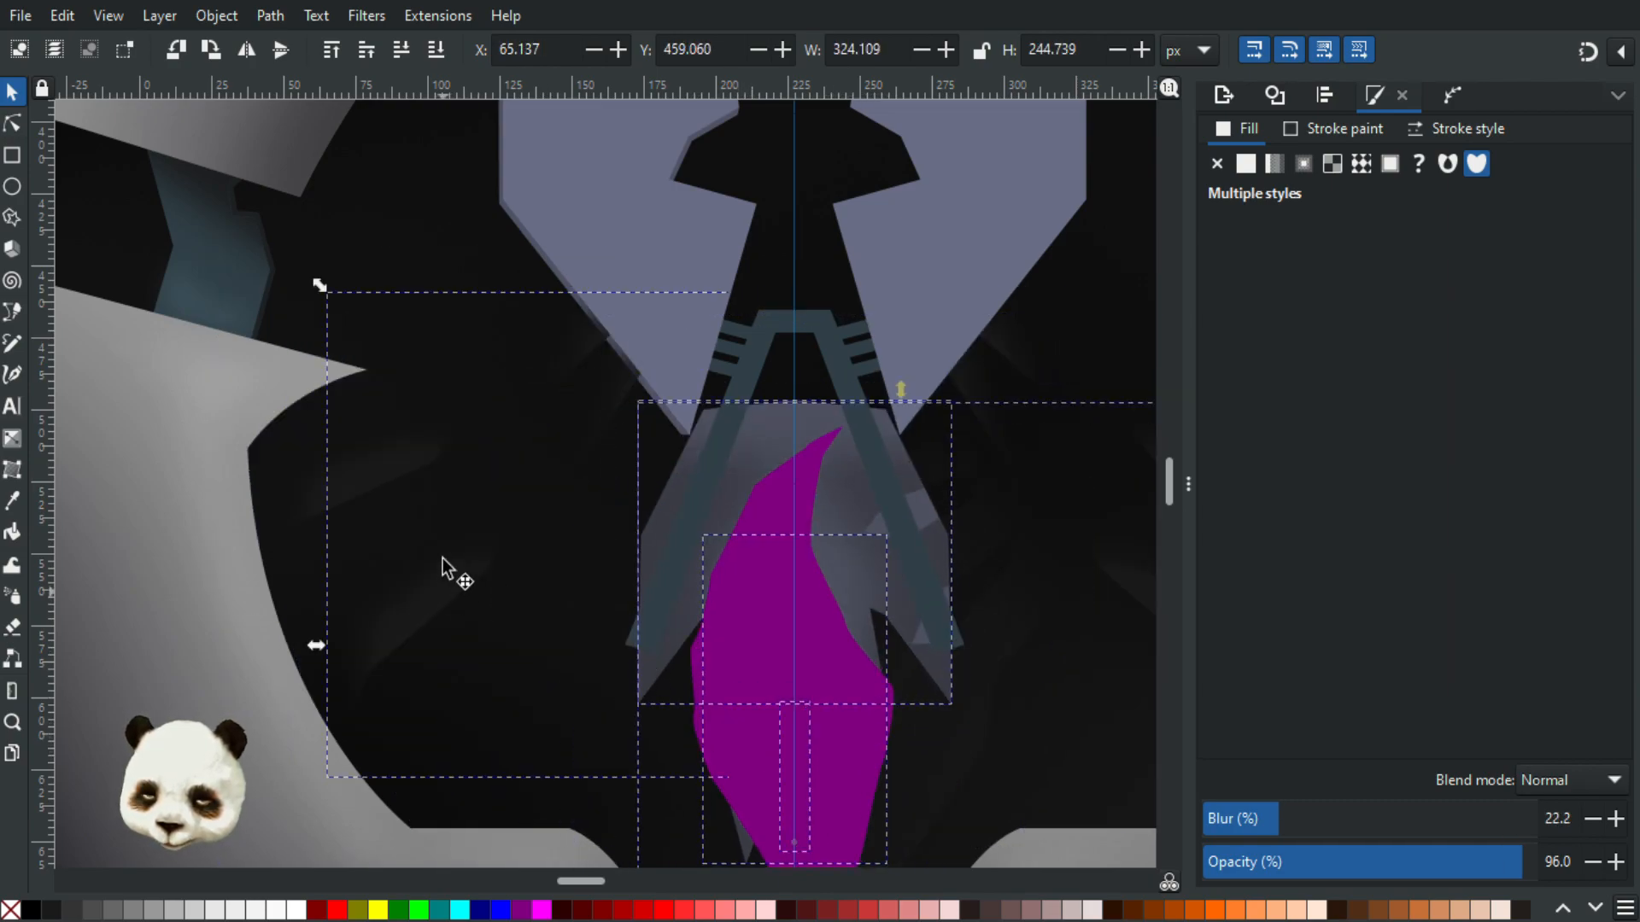
{"action": "left_click", "coordinate": [355, 468], "text": "shift"}
{"action": "key", "text": "ctrl+z"}
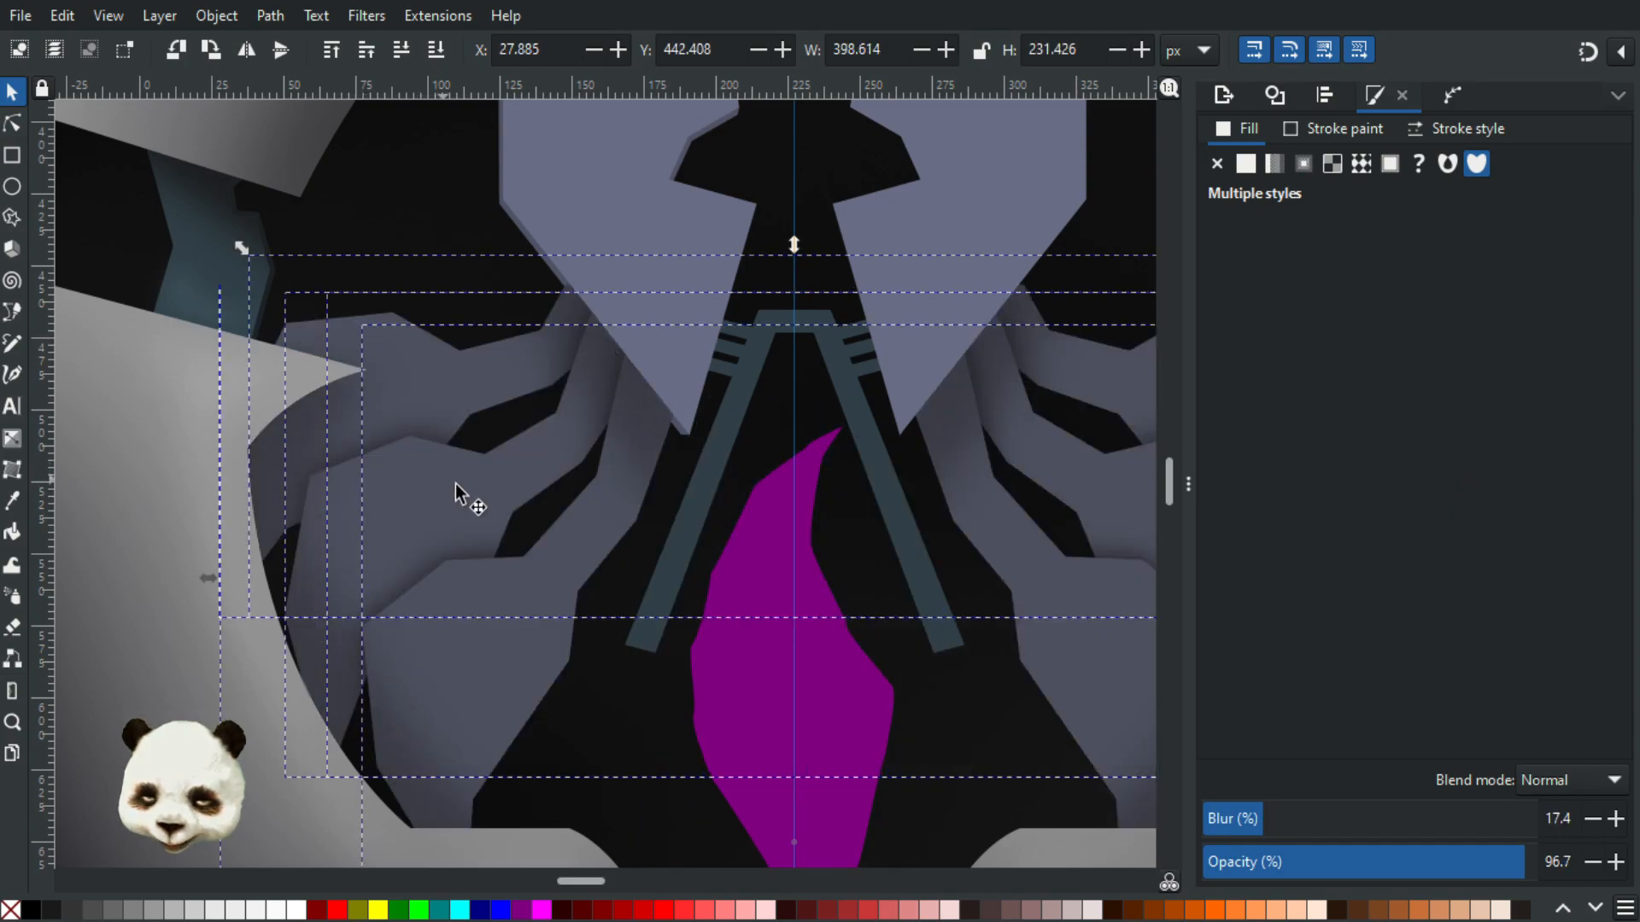
{"action": "key", "text": "ctrl+g"}
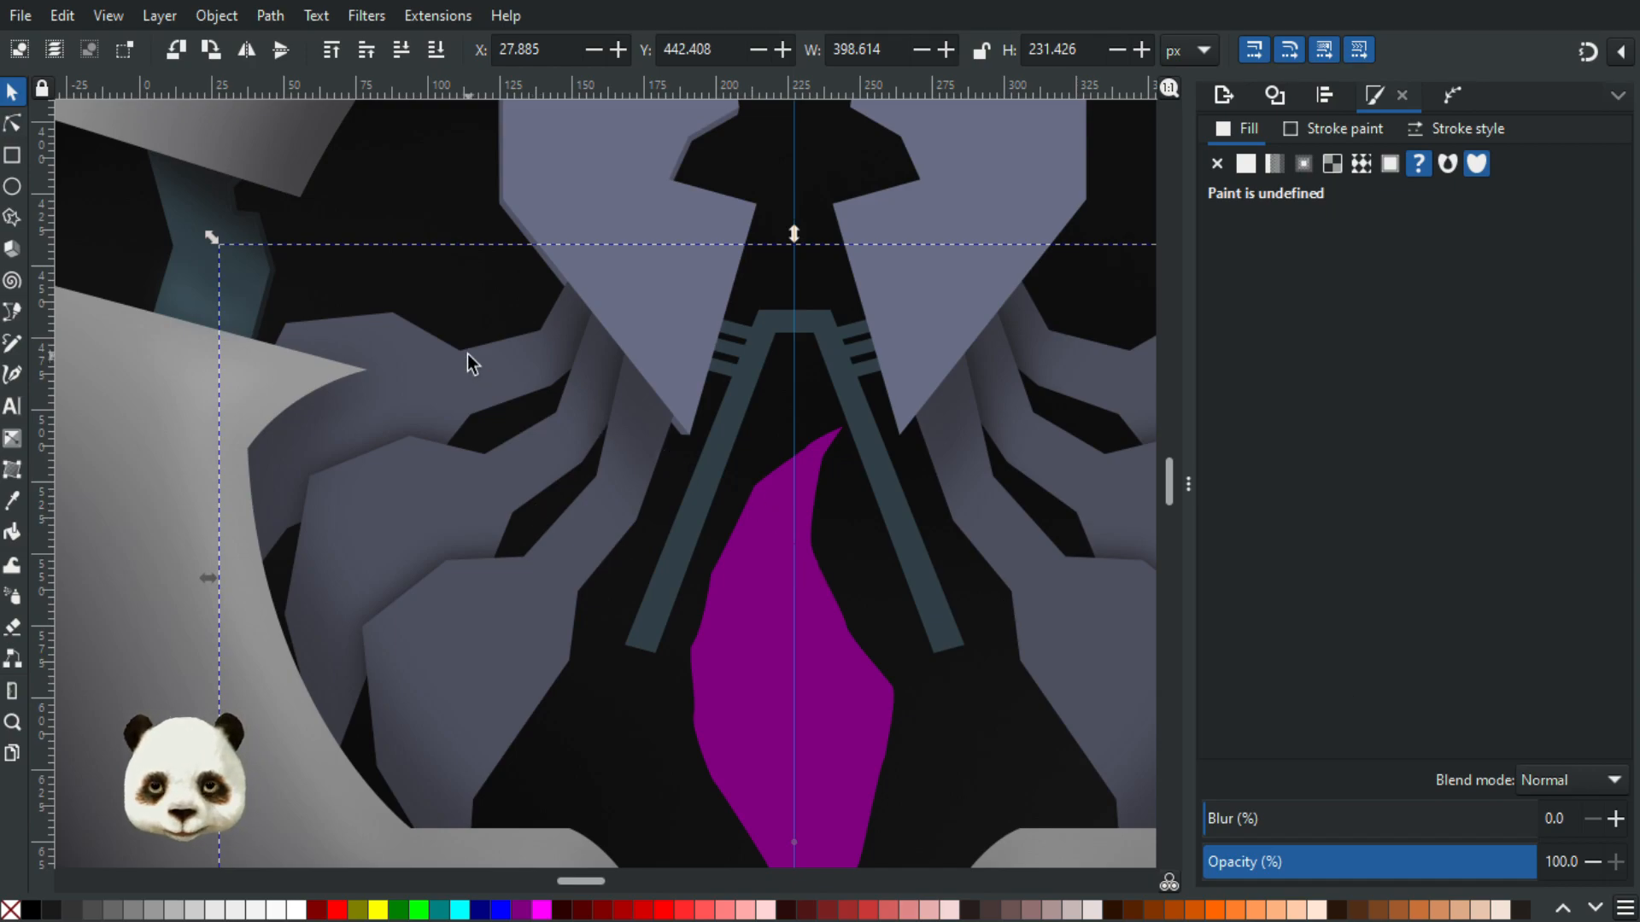
Reselect the dark edge shape behind the left head and test its stacking order in front of and behind the head
{"action": "scroll", "coordinate": [473, 354], "scroll_direction": "up", "scroll_amount": 5}
{"action": "left_click", "coordinate": [509, 345]}
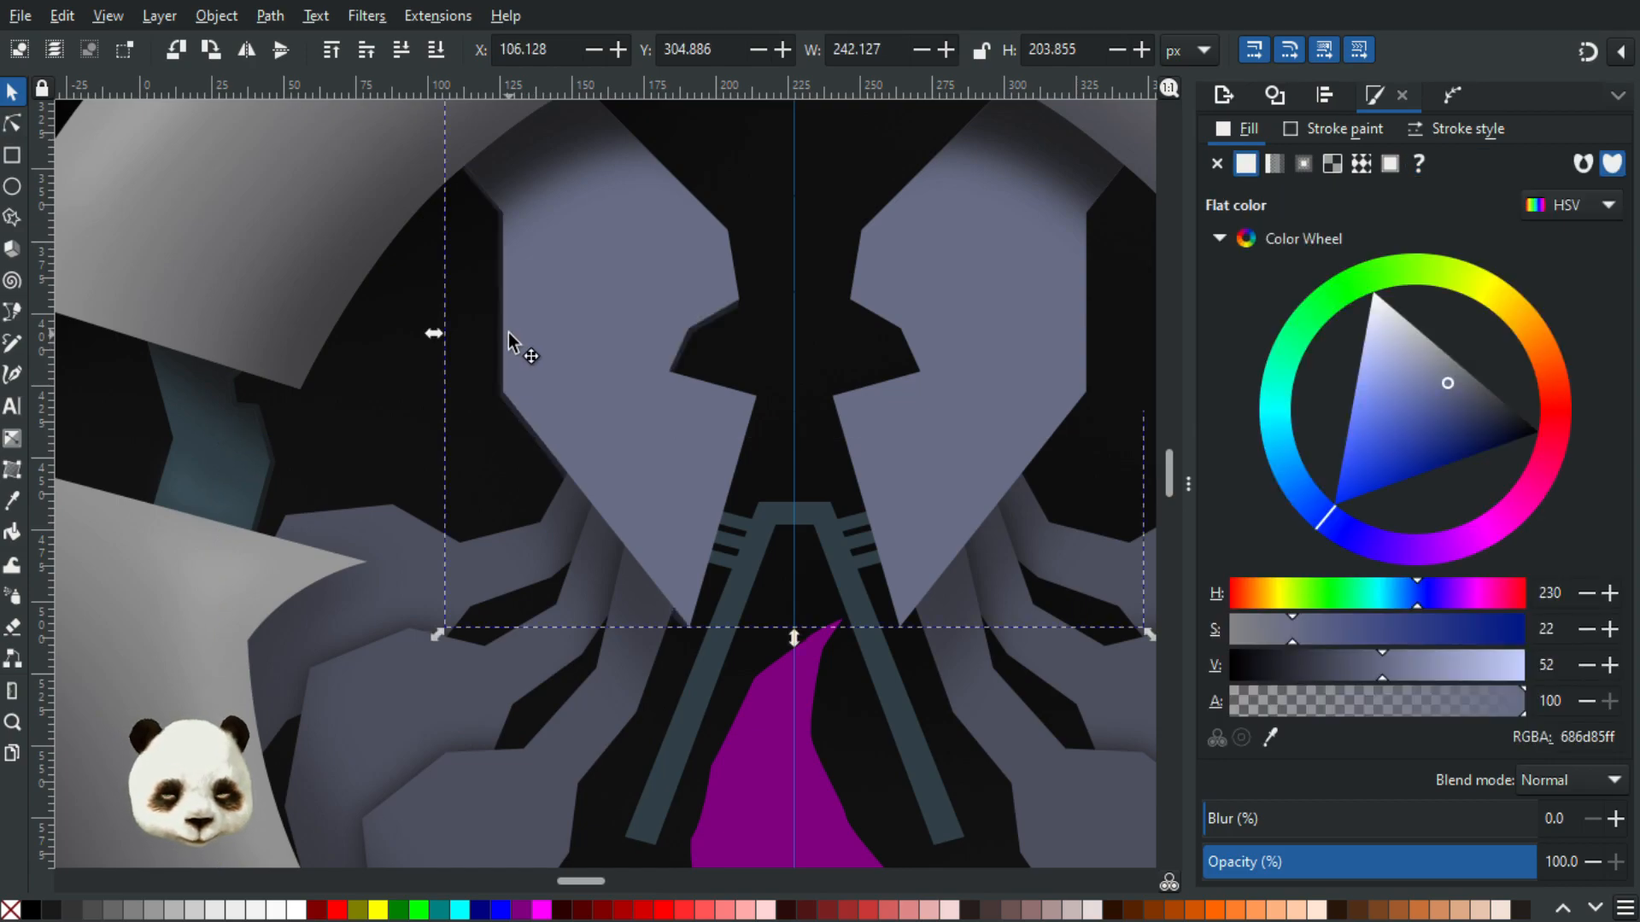
{"action": "left_click", "coordinate": [509, 345], "text": "ctrl"}
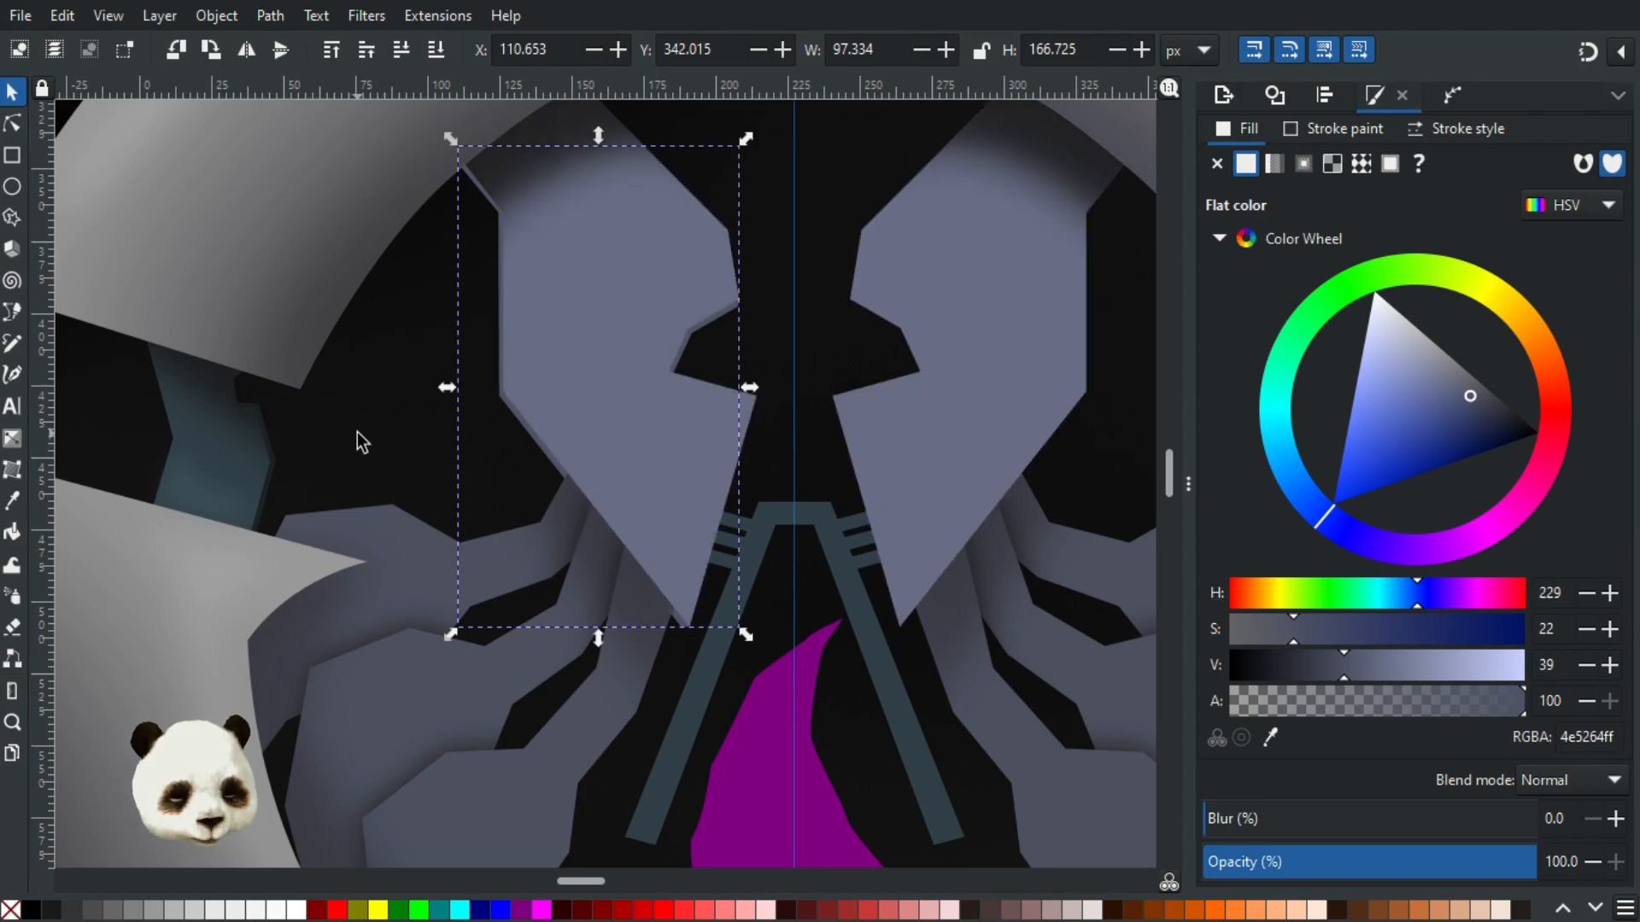
{"action": "key", "text": "Home"}
{"action": "key", "text": "End"}
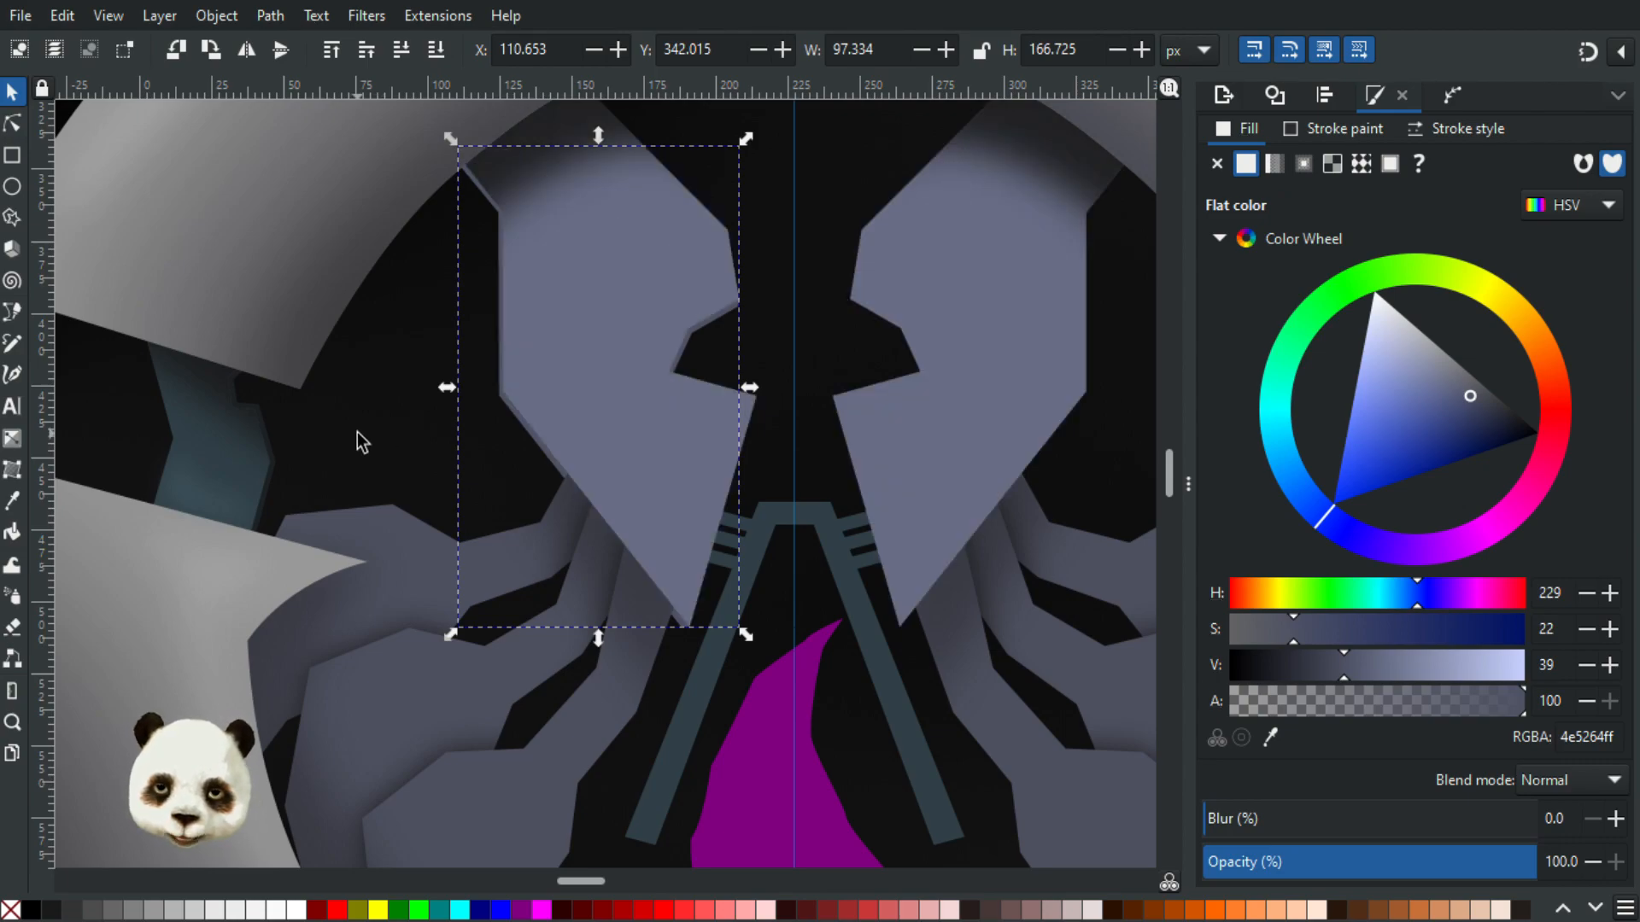
{"action": "key", "text": "Page_Up"}
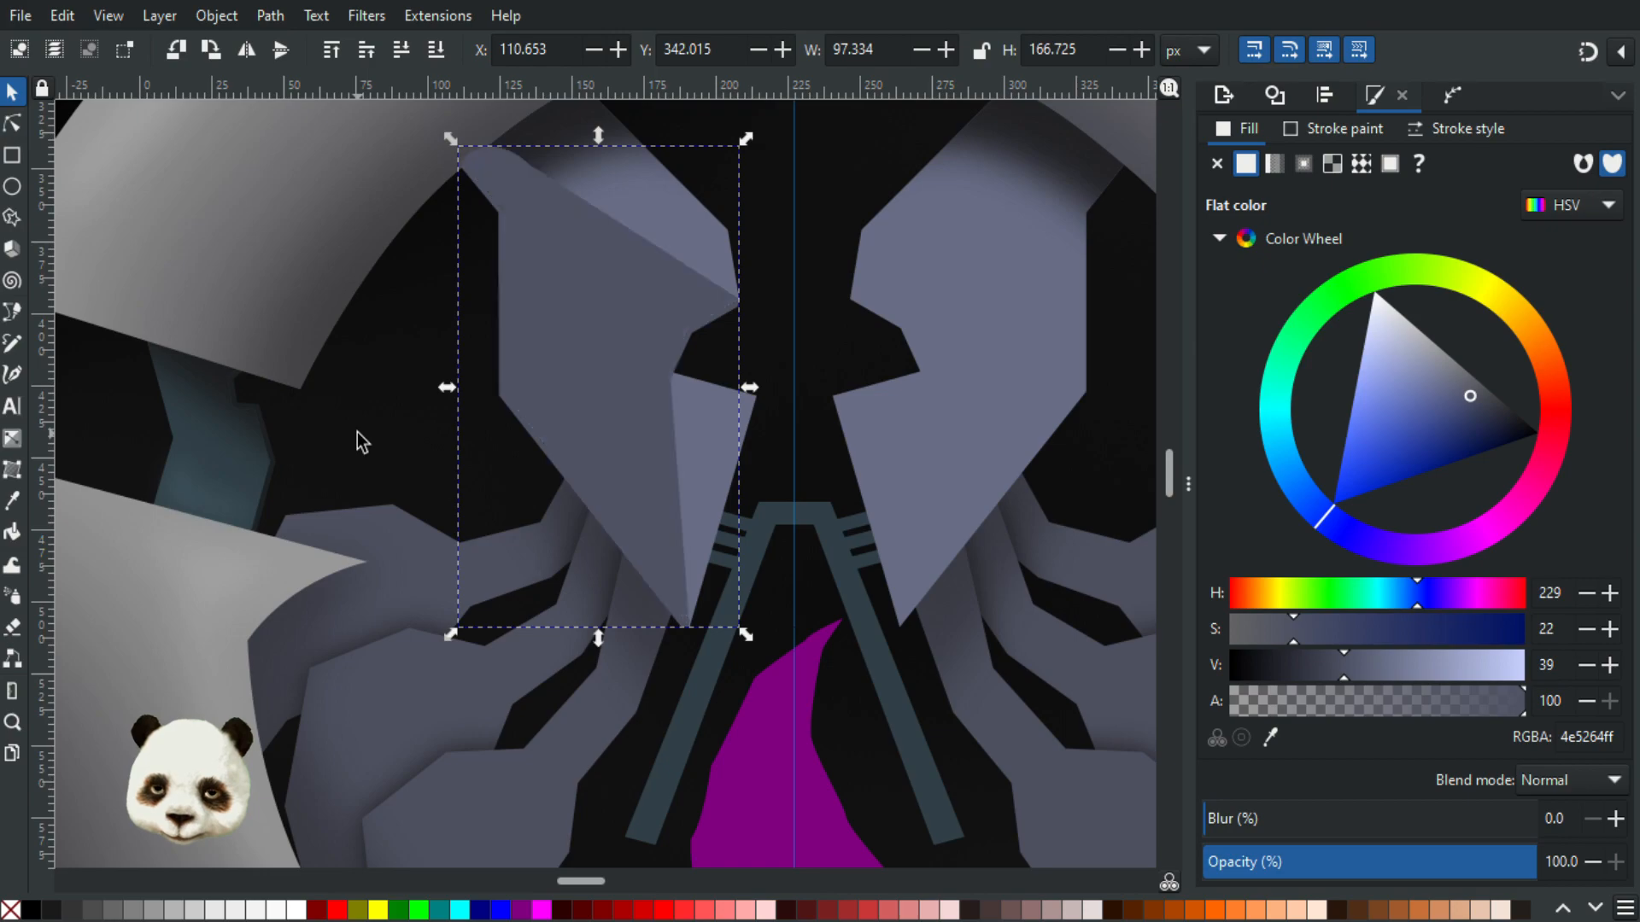
{"action": "key", "text": "Page_Down"}
Raise the dark edge shape above the grouped fingers but keep it behind the left head shape, and deselect it
{"action": "scroll", "coordinate": [603, 646], "scroll_direction": "down", "scroll_amount": 2}
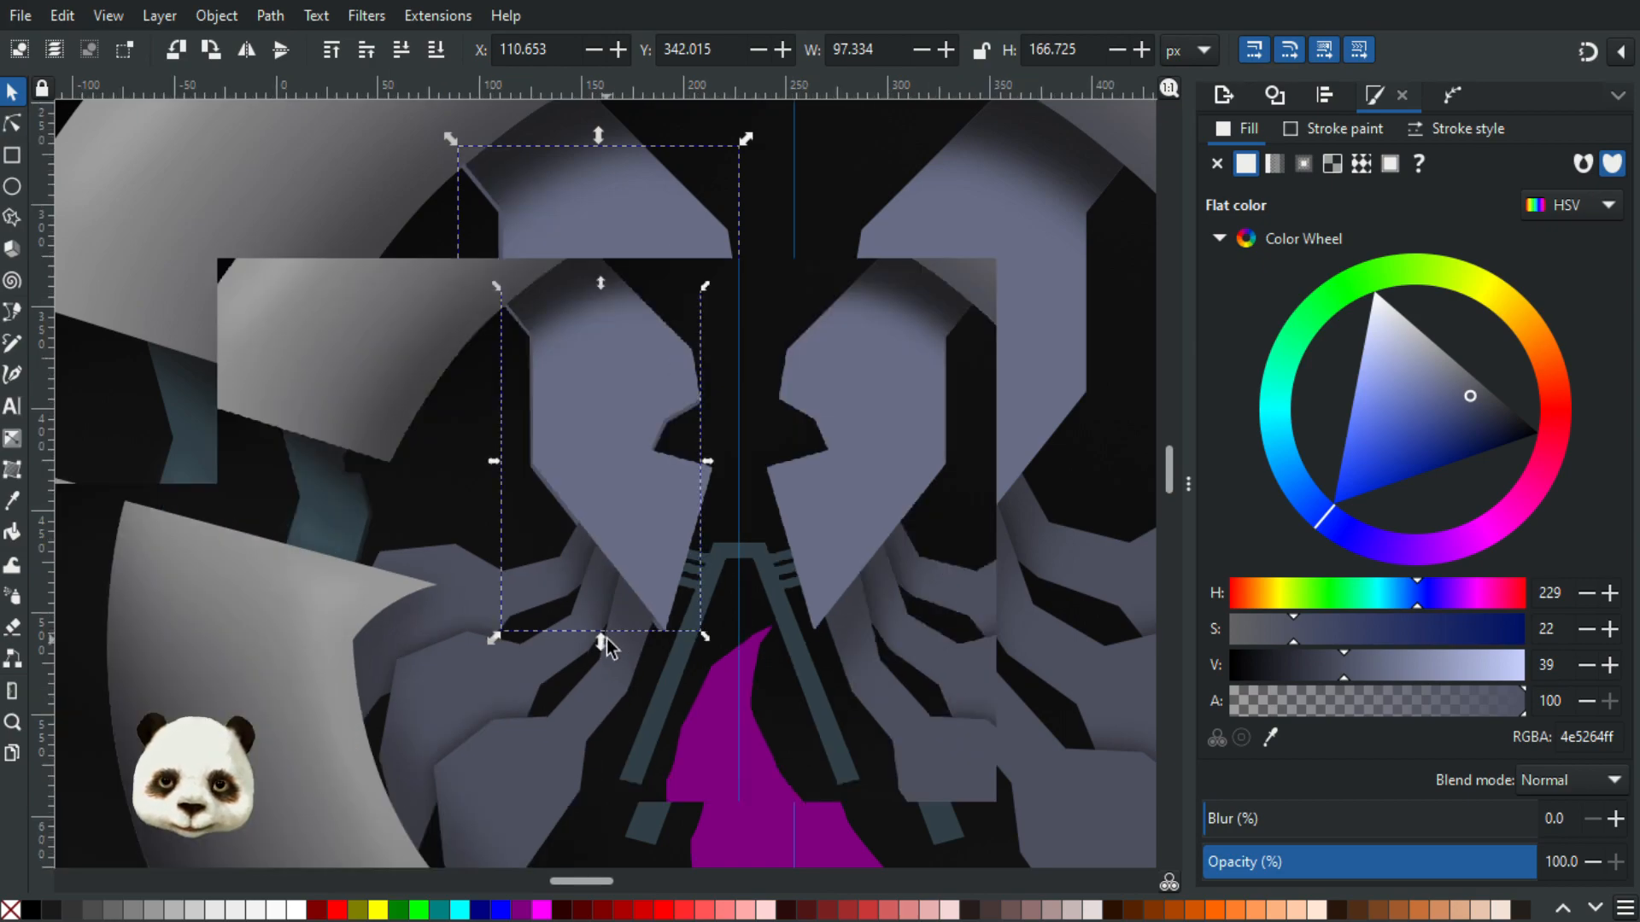
{"action": "scroll", "coordinate": [603, 630], "scroll_direction": "up", "scroll_amount": 3}
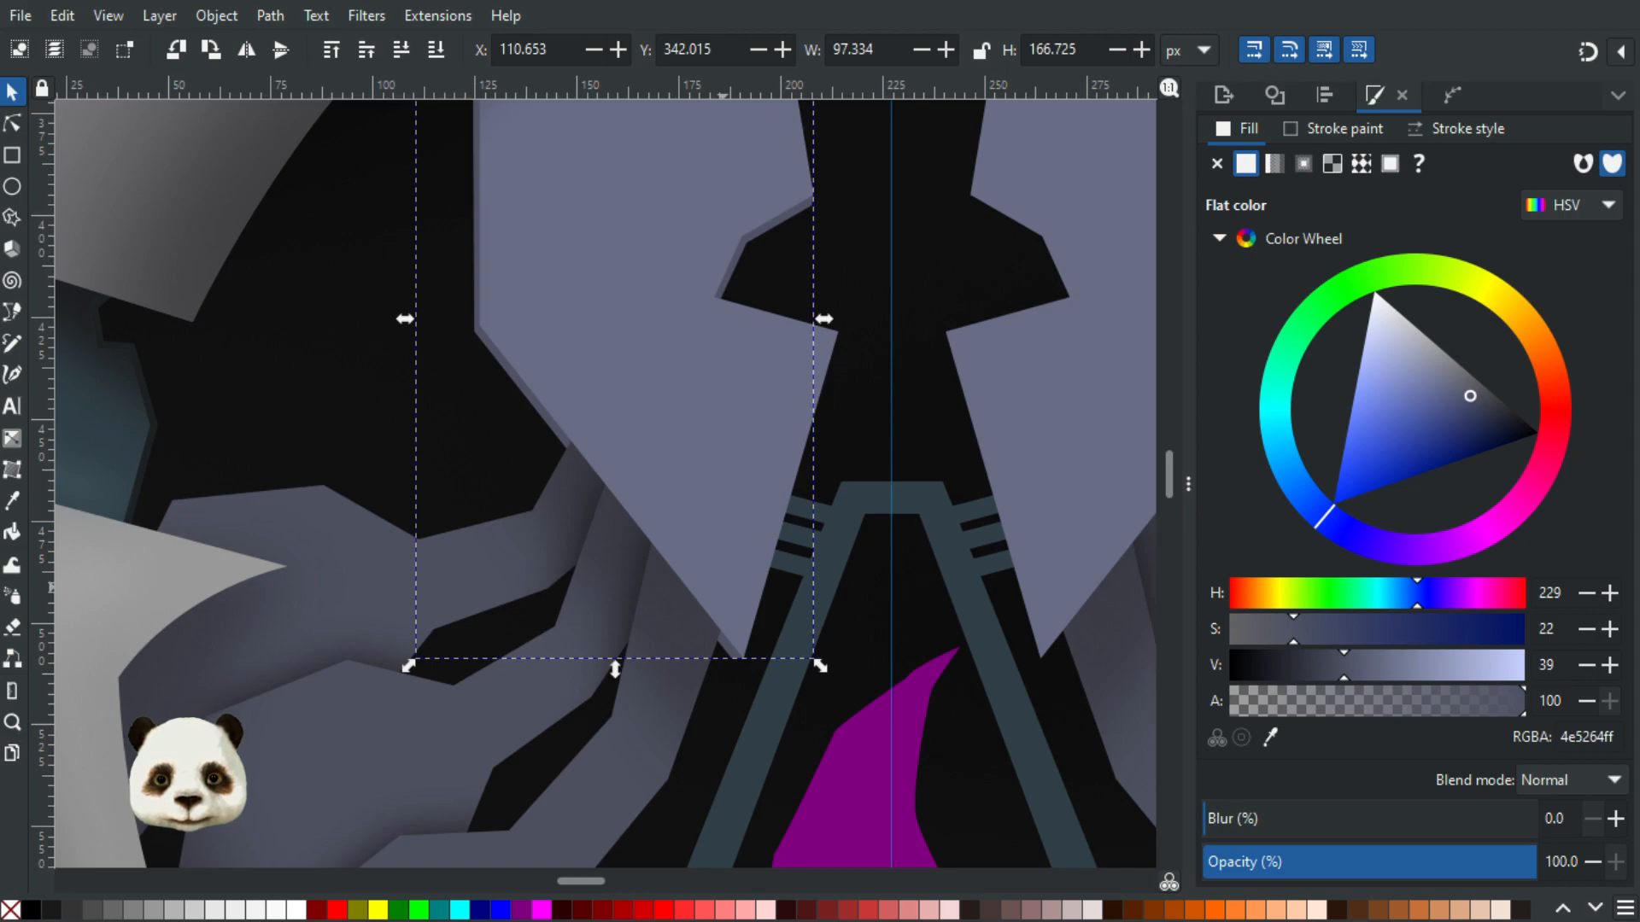
{"action": "key", "text": "Page_Up"}
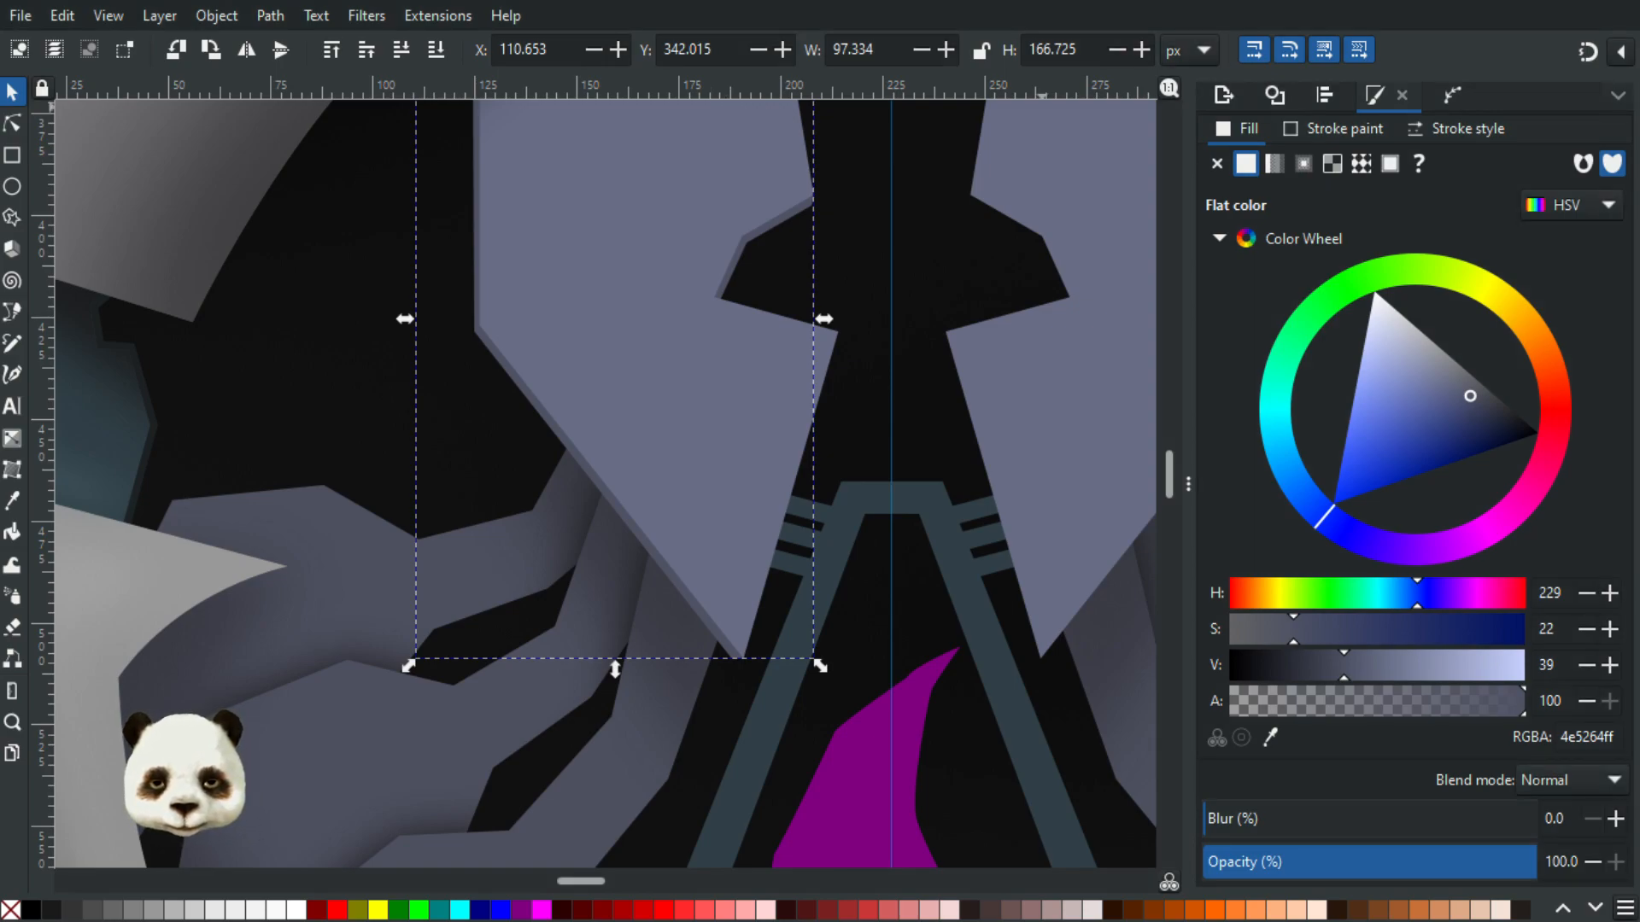
{"action": "key", "text": "Page_Up"}
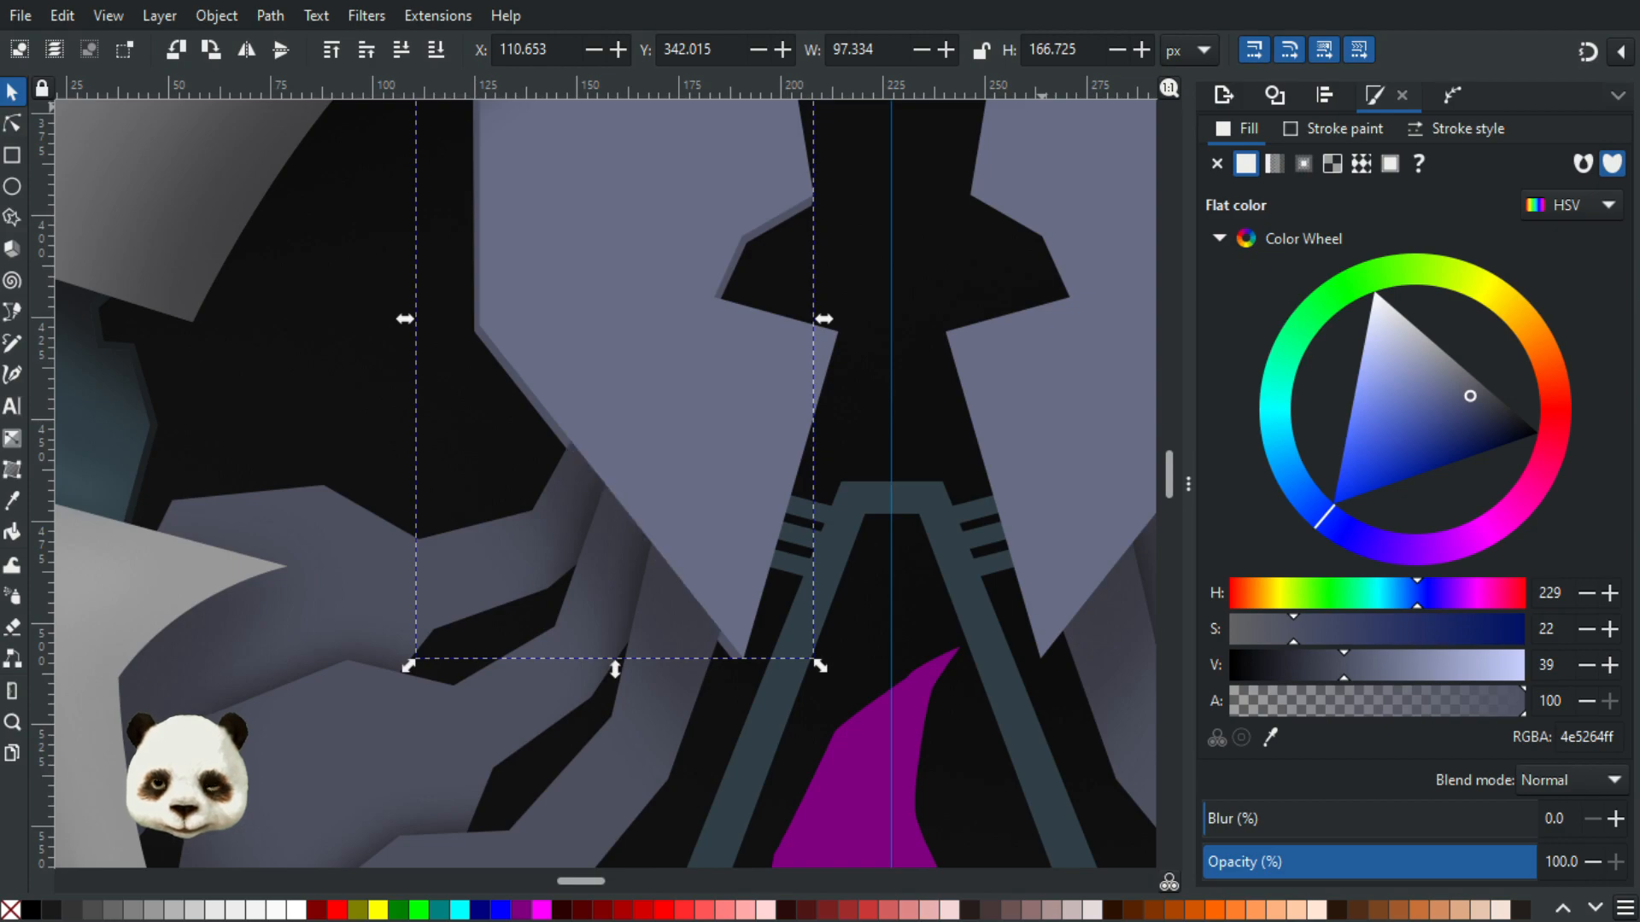
{"action": "scroll", "coordinate": [538, 427], "scroll_direction": "down", "scroll_amount": 4}
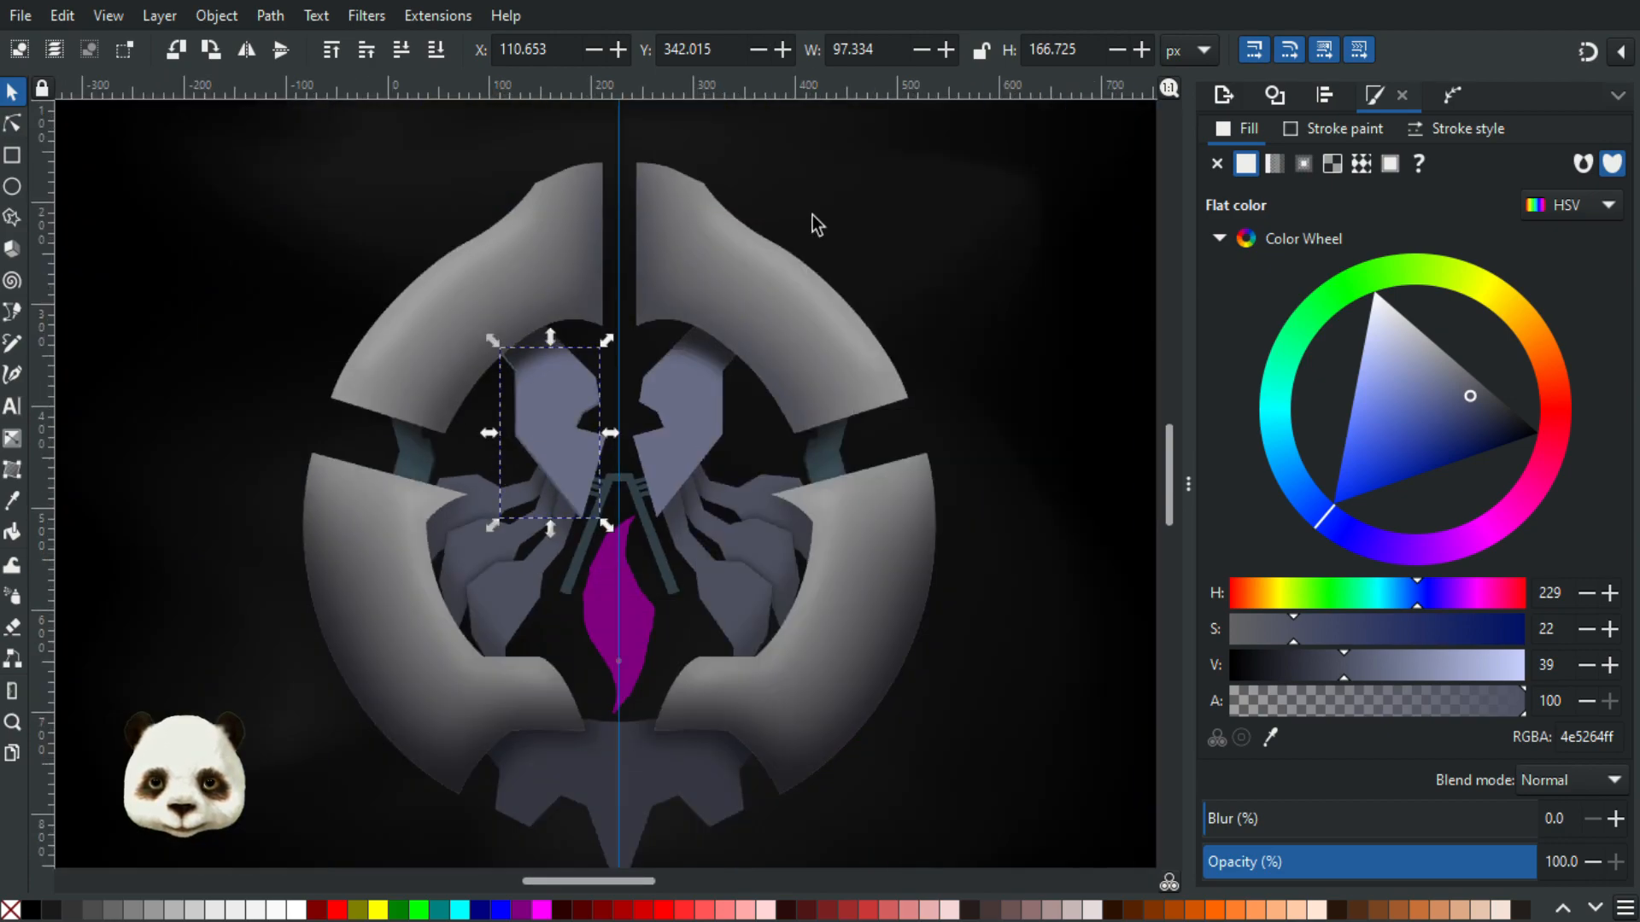
{"action": "left_click", "coordinate": [894, 171]}
{"action": "scroll", "coordinate": [890, 222], "scroll_direction": "up", "scroll_amount": 1}
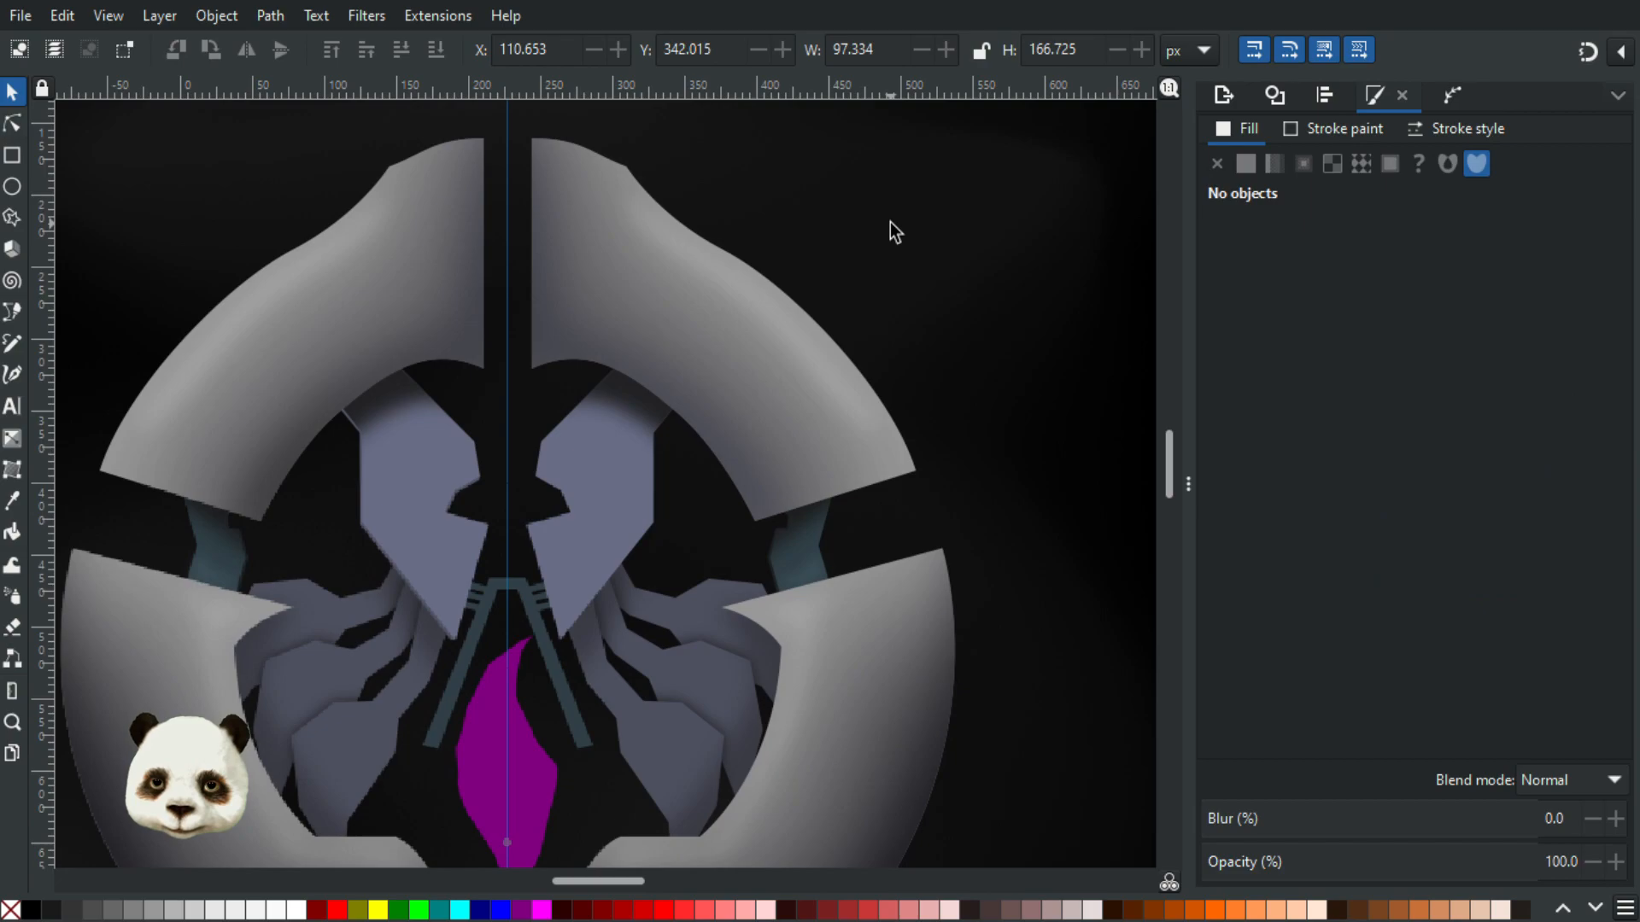
{"action": "scroll", "coordinate": [341, 533], "scroll_direction": "up", "scroll_amount": 3}
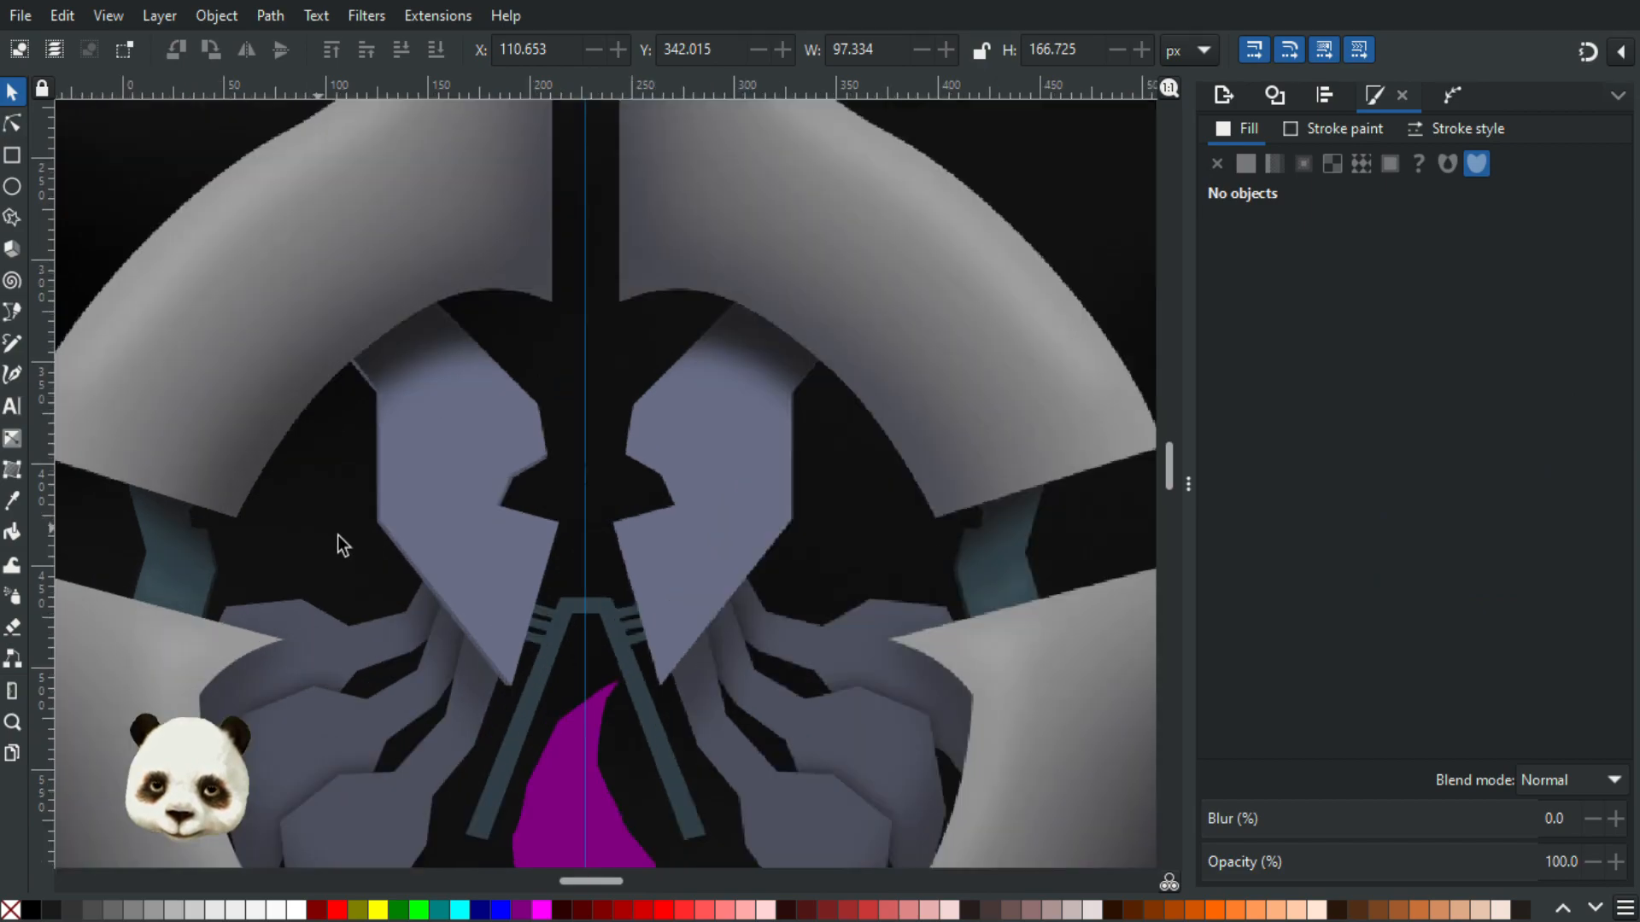
{"action": "key", "text": "g"}
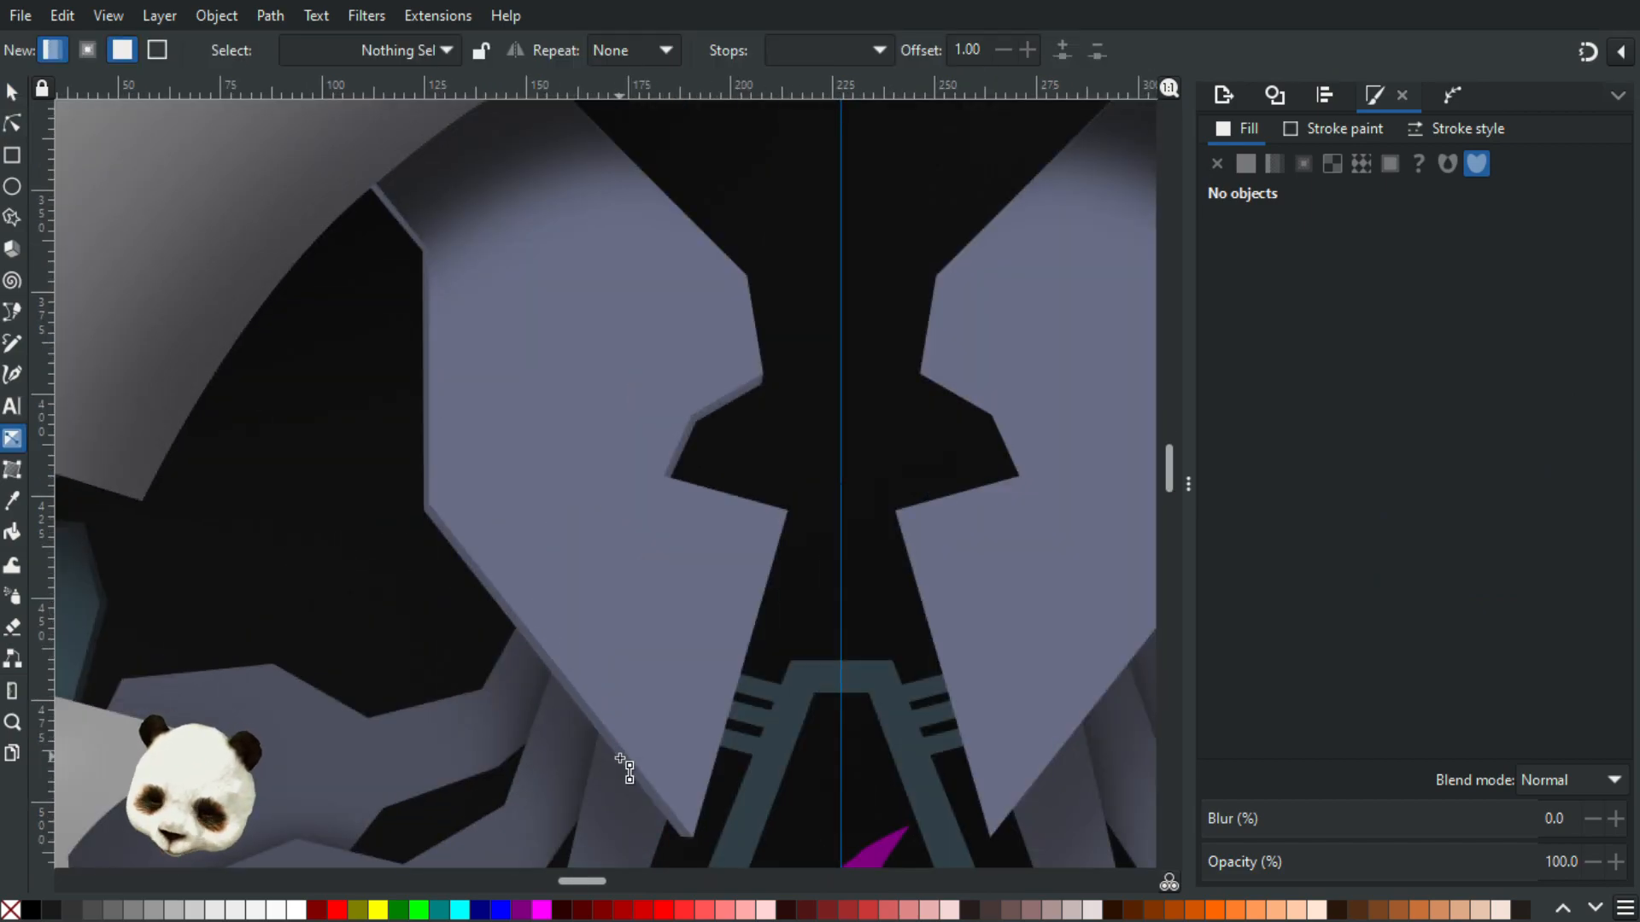
{"action": "left_click", "coordinate": [632, 769]}
{"action": "left_click_drag", "start_coordinate": [632, 769], "coordinate": [478, 437]}
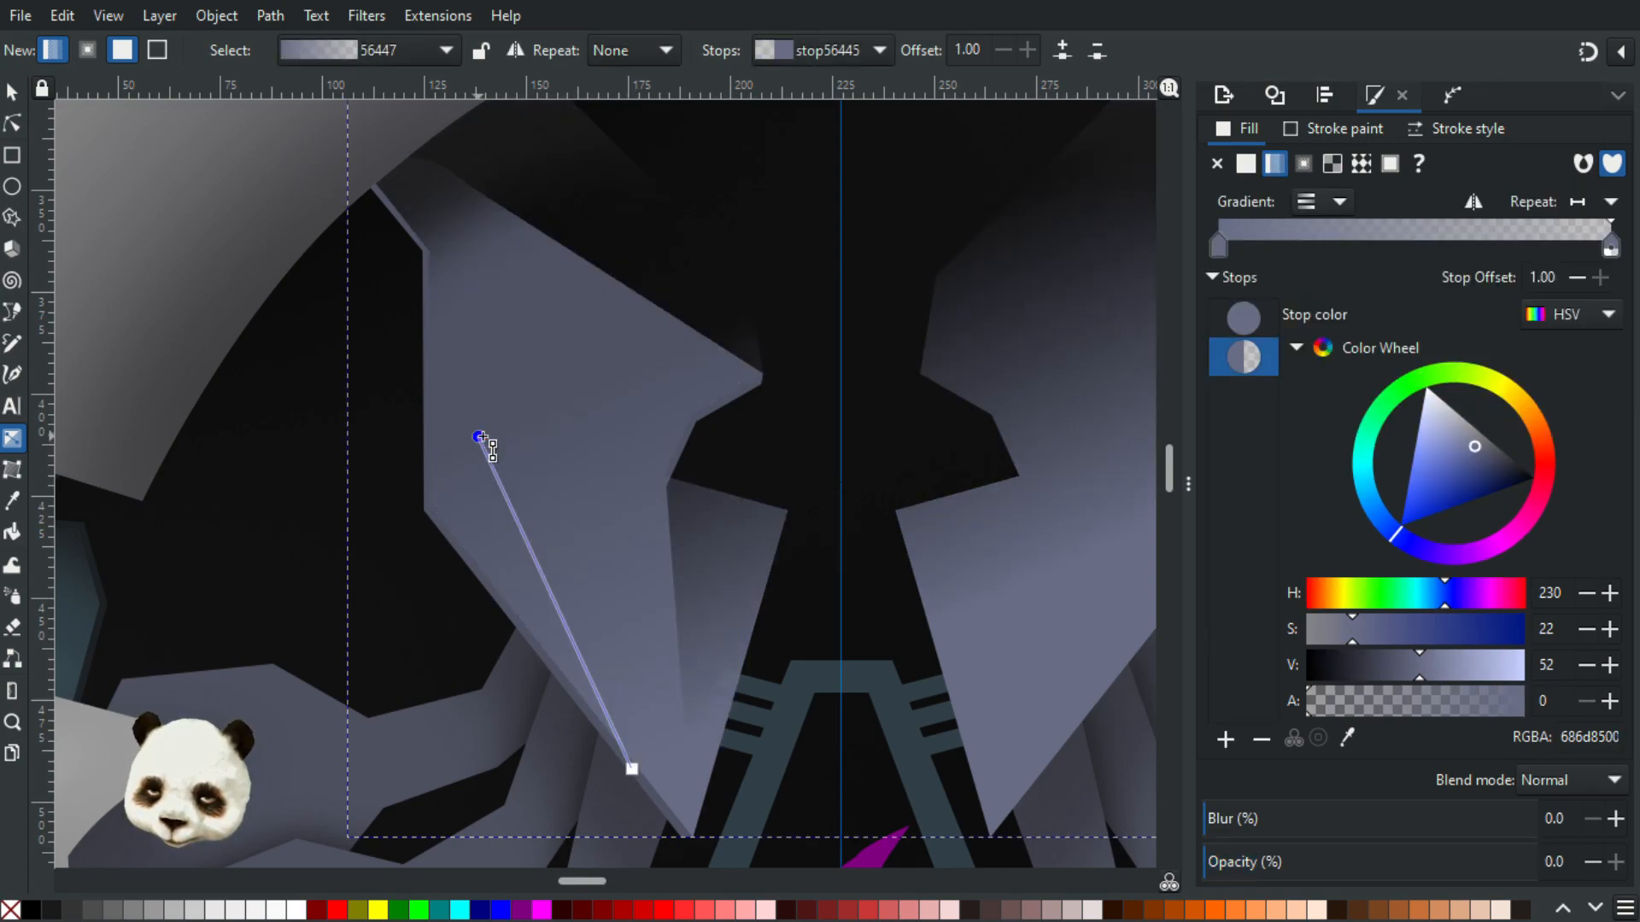
{"action": "key", "text": "ctrl+z"}
{"action": "left_click", "coordinate": [427, 333]}
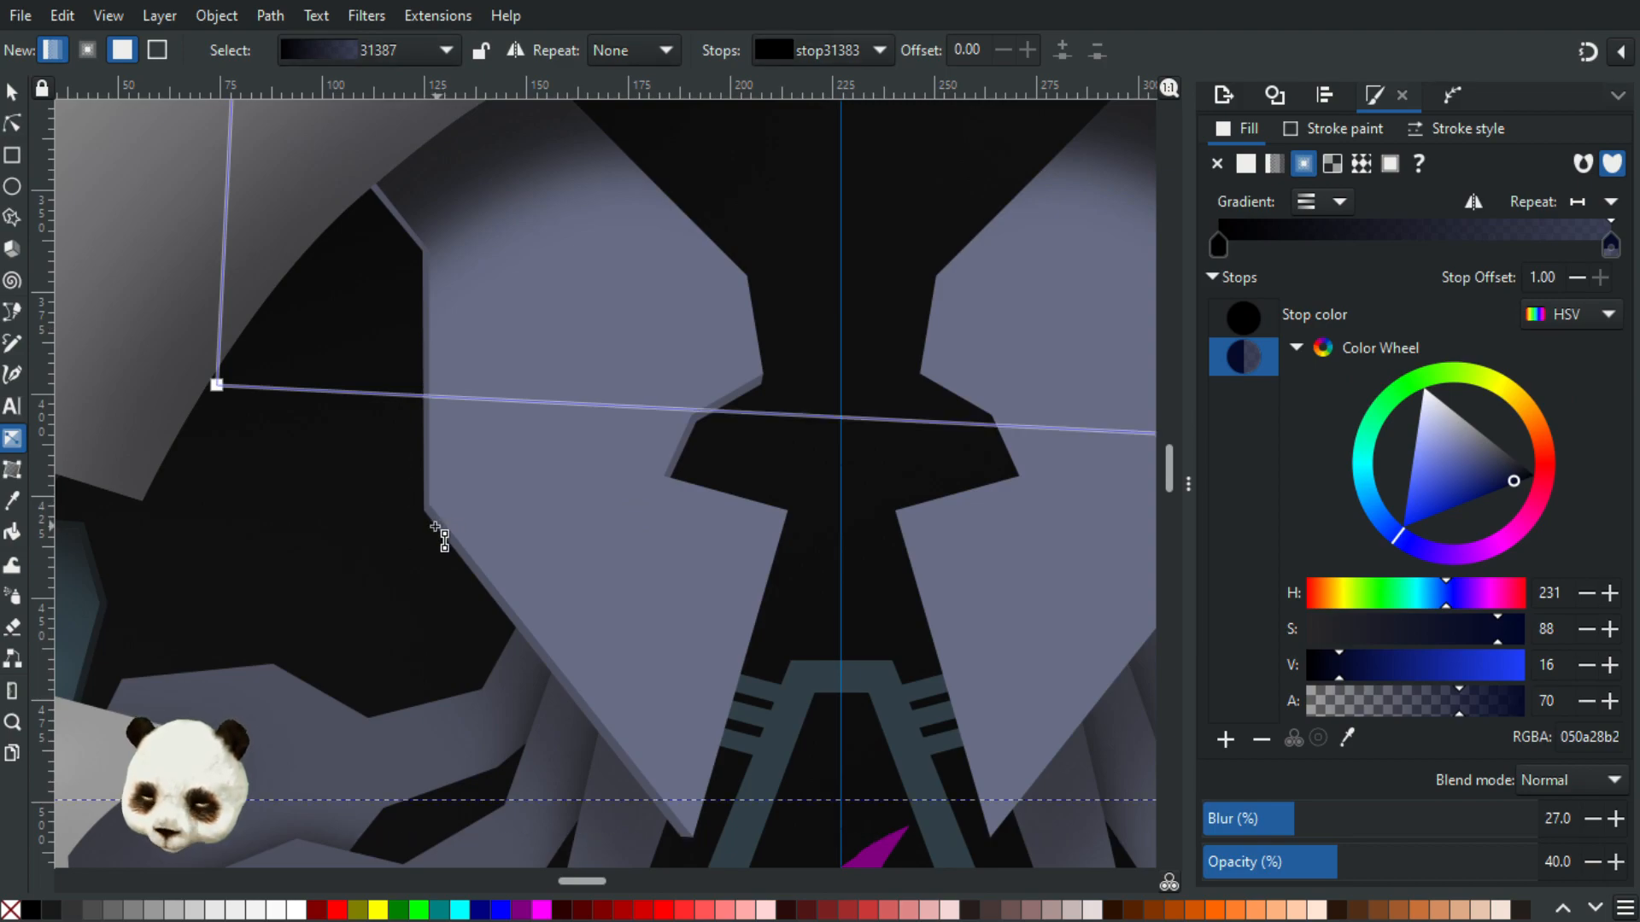
{"action": "left_click", "coordinate": [444, 540]}
{"action": "left_click_drag", "start_coordinate": [431, 522], "coordinate": [413, 398]}
{"action": "key", "text": "ctrl+z"}
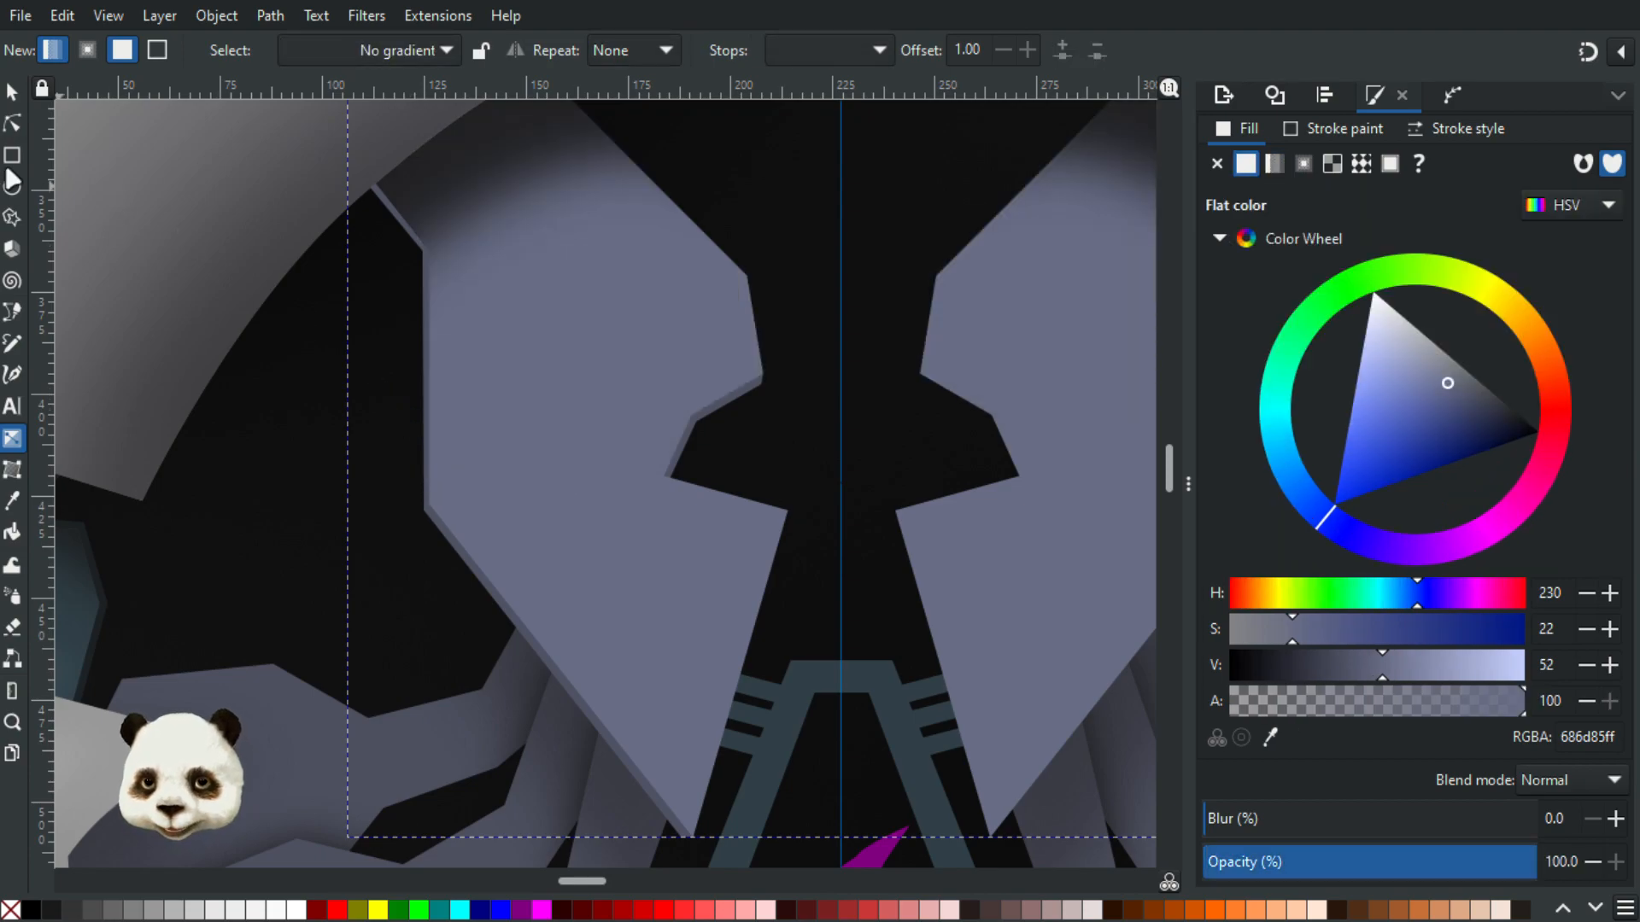
Select the dark edge shape behind the left head and apply a linear gradient fading upward from its lower outer corner
{"action": "left_click", "coordinate": [12, 124]}
{"action": "scroll", "coordinate": [550, 694], "scroll_direction": "up", "scroll_amount": 1}
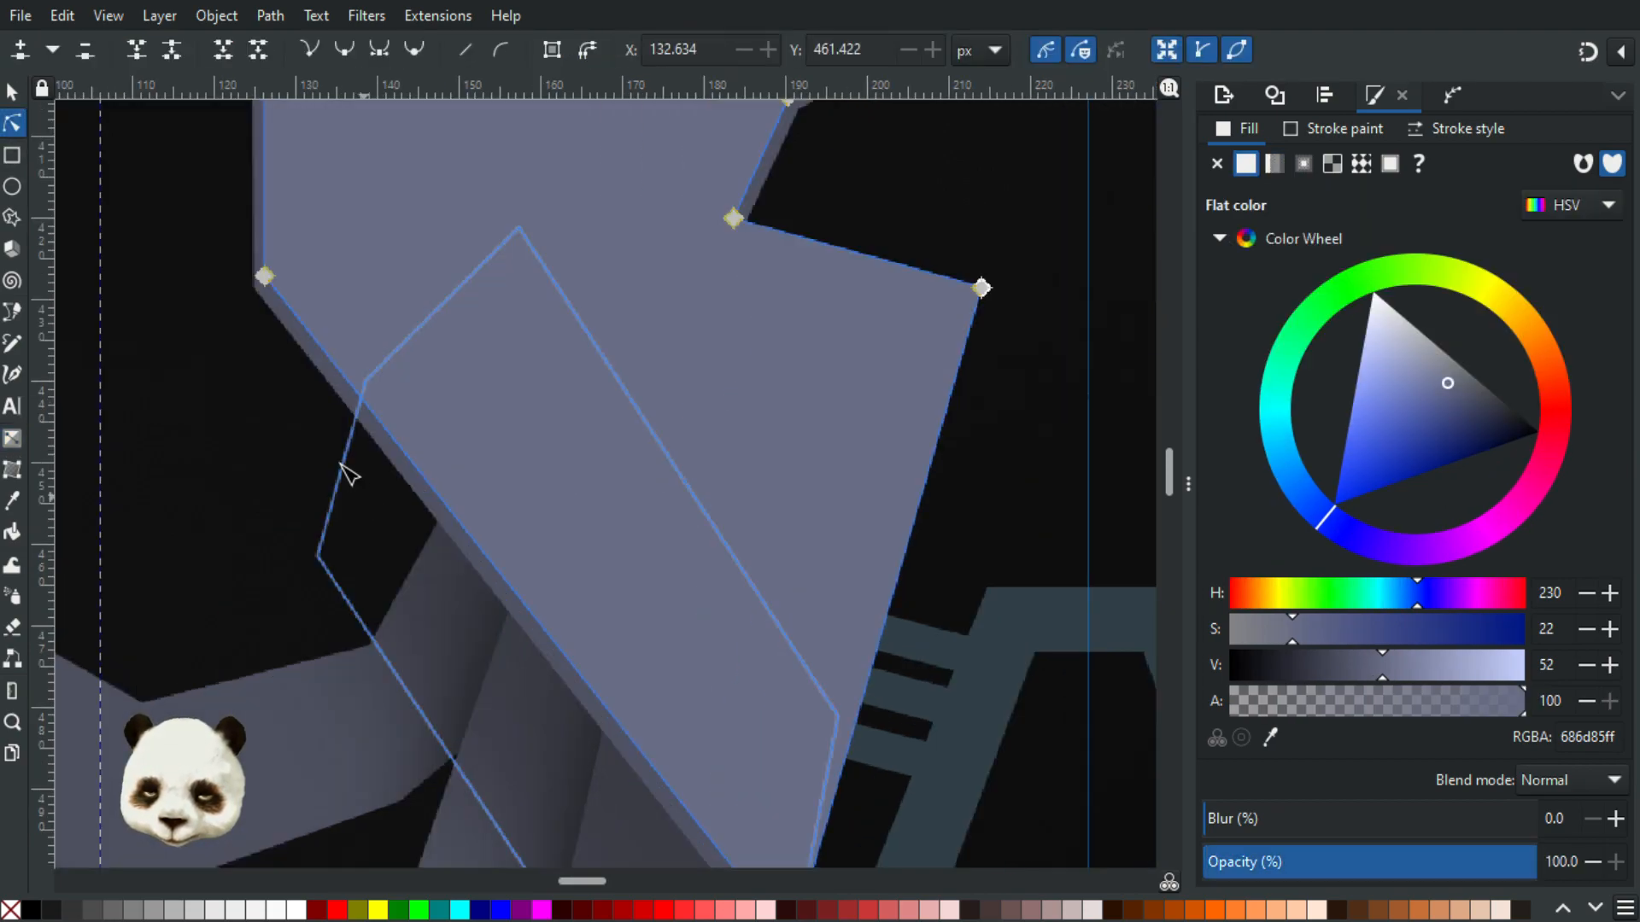
{"action": "left_click_drag", "start_coordinate": [321, 399], "coordinate": [726, 632]}
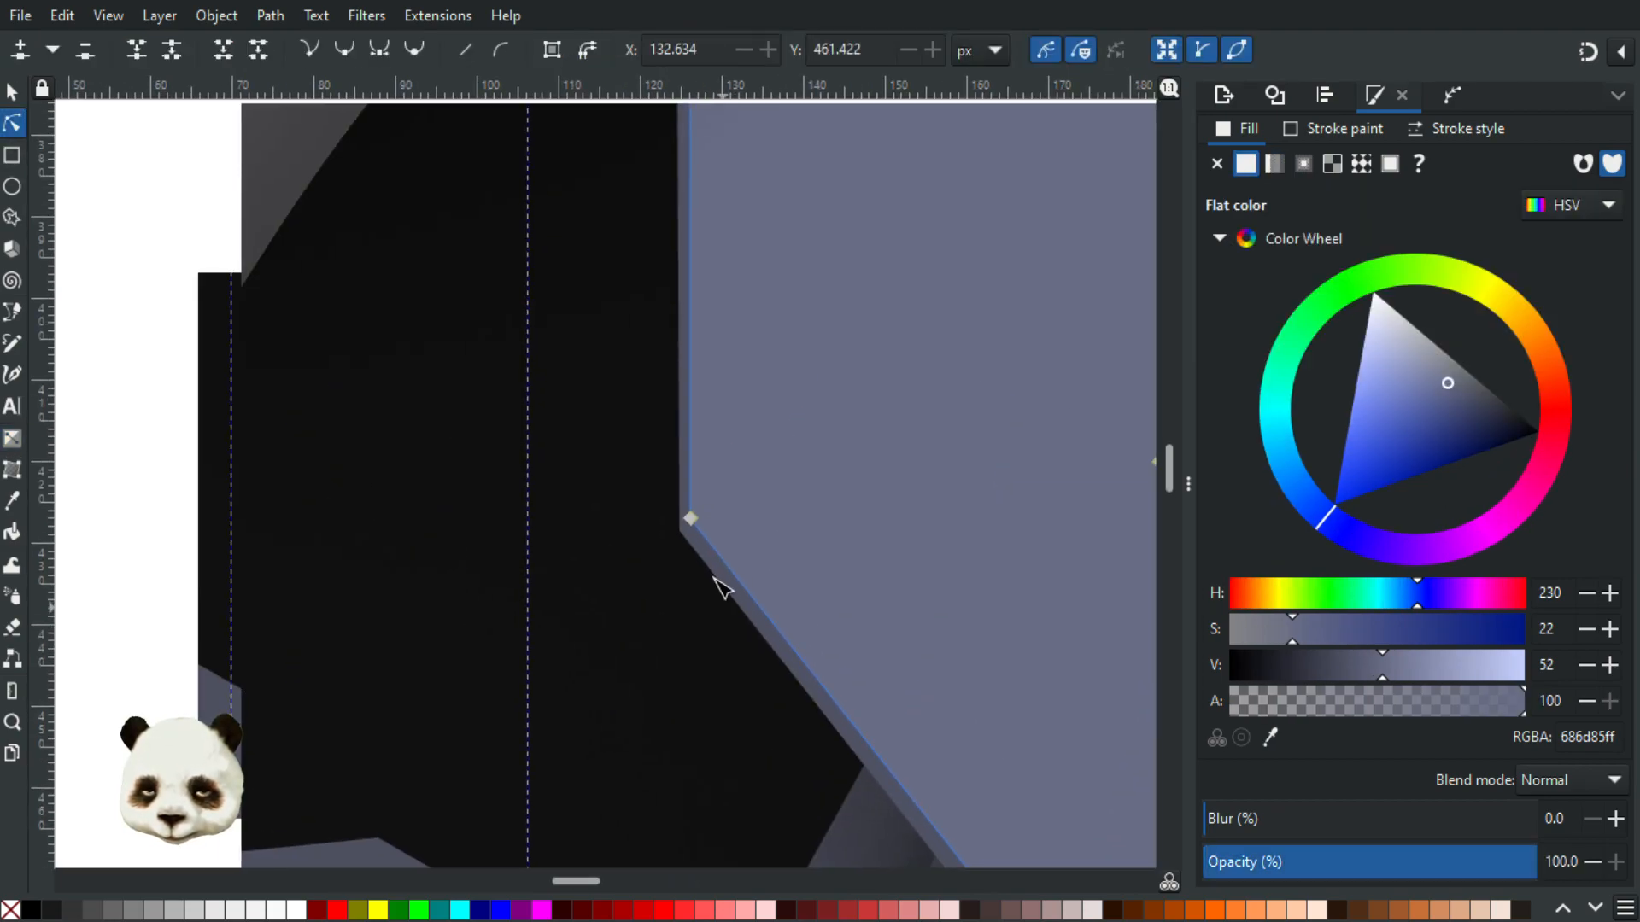
{"action": "left_click", "coordinate": [718, 584]}
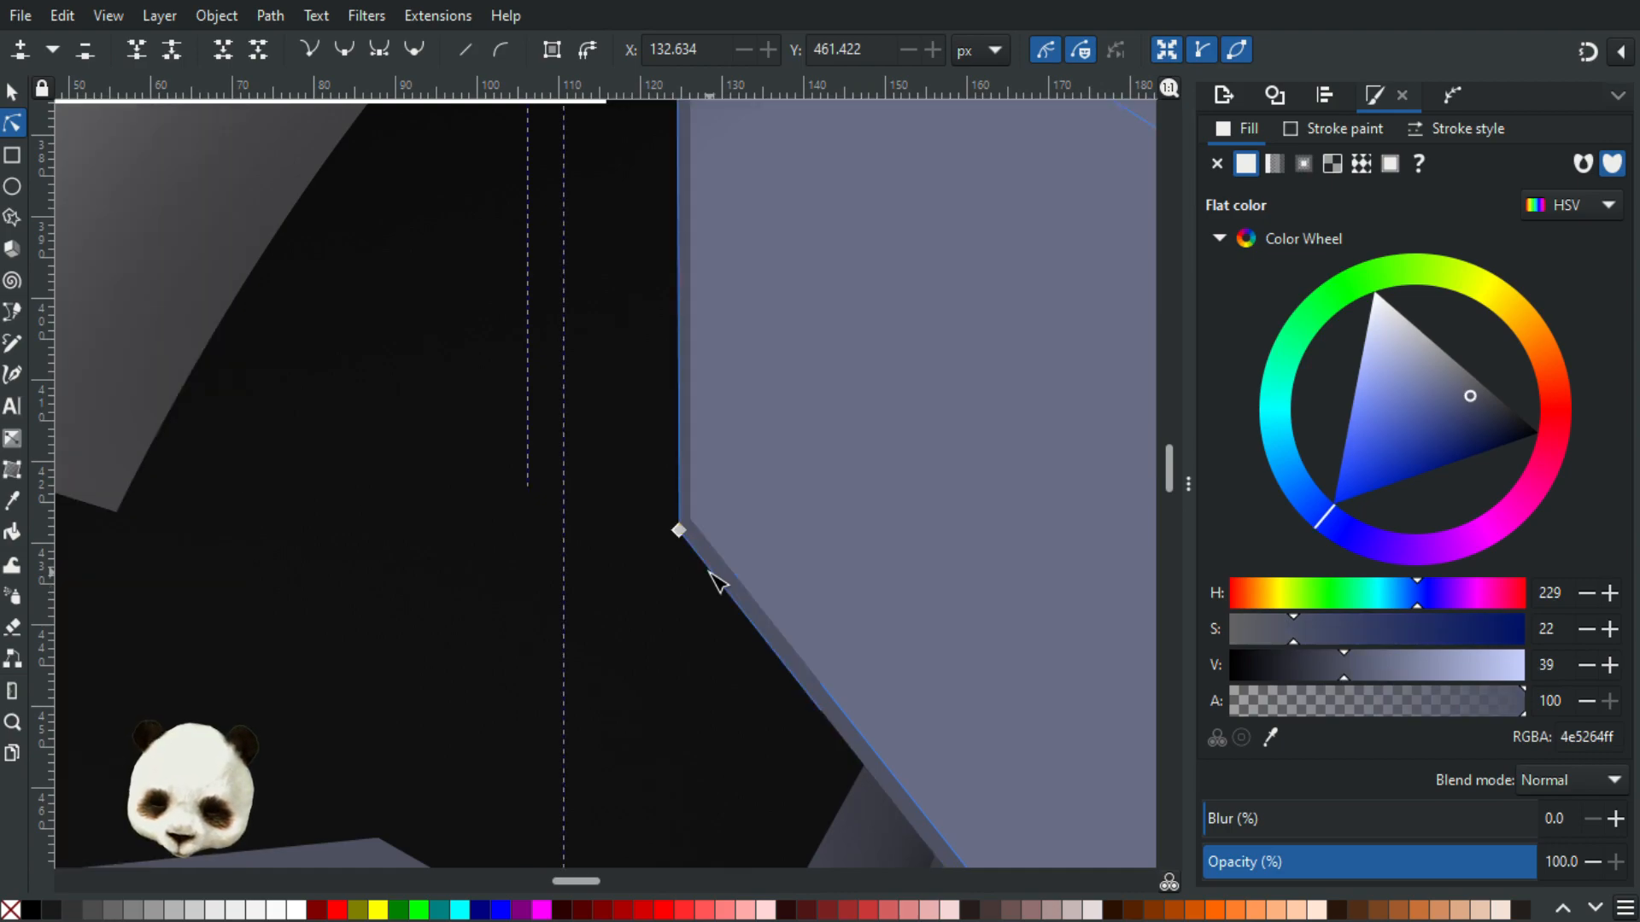
{"action": "key", "text": "g"}
{"action": "left_click_drag", "start_coordinate": [720, 575], "coordinate": [683, 335]}
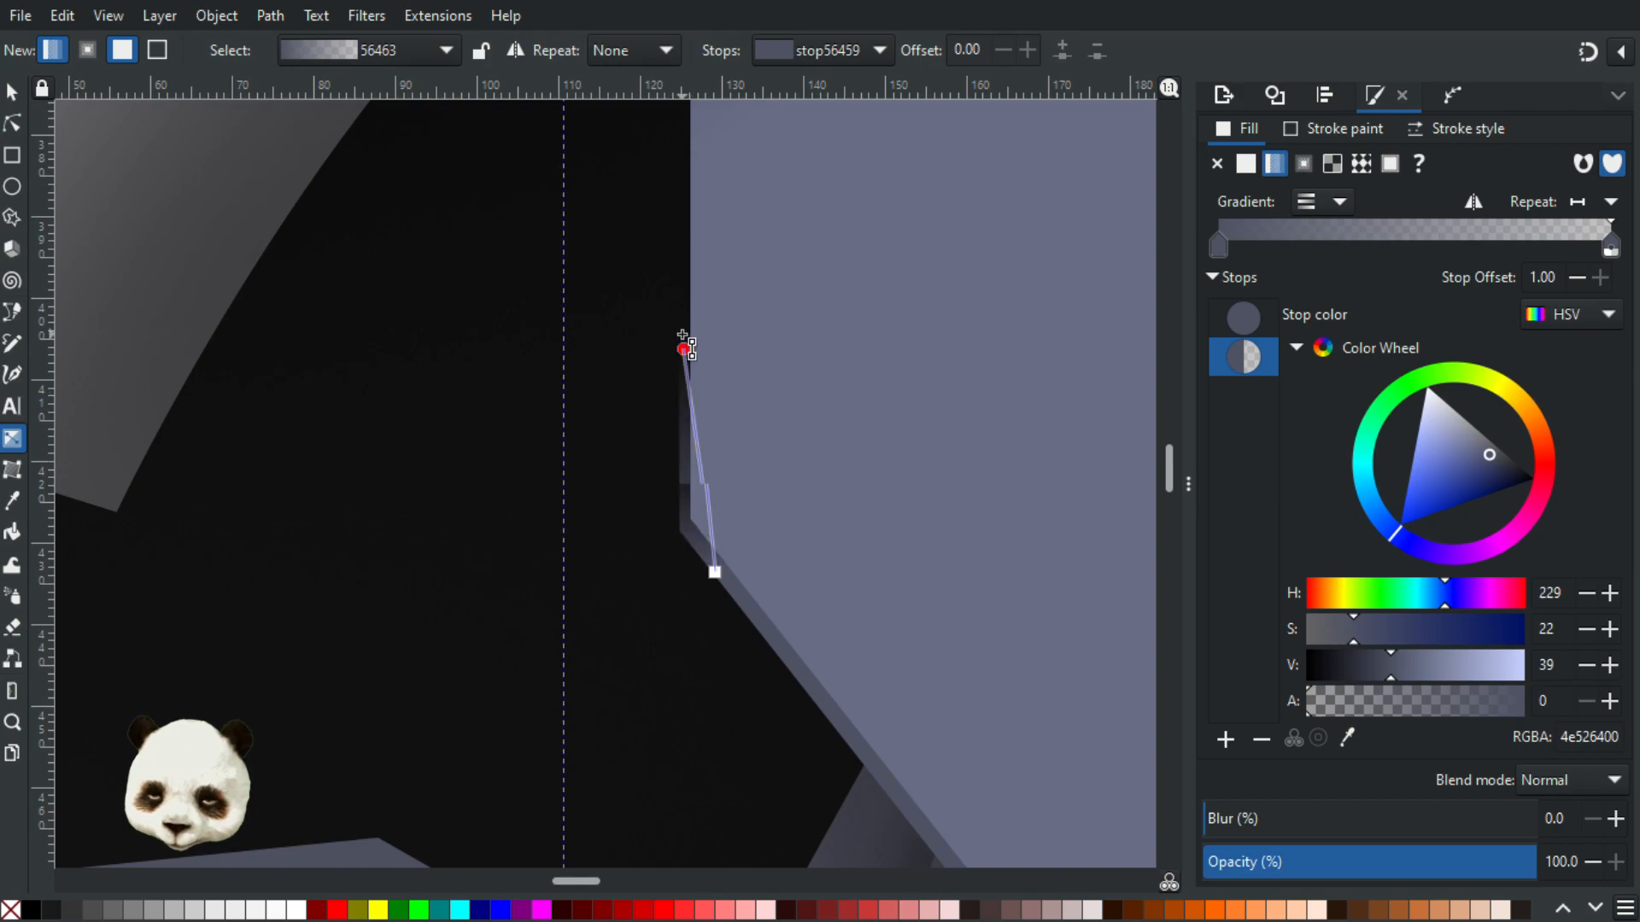
Give the gradient's end stop a colour sampled near the left head's lower tip, darkened to value 24 at full opacity
{"action": "scroll", "coordinate": [683, 334], "scroll_direction": "down", "scroll_amount": 4}
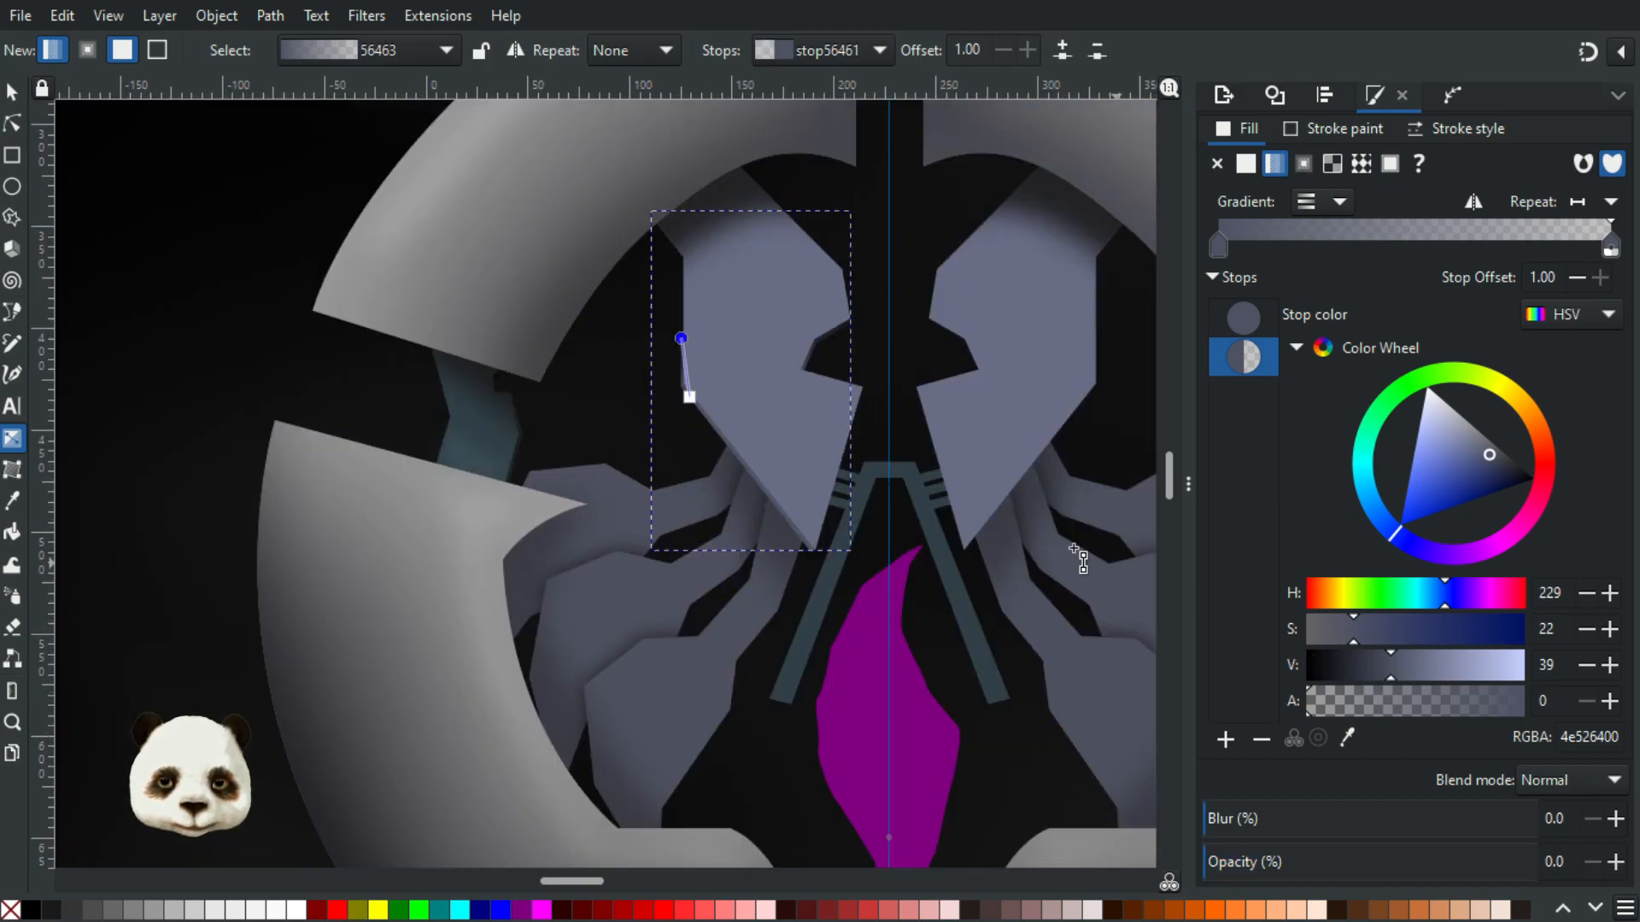
{"action": "key", "text": "d"}
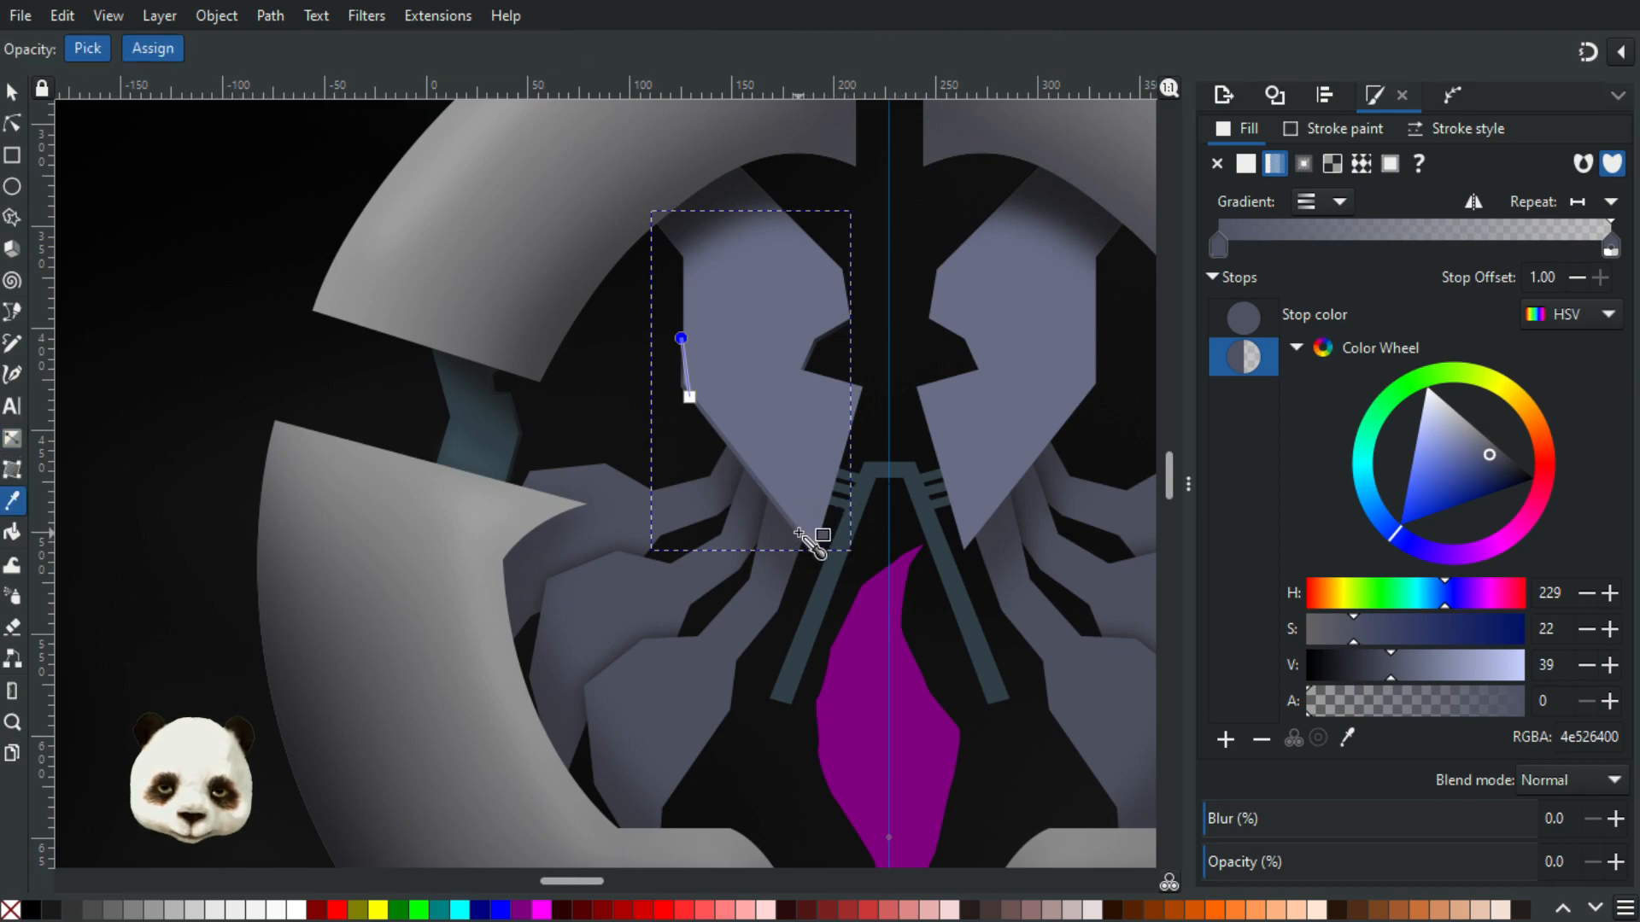
{"action": "left_click", "coordinate": [798, 534]}
{"action": "left_click_drag", "start_coordinate": [1375, 665], "coordinate": [1337, 664]}
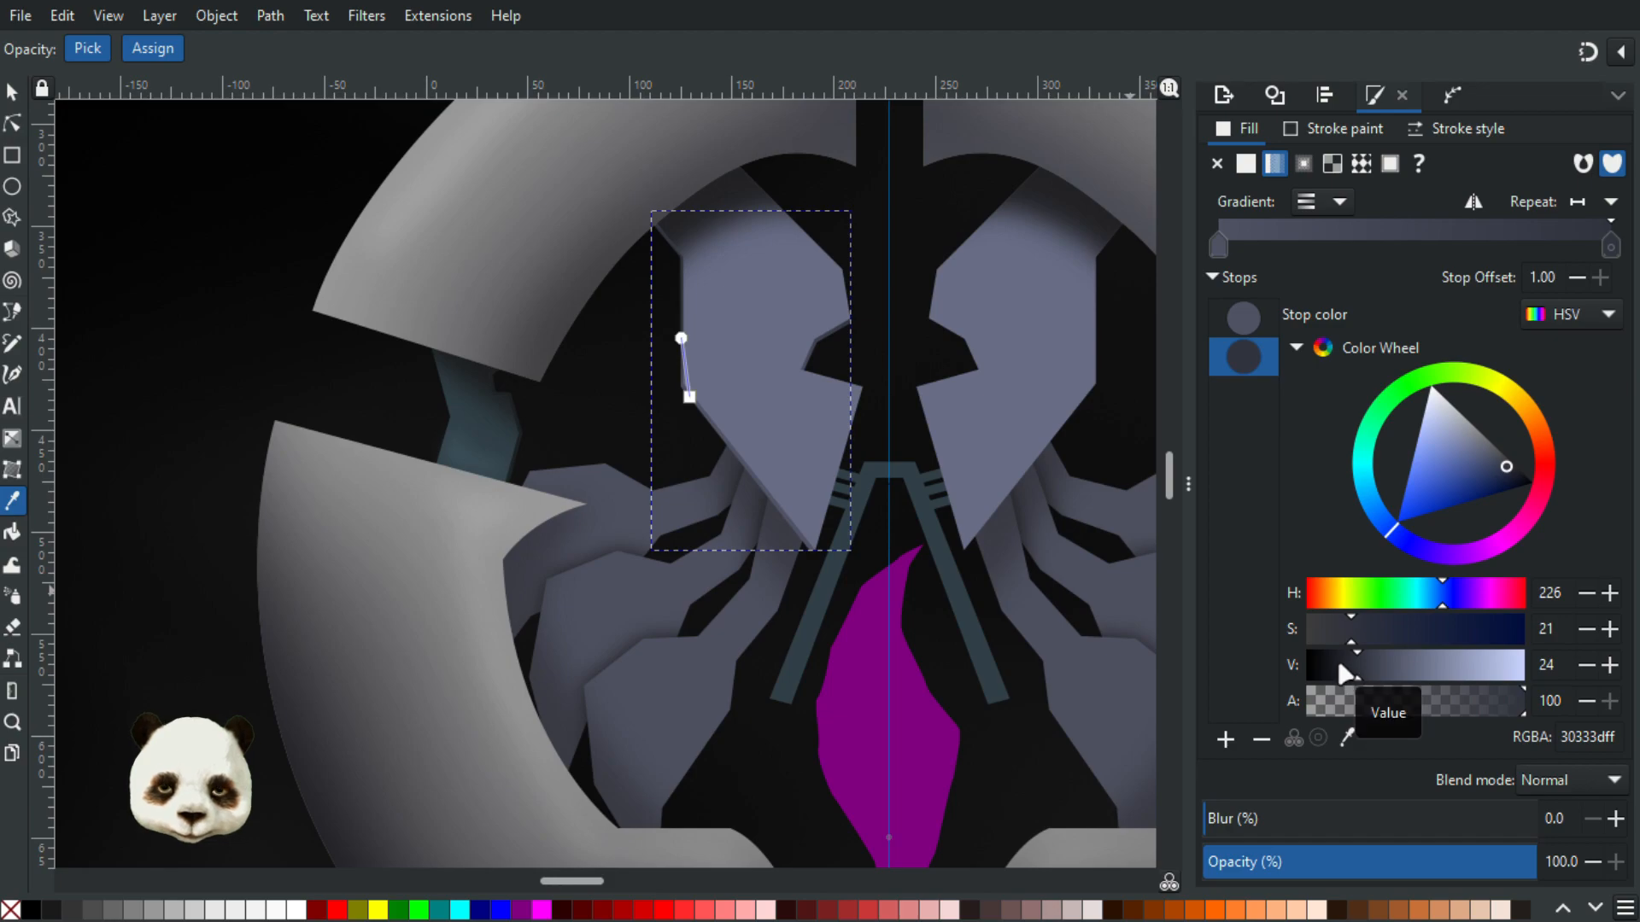
Lengthen the edge gradient, moving its end higher up the head's side and its start down the slanted edge, and deselect it
{"action": "left_click", "coordinate": [17, 117]}
{"action": "left_click_drag", "start_coordinate": [680, 339], "coordinate": [674, 298]}
{"action": "left_click_drag", "start_coordinate": [690, 398], "coordinate": [737, 498]}
{"action": "left_click", "coordinate": [152, 213]}
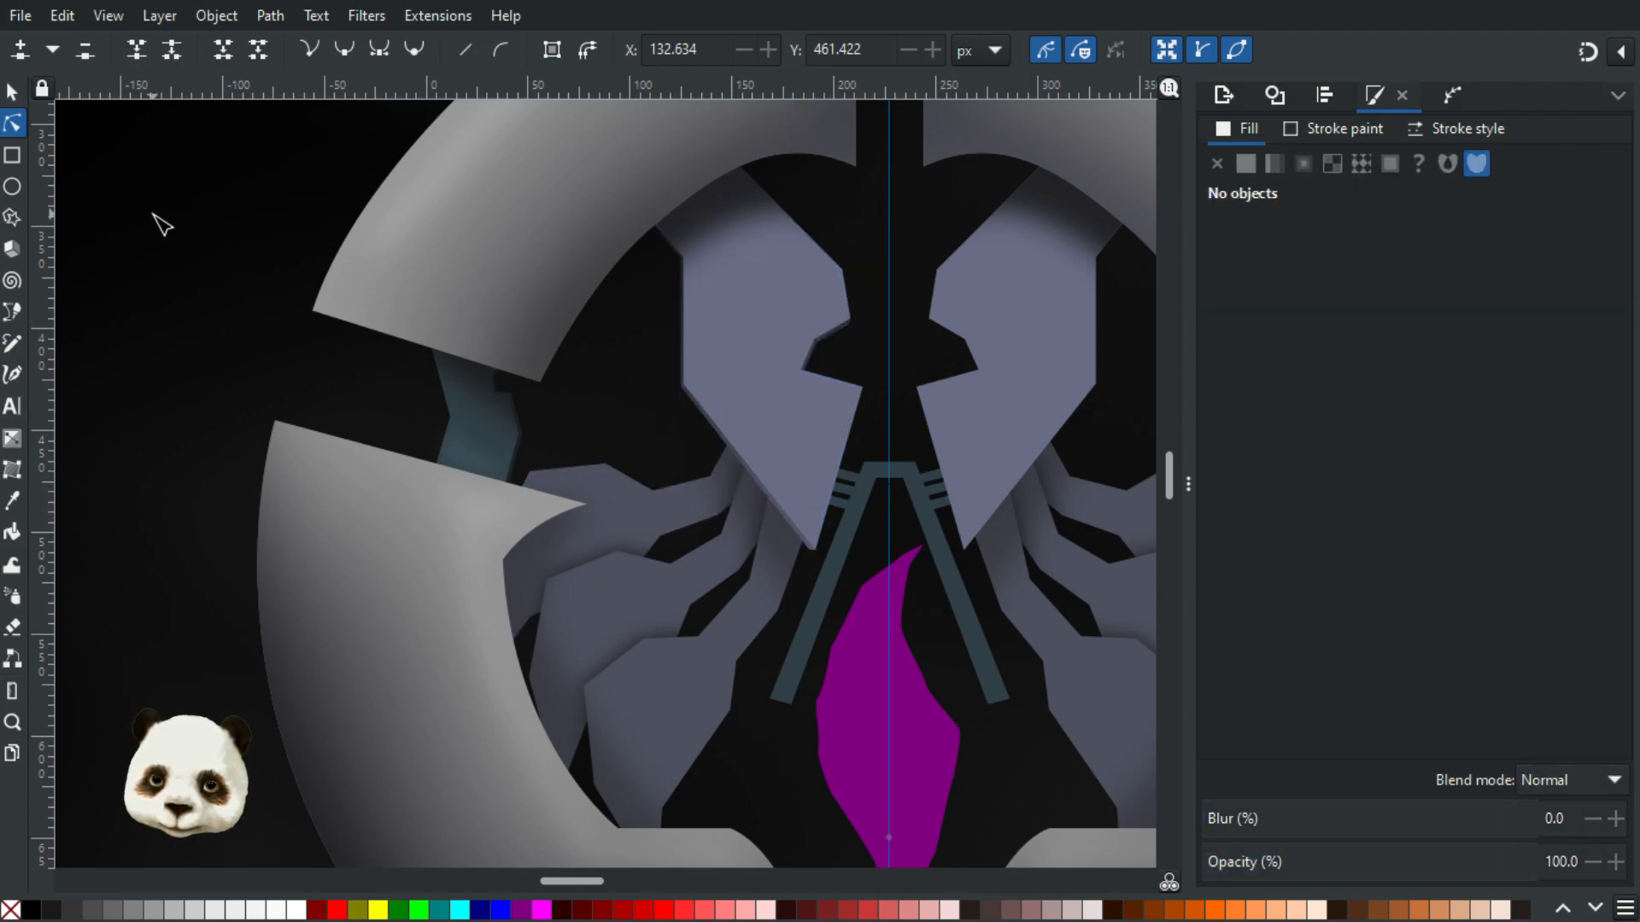
Hide and show the emblem's Mirror symmetry effect to refresh the mirrored half, and deselect the emblem
{"action": "scroll", "coordinate": [197, 249], "scroll_direction": "down", "scroll_amount": 3}
{"action": "scroll", "coordinate": [201, 256], "scroll_direction": "up", "scroll_amount": 2}
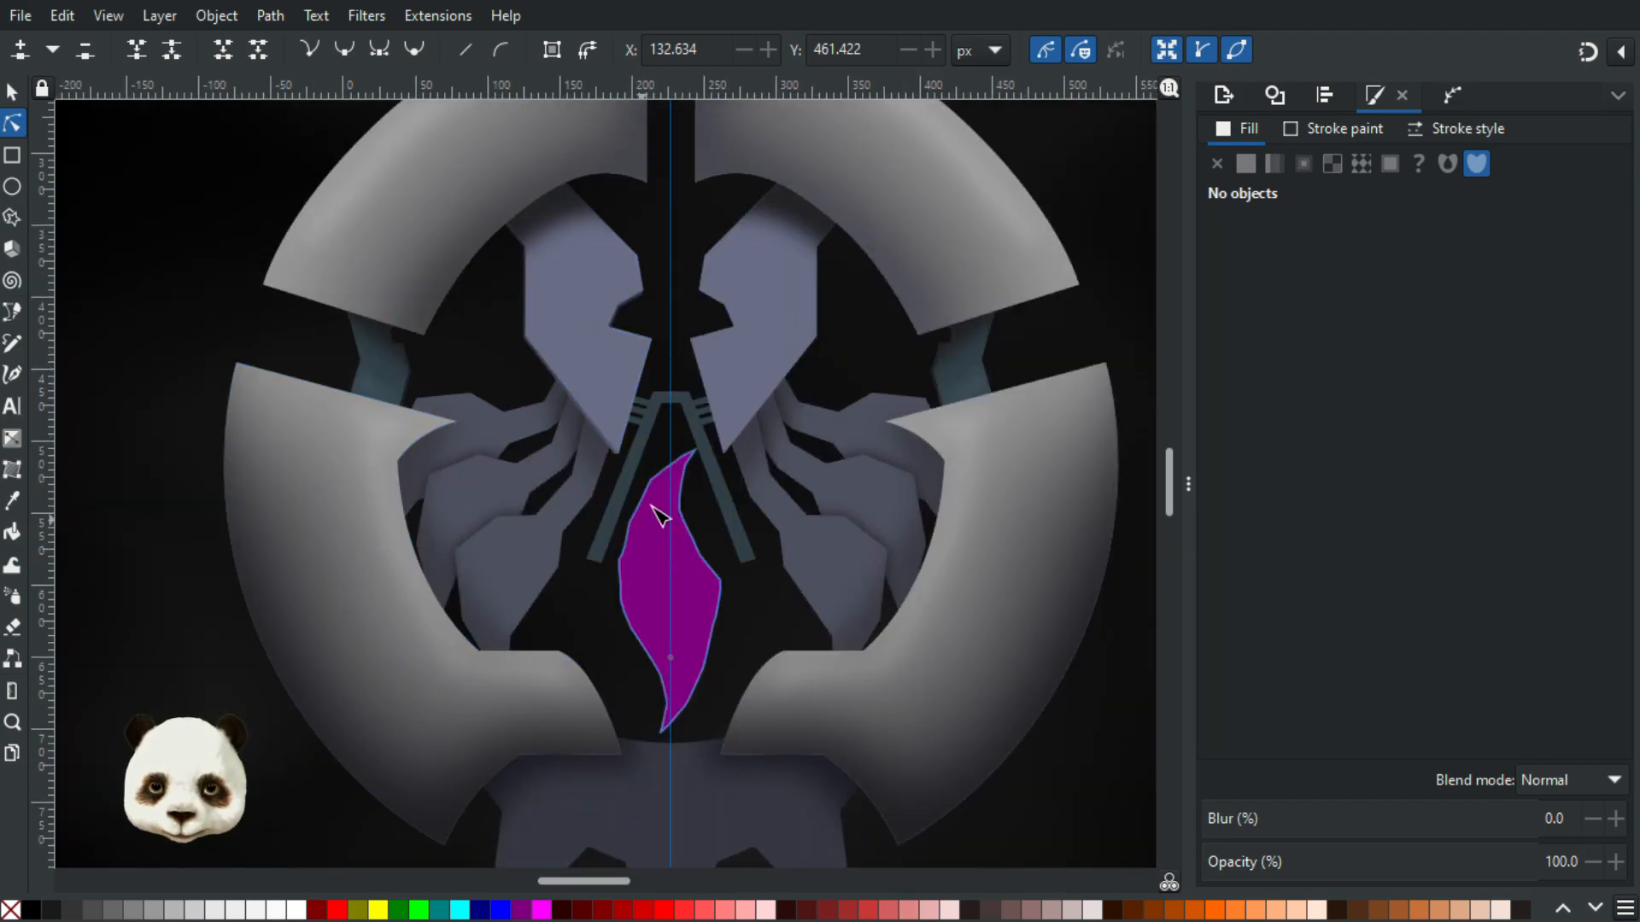
{"action": "left_click", "coordinate": [12, 92]}
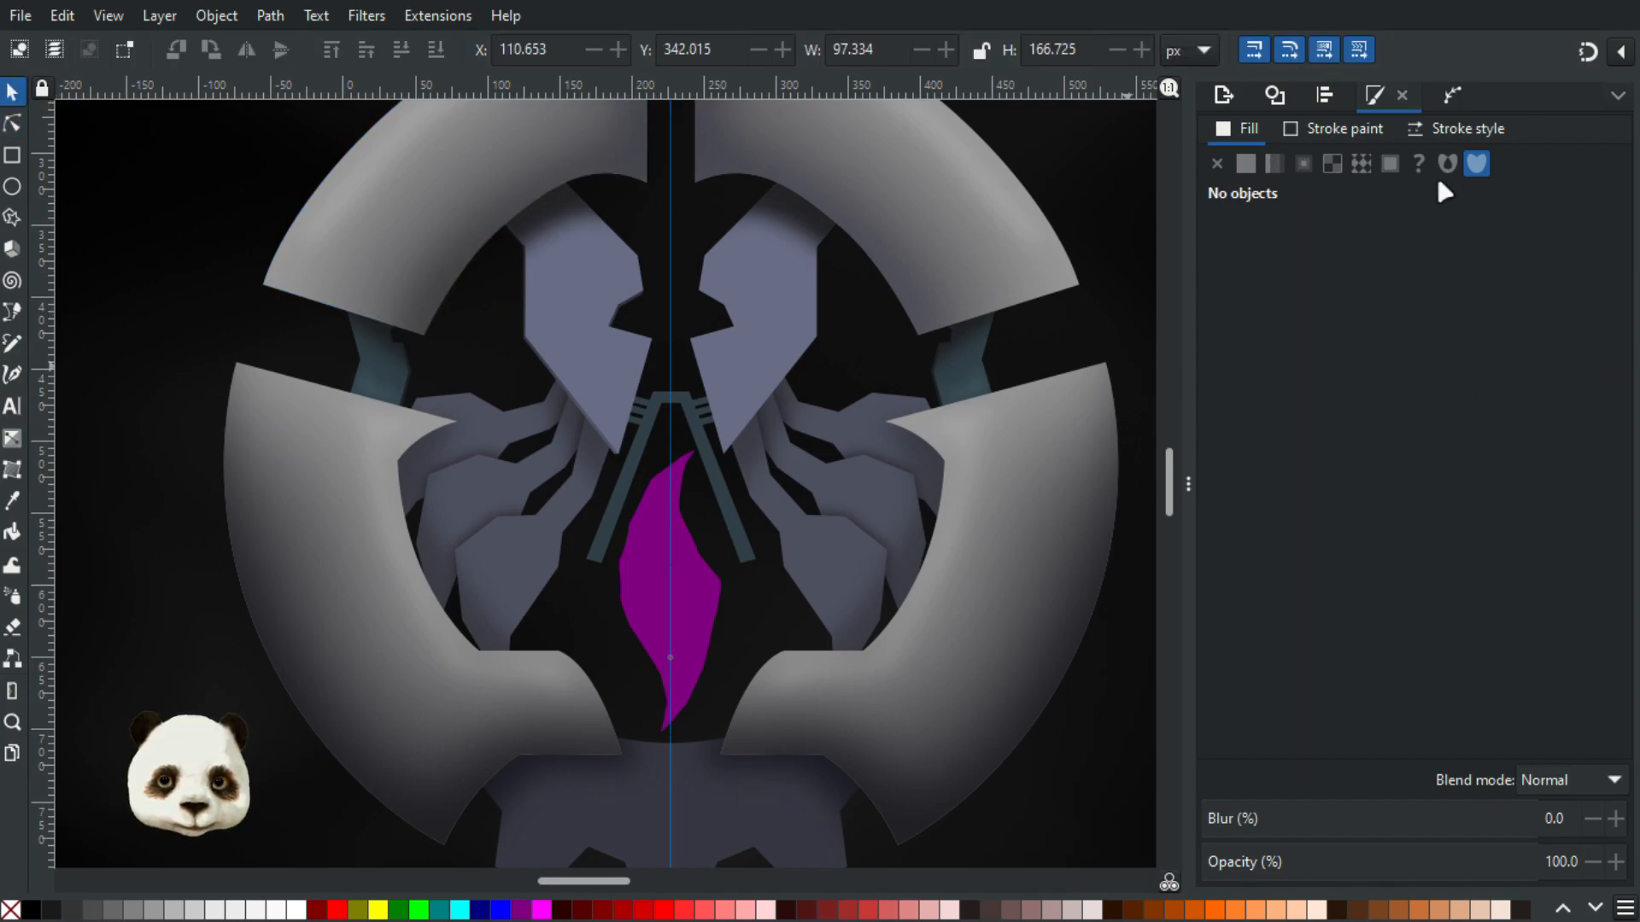
{"action": "left_click", "coordinate": [1452, 95]}
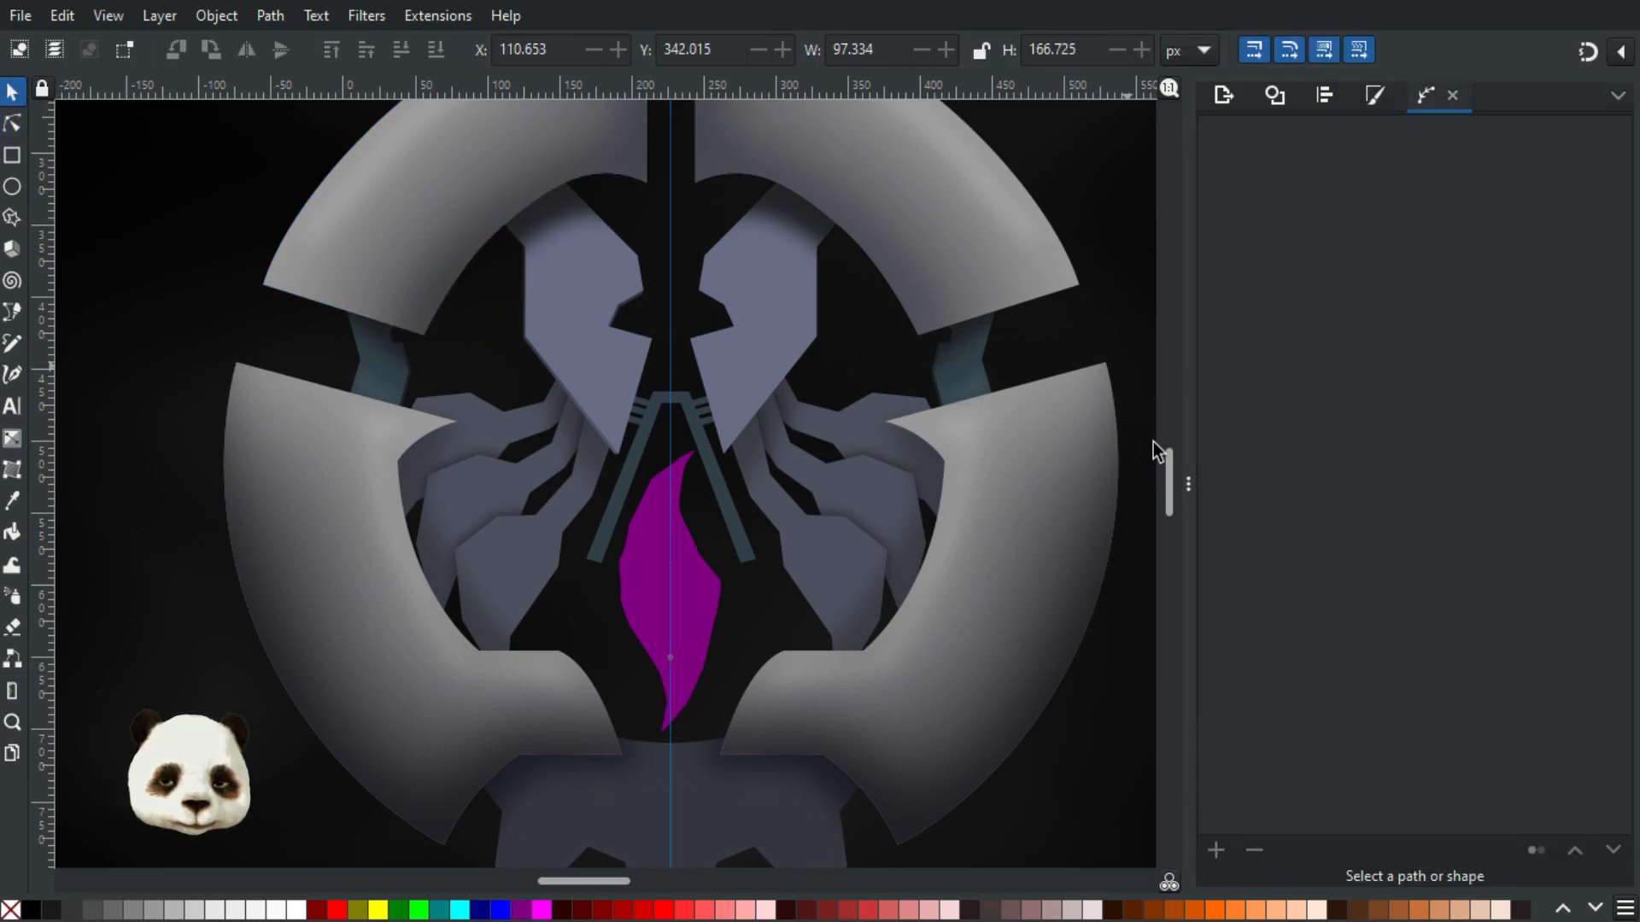
{"action": "left_click", "coordinate": [669, 581]}
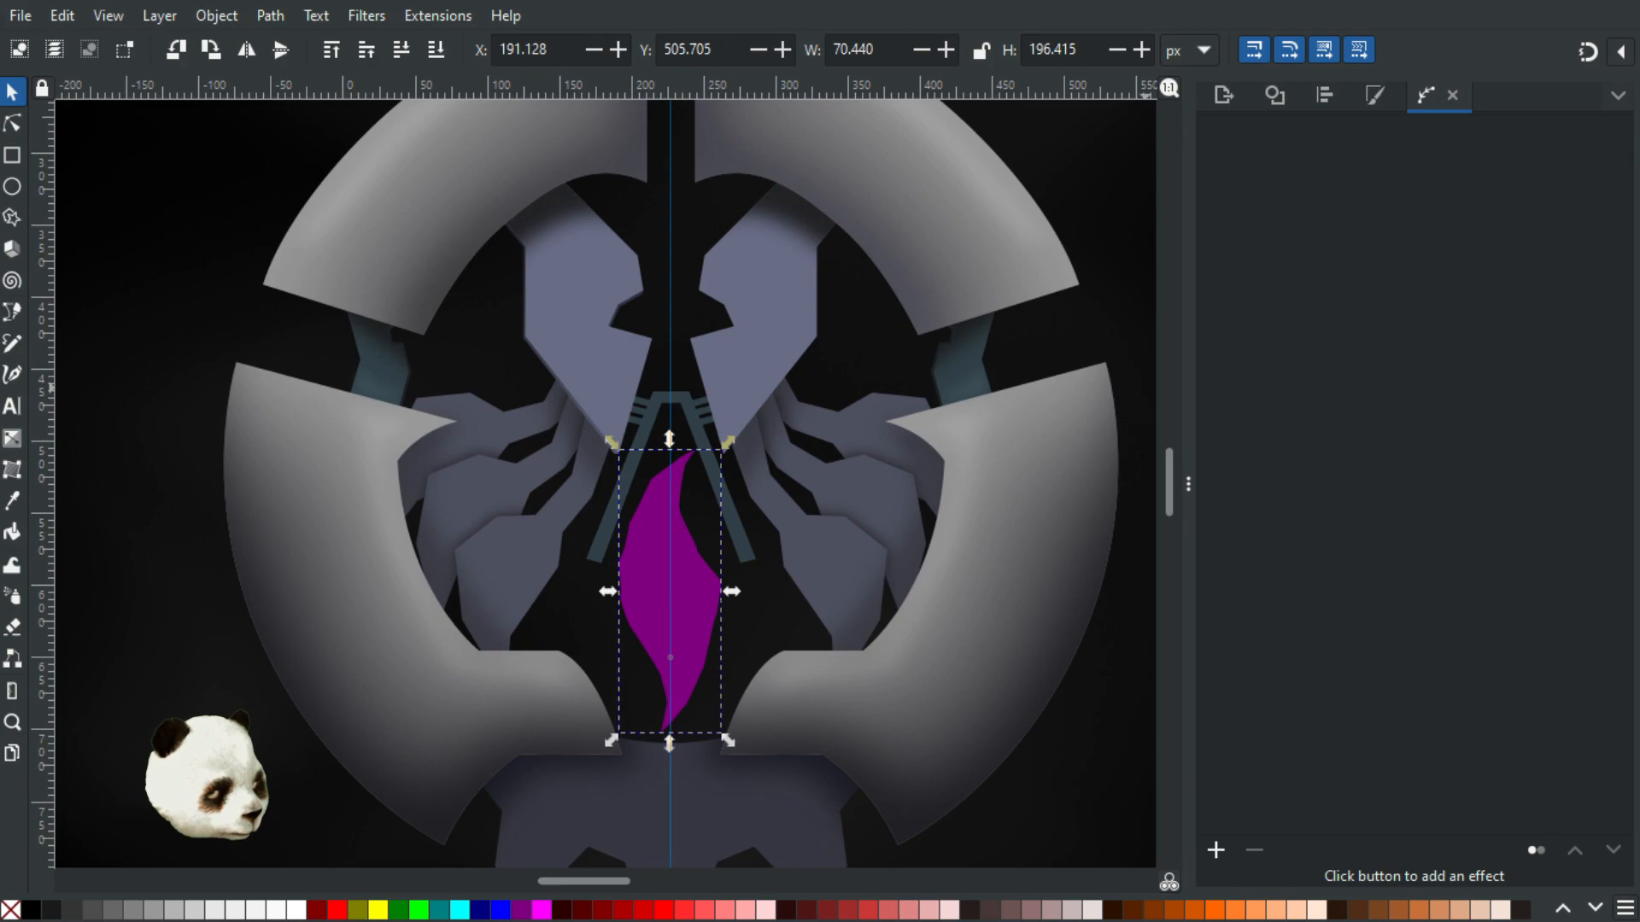
{"action": "left_click", "coordinate": [1029, 483]}
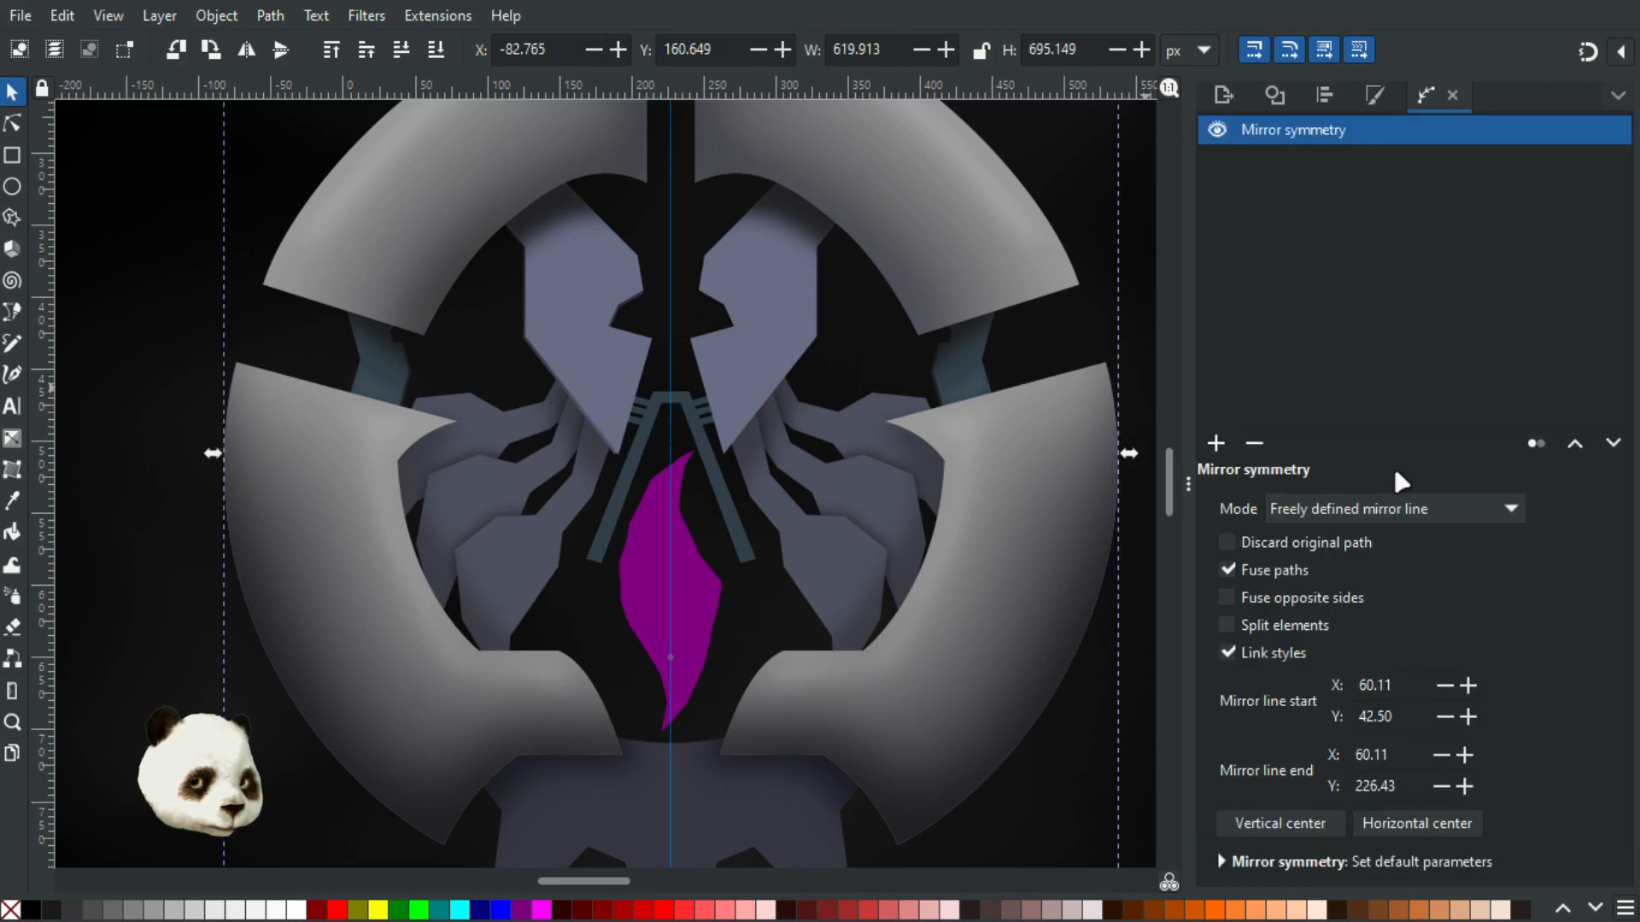
{"action": "left_click", "coordinate": [1215, 131]}
{"action": "left_click", "coordinate": [1215, 130]}
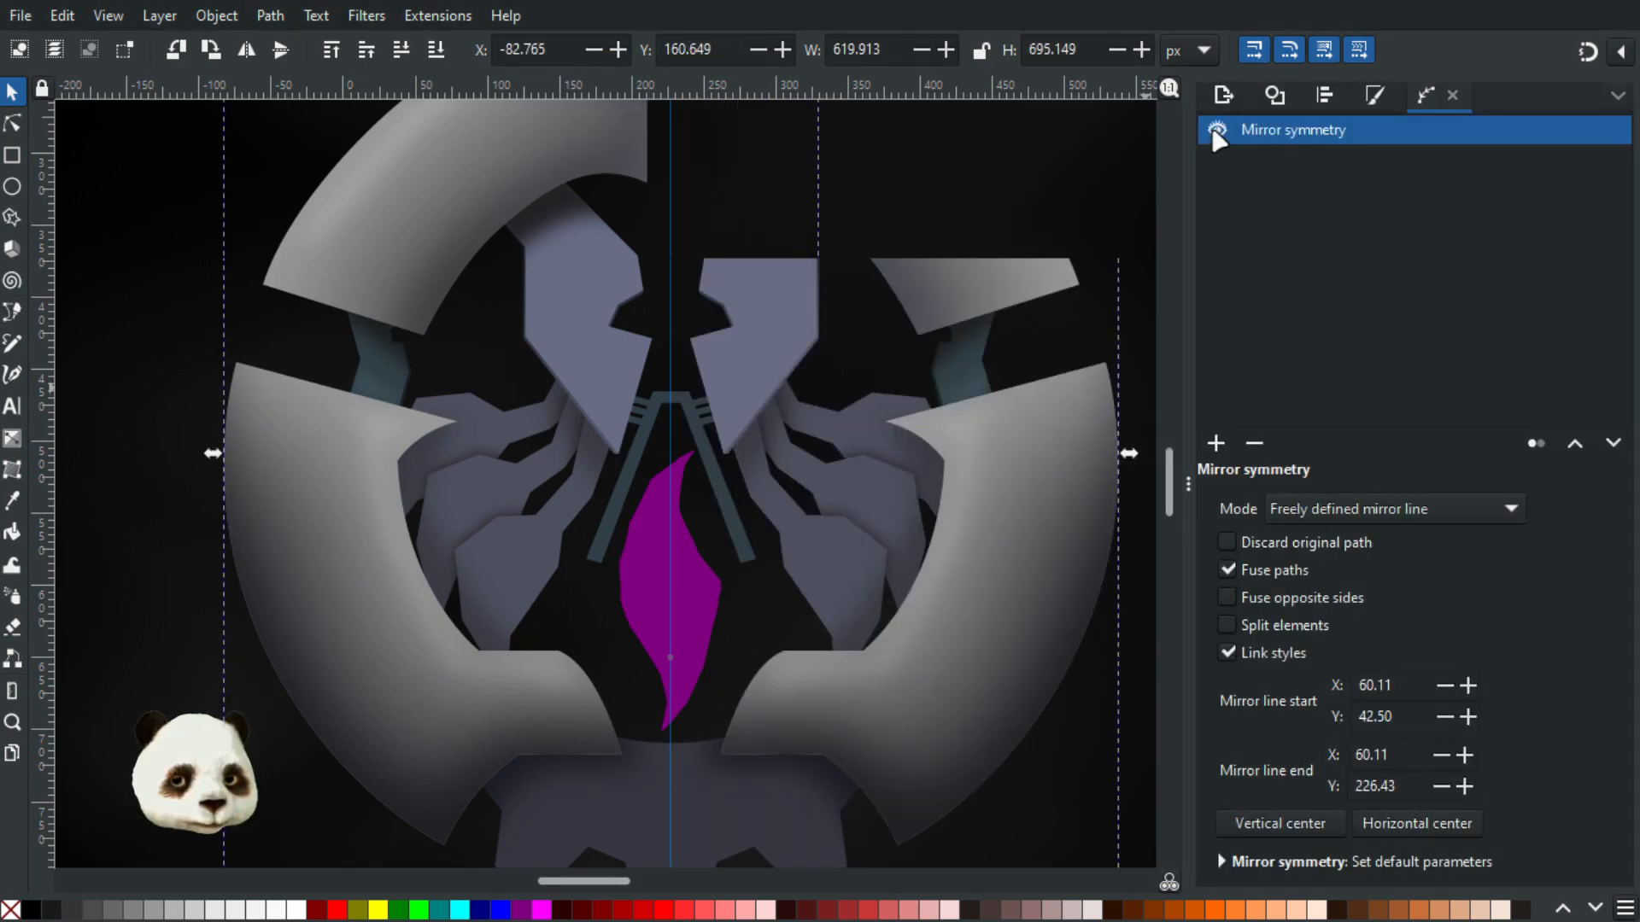
{"action": "left_click", "coordinate": [1076, 173]}
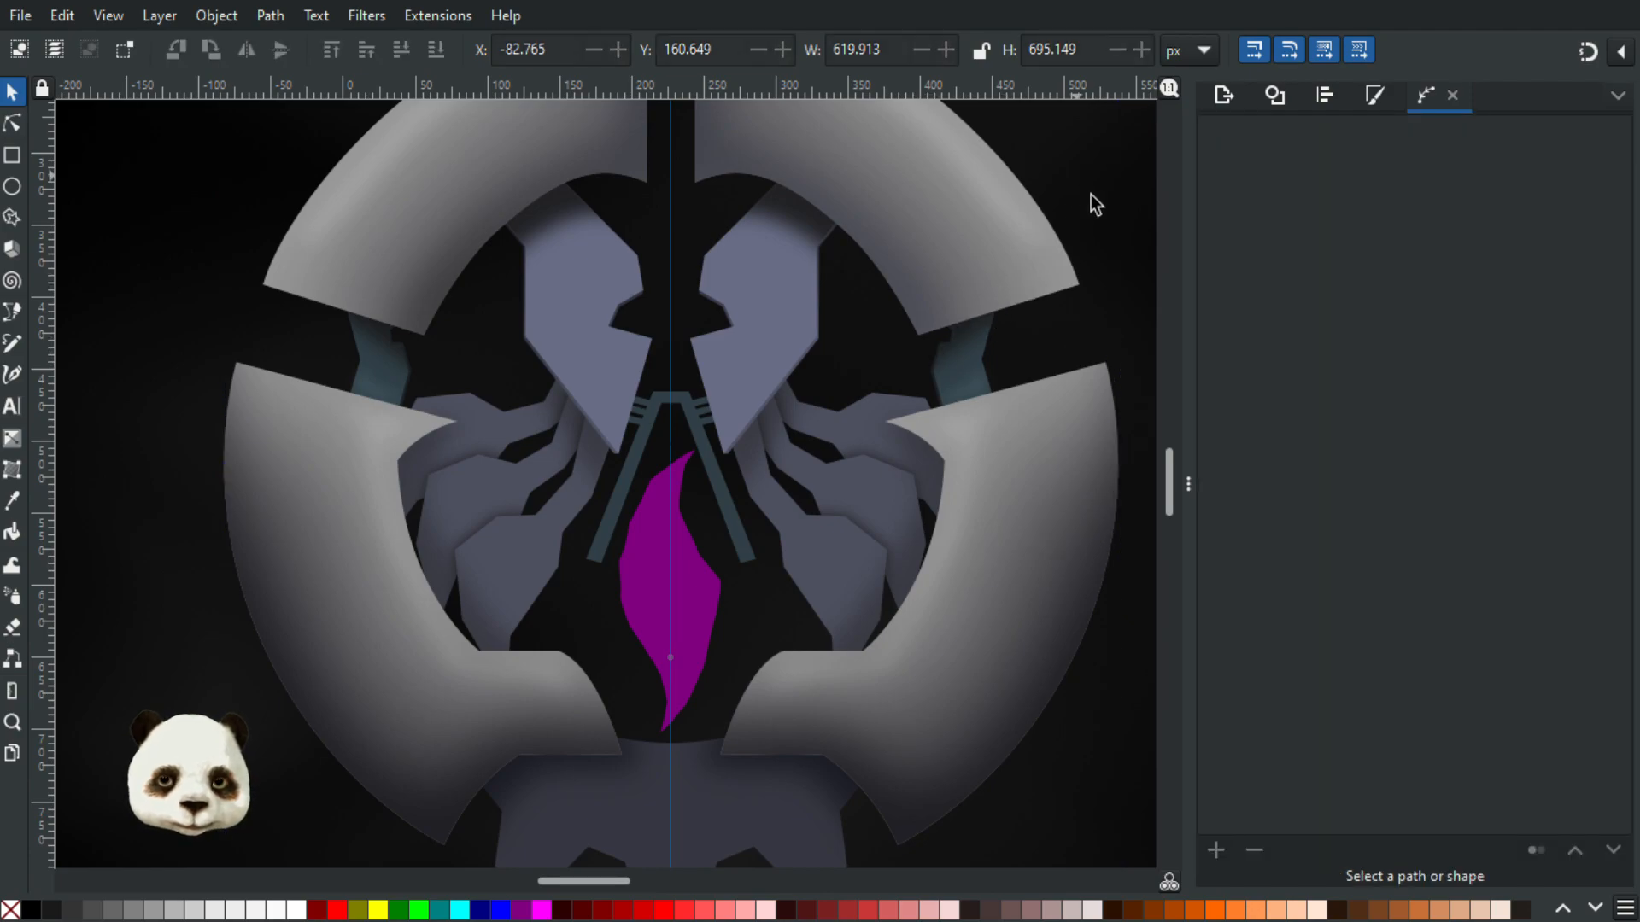
Try to select the dark offset edge shape behind the left blue-green connector among the overlapping shapes
{"action": "scroll", "coordinate": [1089, 193], "scroll_direction": "down", "scroll_amount": 3}
{"action": "scroll", "coordinate": [1095, 242], "scroll_direction": "up", "scroll_amount": 3}
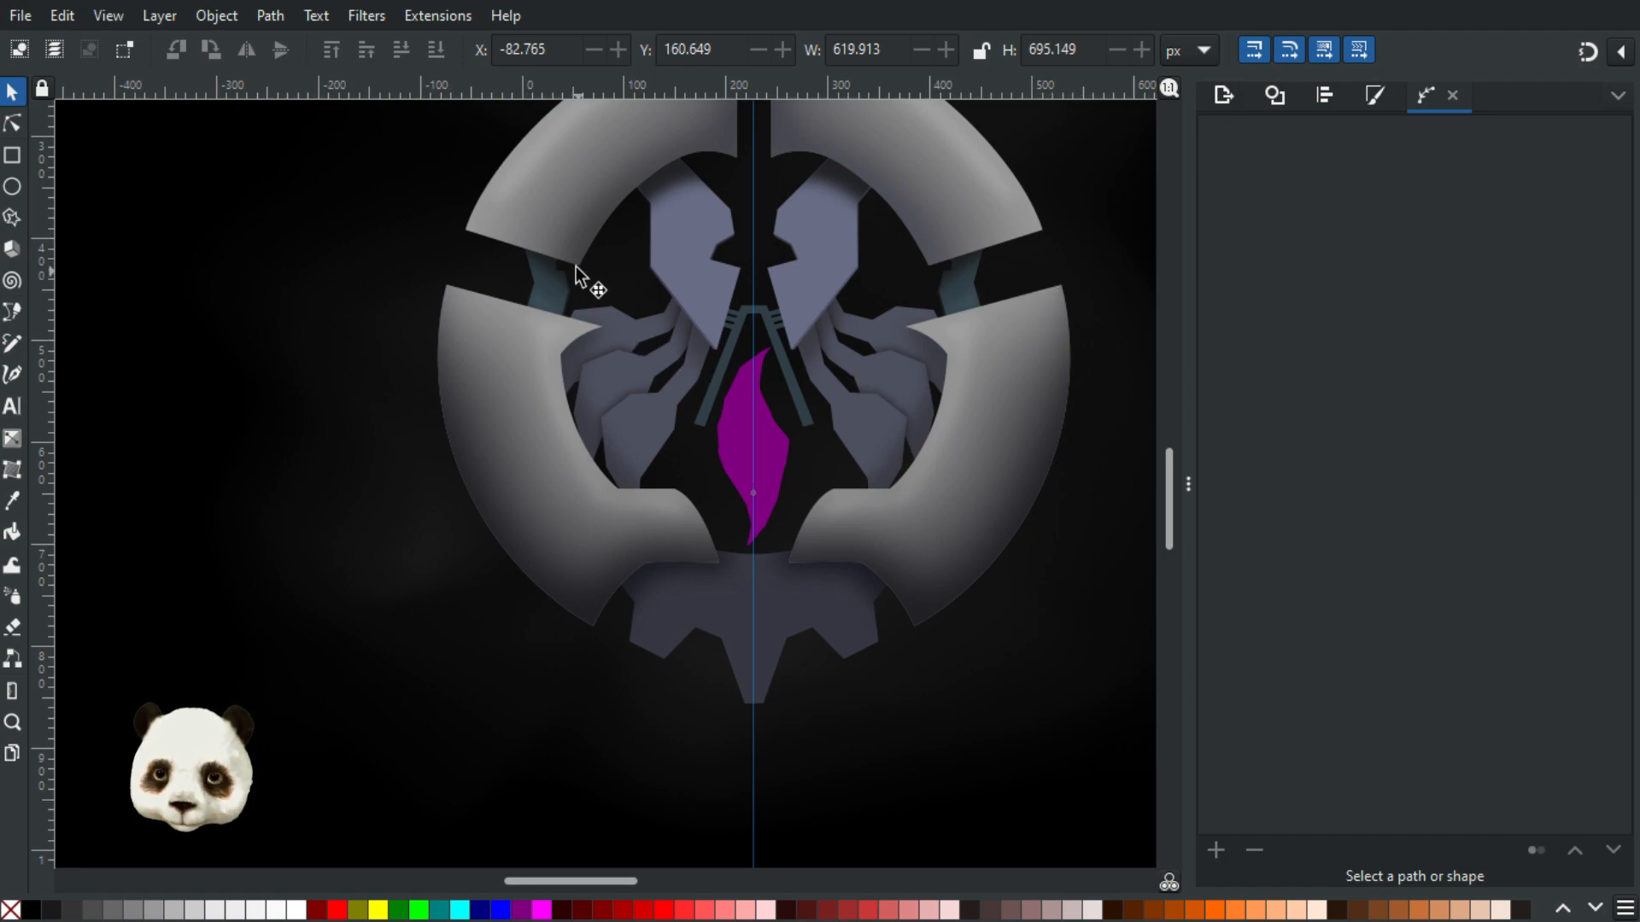
{"action": "scroll", "coordinate": [575, 267], "scroll_direction": "up", "scroll_amount": 5}
{"action": "scroll", "coordinate": [570, 398], "scroll_direction": "up", "scroll_amount": 3}
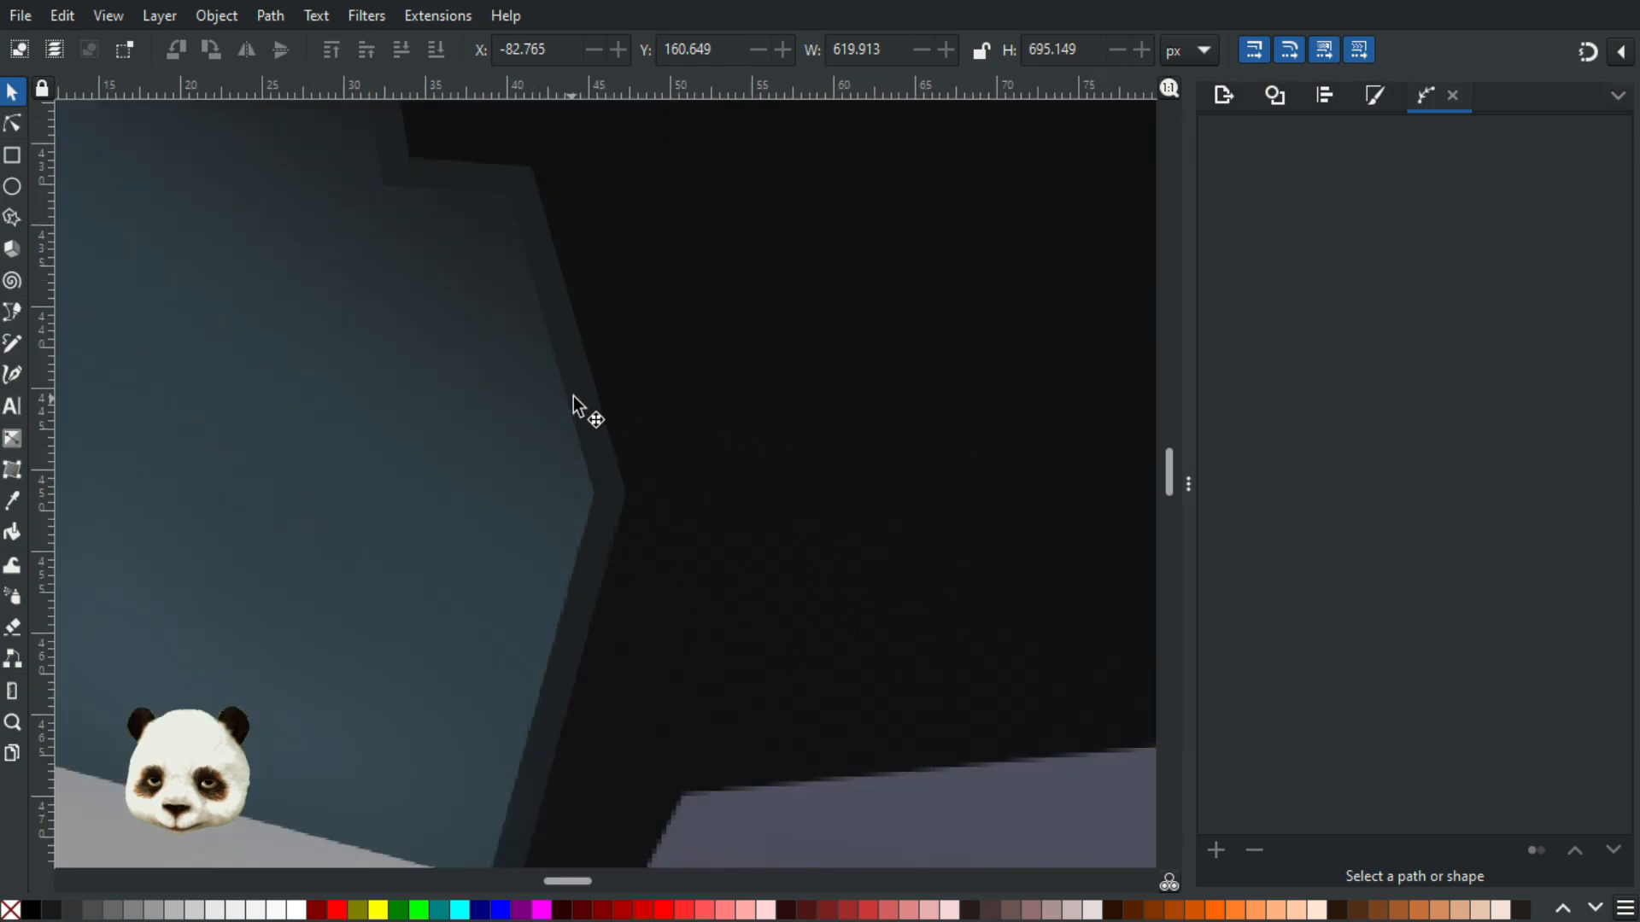
{"action": "scroll", "coordinate": [586, 395], "scroll_direction": "down", "scroll_amount": 3}
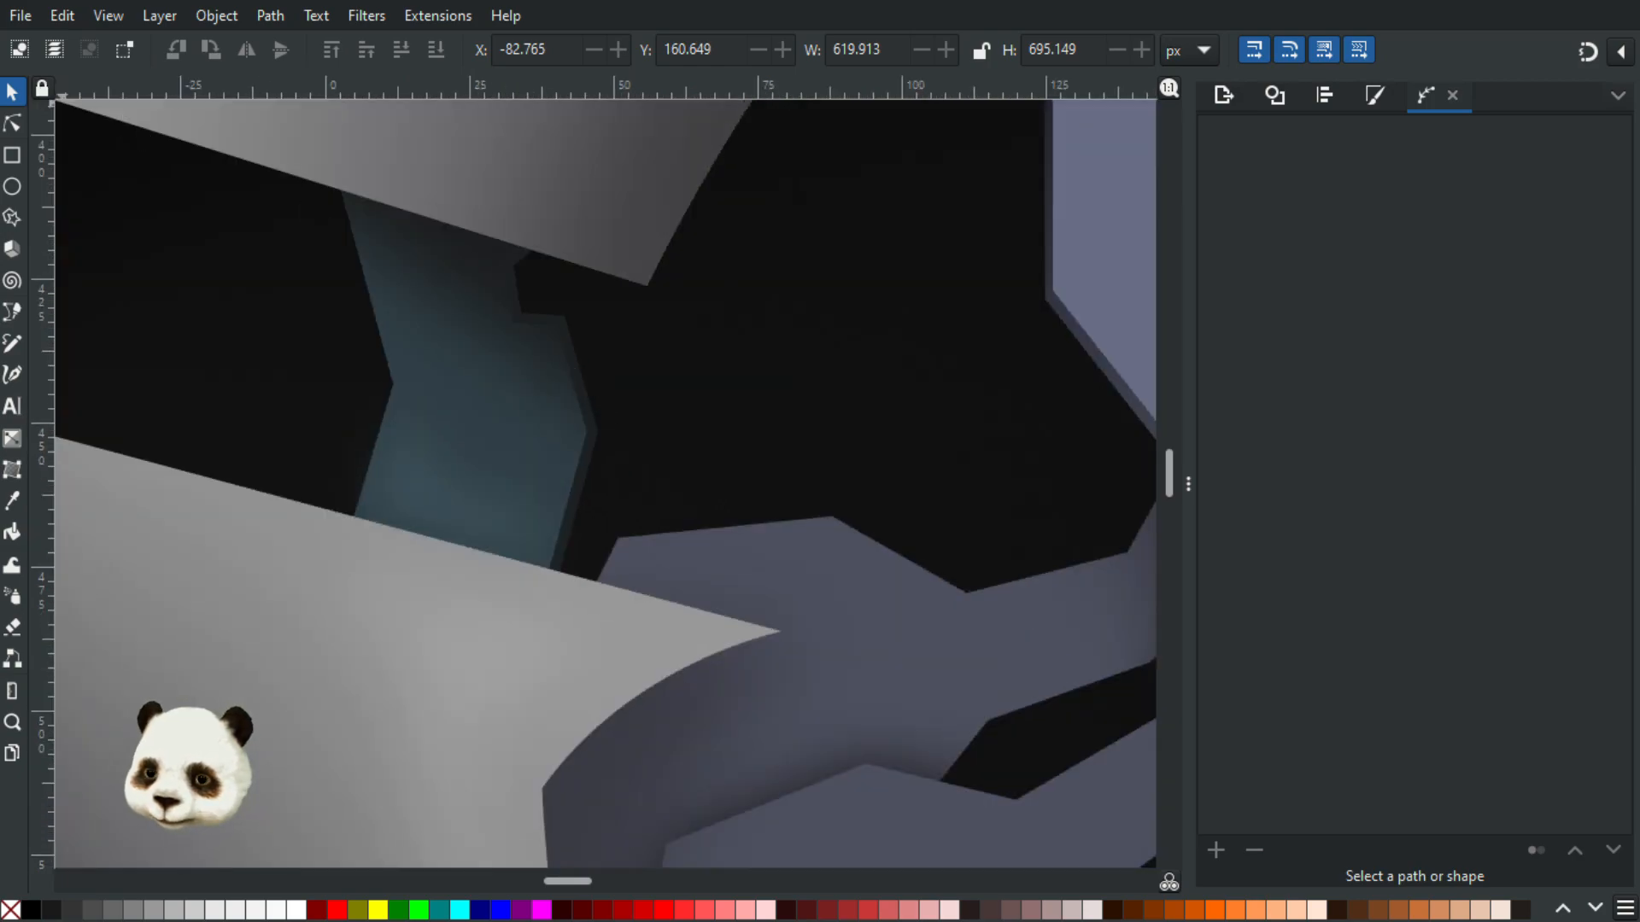
{"action": "left_click", "coordinate": [10, 118]}
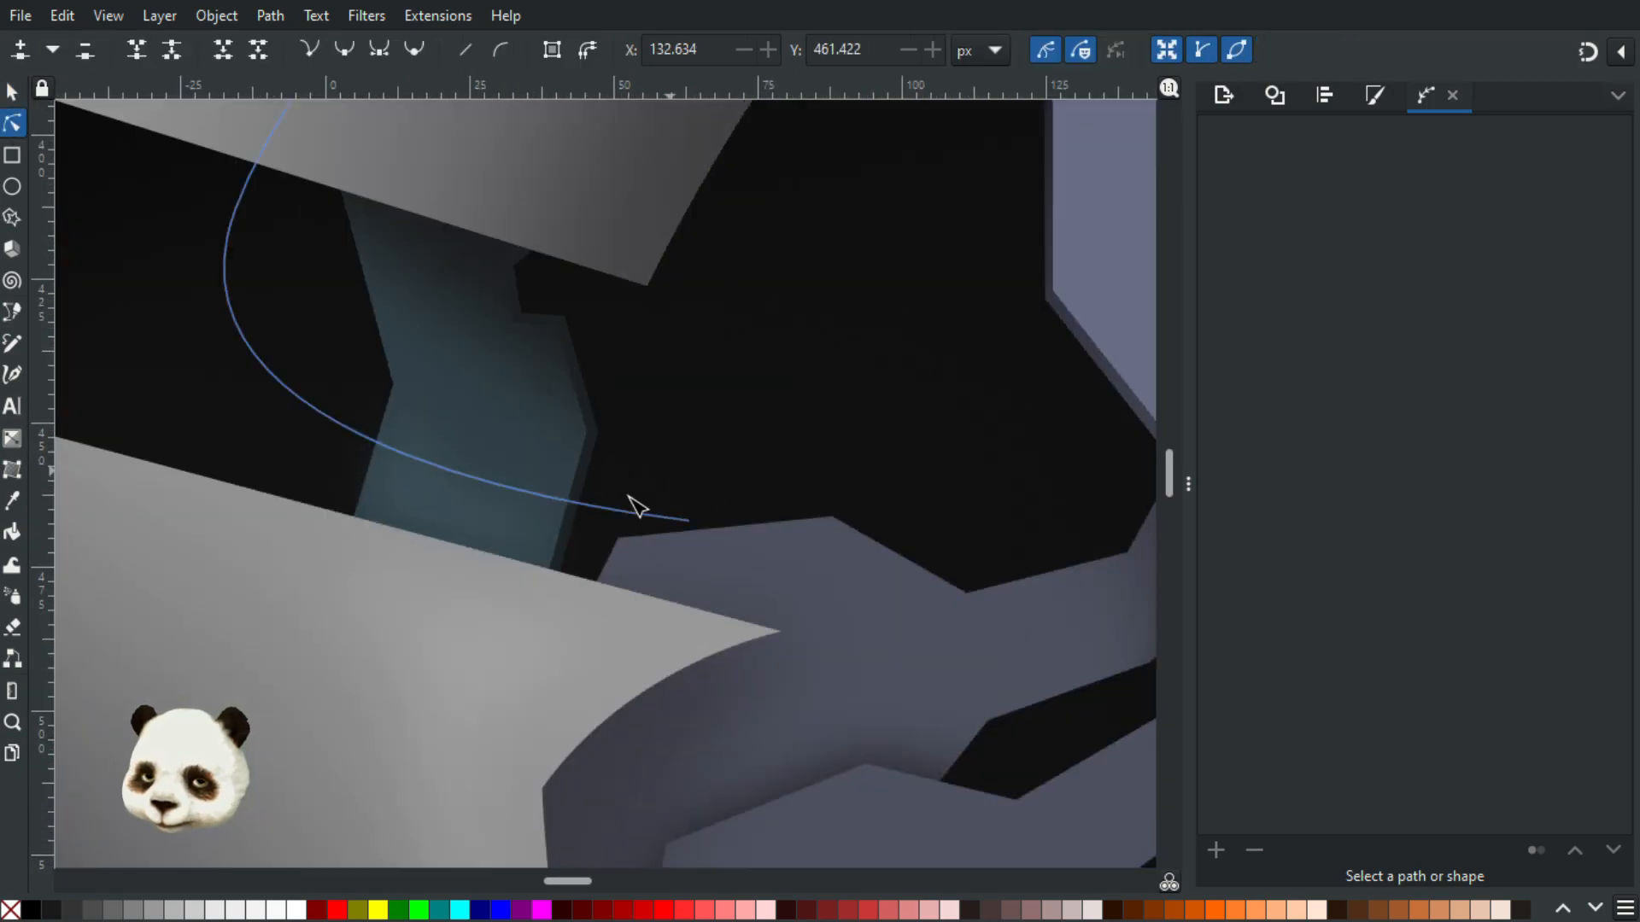
{"action": "left_click", "coordinate": [568, 540]}
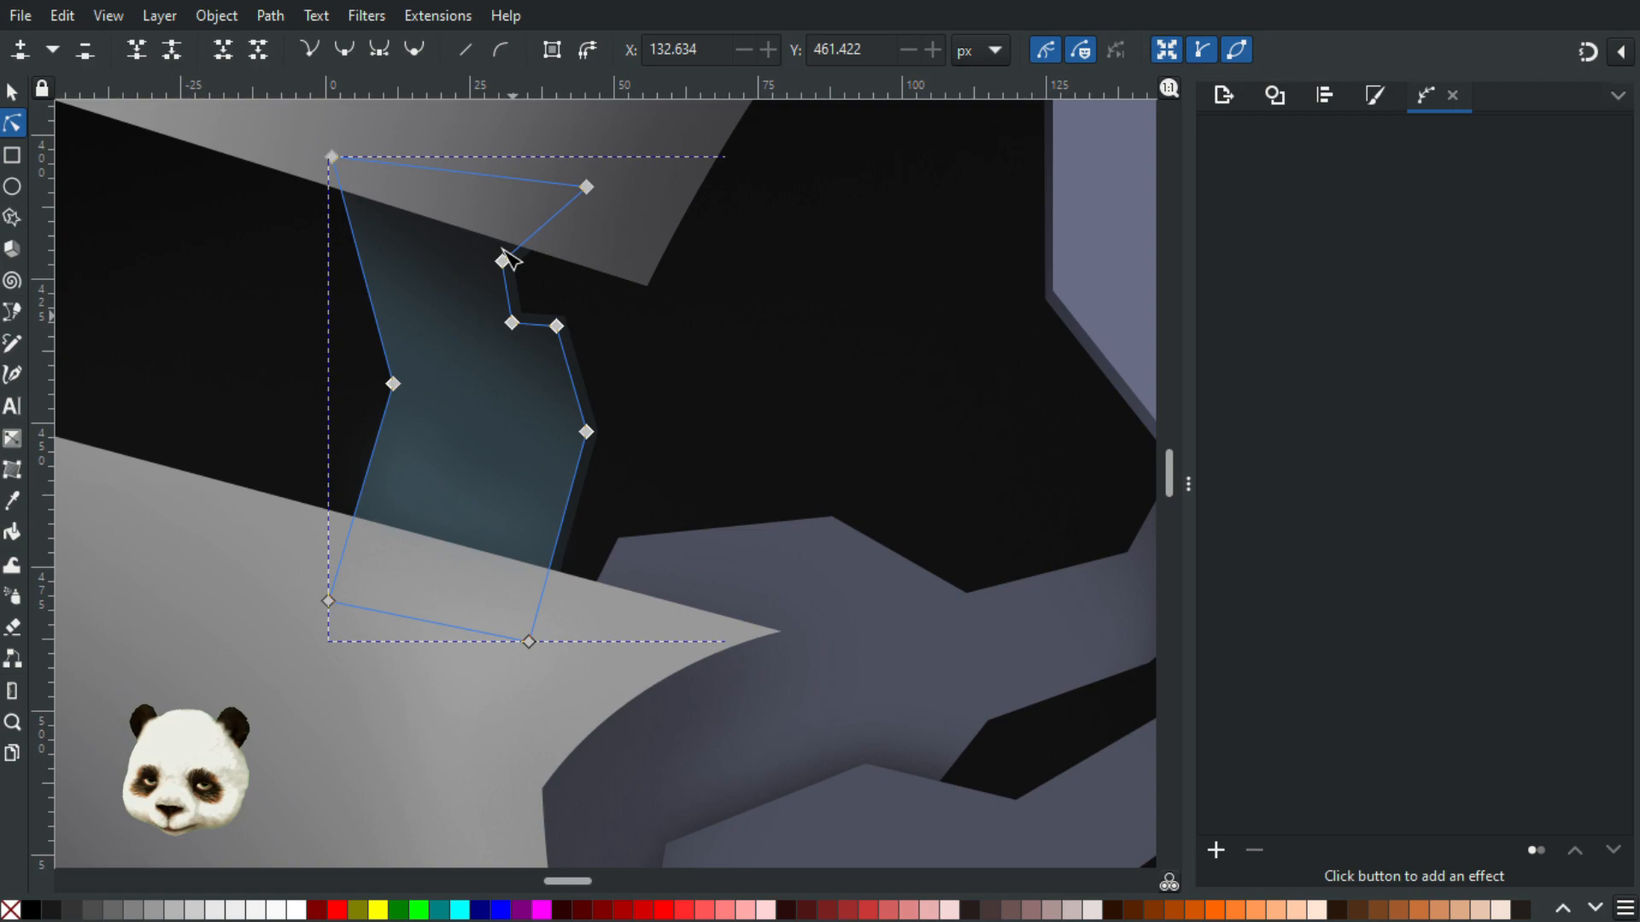
{"action": "left_click", "coordinate": [571, 534]}
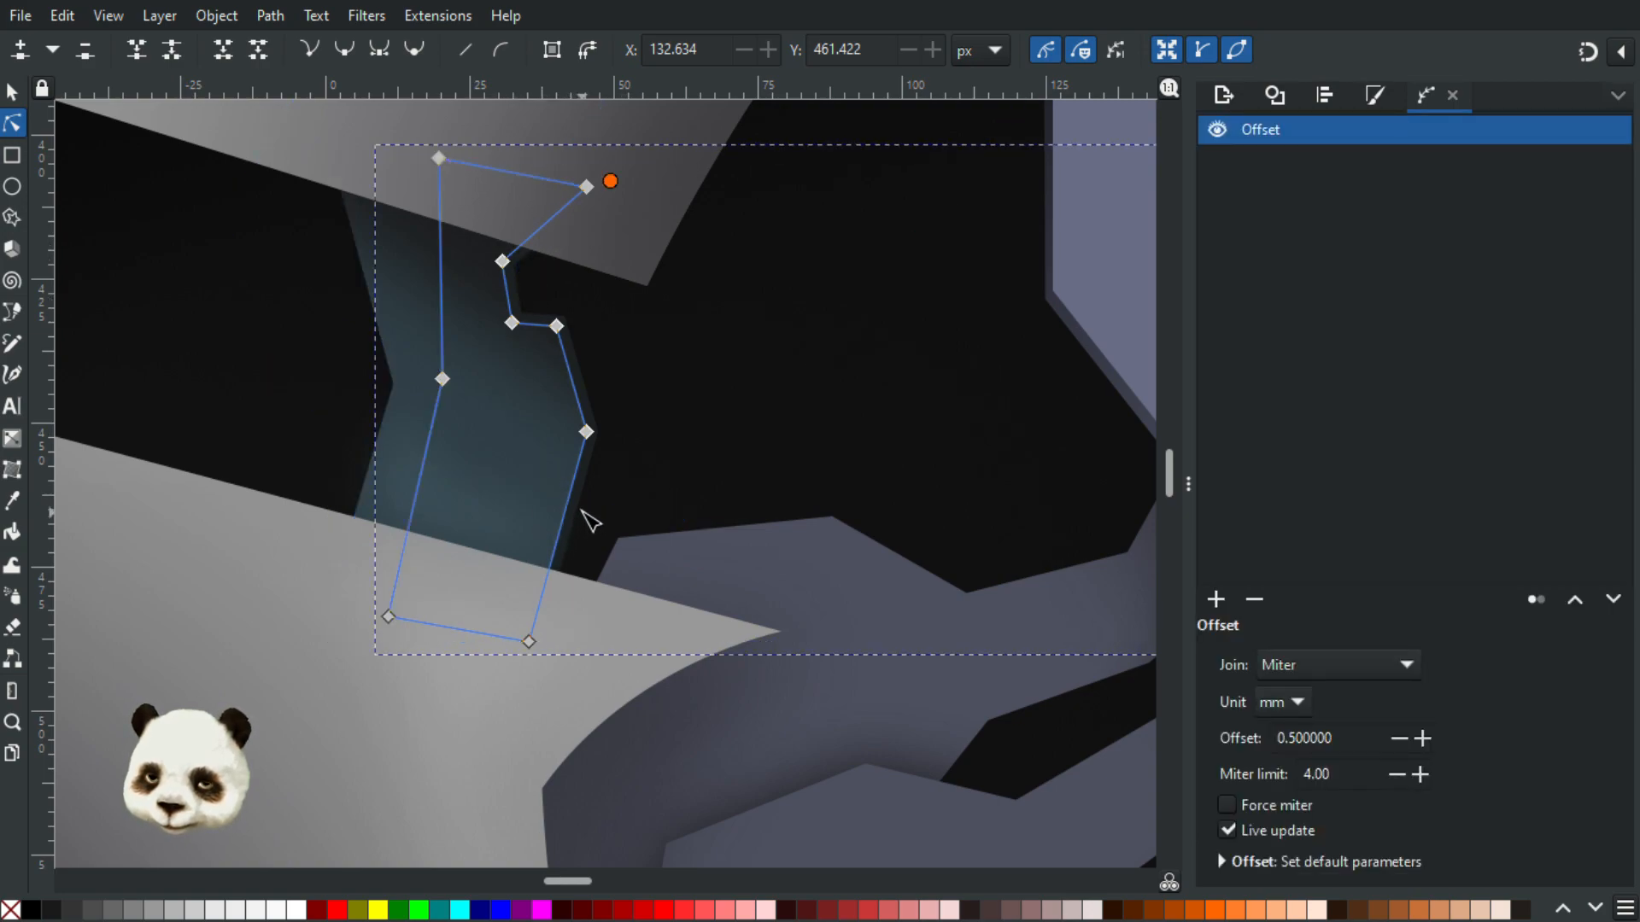
{"action": "left_click", "coordinate": [586, 528]}
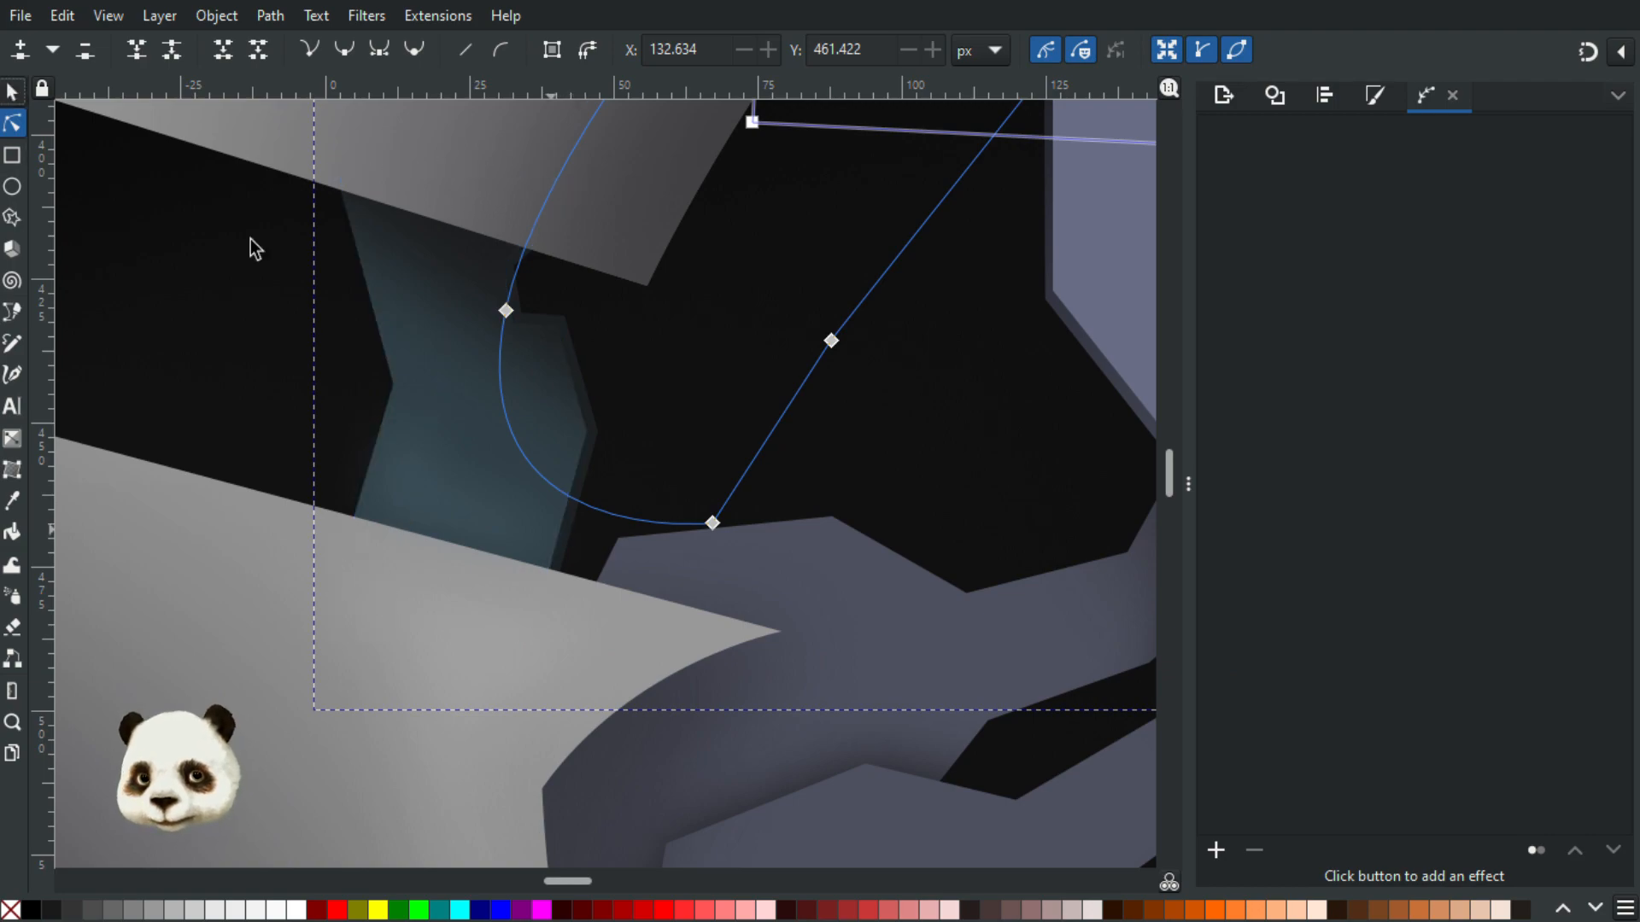
{"action": "key", "text": "s"}
{"action": "key", "text": "ctrl+z"}
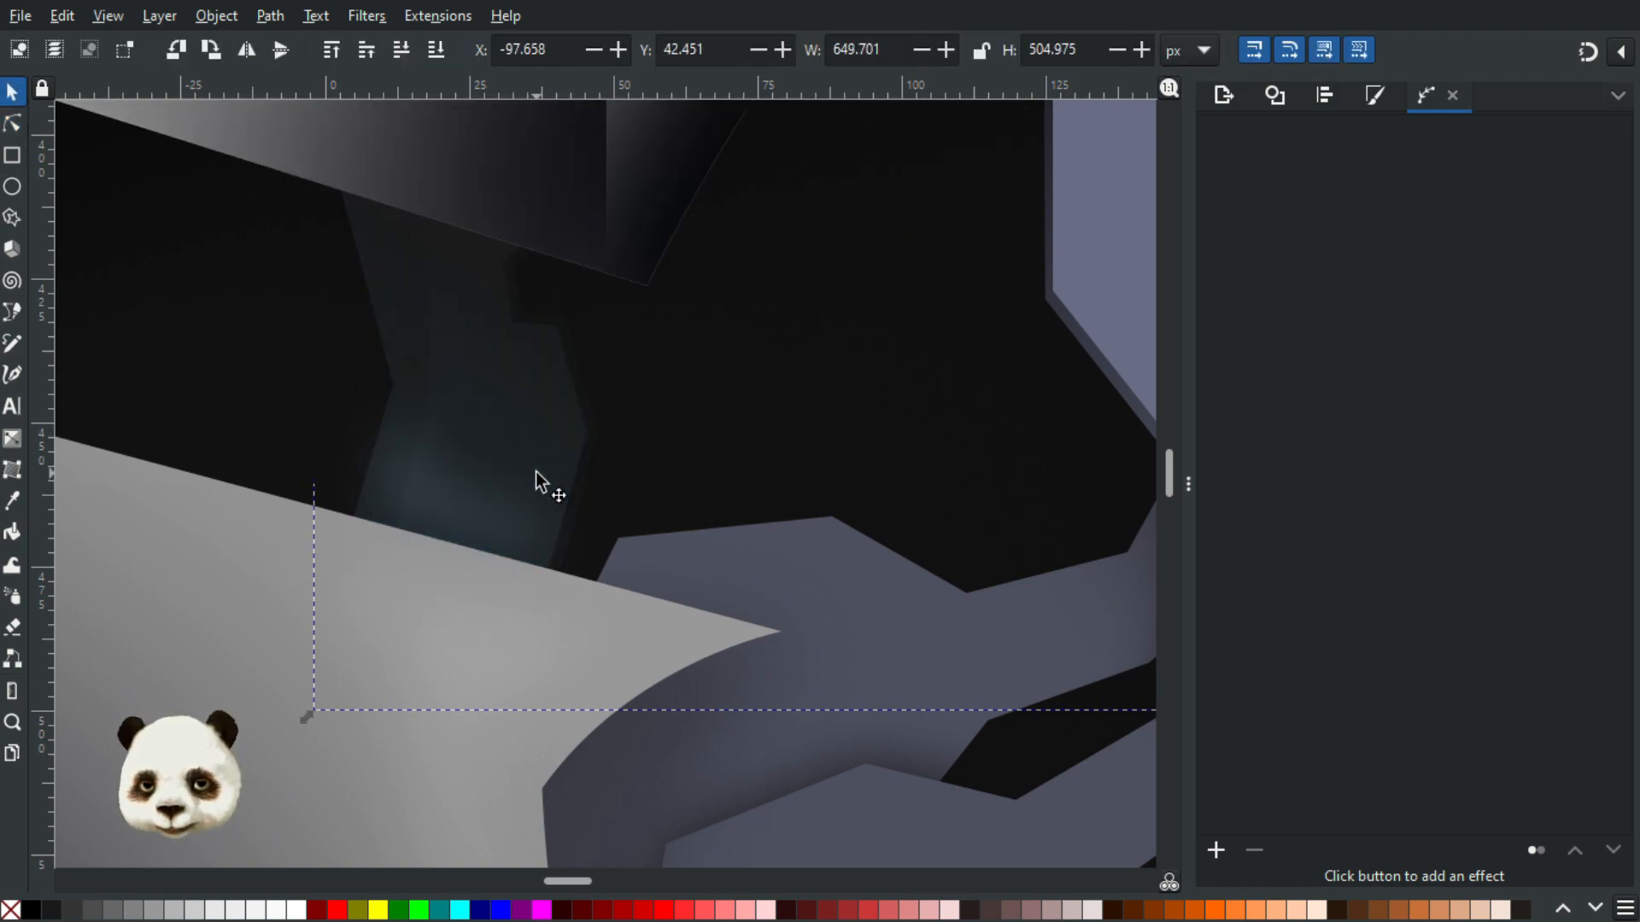
{"action": "key", "text": "ctrl+z"}
{"action": "key", "text": "ctrl+shift+z"}
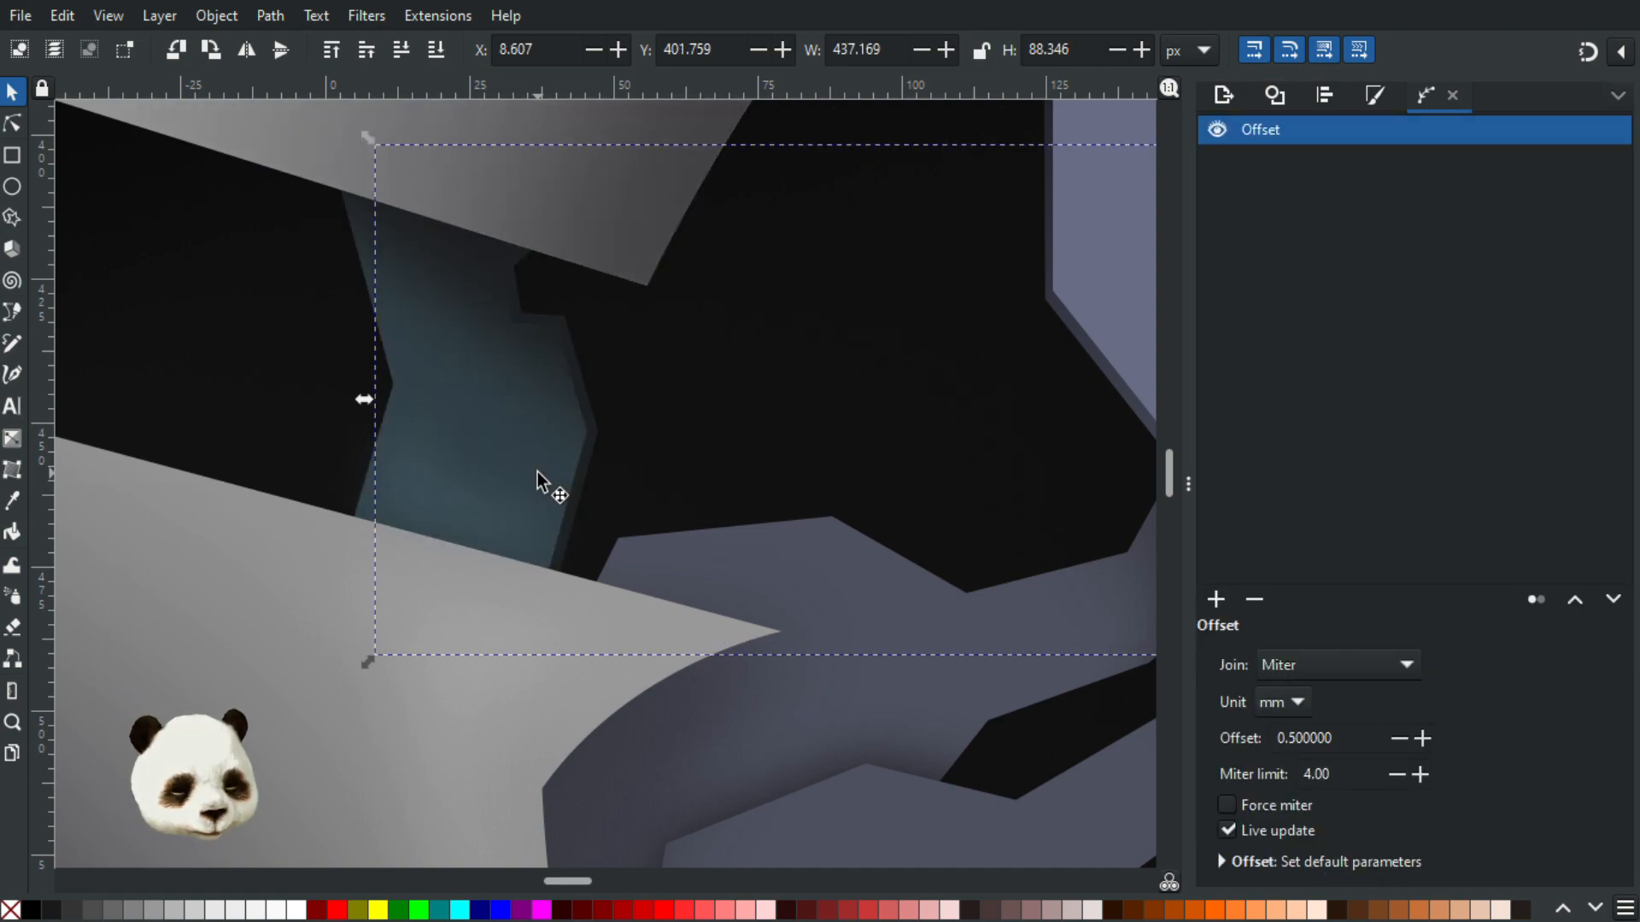
{"action": "key", "text": "Escape"}
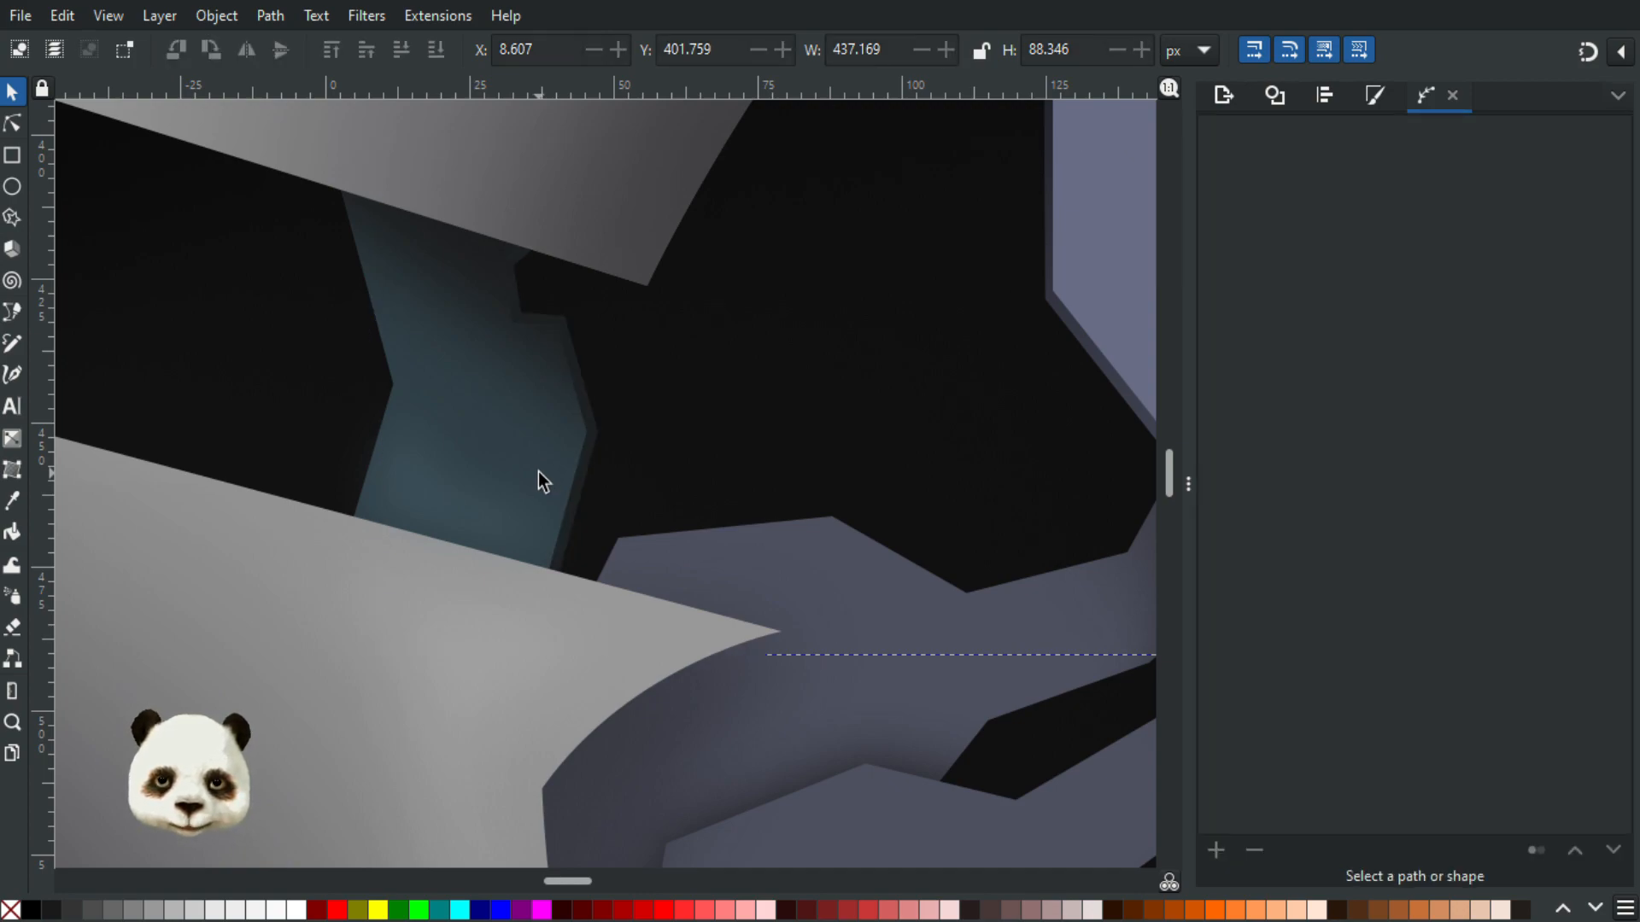
{"action": "left_click", "coordinate": [577, 523]}
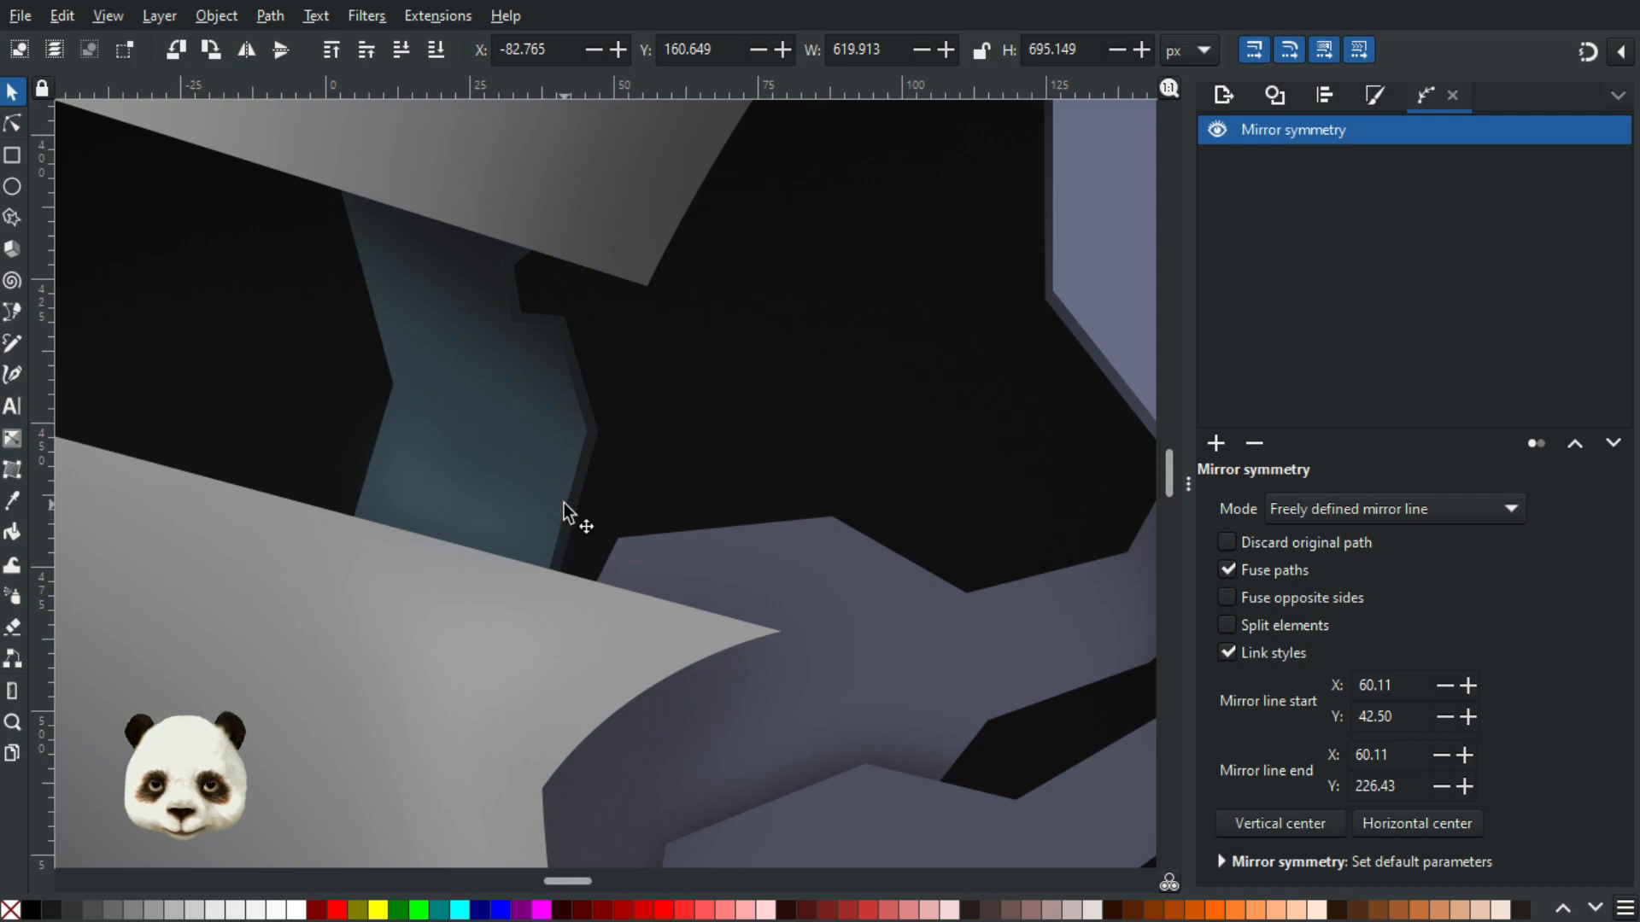
Reselect the dark offset edge shape behind the left blue-green connector and apply a linear gradient fading upward along its lower edge
{"action": "key", "text": "ctrl+z"}
{"action": "key", "text": "ctrl+z"}
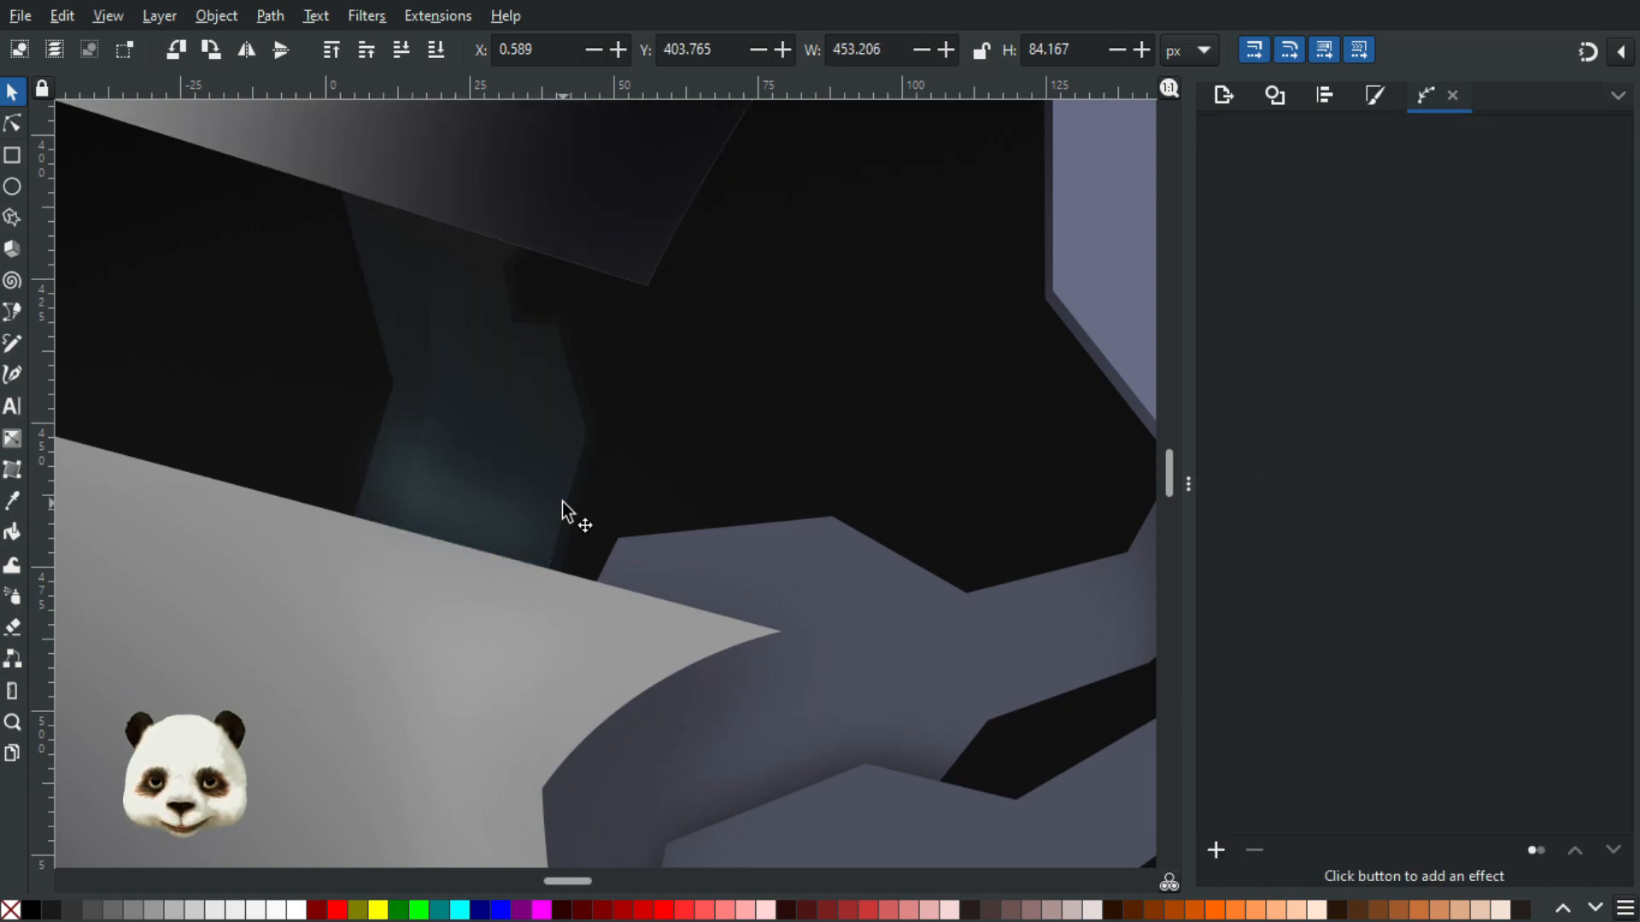
{"action": "key", "text": "ctrl+shift+z"}
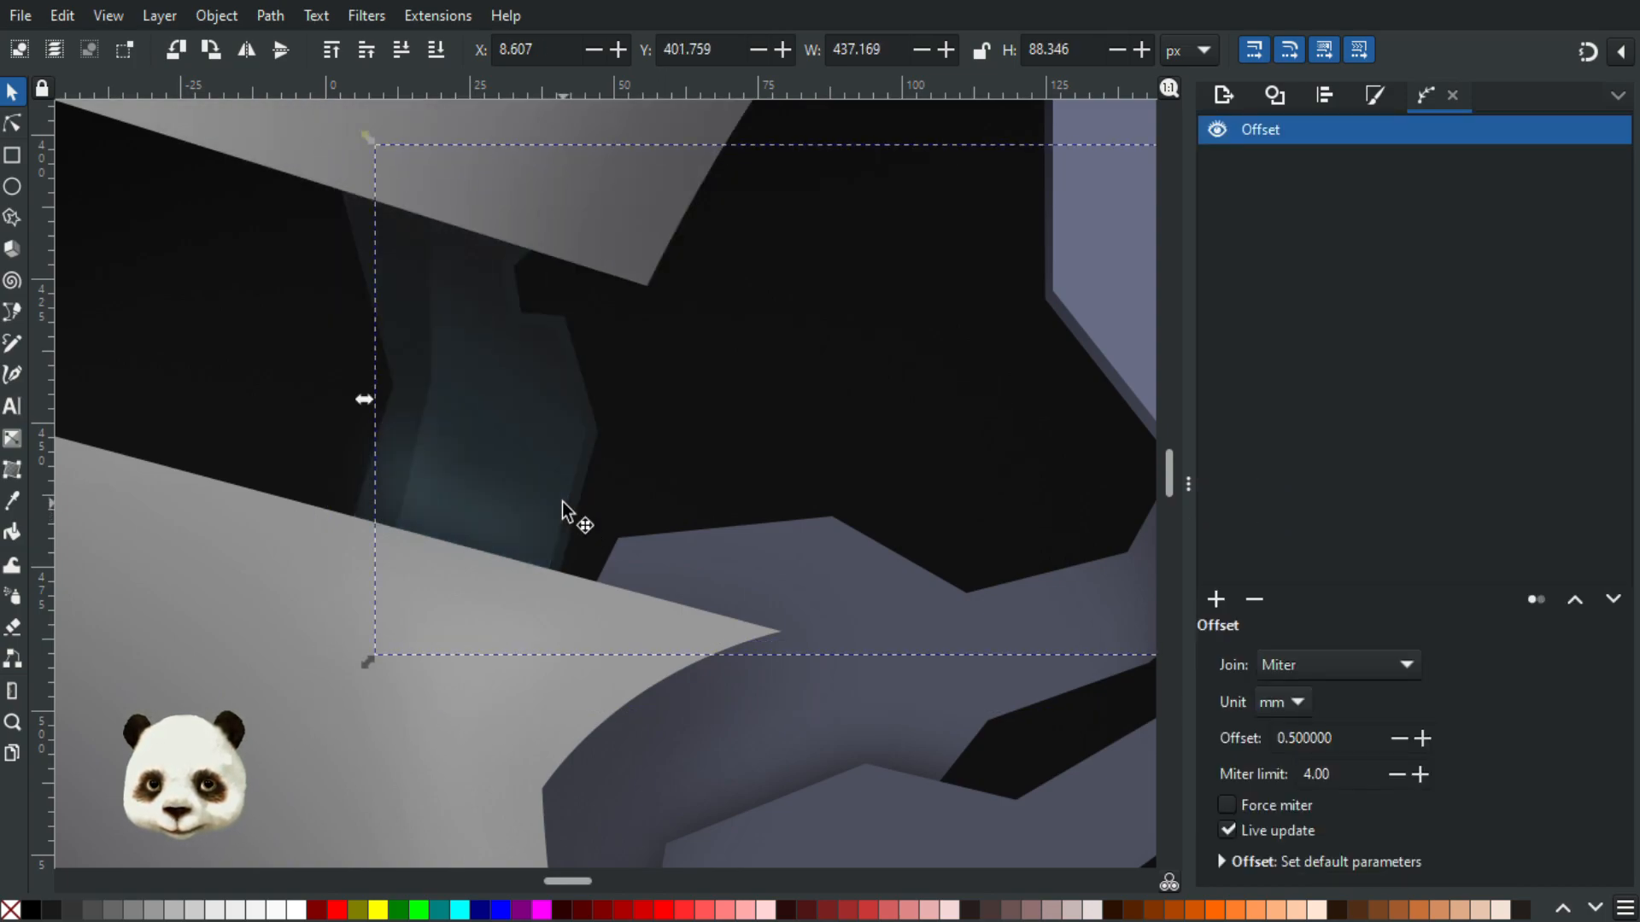
{"action": "key", "text": "g"}
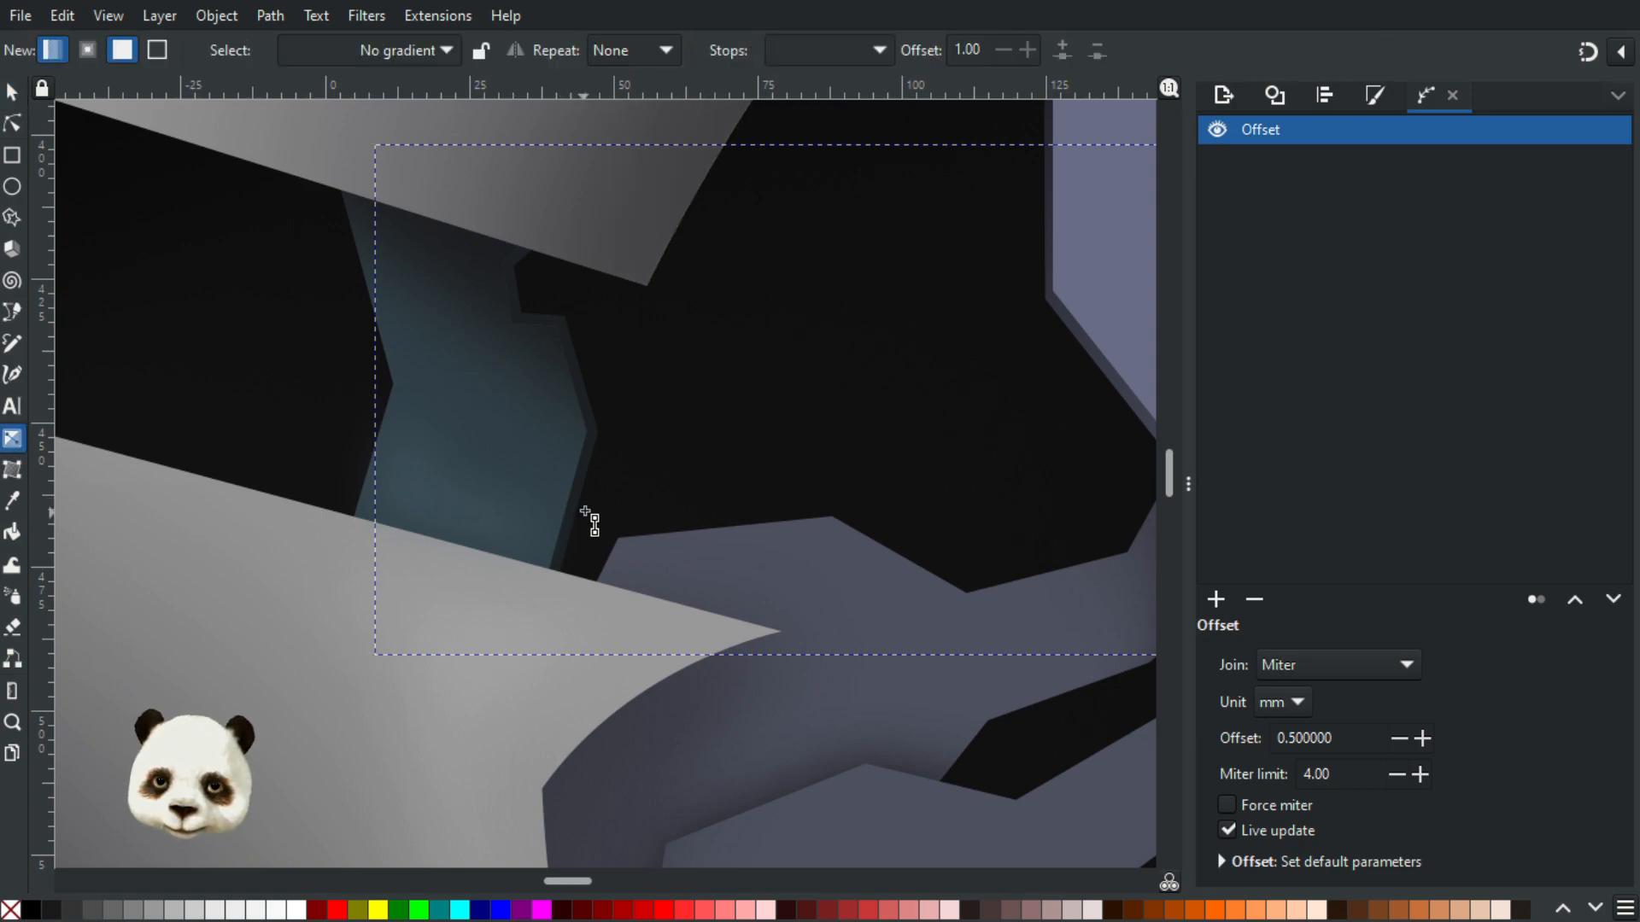
{"action": "scroll", "coordinate": [564, 517], "scroll_direction": "up", "scroll_amount": 3}
{"action": "left_click_drag", "start_coordinate": [560, 483], "coordinate": [580, 386]}
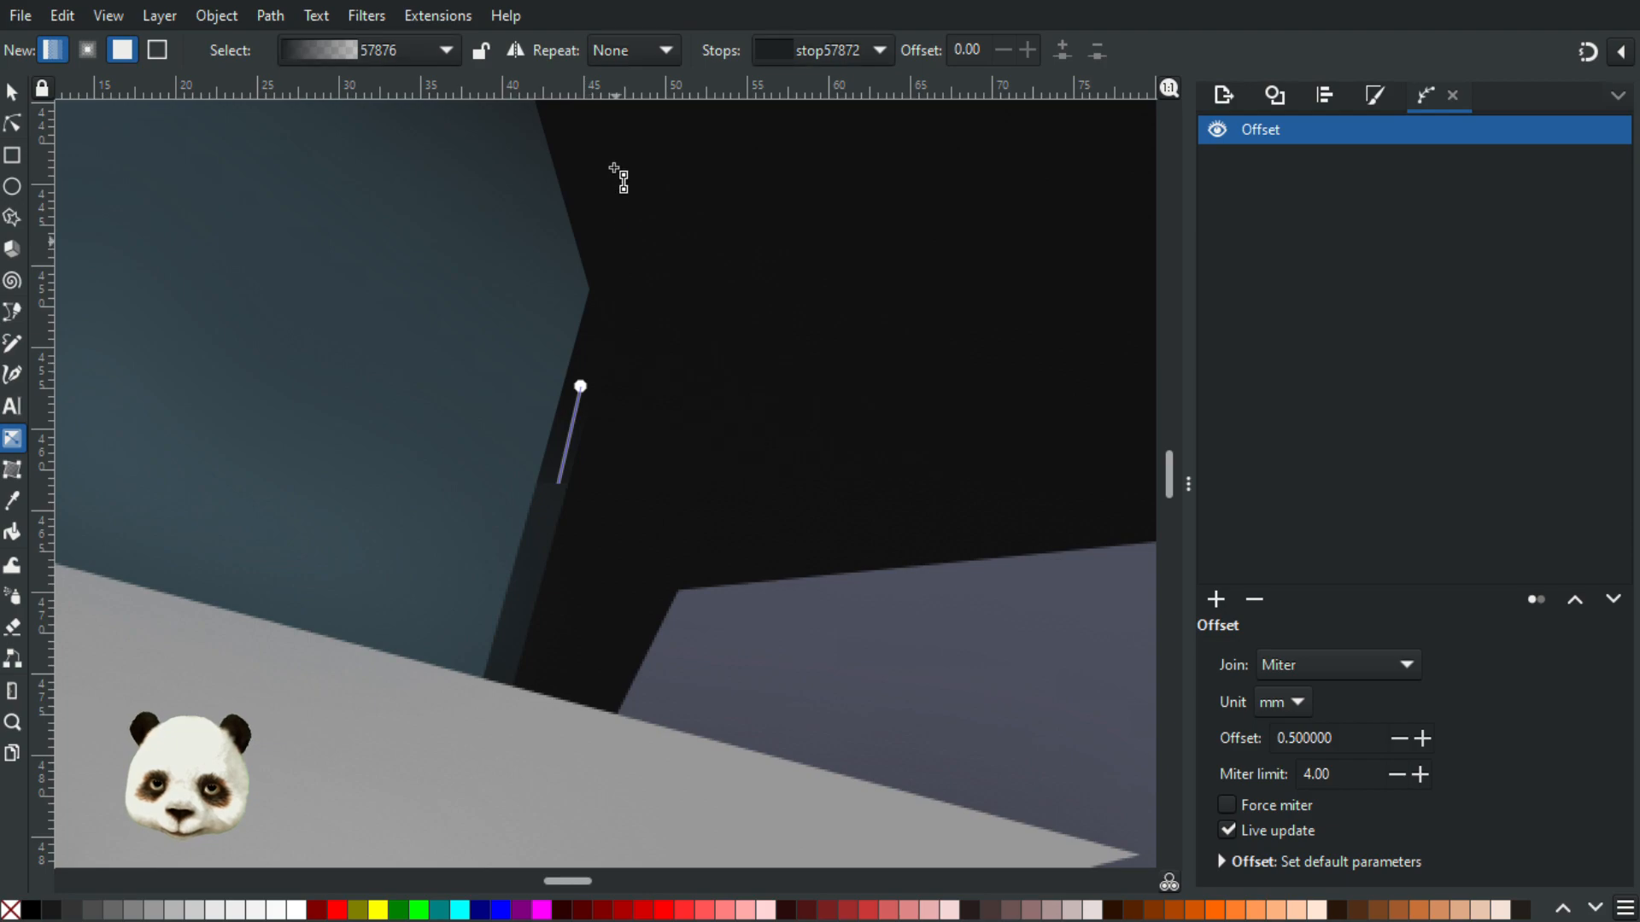
Extend the gradient on the dark edge behind the left blue-green connector, moving its end up to the connector's upper tip
{"action": "left_click_drag", "start_coordinate": [614, 167], "coordinate": [614, 168]}
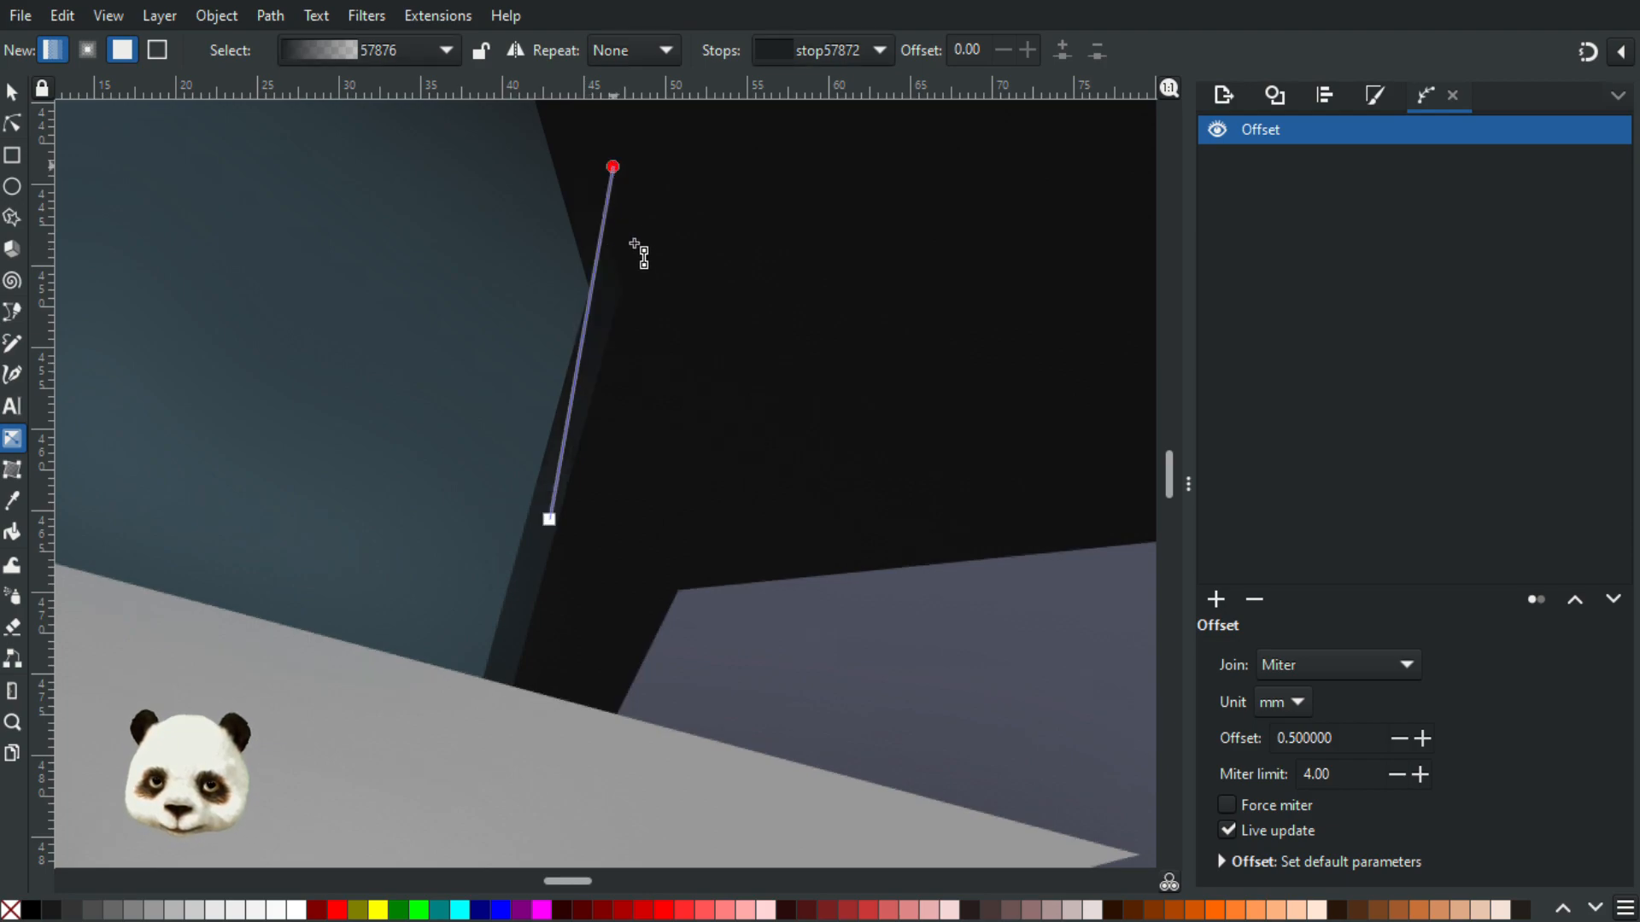
{"action": "scroll", "coordinate": [638, 258], "scroll_direction": "down", "scroll_amount": 5}
{"action": "scroll", "coordinate": [638, 257], "scroll_direction": "up", "scroll_amount": 3}
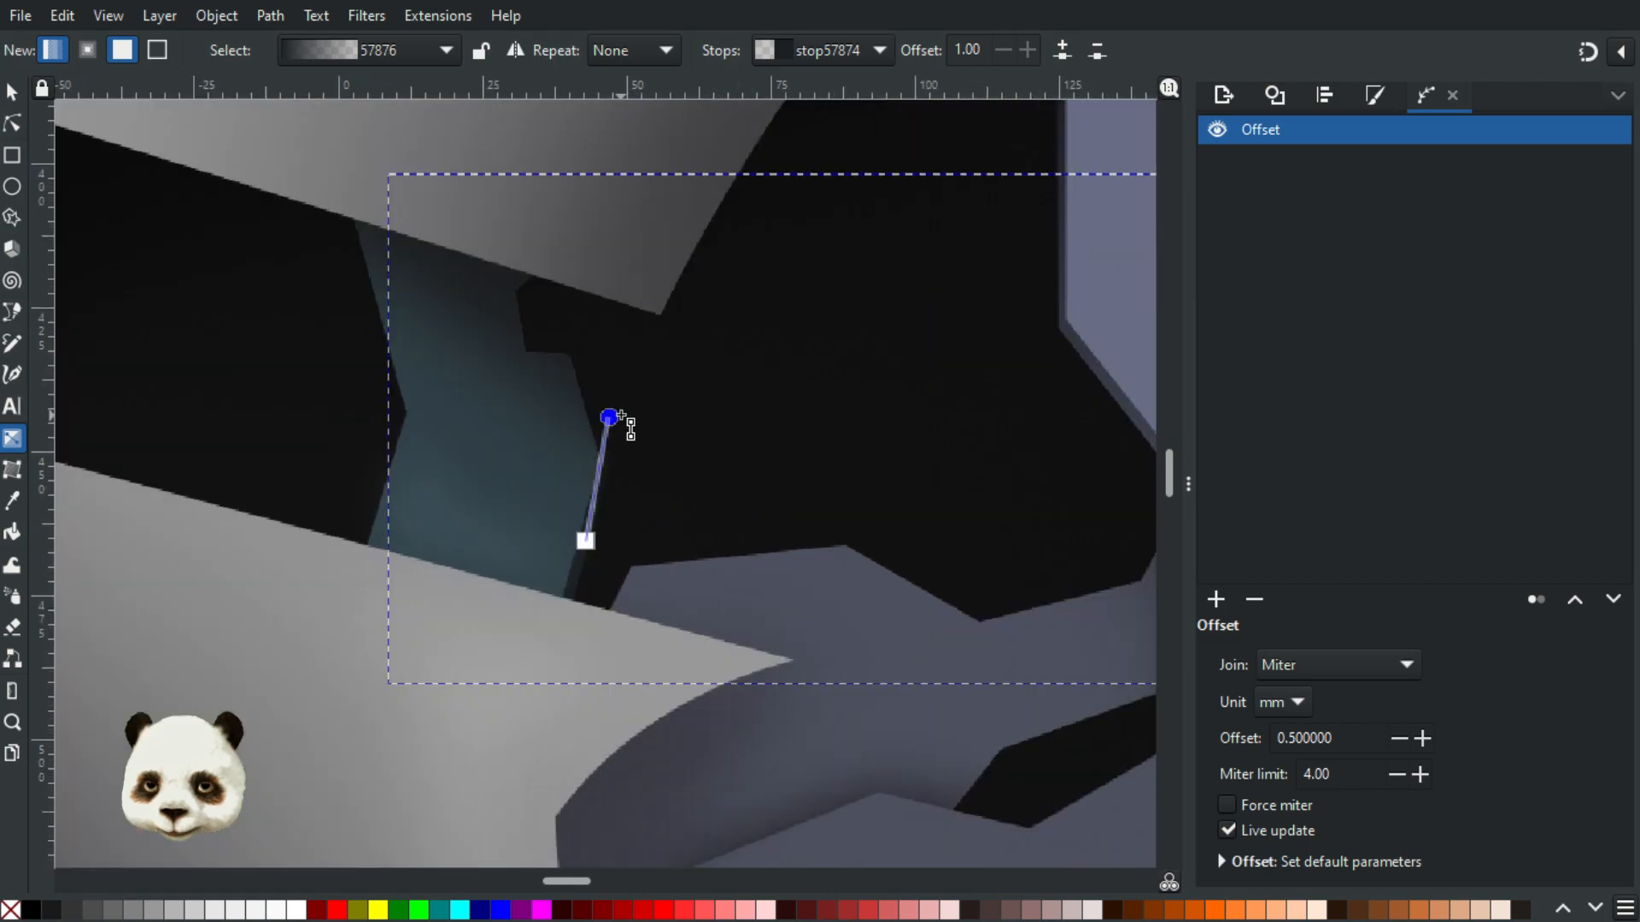
{"action": "left_click", "coordinate": [622, 420]}
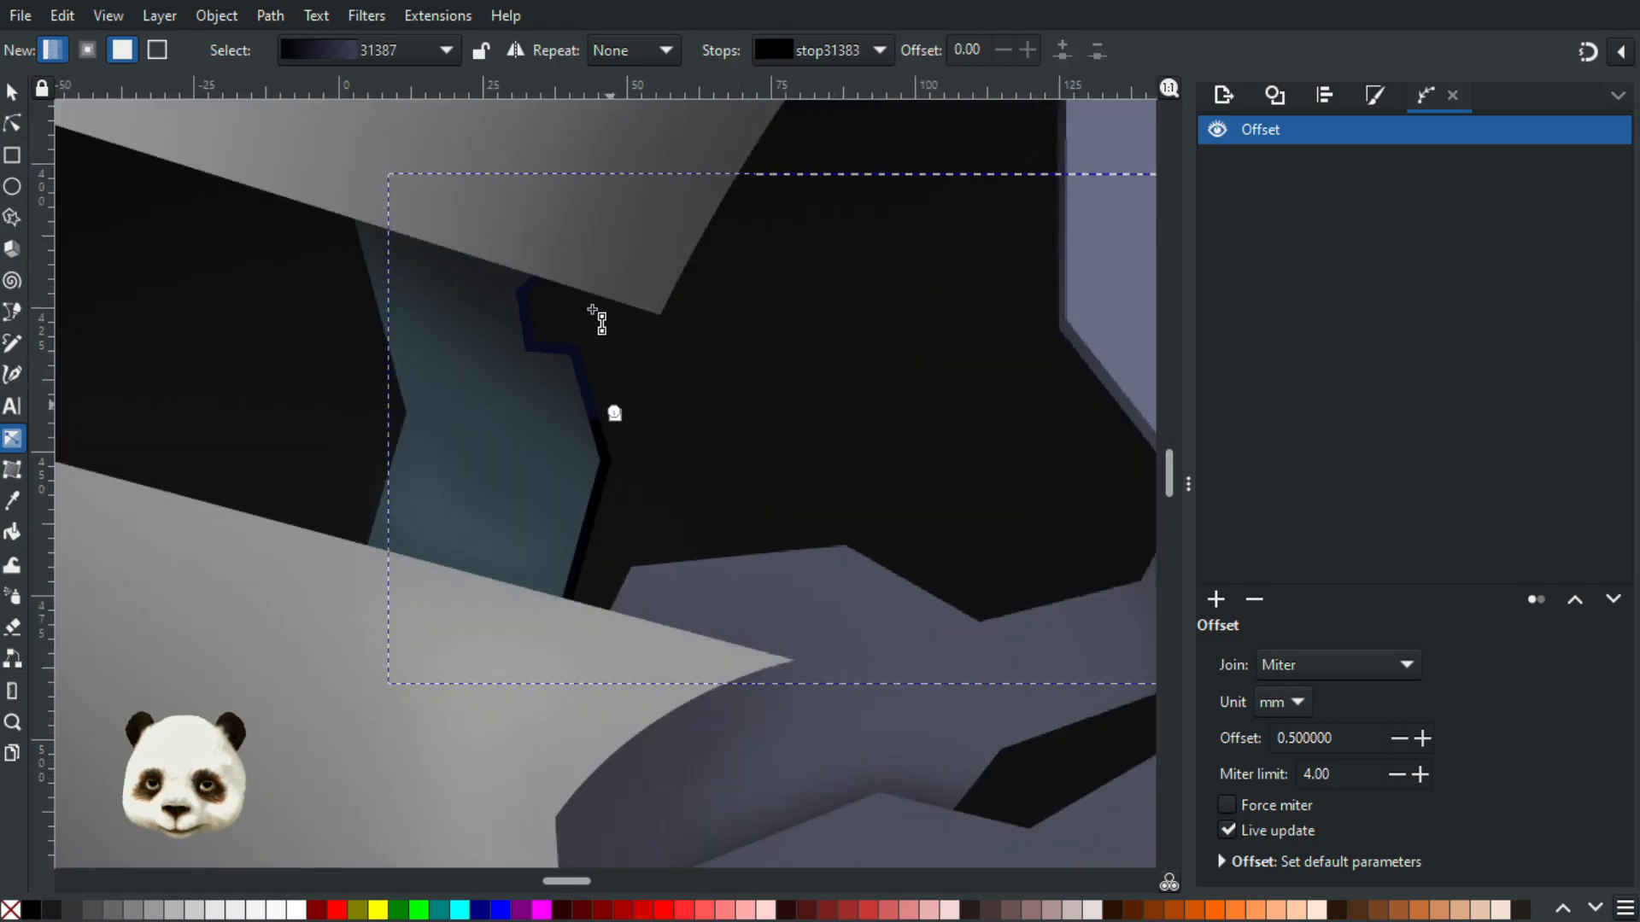
{"action": "key", "text": "ctrl+shift+v"}
{"action": "left_click_drag", "start_coordinate": [607, 416], "coordinate": [585, 291]}
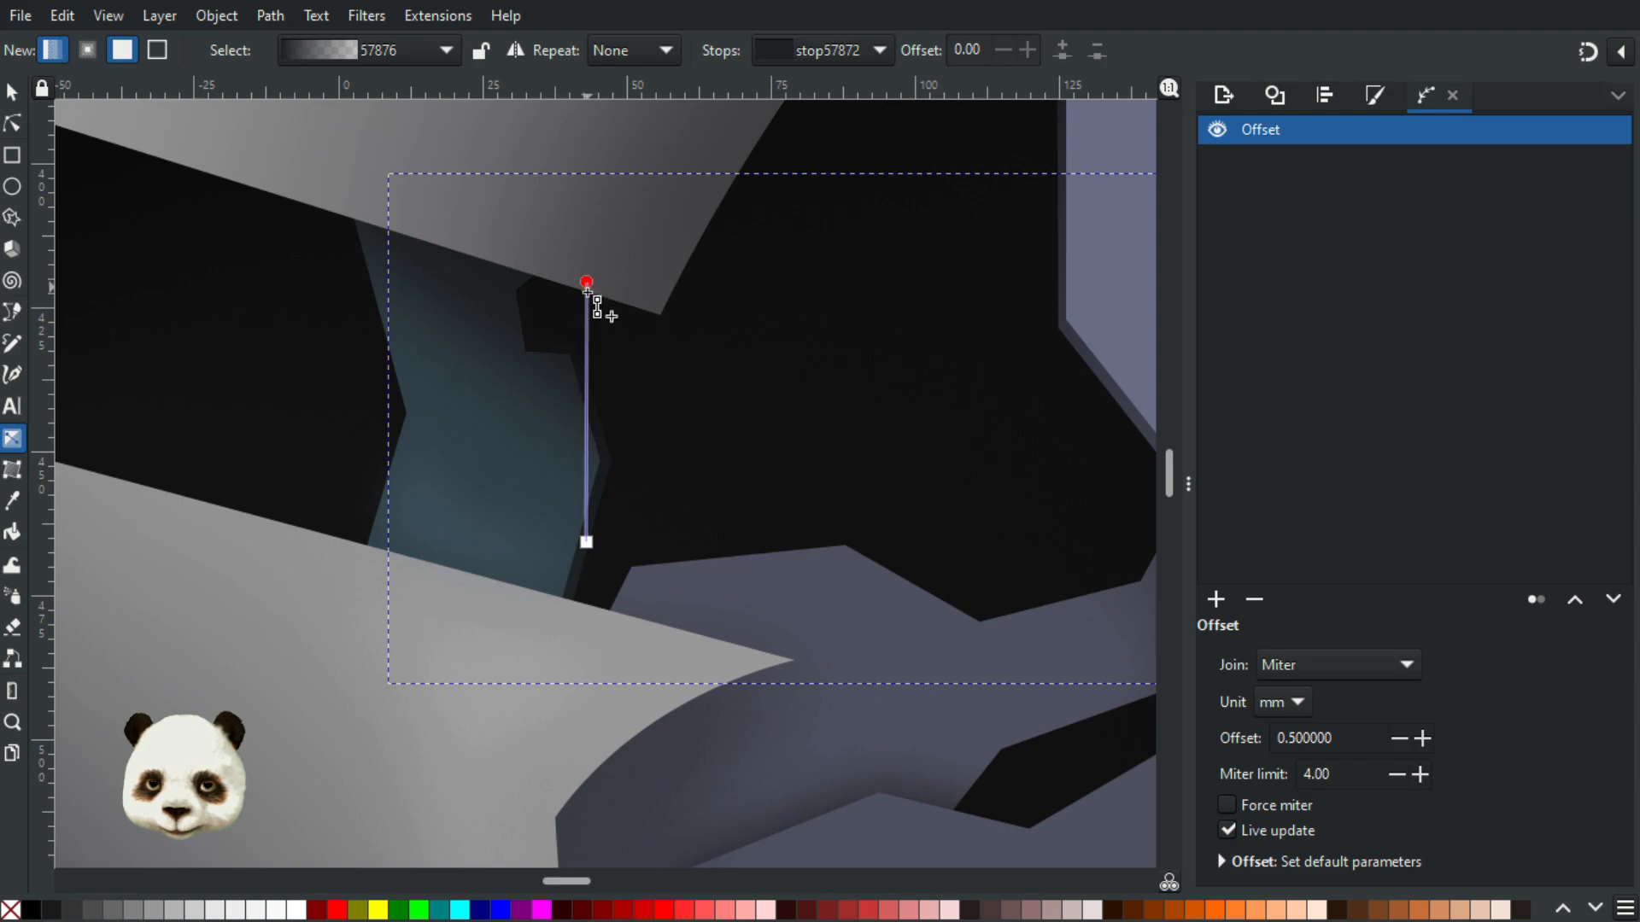
Sample an opaque dark colour for the connector edge gradient's end stop, darken it to value 9 (121516ff), and deselect the shape
{"action": "key", "text": "d"}
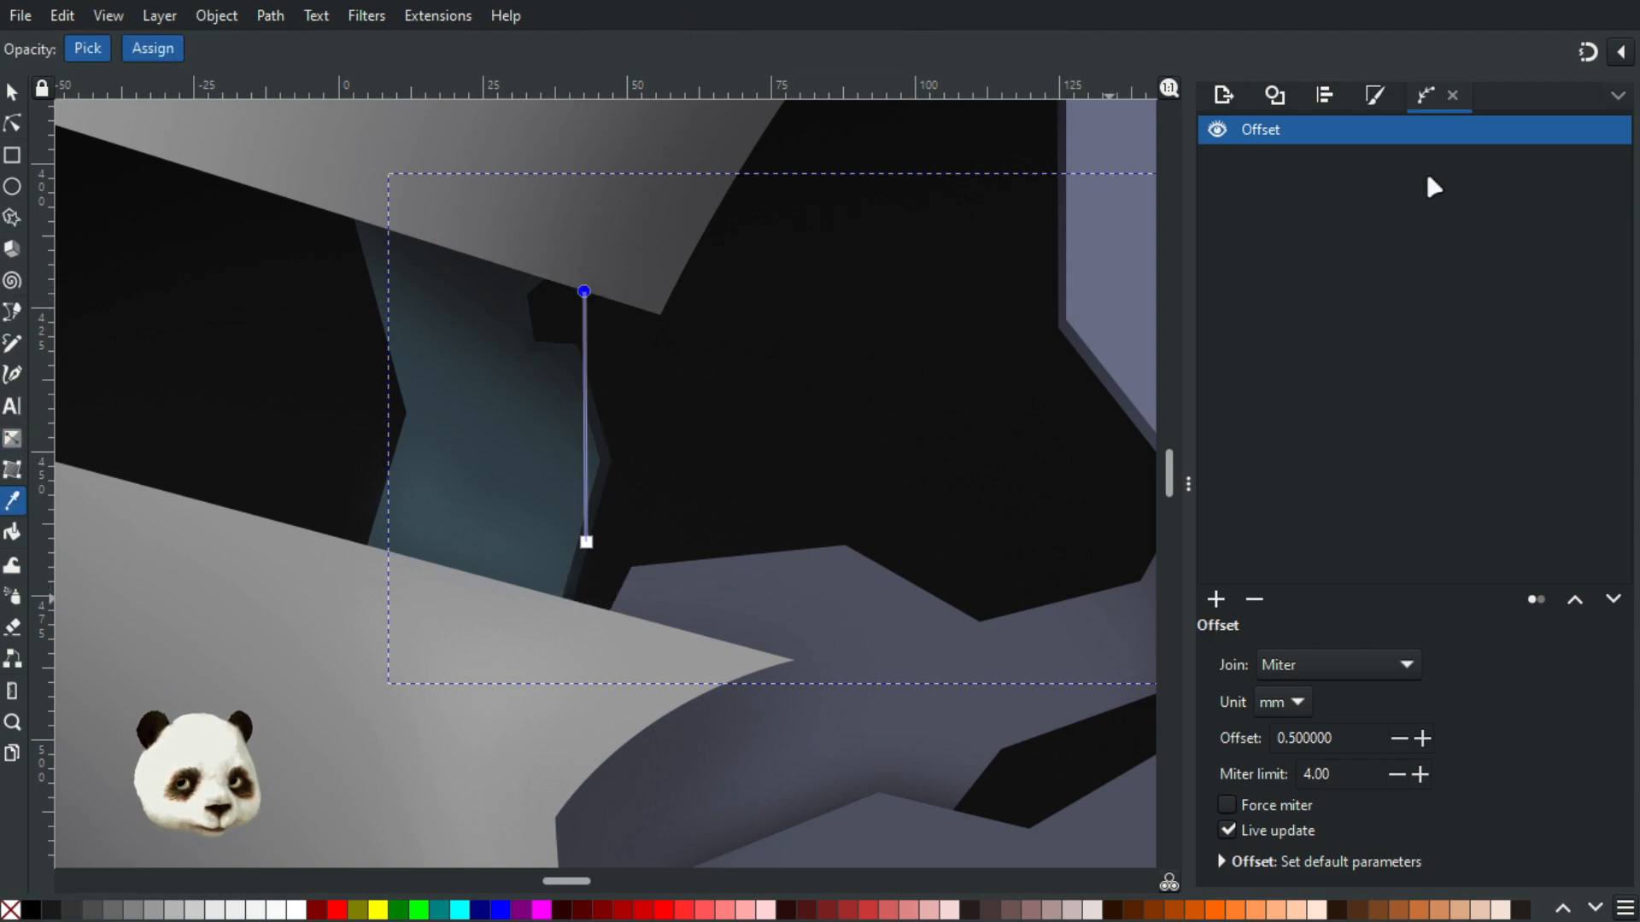
{"action": "key", "text": "ctrl+shift+f"}
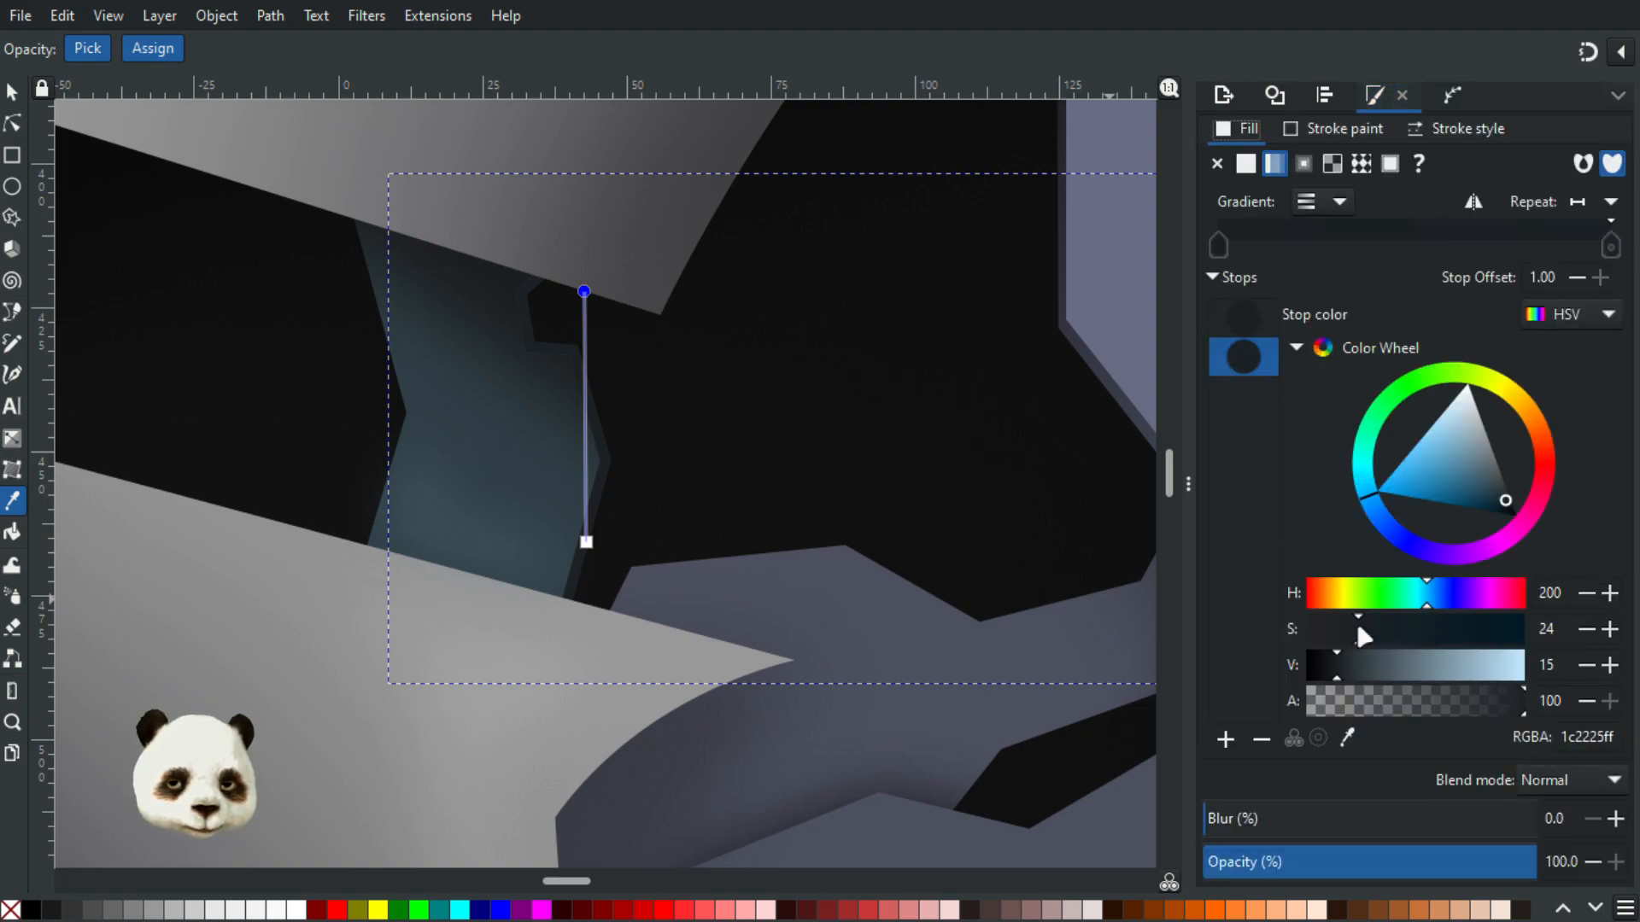
{"action": "left_click", "coordinate": [1329, 668]}
{"action": "left_click", "coordinate": [1323, 668]}
{"action": "left_click", "coordinate": [1321, 668]}
{"action": "left_click", "coordinate": [1332, 668]}
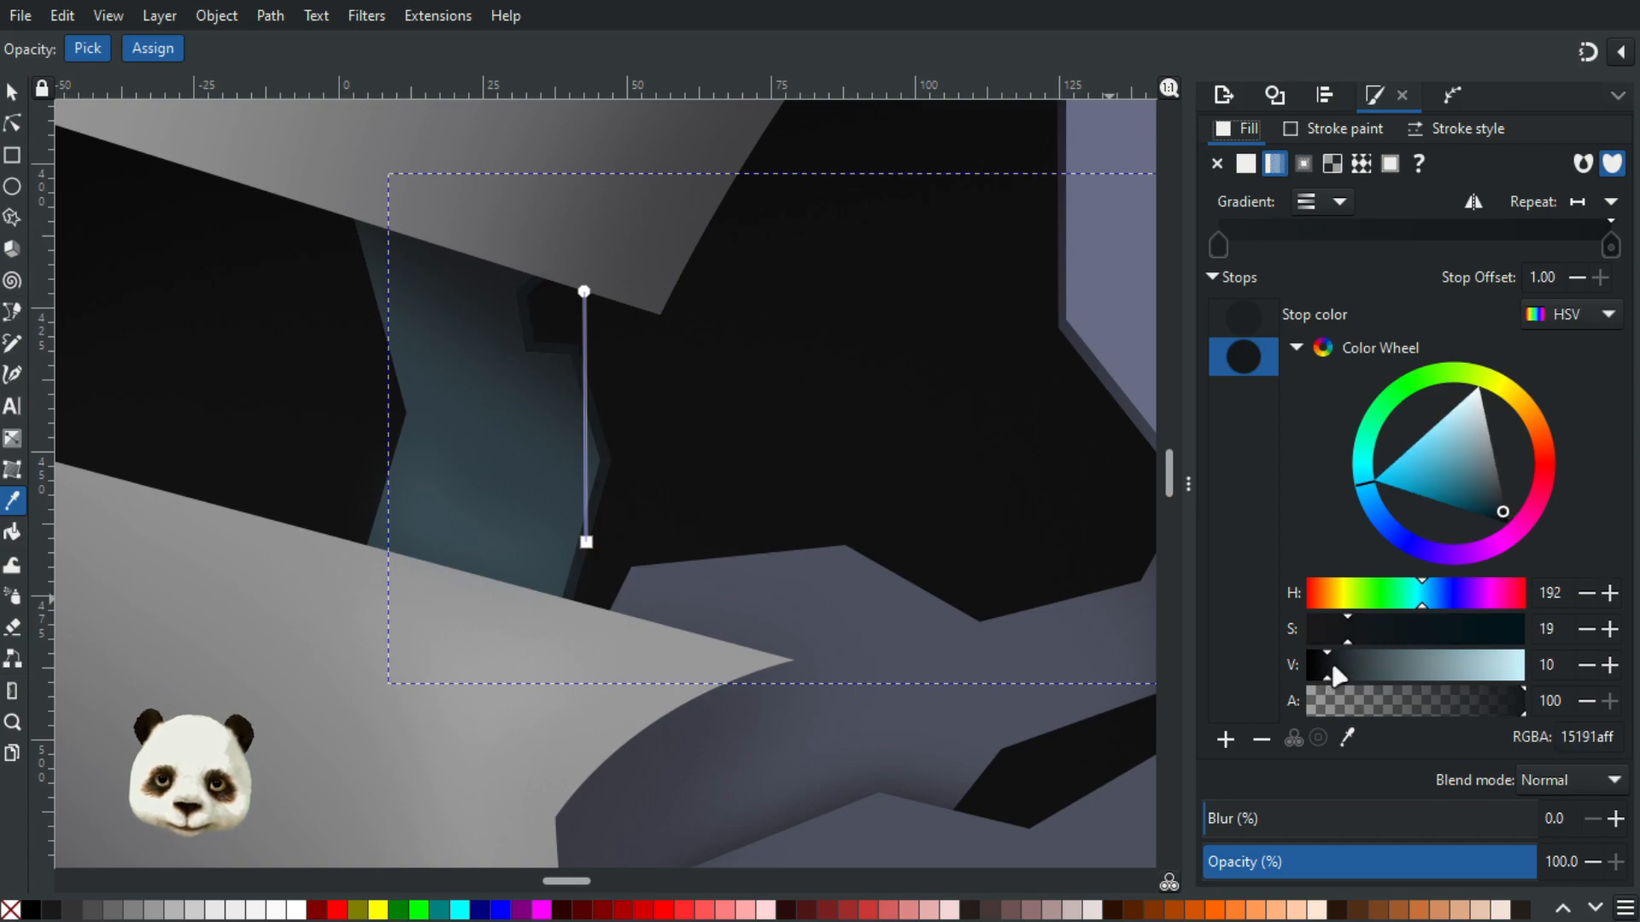
{"action": "left_click", "coordinate": [1325, 667]}
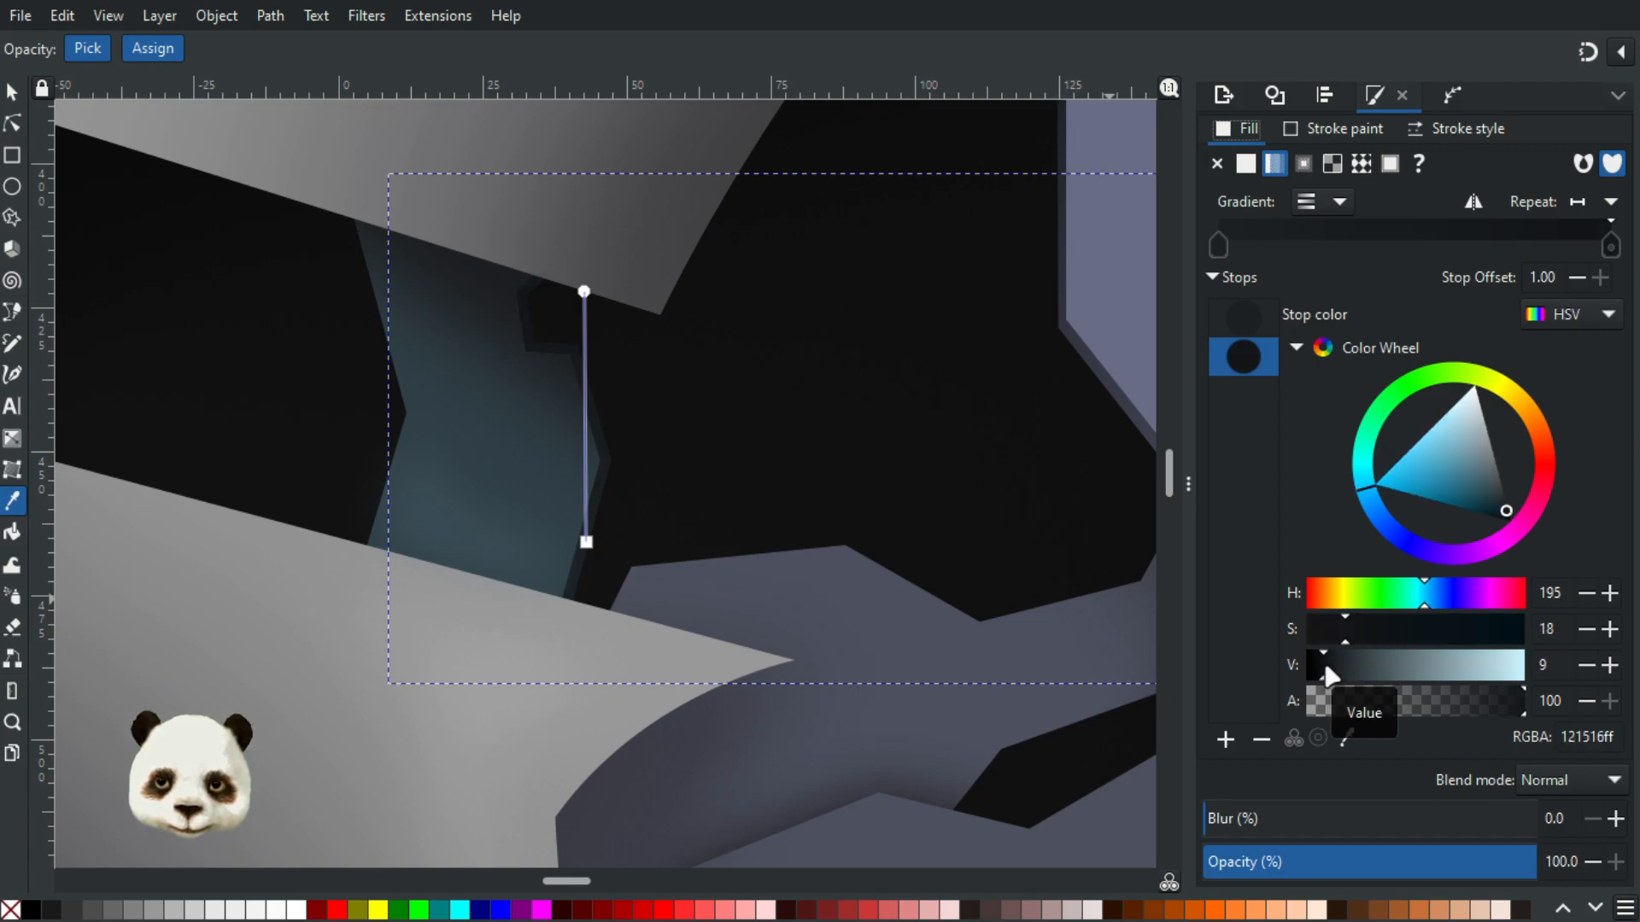
{"action": "left_click", "coordinate": [12, 91]}
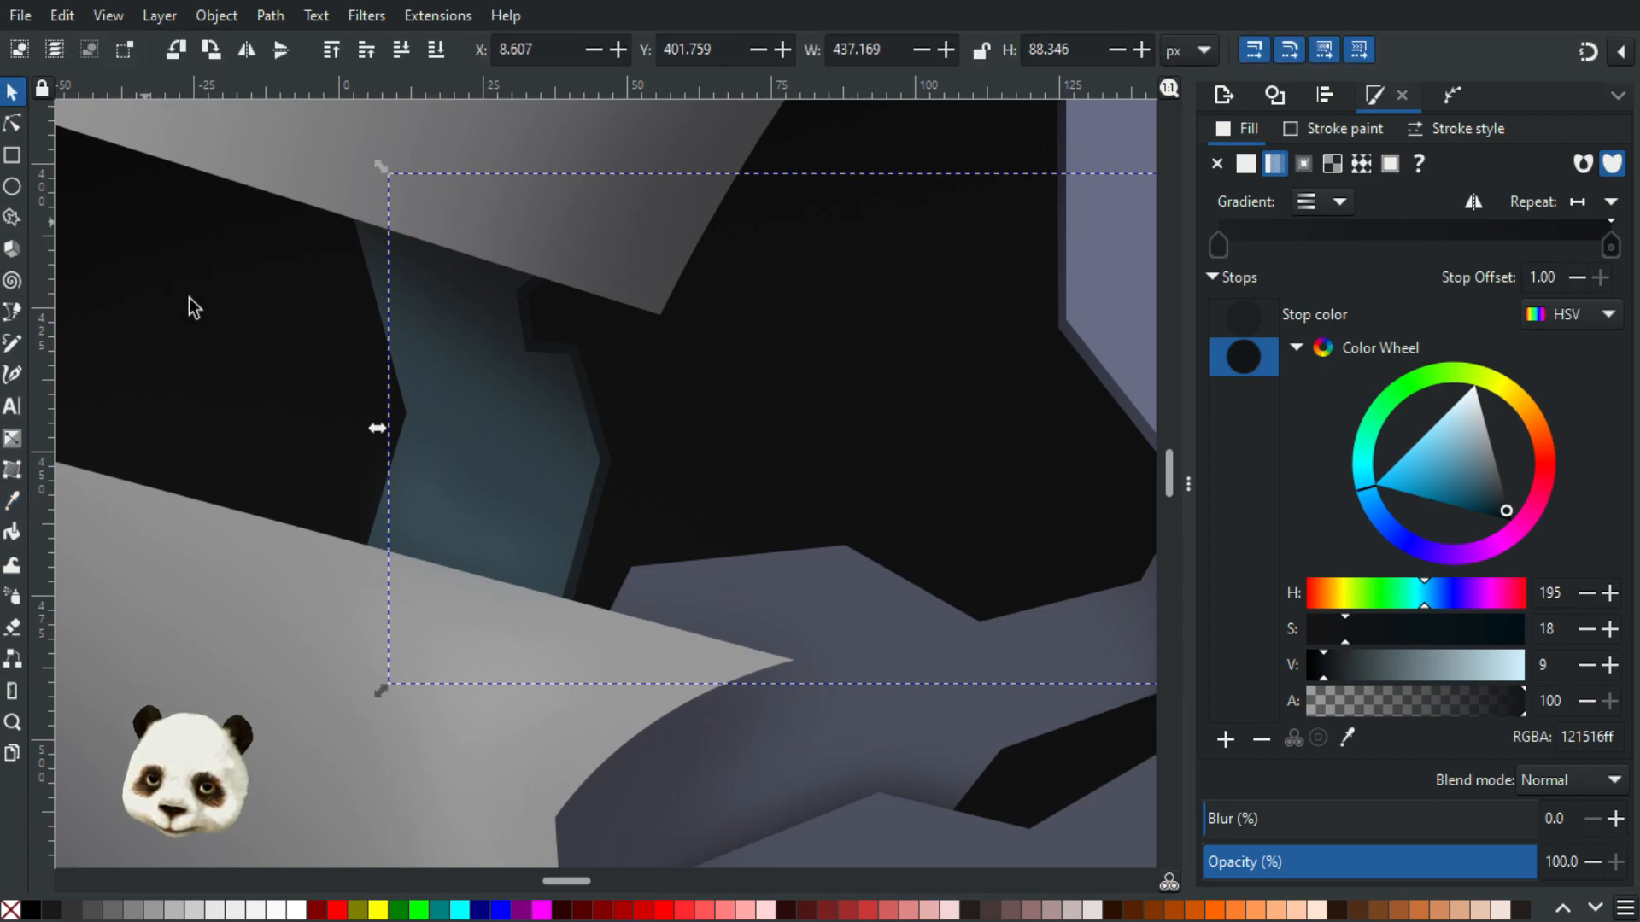
{"action": "left_click", "coordinate": [189, 298]}
{"action": "scroll", "coordinate": [191, 299], "scroll_direction": "down", "scroll_amount": 5}
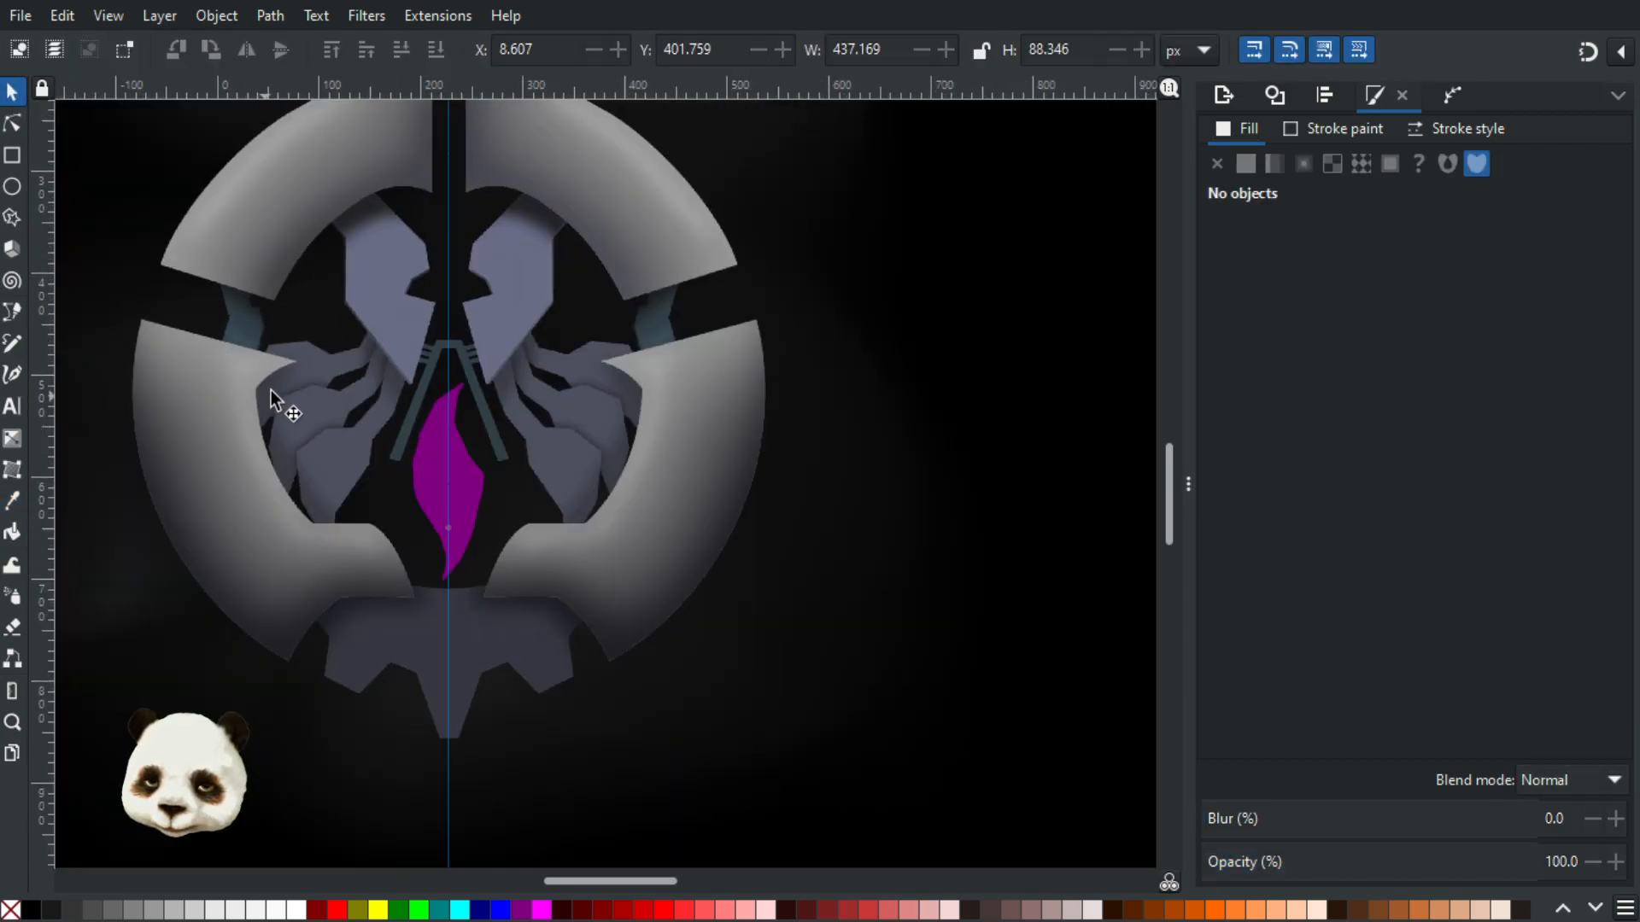
Select the left purple-grey head shape and apply a vertical linear gradient running from its upper part down toward the lower edge
{"action": "scroll", "coordinate": [304, 377], "scroll_direction": "up", "scroll_amount": 1}
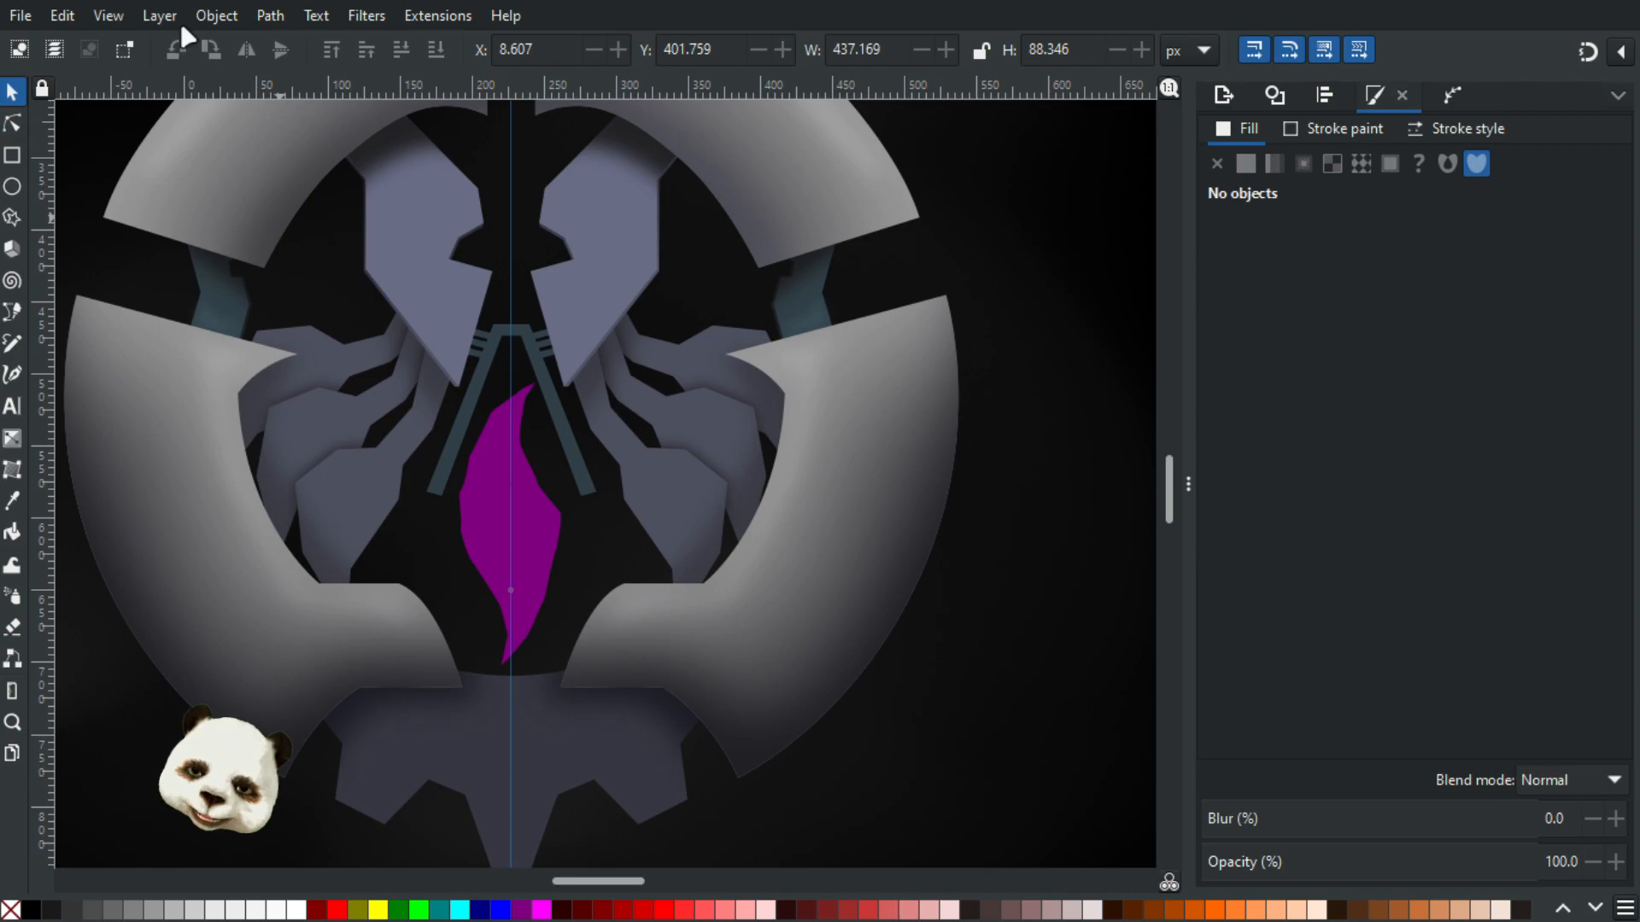
{"action": "scroll", "coordinate": [597, 776], "scroll_direction": "up", "scroll_amount": 3}
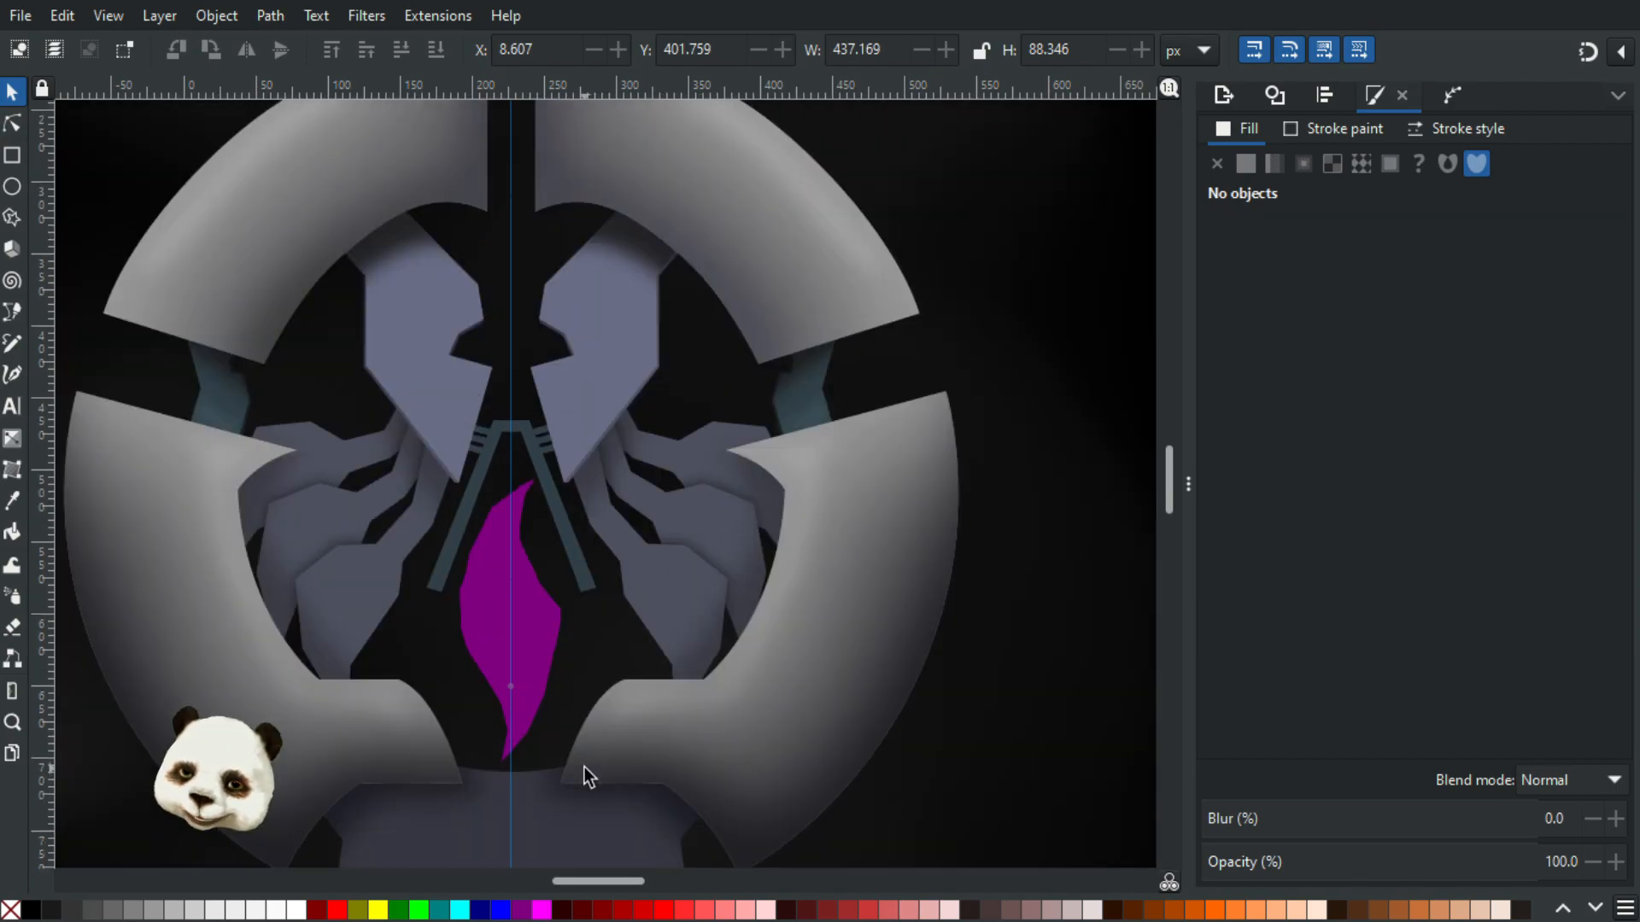
{"action": "scroll", "coordinate": [584, 767], "scroll_direction": "up", "scroll_amount": 3}
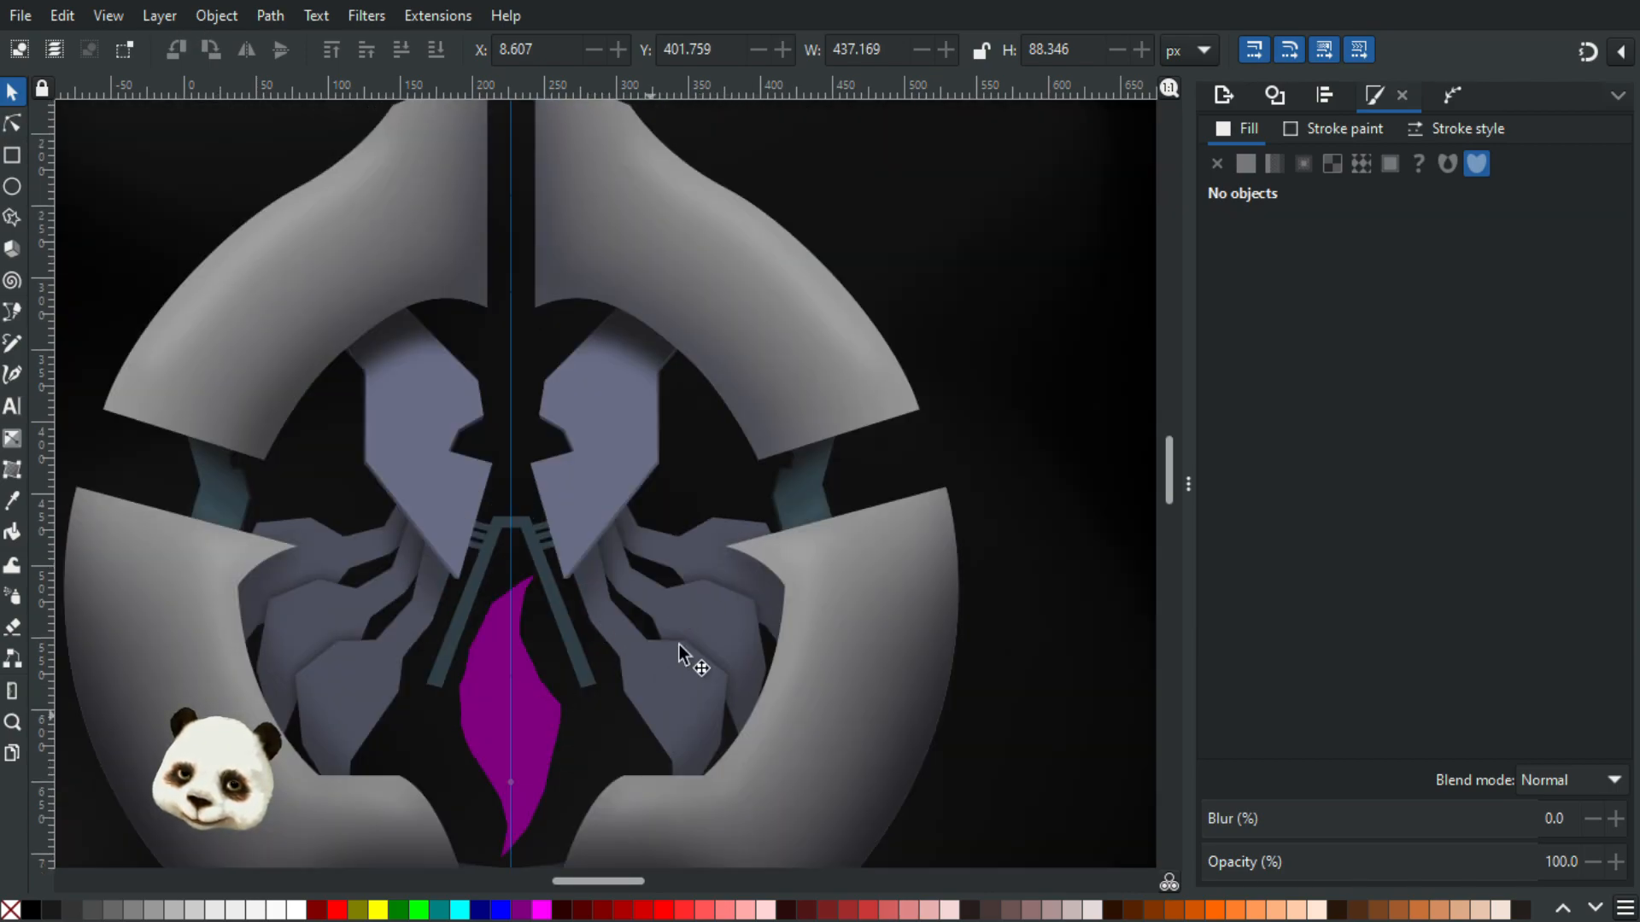
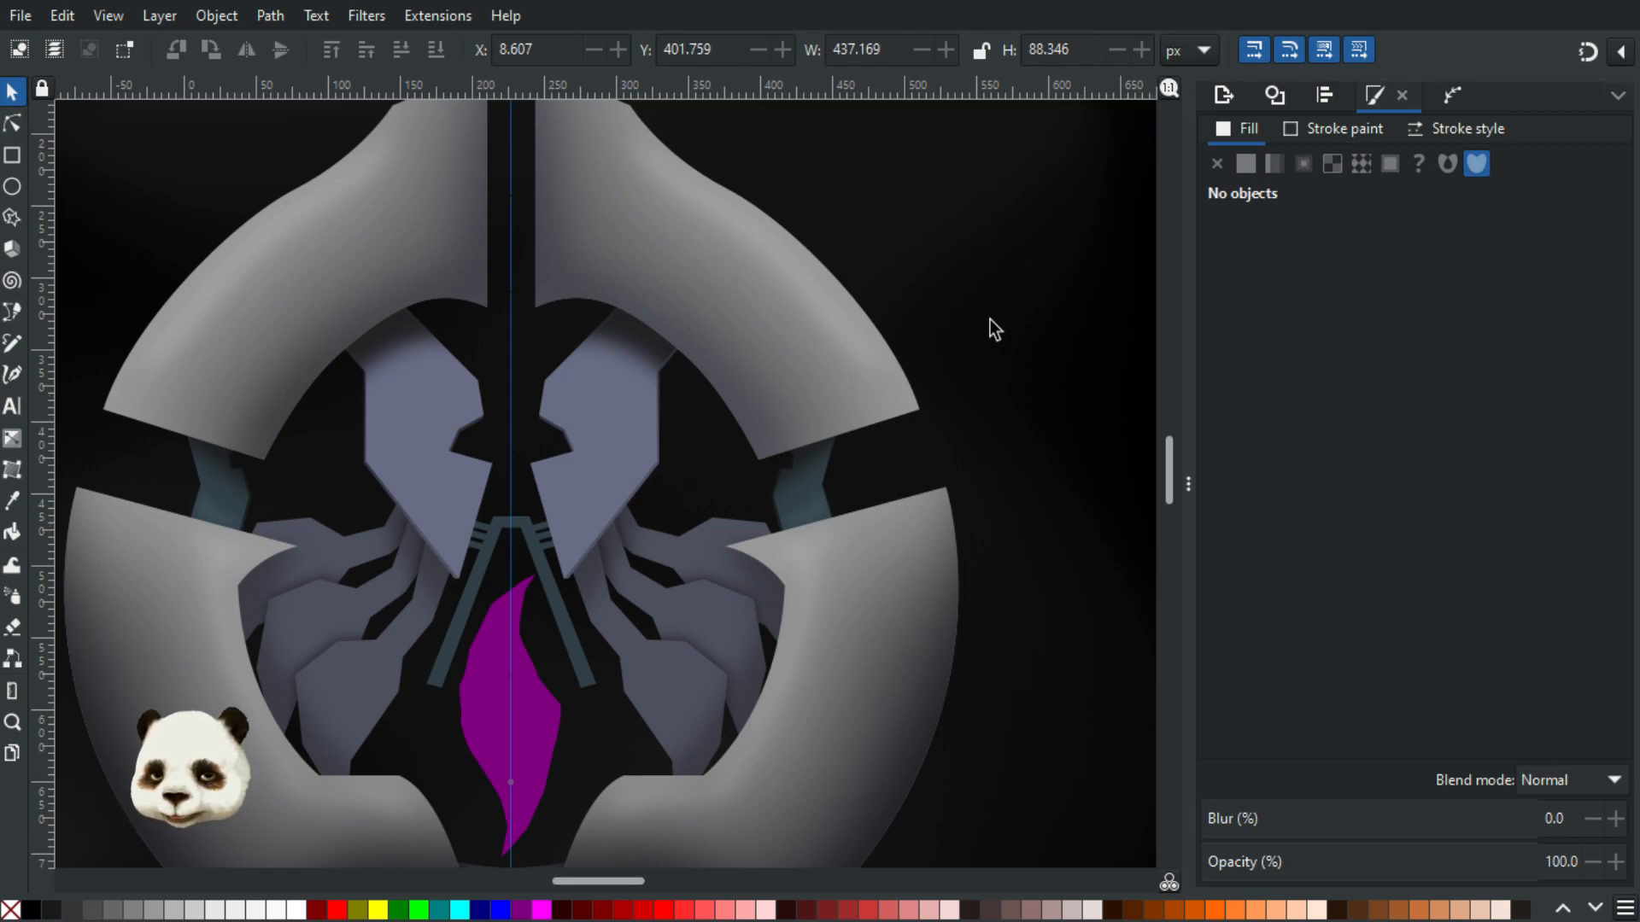
{"action": "left_click", "coordinate": [12, 123]}
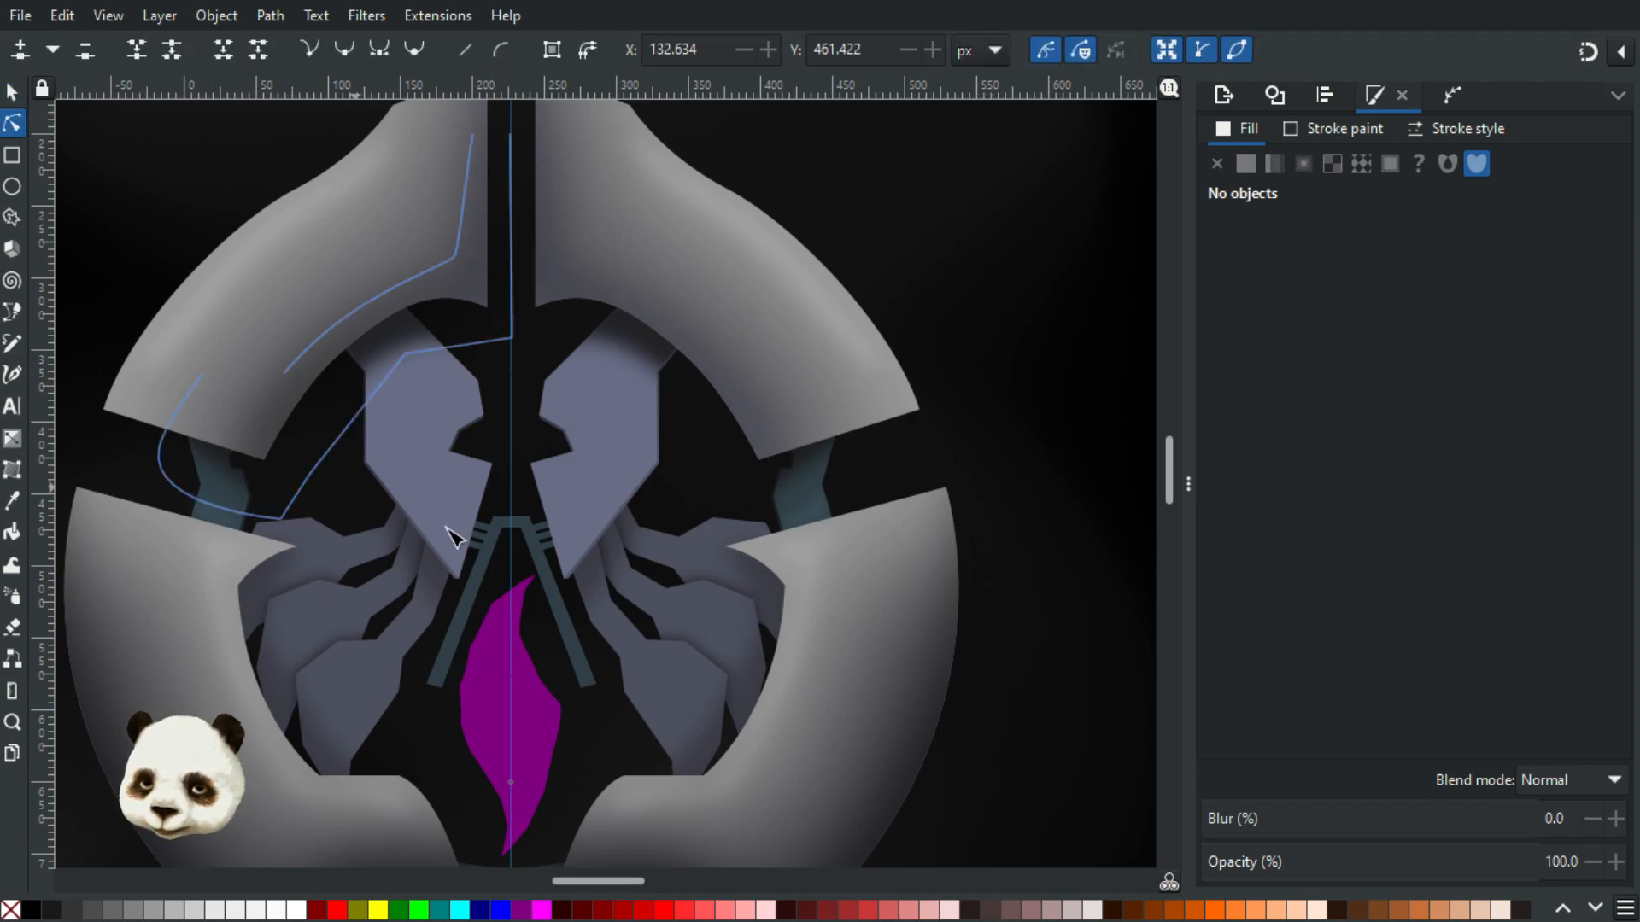
{"action": "left_click", "coordinate": [424, 409]}
{"action": "key", "text": "g"}
{"action": "left_click_drag", "start_coordinate": [414, 386], "coordinate": [413, 503]}
{"action": "left_click", "coordinate": [413, 503]}
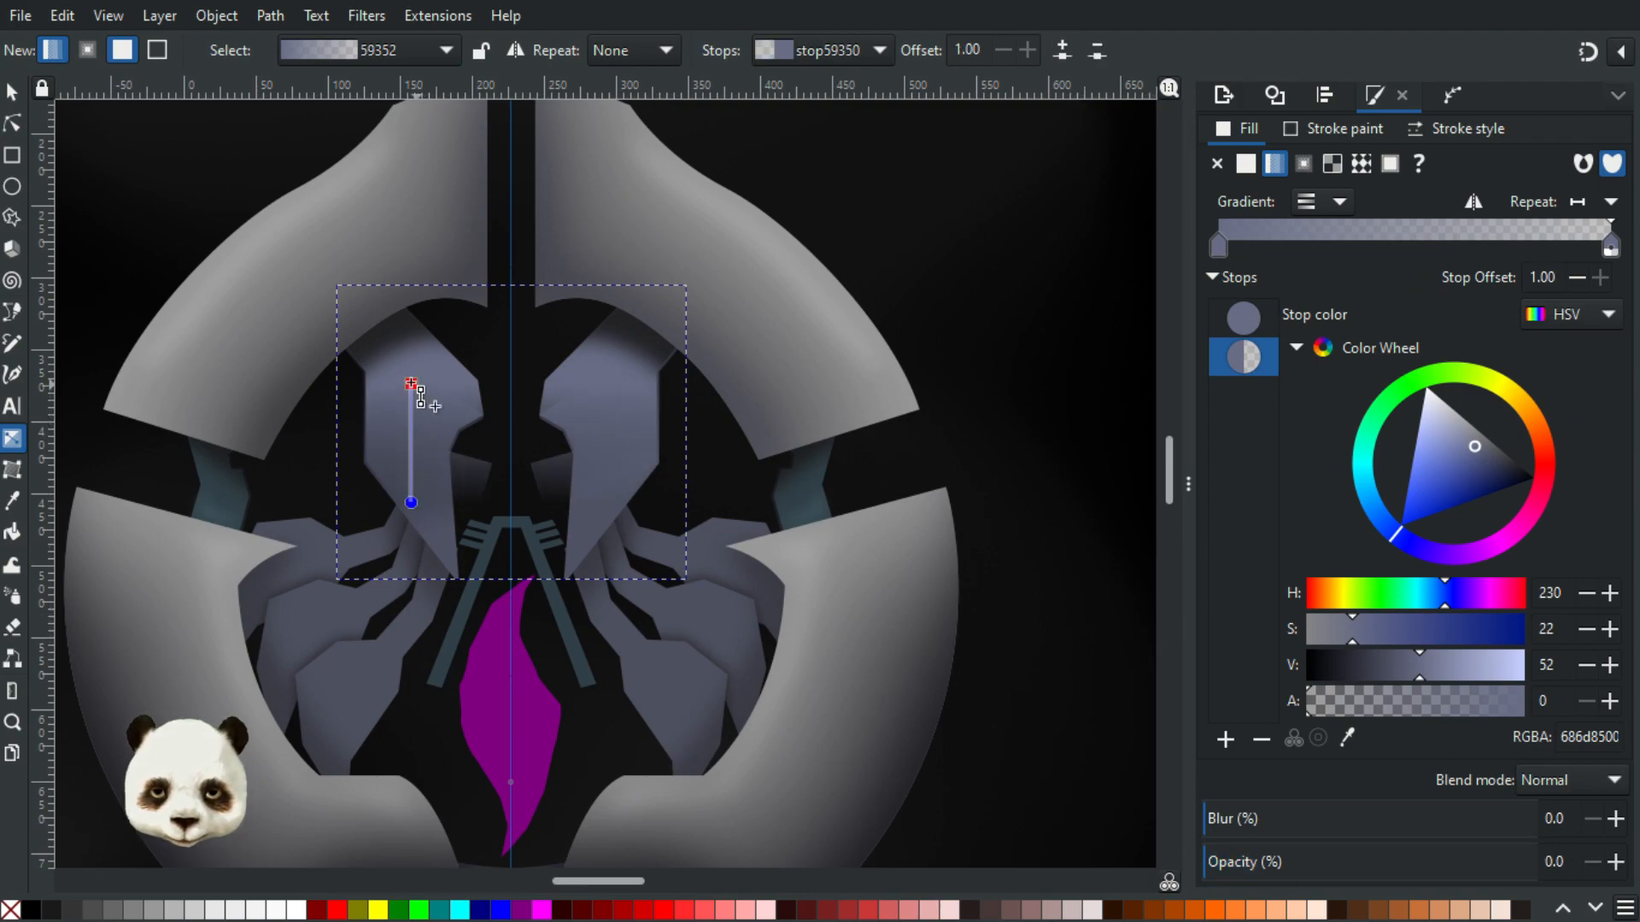
Compare the head gradient's end stop at alpha 100 and alpha 0, inspecting the whole emblem and the overlap close up
{"action": "left_click_drag", "start_coordinate": [1405, 708], "coordinate": [1637, 723]}
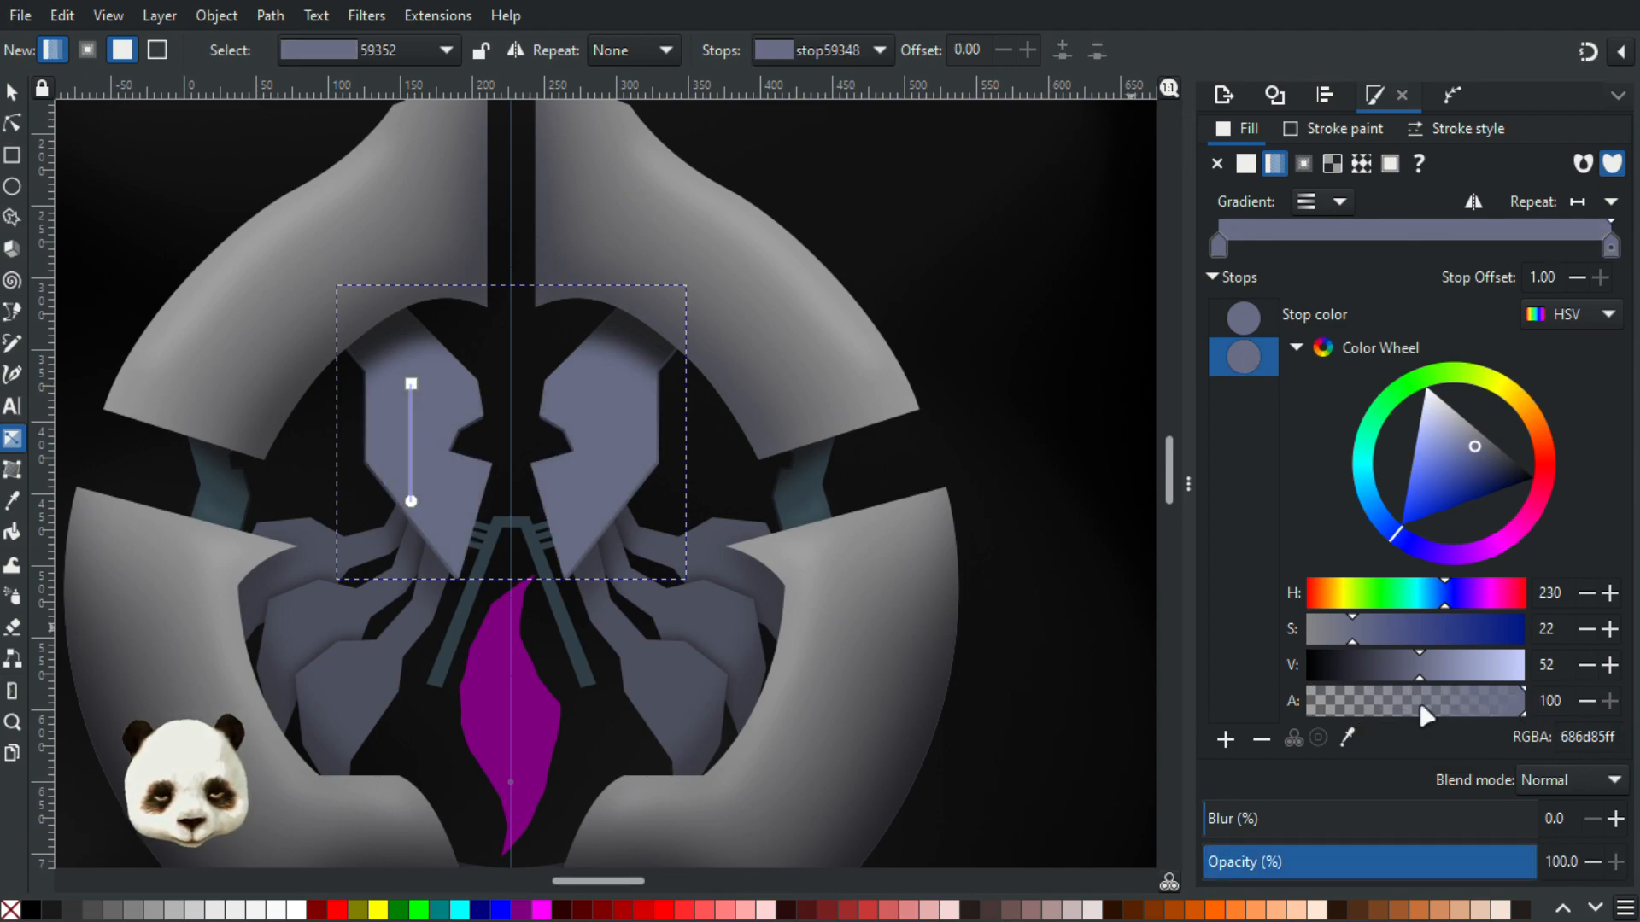
{"action": "left_click_drag", "start_coordinate": [1452, 694], "coordinate": [1286, 737]}
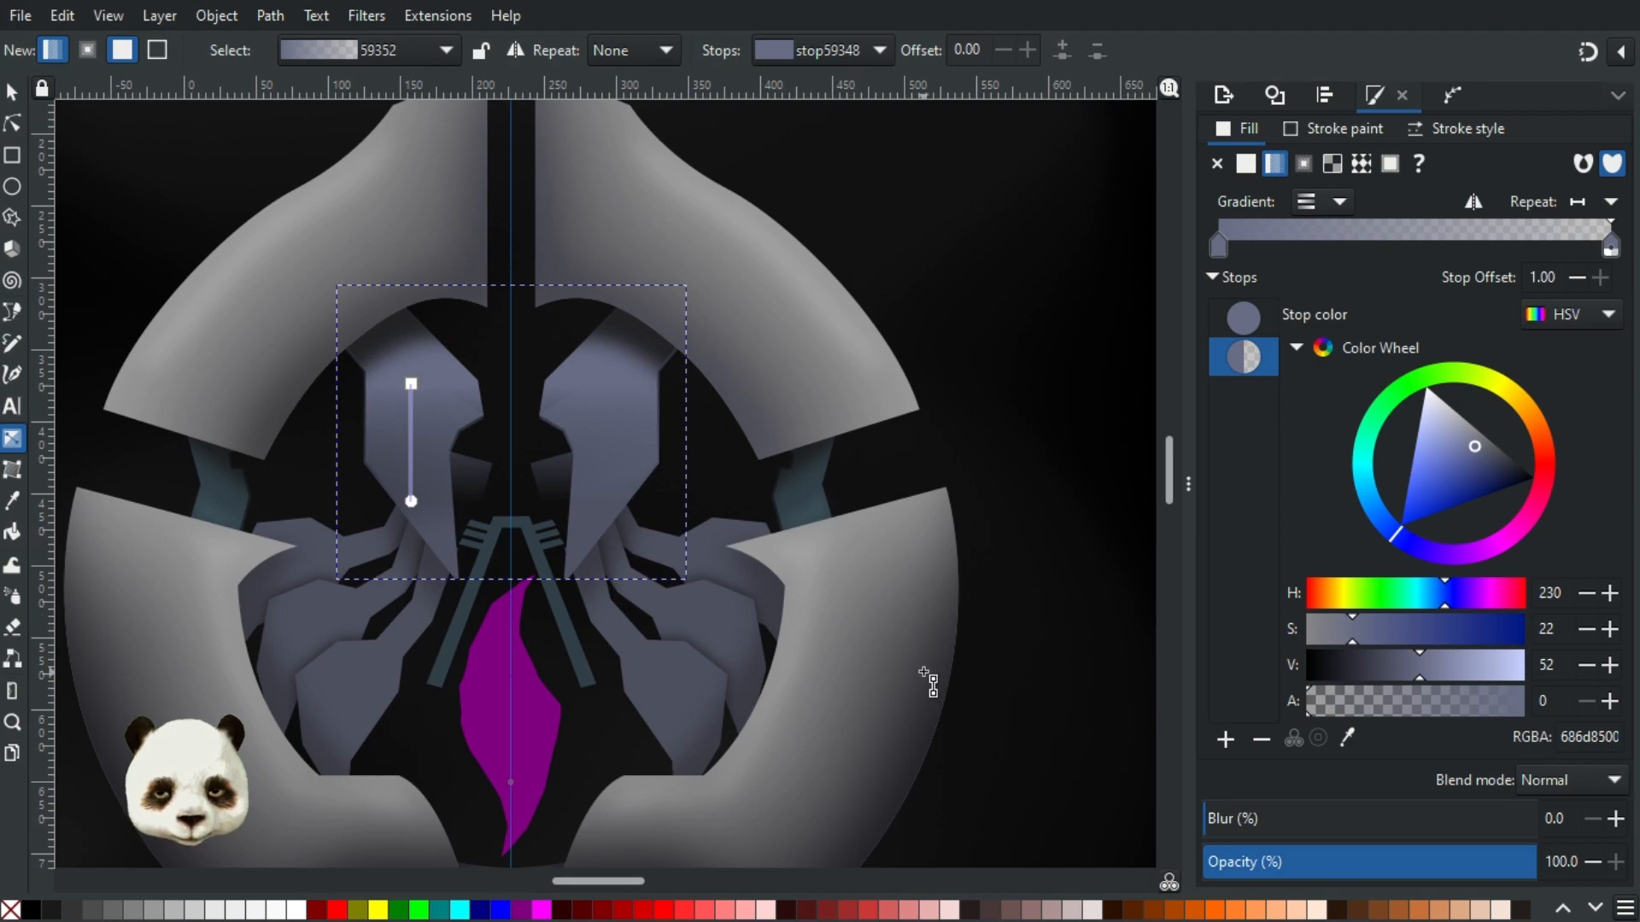
{"action": "scroll", "coordinate": [982, 683], "scroll_direction": "down", "scroll_amount": 4}
{"action": "scroll", "coordinate": [1021, 743], "scroll_direction": "up", "scroll_amount": 2}
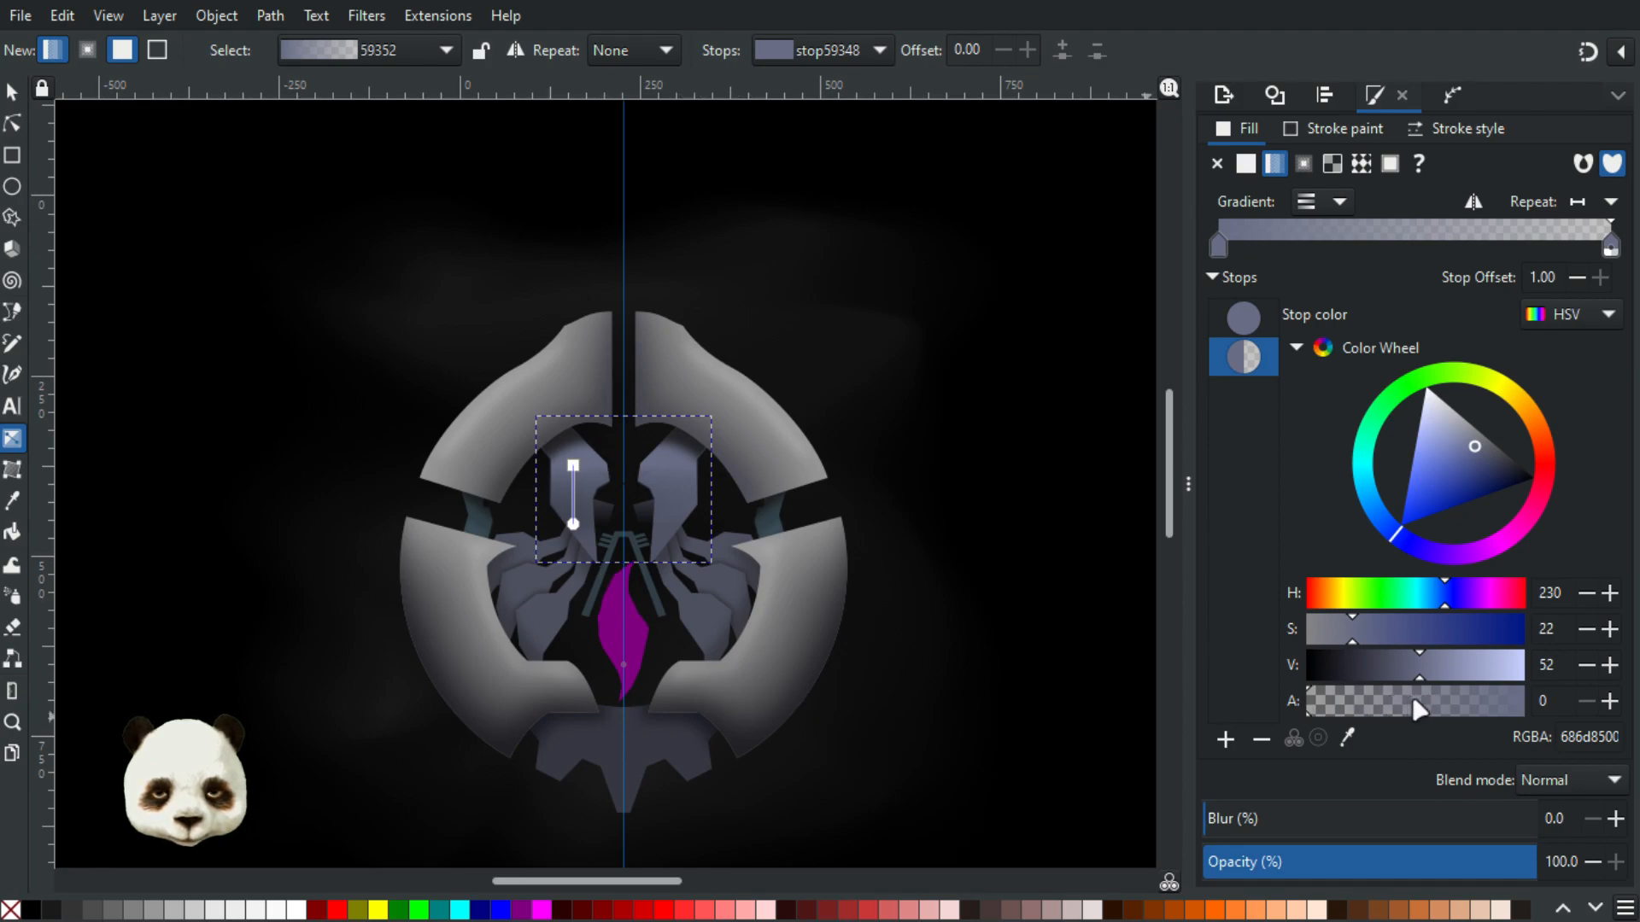
{"action": "left_click_drag", "start_coordinate": [1440, 715], "coordinate": [1627, 720]}
{"action": "left_click_drag", "start_coordinate": [1440, 718], "coordinate": [1019, 725]}
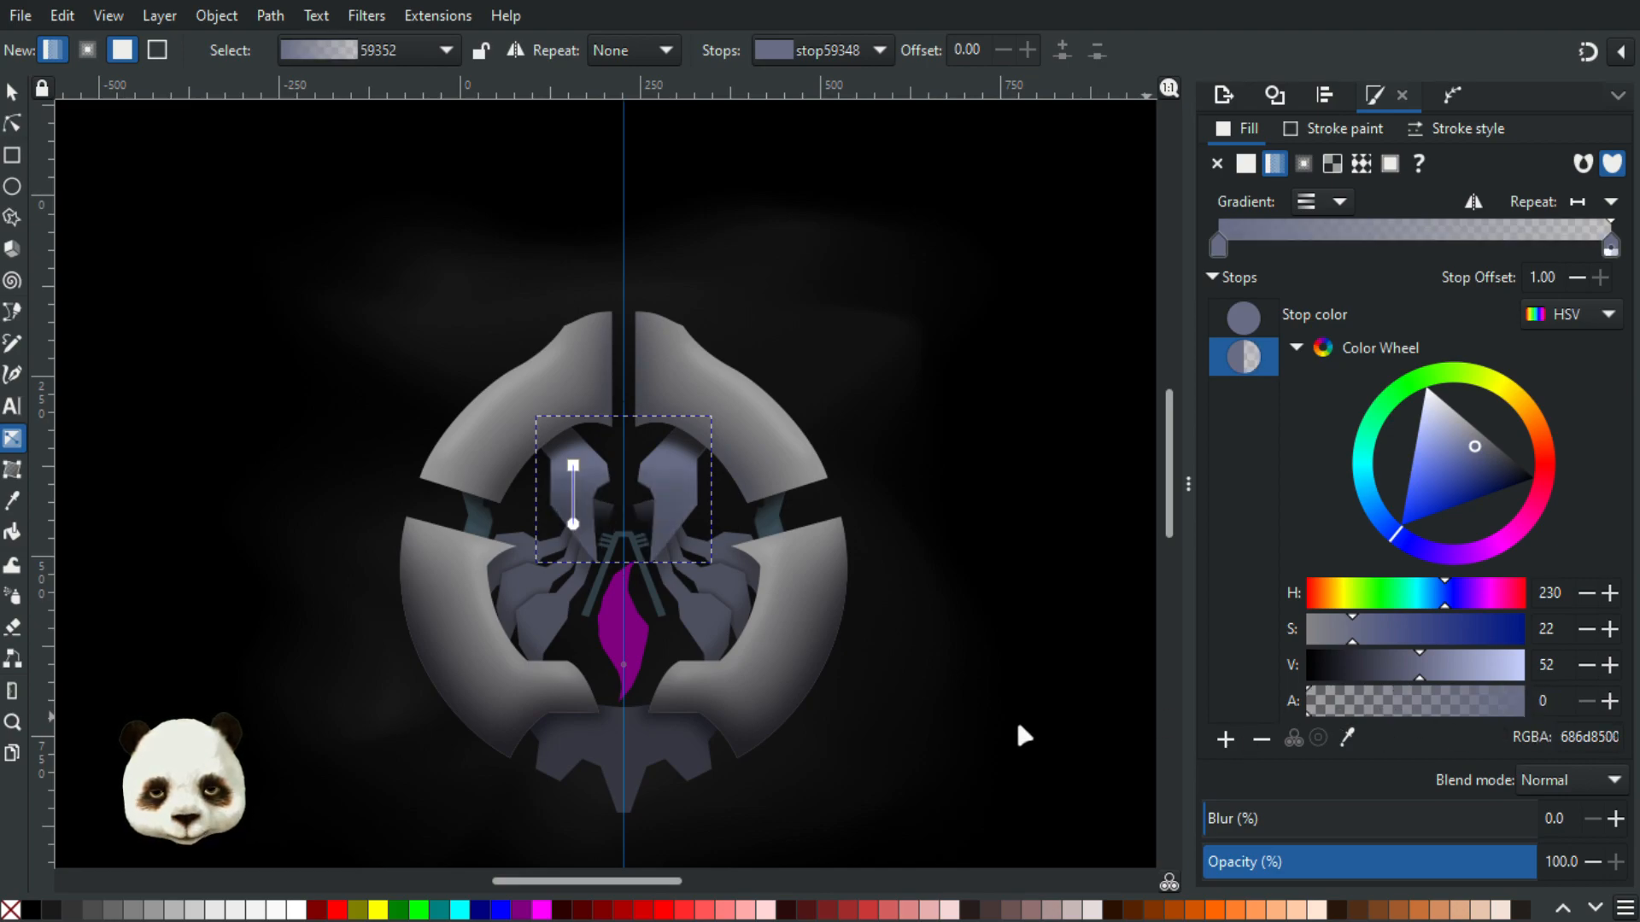
{"action": "left_click_drag", "start_coordinate": [1190, 718], "coordinate": [1168, 690]}
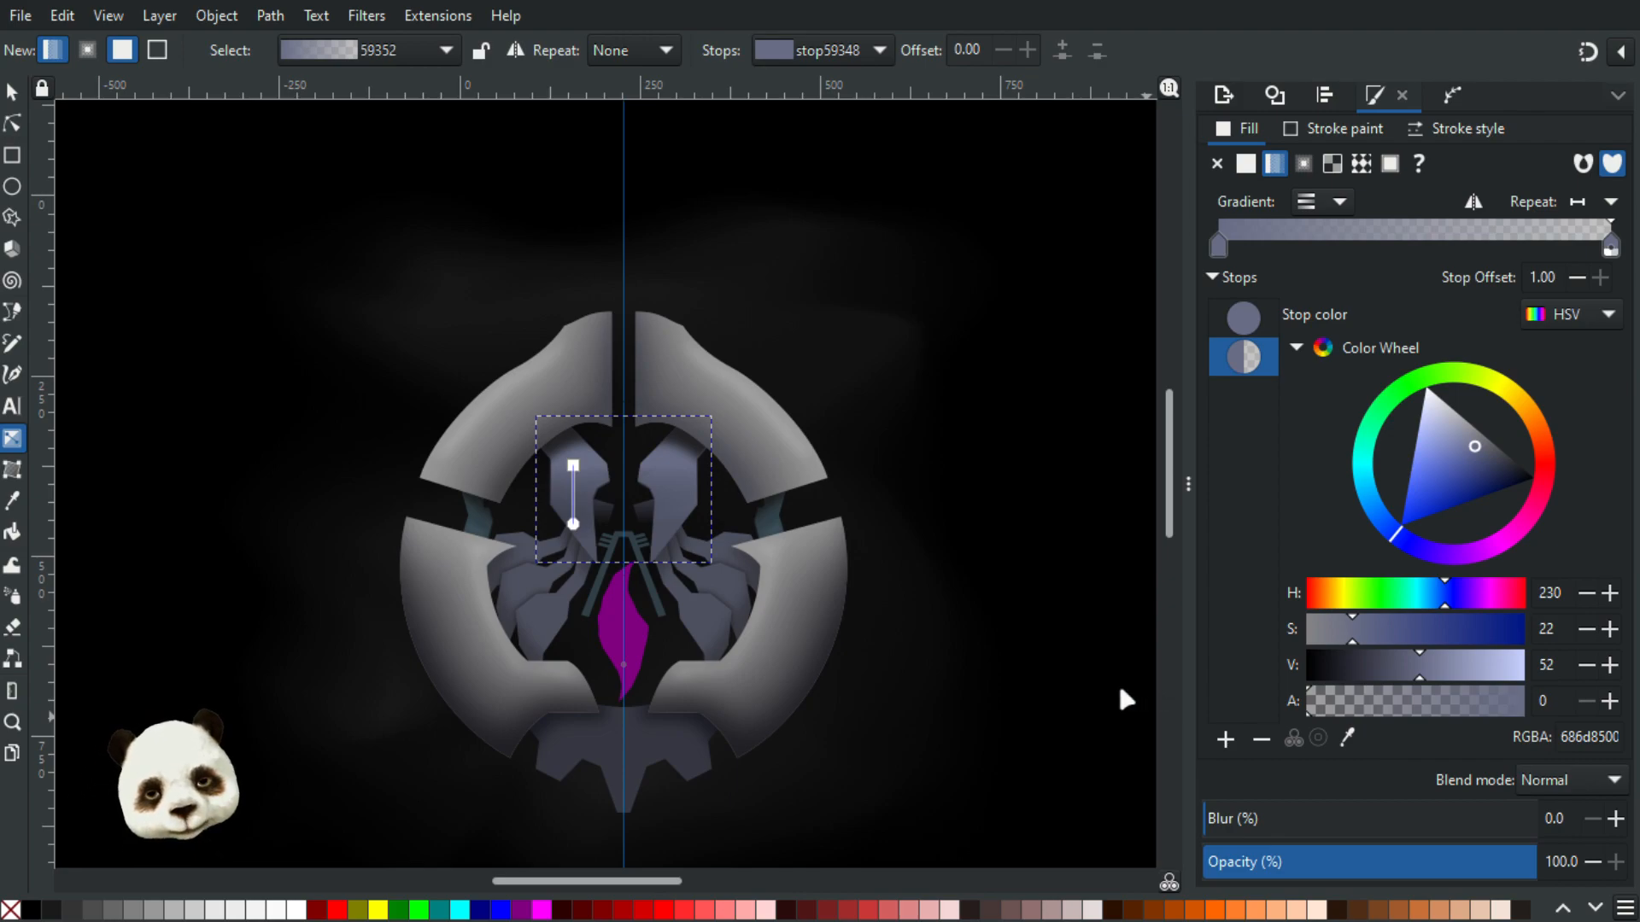
{"action": "scroll", "coordinate": [958, 647], "scroll_direction": "down", "scroll_amount": 2, "text": "ctrl"}
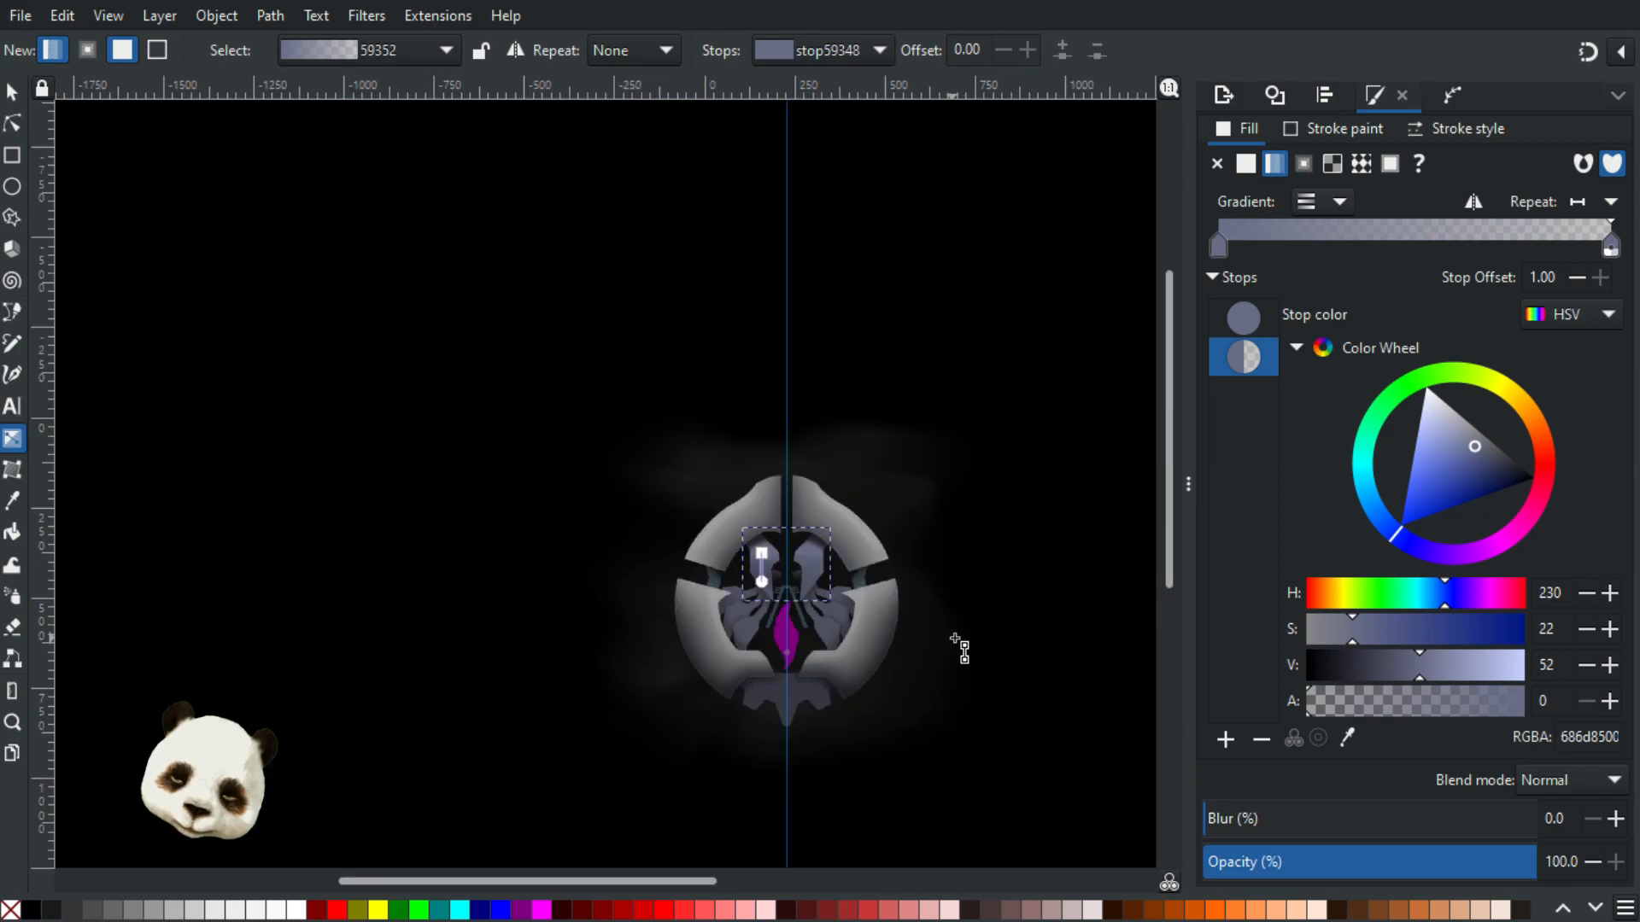
{"action": "scroll", "coordinate": [961, 653], "scroll_direction": "up", "scroll_amount": 1, "text": "ctrl"}
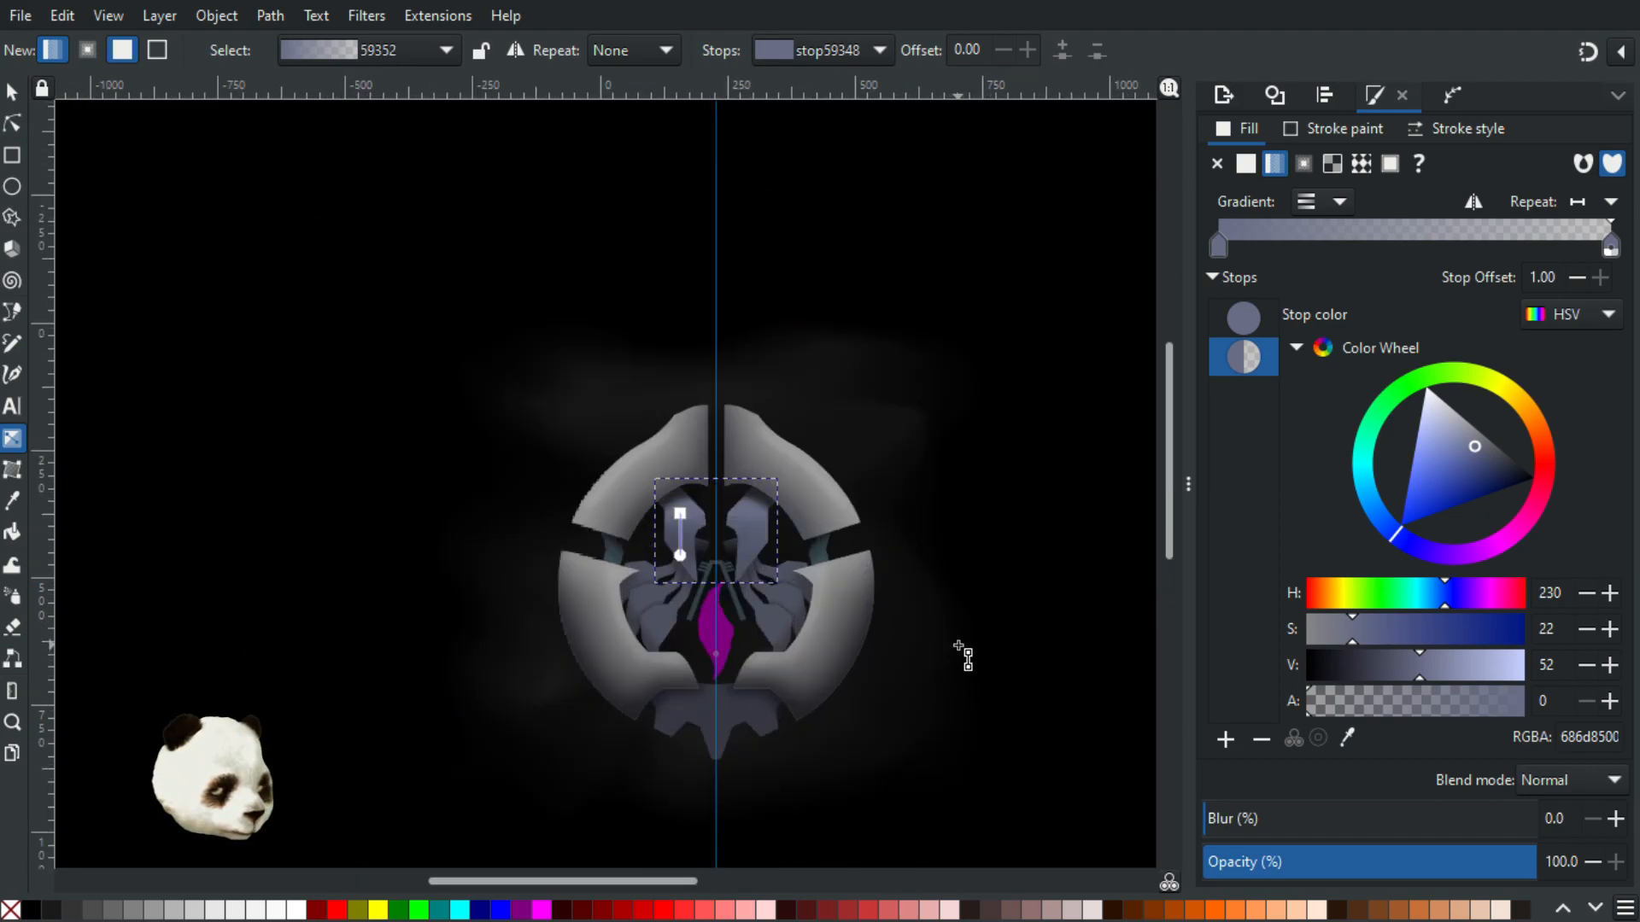
{"action": "scroll", "coordinate": [940, 657], "scroll_direction": "up", "scroll_amount": 1, "text": "ctrl"}
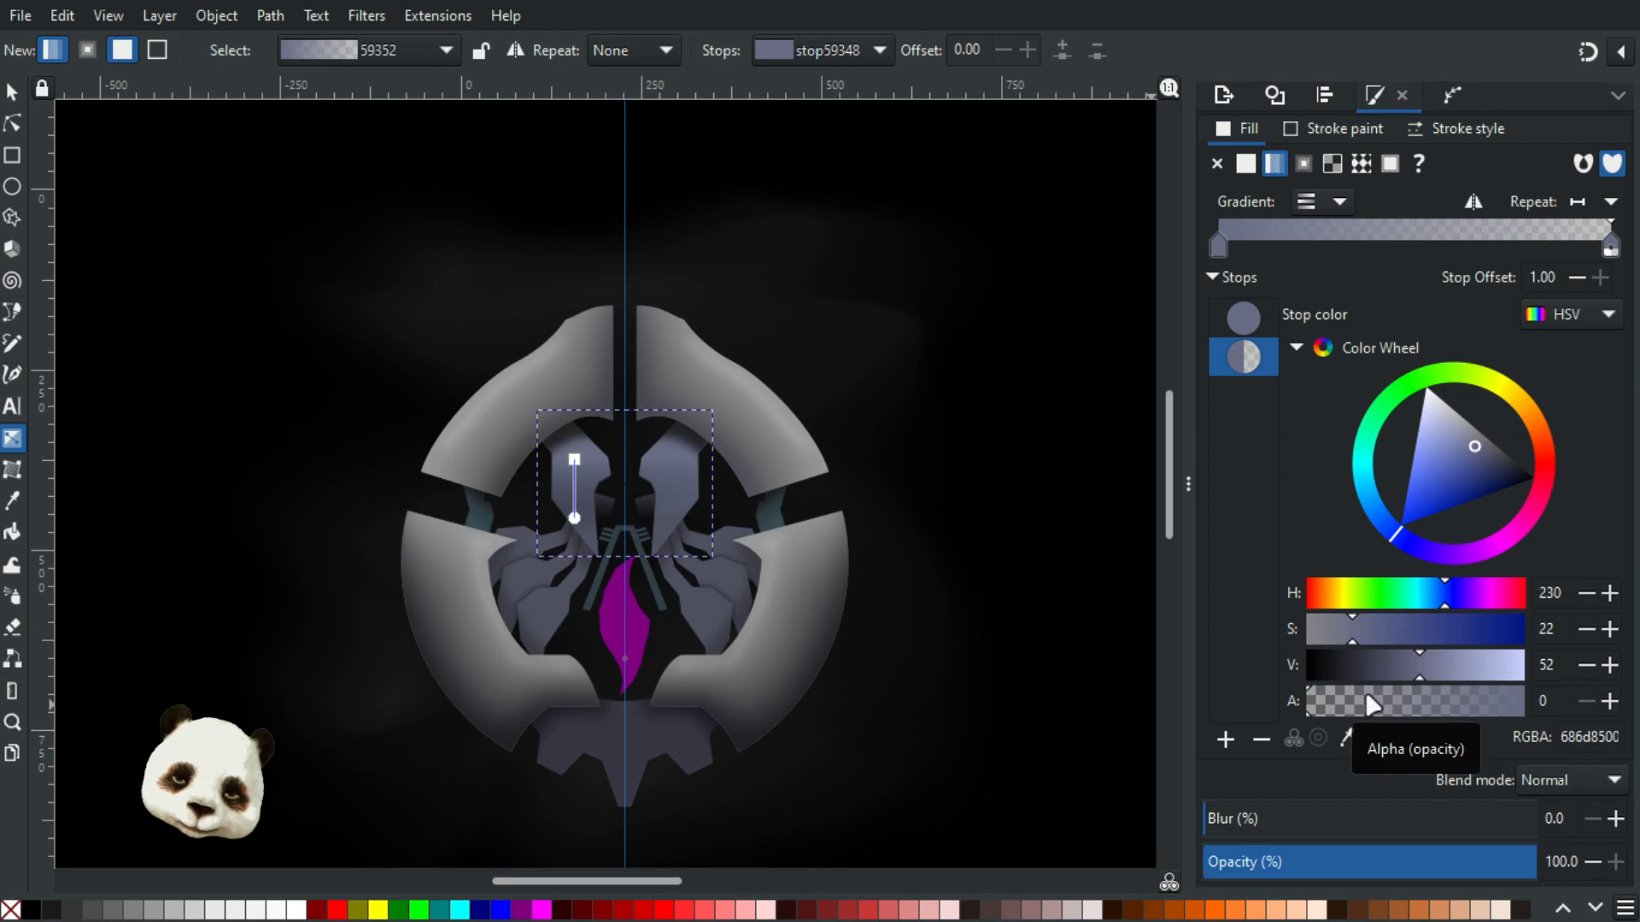
{"action": "scroll", "coordinate": [564, 512], "scroll_direction": "up", "scroll_amount": 4, "text": "ctrl"}
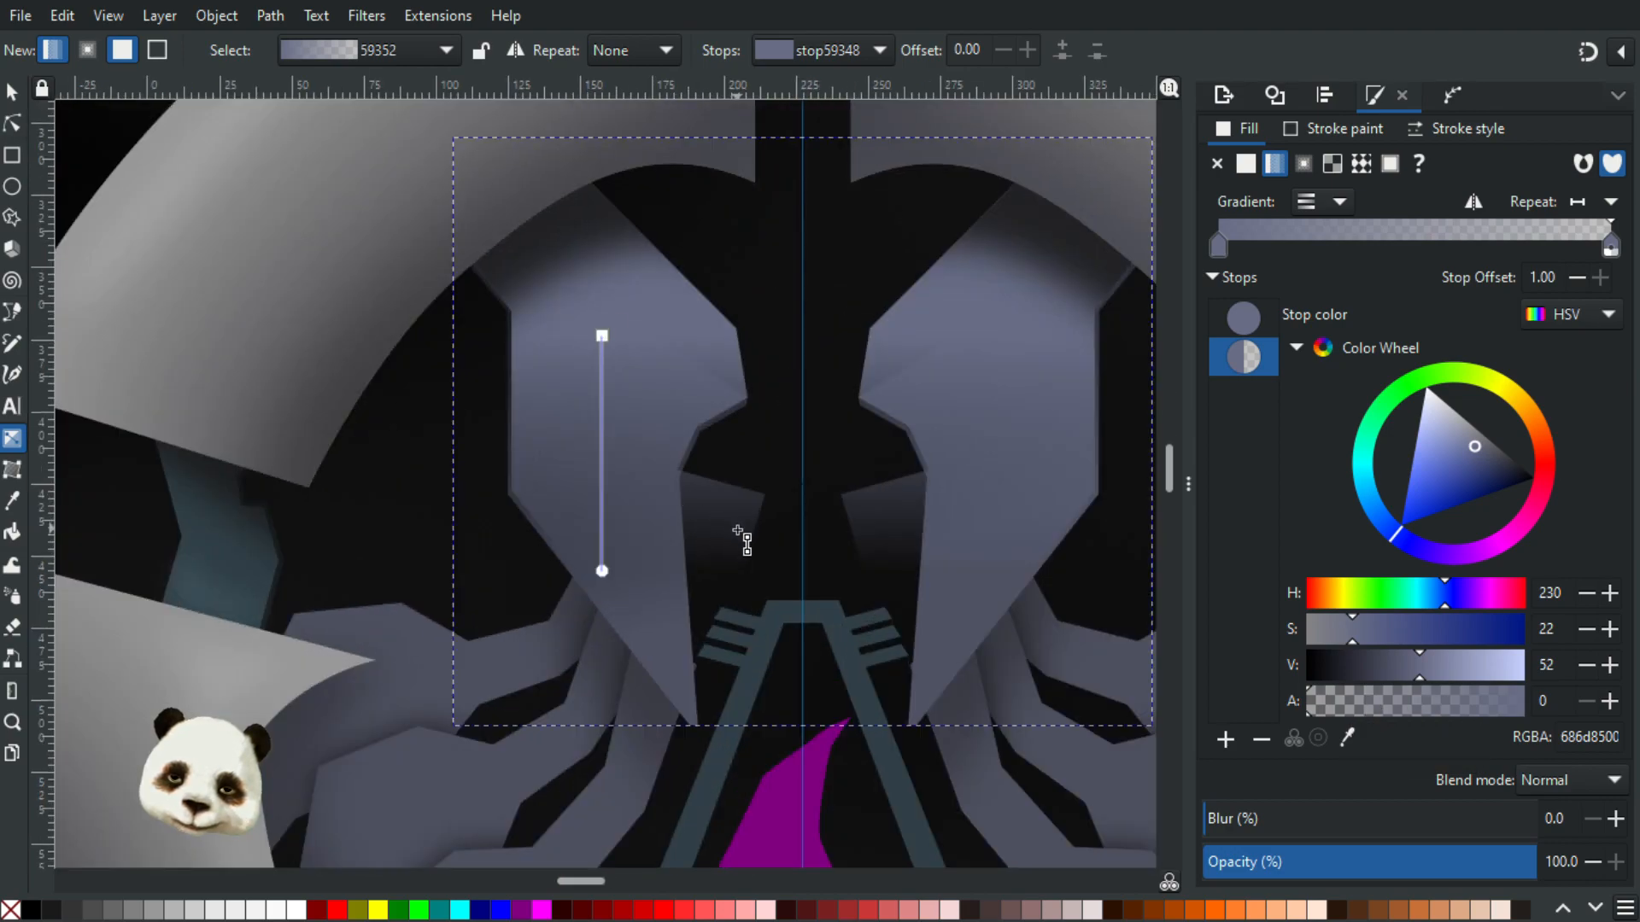
{"action": "scroll", "coordinate": [769, 553], "scroll_direction": "down", "scroll_amount": 1, "text": "ctrl"}
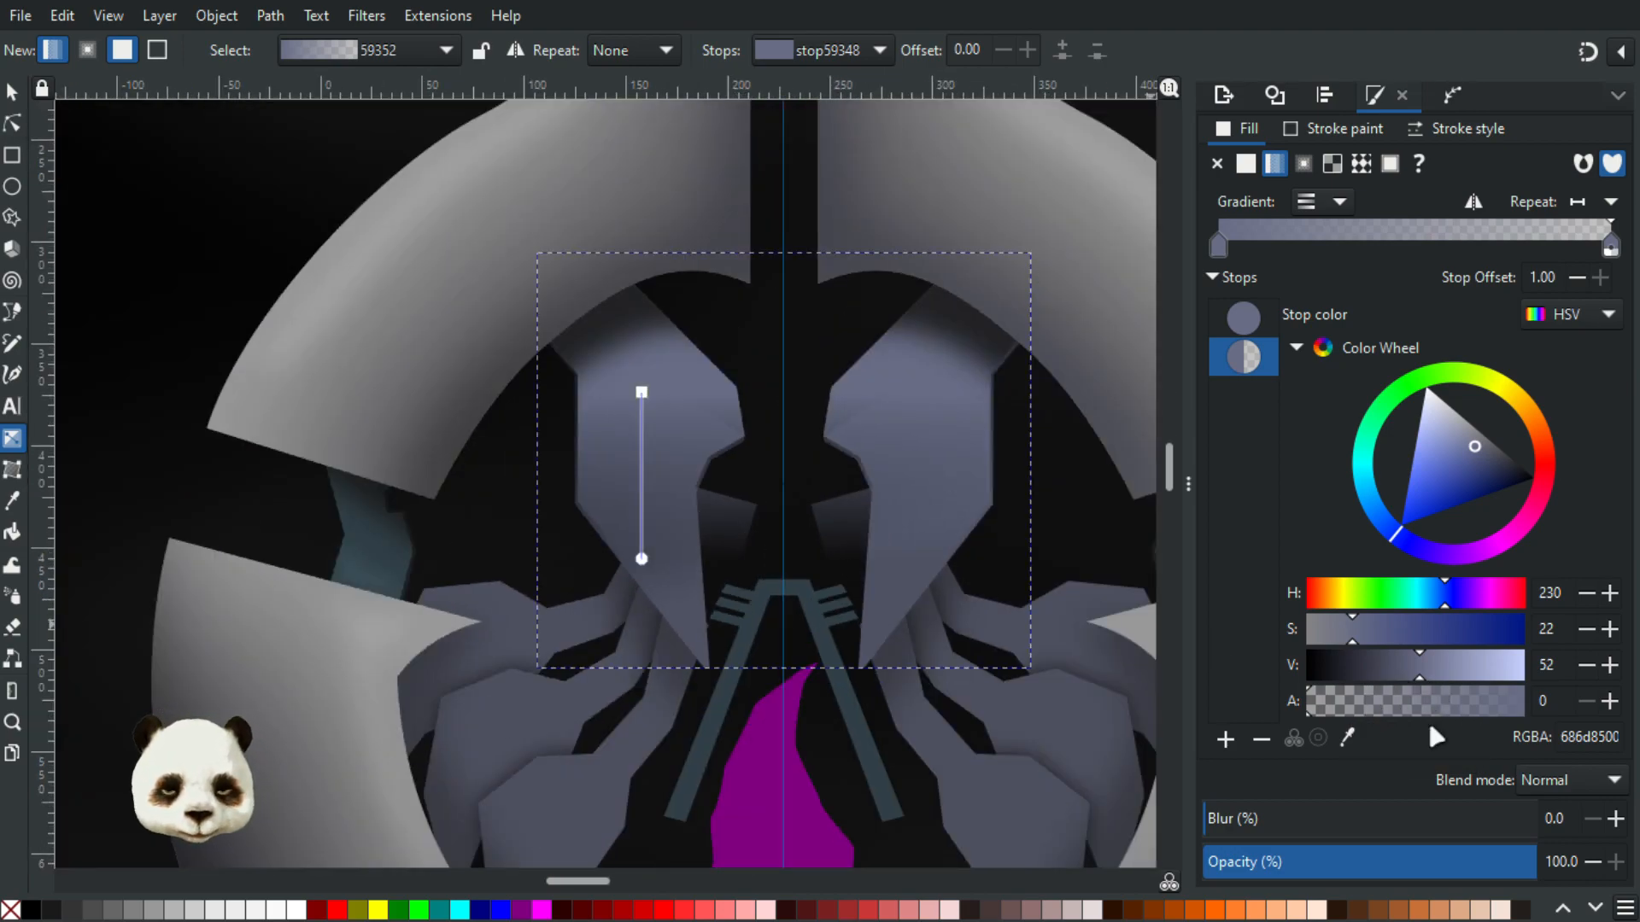
Set the head gradient's end stop to alpha 100 and darken it to value 40 (505366ff), then deselect the head
{"action": "left_click_drag", "start_coordinate": [1415, 709], "coordinate": [1529, 702]}
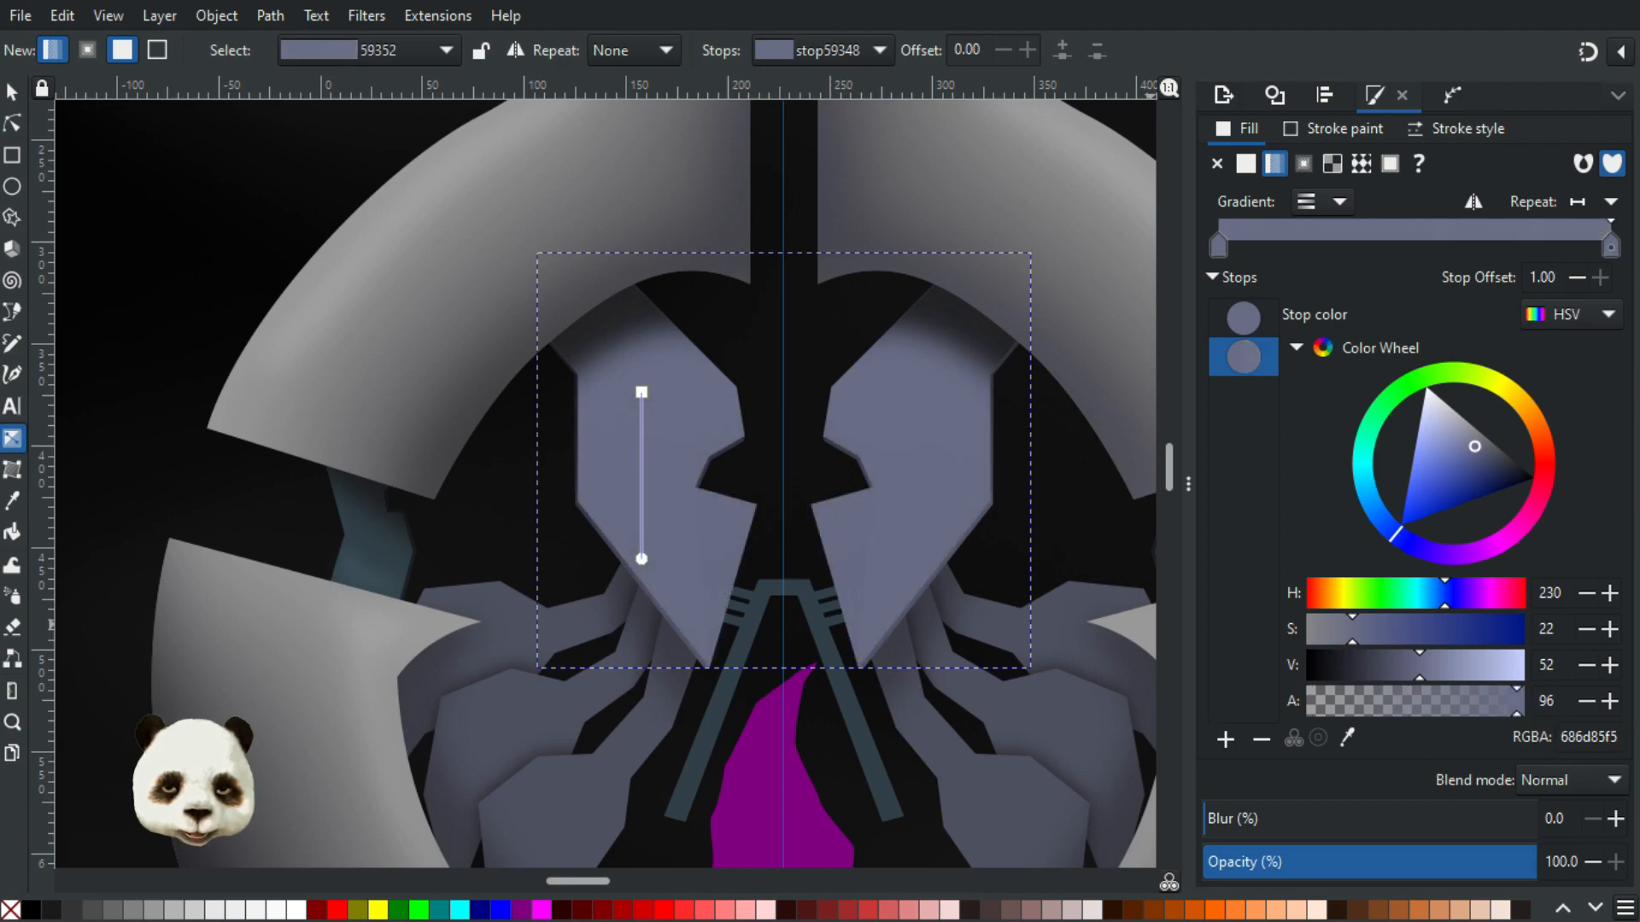
{"action": "scroll", "coordinate": [726, 598], "scroll_direction": "right", "scroll_amount": 5}
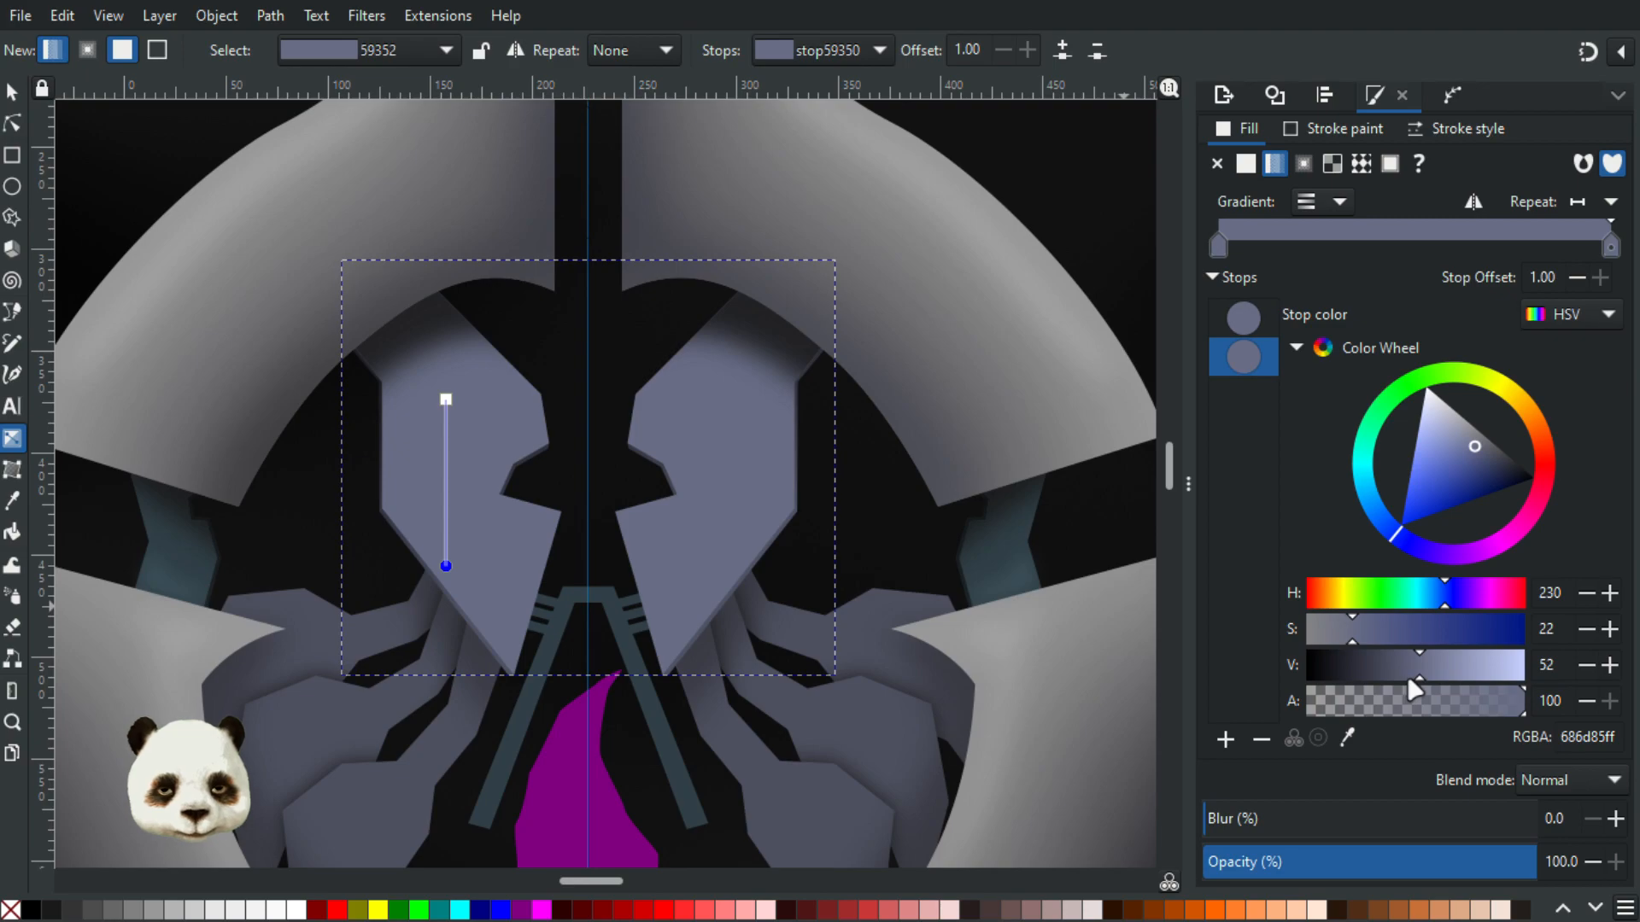
{"action": "left_click", "coordinate": [1392, 668]}
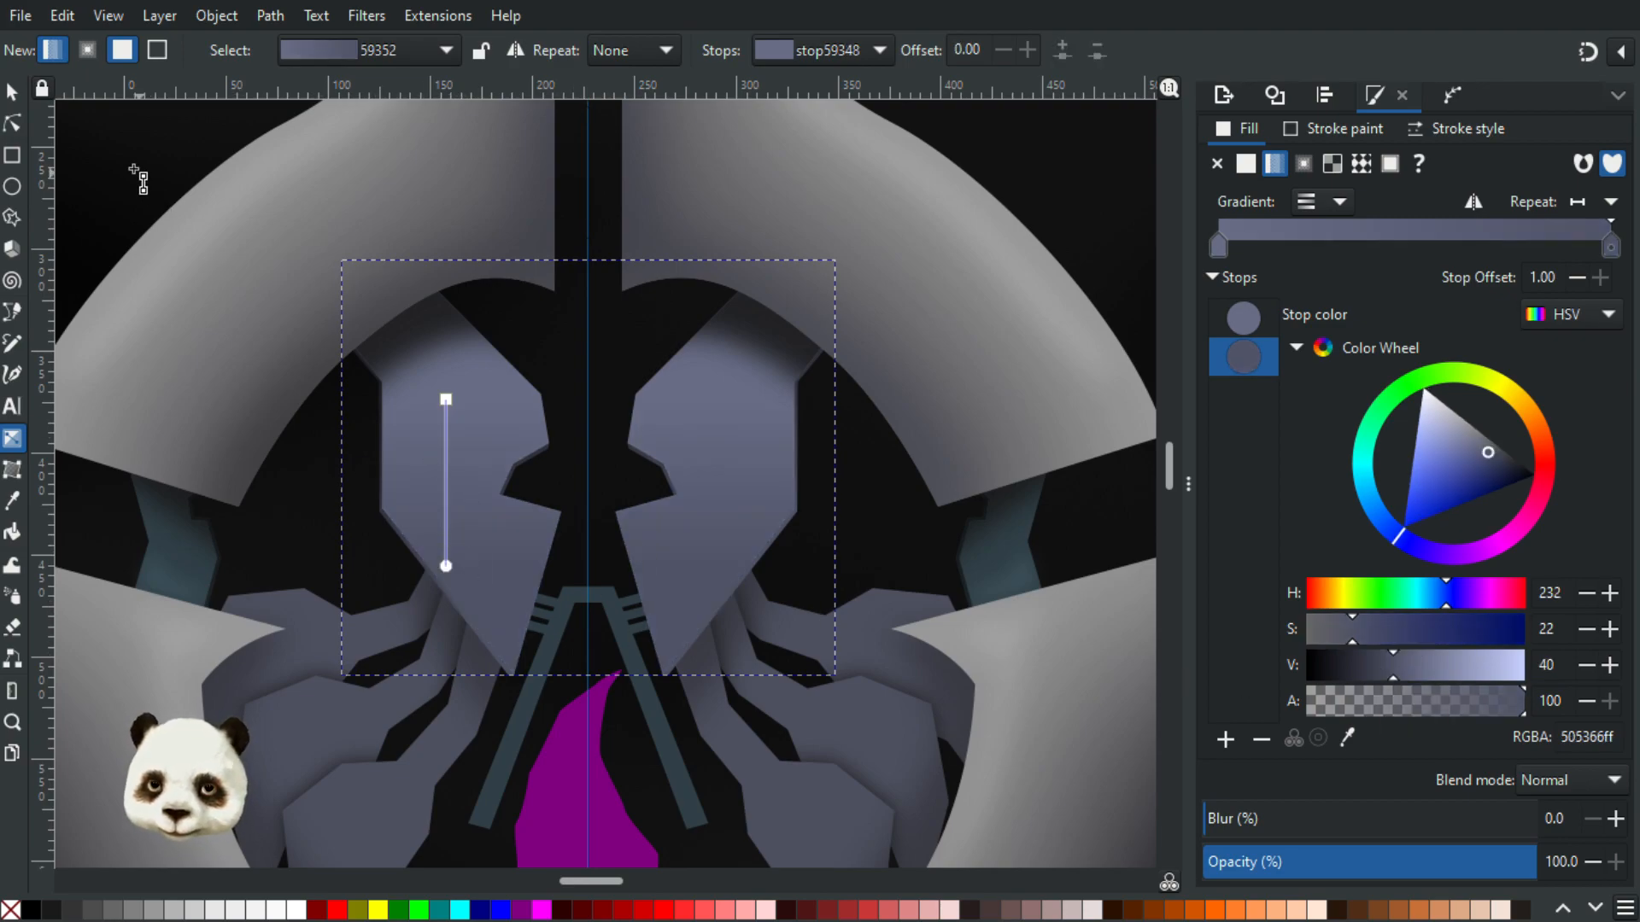
{"action": "left_click", "coordinate": [12, 92]}
{"action": "left_click", "coordinate": [120, 111]}
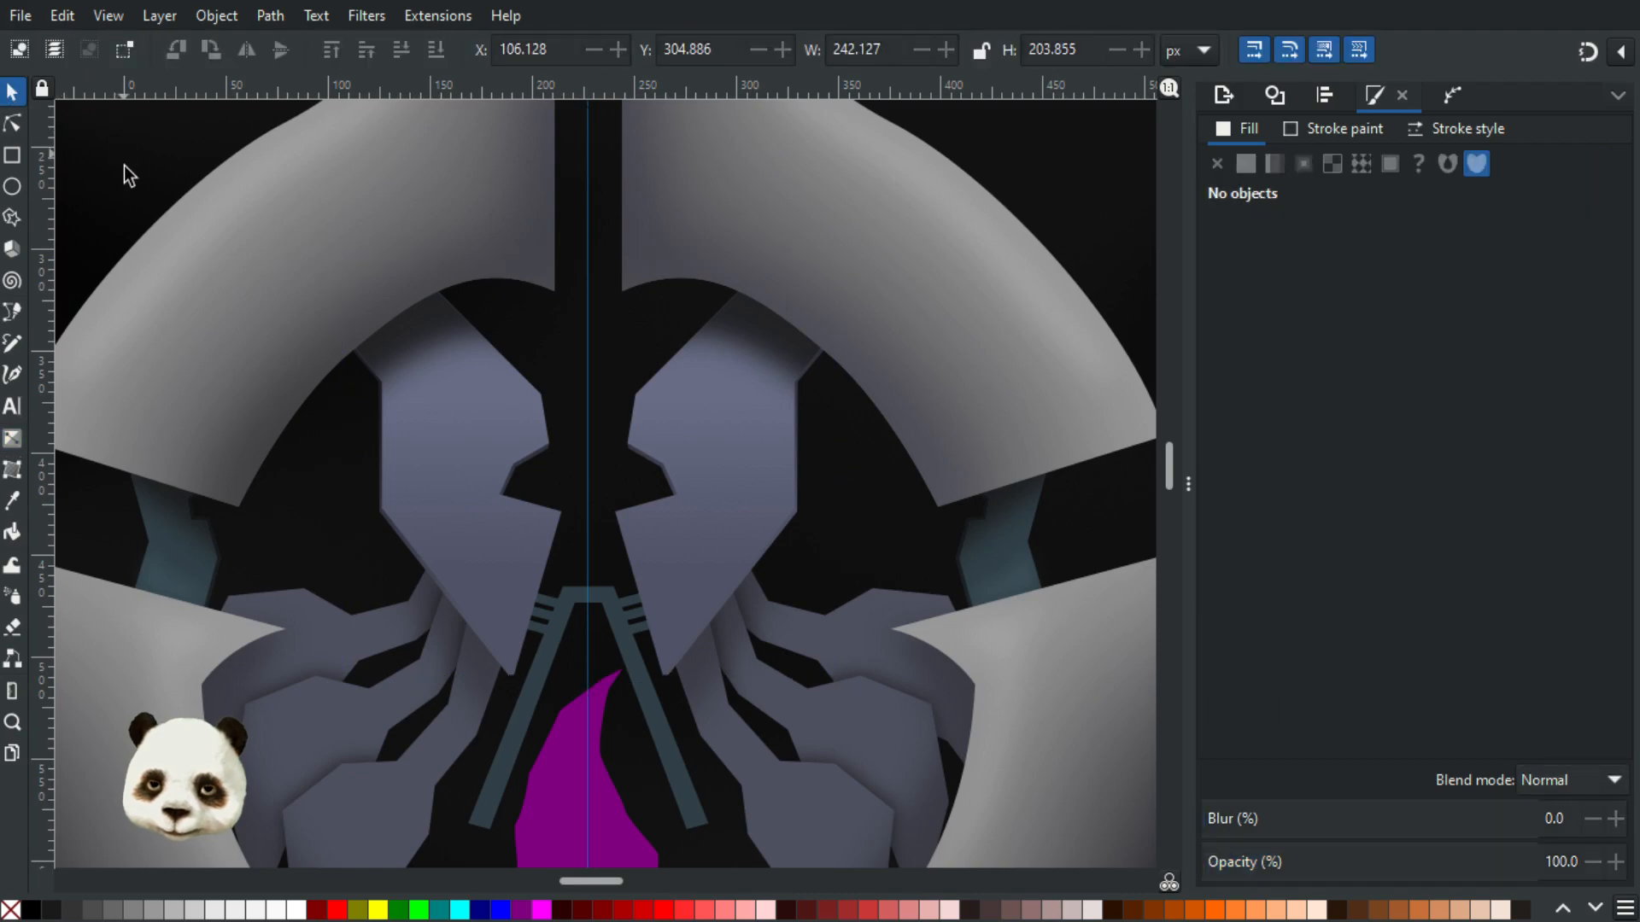
Select the dark edge shape behind the left head and darken its gradient's start stop to value 31 (3e414fff), then deselect it
{"action": "scroll", "coordinate": [125, 165], "scroll_direction": "down", "scroll_amount": 2}
{"action": "scroll", "coordinate": [290, 362], "scroll_direction": "up", "scroll_amount": 3}
{"action": "scroll", "coordinate": [294, 389], "scroll_direction": "up", "scroll_amount": 2}
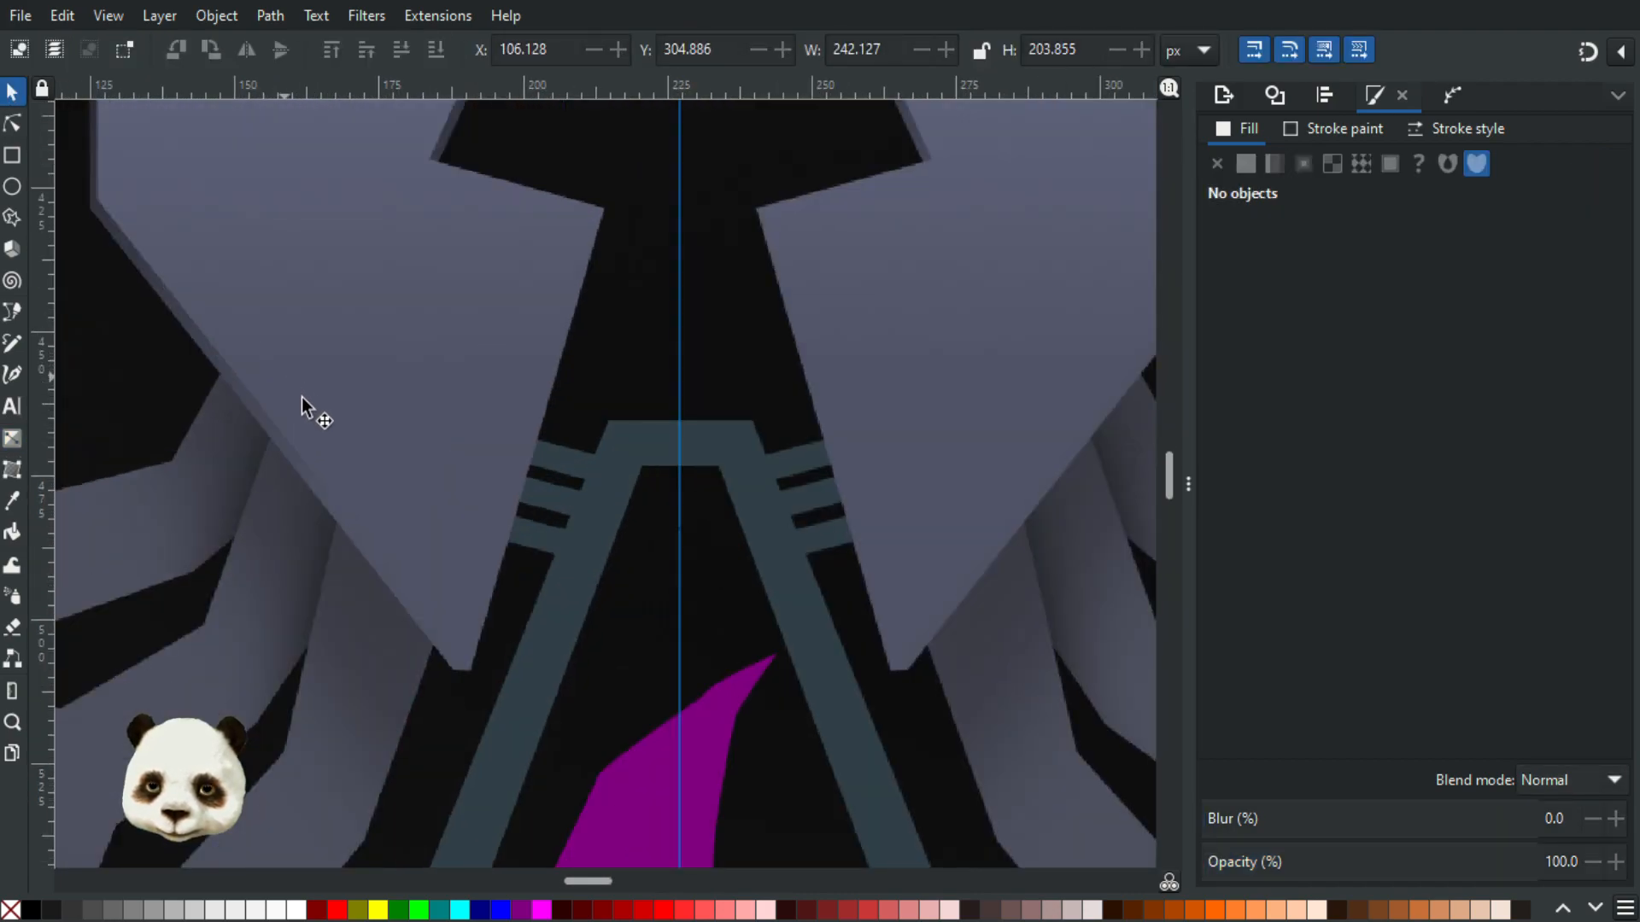
{"action": "left_click", "coordinate": [12, 124]}
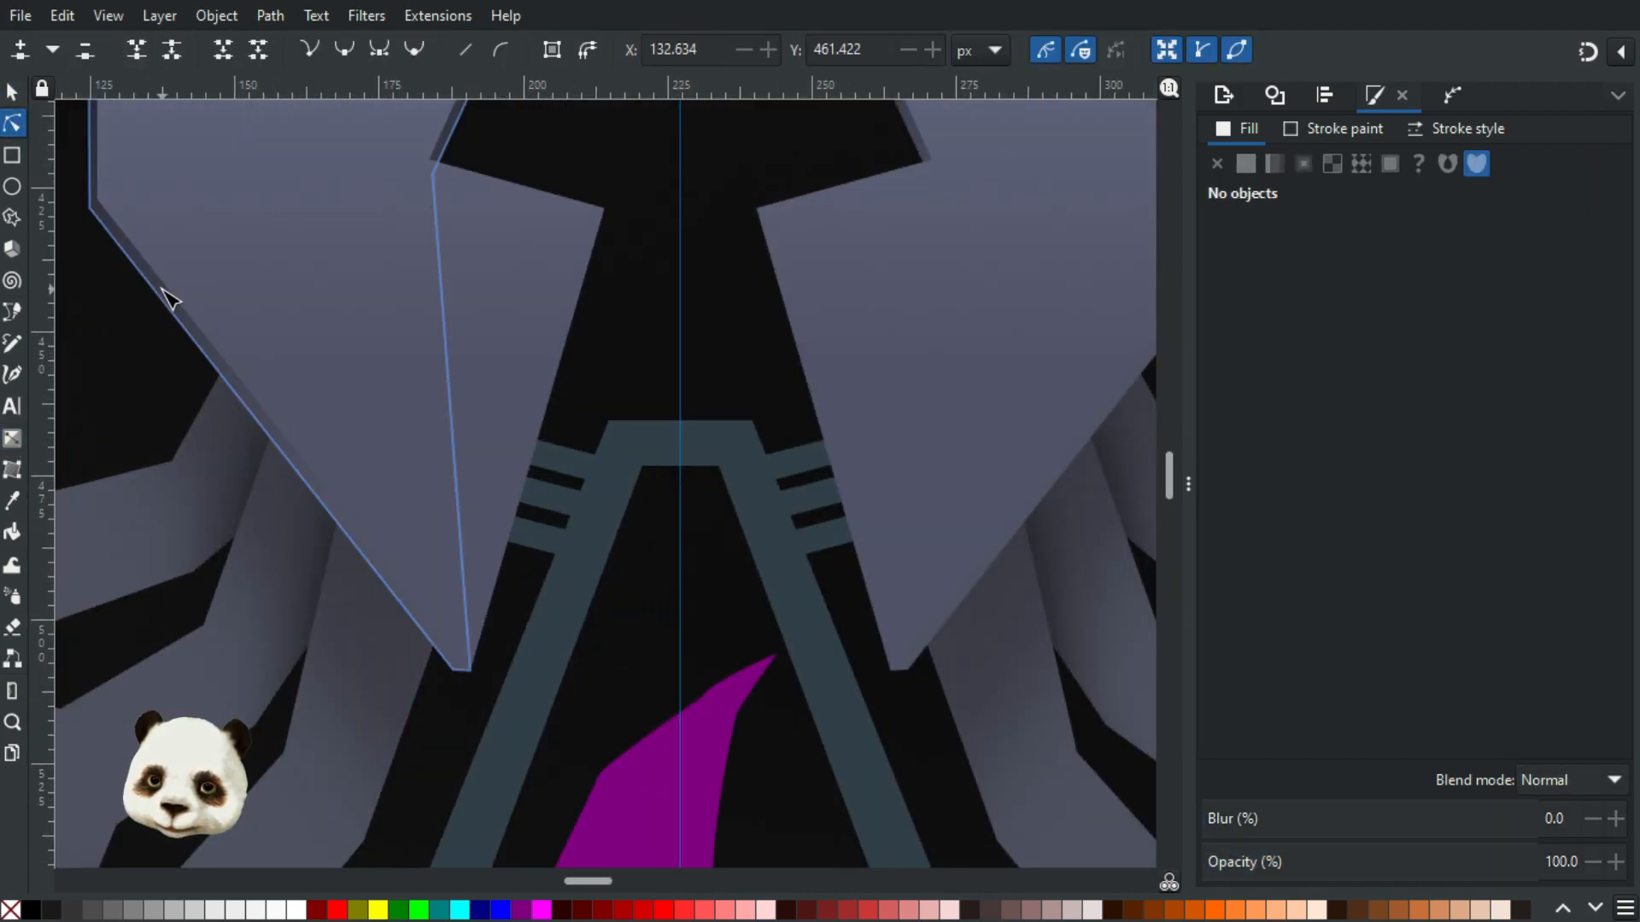
{"action": "left_click", "coordinate": [151, 280]}
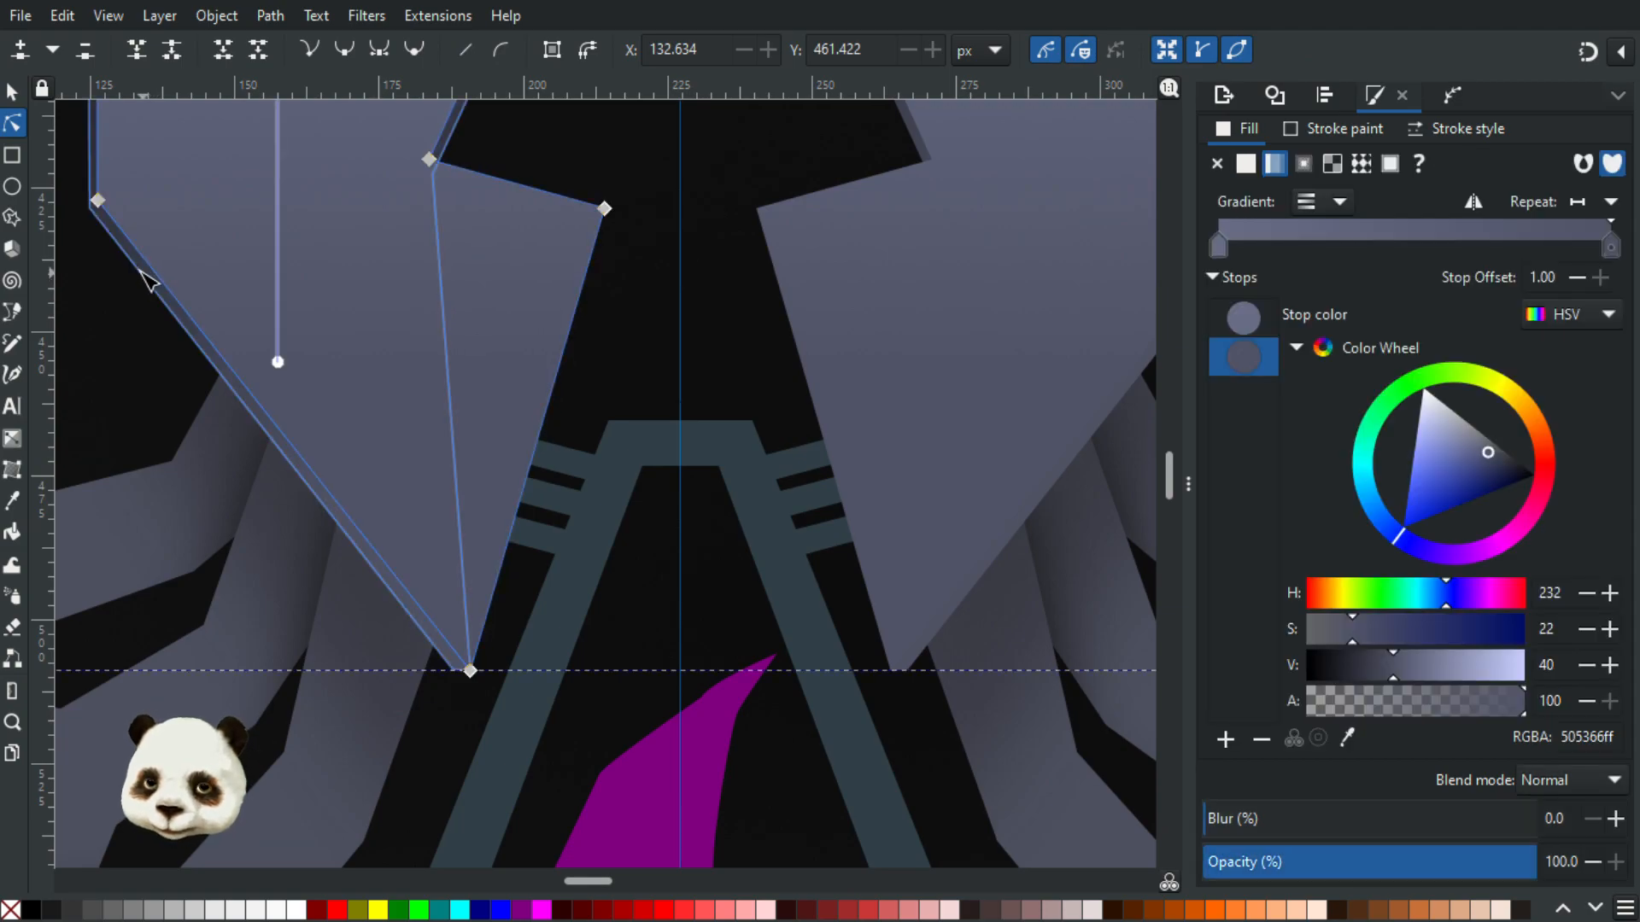
{"action": "left_click", "coordinate": [142, 271]}
{"action": "left_click", "coordinate": [157, 290]}
{"action": "left_click_drag", "start_coordinate": [669, 614], "coordinate": [928, 726]}
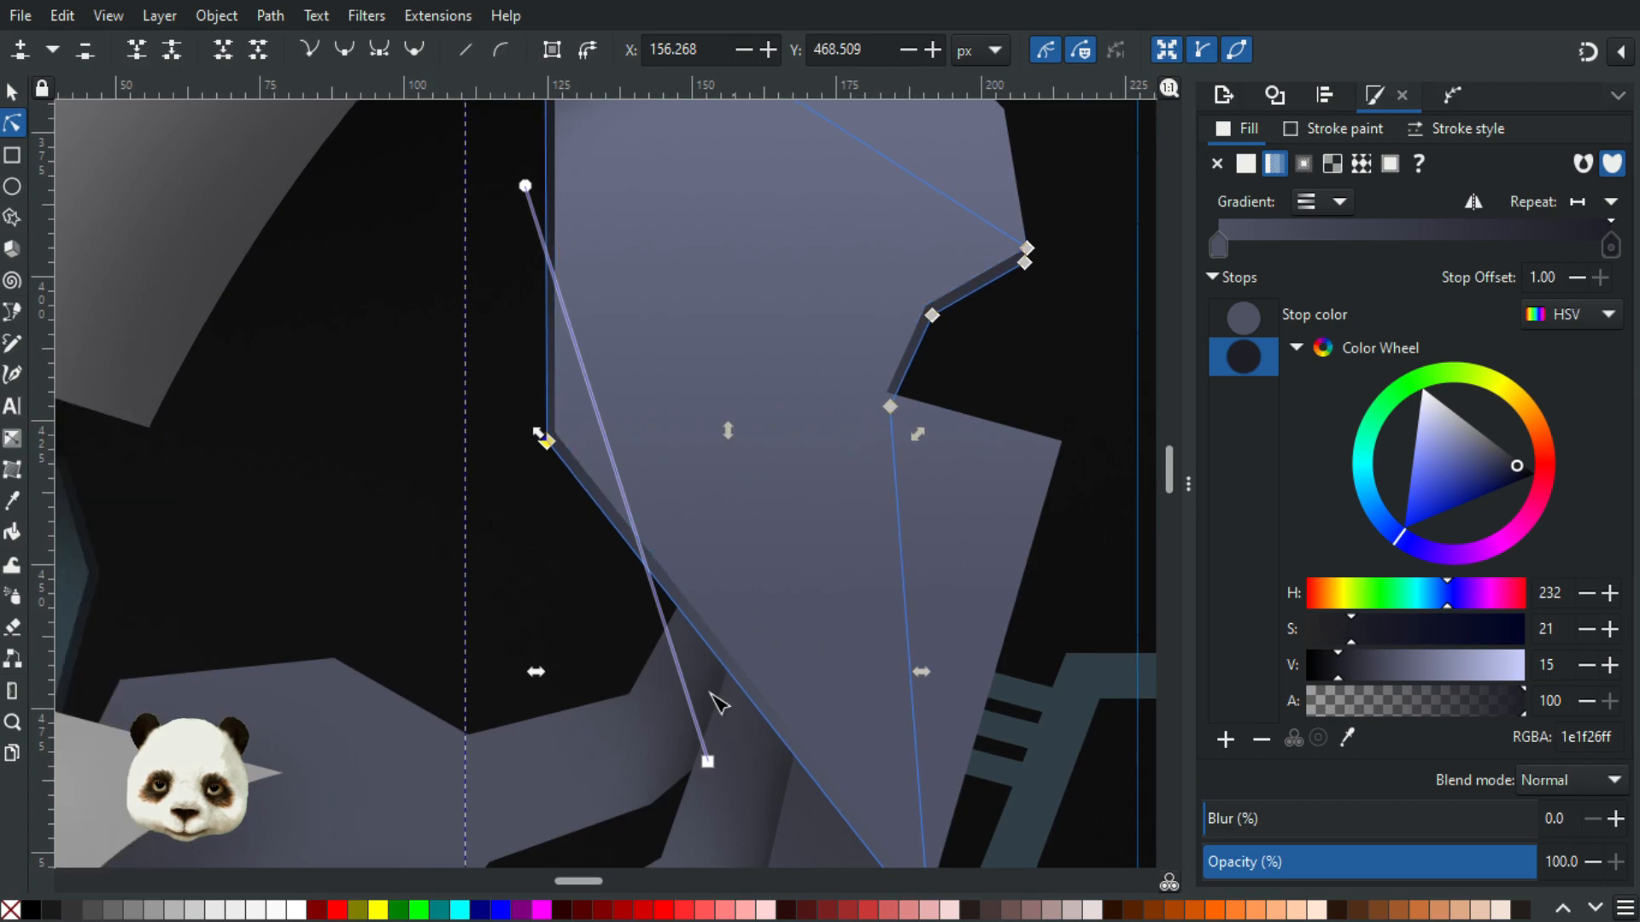
{"action": "left_click", "coordinate": [707, 761]}
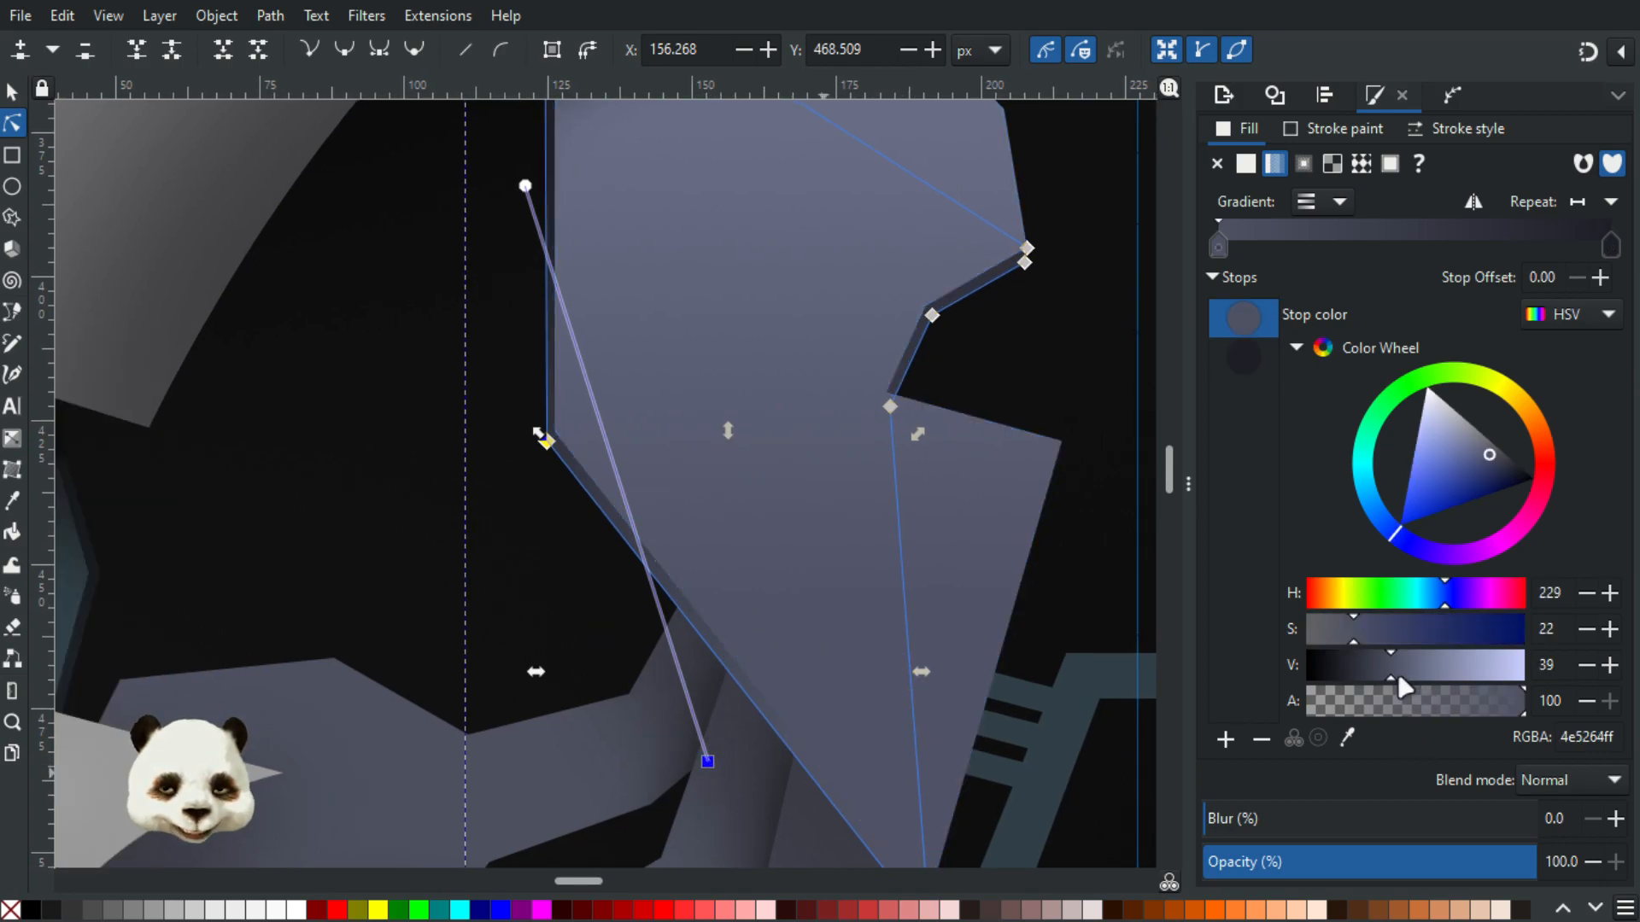
{"action": "left_click", "coordinate": [1373, 668]}
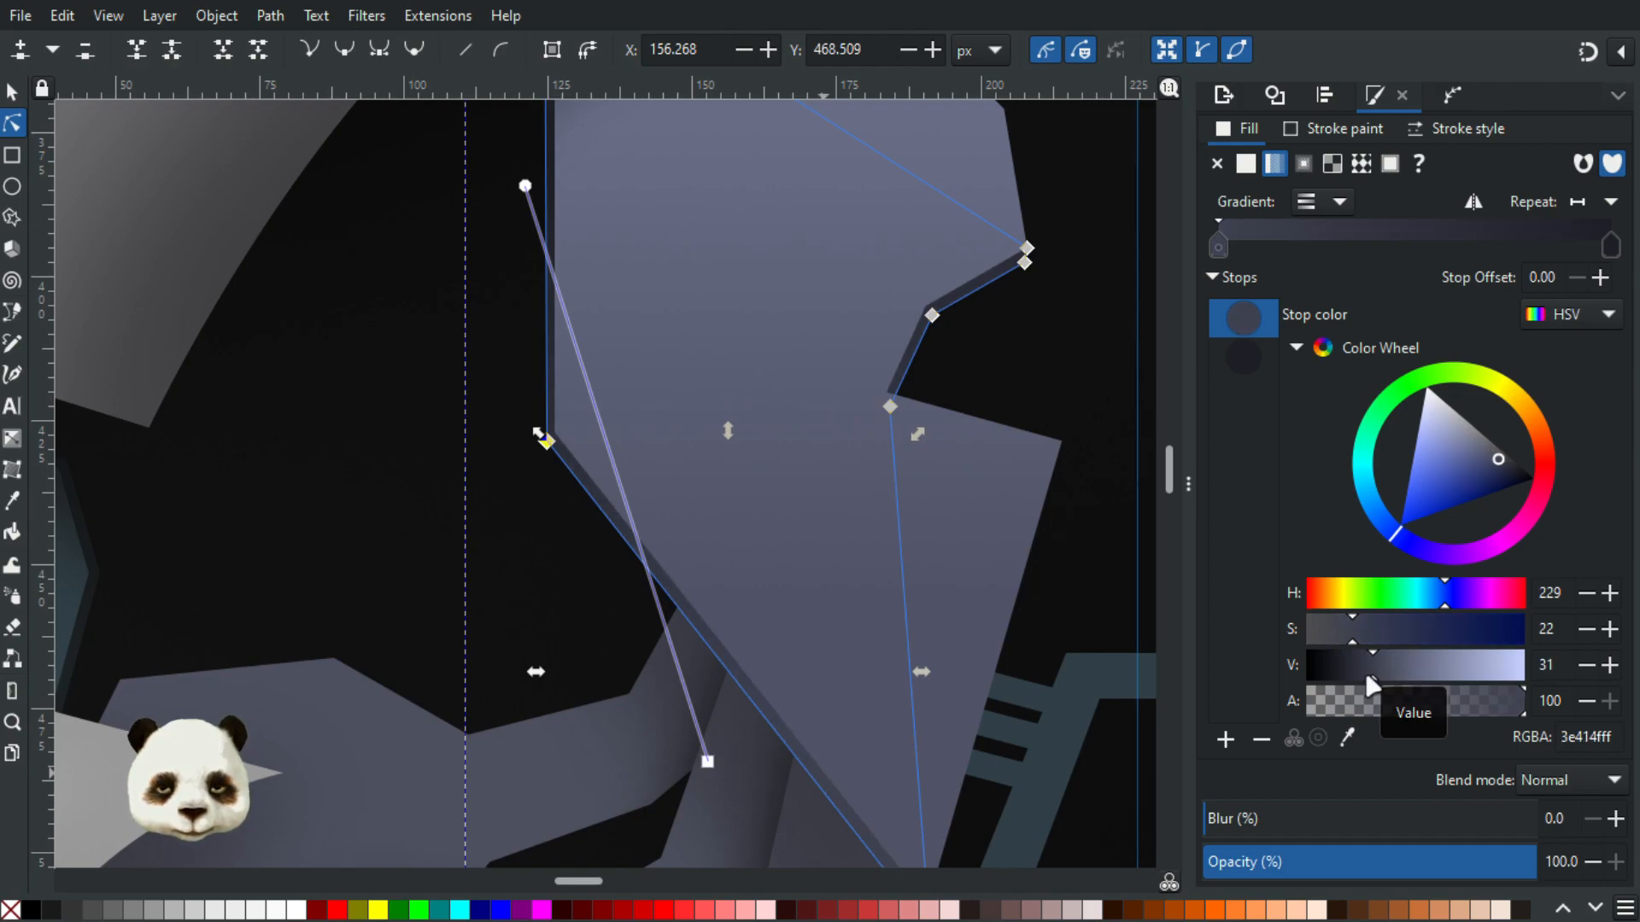
{"action": "scroll", "coordinate": [769, 535], "scroll_direction": "down", "scroll_amount": 4}
{"action": "scroll", "coordinate": [769, 535], "scroll_direction": "right", "scroll_amount": 4}
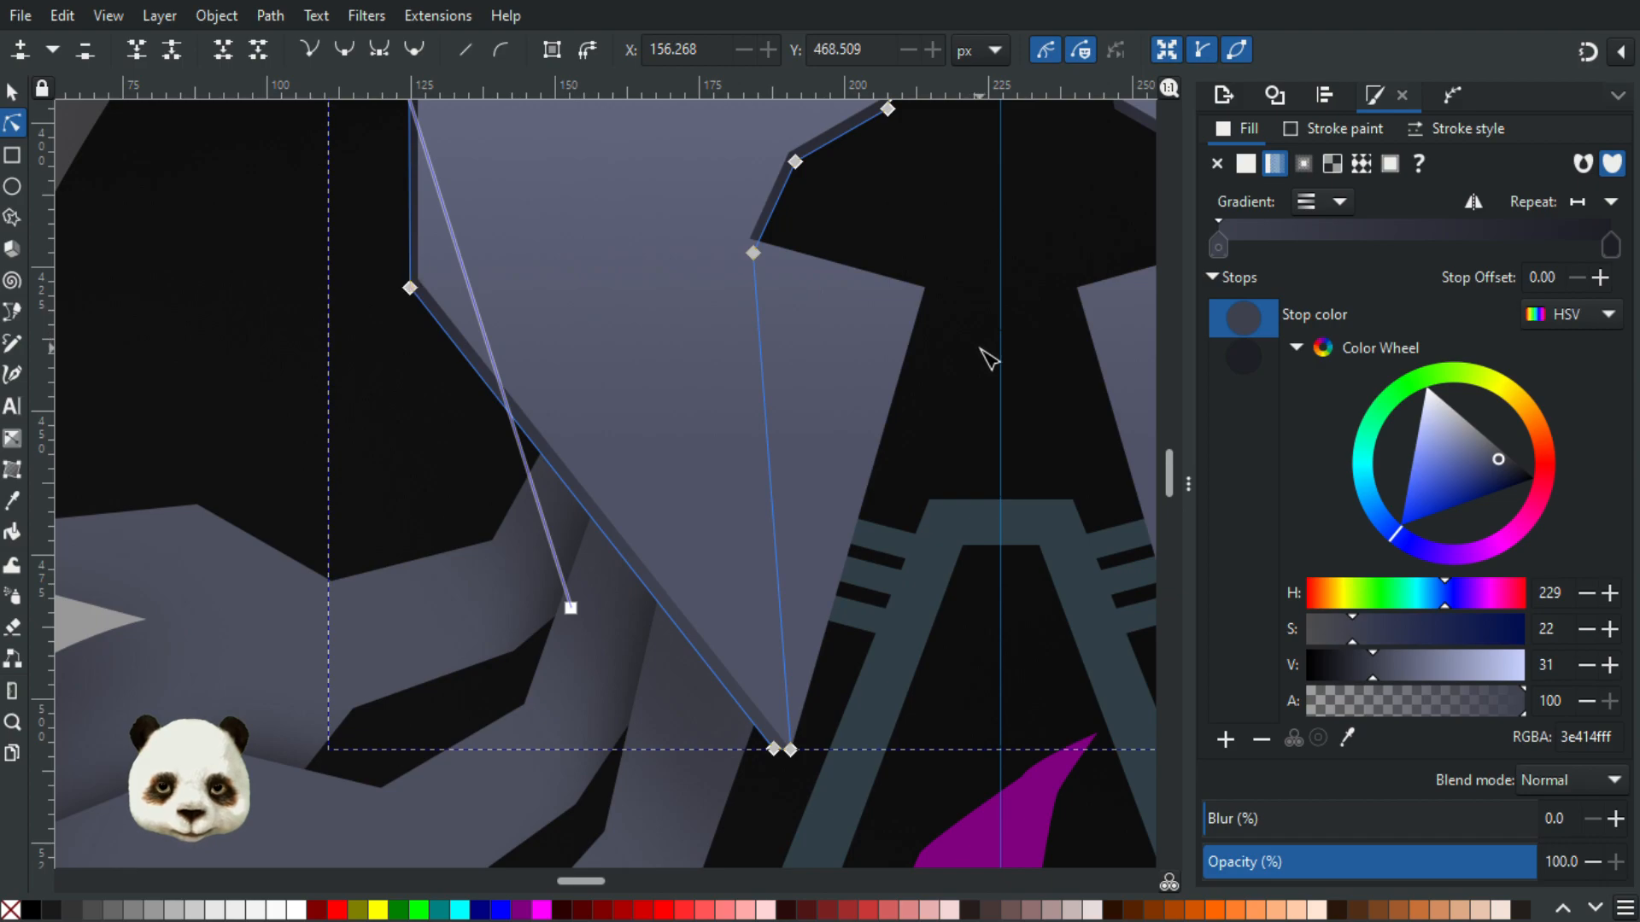
{"action": "key", "text": "Escape"}
Send the purple flame shape in the emblem's centre to the bottom of the stacking order and clear the selection
{"action": "scroll", "coordinate": [980, 359], "scroll_direction": "down", "scroll_amount": 3}
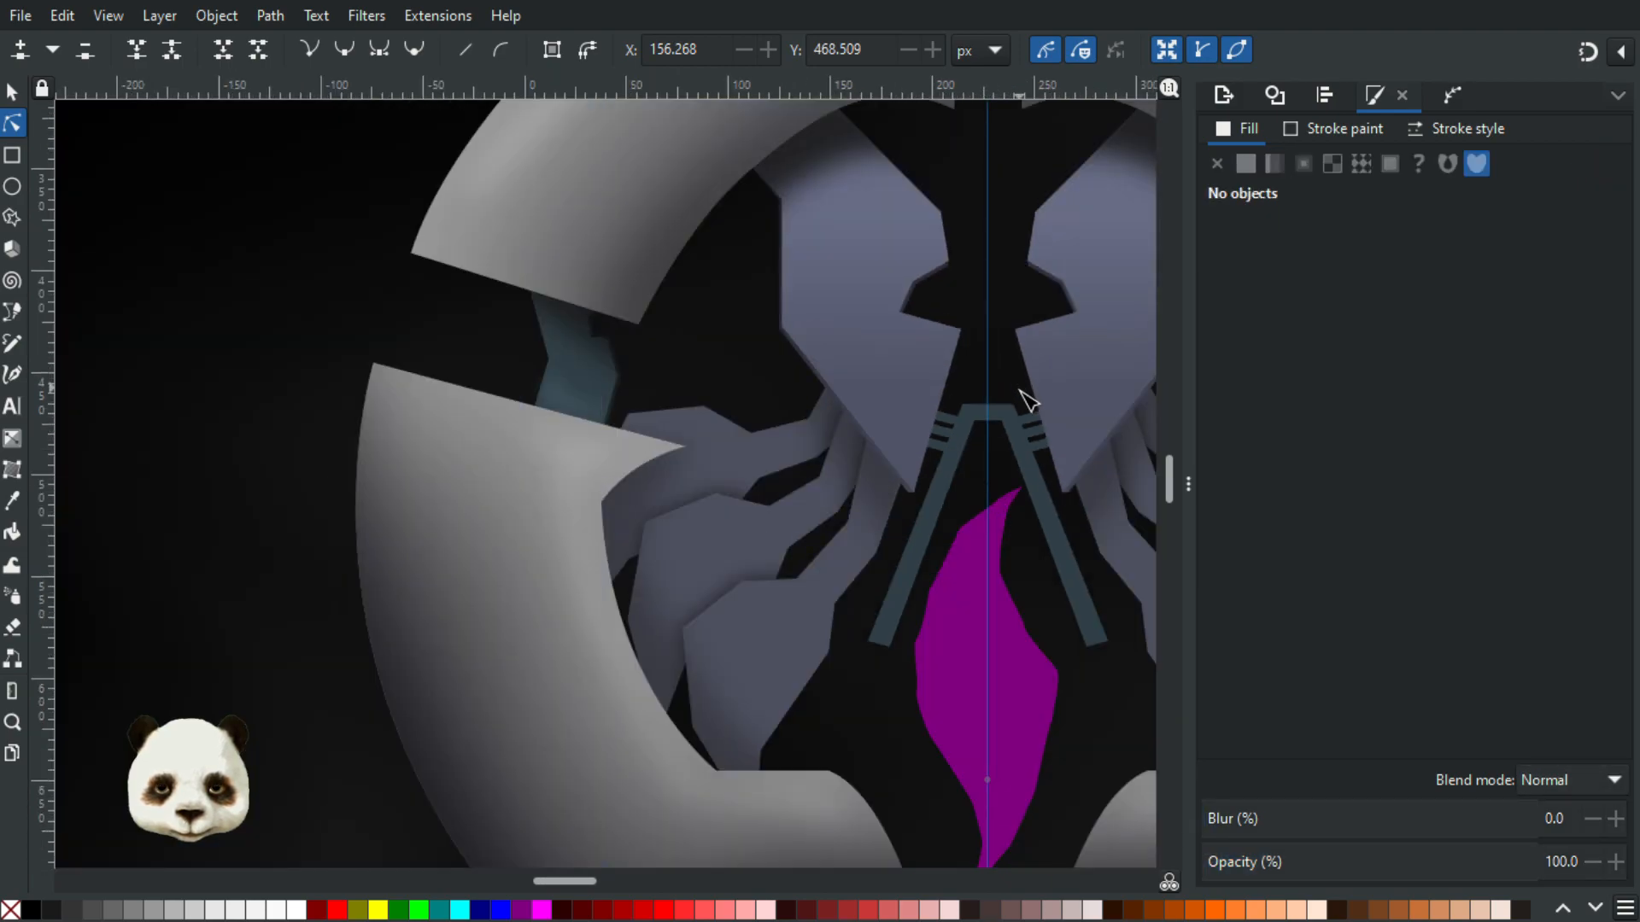
{"action": "scroll", "coordinate": [944, 586], "scroll_direction": "right", "scroll_amount": 5}
{"action": "scroll", "coordinate": [945, 586], "scroll_direction": "up", "scroll_amount": 2}
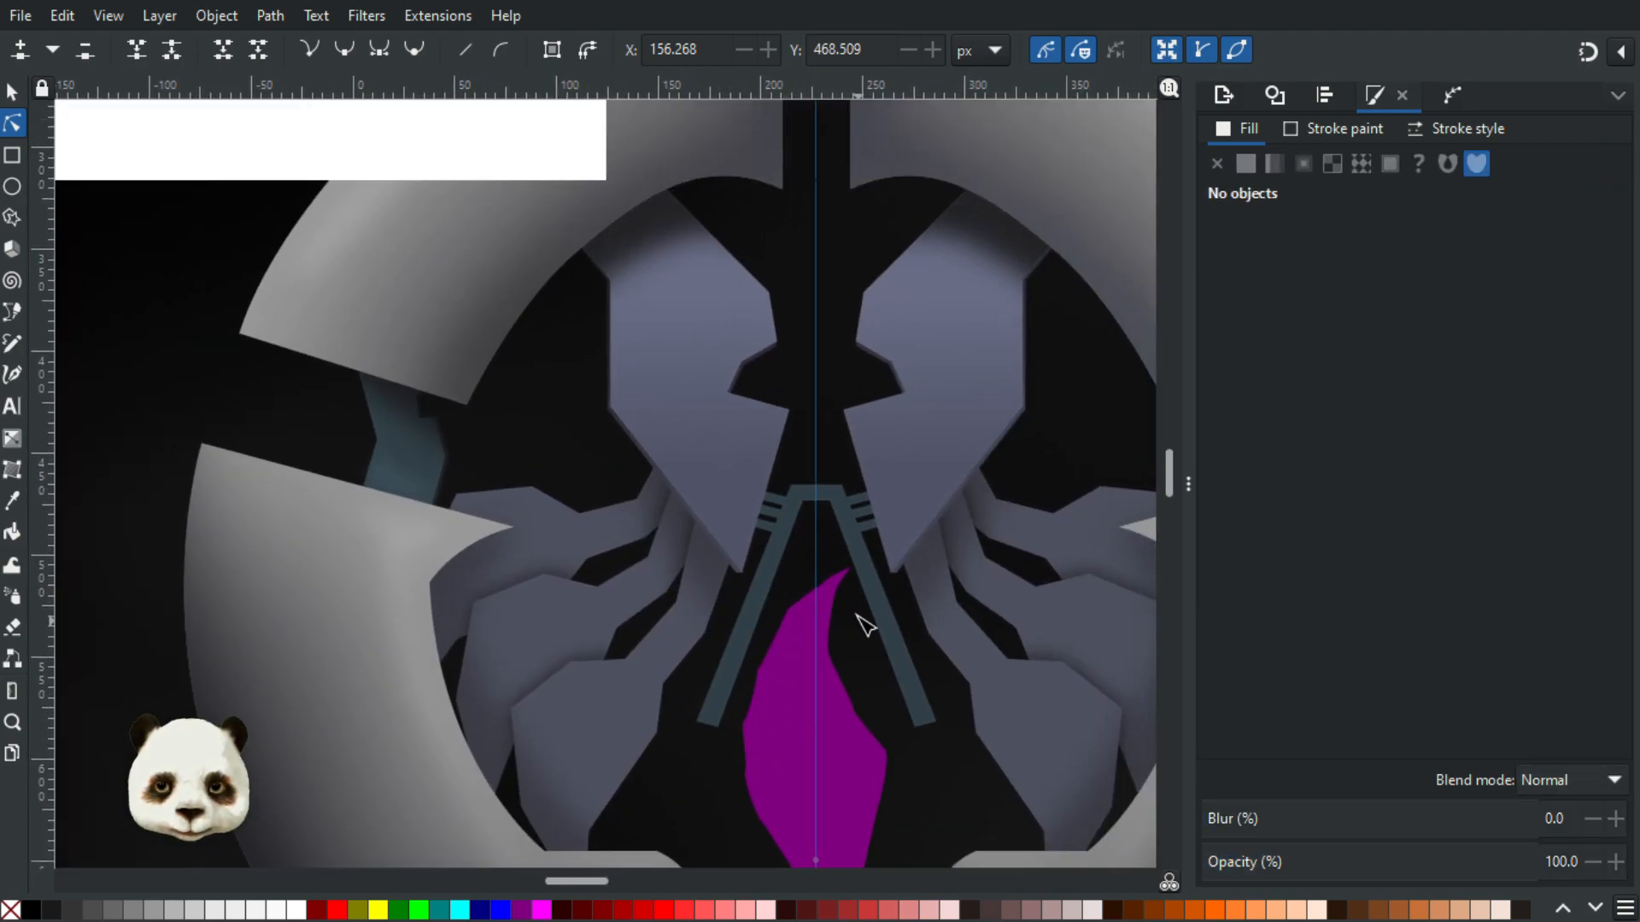
{"action": "scroll", "coordinate": [906, 651], "scroll_direction": "down", "scroll_amount": 2}
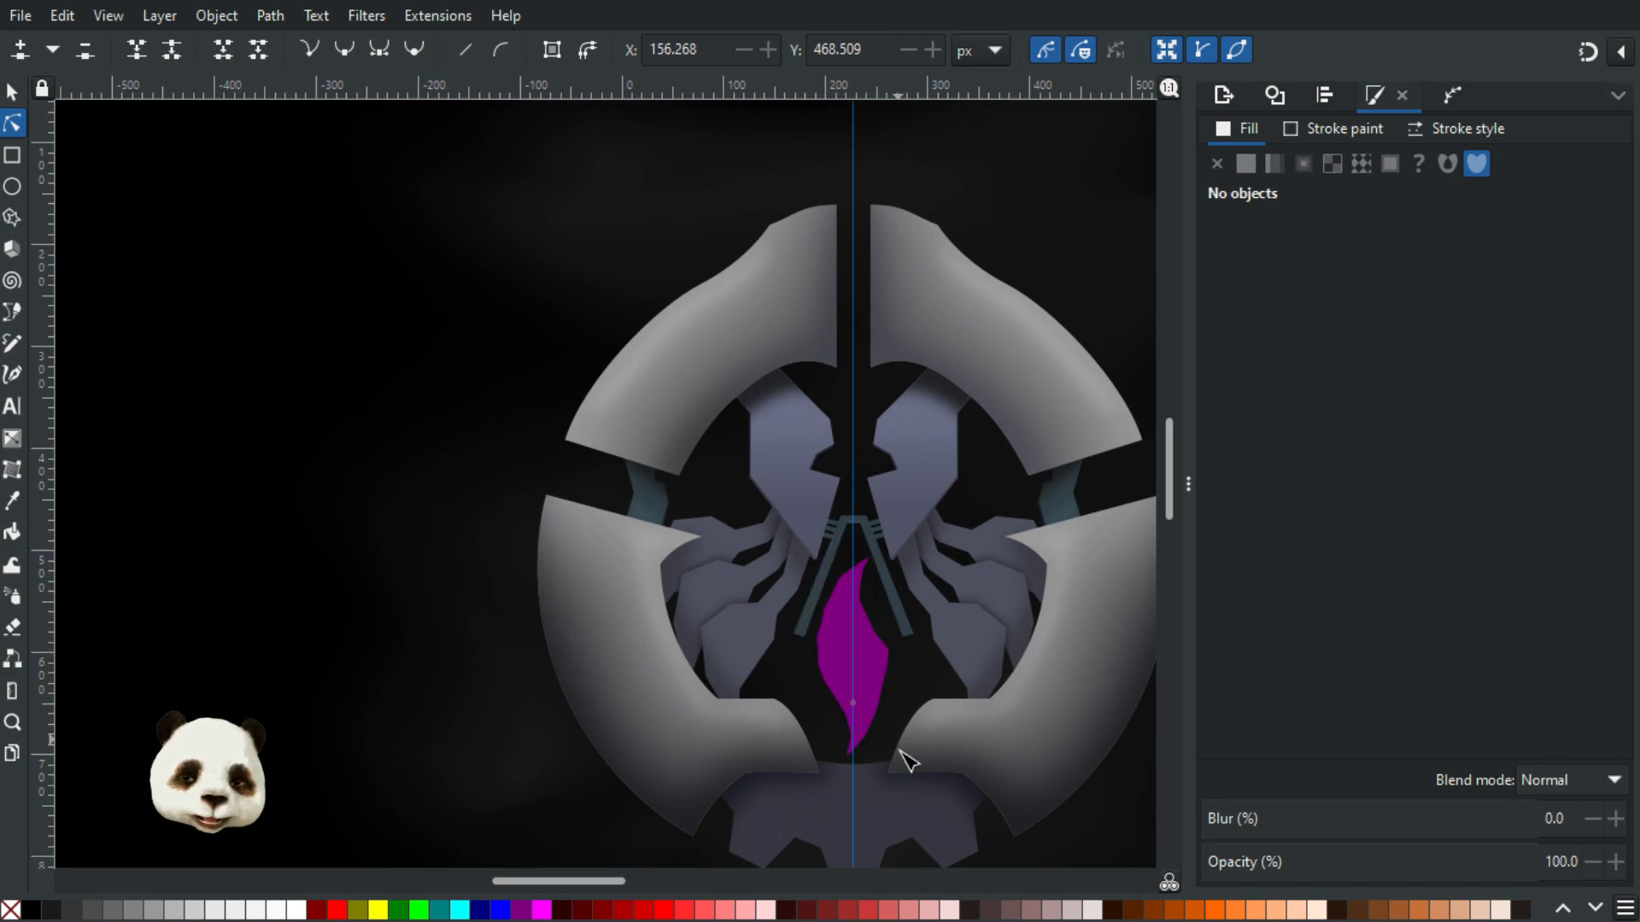
{"action": "left_click_drag", "start_coordinate": [838, 715], "coordinate": [695, 646]}
{"action": "left_click", "coordinate": [740, 623]}
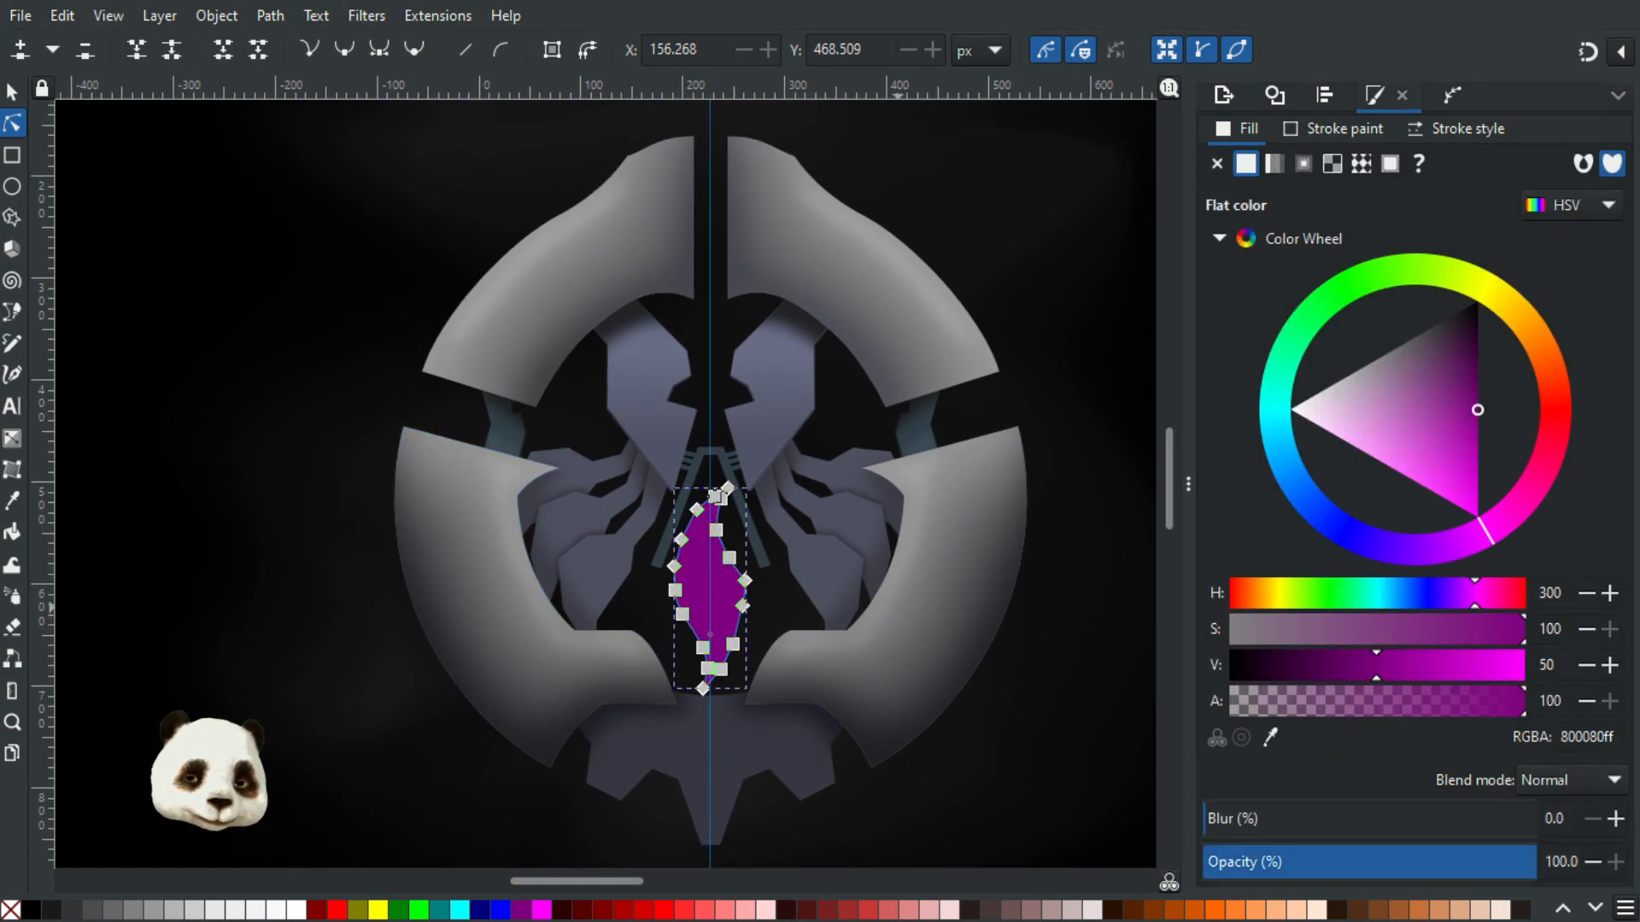
{"action": "key", "text": "End"}
{"action": "left_click", "coordinate": [1037, 724]}
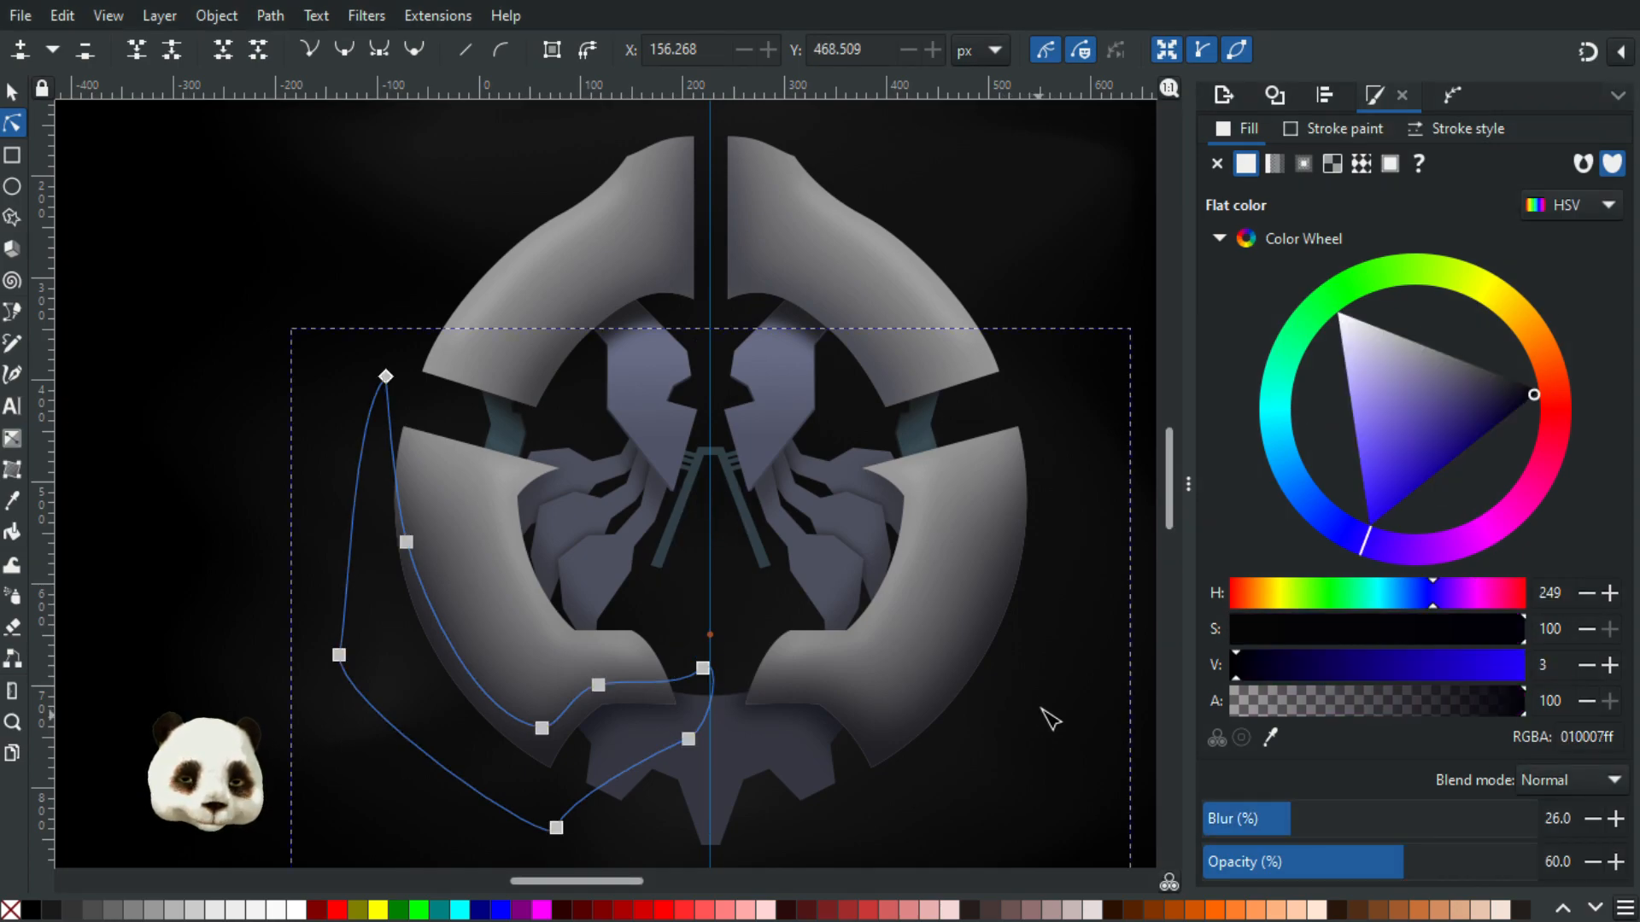
{"action": "left_click", "coordinate": [1104, 831]}
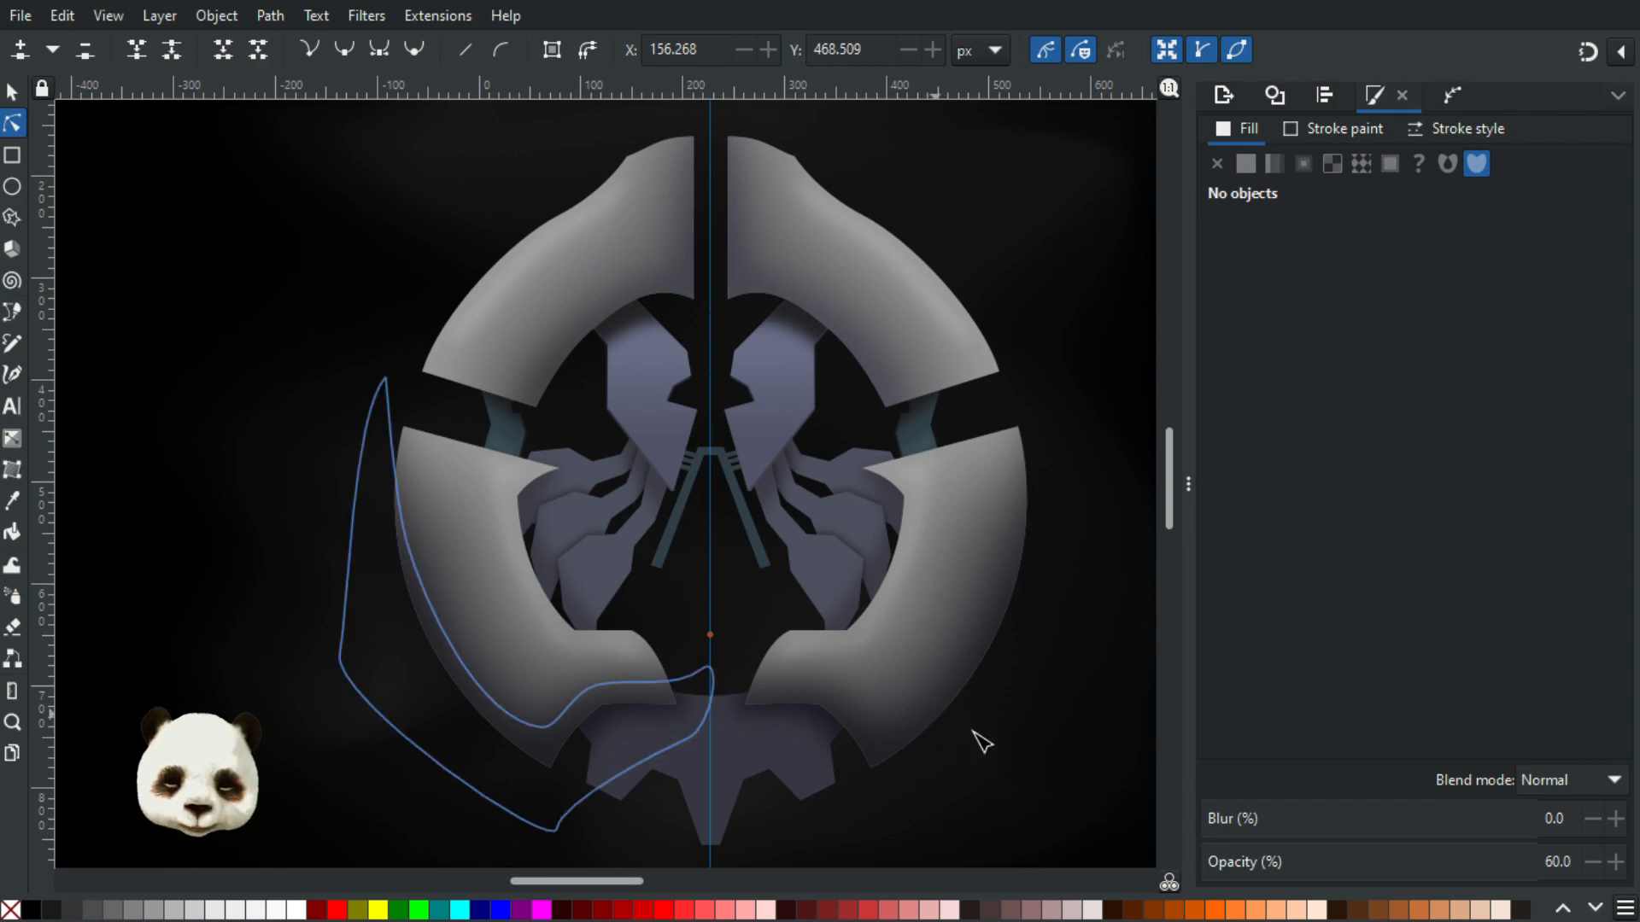
{"action": "scroll", "coordinate": [973, 729], "scroll_direction": "down", "scroll_amount": 2}
{"action": "left_click_drag", "start_coordinate": [1012, 668], "coordinate": [929, 529]}
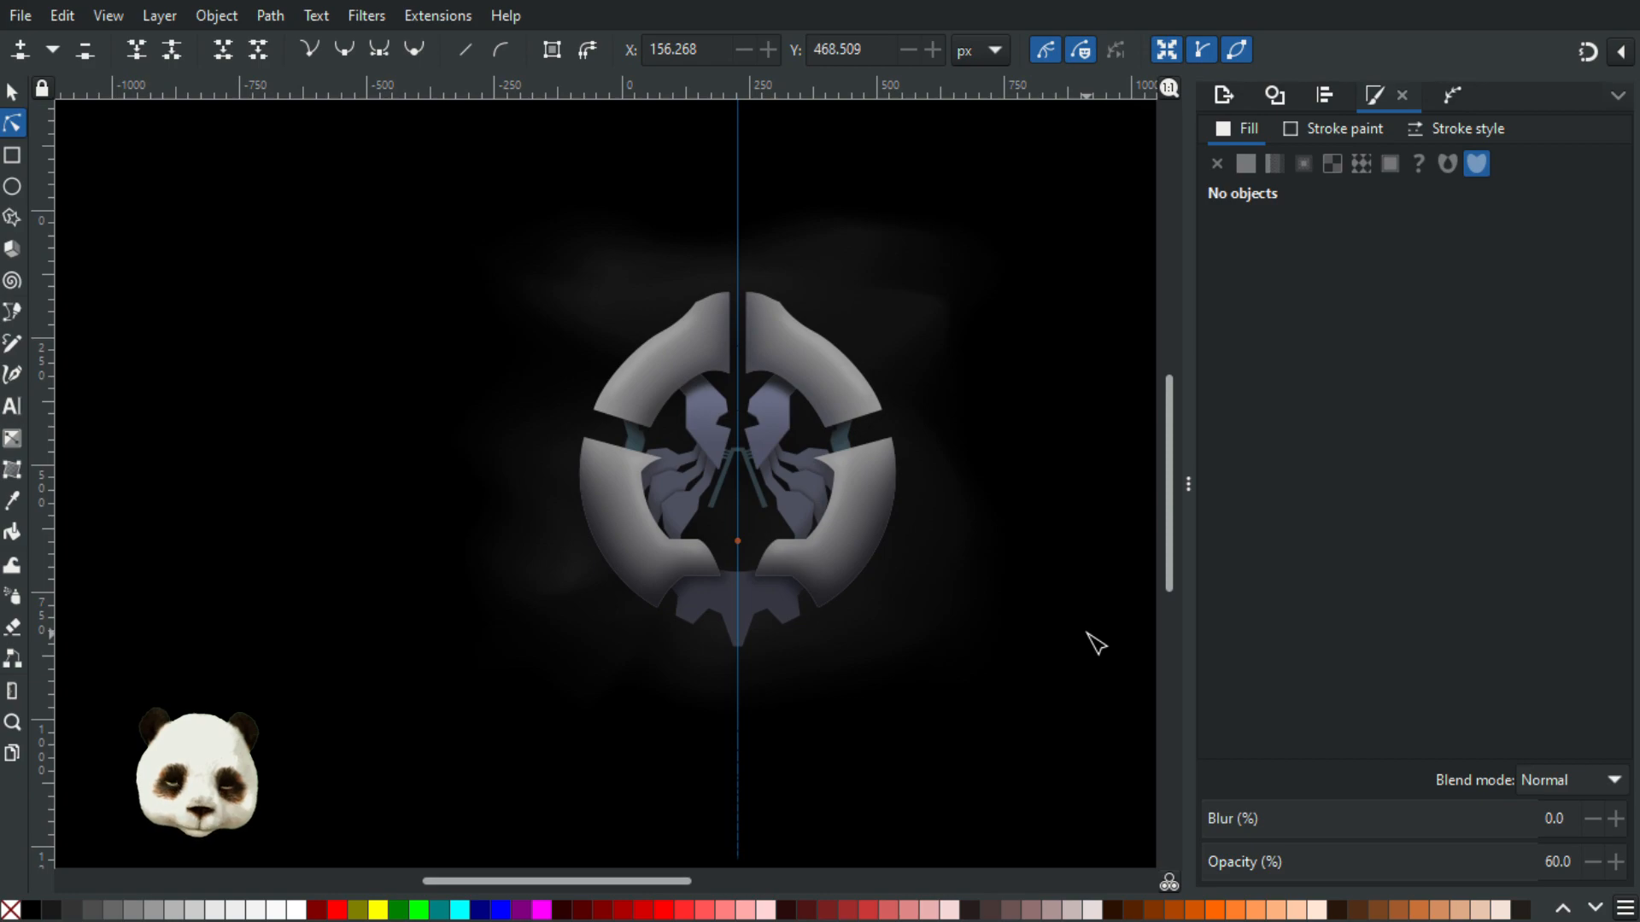